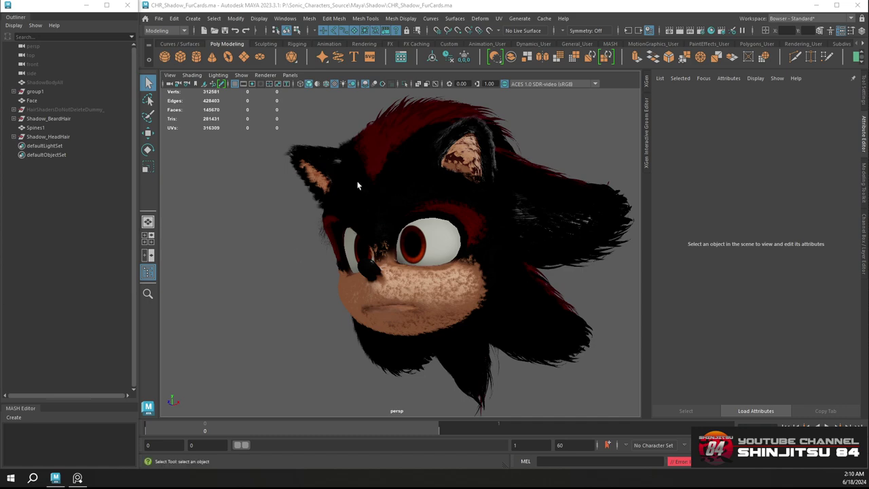
Move the FaceFur_Tan mesh out of the Shadow_BeardHair group to the top level of the scene hierarchy
scroll(371, 189, "down", 5)
scroll(365, 253, "up", 8)
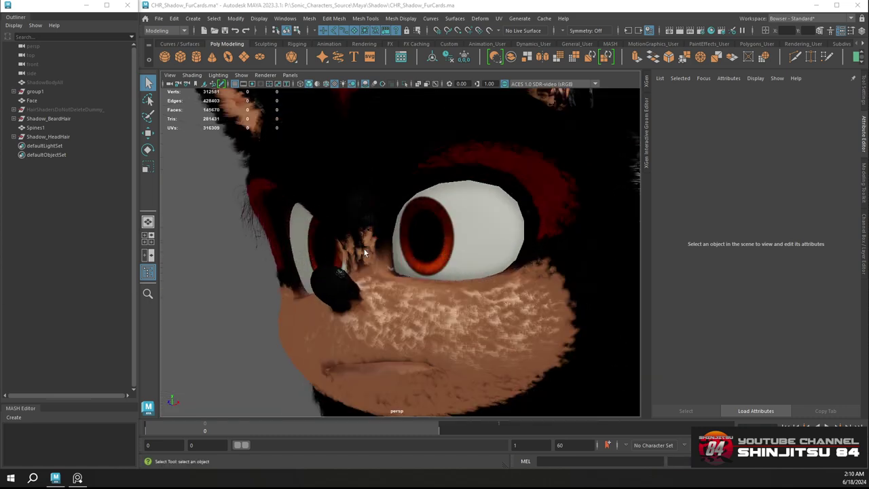
left_click_drag(364, 250, 468, 306, "alt")
left_click(455, 275)
right_click_drag(468, 306, 196, 212, "alt")
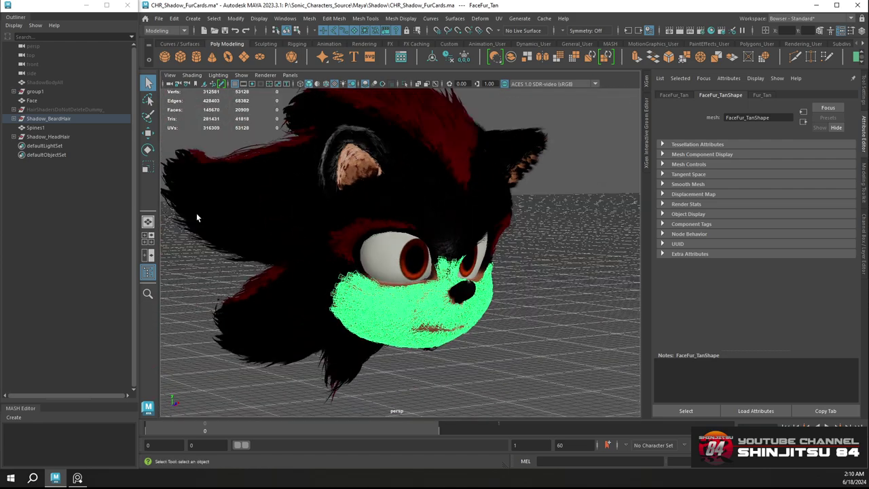
left_click(14, 118)
left_click_drag(100, 142, 100, 143)
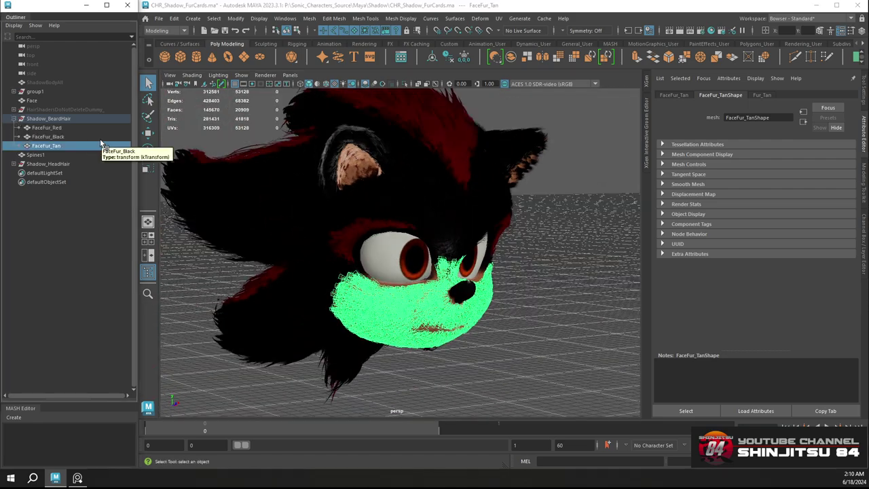
Rename the ungrouped tan fur mesh as FaceFur_Tan_removedFaceFur and clear the selection
double_click(42, 164)
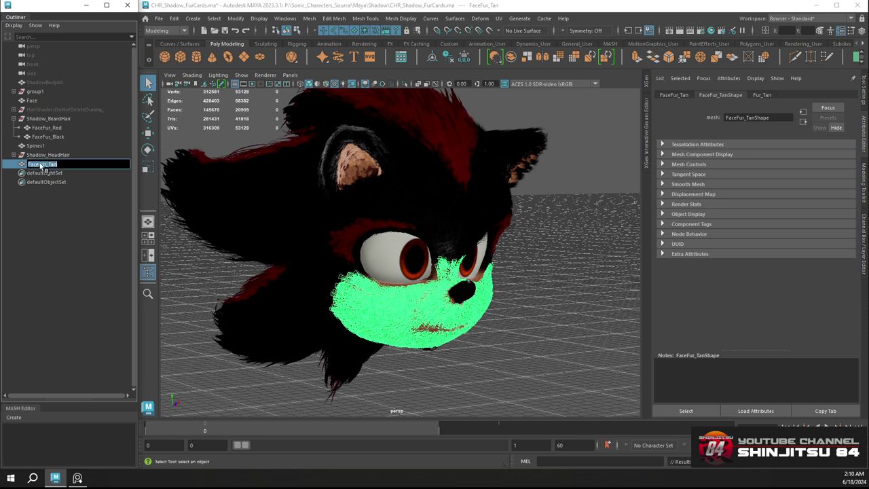
type("_er")
type("m")
key("BackSpace")
key("BackSpace")
key("BackSpace")
type("rm")
type("moved")
type("Face")
type("Fur")
key("Return")
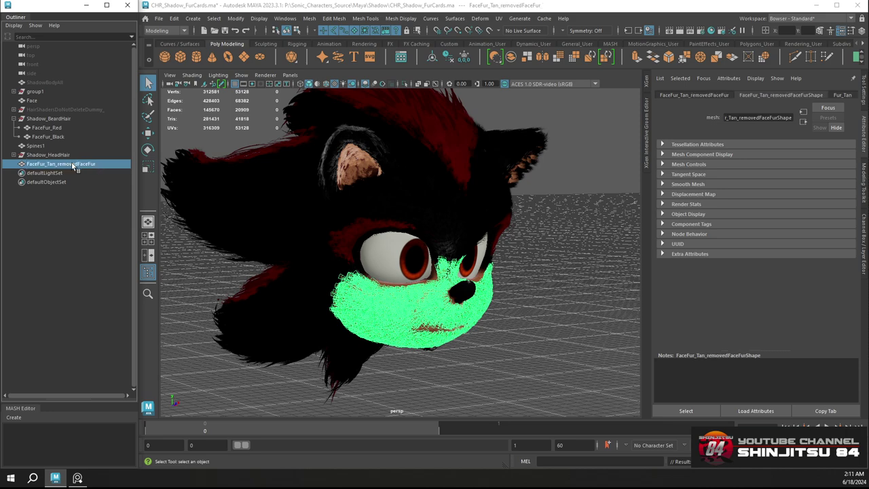
left_click(173, 240)
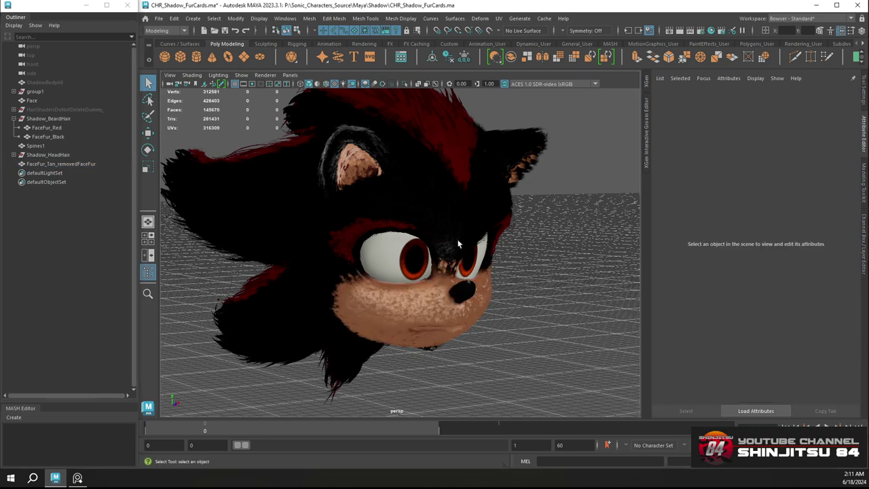
Examine the tan fur cards on the muzzle up close, around the eyes, nose and cheek
left_click_drag(458, 242, 419, 212, "alt")
right_click_drag(419, 212, 496, 347, "alt")
right_click_drag(409, 284, 473, 348, "alt")
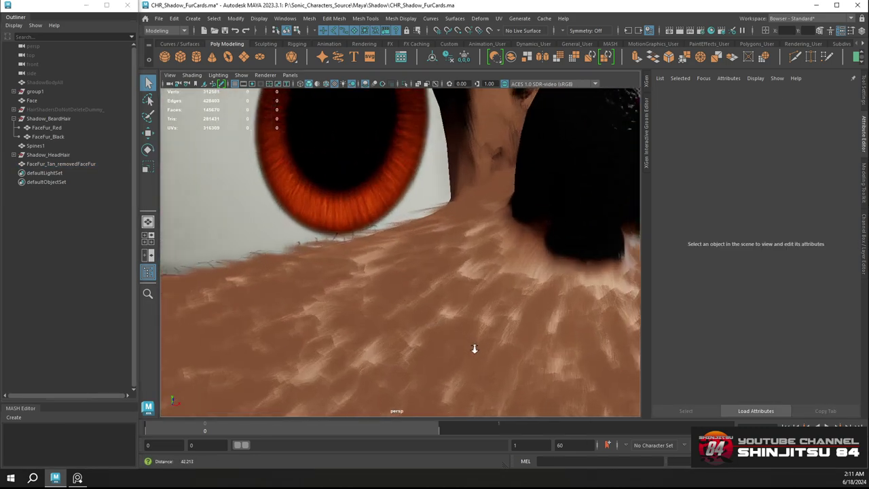
left_click_drag(474, 348, 434, 194, "alt")
mouse_move(434, 194)
right_mouse_down("alt")
mouse_move(398, 188)
mouse_move(467, 277)
mouse_move(437, 179)
right_mouse_up("alt")
left_click_drag(437, 179, 398, 194, "alt")
right_click_drag(398, 194, 468, 254, "alt")
middle_click_drag(468, 254, 462, 260, "alt")
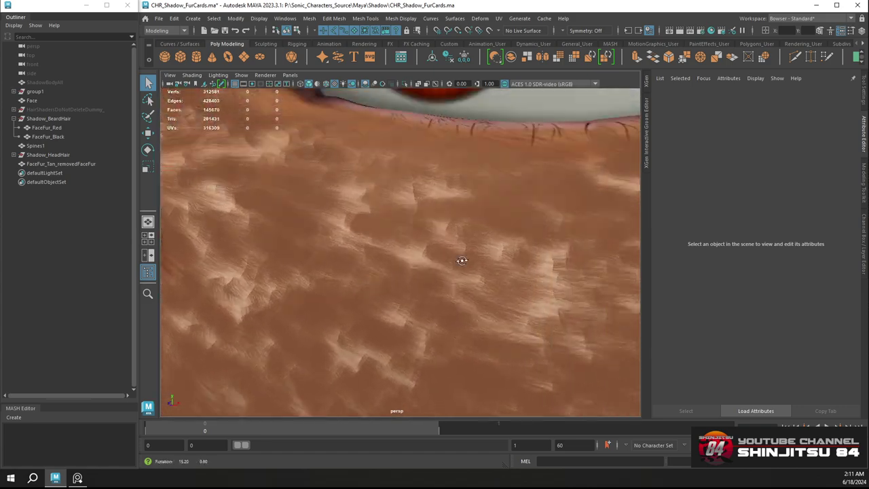
left_click_drag(462, 260, 450, 265, "alt")
right_click_drag(450, 264, 462, 233, "alt")
left_click_drag(462, 233, 339, 181, "alt")
right_click_drag(339, 180, 516, 290, "alt")
mouse_move(502, 274)
left_mouse_down("alt")
mouse_move(520, 254)
mouse_move(502, 258)
left_mouse_up("alt")
right_click_drag(488, 251, 315, 134, "alt")
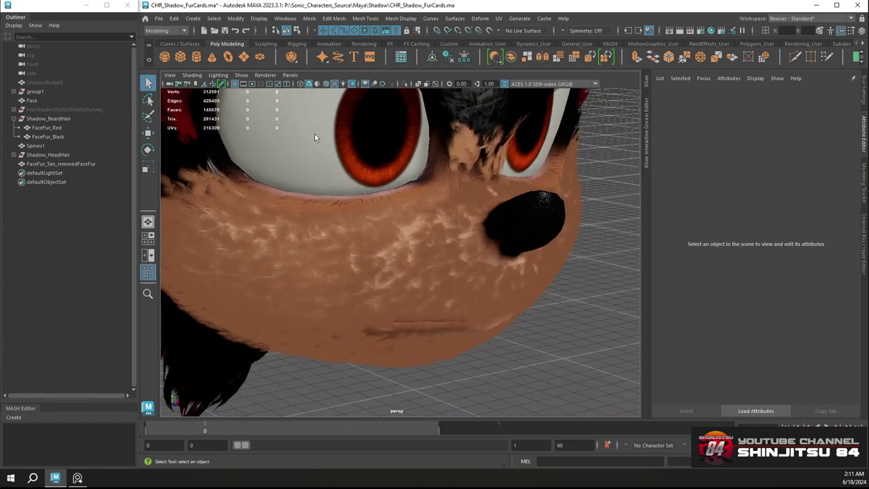
Hide the FaceFur_Tan_removedFaceFur mesh that covers the muzzle
left_click_drag(314, 134, 297, 172, "alt")
left_click_drag(313, 208, 408, 238, "alt")
left_click(370, 241)
right_click_drag(407, 238, 358, 222, "alt")
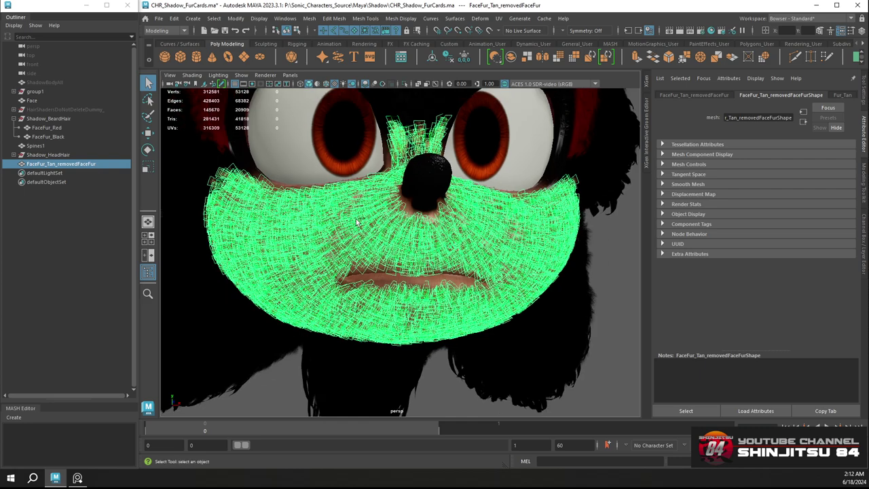
key("ctrl+h")
Examine the FaceFur_Black cards overlapping the tan skin under the chin and along the cheek, down to individual card faces
left_click_drag(412, 222, 392, 292, "alt")
middle_click_drag(392, 292, 422, 262, "alt")
left_click_drag(422, 262, 319, 229, "alt")
left_click(393, 289)
right_click_drag(319, 229, 415, 279, "alt")
left_click_drag(415, 279, 392, 232, "alt")
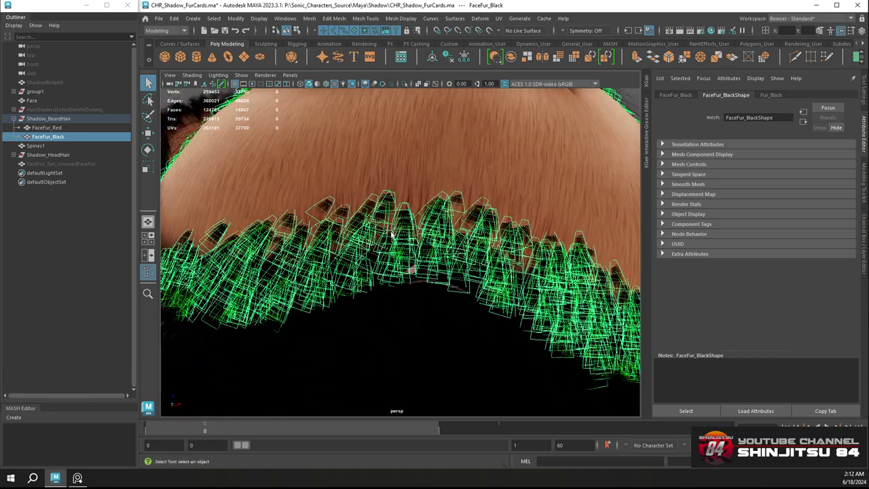
right_click_drag(393, 233, 214, 171, "alt")
left_click(298, 107)
scroll(446, 232, "up", 5)
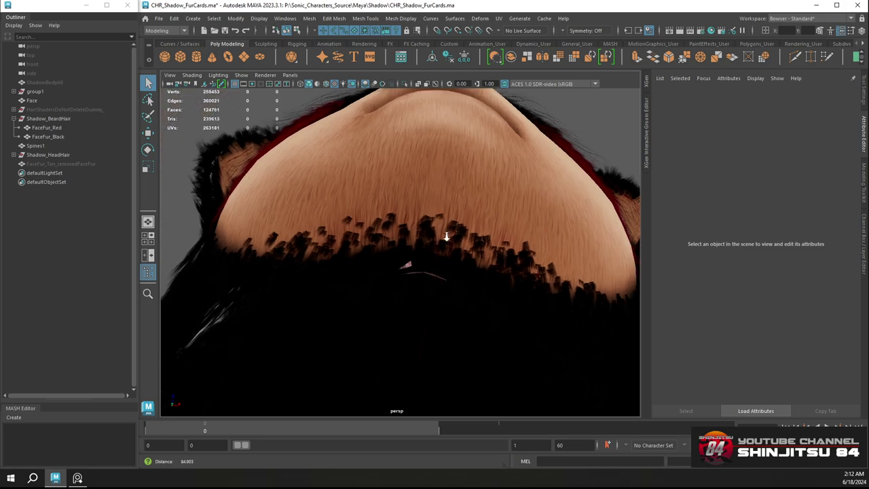
left_click_drag(441, 237, 389, 196, "alt")
left_click(404, 191)
right_click_drag(389, 196, 388, 209)
left_click(391, 194)
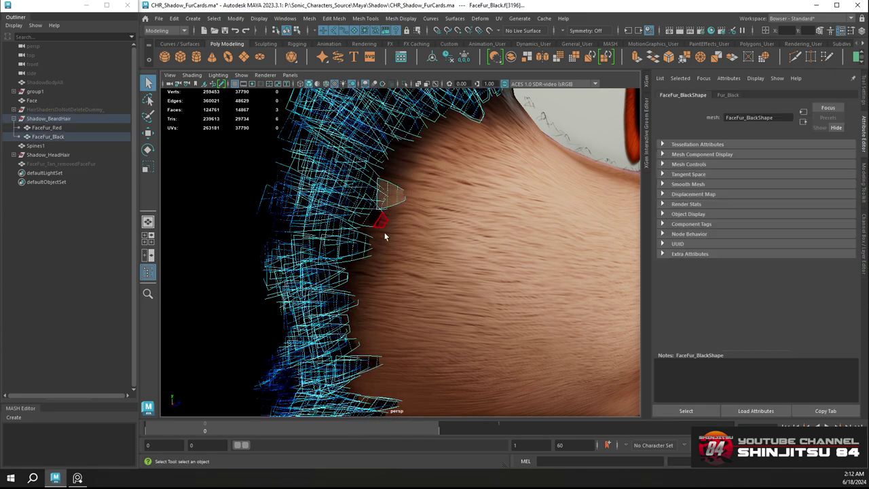
Duplicate the FaceFur_Black mesh and unparent the copy from the Shadow_BeardHair group
left_click(57, 136)
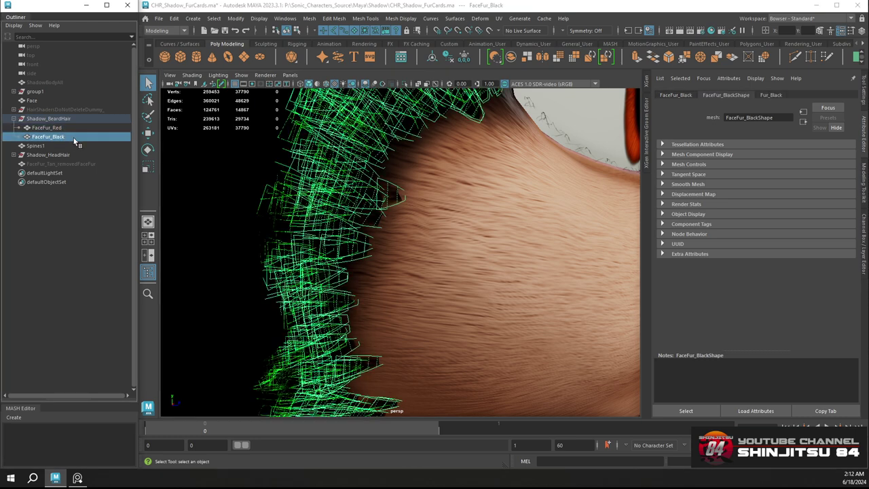
key("ctrl+d")
key("shift+p")
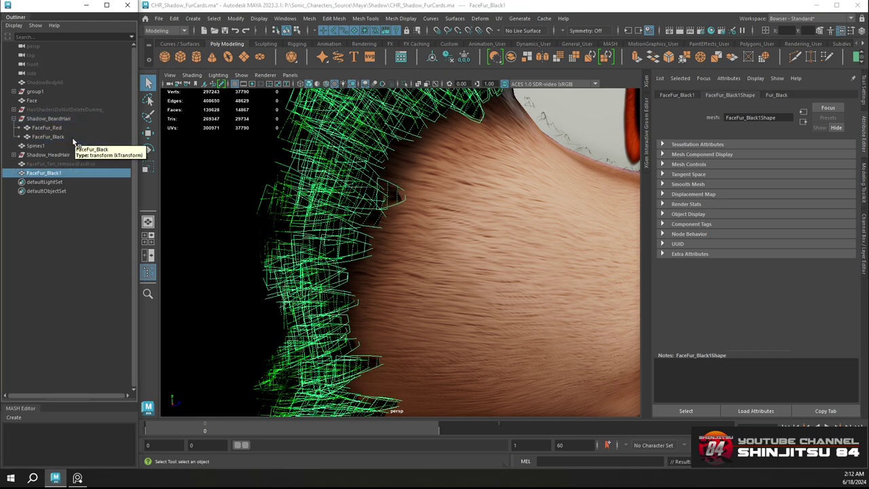
Rename the black fur duplicate as FaceFur_Black_org and hide it as a backup
double_click(53, 173)
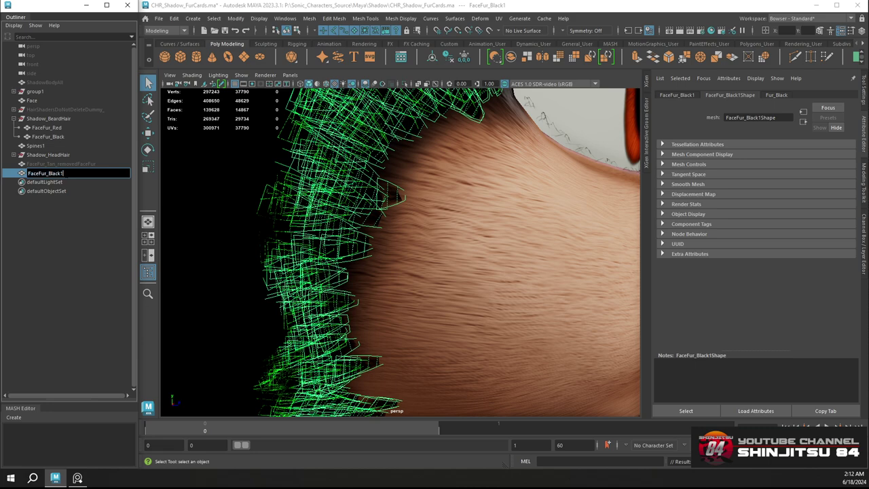
type("org")
key("Return")
key("ctrl+h")
Delete the FaceFur_Black cards that jut over the tan skin on the upper part of the cheek edge
left_click(336, 202)
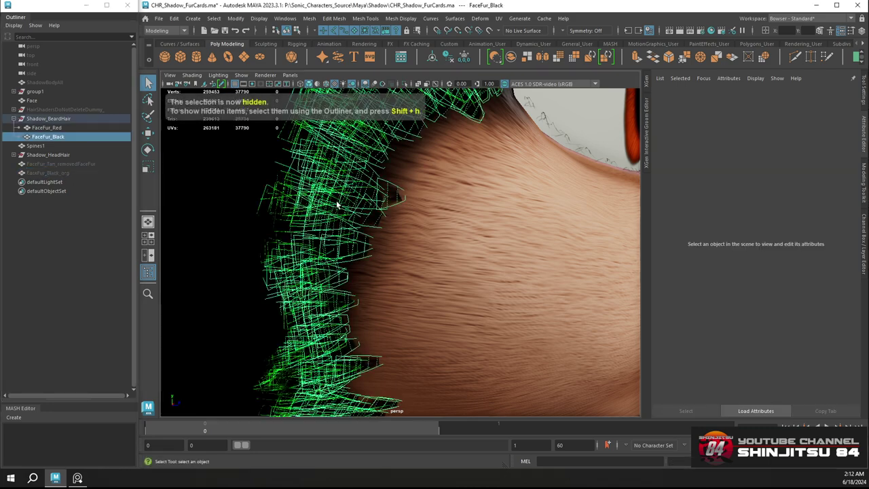
left_click_drag(335, 202, 318, 197, "alt")
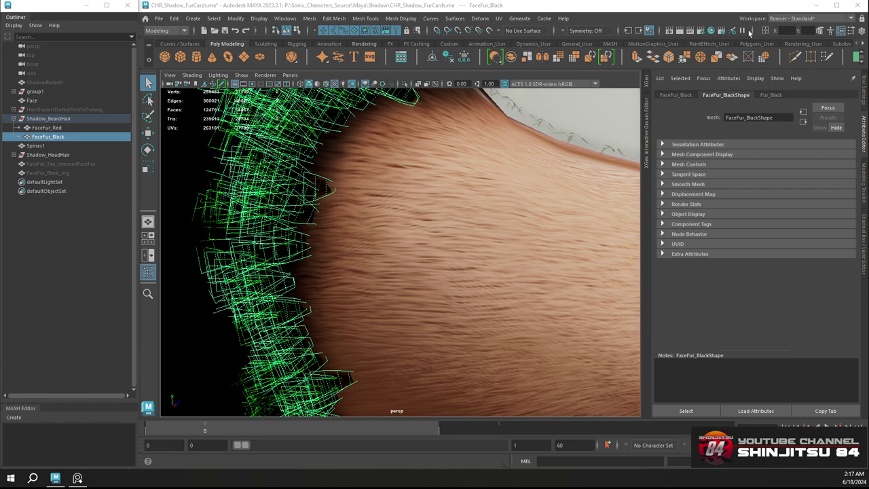
left_click_drag(286, 196, 366, 259, "alt")
mouse_move(324, 220)
middle_mouse_down("alt")
mouse_move(314, 217)
mouse_move(330, 231)
middle_mouse_up("alt")
left_click_drag(330, 231, 338, 246, "alt")
right_click(331, 194)
right_click_drag(337, 219, 337, 219)
left_click(339, 207)
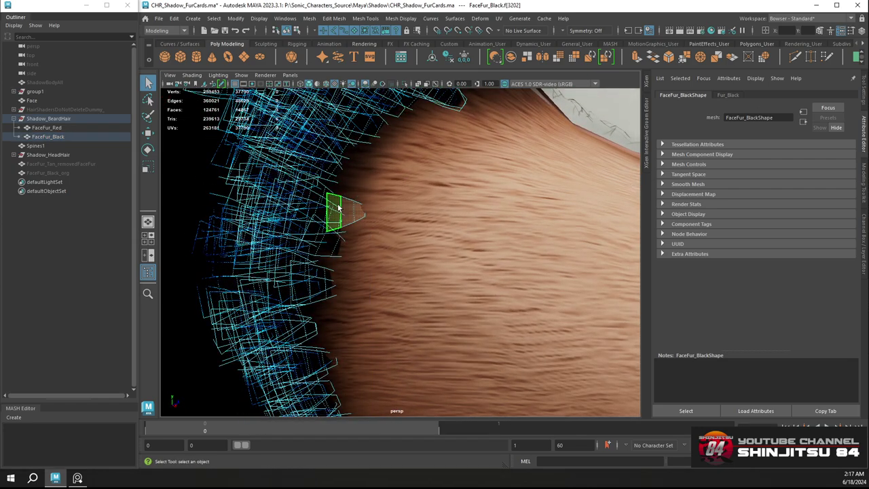
key("Delete")
left_click(323, 249)
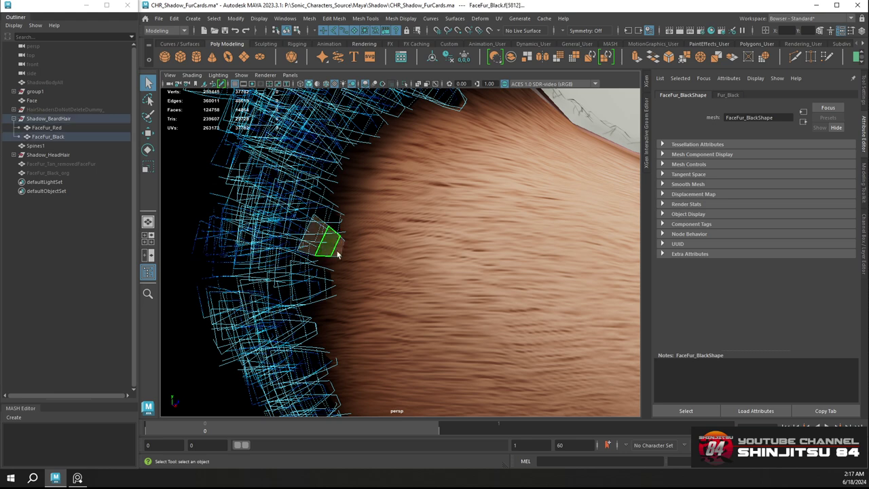
key("Delete")
left_click(330, 226)
key("Delete")
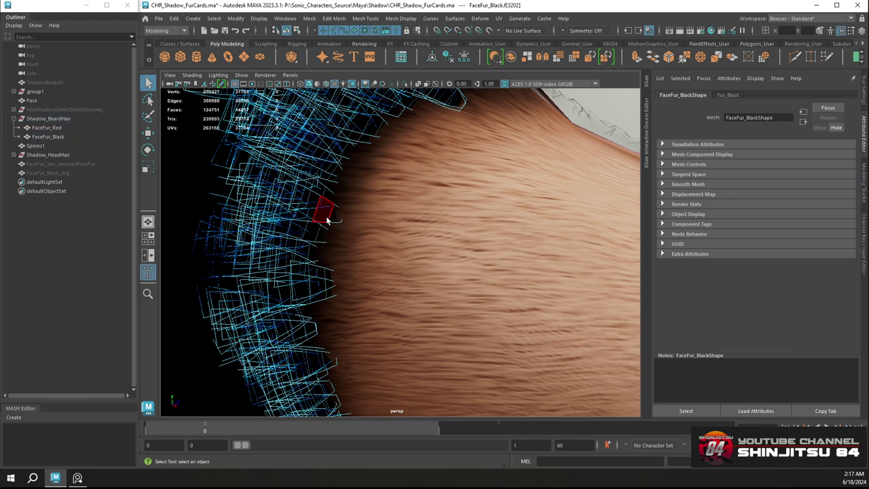
left_click(326, 218)
key("Delete")
Delete the black fur cards protruding onto the tan skin farther down the same cheek edge
left_click(318, 289)
key("Delete")
left_click(316, 284)
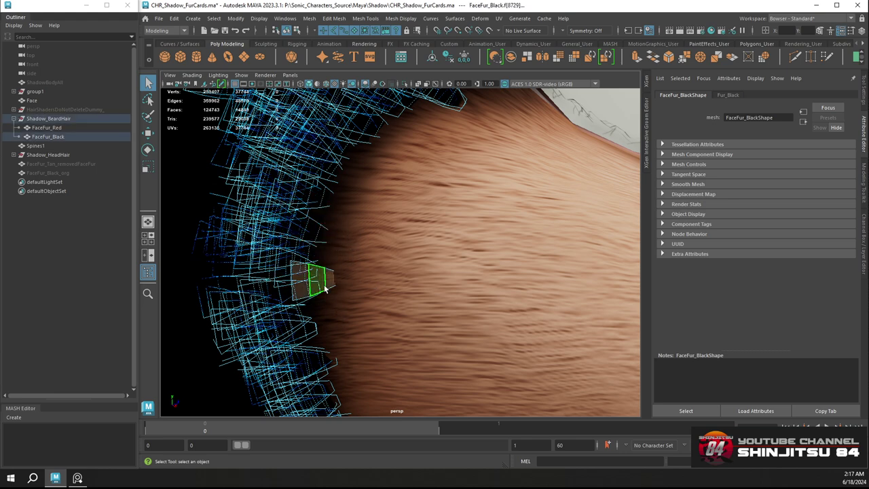
key("Delete")
left_click(333, 373)
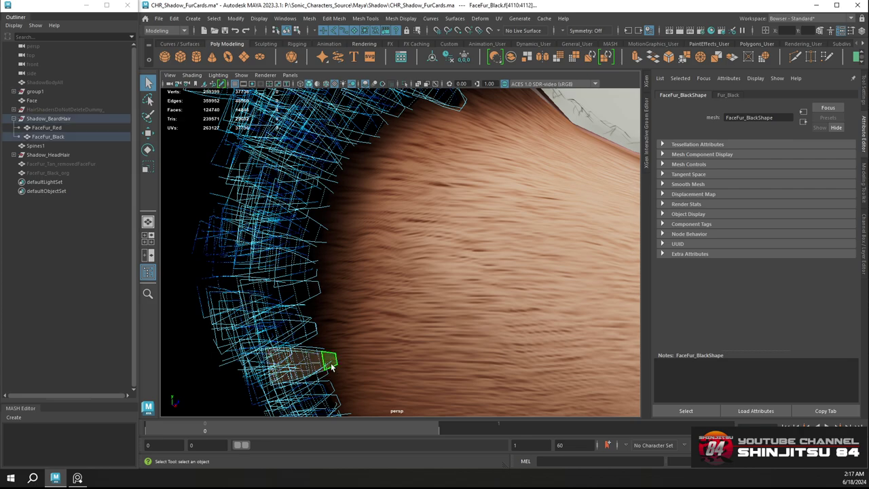
key("Delete")
left_click(324, 360)
key("Delete")
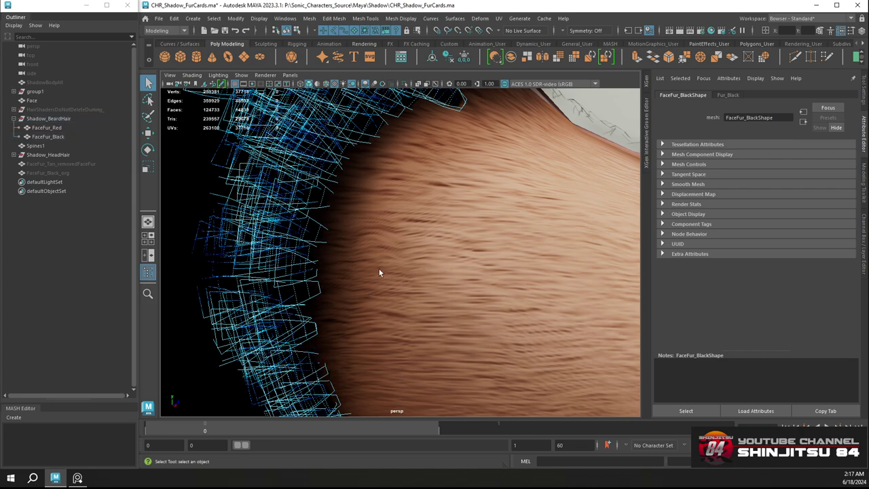
Delete the overlapping black fur cards that stick out midway along the lower cheek edge
left_click_drag(379, 269, 387, 248, "alt")
middle_click_drag(387, 249, 422, 277, "alt")
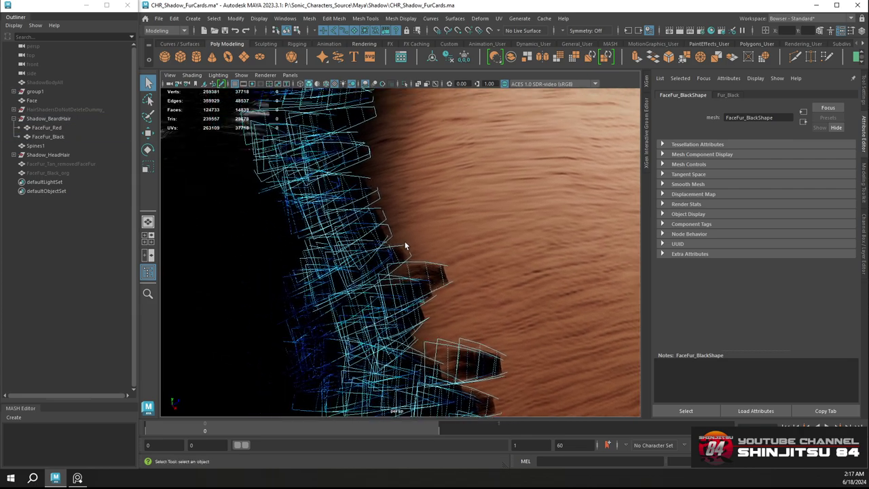
left_click_drag(405, 246, 425, 236, "alt")
mouse_move(425, 236)
right_mouse_down("alt")
mouse_move(407, 250)
mouse_move(416, 239)
right_mouse_up("alt")
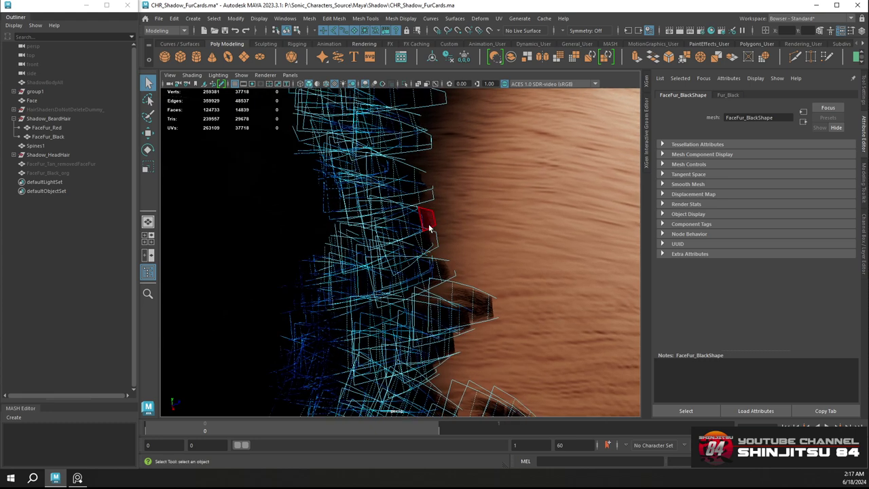
left_click(429, 228)
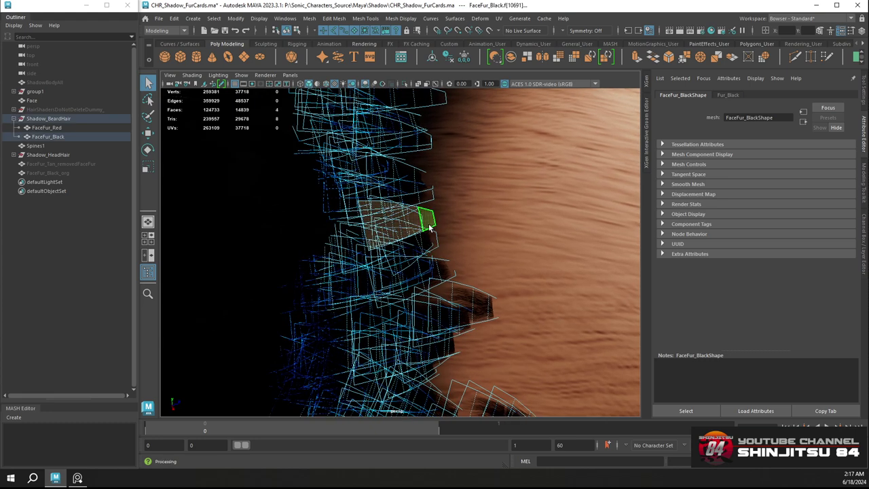
key("Delete")
double_click(435, 245)
key("Delete")
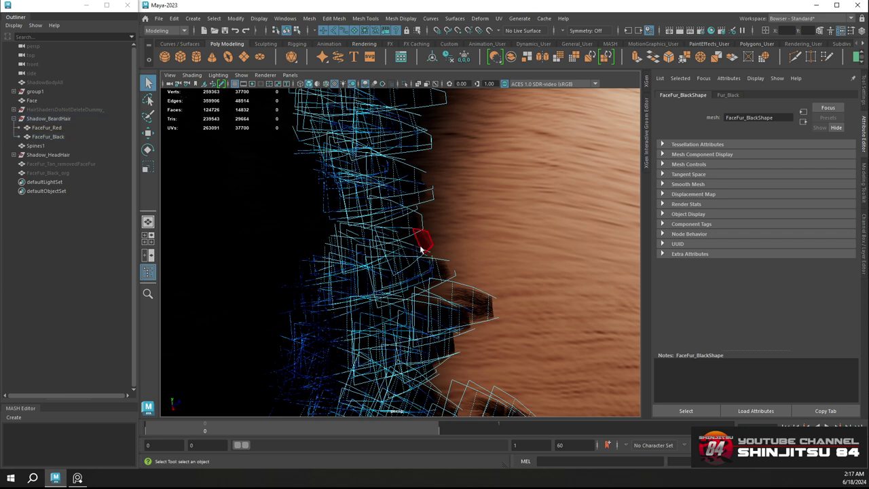
double_click(422, 250)
key("Delete")
left_click(446, 270)
key("Delete")
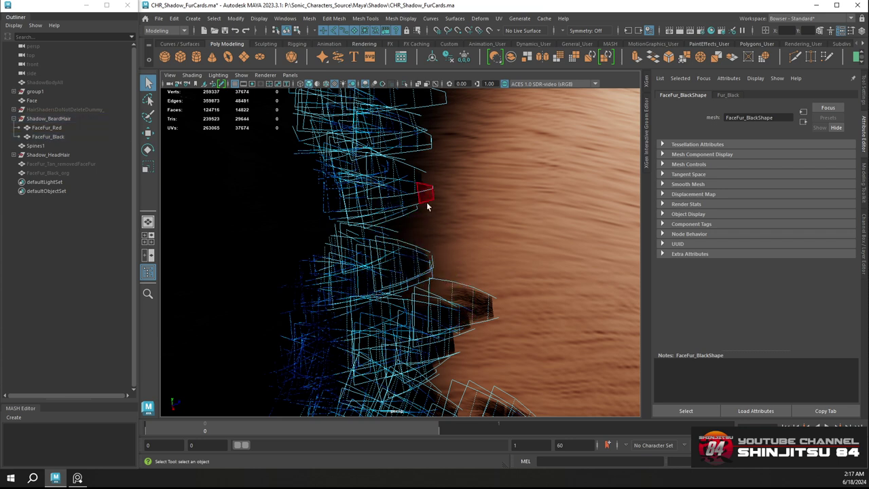
Delete the two protruding black fur cards just above the newly cleared spot on the lower cheek edge
left_click(424, 196)
key("Delete")
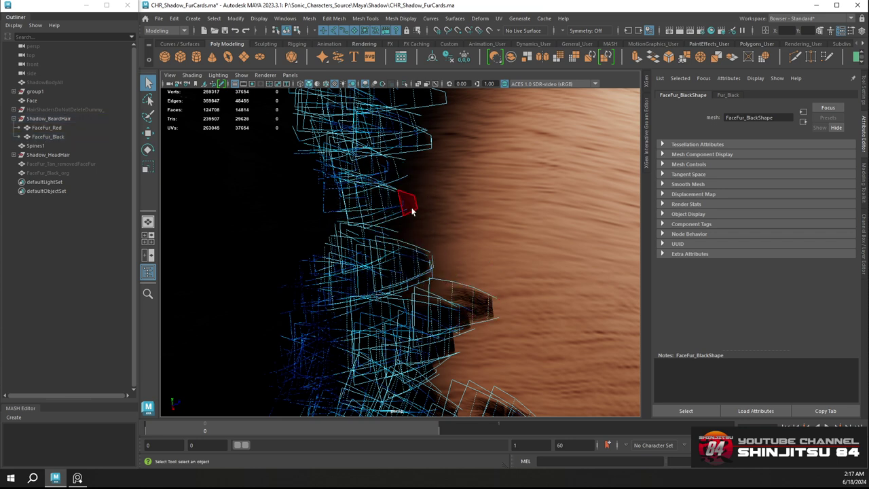
left_click(410, 208)
key("Delete")
Delete the long stack of dark-tipped black fur cards reaching farthest onto the tan skin near the jaw
double_click(485, 320)
key("Delete")
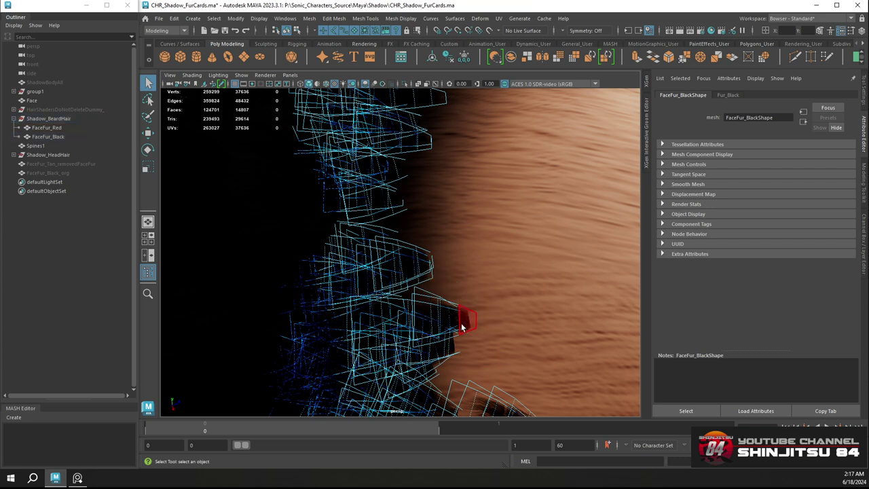
double_click(462, 326)
key("Delete")
left_click(460, 326)
key("Delete")
left_click(448, 316)
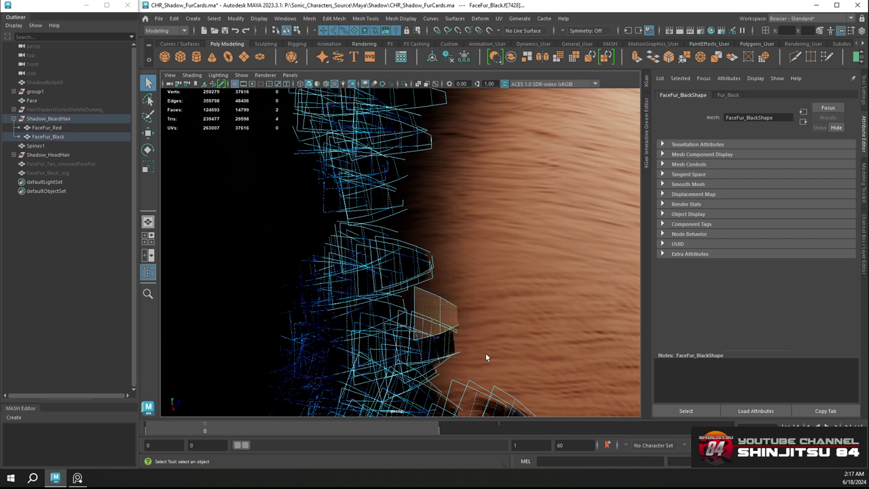
key("Delete")
Delete the cluster of black fur cards still protruding directly below the removed long stack near the jaw
left_click(449, 344)
key("Delete")
left_click(454, 347)
key("Delete")
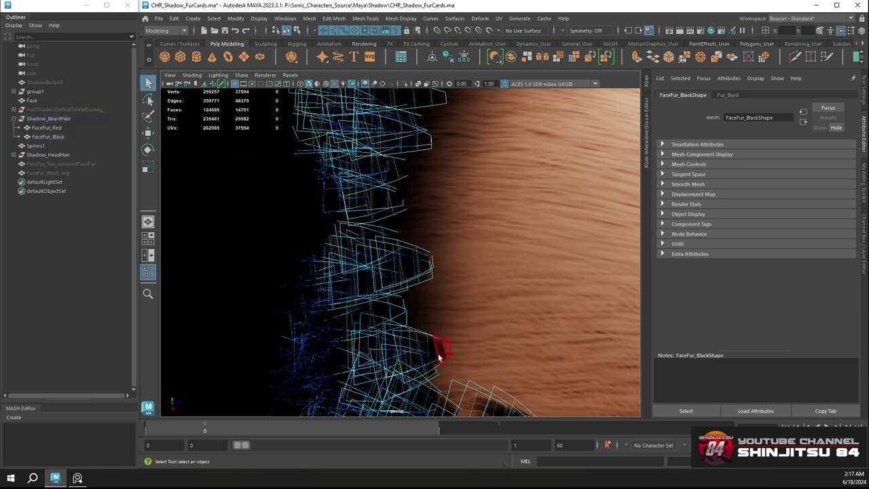
left_click(438, 355)
key("Delete")
left_click(424, 365)
key("Delete")
left_click(420, 364)
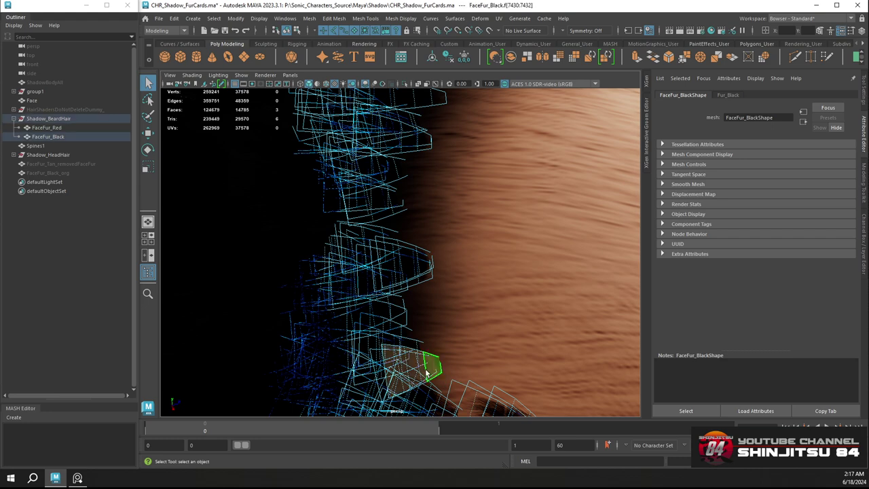
key("Delete")
left_click(426, 362)
key("Delete")
left_click(424, 360)
key("Delete")
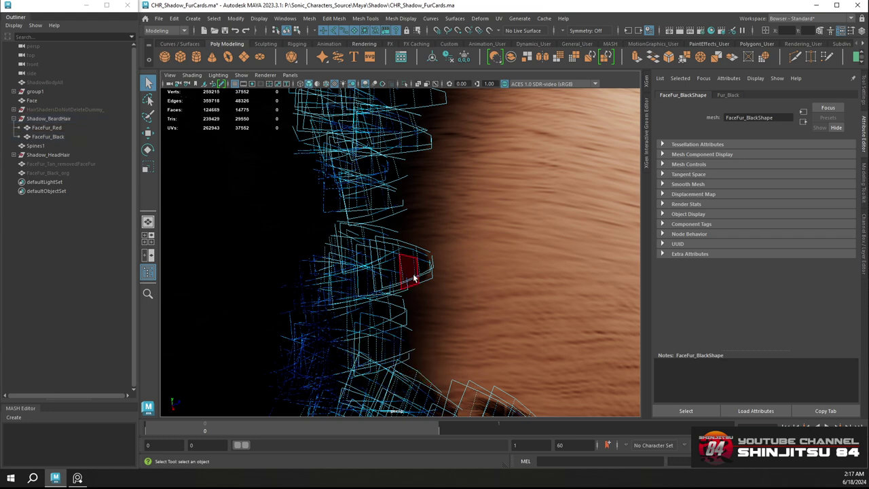
Delete the two black fur cards still protruding from the middle of the straight cheek edge onto the tan skin
left_click(411, 272)
key("Delete")
left_click(424, 270)
key("Delete")
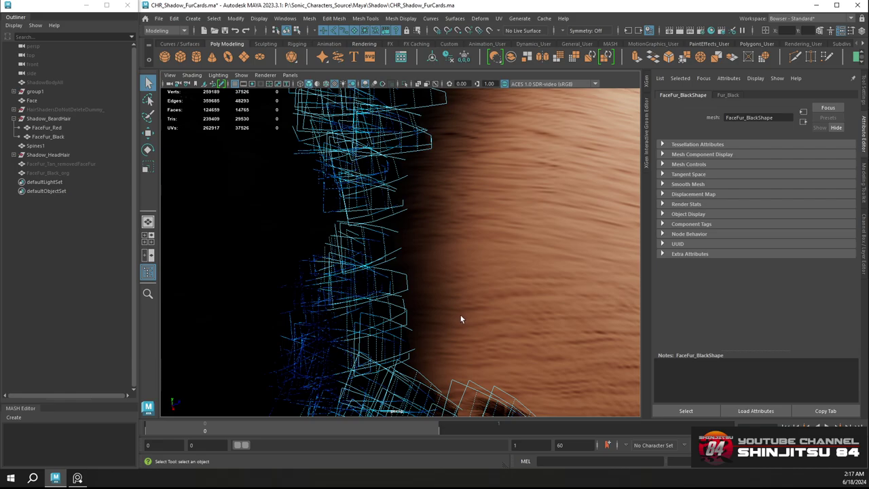
Delete the isolated cluster of black fur cards rising onto the tan skin just past the bend of the muzzle edge
left_click_drag(459, 315, 364, 242, "alt")
left_click(370, 248)
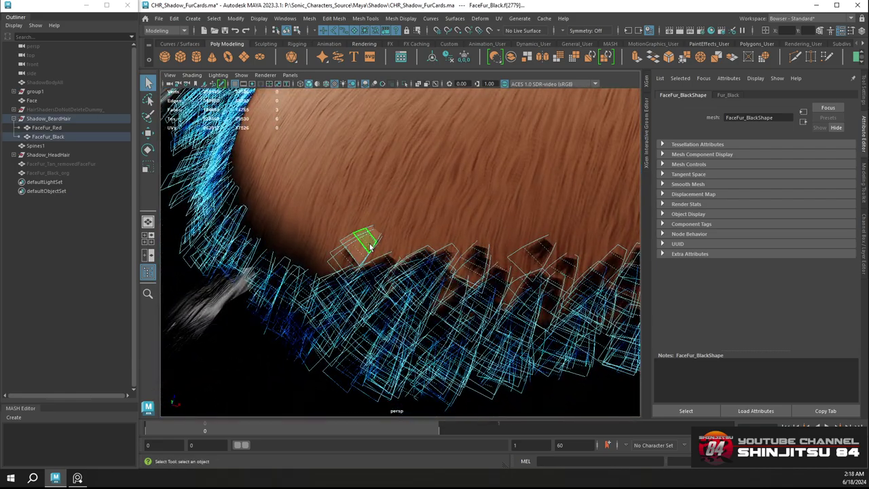
key("Delete")
double_click(345, 259)
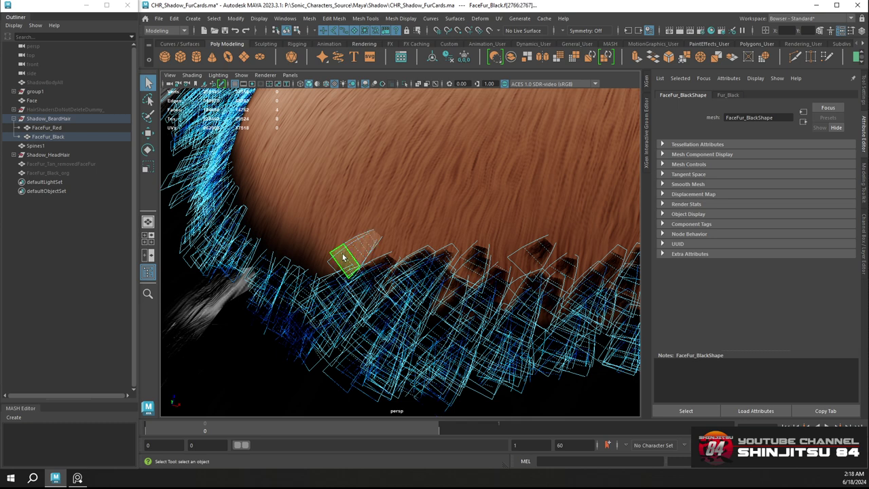
key("Delete")
double_click(350, 264)
key("Delete")
Delete the stacked cards forming the first dark-tipped peak along the lower muzzle edge beyond the cleared cluster
double_click(434, 266)
key("Delete")
double_click(423, 265)
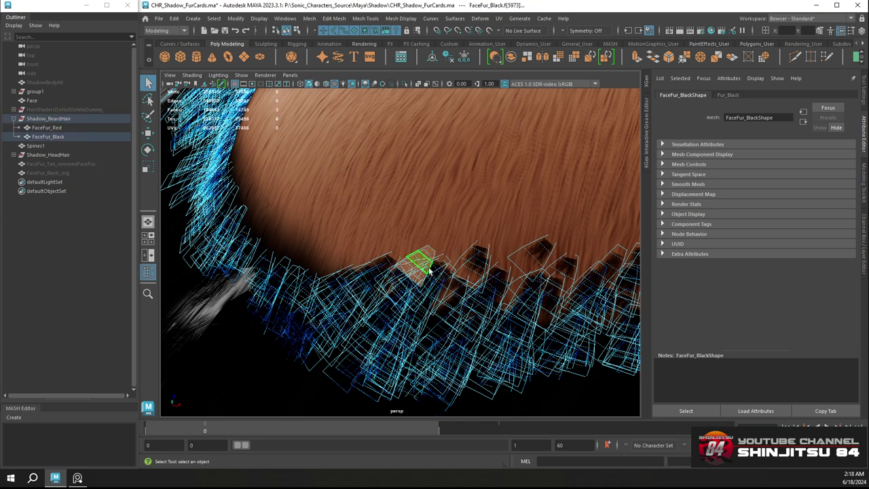
key("Delete")
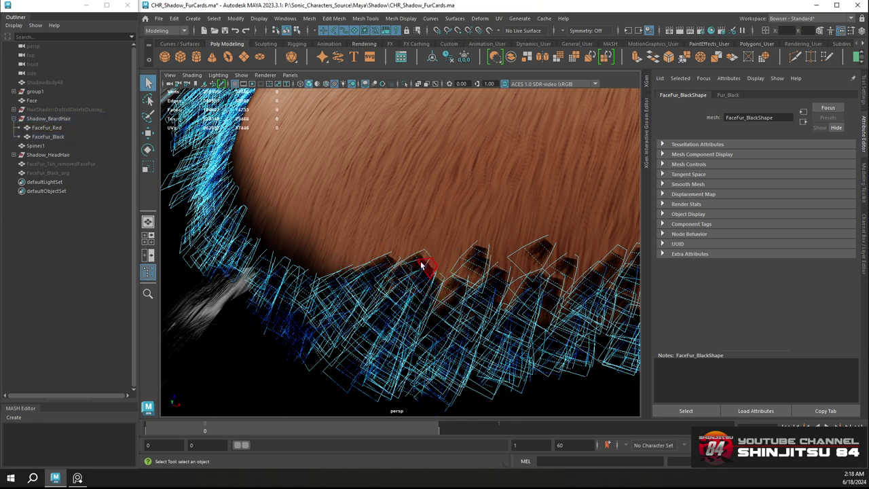
left_click(423, 266)
key("Delete")
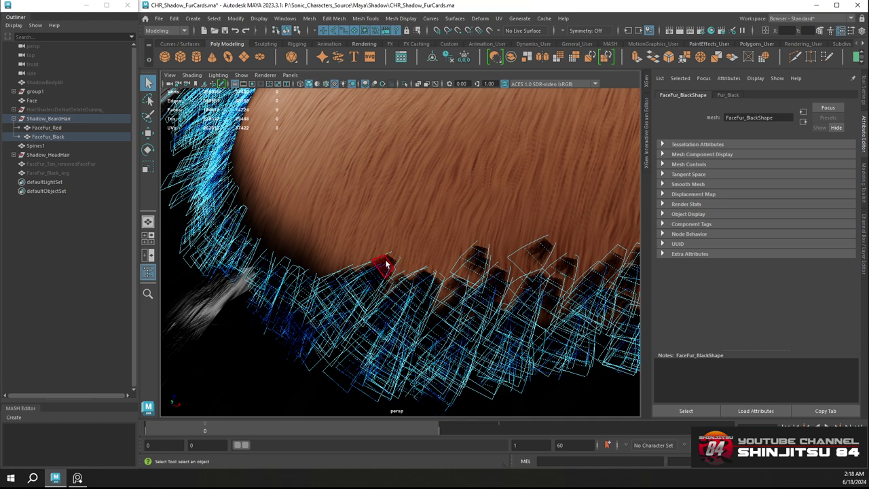
Delete the overlapping black cards in the dip between the muzzle bend and the trimmed first peak
left_click(402, 271)
key("Delete")
left_click(415, 275)
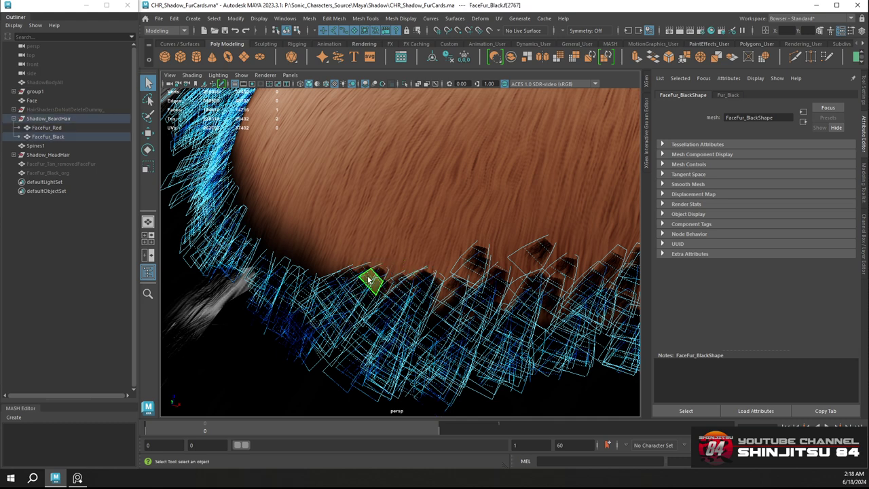
key("Delete")
left_click(416, 281)
key("Delete")
Delete the tallest dark-tipped cards on the next two peaks along the lower muzzle edge
left_click(469, 272)
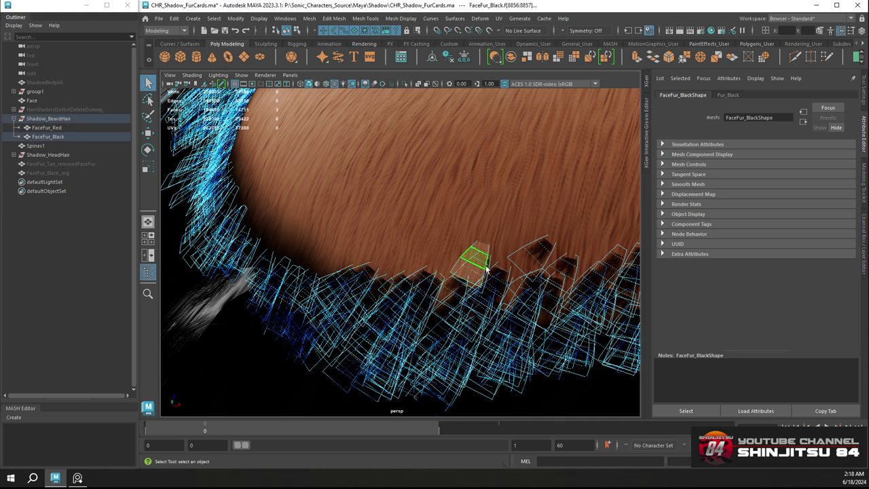
key("Delete")
left_click(506, 275)
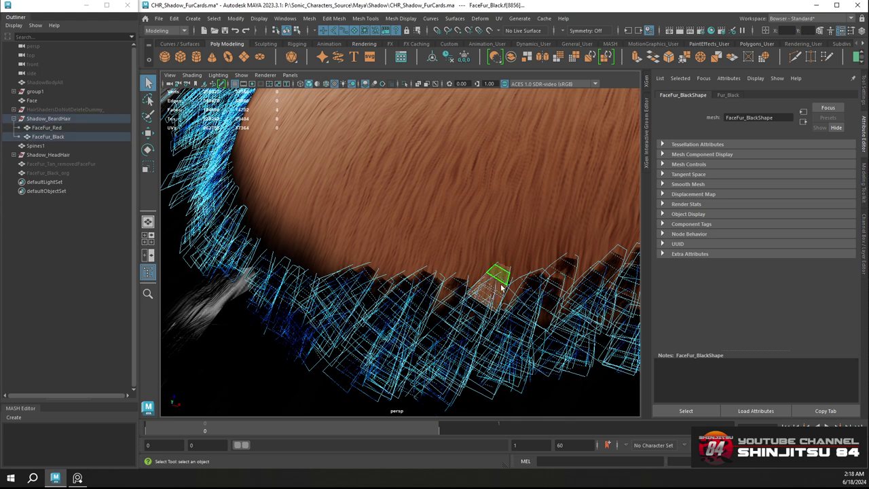
key("Delete")
Delete the shorter black cards left between those two trimmed peaks, along with the stray ones just before them
double_click(498, 287)
key("Delete")
double_click(486, 296)
key("Delete")
double_click(458, 284)
key("Delete")
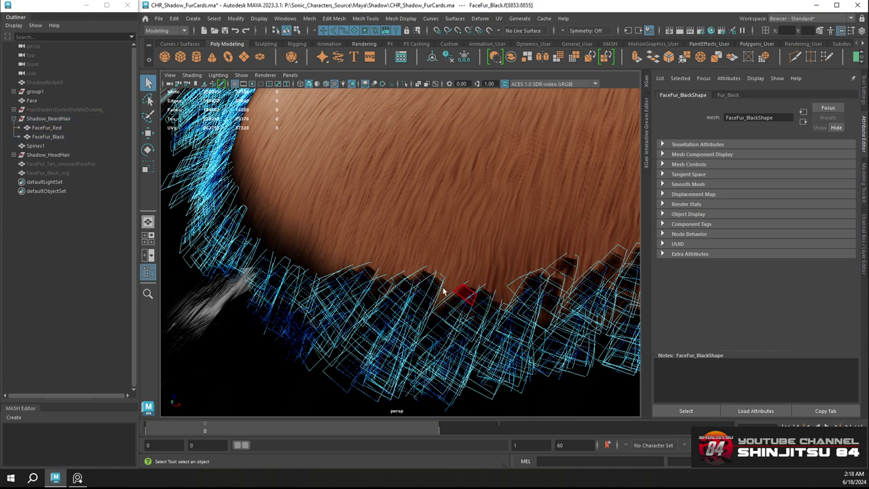
key("Delete")
Delete the remaining card tips on and beside the first trimmed peak of the lower muzzle edge
left_click(421, 285)
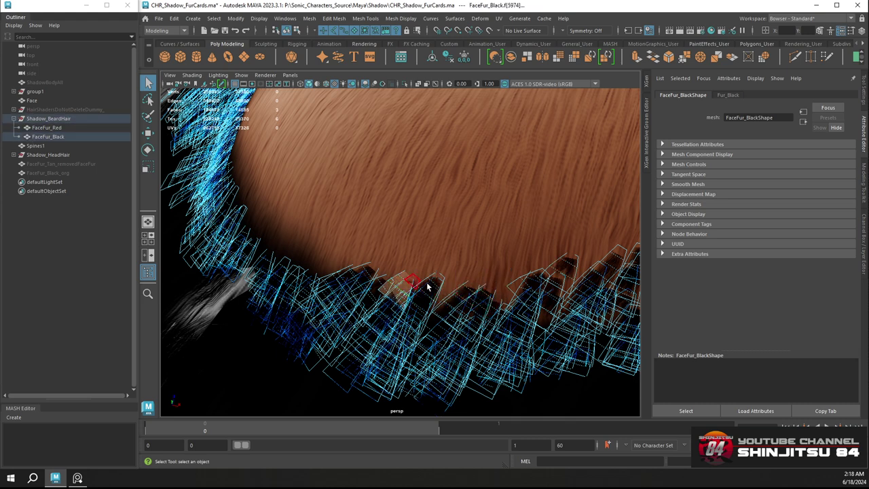
key("Delete")
left_click(440, 303)
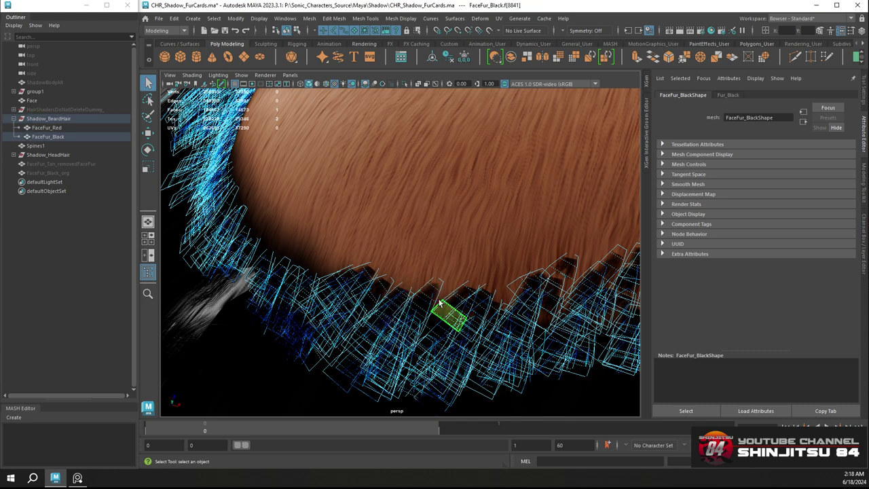
key("Delete")
Delete the dark-tipped cards poking onto the tan skin closest to the muzzle bend
left_click(366, 278)
key("Delete")
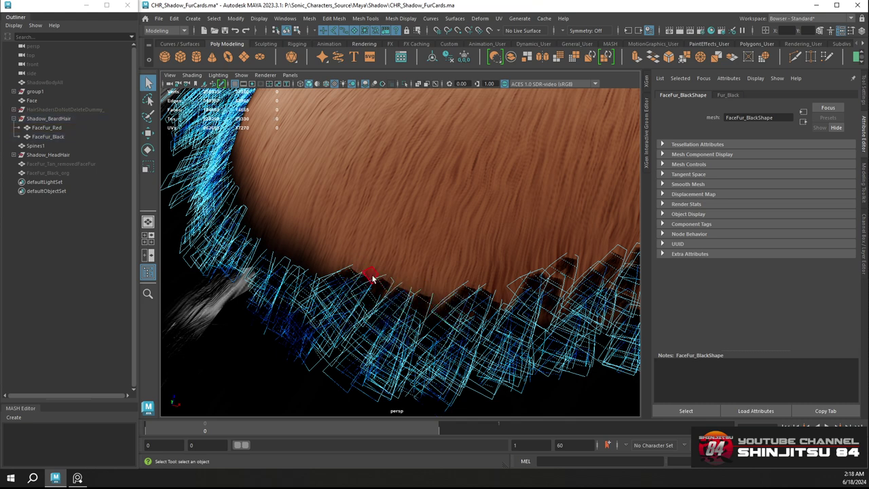
left_click(365, 277)
key("Delete")
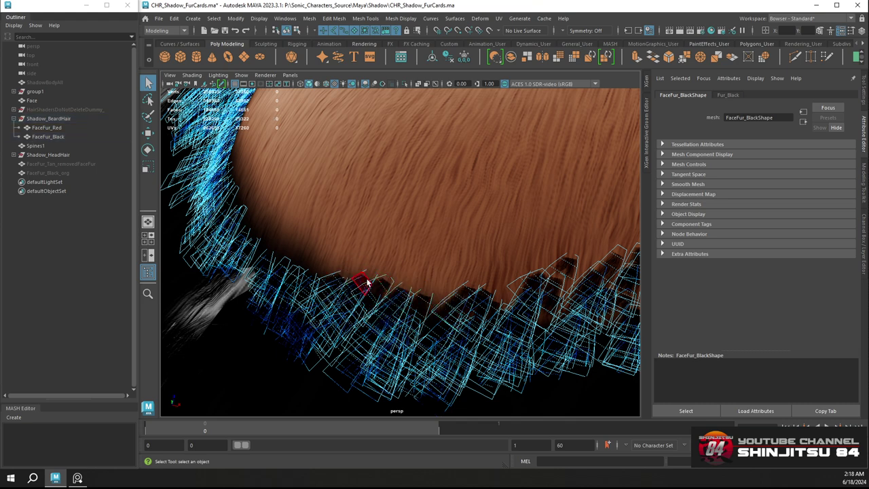
left_click(368, 283)
key("Delete")
key("Delete")
Delete the next layer of black cards beneath those tips to smooth the edge just past the muzzle bend
left_click(341, 279)
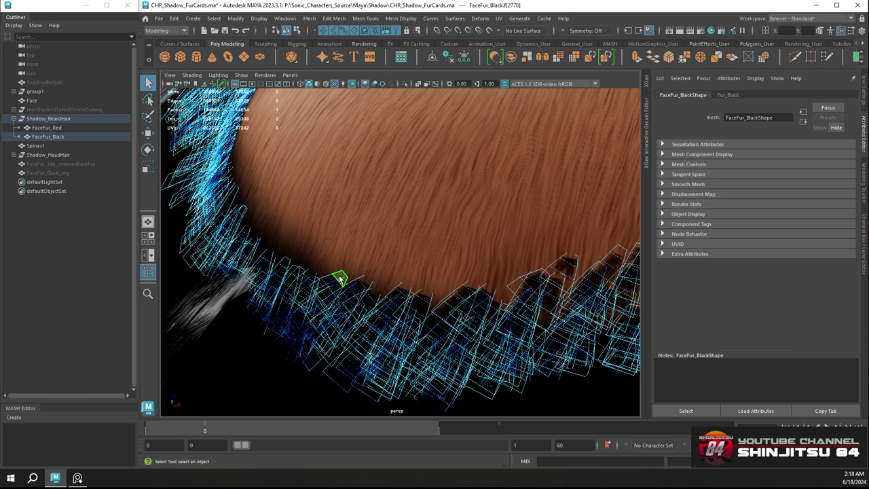
double_click(360, 285)
key("Delete")
double_click(373, 292)
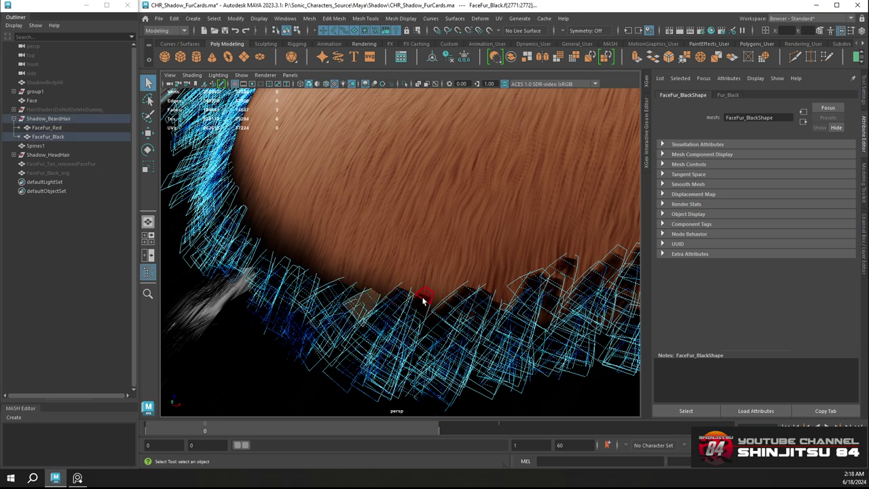
key("Delete")
left_click(365, 299)
key("Delete")
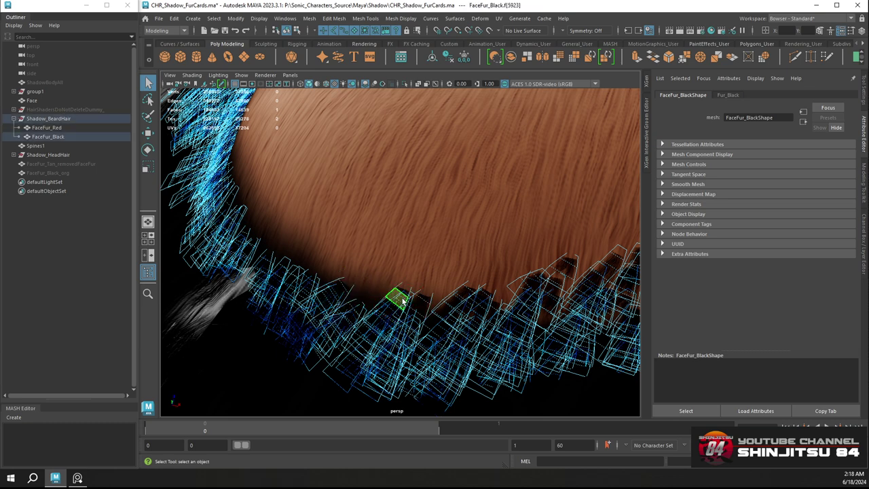
Delete the black cards rising above the smoothed edge at the first peak, down to the start of the next peak
key("Delete")
left_click(404, 302)
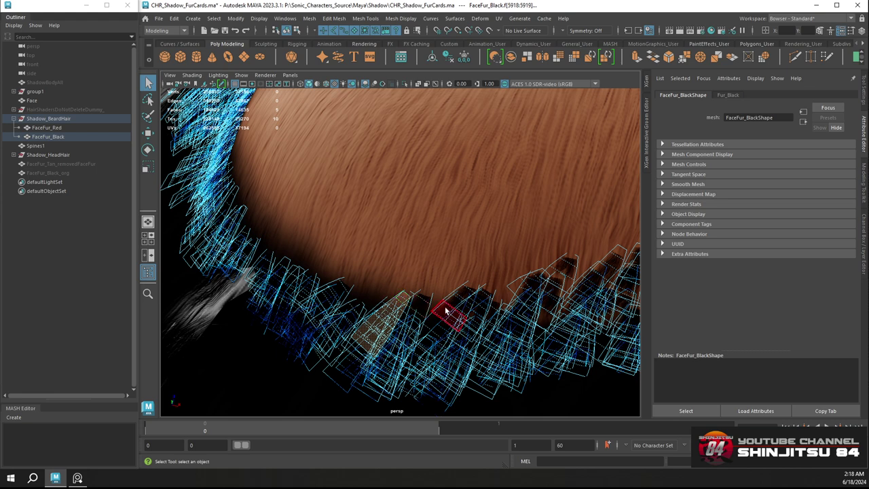
key("Delete")
left_click(424, 307)
key("Delete")
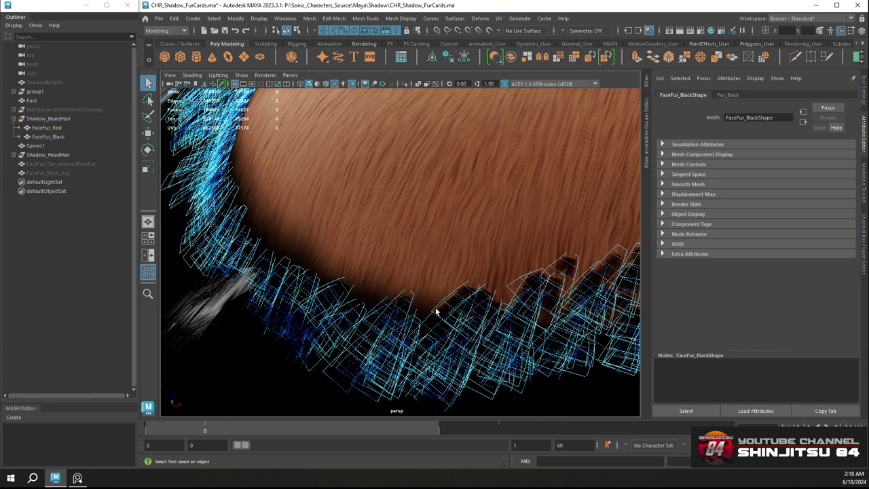
left_click(409, 300)
key("Delete")
Delete the stacked black cards of the second peak along the lower muzzle edge, including the small tips beside it
left_click(463, 300)
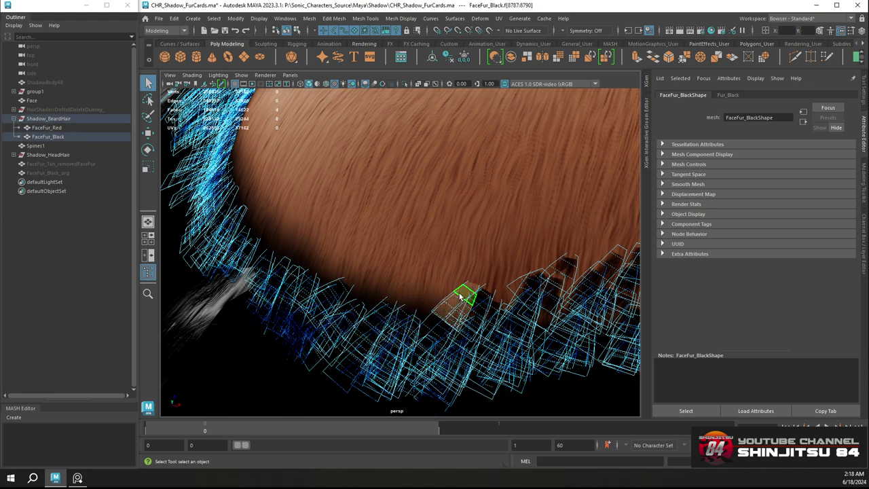
key("Delete")
left_click(476, 299)
key("Delete")
left_click(473, 304)
key("Delete")
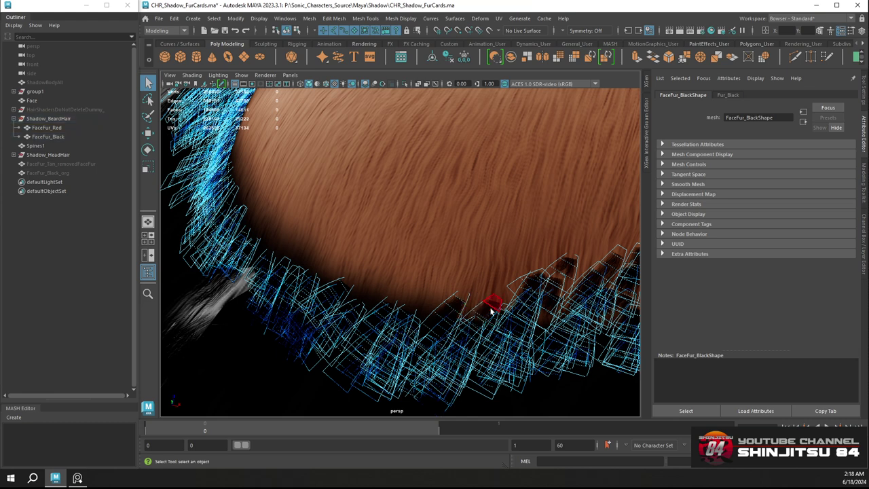
left_click(483, 311)
key("Delete")
left_click(453, 303)
key("Delete")
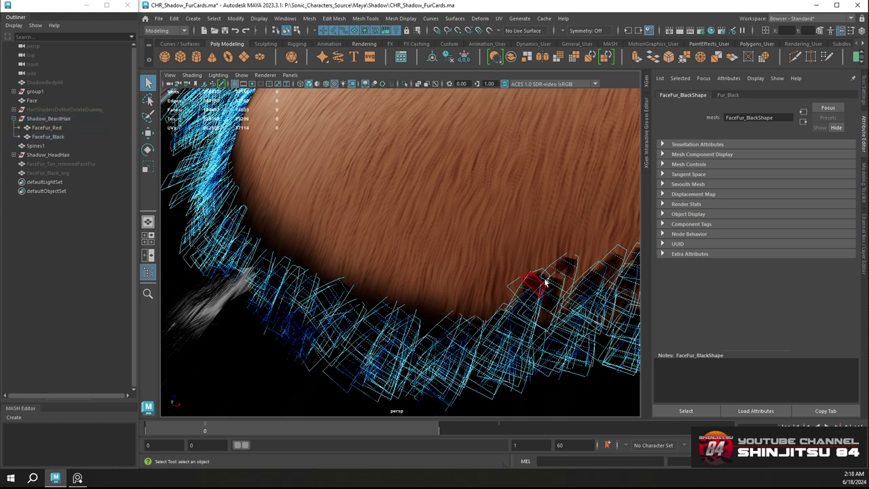
Delete the outermost cards of the third peak and the separate dark-tipped stack just beyond it
left_click(567, 272)
key("Delete")
double_click(542, 276)
key("Delete")
double_click(557, 280)
key("Delete")
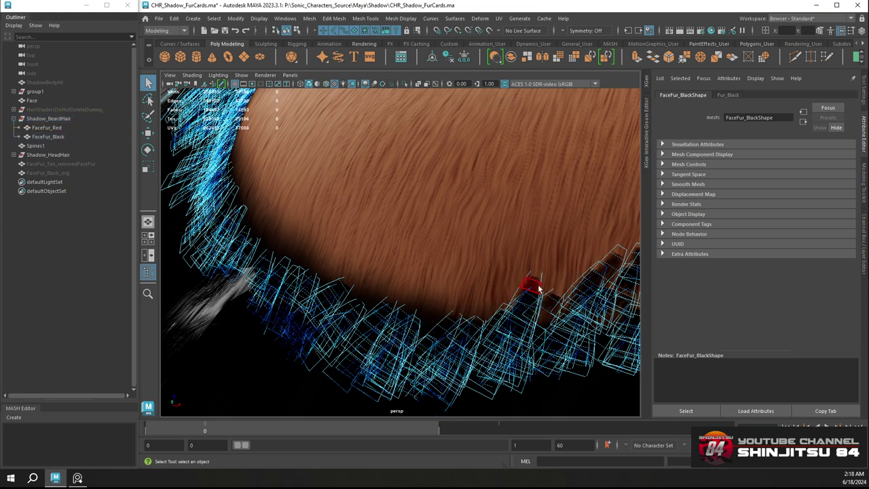
Delete the next overlapping cards at the tip of the third peak and the low ones in the adjoining gap
double_click(535, 295)
key("Delete")
left_click(535, 296)
key("Delete")
left_click(549, 305)
key("Delete")
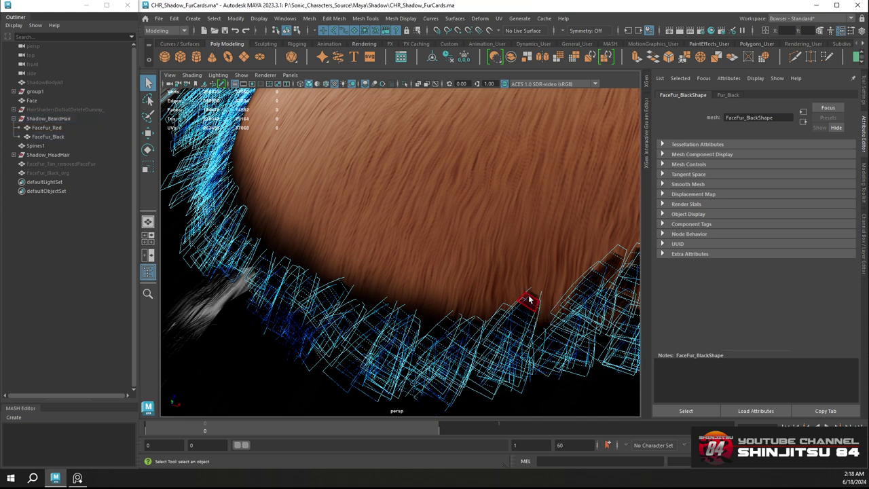
Trim the rest of the third peak by deleting its remaining protruding cards until it matches the neighbouring edge
left_click(533, 305)
key("Delete")
left_click(531, 303)
key("Delete")
left_click(515, 309)
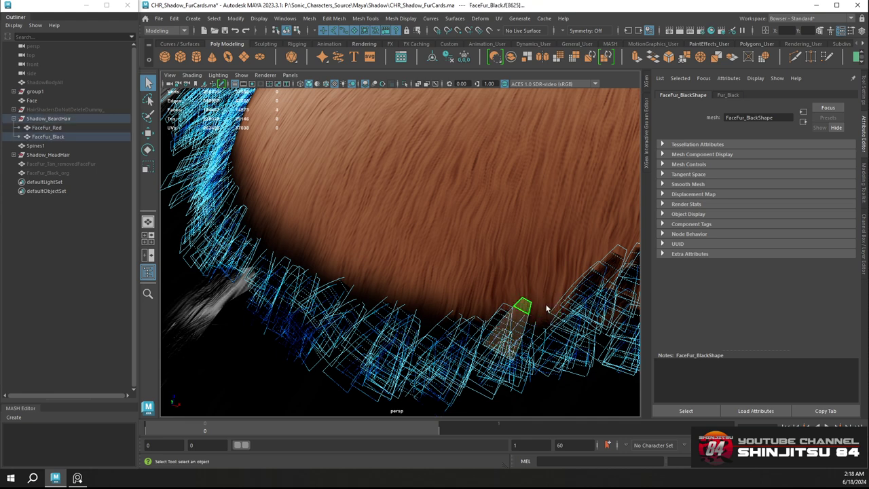
key("Delete")
left_click(508, 312)
key("Delete")
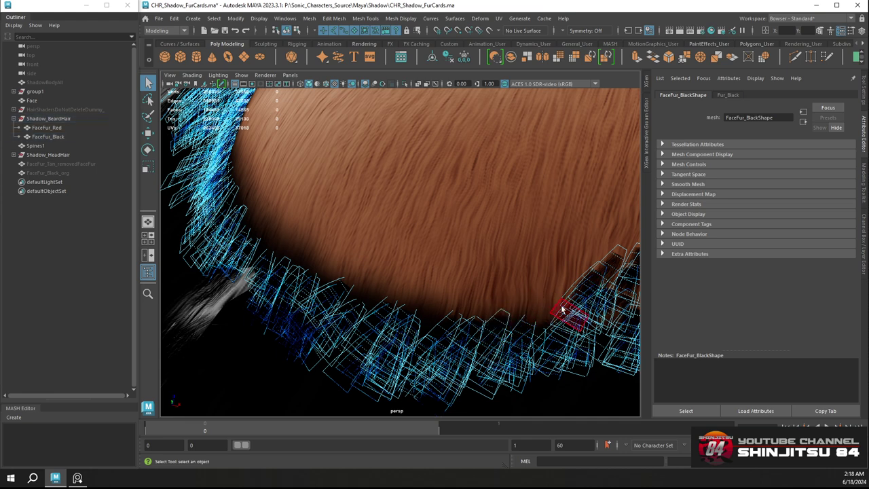
Delete the tall sloping stack of black cards beyond the gap that follows the third peak
left_click(601, 272)
key("Delete")
left_click(599, 267)
key("Delete")
left_click(595, 284)
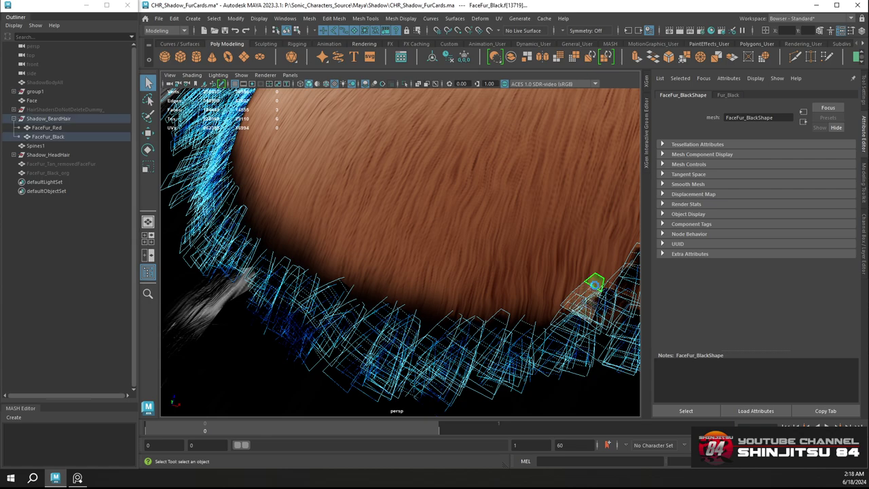
key("Delete")
Delete the lone tall card beside the central peak on the chin section of the muzzle edge
scroll(634, 261, "up", 1)
scroll(580, 262, "down", 2)
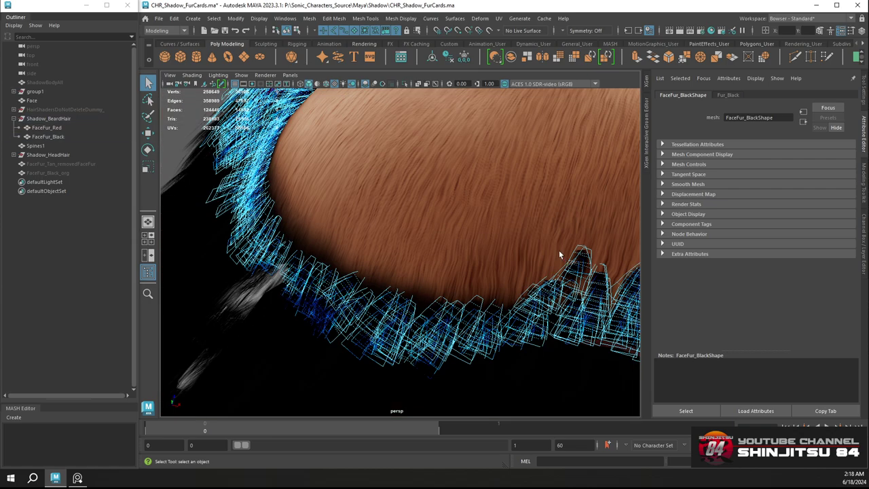
left_click_drag(559, 255, 444, 249, "alt")
left_click(452, 254)
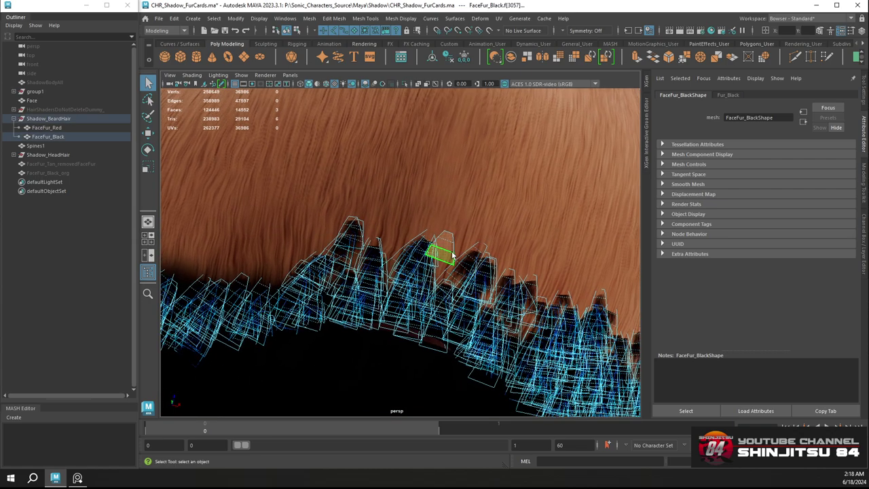
key("Delete")
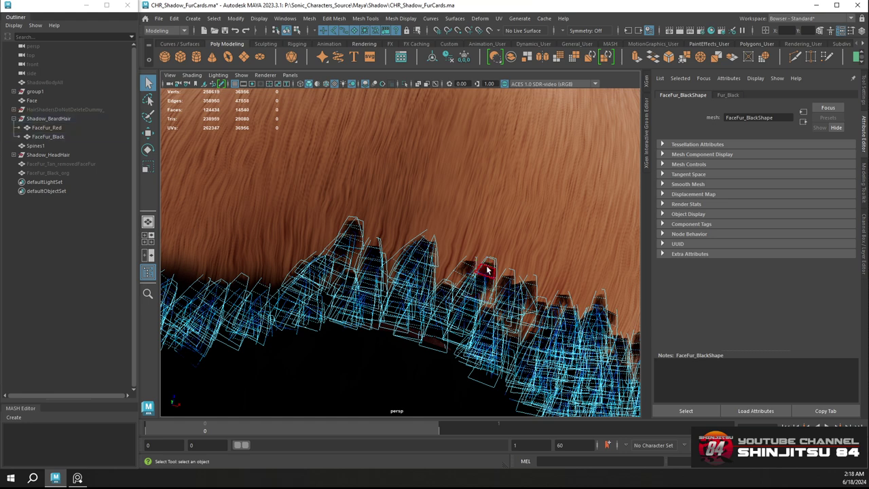
Delete the cluster of dark-tipped cards protruding onto the tan skin just past the central chin peak
key("Delete")
left_click(467, 264)
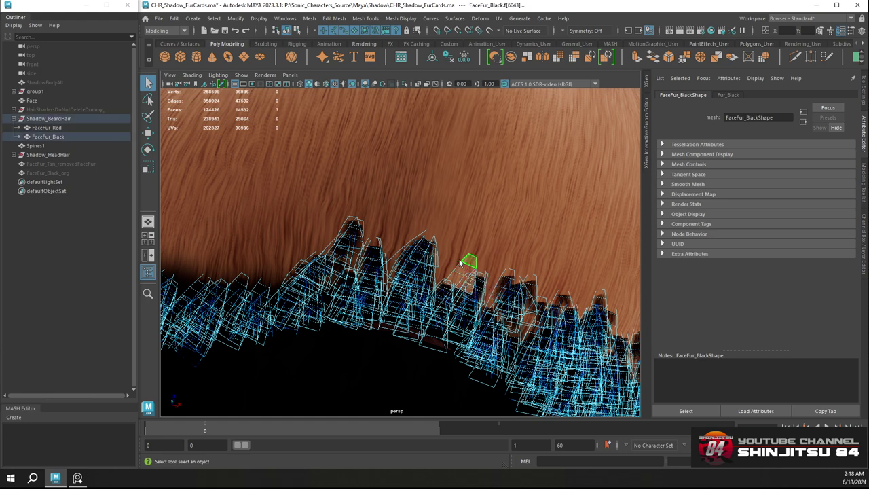
key("Delete")
double_click(474, 284)
key("Delete")
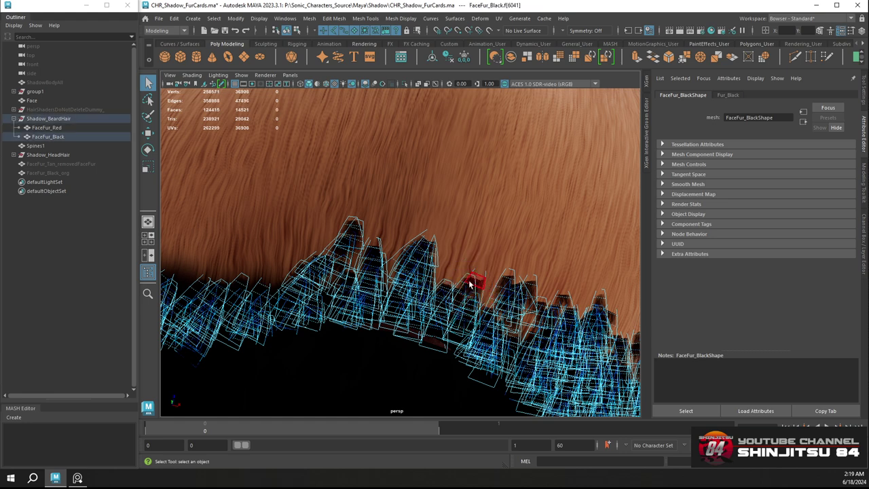
double_click(470, 283)
key("Delete")
Delete the stacked cards that form the tip of the central chin peak
double_click(431, 246)
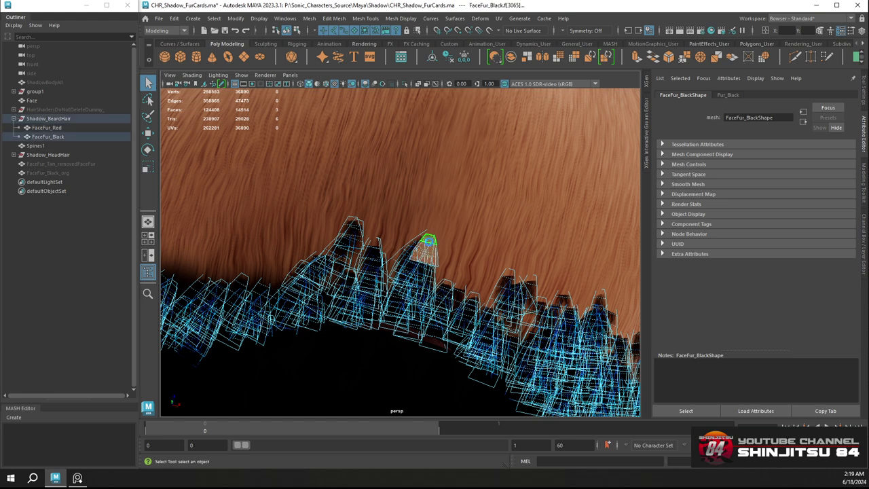
key("Delete")
double_click(424, 248)
key("Delete")
double_click(424, 249)
key("Delete")
Delete the remaining stacked black cards of the central chin peak down to the height of the neighbouring muzzle edge
left_click(414, 252)
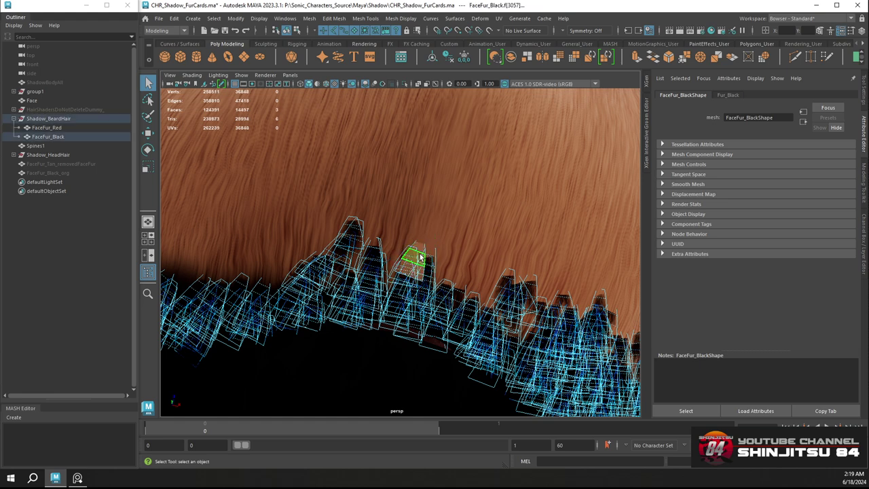
key("Delete")
left_click(417, 262)
key("Delete")
left_click(409, 262)
key("Delete")
left_click(412, 277)
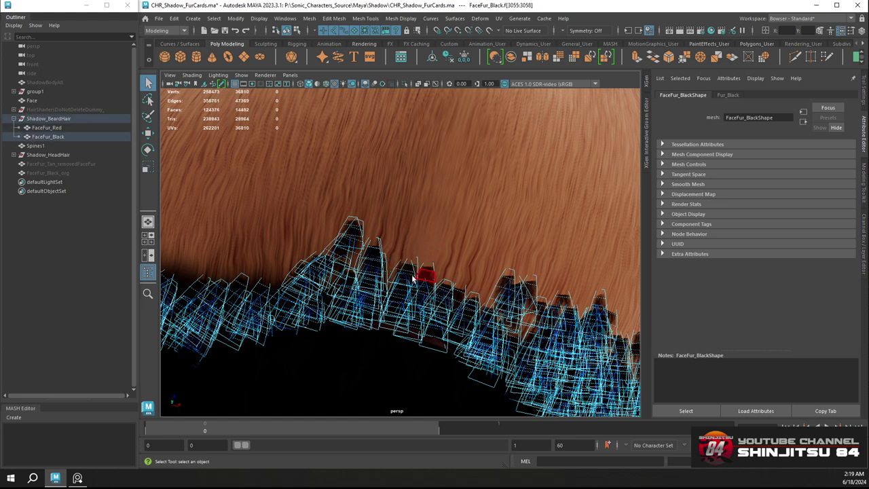
key("Delete")
left_click(410, 272)
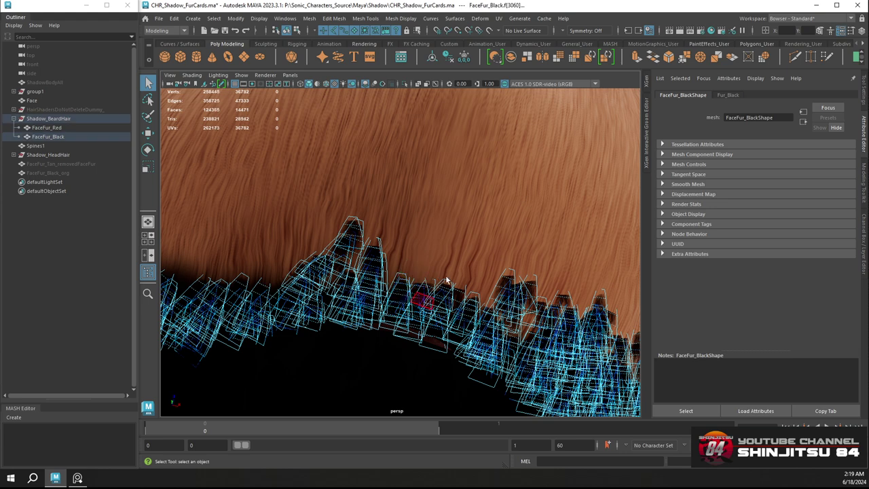
key("Delete")
Delete the cards forming the tip of the tallest peak beside the flattened central chin section
left_click(352, 232)
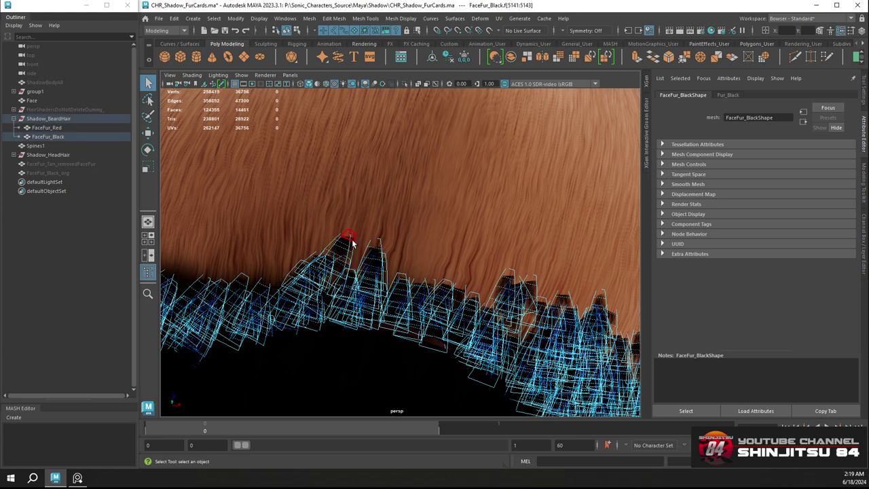
double_click(350, 238)
key("Delete")
double_click(343, 260)
key("Delete")
Delete the narrow peak of cards beside the tallest one, along with the rounded mound of cards at the tallest peak's base
double_click(372, 261)
key("Delete")
left_click(375, 250)
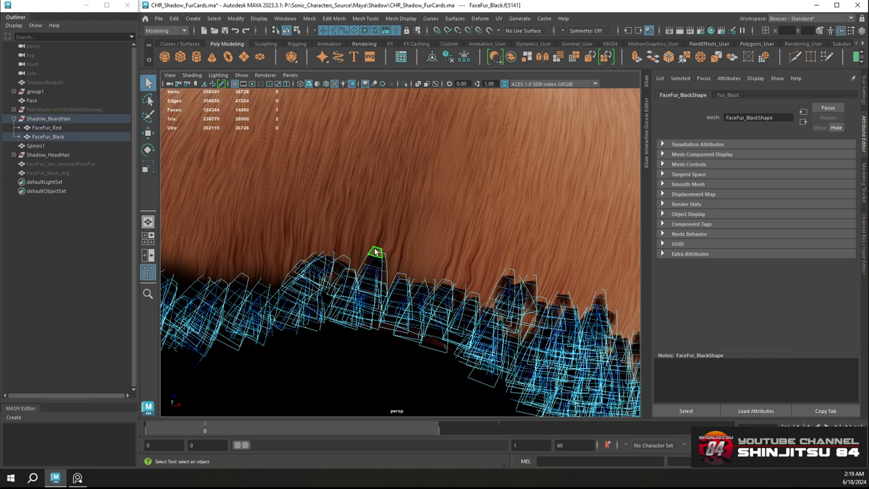
key("Delete")
left_click(382, 257)
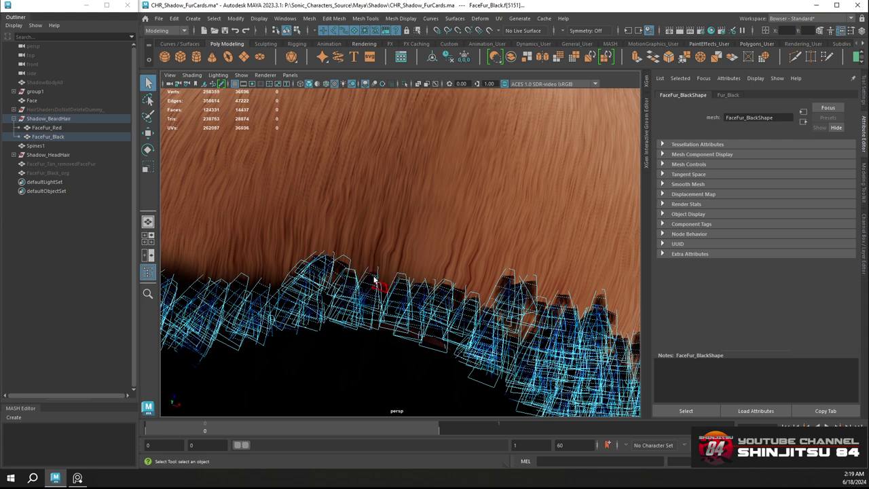
key("Delete")
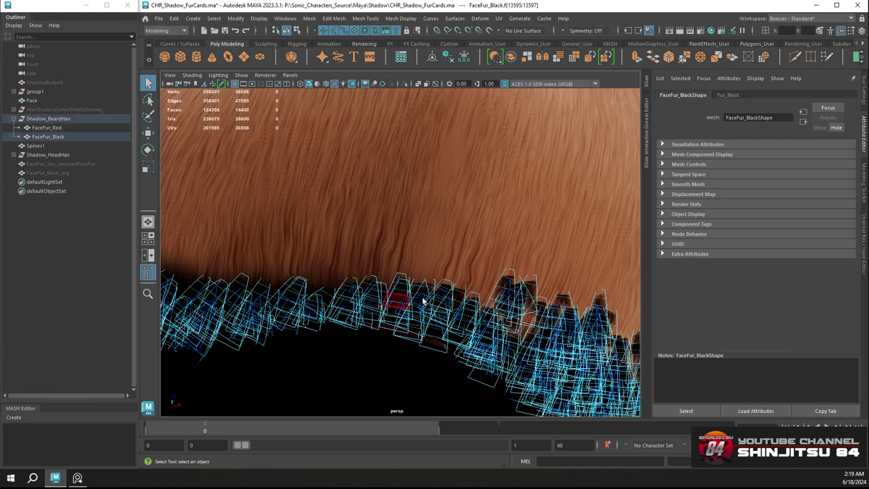
key("Delete")
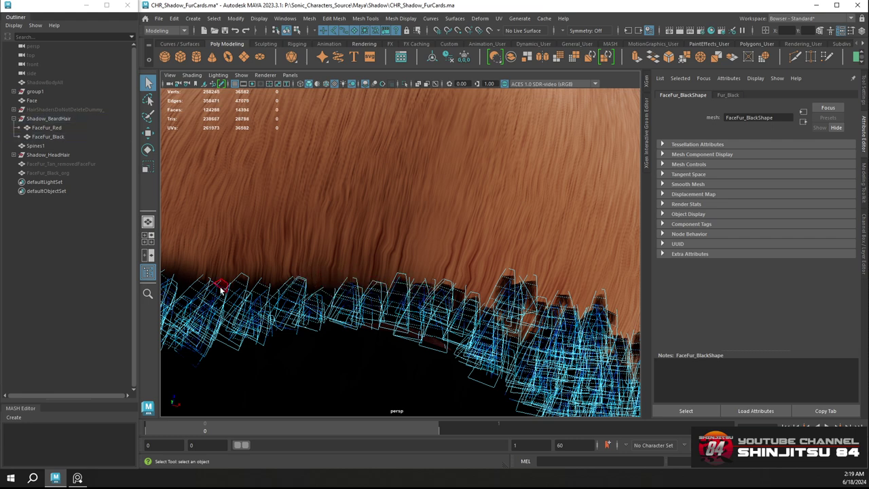
Delete the small peak of cards just before the dense cluster, including the isolated cards standing on the tan skin beside it
double_click(513, 276)
key("Delete")
double_click(518, 283)
key("Delete")
left_click(532, 284)
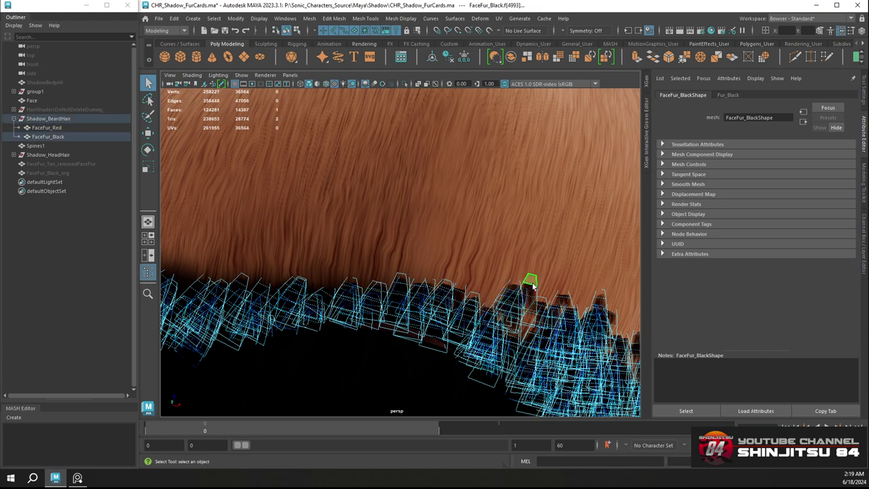
key("Delete")
left_click(515, 290)
key("Delete")
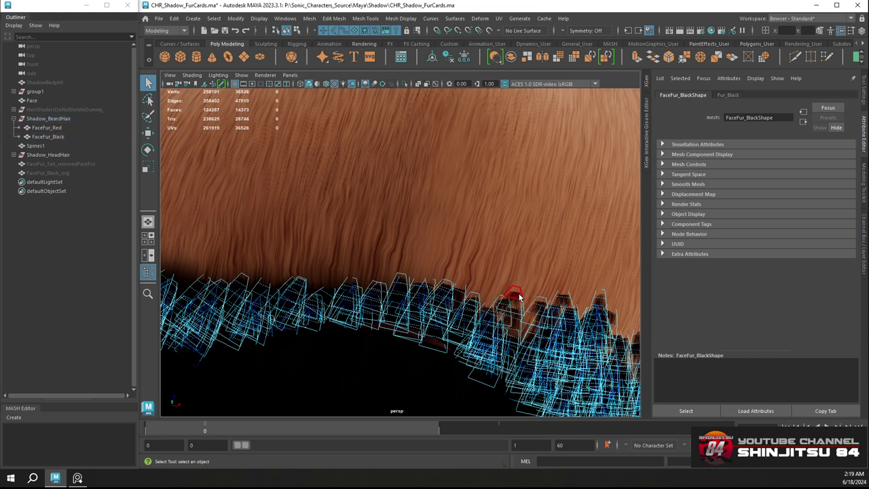
double_click(506, 303)
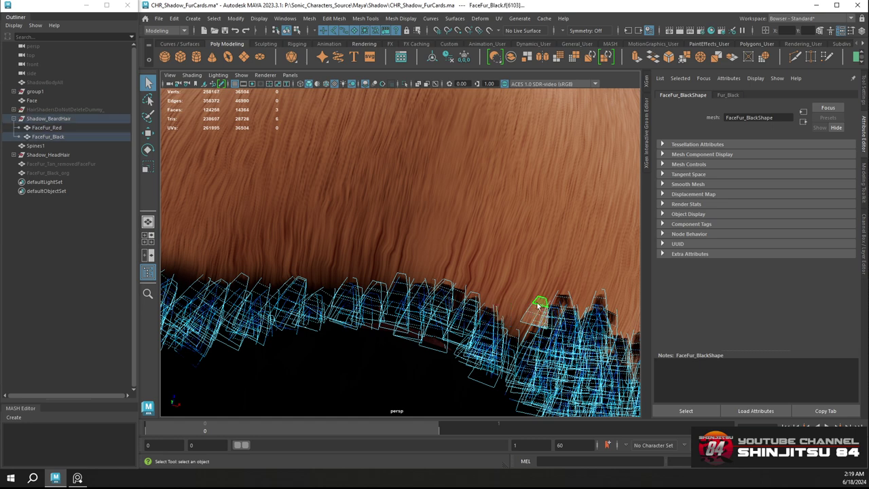
key("Delete")
Delete the taller cards still rising above the flattened central chin section of the muzzle edge
double_click(442, 289)
key("Delete")
double_click(445, 286)
key("Delete")
double_click(459, 289)
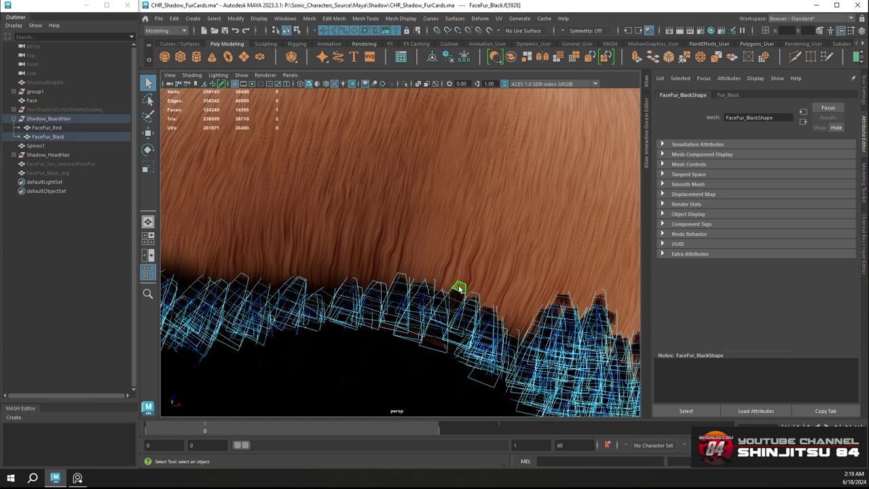
key("Delete")
double_click(417, 281)
key("Delete")
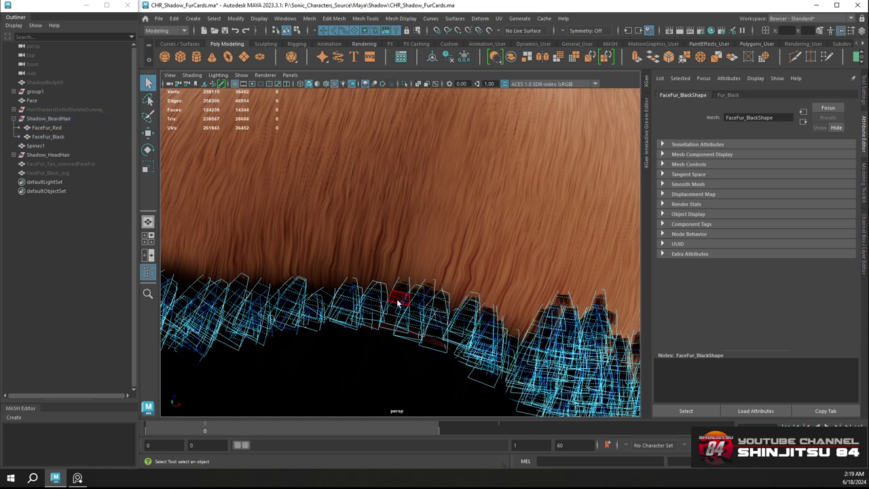
double_click(400, 288)
key("Delete")
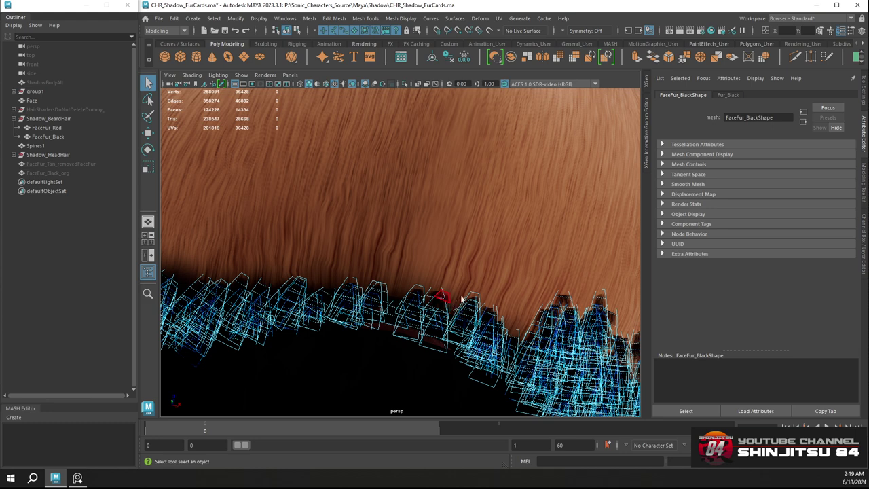
double_click(442, 294)
key("Delete")
Delete the dark-tipped cards topping the two peaks of the dense cluster beyond the cleared gap
double_click(562, 300)
key("Delete")
double_click(599, 300)
key("Delete")
double_click(597, 311)
key("Delete")
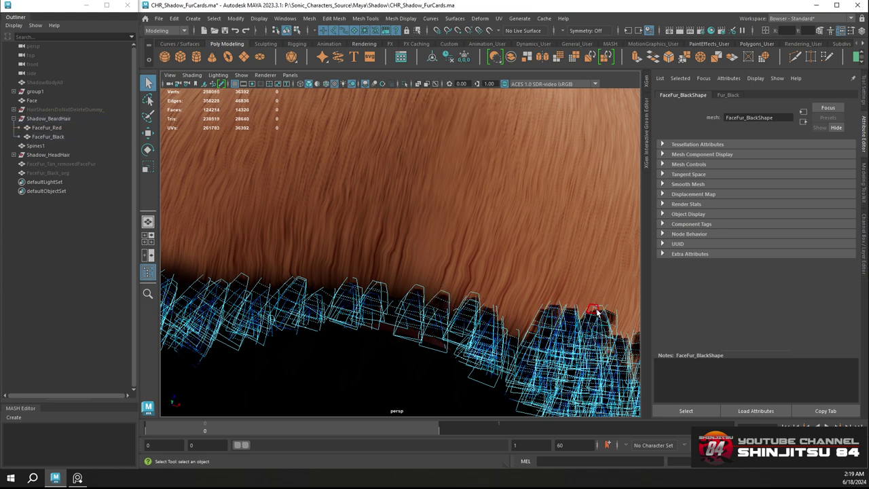
key("Delete")
Delete the stacked cards on the dense cluster's shoulder nearest the cleared gap
left_click(553, 312)
double_click(553, 310)
key("Delete")
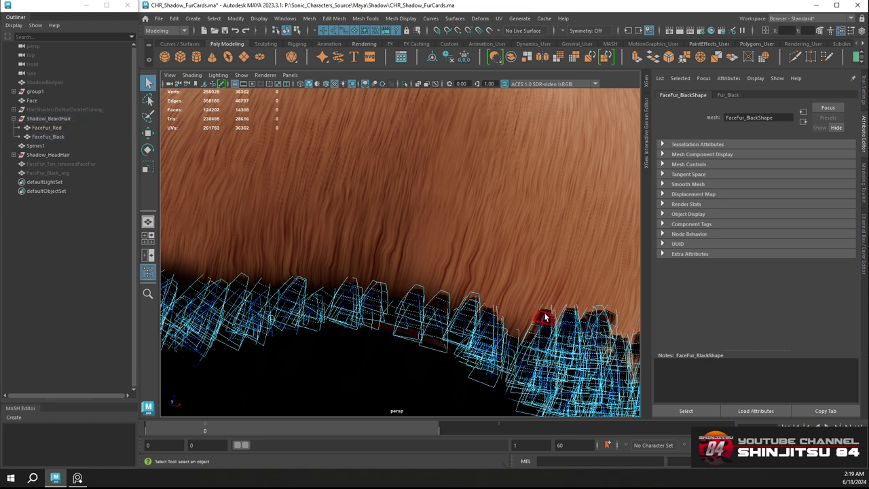
double_click(545, 314)
key("Delete")
double_click(550, 314)
key("Delete")
Delete the stacked column of cards that forms the middle peak of the dense cluster
double_click(569, 317)
key("Delete")
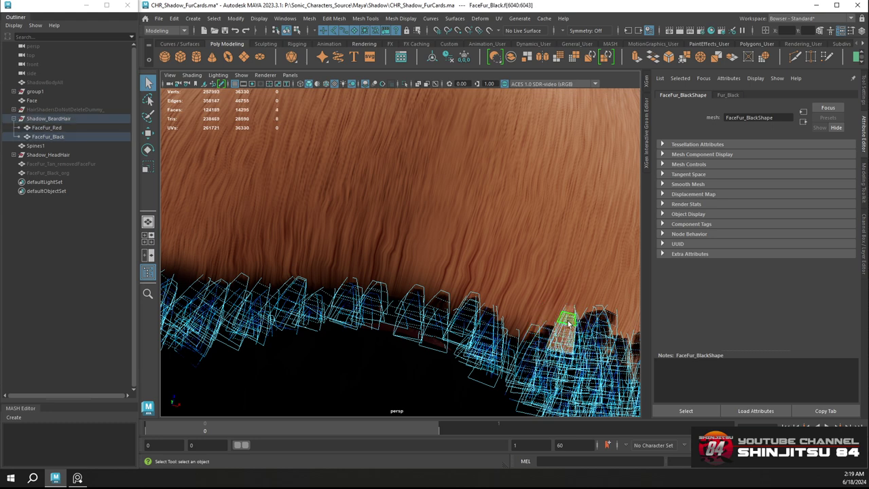
key("Delete")
double_click(568, 321)
key("Delete")
double_click(566, 321)
key("Delete")
double_click(568, 326)
key("Delete")
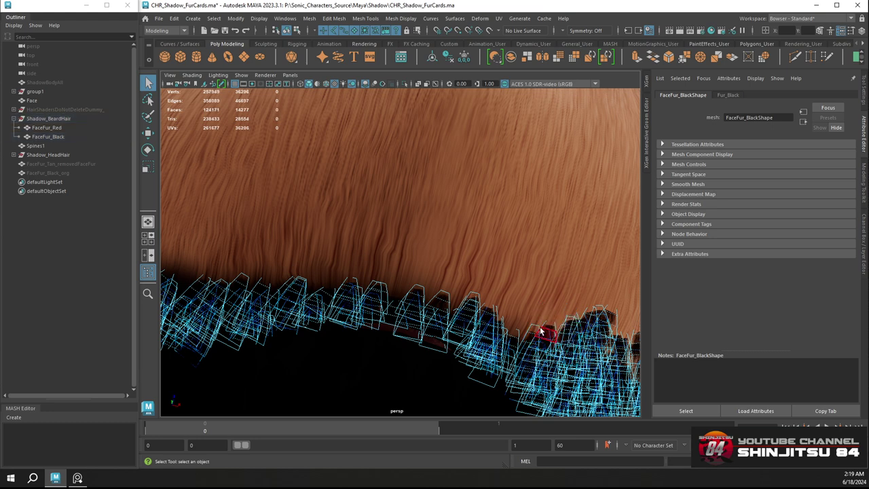
Delete the low overlapping cards at the gap side of the dense cluster and the stubs left around its middle peak
double_click(534, 332)
key("Delete")
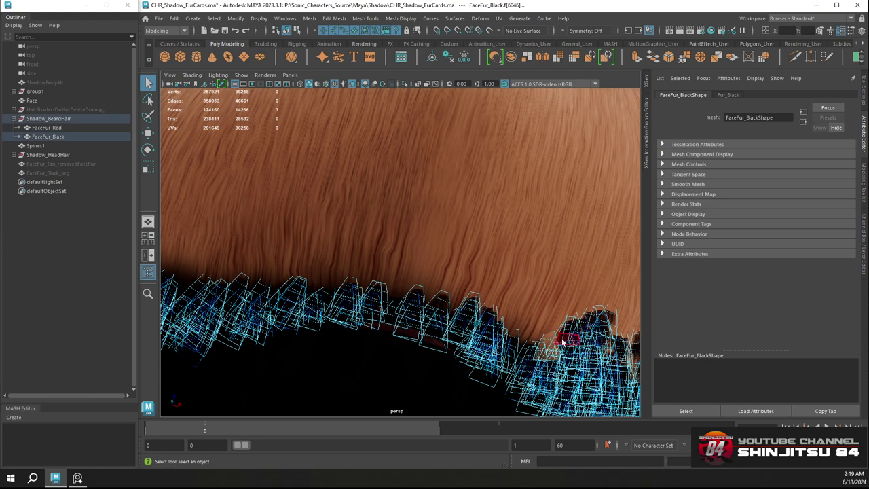
key("Delete")
double_click(579, 328)
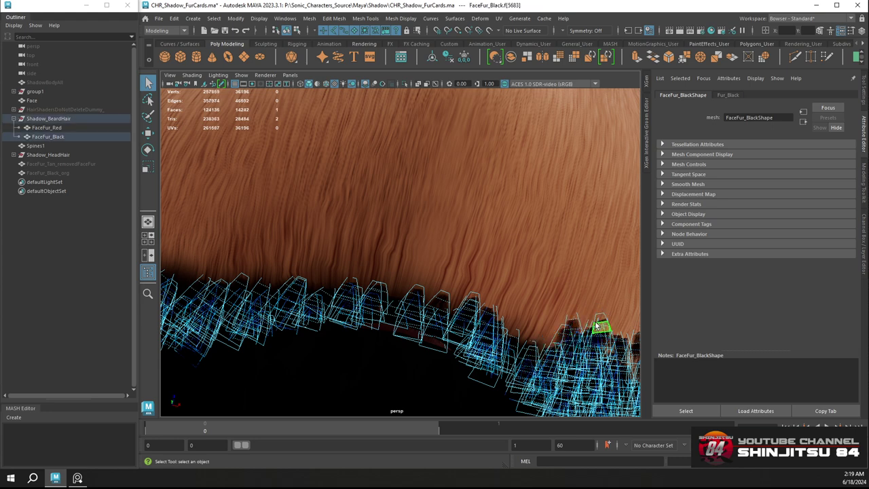
key("Delete")
double_click(576, 330)
key("Delete")
Delete the stacked cards that make up the far peak of the dense cluster
double_click(593, 333)
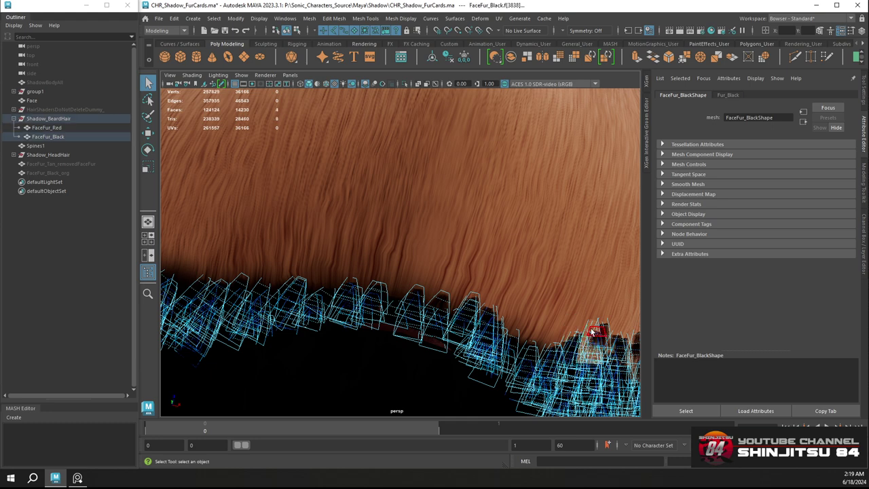
key("Delete")
double_click(597, 334)
key("Delete")
double_click(588, 336)
key("Delete")
double_click(590, 338)
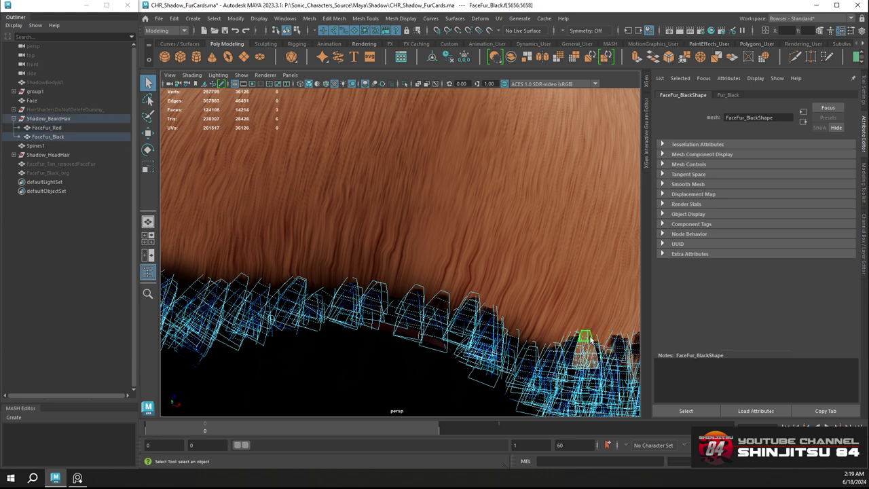
key("Delete")
Delete the cards between the trimmed peaks of the dense cluster that still overlap the tan skin
double_click(578, 341)
key("Delete")
double_click(574, 341)
key("Delete")
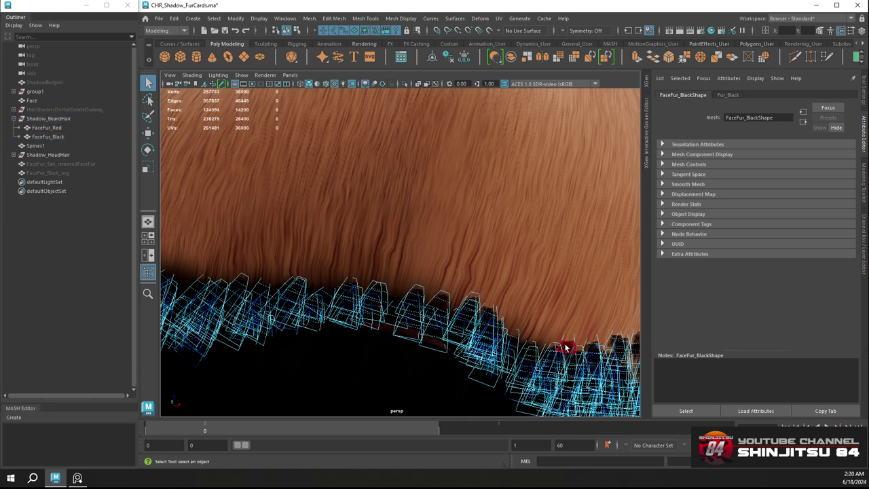
double_click(565, 347)
key("Delete")
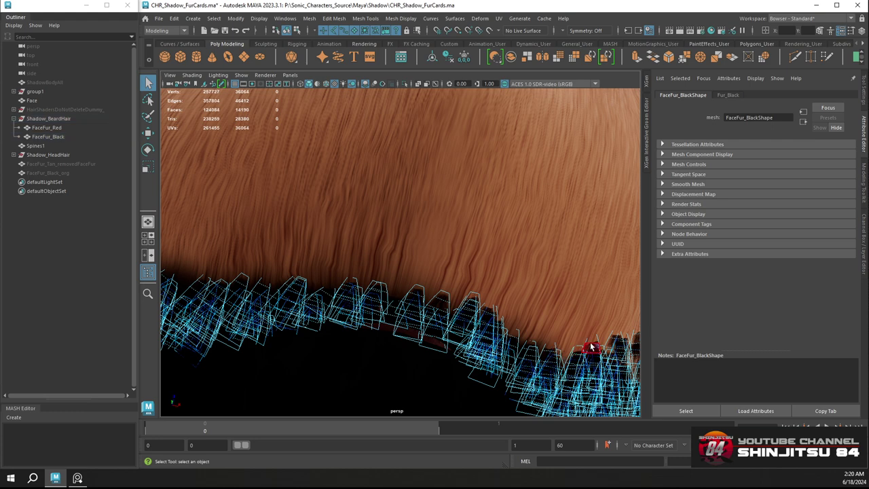
Trim the dense cluster further by deleting its second layer of card tips along the tan skin boundary
key("Delete")
double_click(591, 350)
key("Delete")
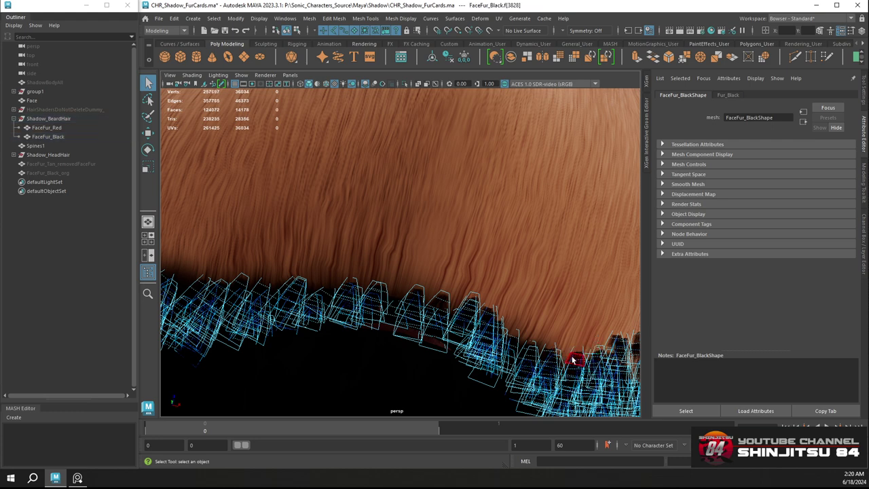
double_click(571, 358)
key("Delete")
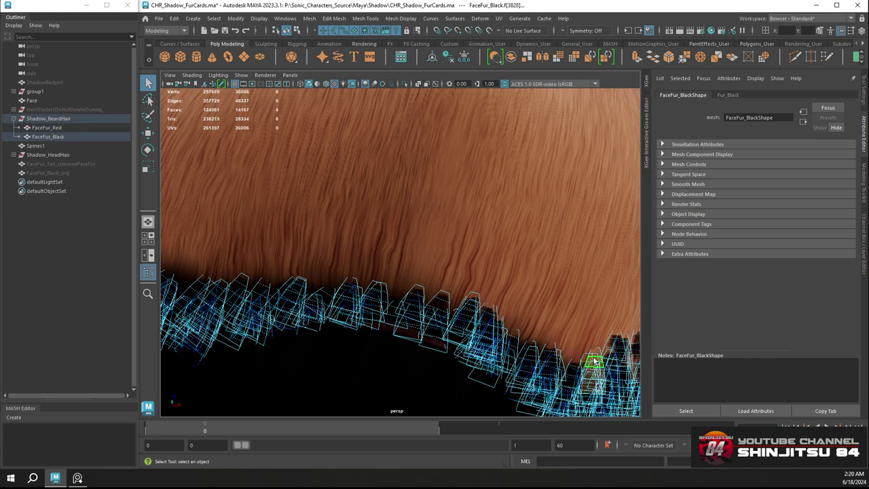
key("Delete")
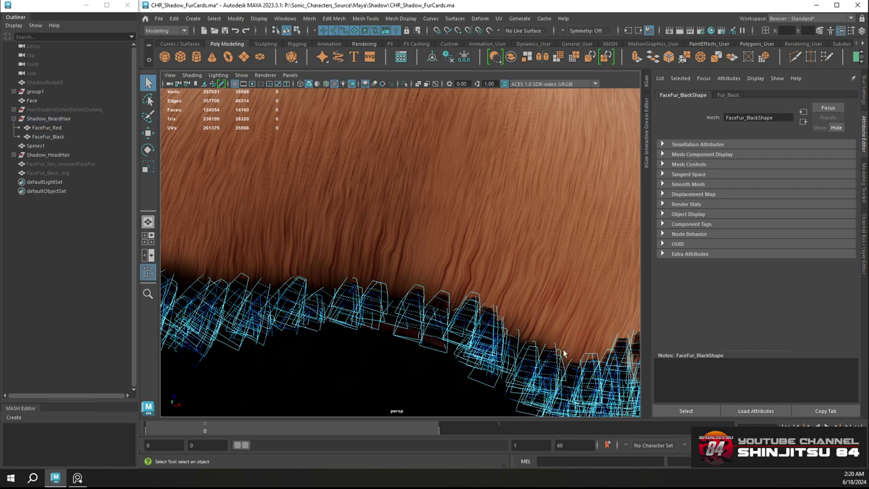
double_click(556, 349)
key("Delete")
double_click(574, 345)
key("Delete")
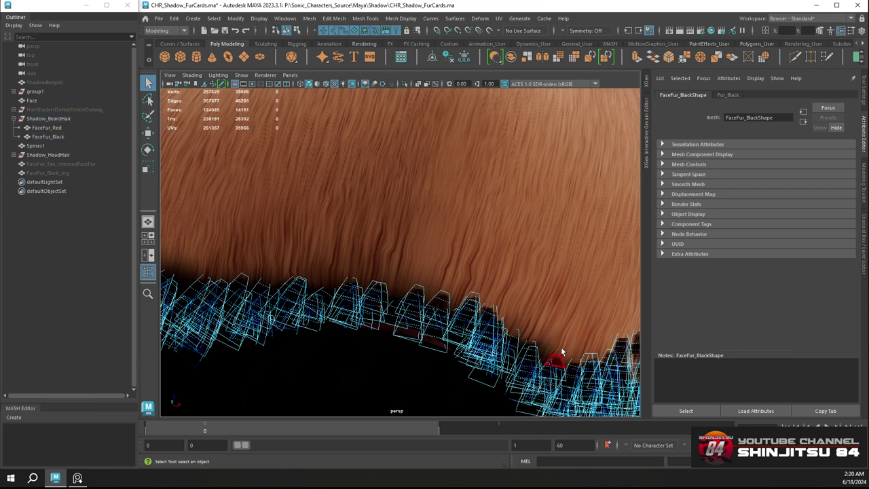
Delete the top cards of the tall stack protruding from the thin stretch of the muzzle edge under the chin
left_click_drag(573, 271, 428, 280, "alt")
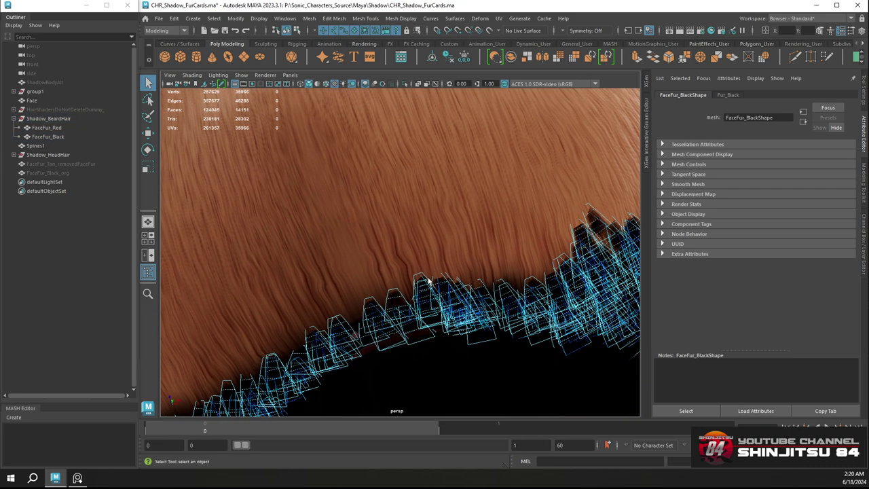
double_click(440, 283)
key("Delete")
double_click(417, 282)
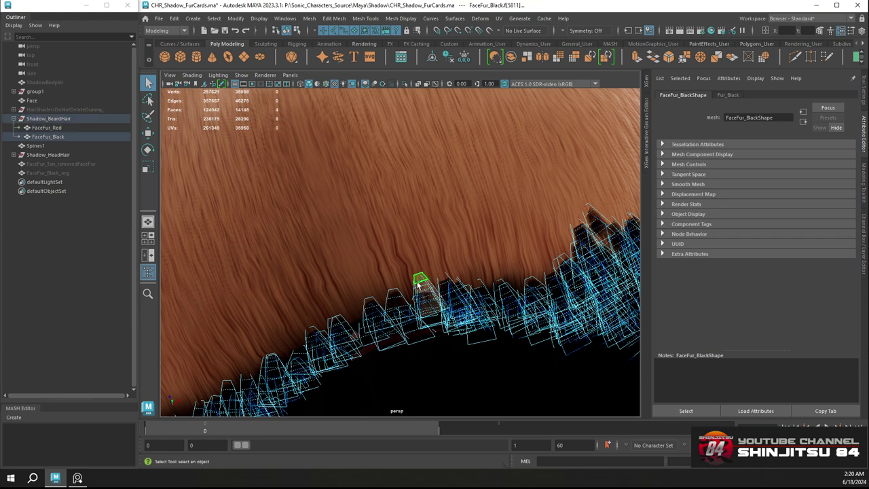
key("Delete")
double_click(417, 286)
key("Delete")
double_click(421, 288)
key("Delete")
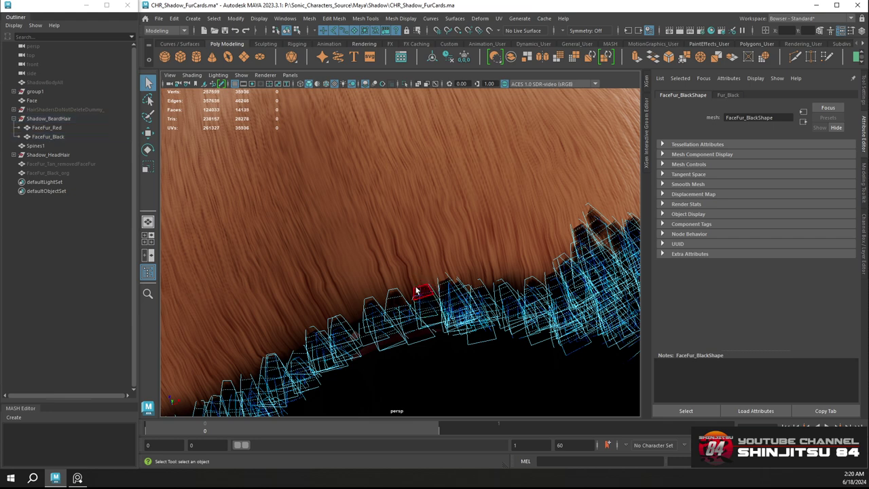
Delete the rest of that tall stack, leaving a gap before the next dense group of cards
double_click(417, 291)
key("Delete")
double_click(425, 296)
key("Delete")
double_click(415, 293)
key("Delete")
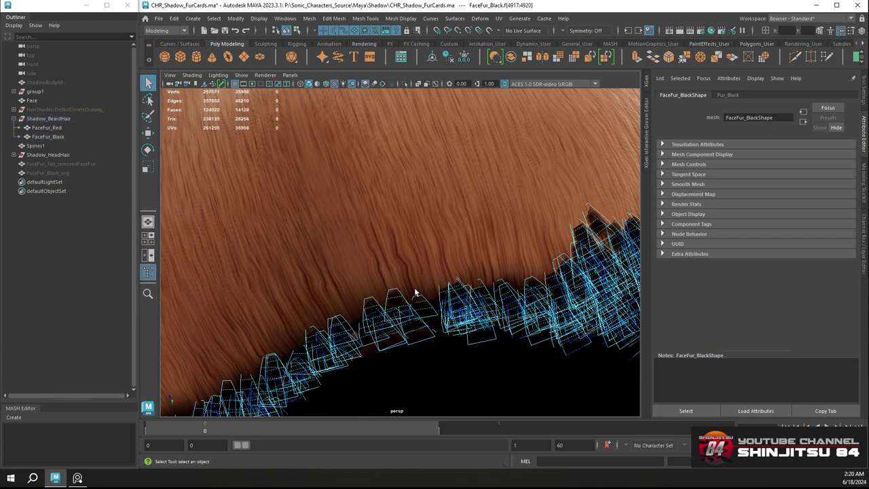
Delete the raised cards on both sides of the new gap in the muzzle edge
double_click(400, 295)
key("Delete")
double_click(373, 304)
key("Delete")
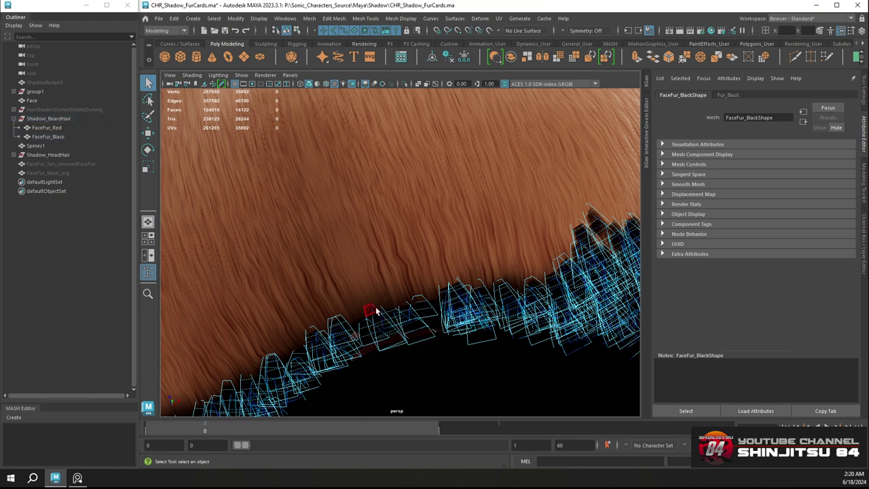
double_click(374, 308)
key("Delete")
double_click(455, 282)
key("Delete")
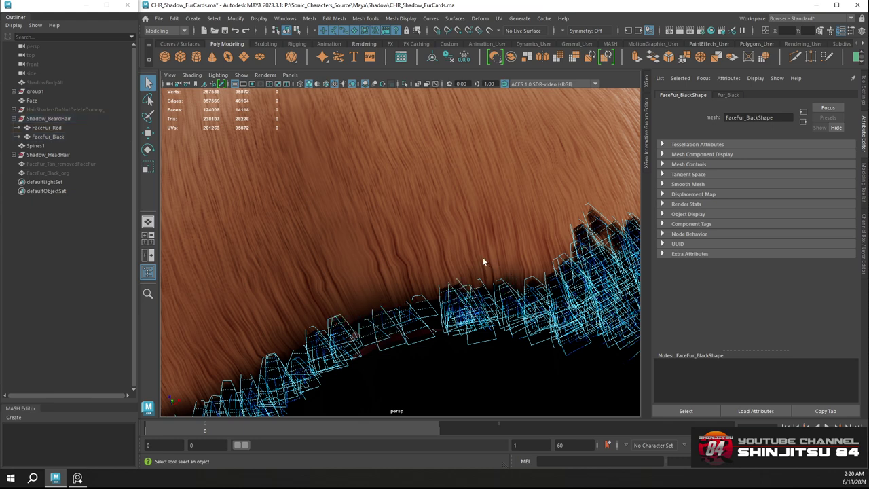
Delete the tallest black fur cards protruding onto the tan skin at the chin-side start of the dense cluster
scroll(483, 257, "down", 5)
left_click_drag(458, 238, 364, 250, "alt")
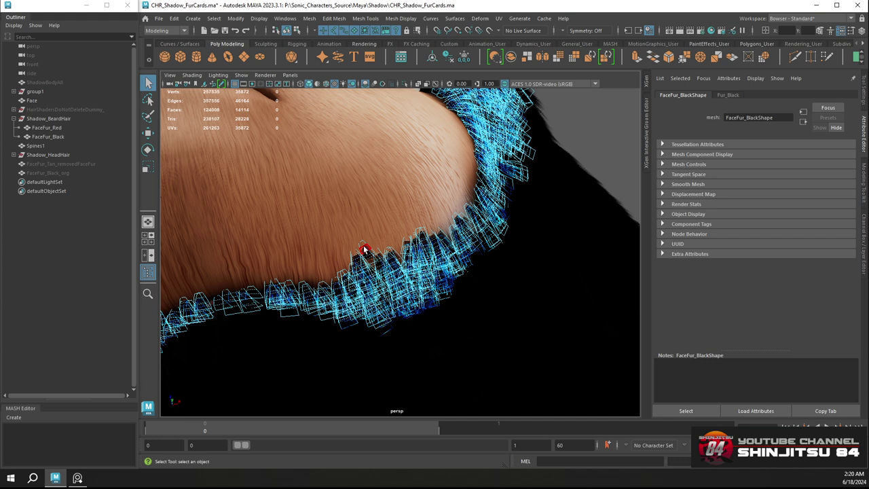
left_click(364, 250)
key("Delete")
double_click(358, 263)
key("Delete")
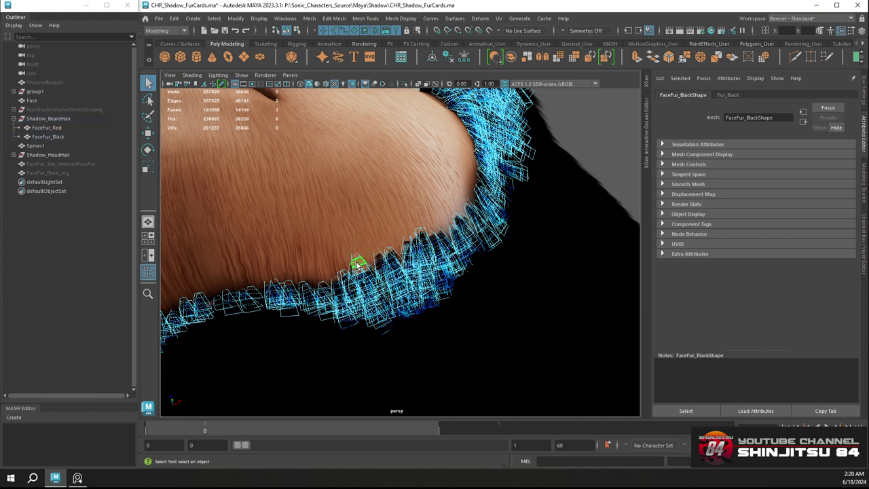
double_click(360, 264)
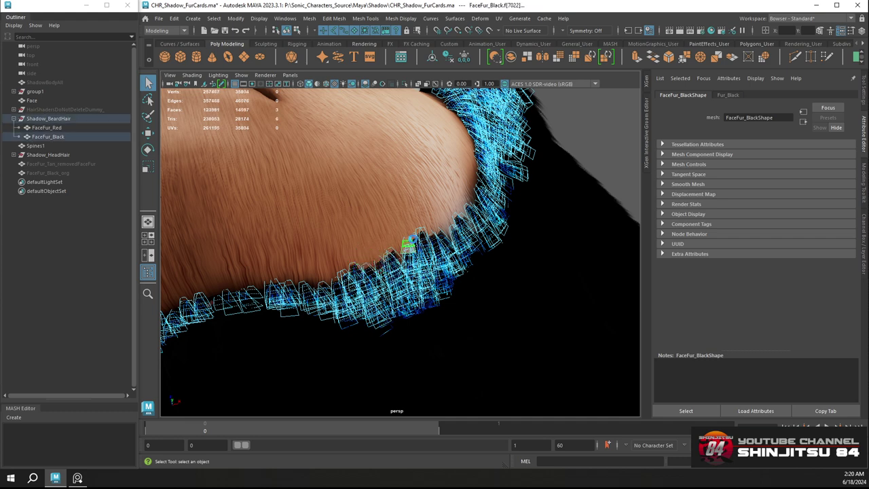
key("Delete")
Delete the leftover raised cards between the cluster's chin-side start and its tall middle stack
left_click(358, 269)
key("Delete")
left_click(362, 271)
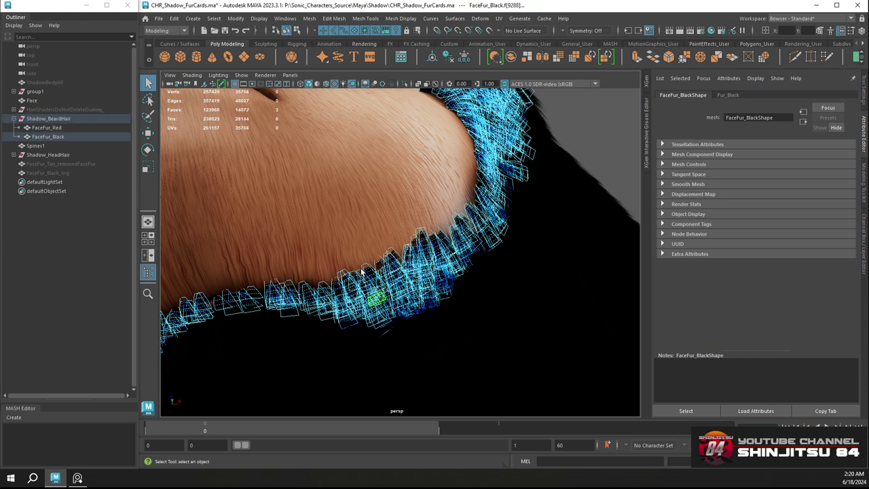
key("Delete")
left_click(378, 261)
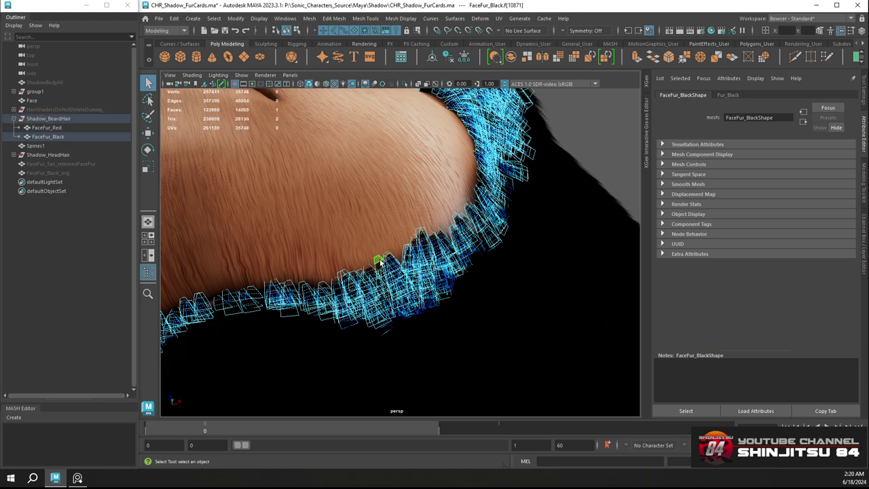
key("Delete")
left_click(386, 262)
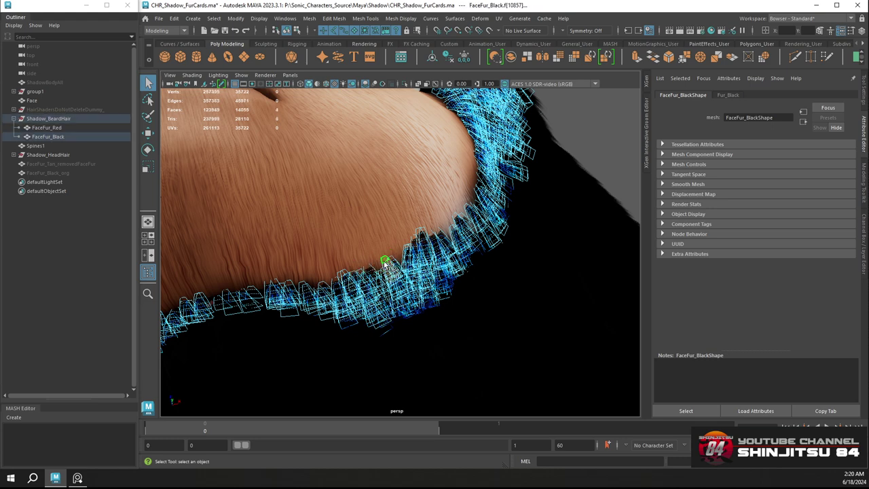
key("Delete")
Trim the next layer of card tips along the chin-side half of the dense cluster, up to the tall stack
left_click(344, 278)
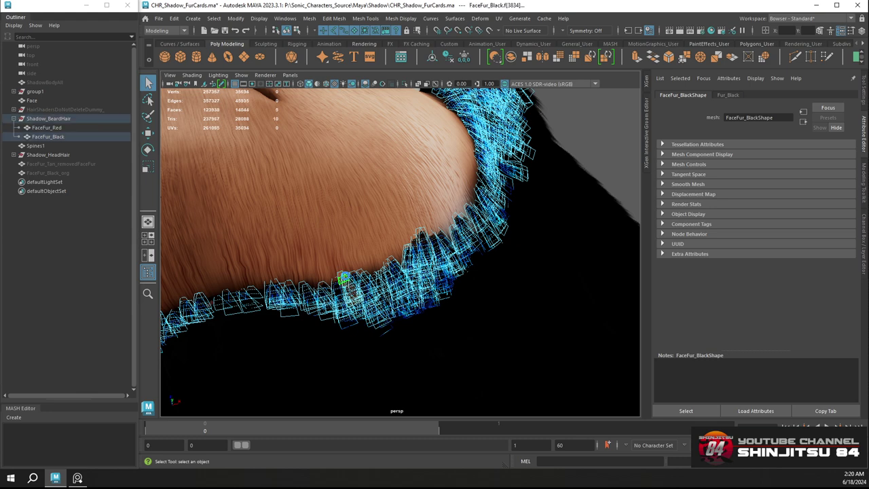
key("Delete")
double_click(353, 280)
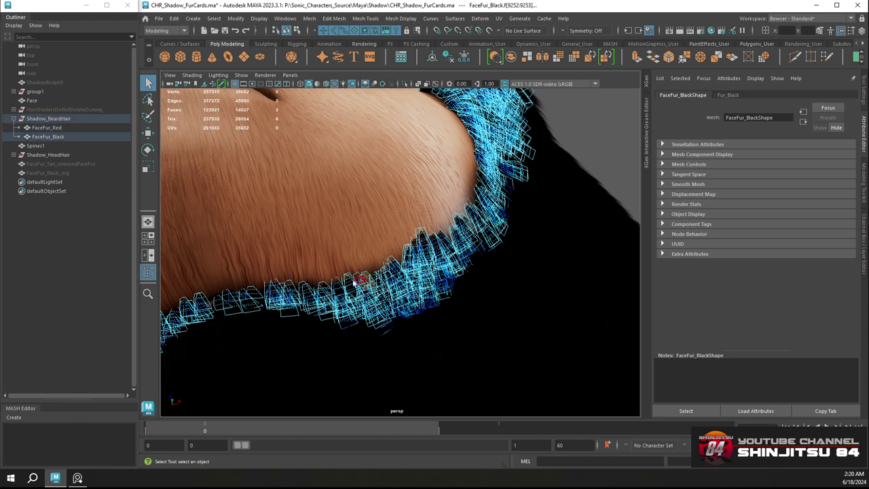
key("Delete")
double_click(349, 281)
key("Delete")
double_click(373, 294)
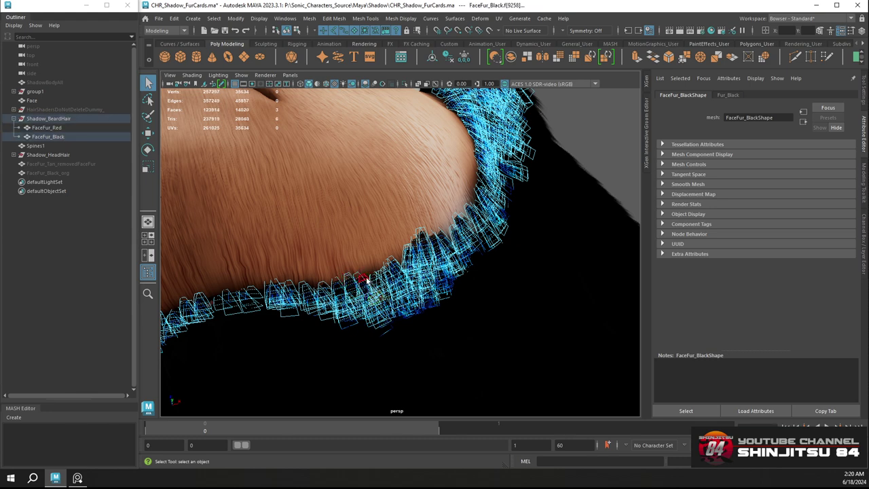
key("Delete")
double_click(396, 261)
key("Delete")
Delete the highest card tips on the tall stack in the middle of the dense cluster
double_click(423, 231)
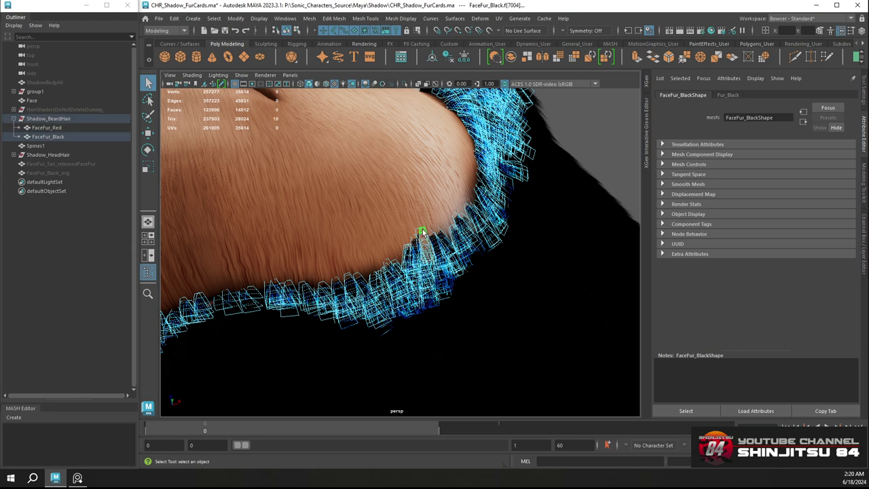
key("Delete")
double_click(422, 233)
key("Delete")
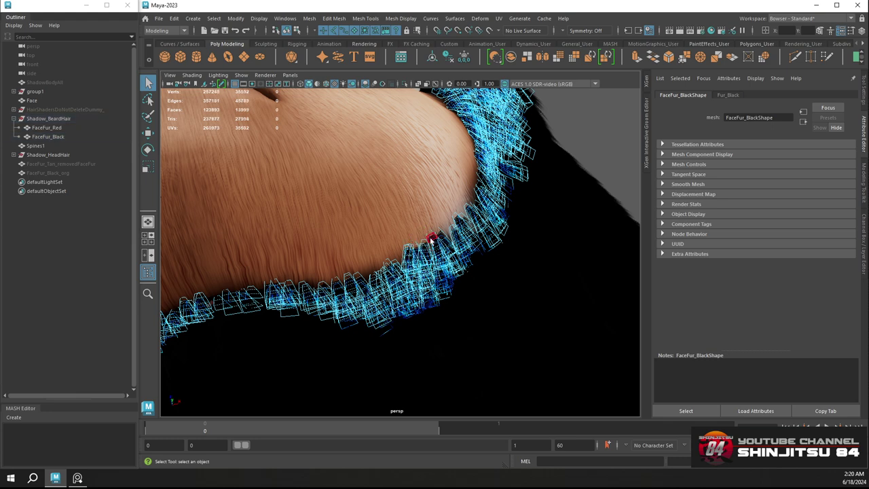
Delete the small card tips sticking up in the dip directly beside the tall stack, on its chin side
scroll(422, 242, "up", 3)
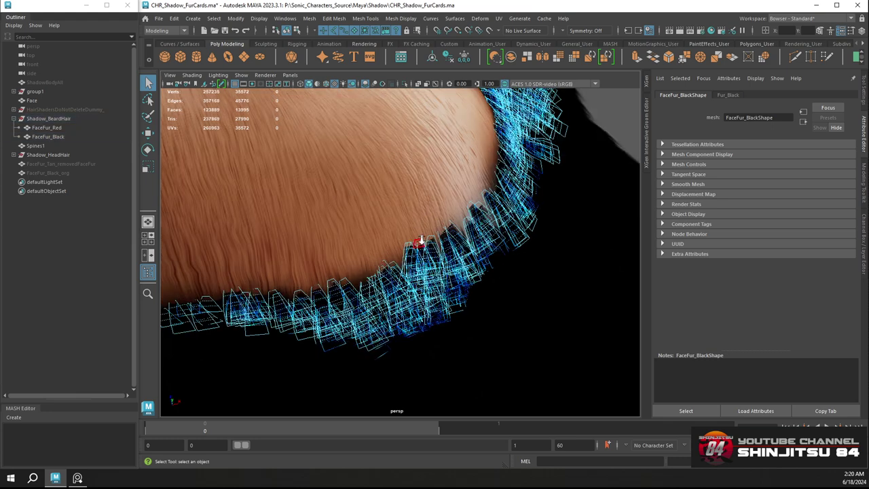
scroll(417, 242, "up", 3)
left_click(372, 274)
key("Delete")
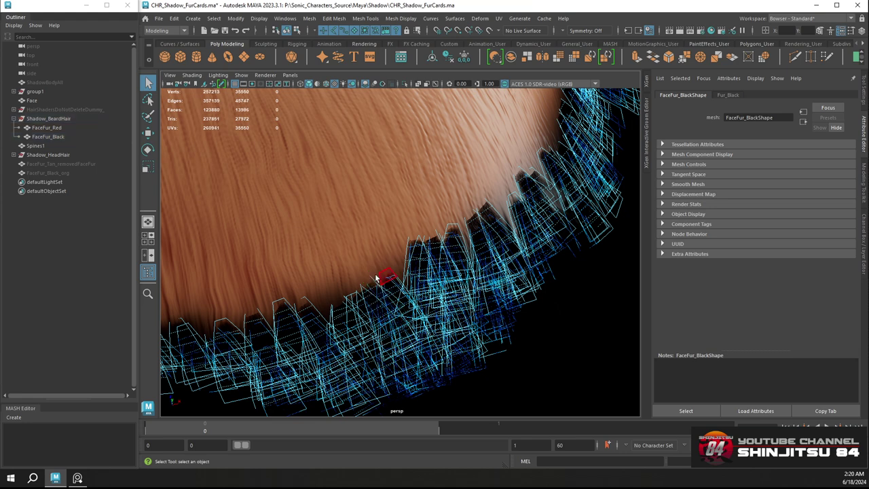
left_click(387, 281)
key("Delete")
Delete the raised cards poking above the lower stretch of the muzzle edge, farther toward the chin
left_click(277, 305)
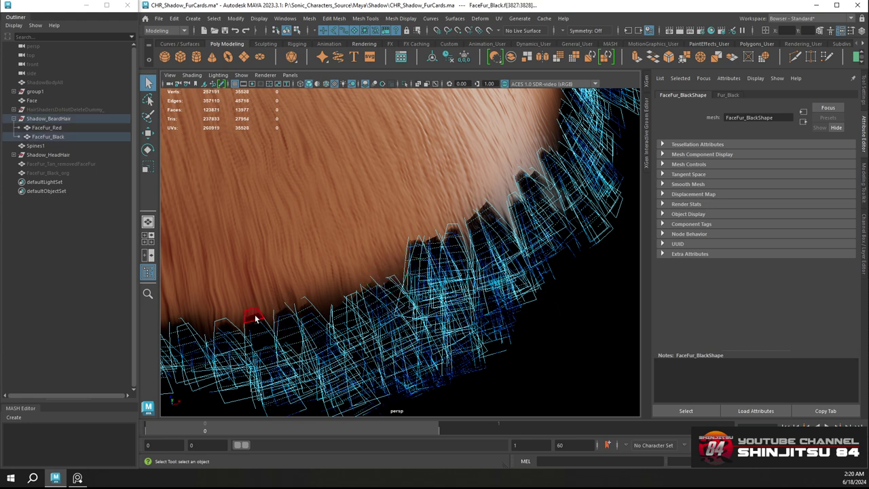
key("Delete")
left_click(294, 312)
key("Delete")
left_click(305, 307)
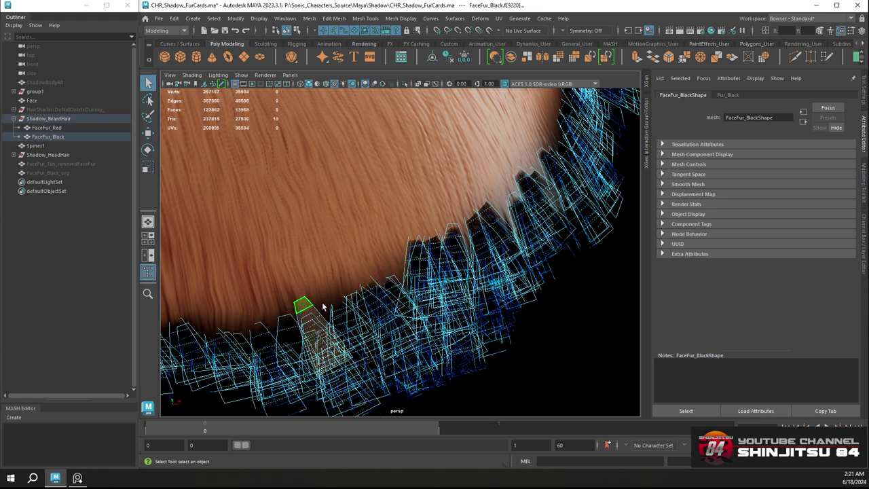
key("Delete")
Lower the card row between the chin stretch and the tall stack by deleting its protruding tips
left_click(367, 286)
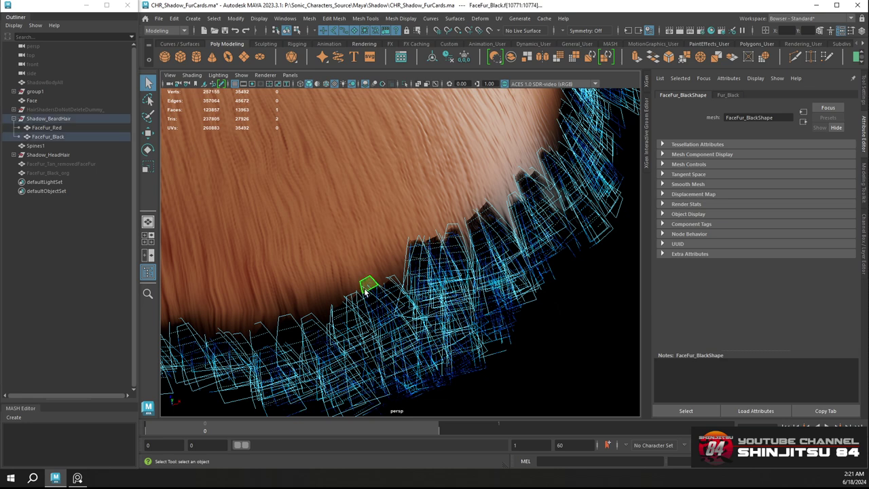
key("Delete")
left_click(391, 283)
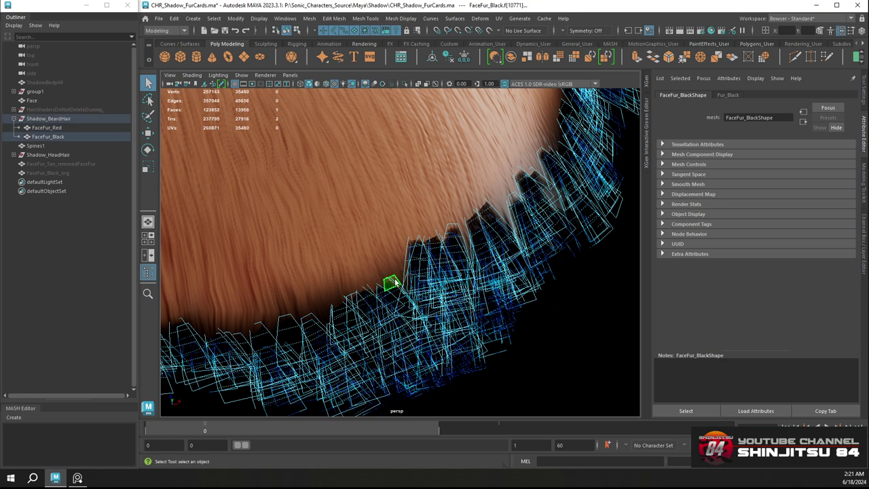
key("Delete")
left_click(386, 287)
key("Delete")
left_click(390, 289)
key("Delete")
Delete the top card tips of the black peak between the tall stack and the lighter muzzle skin
double_click(487, 210)
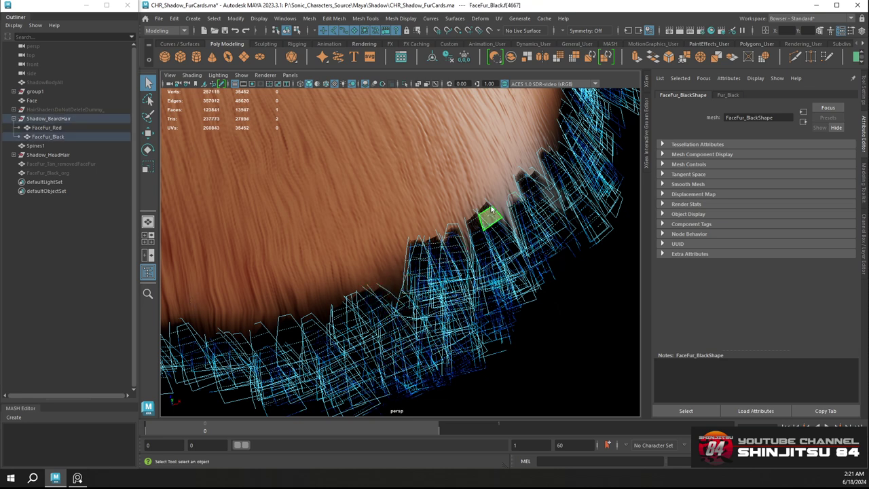
key("Delete")
double_click(472, 216)
key("Delete")
double_click(477, 225)
key("Delete")
left_click(493, 224)
key("Delete")
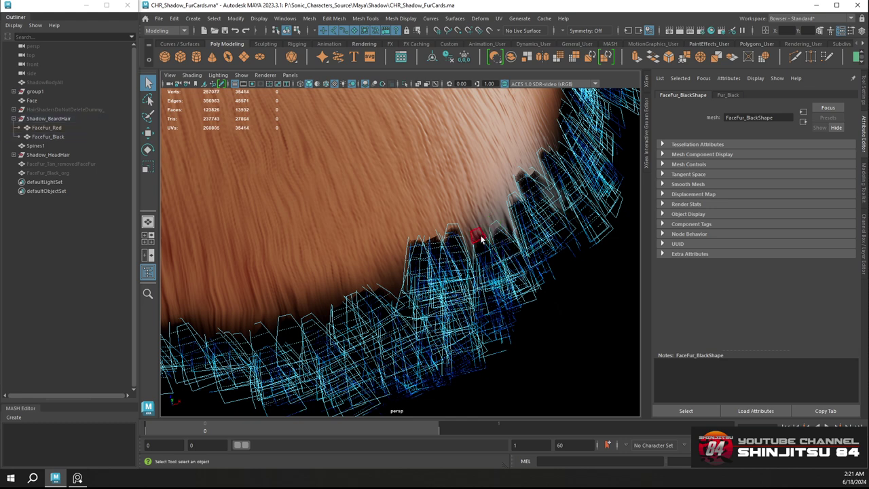
Delete the remaining raised cards of that peak, opening a notch beside the tall stack
left_click(479, 238)
key("Delete")
left_click(496, 229)
key("Delete")
left_click(480, 246)
key("Delete")
double_click(499, 235)
key("Delete")
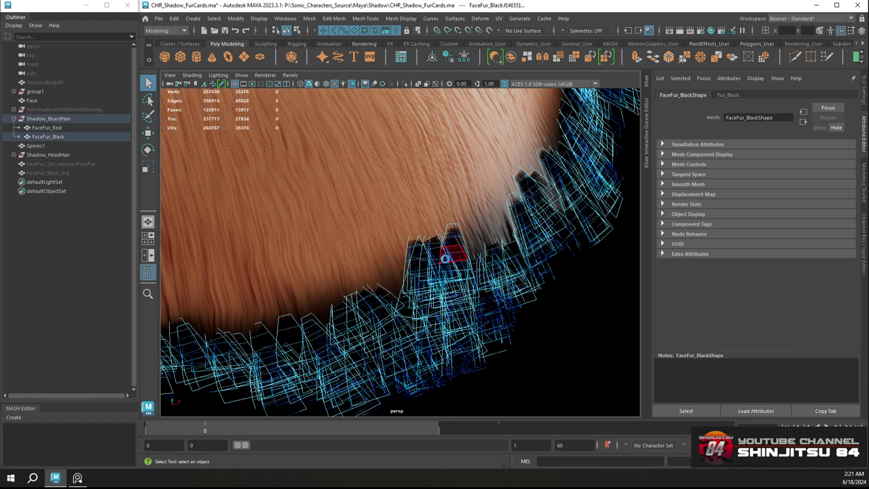
Delete the uppermost layer of card tips across the full width of the tall stack
double_click(438, 240)
key("Delete")
double_click(454, 234)
key("Delete")
left_click(419, 244)
key("Delete")
left_click(413, 248)
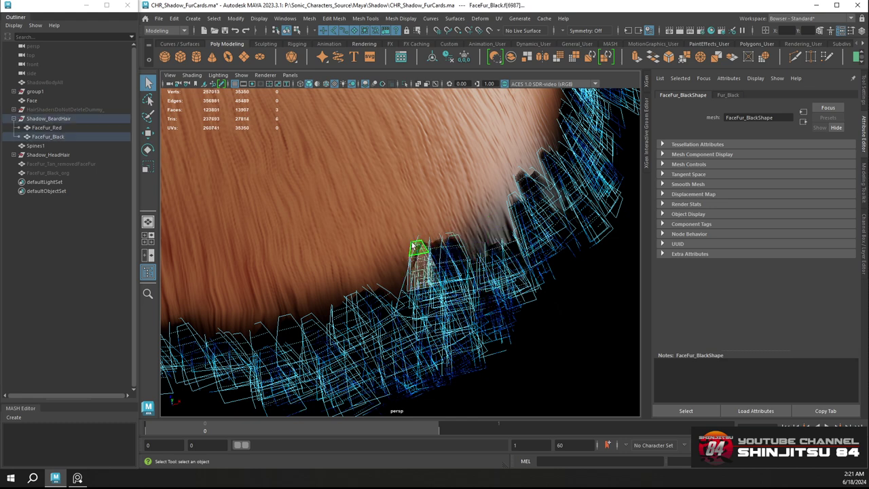
key("Delete")
Trim the chin-side shoulder of the tall stack by deleting its overlapping card tips
left_click(417, 243)
key("Delete")
left_click(413, 249)
key("Delete")
left_click(424, 253)
key("Delete")
double_click(423, 252)
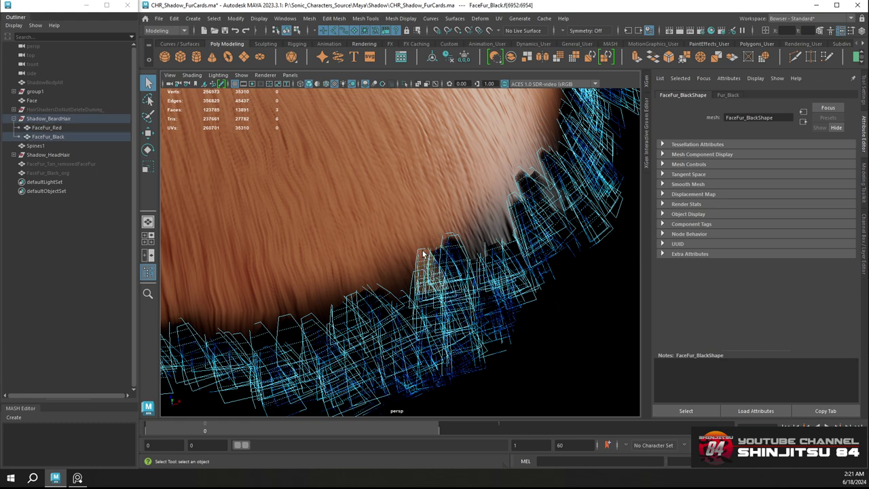
key("Delete")
Lower the center of the tall stack by deleting its next layers of overlapping card tips
double_click(444, 240)
key("Delete")
double_click(450, 243)
left_click(438, 253)
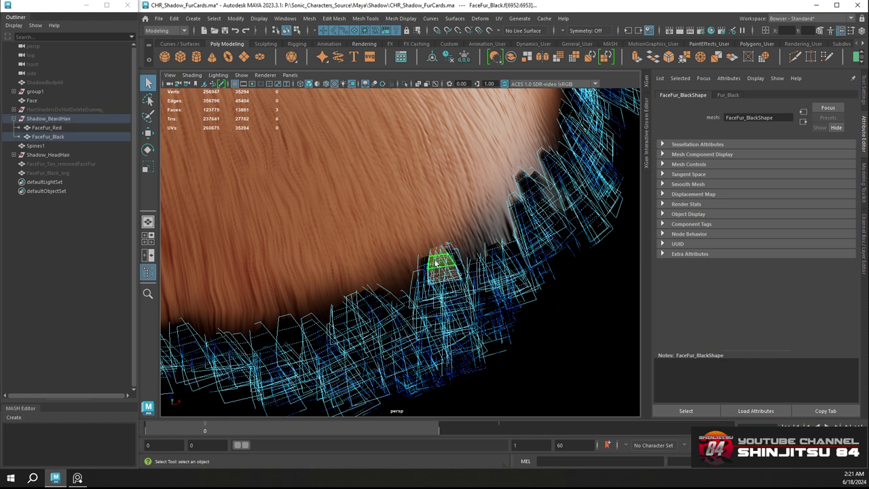
key("Delete")
left_click(426, 257)
key("Delete")
left_click(440, 252)
key("Delete")
left_click(440, 255)
key("Delete")
Delete the last protruding cards of the tall stack so it sits level with its neighbors
left_click(435, 252)
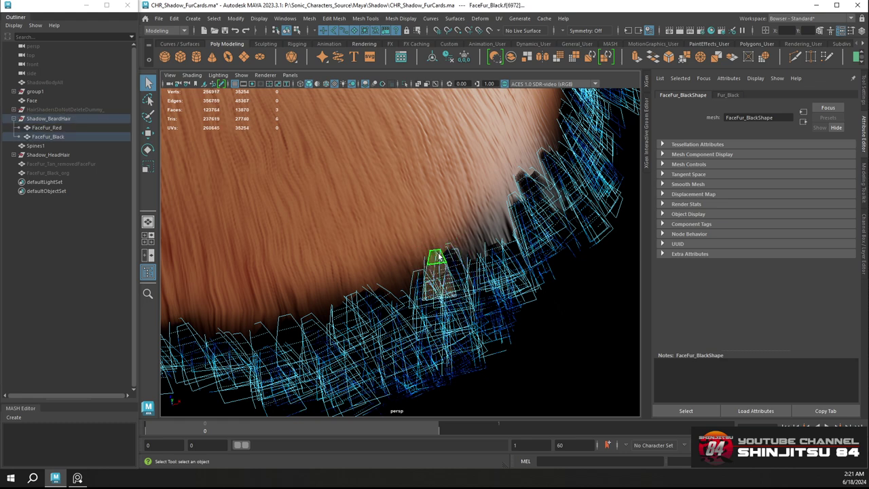
key("Delete")
left_click(431, 258)
key("Delete")
left_click(441, 252)
key("Delete")
left_click(445, 257)
key("Delete")
left_click(450, 253)
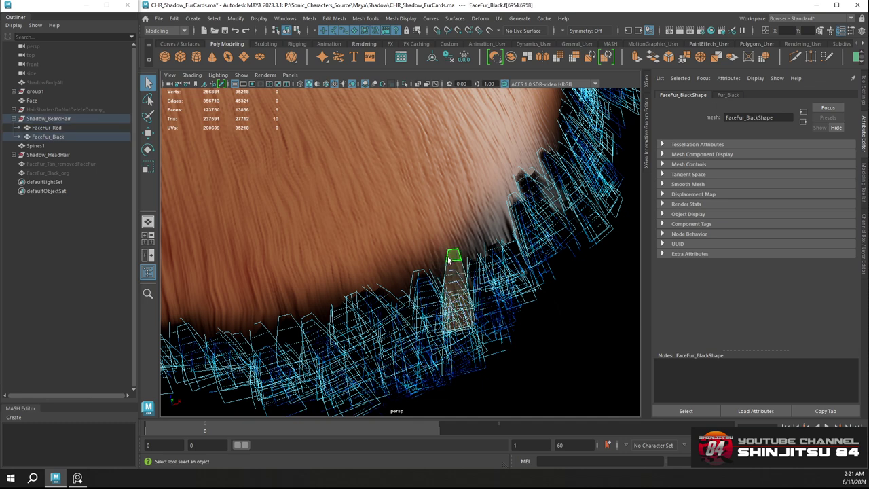
key("Delete")
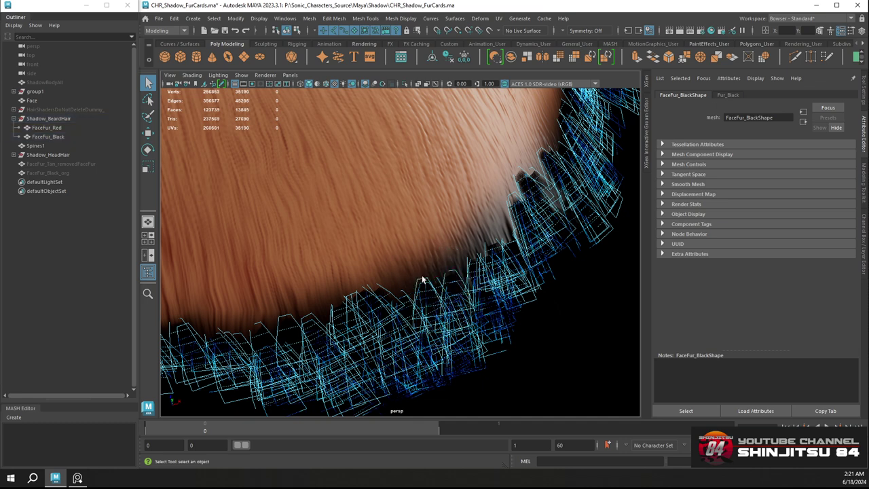
Delete the raised cards in the row on the chin side of the leveled stack
left_click(422, 279)
left_click(443, 290)
right_click_drag(435, 297, 429, 245)
left_click(356, 297)
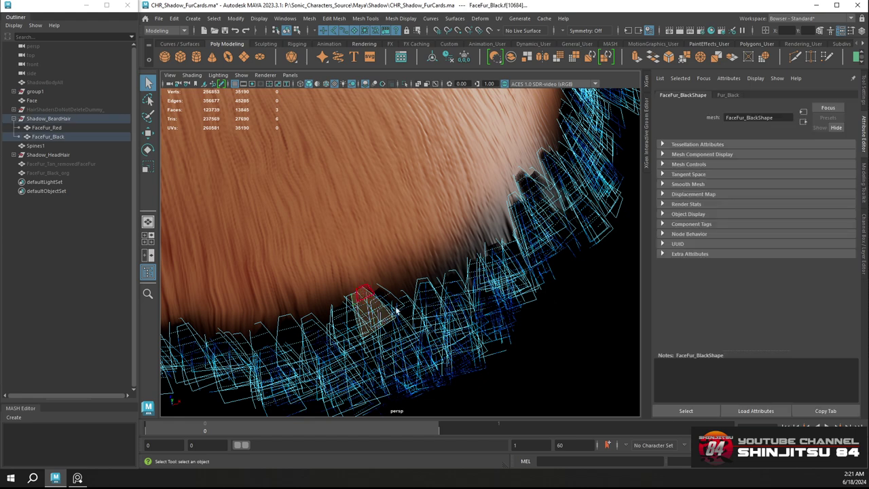
key("Delete")
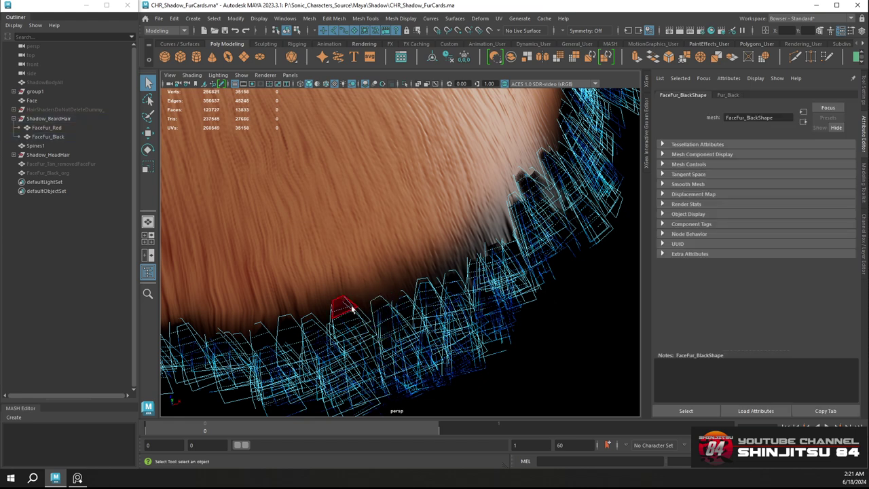
left_click(345, 306)
key("Delete")
left_click(345, 301)
key("Delete")
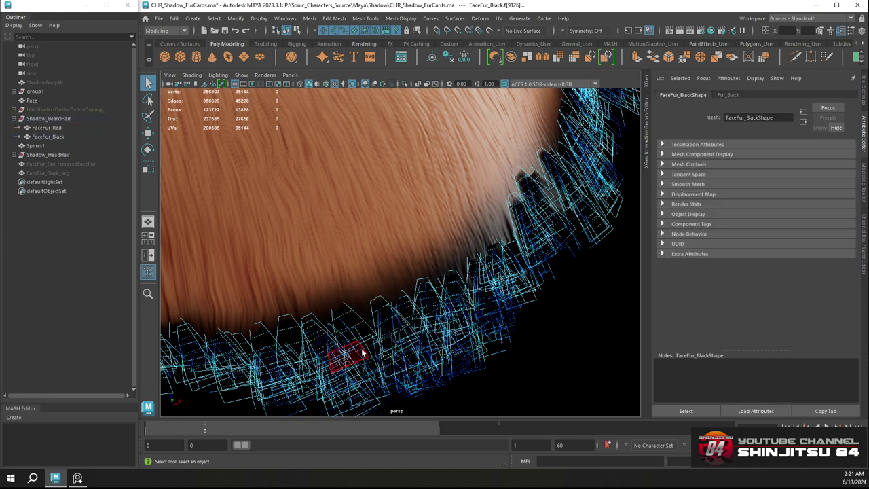
left_click(378, 305)
key("Delete")
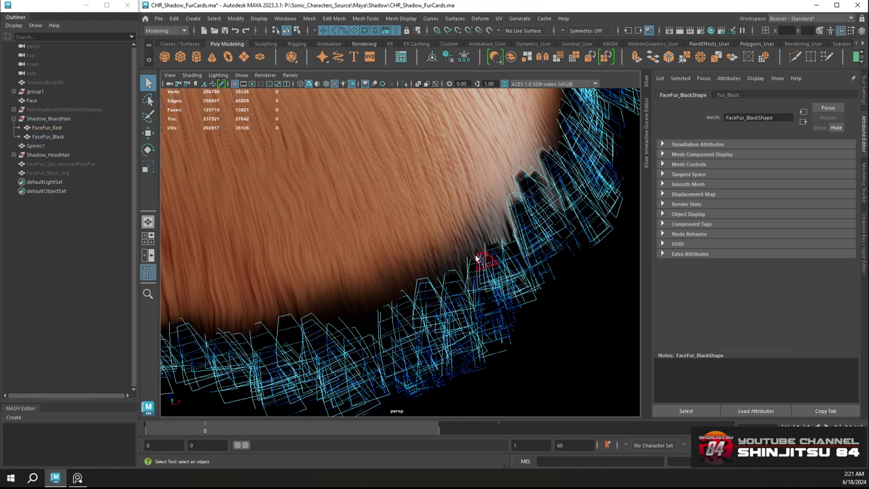
Delete the highest card tips of the black peak overlapping the lighter skin near the muzzle corner
double_click(522, 181)
key("Delete")
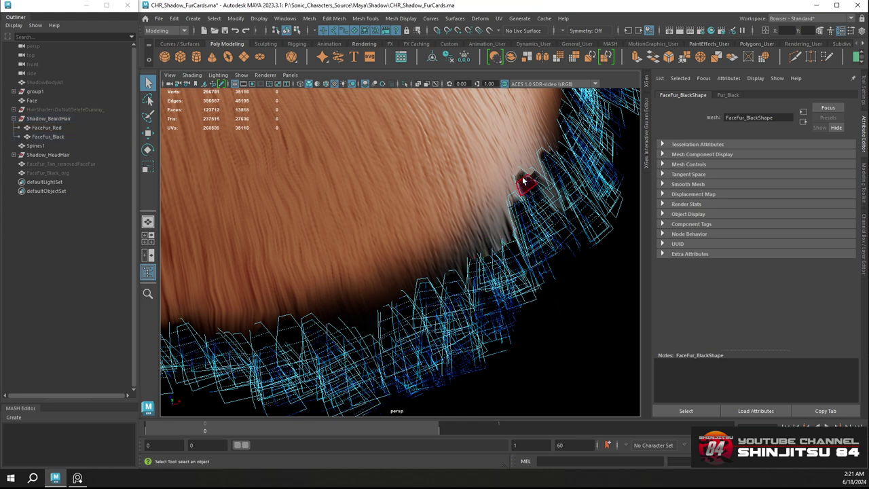
double_click(522, 179)
key("Delete")
double_click(518, 202)
key("Delete")
double_click(532, 186)
key("Delete")
Trim the muzzle-corner peak further by deleting its second layer of card tips on both sides
double_click(514, 199)
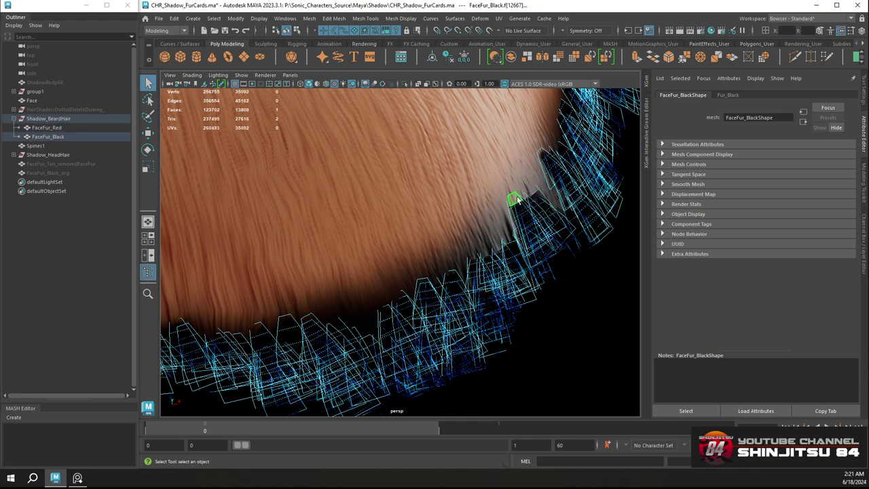
key("Delete")
double_click(537, 201)
key("Delete")
double_click(521, 210)
key("Delete")
double_click(522, 210)
key("Delete")
Delete the remaining protruding cards of the muzzle-corner peak down to the surrounding card row
double_click(523, 204)
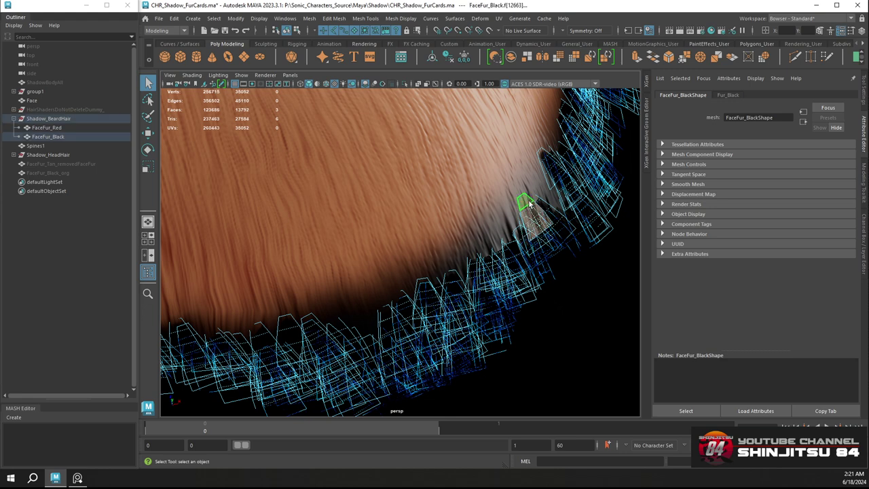
key("Delete")
double_click(530, 217)
key("Delete")
double_click(534, 224)
key("Delete")
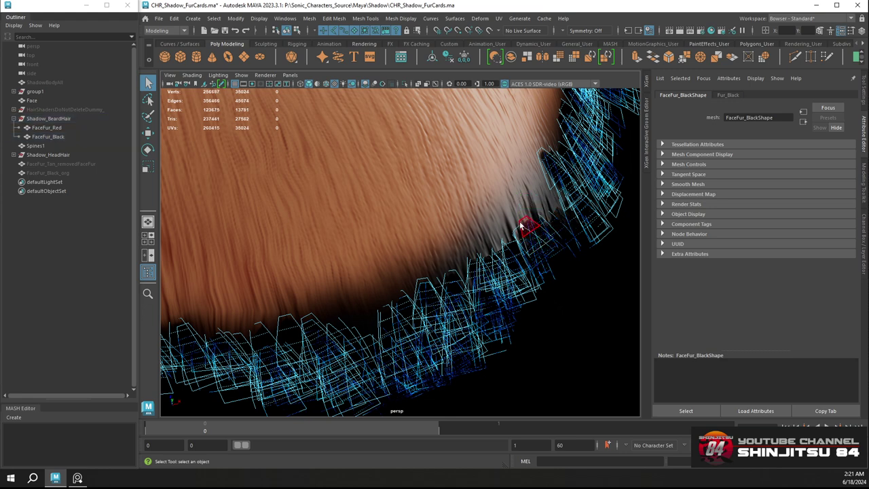
left_click(521, 231)
key("Delete")
Delete the black card tips and cards overlapping the lighter skin at the muzzle's outer corner
left_click(546, 156)
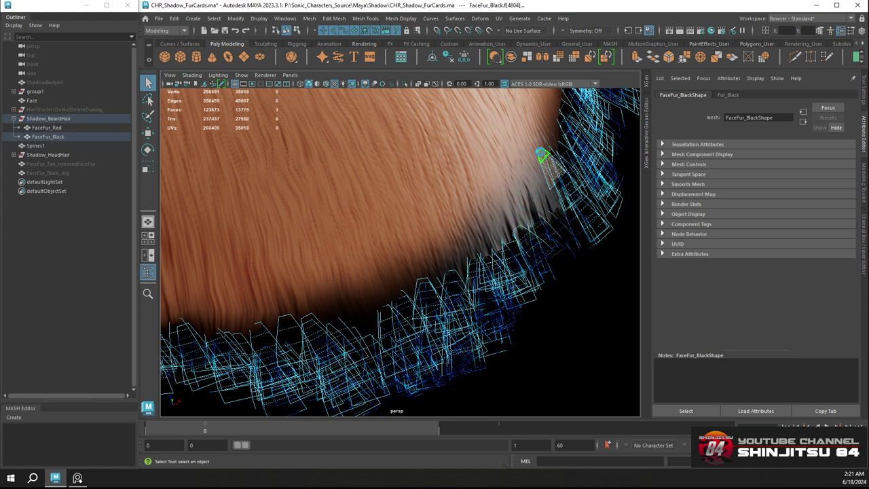
key("Delete")
double_click(556, 169)
key("Delete")
double_click(557, 164)
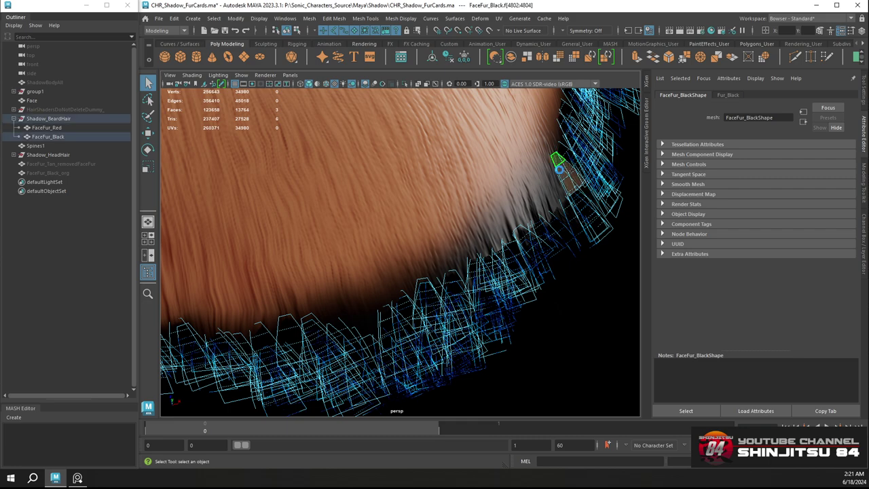
key("Delete")
double_click(561, 177)
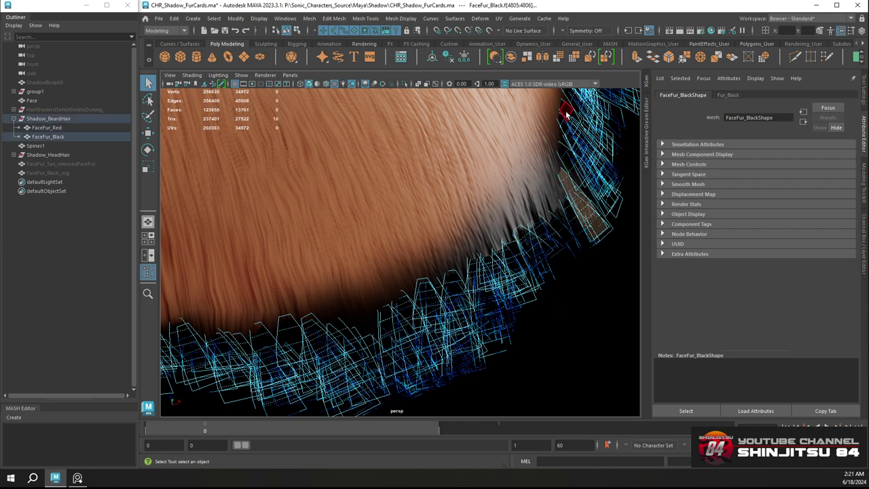
Delete the black cards protruding onto the tan skin along the side edge of the cheek
scroll(562, 112, "down", 3)
left_click_drag(477, 147, 409, 229, "alt")
scroll(409, 229, "up", 3)
double_click(378, 228)
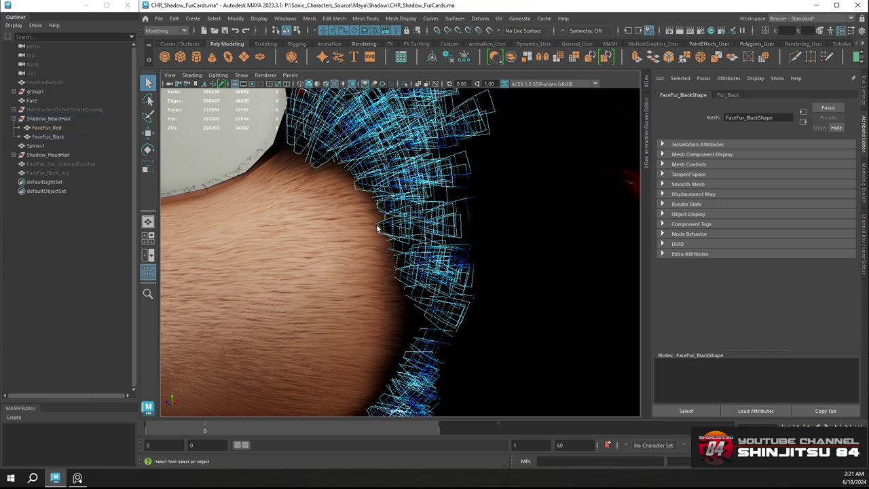
key("Delete")
left_click(389, 234)
key("Delete")
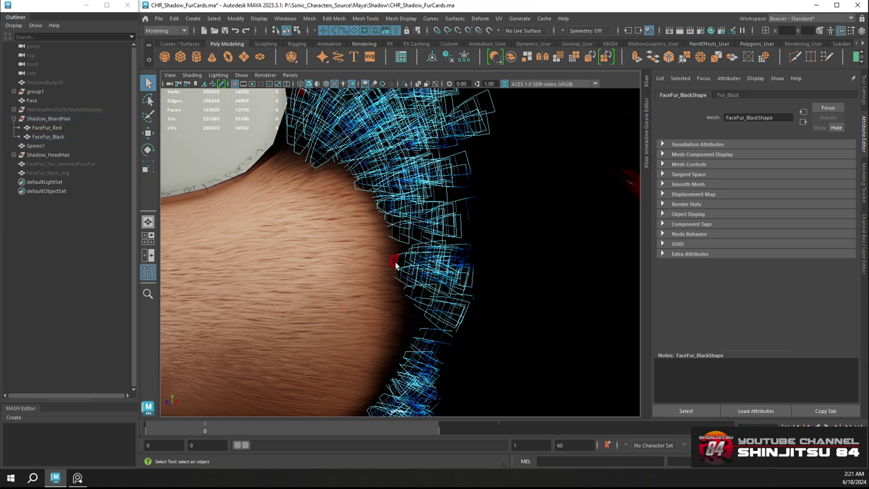
left_click(399, 284)
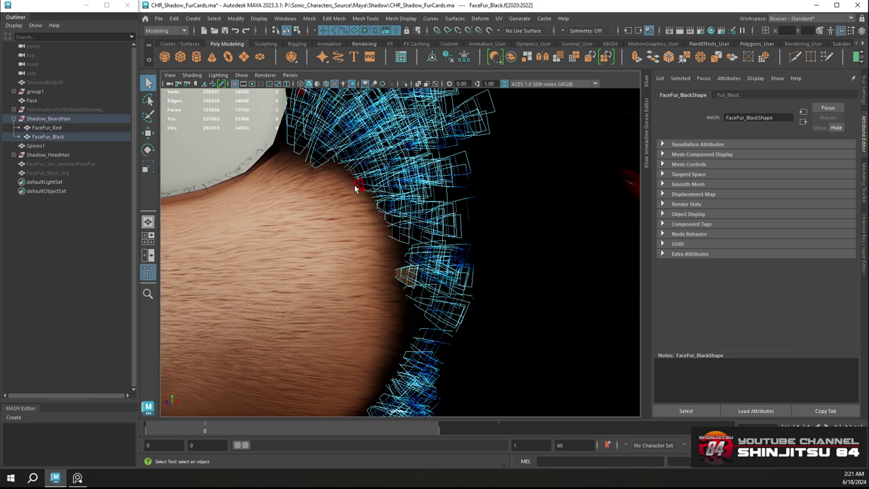
key("Delete")
Delete the black card tips overlapping the tan skin just below the outer corner of the eye
left_click(329, 167)
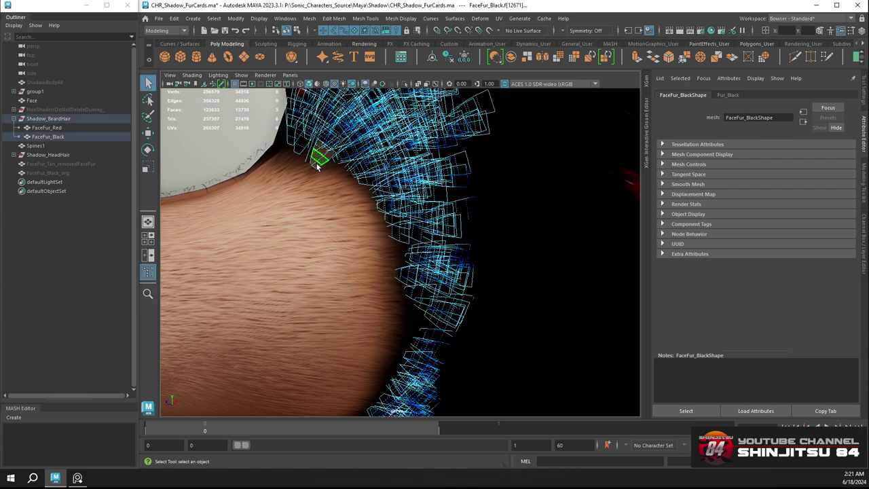
key("Delete")
left_click(298, 150)
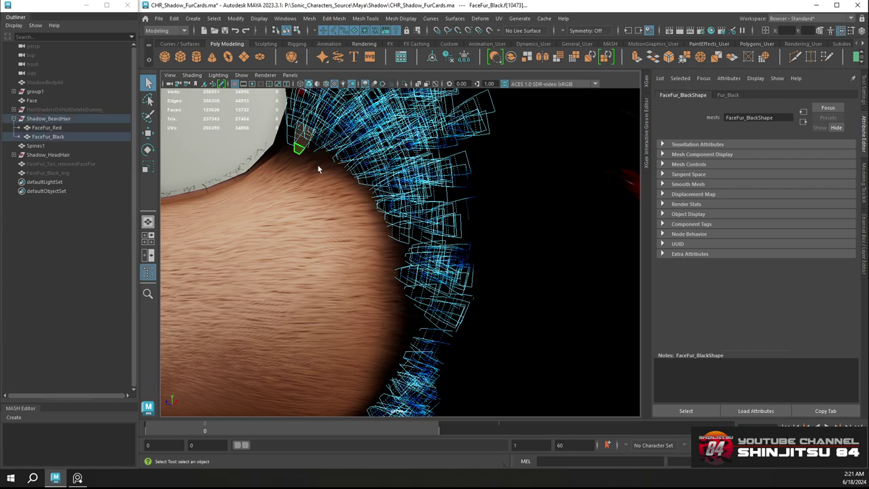
key("Delete")
Move one black card from the cheek's edge row down into the gap in the row below it
scroll(353, 204, "down", 4)
left_click_drag(419, 269, 401, 259, "alt")
scroll(414, 279, "up", 5)
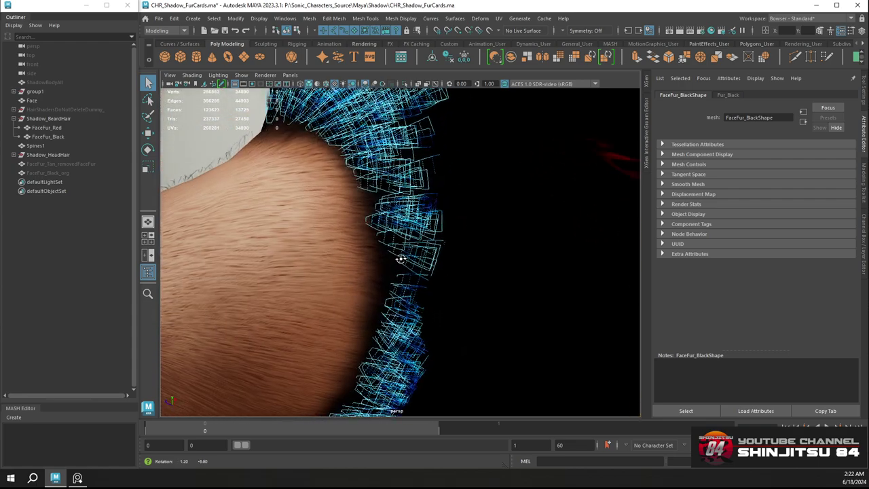
left_click(393, 230)
key("w")
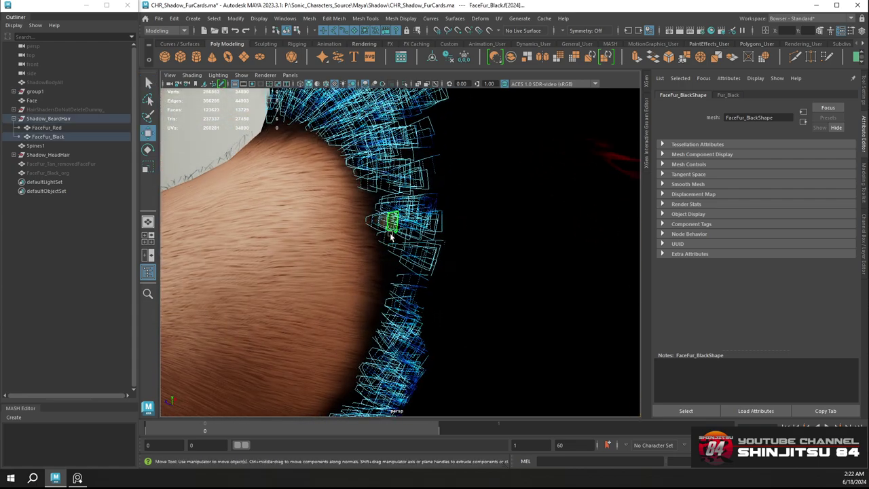
left_click_drag(391, 232, 478, 274)
key("r")
key("w")
right_click_drag(478, 274, 512, 329, "alt")
Rotate and nudge the moved card so it fills the gap along the cheek edge, and clear the selection
key("e")
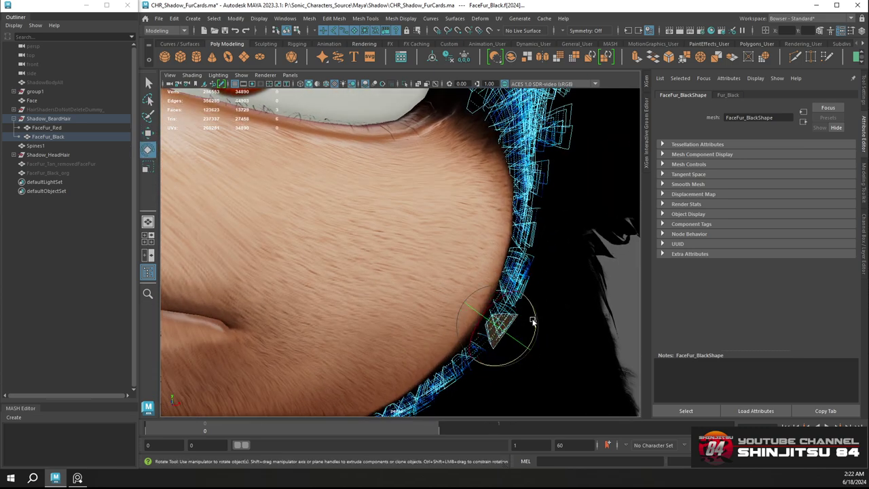
key("w")
left_click_drag(512, 351, 367, 304, "alt")
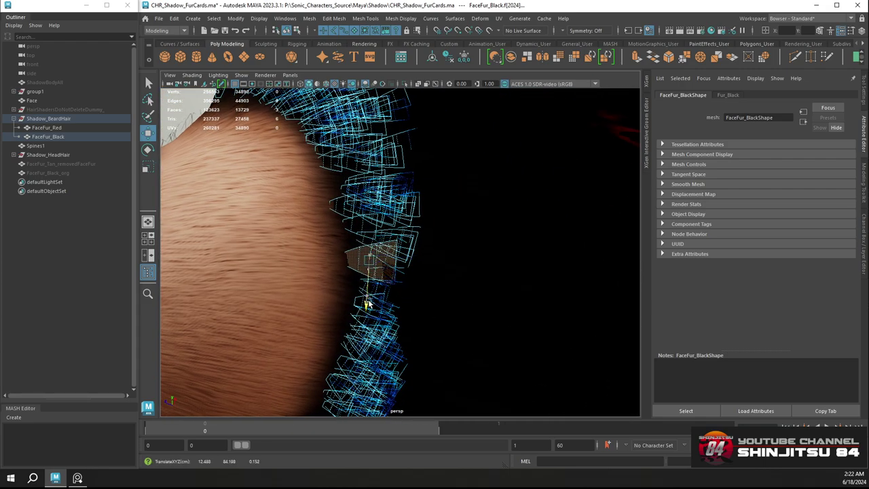
left_click_drag(411, 264, 496, 339)
key("e")
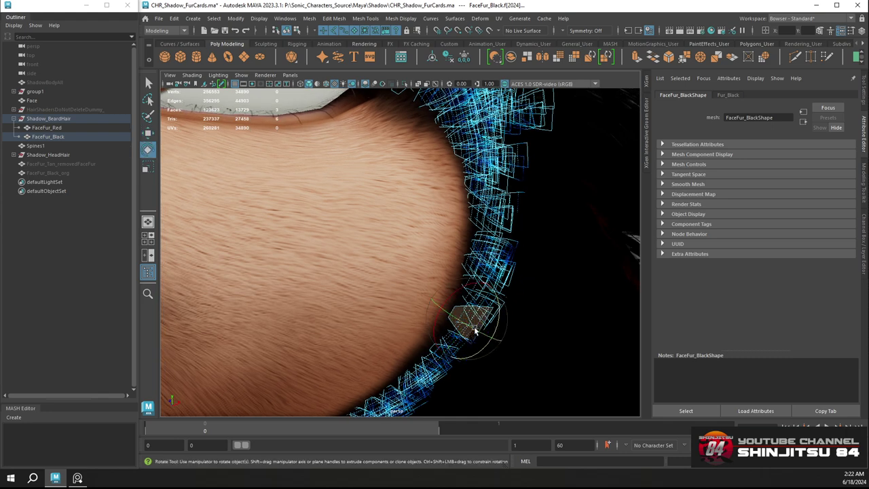
key("w")
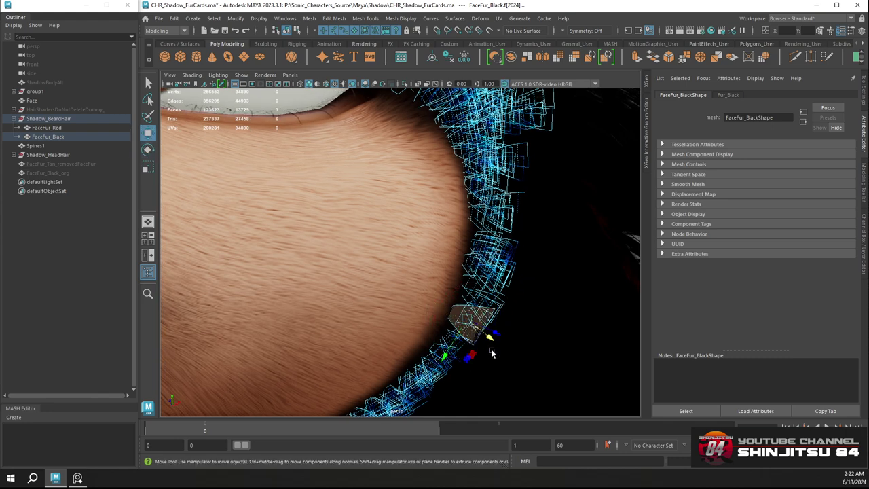
left_click_drag(491, 338, 497, 340)
scroll(524, 297, "down", 6)
left_click(540, 288)
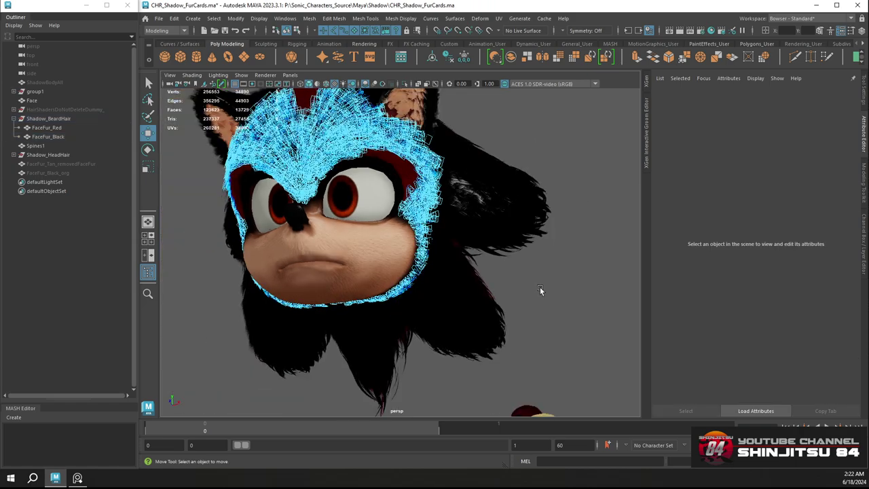
Return the black face fur to object mode, deselect it, and check the trimmed face from several angles
left_click_drag(540, 288, 361, 180, "alt")
right_click_drag(373, 169, 418, 153)
left_click(550, 207)
left_click_drag(451, 202, 408, 275, "alt")
scroll(355, 217, "down", 5)
left_click_drag(355, 218, 388, 220, "alt")
scroll(384, 223, "up", 3)
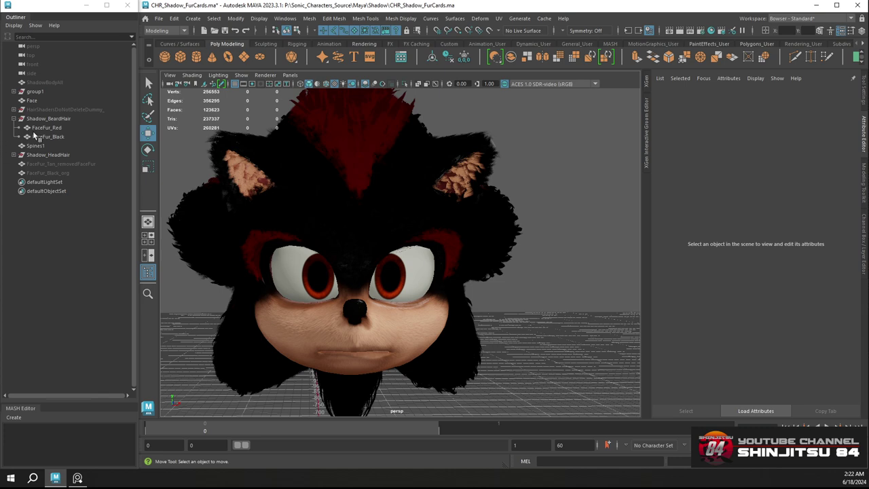
Unhide the ShadowBodyAll mesh and check how it sits under the fur
left_click(58, 83)
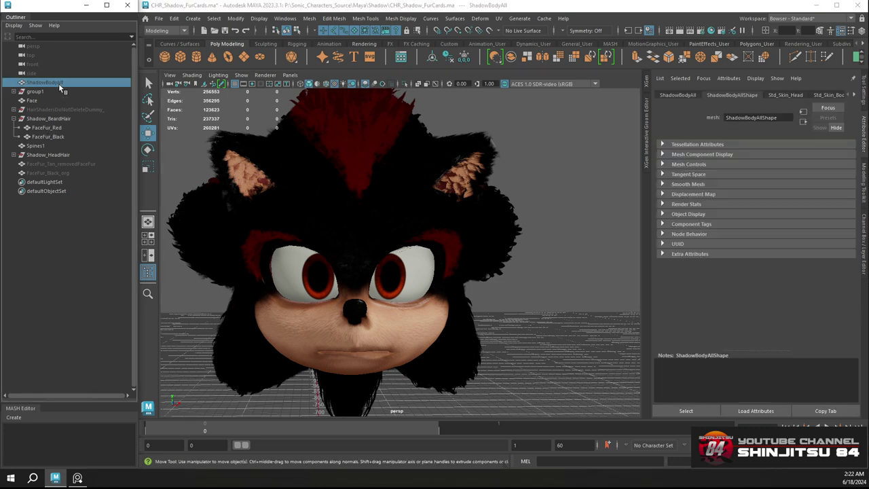
key("shift+h")
scroll(390, 204, "down", 3)
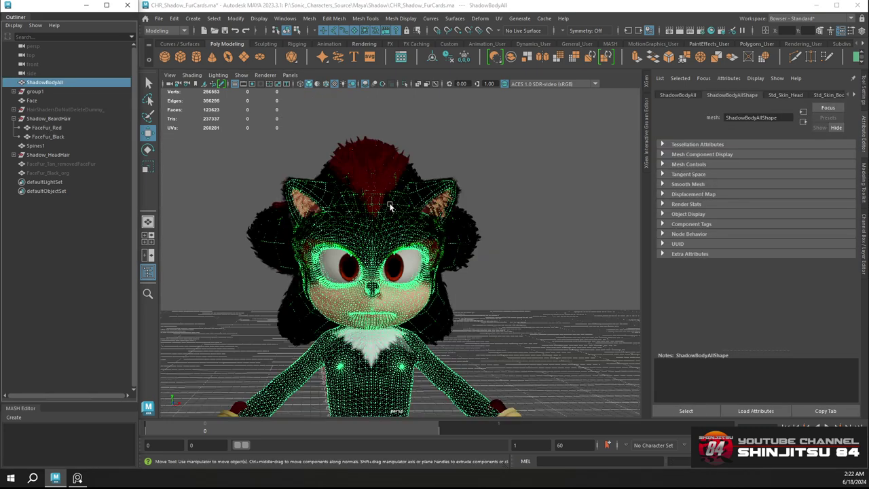
left_click_drag(346, 198, 389, 206, "alt")
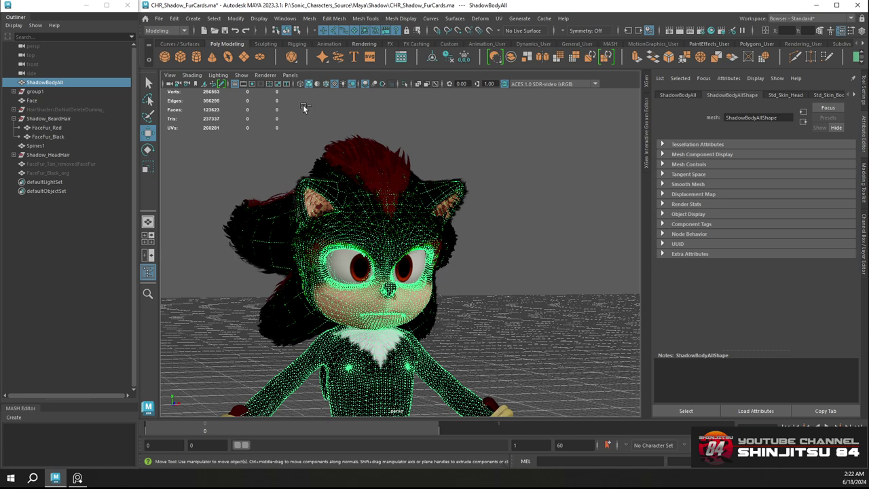
Duplicate the ShadowBodyAll mesh and hide the original
key("ctrl+d")
left_click(49, 80)
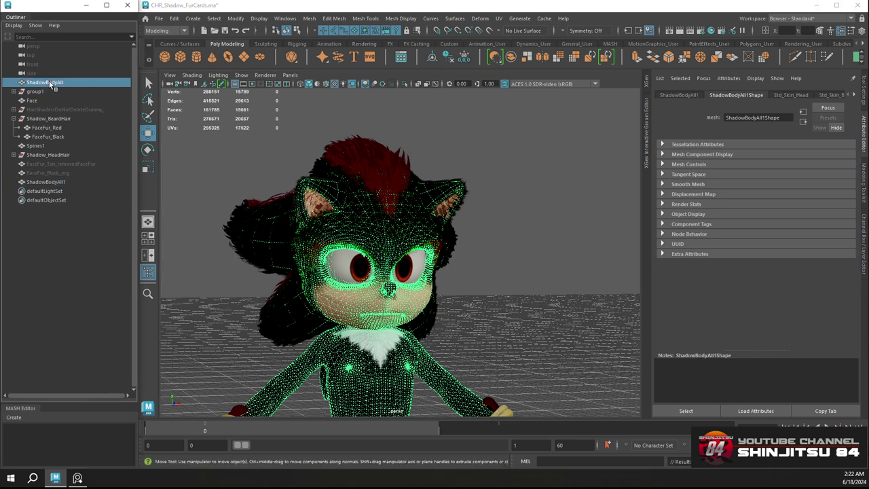
key("ctrl+h")
Rename the duplicated body mesh as ShadowBody_BelowHead
left_click(45, 182)
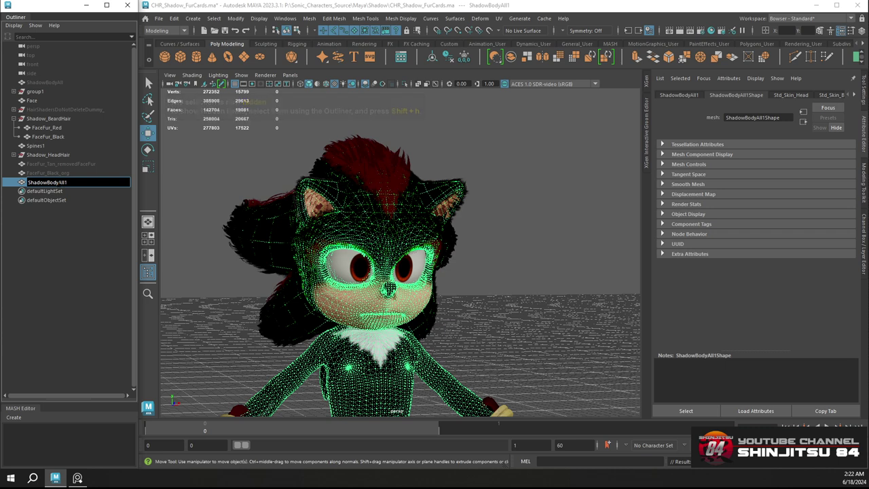
type("_Be")
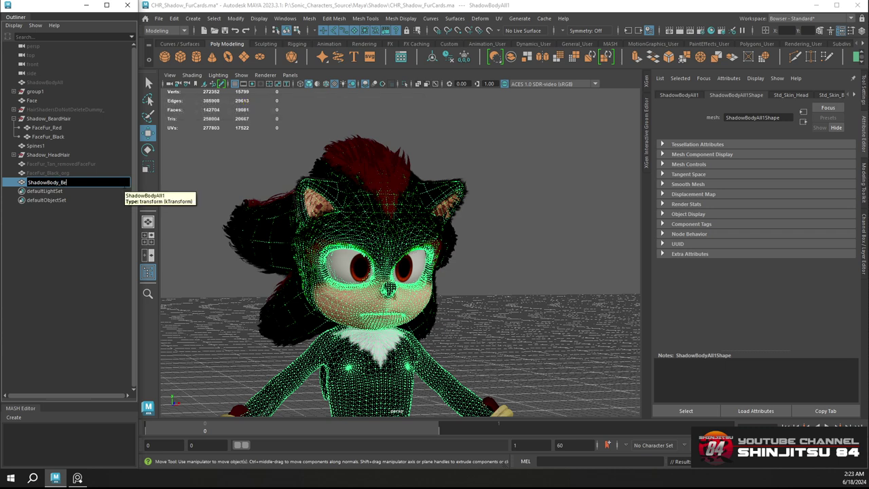
type("lowHead")
key("Return")
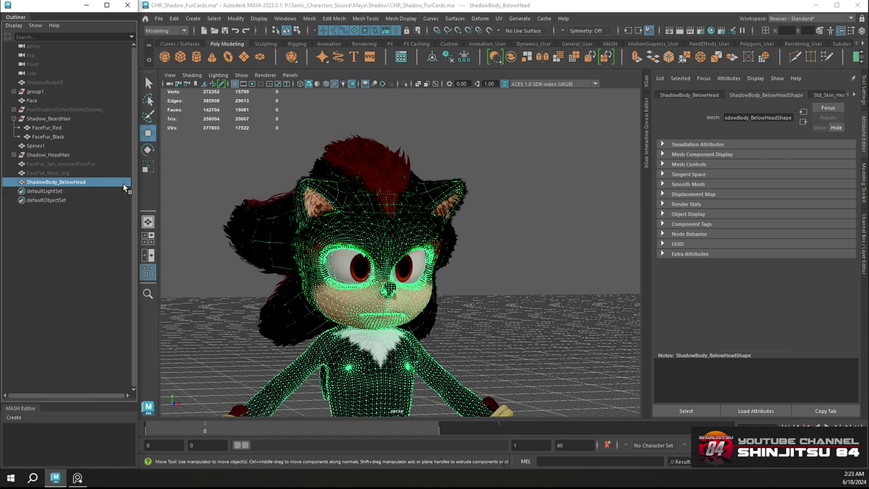
Isolate ShadowBody_BelowHead in the viewport and inspect the area between its chin and neck
left_click(404, 84)
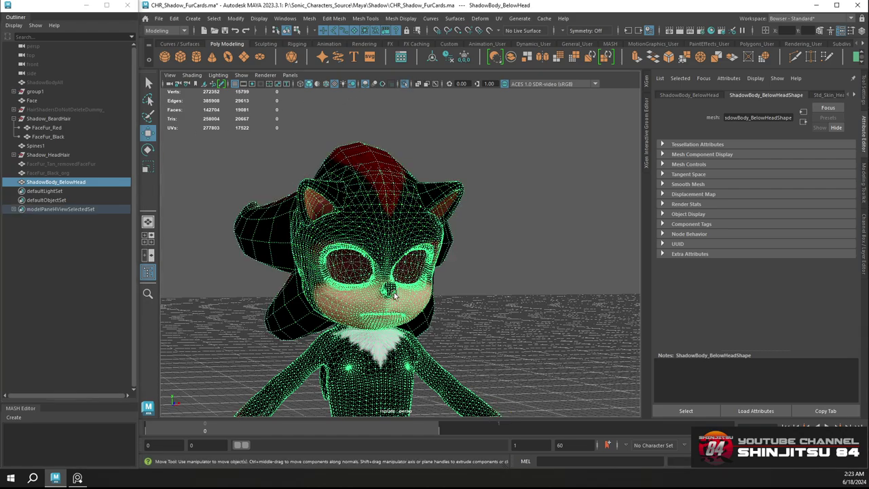
left_click_drag(381, 280, 428, 279, "alt")
middle_click_drag(421, 299, 416, 215, "alt")
scroll(417, 213, "up", 10)
left_click_drag(376, 210, 394, 218, "alt")
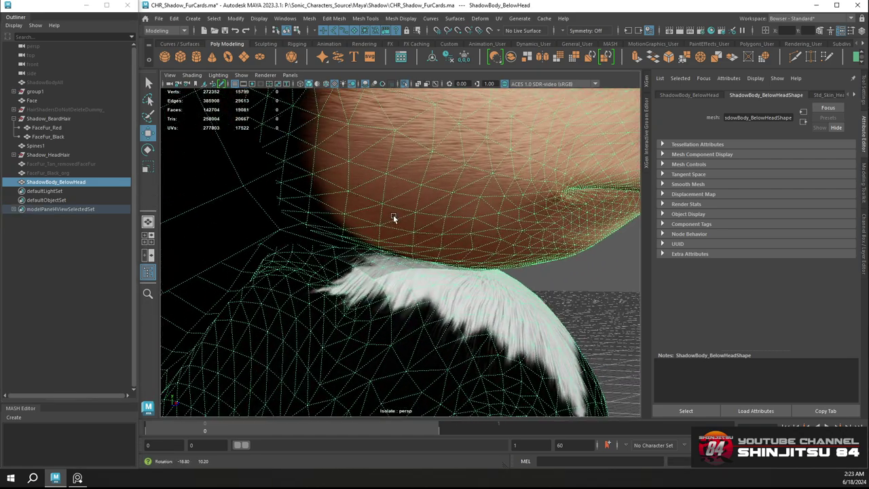
key("f")
scroll(411, 174, "up", 3)
Open the UV Editor for ShadowBody_BelowHead and move its window clear of the Outliner
left_click(499, 19)
left_click(510, 33)
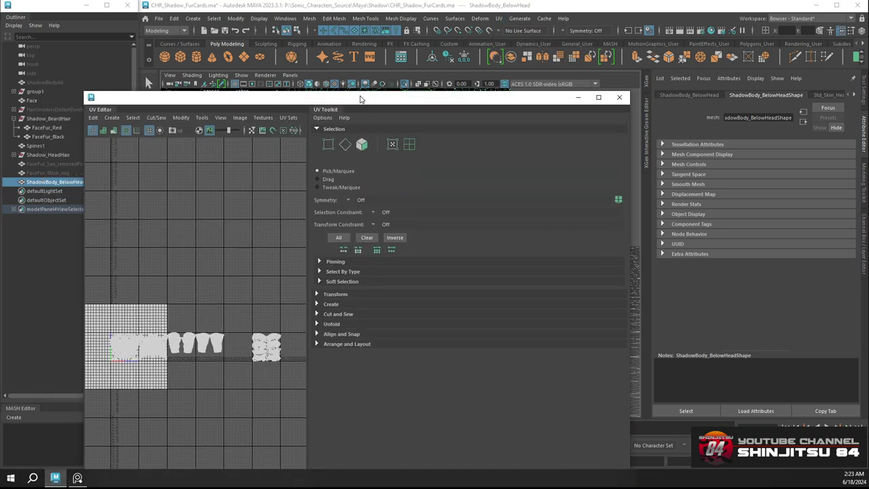
left_click_drag(360, 99, 547, 117)
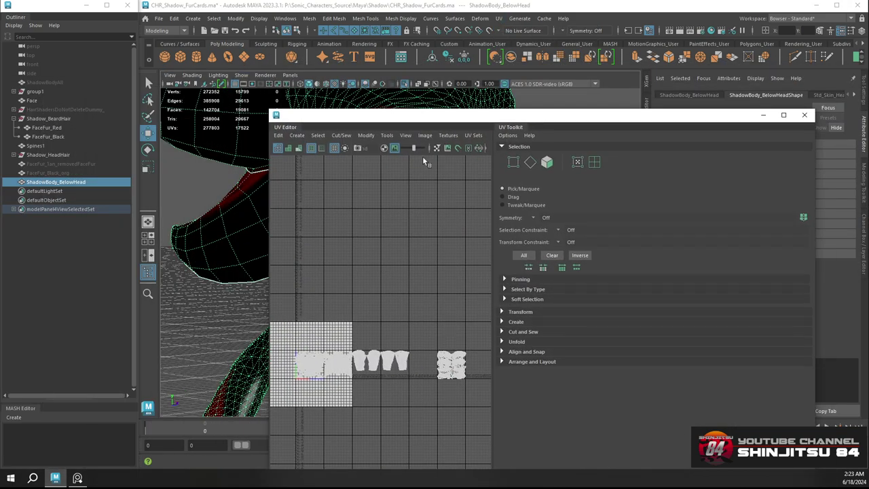
Adjust the UV Editor's image dimming and channel display to show the colour texture behind the head and torso shells
left_click_drag(414, 147, 441, 150)
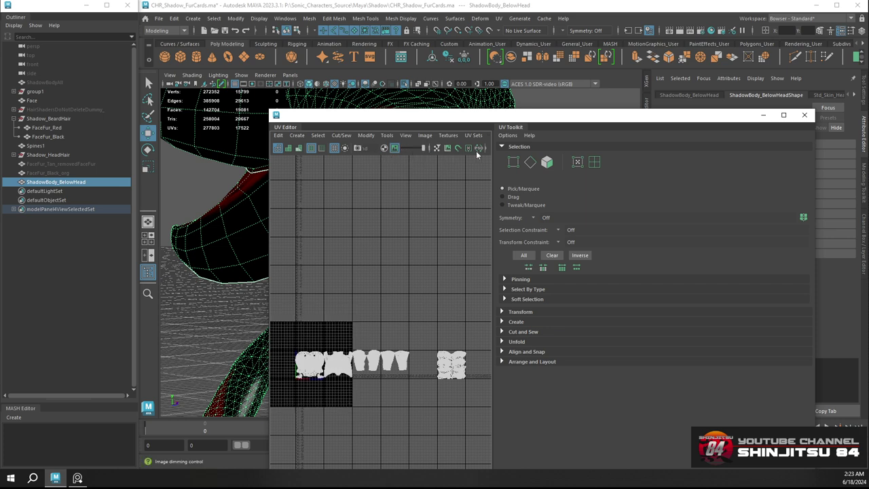
left_click_drag(424, 148, 459, 155)
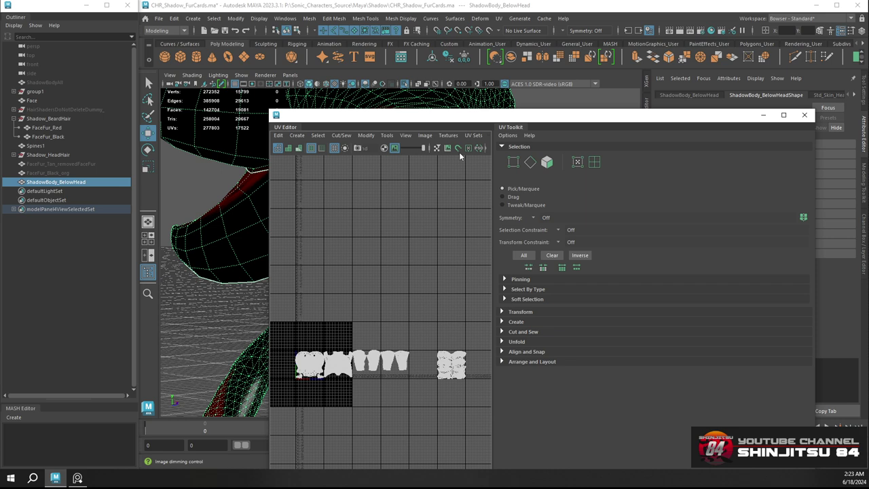
left_click(383, 150)
left_click(385, 150)
scroll(336, 297, "up", 5)
middle_click_drag(309, 355, 402, 191, "alt")
scroll(402, 191, "down", 1)
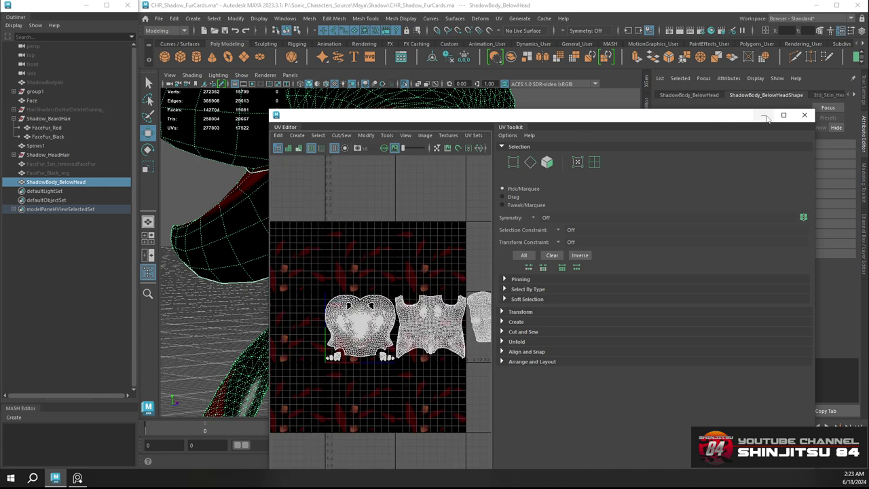
Widen the UV layout area and examine the head and torso shells against the texture in both channel displays
left_click_drag(493, 177, 634, 178)
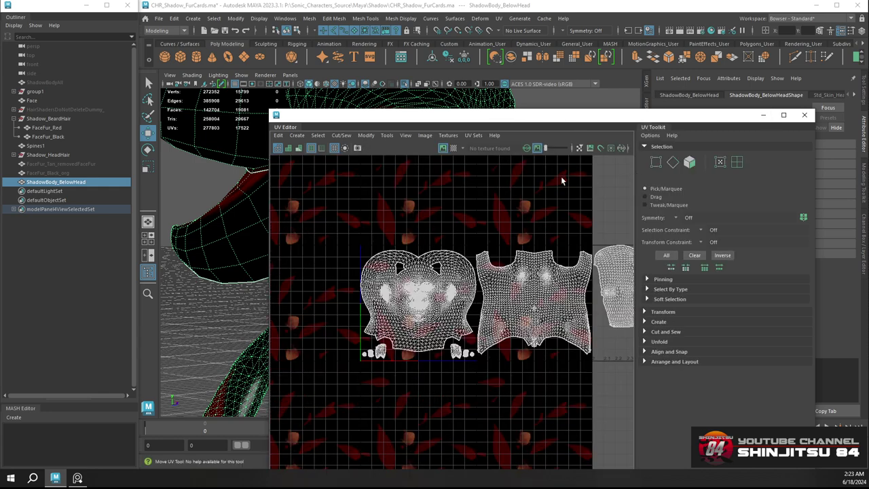
left_click(526, 149)
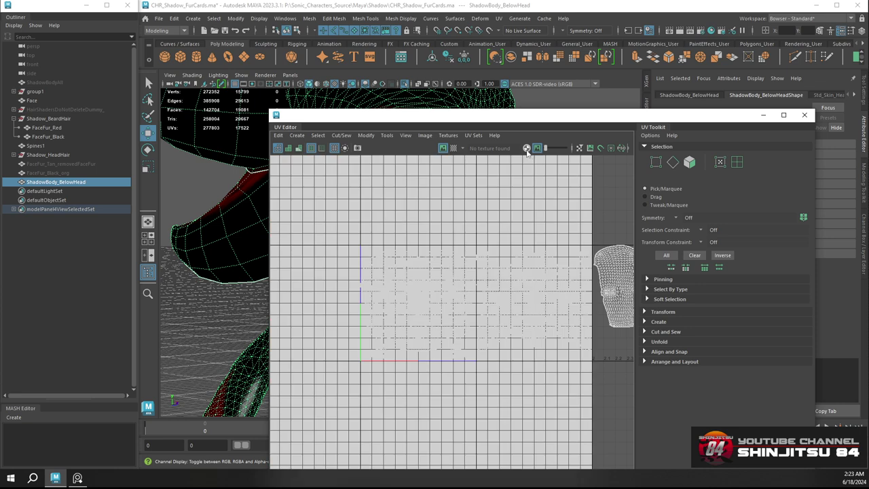
left_click(527, 149)
scroll(448, 242, "down", 4)
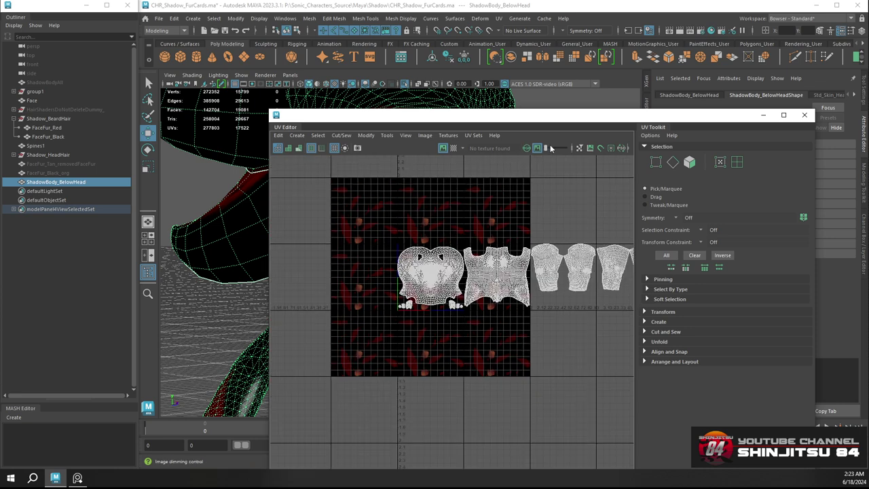
scroll(446, 240, "up", 4)
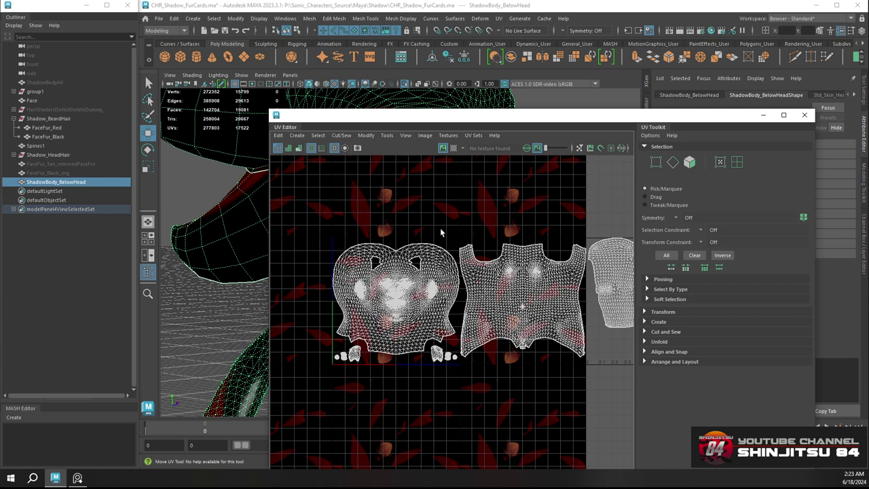
scroll(440, 230, "down", 4)
middle_click_drag(385, 248, 426, 228, "alt")
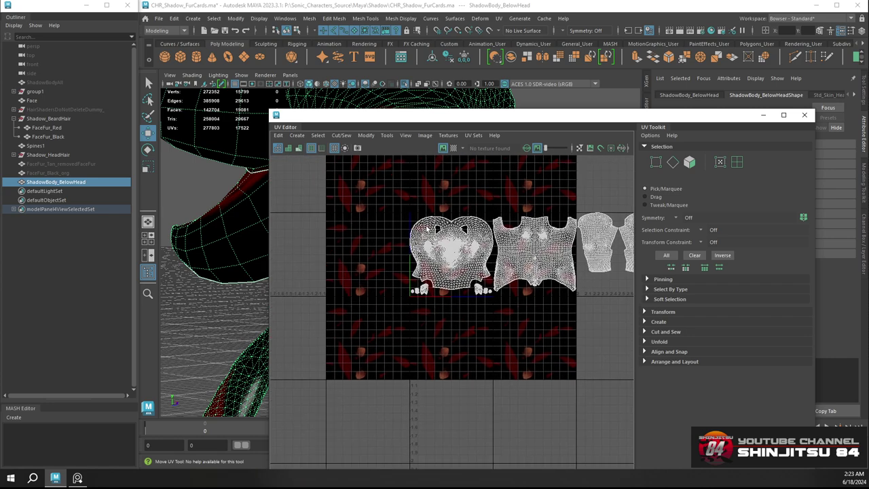
Move the UV Editor clear of the viewport and turn off isolation so the complete Shadow character is displayed
scroll(428, 233, "up", 4)
scroll(426, 240, "up", 2)
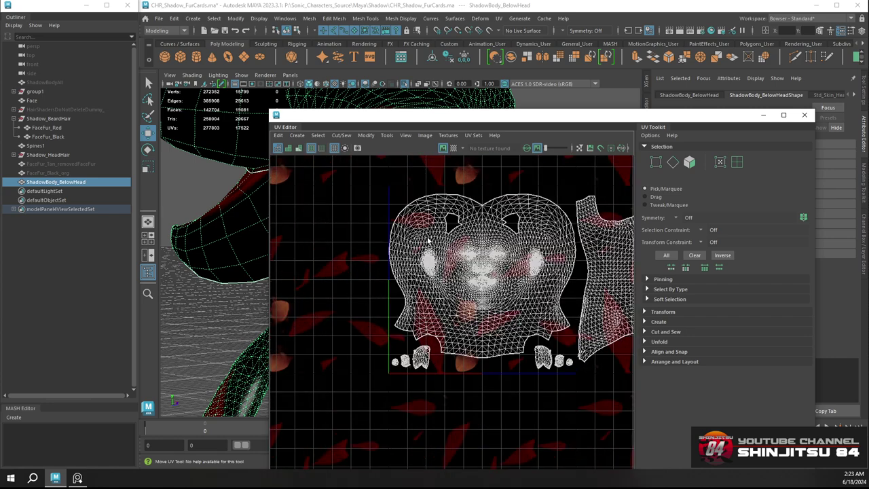
scroll(450, 289, "up", 2)
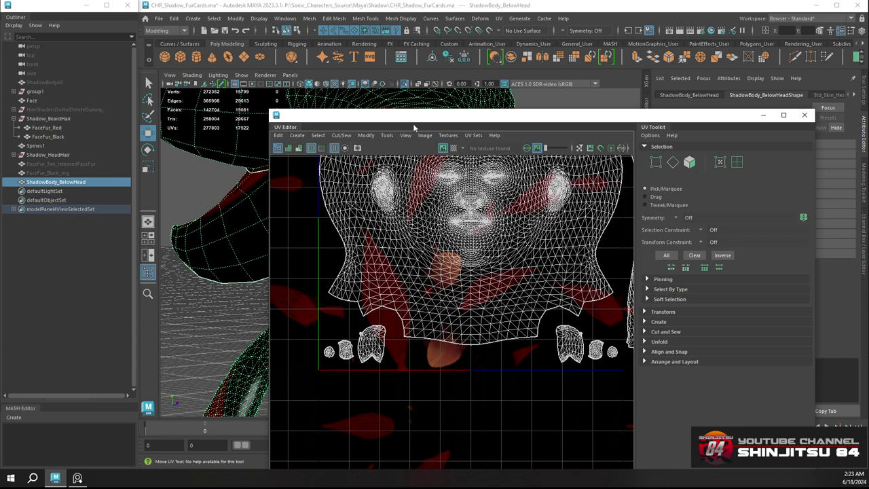
left_click_drag(415, 126, 700, 154)
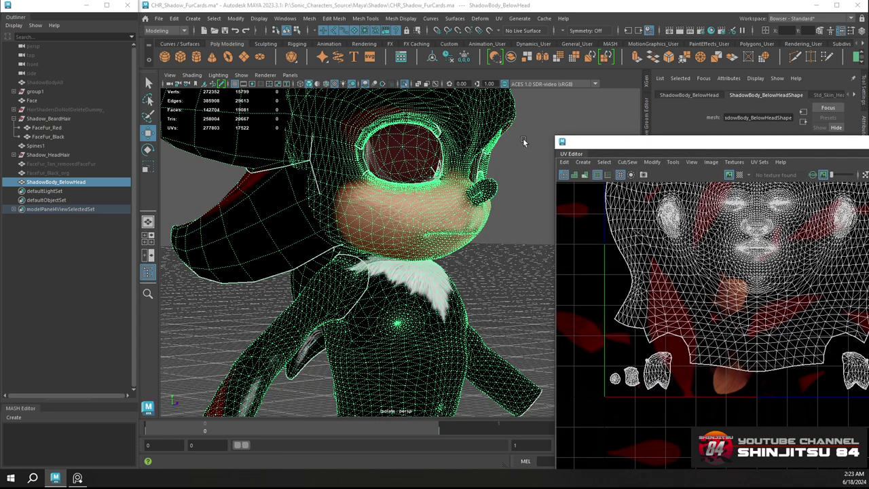
left_click(405, 85)
left_click_drag(442, 238, 434, 217, "alt")
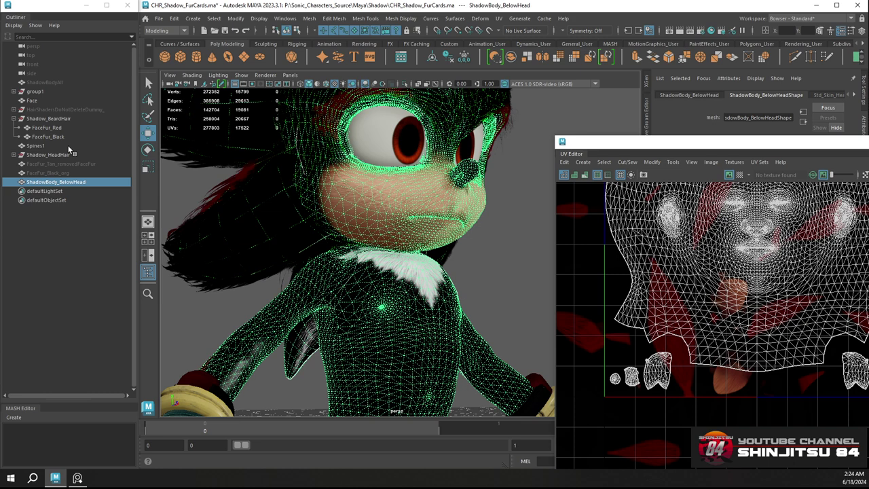
Check the Face mesh and the FaceFur_Tan_removedFaceFur cards on the character, and hide those fur cards again
left_click(42, 101)
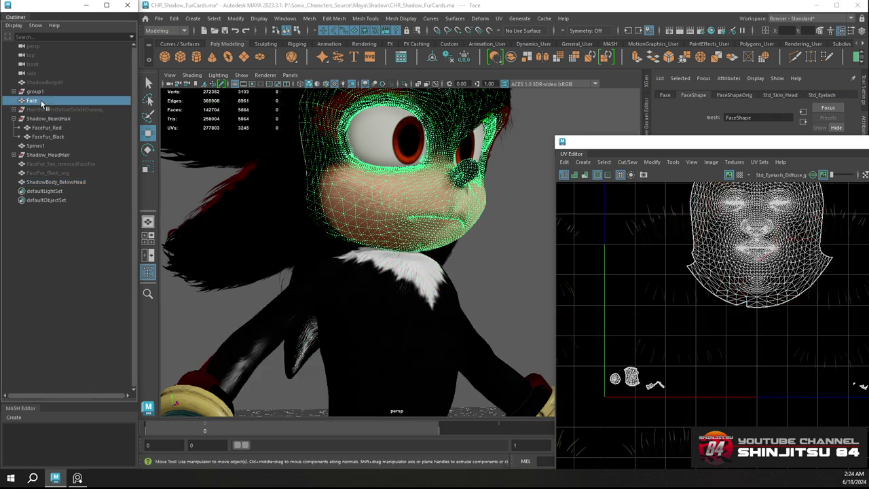
left_click(72, 164)
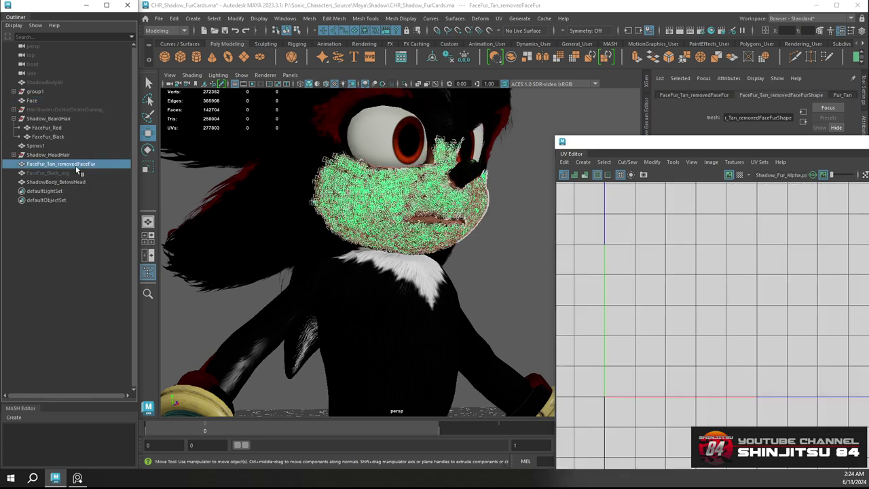
left_click(69, 182)
left_click(67, 165)
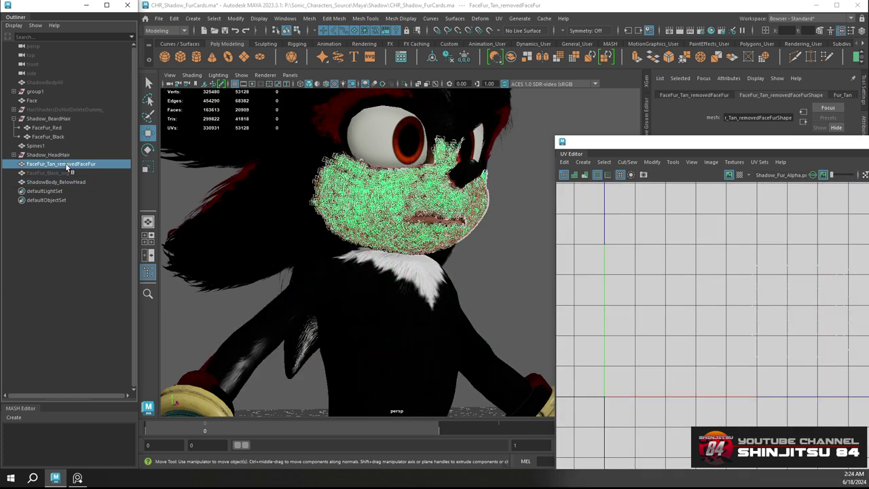
key("ctrl+h")
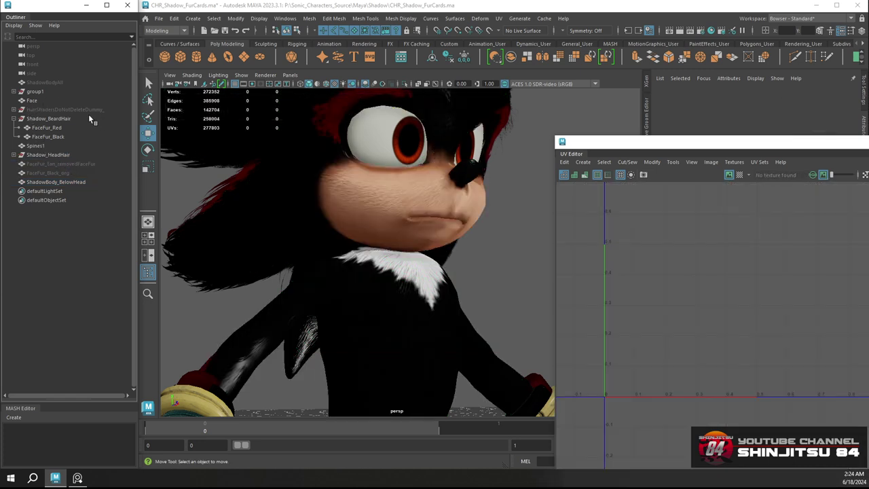
Collapse the Shadow_BeardHair group, select Spines1, and examine all of its UV shells
left_click(13, 119)
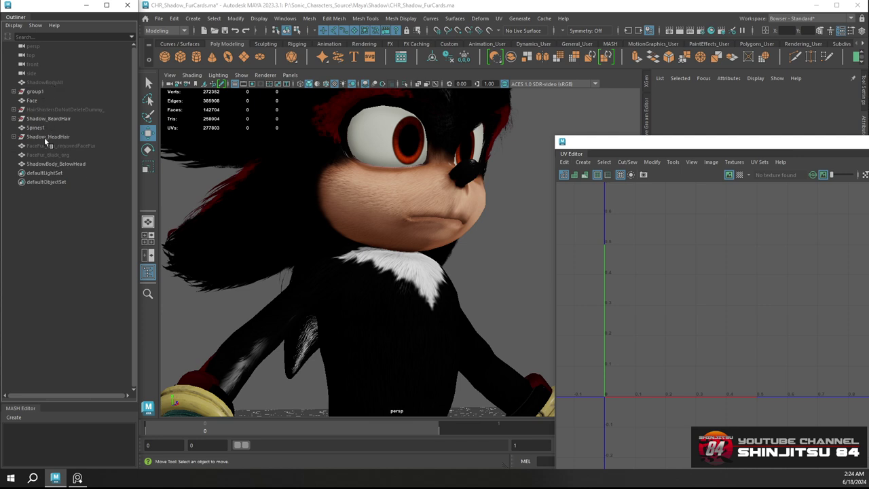
left_click(38, 128)
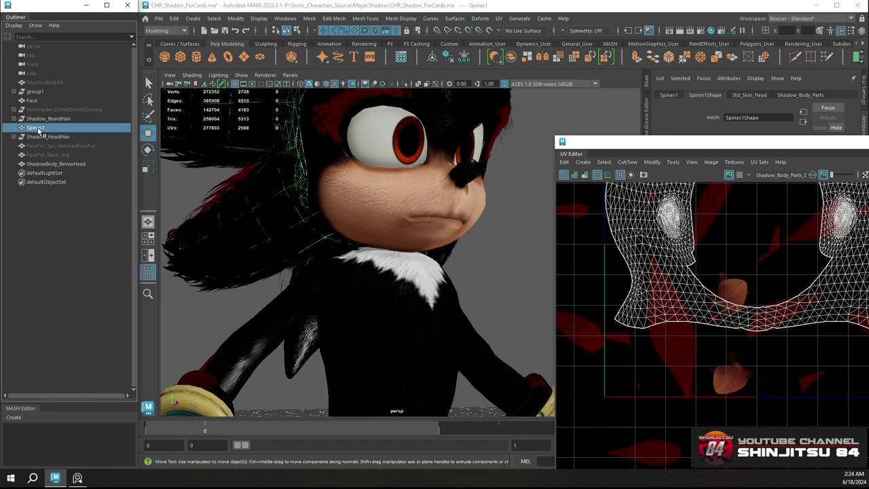
scroll(675, 229, "down", 6)
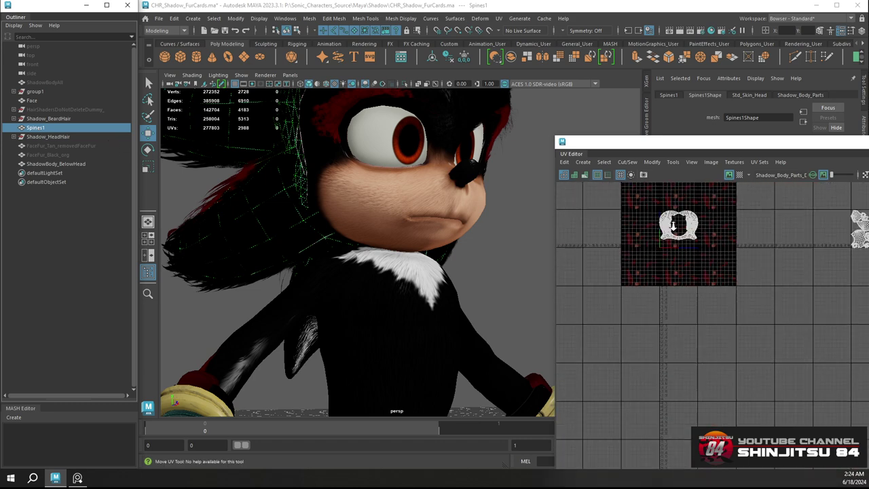
scroll(676, 228, "down", 5)
middle_click_drag(686, 224, 615, 240, "alt")
scroll(637, 239, "up", 2)
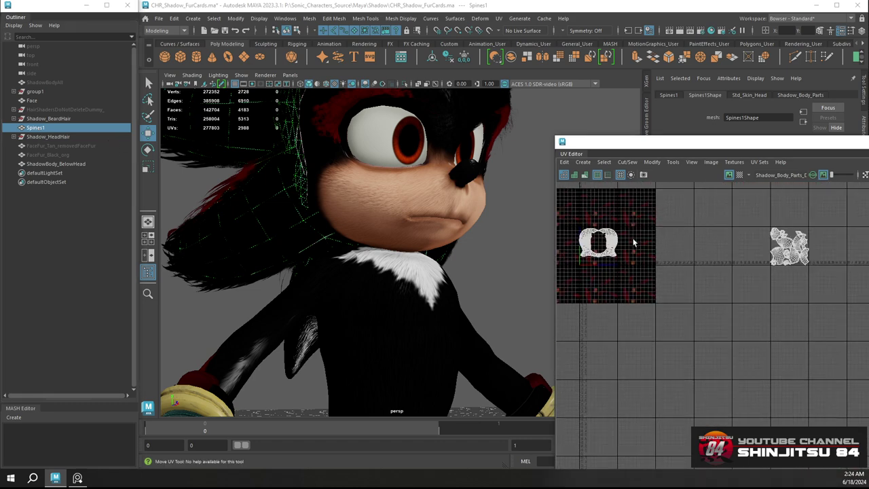
Rename the Spines1 mesh as Head_w_Spines
double_click(38, 129)
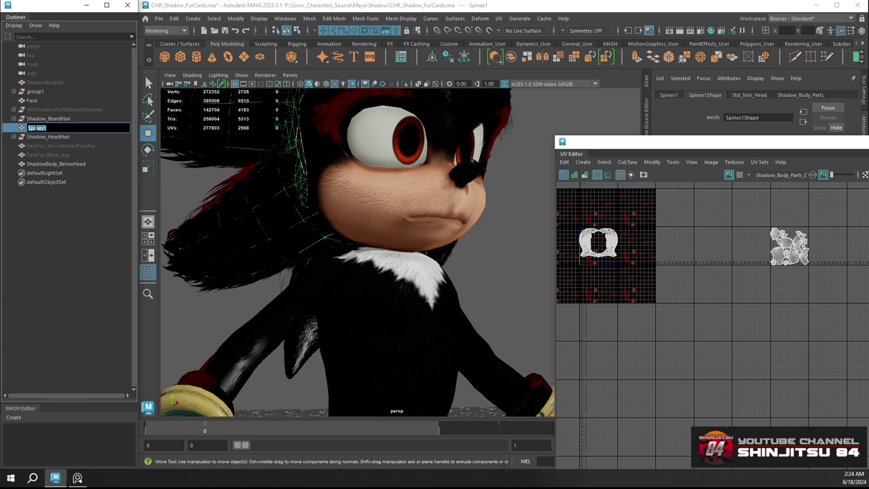
type("H")
type("ead_w_Spines")
key("Return")
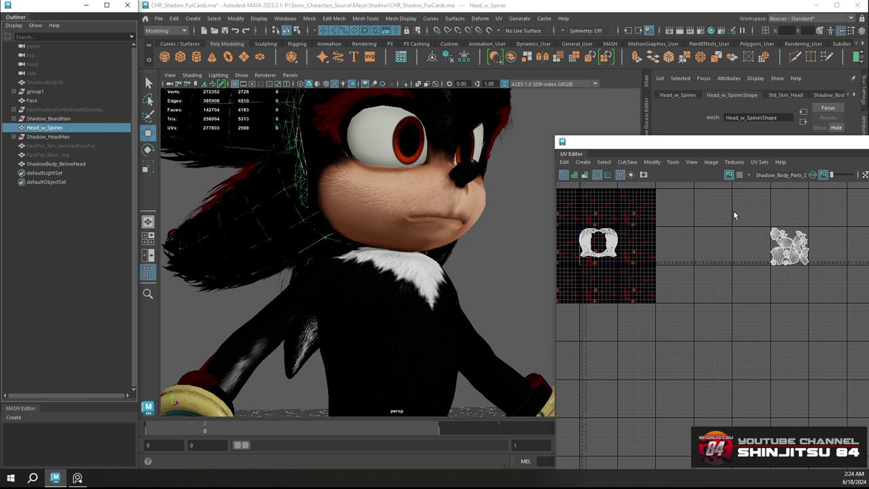
Compare the lower edge of the Head_w_Spines UV shell with the neck area of the ShadowBody_BelowHead head shell
scroll(601, 238, "up", 8)
scroll(602, 235, "up", 1)
middle_click_drag(602, 235, 709, 262, "alt")
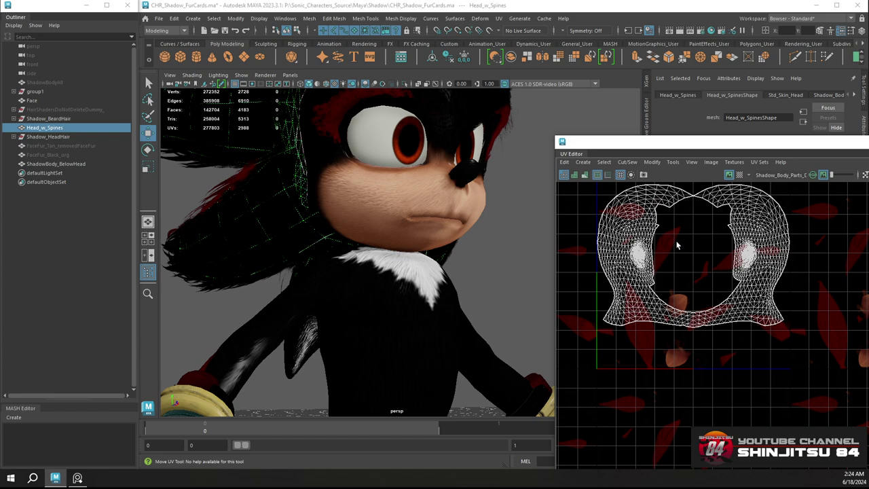
scroll(672, 330, "up", 4)
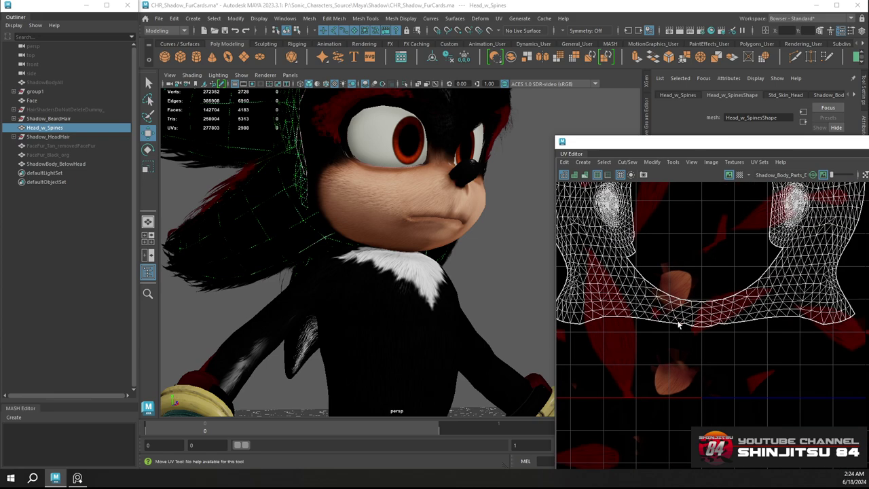
left_click(65, 165)
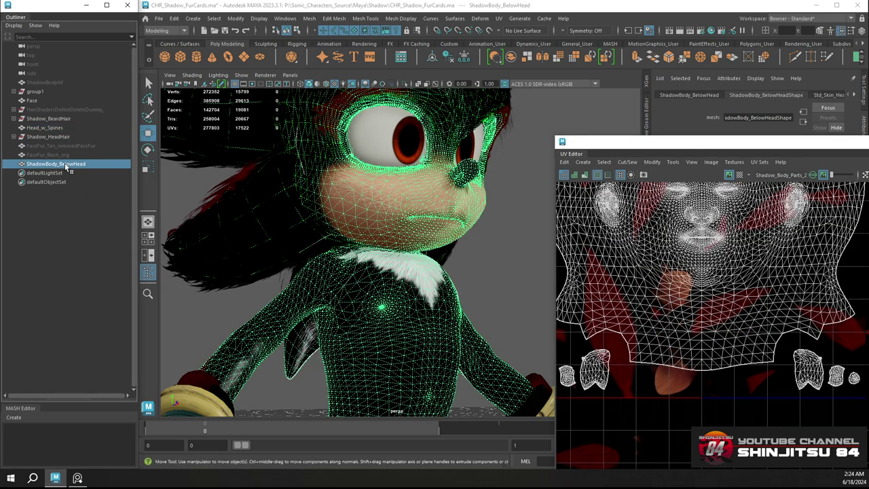
left_click(45, 128)
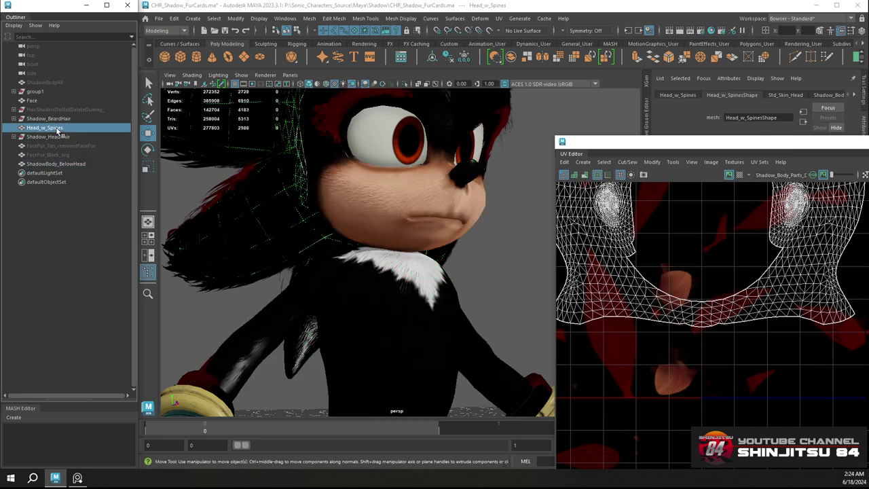
left_click(80, 166)
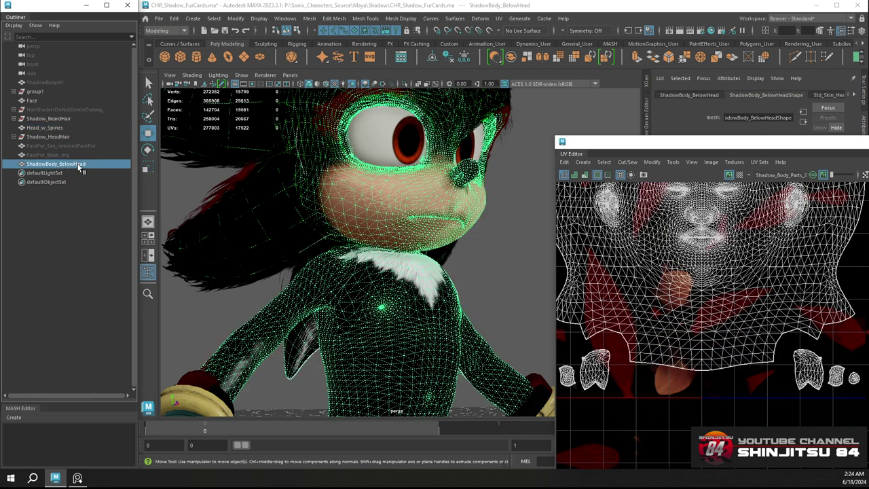
Show Head_w_Spines and ShadowBody_BelowHead UVs together and select the left half of the neck faces below the Head_w_Spines edge
left_click(56, 128)
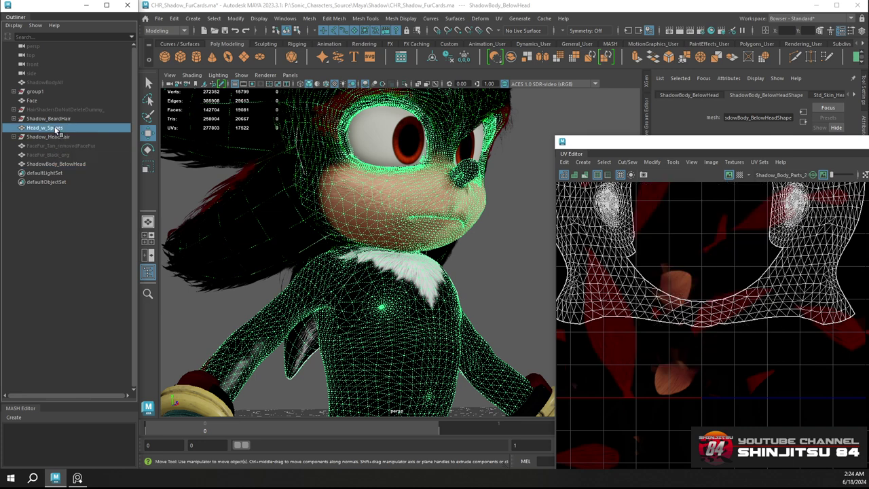
left_click(63, 165, "ctrl")
right_click_drag(668, 336, 667, 359)
left_click_drag(575, 338, 587, 307)
scroll(601, 334, "up", 3)
left_click_drag(630, 369, 724, 323, "ctrl+shift")
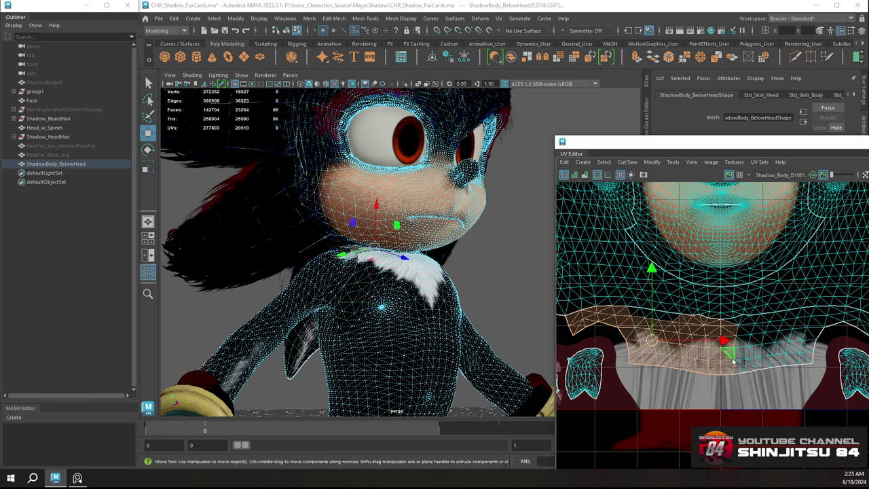
left_click_drag(661, 313, 634, 310, "ctrl+shift")
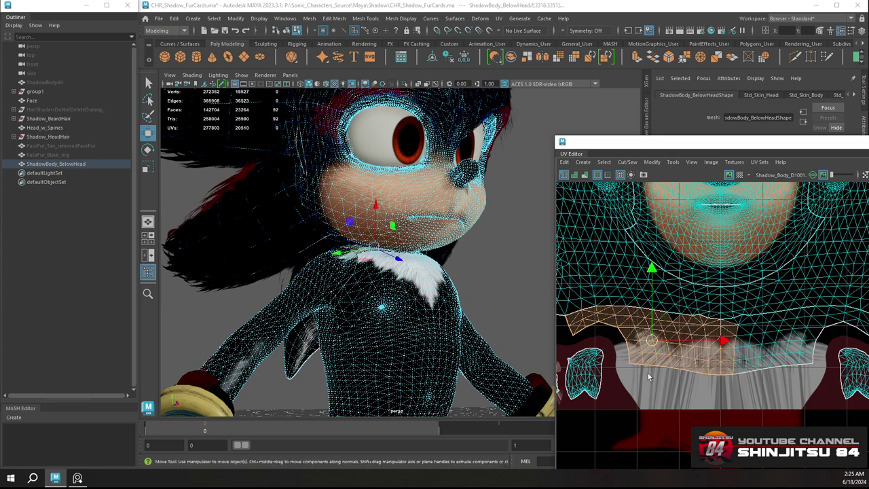
Extend the face selection across the right half of the neck strip below the Head_w_Spines shell
middle_click_drag(785, 384, 692, 358, "alt")
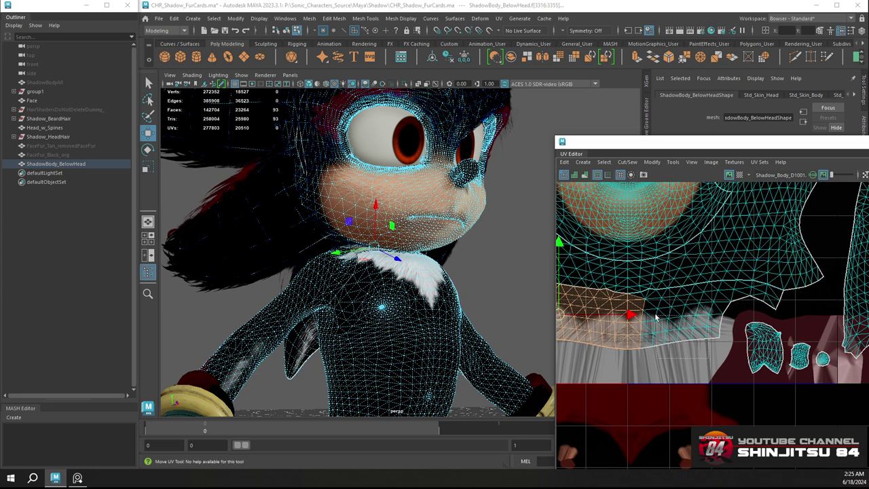
left_click_drag(656, 316, 630, 292, "ctrl+shift")
left_click_drag(735, 312, 706, 287, "ctrl+shift")
left_click_drag(783, 310, 758, 281, "ctrl+shift")
left_click_drag(662, 346, 716, 293, "ctrl+shift")
left_click_drag(694, 353, 709, 291, "ctrl+shift")
Add the torso shell and the two pairs of limb shells to the ShadowBody_BelowHead face selection
scroll(717, 300, "down", 6)
middle_click_drag(760, 275, 664, 270, "alt")
double_click(682, 256, "shift")
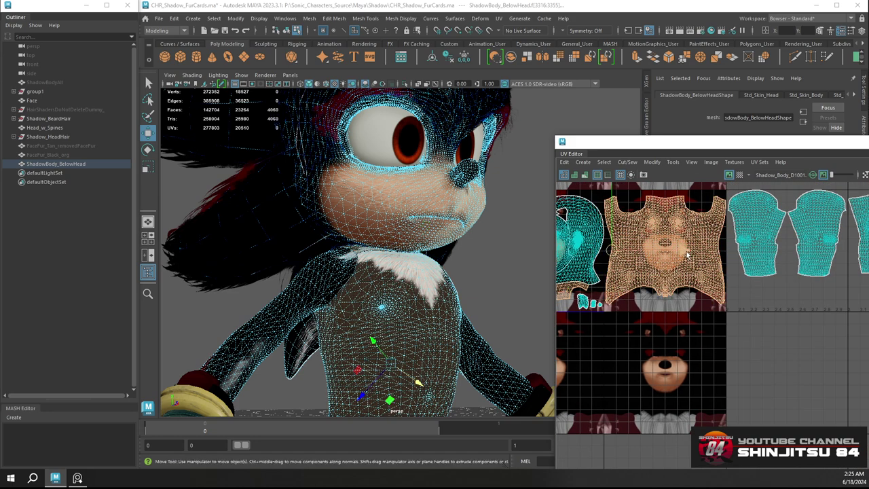
double_click(754, 246, "shift")
double_click(810, 246, "shift")
middle_click_drag(810, 245, 659, 246, "alt")
middle_click_drag(714, 224, 694, 252, "alt")
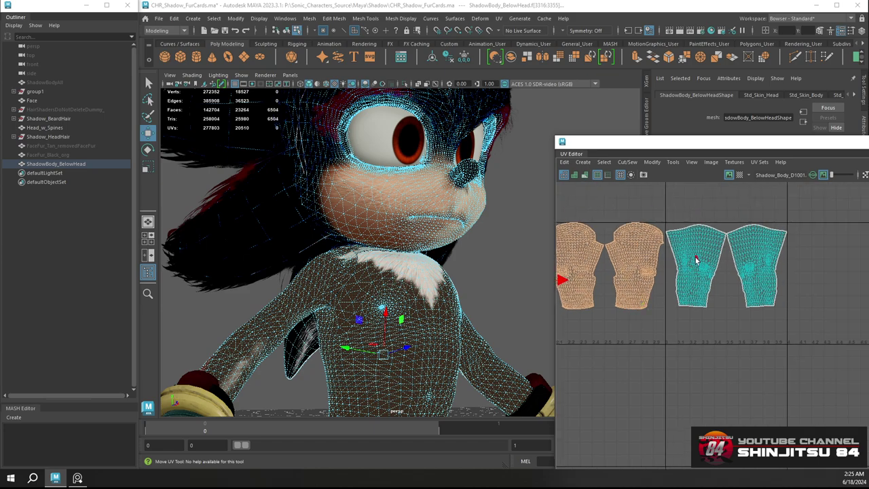
double_click(695, 252, "shift")
double_click(740, 257, "shift")
Invert the face selection and delete the head faces from ShadowBody_BelowHead, keeping the neck strip, torso and limbs
middle_click_drag(653, 340, 825, 297, "alt")
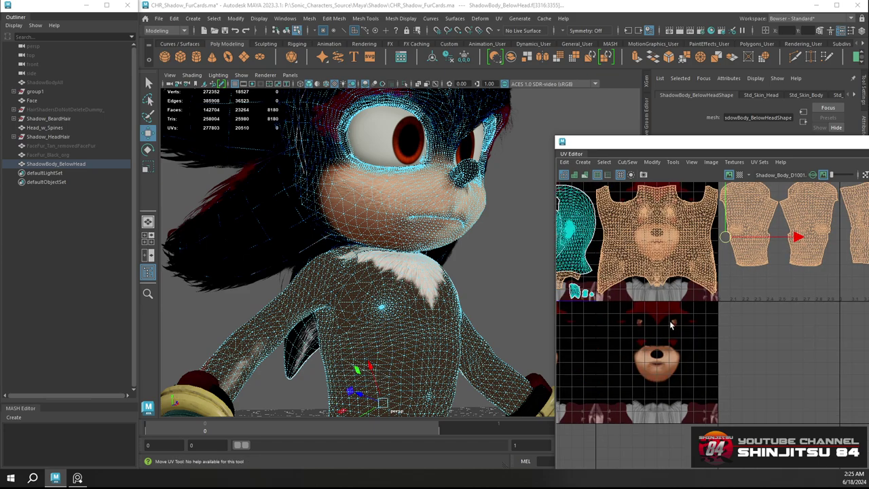
middle_click_drag(600, 325, 744, 319, "alt")
scroll(638, 291, "up", 2)
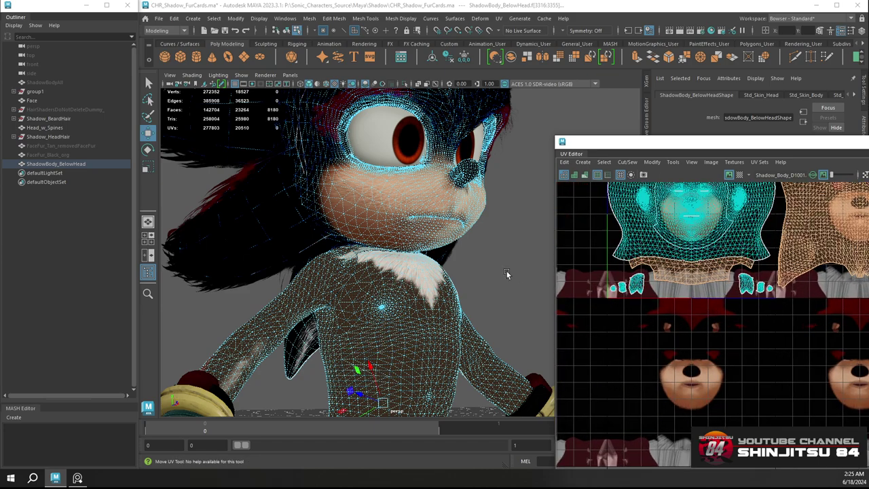
left_click_drag(489, 289, 456, 297, "alt")
middle_click_drag(456, 296, 459, 281, "alt")
right_click_drag(460, 282, 431, 239, "alt")
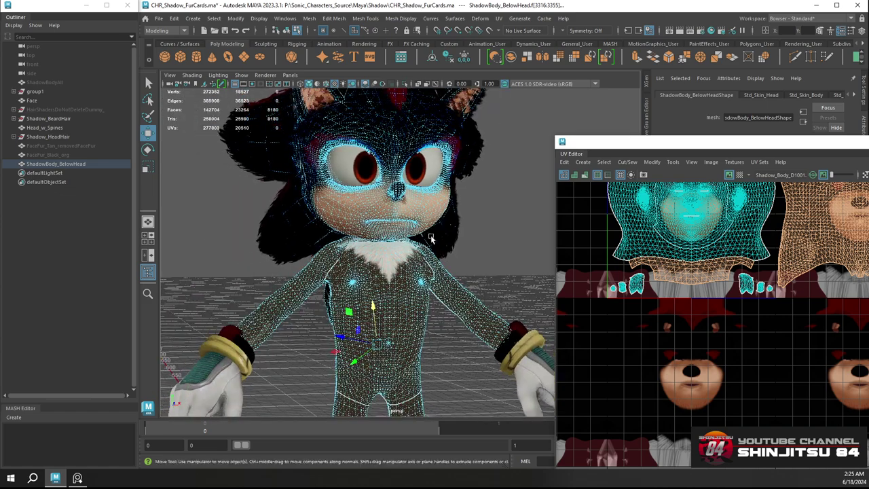
left_click_drag(430, 238, 490, 264, "alt")
key("ctrl+shift+i")
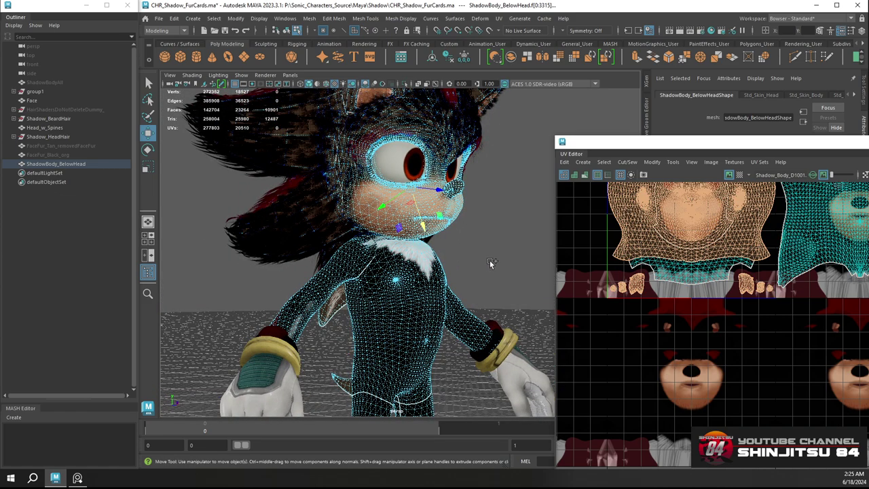
left_click_drag(498, 233, 474, 255, "alt")
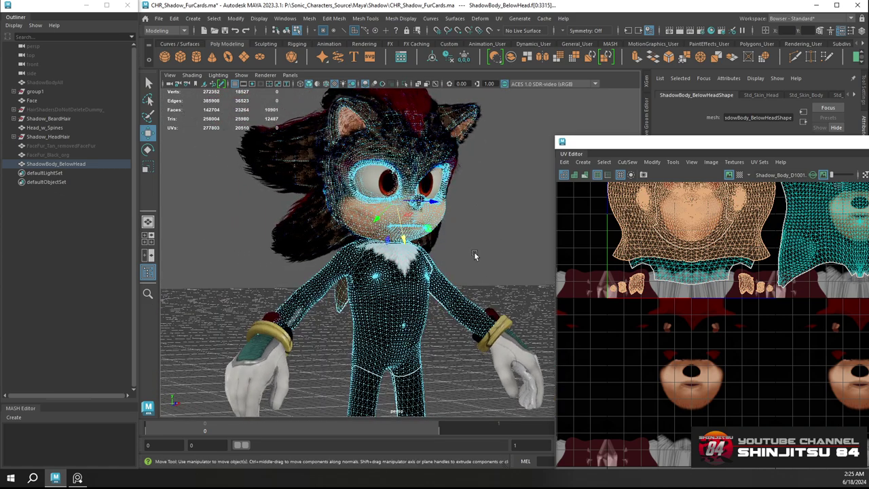
left_click(474, 255)
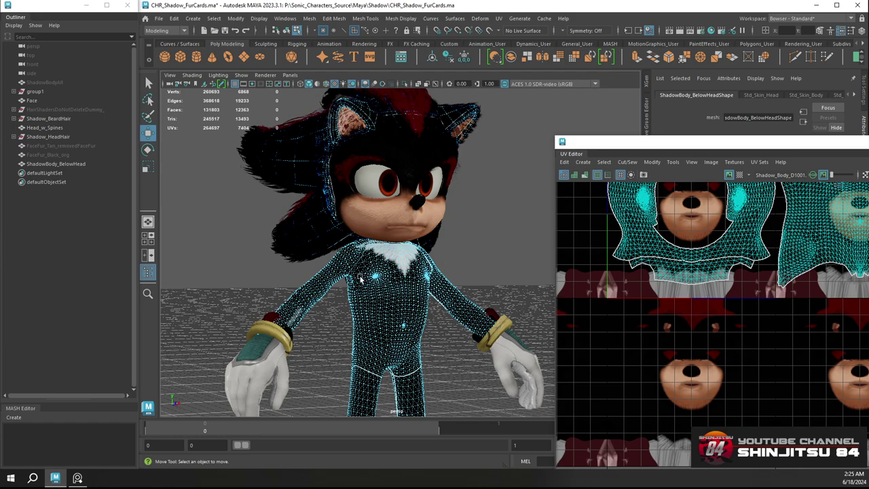
Try deleting the separate packed spine shells from Head_w_Spines, and undo the deletion
left_click_drag(361, 278, 401, 274, "alt")
scroll(694, 291, "down", 5)
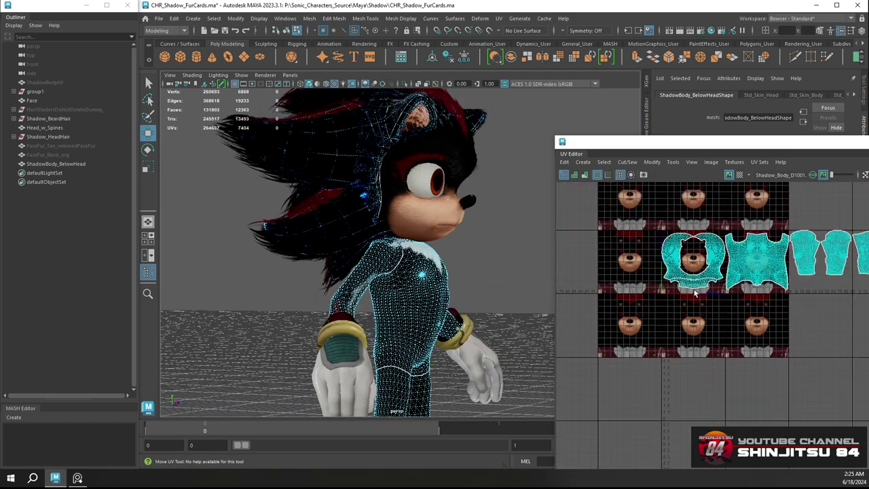
middle_click_drag(694, 293, 496, 284, "alt")
left_click_drag(701, 226, 783, 314)
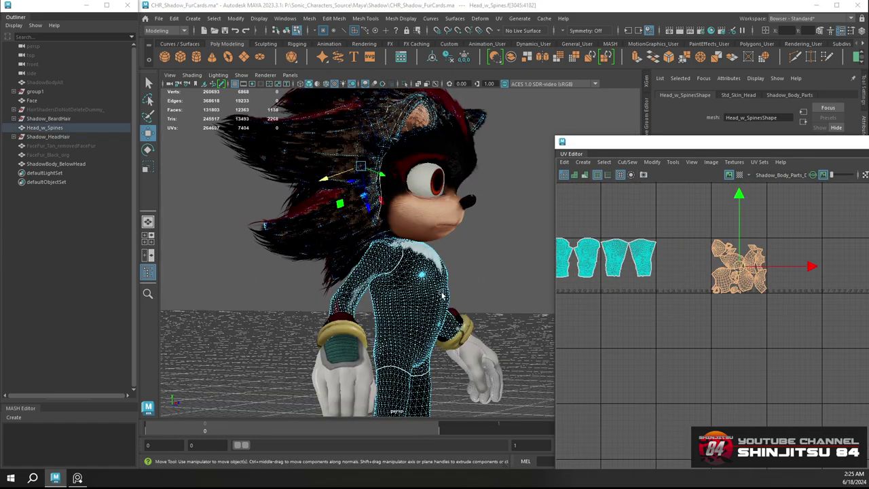
left_click_drag(439, 290, 460, 261, "alt")
left_click(501, 252)
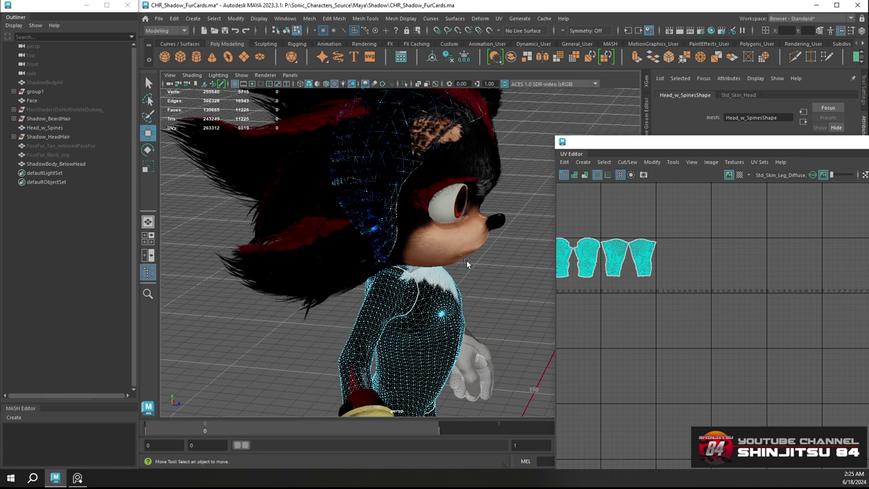
key("ctrl+z")
Hide Head_w_Spines to check what belongs to it, and show it again
left_click(63, 128)
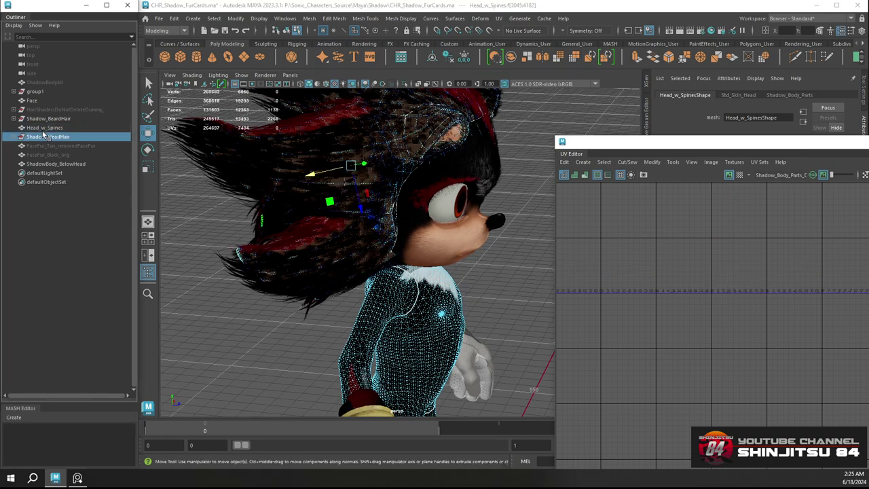
key("ctrl+h")
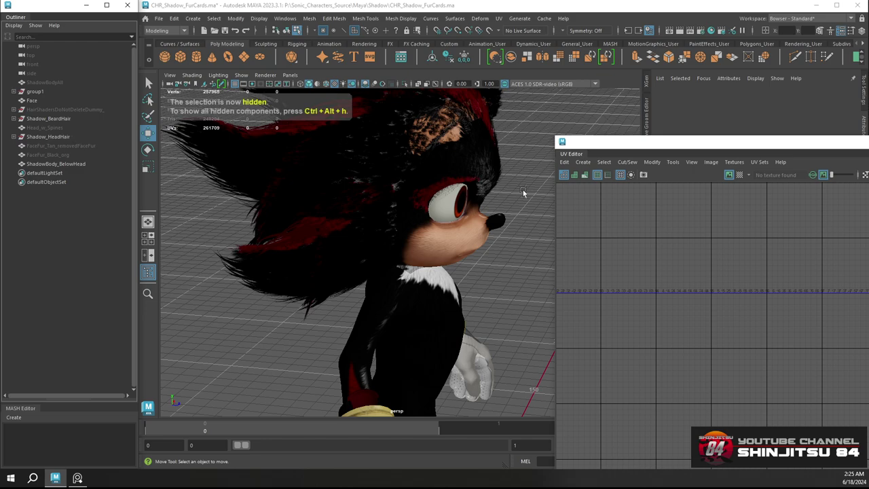
left_click_drag(523, 192, 460, 182, "alt")
left_click(65, 128)
key("shift+h")
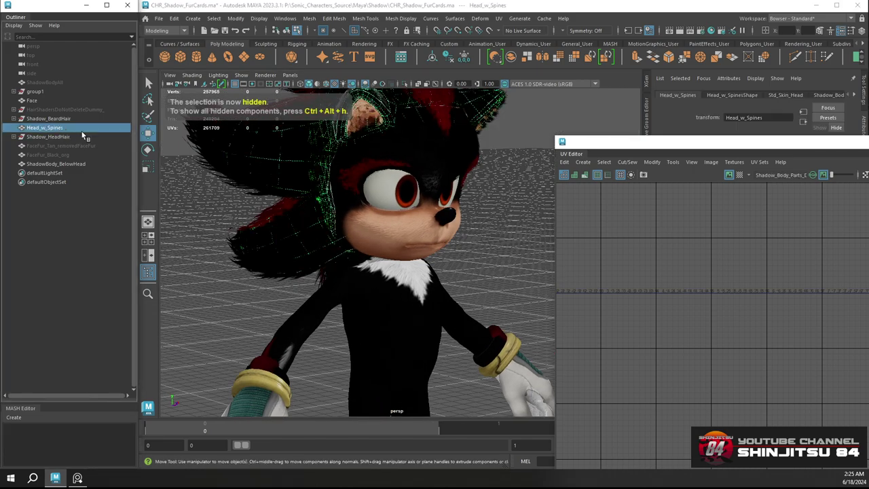
Return to object mode and select the whole ShadowBody_BelowHead mesh
left_click_drag(398, 224, 408, 277, "alt")
left_click(408, 276)
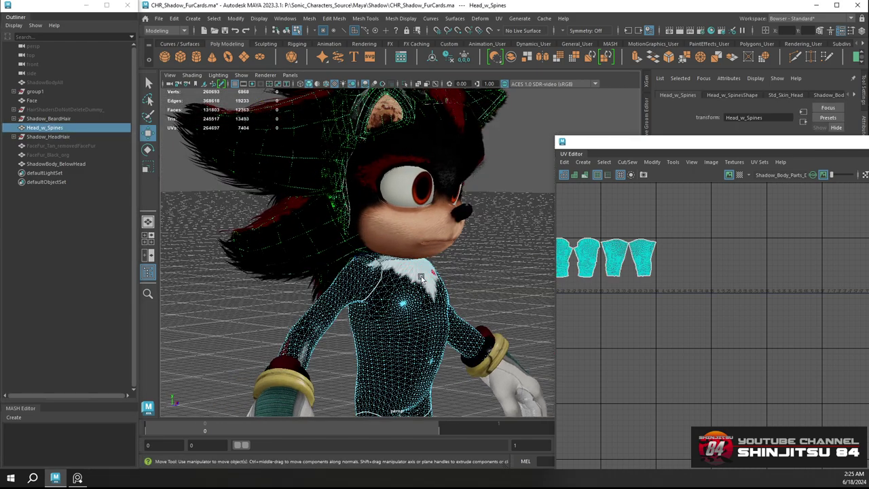
right_click_drag(422, 277, 443, 208)
left_click(504, 224)
left_click(436, 281)
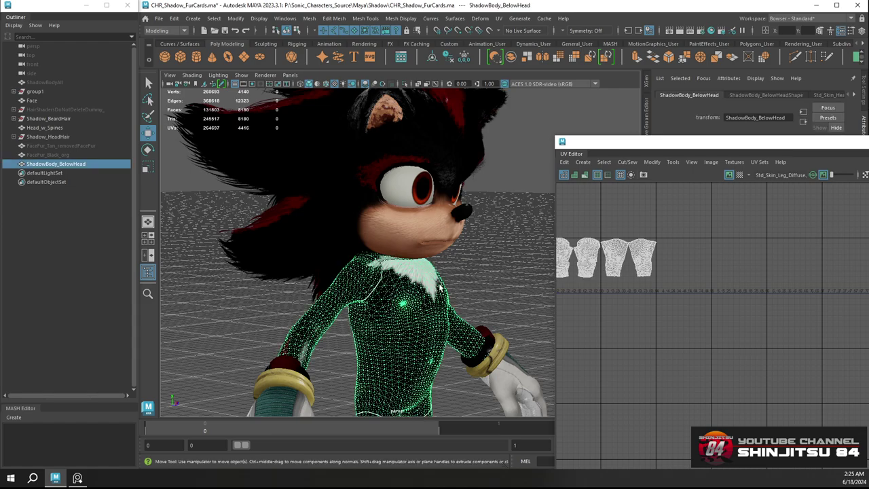
left_click_drag(402, 256, 389, 236, "alt")
Hide Shadow_BeardHair and Shadow_HeadHair and examine how the Head_w_Spines and ShadowBody_BelowHead meshes meet at the neck
left_click(52, 119)
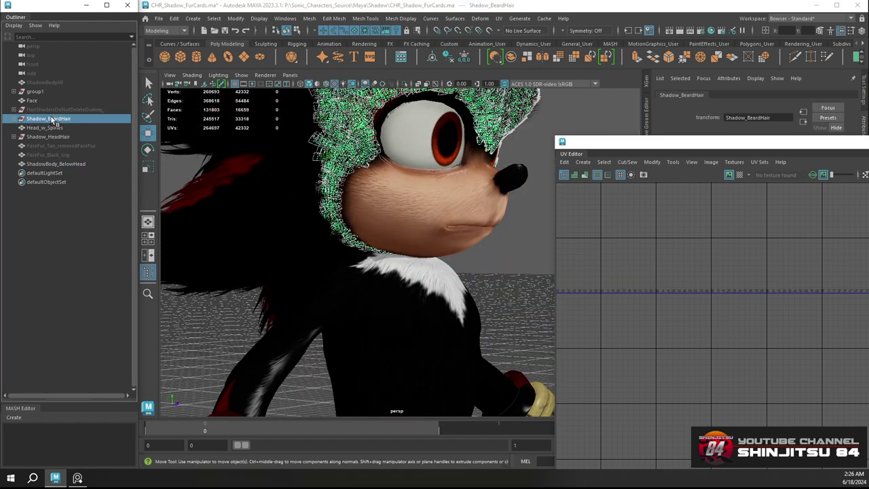
left_click(49, 137, "ctrl")
key("ctrl+h")
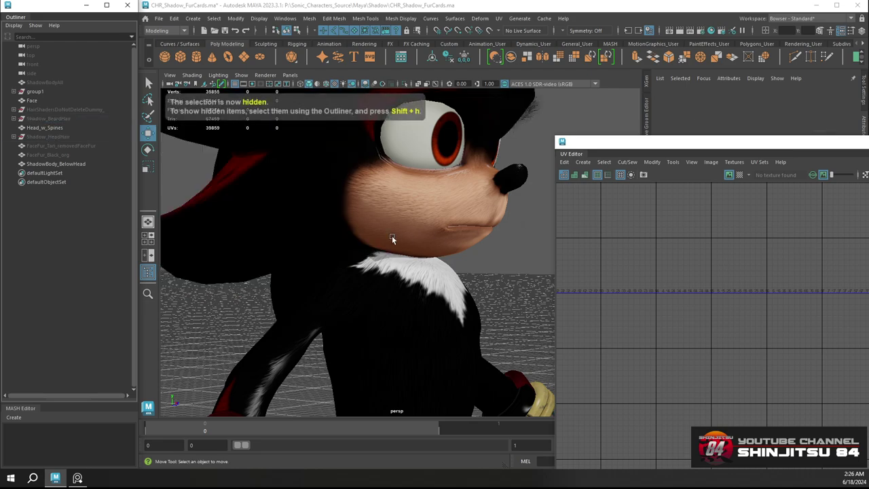
mouse_move(392, 235)
left_mouse_down("alt")
mouse_move(462, 232)
mouse_move(407, 234)
left_mouse_up("alt")
left_click(438, 276)
left_click(386, 219)
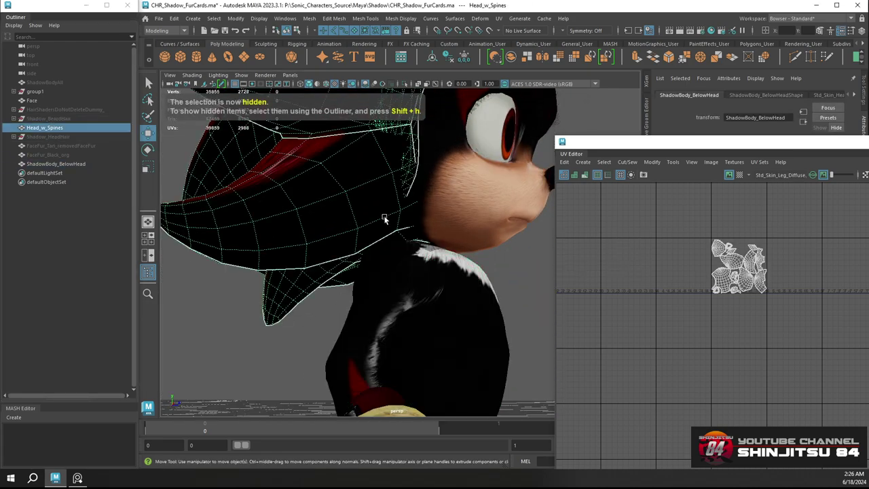
left_click_drag(425, 185, 406, 198, "alt")
left_click(393, 204)
left_click_drag(410, 252, 434, 242, "alt")
left_click(370, 243)
left_click_drag(369, 244, 426, 273, "alt")
left_click(427, 274)
Show the Shadow_HeadHair and Shadow_BeardHair groups again
left_click(75, 136)
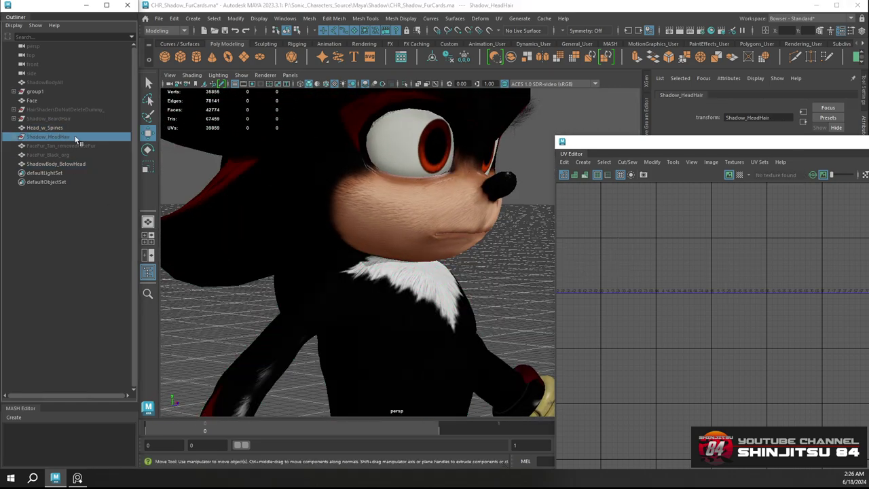
key("shift+h")
key("ctrl+h")
left_click(64, 119)
key("shift+h")
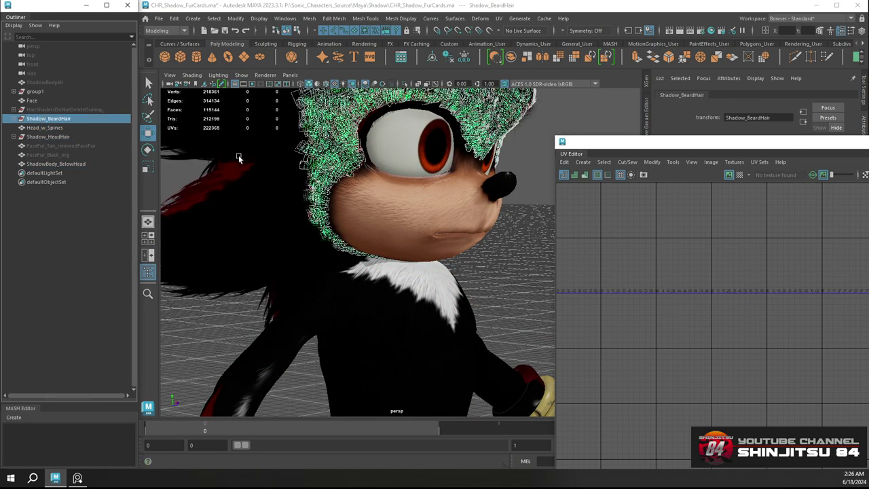
key("ctrl+h")
left_click(51, 136)
key("shift+h")
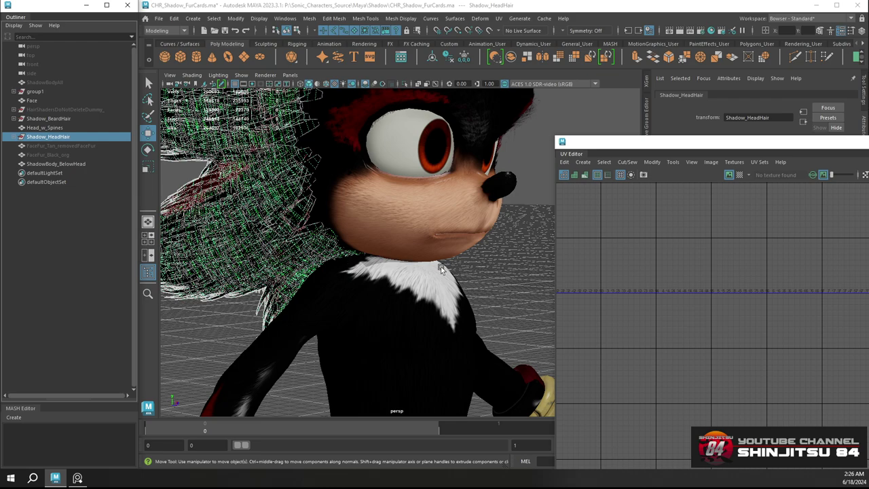
Select ShadowBody_BelowHead and move the UV Editor window out of the workspace
left_click_drag(440, 269, 483, 285, "alt")
key("ctrl+h")
left_click(56, 164)
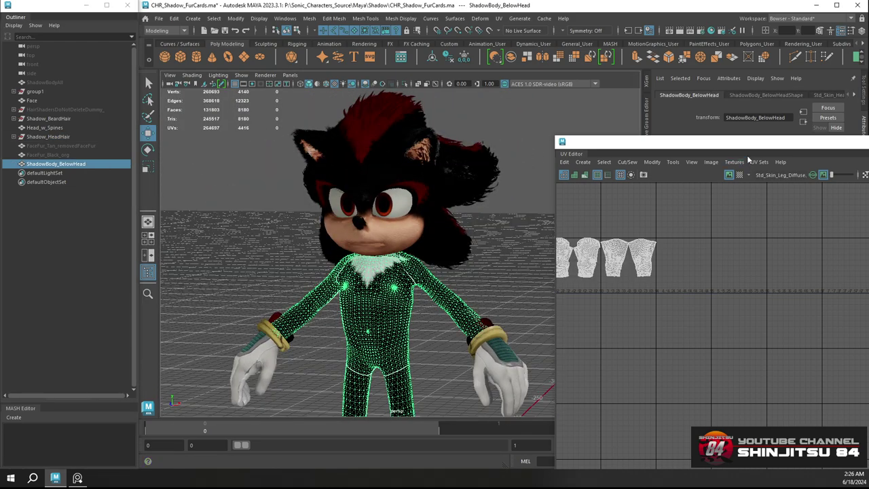
left_click_drag(754, 146, 0, 152)
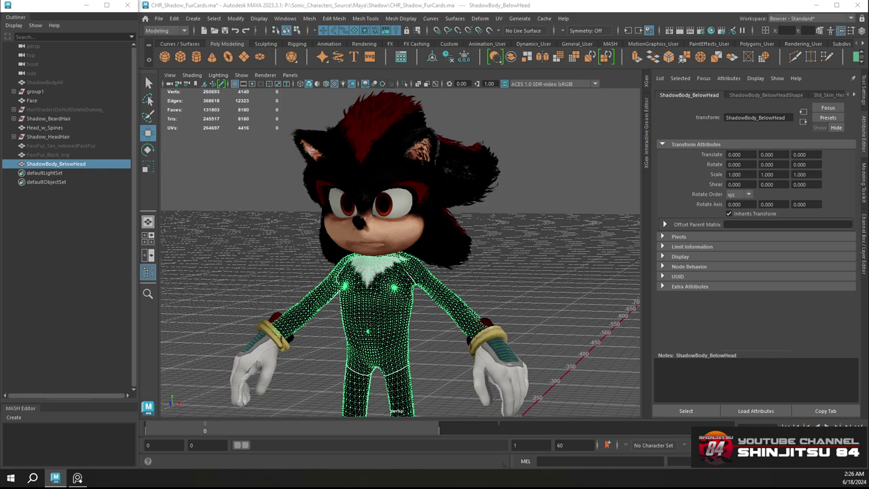
Deselect the body mesh and save the scene
left_click_drag(473, 233, 273, 235, "alt")
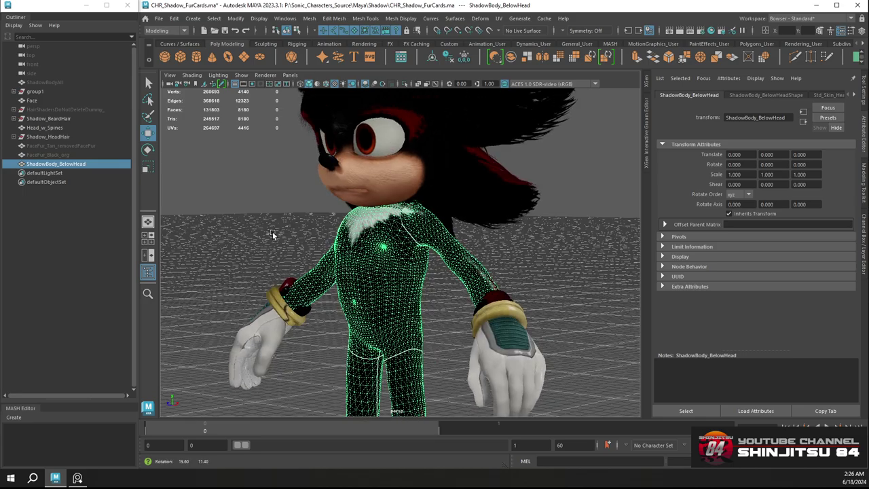
middle_click_drag(273, 235, 403, 192, "alt")
scroll(386, 264, "up", 8)
left_click_drag(373, 272, 434, 226, "alt")
left_click(448, 241)
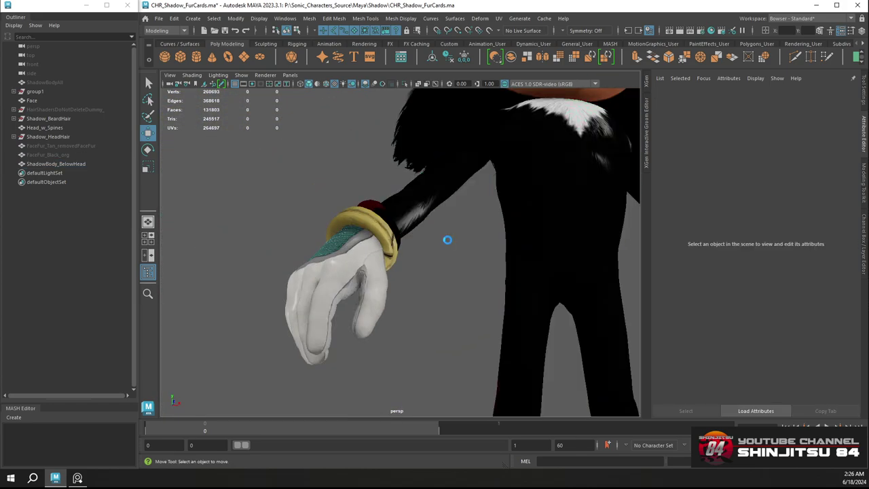
key("q")
key("ctrl+s")
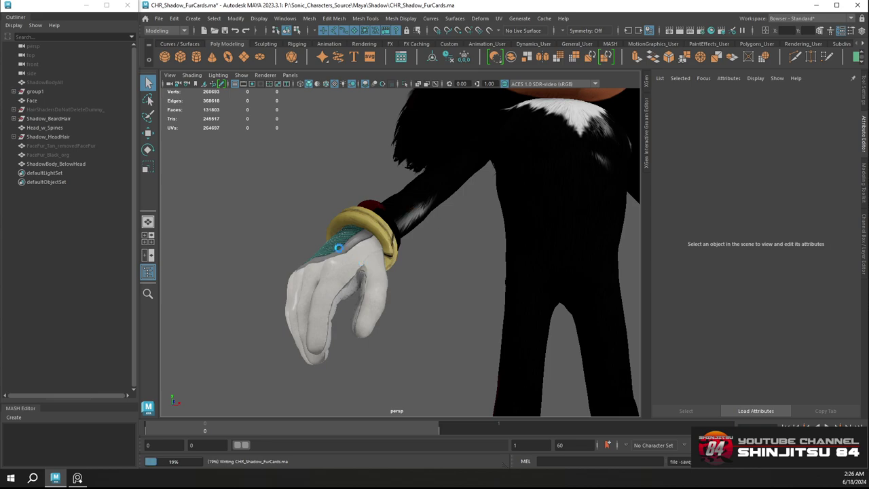
Examine Shadow's glove, full body, face and chest fur from several angles
key("w")
scroll(339, 254, "up", 4)
left_click_drag(329, 264, 510, 242, "alt")
scroll(379, 278, "down", 6)
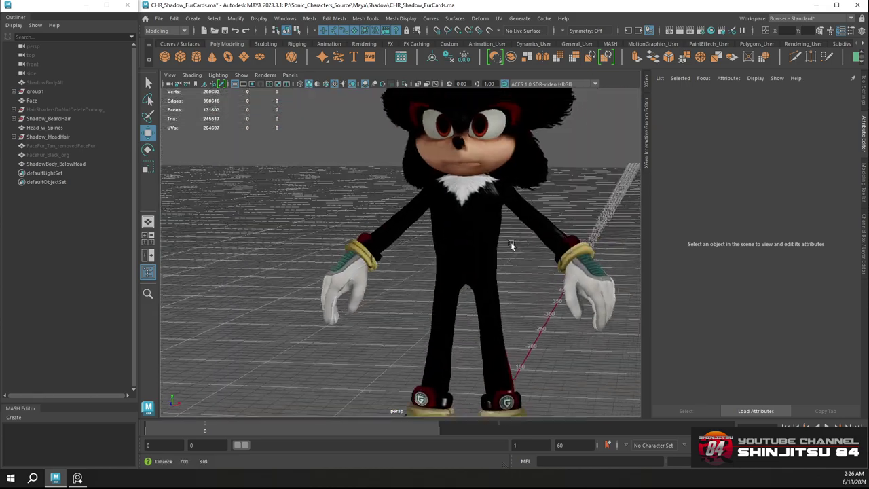
scroll(468, 221, "up", 4)
left_click_drag(451, 204, 475, 190, "alt")
middle_click_drag(476, 190, 485, 247, "alt")
scroll(462, 217, "down", 3)
mouse_move(444, 195)
left_mouse_down("alt")
mouse_move(472, 197)
mouse_move(440, 206)
left_mouse_up("alt")
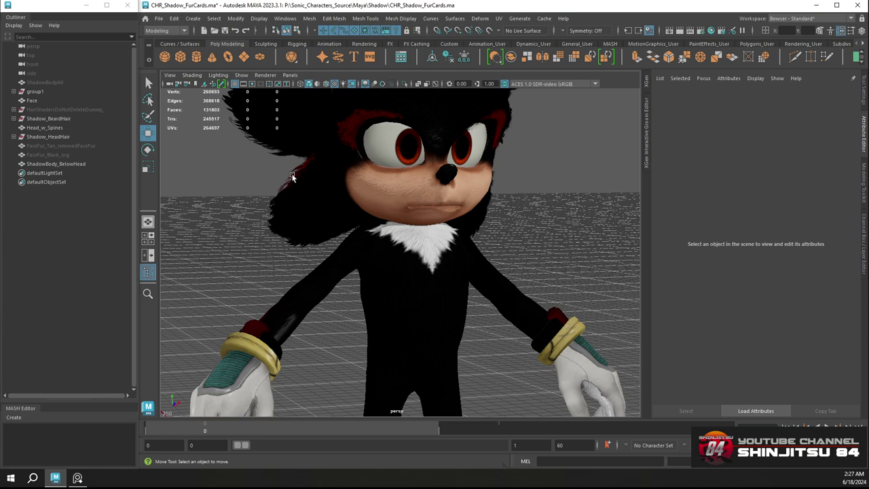
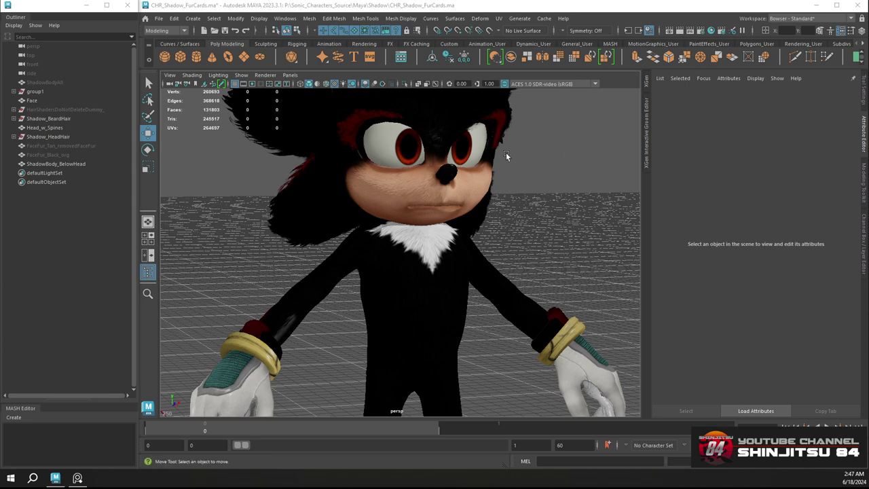
Capture a close-up of the chest fur, opening one screenshot in the image editor and saving another directly with the preferred output settings
left_click_drag(378, 257, 406, 252, "alt")
right_click_drag(406, 252, 491, 360, "alt")
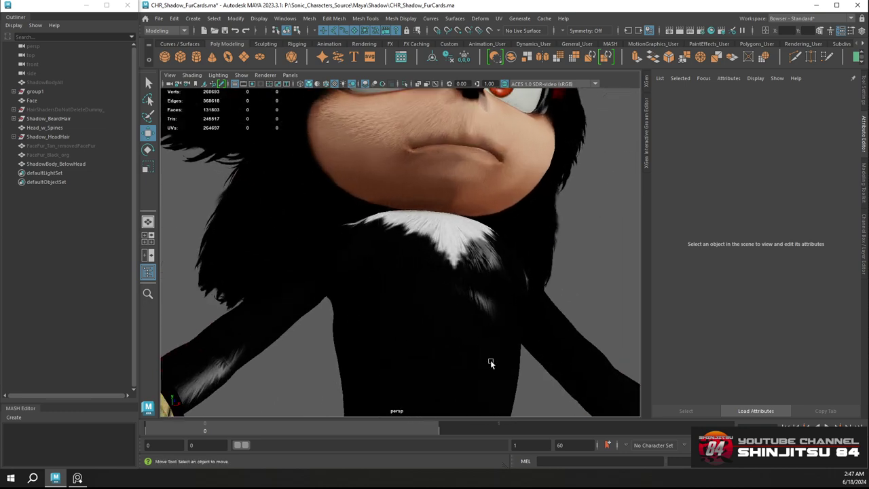
left_click_drag(434, 263, 386, 223, "alt")
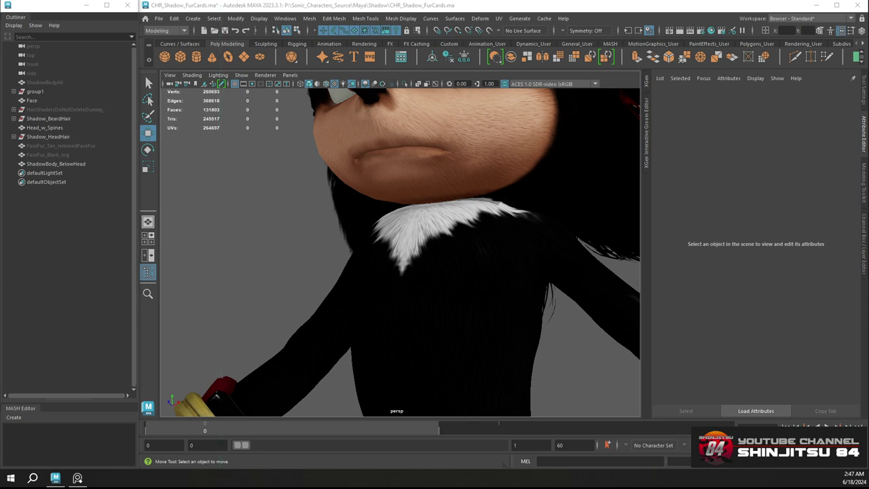
key("Print")
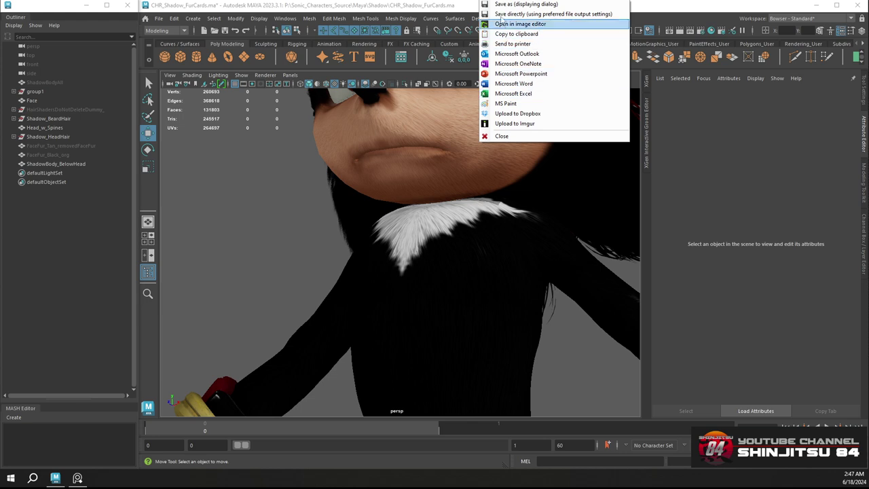
left_click(501, 21)
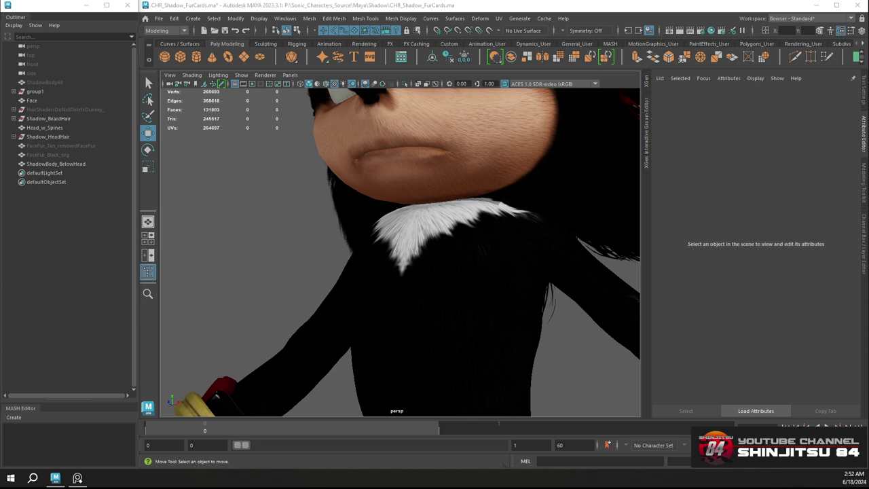
key("Print")
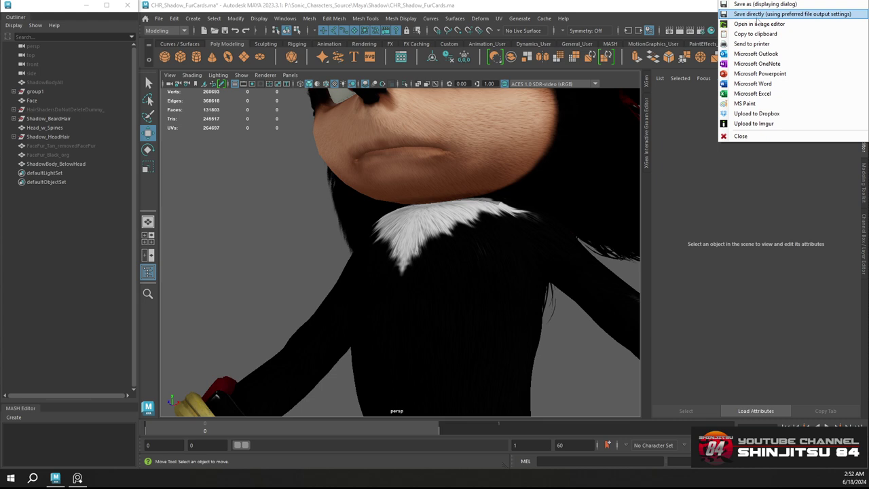
left_click(756, 17)
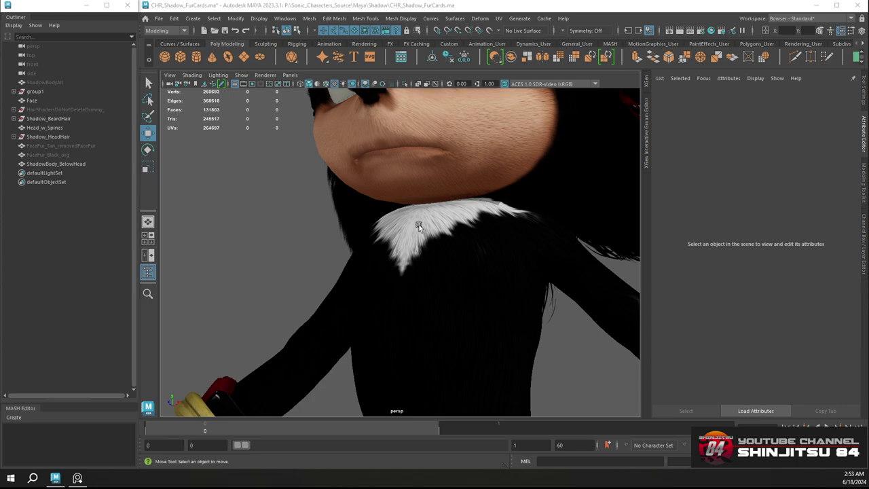
Select ShadowBody_BelowHead and bring up the custom fur card and spine brushes of the PaintEffects set
scroll(419, 225, "down", 3)
mouse_move(425, 211)
left_mouse_down("alt")
mouse_move(510, 252)
mouse_move(460, 256)
mouse_move(360, 239)
mouse_move(400, 254)
mouse_move(344, 230)
mouse_move(377, 261)
mouse_move(463, 253)
mouse_move(601, 258)
mouse_move(408, 244)
mouse_move(516, 248)
mouse_move(386, 251)
mouse_move(460, 281)
mouse_move(375, 247)
mouse_move(274, 224)
mouse_move(350, 168)
mouse_move(508, 243)
mouse_move(486, 251)
mouse_move(311, 252)
mouse_move(328, 238)
mouse_move(329, 251)
mouse_move(442, 251)
mouse_move(435, 204)
left_mouse_up("alt")
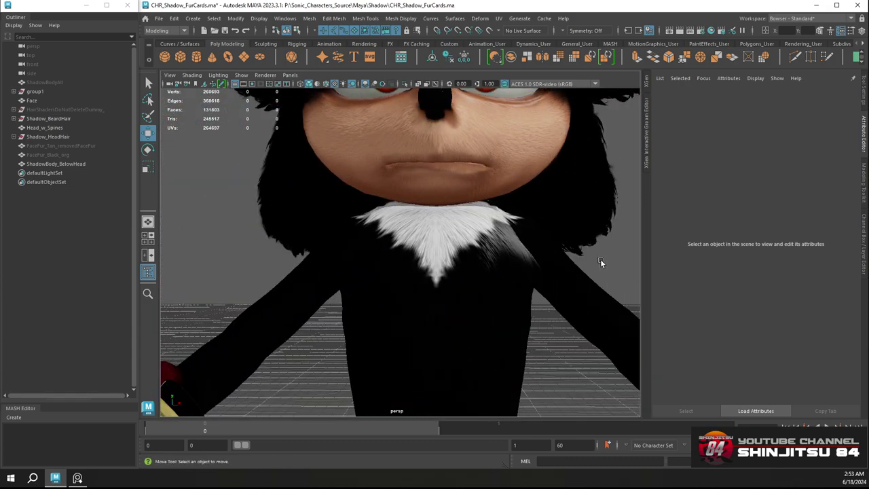
left_click(448, 245)
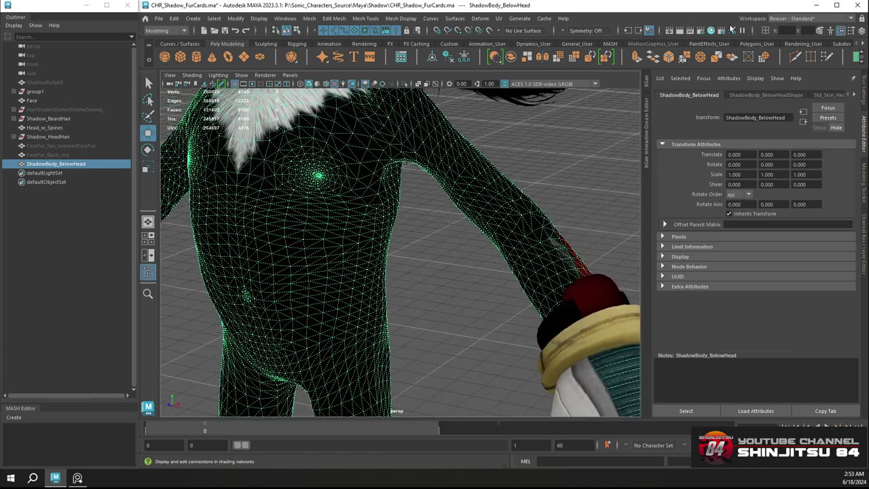
left_click(864, 45)
left_click(864, 45)
left_click(863, 45)
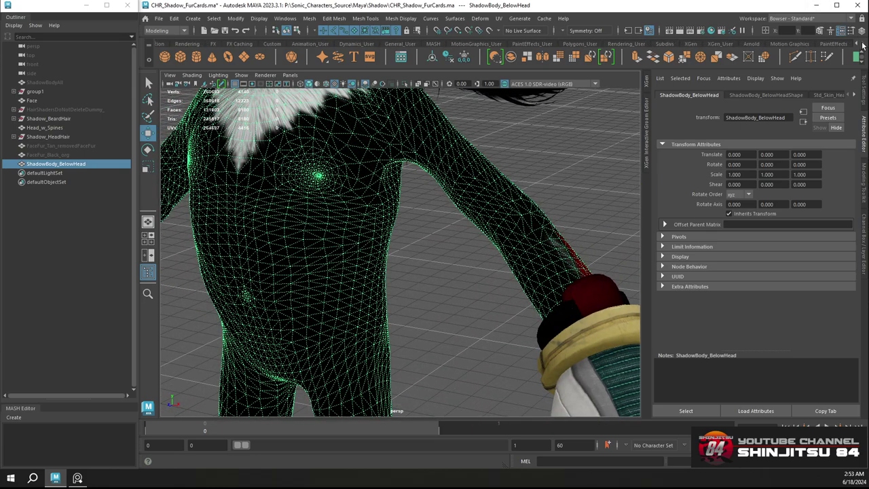
left_click(834, 43)
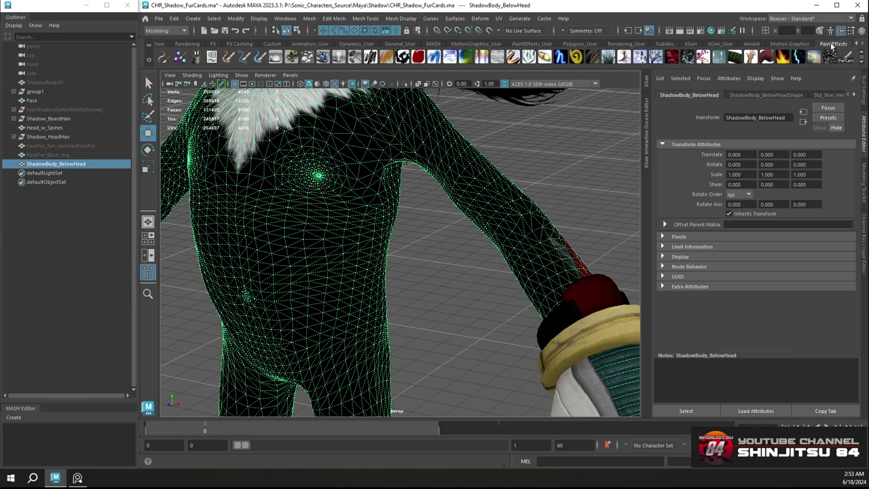
scroll(184, 59, "down", 1)
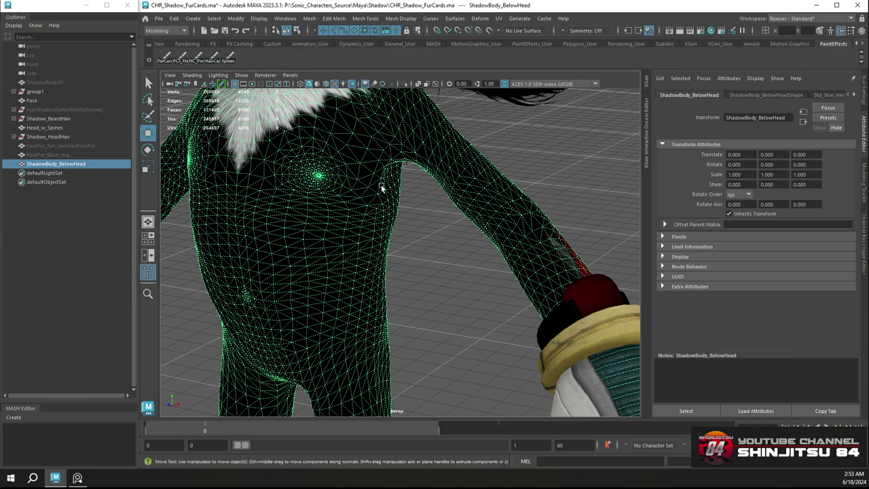
Switch to the reference image board and examine the shape of Shadow's white chest tuft in the poster and full-body images
left_click_drag(328, 166, 393, 196, "alt")
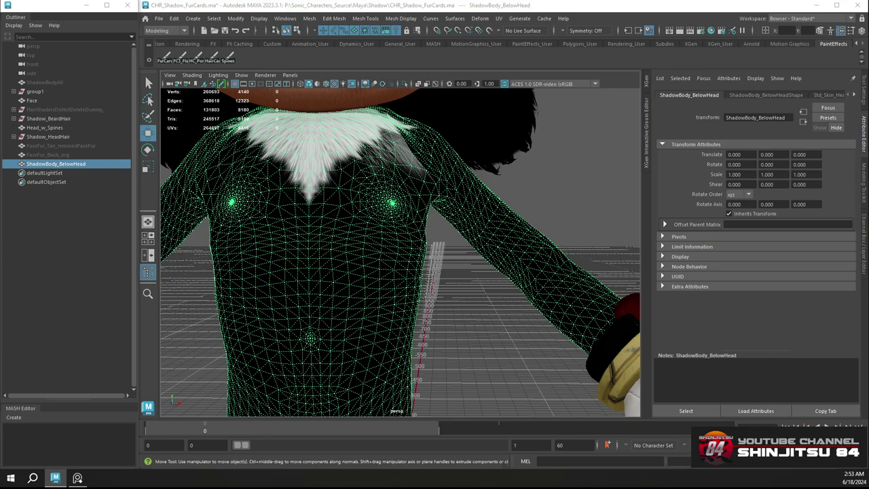
right_click_drag(0, 232, 367, 203)
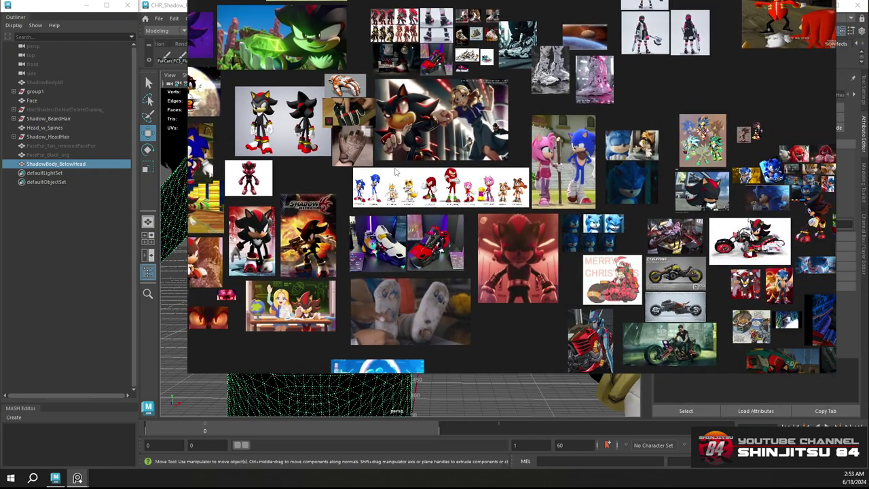
scroll(367, 204, "up", 4)
middle_click_drag(233, 249, 526, 184)
scroll(527, 182, "up", 4)
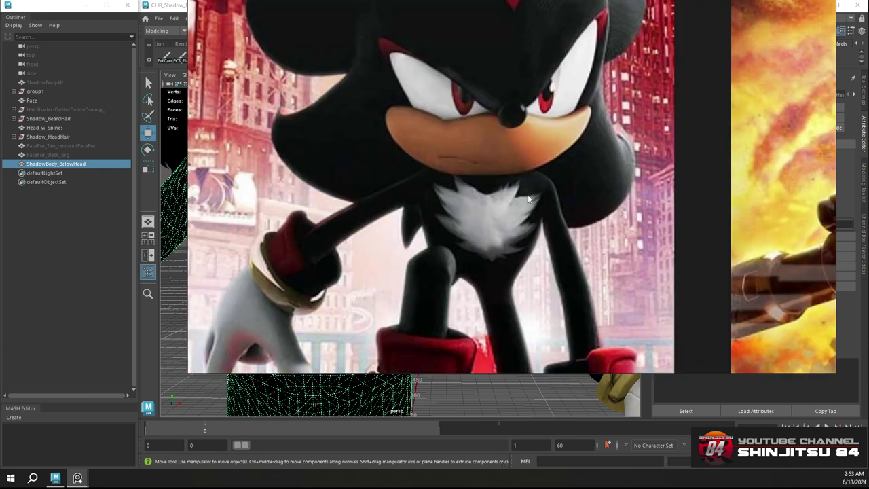
scroll(500, 203, "down", 2)
scroll(495, 204, "down", 3)
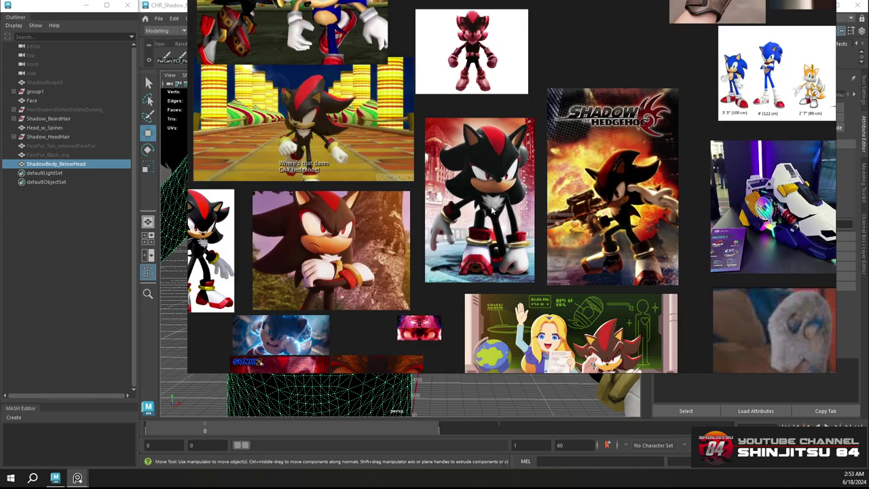
scroll(367, 211, "up", 6)
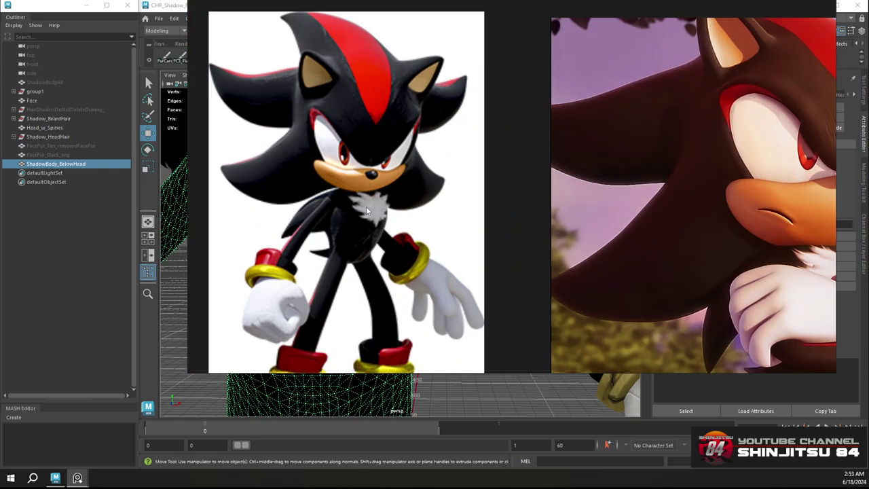
Look through the reference board for Shadow and Sonic posters, film stills and renders that show chest and body fur
scroll(367, 211, "down", 6)
middle_click_drag(584, 216, 379, 183)
scroll(707, 130, "up", 2)
scroll(706, 130, "down", 5)
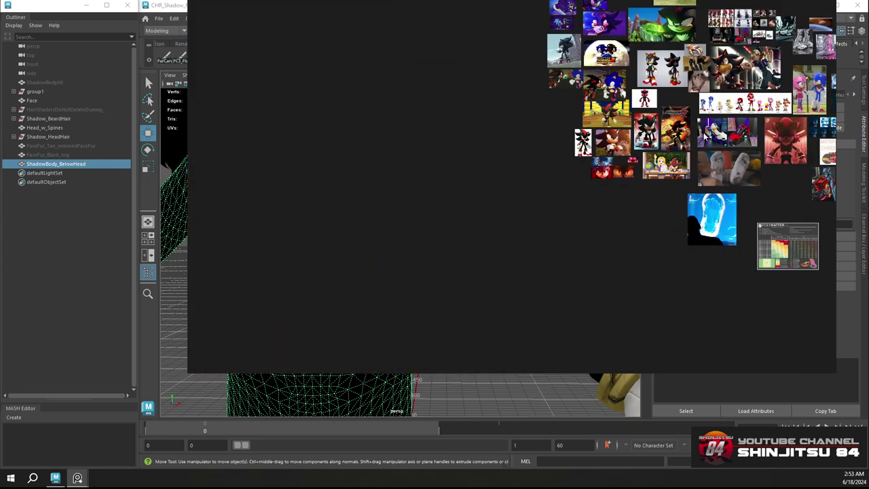
scroll(615, 217, "up", 4)
scroll(616, 218, "up", 3)
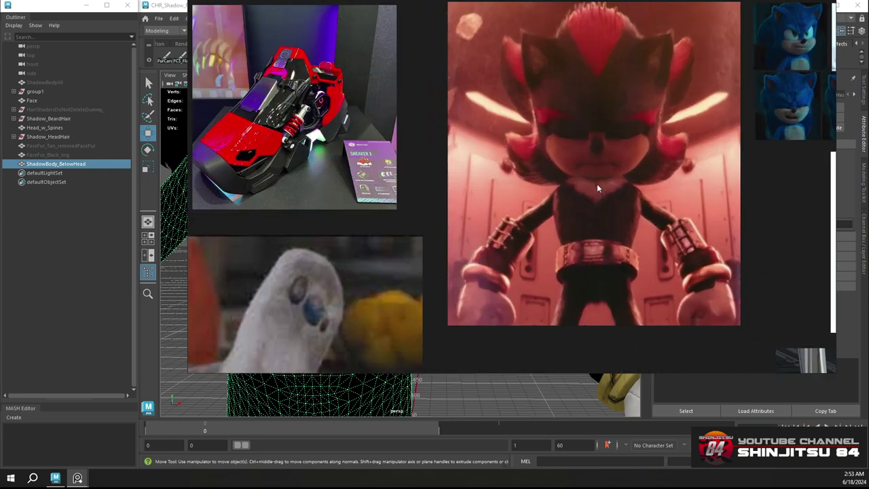
scroll(597, 184, "down", 5)
scroll(611, 181, "down", 2)
scroll(611, 181, "up", 2)
scroll(612, 181, "down", 3)
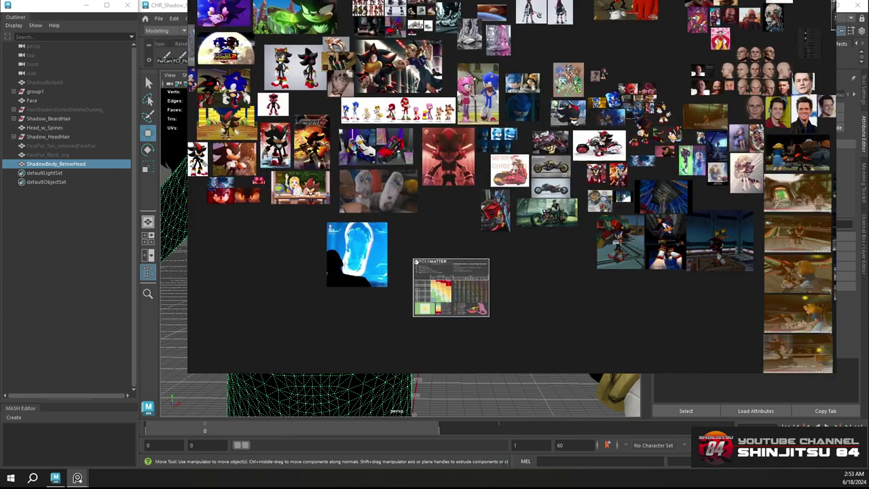
scroll(547, 114, "up", 6)
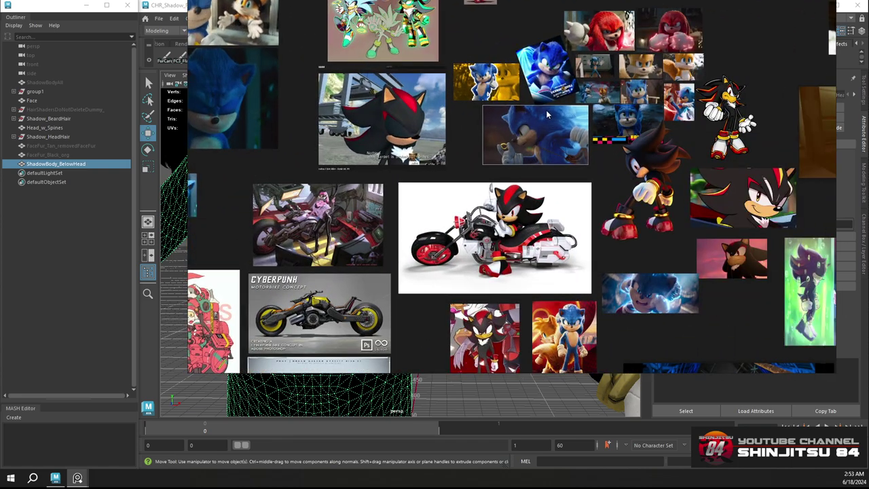
scroll(722, 109, "up", 5)
middle_click_drag(530, 257, 560, 186)
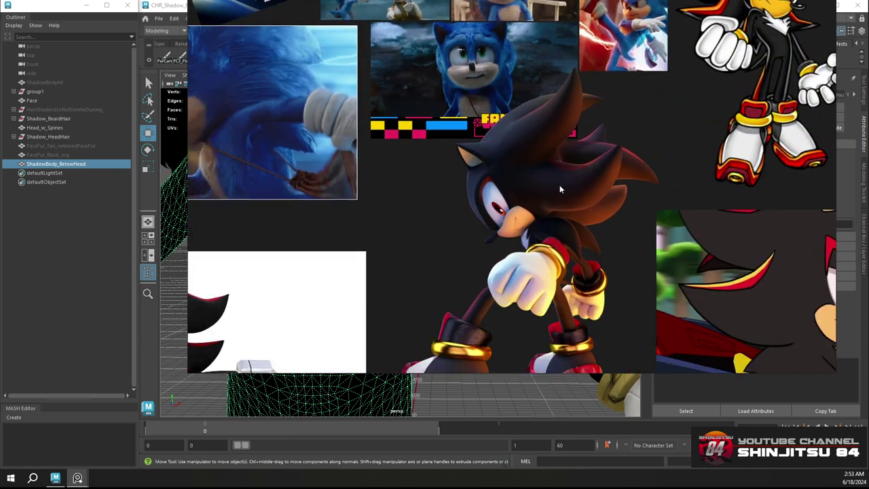
scroll(559, 184, "up", 2)
scroll(519, 232, "down", 8)
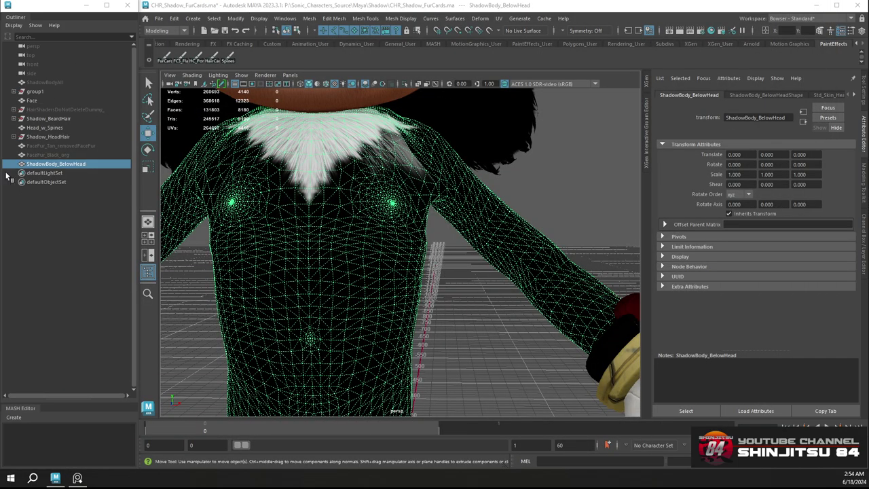
Make ShadowBody_BelowHead paintable for Paint Effects and save the scene
scroll(334, 180, "down", 5)
left_click_drag(405, 173, 369, 173, "alt")
right_click_drag(369, 172, 370, 196, "alt")
left_click_drag(371, 196, 391, 197, "alt")
middle_click_drag(381, 194, 397, 209, "alt")
right_click_drag(398, 209, 422, 218, "alt")
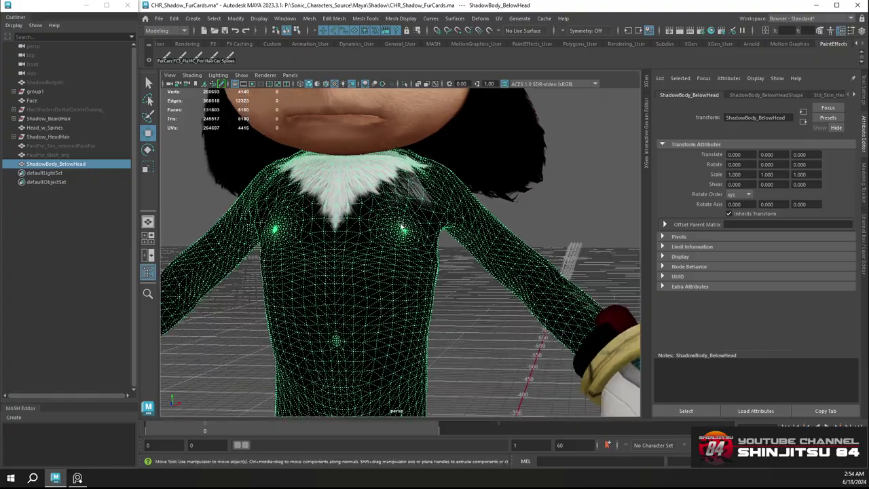
left_click_drag(423, 219, 407, 201, "alt")
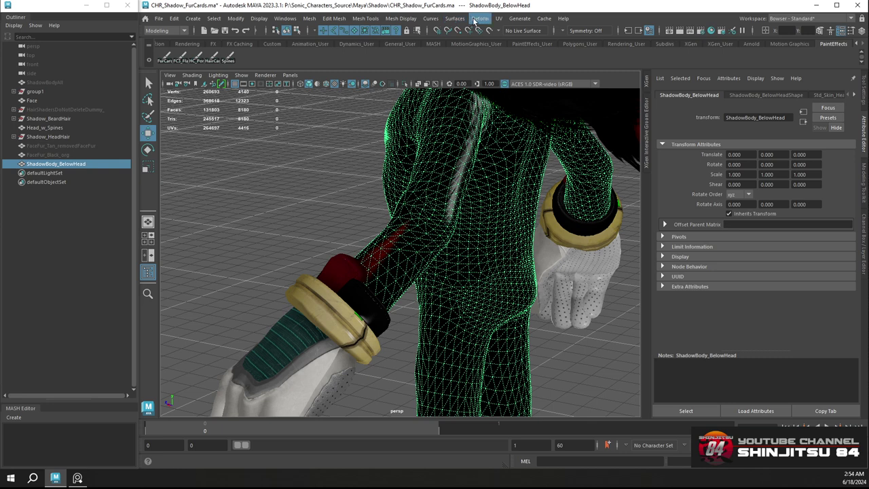
left_click(520, 19)
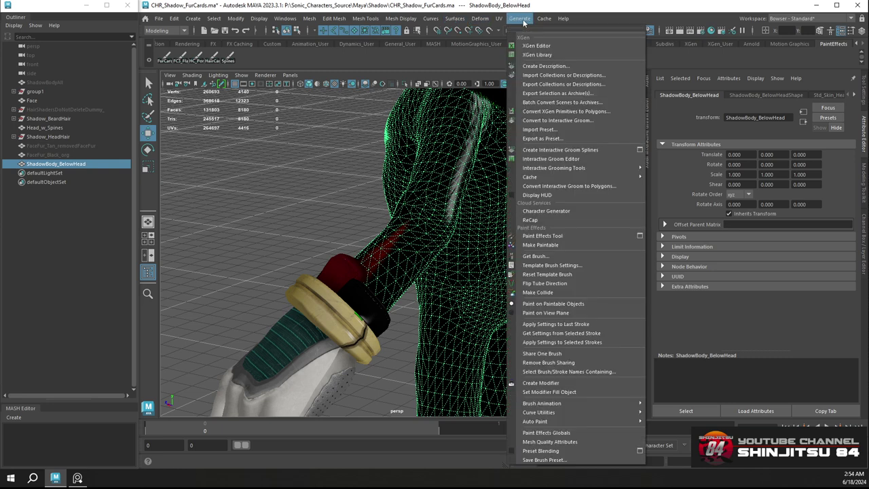
left_click(533, 246)
left_click_drag(279, 165, 375, 170, "alt")
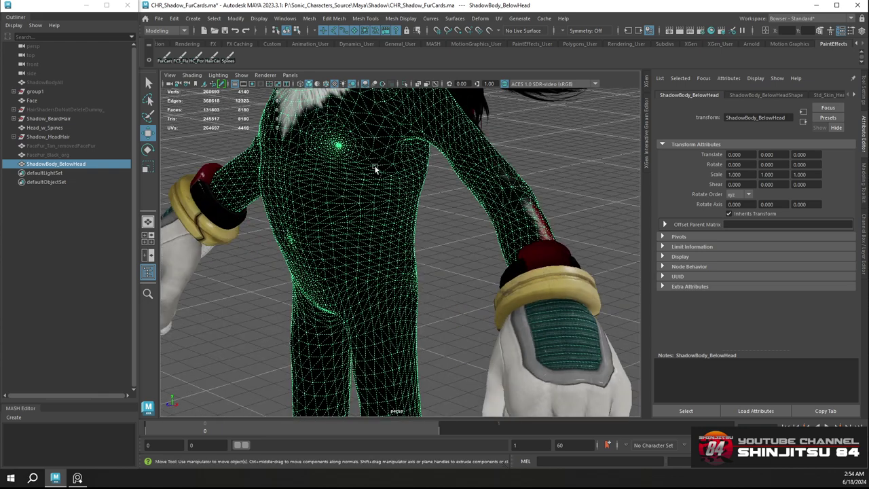
key("ctrl+s")
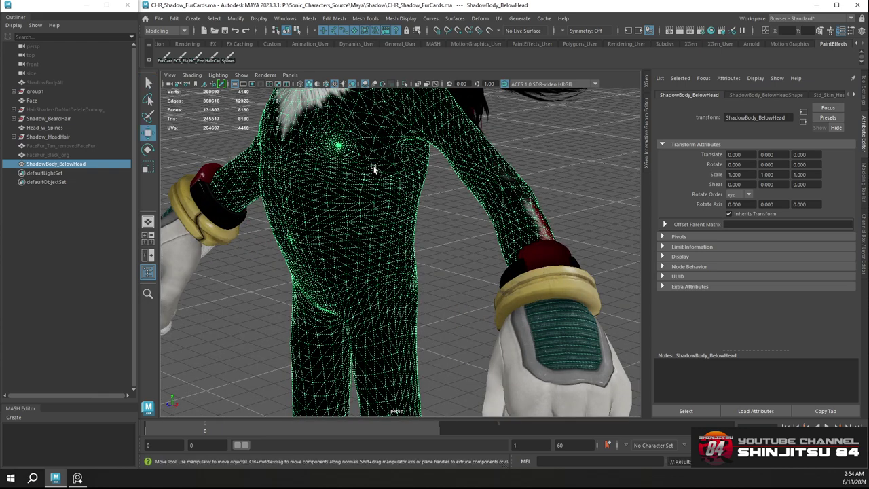
Activate the FC3 fur card brush, bring the upper chest close, and undo the last action
left_click(178, 63)
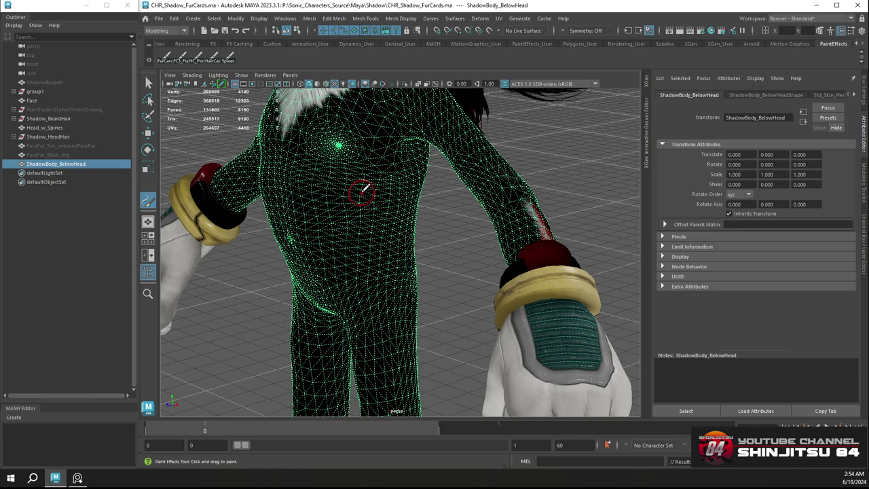
left_click_drag(365, 188, 394, 163, "alt")
middle_click_drag(394, 163, 410, 202, "alt")
right_click_drag(410, 203, 417, 220, "alt")
mouse_move(417, 218)
left_mouse_down("alt")
mouse_move(368, 197)
mouse_move(415, 188)
mouse_move(456, 141)
mouse_move(498, 188)
mouse_move(463, 158)
mouse_move(513, 156)
mouse_move(444, 181)
mouse_move(450, 195)
mouse_move(465, 197)
mouse_move(475, 182)
mouse_move(444, 155)
left_mouse_up("alt")
key("ctrl+z")
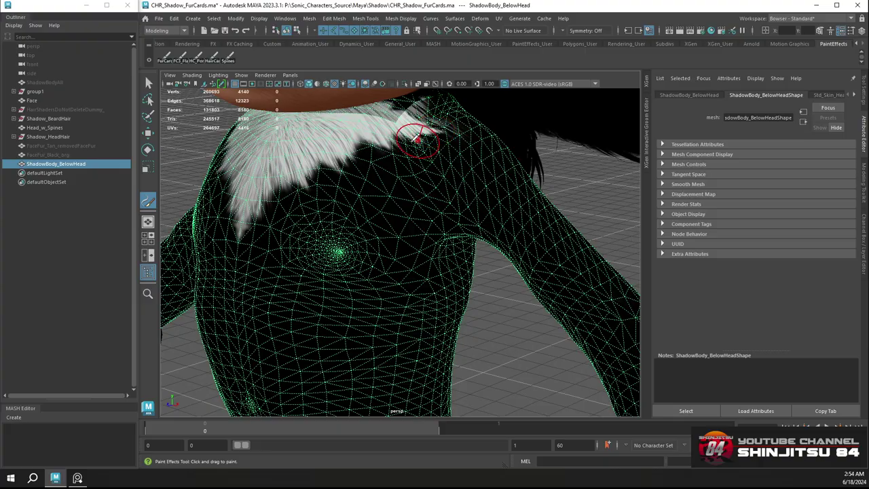
Set the viewport's view transform to Un-tone-mapped (sRGB) and its gamma to 1.20
mouse_move(417, 139)
left_mouse_down("alt")
mouse_move(408, 145)
mouse_move(464, 100)
left_mouse_up("alt")
left_click(552, 85)
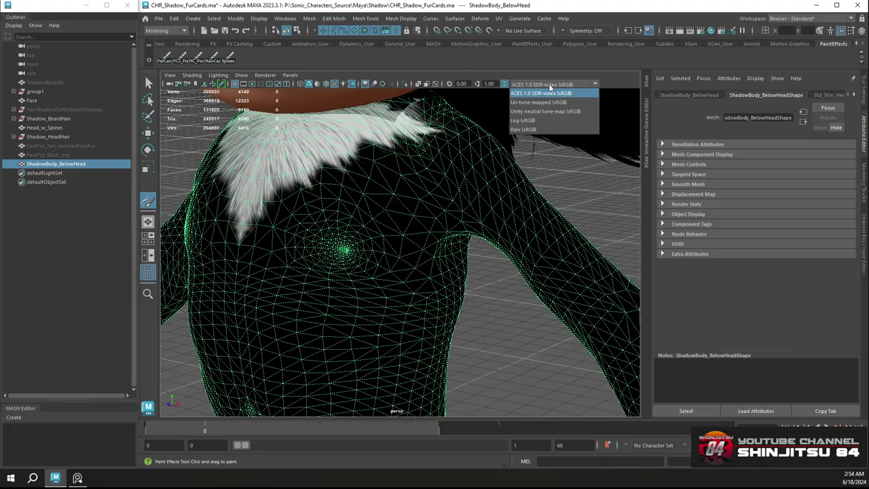
left_click(543, 101)
mouse_move(441, 173)
left_mouse_down("alt")
mouse_move(379, 155)
mouse_move(375, 175)
mouse_move(449, 193)
left_mouse_up("alt")
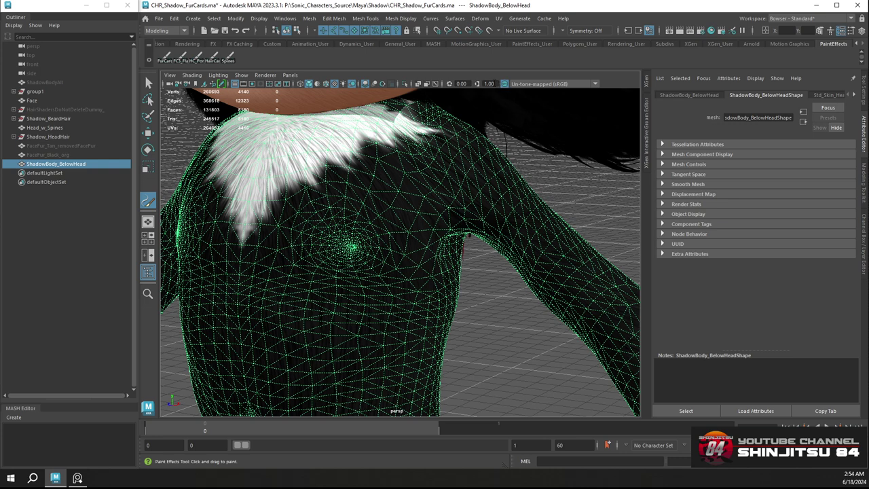
key("Return")
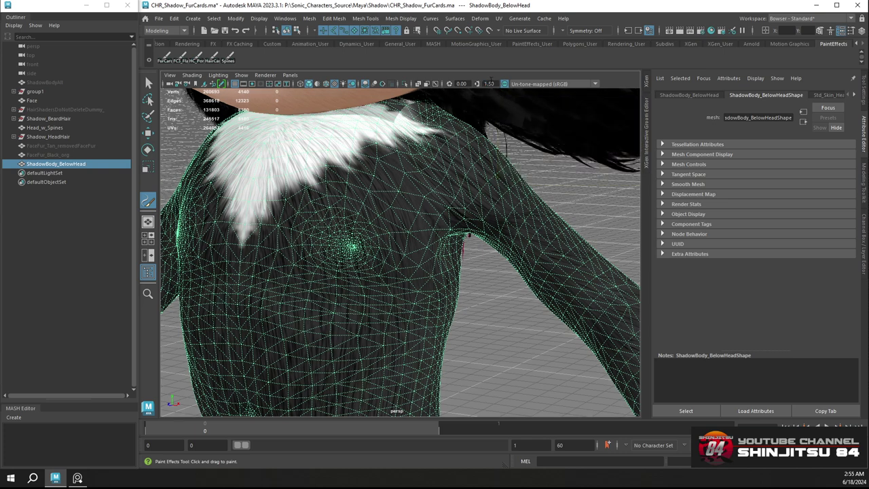
key("Return")
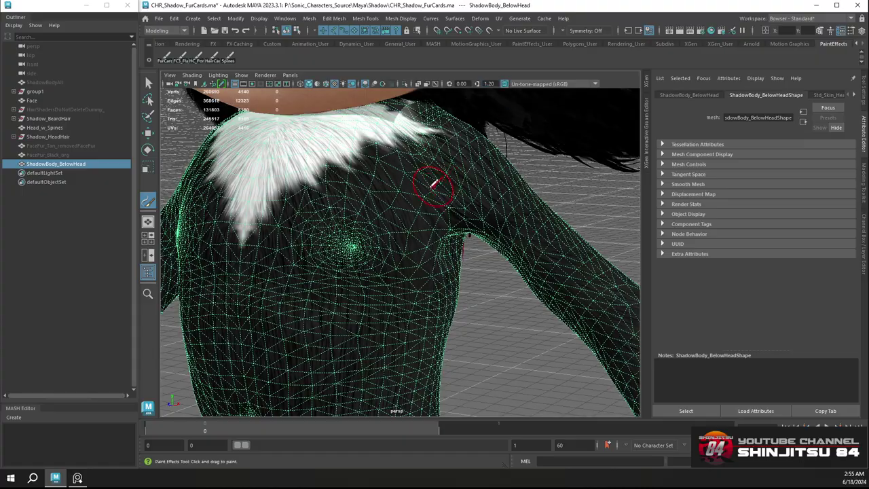
Try a fur card stroke on the upper chest just below the white tuft and undo it
left_click_drag(442, 182, 425, 204, "alt")
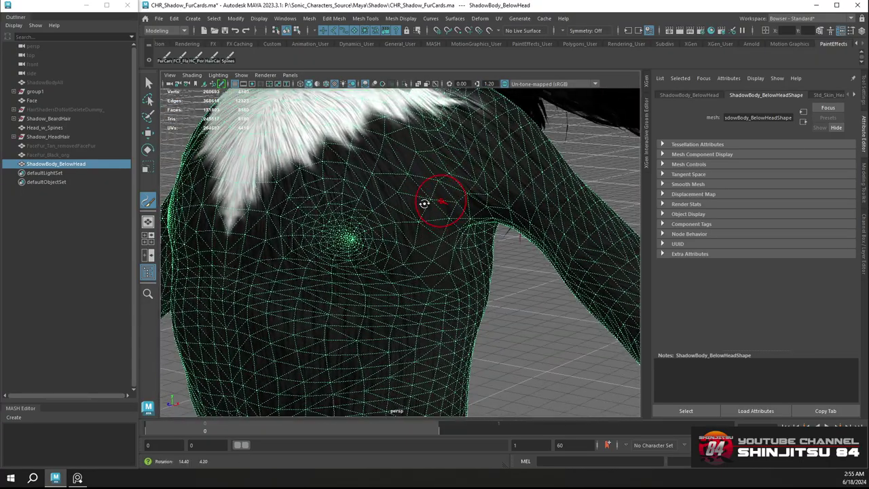
left_click_drag(422, 143, 386, 155, "alt")
middle_click_drag(443, 153, 407, 167, "alt")
mouse_move(412, 170)
left_mouse_down("alt")
mouse_move(403, 172)
mouse_move(421, 167)
left_mouse_up("alt")
middle_click_drag(439, 185, 426, 179, "alt")
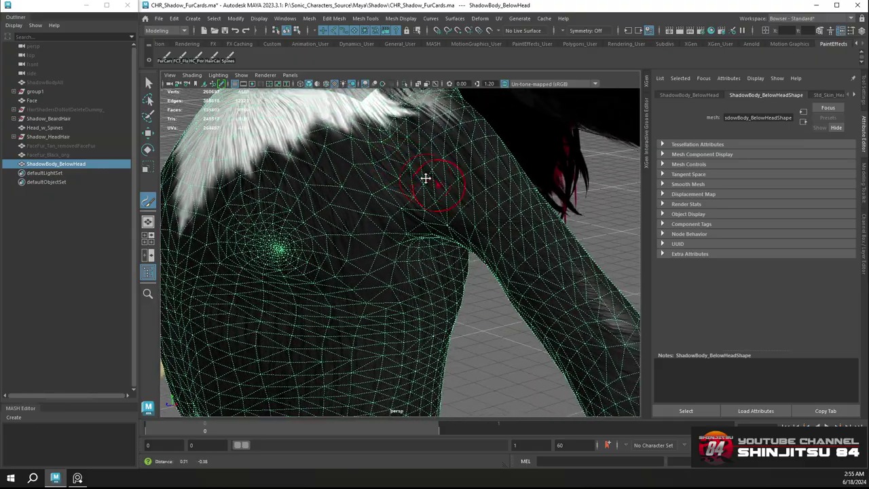
left_click_drag(425, 179, 406, 167, "alt")
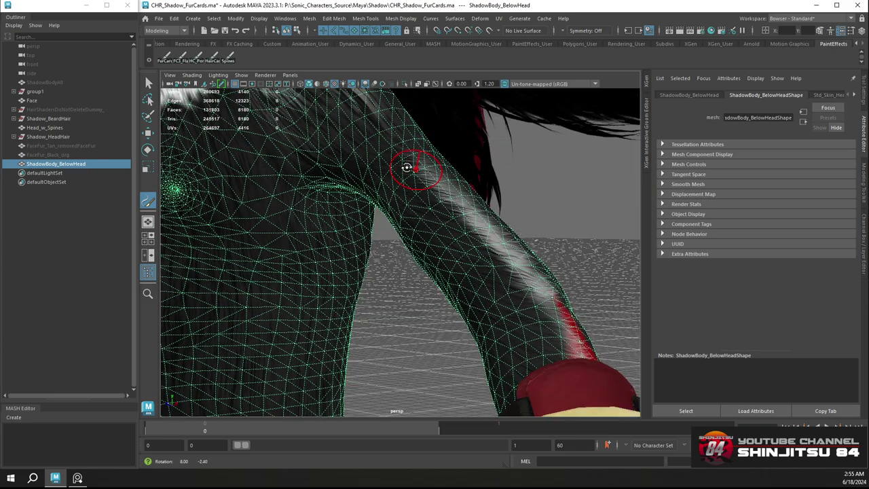
middle_click_drag(311, 171, 399, 207, "alt")
left_click_drag(344, 161, 352, 175, "alt")
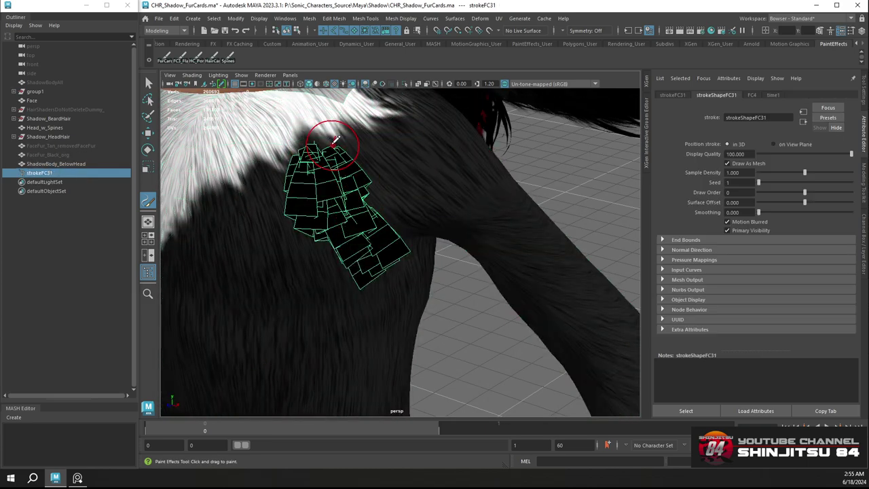
key("ctrl+z")
Paint overlapping strokes of fur cards down the chest, working from the shoulder in towards the middle
mouse_move(380, 237)
left_mouse_down()
mouse_move(312, 146)
mouse_move(257, 167)
left_mouse_up()
left_click_drag(305, 276, 307, 276)
mouse_move(277, 254)
left_mouse_down("alt")
mouse_move(349, 195)
mouse_move(306, 163)
left_mouse_up("alt")
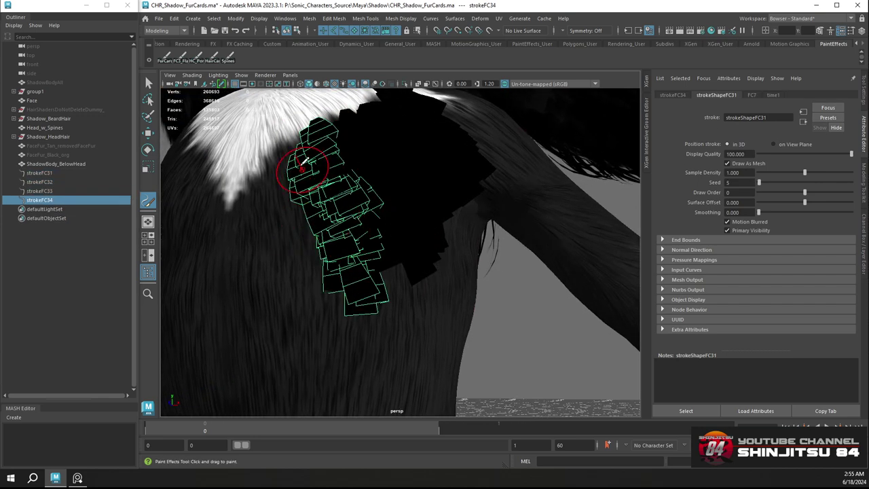
left_click_drag(307, 254, 307, 255)
mouse_move(307, 255)
left_mouse_down("alt")
mouse_move(292, 249)
mouse_move(335, 178)
left_mouse_up("alt")
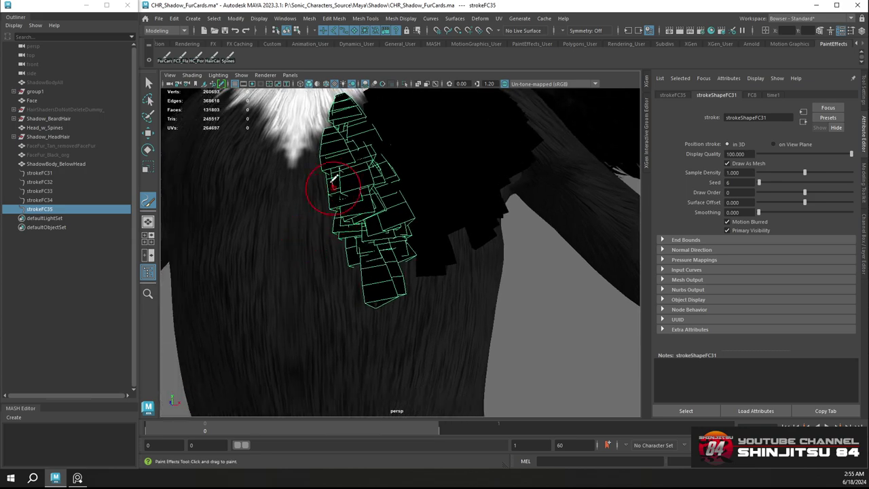
mouse_move(310, 286)
left_mouse_down("alt")
mouse_move(331, 184)
mouse_move(346, 243)
mouse_move(340, 185)
left_mouse_up("alt")
mouse_move(341, 185)
left_mouse_down("alt")
mouse_move(412, 281)
mouse_move(363, 208)
mouse_move(381, 216)
mouse_move(388, 240)
mouse_move(472, 224)
mouse_move(335, 233)
mouse_move(357, 220)
mouse_move(327, 223)
mouse_move(355, 226)
left_mouse_up("alt")
Save the scene and resume the fur card brush to add another stroke down the chest beneath the tuft's tip
key("q")
key("ctrl+s")
key("y")
scroll(368, 231, "up", 6)
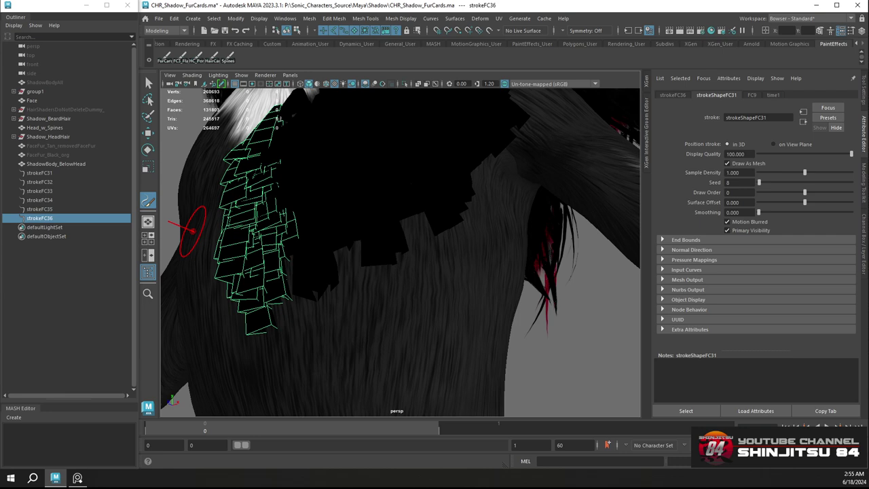
Check Sonic's body fur on the reference board, then return to Maya and paint one more fur card stroke down the middle of the chest
key("alt+Tab")
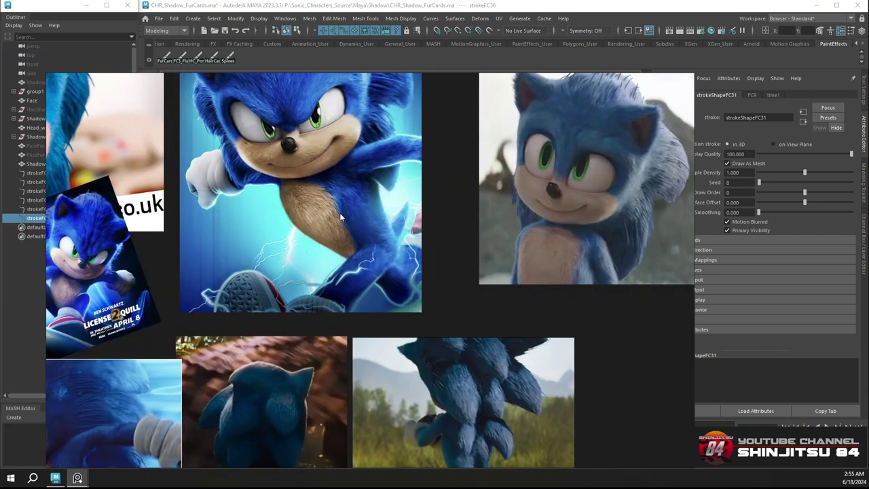
right_click_drag(340, 216, 0, 193)
left_click_drag(251, 221, 360, 208, "alt")
middle_click_drag(360, 207, 378, 294, "alt")
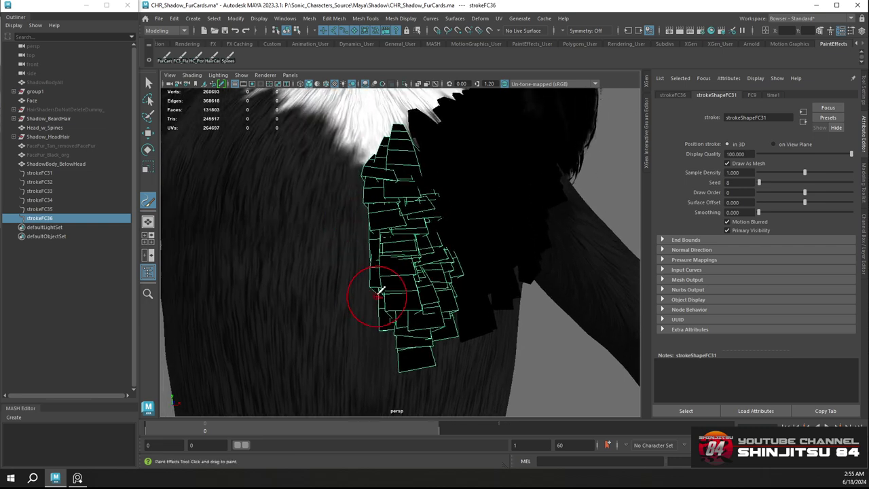
right_click_drag(378, 294, 353, 227, "alt")
Try deleting ShadowBody_BelowHead from beneath the painted strokes and undo the deletion
mouse_move(353, 228)
left_mouse_down("alt")
mouse_move(336, 208)
mouse_move(355, 209)
mouse_move(369, 303)
mouse_move(423, 226)
mouse_move(511, 231)
left_mouse_up("alt")
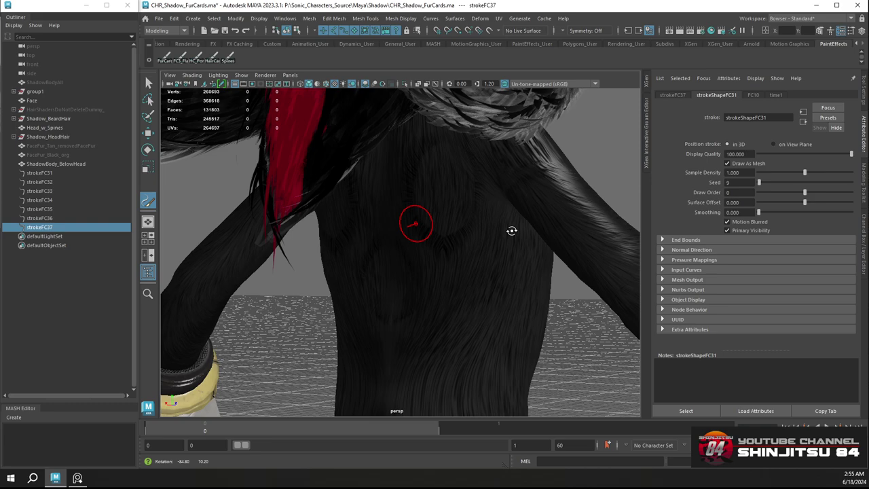
left_click_drag(511, 231, 412, 230, "alt")
key("w")
scroll(489, 225, "down", 6)
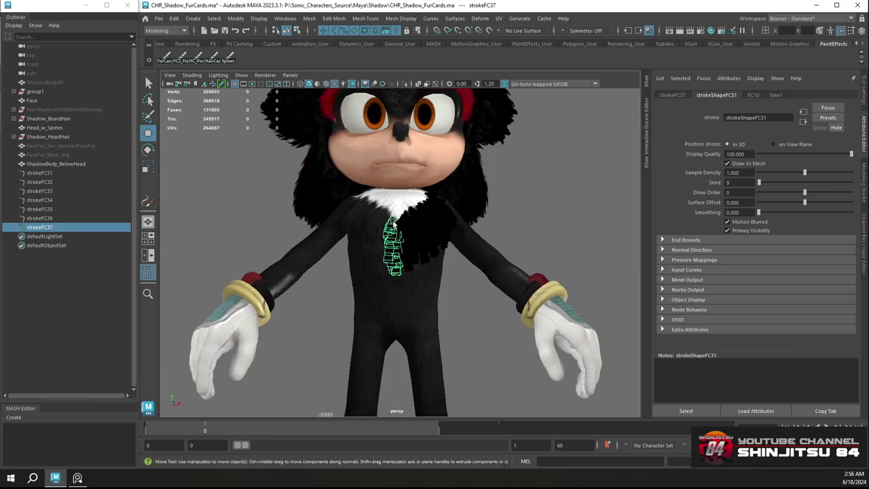
scroll(411, 230, "up", 3)
left_click(436, 309)
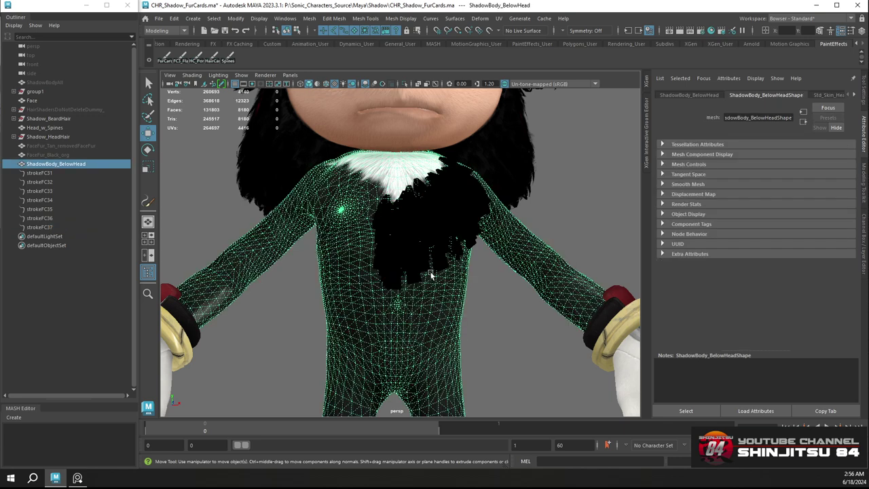
key("Delete")
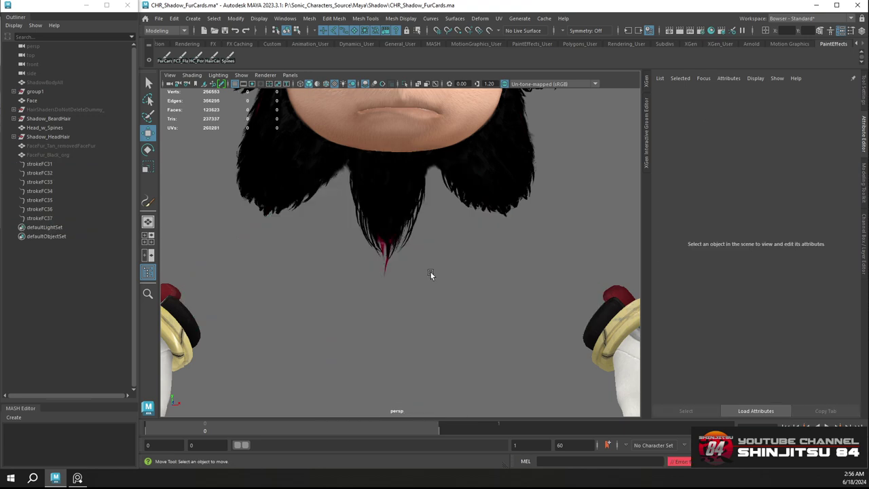
left_click_drag(426, 268, 407, 262, "alt")
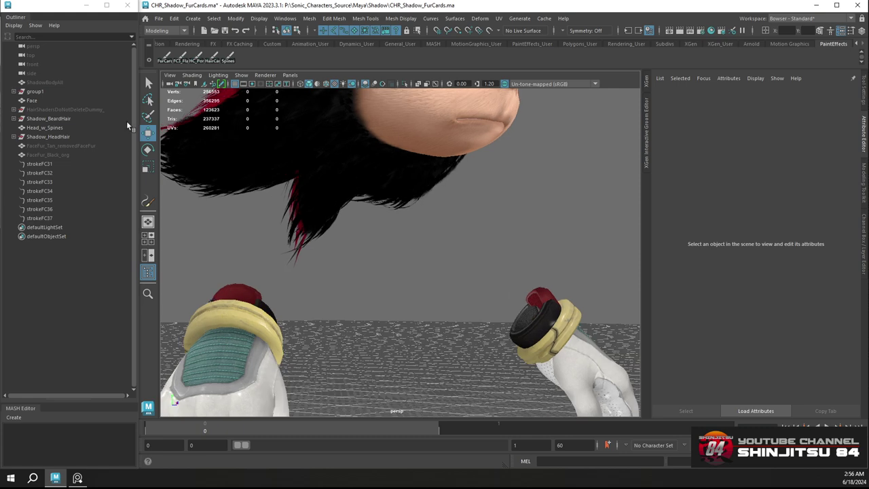
key("ctrl+z")
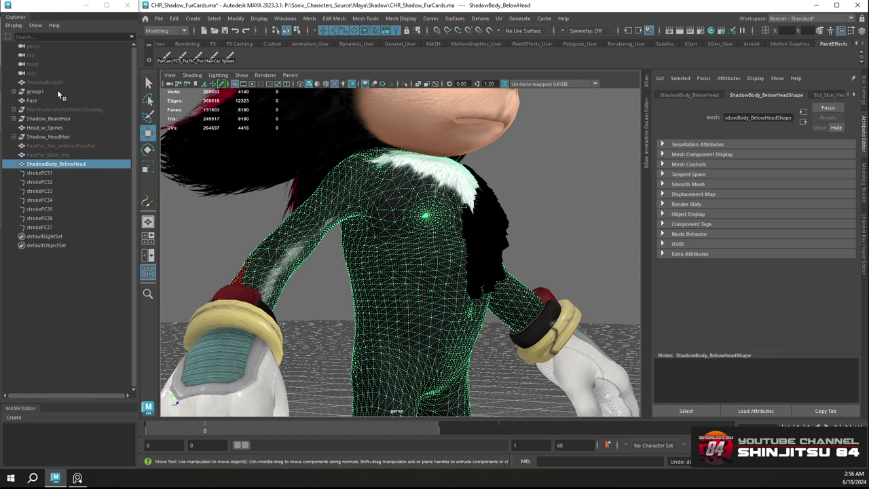
Duplicate the hidden ShadowBodyAll mesh, unhide the copy and isolate it to show its back spikes
left_click(45, 82)
key("ctrl+d")
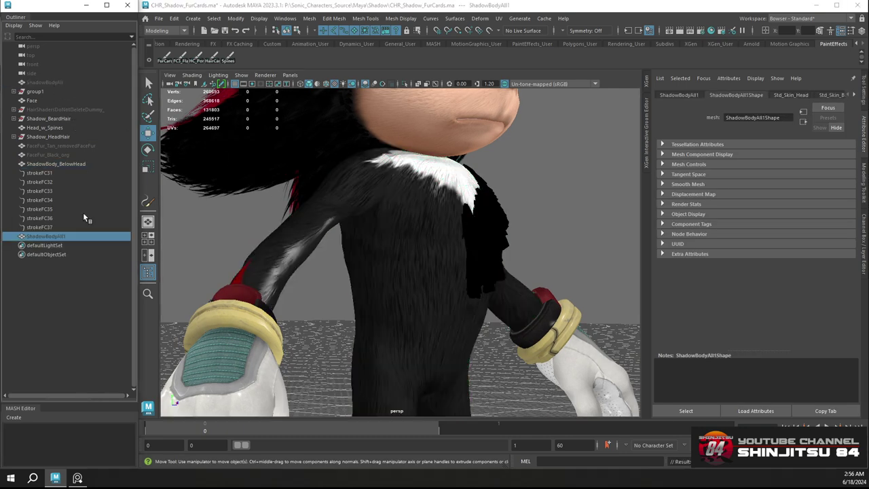
key("shift+h")
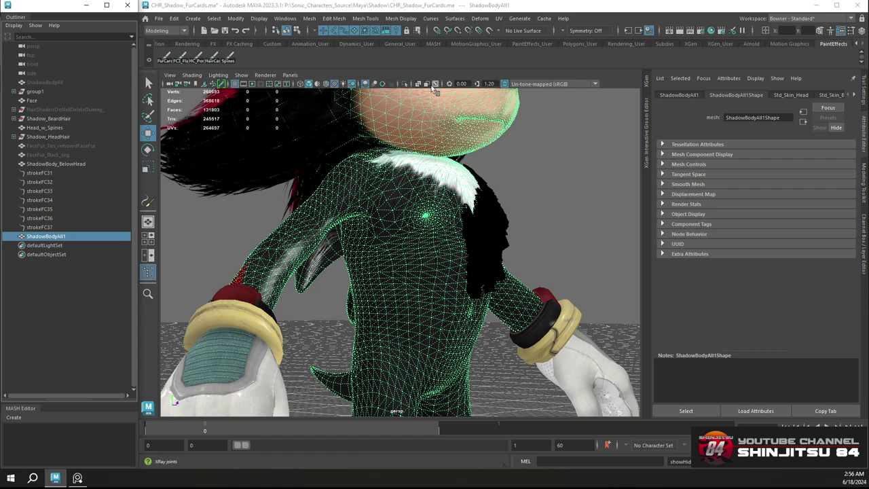
left_click(405, 84)
left_click_drag(418, 268, 478, 277, "alt")
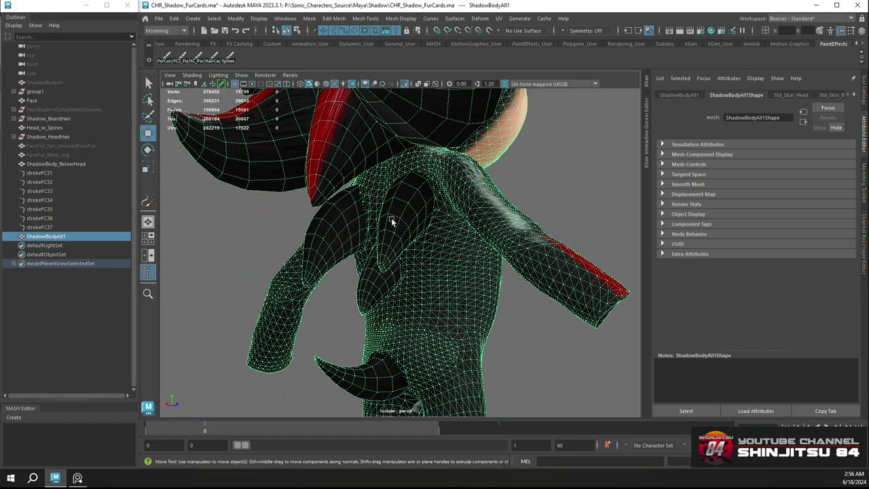
Delete every face of the ShadowBodyAll1 copy except the back spikes and the tail, and return to object selection
right_click_drag(392, 220, 393, 245)
double_click(396, 221)
double_click(335, 235, "shift")
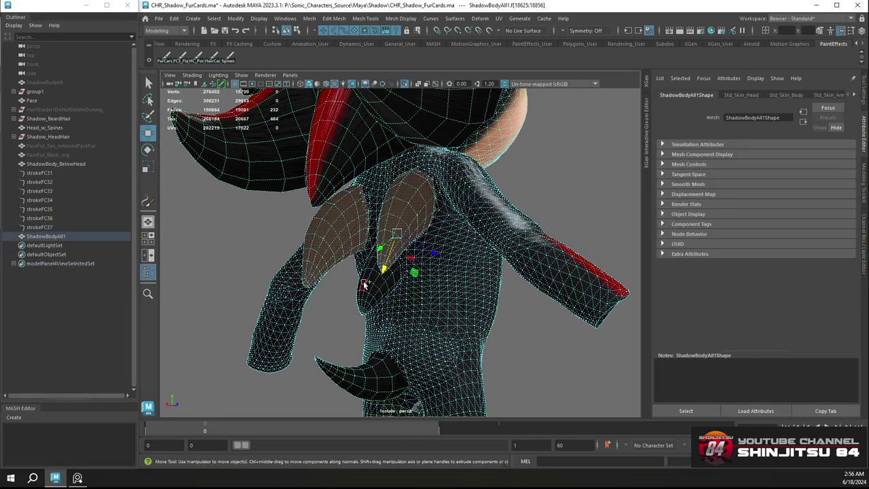
double_click(365, 286, "shift")
double_click(351, 373, "shift")
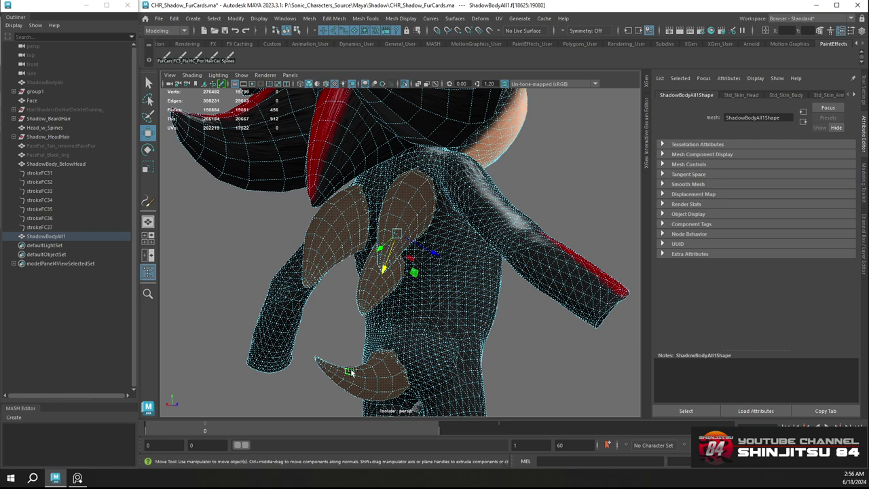
key("ctrl+shift+i")
key("Delete")
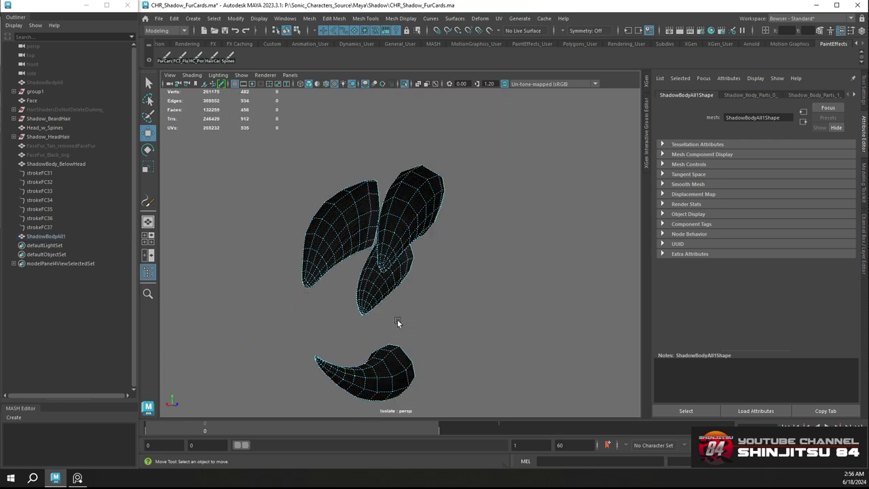
left_click_drag(430, 273, 377, 272, "alt")
right_click_drag(373, 189, 424, 160)
left_click(425, 151)
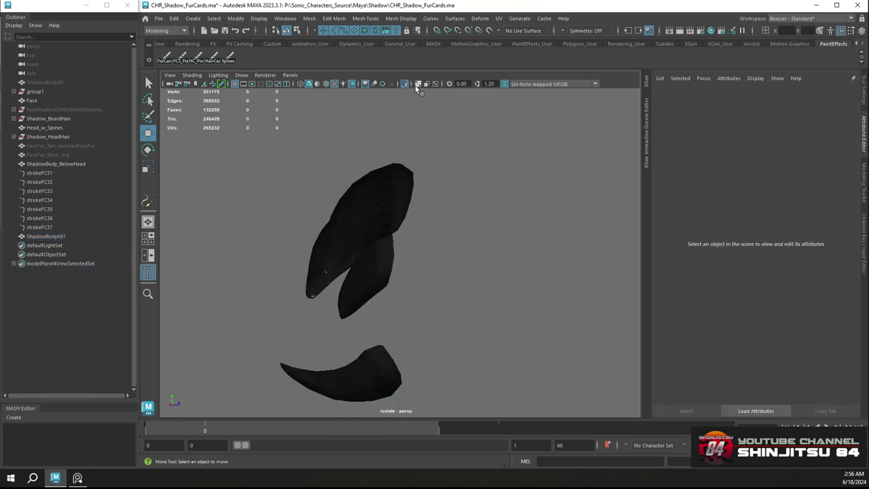
Leave isolation and combine ShadowBody_BelowHead with the extracted spikes and tail mesh into one object
key("ctrl+1")
left_click(421, 228)
left_click(357, 225, "shift")
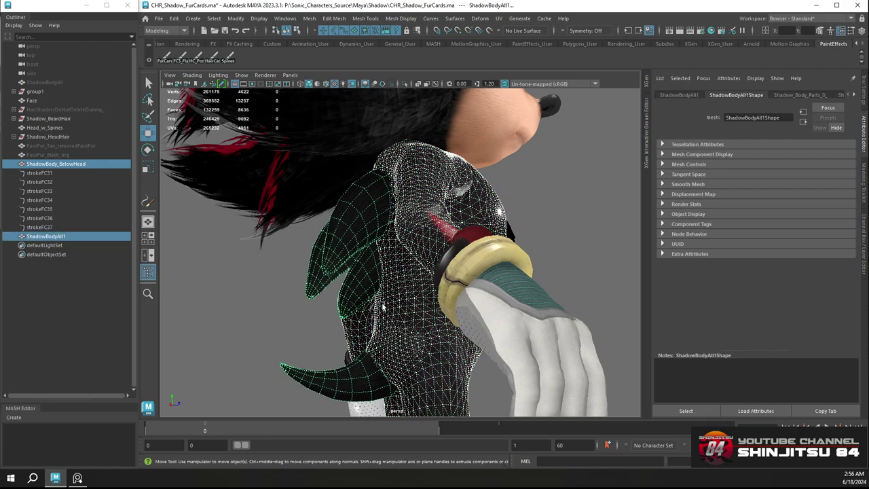
left_click_drag(350, 355, 258, 319, "alt")
right_click_drag(449, 286, 435, 332, "alt")
left_click_drag(434, 332, 444, 337, "alt")
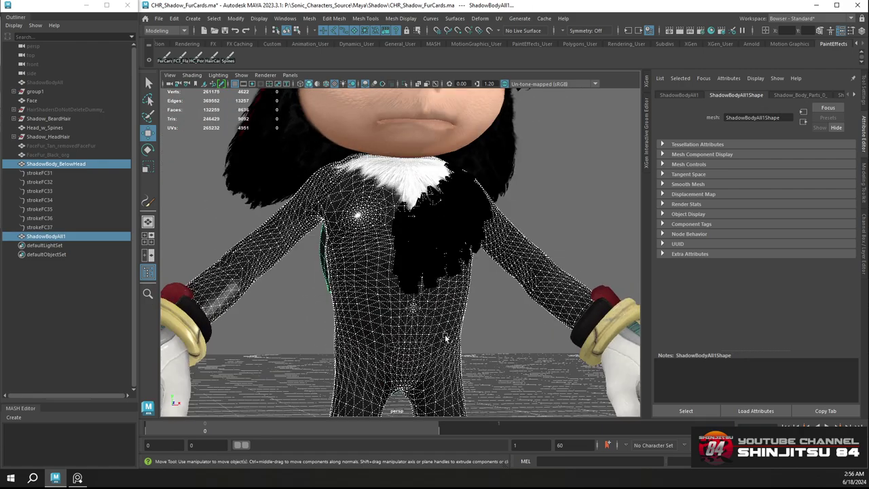
left_click(310, 19)
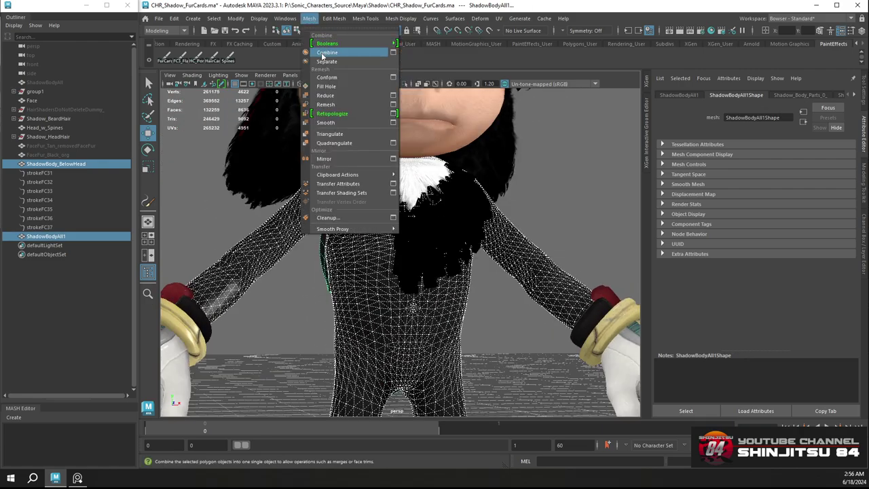
left_click(324, 53)
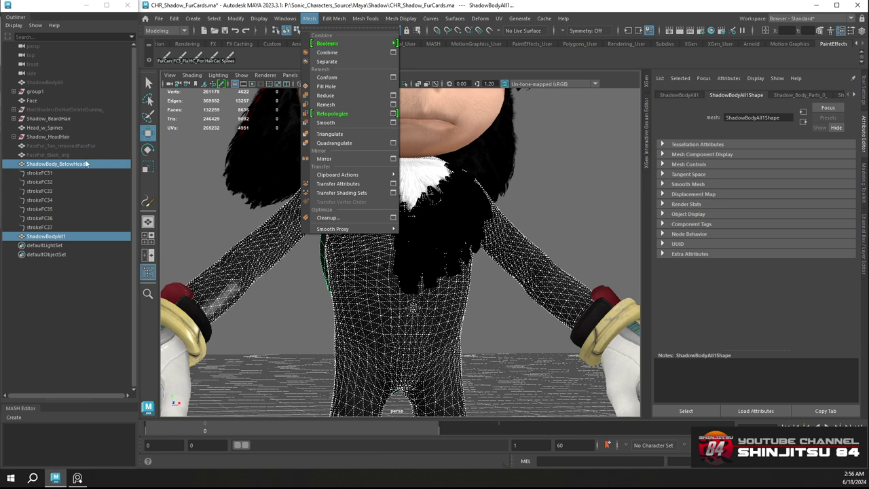
left_click(310, 18)
left_click(337, 54)
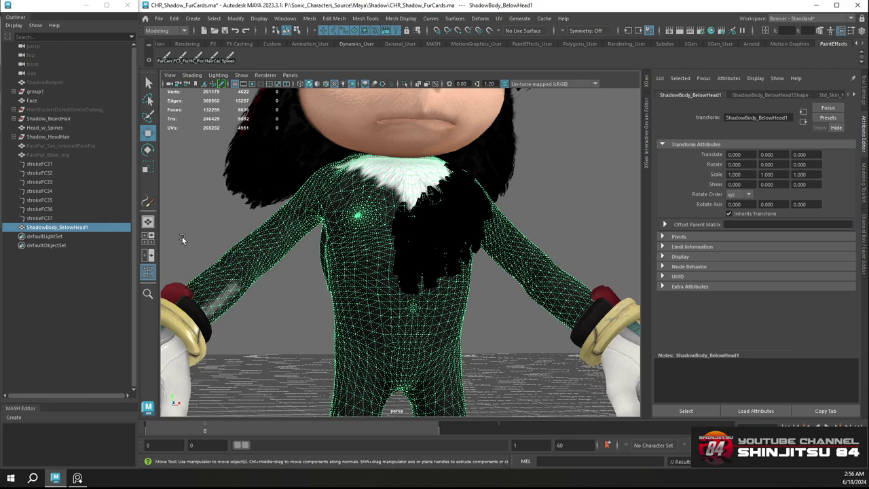
Try deleting the combined body mesh, save the scene and undo the deletion
left_click(89, 201)
left_click(75, 229)
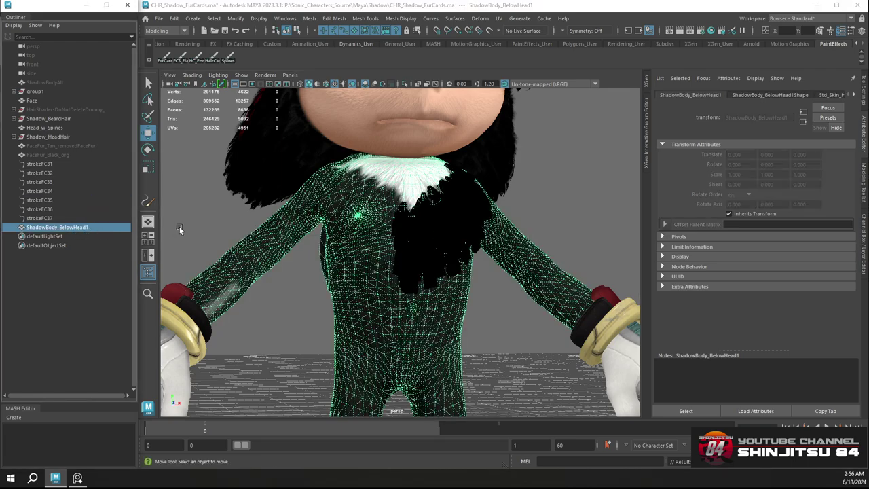
key("Delete")
key("ctrl+s")
mouse_move(442, 265)
left_mouse_down("alt")
mouse_move(503, 269)
mouse_move(442, 272)
left_mouse_up("alt")
key("ctrl+z")
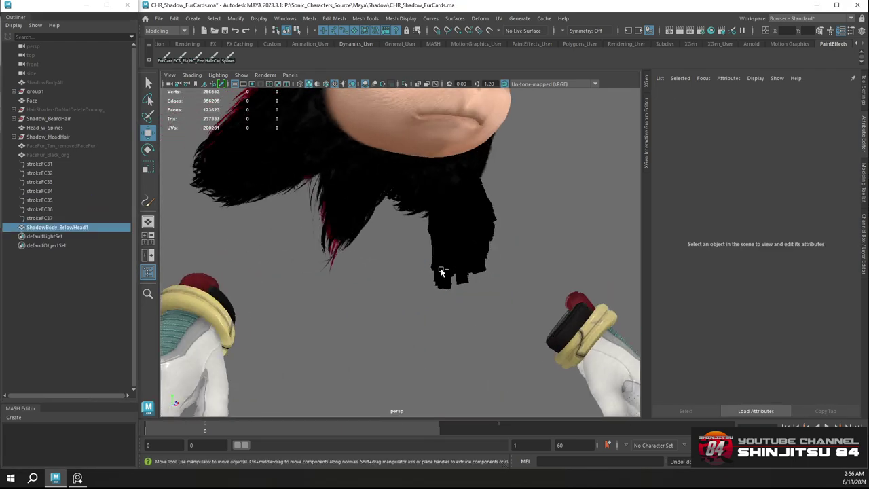
Delete the painted fur card strokes strokeFC31 through strokeFC37 from the chest
left_click_drag(367, 237, 466, 237, "alt")
right_click_drag(466, 237, 466, 254, "alt")
left_click(59, 165)
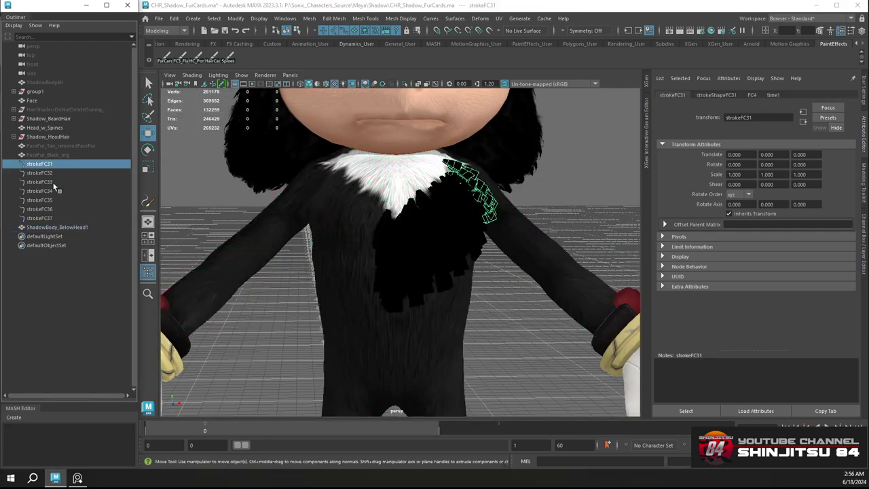
left_click(49, 219, "shift")
key("Delete")
Rename the combined body mesh as ShadowBody_BelowHead
left_click(47, 164)
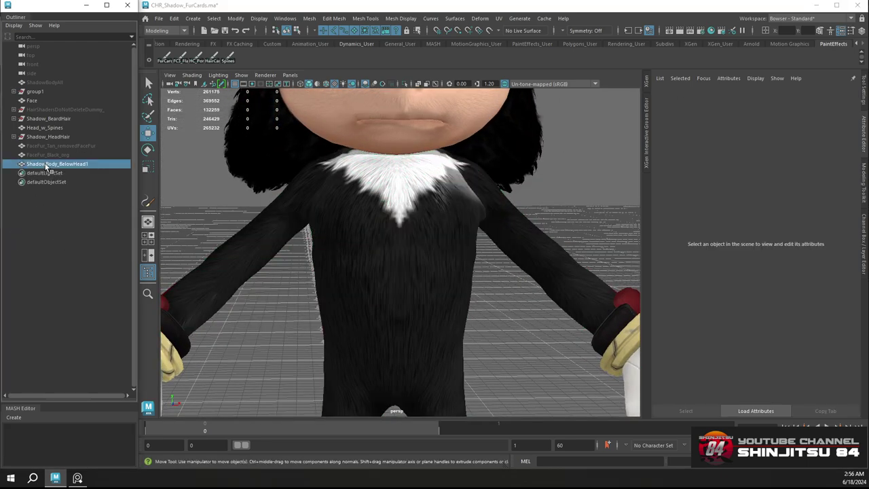
double_click(89, 167)
left_click(96, 166)
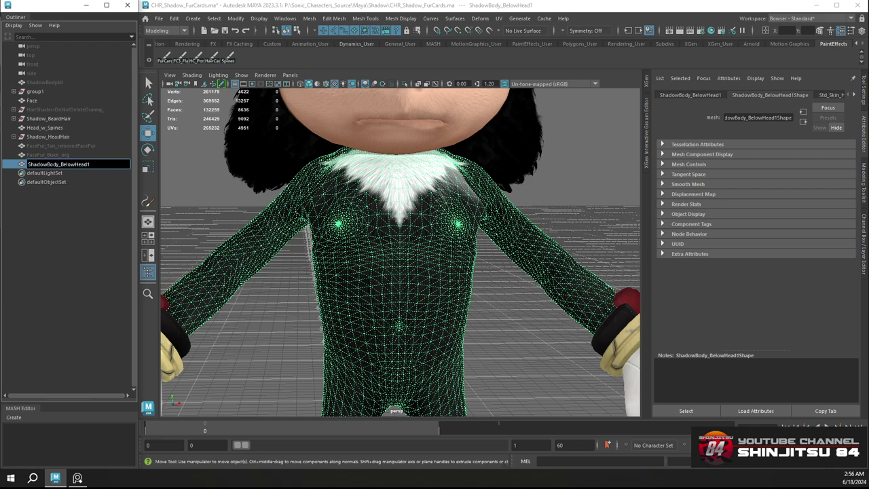
key("BackSpace")
key("Return")
left_click_drag(399, 220, 417, 229, "alt")
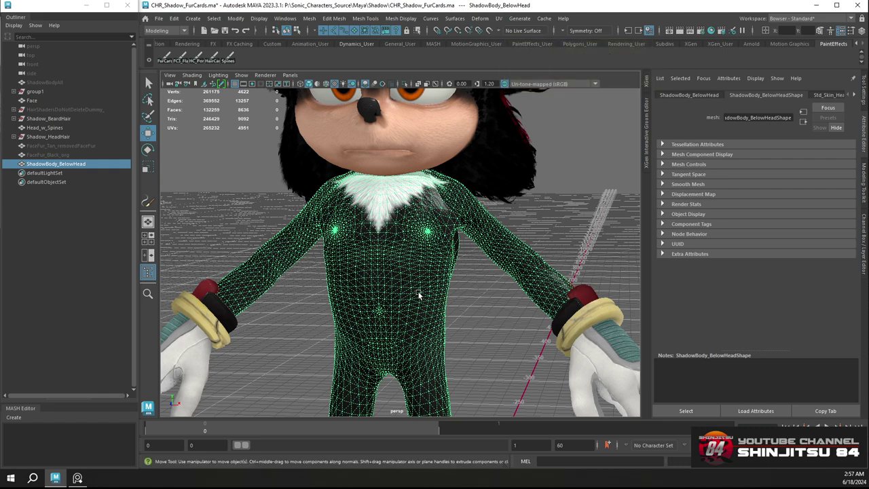
Examine how the combined body mesh sits beneath the head from the front and the side
scroll(404, 256, "down", 3)
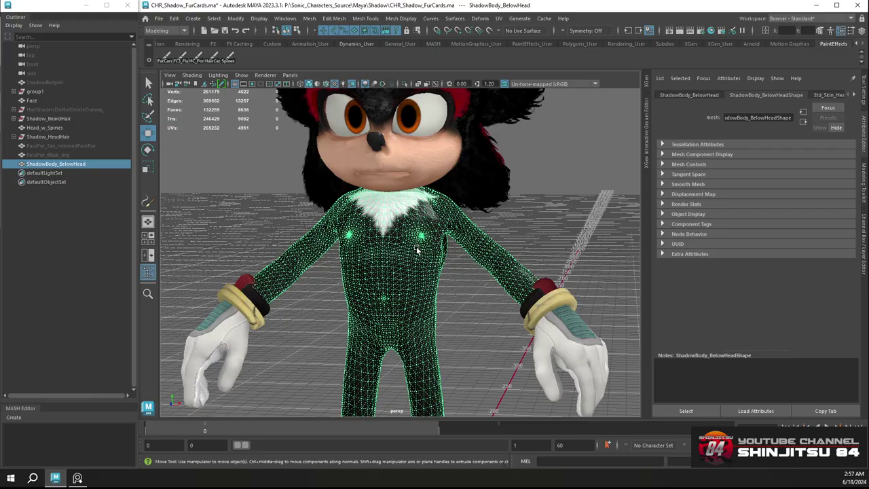
scroll(383, 235, "down", 3)
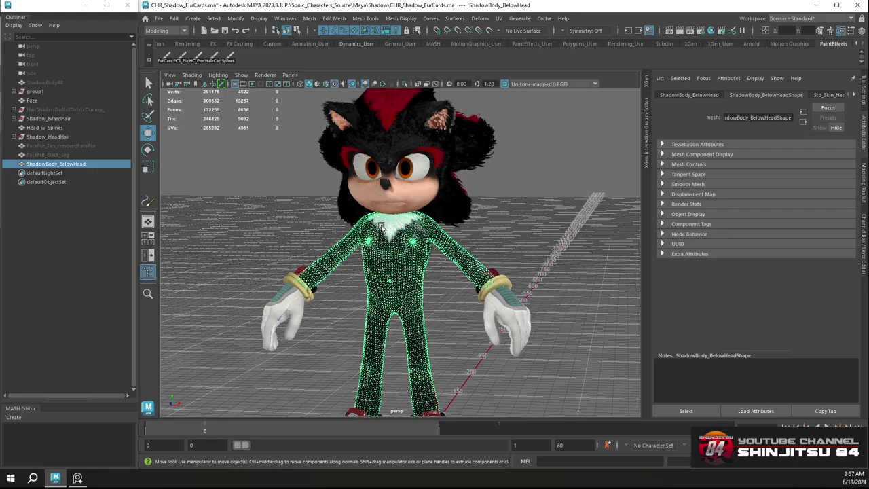
scroll(374, 231, "up", 8)
right_click_drag(369, 227, 345, 217, "alt")
left_click_drag(345, 218, 415, 250, "alt")
scroll(411, 244, "up", 8)
scroll(410, 243, "down", 6)
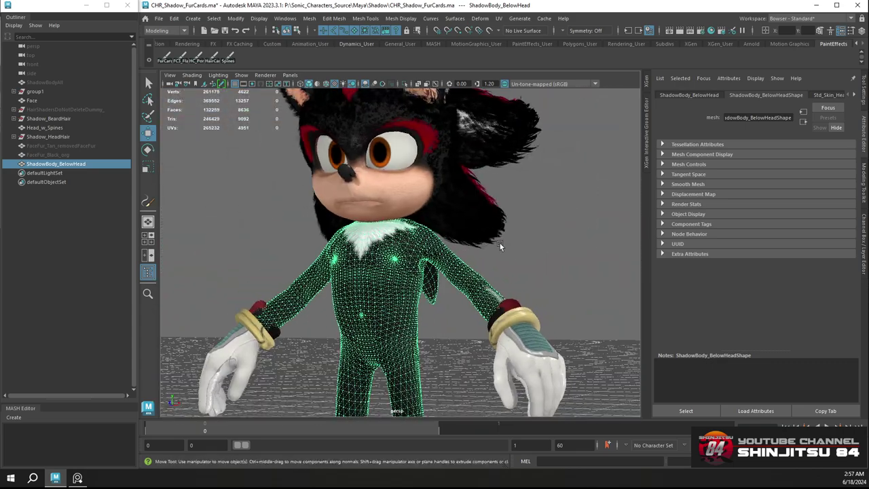
left_click(496, 265)
left_click(470, 276)
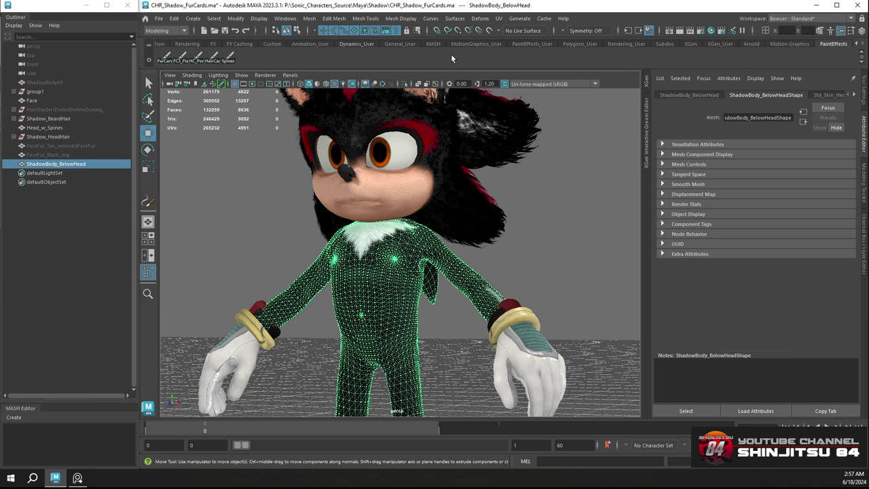
Make the combined ShadowBody_BelowHead mesh paintable for Paint Effects
left_click_drag(479, 92, 446, 250, "alt")
right_click_drag(445, 250, 466, 258, "alt")
left_click_drag(466, 258, 357, 302, "alt")
middle_click_drag(358, 303, 381, 245, "alt")
left_click_drag(383, 246, 448, 238, "alt")
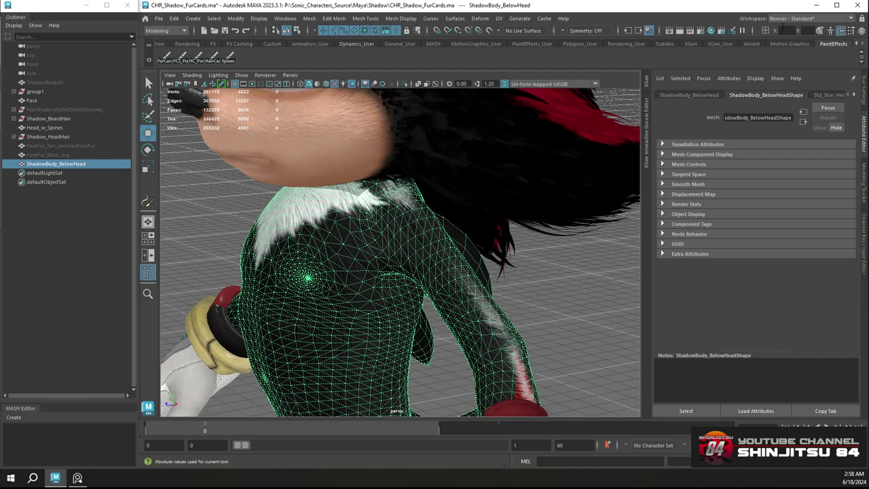
left_click(521, 18)
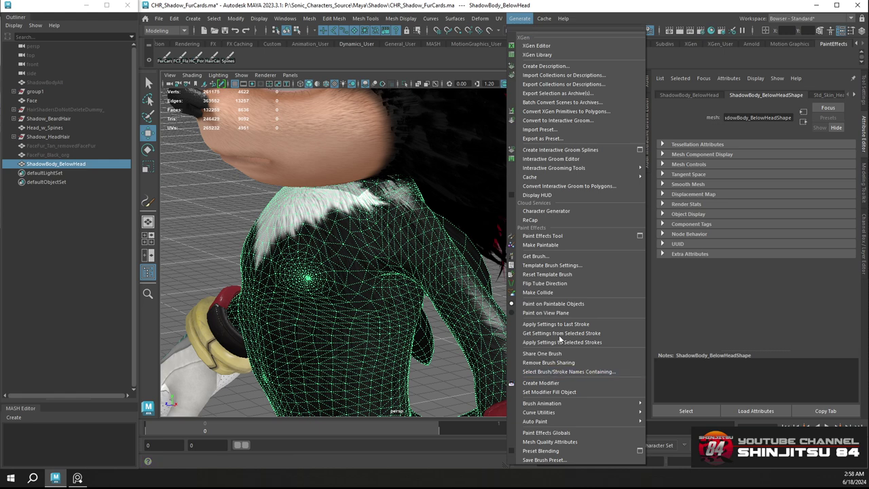
left_click(542, 245)
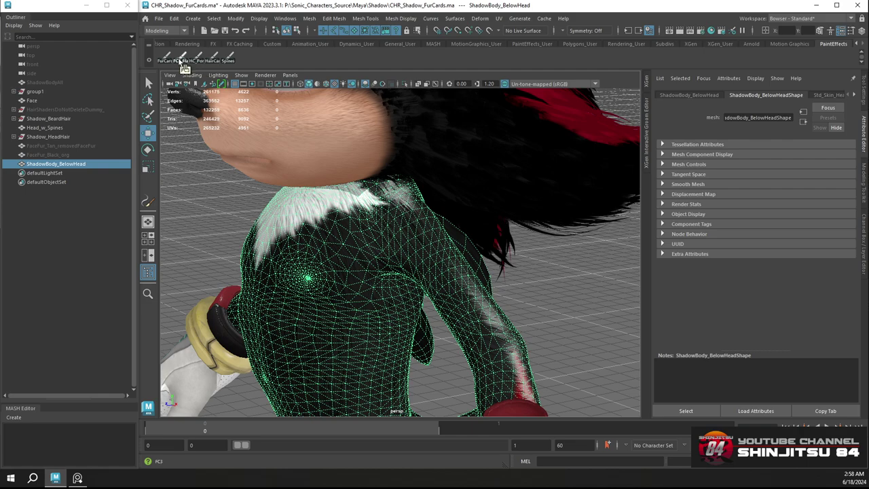
Resume the Paint Effects fur card brush and paint downward strokes on the chest beneath the white tuft
left_click(148, 202)
mouse_move(360, 224)
left_mouse_down()
mouse_move(394, 224)
mouse_move(428, 252)
mouse_move(380, 201)
mouse_move(382, 223)
mouse_move(390, 192)
mouse_move(398, 194)
mouse_move(413, 172)
mouse_move(435, 264)
left_mouse_up()
left_click_drag(439, 169, 472, 256)
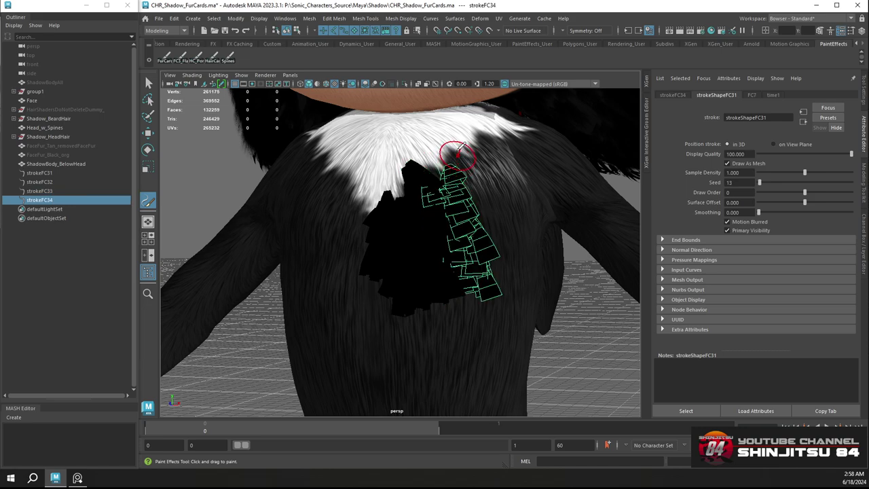
left_click_drag(457, 155, 502, 265)
Paint more fur card strokes from the tuft's edge toward the character's left armpit and save the scene
left_click_drag(516, 190, 482, 211, "alt")
left_click_drag(337, 252, 350, 222, "alt")
mouse_move(350, 222)
middle_mouse_down("alt")
mouse_move(361, 222)
mouse_move(354, 243)
middle_mouse_up("alt")
left_click_drag(375, 153, 411, 231)
left_click_drag(396, 144, 439, 228)
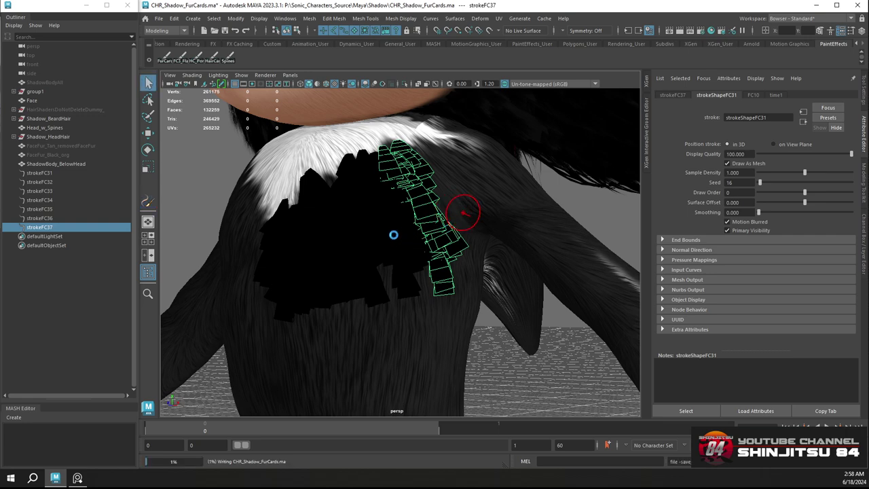
Paint fur card strokes down the character's right half of the chest, from the tuft's tip toward the shoulder
left_click_drag(330, 247, 378, 248, "alt")
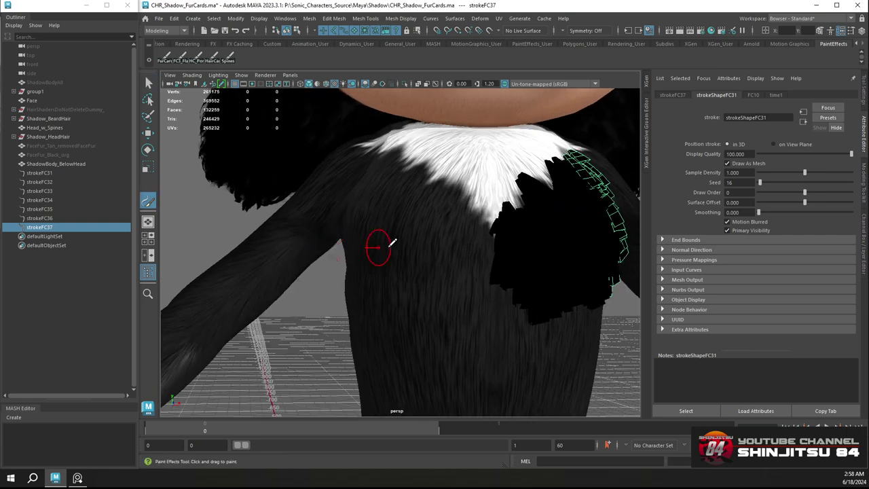
mouse_move(491, 218)
left_mouse_down()
mouse_move(465, 204)
mouse_move(452, 219)
left_mouse_up()
left_click_drag(455, 183, 441, 208)
left_click_drag(440, 208, 466, 209, "alt")
mouse_move(490, 179)
left_mouse_down()
mouse_move(475, 194)
mouse_move(494, 180)
mouse_move(533, 245)
mouse_move(523, 233)
mouse_move(339, 239)
mouse_move(518, 241)
mouse_move(508, 238)
mouse_move(521, 227)
left_mouse_up()
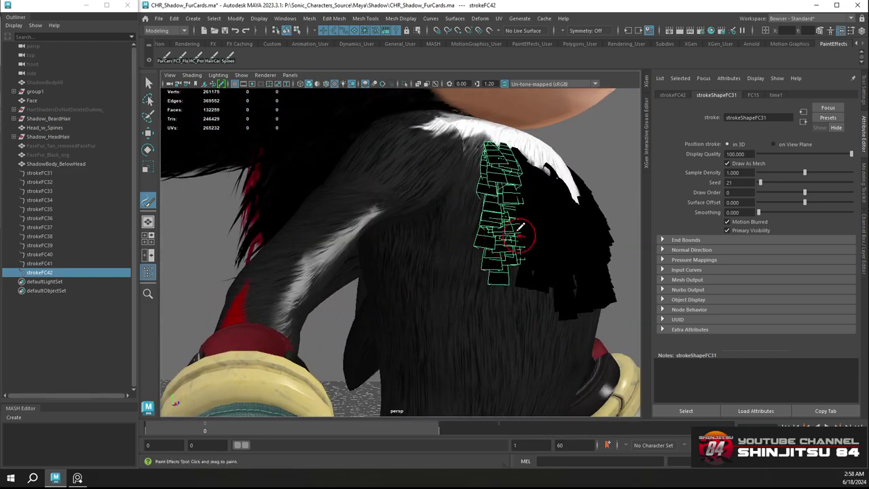
Continue the fur card strokes beneath the character's right armpit, undoing a bad stroke and painting another
mouse_move(467, 272)
left_mouse_down("alt")
mouse_move(471, 190)
mouse_move(486, 192)
left_mouse_up("alt")
right_click_drag(486, 192, 467, 221, "alt")
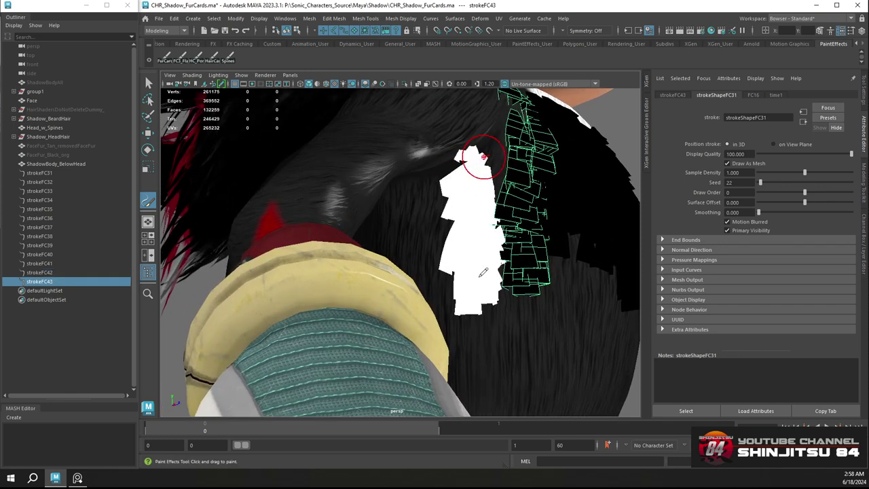
left_click_drag(484, 158, 500, 133)
key("ctrl+z")
left_click_drag(448, 295, 455, 336)
Carry the fur card strokes around the character's right side onto the back beside the spikes and save the scene
mouse_move(499, 238)
left_mouse_down("alt")
mouse_move(450, 243)
mouse_move(411, 231)
left_mouse_up("alt")
mouse_move(414, 228)
middle_mouse_down("alt")
mouse_move(493, 226)
mouse_move(471, 217)
middle_mouse_up("alt")
mouse_move(471, 216)
left_mouse_down("alt")
mouse_move(485, 189)
mouse_move(472, 197)
mouse_move(487, 147)
mouse_move(509, 179)
mouse_move(464, 155)
mouse_move(498, 142)
mouse_move(499, 163)
mouse_move(488, 155)
left_mouse_up("alt")
mouse_move(488, 155)
left_mouse_down("alt")
mouse_move(468, 208)
mouse_move(482, 251)
mouse_move(461, 207)
mouse_move(437, 295)
mouse_move(460, 249)
mouse_move(443, 247)
mouse_move(448, 274)
mouse_move(455, 203)
left_mouse_up("alt")
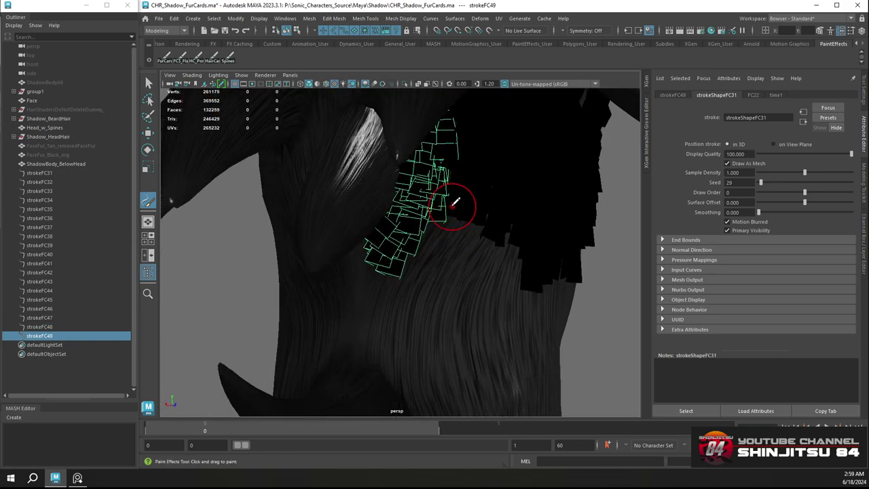
key("ctrl+s")
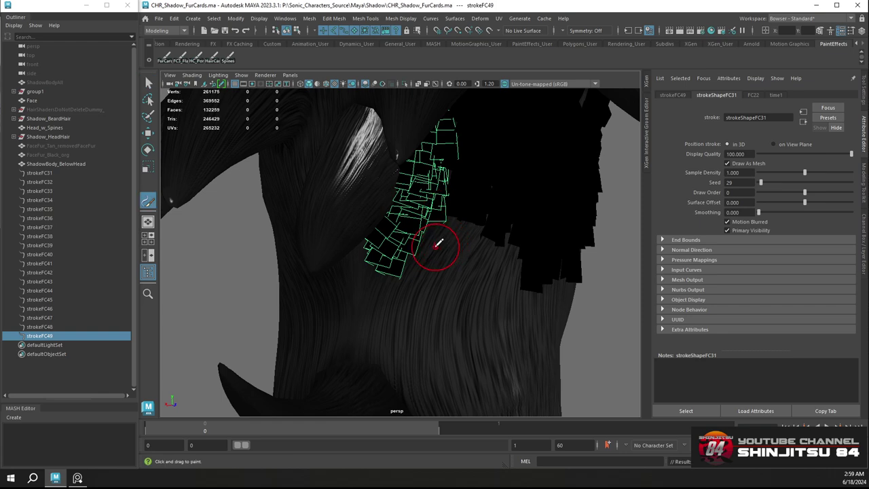
Paint a fur card stroke down the middle of the back below the spikes, undo it and repaint it
mouse_move(437, 248)
left_mouse_down("alt")
mouse_move(444, 247)
mouse_move(435, 197)
mouse_move(441, 213)
left_mouse_up("alt")
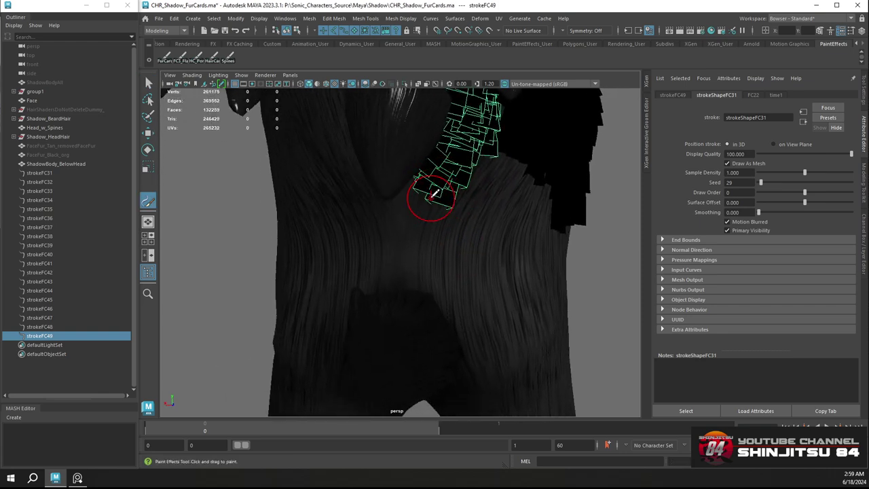
left_click_drag(424, 256, 425, 252)
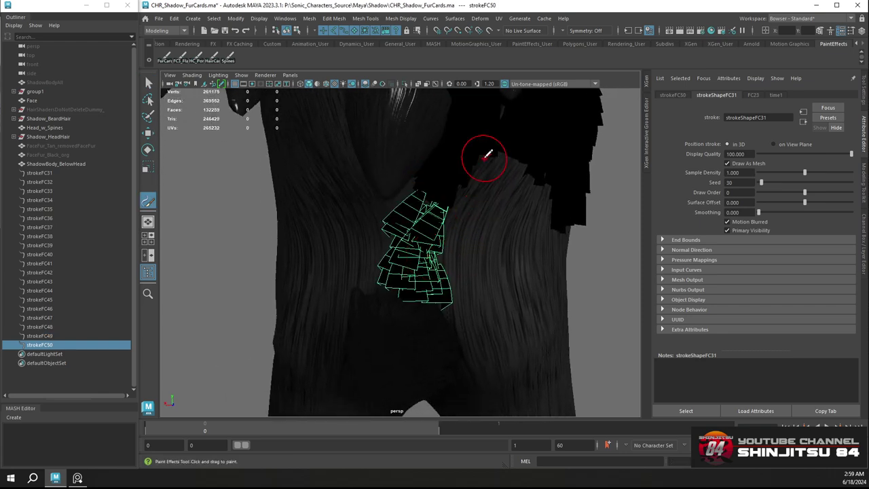
key("ctrl+z")
left_click_drag(416, 215, 418, 209)
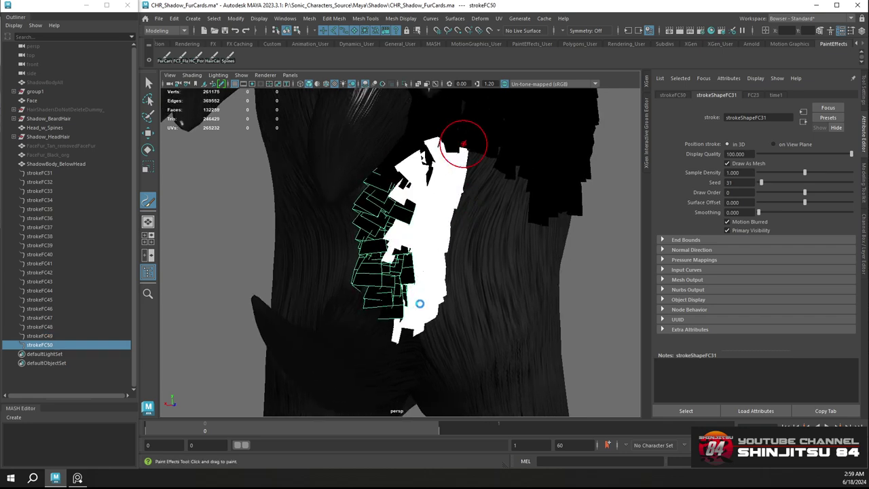
Paint further fur card strokes down the lower back above the tail toward the character's right flank, undoing a misplaced one
mouse_move(420, 304)
left_mouse_down("alt")
mouse_move(386, 235)
mouse_move(486, 141)
mouse_move(453, 123)
left_mouse_up("alt")
key("ctrl+z")
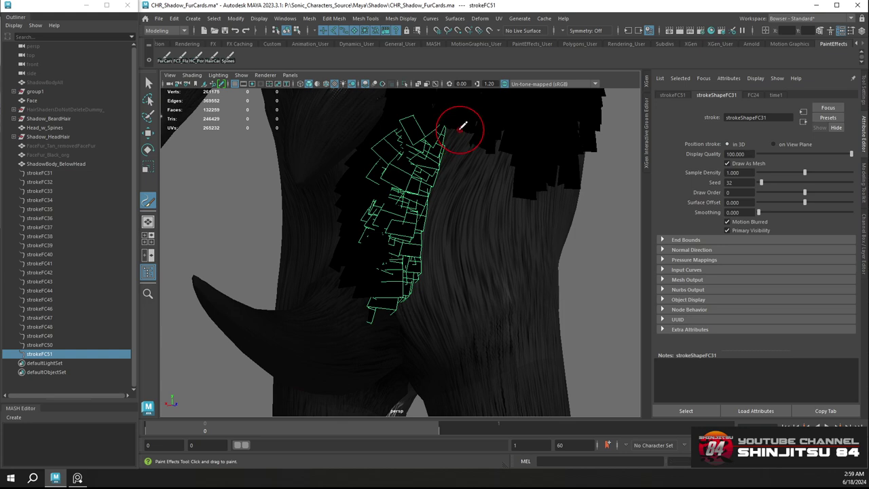
left_click_drag(442, 234, 443, 238)
mouse_move(481, 238)
left_mouse_down("alt")
mouse_move(491, 231)
mouse_move(423, 238)
mouse_move(485, 230)
left_mouse_up("alt")
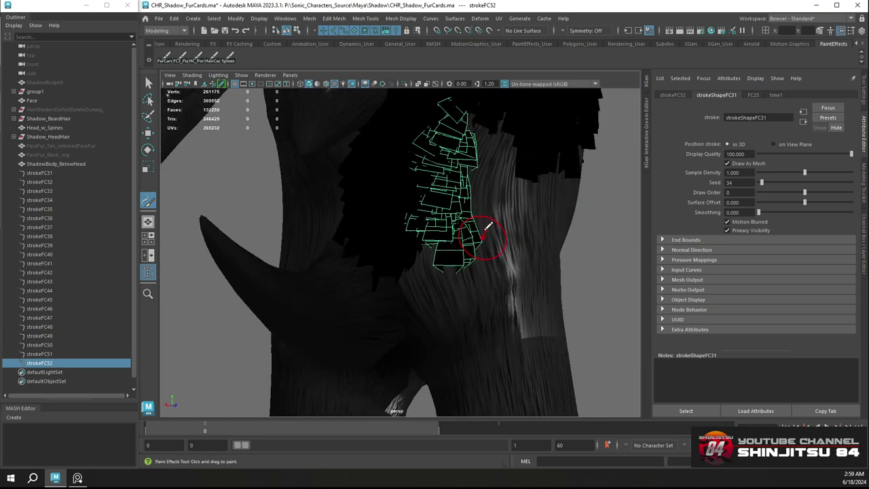
mouse_move(510, 165)
left_mouse_down("alt")
mouse_move(482, 242)
mouse_move(460, 175)
left_mouse_up("alt")
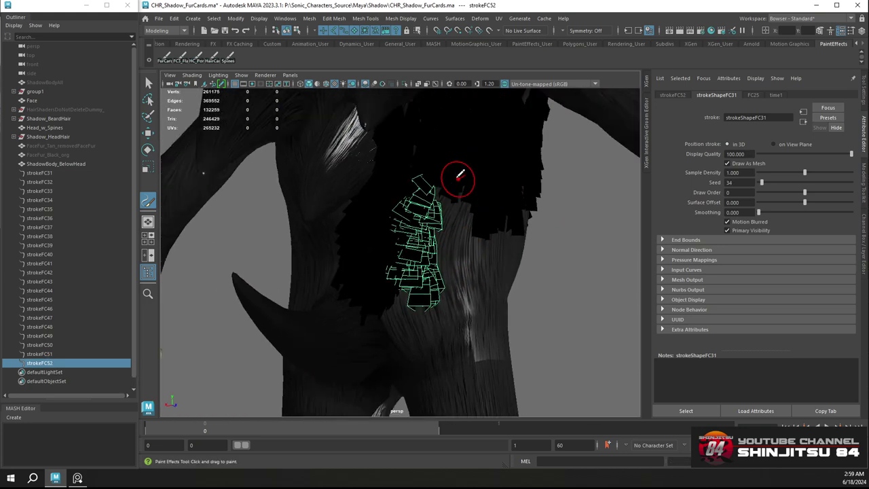
Undo the last misplaced stroke and paint more fur card strokes down the lower back beside the tail toward the character's right hip
left_click_drag(441, 272, 443, 275)
key("ctrl+z")
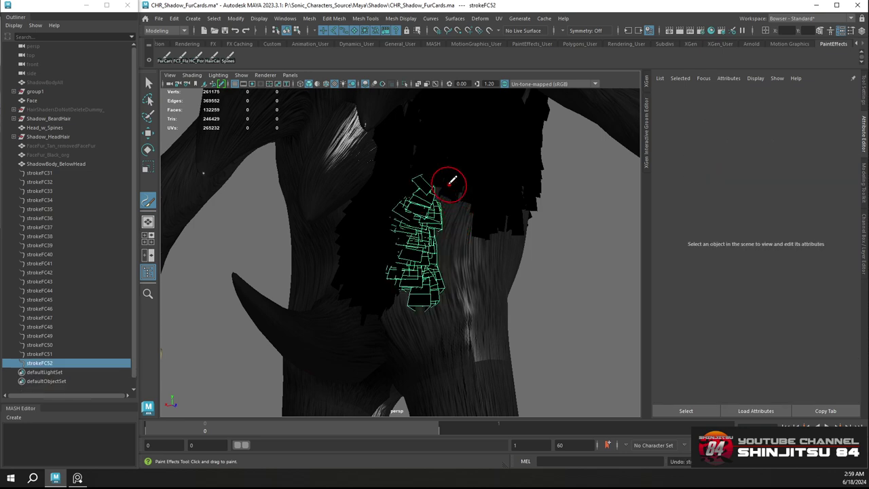
left_click_drag(448, 181, 444, 229)
left_click_drag(449, 178, 449, 178)
mouse_move(449, 178)
left_mouse_down("alt")
mouse_move(456, 287)
mouse_move(430, 210)
mouse_move(409, 218)
left_mouse_up("alt")
mouse_move(425, 266)
left_mouse_down()
mouse_move(442, 222)
mouse_move(448, 227)
left_mouse_up()
mouse_move(448, 228)
left_mouse_down("alt")
mouse_move(506, 253)
mouse_move(458, 250)
left_mouse_up("alt")
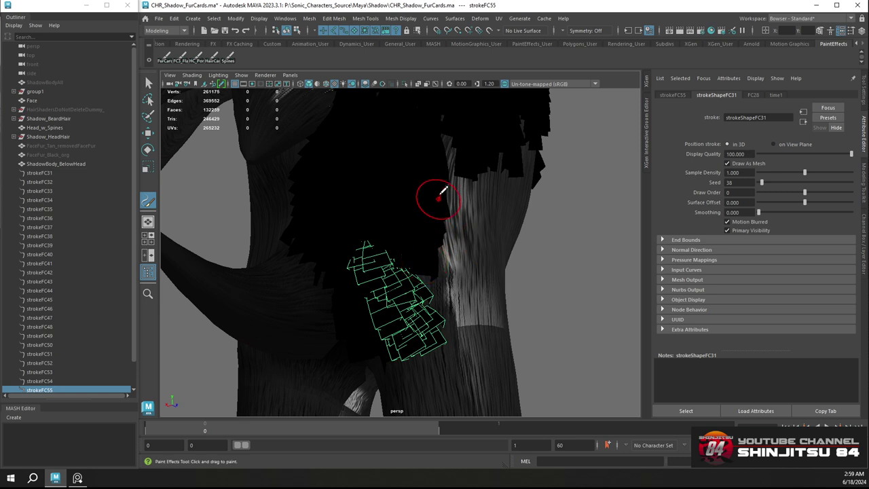
Paint a long fur card stroke down the character's right flank to the hip, undoing two unsatisfactory attempts before repainting it
mouse_move(441, 129)
left_mouse_down()
mouse_move(465, 272)
mouse_move(463, 339)
left_mouse_up()
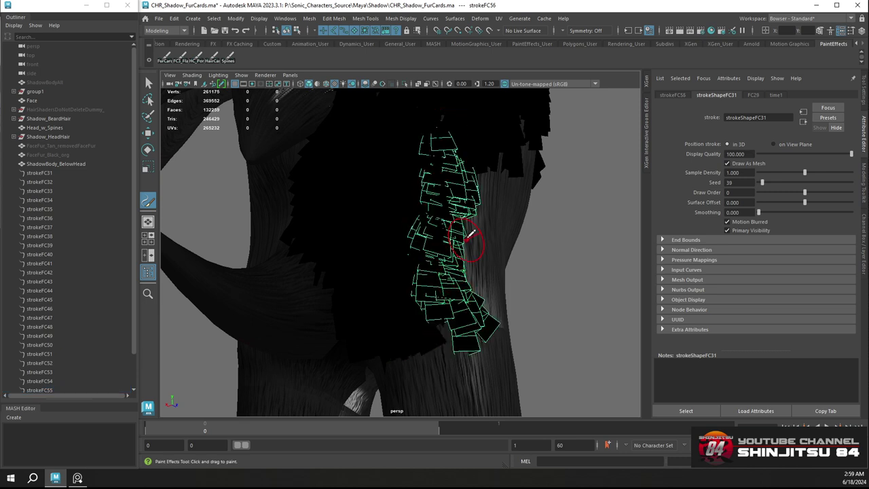
key("ctrl+z")
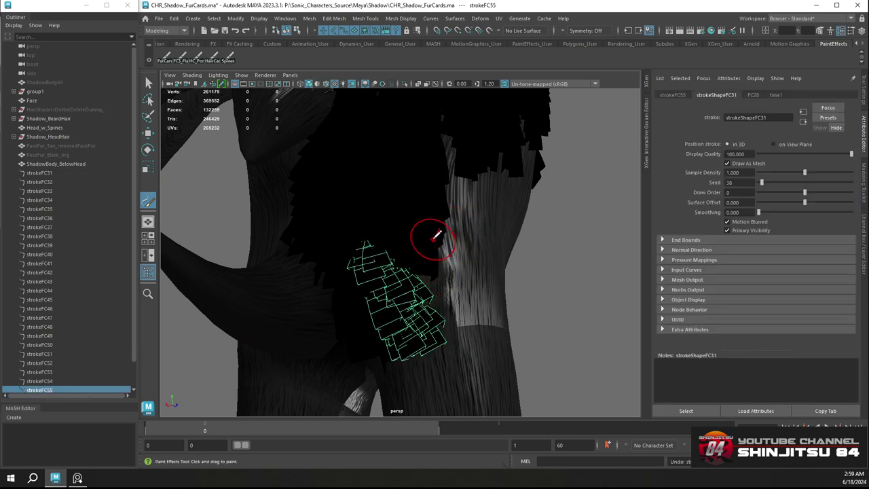
left_click_drag(433, 238, 445, 291)
key("ctrl+z")
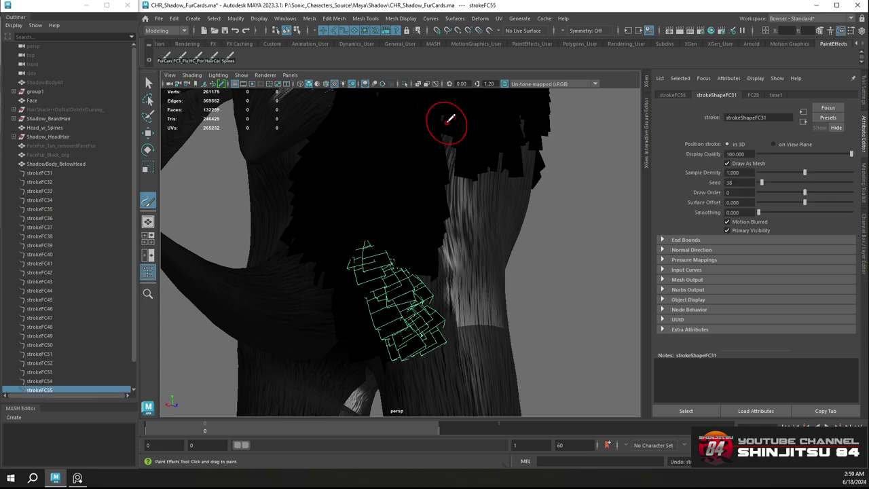
left_click_drag(449, 120, 461, 336)
mouse_move(461, 336)
left_mouse_down("alt")
mouse_move(475, 253)
mouse_move(450, 223)
mouse_move(379, 228)
left_mouse_up("alt")
Paint two more fur card strokes down the character's right side toward the front and save the scene
left_click_drag(336, 141, 330, 268)
left_click_drag(381, 167, 333, 163, "alt")
middle_click_drag(309, 170, 335, 153, "alt")
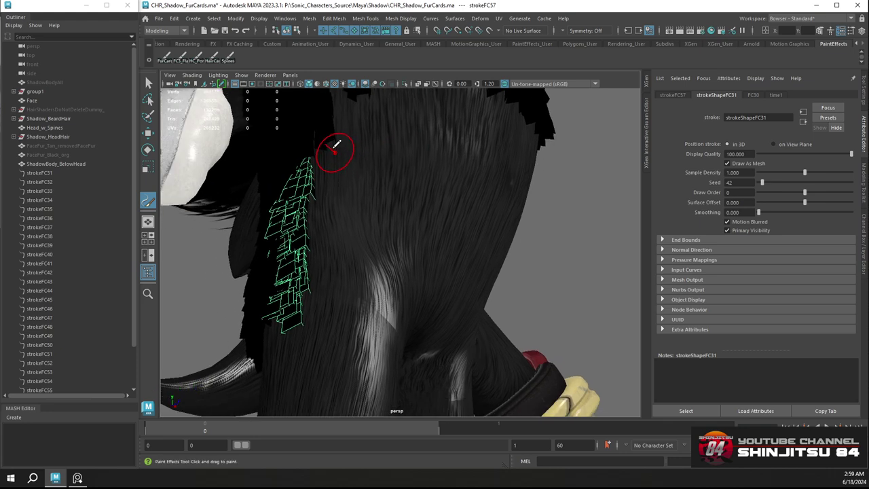
mouse_move(336, 145)
left_mouse_down()
mouse_move(319, 140)
mouse_move(329, 326)
left_mouse_up()
mouse_move(328, 326)
left_mouse_down("alt")
mouse_move(367, 204)
mouse_move(357, 184)
mouse_move(383, 175)
left_mouse_up("alt")
key("q")
key("ctrl+s")
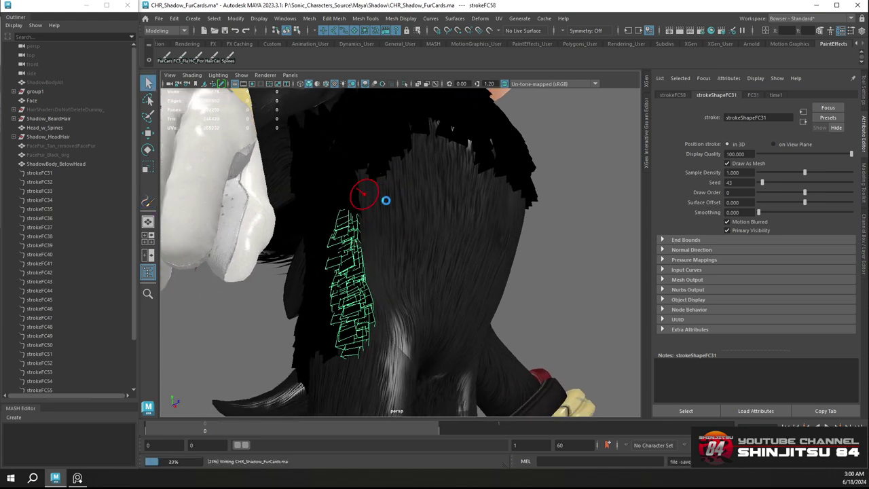
Add a fur card stroke from below the chest fur to the right hip, undoing and repainting it, and save the scene
key("y")
mouse_move(384, 210)
left_mouse_down("alt")
mouse_move(365, 124)
mouse_move(371, 289)
mouse_move(396, 206)
left_mouse_up("alt")
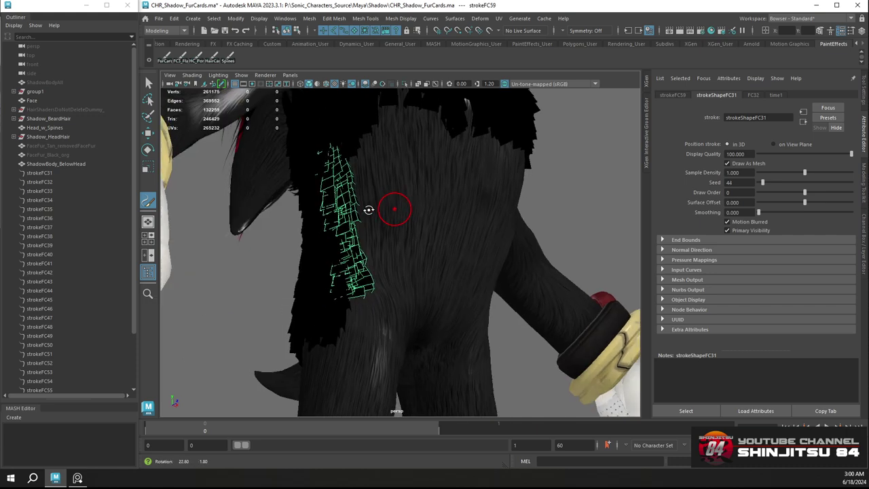
mouse_move(339, 142)
left_mouse_down()
mouse_move(358, 271)
mouse_move(380, 300)
left_mouse_up()
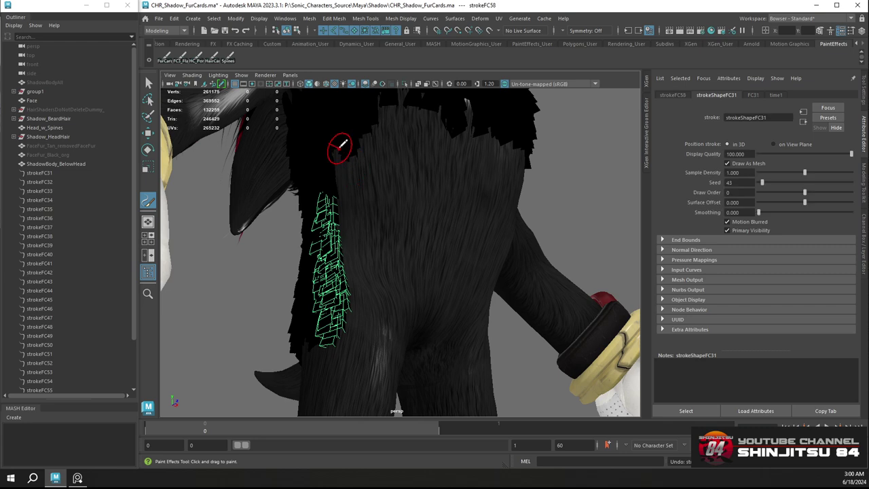
left_click_drag(341, 145, 360, 298)
left_click_drag(388, 251, 389, 250, "alt")
left_click_drag(398, 180, 380, 182, "alt")
middle_click_drag(380, 181, 387, 200, "alt")
left_click_drag(387, 200, 424, 144, "alt")
key("q")
key("ctrl+s")
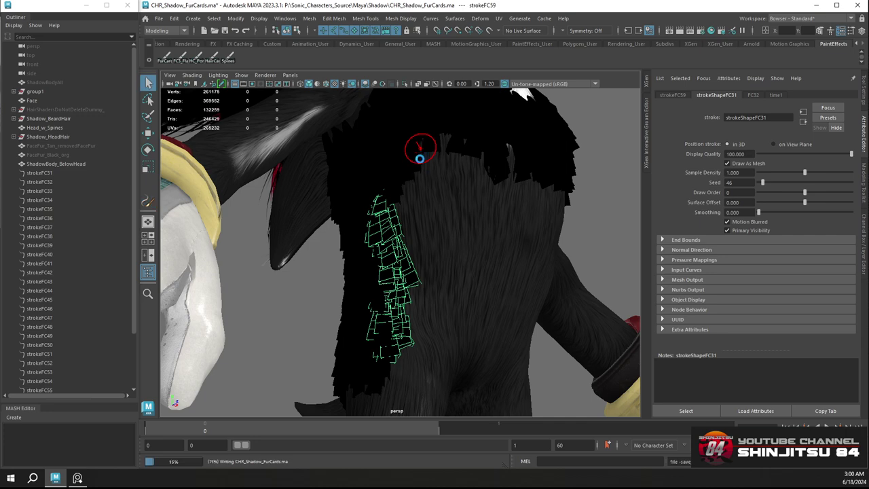
Paint three adjacent vertical fur card strokes down the character's right half of the belly
key("y")
left_click_drag(419, 144, 427, 314)
mouse_move(446, 132)
left_mouse_down()
mouse_move(450, 251)
mouse_move(438, 323)
left_mouse_up()
mouse_move(453, 223)
left_mouse_down("alt")
mouse_move(437, 202)
mouse_move(456, 167)
left_mouse_up("alt")
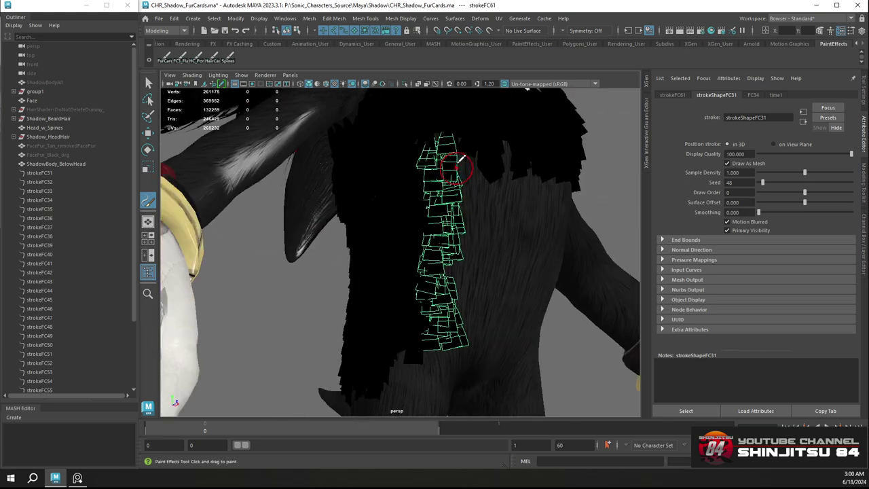
mouse_move(467, 135)
left_mouse_down()
mouse_move(471, 221)
mouse_move(453, 313)
left_mouse_up()
left_click_drag(501, 248, 453, 228, "alt")
Extend the belly fur toward the centre line with a vertical fur card stroke, undoing the bad attempt and repainting it
mouse_move(445, 164)
left_mouse_down("alt")
mouse_move(451, 170)
mouse_move(496, 152)
mouse_move(429, 155)
mouse_move(438, 168)
mouse_move(428, 329)
left_mouse_up("alt")
mouse_move(428, 328)
left_mouse_down("alt")
mouse_move(458, 210)
mouse_move(440, 173)
mouse_move(437, 188)
mouse_move(483, 233)
left_mouse_up("alt")
key("ctrl+z")
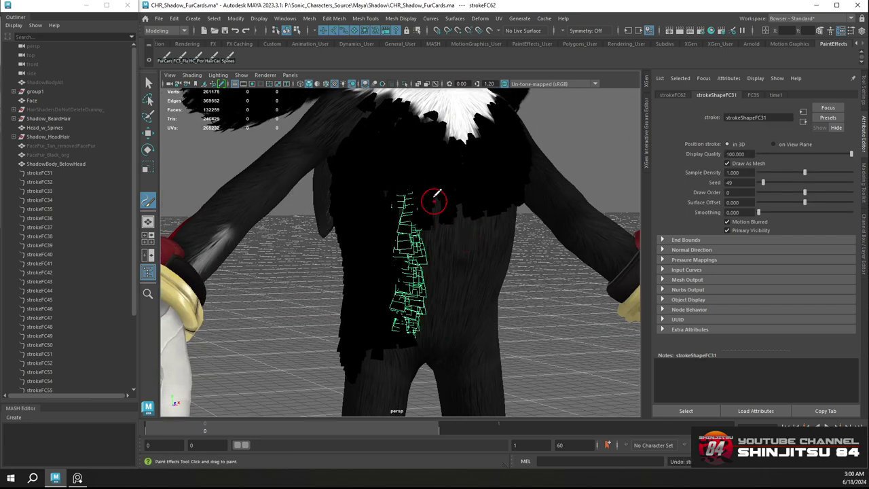
left_click_drag(438, 185, 432, 331)
mouse_move(433, 326)
left_mouse_down("alt")
mouse_move(438, 199)
mouse_move(395, 185)
left_mouse_up("alt")
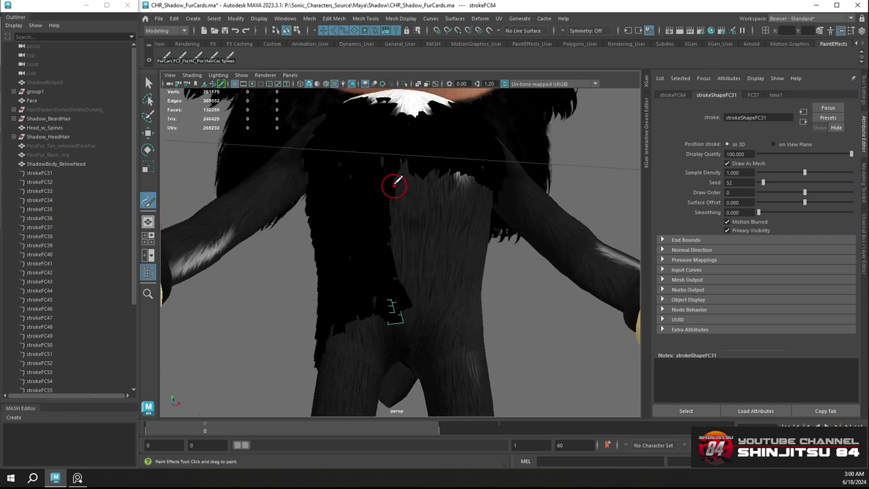
Paint fur card strokes down the middle of the belly and onto its left half, and save the scene
left_click_drag(406, 155, 403, 153)
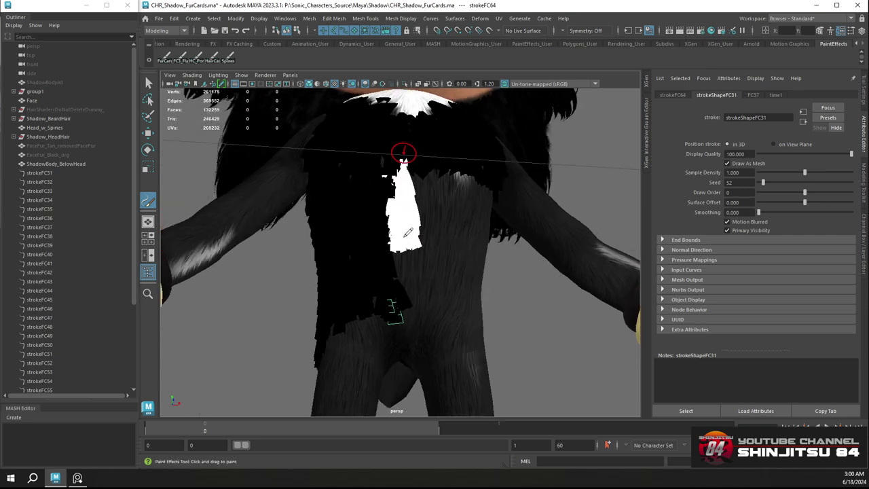
left_click_drag(413, 278, 415, 314)
mouse_move(413, 181)
left_mouse_down("alt")
mouse_move(416, 161)
mouse_move(421, 254)
left_mouse_up("alt")
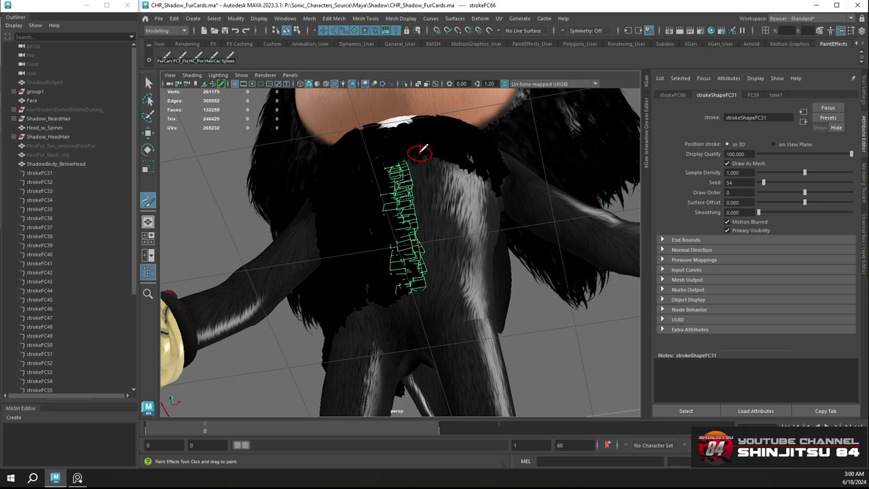
mouse_move(428, 263)
left_mouse_down("alt")
mouse_move(479, 222)
mouse_move(526, 218)
mouse_move(477, 206)
mouse_move(478, 197)
left_mouse_up("alt")
key("q")
key("ctrl+s")
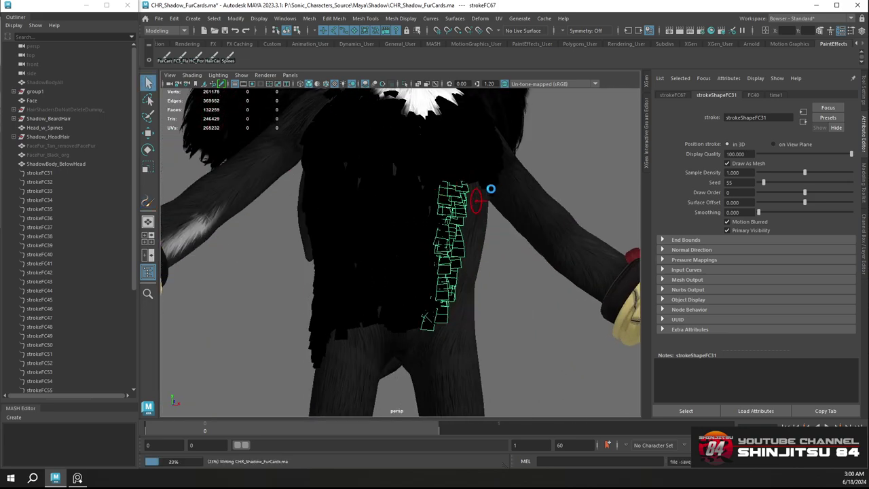
Paint further vertical fur card strokes down the character's left half of the belly
mouse_move(470, 234)
left_mouse_down("alt")
mouse_move(413, 195)
mouse_move(414, 129)
left_mouse_up("alt")
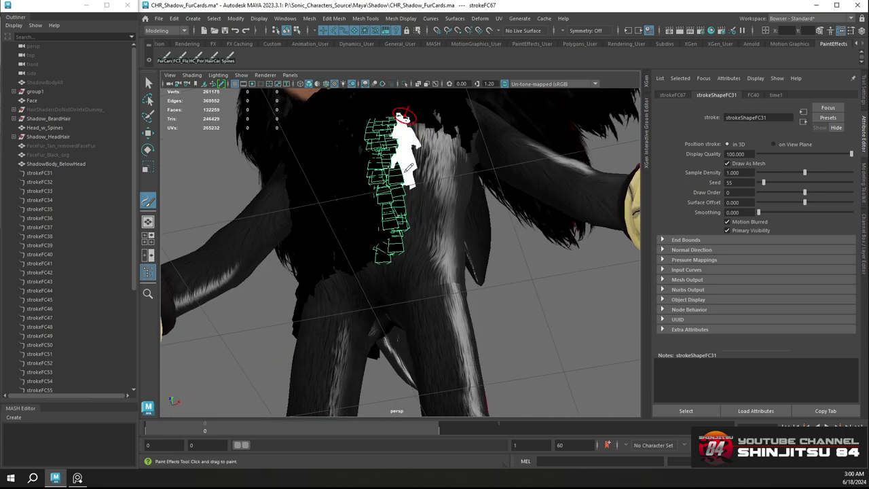
left_click_drag(409, 213, 411, 258)
mouse_move(455, 165)
left_mouse_down("alt")
mouse_move(452, 156)
mouse_move(443, 178)
mouse_move(422, 167)
mouse_move(409, 181)
left_mouse_up("alt")
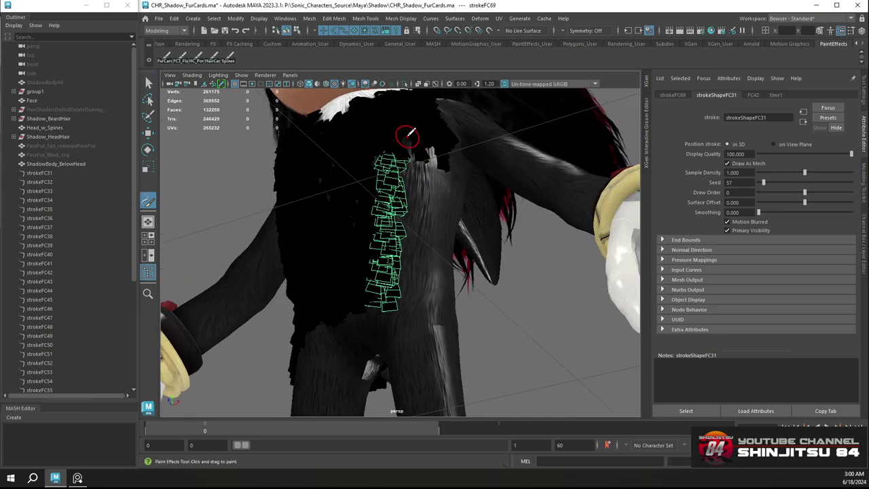
left_click_drag(401, 267, 398, 288)
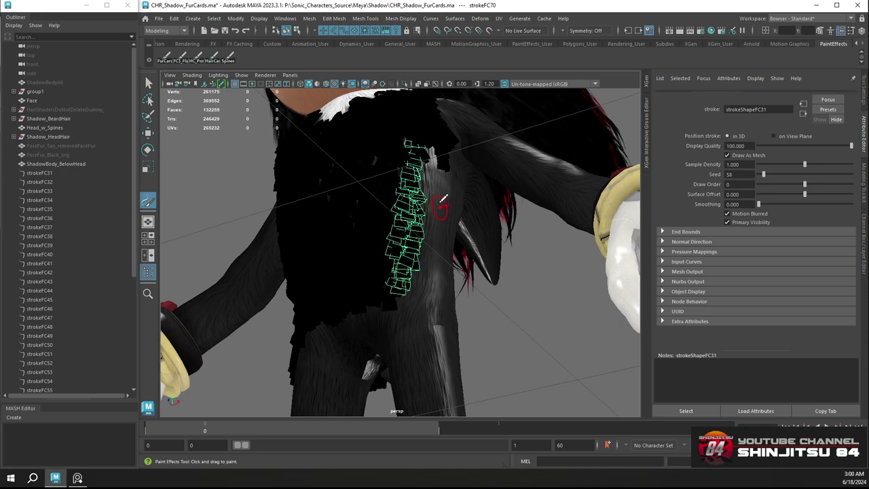
Paint a fur card stroke at the left edge of the belly, undoing the misplaced attempt and repainting it, and save the scene
mouse_move(440, 197)
left_mouse_down("alt")
mouse_move(416, 215)
mouse_move(446, 203)
mouse_move(416, 185)
mouse_move(403, 143)
left_mouse_up("alt")
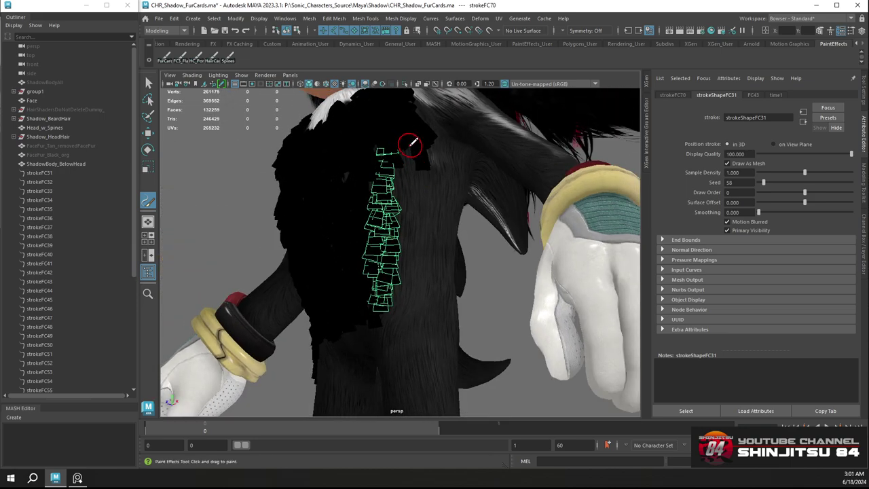
key("ctrl+z")
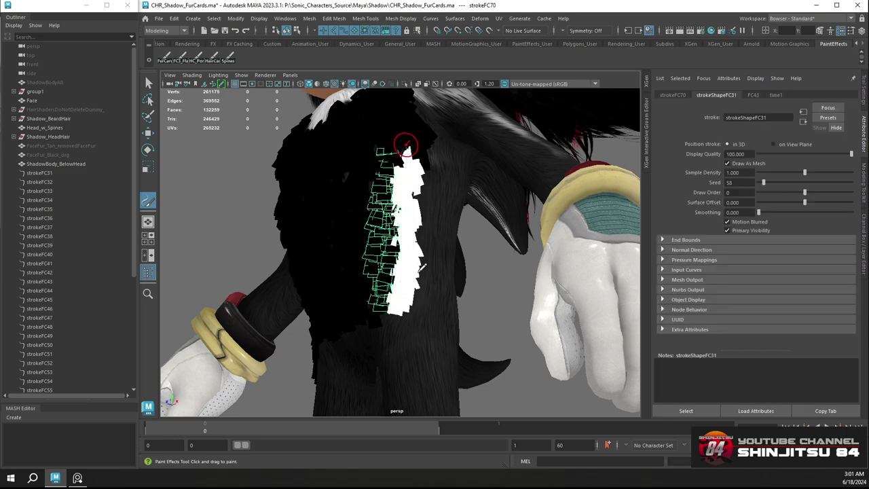
left_click_drag(406, 144, 407, 143)
mouse_move(412, 187)
left_mouse_down("alt")
mouse_move(451, 196)
mouse_move(452, 188)
left_mouse_up("alt")
key("ctrl+s")
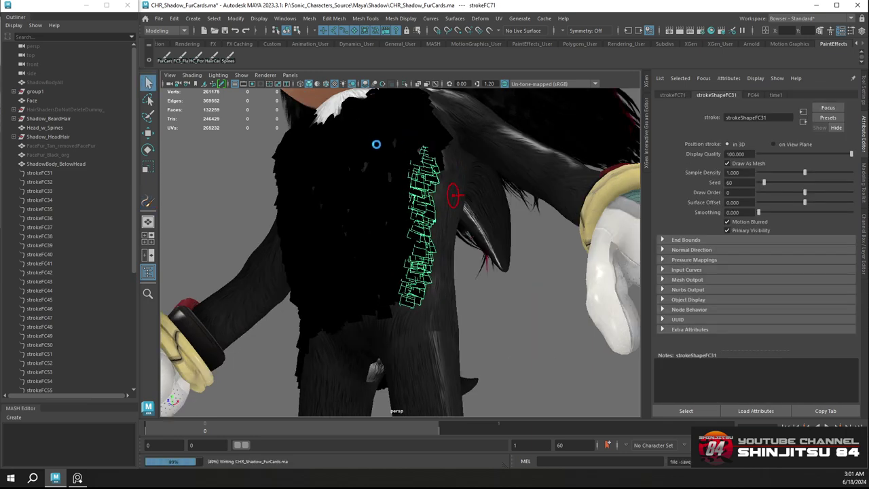
Paint a fur card stroke down the character's left side below the armpit, undoing bad attempts and repainting it, and save the scene
key("y")
mouse_move(407, 160)
left_mouse_down("alt")
mouse_move(391, 157)
mouse_move(408, 170)
mouse_move(403, 163)
left_mouse_up("alt")
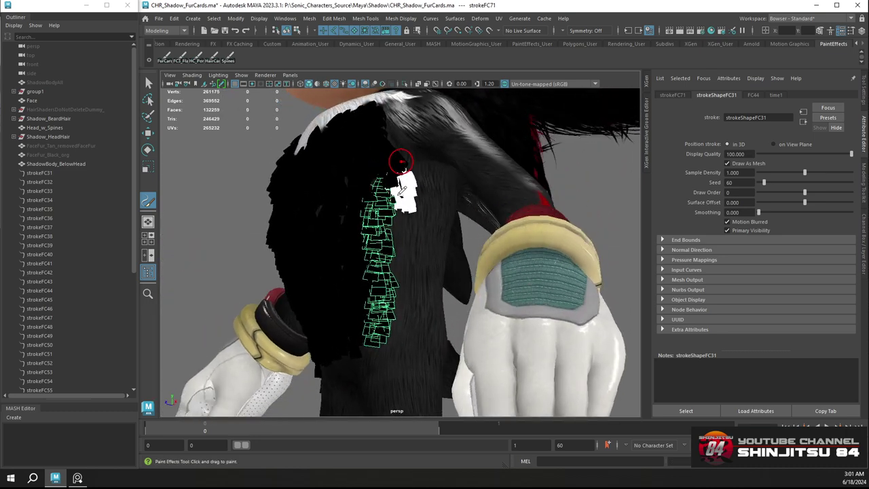
mouse_move(385, 291)
left_mouse_down()
mouse_move(386, 311)
mouse_move(404, 334)
mouse_move(414, 233)
mouse_move(436, 225)
mouse_move(430, 178)
left_mouse_up()
key("ctrl+z")
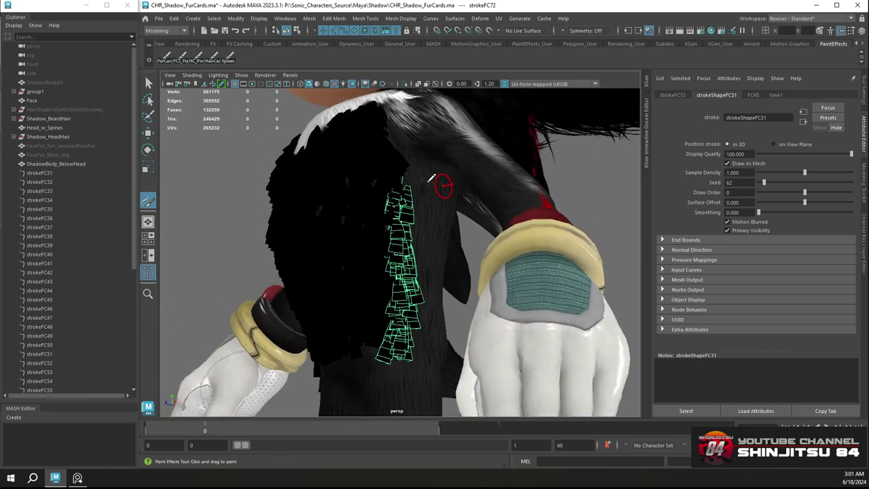
key("ctrl+z")
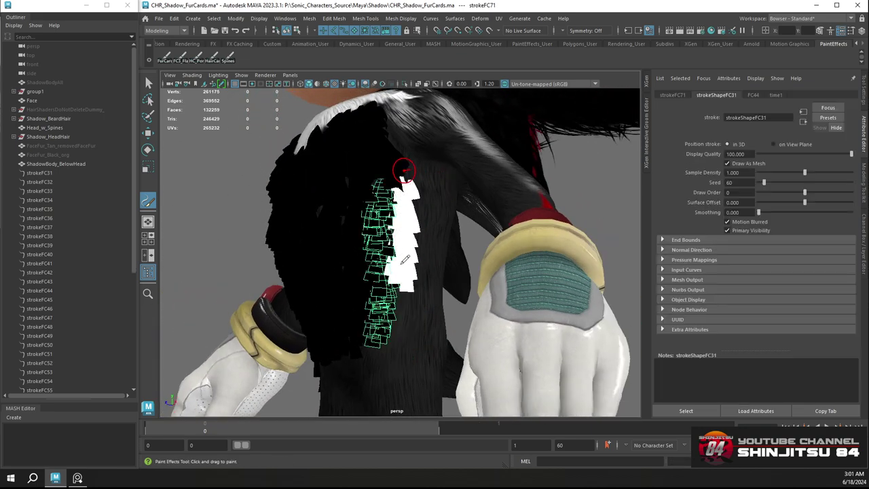
left_click_drag(402, 316, 401, 343)
key("q")
key("ctrl+s")
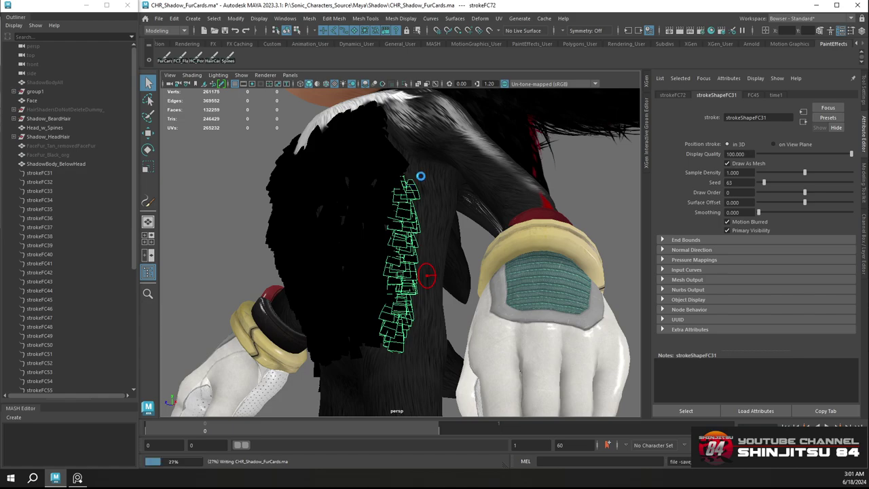
Paint fur card strokes in front of the character's left armpit and down the left side, and save the scene
key("y")
mouse_move(422, 175)
left_mouse_down("alt")
mouse_move(420, 159)
mouse_move(390, 199)
left_mouse_up("alt")
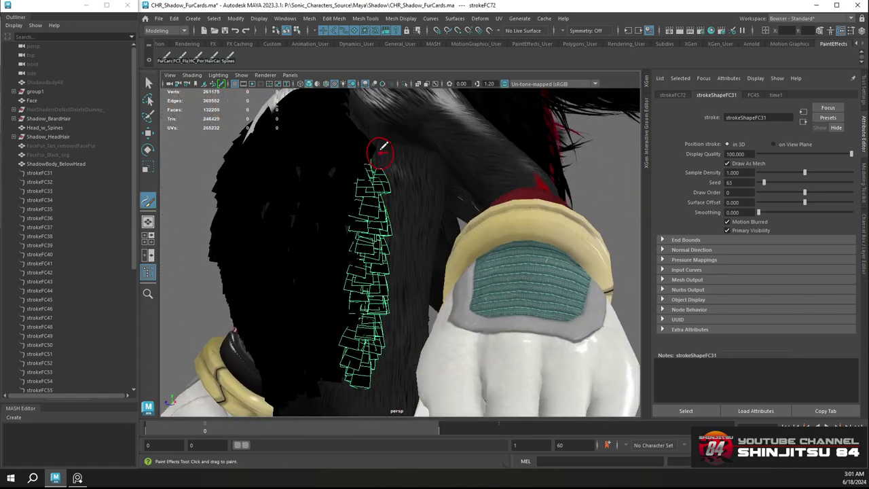
middle_click_drag(385, 147, 386, 158, "alt")
left_click_drag(385, 158, 402, 171, "alt")
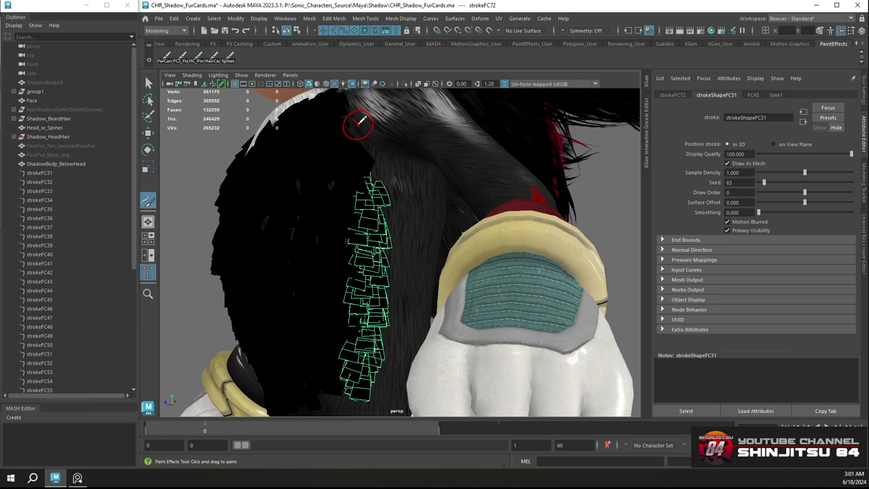
mouse_move(370, 124)
left_mouse_down("alt")
mouse_move(365, 132)
mouse_move(360, 124)
mouse_move(387, 170)
mouse_move(411, 178)
left_mouse_up("alt")
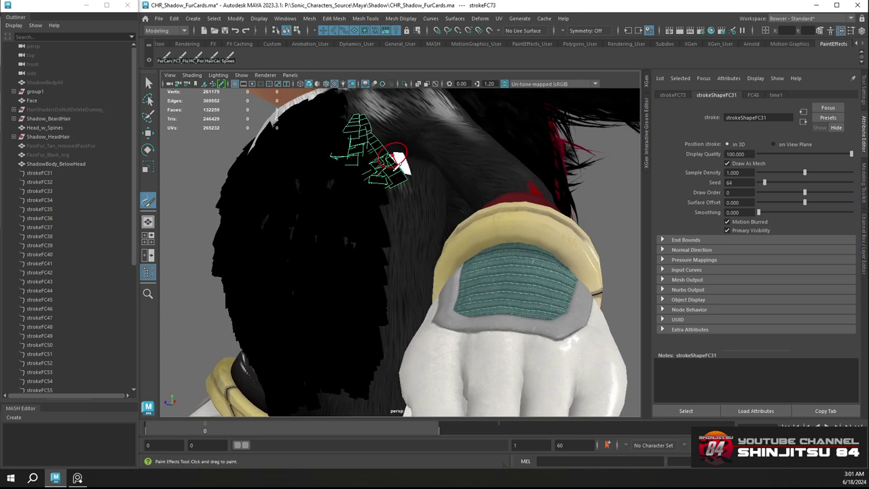
left_click_drag(394, 299, 394, 347)
mouse_move(423, 171)
left_mouse_down("alt")
mouse_move(430, 167)
mouse_move(413, 171)
mouse_move(406, 233)
mouse_move(366, 182)
mouse_move(408, 218)
left_mouse_up("alt")
key("ctrl+s")
key("y")
Paint fur card strokes from the white chest fur across the front of the left shoulder, undoing and repainting the first one
left_click_drag(467, 226, 468, 227)
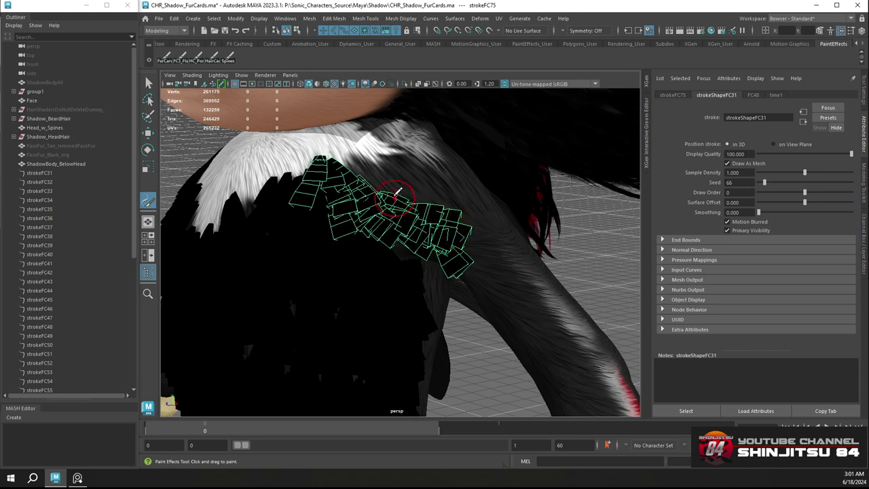
key("ctrl+z")
mouse_move(334, 161)
left_mouse_down()
mouse_move(413, 224)
mouse_move(486, 239)
mouse_move(419, 224)
left_mouse_up()
left_click_drag(344, 161, 458, 286)
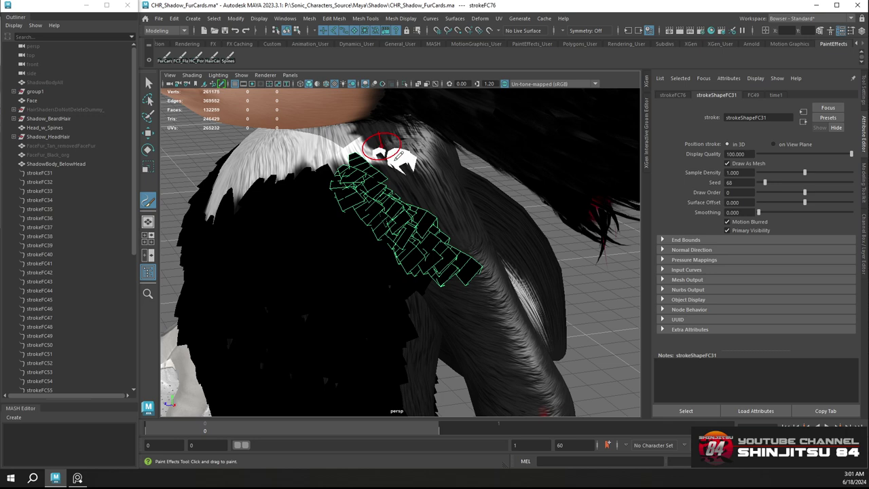
Paint a fur card stroke over the top of the left shoulder, undoing one attempt and repainting it, and save the scene
left_click_drag(395, 160, 454, 237)
key("ctrl+z")
mouse_move(377, 143)
left_mouse_down()
mouse_move(448, 231)
mouse_move(460, 263)
left_mouse_up()
mouse_move(440, 203)
left_mouse_down("alt")
mouse_move(446, 178)
mouse_move(449, 194)
left_mouse_up("alt")
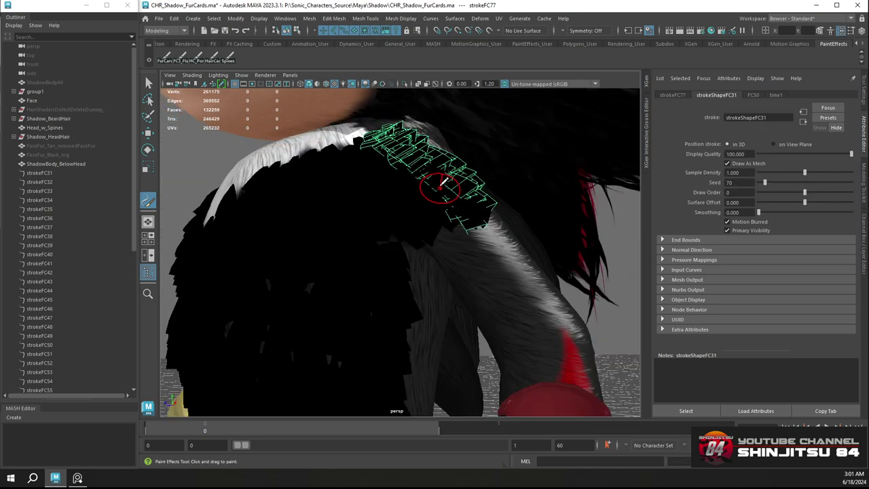
key("q")
key("ctrl+s")
key("y")
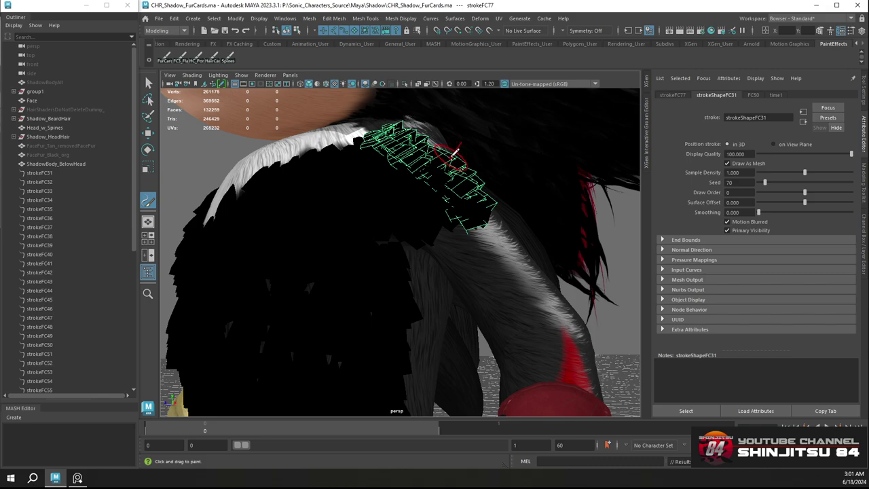
Hide the Shadow_BeardHair object
mouse_move(477, 160)
left_mouse_down("alt")
mouse_move(409, 167)
mouse_move(417, 170)
mouse_move(361, 163)
mouse_move(450, 177)
mouse_move(410, 174)
left_mouse_up("alt")
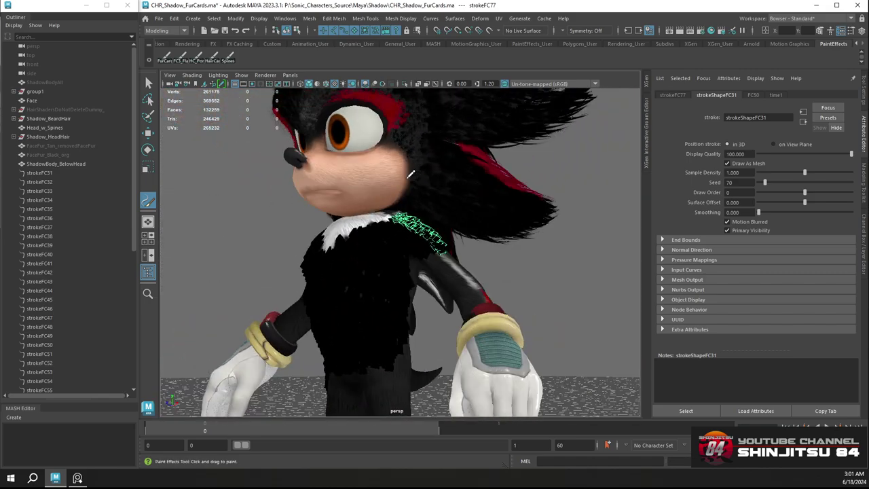
left_click(54, 119)
key("ctrl+h")
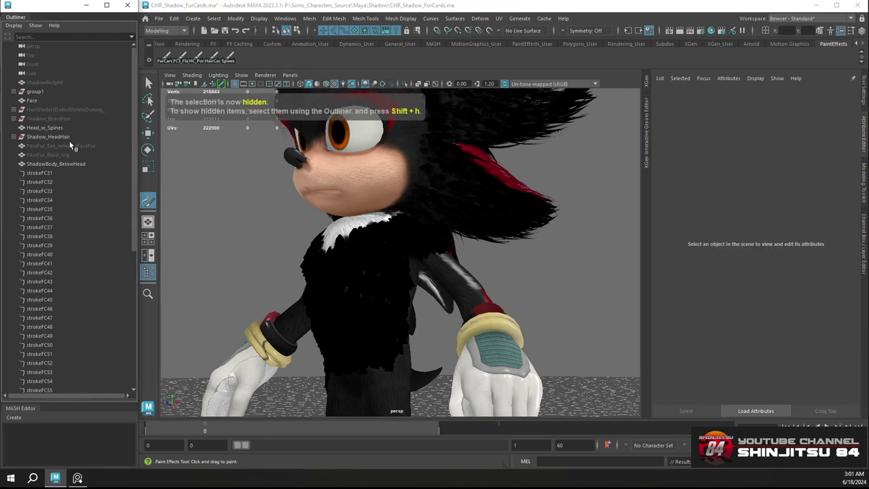
Hide the Shadow_HeadHair group and the Head_w_Spines mesh
key("ctrl+h")
left_click(49, 127)
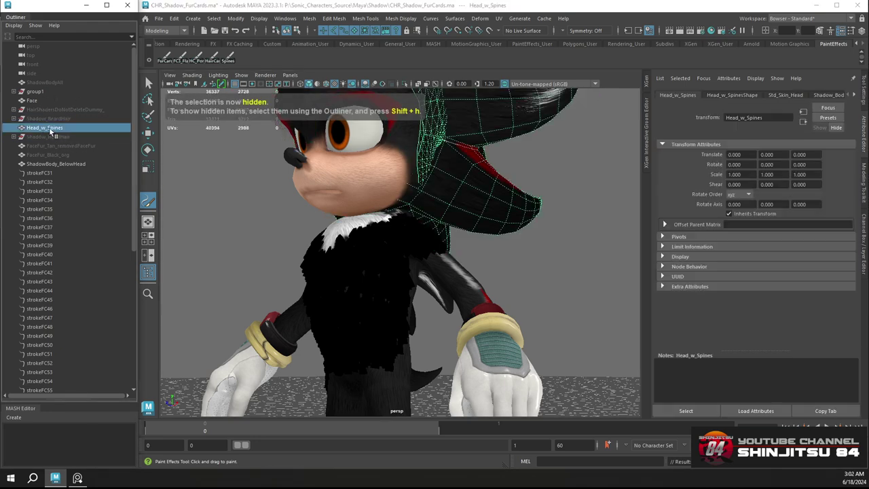
key("ctrl+h")
Hide the Face mesh together with group1, which holds the eyes, teeth, gloves and cuffs
left_click(63, 102)
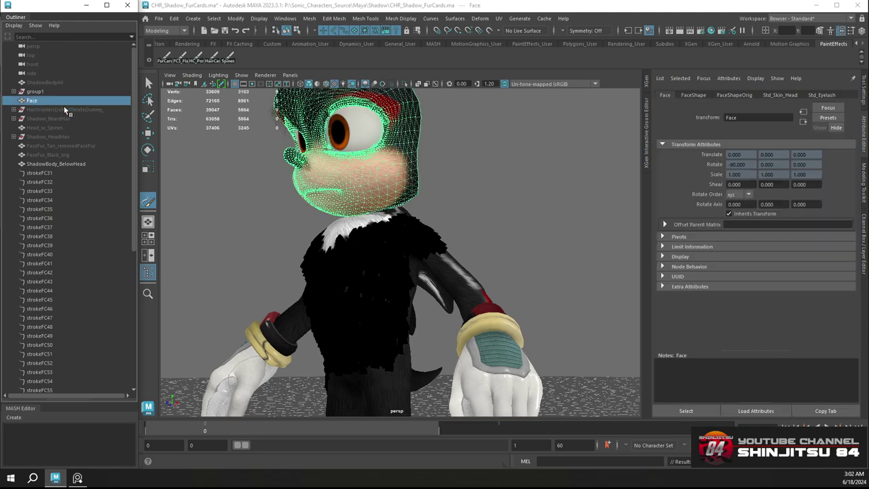
key("ctrl+h")
left_click(31, 100)
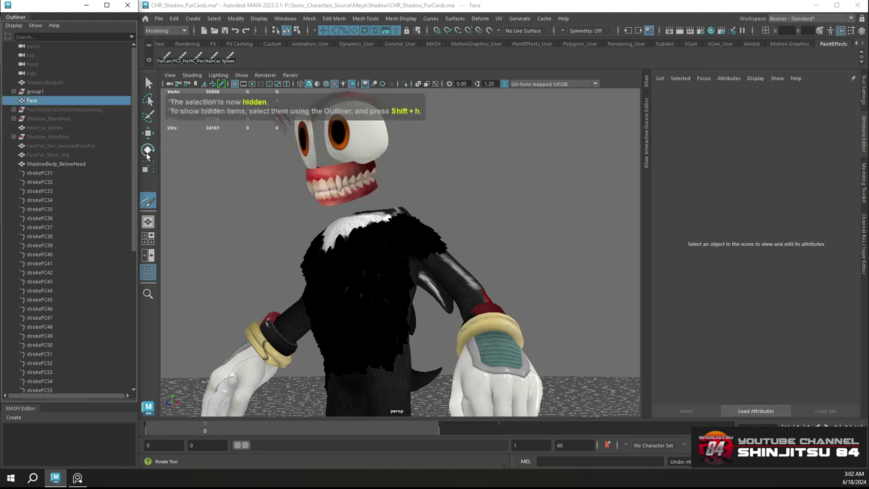
key("shift+h")
left_click(35, 91)
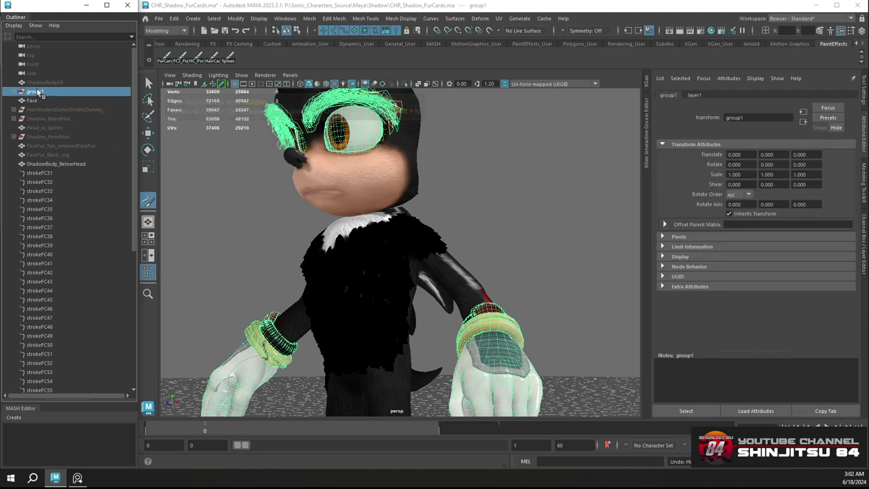
left_click(34, 101, "shift")
key("ctrl+h")
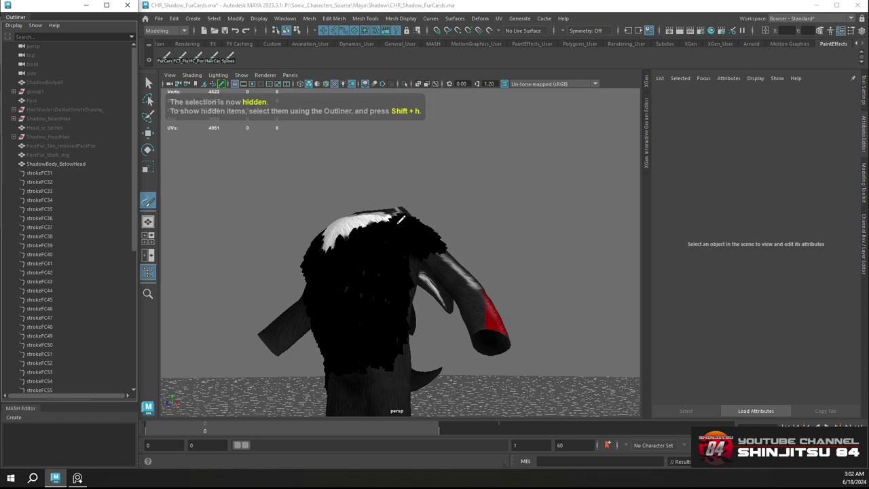
Paint two fur card strokes down the outer and rear side of the left shoulder, and save the scene
left_click_drag(427, 230, 318, 266, "alt")
middle_click_drag(383, 320, 383, 268, "alt")
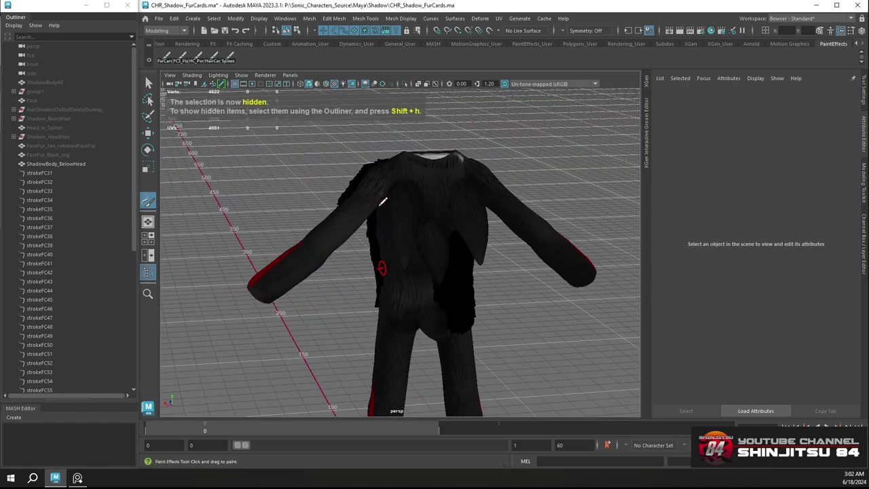
scroll(396, 189, "up", 4)
mouse_move(396, 189)
left_mouse_down("alt")
mouse_move(535, 192)
mouse_move(384, 203)
mouse_move(436, 185)
mouse_move(385, 178)
left_mouse_up("alt")
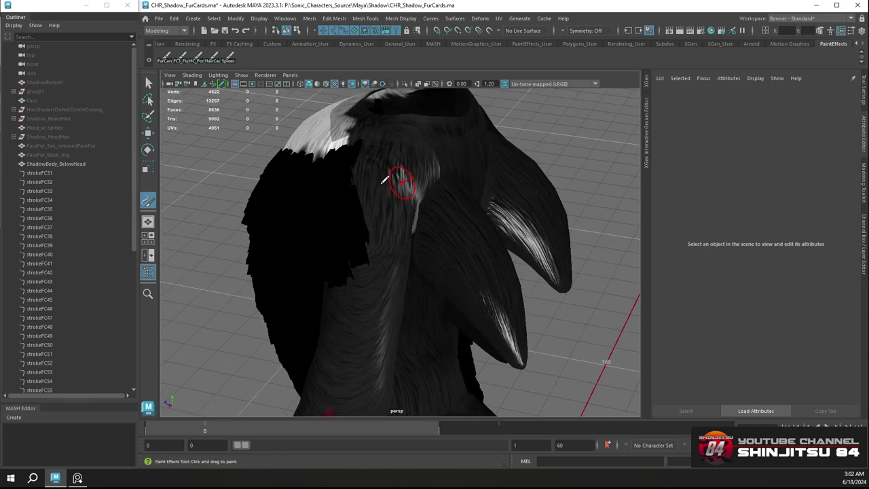
left_click_drag(368, 141, 377, 265)
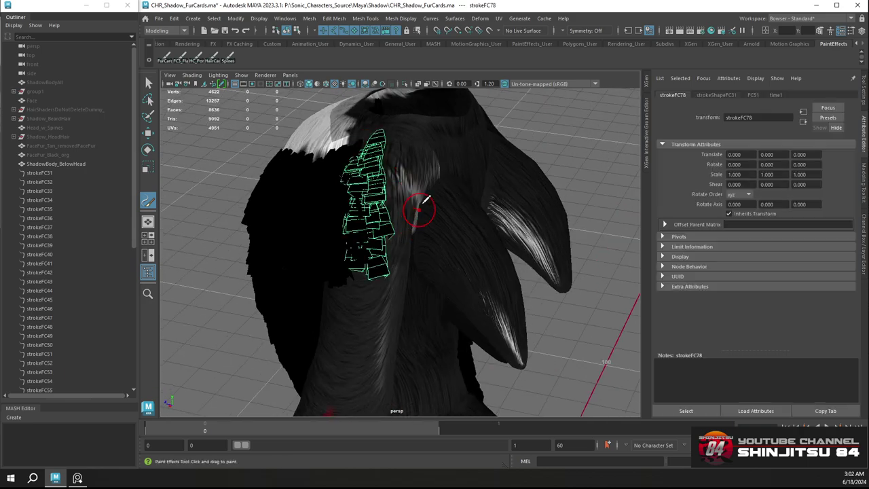
mouse_move(421, 210)
left_mouse_down("alt")
mouse_move(451, 201)
mouse_move(381, 189)
mouse_move(319, 252)
left_mouse_up("alt")
key("q")
key("ctrl+s")
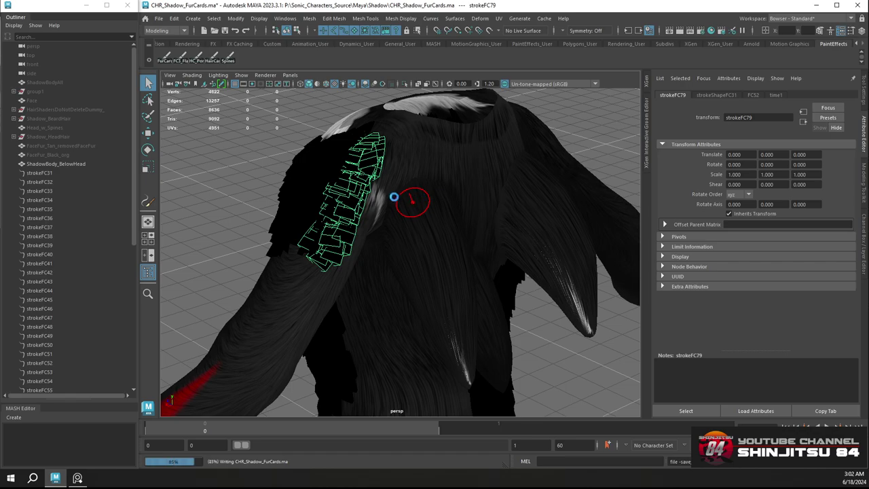
Paint a fur card stroke across the back of the left shoulder, undoing the unwanted attempts
key("y")
mouse_move(394, 197)
left_mouse_down("alt")
mouse_move(347, 170)
mouse_move(303, 216)
left_mouse_up("alt")
left_click_drag(348, 165, 342, 133, "alt")
mouse_move(282, 137)
left_mouse_down("alt")
mouse_move(418, 180)
mouse_move(424, 154)
mouse_move(294, 148)
mouse_move(387, 157)
mouse_move(445, 152)
mouse_move(368, 147)
mouse_move(384, 169)
mouse_move(351, 143)
mouse_move(401, 164)
mouse_move(358, 167)
left_mouse_up("alt")
key("ctrl+z")
key("ctrl+z")
key("ctrl+z")
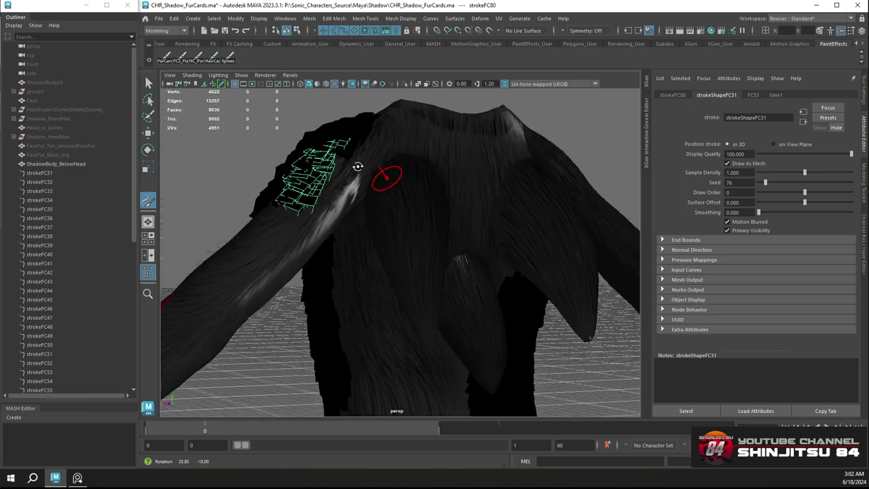
Paint fur card strokes from the back of the neckline over the left shoulder and onto the rear of the upper arm
mouse_move(380, 120)
left_mouse_down("alt")
mouse_move(442, 163)
mouse_move(410, 124)
left_mouse_up("alt")
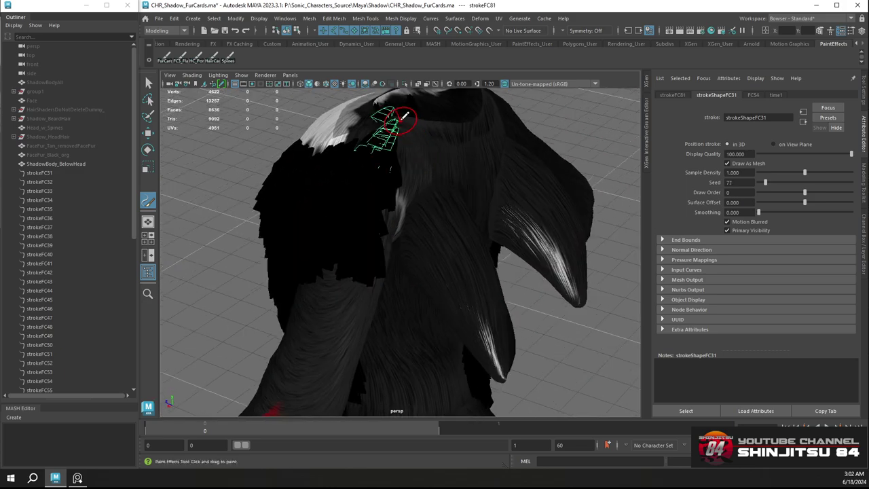
mouse_move(410, 140)
left_mouse_down("alt")
mouse_move(398, 136)
mouse_move(444, 155)
mouse_move(409, 146)
mouse_move(431, 198)
left_mouse_up("alt")
left_click_drag(454, 163, 405, 152, "alt")
right_click_drag(405, 153, 378, 154, "alt")
left_click_drag(398, 202, 399, 167, "alt")
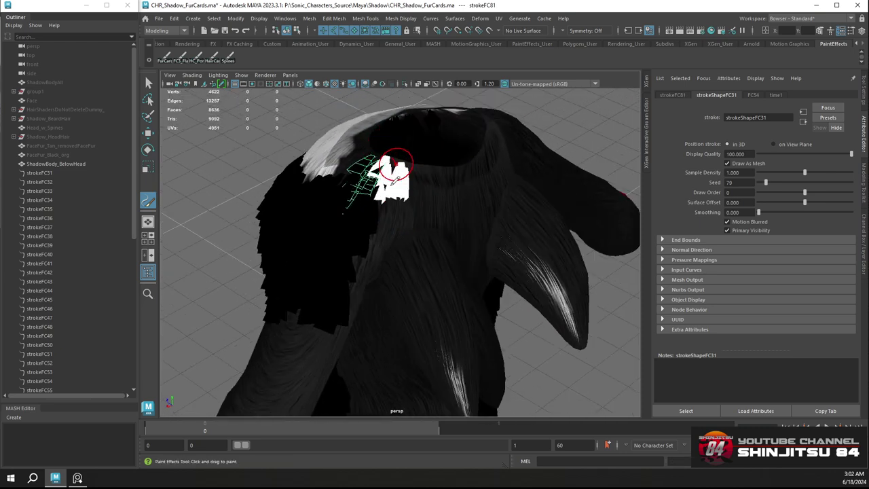
left_click_drag(408, 214, 402, 199)
mouse_move(401, 200)
left_mouse_down("alt")
mouse_move(388, 167)
mouse_move(335, 147)
mouse_move(355, 143)
mouse_move(363, 182)
mouse_move(353, 167)
mouse_move(423, 174)
left_mouse_up("alt")
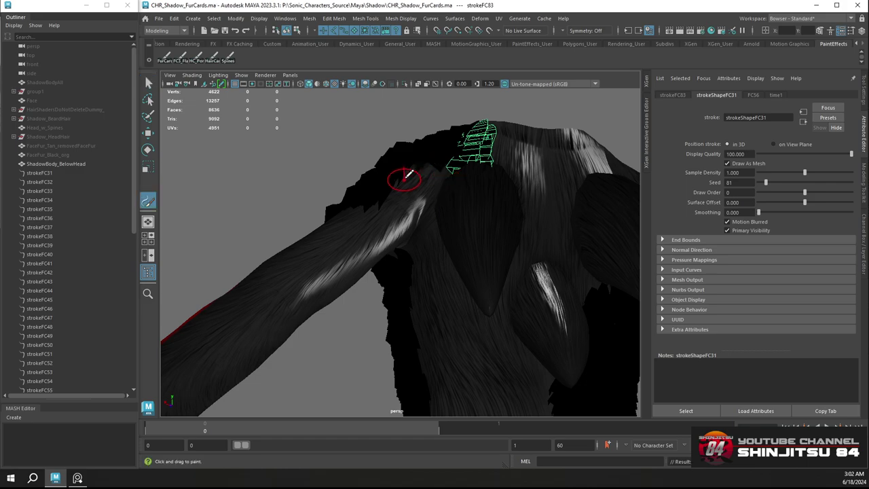
mouse_move(425, 167)
left_mouse_down()
mouse_move(423, 206)
mouse_move(431, 196)
mouse_move(503, 208)
mouse_move(412, 194)
mouse_move(436, 198)
mouse_move(411, 234)
left_mouse_up()
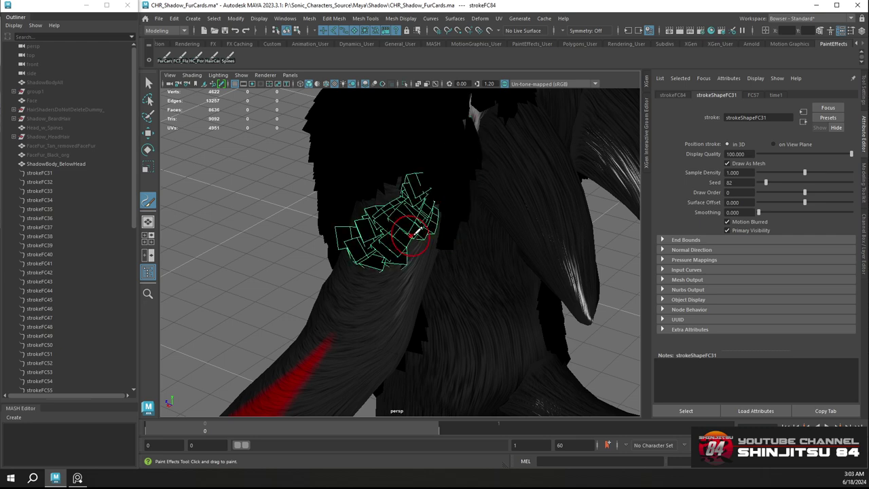
Try to extend the fur card strokes around the left upper arm toward the armpit
key("ctrl+z")
left_click_drag(423, 203, 382, 257)
left_click_drag(430, 244, 393, 214, "alt")
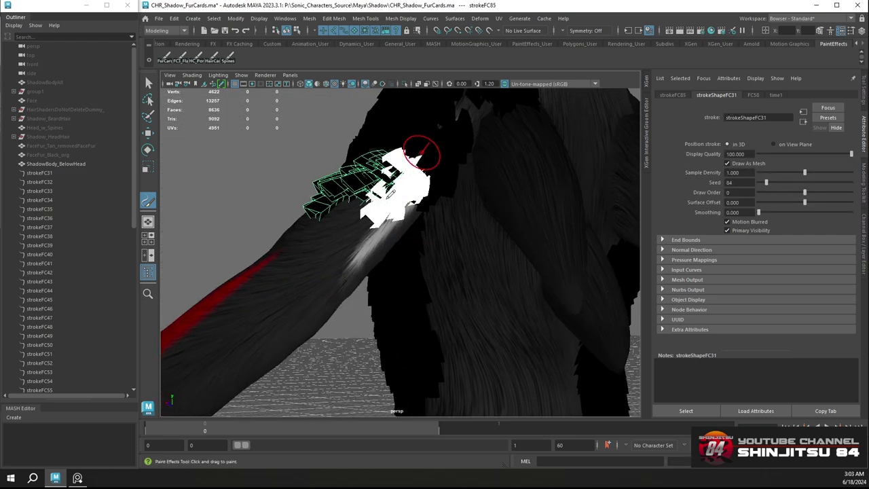
key("ctrl+z")
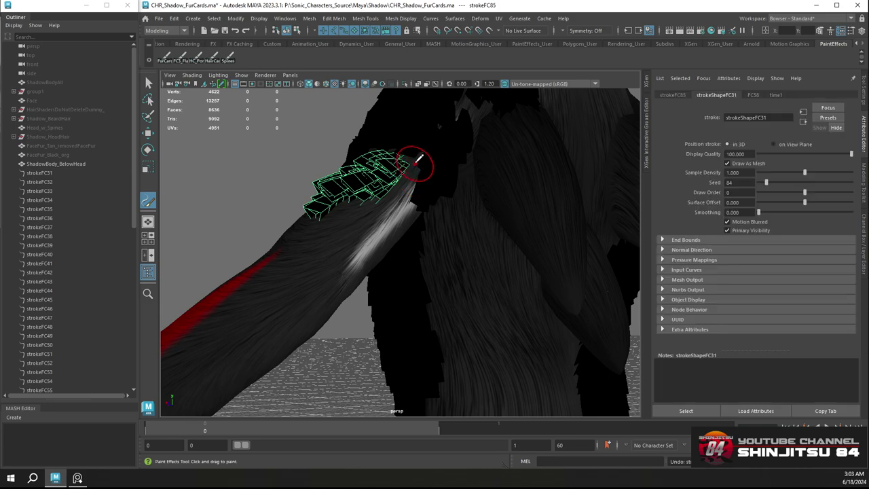
mouse_move(421, 154)
left_mouse_down()
mouse_move(398, 204)
mouse_move(466, 219)
mouse_move(455, 171)
left_mouse_up()
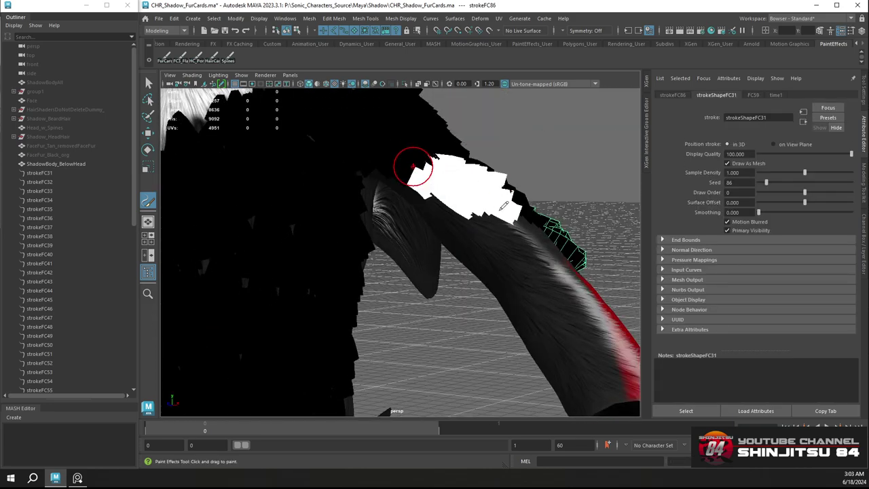
left_click_drag(501, 210, 504, 219)
left_click_drag(505, 219, 438, 224, "alt")
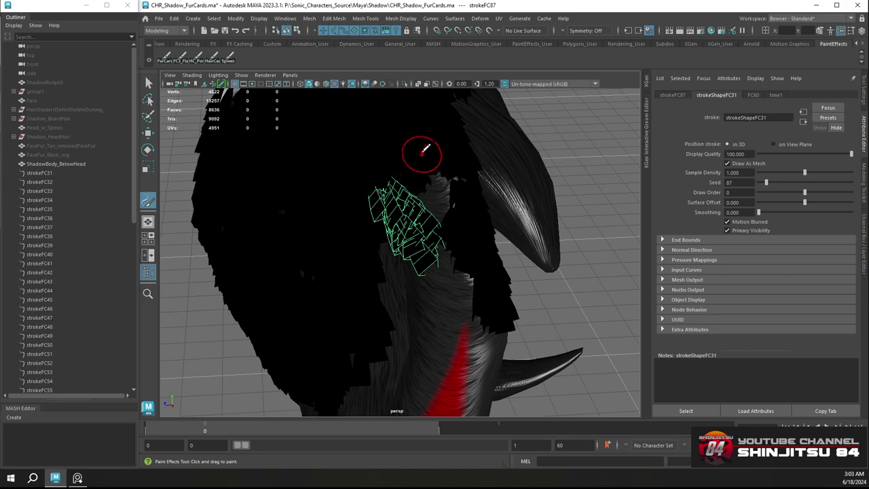
Try to paint fur card strokes across the front of the left upper arm, and undo all strokes added around the arm
left_click_drag(435, 197, 484, 187, "alt")
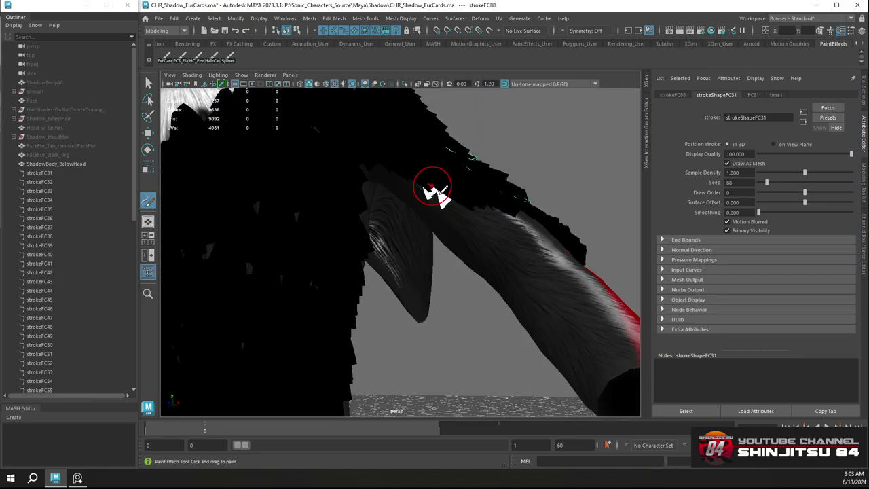
left_click_drag(528, 225, 523, 224)
mouse_move(523, 225)
left_mouse_down("alt")
mouse_move(431, 229)
mouse_move(500, 232)
left_mouse_up("alt")
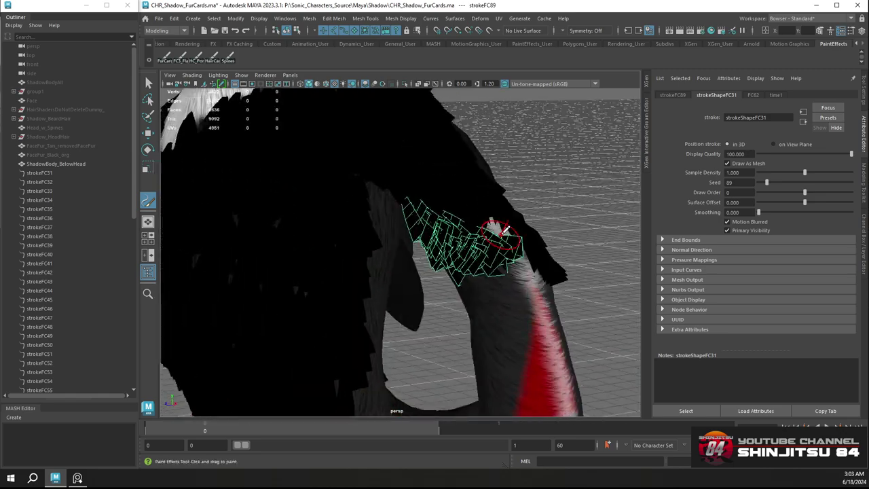
key("ctrl+z")
left_click_drag(431, 221, 453, 189, "alt")
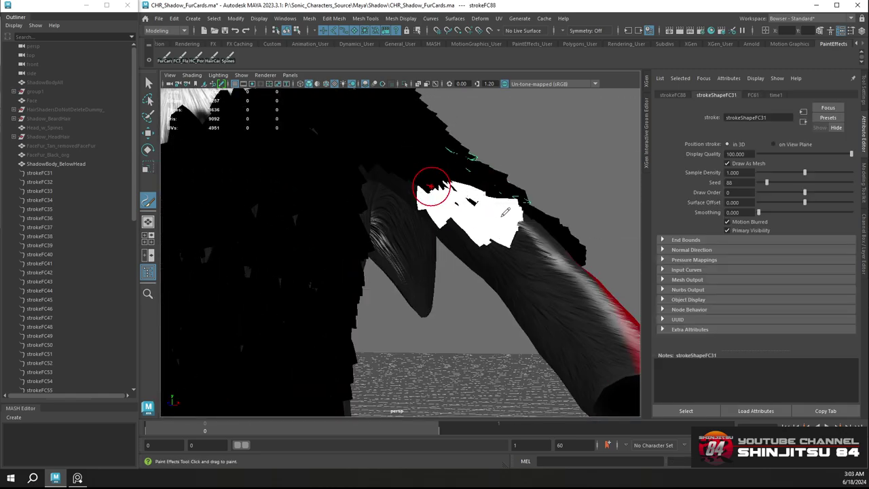
mouse_move(506, 213)
left_mouse_down()
mouse_move(514, 203)
mouse_move(447, 212)
mouse_move(349, 200)
mouse_move(444, 191)
left_mouse_up()
key("ctrl+z")
key("ctrl+z")
key("ctrl+z")
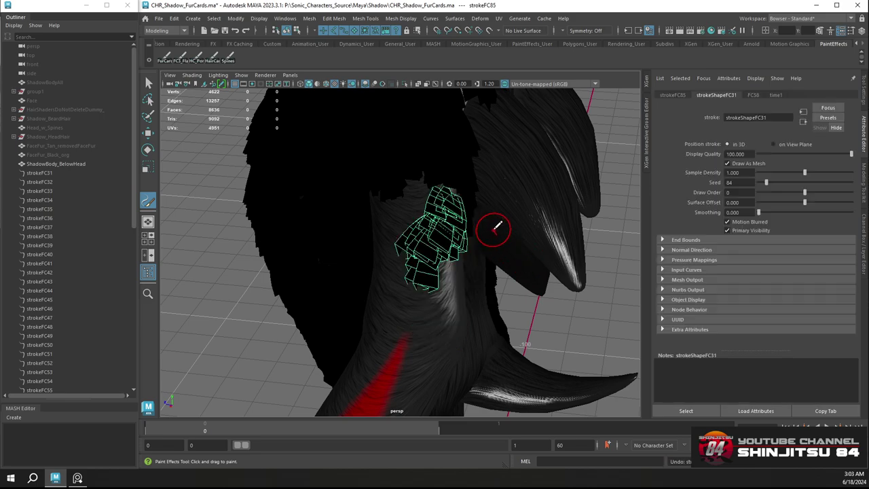
key("ctrl+z")
Try to paint fur card strokes across the front of the right shoulder
left_click_drag(491, 229, 421, 243, "alt")
right_click_drag(421, 243, 374, 181, "alt")
left_click_drag(374, 180, 421, 181, "alt")
middle_click_drag(389, 192, 483, 173, "alt")
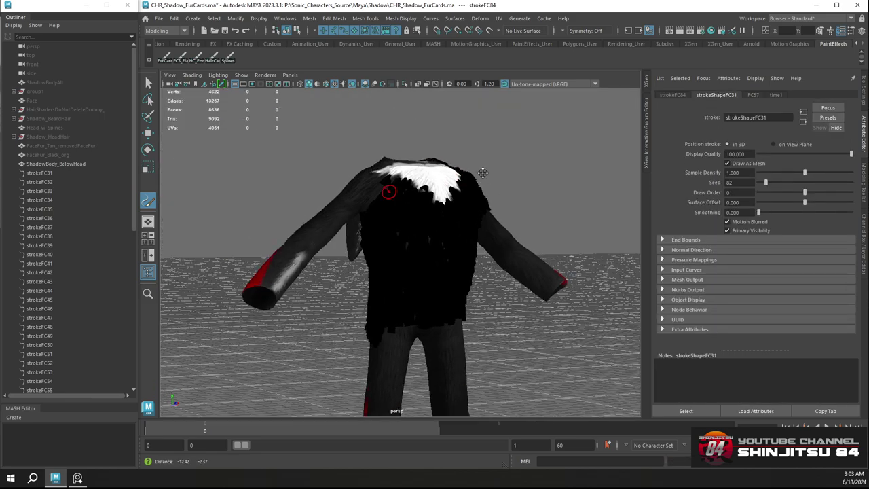
left_click_drag(483, 173, 544, 190, "alt")
right_click_drag(387, 204, 441, 203, "alt")
middle_click_drag(441, 204, 437, 200, "alt")
left_click_drag(437, 200, 412, 197, "alt")
right_click_drag(412, 197, 474, 208, "alt")
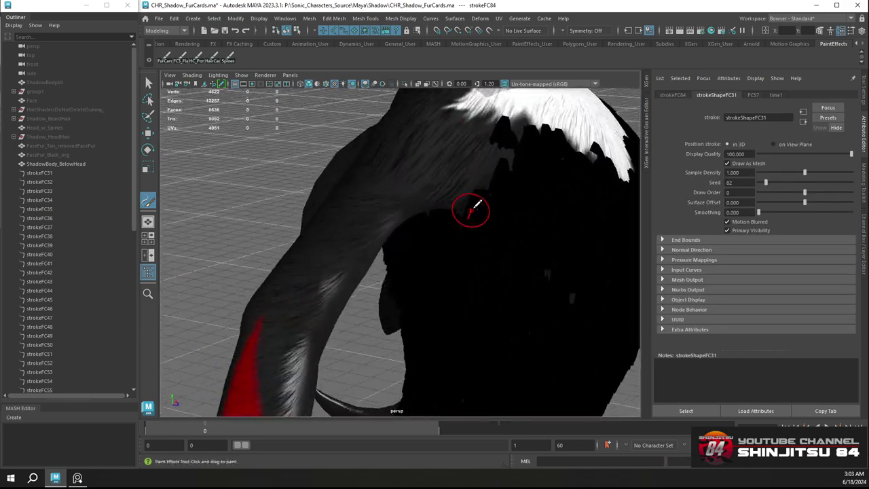
mouse_move(478, 202)
left_mouse_down("alt")
mouse_move(483, 172)
mouse_move(448, 165)
mouse_move(423, 224)
mouse_move(439, 186)
mouse_move(443, 195)
mouse_move(423, 204)
mouse_move(461, 185)
left_mouse_up("alt")
key("ctrl+z")
key("ctrl+z")
left_click_drag(430, 254, 410, 283)
mouse_move(478, 258)
left_mouse_down("alt")
mouse_move(454, 201)
mouse_move(409, 202)
left_mouse_up("alt")
key("ctrl+z")
key("ctrl+z")
Paint fur card strokes from the white chest fur over the front of the right shoulder, undoing one near the armpit
left_click_drag(445, 155, 406, 199)
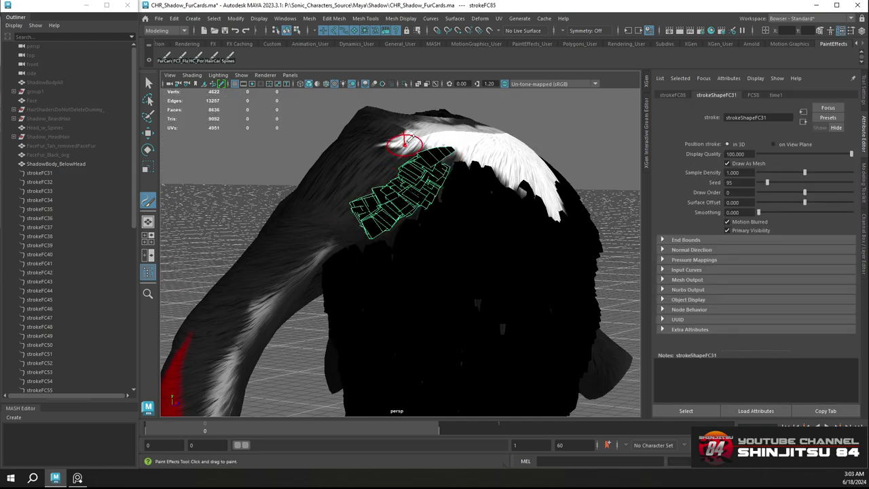
left_click_drag(339, 235, 336, 236)
mouse_move(411, 175)
left_mouse_down("alt")
mouse_move(431, 192)
mouse_move(347, 150)
mouse_move(365, 159)
left_mouse_up("alt")
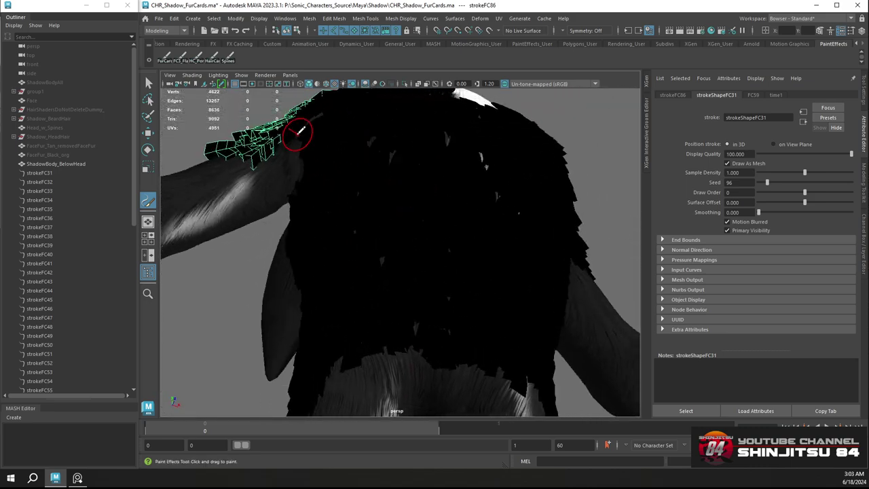
middle_click_drag(297, 135, 413, 173, "alt")
mouse_move(413, 172)
left_mouse_down("alt")
mouse_move(417, 219)
mouse_move(420, 203)
mouse_move(398, 194)
mouse_move(386, 209)
left_mouse_up("alt")
key("ctrl+z")
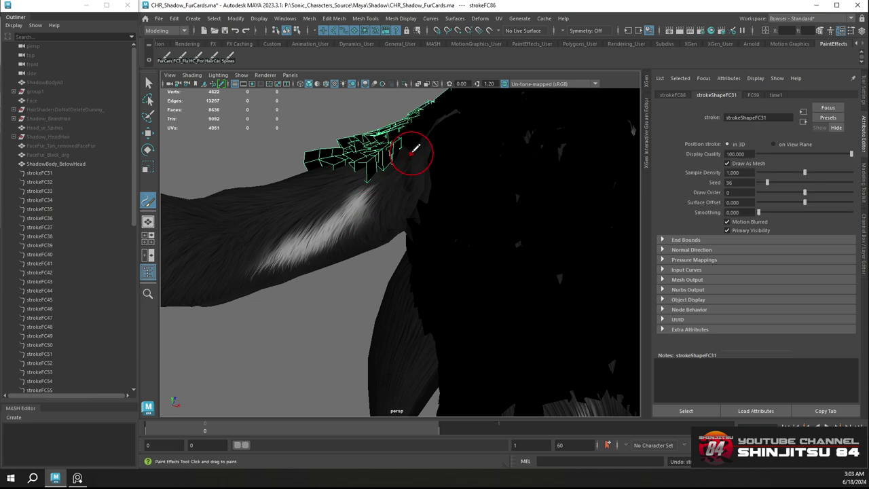
Paint fur card strokes over the top and outer side of the right shoulder, undoing an unwanted attempt
mouse_move(418, 172)
left_mouse_down("alt")
mouse_move(448, 192)
mouse_move(517, 192)
mouse_move(450, 179)
mouse_move(452, 170)
mouse_move(481, 165)
mouse_move(493, 194)
mouse_move(472, 241)
left_mouse_up("alt")
key("ctrl+z")
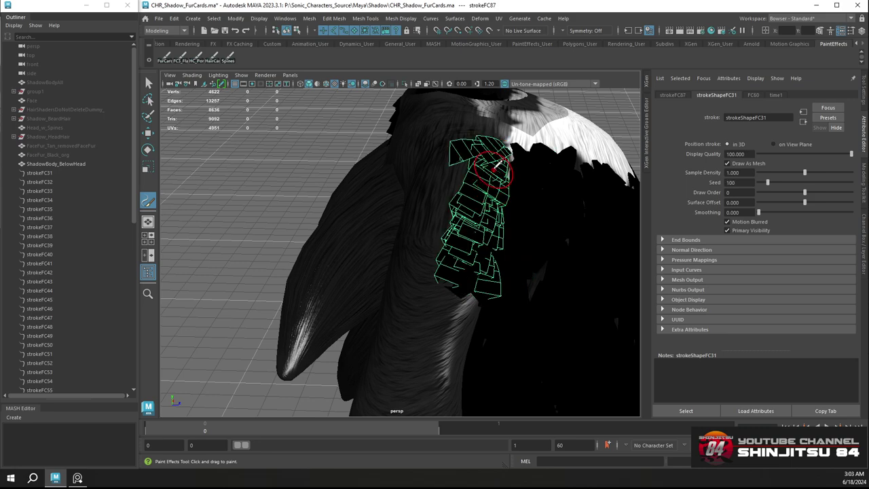
left_click_drag(487, 176, 508, 187, "alt")
left_click_drag(465, 136, 494, 246)
Paint a fur card stroke down the back of the right shoulder toward the armpit, and save the scene
mouse_move(495, 225)
left_mouse_down("alt")
mouse_move(527, 208)
mouse_move(473, 196)
mouse_move(412, 217)
mouse_move(458, 233)
mouse_move(352, 159)
left_mouse_up("alt")
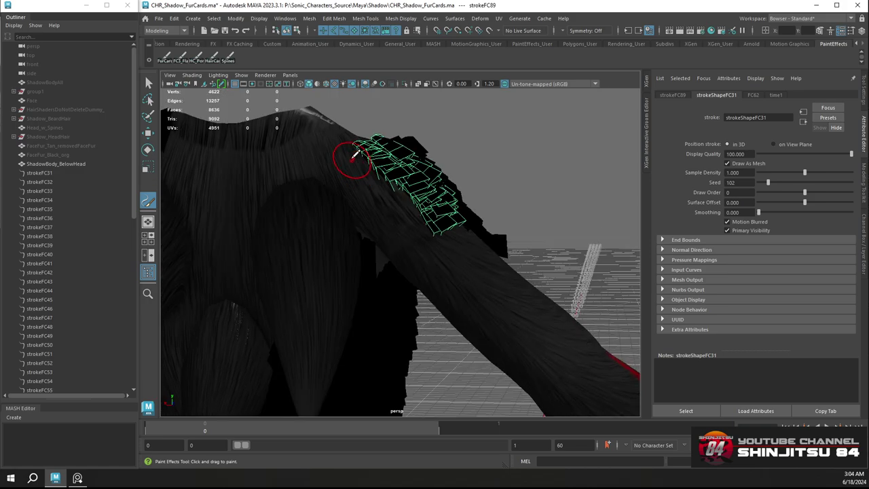
left_click_drag(401, 205, 428, 236)
left_click_drag(384, 170, 350, 221, "alt")
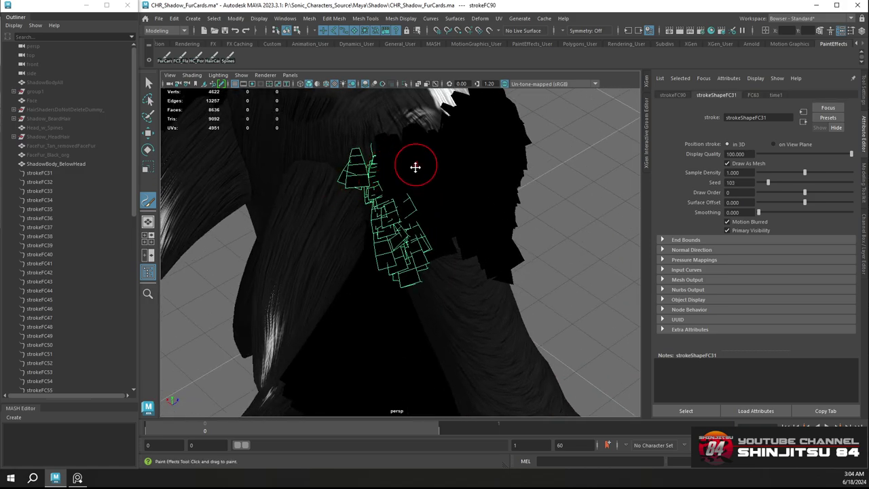
middle_click_drag(415, 167, 398, 197, "alt")
key("ctrl+s")
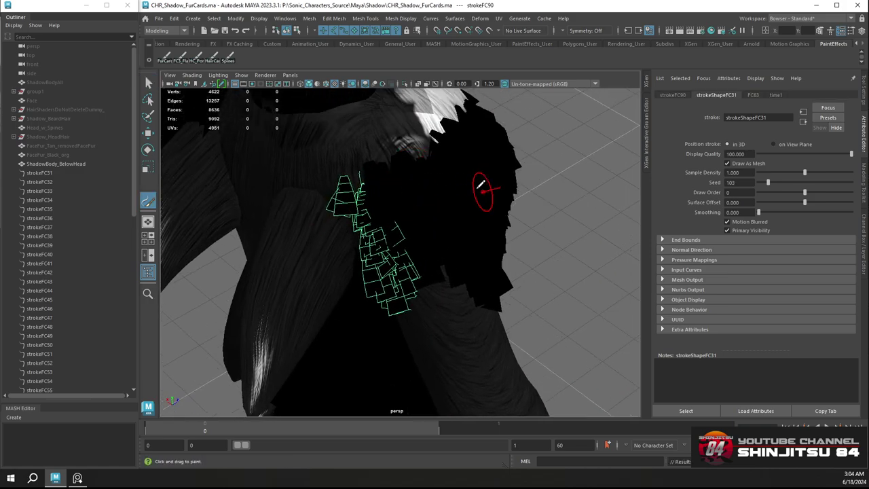
Paint fur card strokes from the right side of the neckline across the top of the right shoulder
mouse_move(488, 186)
left_mouse_down("alt")
mouse_move(475, 188)
mouse_move(486, 194)
mouse_move(469, 178)
mouse_move(462, 138)
mouse_move(442, 221)
left_mouse_up("alt")
mouse_move(425, 184)
left_mouse_down("alt")
mouse_move(420, 143)
mouse_move(387, 204)
mouse_move(398, 163)
mouse_move(409, 186)
left_mouse_up("alt")
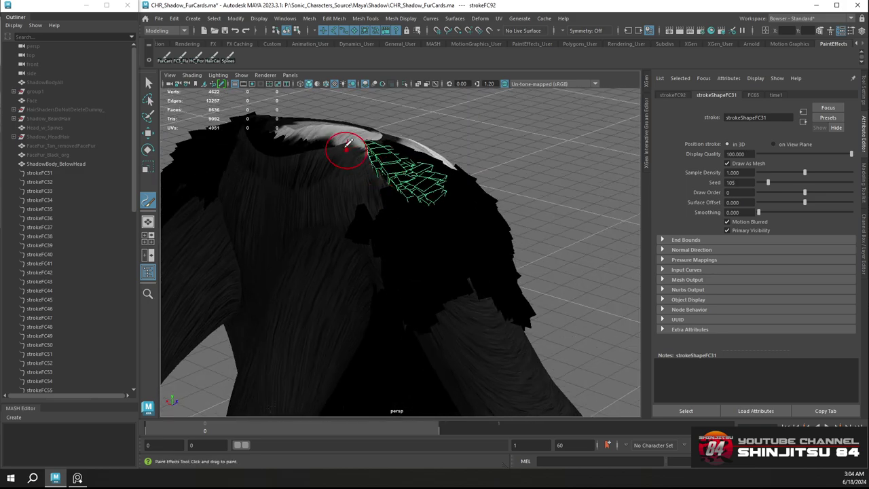
Paint fur cards from the edge of the neck opening onto the shoulder, redoing the last stroke
left_click_drag(343, 146, 400, 197, "alt")
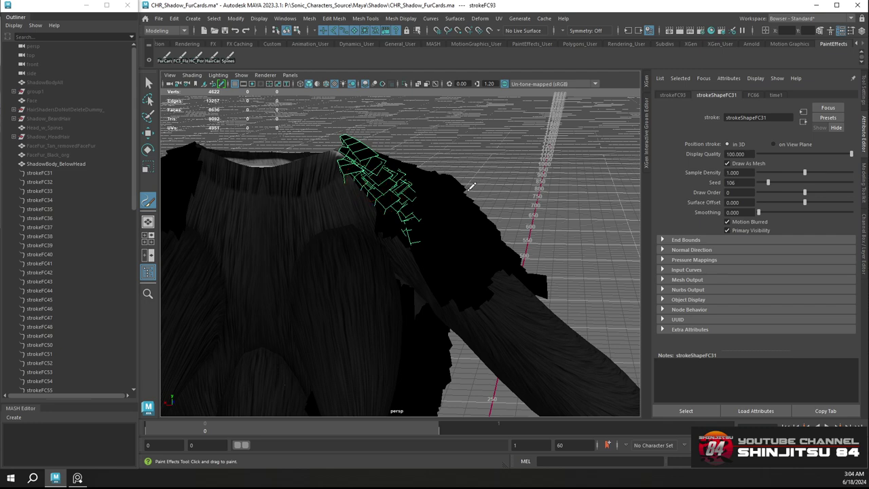
left_click_drag(473, 185, 379, 233, "alt")
key("ctrl+z")
left_click_drag(362, 193, 380, 224)
Paint adjoining fur-card strokes down the middle of the upper back from the neck edge, redoing the second one
mouse_move(396, 238)
left_mouse_down("alt")
mouse_move(416, 219)
mouse_move(401, 180)
left_mouse_up("alt")
middle_click_drag(382, 227, 415, 187, "alt")
left_click_drag(345, 142, 339, 122, "alt")
mouse_move(303, 156)
middle_mouse_down("alt")
mouse_move(337, 156)
mouse_move(345, 133)
middle_mouse_up("alt")
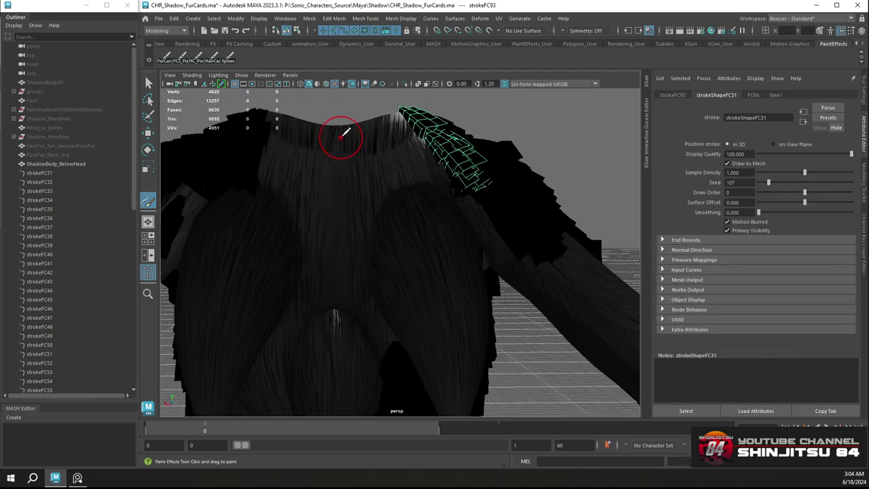
left_click_drag(345, 133, 320, 136)
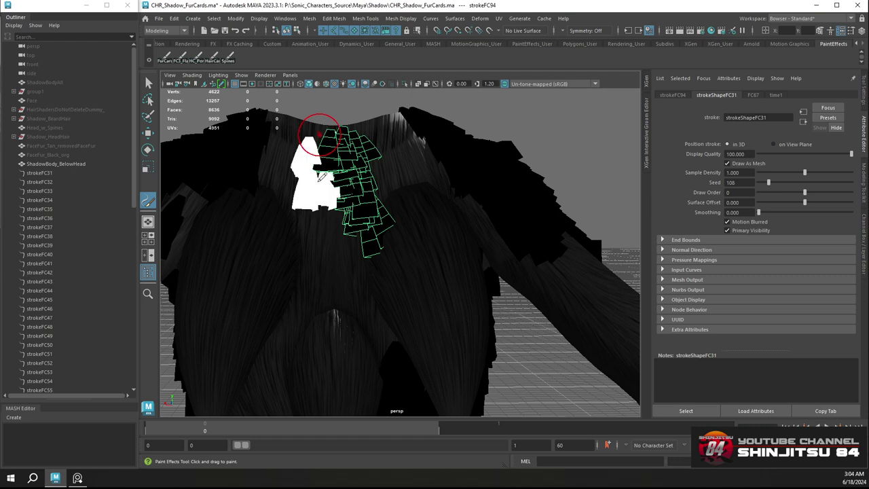
left_click_drag(323, 177, 315, 262)
key("ctrl+z")
left_click_drag(326, 134, 320, 218)
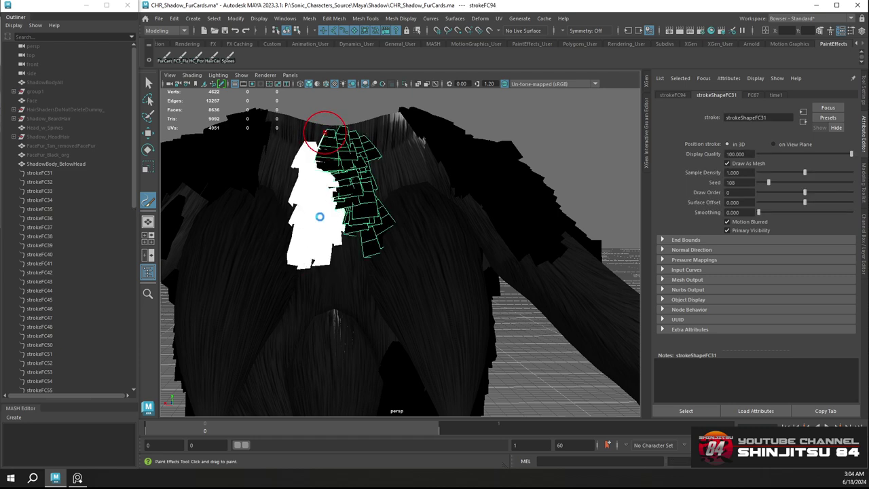
Extend the fur cards across the upper back to the opposite shoulder and save the scene
left_click_drag(322, 177, 382, 205, "alt")
left_click_drag(365, 176, 353, 224)
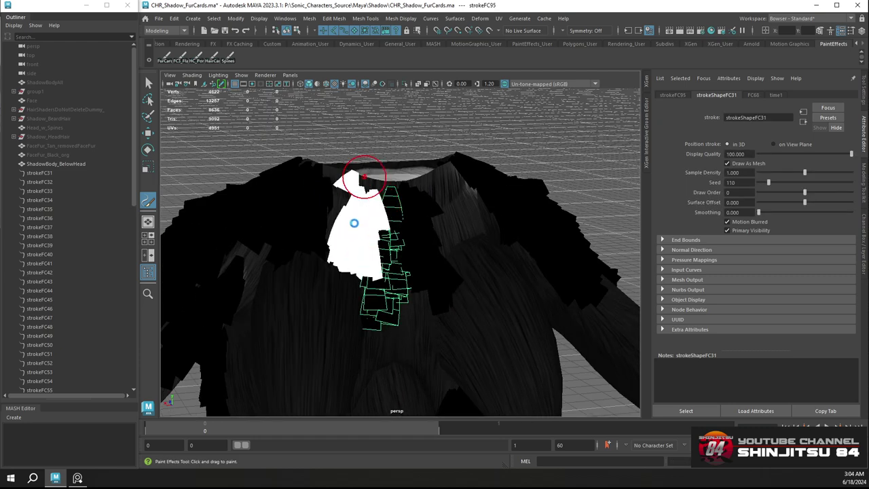
left_click_drag(339, 178, 325, 218)
mouse_move(437, 221)
left_mouse_down("alt")
mouse_move(403, 221)
mouse_move(419, 211)
left_mouse_up("alt")
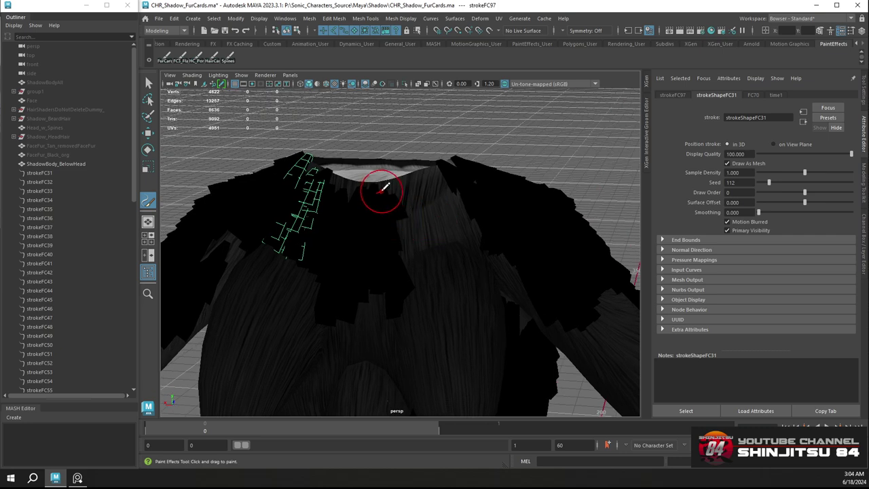
key("q")
key("ctrl+s")
key("y")
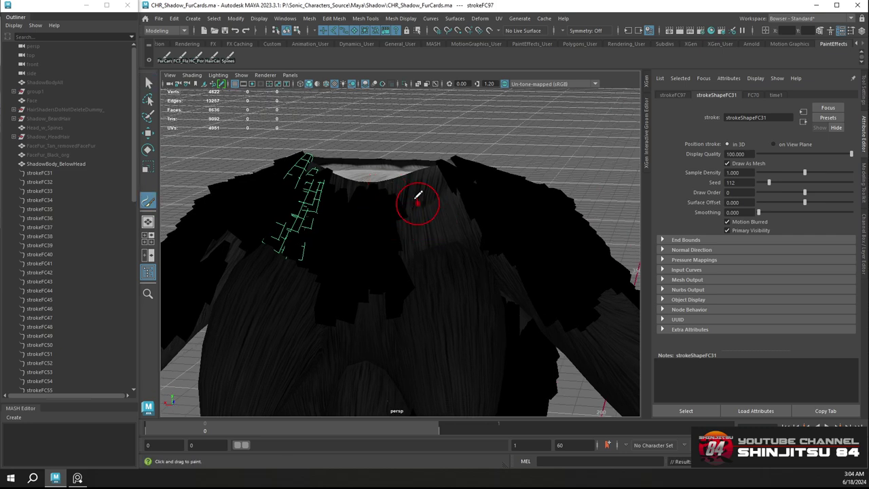
Cover the bare strip between the neck opening and the first shoulder with fur cards, then save the scene
mouse_move(401, 175)
left_mouse_down()
mouse_move(398, 184)
mouse_move(430, 203)
mouse_move(411, 205)
mouse_move(416, 220)
mouse_move(431, 216)
mouse_move(401, 226)
left_mouse_up()
key("ctrl+z")
mouse_move(426, 185)
left_mouse_down("alt")
mouse_move(415, 197)
mouse_move(435, 178)
left_mouse_up("alt")
left_click_drag(440, 214, 475, 272)
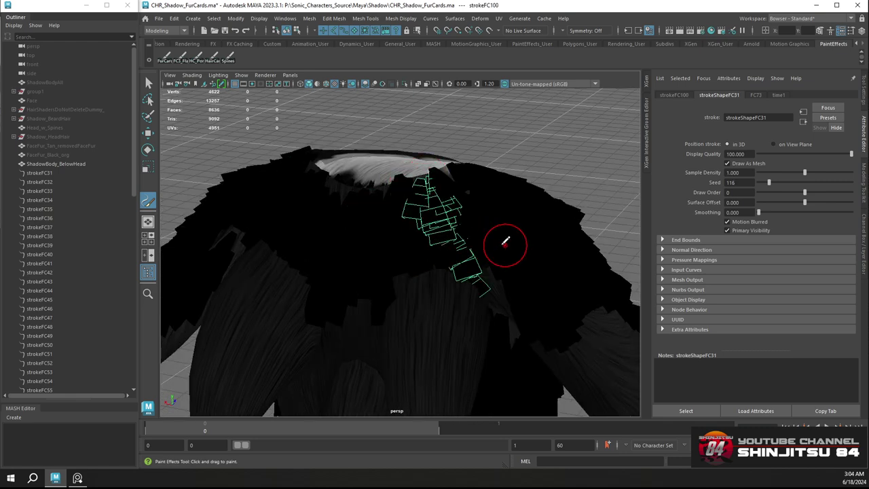
mouse_move(504, 243)
left_mouse_down("alt")
mouse_move(529, 225)
mouse_move(481, 200)
mouse_move(495, 205)
mouse_move(450, 203)
mouse_move(540, 291)
mouse_move(548, 314)
mouse_move(514, 301)
mouse_move(539, 286)
mouse_move(528, 283)
mouse_move(528, 258)
mouse_move(534, 272)
mouse_move(510, 257)
mouse_move(527, 262)
left_mouse_up("alt")
key("q")
key("ctrl+s")
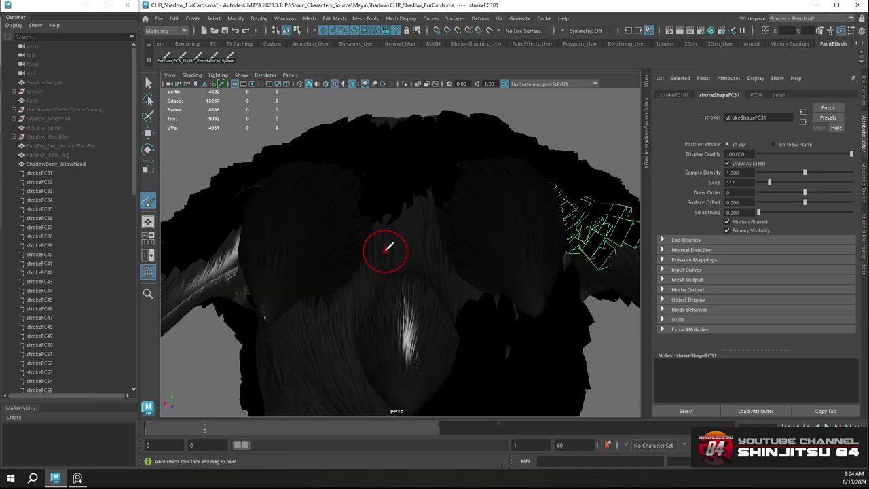
Paint a column of fur cards down the lower back, beside the middle quill and toward the tail
left_click_drag(387, 252, 346, 258, "alt")
mouse_move(470, 266)
left_mouse_down("alt")
mouse_move(561, 208)
mouse_move(491, 249)
mouse_move(387, 215)
mouse_move(340, 219)
mouse_move(288, 200)
mouse_move(248, 199)
mouse_move(421, 218)
mouse_move(394, 132)
mouse_move(415, 195)
mouse_move(398, 197)
mouse_move(421, 271)
mouse_move(387, 184)
mouse_move(352, 185)
mouse_move(363, 166)
left_mouse_up("alt")
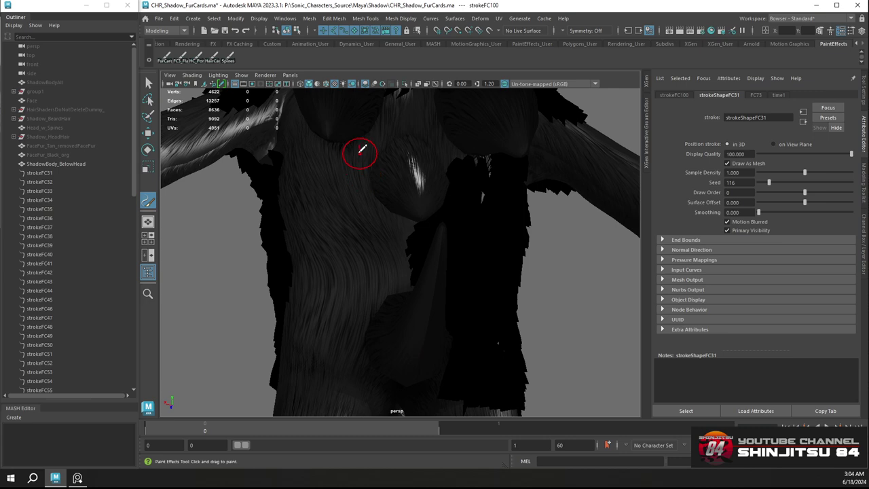
left_click_drag(395, 259, 404, 237, "alt")
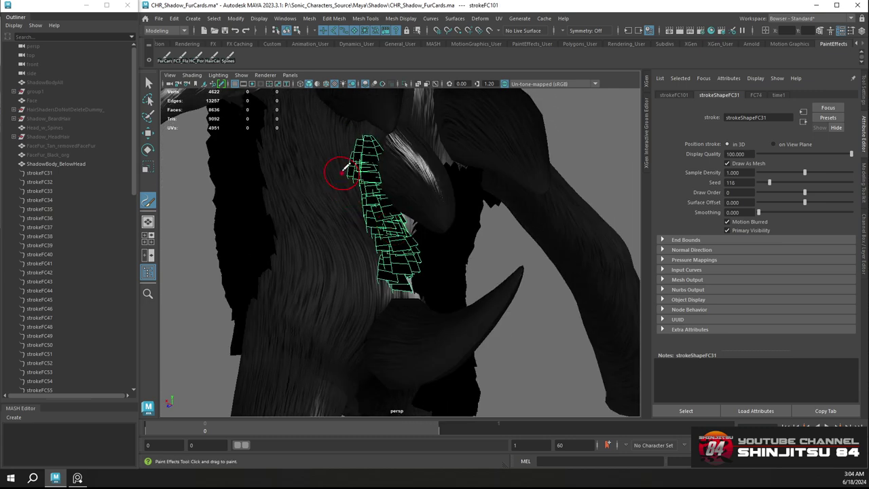
left_click_drag(373, 281, 373, 284)
Paint fur cards down the side of the torso and under the arm beside the large back quill
mouse_move(373, 283)
left_mouse_down("alt")
mouse_move(369, 210)
mouse_move(381, 202)
mouse_move(360, 170)
mouse_move(347, 190)
left_mouse_up("alt")
mouse_move(347, 190)
left_mouse_down("alt")
mouse_move(340, 200)
mouse_move(354, 179)
left_mouse_up("alt")
mouse_move(354, 179)
left_mouse_down("alt")
mouse_move(339, 203)
mouse_move(320, 184)
left_mouse_up("alt")
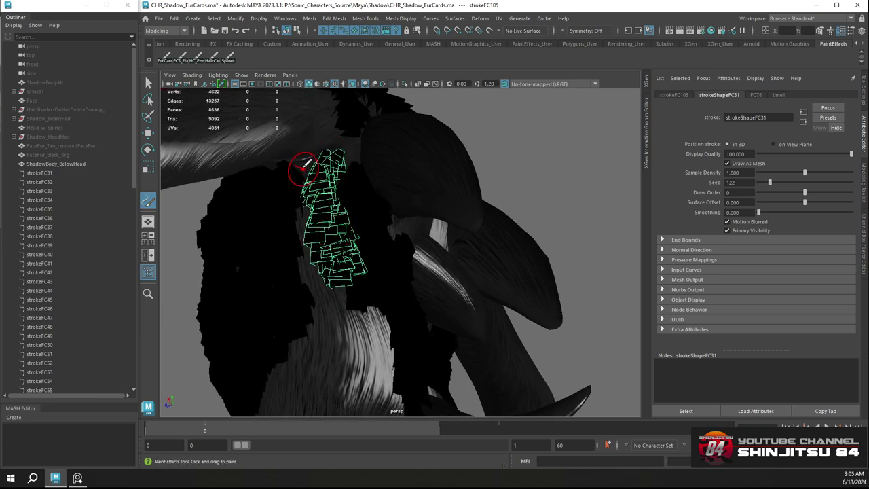
left_click_drag(309, 251, 309, 253)
mouse_move(309, 253)
left_mouse_down("alt")
mouse_move(343, 294)
mouse_move(320, 292)
mouse_move(334, 218)
mouse_move(296, 227)
mouse_move(401, 253)
mouse_move(369, 252)
mouse_move(411, 254)
mouse_move(316, 177)
left_mouse_up("alt")
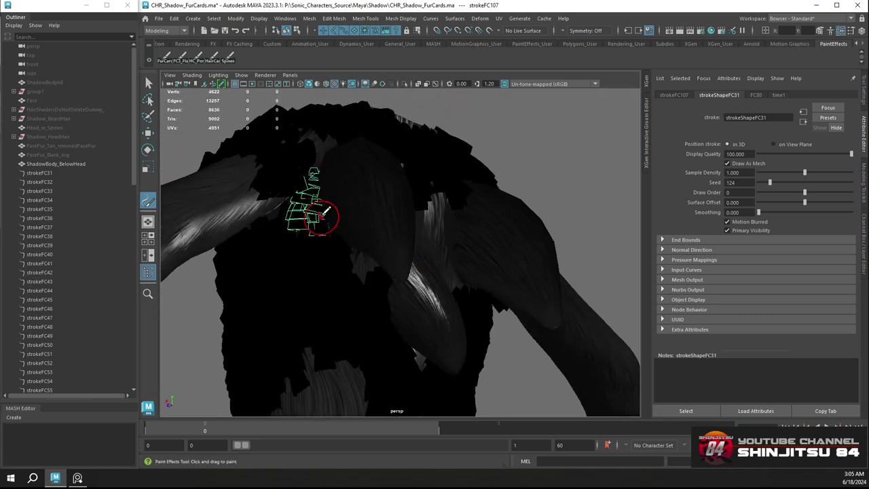
mouse_move(320, 210)
left_mouse_down("alt")
mouse_move(310, 210)
mouse_move(341, 202)
mouse_move(339, 170)
left_mouse_up("alt")
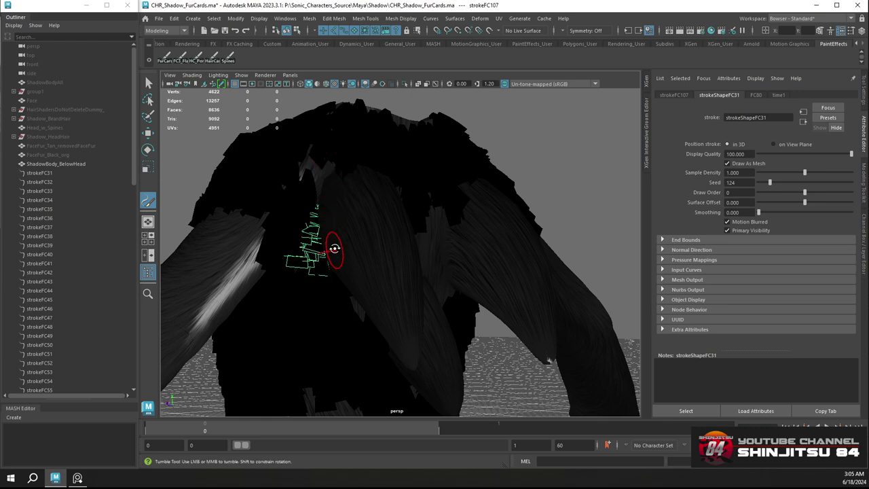
Paint fur-card columns down the lower side of the back beside the tail base, redoing poor strokes, and save the scene
mouse_move(334, 248)
left_mouse_down("alt")
mouse_move(373, 218)
mouse_move(367, 121)
mouse_move(390, 169)
mouse_move(353, 180)
left_mouse_up("alt")
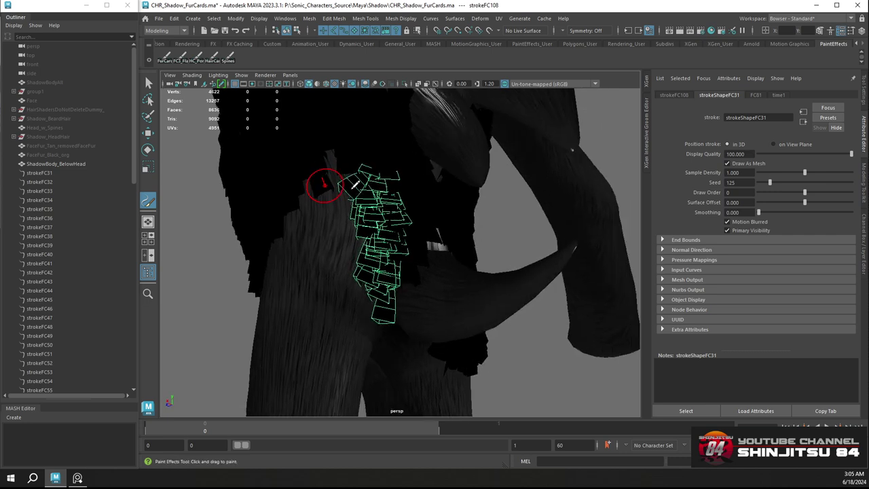
key("ctrl+z")
left_click_drag(375, 237, 377, 309)
left_click_drag(338, 270, 333, 289)
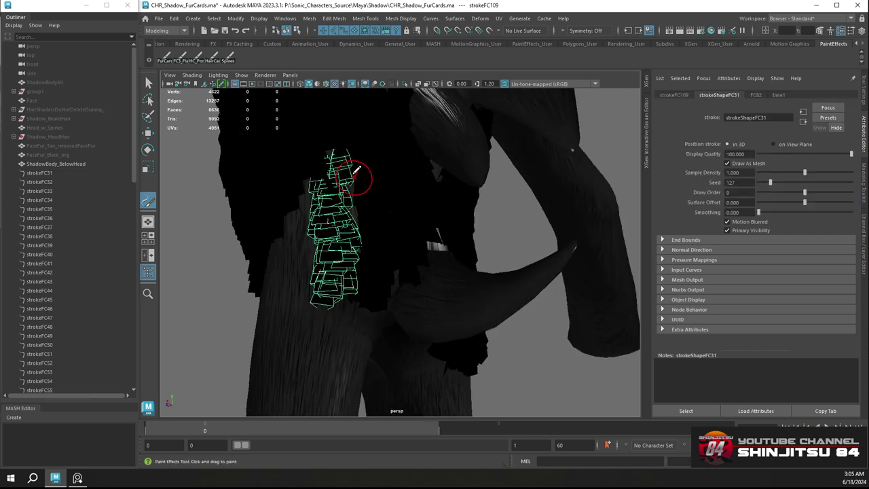
key("ctrl+z")
left_click_drag(332, 155, 348, 299)
key("ctrl+s")
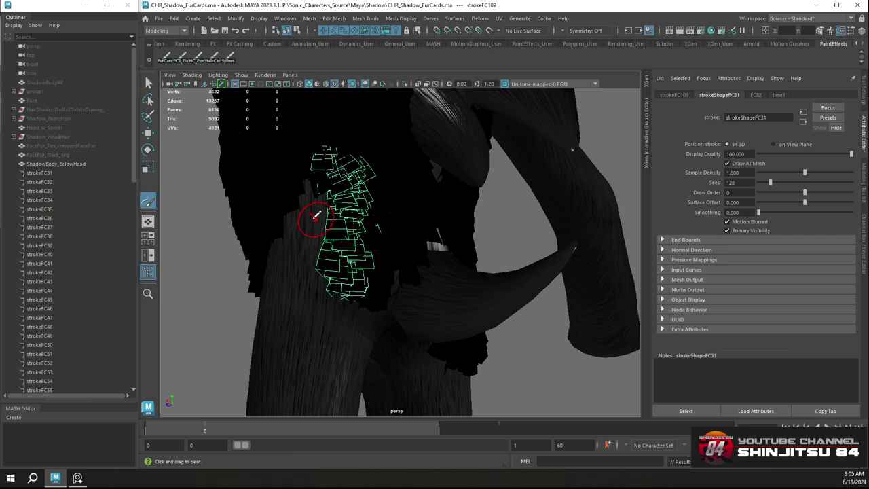
Continue the fur cards around the outer hip above the leg, redoing one stroke
left_click_drag(306, 209, 352, 216, "alt")
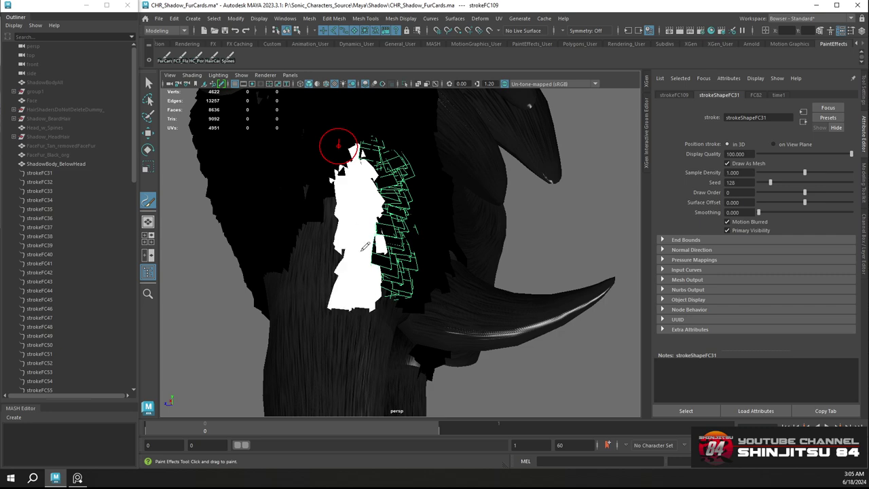
left_click_drag(361, 251, 374, 197, "alt")
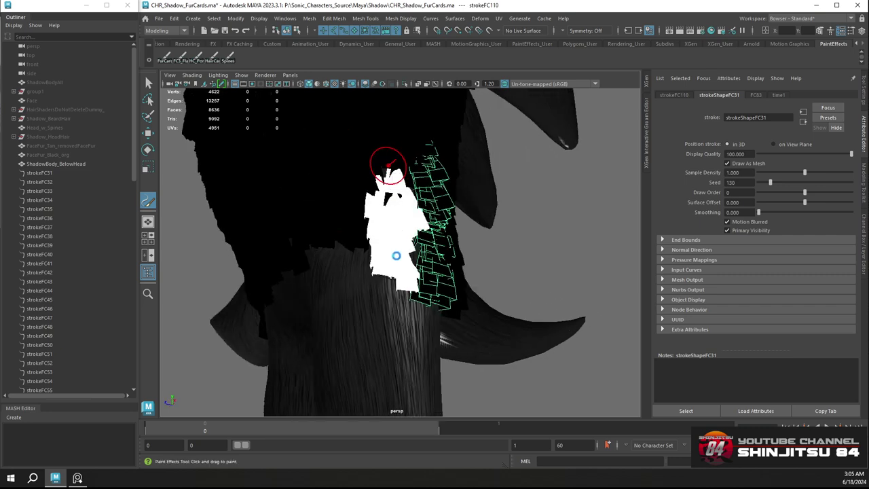
key("ctrl+z")
left_click_drag(397, 243, 398, 265)
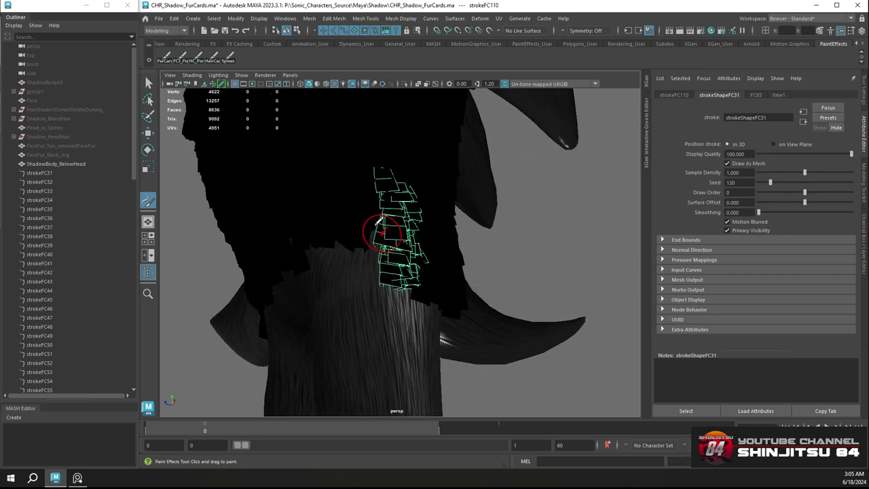
mouse_move(375, 222)
left_mouse_down("alt")
mouse_move(448, 224)
mouse_move(409, 225)
mouse_move(431, 226)
mouse_move(441, 255)
mouse_move(385, 238)
mouse_move(306, 246)
mouse_move(373, 242)
left_mouse_up("alt")
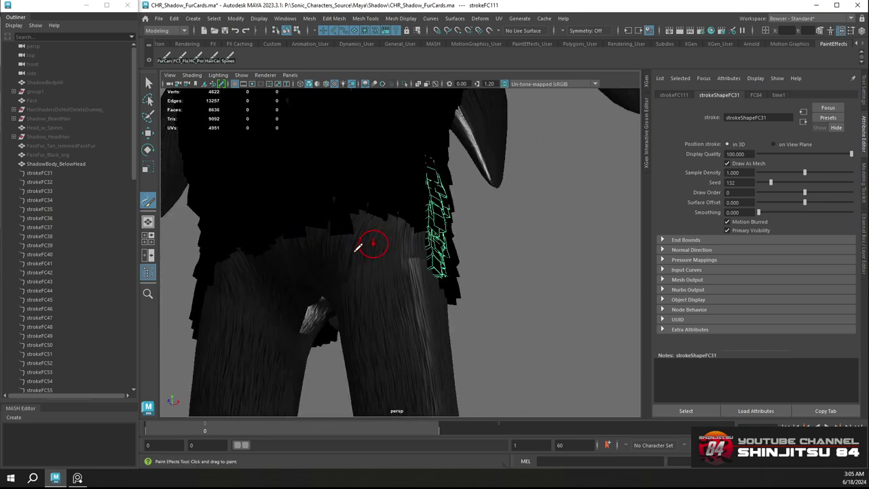
Paint fur cards down the lower belly into the crotch, undoing and repainting misplaced strokes
mouse_move(353, 268)
left_mouse_down("alt")
mouse_move(384, 247)
mouse_move(385, 194)
mouse_move(413, 208)
mouse_move(422, 253)
mouse_move(421, 243)
left_mouse_up("alt")
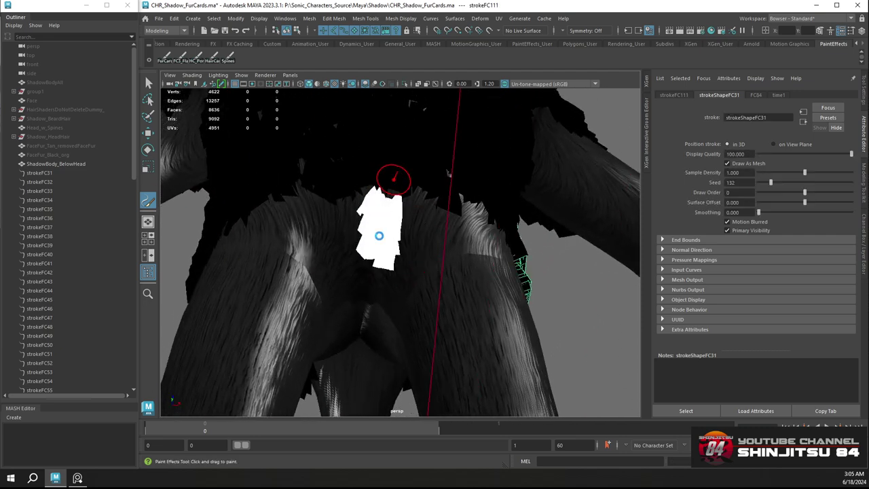
left_click(436, 206)
mouse_move(428, 213)
left_mouse_down("alt")
mouse_move(437, 206)
mouse_move(423, 226)
left_mouse_up("alt")
key("ctrl+z")
mouse_move(422, 210)
left_mouse_down("alt")
mouse_move(398, 181)
mouse_move(331, 179)
mouse_move(407, 210)
mouse_move(453, 184)
mouse_move(456, 245)
mouse_move(453, 190)
mouse_move(418, 220)
left_mouse_up("alt")
left_click(453, 185)
key("ctrl+z")
left_click_drag(456, 184, 427, 254, "alt")
left_click(417, 180)
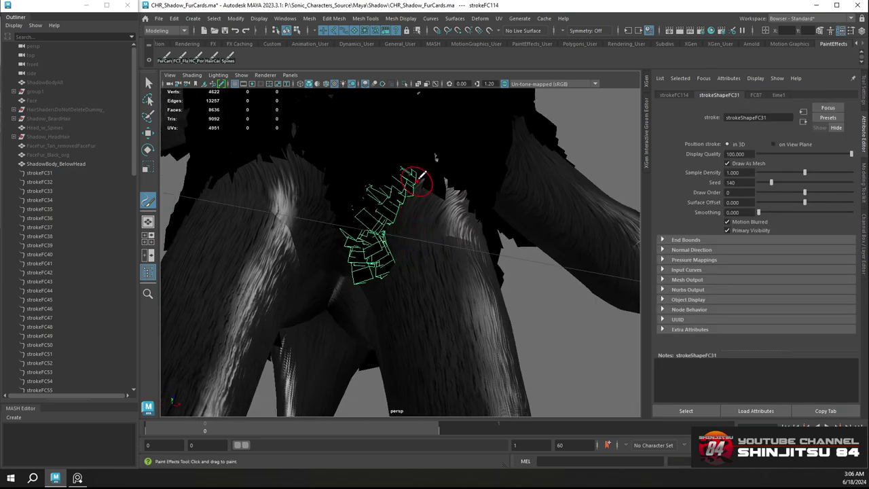
Cover the top of the thigh with side-by-side fur-card strokes, from the inner thigh outward
mouse_move(450, 222)
left_mouse_down("alt")
mouse_move(423, 233)
mouse_move(425, 197)
left_mouse_up("alt")
left_click(423, 167)
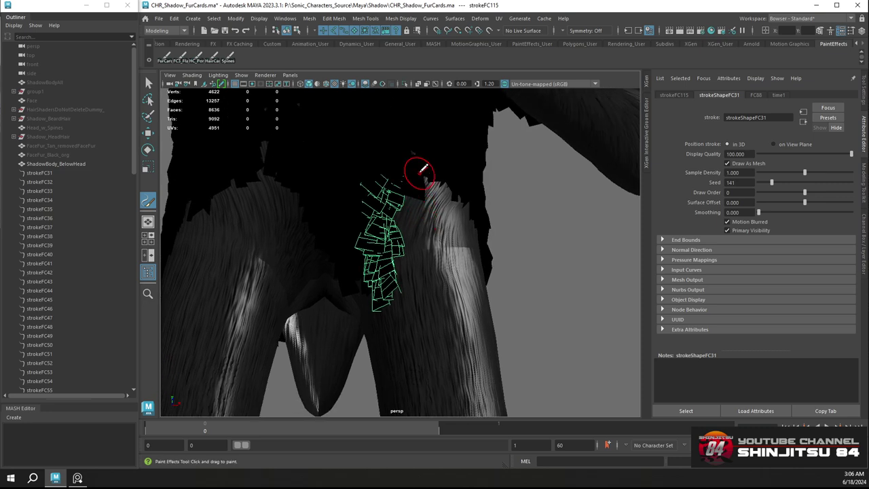
left_click_drag(432, 261, 440, 249, "alt")
left_click(394, 171)
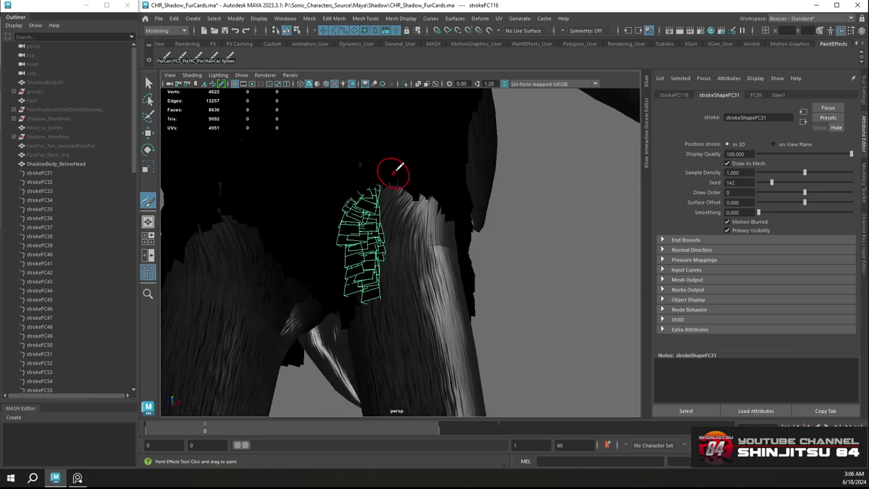
left_click(404, 172)
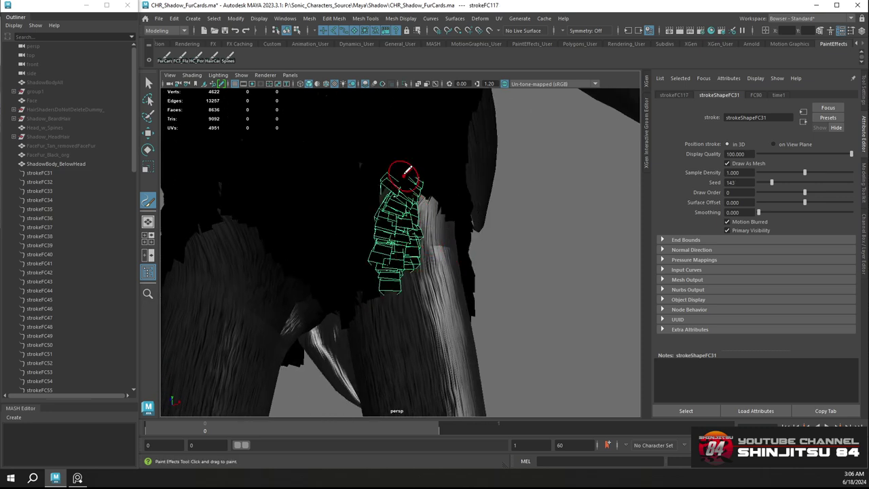
left_click_drag(391, 246, 388, 294)
left_click_drag(434, 237, 415, 233, "alt")
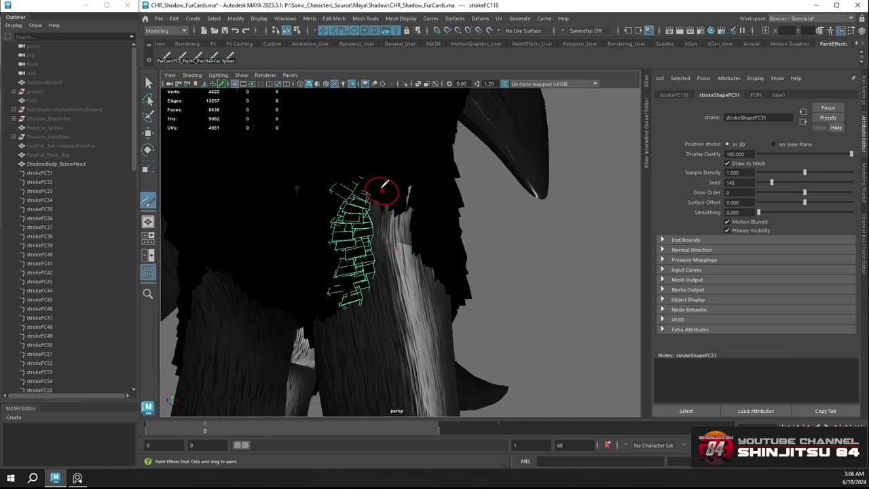
Redo the latest thigh strokes and fill the remaining gap at the outer hip with fur cards
key("ctrl+z")
left_click_drag(378, 165, 364, 183)
left_click_drag(364, 264, 361, 281)
mouse_move(398, 206)
left_mouse_down("alt")
mouse_move(382, 186)
mouse_move(409, 170)
mouse_move(408, 256)
mouse_move(446, 233)
mouse_move(445, 217)
left_mouse_up("alt")
key("ctrl+z")
mouse_move(445, 141)
left_mouse_down()
mouse_move(440, 271)
mouse_move(424, 229)
mouse_move(453, 231)
mouse_move(369, 209)
mouse_move(324, 177)
left_mouse_up()
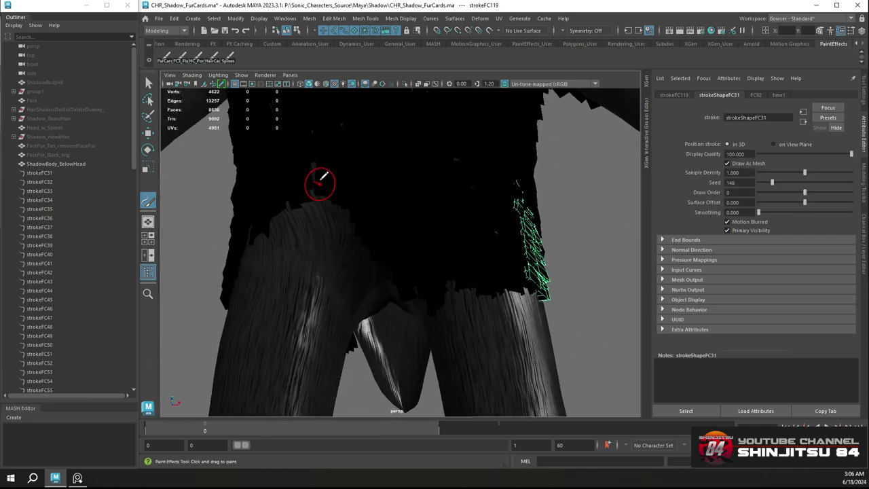
Paint fur cards over the top of the opposite thigh toward its outer hip and save the scene
mouse_move(333, 229)
left_mouse_down("alt")
mouse_move(313, 219)
mouse_move(353, 202)
mouse_move(394, 211)
left_mouse_up("alt")
left_click_drag(336, 173, 378, 270)
key("ctrl+z")
left_click_drag(334, 213, 356, 210, "alt")
mouse_move(340, 173)
left_mouse_down("alt")
mouse_move(345, 197)
mouse_move(355, 190)
mouse_move(367, 242)
left_mouse_up("alt")
left_click(354, 190)
key("ctrl+s")
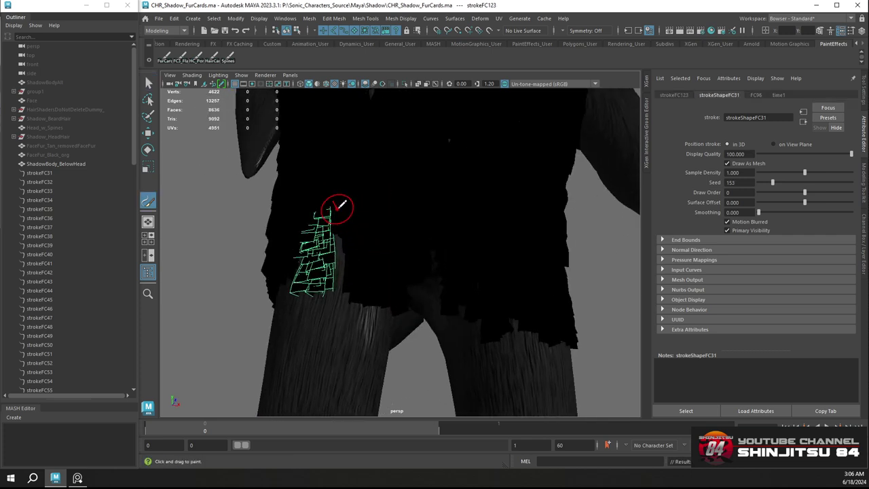
Repaint the fur cards over the gap on the opposite hip, extend them around its side, and save the scene
key("ctrl+z")
key("ctrl+z")
key("ctrl+z")
key("ctrl+z")
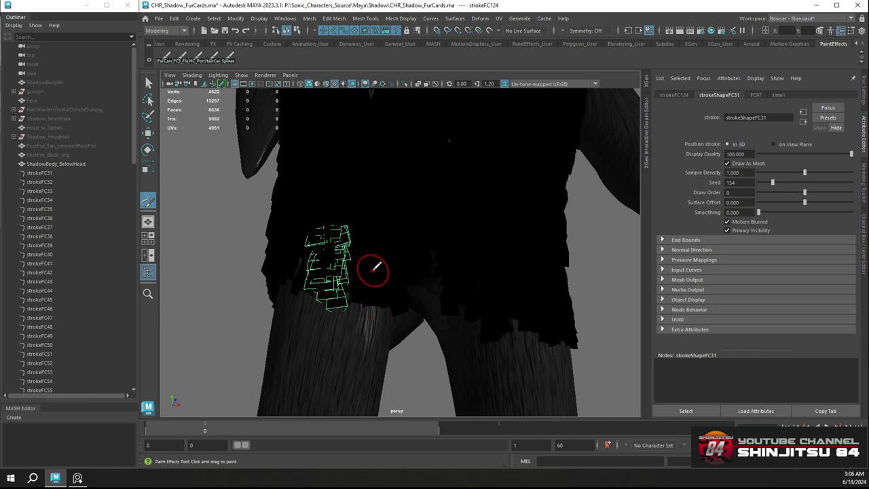
left_click_drag(323, 220, 326, 279)
mouse_move(322, 239)
left_mouse_down("alt")
mouse_move(382, 239)
mouse_move(379, 273)
mouse_move(394, 278)
left_mouse_up("alt")
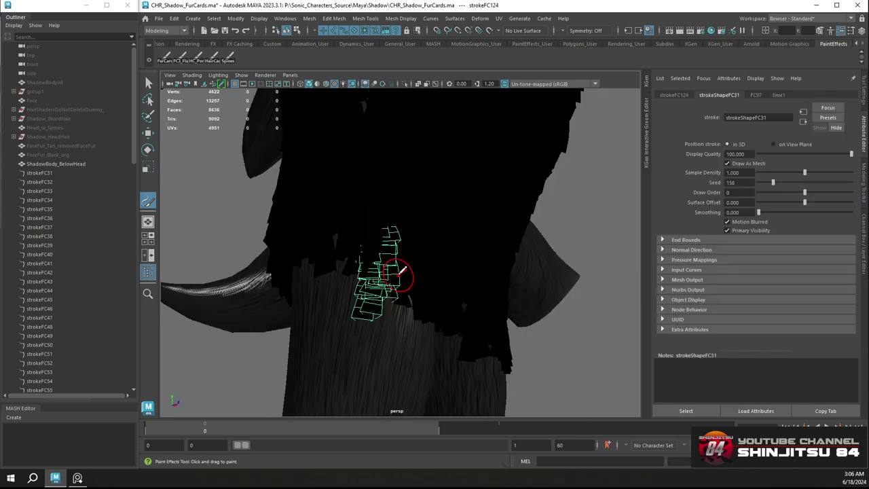
key("ctrl+s")
Paint fur cards on the bare back between the two large quills, above the middle quill
mouse_move(312, 230)
left_mouse_down("alt")
mouse_move(394, 238)
mouse_move(362, 194)
mouse_move(380, 196)
left_mouse_up("alt")
right_click_drag(380, 196, 423, 198, "alt")
left_click_drag(423, 198, 442, 165, "alt")
right_click_drag(441, 165, 423, 198, "alt")
middle_click_drag(423, 198, 428, 246, "alt")
right_click_drag(407, 219, 422, 218, "alt")
left_click_drag(422, 218, 421, 212, "alt")
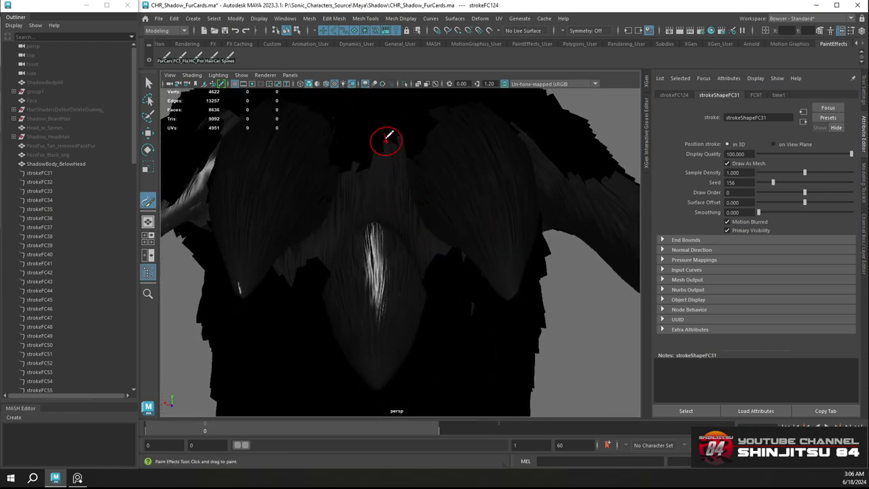
mouse_move(386, 137)
left_mouse_down()
mouse_move(381, 199)
mouse_move(399, 212)
mouse_move(398, 164)
mouse_move(439, 236)
left_mouse_up()
Fill the bare area between the underside of the large quill and the middle quill's base with fur cards
left_click_drag(385, 178, 384, 387, "alt")
mouse_move(413, 277)
left_mouse_down("alt")
mouse_move(408, 307)
mouse_move(427, 201)
mouse_move(451, 174)
mouse_move(415, 145)
mouse_move(342, 137)
mouse_move(332, 212)
mouse_move(302, 252)
mouse_move(321, 271)
left_mouse_up("alt")
left_click_drag(320, 271, 311, 159, "alt")
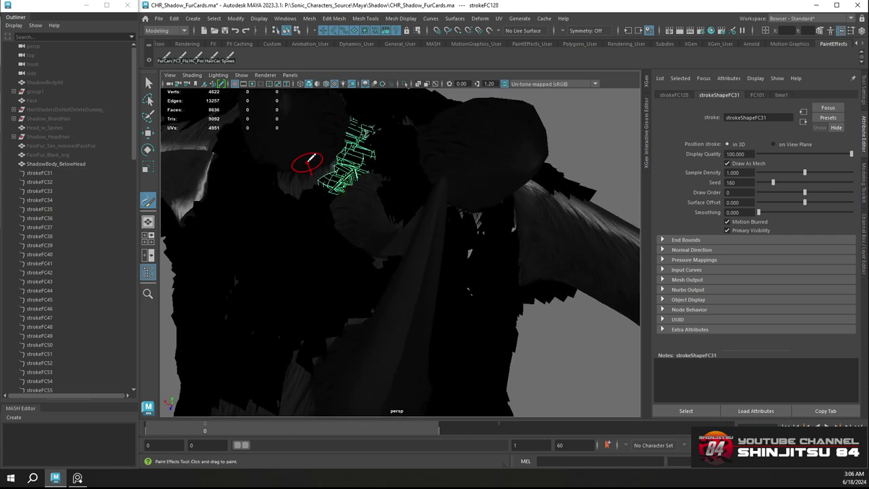
mouse_move(293, 190)
left_mouse_down()
mouse_move(313, 167)
mouse_move(327, 179)
mouse_move(382, 175)
mouse_move(462, 189)
mouse_move(462, 230)
mouse_move(451, 234)
left_mouse_up()
Paint a fur-card stroke down the length of the middle quill from its base
left_click_drag(372, 225, 384, 229, "alt")
middle_click_drag(384, 229, 370, 196, "alt")
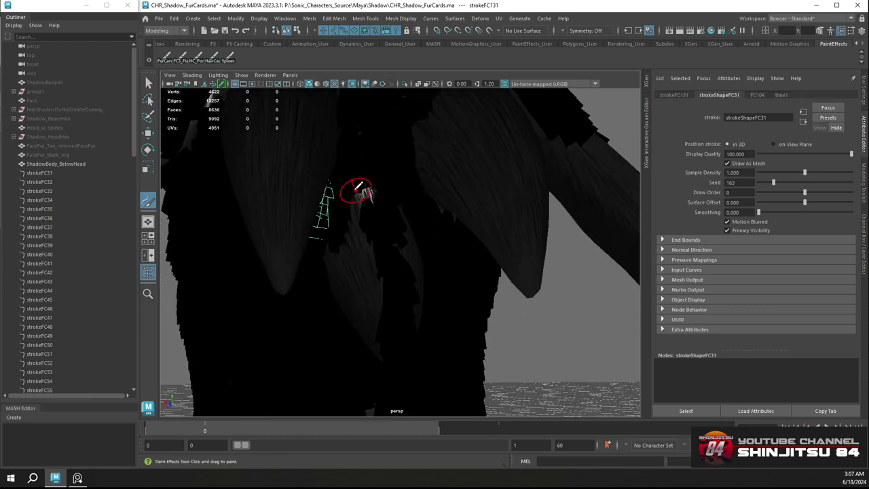
mouse_move(350, 186)
left_mouse_down()
mouse_move(368, 303)
mouse_move(399, 355)
left_mouse_up()
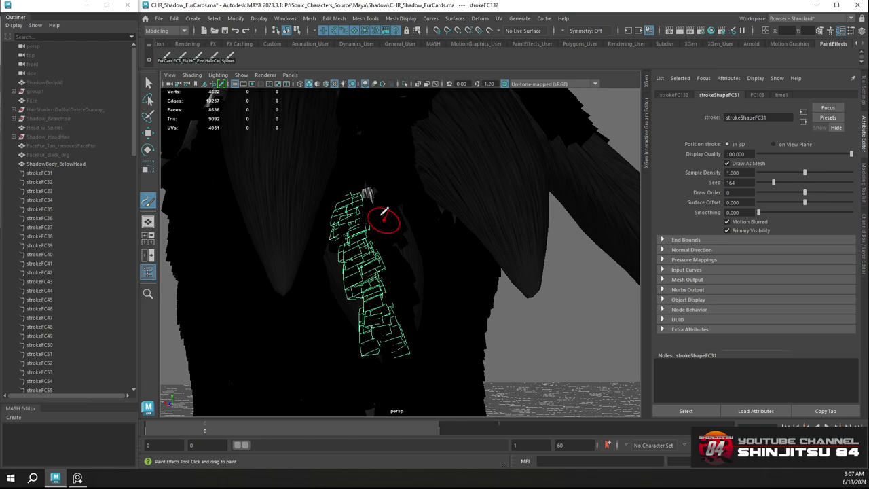
Repaint the fur-card stroke down the length of the middle quill and add a short stroke beside its base
key("ctrl+z")
mouse_move(351, 184)
left_mouse_down()
mouse_move(384, 367)
mouse_move(397, 354)
left_mouse_up()
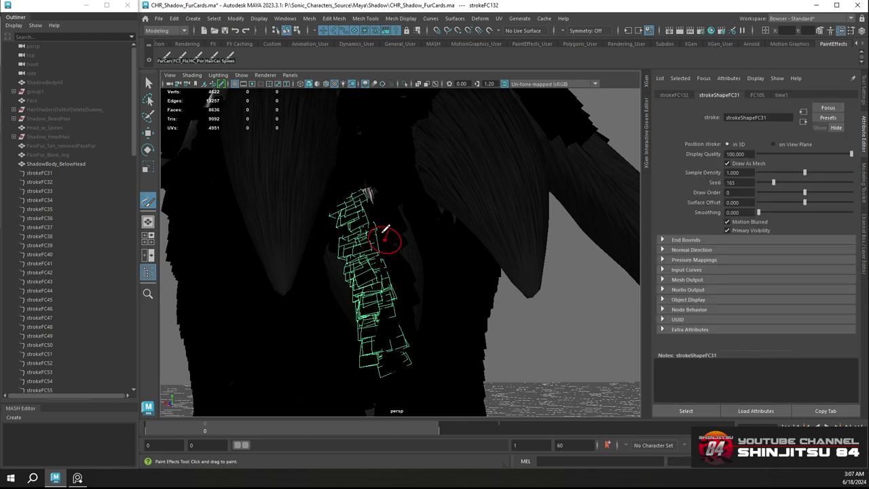
left_click_drag(388, 239, 356, 220, "alt")
left_click_drag(346, 190, 357, 238)
left_click_drag(367, 252, 349, 223, "alt")
Repaint the fur cards beside the middle quill's base and along its length, and save the scene
mouse_move(356, 190)
left_mouse_down()
mouse_move(320, 314)
mouse_move(306, 316)
left_mouse_up()
mouse_move(347, 215)
left_mouse_down("alt")
mouse_move(353, 223)
mouse_move(370, 204)
left_mouse_up("alt")
key("ctrl+z")
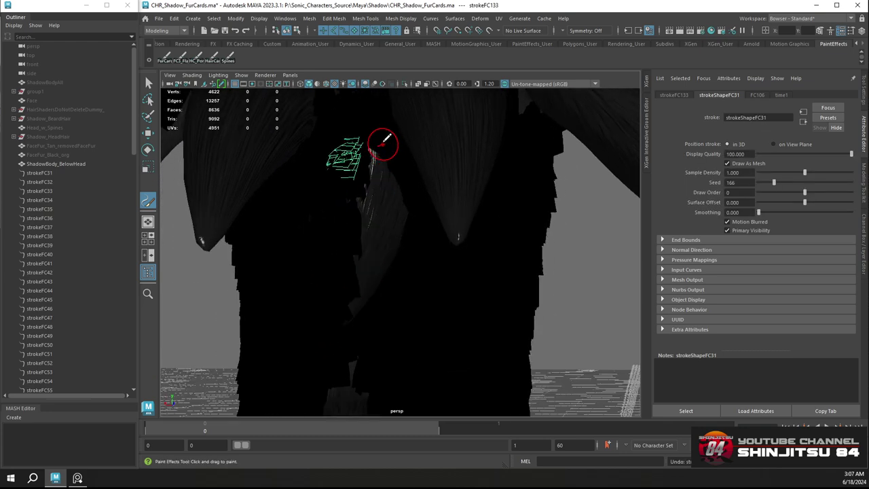
mouse_move(382, 136)
left_mouse_down()
mouse_move(343, 326)
mouse_move(346, 188)
mouse_move(332, 202)
mouse_move(353, 220)
mouse_move(335, 214)
mouse_move(345, 145)
mouse_move(359, 176)
mouse_move(385, 183)
left_mouse_up()
key("q")
key("ctrl+s")
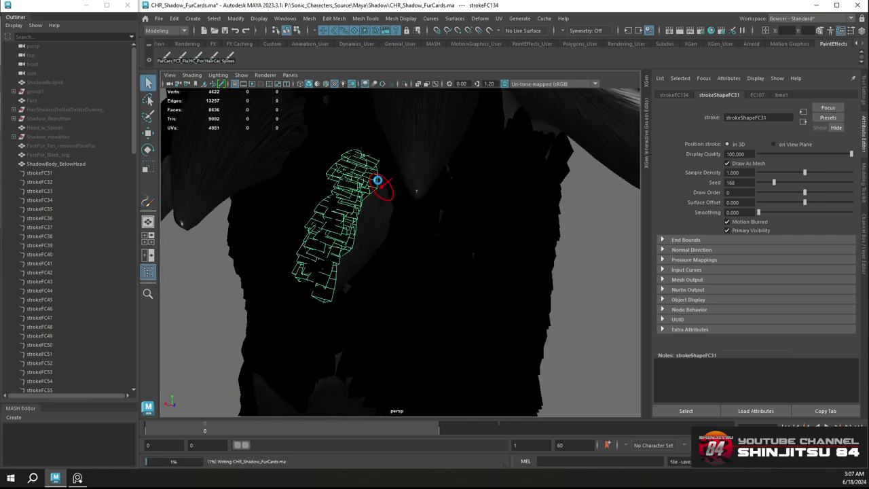
Repaint a fur-card stroke along the bare side of the middle quill from base to tip
key("y")
mouse_move(379, 184)
left_mouse_down("alt")
mouse_move(351, 174)
mouse_move(256, 284)
mouse_move(268, 302)
left_mouse_up("alt")
key("ctrl+z")
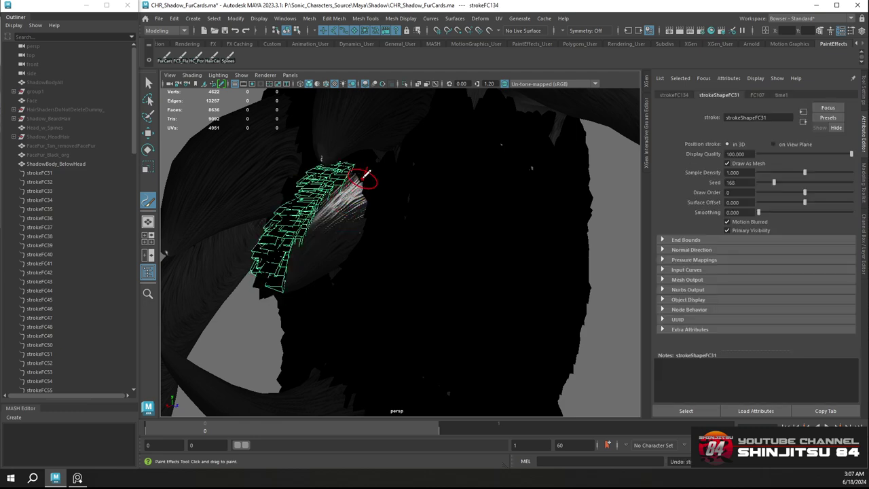
mouse_move(364, 178)
left_mouse_down()
mouse_move(311, 225)
mouse_move(264, 292)
left_mouse_up()
mouse_move(352, 225)
left_mouse_down("alt")
mouse_move(382, 199)
mouse_move(326, 220)
mouse_move(292, 272)
mouse_move(396, 254)
mouse_move(433, 258)
mouse_move(509, 231)
left_mouse_up("alt")
scroll(402, 183, "up", 3)
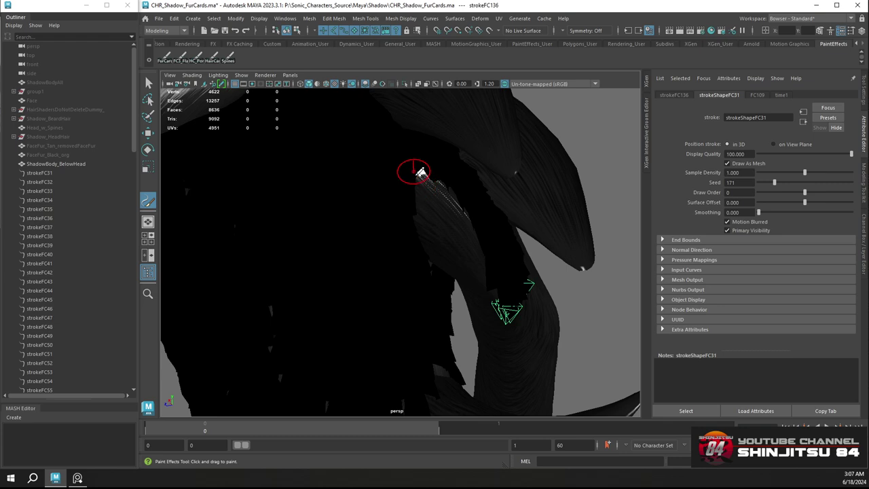
Cover the opposite side of the middle quill with fur cards and patch the gap at its base
left_click_drag(421, 173, 519, 299)
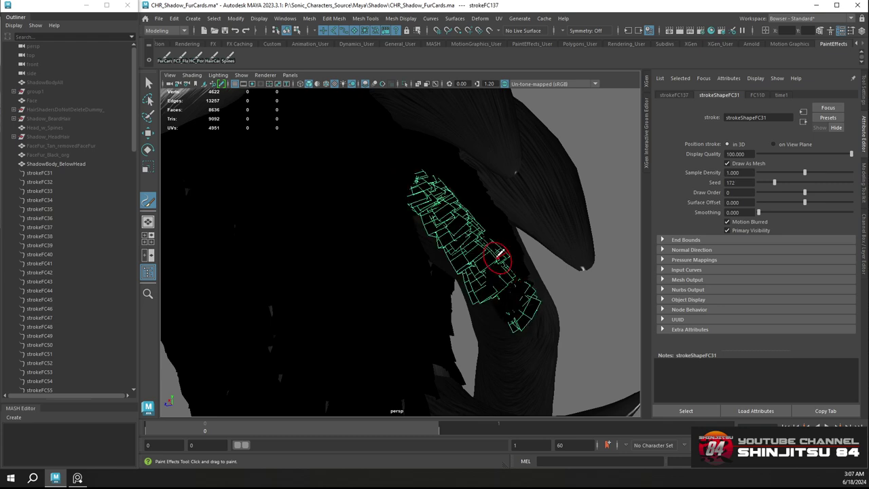
mouse_move(499, 255)
left_mouse_down("alt")
mouse_move(450, 256)
mouse_move(448, 203)
mouse_move(437, 204)
mouse_move(423, 177)
mouse_move(489, 268)
mouse_move(501, 312)
mouse_move(468, 248)
left_mouse_up("alt")
key("ctrl+z")
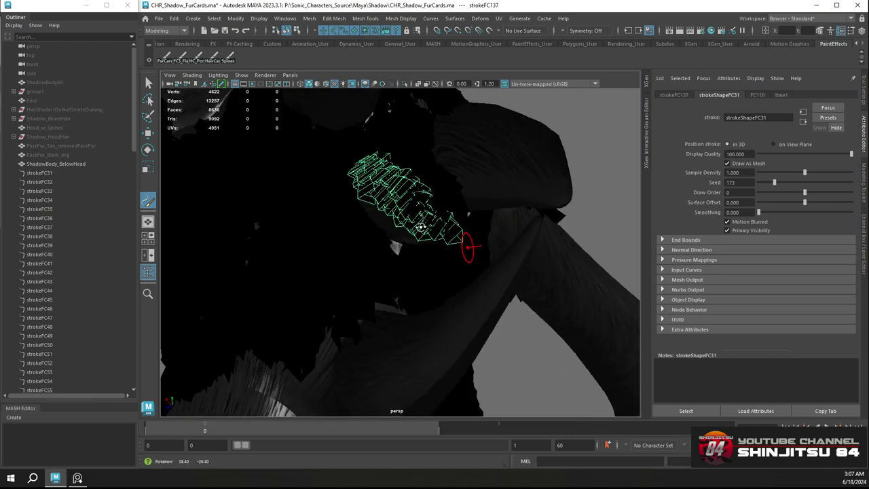
mouse_move(421, 228)
left_mouse_down("alt")
mouse_move(357, 275)
mouse_move(301, 251)
mouse_move(278, 225)
mouse_move(342, 234)
mouse_move(330, 199)
mouse_move(394, 151)
mouse_move(383, 144)
left_mouse_up("alt")
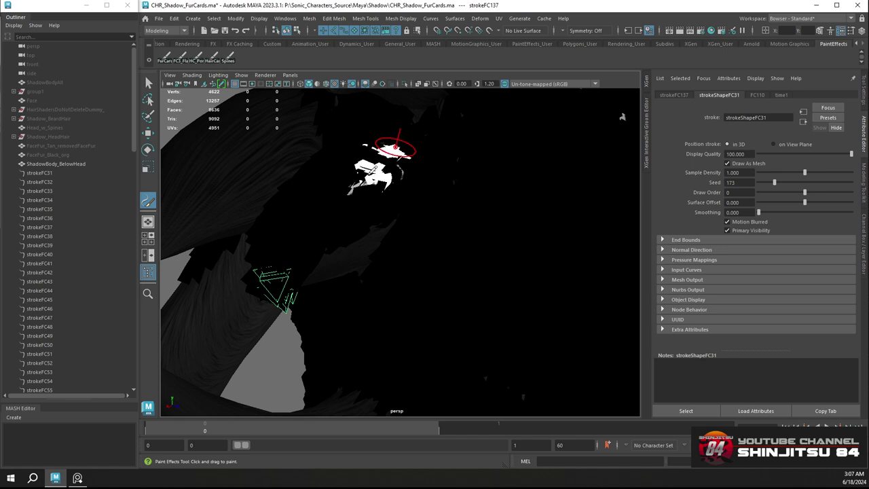
left_click_drag(371, 173, 334, 196)
mouse_move(398, 196)
left_mouse_down("alt")
mouse_move(386, 177)
mouse_move(391, 204)
mouse_move(373, 220)
left_mouse_up("alt")
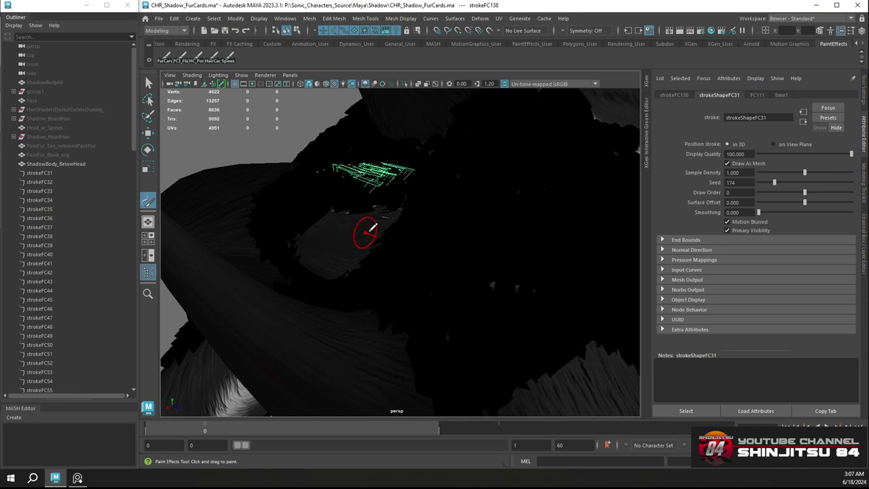
Paint fur-card strokes along the edge and across the bare underside of the middle quill, redoing the misplaced ones
mouse_move(392, 217)
left_mouse_down()
mouse_move(261, 227)
mouse_move(340, 237)
mouse_move(468, 229)
left_mouse_up()
mouse_move(405, 141)
left_mouse_down()
mouse_move(469, 237)
mouse_move(502, 252)
left_mouse_up()
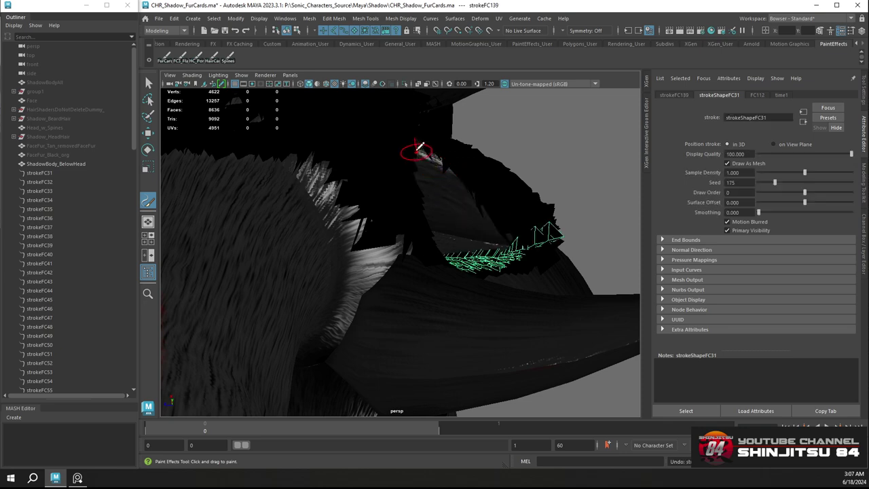
mouse_move(411, 144)
left_mouse_down()
mouse_move(475, 204)
mouse_move(530, 219)
mouse_move(522, 224)
left_mouse_up()
key("ctrl+z")
key("ctrl+z")
mouse_move(413, 146)
left_mouse_down()
mouse_move(512, 248)
mouse_move(536, 219)
left_mouse_up()
mouse_move(476, 216)
left_mouse_down("alt")
mouse_move(407, 194)
mouse_move(430, 216)
mouse_move(502, 227)
left_mouse_up("alt")
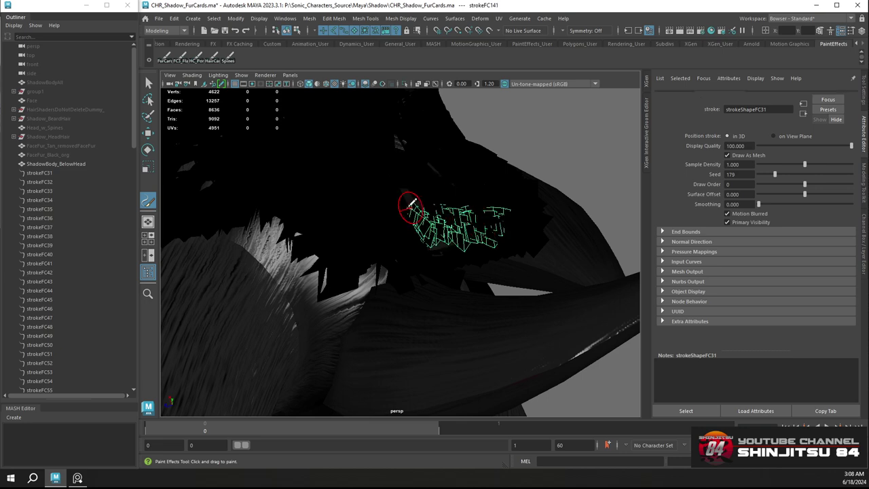
Repaint the last fur-card stroke on the middle quill's underside and save the scene
key("ctrl+z")
left_click_drag(405, 206, 510, 231)
mouse_move(442, 233)
left_mouse_down("alt")
mouse_move(413, 201)
mouse_move(478, 206)
left_mouse_up("alt")
key("ctrl+z")
left_click_drag(450, 234, 323, 236, "alt")
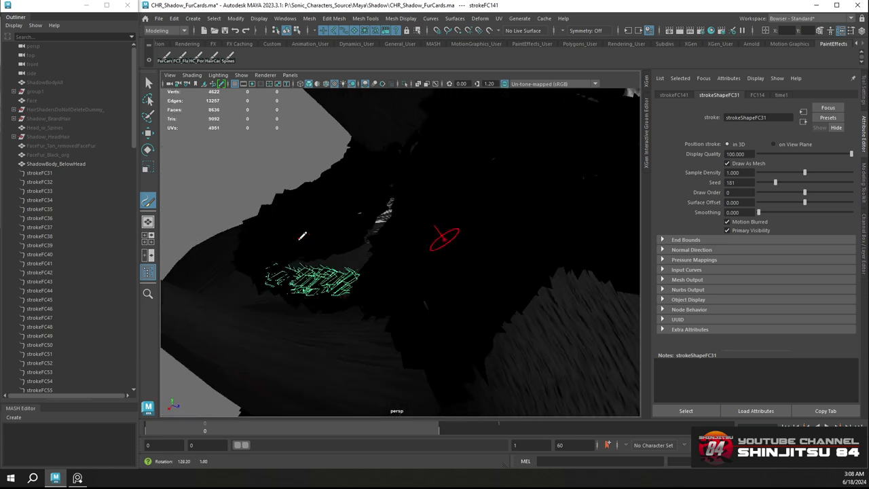
key("q")
key("ctrl+s")
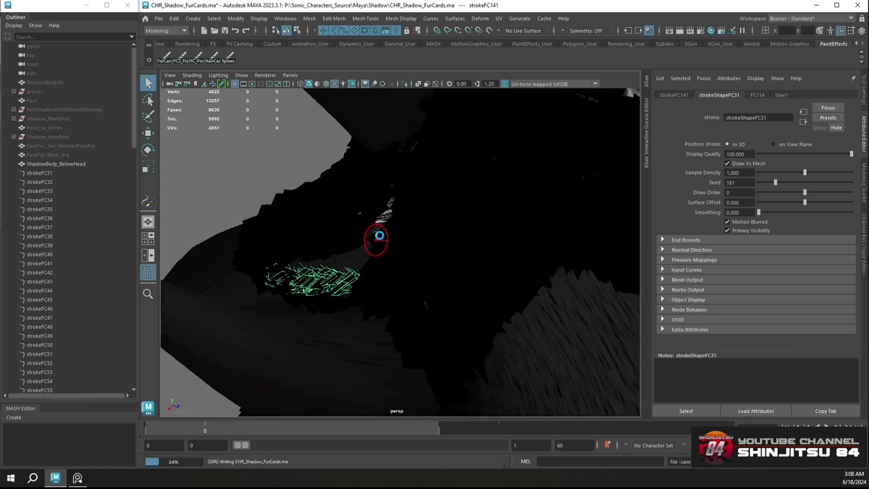
Fill the remaining bare strip on the middle quill's underside and the small gap at its base with fur cards
key("y")
mouse_move(379, 236)
left_mouse_down()
mouse_move(312, 253)
mouse_move(262, 245)
mouse_move(239, 253)
left_mouse_up()
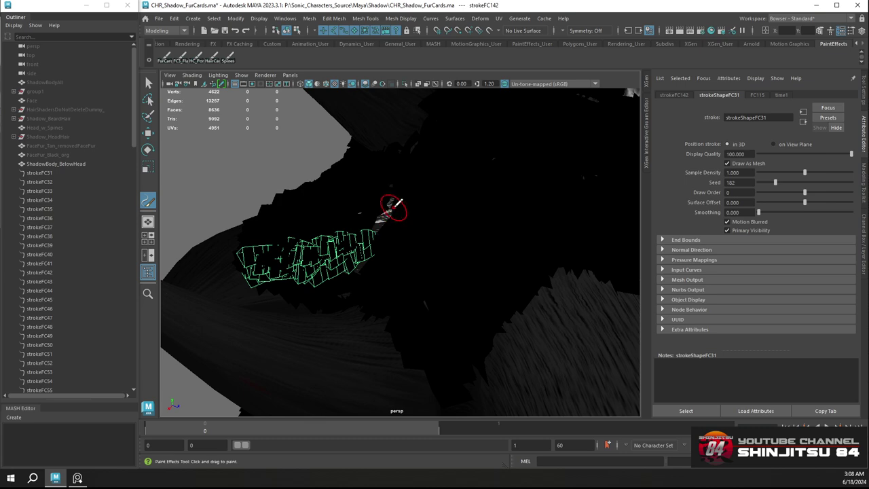
left_click_drag(395, 207, 326, 232)
key("ctrl+z")
mouse_move(403, 206)
left_mouse_down()
mouse_move(380, 221)
mouse_move(470, 258)
mouse_move(454, 209)
left_mouse_up()
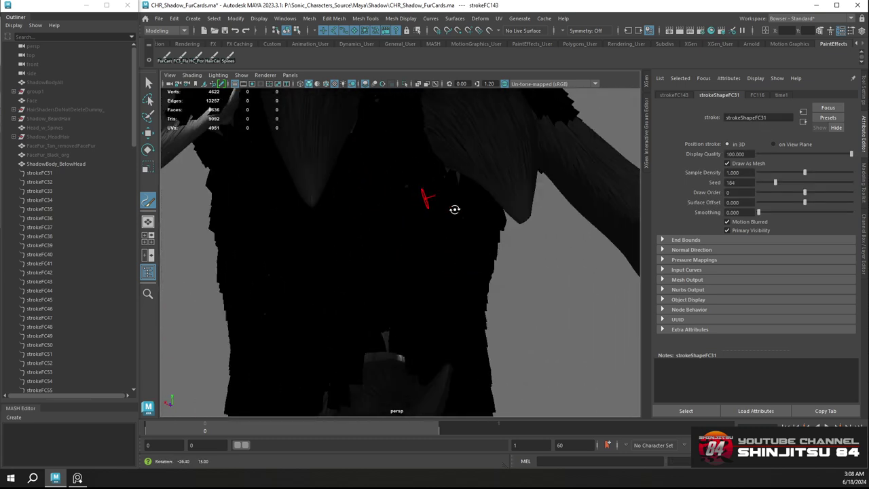
Patch the gap on the upper back beside one large quill and paint fur cards down the other large quill
middle_click_drag(450, 191, 427, 265, "alt")
scroll(405, 172, "down", 4)
left_click_drag(406, 173, 418, 186, "alt")
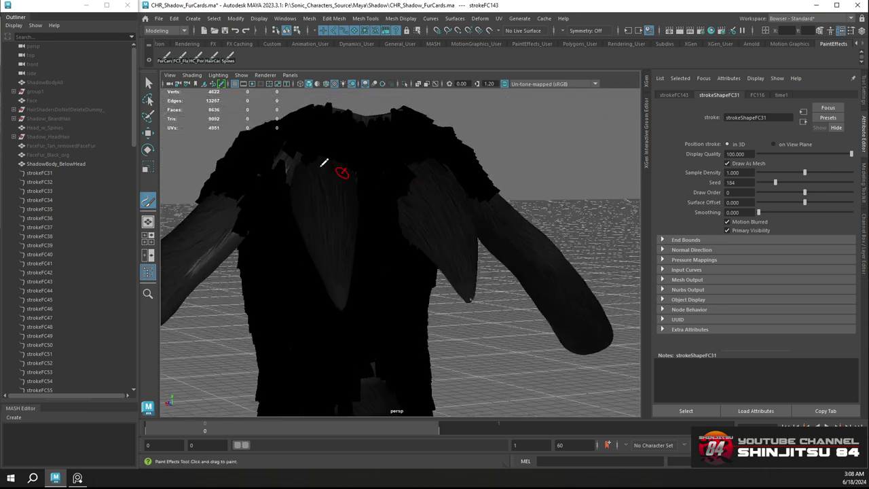
mouse_move(324, 163)
left_mouse_down("alt")
mouse_move(287, 157)
mouse_move(301, 180)
mouse_move(307, 146)
mouse_move(300, 166)
left_mouse_up("alt")
key("ctrl+z")
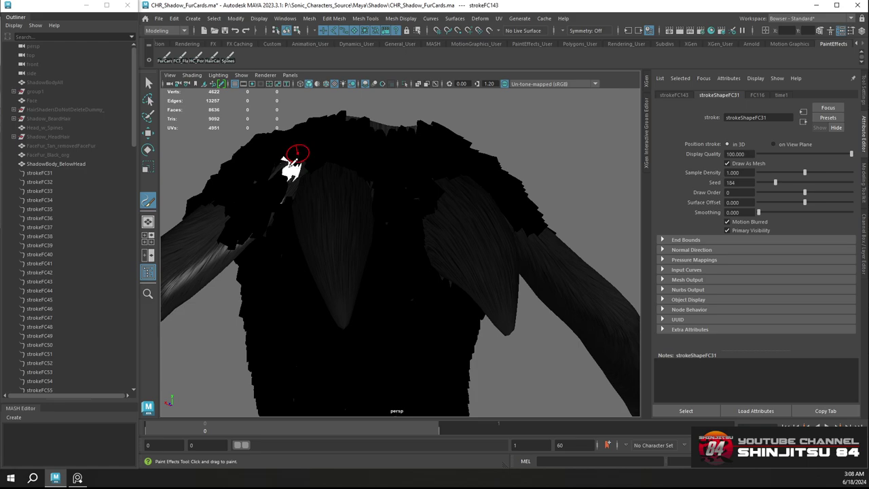
left_click_drag(297, 154, 286, 181)
mouse_move(295, 179)
left_mouse_down("alt")
mouse_move(330, 188)
mouse_move(332, 213)
mouse_move(355, 179)
mouse_move(339, 182)
mouse_move(334, 171)
mouse_move(324, 186)
mouse_move(343, 205)
mouse_move(338, 148)
mouse_move(336, 320)
mouse_move(347, 400)
left_mouse_up("alt")
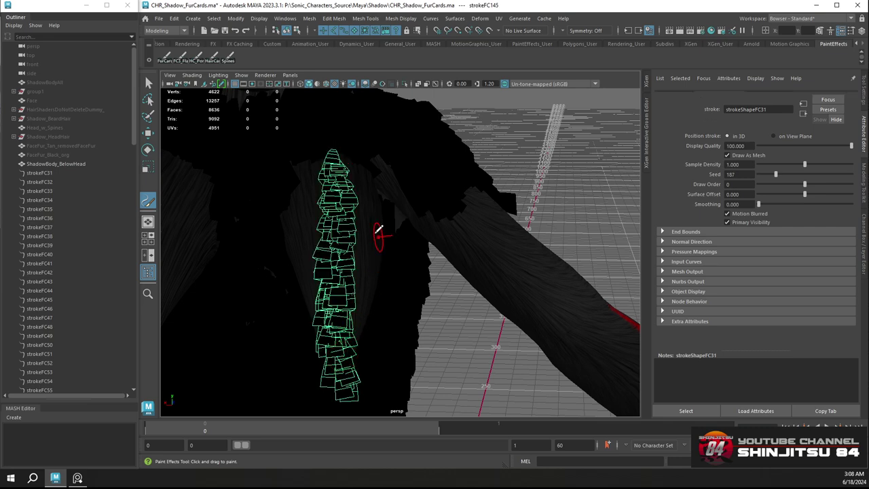
Paint another fur-card stroke down the outer side of the same large quill and save the scene
mouse_move(379, 229)
left_mouse_down("alt")
mouse_move(359, 229)
mouse_move(369, 229)
mouse_move(366, 153)
left_mouse_up("alt")
mouse_move(365, 154)
left_mouse_down()
mouse_move(307, 367)
mouse_move(379, 196)
left_mouse_up()
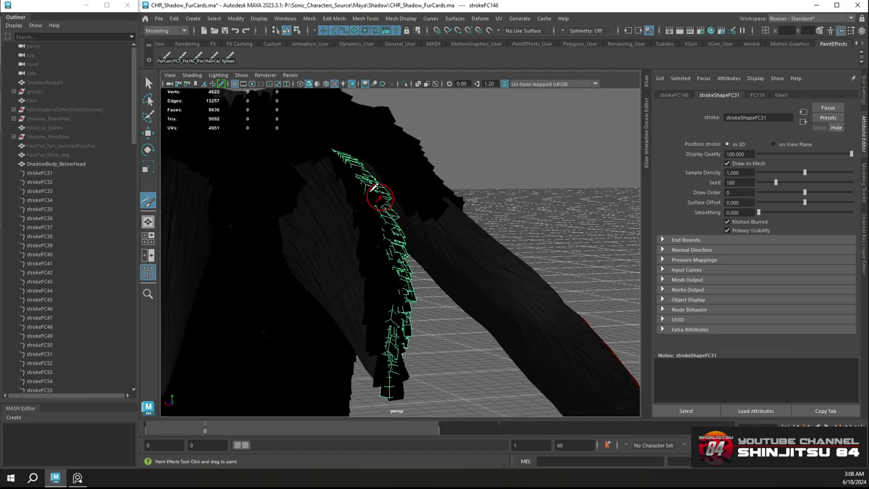
left_click_drag(317, 149, 360, 329)
mouse_move(360, 330)
left_mouse_down("alt")
mouse_move(404, 272)
mouse_move(375, 210)
mouse_move(315, 199)
mouse_move(285, 144)
left_mouse_up("alt")
key("ctrl+z")
key("ctrl+s")
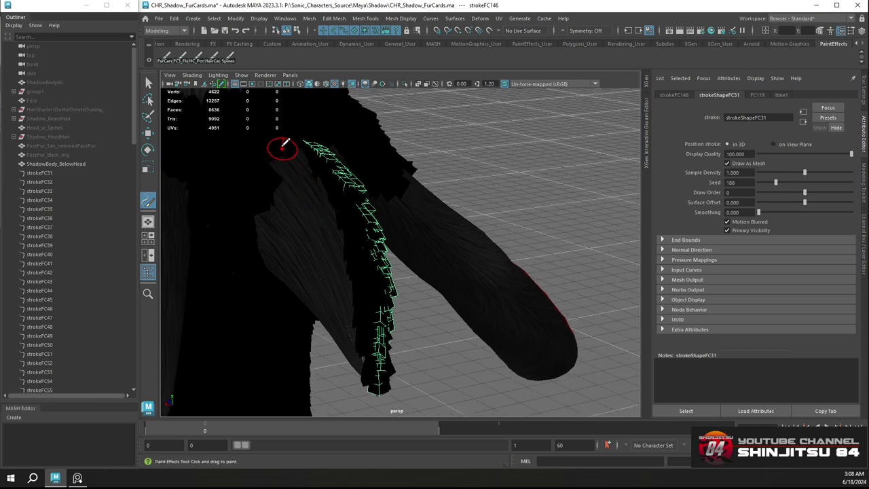
Extend the fur cards across the large quill's bare face with two more strokes running from base to tip
left_click_drag(325, 212, 371, 358)
mouse_move(370, 359)
left_mouse_down("alt")
mouse_move(363, 266)
mouse_move(298, 160)
left_mouse_up("alt")
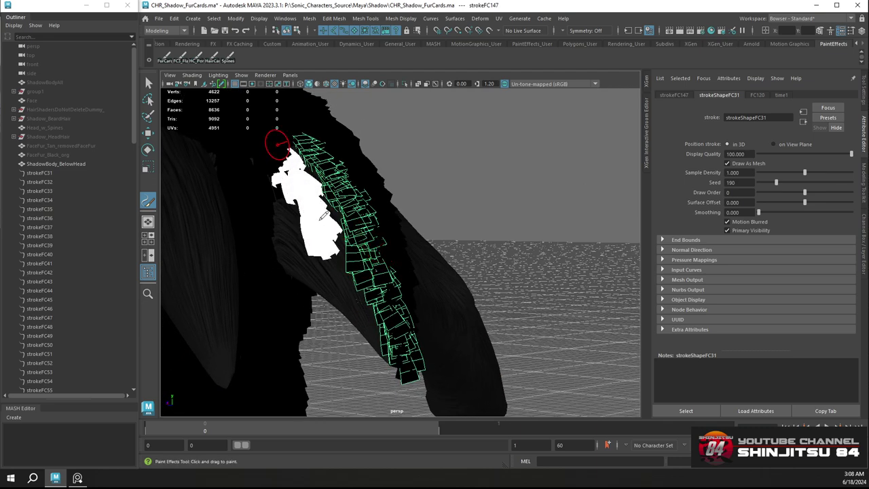
left_click_drag(320, 219, 373, 309)
key("ctrl+z")
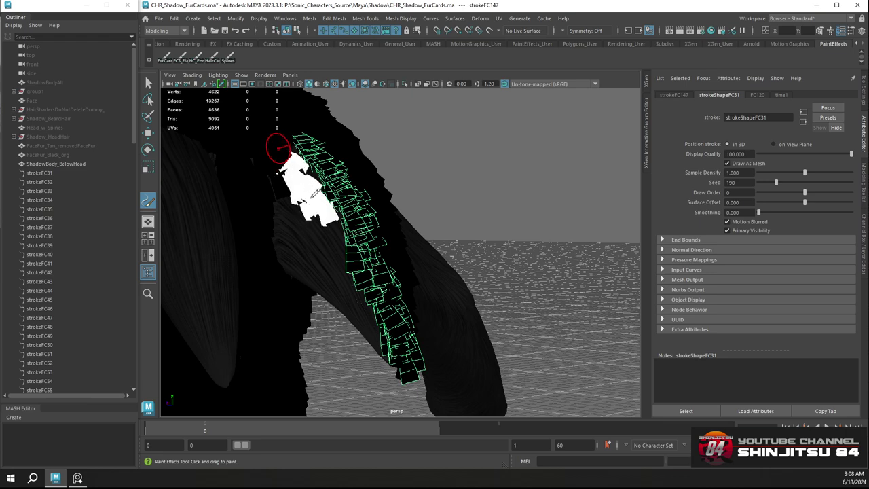
left_click_drag(370, 279, 397, 350)
mouse_move(340, 217)
left_mouse_down("alt")
mouse_move(342, 167)
mouse_move(327, 144)
mouse_move(309, 157)
left_mouse_up("alt")
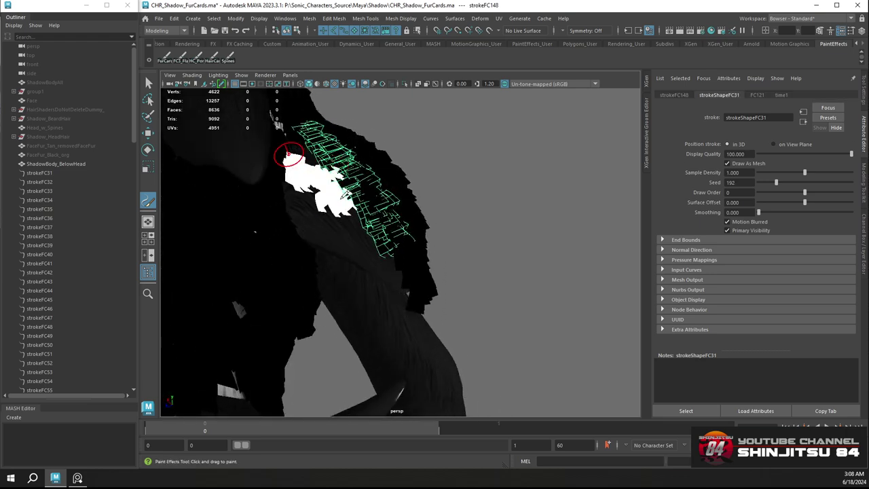
Repaint the fur cards over the large quill's remaining bare side and line the lower edge of its underside
left_click_drag(343, 204, 411, 284)
key("ctrl+z")
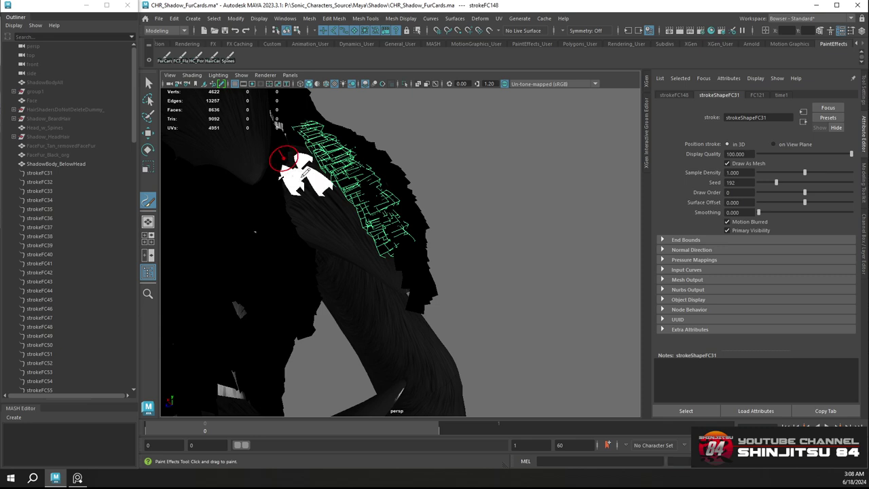
left_click_drag(355, 221, 399, 285)
mouse_move(399, 286)
left_mouse_down("alt")
mouse_move(408, 239)
mouse_move(375, 242)
mouse_move(333, 201)
left_mouse_up("alt")
key("ctrl+z")
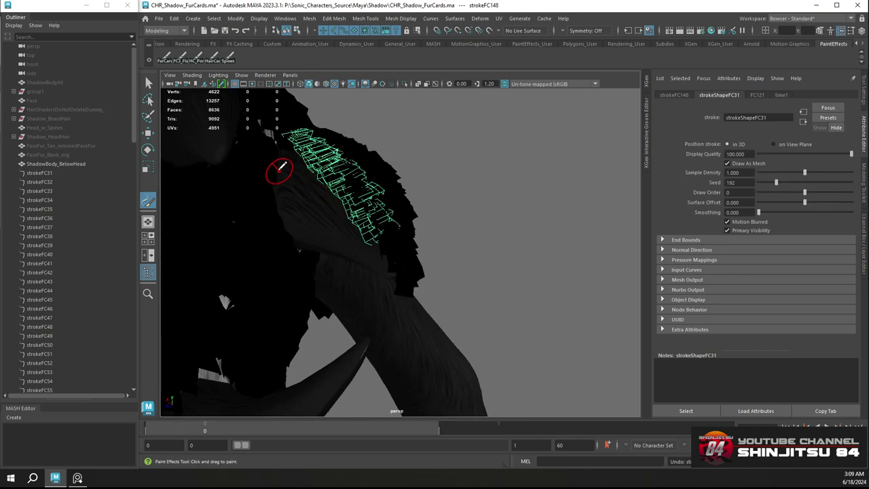
mouse_move(274, 163)
left_mouse_down()
mouse_move(350, 228)
mouse_move(407, 296)
mouse_move(374, 250)
mouse_move(386, 239)
mouse_move(380, 223)
mouse_move(332, 224)
mouse_move(325, 247)
mouse_move(357, 272)
mouse_move(344, 237)
mouse_move(324, 248)
left_mouse_up()
mouse_move(245, 204)
left_mouse_down()
mouse_move(299, 194)
mouse_move(343, 167)
left_mouse_up()
mouse_move(343, 166)
left_mouse_down("alt")
mouse_move(320, 181)
mouse_move(307, 163)
mouse_move(281, 234)
mouse_move(304, 257)
mouse_move(285, 299)
mouse_move(322, 231)
mouse_move(340, 132)
left_mouse_up("alt")
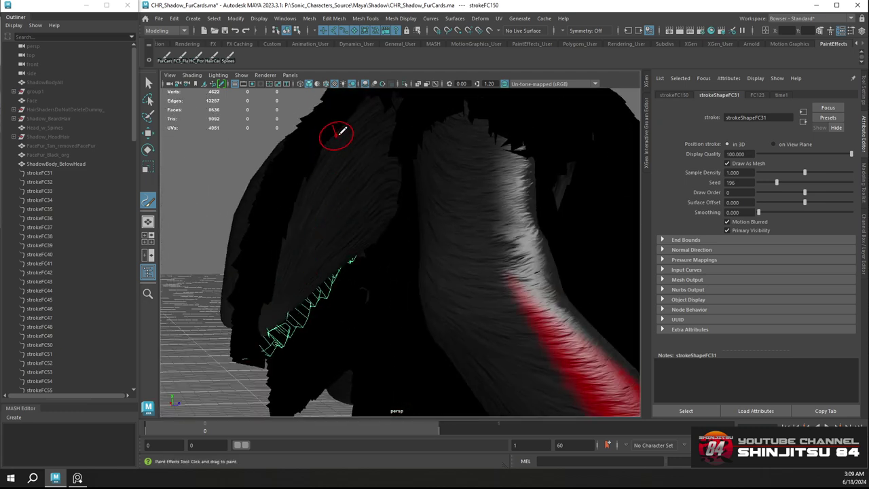
Paint two adjacent fur-card strokes down the underside of the large quill, repainting the second one
mouse_move(392, 130)
left_mouse_down()
mouse_move(336, 185)
mouse_move(299, 265)
mouse_move(287, 319)
mouse_move(299, 336)
left_mouse_up()
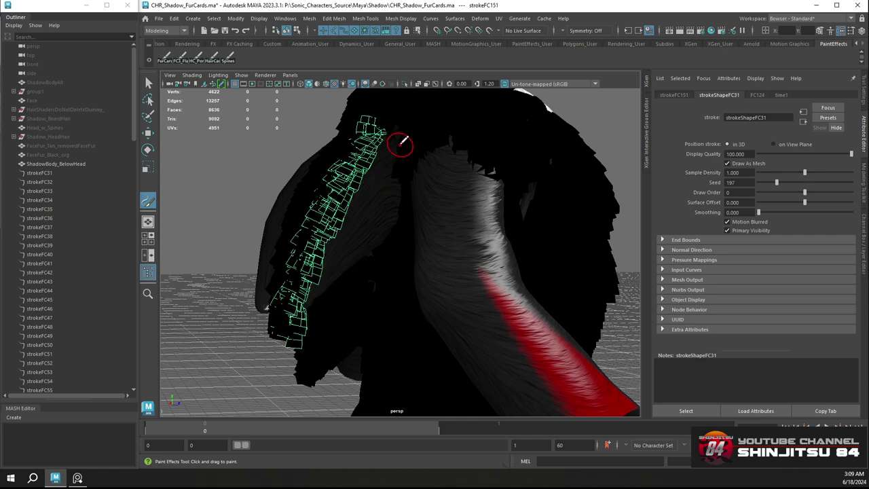
left_click_drag(401, 145, 324, 273)
key("ctrl+z")
mouse_move(393, 149)
left_mouse_down()
mouse_move(336, 272)
mouse_move(287, 327)
left_mouse_up()
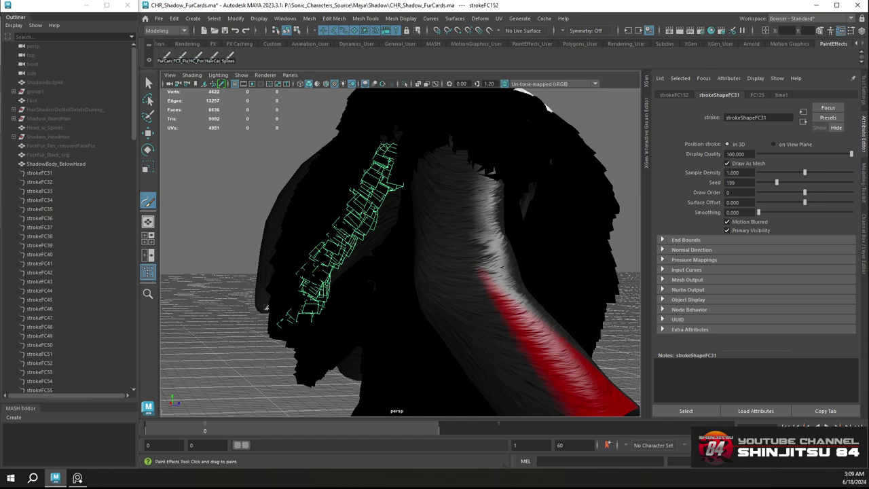
Fill the rest of the large quill's underside with fur cards down to its lower edge
mouse_move(308, 218)
left_mouse_down("alt")
mouse_move(336, 197)
mouse_move(352, 161)
mouse_move(364, 178)
mouse_move(303, 235)
mouse_move(272, 288)
left_mouse_up("alt")
left_click_drag(307, 258, 352, 191, "alt")
mouse_move(369, 261)
left_mouse_down()
mouse_move(321, 268)
mouse_move(310, 282)
left_mouse_up()
mouse_move(372, 275)
left_mouse_down()
mouse_move(281, 274)
mouse_move(380, 271)
mouse_move(362, 281)
mouse_move(265, 268)
left_mouse_up()
key("ctrl+z")
Patch the small gaps around the base of the covered large quill with short fur-card strokes
mouse_move(322, 246)
left_mouse_down("alt")
mouse_move(309, 252)
mouse_move(330, 295)
mouse_move(428, 295)
left_mouse_up("alt")
scroll(427, 295, "down", 3)
left_click_drag(320, 185, 365, 206, "alt")
scroll(430, 197, "up", 3)
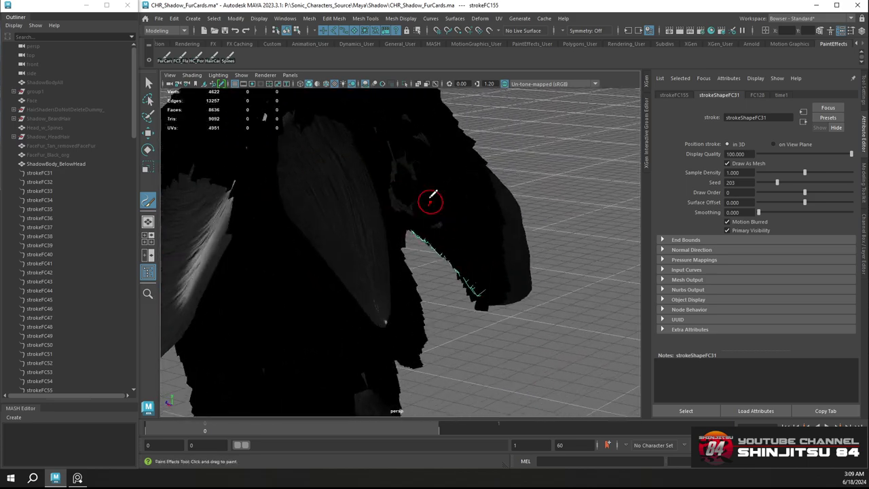
left_click_drag(430, 198, 421, 169, "alt")
mouse_move(422, 169)
middle_mouse_down("alt")
mouse_move(414, 167)
mouse_move(356, 248)
middle_mouse_up("alt")
mouse_move(354, 245)
left_mouse_down("alt")
mouse_move(301, 205)
mouse_move(305, 171)
mouse_move(320, 194)
left_mouse_up("alt")
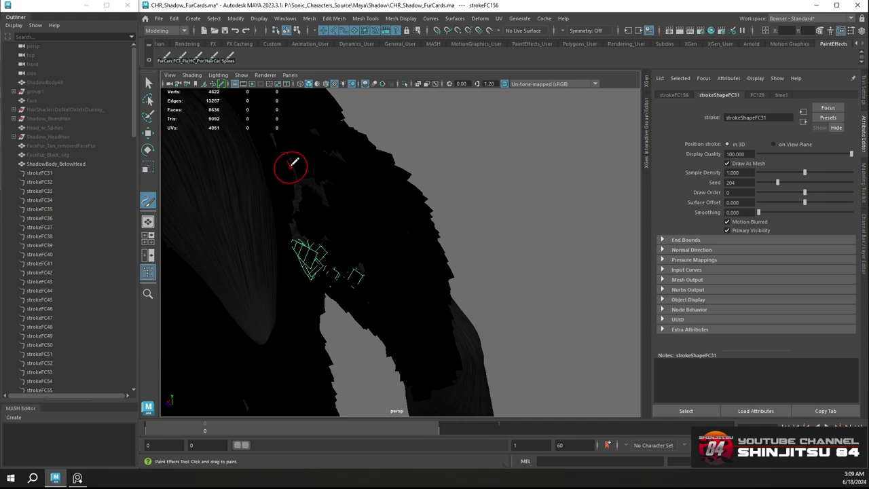
mouse_move(293, 163)
left_mouse_down()
mouse_move(330, 200)
mouse_move(423, 213)
mouse_move(378, 186)
left_mouse_up()
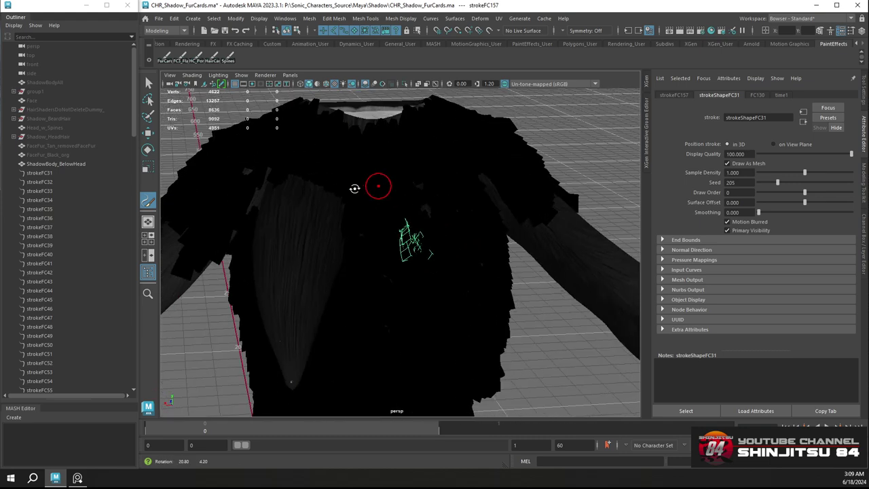
Paint fur-card strokes down the outer face and side of the remaining bare large quill, and save the scene
mouse_move(301, 170)
left_mouse_down()
mouse_move(296, 382)
mouse_move(304, 170)
mouse_move(294, 343)
left_mouse_up()
mouse_move(293, 343)
left_mouse_down("alt")
mouse_move(316, 214)
mouse_move(349, 158)
mouse_move(244, 271)
mouse_move(231, 325)
mouse_move(237, 335)
left_mouse_up("alt")
mouse_move(238, 334)
left_mouse_down("alt")
mouse_move(271, 249)
mouse_move(324, 195)
mouse_move(296, 183)
left_mouse_up("alt")
key("q")
key("ctrl+s")
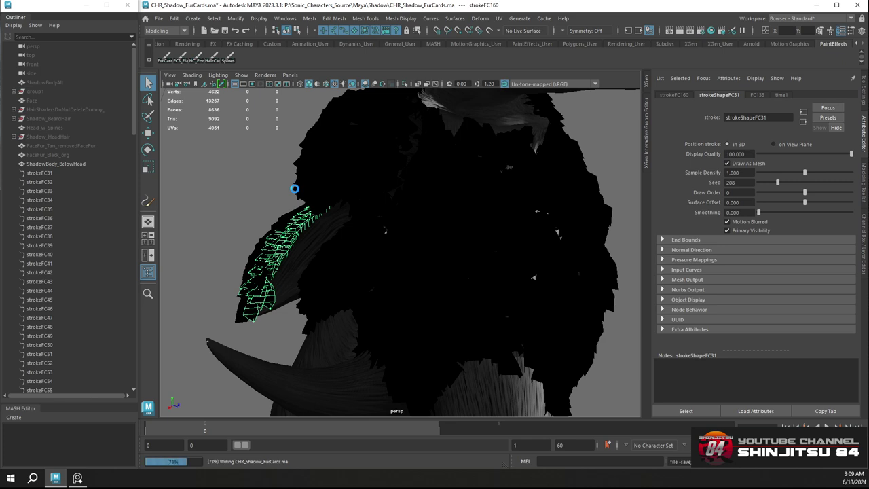
Paint a fur-card stroke down the bare inner face of the back quill, beside the strokes already covering its outer side
key("y")
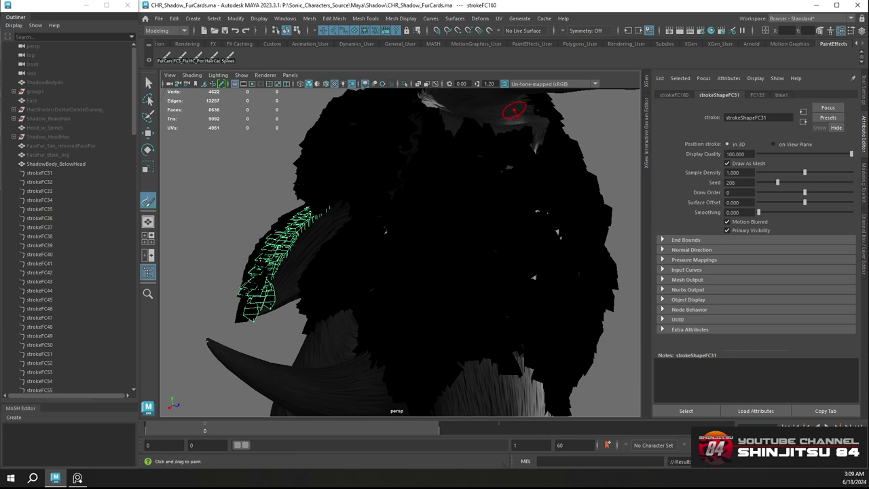
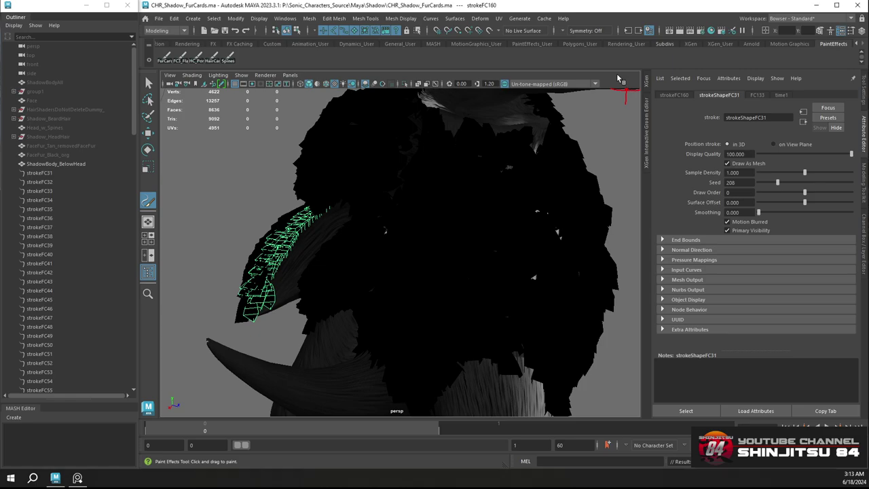
mouse_move(553, 155)
left_mouse_down("alt")
mouse_move(349, 156)
mouse_move(612, 158)
mouse_move(462, 158)
mouse_move(495, 145)
mouse_move(373, 205)
mouse_move(387, 188)
left_mouse_up("alt")
scroll(364, 179, "up", 3)
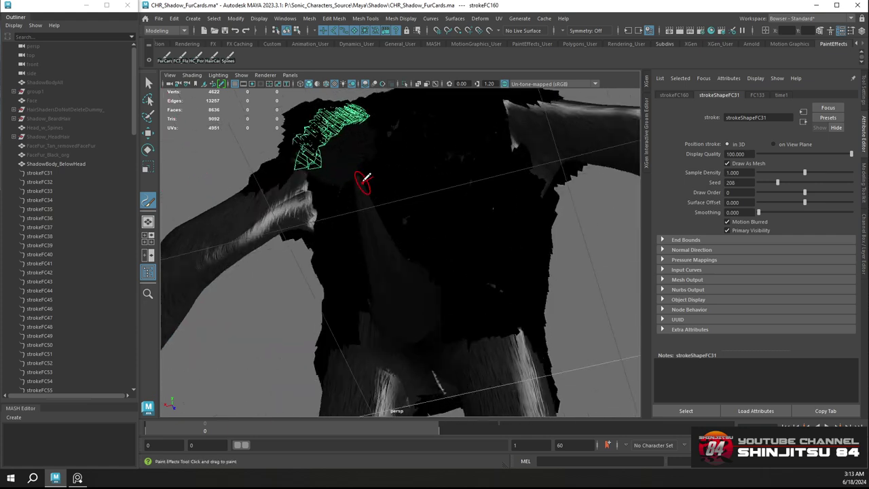
scroll(363, 182, "up", 4)
middle_click_drag(305, 163, 450, 229, "alt")
left_click_drag(451, 229, 385, 208, "alt")
middle_click_drag(385, 207, 500, 213, "alt")
mouse_move(500, 214)
right_mouse_down("alt")
mouse_move(422, 163)
mouse_move(411, 167)
right_mouse_up("alt")
left_click_drag(408, 171, 388, 179, "alt")
middle_click_drag(404, 170, 366, 222, "alt")
middle_click_drag(428, 176, 422, 195, "alt")
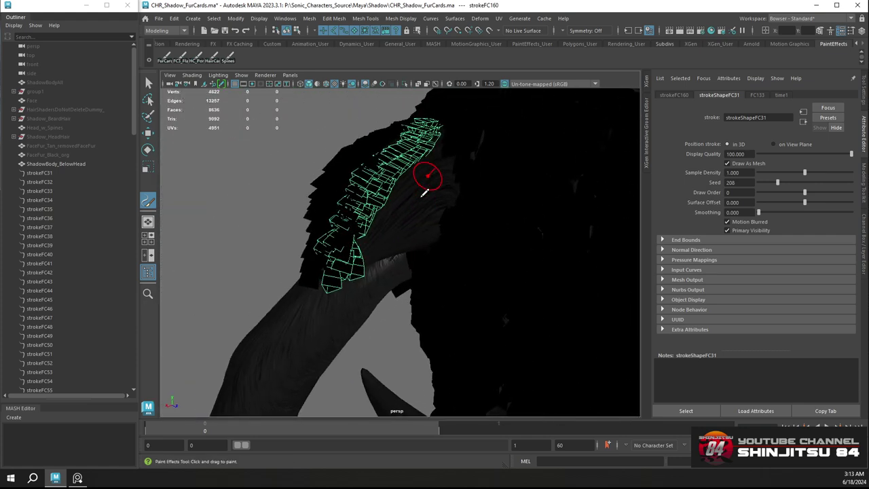
left_click_drag(422, 196, 415, 180, "alt")
left_click_drag(445, 155, 326, 242)
Paint several fur-card strokes across the bare underside of the back quill, from its base towards the tip
left_click_drag(392, 197, 464, 169, "alt")
scroll(423, 291, "up", 2)
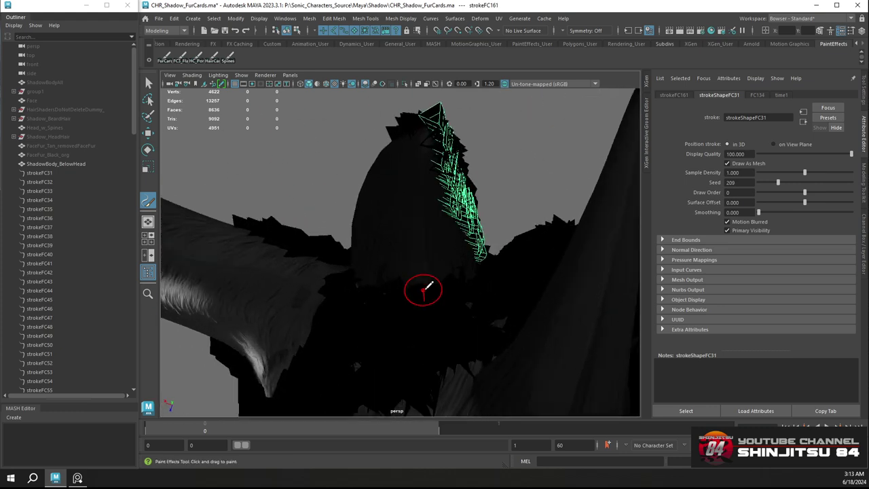
mouse_move(424, 290)
left_mouse_down("alt")
mouse_move(451, 252)
mouse_move(469, 248)
left_mouse_up("alt")
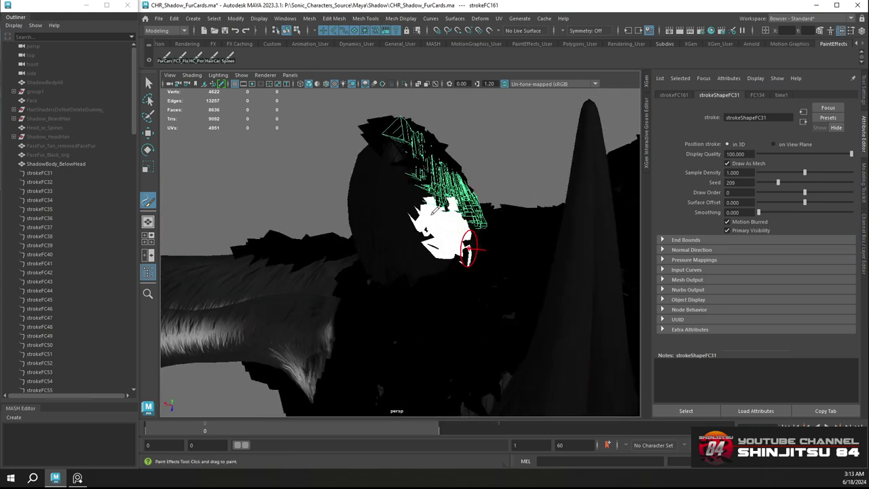
mouse_move(432, 214)
left_mouse_down()
mouse_move(380, 163)
mouse_move(377, 133)
mouse_move(393, 125)
left_mouse_up()
mouse_move(417, 184)
left_mouse_down("alt")
mouse_move(435, 170)
mouse_move(463, 190)
mouse_move(442, 173)
left_mouse_up("alt")
mouse_move(414, 286)
left_mouse_down()
mouse_move(415, 251)
mouse_move(413, 277)
mouse_move(437, 200)
mouse_move(404, 231)
mouse_move(363, 233)
mouse_move(486, 245)
mouse_move(414, 224)
left_mouse_up()
mouse_move(351, 191)
left_mouse_down()
mouse_move(414, 207)
mouse_move(491, 258)
left_mouse_up()
Undo the last stroke and paint replacement fur-card strokes diagonally along the quill's lower inner face
mouse_move(398, 169)
left_mouse_down("alt")
mouse_move(394, 219)
mouse_move(374, 219)
mouse_move(362, 197)
mouse_move(365, 221)
mouse_move(426, 222)
mouse_move(509, 340)
left_mouse_up("alt")
key("ctrl+z")
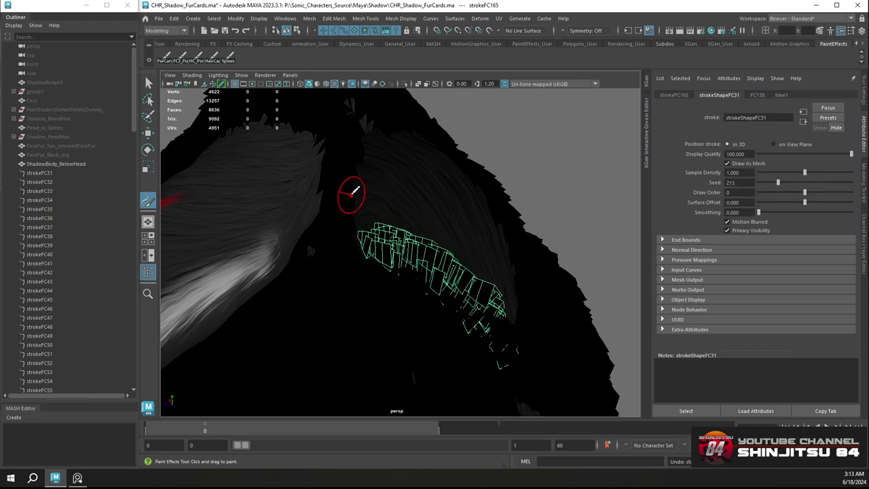
mouse_move(351, 193)
left_mouse_down()
mouse_move(465, 252)
mouse_move(506, 326)
mouse_move(543, 356)
left_mouse_up()
mouse_move(456, 224)
left_mouse_down("alt")
mouse_move(424, 236)
mouse_move(369, 188)
mouse_move(422, 202)
left_mouse_up("alt")
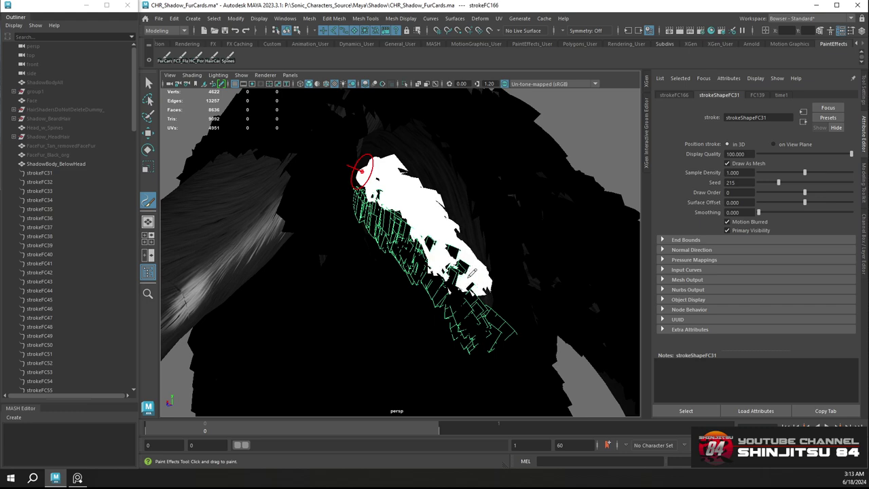
left_click_drag(472, 272, 475, 278)
Paint fur-card strokes down the remaining narrow bare strip of the back quill, undoing the last one
mouse_move(442, 204)
left_mouse_down("alt")
mouse_move(423, 186)
mouse_move(398, 203)
mouse_move(349, 199)
mouse_move(364, 196)
mouse_move(411, 244)
mouse_move(456, 320)
mouse_move(475, 378)
mouse_move(499, 400)
left_mouse_up("alt")
mouse_move(445, 228)
left_mouse_down("alt")
mouse_move(432, 240)
mouse_move(402, 178)
mouse_move(391, 174)
left_mouse_up("alt")
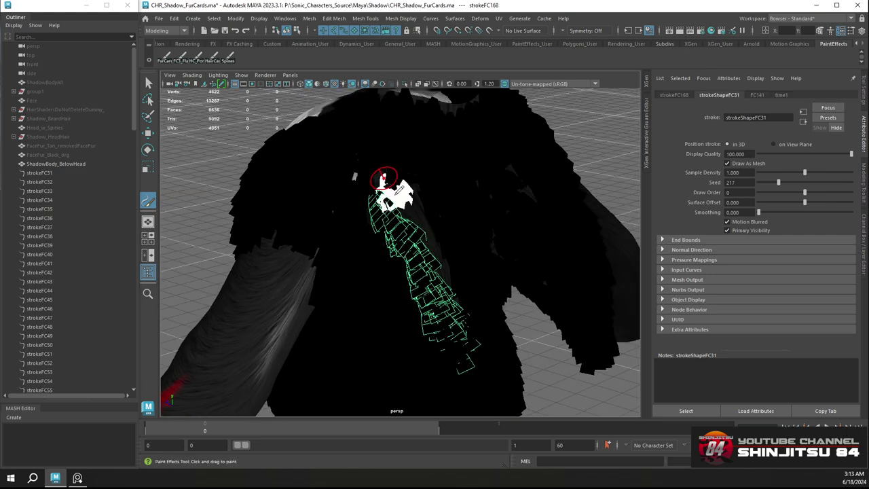
left_click_drag(437, 260, 456, 294)
mouse_move(427, 165)
left_mouse_down("alt")
mouse_move(404, 172)
mouse_move(390, 162)
left_mouse_up("alt")
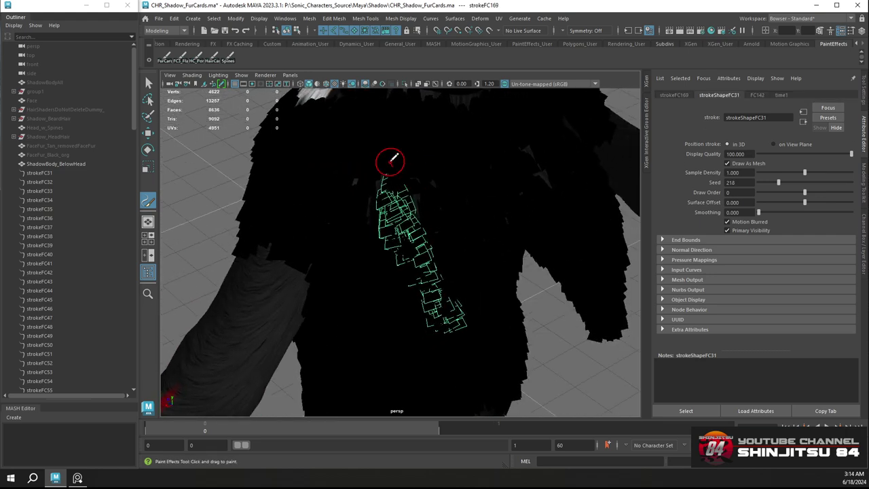
key("ctrl+z")
left_click_drag(417, 223, 385, 180, "alt")
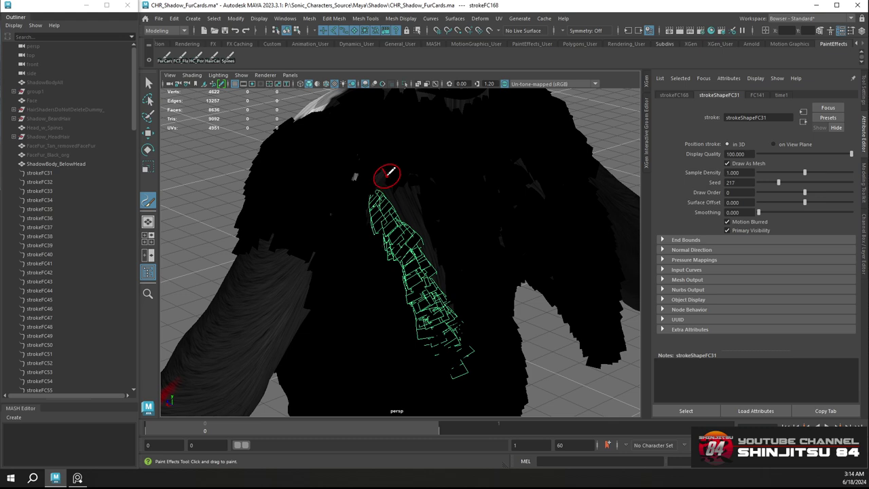
Paint fur-card strokes from the lower back along the tail's top and first side out to its tip
mouse_move(458, 329)
left_mouse_down("alt")
mouse_move(417, 213)
mouse_move(333, 284)
mouse_move(448, 203)
mouse_move(421, 215)
mouse_move(435, 220)
mouse_move(439, 256)
mouse_move(453, 204)
mouse_move(443, 200)
mouse_move(462, 246)
mouse_move(520, 260)
mouse_move(483, 212)
mouse_move(425, 192)
mouse_move(548, 167)
mouse_move(412, 214)
mouse_move(401, 98)
mouse_move(353, 278)
mouse_move(360, 213)
mouse_move(339, 223)
mouse_move(385, 190)
mouse_move(358, 172)
left_mouse_up("alt")
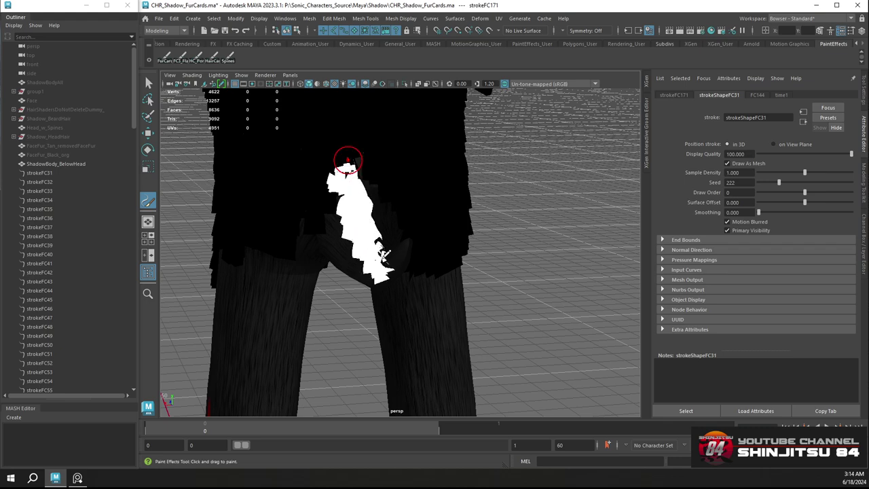
mouse_move(348, 160)
left_mouse_down("alt")
mouse_move(388, 252)
mouse_move(334, 165)
left_mouse_up("alt")
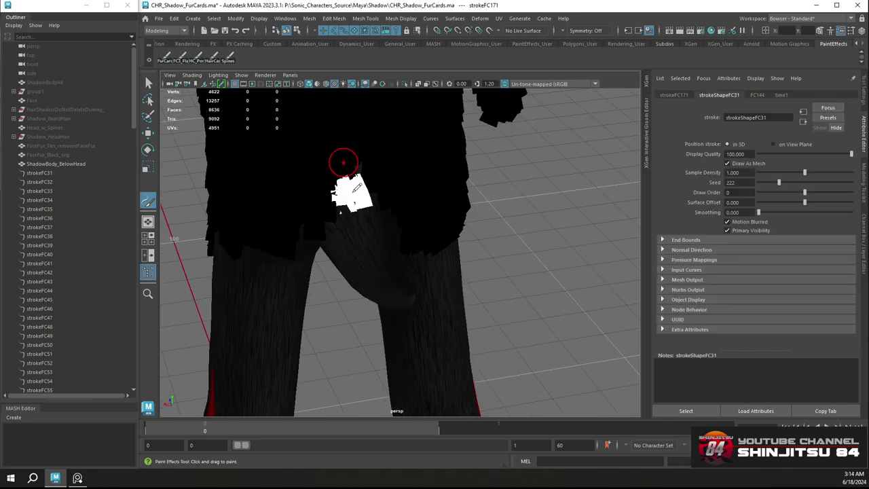
left_click_drag(401, 286, 401, 287)
mouse_move(401, 287)
left_mouse_down("alt")
mouse_move(388, 225)
mouse_move(346, 184)
mouse_move(384, 202)
mouse_move(394, 190)
left_mouse_up("alt")
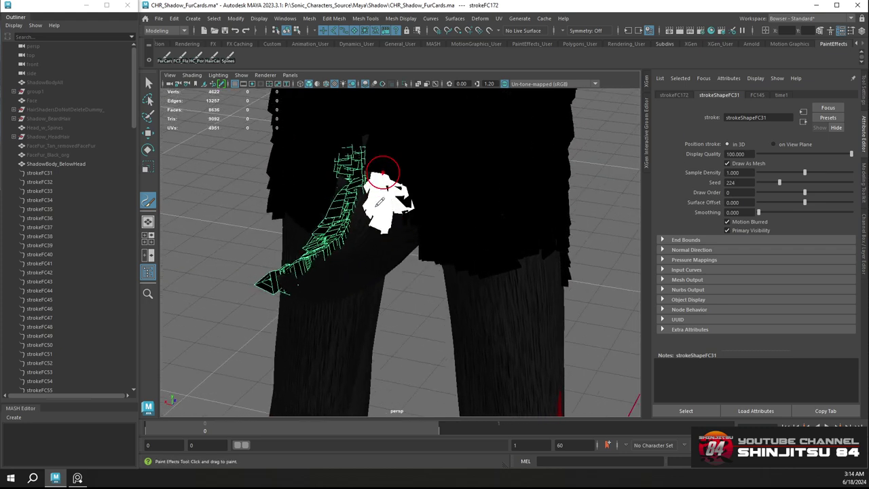
mouse_move(341, 251)
left_mouse_down()
mouse_move(269, 280)
mouse_move(319, 208)
left_mouse_up()
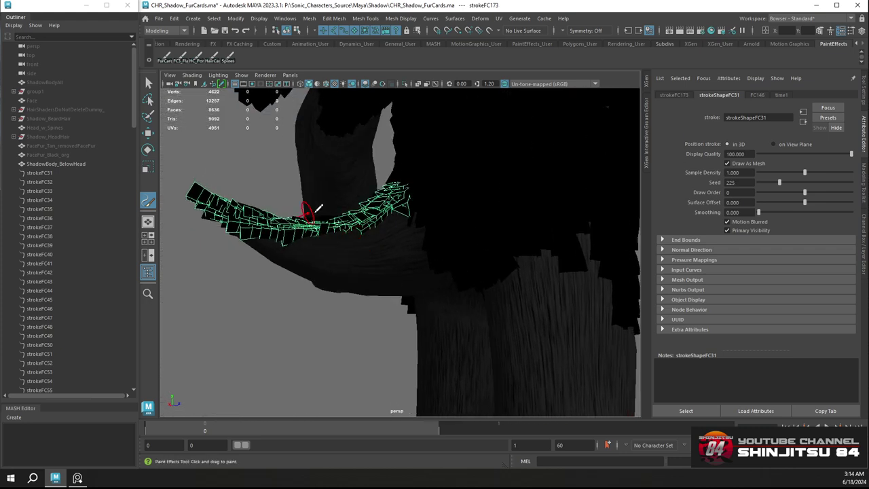
mouse_move(414, 216)
left_mouse_down()
mouse_move(323, 210)
mouse_move(446, 263)
mouse_move(275, 246)
mouse_move(481, 270)
mouse_move(343, 234)
mouse_move(418, 245)
mouse_move(349, 233)
left_mouse_up()
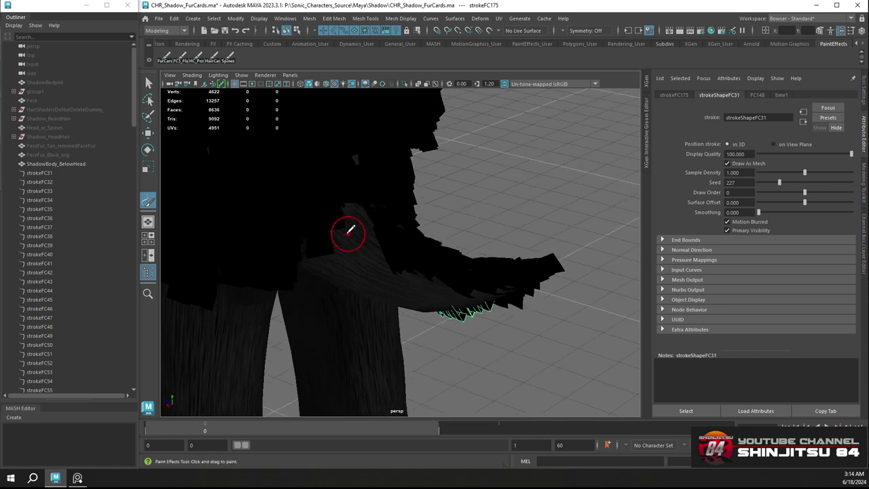
Repaint the fur-card stroke from the base of the tail along its other side until it fits, and save the scene
mouse_move(338, 197)
left_mouse_down()
mouse_move(406, 269)
mouse_move(500, 285)
left_mouse_up()
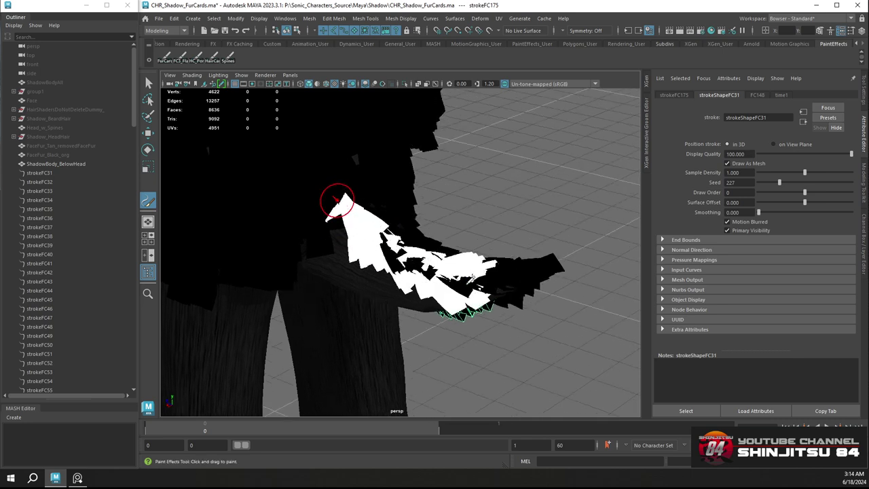
key("ctrl+z")
mouse_move(336, 197)
left_mouse_down()
mouse_move(367, 255)
mouse_move(435, 289)
mouse_move(506, 286)
left_mouse_up()
key("ctrl+z")
mouse_move(339, 201)
left_mouse_down()
mouse_move(391, 278)
mouse_move(434, 256)
mouse_move(408, 267)
mouse_move(337, 233)
left_mouse_up()
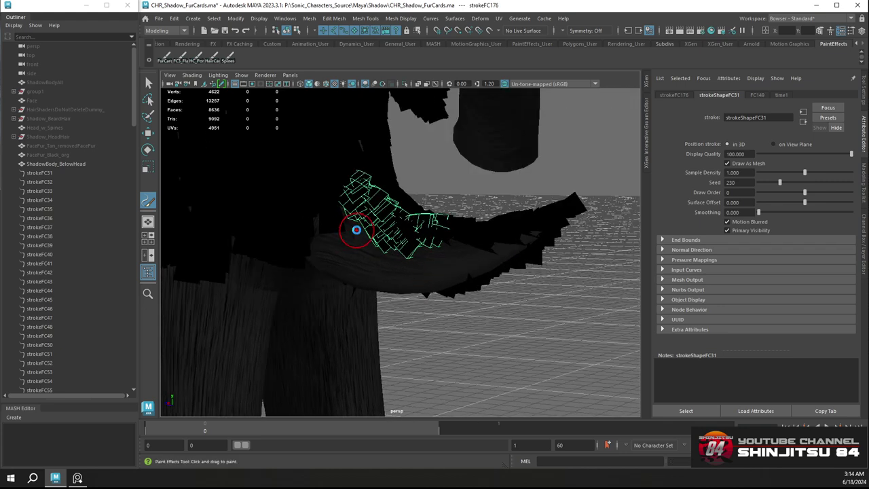
key("ctrl+s")
key("y")
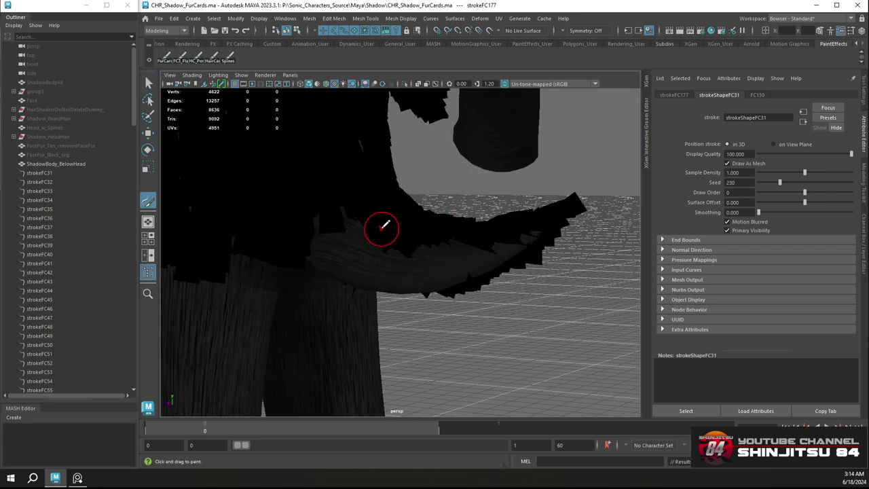
Fill the tail's remaining lower side and underside with fur-card strokes, redoing the one near its base
mouse_move(326, 223)
left_mouse_down()
mouse_move(360, 246)
mouse_move(438, 247)
mouse_move(504, 237)
mouse_move(541, 216)
left_mouse_up()
mouse_move(357, 260)
left_mouse_down("alt")
mouse_move(329, 198)
mouse_move(341, 225)
mouse_move(322, 205)
left_mouse_up("alt")
mouse_move(322, 205)
left_mouse_down("alt")
mouse_move(398, 194)
mouse_move(418, 201)
left_mouse_up("alt")
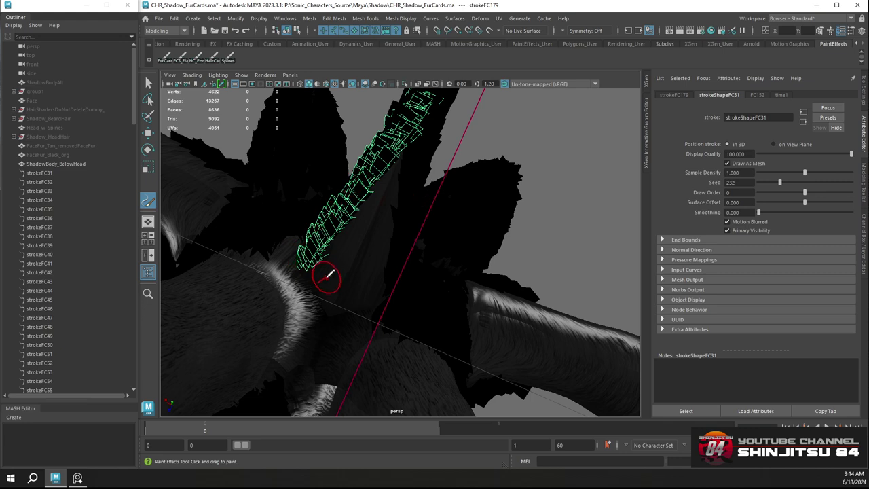
mouse_move(319, 278)
left_mouse_down()
mouse_move(370, 224)
mouse_move(407, 148)
mouse_move(428, 139)
mouse_move(355, 226)
mouse_move(349, 278)
mouse_move(394, 277)
left_mouse_up()
key("ctrl+z")
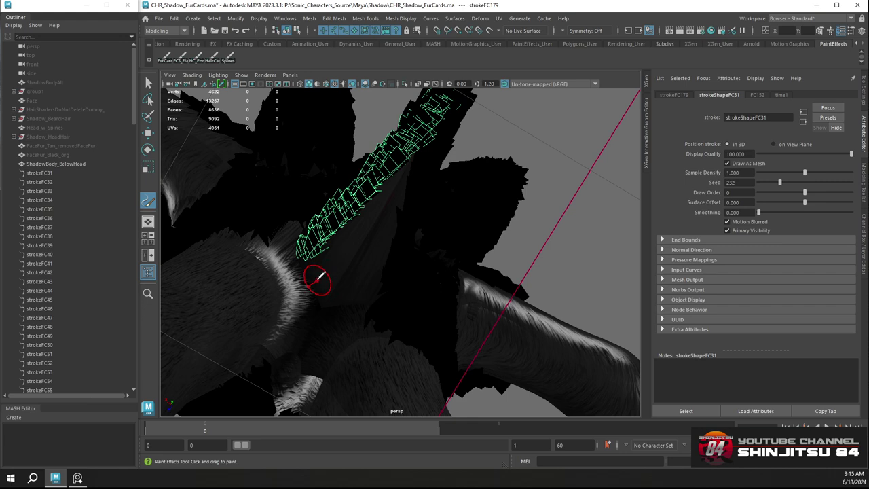
mouse_move(384, 192)
left_mouse_down()
mouse_move(382, 253)
mouse_move(369, 253)
mouse_move(363, 305)
left_mouse_up()
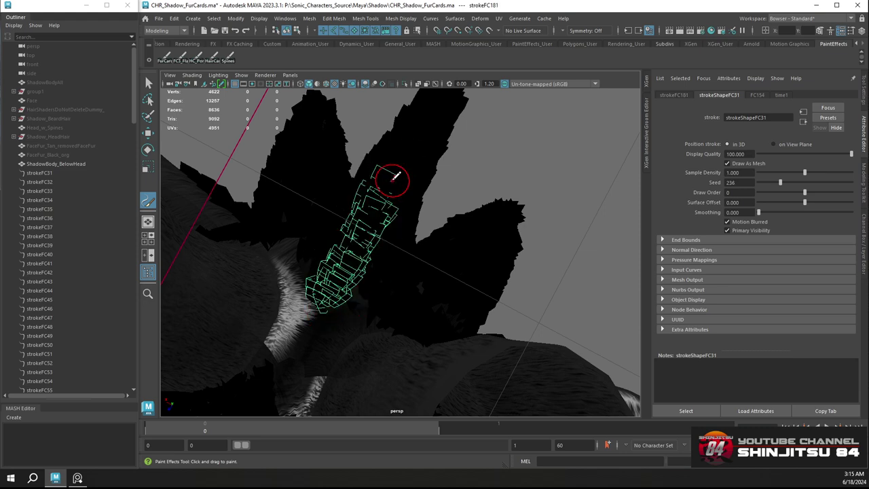
Paint fur-card strokes over the bare area beneath the tail between the legs and down the upper inner thigh
left_click_drag(375, 208, 319, 279, "alt")
mouse_move(377, 246)
left_mouse_down("alt")
mouse_move(361, 230)
mouse_move(244, 204)
mouse_move(404, 219)
mouse_move(453, 209)
mouse_move(498, 240)
mouse_move(495, 213)
mouse_move(390, 196)
mouse_move(425, 187)
mouse_move(431, 272)
mouse_move(384, 209)
mouse_move(346, 196)
mouse_move(360, 209)
mouse_move(317, 194)
mouse_move(291, 223)
mouse_move(321, 218)
mouse_move(293, 231)
mouse_move(314, 199)
mouse_move(342, 218)
left_mouse_up("alt")
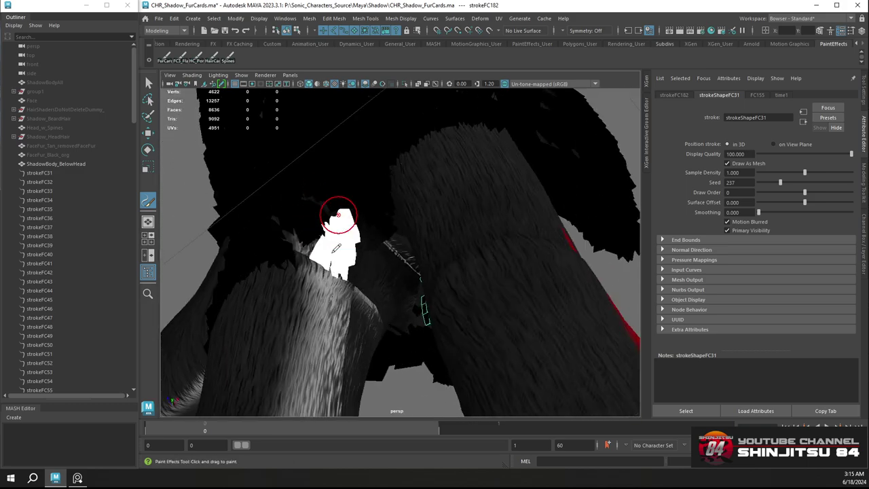
mouse_move(338, 305)
left_mouse_down("alt")
mouse_move(310, 243)
mouse_move(317, 252)
mouse_move(281, 237)
mouse_move(295, 253)
mouse_move(331, 248)
mouse_move(326, 258)
mouse_move(293, 235)
mouse_move(263, 256)
mouse_move(341, 291)
mouse_move(300, 240)
mouse_move(288, 246)
left_mouse_up("alt")
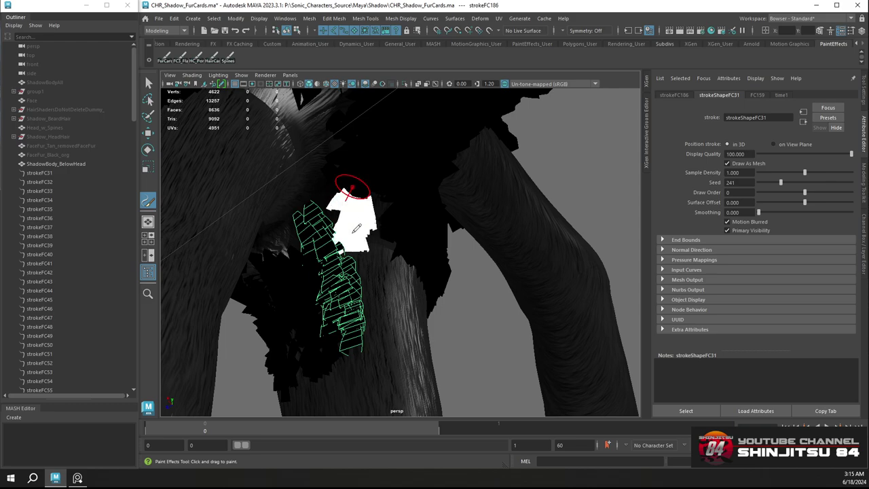
left_click_drag(363, 287, 353, 231, "alt")
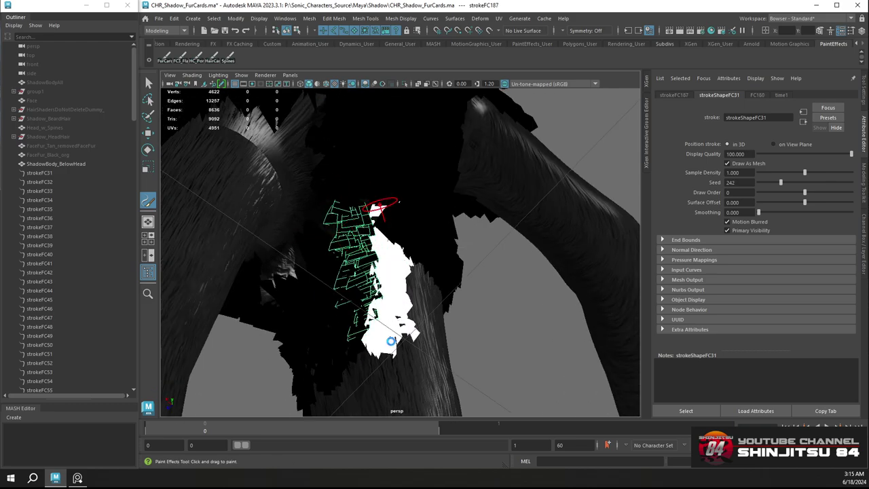
left_click_drag(391, 341, 392, 345)
mouse_move(380, 285)
left_mouse_down("alt")
mouse_move(359, 181)
mouse_move(355, 194)
mouse_move(256, 217)
mouse_move(339, 258)
mouse_move(363, 283)
mouse_move(373, 253)
left_mouse_up("alt")
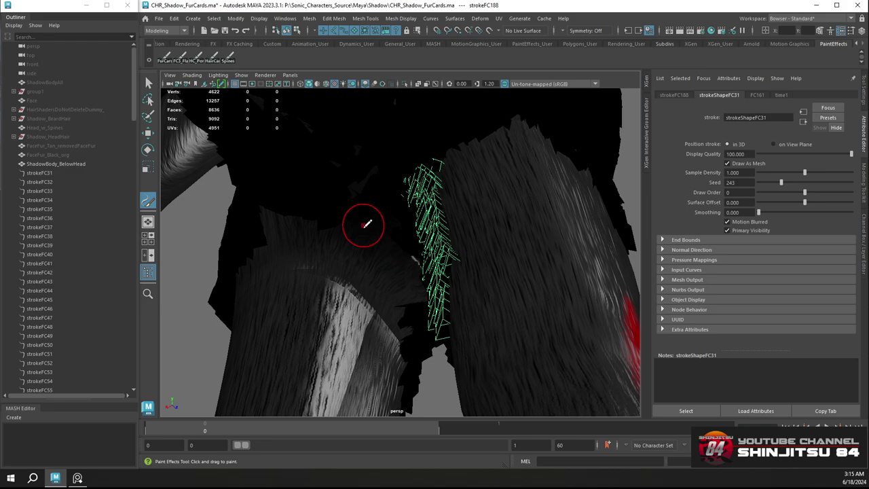
Paint adjacent fur-card strokes down the bare inner thigh, working from the crotch around the leg
mouse_move(335, 359)
left_mouse_down("alt")
mouse_move(393, 281)
mouse_move(401, 210)
mouse_move(379, 221)
mouse_move(412, 261)
left_mouse_up("alt")
left_click_drag(359, 316, 339, 361)
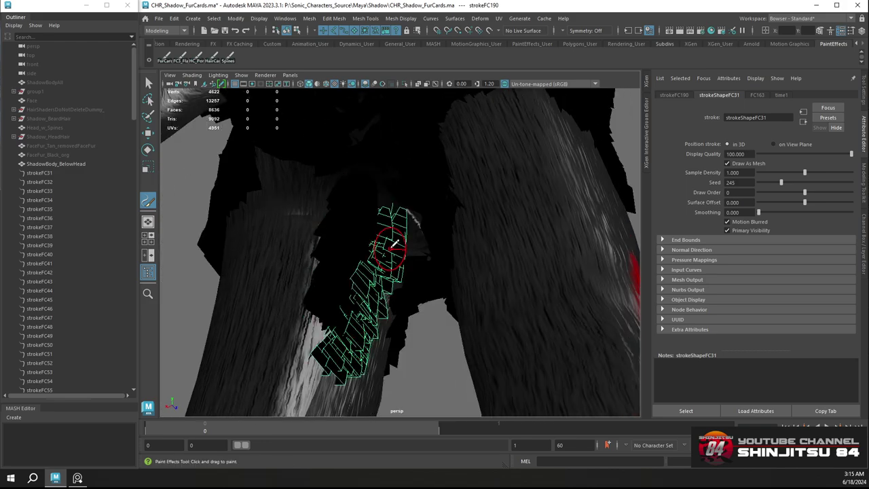
mouse_move(399, 245)
left_mouse_down("alt")
mouse_move(343, 223)
mouse_move(337, 256)
left_mouse_up("alt")
middle_click_drag(544, 235, 445, 238, "alt")
left_click_drag(444, 237, 434, 234, "alt")
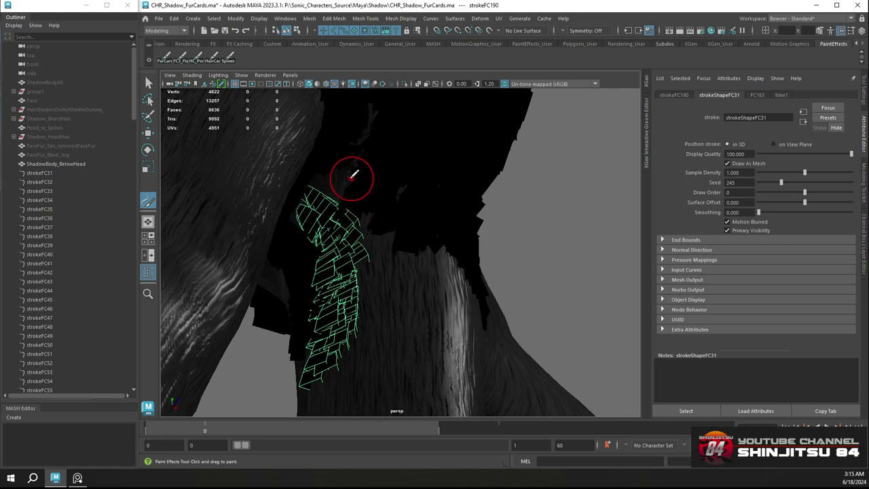
mouse_move(326, 170)
left_mouse_down()
mouse_move(360, 340)
mouse_move(400, 366)
left_mouse_up()
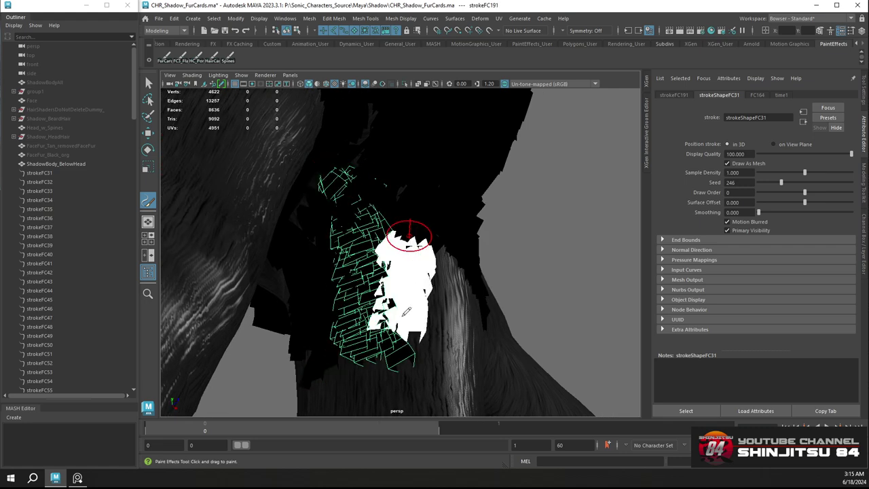
left_click_drag(406, 311, 407, 314)
Paint adjacent fur-card strokes down the front of the thigh, from the hip fur to above the knee
mouse_move(408, 314)
left_mouse_down("alt")
mouse_move(417, 281)
mouse_move(398, 258)
mouse_move(406, 210)
mouse_move(423, 194)
mouse_move(415, 176)
left_mouse_up("alt")
mouse_move(416, 175)
left_mouse_down("alt")
mouse_move(408, 281)
mouse_move(433, 190)
mouse_move(415, 165)
left_mouse_up("alt")
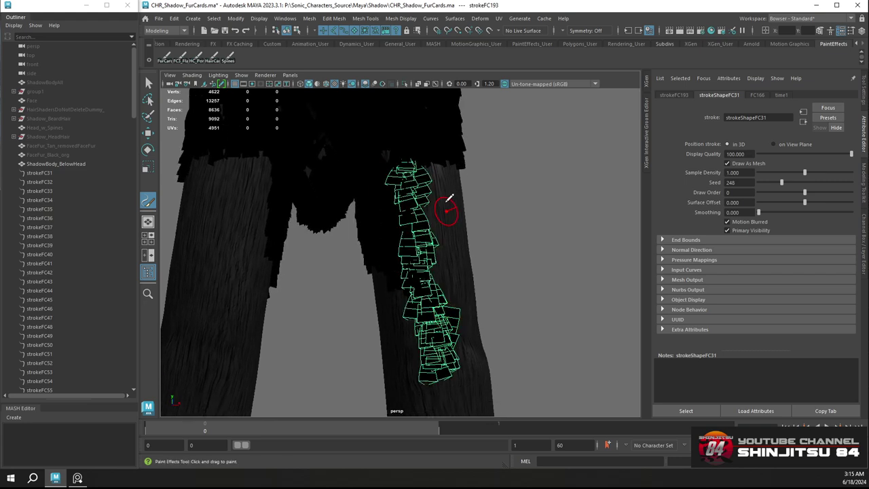
mouse_move(446, 211)
left_mouse_down("alt")
mouse_move(426, 195)
mouse_move(415, 134)
left_mouse_up("alt")
mouse_move(433, 231)
left_mouse_down()
mouse_move(458, 334)
mouse_move(402, 157)
left_mouse_up()
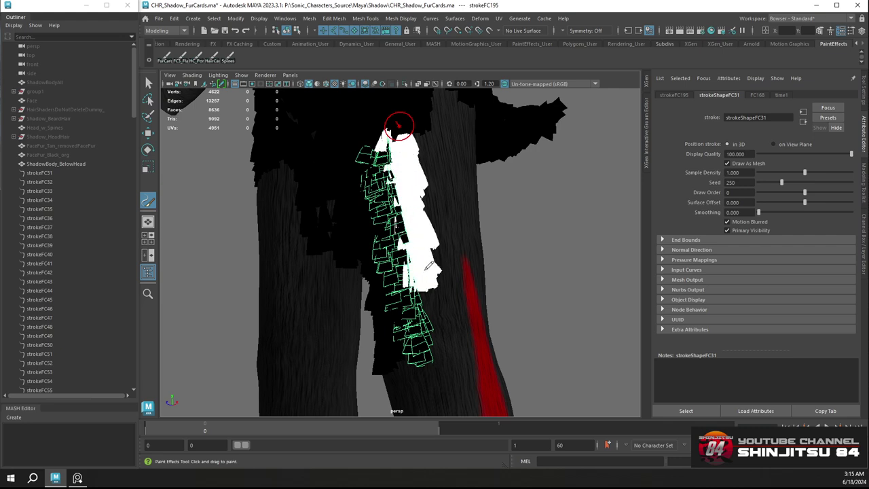
left_click_drag(399, 126, 445, 316)
mouse_move(442, 168)
left_mouse_down("alt")
mouse_move(414, 199)
mouse_move(408, 140)
mouse_move(421, 295)
left_mouse_up("alt")
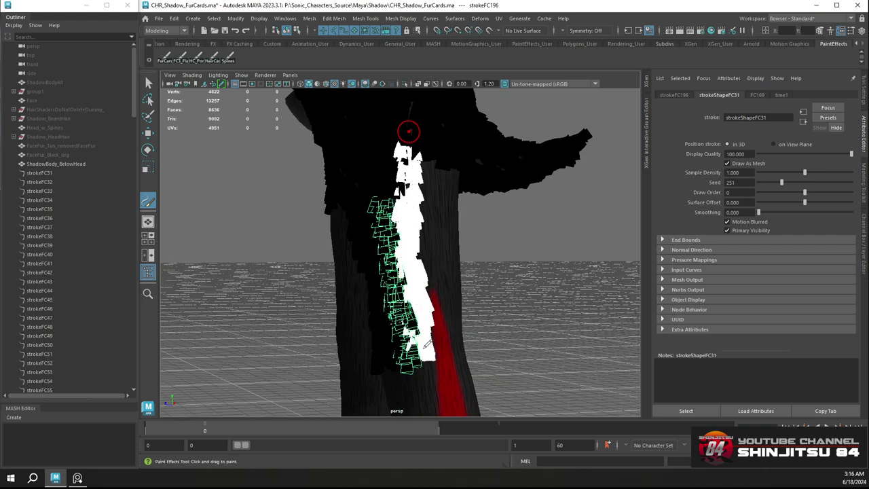
Extend the fur cards around the thigh's outer side up to the red stripe, and save the scene
left_click_drag(425, 348, 429, 372)
left_click_drag(429, 281, 411, 224, "alt")
left_click_drag(404, 138, 420, 299)
left_click_drag(442, 208, 380, 138, "alt")
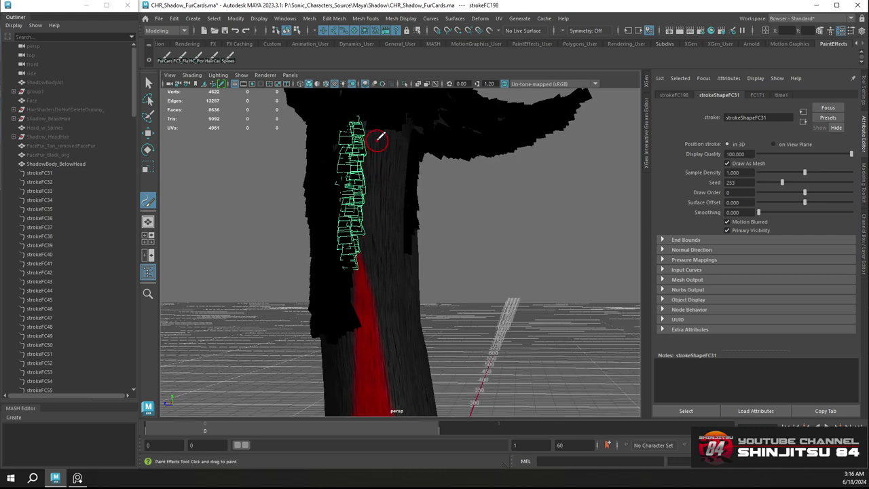
key("q")
key("ctrl+s")
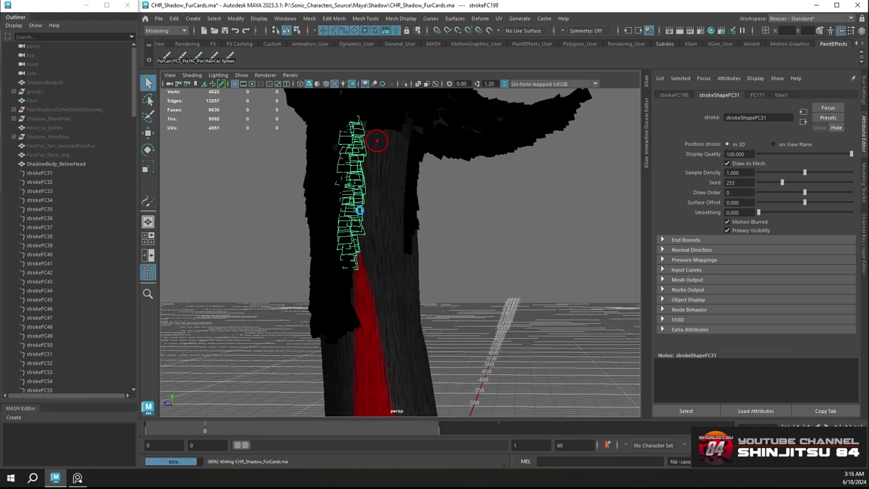
Paint a fur-card stroke down the thigh along the rear edge of the red stripe, from the hip fur to mid-leg
key("y")
right_click_drag(365, 204, 319, 204, "alt")
mouse_move(354, 213)
left_mouse_down("alt")
mouse_move(458, 208)
mouse_move(367, 198)
left_mouse_up("alt")
mouse_move(372, 203)
right_mouse_down("alt")
mouse_move(412, 235)
mouse_move(385, 190)
right_mouse_up("alt")
left_click_drag(375, 137, 398, 304)
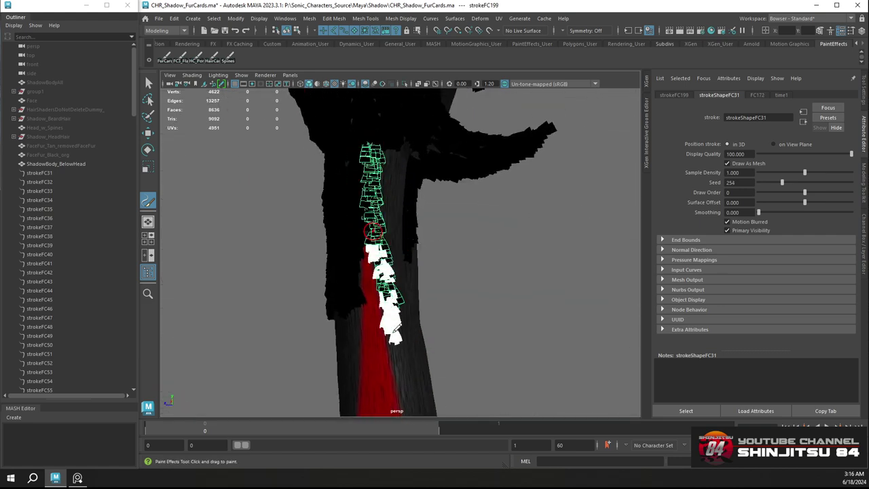
left_click_drag(410, 381, 414, 398)
Paint adjacent fur-card strokes down the back of the thigh, moving inward from the red stripe
mouse_move(398, 295)
left_mouse_down("alt")
mouse_move(382, 294)
mouse_move(358, 194)
left_mouse_up("alt")
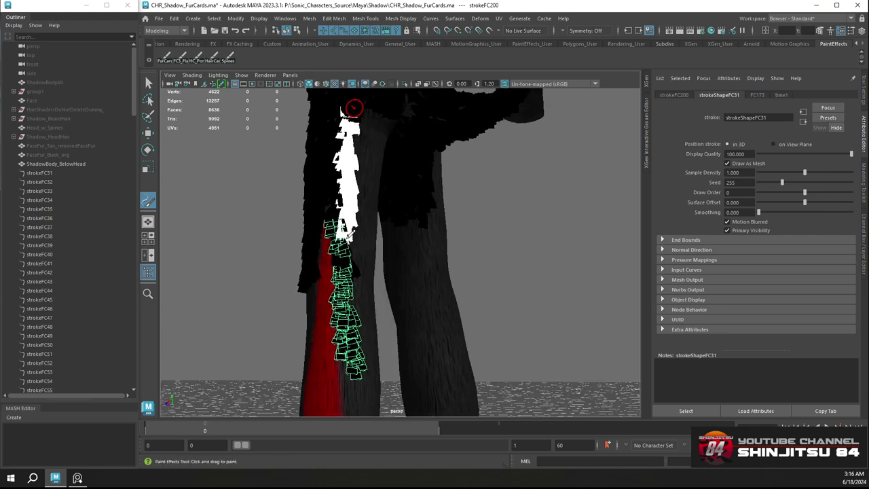
mouse_move(354, 107)
left_mouse_down()
mouse_move(343, 129)
mouse_move(358, 250)
left_mouse_up()
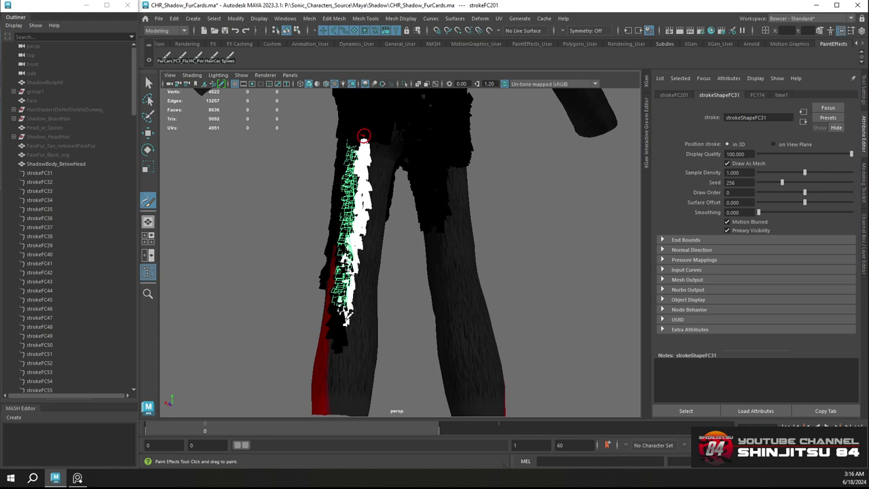
mouse_move(363, 136)
left_mouse_down()
mouse_move(349, 145)
mouse_move(386, 203)
left_mouse_up()
scroll(360, 183, "down", 7)
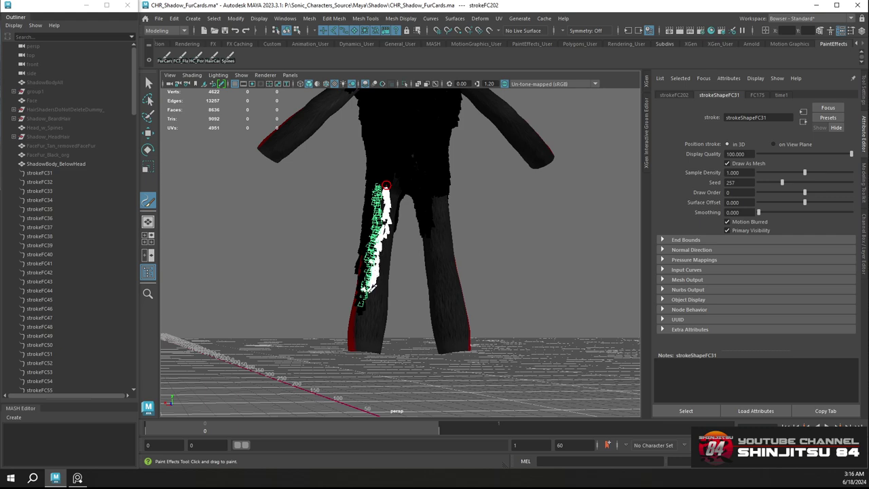
left_click_drag(386, 185, 386, 185)
Redo the last back-of-thigh stroke and extend the fur cards toward the inner thigh, replacing misplaced strokes
mouse_move(385, 186)
left_mouse_down("alt")
mouse_move(393, 196)
mouse_move(380, 240)
mouse_move(412, 221)
left_mouse_up("alt")
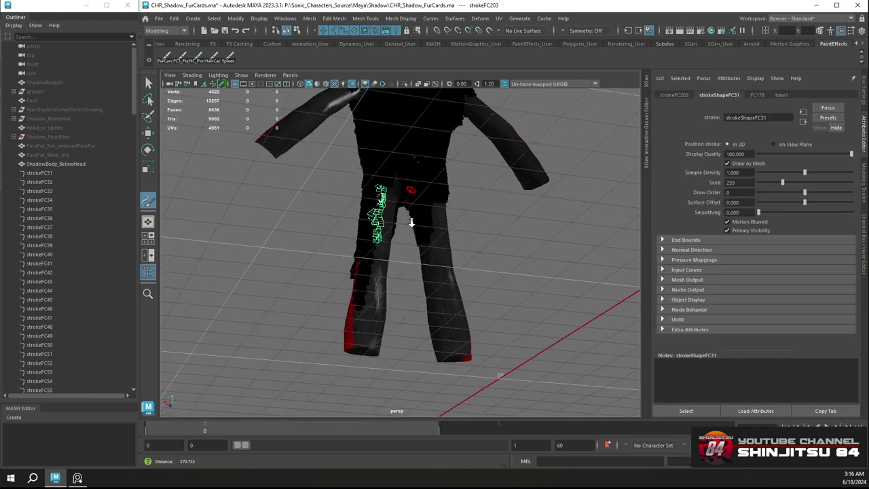
right_click_drag(411, 221, 442, 258, "alt")
key("ctrl+z")
right_click_drag(379, 146, 382, 229, "alt")
middle_click_drag(353, 161, 352, 206, "alt")
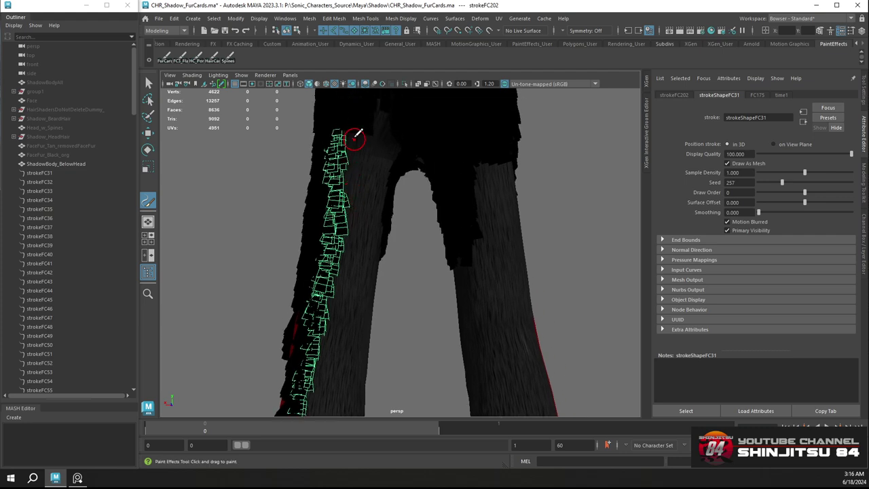
left_click_drag(352, 130, 356, 262)
mouse_move(358, 191)
left_mouse_down("alt")
mouse_move(365, 147)
mouse_move(374, 146)
mouse_move(414, 184)
mouse_move(392, 152)
left_mouse_up("alt")
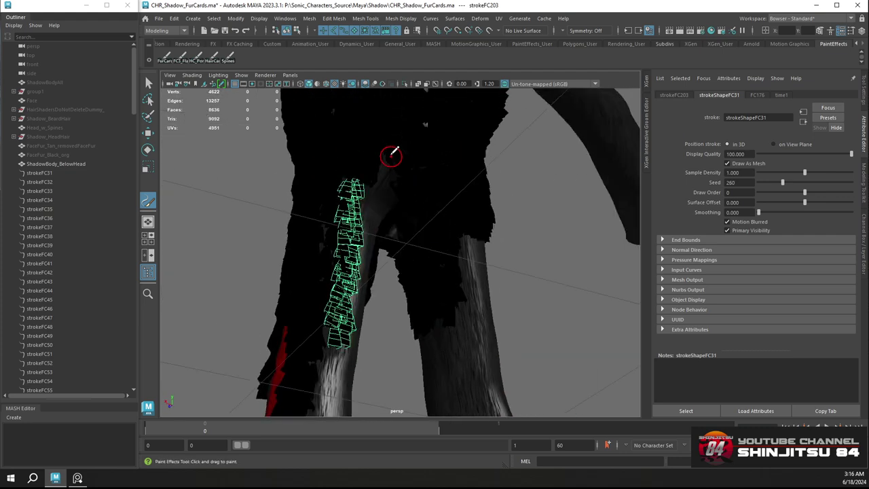
key("ctrl+z")
left_click_drag(375, 211, 367, 221)
Fill the remaining bare strip between the back and inner thigh with fur-card strokes, and save the scene
mouse_move(366, 221)
left_mouse_down("alt")
mouse_move(333, 208)
mouse_move(412, 219)
mouse_move(380, 325)
mouse_move(402, 226)
left_mouse_up("alt")
middle_click_drag(403, 226, 386, 183, "alt")
mouse_move(389, 175)
left_mouse_down("alt")
mouse_move(409, 193)
mouse_move(386, 177)
mouse_move(367, 297)
left_mouse_up("alt")
left_click_drag(367, 296, 412, 252, "alt")
key("q")
key("ctrl+s")
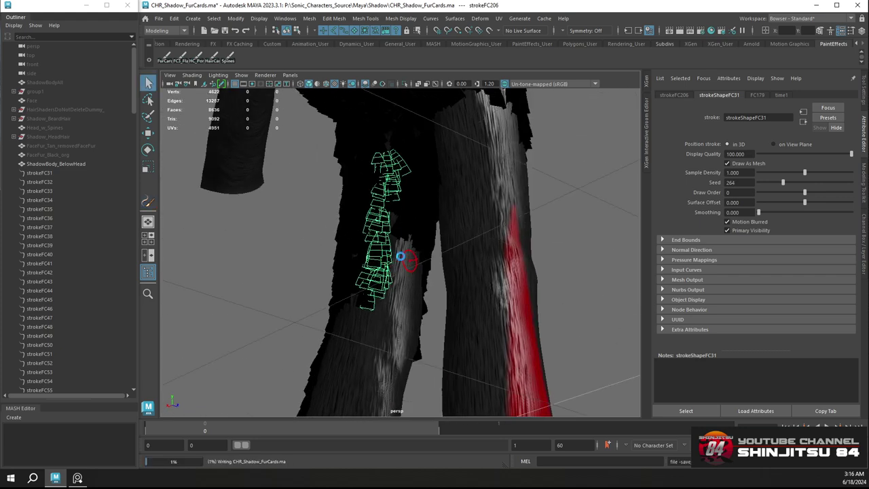
Paint fur-card strokes down the inner side of the leg below the existing thigh fur, undoing misplaced attempts
key("y")
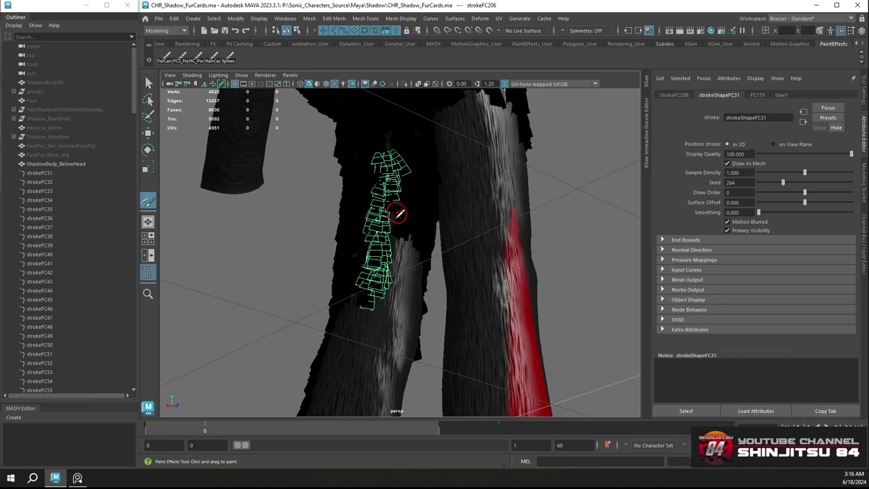
left_click_drag(398, 214, 375, 312)
key("ctrl+z")
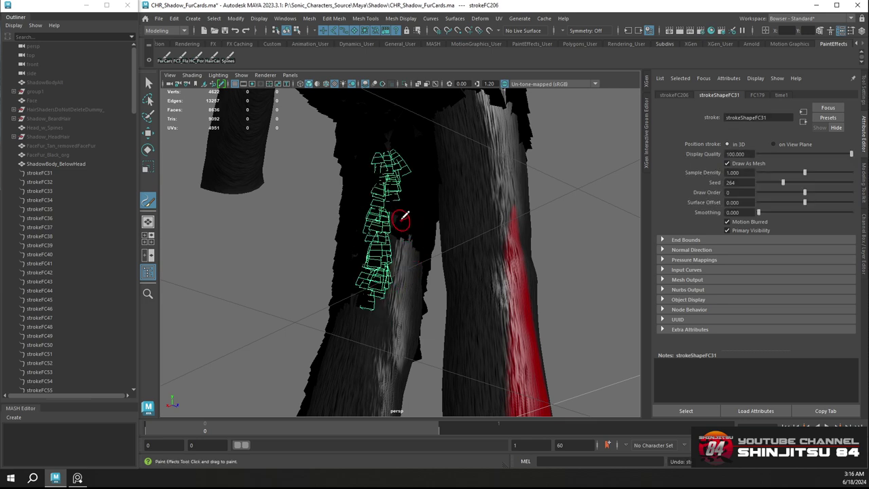
mouse_move(402, 216)
left_mouse_down()
mouse_move(382, 285)
mouse_move(390, 230)
left_mouse_up()
key("ctrl+z")
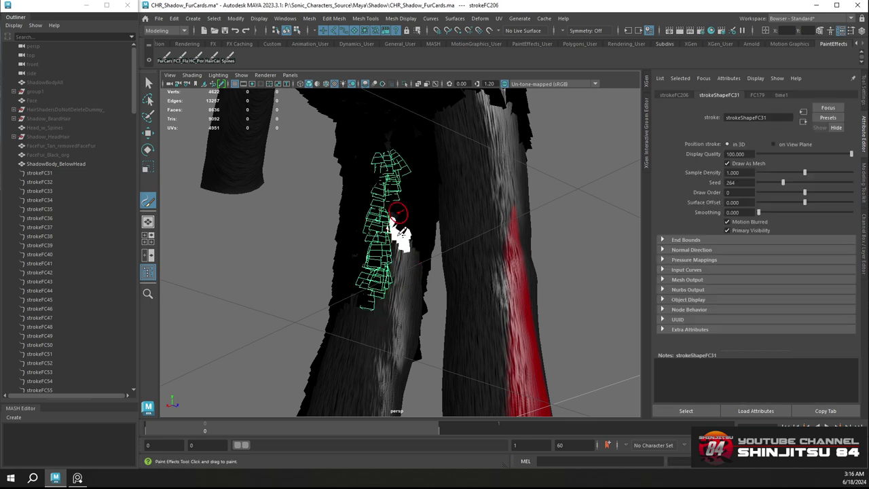
left_click_drag(389, 286, 373, 306)
left_click_drag(416, 254, 303, 257, "alt")
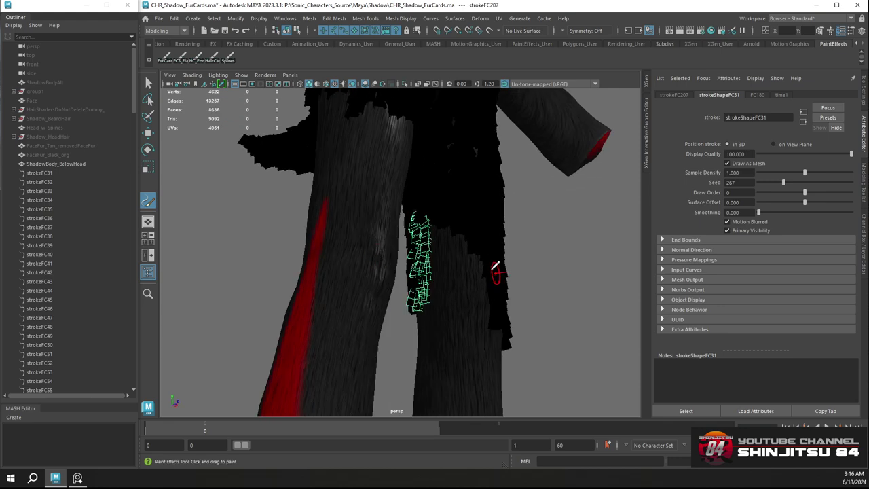
left_click_drag(497, 274, 496, 259, "alt")
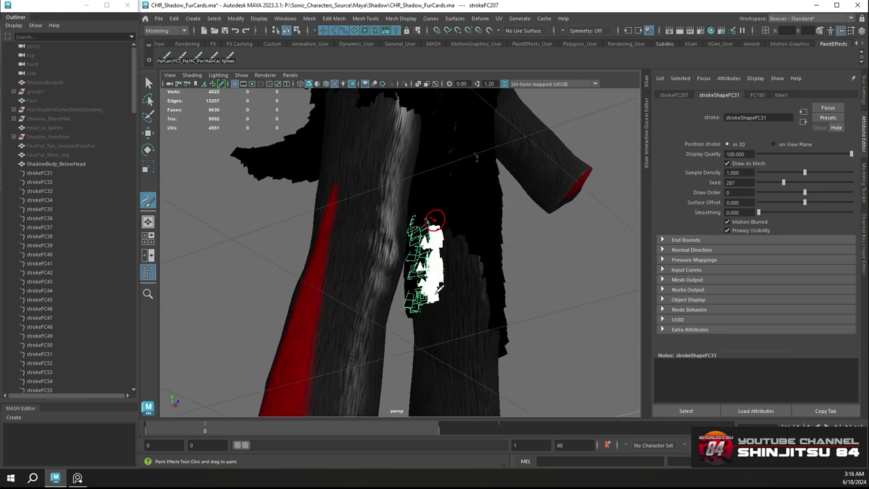
left_click_drag(439, 288, 438, 314)
Fill the bare gap on the front of the lower thigh with a fur-card stroke, and save the scene
mouse_move(456, 272)
left_mouse_down("alt")
mouse_move(455, 178)
mouse_move(455, 299)
left_mouse_up("alt")
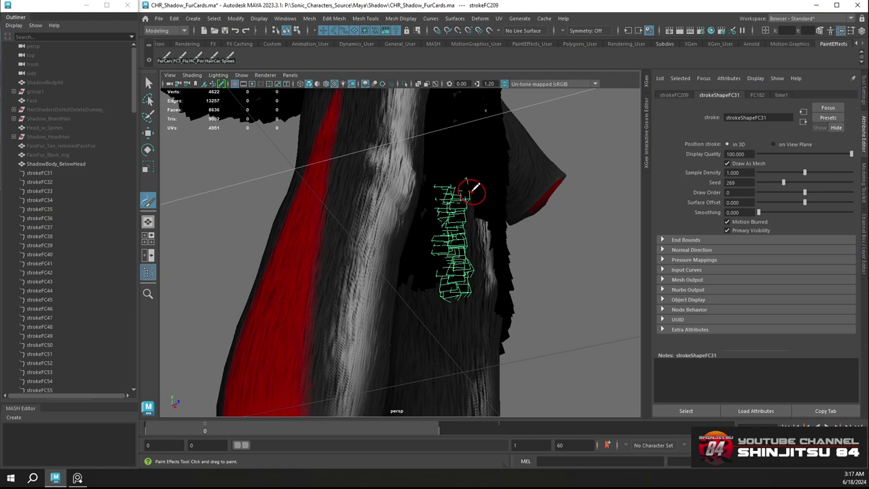
left_click_drag(473, 190, 472, 306)
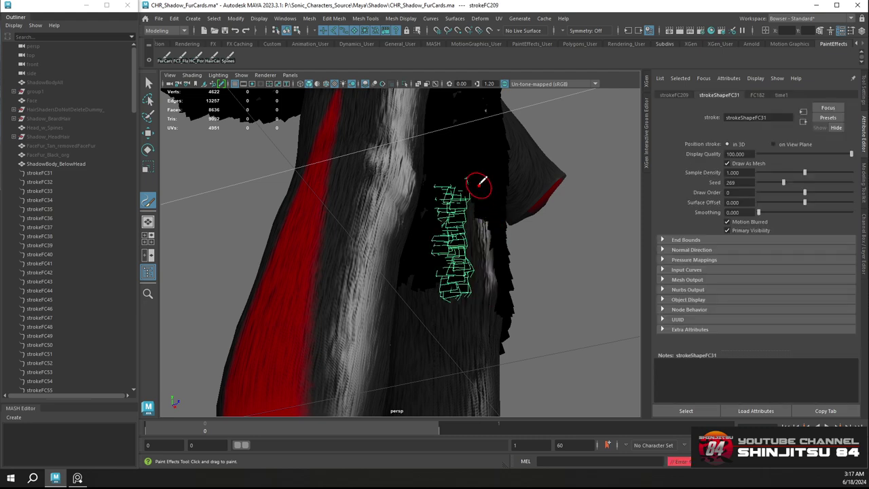
mouse_move(480, 182)
left_mouse_down()
mouse_move(481, 303)
mouse_move(440, 238)
mouse_move(416, 250)
left_mouse_up()
left_click_drag(471, 252, 483, 243, "alt")
key("ctrl+z")
mouse_move(441, 202)
left_mouse_down("alt")
mouse_move(476, 190)
mouse_move(460, 206)
left_mouse_up("alt")
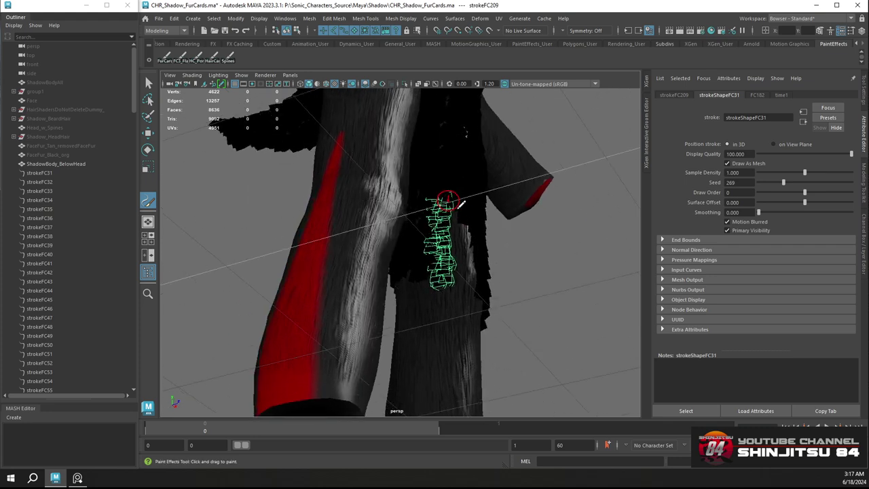
mouse_move(465, 271)
left_mouse_down()
mouse_move(475, 272)
mouse_move(453, 246)
mouse_move(407, 227)
mouse_move(369, 256)
mouse_move(354, 173)
left_mouse_up()
key("q")
key("ctrl+s")
key("y")
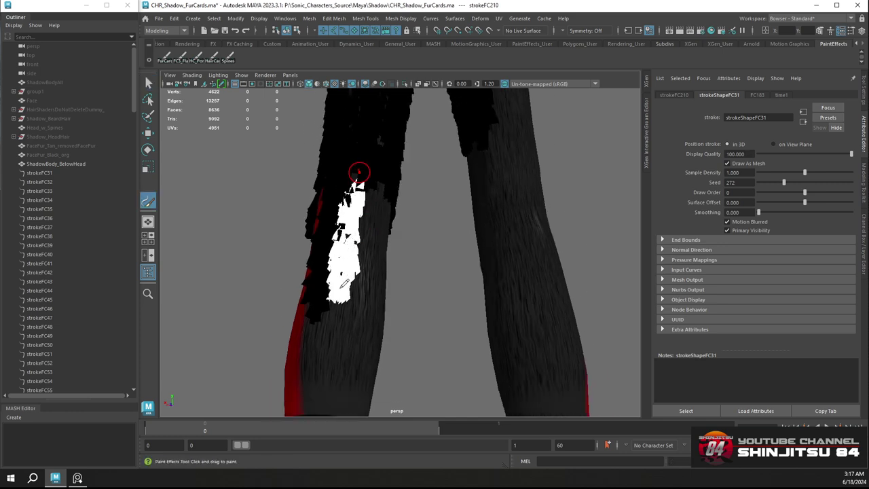
Paint fur-card strokes down the back of the lower leg, beside the fur along the red stripe
left_click_drag(340, 306, 339, 307)
mouse_move(370, 254)
left_mouse_down("alt")
mouse_move(345, 248)
mouse_move(339, 286)
mouse_move(366, 203)
mouse_move(361, 151)
mouse_move(343, 280)
left_mouse_up("alt")
mouse_move(381, 208)
left_mouse_down("alt")
mouse_move(364, 174)
mouse_move(332, 306)
mouse_move(375, 183)
mouse_move(348, 304)
left_mouse_up("alt")
key("ctrl+z")
left_click_drag(368, 172, 356, 311)
mouse_move(360, 252)
left_mouse_down("alt")
mouse_move(288, 225)
mouse_move(409, 229)
mouse_move(396, 222)
left_mouse_up("alt")
middle_click_drag(396, 221, 365, 191, "alt")
Continue the fur cards around the inner side of the lower leg, replacing one misplaced stroke
mouse_move(401, 170)
left_mouse_down("alt")
mouse_move(388, 186)
mouse_move(381, 151)
mouse_move(365, 141)
mouse_move(355, 298)
mouse_move(396, 162)
mouse_move(391, 260)
mouse_move(404, 312)
left_mouse_up("alt")
mouse_move(429, 175)
left_mouse_down("alt")
mouse_move(385, 166)
mouse_move(380, 292)
left_mouse_up("alt")
key("ctrl+z")
left_click_drag(415, 249, 387, 231, "alt")
mouse_move(392, 155)
left_mouse_down("alt")
mouse_move(407, 160)
mouse_move(410, 114)
left_mouse_up("alt")
left_click_drag(410, 114, 418, 286)
left_click_drag(427, 185, 397, 202, "alt")
Paint adjacent fur-card strokes from the inner side onto the front of the lower leg
mouse_move(409, 169)
left_mouse_down("alt")
mouse_move(428, 159)
mouse_move(449, 303)
left_mouse_up("alt")
mouse_move(459, 195)
left_mouse_down("alt")
mouse_move(444, 202)
mouse_move(442, 163)
mouse_move(455, 303)
left_mouse_up("alt")
mouse_move(455, 303)
left_mouse_down("alt")
mouse_move(461, 236)
mouse_move(417, 219)
mouse_move(403, 166)
mouse_move(417, 197)
mouse_move(438, 346)
left_mouse_up("alt")
mouse_move(454, 260)
left_mouse_down("alt")
mouse_move(419, 258)
mouse_move(408, 223)
left_mouse_up("alt")
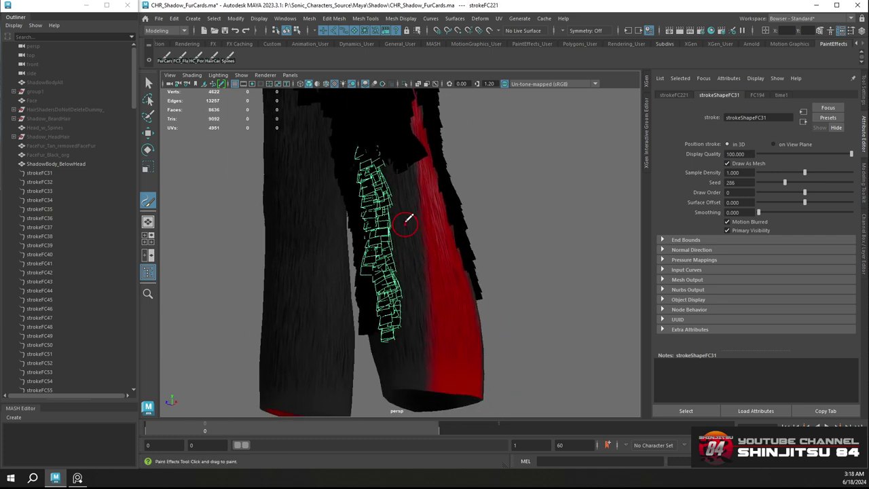
Paint a fur-card stroke down the front of the lower leg along the red stripe's edge, undoing misplaced attempts
mouse_move(386, 158)
left_mouse_down()
mouse_move(401, 248)
mouse_move(397, 338)
left_mouse_up()
mouse_move(411, 160)
left_mouse_down()
mouse_move(427, 224)
mouse_move(423, 247)
left_mouse_up()
right_click_drag(422, 247, 359, 169, "alt")
left_click_drag(404, 190, 421, 170, "alt")
right_click_drag(398, 182, 413, 195, "alt")
key("ctrl+z")
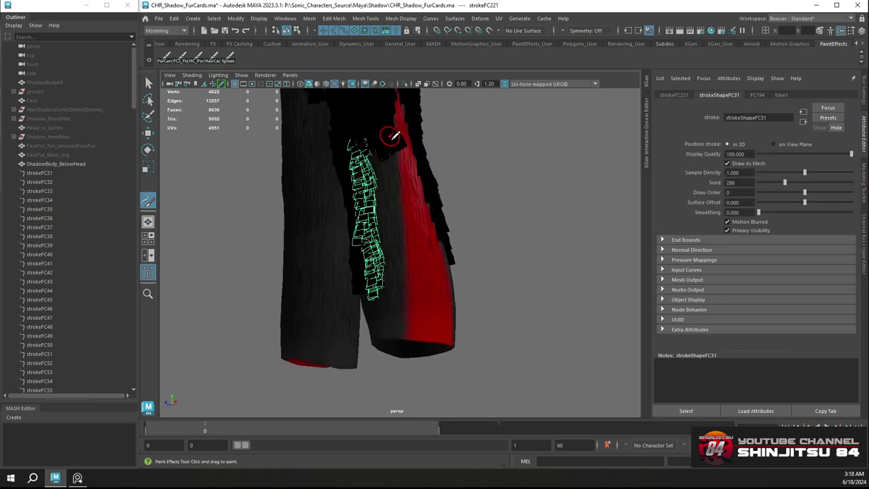
mouse_move(397, 149)
left_mouse_down()
mouse_move(389, 192)
mouse_move(390, 145)
mouse_move(403, 296)
mouse_move(380, 208)
mouse_move(400, 145)
mouse_move(389, 169)
mouse_move(401, 262)
left_mouse_up()
key("ctrl+z")
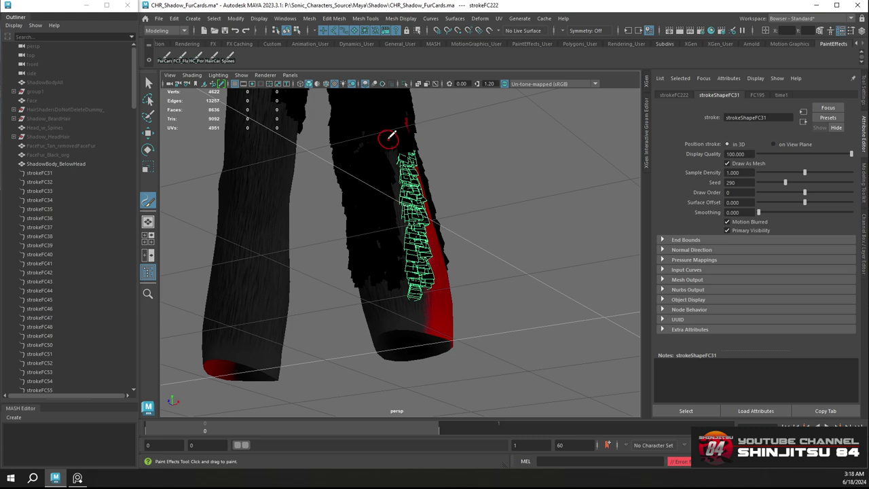
Fill the narrow gap on the front of the lower leg with a fur-card stroke, replacing the first attempt
mouse_move(386, 138)
left_mouse_down()
mouse_move(410, 268)
mouse_move(406, 233)
left_mouse_up()
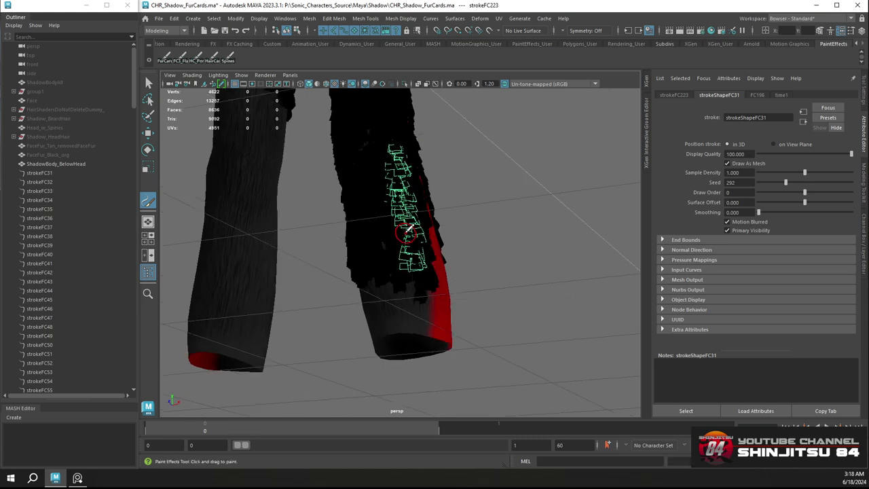
key("ctrl+z")
left_click_drag(390, 199, 371, 194, "alt")
right_click_drag(367, 190, 390, 219, "alt")
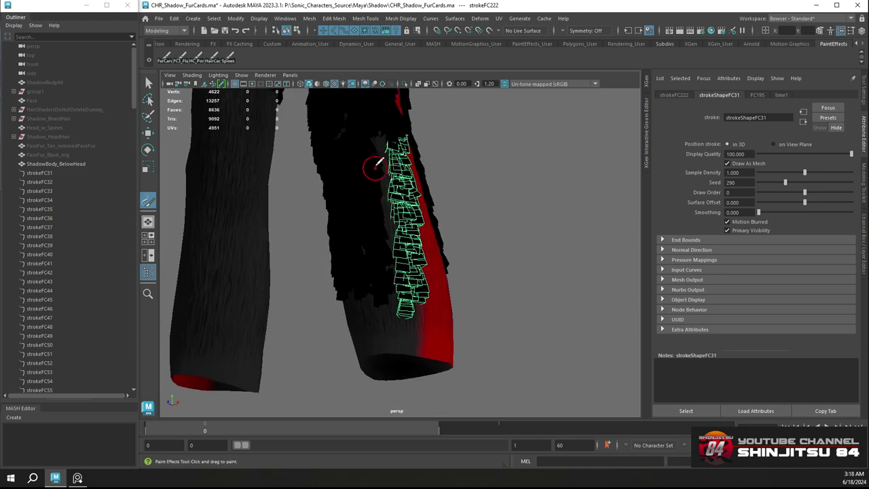
mouse_move(372, 126)
left_mouse_down()
mouse_move(383, 160)
mouse_move(394, 302)
mouse_move(417, 202)
mouse_move(403, 167)
left_mouse_up()
middle_click_drag(392, 142, 363, 193, "alt")
mouse_move(363, 190)
left_mouse_down("alt")
mouse_move(340, 174)
mouse_move(364, 180)
left_mouse_up("alt")
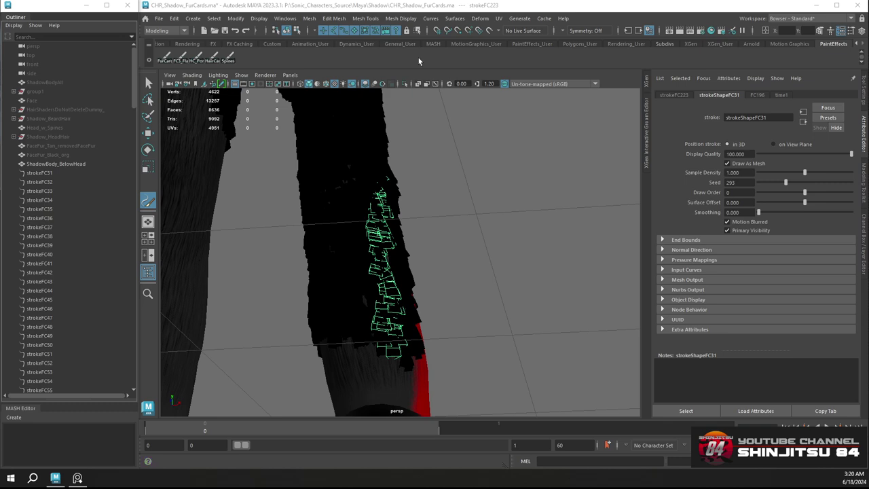
Paint fur-card strokes over the bare ankle section down to the leg's open end, redoing one misplaced stroke
left_click_drag(419, 170, 292, 150, "alt")
mouse_move(428, 195)
left_mouse_down("alt")
mouse_move(454, 206)
mouse_move(466, 188)
mouse_move(428, 265)
mouse_move(382, 326)
mouse_move(352, 244)
mouse_move(359, 214)
mouse_move(353, 238)
mouse_move(385, 296)
left_mouse_up("alt")
mouse_move(385, 296)
left_mouse_down("alt")
mouse_move(365, 242)
mouse_move(388, 229)
left_mouse_up("alt")
left_click_drag(362, 156, 398, 204)
key("ctrl+z")
left_click_drag(356, 153, 377, 324)
Continue the ankle fur cards across the back of the leg with adjacent strokes reaching the open end
mouse_move(373, 235)
left_mouse_down("alt")
mouse_move(419, 235)
mouse_move(450, 196)
mouse_move(423, 185)
mouse_move(424, 343)
left_mouse_up("alt")
middle_click_drag(411, 227, 407, 273, "alt")
right_click_drag(408, 274, 407, 224, "alt")
mouse_move(409, 220)
left_mouse_down()
mouse_move(375, 242)
mouse_move(386, 210)
mouse_move(456, 219)
mouse_move(448, 208)
mouse_move(470, 193)
left_mouse_up()
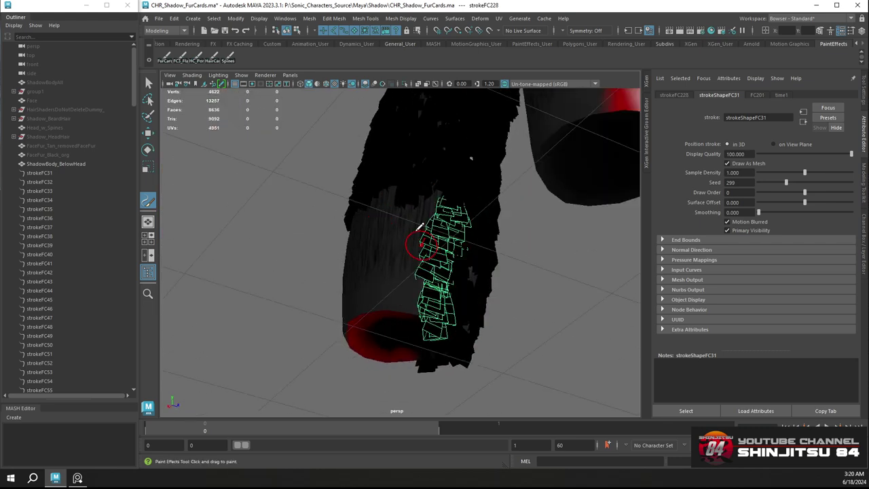
left_click_drag(421, 243, 456, 299, "alt")
left_click_drag(457, 374, 464, 226)
left_click_drag(443, 324, 435, 347)
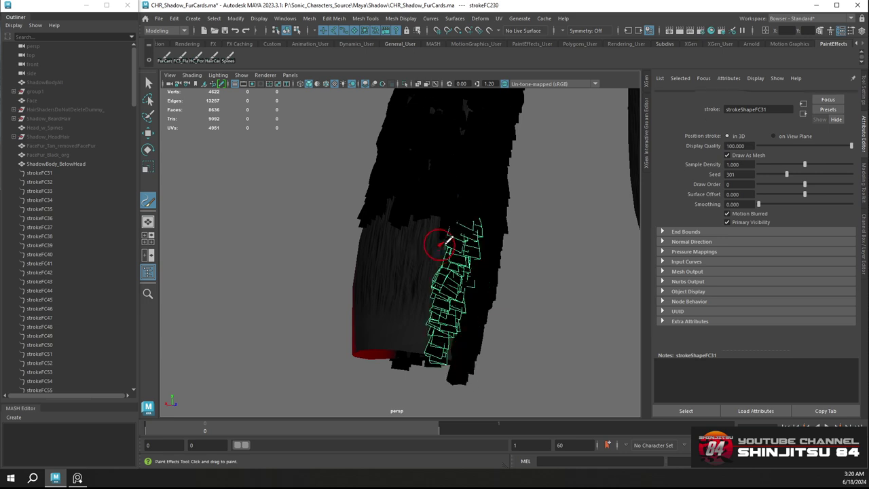
Extend the ankle fur cards around the leg's outer side up to the red stripe
left_click_drag(440, 246, 460, 206, "alt")
left_click_drag(446, 325, 447, 326)
mouse_move(446, 326)
left_mouse_down("alt")
mouse_move(481, 223)
mouse_move(456, 220)
mouse_move(441, 204)
left_mouse_up("alt")
left_click_drag(440, 328, 442, 333)
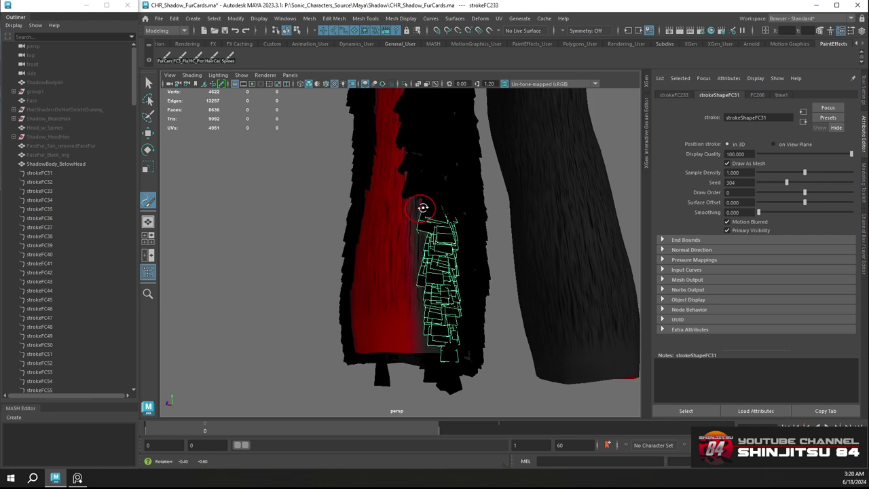
Cover the bare strip along the red stripe's edge near the ankle with a fur-card stroke, replacing the first attempt
mouse_move(423, 206)
left_mouse_down("alt")
mouse_move(443, 206)
mouse_move(442, 364)
left_mouse_up("alt")
left_click_drag(431, 199, 436, 210)
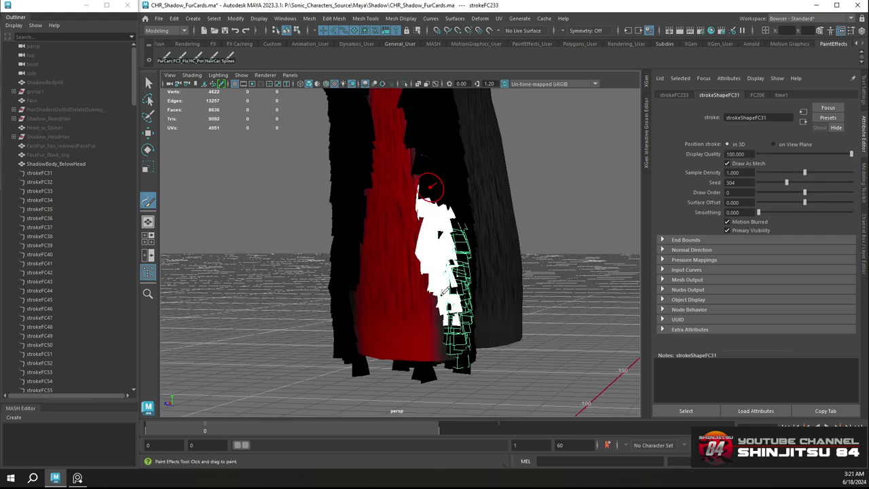
key("ctrl+z")
left_click(433, 175)
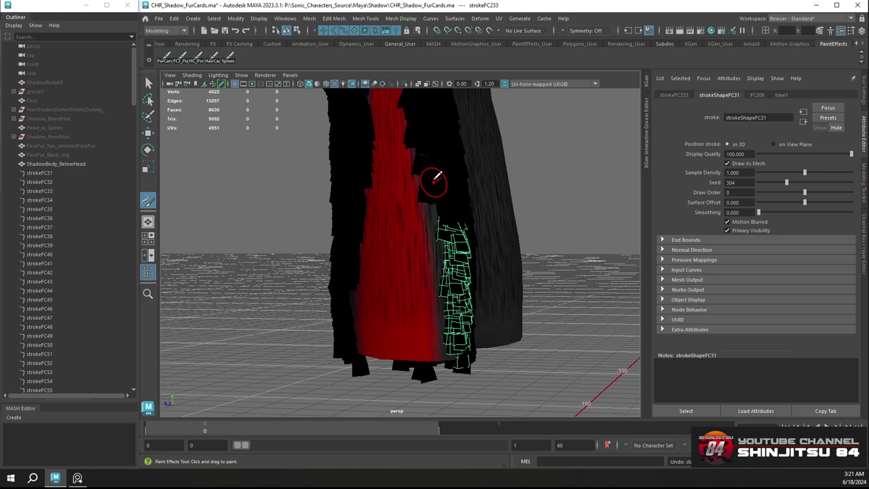
left_click_drag(432, 175, 444, 224, "alt")
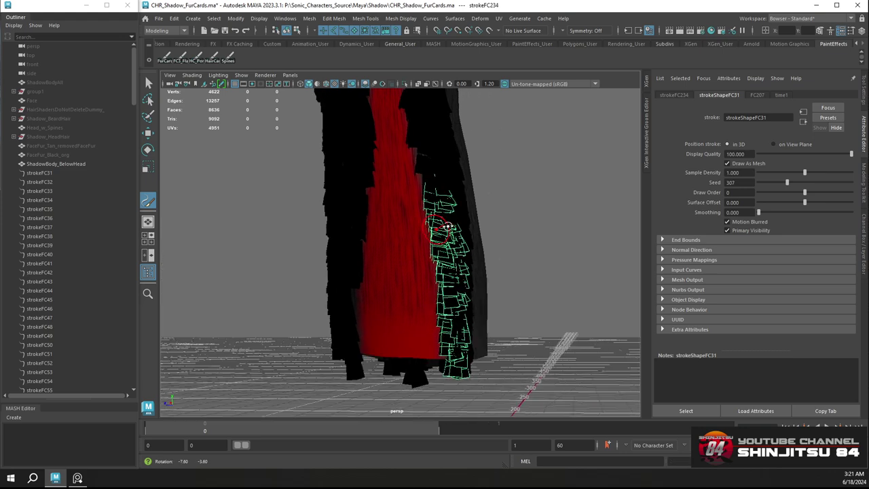
Paint two adjacent fur-card strokes down the front of the other leg's thigh, starting beside the inner-thigh fur
middle_click_drag(444, 224, 436, 354, "alt")
right_click_drag(437, 353, 390, 213, "alt")
mouse_move(390, 213)
left_mouse_down("alt")
mouse_move(507, 204)
mouse_move(448, 250)
mouse_move(347, 231)
left_mouse_up("alt")
scroll(417, 241, "up", 2)
middle_click_drag(347, 231, 368, 214, "alt")
left_click_drag(371, 211, 403, 213, "alt")
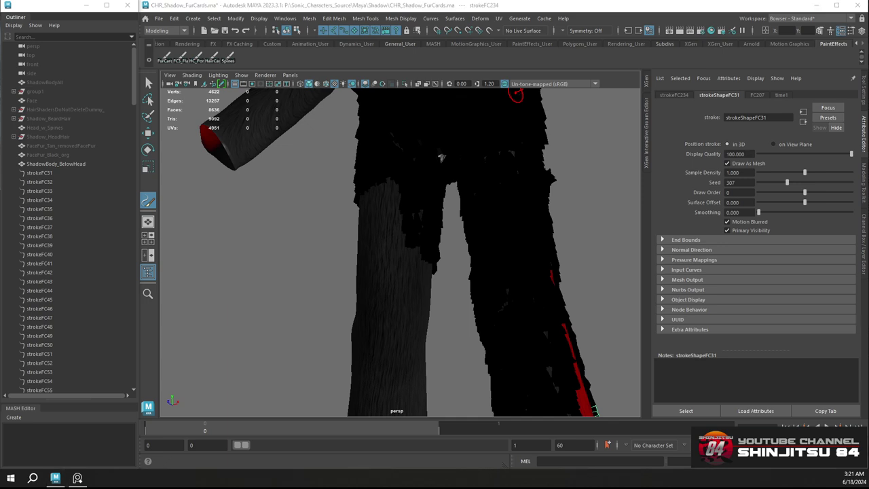
left_click_drag(414, 261, 420, 261, "alt")
left_click_drag(404, 222, 385, 221, "alt")
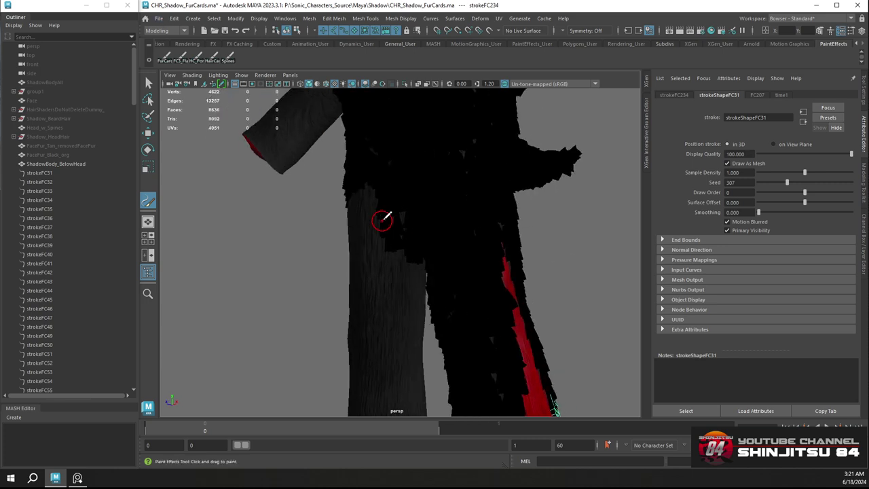
middle_click_drag(384, 221, 444, 167, "alt")
left_click_drag(445, 167, 469, 166, "alt")
left_click_drag(446, 119, 438, 245)
mouse_move(454, 218)
left_mouse_down("alt")
mouse_move(510, 224)
mouse_move(501, 222)
left_mouse_up("alt")
scroll(485, 150, "up", 2)
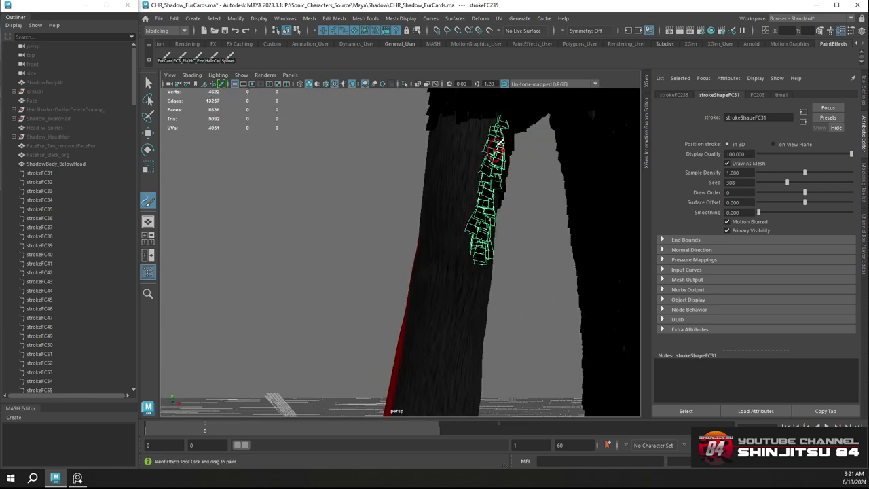
left_click_drag(496, 152, 481, 149, "alt")
left_click_drag(471, 111, 451, 253)
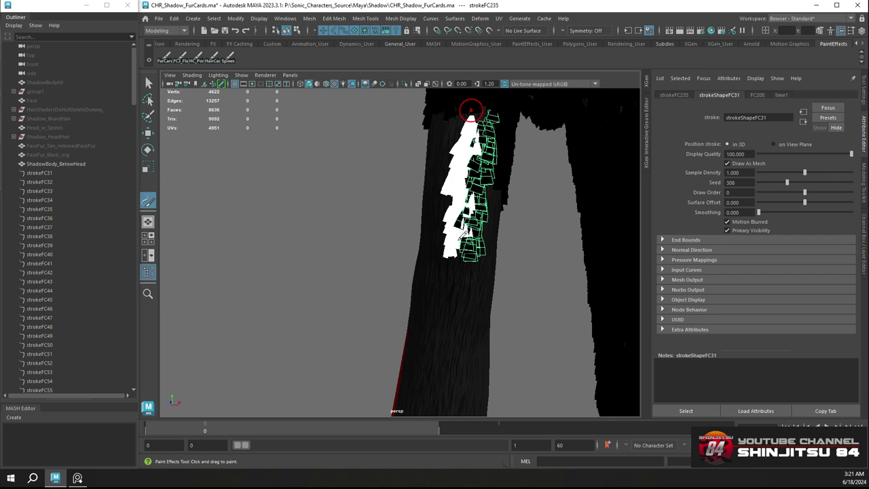
Continue the fur cards across the other thigh's front toward its red stripe, and save the scene
left_click_drag(463, 214, 512, 197, "alt")
middle_click_drag(512, 197, 493, 235, "alt")
mouse_move(493, 234)
left_mouse_down("alt")
mouse_move(469, 184)
mouse_move(437, 237)
left_mouse_up("alt")
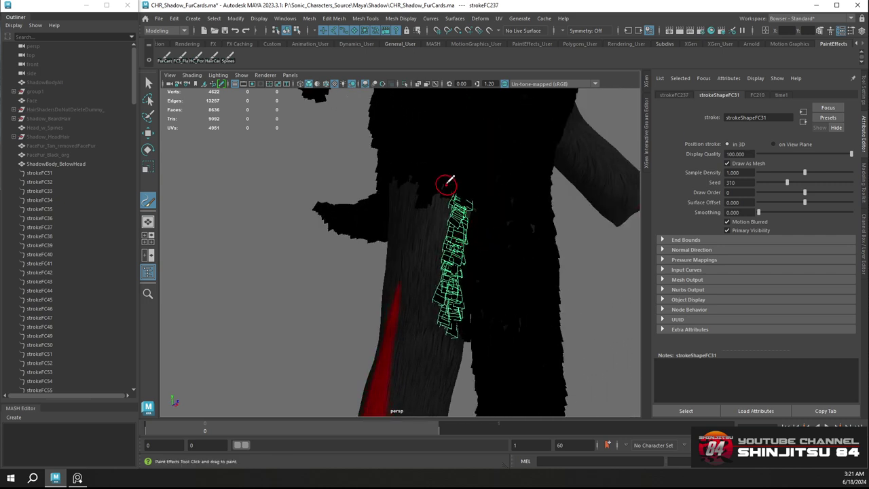
mouse_move(446, 184)
left_mouse_down()
mouse_move(438, 238)
mouse_move(423, 145)
mouse_move(410, 301)
left_mouse_up()
key("ctrl+s")
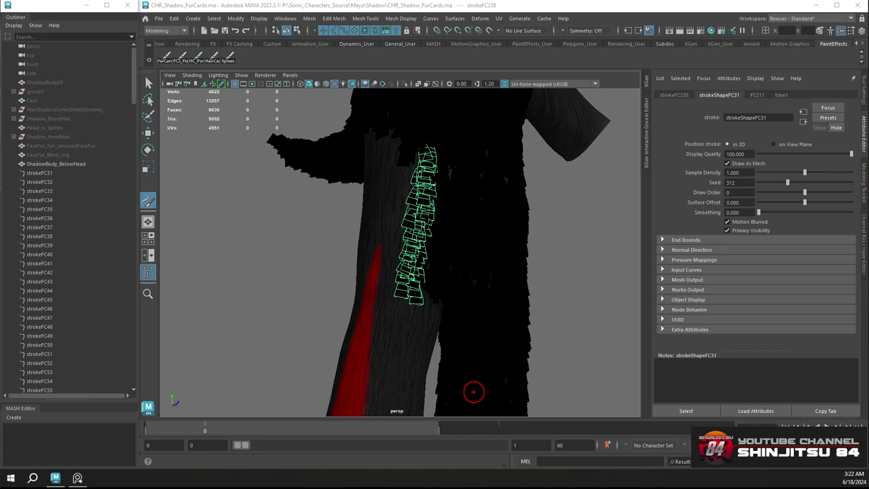
Paint two adjacent fur-card strokes down the inner front of the second leg's thigh
mouse_move(452, 179)
left_mouse_down("alt")
mouse_move(485, 237)
mouse_move(398, 224)
mouse_move(437, 112)
left_mouse_up("alt")
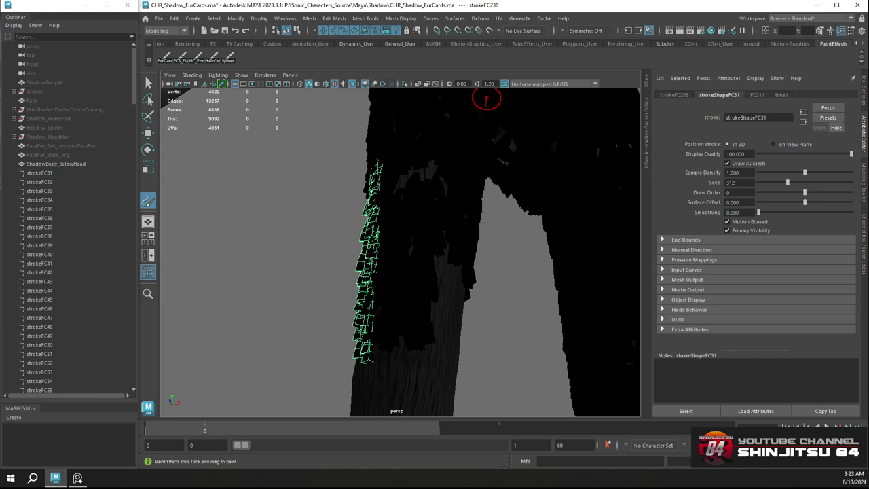
mouse_move(411, 248)
left_mouse_down("alt")
mouse_move(445, 306)
mouse_move(412, 241)
left_mouse_up("alt")
left_click_drag(421, 187, 416, 314)
left_click_drag(459, 181, 455, 323)
Extend the fur cards around the second leg's inner thigh toward the back, repainting the misplaced strokes
mouse_move(472, 268)
left_mouse_down("alt")
mouse_move(408, 258)
mouse_move(347, 214)
left_mouse_up("alt")
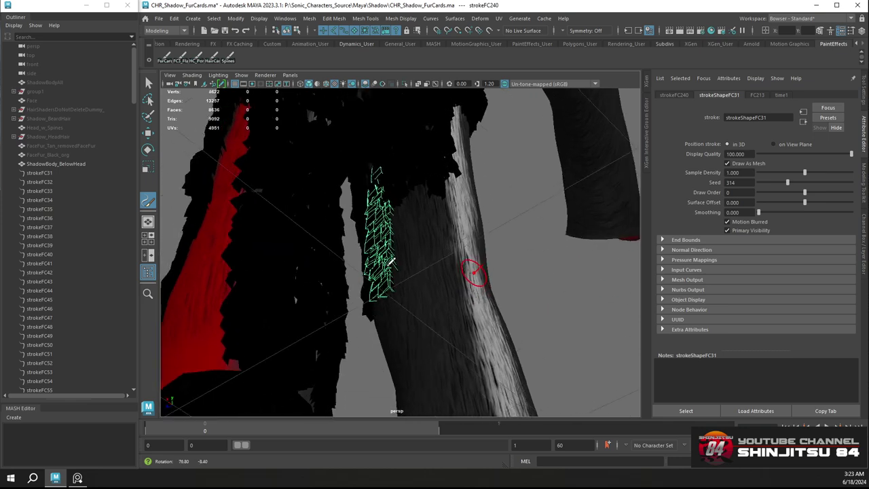
left_click_drag(400, 193, 395, 313)
left_click_drag(445, 207, 435, 216, "alt")
key("ctrl+z")
left_click_drag(390, 186, 400, 276)
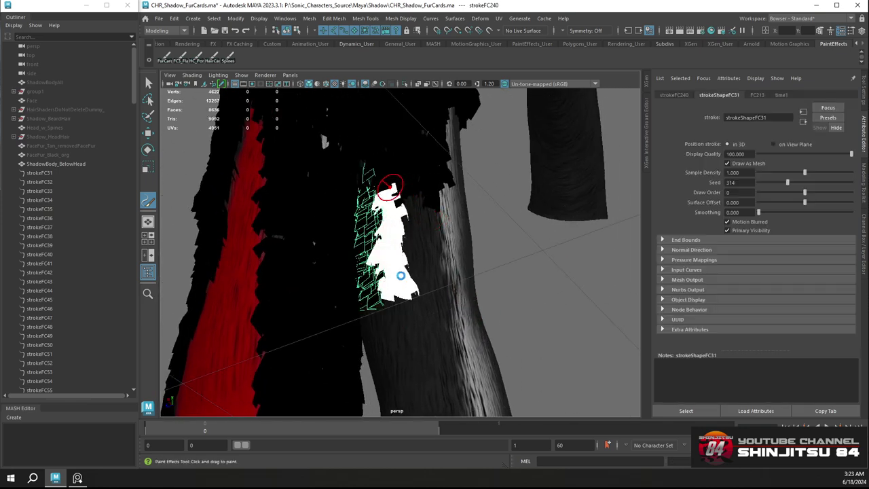
left_click_drag(407, 177, 426, 293)
key("ctrl+z")
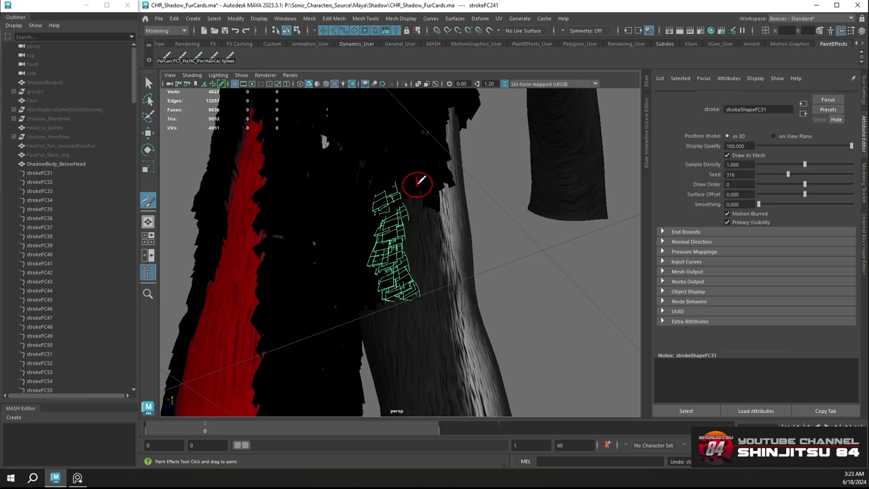
left_click_drag(413, 176, 423, 287)
mouse_move(423, 287)
left_mouse_down("alt")
mouse_move(442, 228)
mouse_move(403, 229)
mouse_move(425, 213)
mouse_move(427, 183)
mouse_move(433, 286)
left_mouse_up("alt")
Continue with overlapping fur-card strokes down the back of the second leg's thigh
mouse_move(451, 253)
left_mouse_down("alt")
mouse_move(417, 249)
mouse_move(379, 141)
mouse_move(386, 290)
left_mouse_up("alt")
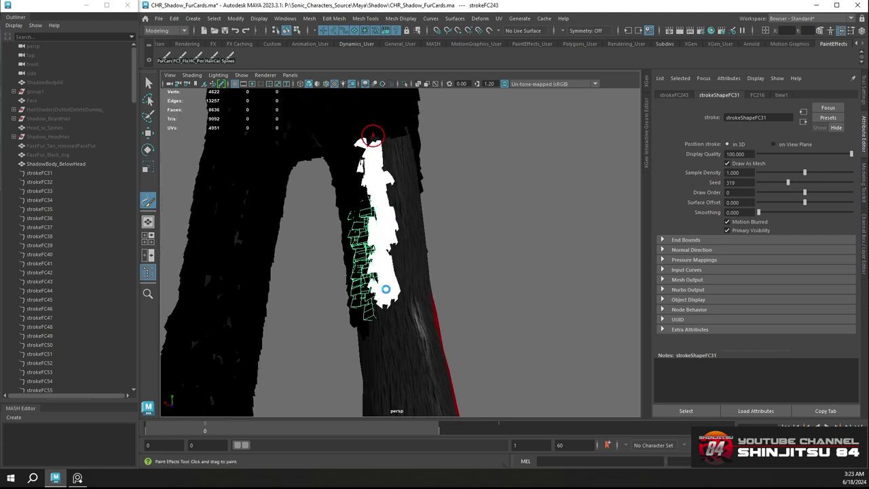
left_click_drag(397, 183, 388, 179, "alt")
left_click_drag(378, 130, 400, 299)
left_click_drag(404, 262, 354, 184, "alt")
left_click_drag(363, 129, 378, 322)
mouse_move(383, 220)
left_mouse_down("alt")
mouse_move(363, 144)
mouse_move(375, 303)
left_mouse_up("alt")
Carry the fur cards from the back of the thigh to the top of the red stripe, and save the scene
left_click(373, 120)
mouse_move(388, 170)
left_mouse_down("alt")
mouse_move(374, 122)
mouse_move(382, 136)
mouse_move(380, 284)
left_mouse_up("alt")
mouse_move(360, 178)
left_mouse_down("alt")
mouse_move(377, 174)
mouse_move(386, 141)
mouse_move(376, 136)
mouse_move(376, 262)
left_mouse_up("alt")
key("ctrl+z")
mouse_move(372, 174)
left_mouse_down("alt")
mouse_move(394, 168)
mouse_move(381, 314)
left_mouse_up("alt")
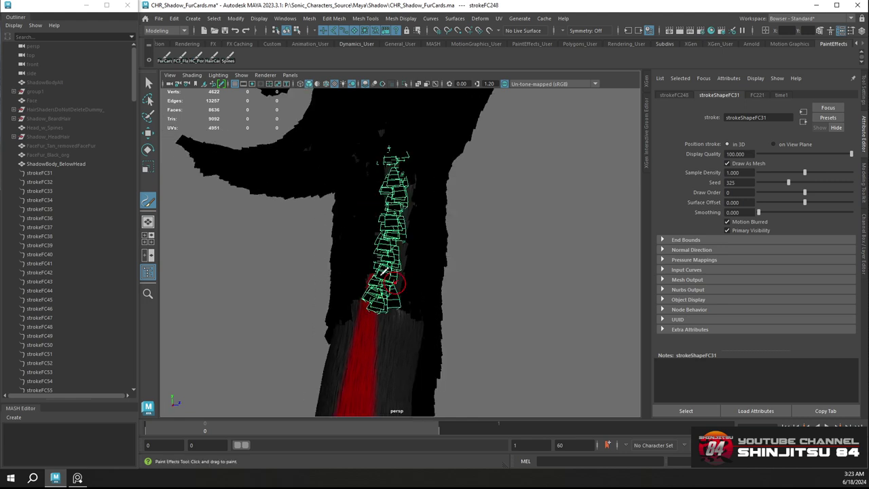
mouse_move(402, 136)
left_mouse_down("alt")
mouse_move(411, 135)
mouse_move(406, 115)
mouse_move(384, 170)
left_mouse_up("alt")
left_click_drag(405, 205, 390, 196, "alt")
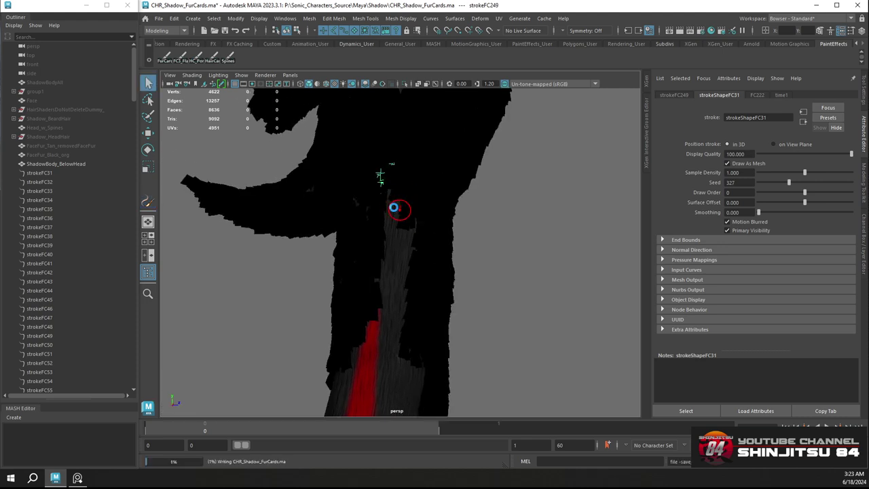
Fill the bare strip on the outer thigh above the red stripe with fur-card strokes
right_click_drag(311, 190, 343, 187, "alt")
mouse_move(333, 194)
left_mouse_down("alt")
mouse_move(345, 221)
mouse_move(292, 214)
left_mouse_up("alt")
mouse_move(408, 245)
left_mouse_down("alt")
mouse_move(382, 233)
mouse_move(395, 261)
left_mouse_up("alt")
mouse_move(471, 263)
left_mouse_down("alt")
mouse_move(415, 156)
mouse_move(422, 200)
mouse_move(414, 315)
mouse_move(434, 252)
mouse_move(413, 130)
mouse_move(415, 234)
mouse_move(403, 297)
left_mouse_up("alt")
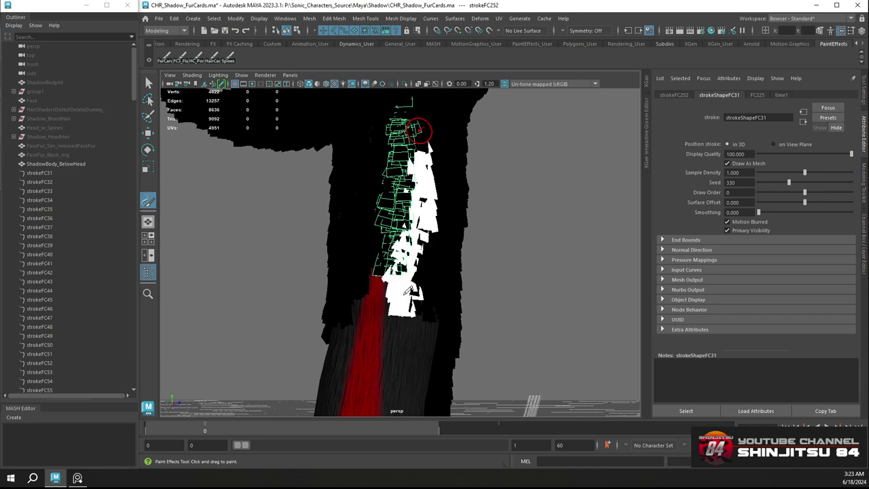
left_click_drag(419, 199, 399, 306)
Paint two fur-card strokes down the second leg along the front edge of the red stripe, below the finished thigh
left_click_drag(399, 306, 452, 247, "alt")
middle_click_drag(452, 247, 385, 151, "alt")
left_click_drag(386, 146, 344, 169, "alt")
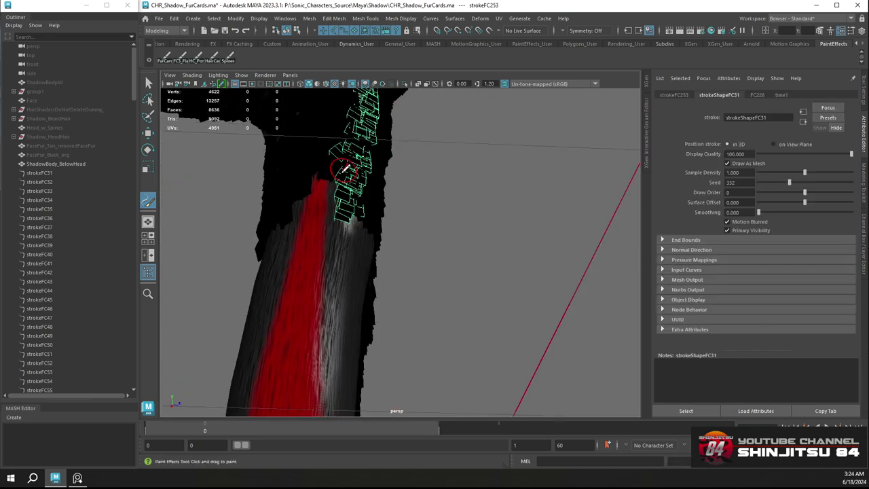
left_click_drag(338, 226, 334, 305)
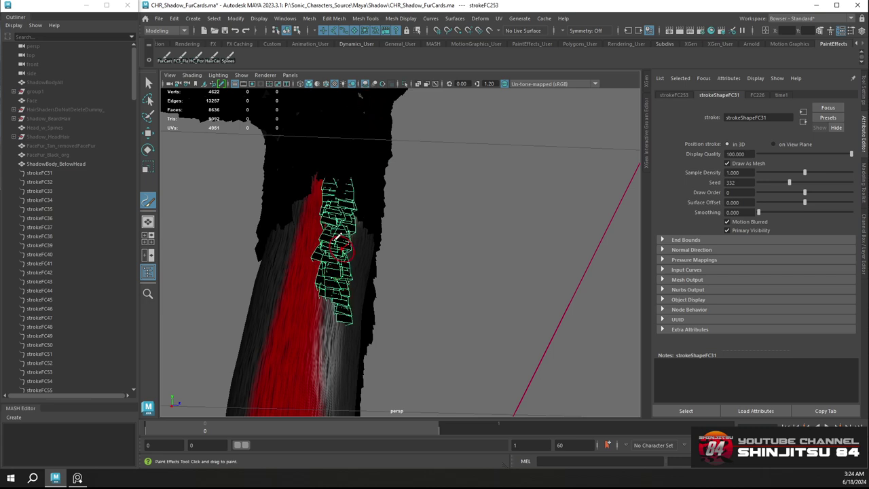
mouse_move(341, 244)
left_mouse_down("alt")
mouse_move(348, 151)
mouse_move(360, 132)
mouse_move(358, 227)
mouse_move(356, 207)
mouse_move(375, 235)
left_mouse_up("alt")
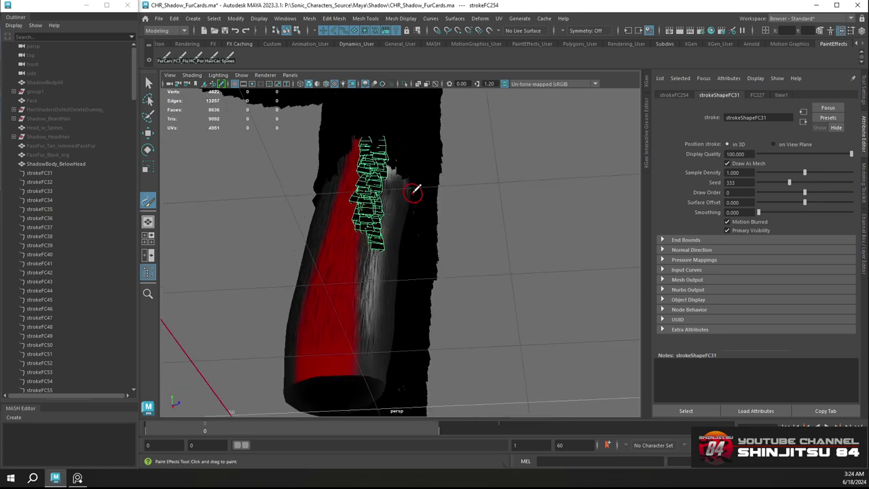
mouse_move(406, 190)
left_mouse_down("alt")
mouse_move(368, 204)
mouse_move(378, 204)
mouse_move(374, 211)
mouse_move(368, 165)
mouse_move(348, 190)
mouse_move(347, 253)
left_mouse_up("alt")
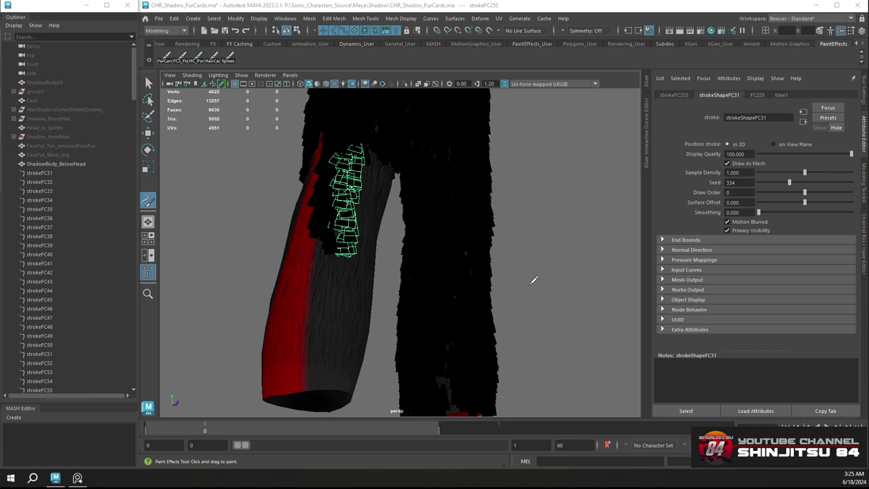
Paint two more fur-card strokes across the front of the second leg below the thigh, redoing the second one
mouse_move(376, 192)
left_mouse_down("alt")
mouse_move(329, 218)
mouse_move(357, 206)
mouse_move(351, 200)
mouse_move(375, 203)
mouse_move(363, 262)
mouse_move(287, 141)
mouse_move(319, 158)
mouse_move(324, 198)
left_mouse_up("alt")
key("ctrl+z")
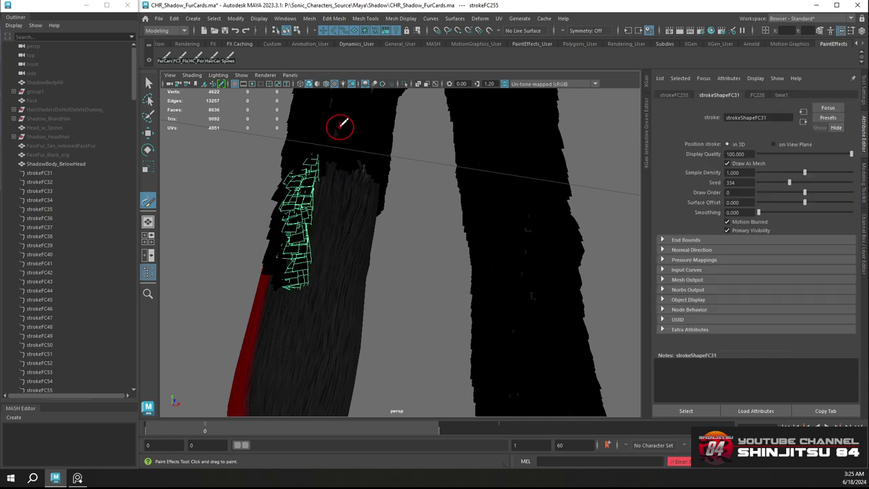
left_click_drag(345, 127, 325, 256)
mouse_move(326, 255)
left_mouse_down("alt")
mouse_move(349, 209)
mouse_move(322, 201)
left_mouse_up("alt")
left_click_drag(354, 172, 337, 299)
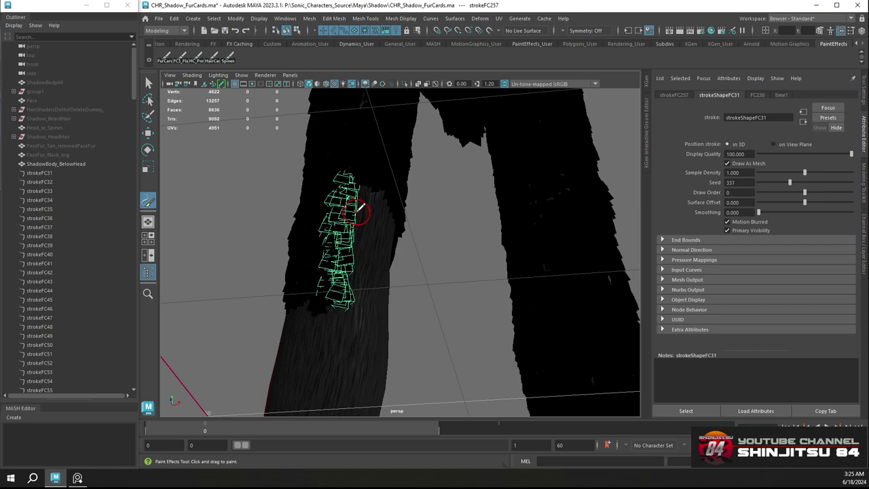
key("ctrl+z")
left_click_drag(357, 162, 338, 299)
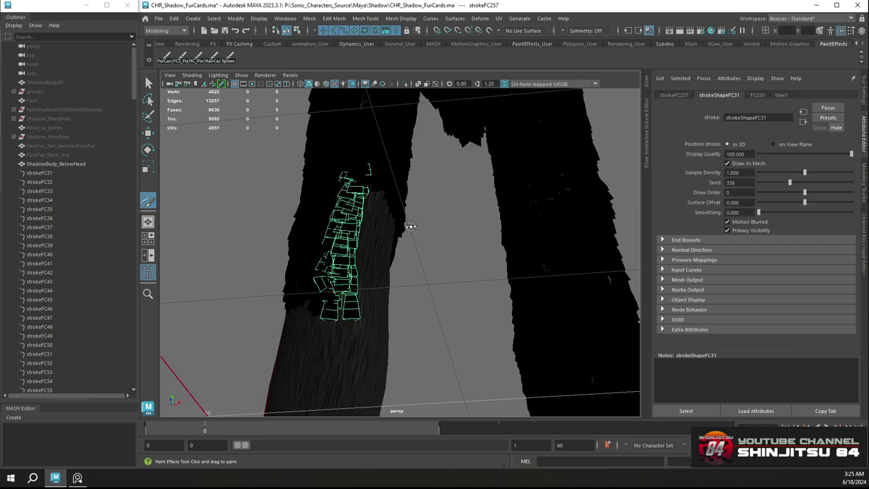
Extend the fur cards from the front of the lower leg around its inner side toward the back
left_click_drag(407, 226, 388, 231, "alt")
middle_click_drag(387, 231, 390, 196, "alt")
left_click_drag(393, 137, 393, 292)
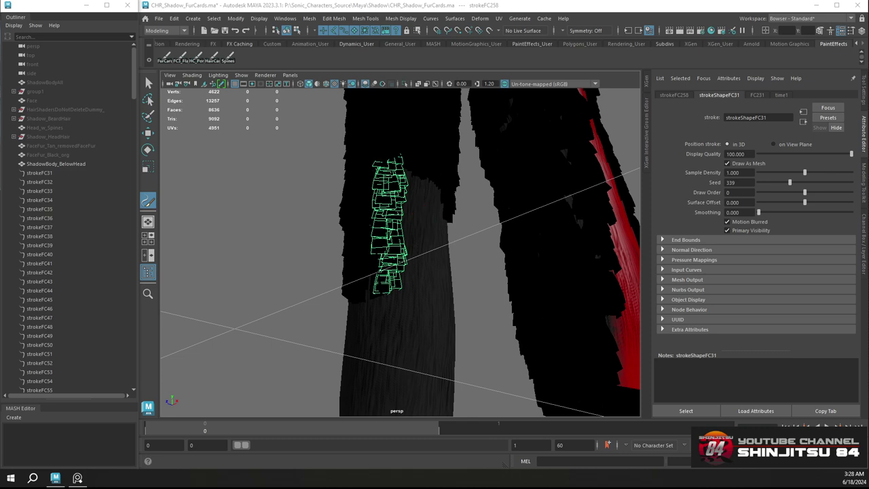
mouse_move(423, 188)
left_mouse_down("alt")
mouse_move(414, 194)
mouse_move(440, 201)
mouse_move(442, 183)
mouse_move(468, 163)
mouse_move(433, 159)
mouse_move(483, 170)
mouse_move(446, 171)
mouse_move(421, 151)
left_mouse_up("alt")
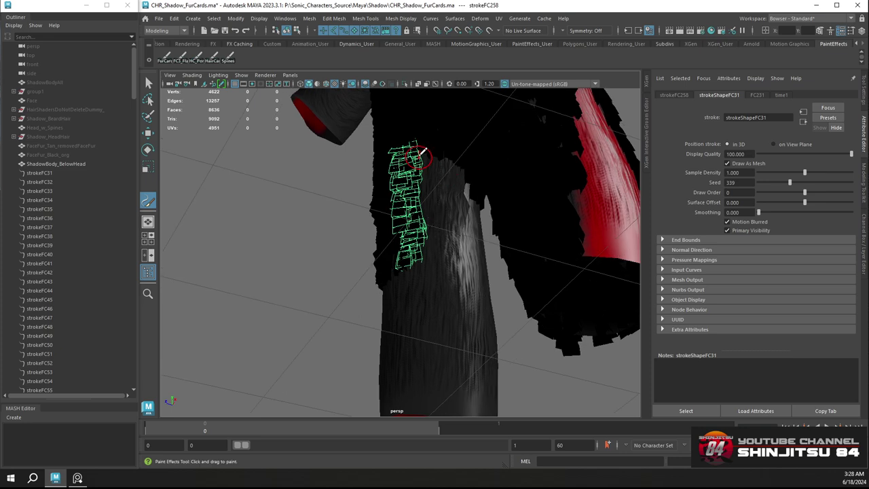
left_click_drag(428, 183, 431, 243)
mouse_move(464, 172)
left_mouse_down("alt")
mouse_move(454, 155)
mouse_move(460, 253)
mouse_move(360, 248)
mouse_move(421, 220)
mouse_move(442, 184)
mouse_move(430, 180)
left_mouse_up("alt")
mouse_move(411, 149)
left_mouse_down("alt")
mouse_move(422, 158)
mouse_move(442, 146)
mouse_move(442, 207)
mouse_move(454, 204)
mouse_move(422, 216)
left_mouse_up("alt")
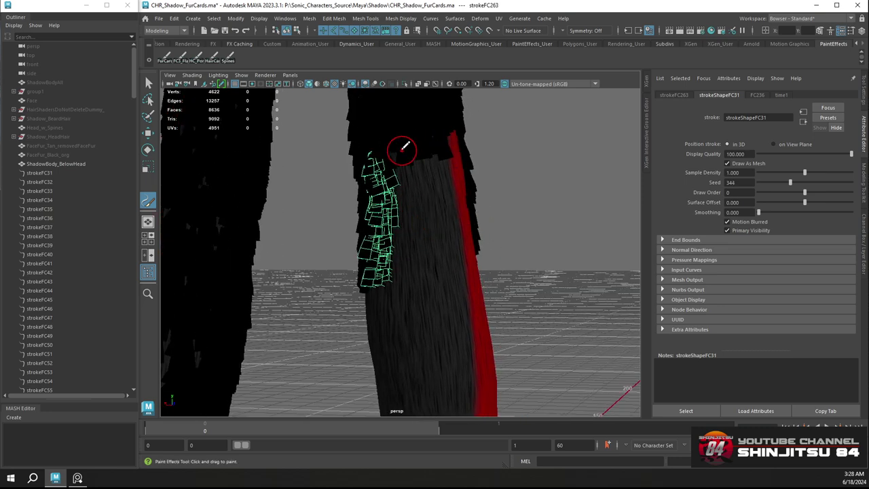
Paint fur-card strokes across the back of the second lower leg up to the red stripe
mouse_move(403, 146)
left_mouse_down()
mouse_move(404, 292)
mouse_move(422, 139)
mouse_move(428, 262)
left_mouse_up()
left_click_drag(475, 215, 414, 212, "alt")
left_click_drag(389, 120, 377, 265)
left_click_drag(375, 213, 418, 214, "alt")
middle_click_drag(418, 214, 388, 162, "alt")
left_click_drag(405, 141, 420, 266)
left_click_drag(415, 251, 406, 252, "alt")
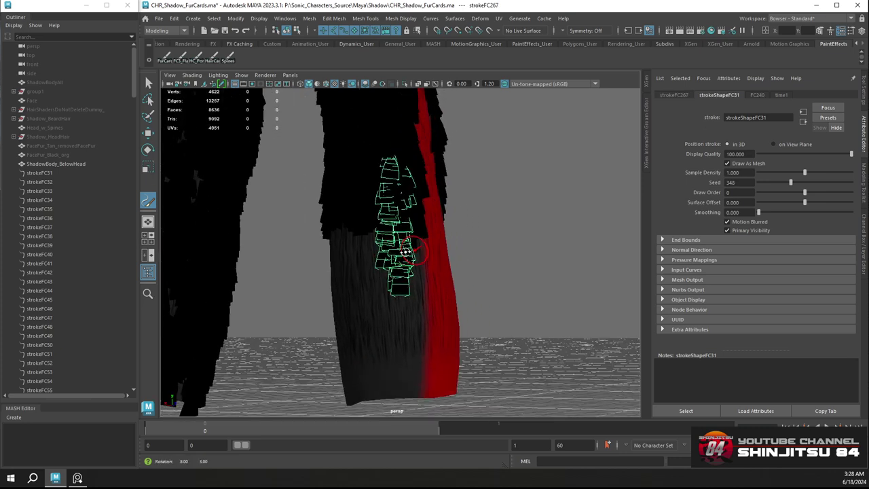
Paint fur-card strokes down the back of the second leg's ankle beside the red stripe, and save the scene
middle_click_drag(406, 252, 364, 182, "alt")
mouse_move(363, 182)
left_mouse_down("alt")
mouse_move(378, 161)
mouse_move(403, 229)
mouse_move(402, 321)
left_mouse_up("alt")
mouse_move(380, 233)
left_mouse_down("alt")
mouse_move(441, 173)
mouse_move(450, 326)
left_mouse_up("alt")
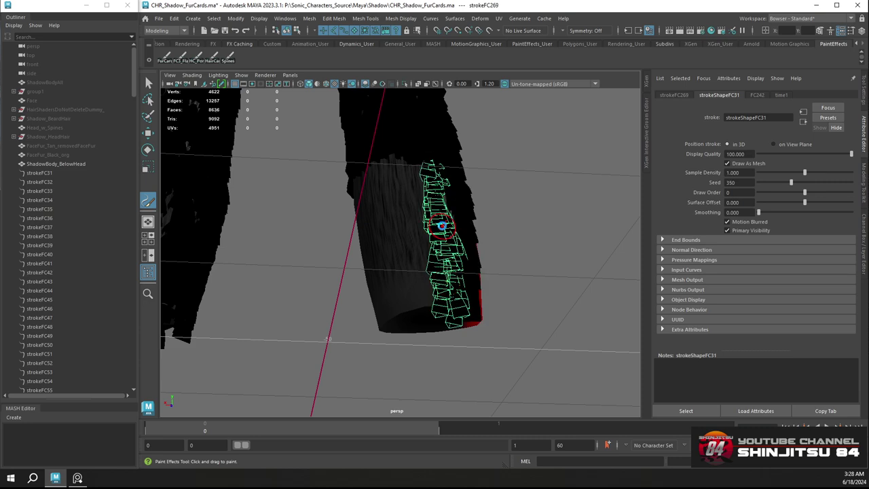
key("q")
key("ctrl+s")
key("y")
Paint three adjacent fur-card strokes down the back of the ankle, moving toward the inner side of the leg
mouse_move(444, 200)
left_mouse_down("alt")
mouse_move(381, 211)
mouse_move(422, 221)
left_mouse_up("alt")
mouse_move(447, 184)
left_mouse_down("alt")
mouse_move(441, 203)
mouse_move(460, 254)
mouse_move(474, 360)
left_mouse_up("alt")
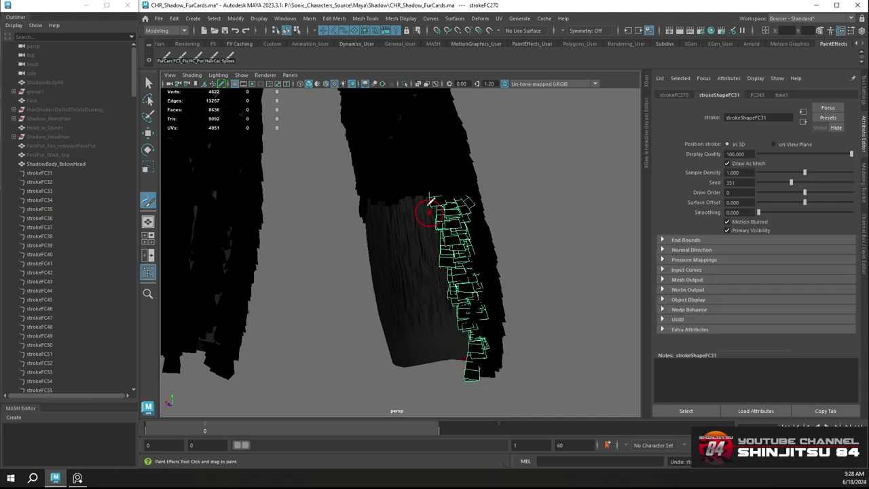
left_click_drag(434, 237, 466, 359)
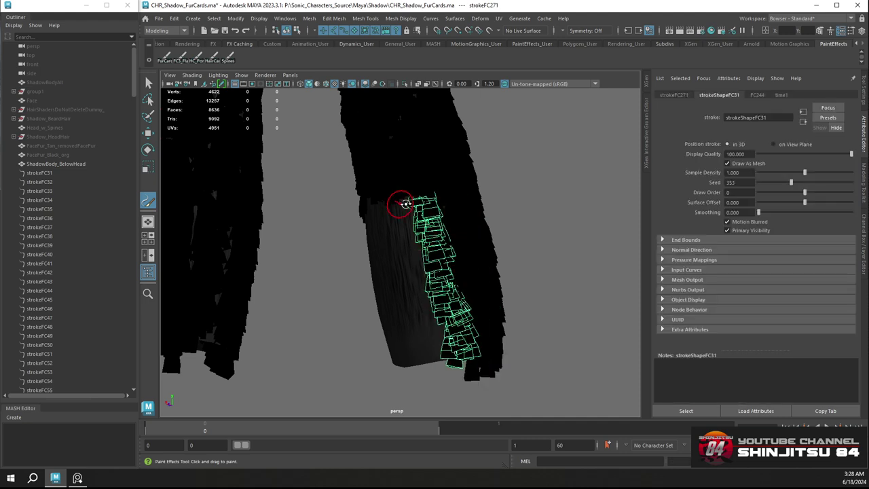
mouse_move(400, 204)
left_mouse_down("alt")
mouse_move(441, 203)
mouse_move(474, 372)
left_mouse_up("alt")
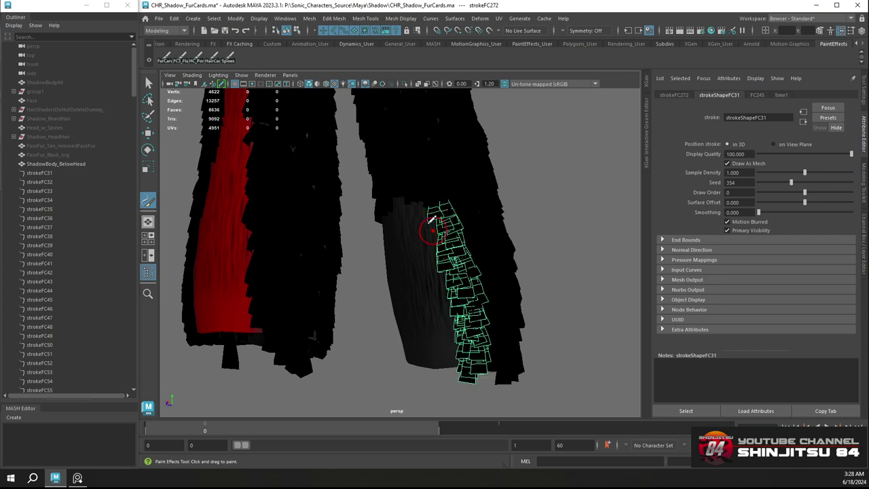
Extend the fur cards around the inner ankle toward the front, repainting the misplaced strokes
mouse_move(427, 221)
left_mouse_down("alt")
mouse_move(441, 206)
mouse_move(445, 182)
mouse_move(467, 360)
left_mouse_up("alt")
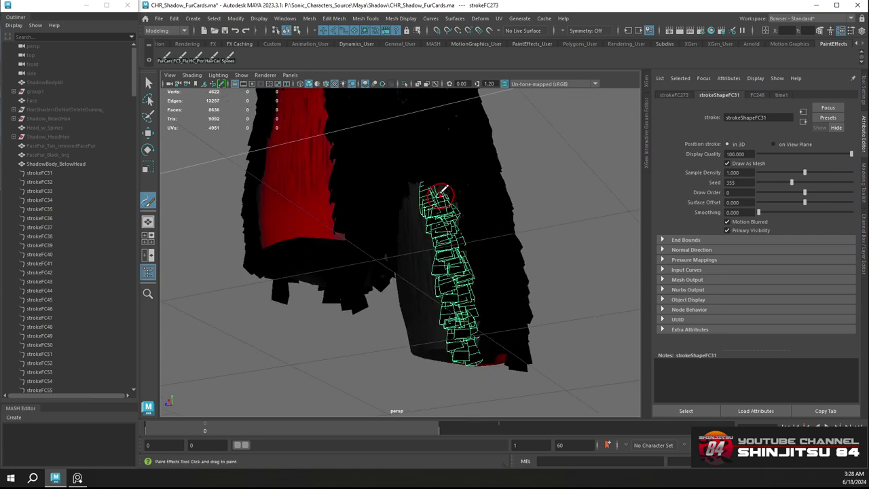
key("ctrl+z")
left_click_drag(438, 179, 469, 359)
key("ctrl+z")
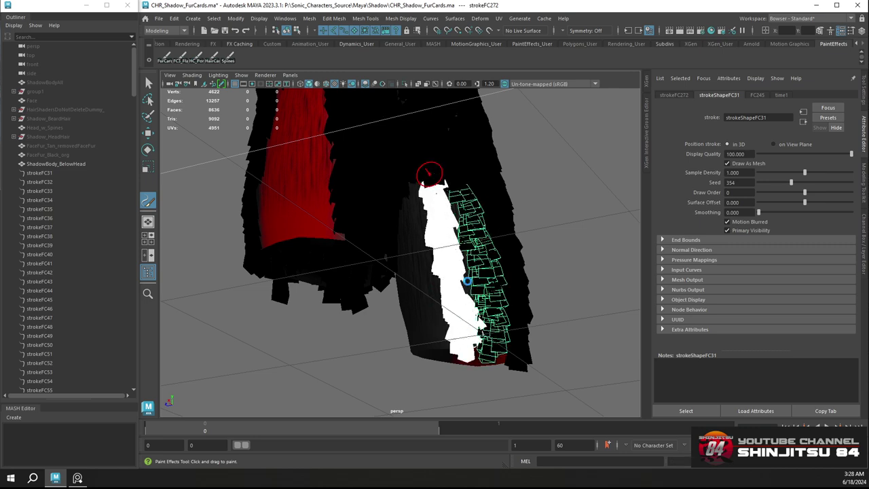
mouse_move(467, 281)
left_mouse_down("alt")
mouse_move(553, 221)
mouse_move(460, 219)
mouse_move(462, 178)
mouse_move(481, 343)
mouse_move(452, 233)
mouse_move(466, 185)
mouse_move(463, 306)
mouse_move(452, 360)
left_mouse_up("alt")
mouse_move(451, 360)
left_mouse_down("alt")
mouse_move(462, 242)
mouse_move(450, 184)
mouse_move(462, 194)
mouse_move(444, 189)
mouse_move(452, 228)
mouse_move(433, 312)
left_mouse_up("alt")
mouse_move(434, 313)
left_mouse_down("alt")
mouse_move(388, 250)
mouse_move(405, 180)
mouse_move(424, 170)
mouse_move(389, 341)
left_mouse_up("alt")
key("ctrl+z")
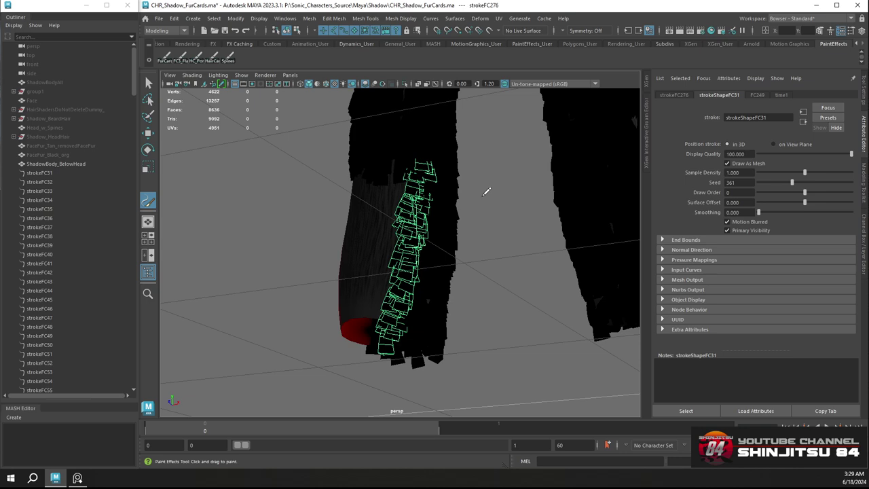
Add a fur-card stroke down the inner front of the second leg to the ankle opening, and save the scene
left_click_drag(420, 163, 388, 197, "alt")
mouse_move(408, 157)
left_mouse_down()
mouse_move(399, 269)
mouse_move(386, 305)
mouse_move(381, 299)
left_mouse_up()
mouse_move(405, 216)
left_mouse_down("alt")
mouse_move(404, 224)
mouse_move(416, 220)
left_mouse_up("alt")
key("q")
key("ctrl+s")
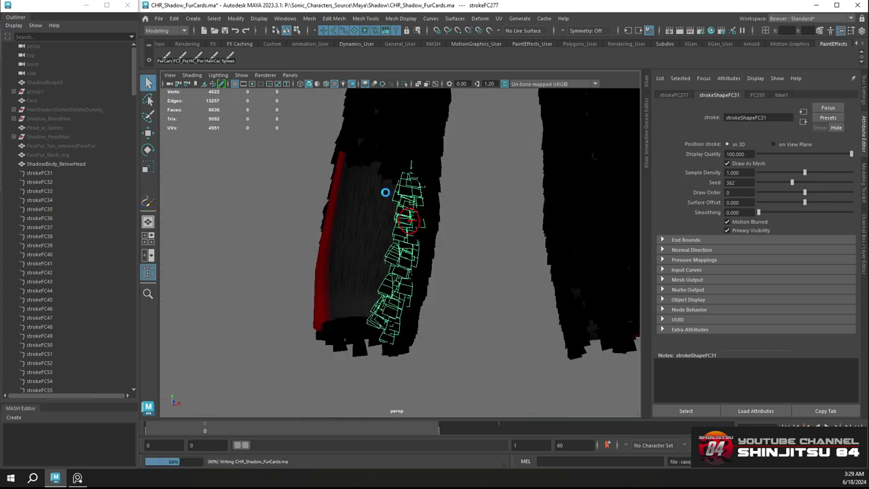
Paint the next fur-card stroke down the front of the second lower leg, replacing the first attempts
left_click_drag(385, 192, 398, 198, "alt")
key("y")
left_click_drag(398, 154, 361, 318)
left_click_drag(402, 155, 359, 334)
mouse_move(381, 235)
left_mouse_down("alt")
mouse_move(367, 236)
mouse_move(382, 232)
left_mouse_up("alt")
key("ctrl+z")
mouse_move(392, 155)
left_mouse_down("alt")
mouse_move(401, 162)
mouse_move(372, 316)
left_mouse_up("alt")
left_click_drag(394, 230, 434, 224, "alt")
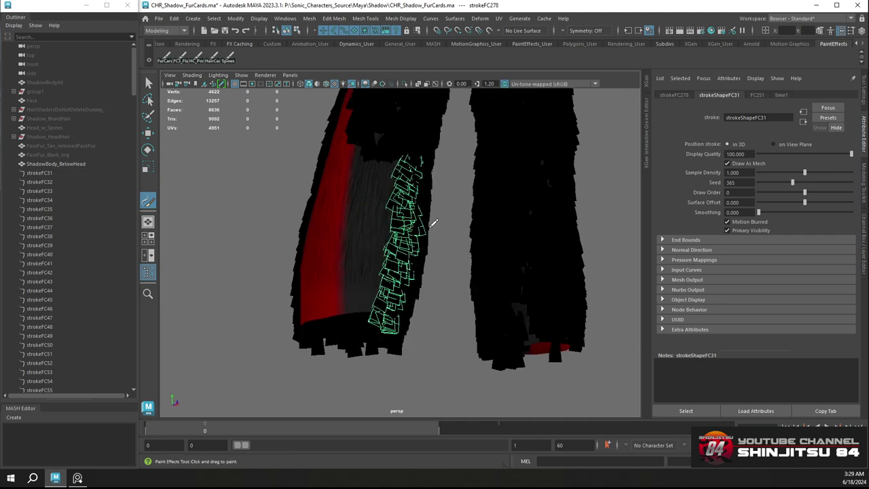
Cover the remaining bare front of the lower leg up to the red stripe's edge, redoing the last fur-card stroke
left_click_drag(384, 169, 391, 163, "alt")
left_click_drag(400, 118, 368, 309)
left_click_drag(380, 202, 426, 195, "alt")
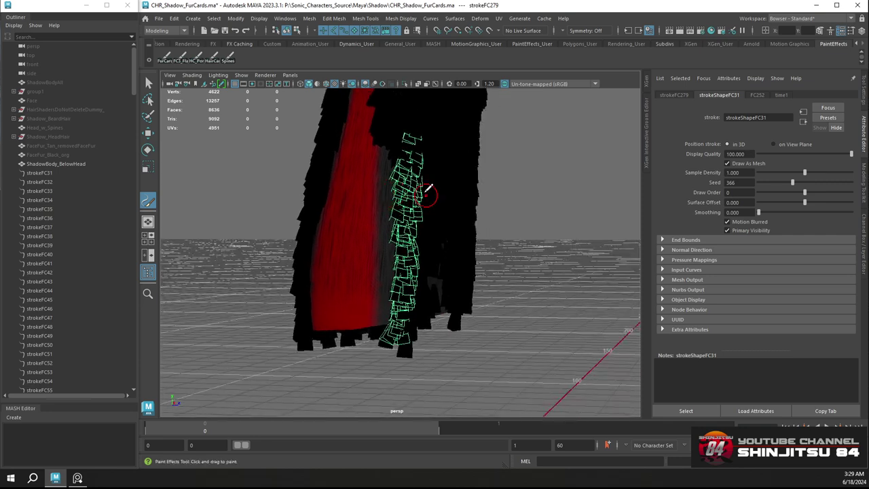
left_click_drag(392, 109, 388, 336)
left_click_drag(389, 337, 353, 253, "alt")
key("ctrl+z")
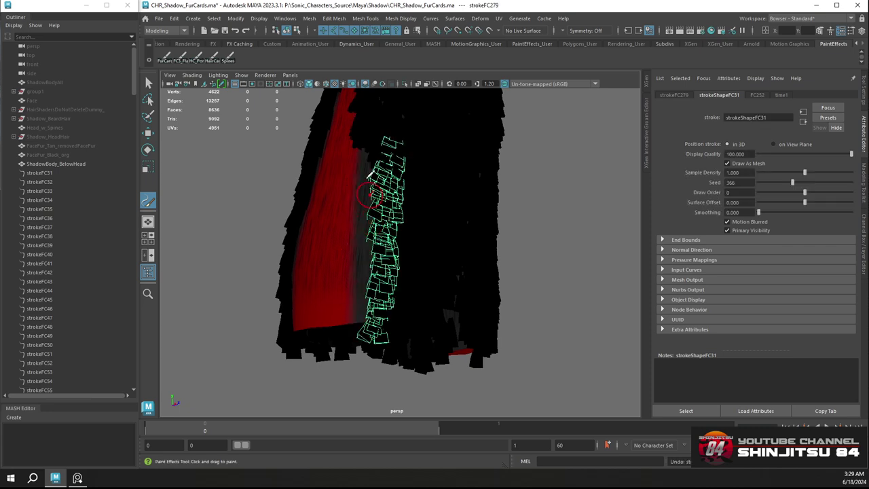
left_click_drag(377, 112, 365, 326)
Patch the small bare gaps on the backs of both legs with short fur-card strokes, and save the scene
mouse_move(376, 198)
left_mouse_down("alt")
mouse_move(445, 212)
mouse_move(435, 194)
mouse_move(454, 191)
mouse_move(428, 231)
mouse_move(432, 250)
left_mouse_up("alt")
mouse_move(354, 215)
left_mouse_down("alt")
mouse_move(237, 197)
mouse_move(252, 277)
mouse_move(252, 194)
mouse_move(264, 210)
left_mouse_up("alt")
middle_click_drag(265, 157, 280, 206, "alt")
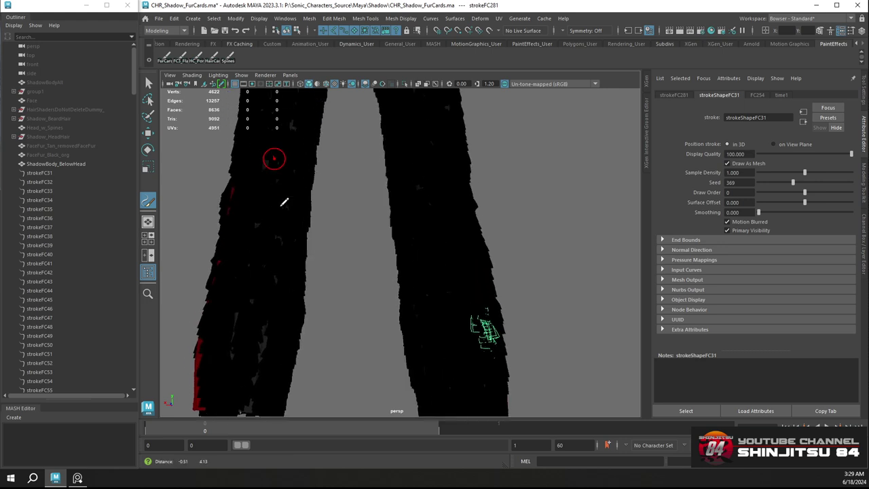
left_click_drag(265, 148, 265, 173)
middle_click_drag(264, 260, 283, 190, "alt")
mouse_move(286, 255)
left_mouse_down("alt")
mouse_move(284, 228)
mouse_move(257, 332)
left_mouse_up("alt")
mouse_move(258, 285)
left_mouse_down("alt")
mouse_move(293, 269)
mouse_move(270, 236)
mouse_move(274, 228)
mouse_move(321, 223)
mouse_move(317, 247)
mouse_move(301, 197)
mouse_move(281, 272)
mouse_move(298, 252)
mouse_move(305, 283)
mouse_move(452, 299)
mouse_move(521, 278)
left_mouse_up("alt")
key("ctrl+z")
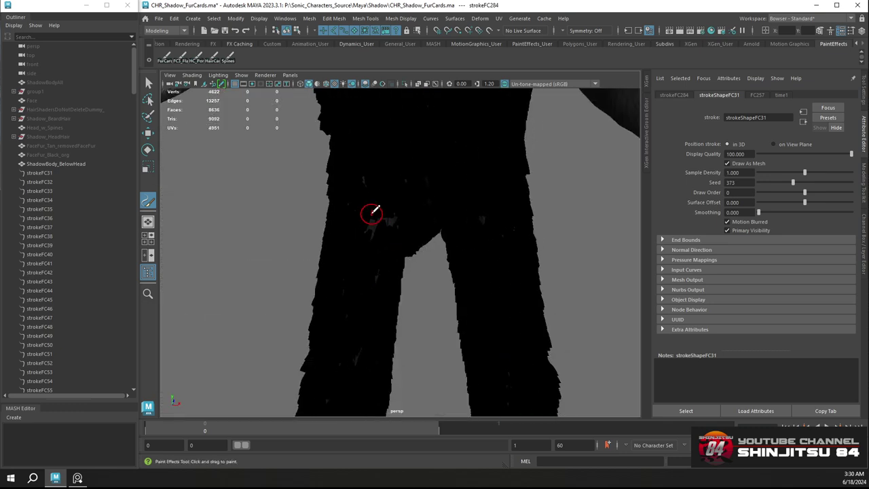
key("q")
key("ctrl+s")
key("y")
Cover the bare gap at the top front of the second leg with a short fur-card stroke
left_click_drag(380, 231, 373, 212, "alt")
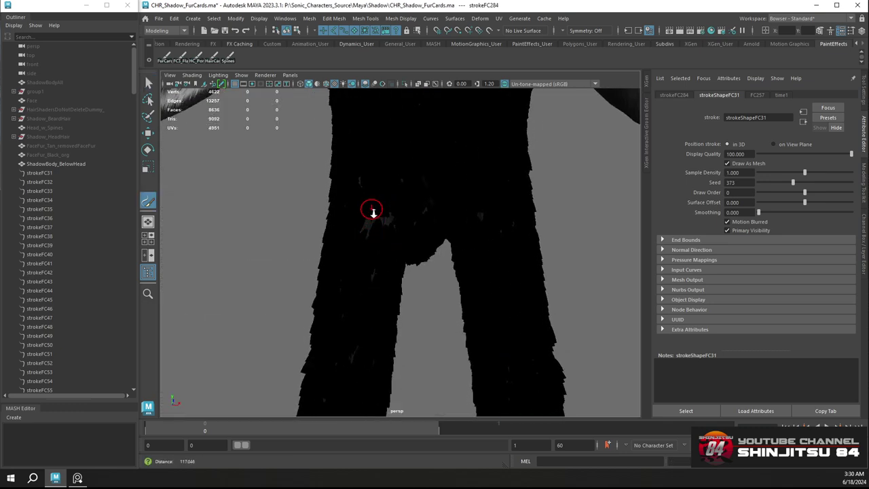
right_click_drag(373, 211, 383, 225, "alt")
left_click_drag(370, 190, 376, 197)
Patch the remaining bare gaps across the lower front of the torso with fur-card strokes, and save the scene
mouse_move(408, 252)
left_mouse_down("alt")
mouse_move(427, 232)
mouse_move(403, 203)
mouse_move(420, 226)
mouse_move(369, 249)
mouse_move(361, 243)
mouse_move(401, 227)
mouse_move(395, 176)
mouse_move(307, 197)
mouse_move(359, 181)
mouse_move(382, 241)
mouse_move(379, 198)
mouse_move(373, 202)
mouse_move(510, 208)
mouse_move(518, 200)
mouse_move(423, 205)
mouse_move(388, 178)
left_mouse_up("alt")
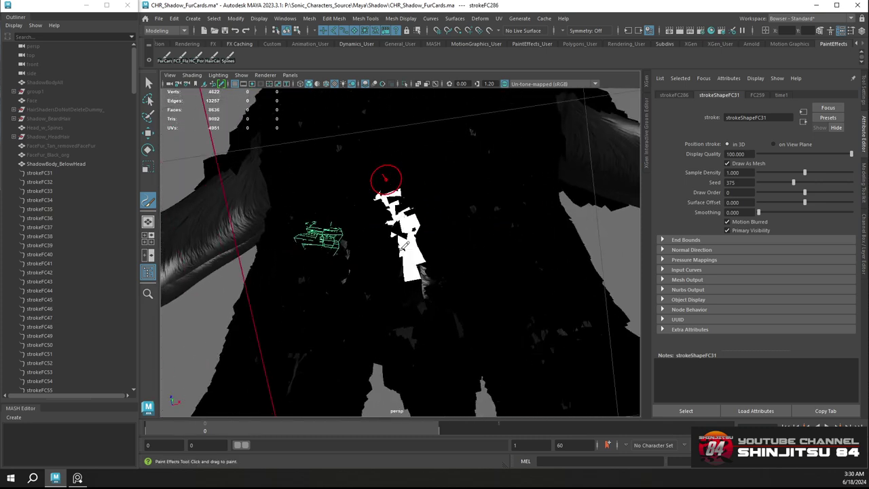
left_click_drag(442, 213, 434, 197, "alt")
mouse_move(446, 184)
left_mouse_down("alt")
mouse_move(453, 229)
mouse_move(432, 204)
mouse_move(578, 212)
mouse_move(451, 189)
mouse_move(433, 347)
mouse_move(382, 190)
mouse_move(401, 213)
mouse_move(471, 224)
mouse_move(178, 232)
mouse_move(367, 229)
mouse_move(311, 246)
left_mouse_up("alt")
key("q")
key("ctrl+s")
key("y")
Cover the narrow bare patch in the middle of the lower torso with fur-card strokes
mouse_move(307, 245)
left_mouse_down("alt")
mouse_move(363, 229)
mouse_move(505, 247)
mouse_move(419, 284)
mouse_move(457, 262)
mouse_move(426, 260)
mouse_move(388, 275)
left_mouse_up("alt")
middle_click_drag(385, 274, 409, 246, "alt")
left_click_drag(400, 252, 425, 256, "alt")
left_click_drag(423, 260, 432, 258, "alt")
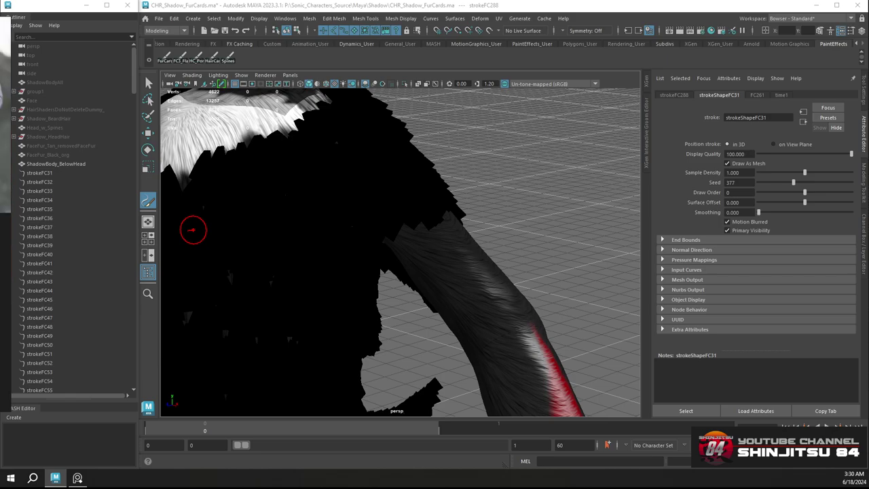
Examine the Sonic movie images on the reference board for how the fur flows over the shoulders, arms and torso
right_click_drag(1, 79, 442, 87)
scroll(502, 166, "down", 4)
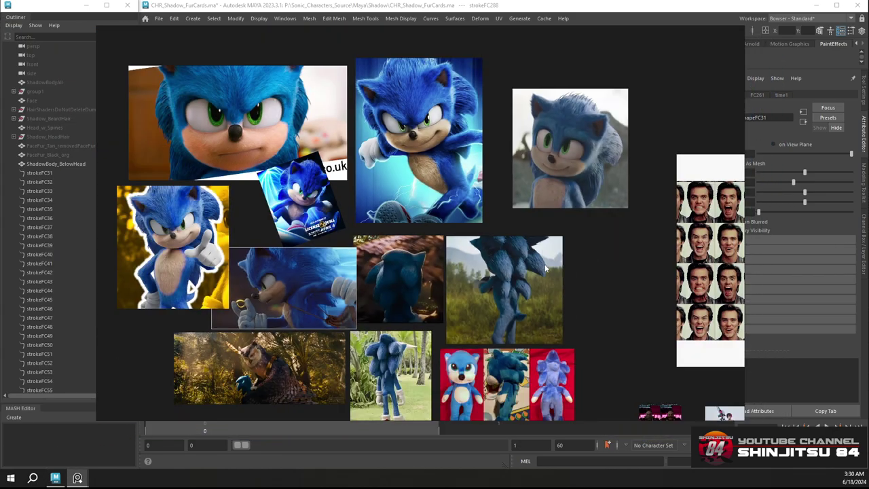
scroll(522, 305, "up", 3)
middle_click_drag(121, 291, 303, 235)
scroll(305, 209, "up", 5)
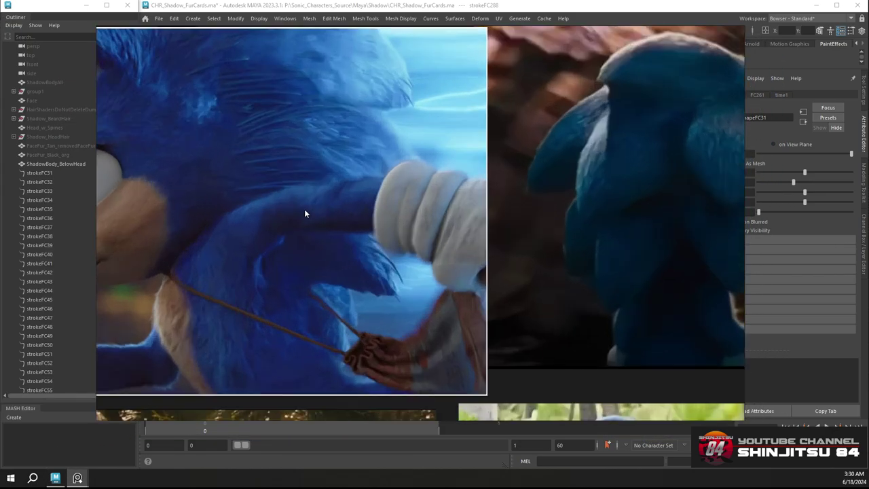
scroll(258, 211, "down", 6)
scroll(218, 169, "down", 3)
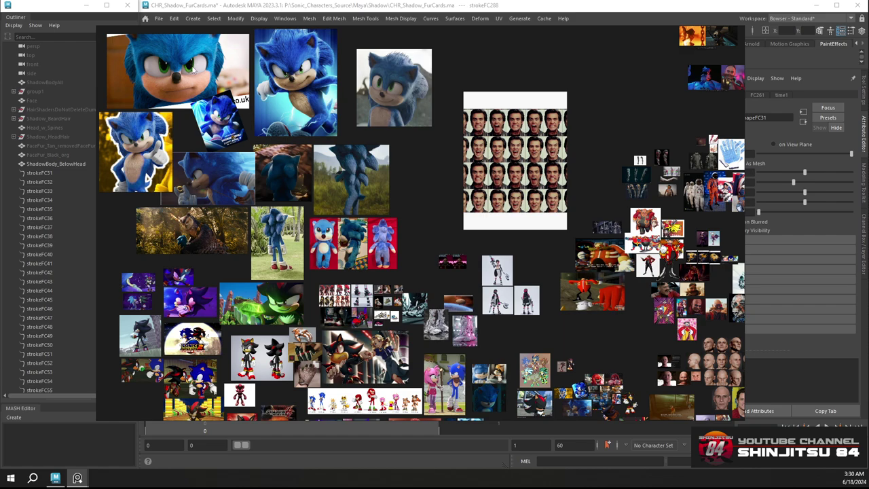
scroll(204, 72, "down", 2)
scroll(317, 192, "up", 5)
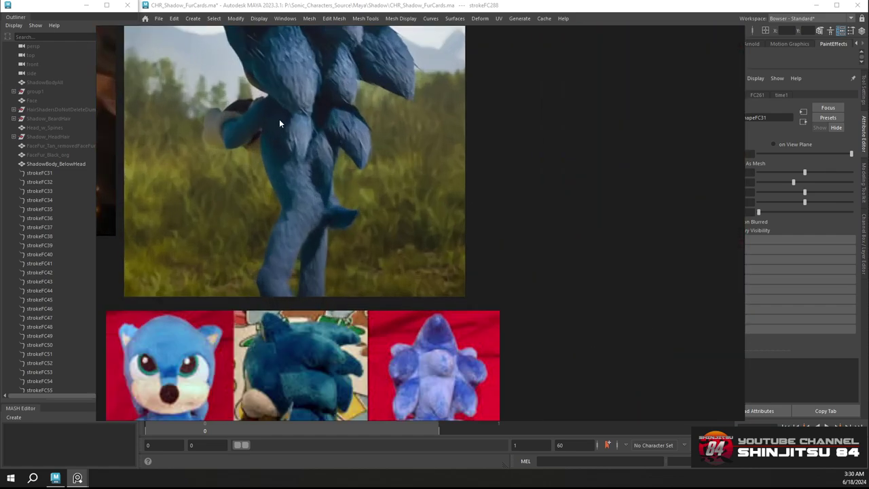
scroll(279, 119, "down", 3)
scroll(265, 170, "up", 5)
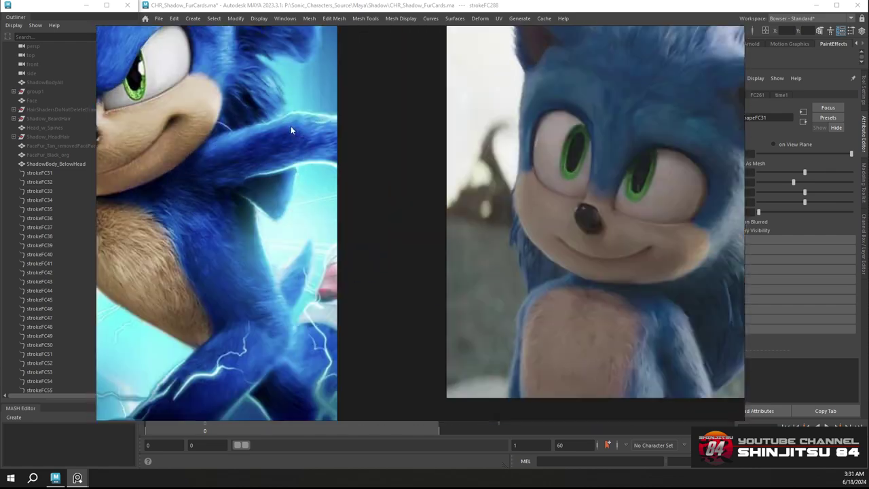
scroll(291, 126, "down", 3)
scroll(317, 133, "up", 3)
scroll(317, 133, "up", 2)
scroll(511, 194, "down", 3)
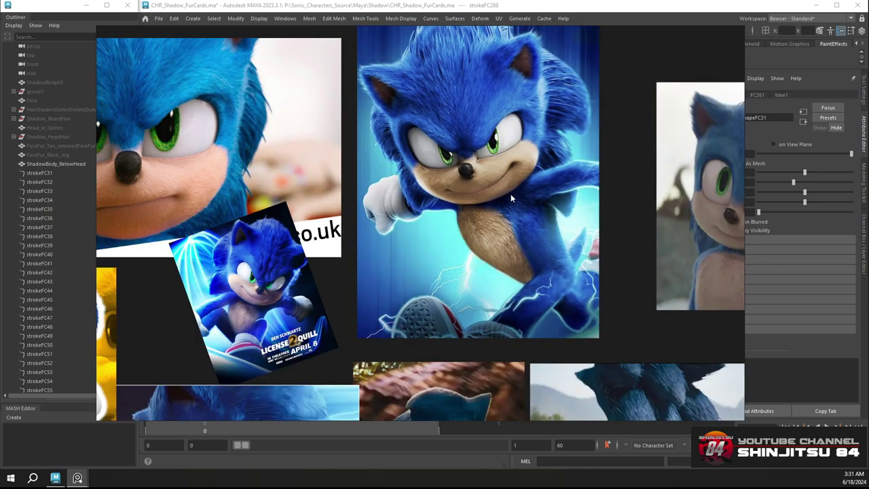
scroll(431, 175, "up", 3)
scroll(486, 249, "up", 4)
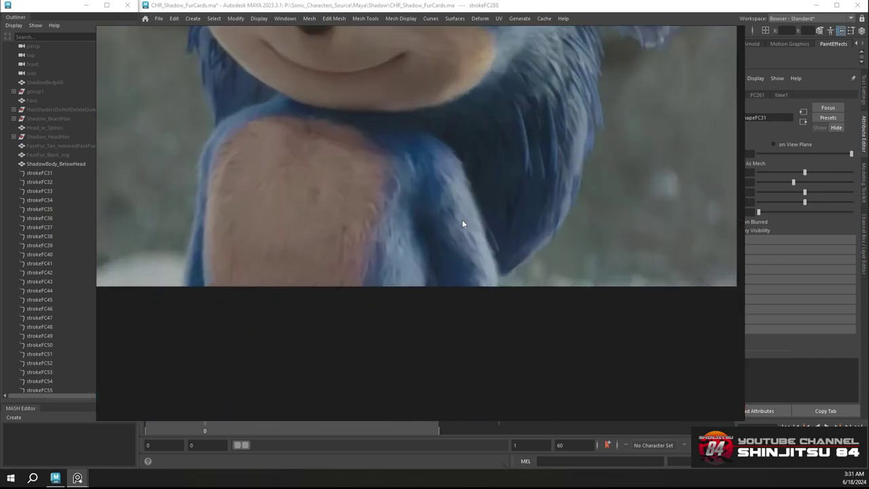
scroll(486, 265, "down", 6)
right_click_drag(468, 216, 0, 224)
Start covering the top of the arm just below the shoulder with crosswise fur-card strokes, undoing the unsuitable ones
mouse_move(385, 237)
left_mouse_down("alt")
mouse_move(427, 230)
mouse_move(405, 234)
mouse_move(507, 269)
mouse_move(443, 263)
left_mouse_up("alt")
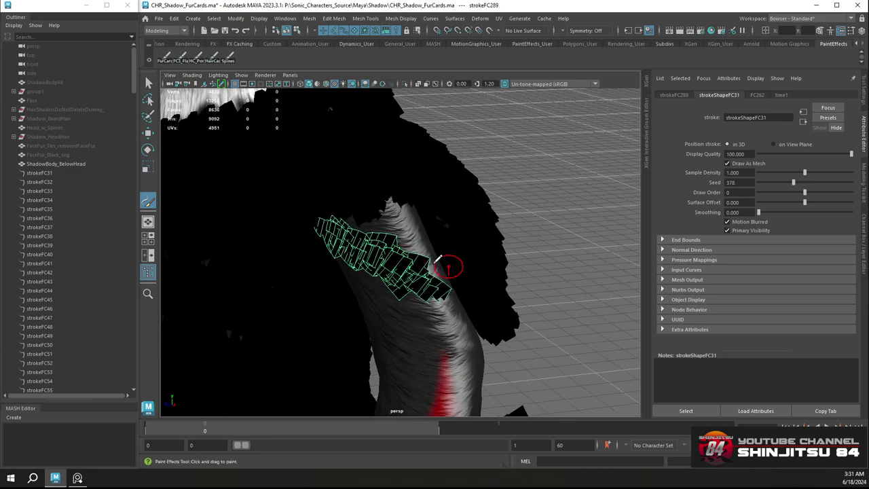
key("ctrl+z")
mouse_move(335, 223)
left_mouse_down("alt")
mouse_move(442, 222)
mouse_move(479, 232)
left_mouse_up("alt")
scroll(398, 223, "up", 2)
mouse_move(478, 232)
left_mouse_down("alt")
mouse_move(410, 229)
mouse_move(332, 201)
mouse_move(432, 207)
mouse_move(388, 243)
mouse_move(447, 232)
mouse_move(398, 245)
left_mouse_up("alt")
key("ctrl+z")
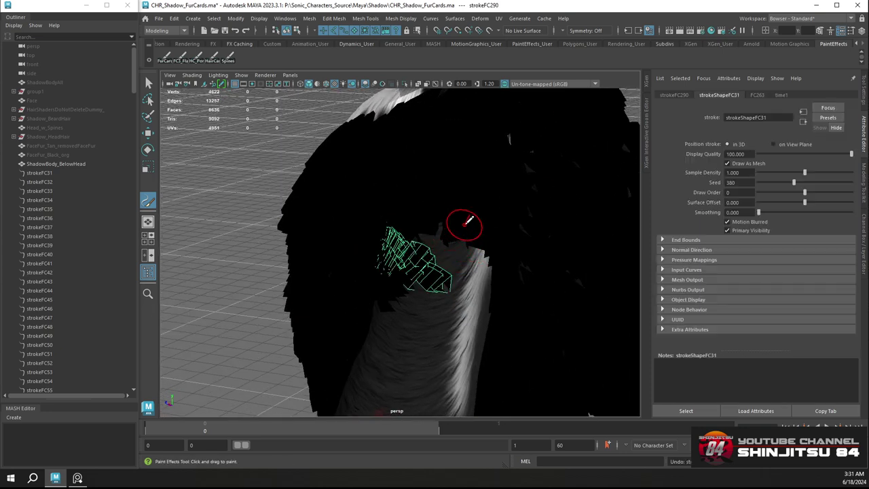
Fill the bare area around the arm's shoulder joint with fur-card strokes, undoing and repainting the last ones
mouse_move(470, 225)
left_mouse_down()
mouse_move(441, 242)
mouse_move(470, 225)
left_mouse_up()
mouse_move(470, 224)
left_mouse_down("alt")
mouse_move(442, 254)
mouse_move(458, 253)
mouse_move(426, 274)
mouse_move(472, 269)
left_mouse_up("alt")
mouse_move(477, 240)
left_mouse_down()
mouse_move(436, 262)
mouse_move(478, 293)
mouse_move(423, 276)
mouse_move(380, 287)
mouse_move(370, 275)
mouse_move(405, 255)
left_mouse_up()
key("ctrl+z")
key("ctrl+z")
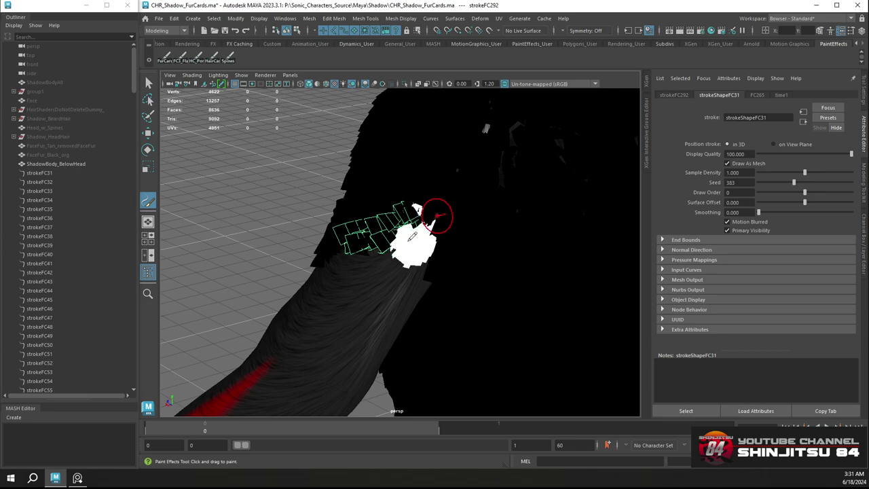
left_click_drag(437, 216, 437, 216)
mouse_move(437, 216)
left_mouse_down("alt")
mouse_move(394, 263)
mouse_move(417, 252)
mouse_move(377, 257)
mouse_move(454, 267)
left_mouse_up("alt")
mouse_move(454, 268)
left_mouse_down("alt")
mouse_move(398, 294)
mouse_move(356, 271)
mouse_move(405, 266)
left_mouse_up("alt")
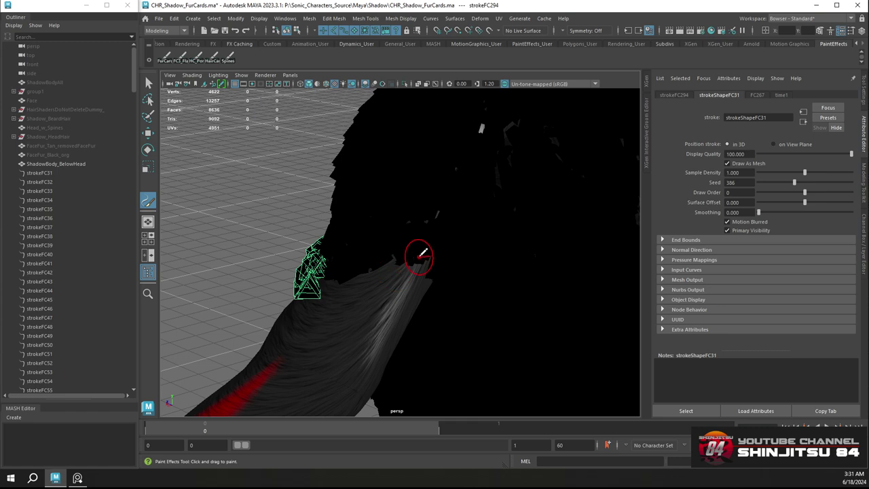
Paint fur-card strokes along the outer edge of the upper arm, undoing the last stroke on its underside
mouse_move(353, 282)
left_mouse_down()
mouse_move(351, 266)
mouse_move(344, 278)
left_mouse_up()
left_click_drag(344, 278, 373, 265, "alt")
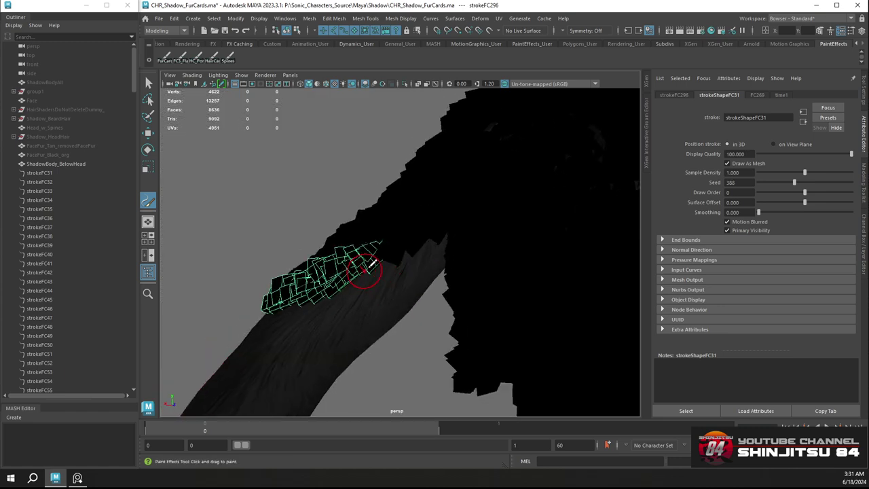
mouse_move(334, 303)
left_mouse_down("alt")
mouse_move(374, 277)
mouse_move(386, 215)
left_mouse_up("alt")
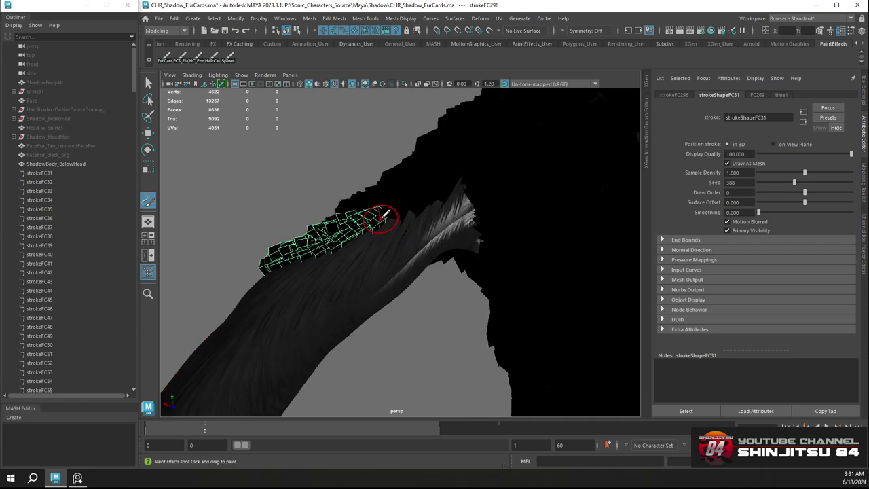
left_click_drag(354, 272, 354, 272)
left_click_drag(355, 272, 426, 193, "alt")
key("ctrl+z")
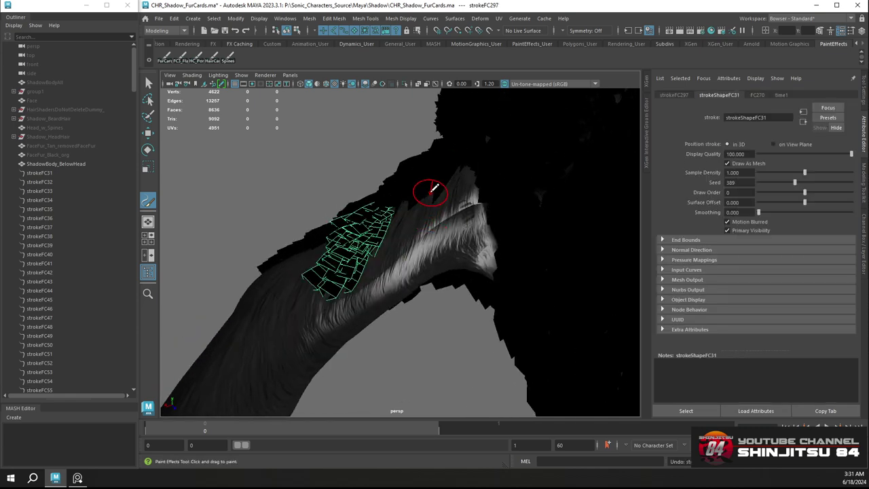
Cover the bare underside of the arm near the armpit with fur-card strokes, redoing the last one
mouse_move(450, 190)
left_mouse_down("alt")
mouse_move(503, 194)
mouse_move(452, 185)
mouse_move(459, 162)
mouse_move(466, 208)
mouse_move(421, 194)
mouse_move(467, 214)
left_mouse_up("alt")
mouse_move(468, 214)
left_mouse_down("alt")
mouse_move(388, 184)
mouse_move(319, 216)
mouse_move(382, 175)
mouse_move(348, 178)
mouse_move(347, 133)
left_mouse_up("alt")
left_click_drag(380, 170, 430, 197, "alt")
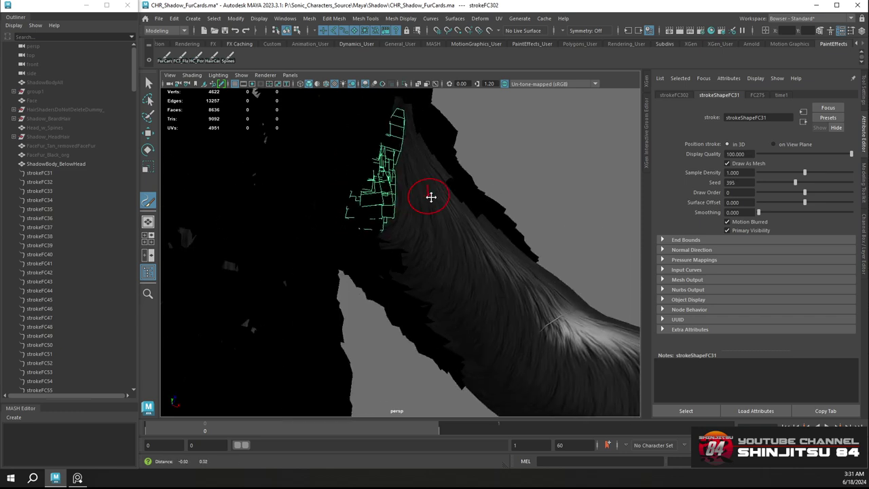
middle_click_drag(430, 197, 435, 239, "alt")
left_click_drag(435, 239, 430, 212, "alt")
middle_click_drag(429, 212, 426, 237, "alt")
key("ctrl+z")
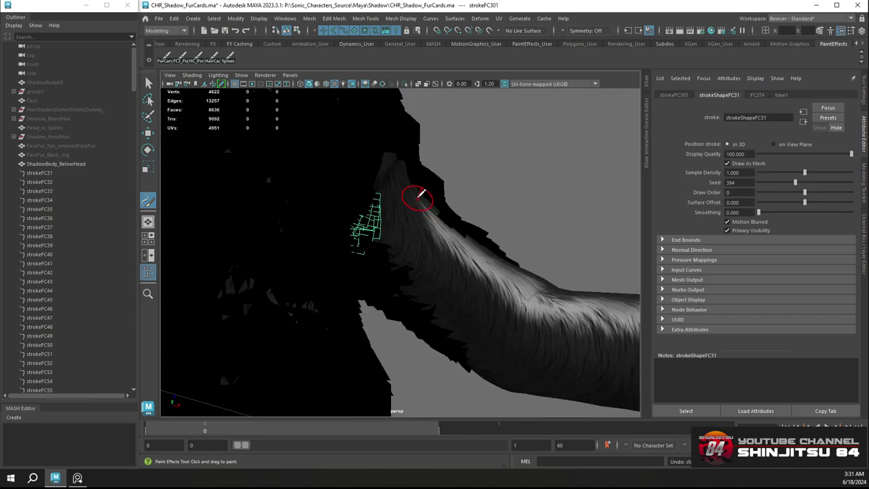
mouse_move(404, 193)
left_mouse_down("alt")
mouse_move(409, 230)
mouse_move(410, 184)
left_mouse_up("alt")
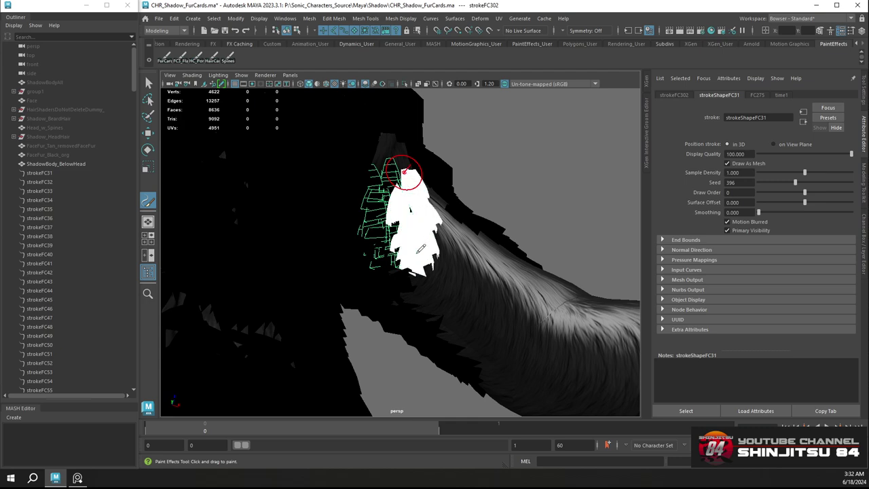
Add overlapping rows of fur-card strokes down the underside of the upper arm, working outward from the armpit
mouse_move(421, 248)
left_mouse_down()
mouse_move(450, 251)
mouse_move(478, 270)
mouse_move(471, 249)
mouse_move(392, 248)
mouse_move(427, 240)
mouse_move(414, 193)
left_mouse_up()
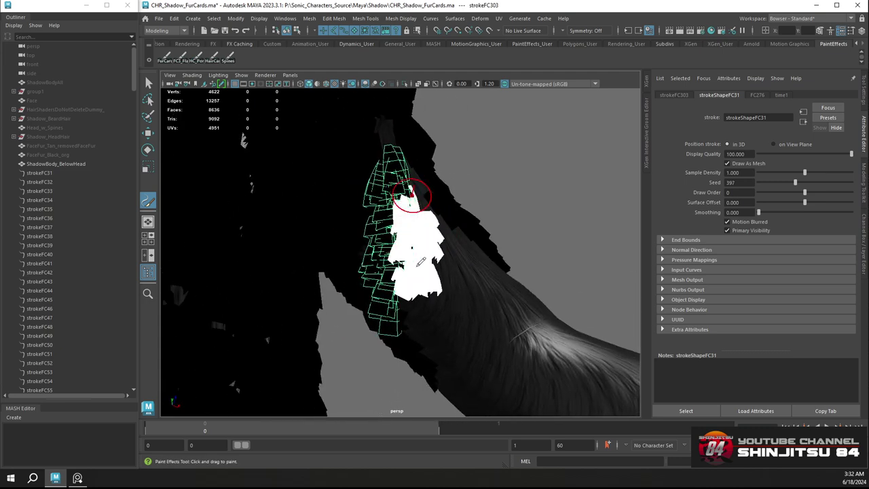
left_click_drag(420, 264, 411, 351)
left_click_drag(441, 293, 452, 302)
mouse_move(451, 302)
left_mouse_down("alt")
mouse_move(494, 311)
mouse_move(478, 280)
mouse_move(455, 284)
mouse_move(462, 276)
mouse_move(425, 251)
mouse_move(501, 281)
mouse_move(442, 291)
mouse_move(471, 271)
mouse_move(424, 262)
mouse_move(416, 234)
mouse_move(427, 251)
left_mouse_up("alt")
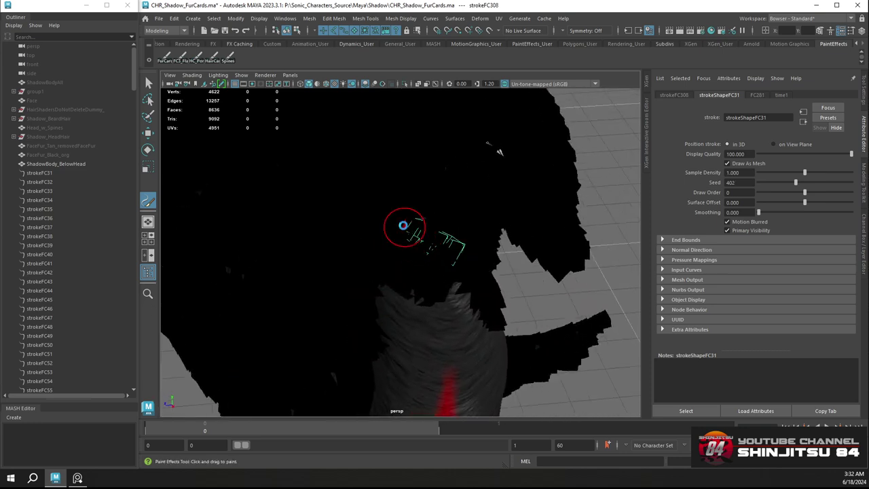
Redo the short fur-card stroke over the small gaps at the front of the shoulder
key("ctrl+z")
left_click_drag(388, 214, 422, 252)
key("ctrl+z")
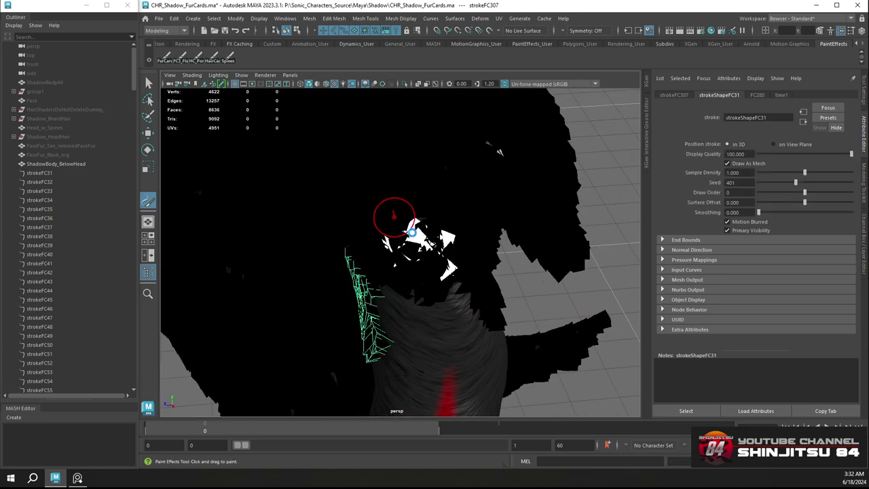
left_click_drag(394, 217, 424, 250)
mouse_move(424, 250)
left_mouse_down("alt")
mouse_move(477, 259)
mouse_move(414, 248)
mouse_move(438, 260)
left_mouse_up("alt")
Paint a fur-card stroke across the upper arm just above the red stripe's tip, redoing it once
mouse_move(438, 260)
left_mouse_down("alt")
mouse_move(390, 267)
mouse_move(354, 252)
left_mouse_up("alt")
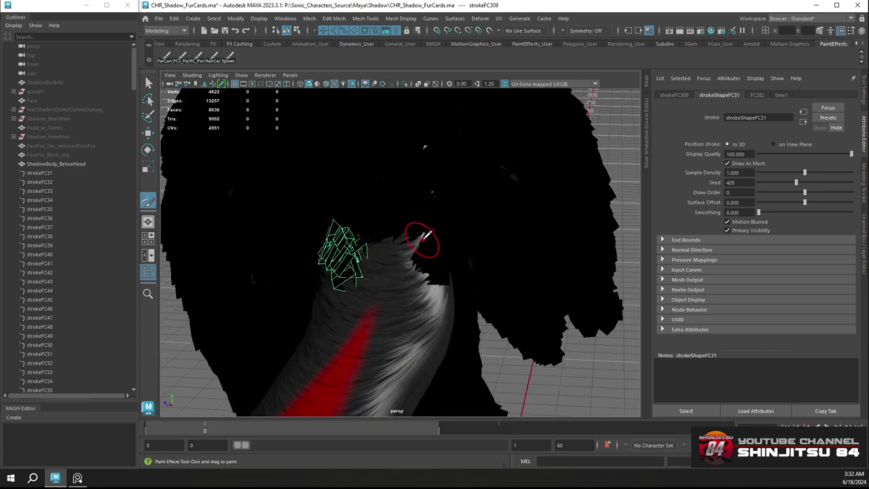
left_click_drag(426, 235, 425, 247, "alt")
left_click_drag(372, 268, 353, 277)
key("ctrl+z")
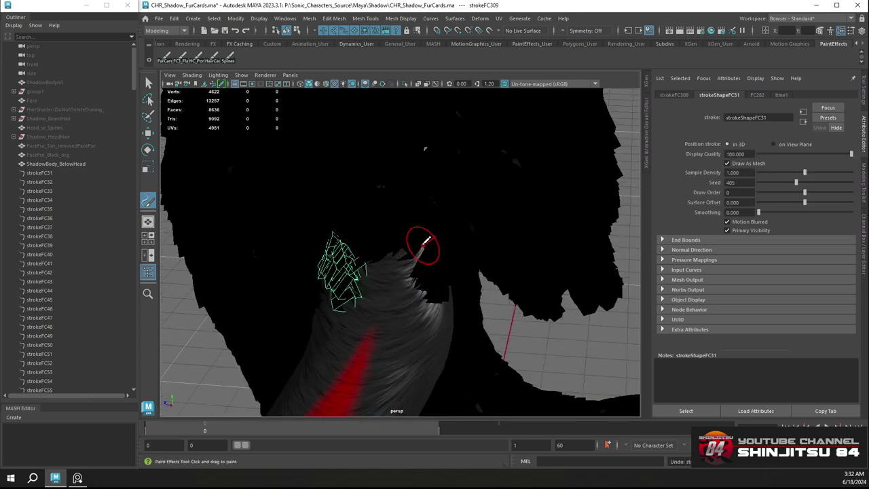
left_click_drag(422, 249, 354, 279)
Extend the fur cards down the underside of the arm toward the elbow with more crosswise strokes
mouse_move(390, 280)
left_mouse_down("alt")
mouse_move(469, 262)
mouse_move(437, 270)
mouse_move(466, 280)
mouse_move(496, 262)
mouse_move(487, 221)
left_mouse_up("alt")
left_click_drag(458, 246, 476, 226, "alt")
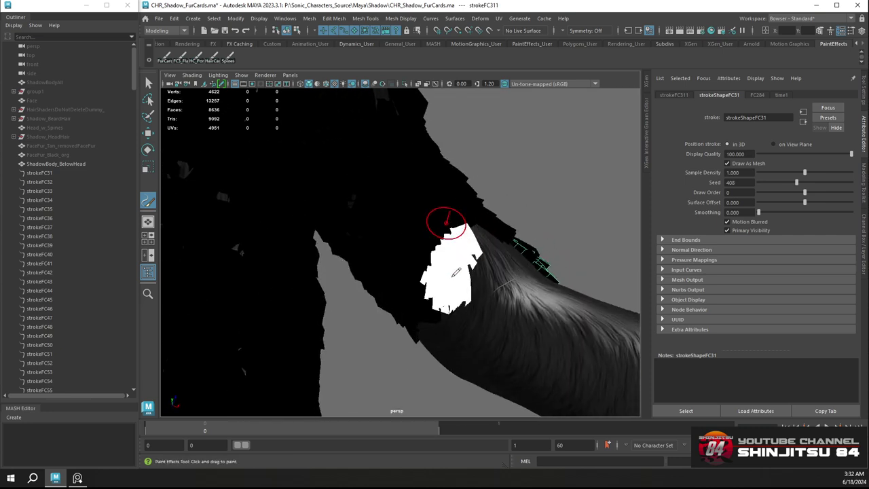
mouse_move(456, 271)
left_mouse_down()
mouse_move(484, 238)
mouse_move(486, 314)
left_mouse_up()
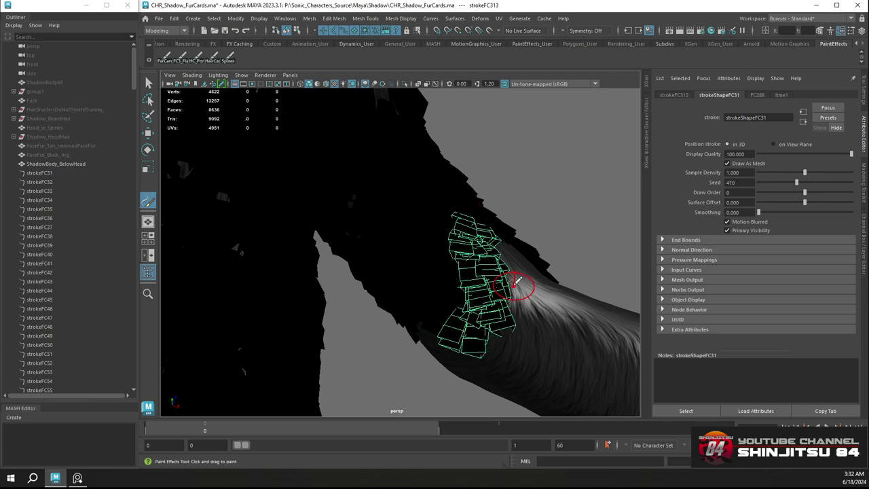
mouse_move(518, 286)
left_mouse_down("alt")
mouse_move(488, 289)
mouse_move(422, 236)
mouse_move(500, 272)
mouse_move(417, 281)
mouse_move(379, 253)
left_mouse_up("alt")
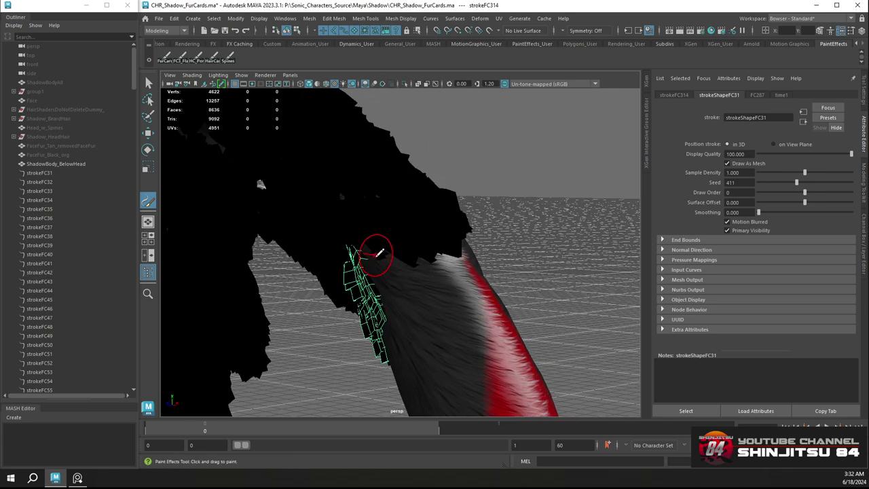
Paint a fur-card stroke across the arm up to the red stripe's edge, check it from several sides, and save the scene
left_click_drag(422, 274, 437, 279)
mouse_move(437, 278)
left_mouse_down("alt")
mouse_move(410, 295)
mouse_move(425, 299)
left_mouse_up("alt")
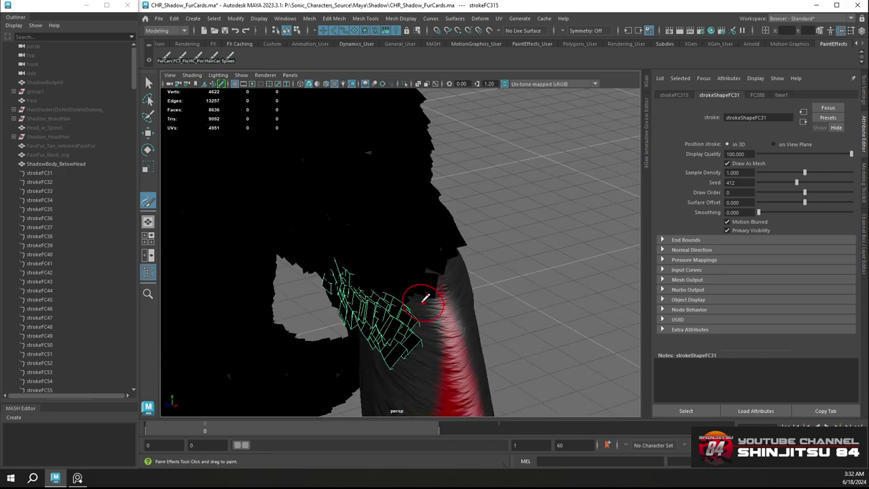
right_click_drag(425, 299, 344, 216, "alt")
mouse_move(399, 231)
left_mouse_down("alt")
mouse_move(502, 190)
mouse_move(483, 186)
left_mouse_up("alt")
right_click_drag(483, 186, 512, 262, "alt")
left_click_drag(512, 263, 435, 272, "alt")
key("q")
key("ctrl+s")
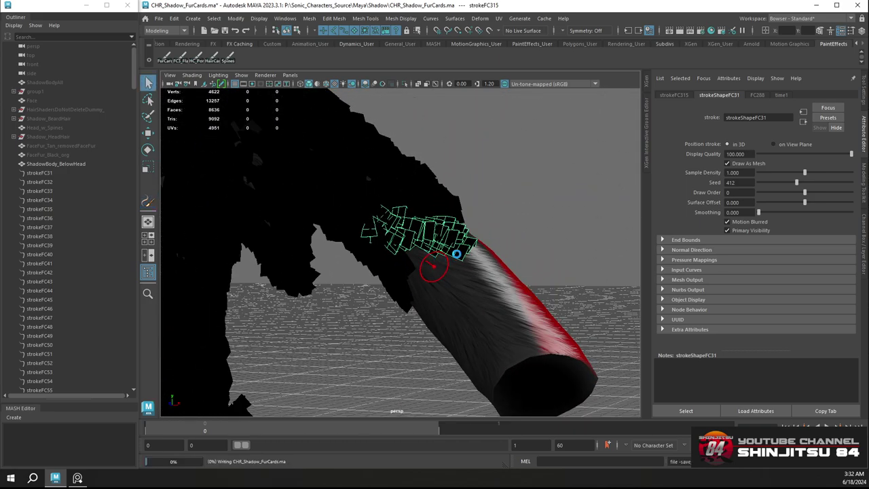
Resume the Paint Effects brush and cover the arm beside the red stripe with fur-card strokes, redoing the last one
key("y")
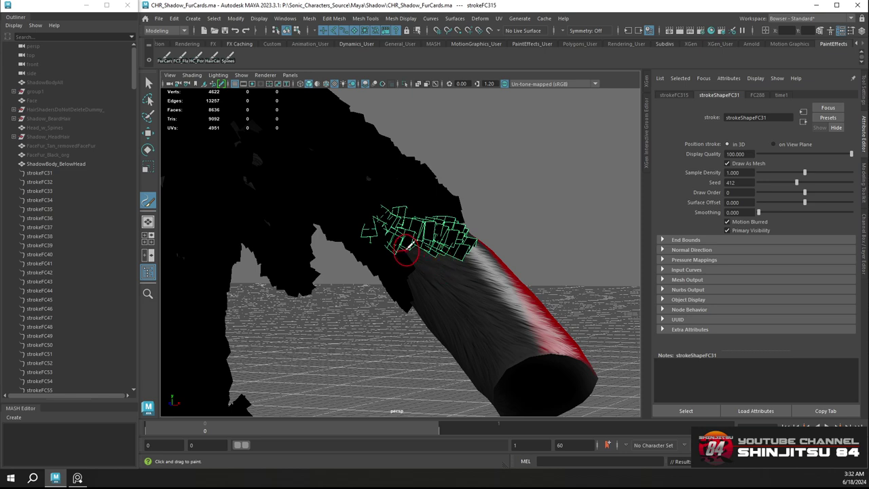
mouse_move(427, 253)
left_mouse_down("alt")
mouse_move(376, 246)
mouse_move(462, 311)
mouse_move(392, 277)
mouse_move(377, 236)
mouse_move(386, 284)
mouse_move(397, 272)
mouse_move(375, 273)
mouse_move(363, 264)
left_mouse_up("alt")
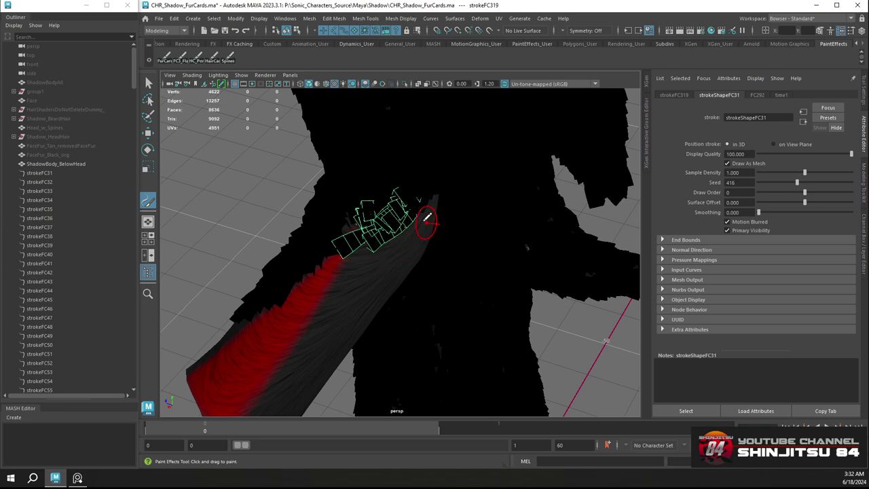
key("ctrl+z")
mouse_move(426, 221)
left_mouse_down("alt")
mouse_move(411, 212)
mouse_move(398, 217)
mouse_move(420, 218)
left_mouse_up("alt")
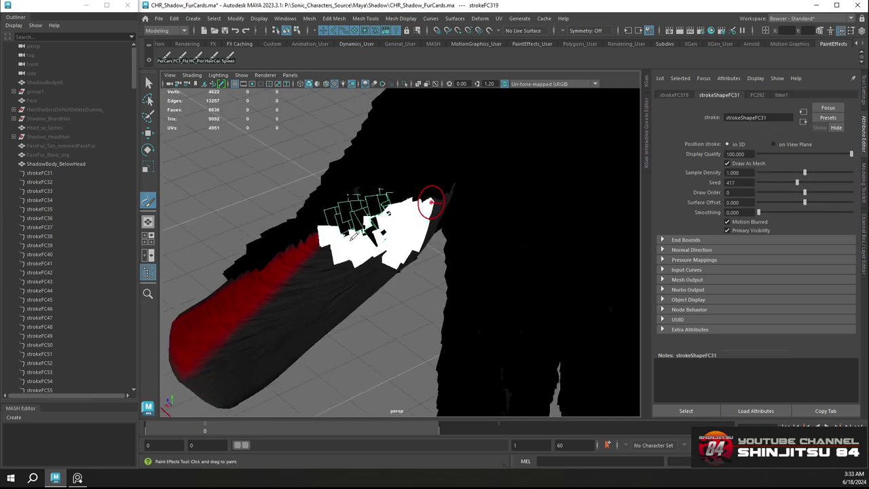
mouse_move(384, 250)
left_mouse_down("alt")
mouse_move(356, 246)
mouse_move(383, 188)
mouse_move(455, 175)
left_mouse_up("alt")
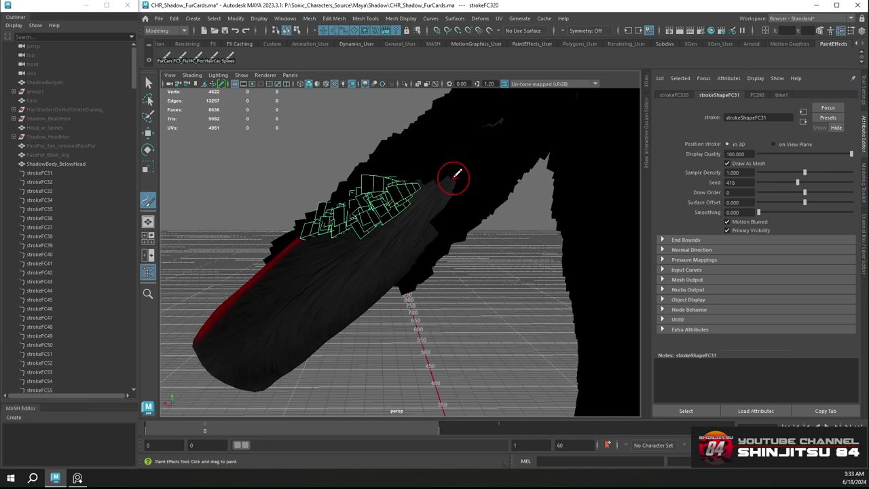
Wrap further fur-card strokes around the underside of the arm below the elbow
left_click_drag(395, 216, 334, 237)
mouse_move(411, 240)
left_mouse_down("alt")
mouse_move(400, 183)
mouse_move(427, 218)
mouse_move(453, 190)
left_mouse_up("alt")
left_click_drag(384, 236, 370, 261)
mouse_move(397, 248)
left_mouse_down("alt")
mouse_move(431, 210)
mouse_move(443, 233)
mouse_move(433, 199)
left_mouse_up("alt")
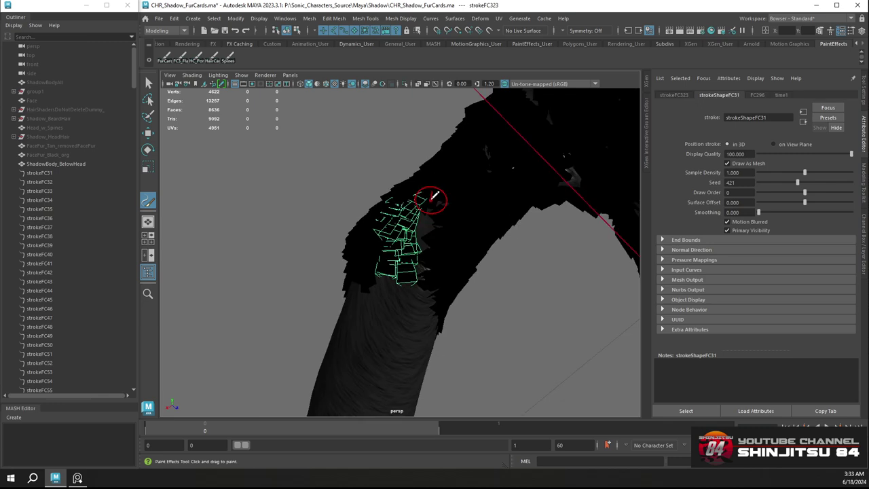
Paint short fur-card strokes across the forearm beside the red stripe and undo the misplaced ones
mouse_move(429, 256)
left_mouse_down("alt")
mouse_move(464, 258)
mouse_move(381, 212)
mouse_move(462, 262)
left_mouse_up("alt")
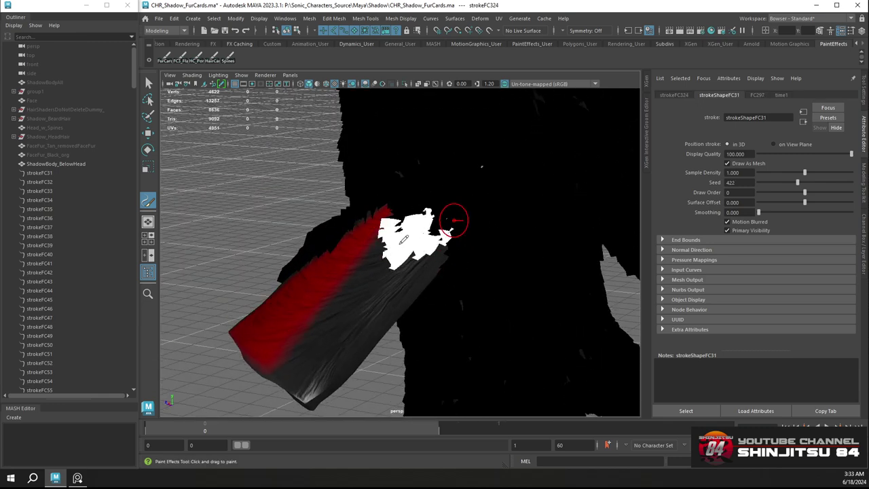
left_click_drag(401, 243, 386, 255)
mouse_move(441, 254)
left_mouse_down("alt")
mouse_move(384, 248)
mouse_move(333, 274)
left_mouse_up("alt")
mouse_move(387, 251)
left_mouse_down("alt")
mouse_move(426, 262)
mouse_move(360, 285)
mouse_move(403, 267)
mouse_move(415, 281)
mouse_move(374, 304)
mouse_move(418, 246)
left_mouse_up("alt")
key("ctrl+z")
key("ctrl+z")
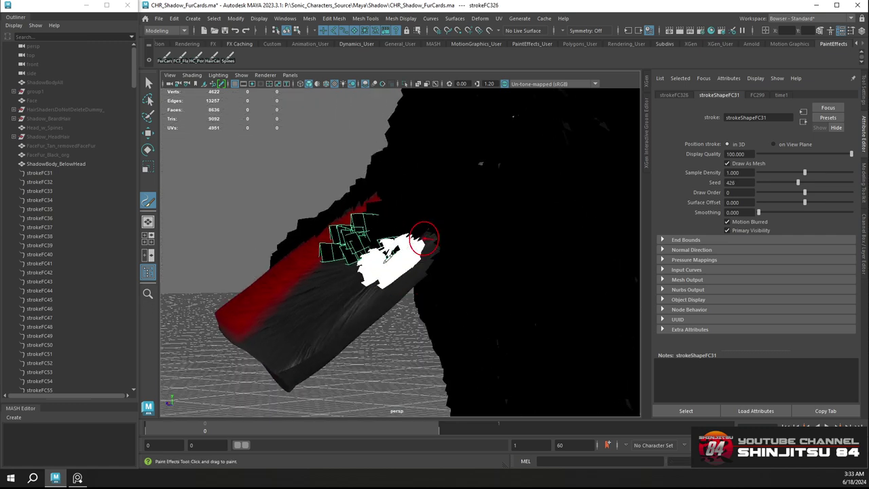
key("ctrl+z")
Lay long fur-card strokes side by side down the forearm to the wrist, working from the red stripe toward the underside
mouse_move(445, 227)
left_mouse_down()
mouse_move(329, 284)
mouse_move(374, 252)
mouse_move(236, 301)
left_mouse_up()
mouse_move(306, 291)
left_mouse_down("alt")
mouse_move(353, 315)
mouse_move(277, 281)
mouse_move(374, 243)
left_mouse_up("alt")
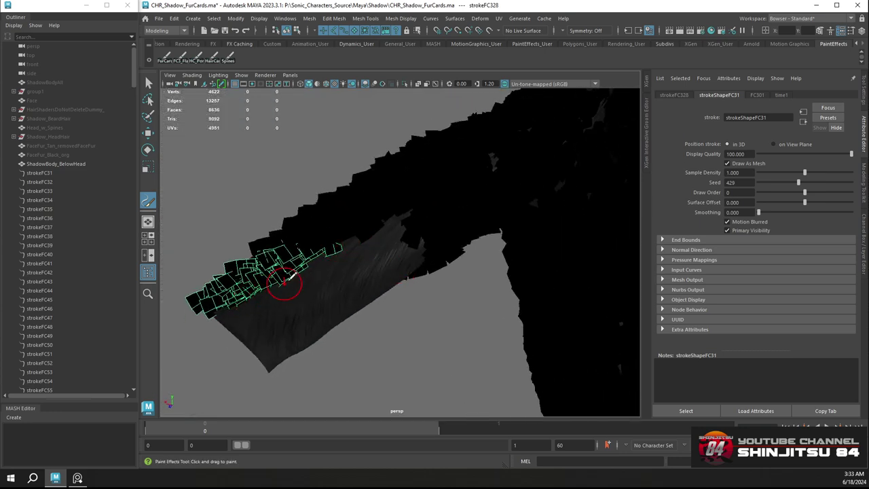
left_click_drag(291, 275, 208, 324)
mouse_move(343, 246)
left_mouse_down()
mouse_move(270, 320)
mouse_move(259, 347)
left_mouse_up()
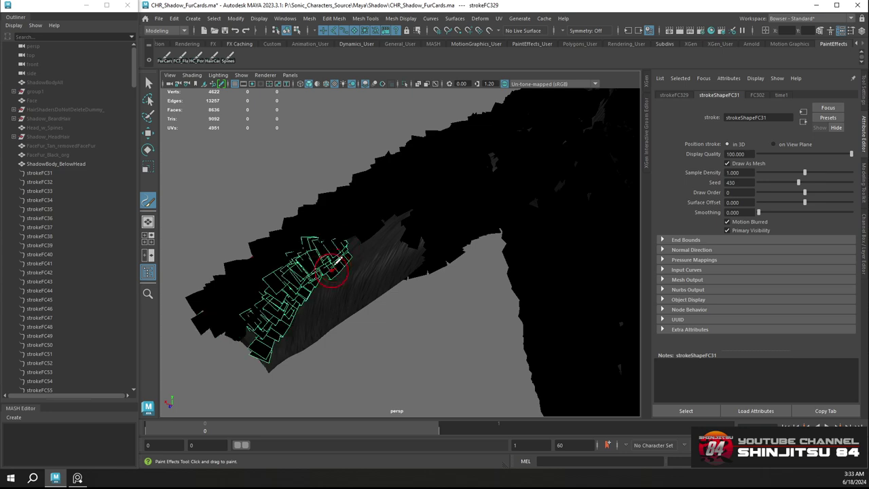
left_click_drag(335, 263, 336, 262)
mouse_move(336, 261)
left_mouse_down("alt")
mouse_move(346, 243)
mouse_move(275, 367)
left_mouse_up("alt")
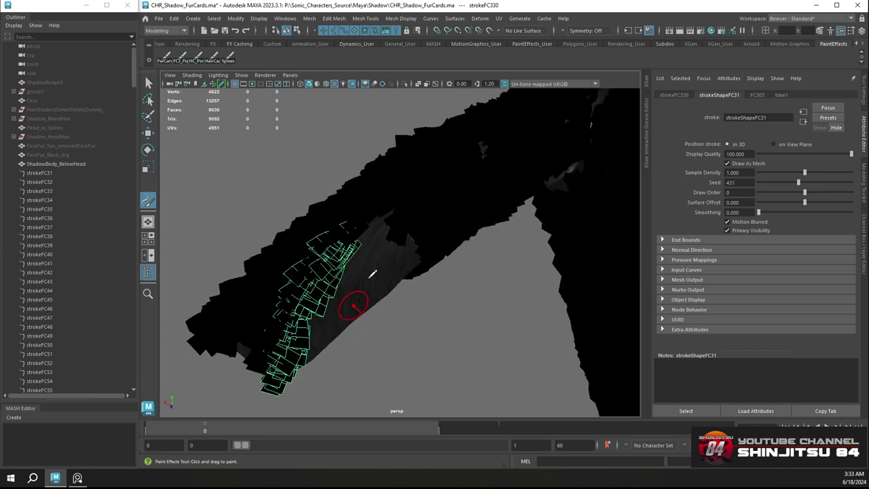
mouse_move(373, 276)
left_mouse_down("alt")
mouse_move(376, 210)
mouse_move(345, 250)
mouse_move(313, 374)
left_mouse_up("alt")
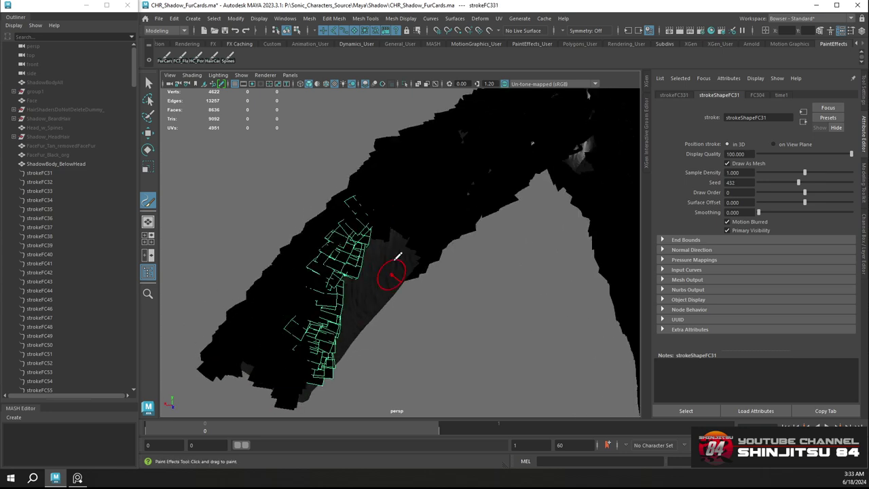
Paint lengthwise fur-card strokes down the underside of the forearm, undoing and repainting the misplaced ones
mouse_move(397, 261)
left_mouse_down("alt")
mouse_move(375, 221)
mouse_move(387, 241)
left_mouse_up("alt")
middle_click_drag(387, 241, 360, 192, "alt")
left_click_drag(336, 178, 350, 309)
key("ctrl+z")
mouse_move(335, 173)
left_mouse_down()
mouse_move(327, 218)
mouse_move(353, 306)
left_mouse_up()
mouse_move(364, 216)
left_mouse_down("alt")
mouse_move(346, 221)
mouse_move(353, 182)
left_mouse_up("alt")
key("ctrl+z")
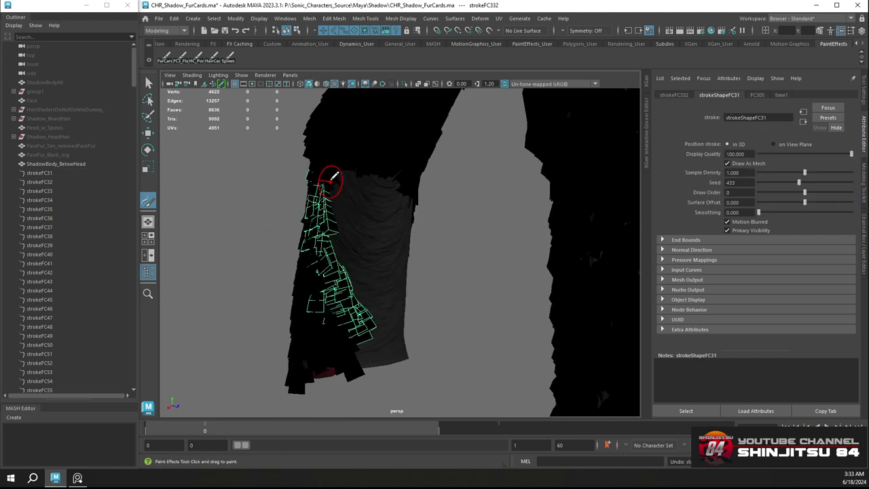
left_click_drag(369, 273, 401, 306)
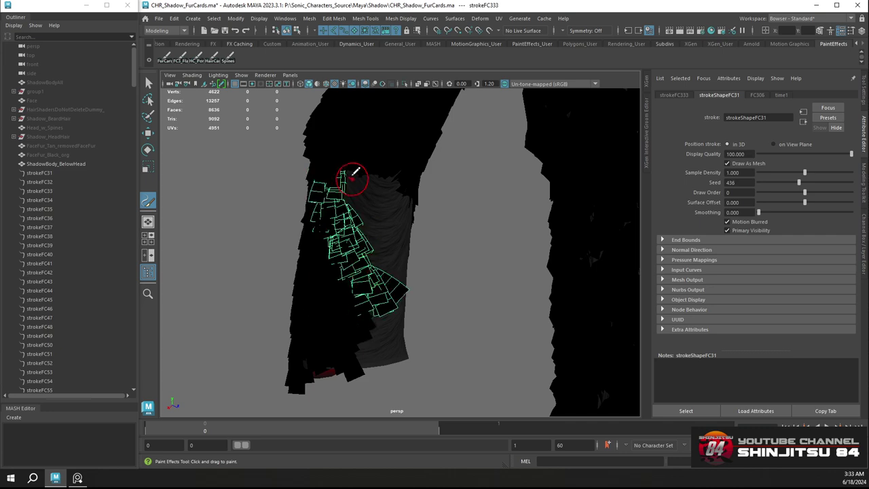
Fill the bare inner side of the forearm below the elbow with overlapping fur-card strokes, undoing the unsatisfactory attempts
mouse_move(378, 251)
left_mouse_down("alt")
mouse_move(405, 251)
mouse_move(379, 278)
mouse_move(332, 278)
mouse_move(330, 292)
mouse_move(362, 267)
mouse_move(413, 252)
mouse_move(406, 168)
mouse_move(339, 155)
left_mouse_up("alt")
scroll(367, 284, "up", 2)
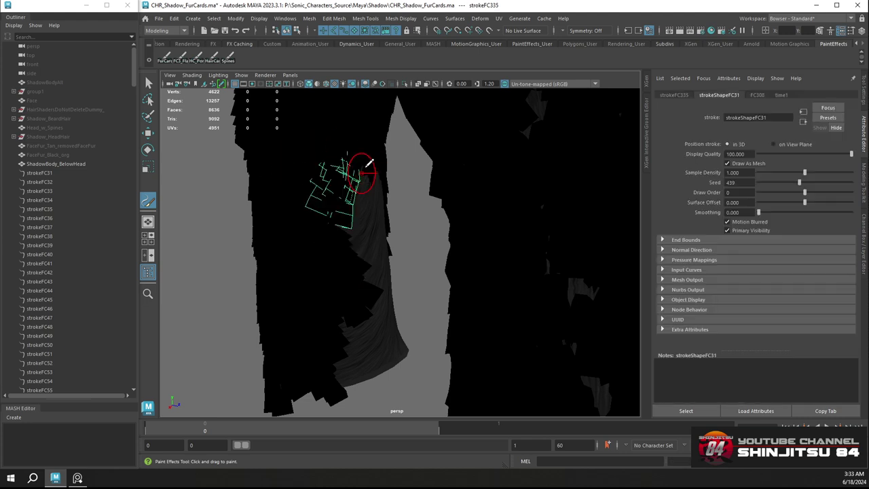
mouse_move(376, 147)
left_mouse_down()
mouse_move(366, 178)
mouse_move(333, 204)
left_mouse_up()
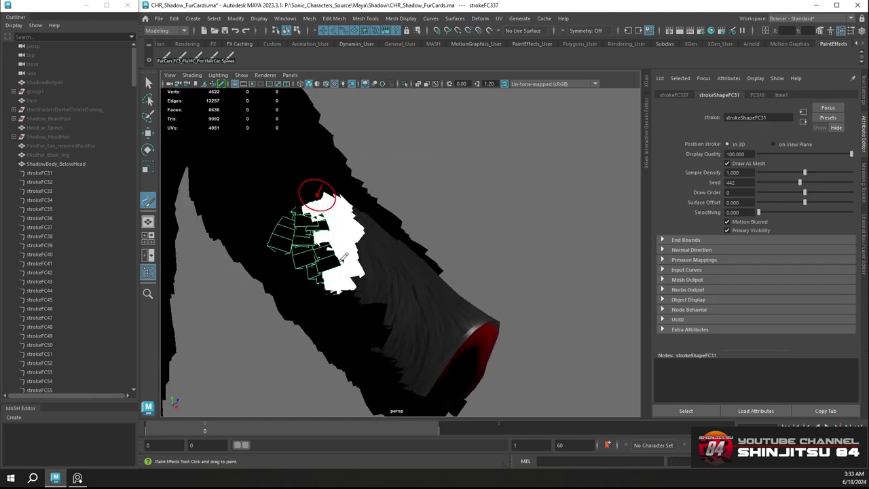
left_click_drag(341, 261, 340, 291)
key("ctrl+z")
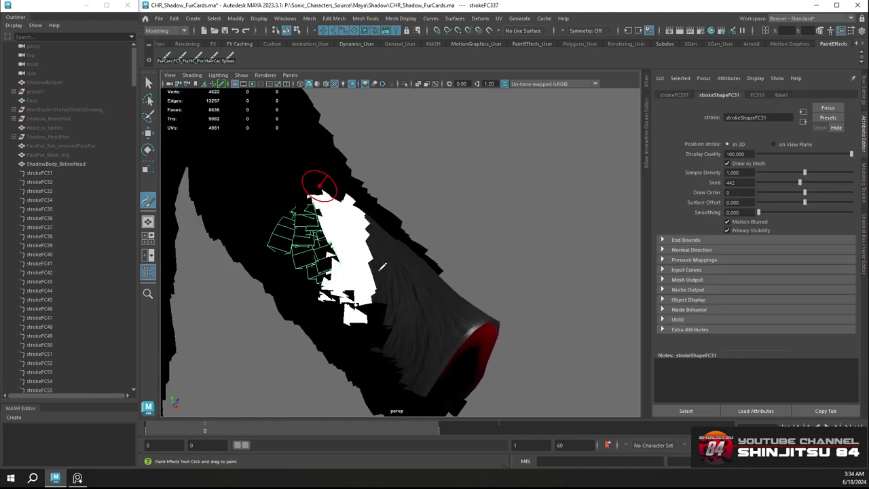
left_click_drag(379, 269, 370, 275, "alt")
middle_click_drag(373, 233, 326, 202, "alt")
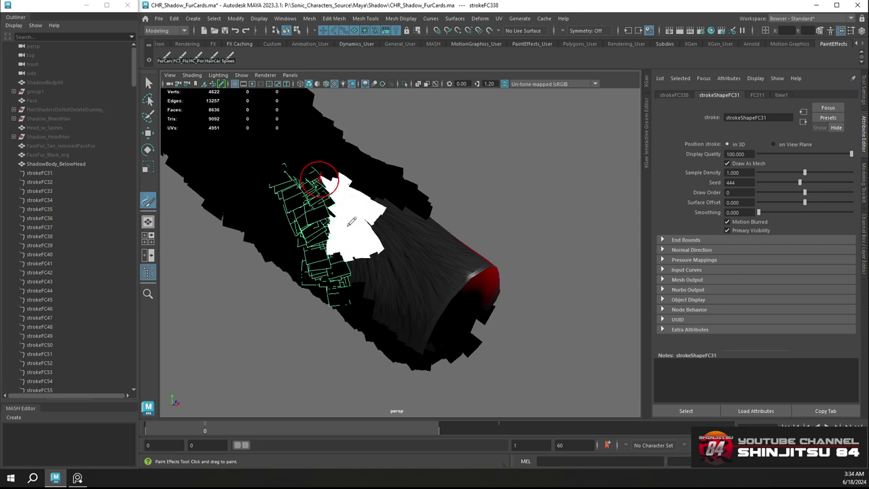
left_click_drag(355, 273, 354, 291)
left_click_drag(394, 243, 367, 210, "alt")
key("ctrl+z")
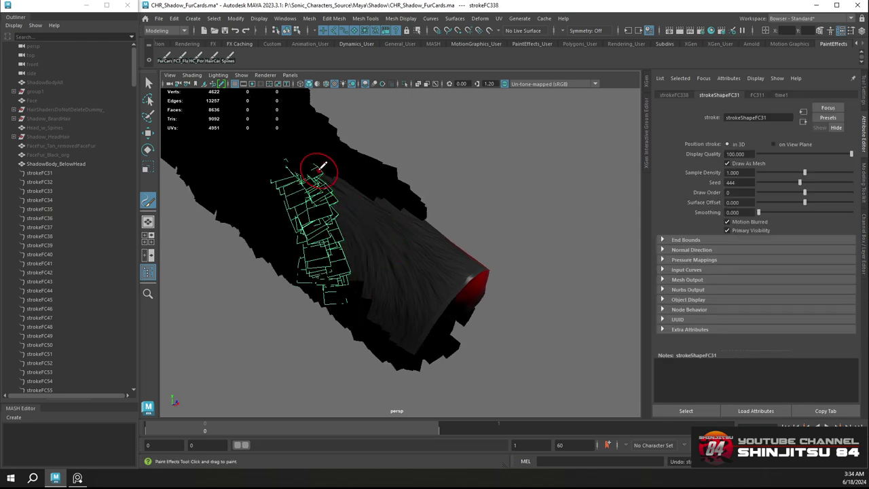
Extend the fur-card rows down the inner forearm toward the wrist opening
mouse_move(341, 248)
left_mouse_down("alt")
mouse_move(334, 225)
mouse_move(361, 213)
mouse_move(387, 317)
left_mouse_up("alt")
mouse_move(408, 291)
left_mouse_down("alt")
mouse_move(421, 256)
mouse_move(394, 255)
mouse_move(387, 367)
left_mouse_up("alt")
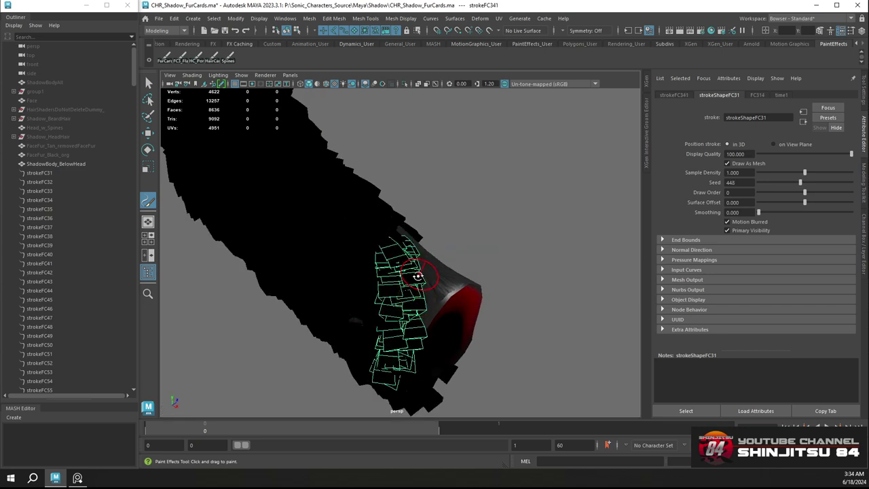
left_click_drag(420, 275, 403, 252, "alt")
left_click_drag(377, 200, 432, 303)
mouse_move(462, 269)
left_mouse_down("alt")
mouse_move(479, 246)
mouse_move(427, 216)
left_mouse_up("alt")
left_click_drag(381, 190, 465, 319)
Redo the diagonal fur-card stroke over the lower forearm until it runs cleanly down to the wrist opening
mouse_move(488, 253)
left_mouse_down("alt")
mouse_move(483, 209)
mouse_move(422, 221)
left_mouse_up("alt")
key("ctrl+z")
left_click_drag(372, 183, 462, 311)
mouse_move(468, 260)
left_mouse_down("alt")
mouse_move(458, 192)
mouse_move(434, 203)
left_mouse_up("alt")
key("ctrl+z")
left_click_drag(358, 178, 408, 222)
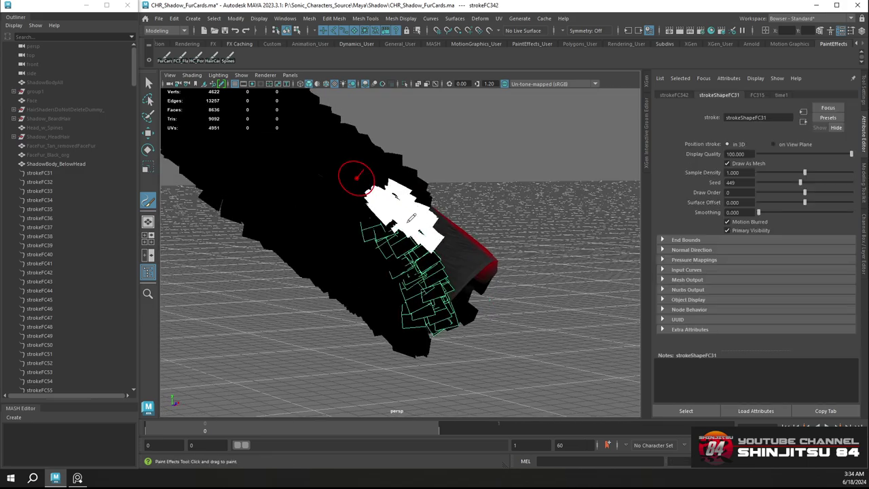
left_click_drag(445, 270, 462, 311)
left_click_drag(459, 242, 424, 228, "alt")
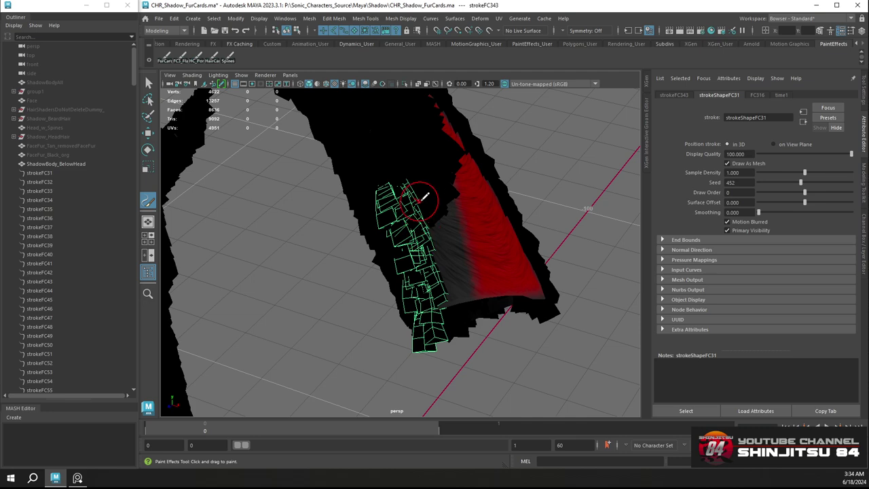
Cover the remaining dark strip along the red stripe's edge down to the wrist with fur-card strokes, undoing misplaced ones
left_click_drag(449, 284, 454, 336)
left_click_drag(454, 336, 441, 181, "alt")
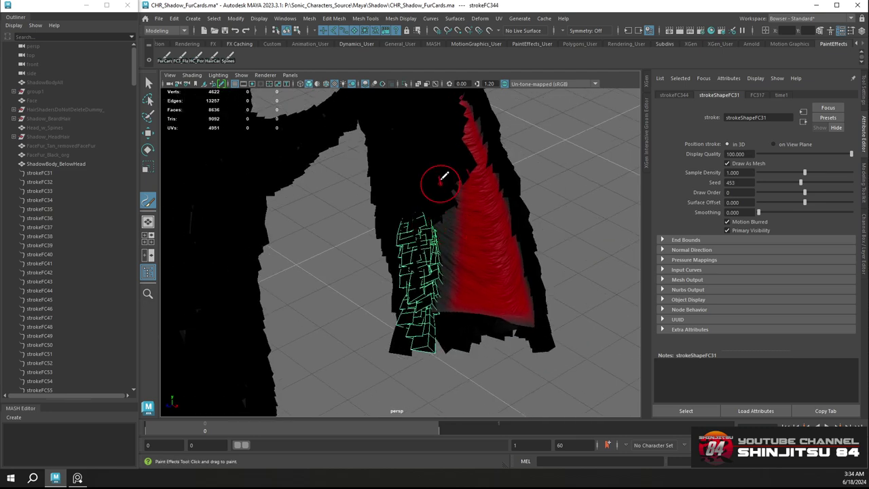
key("ctrl+z")
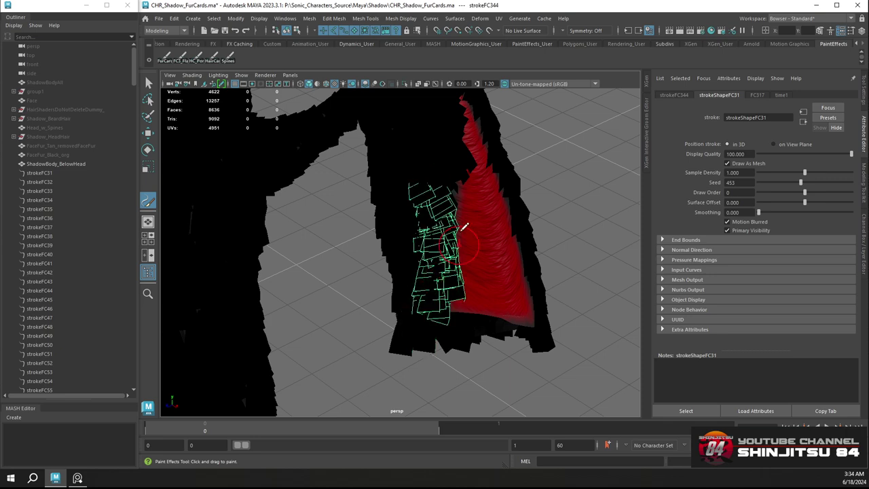
left_click_drag(462, 230, 456, 198, "alt")
left_click_drag(441, 162, 441, 162)
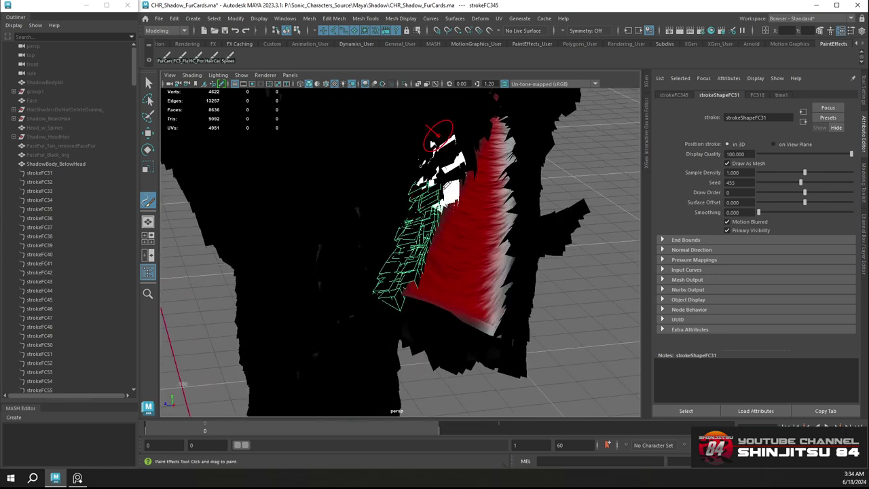
mouse_move(488, 175)
left_mouse_down("alt")
mouse_move(417, 188)
mouse_move(521, 142)
mouse_move(382, 140)
mouse_move(434, 143)
mouse_move(439, 160)
mouse_move(454, 142)
mouse_move(444, 167)
mouse_move(406, 157)
mouse_move(316, 194)
mouse_move(197, 166)
mouse_move(478, 181)
mouse_move(448, 218)
mouse_move(419, 167)
mouse_move(419, 150)
left_mouse_up("alt")
key("ctrl+z")
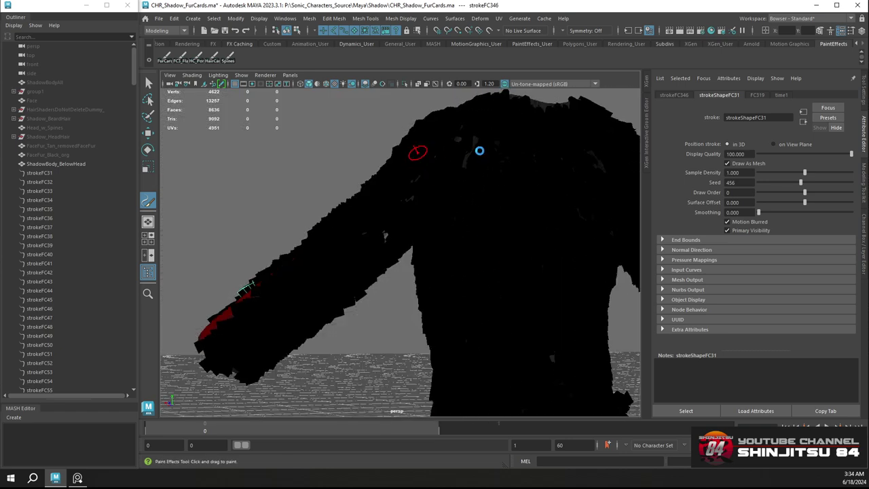
Leave the brush to save the scene, and reactivate the Paint Effects brush
key("q")
key("ctrl+s")
key("y")
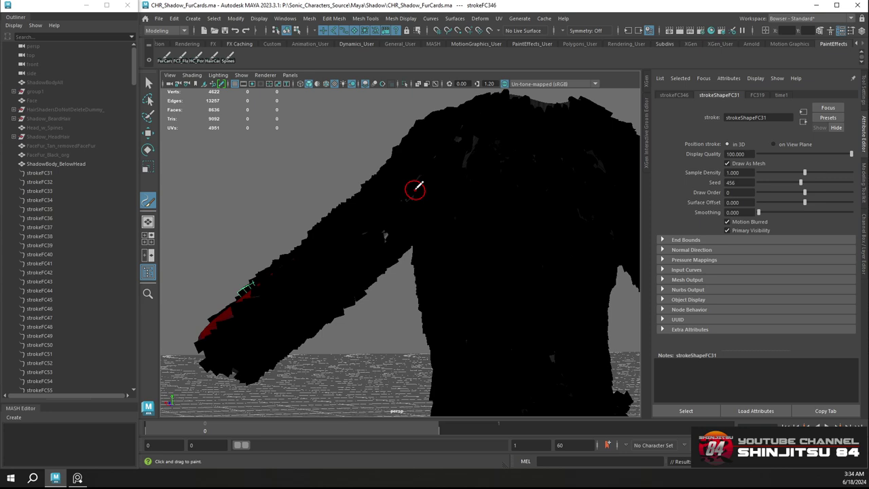
Start covering the other arm with fur-card strokes around the shoulder joint, at the front, back and top
mouse_move(327, 105)
left_mouse_down("alt")
mouse_move(381, 170)
mouse_move(451, 167)
mouse_move(355, 184)
mouse_move(410, 196)
mouse_move(394, 192)
mouse_move(394, 206)
mouse_move(387, 183)
mouse_move(424, 155)
mouse_move(421, 182)
mouse_move(378, 197)
mouse_move(514, 195)
mouse_move(477, 198)
mouse_move(429, 158)
left_mouse_up("alt")
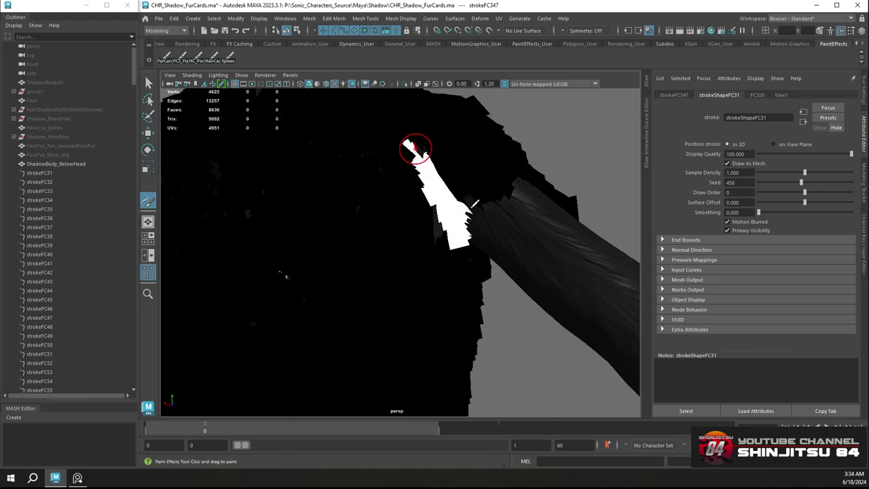
left_click_drag(473, 207, 474, 205)
mouse_move(475, 206)
left_mouse_down("alt")
mouse_move(475, 179)
mouse_move(421, 180)
left_mouse_up("alt")
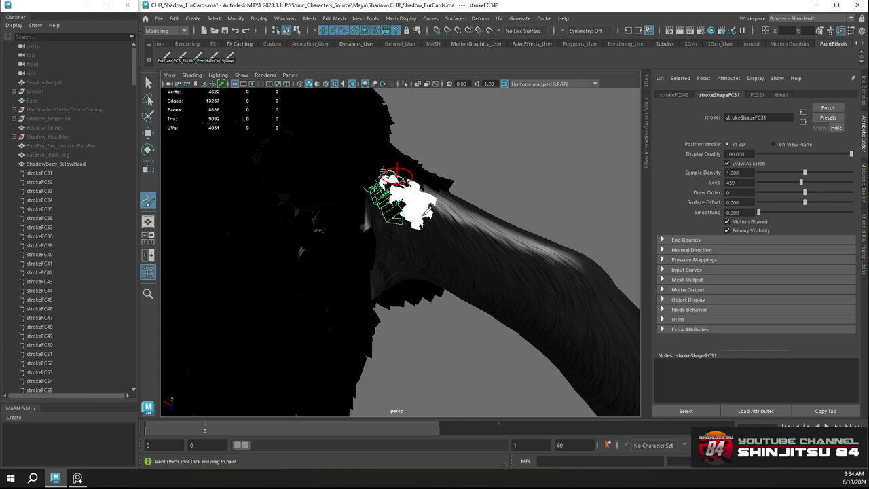
mouse_move(423, 216)
left_mouse_down()
mouse_move(433, 239)
mouse_move(432, 208)
mouse_move(436, 220)
mouse_move(358, 242)
mouse_move(233, 228)
mouse_move(462, 227)
mouse_move(398, 216)
mouse_move(441, 210)
mouse_move(445, 182)
left_mouse_up()
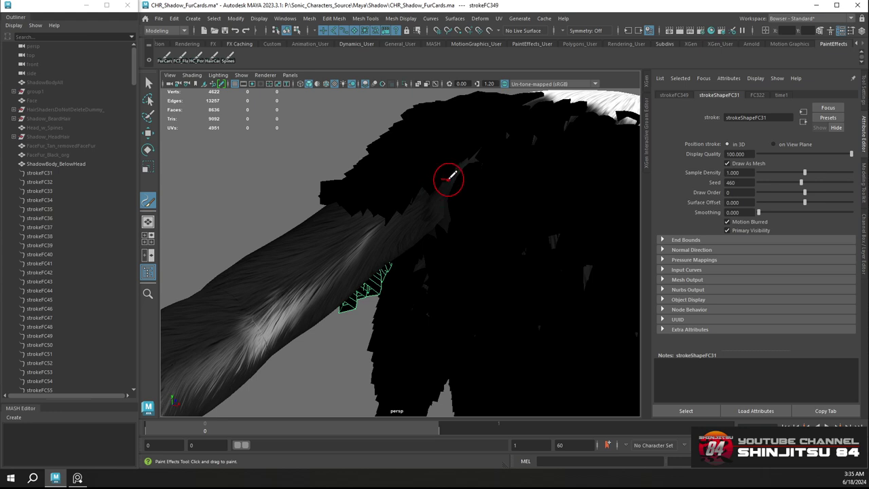
left_click_drag(323, 219, 321, 221)
mouse_move(320, 221)
left_mouse_down("alt")
mouse_move(458, 243)
mouse_move(420, 225)
left_mouse_up("alt")
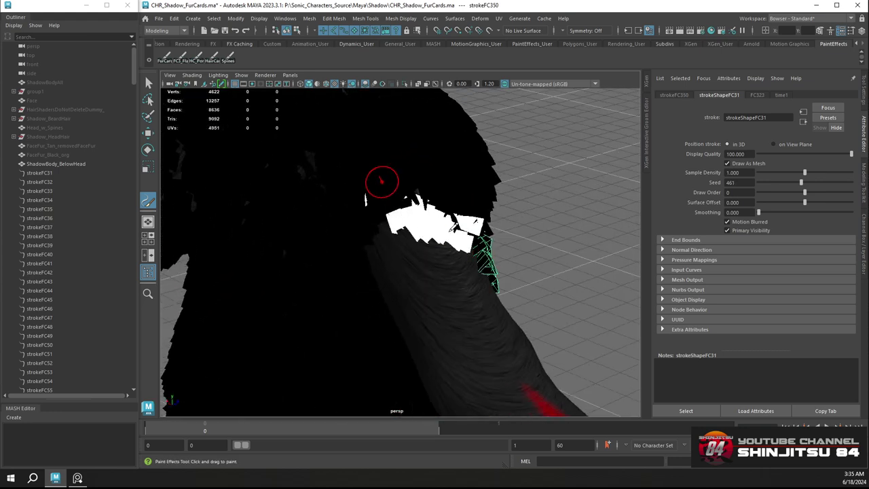
Wrap more fur-card strokes around the top and back of the second upper arm just below the shoulder
mouse_move(381, 180)
left_mouse_down("alt")
mouse_move(437, 229)
mouse_move(350, 153)
left_mouse_up("alt")
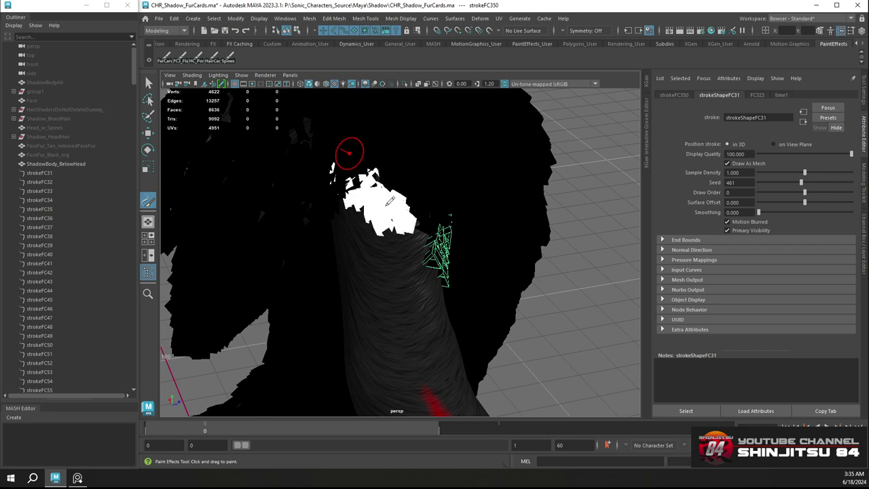
mouse_move(386, 205)
left_mouse_down()
mouse_move(438, 207)
mouse_move(435, 235)
left_mouse_up()
mouse_move(434, 235)
left_mouse_down("alt")
mouse_move(365, 227)
mouse_move(386, 226)
mouse_move(387, 238)
left_mouse_up("alt")
mouse_move(387, 238)
left_mouse_down("alt")
mouse_move(310, 229)
mouse_move(373, 248)
mouse_move(311, 228)
mouse_move(428, 198)
left_mouse_up("alt")
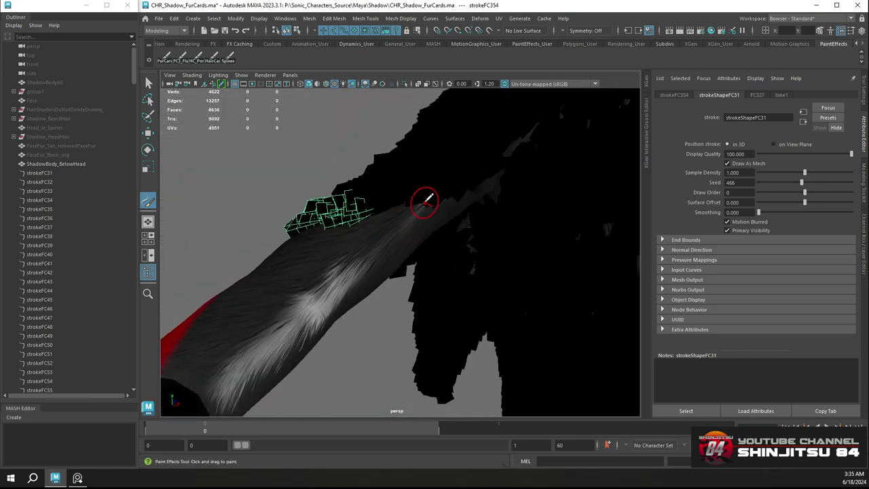
left_click_drag(339, 239, 328, 242)
mouse_move(417, 208)
left_mouse_down("alt")
mouse_move(394, 202)
mouse_move(431, 151)
mouse_move(460, 187)
mouse_move(417, 163)
mouse_move(447, 178)
mouse_move(412, 186)
mouse_move(411, 210)
mouse_move(467, 219)
mouse_move(489, 213)
mouse_move(454, 190)
mouse_move(482, 188)
mouse_move(457, 206)
left_mouse_up("alt")
mouse_move(457, 206)
left_mouse_down("alt")
mouse_move(453, 213)
mouse_move(446, 205)
left_mouse_up("alt")
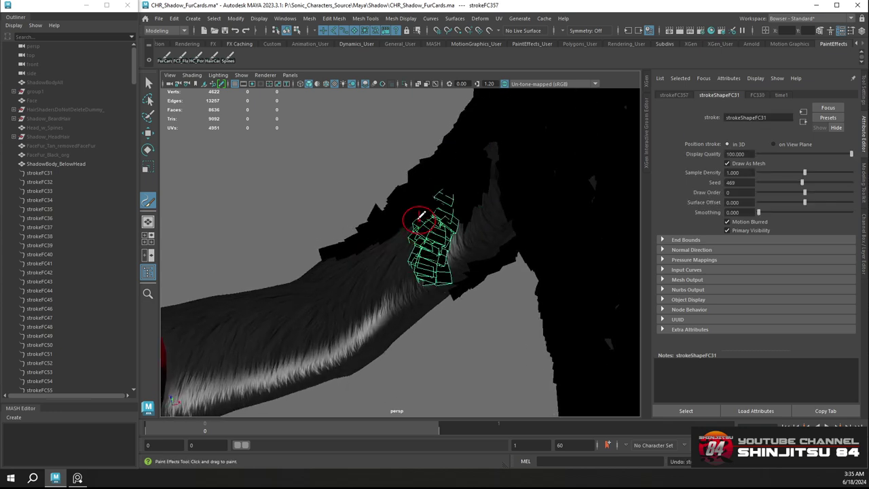
Undo the misplaced stroke and fill the bare patch between the second arm's armpit and shoulder with fur-card strokes
mouse_move(439, 222)
left_mouse_down("alt")
mouse_move(401, 184)
mouse_move(308, 180)
mouse_move(289, 196)
mouse_move(339, 150)
mouse_move(345, 156)
mouse_move(335, 138)
mouse_move(329, 191)
left_mouse_up("alt")
key("ctrl+z")
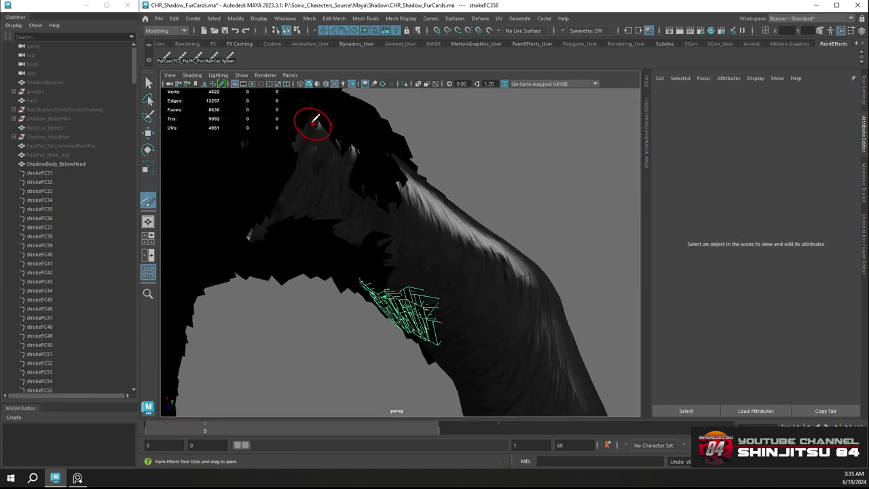
mouse_move(306, 120)
left_mouse_down()
mouse_move(315, 138)
mouse_move(305, 124)
mouse_move(343, 141)
left_mouse_up()
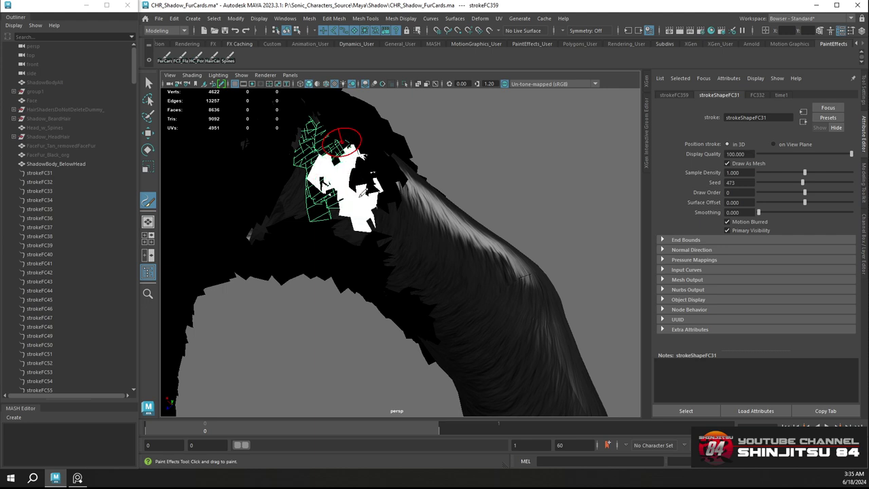
left_click_drag(388, 166, 383, 176)
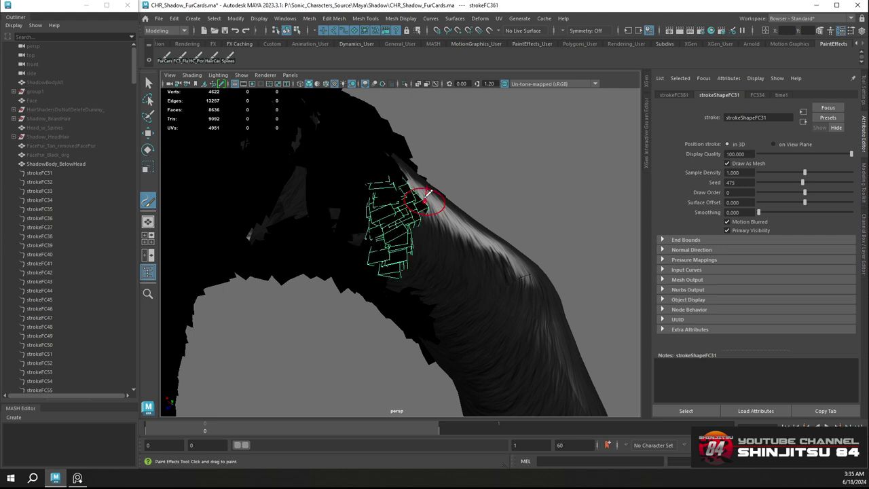
Undo the last stroke and lay fur-card strokes along the second upper arm toward the elbow
mouse_move(425, 199)
left_mouse_down("alt")
mouse_move(409, 233)
mouse_move(396, 222)
left_mouse_up("alt")
mouse_move(365, 181)
left_mouse_down("alt")
mouse_move(346, 182)
mouse_move(380, 205)
mouse_move(327, 171)
mouse_move(418, 302)
left_mouse_up("alt")
key("ctrl+z")
left_click_drag(303, 146, 333, 176)
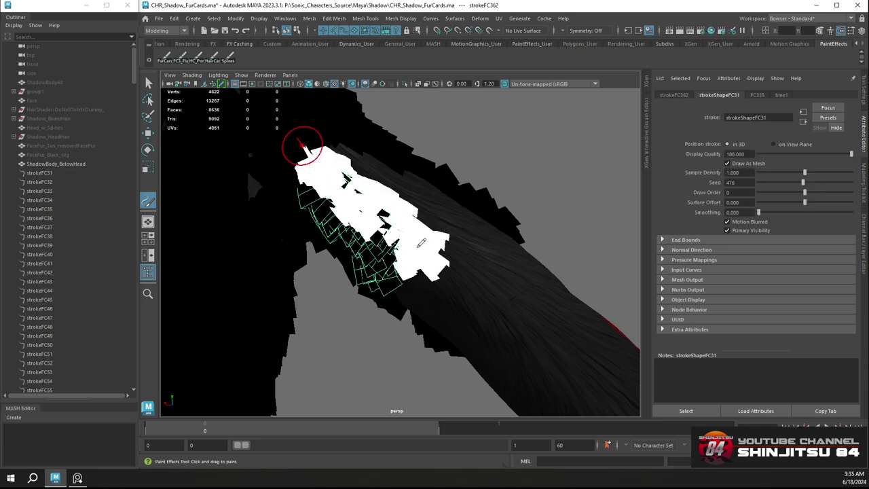
left_click_drag(419, 246, 401, 243)
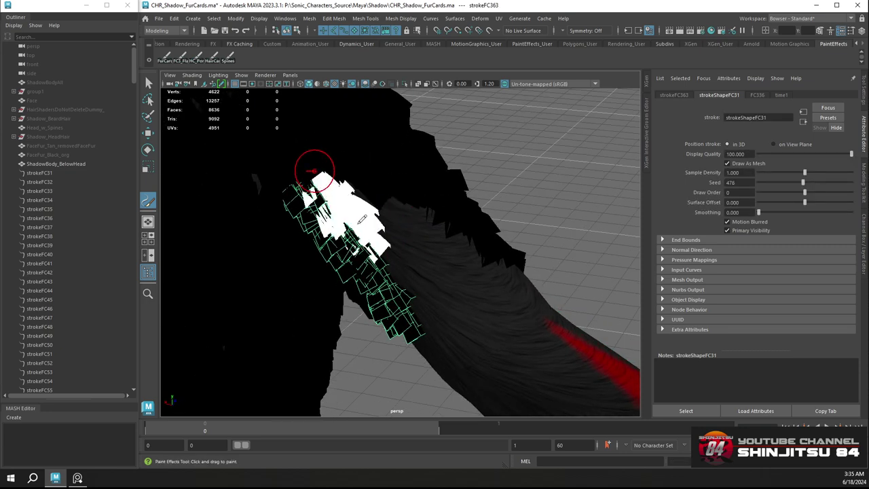
mouse_move(362, 217)
left_mouse_down()
mouse_move(414, 262)
mouse_move(350, 194)
left_mouse_up()
mouse_move(351, 195)
left_mouse_down("alt")
mouse_move(387, 233)
mouse_move(392, 253)
left_mouse_up("alt")
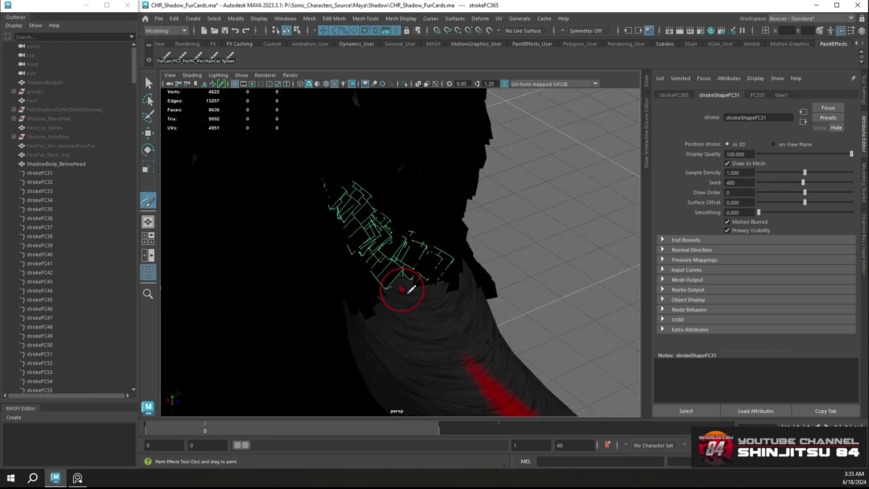
Wrap fur-card strokes around the second upper arm just above the start of the red stripe
mouse_move(410, 288)
left_mouse_down("alt")
mouse_move(353, 235)
mouse_move(423, 261)
mouse_move(362, 261)
left_mouse_up("alt")
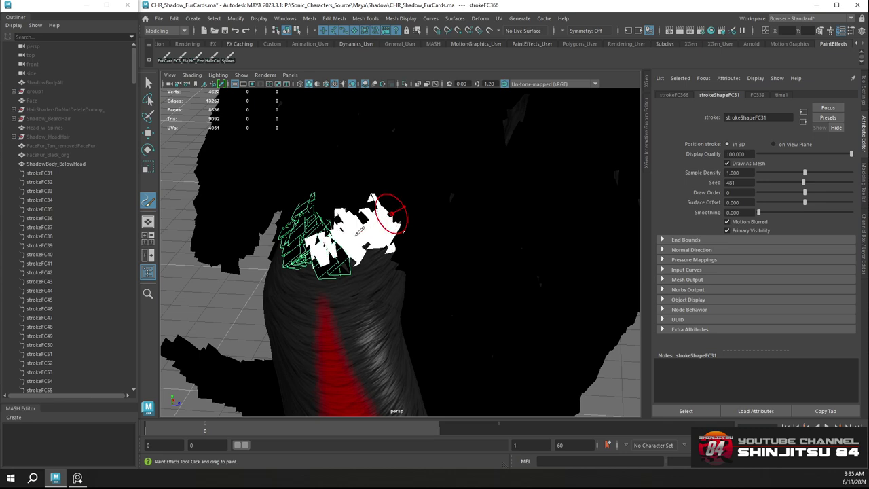
left_click_drag(391, 213, 391, 215)
mouse_move(391, 215)
left_mouse_down("alt")
mouse_move(379, 250)
mouse_move(342, 258)
mouse_move(438, 248)
left_mouse_up("alt")
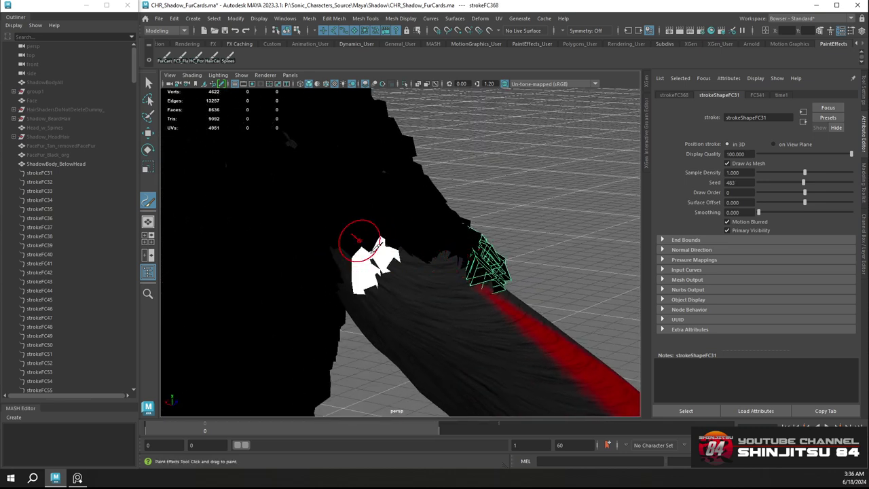
mouse_move(360, 240)
left_mouse_down()
mouse_move(439, 267)
mouse_move(454, 264)
left_mouse_up()
middle_click_drag(454, 265, 339, 206, "alt")
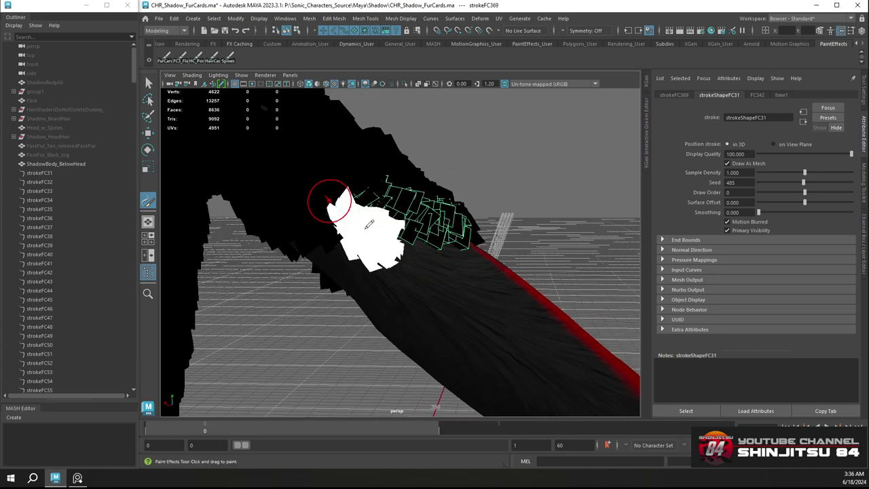
Extend the fur-card strokes across the upper arm on both sides of the red stripe's upper end
mouse_move(427, 253)
left_mouse_down()
mouse_move(463, 267)
mouse_move(322, 274)
mouse_move(338, 284)
mouse_move(302, 224)
mouse_move(339, 259)
mouse_move(301, 218)
mouse_move(314, 231)
left_mouse_up()
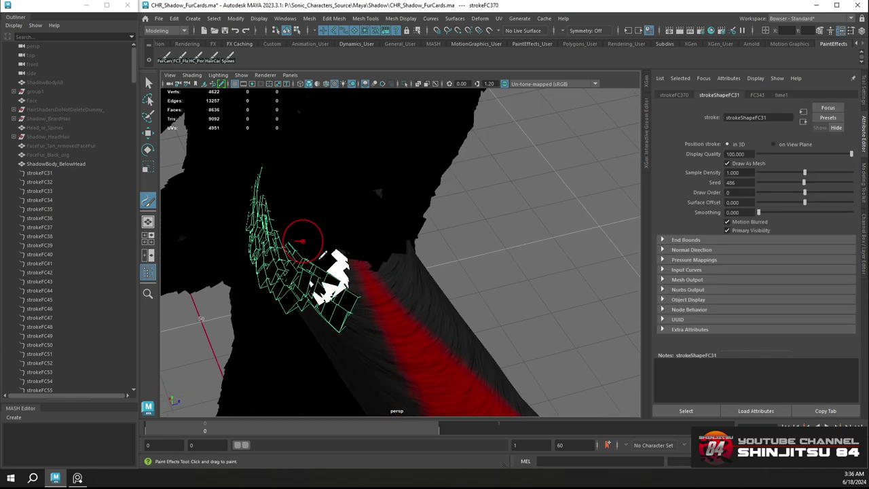
left_click_drag(331, 267, 333, 265)
mouse_move(333, 265)
left_mouse_down("alt")
mouse_move(319, 258)
mouse_move(347, 239)
mouse_move(334, 240)
left_mouse_up("alt")
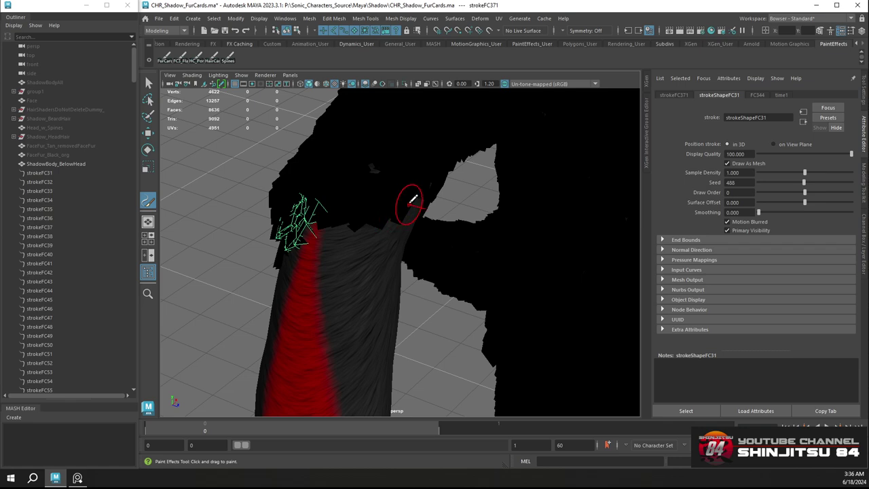
mouse_move(413, 199)
left_mouse_down("alt")
mouse_move(378, 186)
mouse_move(424, 192)
left_mouse_up("alt")
mouse_move(424, 191)
left_mouse_down("alt")
mouse_move(400, 224)
mouse_move(446, 194)
mouse_move(419, 213)
left_mouse_up("alt")
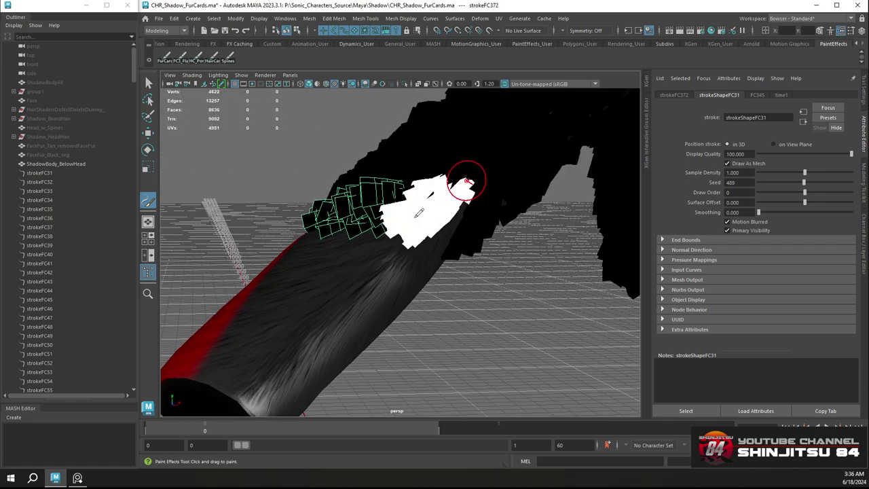
mouse_move(359, 231)
left_mouse_down()
mouse_move(346, 271)
mouse_move(402, 245)
mouse_move(366, 245)
mouse_move(410, 219)
left_mouse_up()
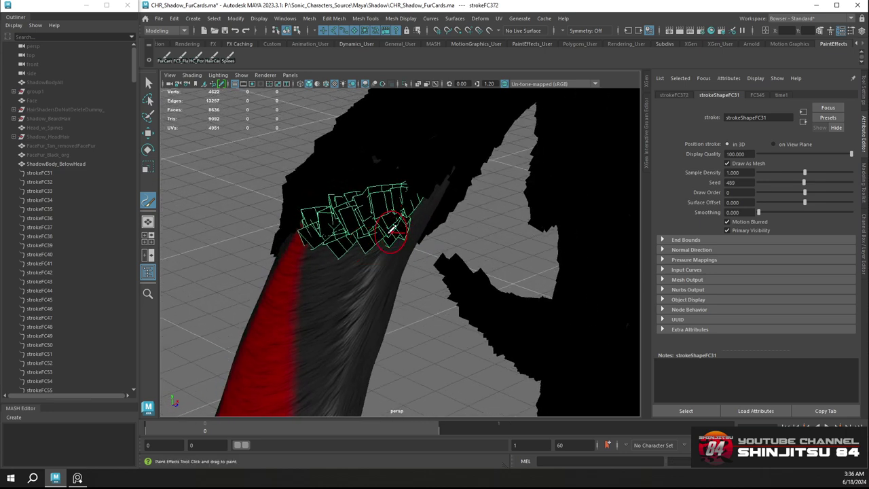
Cover the bare black fur between the red stripe and the inner side of the second arm near the elbow
mouse_move(368, 271)
left_mouse_down("alt")
mouse_move(421, 262)
mouse_move(382, 255)
mouse_move(397, 241)
left_mouse_up("alt")
left_click_drag(473, 172, 426, 213, "alt")
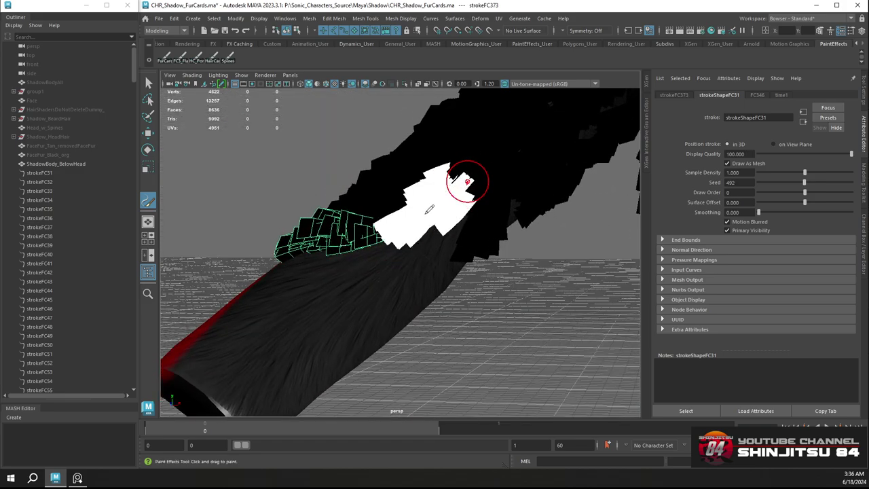
left_click_drag(369, 253, 361, 260)
left_click_drag(367, 257, 428, 282, "alt")
left_click_drag(373, 270, 366, 274)
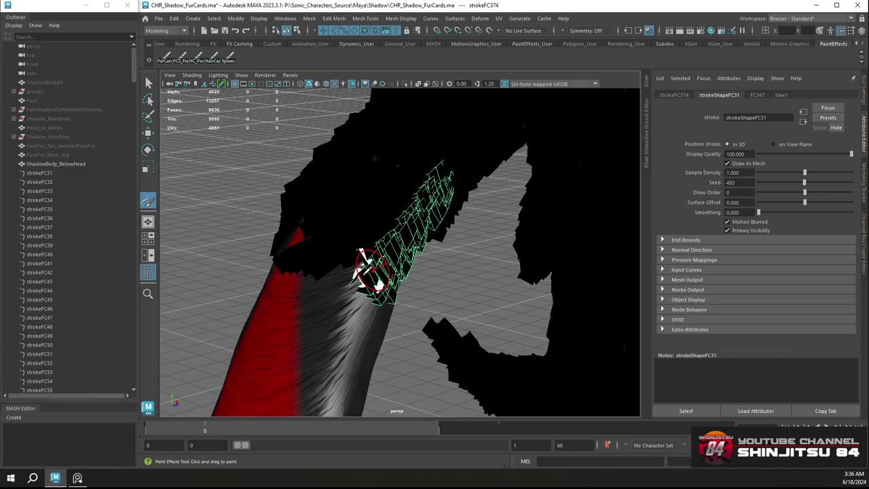
Lay fur-card strokes down the second forearm beside the red stripe toward the wrist
mouse_move(364, 305)
left_mouse_down("alt")
mouse_move(369, 286)
mouse_move(330, 200)
mouse_move(292, 248)
mouse_move(358, 237)
mouse_move(353, 257)
left_mouse_up("alt")
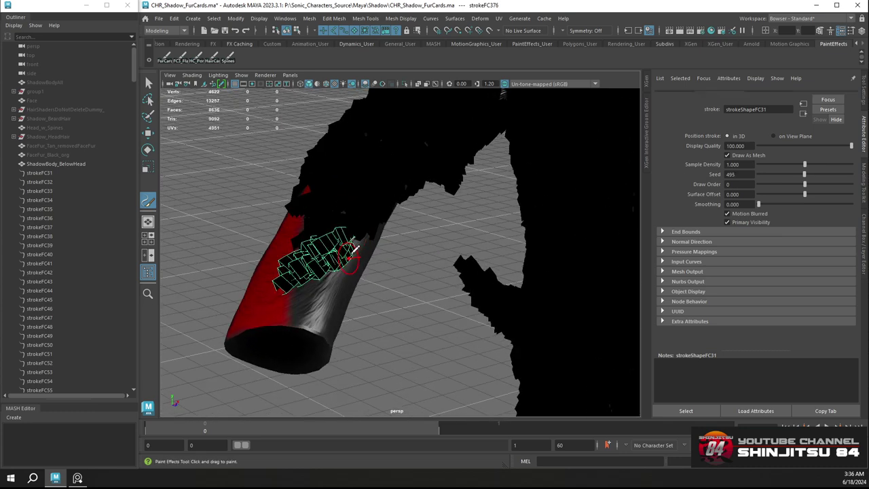
left_click_drag(305, 297, 291, 317)
mouse_move(293, 314)
left_mouse_down("alt")
mouse_move(356, 238)
mouse_move(282, 296)
left_mouse_up("alt")
mouse_move(366, 232)
left_mouse_down()
mouse_move(336, 272)
mouse_move(314, 254)
mouse_move(314, 299)
mouse_move(293, 312)
mouse_move(288, 334)
left_mouse_up()
Leave the brush to save the scene, and reactivate the Paint Effects brush
key("q")
key("ctrl+s")
key("y")
Add lengthwise fur-card strokes along the second forearm between elbow and wrist, next to the finished rows
left_click_drag(398, 230, 300, 342)
mouse_move(413, 249)
left_mouse_down("alt")
mouse_move(401, 229)
mouse_move(448, 202)
left_mouse_up("alt")
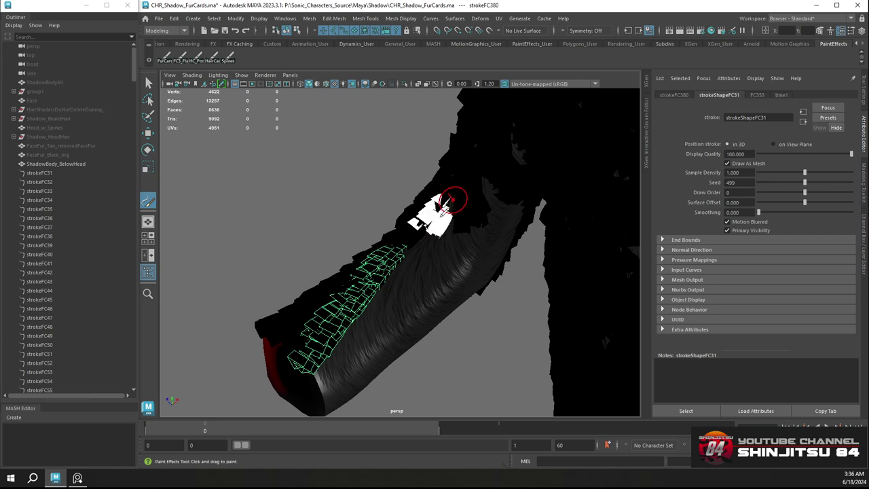
mouse_move(414, 302)
left_mouse_down("alt")
mouse_move(412, 284)
mouse_move(395, 279)
mouse_move(346, 303)
mouse_move(325, 344)
left_mouse_up("alt")
left_click_drag(404, 285, 469, 212, "alt")
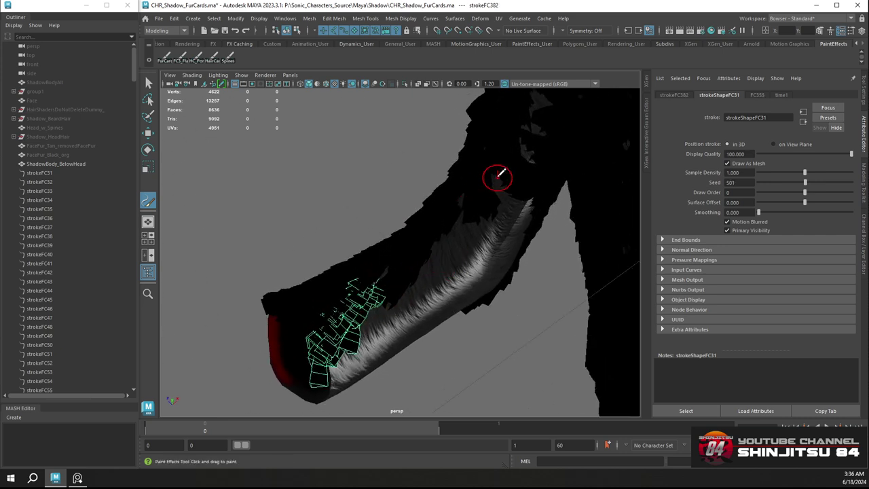
Cover the bare strip along the second arm's underside with short crosswise fur-card strokes from the elbow to the wrist
left_click_drag(497, 177, 494, 219)
left_click_drag(466, 186, 485, 295)
left_click_drag(486, 220, 496, 276)
mouse_move(449, 219)
left_mouse_down()
mouse_move(445, 252)
mouse_move(462, 295)
left_mouse_up()
left_click_drag(431, 233, 428, 322)
left_click_drag(407, 277, 398, 341)
left_click_drag(389, 262, 343, 391)
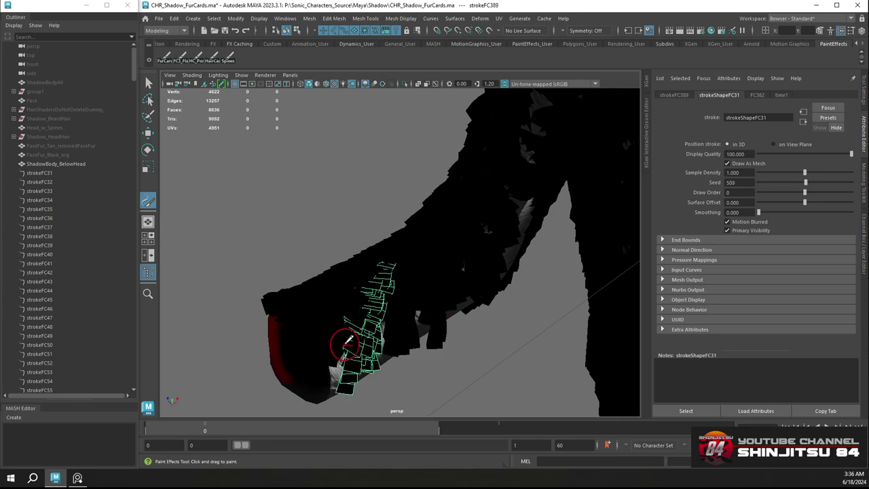
Cover the opposite side of the second arm around the elbow with fur-card strokes
mouse_move(380, 275)
left_mouse_down("alt")
mouse_move(364, 260)
mouse_move(411, 337)
left_mouse_up("alt")
mouse_move(417, 301)
left_mouse_down("alt")
mouse_move(424, 248)
mouse_move(364, 174)
mouse_move(377, 178)
mouse_move(395, 226)
left_mouse_up("alt")
mouse_move(375, 184)
left_mouse_down()
mouse_move(417, 259)
mouse_move(419, 289)
left_mouse_up()
left_click_drag(447, 254, 400, 231, "alt")
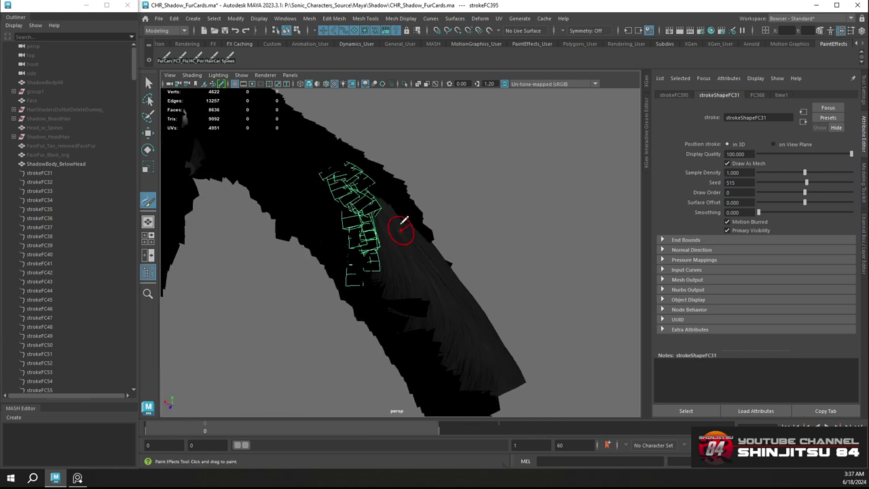
mouse_move(377, 193)
left_mouse_down()
mouse_move(386, 212)
mouse_move(374, 184)
mouse_move(379, 193)
mouse_move(364, 192)
left_mouse_up()
mouse_move(364, 193)
left_mouse_down("alt")
mouse_move(417, 263)
mouse_move(343, 229)
mouse_move(372, 265)
left_mouse_up("alt")
Continue the fur-card strokes from the second arm's elbow down over the upper part of the forearm
mouse_move(394, 300)
left_mouse_down("alt")
mouse_move(403, 255)
mouse_move(386, 248)
left_mouse_up("alt")
middle_click_drag(386, 248, 340, 224, "alt")
scroll(339, 225, "up", 2)
mouse_move(302, 193)
left_mouse_down()
mouse_move(350, 248)
mouse_move(358, 353)
left_mouse_up()
mouse_move(358, 353)
left_mouse_down("alt")
mouse_move(408, 263)
mouse_move(413, 269)
left_mouse_up("alt")
left_click_drag(332, 184, 314, 183, "alt")
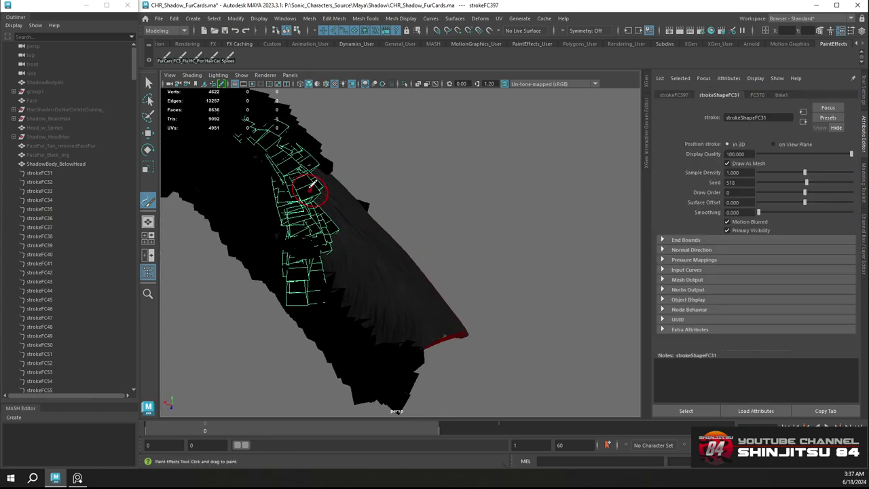
Fill the forearm surface bordering the red stripe with lengthwise fur-card strokes running toward the wrist
left_click_drag(333, 247, 352, 299)
mouse_move(374, 271)
left_mouse_down("alt")
mouse_move(338, 245)
mouse_move(388, 318)
mouse_move(407, 301)
mouse_move(378, 295)
mouse_move(354, 263)
mouse_move(380, 326)
mouse_move(384, 287)
mouse_move(350, 226)
mouse_move(319, 205)
mouse_move(344, 208)
left_mouse_up("alt")
mouse_move(324, 173)
left_mouse_down()
mouse_move(364, 207)
mouse_move(370, 251)
mouse_move(394, 198)
left_mouse_up()
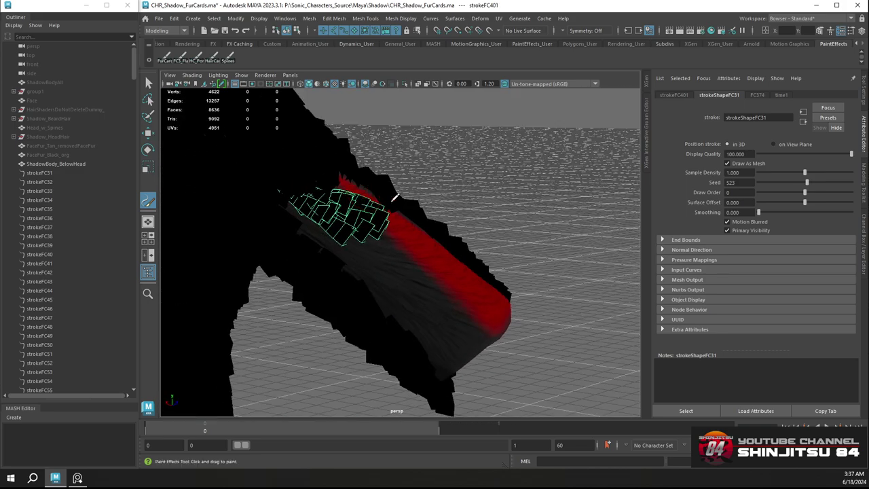
mouse_move(284, 197)
left_mouse_down()
mouse_move(397, 234)
mouse_move(432, 282)
left_mouse_up()
mouse_move(432, 282)
left_mouse_down("alt")
mouse_move(378, 277)
mouse_move(370, 258)
mouse_move(399, 231)
mouse_move(307, 233)
left_mouse_up("alt")
Save the scene outside the brush tool and return to Paint Effects painting
key("q")
key("ctrl+s")
key("y")
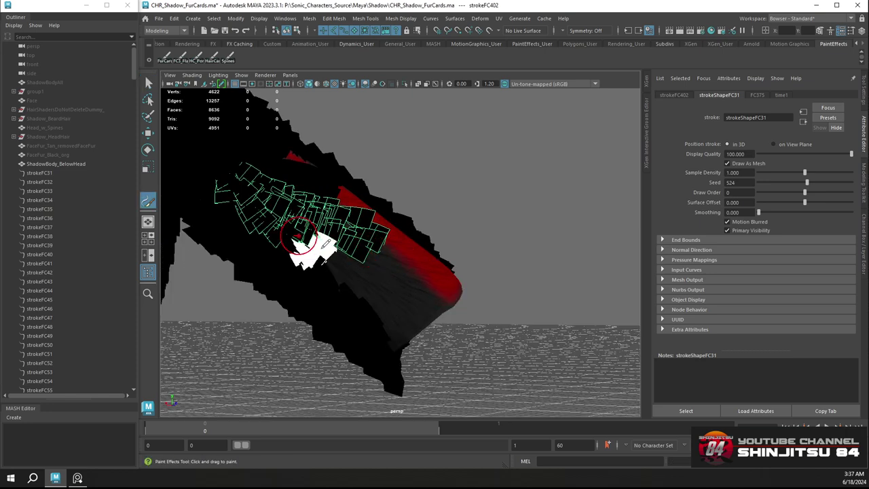
Cover the remaining black fur beside the red stripe near the second wrist, undoing a misplaced stroke
mouse_move(371, 261)
left_mouse_down()
mouse_move(379, 281)
mouse_move(337, 261)
mouse_move(394, 322)
left_mouse_up()
mouse_move(394, 299)
left_mouse_down("alt")
mouse_move(363, 299)
mouse_move(343, 275)
mouse_move(394, 314)
mouse_move(426, 285)
mouse_move(344, 258)
mouse_move(339, 225)
left_mouse_up("alt")
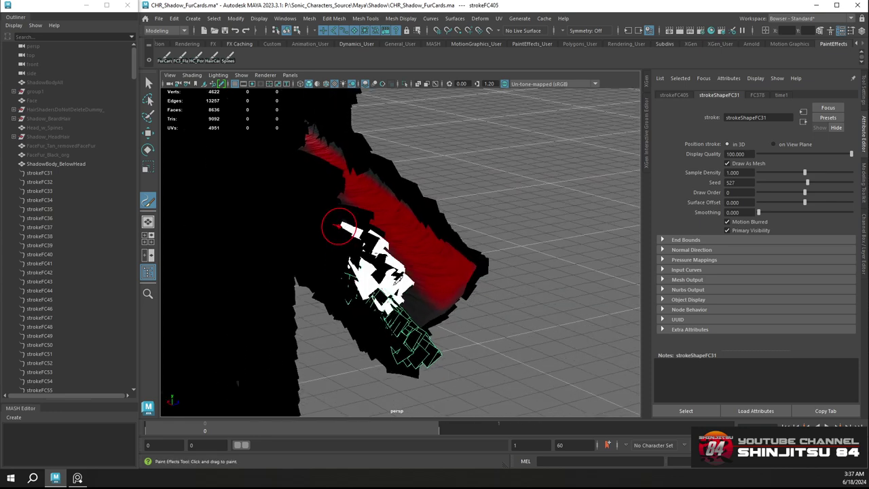
mouse_move(397, 304)
left_mouse_down()
mouse_move(434, 345)
mouse_move(400, 282)
mouse_move(423, 260)
mouse_move(446, 208)
mouse_move(451, 223)
mouse_move(436, 229)
mouse_move(444, 214)
mouse_move(453, 229)
mouse_move(421, 201)
mouse_move(448, 245)
mouse_move(439, 267)
mouse_move(410, 252)
mouse_move(409, 228)
left_mouse_up()
key("ctrl+z")
mouse_move(421, 269)
left_mouse_down()
mouse_move(406, 231)
mouse_move(425, 276)
mouse_move(365, 203)
mouse_move(306, 208)
mouse_move(552, 254)
mouse_move(475, 218)
mouse_move(509, 197)
mouse_move(450, 202)
mouse_move(548, 171)
mouse_move(505, 180)
mouse_move(520, 198)
mouse_move(469, 190)
mouse_move(435, 163)
mouse_move(441, 172)
mouse_move(479, 175)
mouse_move(499, 150)
mouse_move(524, 149)
mouse_move(533, 124)
mouse_move(493, 182)
mouse_move(468, 189)
mouse_move(492, 219)
mouse_move(532, 206)
mouse_move(458, 197)
left_mouse_up()
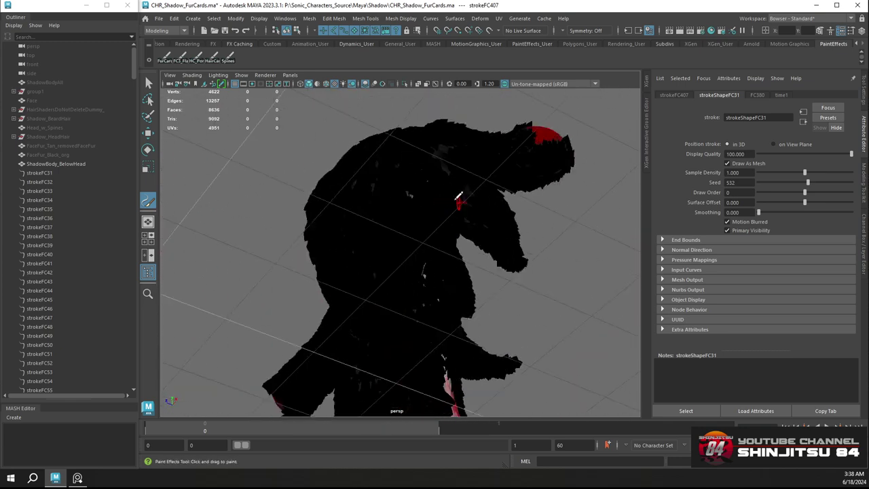
Fill the bare patches around the second arm's shoulder and armpit with fur-card strokes
middle_click_drag(459, 196, 414, 217, "alt")
left_click_drag(414, 217, 471, 168, "alt")
middle_click_drag(471, 167, 419, 223, "alt")
left_click_drag(419, 224, 350, 194, "alt")
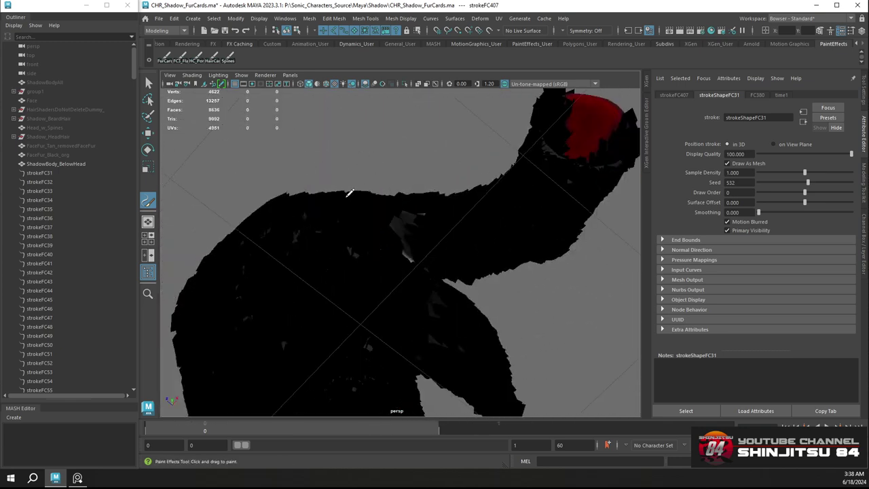
right_click_drag(349, 194, 427, 230, "alt")
mouse_move(427, 230)
left_mouse_down("alt")
mouse_move(415, 250)
mouse_move(428, 244)
mouse_move(418, 217)
left_mouse_up("alt")
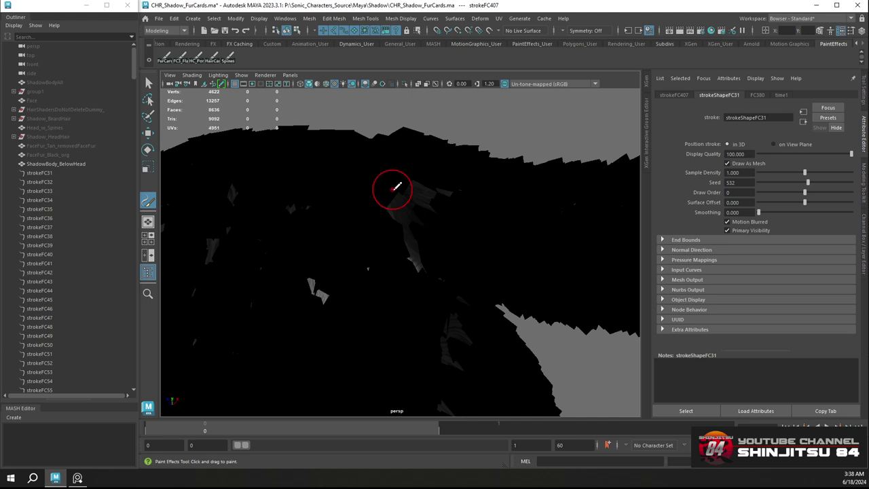
mouse_move(393, 190)
left_mouse_down()
mouse_move(433, 212)
mouse_move(464, 244)
left_mouse_up()
right_click_drag(464, 244, 451, 226, "alt")
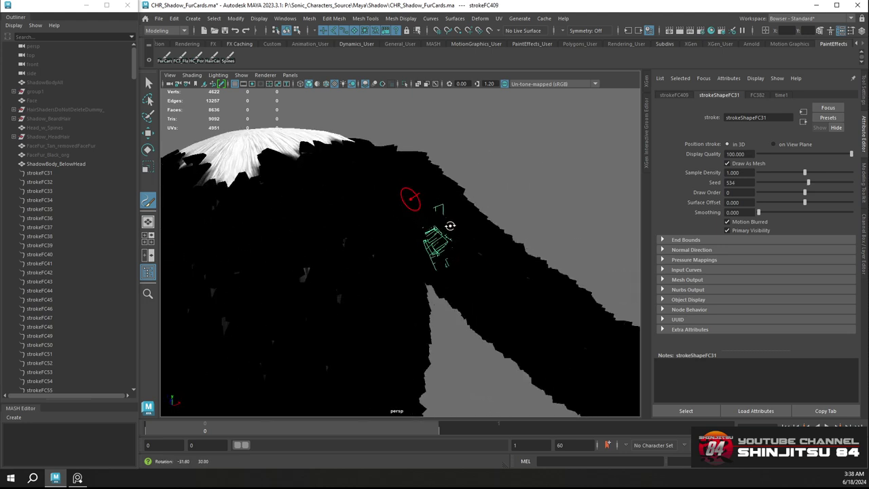
middle_click_drag(450, 226, 444, 212, "alt")
Undo the stray stroke on the first arm and patch the gaps near its armpit with fur-card strokes
mouse_move(444, 211)
left_mouse_down("alt")
mouse_move(322, 178)
mouse_move(406, 181)
mouse_move(345, 175)
mouse_move(403, 202)
mouse_move(356, 197)
mouse_move(370, 195)
mouse_move(318, 249)
left_mouse_up("alt")
mouse_move(355, 225)
left_mouse_down("alt")
mouse_move(390, 218)
mouse_move(378, 205)
mouse_move(382, 216)
left_mouse_up("alt")
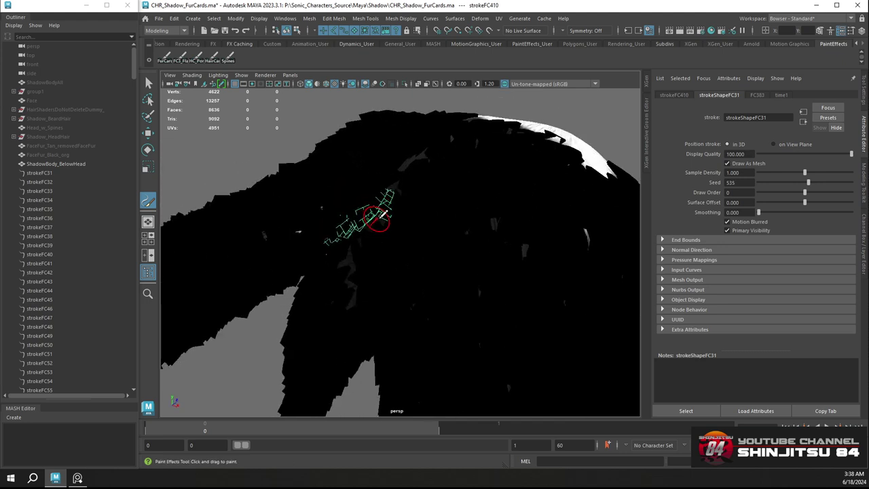
key("ctrl+z")
left_click_drag(398, 175, 402, 145, "alt")
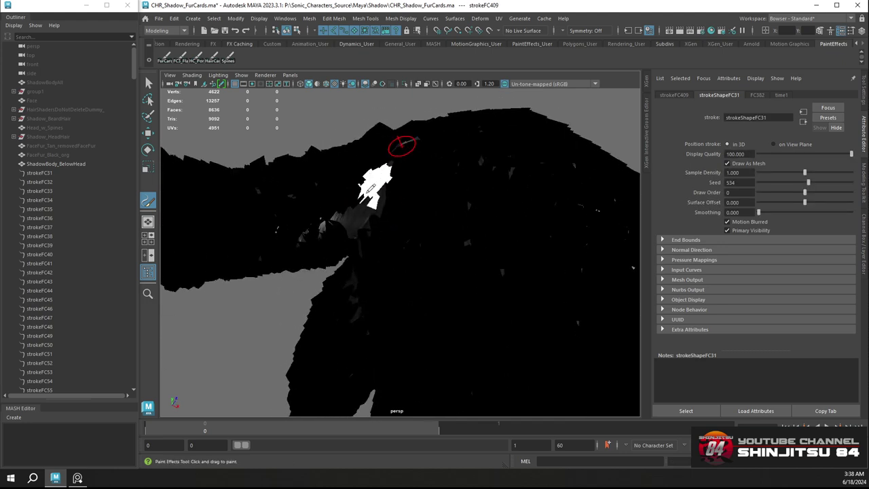
left_click_drag(367, 192, 358, 227)
mouse_move(363, 220)
left_mouse_down()
mouse_move(353, 231)
mouse_move(295, 235)
left_mouse_up()
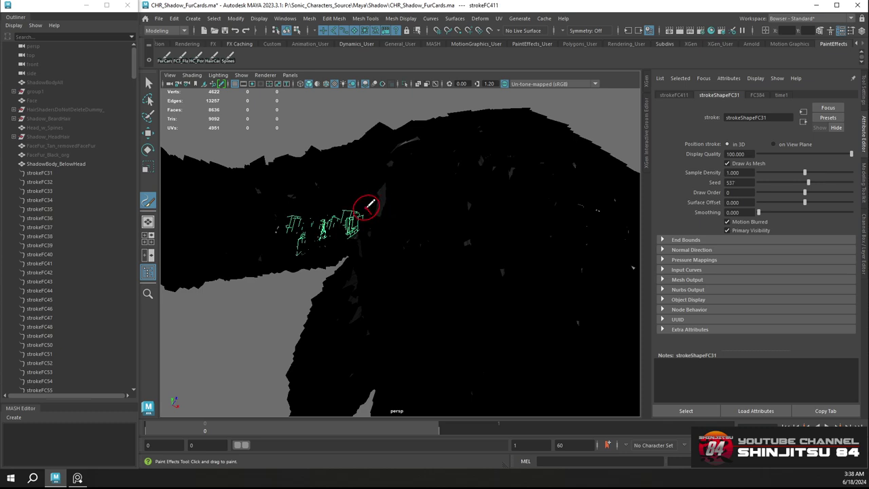
Save the scene with the patched shoulders and armpits, and reactivate the Paint Effects brush
left_click_drag(367, 205, 466, 200, "alt")
key("q")
key("ctrl+s")
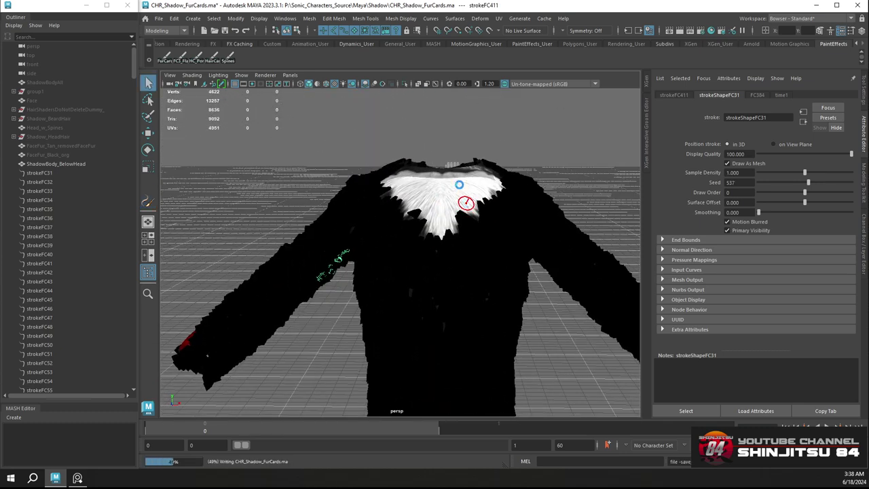
key("y")
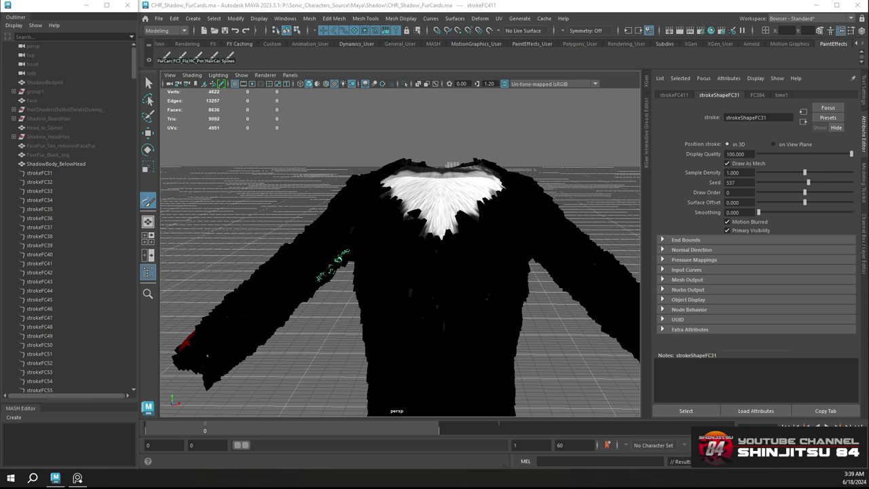
Examine the fur-card coverage of the torso, arms, tail and legs from all sides for remaining gaps
scroll(466, 193, "down", 5)
scroll(442, 219, "up", 3)
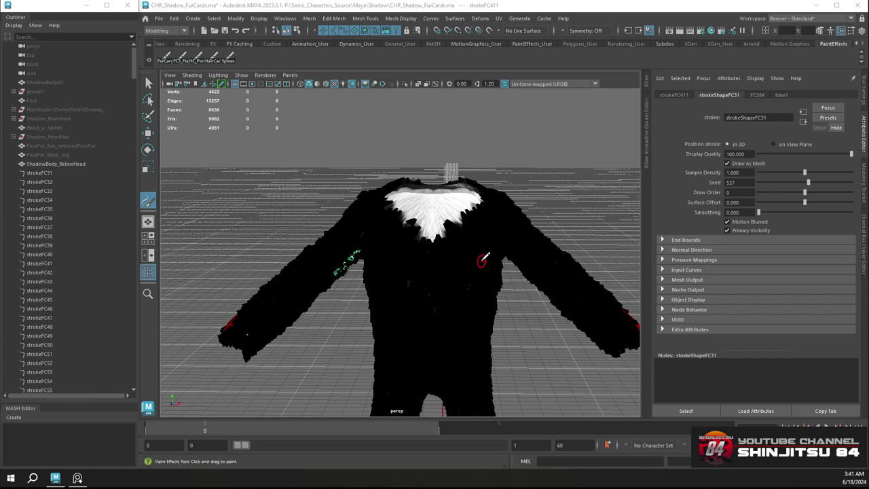
left_click_drag(484, 260, 567, 234, "alt")
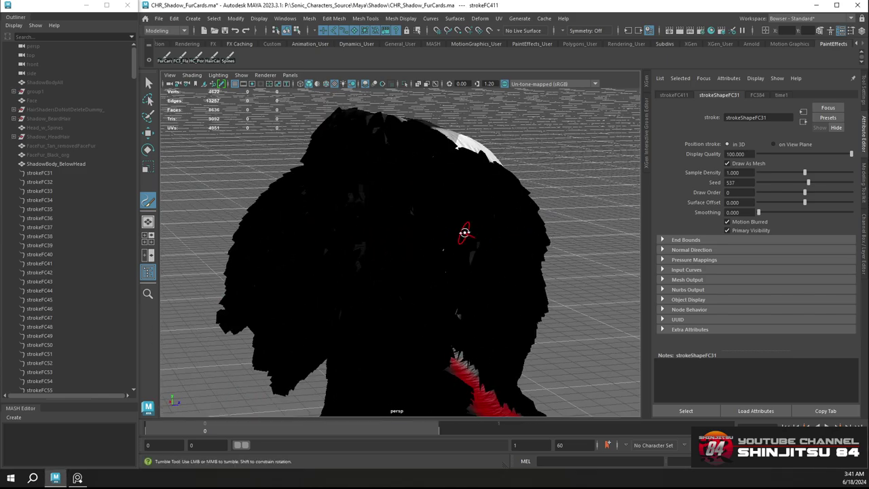
left_click_drag(464, 233, 635, 239, "alt")
middle_click_drag(475, 249, 467, 228, "alt")
left_click_drag(466, 229, 504, 196, "alt")
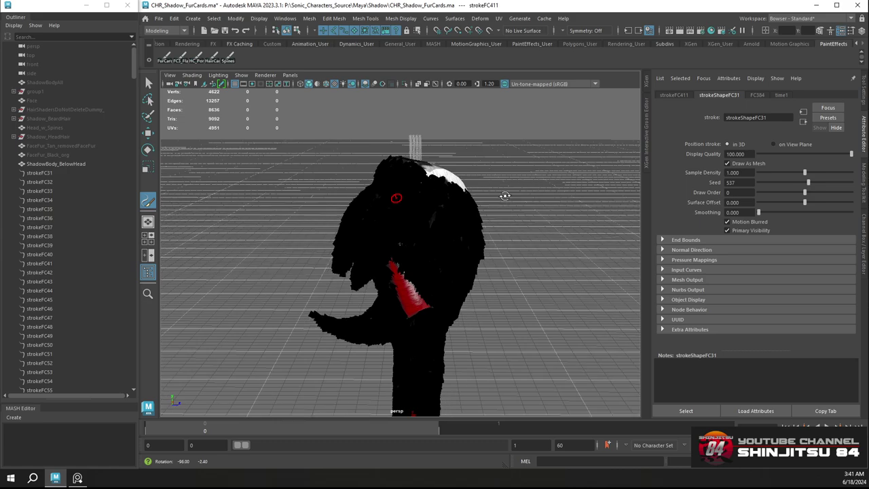
middle_click_drag(509, 270, 481, 108, "alt")
left_click_drag(484, 104, 409, 191, "alt")
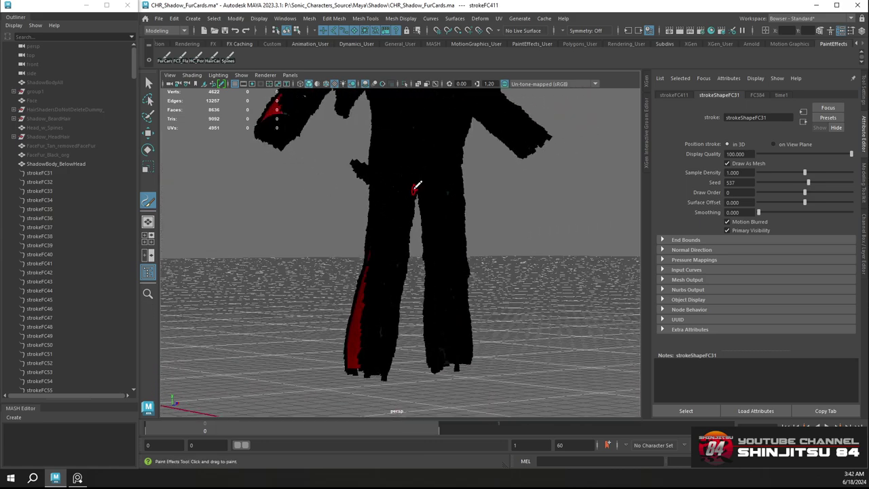
scroll(413, 256, "up", 2)
mouse_move(441, 261)
left_mouse_down("alt")
mouse_move(378, 260)
mouse_move(400, 287)
mouse_move(489, 290)
left_mouse_up("alt")
middle_click_drag(489, 290, 505, 189, "alt")
mouse_move(339, 235)
left_mouse_down("alt")
mouse_move(523, 240)
mouse_move(501, 252)
mouse_move(423, 208)
mouse_move(338, 224)
mouse_move(437, 220)
left_mouse_up("alt")
Save the scene
key("ctrl+s")
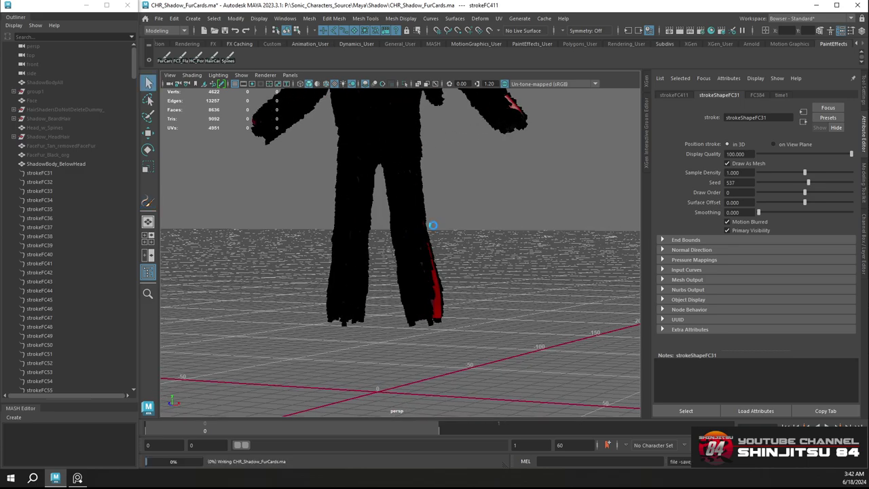
Select all fur-card strokes from strokeFC31 through strokeFC411 and group them
left_click(87, 200)
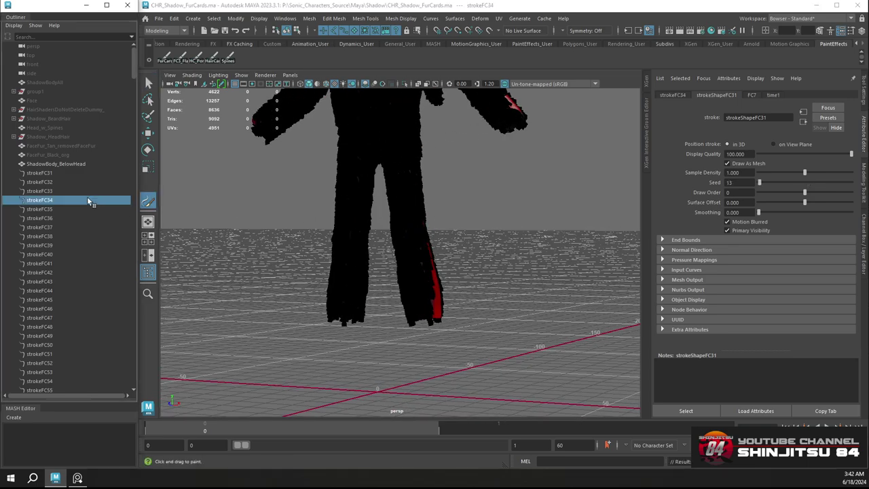
left_click(39, 173)
key("a")
scroll(47, 360, "down", 8)
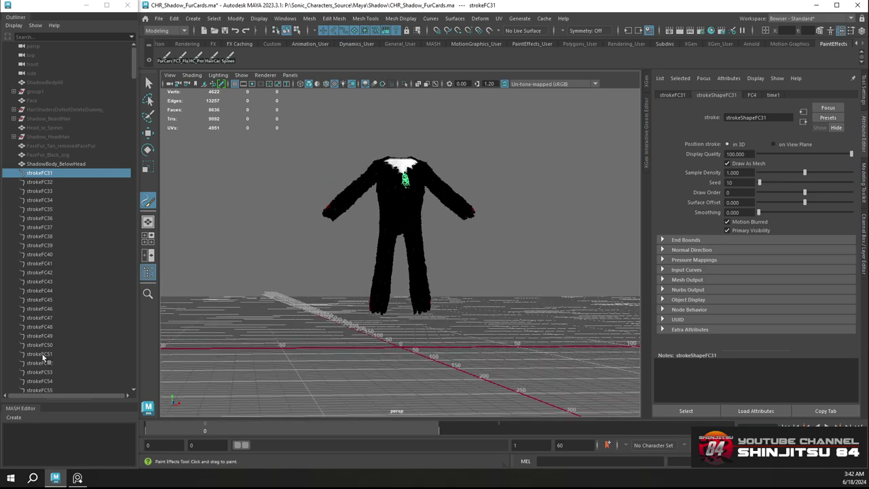
scroll(54, 314, "down", 20)
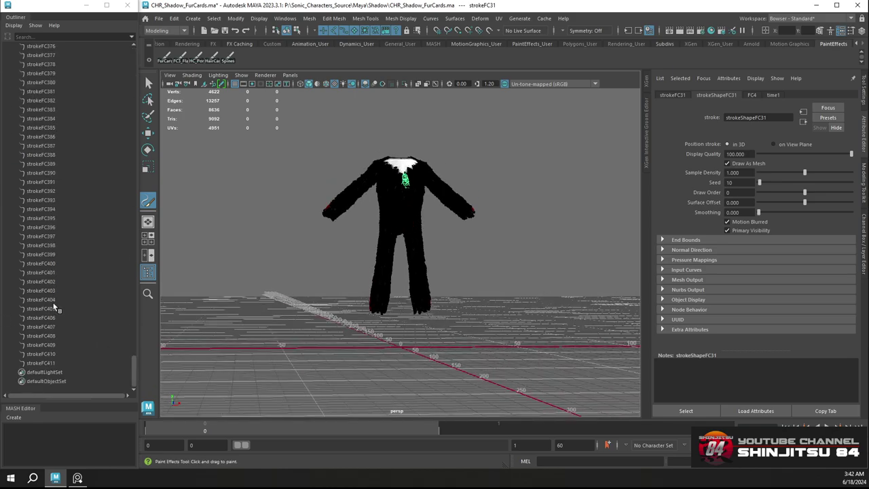
left_click(44, 363, "shift")
scroll(438, 265, "up", 3)
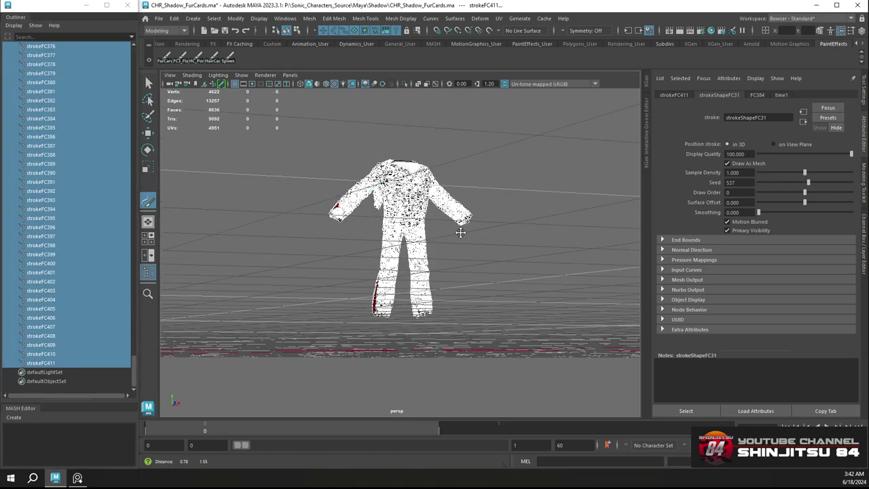
right_click_drag(438, 264, 462, 292, "alt")
left_click_drag(406, 222, 475, 236, "alt")
left_click_drag(339, 241, 350, 241, "alt")
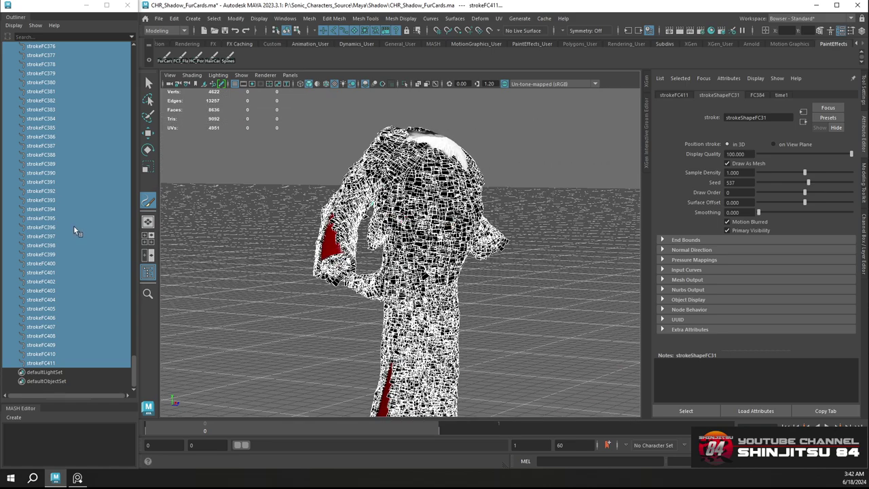
key("ctrl+g")
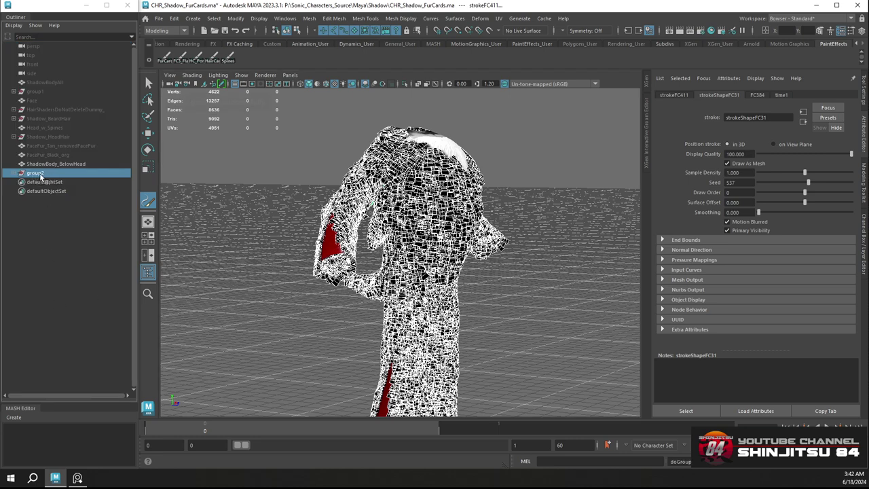
Rename the new stroke group as Black_Fur
left_click(36, 178)
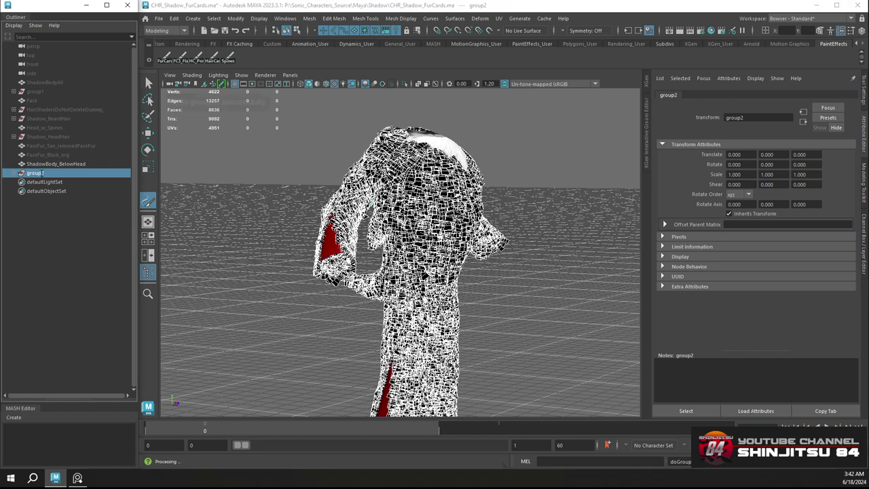
double_click(36, 173)
right_click(41, 176)
left_click(31, 174)
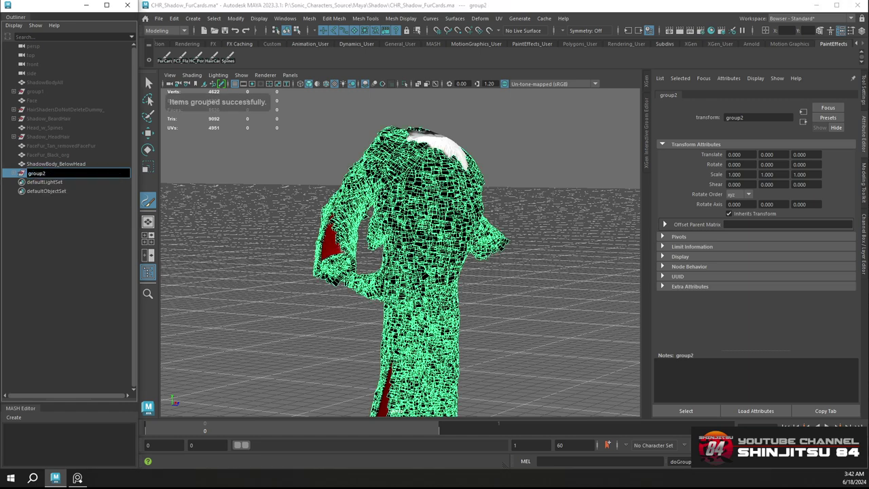
double_click(37, 173)
left_click(65, 156)
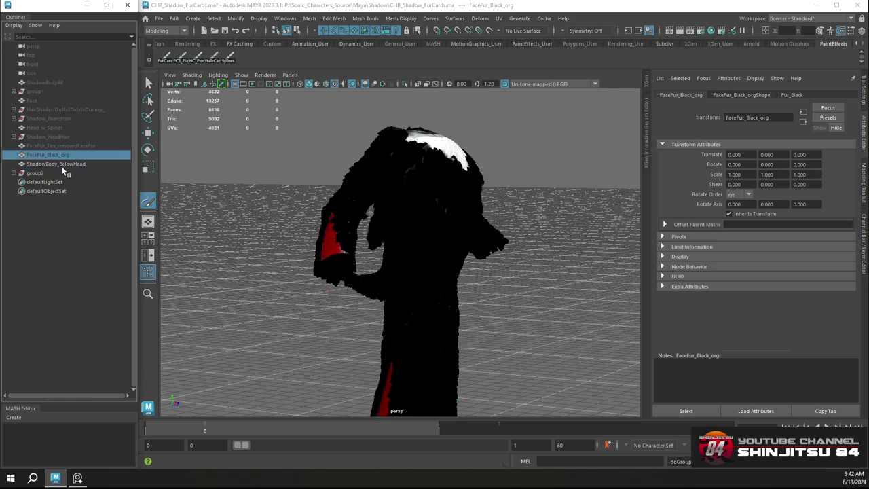
left_click(41, 174)
double_click(40, 174)
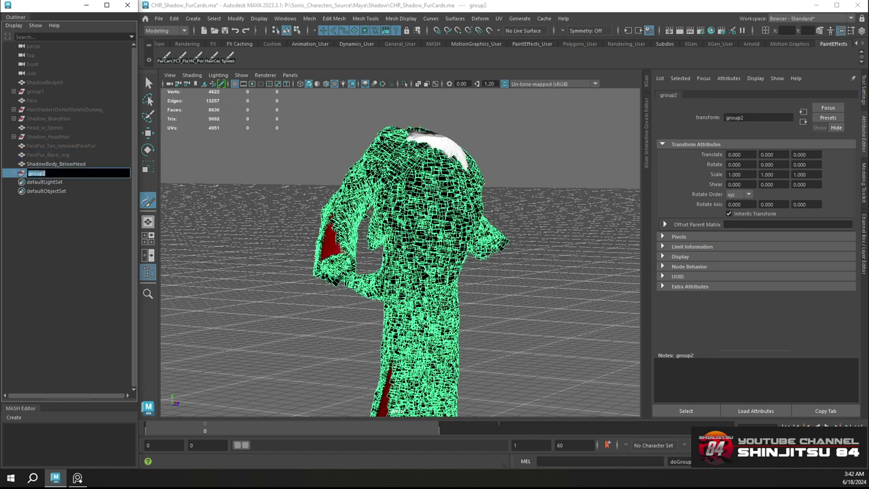
type("tlack_Fur")
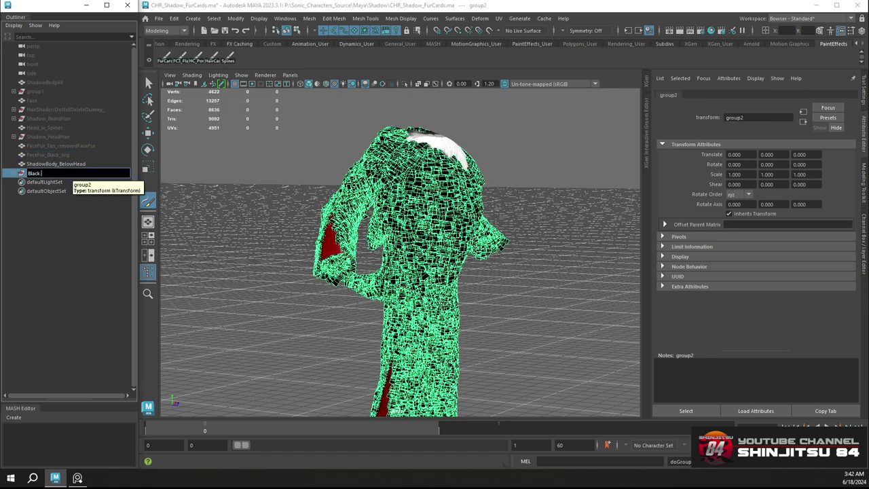
key("Return")
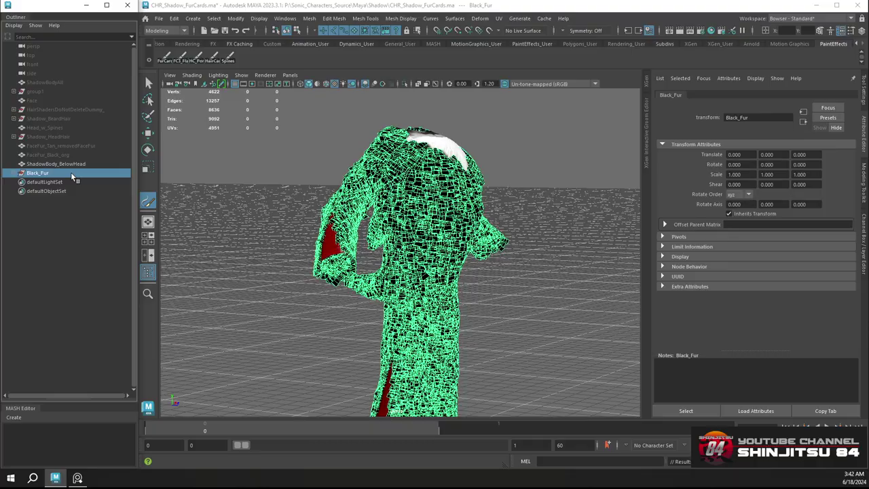
Frame the Black_Fur group with the Move tool active and open the Attribute Spread Sheet
mouse_move(468, 155)
left_mouse_down("alt")
mouse_move(449, 172)
mouse_move(548, 171)
mouse_move(517, 165)
mouse_move(533, 165)
left_mouse_up("alt")
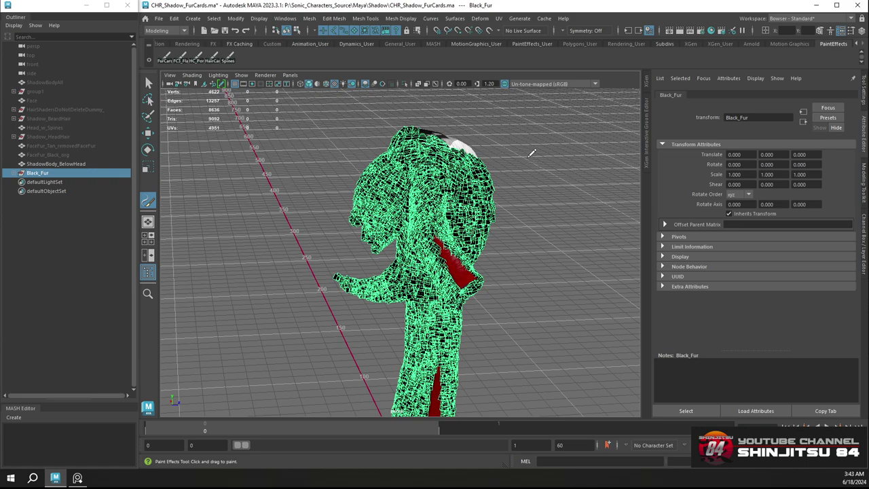
mouse_move(532, 165)
left_mouse_down("alt")
mouse_move(477, 162)
mouse_move(509, 165)
mouse_move(507, 175)
mouse_move(445, 178)
left_mouse_up("alt")
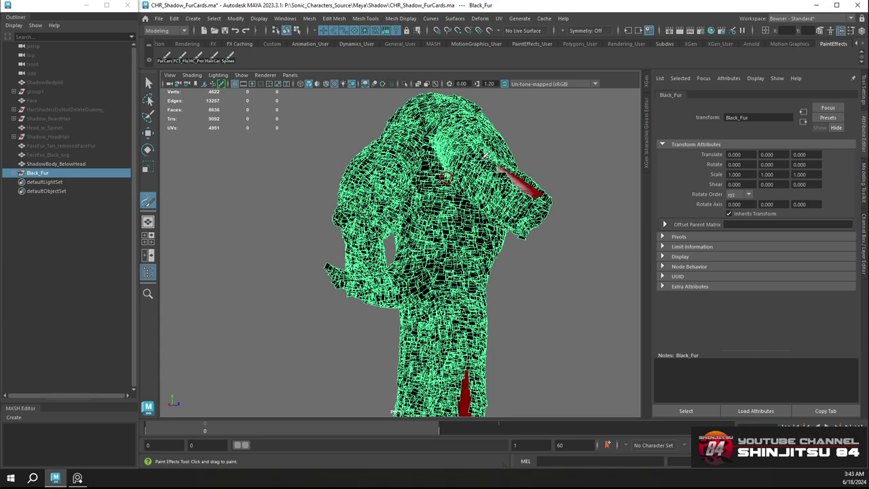
key("w")
key("f")
mouse_move(312, 184)
left_mouse_down("alt")
mouse_move(301, 196)
mouse_move(249, 200)
mouse_move(320, 150)
left_mouse_up("alt")
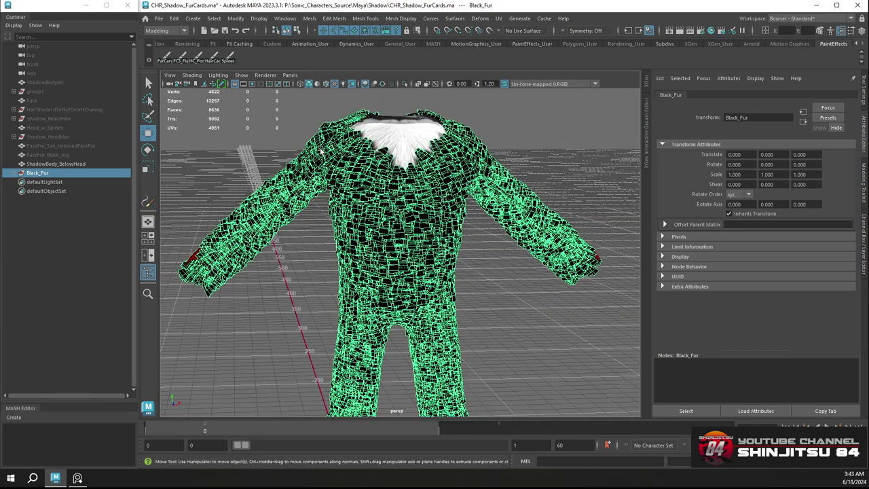
left_click(401, 20)
mouse_move(235, 22)
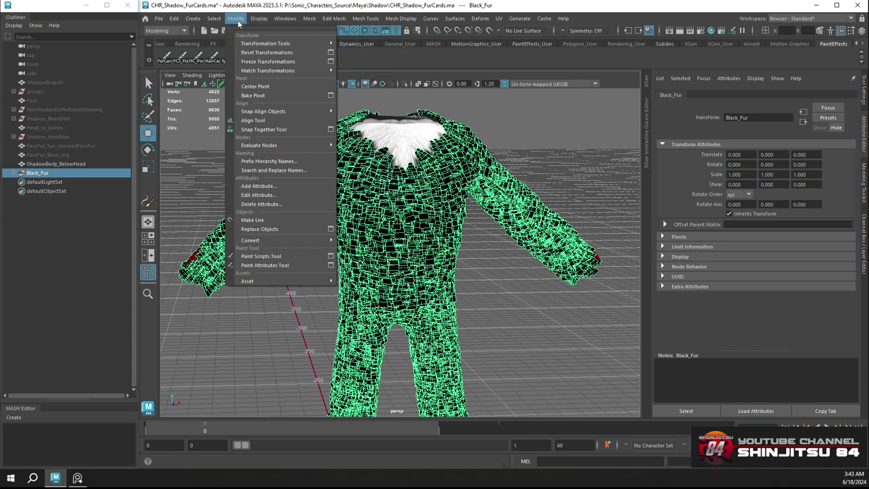
left_click(239, 21)
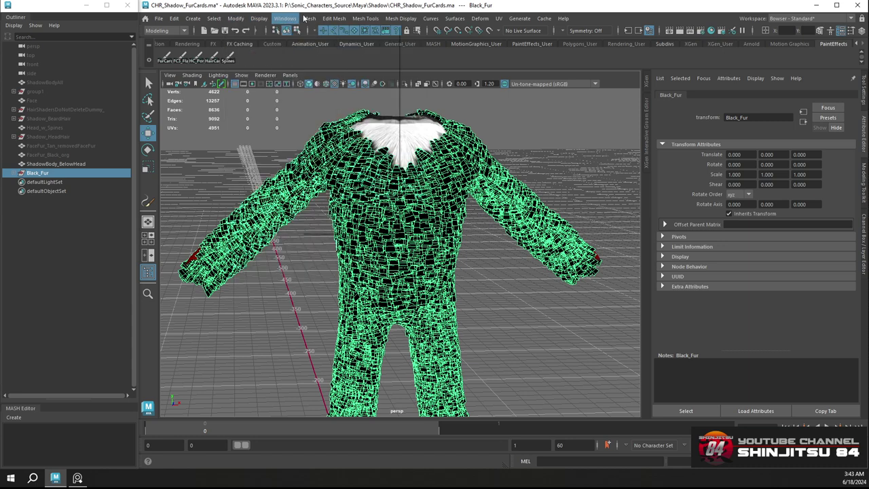
left_click(285, 18)
mouse_move(324, 66)
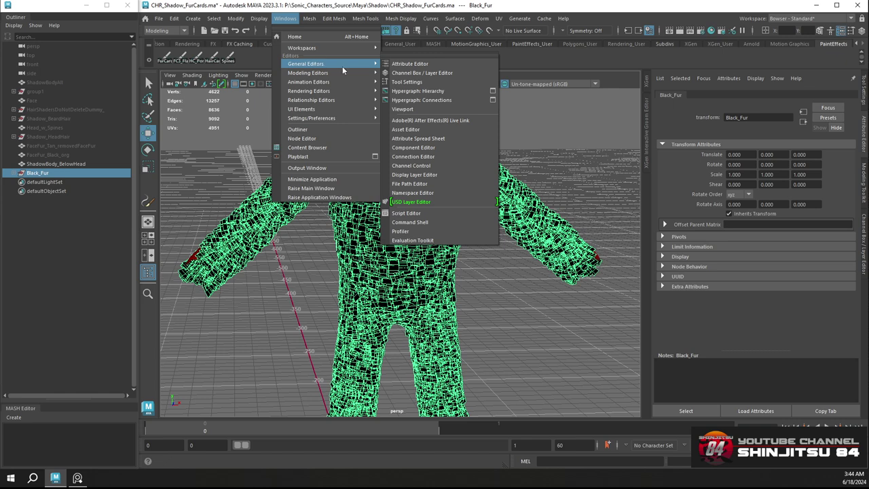
left_click(419, 138)
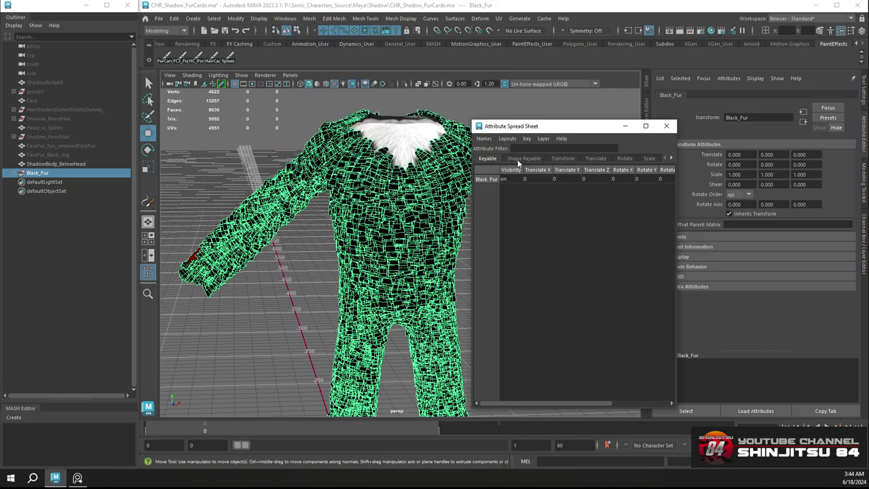
Set the Surface Offset of all strokes strokeFC31 through strokeFC411 inside Black_Fur to -0.1
left_click(14, 173)
left_click(43, 183)
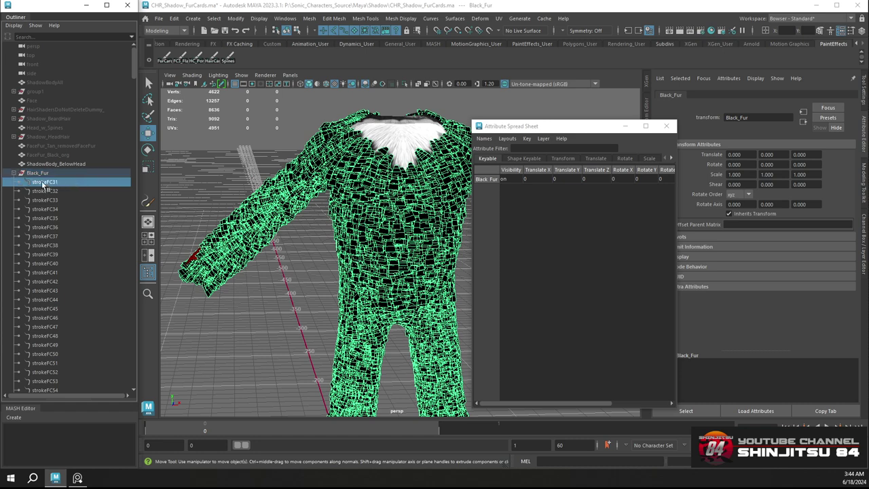
scroll(52, 197, "down", 20)
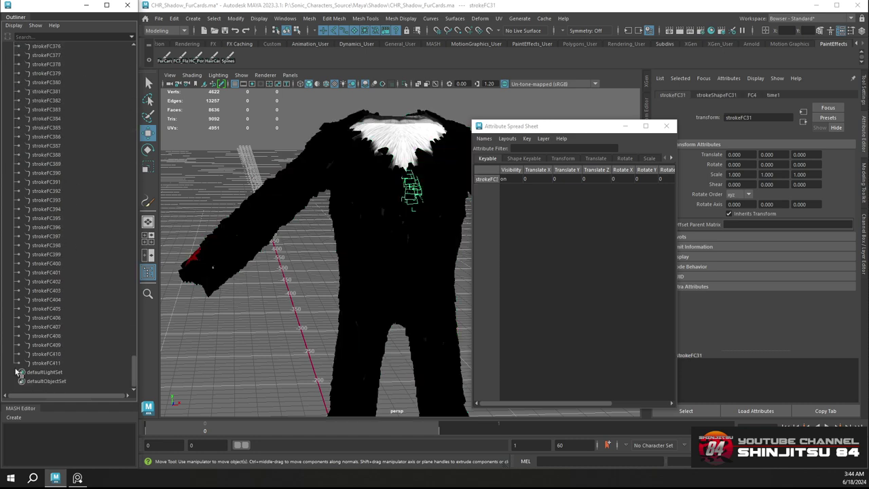
left_click(42, 362, "shift")
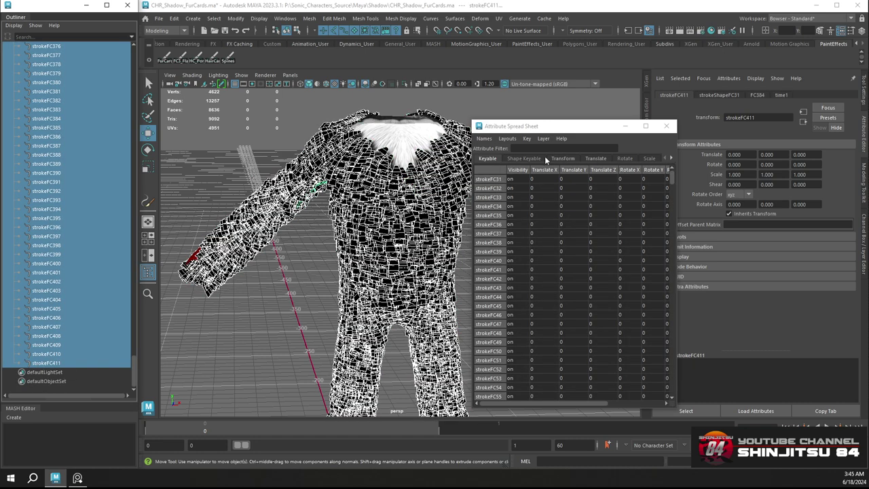
left_click(525, 158)
left_click(631, 173)
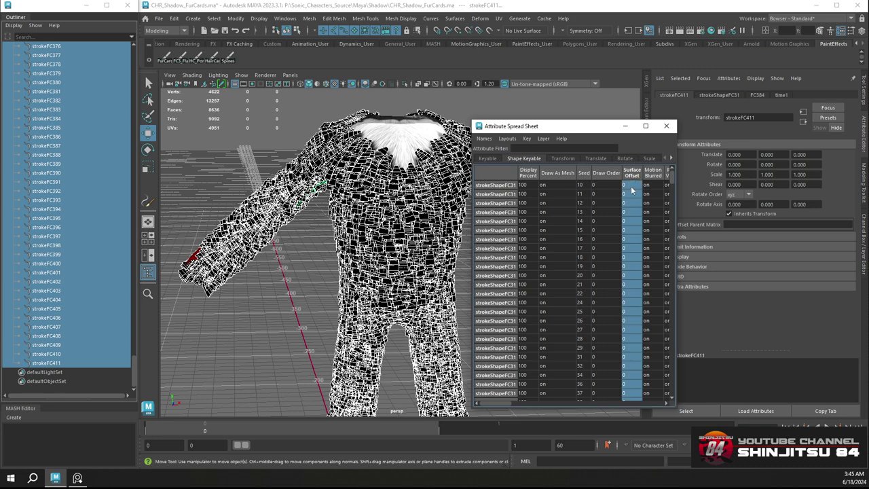
double_click(630, 185)
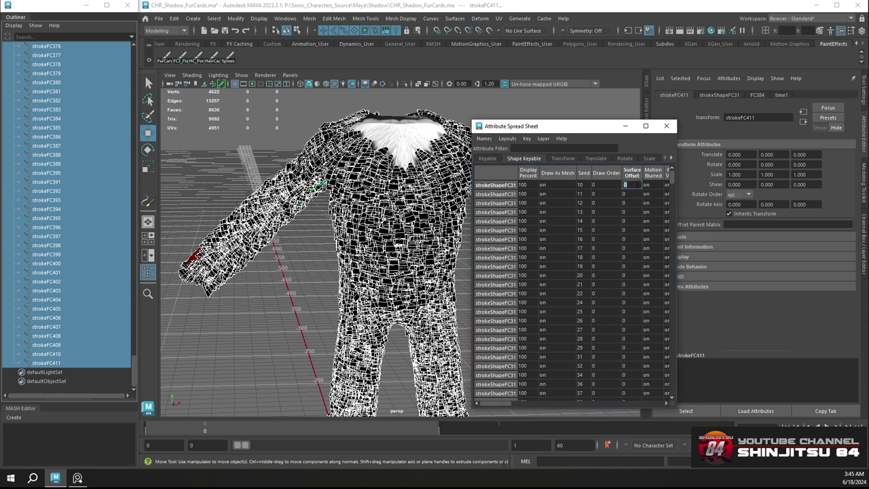
left_click(633, 174)
type("-1")
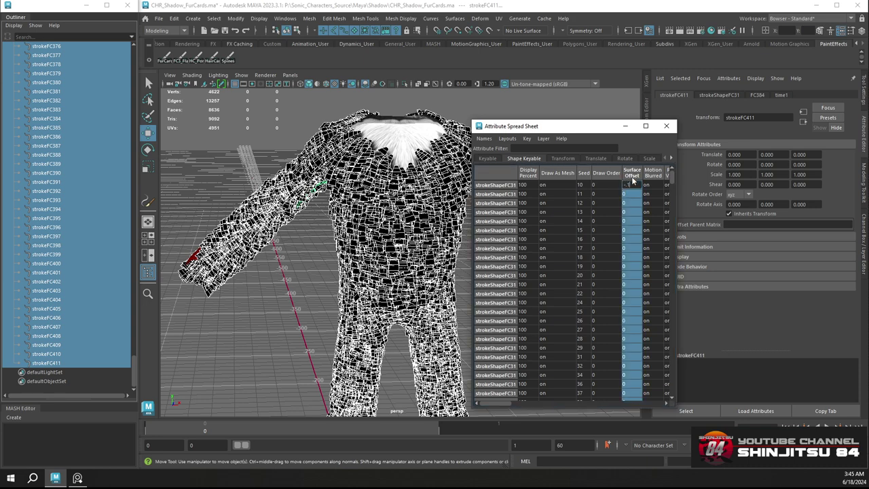
key("Return")
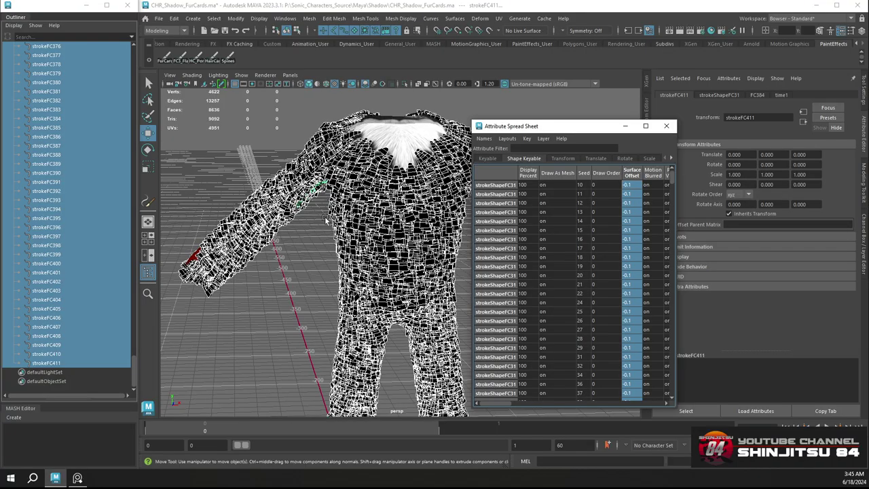
Examine the offset fur cards on the torso, arms and legs from several sides, and close the Attribute Spread Sheet
left_click_drag(291, 167, 347, 288, "alt")
left_click_drag(249, 235, 394, 285, "alt")
left_click_drag(231, 247, 322, 191, "alt")
middle_click_drag(322, 191, 287, 180, "alt")
right_click_drag(287, 180, 244, 177, "alt")
left_click_drag(244, 176, 268, 148, "alt")
middle_click_drag(267, 148, 268, 177, "alt")
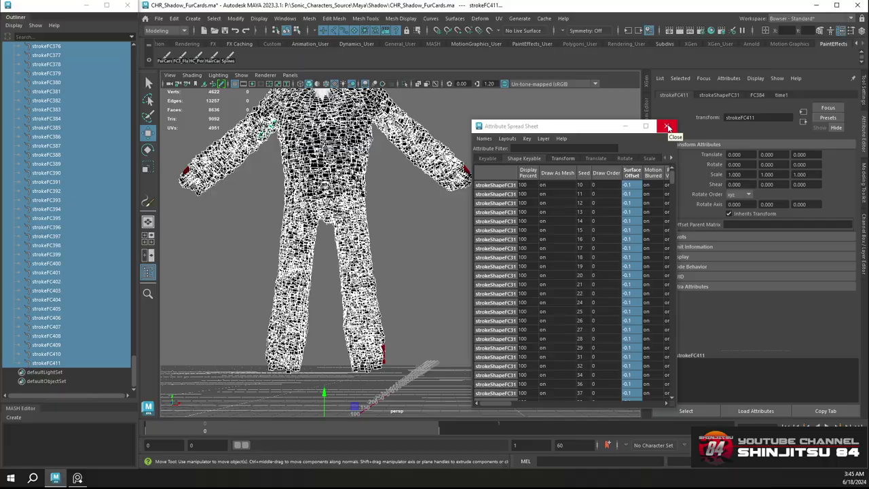
left_click_drag(611, 104, 673, 124, "alt")
middle_click_drag(674, 124, 688, 134, "alt")
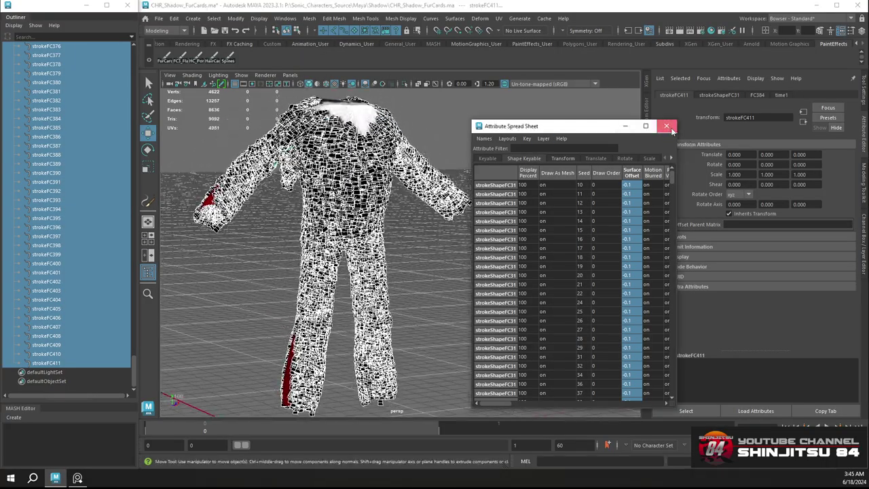
left_click(667, 125)
Examine how the black fur cards meet the white chest fur and the neckline
middle_click_drag(422, 224, 450, 239, "alt")
right_click_drag(450, 239, 503, 239, "alt")
left_click_drag(504, 239, 448, 231, "alt")
left_click_drag(381, 224, 386, 261, "alt")
scroll(374, 192, "up", 2)
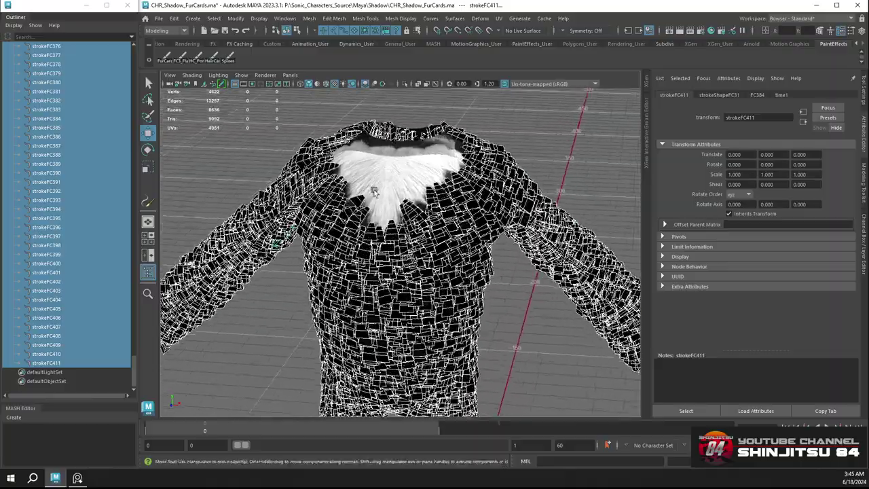
left_click_drag(374, 192, 362, 166, "alt")
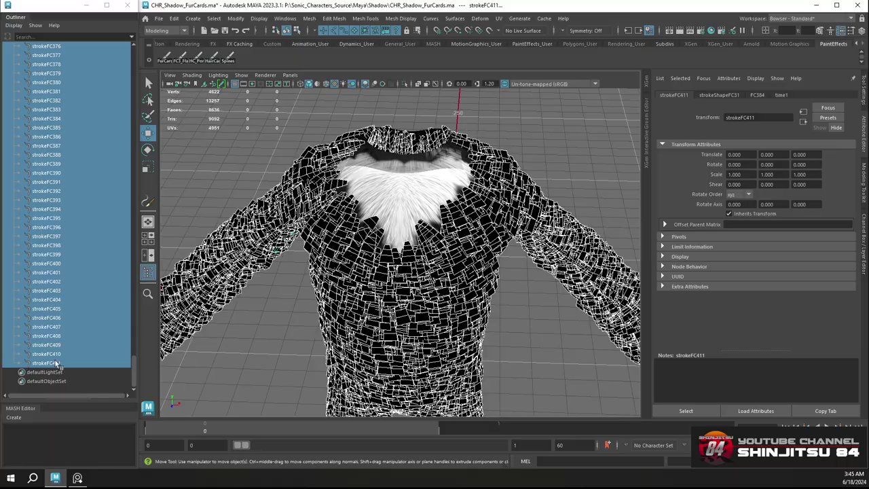
left_click_drag(432, 182, 407, 212, "alt")
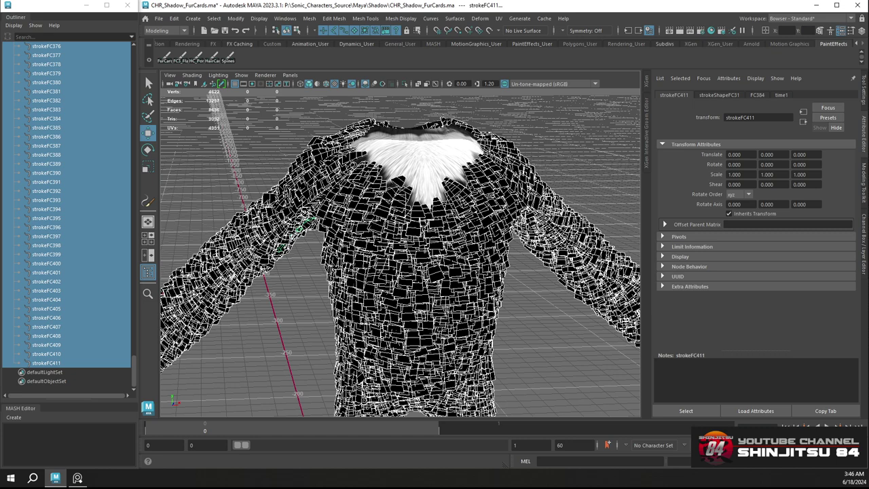
Switch to the reference image board and look through the Shadow pictures for a close view of his white chest fur
key("alt+Tab")
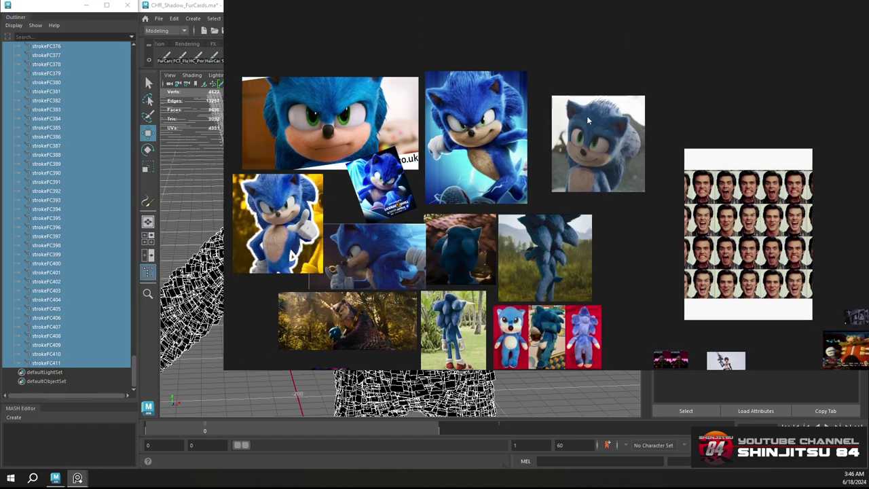
scroll(588, 117, "down", 8)
middle_click_drag(716, 156, 582, 173)
scroll(577, 174, "up", 3)
scroll(566, 177, "up", 2)
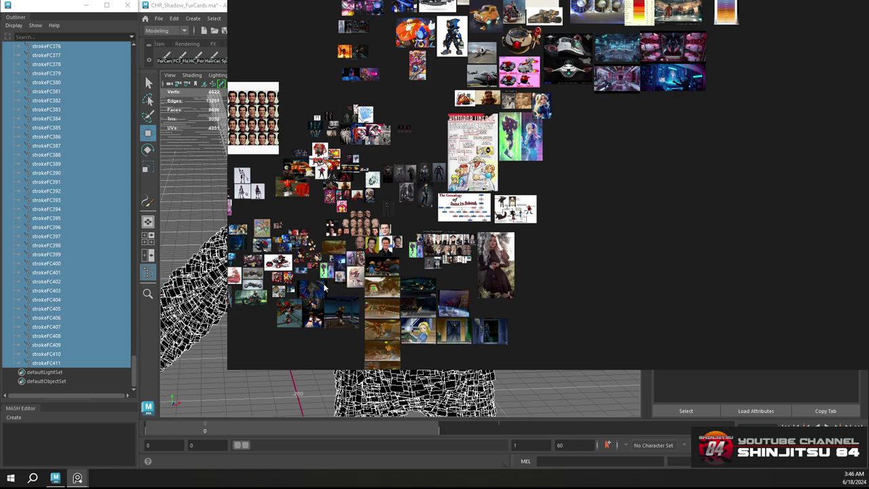
scroll(326, 289, "up", 4)
scroll(309, 326, "up", 6)
scroll(531, 313, "down", 3)
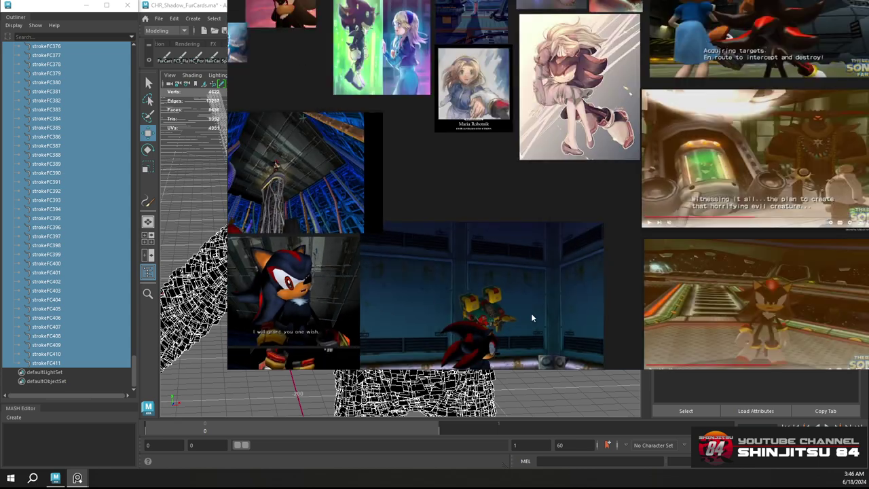
scroll(537, 299, "up", 3)
scroll(551, 262, "down", 5)
scroll(458, 83, "up", 6)
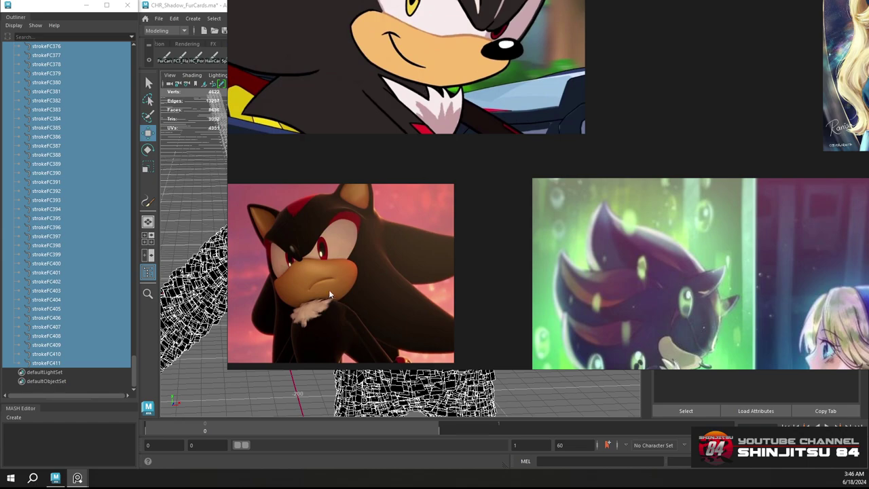
Look over the wider reference board around the Shadow pictures and return to the Maya scene
scroll(317, 298, "down", 6)
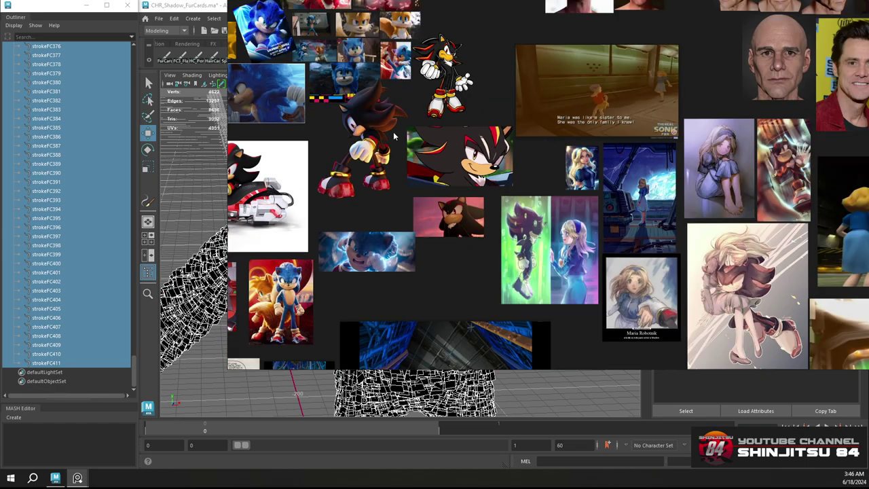
scroll(476, 120, "up", 2)
scroll(476, 120, "up", 2)
scroll(475, 120, "down", 6)
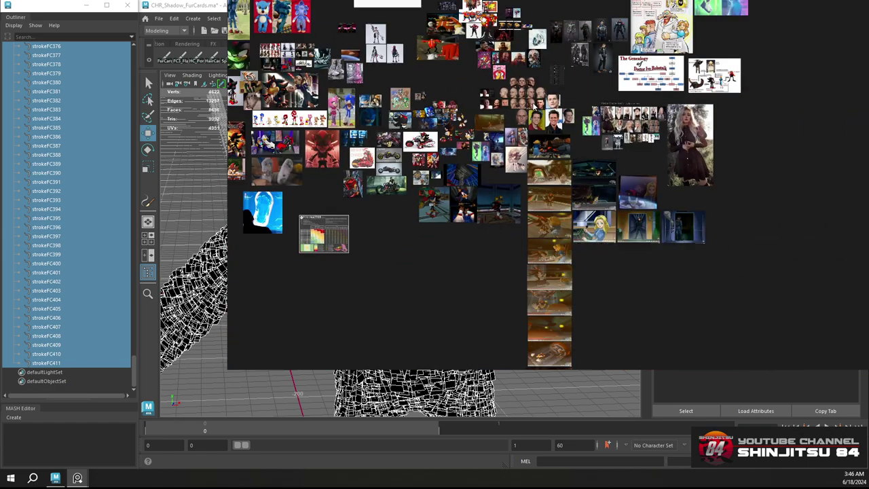
key("ctrl+m")
Paint black fur-card strokes on his right shoulder and from the neckline over that end of the white chest fur
left_click_drag(415, 164, 442, 204, "alt")
middle_click_drag(460, 153, 443, 176, "alt")
left_click_drag(440, 181, 484, 182, "alt")
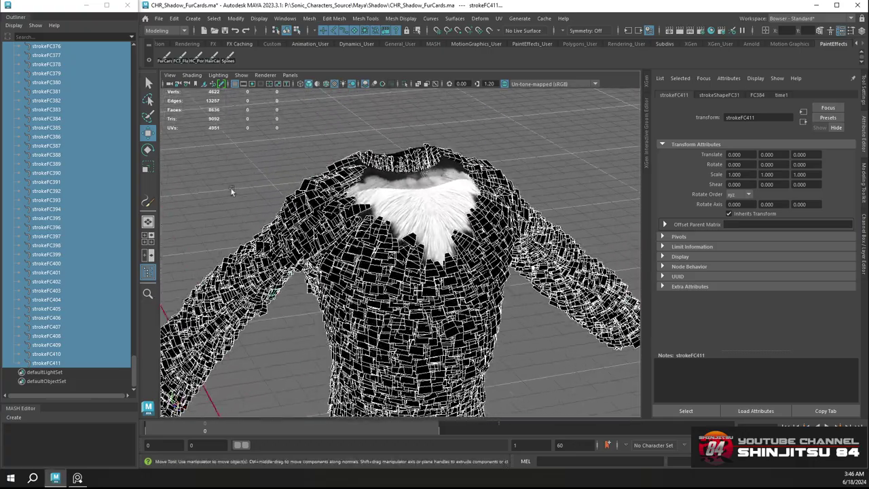
left_click(197, 61)
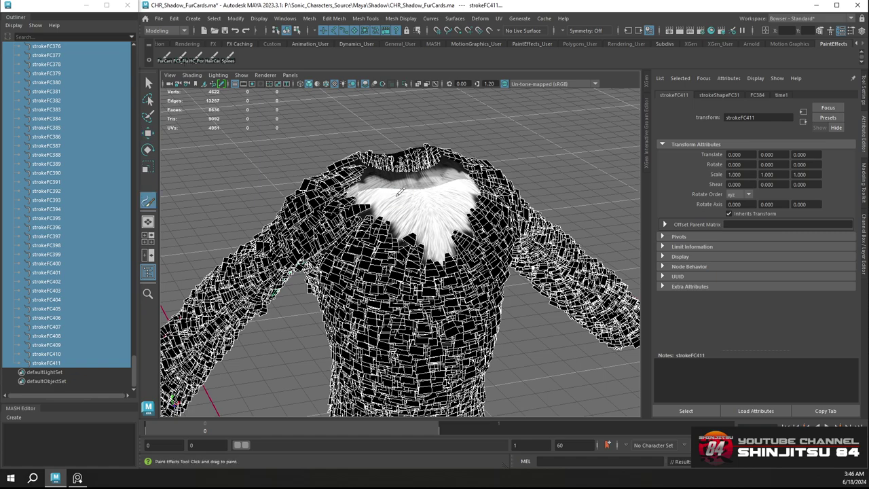
mouse_move(398, 190)
left_mouse_down("alt")
mouse_move(425, 188)
mouse_move(417, 207)
mouse_move(403, 204)
left_mouse_up("alt")
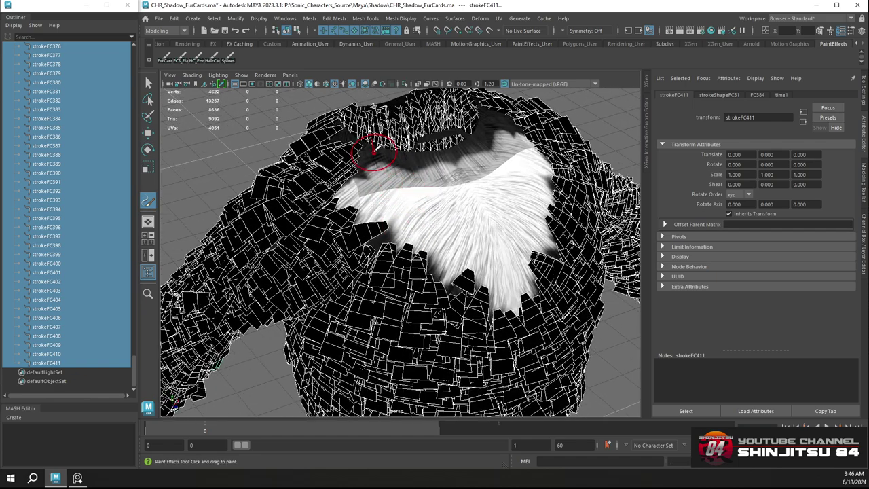
key("v")
key("c")
left_click_drag(449, 189, 473, 203)
key("ctrl+z")
right_click_drag(473, 204, 484, 210, "alt")
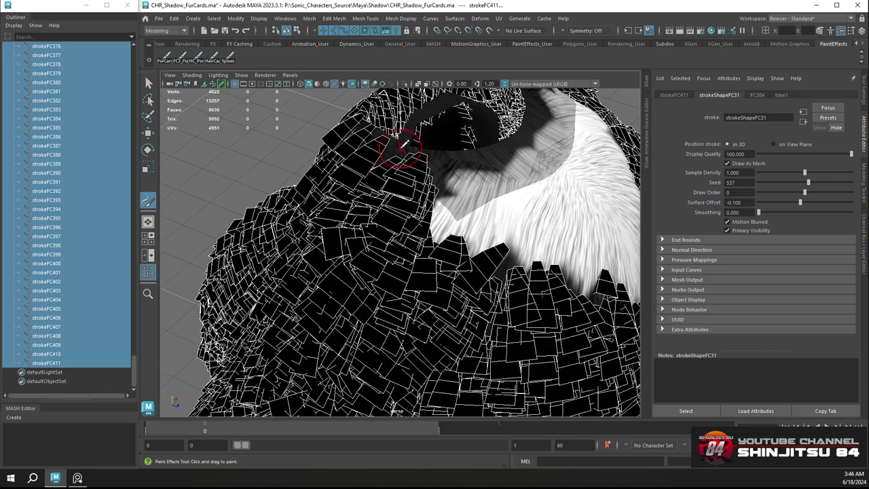
left_click_drag(372, 175, 401, 145)
left_click_drag(428, 169, 406, 167, "alt")
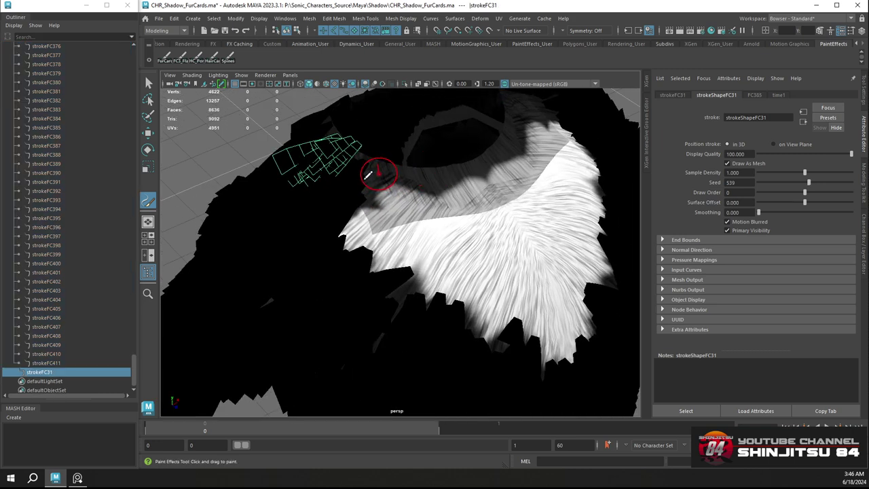
mouse_move(383, 162)
left_mouse_down()
mouse_move(375, 165)
mouse_move(398, 159)
mouse_move(378, 188)
left_mouse_up()
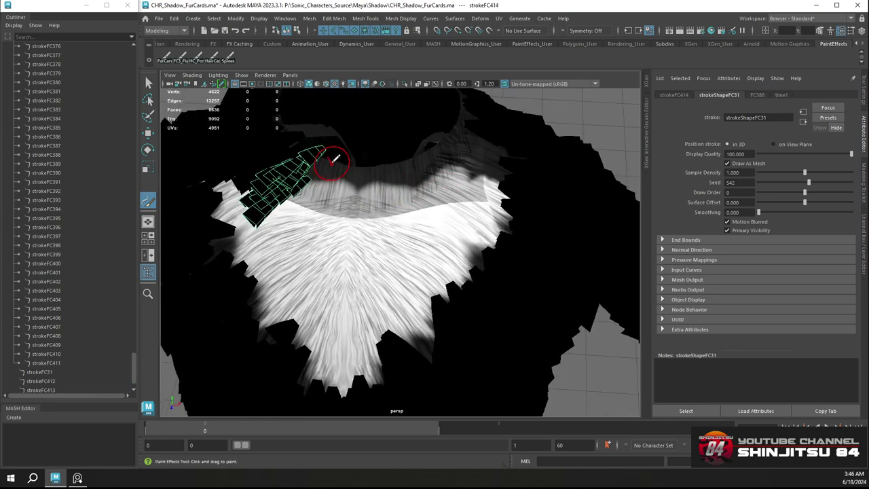
Try black fur-card strokes from the neckline down over the upper middle of the white chest fur, and undo them
mouse_move(333, 159)
left_mouse_down()
mouse_move(354, 187)
mouse_move(350, 207)
left_mouse_up()
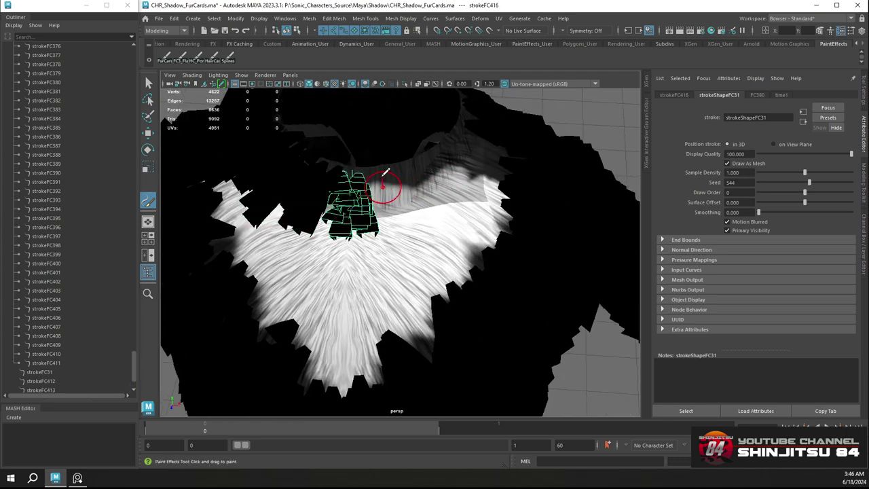
mouse_move(374, 166)
left_mouse_down()
mouse_move(386, 207)
mouse_move(388, 169)
mouse_move(417, 212)
left_mouse_up()
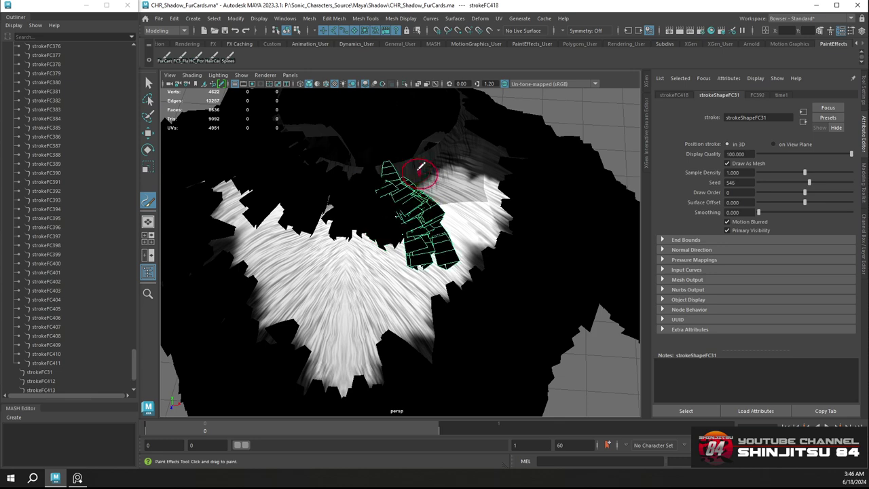
mouse_move(328, 197)
left_mouse_down("alt")
mouse_move(363, 205)
mouse_move(362, 221)
left_mouse_up("alt")
key("ctrl+z")
key("ctrl+z")
key("ctrl+z")
key("ctrl+z")
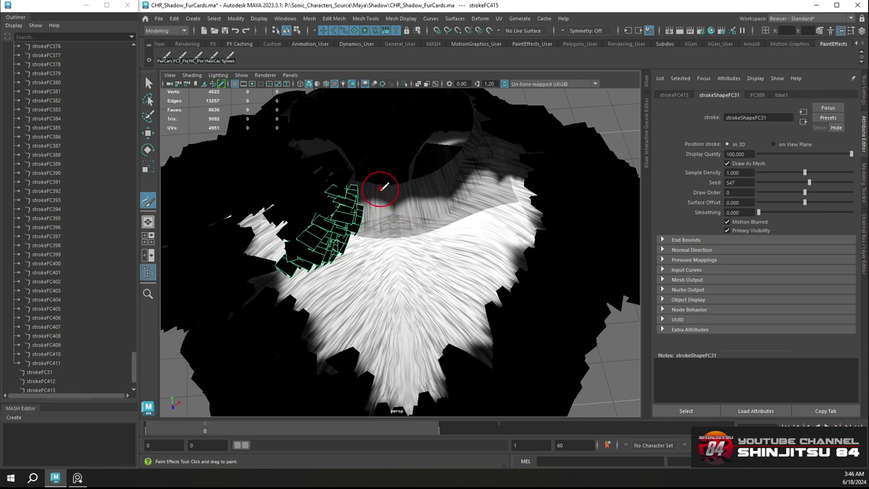
Repaint the black fur-card strokes from the neckline over the middle of the upper chest, continuing towards his left side
left_click_drag(383, 189, 362, 239)
key("ctrl+z")
left_click_drag(370, 184, 342, 250)
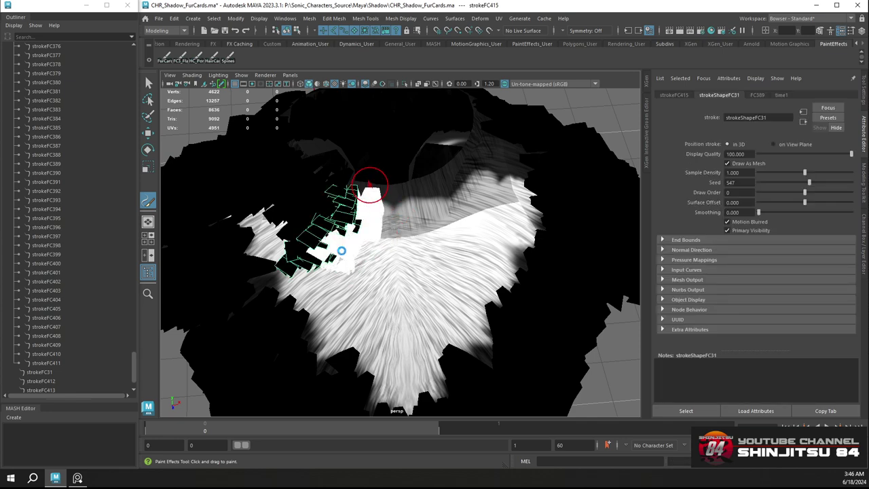
mouse_move(391, 189)
left_mouse_down()
mouse_move(398, 258)
mouse_move(427, 233)
mouse_move(436, 239)
left_mouse_up()
mouse_move(435, 183)
left_mouse_down("alt")
mouse_move(373, 220)
mouse_move(370, 255)
mouse_move(404, 293)
left_mouse_up("alt")
left_click_drag(391, 236, 376, 233, "alt")
left_click_drag(339, 196, 412, 262)
key("ctrl+z")
left_click_drag(343, 193, 398, 255)
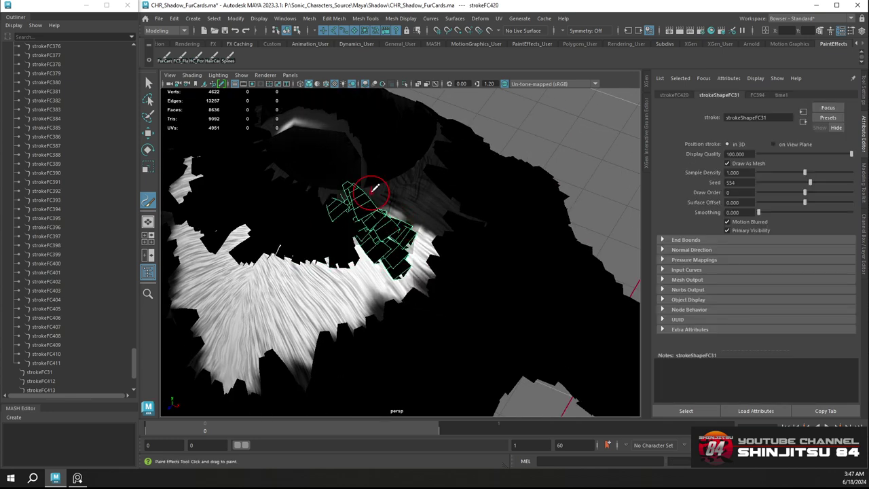
Paint black fur-card strokes over the upper chest fur next to his left shoulder
mouse_move(372, 191)
left_mouse_down()
mouse_move(448, 226)
mouse_move(357, 222)
mouse_move(322, 187)
mouse_move(320, 221)
left_mouse_up()
key("ctrl+z")
key("ctrl+z")
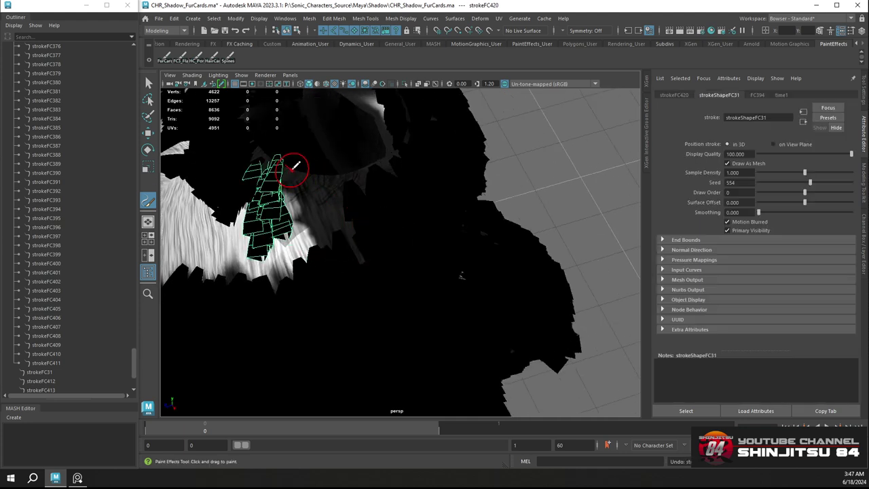
left_click_drag(292, 170, 312, 212)
key("ctrl+z")
left_click_drag(292, 169, 318, 231)
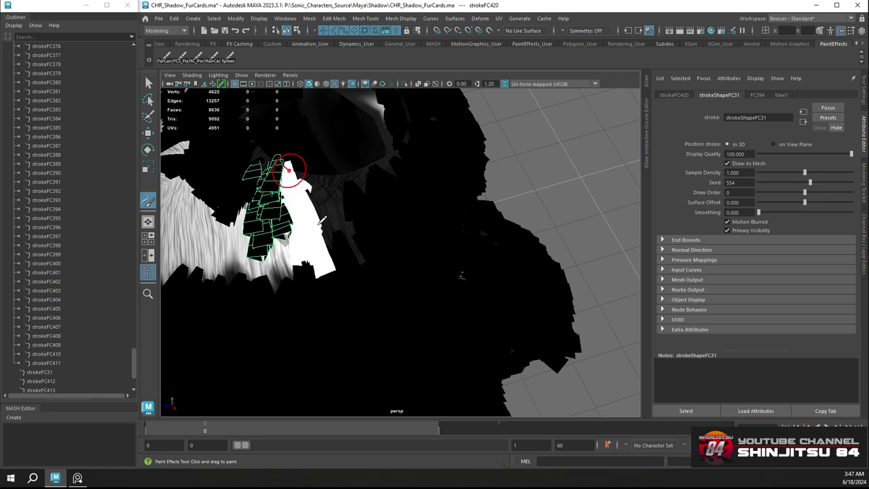
mouse_move(317, 184)
left_mouse_down()
mouse_move(334, 219)
mouse_move(369, 242)
mouse_move(396, 213)
mouse_move(332, 206)
mouse_move(294, 190)
left_mouse_up()
Fill remaining gaps around the shoulders and beside the white chest fur with extra black fur-card strokes
mouse_move(460, 216)
left_mouse_down("alt")
mouse_move(494, 224)
mouse_move(404, 188)
mouse_move(388, 220)
mouse_move(440, 220)
mouse_move(383, 220)
mouse_move(501, 225)
mouse_move(423, 225)
mouse_move(535, 255)
mouse_move(490, 209)
mouse_move(525, 224)
mouse_move(419, 252)
mouse_move(454, 237)
mouse_move(461, 174)
mouse_move(476, 174)
mouse_move(476, 150)
mouse_move(488, 141)
mouse_move(478, 149)
mouse_move(468, 195)
left_mouse_up("alt")
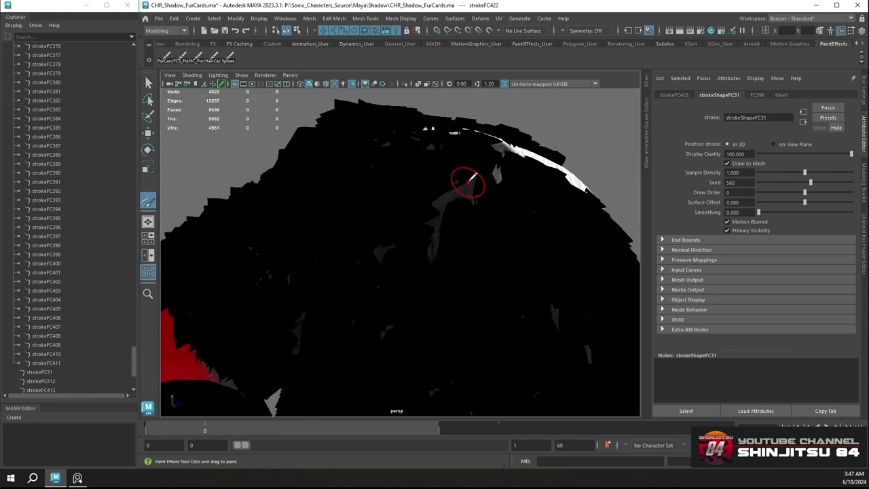
mouse_move(468, 208)
left_mouse_down("alt")
mouse_move(353, 272)
mouse_move(410, 221)
left_mouse_up("alt")
mouse_move(462, 179)
left_mouse_down("alt")
mouse_move(412, 225)
mouse_move(484, 208)
mouse_move(463, 191)
mouse_move(457, 234)
mouse_move(415, 190)
mouse_move(470, 235)
mouse_move(481, 223)
left_mouse_up("alt")
left_click_drag(407, 208, 445, 220, "alt")
right_click_drag(446, 220, 463, 245, "alt")
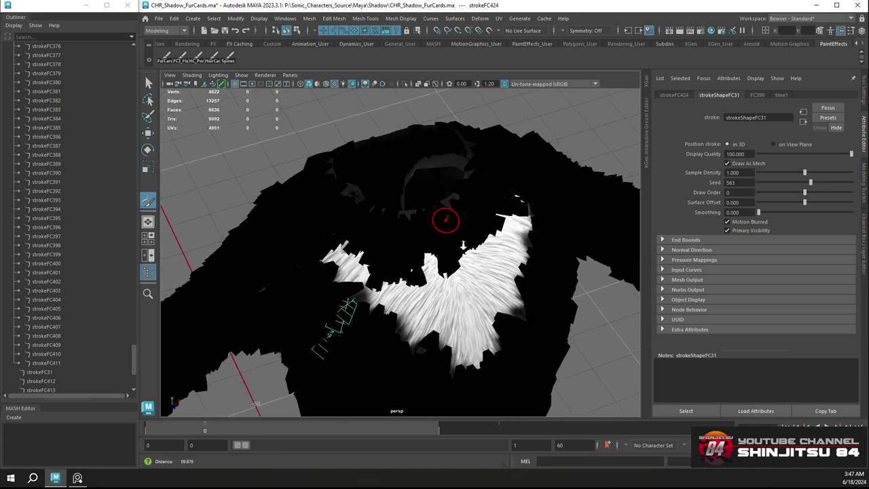
left_click_drag(463, 244, 442, 237, "alt")
Delete the fur-card strokes strokeFC415 and strokeFC416 beside the middle of the upper chest
key("w")
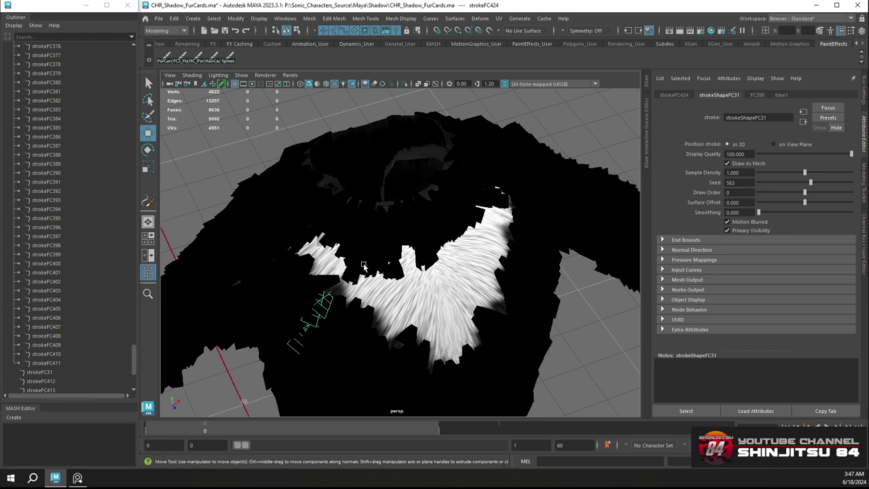
left_click(382, 275)
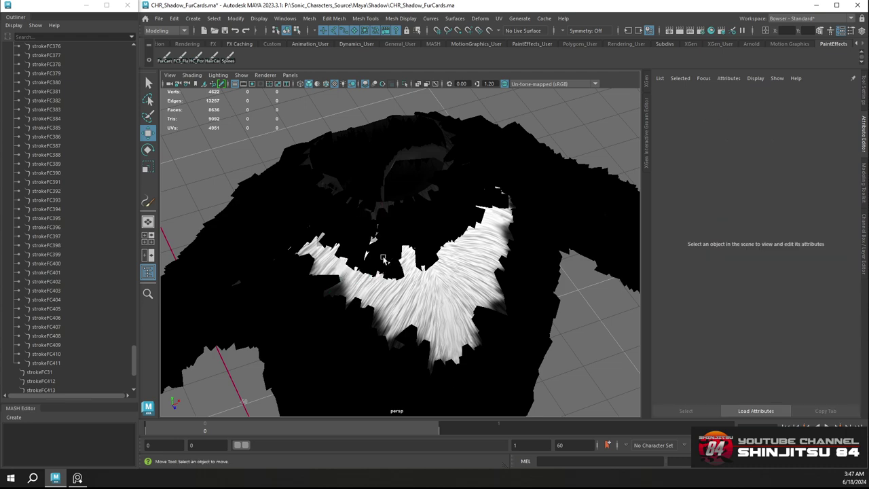
left_click(375, 265)
left_click_drag(375, 265, 445, 269, "alt")
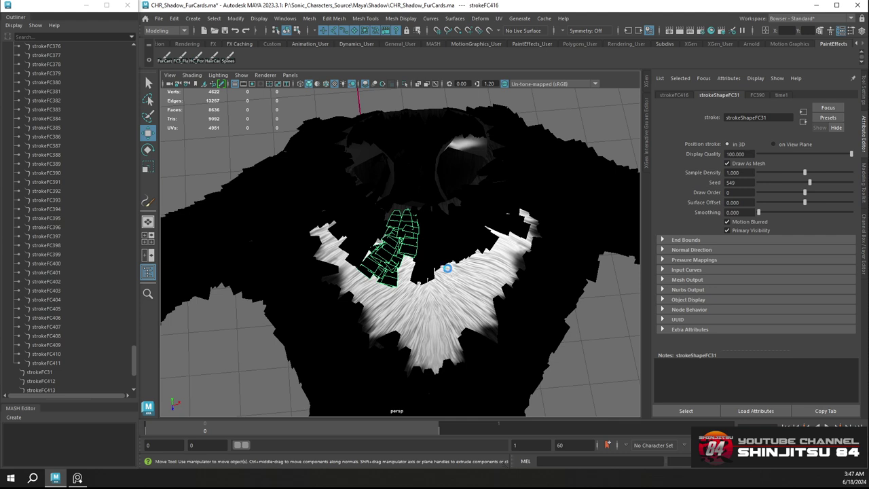
left_click(448, 269)
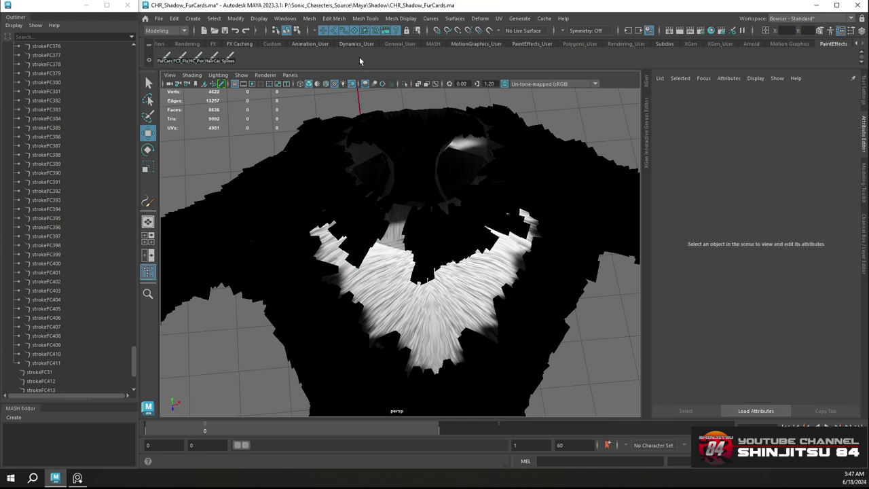
Paint new black fur-card strokes into the gap below the neckline at the middle of the upper chest
left_click(182, 61)
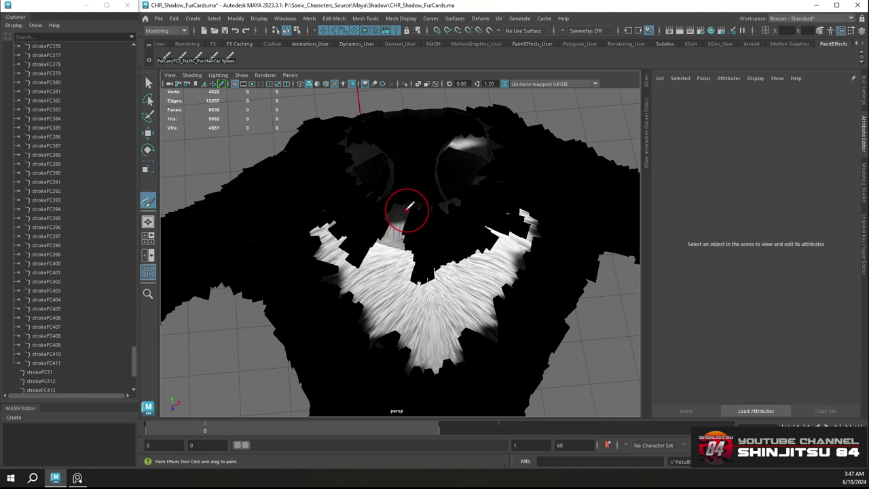
mouse_move(373, 234)
left_mouse_down()
mouse_move(406, 211)
mouse_move(430, 219)
left_mouse_up()
key("ctrl+z")
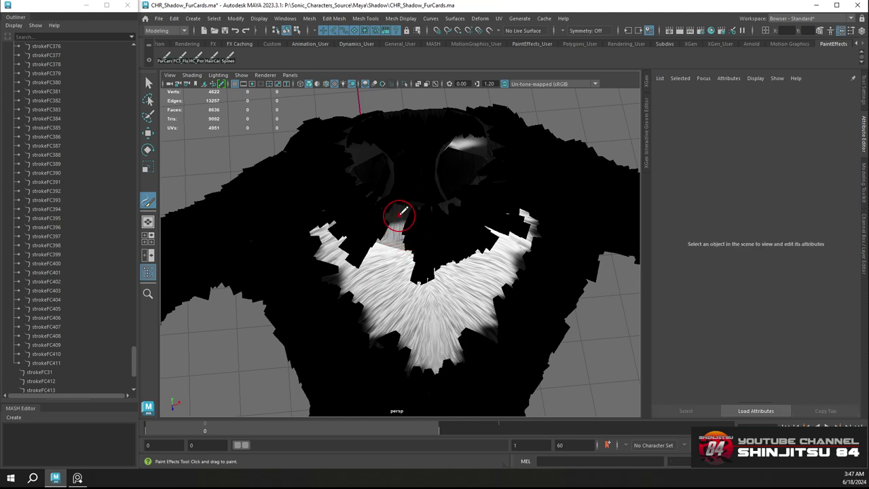
key("ctrl+z")
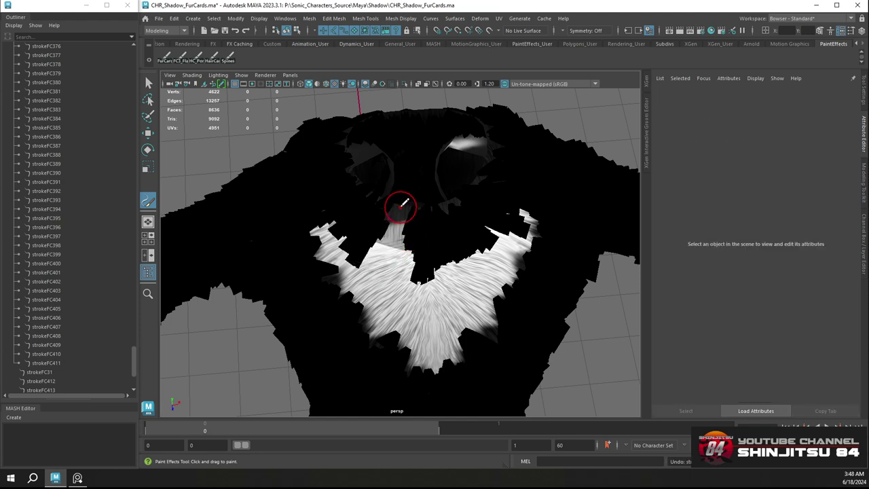
mouse_move(401, 206)
left_mouse_down()
mouse_move(390, 227)
mouse_move(397, 206)
left_mouse_up()
key("ctrl+z")
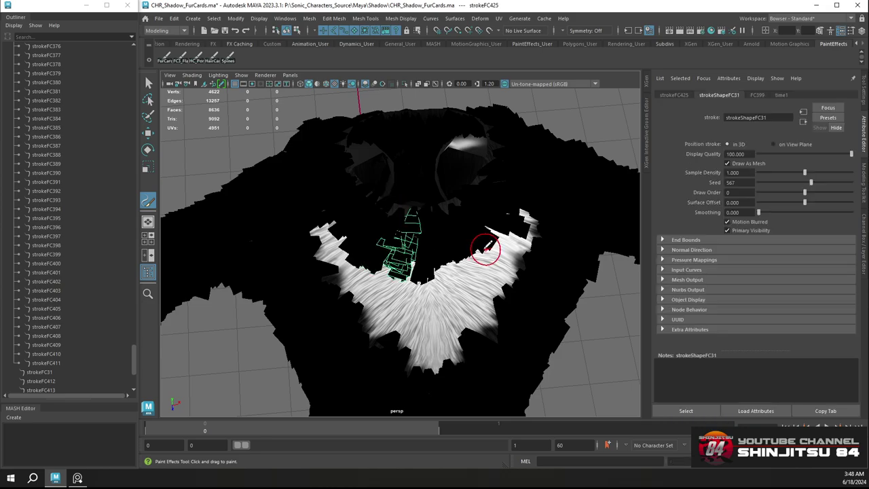
mouse_move(485, 246)
left_mouse_down("alt")
mouse_move(459, 228)
mouse_move(445, 147)
mouse_move(345, 138)
mouse_move(468, 163)
mouse_move(560, 161)
mouse_move(336, 149)
mouse_move(437, 152)
mouse_move(466, 163)
mouse_move(454, 160)
left_mouse_up("alt")
key("w")
mouse_move(431, 254)
left_mouse_down("alt")
mouse_move(424, 214)
mouse_move(377, 207)
mouse_move(503, 208)
mouse_move(381, 208)
mouse_move(499, 208)
mouse_move(397, 210)
mouse_move(193, 364)
left_mouse_up("alt")
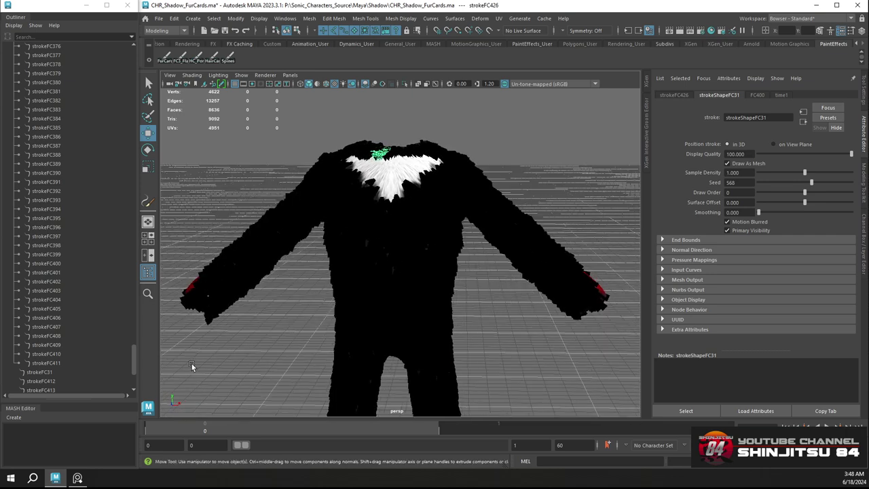
Set the Surface Offset of all new strokes, strokeFC31 and strokeFC412 through strokeFC426, to -0.1 in the Attribute Spread Sheet
left_click(54, 372)
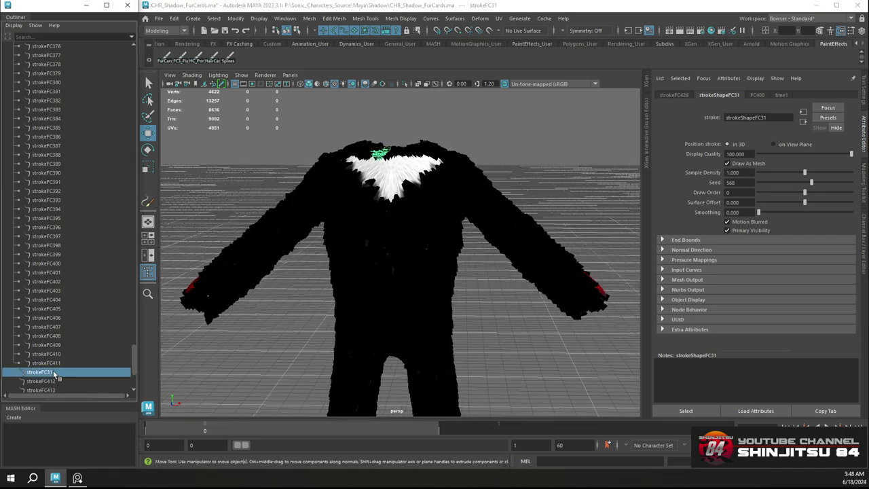
scroll(56, 371, "down", 5)
left_click(55, 364, "shift")
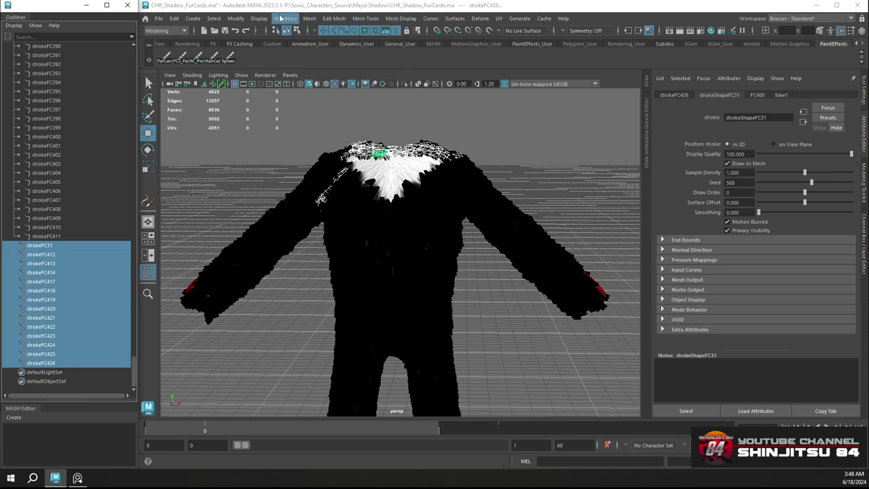
left_click(309, 19)
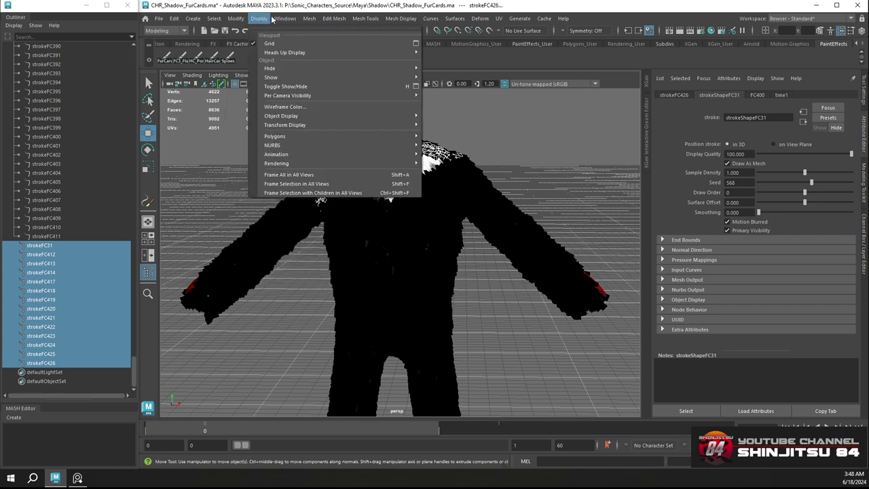
mouse_move(285, 19)
mouse_move(316, 64)
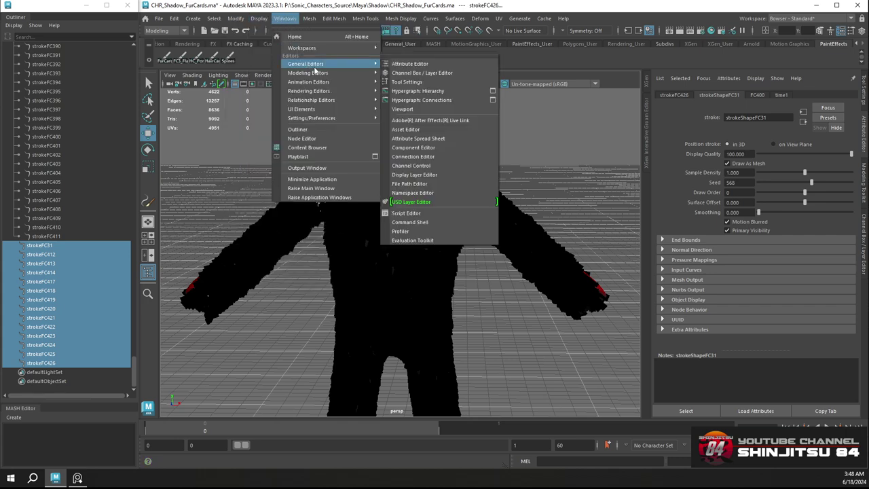
left_click(419, 138)
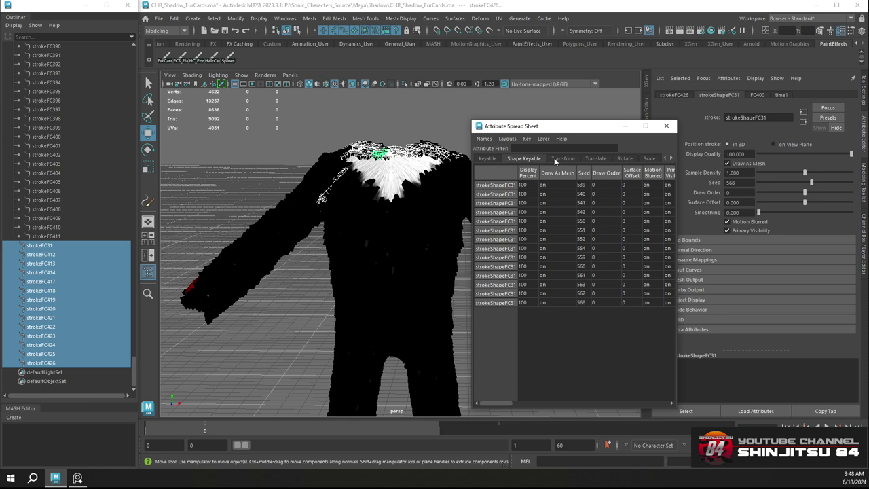
left_click(636, 174)
type("-0.1")
key("Return")
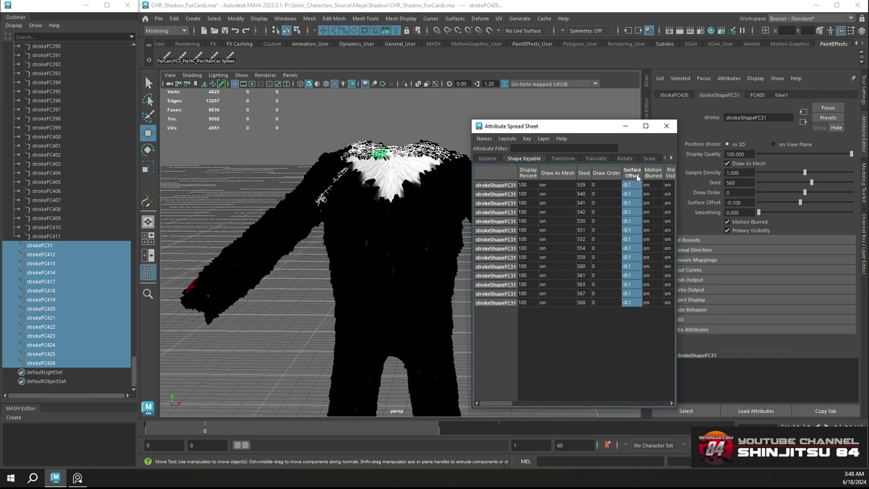
left_click(668, 126)
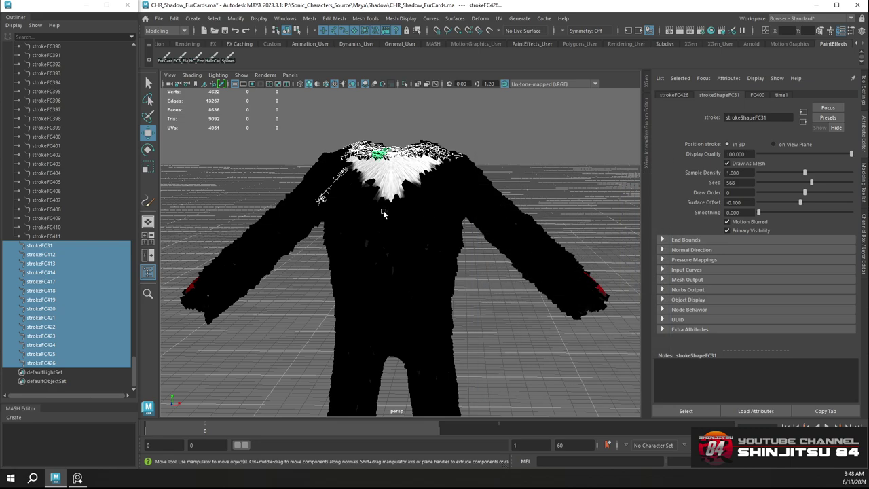
Select the strokes strokeFC31 through strokeFC411 inside the Black_Fur group and unparent them from it
mouse_move(384, 212)
left_mouse_down("alt")
mouse_move(476, 235)
mouse_move(389, 208)
left_mouse_up("alt")
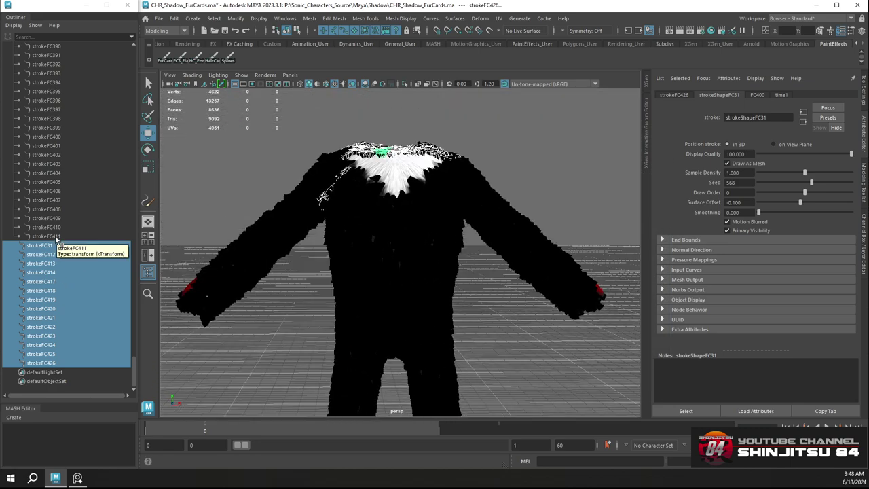
scroll(53, 234, "up", 15)
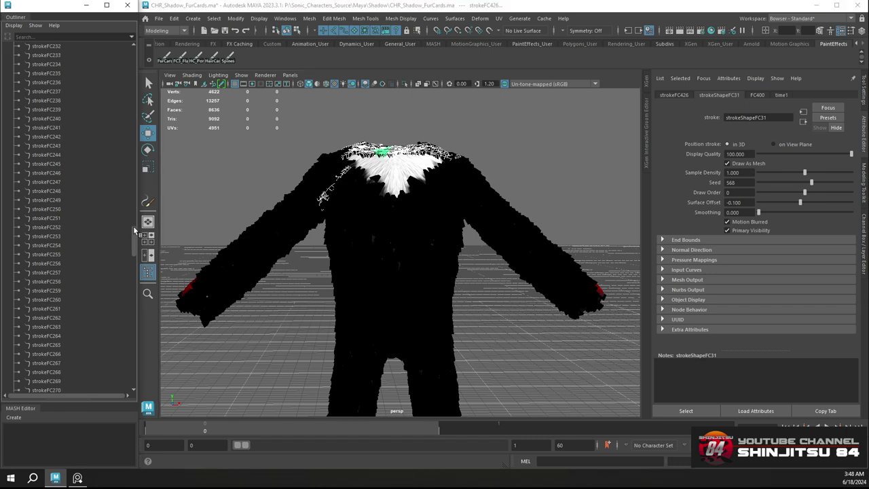
mouse_move(133, 226)
left_mouse_down()
mouse_move(133, 54)
mouse_move(129, 411)
left_mouse_up()
left_click(56, 182)
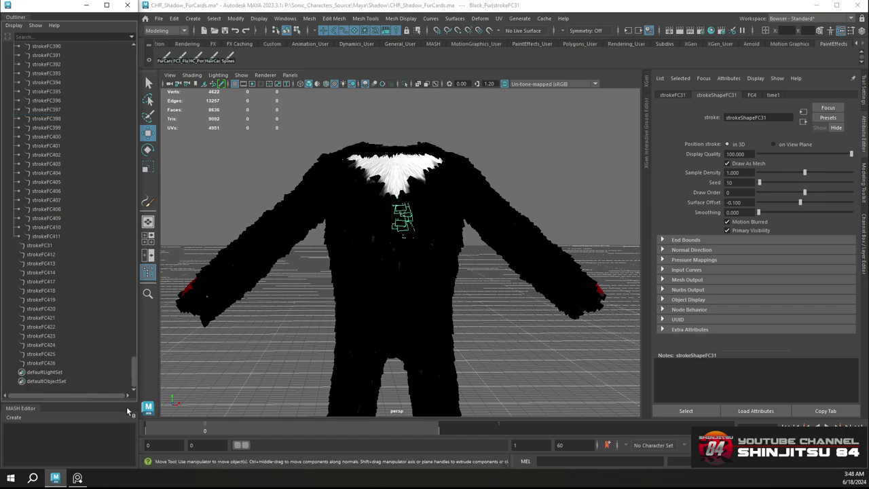
left_click(63, 235, "shift")
key("shift+p")
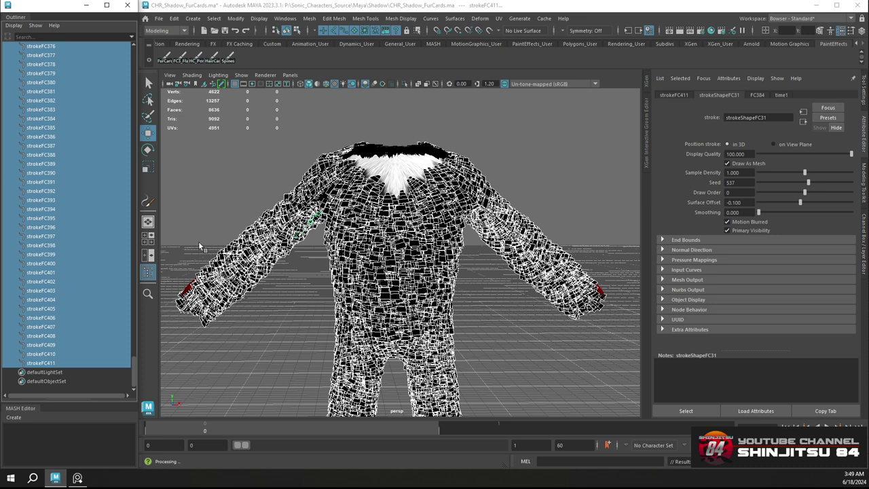
Extend the selection to strokeFC31 and the new strokes up to strokeFC426, and save the scene
scroll(77, 267, "up", 15)
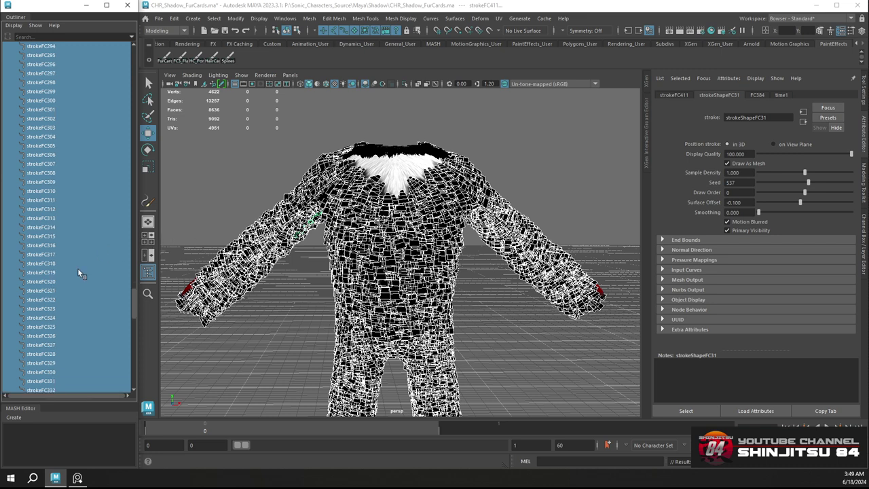
scroll(75, 260, "up", 20)
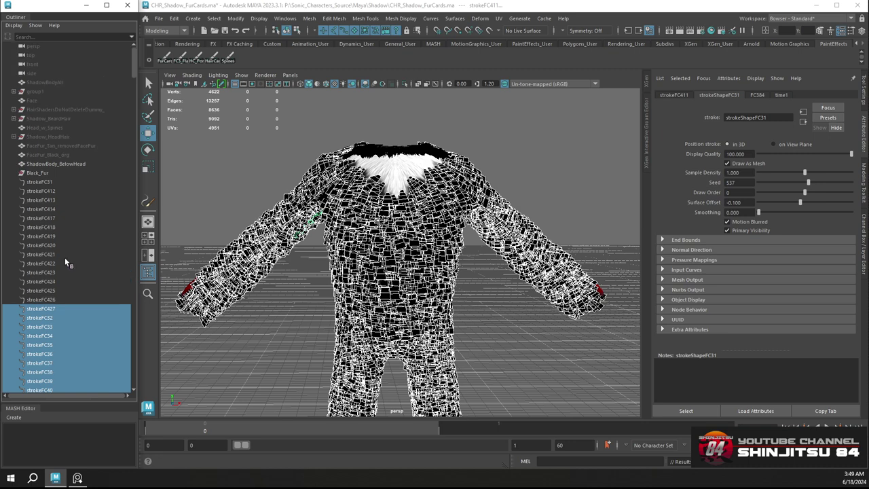
left_click(54, 182, "shift")
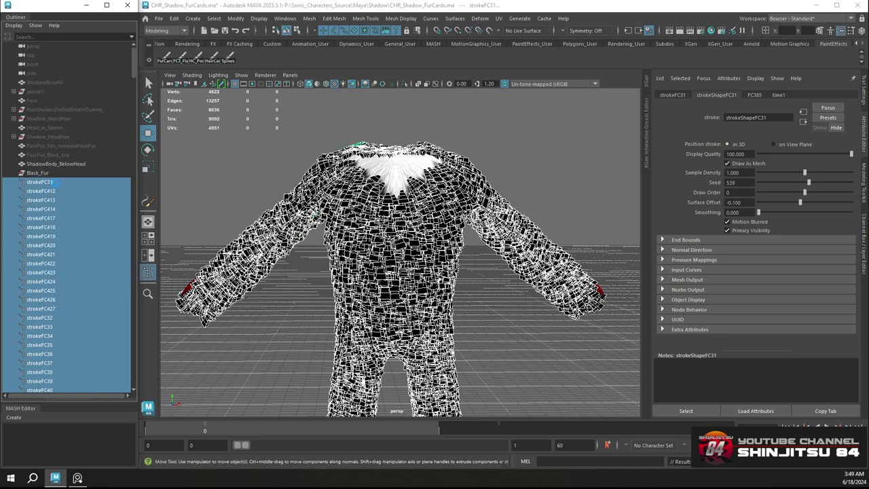
key("ctrl+s")
key("w")
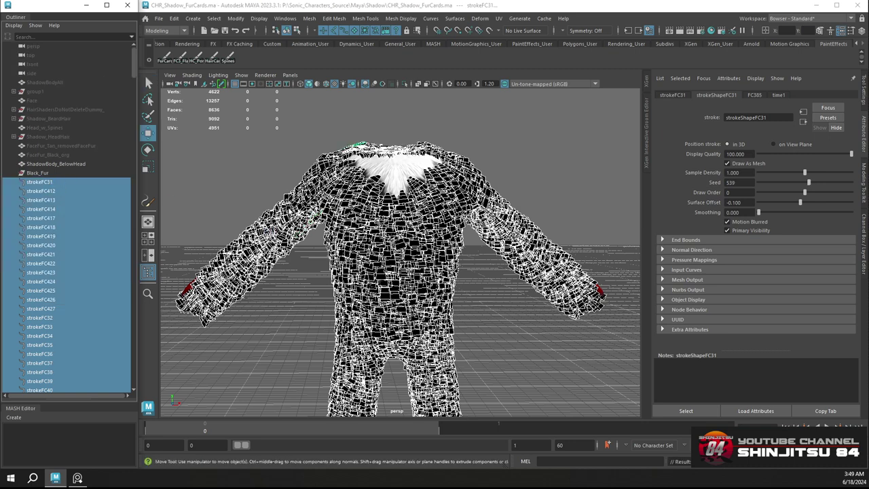
Convert all selected fur-card strokes from Paint Effects to Polygons
left_click(158, 19)
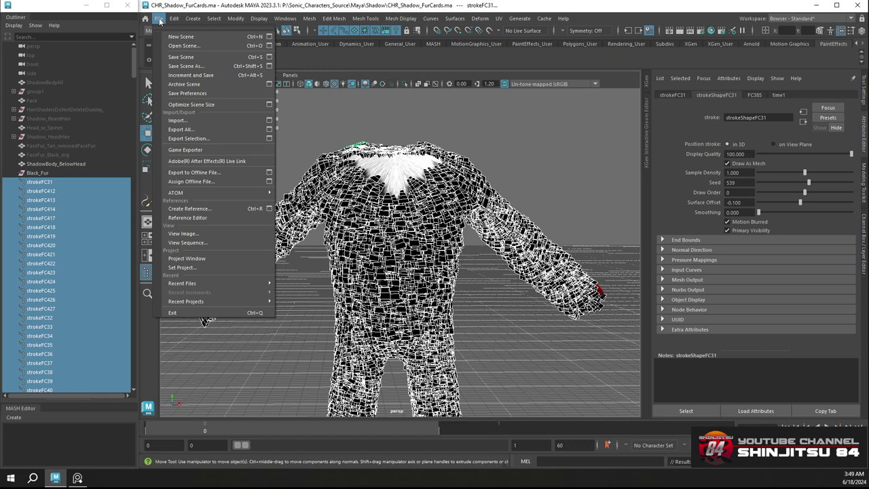
mouse_move(194, 21)
mouse_move(236, 19)
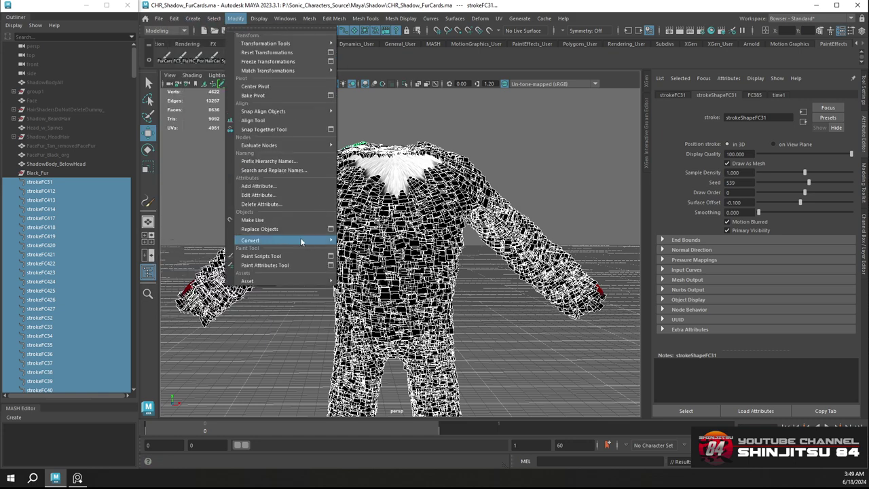
mouse_move(293, 241)
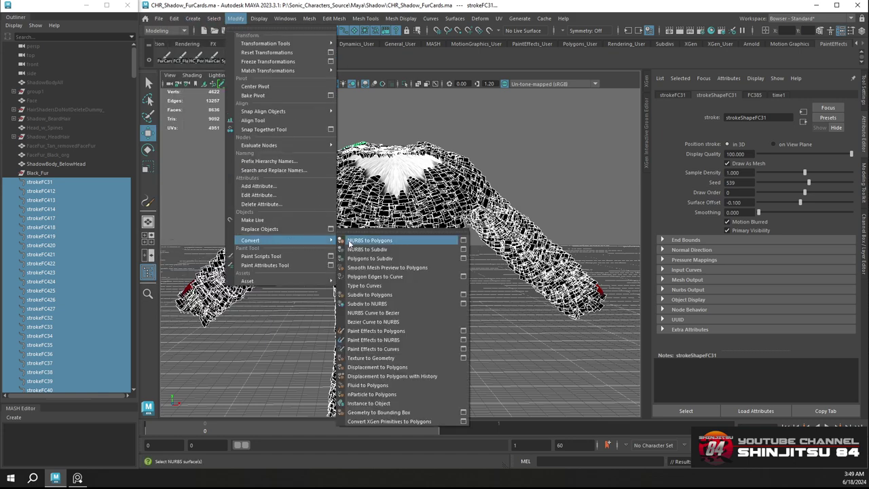
left_click(445, 330)
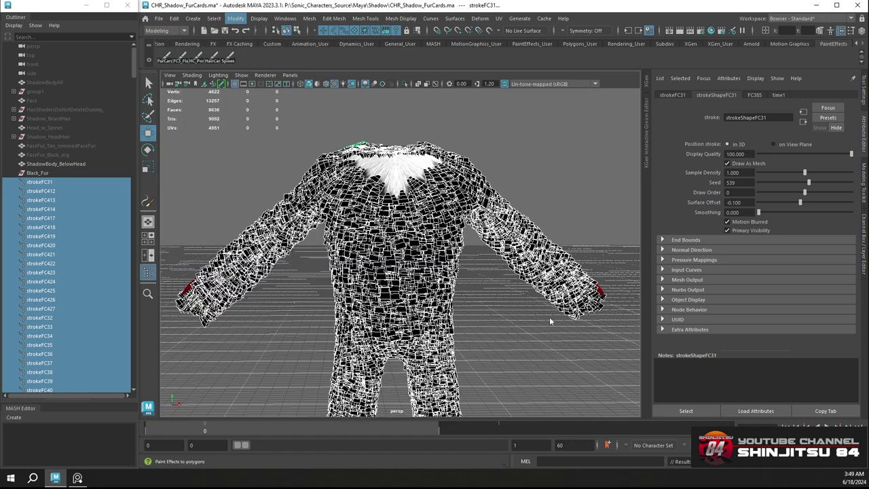
left_click(514, 290)
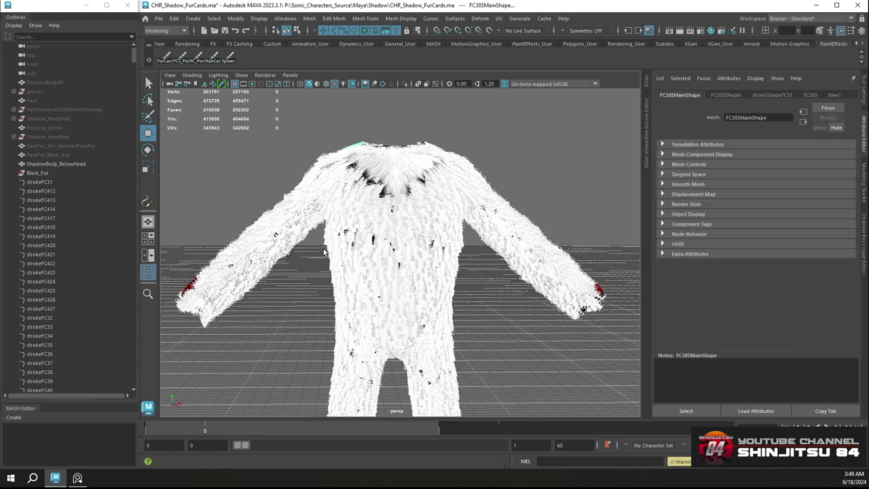
Examine the converted polygon fur cards on the legs, torso and arms from several angles
left_click_drag(375, 295, 308, 274, "alt")
middle_click_drag(398, 337, 396, 216, "alt")
right_click_drag(398, 299, 418, 361, "alt")
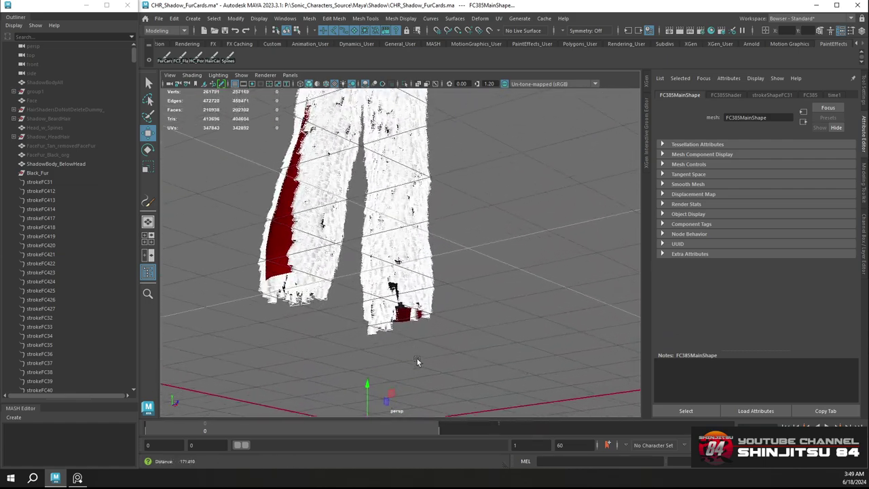
left_click_drag(417, 361, 460, 268, "alt")
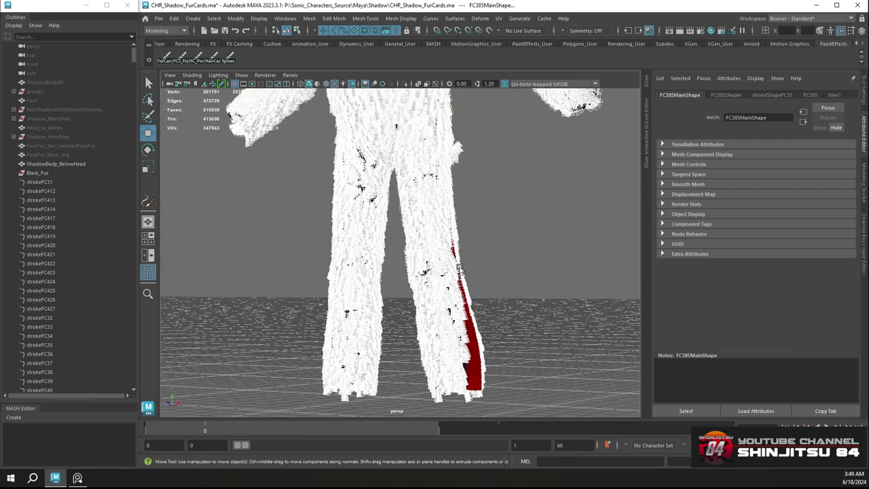
middle_click_drag(398, 147, 391, 248, "alt")
left_click_drag(392, 248, 417, 235, "alt")
middle_click_drag(417, 235, 412, 258, "alt")
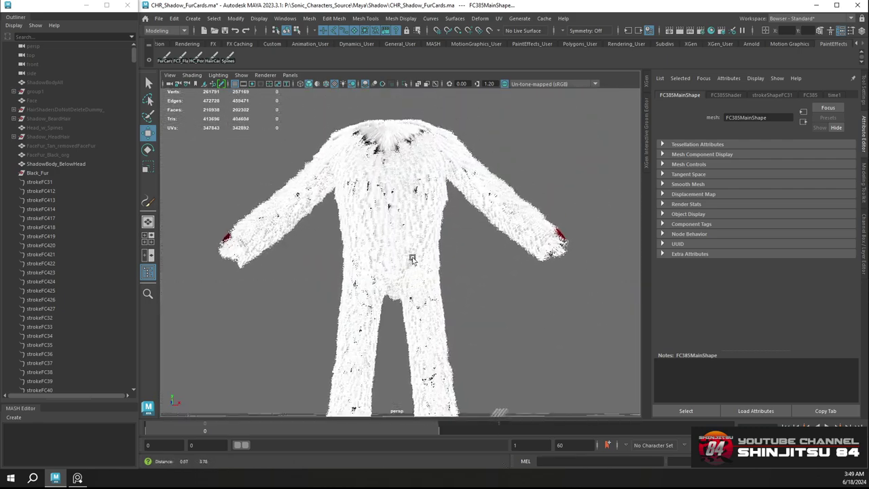
Open the UV Editor, select the faces in the first two of the three columns of the fur cards' UV layout, and delete them
left_click(499, 18)
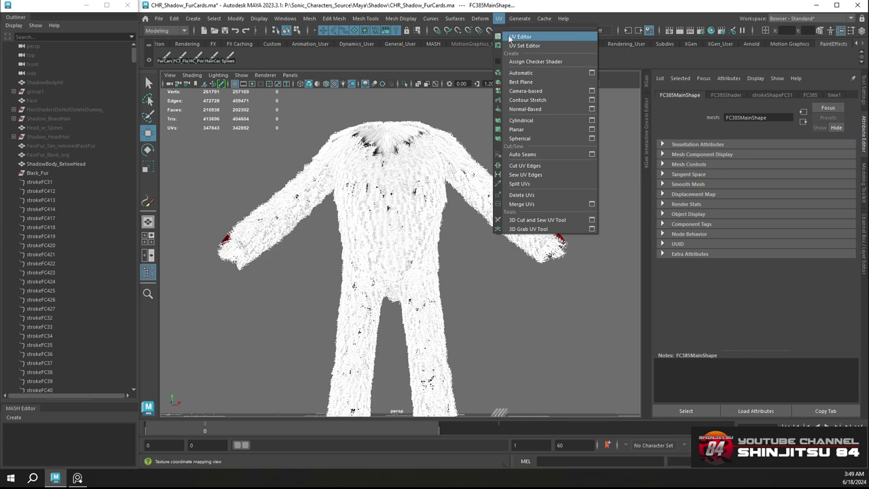
left_click(510, 34)
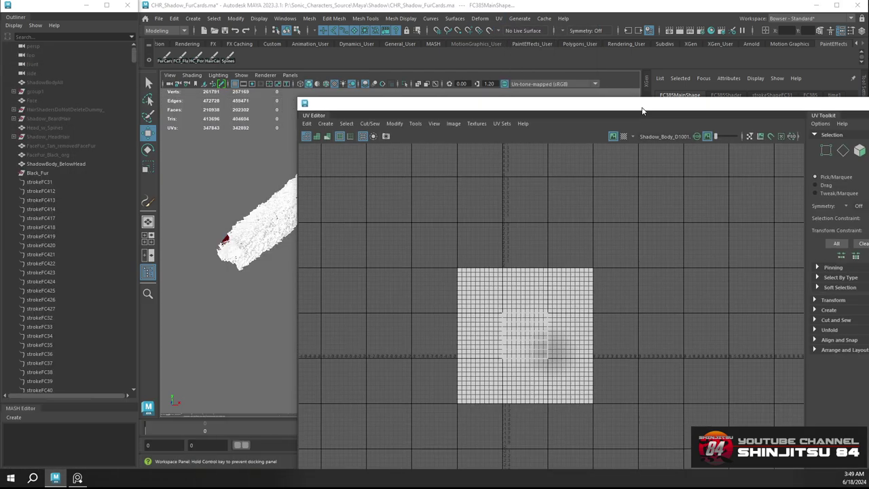
scroll(569, 304, "up", 2)
right_click_drag(557, 303, 535, 367)
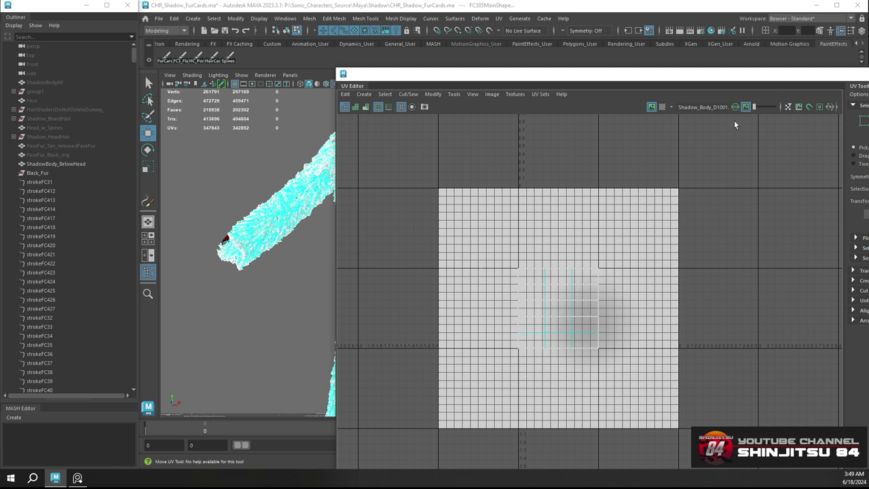
key("w")
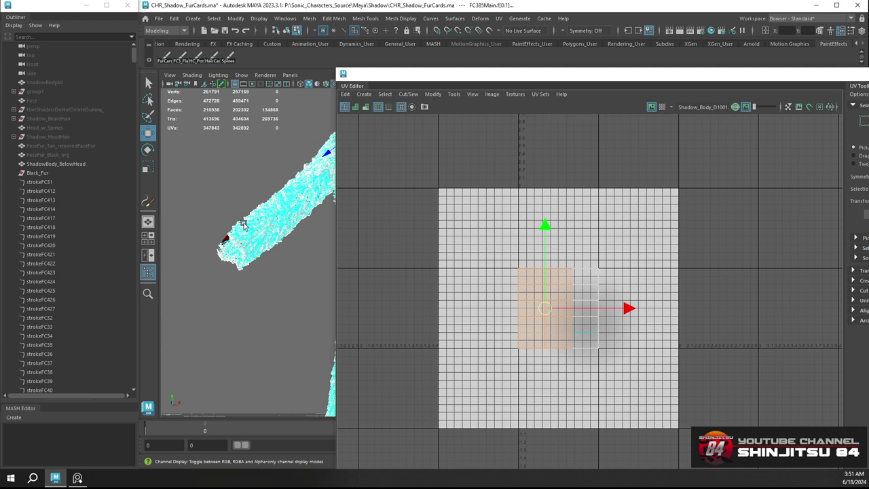
scroll(245, 227, "down", 3)
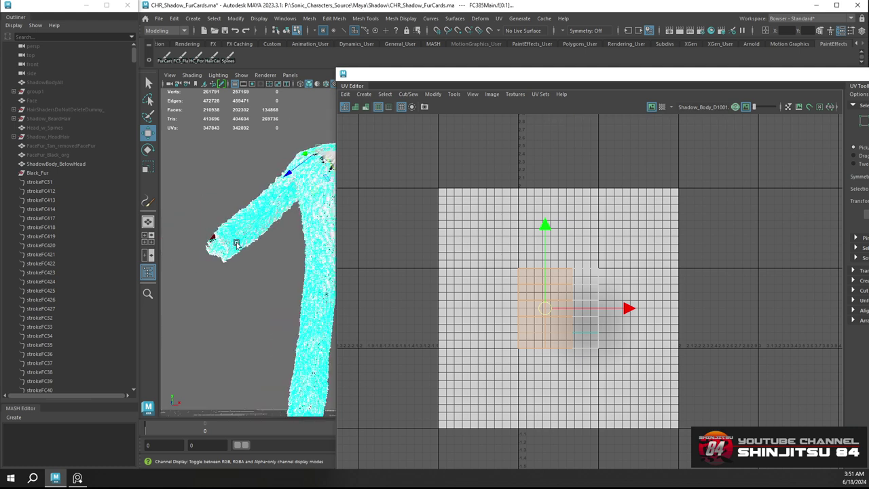
scroll(245, 285, "down", 2)
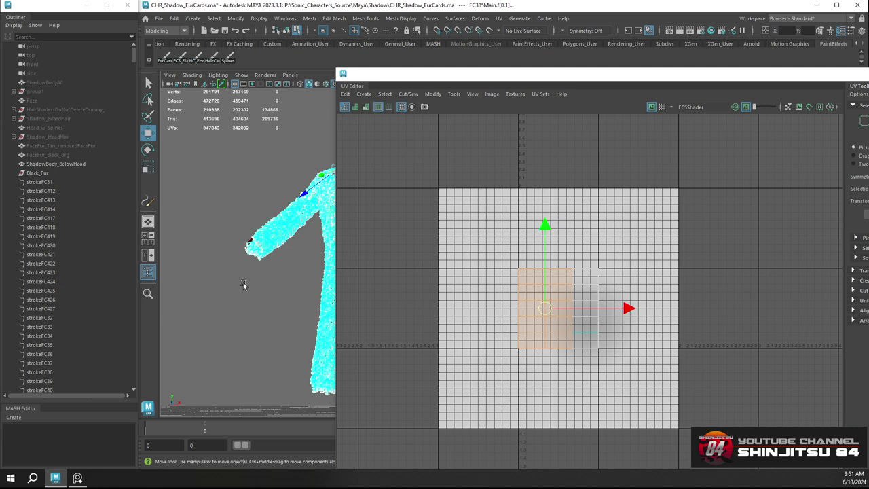
scroll(241, 291, "up", 3)
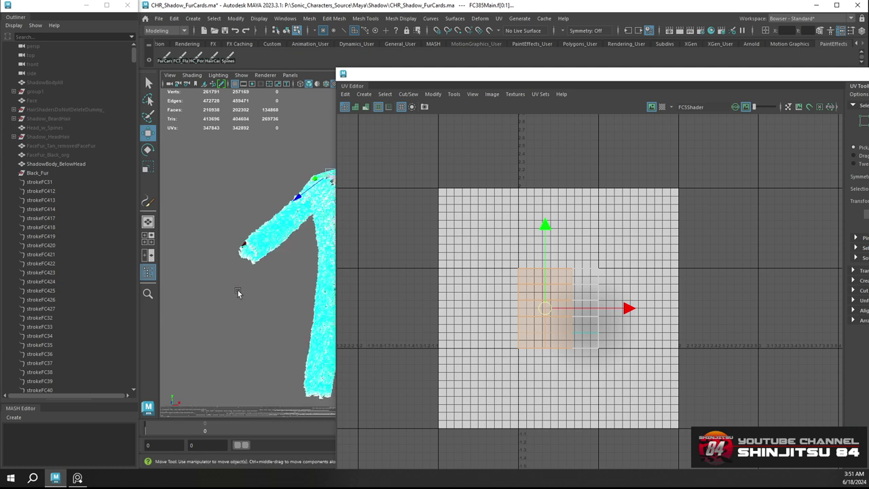
key("Delete")
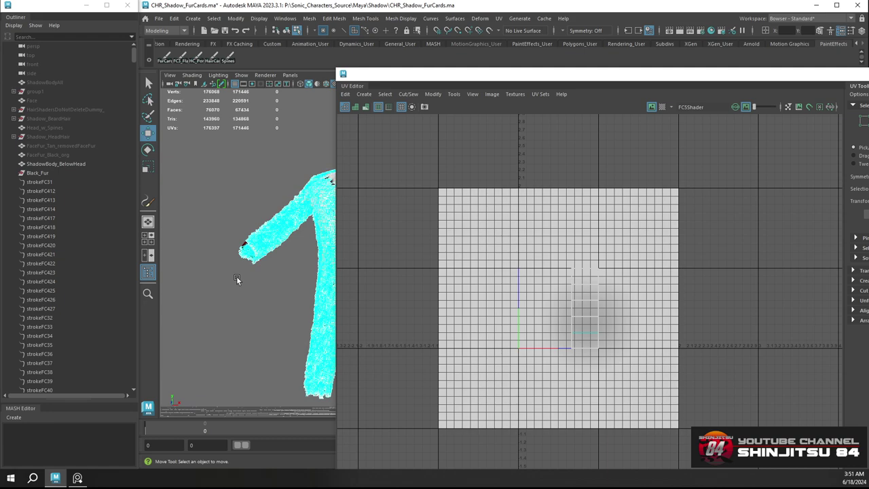
Examine the remaining fur cards around the body for coverage after the face deletion
scroll(289, 259, "up", 5)
scroll(255, 258, "down", 5)
left_click_drag(254, 258, 266, 284, "alt")
right_click_drag(269, 252, 303, 314, "alt")
left_click_drag(206, 271, 195, 266, "alt")
middle_click_drag(194, 266, 142, 267, "alt")
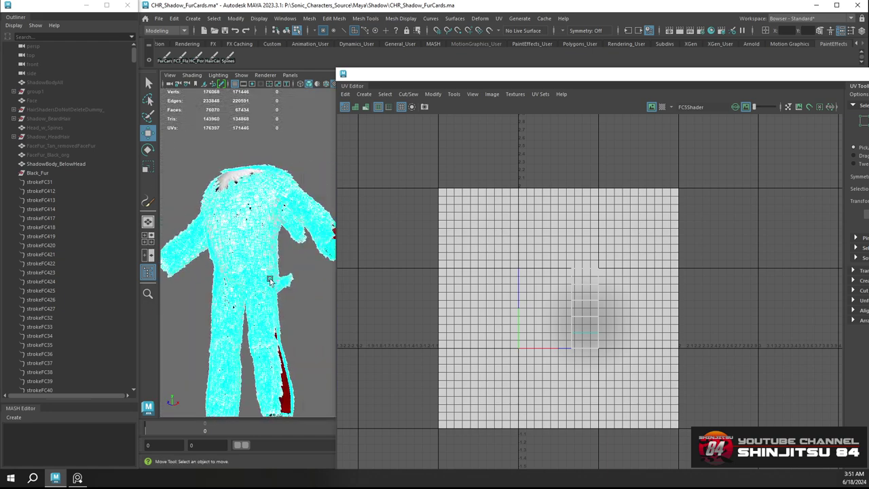
right_click_drag(269, 278, 285, 334, "alt")
left_click_drag(285, 333, 252, 213, "alt")
Return to object mode and apply the textured fur material to the converted fur-card meshes
right_click_drag(252, 213, 277, 199)
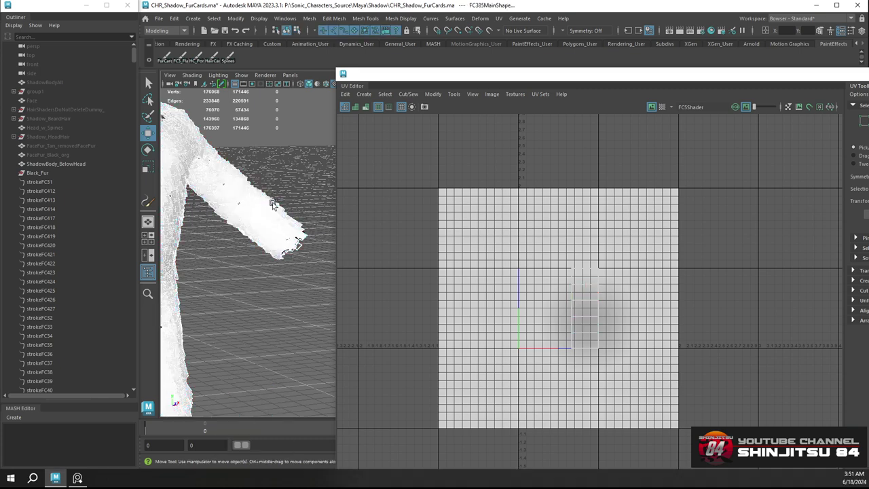
left_click(711, 30)
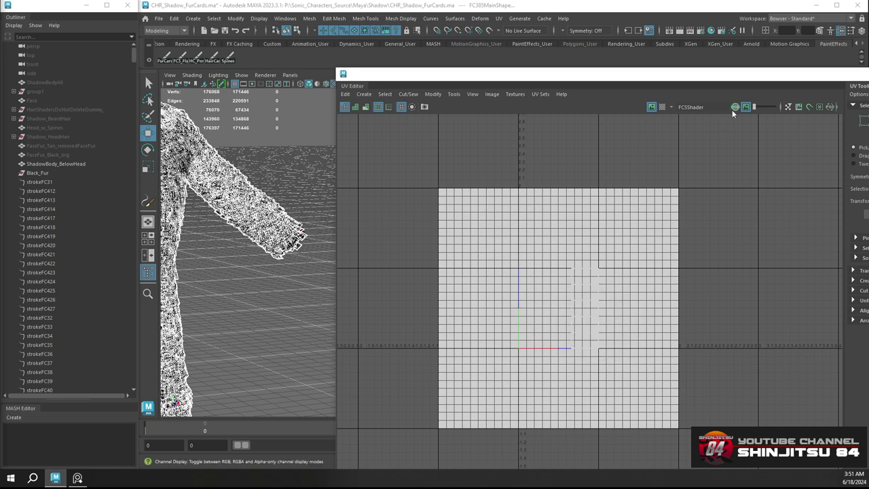
scroll(573, 271, "down", 2)
scroll(571, 281, "up", 3)
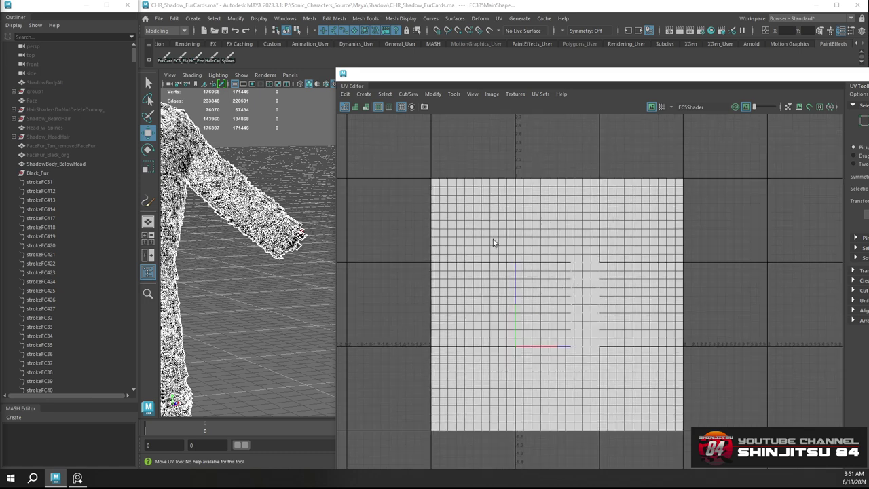
middle_click_drag(494, 239, 503, 210, "alt")
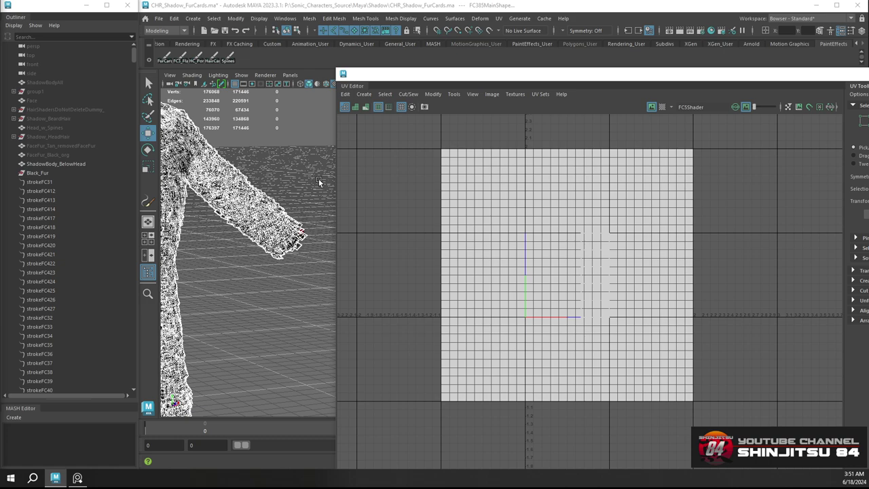
Combine all selected fur-card meshes on the body into a single polygon object
scroll(318, 181, "down", 5)
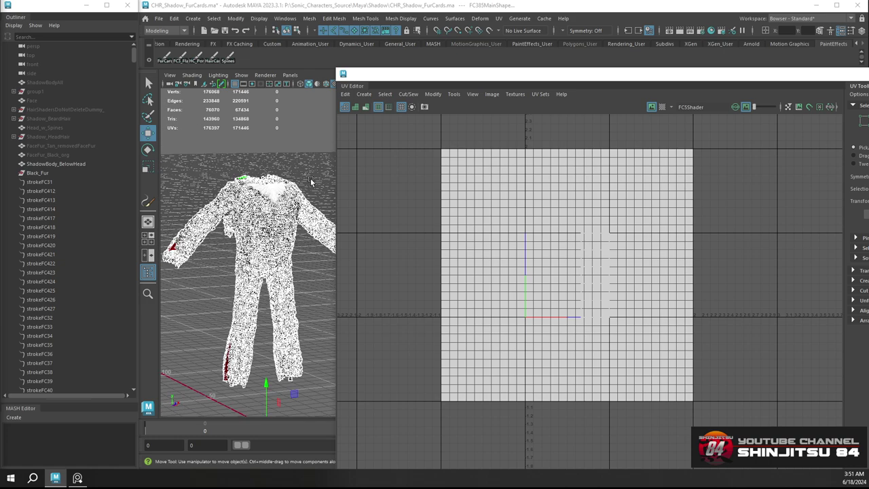
middle_click_drag(304, 173, 254, 153, "alt")
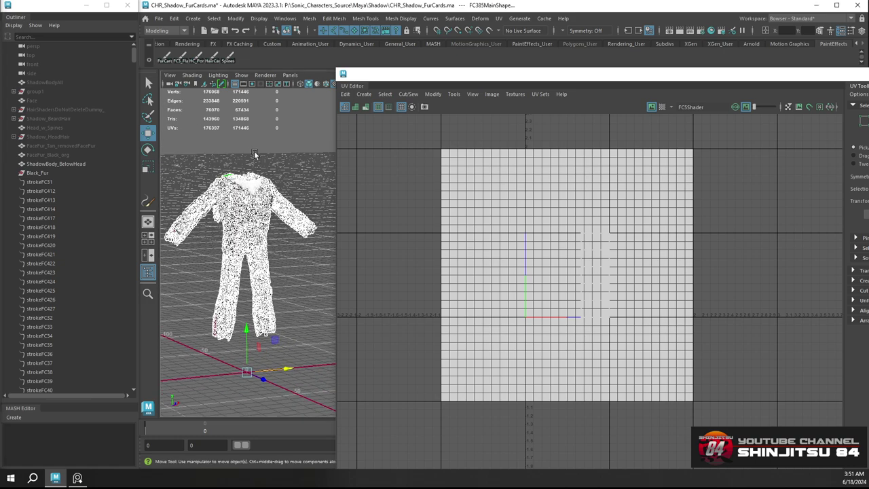
left_click(309, 18)
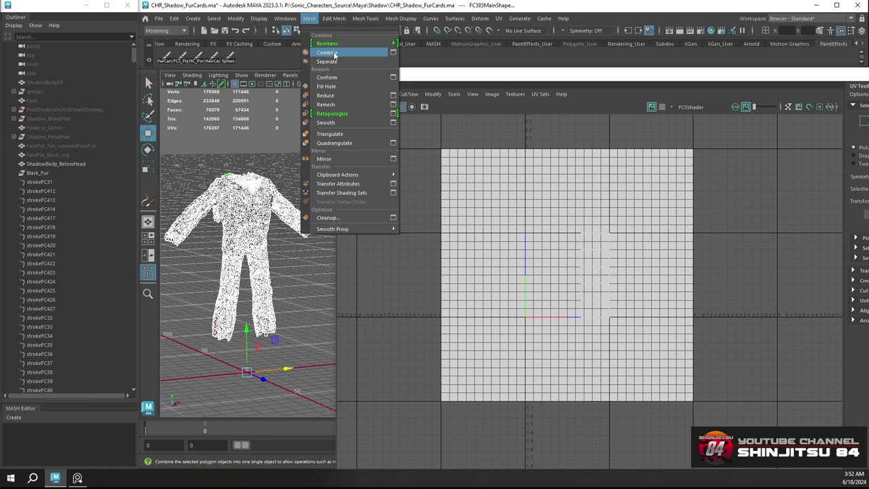
left_click(332, 53)
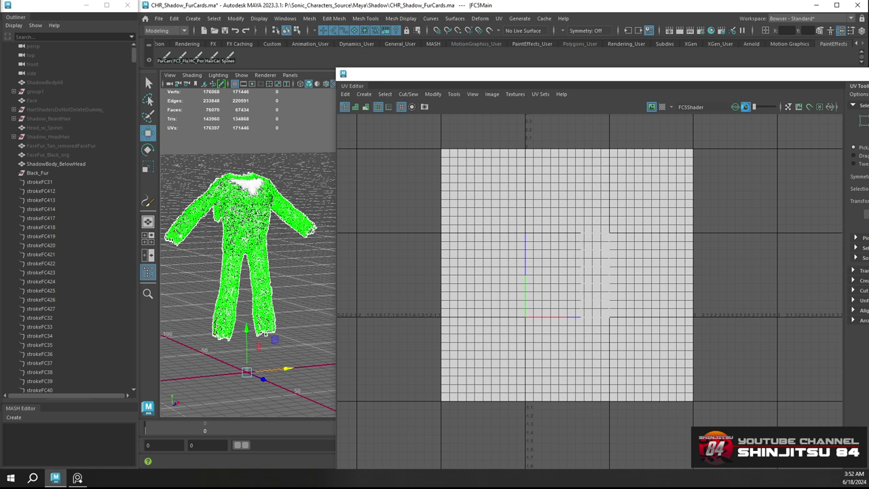
Display the Shadow_Fur_Alpha.png texture behind the combined mesh's UVs, with transparency shown through the RGBA channel display
left_click(736, 106)
left_click(736, 106)
left_click(735, 107)
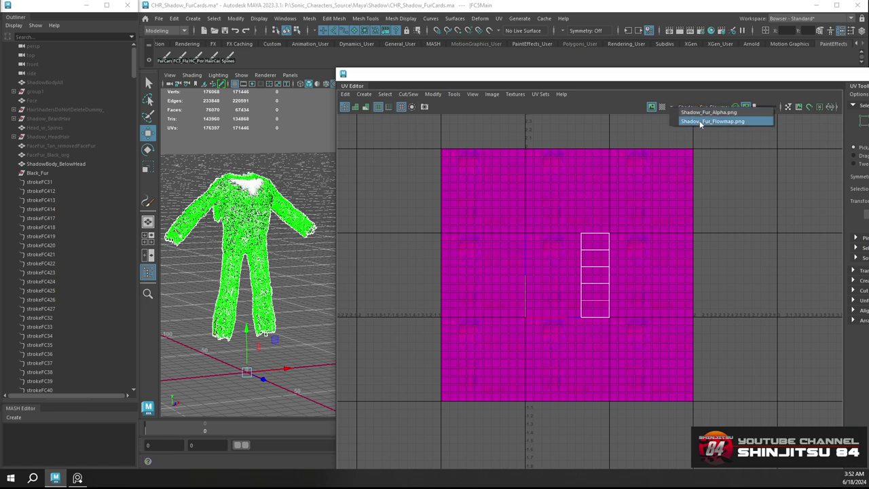
left_click(701, 113)
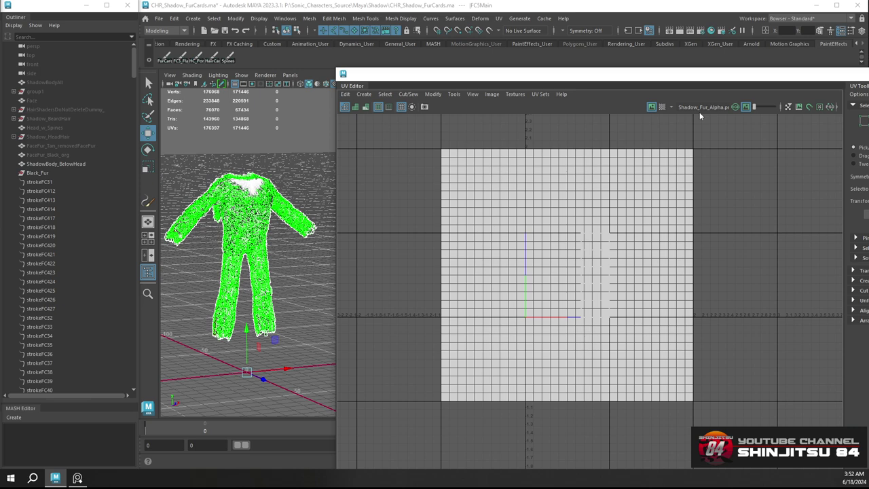
left_click(735, 108)
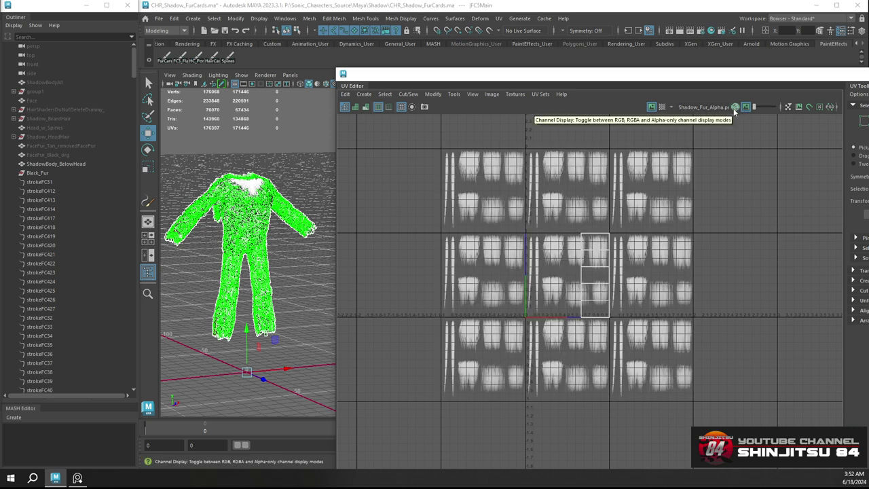
left_click(735, 108)
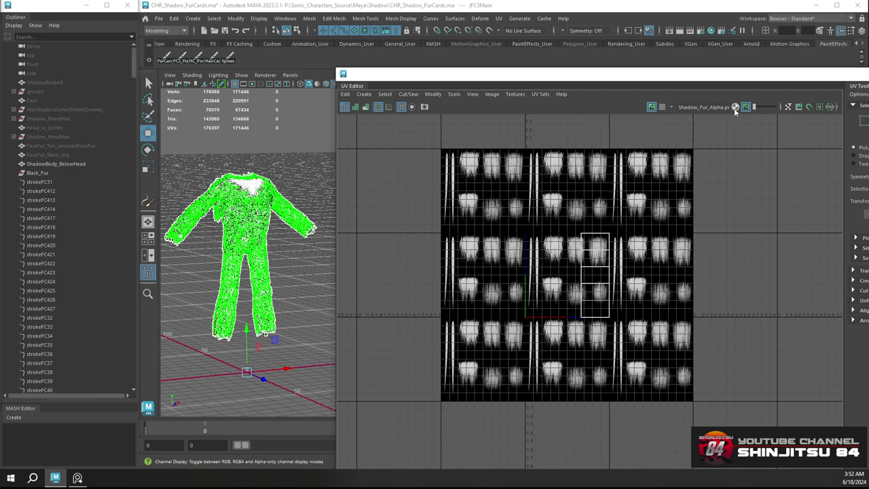
left_click(735, 108)
left_click(735, 109)
scroll(554, 238, "up", 6)
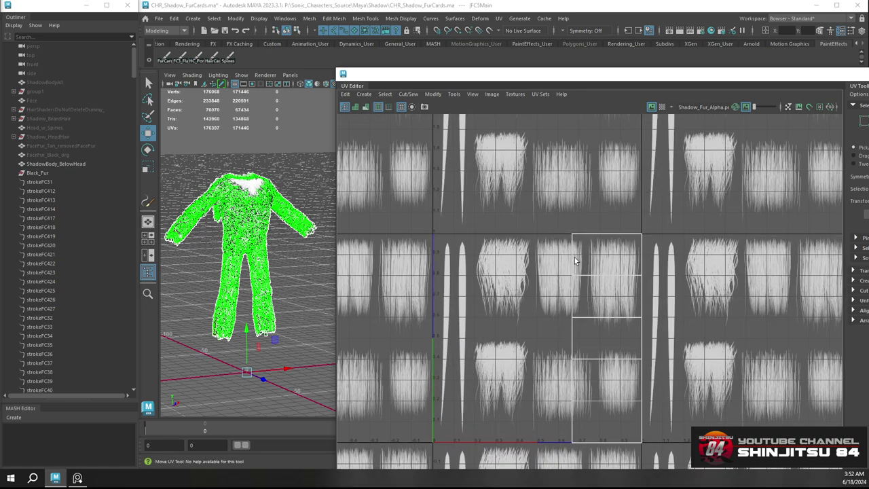
Enter component mode on the combined fur mesh in the UV Editor and marquee-select across the remaining column of card UVs
left_click_drag(293, 238, 262, 228, "alt")
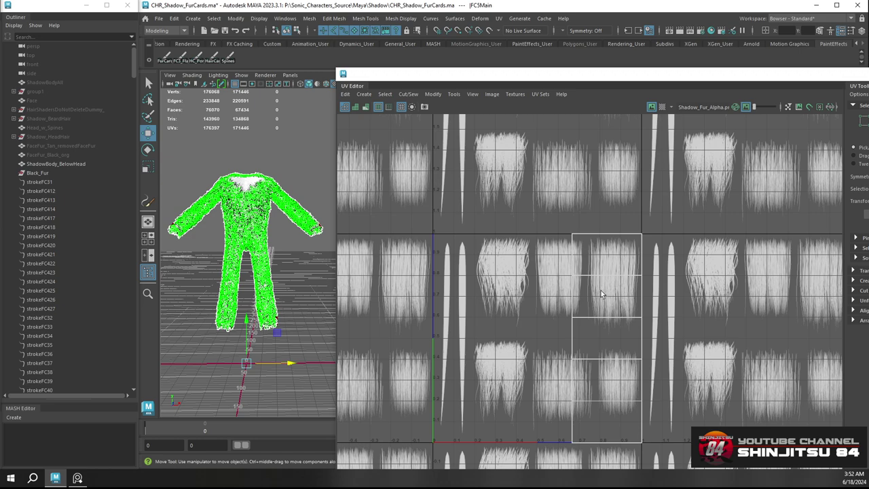
scroll(586, 279, "down", 3)
scroll(581, 289, "up", 3)
scroll(583, 285, "down", 3)
right_click_drag(564, 252, 533, 247)
left_click_drag(517, 340, 610, 325)
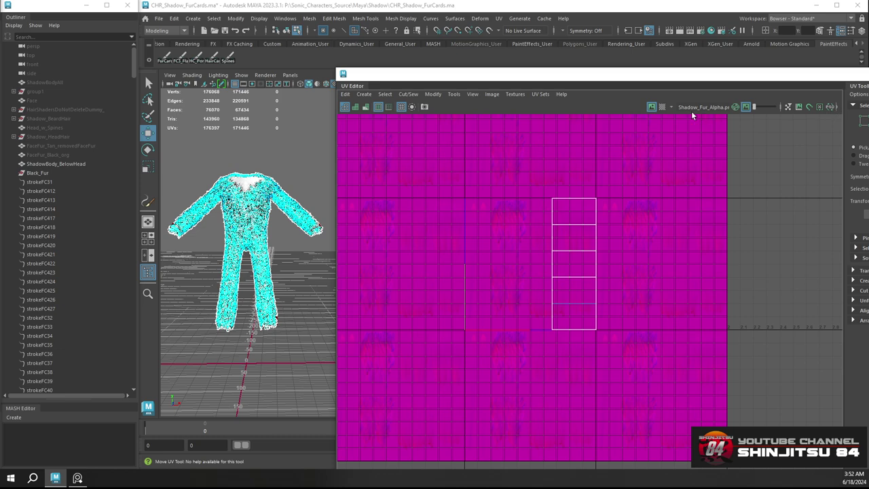
Select the fur card UV shells for moving and show Shadow_Fur_Alpha.png behind them in the UV Editor
key("w")
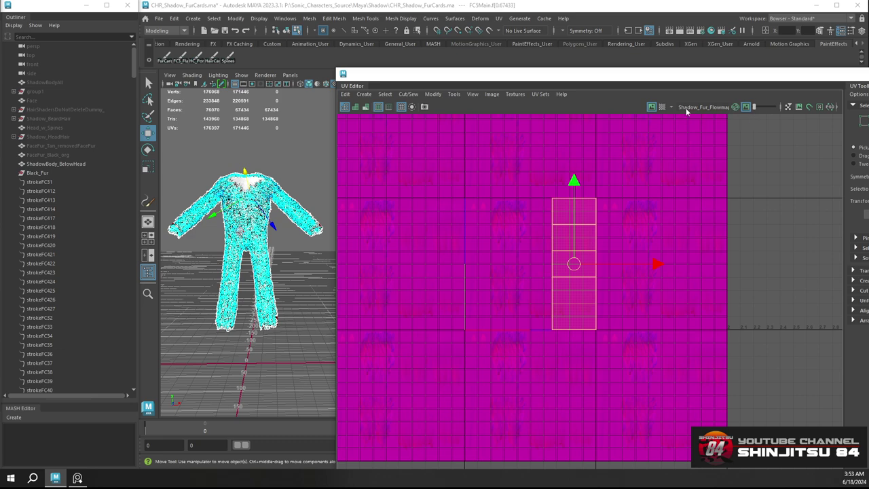
left_click(712, 109)
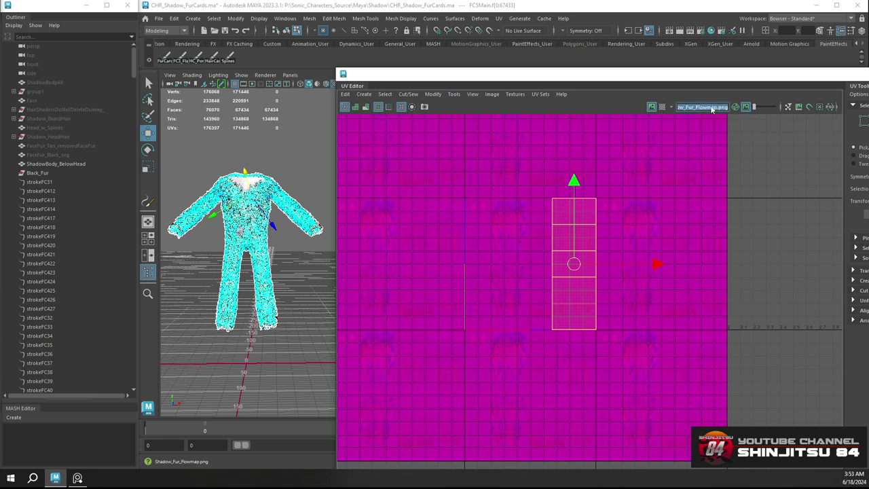
double_click(711, 109)
left_click(672, 107)
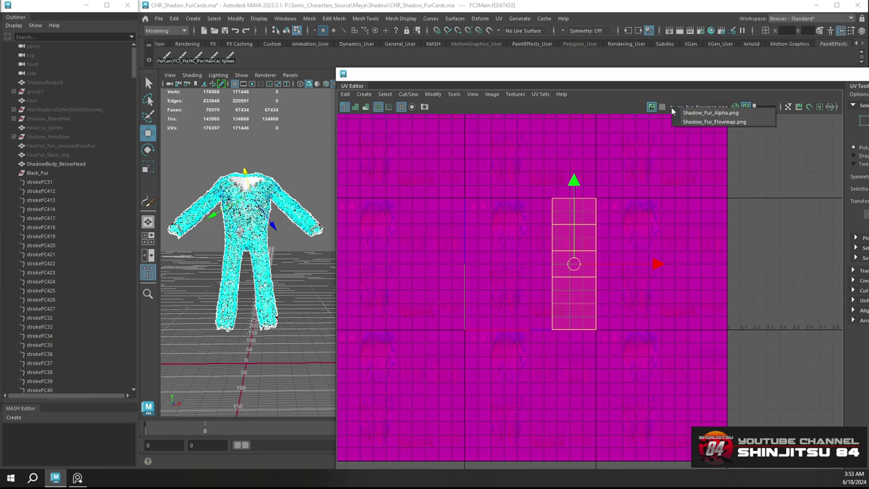
left_click(700, 113)
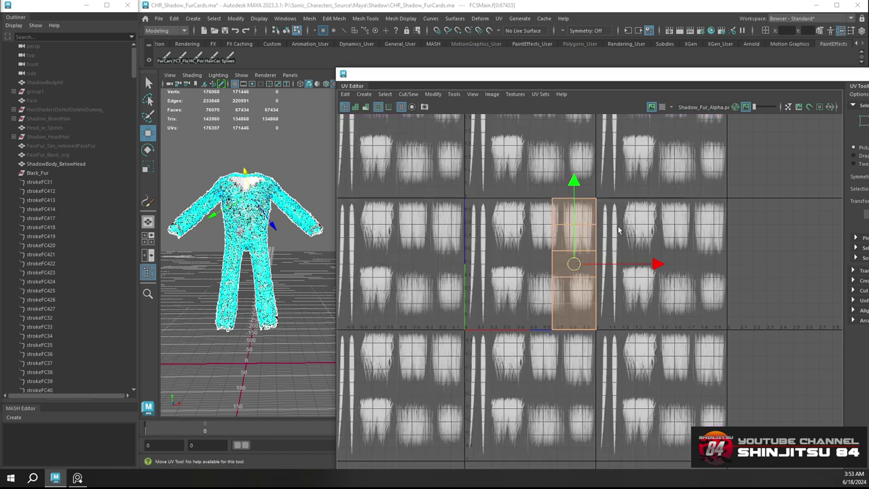
Toggle the texture's channel display to show the fur strands on solid black, and examine them around the selected shells
scroll(614, 223, "up", 3)
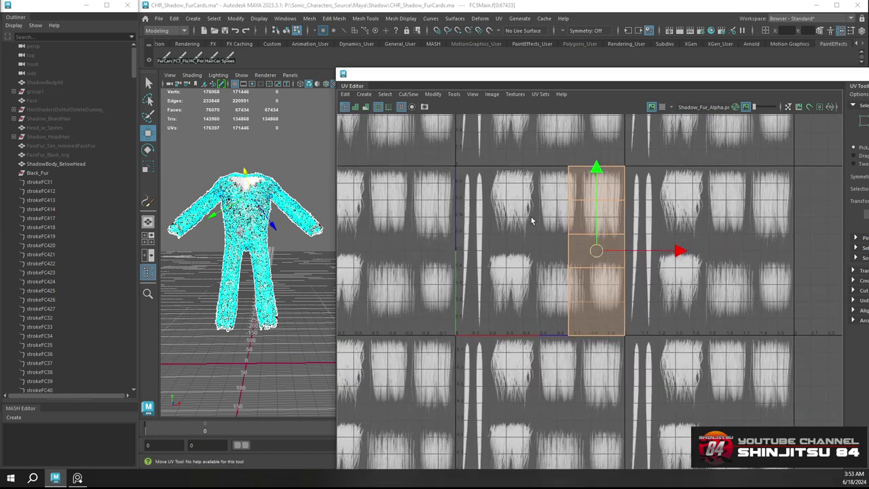
left_click(736, 107)
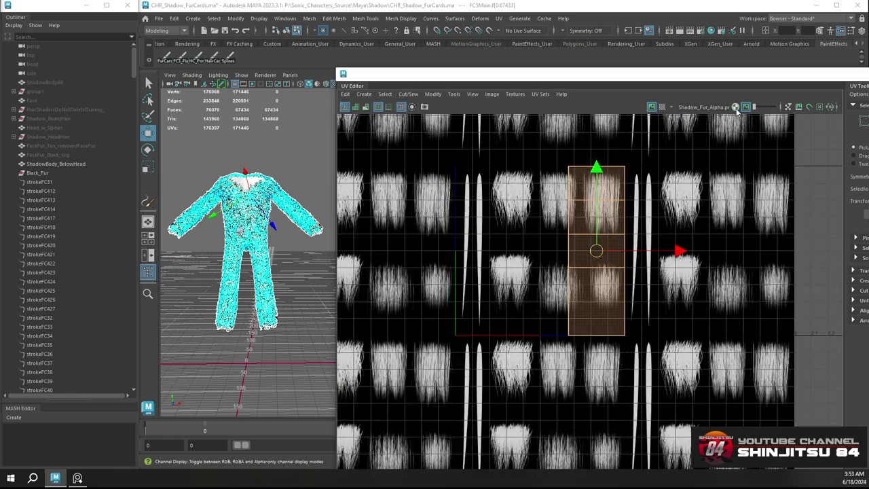
middle_click_drag(474, 206, 462, 176, "alt")
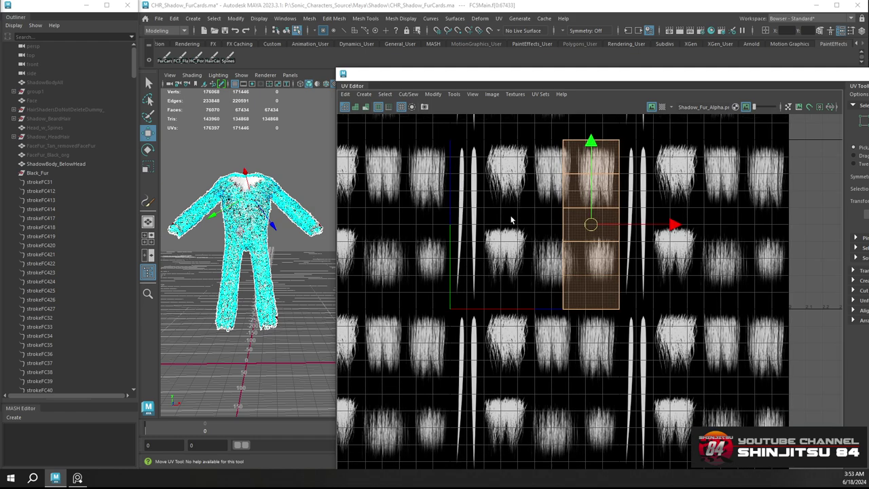
scroll(519, 220, "up", 3)
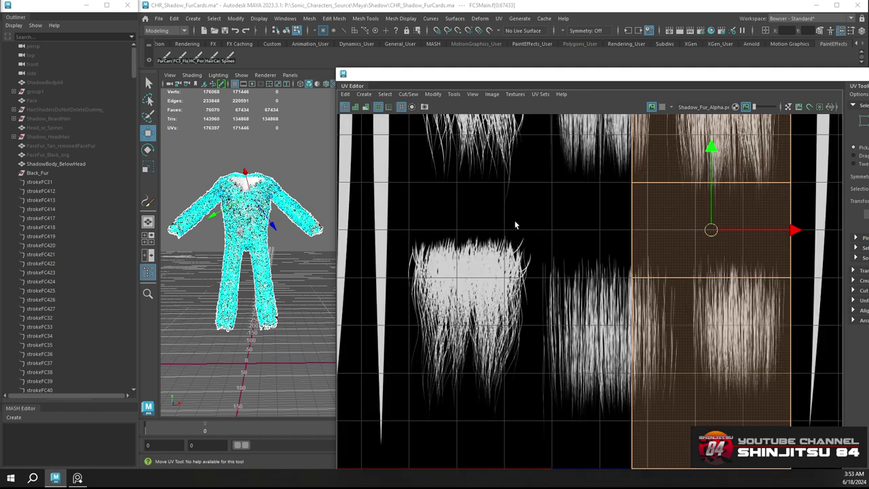
scroll(516, 226, "down", 2)
middle_click_drag(515, 237, 476, 254, "alt")
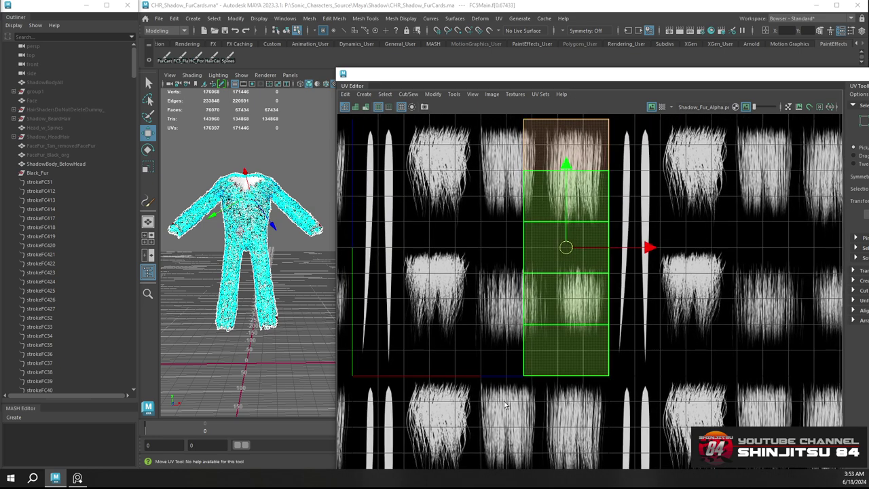
right_click_drag(551, 354, 488, 407)
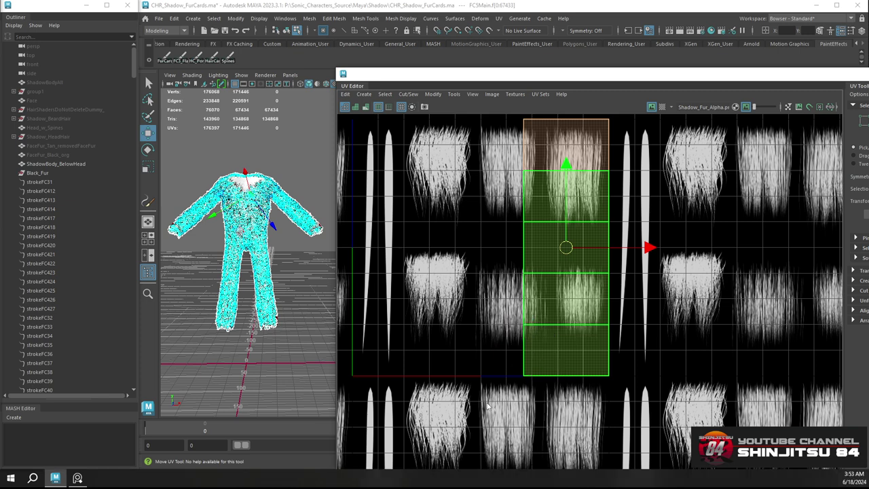
left_click(626, 352)
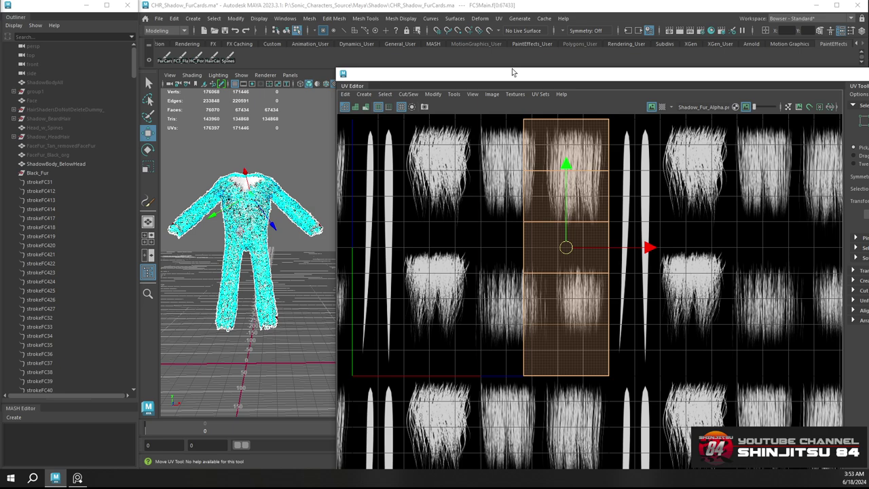
Reposition the UV Editor to reveal the UV Toolkit and expand its Transform options
left_click_drag(513, 73, 500, 112)
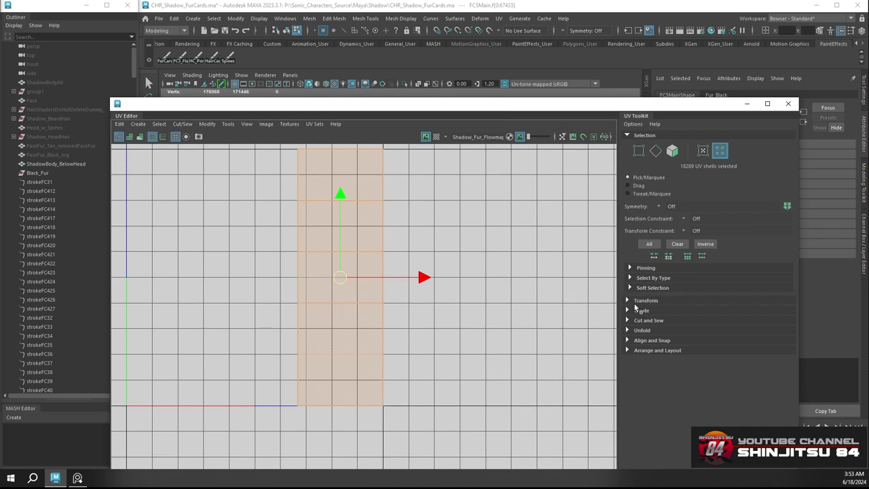
left_click(629, 301)
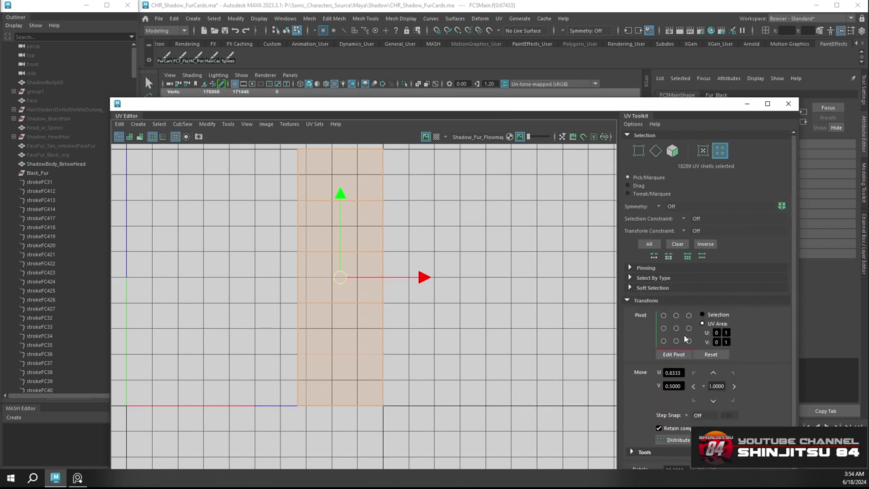
scroll(693, 399, "down", 3)
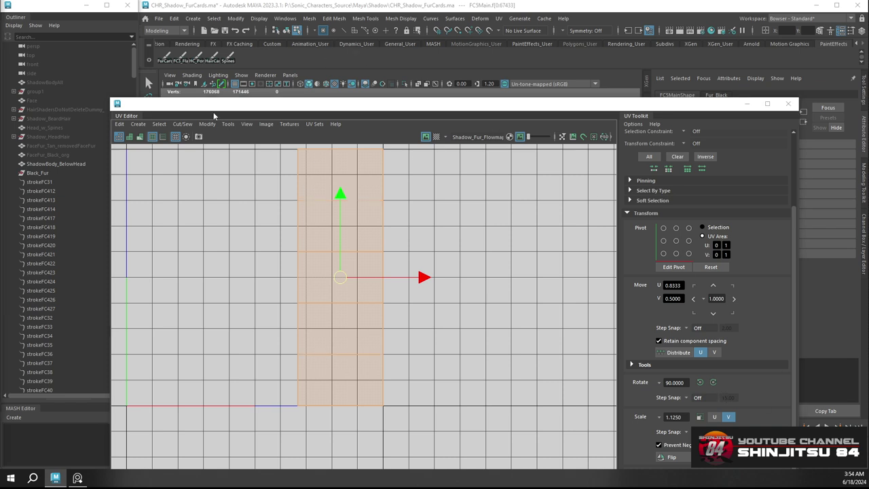
left_click_drag(483, 109, 0, 112)
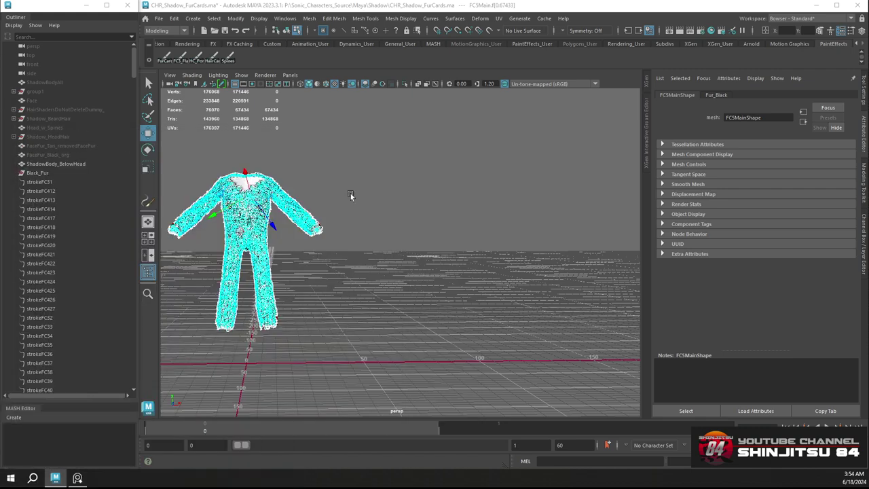
middle_click_drag(185, 150, 739, 375, "alt")
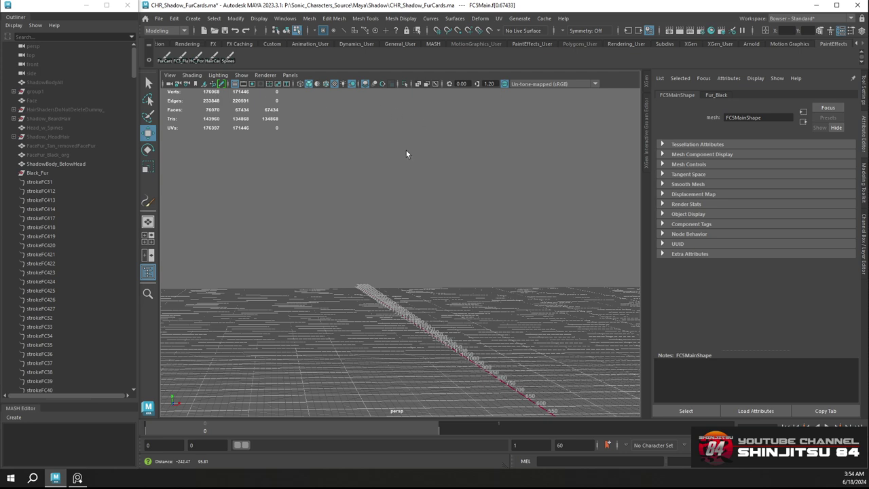
key("alt+u")
Bring the UV Editor back into view and set its background texture to Shadow_Fur_Alpha.png again
left_click_drag(406, 151, 467, 114)
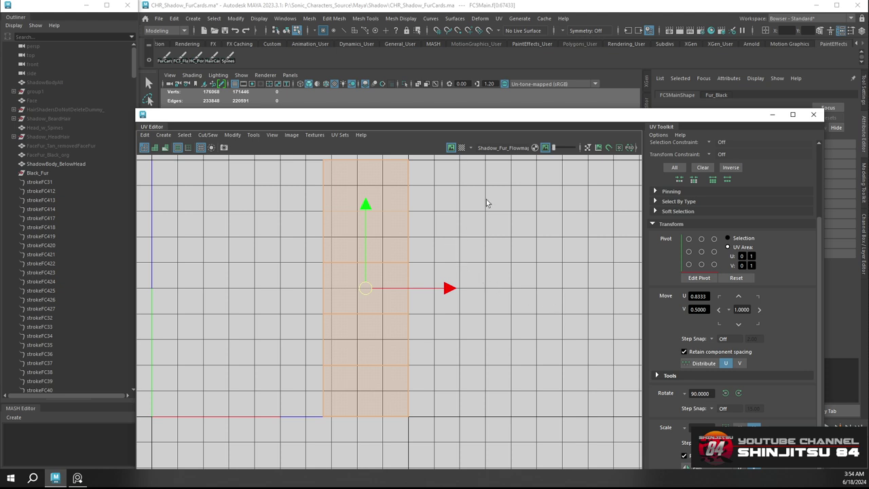
left_click(481, 148)
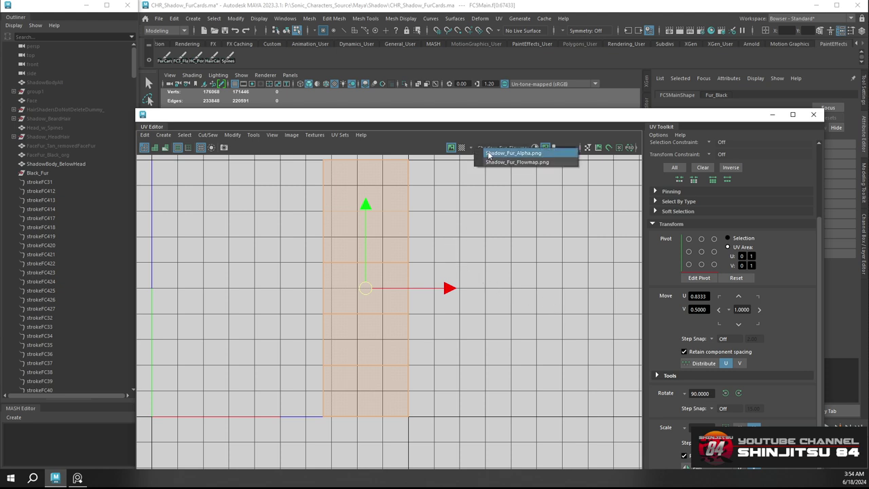
left_click(489, 153)
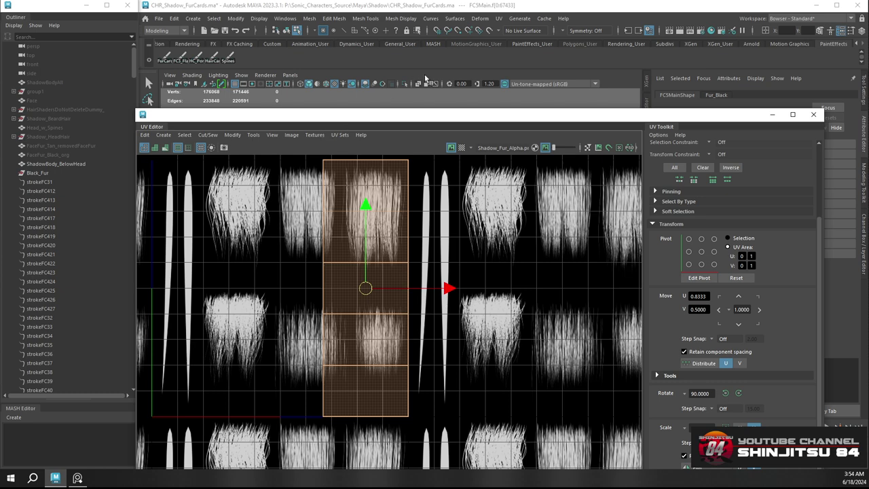
Open the Hypershade to inspect the Fur_White material, and return to the fur card shells in the UV Editor
left_click(712, 31)
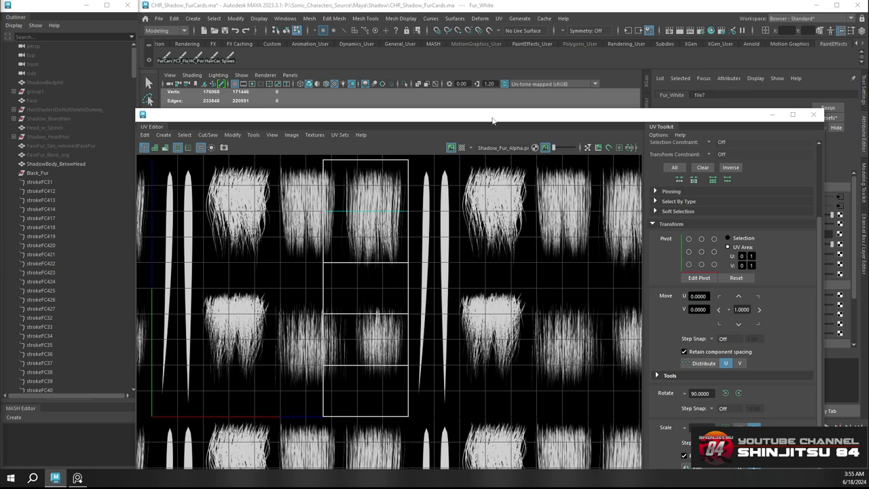
left_click_drag(473, 120, 481, 103)
scroll(417, 225, "down", 5)
scroll(415, 224, "up", 5)
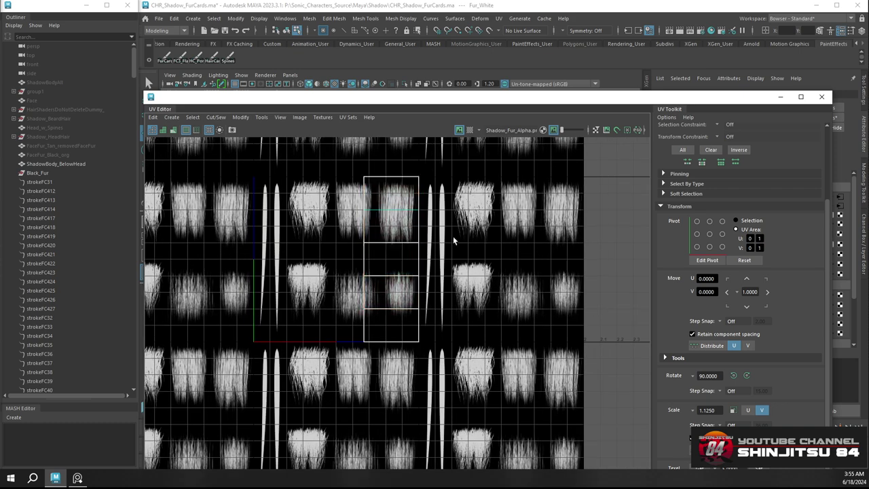
Select the five-segment fur card shells and move them two tiles along U to U 2.8333, clear of the shorter shells
right_click_drag(403, 221, 370, 206)
left_click_drag(393, 101, 301, 102)
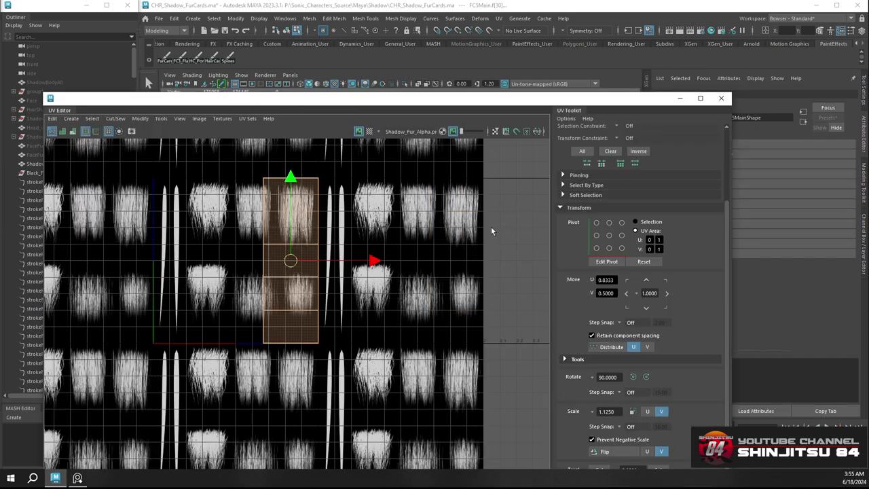
key("ctrl+z")
key("ctrl+z")
left_click(237, 345)
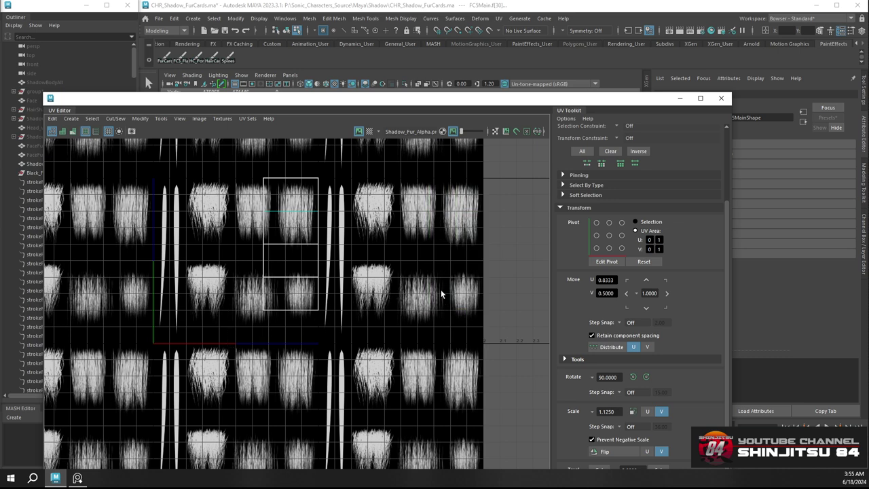
Select the four-segment fur card shells and move them one tile along U to U 1.8333
key("ctrl+z")
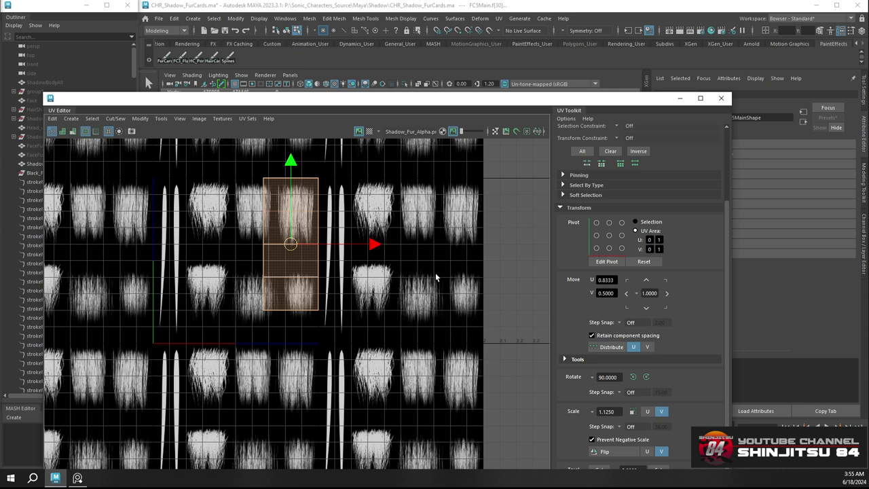
key("ctrl+z")
key("ctrl+z")
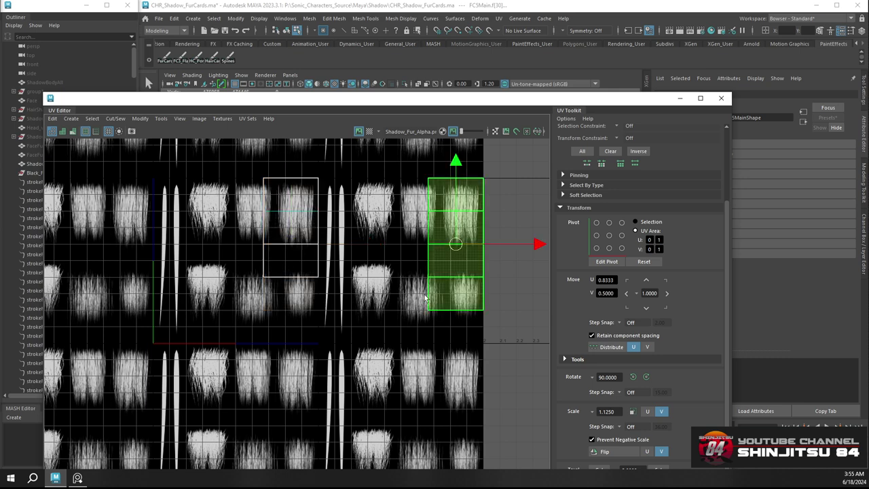
key("ctrl+z")
Move the five-segment shells one tile back along U to U 1.8333, over the four-segment shells
scroll(425, 299, "down", 2)
middle_click_drag(463, 314, 241, 316, "alt")
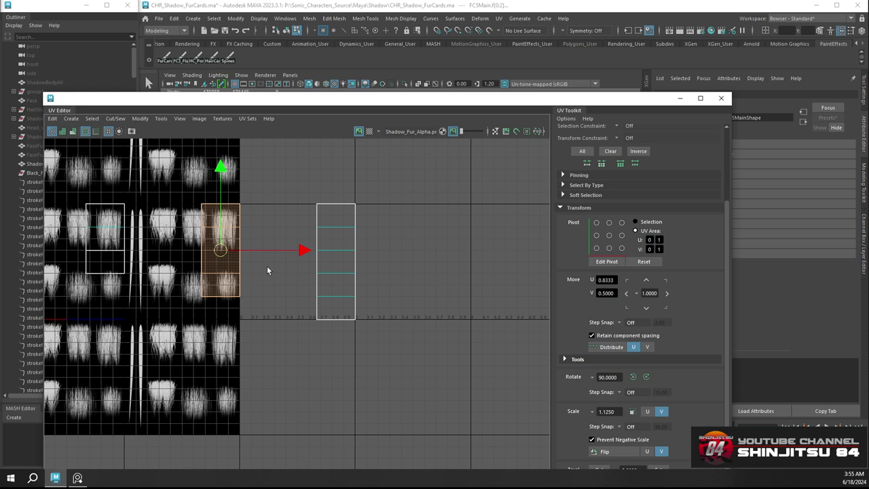
scroll(416, 274, "up", 2)
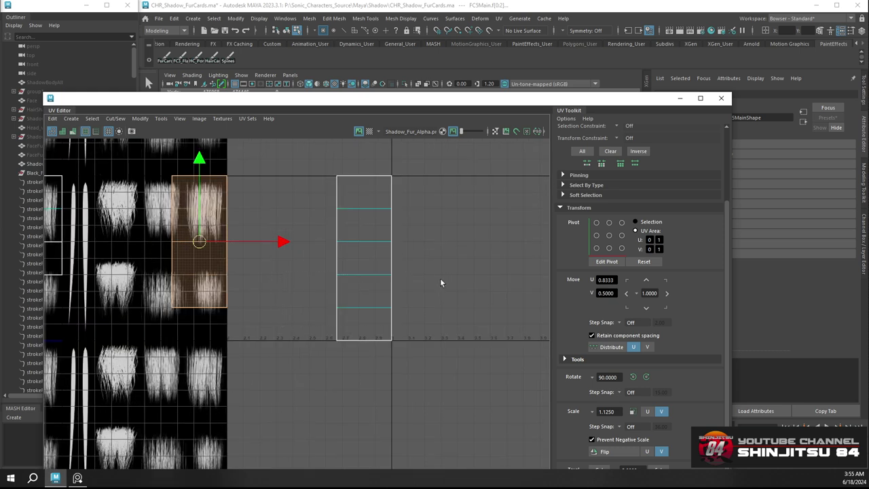
key("ctrl+z")
key("ctrl+z")
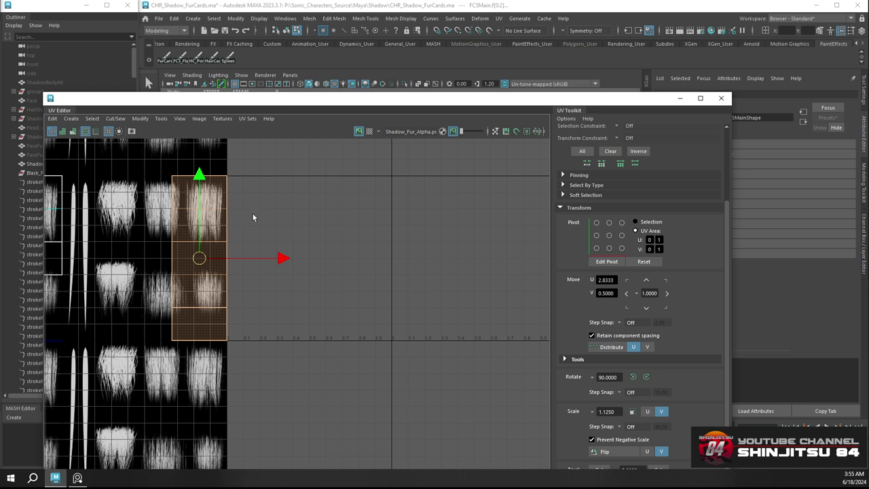
key("ctrl+z")
Raise the five-segment shells to about V 0.6016 and scale them vertically to match the four-segment shells' height
middle_click_drag(356, 212, 445, 220, "alt")
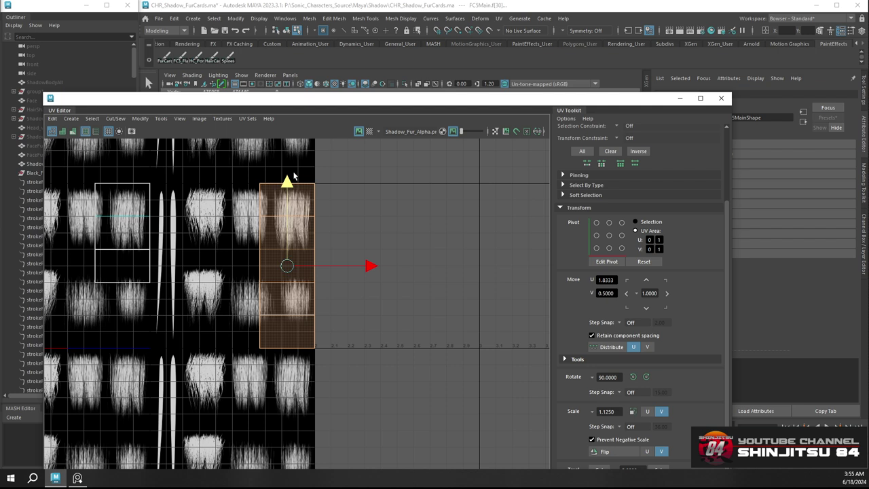
left_click_drag(293, 176, 318, 172)
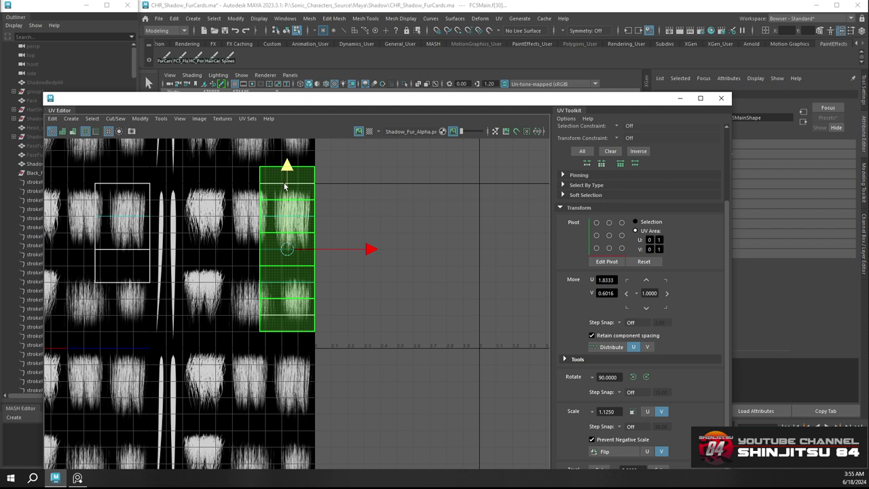
key("ctrl+F12")
key("r")
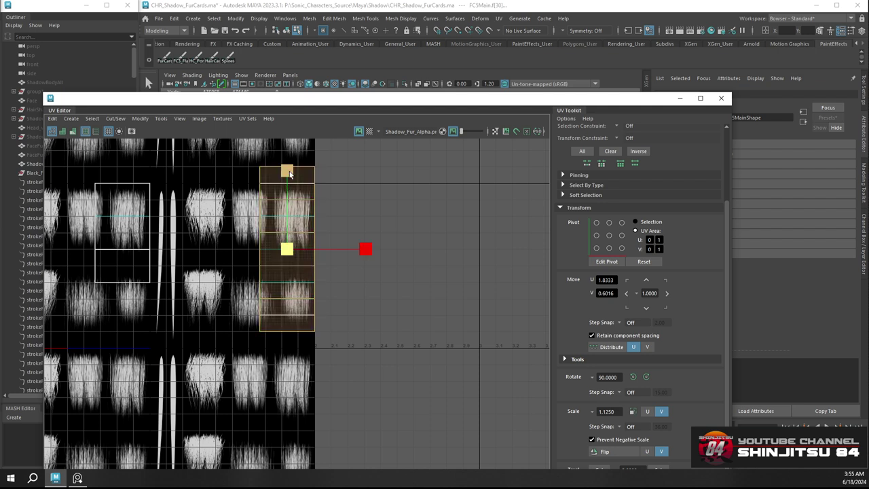
left_click_drag(289, 174, 288, 188)
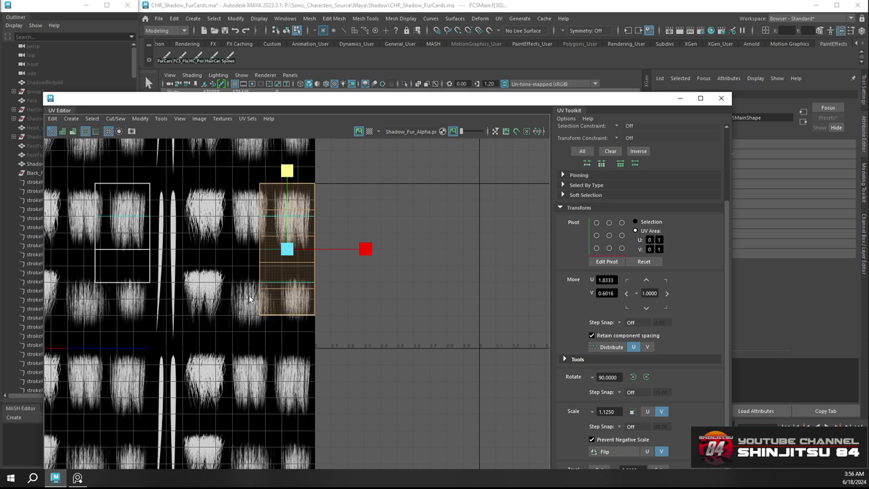
Select the stacked four-segment and five-segment fur card shells together
left_click(318, 235, "shift")
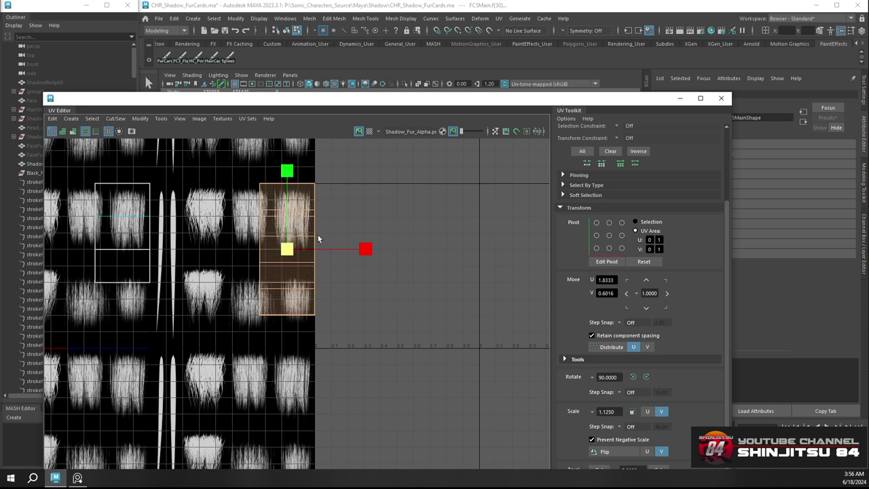
left_click(317, 235, "shift")
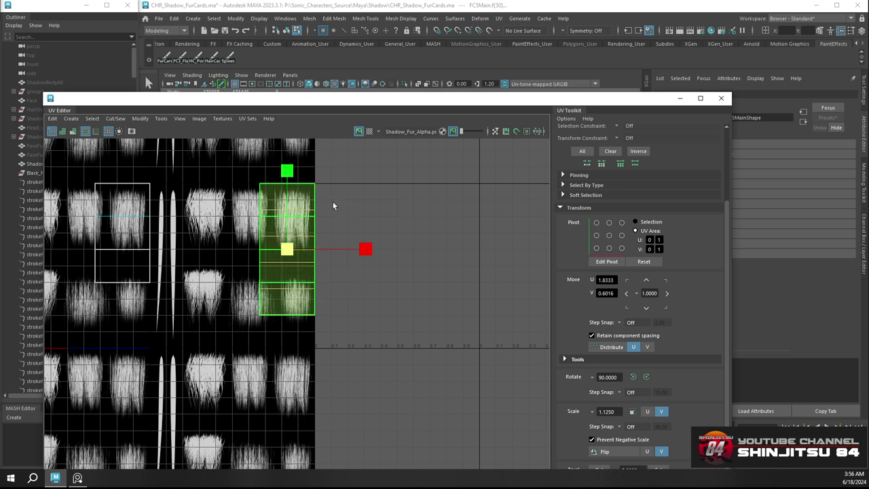
key("w")
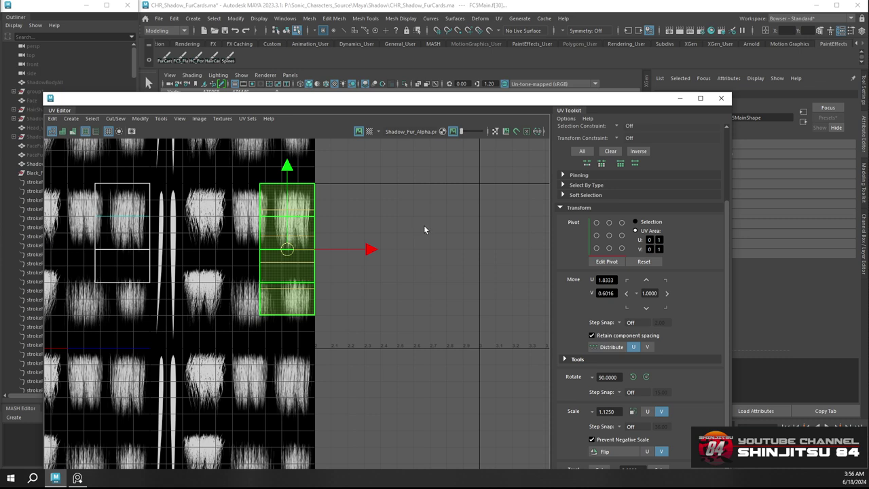
key("e")
scroll(424, 230, "up", 2)
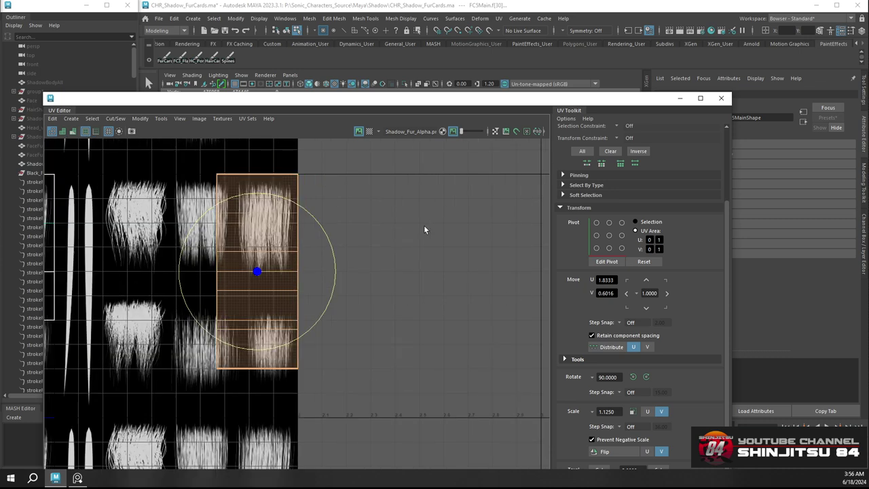
key("F12")
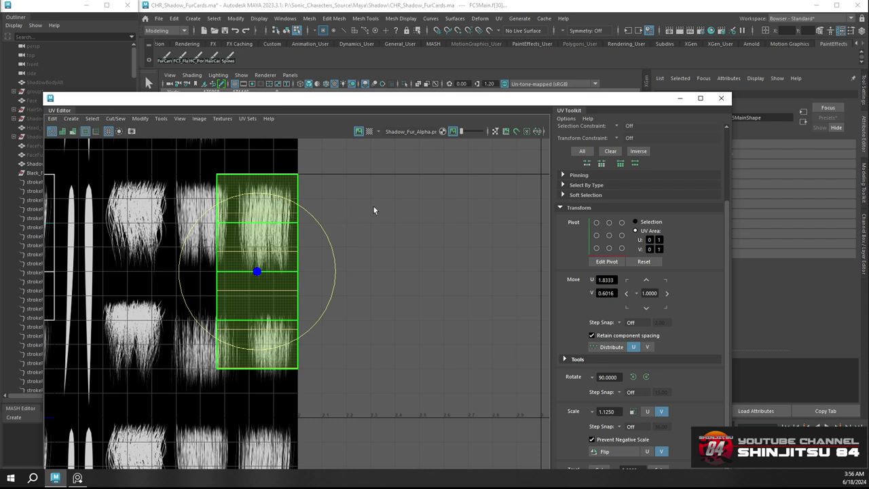
key("F11")
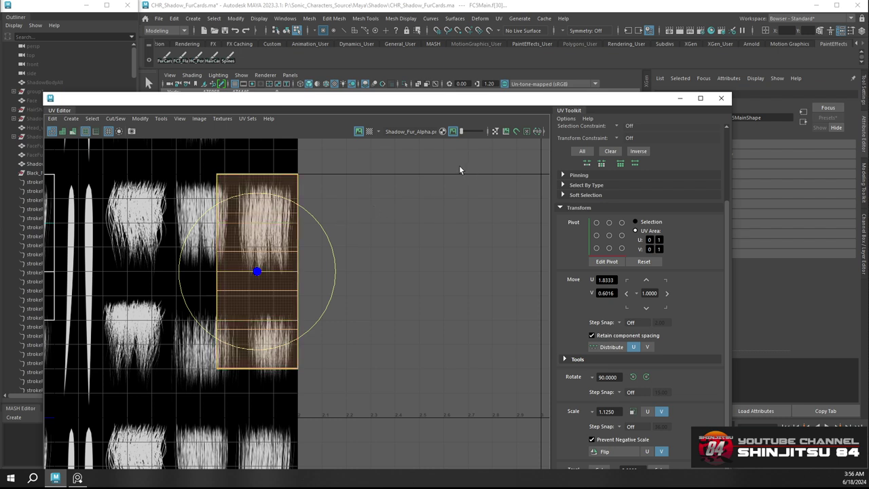
middle_click_drag(459, 165, 496, 160, "alt")
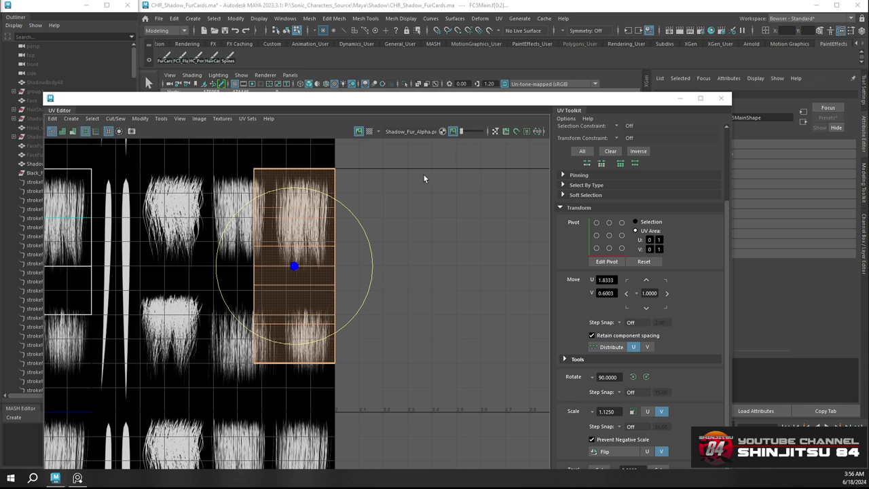
middle_click_drag(412, 236, 407, 255, "alt")
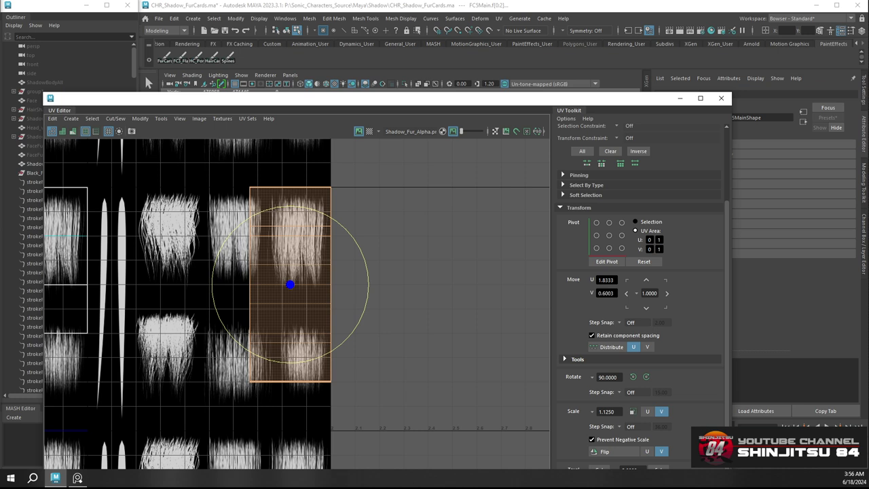
Move the stacked shells to about U 1.8668, V 0.7845 and shrink them vertically to roughly the upper fur clump's height
key("w")
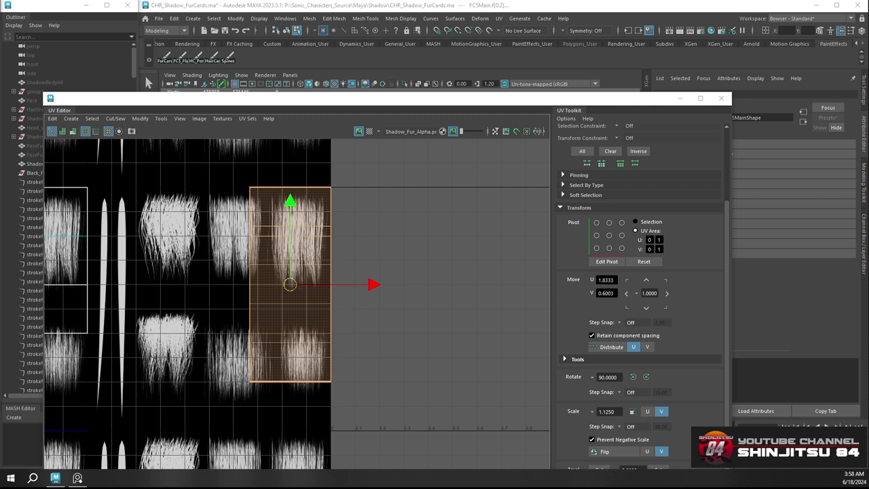
left_click(289, 289)
left_click_drag(296, 262, 299, 244)
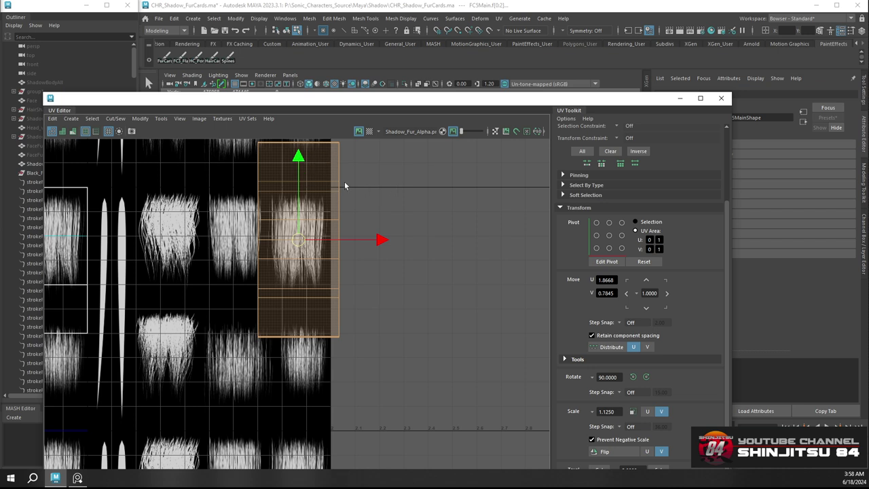
key("r")
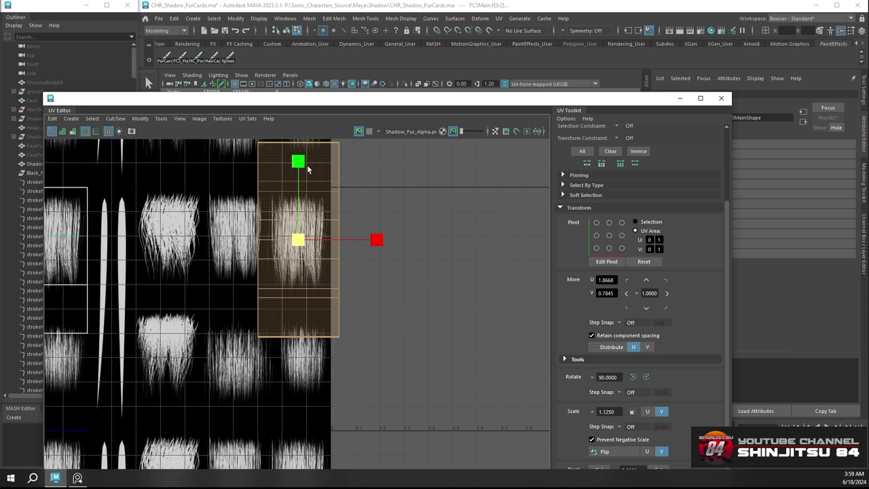
left_click(298, 184)
middle_click_drag(298, 185, 299, 199)
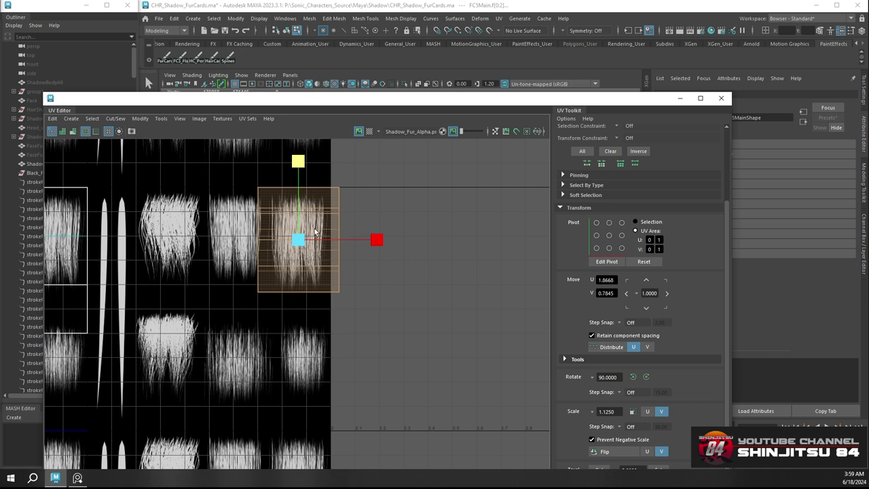
Lower the stacked shells to about V 0.7654 so they frame the upper fur clump vertically
scroll(311, 224, "up", 3)
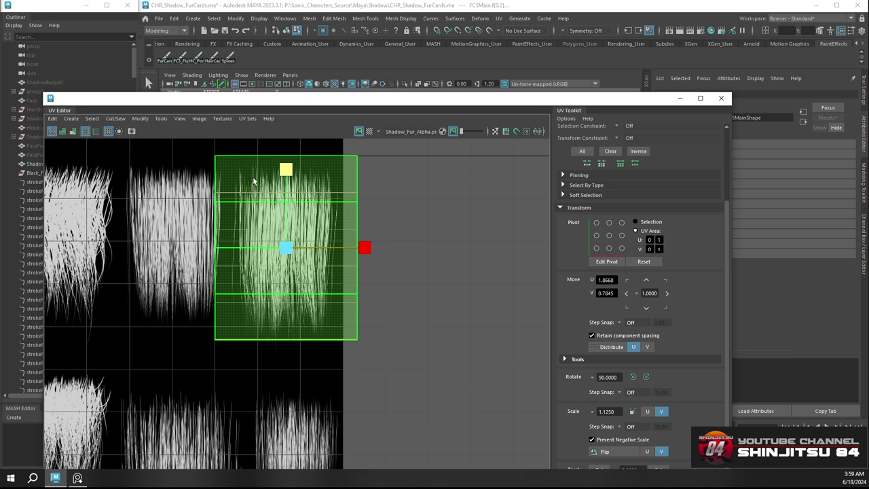
key("w")
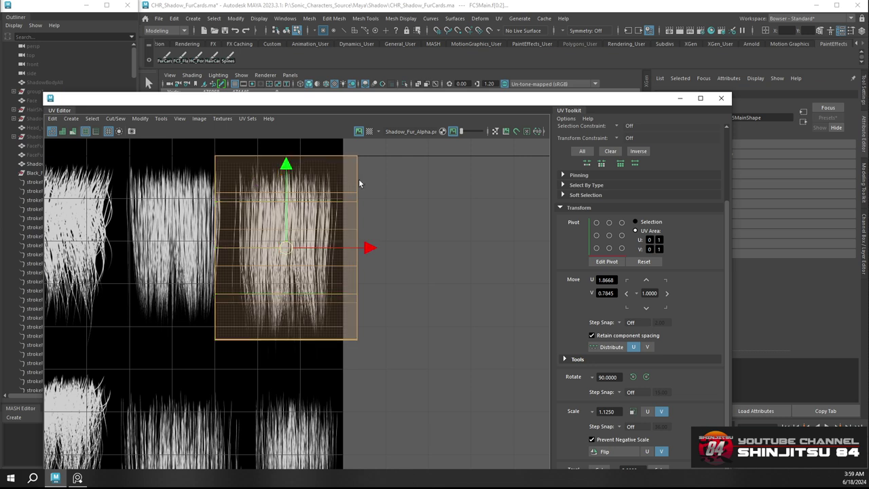
left_click(285, 174)
left_click_drag(286, 173, 286, 176)
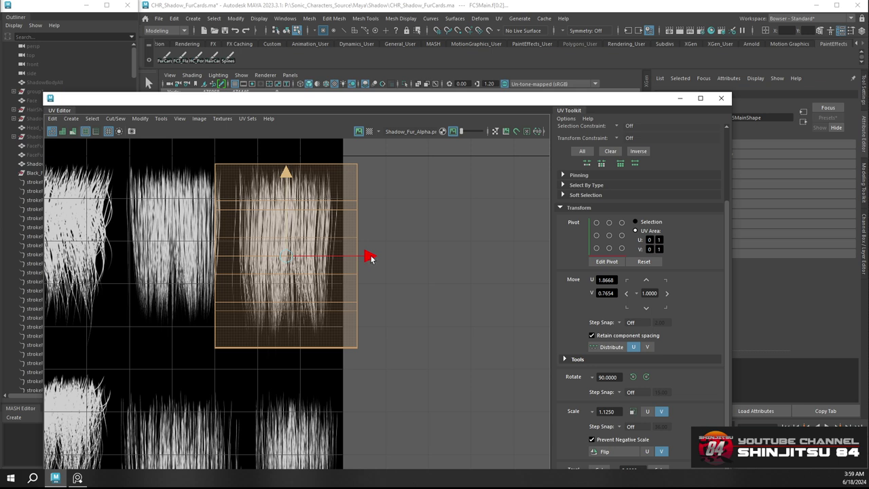
Narrow the stacked shells horizontally to the fur clump's width and shift them to about U 1.8636
key("e")
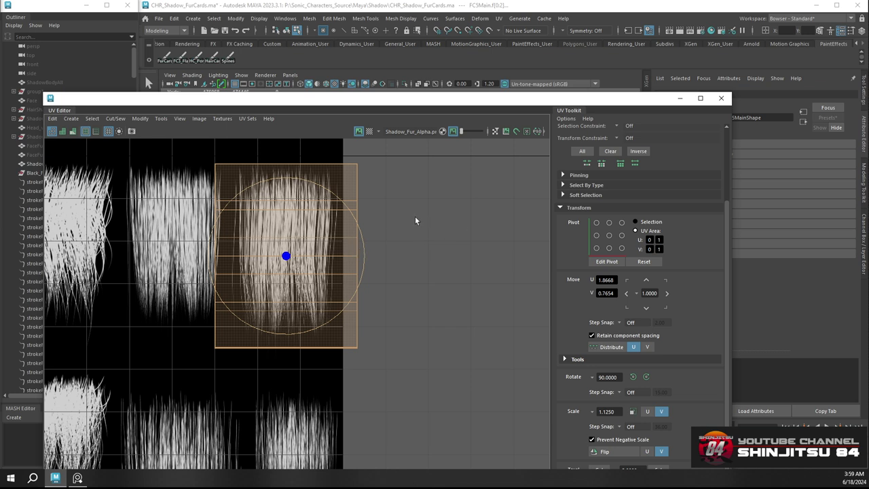
key("r")
key("ctrl+z")
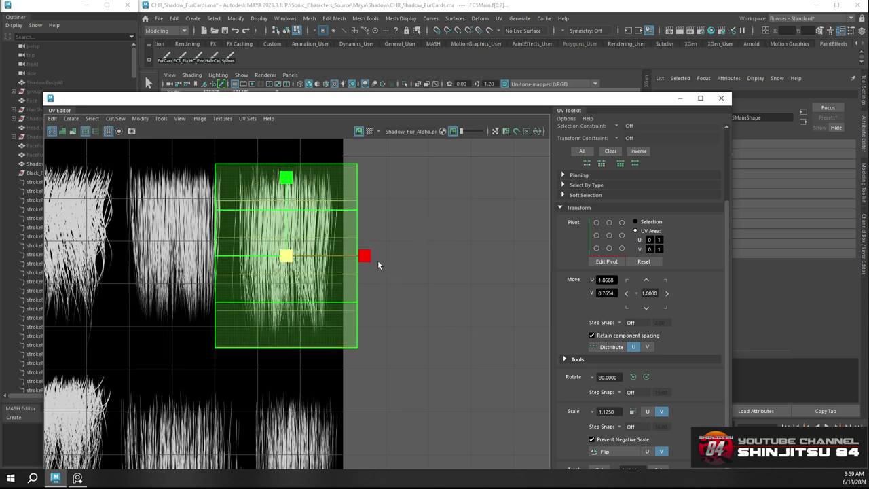
left_click(377, 261)
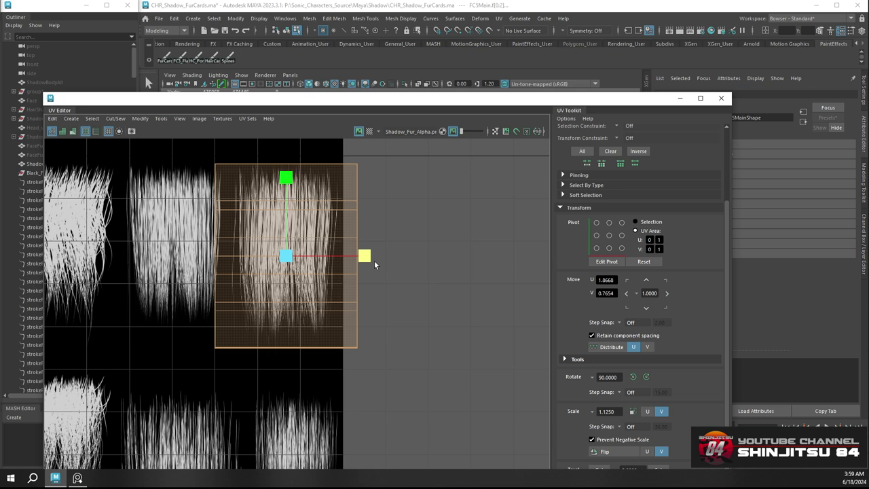
key("ctrl+z")
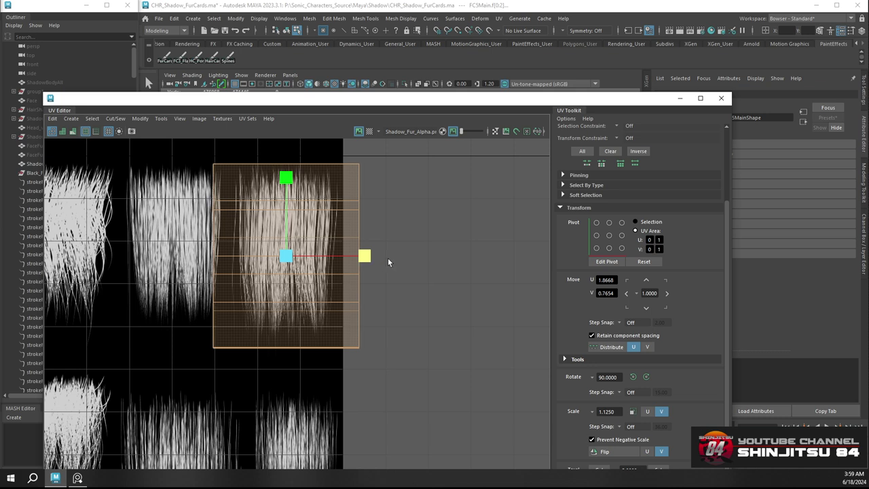
key("w")
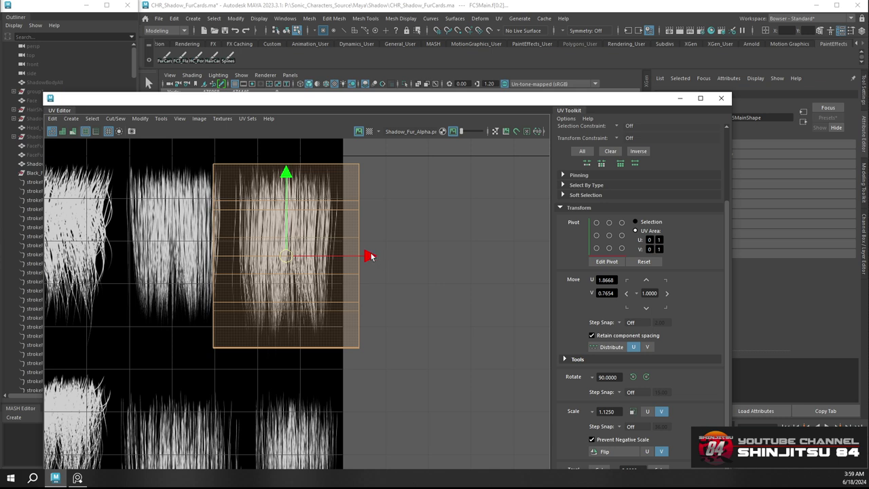
key("e")
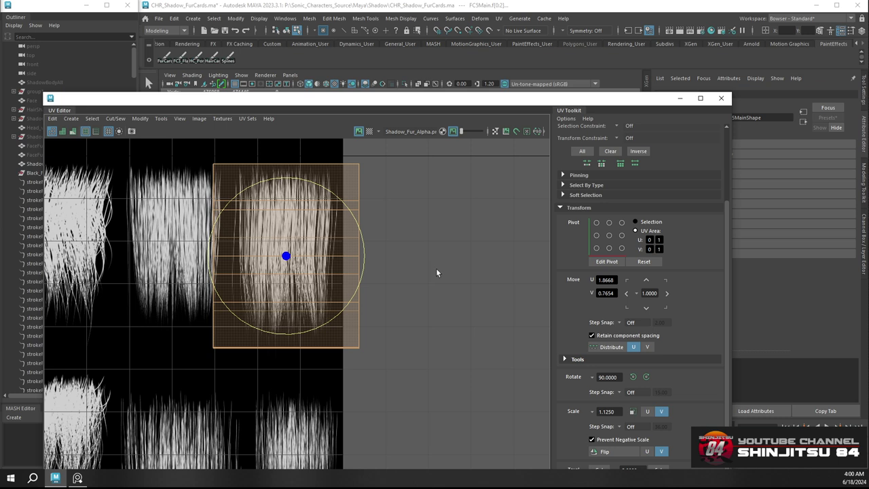
key("w")
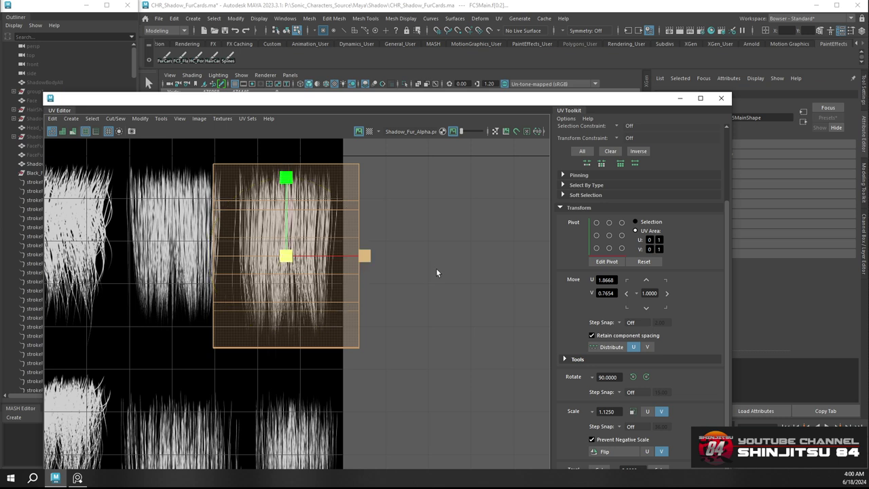
left_click(360, 261)
mouse_move(355, 261)
left_mouse_down()
mouse_move(341, 261)
mouse_move(353, 261)
left_mouse_up()
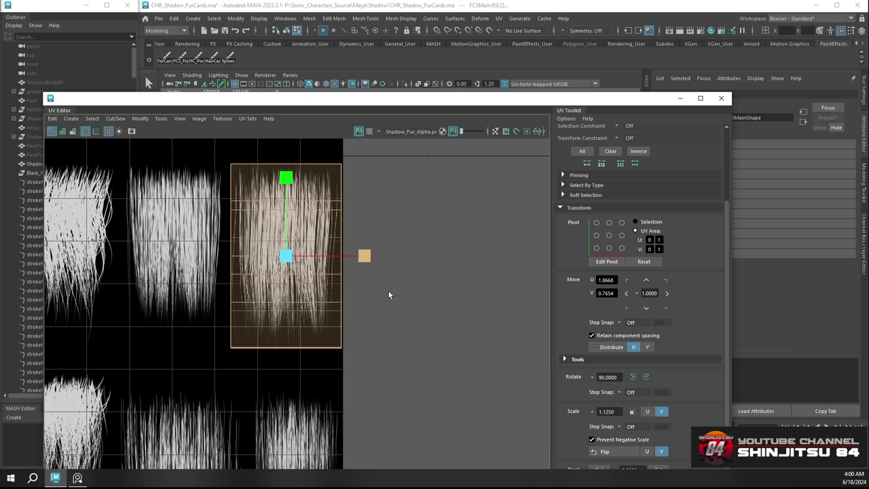
key("w")
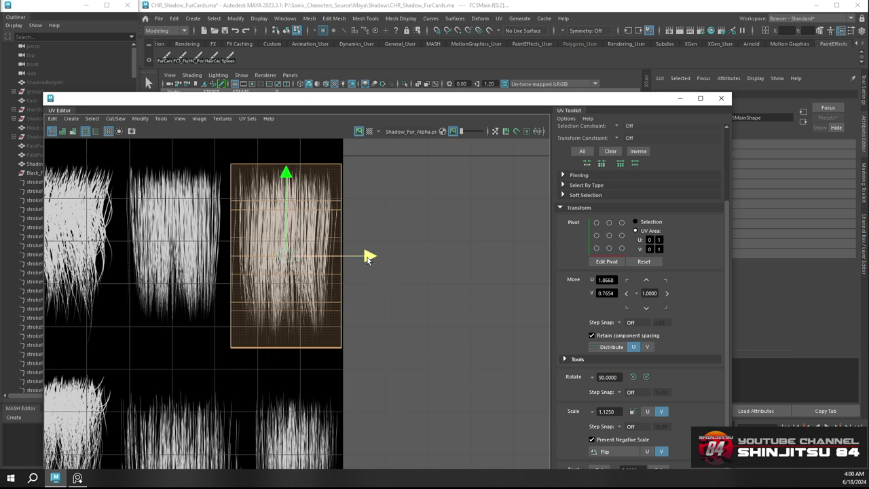
left_click_drag(367, 256, 365, 257)
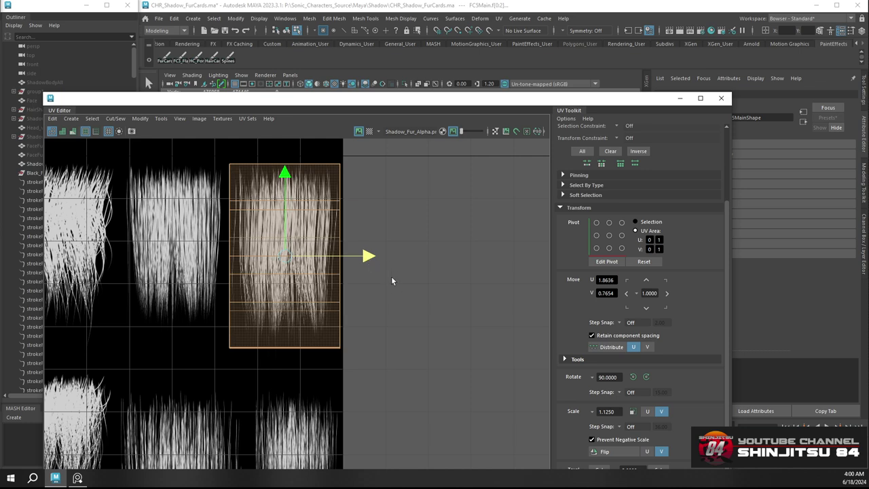
Select the three-segment fur card shells in the first UV tile and raise them to about V 0.7998
scroll(393, 278, "down", 5)
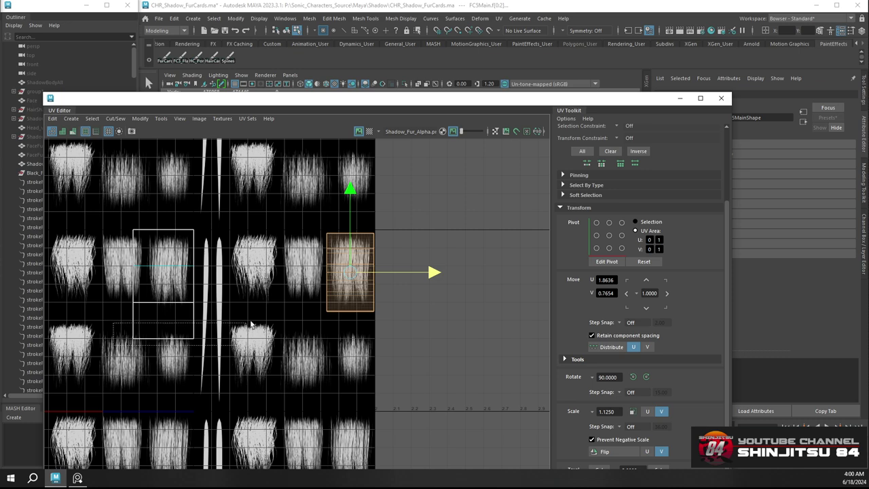
left_click(180, 244)
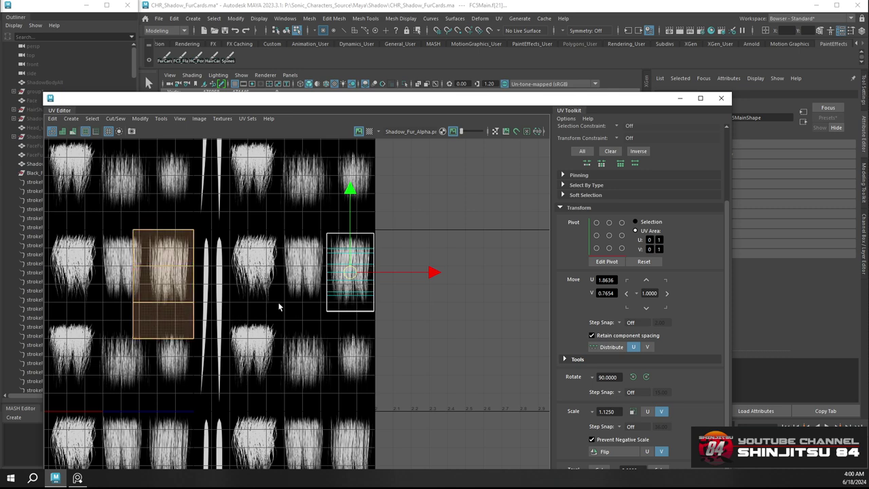
middle_click_drag(212, 316, 266, 304, "alt")
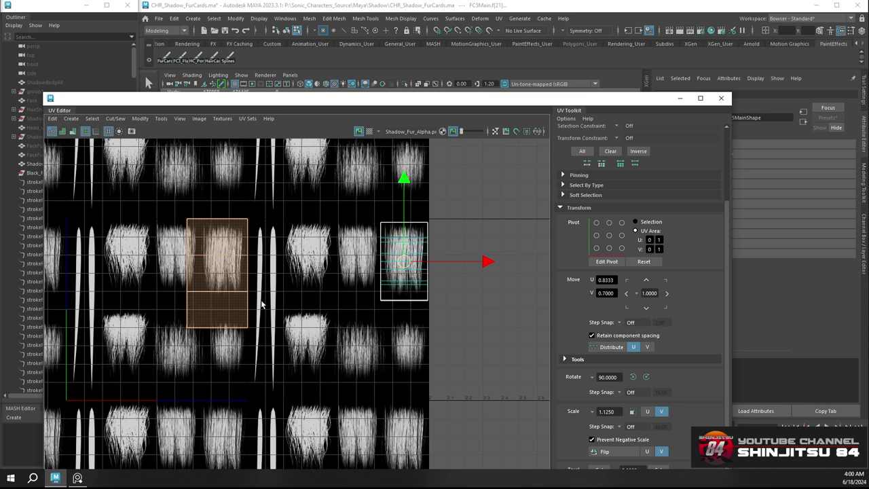
left_click(236, 282)
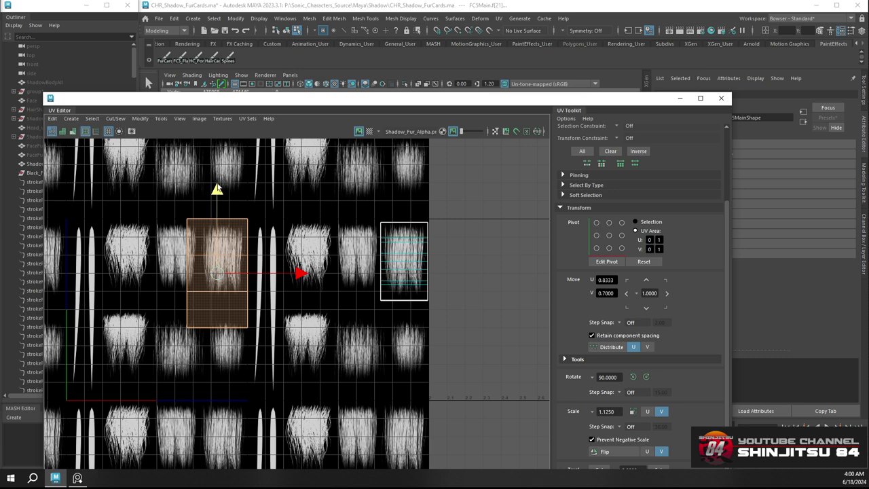
left_click_drag(217, 188, 219, 172)
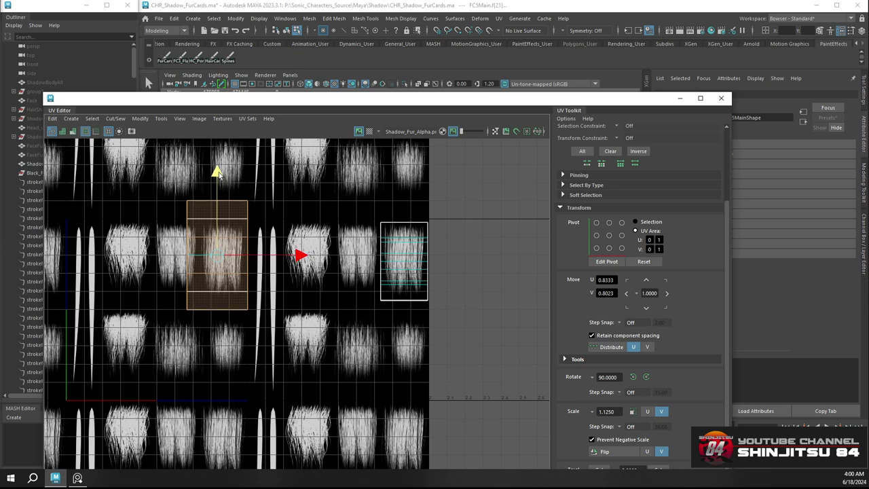
left_click_drag(219, 172, 219, 173)
Scale the three-segment shells down vertically to about the height of the upper-row fur clump
key("e")
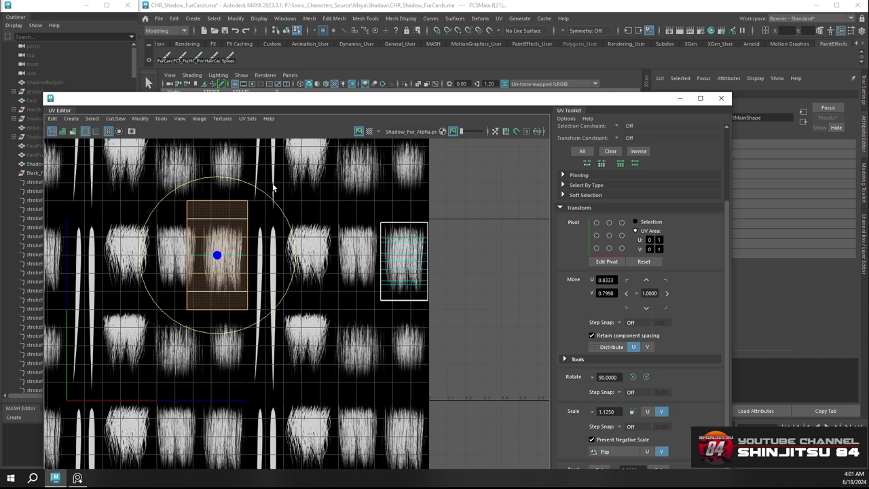
key("w")
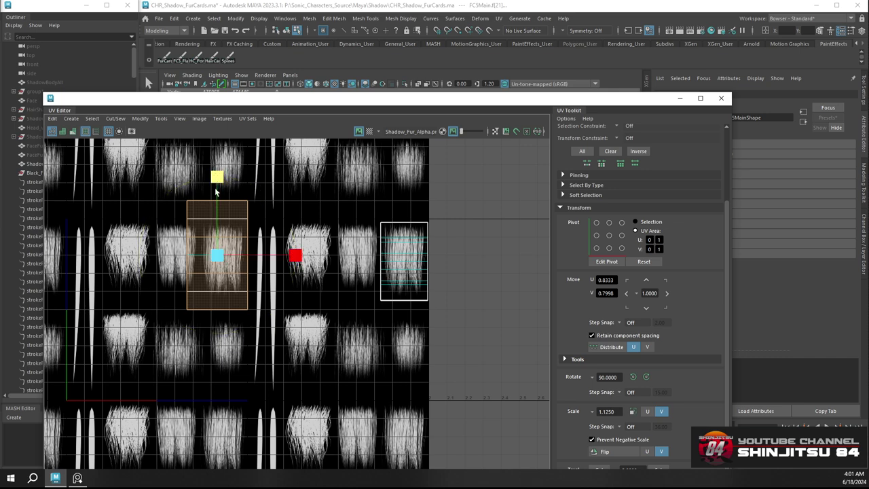
left_click_drag(217, 187, 217, 206)
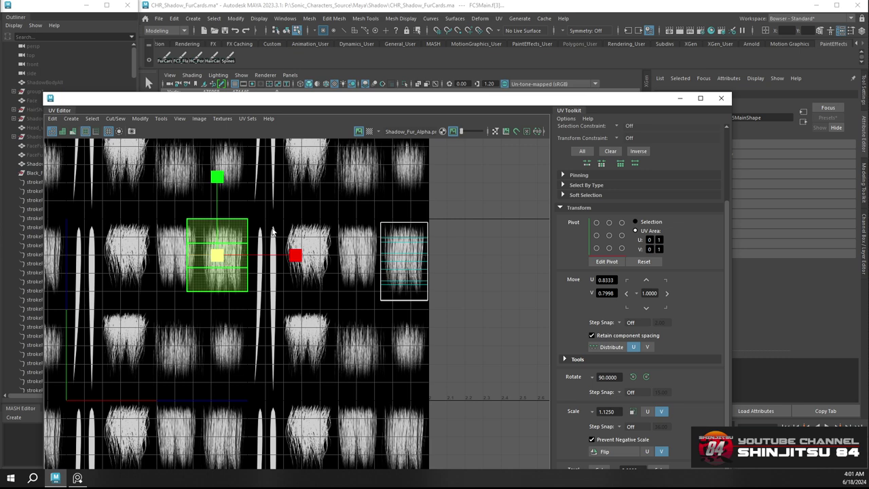
Move the three-segment shells along U to about U 0.6058, over the neighbouring upper-row fur clump
key("w")
middle_click_drag(277, 221, 383, 235, "alt")
scroll(283, 231, "up", 3)
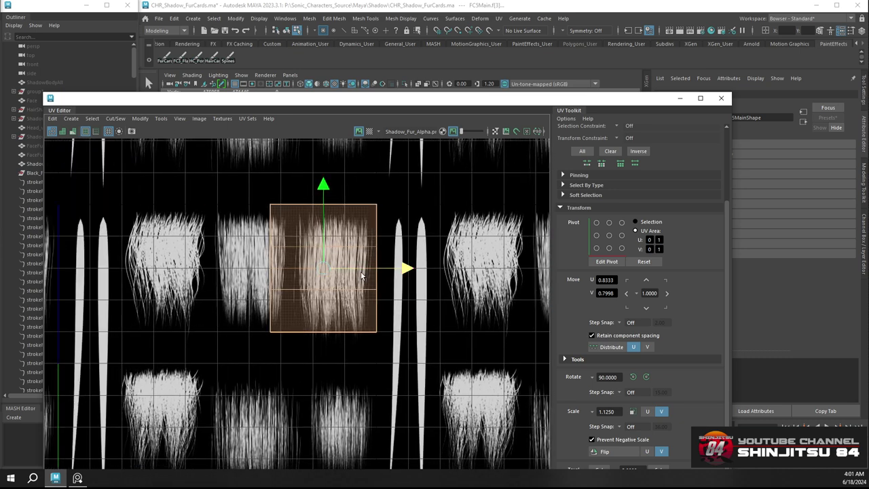
left_click_drag(362, 276, 338, 277)
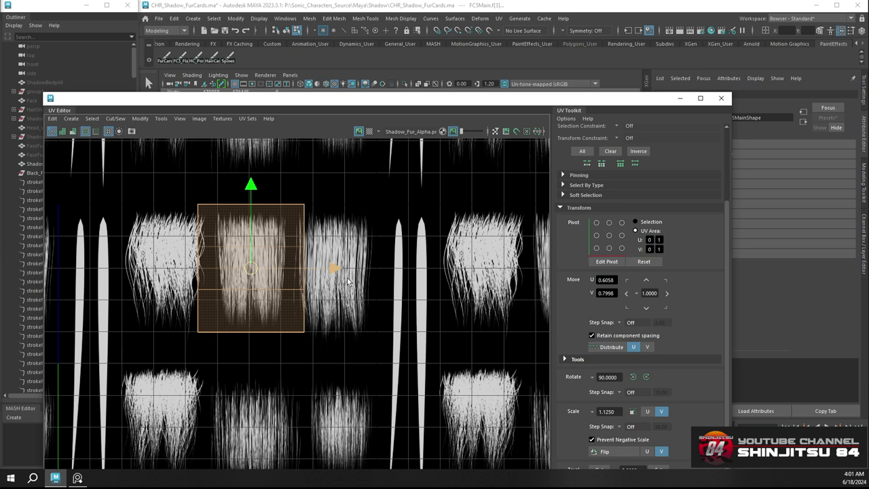
Narrow the selected three-segment shells to the fur clump's width and reduce their height slightly
key("r")
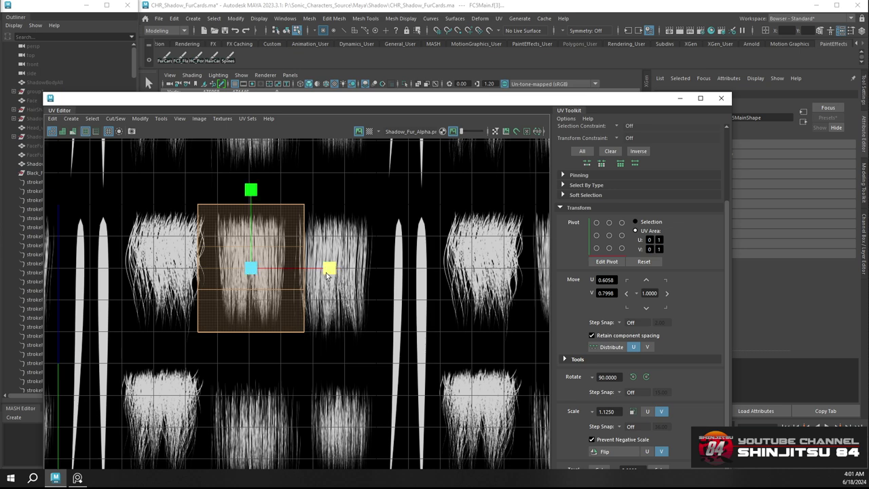
left_click_drag(324, 274, 313, 276)
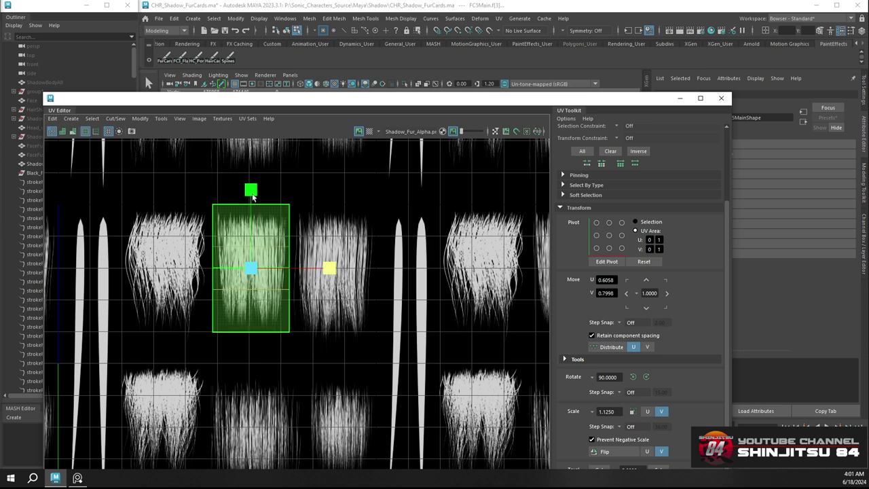
left_click_drag(252, 201, 252, 203)
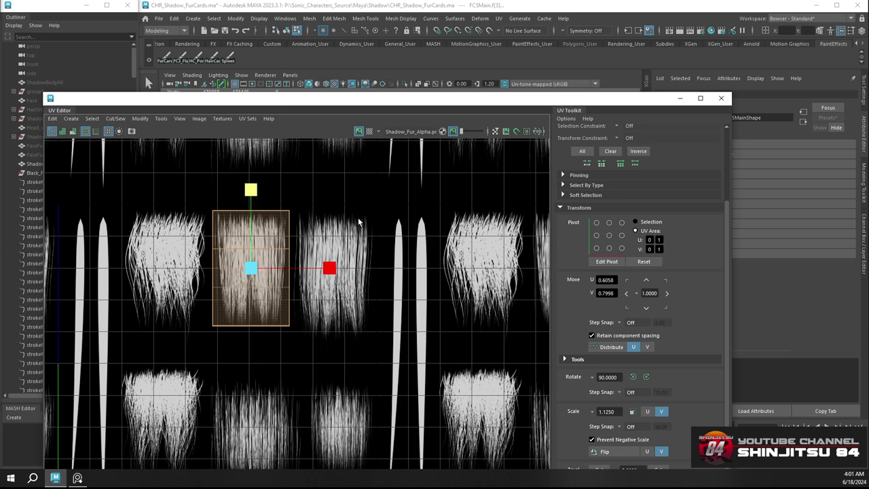
key("w")
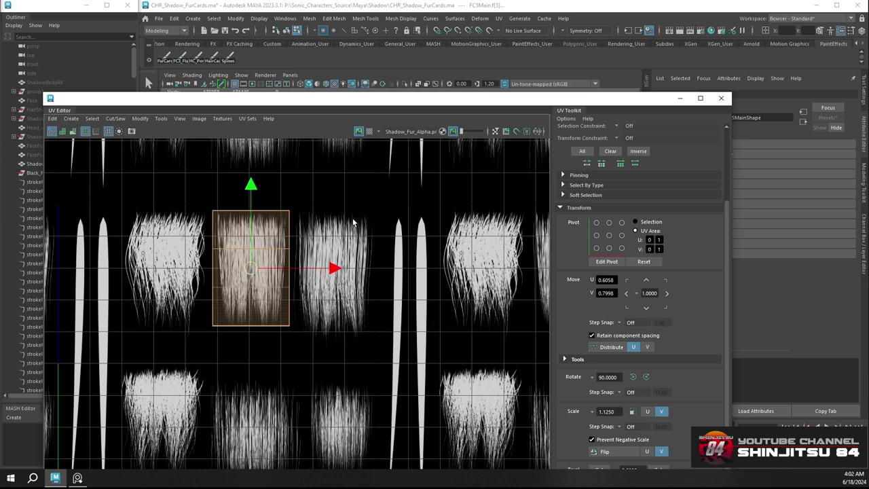
Stretch the three-segment shells slightly in height and lower them to about V 0.7941 over the fur clump
scroll(354, 222, "down", 3)
middle_click_drag(397, 214, 337, 210, "alt")
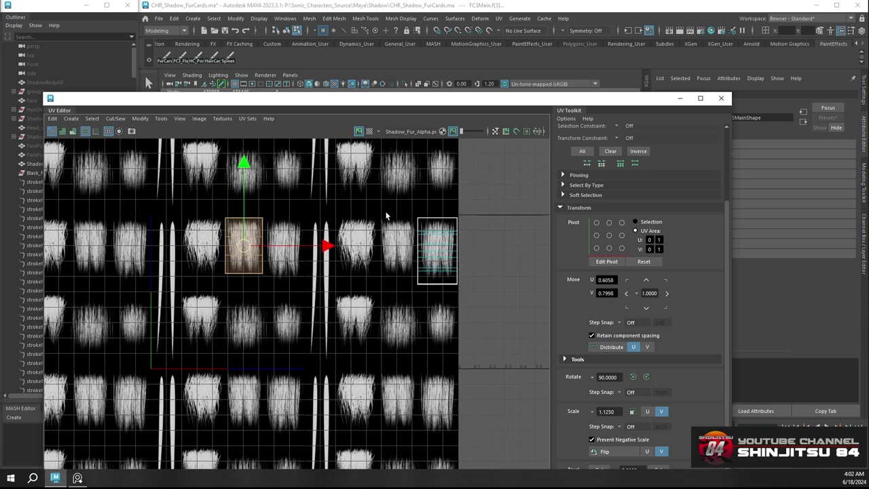
scroll(321, 213, "up", 4)
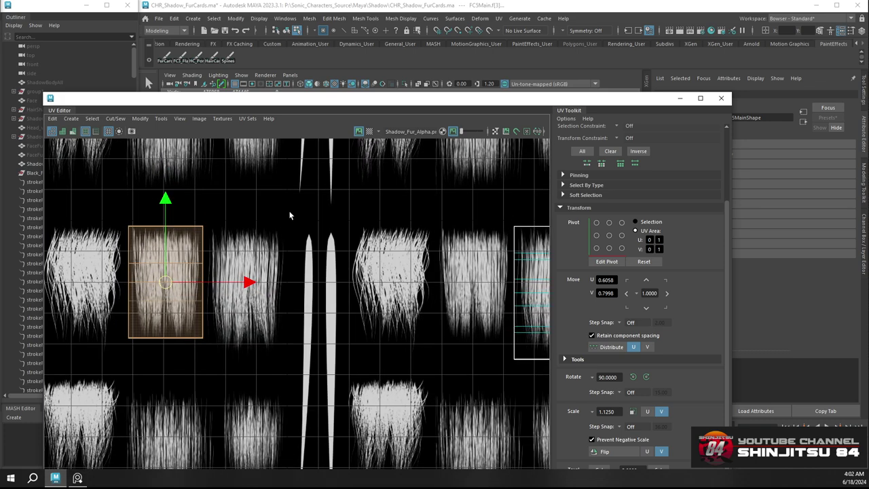
scroll(230, 223, "up", 4)
middle_click_drag(230, 223, 381, 175, "alt")
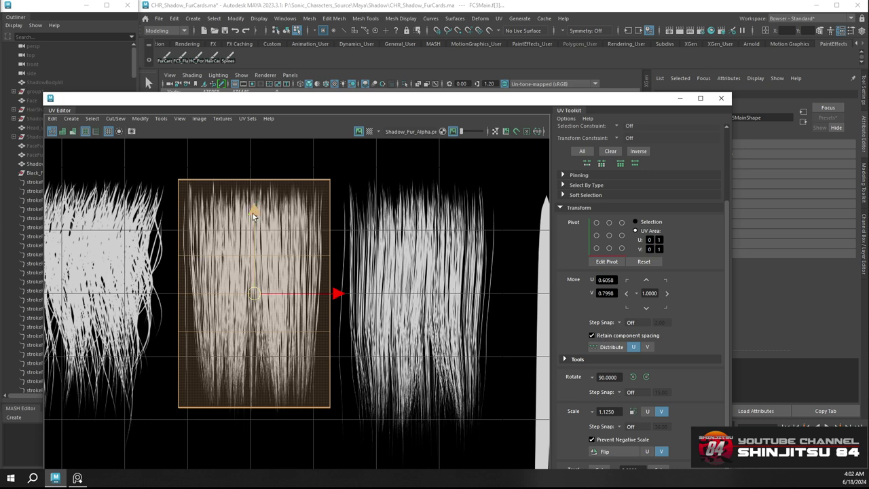
key("r")
left_click_drag(257, 216, 258, 212)
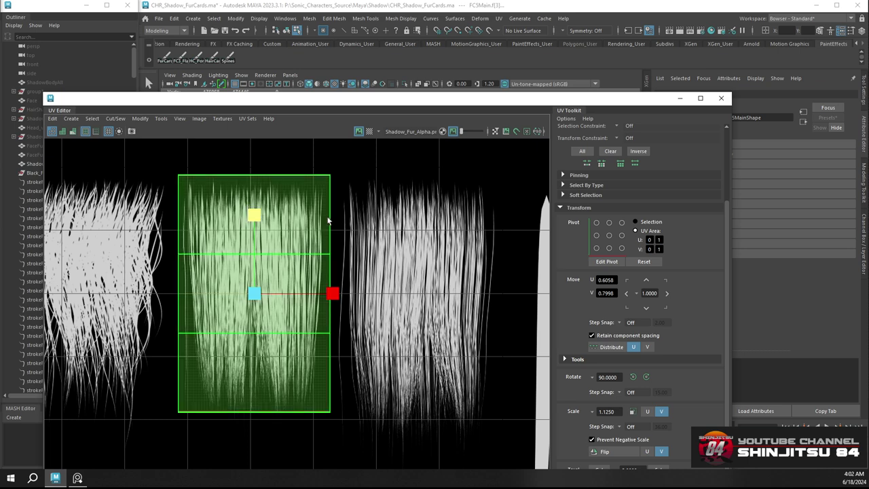
key("w")
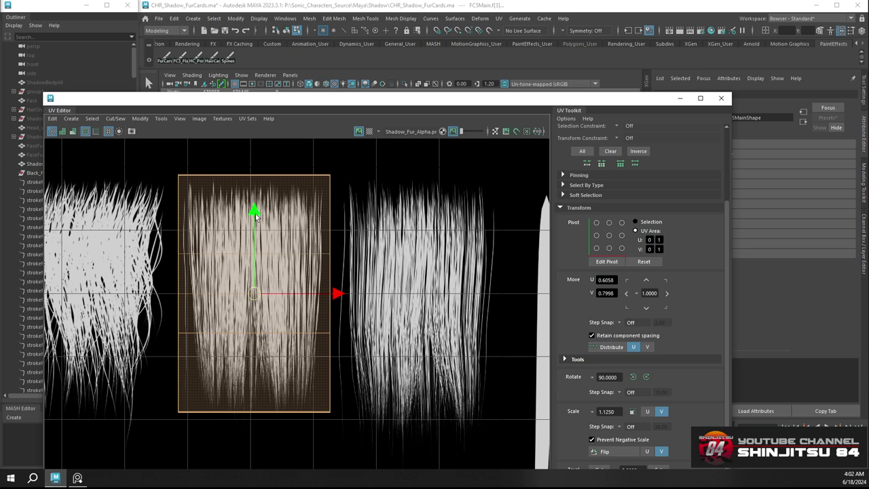
left_click_drag(255, 214, 255, 215)
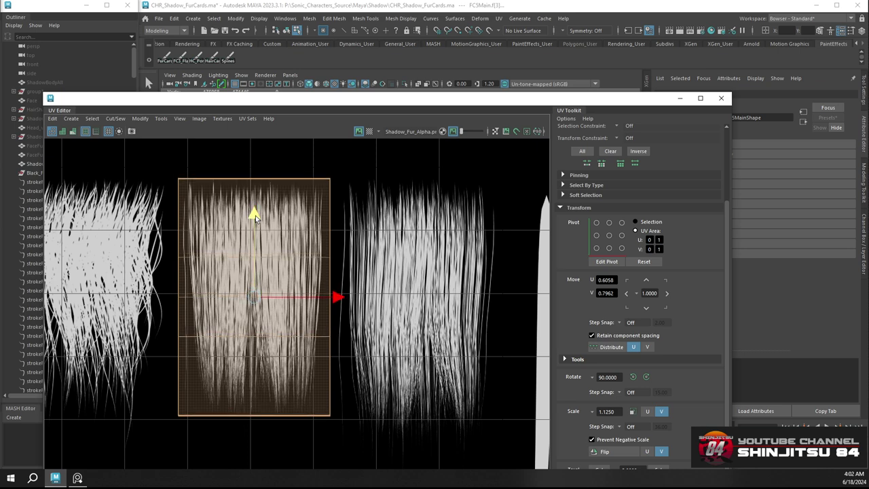
scroll(397, 214, "down", 4)
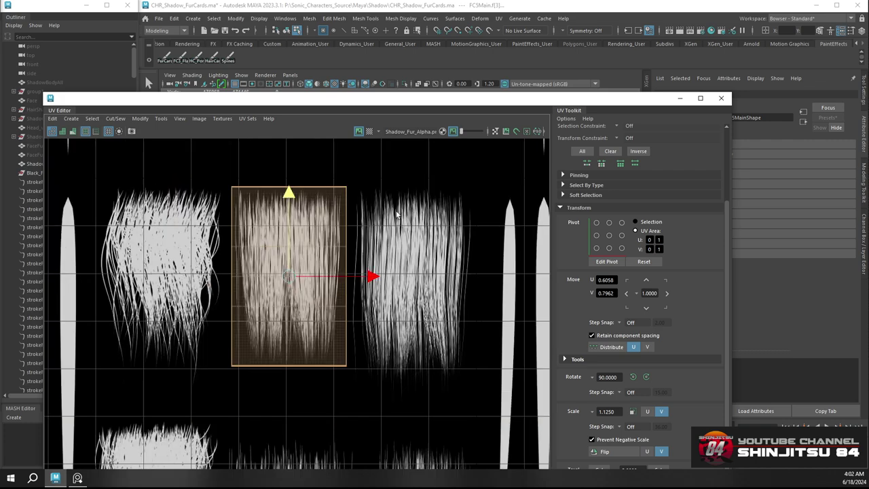
scroll(394, 218, "up", 3)
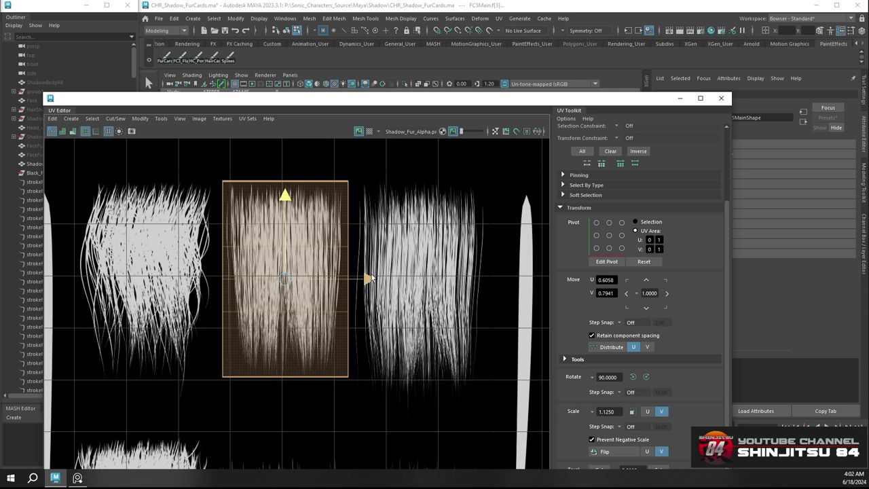
Narrow the three-segment shells slightly more and shift them to about U 0.6040, centred on the clump
key("r")
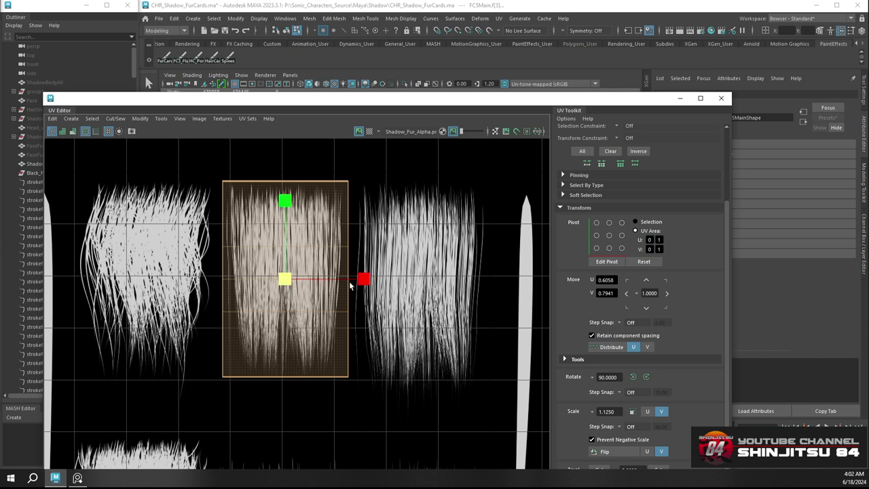
left_click_drag(365, 285, 361, 283)
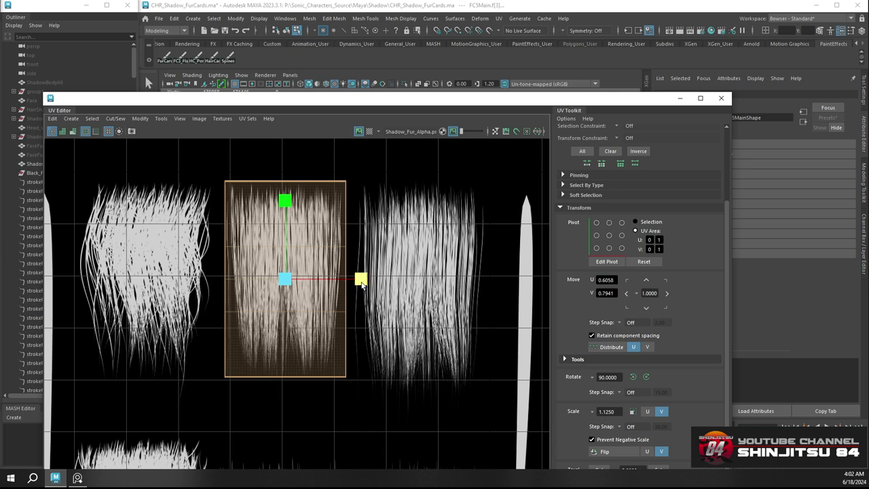
left_click_drag(362, 284, 363, 285)
key("w")
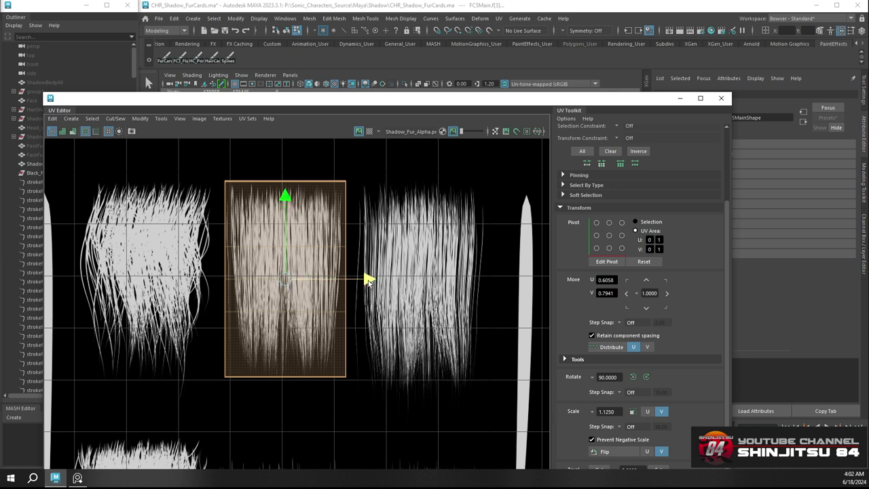
left_click_drag(367, 280, 365, 279)
scroll(382, 235, "down", 2)
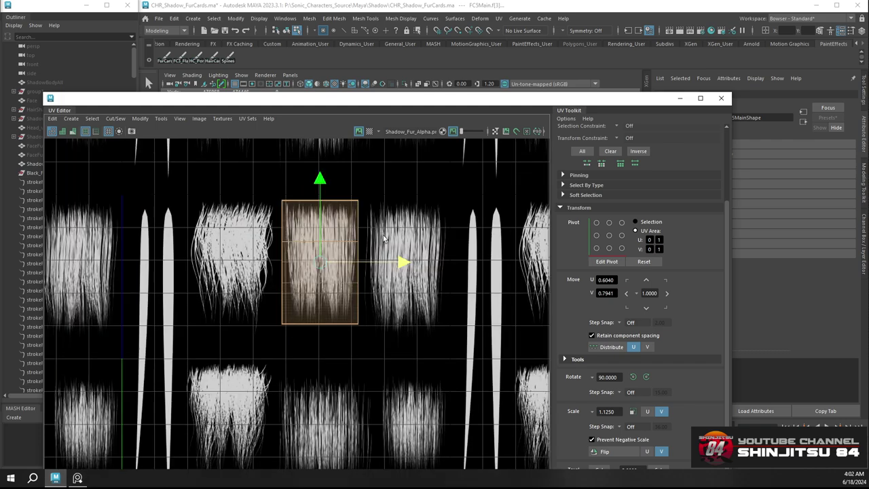
Select the stacked shells over the last upper-row clump of the second tile and move them one tile back to U 0.8636
scroll(384, 236, "down", 2)
middle_click_drag(468, 254, 293, 256, "alt")
left_click_drag(371, 211, 480, 270)
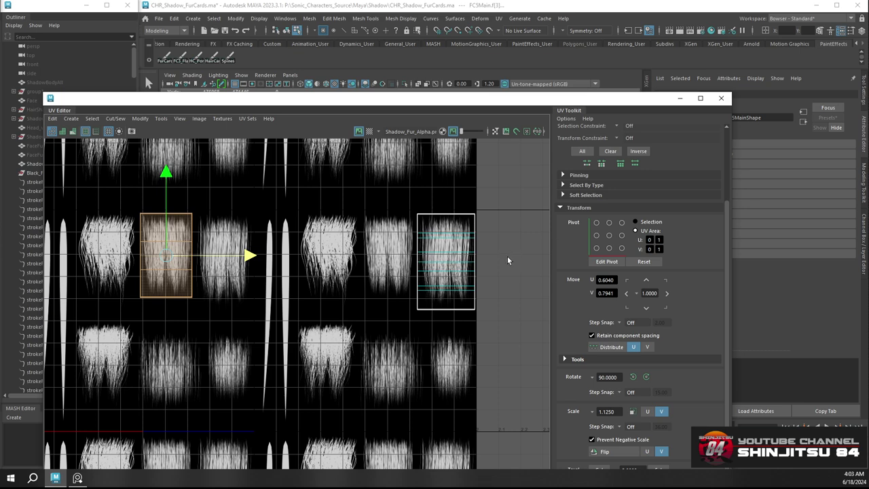
scroll(507, 256, "up", 3)
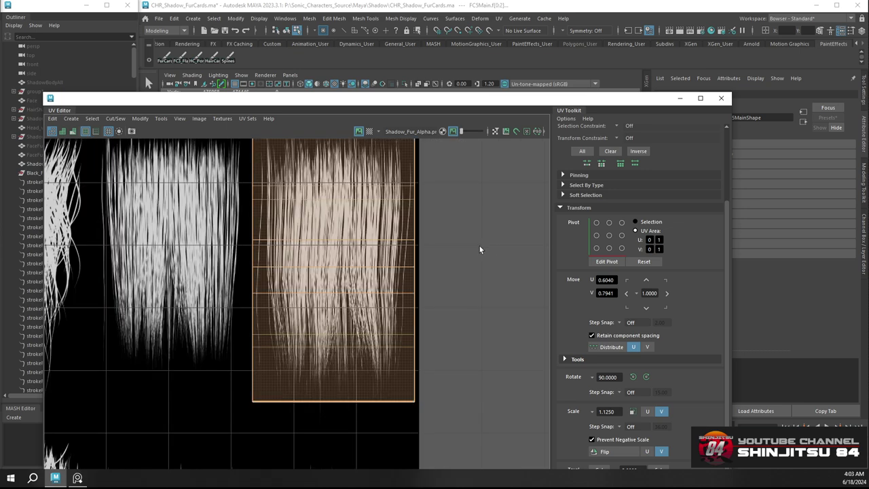
scroll(480, 249, "down", 3)
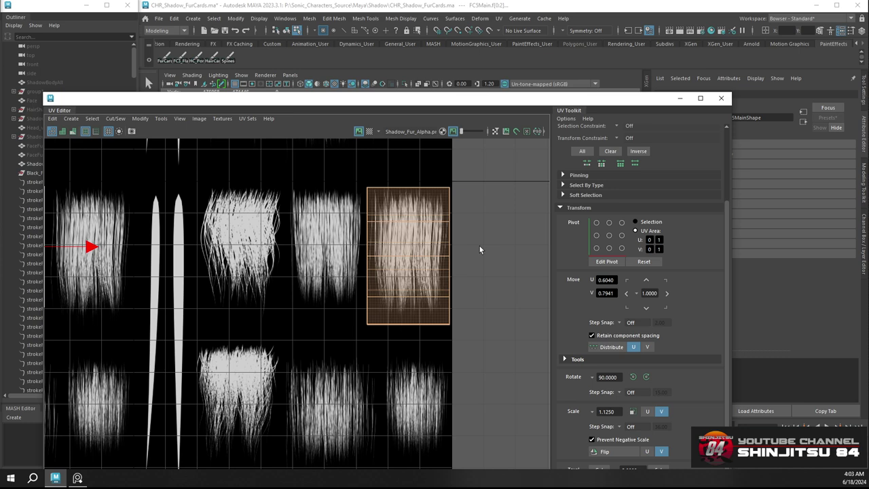
key("ctrl+z")
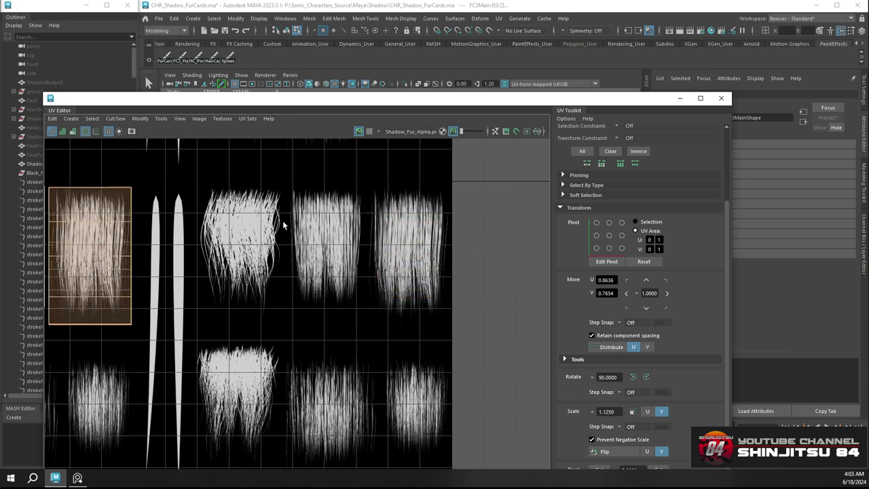
scroll(284, 225, "down", 3)
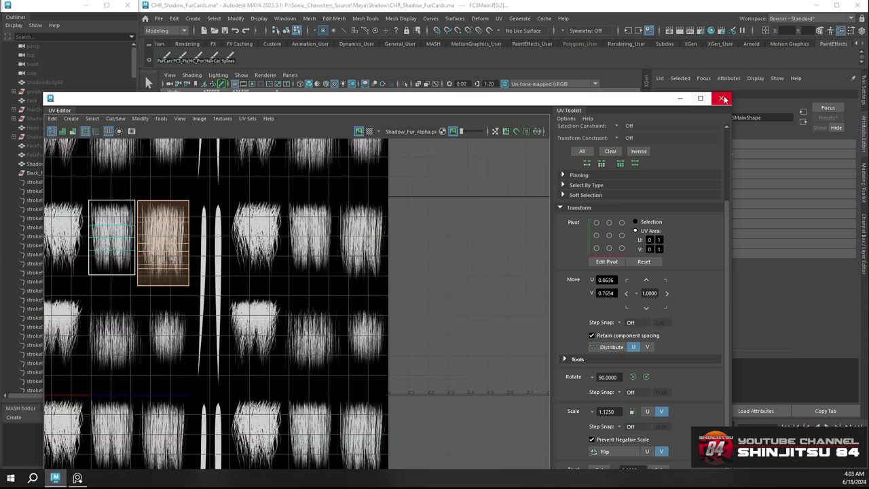
Close the UV Editor, frame the fur mesh in the viewport, return to object mode and deselect it
left_click(723, 99)
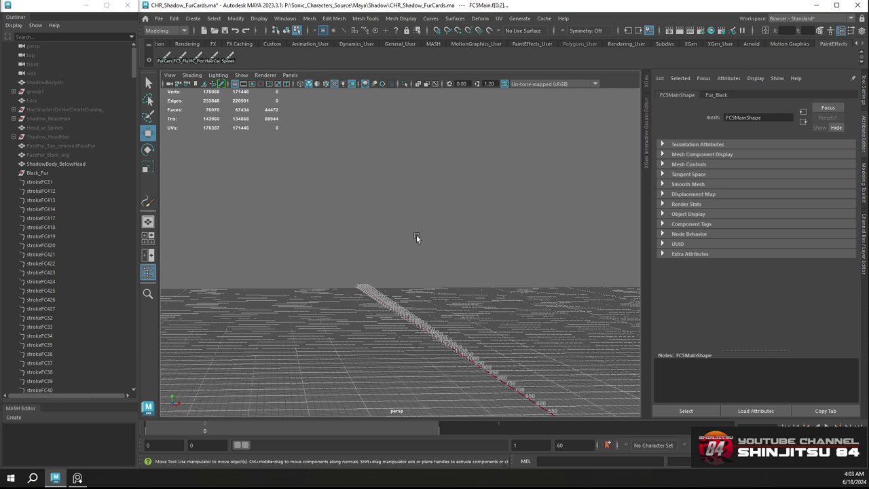
middle_click_drag(449, 258, 251, 122, "alt")
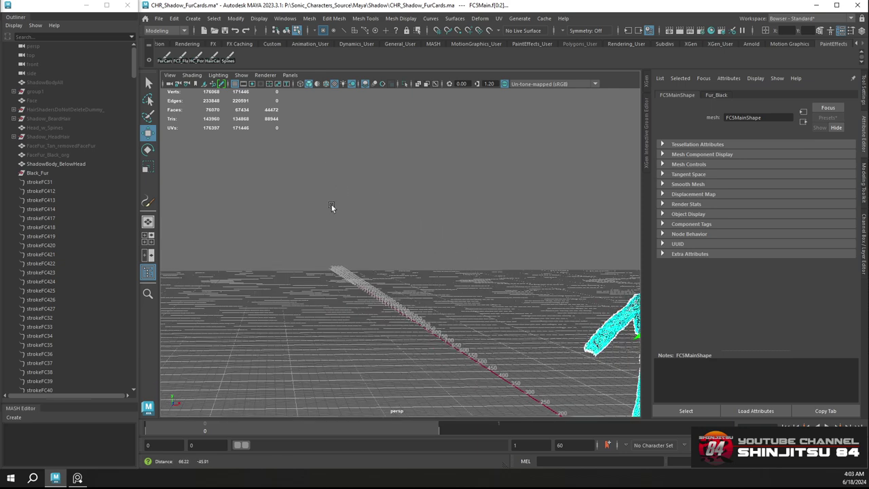
left_click_drag(342, 202, 476, 189, "alt")
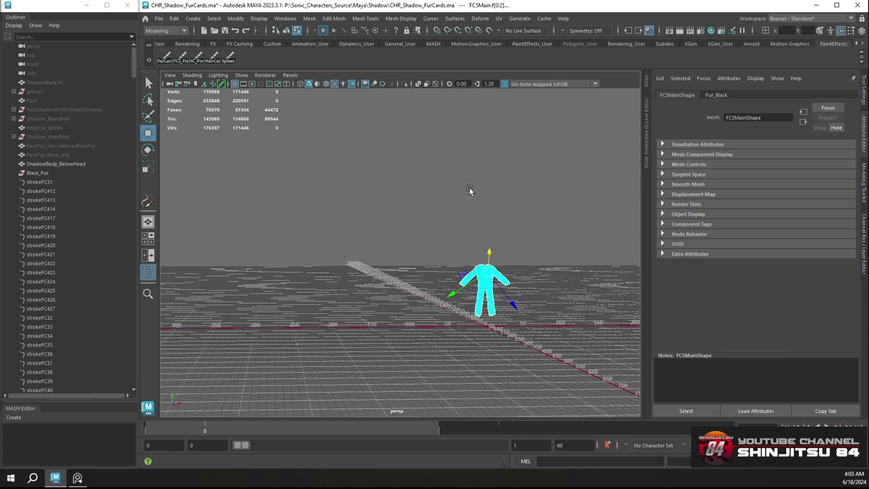
key("f")
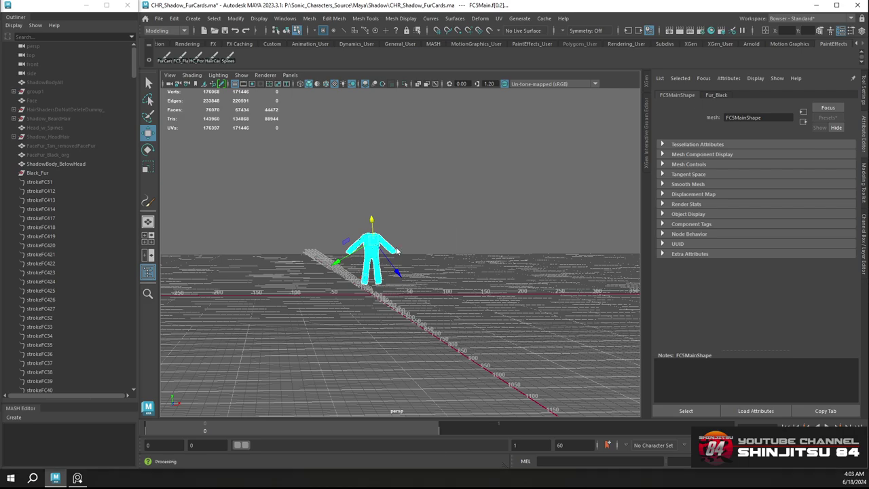
right_click_drag(397, 250, 433, 205)
left_click(451, 196)
Examine the textured fur cards on the character's torso, shoulders, arms and legs from close up and from several angles
left_click_drag(452, 199, 319, 204, "alt")
right_click_drag(319, 204, 360, 245, "alt")
left_click_drag(360, 245, 318, 218, "alt")
middle_click_drag(319, 218, 324, 223, "alt")
right_click_drag(324, 225, 361, 247, "alt")
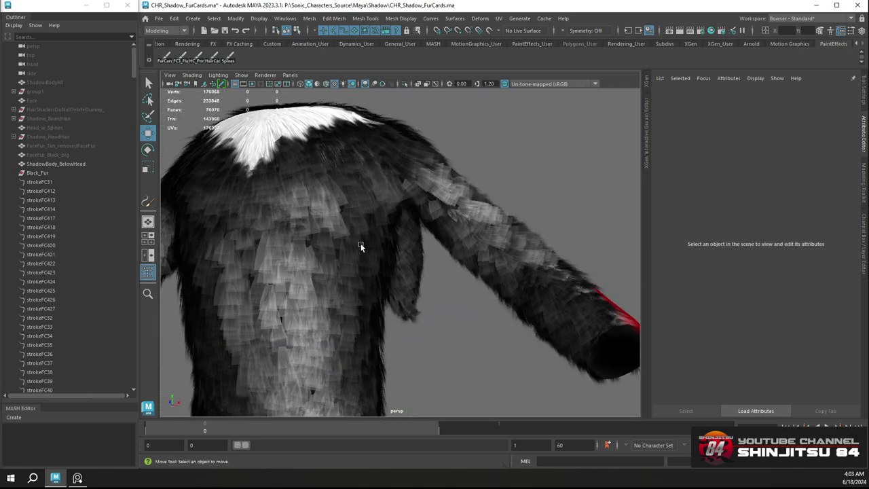
left_click_drag(361, 247, 335, 226, "alt")
middle_click_drag(335, 225, 340, 237, "alt")
right_click_drag(341, 237, 379, 271, "alt")
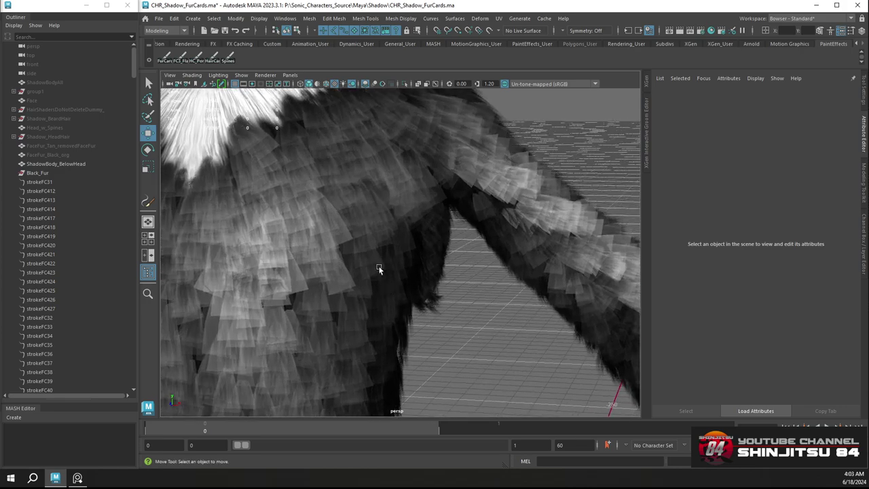
left_click_drag(365, 217, 419, 227, "alt")
middle_click_drag(419, 227, 306, 221, "alt")
right_click_drag(306, 221, 366, 253, "alt")
left_click_drag(365, 251, 527, 294, "alt")
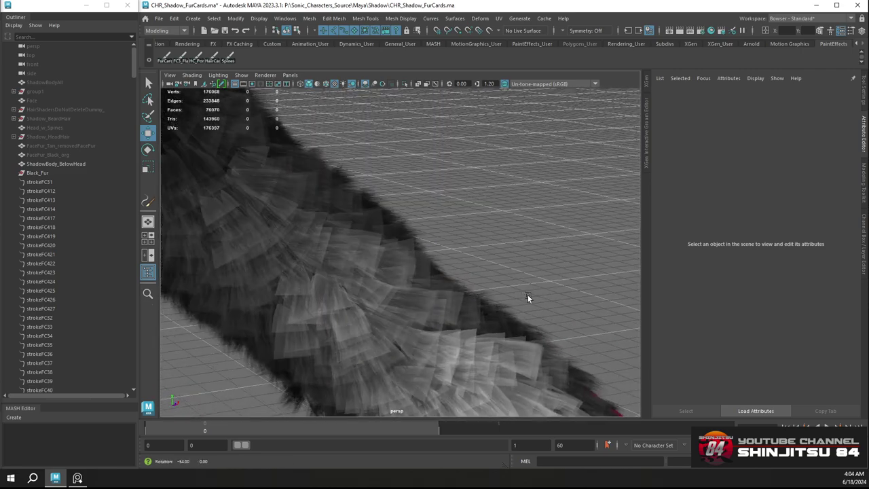
right_click_drag(527, 294, 428, 296, "alt")
left_click_drag(427, 296, 347, 177, "alt")
right_click_drag(347, 176, 411, 249, "alt")
left_click_drag(411, 250, 319, 189, "alt")
right_click_drag(319, 188, 398, 256, "alt")
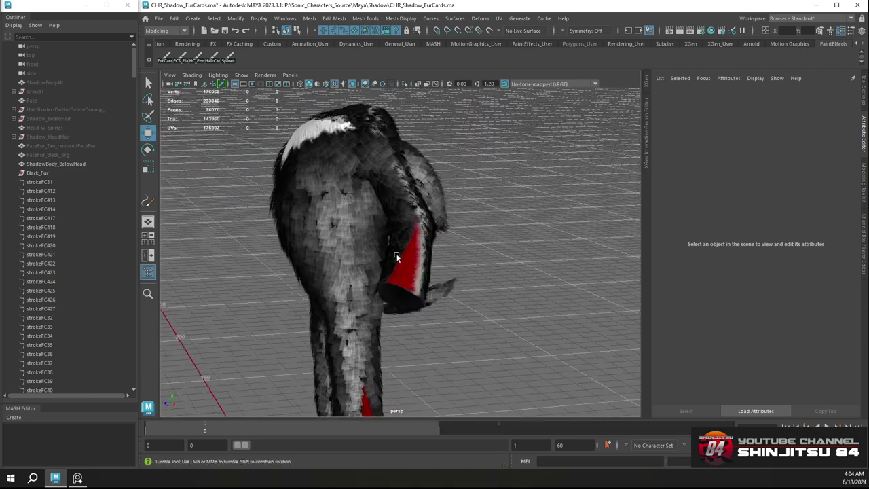
left_click_drag(398, 256, 448, 319, "alt")
left_click_drag(456, 282, 440, 274, "alt")
left_click_drag(431, 211, 382, 220, "alt")
Select all the Paint Effects strokes from strokeFC31 through strokeFC411 and delete them from the scene
left_click(48, 183)
scroll(49, 203, "down", 10)
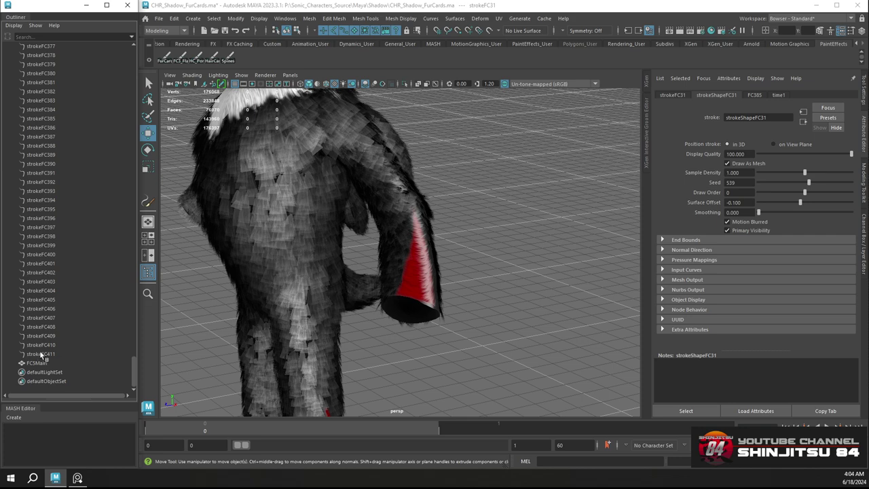
left_click(41, 354, "shift")
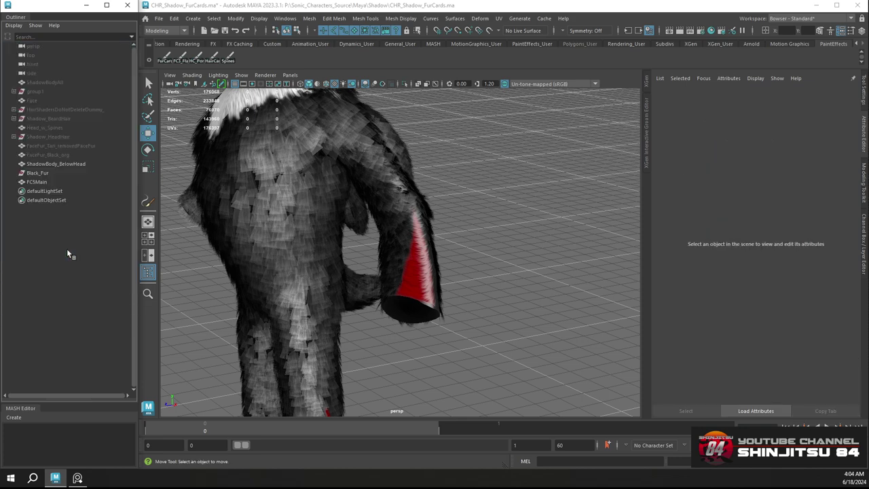
Rename the fur card mesh FC5Main as Body_Fur_Black
double_click(38, 174)
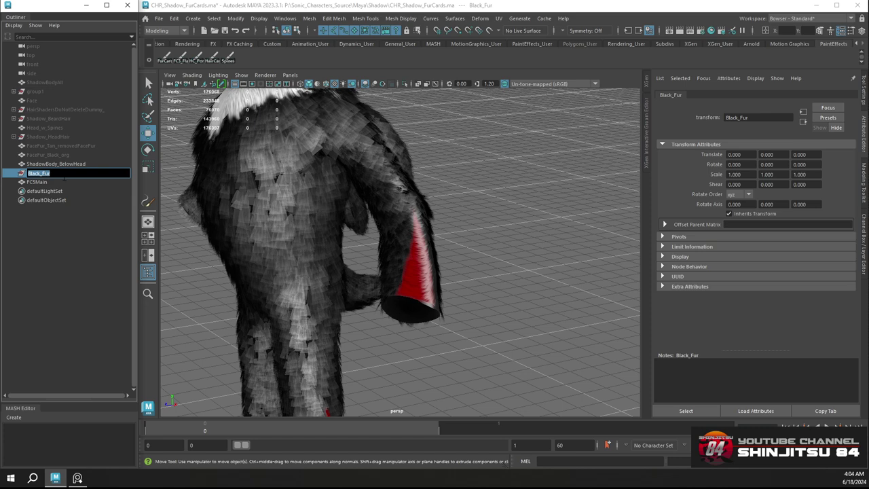
left_click(38, 183)
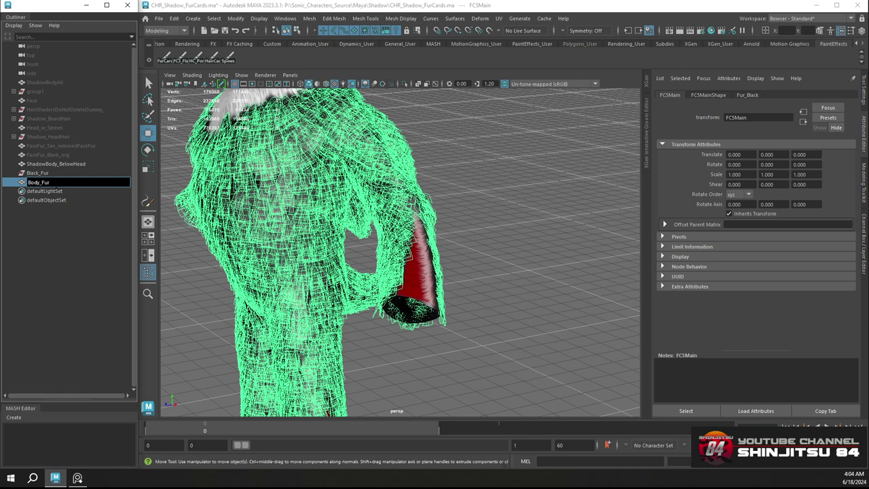
key("Return")
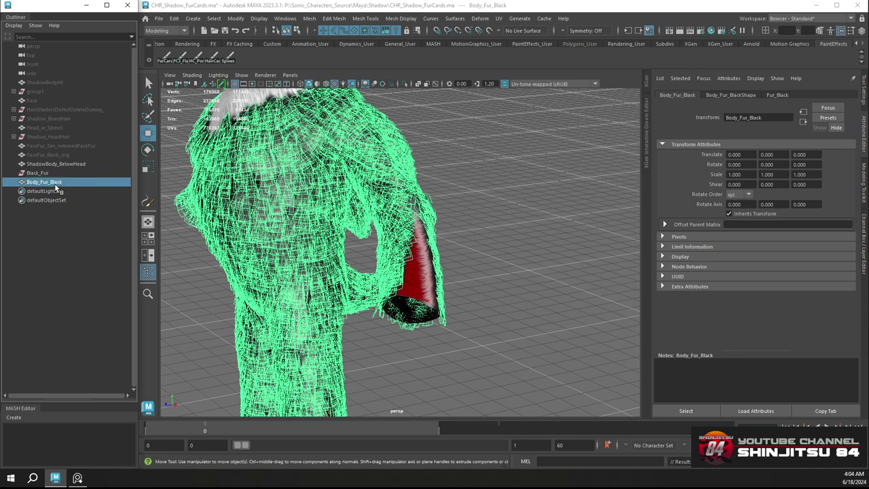
Rename the Black_Fur group as Body_Fur and parent the Body_Fur_Black mesh under it
left_click(41, 173)
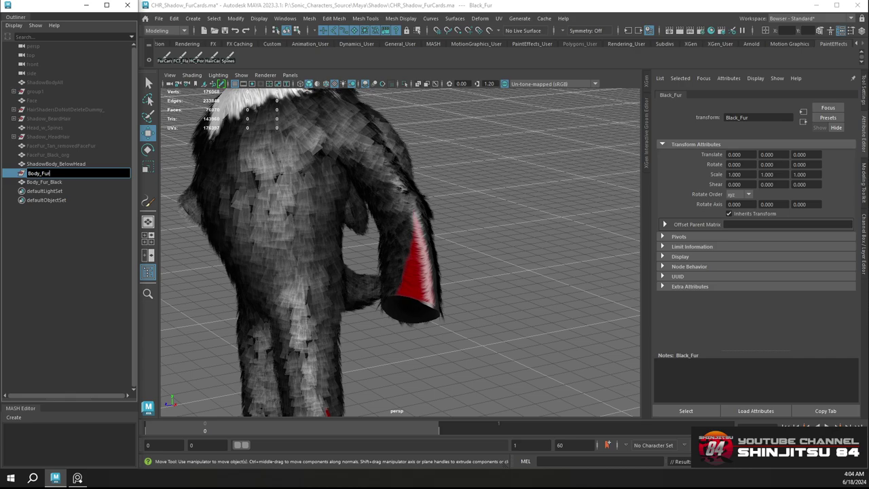
key("Return")
left_click(44, 184)
left_click(44, 175, "ctrl")
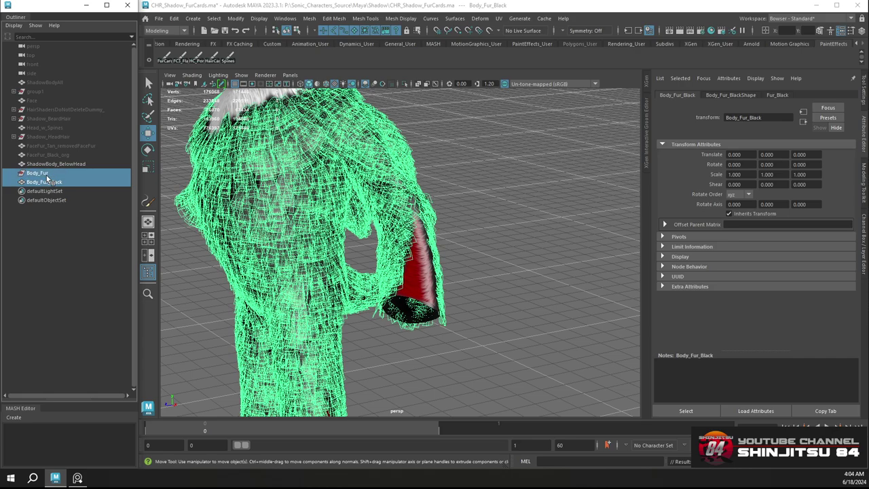
key("p")
key("f")
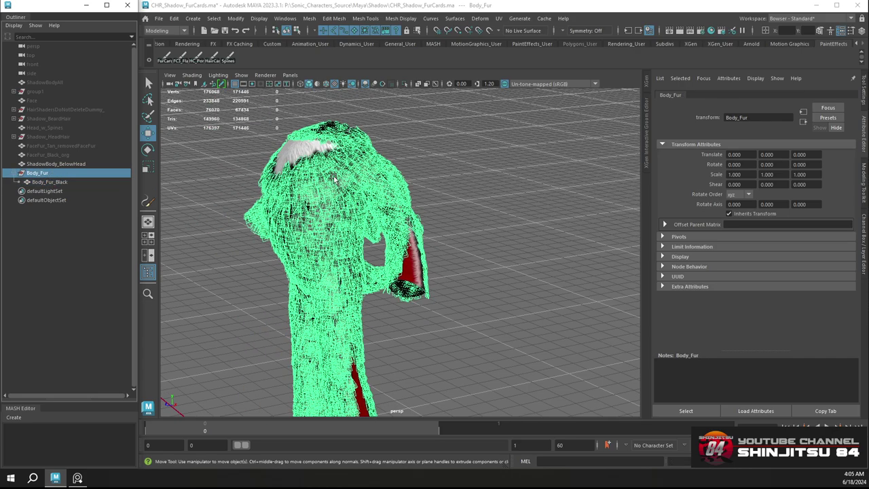
Save the scene and deselect the Body_Fur group
left_click_drag(413, 244, 381, 246, "alt")
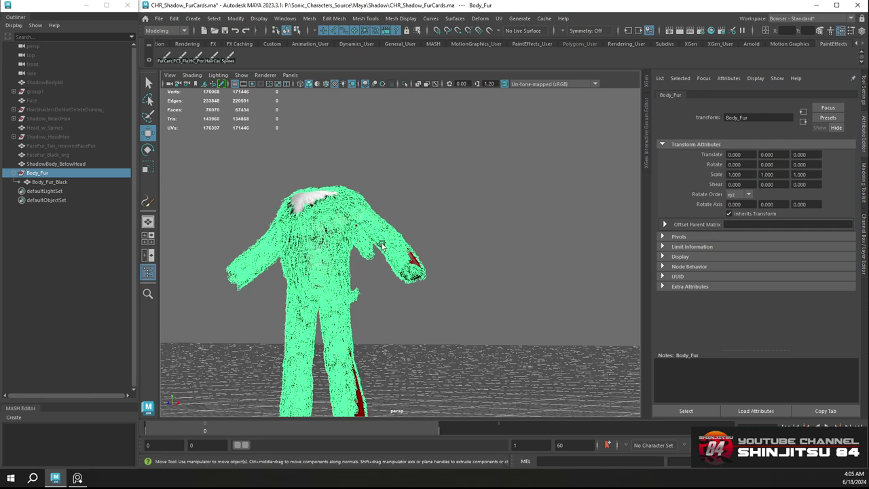
key("ctrl+s")
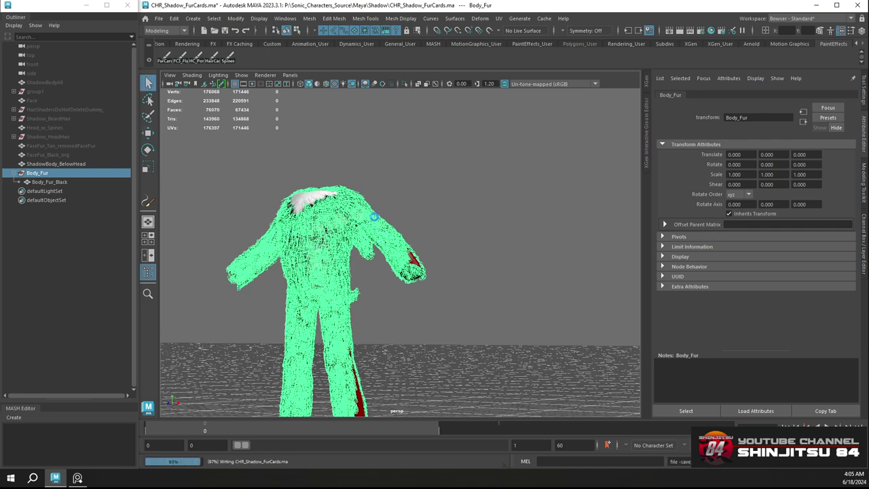
key("w")
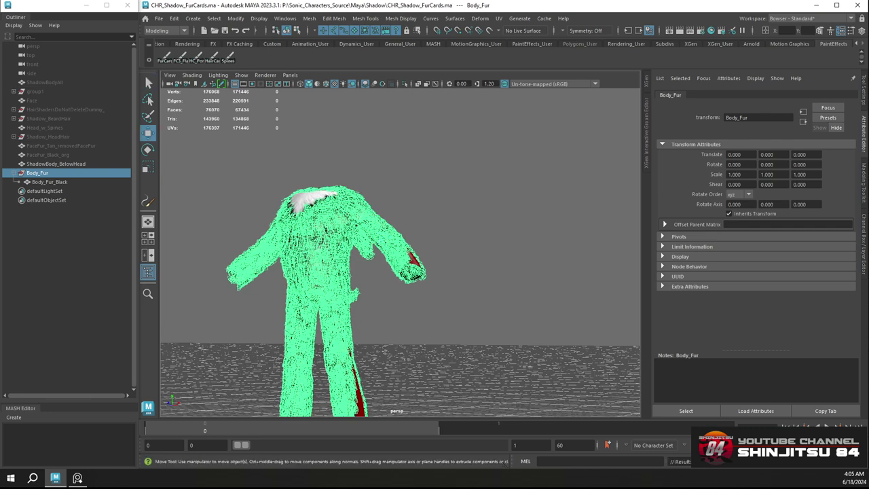
left_click(372, 137)
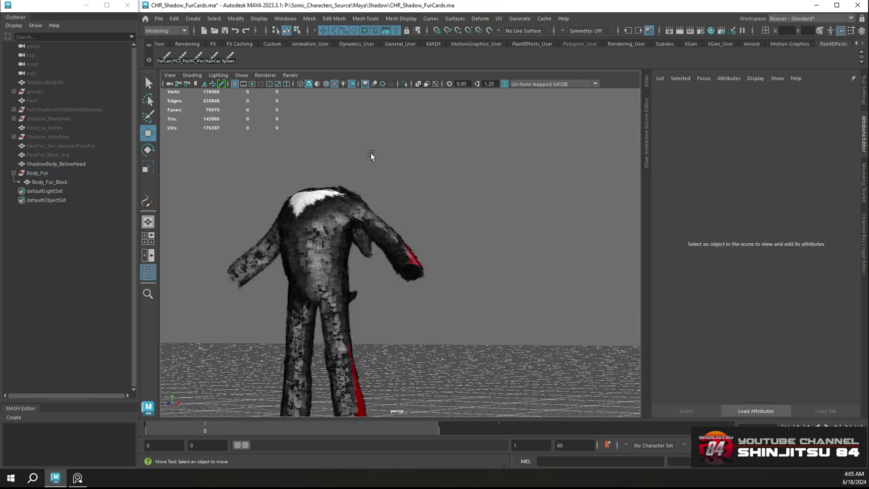
Activate the FC3 Paint Effects brush for painting fur cards on the red forearm stripe
scroll(318, 131, "up", 5)
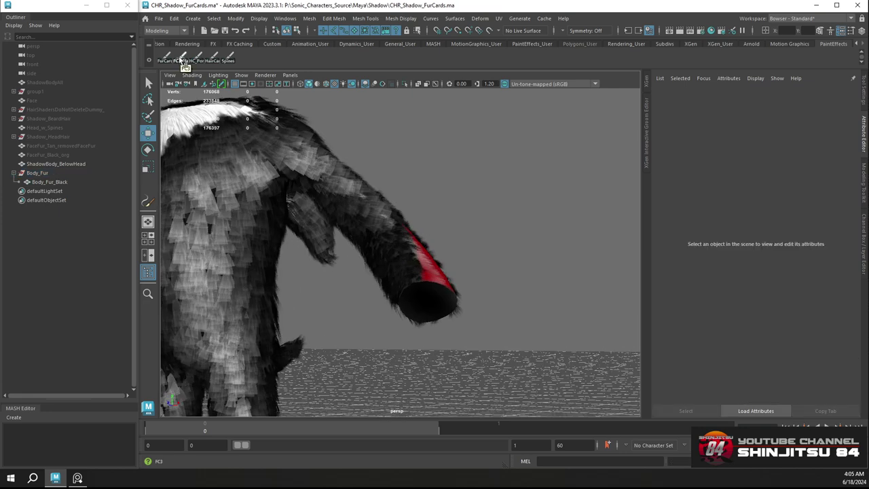
left_click_drag(411, 232, 371, 258, "alt")
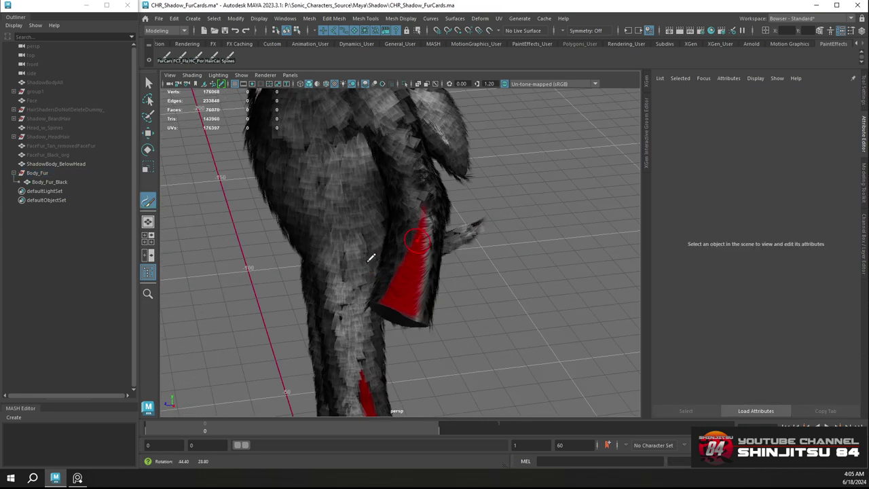
scroll(424, 238, "up", 5)
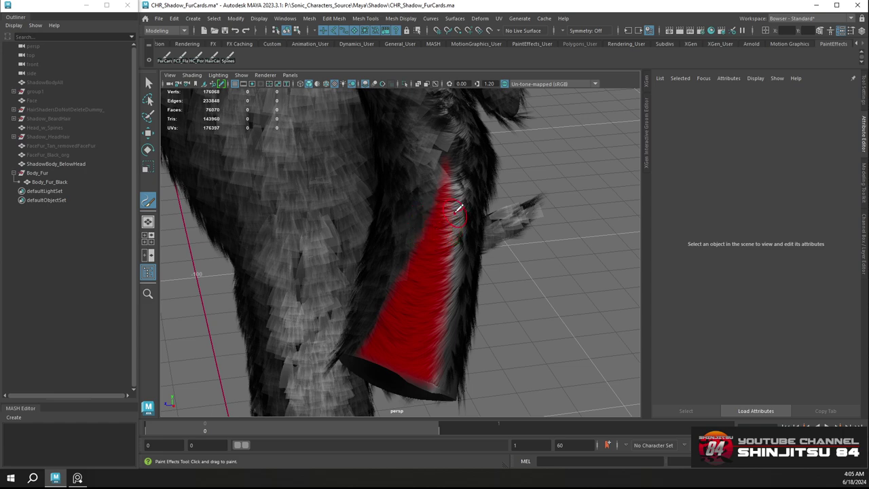
mouse_move(459, 209)
left_mouse_down("alt")
mouse_move(382, 180)
mouse_move(423, 161)
mouse_move(404, 195)
mouse_move(428, 197)
left_mouse_up("alt")
Try out fur card strokes over the upper tip of the red forearm stripe and undo them
key("ctrl+z")
key("ctrl+z")
key("ctrl+z")
key("ctrl+z")
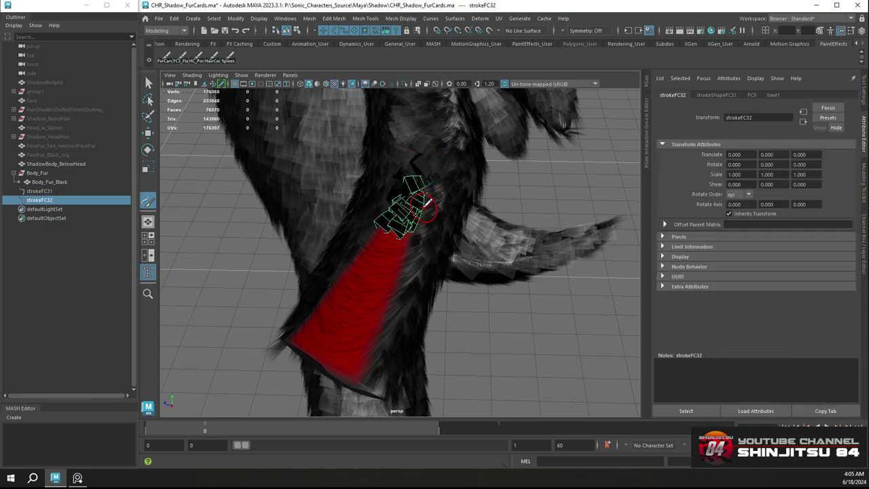
key("ctrl+z")
key("ctrl+z")
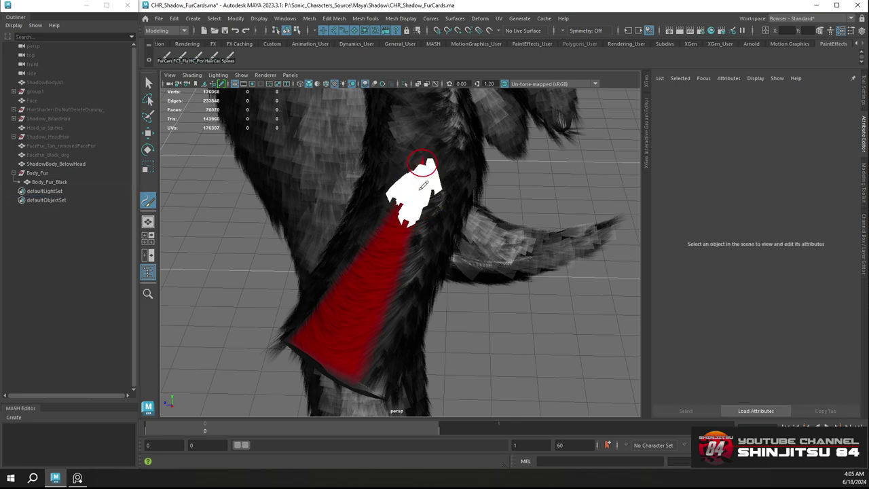
mouse_move(422, 164)
left_mouse_down()
mouse_move(411, 200)
mouse_move(417, 220)
left_mouse_up()
key("ctrl+z")
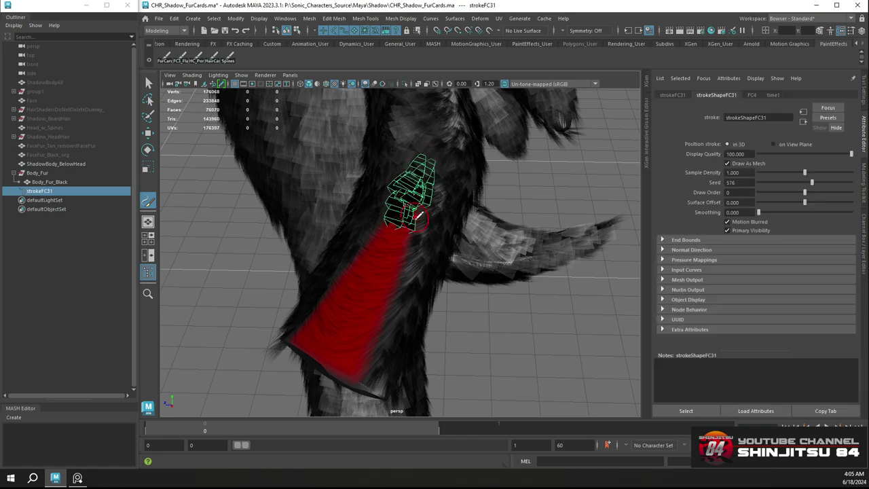
key("ctrl+z")
left_click_drag(427, 152, 397, 228)
key("ctrl+z")
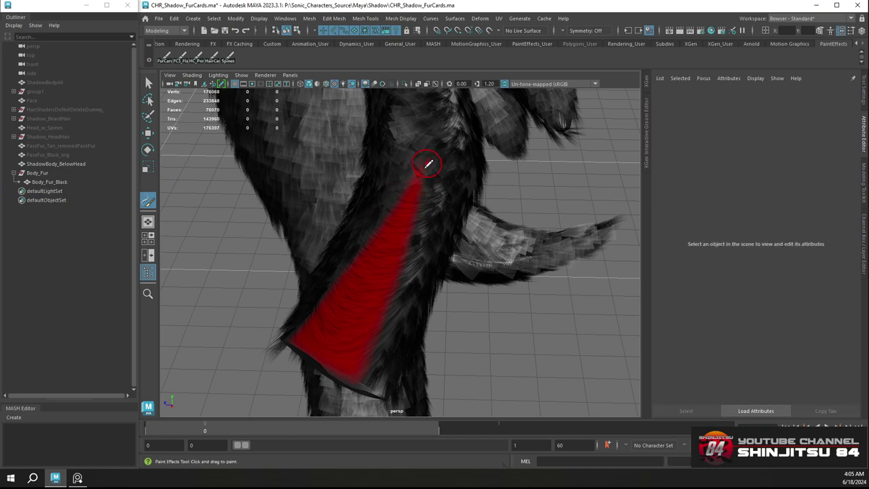
Paint successive fur card strokes down the red forearm stripe from its upper tip to the wrist
left_click_drag(428, 159, 397, 231)
mouse_move(423, 200)
left_mouse_down("alt")
mouse_move(418, 221)
mouse_move(360, 258)
left_mouse_up("alt")
left_click_drag(410, 246, 367, 289, "alt")
key("ctrl+z")
left_click_drag(412, 233, 370, 285)
key("ctrl+z")
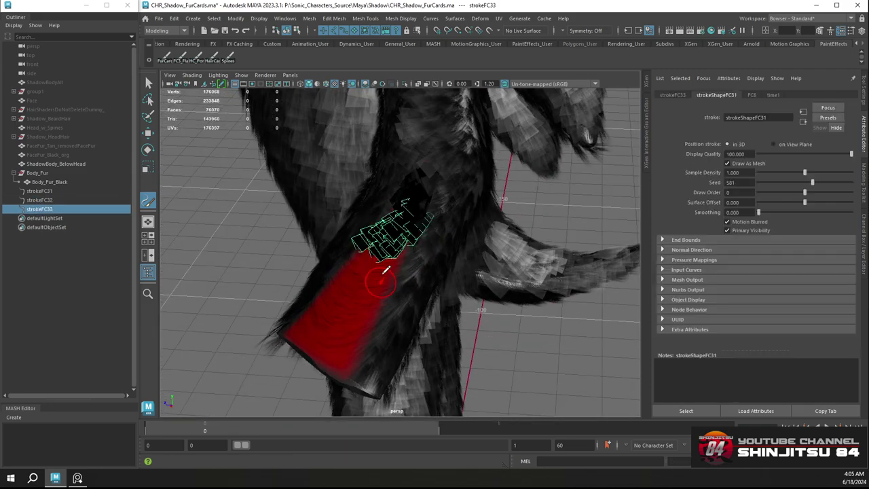
mouse_move(408, 246)
left_mouse_down()
mouse_move(370, 286)
mouse_move(385, 287)
mouse_move(348, 314)
mouse_move(337, 343)
left_mouse_up()
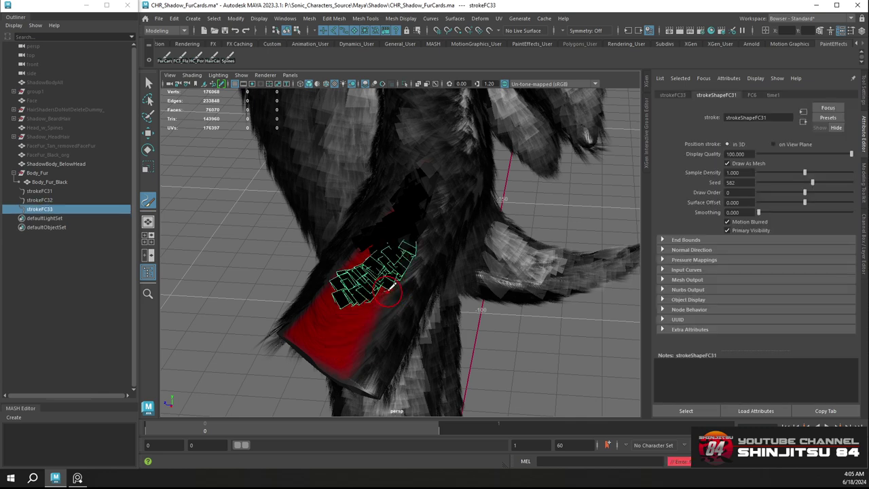
left_click_drag(384, 295, 349, 327)
key("ctrl+z")
mouse_move(397, 276)
left_mouse_down()
mouse_move(344, 325)
mouse_move(363, 323)
mouse_move(343, 344)
mouse_move(362, 350)
left_mouse_up()
left_click_drag(364, 340, 411, 303, "alt")
middle_click_drag(409, 253, 379, 255, "alt")
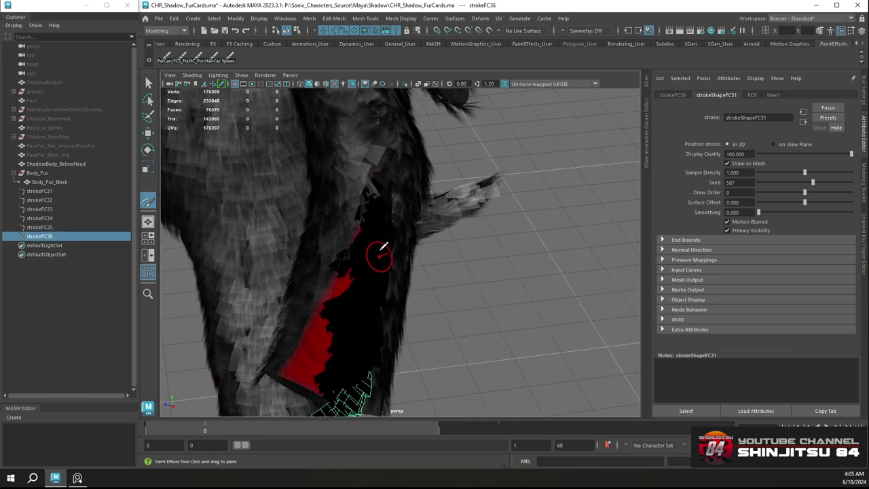
Paint fur cards over the remaining red along the torso-facing edge of the same forearm stripe, redoing unsatisfactory strokes
key("ctrl+z")
mouse_move(357, 214)
left_mouse_down()
mouse_move(345, 233)
mouse_move(364, 212)
mouse_move(355, 254)
left_mouse_up()
key("ctrl+z")
key("ctrl+z")
key("ctrl+z")
mouse_move(358, 220)
left_mouse_down()
mouse_move(358, 240)
mouse_move(355, 226)
left_mouse_up()
left_click_drag(345, 289, 292, 390)
key("ctrl+z")
mouse_move(298, 337)
left_mouse_down()
mouse_move(296, 368)
mouse_move(302, 336)
left_mouse_up()
Paint fur card strokes across the upper tip of the red stripe on the opposite forearm
mouse_move(305, 333)
left_mouse_down("alt")
mouse_move(384, 304)
mouse_move(348, 316)
mouse_move(362, 307)
mouse_move(363, 271)
mouse_move(347, 279)
mouse_move(356, 221)
mouse_move(367, 218)
mouse_move(305, 203)
mouse_move(482, 204)
mouse_move(383, 187)
mouse_move(398, 229)
mouse_move(406, 197)
mouse_move(421, 234)
left_mouse_up("alt")
scroll(415, 197, "up", 5)
key("ctrl+z")
left_click_drag(405, 182, 427, 257)
mouse_move(441, 237)
left_mouse_down("alt")
mouse_move(398, 232)
mouse_move(364, 246)
left_mouse_up("alt")
key("ctrl+z")
left_click_drag(332, 206, 375, 238)
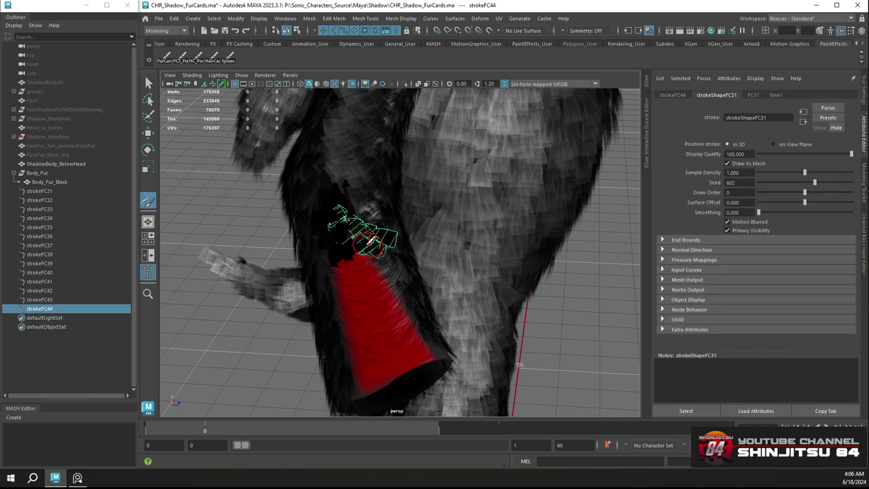
key("ctrl+z")
left_click_drag(337, 199, 365, 239)
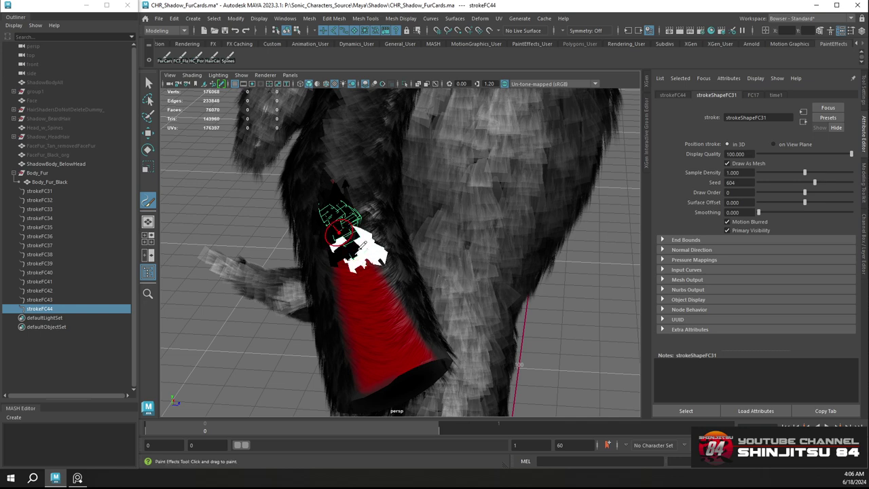
Paint fur cards down the tail-side half of the opposite forearm's red stripe to the wrist, redoing unsatisfactory strokes
mouse_move(335, 233)
left_mouse_down()
mouse_move(352, 264)
mouse_move(387, 284)
mouse_move(344, 227)
mouse_move(364, 252)
mouse_move(348, 237)
mouse_move(322, 236)
mouse_move(360, 268)
mouse_move(364, 292)
mouse_move(339, 303)
mouse_move(367, 311)
mouse_move(389, 349)
left_mouse_up()
scroll(345, 243, "up", 1)
key("ctrl+z")
key("ctrl+z")
middle_click_drag(384, 322, 369, 283, "alt")
key("ctrl+z")
mouse_move(339, 301)
left_mouse_down()
mouse_move(384, 328)
mouse_move(361, 344)
mouse_move(406, 370)
left_mouse_up()
key("ctrl+z")
key("ctrl+z")
key("ctrl+z")
key("ctrl+z")
left_click_drag(361, 350, 399, 375)
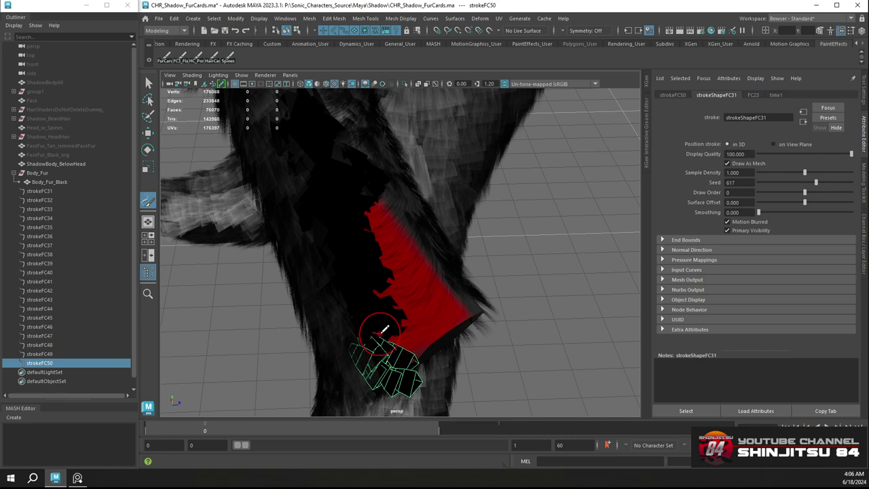
mouse_move(381, 333)
left_mouse_down()
mouse_move(409, 342)
mouse_move(334, 288)
left_mouse_up()
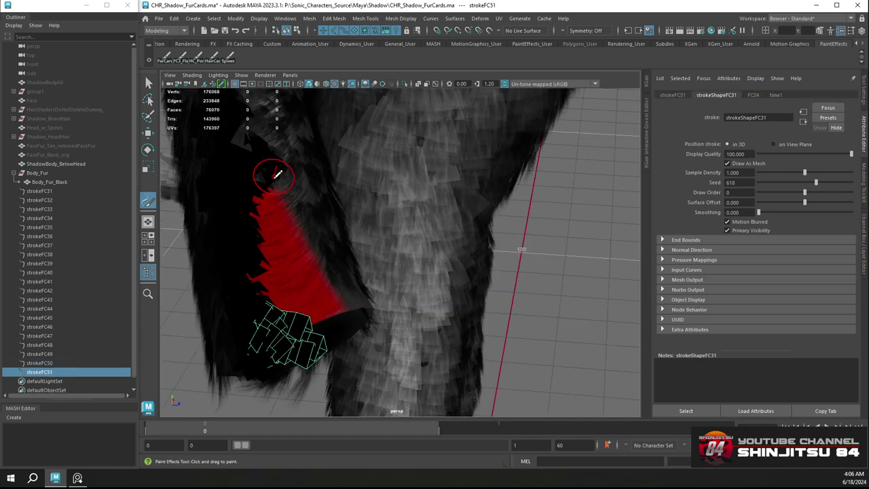
Cover the torso-facing half of that forearm's red stripe with fur card strokes running toward the wrist
left_click_drag(274, 177, 268, 250)
key("ctrl+z")
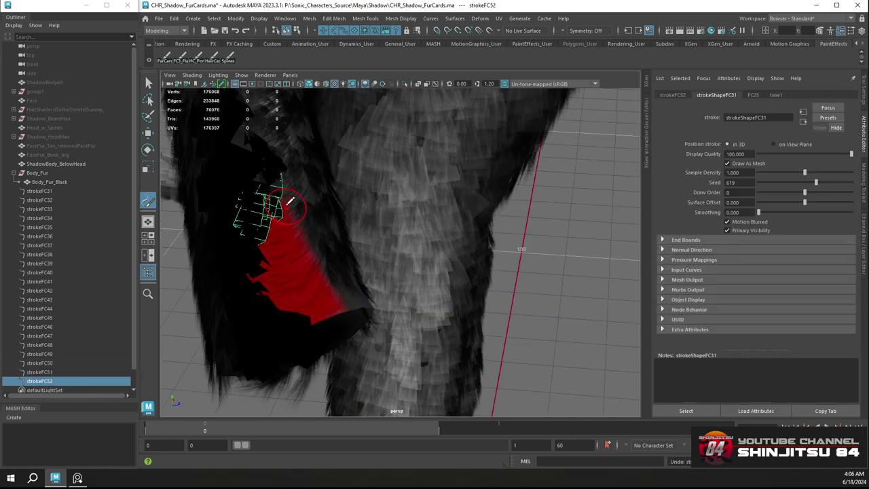
left_click_drag(285, 197, 270, 246)
key("ctrl+z")
mouse_move(282, 198)
left_mouse_down()
mouse_move(273, 229)
mouse_move(291, 251)
mouse_move(309, 250)
mouse_move(289, 288)
mouse_move(314, 310)
left_mouse_up()
key("ctrl+z")
key("ctrl+z")
key("ctrl+z")
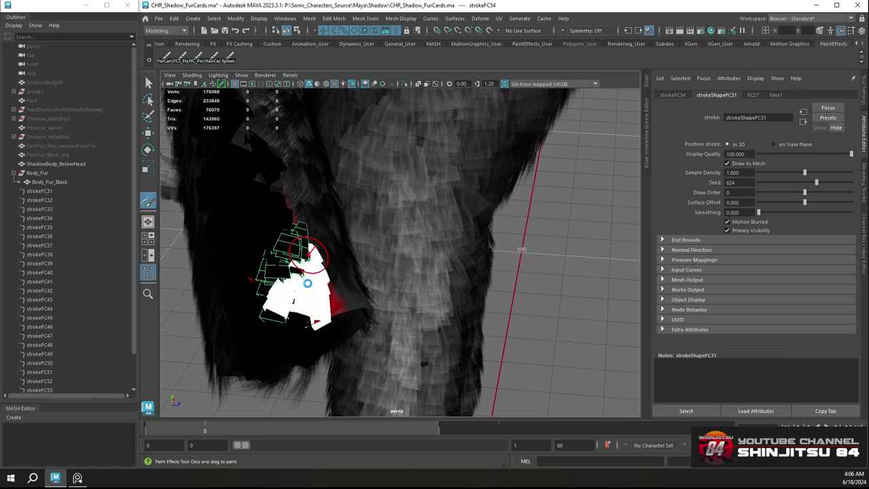
left_click_drag(311, 250, 326, 262)
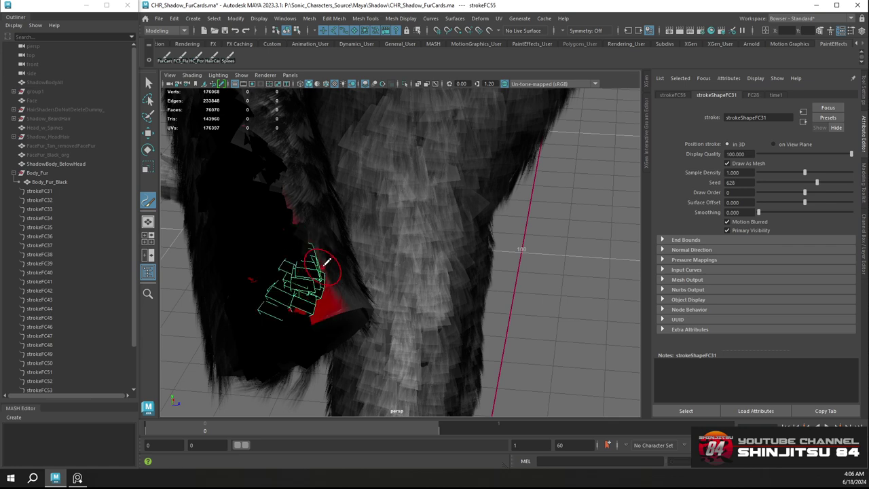
Repaint fur cards over the last uncovered red patch beside that arm's wrist opening
mouse_move(333, 299)
left_mouse_down("alt")
mouse_move(266, 279)
mouse_move(241, 258)
mouse_move(370, 226)
left_mouse_up("alt")
key("ctrl+z")
key("ctrl+z")
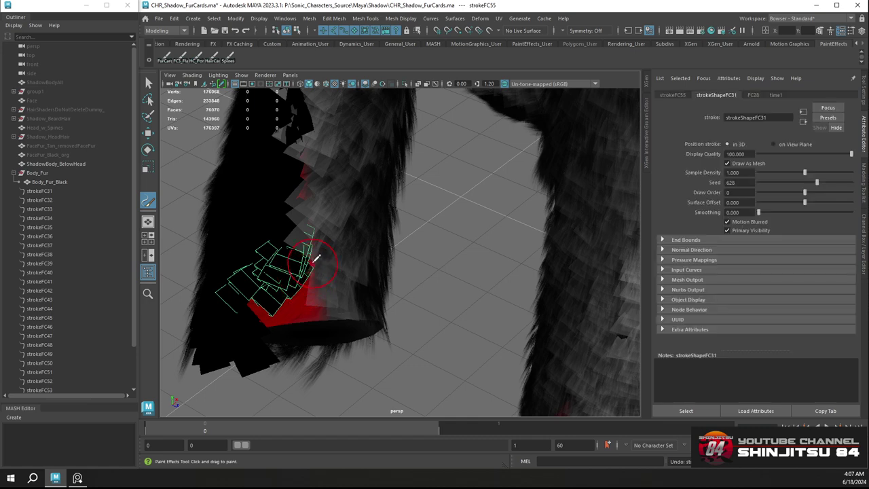
key("ctrl+z")
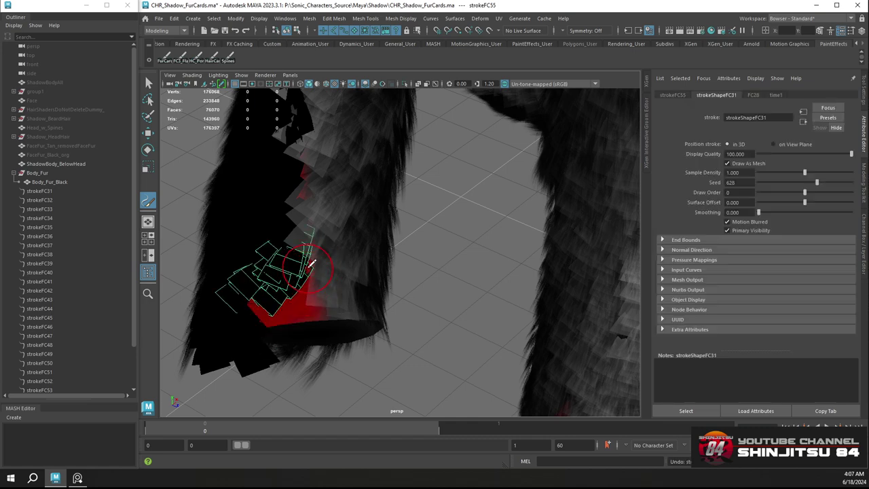
key("ctrl+z")
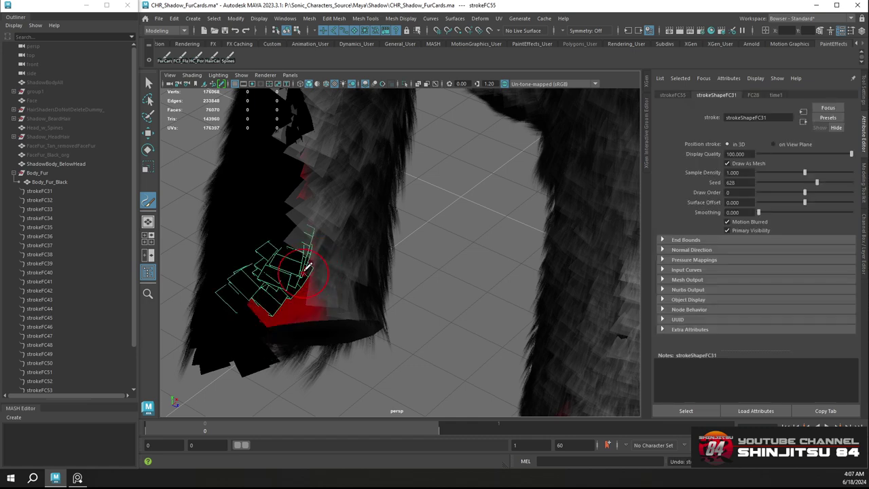
mouse_move(314, 257)
left_mouse_down()
mouse_move(281, 292)
mouse_move(312, 296)
mouse_move(309, 276)
left_mouse_up()
Paint fur card strokes over the narrow upper tip of the red stripe on the leg
middle_click_drag(324, 188, 324, 258, "alt")
right_click_drag(324, 258, 317, 157, "alt")
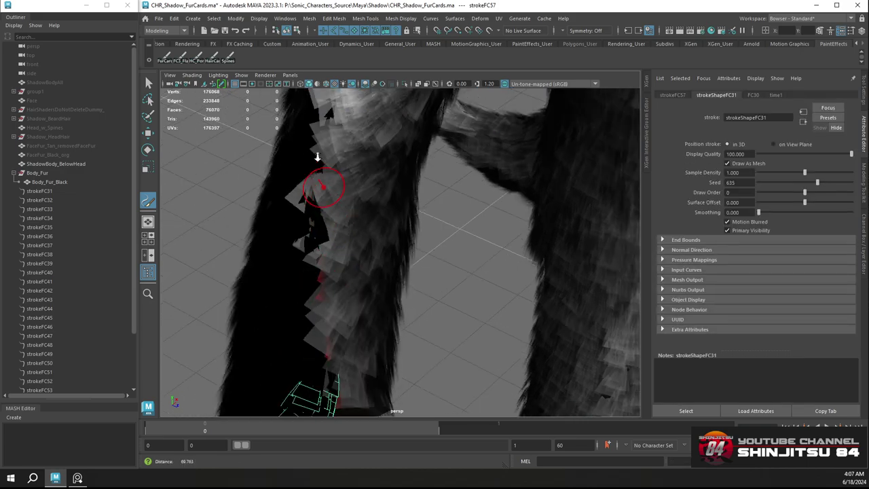
mouse_move(318, 157)
left_mouse_down("alt")
mouse_move(381, 153)
mouse_move(428, 275)
mouse_move(396, 222)
mouse_move(410, 127)
mouse_move(330, 223)
mouse_move(335, 136)
mouse_move(312, 141)
mouse_move(301, 169)
left_mouse_up("alt")
key("ctrl+z")
mouse_move(317, 116)
left_mouse_down()
mouse_move(311, 141)
mouse_move(317, 115)
mouse_move(316, 122)
left_mouse_up()
mouse_move(314, 133)
left_mouse_down()
mouse_move(320, 115)
mouse_move(309, 173)
left_mouse_up()
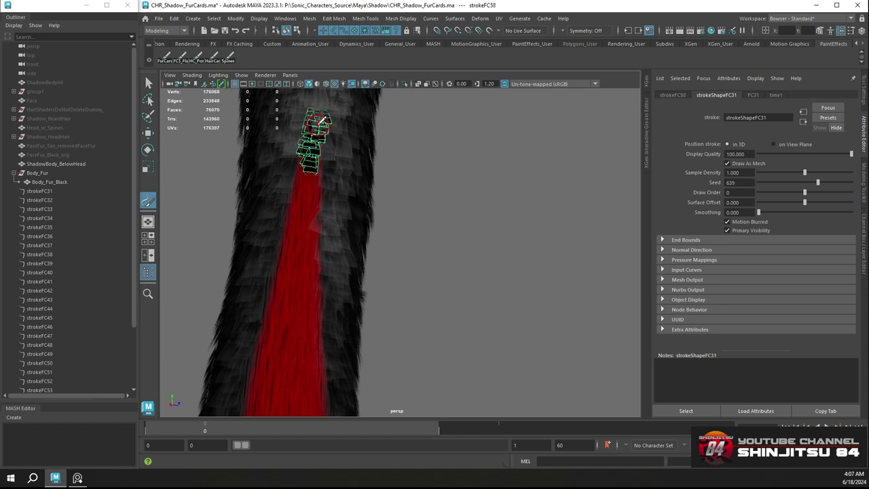
key("ctrl+z")
left_click_drag(319, 108, 312, 233)
left_click_drag(305, 162, 293, 243)
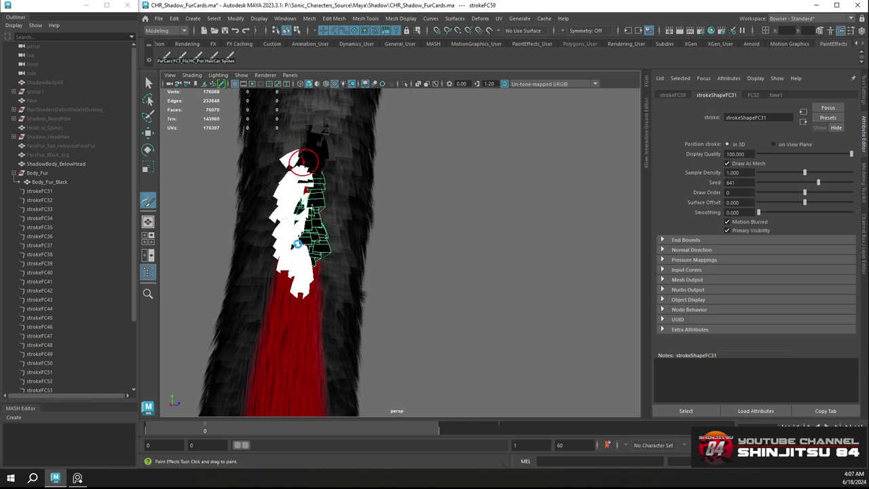
Replace the stroke along the outer edge of the leg stripe's upper part with a longer fur card stroke
key("ctrl+z")
left_click_drag(306, 168, 292, 237)
key("ctrl+z")
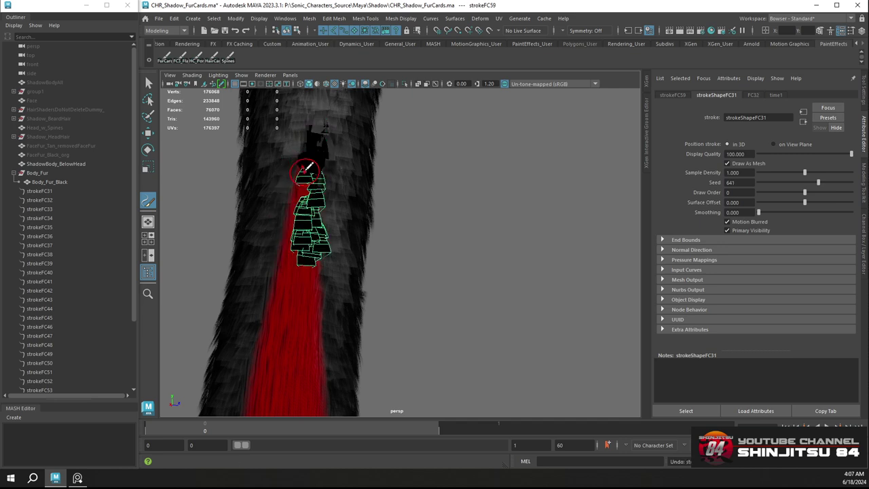
left_click_drag(310, 166, 295, 288)
Paint fur cards down the leg stripe's edge facing the other leg, all the way to the ankle
middle_click_drag(332, 292, 332, 215, "alt")
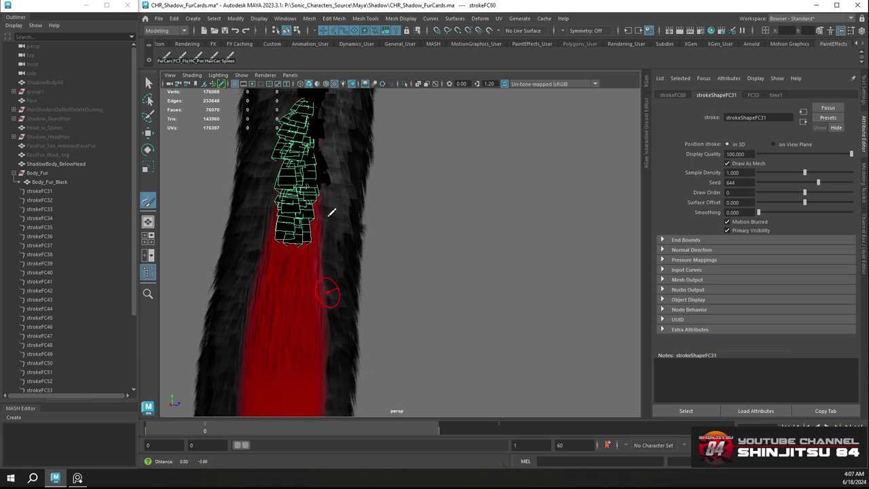
right_click_drag(332, 215, 303, 174, "alt")
mouse_move(304, 175)
left_mouse_down("alt")
mouse_move(296, 175)
mouse_move(335, 196)
left_mouse_up("alt")
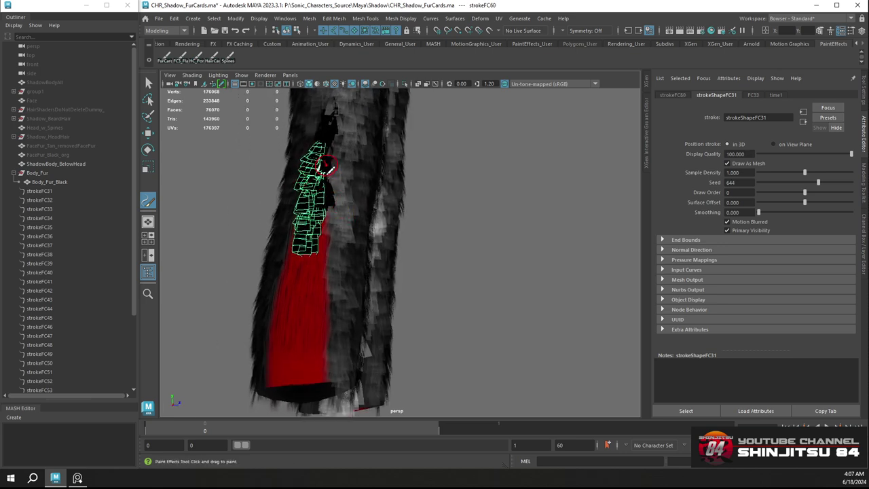
left_click_drag(326, 166, 326, 268)
key("ctrl+z")
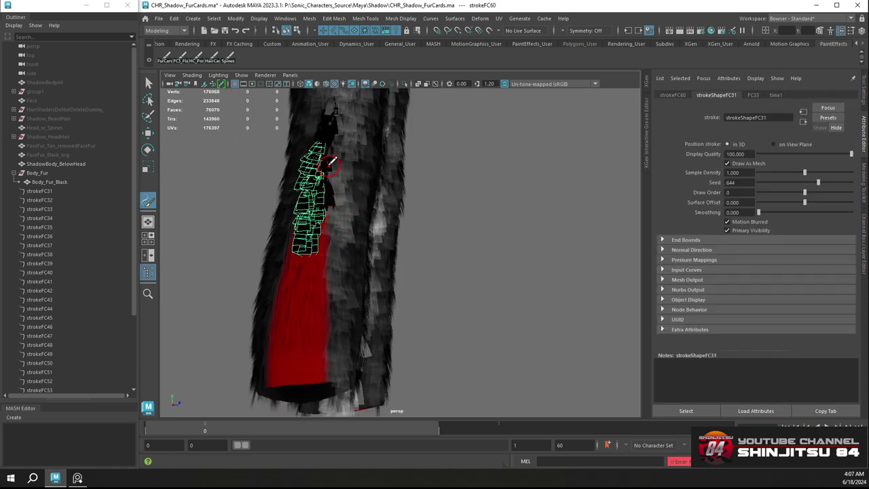
mouse_move(330, 169)
left_mouse_down()
mouse_move(319, 193)
mouse_move(324, 184)
mouse_move(328, 204)
mouse_move(323, 309)
left_mouse_up()
key("ctrl+z")
left_click_drag(321, 341, 319, 386)
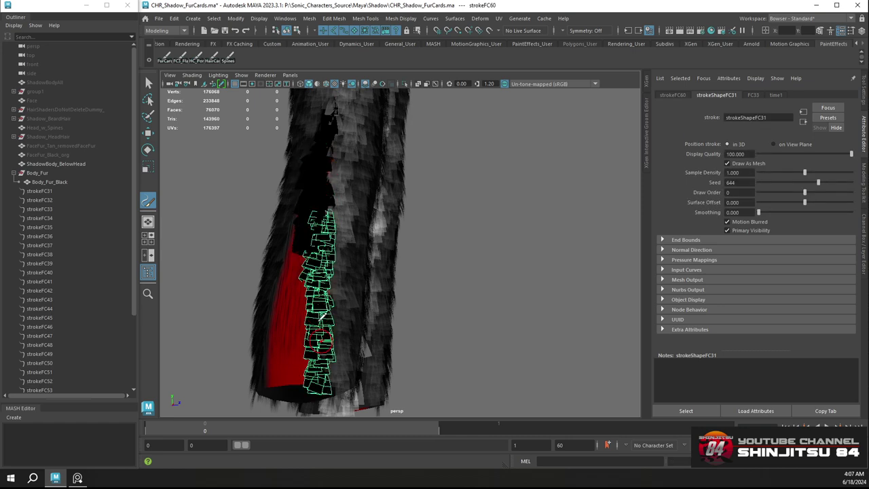
Paint fur cards down the leg stripe's opposite, still uncovered edge, from its upper part to the ankle
mouse_move(319, 313)
left_mouse_down("alt")
mouse_move(375, 278)
mouse_move(331, 206)
left_mouse_up("alt")
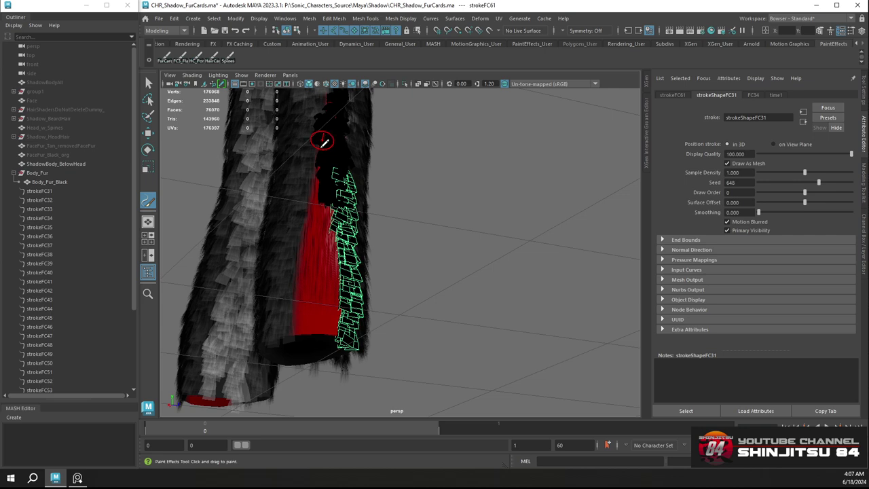
left_click_drag(312, 237, 309, 276)
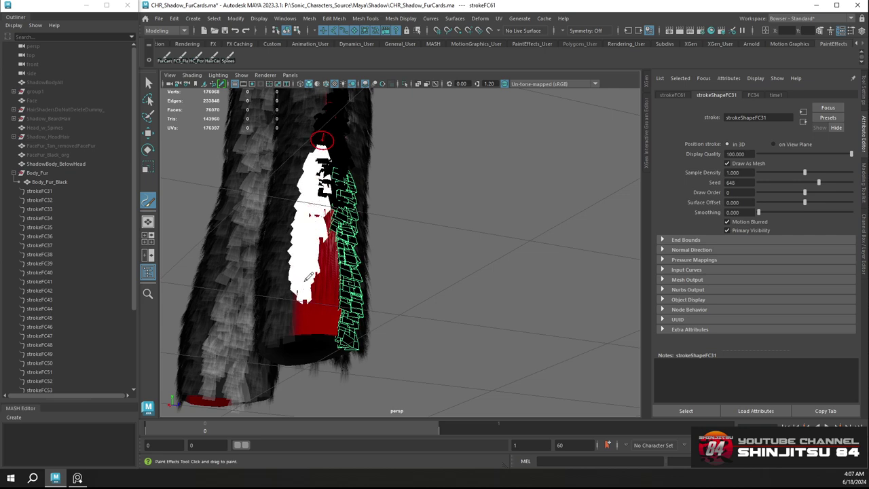
left_click_drag(307, 307, 297, 345)
Repaint the fur card stroke down the middle of the leg stripe and cover the remaining red band beside it
left_click_drag(323, 199, 316, 285)
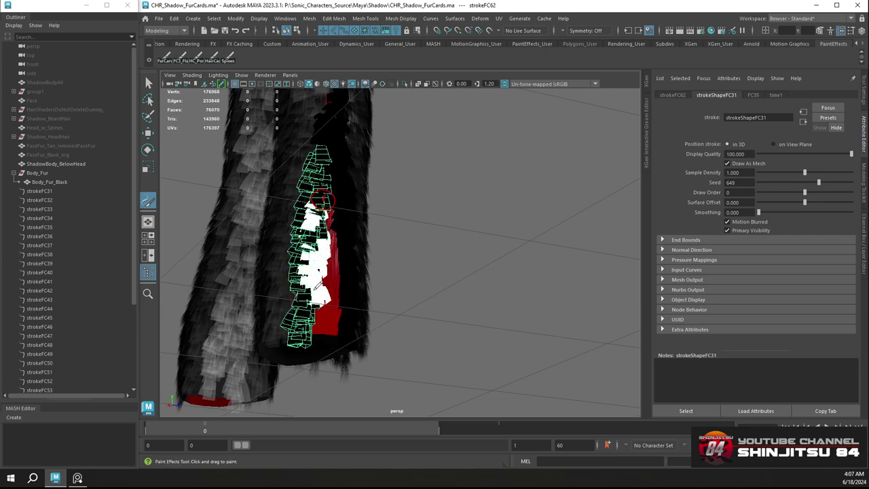
left_click_drag(314, 322, 325, 341)
left_click_drag(318, 289, 304, 272, "alt")
key("ctrl+z")
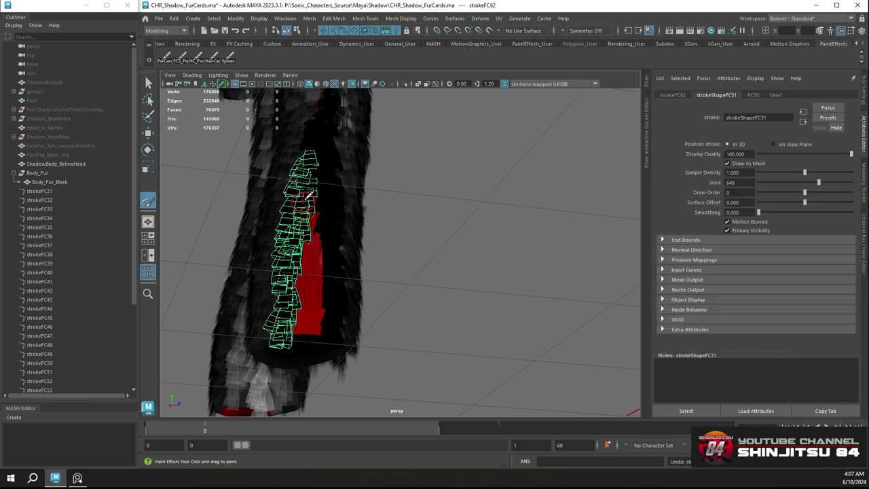
left_click_drag(312, 202, 294, 366)
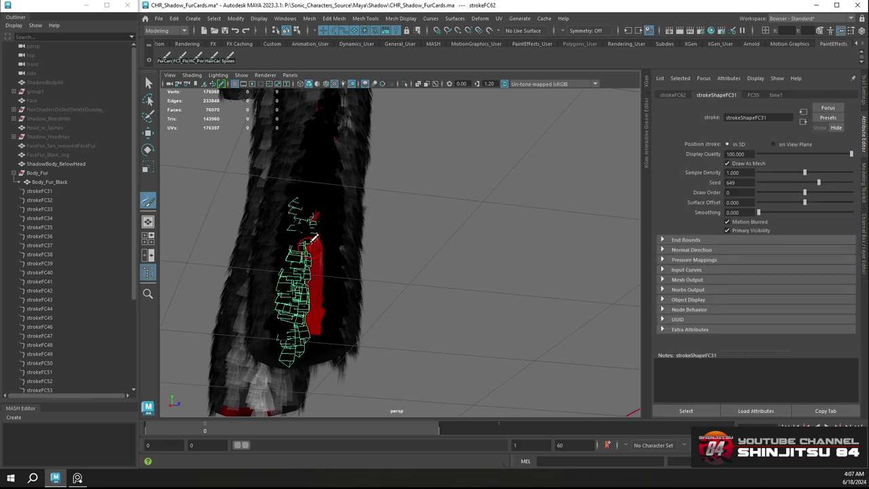
mouse_move(314, 204)
left_mouse_down()
mouse_move(299, 285)
mouse_move(303, 322)
mouse_move(310, 227)
mouse_move(303, 339)
left_mouse_up()
Paint fur cards over the narrow upper part of the other leg's red stripe, redoing the stroke along one edge
mouse_move(338, 260)
left_mouse_down("alt")
mouse_move(378, 272)
mouse_move(363, 288)
mouse_move(332, 252)
mouse_move(459, 214)
mouse_move(384, 247)
mouse_move(373, 229)
mouse_move(361, 138)
left_mouse_up("alt")
mouse_move(358, 101)
left_mouse_down()
mouse_move(359, 174)
mouse_move(374, 155)
left_mouse_up()
left_click_drag(376, 198, 390, 271)
left_click_drag(355, 195, 360, 292)
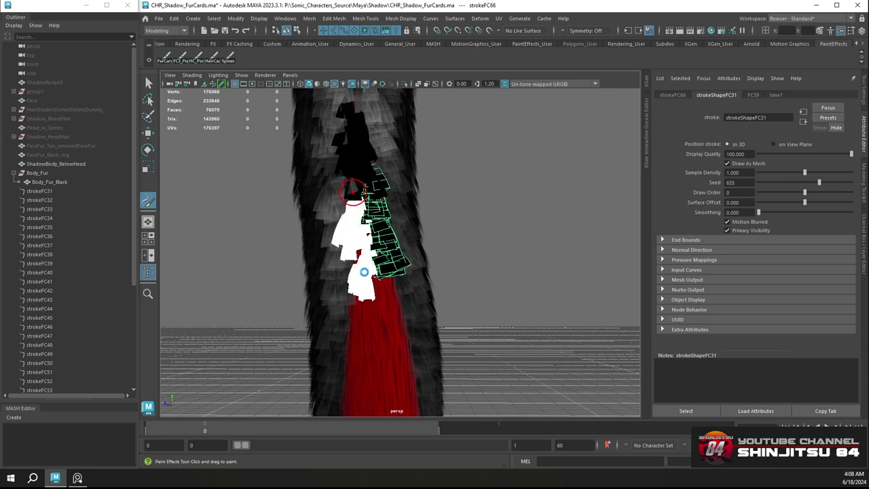
key("ctrl+z")
left_click_drag(353, 194, 360, 285)
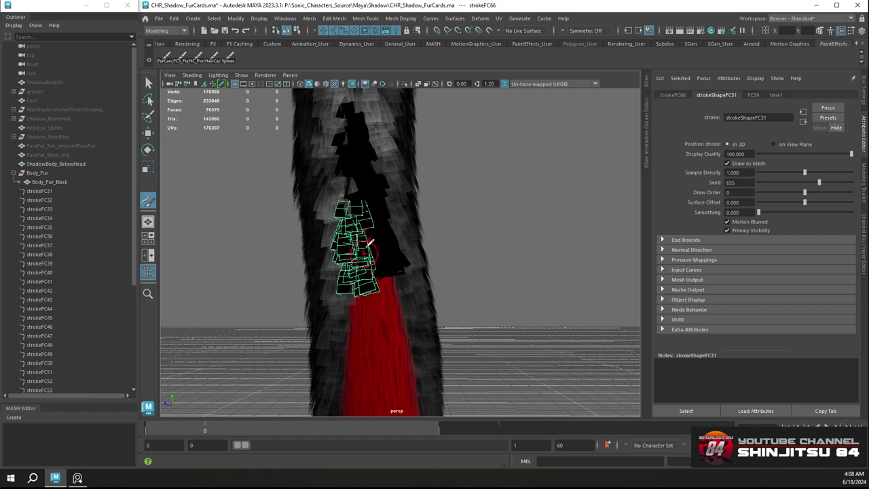
Paint overlapping fur card strokes over the middle section of the second leg's red stripe
mouse_move(380, 231)
left_mouse_down("alt")
mouse_move(355, 227)
mouse_move(347, 202)
mouse_move(330, 140)
mouse_move(353, 139)
left_mouse_up("alt")
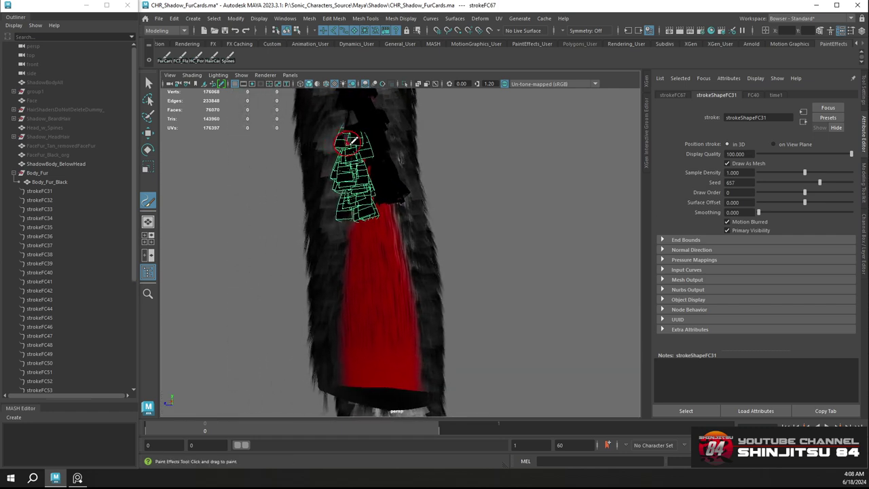
left_click_drag(355, 208, 363, 258)
left_click_drag(364, 153, 365, 289)
left_click_drag(365, 154, 374, 307)
mouse_move(374, 307)
left_mouse_down("alt")
mouse_move(359, 242)
mouse_move(318, 226)
mouse_move(307, 206)
mouse_move(294, 216)
mouse_move(300, 305)
left_mouse_up("alt")
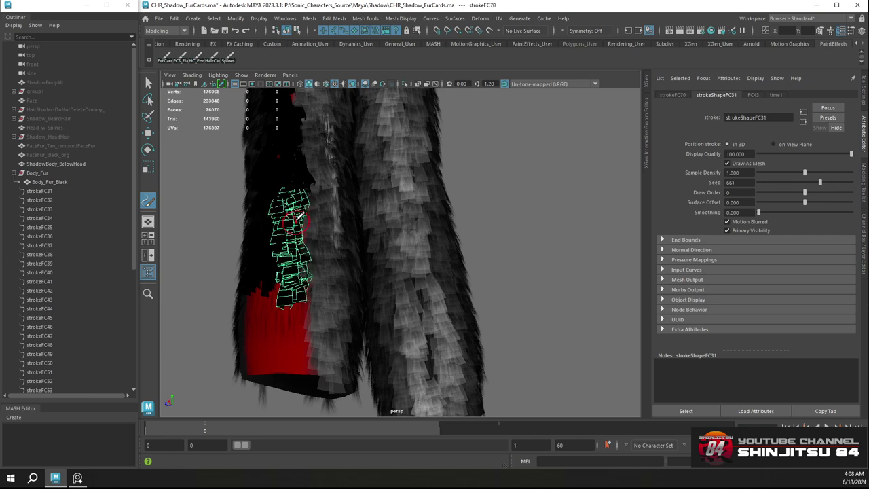
Cover the lower section of the second leg's stripe with fur card strokes down to the ankle, including the red strip along its edge
mouse_move(293, 244)
left_mouse_down("alt")
mouse_move(345, 243)
mouse_move(399, 210)
mouse_move(414, 262)
mouse_move(409, 300)
left_mouse_up("alt")
key("ctrl+z")
left_click_drag(409, 204, 414, 314)
mouse_move(425, 197)
left_mouse_down()
mouse_move(416, 269)
mouse_move(425, 309)
left_mouse_up()
mouse_move(448, 202)
left_mouse_down()
mouse_move(456, 291)
mouse_move(443, 260)
mouse_move(352, 229)
mouse_move(340, 192)
mouse_move(285, 188)
mouse_move(274, 170)
mouse_move(295, 189)
mouse_move(289, 255)
left_mouse_up()
key("ctrl+z")
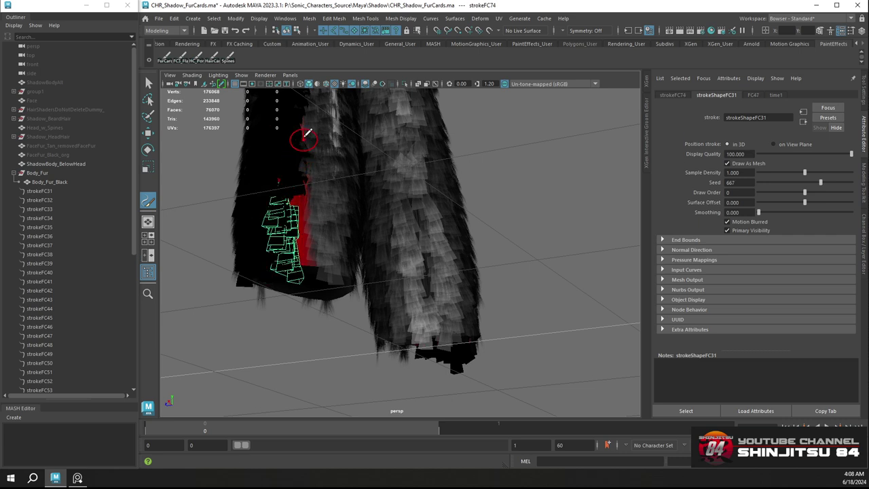
left_click_drag(298, 170, 305, 296)
Touch up the small red gaps left on the second leg with short fur card strokes, undoing misplaced ones
middle_click_drag(309, 165, 310, 176, "alt")
mouse_move(309, 176)
left_mouse_down("alt")
mouse_move(341, 190)
mouse_move(310, 185)
left_mouse_up("alt")
middle_click_drag(310, 184, 326, 203, "alt")
left_click_drag(344, 267, 349, 274)
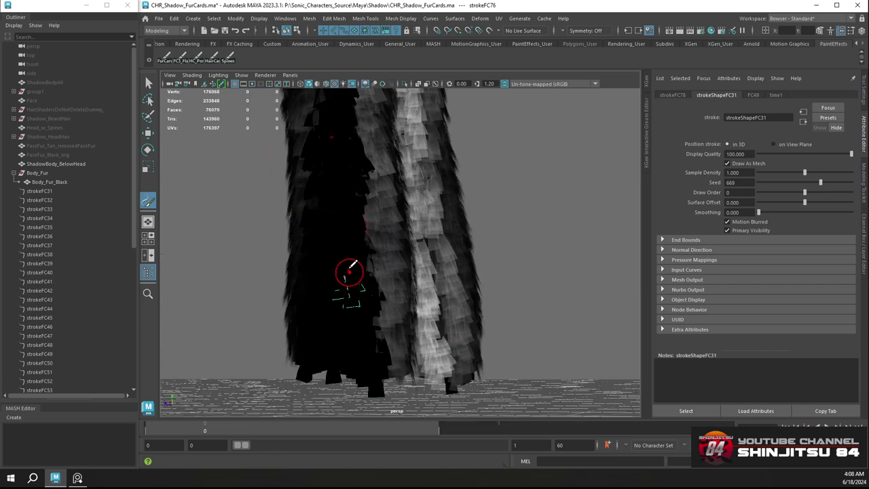
key("ctrl+z")
mouse_move(341, 241)
left_mouse_down()
mouse_move(357, 250)
mouse_move(314, 228)
mouse_move(280, 252)
left_mouse_up()
mouse_move(284, 228)
left_mouse_down("alt")
mouse_move(346, 238)
mouse_move(295, 209)
left_mouse_up("alt")
key("ctrl+z")
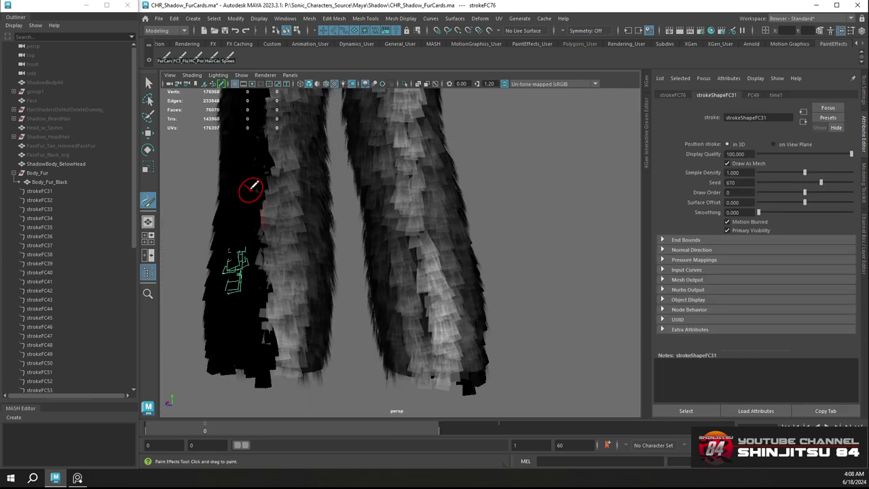
key("ctrl+z")
left_click_drag(253, 185, 252, 188)
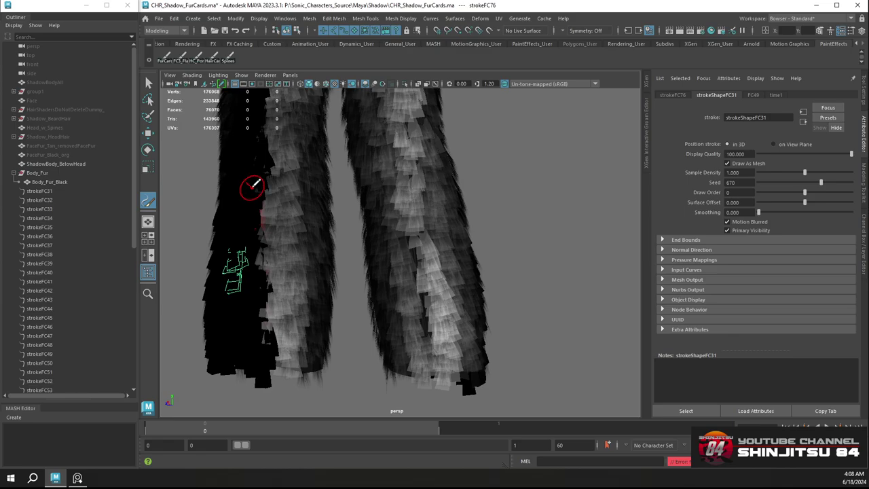
Inspect the arms, legs and torso from several angles for uncovered red areas
left_click_drag(323, 219, 458, 206, "alt")
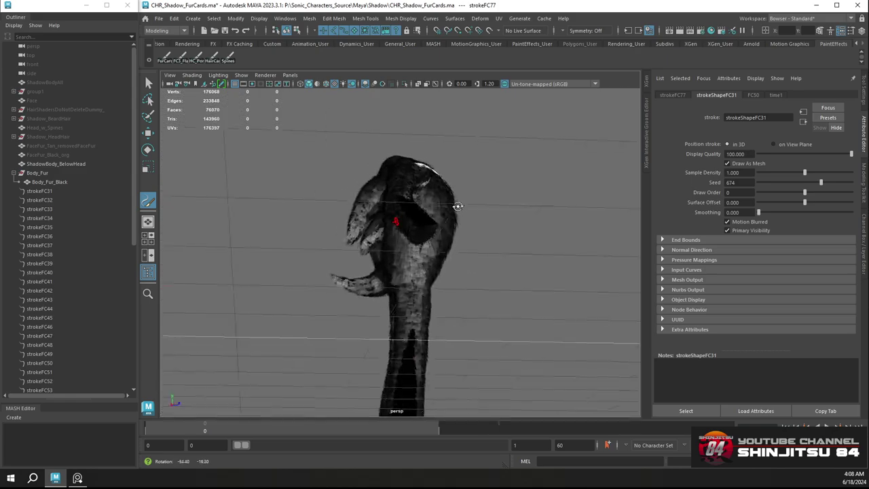
mouse_move(415, 253)
left_mouse_down("alt")
mouse_move(556, 233)
mouse_move(472, 223)
mouse_move(415, 231)
mouse_move(430, 216)
left_mouse_up("alt")
scroll(428, 223, "up", 2)
left_click_drag(326, 189, 455, 184, "alt")
middle_click_drag(455, 184, 361, 184, "alt")
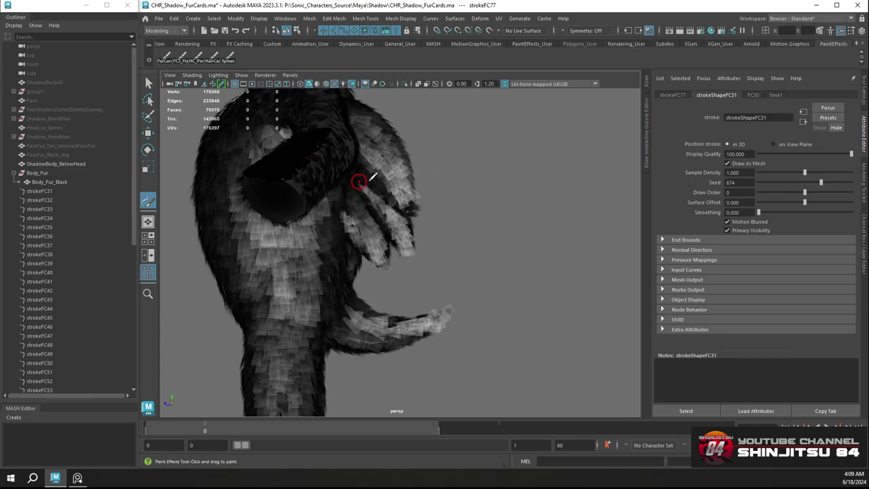
right_click_drag(366, 187, 428, 181, "alt")
left_click_drag(430, 177, 419, 164, "alt")
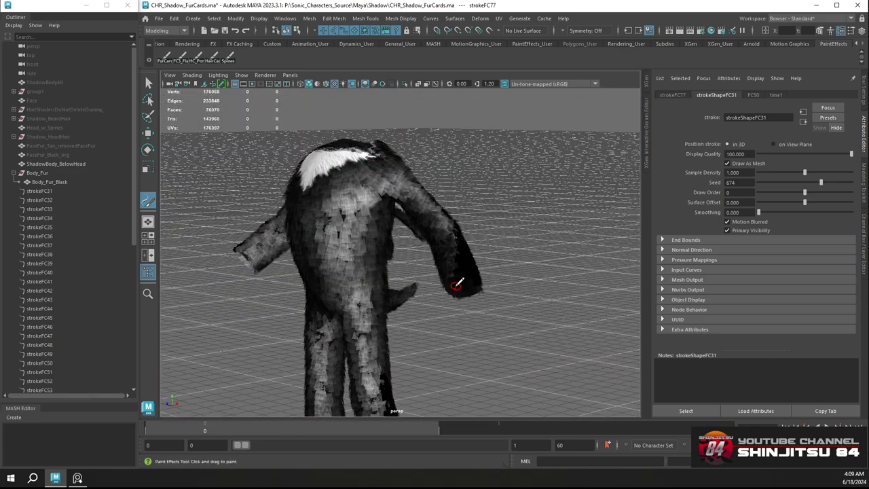
Set the Surface Offset of all strokes from strokeFC31 to strokeFC77 to -0.1 together in the Attribute Spread Sheet
left_click(21, 191)
scroll(72, 309, "down", 8)
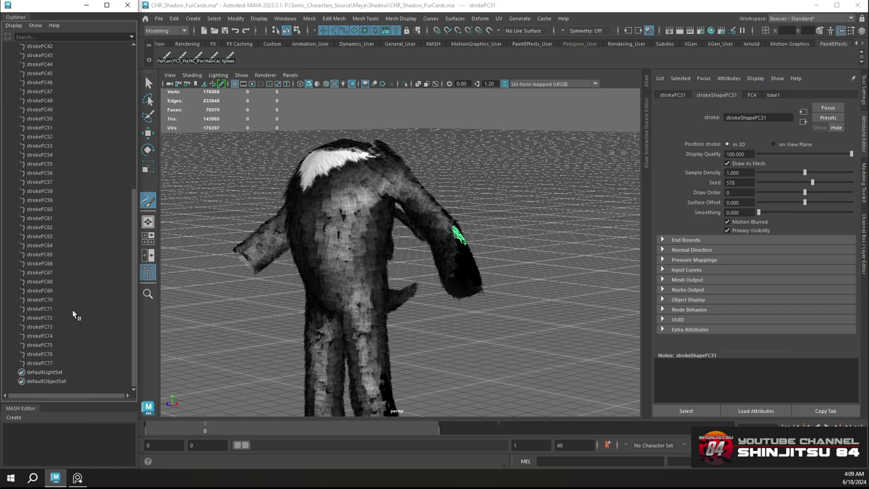
left_click(41, 363, "shift")
left_click_drag(419, 204, 442, 189, "alt")
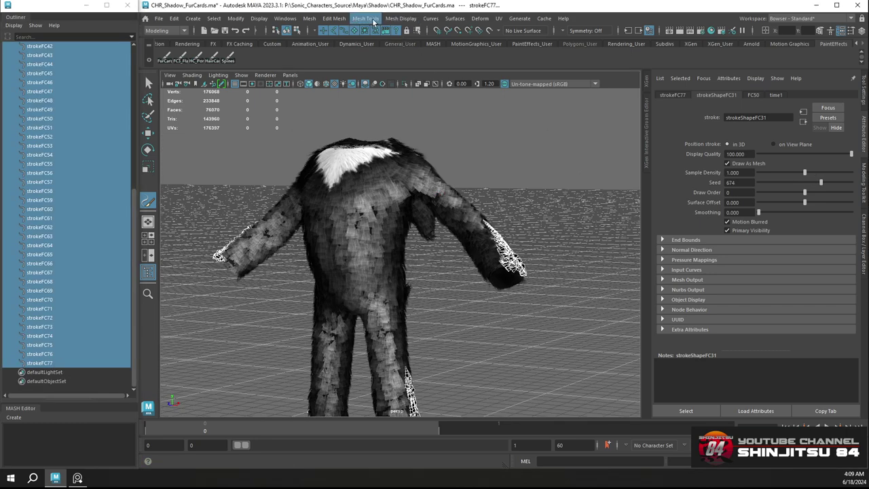
left_click(280, 19)
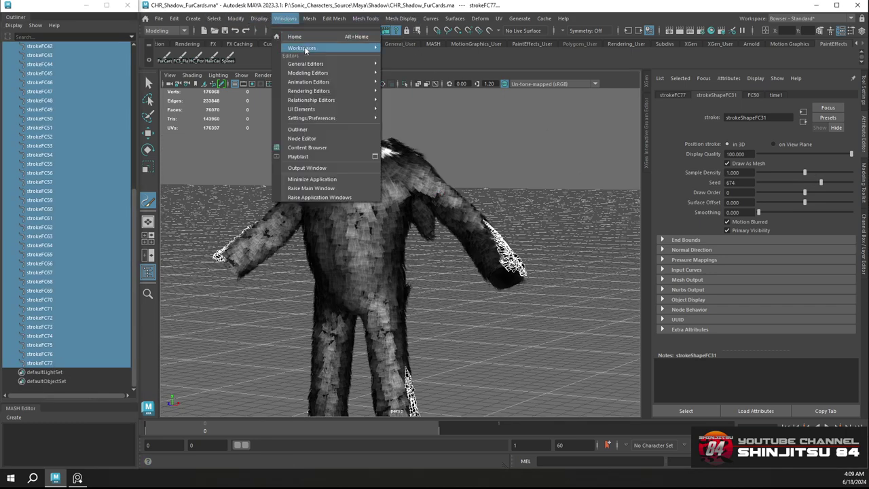
mouse_move(340, 63)
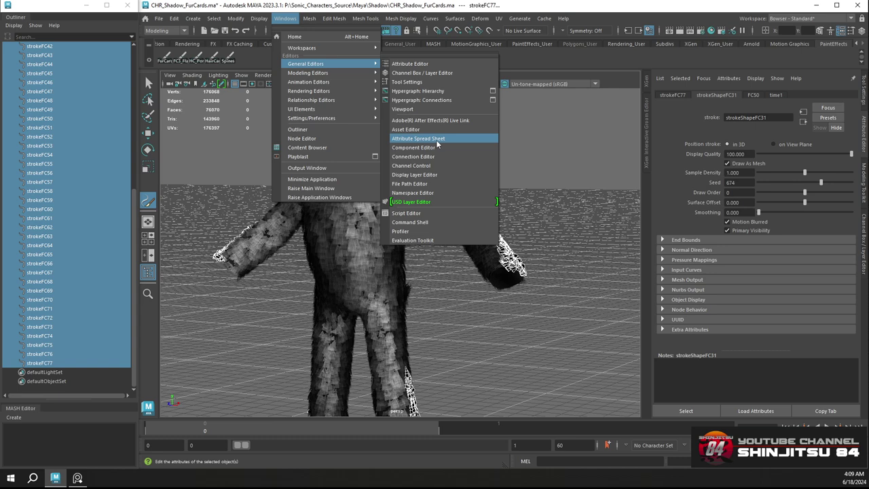
left_click(438, 139)
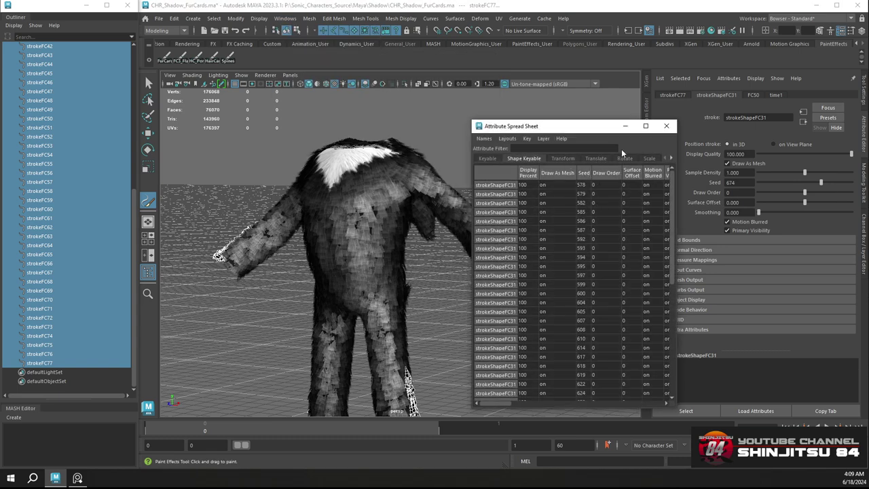
left_click(632, 174)
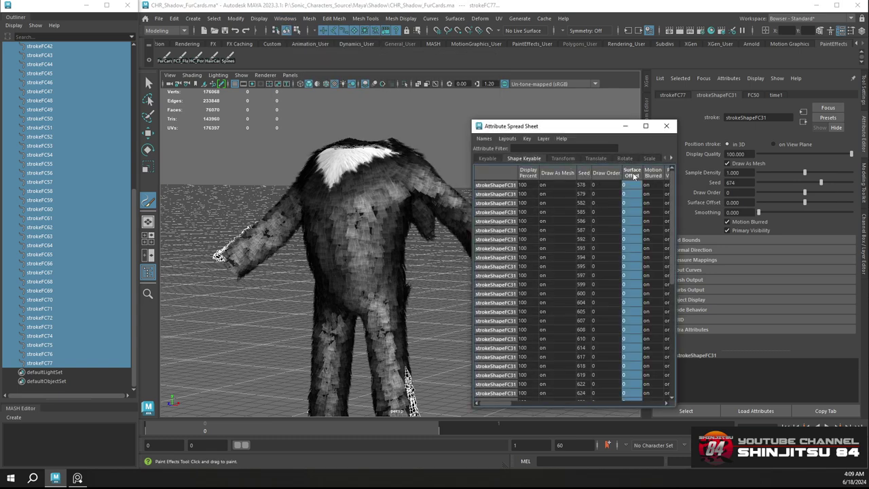
type("-0")
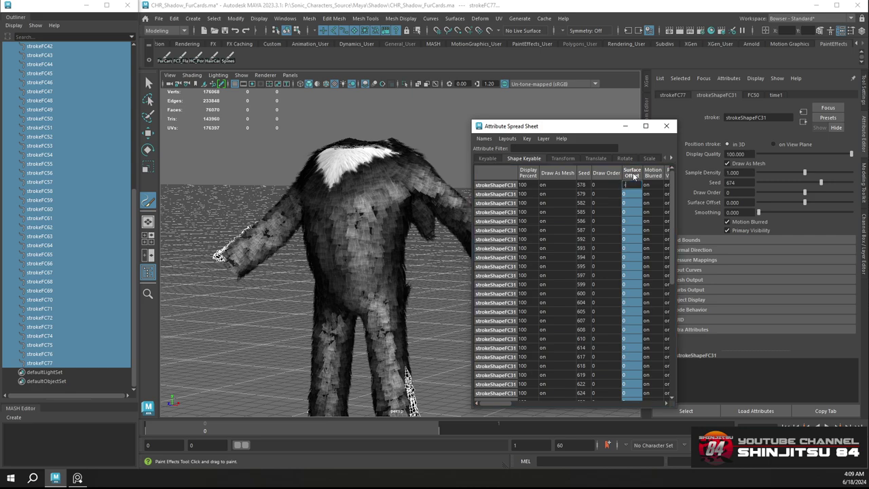
type(".1")
key("Return")
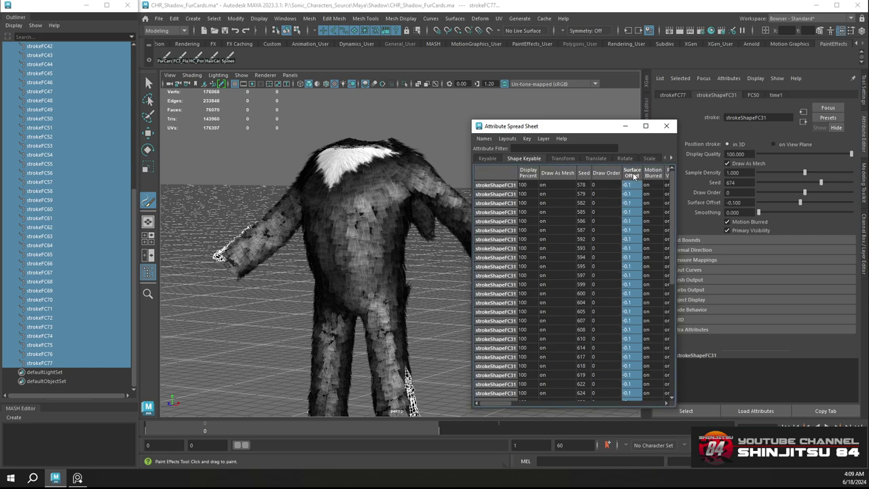
left_click(669, 127)
Examine the offset fur card strokes on both arms and both legs from all sides
left_click_drag(407, 217, 343, 238, "alt")
right_click_drag(343, 251, 364, 265, "alt")
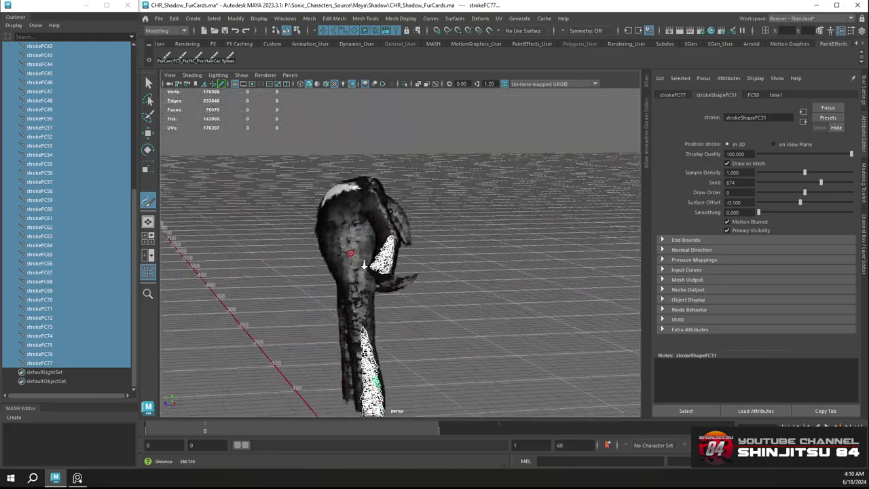
left_click_drag(365, 265, 502, 257, "alt")
key("w")
left_click_drag(367, 236, 310, 224, "alt")
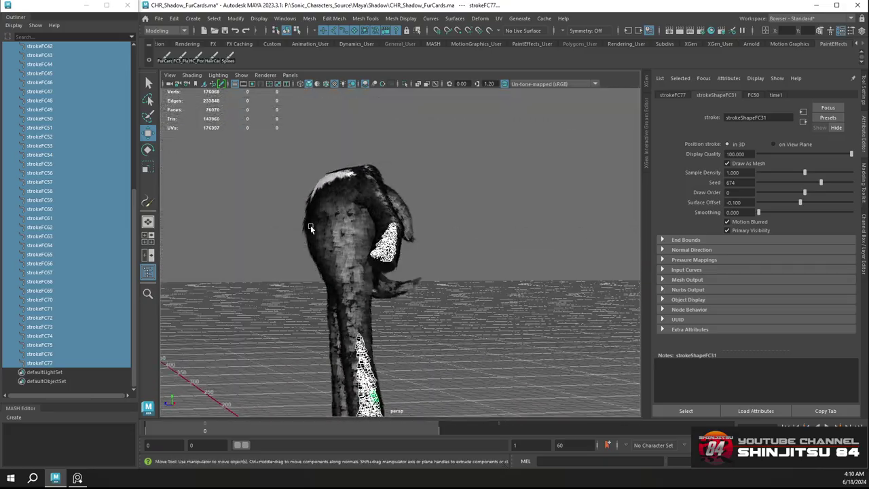
middle_click_drag(311, 225, 339, 209, "alt")
right_click_drag(339, 209, 402, 248, "alt")
mouse_move(402, 248)
left_mouse_down("alt")
mouse_move(326, 239)
mouse_move(582, 243)
mouse_move(494, 236)
mouse_move(454, 256)
mouse_move(482, 246)
mouse_move(451, 238)
mouse_move(458, 214)
mouse_move(496, 214)
left_mouse_up("alt")
middle_click_drag(496, 213, 478, 279, "alt")
right_click_drag(478, 278, 373, 203, "alt")
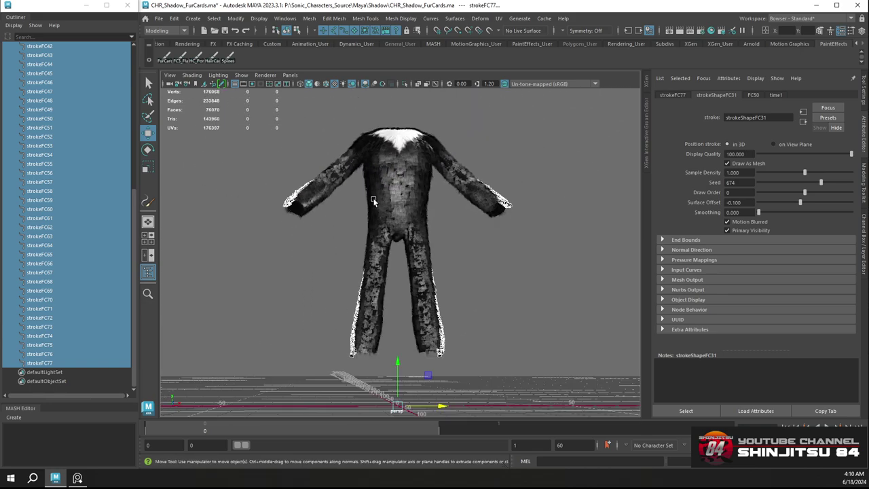
scroll(374, 198, "up", 6)
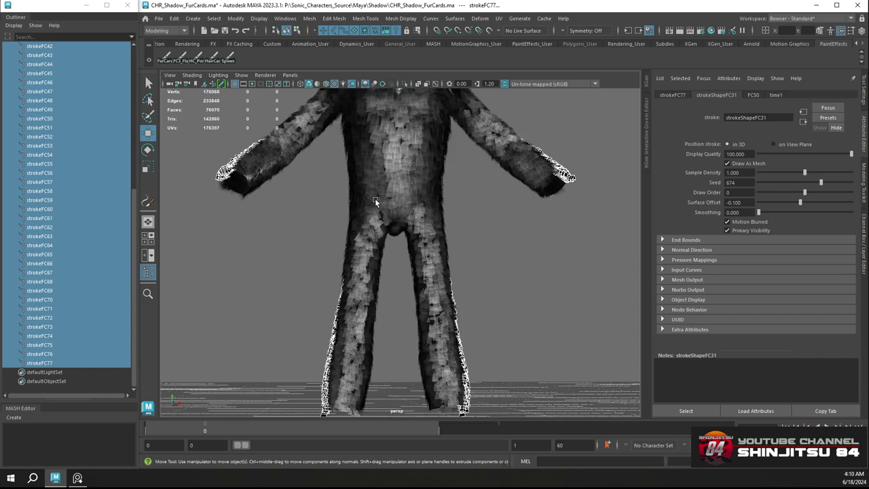
left_click_drag(412, 191, 509, 230, "alt")
left_click_drag(475, 234, 344, 226, "alt")
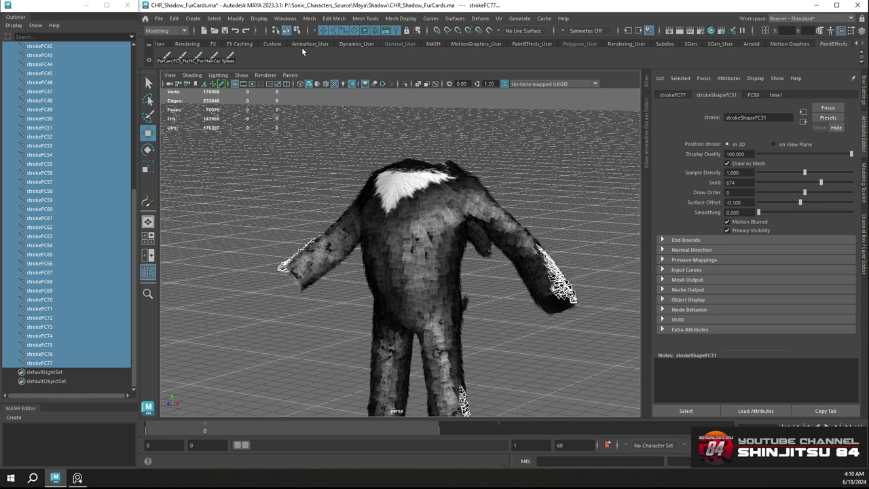
Convert the selected fur card strokes from Paint Effects to polygons
left_click(258, 18)
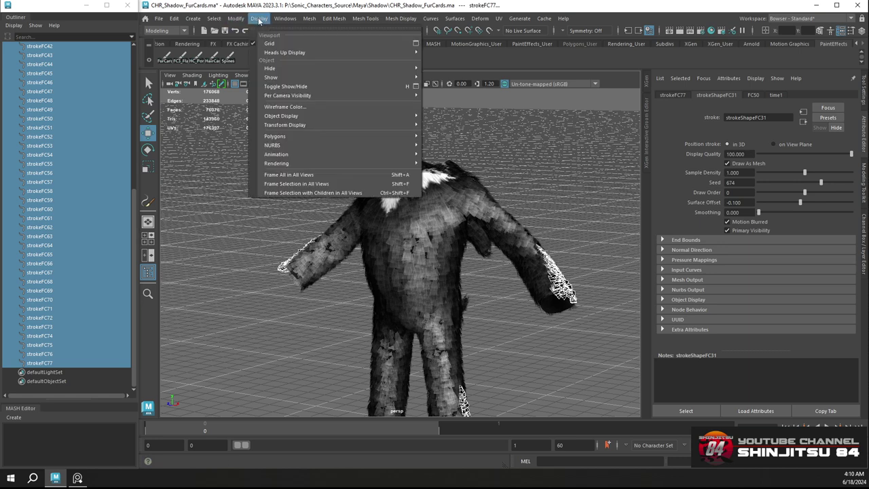
mouse_move(240, 20)
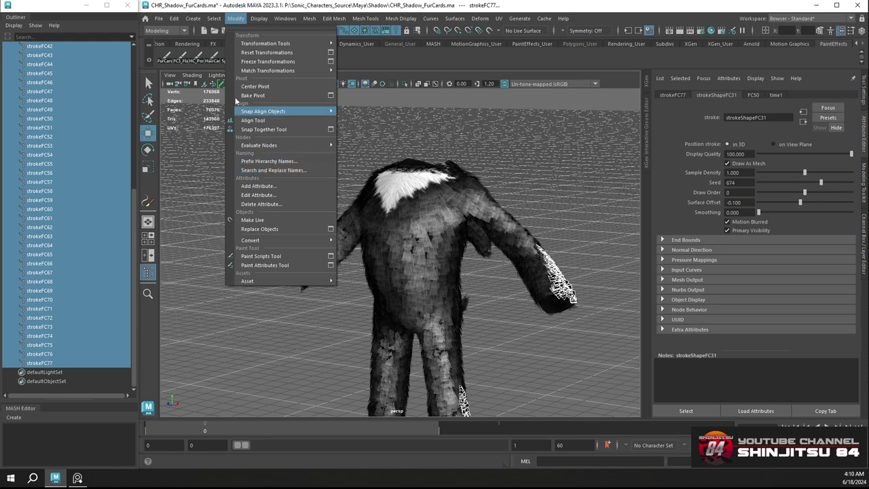
mouse_move(193, 20)
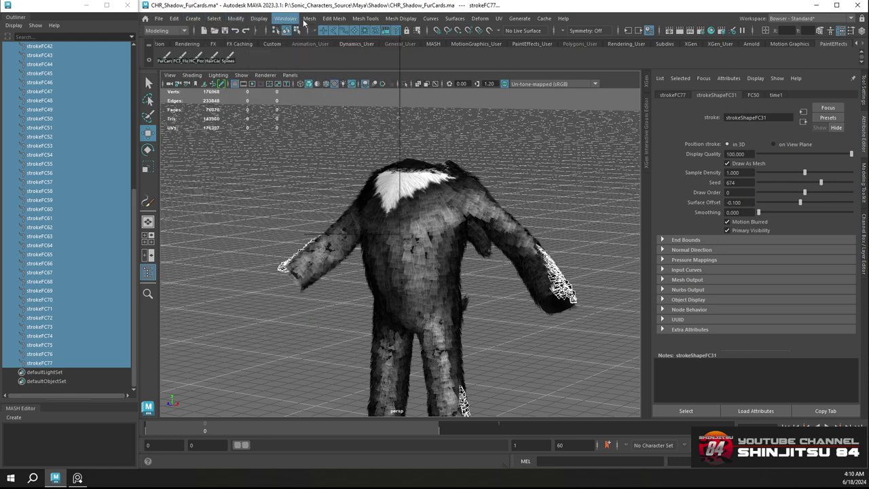
mouse_move(309, 21)
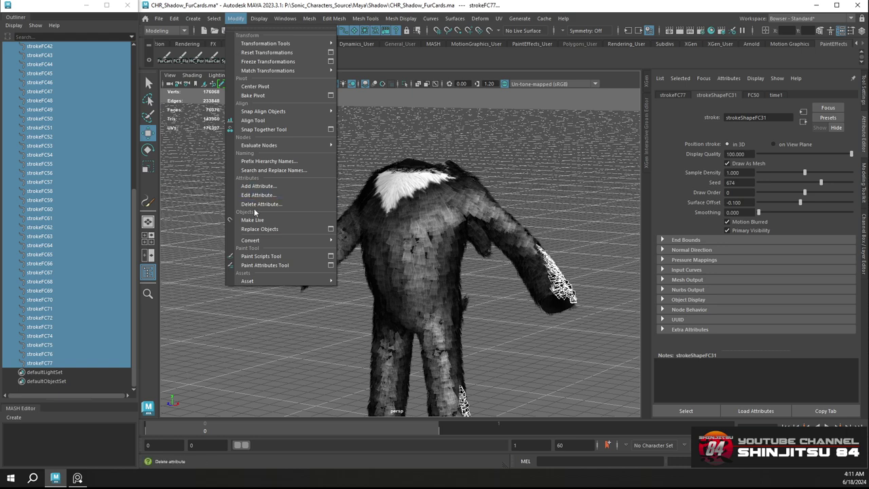
mouse_move(265, 242)
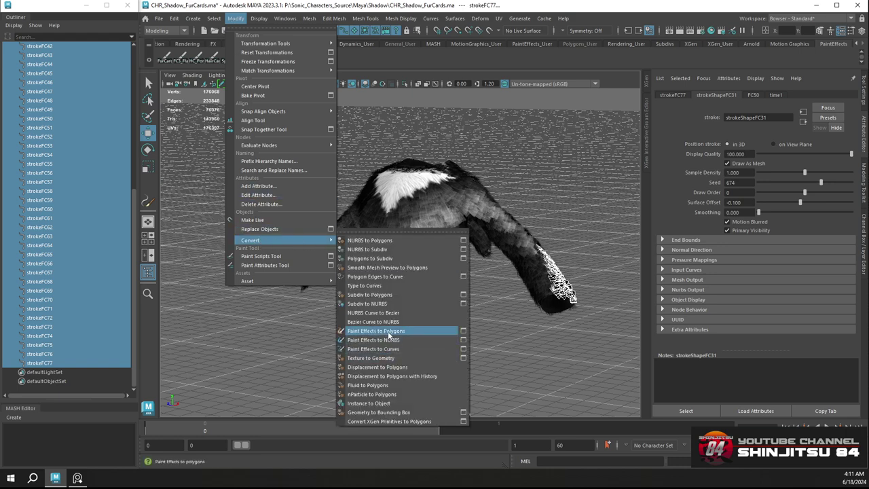
left_click(379, 330)
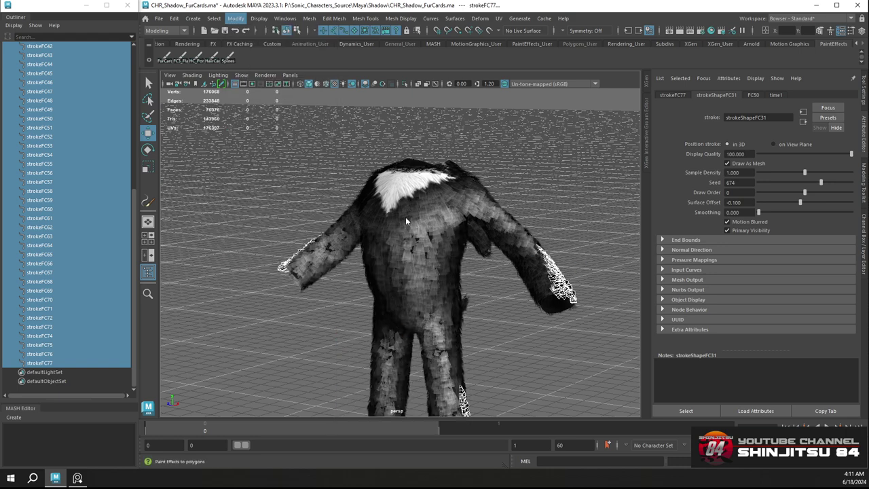
Combine the converted fur card meshes of the arm and leg stripes into a single mesh
scroll(409, 181, "down", 5)
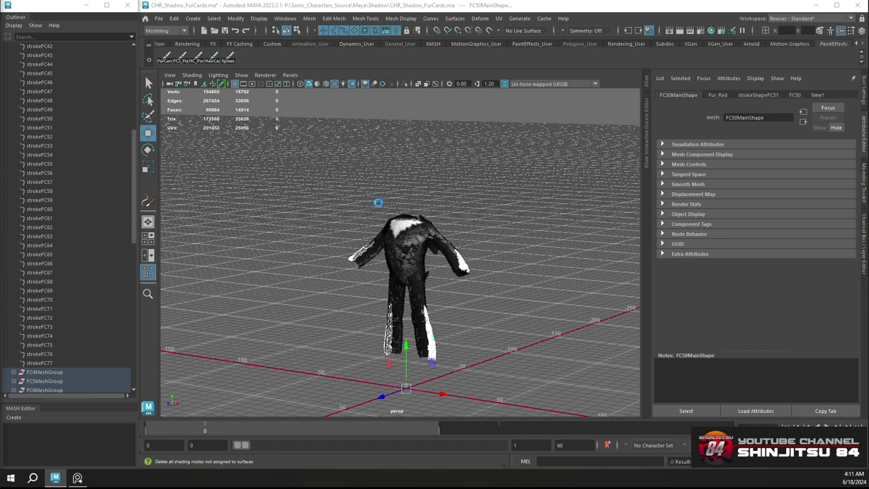
left_click_drag(343, 205, 385, 204, "alt")
scroll(384, 205, "up", 4)
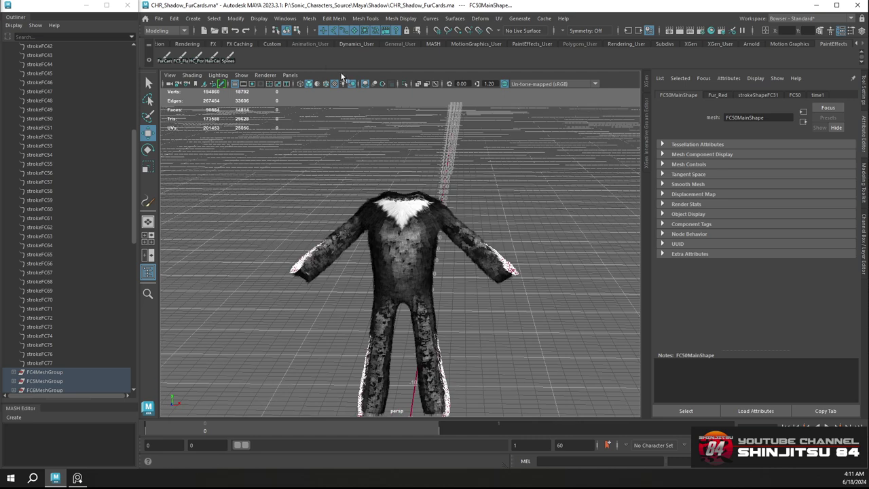
left_click(311, 20)
left_click(326, 53)
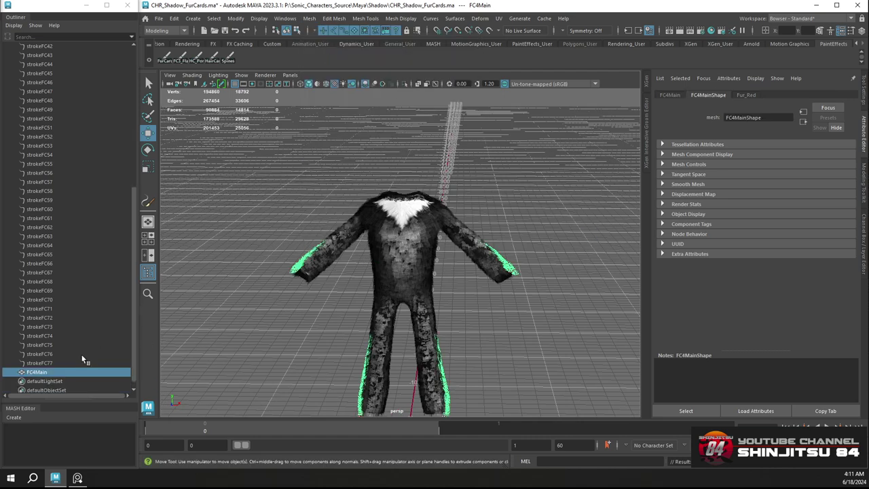
Delete the original Paint Effects strokes from strokeFC31 to strokeFC77
left_click(57, 363)
scroll(58, 286, "up", 9)
left_click(52, 194, "shift")
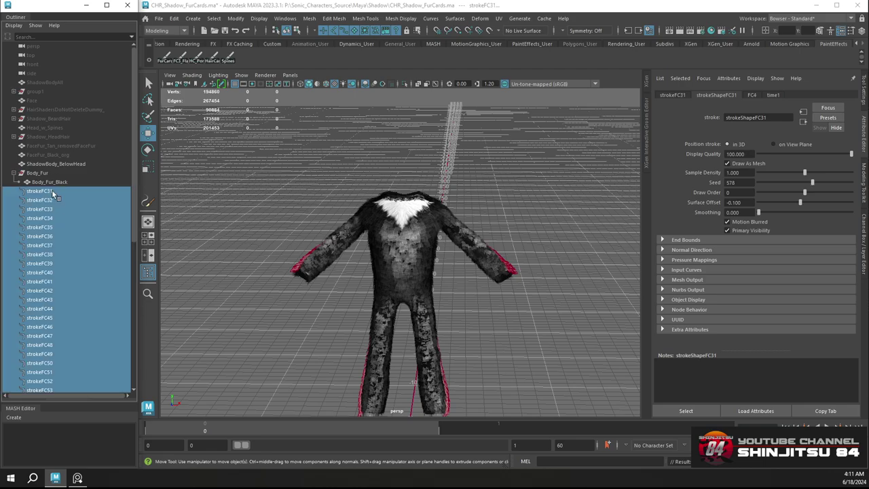
key("Delete")
Examine the red fur cards on the arms and legs from the side and front
left_click_drag(511, 214, 450, 252, "alt")
right_click_drag(450, 252, 475, 380, "alt")
middle_click_drag(475, 381, 466, 294, "alt")
left_click_drag(397, 200, 370, 212, "alt")
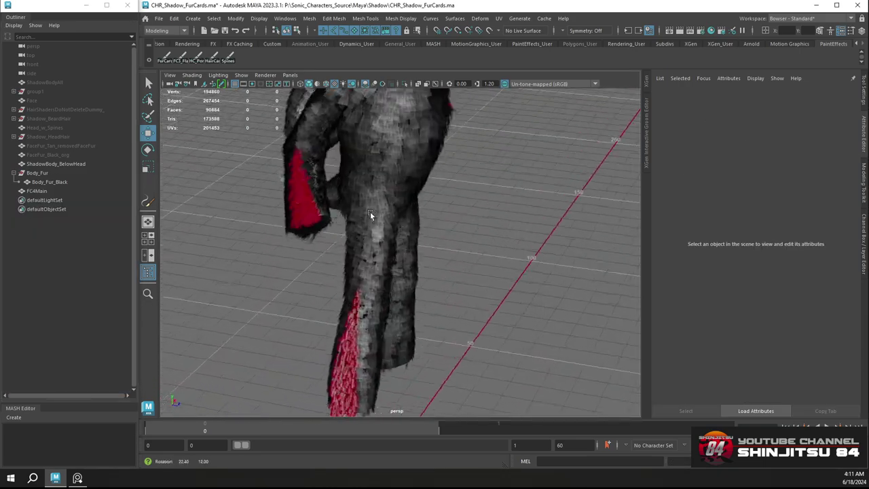
middle_click_drag(370, 211, 428, 243, "alt")
scroll(429, 238, "up", 5)
left_click_drag(384, 227, 414, 251, "alt")
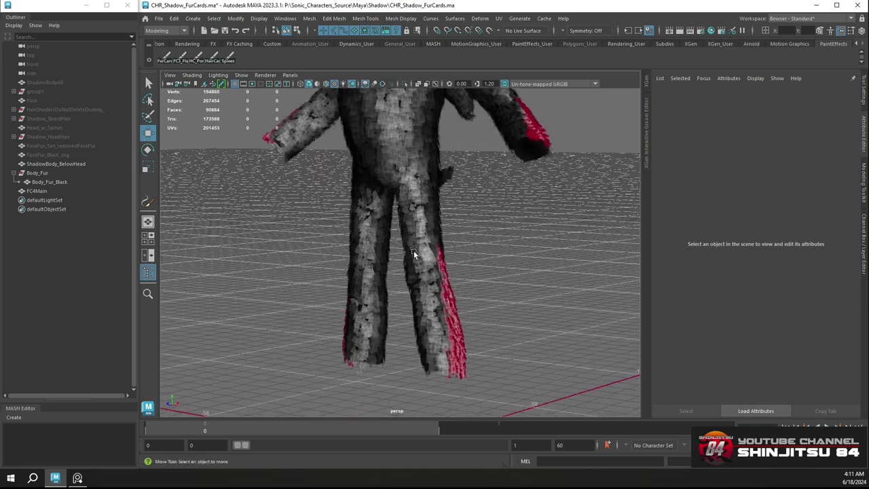
Rename the combined red fur card mesh FC4Main as Body_Fur_Red
left_click(467, 376)
left_click_drag(438, 314, 242, 295, "alt")
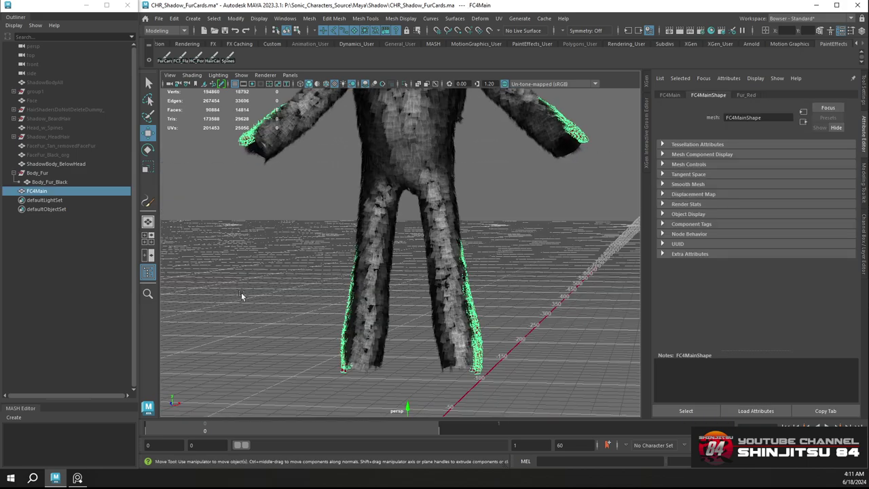
double_click(51, 182)
key("ctrl+c")
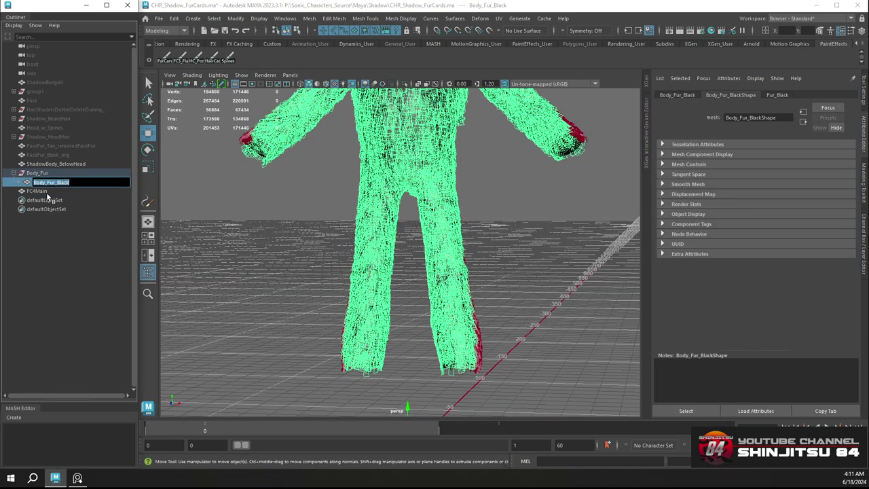
double_click(46, 191)
key("ctrl+v")
key("BackSpace")
key("BackSpace")
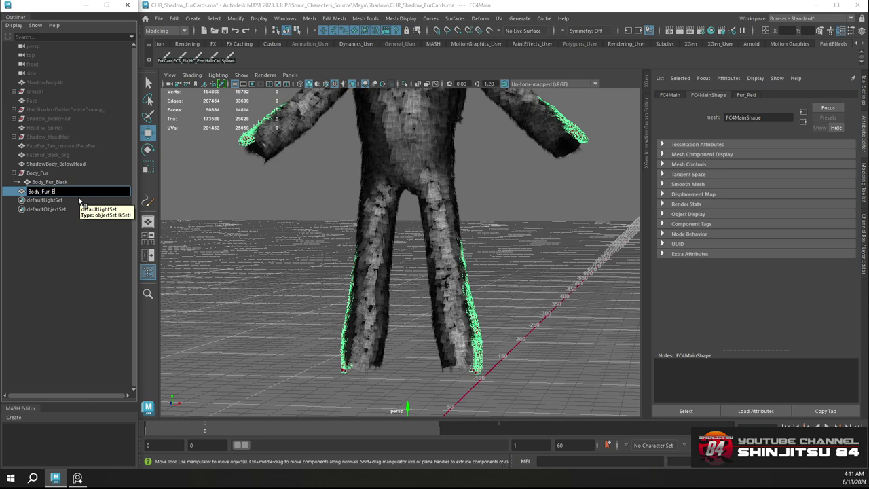
type("Red")
key("Return")
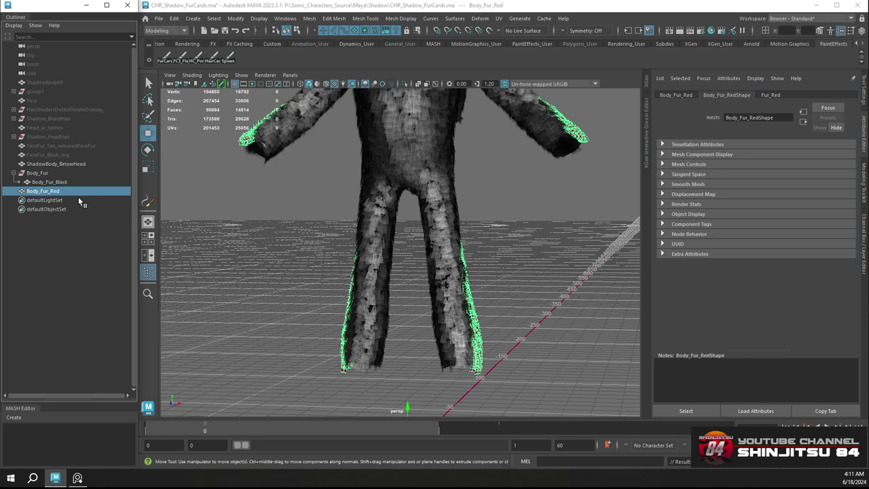
Parent Body_Fur_Red under the Body_Fur group
left_click(45, 181, "ctrl")
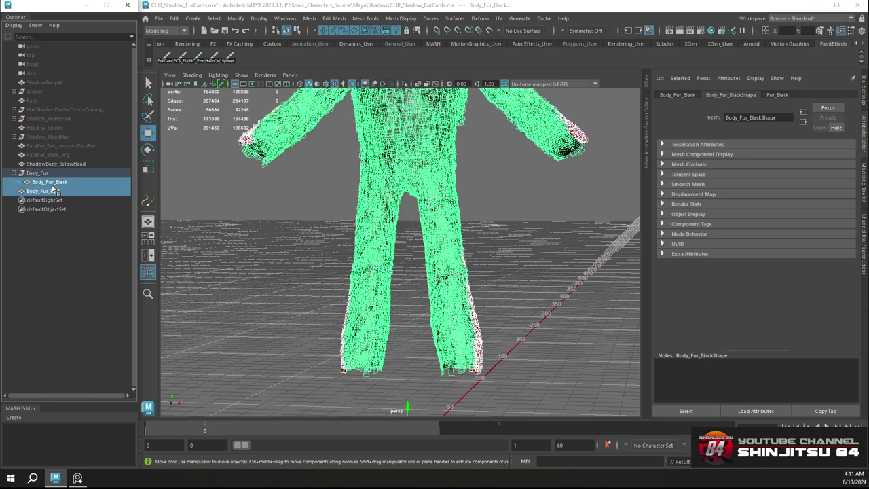
left_click(45, 191)
left_click(42, 172, "ctrl")
key("p")
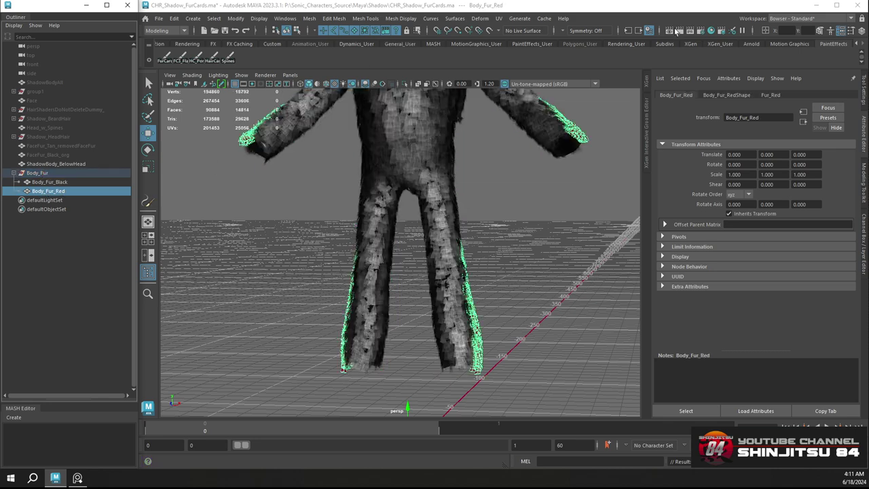
Open the UV Editor for Body_Fur_Red and delete the faces in the first two of its three UV columns
left_click(499, 18)
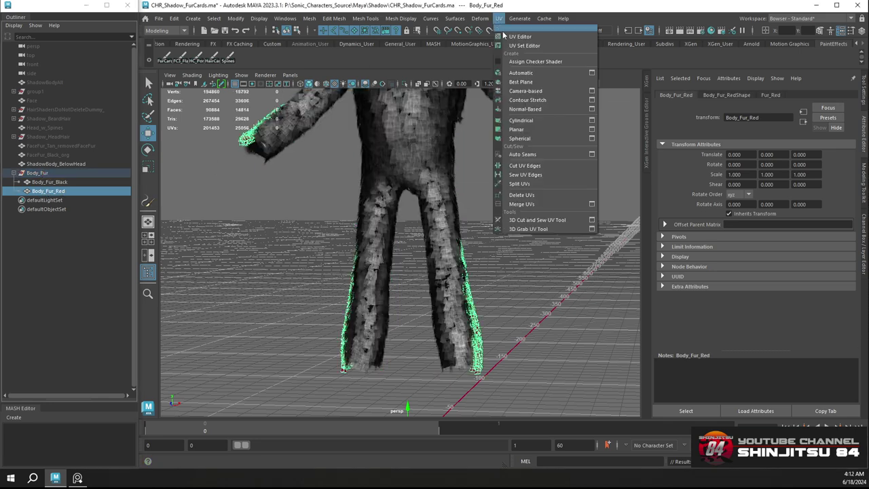
left_click(520, 32)
scroll(219, 193, "down", 5)
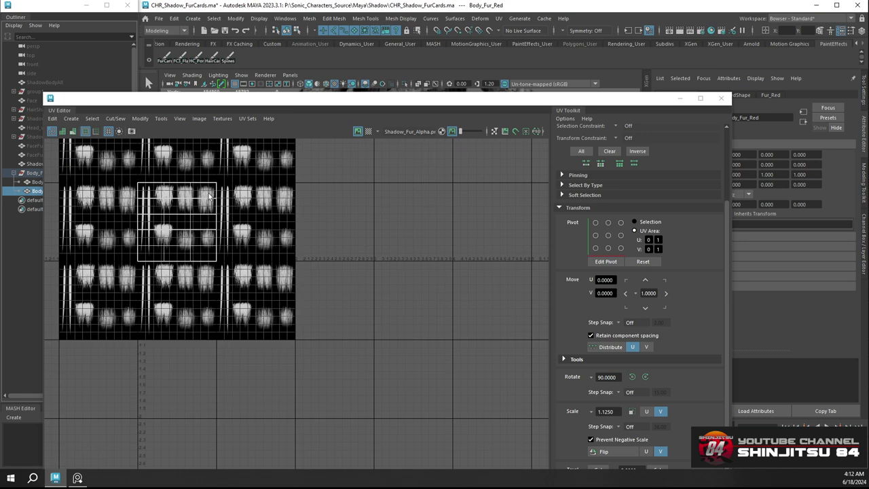
right_click_drag(195, 197, 199, 222)
left_click_drag(118, 157, 180, 268)
left_click_drag(420, 105, 323, 232)
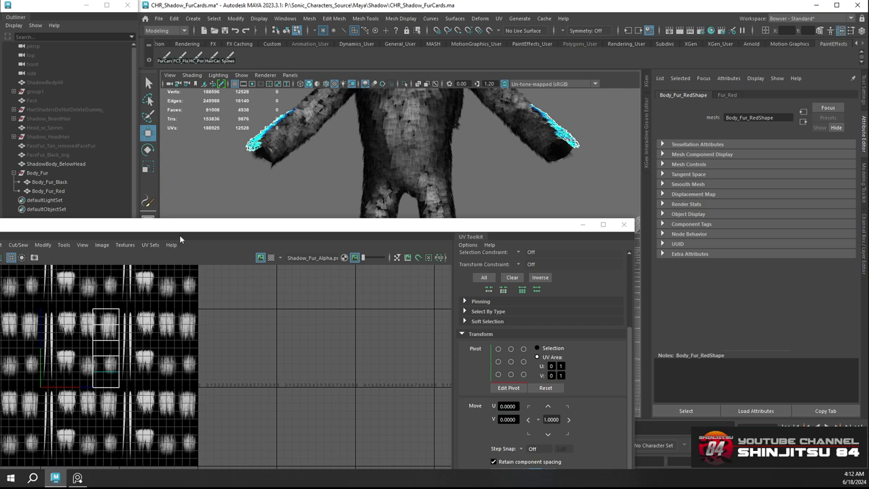
left_click_drag(180, 239, 357, 178)
Separate the overlapping fur card UV shells by length, shifting the five-segment shells two tiles along U and the four-segment shells three tiles
right_click_drag(299, 272, 254, 269)
left_click(296, 324)
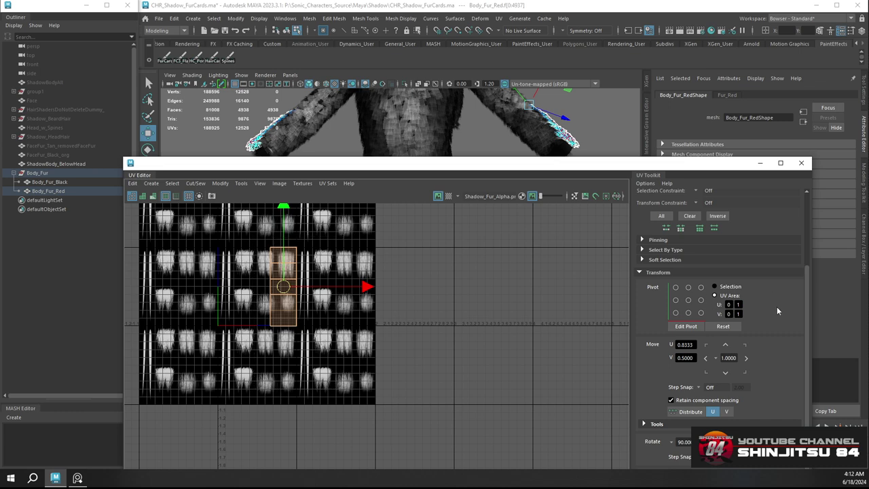
scroll(724, 388, "up", 3)
scroll(680, 348, "down", 3)
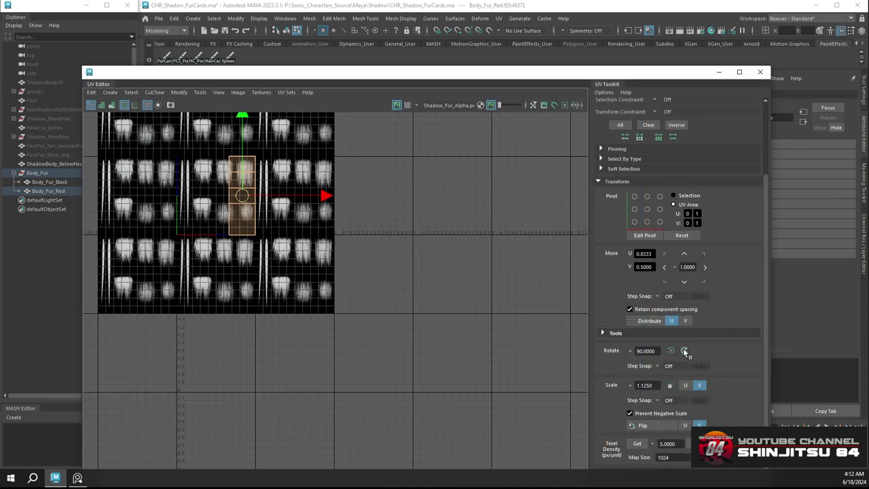
left_click(684, 350)
left_click(684, 350)
key("ctrl+z")
key("ctrl+z")
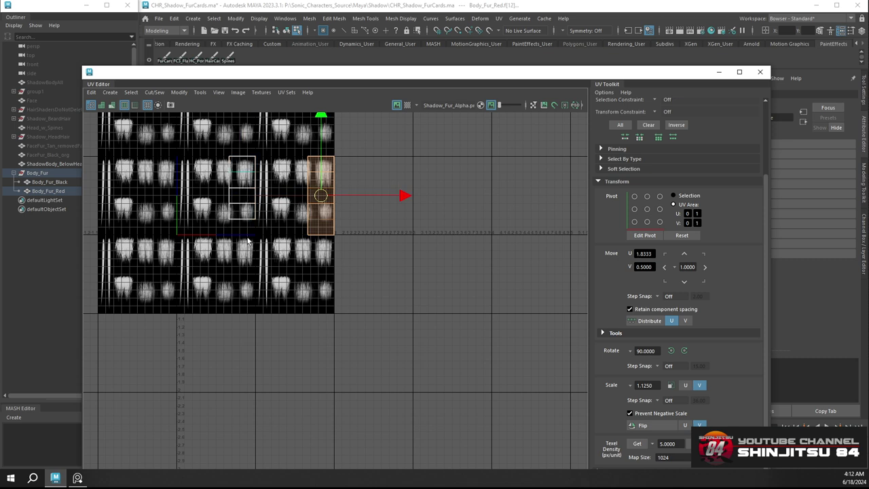
key("ctrl+z")
key("ctrl+z")
key("ctrl+z")
key("ctrl+z")
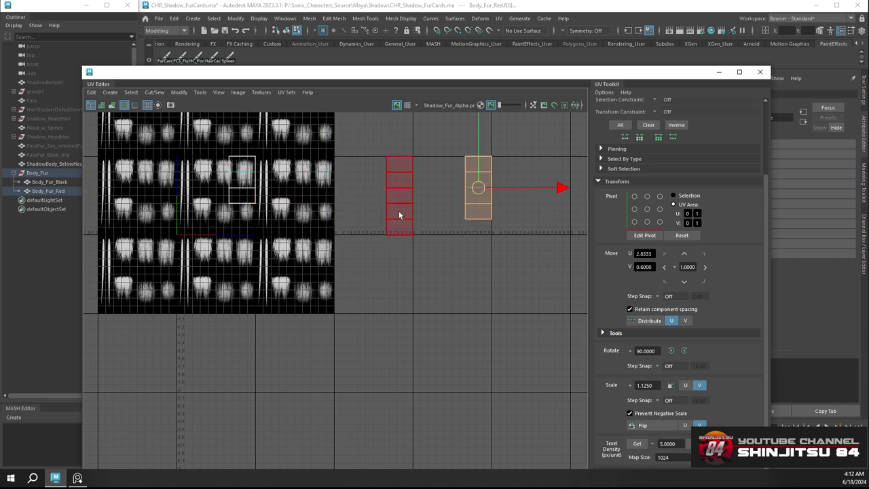
Stack the five-segment UV shells on the four-segment ones and scale them in V to match the same height and position
left_click_drag(358, 259, 426, 146)
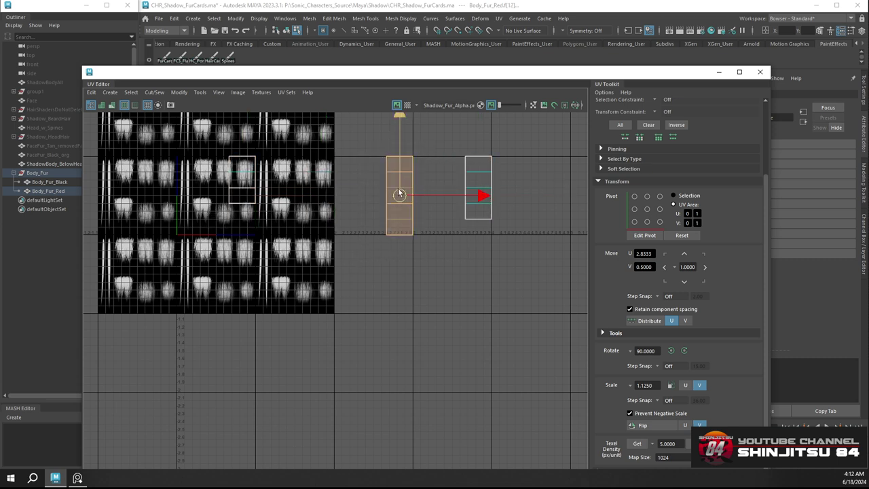
key("ctrl+alt+Right")
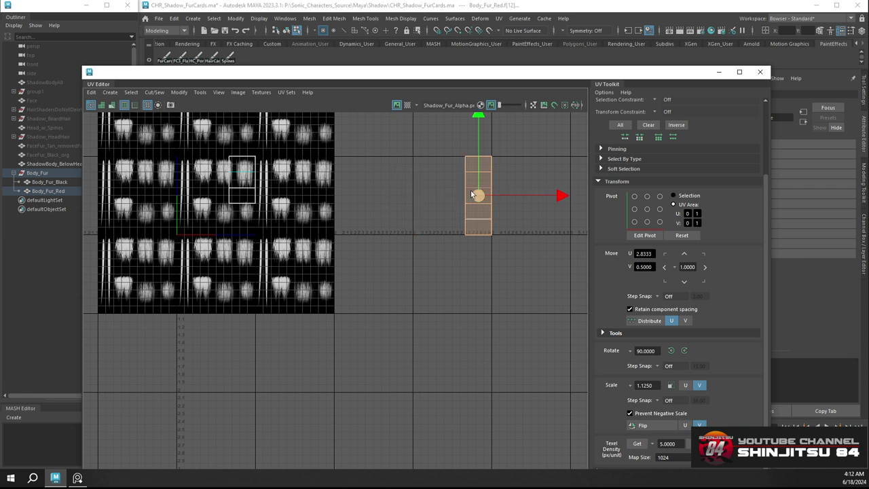
mouse_move(480, 119)
left_mouse_down()
mouse_move(482, 109)
mouse_move(483, 132)
left_mouse_up()
key("r")
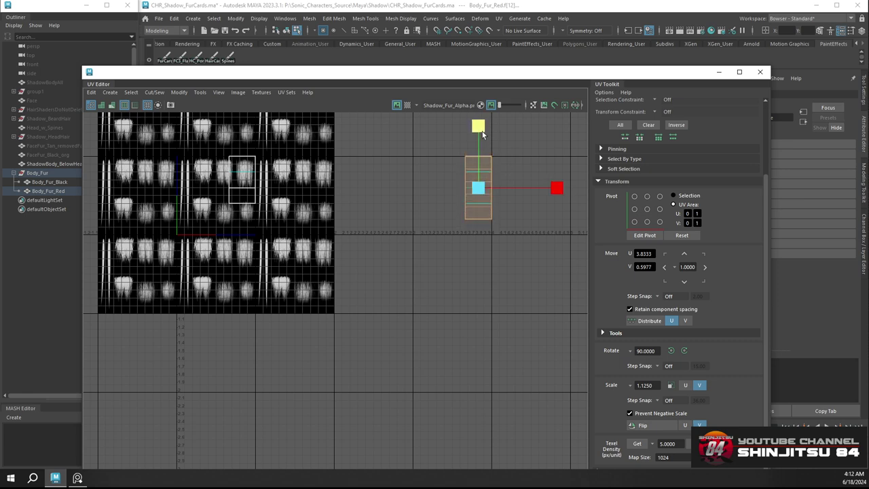
scroll(489, 156, "up", 5)
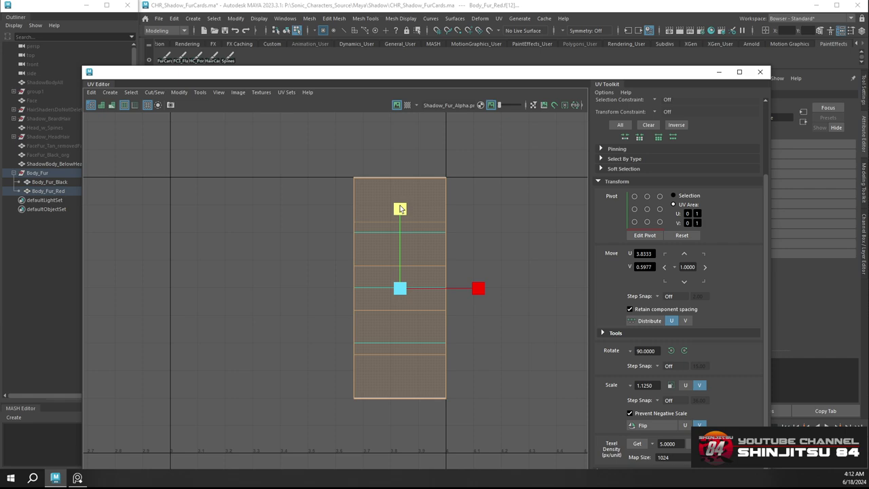
key("w")
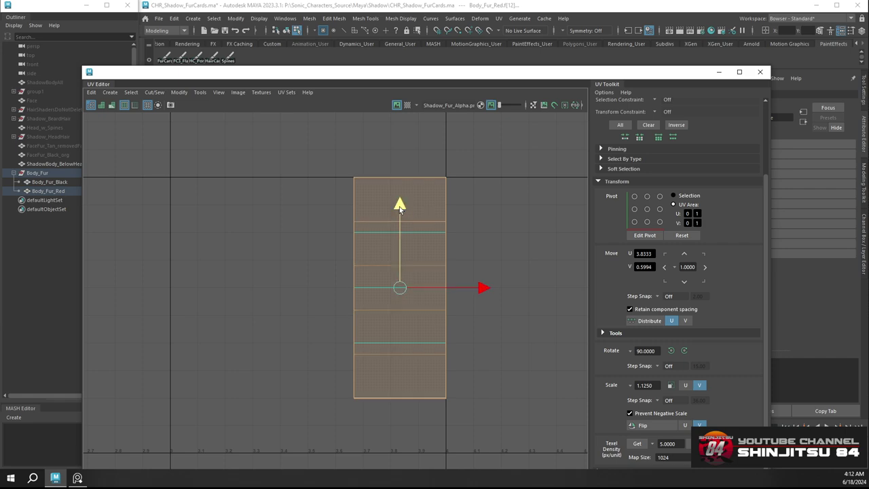
scroll(327, 189, "down", 5)
Shift the stacked UV shells back two tiles along U and place them over the fur tuft at about U 1.86, V 0.78
scroll(326, 194, "up", 3)
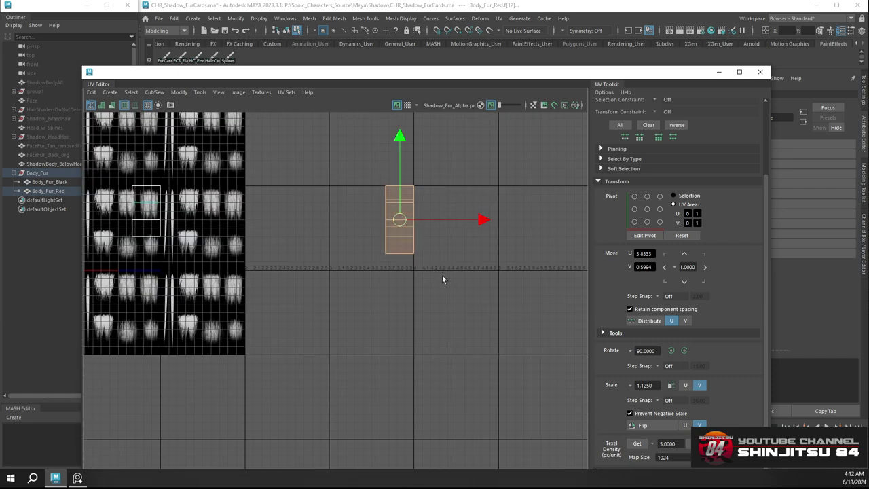
scroll(442, 277, "up", 2)
key("ctrl+z")
key("ctrl+z")
key("ctrl+z")
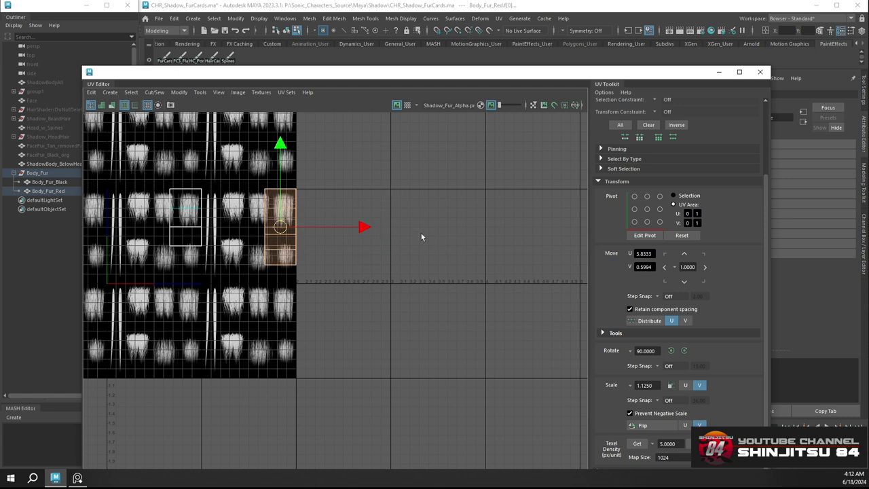
scroll(376, 202, "up", 3)
middle_click_drag(308, 203, 551, 228, "alt")
scroll(427, 271, "up", 1)
left_click_drag(428, 282, 429, 241)
scroll(455, 247, "up", 3)
Scale the stacked UV shells in U and V to frame the fur tuft, centring them at about U 1.8636, V 0.7620
key("r")
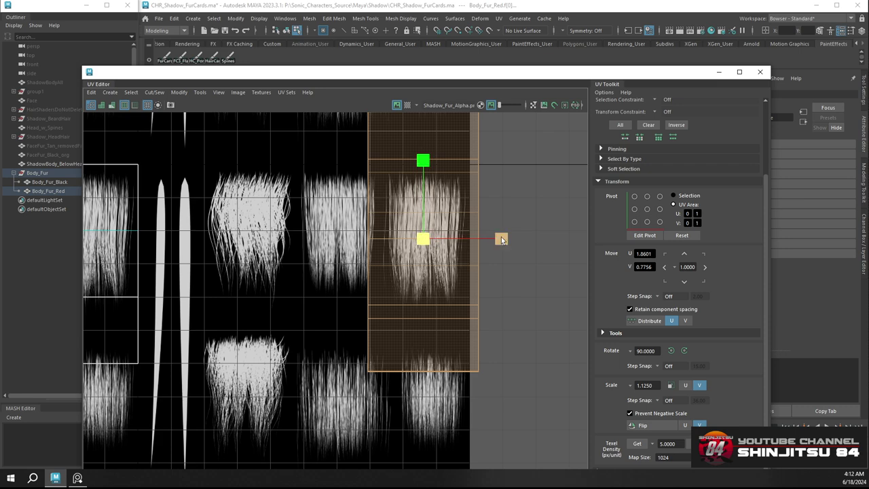
left_click_drag(501, 239, 477, 239)
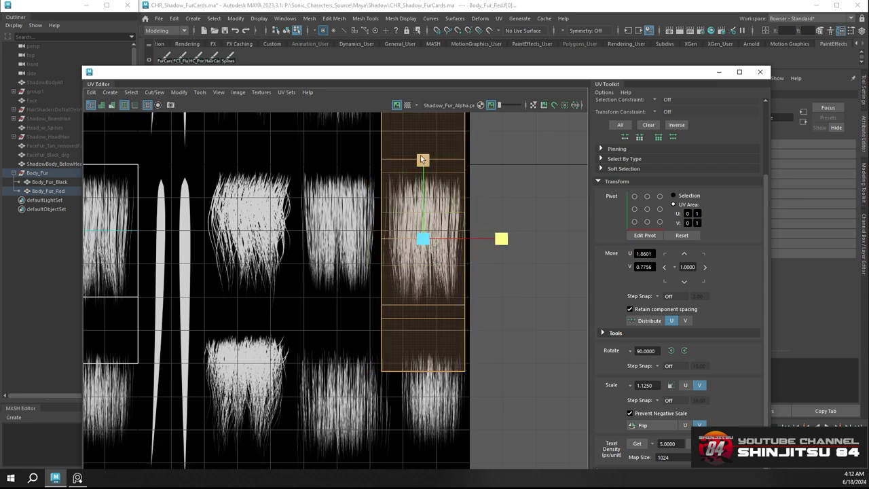
left_click_drag(422, 156, 426, 197)
key("w")
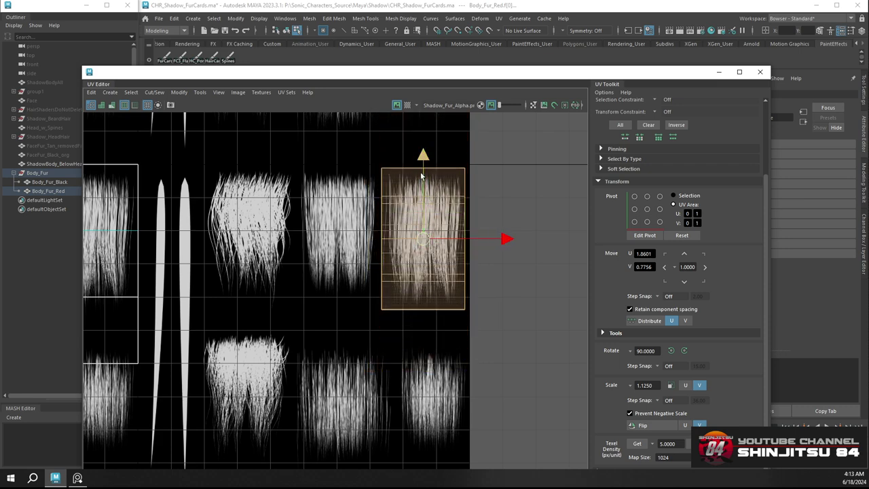
left_click_drag(423, 159, 425, 163)
scroll(466, 214, "up", 3)
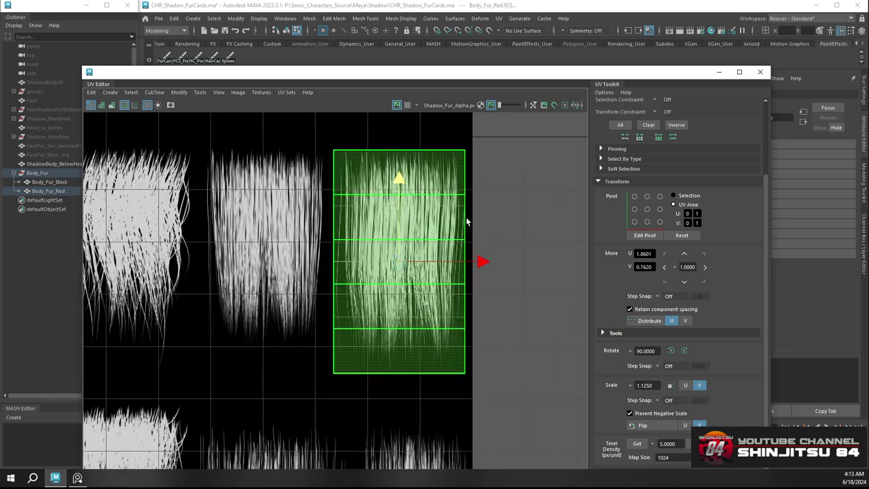
left_click_drag(481, 261, 483, 262)
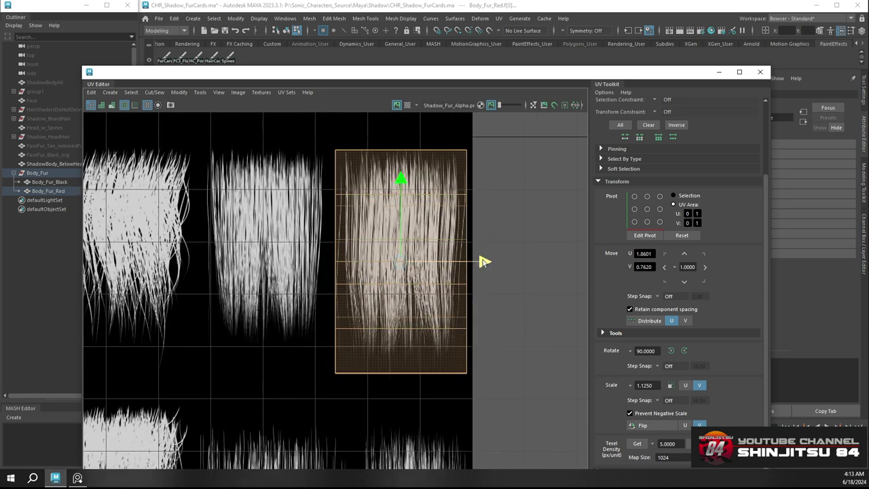
key("r")
left_click_drag(401, 182, 401, 176)
scroll(392, 181, "down", 5)
middle_click_drag(381, 191, 437, 193, "alt")
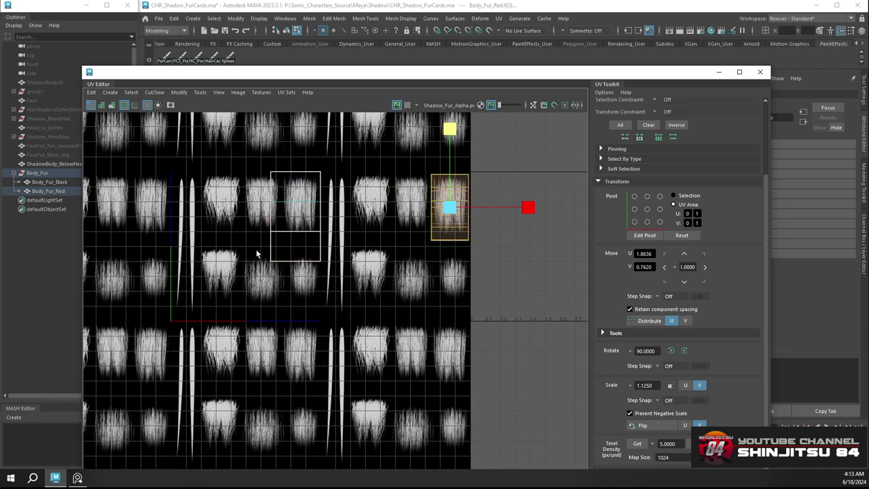
Select the taller fur card UV shells and centre them in V on the shorter shells at U 0.8333, V about 0.80
left_click_drag(360, 250, 363, 248)
key("g")
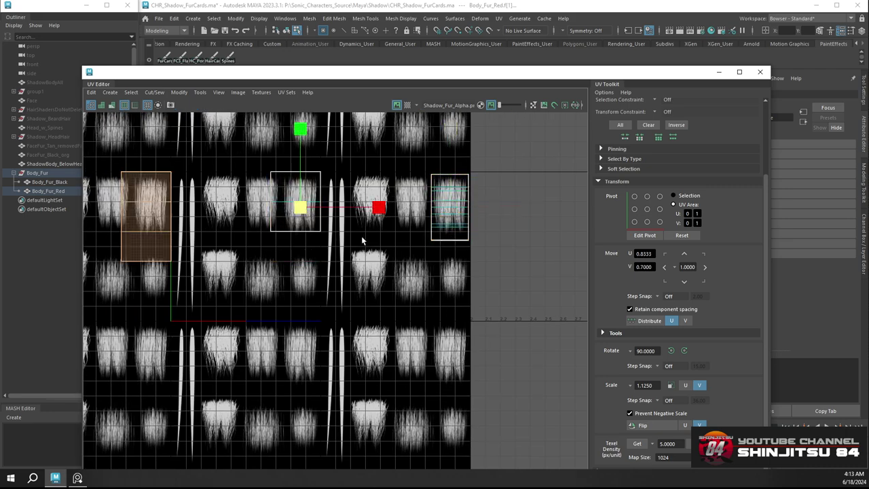
left_click(170, 219)
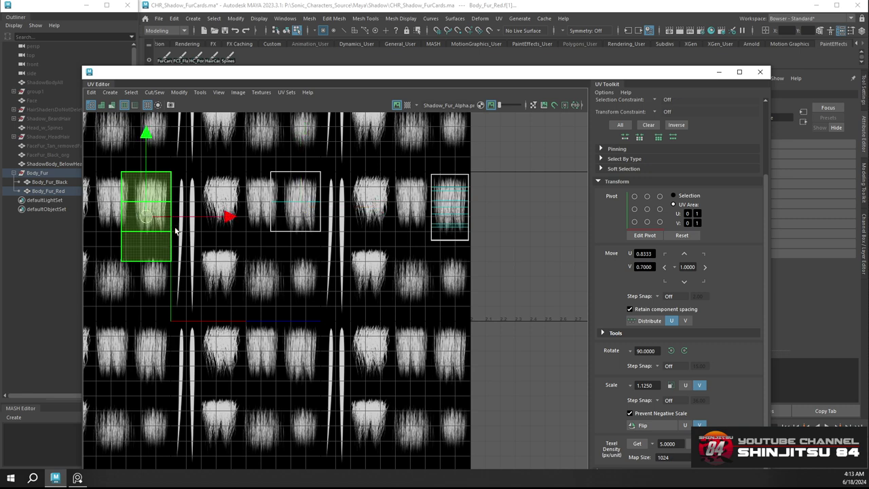
left_click_drag(158, 216, 302, 217)
scroll(273, 144, "up", 2)
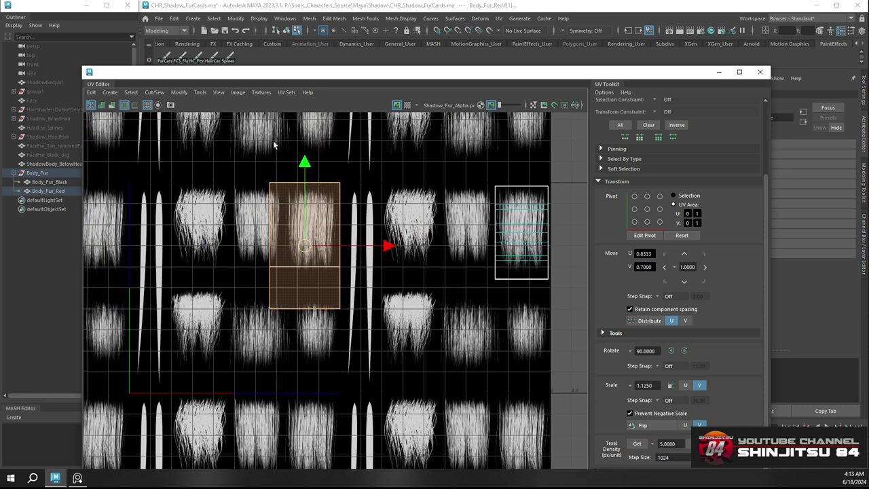
left_click_drag(306, 171, 305, 145)
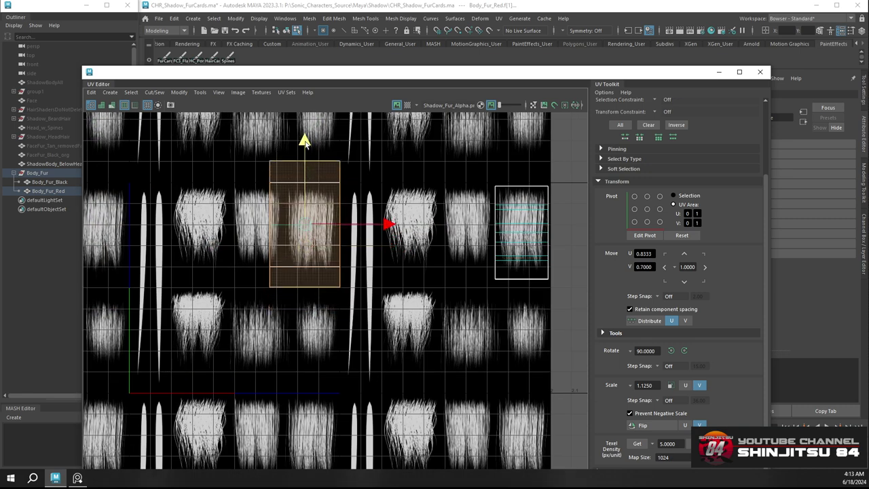
scroll(322, 170, "up", 1)
scroll(322, 170, "up", 1)
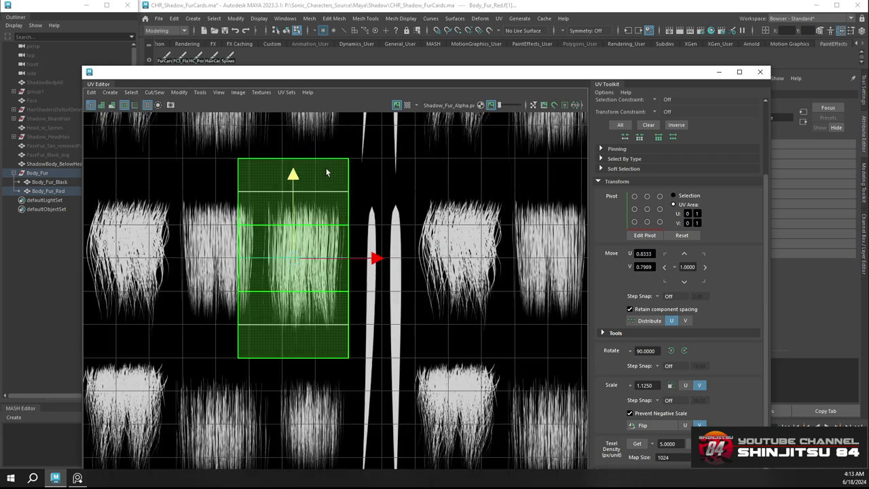
Scale the taller UV shells in V to match the shorter shells' height, centring them at U 0.8333, V 0.8000
scroll(294, 230, "up", 2)
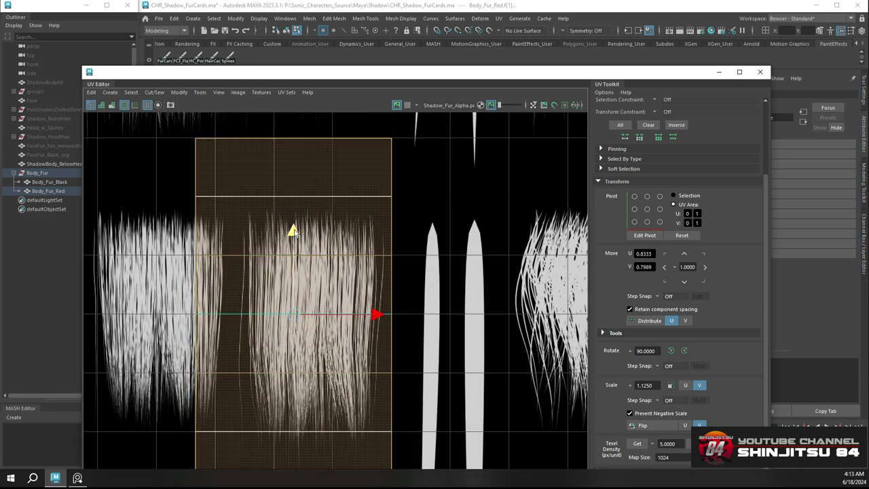
scroll(294, 230, "down", 2)
key("r")
scroll(294, 232, "up", 2)
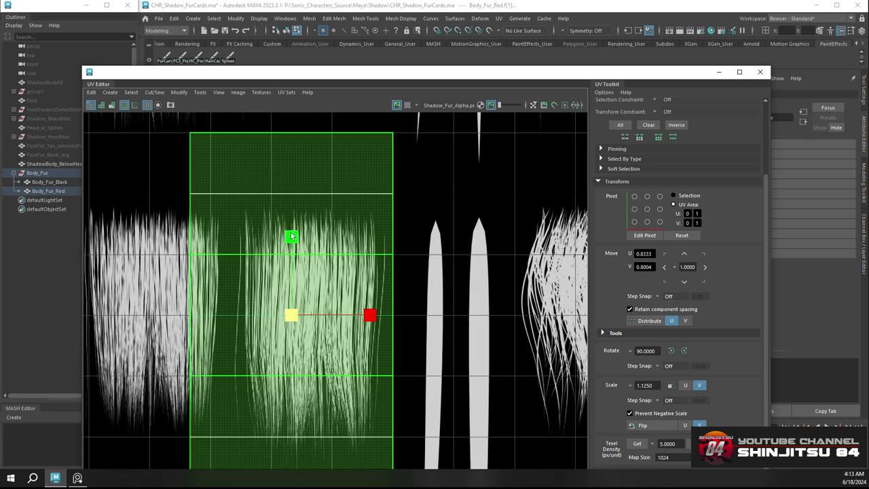
left_click_drag(292, 237, 293, 261)
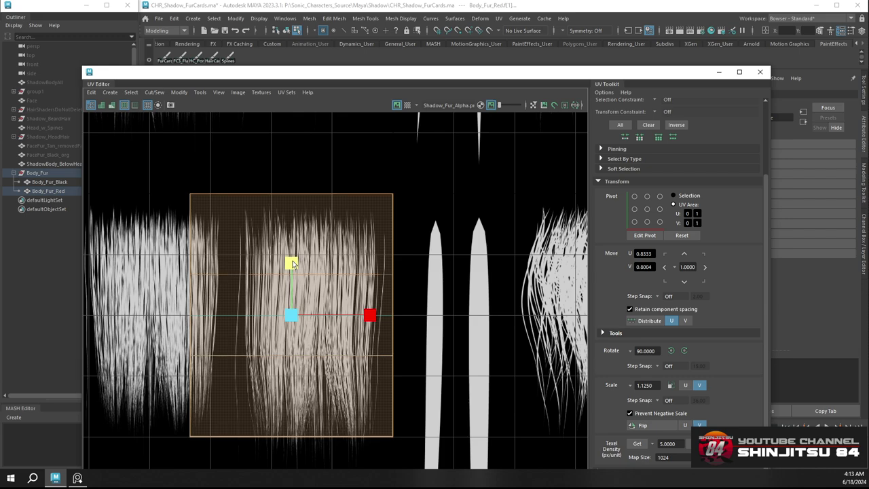
scroll(300, 241, "down", 5)
Move the stacked UV shells over the fur tuft at U 0.6080, V 0.8000 and narrow them in U to the tuft's width
scroll(336, 297, "up", 2)
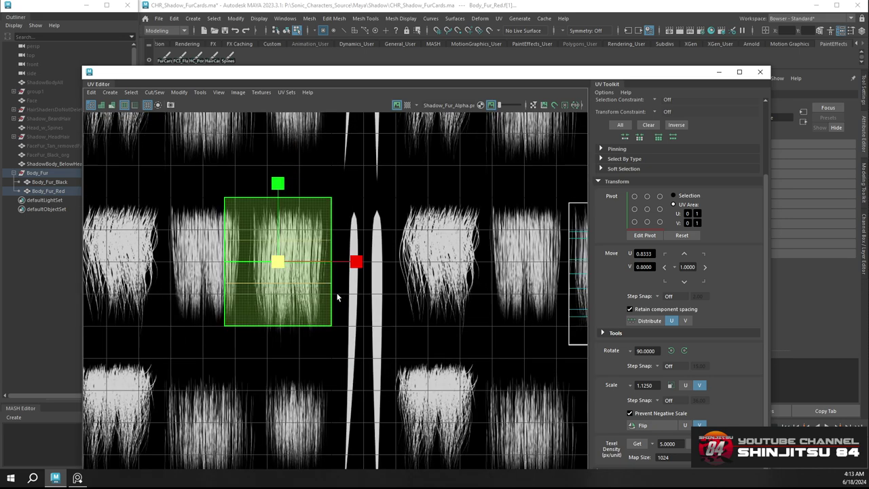
key("w")
middle_click_drag(407, 304, 424, 293, "alt")
left_click_drag(378, 256, 310, 263)
key("e")
key("r")
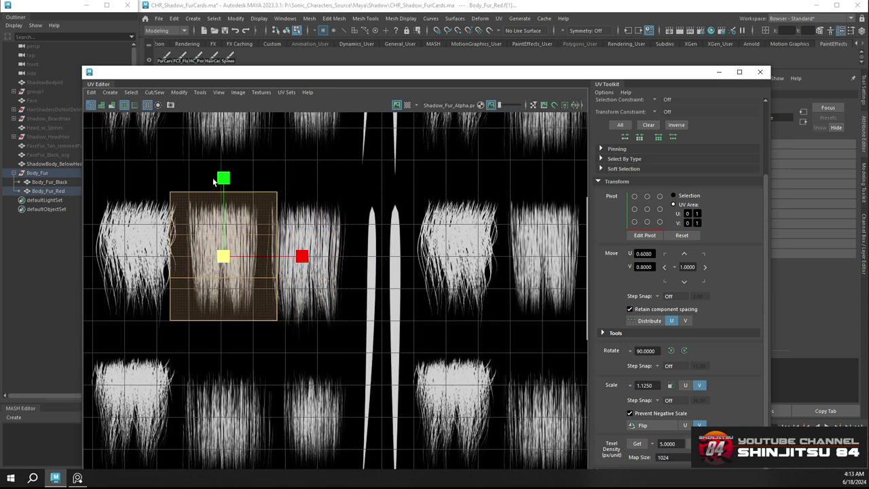
left_click_drag(224, 180, 224, 184)
left_click_drag(302, 256, 279, 258)
Fine-tune the stacked UV shells' U and V scale and V position to frame the fur tuft around U 0.6036
scroll(270, 244, "up", 4)
middle_click_drag(294, 244, 394, 241, "alt")
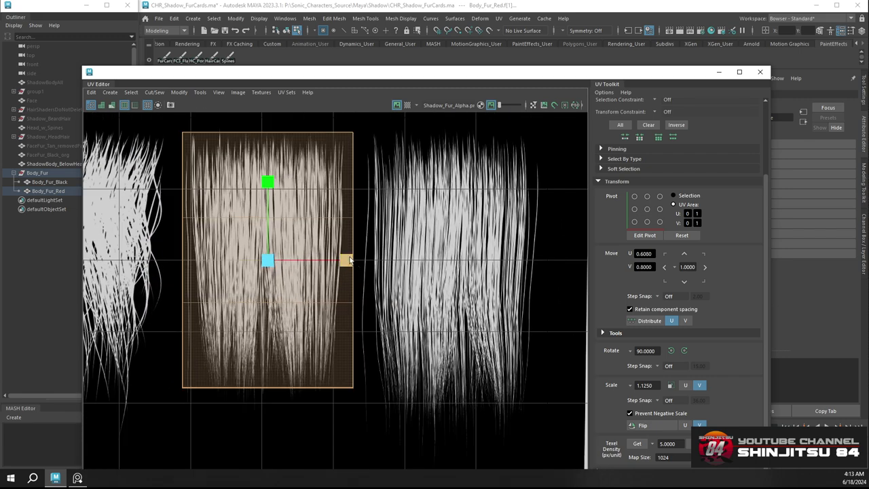
left_click_drag(349, 260, 349, 261)
key("w")
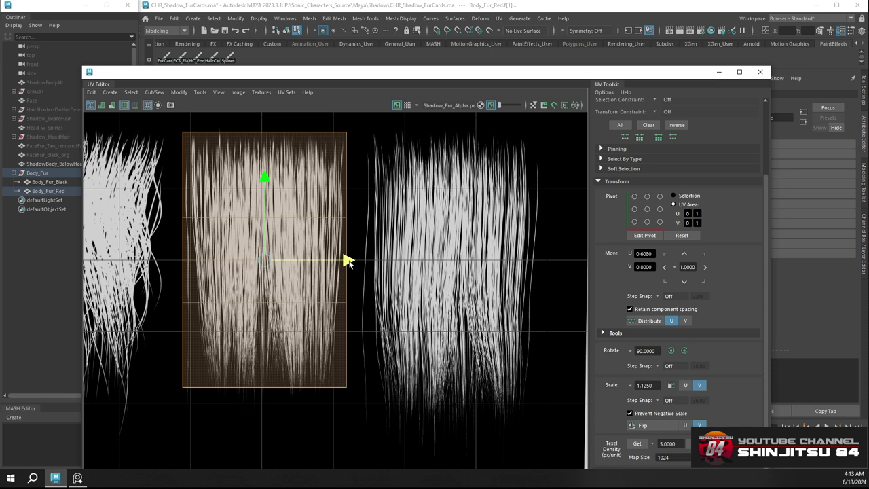
key("r")
mouse_move(264, 178)
left_mouse_down()
mouse_move(262, 193)
mouse_move(266, 183)
left_mouse_up()
key("w")
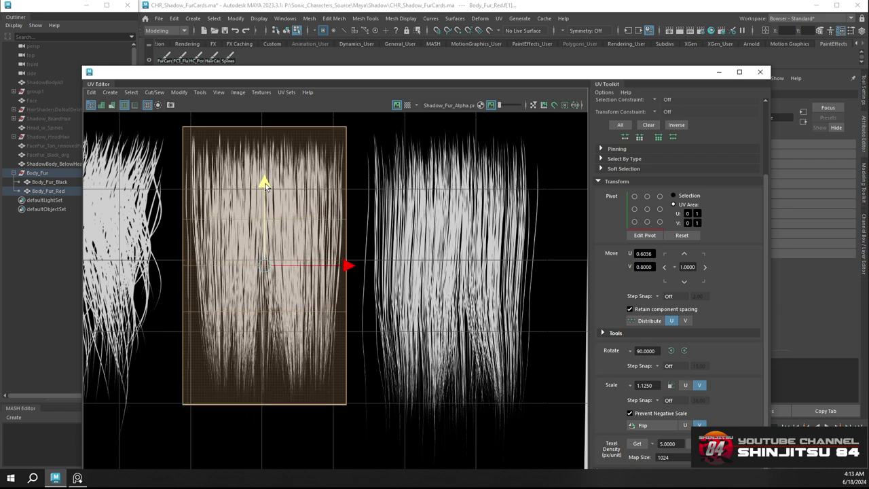
Shift the UV shells at U 1.8636, V 0.7620 back one tile along U onto the matching fur tuft
scroll(308, 202, "down", 8)
middle_click_drag(433, 254, 302, 246, "alt")
left_click_drag(332, 183, 513, 308)
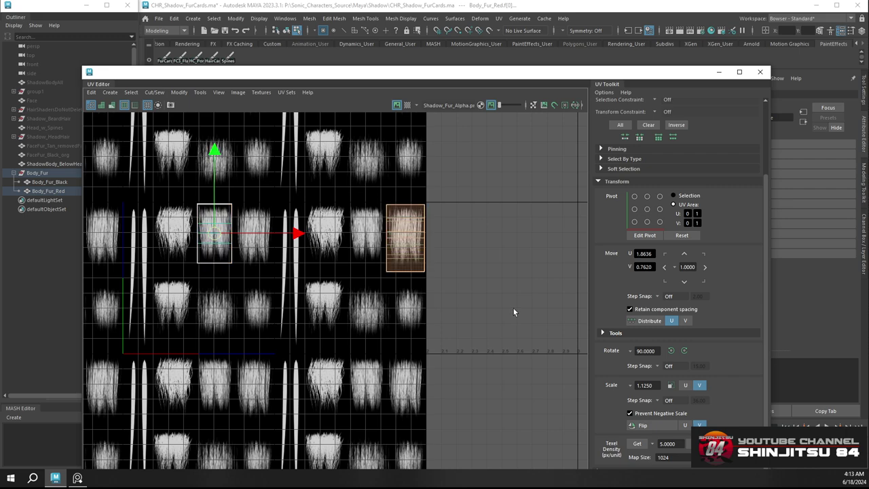
key("g")
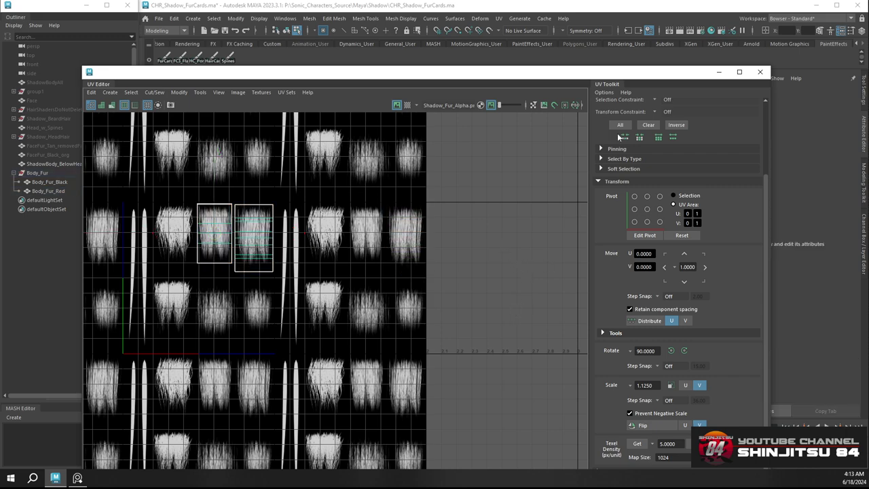
Close the UV Editor and save the scene
left_click(761, 72)
left_click_drag(467, 191, 511, 193, "alt")
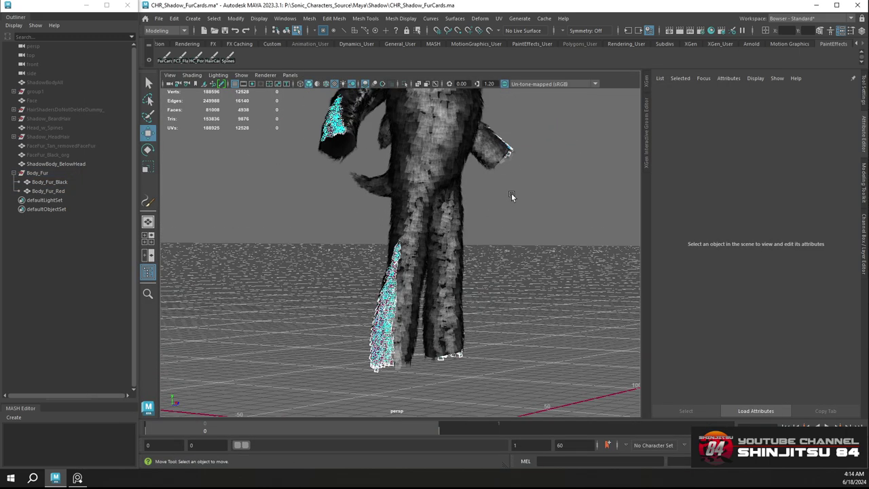
key("ctrl+s")
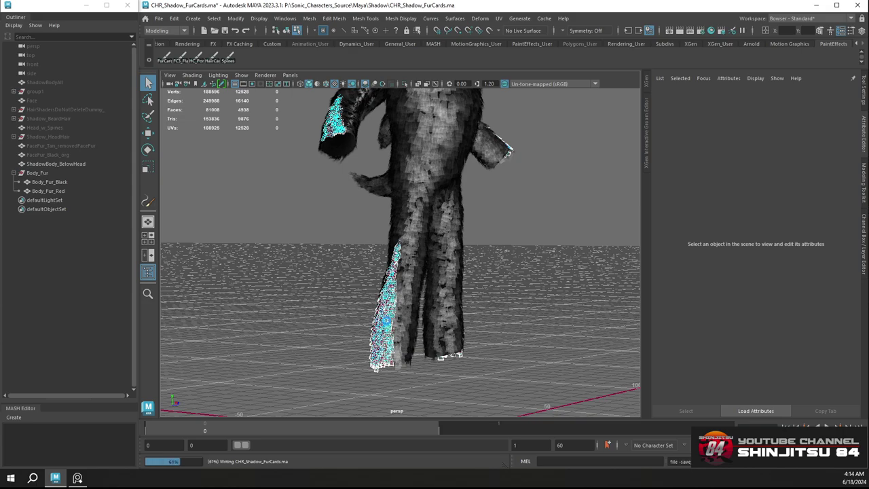
Return Body_Fur_Red to object mode and clear the selection
key("w")
left_click_drag(390, 315, 423, 277, "alt")
scroll(401, 311, "up", 4)
scroll(400, 310, "up", 4)
right_click_drag(428, 222, 429, 240)
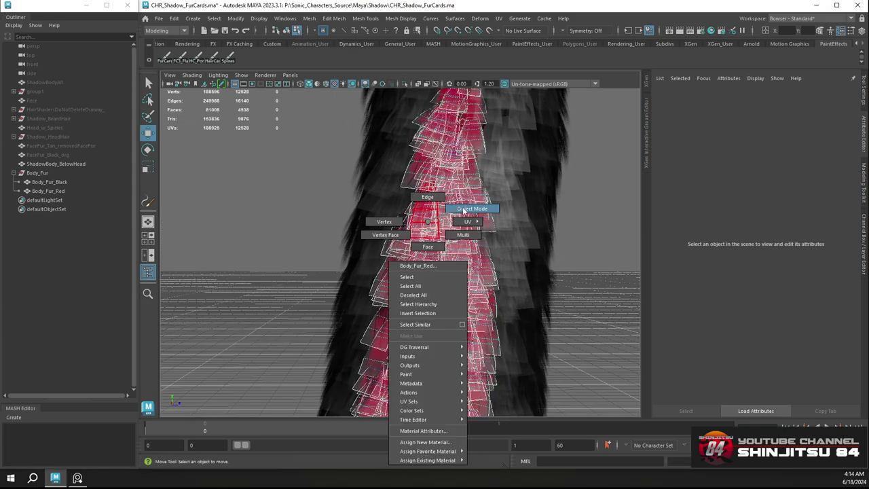
left_click(473, 209)
left_click(575, 215)
Check the whole body fur with nothing selected and save the scene again
scroll(576, 218, "down", 5)
left_click_drag(569, 227, 521, 249, "alt")
left_click(316, 229)
left_click(573, 292)
left_click_drag(573, 292, 496, 287, "alt")
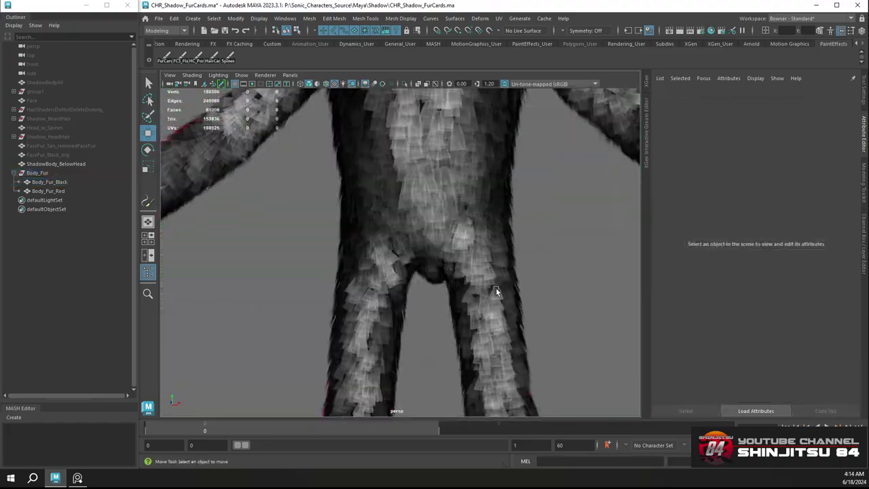
right_click_drag(495, 287, 444, 187, "alt")
middle_click_drag(425, 200, 406, 208, "alt")
left_click_drag(406, 208, 429, 221, "alt")
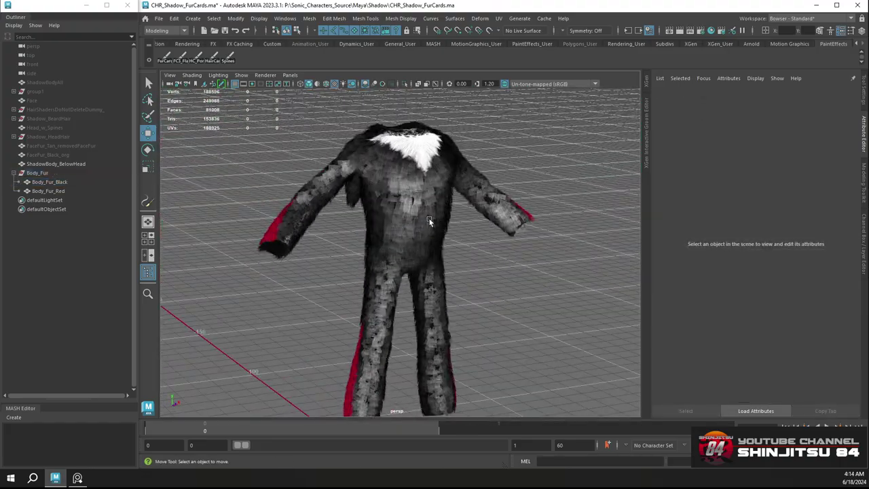
key("ctrl+s")
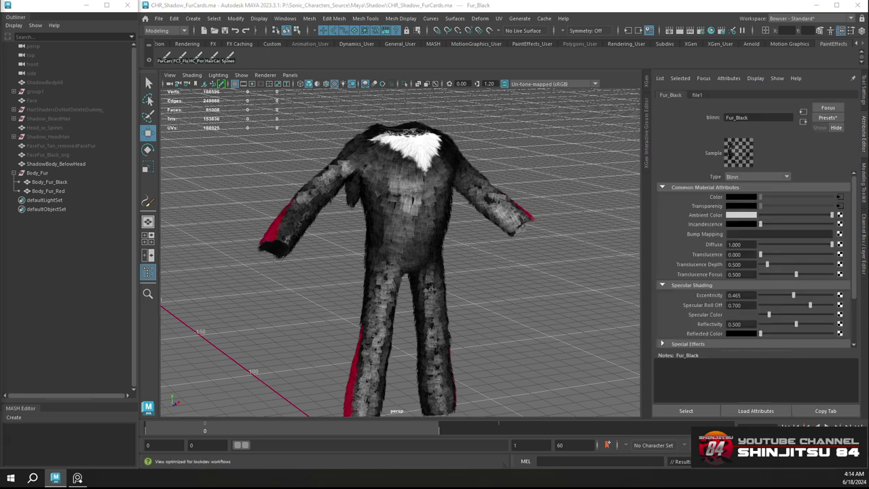
Set the Fur_Black material's eccentricity to 0 and adjust its specular color to a mid grey
left_click_drag(770, 315, 761, 295)
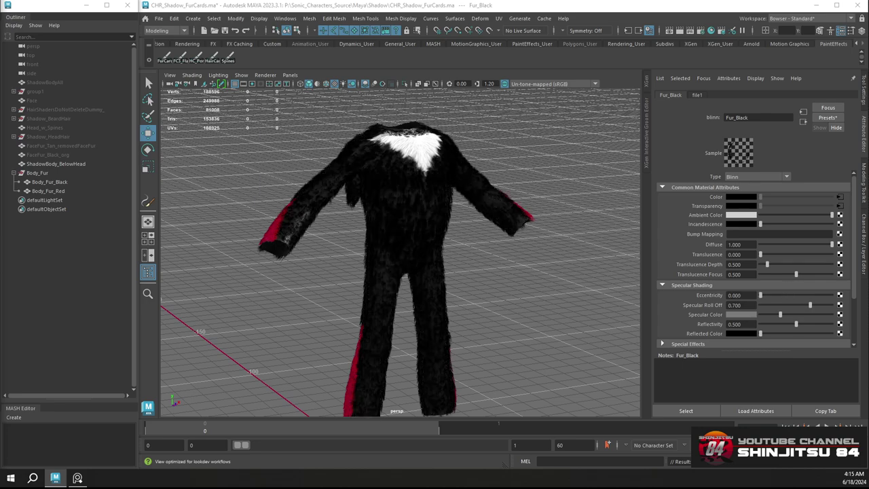
scroll(430, 195, "up", 6)
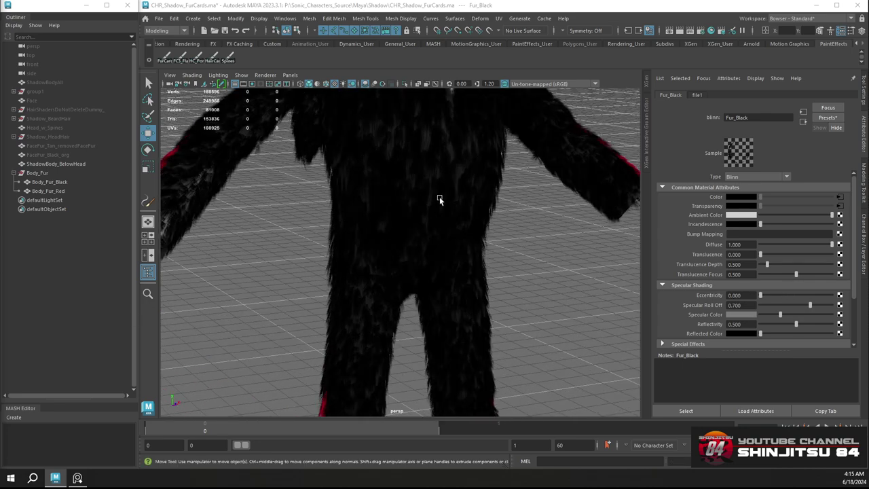
left_click_drag(439, 200, 449, 148, "alt")
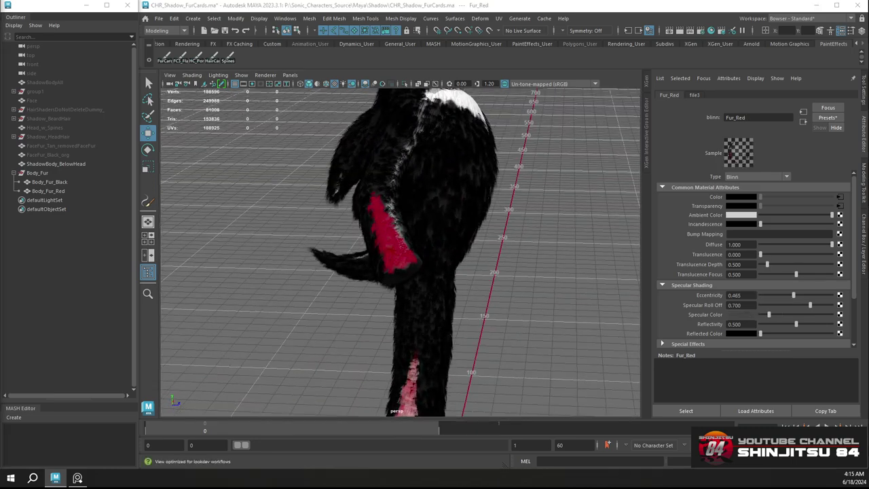
Set the Fur_Red material's eccentricity to 0 and its specular color to black
left_click_drag(769, 315, 761, 294)
left_click_drag(421, 197, 549, 184, "alt")
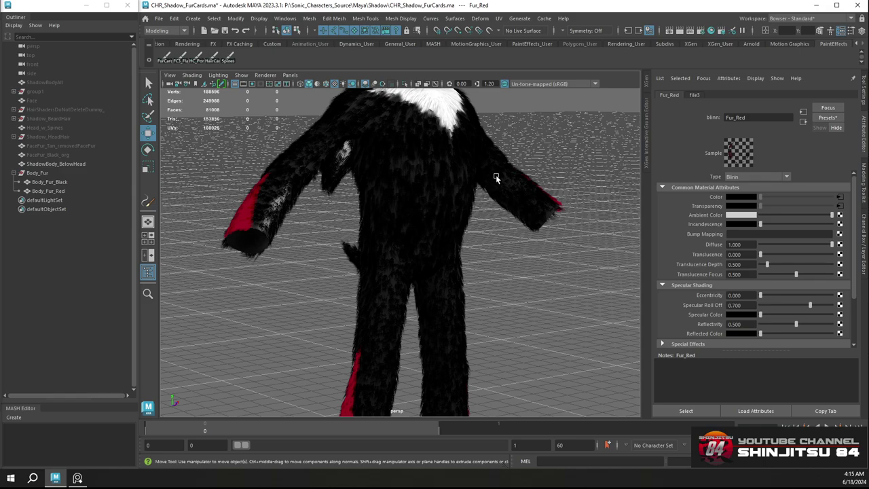
scroll(474, 163, "down", 5)
scroll(456, 162, "up", 4)
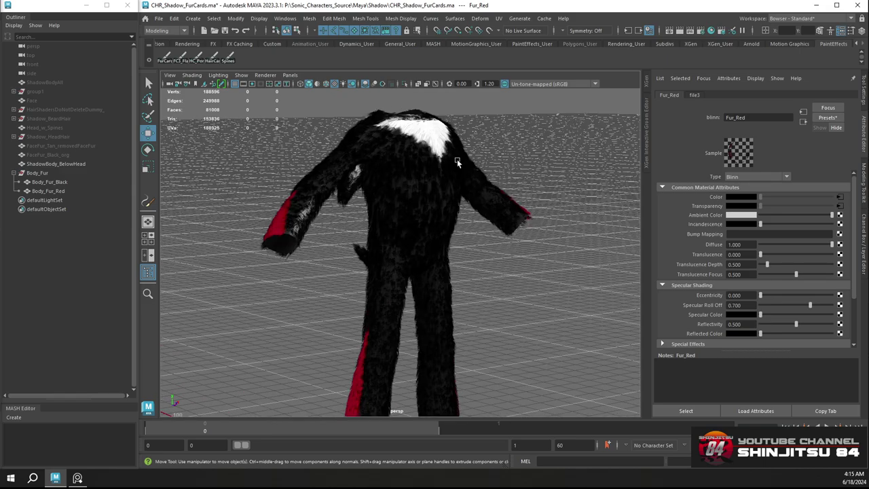
Examine the shading of the black and red fur on the body, arms and legs from several angles
left_click_drag(484, 181, 402, 210, "alt")
scroll(505, 211, "down", 5)
middle_click_drag(401, 210, 416, 132, "alt")
scroll(404, 254, "up", 7)
left_click_drag(403, 254, 498, 241, "alt")
left_click_drag(339, 203, 435, 190, "alt")
right_click_drag(435, 190, 350, 147, "alt")
left_click_drag(349, 147, 330, 153, "alt")
scroll(326, 155, "down", 4)
right_click_drag(330, 153, 390, 206, "alt")
Save the scene with the adjusted fur materials
key("ctrl+s")
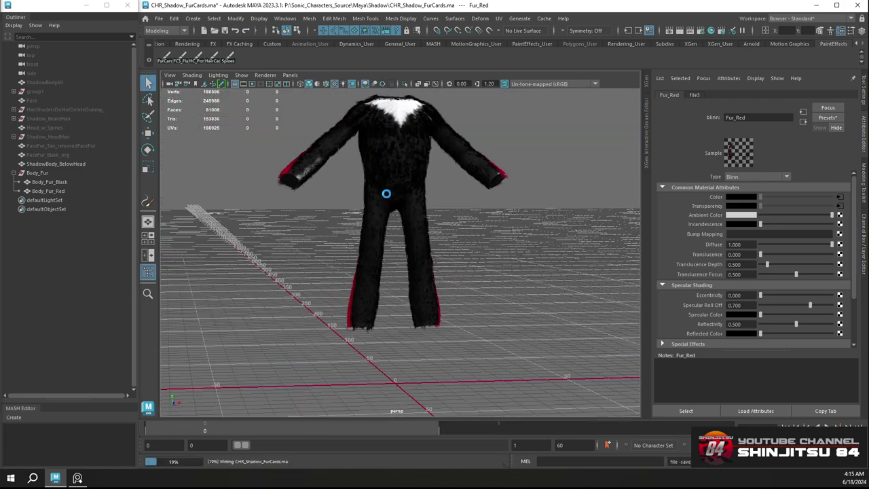
key("alt+Tab")
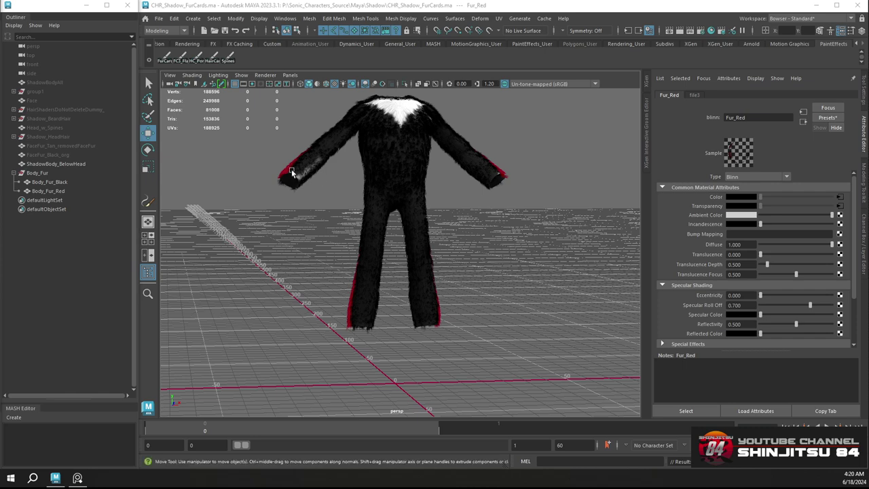
Inspect the white chest fur, the shoulders and the neck opening up close for stray fur cards
scroll(403, 197, "up", 5)
left_click_drag(297, 160, 382, 231, "alt")
right_click_drag(381, 231, 480, 246, "alt")
left_click_drag(480, 247, 434, 213, "alt")
middle_click_drag(434, 213, 435, 285, "alt")
right_click_drag(435, 285, 478, 302, "alt")
left_click_drag(478, 302, 392, 217, "alt")
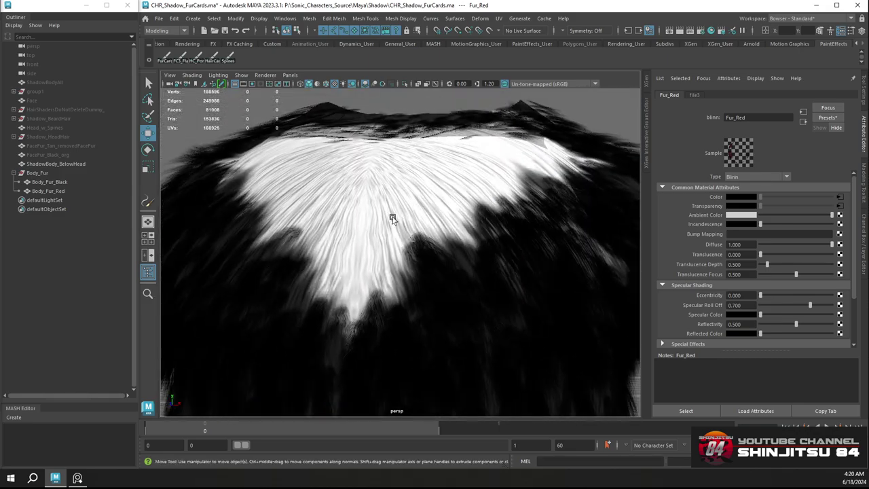
right_click_drag(393, 217, 382, 170, "alt")
left_click_drag(382, 169, 613, 232, "alt")
right_click_drag(612, 232, 443, 246, "alt")
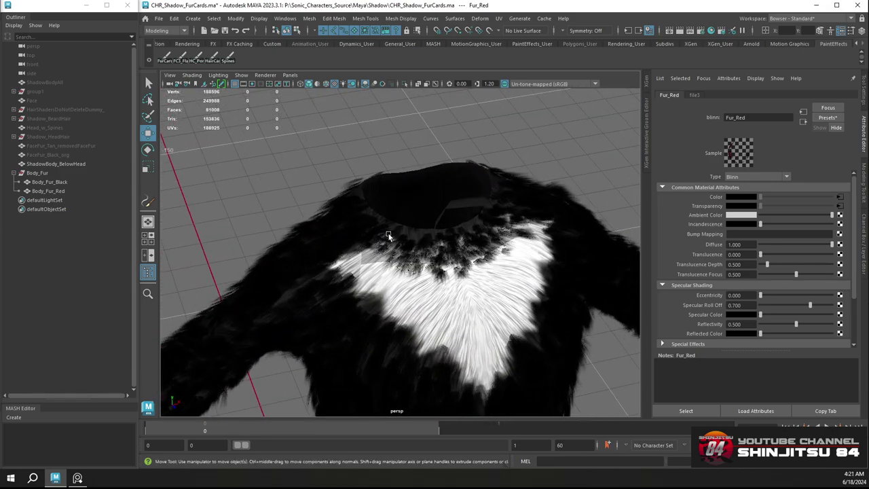
left_click_drag(421, 250, 453, 246, "alt")
right_click_drag(452, 246, 451, 230, "alt")
left_click_drag(452, 230, 388, 184, "alt")
Switch Body_Fur_Black to face selection and select the whole stray fur card on the shoulder near the neck opening
left_click(435, 183)
left_click_drag(461, 185, 425, 183, "alt")
right_click_drag(426, 183, 426, 210)
double_click(424, 186)
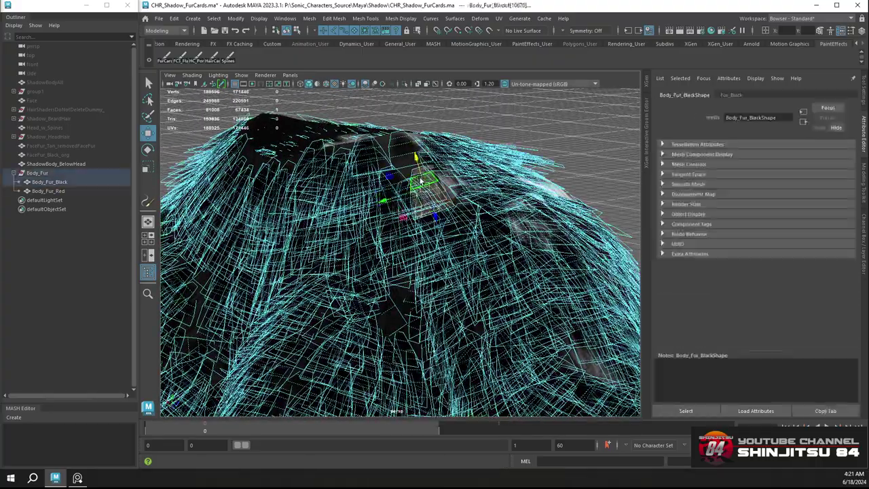
left_click_drag(470, 192, 487, 218, "alt")
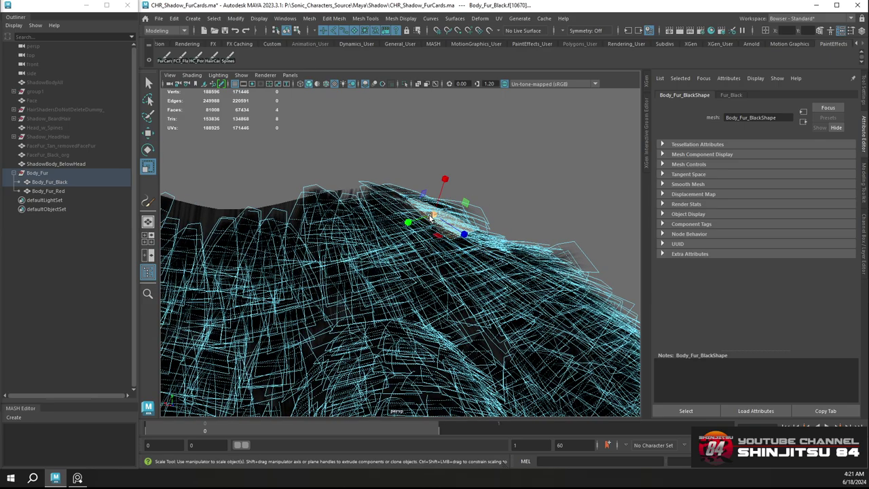
left_click_drag(447, 216, 442, 192, "alt")
Move and rotate the stray black fur card on the shoulder beside the neck opening so it lies against the surrounding fur
left_click(523, 211)
mouse_move(523, 211)
left_mouse_down("alt")
mouse_move(417, 265)
mouse_move(398, 291)
mouse_move(500, 267)
left_mouse_up("alt")
left_click(432, 309)
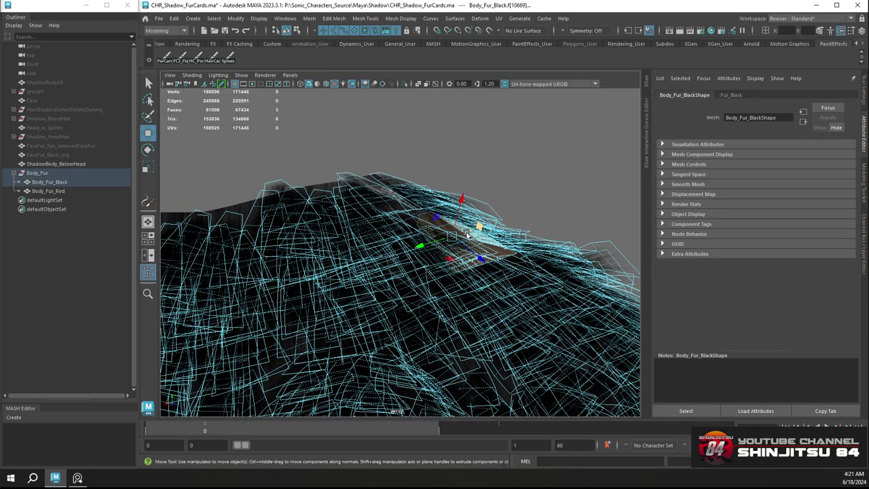
left_click_drag(491, 215, 453, 209)
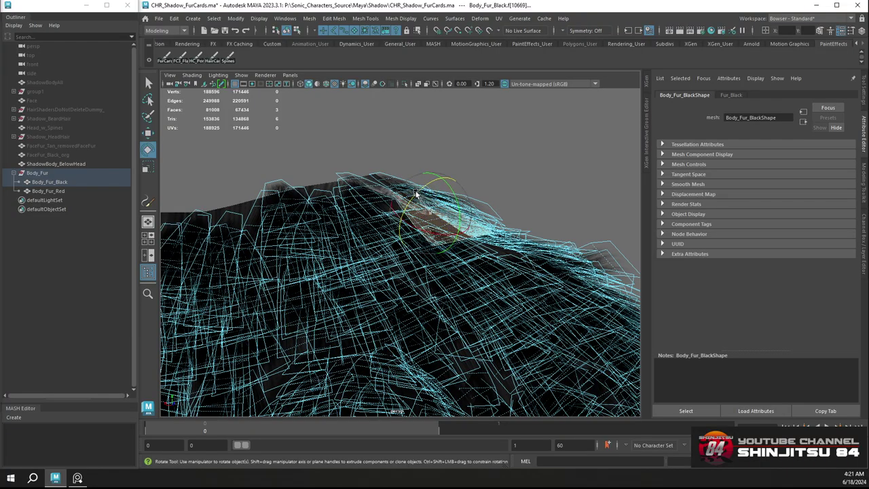
left_click_drag(422, 193, 449, 237, "alt")
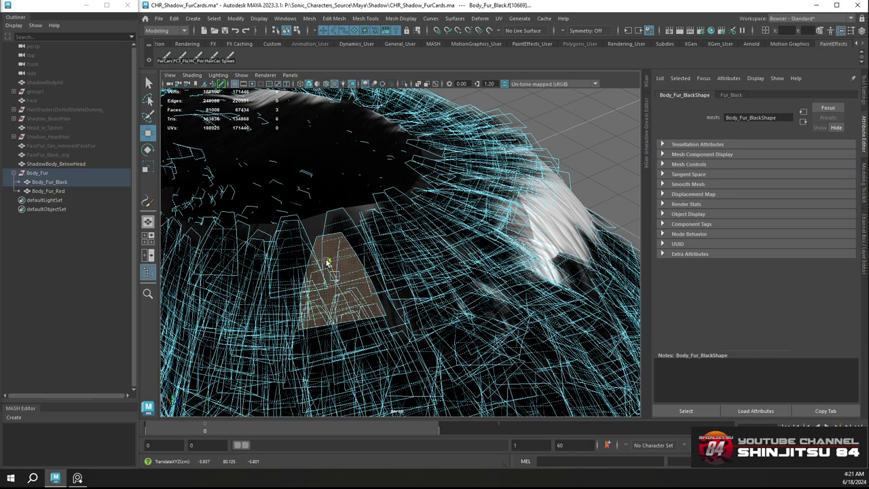
left_click_drag(327, 260, 367, 286, "alt")
Select the neighbouring wide fur card below the neck rim, adjust its scale and rotation, and return to object mode
left_click(365, 280)
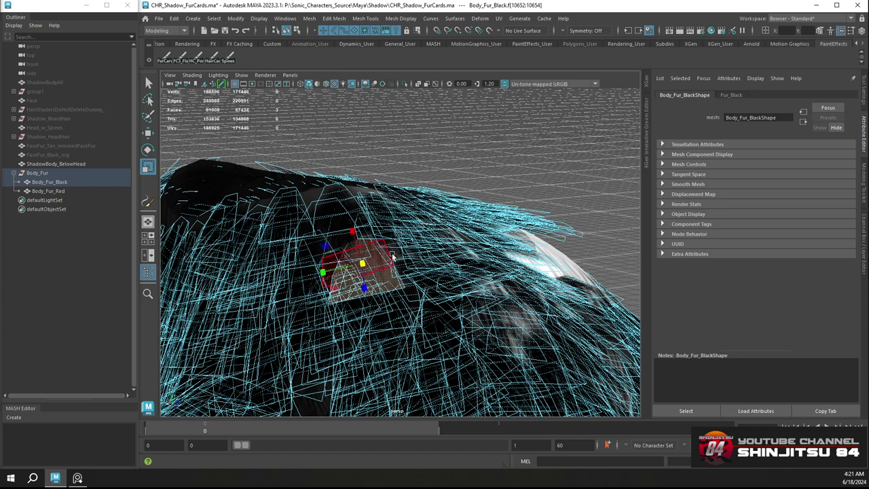
key("e")
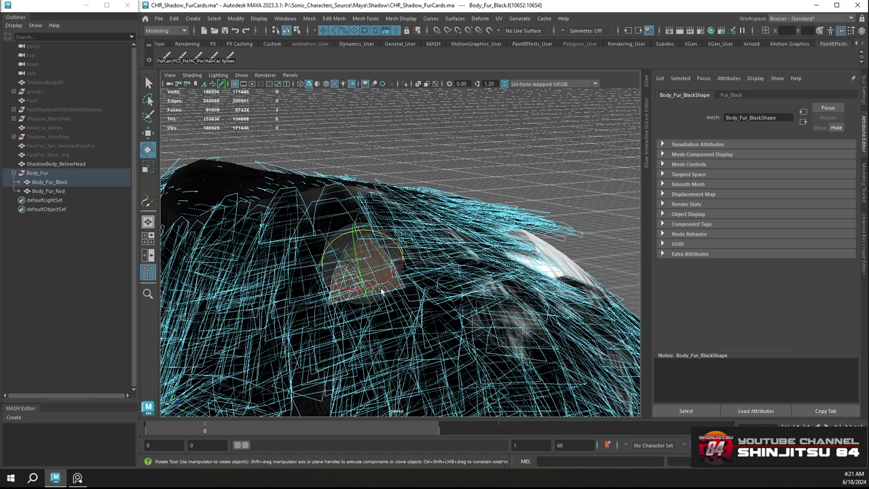
left_click(492, 201)
right_click_drag(410, 222, 466, 199)
left_click_drag(466, 201, 435, 295, "alt")
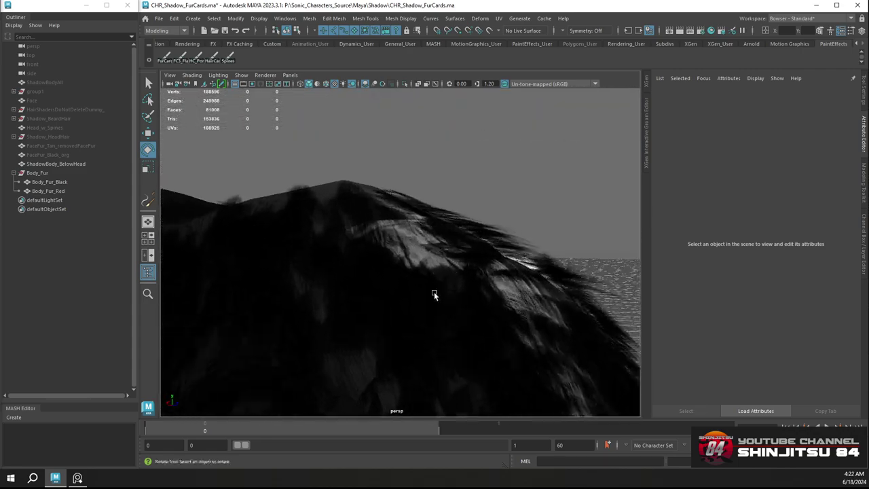
Reselect the wide fur card's faces on Body_Fur_Black, rotate and move it closer to the shoulder, and return to object mode
left_click(389, 259)
left_click_drag(389, 260, 401, 246, "alt")
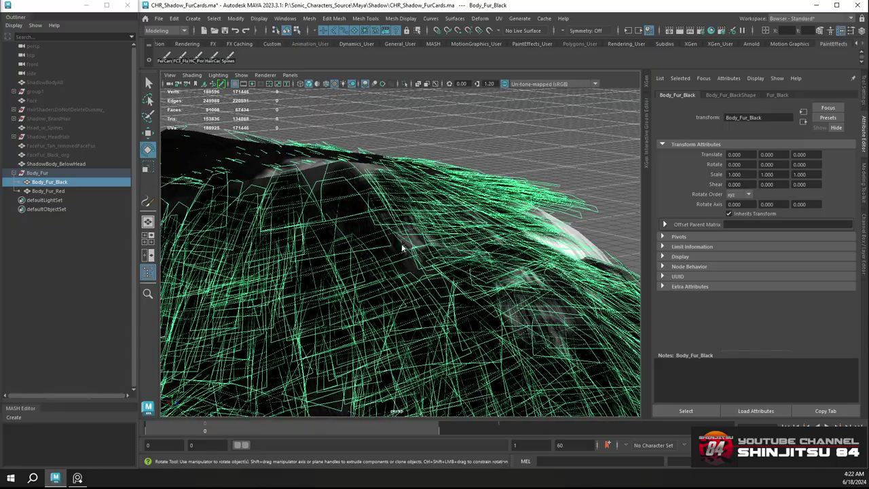
right_click_drag(401, 247, 402, 251)
left_click(401, 254)
left_click_drag(401, 254, 438, 275, "alt")
left_click(439, 276)
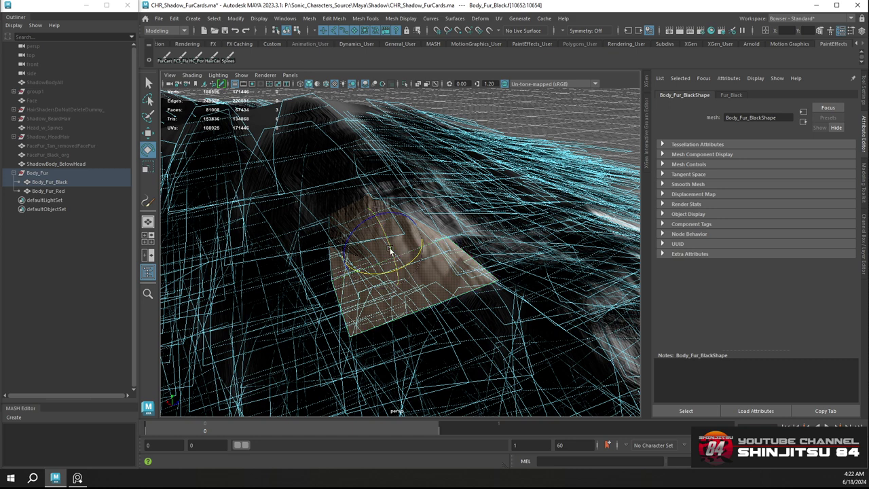
left_click_drag(393, 258, 362, 250)
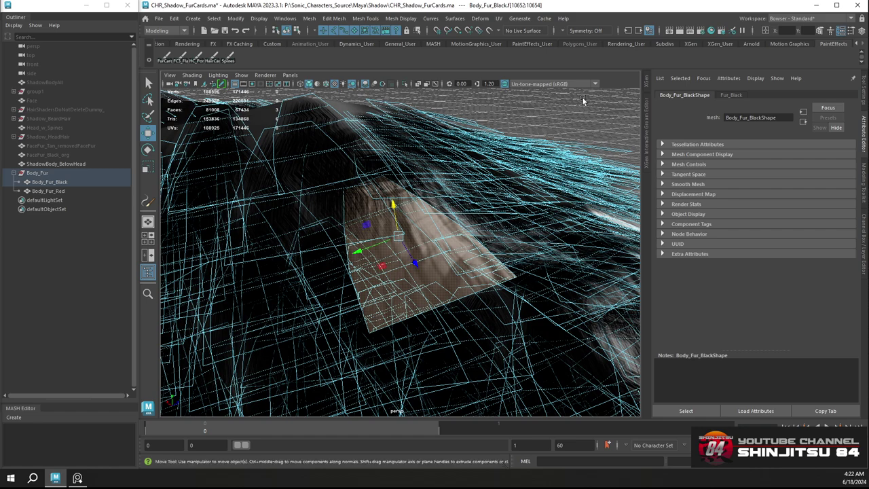
right_click(511, 155)
left_click(555, 140)
Switch Body_Fur_Black back to face selection and move and rotate the fur card protruding from the shoulder's outline
left_click_drag(559, 120, 474, 212, "alt")
left_click(475, 213)
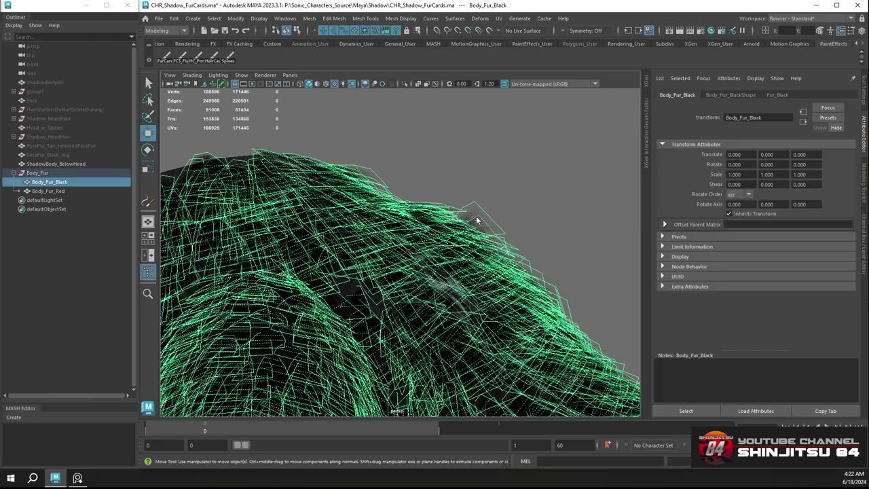
right_click_drag(477, 218, 480, 238)
left_click_drag(480, 236, 467, 270, "alt")
left_click(349, 272)
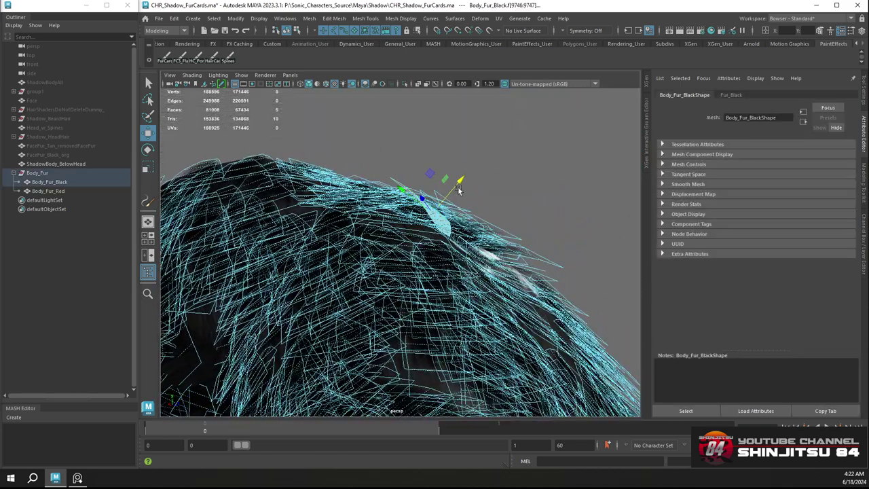
key("e")
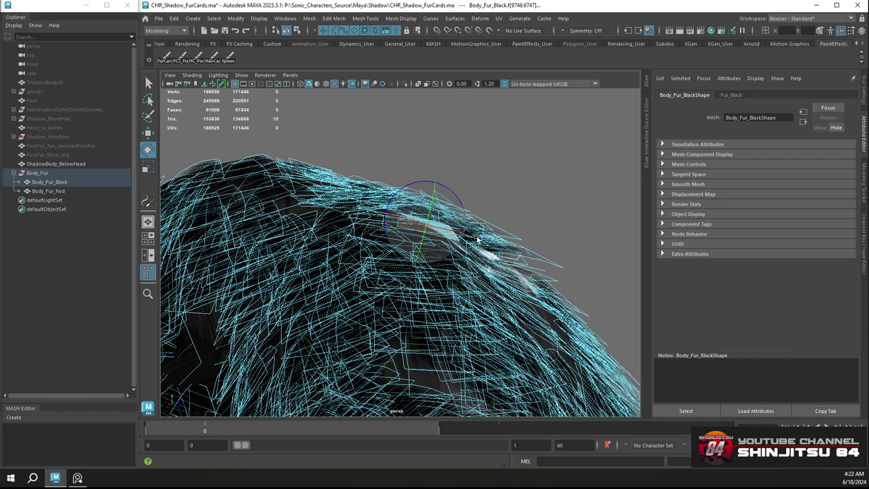
left_click_drag(478, 239, 482, 224, "alt")
left_click_drag(437, 201, 438, 202)
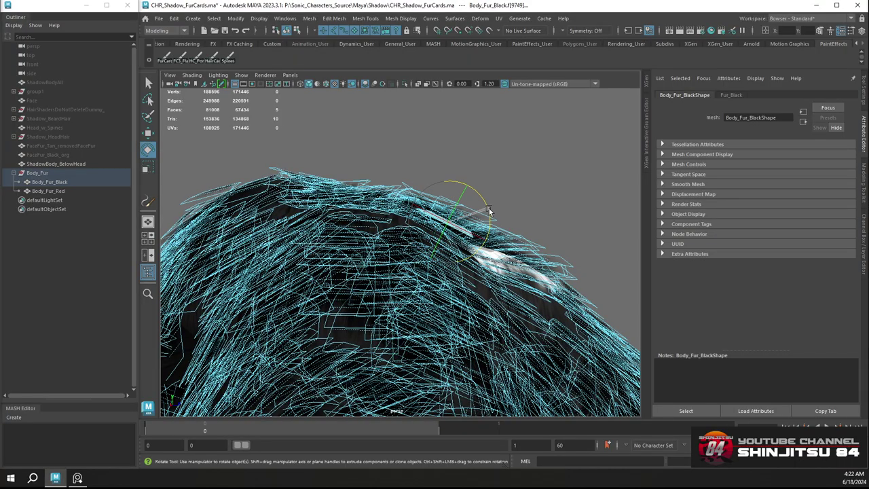
Move the fur cards next to the white chest fur's shoulder corner to fit the body surface
left_click_drag(490, 210, 469, 269, "alt")
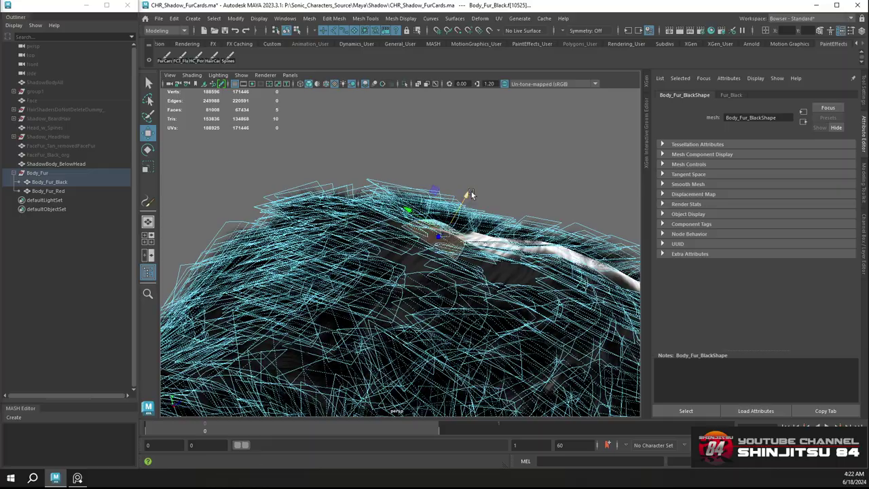
left_click_drag(472, 195, 488, 221, "alt")
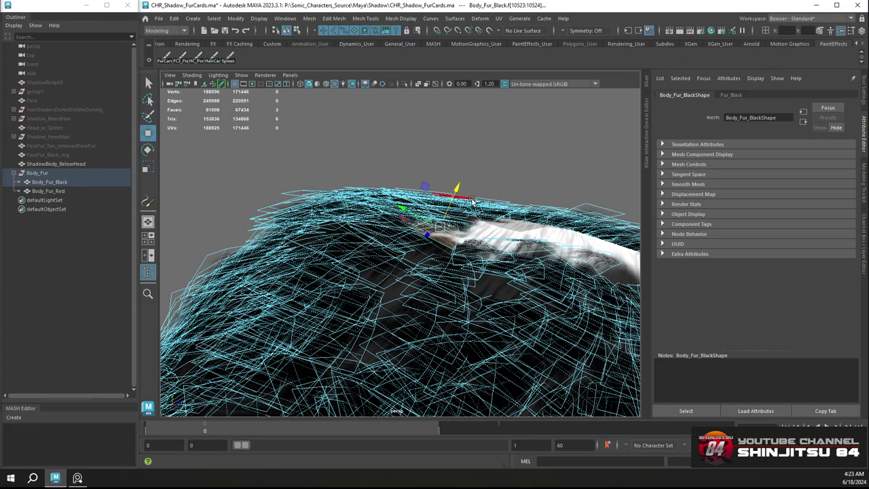
left_click_drag(472, 201, 449, 258, "alt")
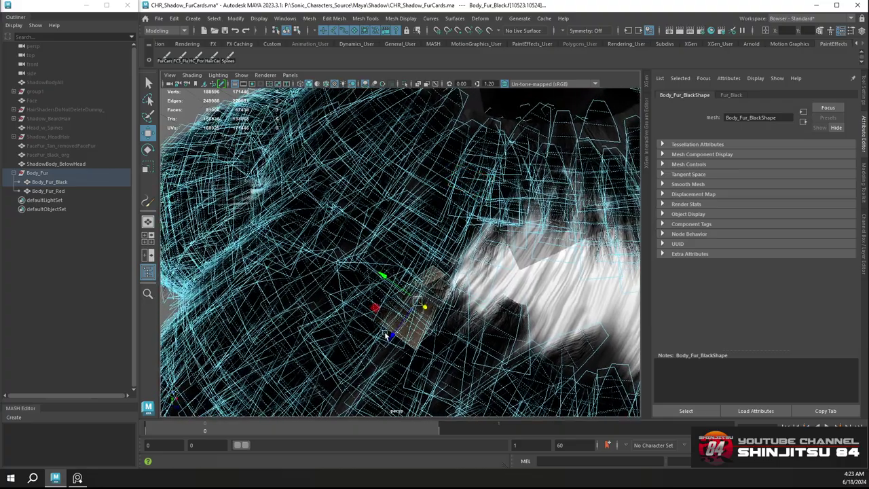
left_click_drag(371, 321, 358, 238, "alt")
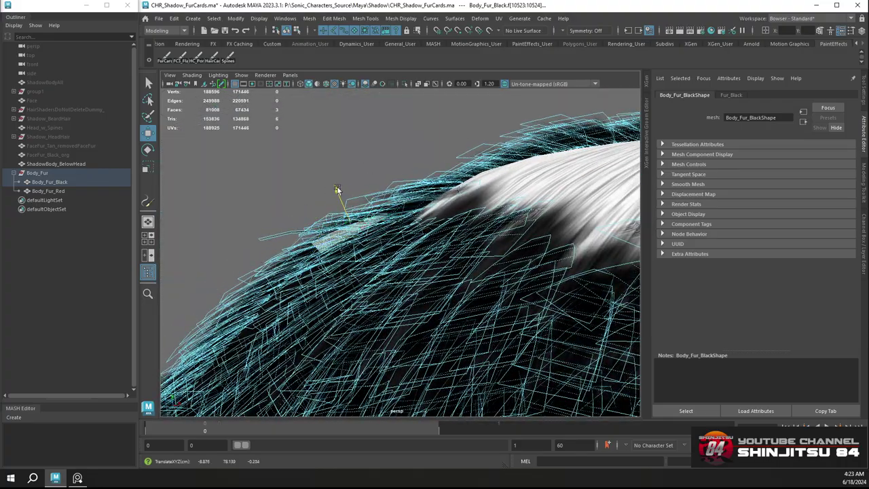
left_click_drag(337, 187, 388, 229, "alt")
Select the raised fur card on the shoulder ridge beside the chest fur, then rotate and move it down
double_click(271, 245)
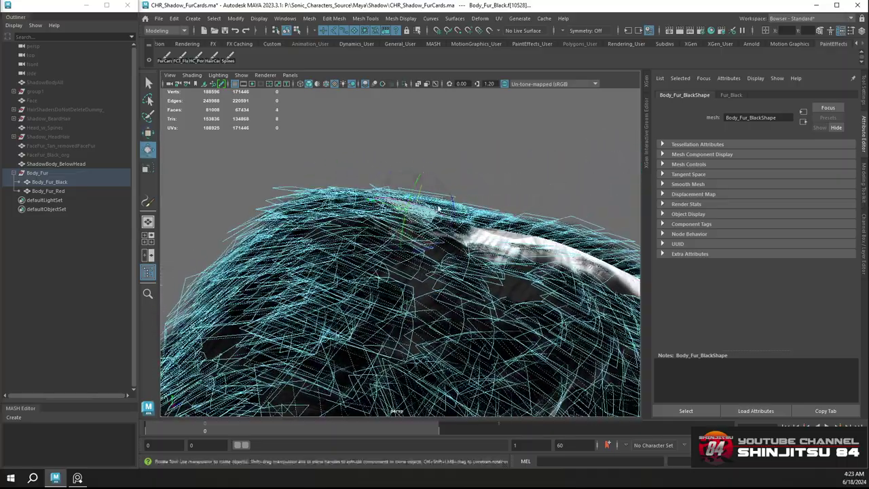
key("w")
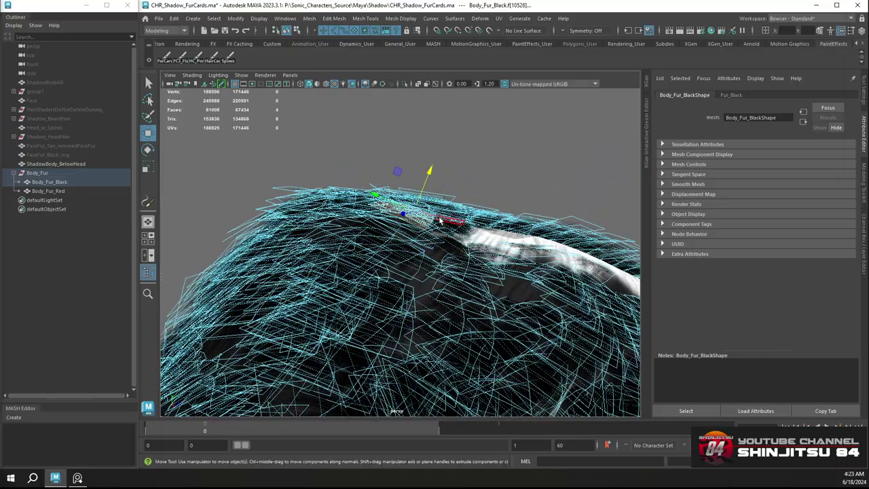
left_click_drag(441, 178, 294, 197, "alt")
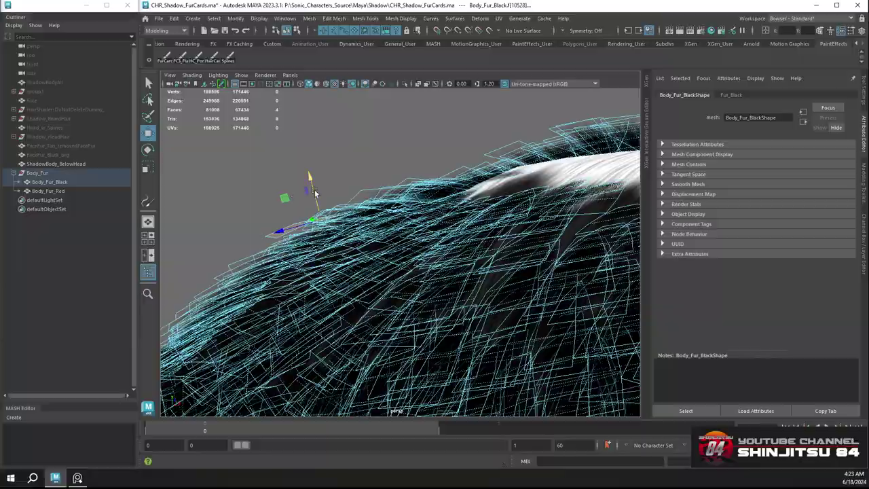
left_click_drag(366, 176, 303, 185, "alt")
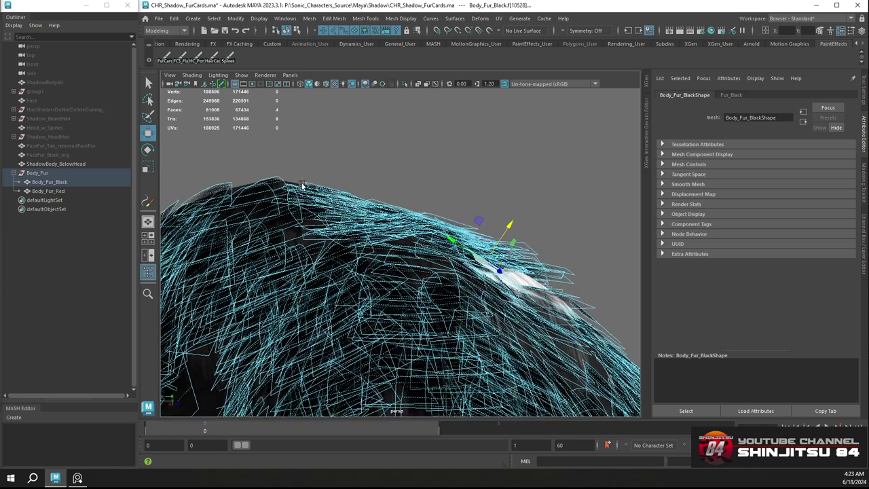
Rotate and move the short fur card on the shoulder's crest at the neck rim to follow the surface
key("e")
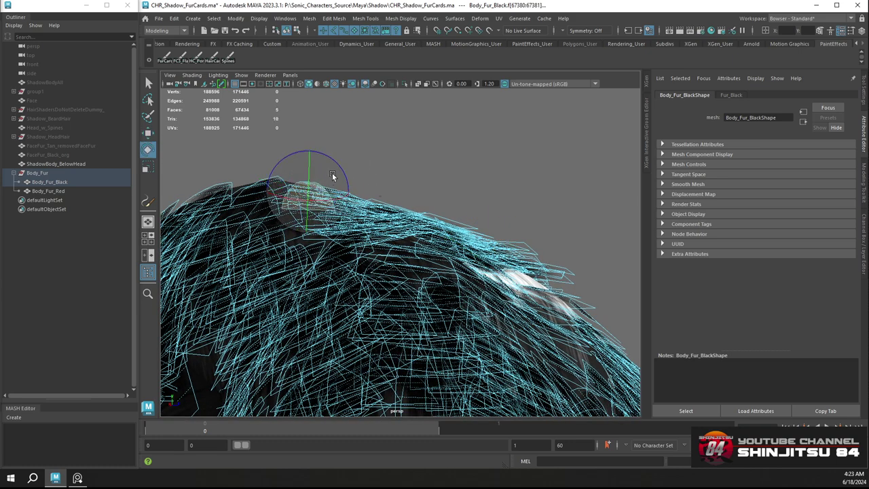
left_click_drag(345, 175, 329, 183)
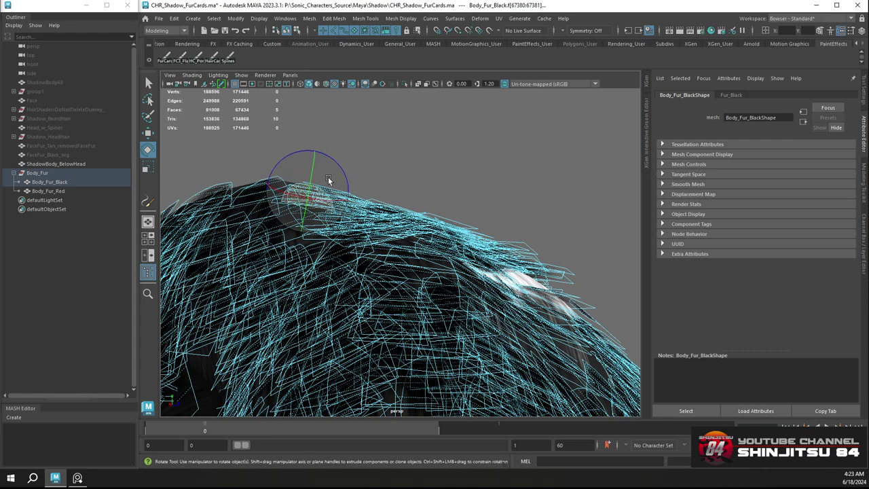
key("w")
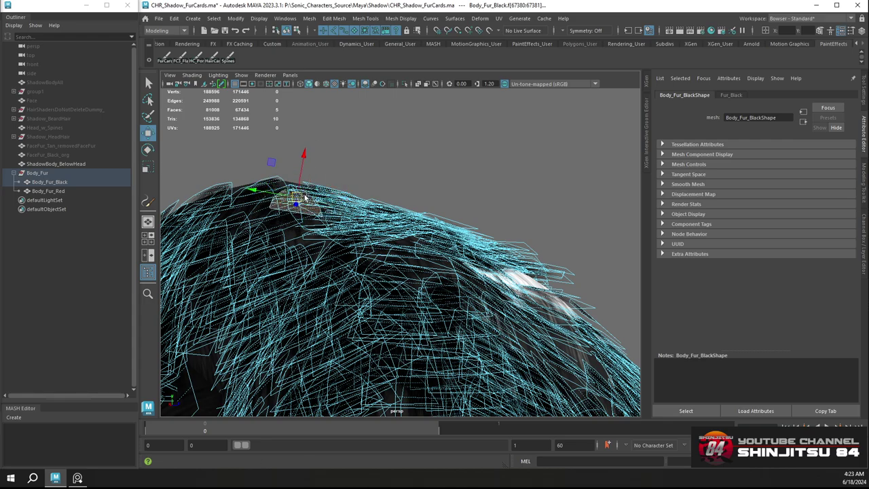
left_click_drag(305, 198, 341, 180, "alt")
key("e")
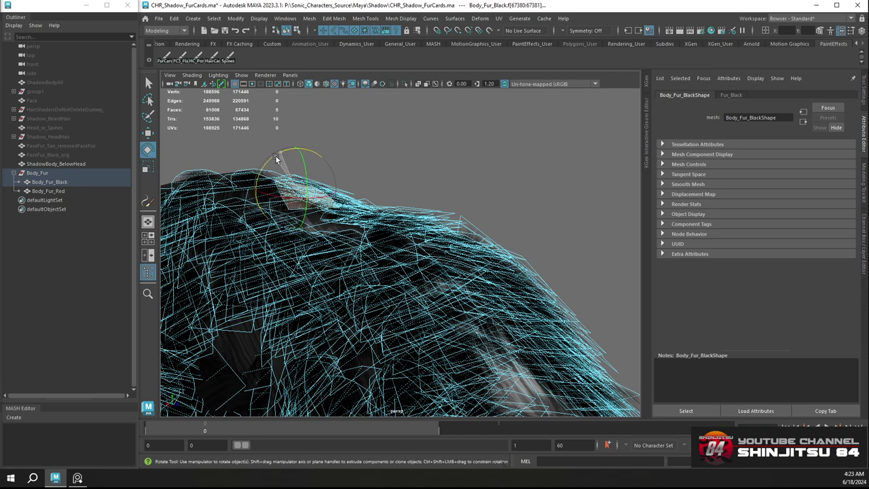
left_click_drag(275, 156, 326, 207, "alt")
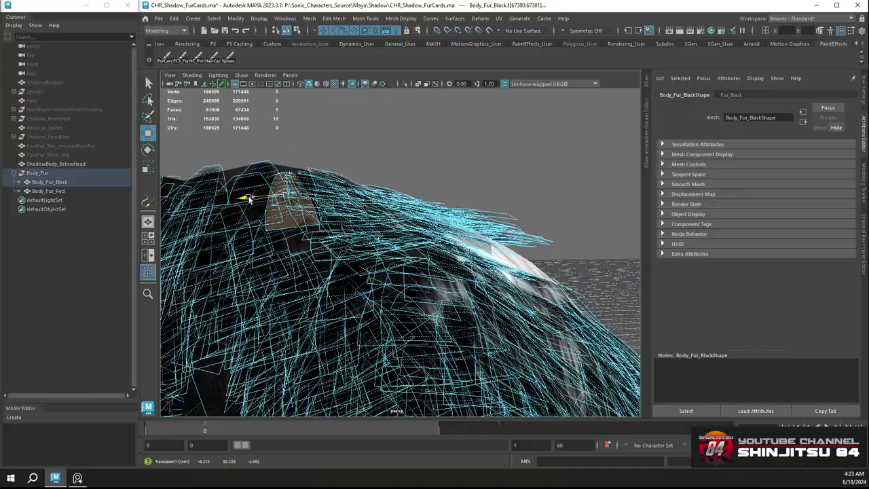
Select the fur card at the front neck rim above the white chest fur, then lower and scale it
left_click(326, 145)
left_click_drag(326, 145, 454, 203, "alt")
middle_click_drag(448, 203, 434, 239, "alt")
right_click_drag(436, 239, 424, 231, "alt")
left_click_drag(424, 231, 448, 234, "alt")
left_click(399, 219)
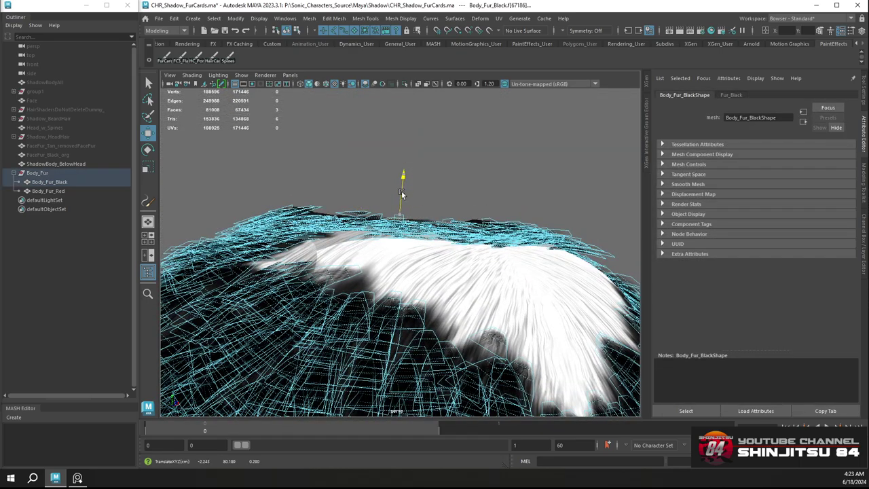
left_click_drag(401, 195, 376, 260, "alt")
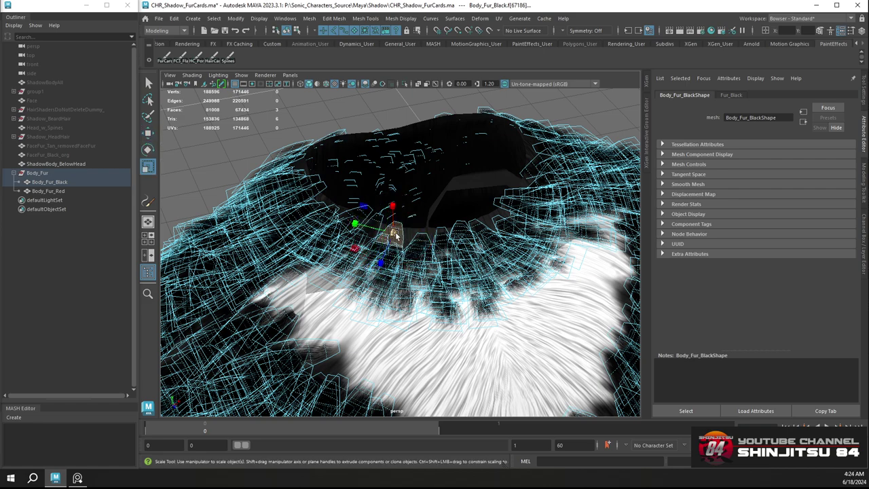
Move and scale the narrow black fur card at the neck rim above the white chest fur's corner
left_click_drag(419, 232, 327, 268, "alt")
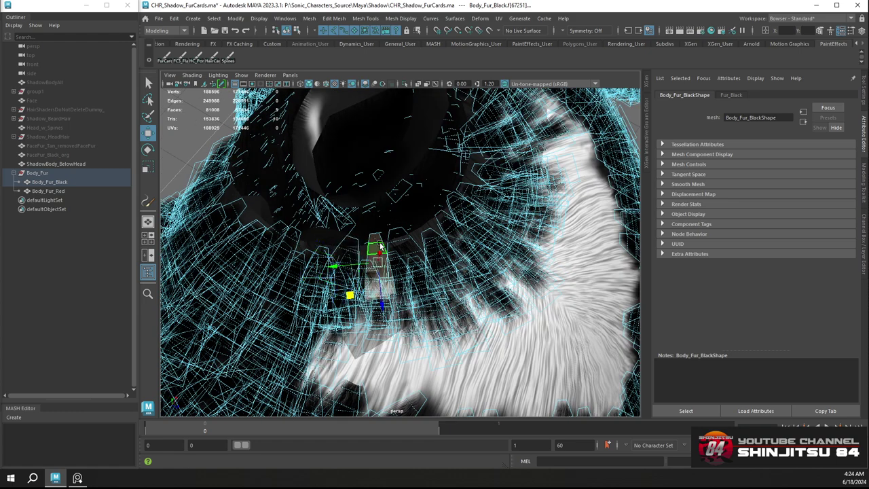
left_click_drag(380, 248, 411, 253, "alt")
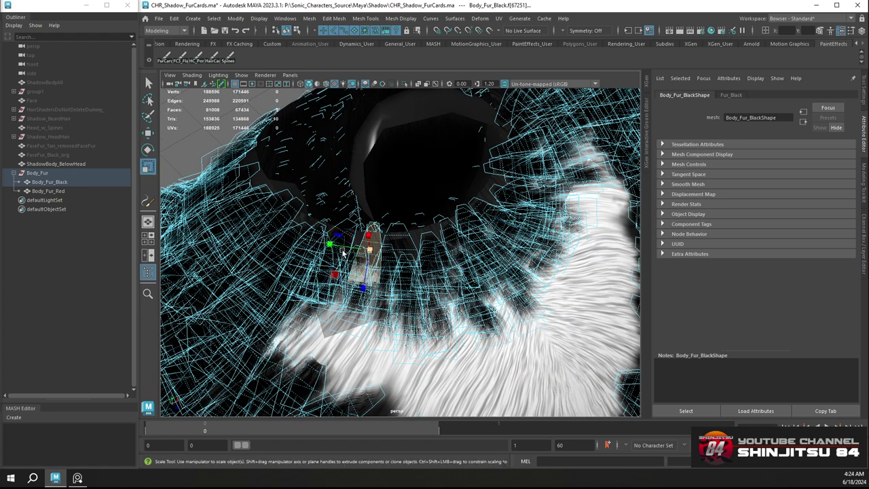
left_click_drag(312, 243, 449, 209, "alt")
Reposition the long fur card at the side of the neck opening and return Body_Fur_Black to object mode
left_click(298, 135)
left_click_drag(299, 135, 435, 198, "alt")
left_click(454, 212)
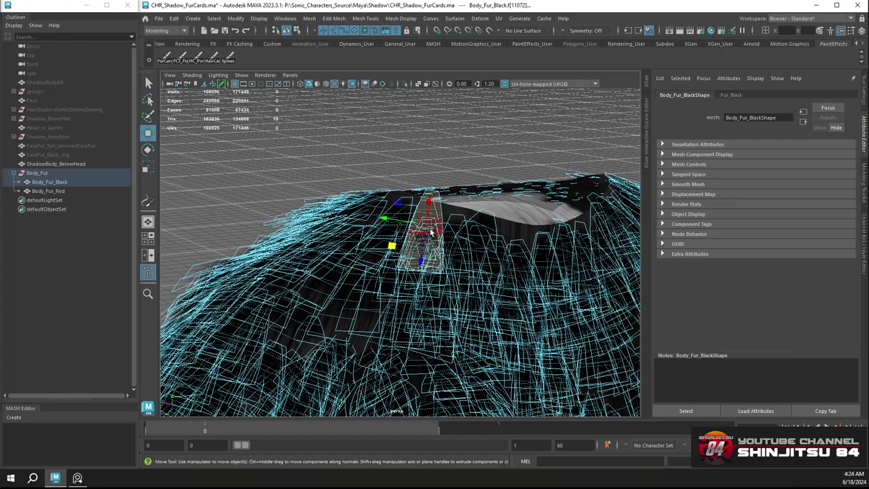
left_click(396, 155)
left_click_drag(396, 155, 406, 248, "alt")
right_click_drag(406, 246, 443, 210)
left_click(443, 210)
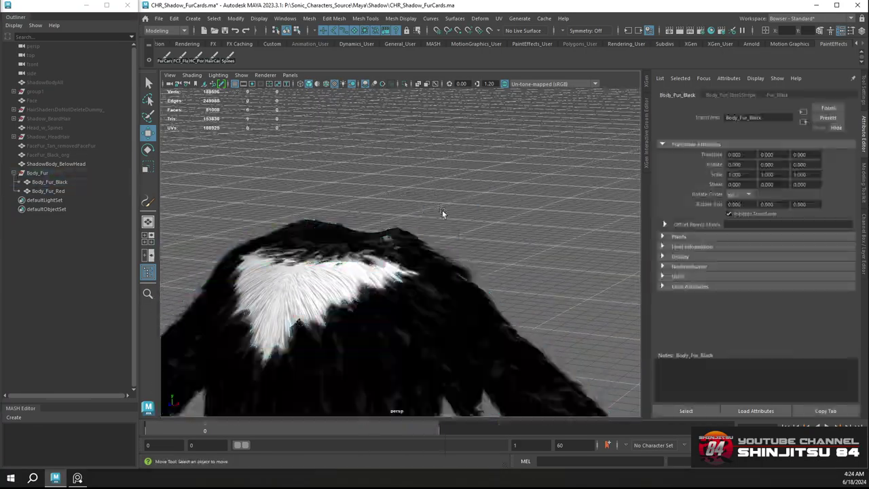
Examine the fur silhouette on the side, the back spines and the tail for protruding cards
scroll(442, 210, "down", 8)
left_click_drag(442, 210, 364, 233, "alt")
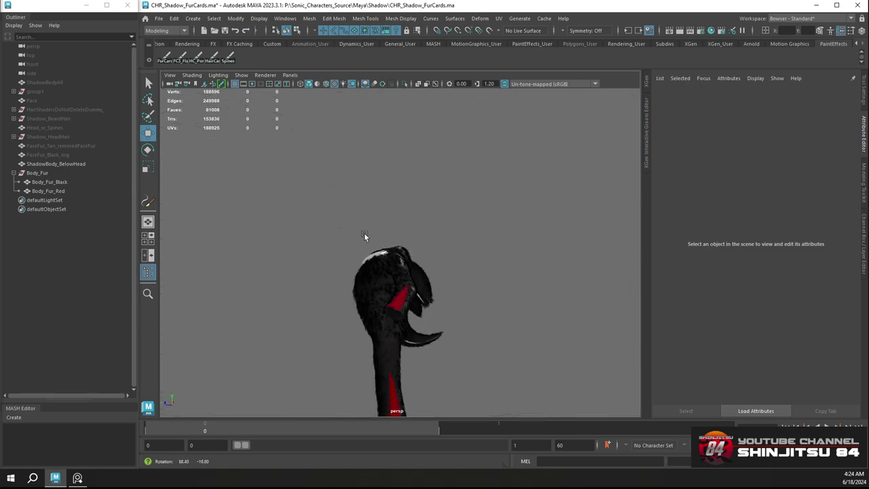
right_click_drag(364, 233, 510, 289, "alt")
left_click_drag(510, 289, 532, 309, "alt")
middle_click_drag(531, 309, 415, 250, "alt")
right_click_drag(415, 250, 470, 293, "alt")
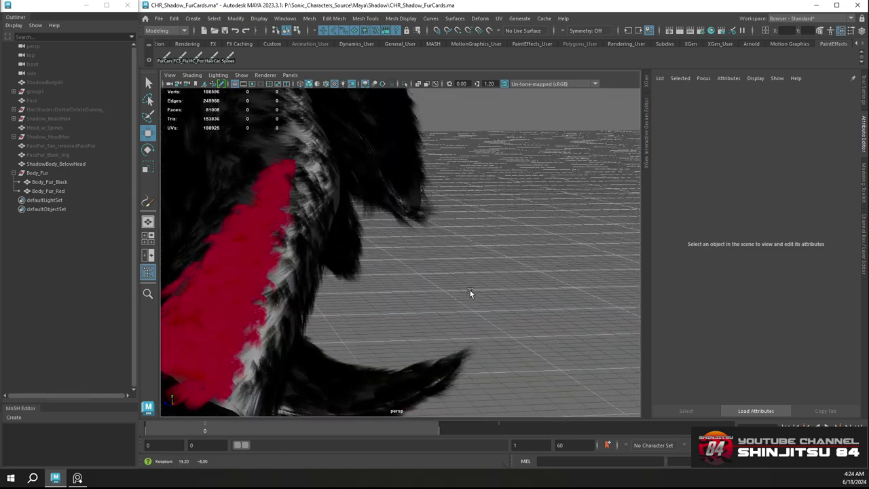
left_click_drag(470, 293, 471, 241, "alt")
Switch Body_Fur_Black to face selection and rotate the stray fur cards at the tip of the upper back spine
left_click(441, 211)
right_click_drag(473, 223, 479, 244)
left_click(476, 231)
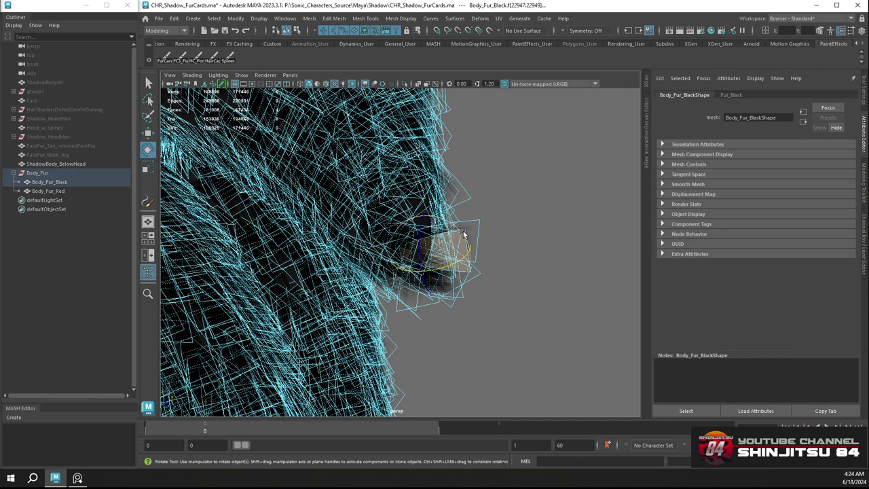
left_click_drag(455, 231, 450, 253)
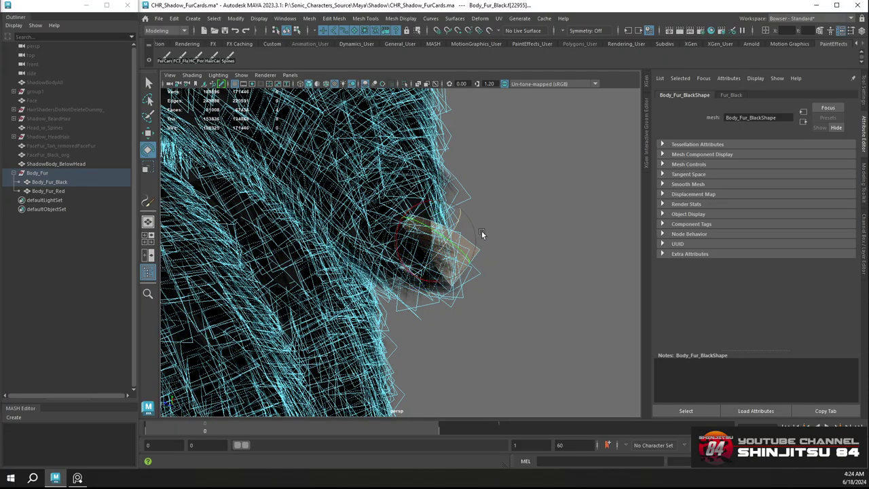
left_click_drag(482, 234, 563, 261, "alt")
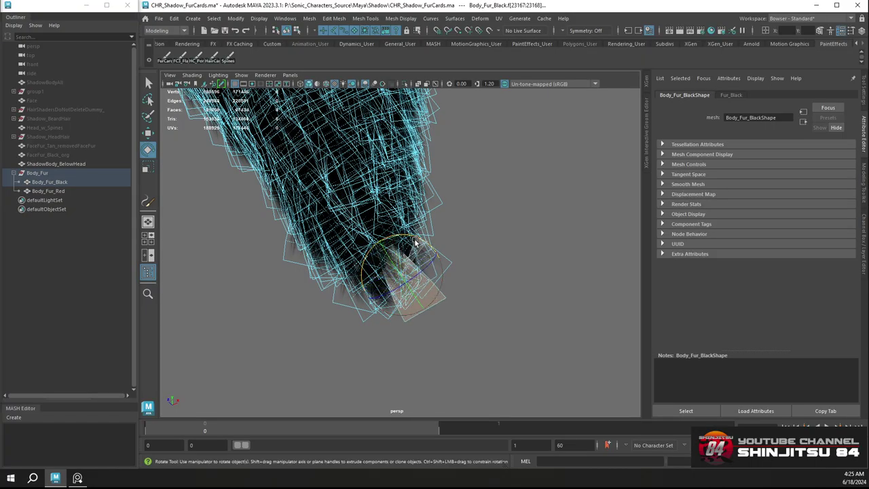
left_click_drag(428, 258, 218, 294, "alt")
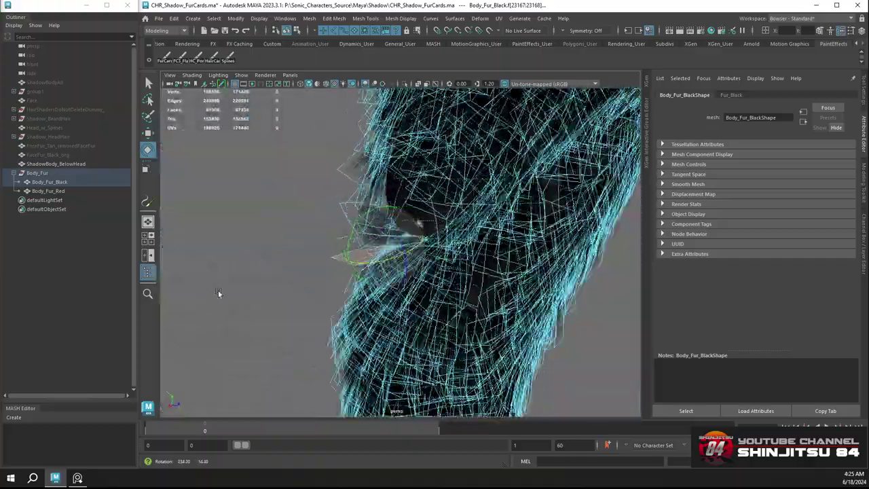
Move the fur card over the exposed area at the upper back spine's tip and return Body_Fur_Black to object mode
left_click(433, 237)
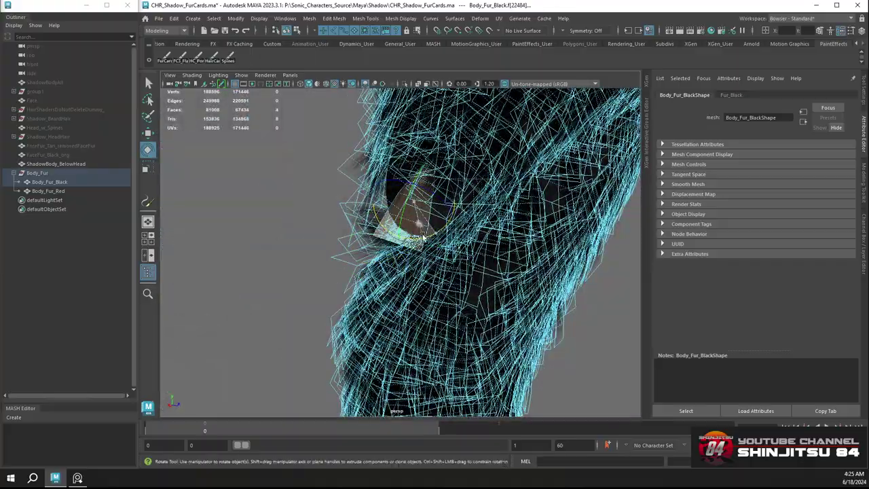
left_click_drag(428, 223, 458, 262, "alt")
double_click(464, 270)
scroll(442, 265, "up", 5)
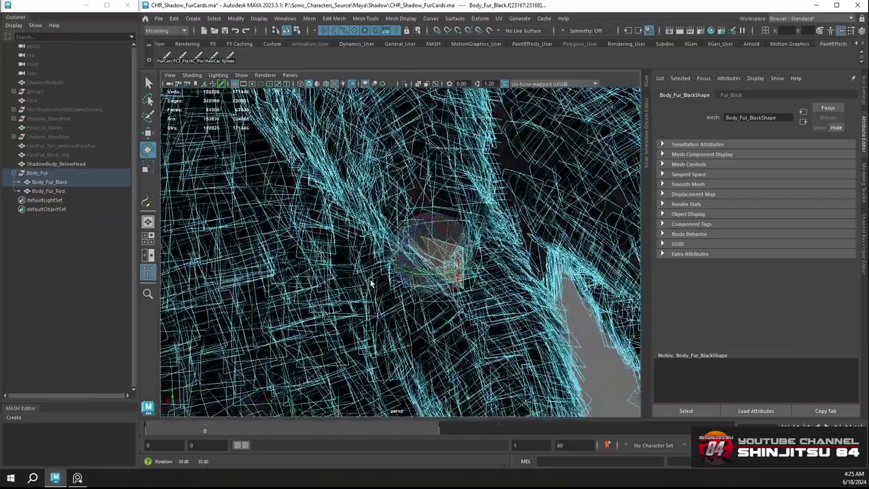
key("w")
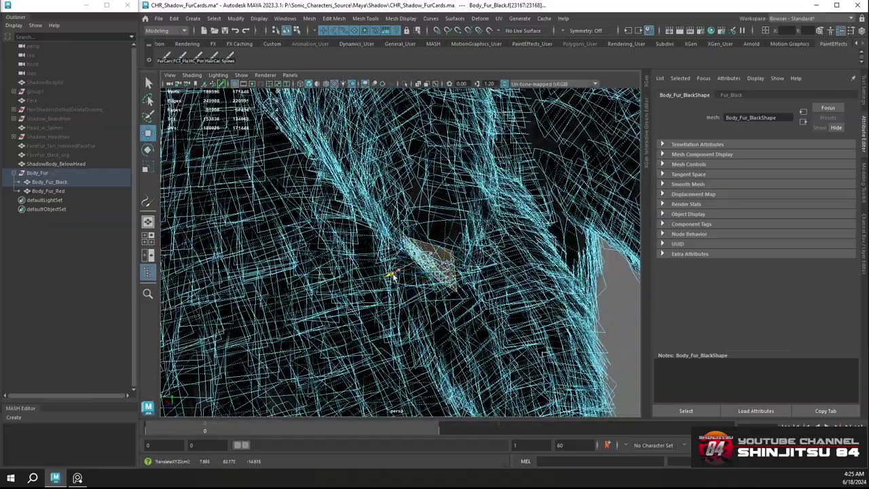
left_click_drag(394, 275, 420, 284)
left_click_drag(421, 283, 346, 221, "alt")
scroll(436, 304, "up", 5)
scroll(434, 305, "down", 3)
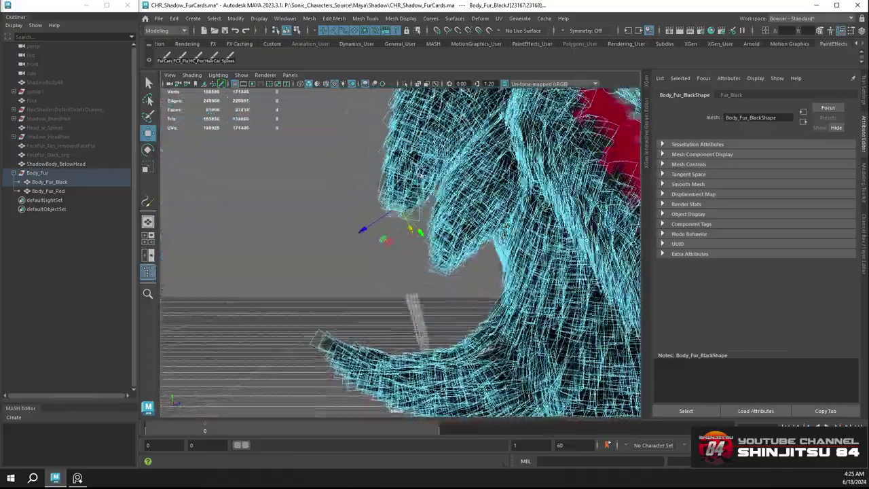
right_click_drag(356, 218, 325, 188)
left_click(324, 188)
Select a protruding fur card at the end of the back spine in face mode and rotate it inward
left_click_drag(325, 188, 455, 243, "alt")
right_click_drag(455, 242, 446, 316, "alt")
left_click(446, 316)
mouse_move(450, 295)
left_mouse_down("alt")
mouse_move(456, 305)
mouse_move(462, 258)
mouse_move(454, 265)
mouse_move(465, 292)
mouse_move(485, 265)
mouse_move(491, 274)
mouse_move(471, 300)
mouse_move(459, 295)
left_mouse_up("alt")
scroll(440, 294, "down", 2)
middle_click_drag(439, 295, 478, 267, "alt")
right_click_drag(379, 333, 375, 255)
left_click(385, 336)
left_click(375, 326)
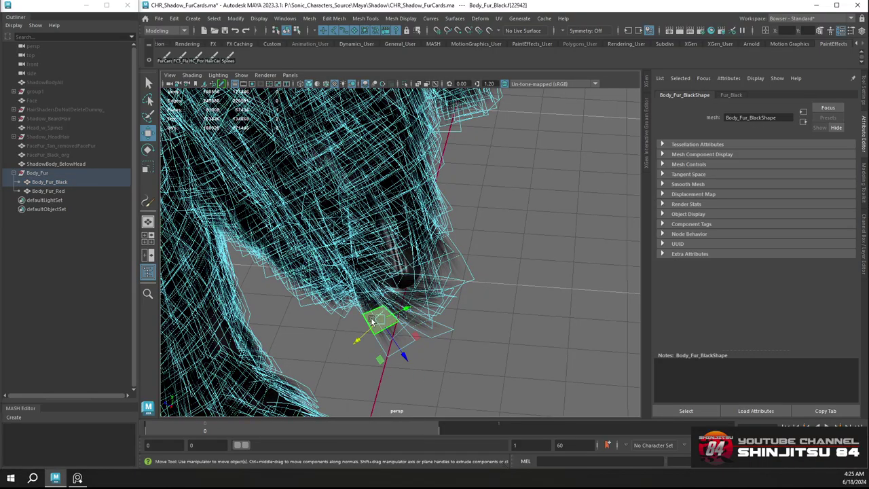
left_click_drag(374, 326, 442, 263, "alt")
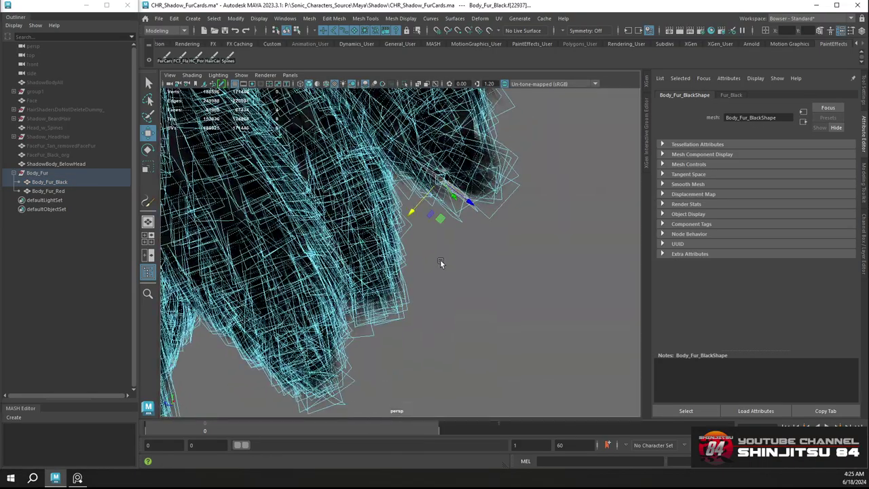
key("f")
right_click_drag(510, 275, 365, 257, "alt")
left_click_drag(365, 256, 318, 125, "alt")
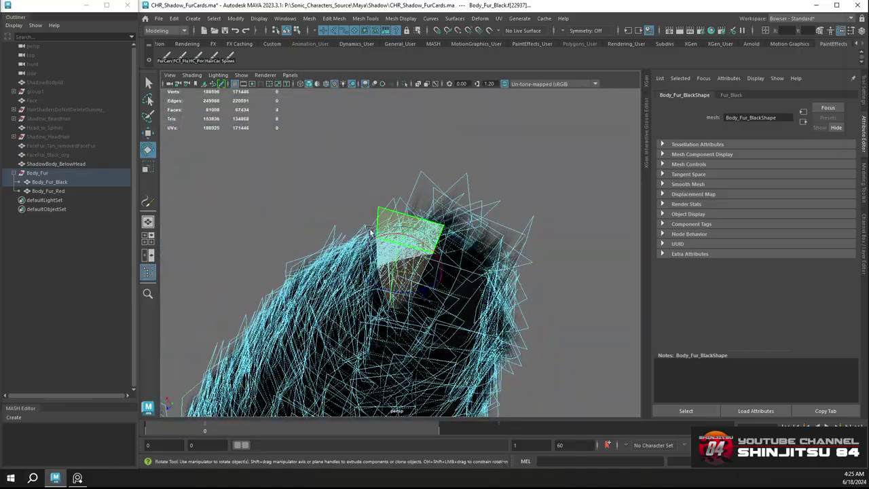
left_click_drag(387, 286, 484, 230)
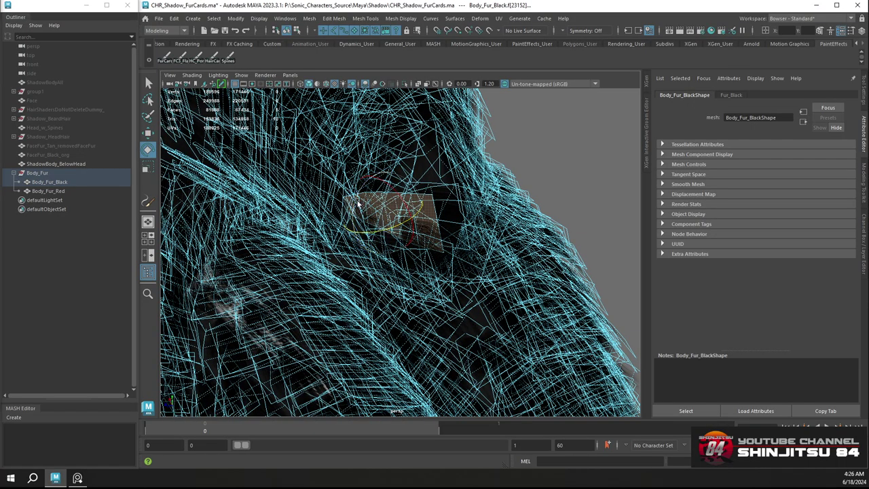
Rotate the loose fur cards around the underside and inner rim of the back spine's tip to cover the exposed body mesh
left_click_drag(361, 197, 434, 260, "alt")
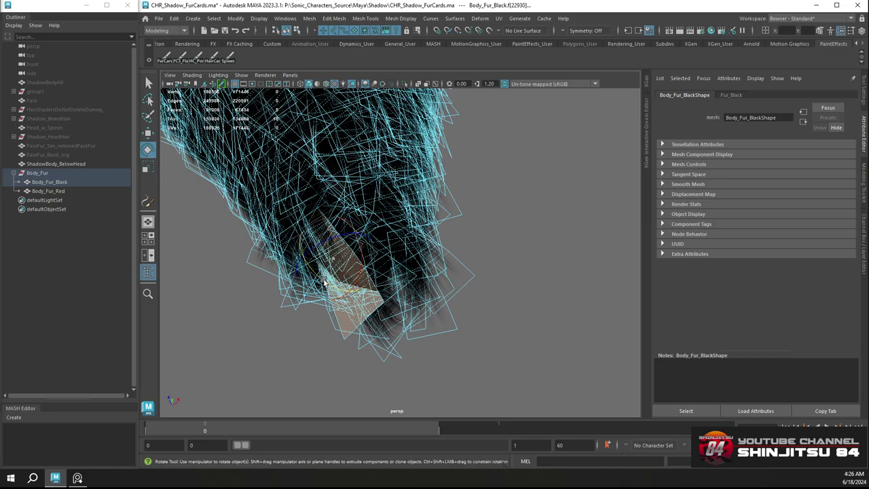
left_click_drag(381, 267, 516, 265, "alt")
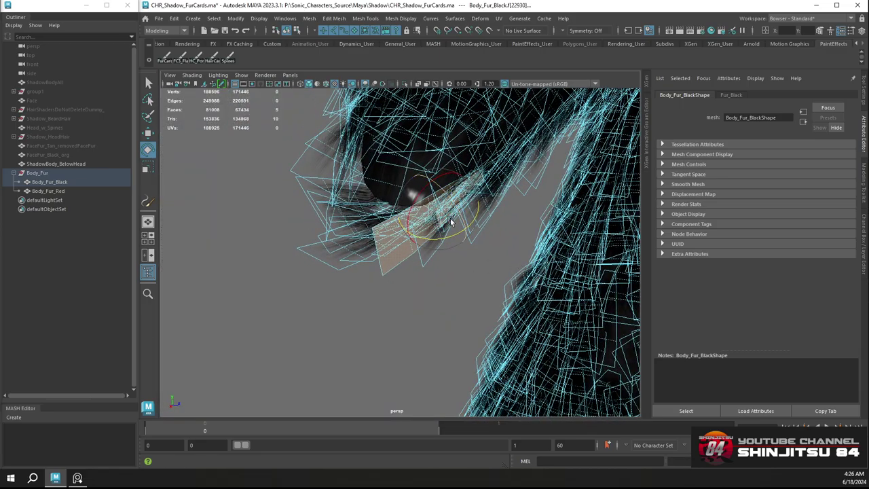
left_click_drag(450, 222, 454, 189, "alt")
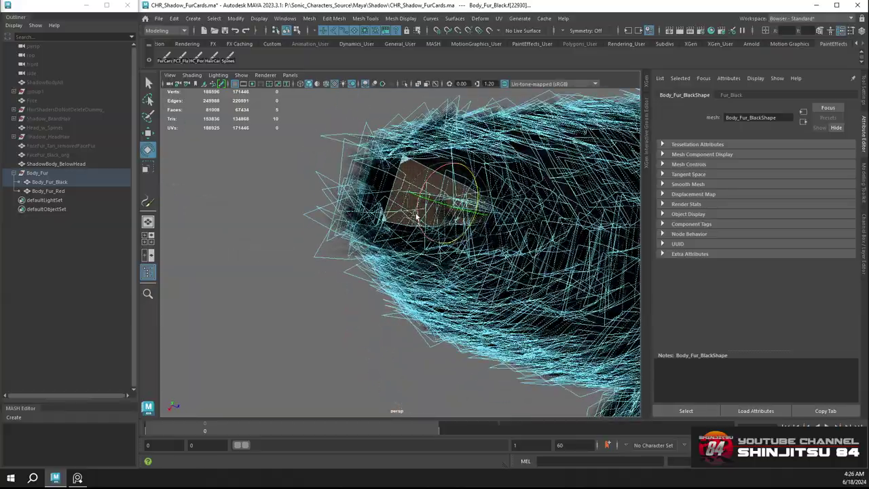
left_click_drag(418, 213, 463, 216, "alt")
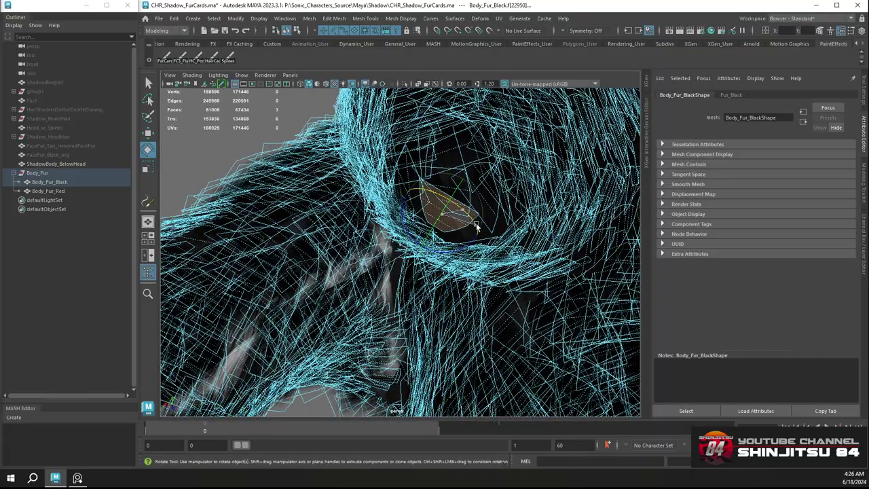
left_click_drag(475, 241, 408, 171, "alt")
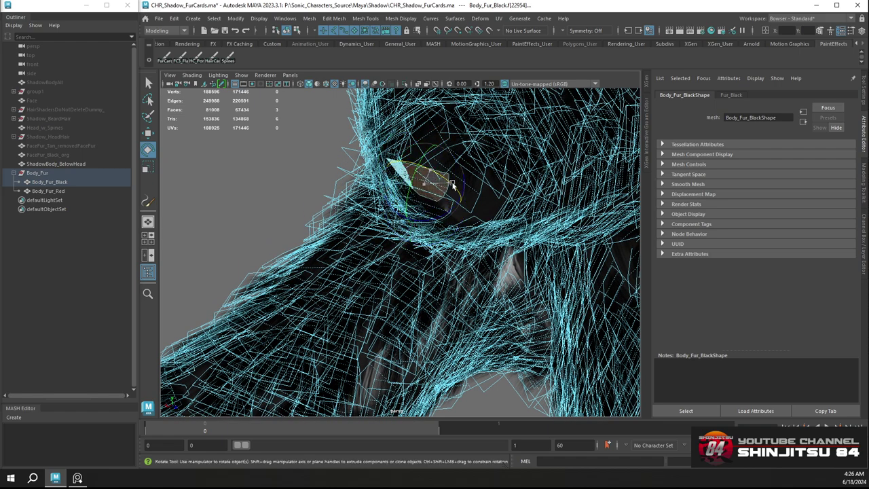
left_click_drag(457, 192, 453, 242, "alt")
scroll(380, 205, "up", 3)
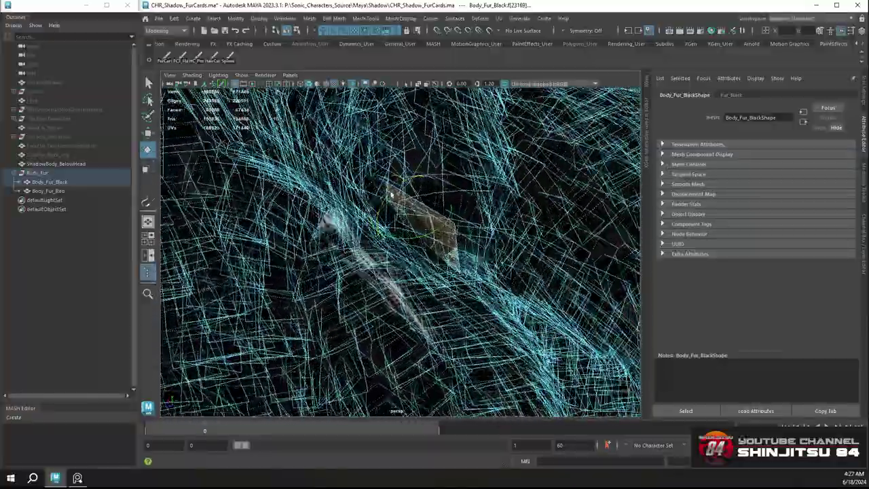
Adjust the rotation of the wide overlapping fur cards at the end of the back spine
left_click_drag(391, 195, 495, 225, "alt")
double_click(498, 242)
mouse_move(522, 275)
left_mouse_down("alt")
mouse_move(524, 286)
mouse_move(552, 265)
mouse_move(527, 264)
left_mouse_up("alt")
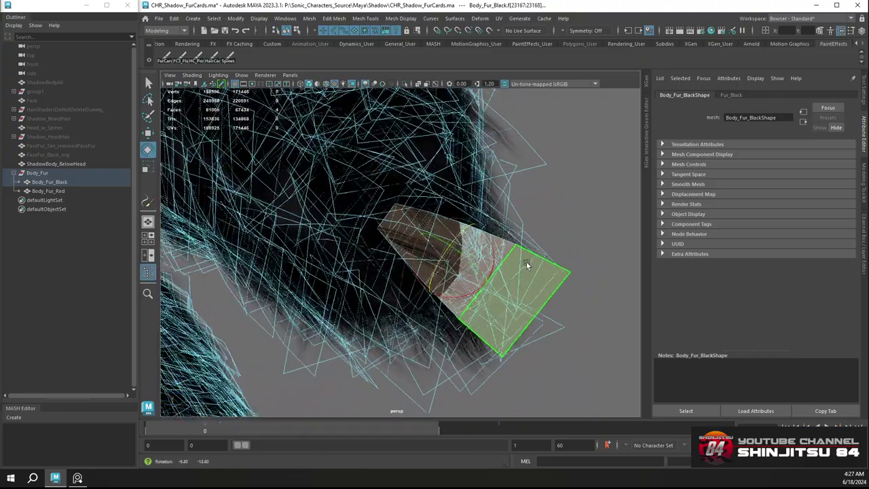
left_click(383, 225)
left_click_drag(421, 242, 428, 249)
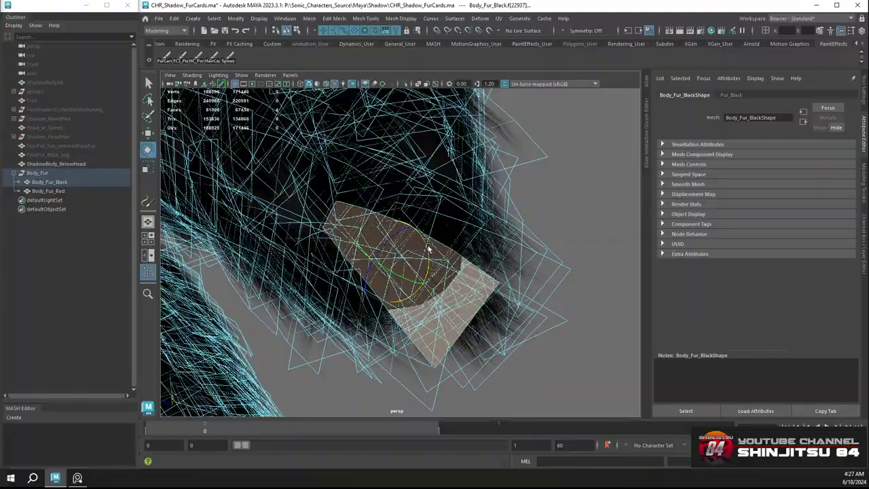
left_click(533, 269)
Rotate and shift the small fur card over the shiny bare spot at the spine's tip
left_click_drag(524, 258, 509, 205, "alt")
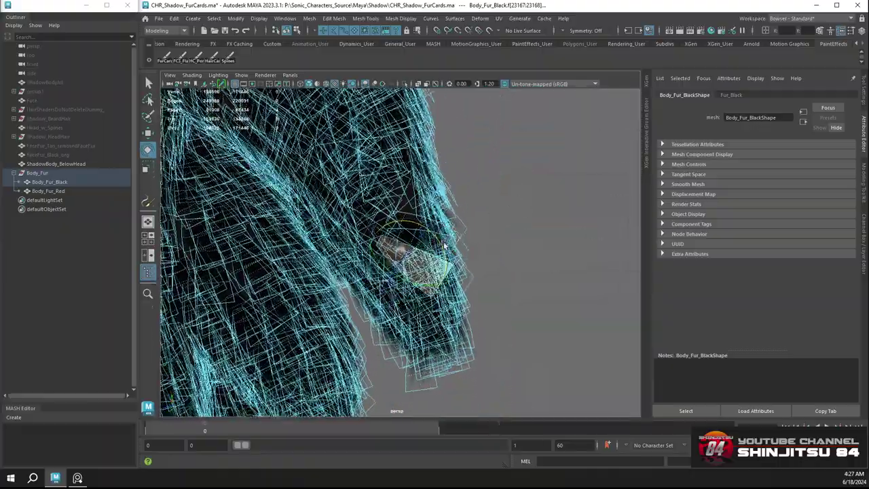
mouse_move(384, 250)
left_mouse_down()
mouse_move(381, 239)
mouse_move(397, 241)
left_mouse_up()
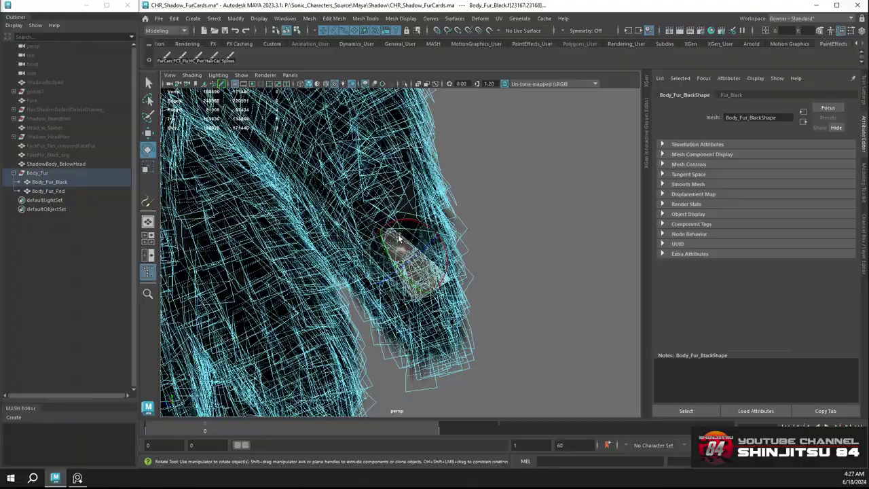
key("w")
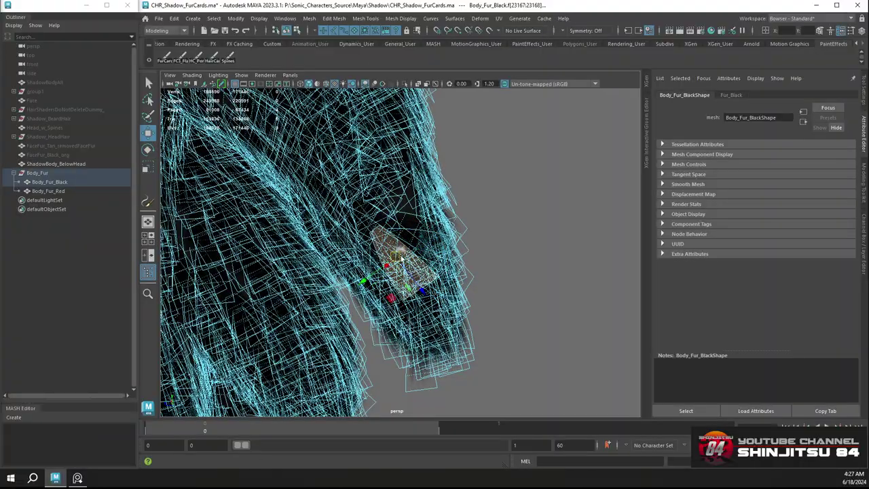
left_click_drag(401, 257, 330, 223, "alt")
Rotate the two fur cards inside the opening at the spine's tip so they tilt over the bare area
double_click(423, 249)
left_click_drag(425, 249, 451, 261, "alt")
key("e")
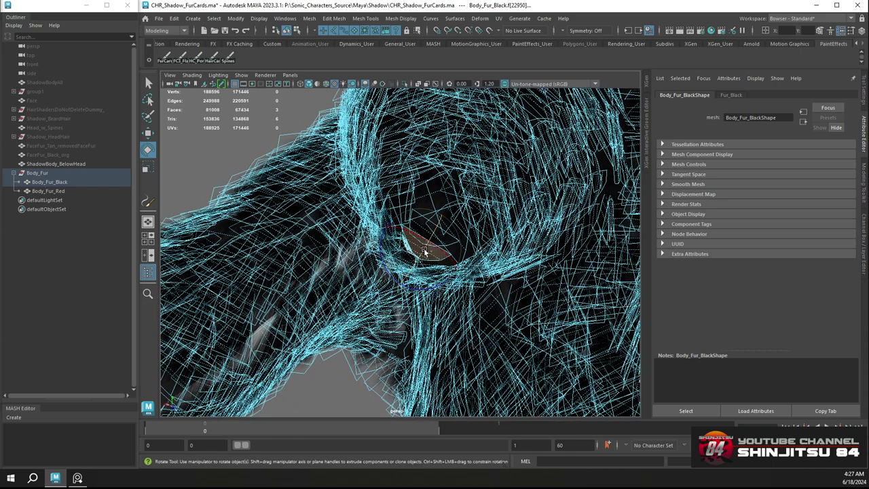
left_click_drag(421, 240, 429, 222)
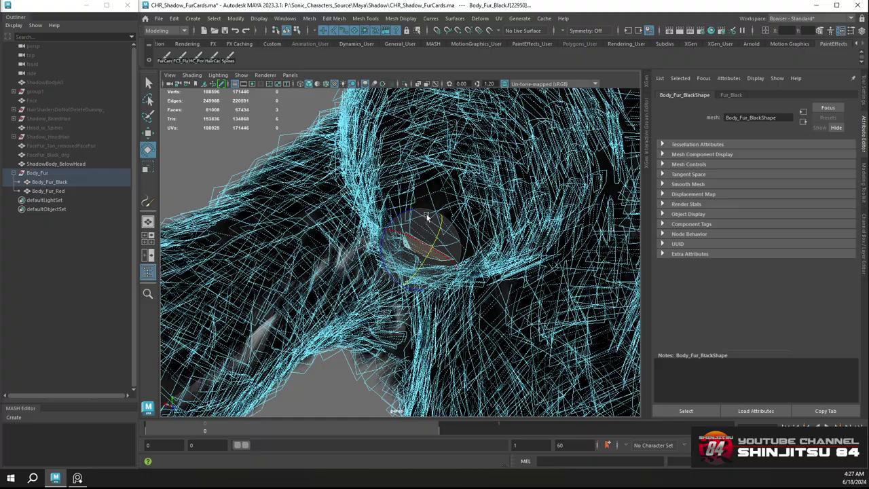
right_click_drag(432, 197, 475, 256, "alt")
double_click(445, 202)
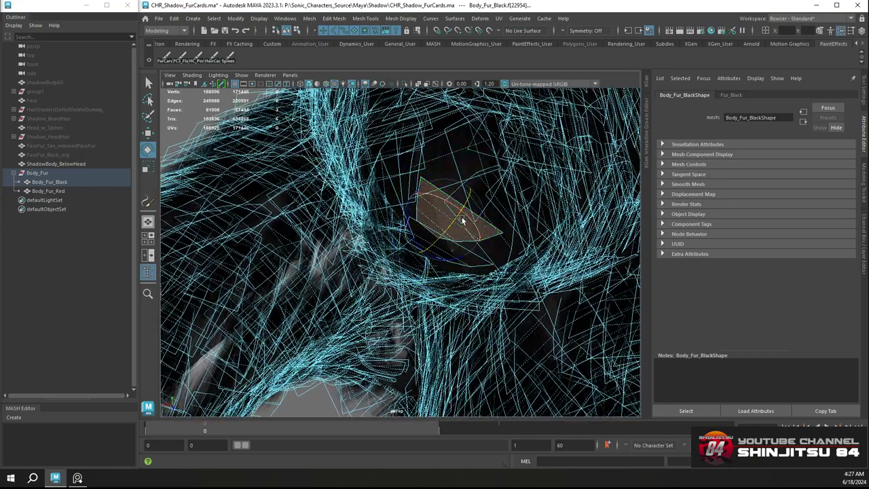
left_click_drag(462, 220, 474, 234)
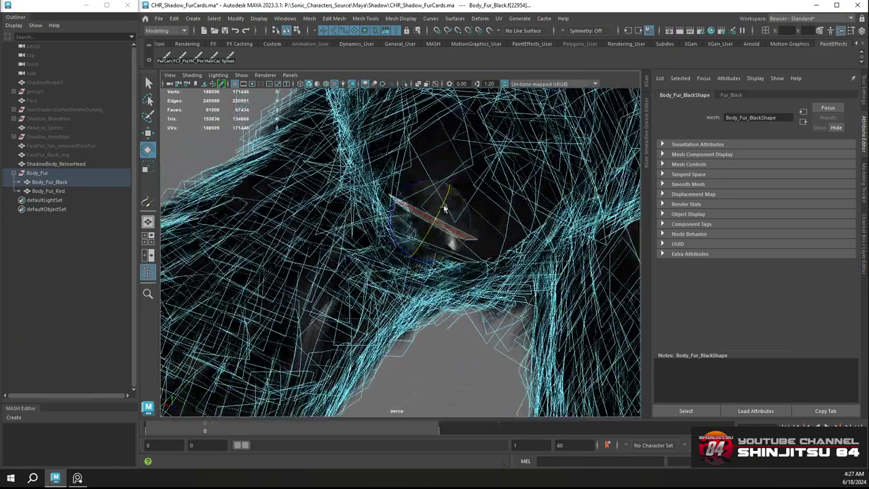
Rotate the fur card at the upper inner side of the spine tip opening and return Body_Fur_Black to object mode
left_click_drag(445, 209, 415, 170, "alt")
scroll(397, 198, "up", 3)
double_click(372, 198)
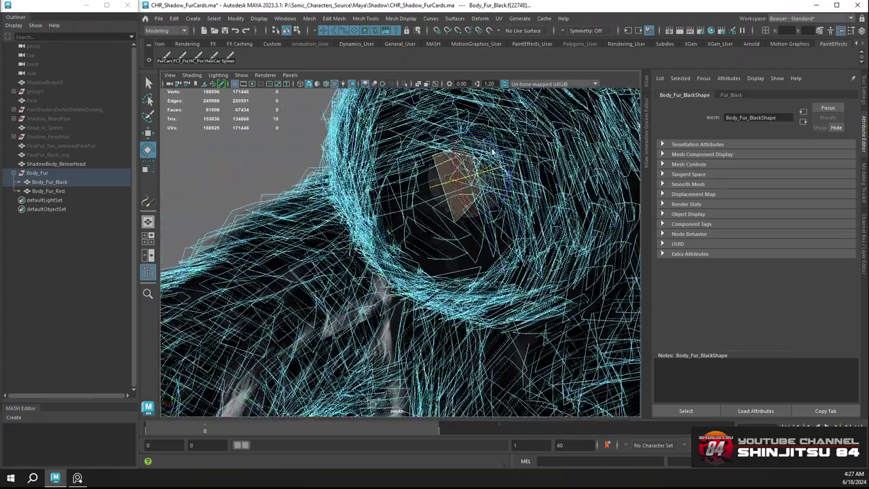
mouse_move(469, 169)
left_mouse_down("alt")
mouse_move(445, 146)
mouse_move(489, 143)
mouse_move(475, 216)
mouse_move(453, 148)
mouse_move(458, 165)
left_mouse_up("alt")
left_click(457, 165)
right_click_drag(369, 149, 420, 137)
left_click(419, 144)
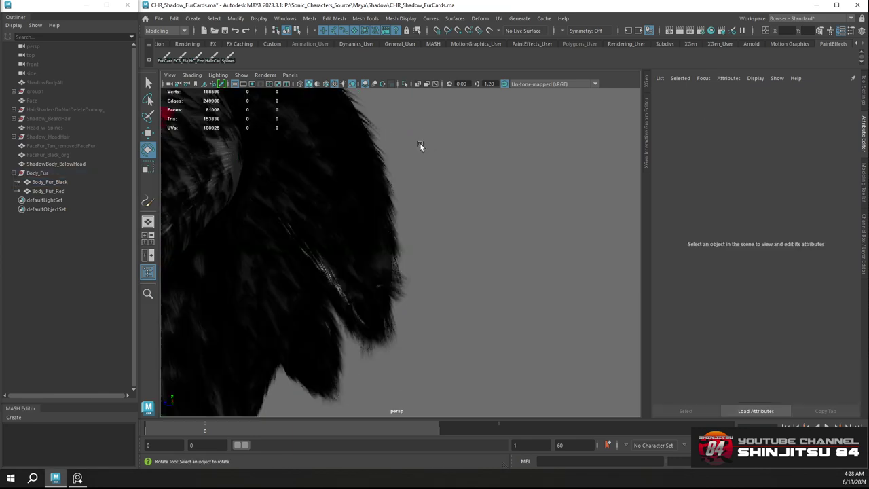
Check the fur on the arms, back and chest from a distance and save the scene
left_click_drag(419, 146, 371, 147, "alt")
right_click_drag(371, 146, 323, 113, "alt")
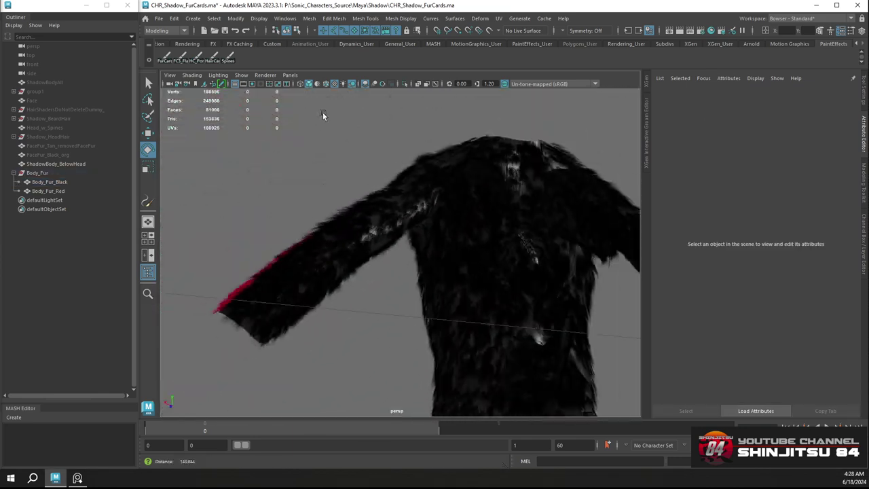
left_click_drag(322, 112, 380, 174, "alt")
right_click_drag(380, 174, 332, 110, "alt")
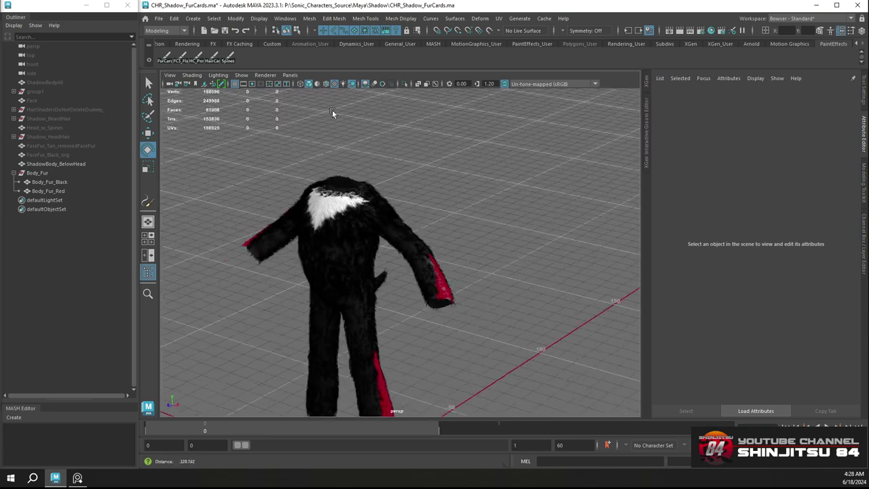
left_click_drag(332, 110, 414, 160, "alt")
right_click_drag(351, 189, 335, 263, "alt")
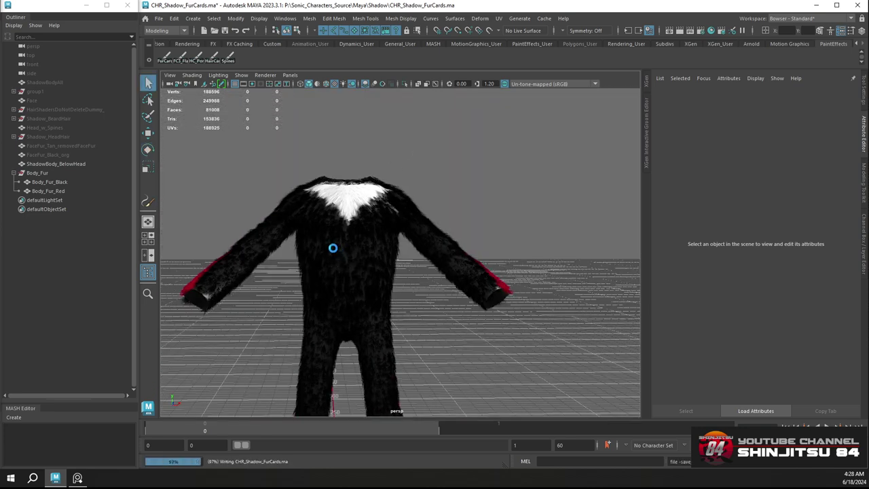
key("e")
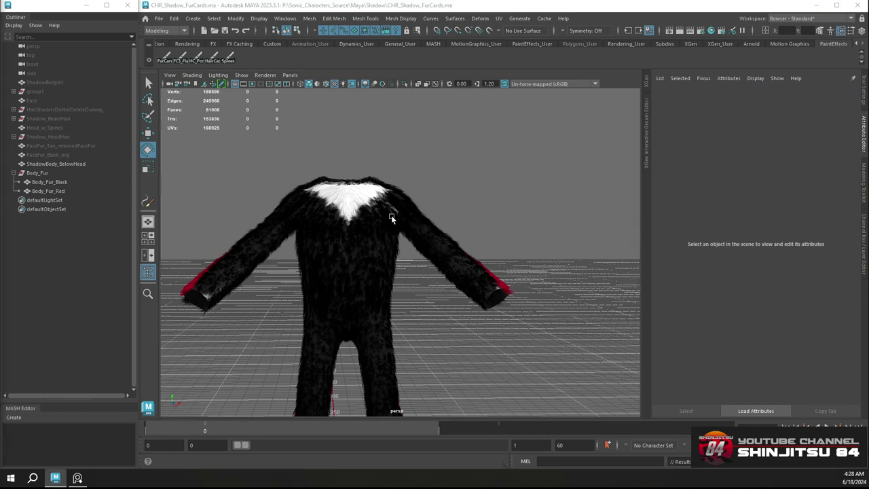
Inspect the body fur from the front at closer range and save CHR_Shadow_FurCards.ma again
left_click_drag(392, 212, 374, 229, "alt")
right_click_drag(374, 228, 381, 265, "alt")
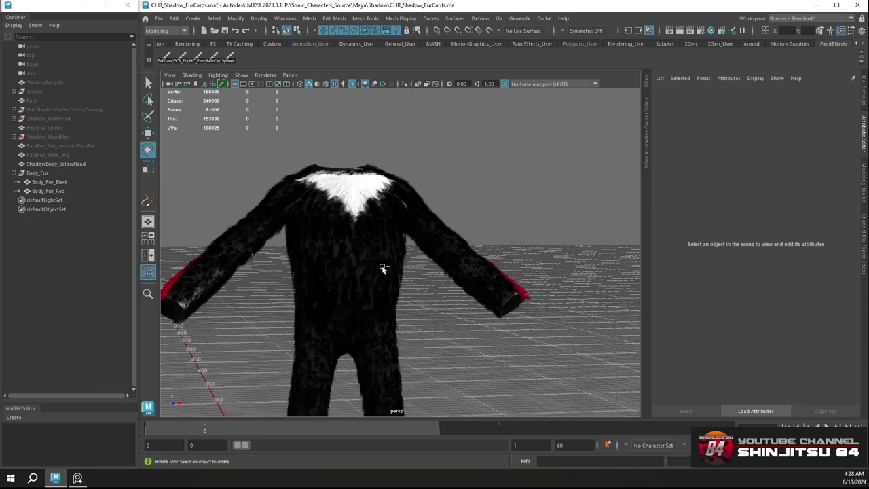
key("q")
key("ctrl+s")
key("e")
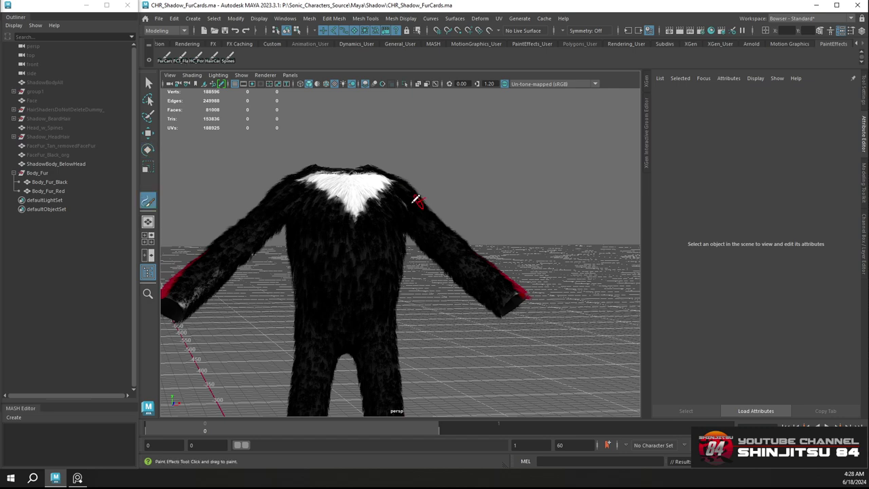
Inspect the white chest patch and the fur around the neckline from the front and from above
scroll(368, 195, "up", 3)
left_click_drag(337, 149, 364, 181, "alt")
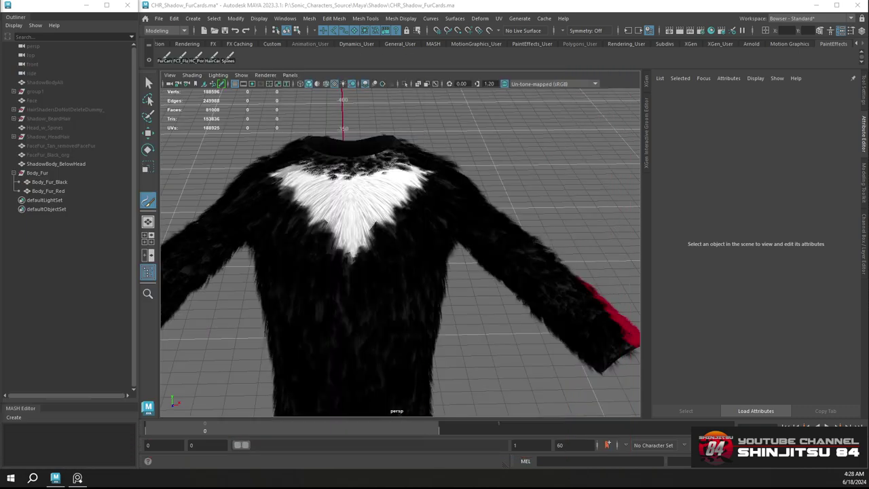
scroll(459, 311, "down", 5)
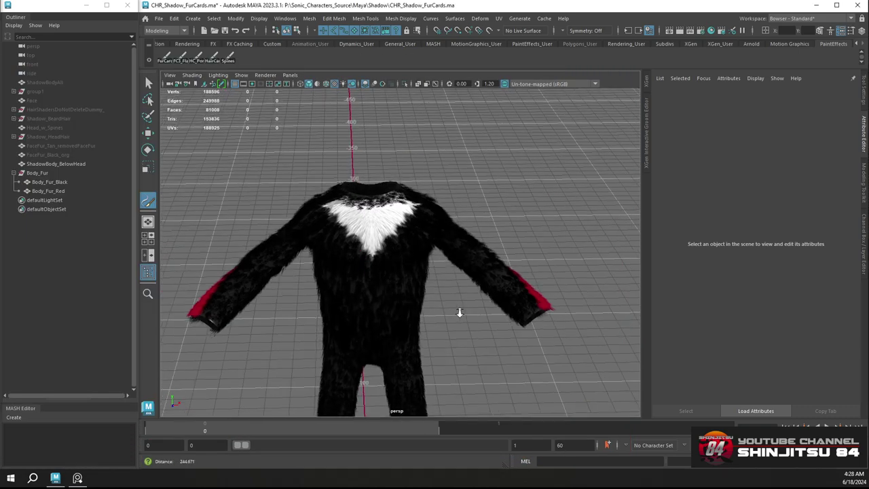
left_click_drag(447, 299, 391, 224, "alt")
middle_click_drag(370, 198, 379, 230, "alt")
scroll(366, 233, "up", 3)
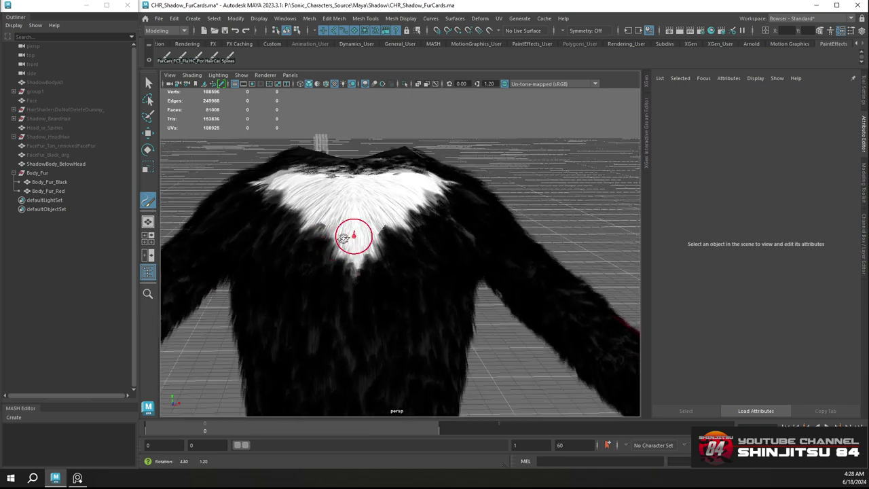
left_click_drag(348, 199, 342, 231, "alt")
scroll(353, 233, "up", 2)
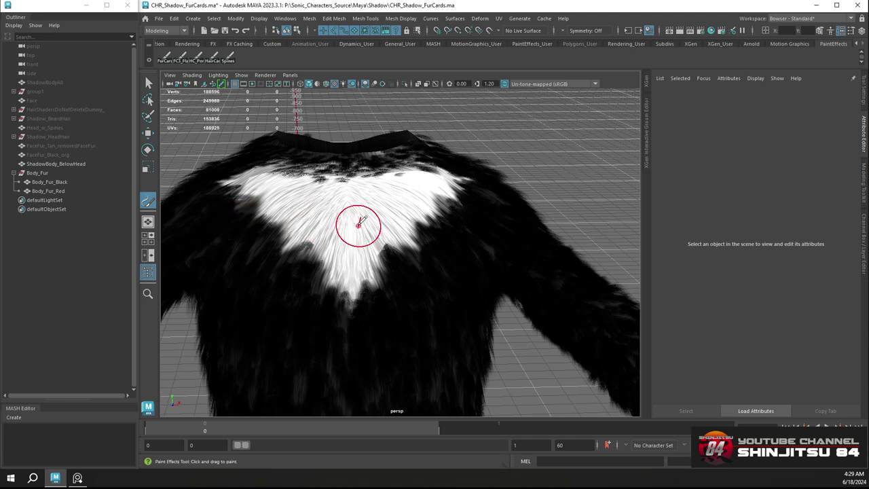
Try to paint a fur-card stroke down the middle of the white chest patch with the Paint Effects brush
left_click_drag(354, 213, 401, 279)
scroll(370, 215, "down", 5)
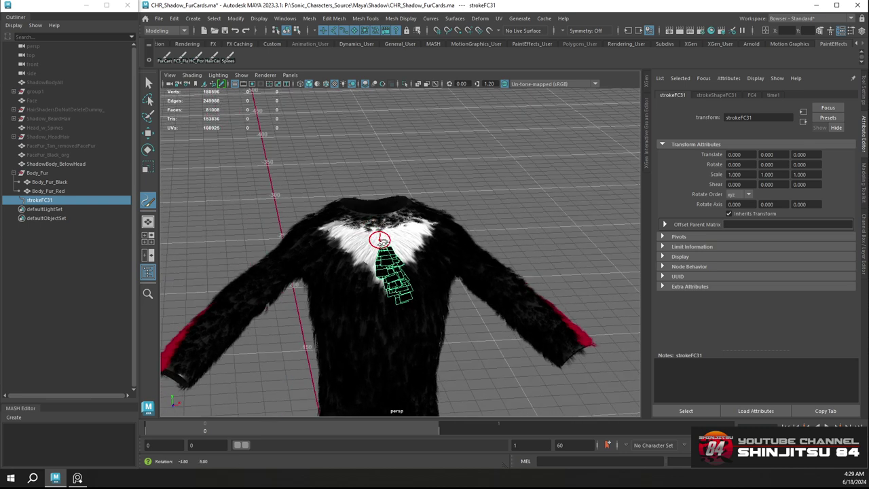
scroll(401, 279, "up", 2)
scroll(394, 283, "up", 3)
key("ctrl+z")
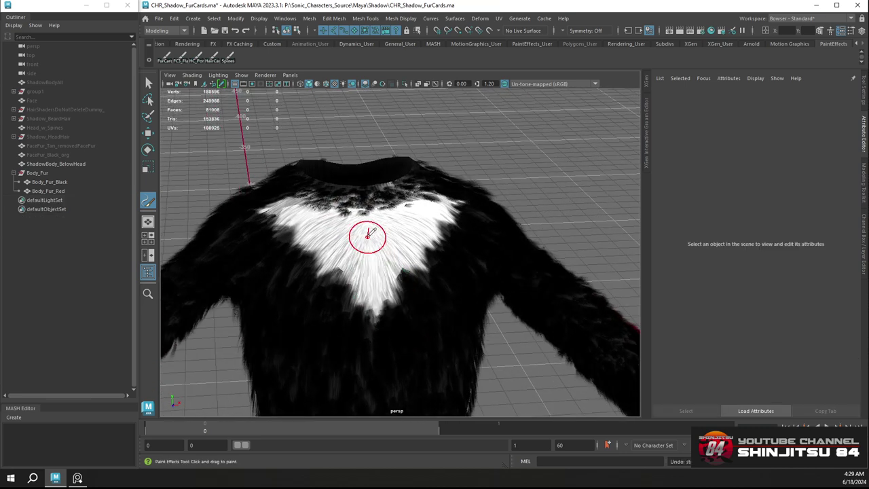
left_click_drag(369, 239, 376, 291)
key("ctrl+z")
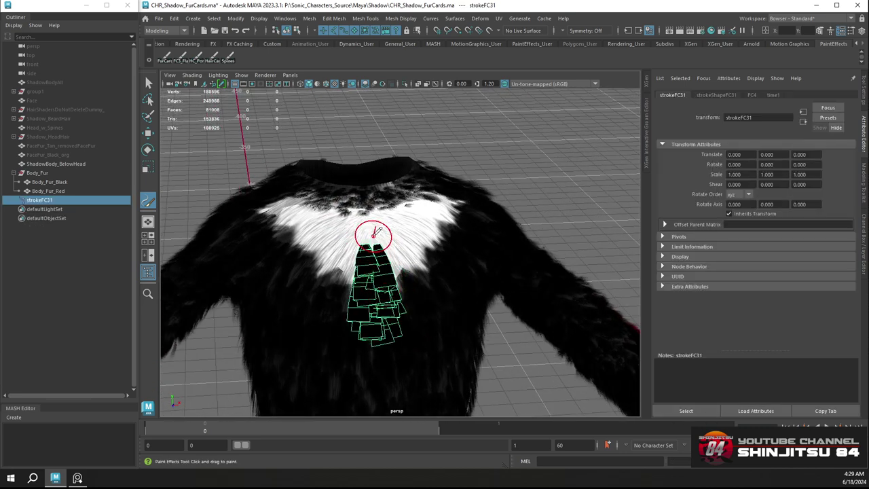
Show wireframe on shaded and paint fur-card strokes fanning downward and sideways from the centre of the white chest patch
mouse_move(373, 235)
left_mouse_down("alt")
mouse_move(383, 242)
mouse_move(366, 246)
mouse_move(351, 227)
mouse_move(324, 268)
mouse_move(373, 227)
mouse_move(347, 238)
mouse_move(370, 244)
mouse_move(379, 228)
left_mouse_up("alt")
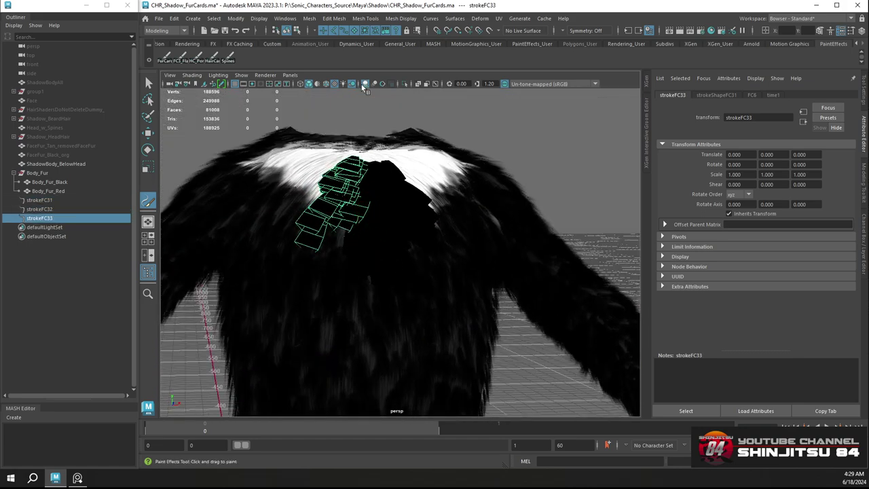
left_click(332, 84)
mouse_move(350, 204)
left_mouse_down("alt")
mouse_move(363, 224)
mouse_move(351, 231)
mouse_move(343, 213)
left_mouse_up("alt")
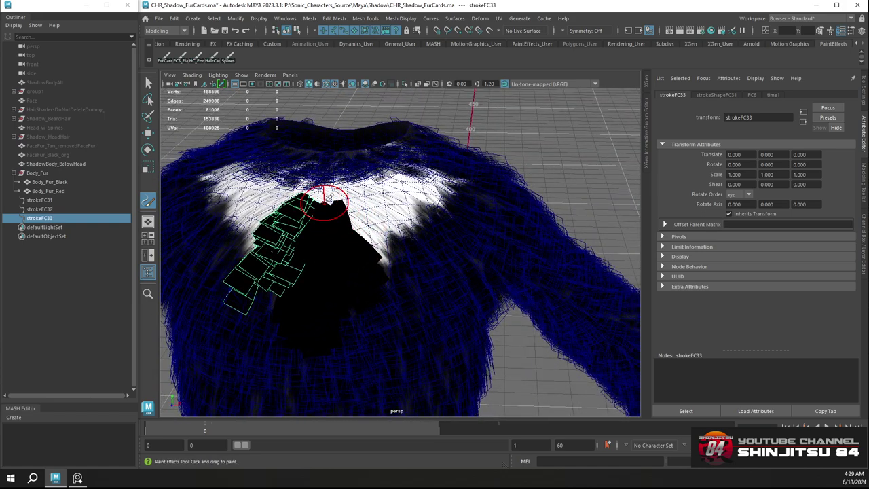
left_click_drag(387, 239, 400, 248)
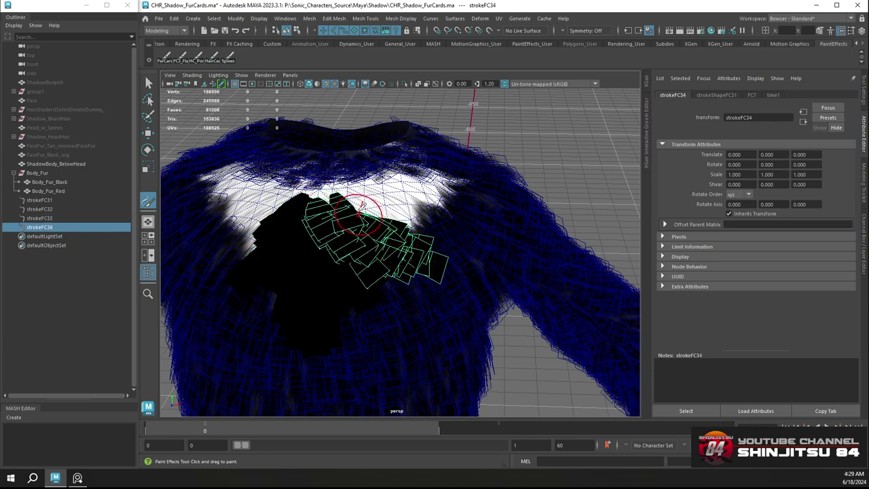
mouse_move(345, 194)
left_mouse_down("alt")
mouse_move(310, 242)
mouse_move(315, 236)
left_mouse_up("alt")
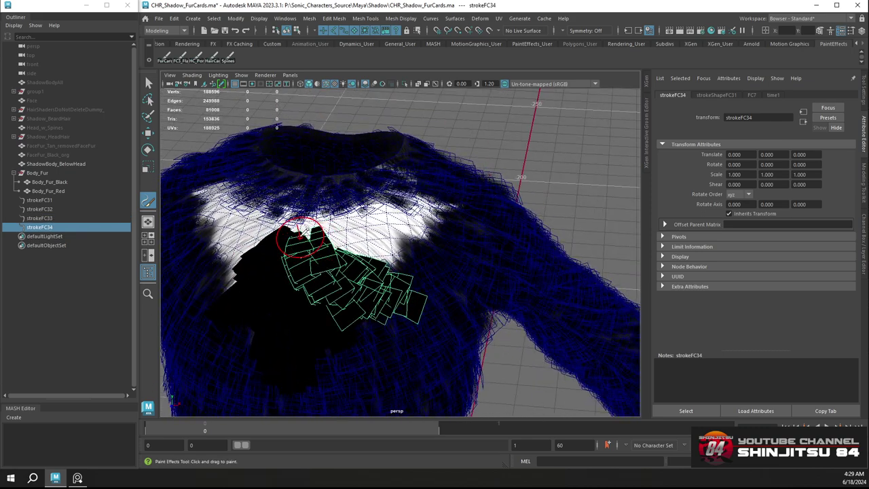
Paint a fur-card stroke from the patch's centre across its upper part toward the character's left side
left_click_drag(395, 246, 351, 208, "alt")
right_click_drag(353, 208, 369, 216, "alt")
middle_click_drag(368, 216, 409, 256, "alt")
scroll(409, 256, "up", 2)
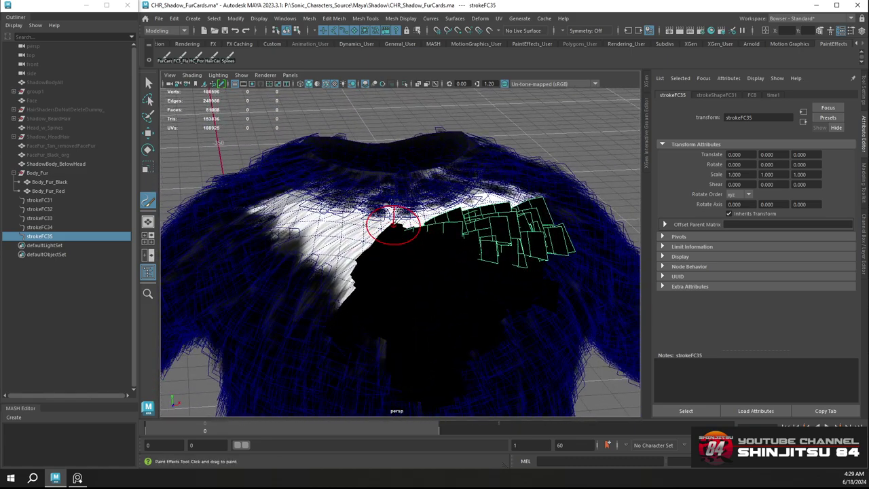
Paint fur-card strokes from the patch's centre toward the character's right side, undoing and redoing unsatisfactory strokes
left_click_drag(350, 263, 346, 268)
key("ctrl+z")
left_click_drag(382, 233, 321, 295)
key("ctrl+z")
mouse_move(381, 223)
left_mouse_down()
mouse_move(278, 249)
mouse_move(398, 225)
left_mouse_up()
right_click_drag(398, 225, 328, 182, "alt")
mouse_move(328, 183)
left_mouse_down("alt")
mouse_move(427, 183)
mouse_move(375, 229)
mouse_move(402, 233)
mouse_move(393, 223)
mouse_move(410, 218)
left_mouse_up("alt")
mouse_move(414, 254)
left_mouse_down("alt")
mouse_move(370, 272)
mouse_move(367, 285)
mouse_move(351, 256)
mouse_move(390, 250)
left_mouse_up("alt")
key("ctrl+z")
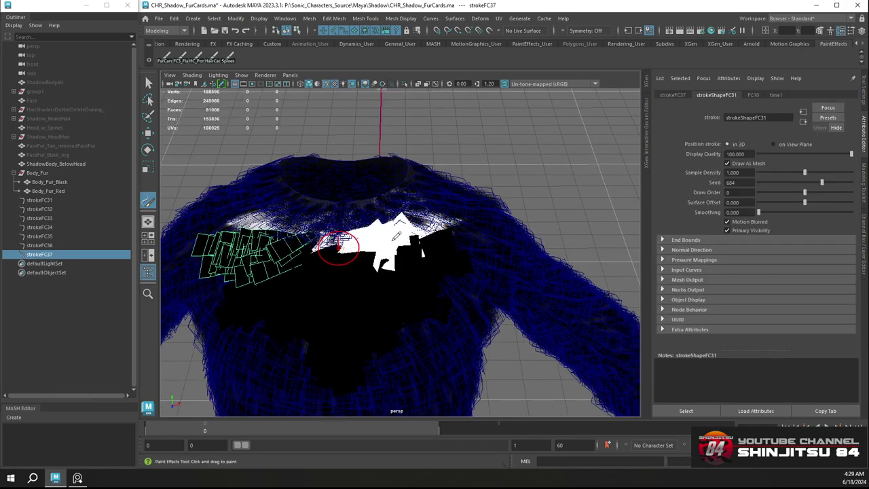
Paint curved fur-card strokes along the patch's upper edge up toward the character's right shoulder
key("ctrl+z")
mouse_move(340, 241)
left_mouse_down()
mouse_move(365, 256)
mouse_move(248, 216)
left_mouse_up()
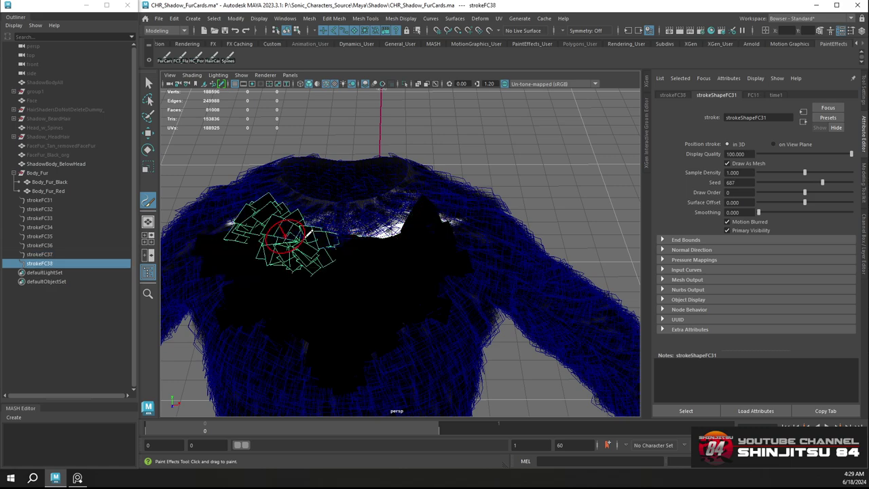
key("ctrl+z")
mouse_move(333, 239)
left_mouse_down()
mouse_move(251, 228)
mouse_move(229, 207)
left_mouse_up()
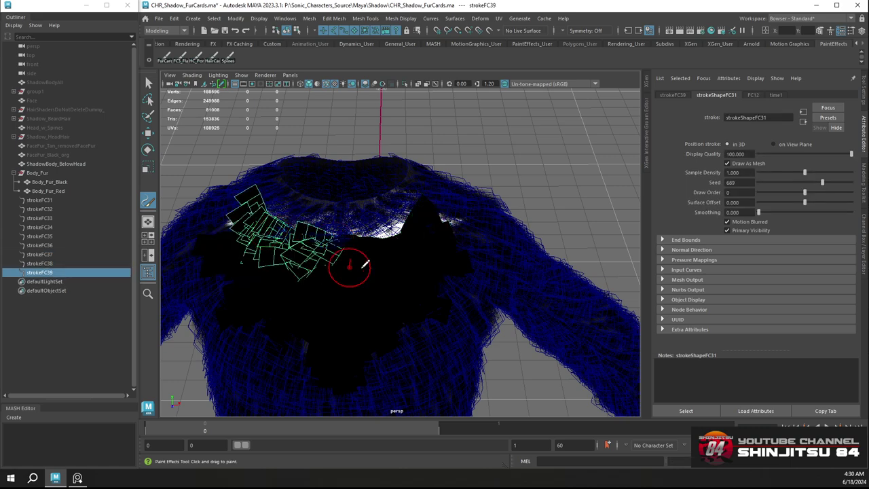
Check how the new fur-card strokes cover the chest from the front, from a distance and from above
mouse_move(349, 265)
left_mouse_down("alt")
mouse_move(378, 239)
mouse_move(448, 255)
mouse_move(283, 244)
mouse_move(401, 253)
left_mouse_up("alt")
middle_click_drag(396, 257, 411, 237, "alt")
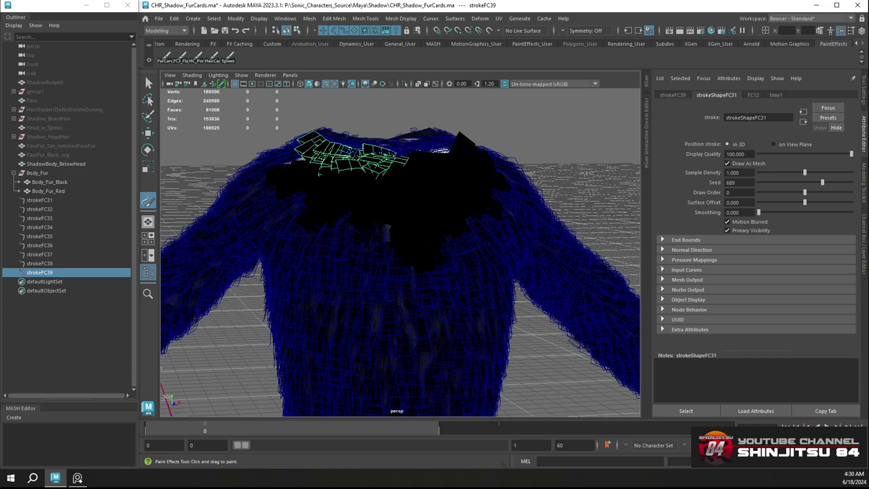
key("alt+Tab")
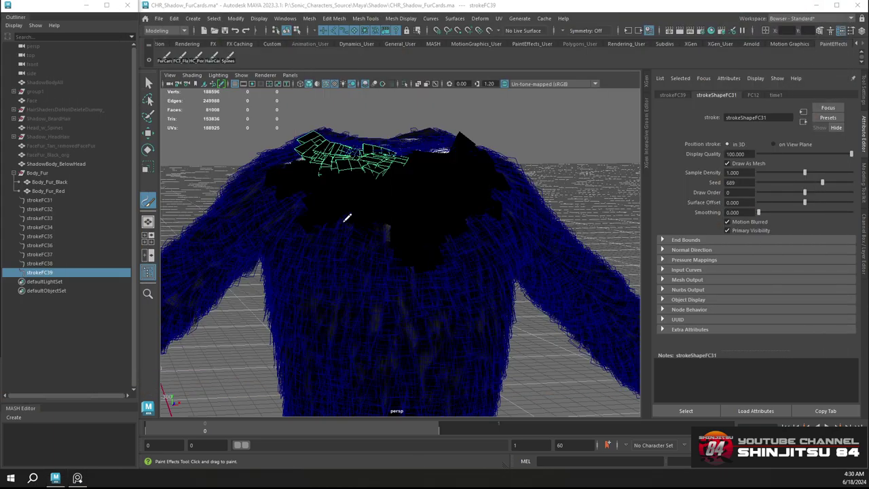
left_click_drag(345, 217, 387, 227, "alt")
right_click_drag(387, 227, 336, 194, "alt")
left_click_drag(342, 232, 346, 215, "alt")
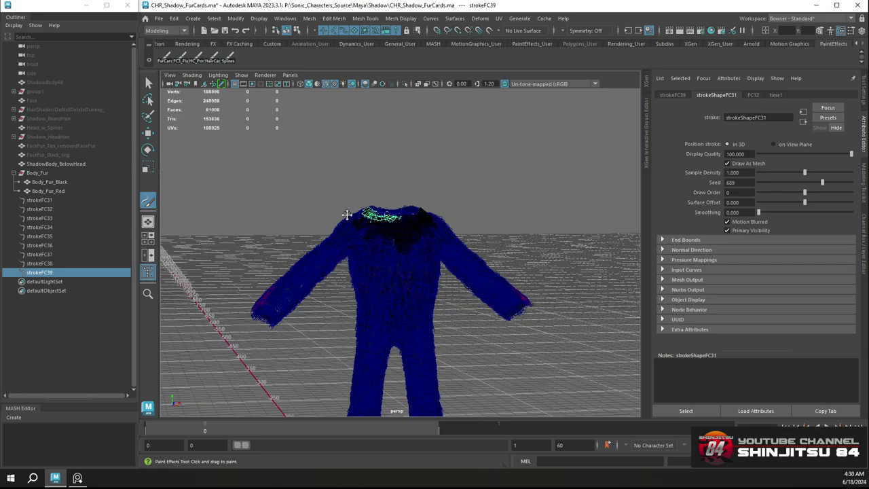
middle_click_drag(346, 215, 342, 190, "alt")
left_click_drag(355, 211, 361, 227, "alt")
middle_click_drag(361, 224, 353, 197, "alt")
right_click_drag(353, 198, 371, 216, "alt")
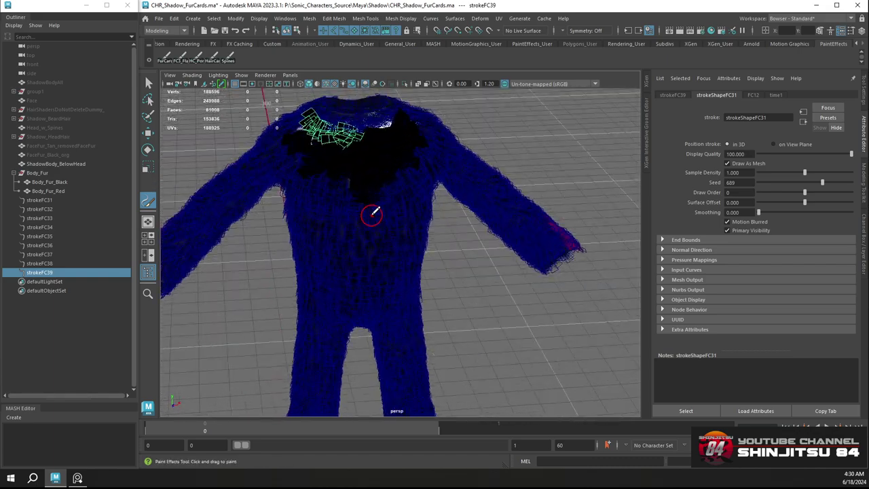
Try to paint fur-card strokes running down from the patch's centre onto the lower chest
middle_click_drag(372, 191, 420, 235, "alt")
right_click_drag(420, 235, 434, 270, "alt")
right_click_drag(412, 196, 426, 246, "alt")
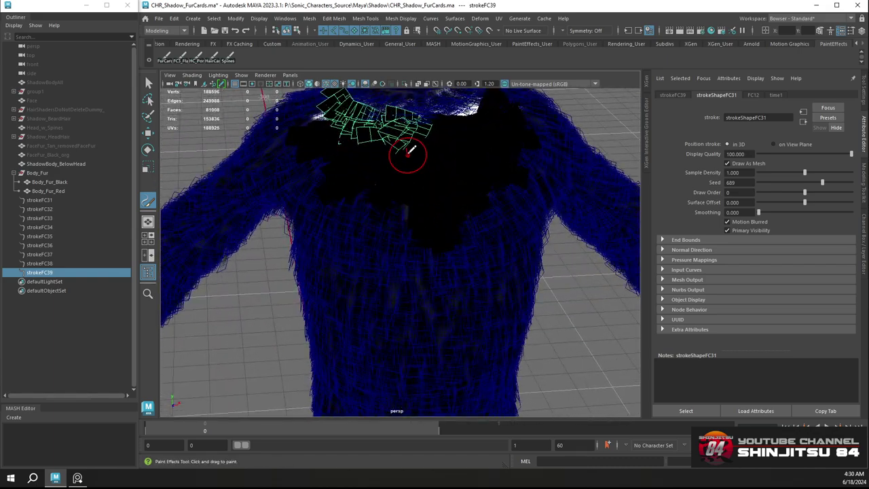
left_click_drag(399, 198, 391, 212)
key("ctrl+z")
mouse_move(413, 163)
left_mouse_down()
mouse_move(419, 205)
mouse_move(396, 231)
left_mouse_up()
key("ctrl+z")
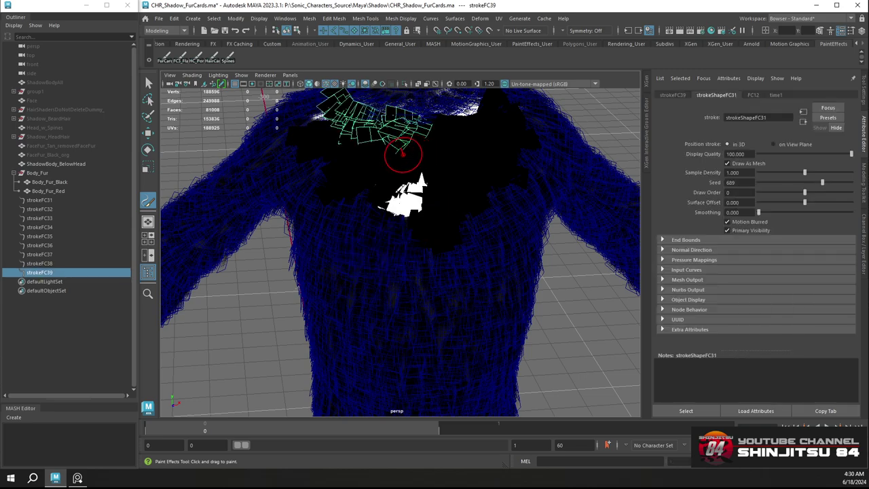
left_click_drag(402, 154, 380, 231)
mouse_move(432, 208)
left_mouse_down("alt")
mouse_move(353, 156)
mouse_move(401, 153)
left_mouse_up("alt")
key("ctrl+z")
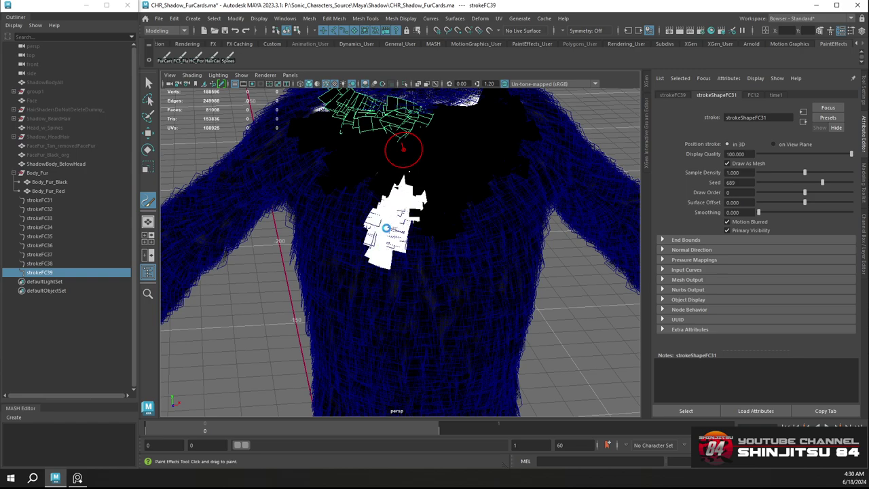
left_click_drag(495, 201, 466, 197, "alt")
key("ctrl+z")
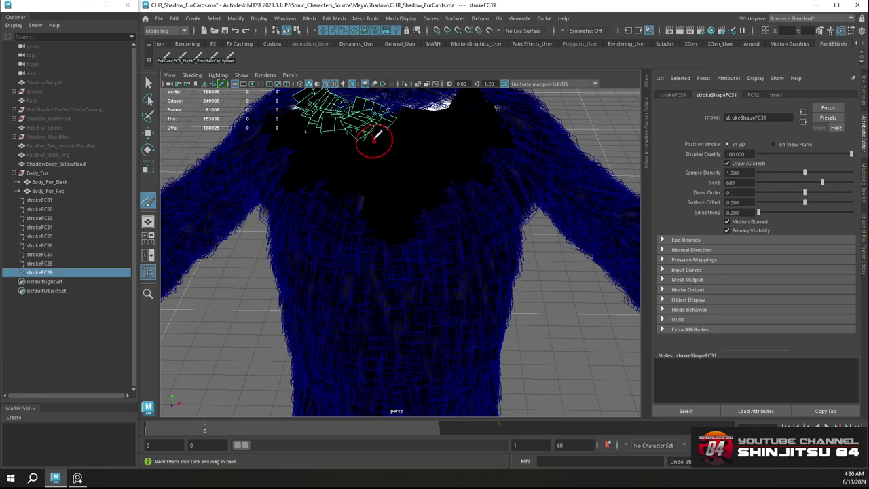
Paint fur-card strokes onto the black fur below the chest patch, one on each side of the centre
left_click_drag(364, 184, 329, 216)
key("ctrl+z")
mouse_move(368, 138)
left_mouse_down()
mouse_move(354, 201)
mouse_move(370, 137)
left_mouse_up()
mouse_move(370, 137)
left_mouse_down("alt")
mouse_move(446, 169)
mouse_move(435, 200)
mouse_move(414, 183)
mouse_move(408, 197)
left_mouse_up("alt")
mouse_move(393, 229)
left_mouse_down("alt")
mouse_move(410, 239)
mouse_move(393, 318)
left_mouse_up("alt")
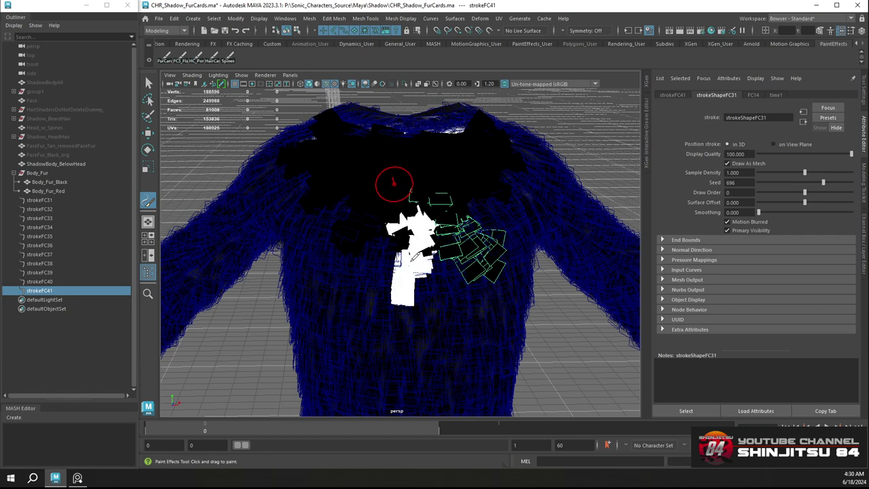
Paint fur-card strokes straight down the body's centreline below the chest patch, undoing and redoing poor attempts
left_click_drag(410, 263, 411, 266)
key("ctrl+z")
left_click_drag(446, 228, 440, 226, "alt")
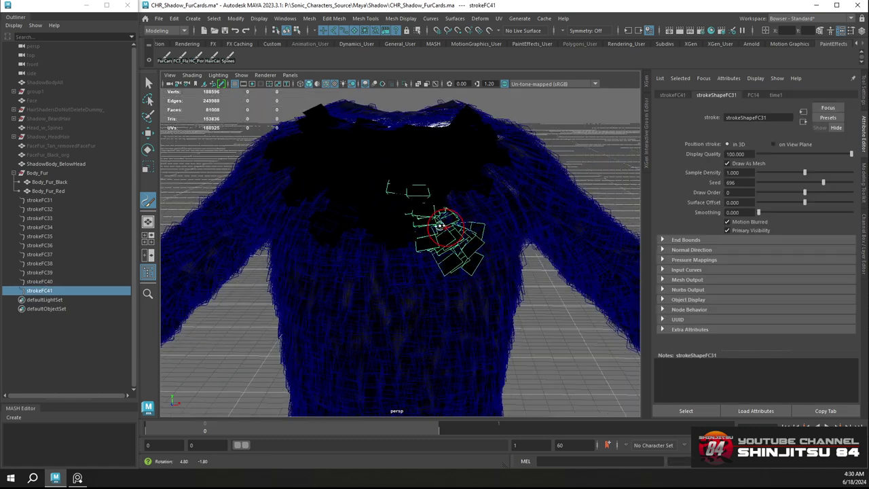
key("ctrl+z")
mouse_move(407, 169)
left_mouse_down()
mouse_move(392, 217)
mouse_move(388, 193)
mouse_move(386, 199)
mouse_move(403, 212)
mouse_move(402, 293)
left_mouse_up()
key("ctrl+z")
key("ctrl+z")
Try several versions of a fur-card stroke filling the gap on the character's left side of the chest
middle_click_drag(455, 367, 466, 266, "alt")
scroll(466, 266, "down", 6)
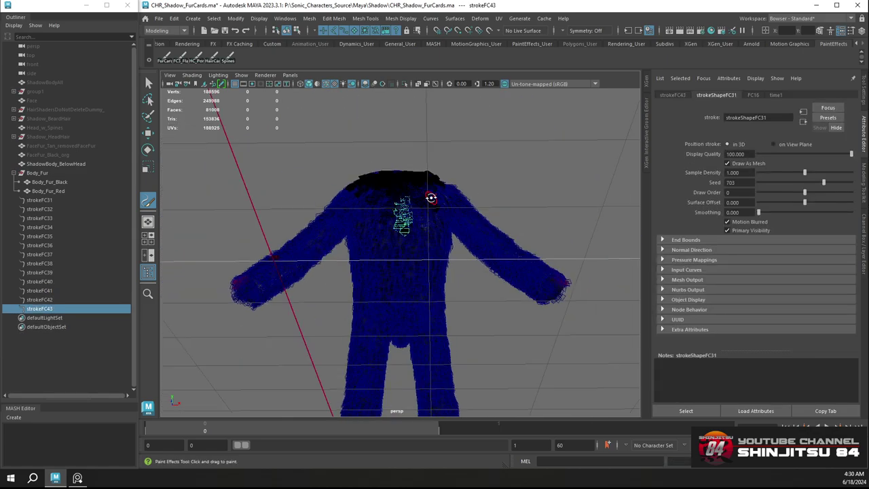
mouse_move(432, 197)
left_mouse_down("alt")
mouse_move(361, 213)
mouse_move(407, 213)
mouse_move(423, 224)
left_mouse_up("alt")
scroll(394, 211, "up", 7)
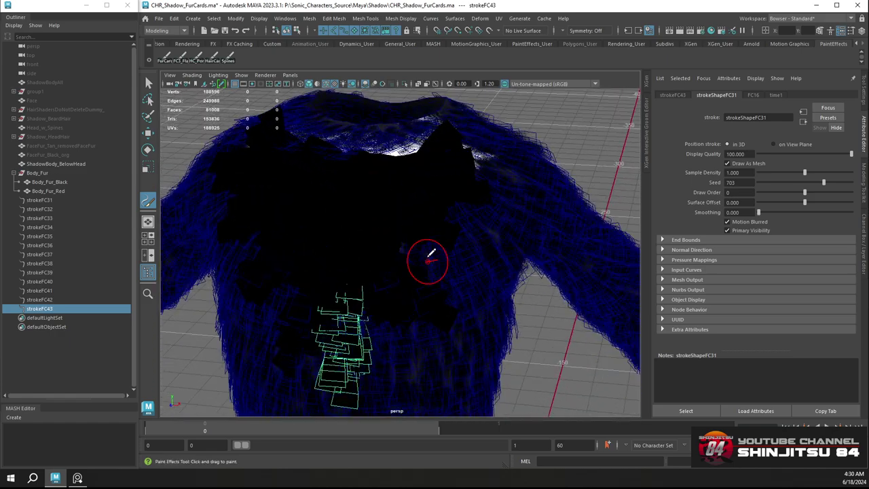
left_click_drag(339, 210, 417, 252)
scroll(318, 147, "down", 10)
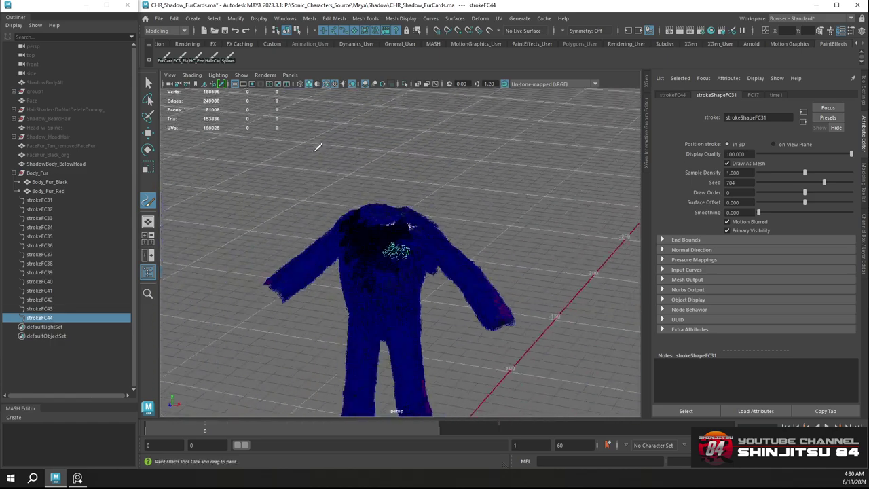
scroll(427, 251, "up", 10)
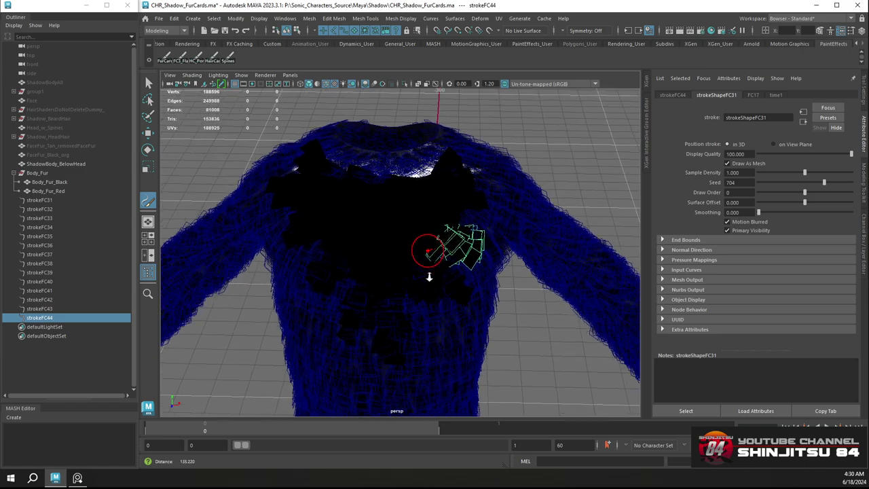
mouse_move(429, 276)
left_mouse_down("alt")
mouse_move(382, 205)
mouse_move(485, 252)
left_mouse_up("alt")
key("ctrl+z")
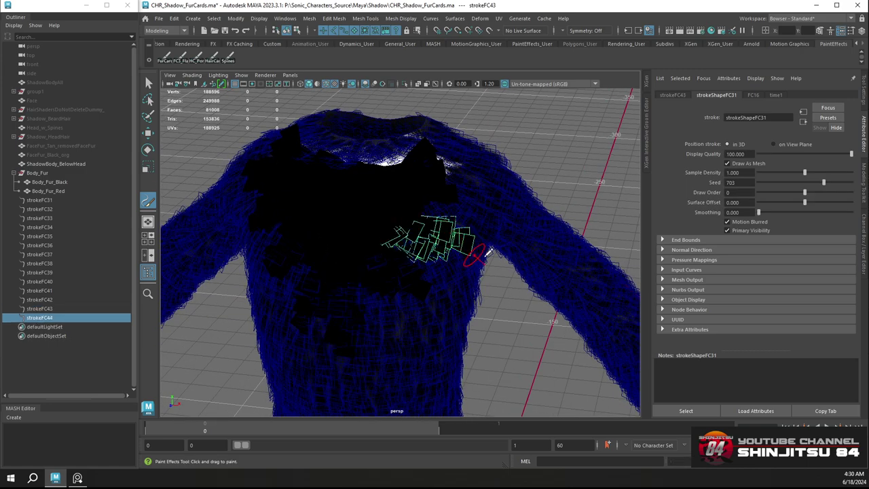
mouse_move(408, 255)
left_mouse_down("alt")
mouse_move(392, 238)
mouse_move(387, 200)
mouse_move(492, 238)
left_mouse_up("alt")
key("ctrl+z")
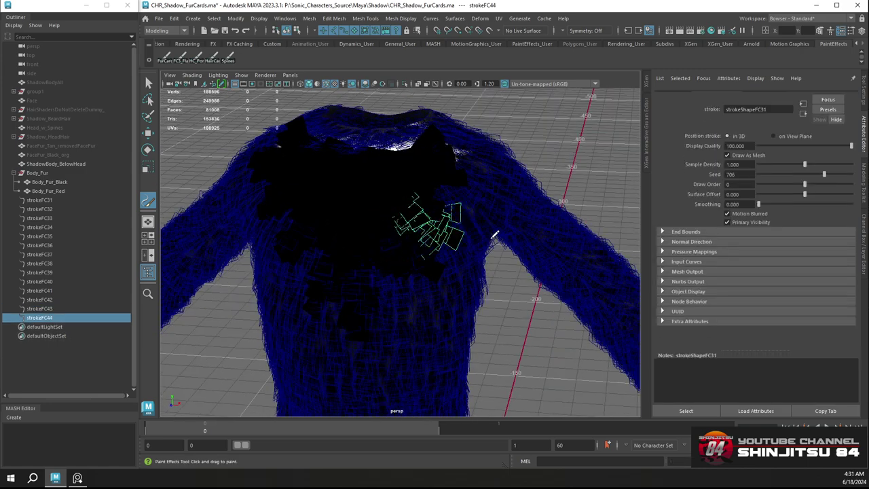
key("ctrl+z")
key("shift+z")
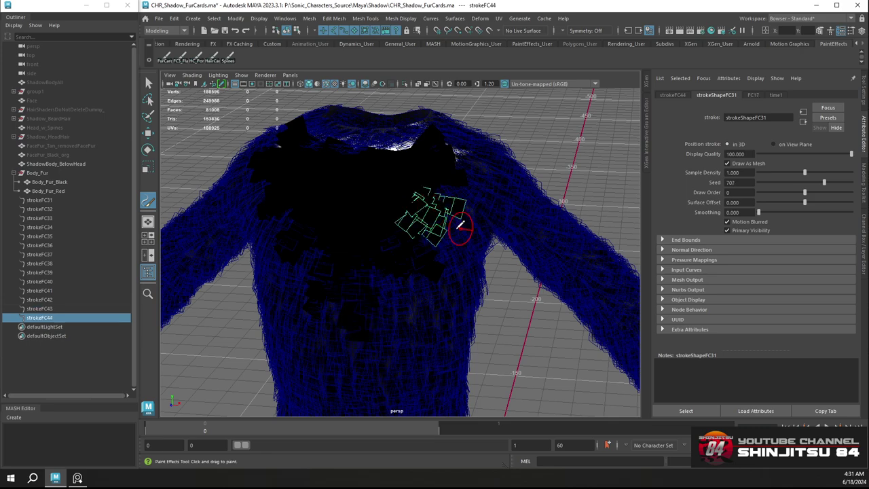
key("ctrl+z")
Repaint the fur-card stroke over the gap on the character's left side, just below the chest patch
mouse_move(397, 204)
left_mouse_down("alt")
mouse_move(404, 198)
mouse_move(413, 221)
mouse_move(473, 228)
left_mouse_up("alt")
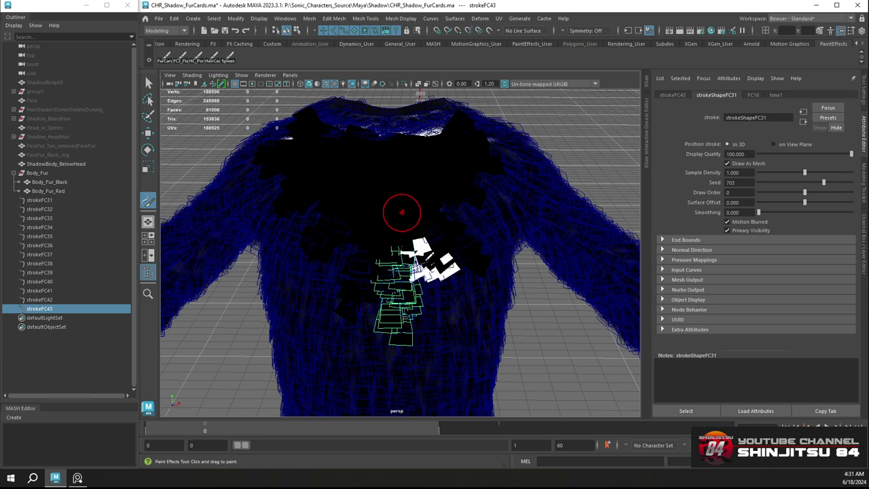
left_click_drag(445, 272, 412, 242)
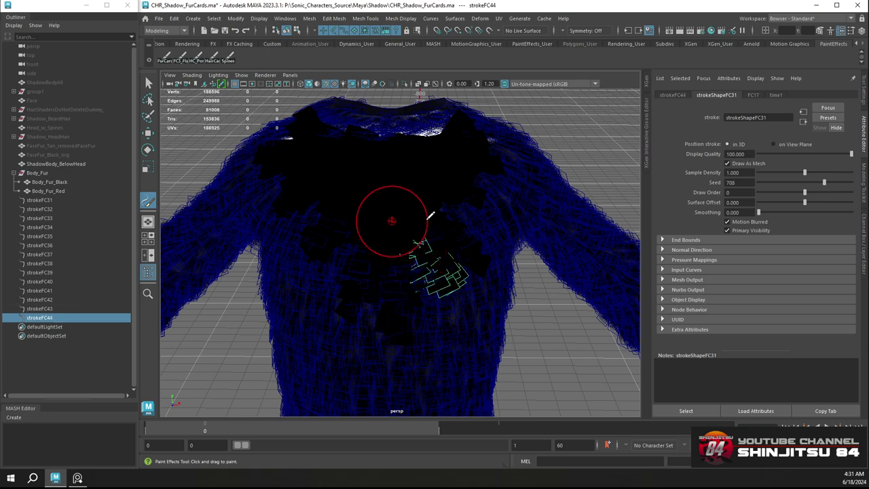
Try larger fur-card strokes fanning from the upper chest towards the character's left side
left_click_drag(445, 203, 388, 171)
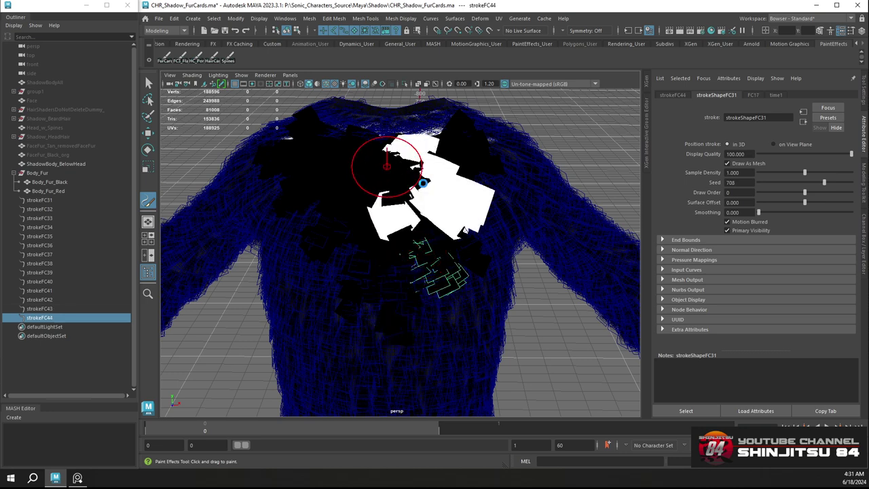
key("ctrl+z")
mouse_move(452, 220)
left_mouse_down()
mouse_move(382, 173)
mouse_move(432, 192)
mouse_move(388, 171)
mouse_move(368, 191)
mouse_move(369, 177)
left_mouse_up()
key("ctrl+z")
key("ctrl+z")
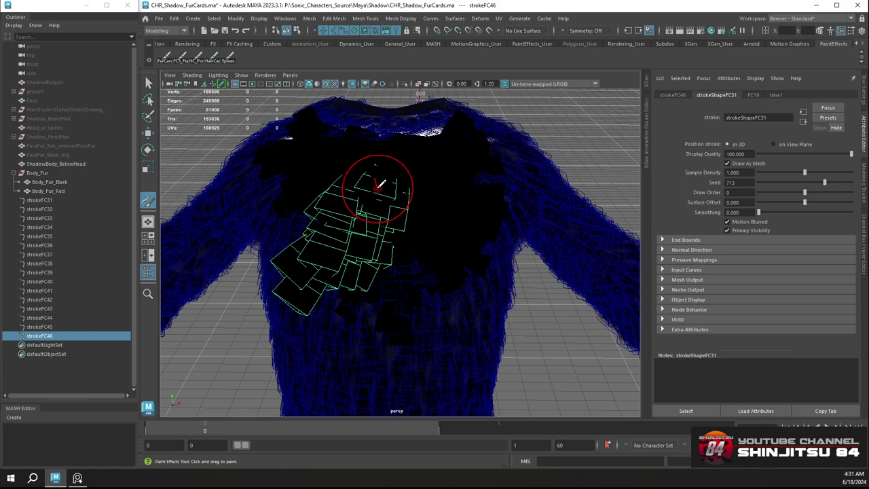
Try several versions of a large fur-card stroke fanning over the character's right side of the chest
key("ctrl+z")
mouse_move(367, 168)
left_mouse_down()
mouse_move(376, 165)
mouse_move(362, 186)
mouse_move(372, 188)
mouse_move(381, 174)
mouse_move(413, 168)
mouse_move(392, 193)
left_mouse_up()
key("ctrl+z")
key("ctrl+z")
key("ctrl+z")
left_click_drag(412, 161, 394, 198)
key("ctrl+z")
key("ctrl+z")
mouse_move(419, 165)
left_mouse_down()
mouse_move(414, 208)
mouse_move(415, 167)
mouse_move(378, 189)
left_mouse_up()
key("ctrl+z")
key("ctrl+z")
Inspect the large chest strokes from farther away and undo them down to the smaller stroke on the character's left
right_click_drag(458, 210, 423, 151, "alt")
mouse_move(441, 171)
left_mouse_down("alt")
mouse_move(462, 152)
mouse_move(342, 165)
mouse_move(447, 180)
mouse_move(428, 169)
left_mouse_up("alt")
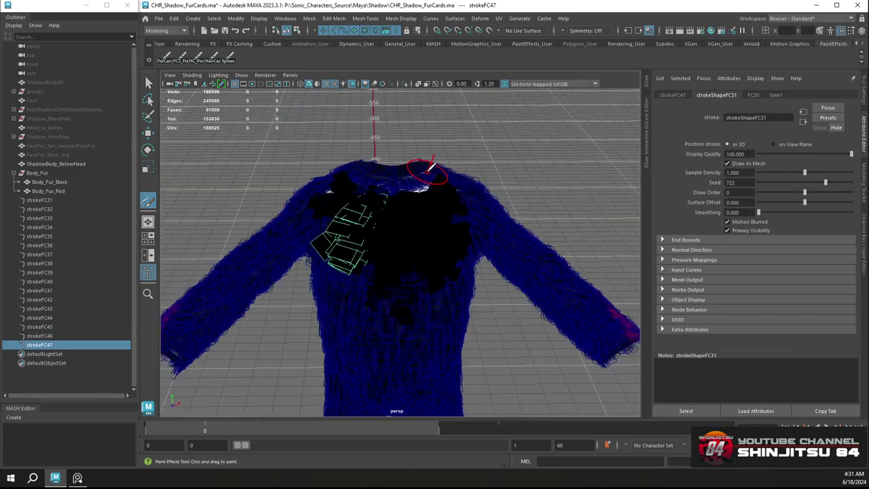
right_click_drag(428, 169, 499, 235, "alt")
key("ctrl+z")
key("ctrl+z")
key("ctrl+z")
mouse_move(425, 200)
left_mouse_down("alt")
mouse_move(365, 192)
mouse_move(318, 267)
left_mouse_up("alt")
left_click(356, 188)
key("ctrl+z")
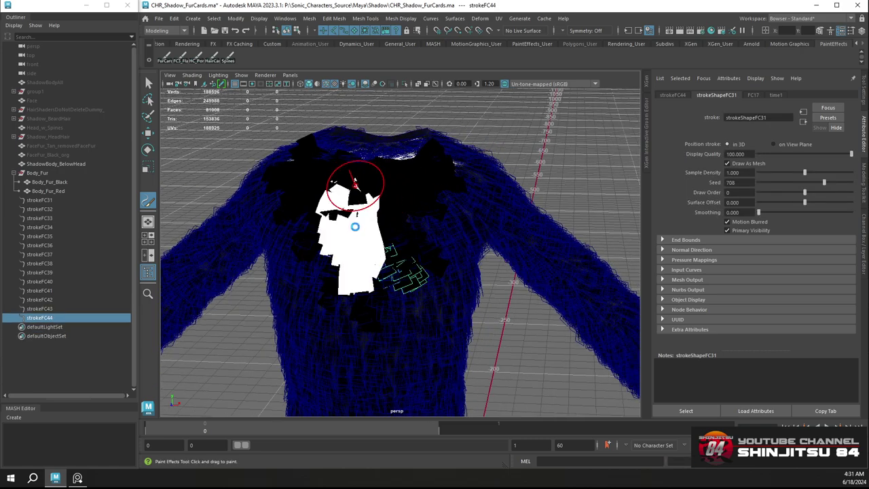
Paint a large fur-card stroke straight down the middle of the chest
mouse_move(376, 218)
left_mouse_down("alt")
mouse_move(295, 200)
mouse_move(371, 215)
mouse_move(387, 206)
mouse_move(378, 291)
left_mouse_up("alt")
key("ctrl+z")
key("ctrl+z")
left_click_drag(383, 197, 383, 282)
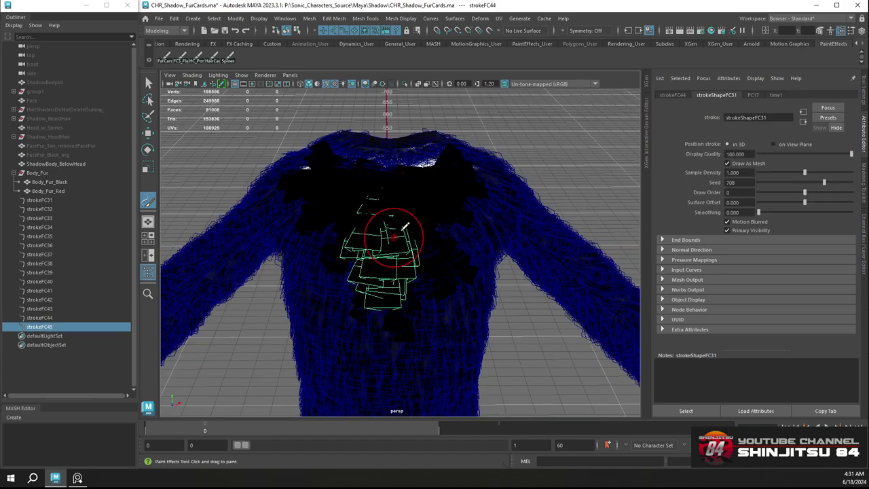
Try large fur-card strokes fanning from the central stroke towards each side of the chest
left_click_drag(398, 217, 480, 233)
key("ctrl+z")
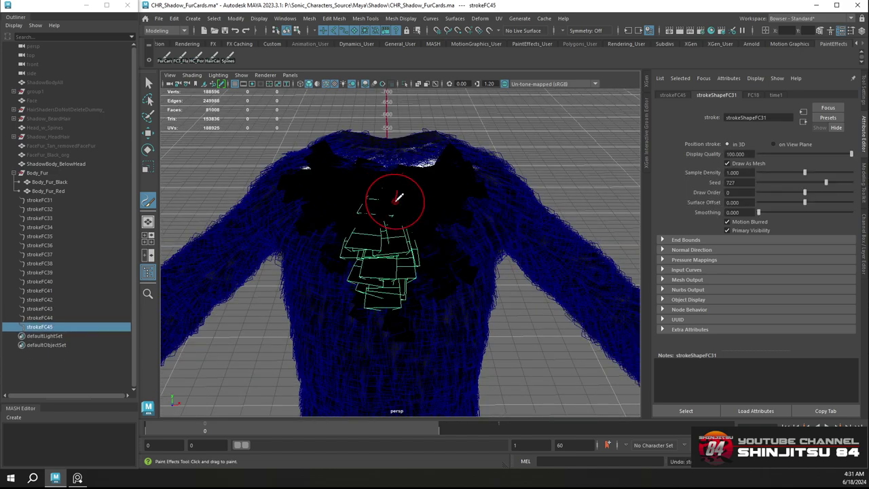
mouse_move(394, 192)
left_mouse_down()
mouse_move(421, 219)
mouse_move(320, 204)
mouse_move(408, 209)
mouse_move(395, 213)
mouse_move(394, 178)
mouse_move(361, 233)
left_mouse_up()
key("ctrl+z")
left_click_drag(386, 188, 361, 230)
key("ctrl+z")
key("ctrl+z")
key("ctrl+z")
key("ctrl+z")
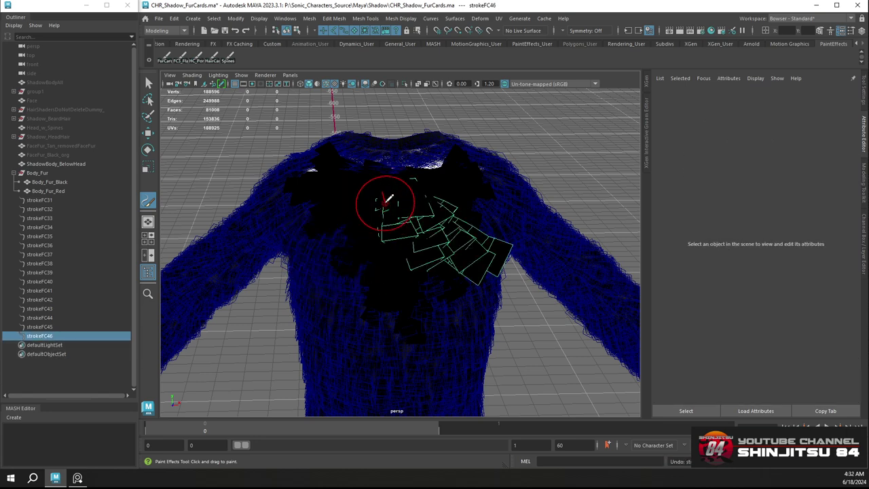
Try further versions of the fur-card stroke on the character's right side of the chest
mouse_move(389, 198)
left_mouse_down()
mouse_move(388, 188)
mouse_move(388, 214)
mouse_move(395, 209)
mouse_move(382, 191)
mouse_move(387, 206)
mouse_move(373, 218)
left_mouse_up()
key("ctrl+z")
key("ctrl+z")
key("ctrl+z")
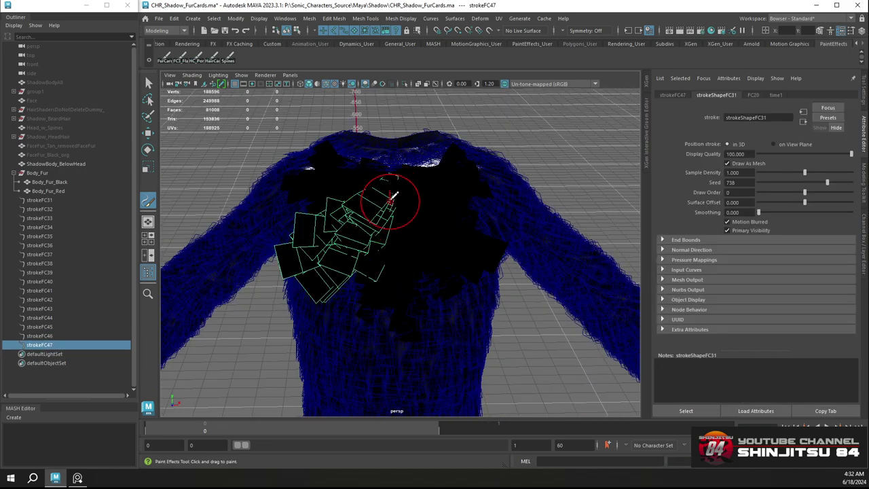
key("ctrl+z")
key("ctrl+z")
mouse_move(387, 188)
left_mouse_down()
mouse_move(350, 220)
mouse_move(410, 205)
mouse_move(398, 195)
mouse_move(413, 208)
mouse_move(545, 208)
mouse_move(359, 207)
mouse_move(432, 216)
left_mouse_up()
key("ctrl+z")
scroll(435, 270, "down", 4)
scroll(450, 273, "up", 2)
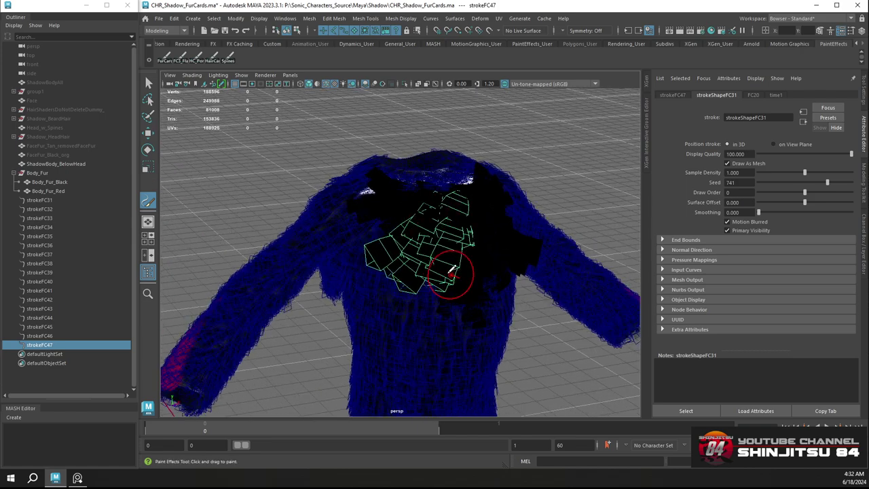
Retry the stroke on the character's right chest, inspect it from the side and undo back to the central stroke
mouse_move(450, 273)
left_mouse_down("alt")
mouse_move(398, 200)
mouse_move(377, 224)
left_mouse_up("alt")
key("ctrl+z")
key("ctrl+z")
left_click_drag(410, 182, 413, 184)
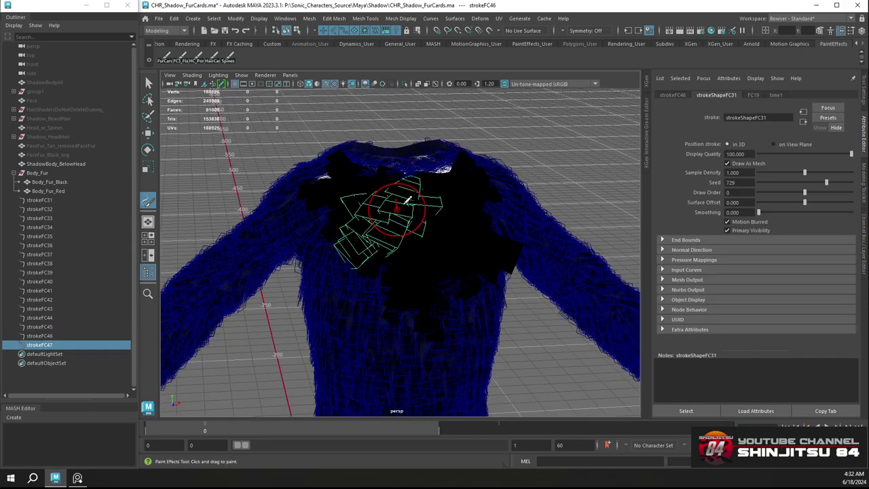
key("ctrl+z")
left_click_drag(383, 230, 381, 224)
key("ctrl+z")
right_click_drag(457, 213, 446, 247, "alt")
mouse_move(446, 247)
left_mouse_down("alt")
mouse_move(388, 202)
mouse_move(475, 220)
mouse_move(524, 213)
mouse_move(466, 194)
mouse_move(449, 169)
mouse_move(506, 204)
mouse_move(493, 238)
mouse_move(326, 197)
mouse_move(337, 223)
mouse_move(285, 222)
mouse_move(298, 202)
mouse_move(382, 228)
left_mouse_up("alt")
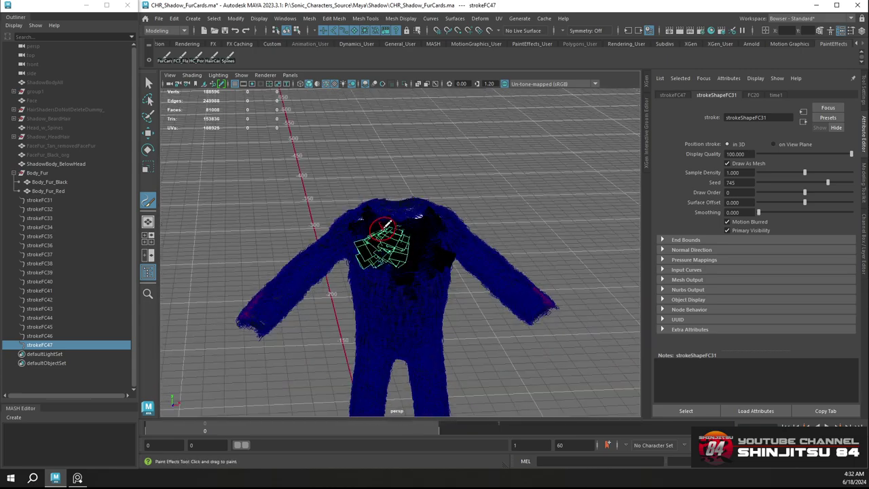
right_click_drag(383, 227, 428, 246, "alt")
scroll(432, 242, "up", 3)
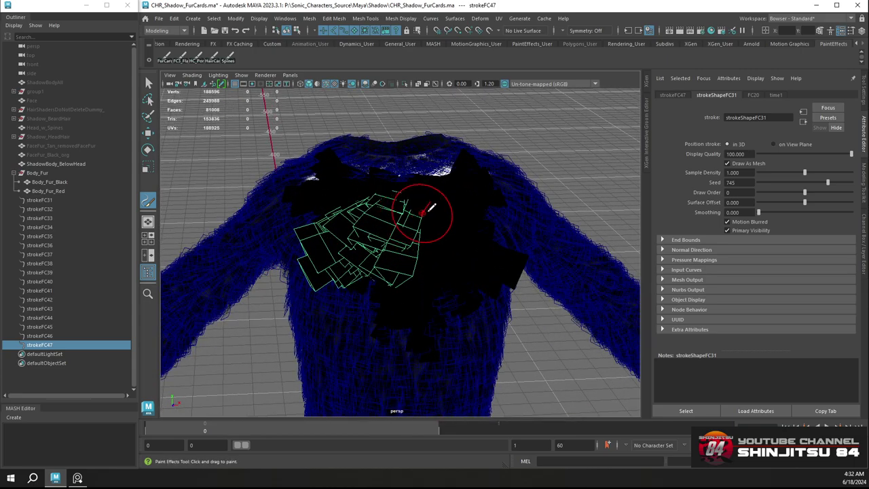
left_click_drag(413, 213, 349, 178, "alt")
middle_click_drag(349, 178, 379, 225, "alt")
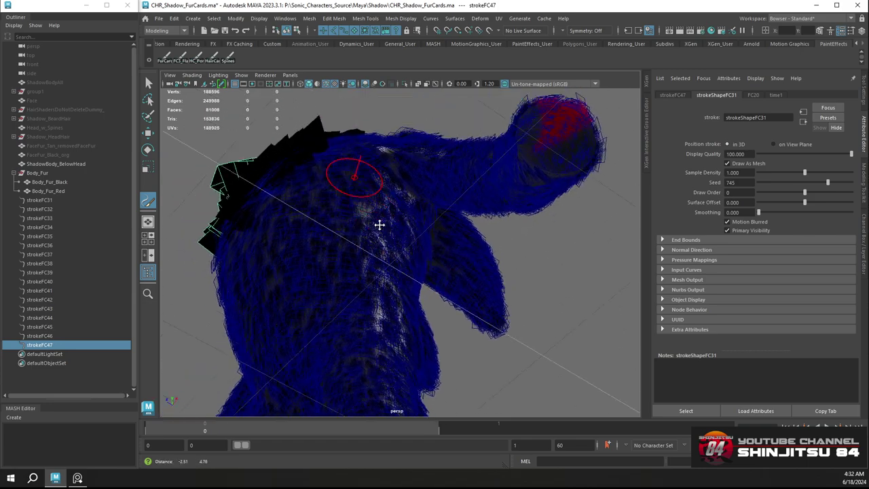
left_click_drag(380, 225, 398, 229, "alt")
key("ctrl+z")
key("ctrl+z")
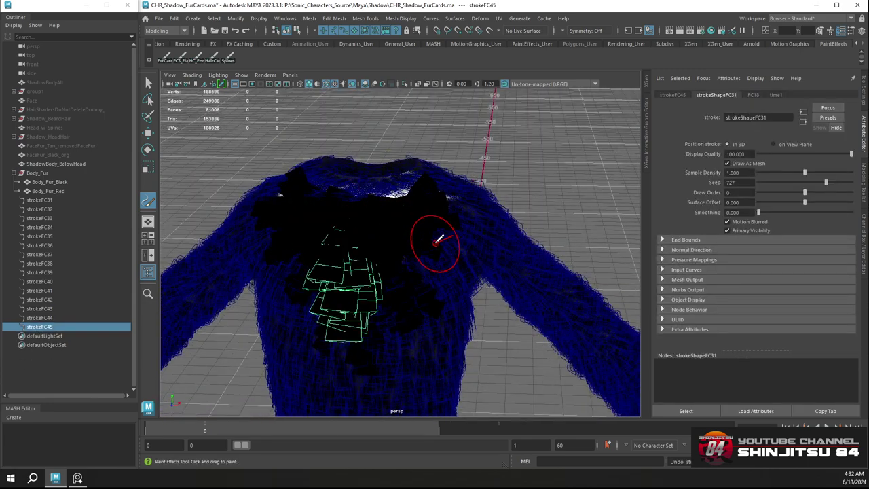
Leave the Paint Effects tool to save the scene, and reactivate the tool
key("q")
key("ctrl+s")
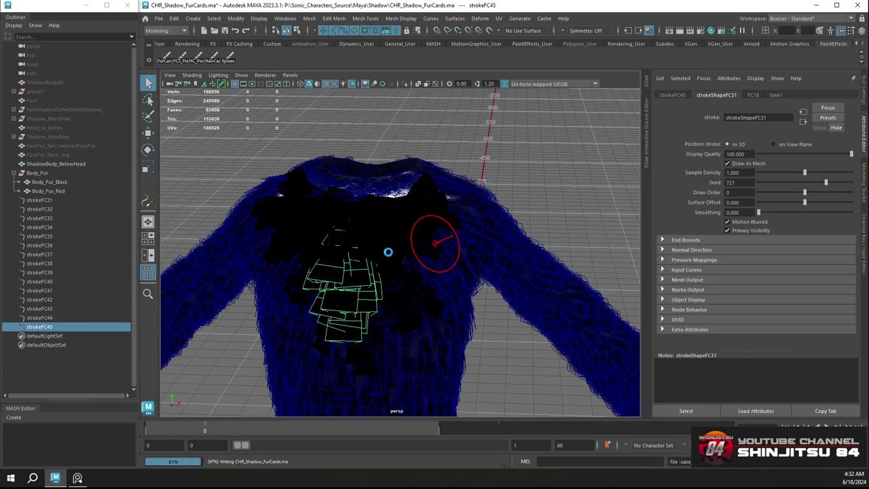
key("y")
Paint large fur-card strokes over both sides of the chest, redoing the one on the character's right until it fits
mouse_move(369, 243)
left_mouse_down("alt")
mouse_move(393, 216)
mouse_move(396, 231)
mouse_move(343, 240)
left_mouse_up("alt")
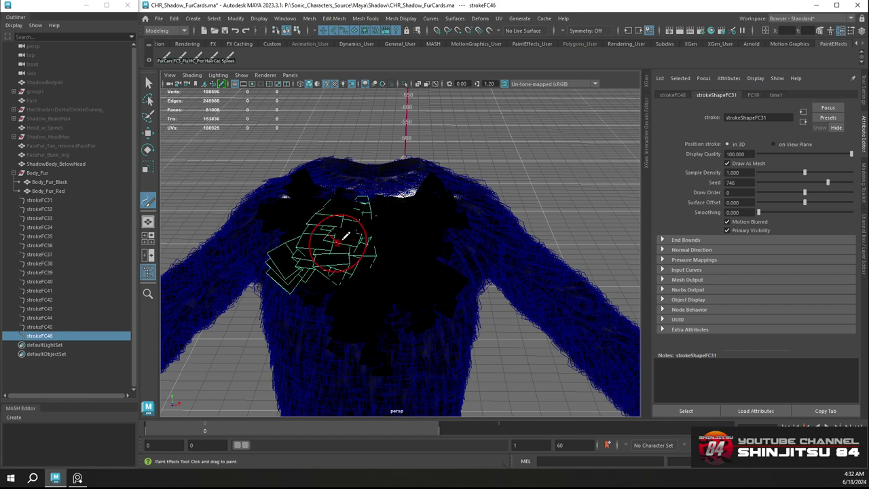
key("ctrl+z")
left_click_drag(360, 209, 342, 247)
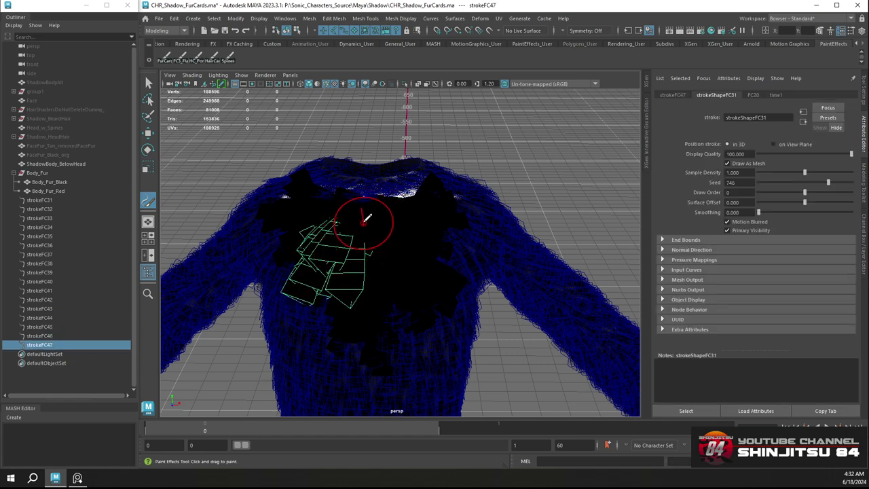
key("ctrl+z")
left_click_drag(360, 202, 334, 241)
Select the fur-card stroke on the character's left chest and raise its brush's tube Elevation Min to 0.159
mouse_move(399, 246)
left_mouse_down("alt")
mouse_move(442, 219)
mouse_move(475, 231)
mouse_move(403, 237)
mouse_move(432, 251)
mouse_move(470, 239)
mouse_move(389, 267)
mouse_move(380, 240)
mouse_move(450, 254)
left_mouse_up("alt")
key("w")
left_click(416, 289)
left_click(357, 239)
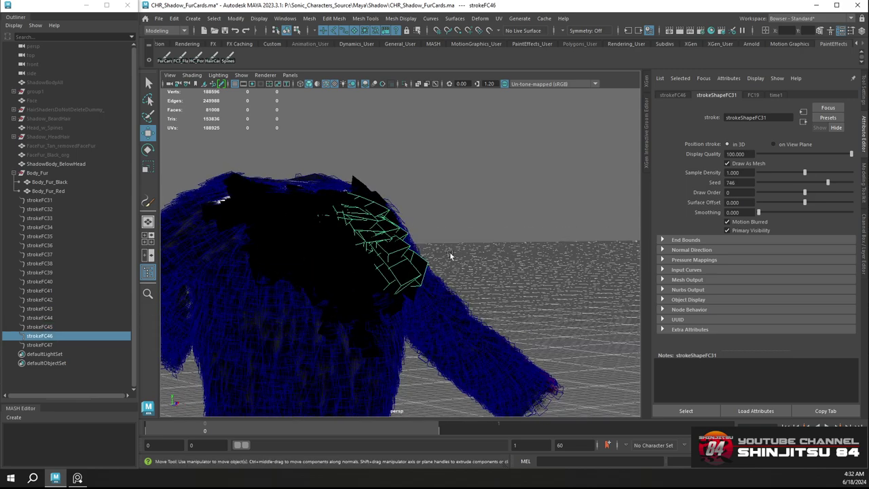
left_click(754, 95)
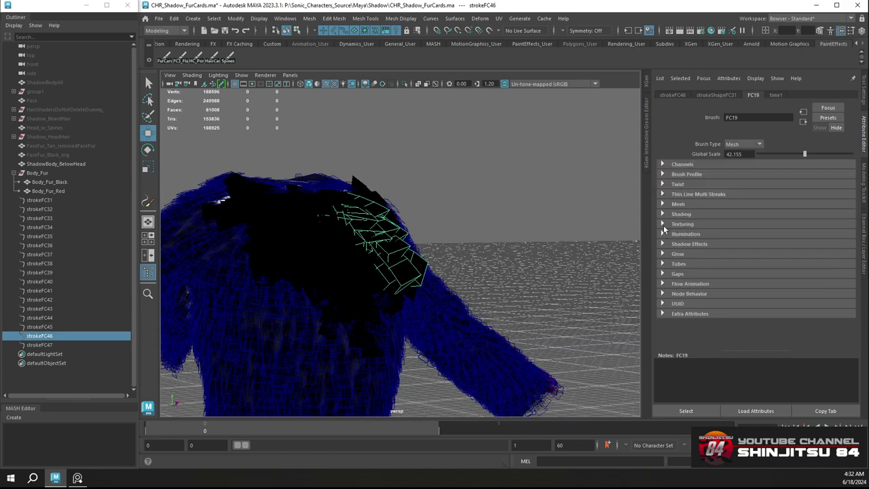
left_click(663, 265)
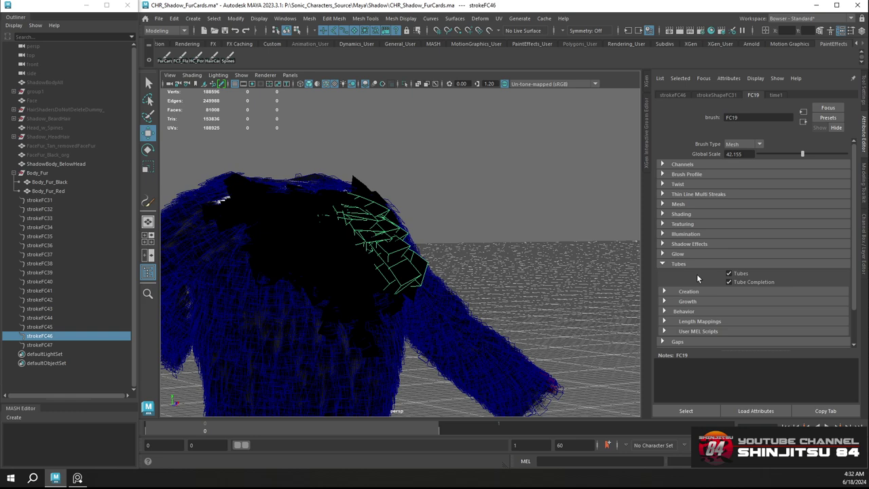
left_click(665, 291)
scroll(684, 278, "down", 5)
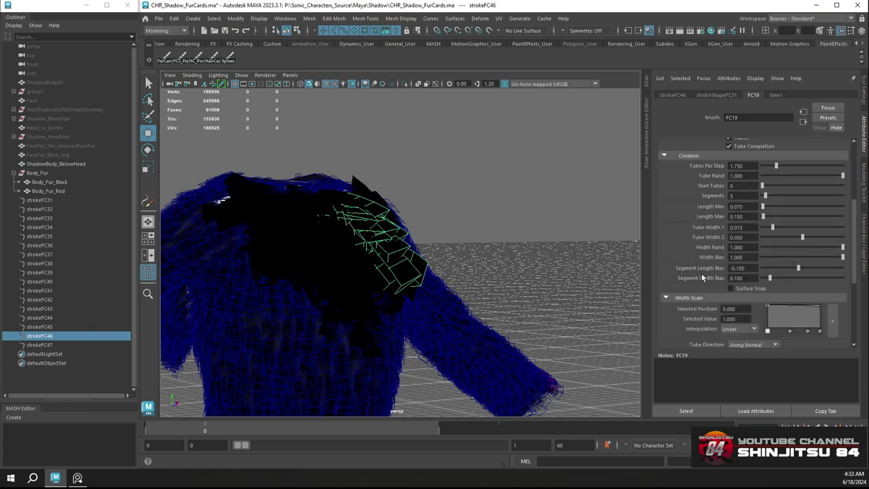
left_click(714, 95)
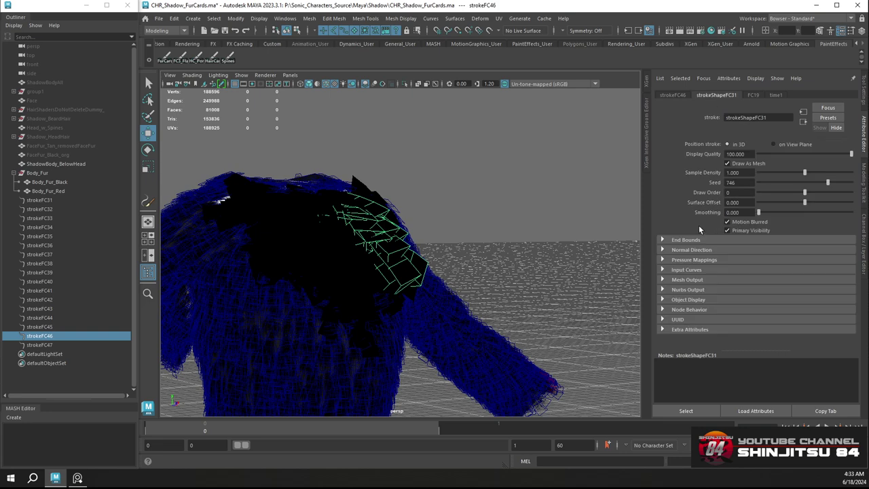
left_click(756, 94)
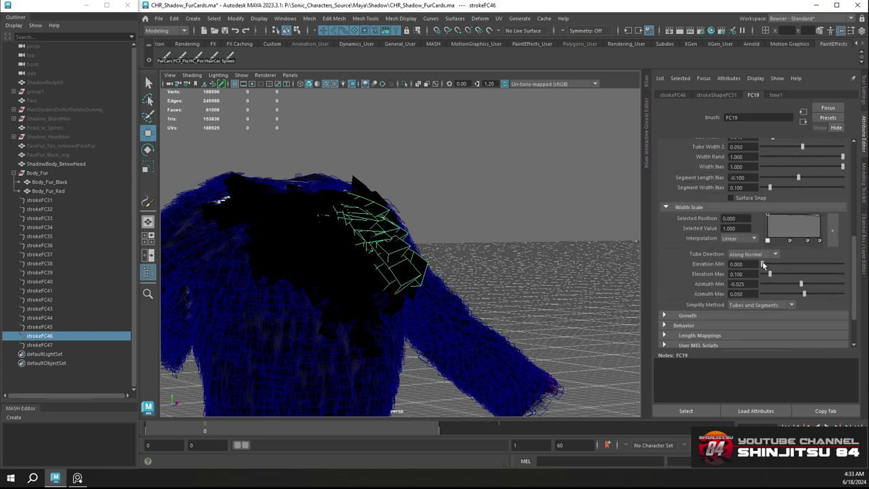
left_click_drag(762, 264, 776, 264)
mouse_move(456, 200)
left_mouse_down("alt")
mouse_move(494, 195)
mouse_move(339, 186)
mouse_move(328, 196)
mouse_move(469, 204)
left_mouse_up("alt")
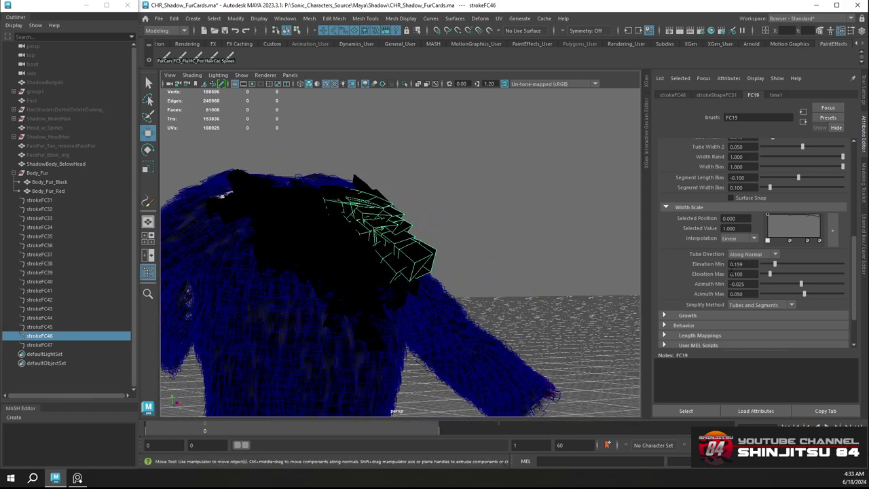
Try adjusting the Momentum and Surface Attract forces in the brush's tube Behavior settings, undoing the change
scroll(701, 176, "down", 3)
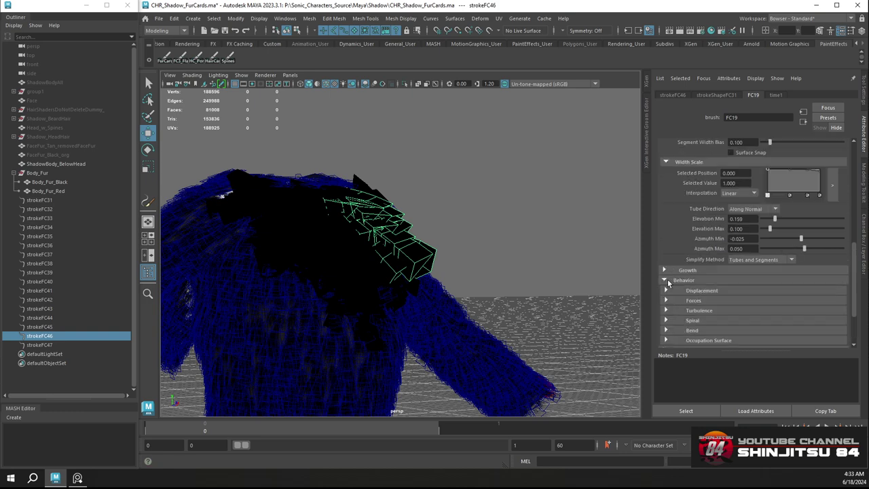
left_click(667, 291)
scroll(672, 302, "down", 6)
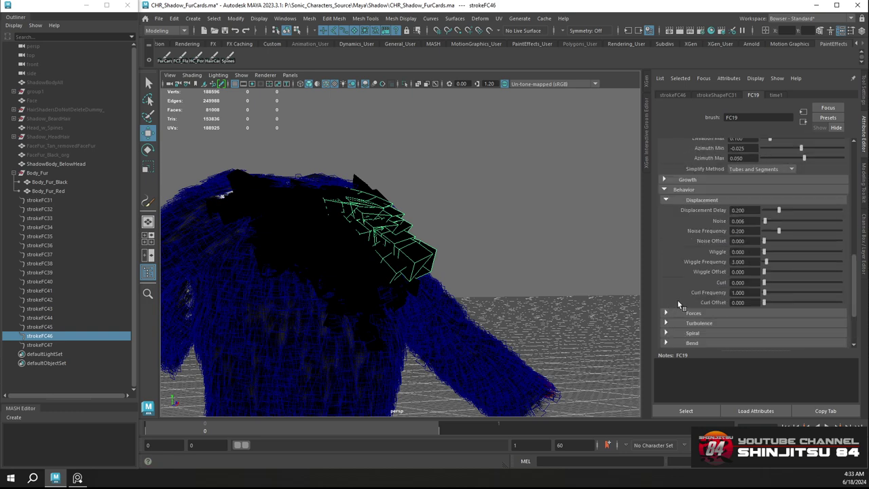
left_click(666, 313)
scroll(675, 282, "down", 10)
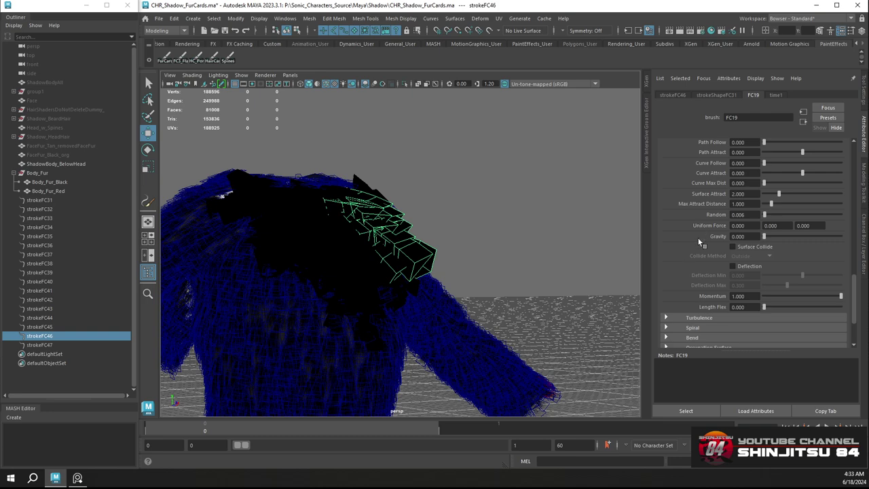
scroll(698, 238, "up", 6)
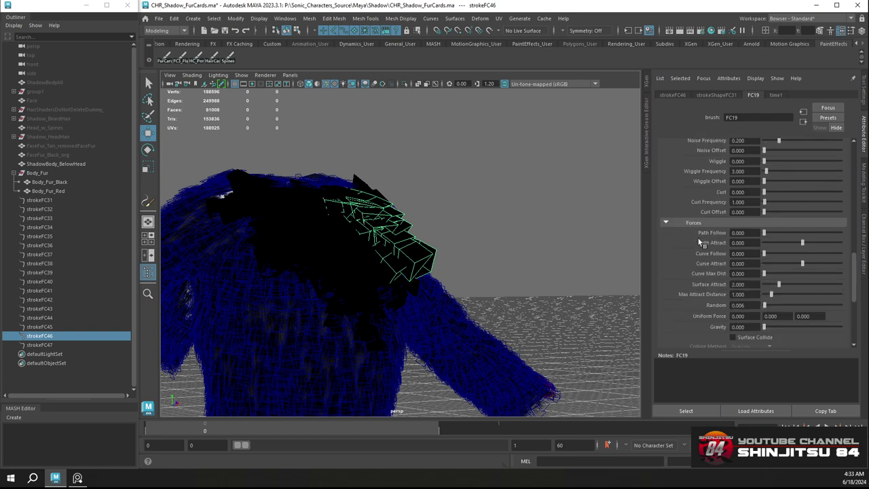
scroll(701, 243, "down", 6)
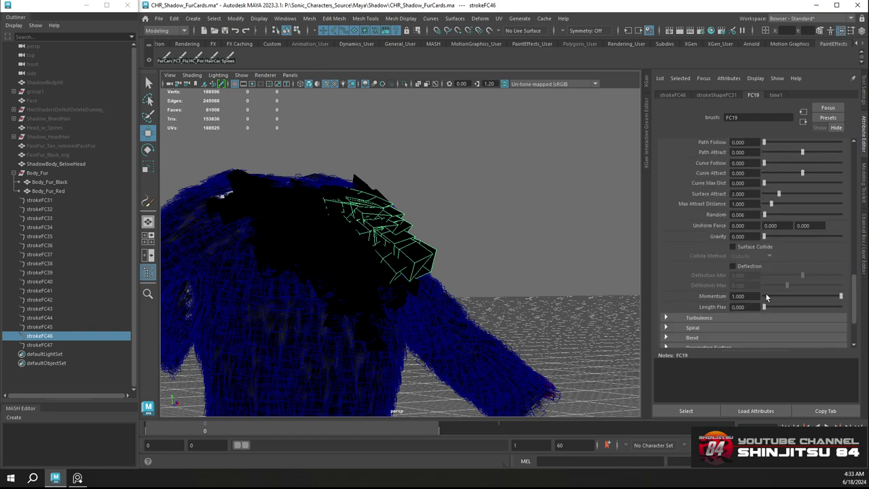
left_click_drag(830, 300, 865, 284)
left_click_drag(782, 192, 750, 193)
key("ctrl+z")
Try adjusting the Bend value in the brush's tube Behavior settings, undoing the change
scroll(682, 184, "up", 3)
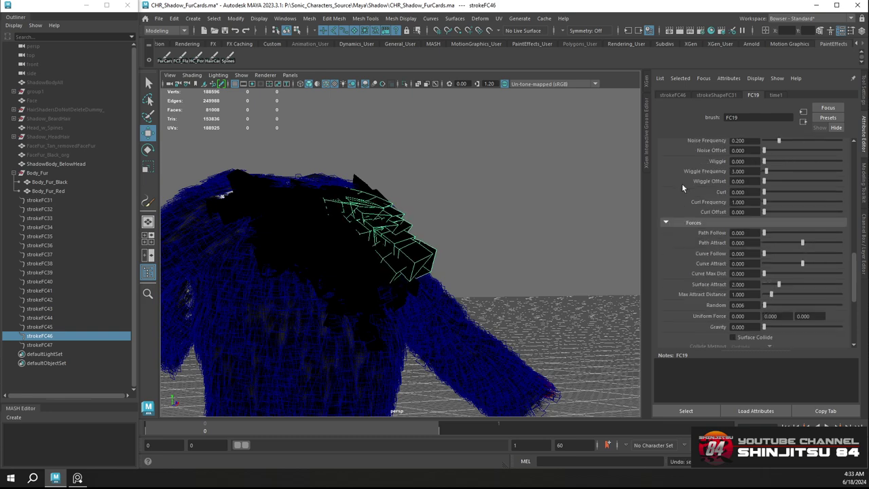
scroll(686, 183, "up", 3)
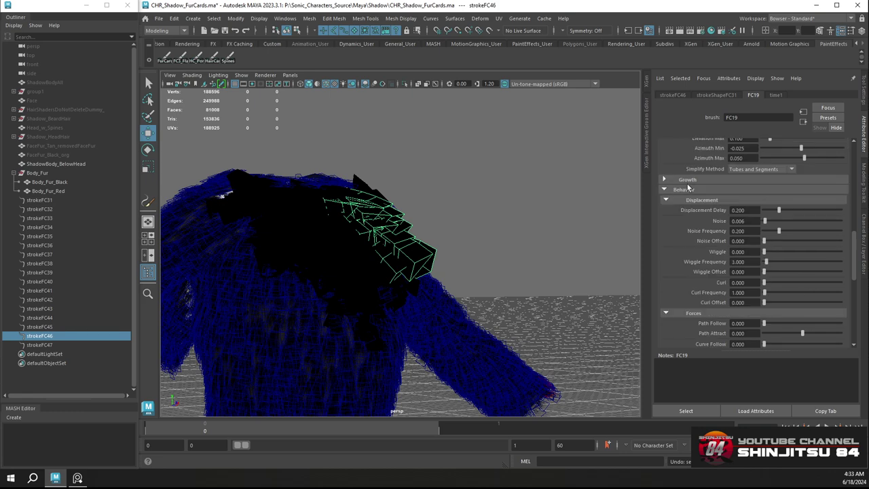
scroll(669, 186, "up", 7)
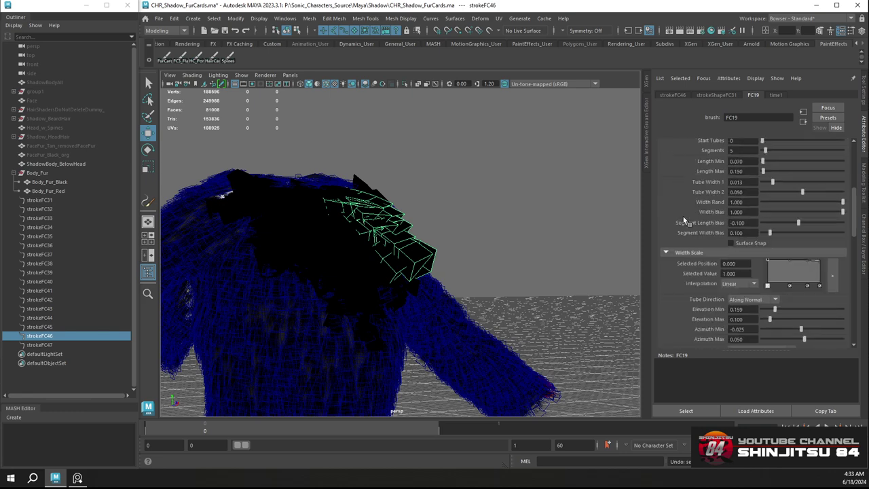
scroll(680, 203, "up", 3)
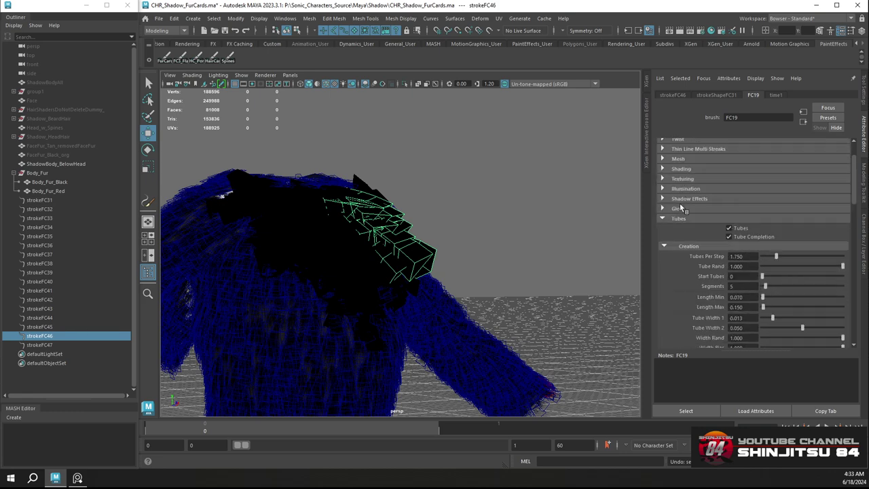
scroll(676, 220, "down", 12)
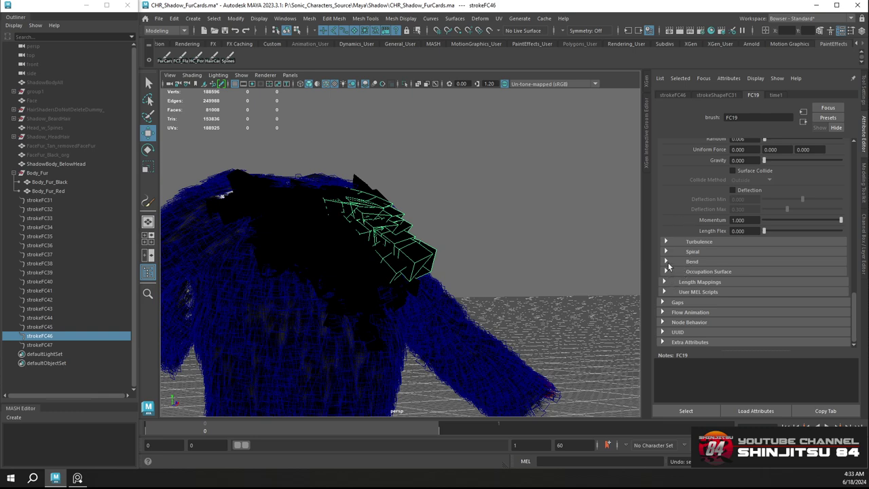
left_click(667, 261)
mouse_move(802, 272)
left_mouse_down()
mouse_move(810, 272)
mouse_move(801, 272)
left_mouse_up()
key("ctrl+z")
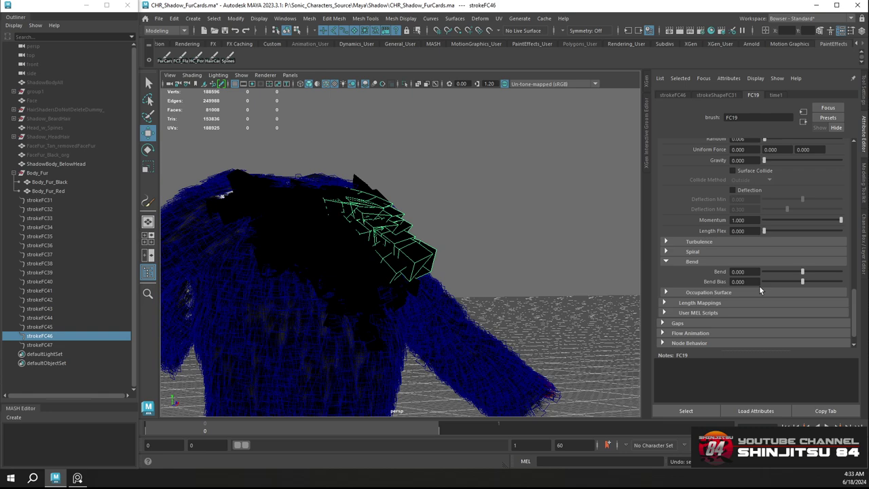
Try Local Displacement as the brush's Turbulence Type, switch it to Local Force, and lower Turbulence to 0.125
left_click(667, 241)
left_click(789, 252)
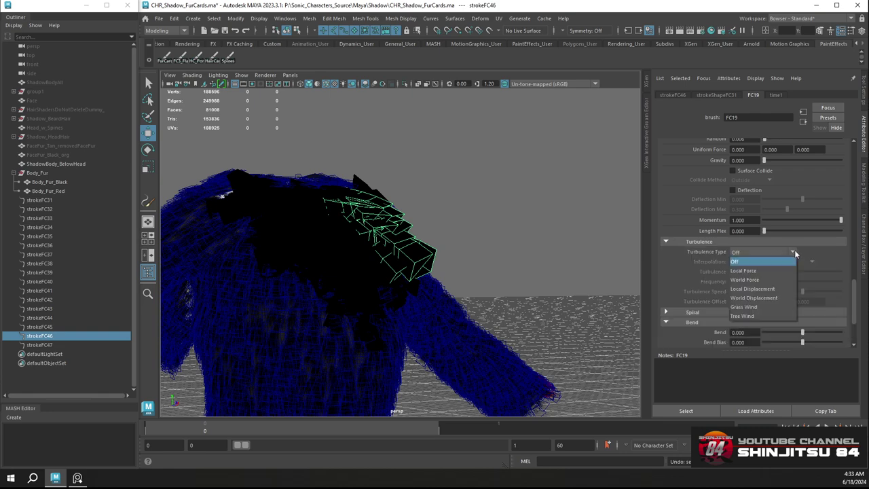
left_click(761, 288)
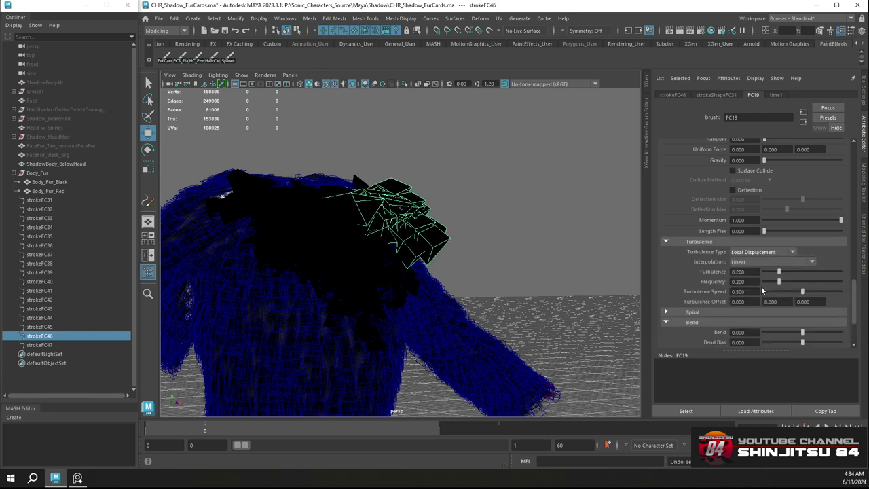
left_click(776, 253)
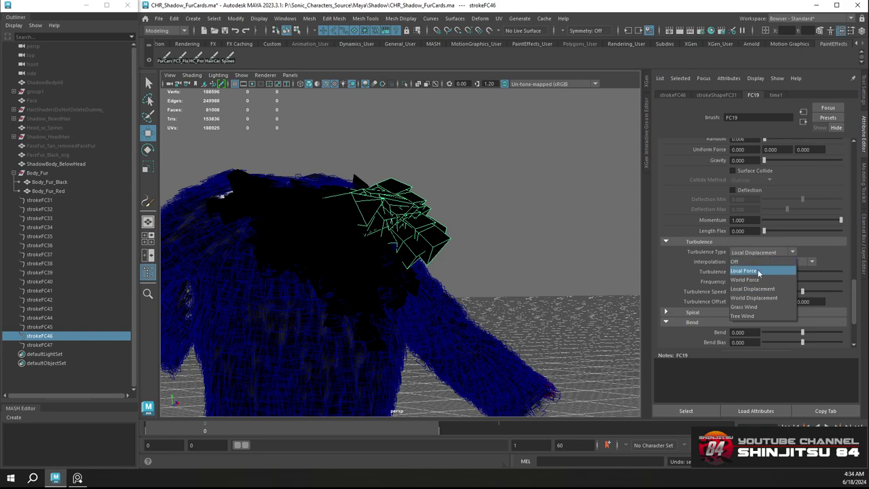
left_click(760, 271)
left_click_drag(455, 224, 415, 224, "alt")
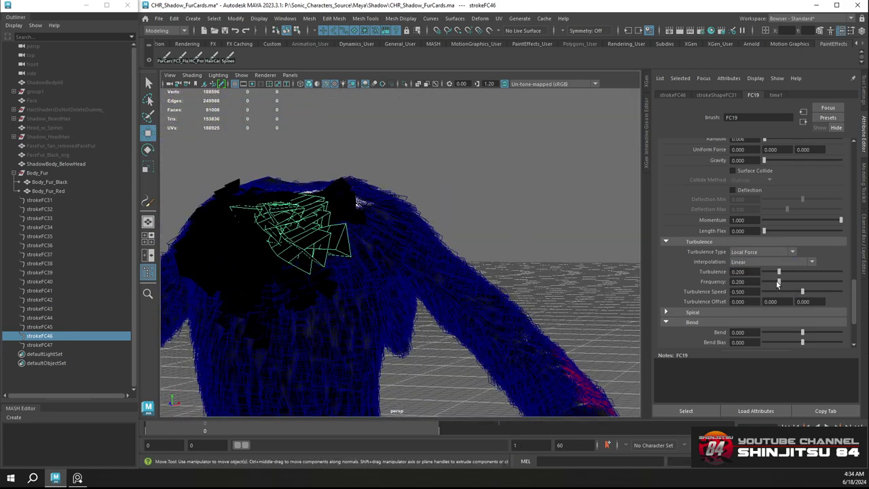
mouse_move(779, 272)
left_mouse_down()
mouse_move(792, 272)
mouse_move(766, 273)
mouse_move(775, 275)
left_mouse_up()
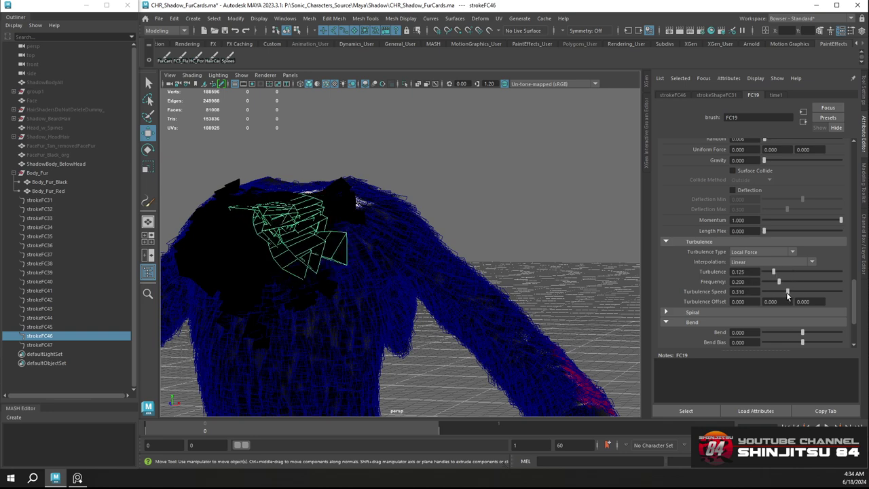
Raise the turbulence speed of the strokeFC46 brush to about 0.458
left_click_drag(788, 295, 799, 294)
left_click_drag(417, 246, 490, 251, "alt")
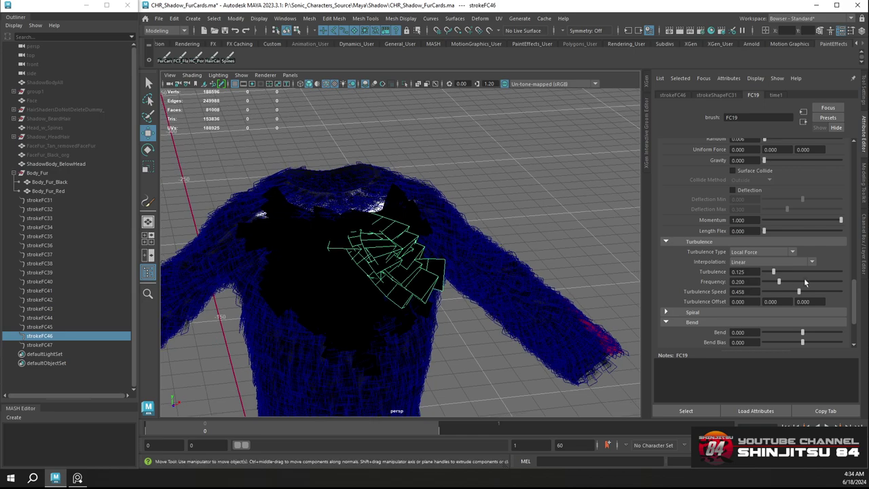
left_click_drag(294, 271, 321, 258, "alt")
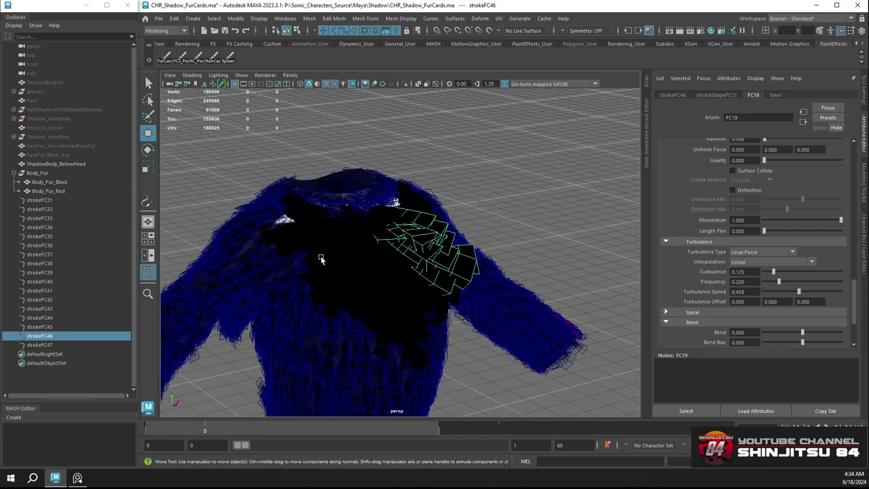
Give the strokeFC47 brush Local Force turbulence with an amount of -0.25 and a frequency of about 0.208
left_click(337, 256)
left_click(781, 252)
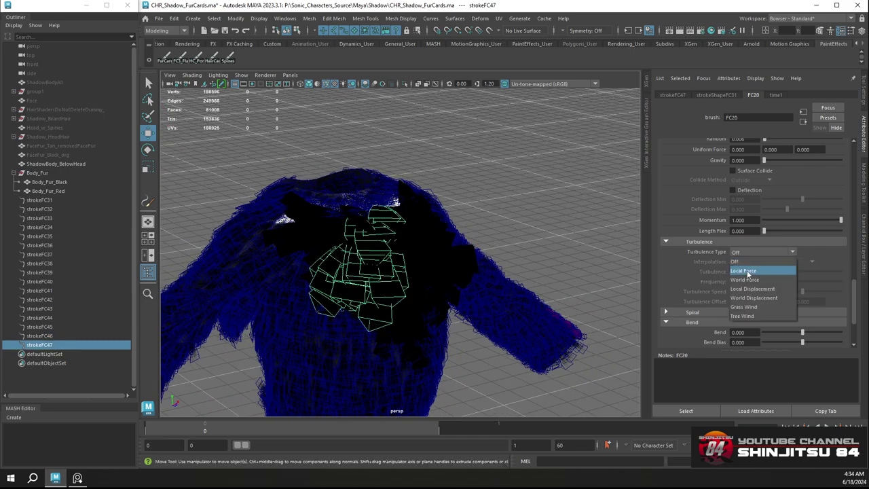
left_click(746, 271)
left_click_drag(779, 277, 761, 274)
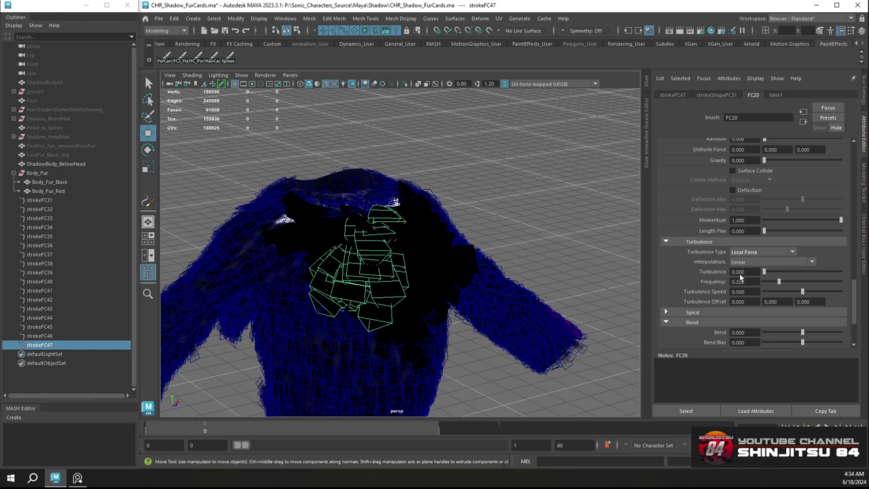
left_click(740, 272)
left_click_drag(742, 272, 701, 274)
type("-0.25")
key("Return")
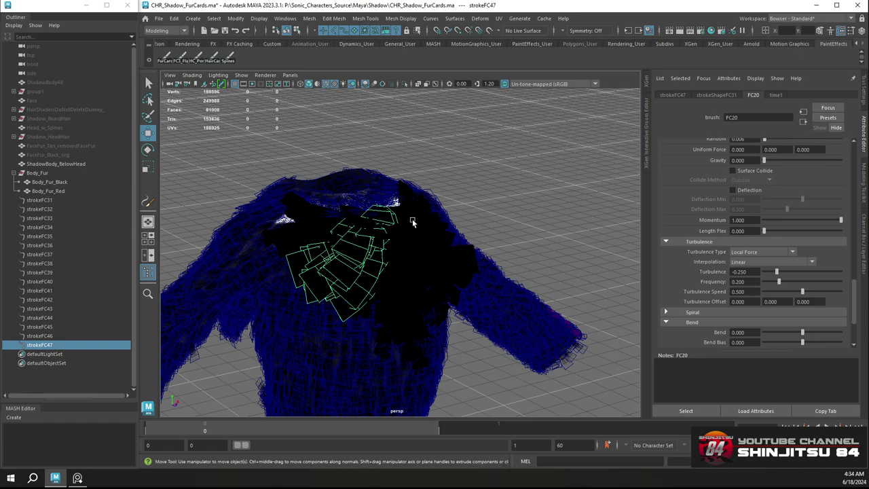
left_click_drag(330, 213, 567, 236, "alt")
left_click_drag(779, 285, 781, 286)
Try gravity values of -2, -0.2 and -0.02 on the strokeFC47 brush
scroll(706, 203, "up", 5)
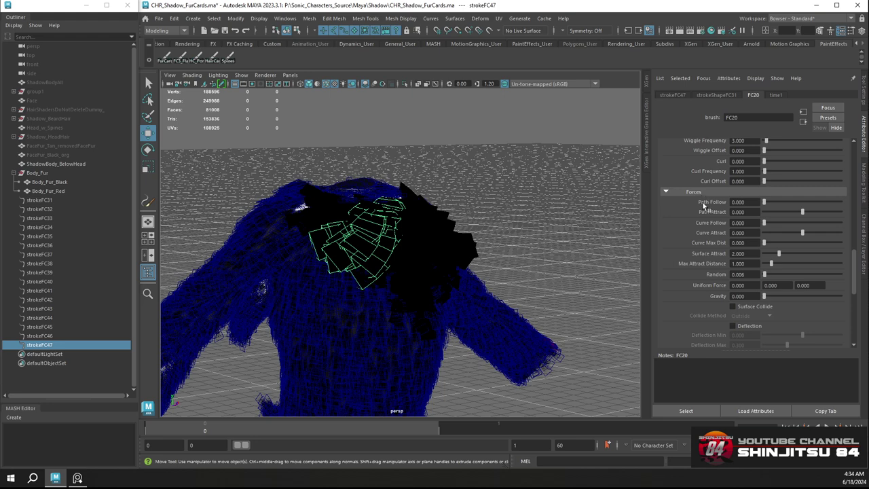
left_click_drag(764, 295, 758, 298)
left_click(754, 297)
type("-2")
key("Return")
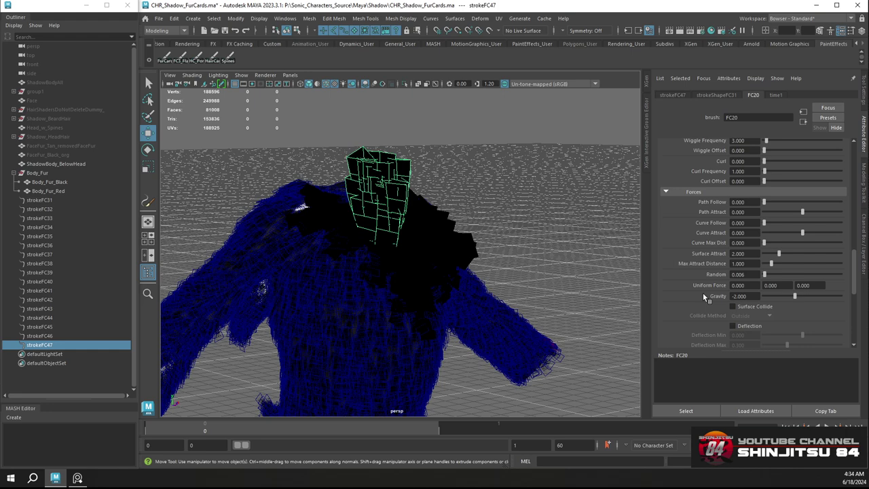
left_click_drag(754, 296, 698, 296)
type("-0.2")
key("Return")
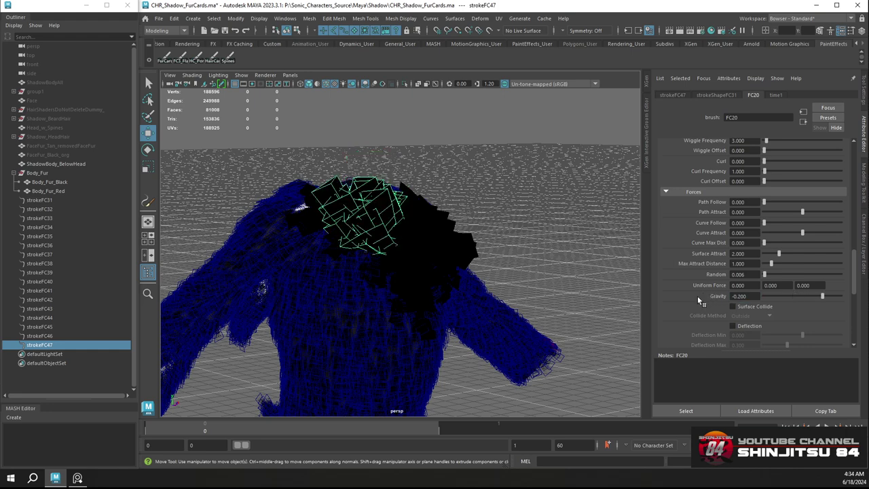
left_click_drag(738, 296, 781, 296)
type("020")
key("Return")
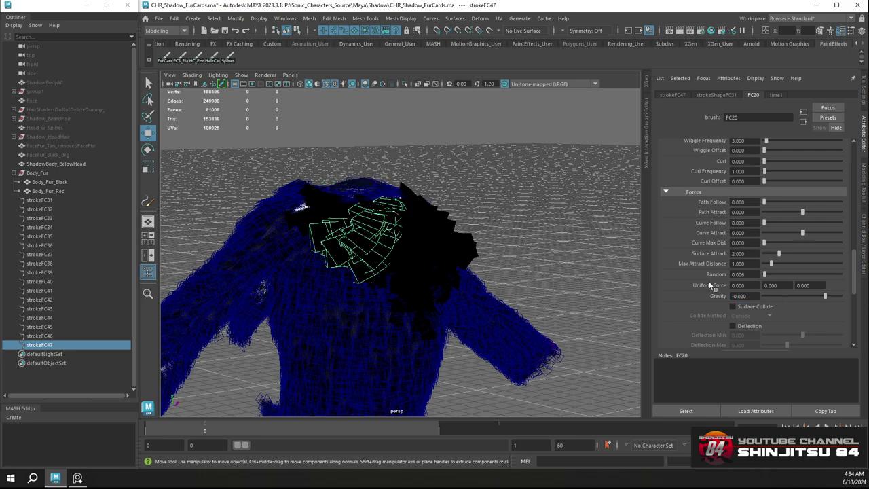
Set the strokeFC47 brush's gravity to -0.05 and its turbulence to about -0.134
mouse_move(363, 200)
left_mouse_down("alt")
mouse_move(409, 193)
mouse_move(366, 190)
left_mouse_up("alt")
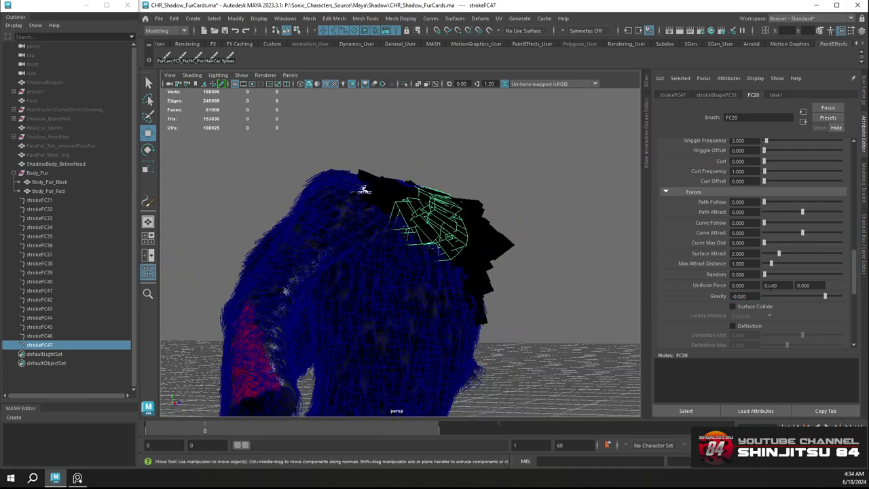
left_click_drag(732, 296, 757, 296)
type("-0.05")
key("Return")
left_click_drag(484, 220, 385, 217, "alt")
scroll(690, 286, "down", 3)
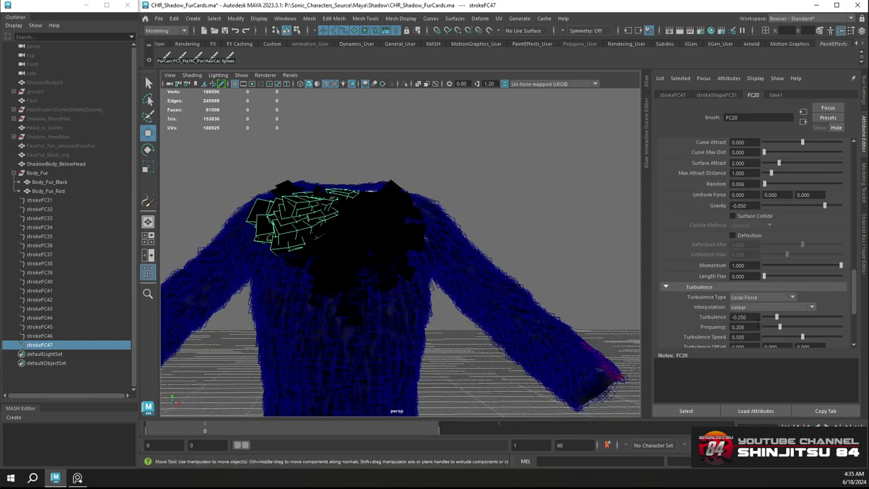
left_click_drag(777, 319, 783, 317)
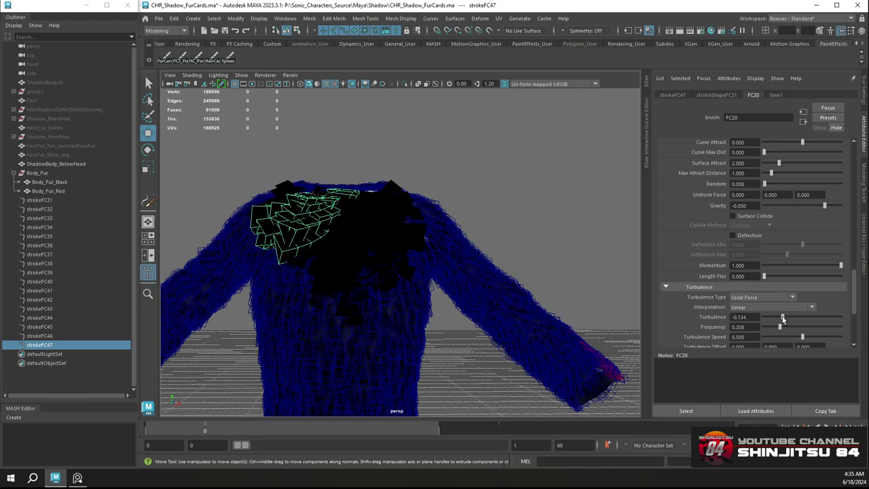
Select strokeFC46 and set its brush gravity to -0.05
left_click(399, 233)
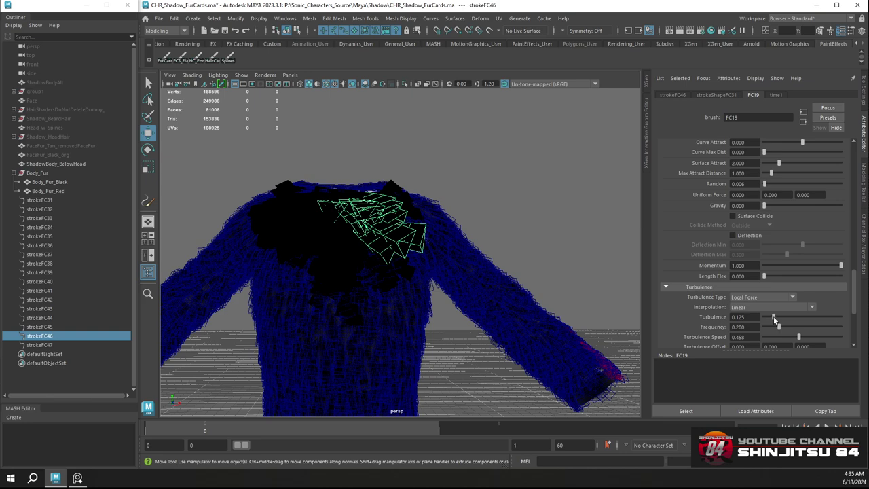
left_click(741, 205)
type("-0.05")
key("Return")
left_click_drag(394, 169, 424, 201, "alt")
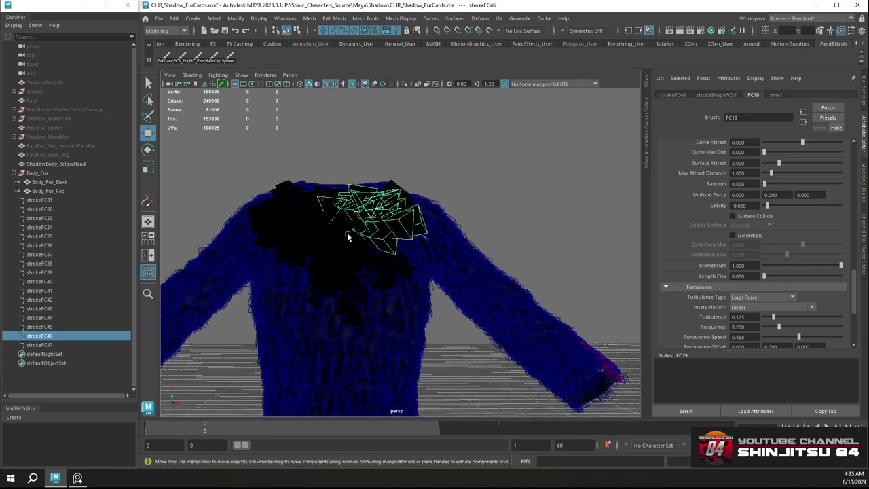
Select strokeFC45 on the chest and set its brush gravity to -0.07
left_click(336, 252)
left_click_drag(383, 255, 536, 245, "alt")
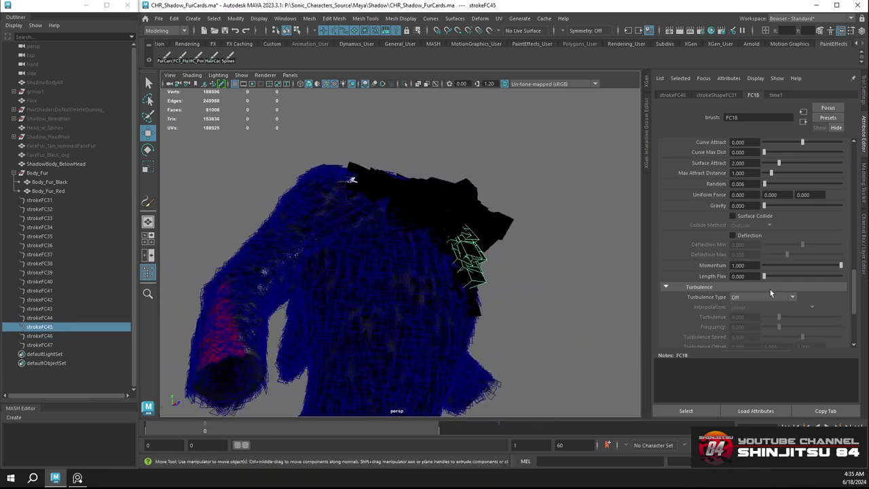
left_click(739, 206)
type("-0.07")
key("Return")
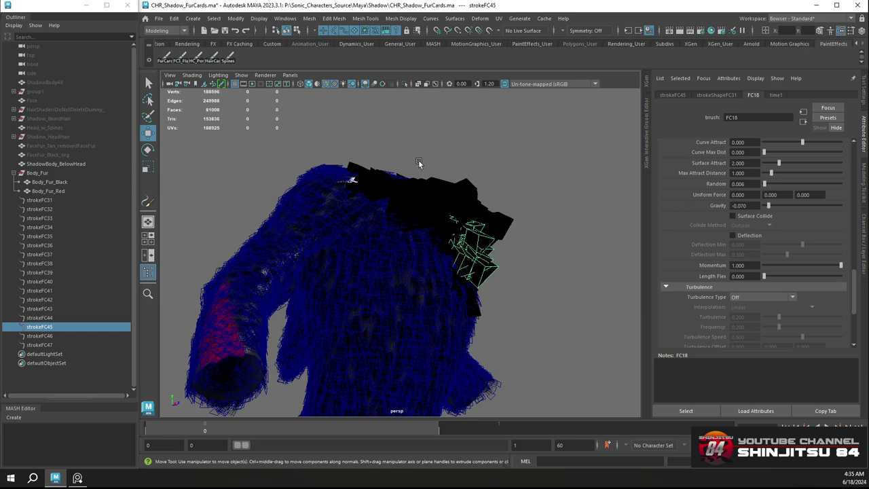
Select strokeFC46 again and set its brush gravity to -0.025
left_click_drag(517, 224, 499, 237, "alt")
left_click(430, 225)
left_click_drag(741, 205, 772, 209)
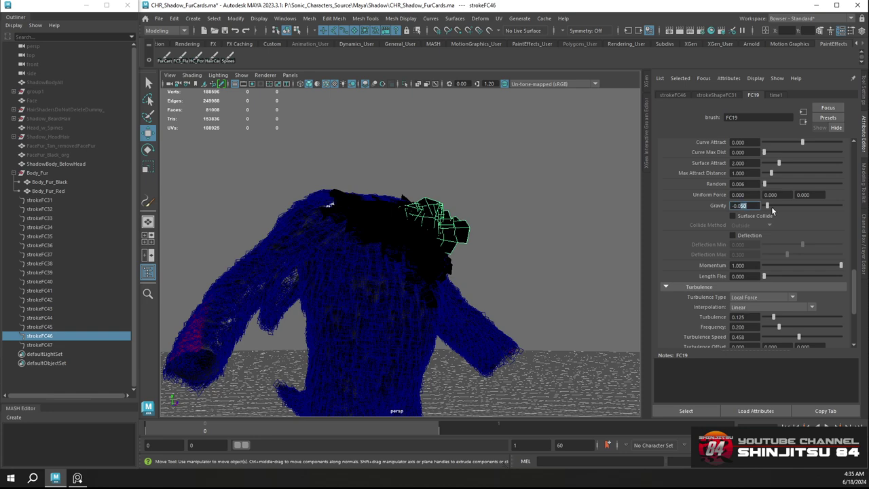
type("-0.025")
key("Return")
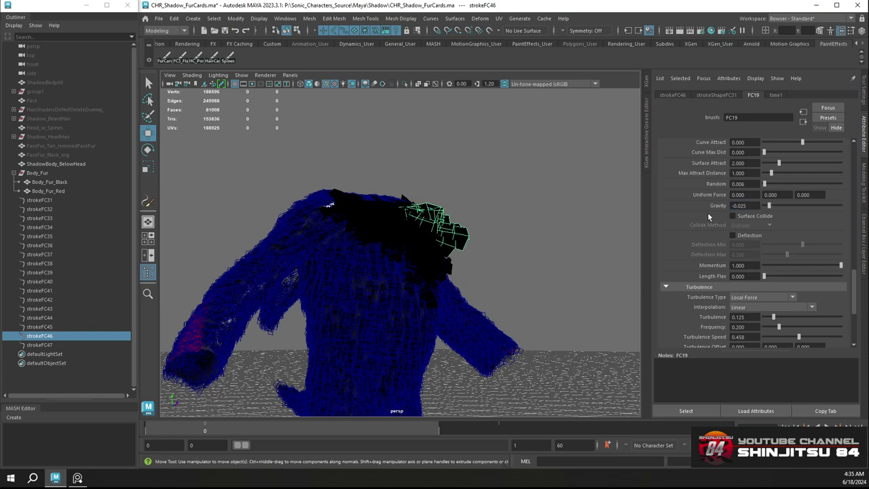
Select strokeFC47 and set its brush gravity to -0.025
key("Right")
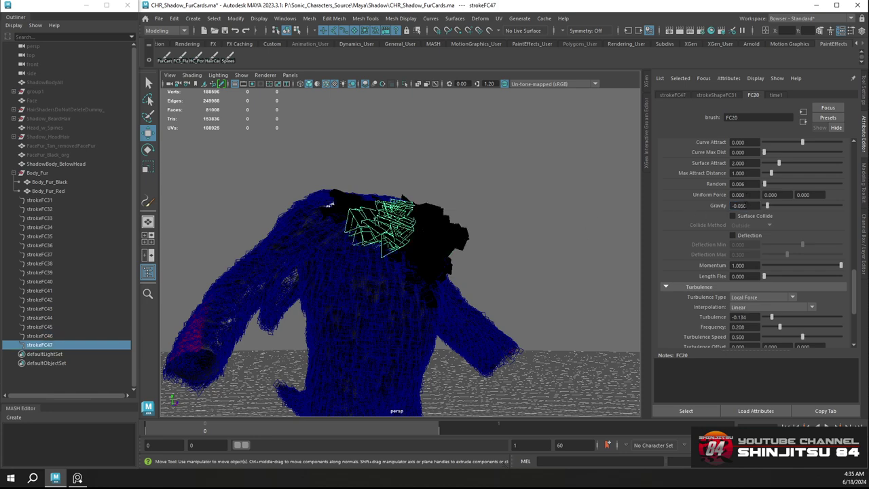
double_click(742, 206)
key("Return")
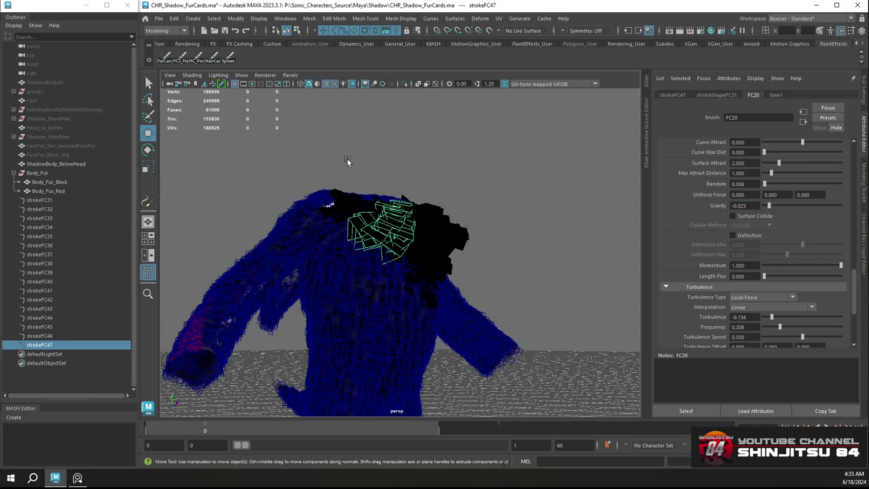
Select strokeFC46 and set its brush gravity to -0.01
left_click_drag(441, 206, 464, 195, "alt")
left_click(390, 212)
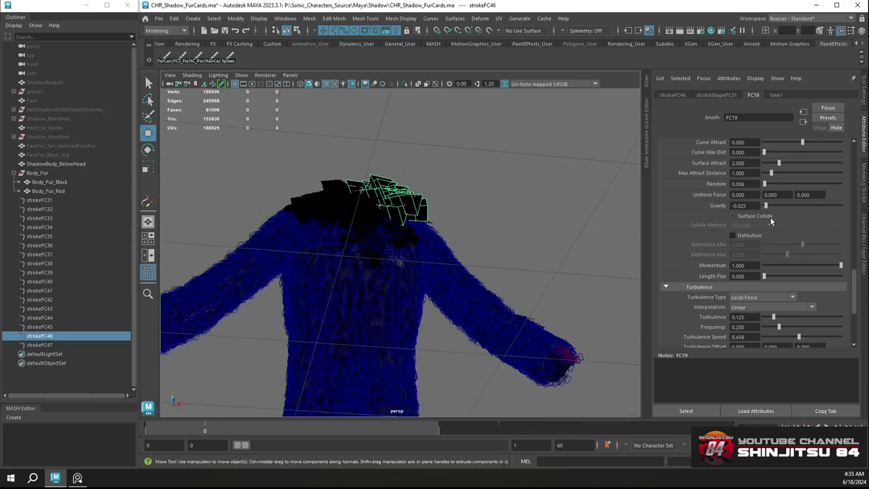
type("-0.01")
key("Return")
Select strokeFC43 at the lower chest and try gravity values of -0.05 and -0.1 on its brush
left_click_drag(406, 143, 524, 271, "alt")
left_click(438, 286)
left_click_drag(748, 205, 698, 207)
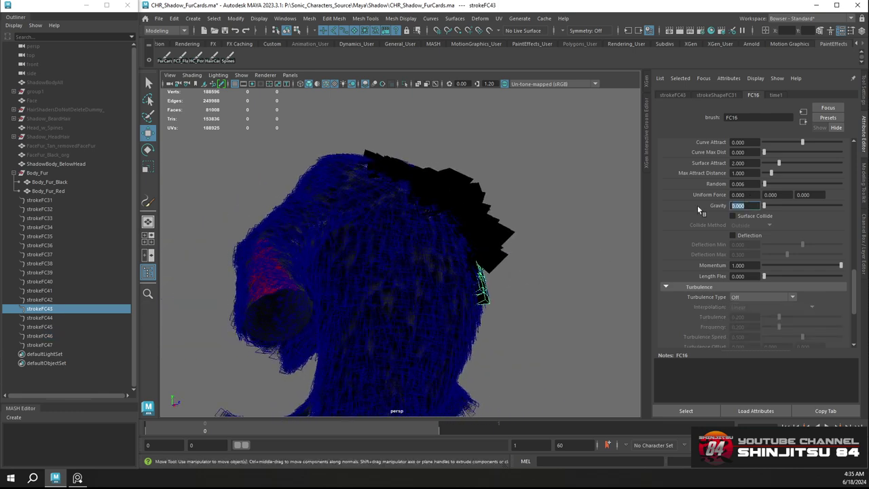
type("-")
type("0.05")
key("Return")
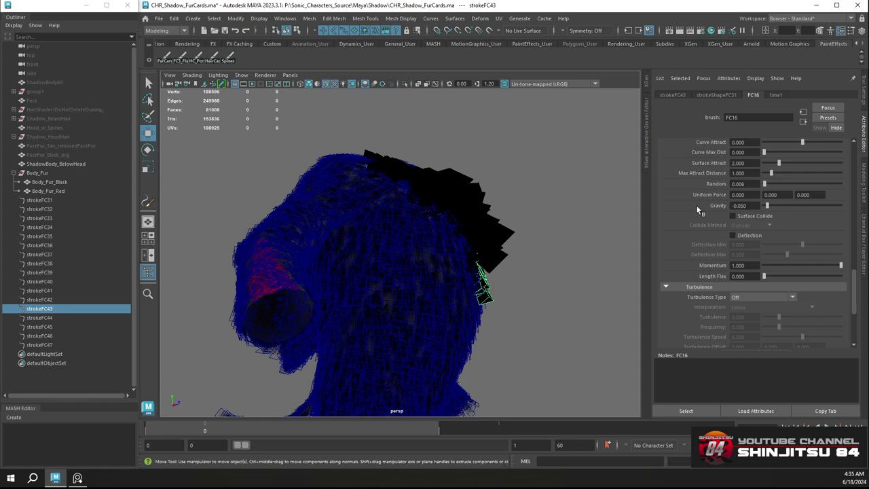
left_click_drag(738, 206, 765, 207)
type("-0.1")
key("Return")
Try a momentum of about 0.548 and a gravity of about 0.326 on the strokeFC43 brush, and return momentum to 1
left_click_drag(554, 284, 353, 299, "alt")
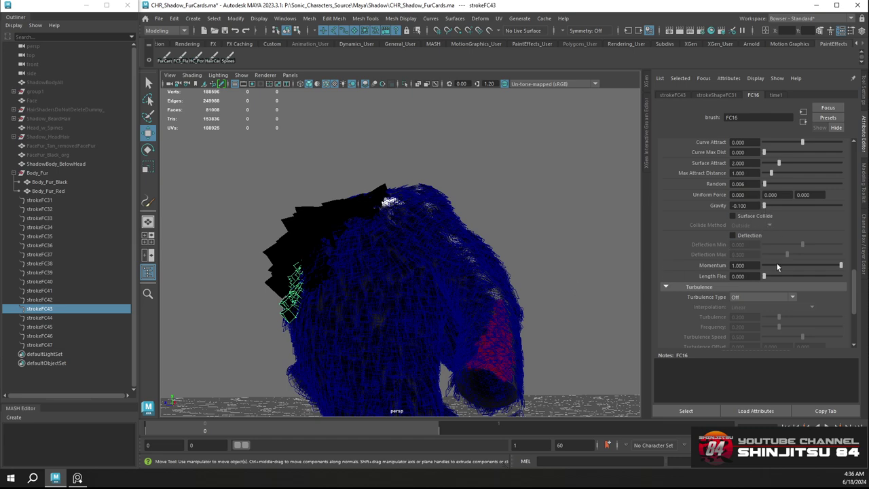
mouse_move(833, 268)
left_mouse_down()
mouse_move(781, 269)
mouse_move(817, 269)
left_mouse_up()
left_click_drag(394, 291, 499, 283, "alt")
mouse_move(819, 265)
left_mouse_down()
mouse_move(786, 268)
mouse_move(828, 267)
mouse_move(806, 267)
left_mouse_up()
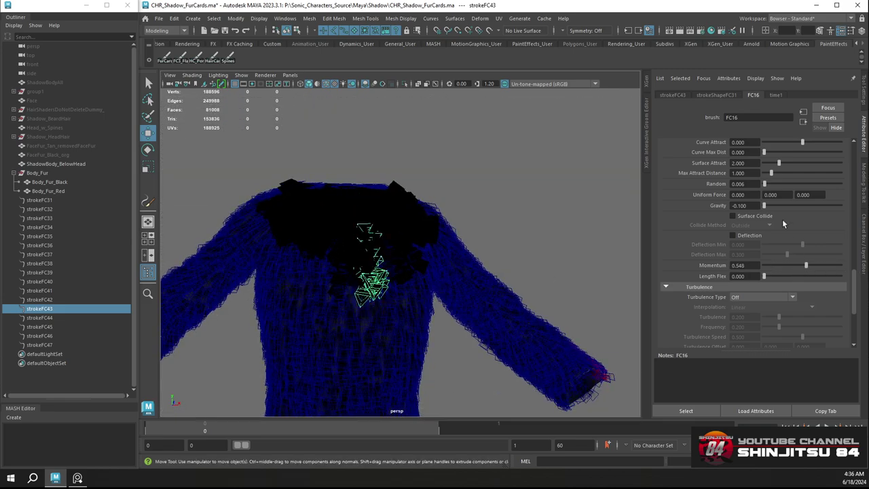
left_click_drag(765, 206, 794, 208)
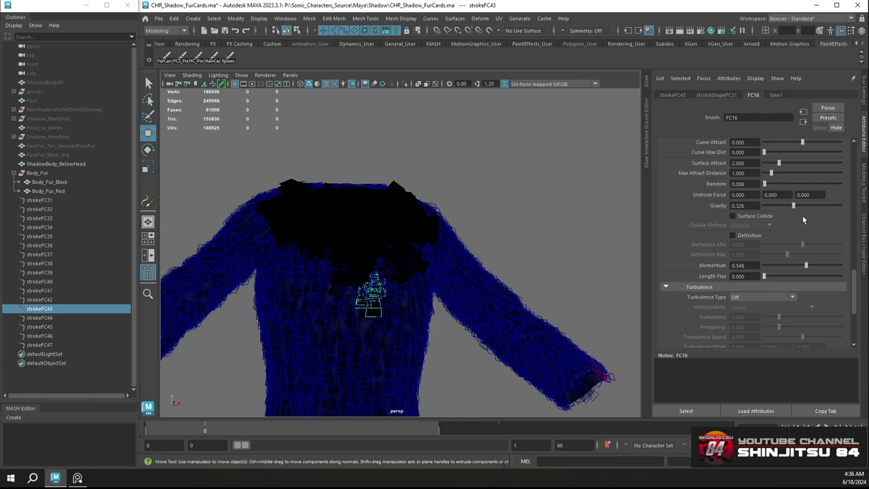
left_click_drag(807, 266, 857, 268)
Set the strokeFC43 brush's surface attract to about 3.512, max attract distance to 0 and gravity to about -0.061
left_click_drag(795, 207, 777, 209)
left_click_drag(597, 210, 497, 206, "alt")
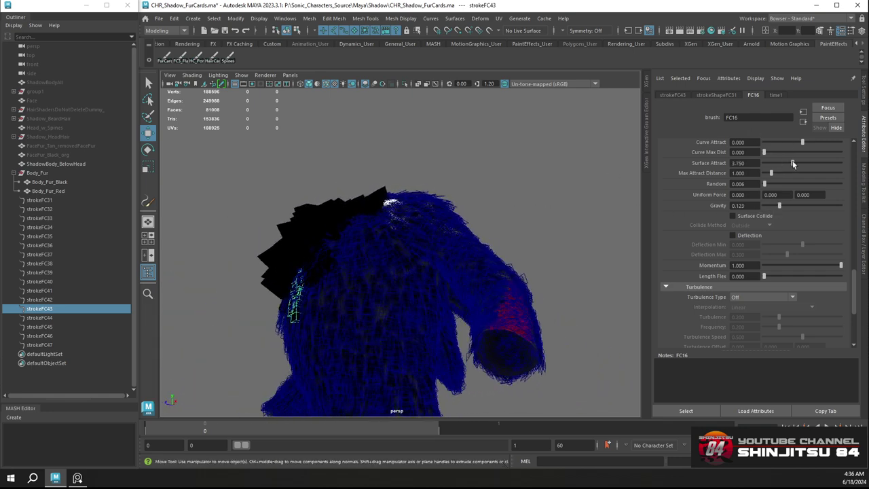
mouse_move(779, 163)
left_mouse_down()
mouse_move(736, 163)
mouse_move(796, 165)
mouse_move(789, 172)
left_mouse_up()
left_click_drag(781, 206, 769, 206)
Examine the chest fur cards against the rest of the body from several angles and distances
left_click_drag(357, 241, 489, 284, "alt")
right_click_drag(490, 284, 400, 242, "alt")
left_click_drag(400, 242, 450, 279, "alt")
right_click_drag(450, 280, 439, 292, "alt")
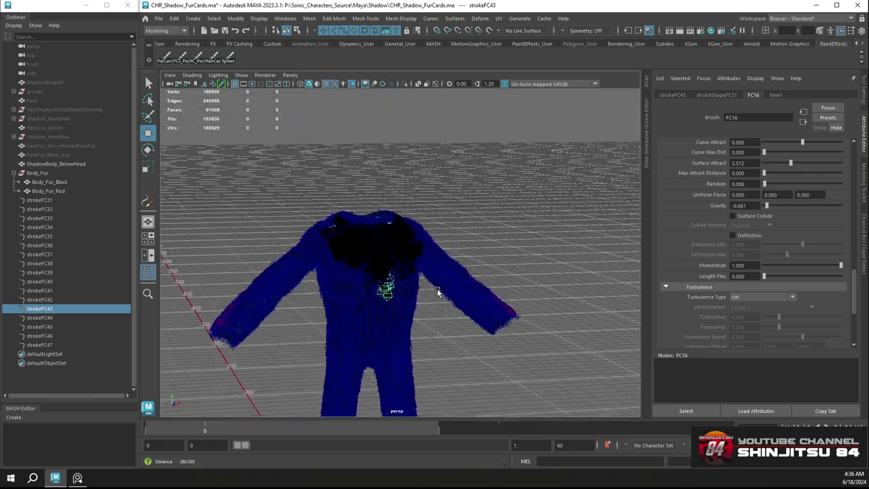
left_click_drag(438, 293, 386, 271, "alt")
right_click_drag(386, 271, 416, 306, "alt")
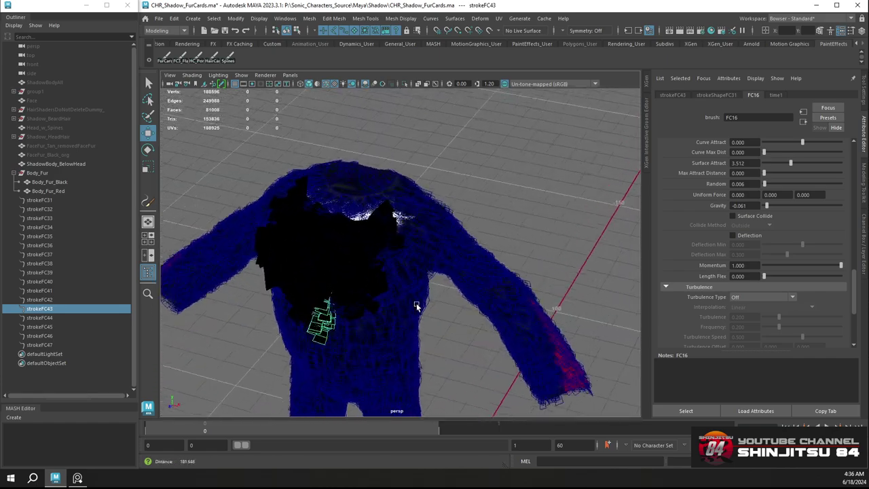
mouse_move(416, 305)
left_mouse_down("alt")
mouse_move(400, 274)
mouse_move(388, 271)
mouse_move(423, 252)
mouse_move(402, 231)
mouse_move(371, 228)
left_mouse_up("alt")
Select strokeFC35 at the upper chest and set its brush gravity to -0.02
left_click(376, 248)
left_click(379, 233)
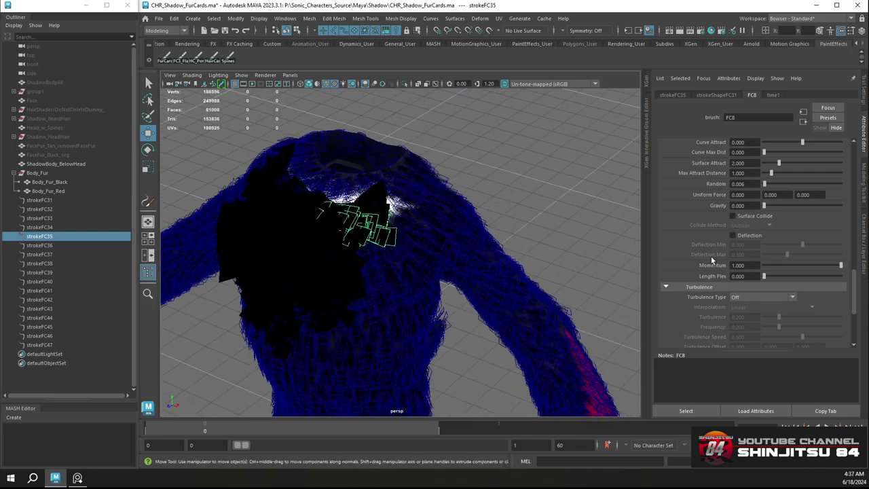
left_click_drag(841, 267, 868, 270)
left_click_drag(752, 206, 711, 207)
type("-0.02")
key("Return")
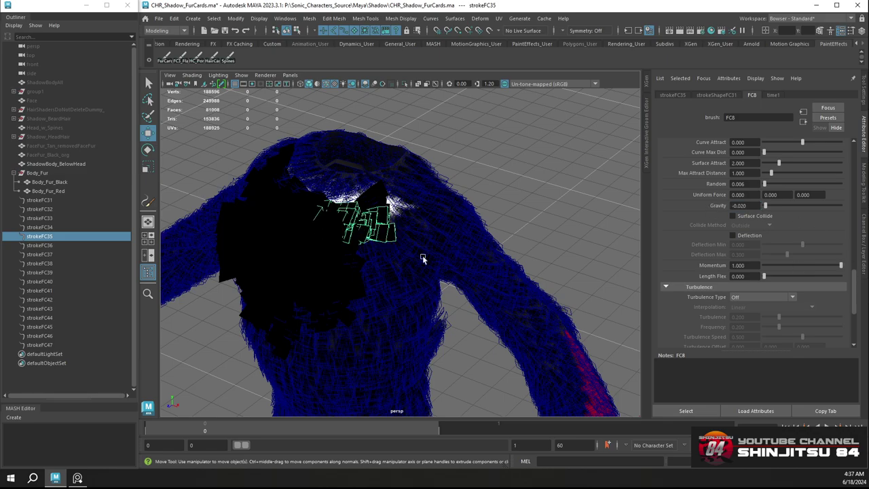
Try a bend of about -0.238 on the strokeFC35 brush and undo it
left_click_drag(423, 258, 523, 258, "alt")
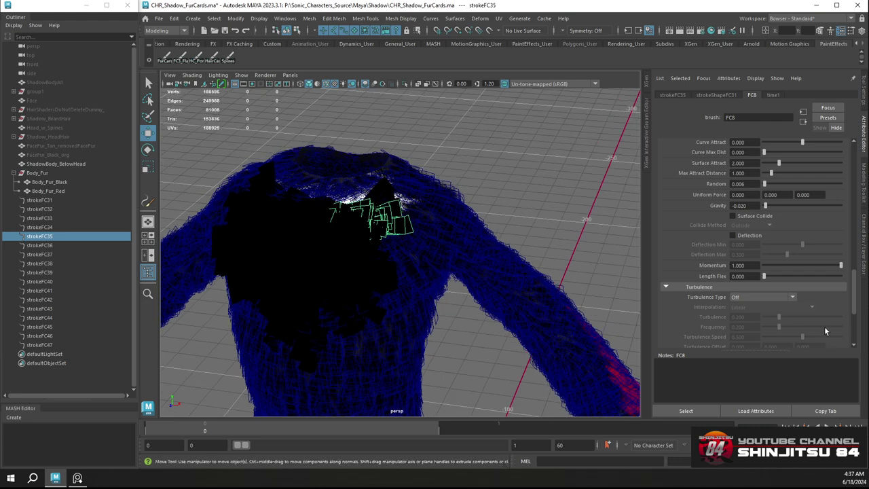
scroll(698, 263, "down", 4)
left_click_drag(803, 251, 801, 254)
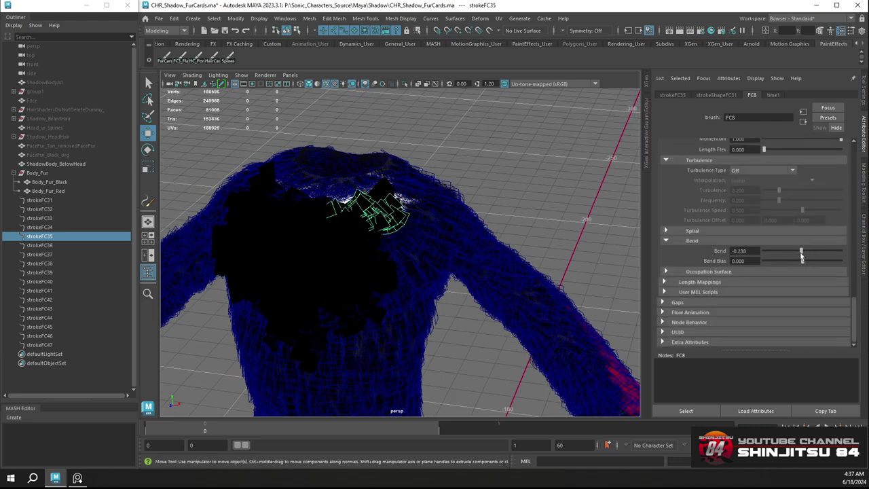
key("ctrl+z")
Try a higher surface offset on the strokeFC35 stroke and undo it
scroll(720, 194, "up", 5)
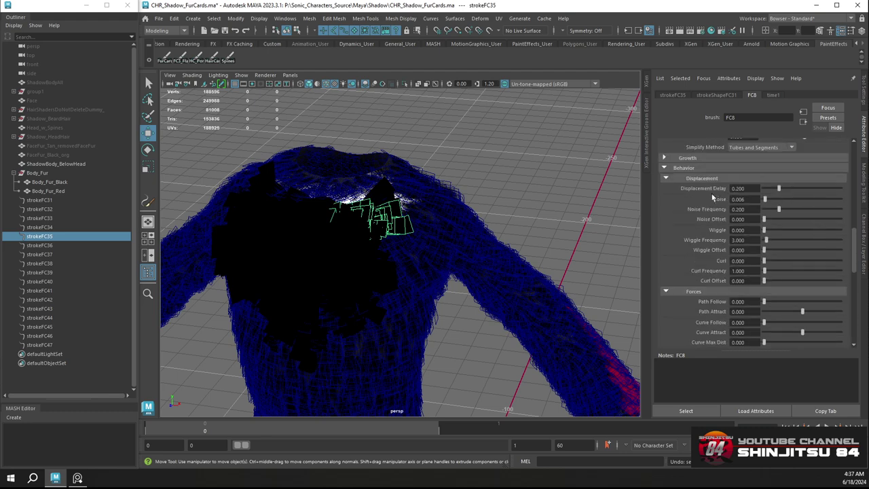
left_click(714, 95)
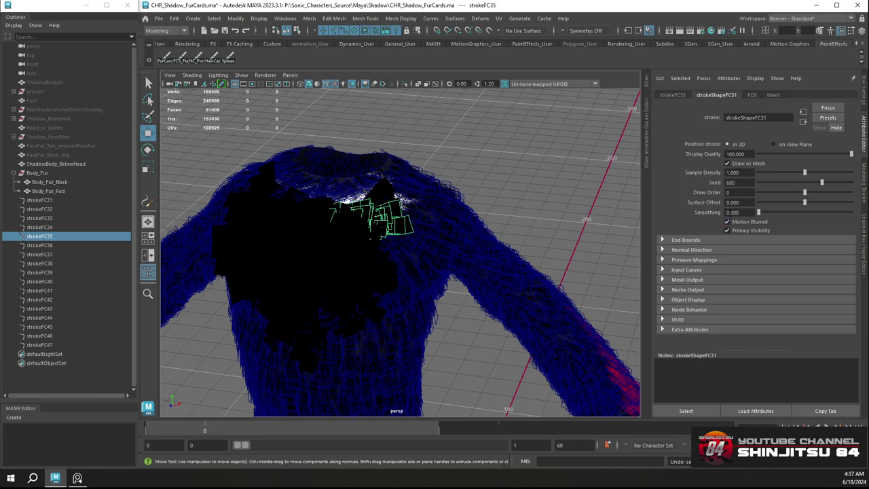
left_click_drag(465, 209, 397, 211, "alt")
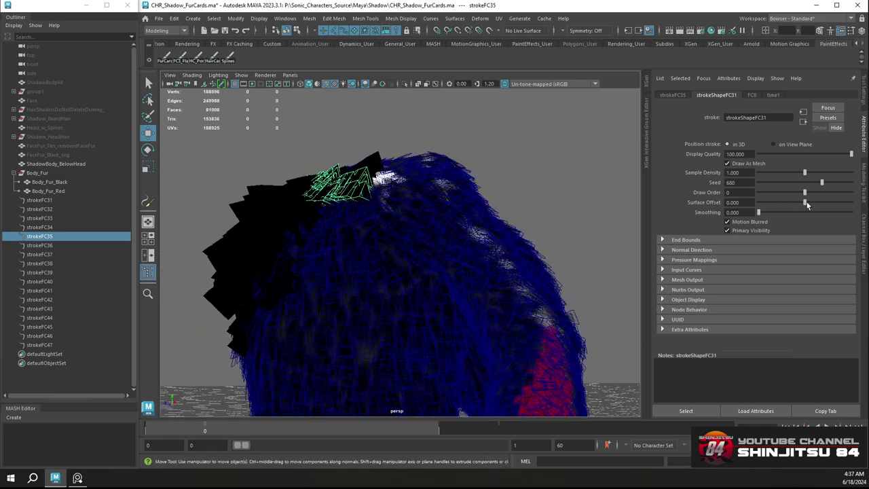
mouse_move(808, 205)
left_mouse_down()
mouse_move(841, 204)
mouse_move(826, 206)
left_mouse_up()
key("ctrl+z")
Highlight all chest strokes from strokeFC31 to strokeFC47 and examine how the fur cards sit on the whole body
left_click_drag(381, 230, 448, 203, "alt")
right_click_drag(448, 204, 337, 203, "alt")
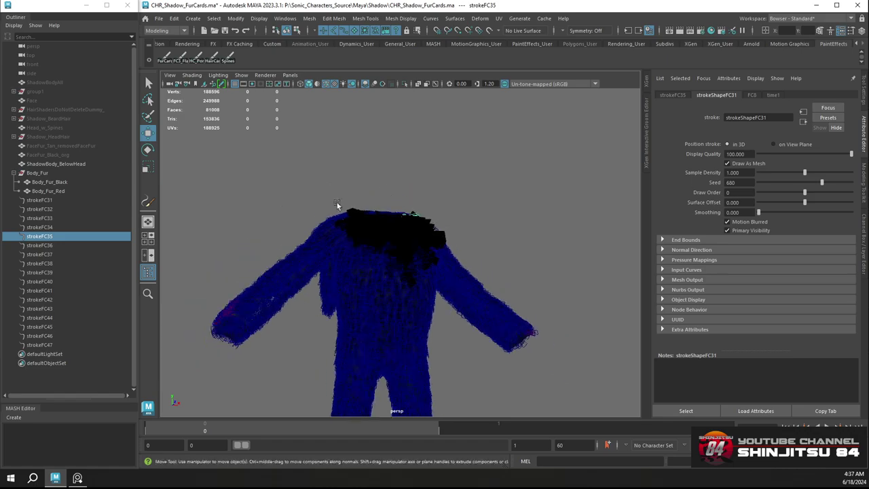
left_click(40, 201)
left_click(39, 345, "shift")
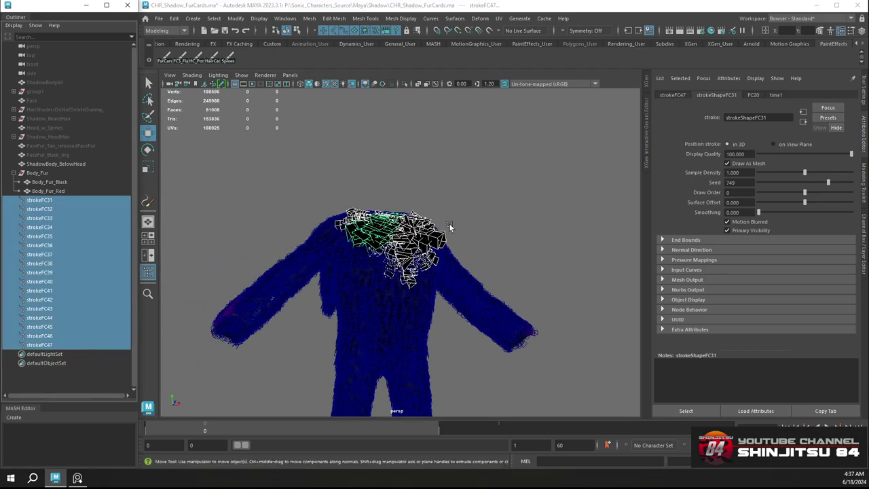
left_click_drag(408, 306, 428, 223, "alt")
Select strokeFC46 at the upper chest and set its brush gravity to about 0.016
left_click(428, 222)
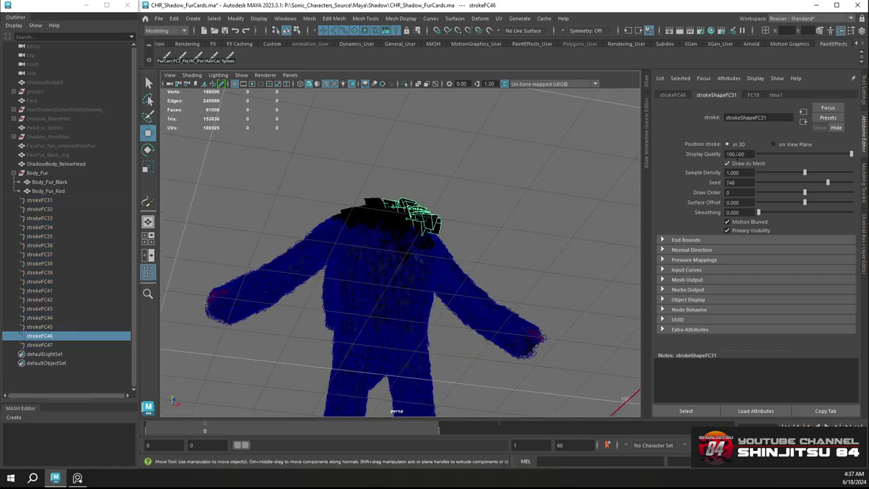
left_click(756, 96)
scroll(710, 285, "down", 5)
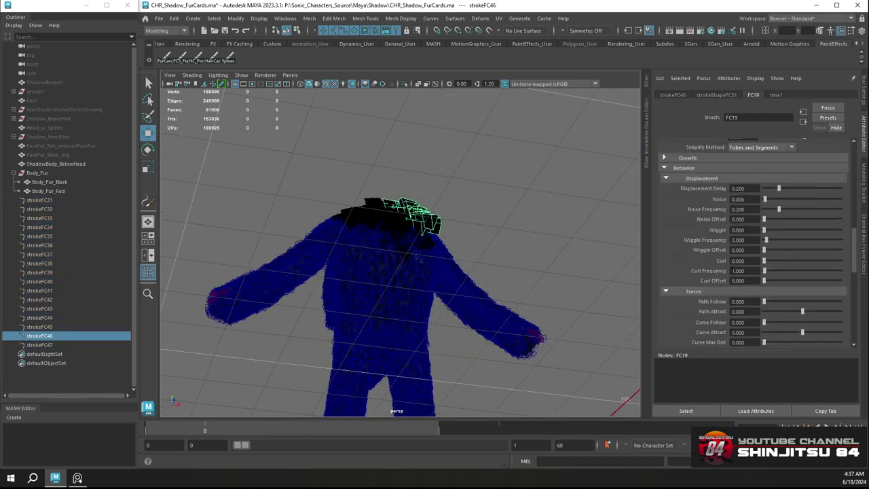
scroll(710, 281, "up", 5)
scroll(729, 279, "up", 3)
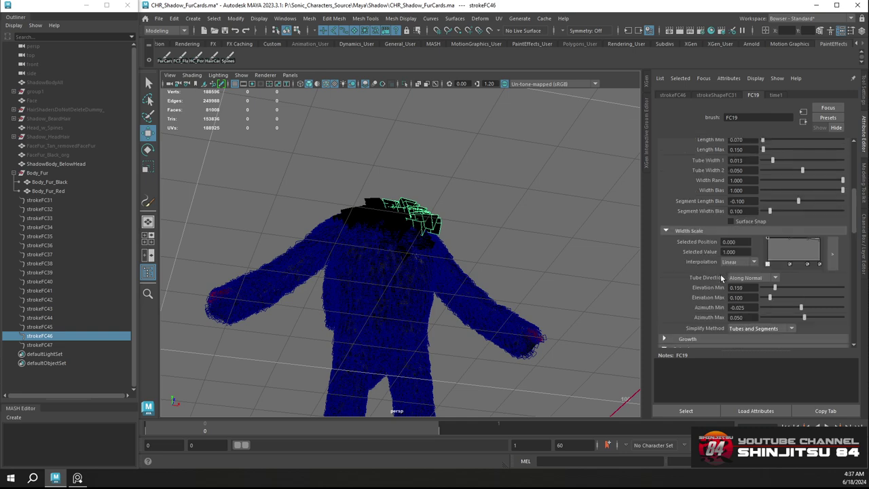
scroll(710, 211, "up", 3)
scroll(710, 211, "down", 8)
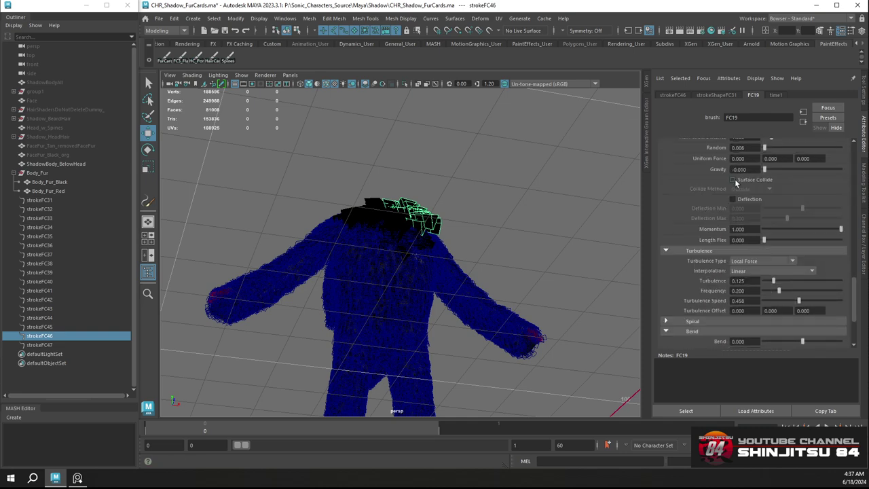
left_click_drag(742, 169, 768, 173)
key("Return")
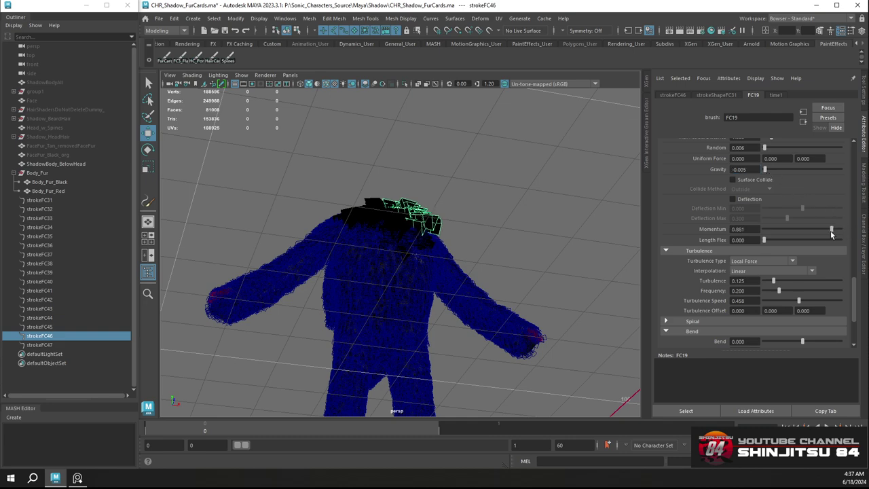
left_click_drag(764, 174, 767, 175)
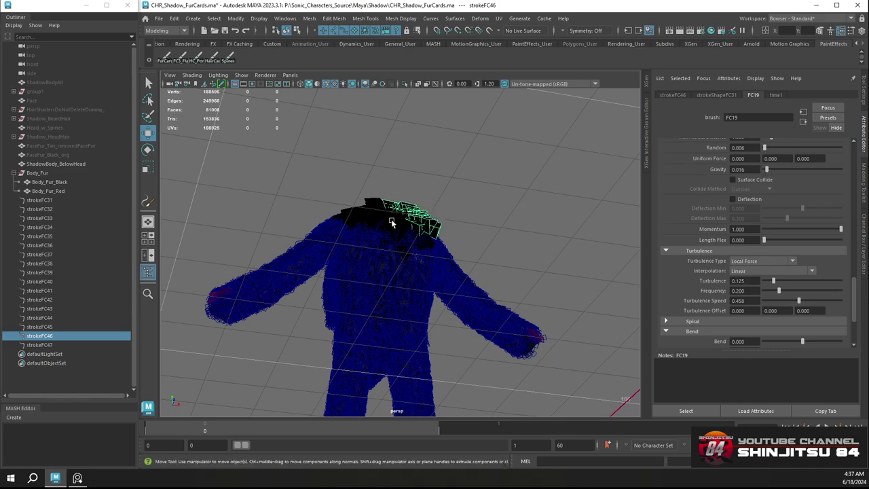
Gather the chest strokes strokeFC40 through strokeFC47 into one selection, picking them individually on the model
mouse_move(392, 223)
left_mouse_down("alt")
mouse_move(447, 214)
mouse_move(394, 223)
left_mouse_up("alt")
left_click_drag(343, 255, 437, 266, "alt")
left_click(467, 210)
left_click_drag(468, 210, 423, 221, "alt")
right_click_drag(424, 221, 462, 257, "alt")
left_click(440, 226)
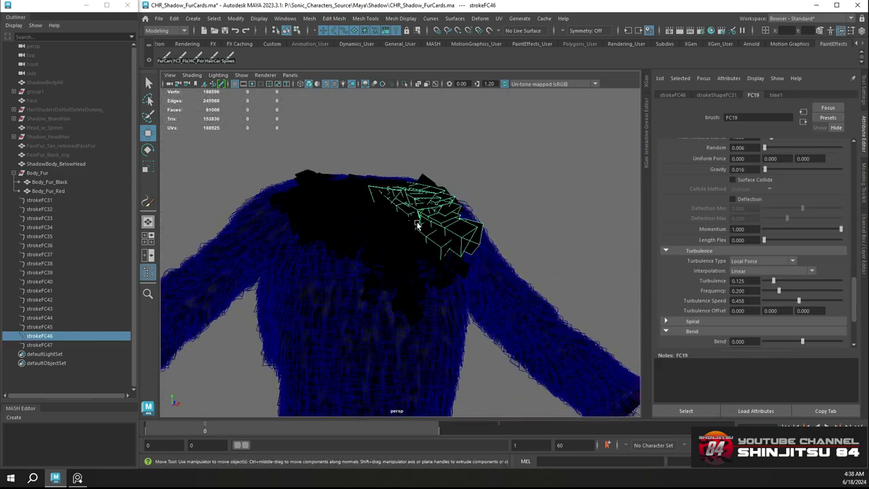
left_click(385, 245, "shift")
left_click(389, 221, "shift")
left_click_drag(421, 221, 347, 248, "alt")
left_click(348, 251, "shift")
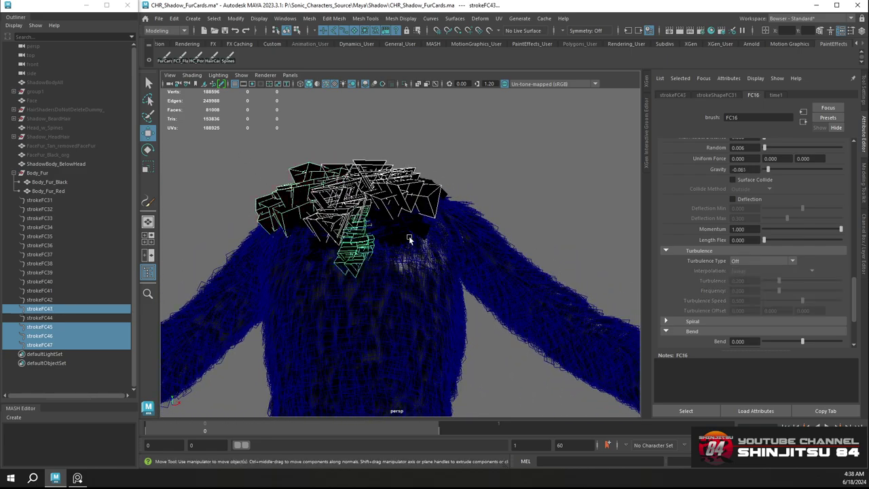
left_click(411, 238, "shift")
left_click(423, 232, "shift")
left_click_drag(409, 228, 401, 261, "alt")
left_click(386, 261, "shift")
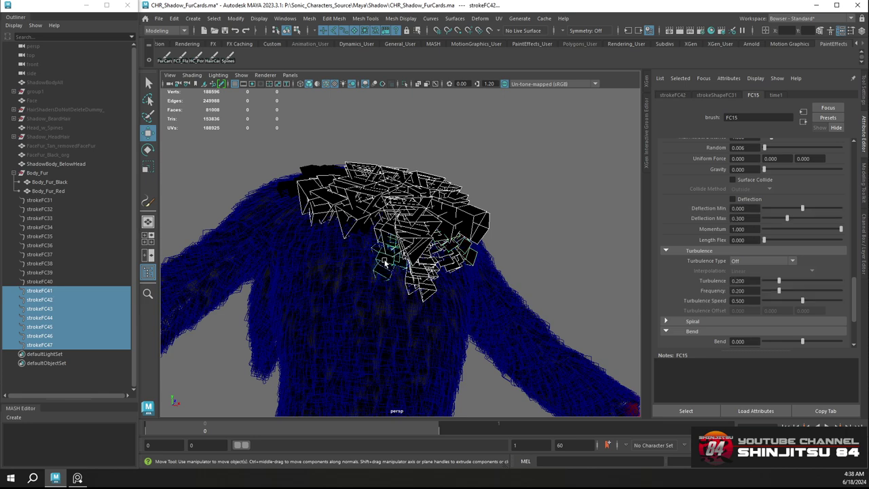
left_click(366, 229, "shift")
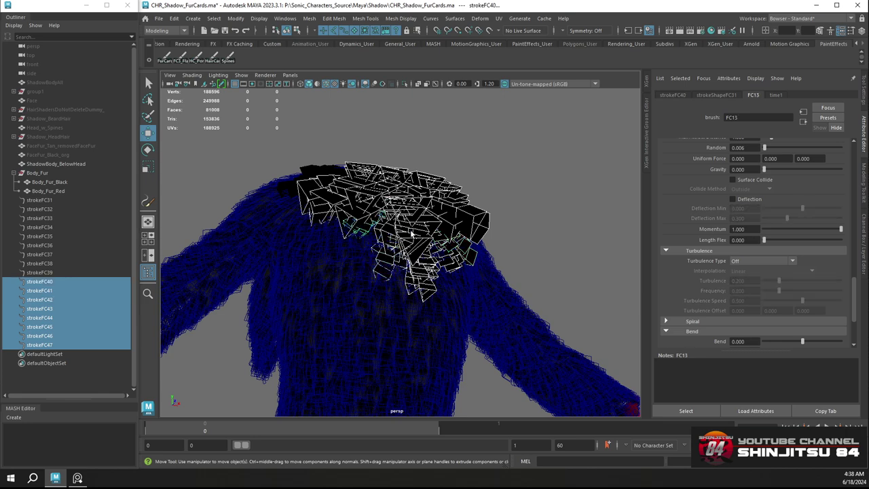
Select every chest stroke from strokeFC31 to strokeFC47 and save the scene
left_click(45, 201)
left_click(49, 345, "shift")
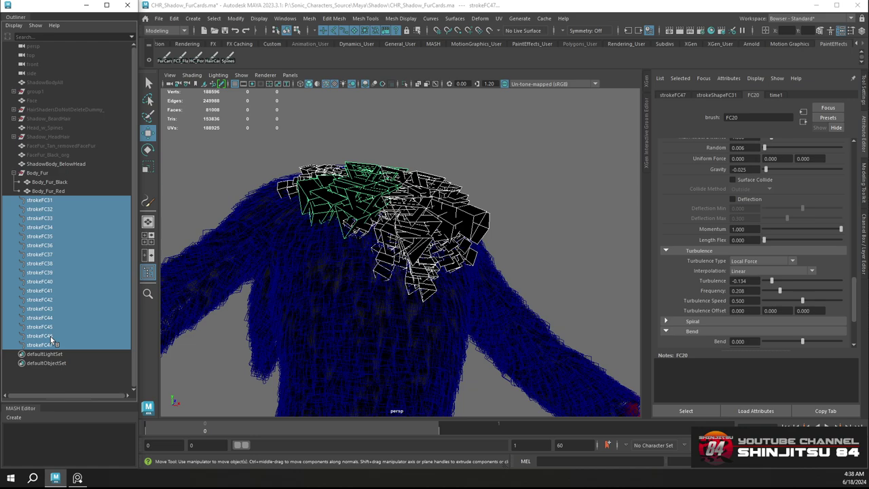
left_click_drag(492, 184, 443, 199, "alt")
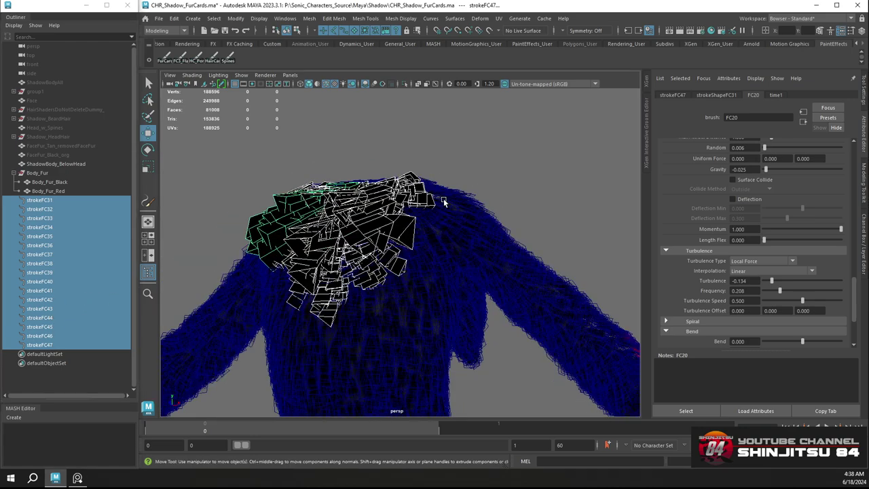
right_click_drag(443, 200, 425, 172, "alt")
middle_click_drag(424, 173, 444, 174, "alt")
scroll(444, 173, "up", 3)
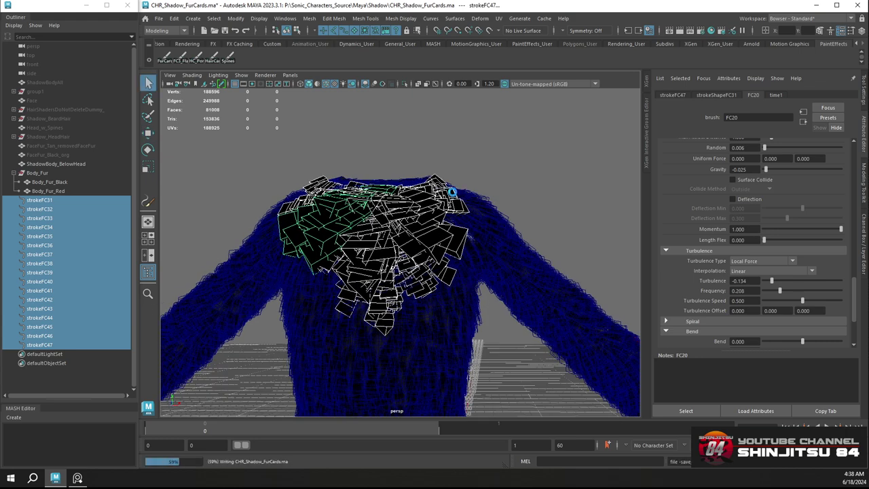
key("ctrl+s")
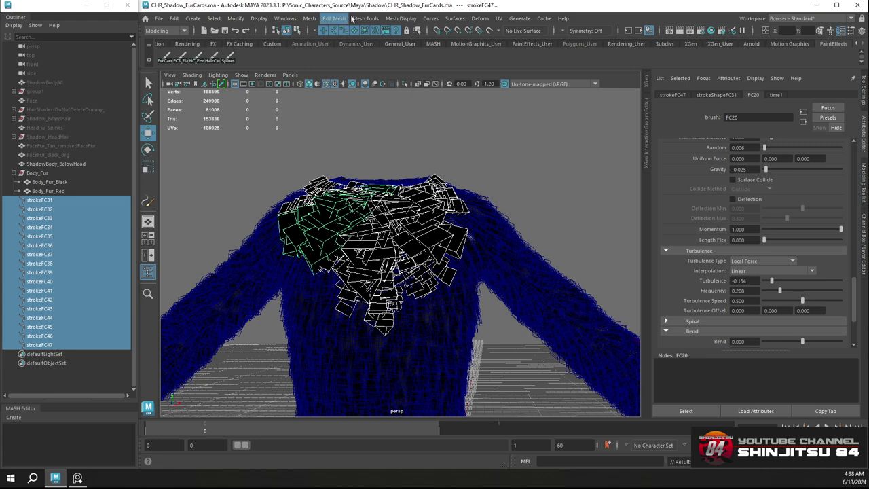
left_click(399, 19)
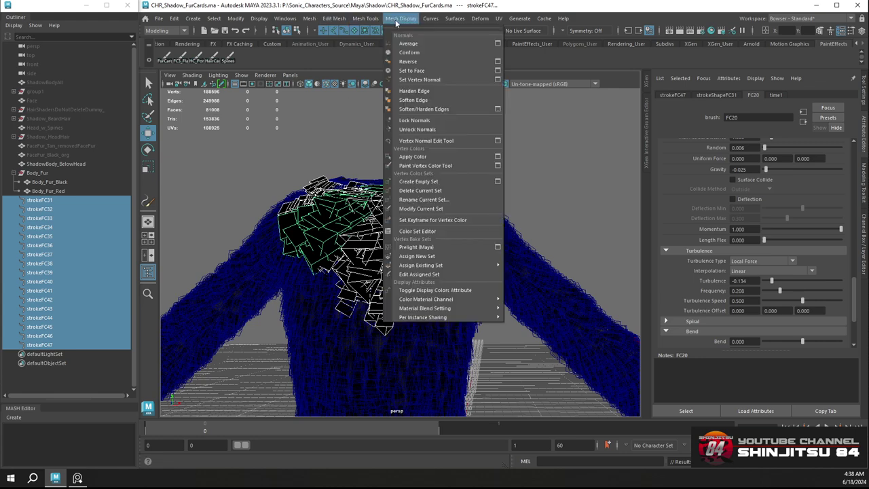
mouse_move(237, 17)
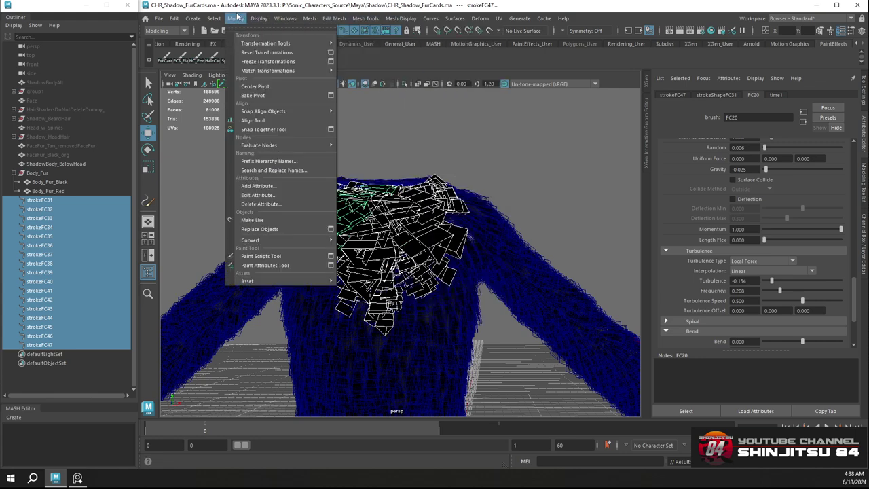
left_click(379, 20)
left_click_drag(494, 178, 233, 86, "alt")
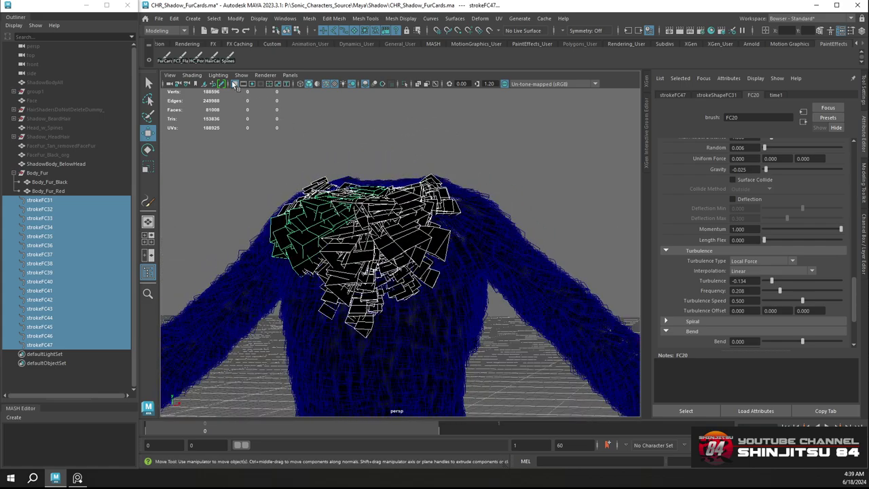
left_click(307, 20)
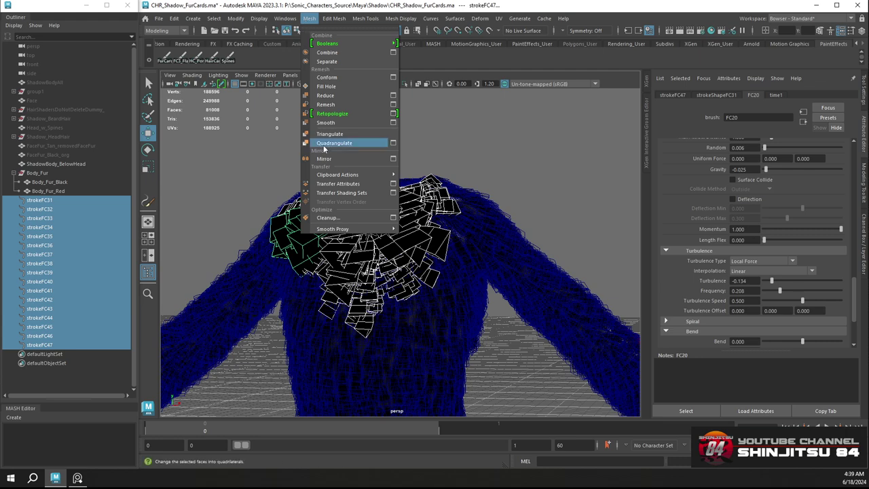
left_click(328, 9)
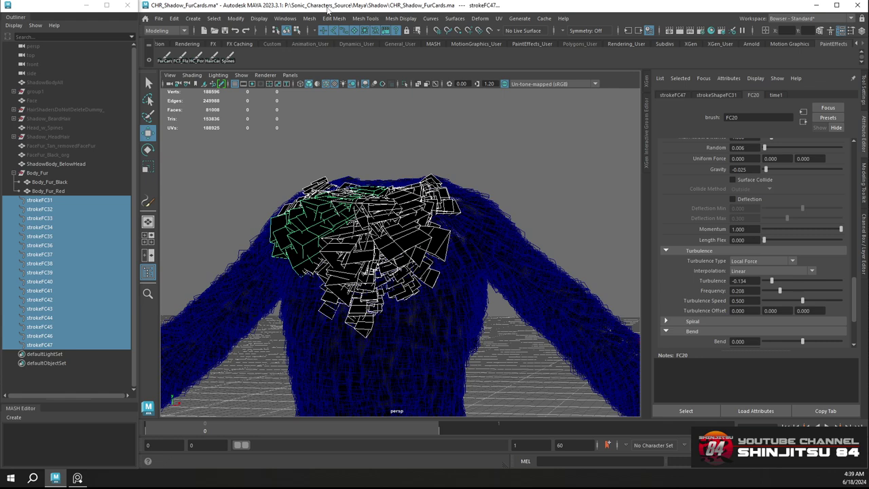
Convert the selected Paint Effects chest strokes to polygons
left_click(310, 19)
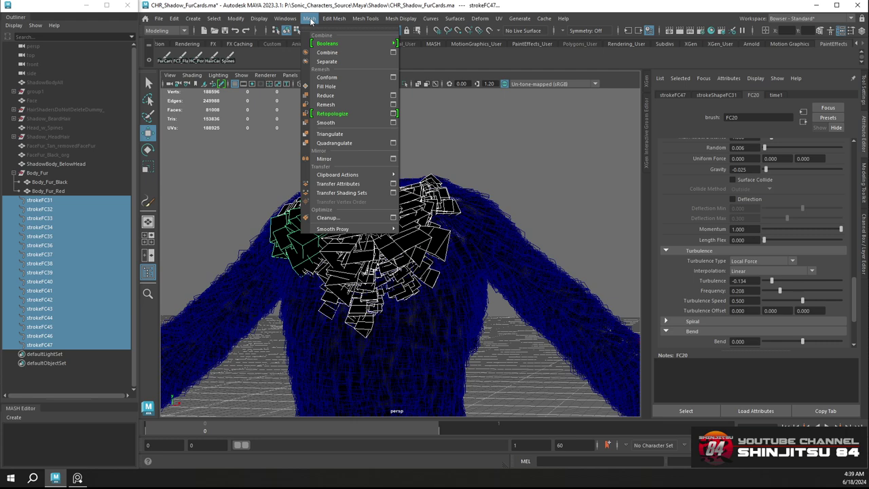
mouse_move(349, 177)
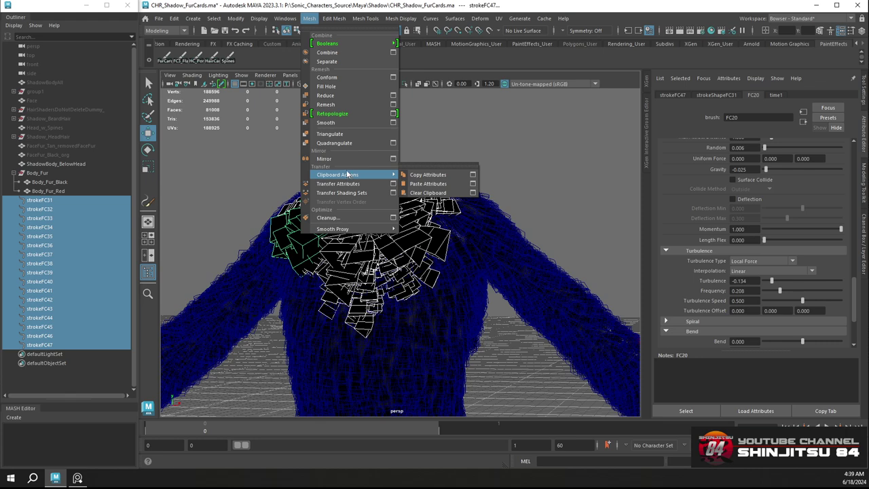
mouse_move(235, 18)
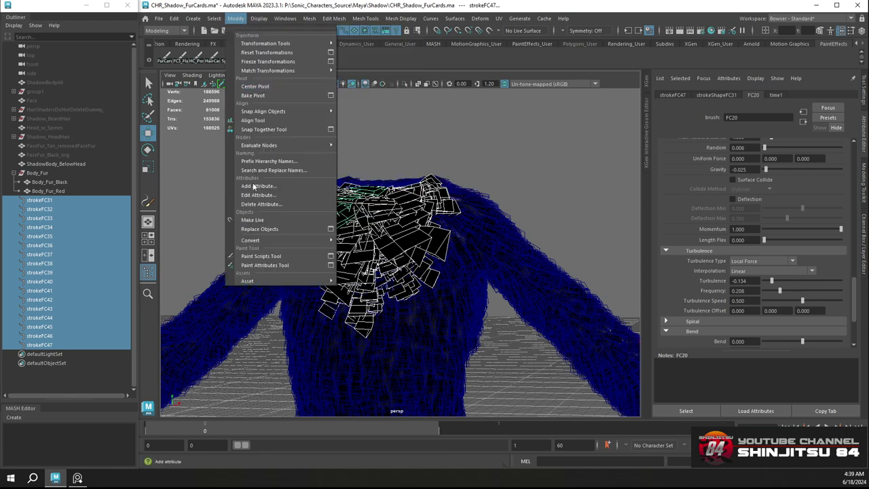
mouse_move(274, 240)
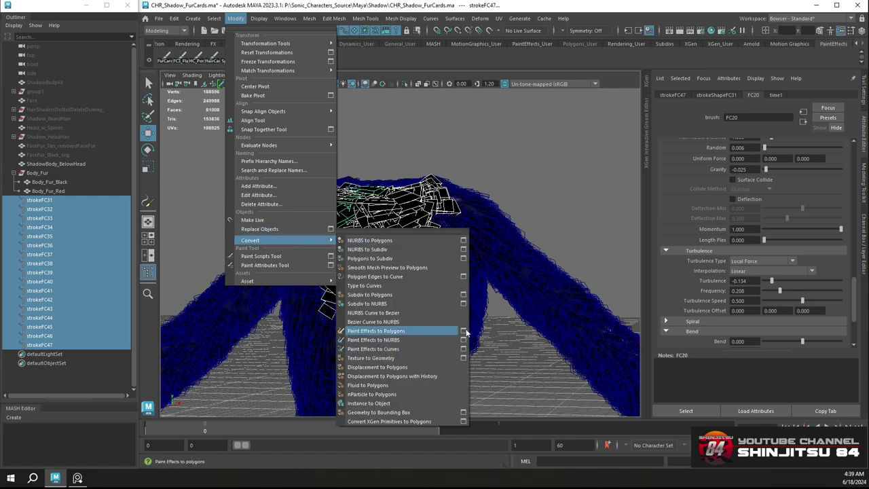
left_click(430, 331)
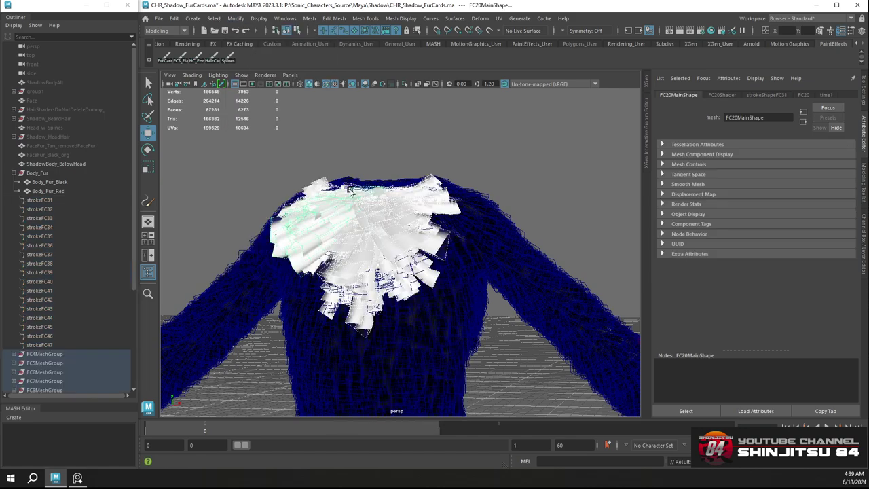
Examine the converted chest fur meshes against the body from several angles and distances
left_click_drag(372, 188, 388, 197, "alt")
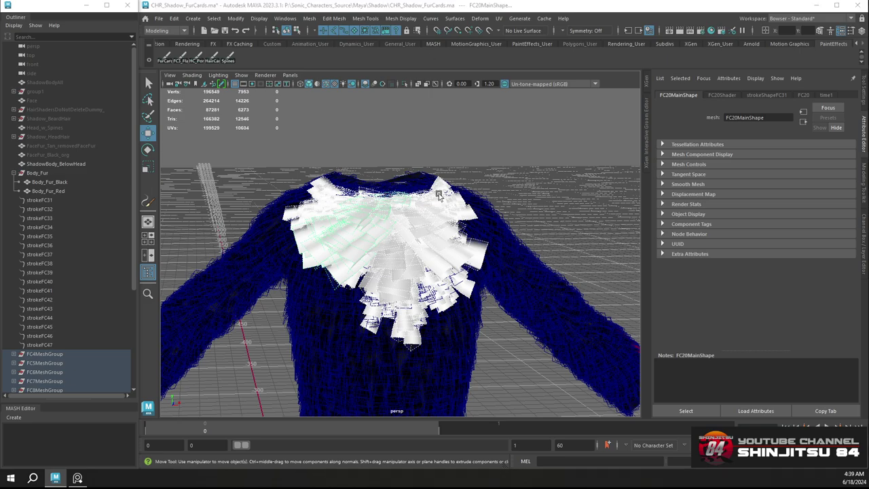
left_click_drag(439, 194, 452, 217, "alt")
scroll(452, 217, "down", 6)
left_click_drag(408, 190, 417, 275, "alt")
scroll(427, 239, "up", 3)
scroll(427, 239, "up", 2)
scroll(404, 245, "down", 4)
key("alt+Tab")
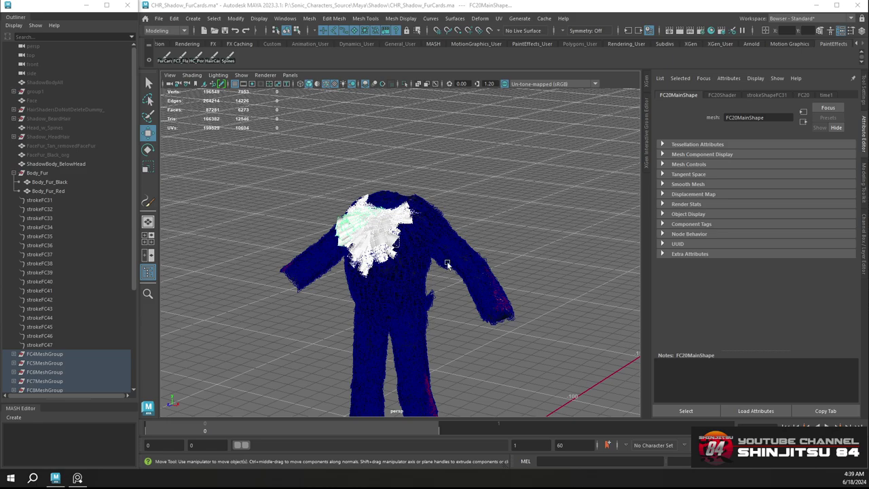
left_click_drag(447, 265, 554, 242, "alt")
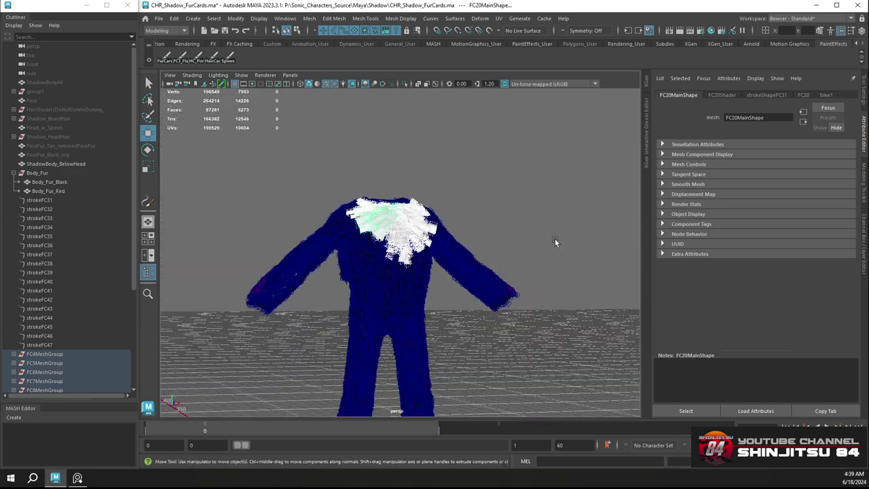
right_click_drag(415, 227, 469, 221, "alt")
left_click_drag(469, 222, 454, 222, "alt")
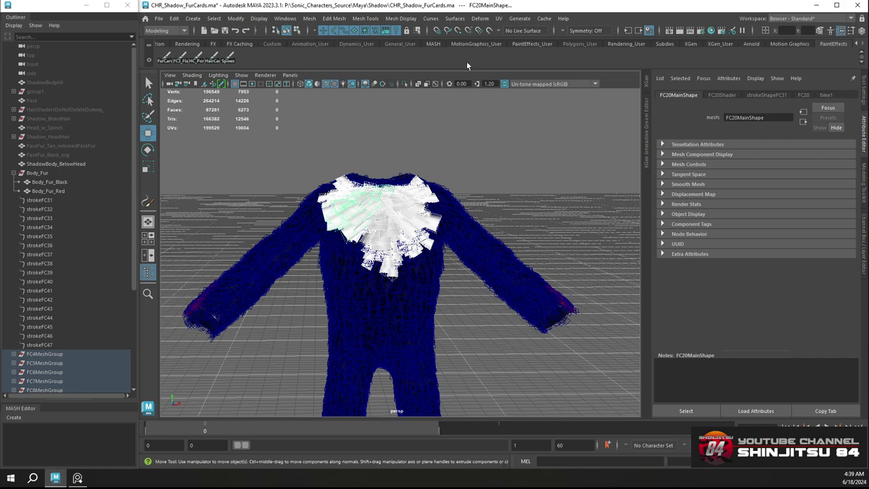
Open the UV Editor for the converted chest fur meshes and place it clear of the chest in the model view
left_click(499, 18)
left_click(508, 38)
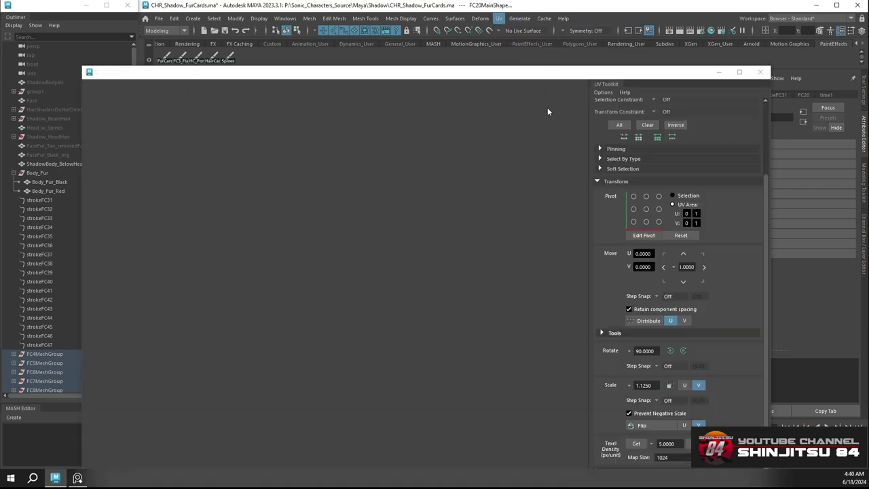
left_click_drag(317, 76, 744, 145)
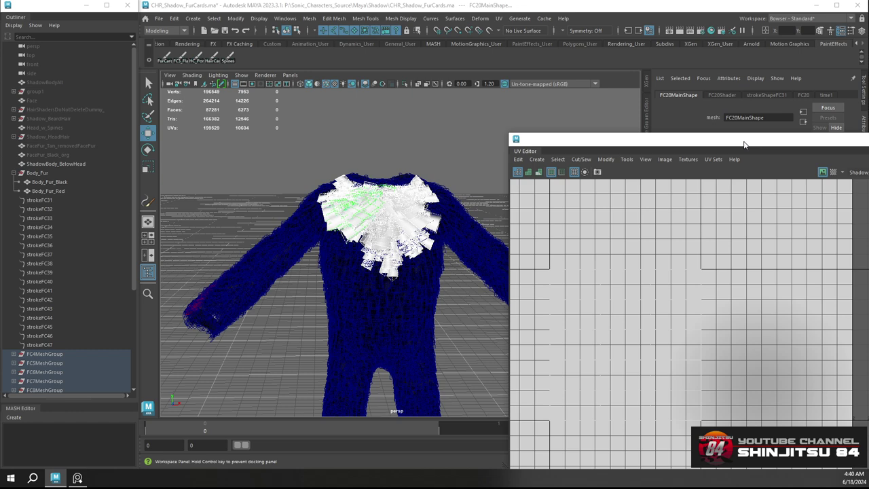
Combine the converted chest fur meshes into a single polygon object
left_click(310, 18)
left_click(336, 51)
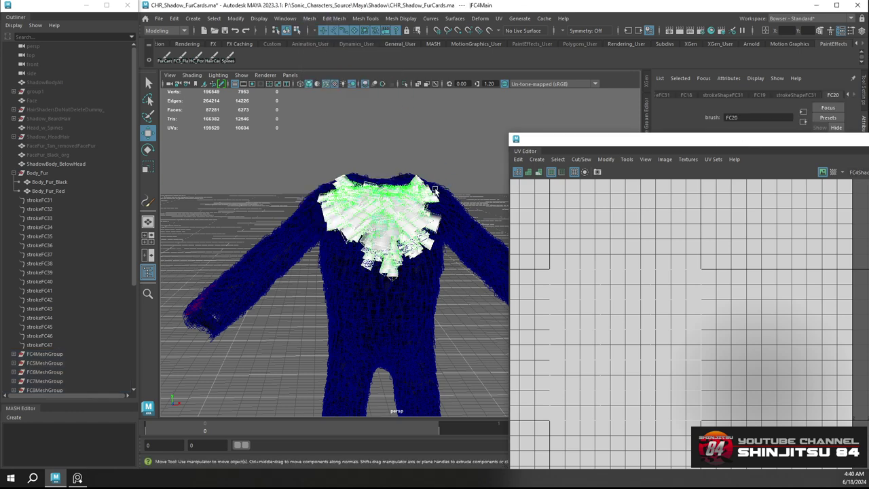
Hide the original chest strokes from strokeFC31 to strokeFC47
left_click(46, 202)
left_click(41, 345, "shift")
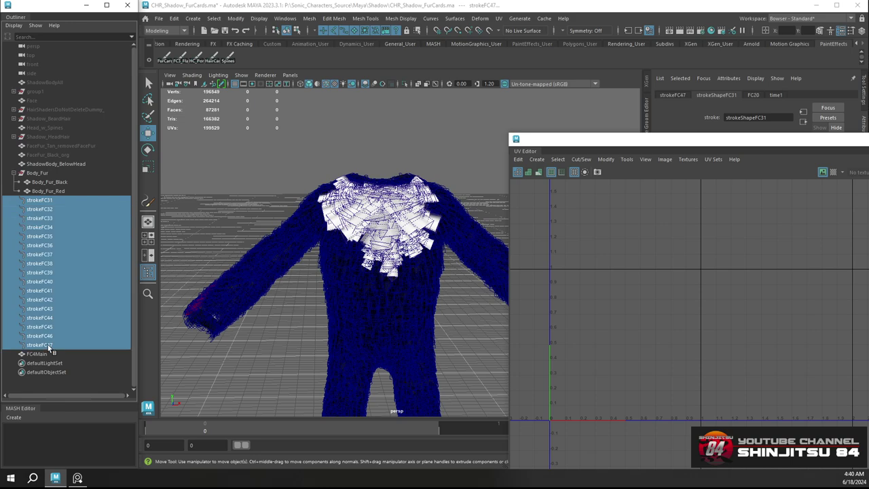
scroll(335, 227, "down", 3)
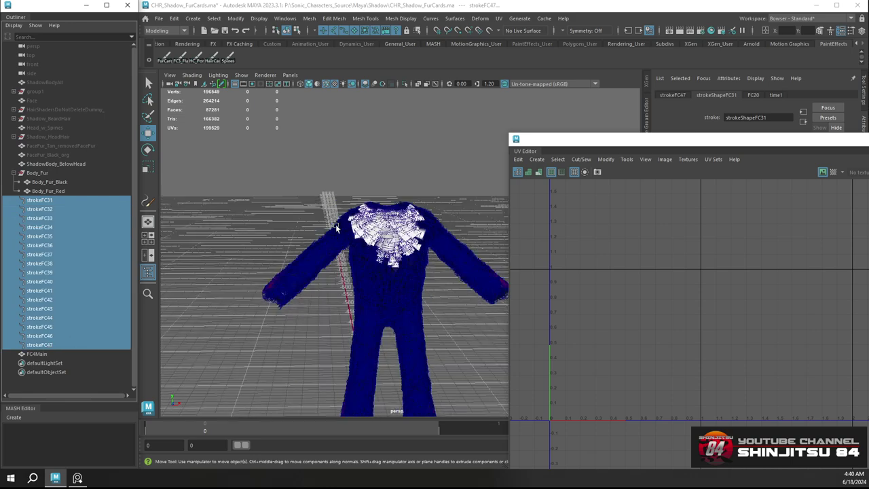
scroll(336, 227, "up", 2)
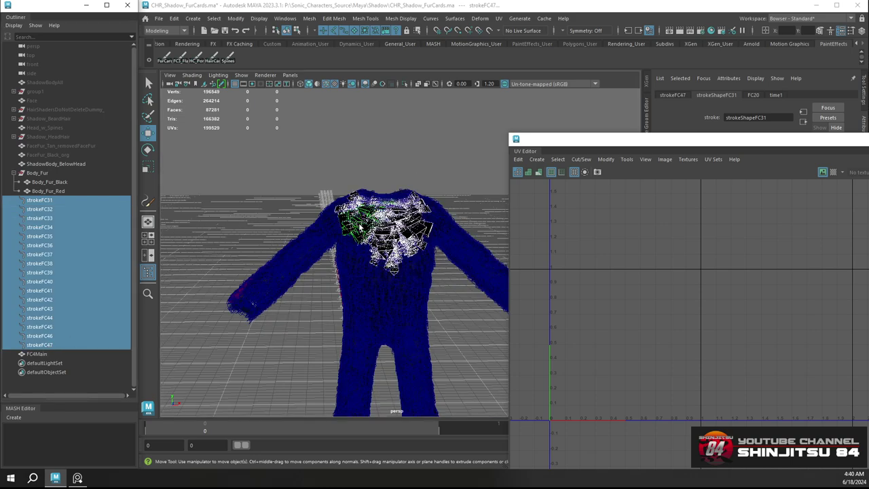
key("f")
key("ctrl+h")
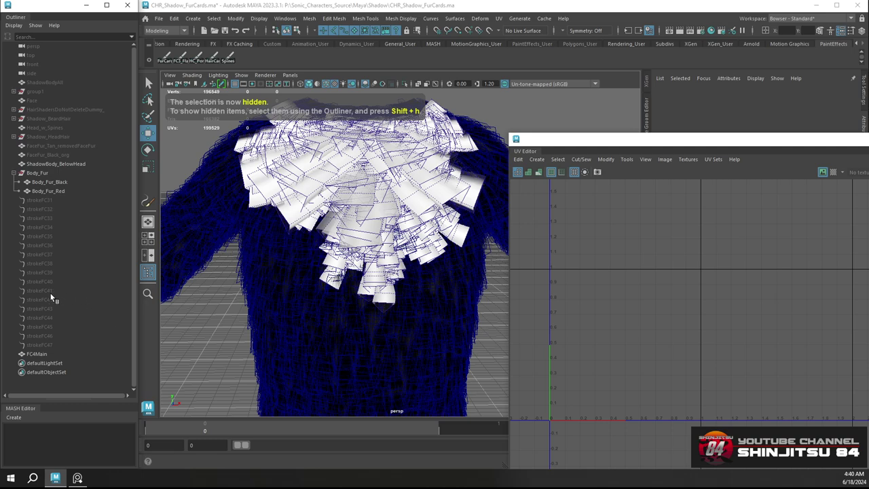
Delete the FC4Main faces whose UVs fill the first two-thirds of the tile's width, keeping only the narrow last strip
left_click(37, 354)
scroll(352, 214, "down", 2)
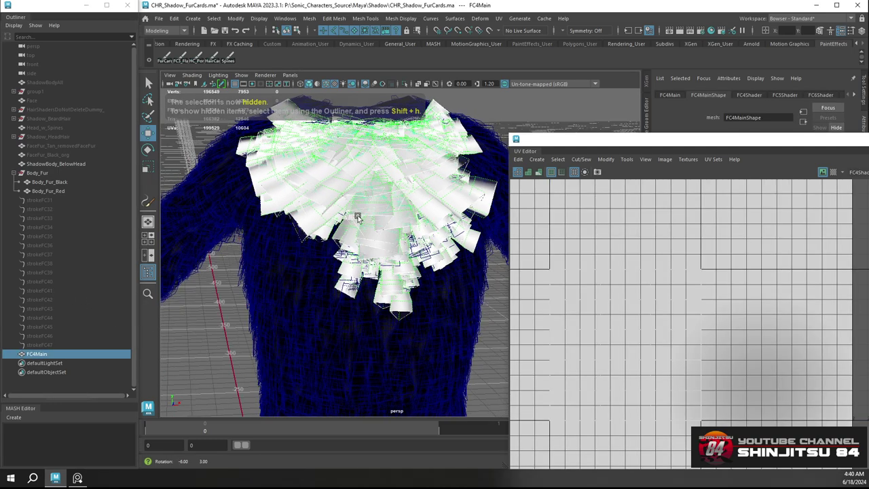
scroll(352, 214, "up", 2)
scroll(420, 210, "down", 3)
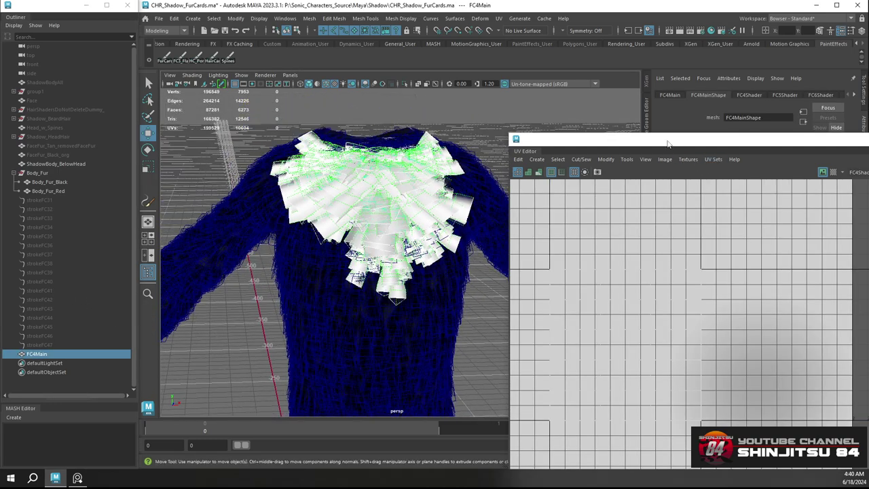
left_click_drag(667, 143, 573, 104)
right_click_drag(500, 237, 501, 262)
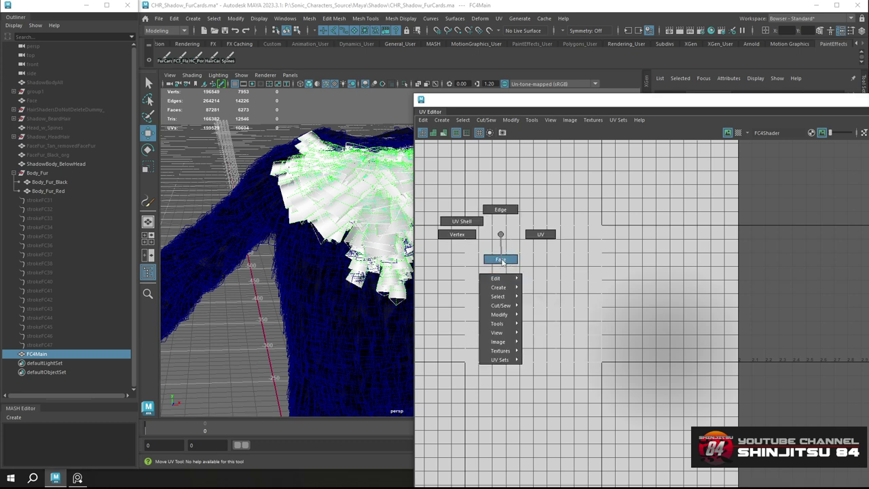
right_click_drag(502, 260, 502, 260)
left_click_drag(548, 383, 539, 371)
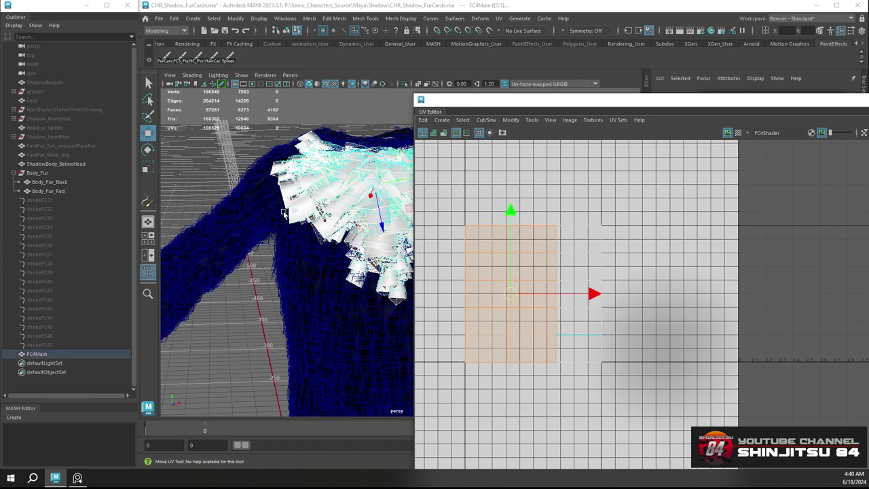
key("Delete")
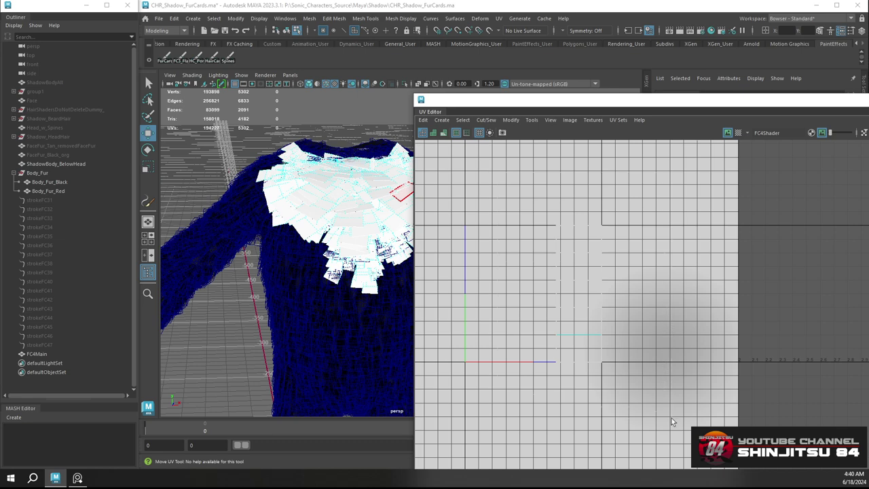
Assign the existing Fur_White material to all remaining faces of FC4Main
scroll(672, 418, "down", 1)
left_click_drag(672, 418, 523, 197)
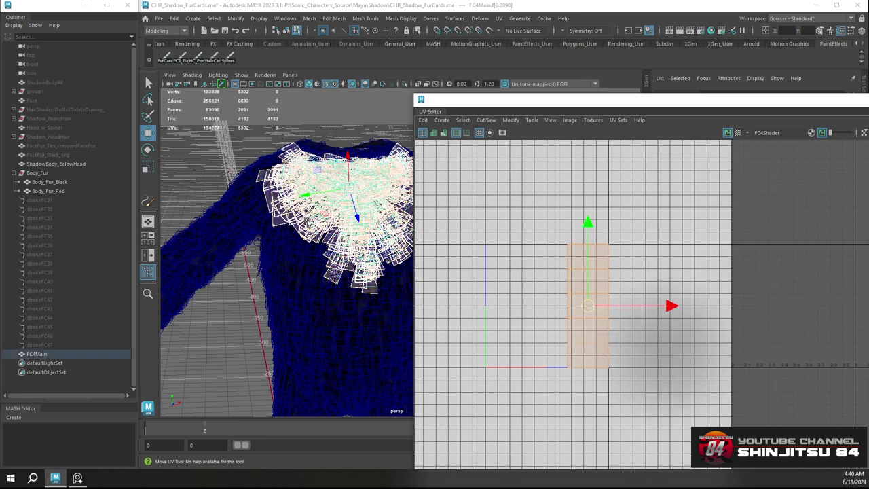
right_click_drag(293, 201, 279, 443)
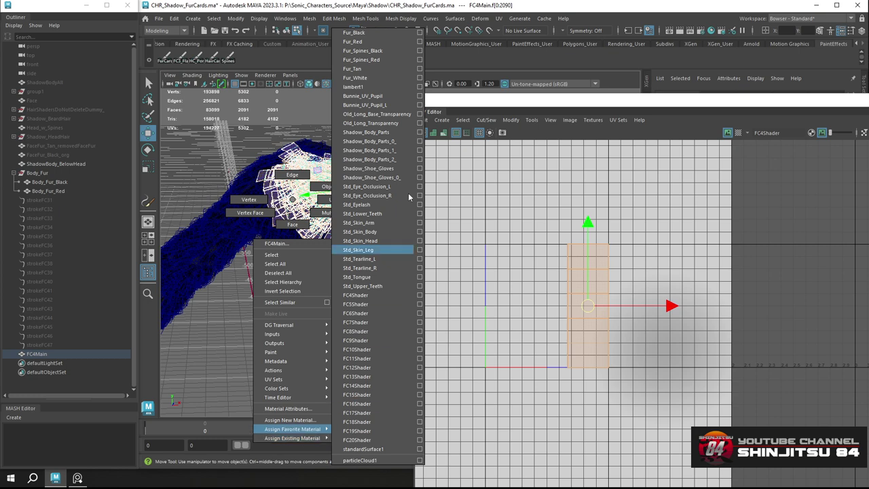
left_click(380, 78)
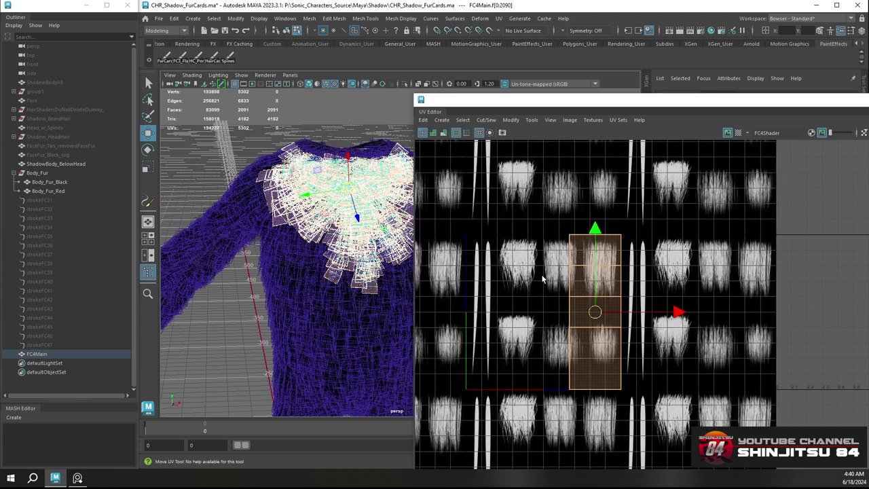
Move the UV shells of the longer fur cards two tiles along U, into the empty space beyond the fur texture
left_click_drag(775, 101, 456, 29)
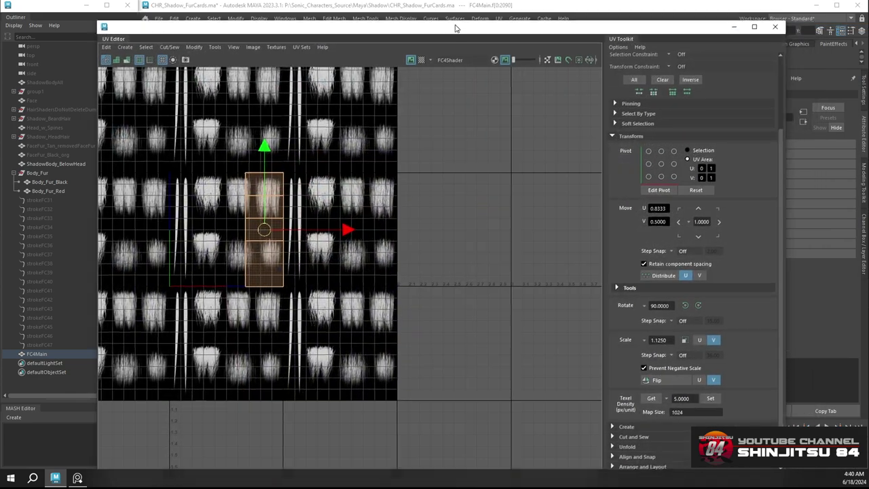
right_click_drag(274, 253, 327, 260)
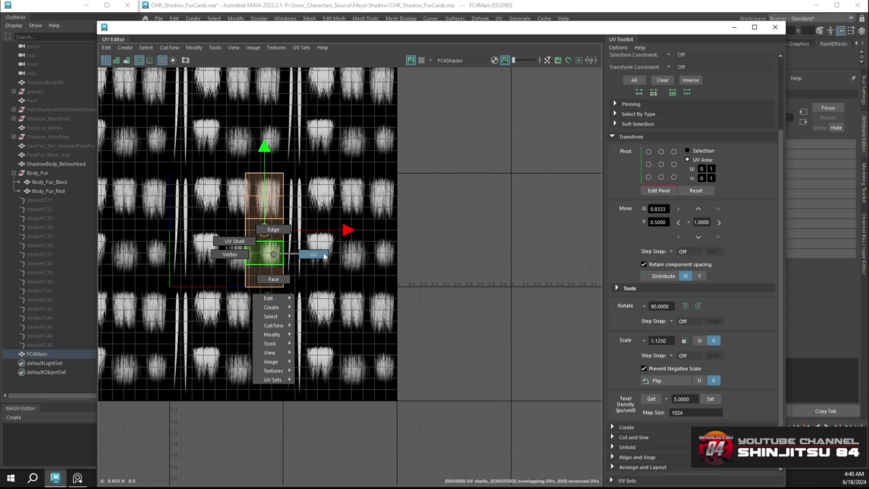
right_click_drag(325, 256, 326, 257)
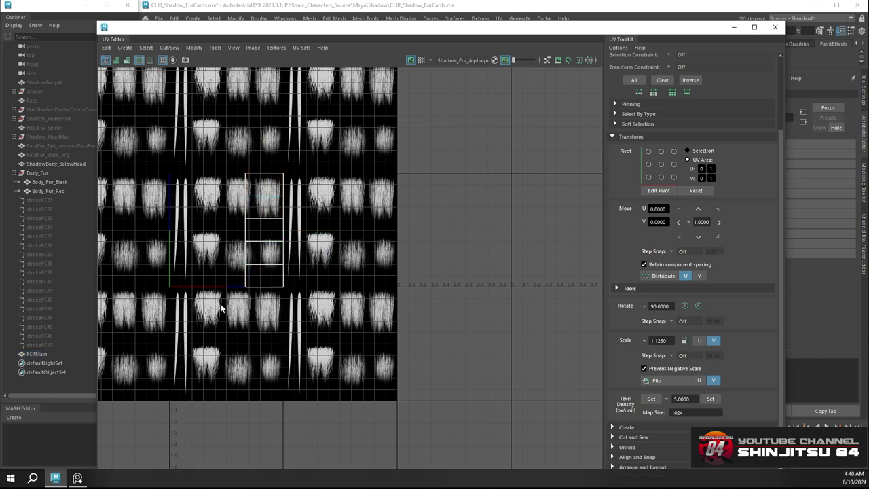
left_click_drag(326, 274, 326, 272)
right_click_drag(271, 195, 278, 326)
left_click_drag(209, 325, 449, 272)
left_click(381, 280, "ctrl")
key("g")
key("ctrl+Right")
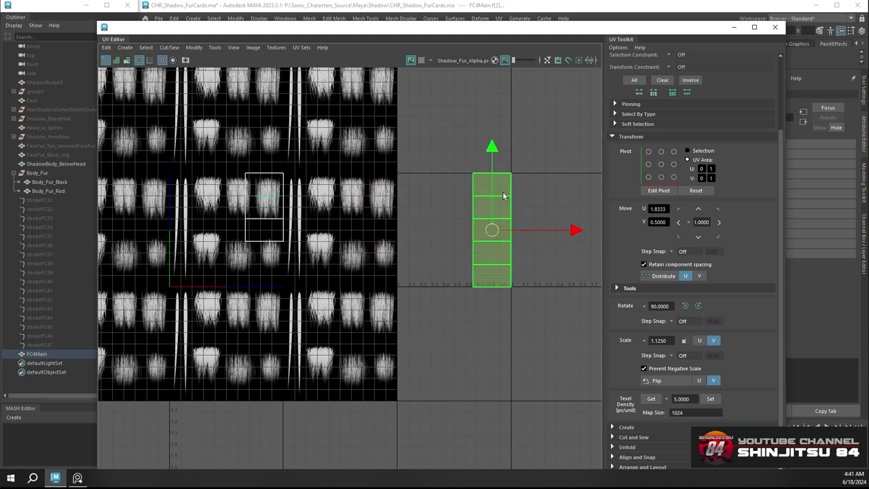
Shrink the taller UV shells in each group along V to match the shorter shells stacked with them
left_click_drag(491, 146, 529, 302)
key("r")
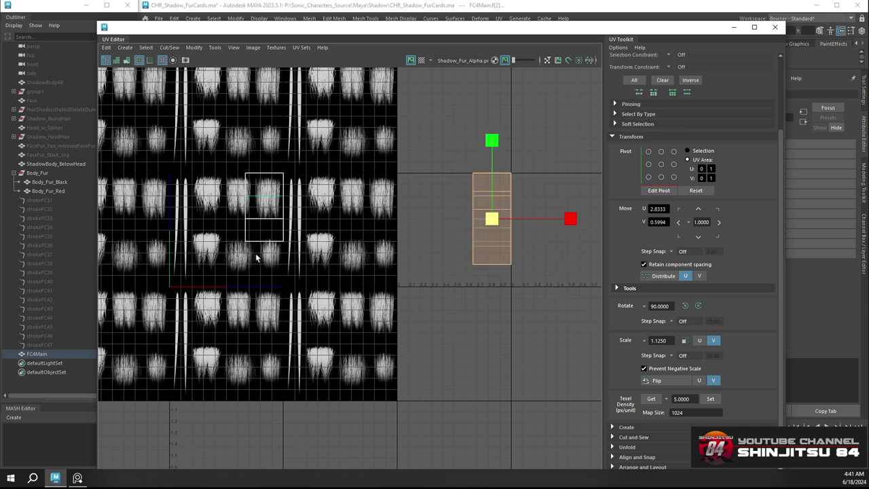
left_click_drag(188, 272, 339, 232)
key("w")
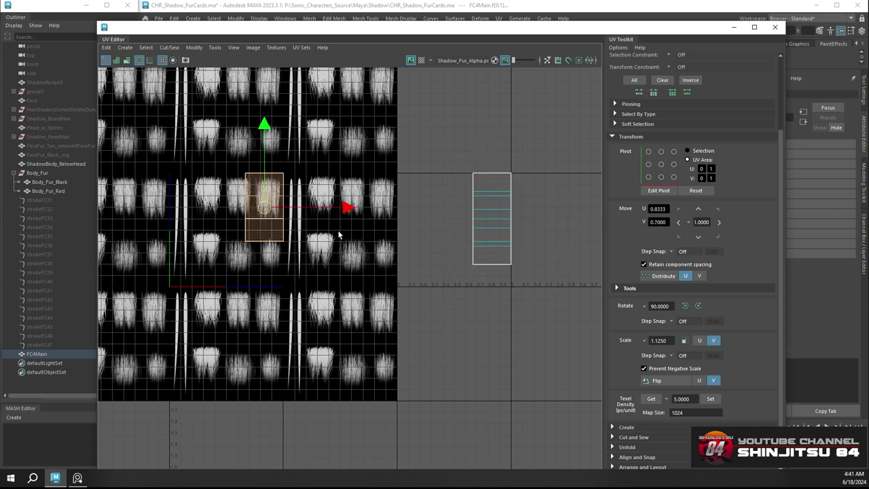
key("g")
key("ctrl+z")
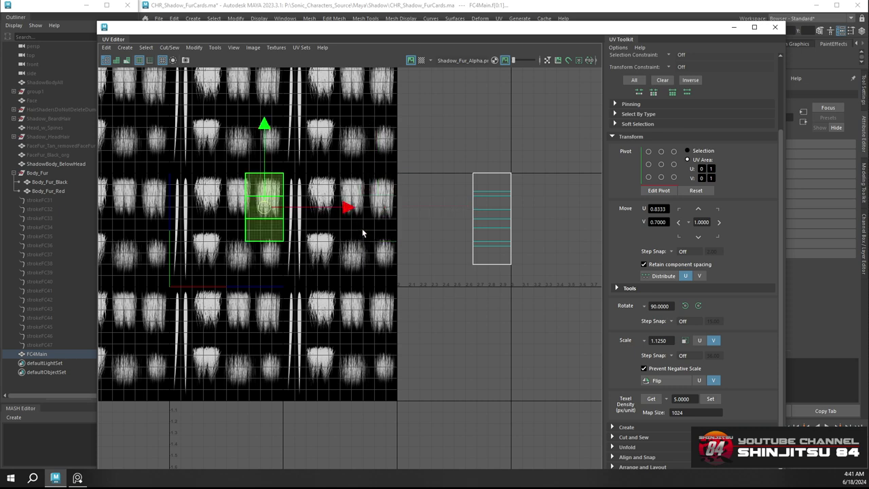
left_click_drag(264, 123, 268, 146)
key("r")
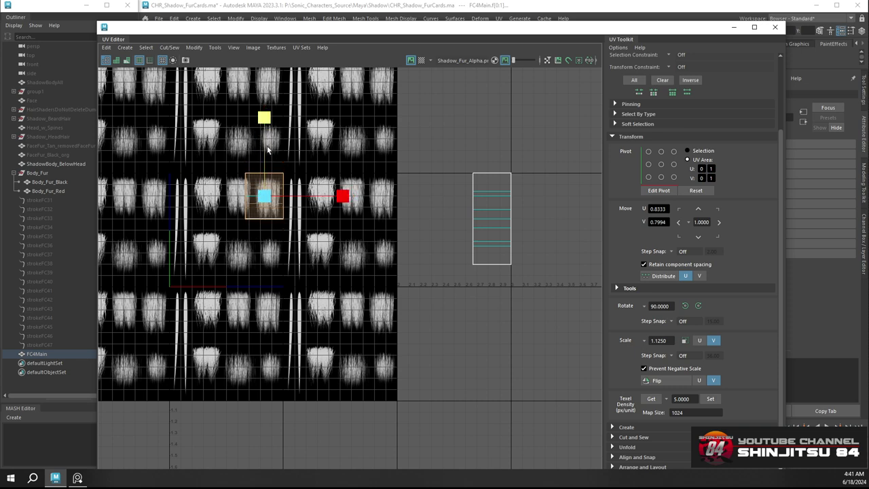
Move the short-card UV shells onto the broad fur tuft in the upper row of the texture
scroll(287, 252, "up", 3)
scroll(279, 243, "up", 3)
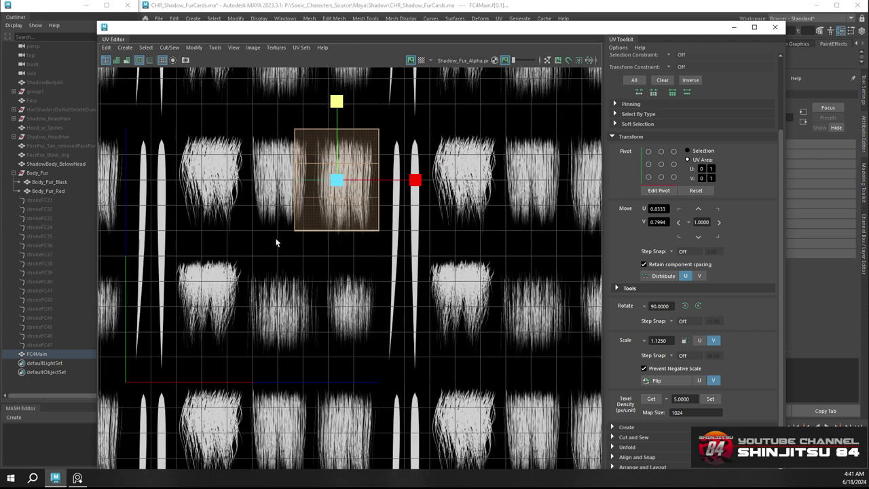
left_click_drag(364, 99, 364, 101)
key("w")
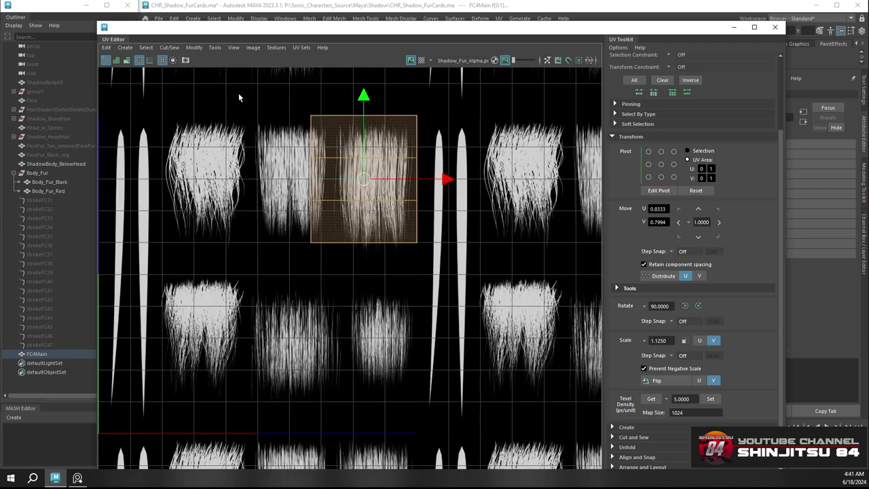
left_click_drag(372, 200, 206, 182)
Narrow and lengthen the short-card UV shells to frame the upper tuft, centred at about U 0.336, V 0.774
key("e")
key("r")
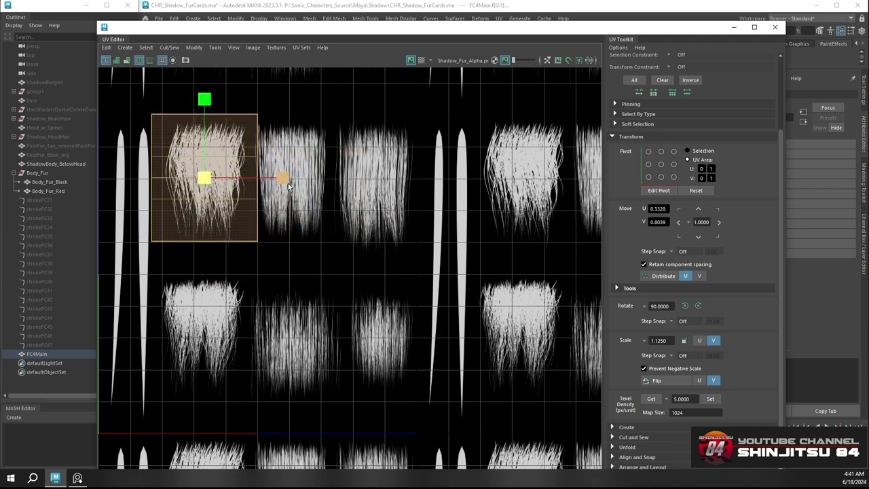
left_click_drag(285, 181, 270, 182)
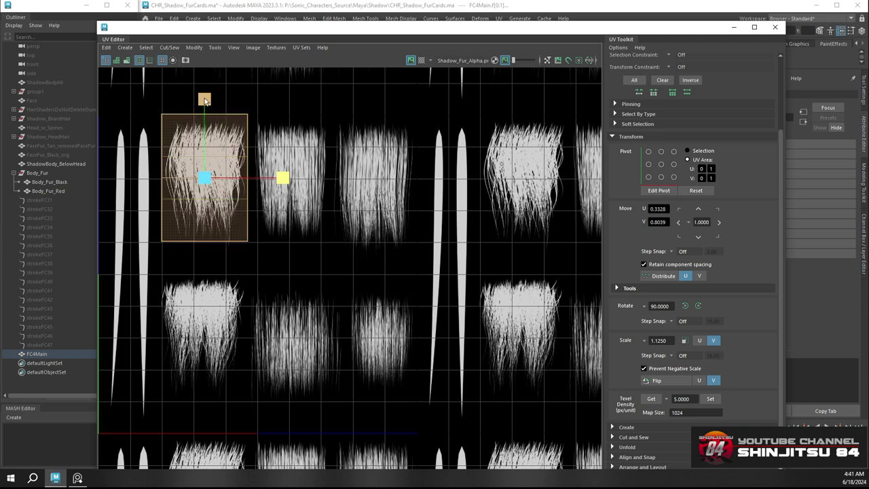
left_click_drag(205, 99, 205, 104)
key("w")
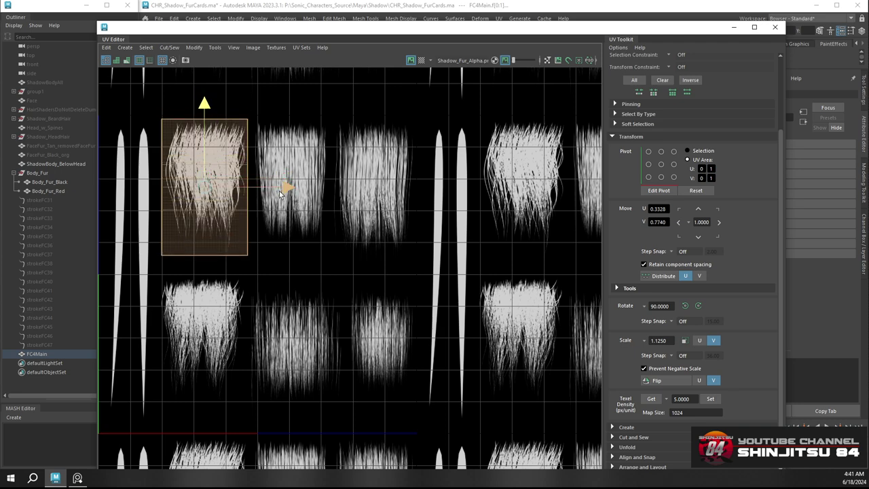
left_click_drag(283, 191, 284, 191)
scroll(284, 193, "down", 5)
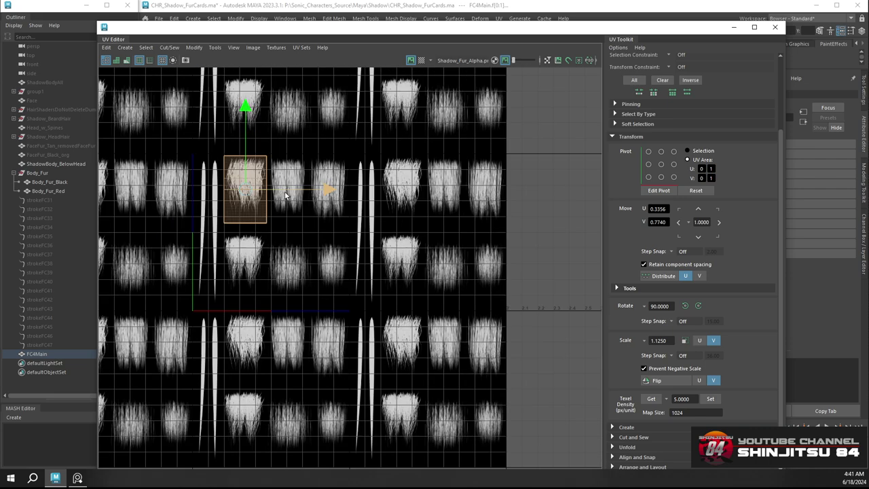
Move the long-card UV shells from the empty space onto the split fur tuft in the lower row of the texture
middle_click_drag(383, 207, 283, 197, "alt")
left_click_drag(382, 139, 524, 288)
scroll(462, 239, "up", 2)
scroll(404, 196, "down", 2)
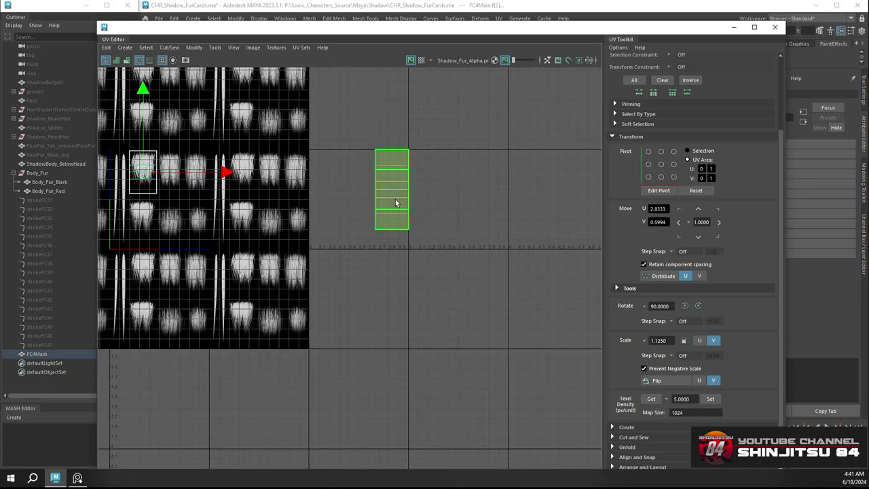
middle_click_drag(322, 204, 381, 192, "alt")
left_click(439, 172)
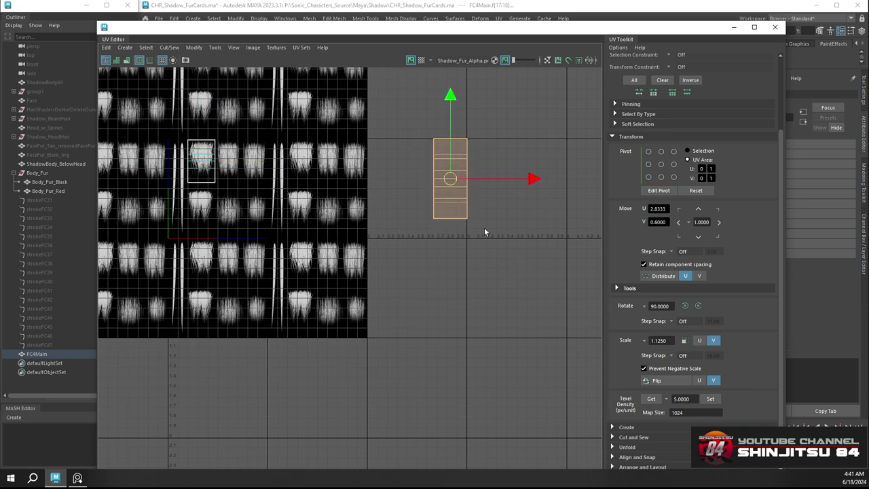
left_click_drag(450, 179, 211, 206)
scroll(197, 208, "up", 2)
scroll(197, 208, "up", 3)
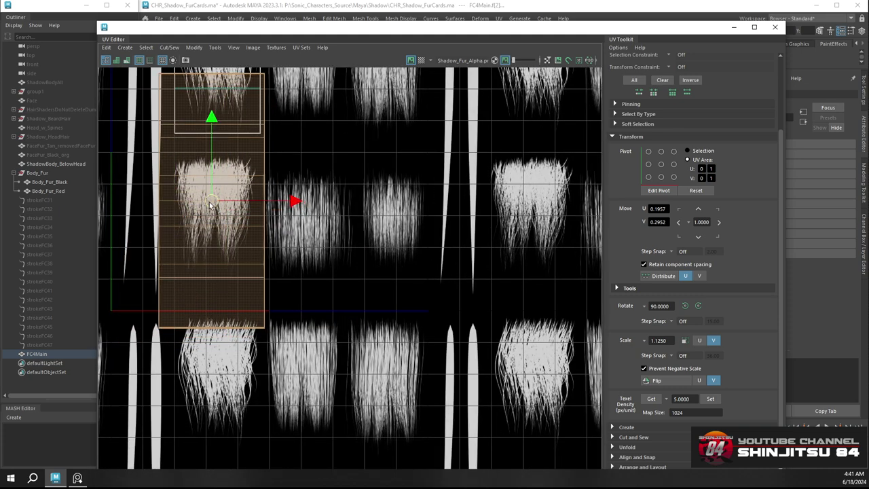
Scale and reposition the long-card UV shells to enclose the lower tuft, centred at about U 0.324, V 0.300
key("r")
left_click_drag(212, 120, 212, 157)
key("w")
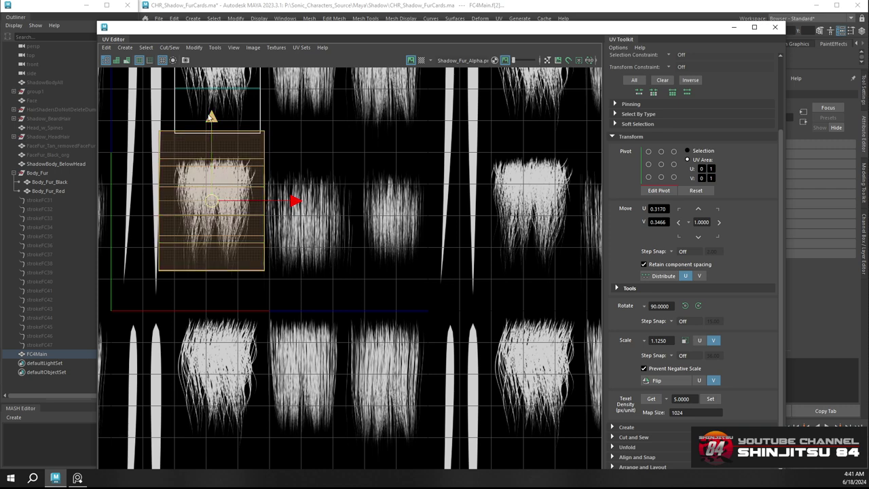
left_click_drag(212, 118, 212, 135)
key("r")
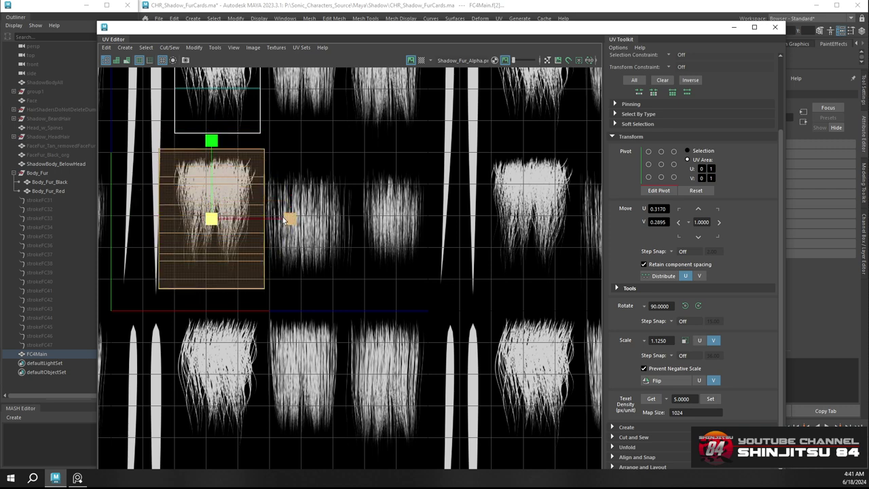
mouse_move(292, 219)
left_mouse_down()
mouse_move(276, 221)
mouse_move(297, 219)
left_mouse_up()
key("w")
key("r")
mouse_move(214, 141)
left_mouse_down()
mouse_move(215, 169)
mouse_move(217, 140)
left_mouse_up()
key("w")
key("r")
Fine-tune the long-card shells' width and horizontal position around the lower tuft, centring them at about U 0.327
scroll(282, 173, "up", 3)
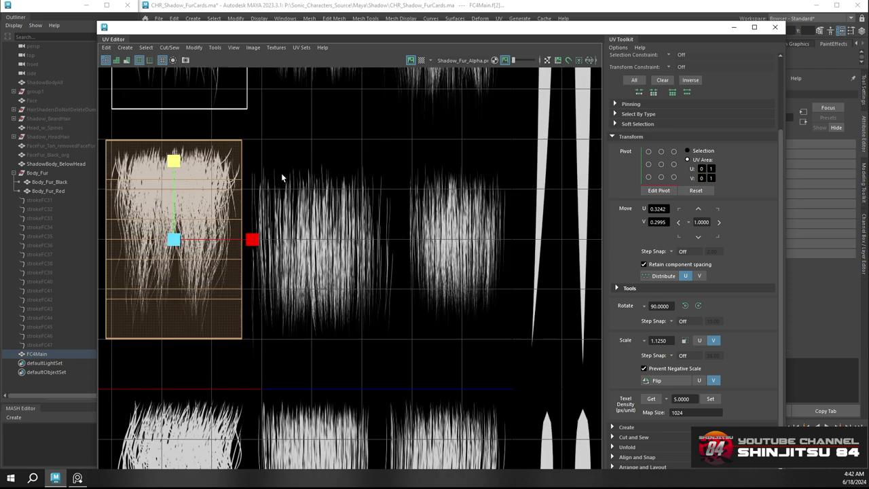
middle_click_drag(281, 173, 430, 161, "alt")
scroll(392, 180, "up", 2)
scroll(391, 180, "up", 2)
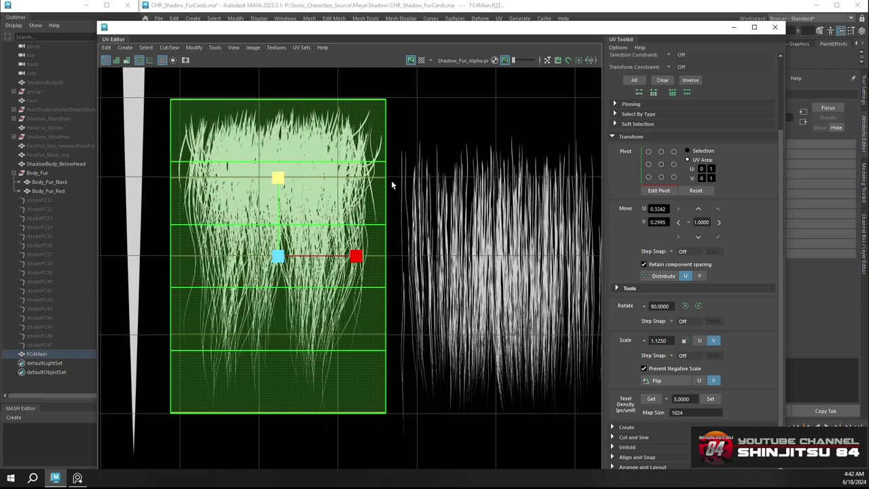
key("w")
left_click_drag(360, 257, 362, 259)
key("r")
key("w")
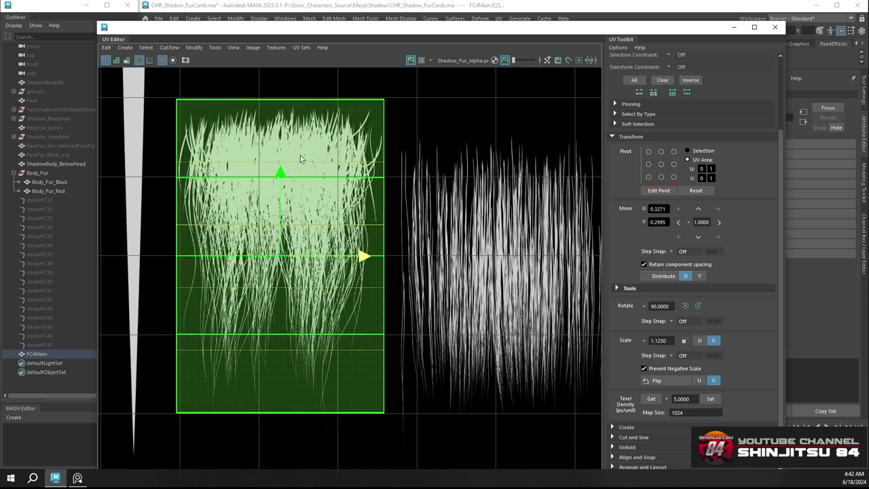
Lower the long-card UV shells to about V 0.290 and stretch them slightly in V around the lower tuft
left_click_drag(282, 173, 283, 179)
key("r")
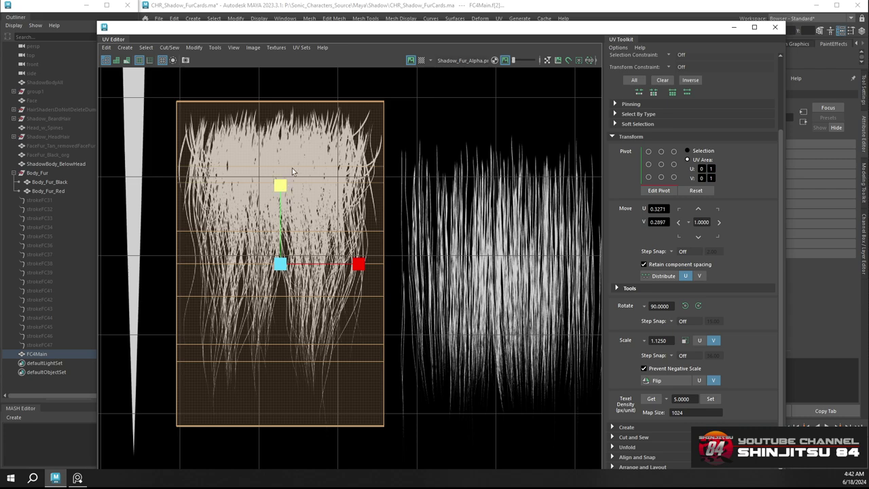
scroll(163, 117, "down", 2)
scroll(164, 119, "down", 2)
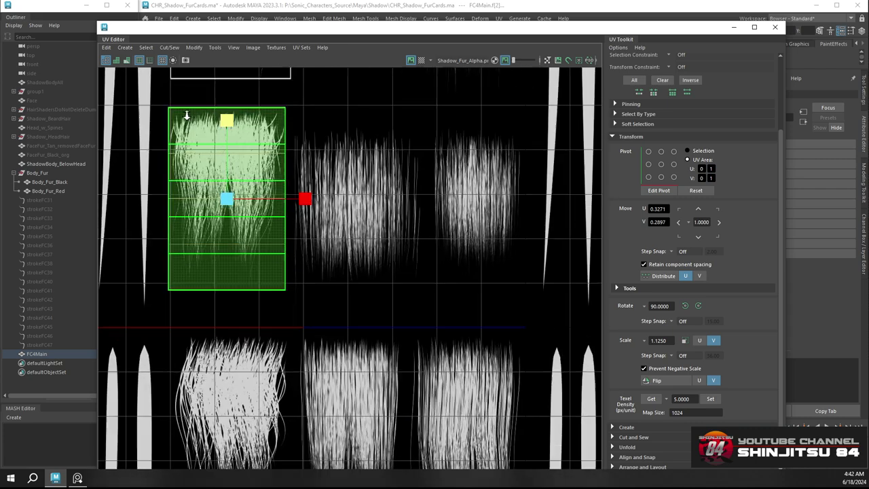
scroll(199, 127, "up", 5)
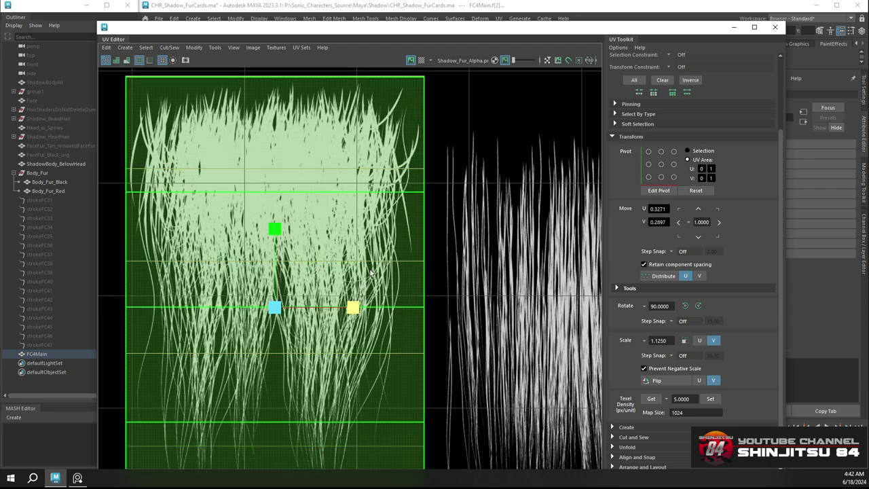
Check the margins around the upper tuft and select the short-card UV shells that frame it
scroll(345, 231, "down", 3)
middle_click_drag(332, 192, 328, 280, "alt")
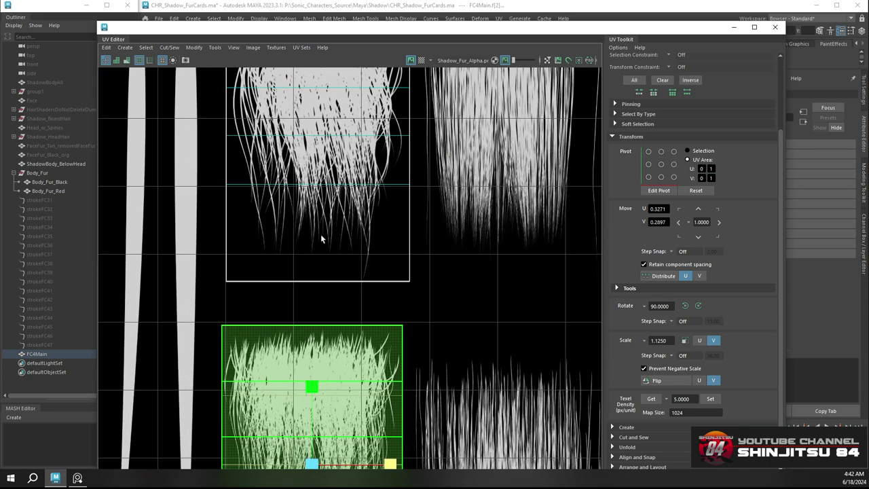
middle_click_drag(321, 236, 320, 306, "alt")
middle_click_drag(303, 182, 301, 274, "alt")
scroll(282, 177, "up", 4)
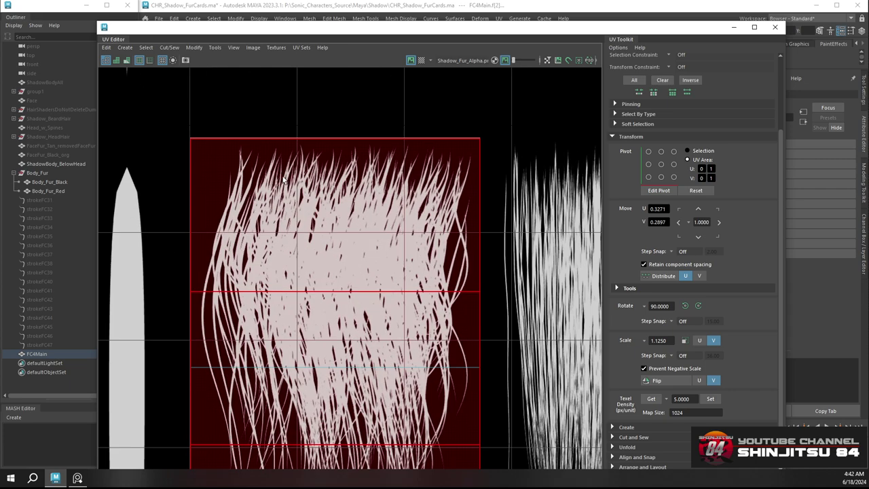
scroll(326, 210, "down", 3)
scroll(325, 219, "up", 3)
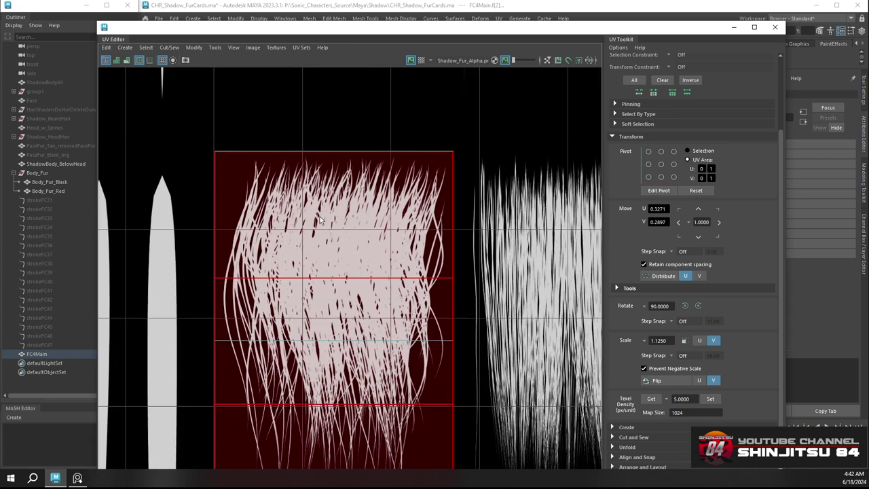
middle_click_drag(327, 234, 318, 178, "alt")
scroll(319, 178, "down", 2)
scroll(246, 119, "down", 2)
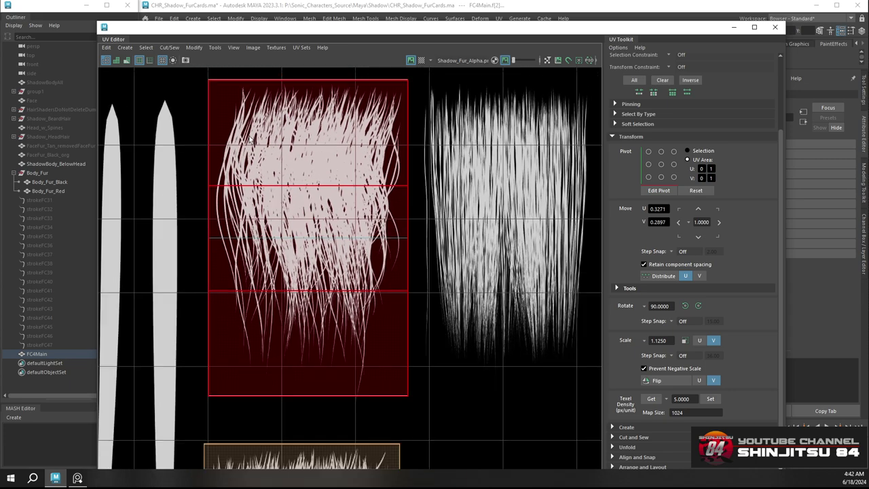
middle_click_drag(215, 89, 213, 119, "alt")
left_click_drag(185, 85, 242, 140)
scroll(244, 141, "up", 2)
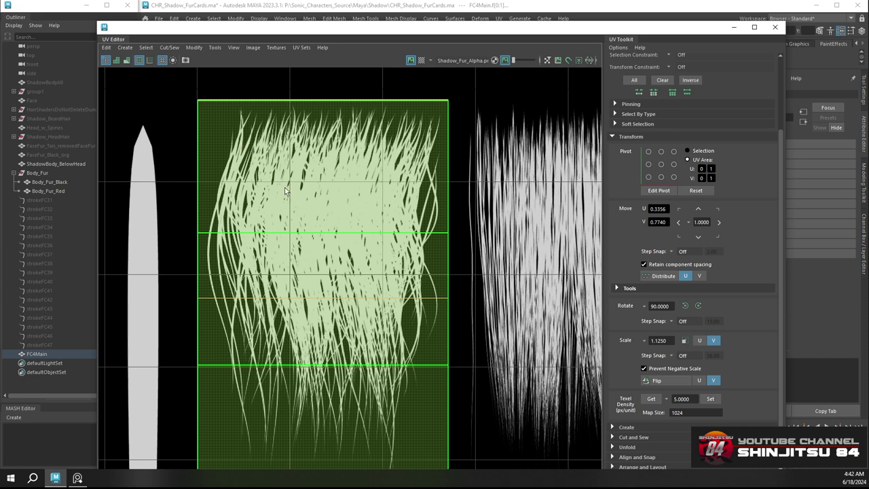
Narrow the short-card UV shells slightly in U to tighten them around the upper tuft's outer strands
middle_click_drag(285, 187, 274, 161, "alt")
key("w")
scroll(385, 276, "down", 2)
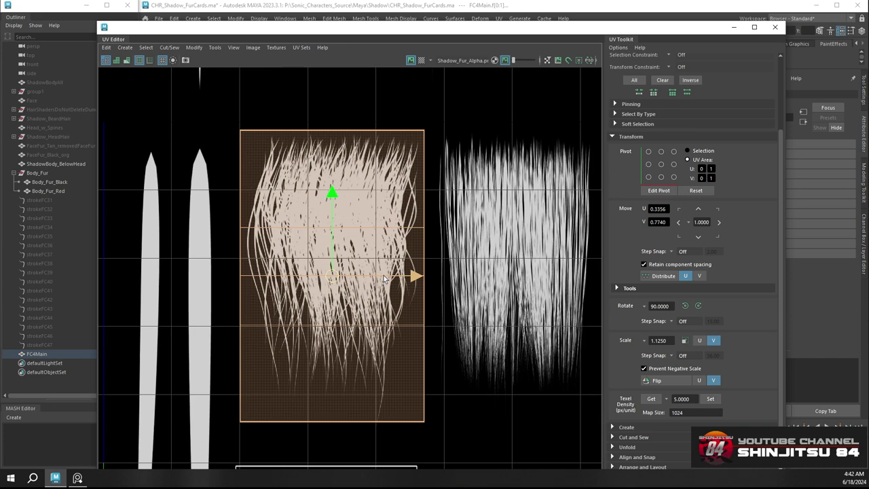
scroll(385, 276, "up", 2)
middle_click_drag(427, 254, 427, 228, "alt")
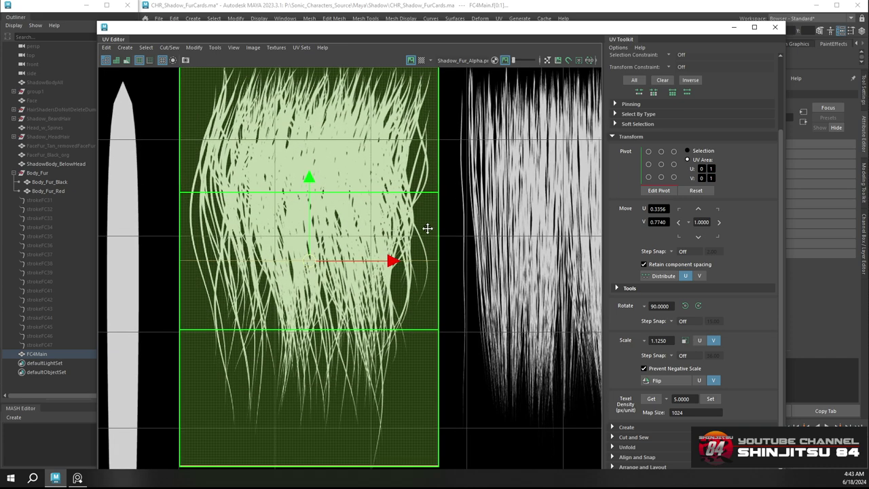
scroll(421, 234, "down", 2)
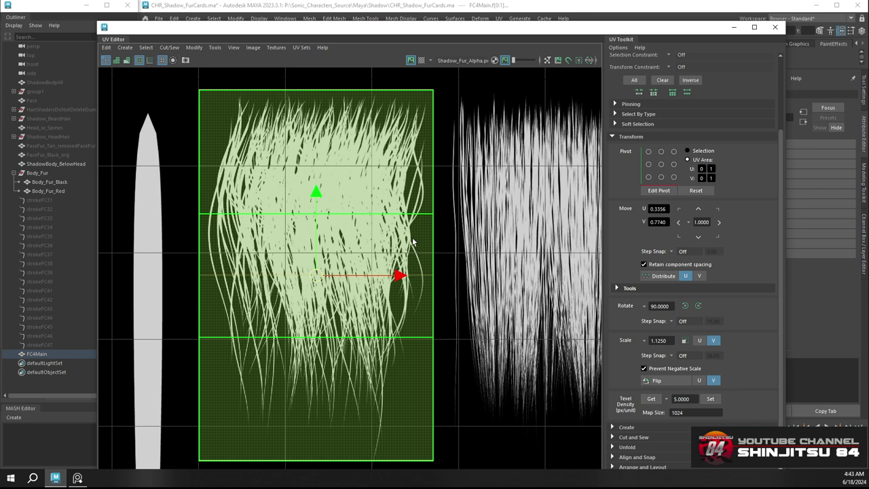
key("r")
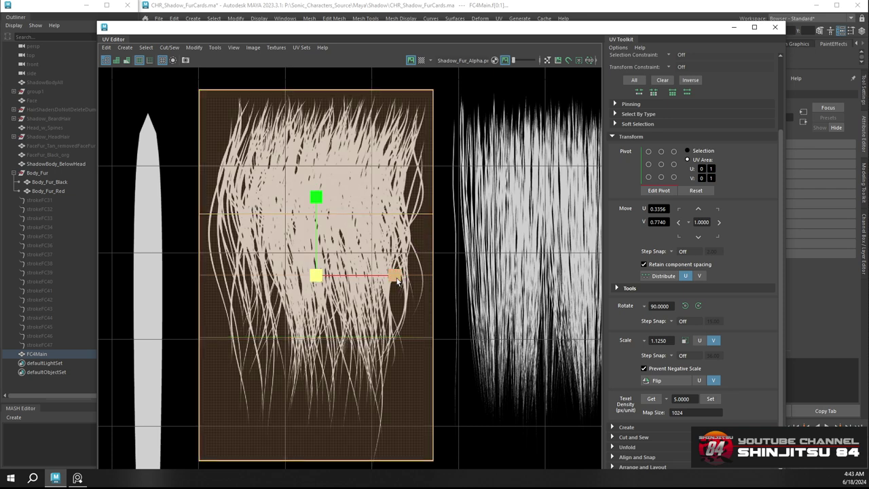
left_click_drag(397, 277, 394, 279)
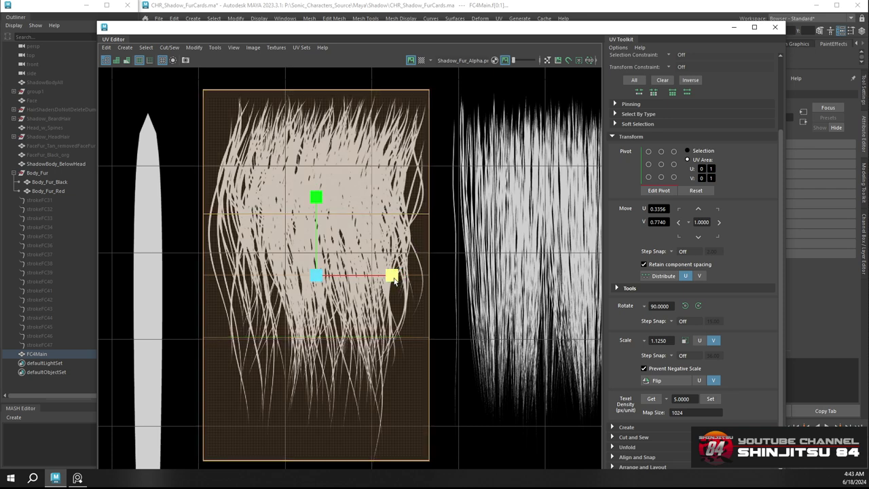
Nudge the short-card UV shells down and sideways, centring them at about U 0.337, V 0.770
key("w")
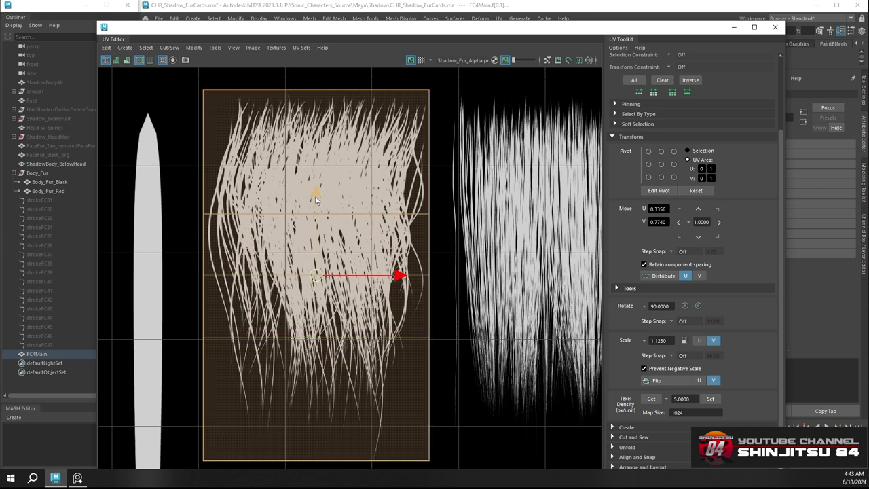
left_click_drag(316, 197, 316, 197)
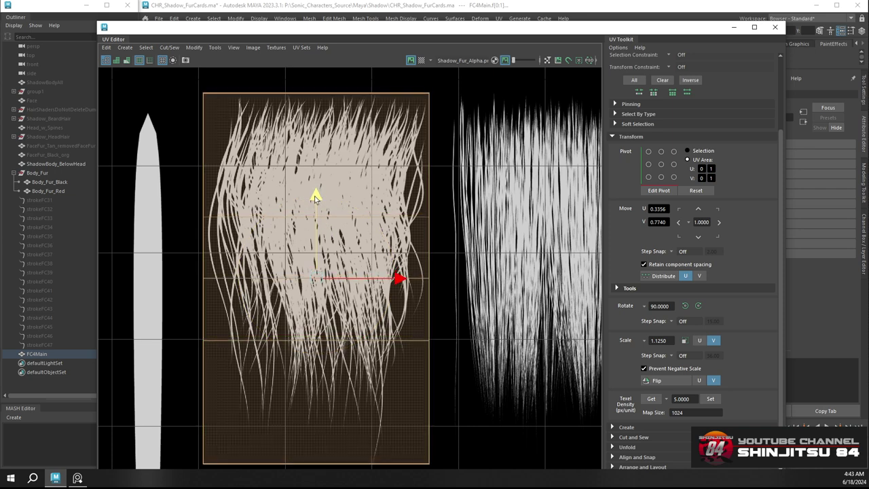
left_click(399, 278)
left_click_drag(399, 278, 401, 278)
key("r")
key("w")
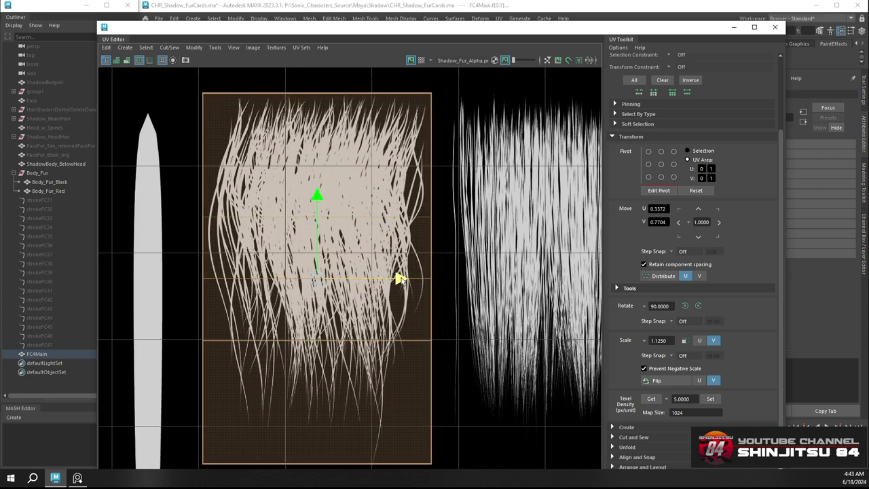
Deselect the shells and examine how both shell groups enclose the upper and lower fur tufts
scroll(401, 278, "down", 3)
scroll(421, 272, "up", 1)
left_click(402, 143)
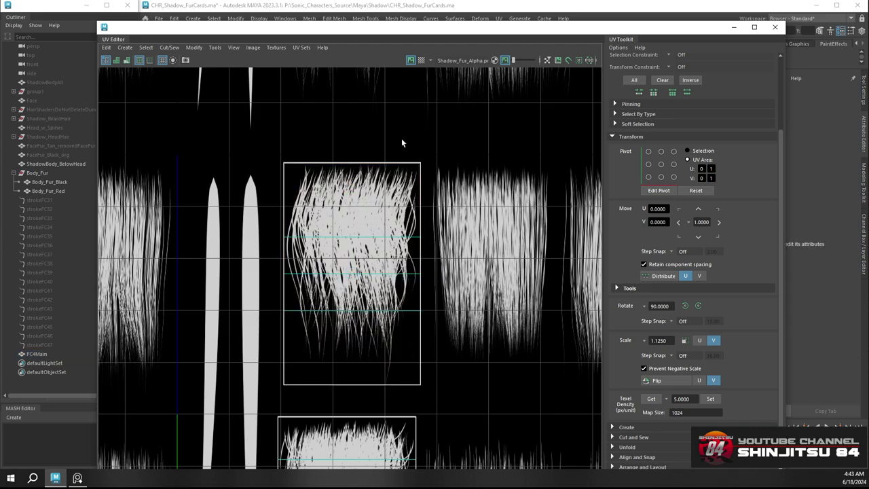
left_click(387, 197)
scroll(353, 197, "down", 5)
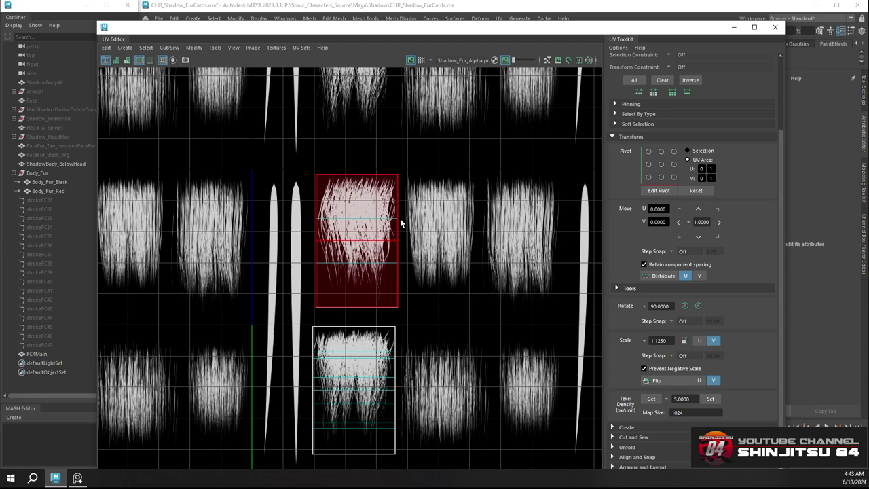
scroll(407, 265, "up", 2)
scroll(377, 245, "up", 4)
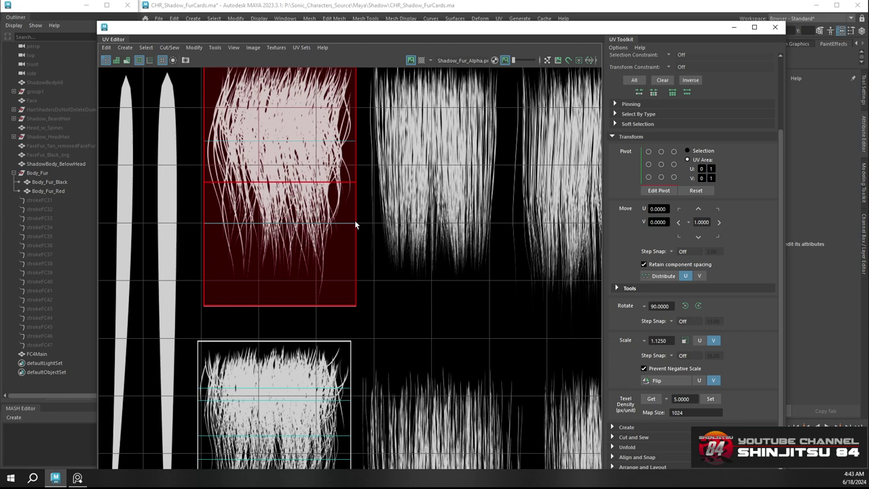
scroll(354, 224, "down", 4)
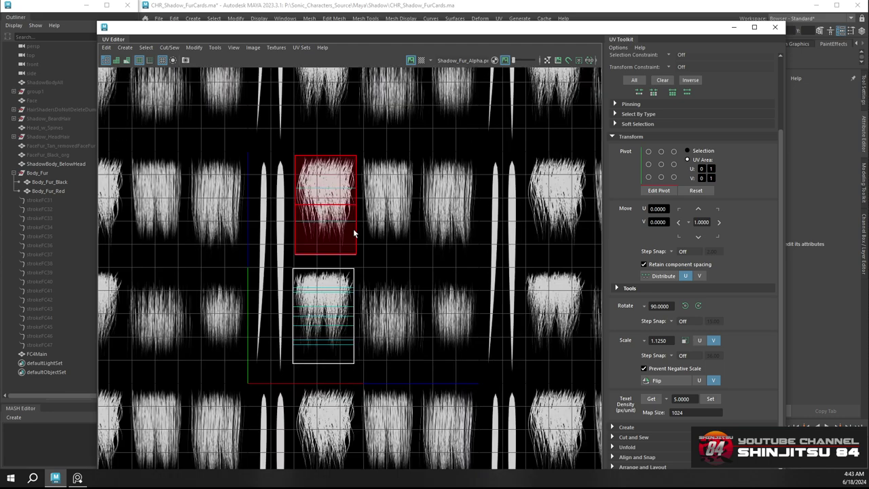
scroll(353, 229, "up", 2)
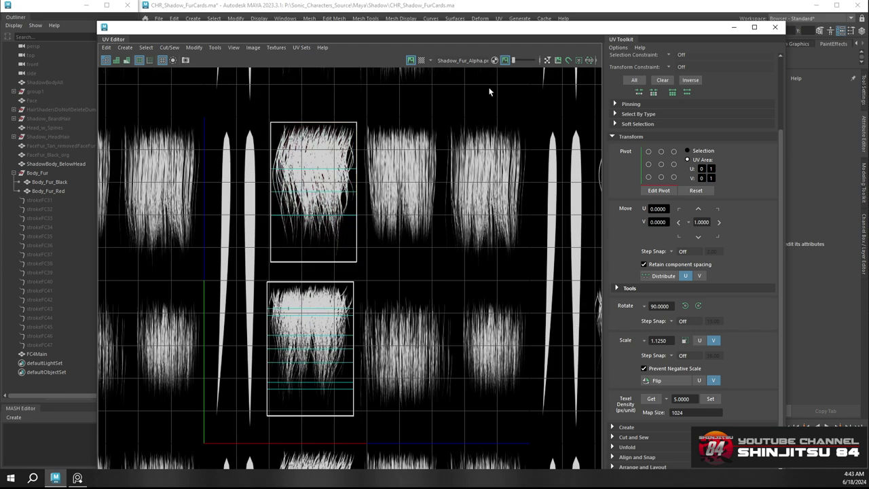
Close the UV Editor, return the chest fur cards to object mode and clear the selection
left_click(775, 27)
left_click_drag(355, 174, 347, 194, "alt")
scroll(347, 194, "up", 3)
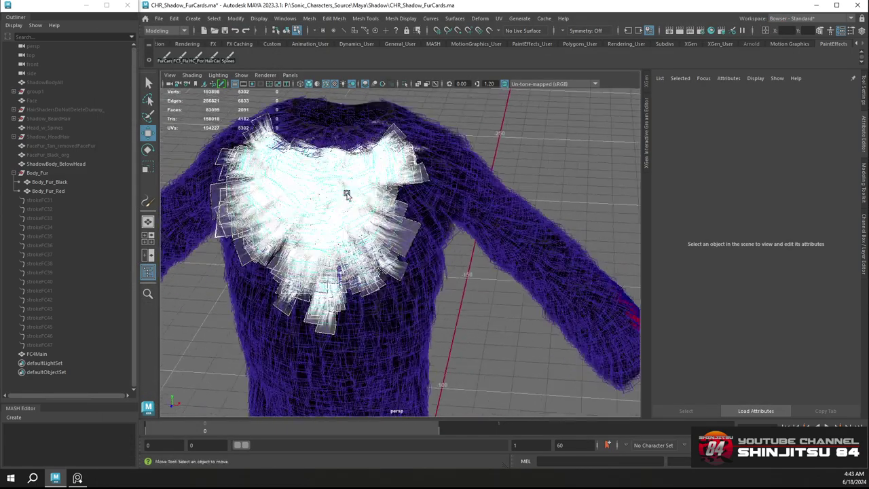
right_click_drag(351, 173, 389, 161)
left_click(483, 141)
Examine the white chest fur cards on the body from several angles and up close
left_click_drag(291, 237, 475, 196, "alt")
left_click_drag(251, 197, 418, 231, "alt")
right_click_drag(417, 231, 481, 286, "alt")
left_click_drag(481, 285, 442, 254, "alt")
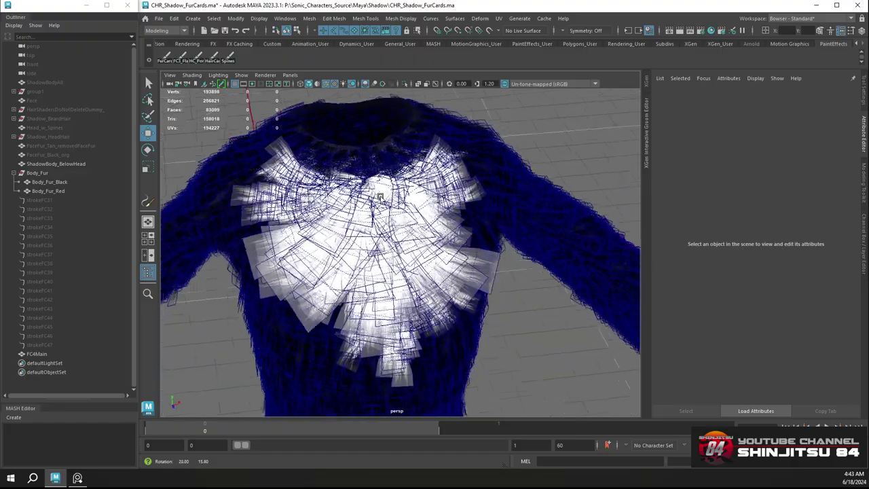
left_click_drag(424, 235, 498, 243, "alt")
scroll(499, 244, "up", 4)
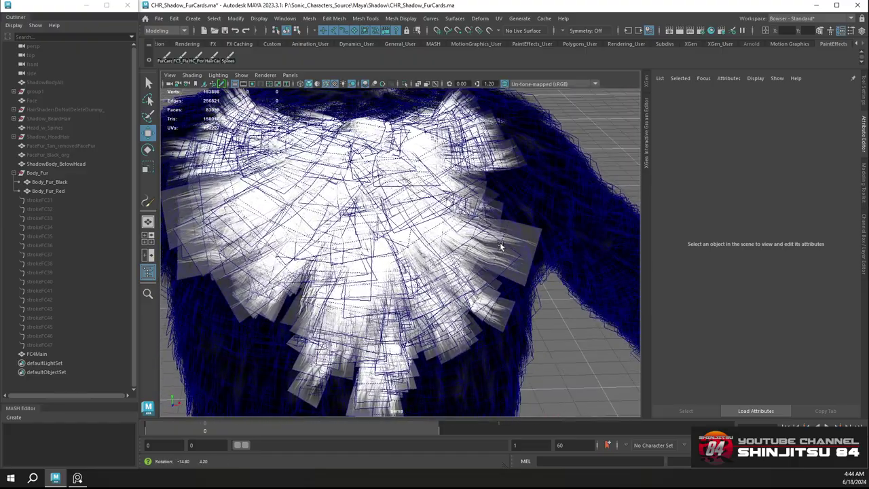
Select the chest fur mesh FC4Main and reopen it in the UV Editor
left_click(573, 250)
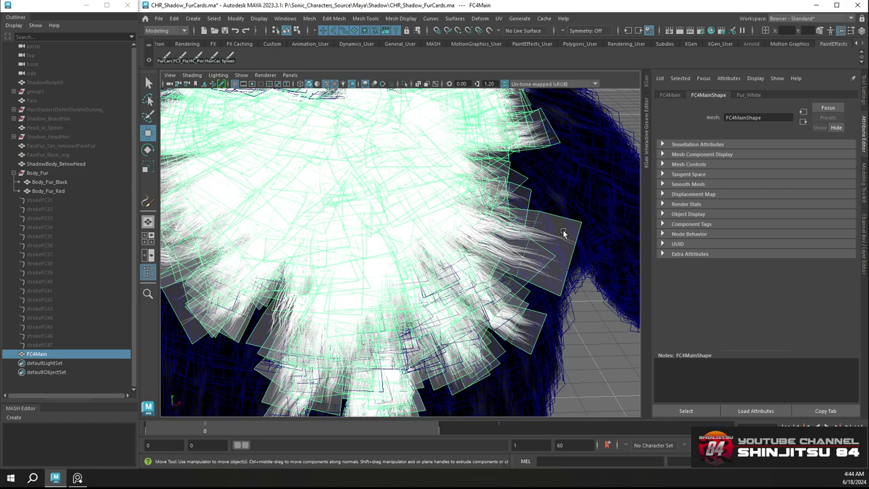
left_click_drag(568, 236, 527, 258, "alt")
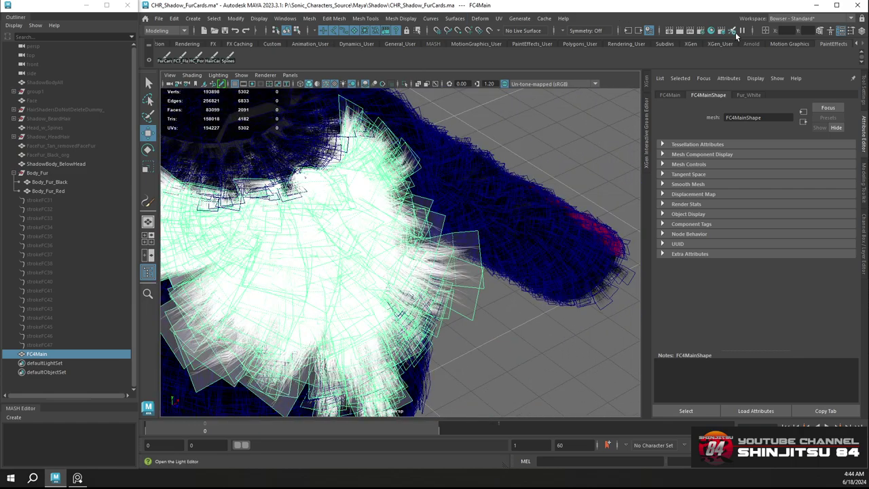
left_click(520, 18)
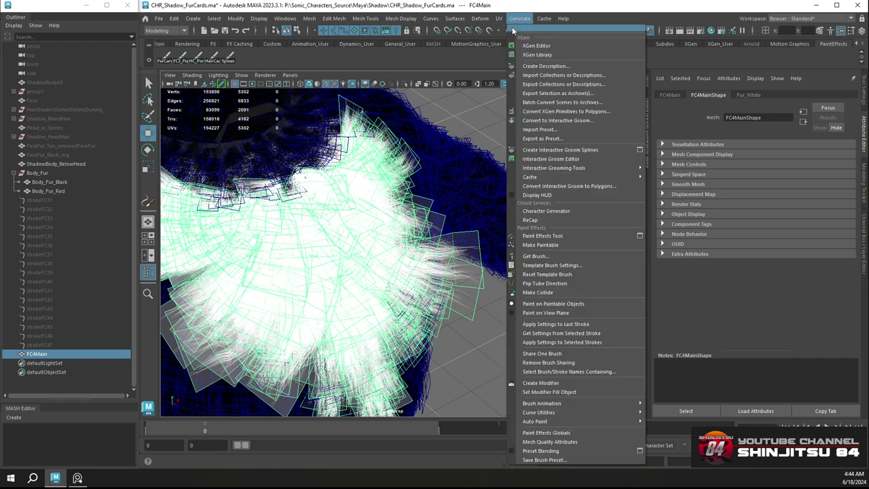
mouse_move(500, 20)
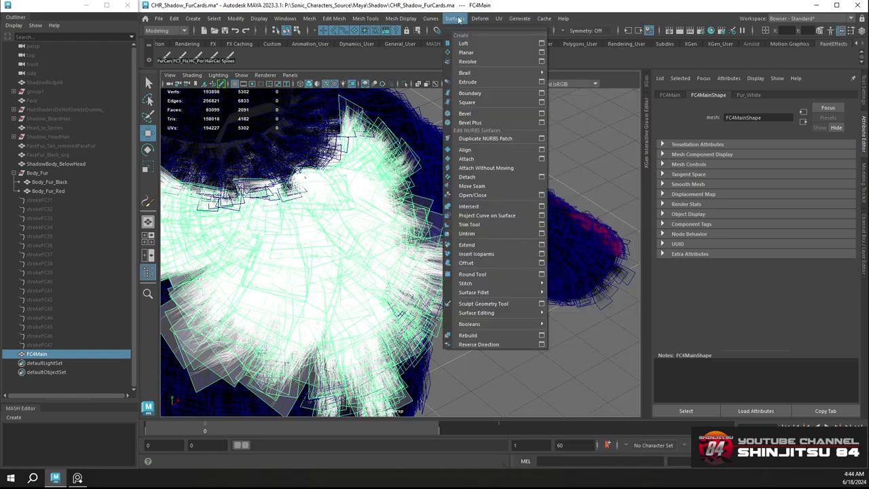
left_click(520, 37)
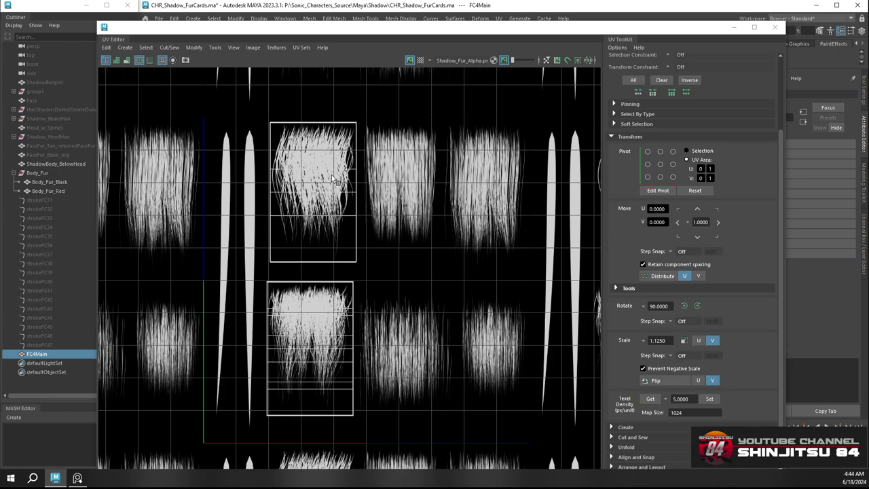
Compare the two shell groups and select the short-card UV shells on the upper tuft in shell mode
scroll(313, 274, "down", 1)
scroll(334, 252, "up", 6)
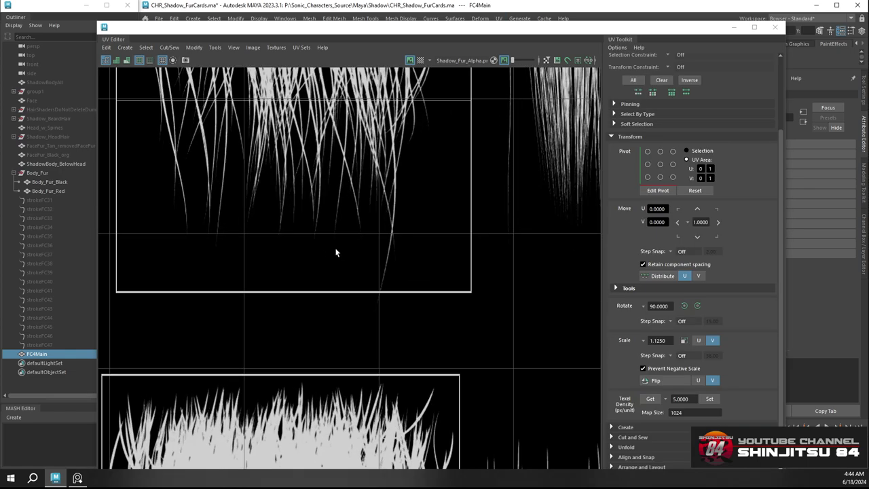
scroll(343, 257, "down", 2)
scroll(336, 227, "down", 6)
scroll(330, 203, "up", 2)
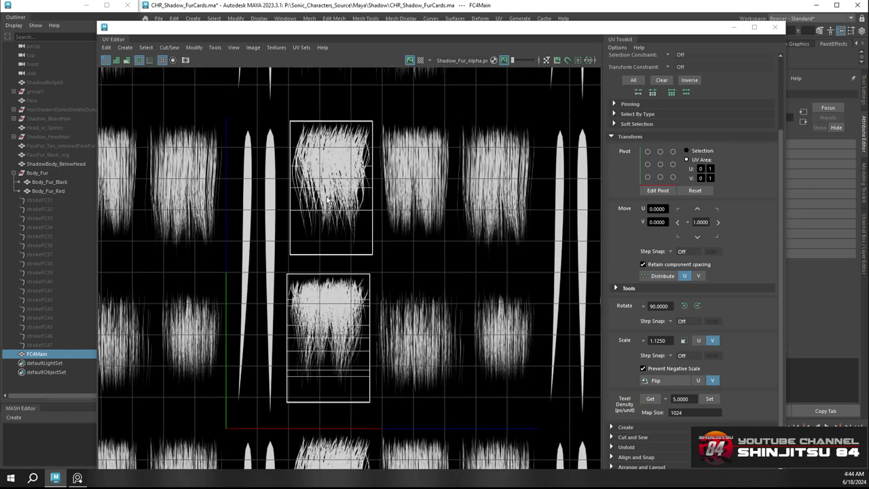
right_click(325, 188)
right_click_drag(325, 188, 285, 174)
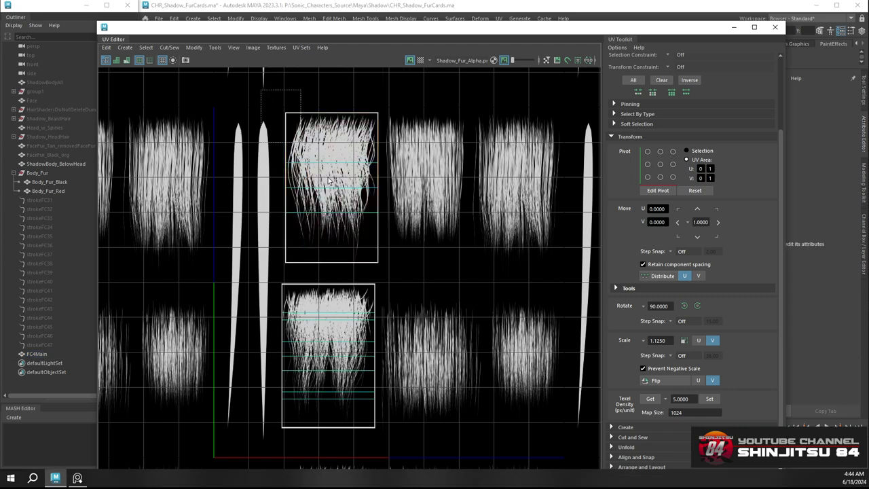
left_click(361, 173)
Lengthen the short-card UV shells slightly in V and lower them to about V 0.752
key("r")
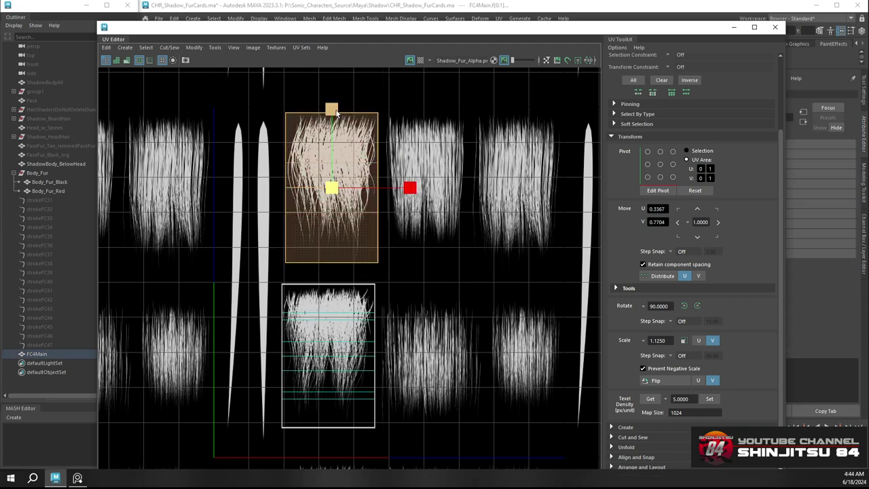
mouse_move(332, 109)
left_mouse_down()
mouse_move(332, 100)
mouse_move(340, 109)
mouse_move(332, 110)
left_mouse_up()
key("w")
scroll(381, 269, "up", 8)
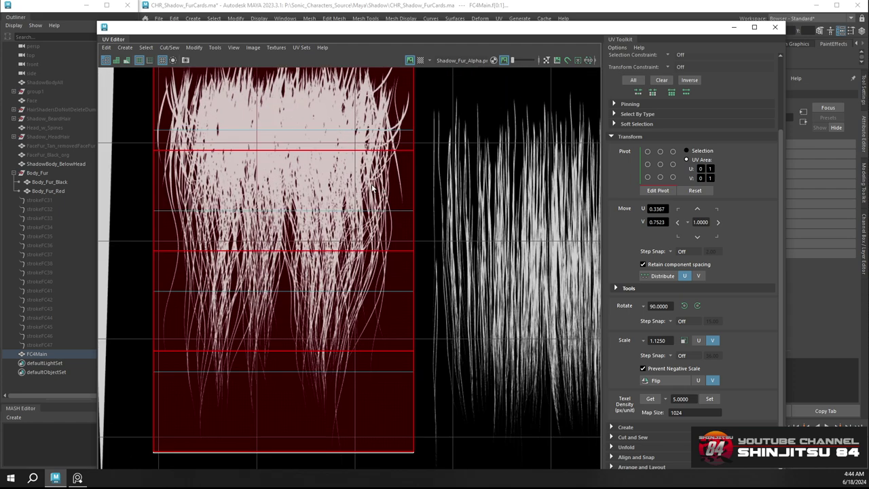
scroll(372, 189, "down", 8)
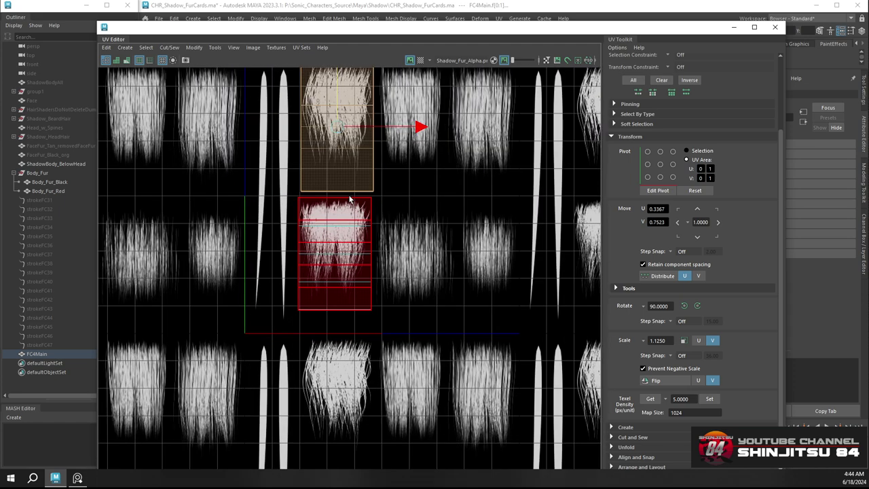
Select the inner UVs of the upper chest fur shell group and apply Unfold Along in V
middle_click_drag(351, 199, 349, 250, "alt")
right_click_drag(303, 129, 335, 133)
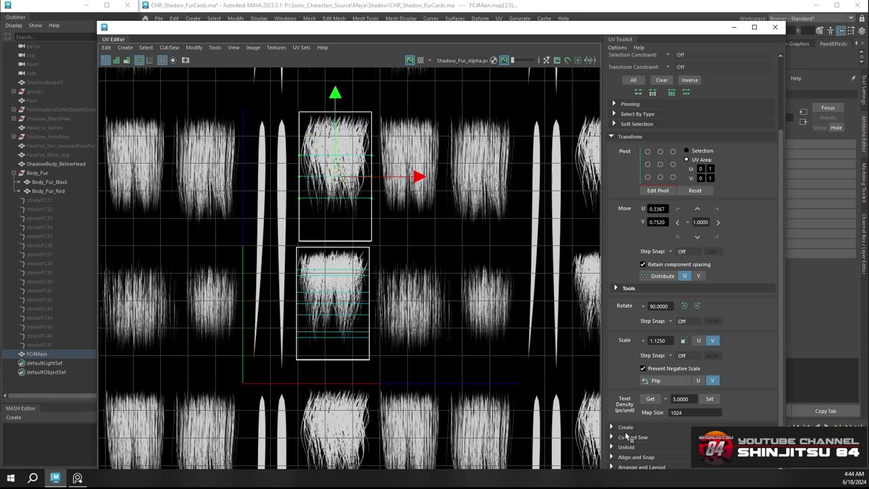
left_click_drag(618, 25, 626, 121)
left_click_drag(99, 122, 158, 149)
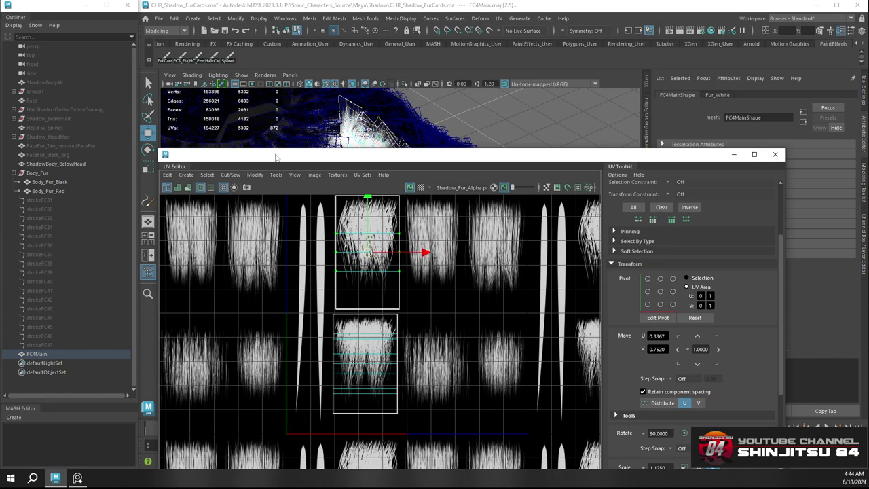
left_click_drag(276, 157, 248, 59)
scroll(635, 255, "down", 4)
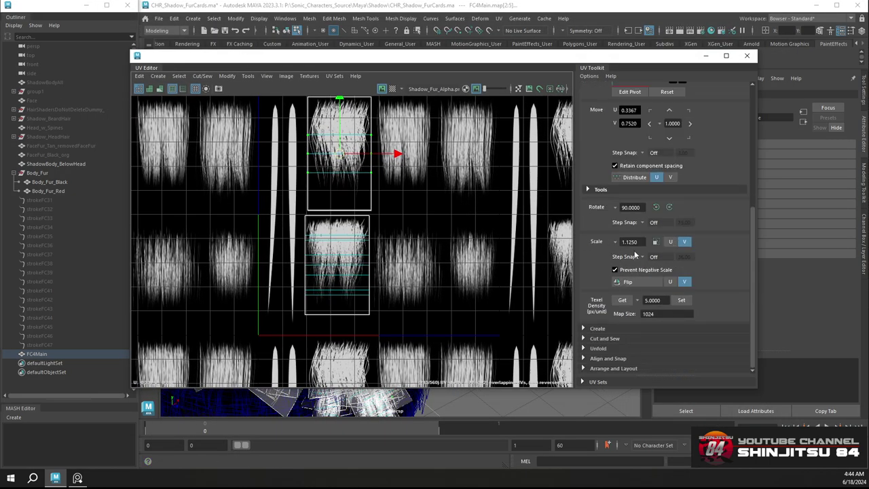
left_click(590, 349)
scroll(648, 337, "down", 2)
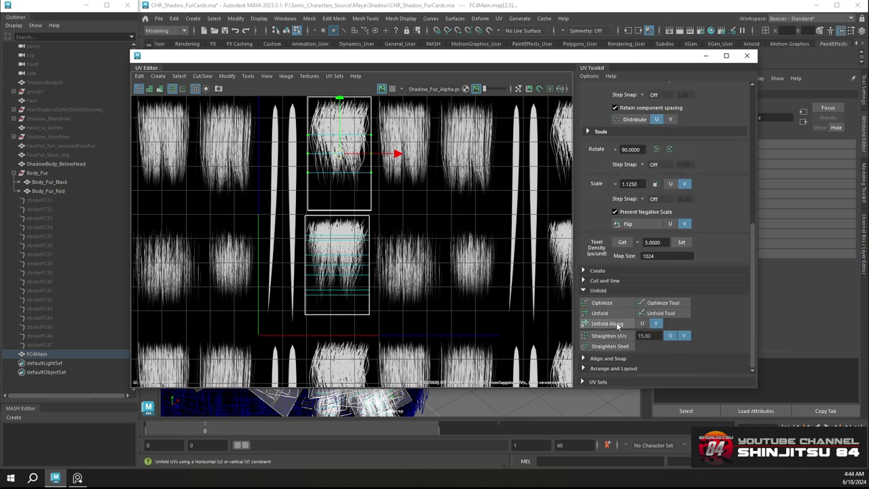
left_click(616, 322)
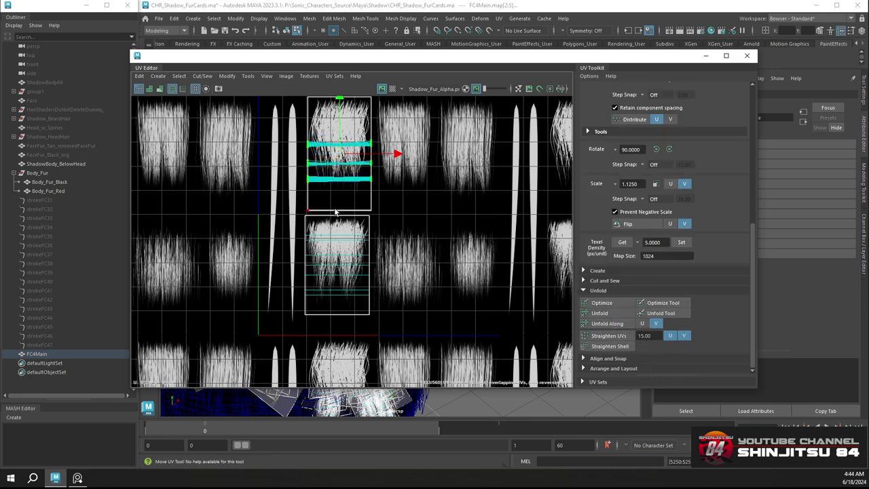
Select the inner UVs of the lower chest fur shell group and repeat Unfold Along in V on them
scroll(335, 212, "up", 2)
left_click_drag(296, 227, 440, 339)
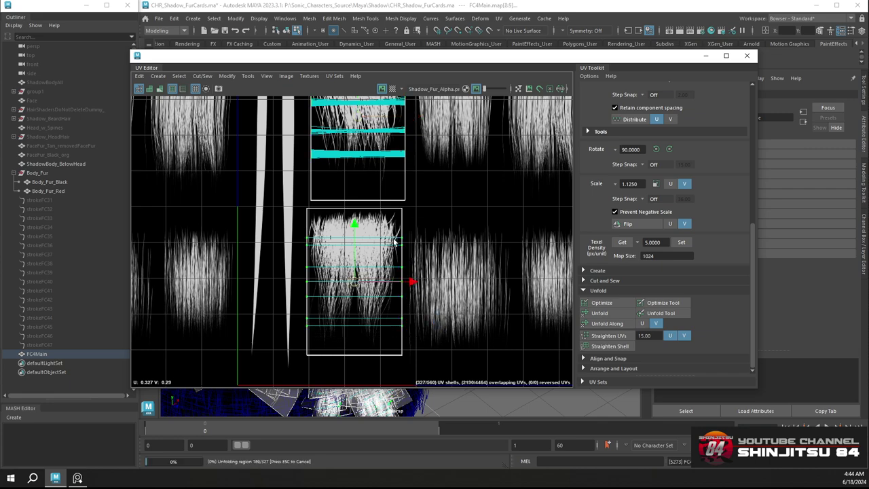
key("g")
scroll(393, 239, "down", 5)
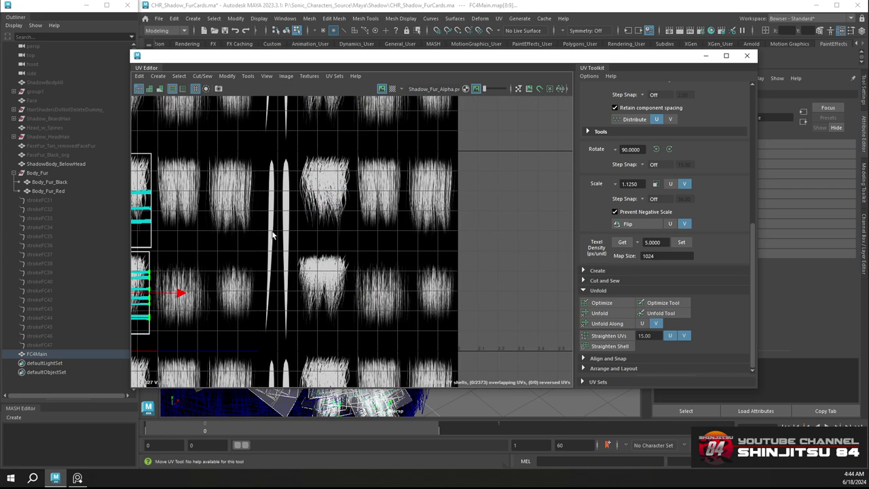
scroll(315, 218, "down", 2)
scroll(316, 218, "up", 3)
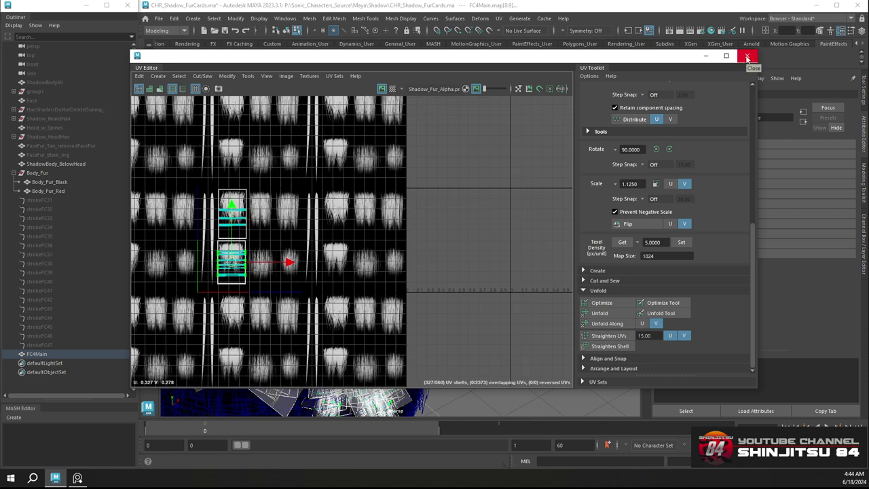
Unfold the inner UVs of both Body_Fur_Red shell groups along V and save the scene
left_click(47, 190)
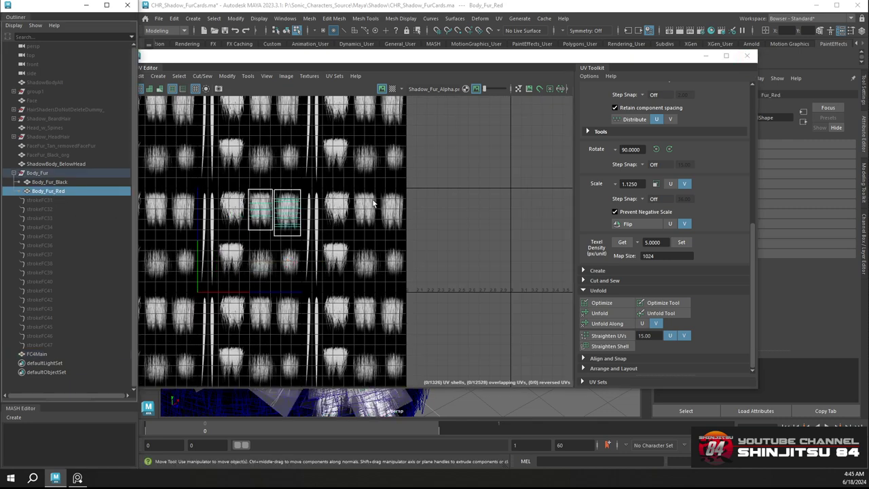
scroll(245, 224, "up", 5)
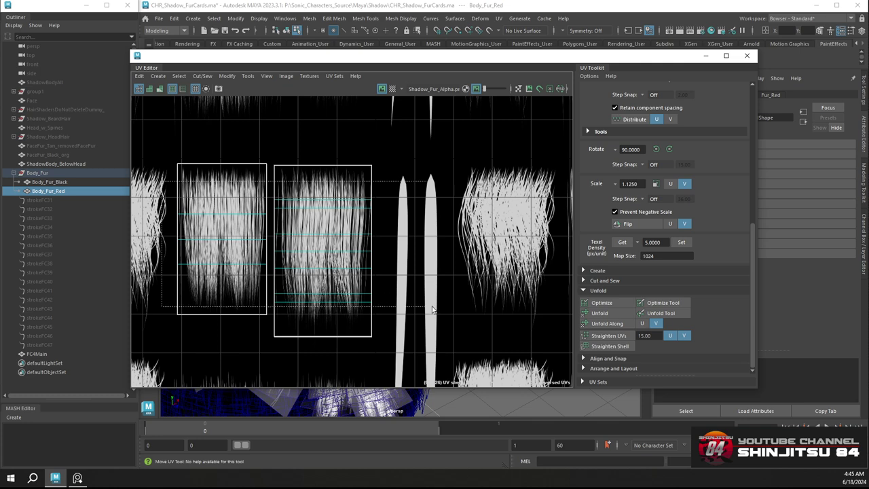
left_click(527, 312)
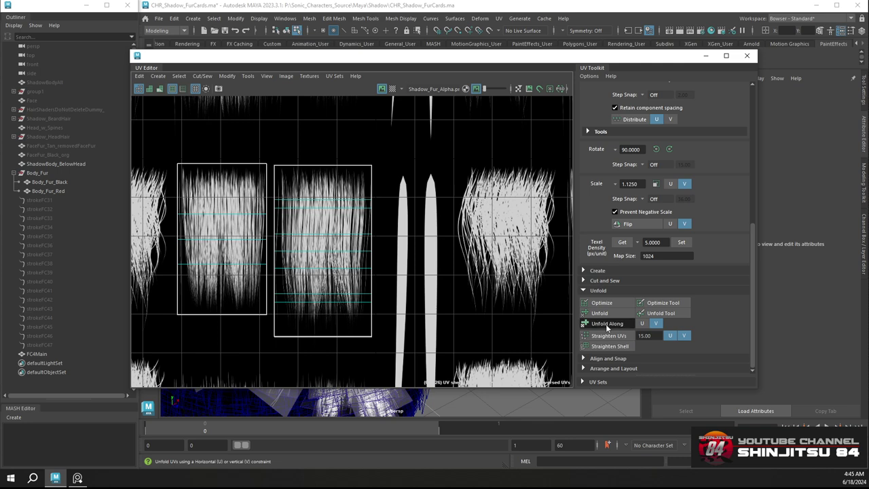
right_click(355, 207)
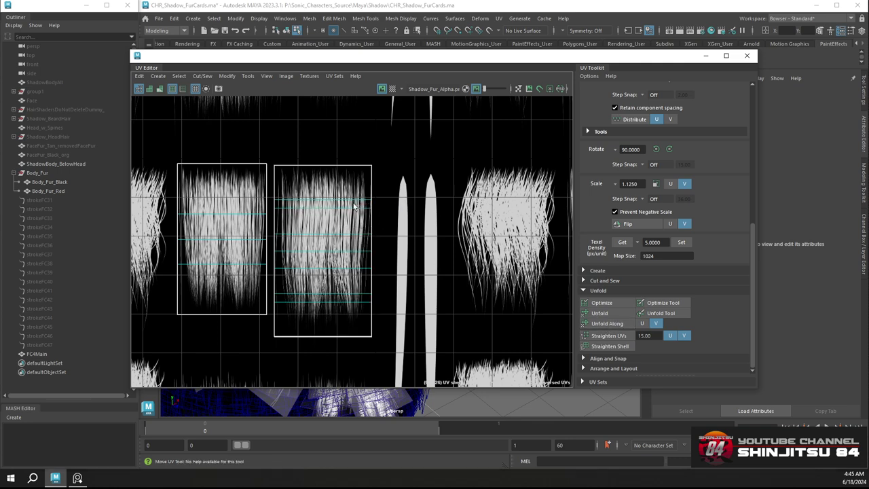
left_click_drag(156, 183, 417, 306)
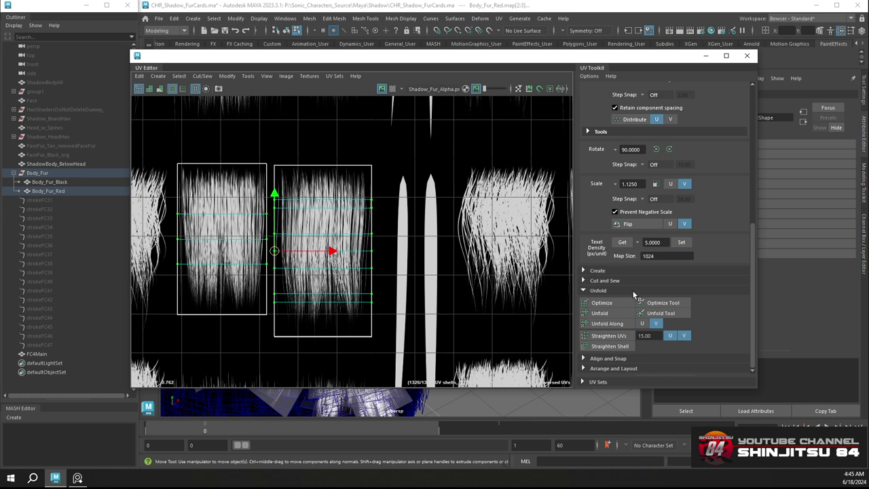
left_click(624, 325)
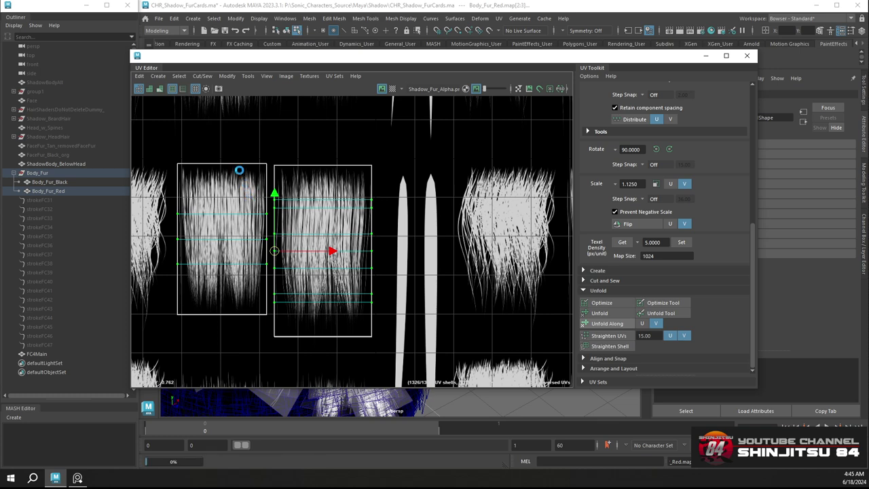
key("ctrl+s")
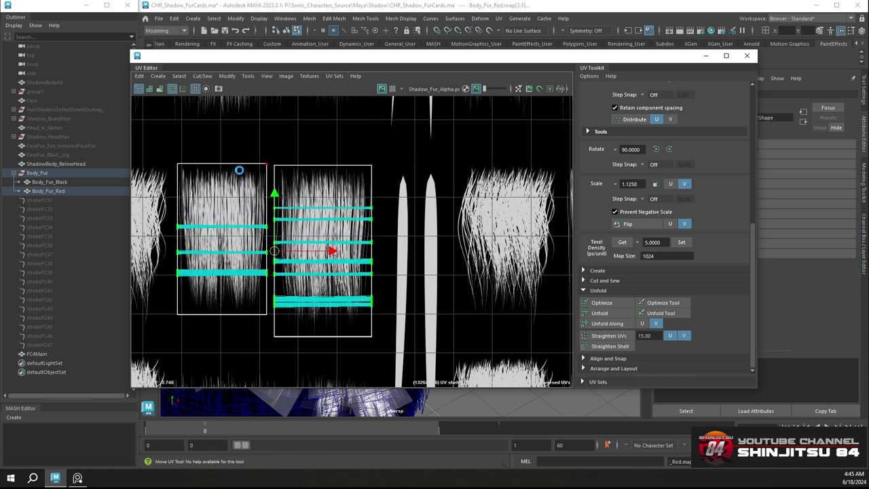
Unfold the inner UVs of both Body_Fur_Black shell groups along V and close the UV Editor
left_click(61, 183)
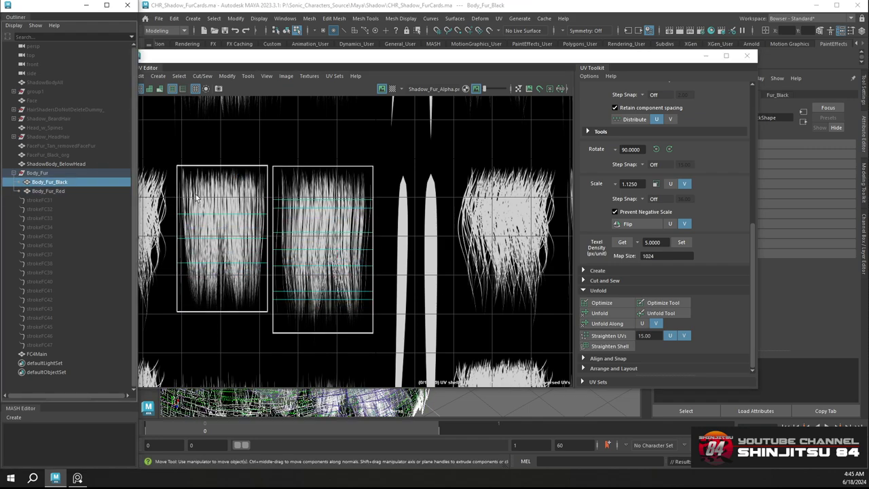
scroll(198, 204, "down", 3)
scroll(195, 198, "up", 5)
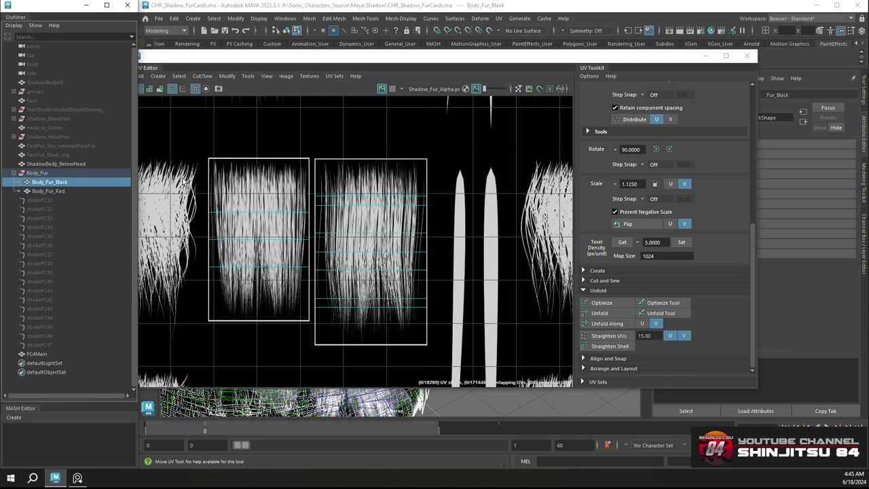
right_click_drag(203, 198, 241, 199)
left_click_drag(184, 177, 462, 315)
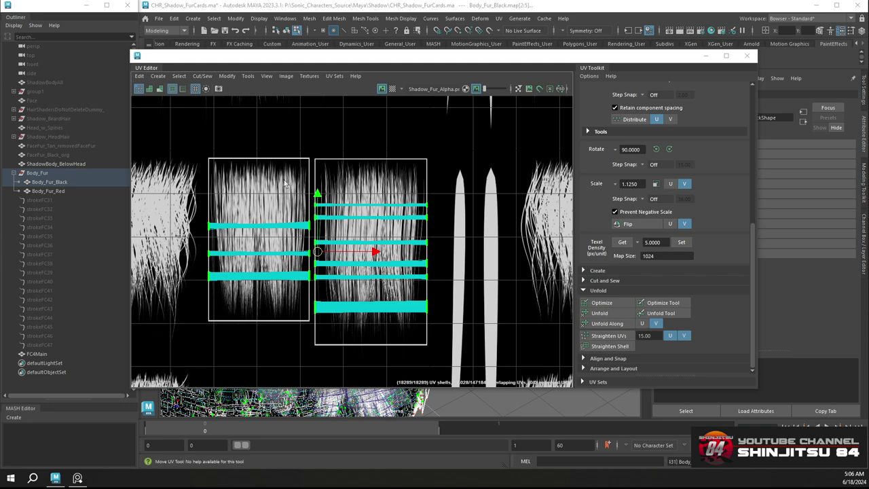
left_click_drag(489, 58, 534, 58)
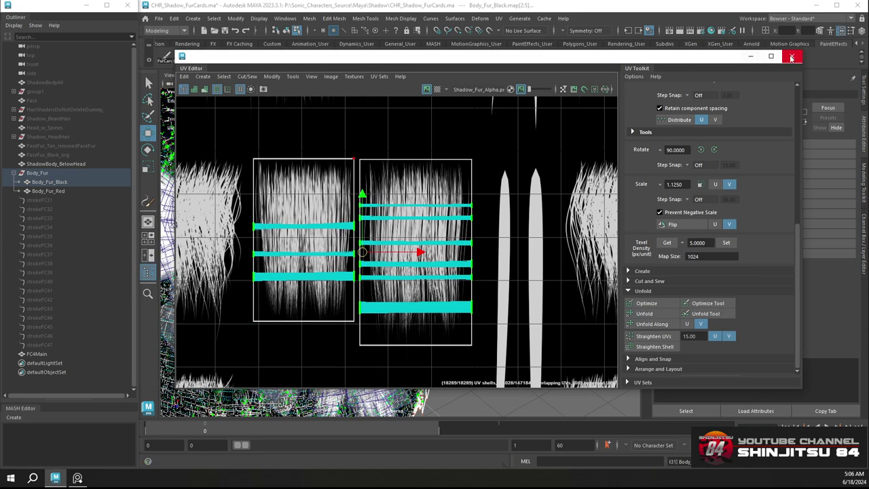
left_click(791, 58)
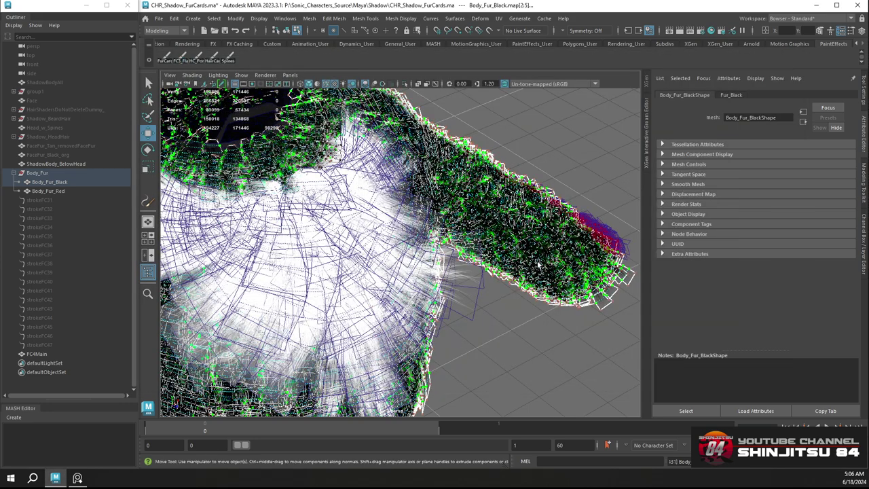
Return to object mode, deselect the black body fur and turn off the wireframe overlay to view the chest fur's side near the arm
right_click_drag(419, 199, 475, 175)
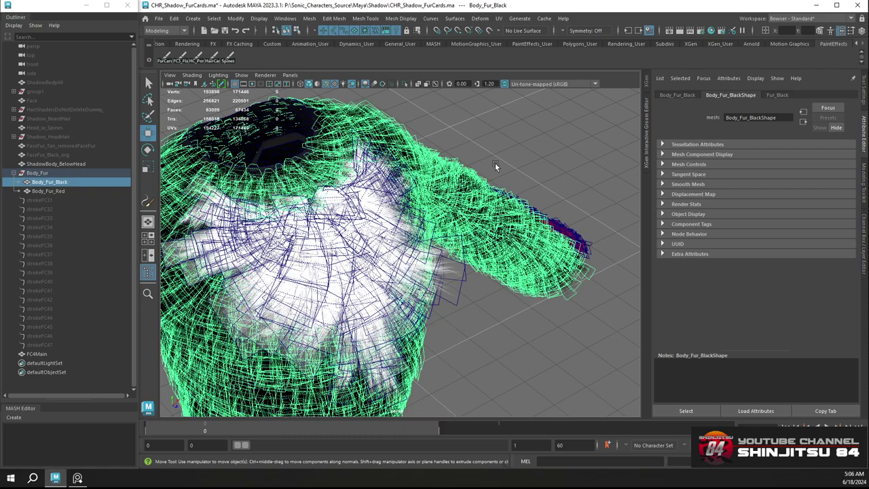
left_click(485, 169)
left_click_drag(468, 200, 422, 195, "alt")
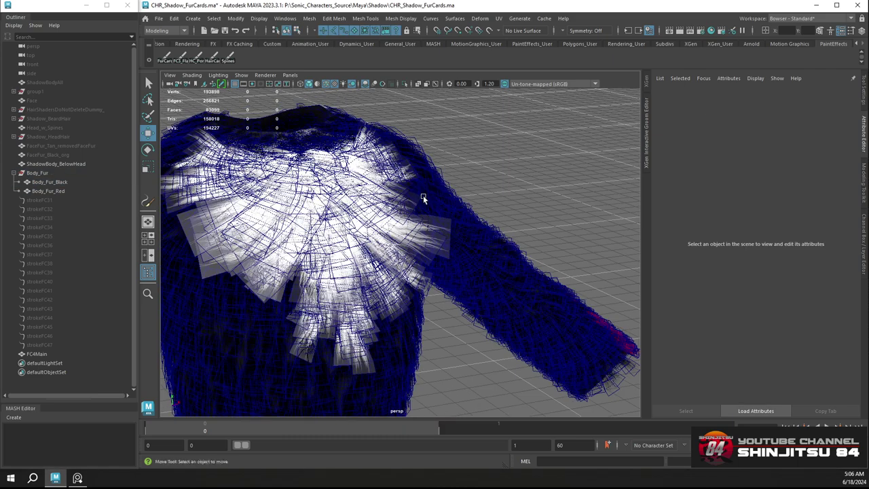
left_click(325, 83)
scroll(412, 206, "down", 5)
left_click_drag(413, 206, 370, 220, "alt")
right_click_drag(408, 285, 504, 334, "alt")
left_click_drag(503, 335, 467, 257, "alt")
Move and rotate the tip edge of the large outer chest fur card near the armpit to adjust its angle
left_click(471, 234)
right_click_drag(473, 232, 476, 198)
left_click(469, 233)
right_click(478, 231)
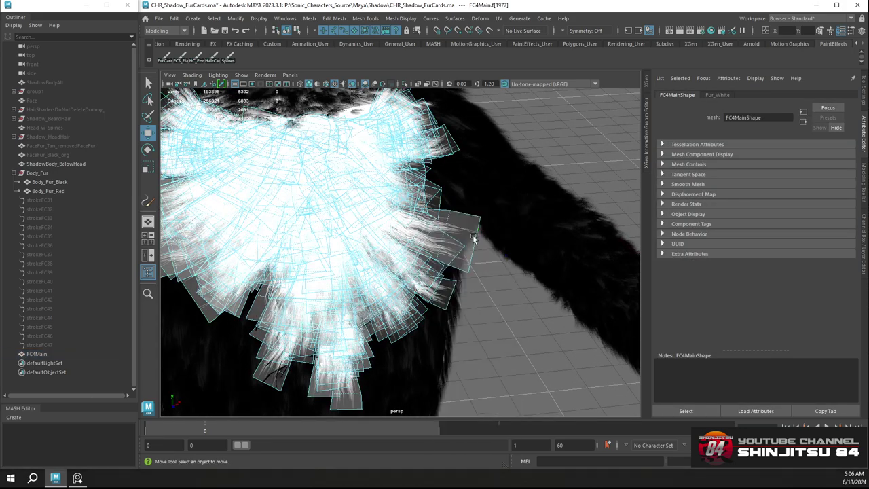
left_click(479, 239)
left_click_drag(466, 289, 468, 282)
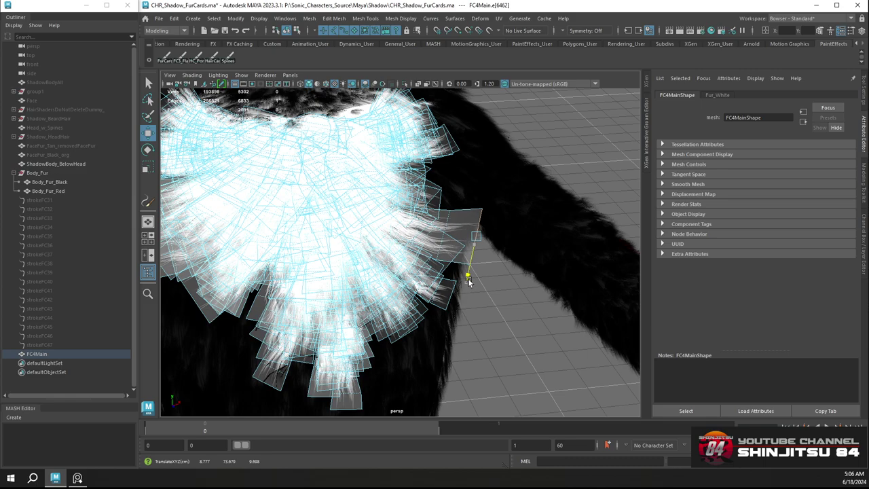
key("e")
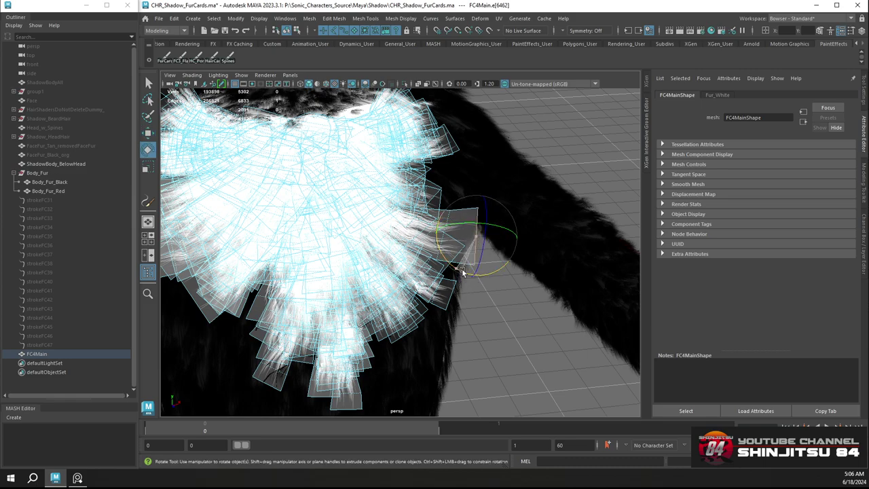
Bevel the inner cross edge of the large outer chest fur card near the armpit with a fraction of 0.5
left_click(449, 300)
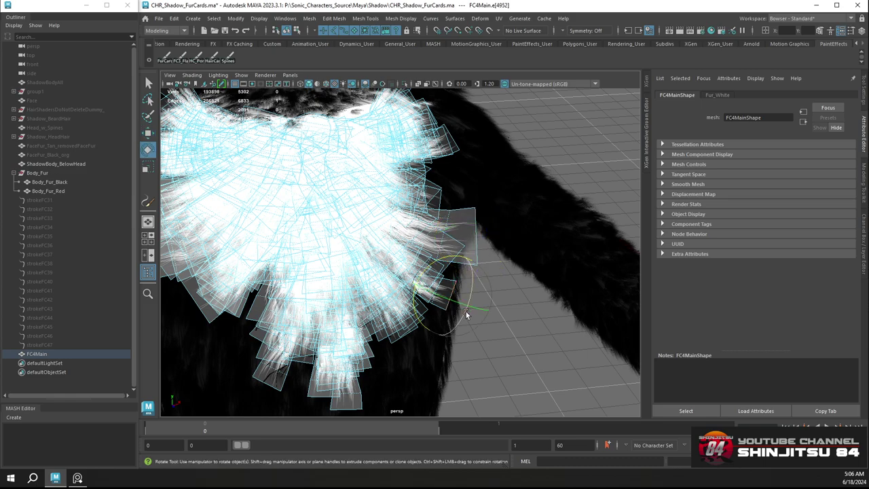
left_click_drag(544, 255, 429, 226, "alt")
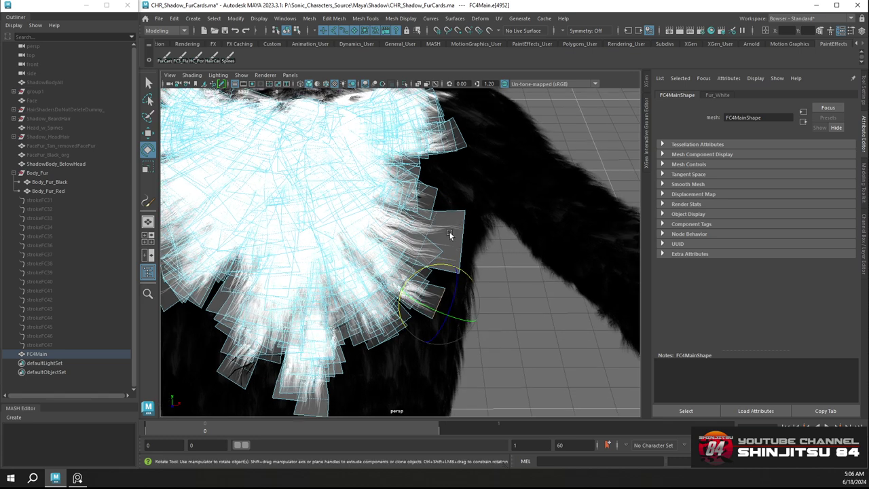
left_click(429, 226)
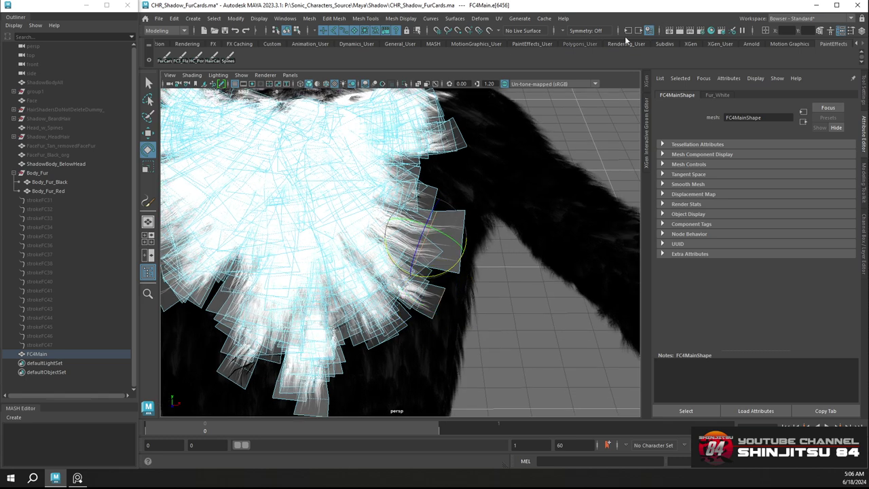
scroll(158, 44, "up", 5)
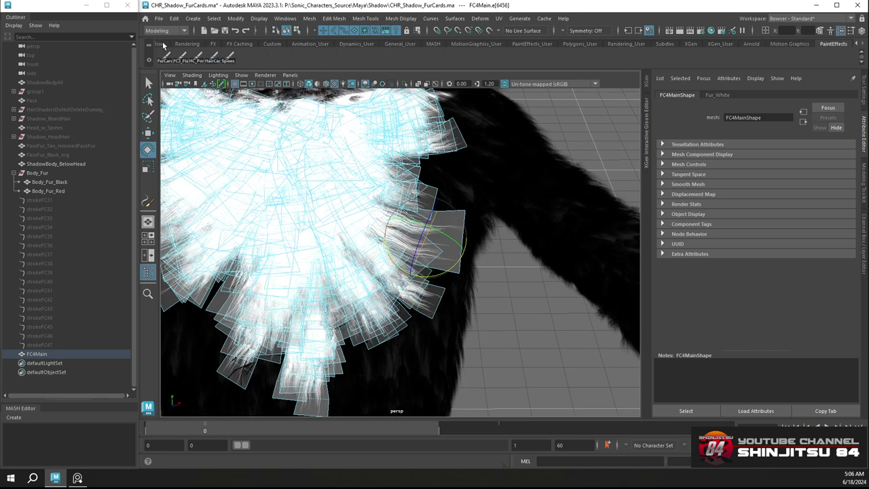
scroll(165, 45, "up", 17)
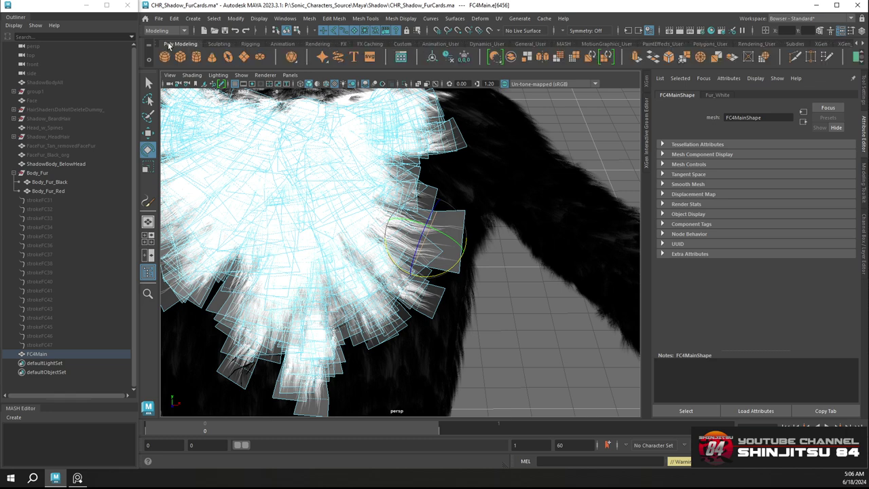
left_click(221, 45)
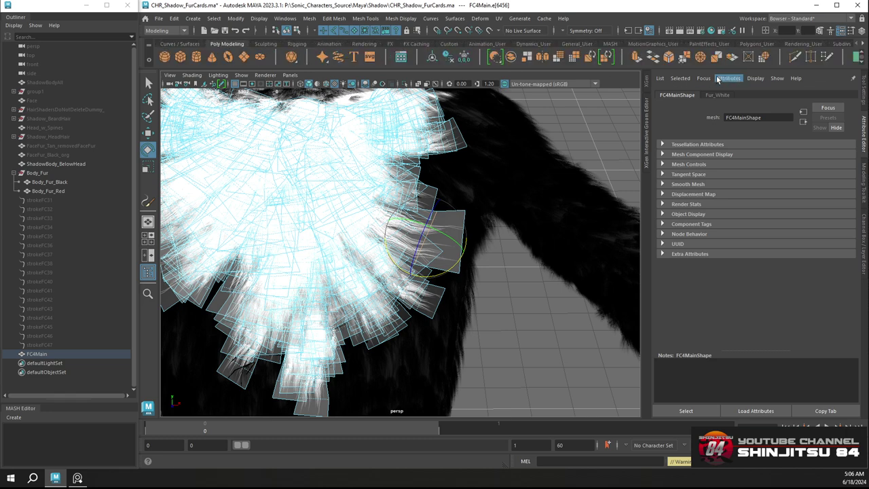
left_click(671, 61)
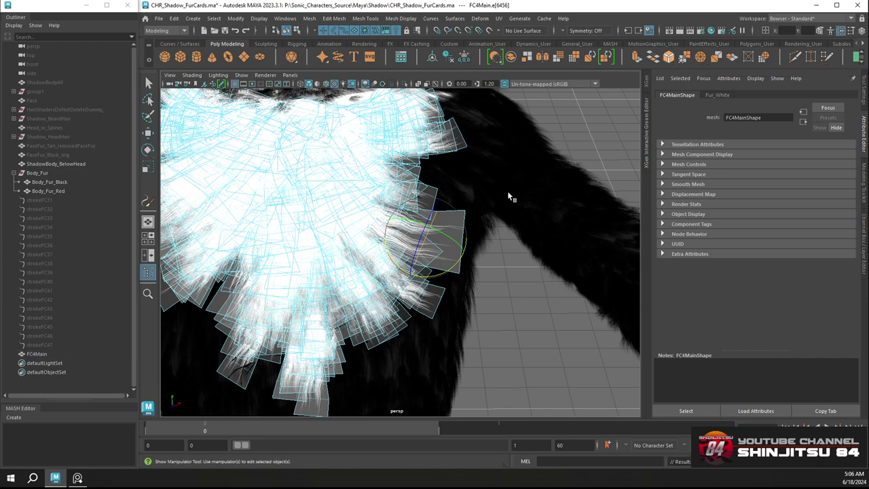
Bevel the inner cross edge of the protruding short card below the large one, keeping the 0.5 fraction
right_click_drag(465, 219, 484, 219, "alt")
left_click_drag(486, 222, 405, 267, "alt")
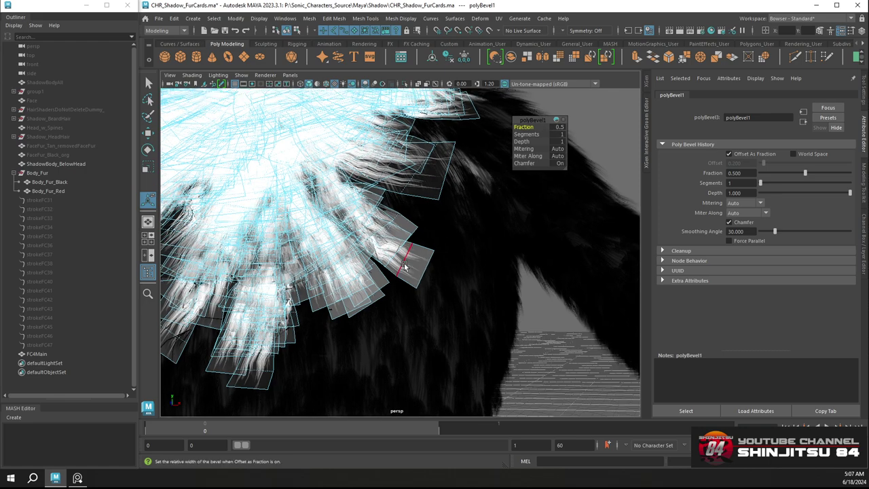
left_click(404, 266)
key("g")
scroll(393, 286, "up", 3)
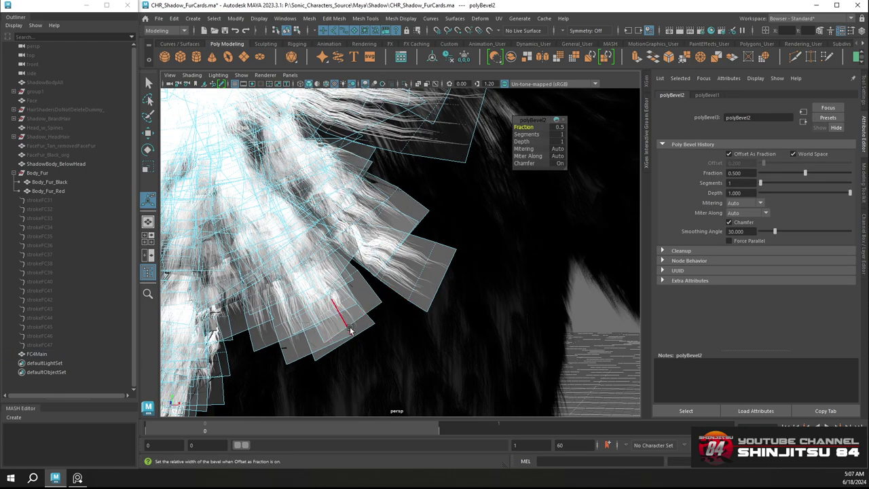
mouse_move(350, 329)
left_mouse_down("alt")
mouse_move(354, 313)
mouse_move(361, 332)
left_mouse_up("alt")
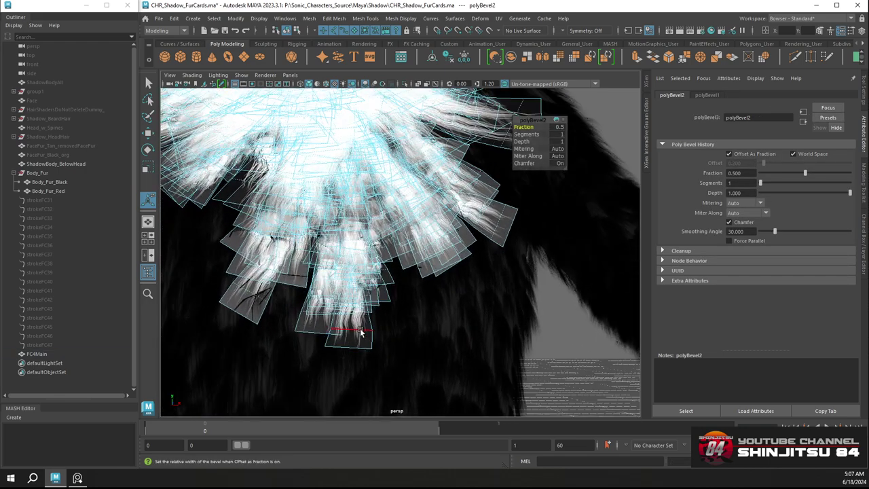
Bevel the inner cross edges of the lowest hanging chest fur cards with a fraction of 0.5
left_click(380, 333)
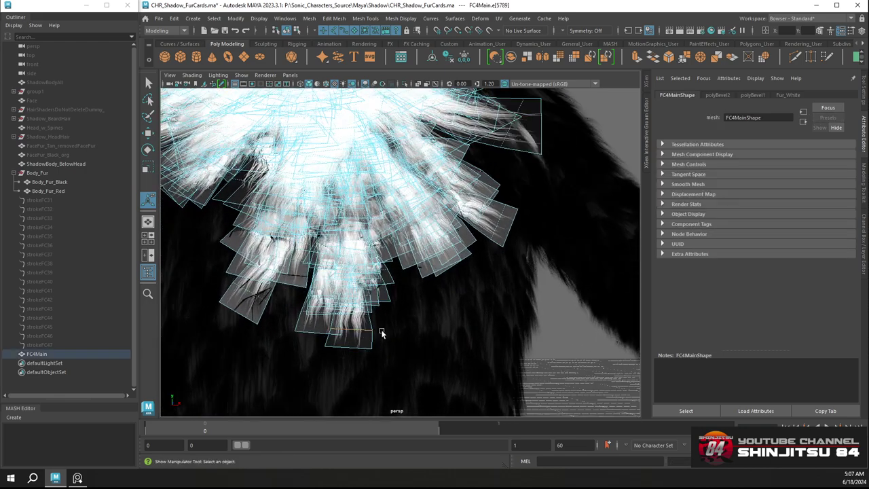
left_click(306, 314)
key("ctrl+b")
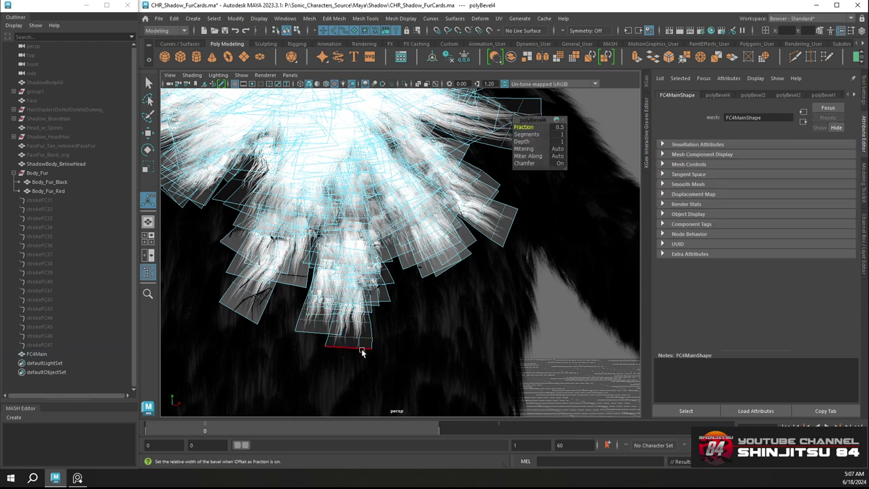
left_click(315, 306)
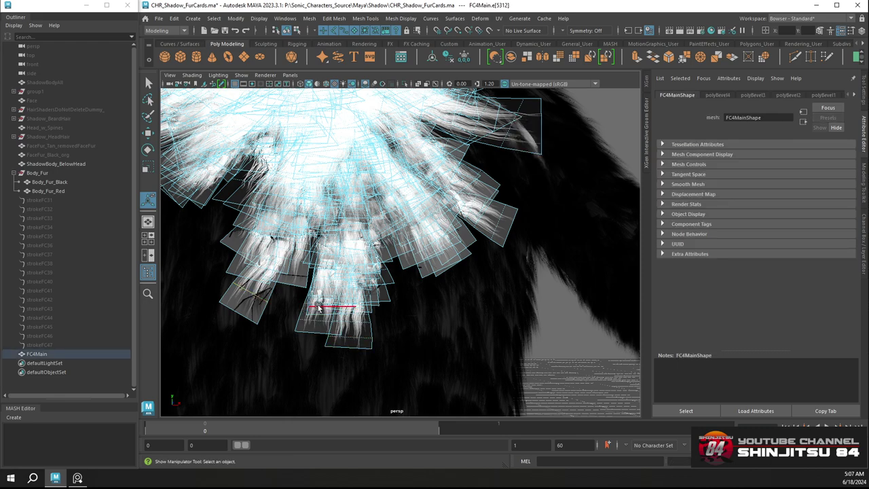
key("ctrl+b")
Bevel the inner cross edges of the protruding outer cards on the chest's opposite side, keeping the 0.5 fraction
middle_click_drag(318, 308, 428, 304, "alt")
middle_click_drag(294, 293, 330, 279, "alt")
right_click_drag(330, 279, 411, 302, "alt")
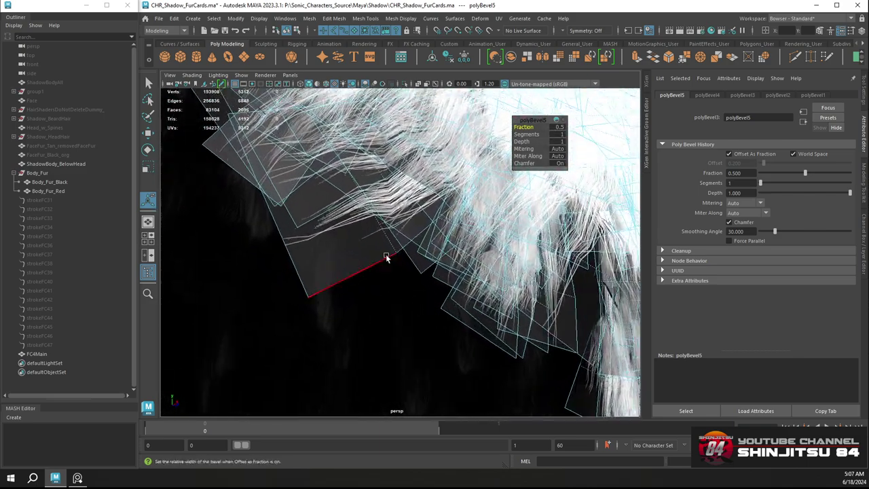
left_click(385, 241)
key("ctrl+b")
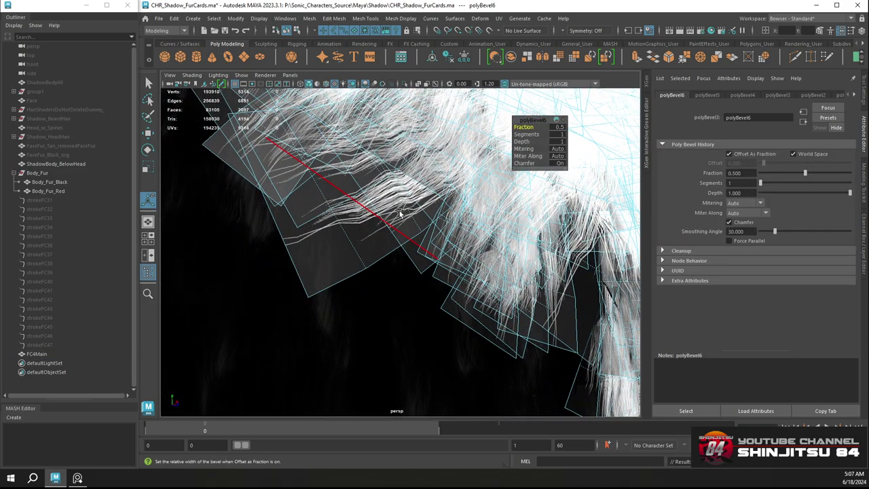
scroll(400, 214, "down", 4)
left_click_drag(306, 176, 256, 186, "alt")
key("t")
left_click(331, 203)
key("ctrl+b")
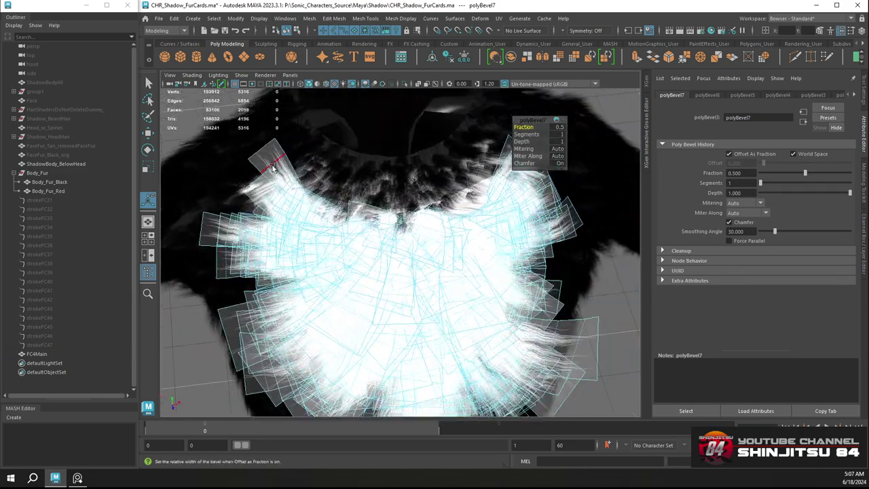
Try to bevel the cross edge of the protruding card at the upper end of the chest fur, and undo it
left_click(274, 169)
key("ctrl+b")
left_click_drag(466, 203, 396, 212, "alt")
key("ctrl+z")
Switch back to object mode and select the whole white chest fur mesh, FC4Main
left_click_drag(346, 221, 314, 197, "alt")
scroll(430, 261, "up", 5)
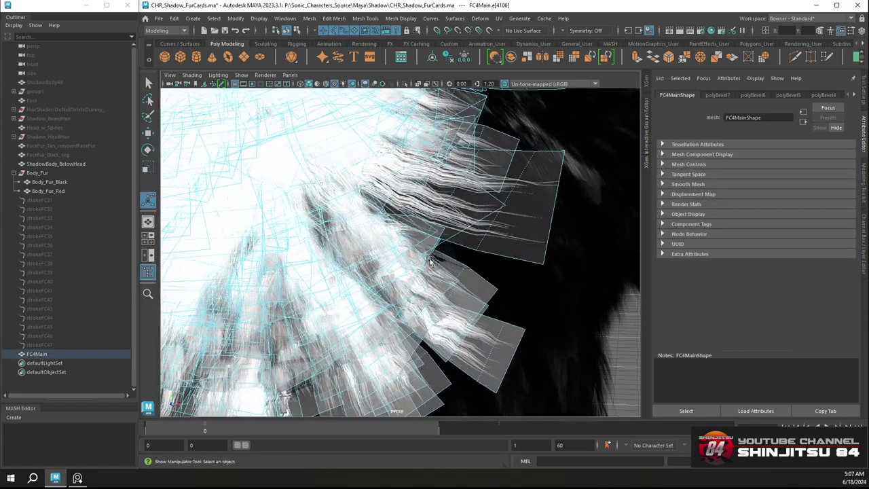
left_click_drag(455, 263, 314, 211, "alt")
key("w")
right_click_drag(315, 210, 354, 196)
left_click(459, 165)
left_click_drag(456, 168, 489, 225, "alt")
left_click(490, 226)
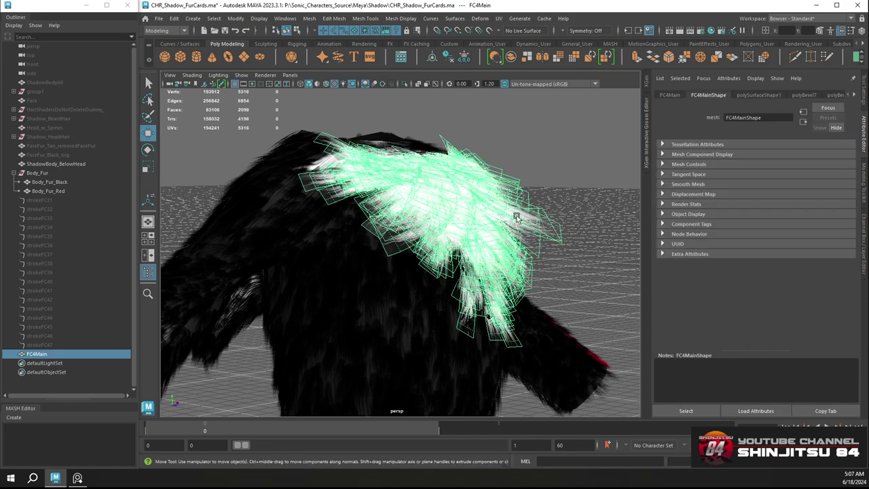
Select the tip-end vertices of both stacked fur card shells in the UV Editor, and close the editor
left_click(500, 18)
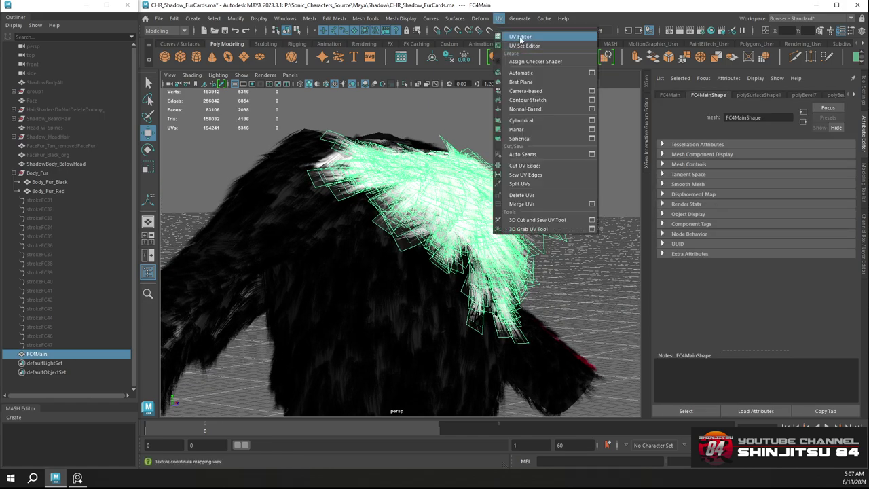
left_click(518, 35)
scroll(503, 217, "down", 2)
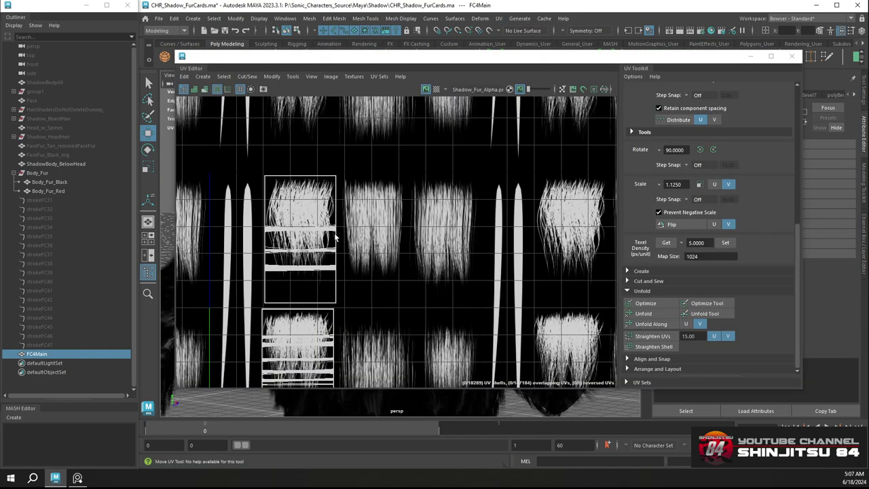
middle_click_drag(294, 293, 335, 189, "alt")
right_click_drag(336, 190, 292, 192)
left_click_drag(276, 193, 400, 203)
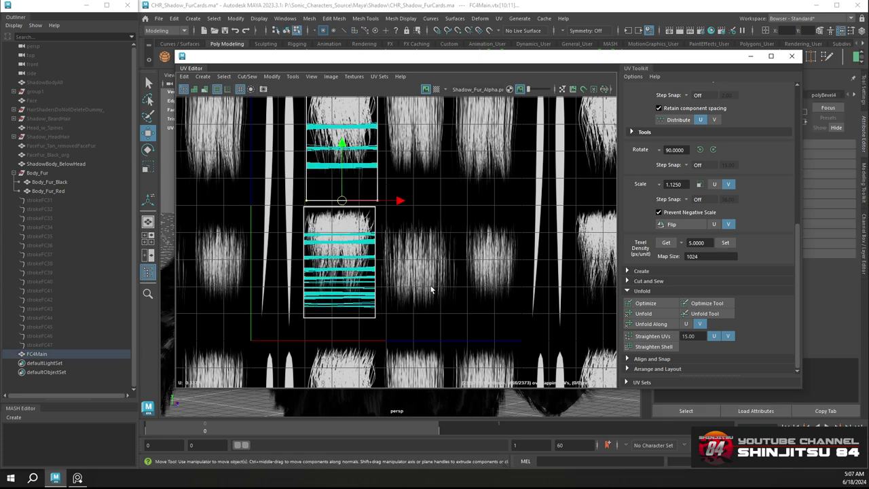
left_click_drag(238, 344, 409, 314, "shift")
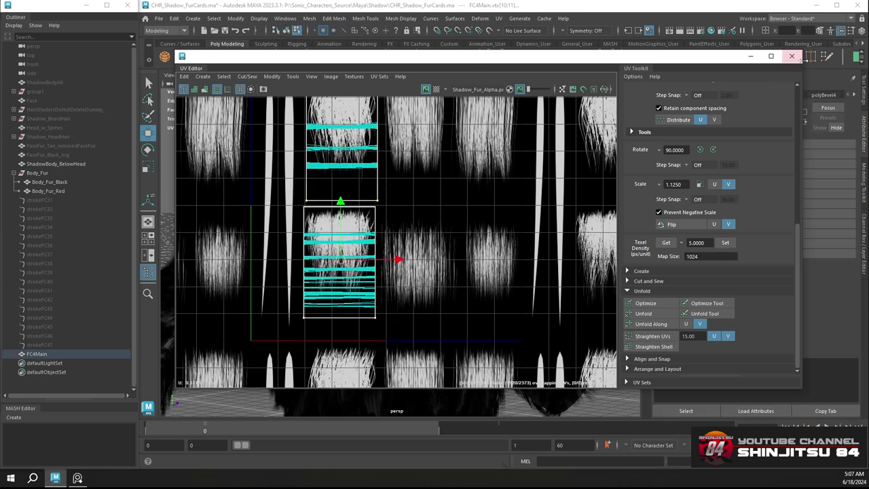
left_click(792, 56)
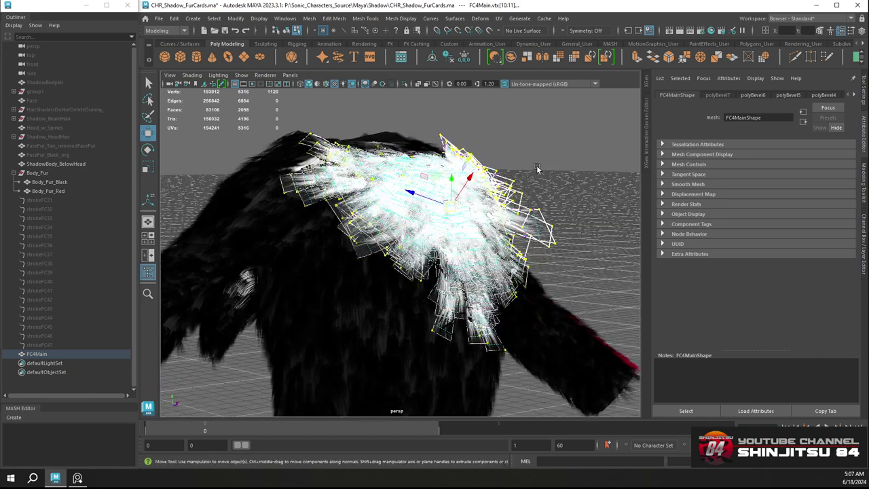
Turn on soft selection for the chest fur tips, show its Move Tool settings and set the falloff radius to 0.1
key("b")
left_click_drag(543, 156, 568, 151, "alt")
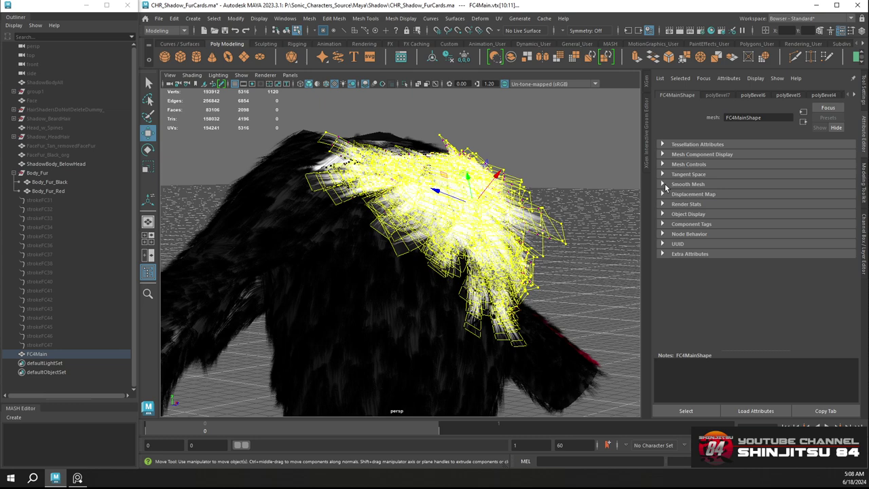
left_click(865, 99)
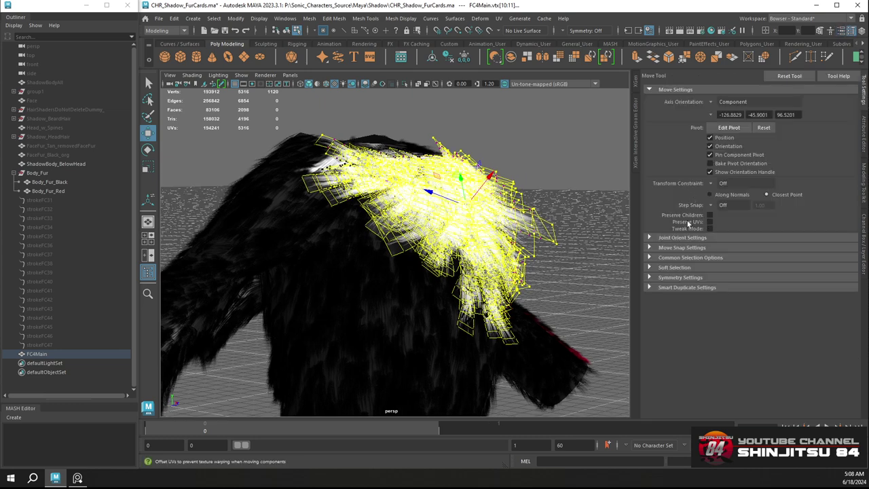
left_click(649, 267)
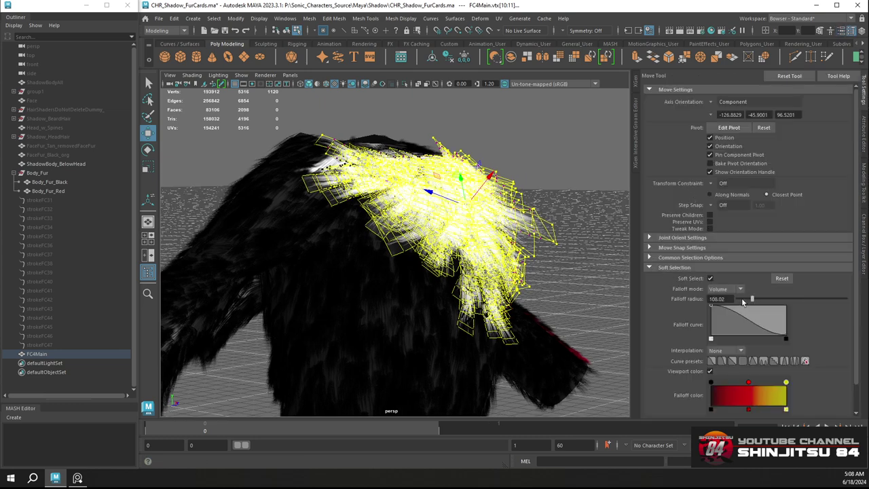
left_click_drag(739, 298, 737, 298)
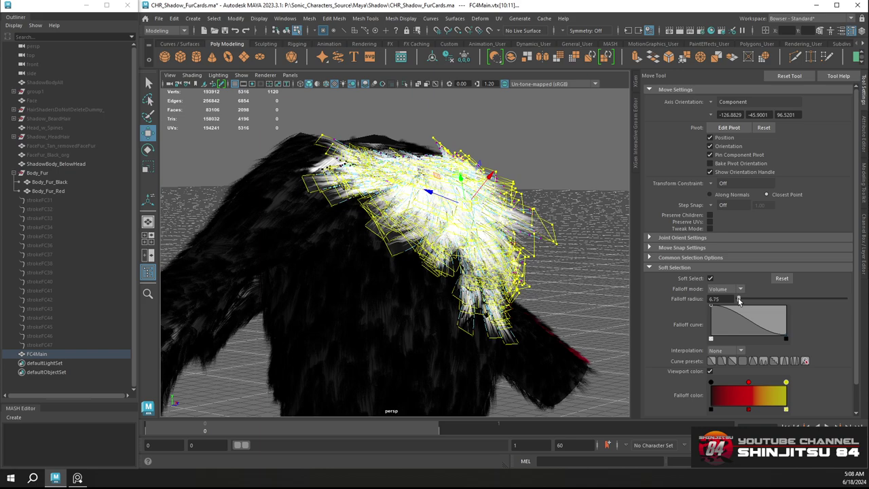
left_click_drag(584, 243, 572, 233, "alt")
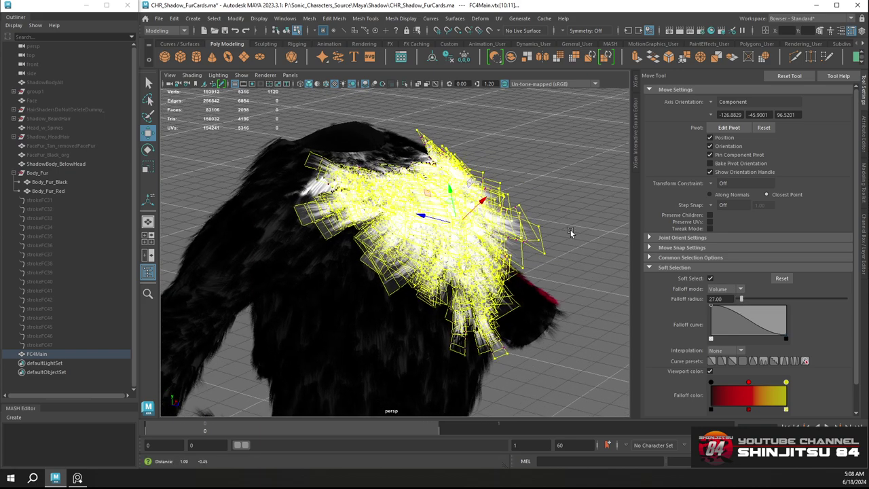
scroll(572, 233, "up", 5)
left_click(723, 299)
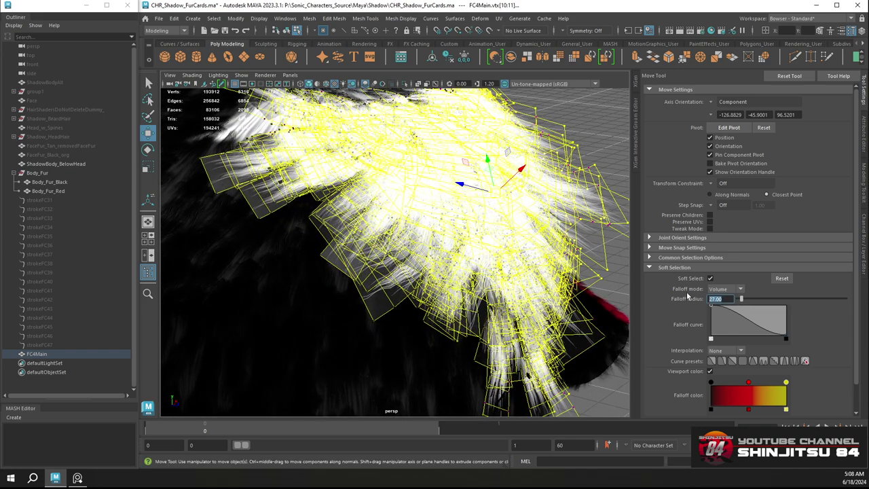
type("0.1")
key("Return")
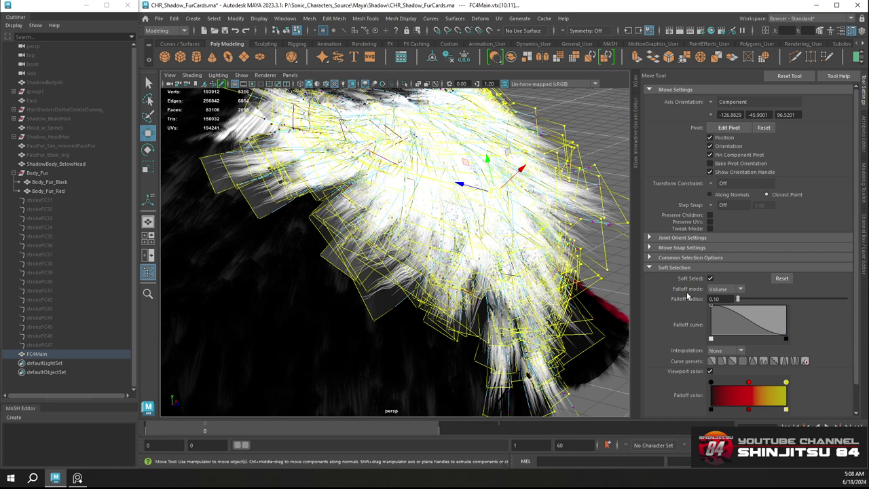
Change the soft selection falloff mode to Surface and set the falloff radius to 0
left_click(724, 290)
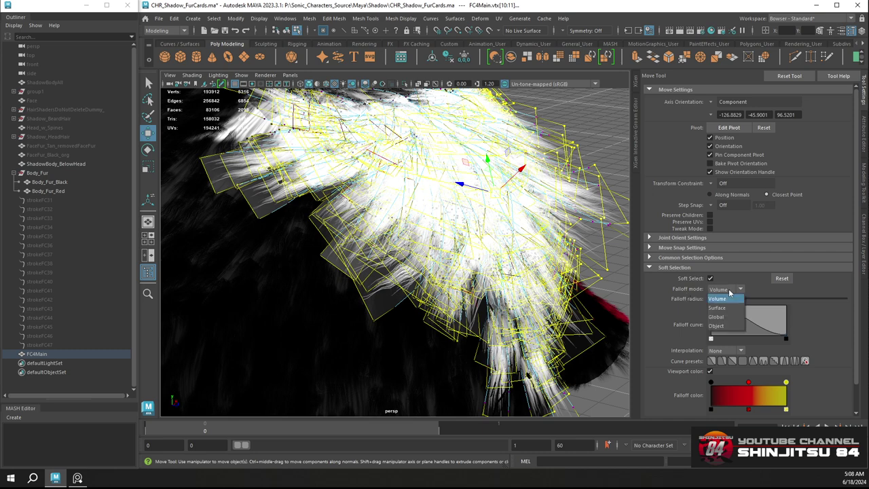
left_click(727, 308)
left_click(734, 289)
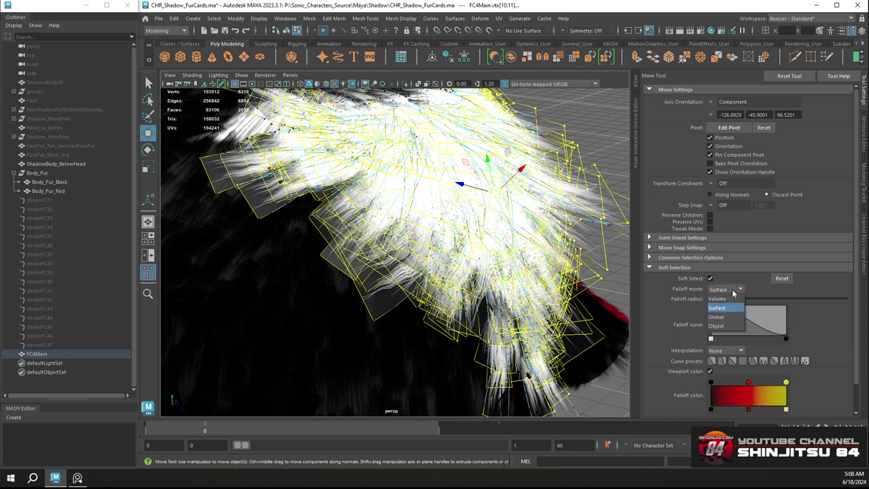
left_click(694, 298)
left_click_drag(723, 299, 692, 299)
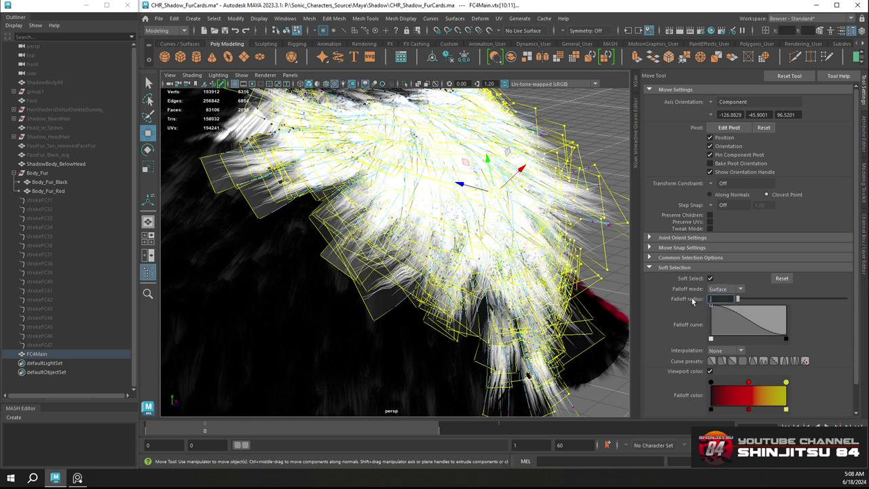
type("0")
key("Return")
key("Right")
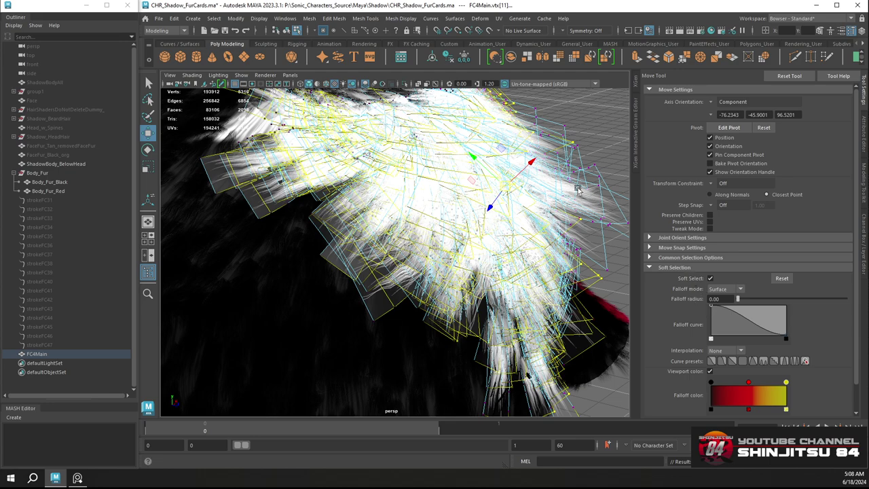
Raise the soft selection falloff radius to 27 while checking its influence on the chest fur cards
scroll(563, 195, "down", 4)
scroll(555, 224, "up", 4)
left_click_drag(555, 224, 551, 202, "alt")
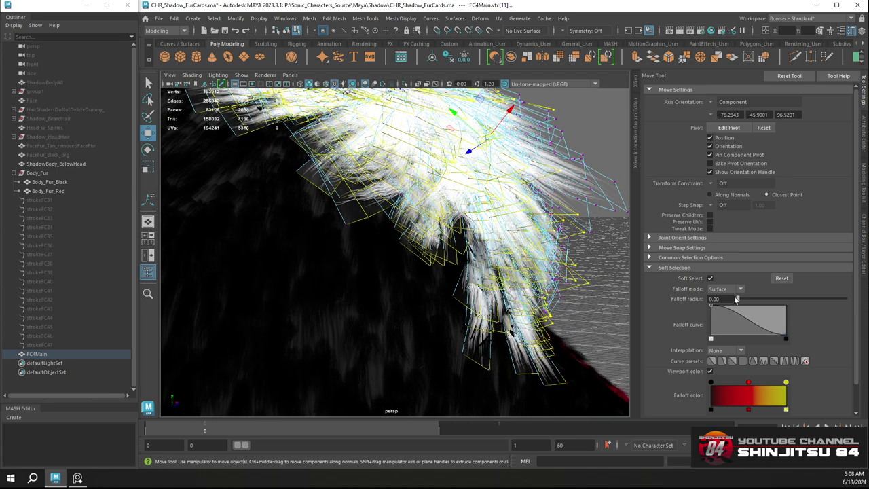
left_click_drag(749, 300, 749, 300)
left_click_drag(586, 255, 561, 208, "alt")
right_click_drag(580, 238, 753, 320, "alt")
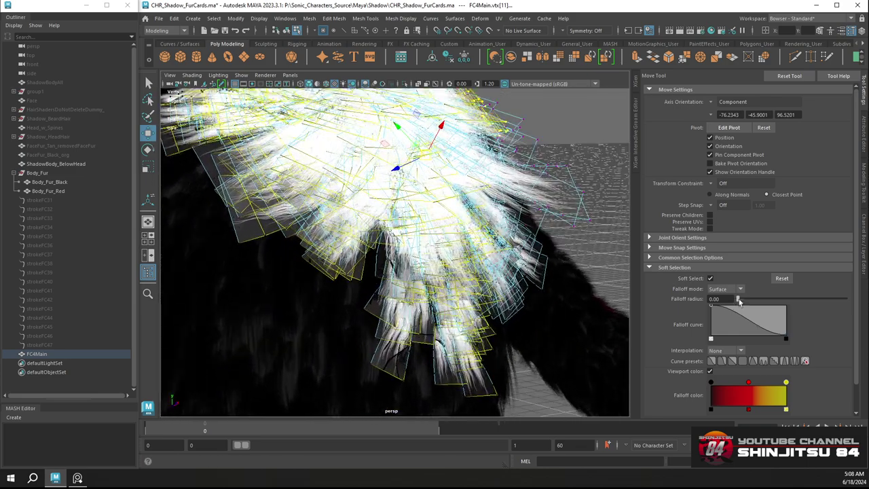
left_click_drag(741, 302, 750, 302)
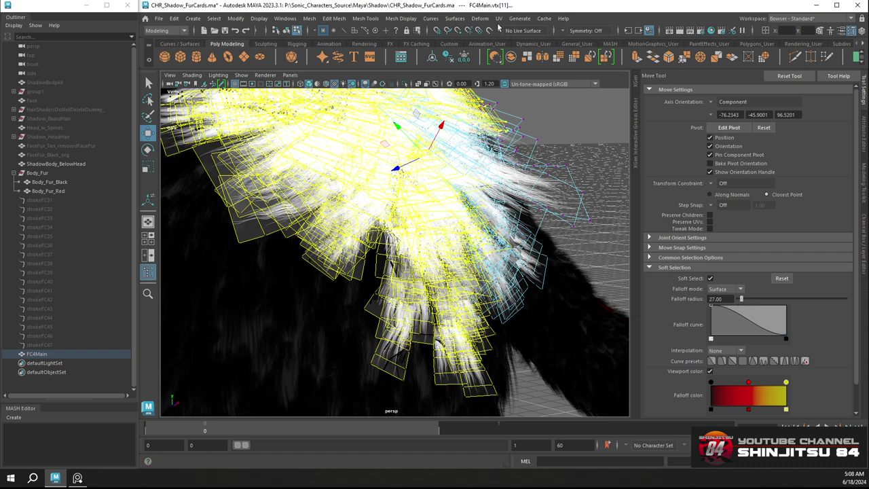
Reopen the UV Editor for the chest fur cards and switch it to vertex selection with the previous selection cleared
left_click(519, 19)
left_click(500, 19)
left_click(501, 19)
left_click(520, 37)
scroll(373, 211, "down", 1)
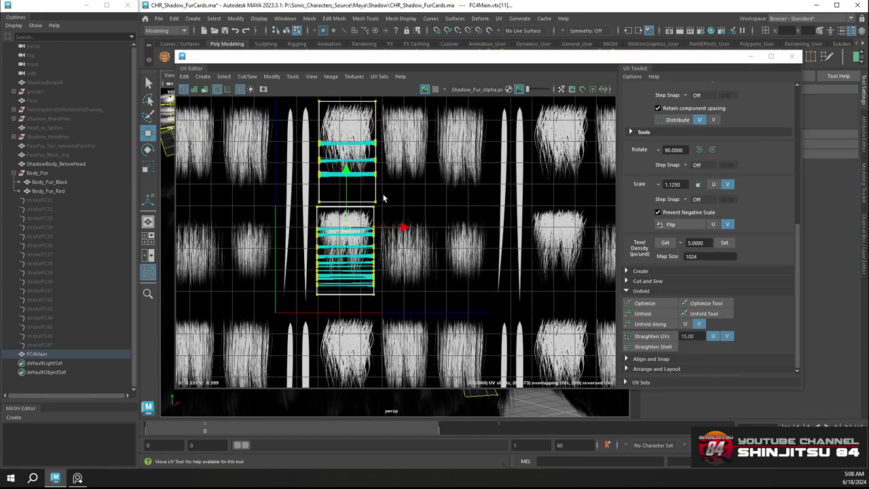
scroll(384, 187, "up", 1)
right_click_drag(379, 199, 353, 190)
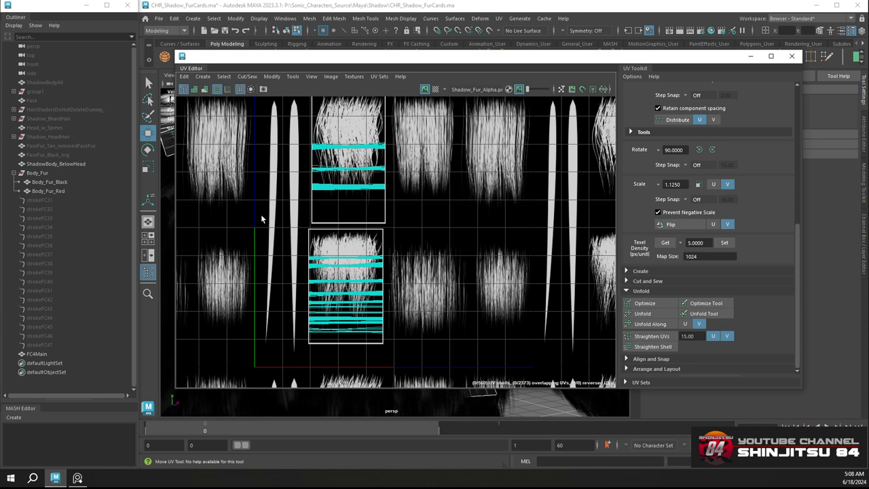
Select only the tip-end vertices of both stacked card shells in the UV layout, and close the editor
left_click_drag(262, 217, 405, 227)
middle_click_drag(415, 281, 426, 262, "alt")
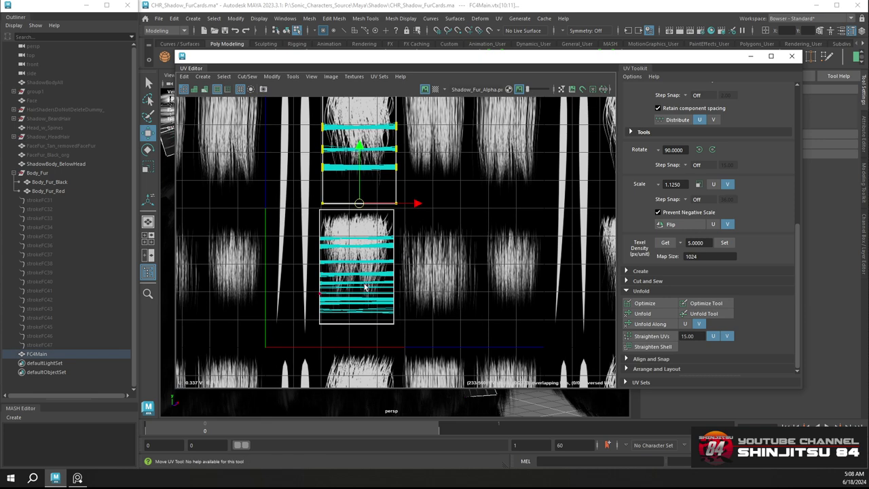
left_click_drag(313, 332, 422, 322)
middle_click_drag(469, 269, 458, 273, "alt")
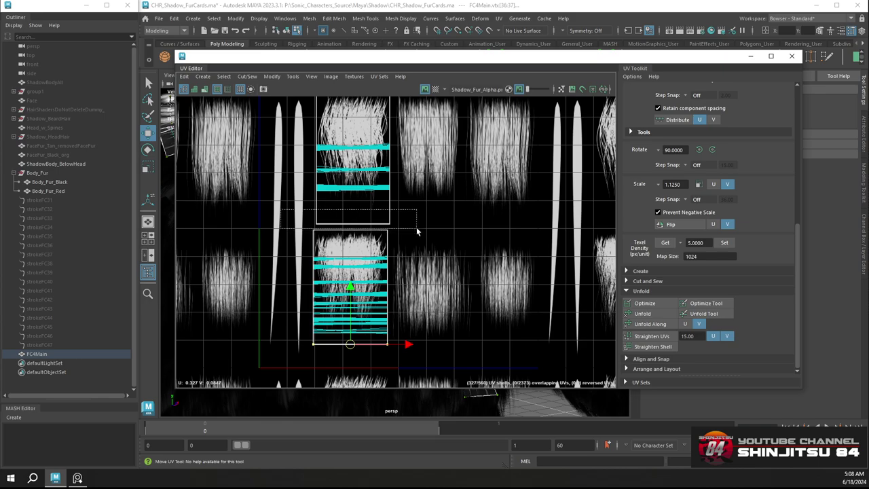
key("w")
scroll(419, 231, "down", 2)
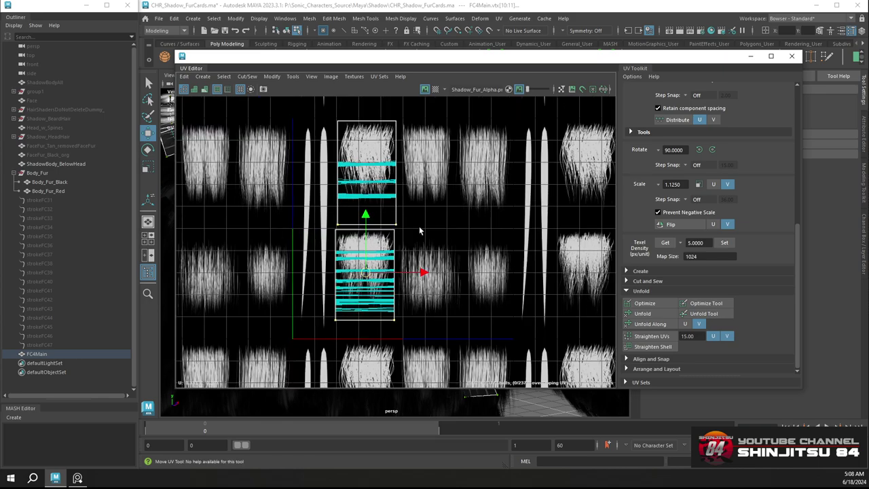
left_click(792, 55)
Turn soft selection on for the selected card tips and reduce the Surface falloff radius to 0
left_click_drag(570, 203, 534, 174, "alt")
right_click(533, 173)
right_click_drag(534, 172, 513, 180)
left_click_drag(513, 180, 530, 178, "alt")
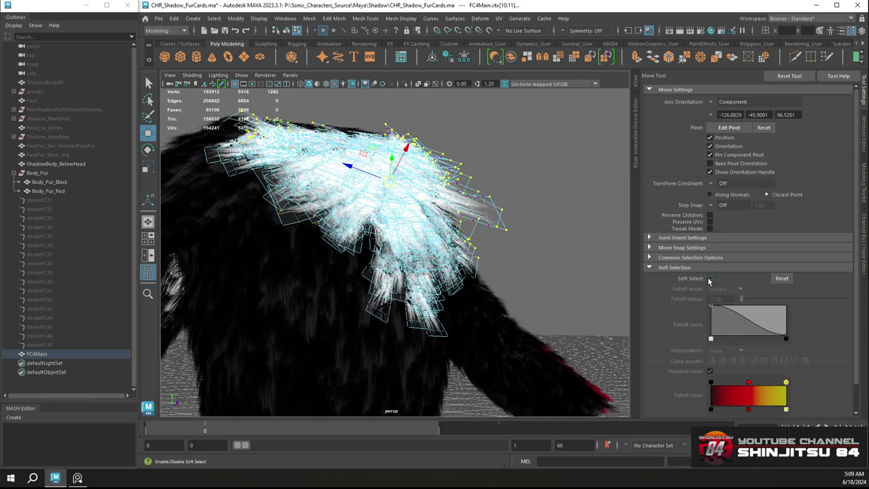
left_click(711, 278)
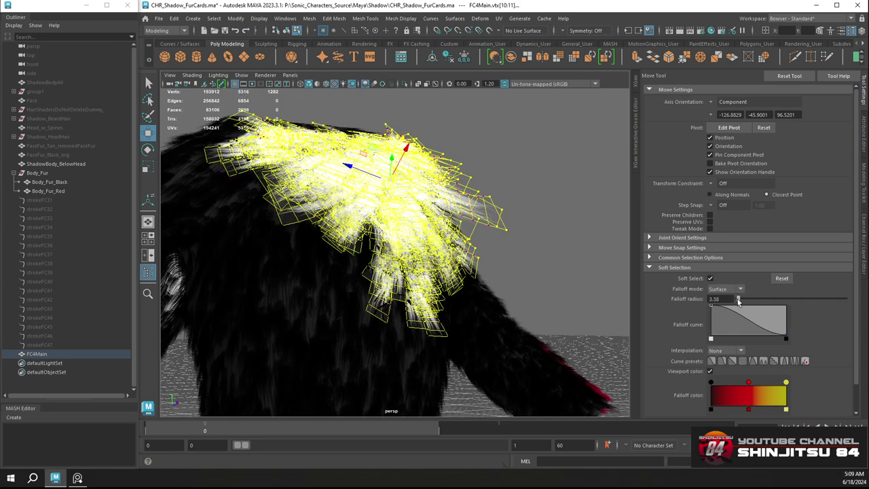
left_click(739, 299)
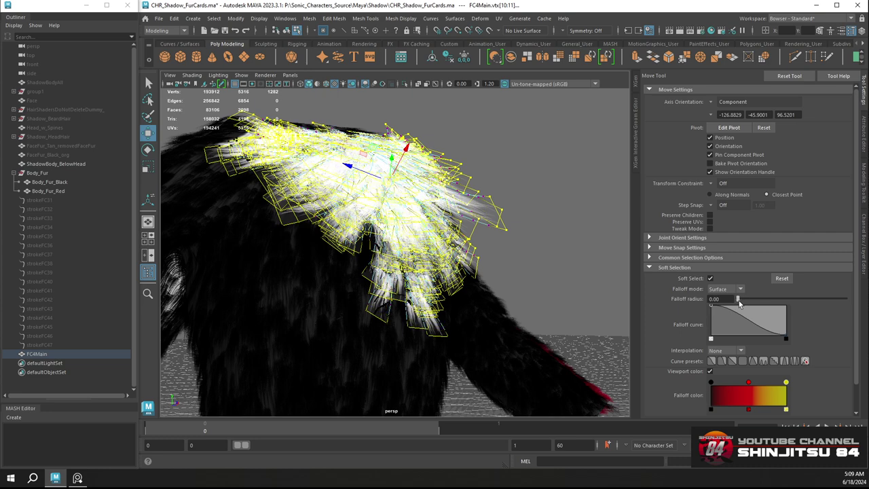
Try small Surface falloff radii for the soft-selected card tips, from 13.5 down to 0.05
left_click_drag(730, 300, 707, 304)
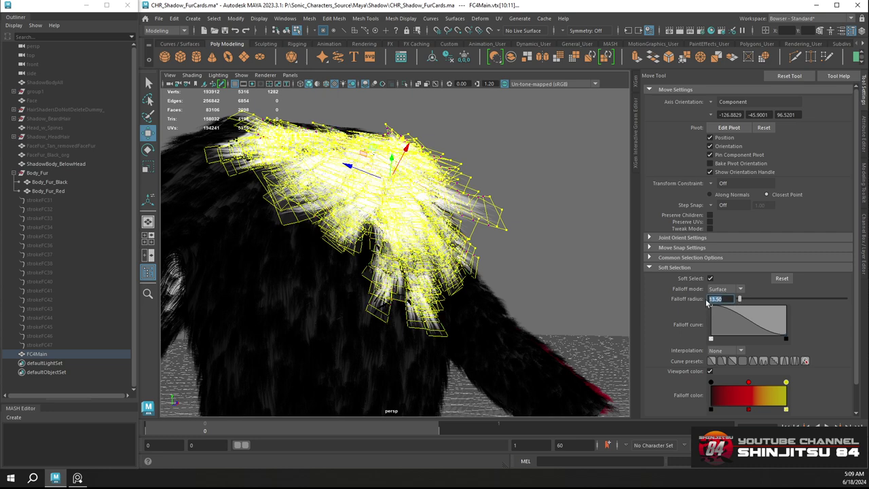
left_click(779, 279)
left_click_drag(739, 299, 742, 302)
left_click(739, 289)
left_click(721, 304)
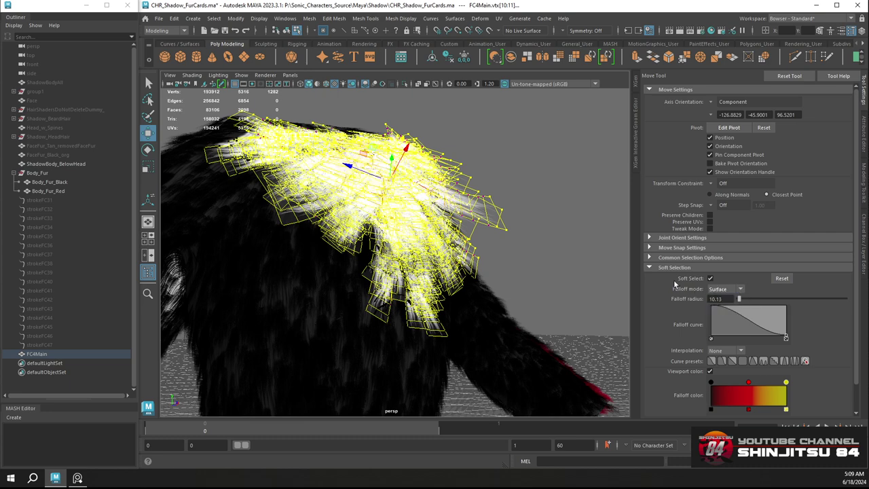
left_click(721, 299)
type(".05")
key("Return")
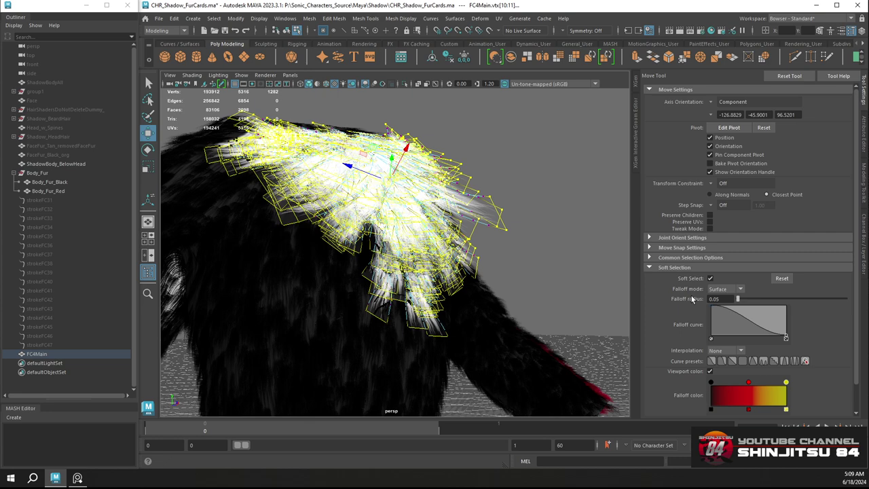
Raise the soft selection falloff radius through 0.1 and 0.5 to 1, and inspect its reach along the chest cards
left_click(715, 299)
type("0.1")
key("Return")
left_click_drag(724, 299, 687, 304)
type(".5")
key("Return")
type("1")
key("Return")
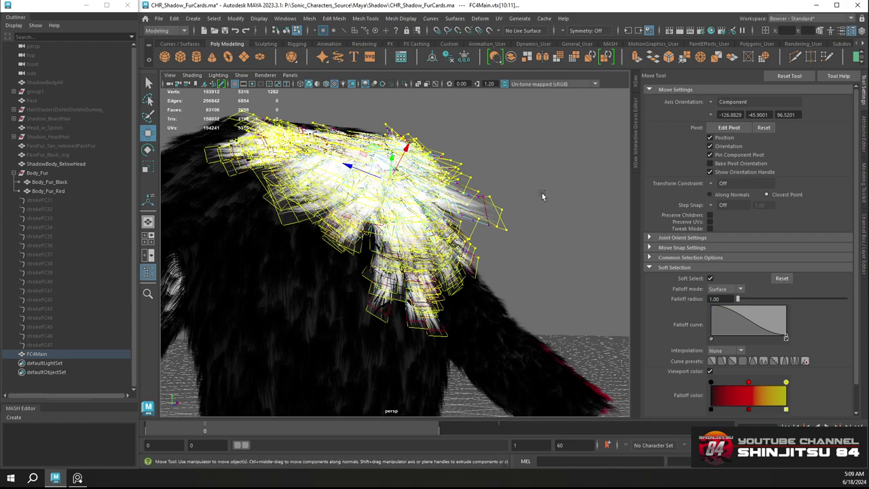
mouse_move(543, 197)
left_mouse_down("alt")
mouse_move(545, 215)
mouse_move(582, 202)
mouse_move(576, 206)
mouse_move(586, 190)
mouse_move(523, 231)
mouse_move(519, 247)
mouse_move(413, 233)
mouse_move(455, 237)
mouse_move(505, 209)
mouse_move(514, 219)
mouse_move(509, 207)
mouse_move(521, 214)
mouse_move(468, 234)
mouse_move(413, 219)
mouse_move(439, 217)
left_mouse_up("alt")
key("4")
key("6")
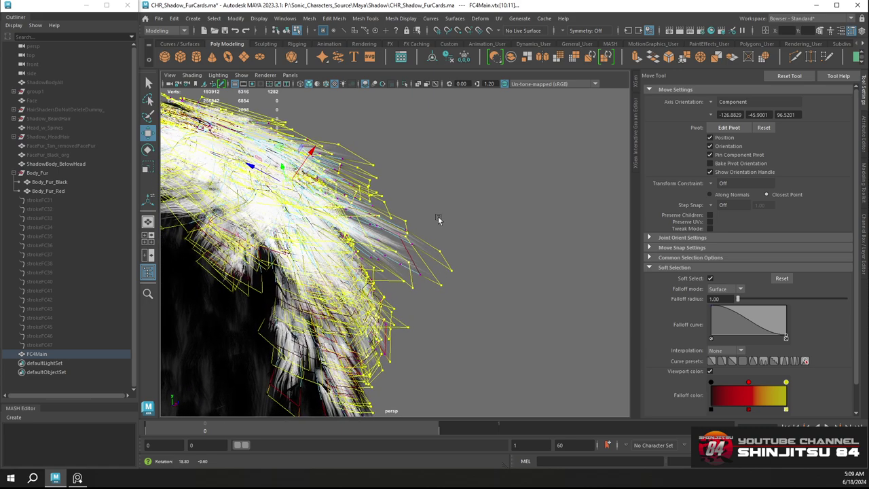
Convert the selected card-tip vertices of the chest fur to an edge selection
left_click(498, 19)
left_click(469, 249)
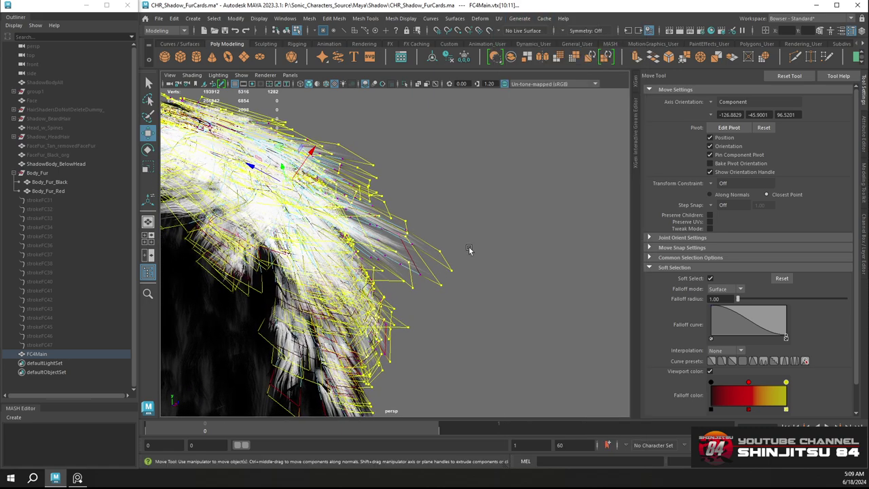
left_click_drag(470, 248, 445, 264, "alt")
right_click(435, 265)
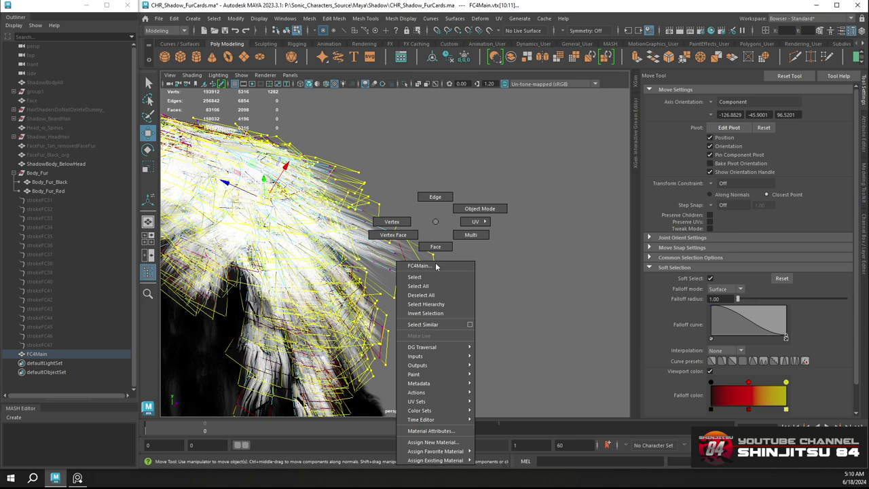
right_click_drag(436, 267, 437, 225)
right_click_drag(434, 270, 449, 263, "ctrl")
mouse_move(474, 250)
left_mouse_down("alt")
mouse_move(458, 248)
mouse_move(462, 254)
left_mouse_up("alt")
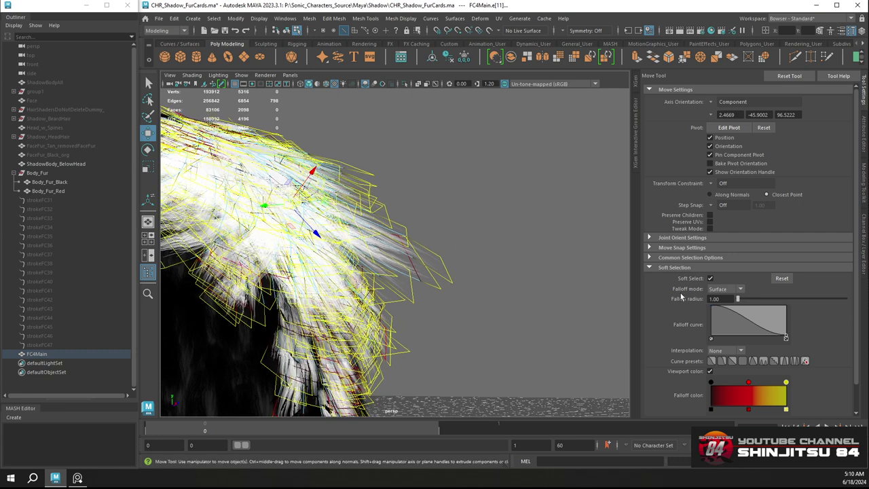
Set the falloff radius to 0.8, compare the Object and Global falloff modes, and return to Surface
left_click(726, 299)
type(".8")
key("Return")
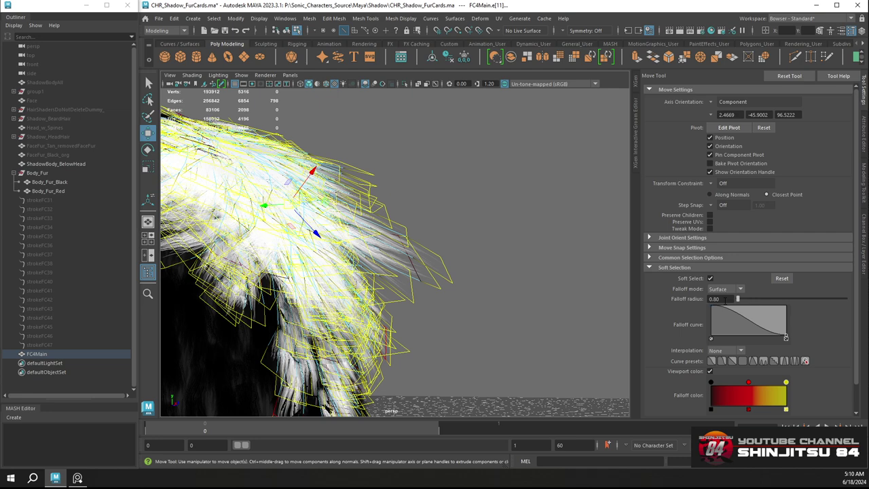
left_click_drag(729, 300, 712, 300)
left_click(732, 292)
left_click(716, 326)
left_click(725, 290)
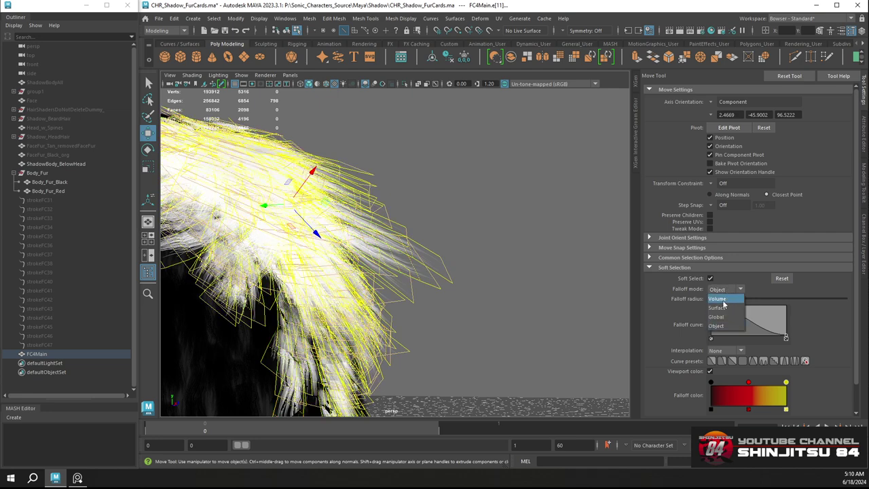
left_click(718, 317)
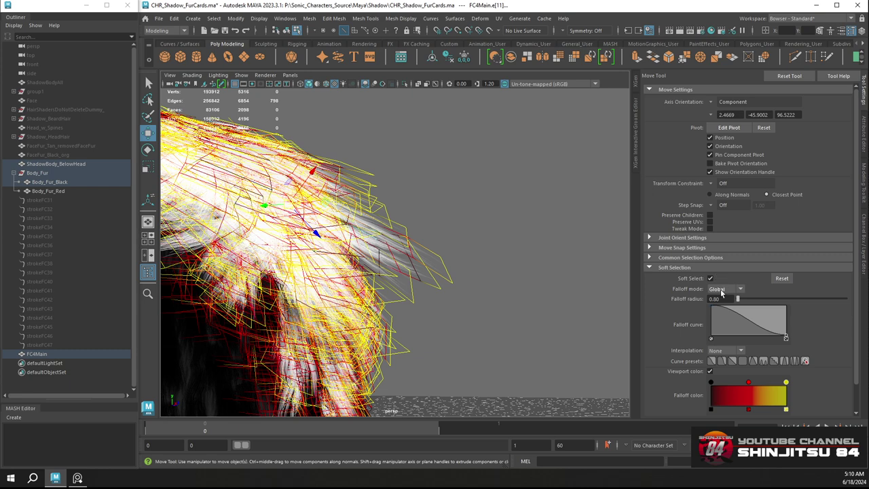
left_click(721, 290)
left_click(717, 307)
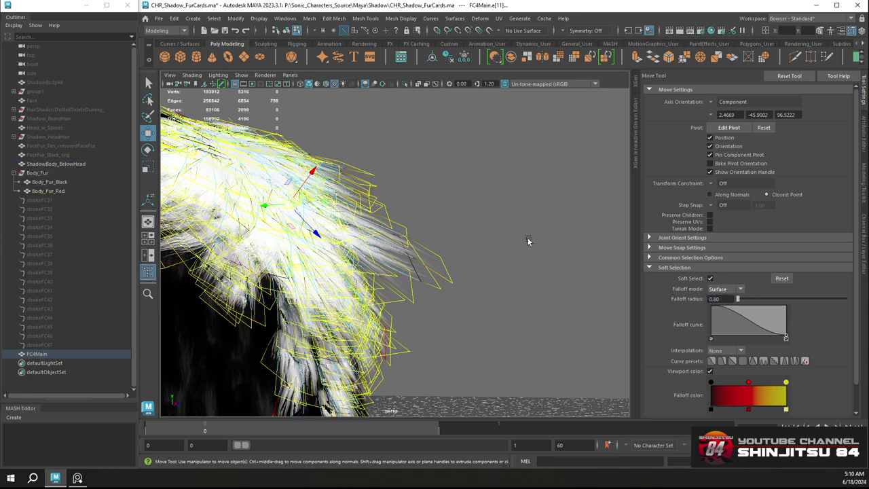
Set the Surface falloff radius to 1 and try moving the soft-selected tip edges of the chest cards
double_click(717, 299)
type("1")
key("Return")
left_click_drag(515, 242, 403, 193, "alt")
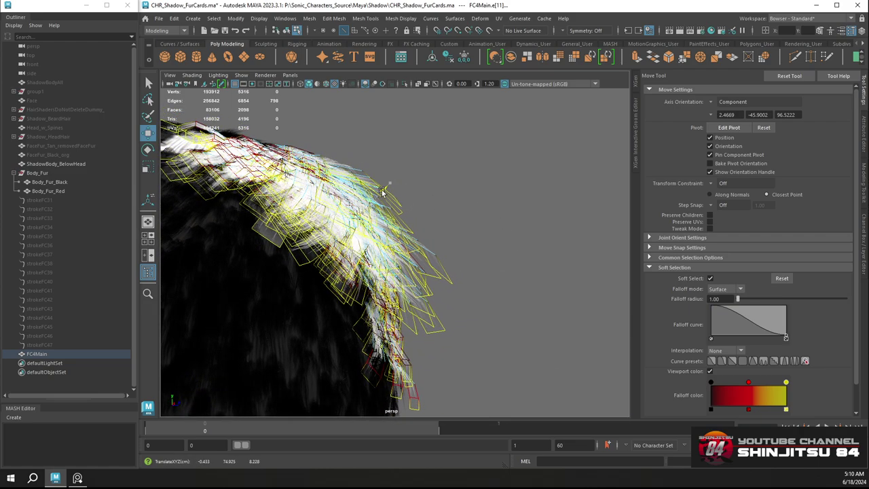
left_click_drag(399, 185, 536, 268)
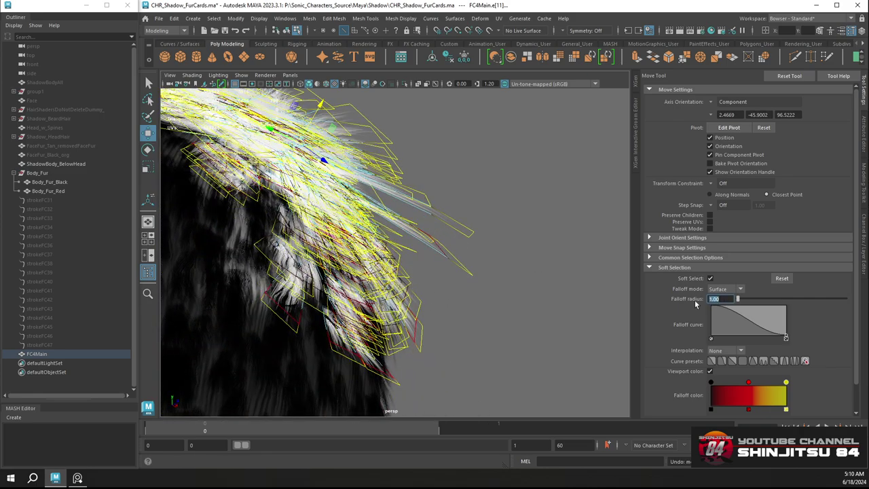
Set the falloff radius to 2 with a straight falloff curve, then try moving and rotating the tip edges, undoing both
left_click_drag(514, 194, 415, 186, "alt")
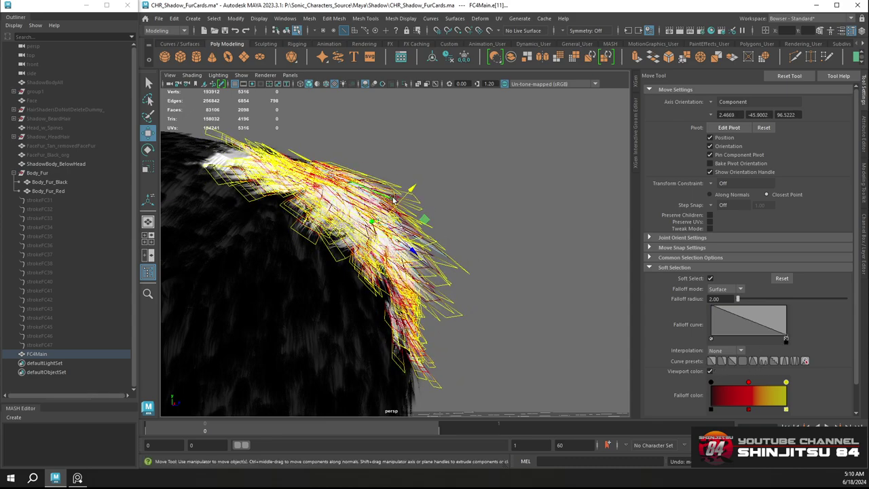
left_click_drag(408, 195, 421, 182)
key("ctrl+z")
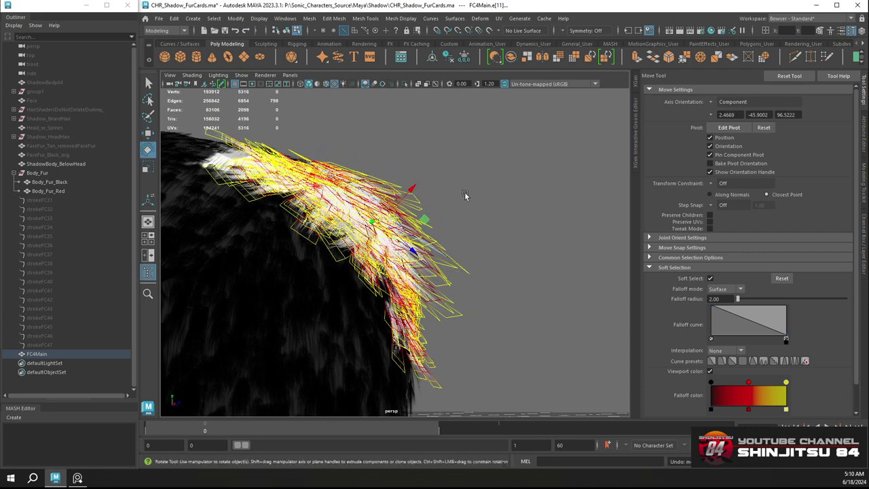
key("e")
left_click_drag(419, 212, 422, 220)
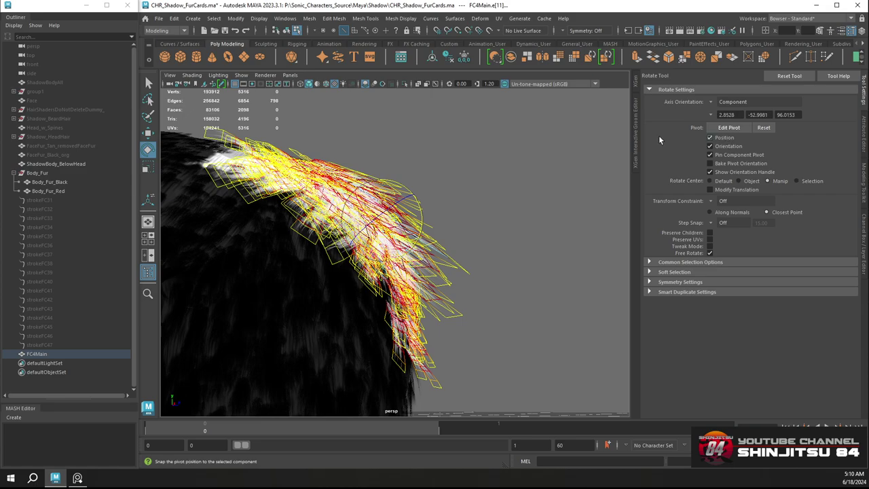
key("ctrl+z")
Try rotating the soft-selected tip edges from several angles around the chest, and undo the rotations
mouse_move(471, 169)
left_mouse_down("alt")
mouse_move(412, 190)
mouse_move(476, 164)
left_mouse_up("alt")
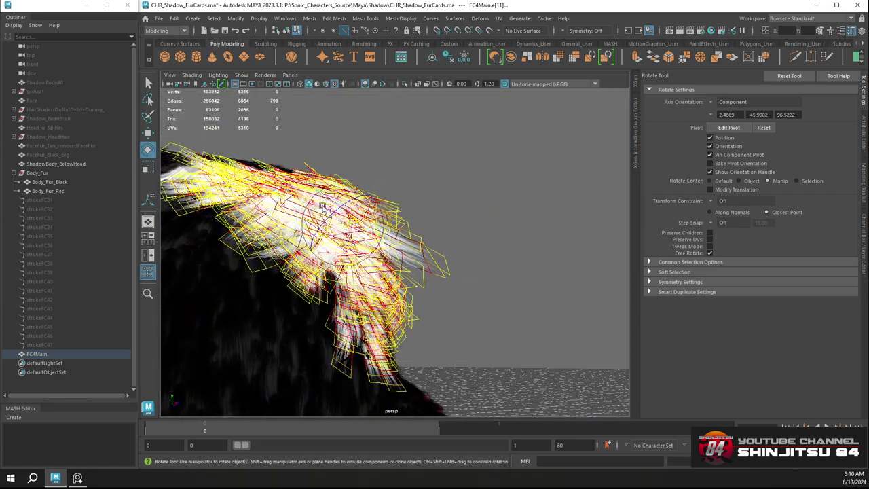
left_click_drag(340, 207, 374, 215)
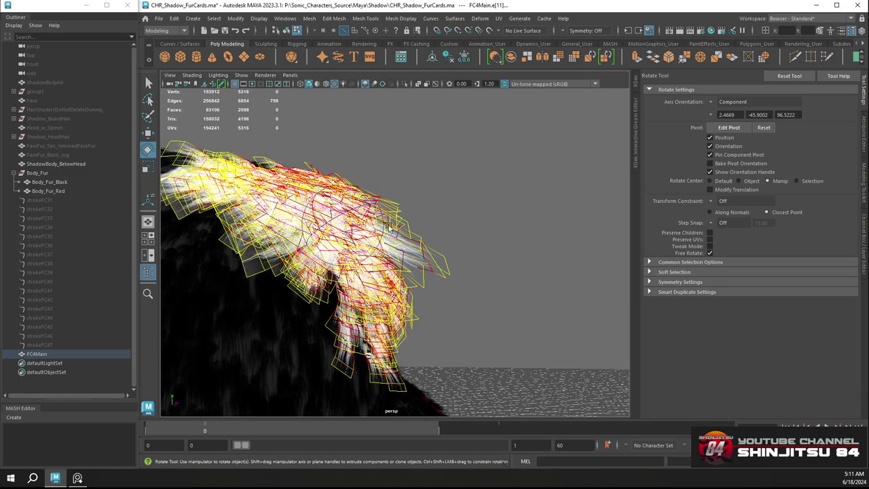
left_click_drag(426, 230, 416, 207, "alt")
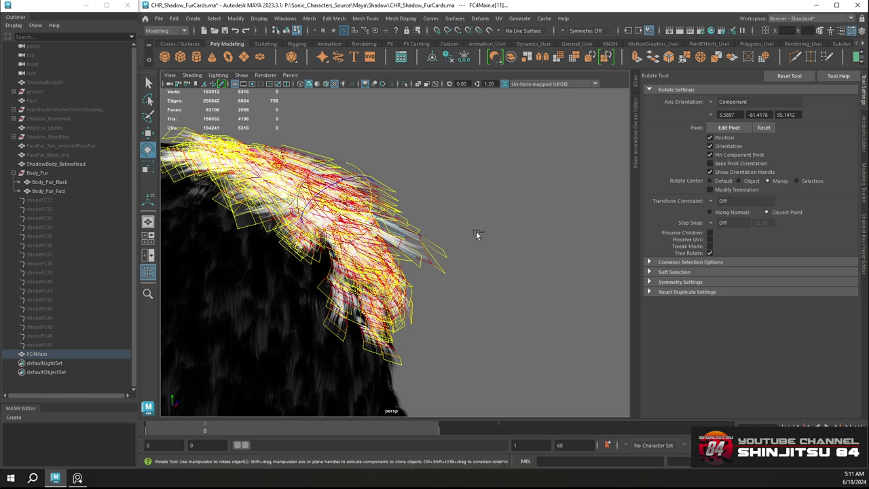
left_click_drag(477, 232, 303, 172, "alt")
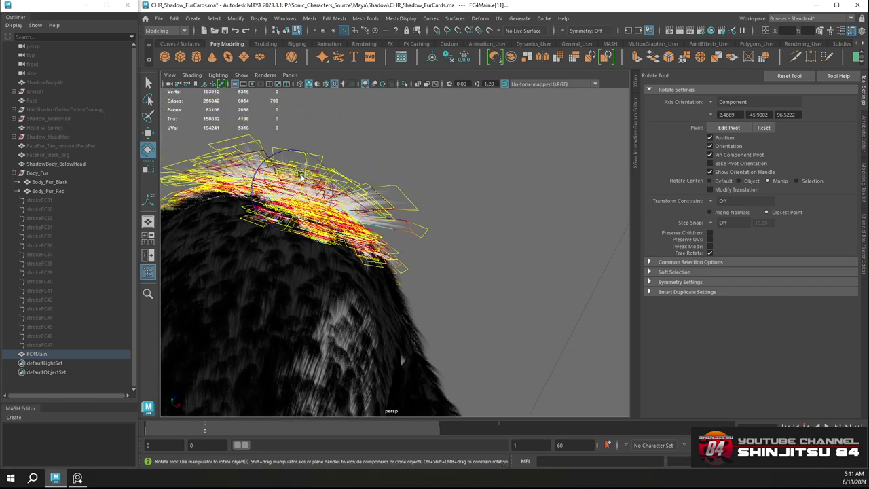
left_click_drag(305, 175, 473, 214)
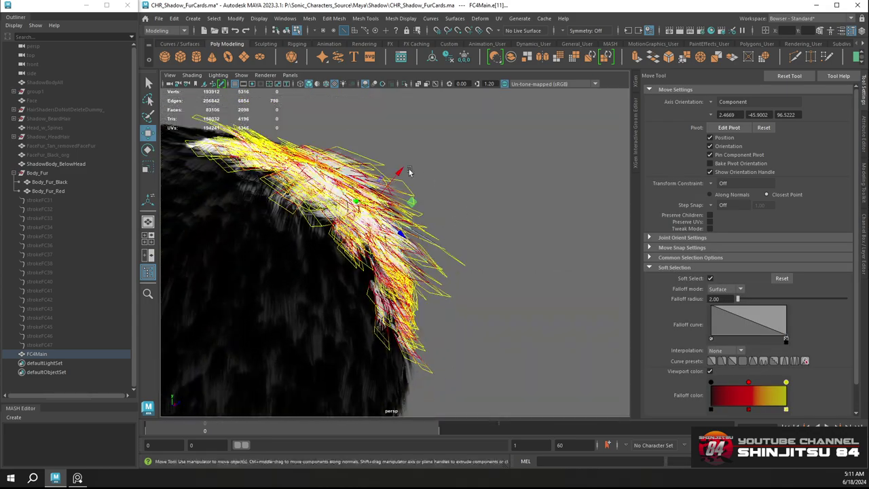
Move the soft-selected tip edges slightly in toward the chest and check the cards from the opposite side
mouse_move(398, 174)
left_mouse_down()
mouse_move(382, 178)
mouse_move(393, 176)
left_mouse_up()
left_click_drag(408, 183, 325, 247, "alt")
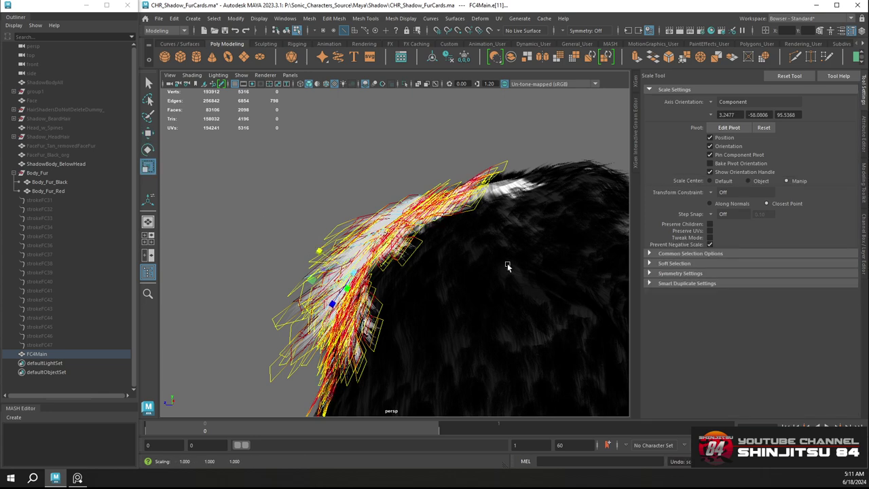
left_click_drag(500, 274, 448, 275, "alt")
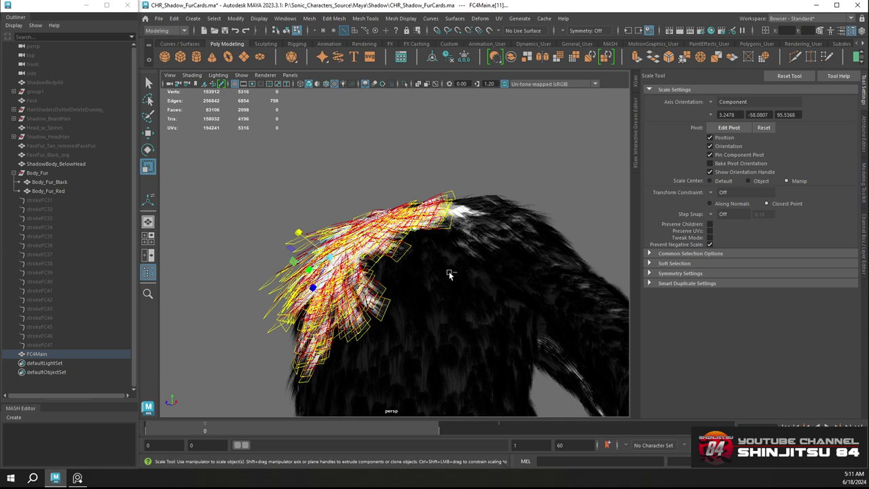
Invert the tip edge selection and reduce it to the inner edge rows of the chest cards
key("ctrl+shift+i")
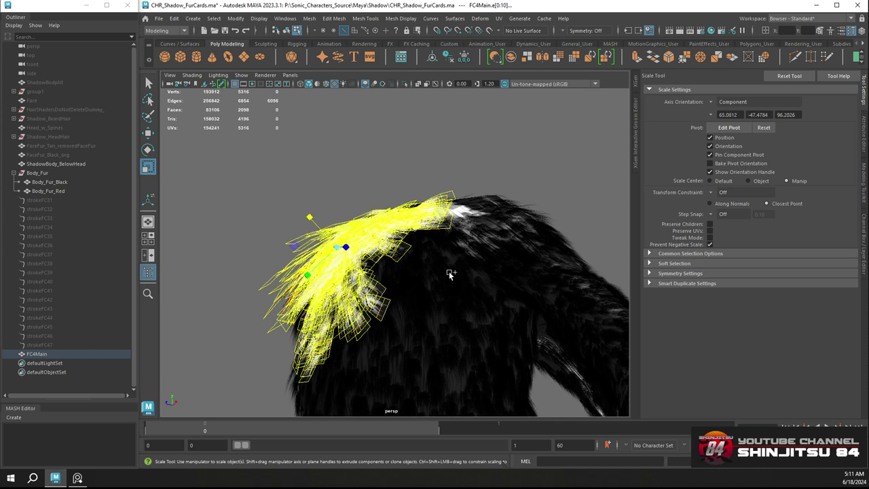
key("w")
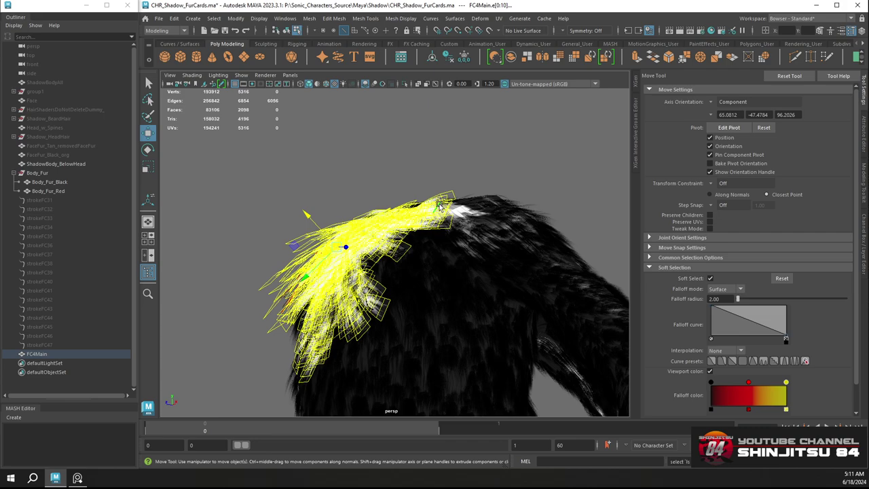
key("ctrl+z")
key("ctrl+z")
key("ctrl+z")
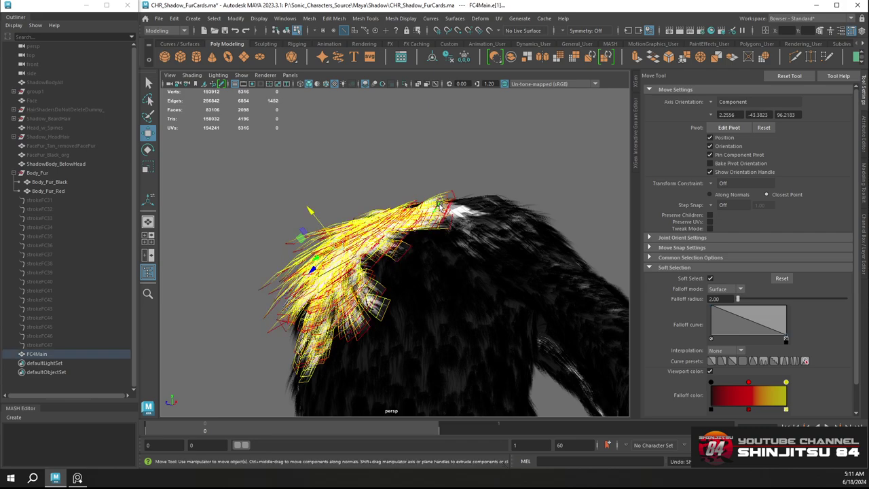
Try moving the soft-selected inner edge rows of the chest cards, and undo the moves
left_click_drag(296, 189, 553, 226, "alt")
key("ctrl+z")
key("ctrl+z")
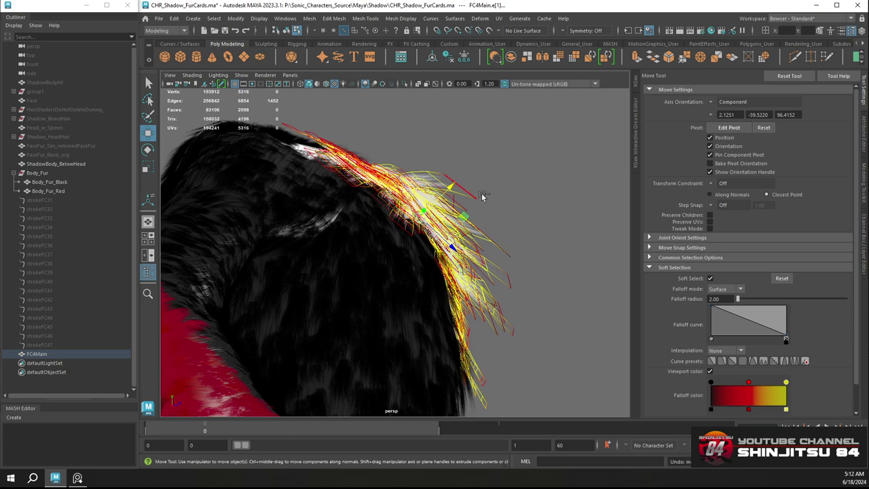
mouse_move(450, 191)
left_mouse_down()
mouse_move(452, 182)
mouse_move(449, 188)
left_mouse_up()
key("ctrl+z")
key("ctrl+z")
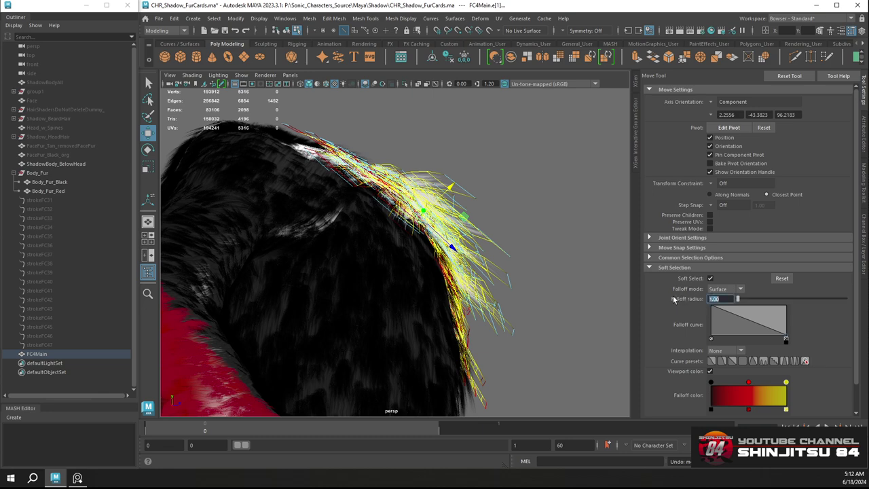
Set the falloff radius to 3, try moving the inner edge rows again, and undo the move
type("3")
key("Return")
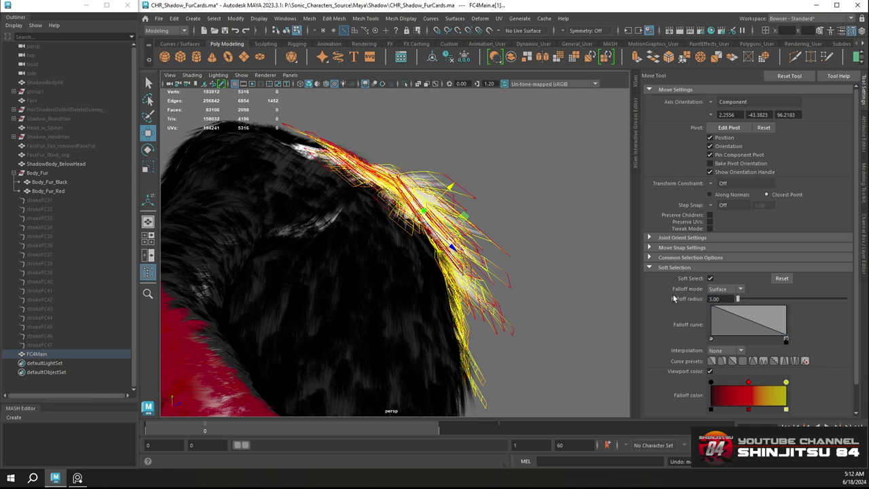
left_click_drag(568, 198, 569, 200, "alt")
left_click_drag(453, 195, 563, 275)
key("ctrl+z")
Return FC4Main to object mode, deselect it, and inspect the chest fur from the front
left_click(552, 234)
left_click_drag(551, 236, 333, 189, "alt")
right_click_drag(373, 182, 408, 169)
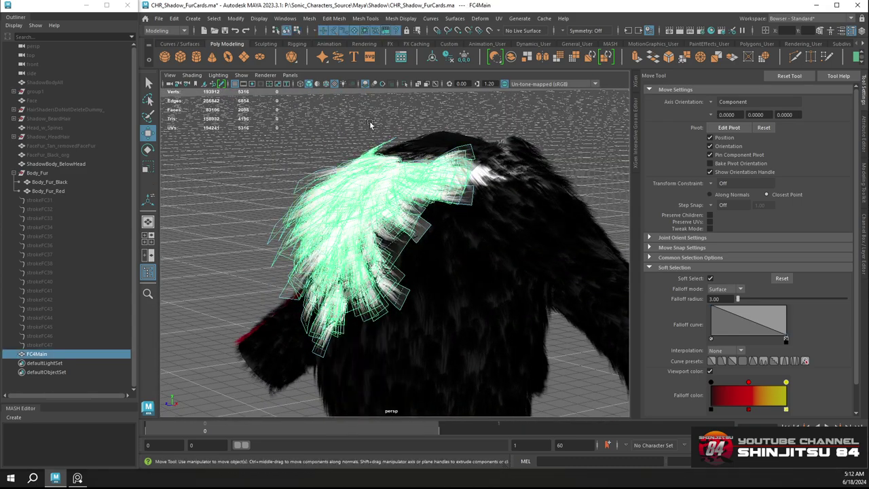
left_click(371, 125)
left_click_drag(375, 183, 435, 245, "alt")
scroll(457, 193, "down", 4)
scroll(427, 236, "up", 5)
scroll(435, 247, "down", 5)
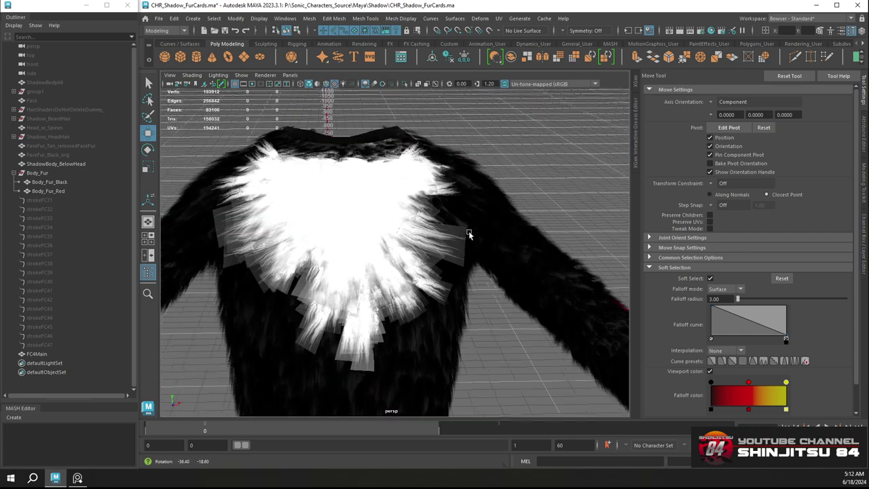
Turn off soft selection, then rotate, enlarge and move the protruding card on the character's left side of the chest
right_click_drag(447, 238, 449, 253)
left_click(448, 250)
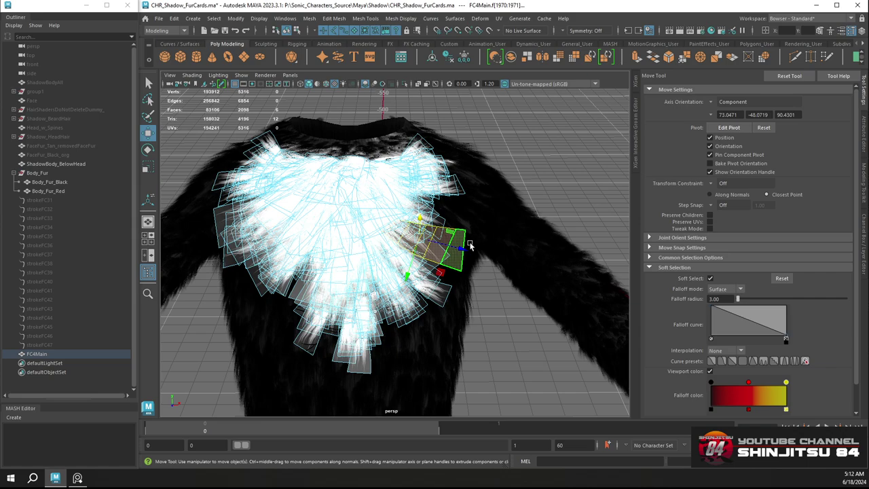
left_click_drag(482, 230, 360, 227, "alt")
key("e")
key("w")
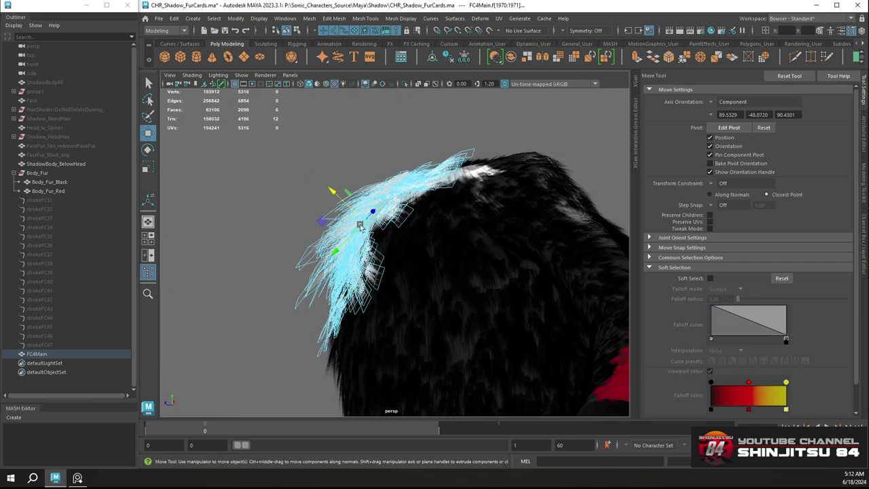
key("e")
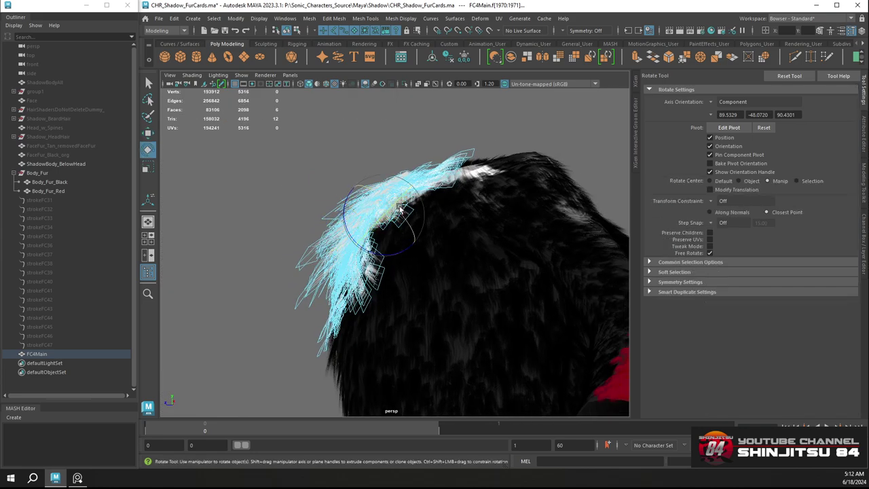
left_click_drag(377, 212, 452, 256, "alt")
key("r")
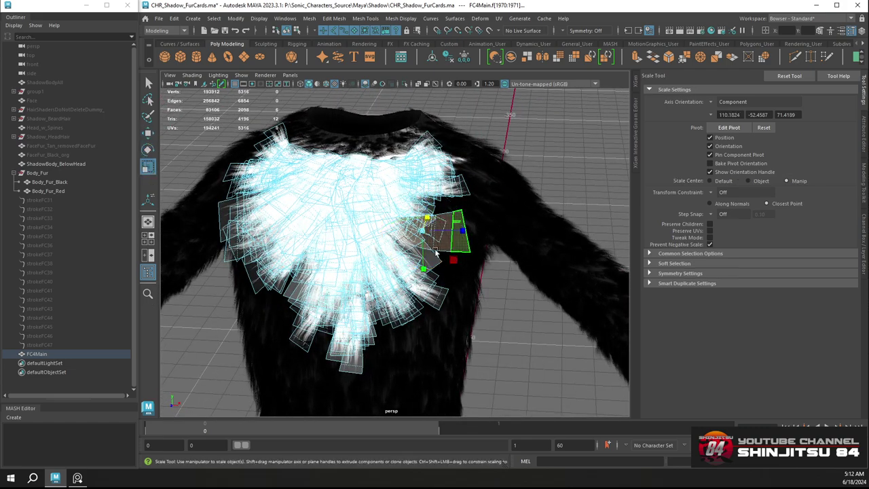
key("w")
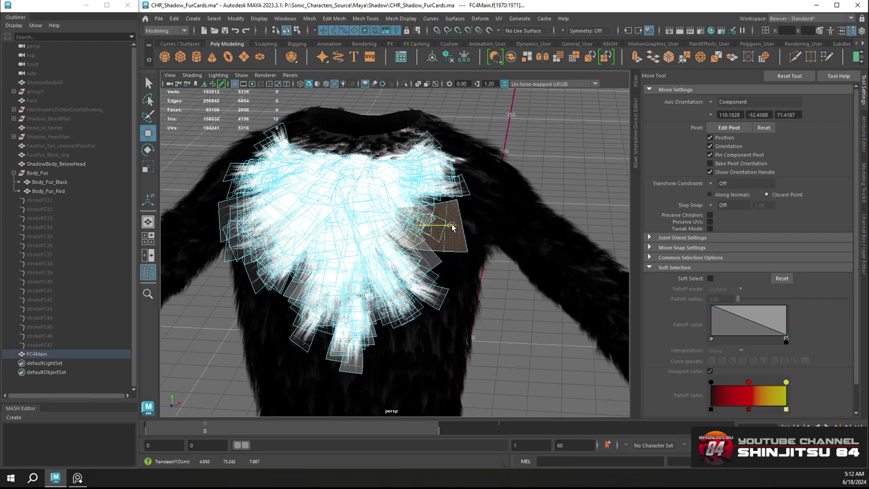
Move, rotate and slightly enlarge a card at the lower-left edge of the character's chest fur to fill the gap there
left_click_drag(591, 198, 480, 184, "alt")
right_click_drag(479, 184, 461, 237, "alt")
left_click_drag(461, 237, 421, 242, "alt")
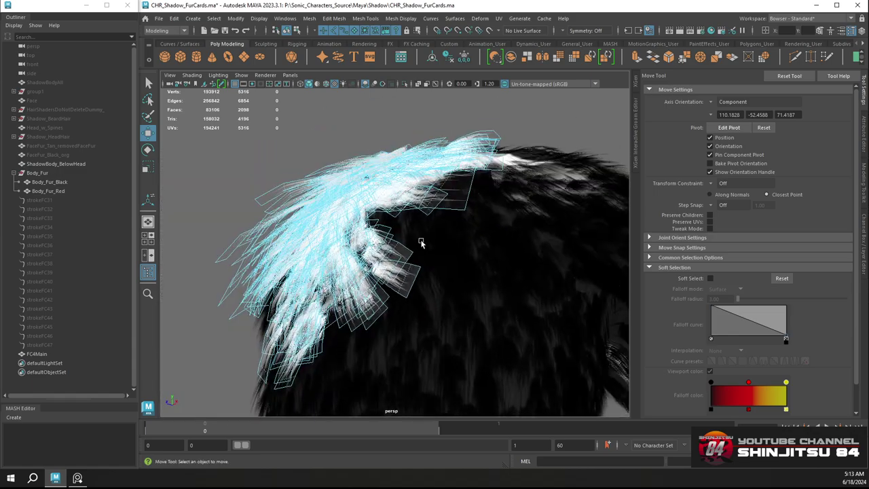
right_click_drag(421, 242, 438, 264, "alt")
left_click_drag(361, 179, 359, 265, "alt")
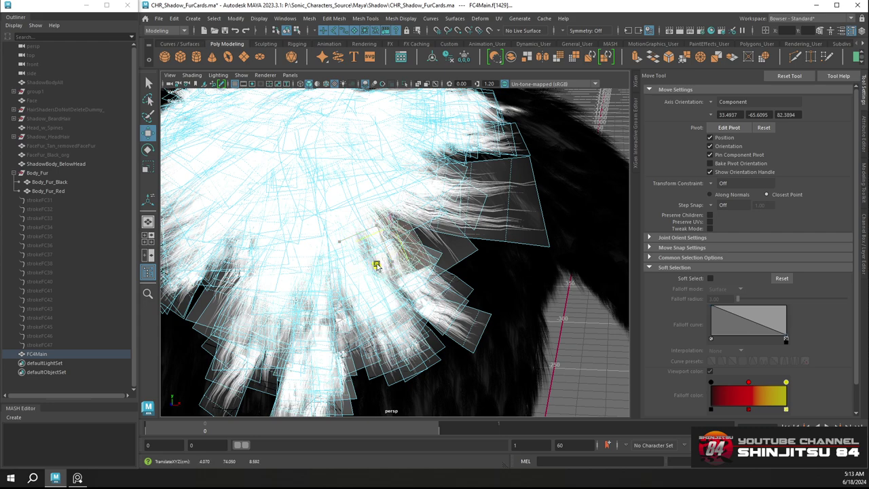
key("e")
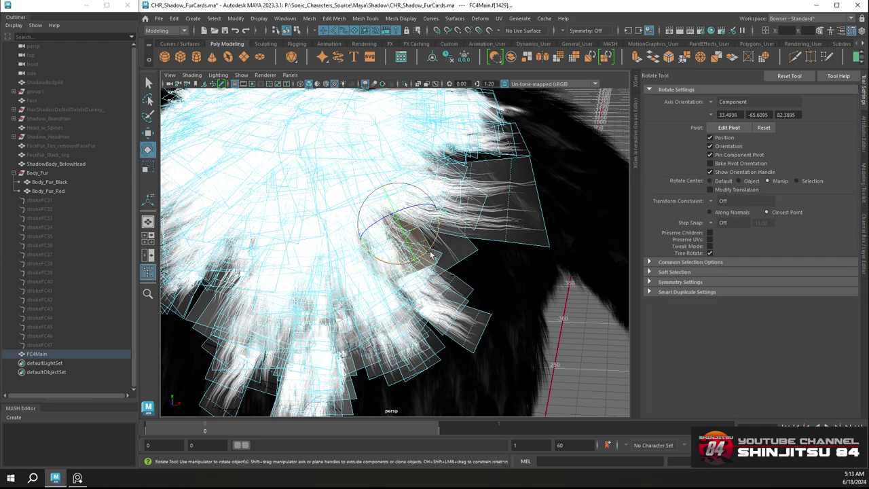
key("r")
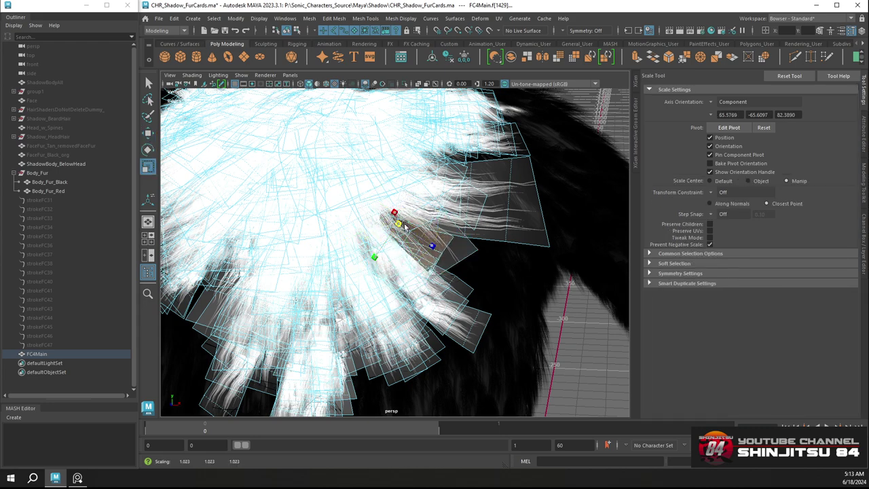
left_click_drag(426, 221, 428, 220)
mouse_move(428, 220)
left_mouse_down("alt")
mouse_move(462, 196)
mouse_move(412, 210)
mouse_move(421, 211)
left_mouse_up("alt")
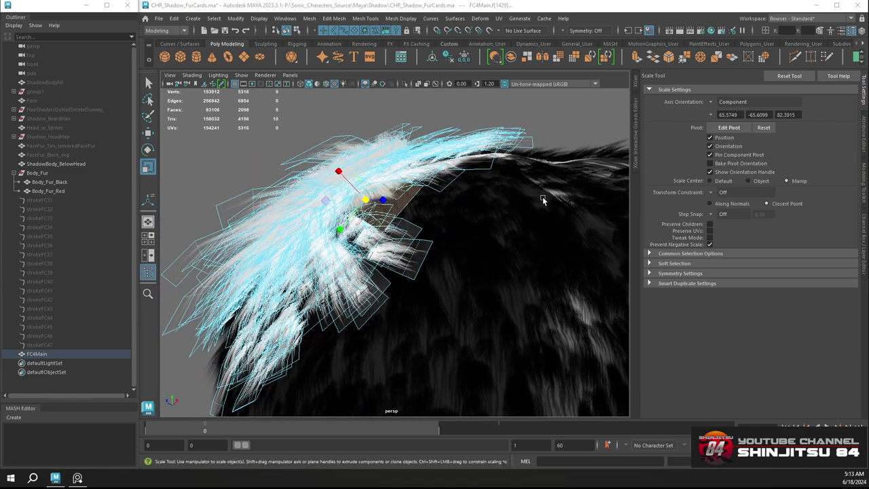
Move the outermost small card beneath the wide left-side card outward, enlarge it, and clear the selection
left_click_drag(544, 199, 477, 309, "alt")
scroll(469, 234, "up", 3)
key("w")
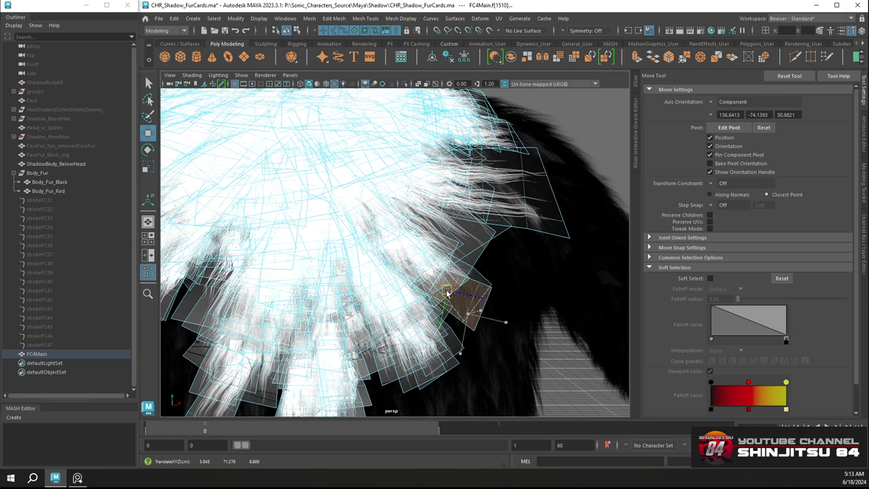
key("r")
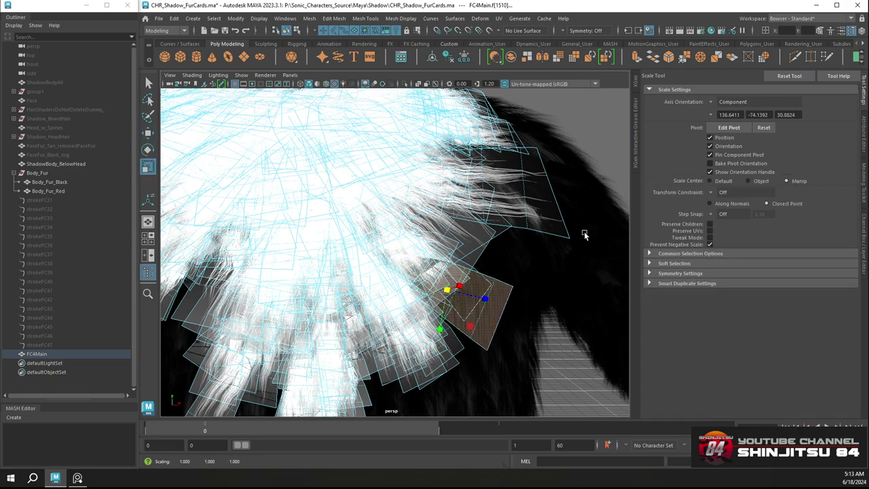
left_click(599, 142)
Select a whole card beside the lower chest tuft on the character's right, then enlarge, rotate and move it into the gap
right_click_drag(598, 143, 408, 170, "alt")
left_click_drag(409, 170, 343, 254, "alt")
right_click_drag(343, 254, 372, 254, "alt")
middle_click_drag(372, 254, 487, 254, "alt")
right_click_drag(487, 254, 491, 272, "alt")
mouse_move(492, 272)
left_mouse_down("alt")
mouse_move(492, 283)
mouse_move(491, 256)
mouse_move(483, 270)
left_mouse_up("alt")
middle_click_drag(483, 270, 420, 238, "alt")
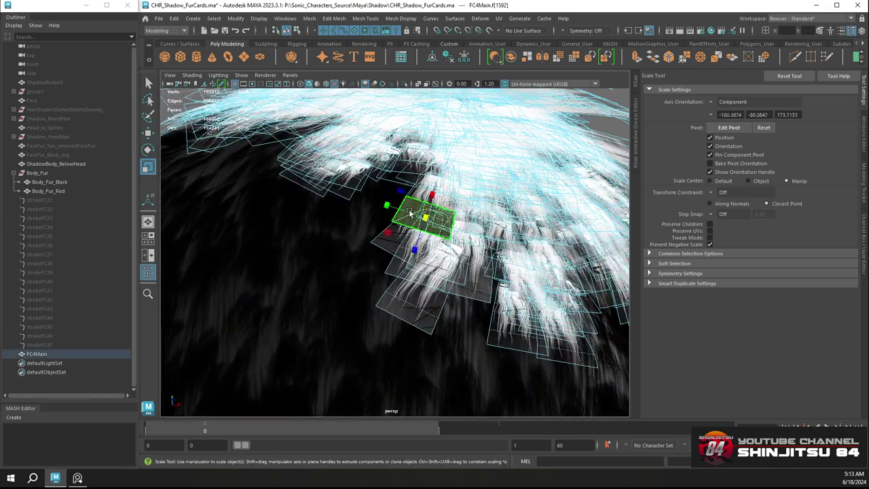
double_click(409, 212)
right_click_drag(410, 212, 380, 213, "alt")
left_click_drag(381, 213, 442, 241, "alt")
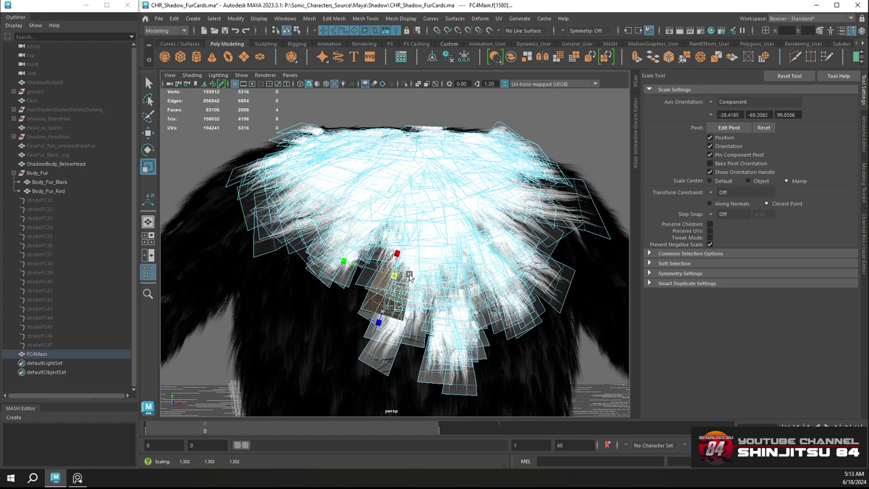
key("e")
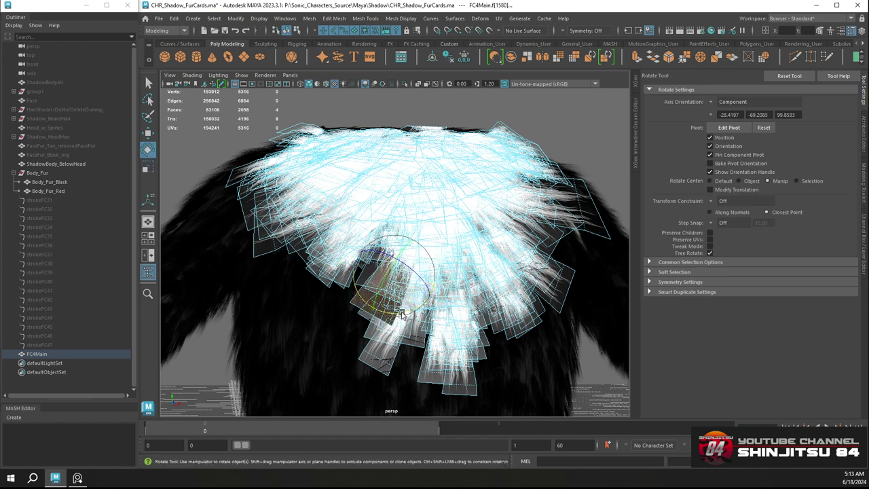
key("w")
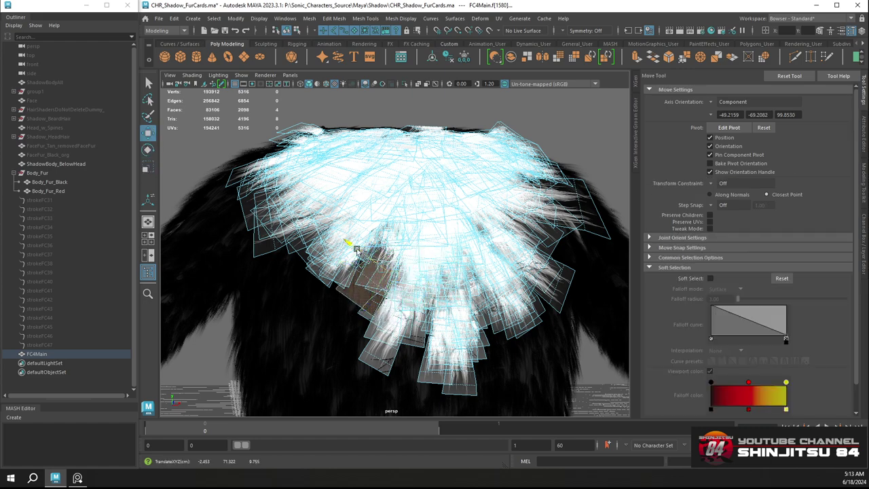
Return FC4Main to object mode and inspect the lower chest fur from the front
scroll(445, 255, "down", 3)
left_click(514, 148)
left_click_drag(519, 192, 465, 197, "alt")
right_click(464, 197)
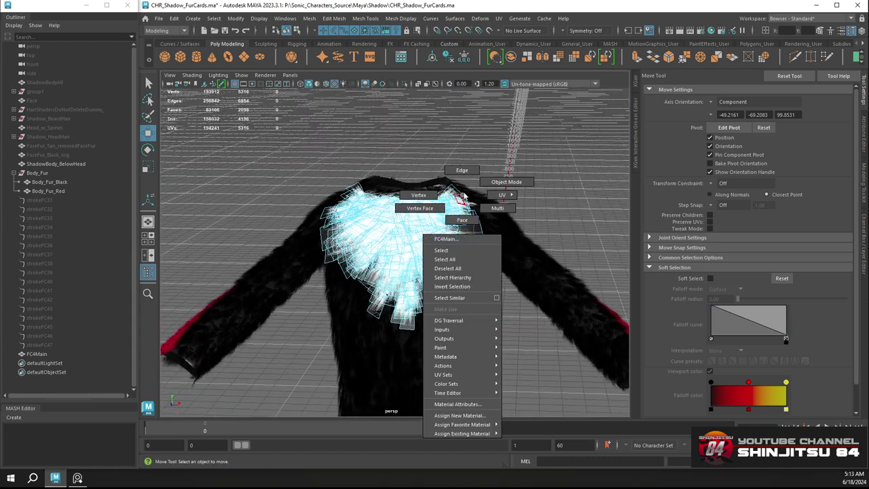
left_click(507, 182)
left_click_drag(522, 175, 458, 246, "alt")
scroll(404, 288, "up", 5)
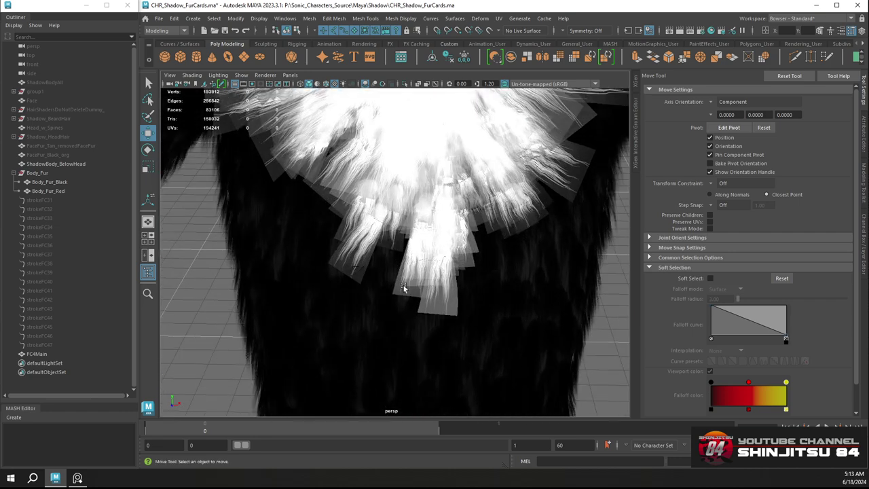
Move the dangling card left of the central tuft up to the fur's lower-right side, and rotate it to follow the outline
left_click_drag(404, 288, 408, 279, "alt")
left_click(358, 255)
right_click_drag(357, 224, 358, 251)
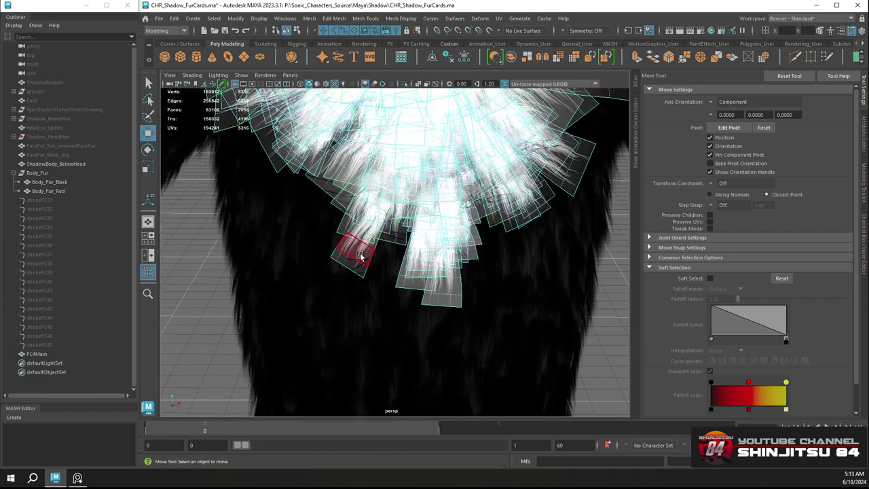
left_click(360, 255)
left_click_drag(367, 239, 335, 161)
key("r")
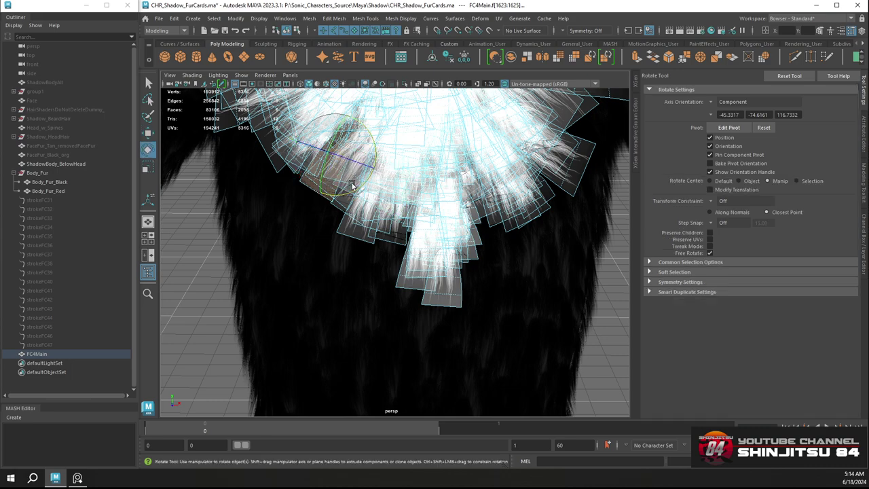
left_click_drag(334, 157, 311, 135)
key("w")
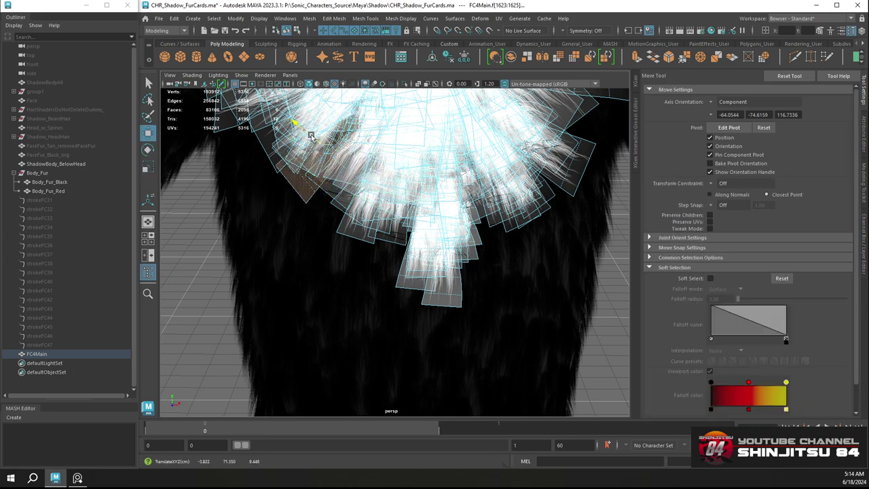
Deselect the card, return FC4Main to object mode, and inspect the chest fur on the whole body
scroll(311, 134, "down", 4)
left_click(251, 246)
left_click_drag(368, 246, 428, 190, "alt")
scroll(414, 231, "down", 4)
right_click_drag(424, 174, 469, 160)
left_click(510, 172)
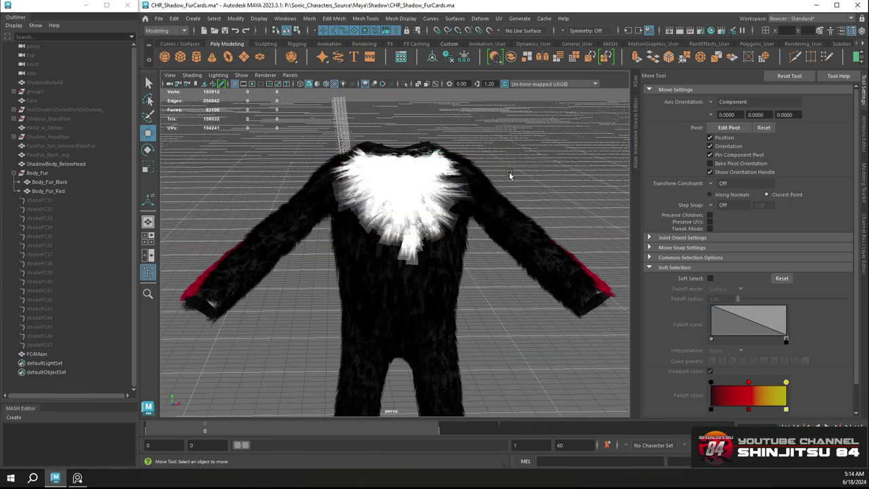
Select a card left of the central chest tuft and move and rotate it toward the fur's outer edge
mouse_move(467, 216)
left_mouse_down("alt")
mouse_move(423, 215)
mouse_move(480, 190)
mouse_move(466, 222)
left_mouse_up("alt")
scroll(483, 252, "up", 5)
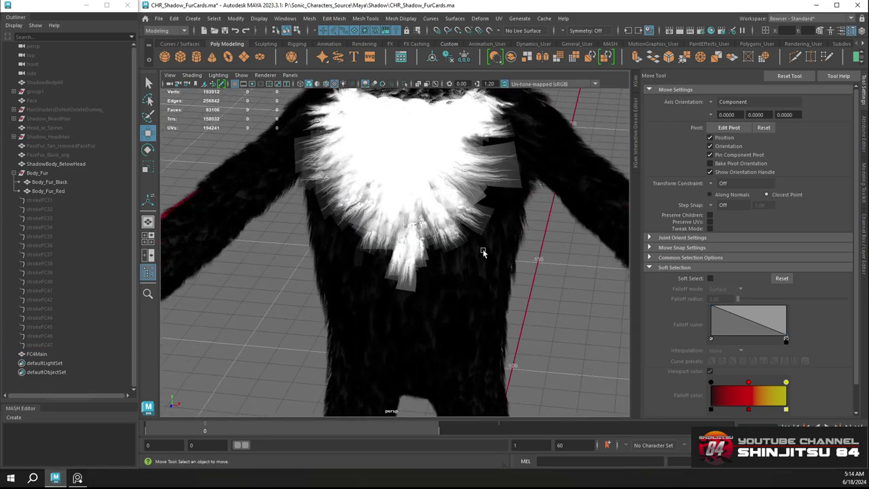
left_click_drag(483, 252, 357, 258, "alt")
scroll(476, 231, "up", 4)
left_click(330, 265)
right_click_drag(327, 266, 326, 248)
left_click(342, 257)
key("e")
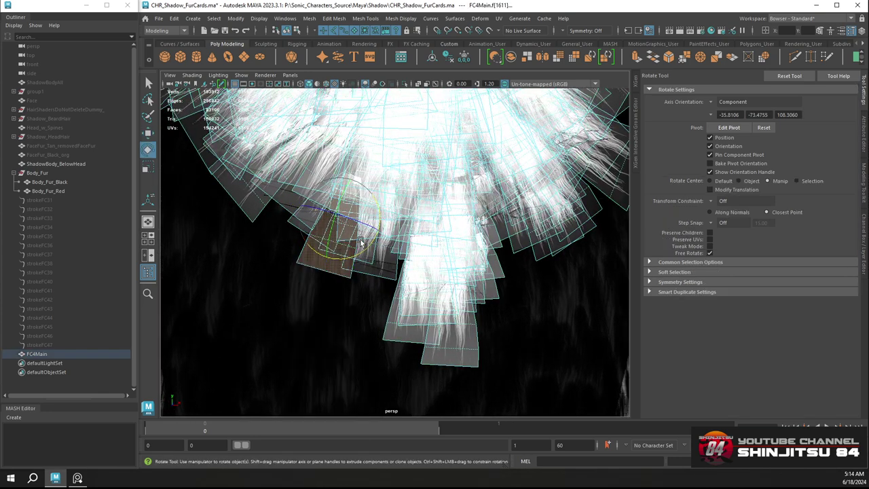
Turn on soft selection and bend that card by moving and rotating its tip edge outward
right_click_drag(314, 260, 294, 257)
left_click(340, 271)
key("b")
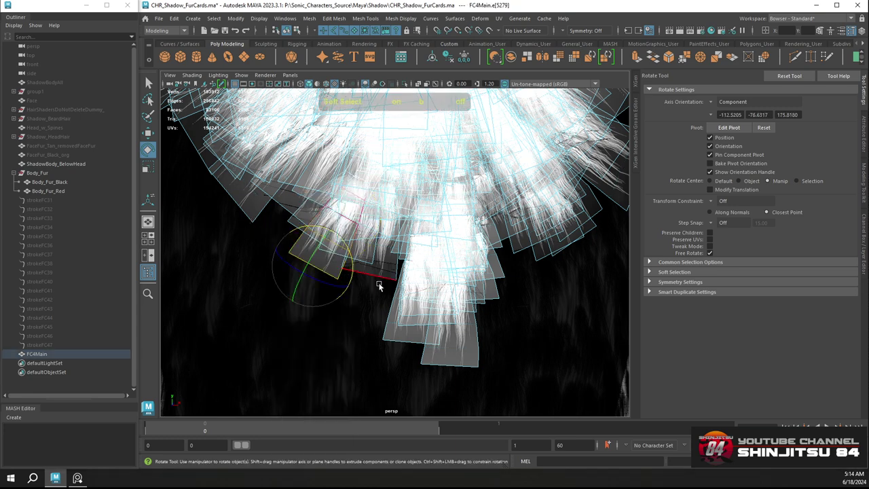
key("w")
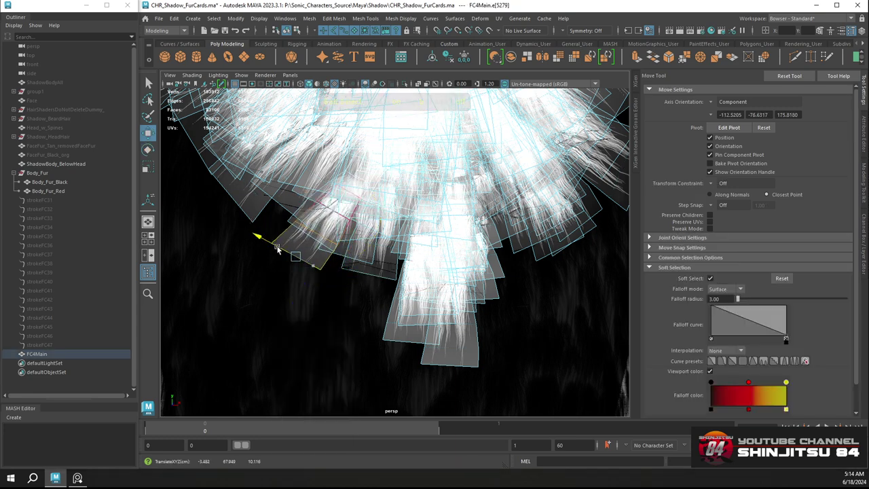
key("e")
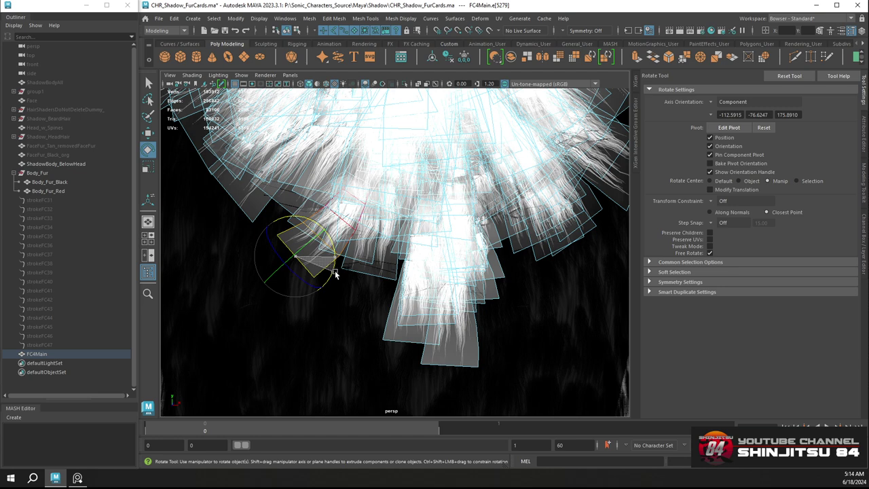
left_click_drag(335, 274, 332, 276)
key("w")
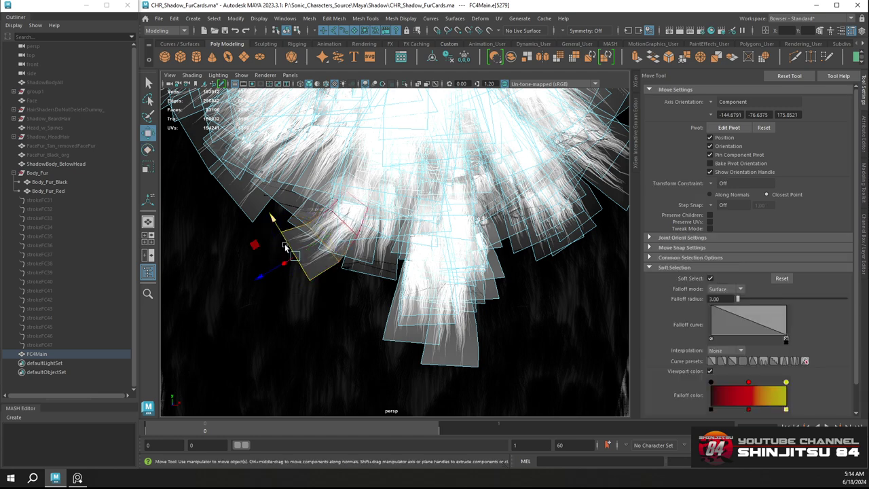
left_click_drag(285, 244, 271, 237)
Rotate and move the tip edge of the neighbouring card beside the central tuft so it curves outward
left_click(369, 291)
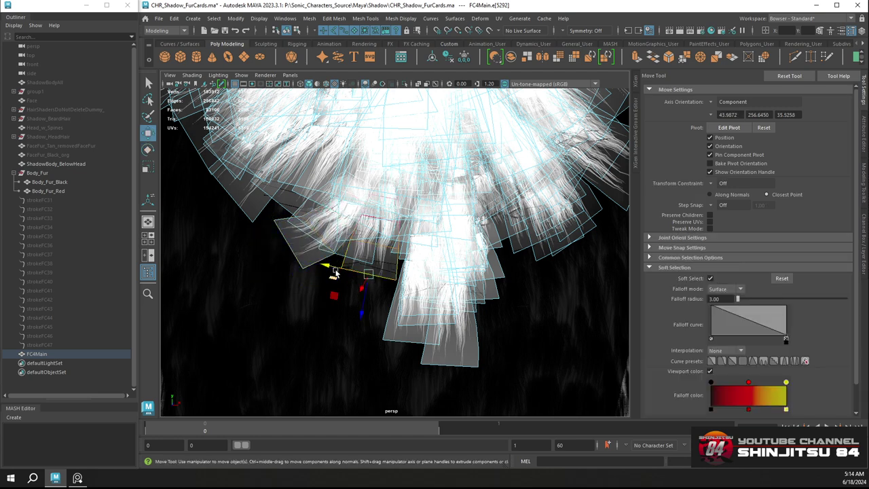
key("e")
left_click_drag(406, 267, 411, 284)
key("w")
key("b")
left_click_drag(329, 309, 324, 311)
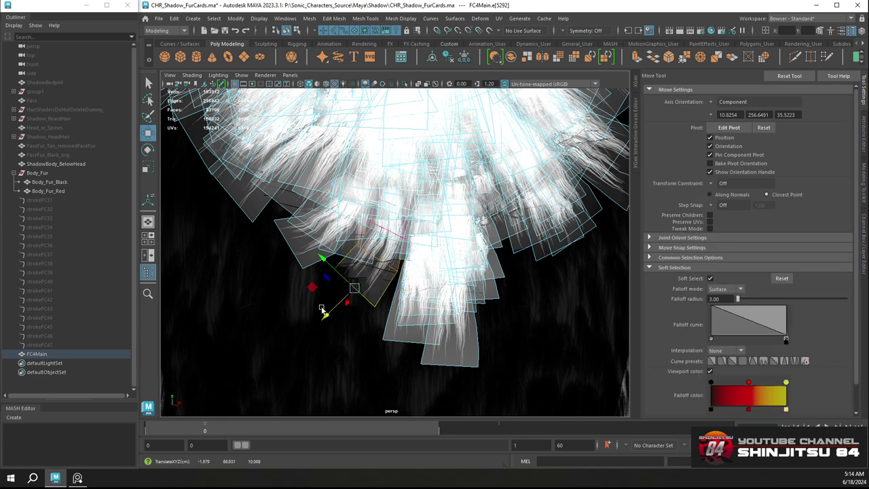
left_click_drag(333, 268, 324, 259)
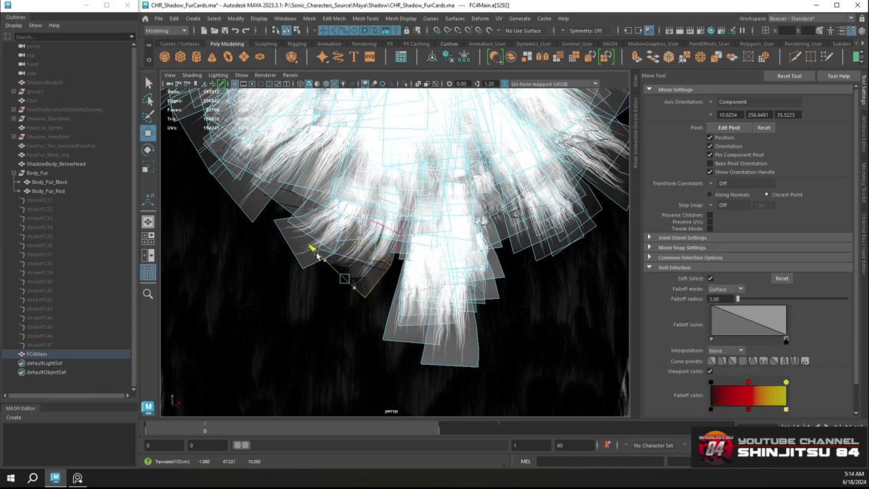
Select the tip edge of a card on the opposite side of the central tuft, then rotate and move it outward
left_click(455, 360)
left_click_drag(516, 334, 426, 274, "alt")
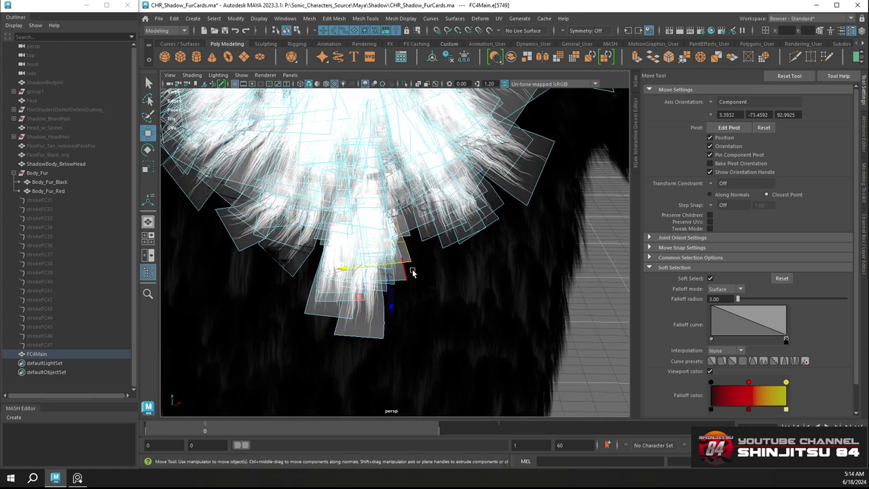
key("e")
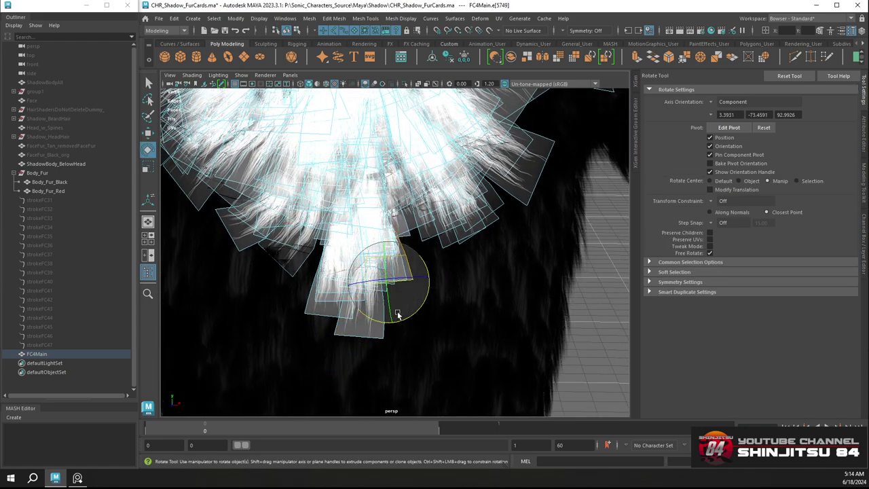
key("w")
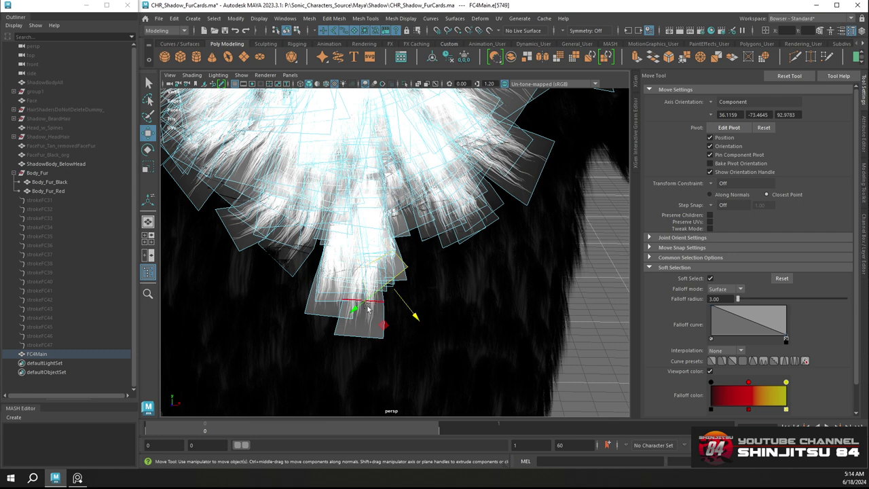
left_click_drag(367, 307, 392, 303)
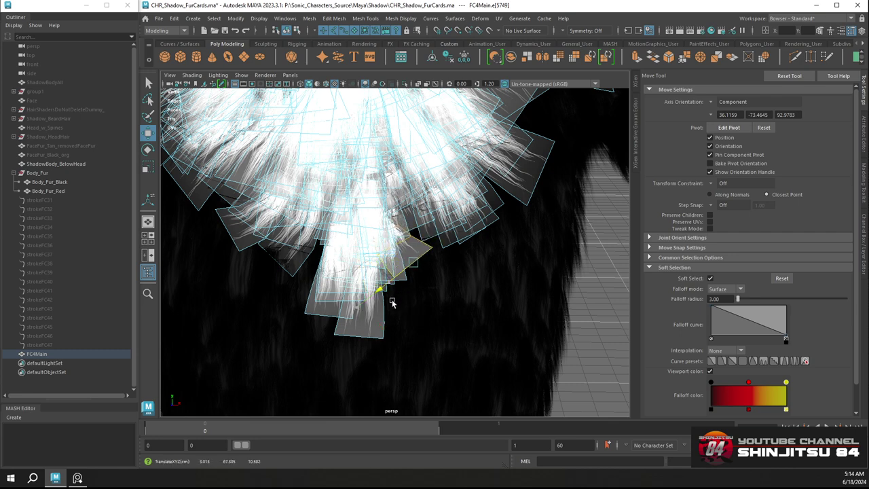
Select the tip edge of a second card beside the central chest tuft, then rotate and move it outward
left_click(404, 280)
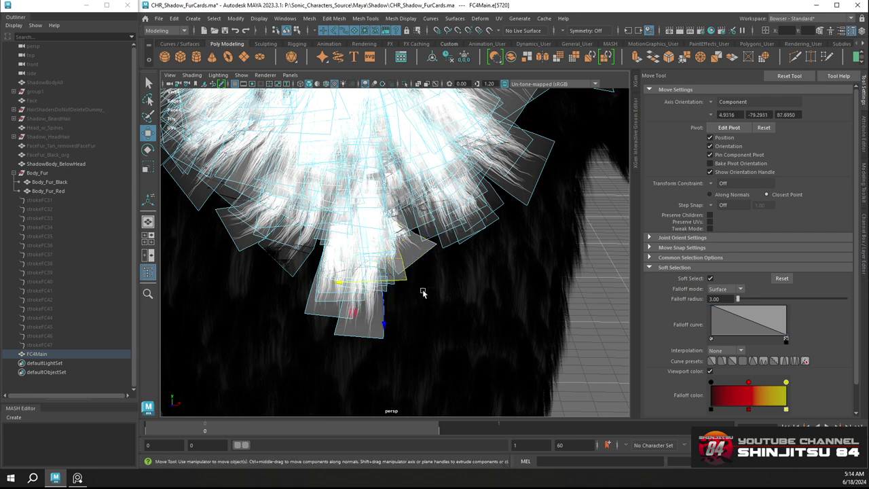
key("e")
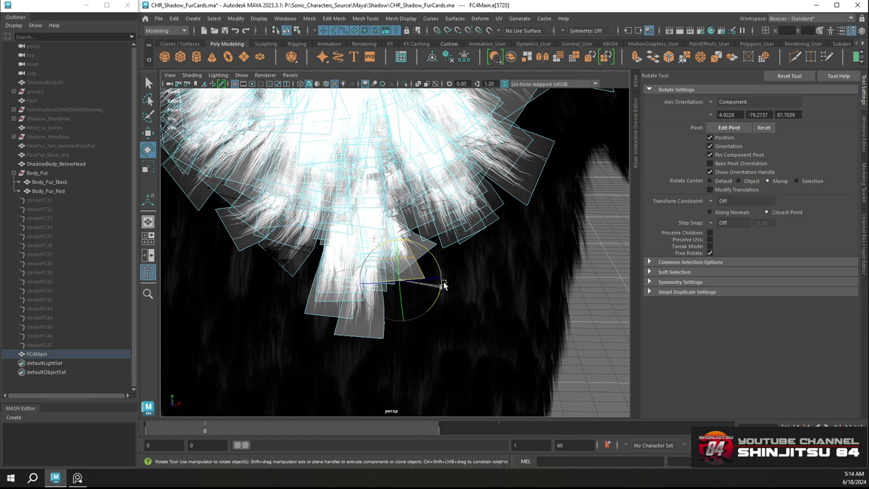
left_click_drag(442, 286, 445, 262)
key("w")
left_click_drag(426, 312, 437, 327)
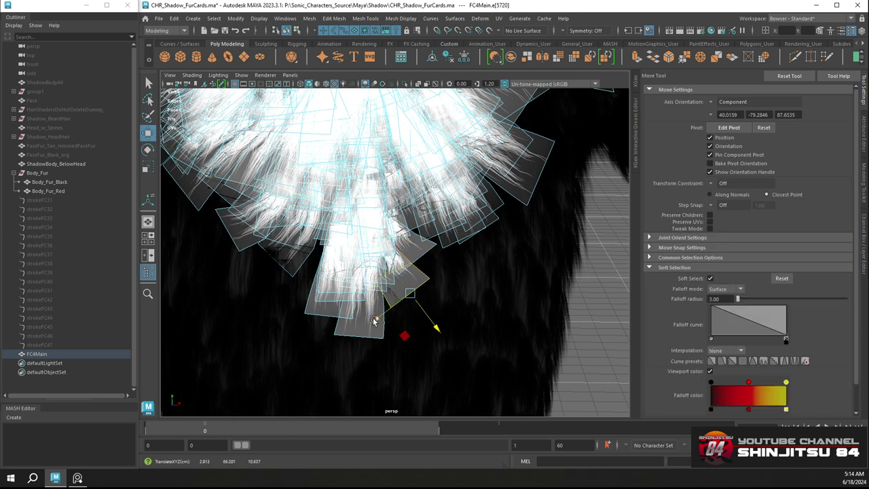
left_click_drag(375, 321, 392, 324)
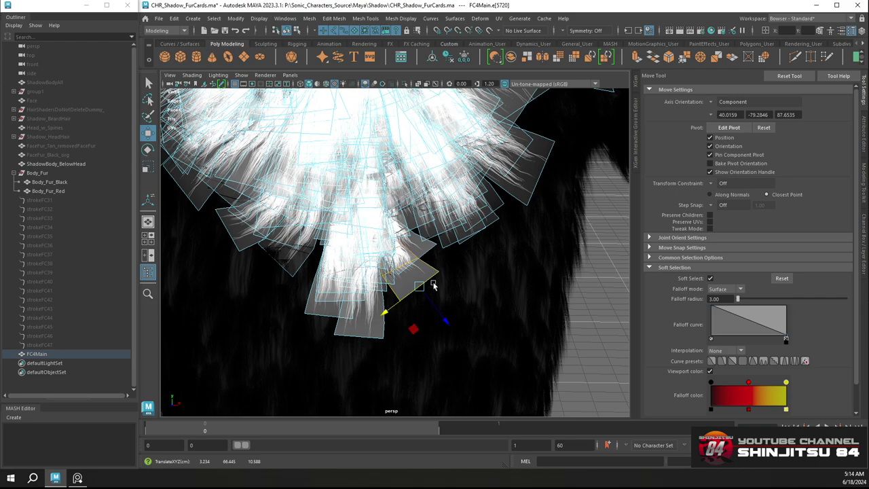
Select the tip edge of a protruding card farther along the lower chest outline, then move and rotate it to curve outward
left_click_drag(500, 241, 480, 272, "alt")
middle_click_drag(480, 272, 483, 240, "alt")
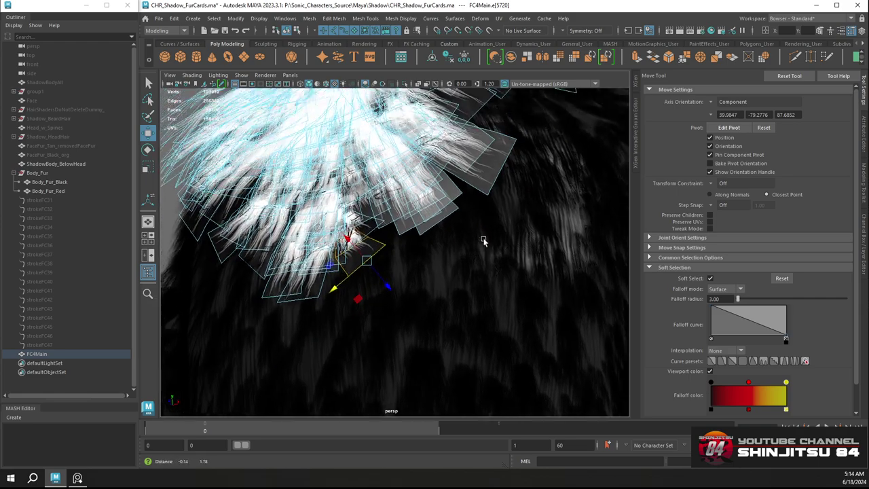
right_click_drag(484, 240, 495, 279, "alt")
left_click(452, 231)
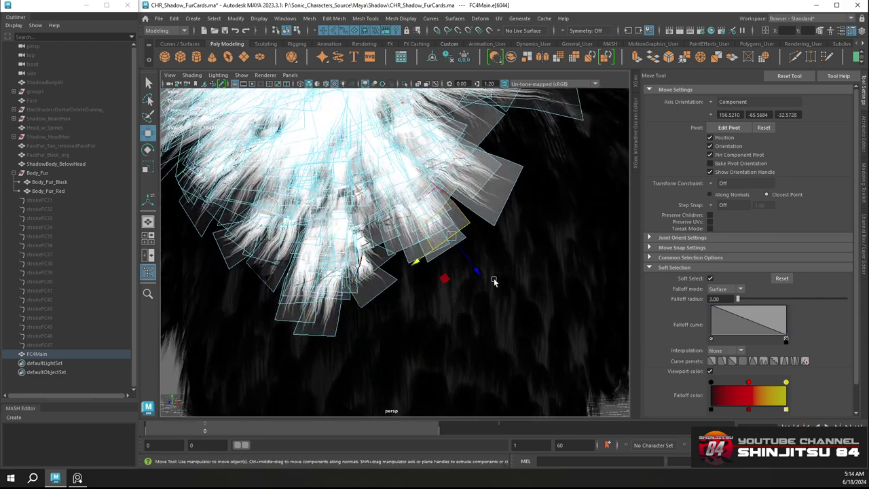
middle_click_drag(495, 279, 452, 294, "alt")
left_click_drag(452, 295, 443, 314, "alt")
left_click_drag(363, 300, 379, 292)
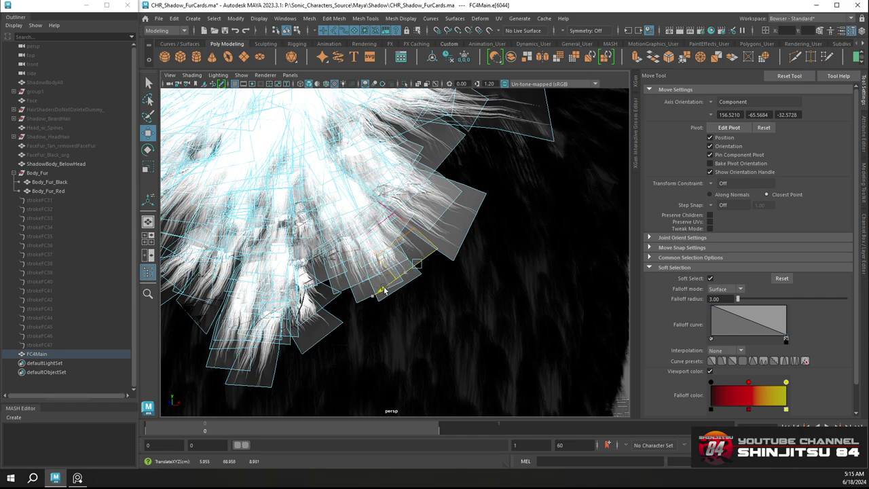
key("e")
left_click_drag(455, 247, 388, 179)
key("w")
middle_click_drag(388, 179, 340, 233, "alt")
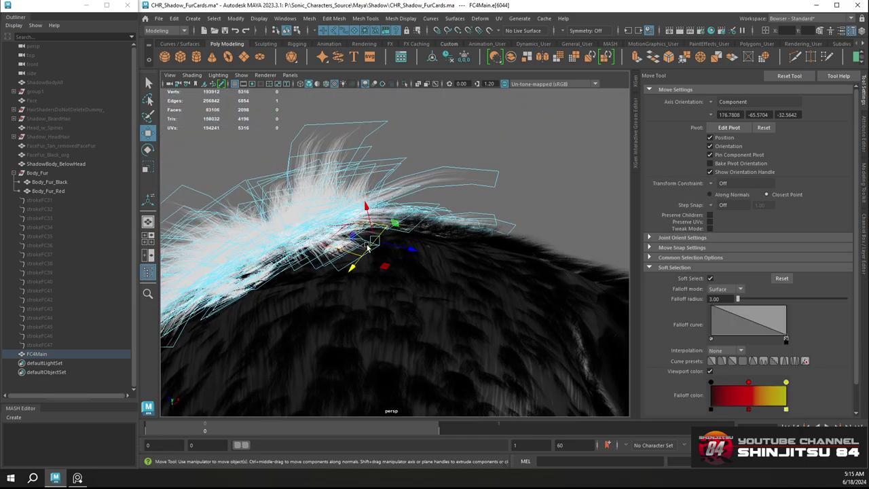
left_click_drag(340, 233, 382, 288, "alt")
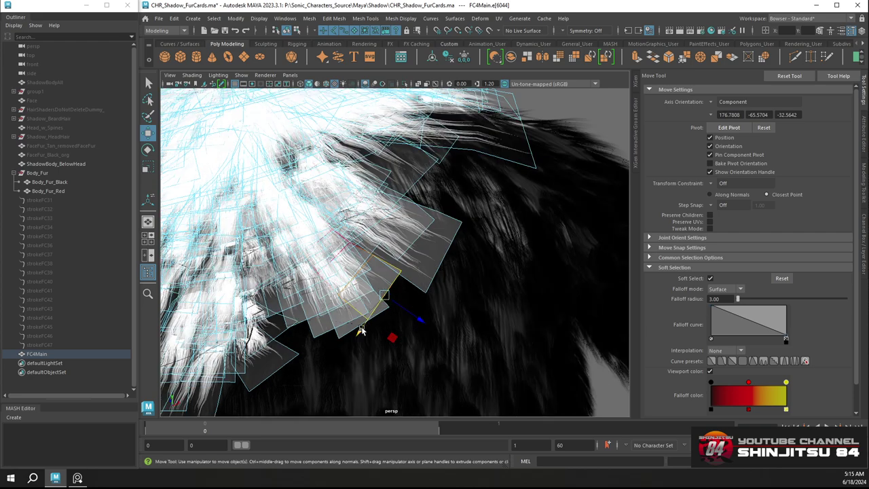
left_click_drag(363, 324, 370, 324)
Bend the tip edge of a card between that spot and the central tuft by moving and rotating it outward
left_click(332, 328)
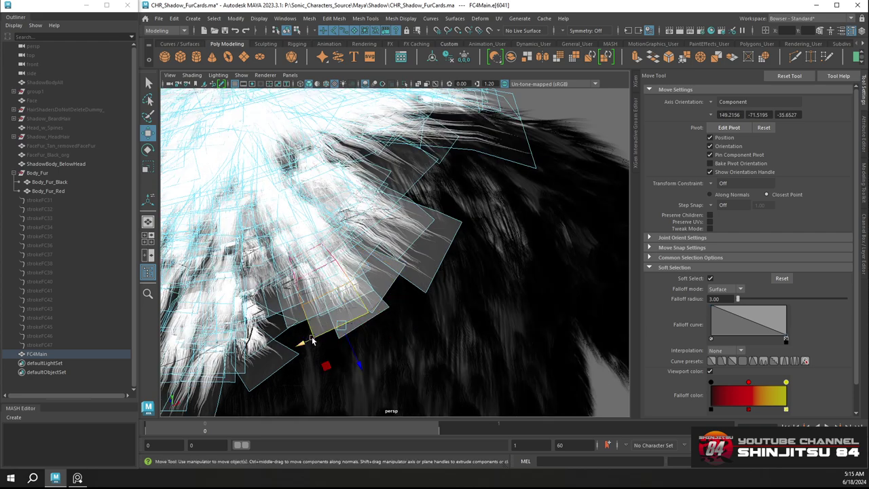
left_click_drag(312, 341, 329, 313, "alt")
left_click(330, 312)
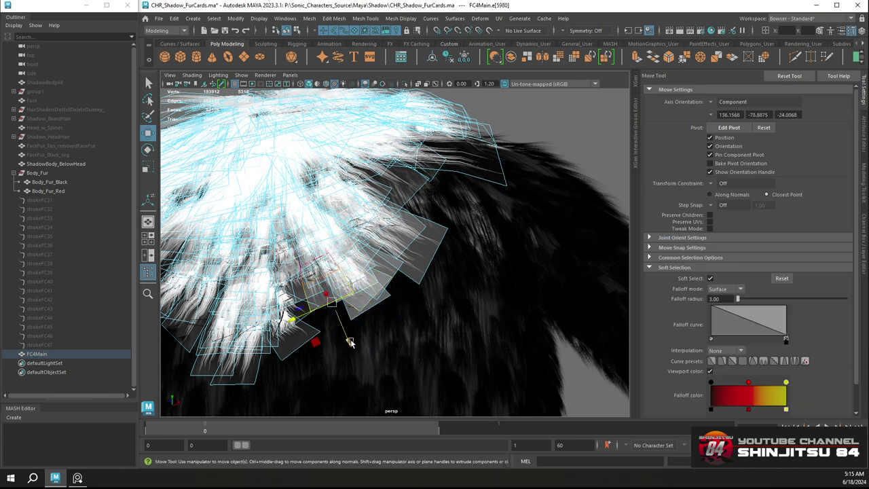
left_click_drag(349, 341, 388, 318)
key("e")
key("w")
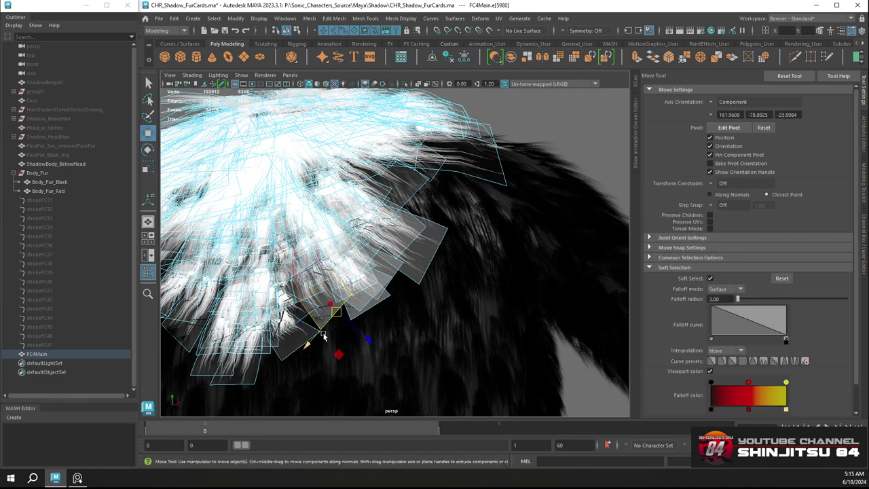
left_click_drag(320, 331, 368, 369, "alt")
left_click_drag(324, 310, 324, 306, "alt")
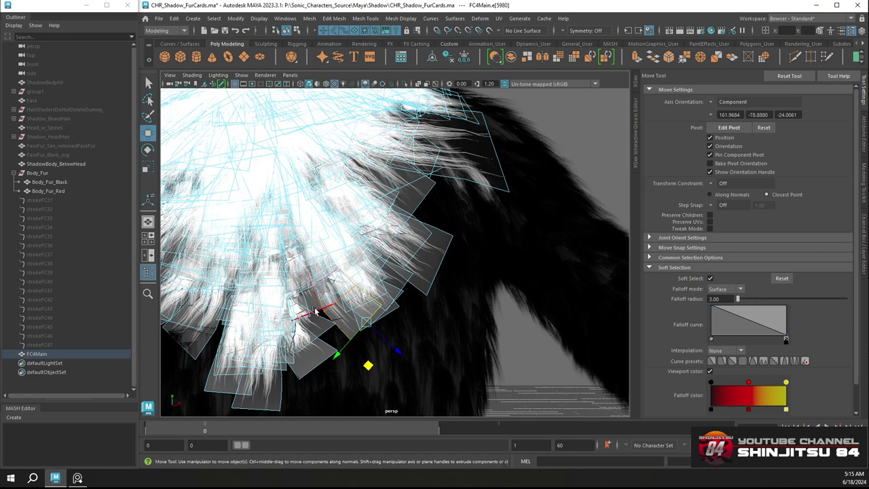
Move and rotate the tip edge of the card in the gap beside the central tuft, then clear the selection
left_click_drag(327, 343, 331, 355)
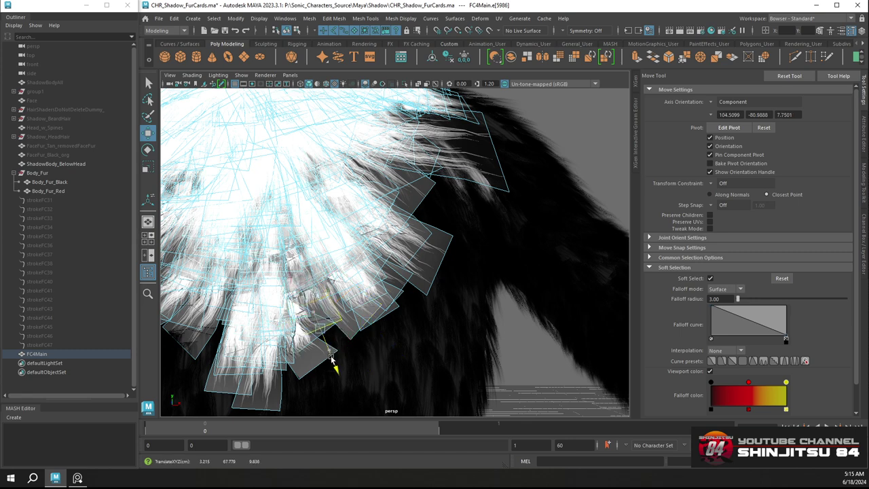
key("e")
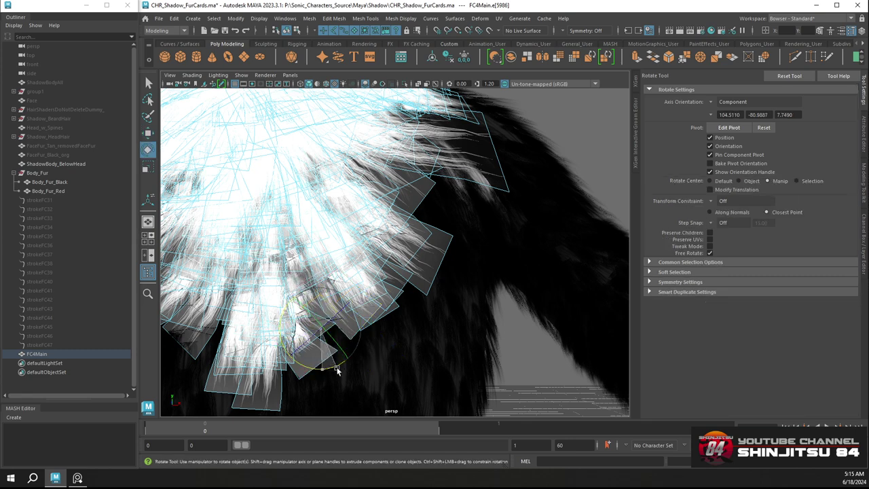
key("w")
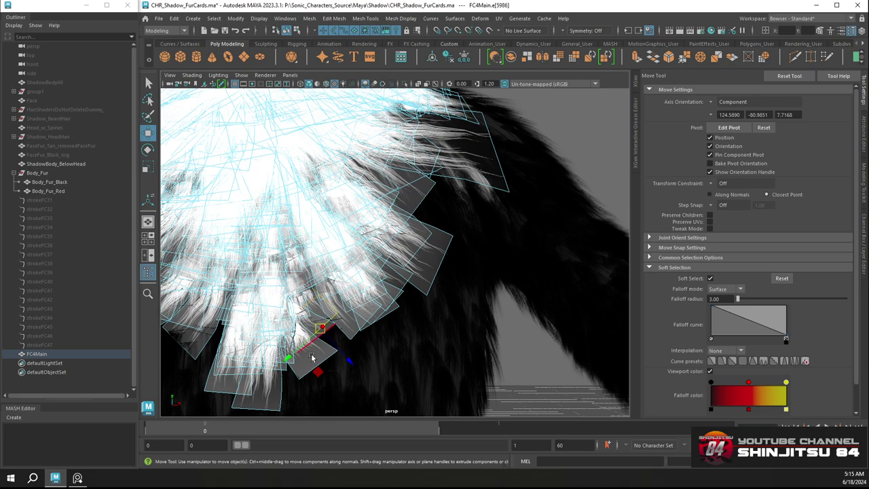
left_click_drag(318, 372, 340, 369)
scroll(404, 284, "down", 5)
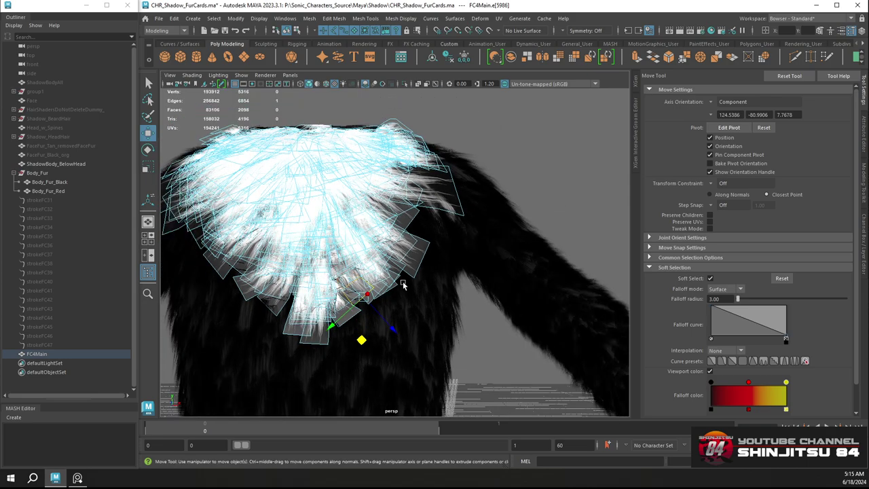
left_click(476, 337)
Select the tip edge of the lowest card in the central tuft, then rotate it in the chest plane and move it sideways
scroll(476, 337, "down", 6)
left_click_drag(369, 204, 407, 235, "alt")
scroll(371, 220, "up", 3)
scroll(321, 326, "up", 3)
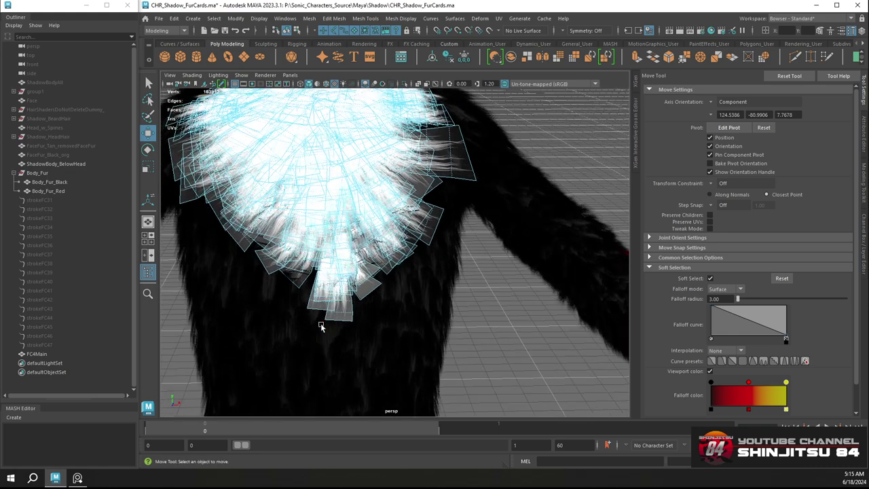
left_click(337, 323)
key("e")
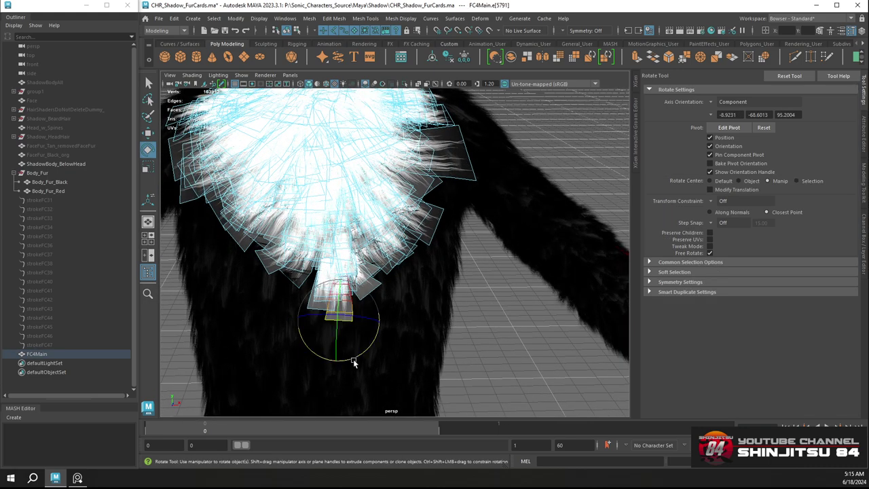
key("w")
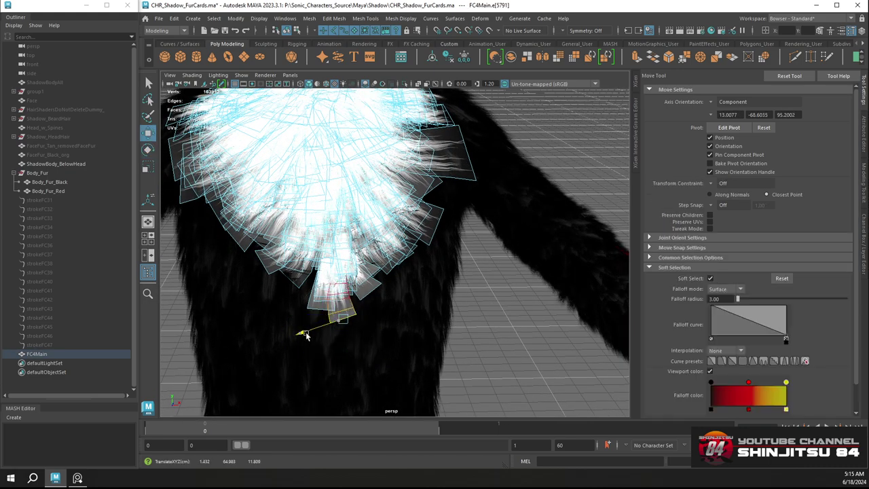
Refine the bend of the central tuft's lowest tip in profile by rotating and moving it relative to the belly surface
left_click_drag(311, 334, 476, 290, "alt")
key("e")
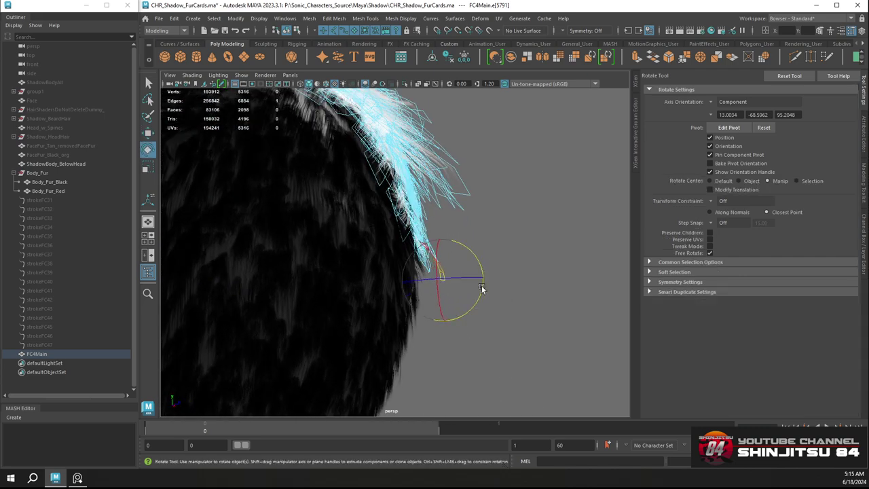
key("w")
left_click_drag(471, 278, 361, 310, "alt")
mouse_move(301, 324)
left_mouse_down()
mouse_move(378, 320)
mouse_move(387, 282)
left_mouse_up()
key("e")
key("w")
Select the tip edge of a side card below the shoulder, then rotate and move it to bend the card's end
left_click_drag(524, 201, 347, 254, "alt")
left_click(284, 231)
left_click_drag(284, 231, 311, 259, "alt")
key("e")
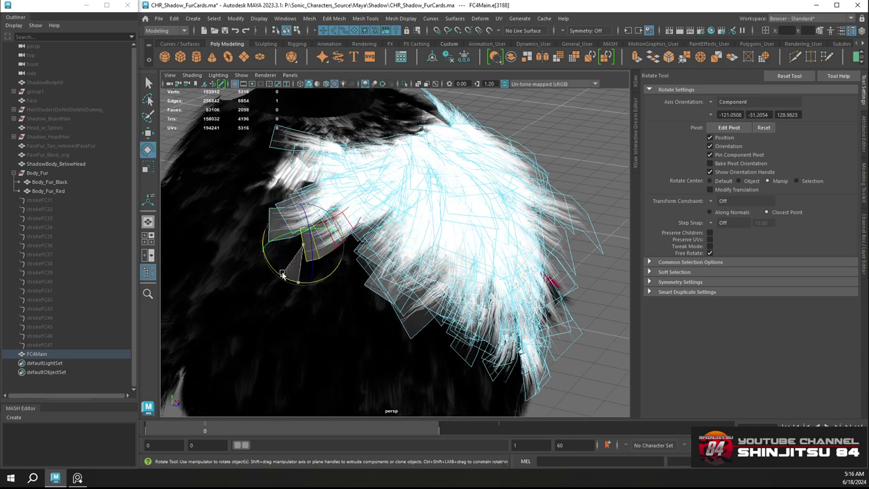
key("w")
key("e")
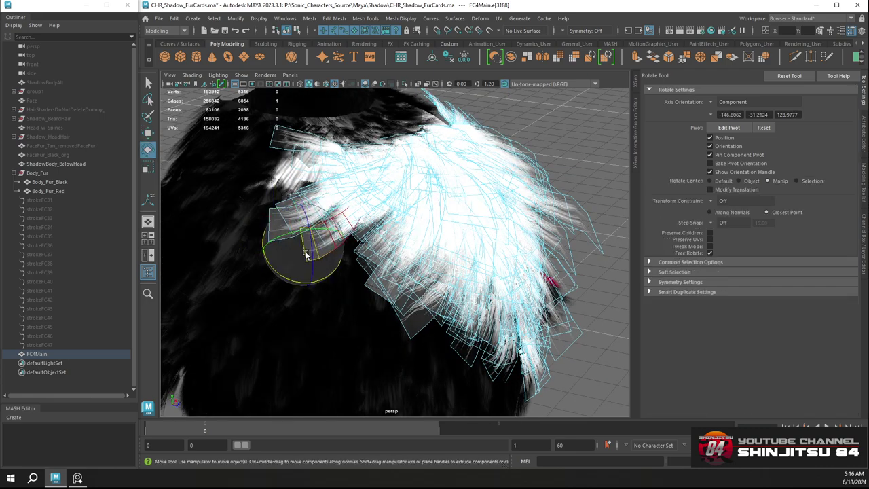
key("w")
left_click_drag(305, 256, 285, 252, "alt")
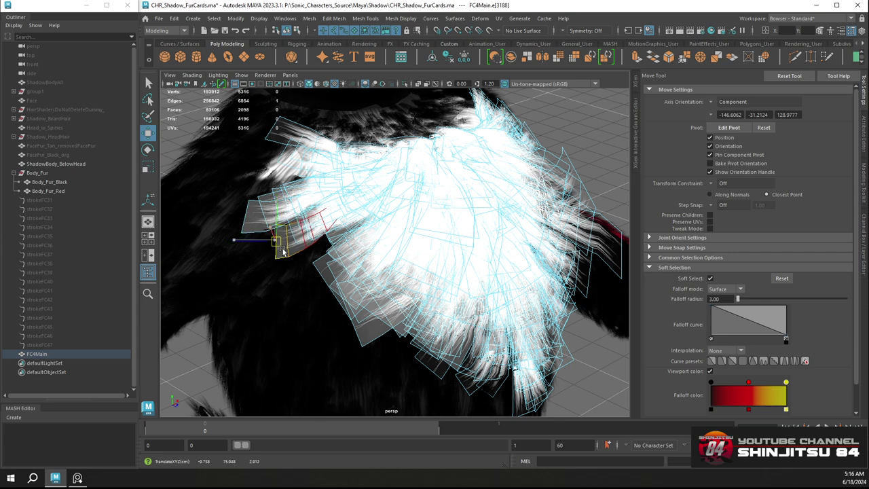
Select all edges of that side card and rotate the whole card downward
double_click(312, 249)
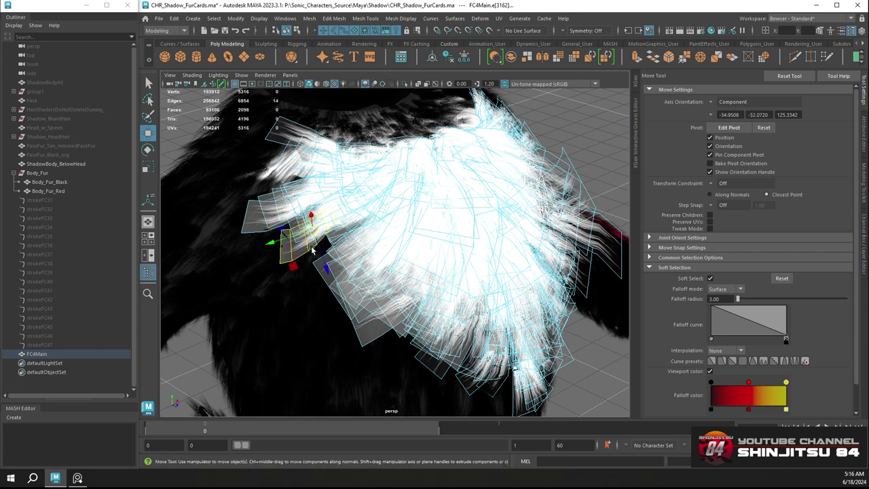
key("e")
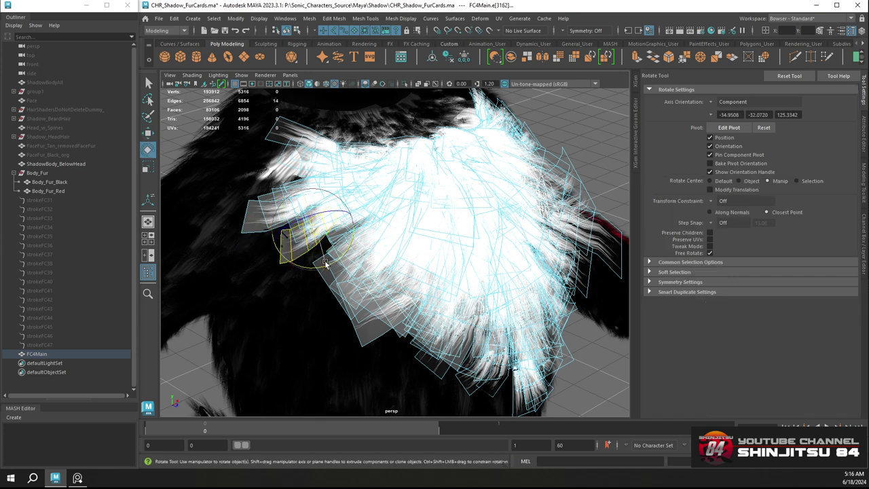
key("w")
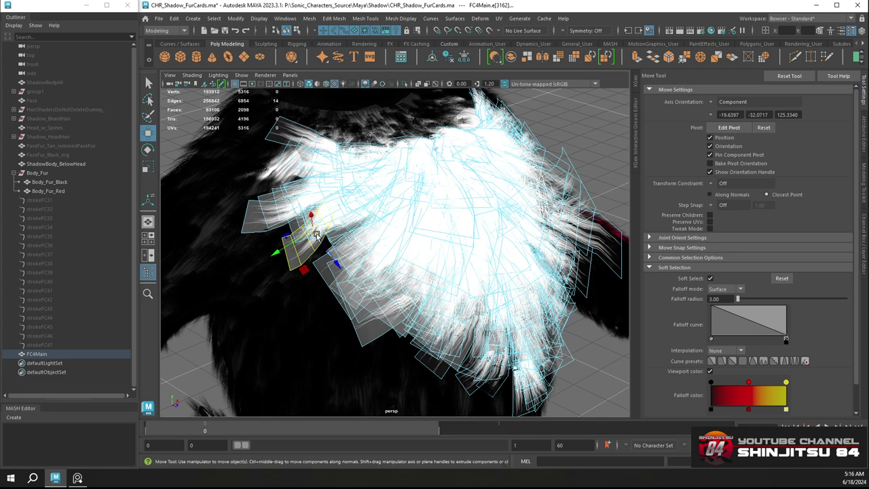
left_click_drag(316, 234, 345, 295)
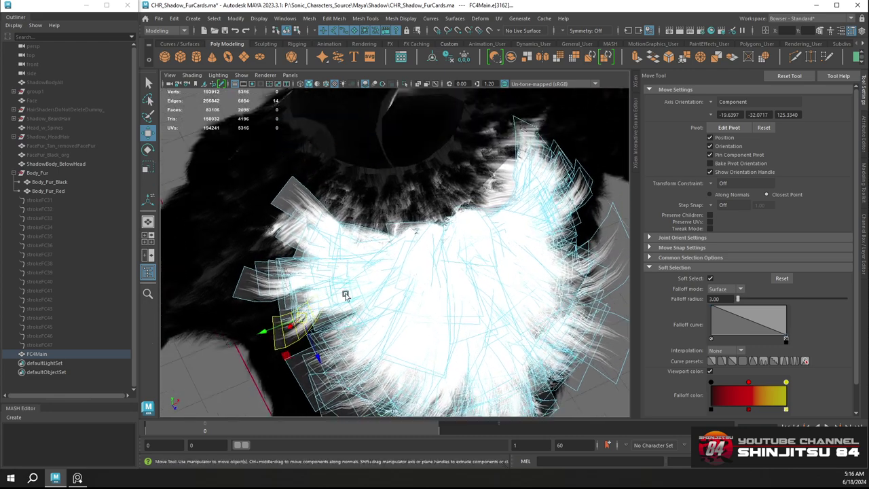
Select the tip edge of the uppermost card near the neckline and rotate and move it to bend its end
left_click(285, 186)
left_click_drag(284, 186, 298, 249, "alt")
right_click_drag(299, 248, 324, 252, "alt")
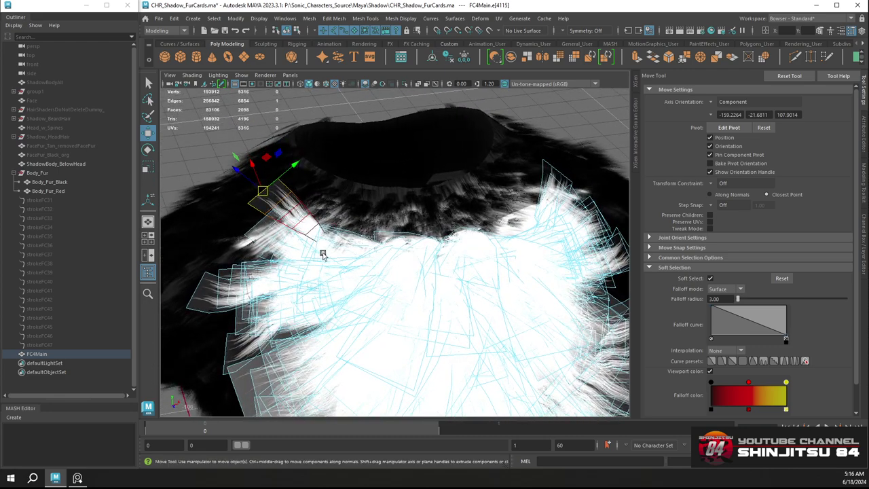
key("e")
key("w")
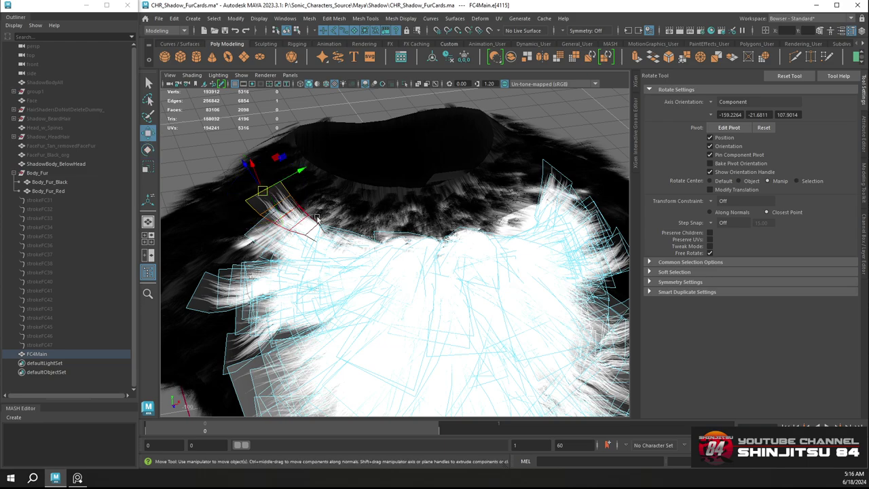
key("b")
mouse_move(295, 206)
left_mouse_down("alt")
mouse_move(324, 210)
mouse_move(300, 226)
mouse_move(296, 194)
left_mouse_up("alt")
Select the tip edge of the card just below the uppermost neckline card, then rotate and move it to vary its direction
middle_click_drag(266, 258, 276, 265)
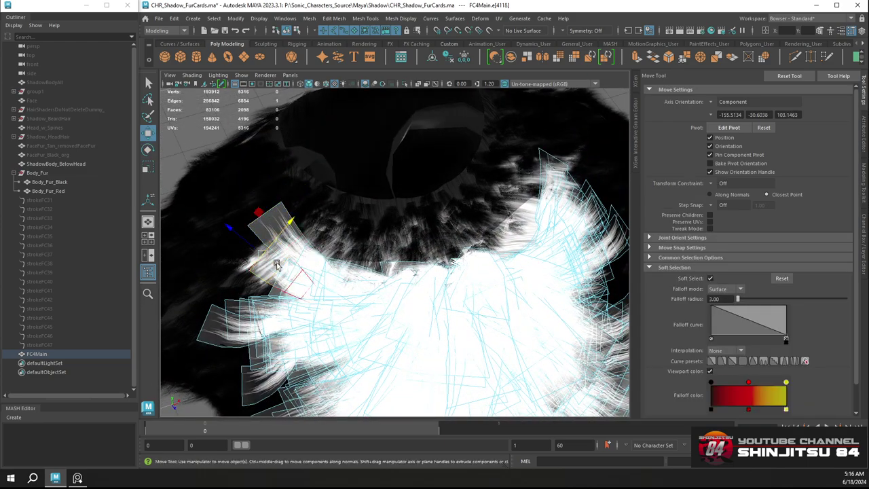
key("e")
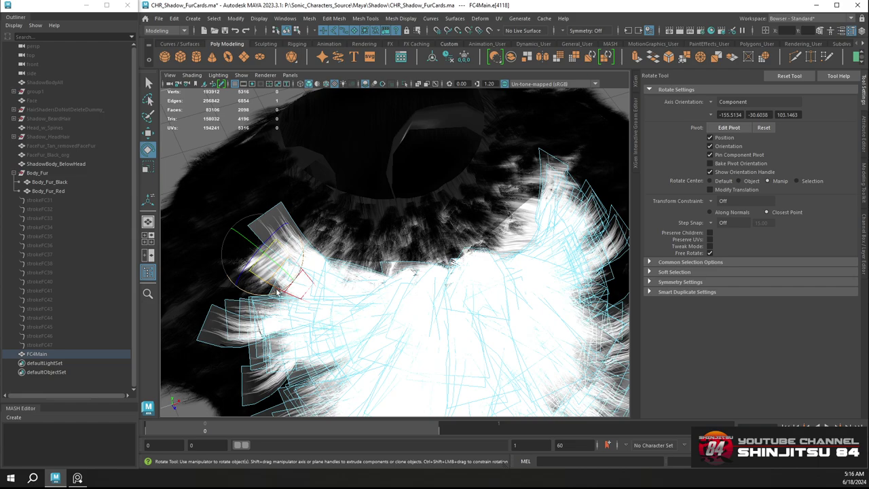
key("w")
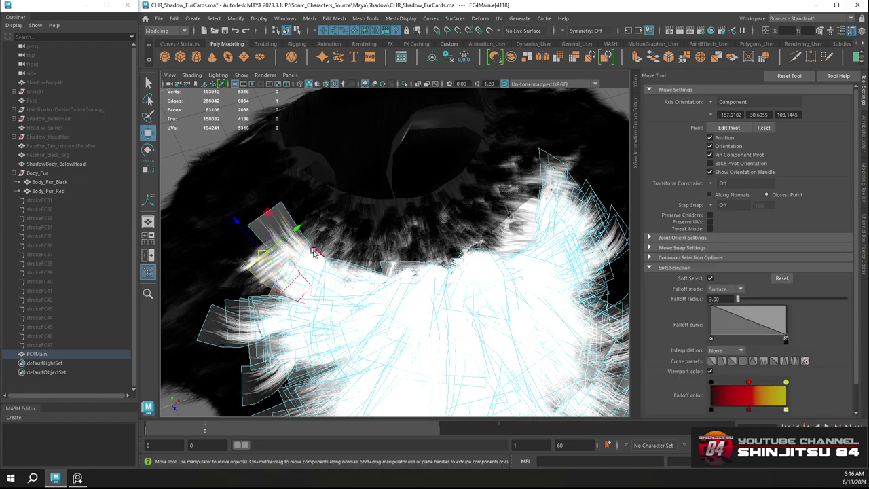
left_click_drag(293, 286, 299, 213, "alt")
key("e")
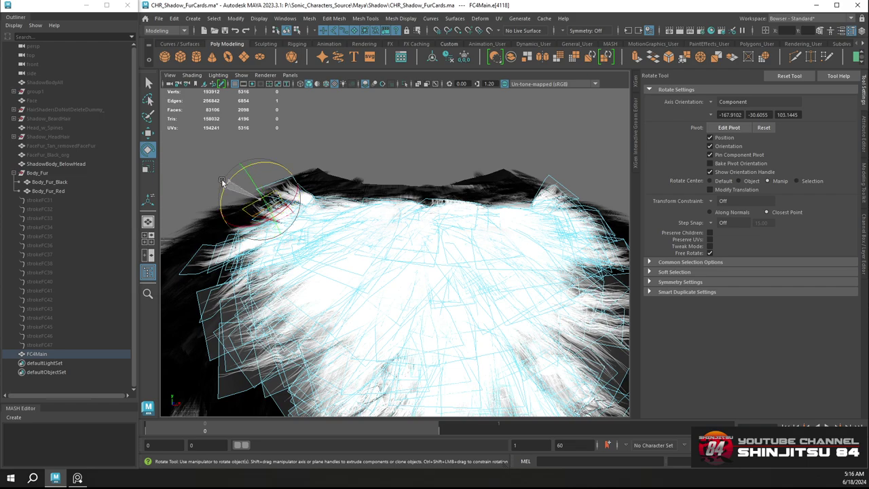
key("w")
Select the tip edge of a side card below the opposite shoulder, then rotate and move it to bend the card's end
left_click_drag(231, 182, 468, 236, "alt")
left_click(444, 179)
key("e")
key("w")
left_click(468, 236)
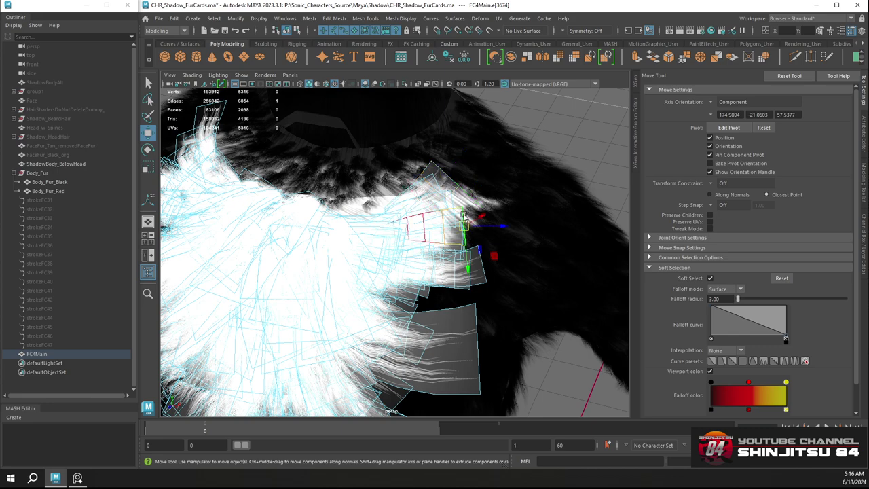
key("e")
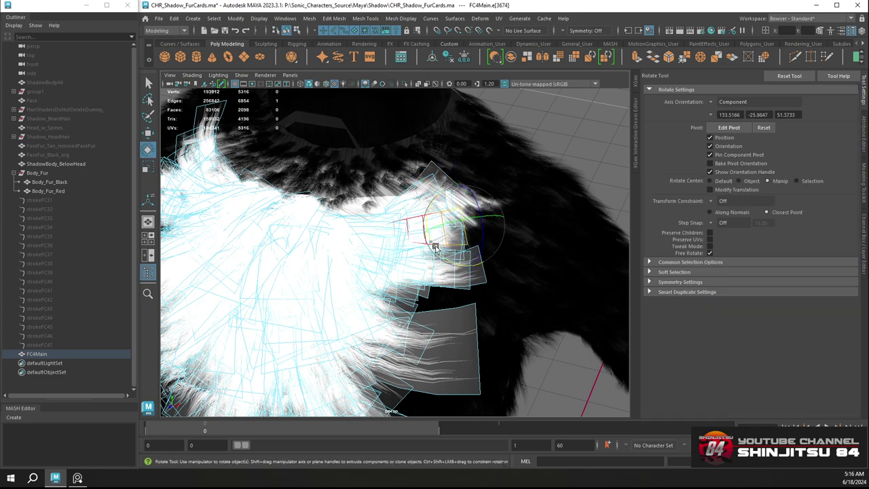
key("w")
Select the tip edge of the short card just above the large protruding side card, then rotate and move it
left_click_drag(422, 301, 440, 305, "alt")
key("e")
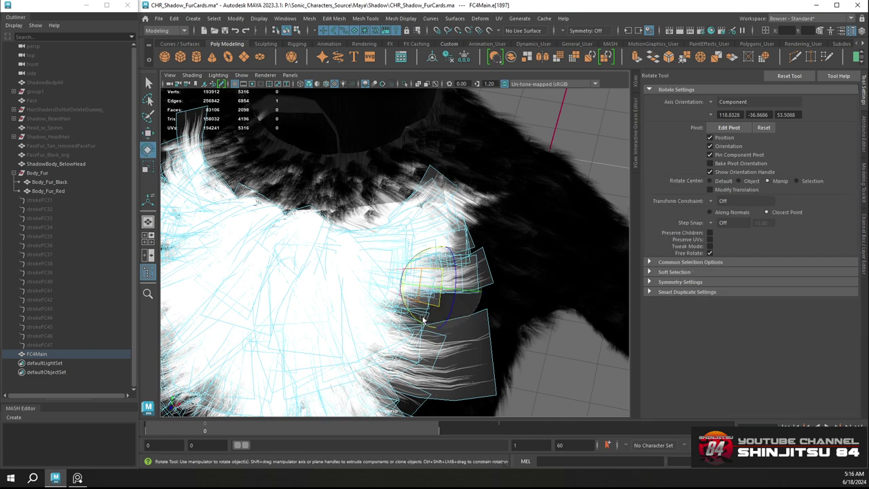
key("w")
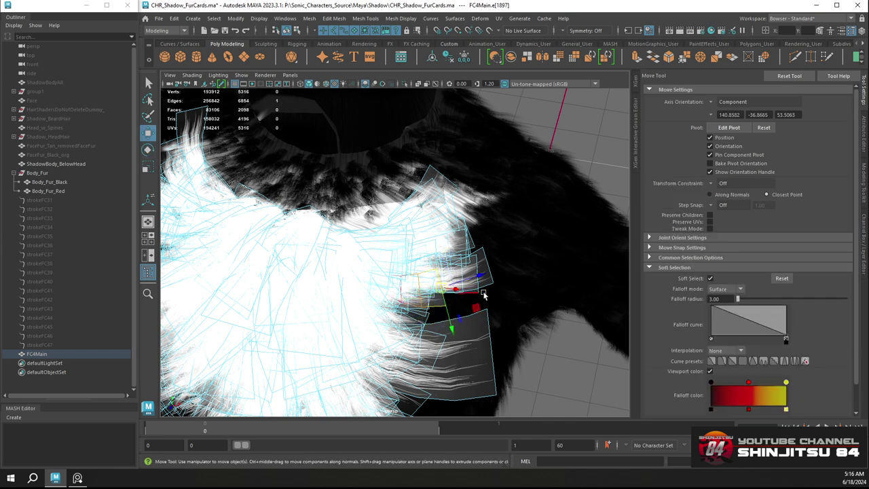
left_click_drag(484, 294, 484, 276)
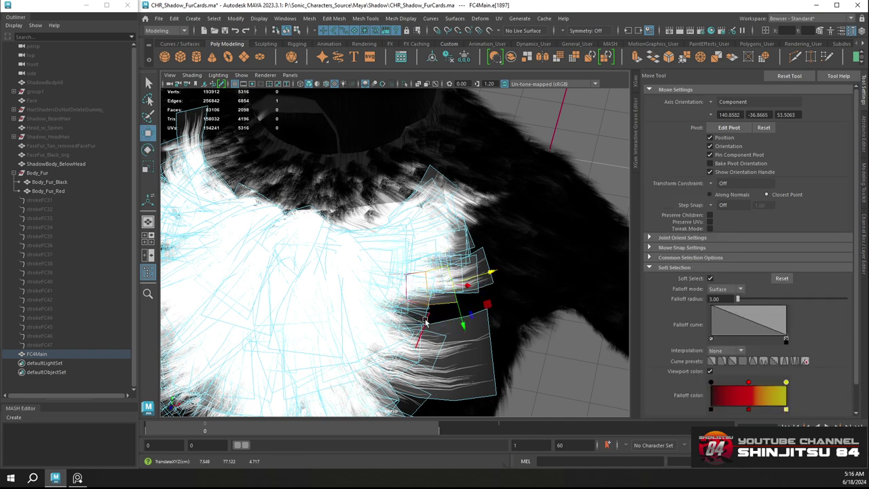
Rotate and move the tip edge of the small card overlapping the top of the large protruding side card
left_click(454, 341)
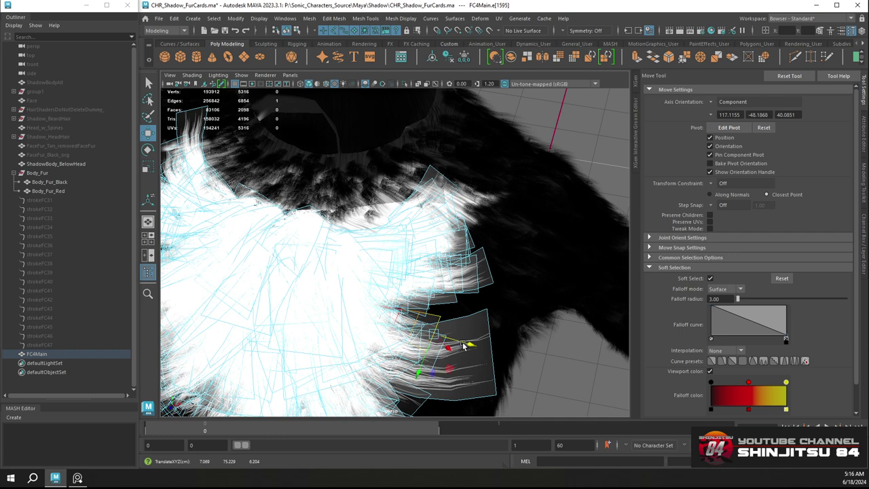
key("e")
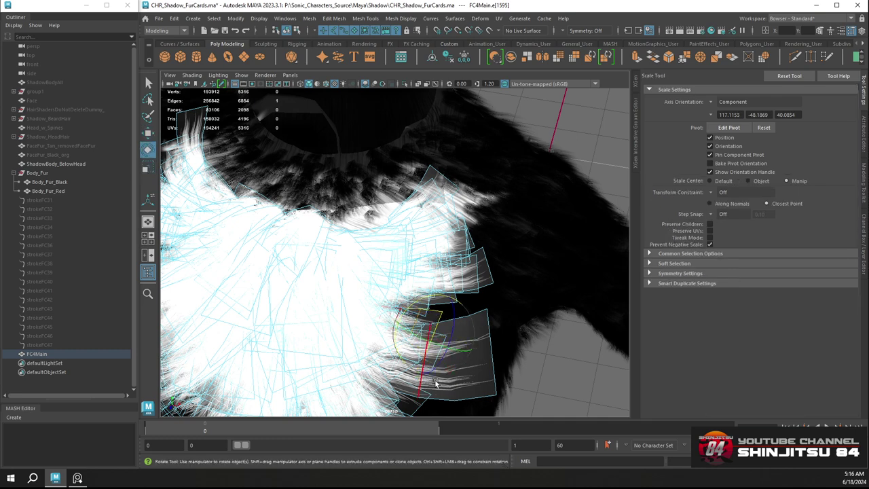
key("w")
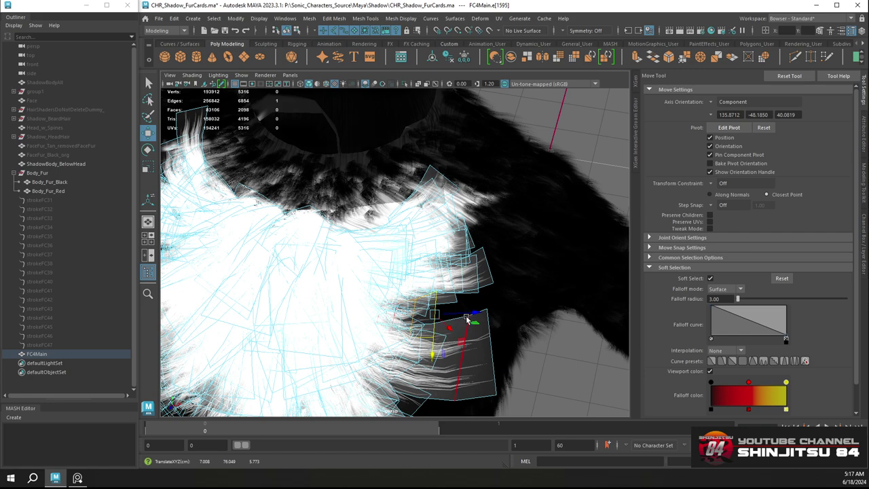
left_click_drag(496, 324, 510, 322, "alt")
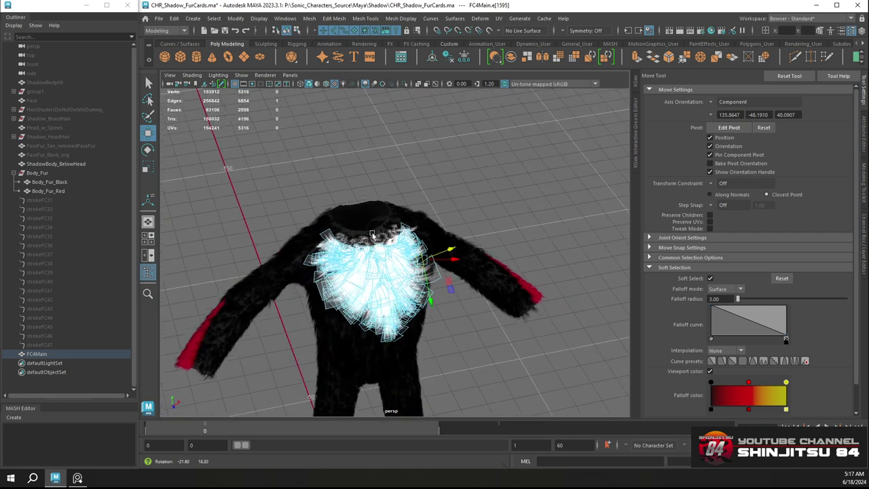
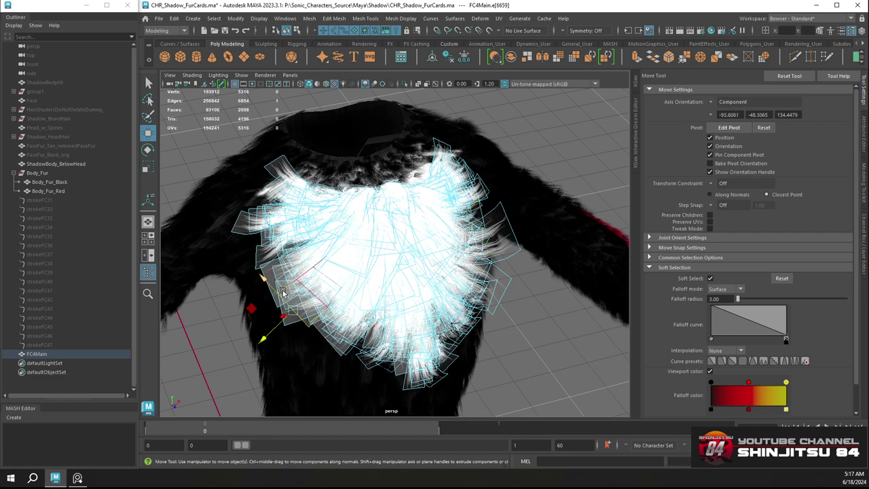
Move the tip edge of a lower card on the other side of the chest, then return to object mode and deselect
left_click_drag(284, 292, 490, 133)
right_click_drag(448, 179, 501, 152)
left_click(501, 152)
Select all faces of the short card protruding below the shoulder in face mode and turn off soft selection
scroll(480, 195, "down", 3)
left_click_drag(479, 196, 398, 241, "alt")
scroll(398, 240, "up", 3)
middle_click_drag(381, 268, 409, 232, "alt")
scroll(409, 232, "up", 3)
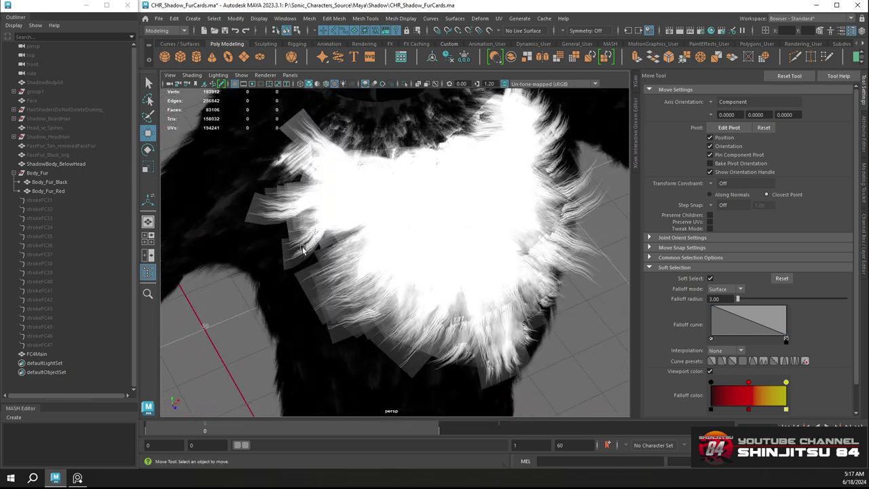
left_click(302, 246)
right_click_drag(301, 258, 307, 248)
left_click(308, 249)
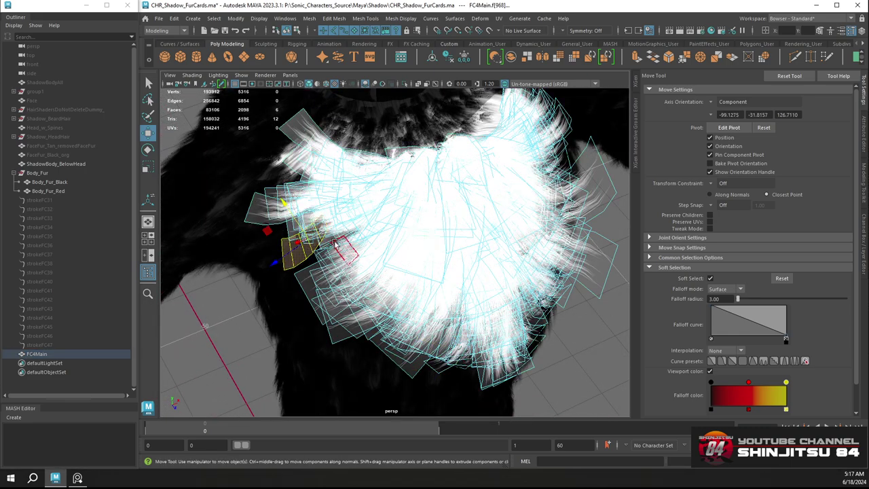
key("b")
Rotate and reposition the whole card below the shoulder, then return the mesh to object mode
key("e")
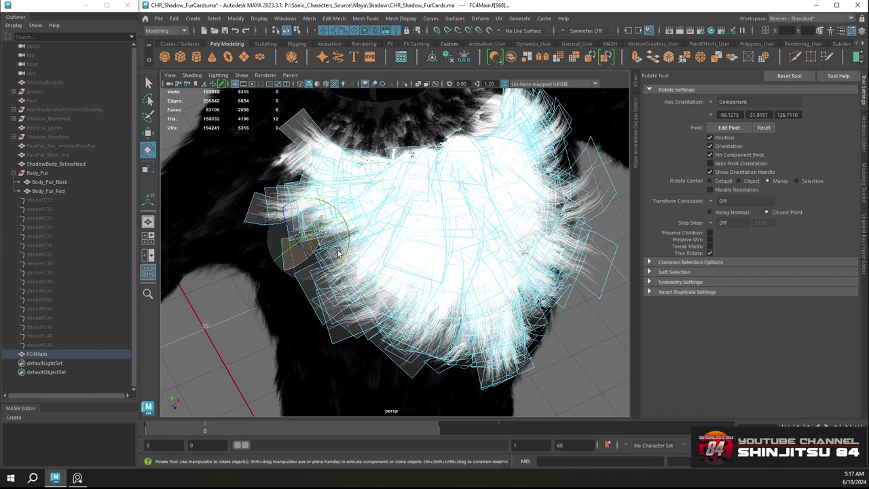
scroll(340, 255, "up", 2)
double_click(343, 262)
double_click(274, 253)
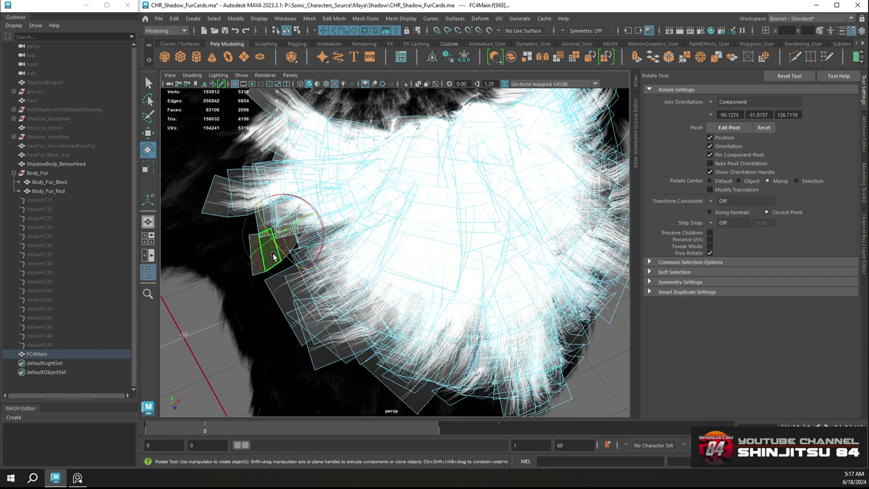
mouse_move(316, 235)
left_mouse_down()
mouse_move(323, 245)
mouse_move(293, 239)
mouse_move(302, 238)
left_mouse_up()
key("r")
key("w")
scroll(248, 190, "down", 4)
left_click_drag(246, 190, 411, 189, "alt")
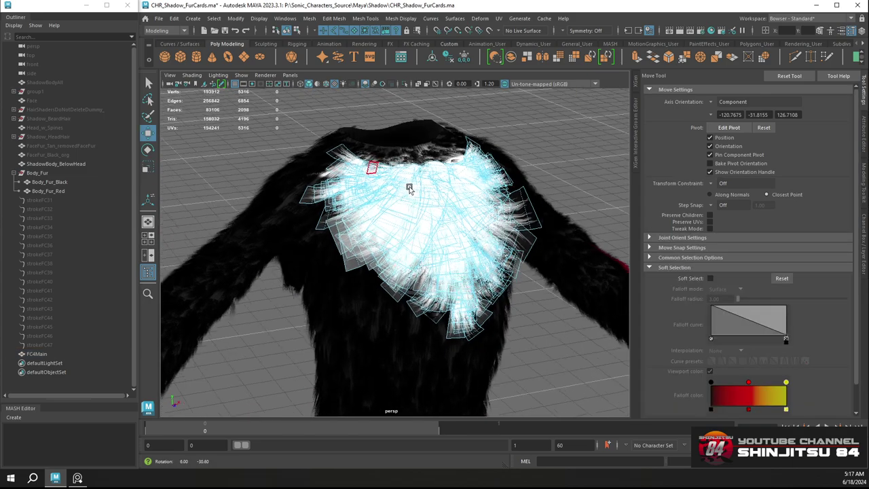
right_click_drag(412, 188, 508, 155)
Select the tip edge of a card protruding from the chest's profile in edge mode and move it
left_click_drag(508, 155, 544, 196, "alt")
middle_click_drag(543, 196, 459, 217, "alt")
left_click_drag(460, 216, 362, 217, "alt")
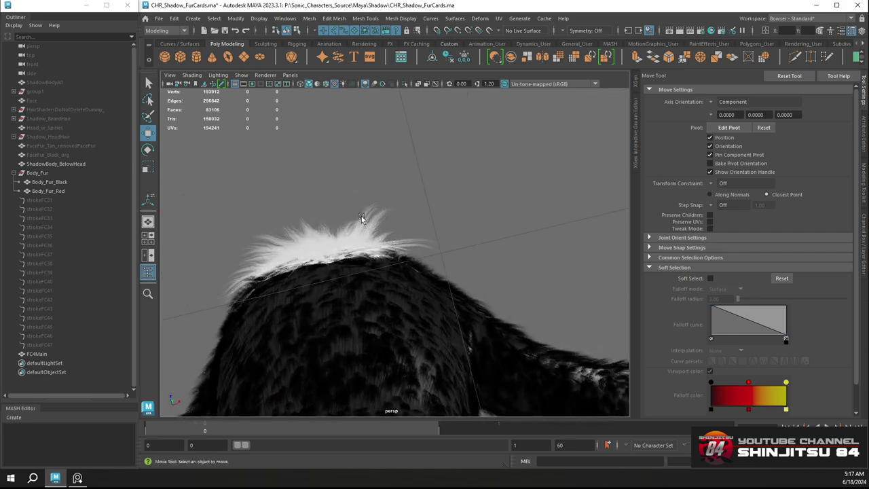
left_click(364, 214)
right_click(381, 206)
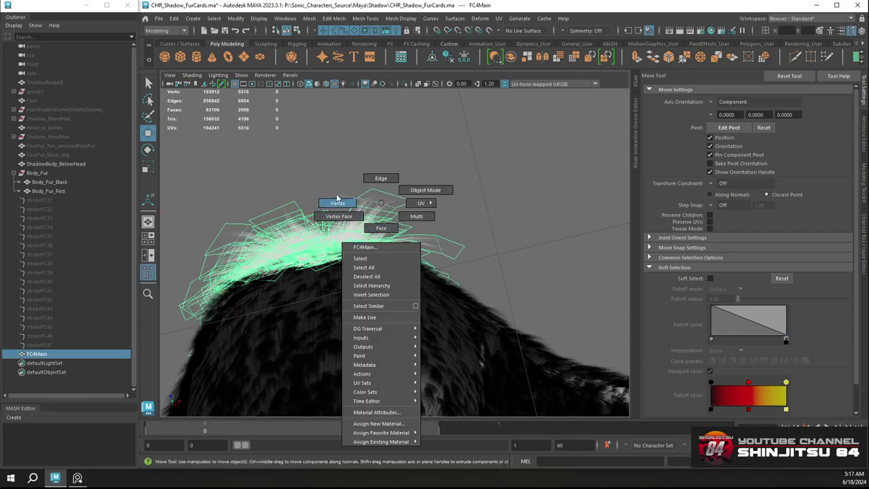
left_click(381, 179)
left_click(378, 207)
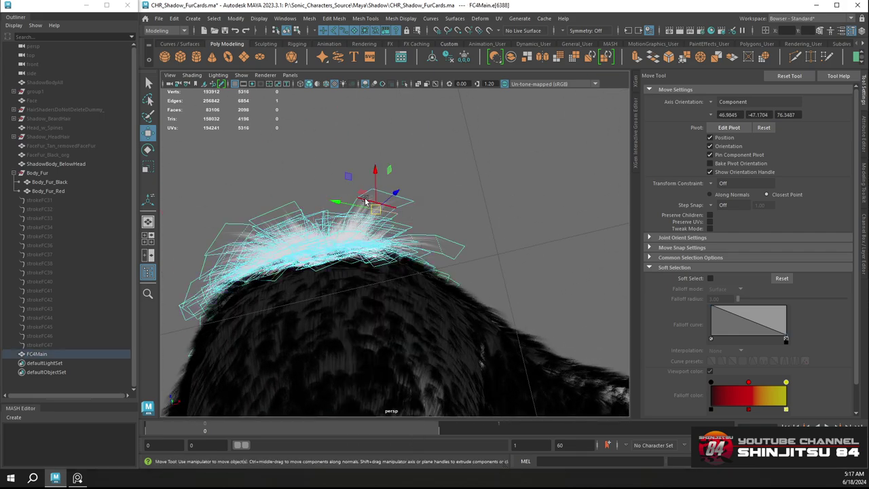
left_click_drag(365, 201, 500, 248, "alt")
left_click(451, 192)
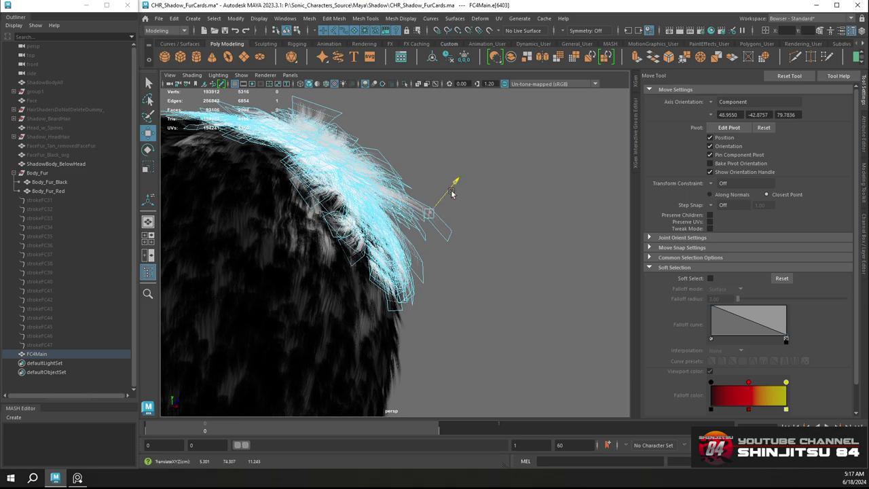
left_click_drag(448, 196, 438, 222, "alt")
Select a whole card near the chest centre in face mode, pull it out in front of the fur, rotate it and scale it up
left_click_drag(319, 167, 309, 246, "alt")
right_click_drag(309, 222, 313, 250)
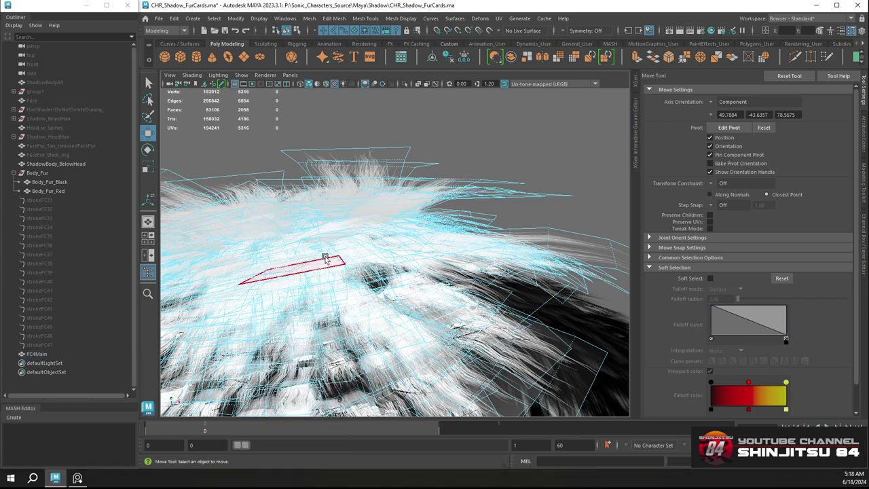
left_click(328, 255)
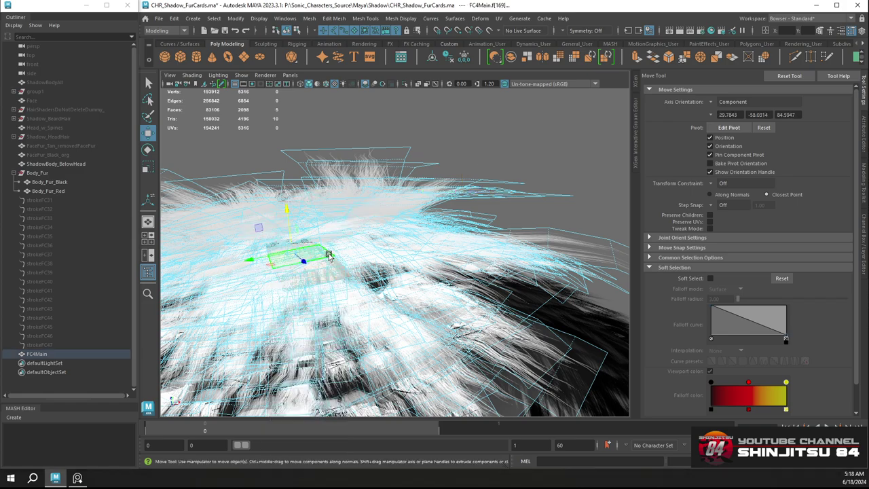
left_click_drag(328, 254, 339, 210, "alt")
left_click_drag(340, 241, 313, 224)
key("e")
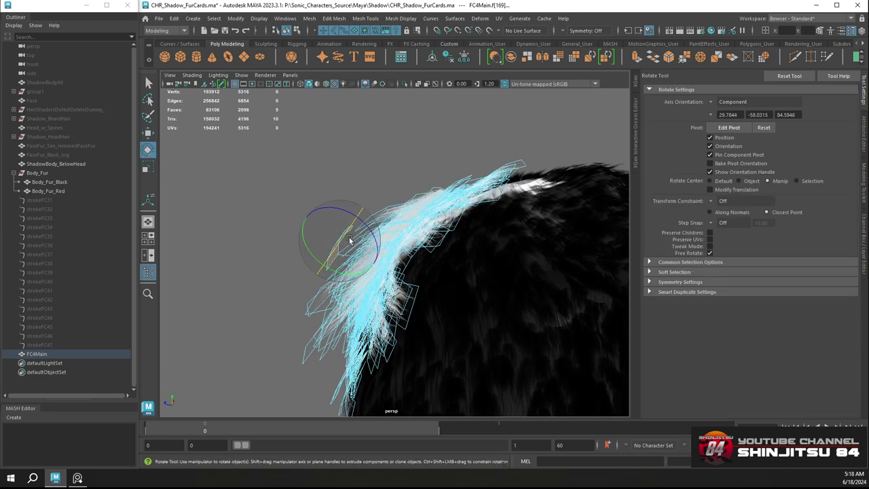
key("r")
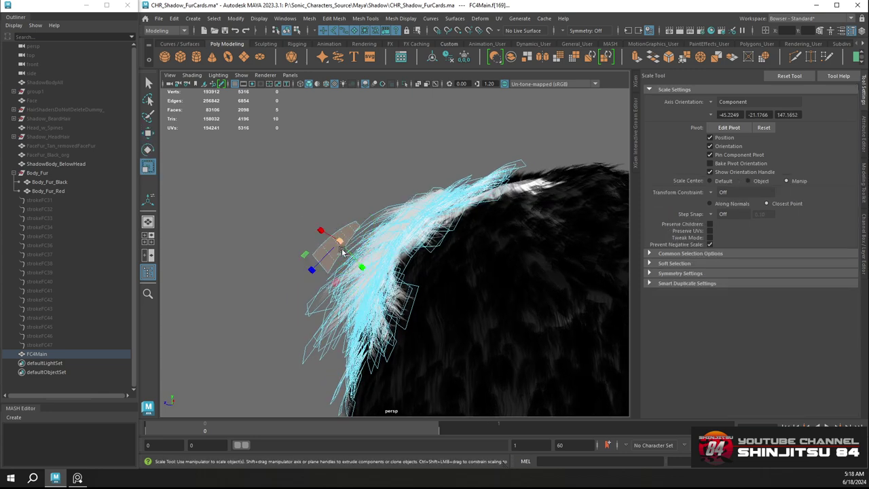
left_click_drag(339, 241, 390, 238)
left_click(380, 182)
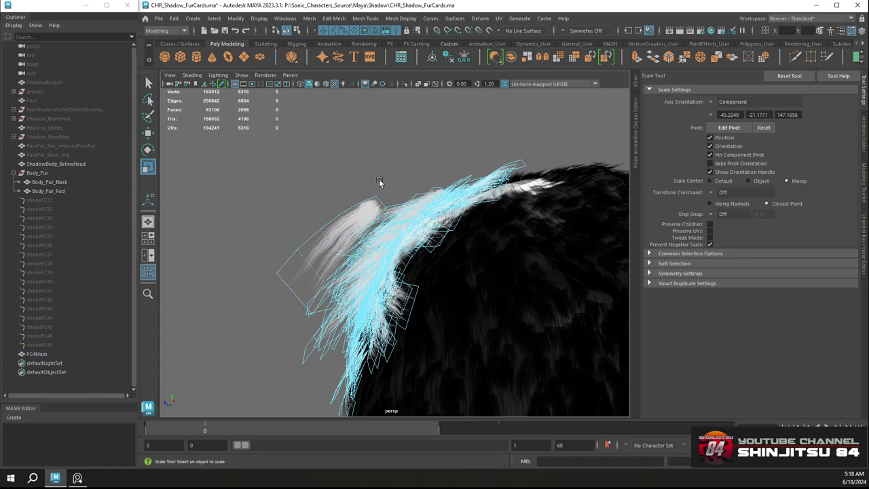
Rotate the enlarged centre card to follow the chest's profile and move it into the fur
left_click_drag(381, 182, 360, 186, "alt")
double_click(357, 221)
key("w")
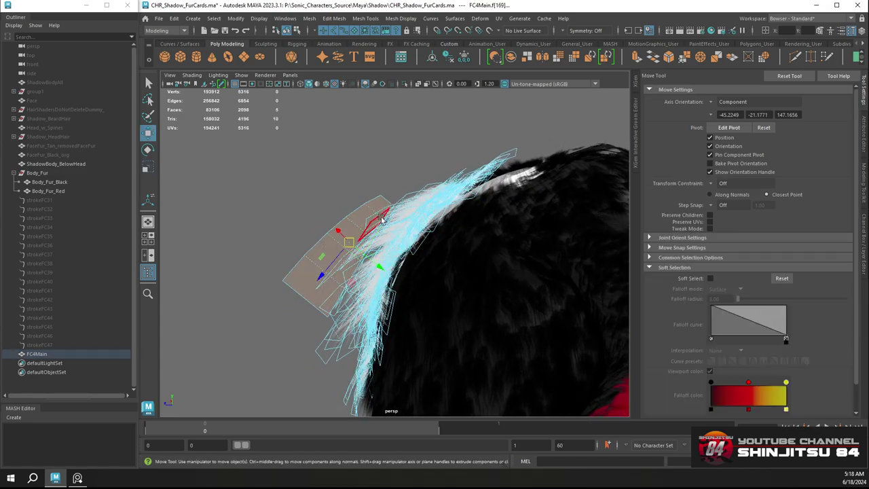
left_click_drag(360, 221, 469, 212, "alt")
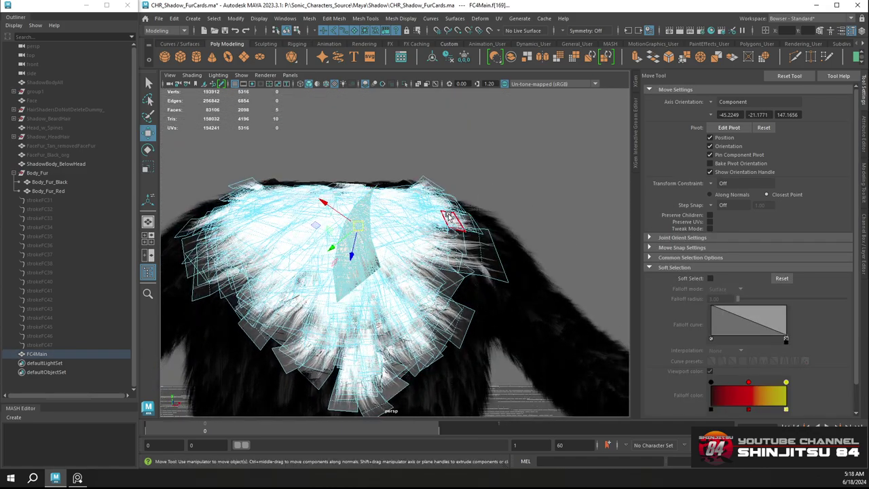
key("e")
left_click_drag(377, 255, 400, 224)
key("w")
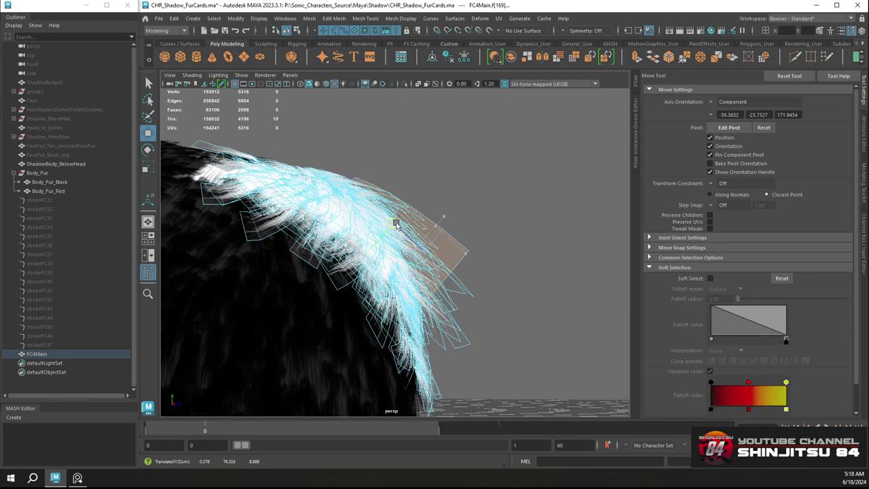
Adjust the centre card's angle, enlarge it and reposition it against the upper chest fur
left_click(489, 210)
left_click_drag(509, 240, 478, 242, "alt")
left_click(407, 231)
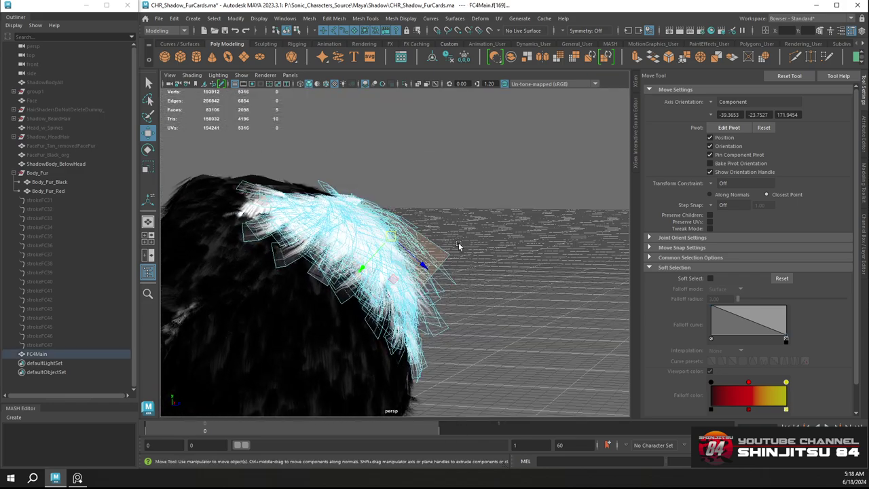
key("e")
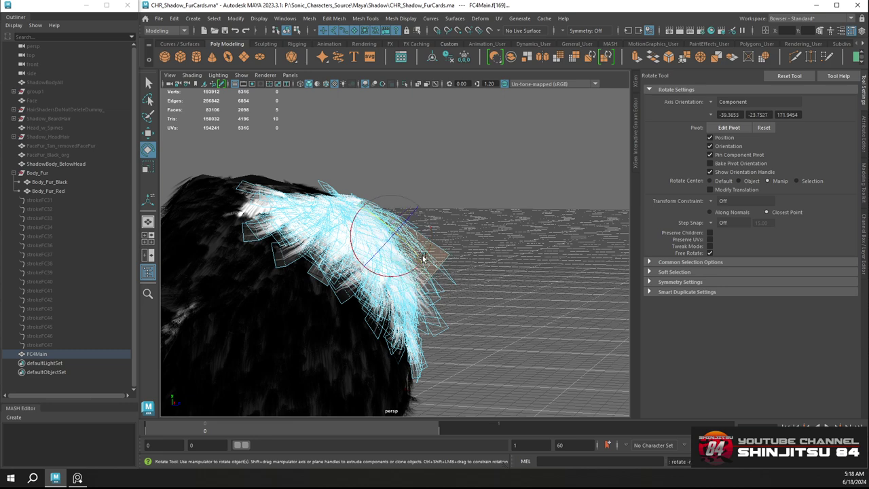
left_click_drag(429, 254, 383, 229)
key("r")
key("w")
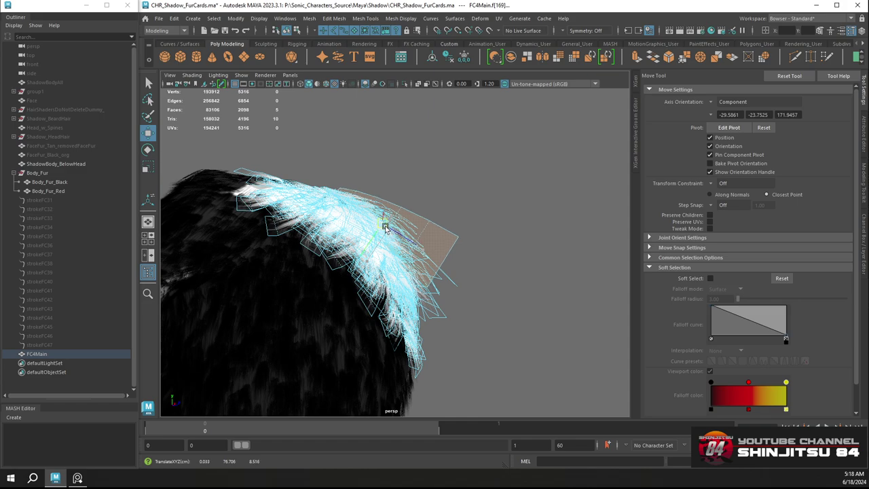
Rotate the centre card from the front view, then reposition it in profile so its root sits in the fur
left_click_drag(462, 204, 414, 215, "alt")
double_click(388, 210)
key("e")
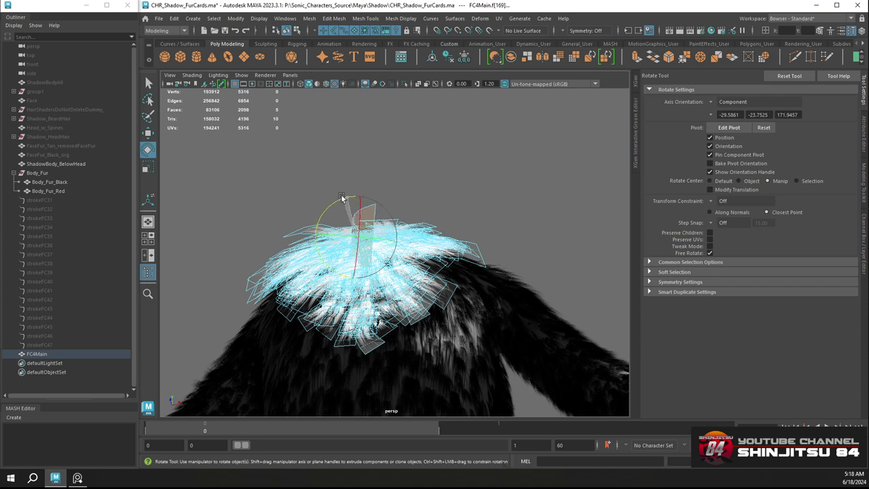
key("w")
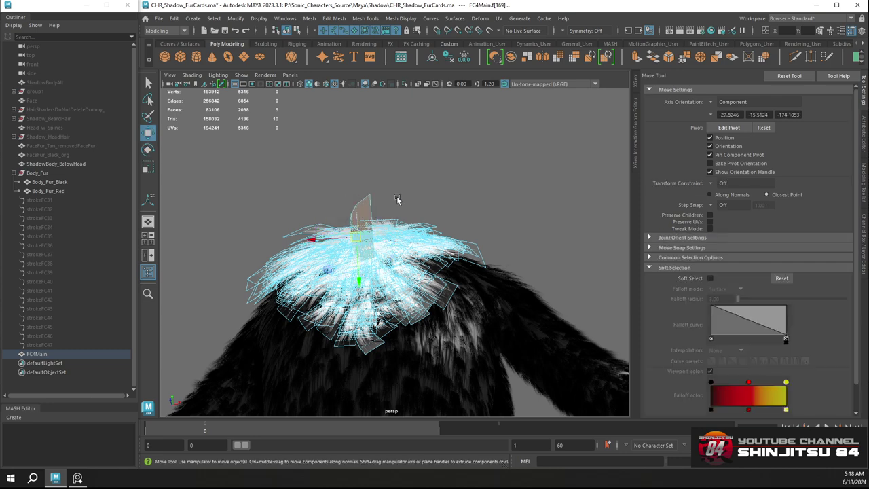
left_click_drag(357, 209, 448, 235, "alt")
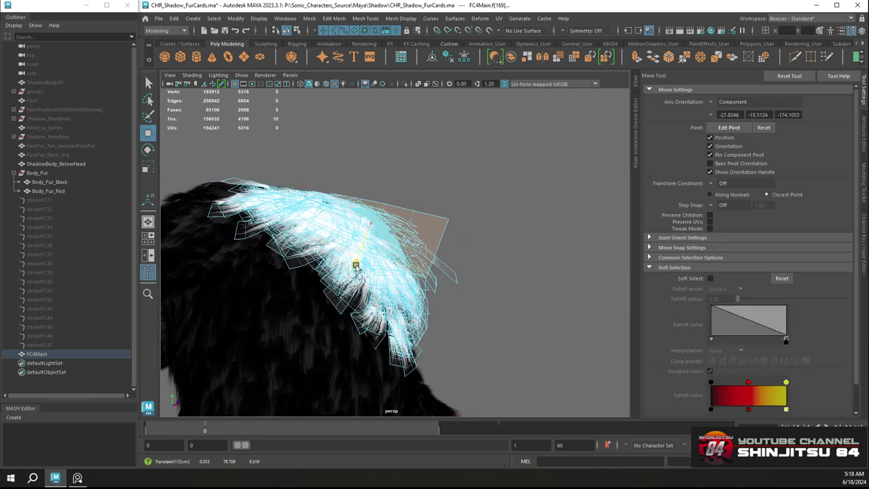
Select the crosswise edge nearest the centre card's tip and bevel it with a fraction of 0.25
left_click(430, 180)
right_click_drag(406, 210, 444, 195)
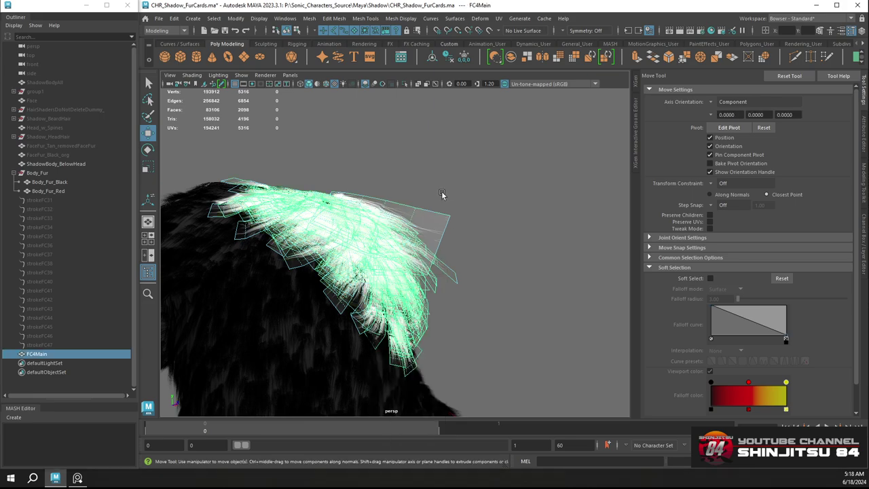
left_click(445, 194)
left_click_drag(444, 195, 468, 229, "alt")
left_click(443, 214)
right_click_drag(469, 222, 469, 237)
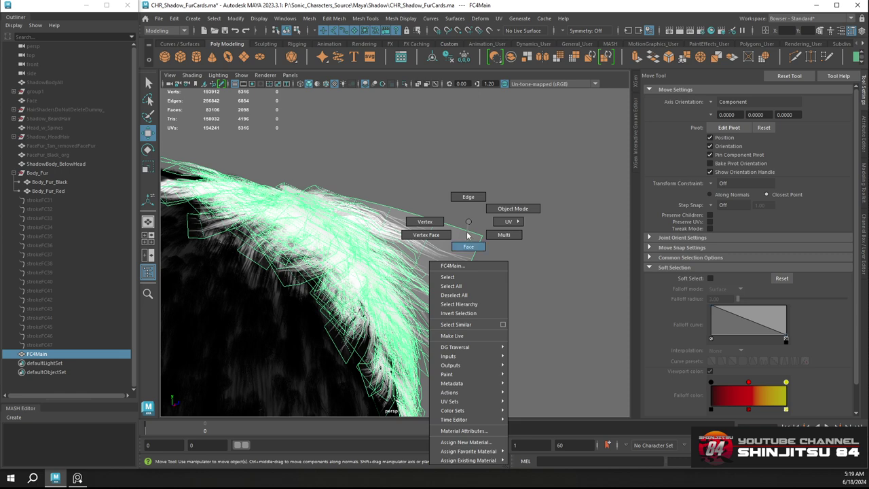
right_click_drag(474, 250, 474, 249)
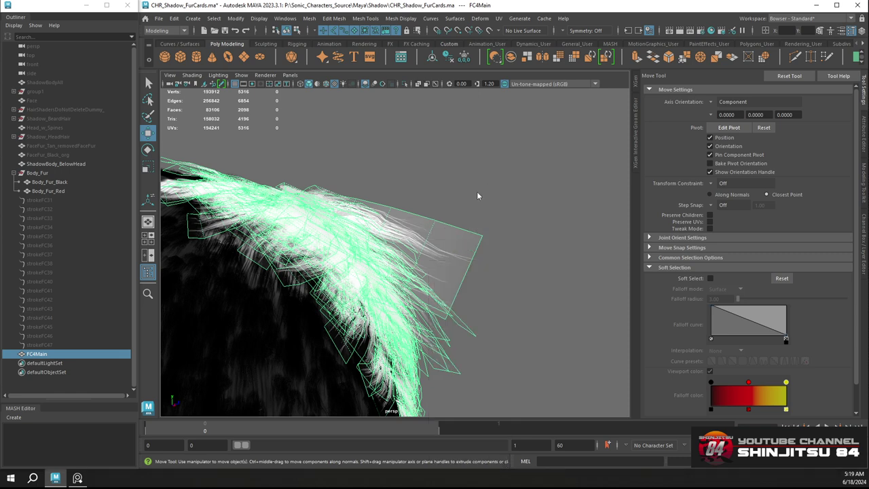
left_click(435, 234)
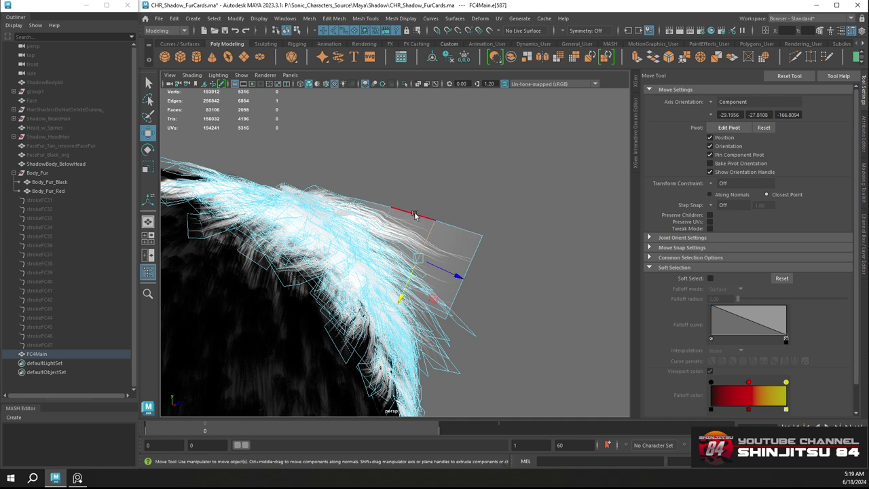
left_click(670, 58)
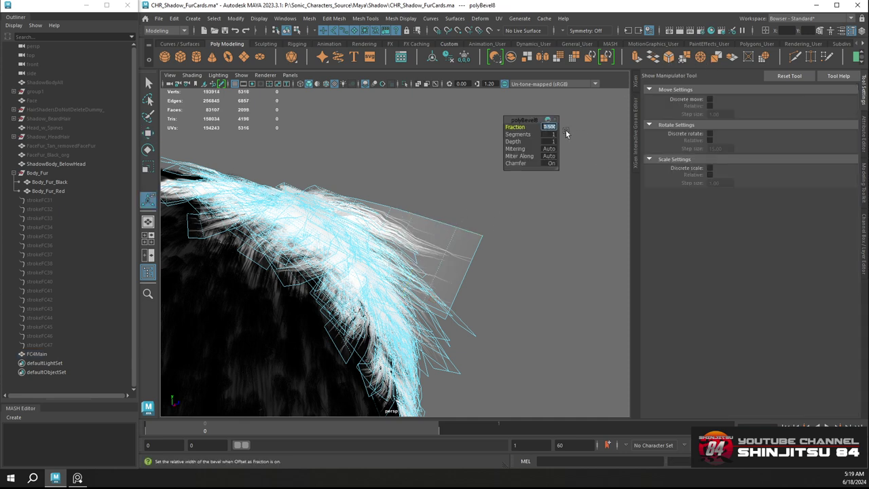
type(".25")
key("Return")
Bevel another crosswise edge near the centre card's tip with a fraction of 0.4
left_click_drag(437, 235, 401, 229, "alt")
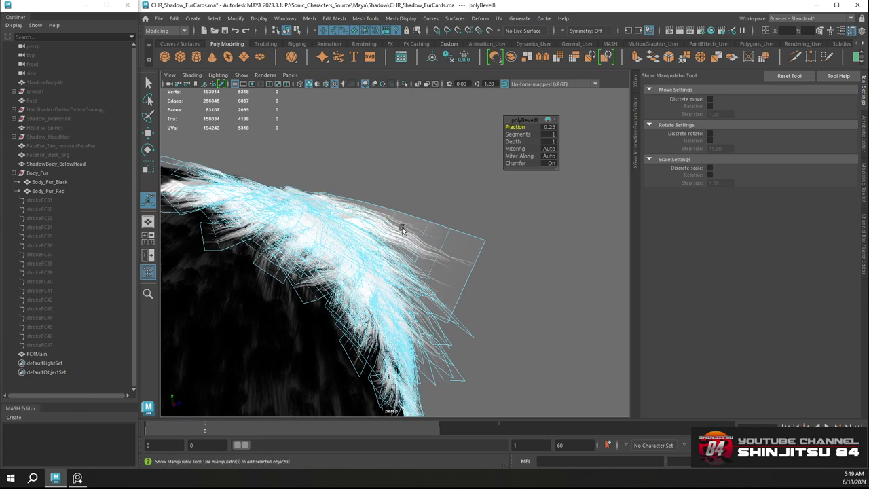
left_click(437, 219)
key("ctrl+b")
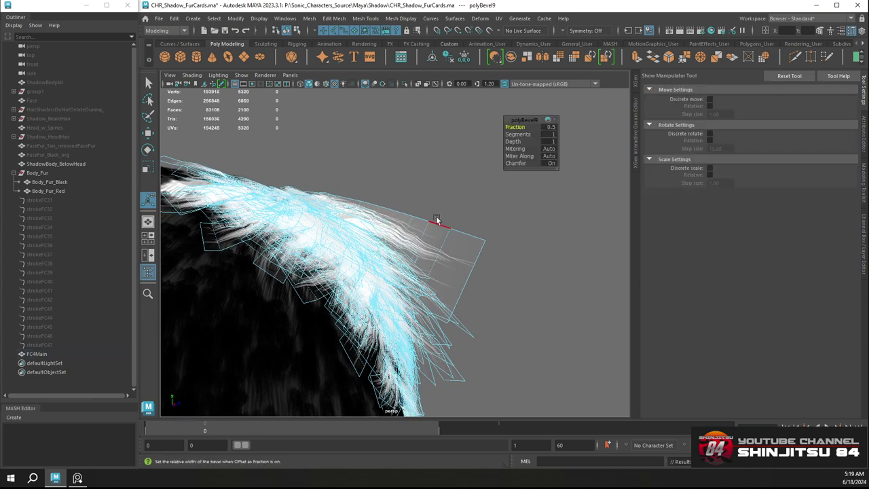
left_click_drag(530, 131, 514, 127)
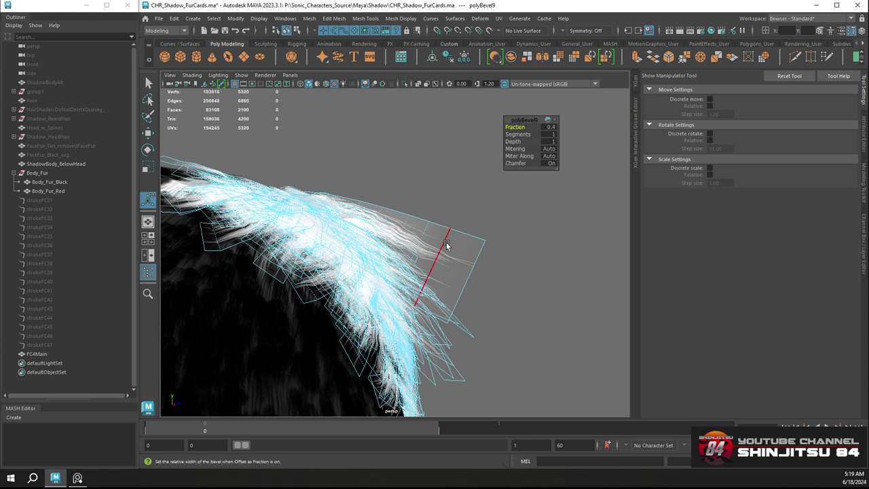
Move the centre card's tip edge and the neighbouring crosswise edges to curve the card's end downward
left_click(478, 256)
key("w")
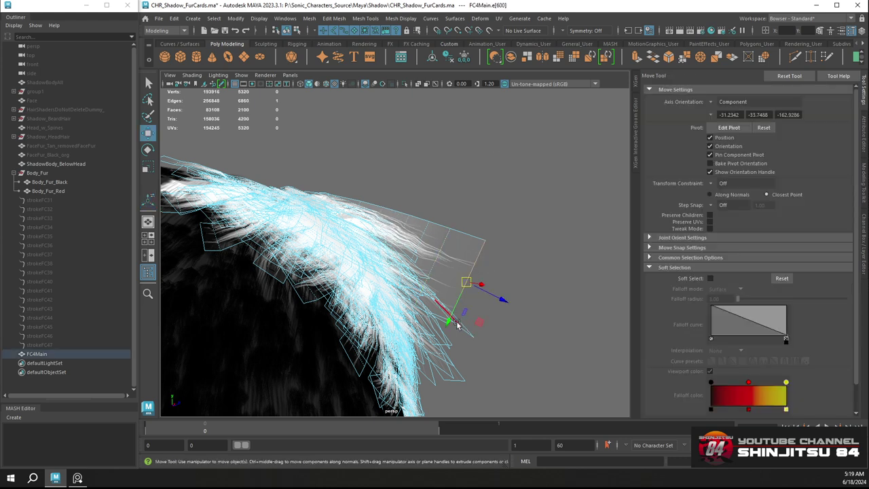
left_click_drag(457, 325, 415, 310)
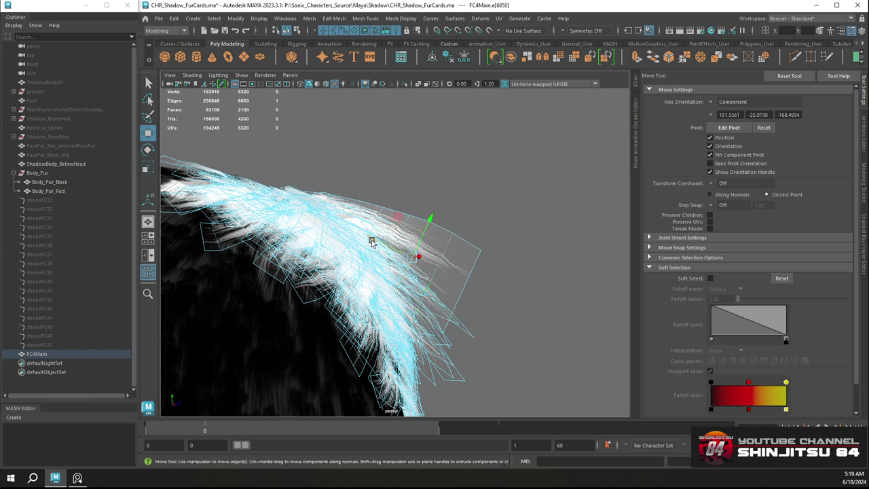
left_click_drag(372, 242, 378, 243)
Examine the centre card's UV shell over the Shadow_Fur_Alpha texture in the UV Editor, then close the editor
right_click_drag(441, 223, 503, 210)
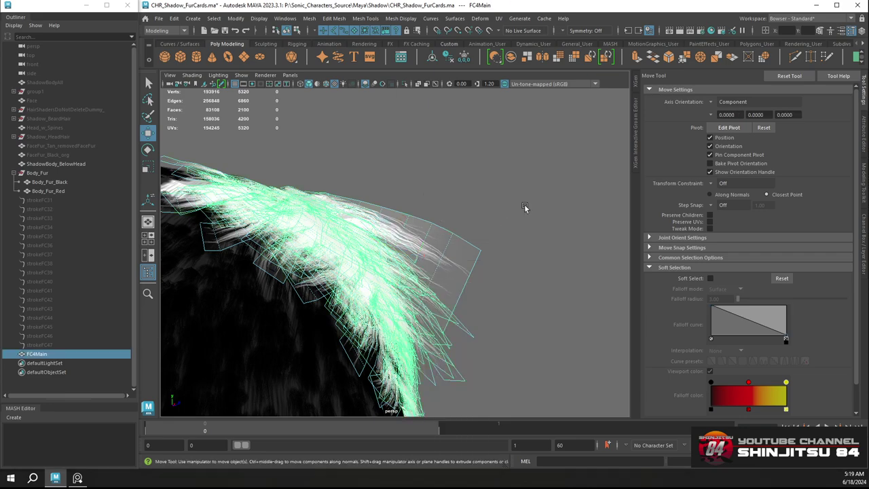
left_click(525, 208)
left_click(451, 246)
left_click(498, 19)
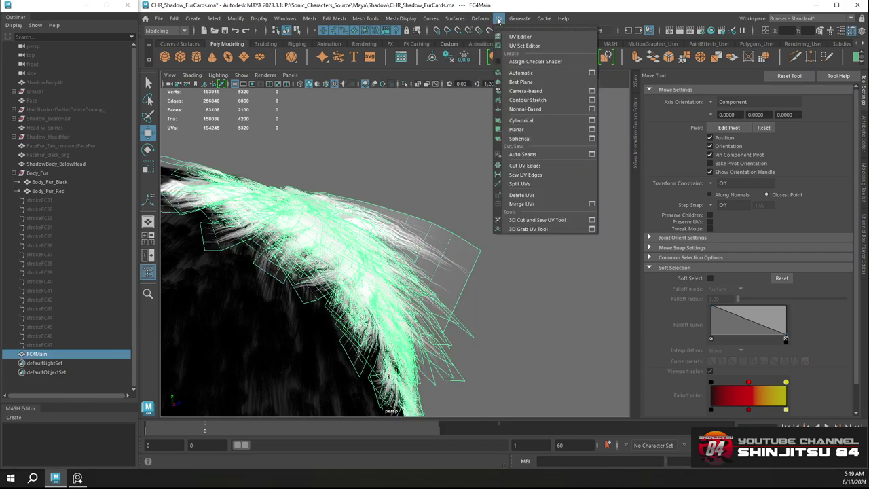
left_click(515, 35)
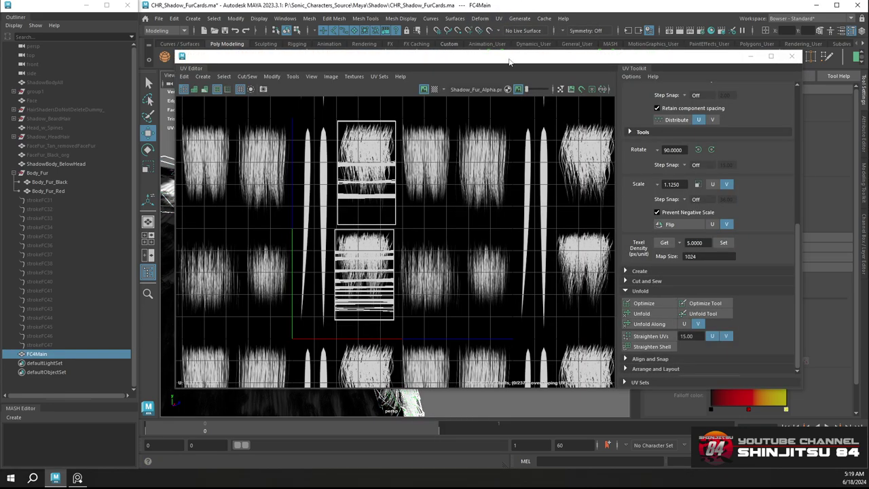
left_click_drag(510, 62, 274, 344)
right_click_drag(473, 222, 512, 250)
left_click(455, 286)
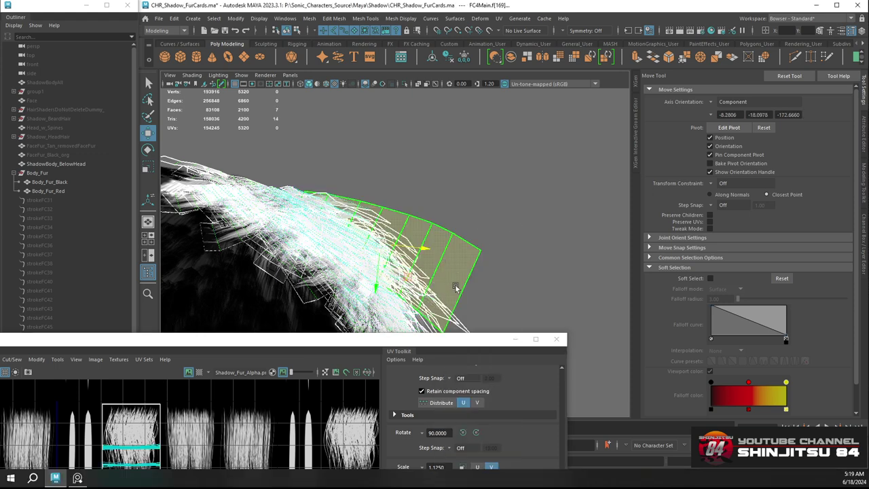
left_click_drag(375, 340, 450, 126)
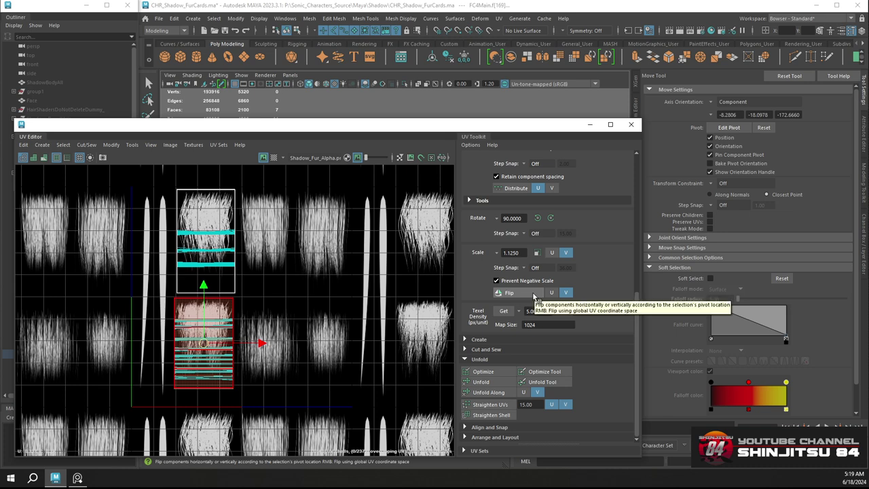
left_click(631, 125)
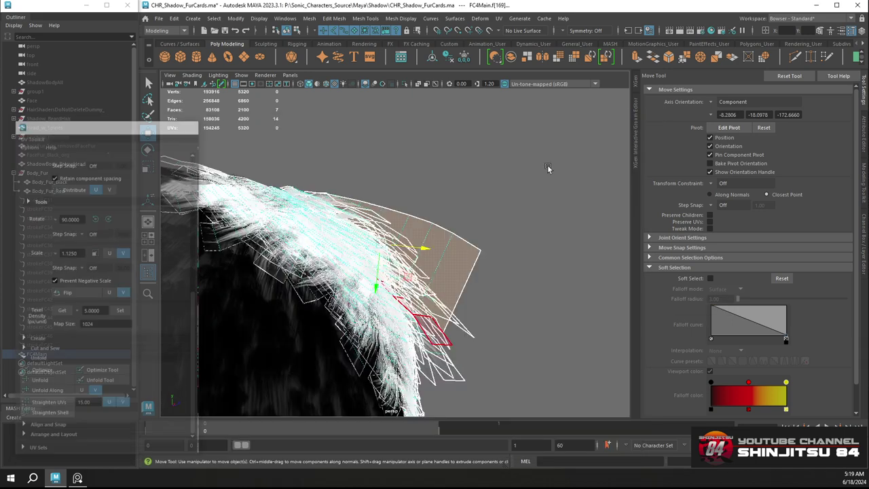
Reselect the whole centre card in face mode, rotate it downward along the chest profile and nudge it into place
right_click_drag(476, 238, 515, 209)
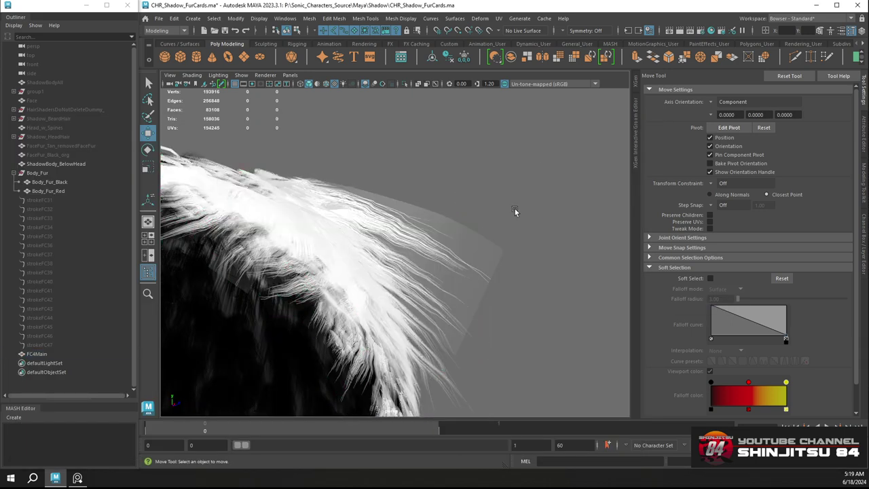
left_click_drag(515, 209, 451, 231, "alt")
scroll(451, 229, "up", 4)
left_click(437, 246)
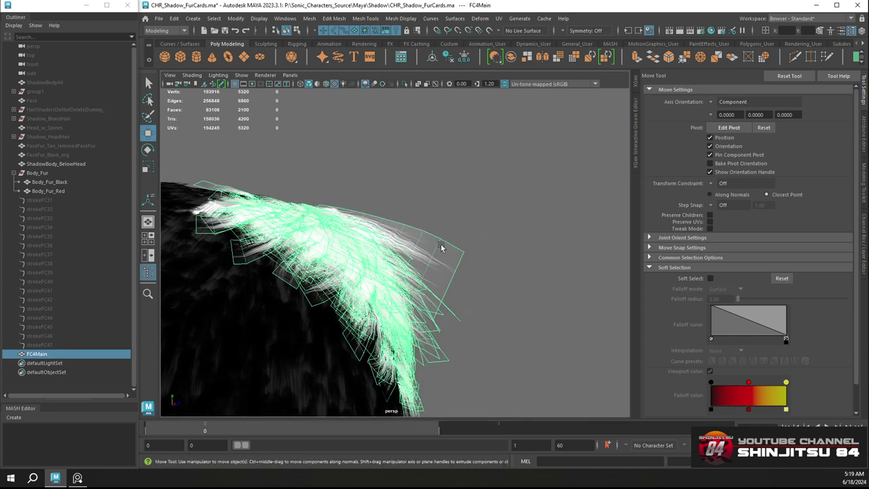
right_click_drag(442, 223, 442, 251)
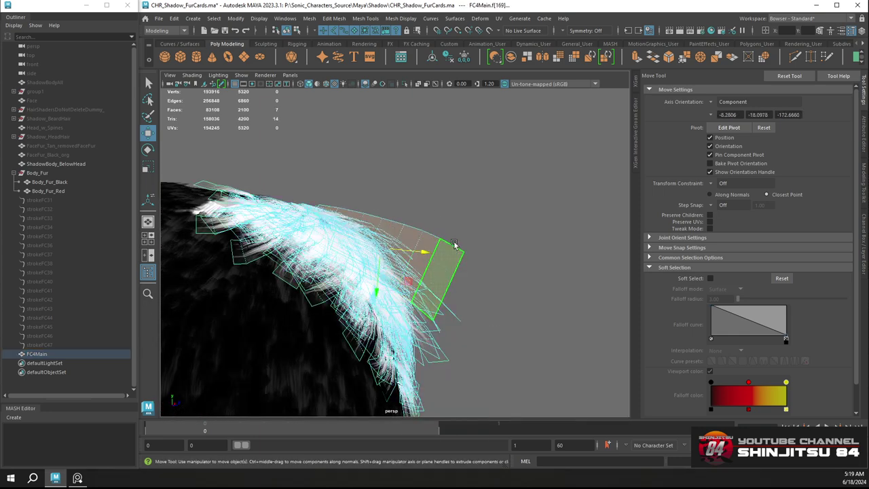
key("e")
left_click_drag(415, 240, 421, 246)
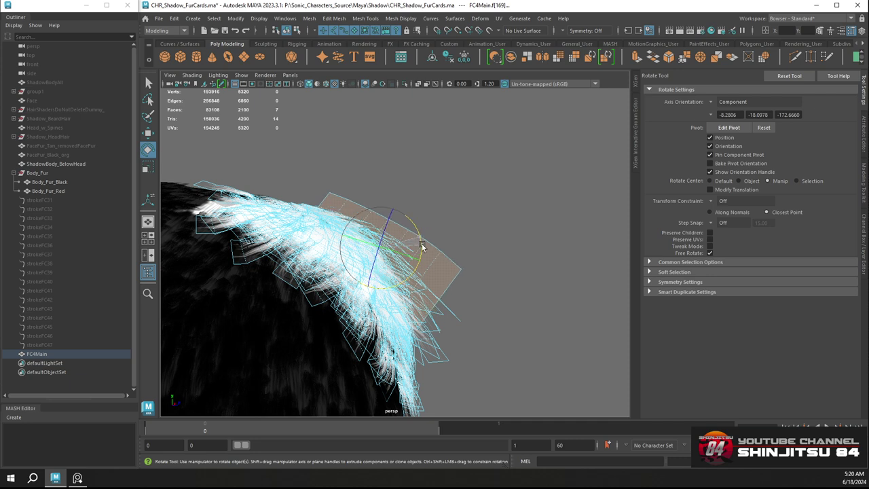
key("w")
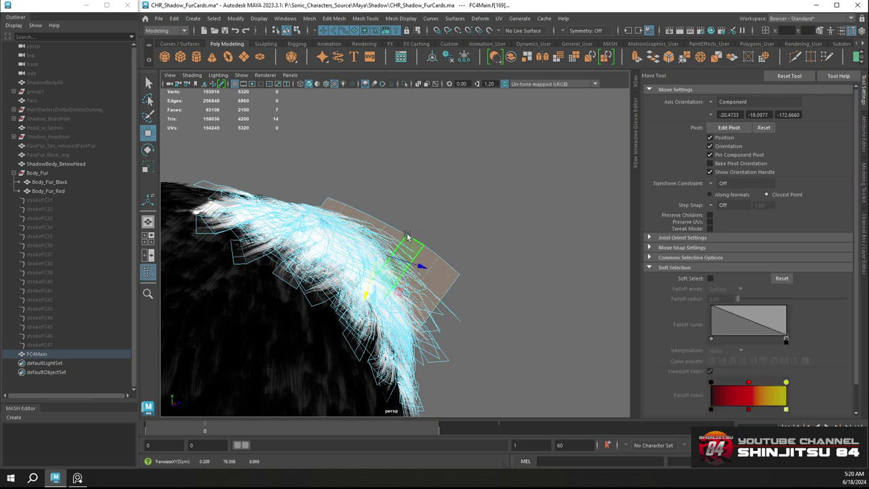
Pull the centre card's middle edge outward using soft selection with a falloff radius of 6 to arch the card
right_click_drag(400, 232, 400, 199)
left_click(386, 226)
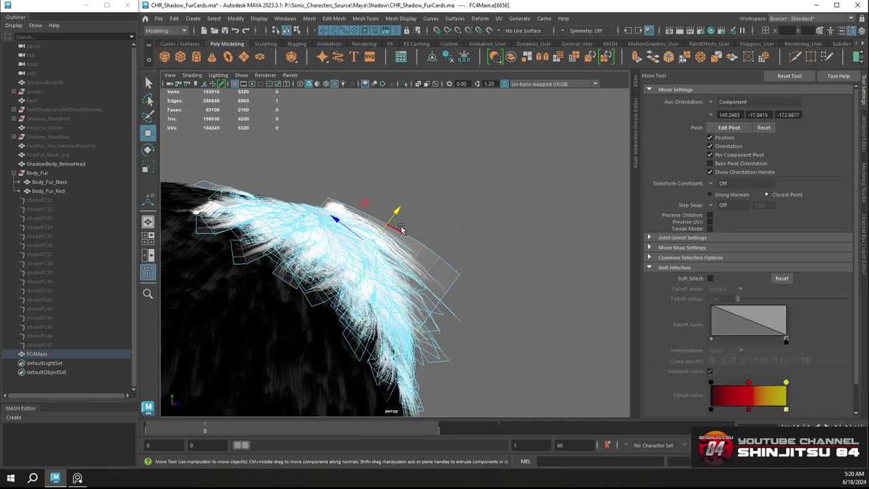
key("b")
left_click_drag(398, 210, 398, 212)
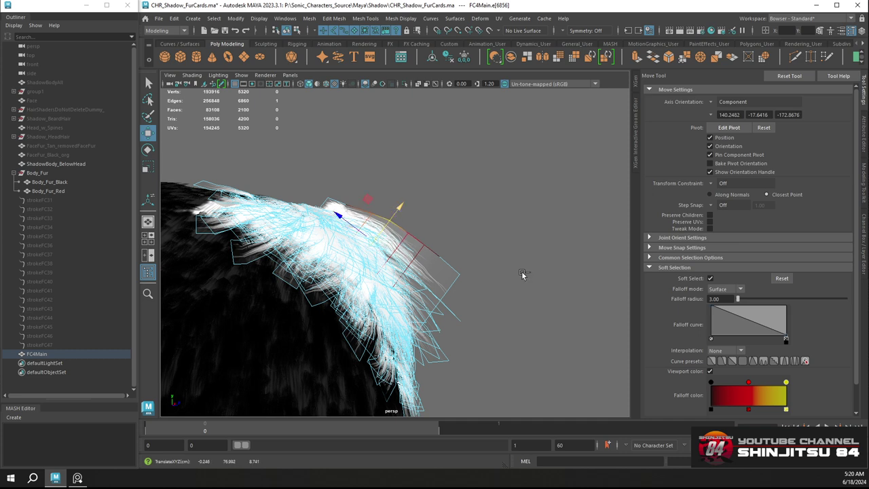
key("ctrl+z")
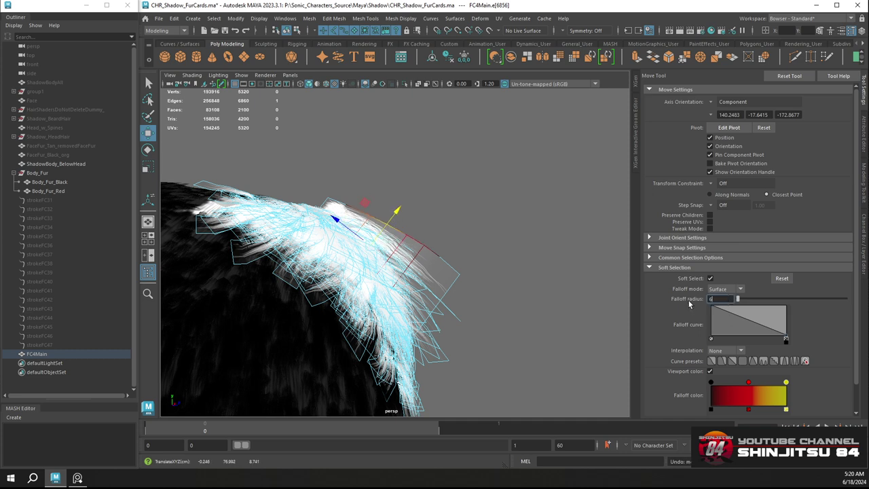
key("Return")
left_click_drag(398, 214, 403, 203)
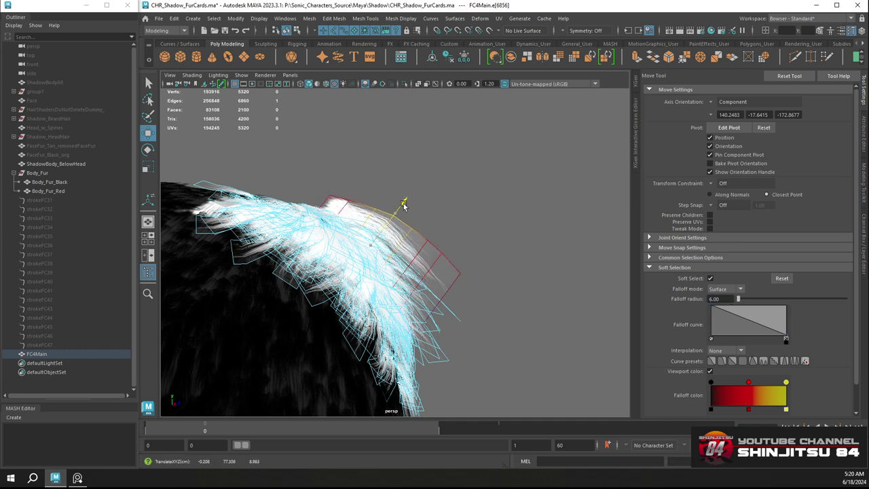
Rotate the centre card's root edge with soft selection and move it down into the upper chest fur
key("e")
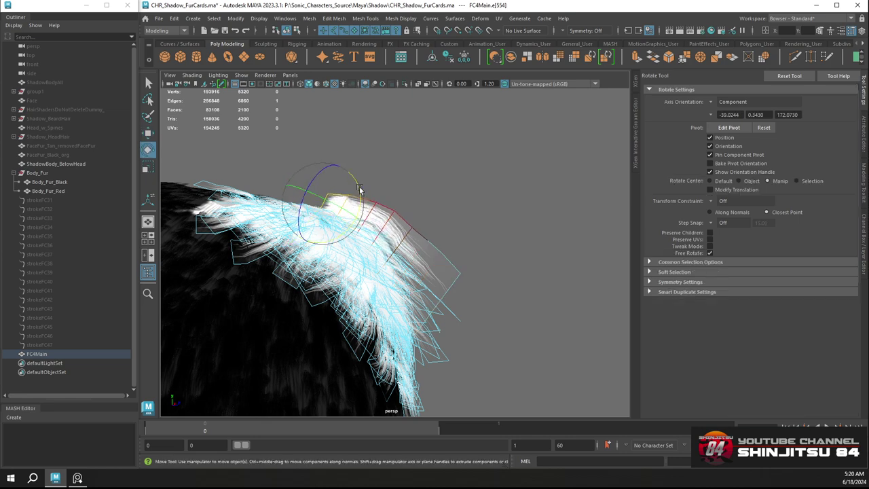
key("w")
left_click_drag(308, 240, 305, 252)
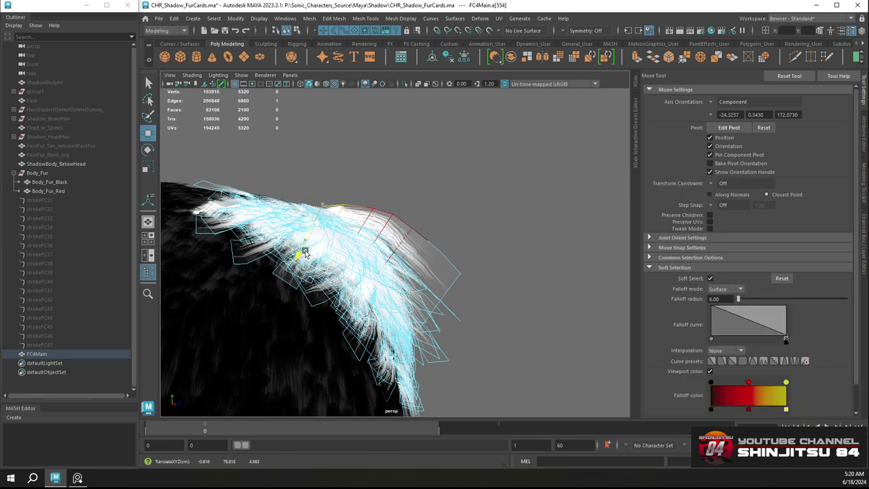
left_click_drag(425, 208, 360, 235, "alt")
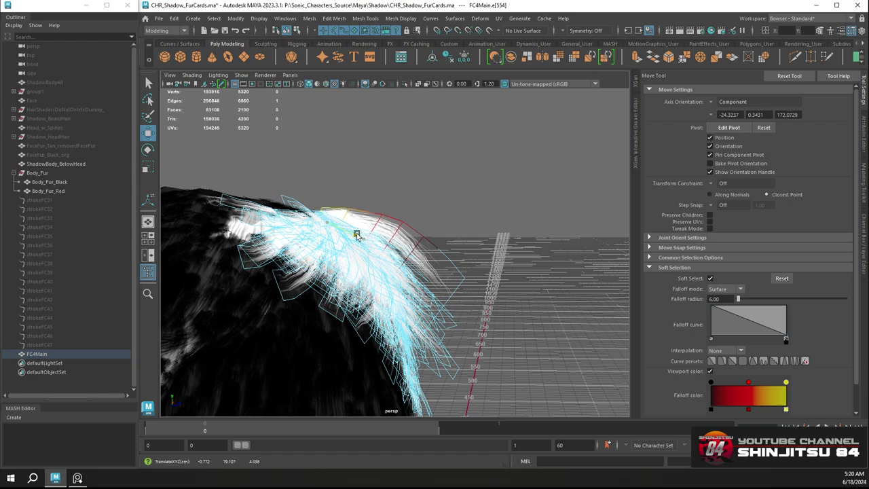
left_click_drag(396, 208, 287, 219, "alt")
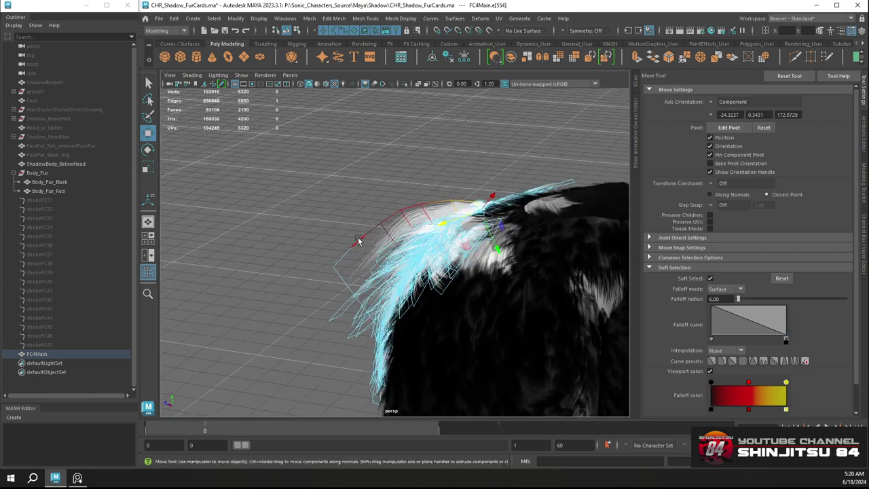
left_click_drag(419, 266, 587, 184, "alt")
key("ctrl+z")
Select the inner corner vertex at the centre card's tip and shift it back toward the root with soft selection
right_click_drag(454, 222, 454, 260)
left_click(461, 270)
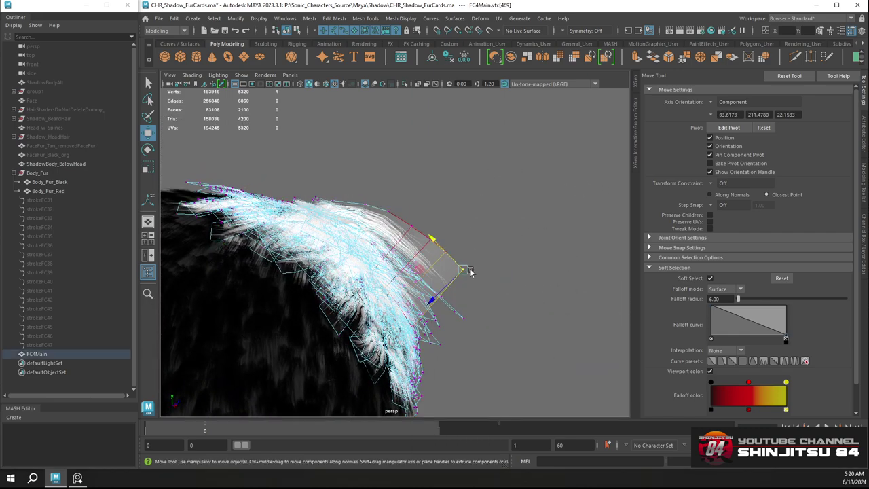
left_click_drag(469, 270, 426, 293)
right_click_drag(425, 292, 458, 364, "alt")
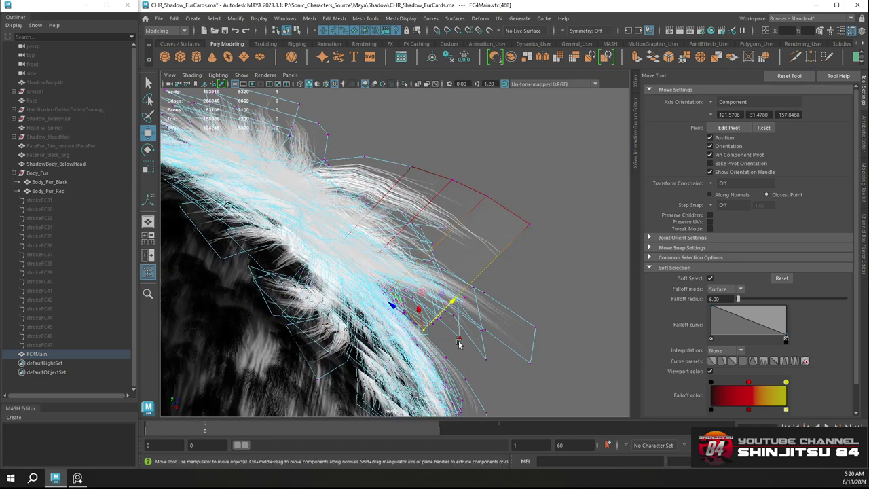
left_click_drag(460, 344, 470, 361, "alt")
left_click_drag(403, 354, 394, 345)
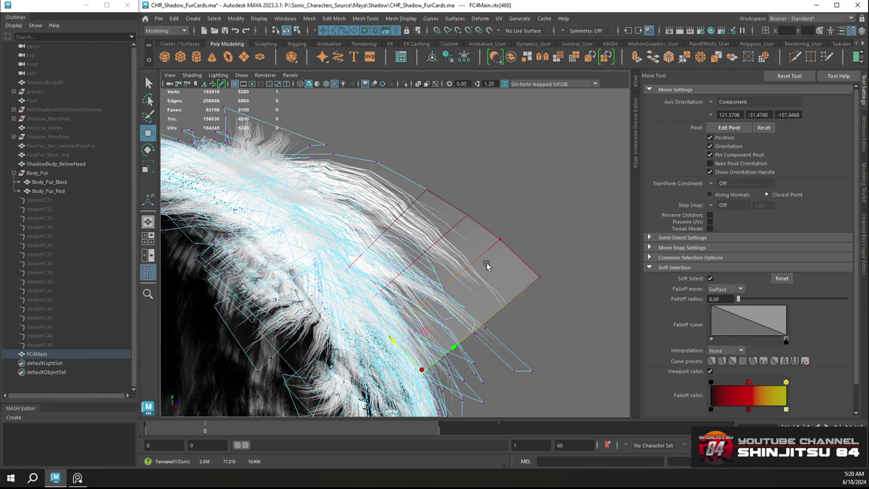
Return to object mode, deselect the fur and examine the reshaped centre card's silhouette from both sides
left_click_drag(487, 264, 540, 265, "alt")
right_click_drag(540, 265, 491, 231, "alt")
left_click_drag(491, 231, 480, 227, "alt")
left_click(494, 237)
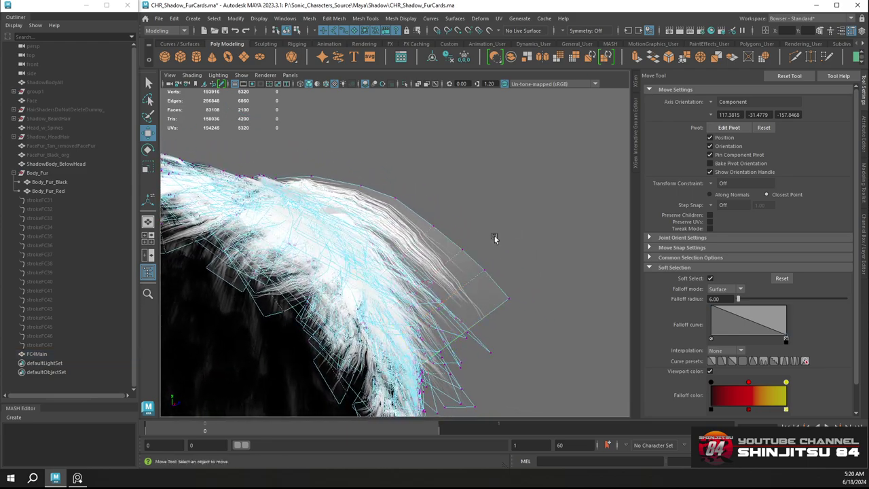
right_click_drag(457, 222, 457, 250)
right_click_drag(503, 216, 499, 211)
left_click_drag(497, 212, 370, 230, "alt")
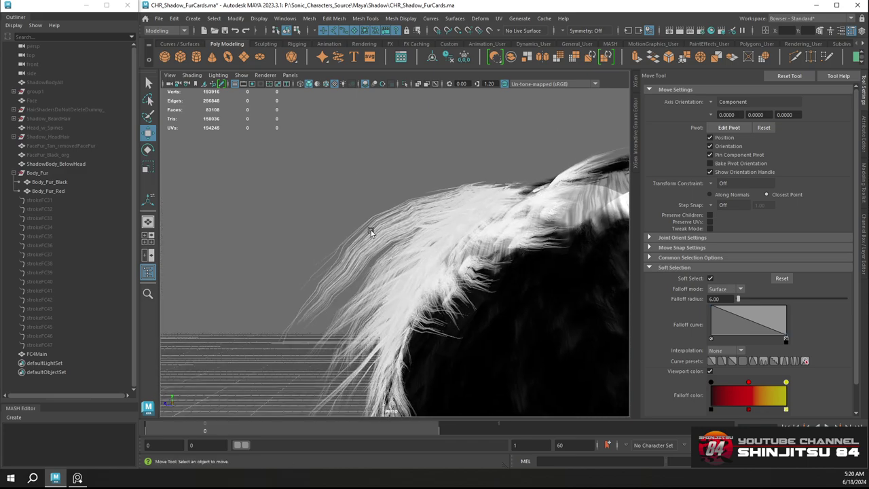
Select all faces of the reshaped centre card in face mode
left_click(372, 227)
right_click(381, 213)
left_click(381, 237)
left_click(361, 227)
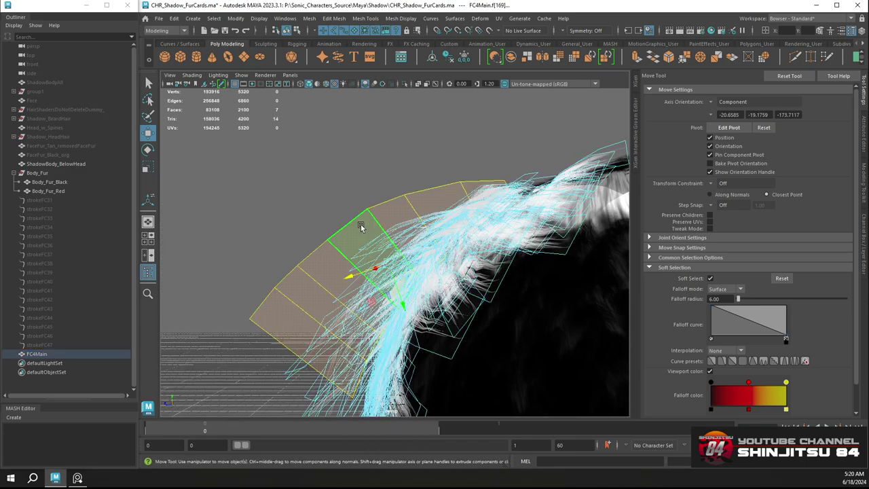
Move the selected outer fur card slightly closer to the chest and rotate it to follow the fur
left_click_drag(397, 313, 407, 310)
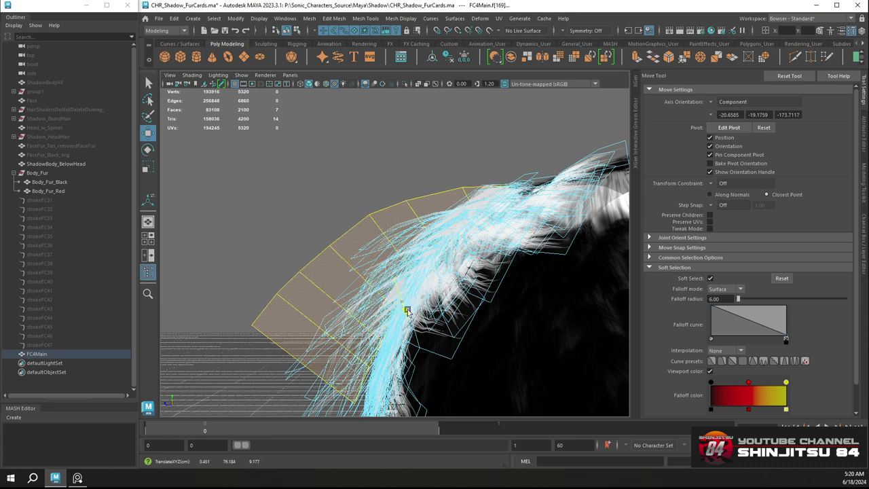
key("e")
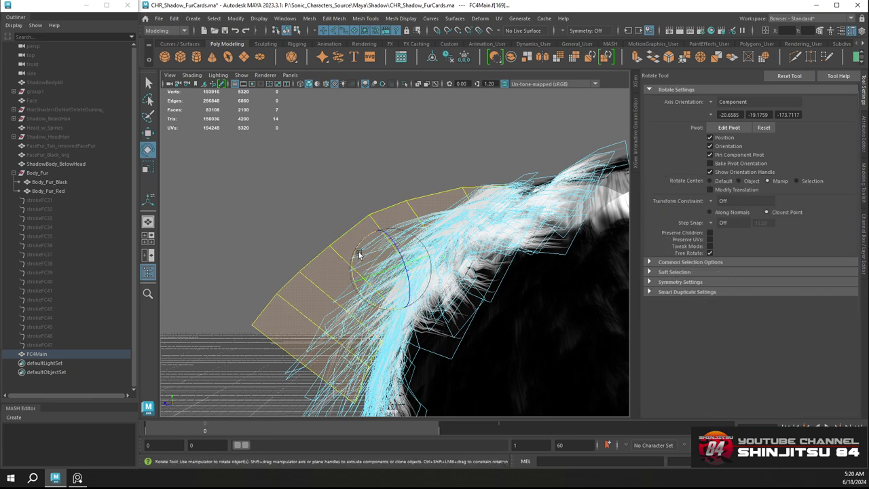
left_click_drag(354, 254, 356, 250)
left_click(342, 186)
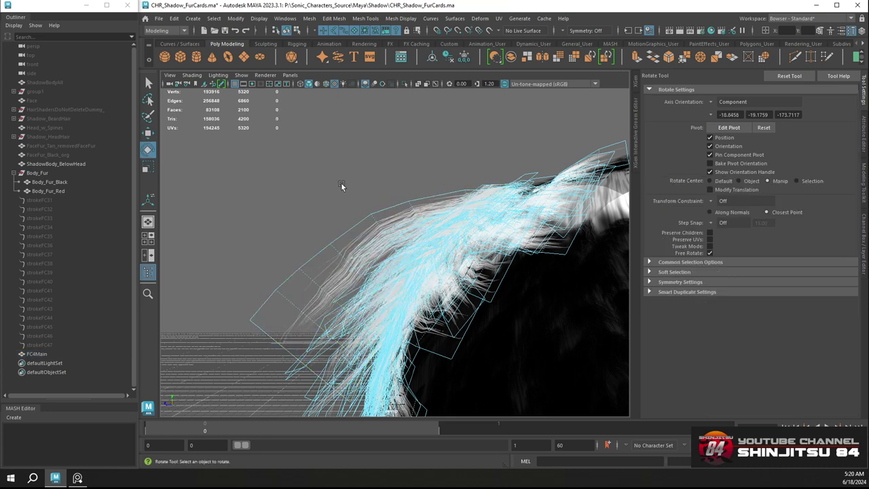
Reselect the outer fur card and adjust its angle from the front and side to follow the chest's curve
left_click_drag(346, 180, 355, 248, "alt")
left_click(369, 239)
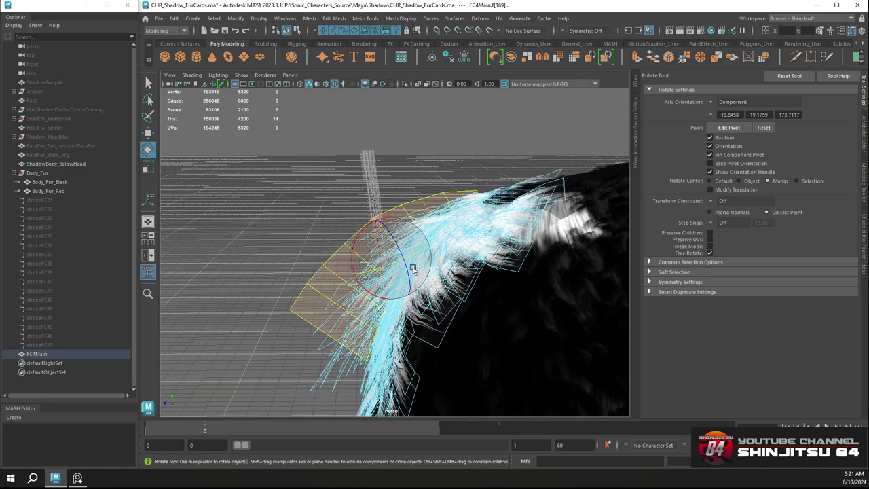
key("w")
left_click_drag(388, 272, 494, 248, "alt")
key("e")
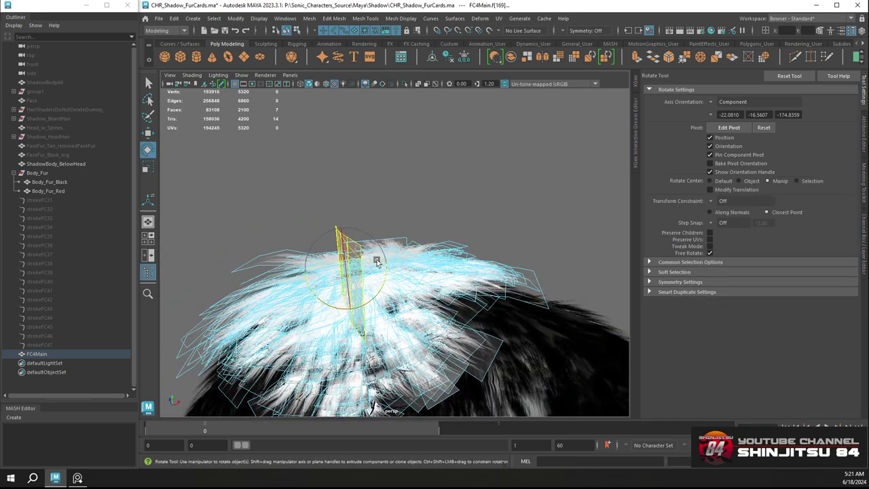
mouse_move(410, 207)
left_mouse_down("alt")
mouse_move(442, 212)
mouse_move(476, 253)
mouse_move(417, 245)
mouse_move(398, 206)
left_mouse_up("alt")
left_click_drag(365, 259, 437, 263, "alt")
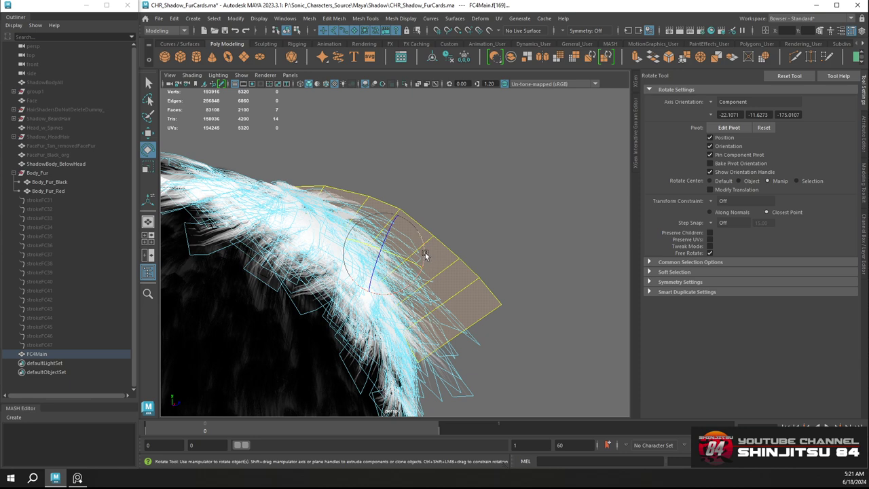
Nudge a vertex on the upper outer edge of the protruding fur card using soft selection
key("w")
left_click(435, 226)
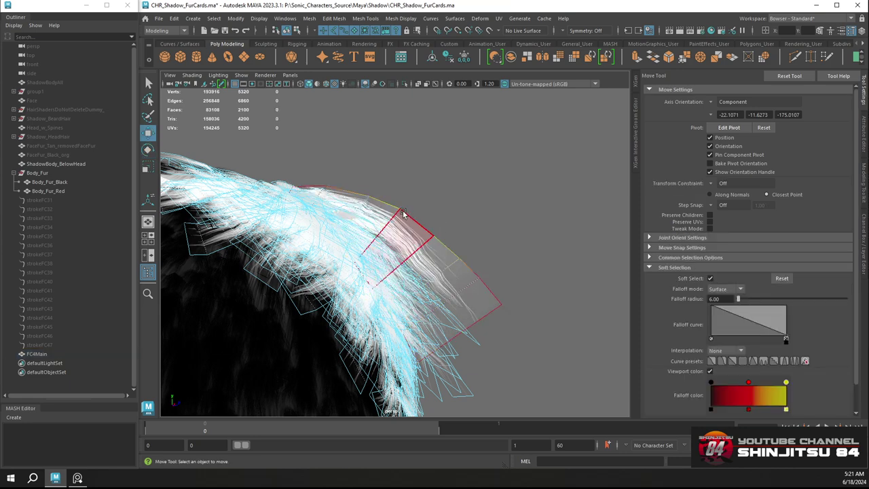
right_click_drag(404, 213, 383, 209)
left_click(370, 196)
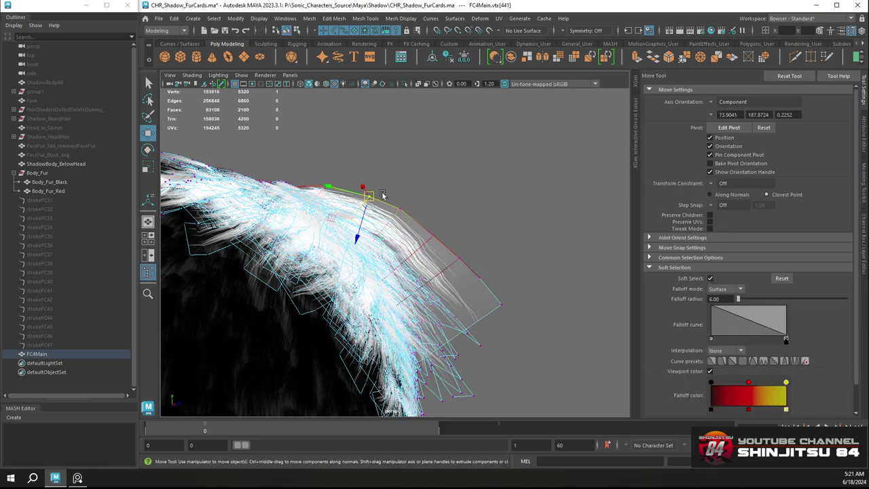
middle_click_drag(360, 232, 363, 195)
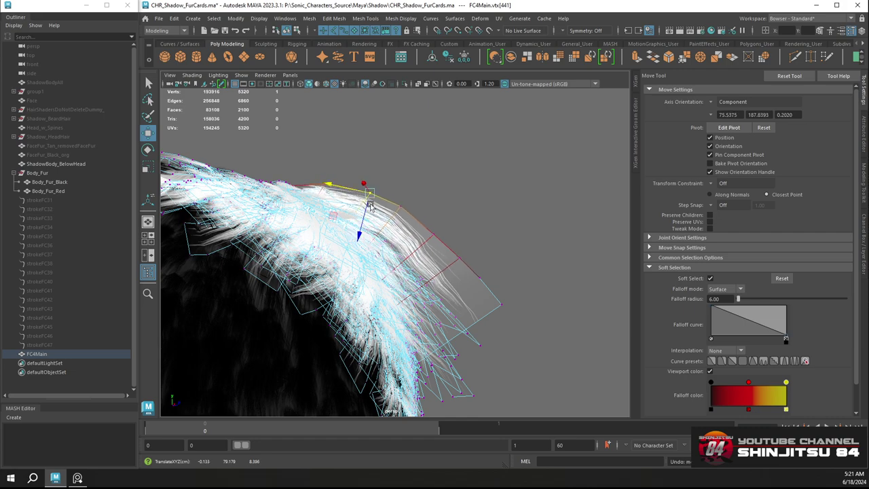
left_click_drag(333, 188, 362, 199, "alt")
Turn off soft selection and adjust individual vertices along the card's outer edge into a smoother curve
key("b")
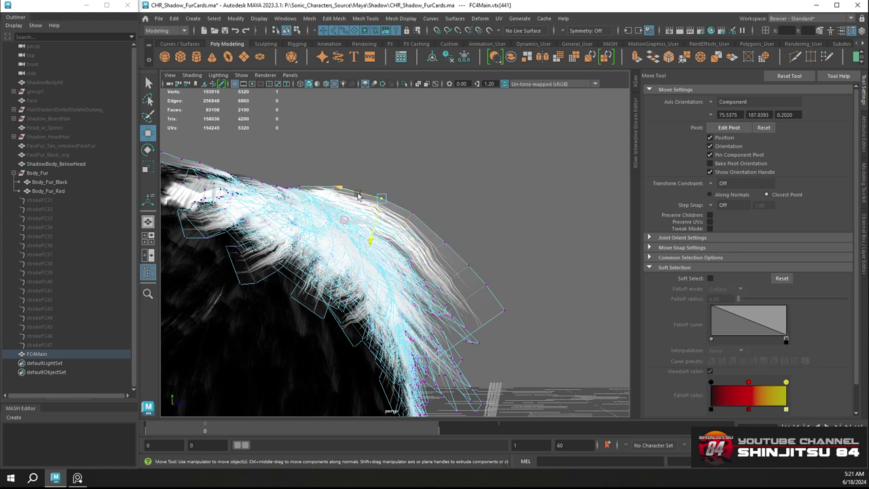
middle_click_drag(358, 194, 352, 191)
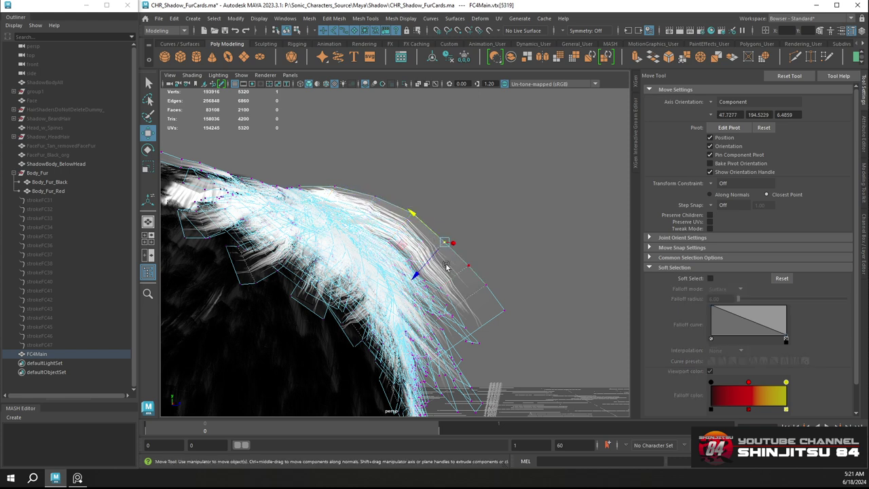
middle_click_drag(416, 277, 420, 274)
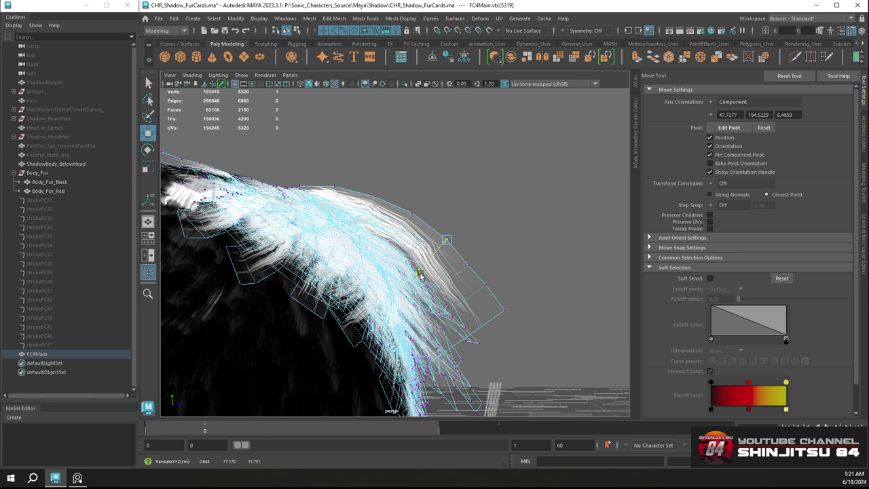
left_click(469, 264)
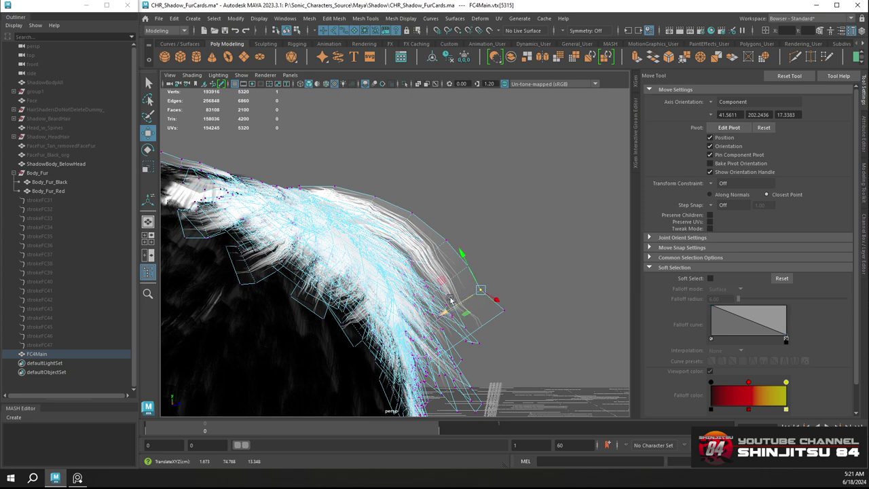
middle_click_drag(432, 301, 430, 304)
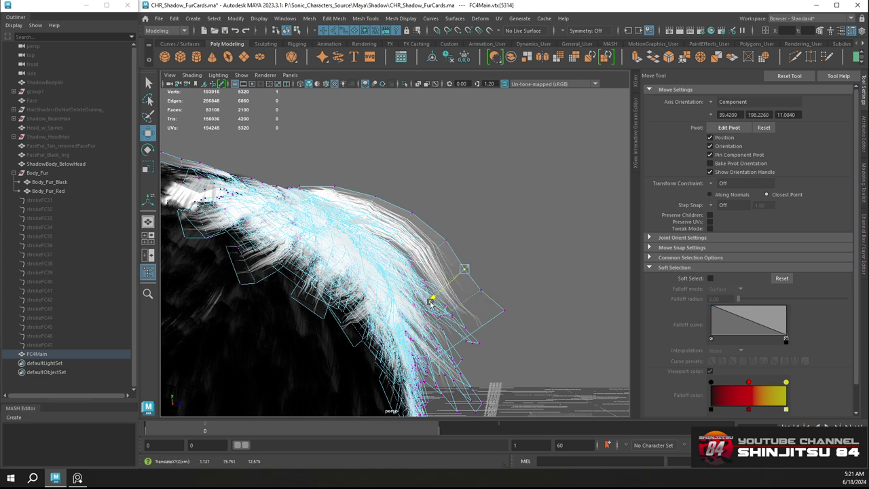
left_click(438, 247)
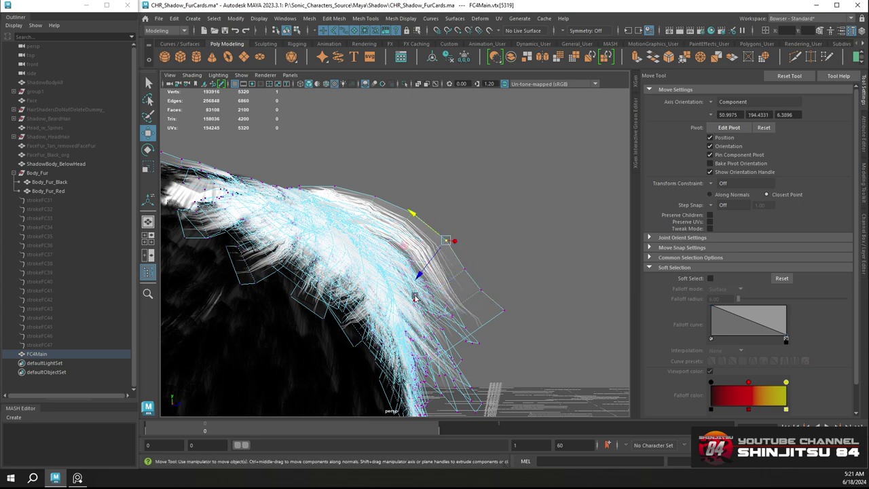
middle_click_drag(415, 298, 418, 279)
Isolate the FC4Main fur card mesh in the viewport and set it to face selection
left_click_drag(423, 278, 427, 193, "alt")
right_click_drag(427, 204, 446, 268, "alt")
left_click_drag(446, 267, 414, 239, "alt")
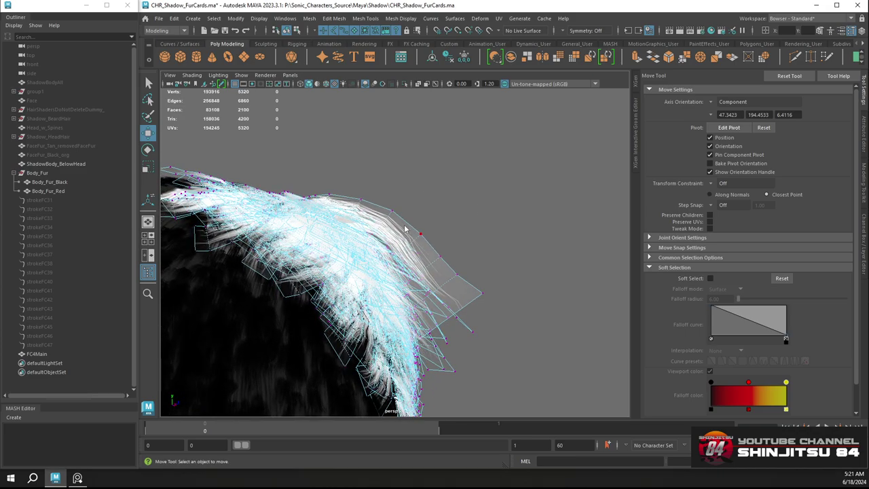
right_click_drag(406, 229, 442, 211)
left_click(442, 211)
left_click(410, 227)
left_click_drag(443, 236, 417, 225, "alt")
right_click_drag(418, 226, 430, 287, "alt")
left_click_drag(429, 286, 371, 281, "alt")
left_click(404, 83)
right_click_drag(372, 270, 375, 245)
left_click_drag(375, 244, 412, 277, "alt")
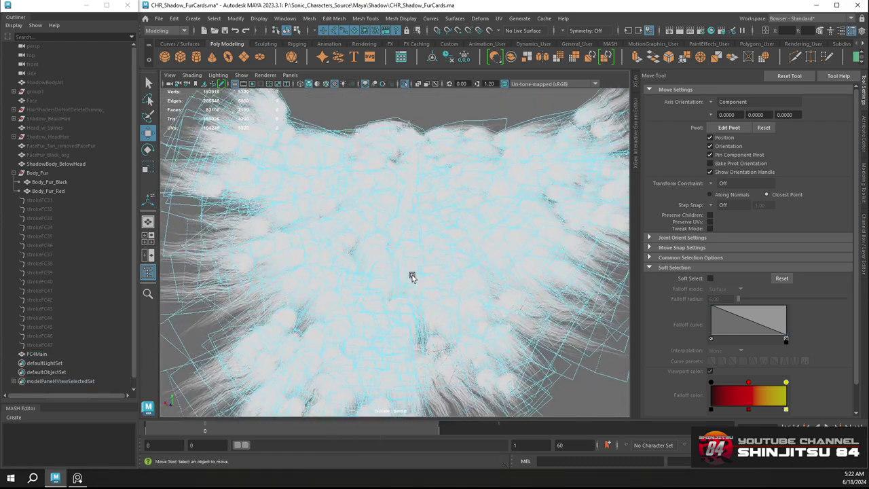
Select a three-face fur card in the upper chest fur of the isolated mesh
left_click(382, 256)
left_click_drag(387, 265, 423, 121, "alt")
left_click_drag(408, 90, 444, 170, "alt")
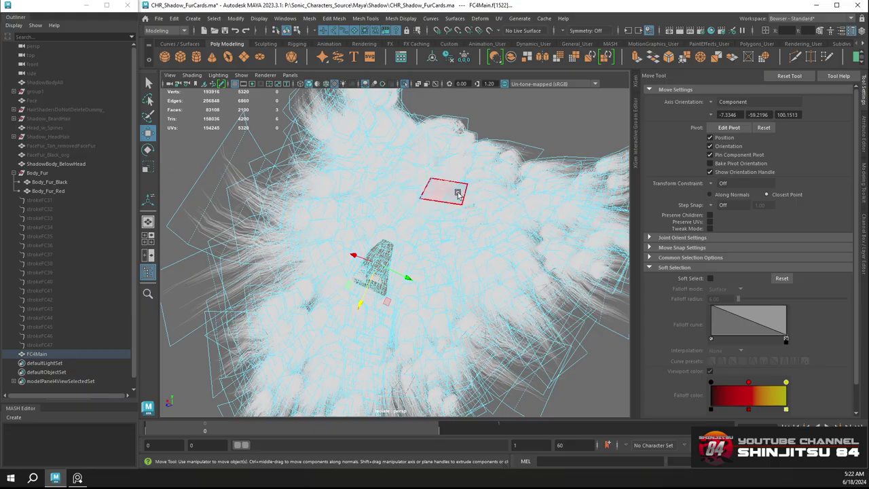
left_click_drag(459, 219, 387, 204, "alt")
left_click(433, 232)
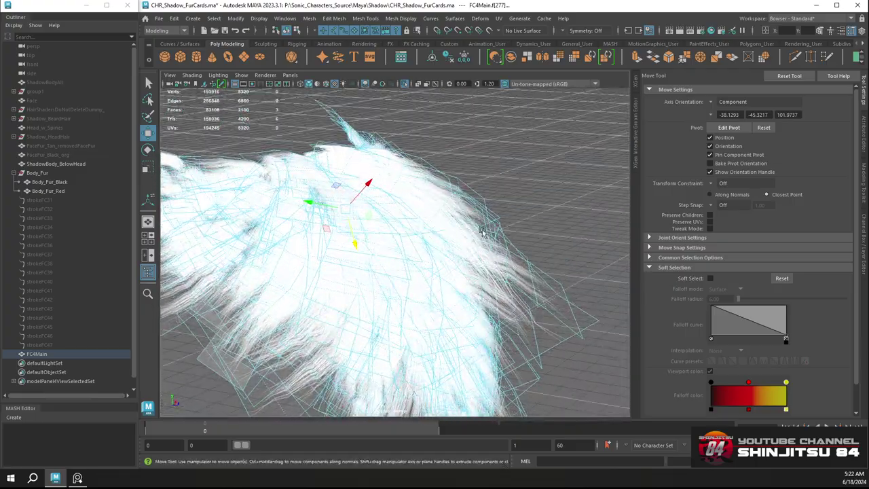
Show the full model again and rotate and scale the three-face card above the upper chest
left_click_drag(380, 167, 402, 147, "alt")
key("e")
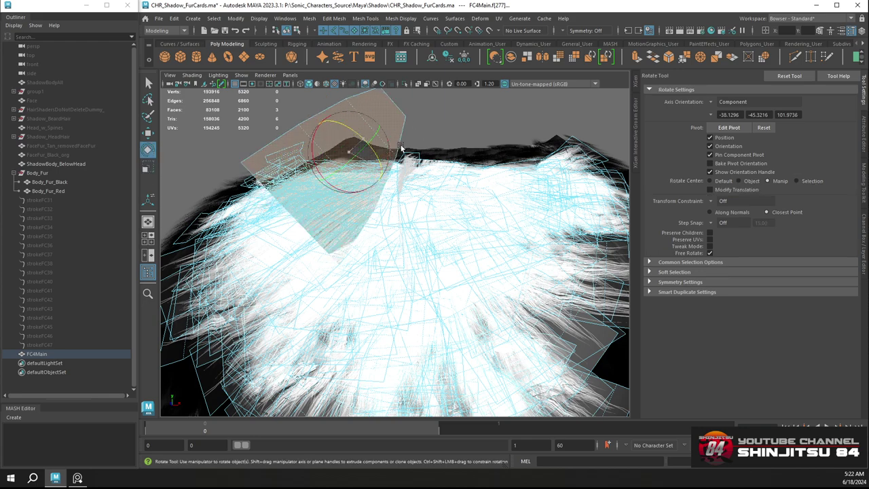
left_click_drag(348, 155, 358, 144)
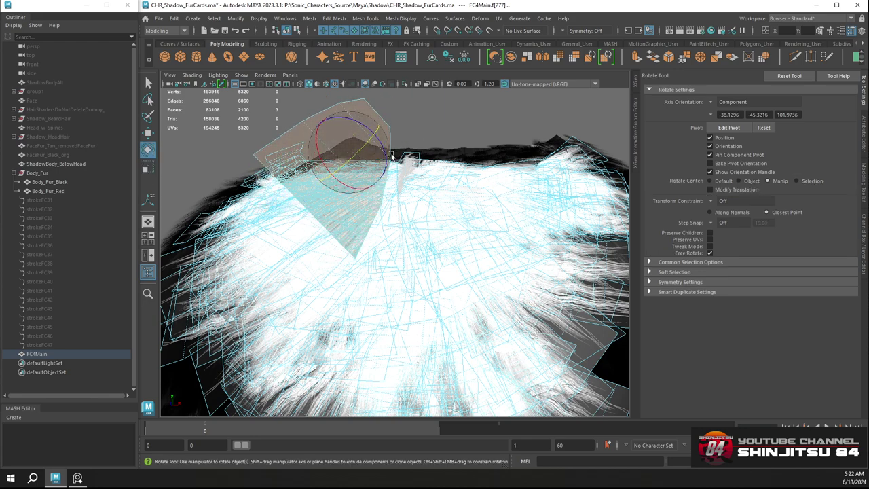
left_click_drag(438, 177, 401, 184, "alt")
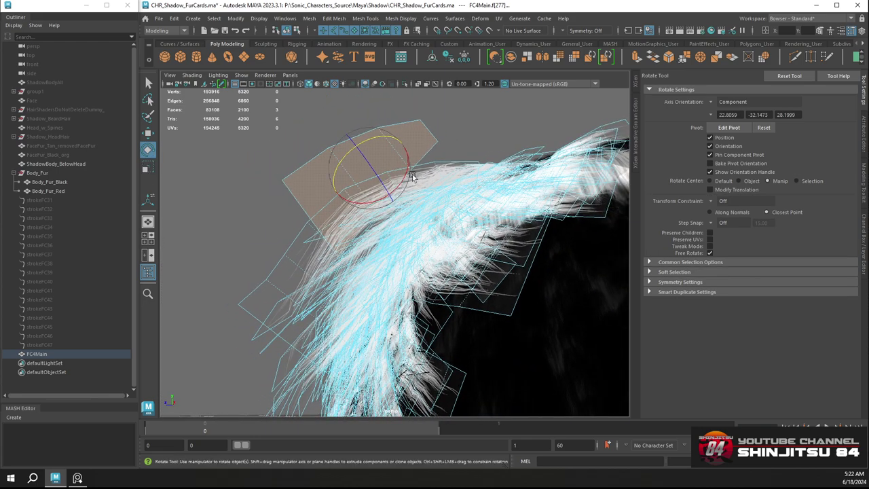
key("r")
left_click_drag(333, 188, 372, 221)
Turn the three-face card toward the chest's slope and reposition it over the upper fur
key("w")
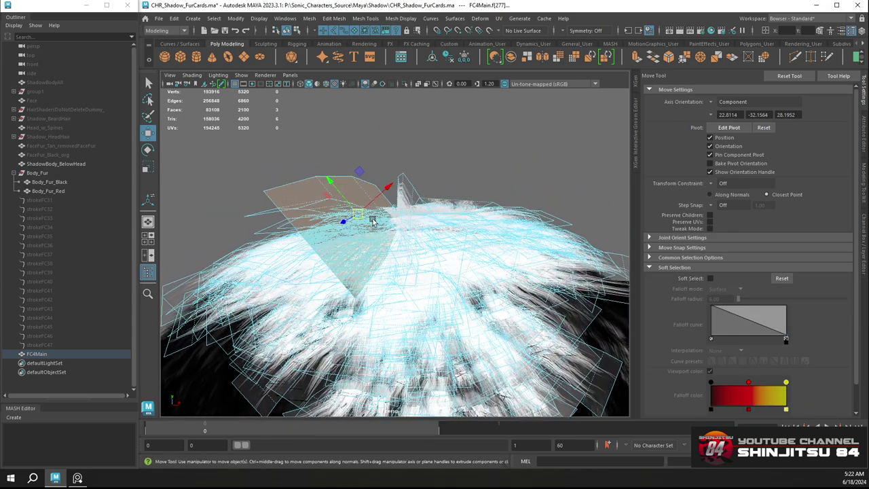
key("e")
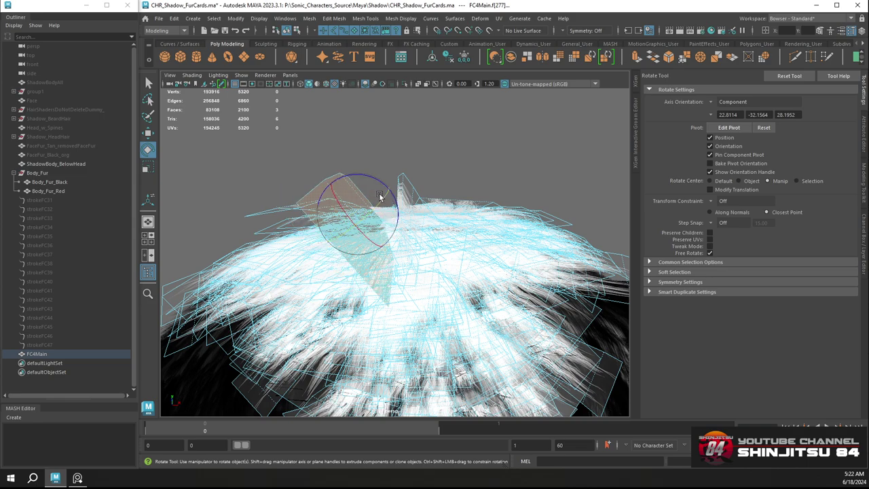
left_click_drag(372, 189, 372, 214, "alt")
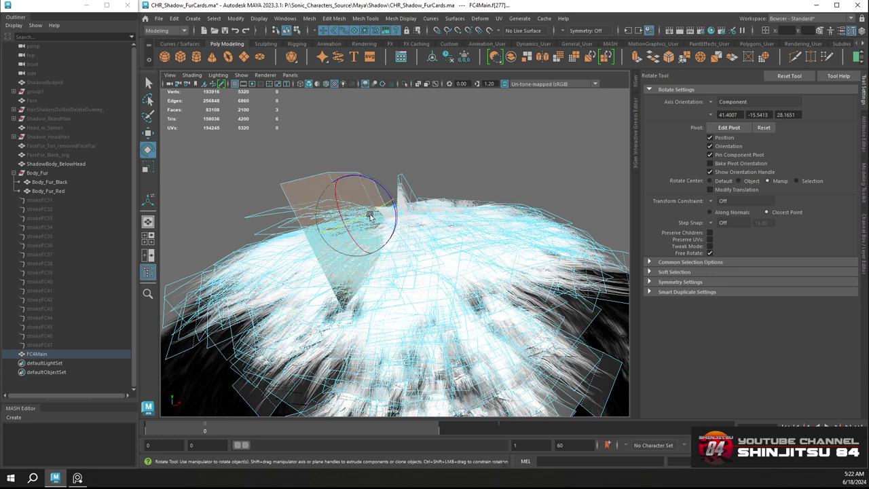
key("w")
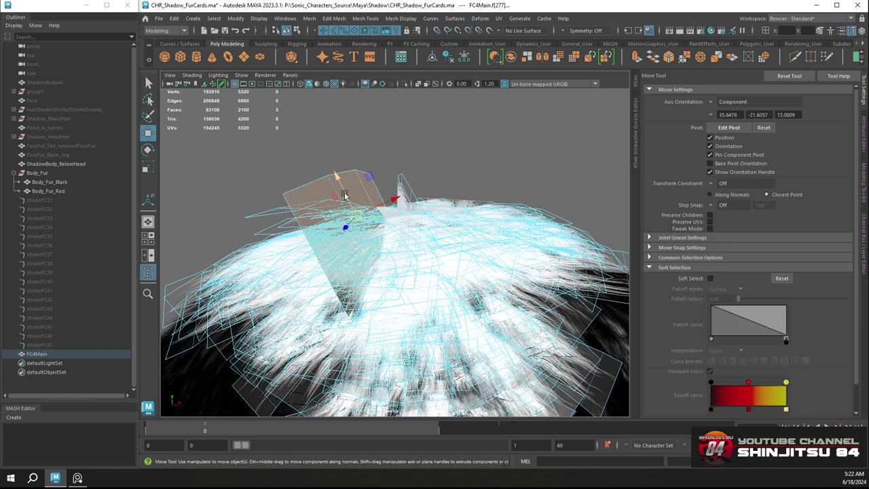
left_click_drag(341, 219, 341, 189)
Refine the three-face card's rotation and placement so it lies along the upper chest fur, and deselect it
left_click(360, 159)
mouse_move(360, 159)
left_mouse_down("alt")
mouse_move(299, 245)
mouse_move(318, 245)
mouse_move(317, 264)
mouse_move(333, 188)
mouse_move(367, 141)
mouse_move(372, 148)
left_mouse_up("alt")
left_click(330, 203)
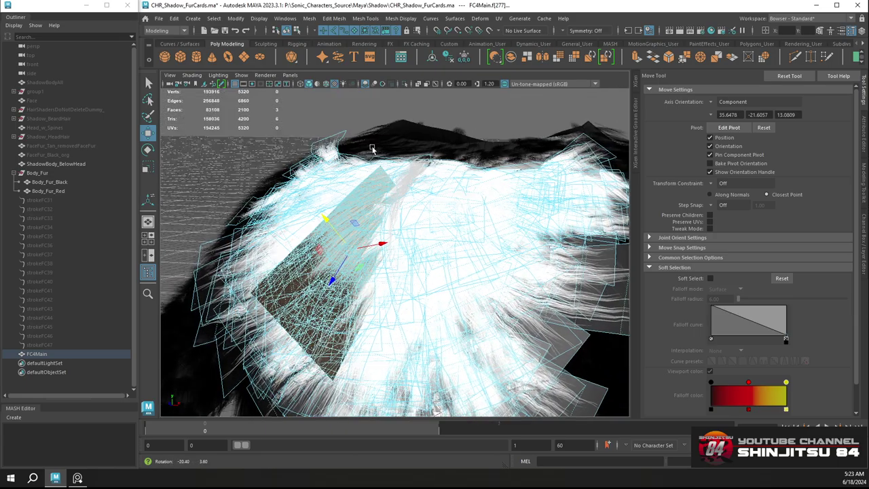
left_click(364, 110)
left_click_drag(364, 110, 375, 132, "alt")
left_click(364, 188)
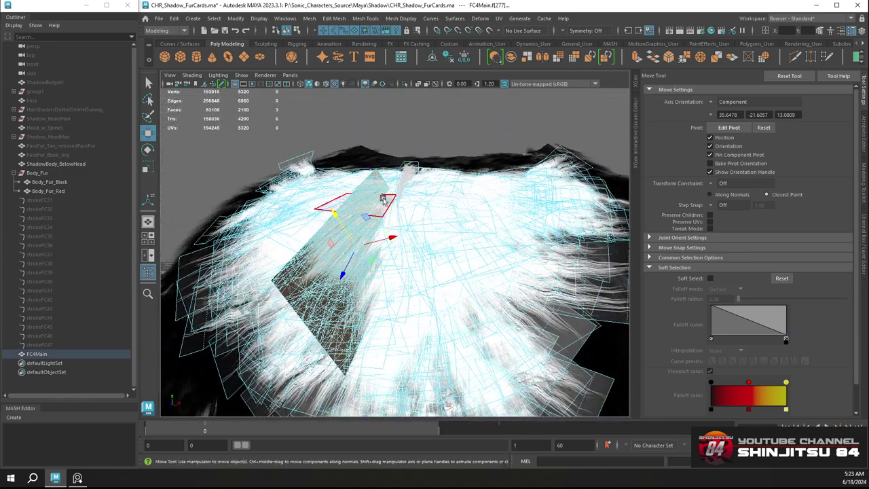
left_click_drag(373, 197, 389, 204, "alt")
key("e")
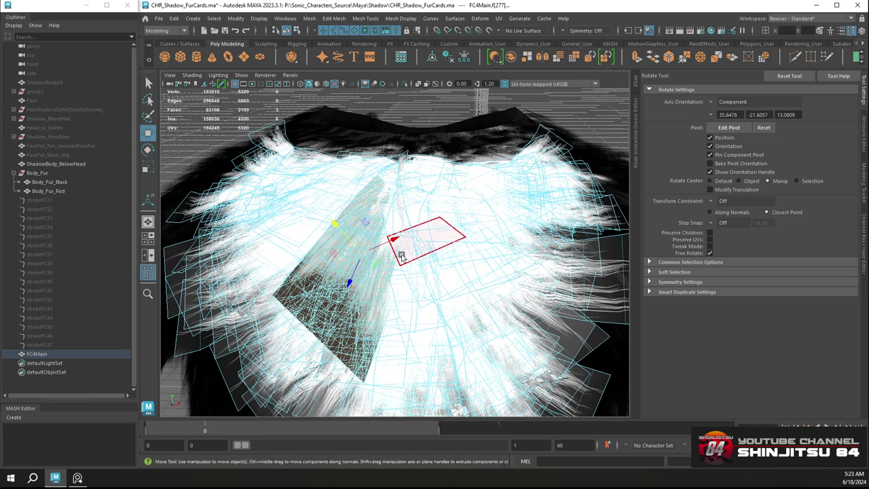
key("r")
left_click_drag(417, 231, 404, 209, "alt")
key("e")
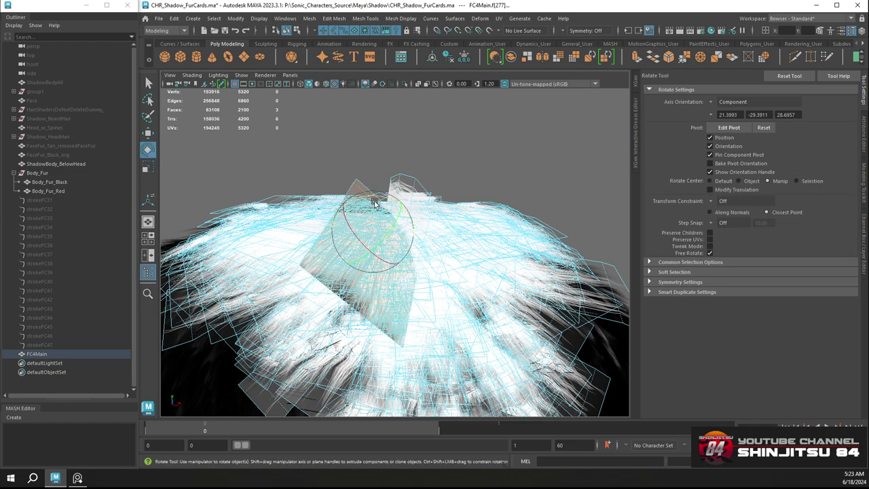
left_click_drag(440, 178, 348, 197, "alt")
left_click(386, 144)
Bevel two crosswise edges of the repositioned fur card with a fraction of 0.5 and 1 segment
right_click(347, 196)
right_click_drag(348, 197, 353, 186)
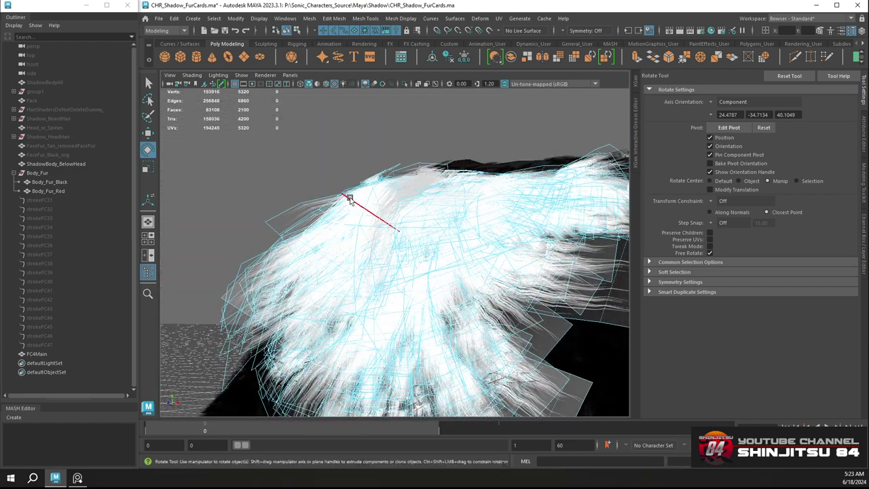
left_click(349, 198)
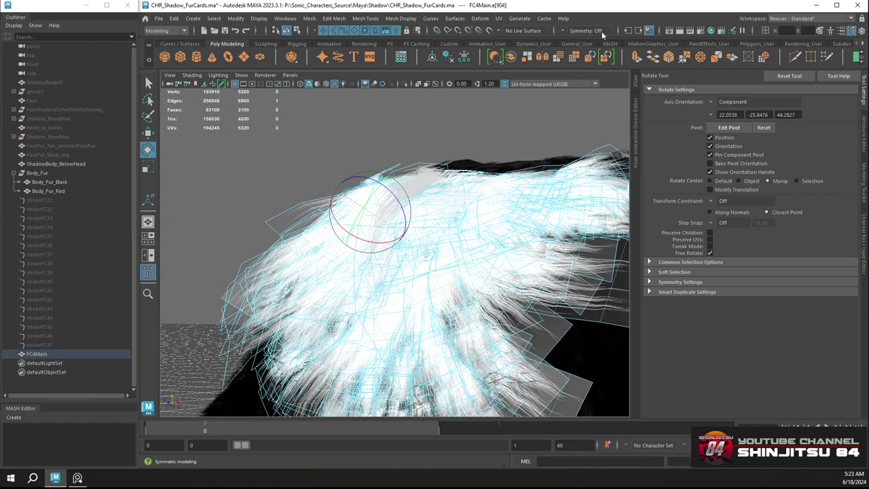
left_click(669, 59)
left_click_drag(310, 209, 305, 238, "alt")
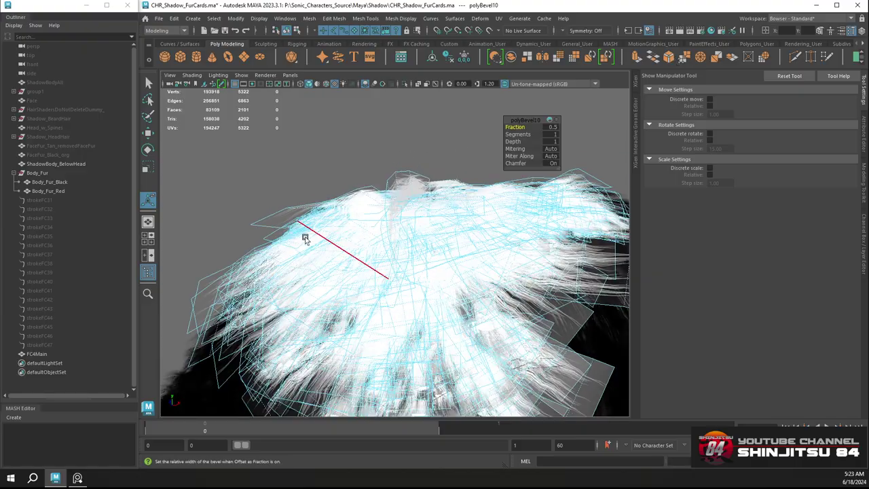
left_click(312, 233)
key("g")
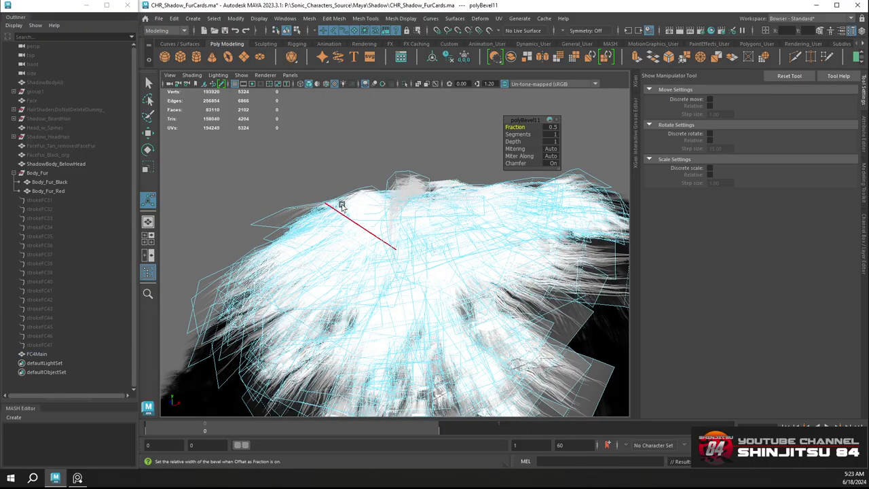
Adjust the position of the bevelled crosswise edge nearest the tip of the upper-chest fur card
left_click_drag(341, 202, 299, 230, "alt")
left_click(274, 261)
key("w")
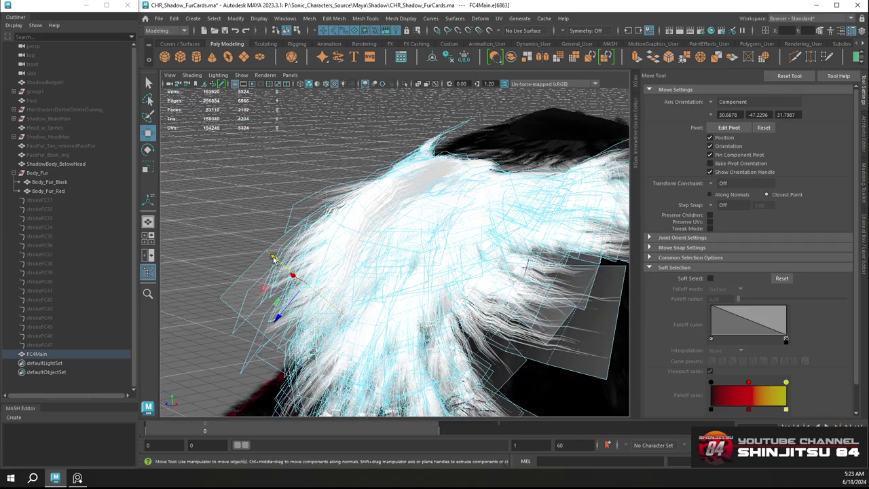
left_click_drag(281, 273, 259, 274, "alt")
left_click_drag(257, 262, 242, 268, "alt")
scroll(343, 201, "up", 4)
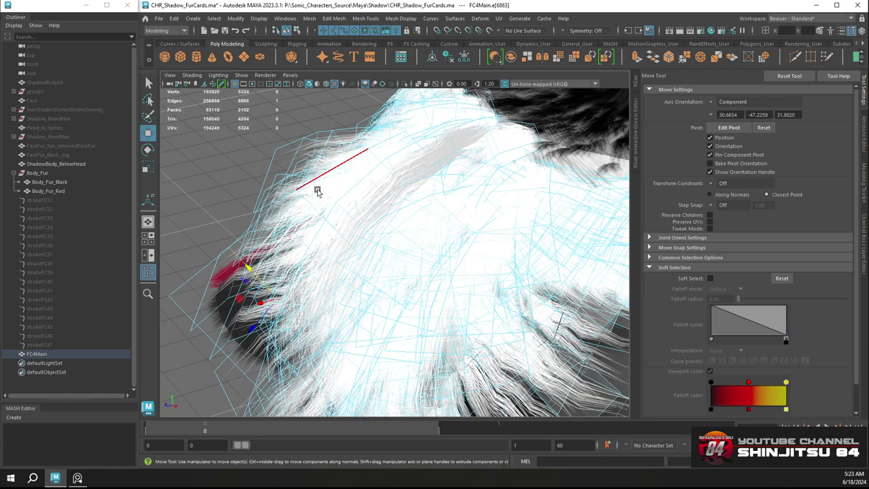
Move another bevelled crosswise edge of the upper-chest fur card to curve the card over the chest
mouse_move(328, 196)
left_mouse_down("alt")
mouse_move(350, 165)
mouse_move(325, 190)
mouse_move(320, 251)
mouse_move(315, 204)
left_mouse_up("alt")
left_click(321, 197)
left_click_drag(314, 204, 307, 184, "alt")
key("ctrl+z")
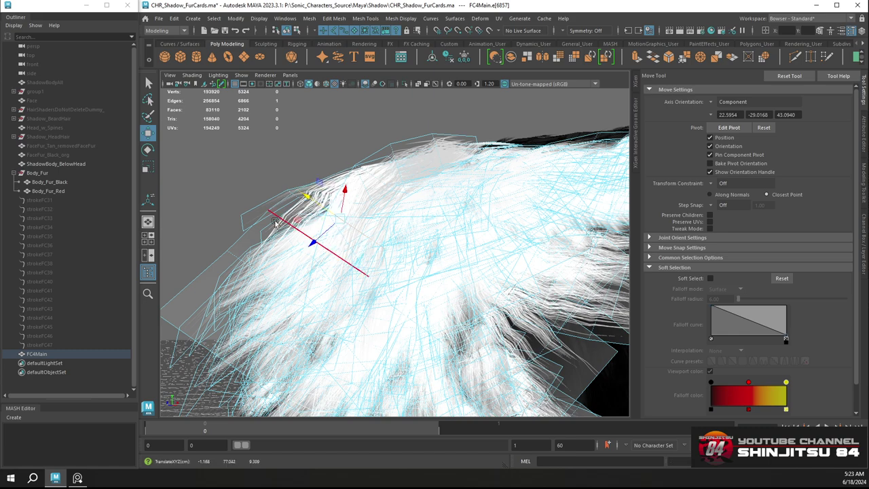
left_click(291, 233)
left_click_drag(304, 234, 329, 264)
left_click(314, 205)
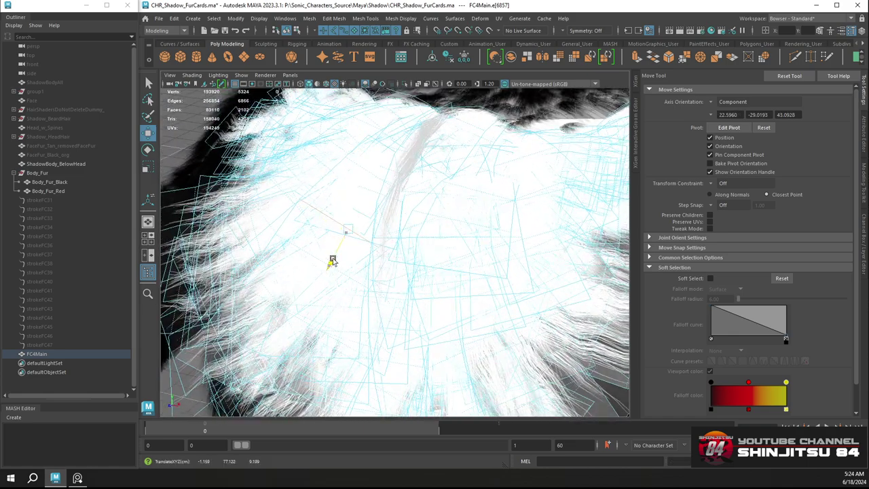
Scale the repositioned crosswise edge of the upper-chest card and return the mesh to object mode
key("r")
left_click_drag(327, 210, 317, 205)
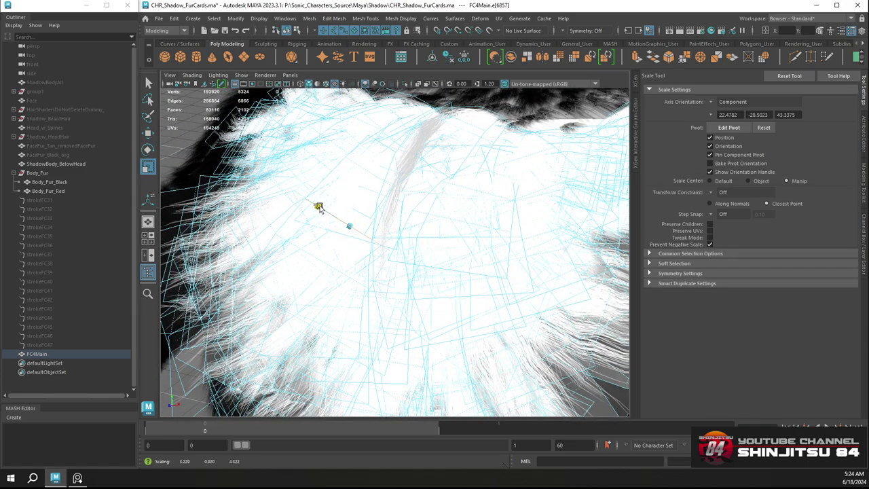
left_click_drag(364, 226, 396, 210, "alt")
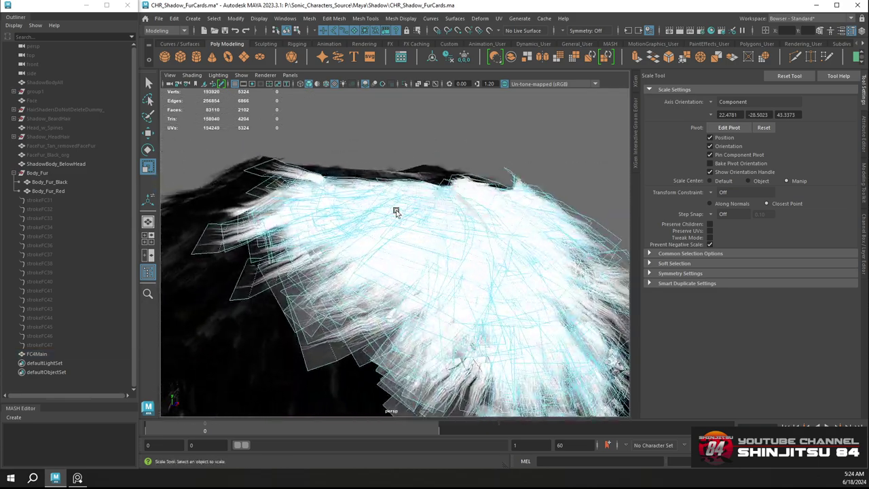
right_click(461, 211)
right_click_drag(462, 210, 494, 196)
left_click(478, 180)
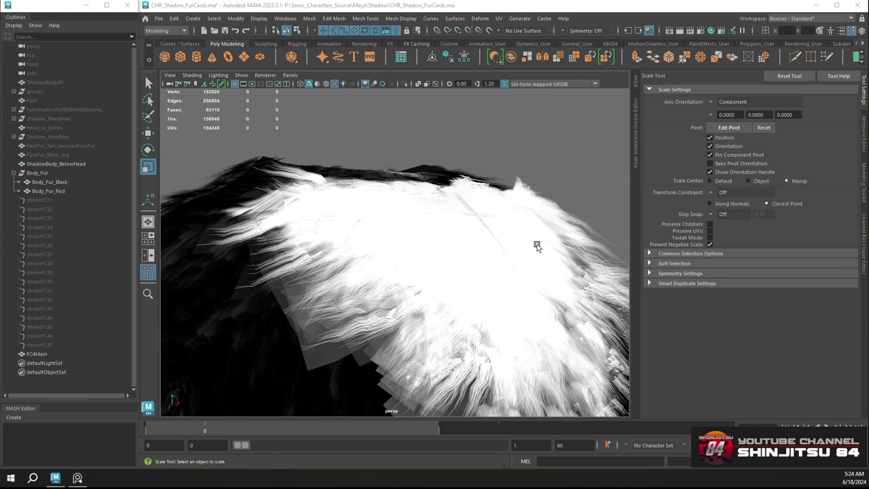
Select all faces of the fur card at the chest fur's shoulder corner and scale it uniformly by about 1.26
left_click_drag(538, 246, 421, 213, "alt")
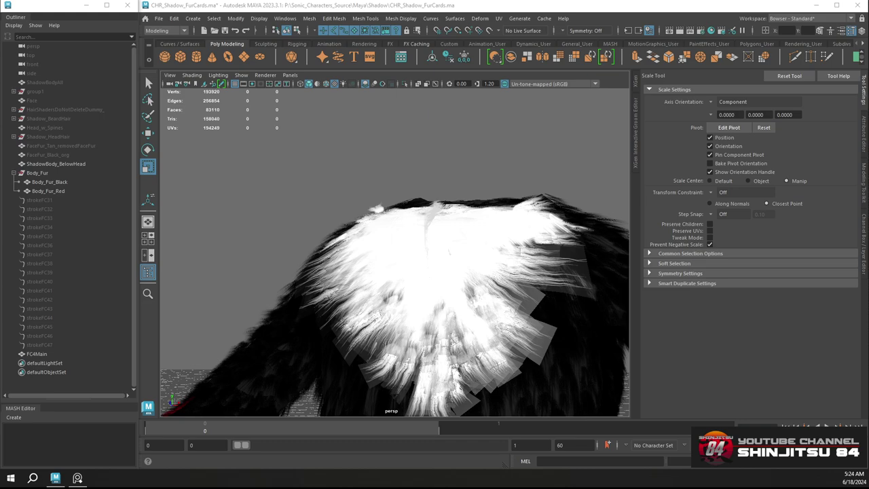
left_click_drag(464, 234, 383, 193, "alt")
scroll(383, 193, "up", 6)
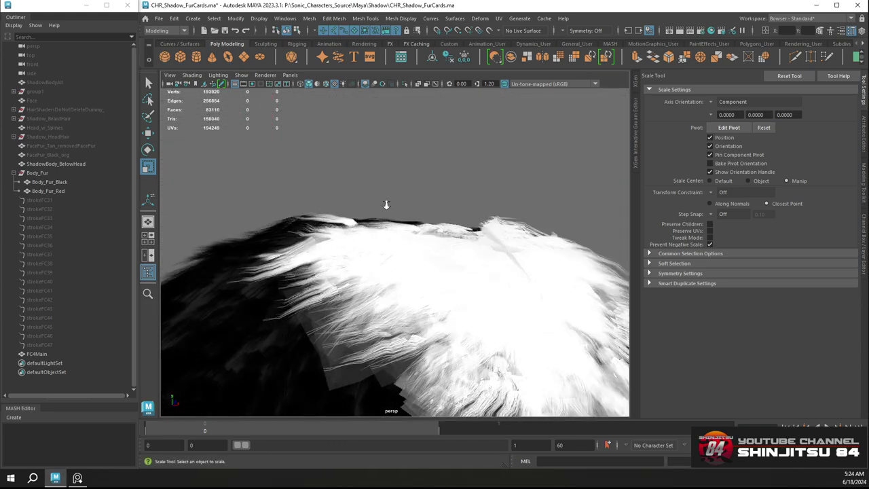
left_click(305, 190)
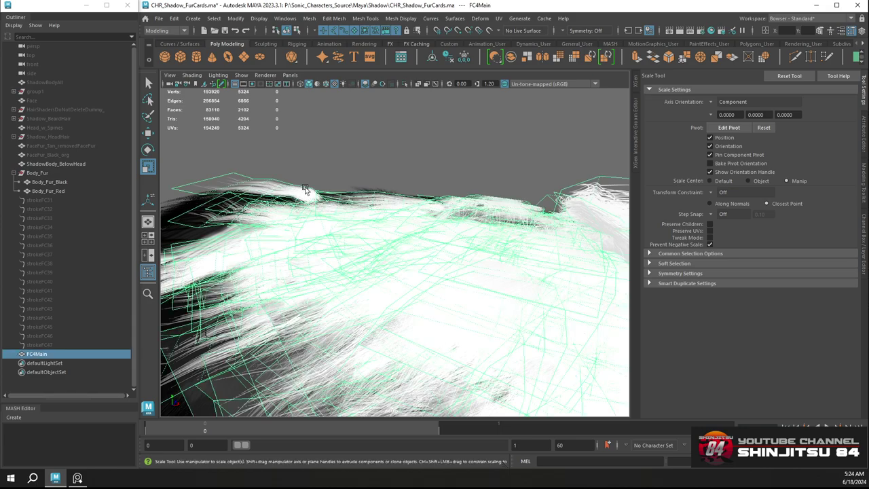
right_click_drag(305, 190, 337, 201)
double_click(294, 192)
left_click_drag(326, 193, 409, 221, "alt")
scroll(374, 238, "down", 4)
scroll(409, 221, "down", 5)
left_click_drag(425, 188, 445, 203, "alt")
middle_click_drag(445, 204, 452, 199, "alt")
left_click_drag(451, 198, 473, 163, "alt")
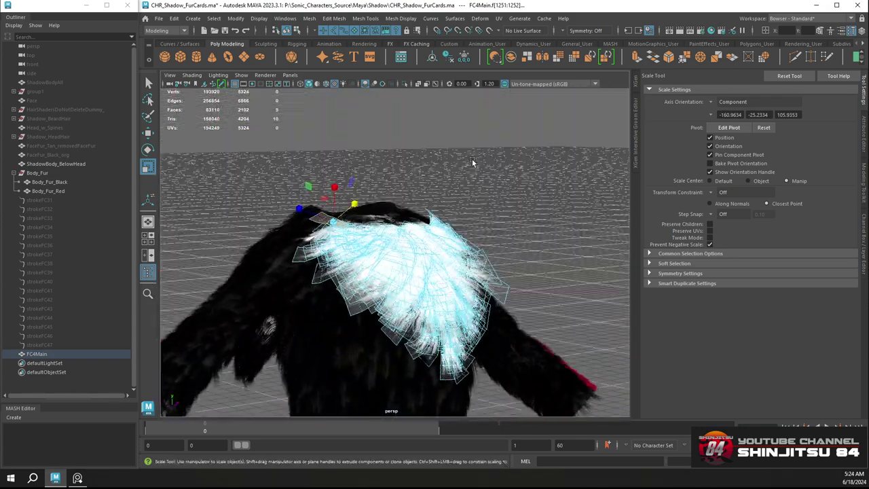
scroll(311, 217, "up", 6)
middle_click_drag(310, 217, 376, 259, "alt")
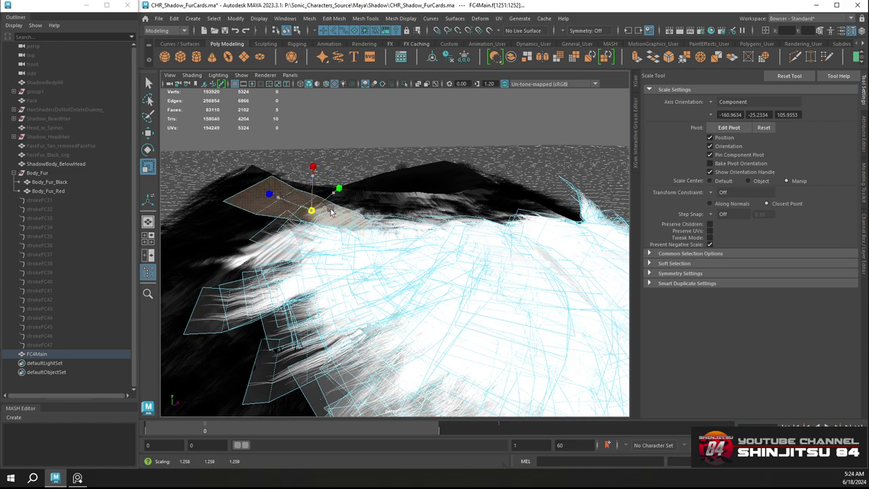
Reposition the enlarged shoulder card against the surrounding fur, deselect it, and return to object mode
key("w")
left_click_drag(380, 216, 514, 230, "alt")
left_click(424, 178)
scroll(392, 165, "down", 3)
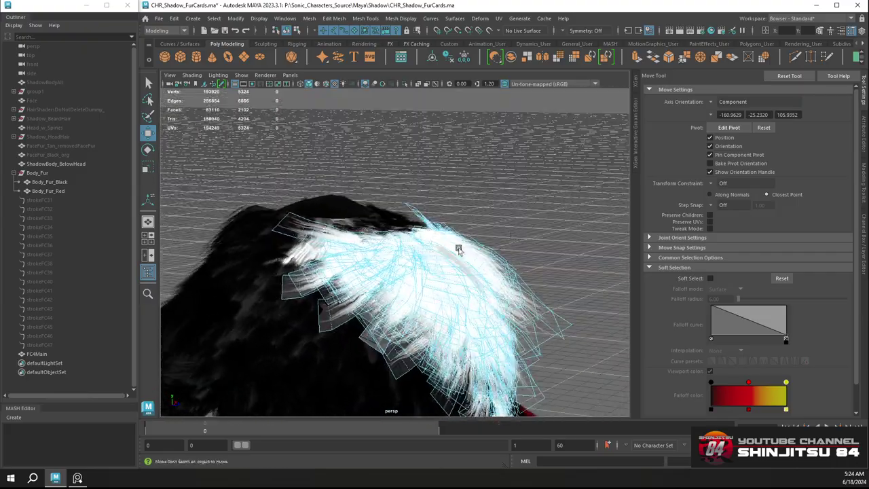
right_click_drag(459, 223, 503, 210)
left_click(502, 209)
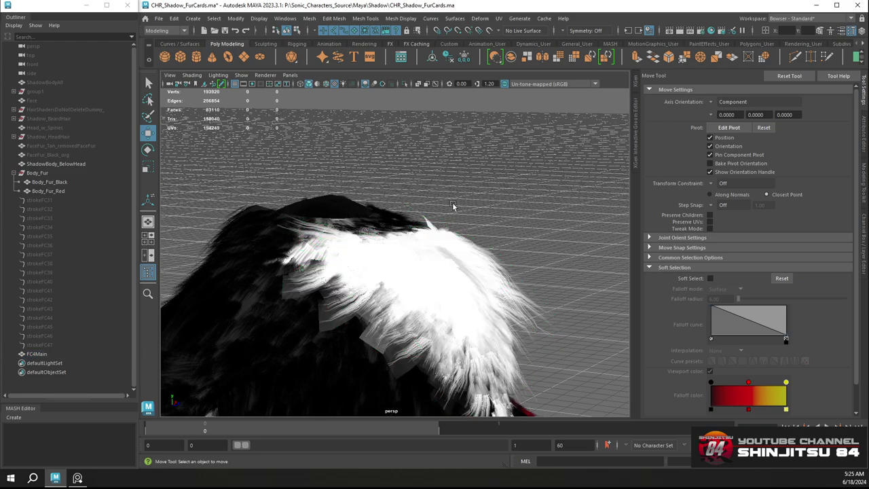
Rename the FC4Main mesh to Body_Fur_White, matching the naming of the other body fur meshes
left_click_drag(453, 202, 400, 231, "alt")
right_click_drag(401, 231, 402, 214, "alt")
left_click_drag(402, 214, 438, 256, "alt")
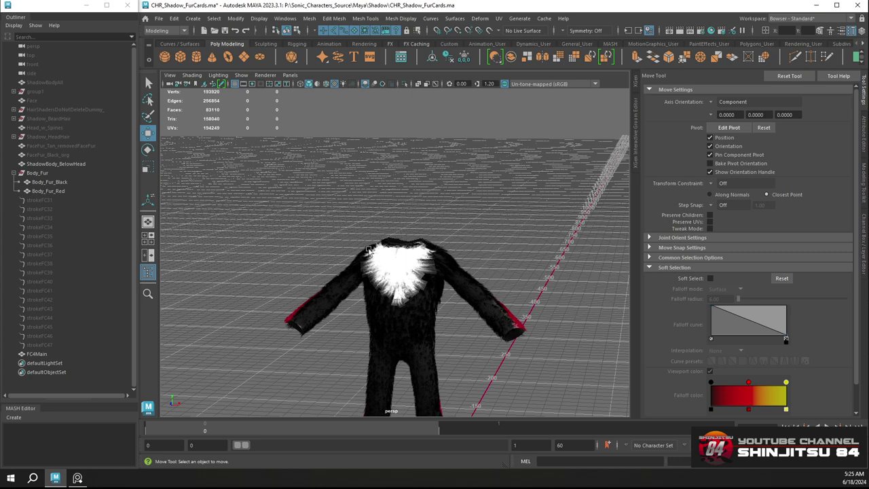
double_click(61, 193)
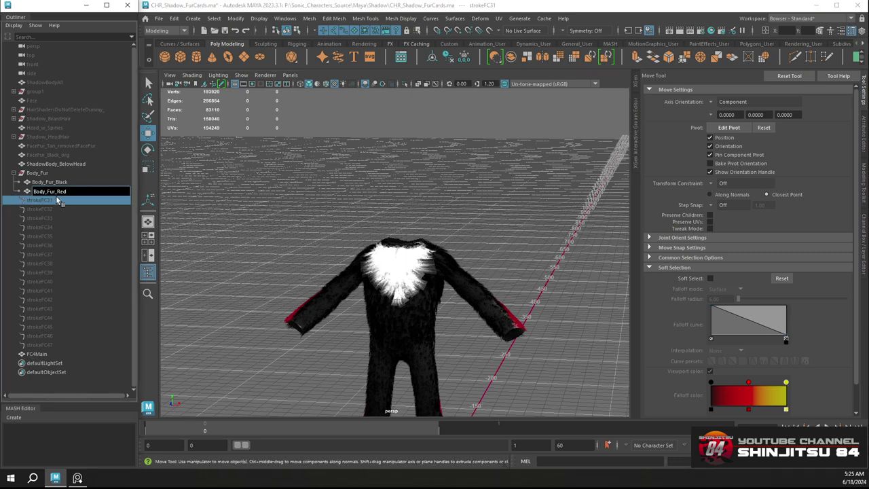
double_click(38, 355)
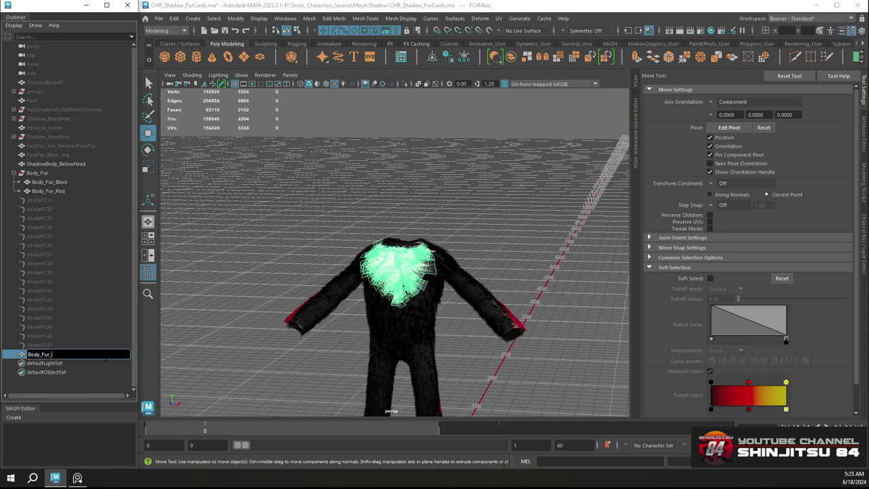
type("Body_Fur_White")
key("Return")
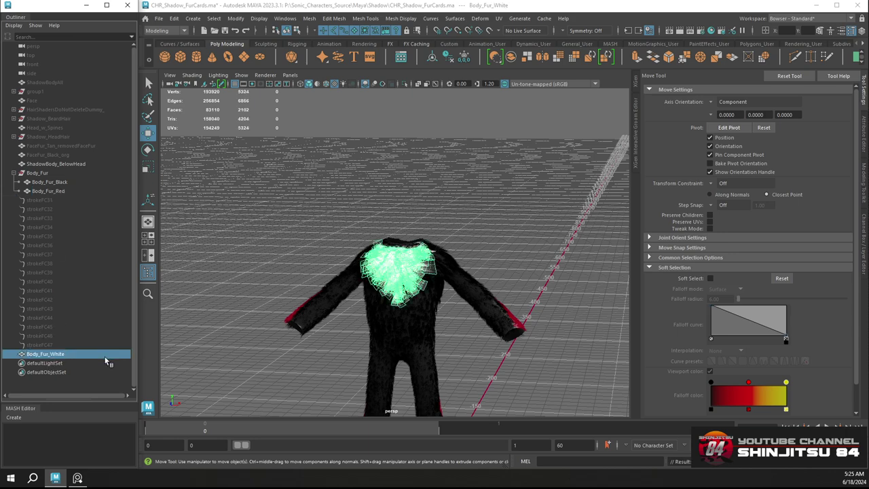
Parent Body_Fur_White under the Body_Fur group
left_click(48, 172, "ctrl")
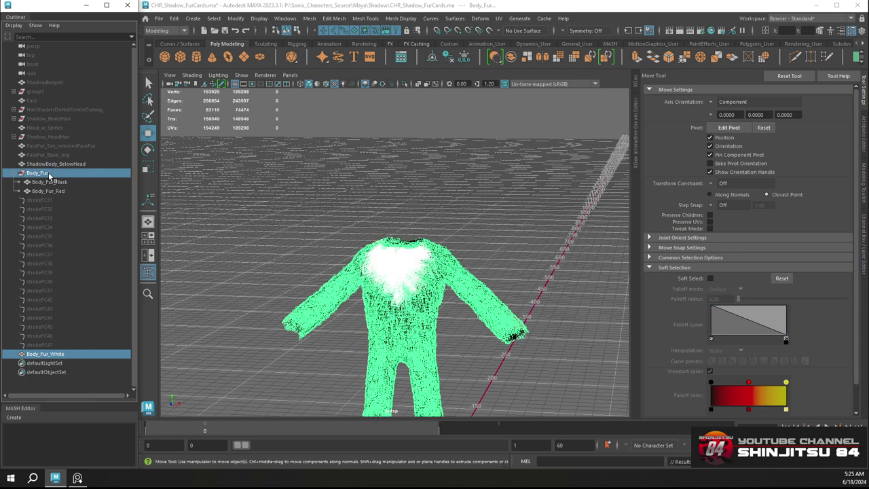
key("p")
left_click(41, 173)
Group the stroke curves strokeFC31 through strokeFC47 and name the group ChestFurStrokesOrg
left_click(44, 209)
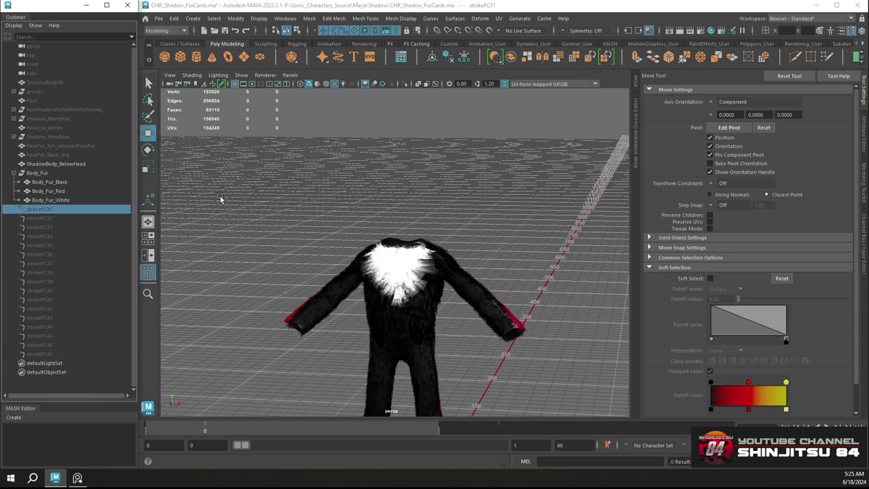
key("Down")
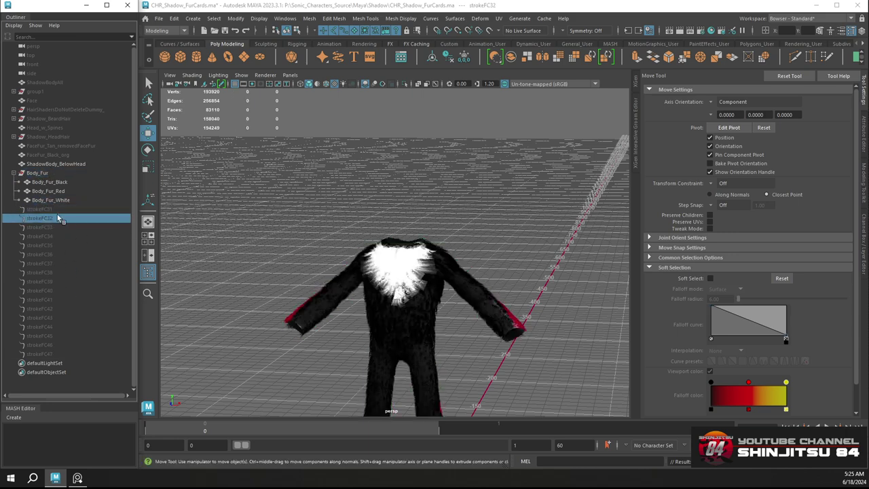
key("Up")
left_click(48, 353, "shift")
key("ctrl+g")
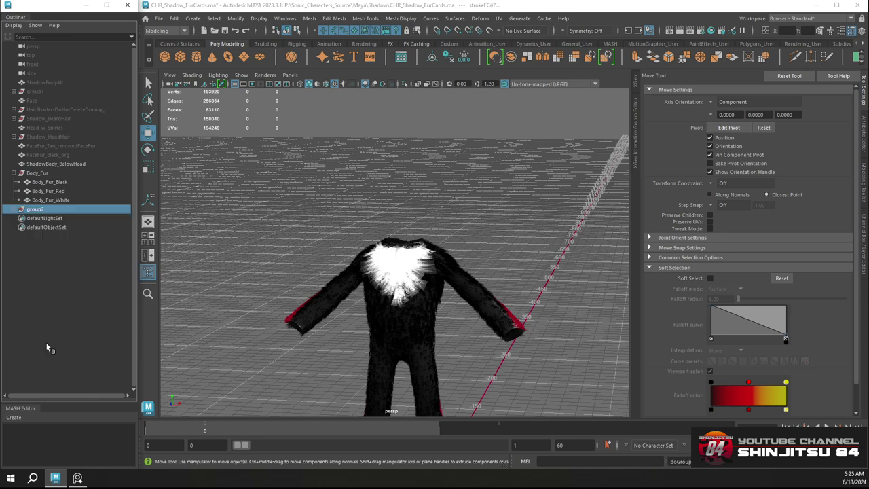
double_click(42, 211)
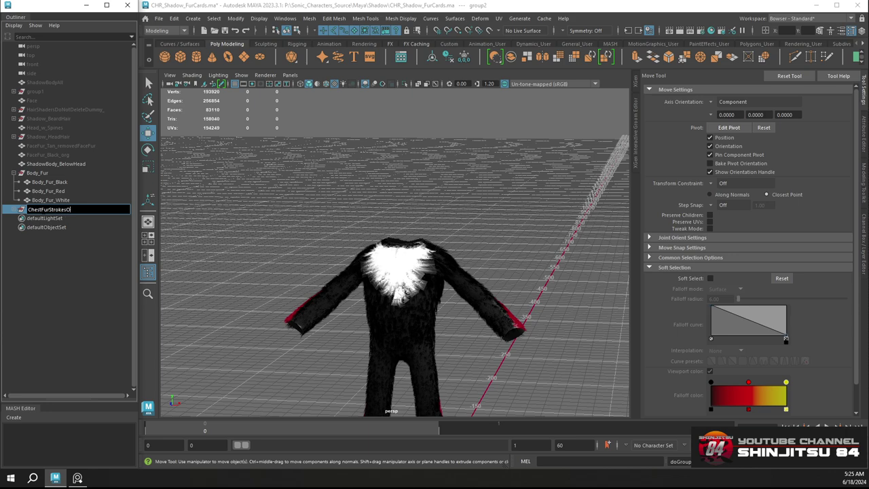
type("g")
key("Return")
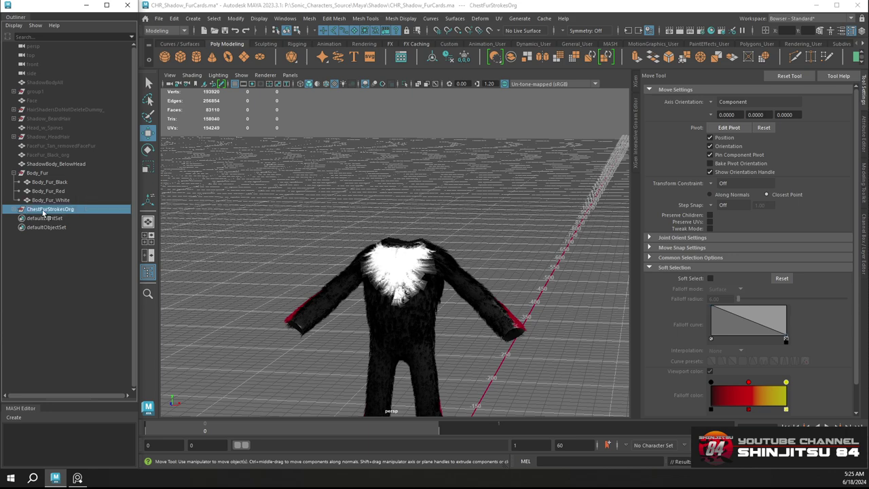
Hide the ChestFurStrokesOrg group, clear the selection, and save the scene
key("ctrl+h")
left_click(65, 200)
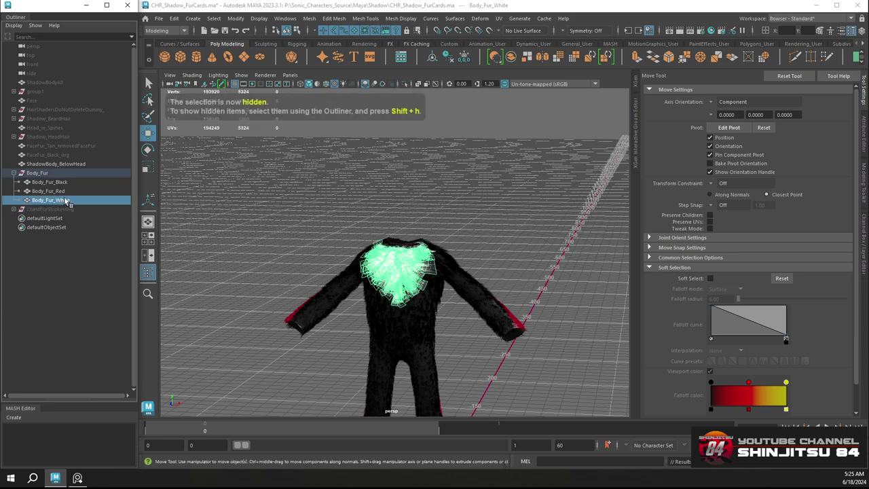
left_click(354, 190)
left_click_drag(353, 189, 406, 218, "alt")
key("ctrl+s")
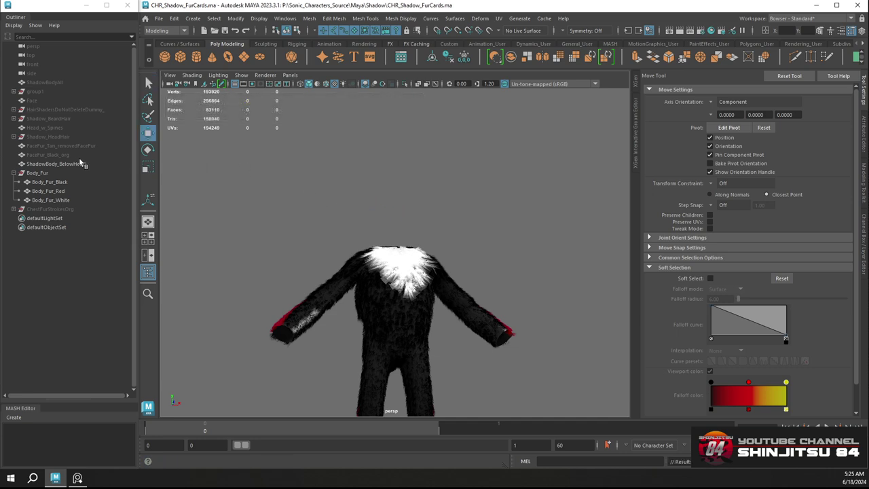
Reorder FaceFur_Tan_removedFaceFur and FaceFur_Black_org to sit between Body_Fur and ChestFurStrokesOrg in the scene hierarchy
left_click(59, 173)
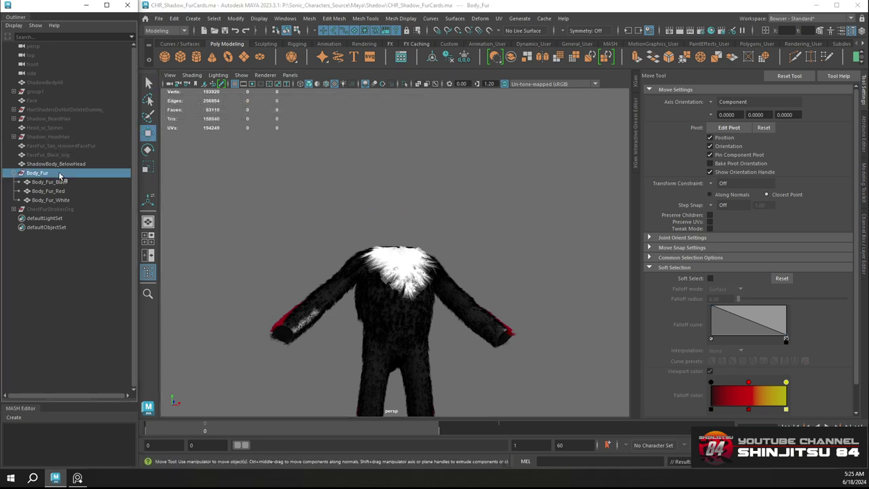
left_click(60, 163)
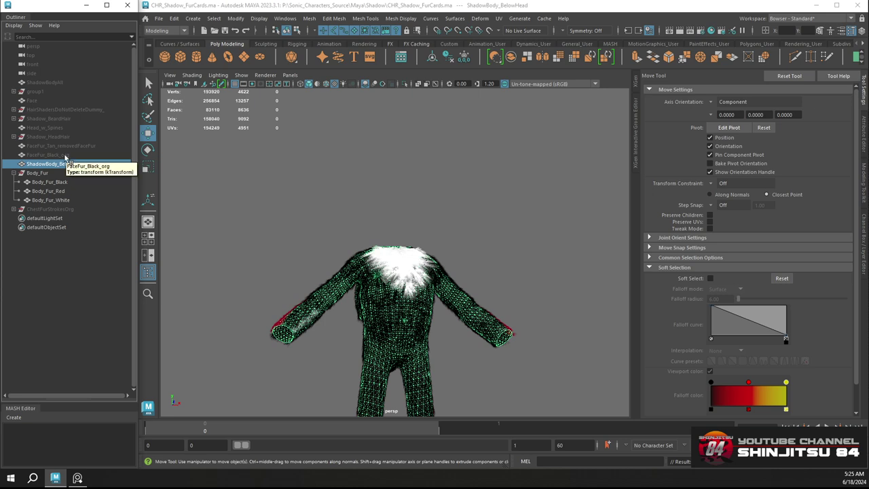
left_click(61, 147)
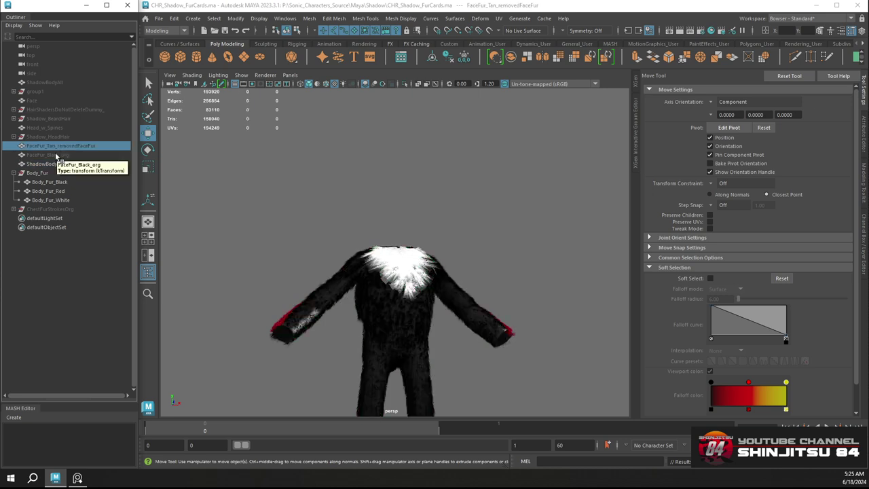
left_click(57, 156, "shift")
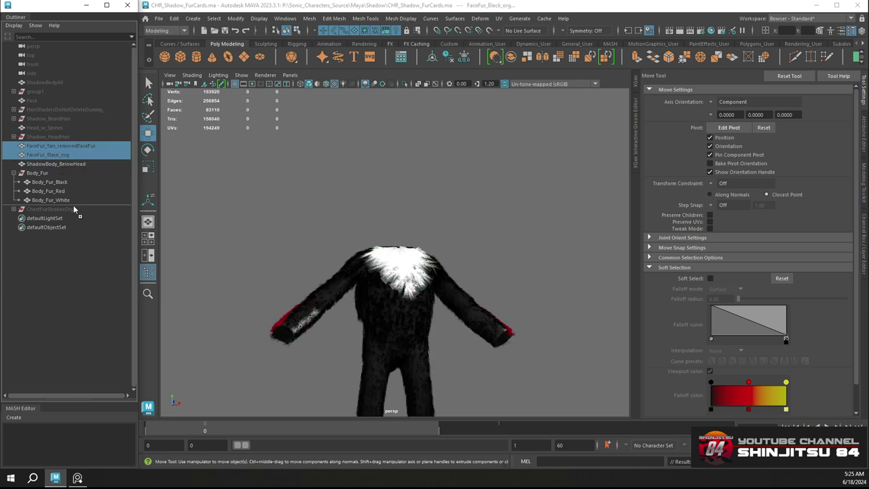
left_click_drag(73, 205, 75, 207)
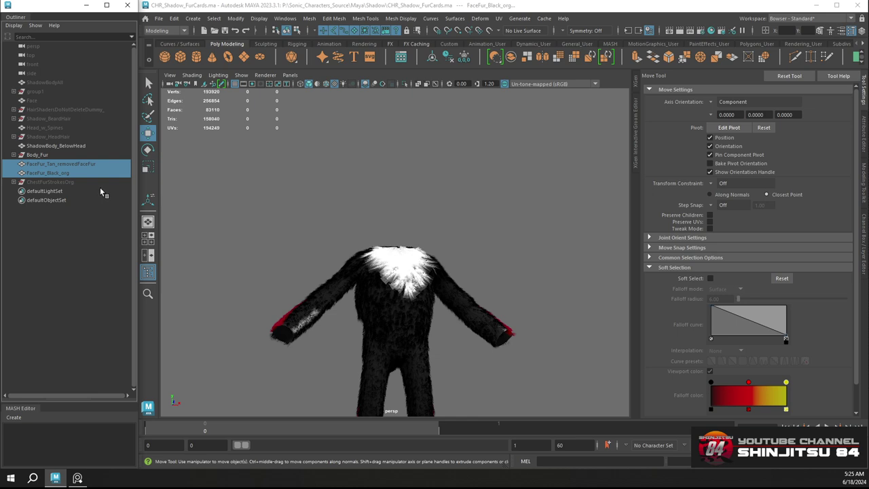
Unhide Shadow_HeadHair and Head_w_Spines, clear the selection, and view the character from the side
left_click(46, 156)
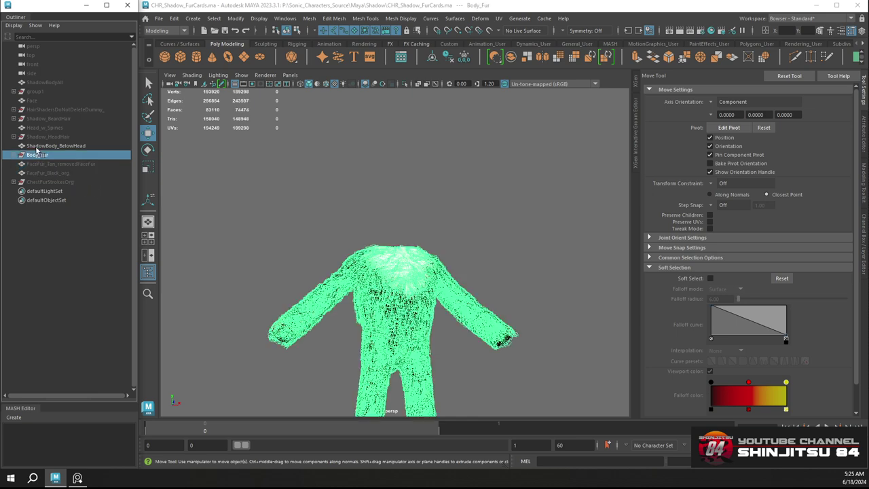
left_click(53, 136)
key("shift+h")
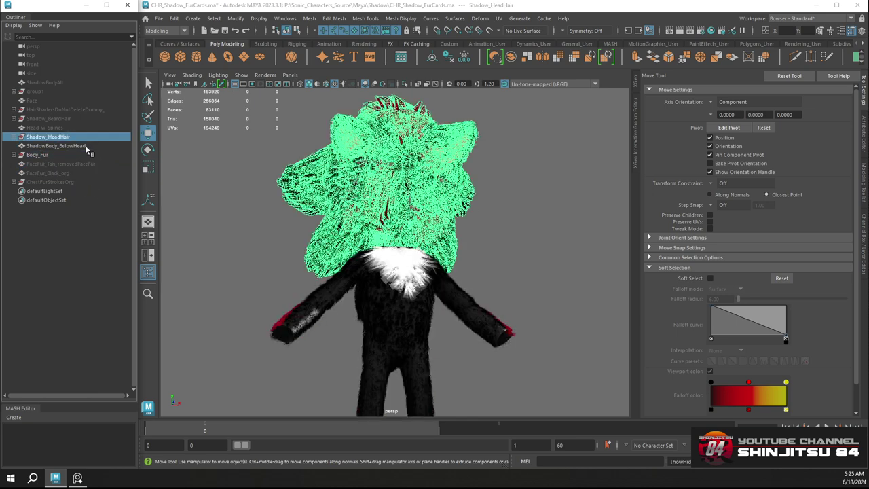
left_click(53, 128)
key("shift+h")
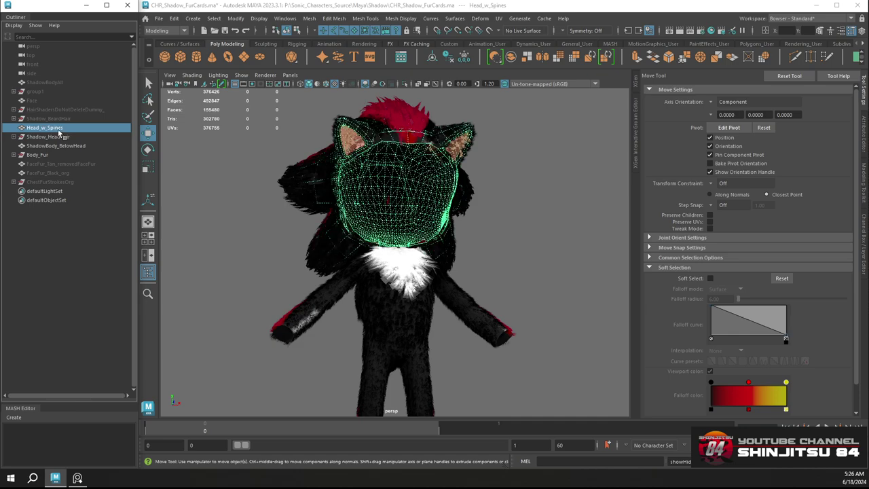
left_click(299, 212)
left_click_drag(299, 212, 180, 174, "alt")
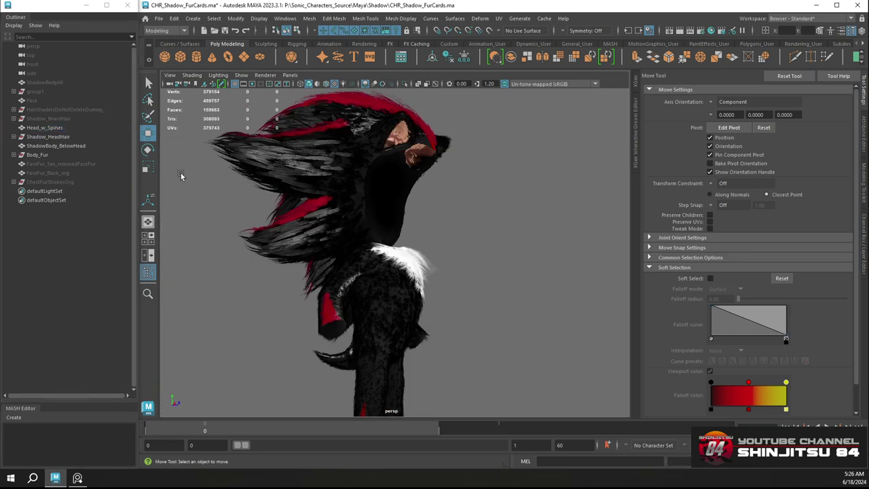
Unhide group1 and Face to bring back the gloves, eyes and head, and clear the selection
left_click(41, 91)
key("shift+h")
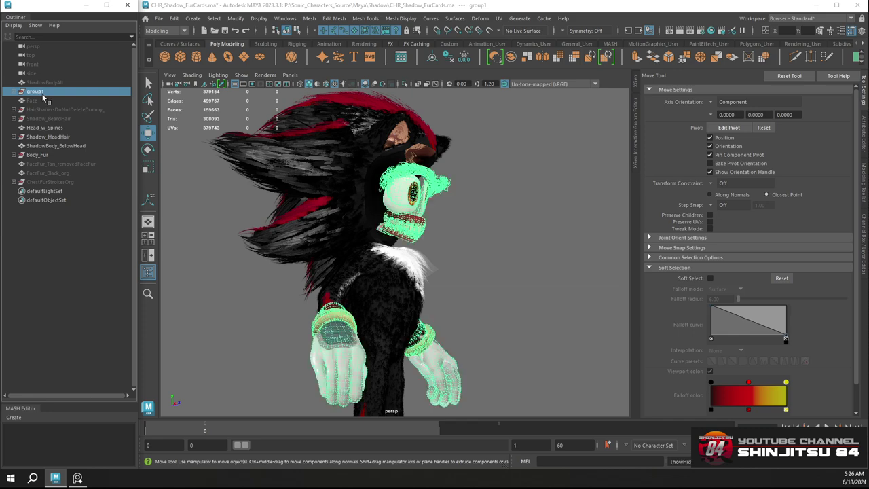
left_click(34, 100)
key("shift+h")
left_click(547, 188)
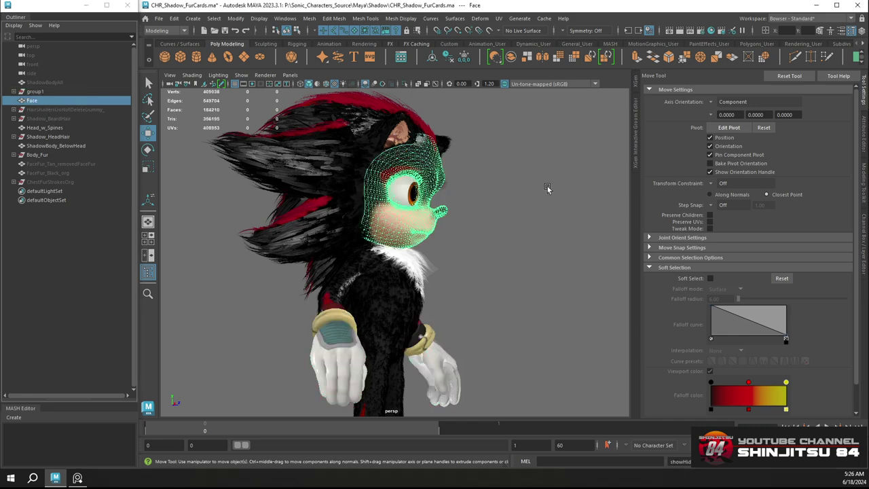
left_click(42, 155)
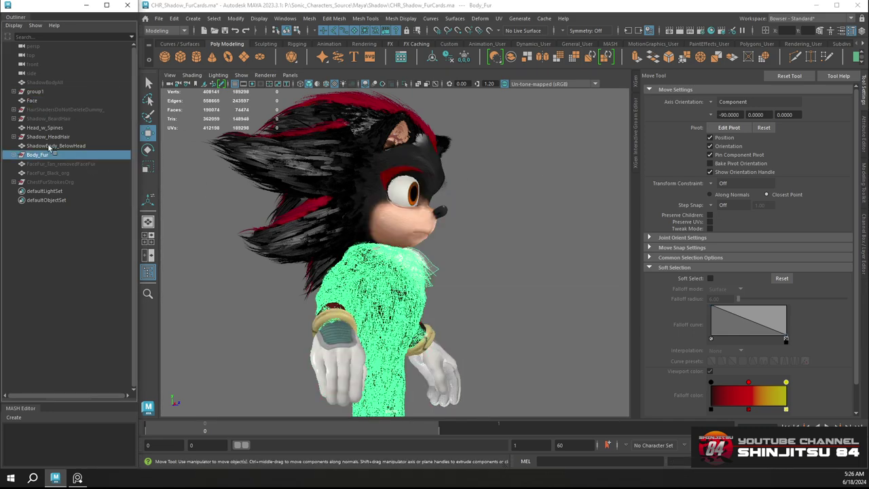
left_click(58, 137)
left_click(536, 219)
Select the white chest fur mesh Body_Fur_White and center its pivot
left_click_drag(536, 219, 419, 210, "alt")
scroll(378, 188, "down", 3)
left_click_drag(378, 186, 286, 206, "alt")
scroll(357, 221, "up", 5)
scroll(426, 224, "down", 5)
scroll(285, 209, "up", 6)
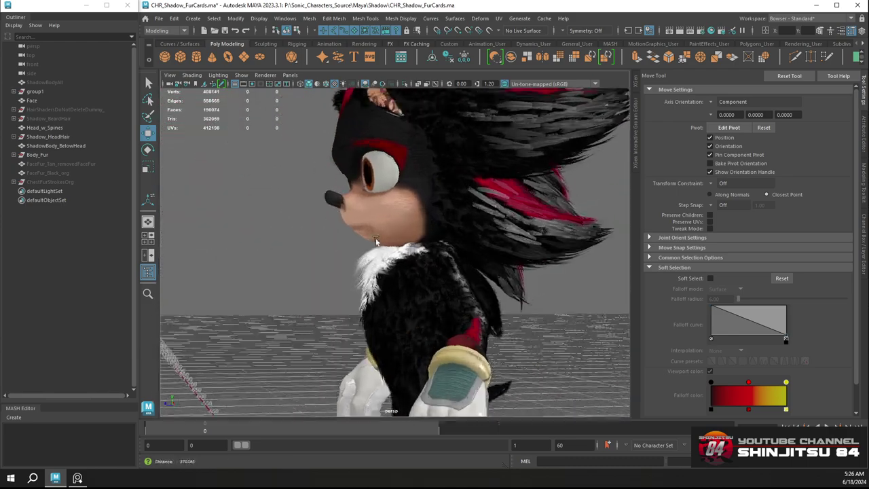
left_click(372, 259)
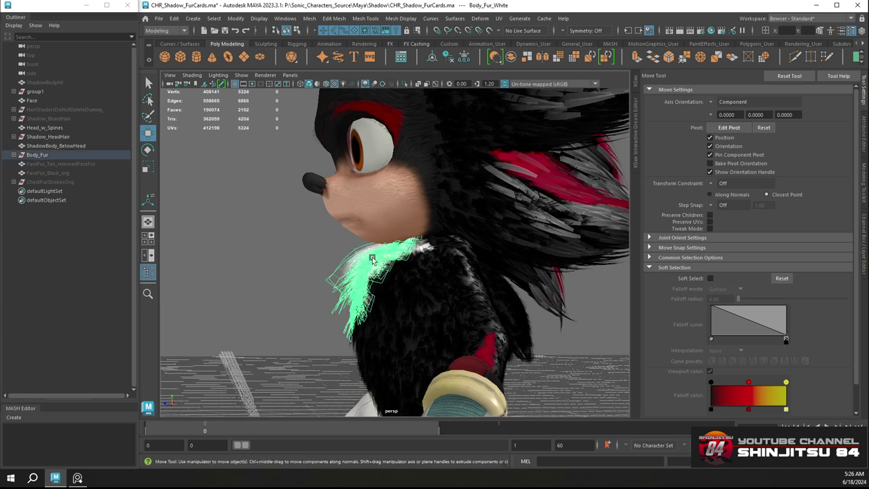
left_click_drag(372, 259, 371, 245, "alt")
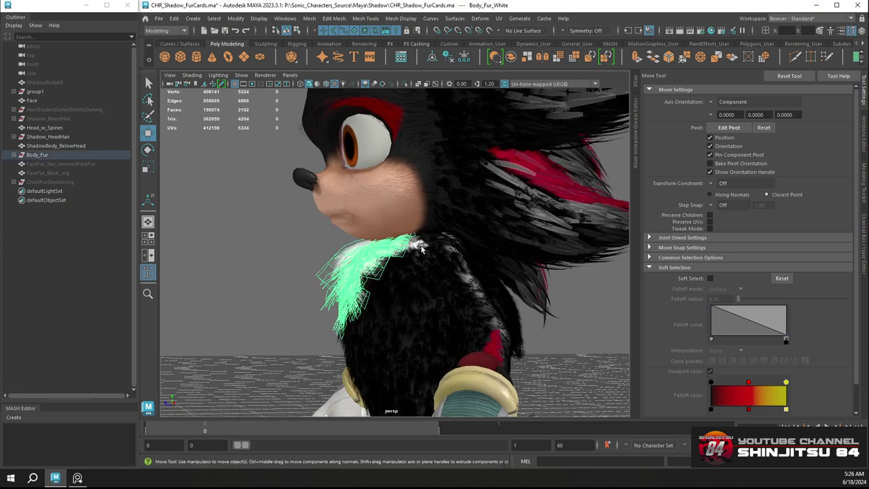
left_click(235, 19)
mouse_move(256, 45)
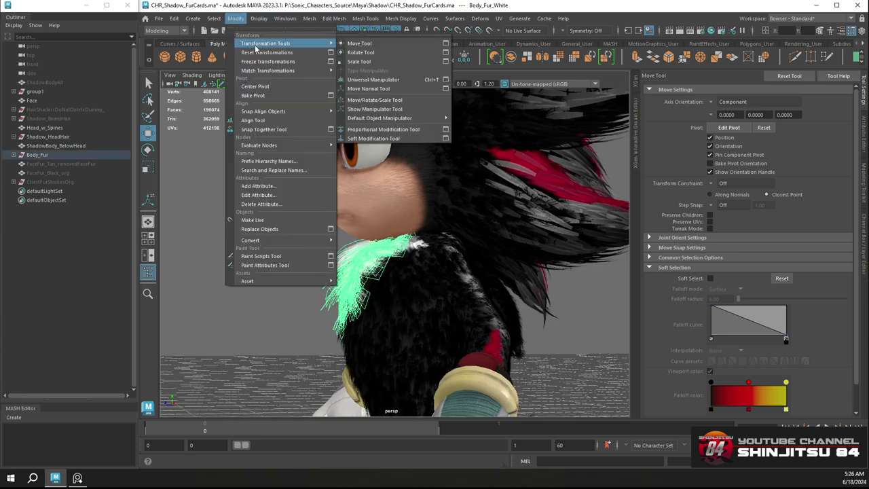
left_click(263, 89)
Select all faces of Body_Fur_White and set the Move tool's axis orientation to Object
right_click_drag(345, 221, 345, 248)
left_click_drag(257, 214, 478, 346)
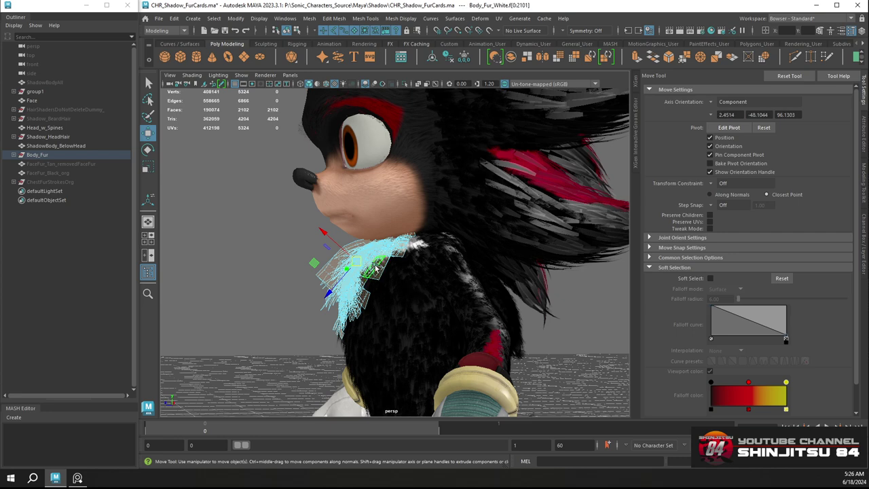
left_click(768, 102)
left_click(731, 105)
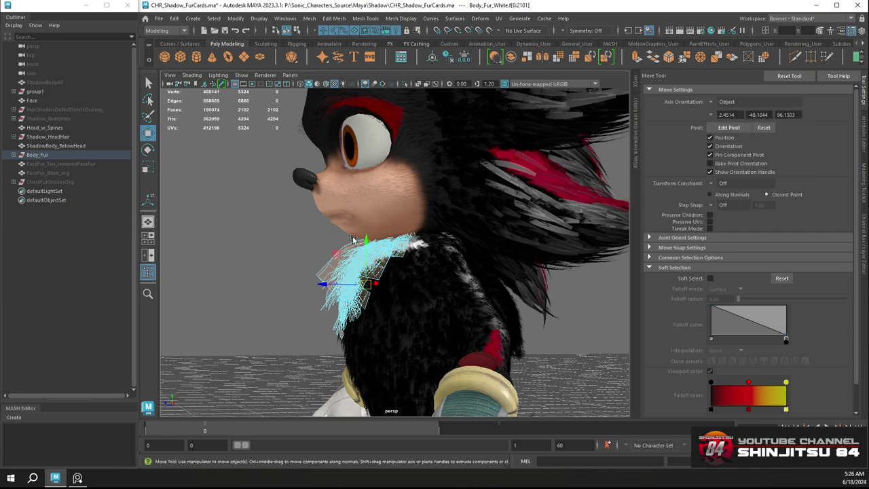
Try shifting the chest fur faces forward and down and rotating them with the Rotate tool's axis orientation set to Object
left_click_drag(339, 267, 324, 266)
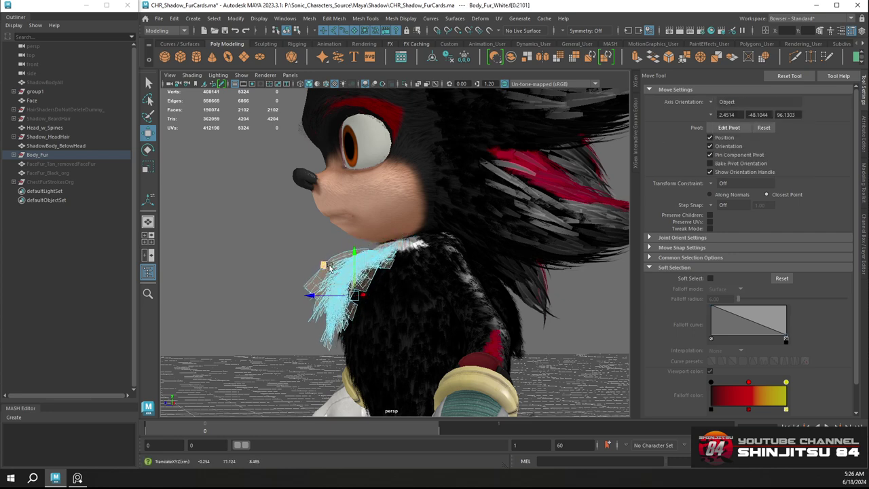
key("e")
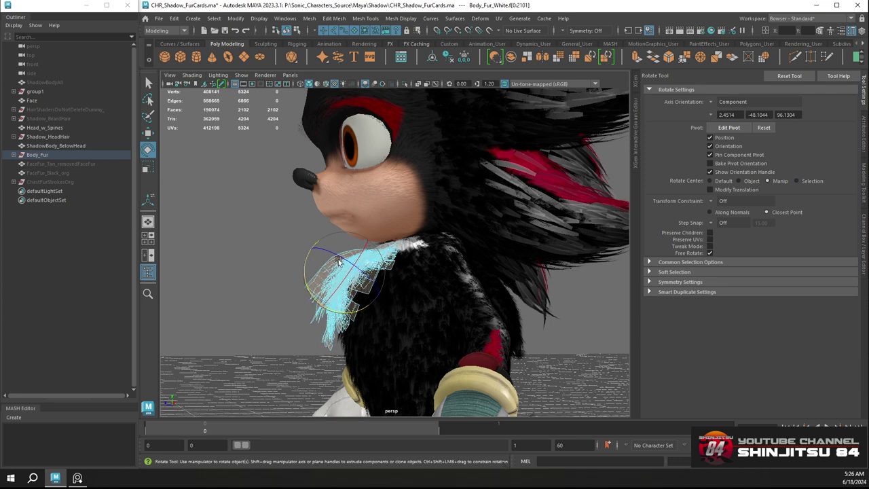
left_click(718, 101)
left_click(731, 104)
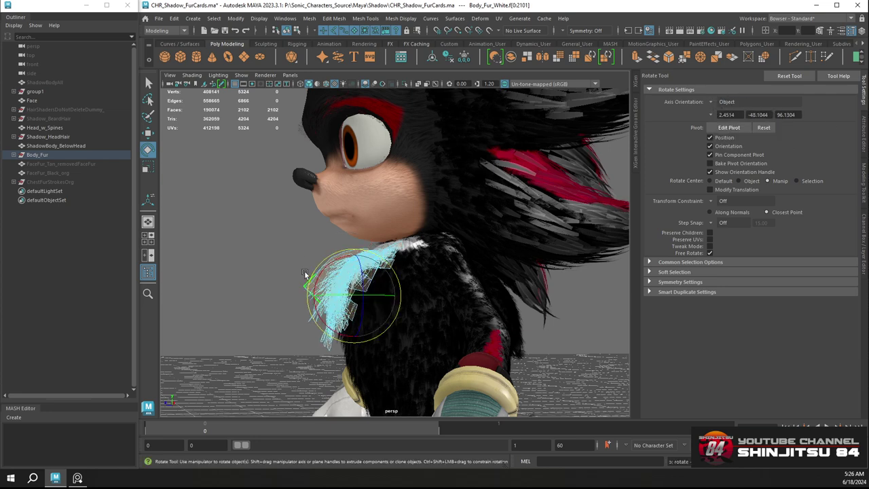
left_click_drag(321, 277, 326, 265)
key("w")
left_click(353, 256)
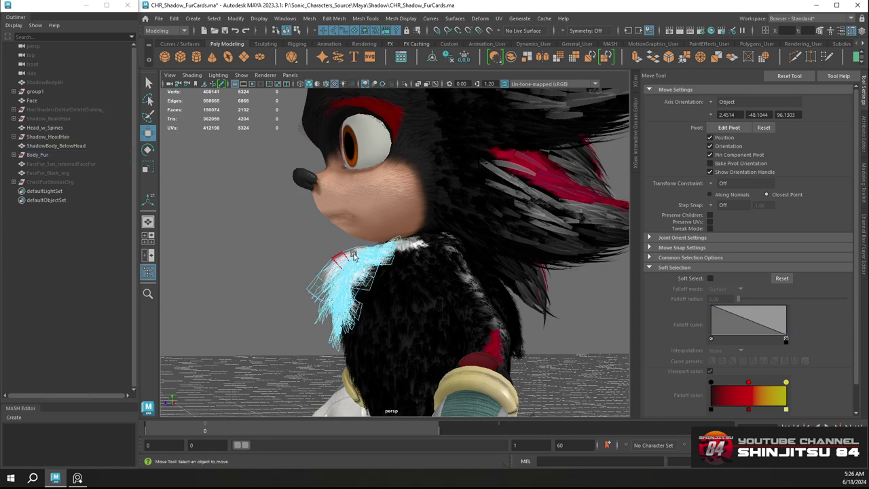
right_click_drag(348, 255, 391, 207)
left_click(311, 233)
Inspect the chest fur at close range and undo the last rotation of its faces
left_click_drag(311, 233, 374, 238, "alt")
scroll(450, 246, "up", 6)
right_click_drag(373, 238, 306, 207, "alt")
mouse_move(306, 208)
left_mouse_down("alt")
mouse_move(376, 204)
mouse_move(442, 218)
mouse_move(298, 212)
left_mouse_up("alt")
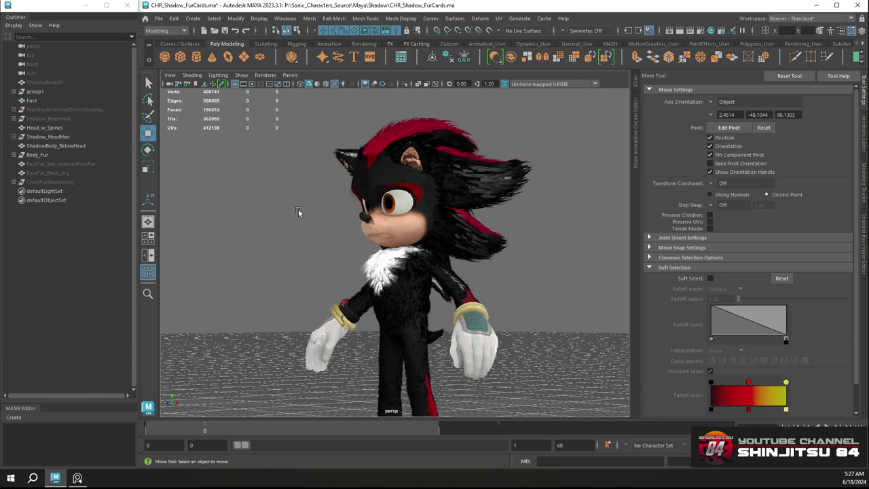
scroll(437, 271, "up", 5)
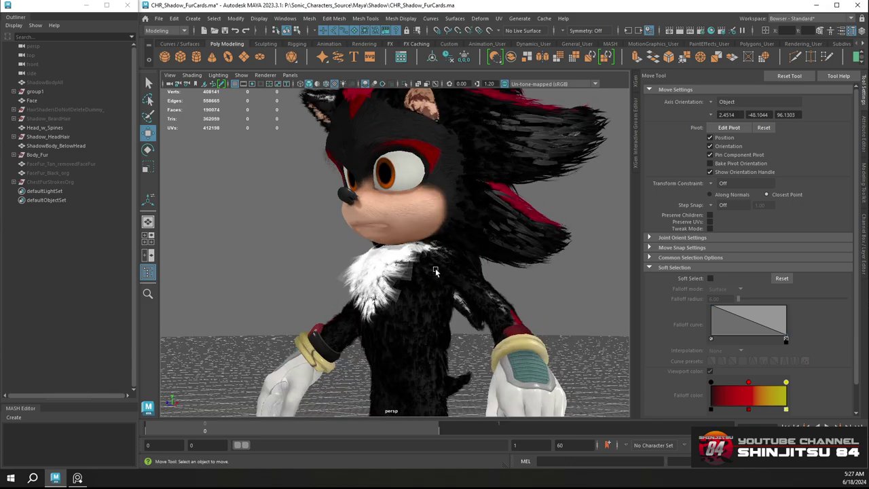
left_click_drag(436, 271, 512, 289, "alt")
mouse_move(438, 269)
left_mouse_down("alt")
mouse_move(402, 273)
mouse_move(407, 266)
mouse_move(394, 276)
mouse_move(435, 271)
left_mouse_up("alt")
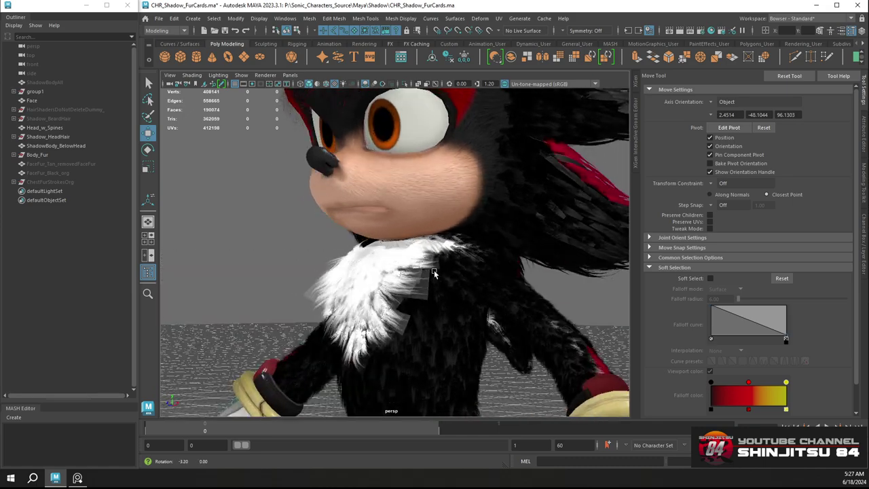
left_click(438, 270)
key("ctrl+z")
key("ctrl+z")
key("ctrl+z")
key("ctrl+z")
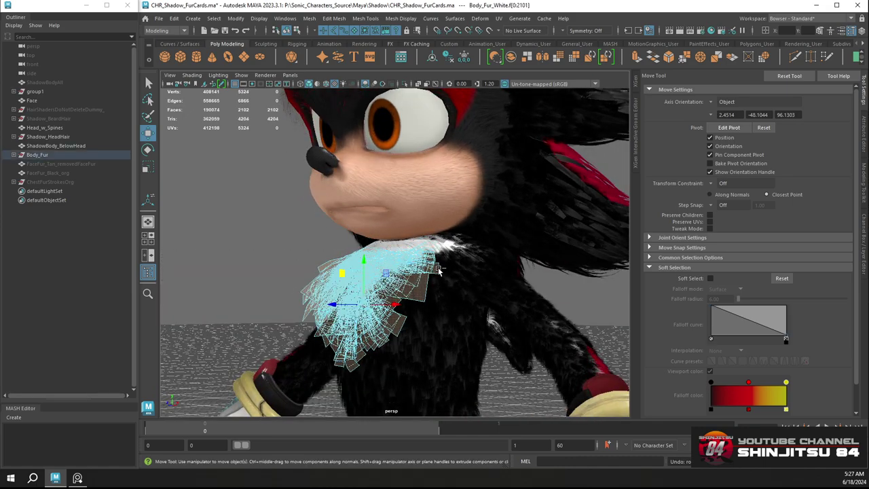
Return the chest fur to object mode, clear the selection, and examine it from both sides and the front
left_click_drag(280, 252, 295, 224, "alt")
right_click_drag(295, 225, 371, 253, "alt")
left_click_drag(370, 252, 447, 221, "alt")
right_click_drag(447, 221, 464, 241)
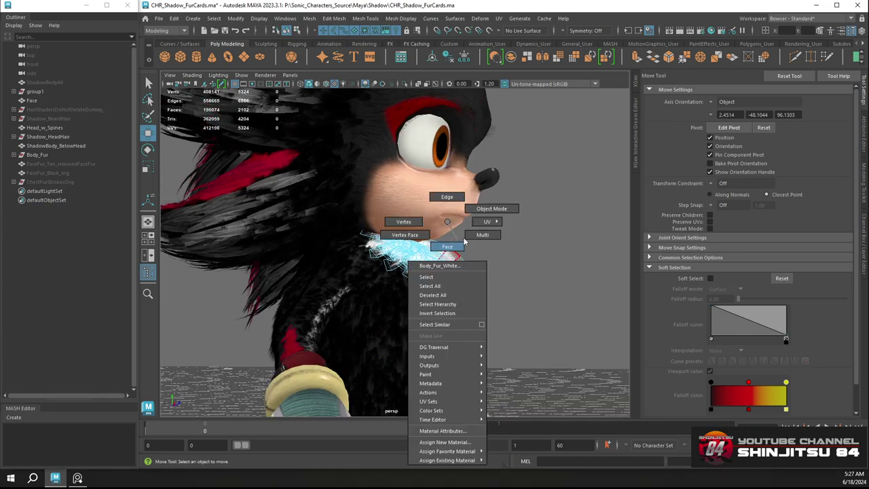
right_click_drag(485, 212, 491, 209)
left_click(521, 235)
left_click_drag(521, 234, 547, 266, "alt")
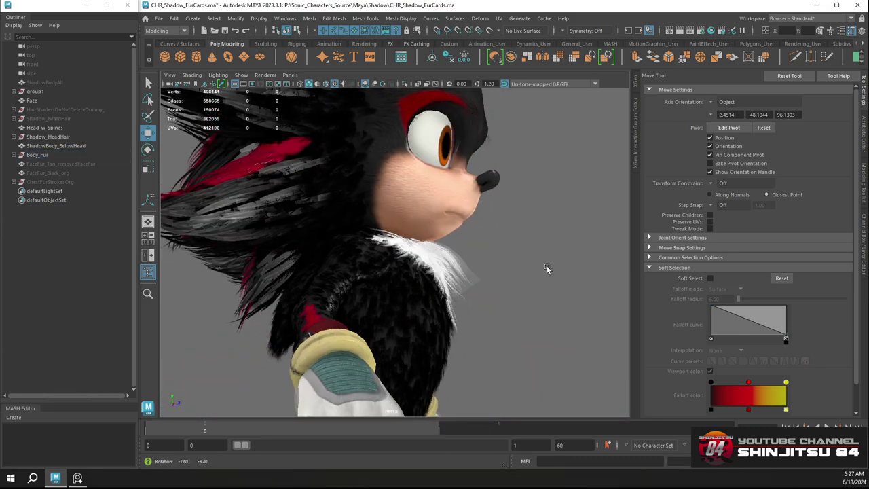
right_click_drag(547, 266, 460, 236, "alt")
left_click_drag(460, 236, 310, 248, "alt")
right_click_drag(310, 247, 353, 261, "alt")
left_click_drag(353, 261, 451, 248, "alt")
right_click_drag(391, 242, 475, 293, "alt")
left_click_drag(476, 293, 479, 259, "alt")
scroll(480, 259, "down", 1)
Pick an outer edge vertex of Body_Fur_White and enable Soft Select with the Volume falloff mode
left_click(395, 265)
right_click(354, 259)
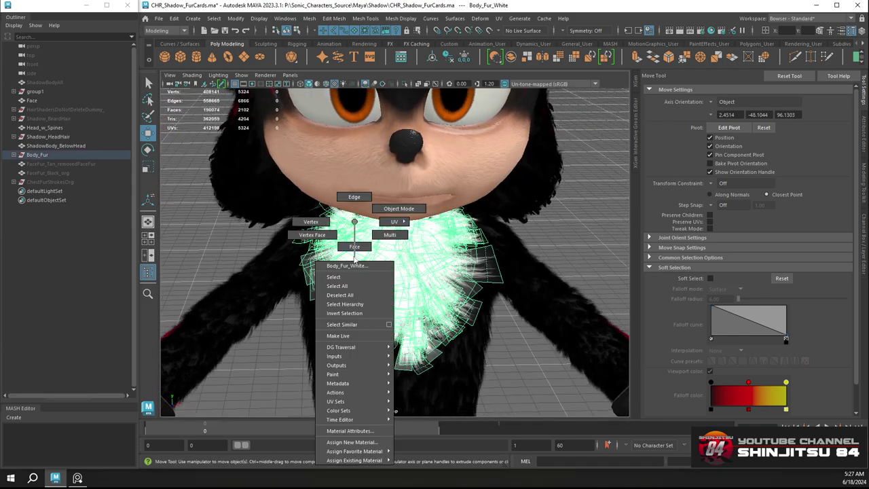
right_click_drag(316, 226, 315, 224)
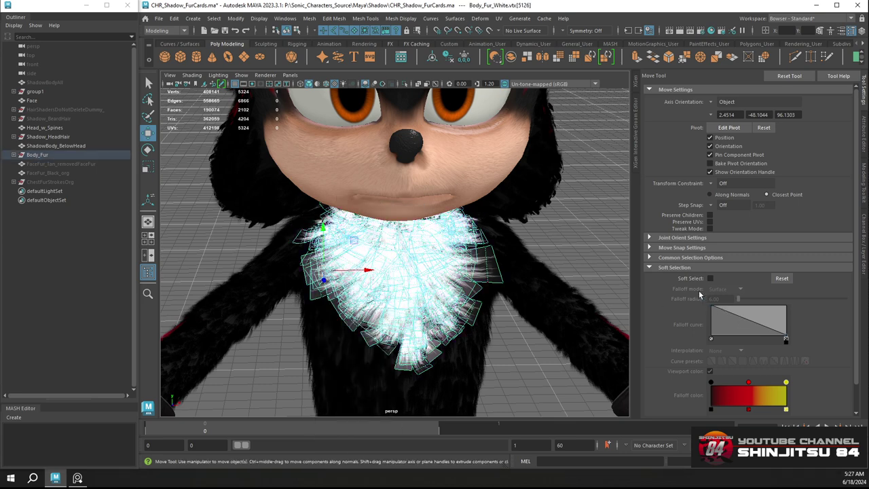
key("b")
left_click(731, 290)
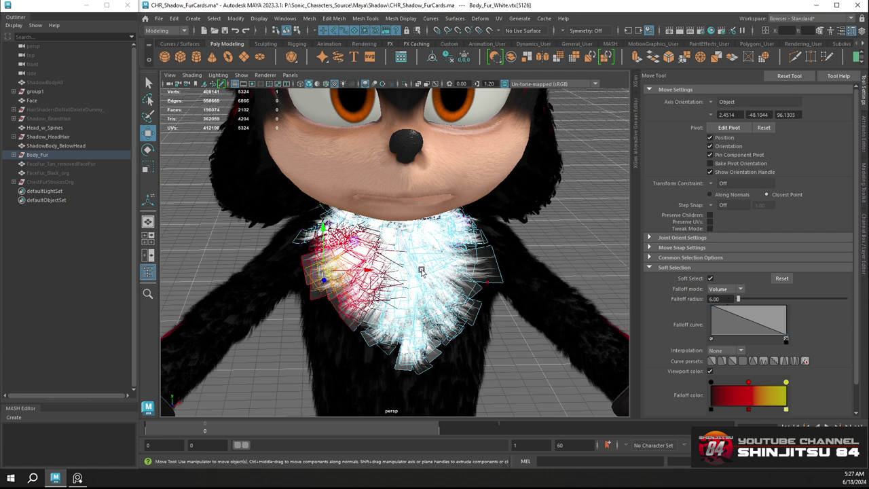
Reshape the chest fur by moving soft-selected vertices on both outer edges, the lower side and the centre, drawing the edges inward
middle_click_drag(359, 258, 381, 260)
left_click(503, 284)
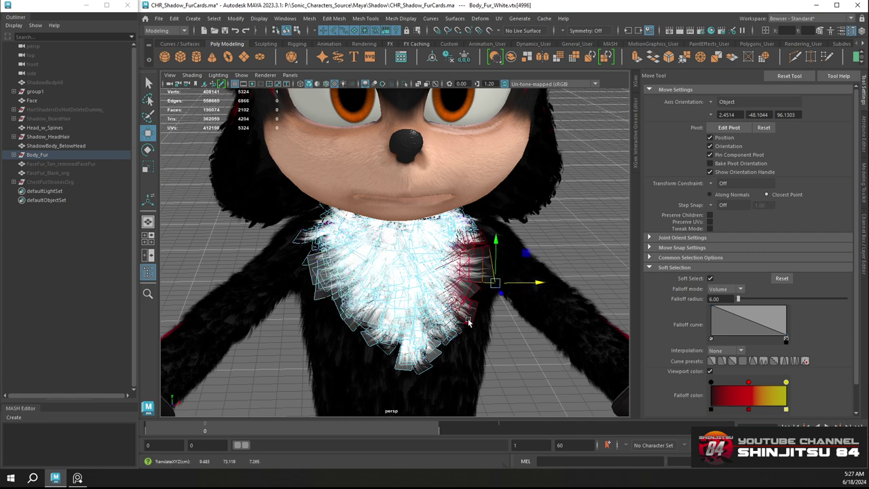
left_click(493, 318)
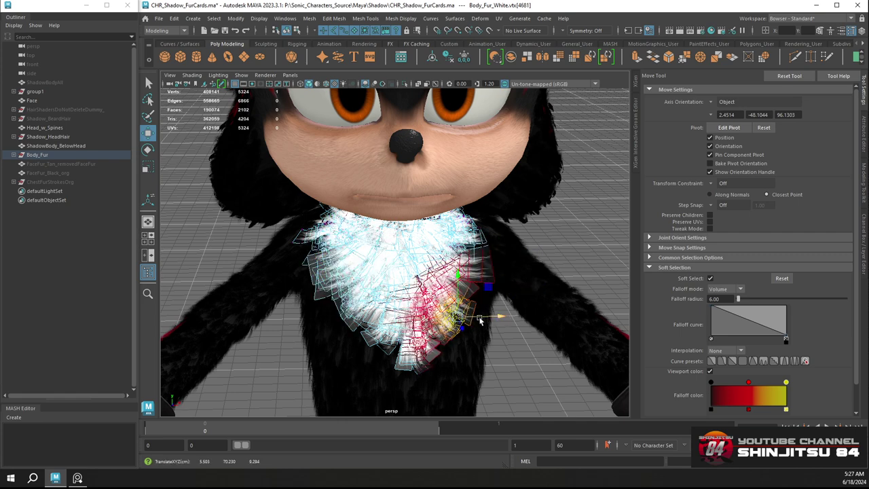
left_click(461, 310)
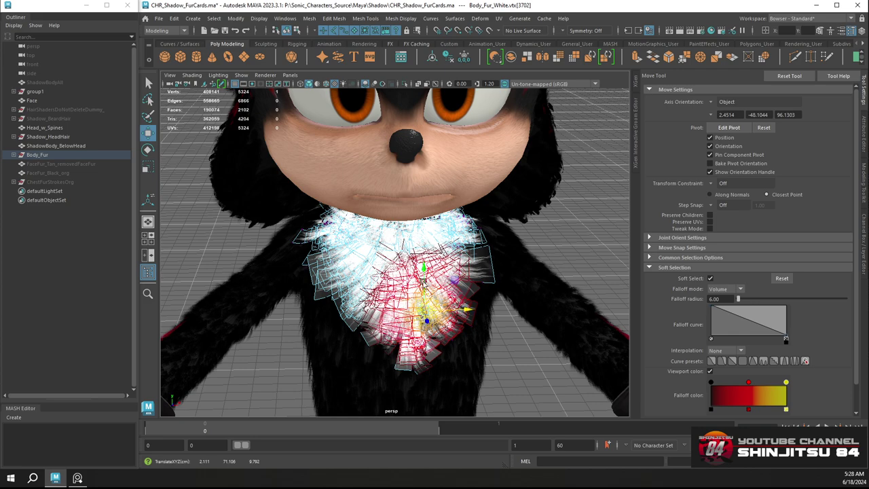
left_click(409, 270)
left_click(442, 270)
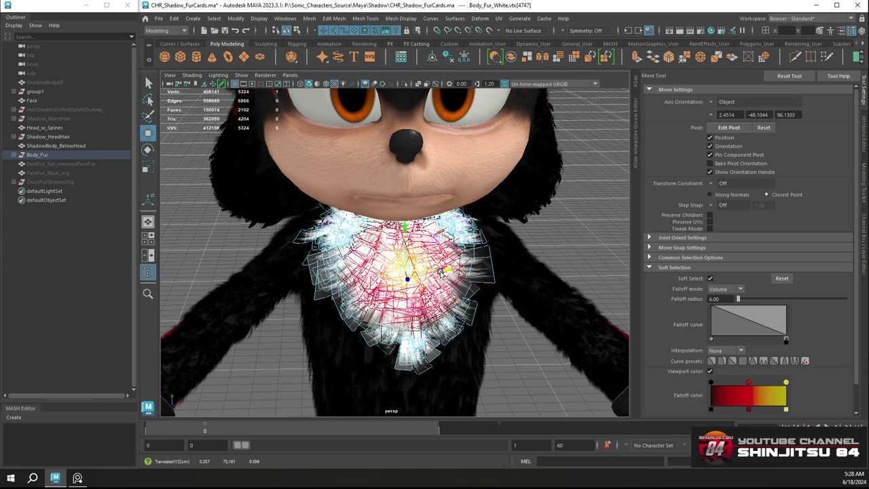
Set the soft selection falloff mode to Surface, return the chest fur to object mode, and clear the selection
left_click(574, 212)
left_click_drag(514, 273, 470, 255, "alt")
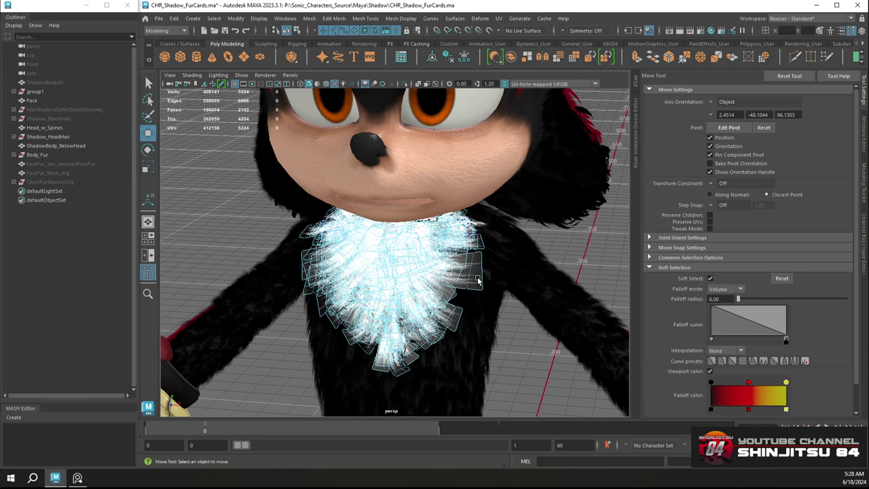
left_click(482, 289)
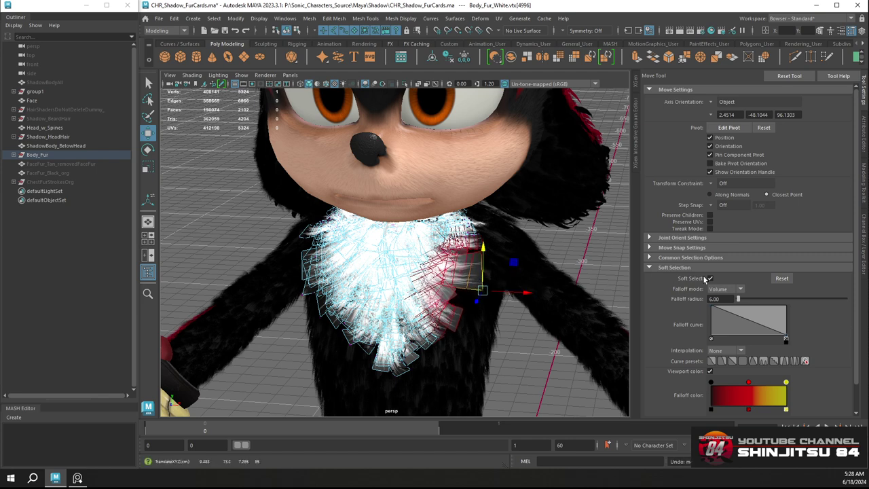
left_click(722, 308)
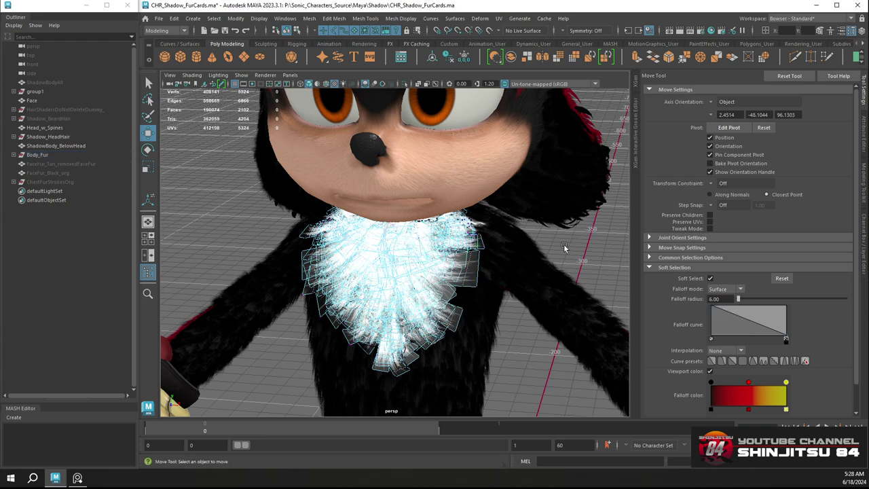
right_click_drag(442, 221, 441, 246)
right_click_drag(486, 212, 486, 210)
left_click(584, 262)
Examine the reshaped chest fur from the front, the side and close up against the whole character
right_click_drag(584, 262, 446, 237, "alt")
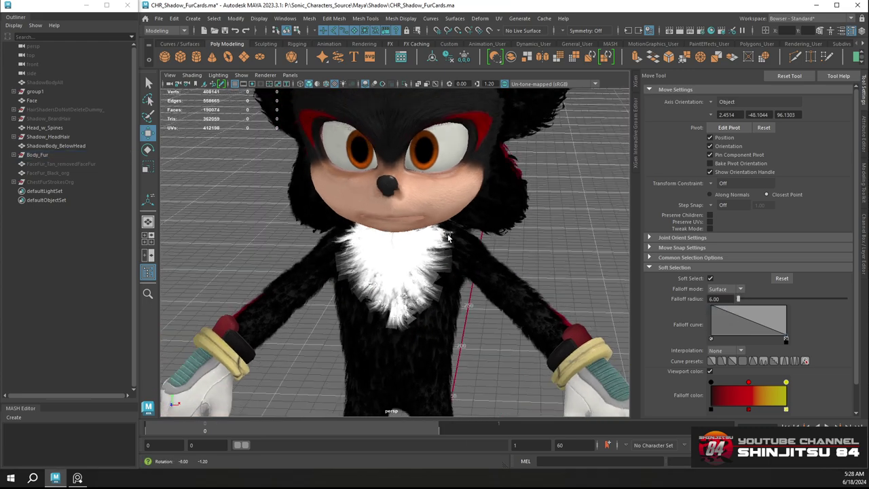
left_click_drag(446, 237, 380, 234, "alt")
right_click_drag(405, 246, 330, 178, "alt")
right_click_drag(401, 262, 367, 231, "alt")
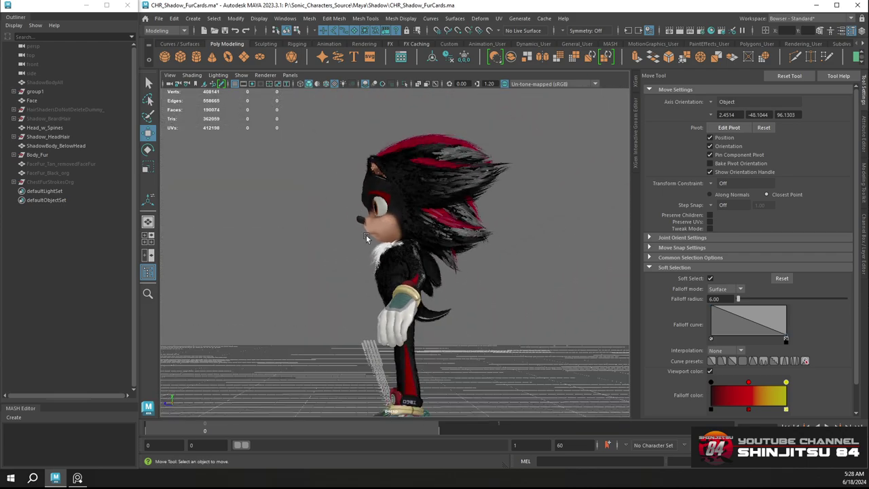
mouse_move(366, 238)
left_mouse_down("alt")
mouse_move(415, 261)
mouse_move(374, 245)
left_mouse_up("alt")
right_click_drag(374, 246, 435, 265, "alt")
middle_click_drag(387, 252, 413, 231, "alt")
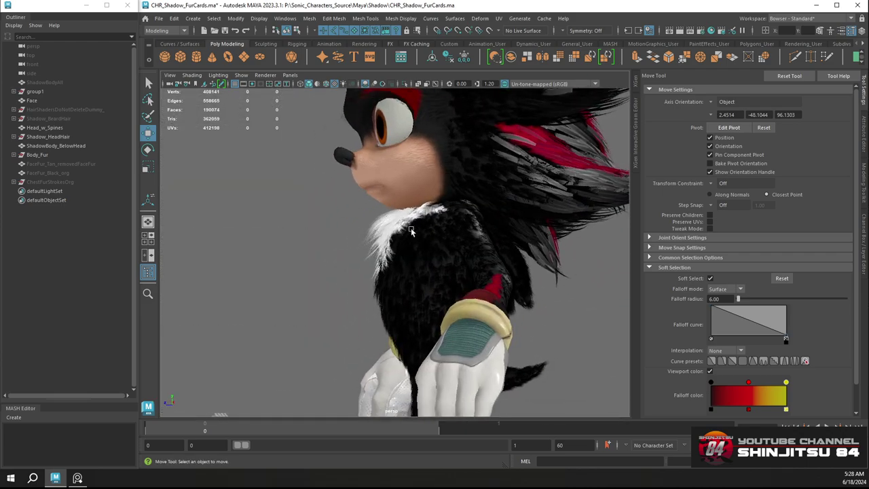
right_click_drag(412, 231, 462, 265, "alt")
left_click_drag(419, 259, 367, 258, "alt")
Pick a front vertex of Body_Fur_White and set the soft selection falloff mode to Volume
right_click_drag(367, 222, 322, 221)
left_click_drag(326, 238, 398, 276, "alt")
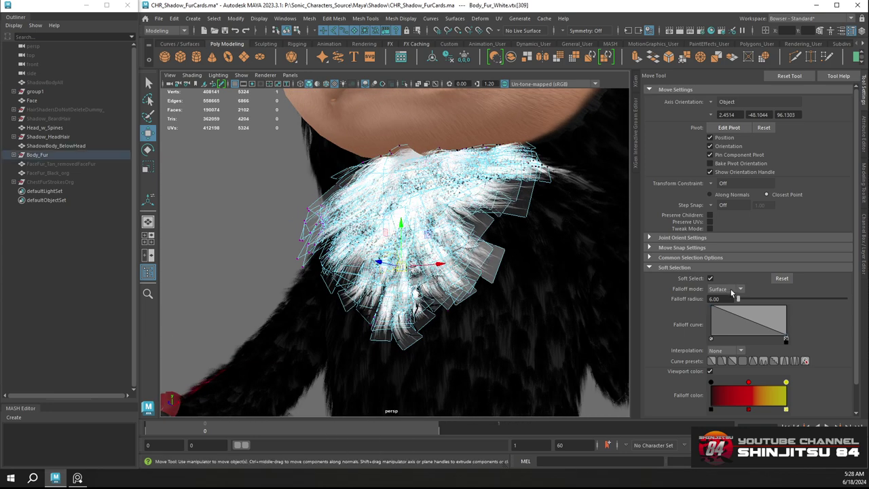
left_click(717, 299)
left_click_drag(407, 271, 303, 240, "alt")
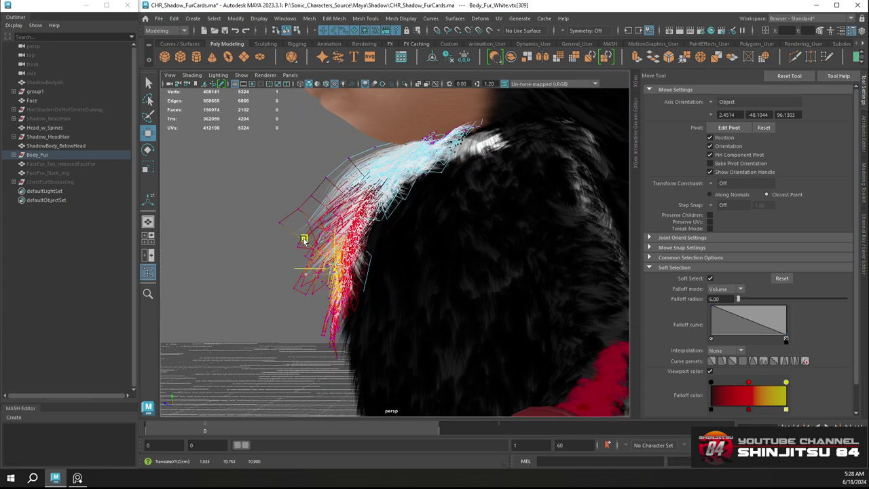
Draw the chest fur's lower tip toward the body with a soft-selected vertex move, return to object mode and clear the selection
left_click(334, 358)
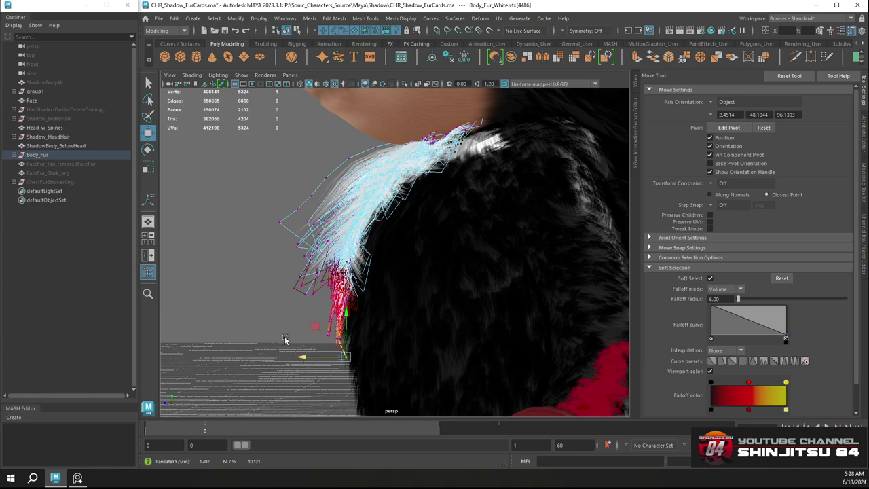
left_click_drag(285, 338, 530, 264, "alt")
left_click(530, 263)
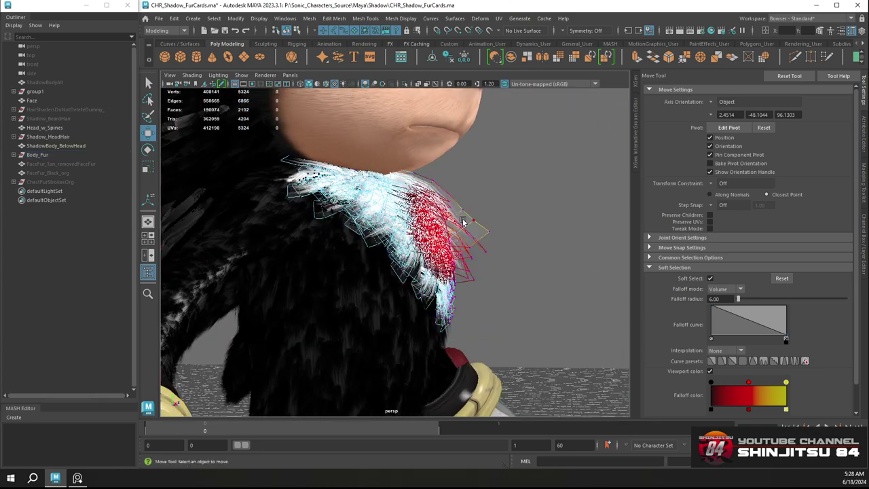
right_click_drag(422, 198, 468, 185)
left_click(507, 204)
Examine the chest fur, body fur and spines of the assembled character from the side, front and back
scroll(506, 204, "down", 4)
left_click_drag(489, 218, 520, 246, "alt")
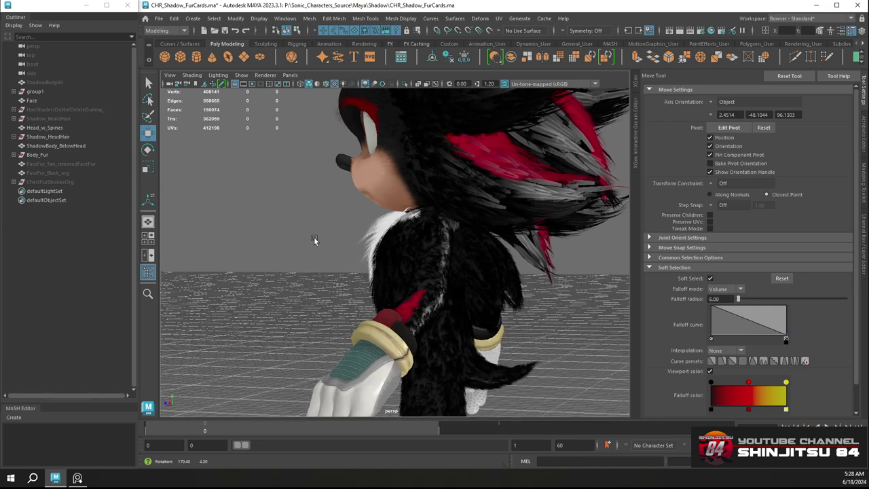
scroll(373, 242, "up", 5)
scroll(401, 203, "down", 8)
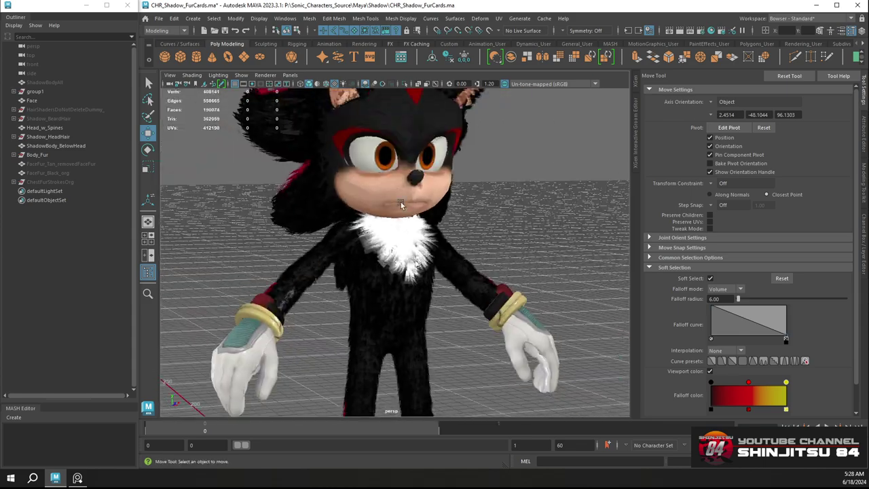
left_click_drag(396, 202, 365, 240, "alt")
left_click(383, 242)
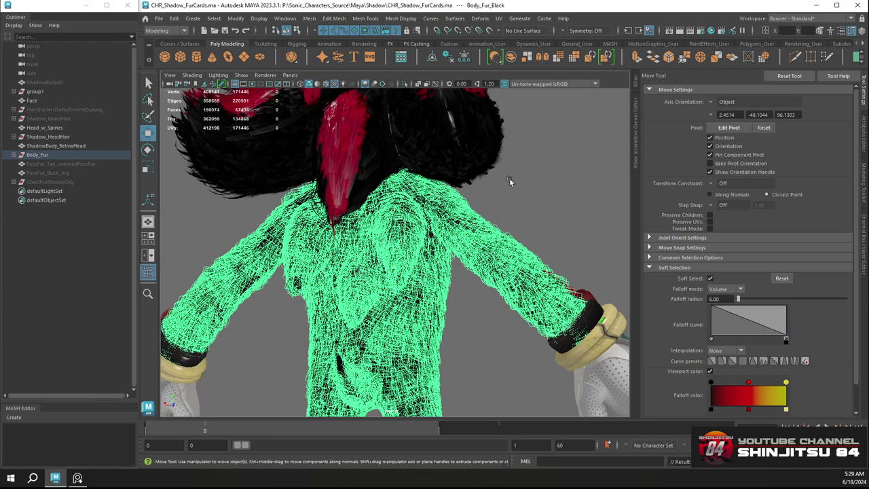
left_click(497, 202)
left_click_drag(498, 202, 516, 241, "alt")
right_click_drag(516, 241, 489, 188, "alt")
left_click_drag(489, 188, 439, 179, "alt")
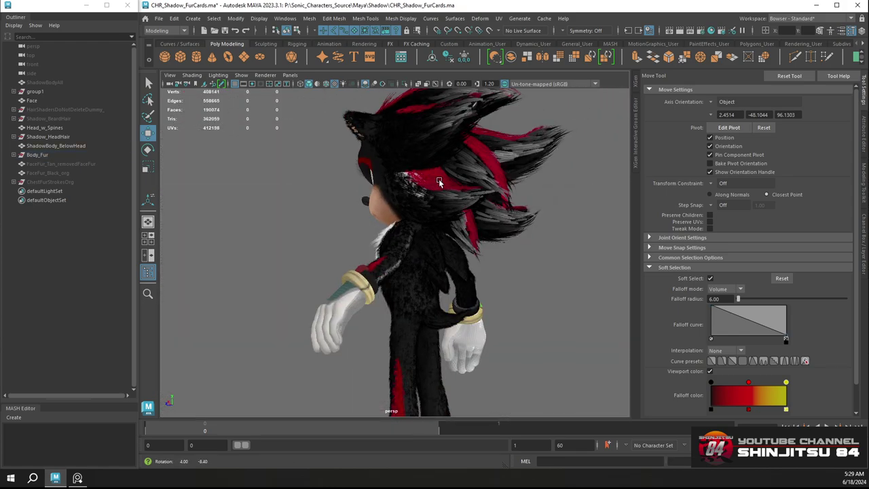
right_click_drag(439, 179, 486, 235, "alt")
middle_click_drag(486, 235, 400, 179, "alt")
right_click_drag(400, 179, 405, 200, "alt")
left_click_drag(405, 200, 398, 200, "alt")
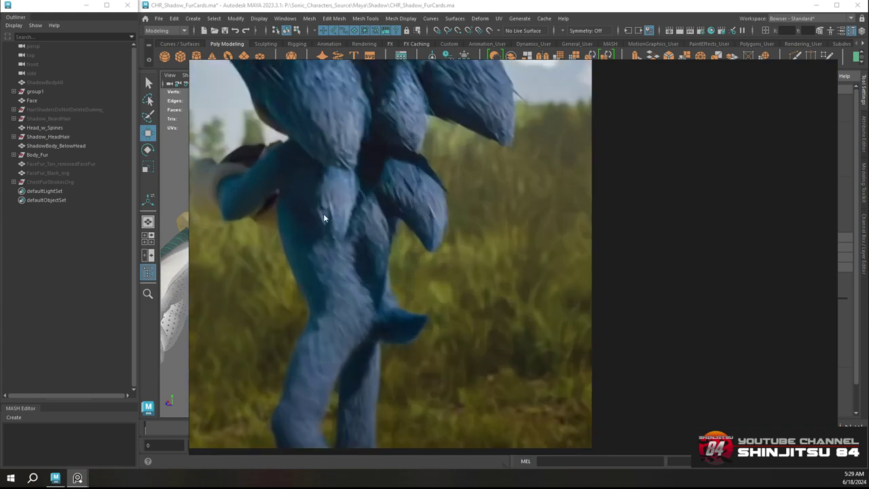
Switch to the reference board and study the fur tufts in the photo of Sonic seen from behind
scroll(371, 191, "down", 5)
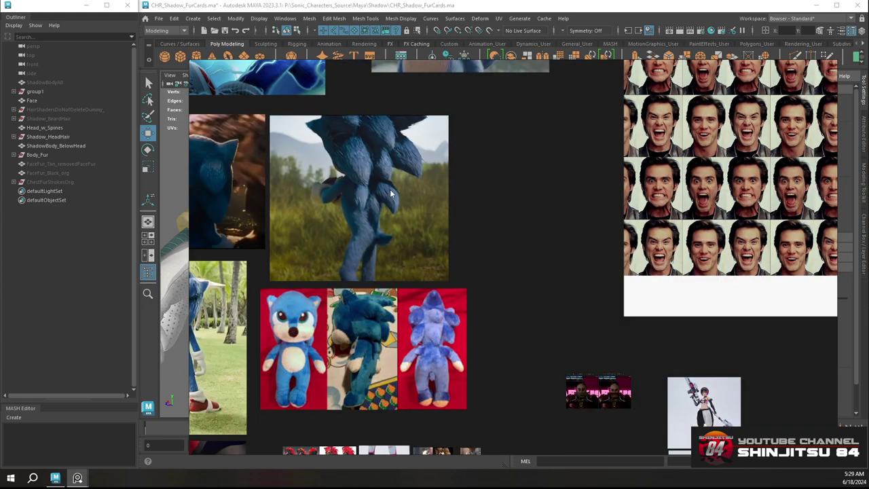
scroll(392, 192, "down", 5)
right_click_drag(427, 182, 0, 203)
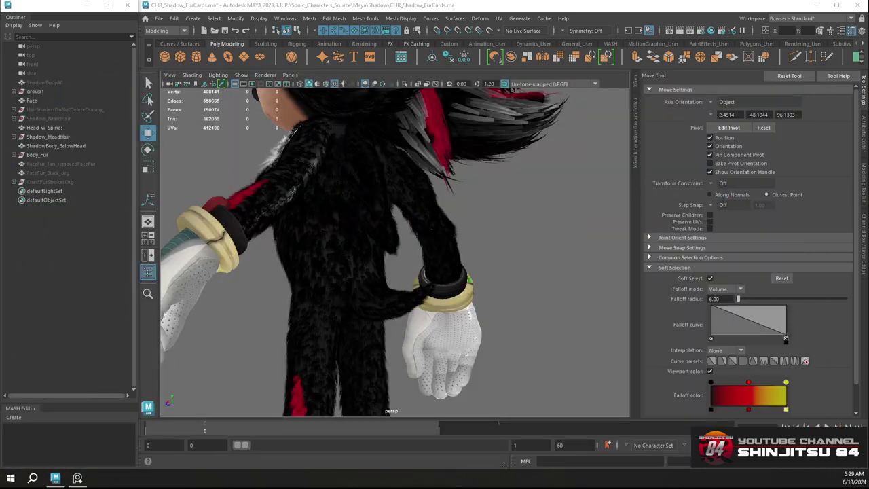
Hide the viewport grid in Maya and save the scene
left_click_drag(420, 249, 401, 266, "alt")
left_click(235, 85)
right_click_drag(476, 273, 405, 231, "alt")
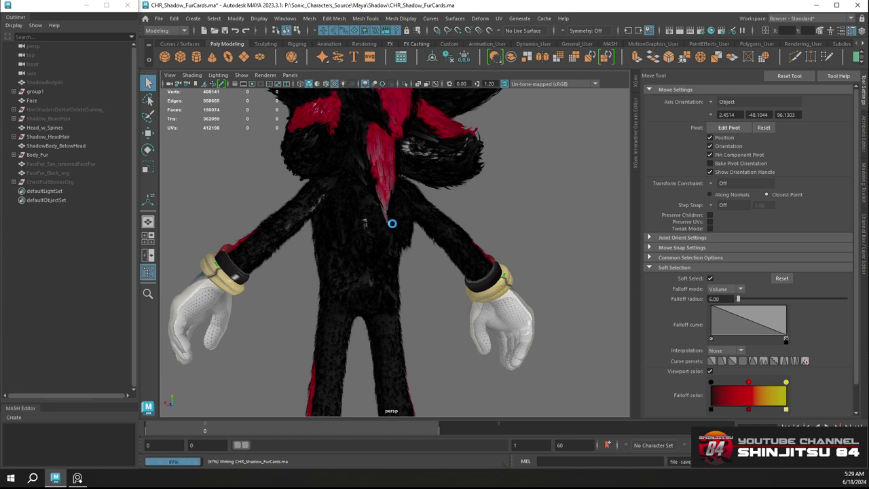
left_click_drag(269, 253, 443, 267, "alt")
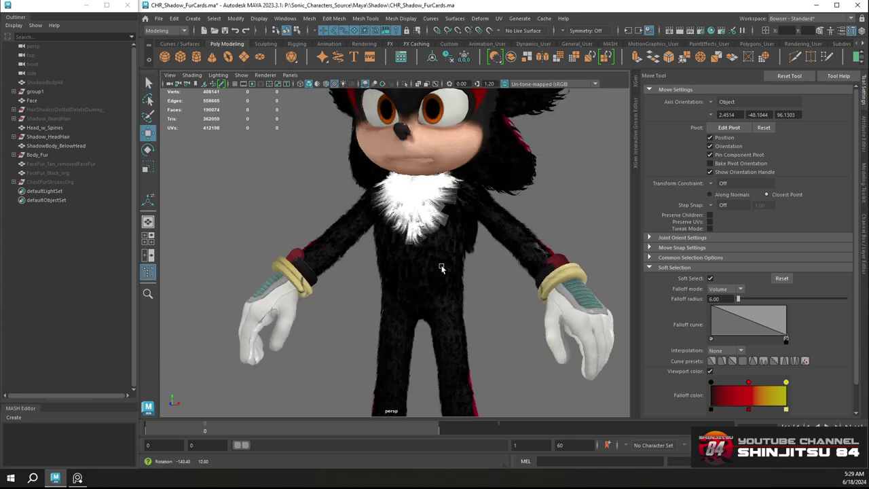
Examine the back and shoulder fur close up to judge where extra fur tufts are needed
right_click_drag(442, 268, 341, 178, "alt")
left_click_drag(379, 218, 210, 214, "alt")
scroll(434, 252, "up", 5)
scroll(433, 252, "up", 4)
left_click_drag(433, 251, 374, 227, "alt")
scroll(394, 238, "up", 2)
middle_click_drag(374, 227, 373, 256, "alt")
left_click_drag(373, 257, 326, 239, "alt")
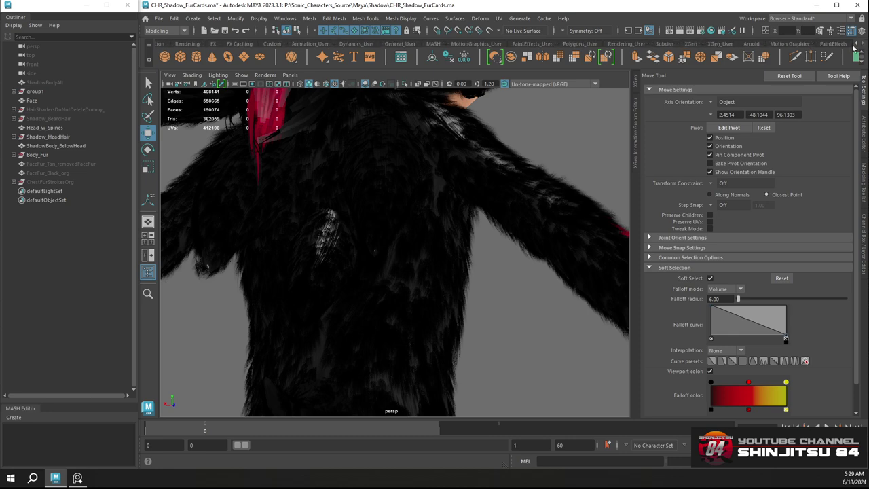
Activate the Paint Effects tool with the Spines brush preset and reduce its brush size over the upper back
left_click(830, 44)
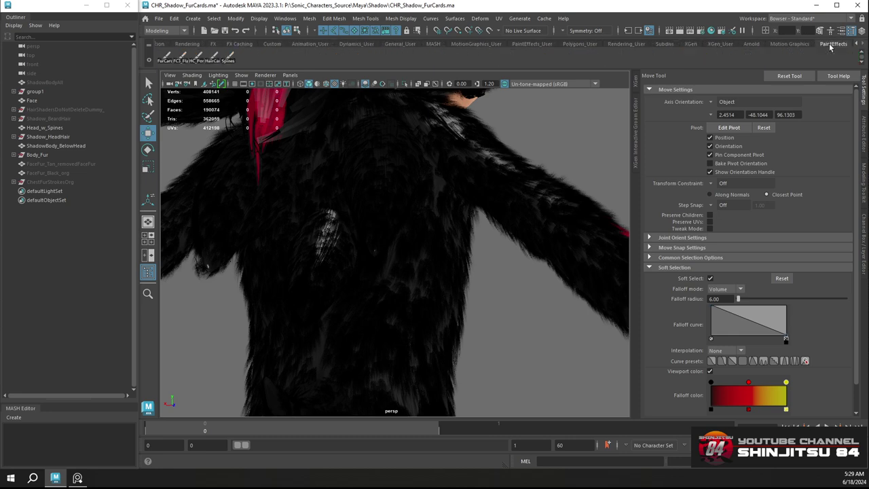
left_click(231, 58)
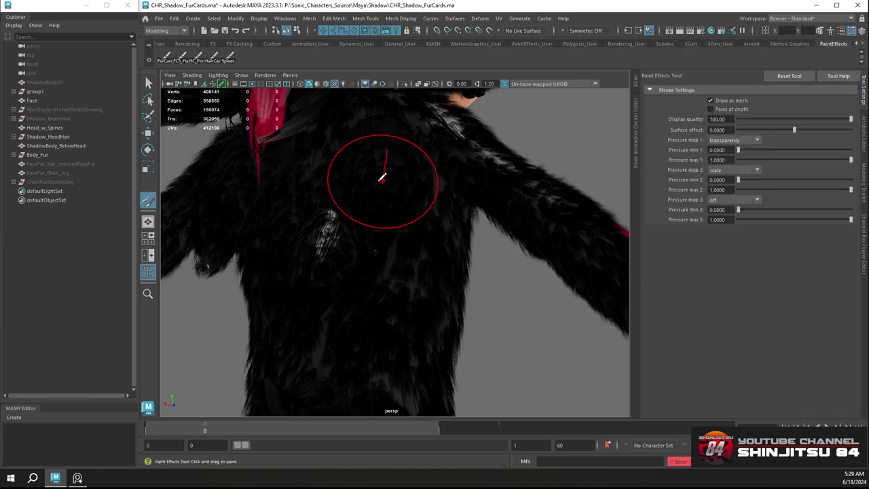
left_click_drag(382, 178, 364, 227, "alt")
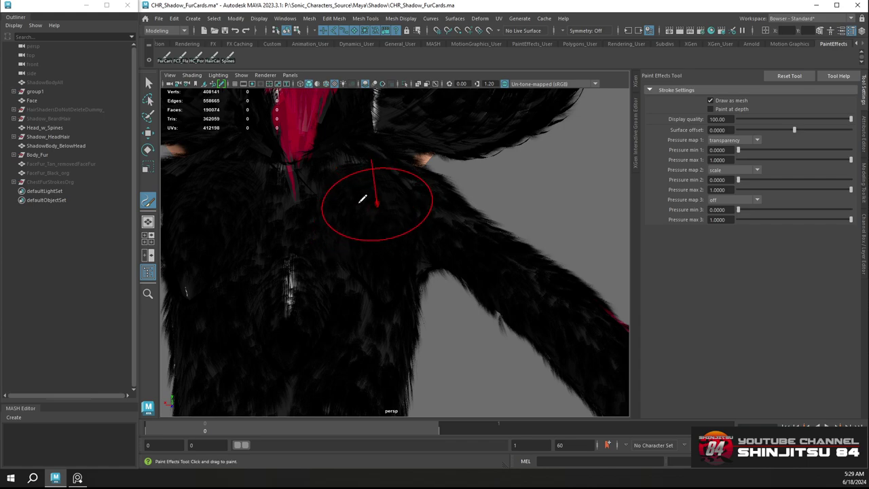
left_click_drag(393, 205, 372, 227, "alt")
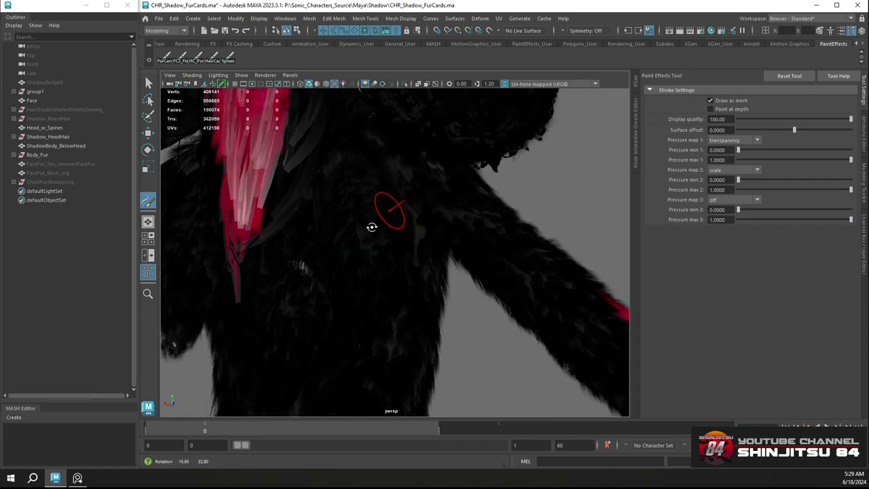
Try a first fur card stroke down the upper back beside the spine, and undo it
left_click_drag(362, 289, 370, 284)
mouse_move(399, 214)
left_mouse_down("alt")
mouse_move(442, 210)
mouse_move(398, 215)
left_mouse_up("alt")
mouse_move(372, 188)
left_mouse_down("alt")
mouse_move(357, 170)
mouse_move(366, 186)
left_mouse_up("alt")
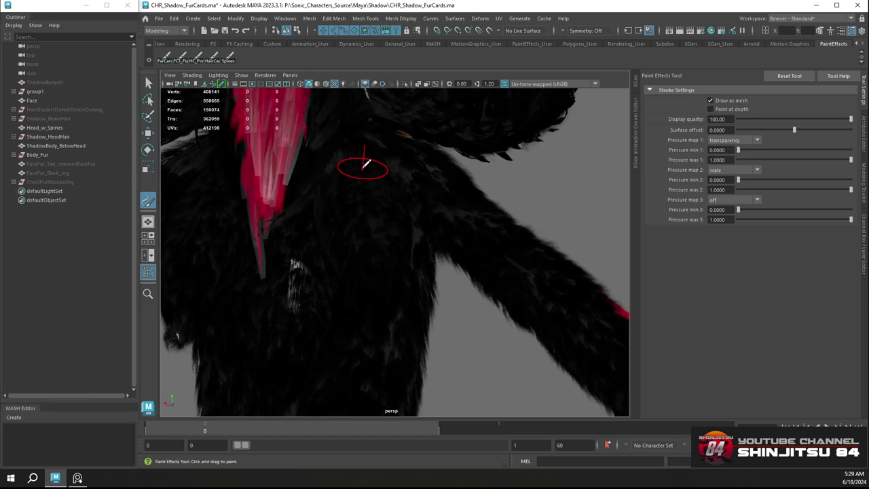
mouse_move(396, 221)
left_mouse_down("alt")
mouse_move(450, 214)
mouse_move(380, 194)
mouse_move(294, 231)
mouse_move(384, 215)
mouse_move(388, 169)
mouse_move(361, 174)
mouse_move(368, 199)
left_mouse_up("alt")
key("ctrl+z")
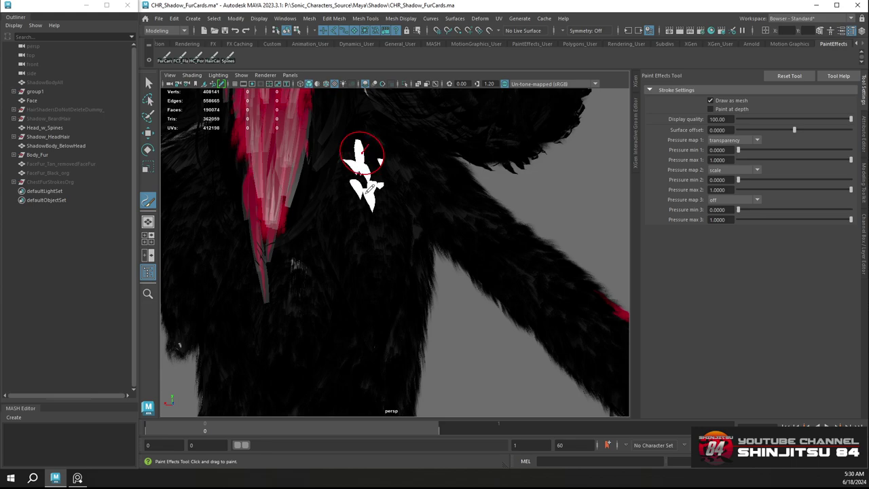
Try building a back tuft from three fur card strokes painted down from the shoulder blade, checking it from the side
mouse_move(384, 229)
left_mouse_down("alt")
mouse_move(291, 231)
mouse_move(379, 226)
left_mouse_up("alt")
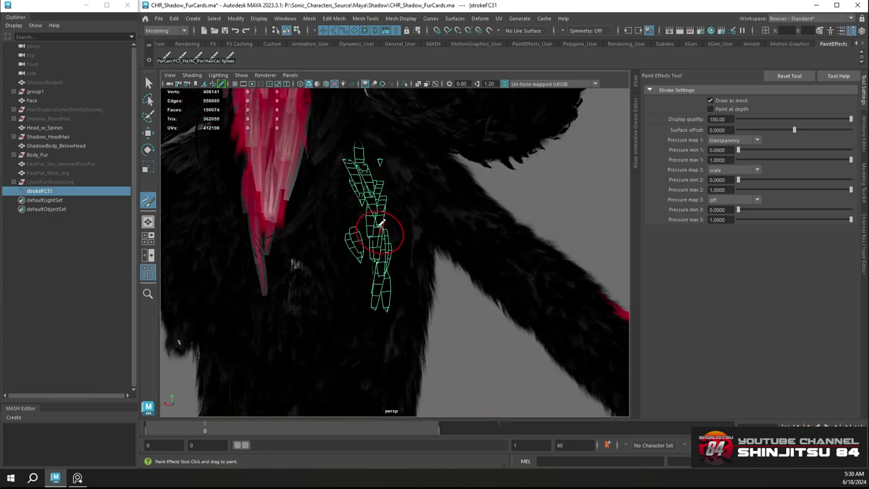
left_click_drag(377, 256, 378, 257)
mouse_move(376, 197)
left_mouse_down("alt")
mouse_move(350, 175)
mouse_move(316, 192)
left_mouse_up("alt")
left_click_drag(374, 180, 377, 180)
mouse_move(366, 212)
left_mouse_down("alt")
mouse_move(425, 186)
mouse_move(448, 187)
left_mouse_up("alt")
mouse_move(357, 184)
left_mouse_down("alt")
mouse_move(343, 192)
mouse_move(410, 188)
mouse_move(396, 181)
left_mouse_up("alt")
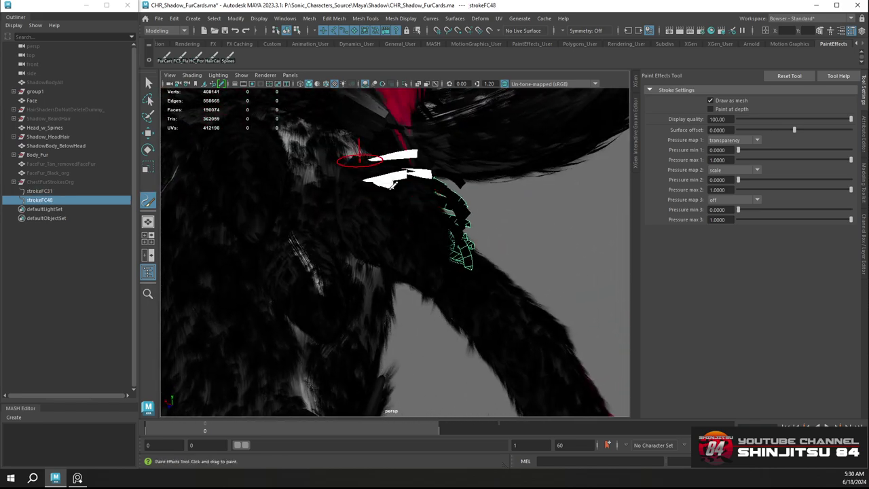
left_click_drag(419, 227, 420, 228)
mouse_move(419, 227)
left_mouse_down("alt")
mouse_move(353, 235)
mouse_move(396, 216)
mouse_move(392, 221)
left_mouse_up("alt")
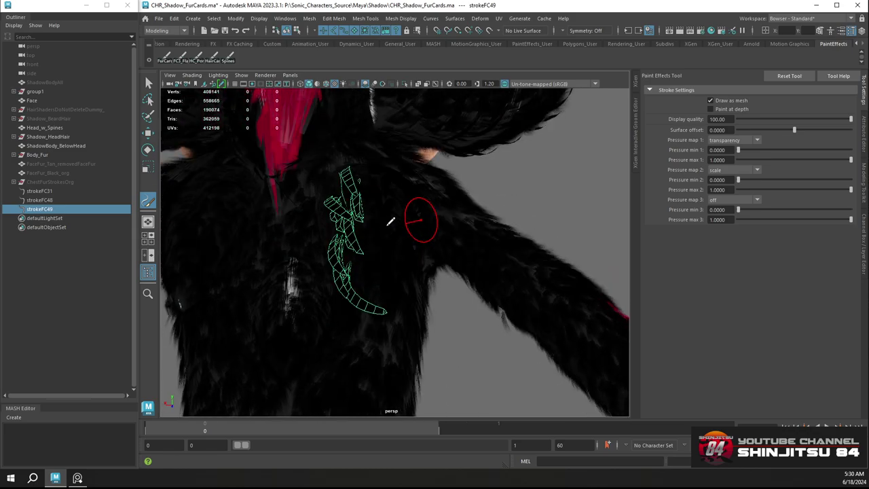
left_click_drag(379, 269, 381, 267)
mouse_move(394, 239)
left_mouse_down("alt")
mouse_move(332, 242)
mouse_move(314, 222)
mouse_move(295, 254)
left_mouse_up("alt")
right_click_drag(295, 255, 270, 197, "alt")
left_click_drag(271, 196, 475, 207, "alt")
left_click_drag(453, 302, 385, 262, "alt")
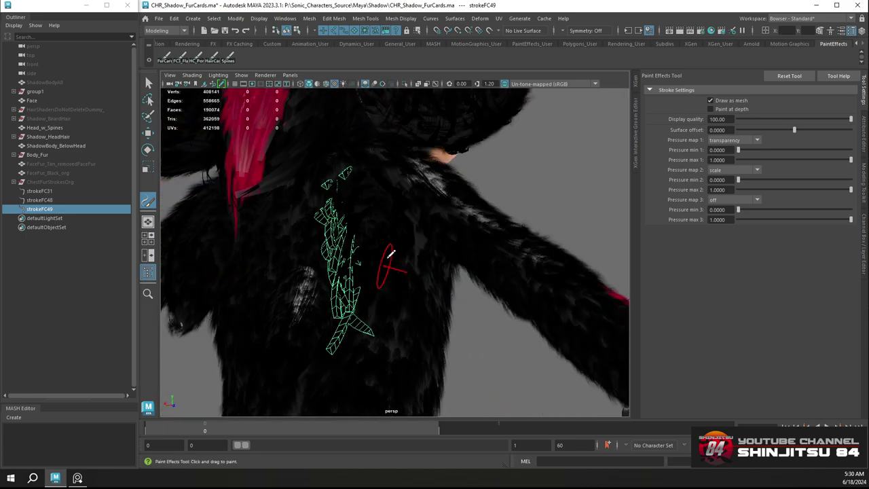
Undo all the trial fur card strokes on the back
key("ctrl+z")
key("ctrl+z")
mouse_move(370, 210)
left_mouse_down("alt")
mouse_move(365, 179)
mouse_move(373, 220)
left_mouse_up("alt")
key("ctrl+z")
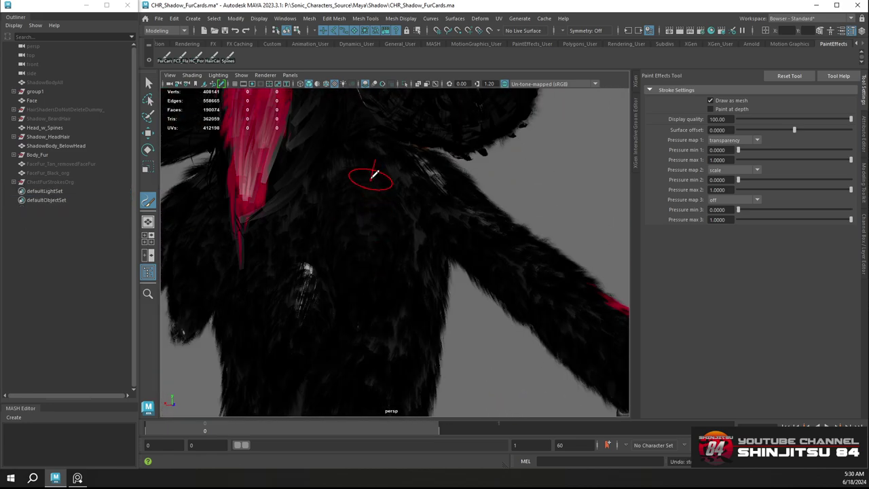
Try two longer fur card strokes down the shoulder blade, check their profile from the side, and undo both
left_click_drag(371, 178, 353, 179, "alt")
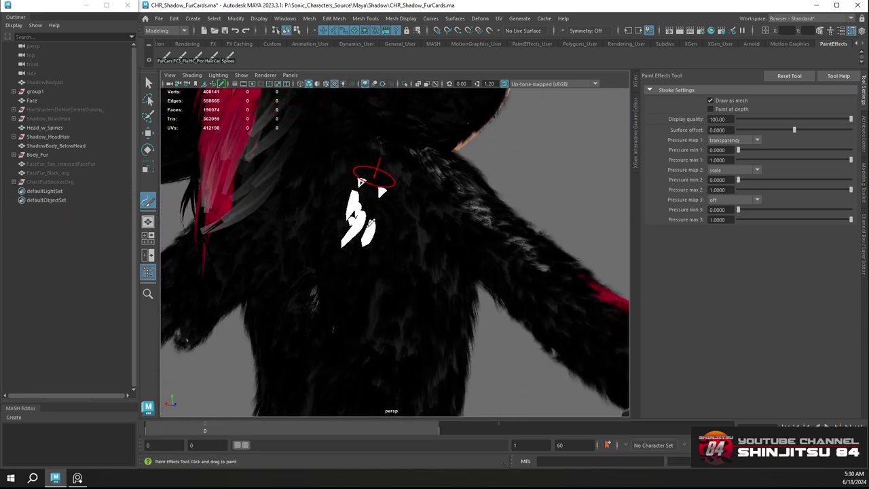
mouse_move(358, 271)
left_mouse_down("alt")
mouse_move(373, 208)
mouse_move(398, 208)
mouse_move(353, 168)
left_mouse_up("alt")
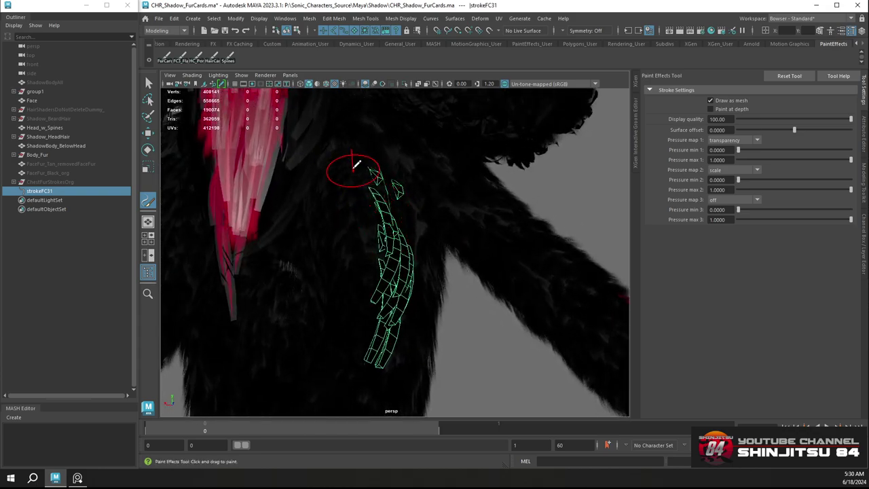
key("shift+z")
key("shift+z")
key("shift+z")
key("shift+z")
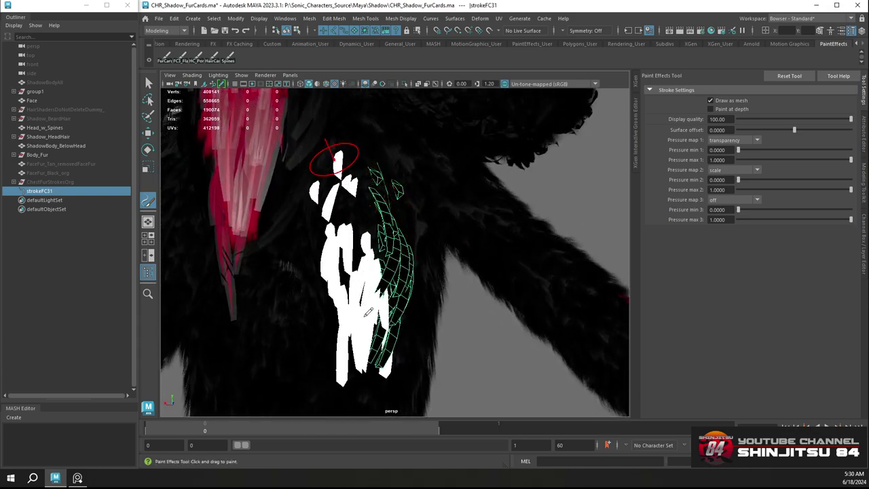
key("shift+z")
key("shift+z")
key("shift+z")
key("shift+z")
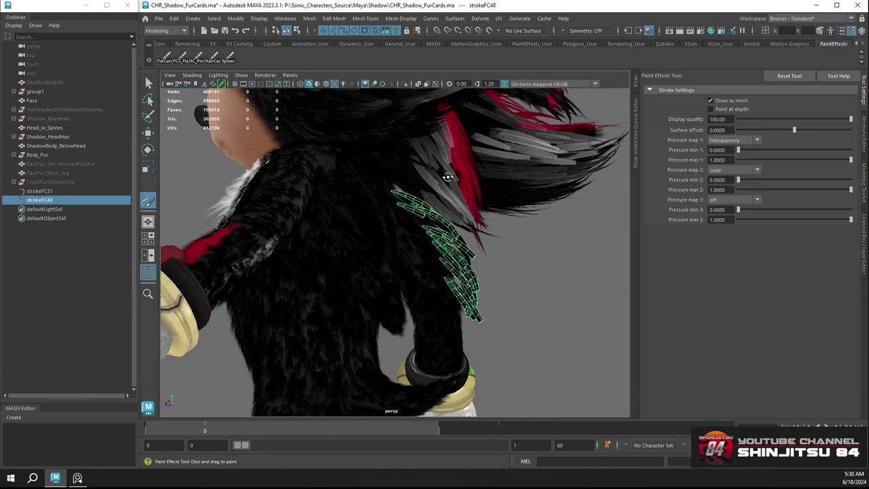
right_click_drag(346, 179, 408, 216, "alt")
key("ctrl+z")
key("ctrl+z")
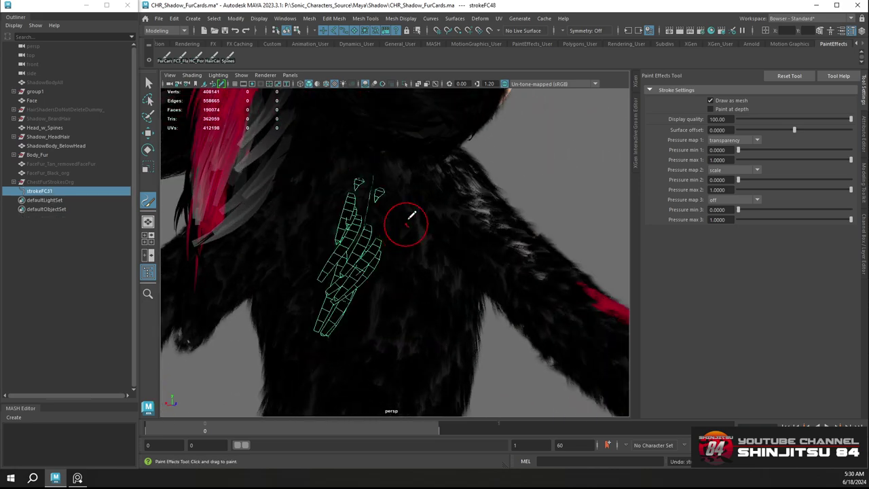
Try another pair of fur card strokes side by side down the upper back, and undo them
mouse_move(349, 207)
left_mouse_down("alt")
mouse_move(285, 192)
mouse_move(373, 209)
mouse_move(367, 171)
left_mouse_up("alt")
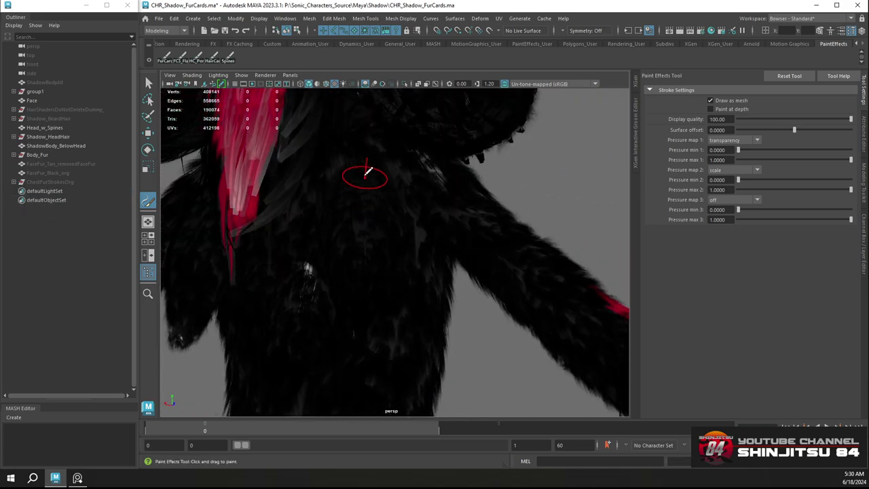
mouse_move(367, 277)
left_mouse_down()
mouse_move(362, 319)
mouse_move(449, 225)
mouse_move(419, 235)
mouse_move(382, 228)
left_mouse_up()
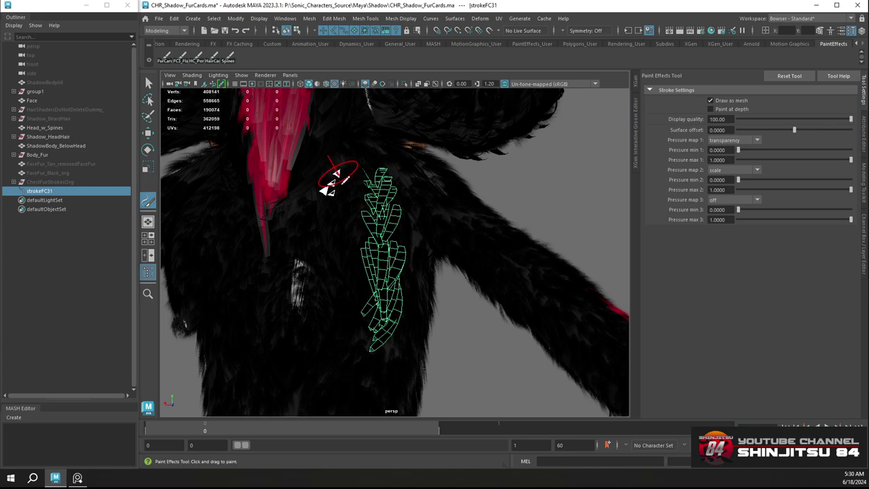
left_click_drag(400, 276, 415, 228)
mouse_move(414, 228)
left_mouse_down("alt")
mouse_move(381, 202)
mouse_move(291, 248)
mouse_move(326, 244)
mouse_move(388, 184)
mouse_move(368, 184)
mouse_move(396, 154)
mouse_move(431, 188)
mouse_move(443, 181)
mouse_move(338, 196)
mouse_move(330, 188)
mouse_move(500, 200)
mouse_move(346, 200)
mouse_move(439, 196)
mouse_move(408, 217)
mouse_move(412, 230)
mouse_move(326, 227)
left_mouse_up("alt")
key("ctrl+z")
key("ctrl+z")
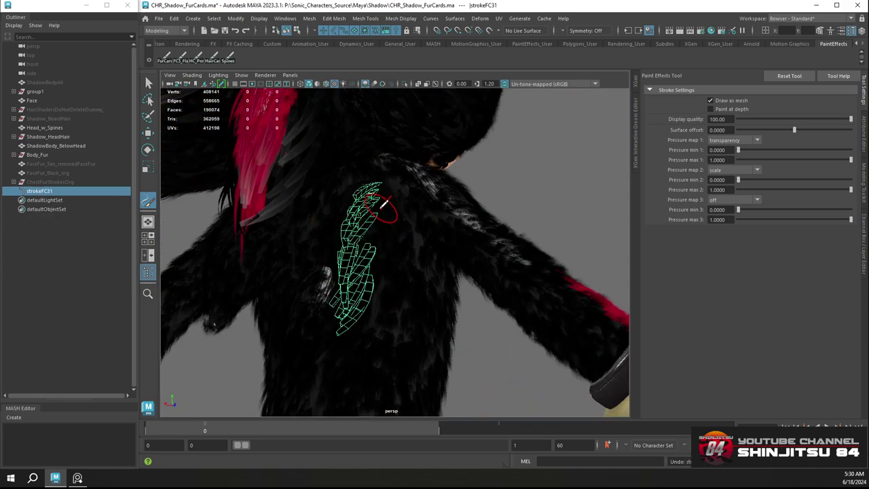
key("ctrl+z")
Paint a series of fur card strokes from the base of the neck down the upper back and shoulder blade
mouse_move(367, 194)
left_mouse_down("alt")
mouse_move(379, 188)
mouse_move(379, 212)
left_mouse_up("alt")
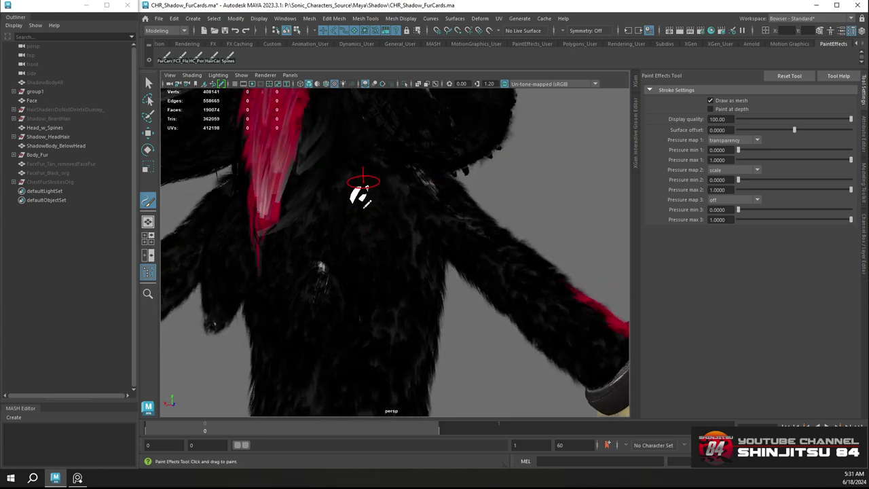
left_click_drag(366, 185, 367, 187)
mouse_move(368, 187)
left_mouse_down("alt")
mouse_move(378, 219)
mouse_move(379, 199)
left_mouse_up("alt")
mouse_move(379, 198)
left_mouse_down("alt")
mouse_move(388, 232)
mouse_move(370, 161)
mouse_move(360, 158)
left_mouse_up("alt")
mouse_move(360, 158)
left_mouse_down("alt")
mouse_move(363, 248)
mouse_move(501, 224)
mouse_move(403, 239)
mouse_move(485, 227)
mouse_move(398, 209)
mouse_move(340, 150)
left_mouse_up("alt")
left_click_drag(356, 275, 357, 282)
mouse_move(357, 282)
left_mouse_down("alt")
mouse_move(369, 223)
mouse_move(388, 201)
left_mouse_up("alt")
left_click_drag(387, 265, 413, 325)
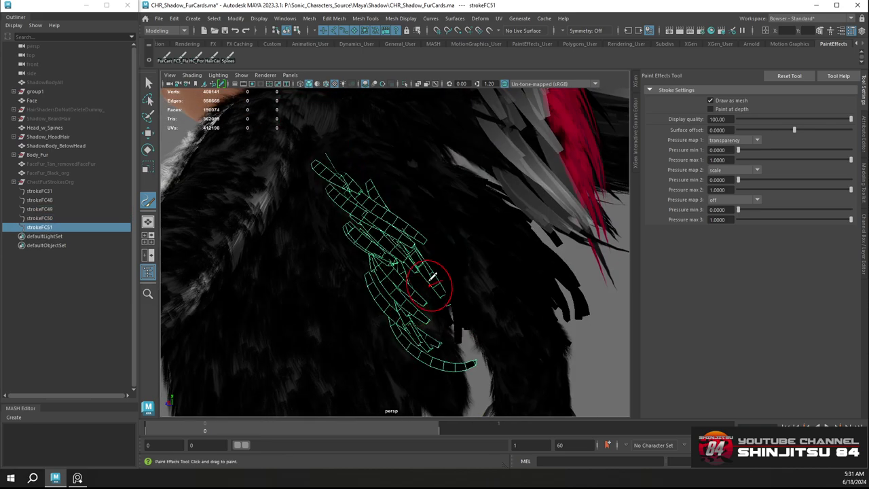
Undo the last stroke, repaint it along the shoulder blade, and paint another fur card stroke on the opposite side of the upper back
mouse_move(430, 278)
left_mouse_down("alt")
mouse_move(400, 264)
mouse_move(363, 193)
left_mouse_up("alt")
key("ctrl+z")
left_click_drag(337, 141, 409, 257)
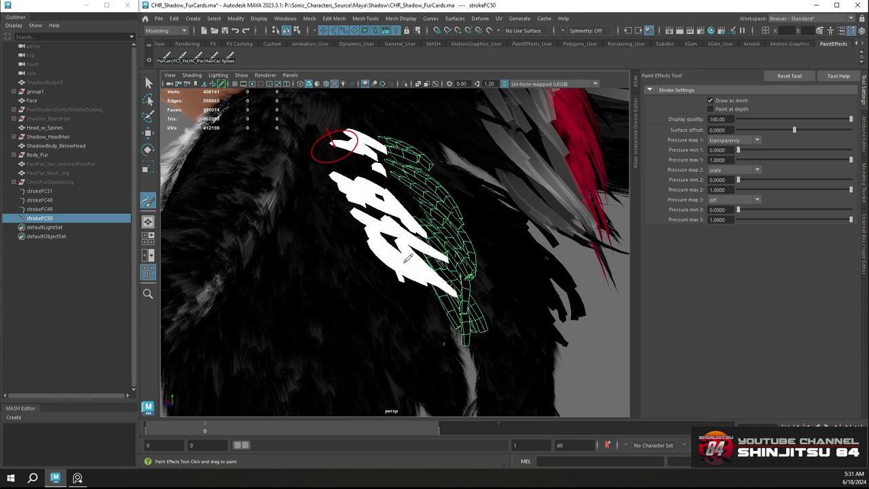
mouse_move(333, 144)
left_mouse_down("alt")
mouse_move(285, 256)
mouse_move(291, 229)
mouse_move(259, 210)
left_mouse_up("alt")
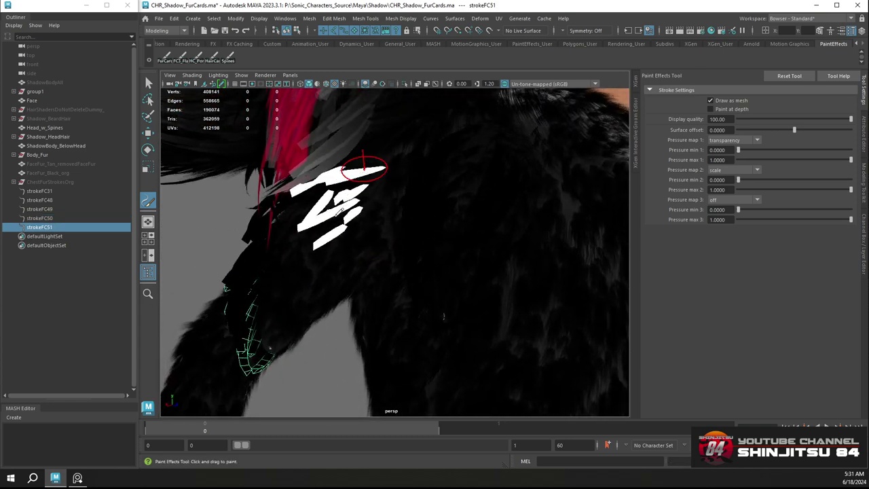
left_click_drag(297, 316, 293, 319)
Add more fur card strokes on the upper back and extend the tuft down the middle of the back
mouse_move(297, 316)
left_mouse_down("alt")
mouse_move(410, 205)
mouse_move(400, 174)
mouse_move(456, 198)
mouse_move(375, 177)
mouse_move(429, 230)
left_mouse_up("alt")
middle_click_drag(428, 231, 367, 149, "alt")
right_click_drag(367, 204, 431, 252, "alt")
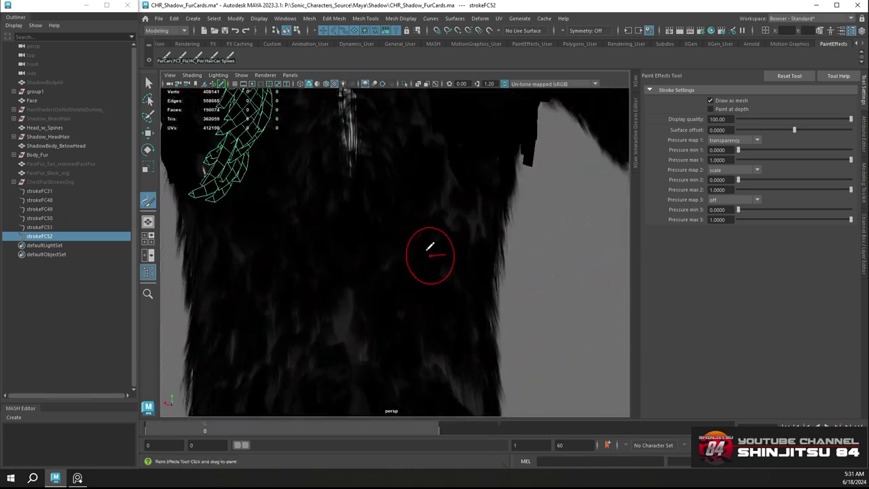
mouse_move(407, 229)
left_mouse_down("alt")
mouse_move(426, 222)
mouse_move(392, 289)
mouse_move(366, 192)
left_mouse_up("alt")
mouse_move(365, 193)
left_mouse_down("alt")
mouse_move(360, 204)
mouse_move(428, 196)
mouse_move(378, 226)
mouse_move(367, 204)
left_mouse_up("alt")
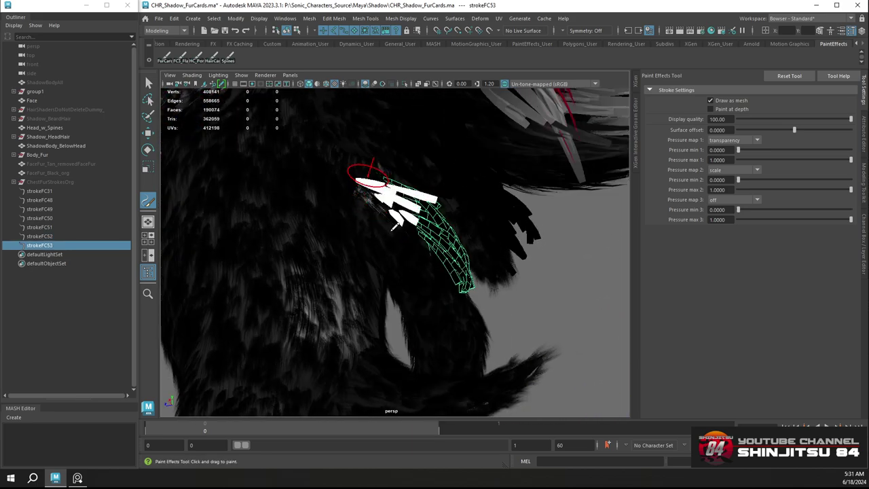
mouse_move(424, 259)
left_mouse_down("alt")
mouse_move(345, 247)
mouse_move(277, 260)
left_mouse_up("alt")
mouse_move(336, 243)
left_mouse_down("alt")
mouse_move(337, 229)
mouse_move(392, 227)
mouse_move(393, 218)
mouse_move(359, 249)
mouse_move(471, 258)
mouse_move(365, 197)
mouse_move(534, 220)
mouse_move(474, 202)
mouse_move(450, 177)
mouse_move(414, 207)
mouse_move(489, 179)
mouse_move(365, 216)
mouse_move(305, 217)
mouse_move(512, 219)
mouse_move(448, 231)
mouse_move(422, 281)
left_mouse_up("alt")
Select all the new back fur strokes, strokeFC31 through strokeFC55, for editing together
scroll(402, 238, "up", 3)
scroll(358, 208, "down", 6)
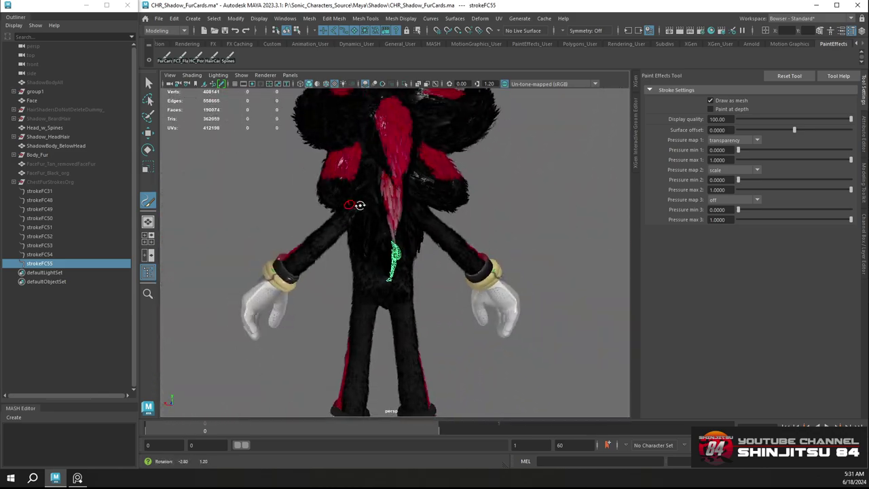
left_click_drag(358, 208, 442, 192, "alt")
scroll(445, 187, "up", 10)
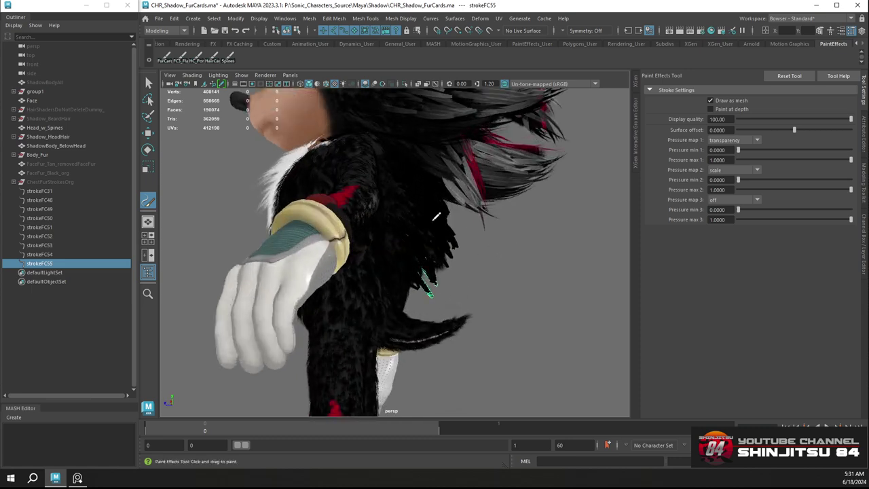
right_click_drag(411, 180, 355, 157, "alt")
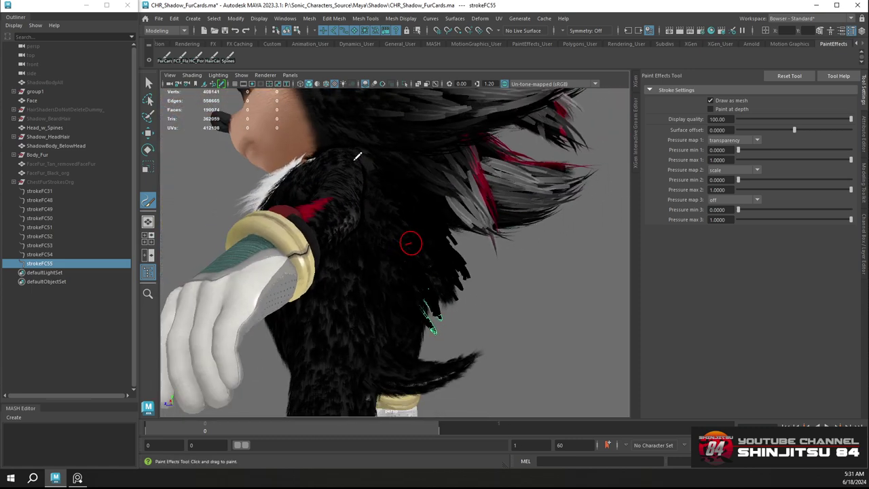
left_click_drag(355, 158, 384, 183, "alt")
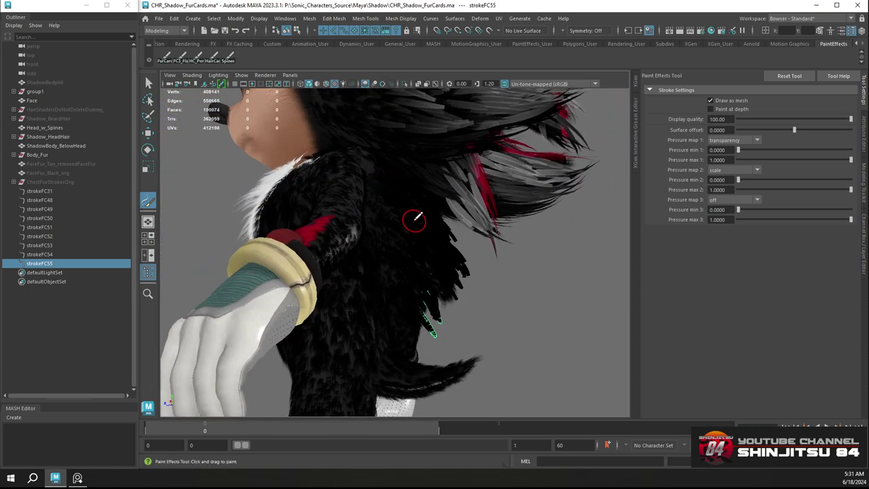
key("w")
left_click(43, 190)
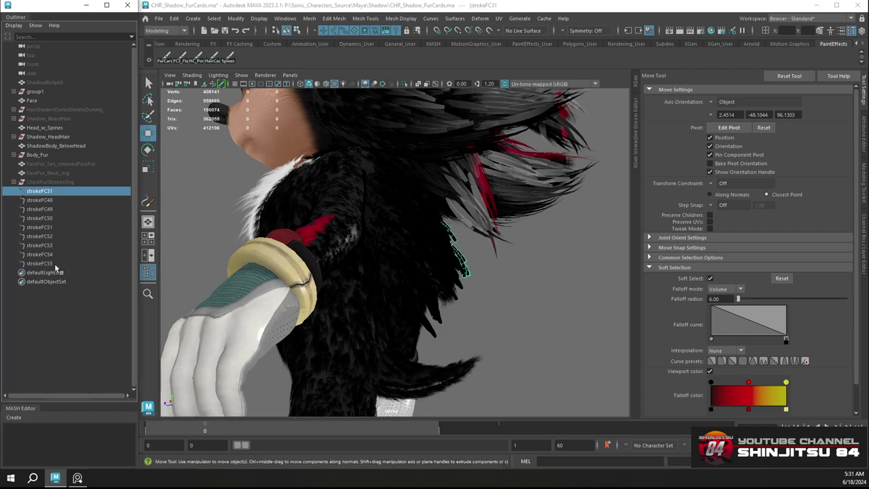
left_click(55, 264, "shift")
left_click_drag(527, 244, 400, 242, "alt")
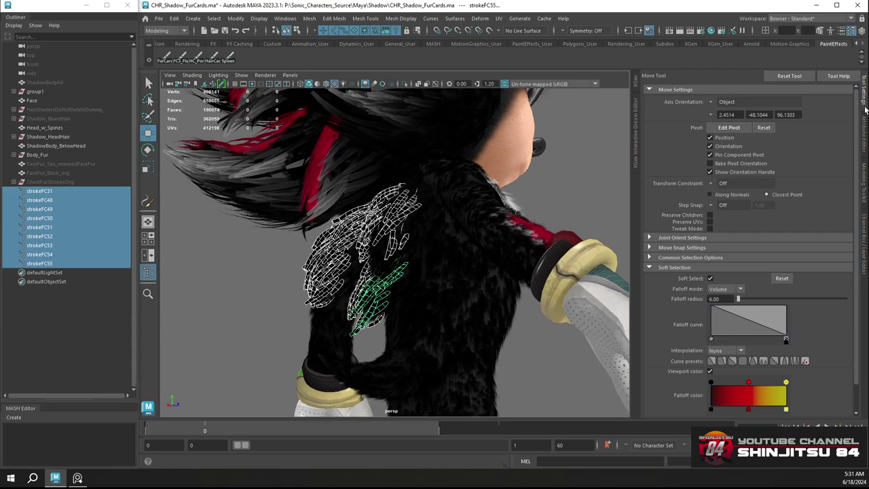
Try raising the Momentum of brush FC29 to 2.273, and undo it
left_click(864, 130)
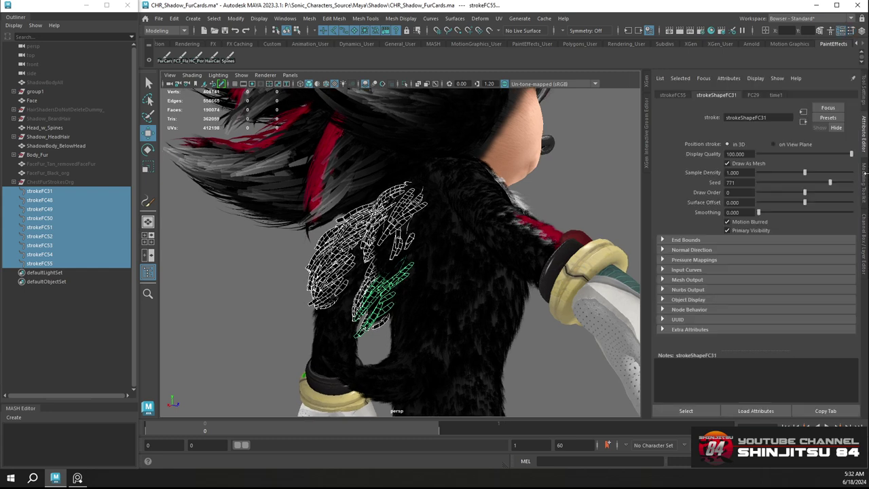
left_click(754, 95)
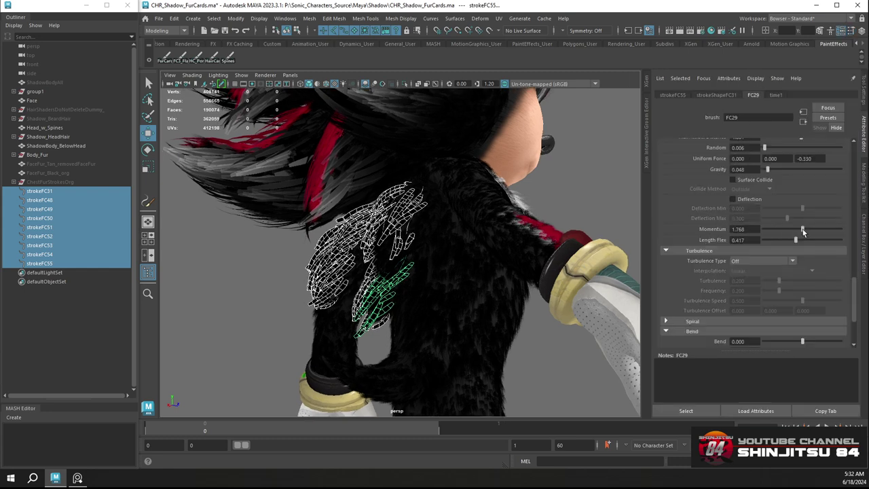
mouse_move(803, 232)
left_mouse_down()
mouse_move(794, 229)
mouse_move(821, 231)
mouse_move(814, 233)
left_mouse_up()
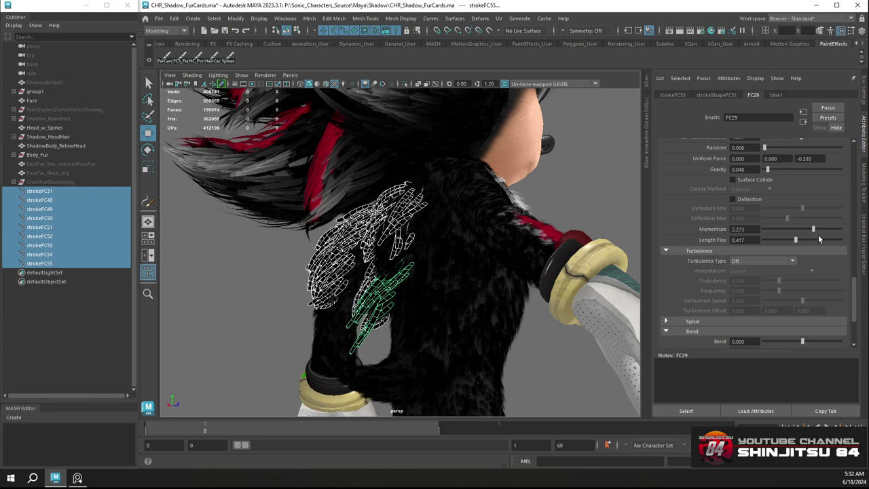
key("ctrl+z")
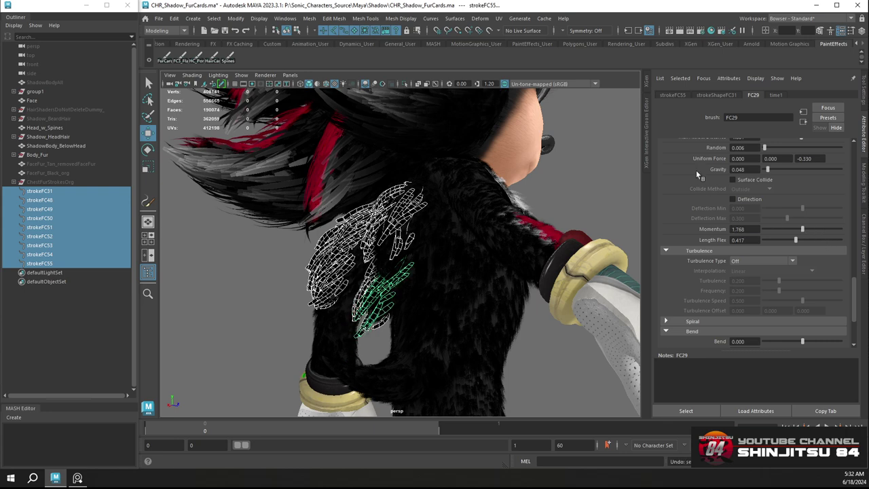
Reselect the back strokes, try lowering the Gravity of brush FC29 to 0, and undo it
scroll(694, 180, "up", 8)
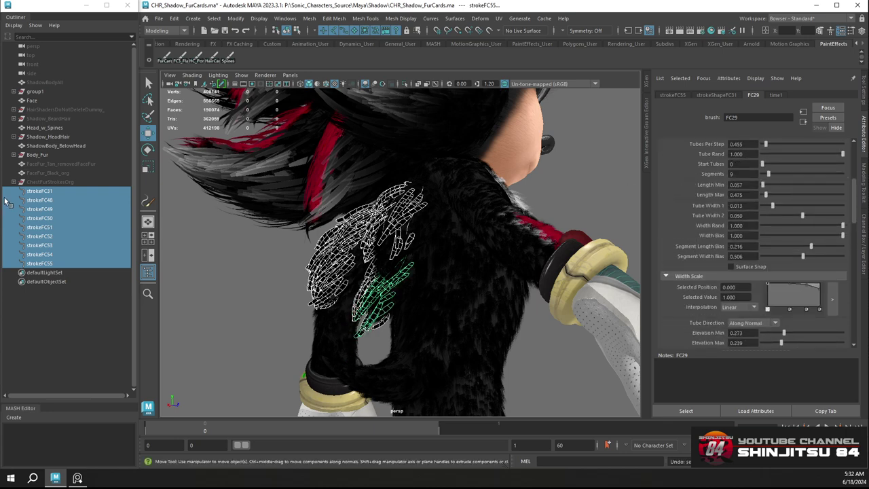
left_click(43, 192)
left_click(41, 264, "shift")
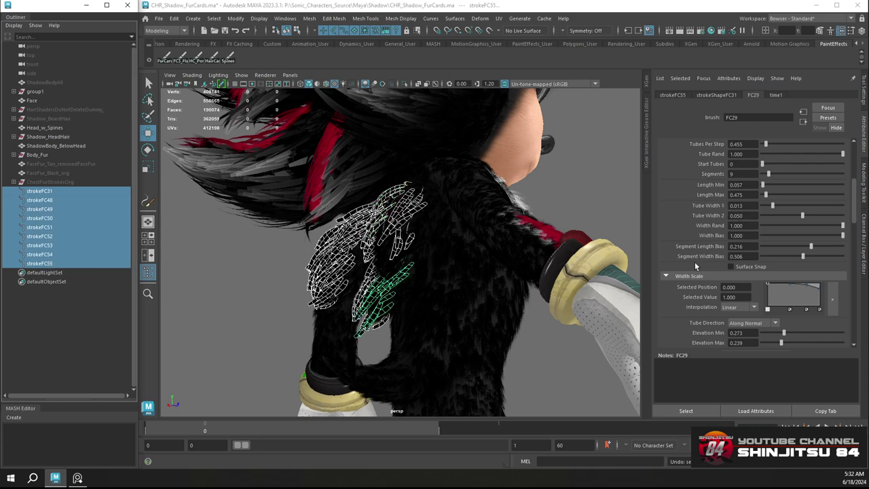
scroll(691, 234, "down", 10)
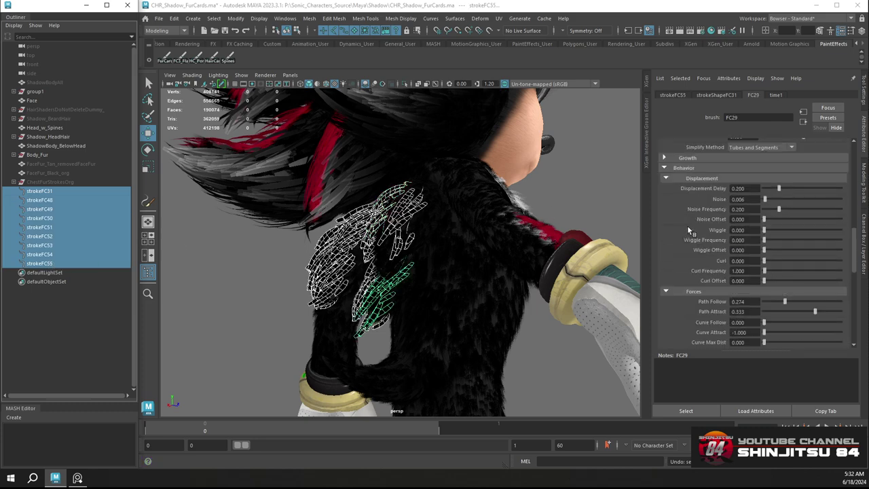
scroll(687, 226, "down", 4)
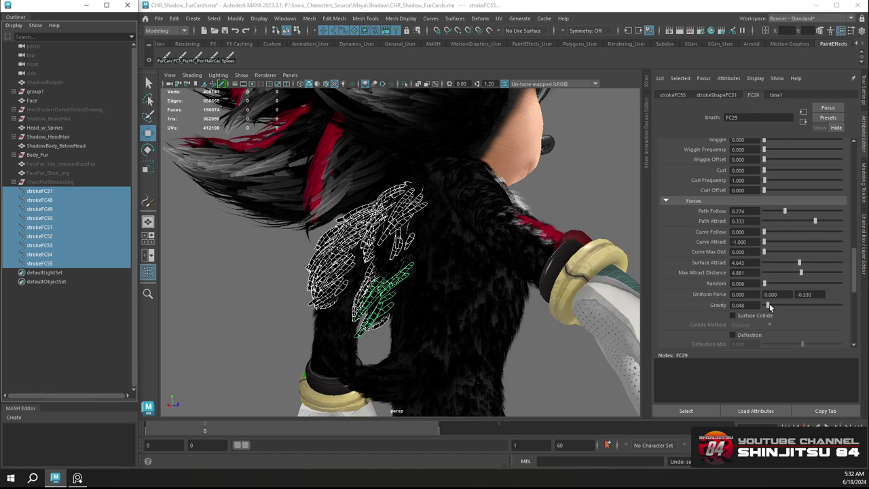
left_click_drag(769, 307, 763, 306)
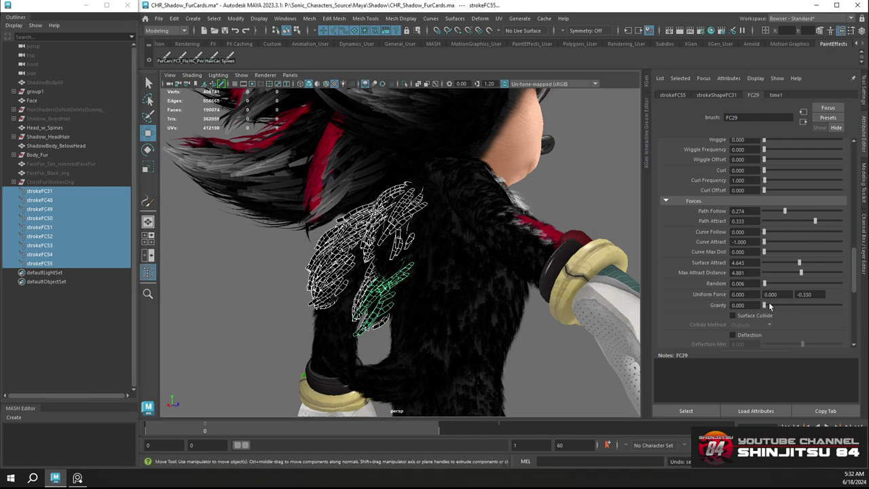
key("ctrl+z")
Open the Attribute Spread Sheet for the selected back strokes and place it beside the model
mouse_move(451, 252)
left_mouse_down("alt")
mouse_move(475, 258)
mouse_move(442, 246)
left_mouse_up("alt")
left_click(258, 18)
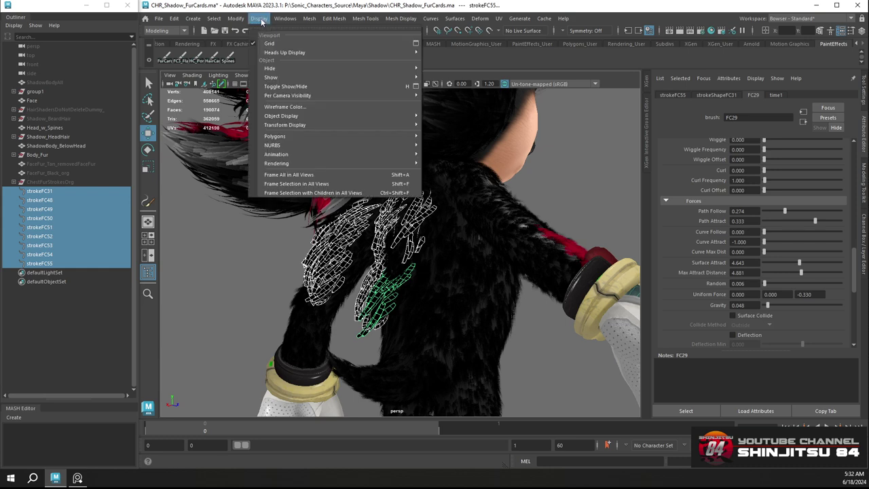
mouse_move(281, 19)
mouse_move(306, 63)
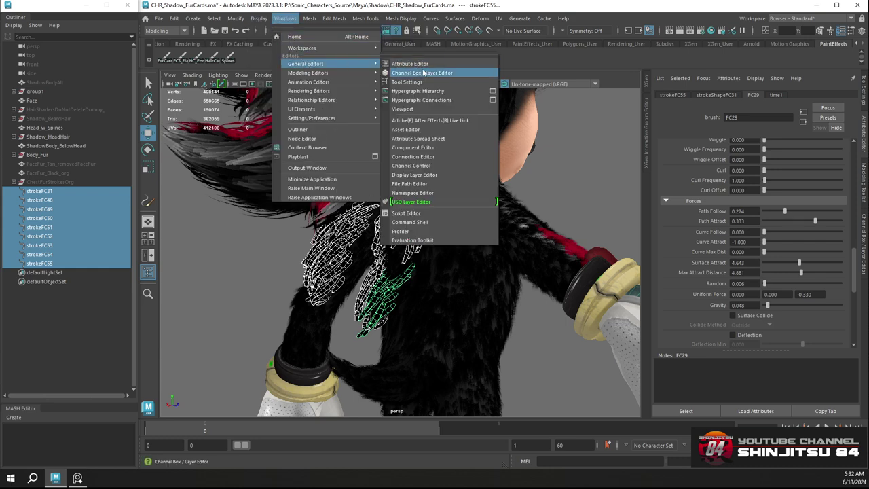
left_click(427, 138)
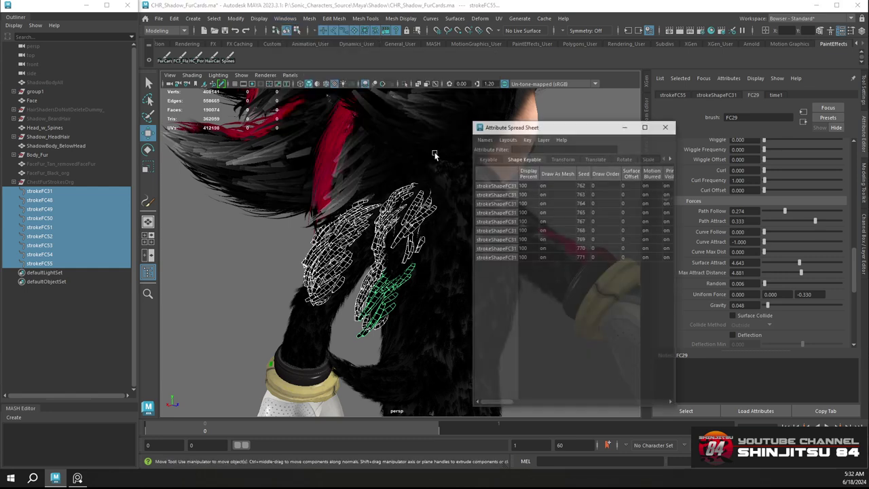
left_click_drag(599, 132, 301, 119)
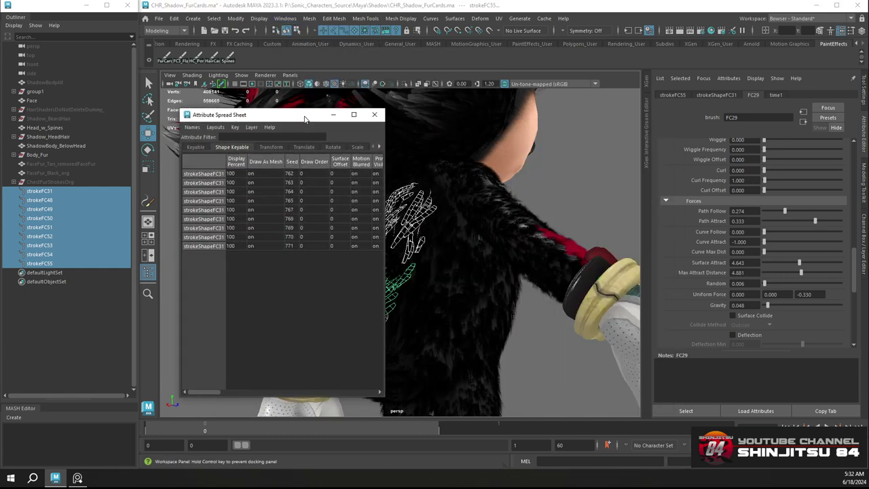
Look through the spreadsheet's Shape Keyable, Keyable, Transform, Translate, Geometry, Tessellation, Render and Scale attributes for settings shared by the strokes
left_click(376, 146)
left_click(375, 146)
left_click(376, 148)
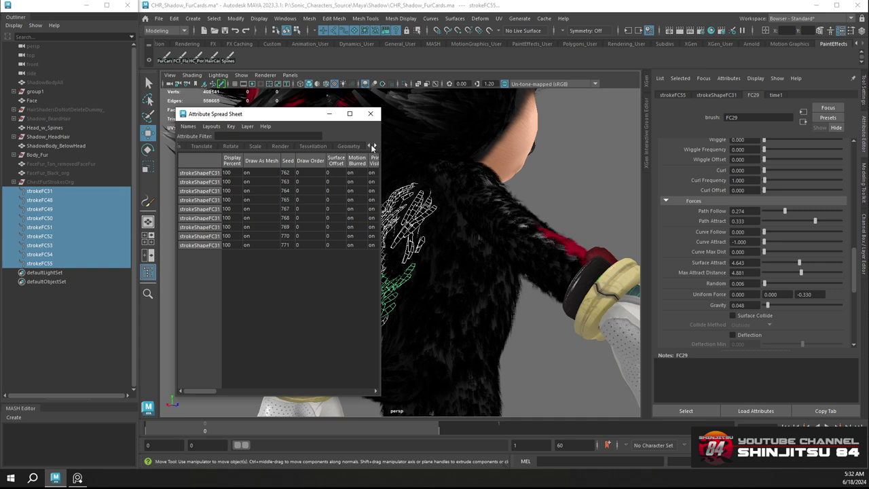
left_click(370, 147)
left_click(370, 147)
left_click(370, 147)
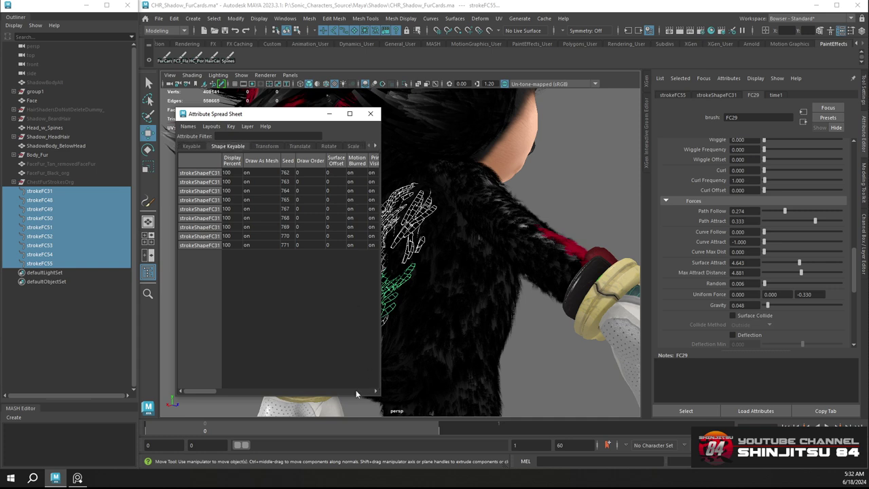
mouse_move(204, 392)
left_mouse_down()
mouse_move(365, 376)
mouse_move(189, 372)
left_mouse_up()
left_click(192, 146)
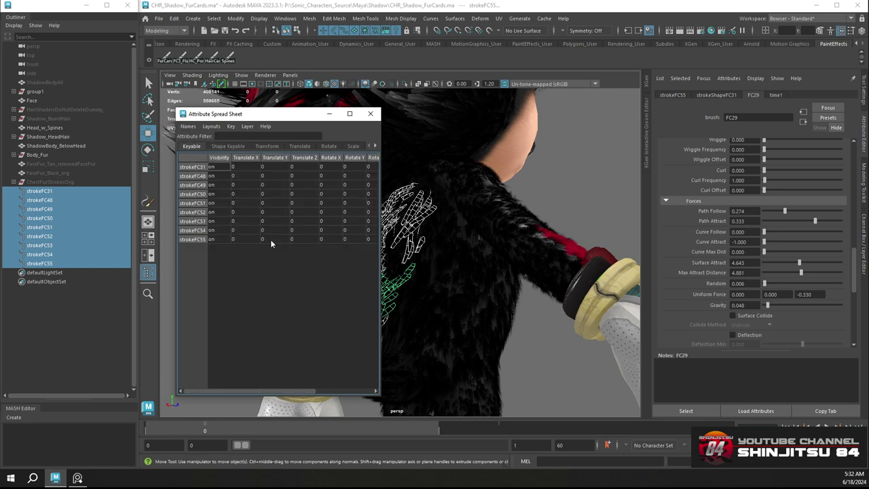
mouse_move(202, 392)
left_mouse_down()
mouse_move(280, 392)
mouse_move(197, 392)
left_mouse_up()
left_click(266, 147)
left_click(301, 147)
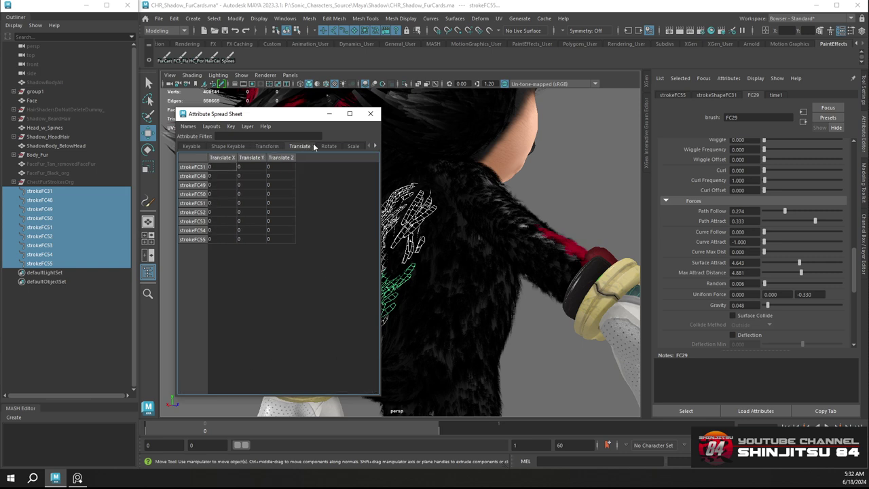
left_click(374, 146)
left_click(375, 146)
left_click(375, 146)
left_click(375, 146)
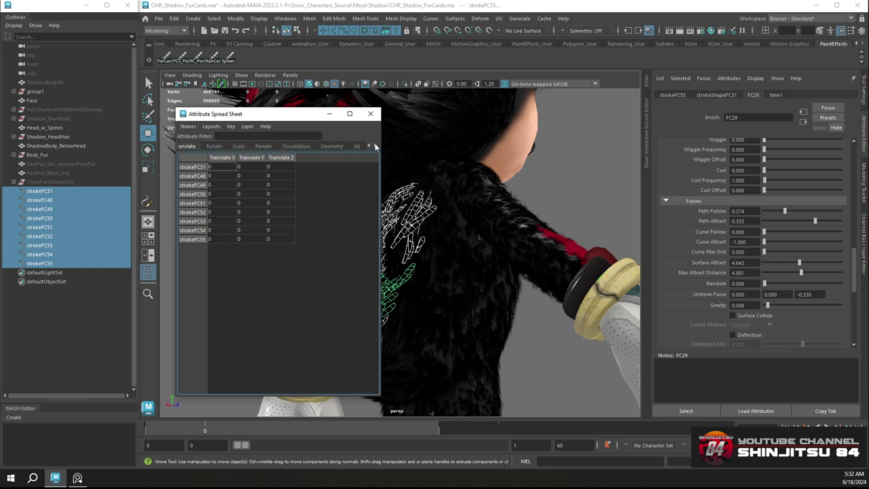
left_click(375, 146)
left_click(305, 146)
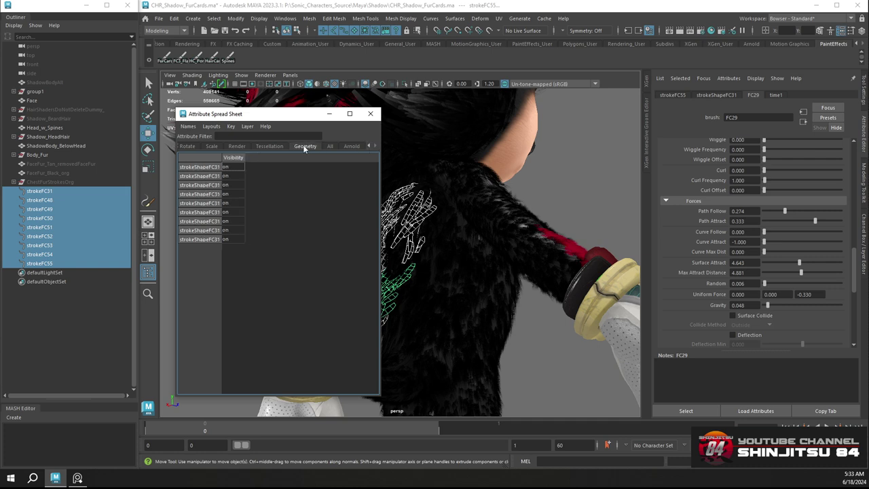
left_click(277, 147)
left_click(232, 146)
left_click(211, 146)
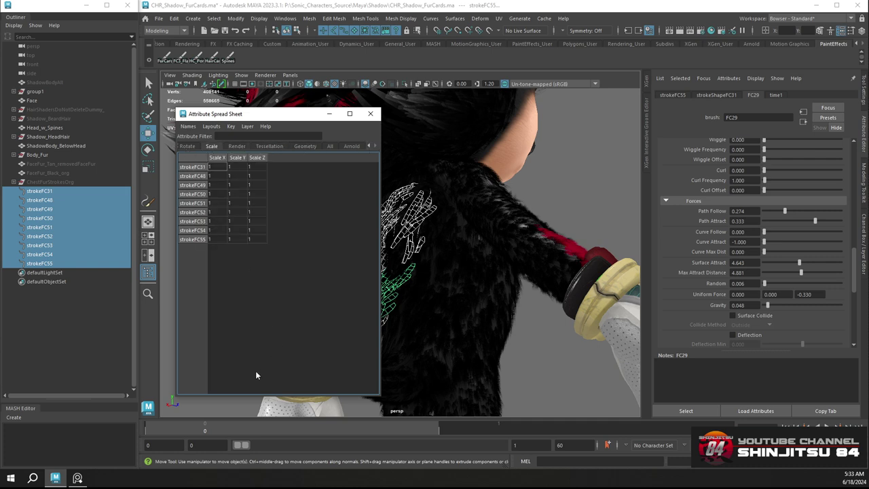
Set the Surface Offset of all selected back strokes to -0.3 in the spreadsheet's Shape Keyable attributes
left_click(367, 146)
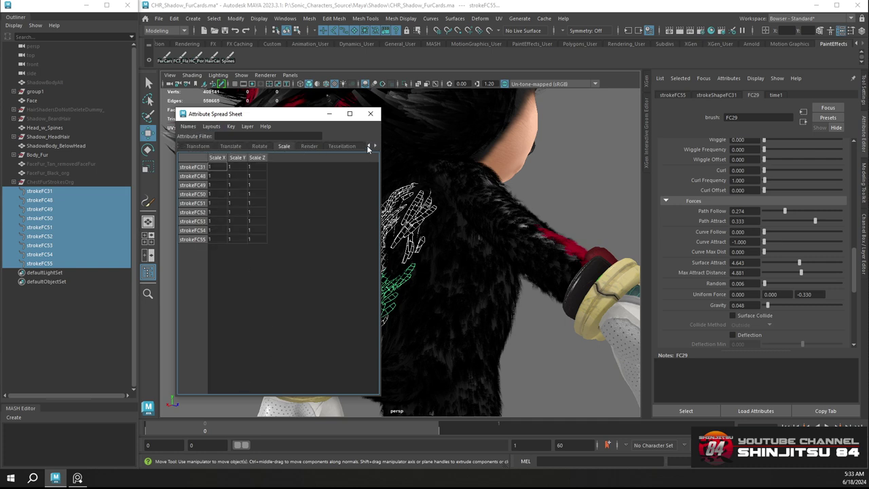
left_click(367, 146)
left_click(228, 146)
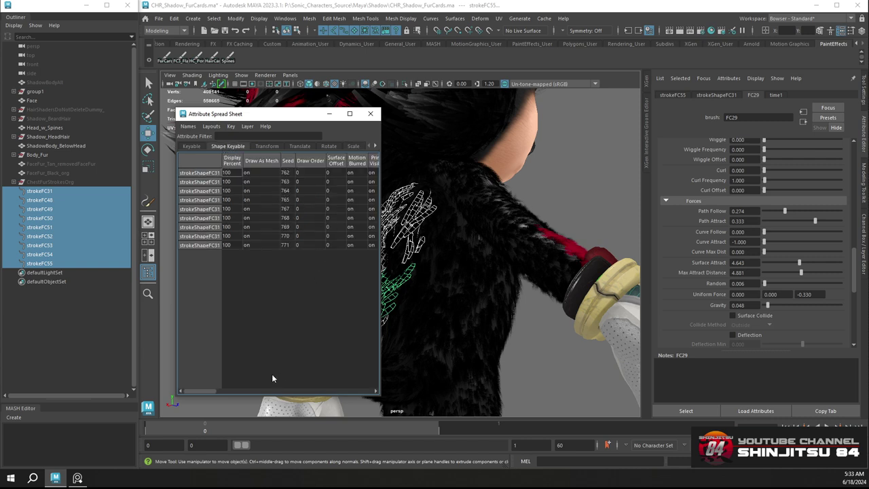
left_click(336, 161)
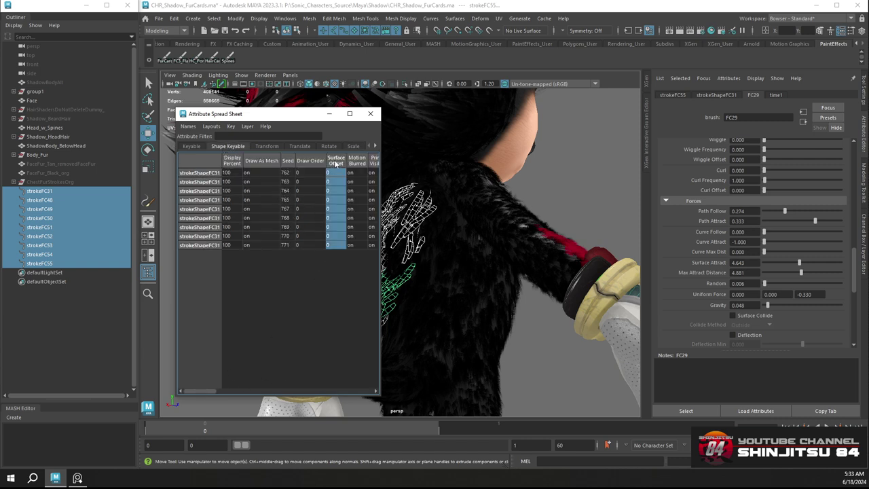
type("-")
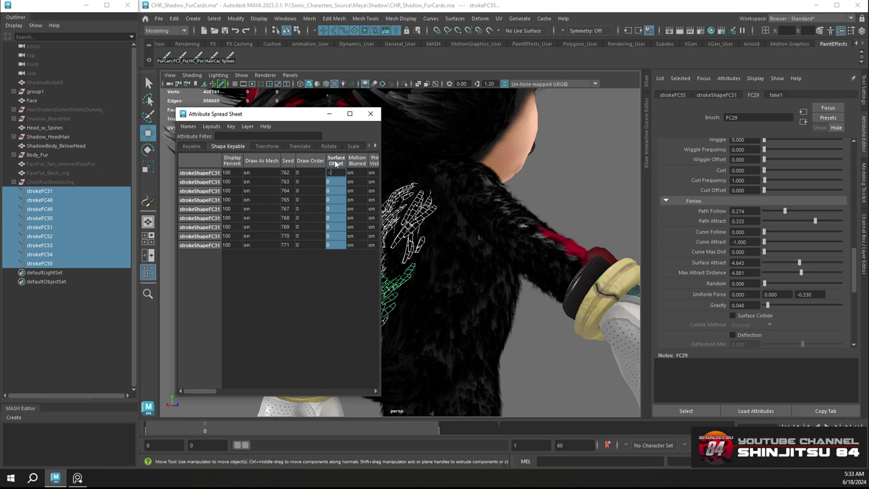
type("0.3")
key("Return")
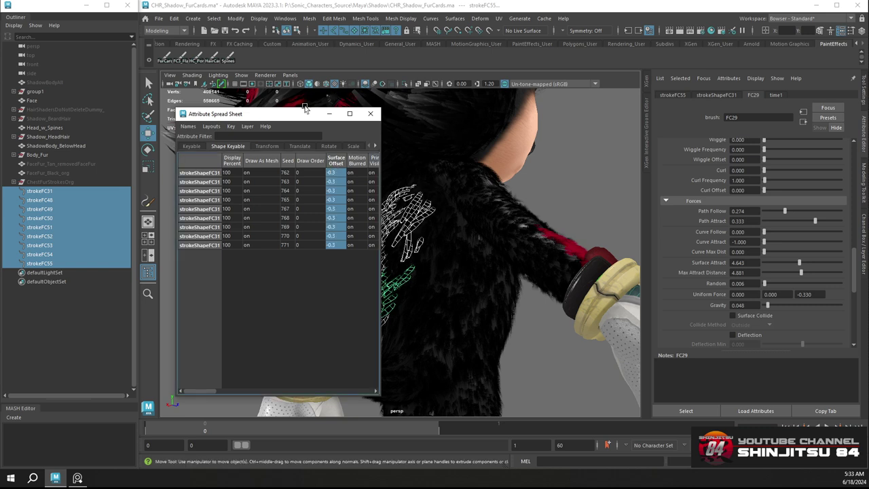
Try a Degree of 1 on all selected back strokes, and return it to 2
left_click_drag(197, 390, 252, 392)
left_click(293, 161)
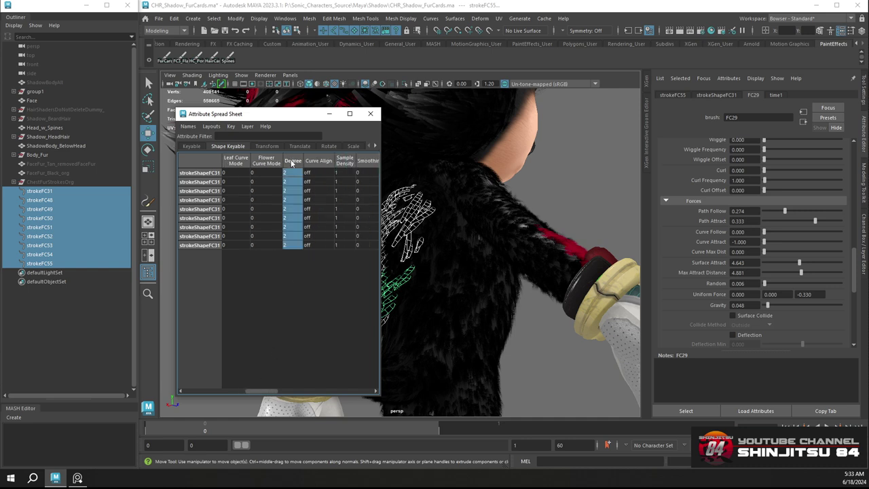
type("1")
key("Return")
type("2")
key("Return")
Try a Sample Density of 0.5 on all selected back strokes, inspect the cards, and reduce it further to 0.25
left_click_drag(249, 391, 266, 396)
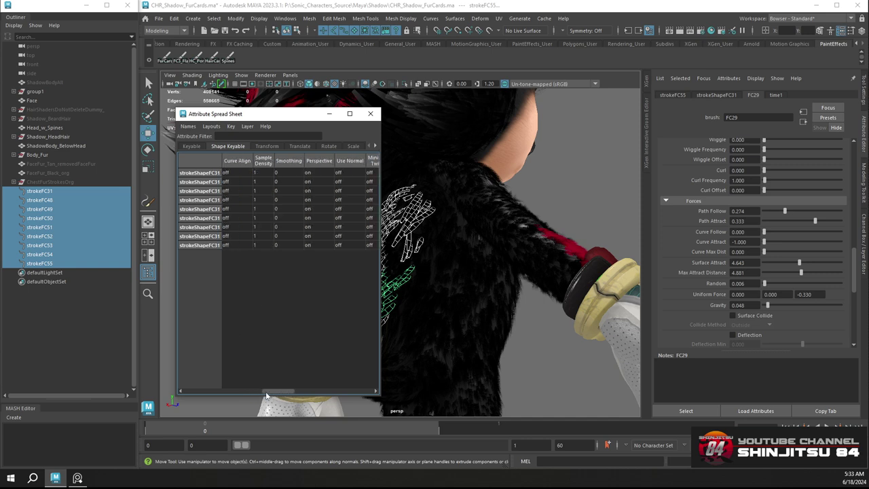
left_click(264, 163)
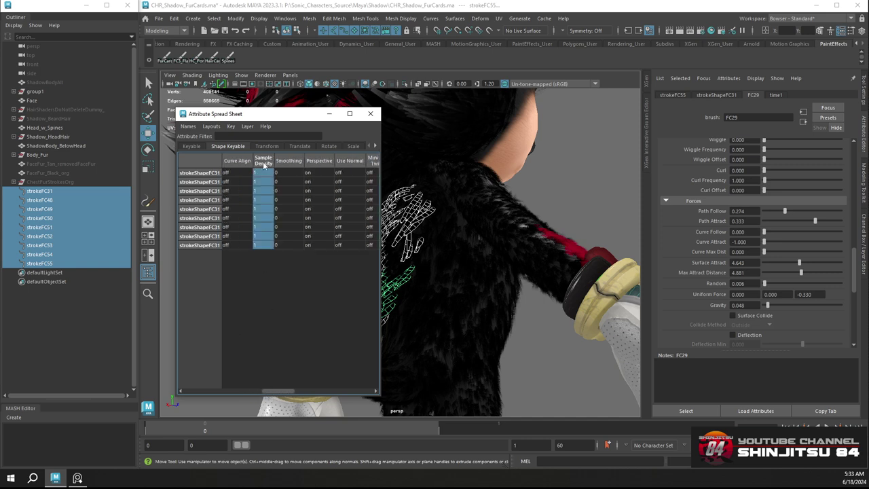
type("0.5")
key("Return")
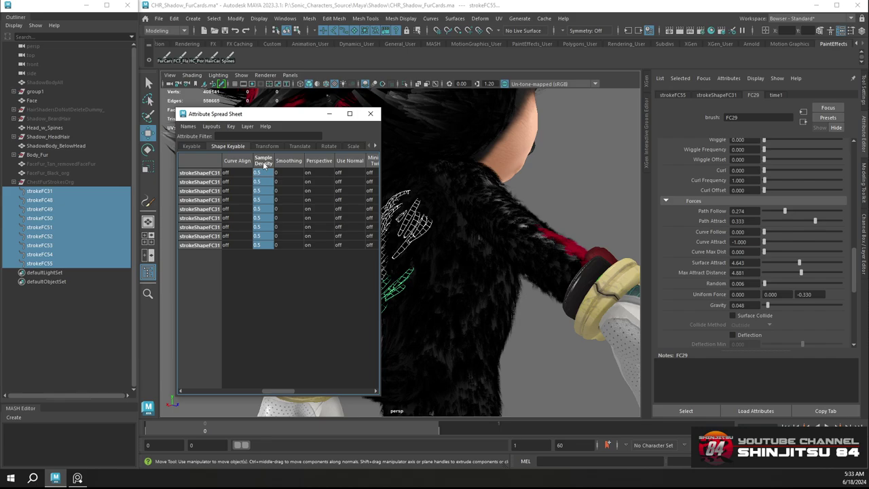
left_click_drag(491, 227, 509, 255, "alt")
right_click_drag(509, 255, 470, 259, "alt")
left_click_drag(470, 258, 410, 240, "alt")
middle_click_drag(410, 241, 511, 252, "alt")
left_click_drag(444, 255, 306, 195, "alt")
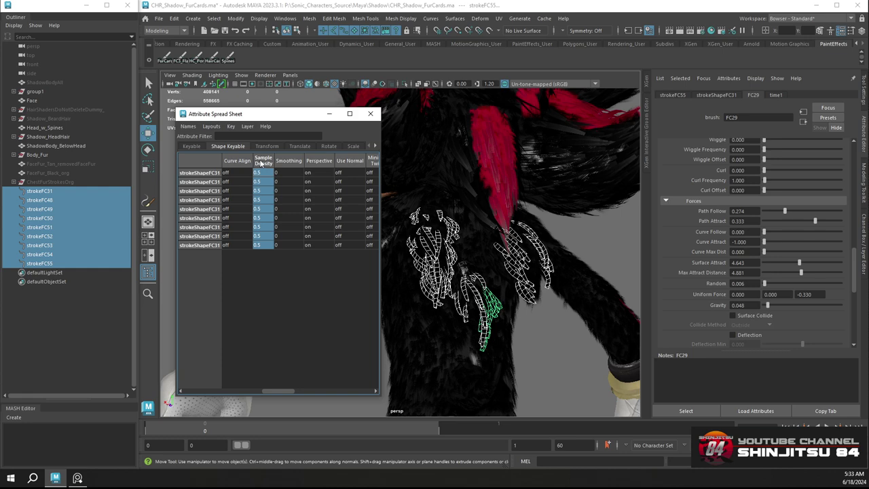
type(".25")
key("Return")
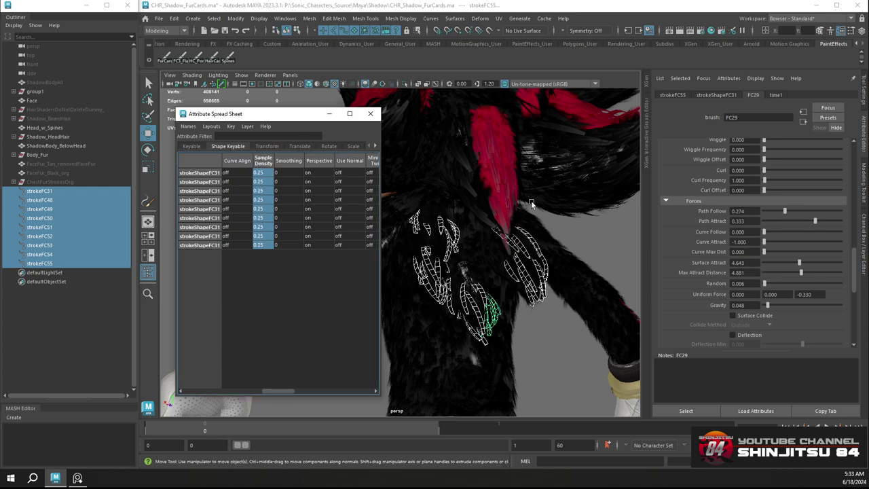
Try a Smoothing of 2 on all selected back strokes, and undo it
mouse_move(531, 201)
left_mouse_down("alt")
mouse_move(626, 227)
mouse_move(546, 228)
mouse_move(579, 242)
mouse_move(425, 233)
mouse_move(394, 217)
left_mouse_up("alt")
left_click(290, 160)
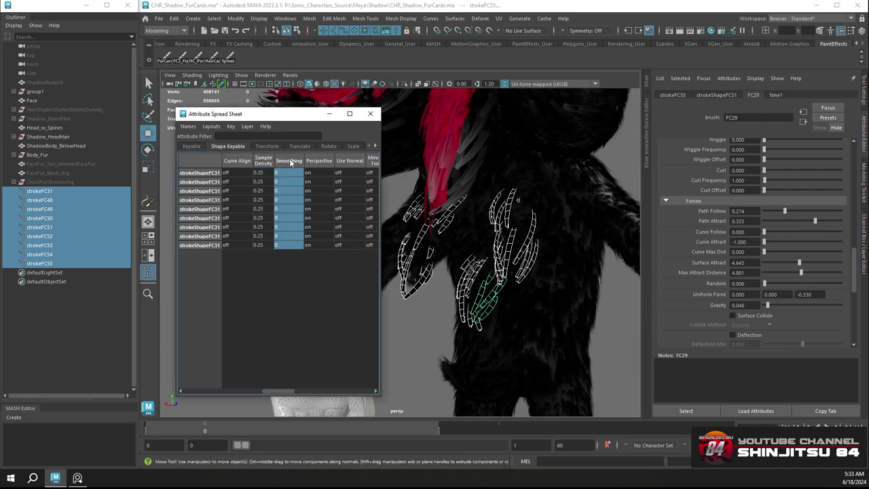
type("2")
key("Return")
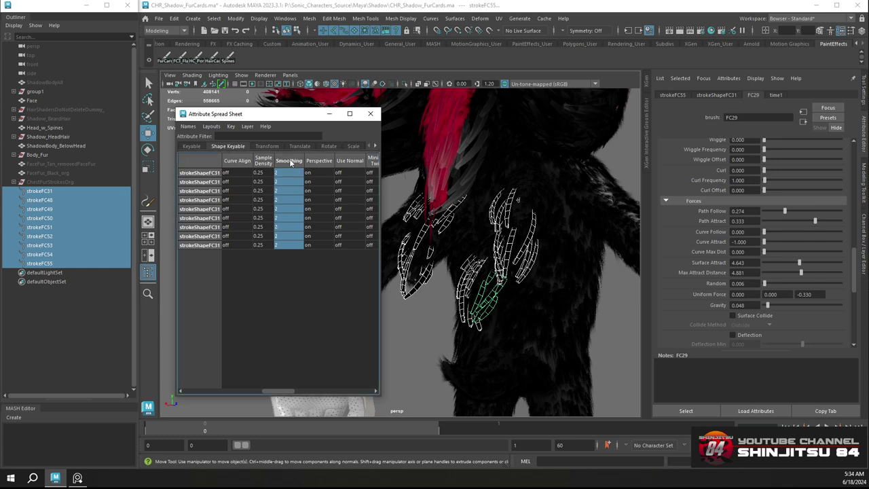
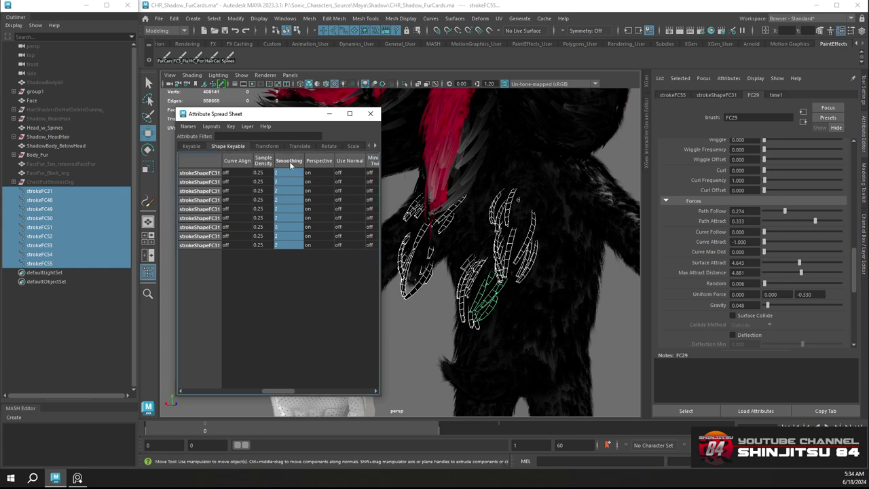
key("ctrl+z")
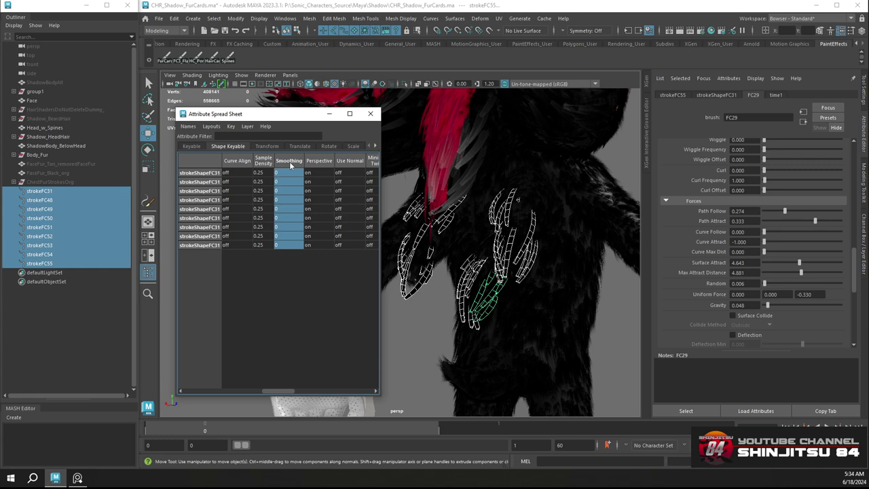
Try turning Use Normal on for all selected back strokes, and switch it off again
left_click(357, 161)
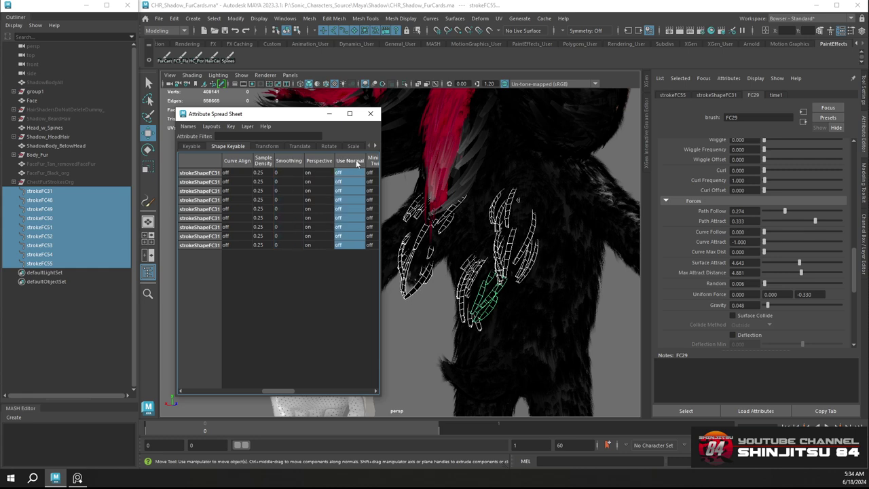
type("o")
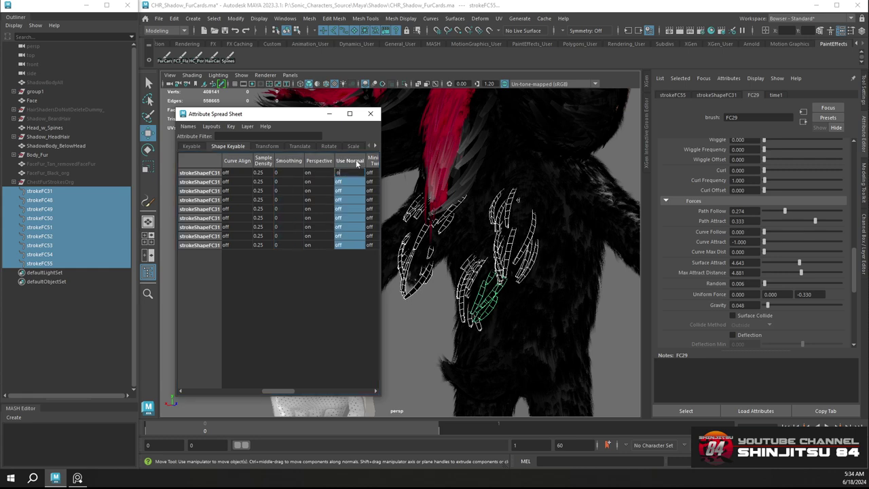
type("n")
key("Return")
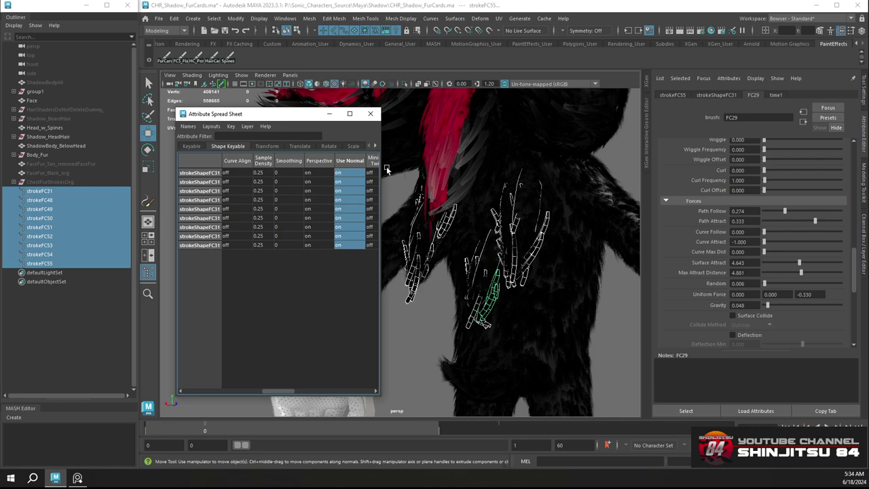
left_click_drag(387, 170, 455, 222, "alt")
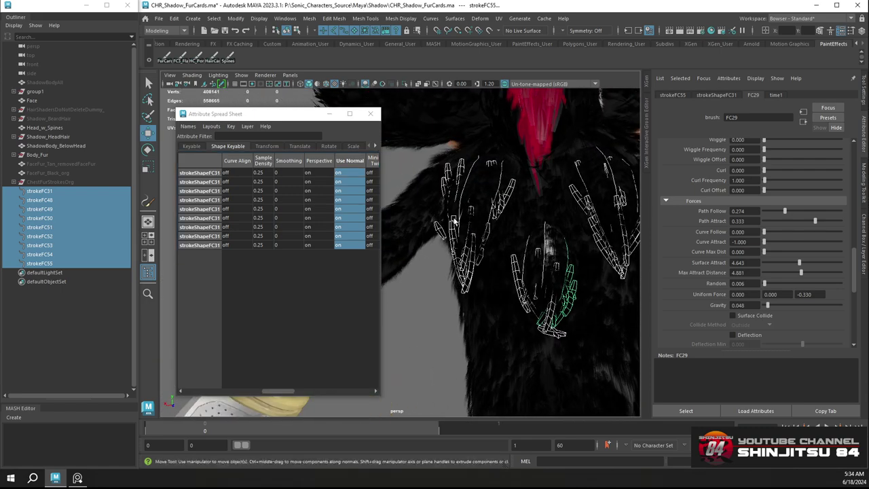
left_click(350, 164)
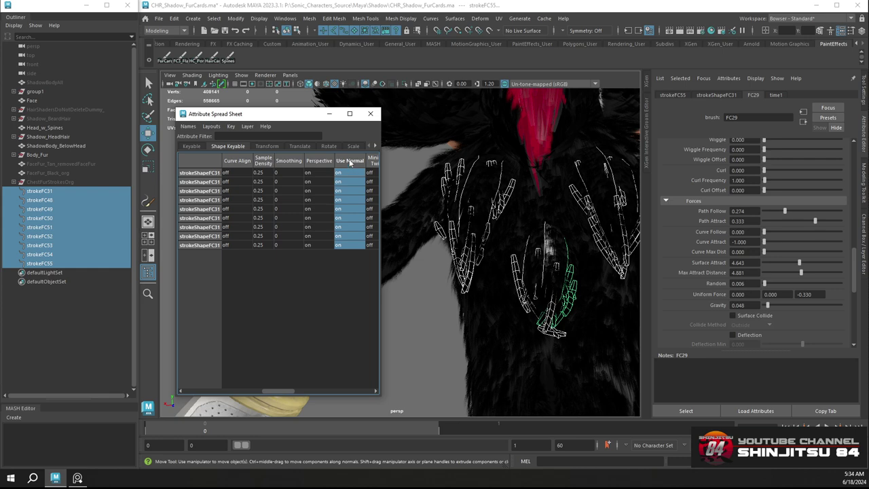
type("o")
key("Return")
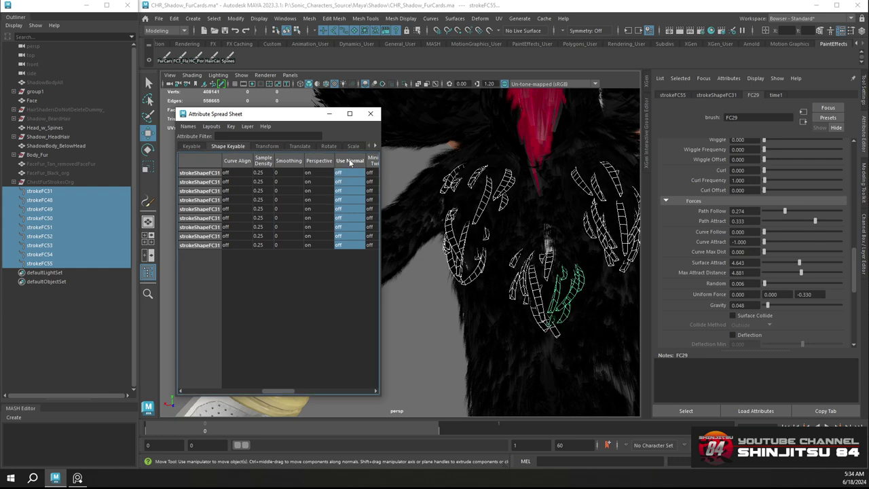
left_click_drag(557, 189, 546, 191, "alt")
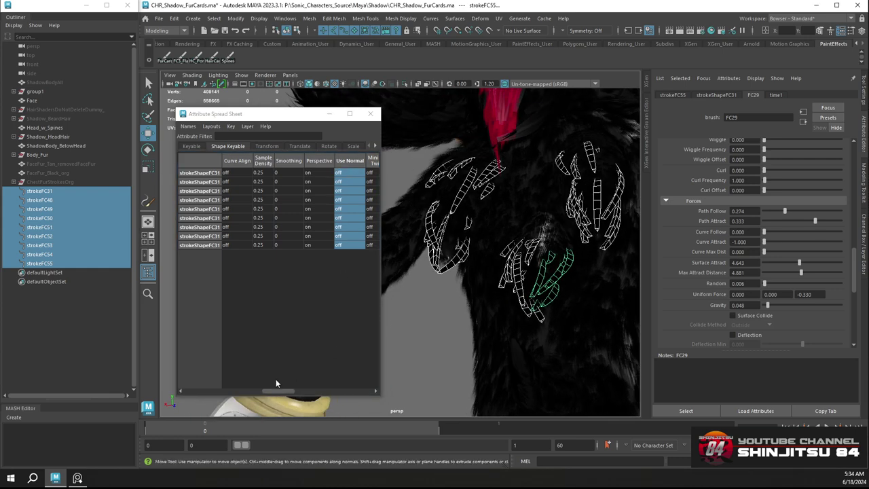
left_click_drag(268, 391, 355, 392)
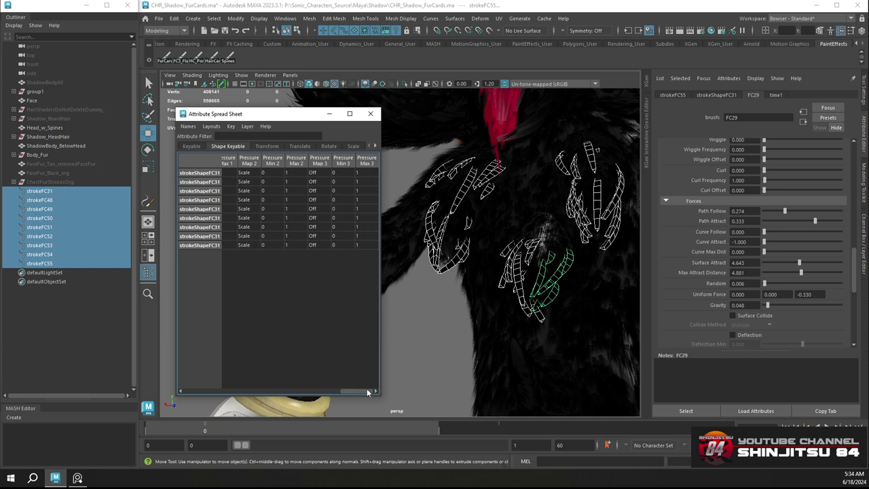
left_click(299, 146)
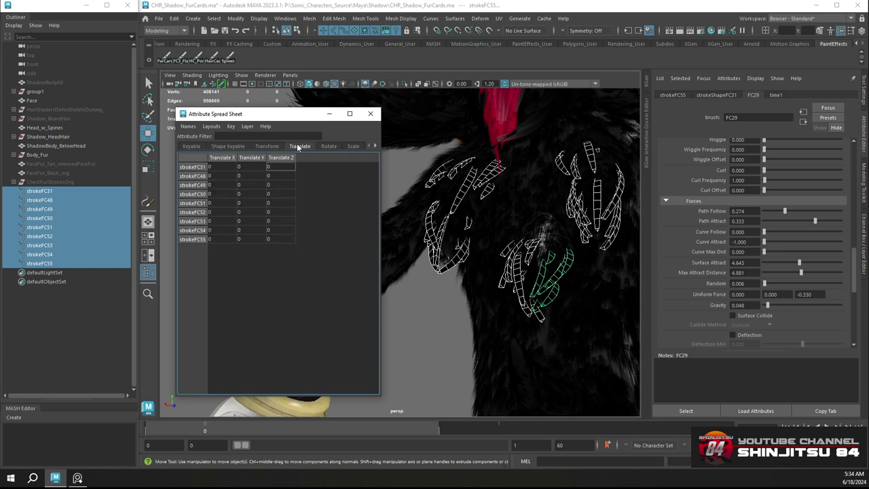
Raise the Gravity individually for two back strokes: strokeFC50's brush FC24 to 0.423 and strokeFC52's brush FC26 to 0.530
left_click_drag(513, 253, 447, 195, "alt")
left_click(435, 191)
left_click_drag(476, 221, 524, 197, "alt")
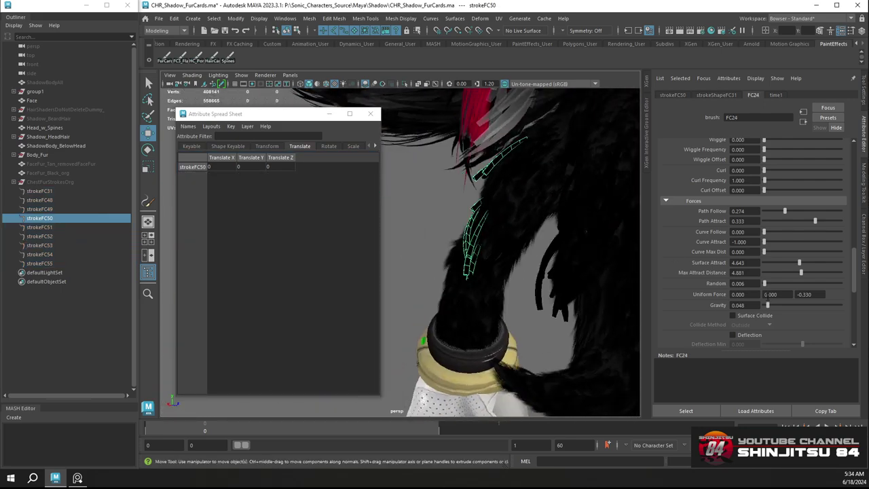
left_click_drag(768, 307, 797, 307)
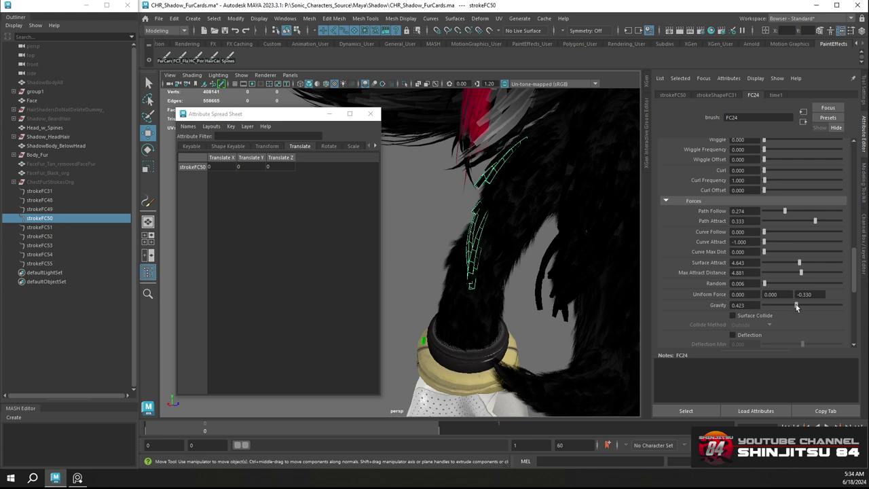
left_click(485, 275)
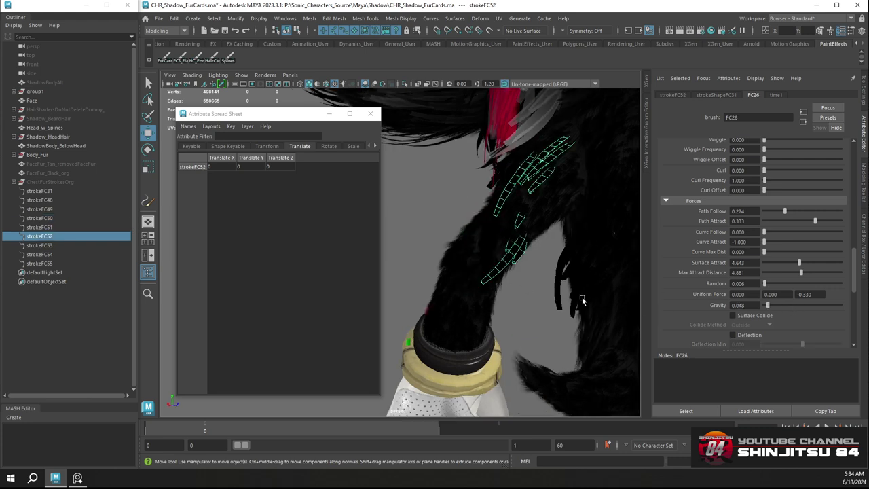
left_click_drag(768, 306, 804, 308)
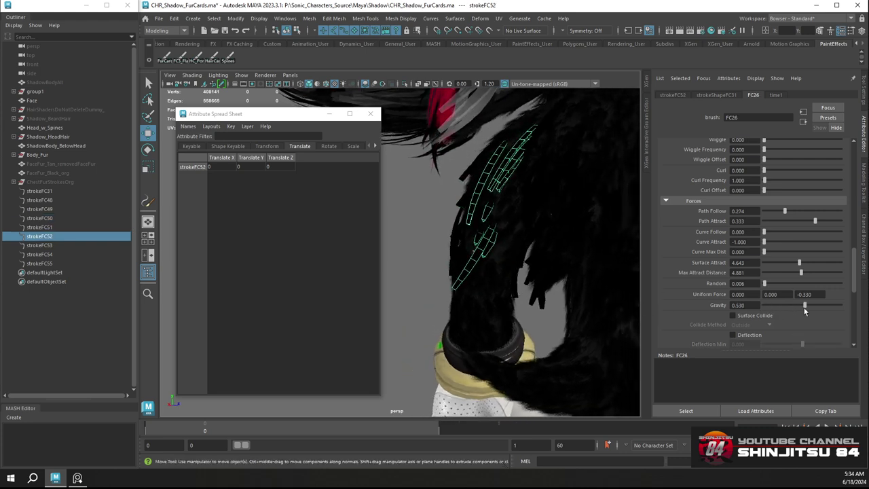
Select strokeFC53, whose cards stick out beside the torso, and raise the Gravity of its brush FC27
mouse_move(516, 245)
left_mouse_down("alt")
mouse_move(477, 251)
mouse_move(569, 271)
mouse_move(516, 258)
mouse_move(454, 271)
mouse_move(530, 256)
mouse_move(474, 256)
mouse_move(477, 279)
left_mouse_up("alt")
left_click(554, 284)
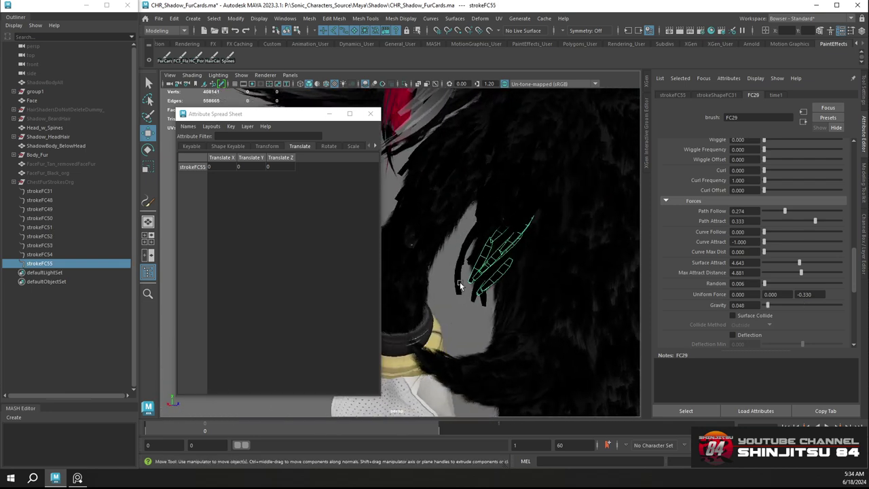
left_click(460, 287)
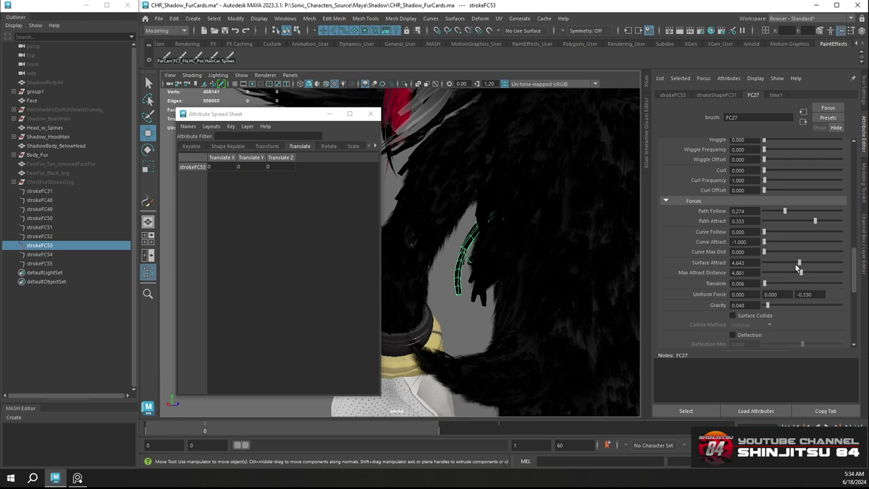
mouse_move(798, 268)
left_mouse_down()
mouse_move(780, 272)
mouse_move(761, 306)
mouse_move(808, 307)
mouse_move(768, 307)
mouse_move(797, 307)
left_mouse_up()
Shorten the fur cards of strokeFC53 by lowering the Length Max of brush FC27
scroll(714, 204, "up", 5)
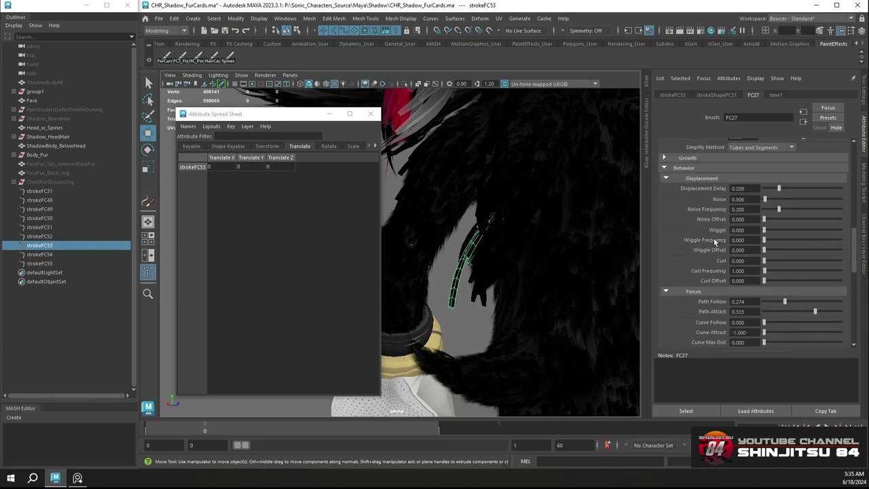
mouse_move(471, 244)
left_mouse_down("alt")
mouse_move(582, 216)
mouse_move(496, 250)
left_mouse_up("alt")
scroll(705, 238, "up", 2)
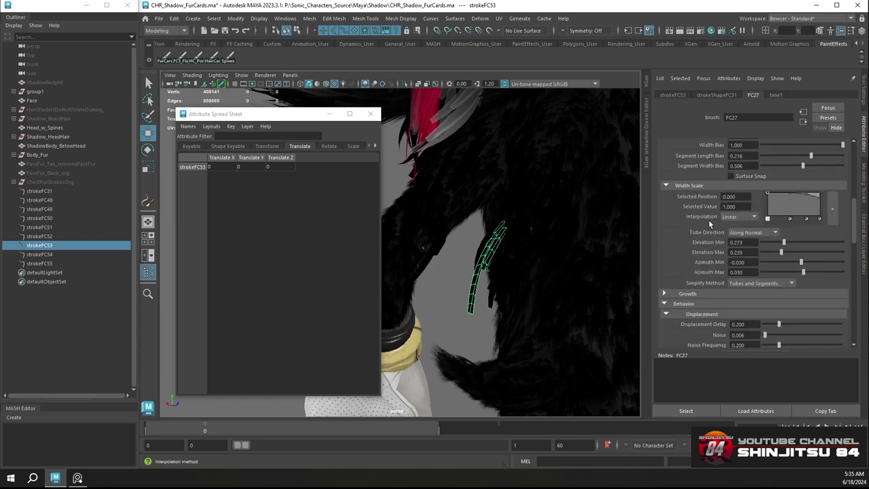
scroll(705, 247, "up", 2)
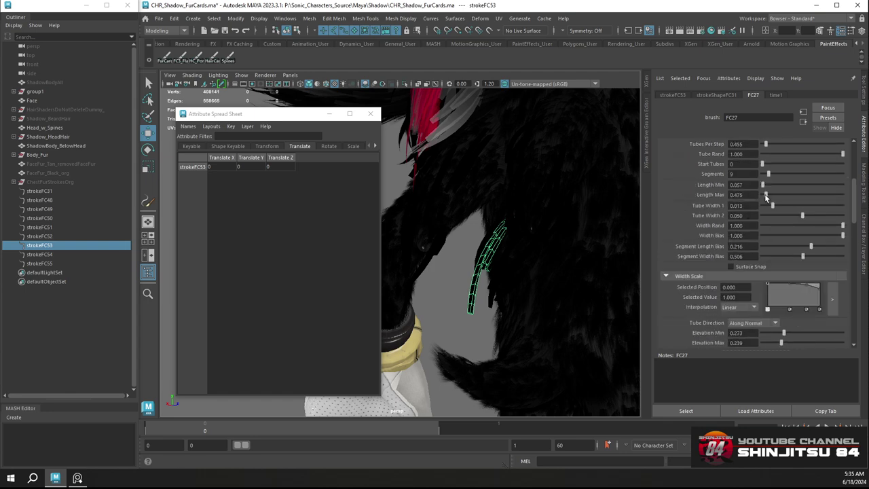
left_click_drag(767, 196, 764, 195)
Select strokeFC52 and lower the Length Max of its brush FC26 to 0.284
mouse_move(537, 245)
left_mouse_down("alt")
mouse_move(541, 252)
mouse_move(553, 195)
mouse_move(523, 277)
mouse_move(543, 275)
mouse_move(496, 281)
left_mouse_up("alt")
left_click(468, 281)
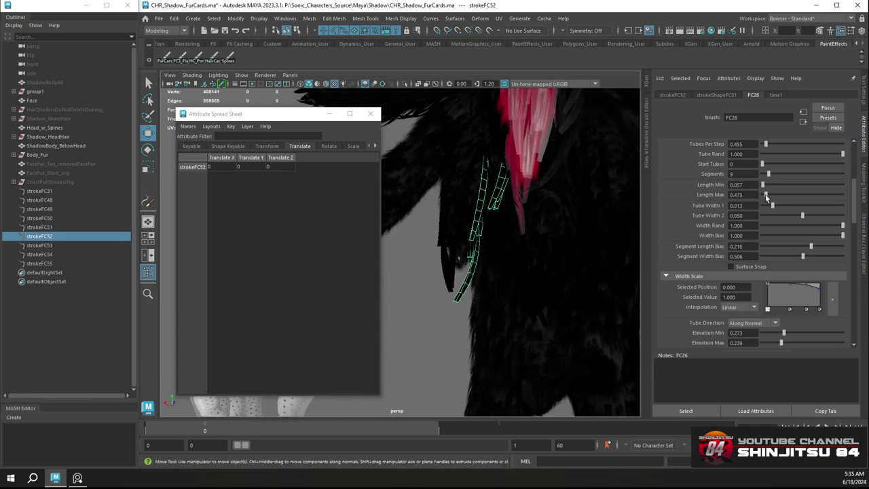
left_click_drag(766, 196, 765, 196)
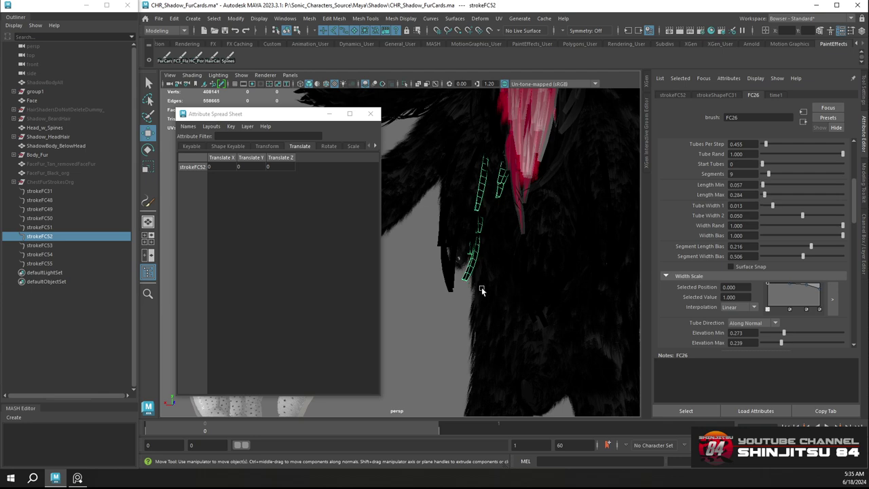
Lower the Length Max of two back strokes: strokeFC50's brush FC24 to 0.398 and strokeFC31's brush FC21 to 0.341
left_click(453, 288)
left_click_drag(767, 196, 766, 197)
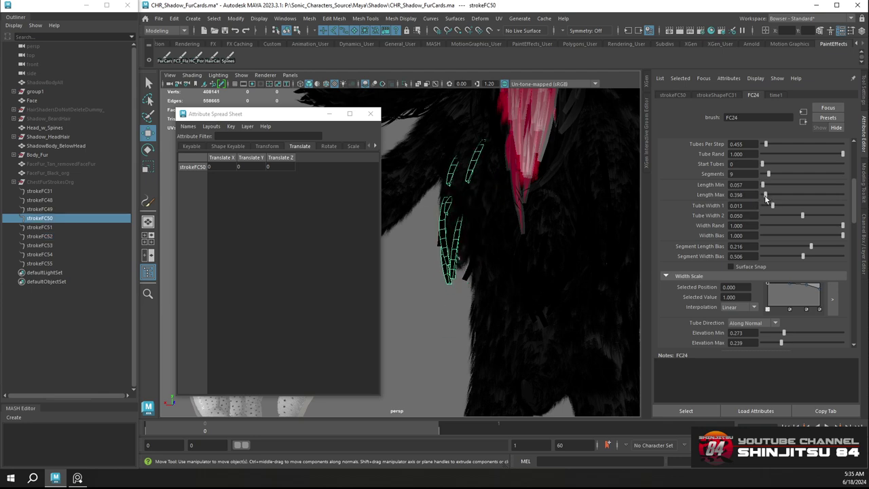
mouse_move(476, 281)
left_mouse_down("alt")
mouse_move(614, 278)
mouse_move(497, 276)
mouse_move(523, 274)
mouse_move(491, 259)
left_mouse_up("alt")
left_click(492, 260)
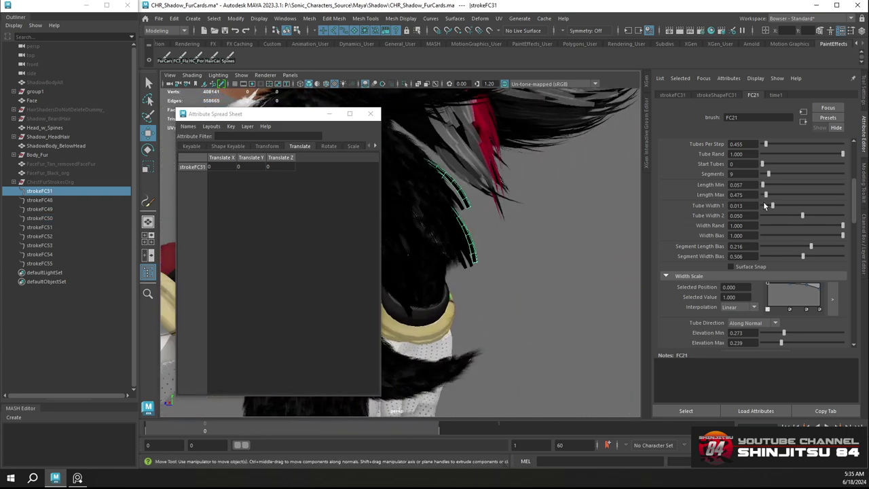
mouse_move(767, 195)
left_mouse_down()
mouse_move(775, 196)
mouse_move(764, 196)
left_mouse_up()
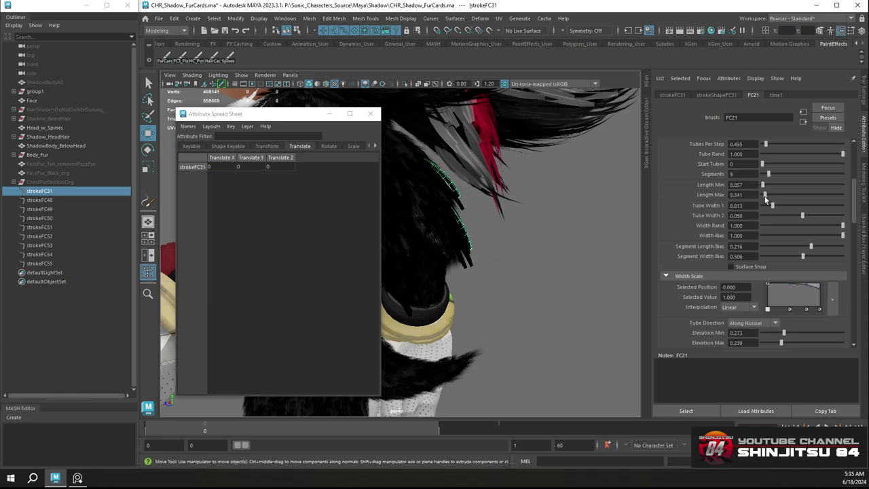
Select strokeFC49 and lower the Length Max of its brush FC23 to 0.284
left_click(472, 265)
left_click(467, 265)
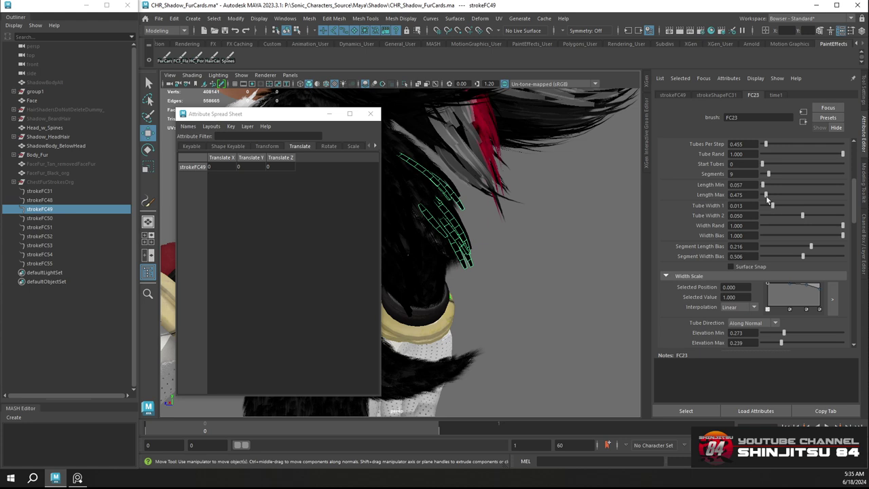
left_click_drag(767, 196, 765, 197)
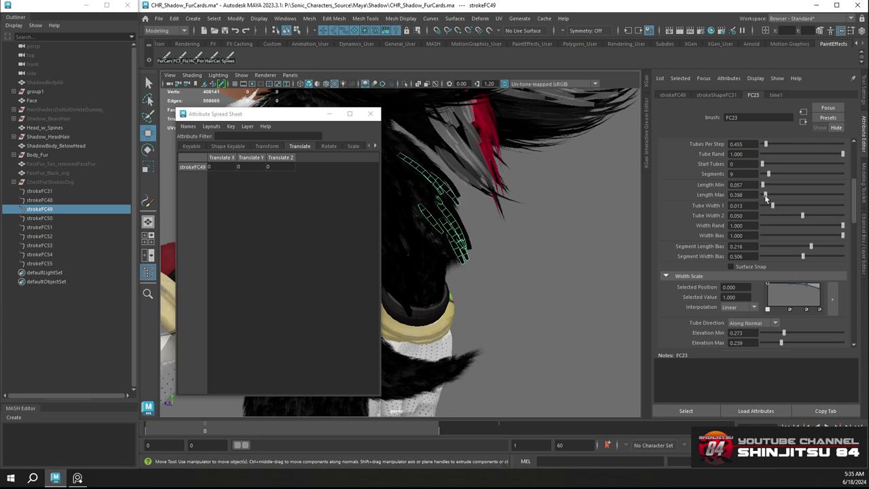
Select strokeFC48 beside the torso and lower the Surface Attract of its brush FC22 to 0.298
mouse_move(597, 218)
left_mouse_down("alt")
mouse_move(557, 244)
mouse_move(534, 278)
mouse_move(476, 271)
mouse_move(437, 251)
mouse_move(414, 254)
mouse_move(564, 237)
mouse_move(517, 248)
mouse_move(554, 235)
mouse_move(537, 238)
mouse_move(519, 291)
mouse_move(707, 259)
left_mouse_up("alt")
left_click(537, 237)
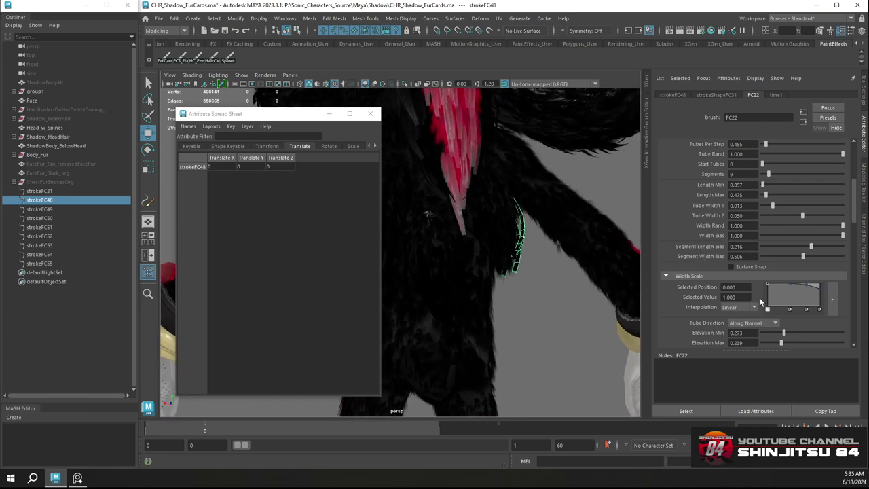
scroll(706, 240, "down", 5)
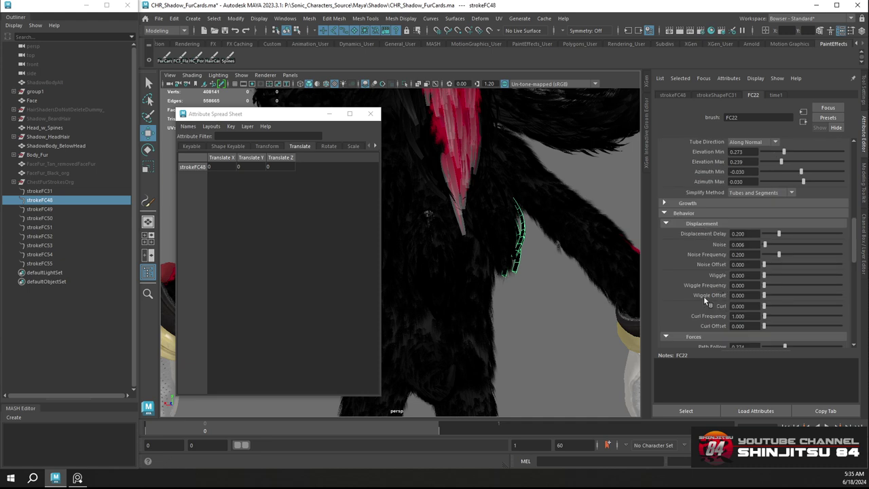
scroll(704, 297, "down", 3)
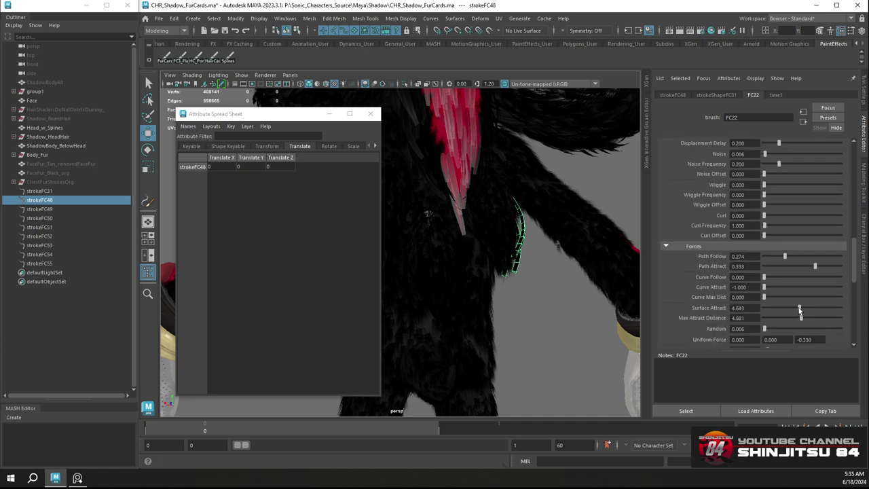
left_click_drag(800, 309, 766, 309)
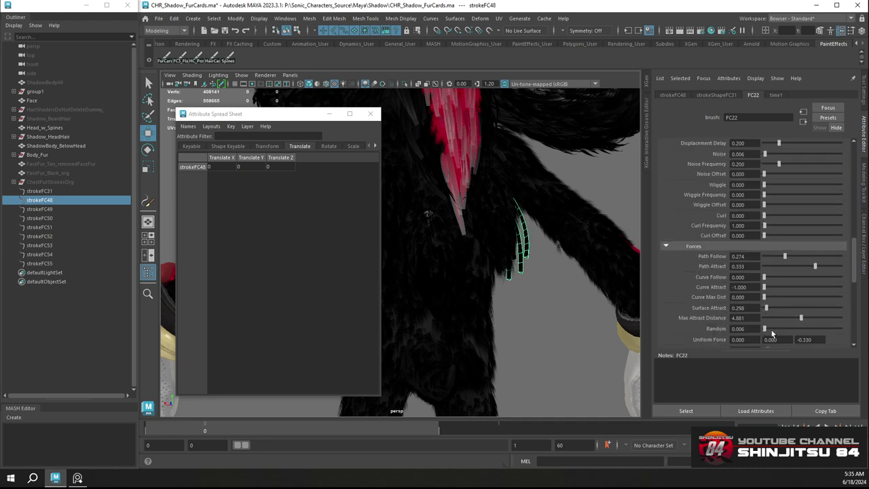
Set the Gravity of strokeFC48's brush FC22 to 0.381 and its Momentum to 1.010
scroll(734, 313, "down", 3)
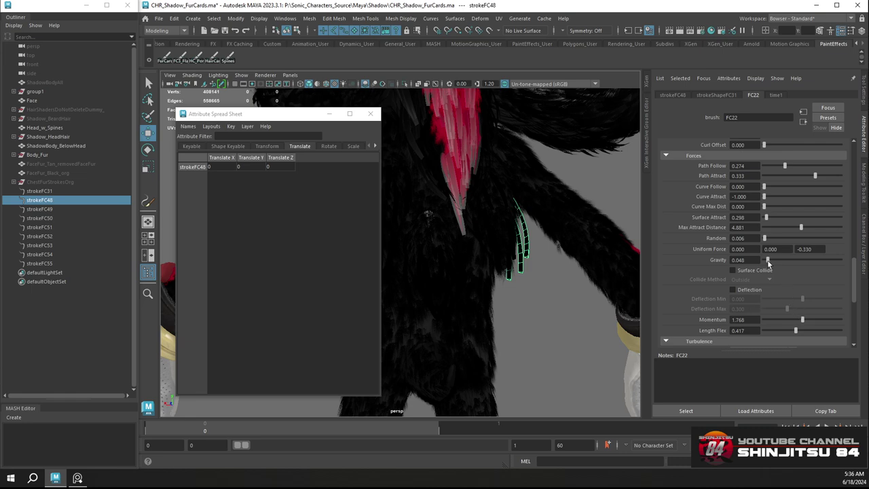
left_click_drag(768, 264, 810, 262)
mouse_move(503, 264)
left_mouse_down("alt")
mouse_move(588, 259)
mouse_move(579, 260)
left_mouse_up("alt")
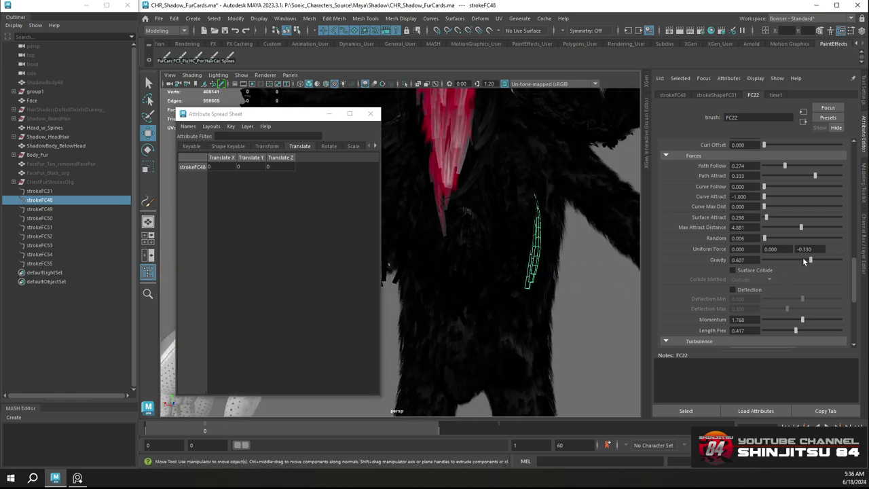
left_click_drag(804, 261, 793, 262)
left_click_drag(802, 322, 786, 322)
Adjust the forces of strokeFC54's brush FC28: Surface Attract 4.405, Gravity 0.244 and Momentum 1.136
mouse_move(441, 248)
left_mouse_down("alt")
mouse_move(468, 248)
mouse_move(409, 261)
mouse_move(420, 252)
left_mouse_up("alt")
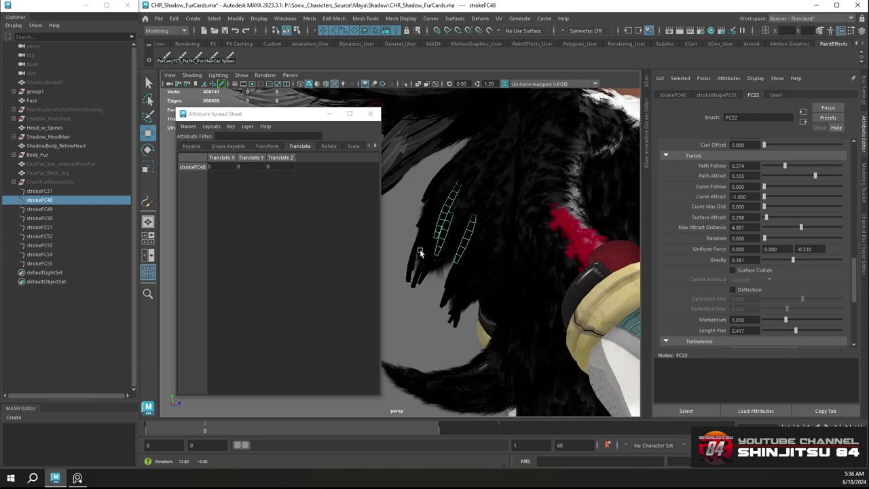
left_click(450, 318)
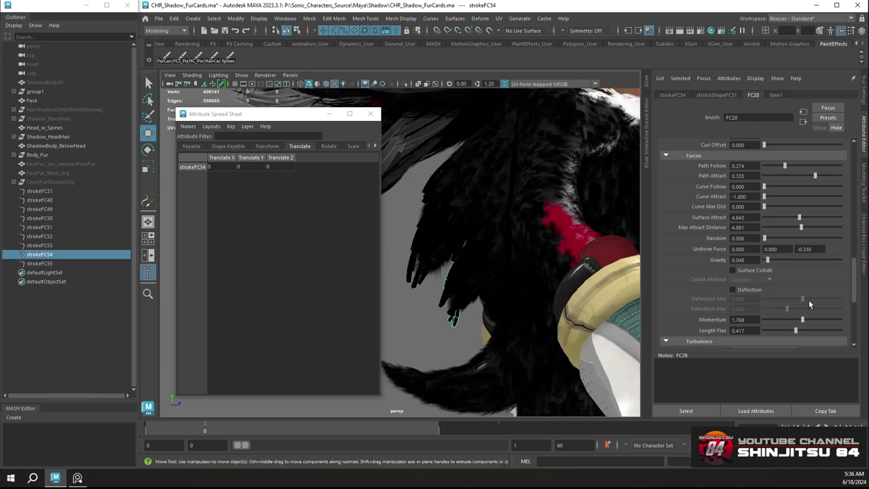
left_click_drag(776, 261, 745, 263)
mouse_move(799, 218)
left_mouse_down()
mouse_move(778, 219)
mouse_move(809, 219)
mouse_move(798, 218)
left_mouse_up()
left_click_drag(481, 289, 563, 299, "alt")
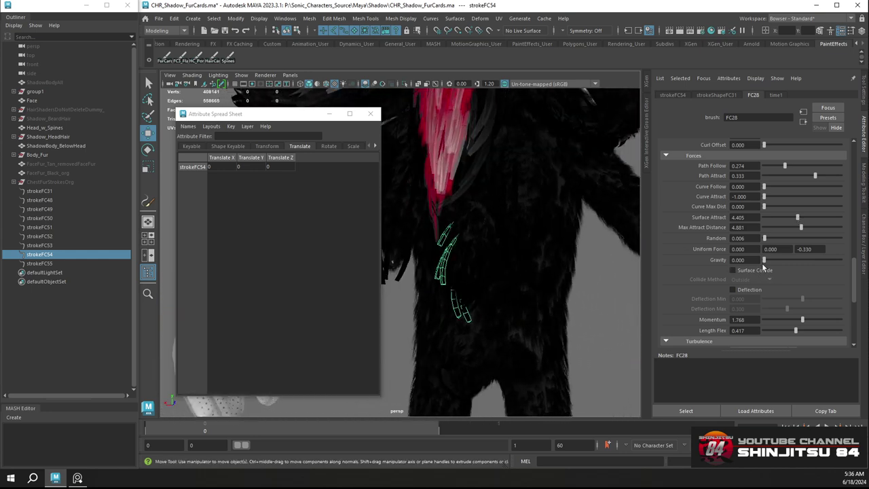
left_click_drag(764, 261, 783, 261)
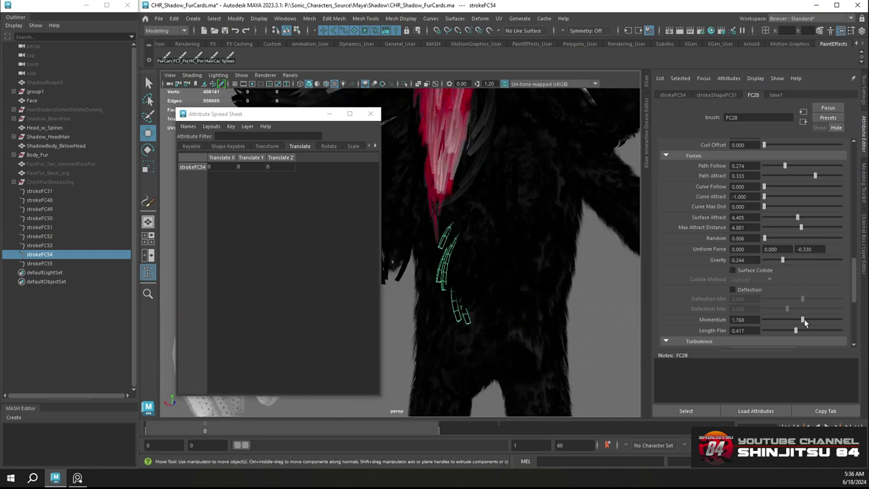
left_click_drag(804, 321, 788, 319)
Select strokeFC49 and lengthen its fur cards by setting the Length Max of brush FC23 to 0.398
mouse_move(564, 272)
left_mouse_down("alt")
mouse_move(526, 269)
mouse_move(586, 239)
mouse_move(538, 265)
mouse_move(445, 238)
mouse_move(402, 241)
mouse_move(402, 285)
mouse_move(434, 256)
mouse_move(536, 237)
mouse_move(498, 207)
mouse_move(552, 218)
mouse_move(459, 250)
mouse_move(351, 242)
mouse_move(414, 246)
mouse_move(392, 248)
mouse_move(421, 239)
mouse_move(500, 239)
mouse_move(471, 241)
left_mouse_up("alt")
right_click_drag(471, 241, 520, 276, "alt")
middle_click_drag(521, 276, 536, 287, "alt")
left_click_drag(536, 288, 539, 299, "alt")
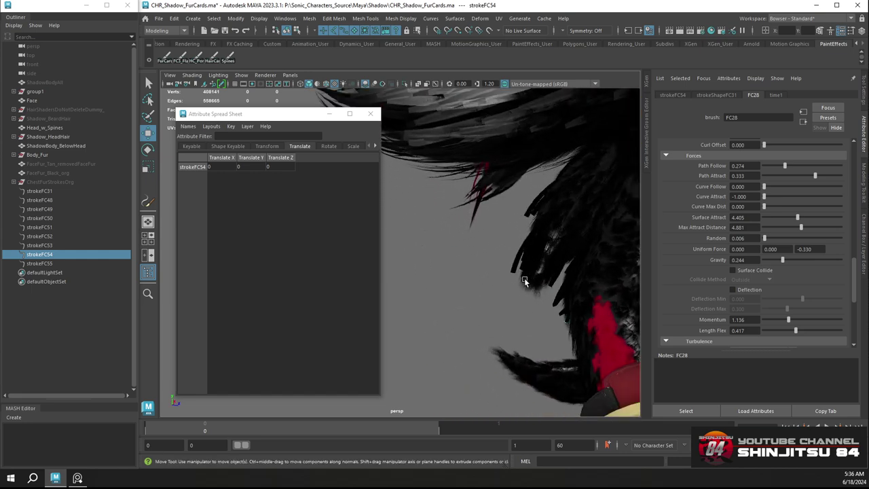
left_click(536, 293)
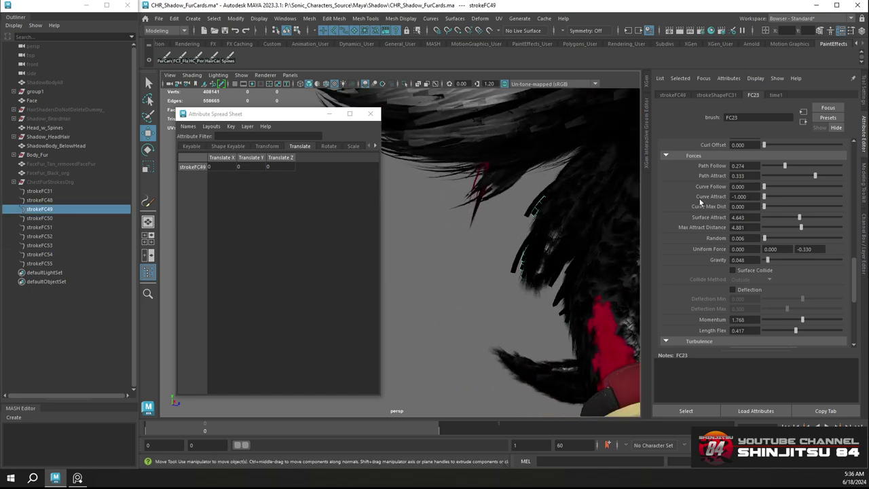
scroll(701, 222, "down", 8)
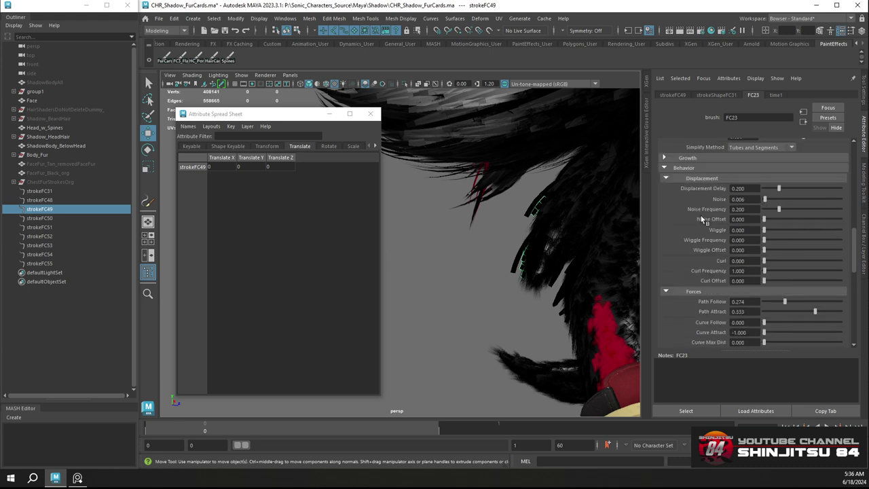
scroll(704, 211, "up", 10)
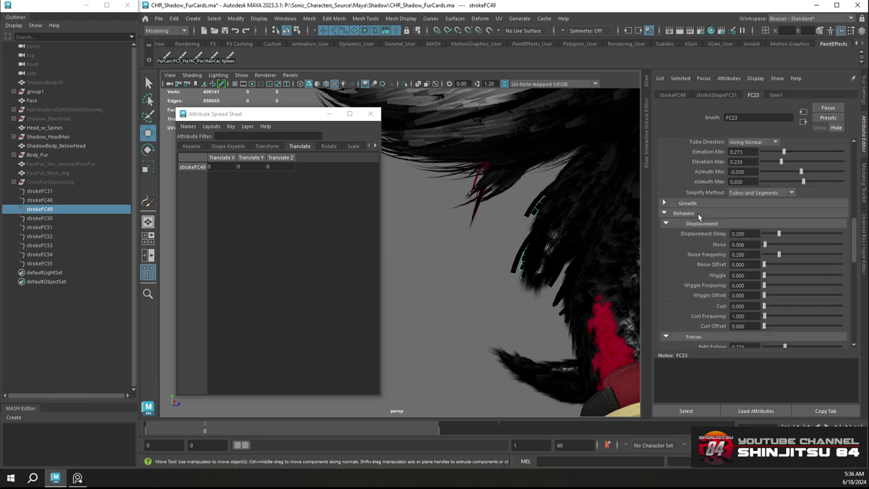
scroll(699, 217, "up", 3)
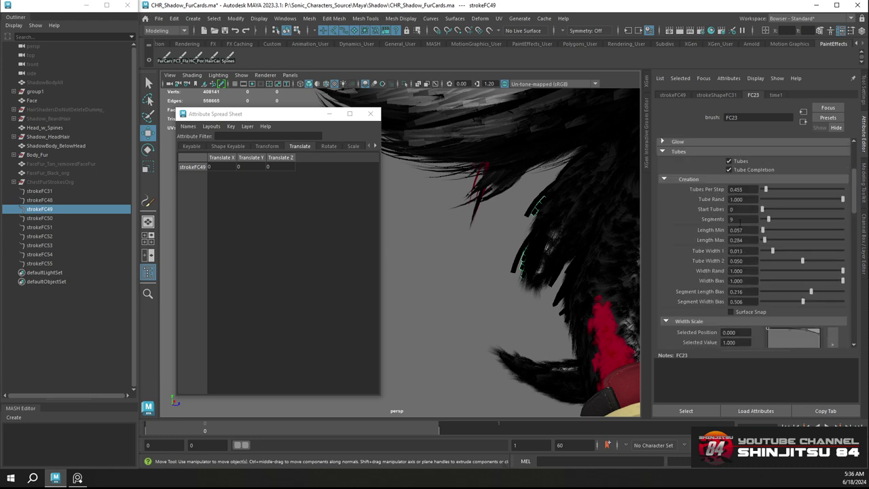
left_click_drag(765, 240, 766, 241)
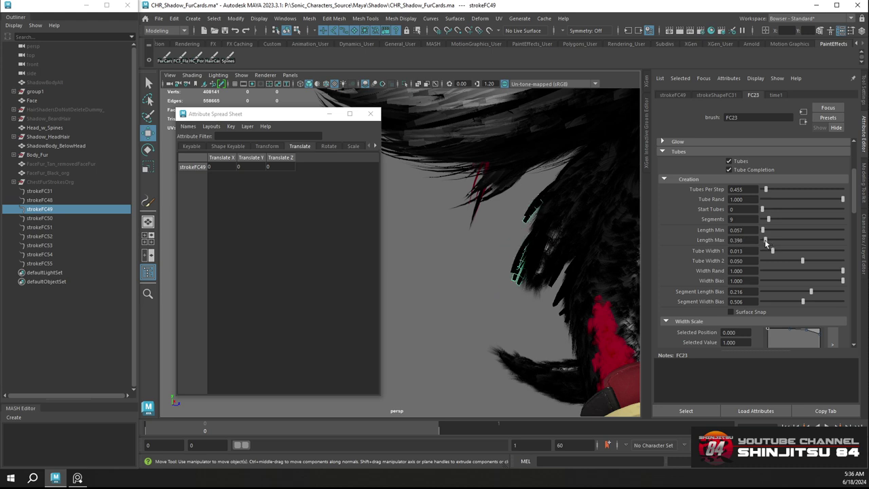
Select strokeFC48 and raise the Length Max of its brush FC22 to 0.682
left_click(550, 284)
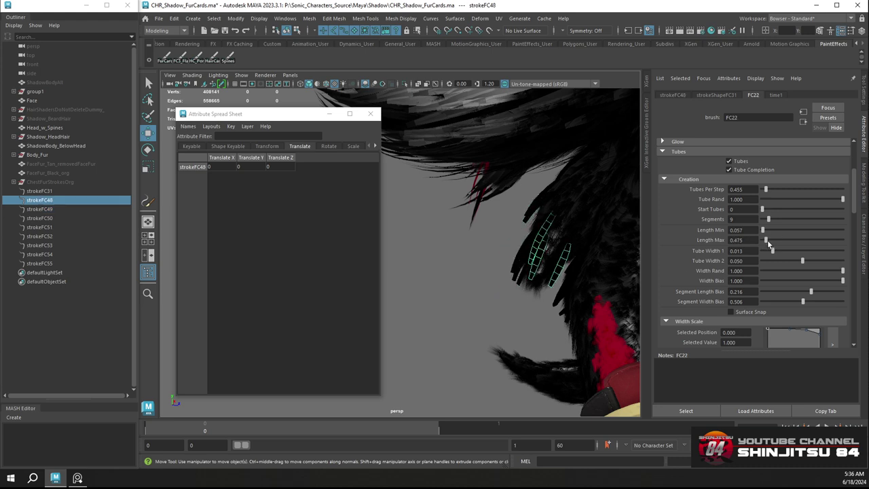
left_click_drag(766, 241, 768, 240)
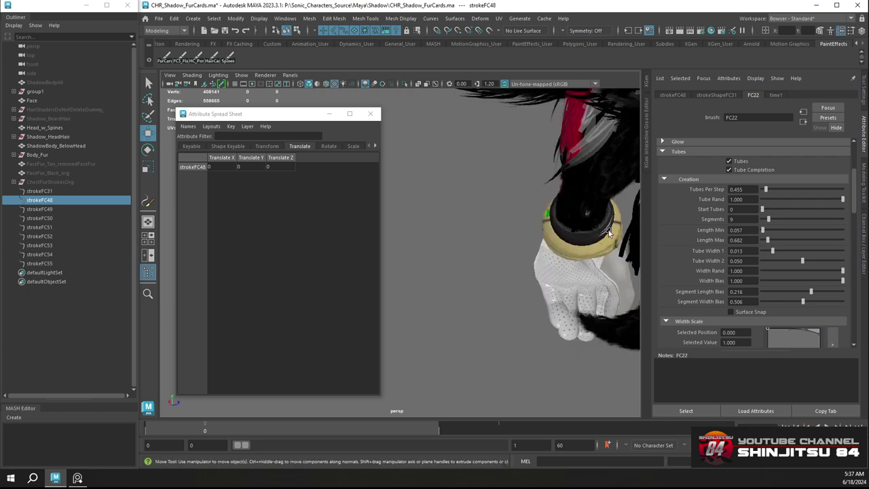
left_click_drag(608, 232, 477, 213, "alt")
left_click_drag(536, 209, 439, 204, "alt")
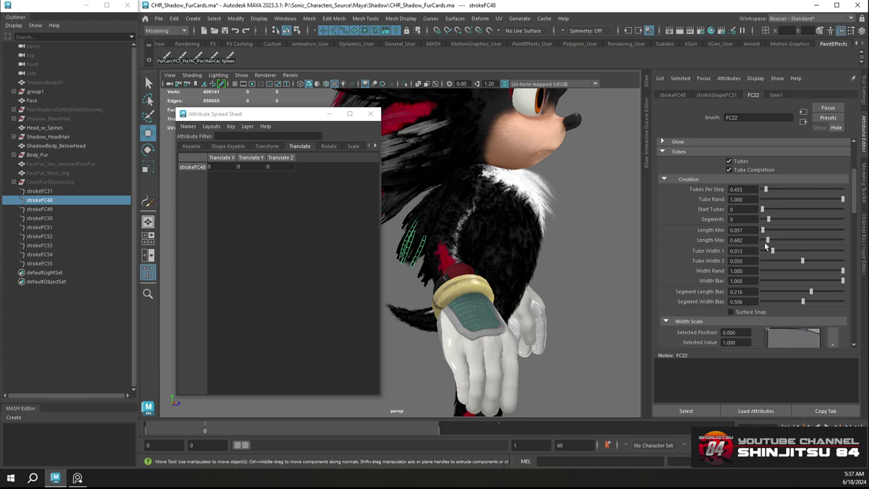
left_click_drag(768, 241, 768, 242)
Lower the Gravity of strokeFC48's brush FC22 to 0.089 and close the Attribute Spread Sheet
scroll(762, 288, "down", 5)
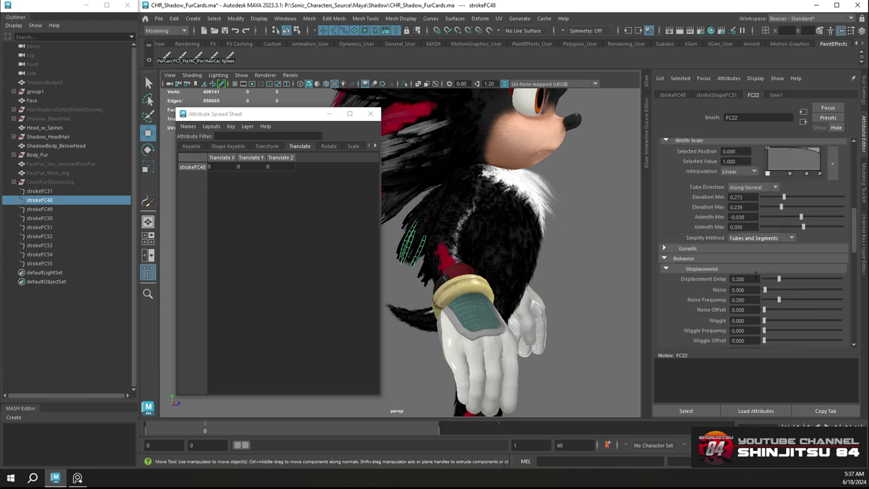
scroll(755, 275, "down", 6)
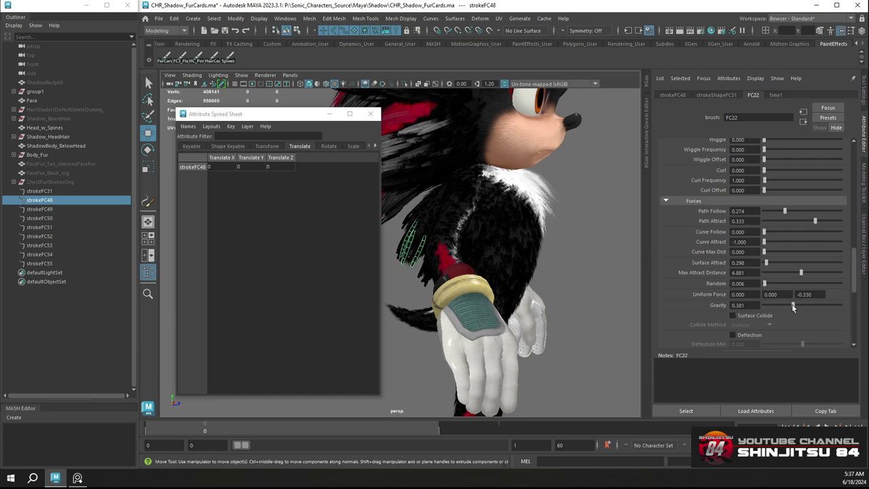
left_click_drag(794, 307, 771, 307)
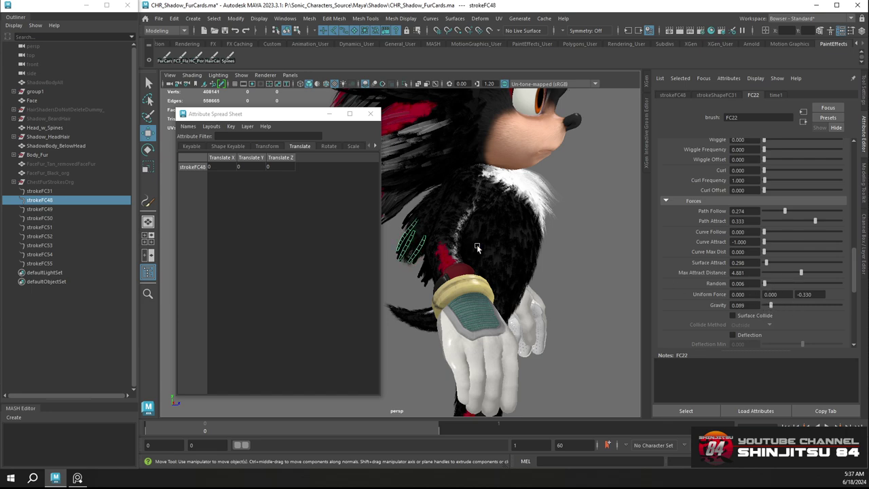
left_click_drag(477, 248, 432, 259, "alt")
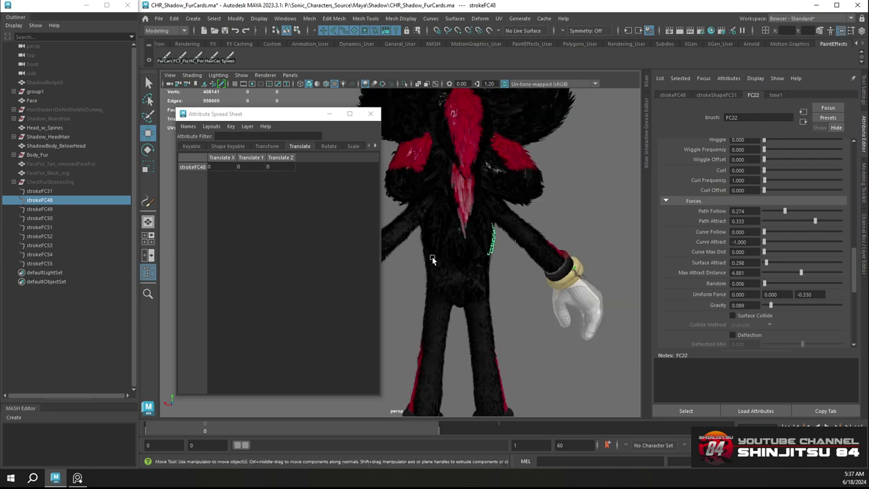
left_click(370, 117)
Convert the back strokes strokeFC31 and strokeFC48 through strokeFC55 from Paint Effects to polygons and combine the resulting meshes into one
left_click(41, 191)
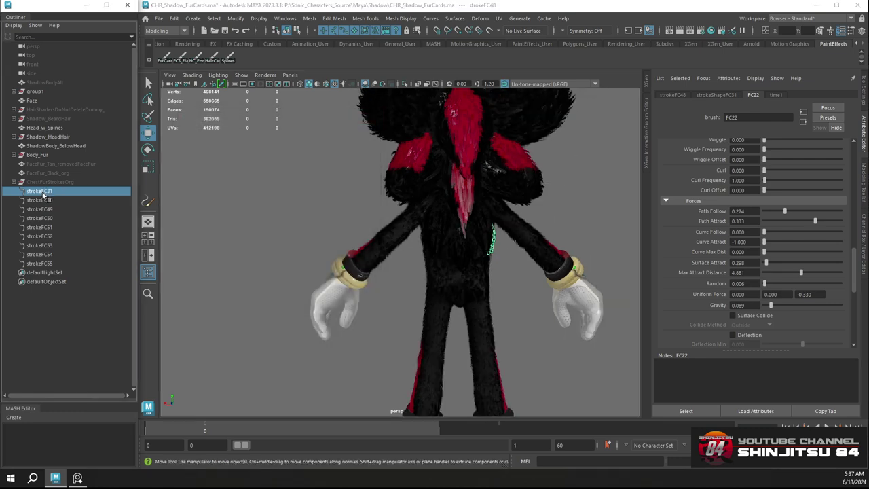
left_click(42, 264, "shift")
left_click_drag(503, 212, 444, 194, "alt")
right_click_drag(444, 194, 475, 222, "alt")
middle_click_drag(476, 223, 452, 228, "alt")
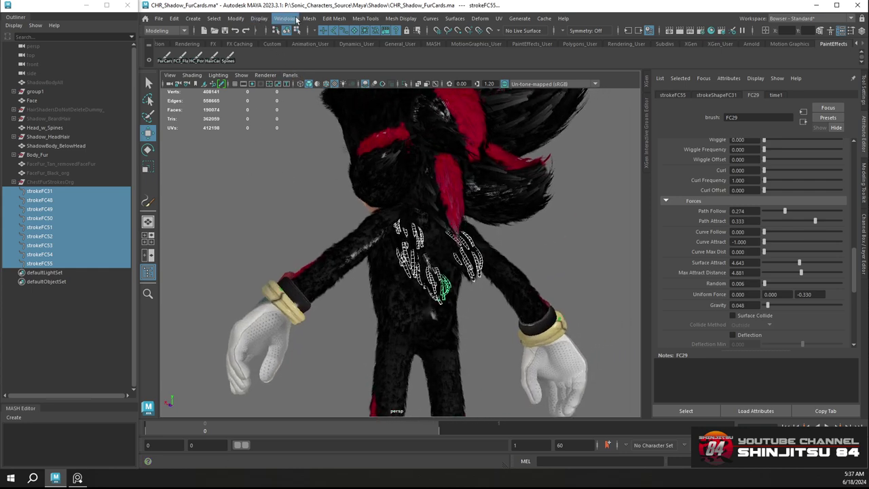
left_click(236, 18)
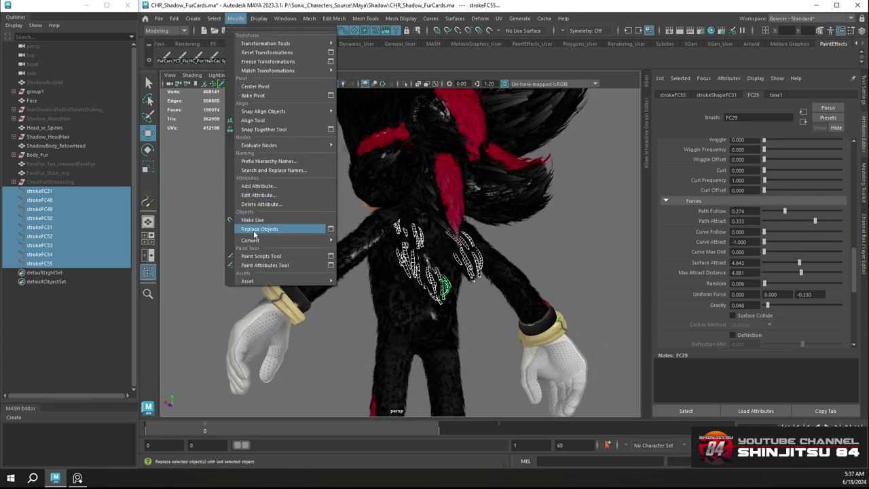
mouse_move(253, 240)
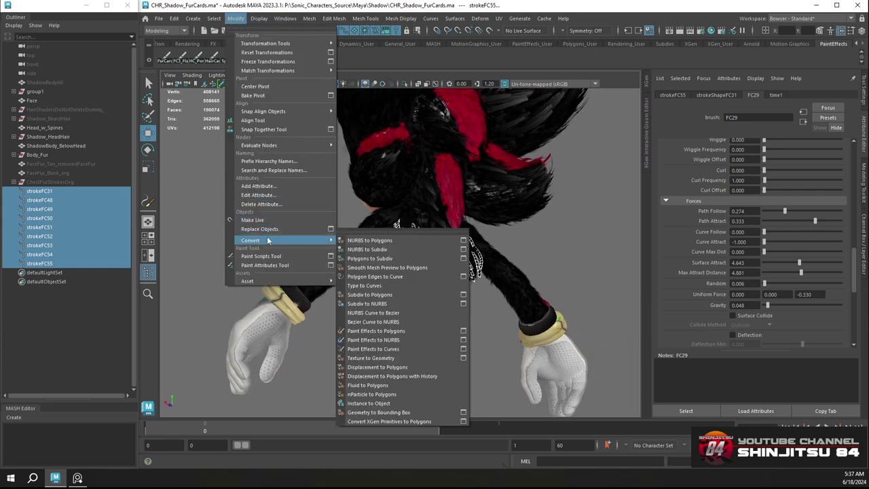
left_click(385, 332)
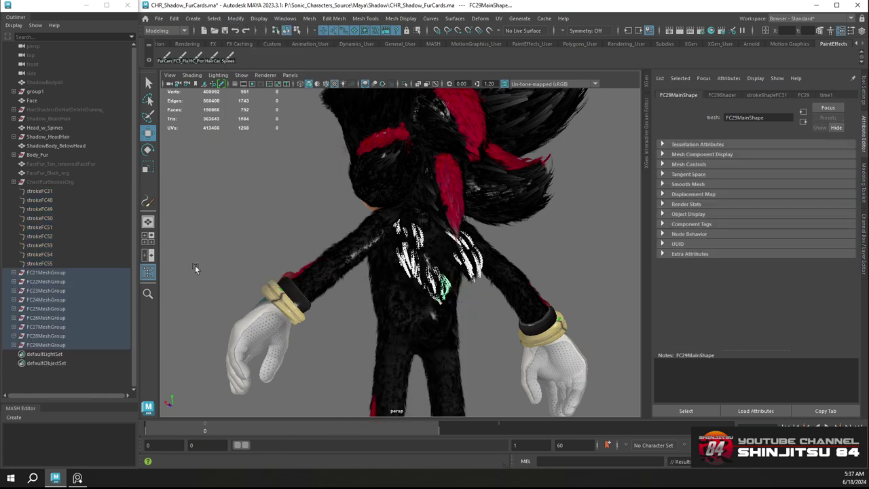
left_click(332, 18)
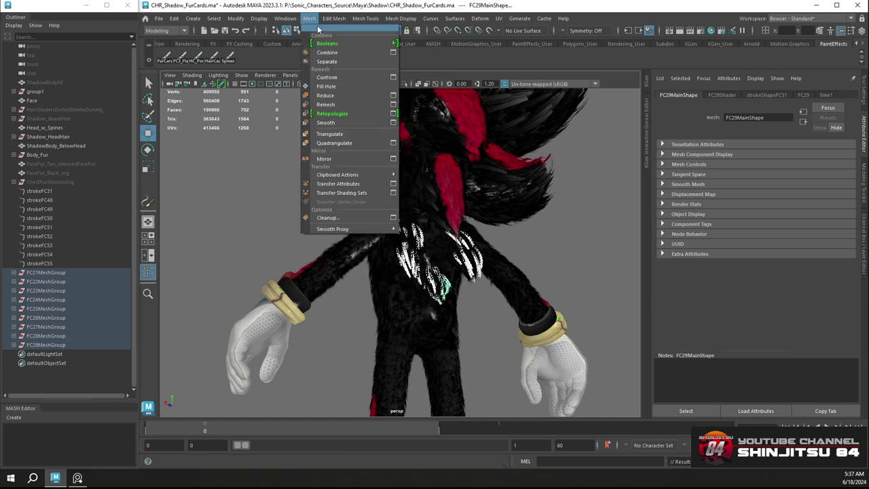
left_click(336, 53)
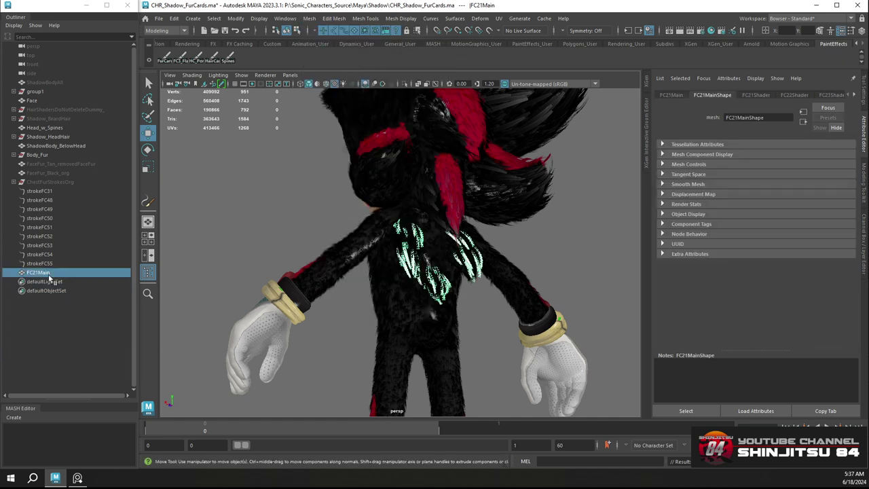
Rename the FC21Main mesh as Shadow_Body_Spines_Black, reusing the name of Shadow_Head_Spines_Black with Head replaced by Body
left_click(14, 155)
left_click(13, 137)
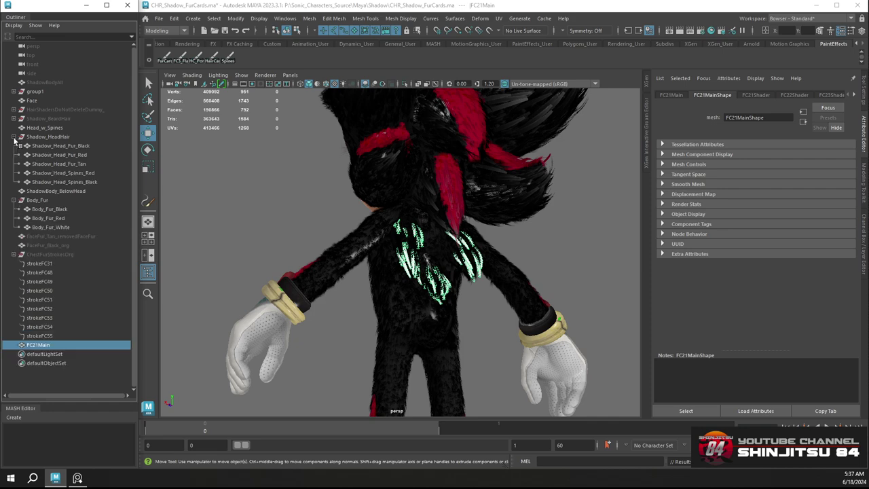
double_click(71, 182)
key("ctrl+c")
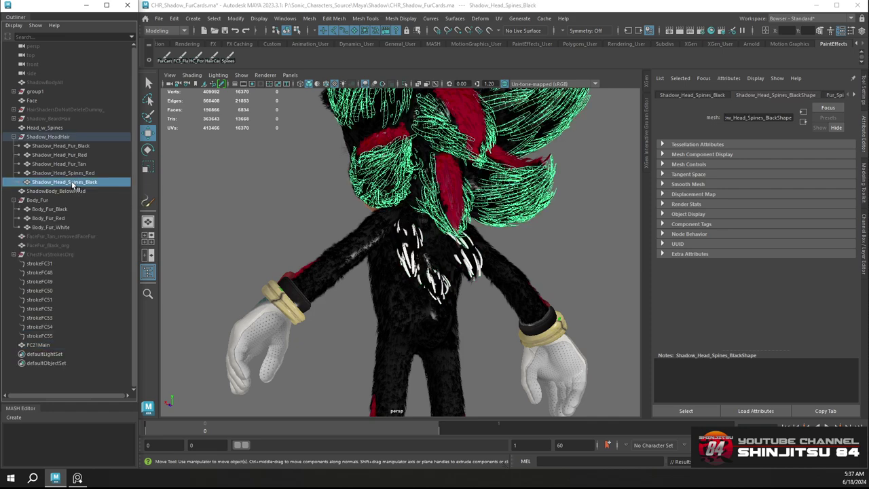
double_click(34, 345)
key("ctrl+v")
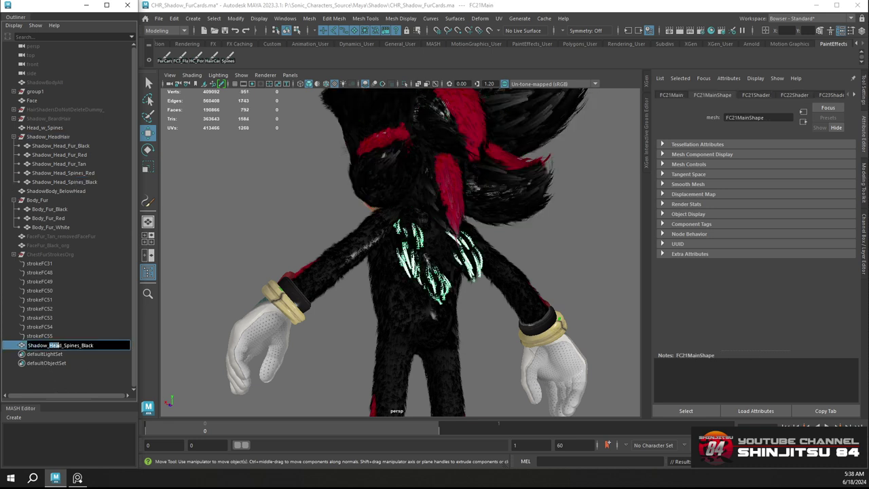
type("Body")
key("Return")
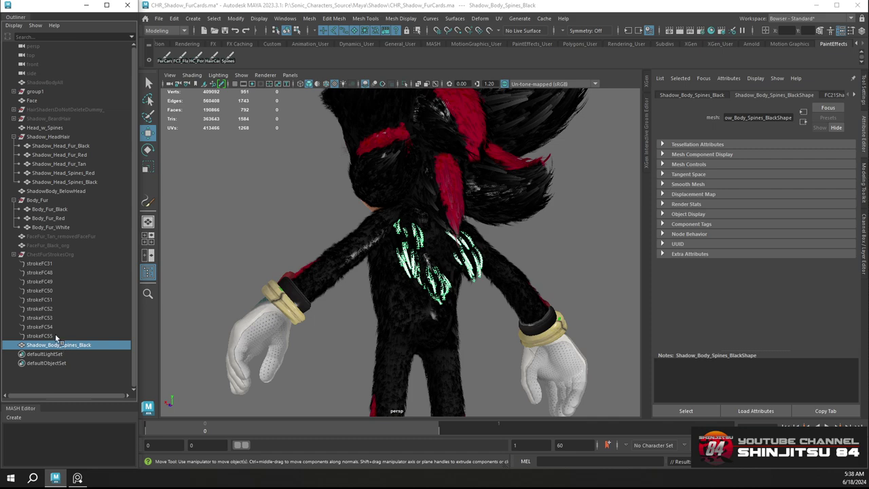
Parent the Shadow_Body_Spines_Black mesh under the Body_Fur group
left_click(36, 209, "ctrl")
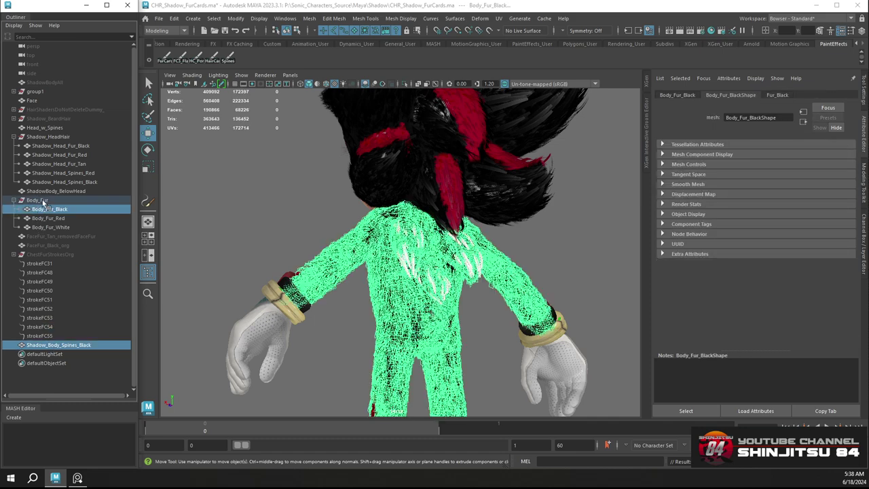
left_click(37, 209, "ctrl")
left_click(38, 201, "ctrl")
key("p")
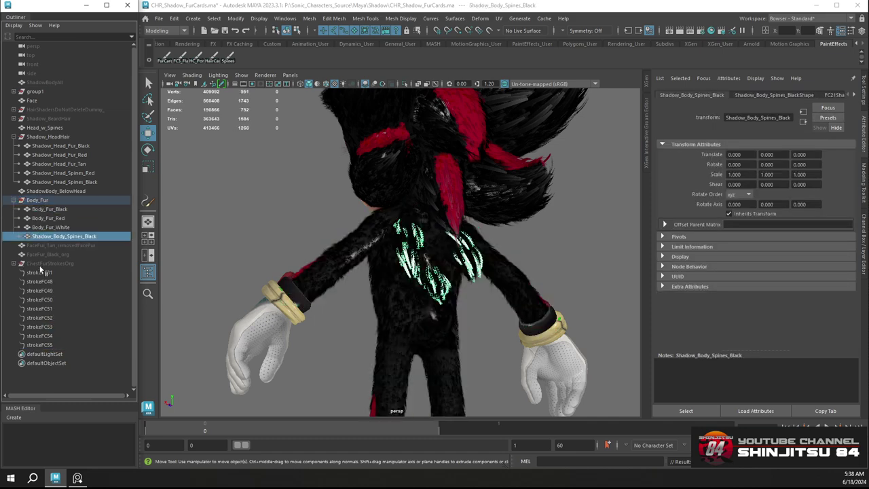
Delete the leftover Paint Effects strokes strokeFC31 and strokeFC48 through strokeFC55
left_click(41, 273)
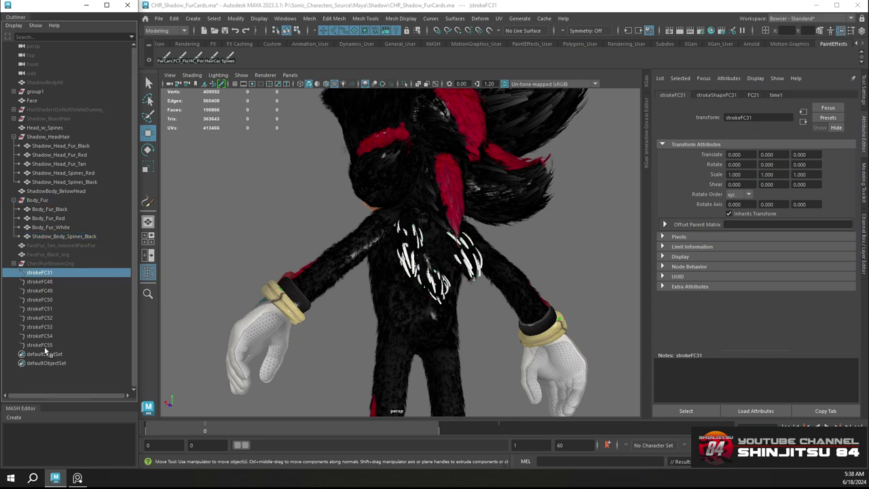
left_click(45, 344, "shift")
key("Delete")
Add the prefix Shadow_ to the names of the meshes Body_Fur_White, Body_Fur_Red and Body_Fur_Black
left_click(60, 239)
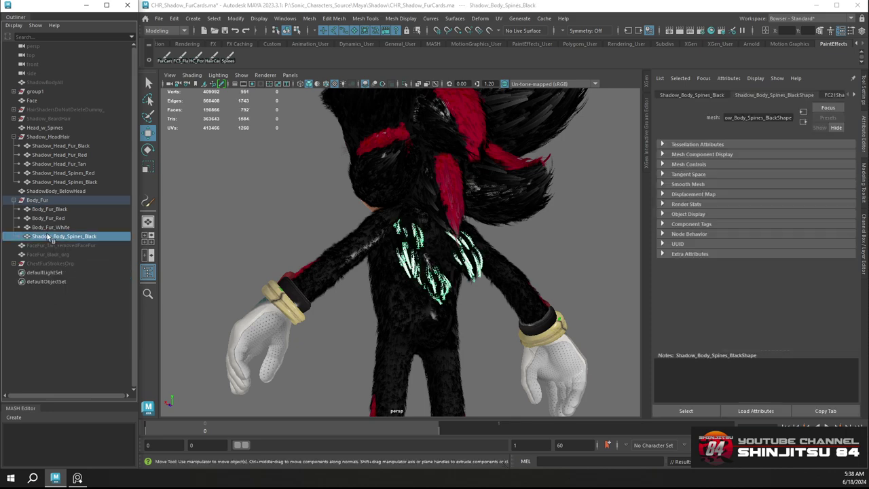
double_click(48, 238)
left_click(55, 238)
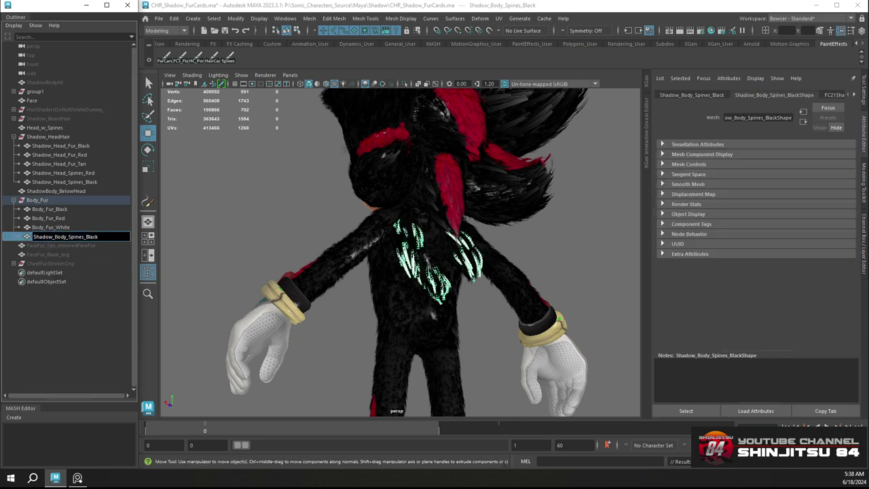
left_click(42, 227)
double_click(39, 229)
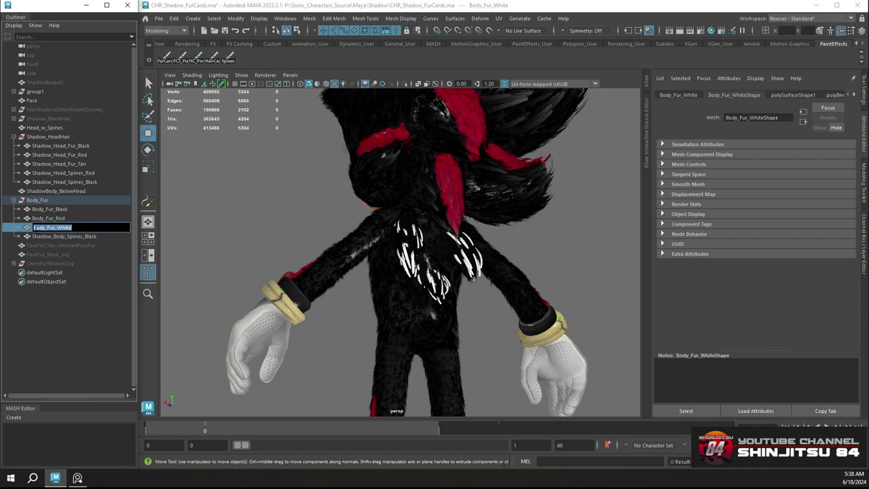
left_click(35, 228)
type("Shadow_")
double_click(36, 218)
left_click(34, 218)
type("Shadow_")
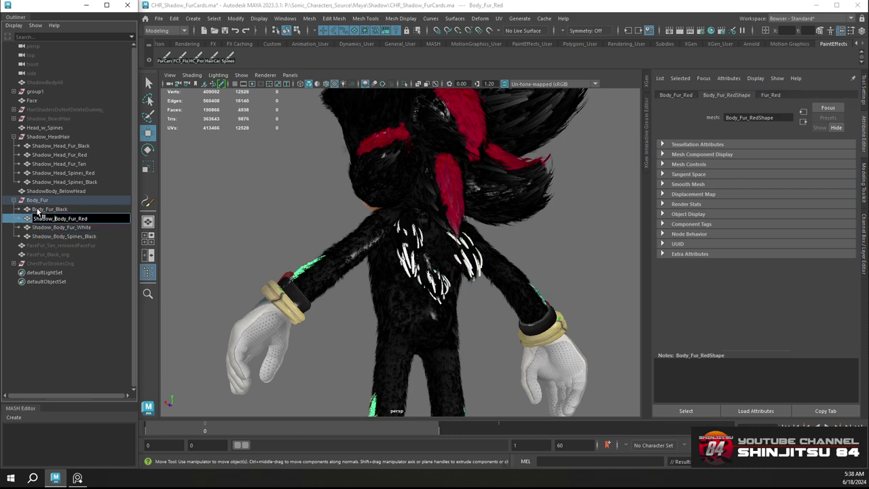
double_click(37, 210)
left_click(34, 210)
type("Shadow_")
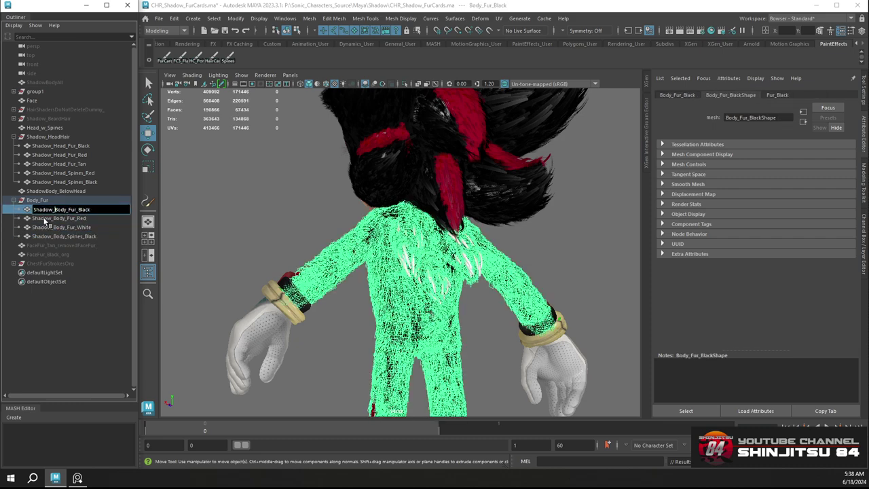
left_click(44, 219)
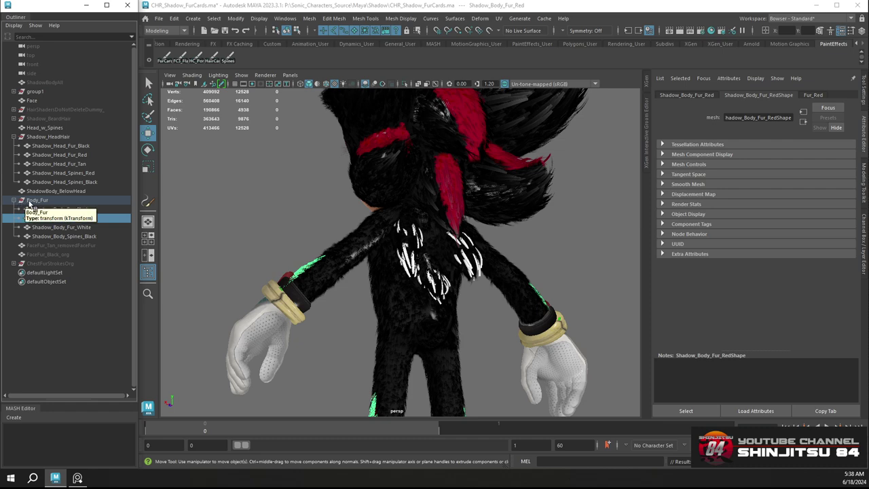
Rename the Body_Fur group as Shadow_BodyHair
double_click(34, 201)
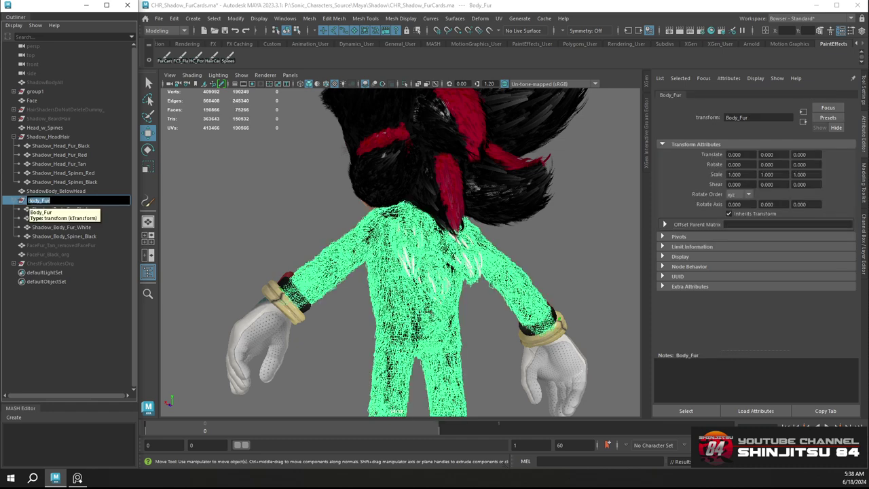
left_click(29, 200)
type("Shadow_")
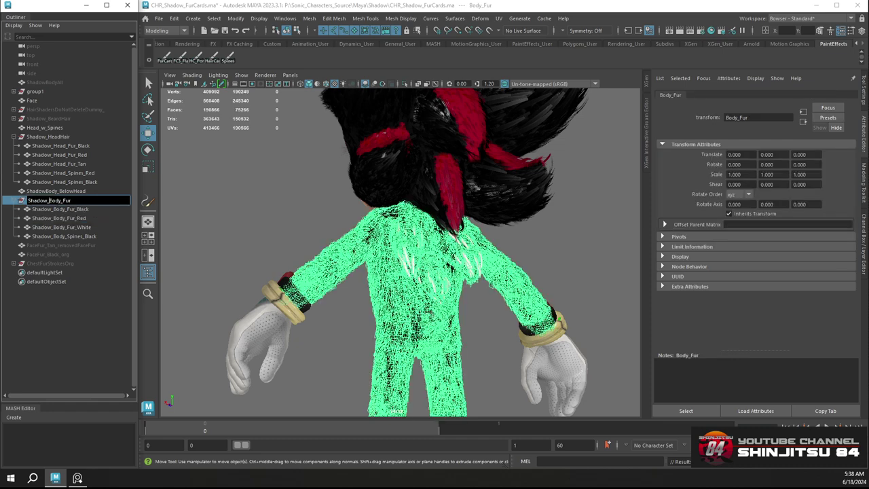
left_click_drag(60, 200, 72, 200)
key("BackSpace")
key("BackSpace")
type("Hair")
key("Return")
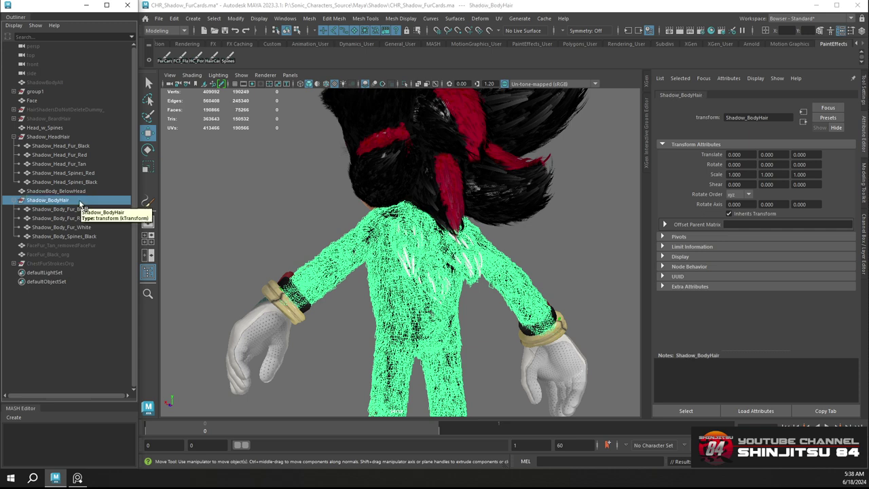
Open the UV Editor for the Shadow_Body_Spines_Black mesh and move its window aside to uncover the character's back
left_click(65, 235)
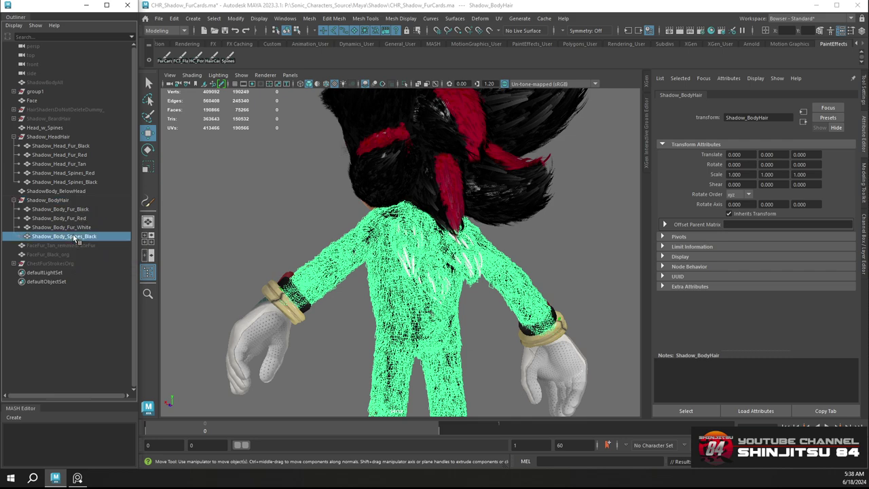
left_click(499, 18)
left_click(517, 35)
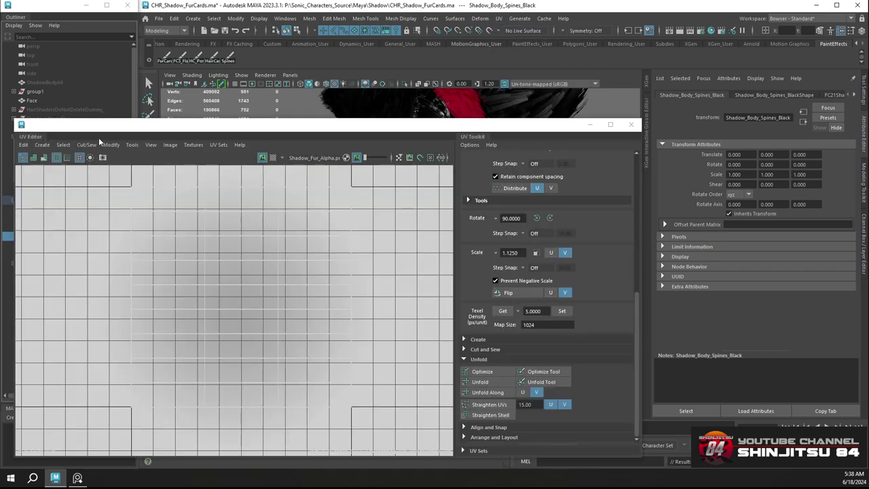
left_click_drag(113, 130, 555, 160)
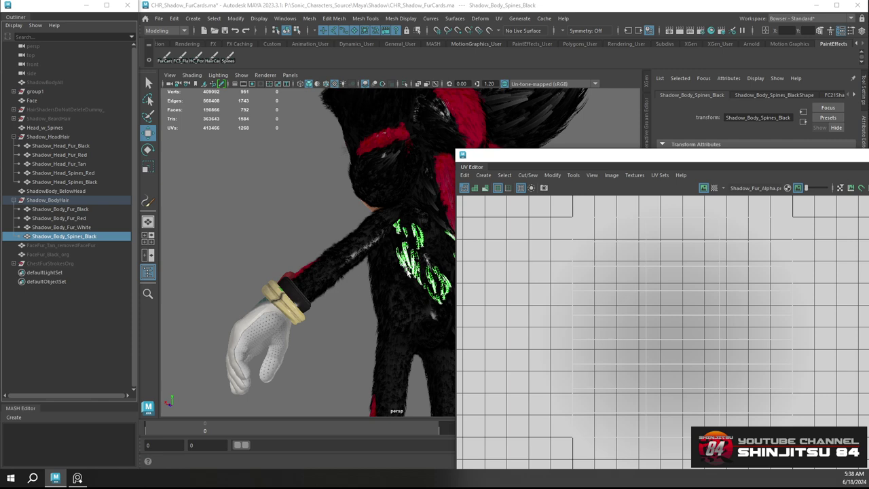
right_click_drag(407, 221, 408, 273)
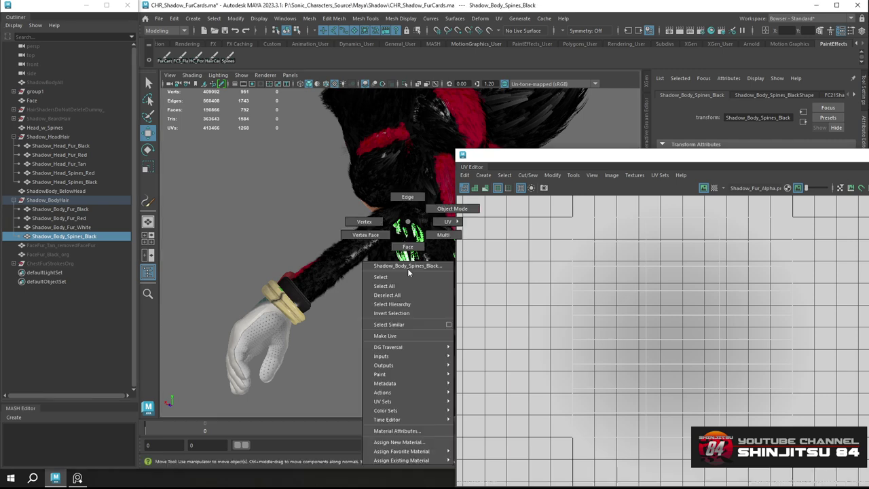
right_click_drag(408, 272, 410, 252)
scroll(411, 253, "up", 2)
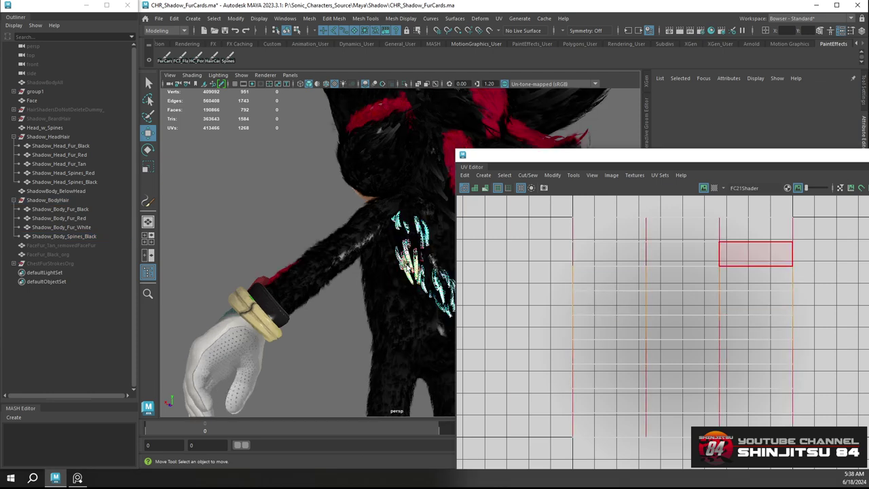
Isolate the Shadow_Body_Spines_Black mesh in the view and assign it the Fur_Spines_Black material
left_click(113, 238)
key("f")
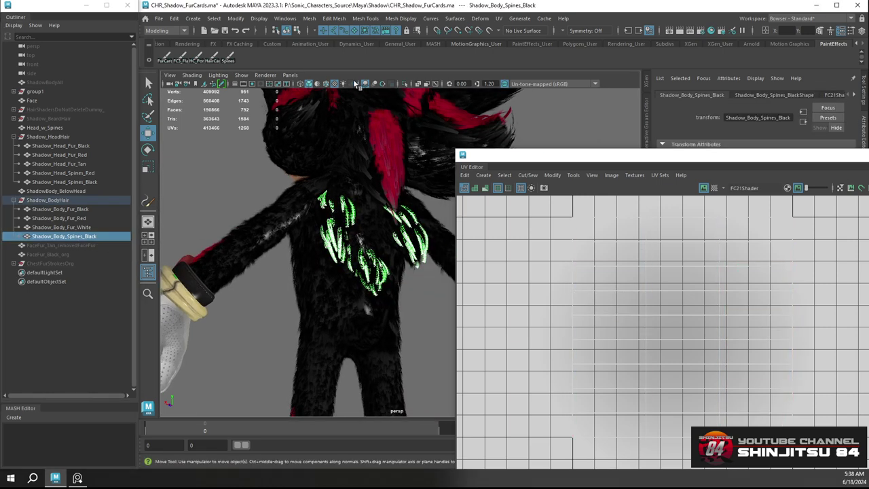
key("ctrl+1")
mouse_move(337, 223)
right_mouse_down()
mouse_move(379, 435)
mouse_move(359, 465)
mouse_move(360, 452)
mouse_move(371, 467)
mouse_move(396, 465)
mouse_move(421, 442)
mouse_move(424, 314)
mouse_move(406, 309)
mouse_move(373, 235)
mouse_move(338, 224)
right_mouse_up()
left_click(712, 30)
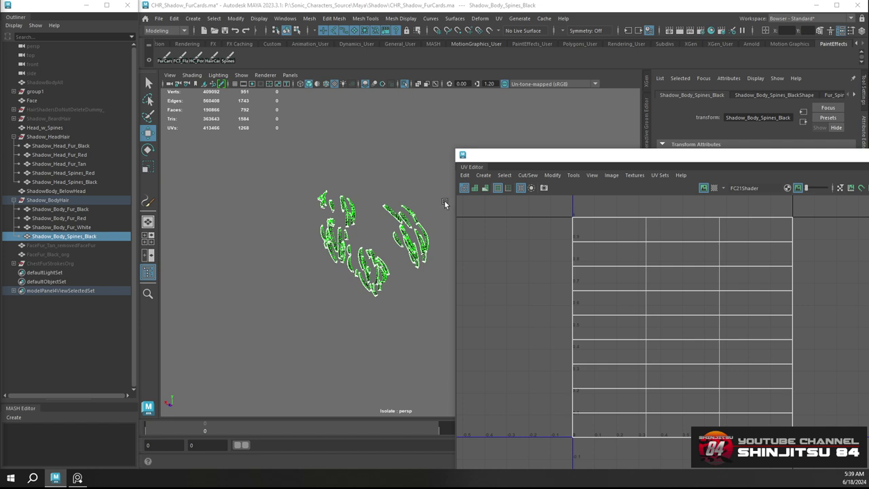
Delete the faces in the first two of the three UV columns on the spine cards, keeping one column per card
left_click_drag(393, 219, 450, 233, "alt")
right_click_drag(595, 246, 604, 272)
scroll(560, 253, "down", 3)
left_click_drag(549, 212, 652, 415)
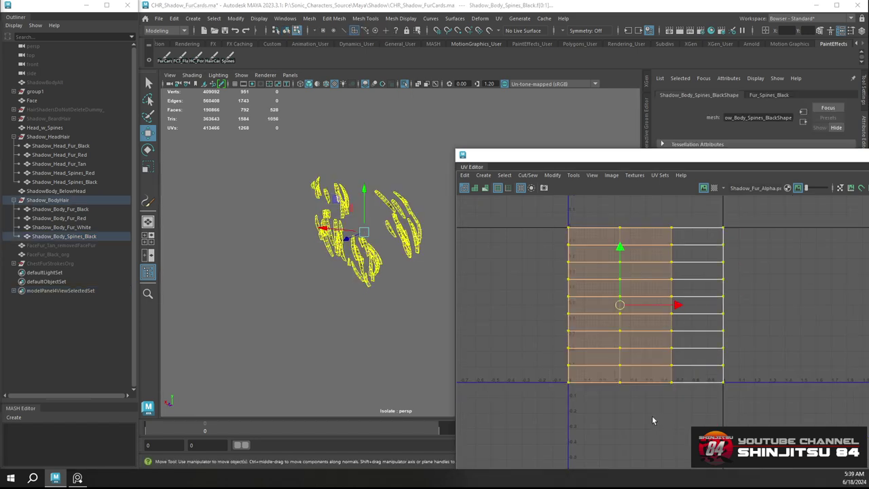
right_click_drag(633, 335, 634, 357)
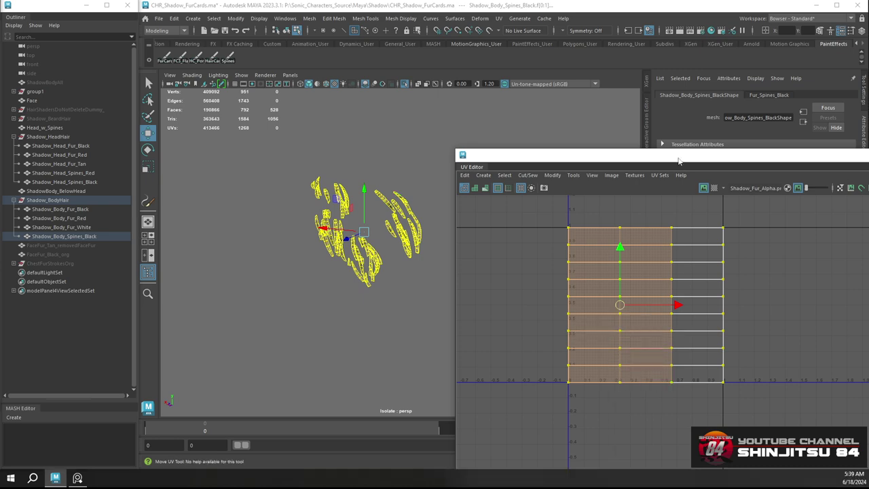
mouse_move(679, 161)
left_mouse_down()
mouse_move(621, 156)
mouse_move(675, 166)
left_mouse_up()
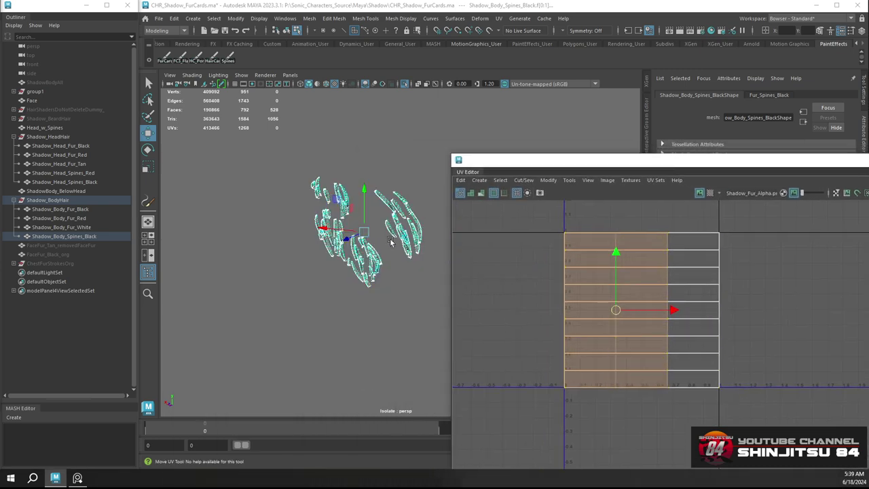
right_click_drag(391, 239, 387, 305, "alt")
key("Delete")
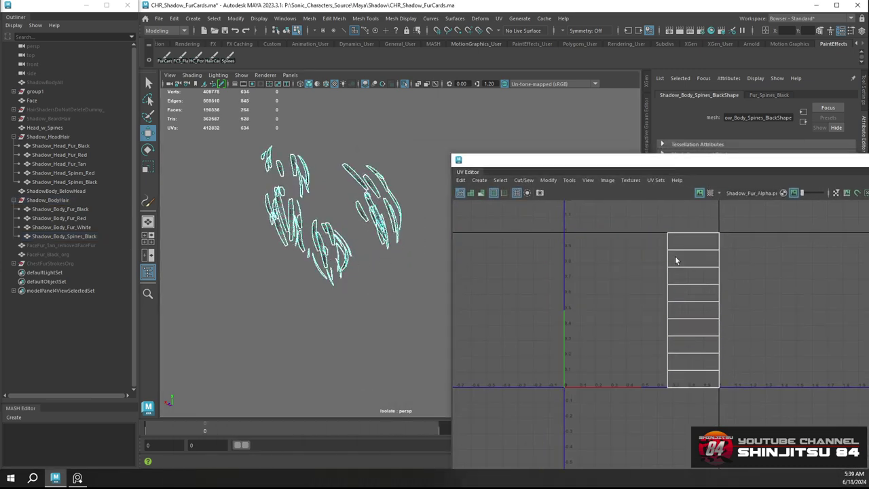
Select the faces of the remaining card UV strip in the UV Editor
left_click_drag(332, 240, 355, 245, "alt")
left_click_drag(354, 164, 346, 170, "alt")
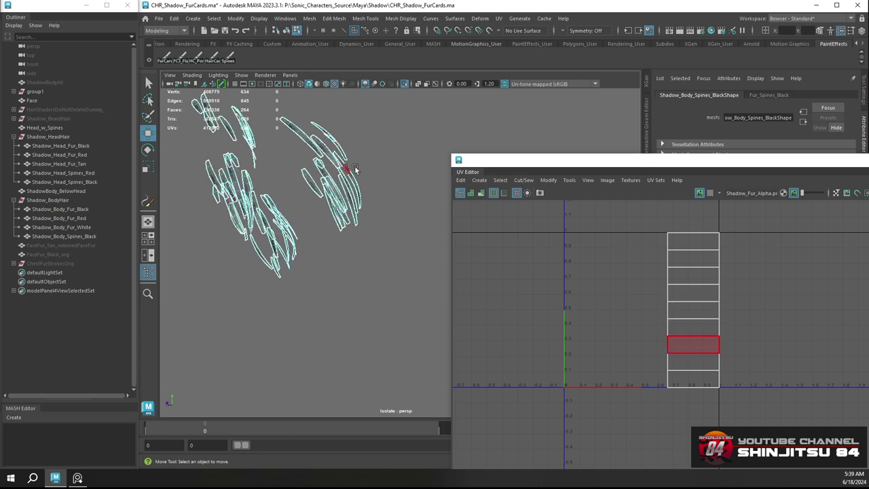
scroll(307, 174, "up", 4)
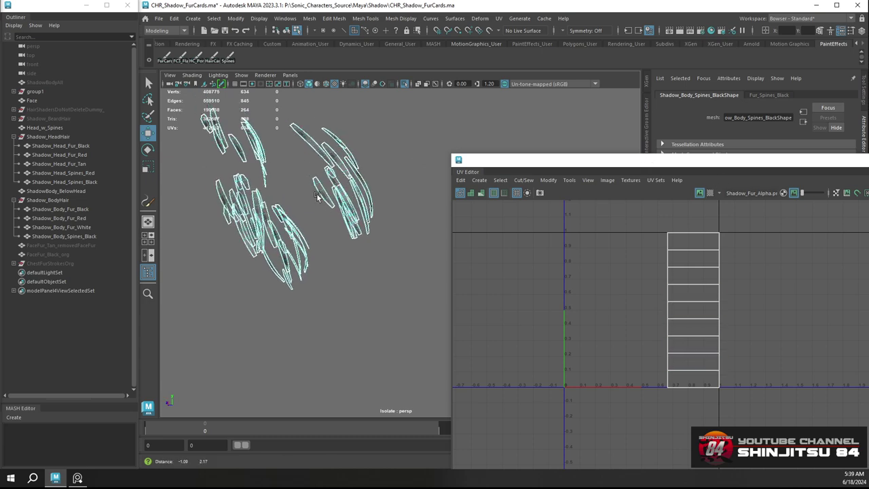
scroll(309, 162, "down", 4)
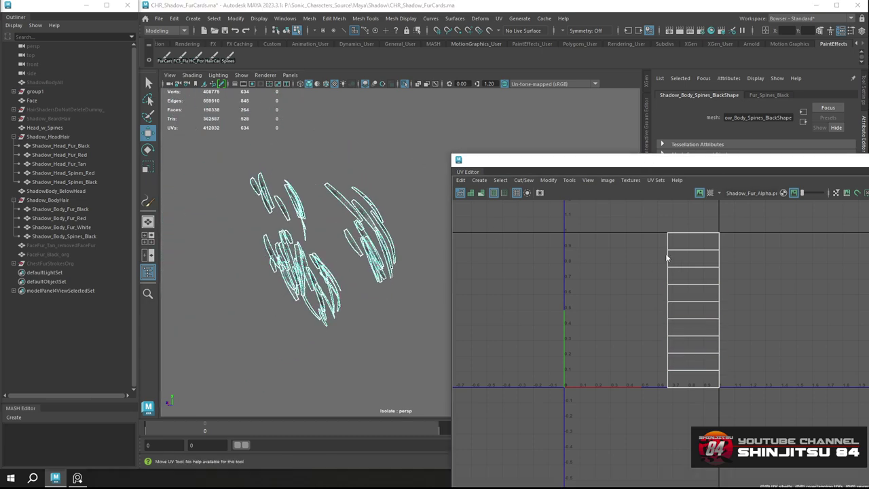
right_click_drag(665, 254, 686, 254)
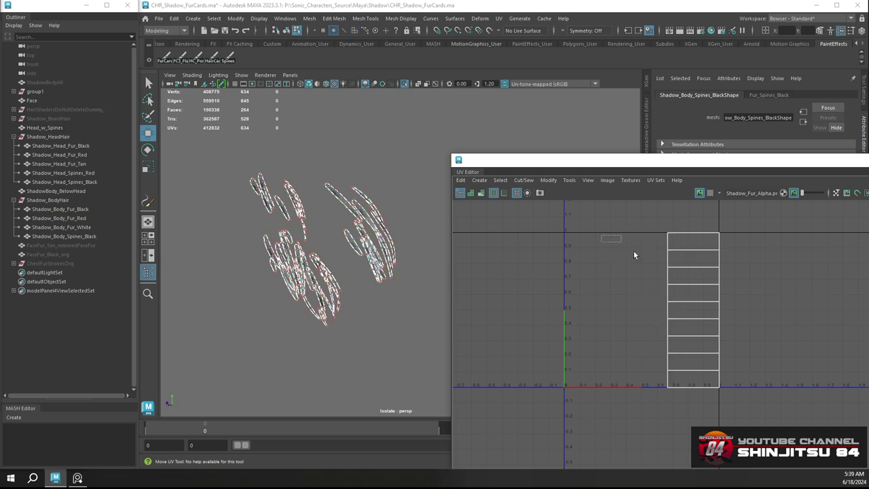
right_click_drag(639, 293, 584, 271)
left_click_drag(577, 216, 727, 349)
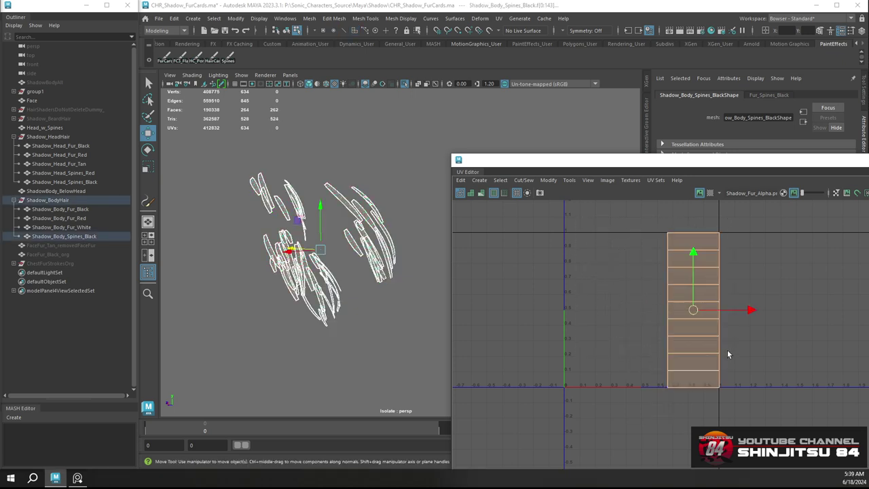
Turn off isolation to show the whole character again and save the scene
left_click(405, 84)
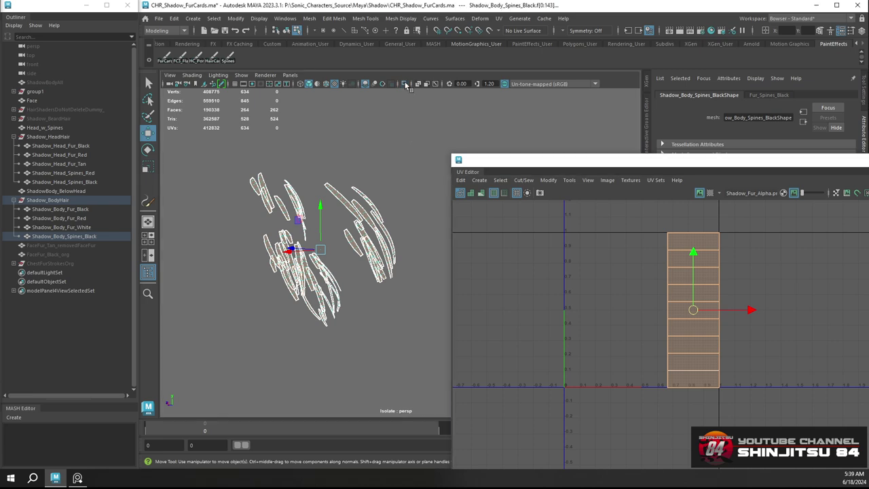
scroll(429, 231, "down", 3)
left_click_drag(433, 233, 357, 209, "alt")
key("ctrl+s")
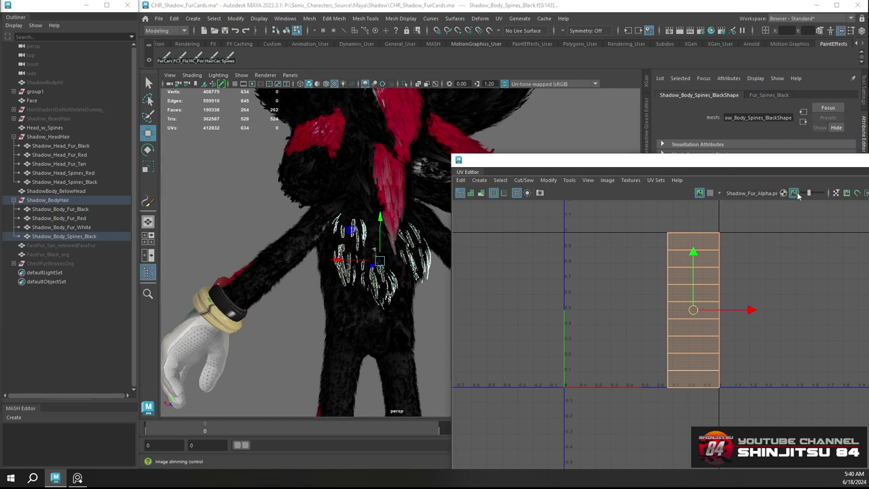
Display the Shadow_Fur_Alpha texture behind the card UVs and reposition the UV Editor to show the whole layout
left_click(700, 194)
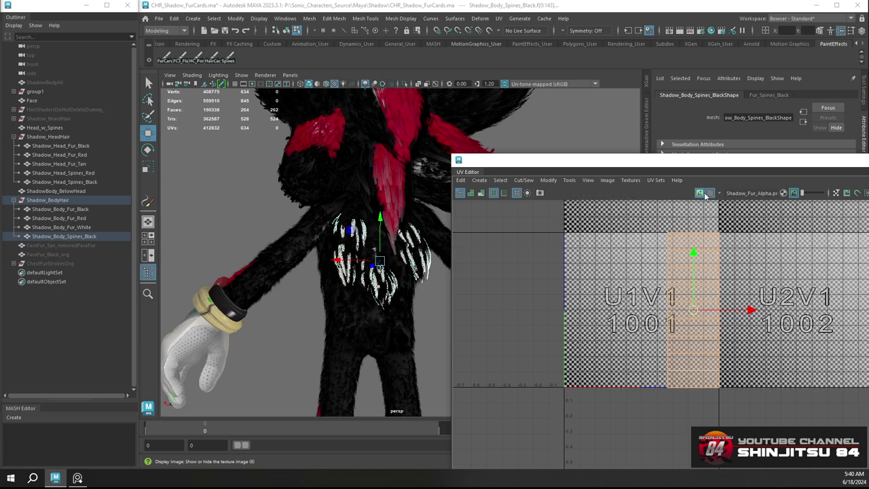
left_click(700, 193)
left_click(700, 193)
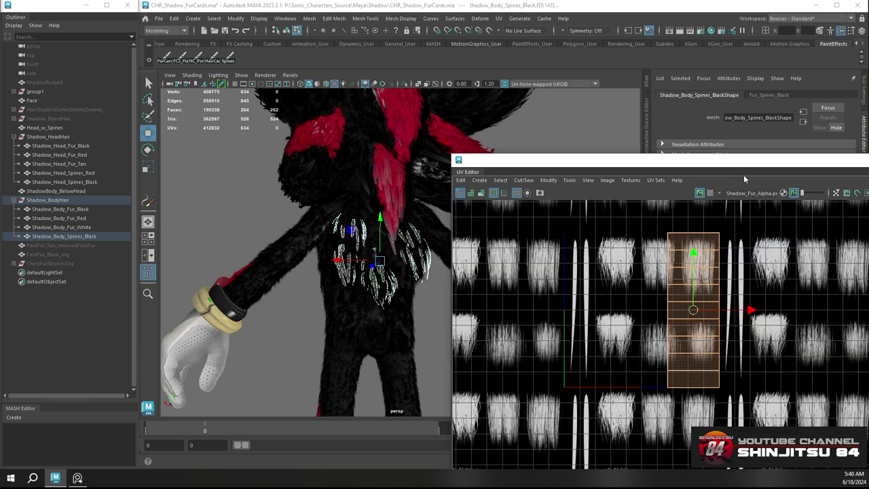
left_click_drag(735, 166, 537, 117)
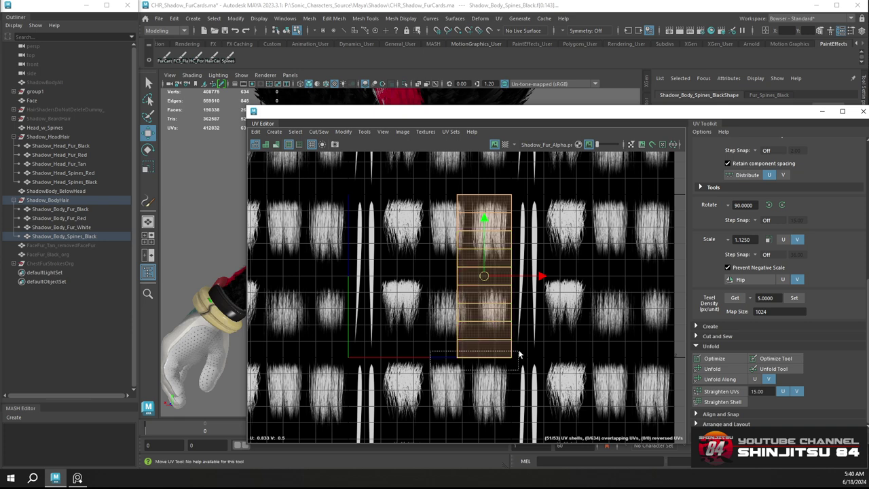
scroll(567, 344, "down", 2)
middle_click_drag(568, 344, 521, 330, "alt")
key("ctrl+z")
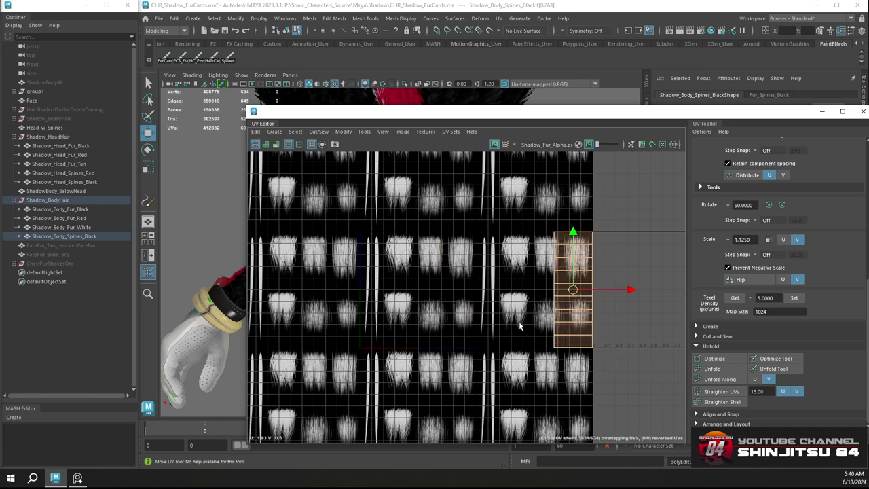
key("ctrl+y")
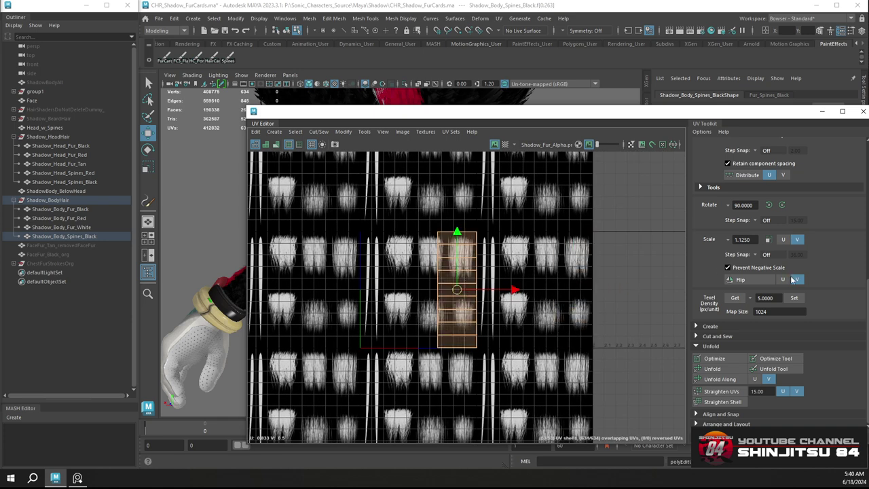
Rotate the stacked spine-card UVs by 180 degrees and clear the selection
left_click(781, 205)
left_click(782, 205)
left_click(417, 365)
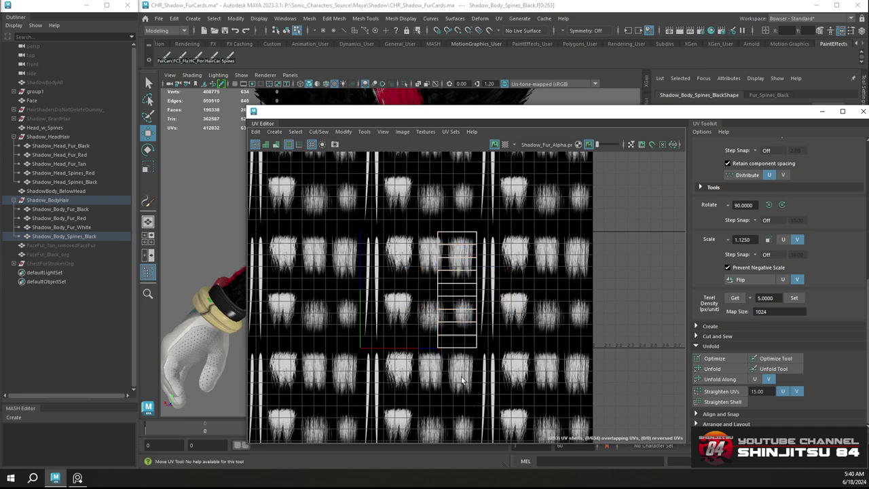
Separate the longest, nine-row cards and the eight-row cards from the UV stack by moving each group one tile in positive U
left_click_drag(417, 366, 497, 347)
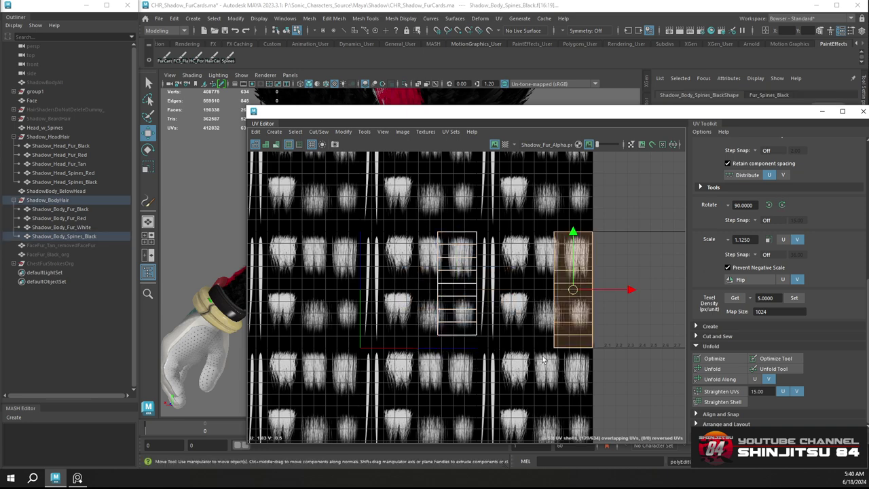
left_click_drag(409, 343, 490, 330)
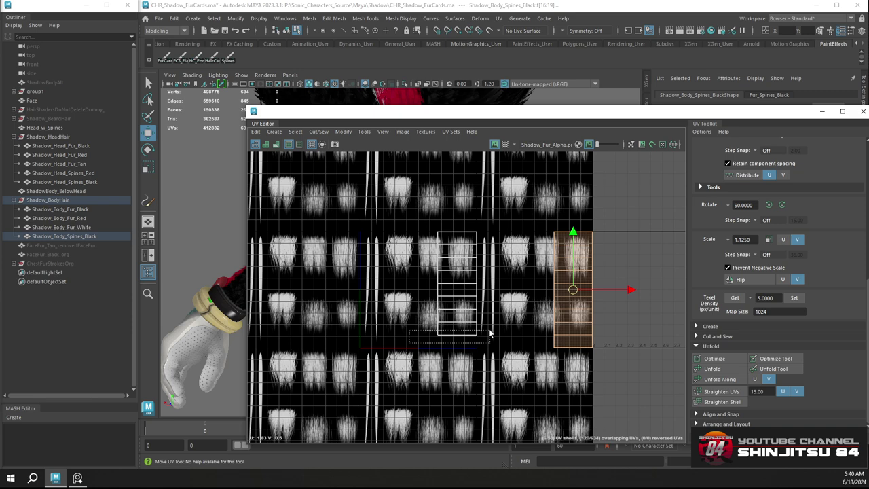
left_click_drag(490, 330, 488, 327)
key("g")
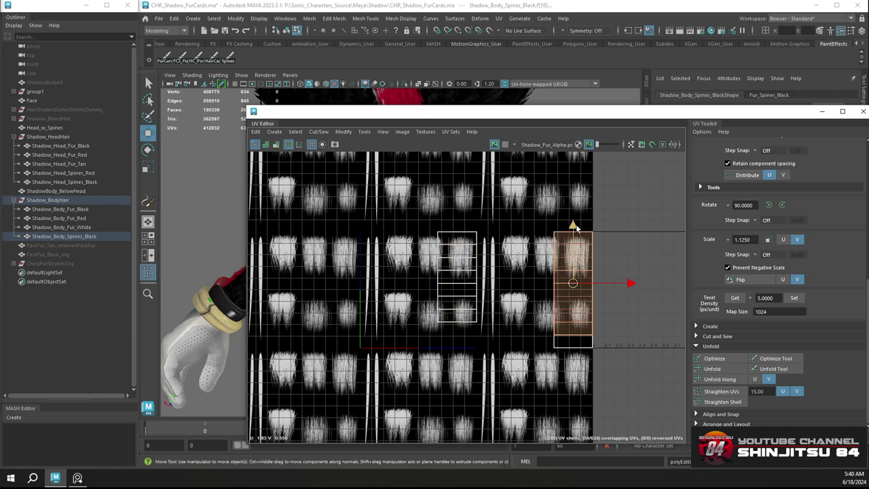
Stretch the eight-row cards' UVs in V and align them with the full-tile height of the nine-row cards
left_click_drag(576, 227, 576, 239)
key("r")
key("w")
key("r")
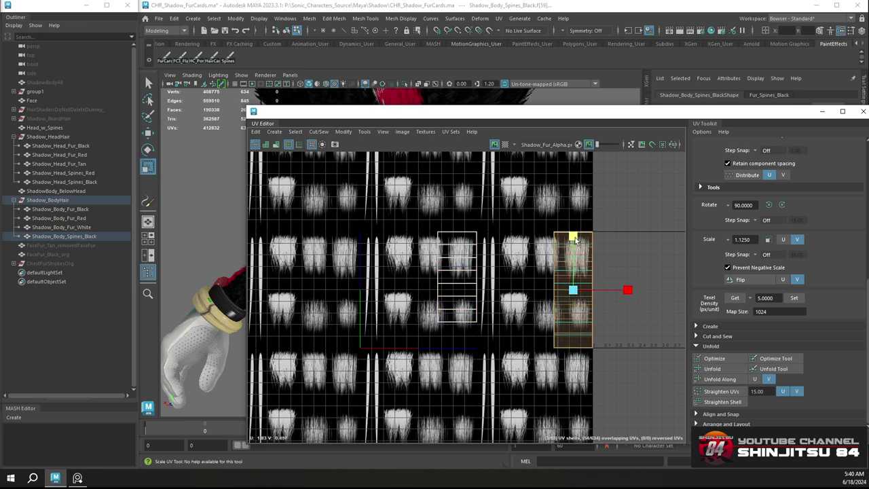
scroll(574, 238, "up", 4)
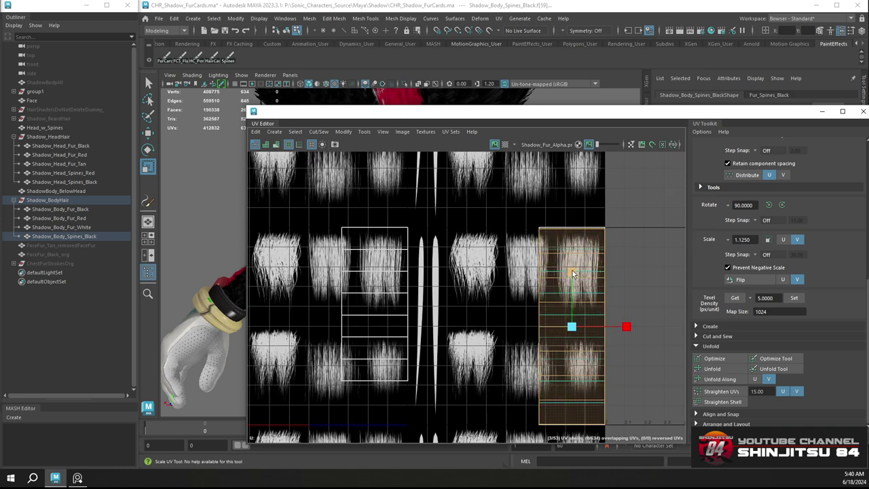
left_click_drag(573, 274, 573, 275)
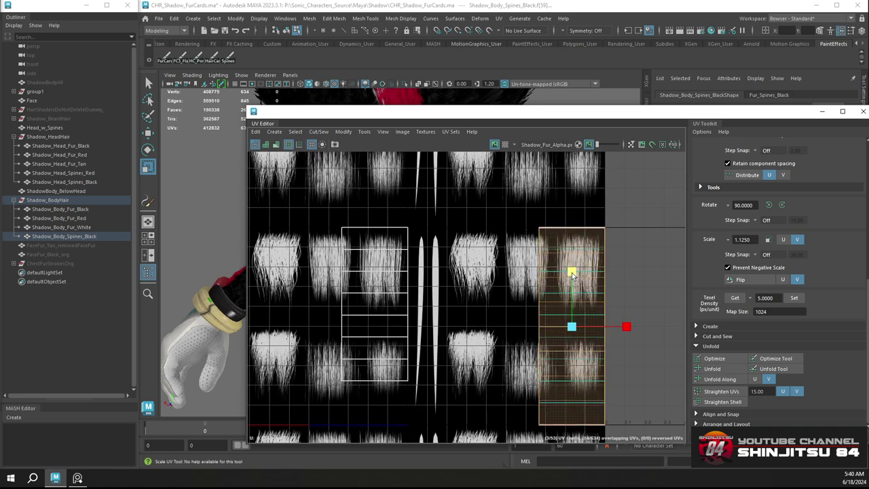
key("w")
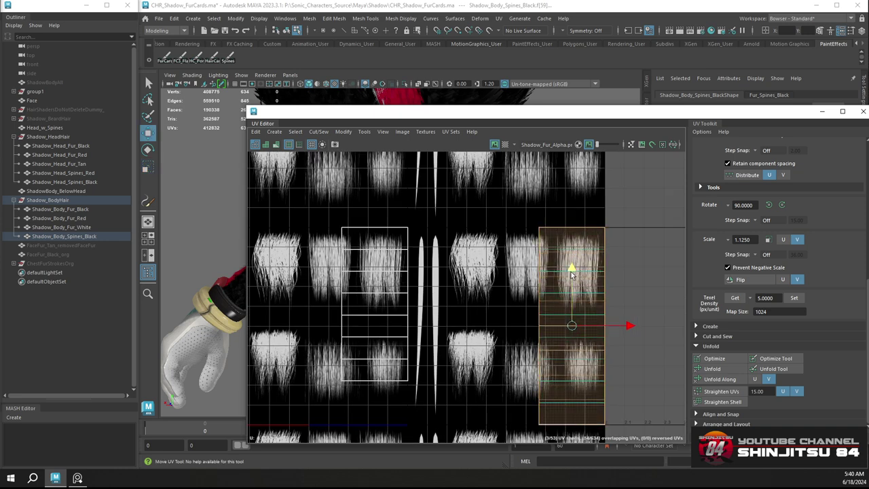
Move the seven-row cards' UVs one tile in positive U and stretch them in V to the full-tile height
left_click_drag(315, 399, 419, 378)
key("g")
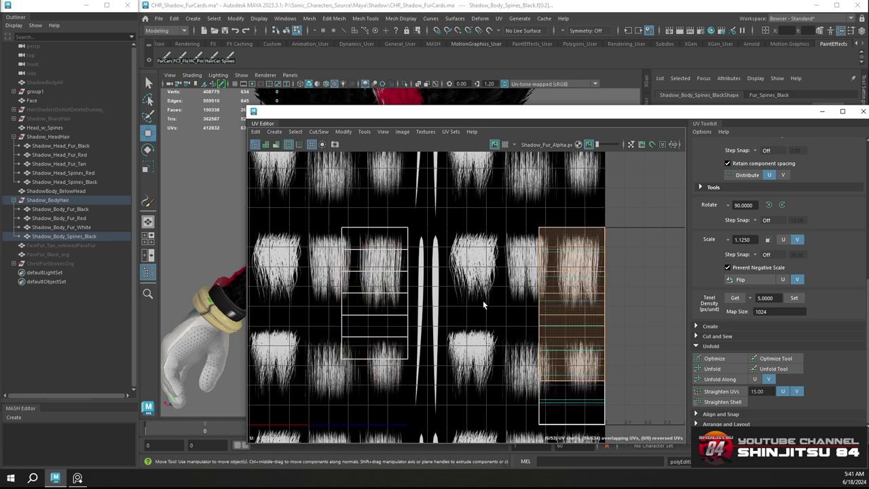
scroll(561, 281, "down", 1)
left_click(566, 290)
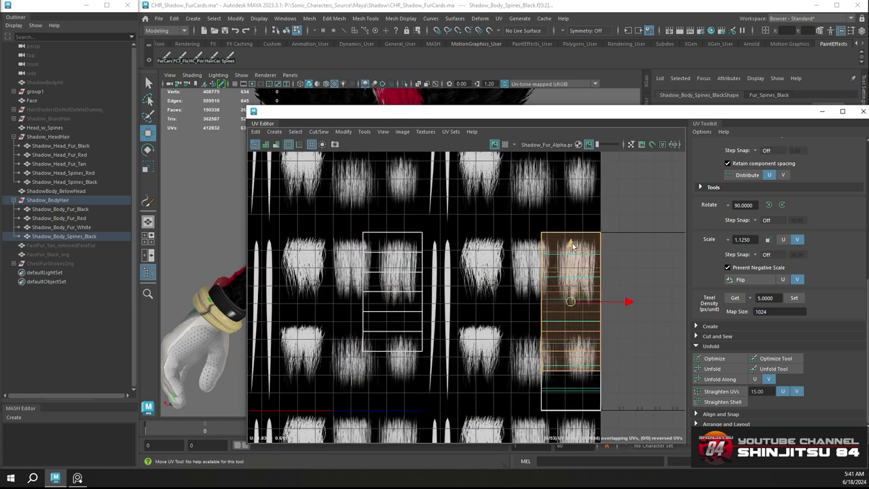
left_click_drag(572, 246, 574, 266)
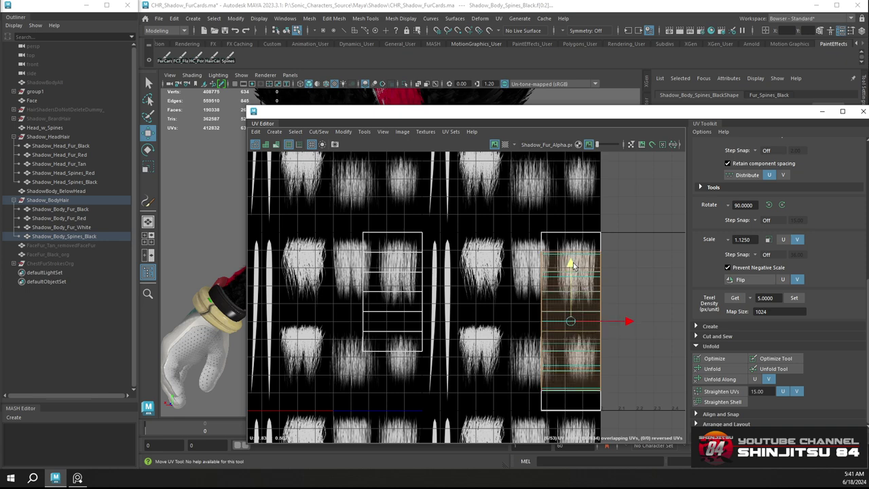
key("r")
left_click_drag(572, 271, 573, 254)
Move the six-row cards' UVs onto the same long-card stack and stretch them in V to match its height
left_click_drag(336, 377, 436, 345)
key("g")
key("w")
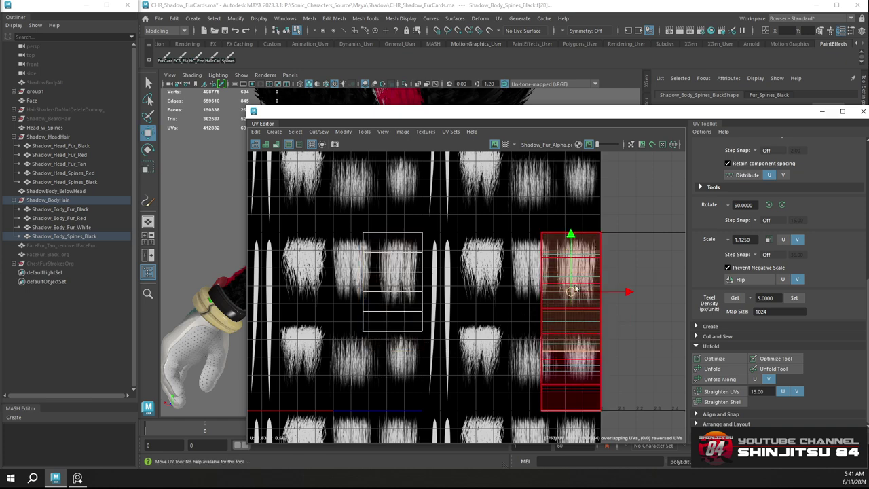
mouse_move(575, 238)
left_mouse_down()
mouse_move(572, 272)
mouse_move(571, 241)
left_mouse_up()
key("e")
key("r")
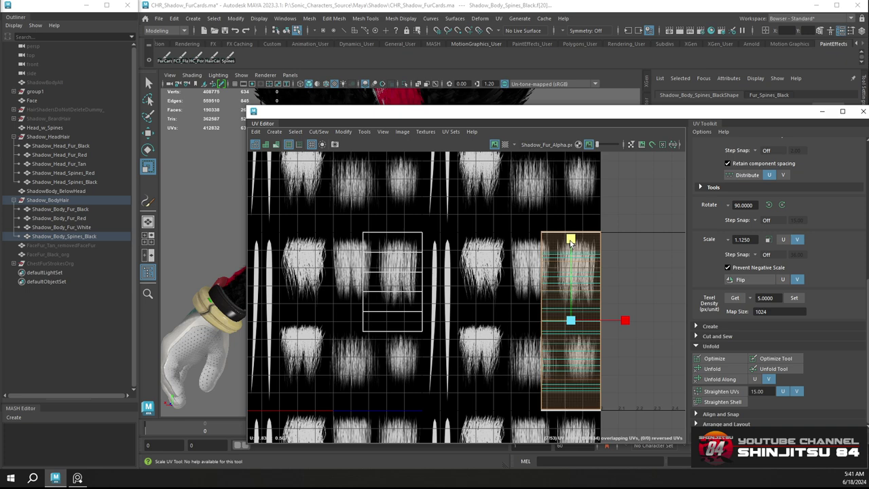
key("w")
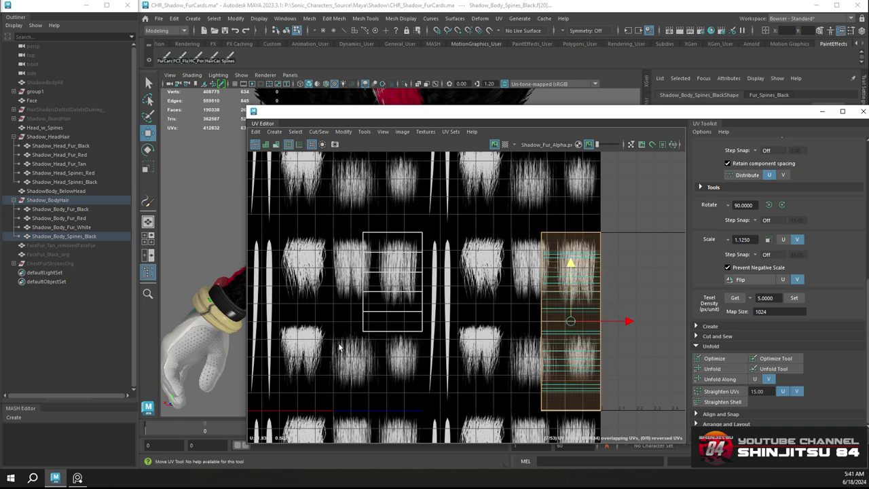
Start a short-card stack by moving the five-row and then the four-row cards' UVs one tile in negative U
left_click(383, 319)
scroll(513, 333, "down", 4)
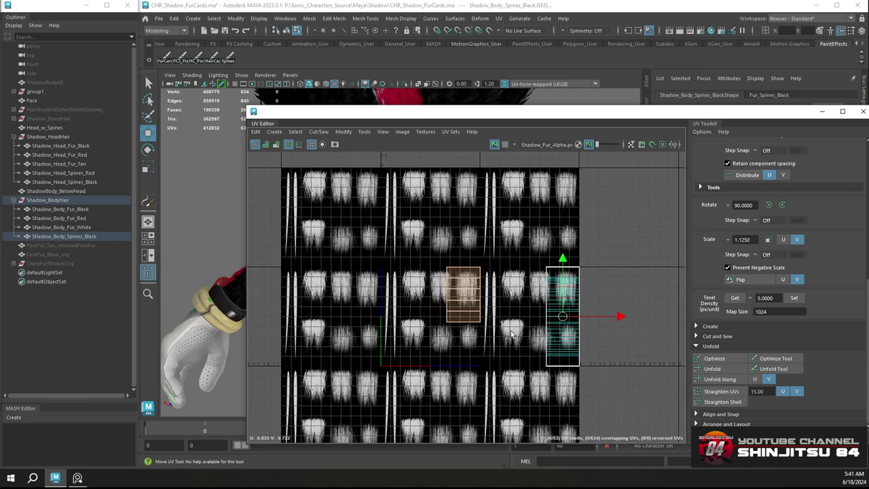
scroll(475, 338, "up", 1)
left_click_drag(401, 347, 515, 318)
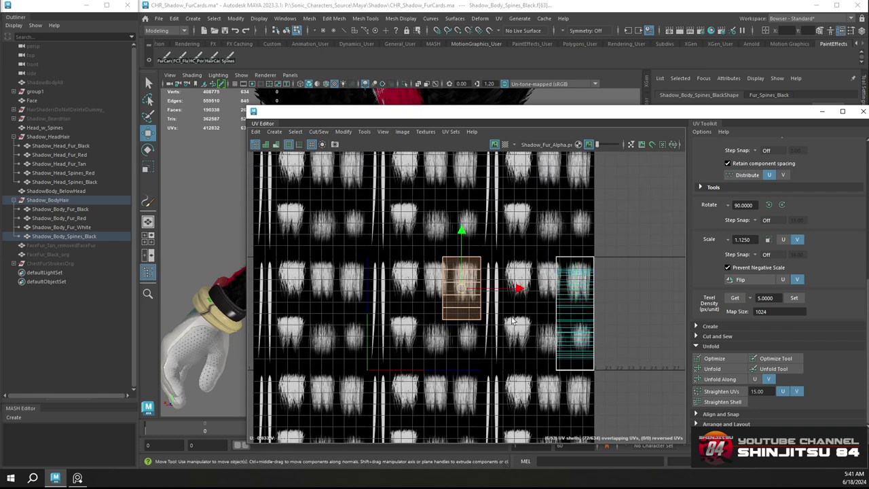
key("g")
left_click_drag(422, 332, 495, 303)
key("g")
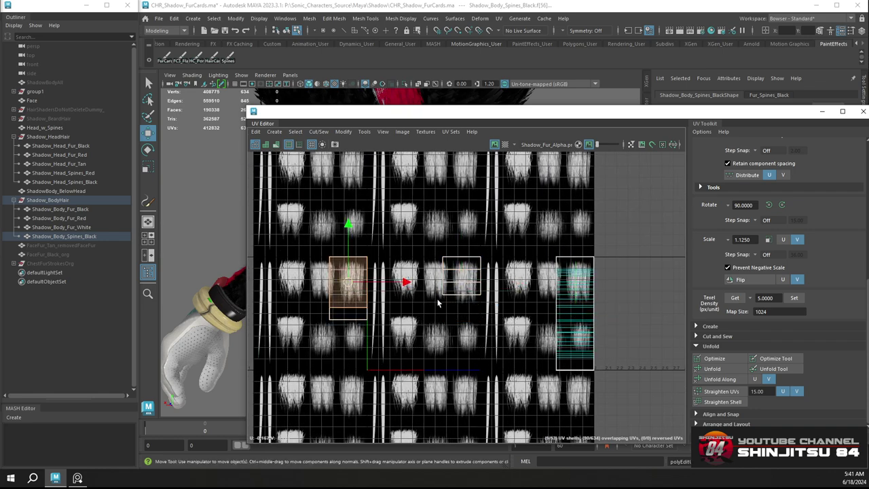
Stretch the four-row cards' UVs in V and align them with the five-row cards' height
scroll(339, 234, "up", 3)
mouse_move(356, 260)
left_mouse_down()
mouse_move(356, 273)
mouse_move(359, 260)
left_mouse_up()
key("r")
Move the three-row cards' UVs onto the short-card stack and stretch them in V to match its height
left_click_drag(496, 367, 594, 337)
key("g")
key("w")
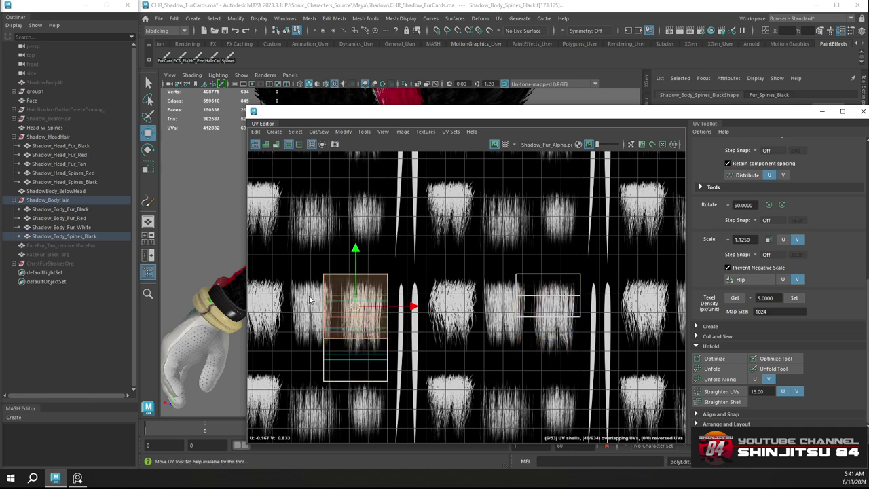
left_click_drag(355, 249, 356, 269)
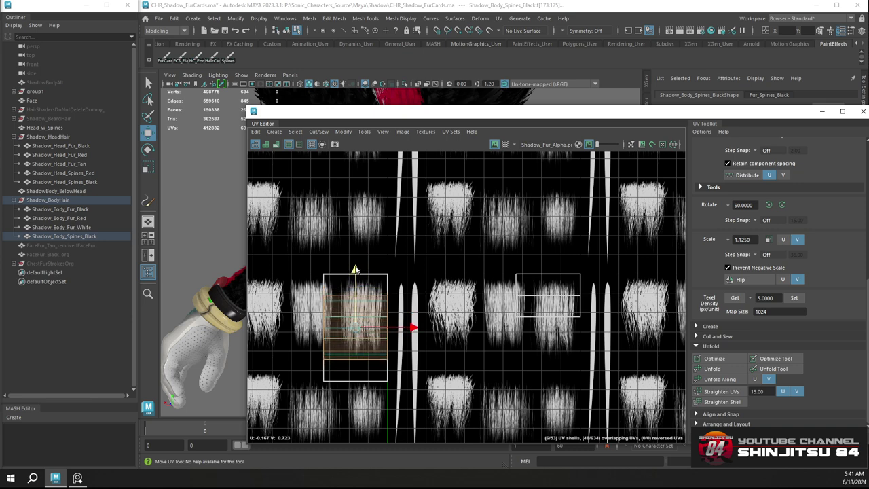
key("r")
left_click_drag(355, 273, 358, 243)
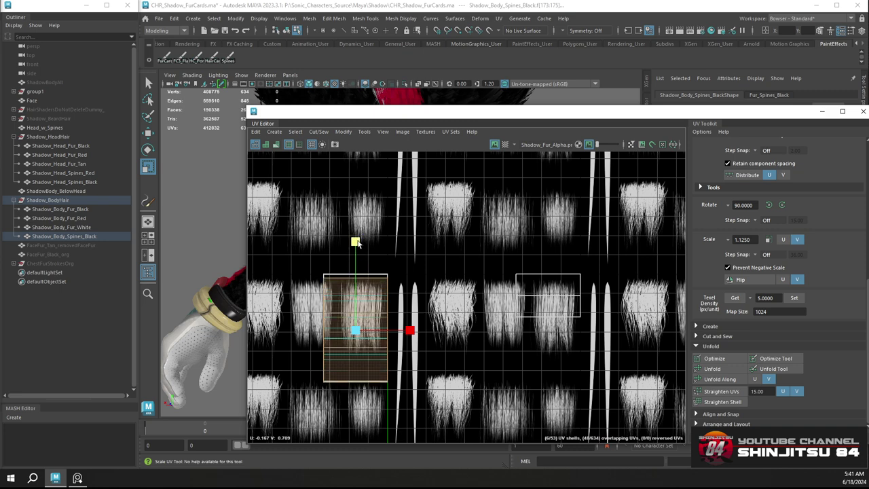
key("w")
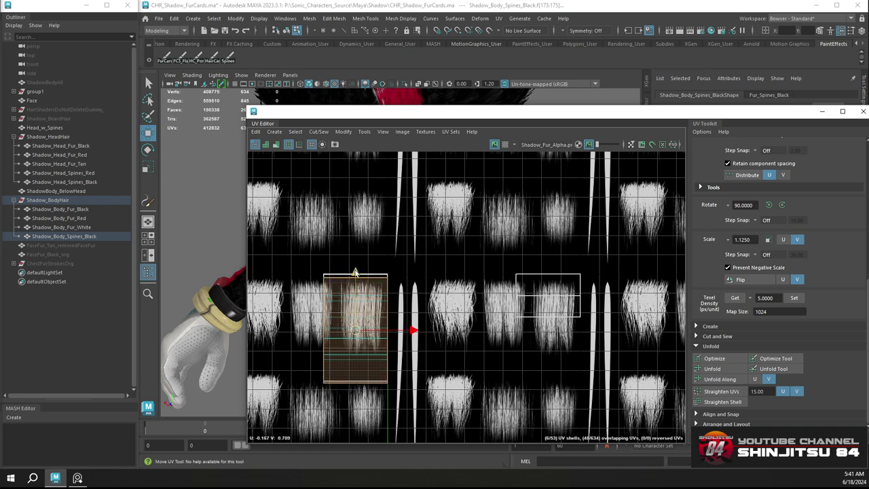
left_click_drag(355, 273, 355, 271)
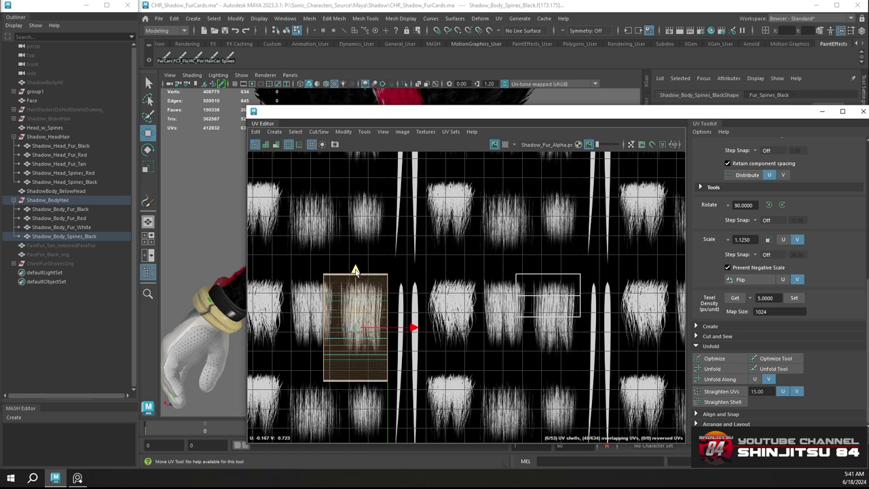
key("r")
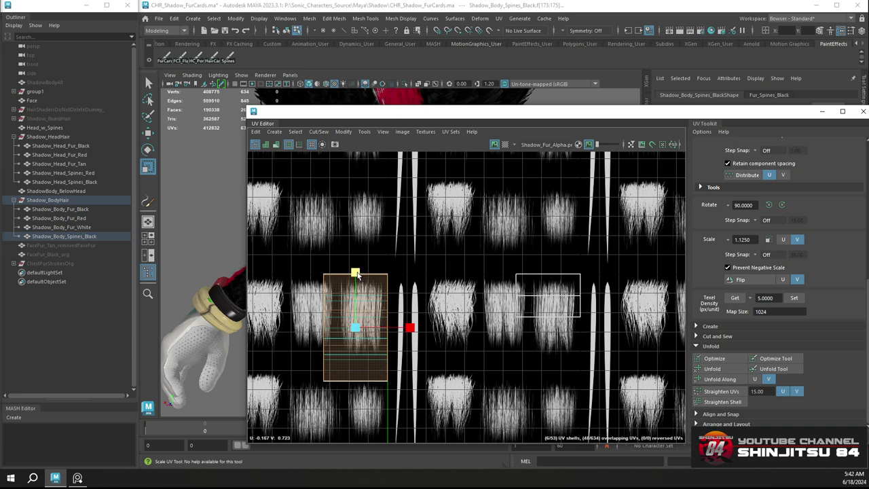
Add the two-row cards' UVs to the short-card stack, one tile in negative U, and fit them to its height
left_click_drag(526, 328, 598, 313)
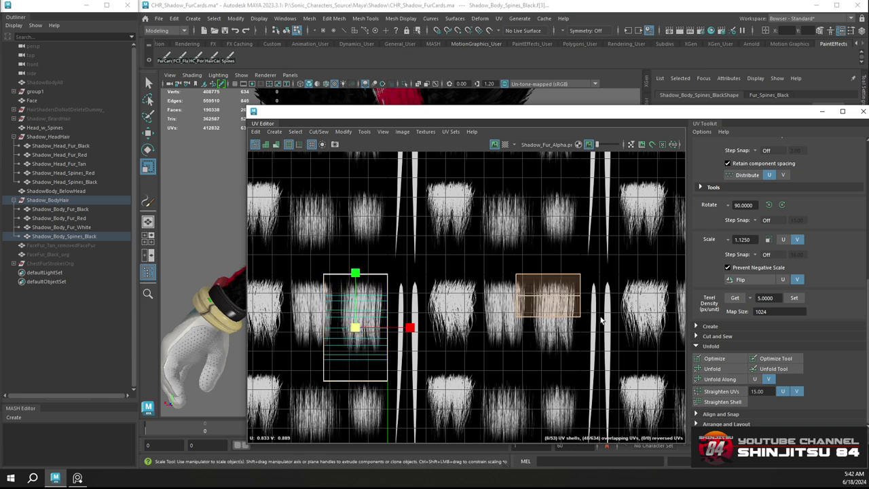
key("Left")
key("w")
left_click_drag(355, 238, 345, 189)
key("r")
key("w")
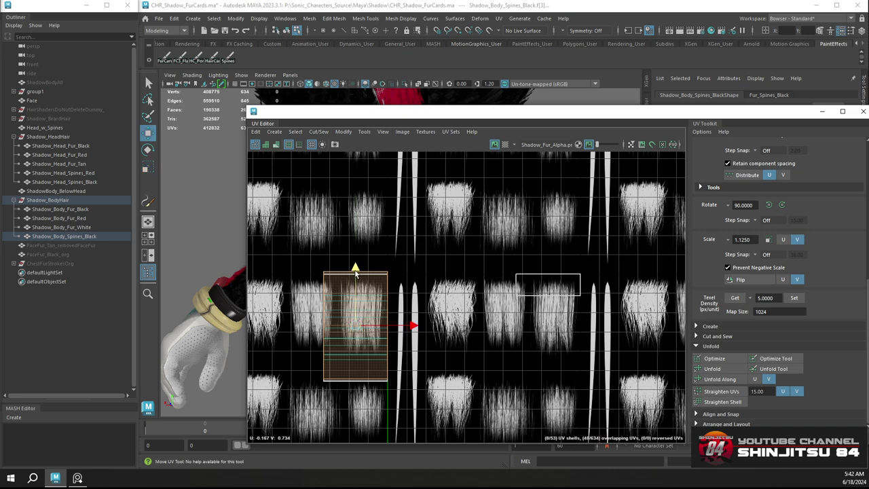
left_click_drag(355, 272, 355, 274)
Move the remaining single-row cards' UVs onto the short-card stack and stretch them to its full height
left_click_drag(504, 264, 614, 325)
key("g")
key("w")
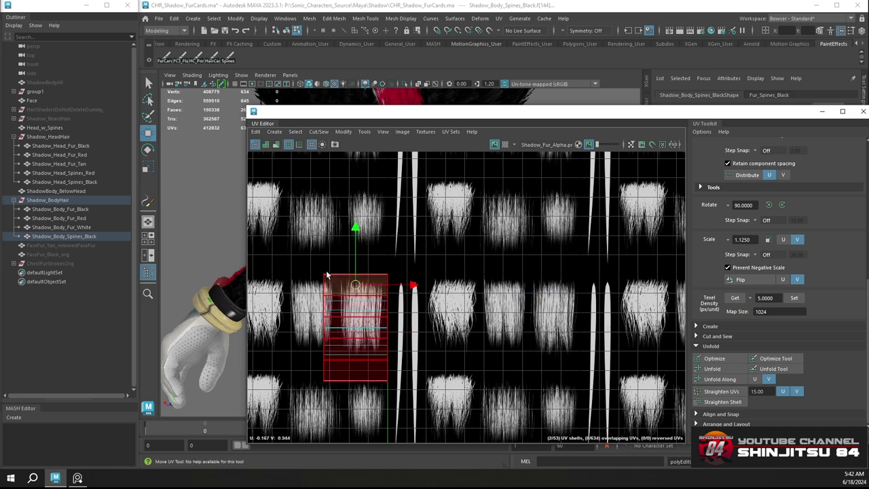
left_click_drag(357, 229, 319, 141)
key("e")
key("r")
left_click_drag(356, 273, 355, 251)
Move the short-card UV stack onto the slanted spine strand in the 0–1 tile, narrow it in U and stretch it in V
scroll(442, 377, "down", 2)
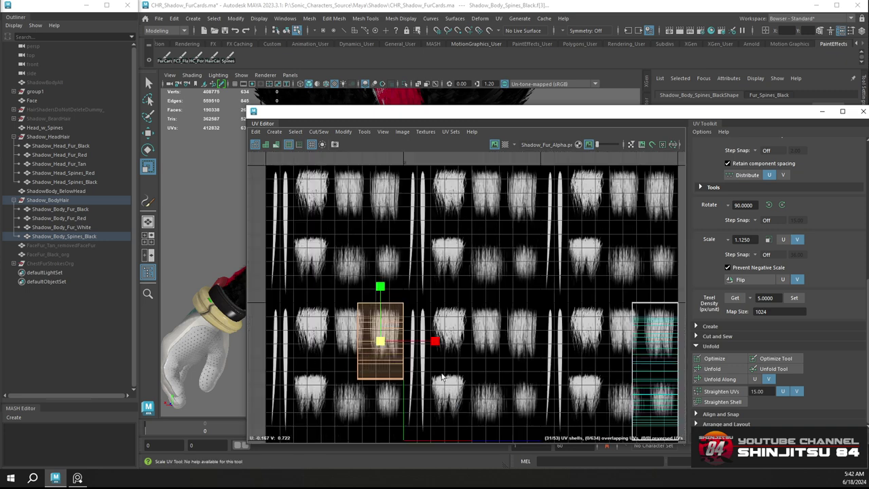
scroll(442, 378, "up", 2)
scroll(408, 299, "up", 1)
key("w")
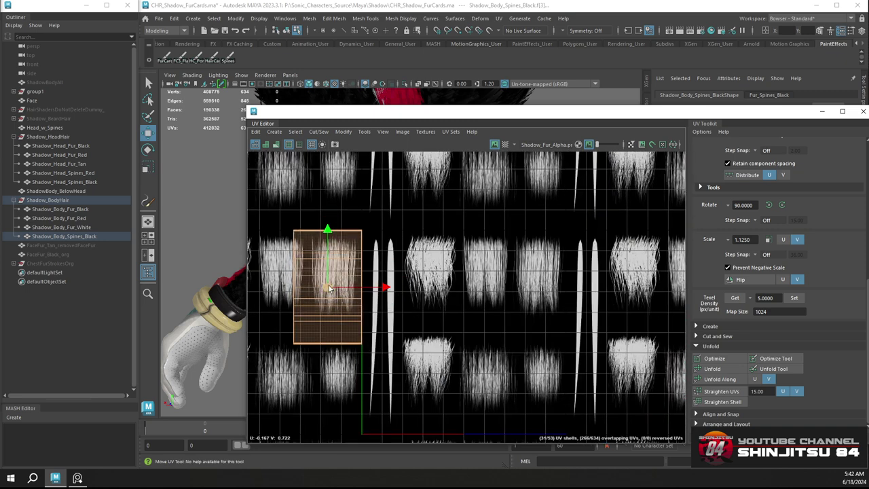
left_click_drag(330, 288, 378, 317)
key("r")
left_click_drag(375, 258, 376, 231)
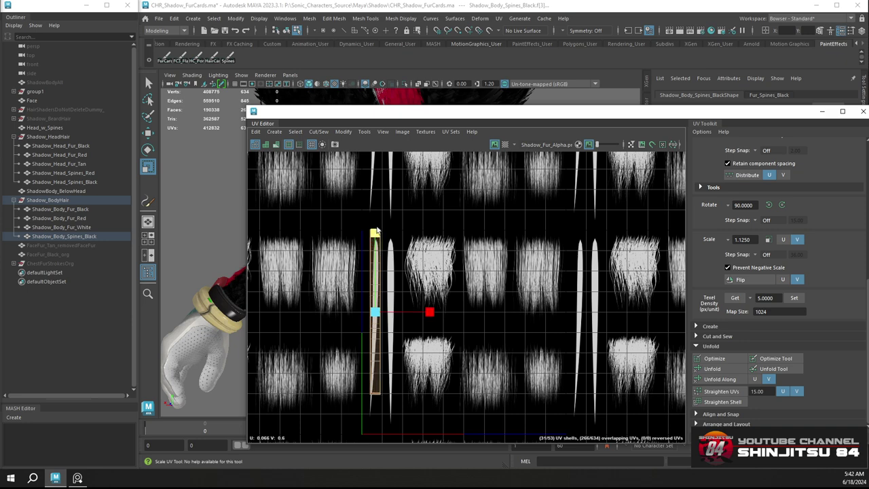
Align the short-card UV stack with the slanted strand and stretch it in V to cover the strand's full height
key("w")
left_click_drag(375, 313, 376, 329)
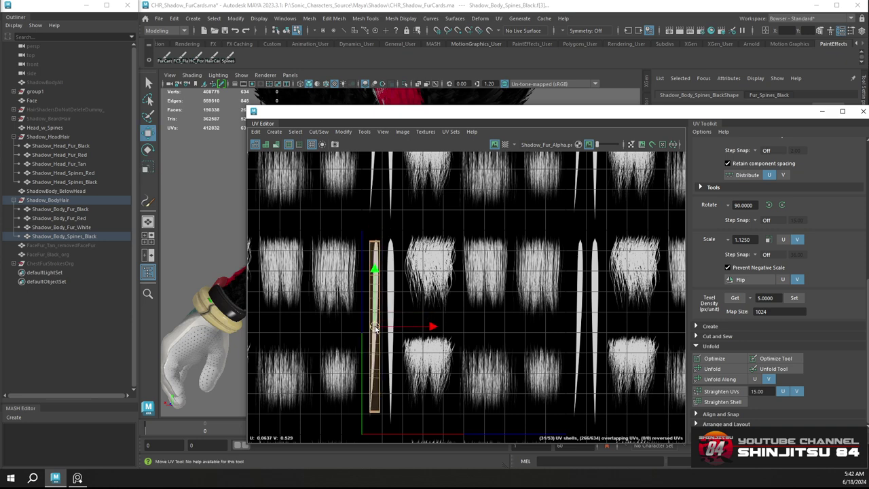
key("e")
key("r")
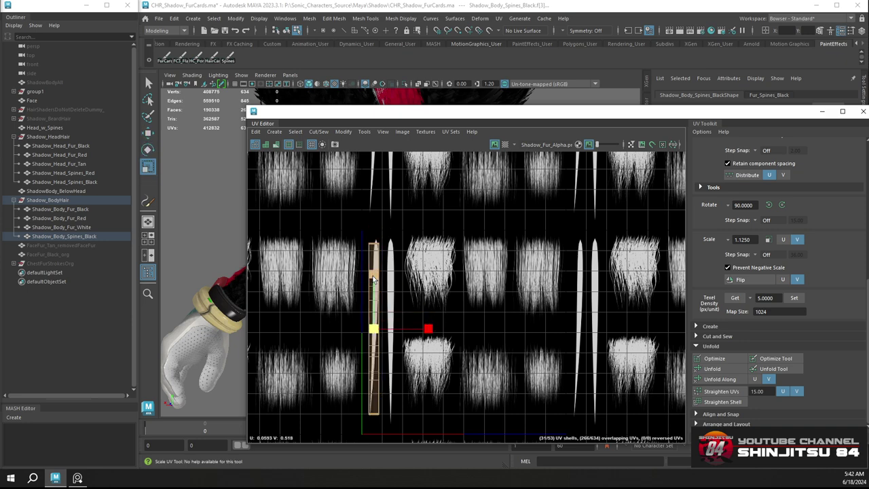
left_click_drag(374, 279, 373, 273)
key("e")
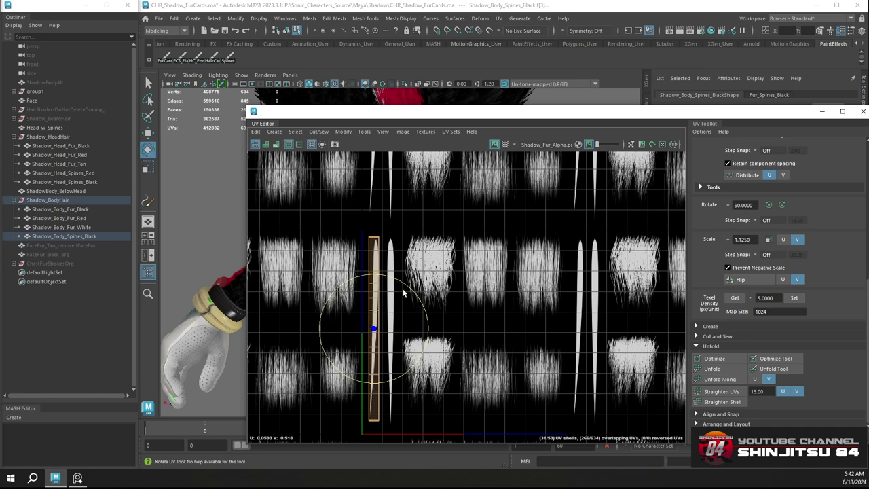
Move the long-card UV stack onto the straight spine strand in the 0–1 tile and narrow it in U to the strand's width
scroll(400, 293, "down", 5)
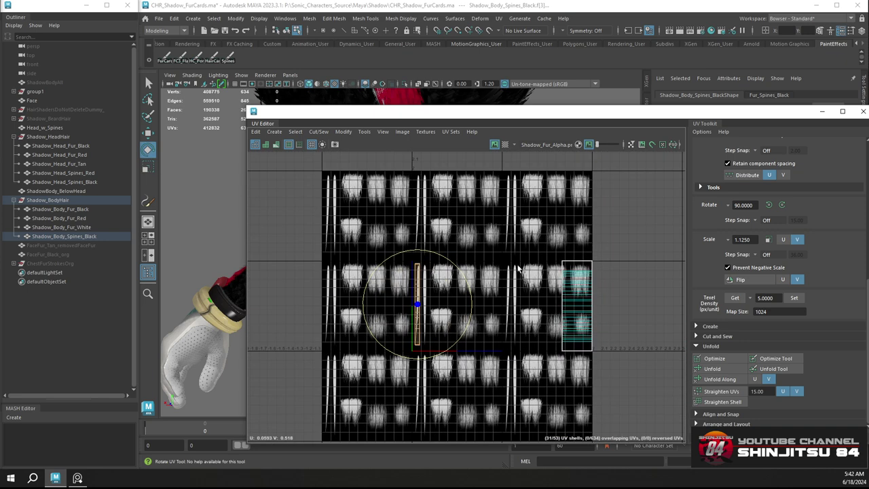
left_click(603, 323)
key("w")
scroll(619, 311, "up", 1)
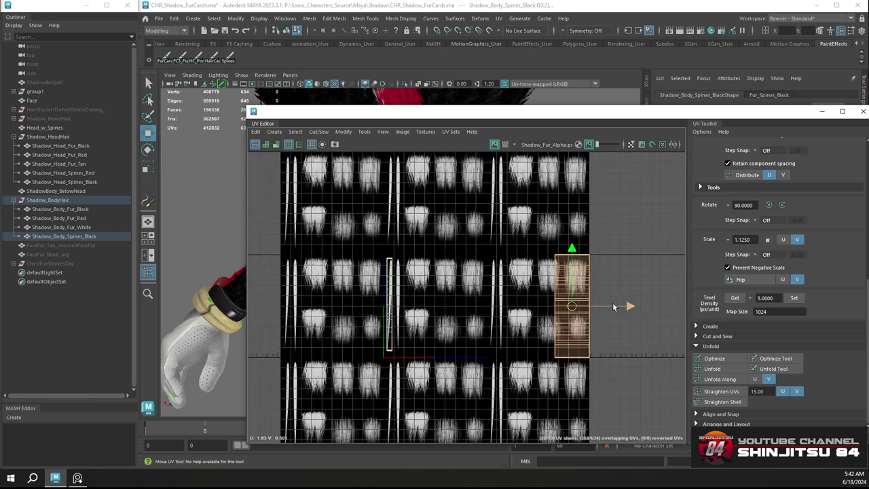
left_click_drag(628, 306, 351, 301)
scroll(417, 301, "up", 3)
key("r")
scroll(350, 298, "up", 3)
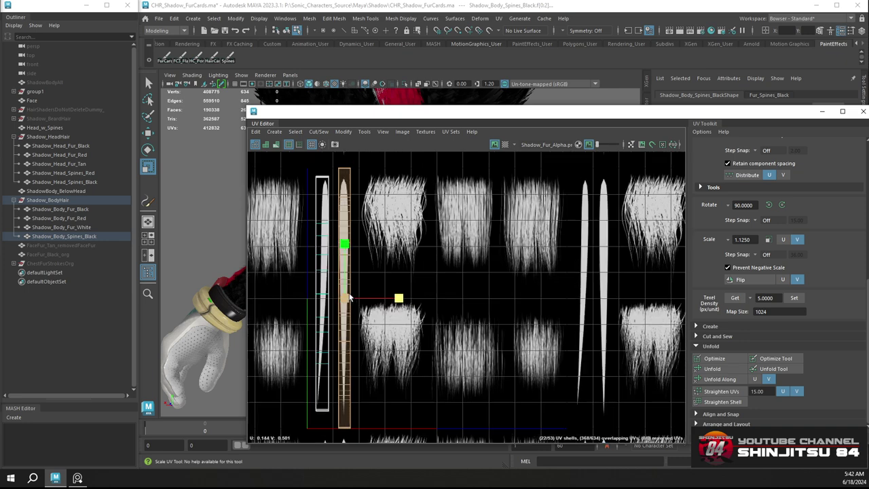
Shrink the long-card UV stack slightly in V and line its ends up with the straight strand
scroll(400, 282, "down", 2)
middle_click_drag(420, 274, 459, 275, "alt")
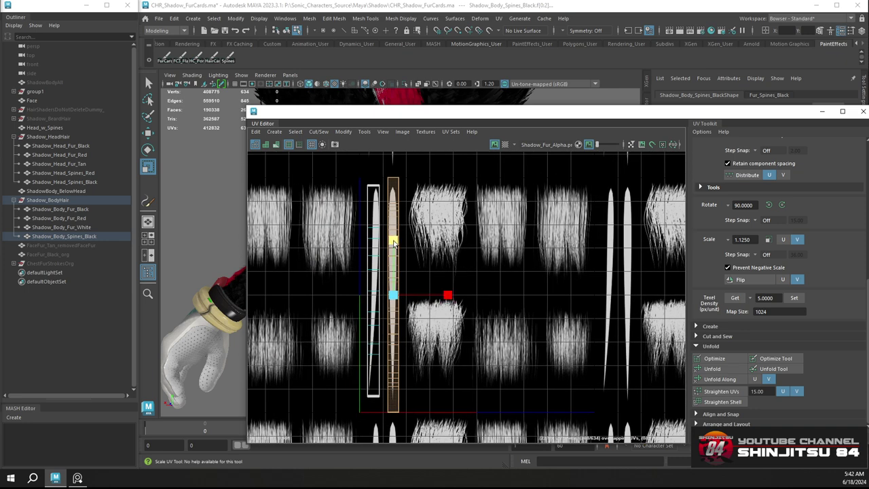
left_click_drag(394, 243, 392, 245)
key("w")
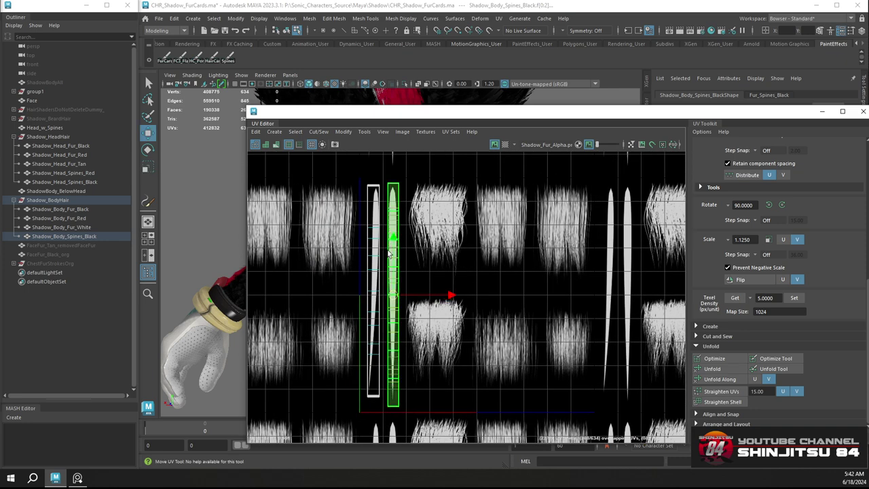
left_click_drag(391, 295, 392, 296)
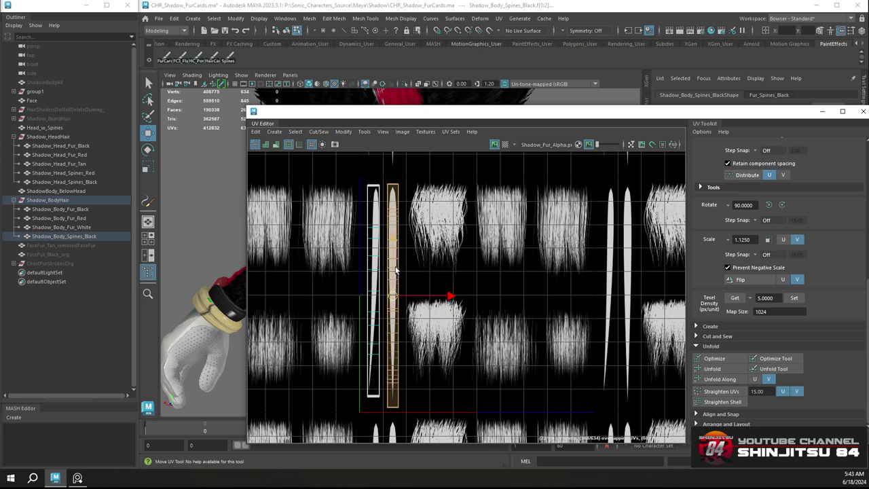
Centre the long-card UV stack on the straight strand in U and trim its width slightly
scroll(396, 270, "up", 2)
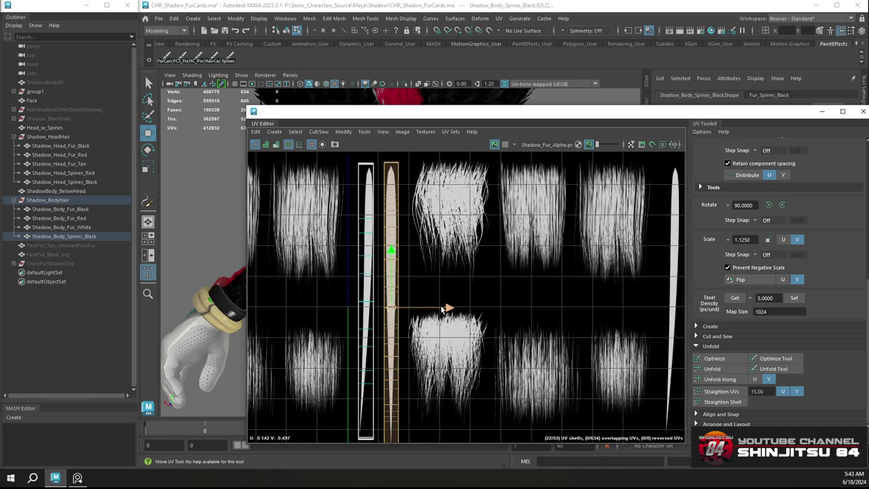
left_click_drag(447, 309, 446, 309)
scroll(439, 307, "up", 2)
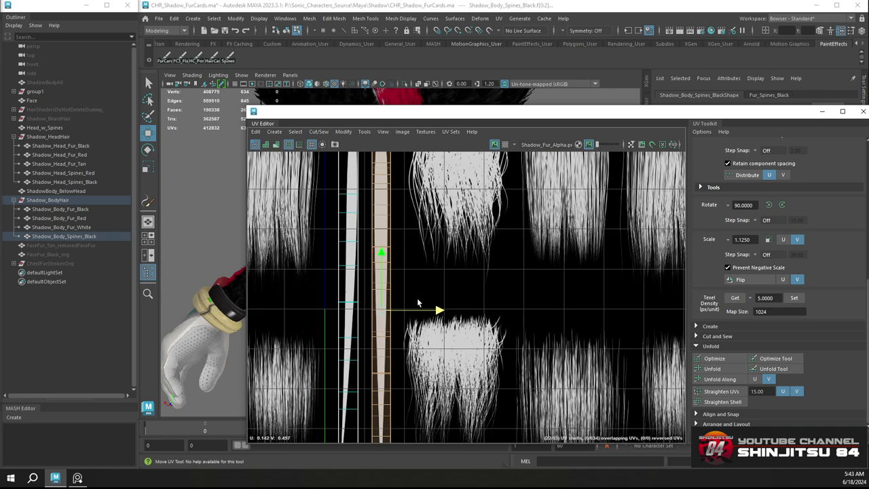
left_click_drag(433, 313, 434, 313)
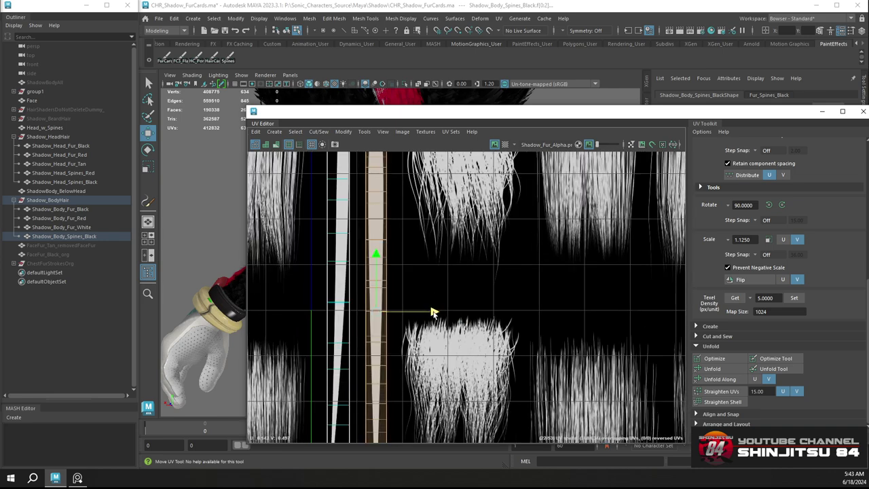
scroll(417, 284, "down", 3)
scroll(415, 272, "up", 5)
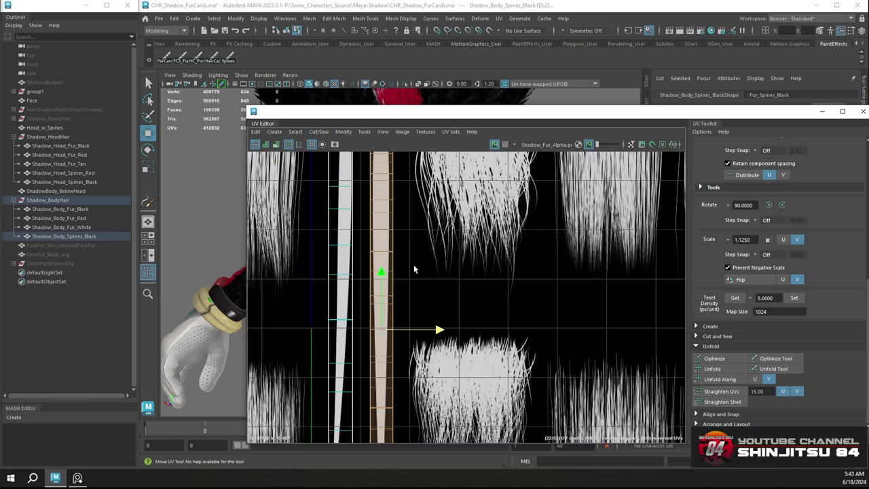
scroll(413, 269, "up", 2)
middle_click_drag(417, 278, 435, 291, "alt")
scroll(417, 302, "up", 2)
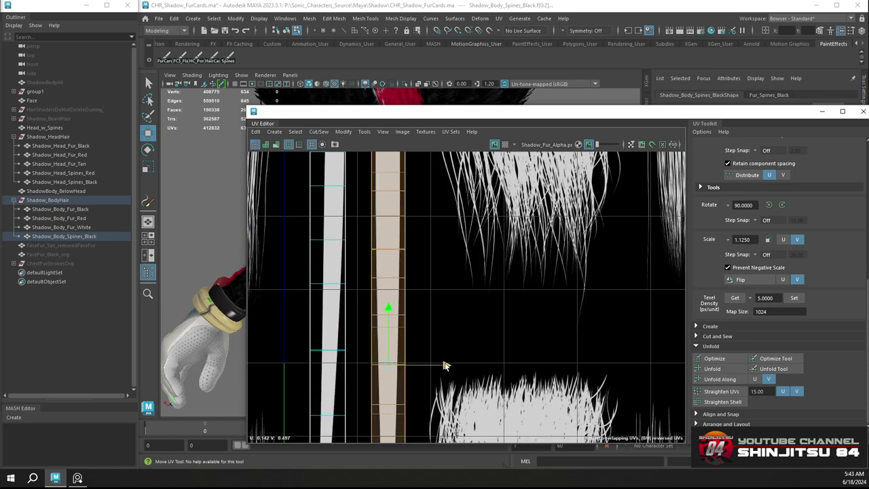
left_click_drag(445, 366, 445, 366)
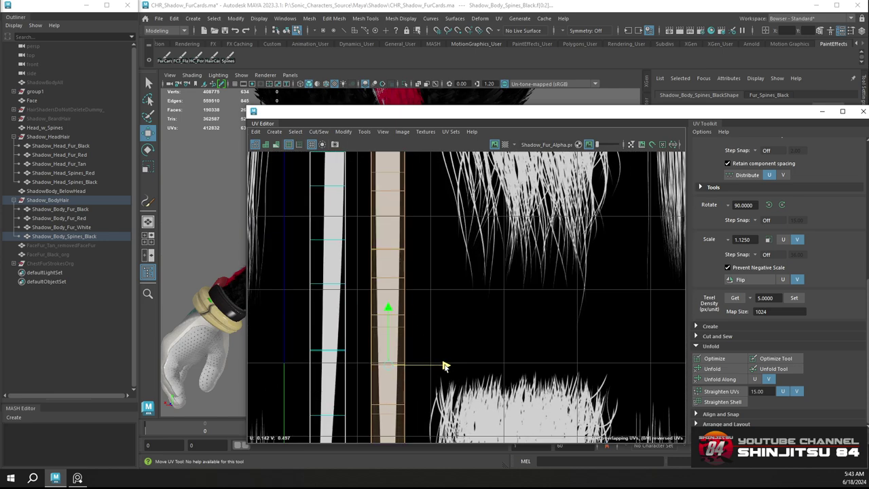
scroll(439, 301, "down", 4)
scroll(451, 282, "up", 1)
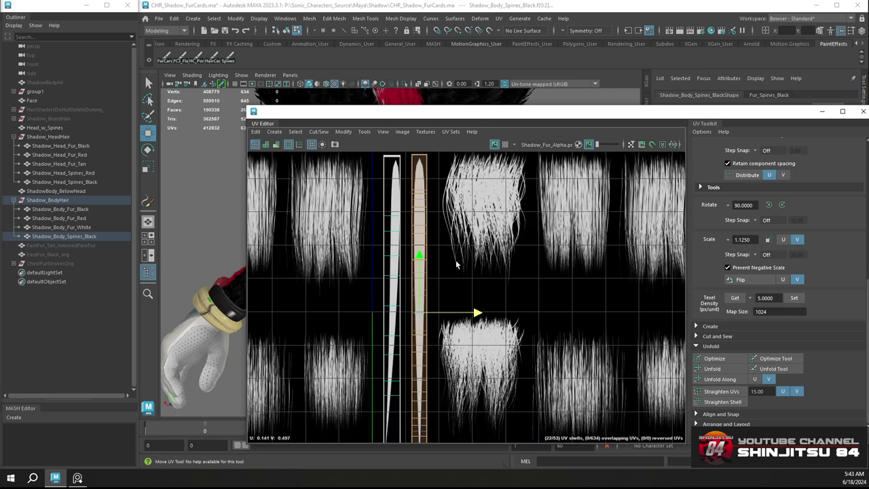
scroll(450, 268, "down", 2)
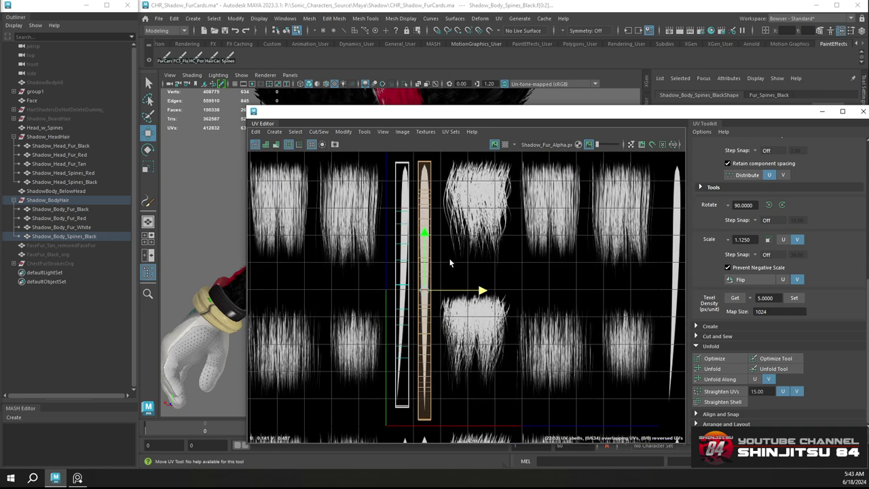
key("r")
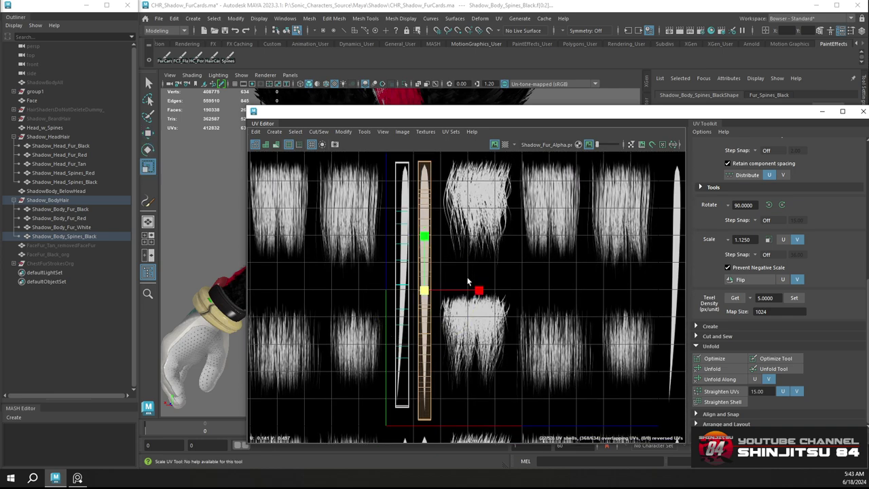
left_click_drag(480, 290, 477, 290)
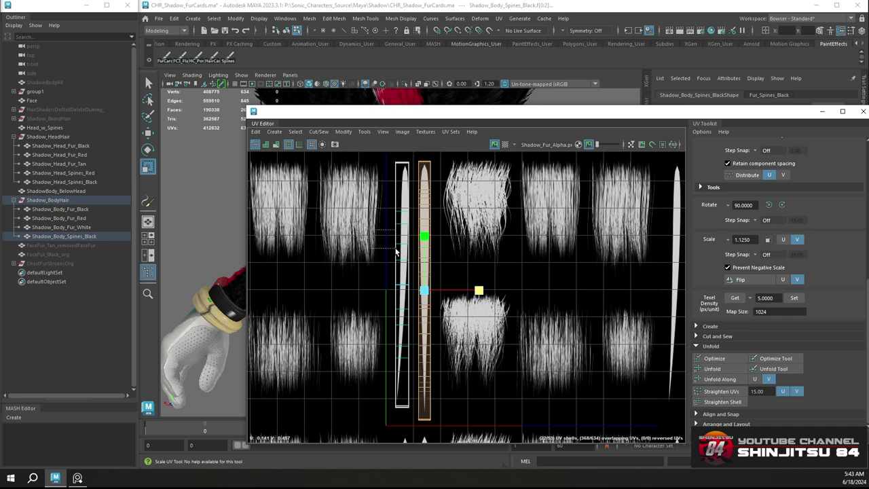
Reselect the short-card UV stack and recentre it in U on the slanted strand
left_click_drag(396, 249, 415, 257)
scroll(423, 257, "up", 1)
left_click_drag(364, 249, 405, 276)
scroll(419, 257, "down", 1)
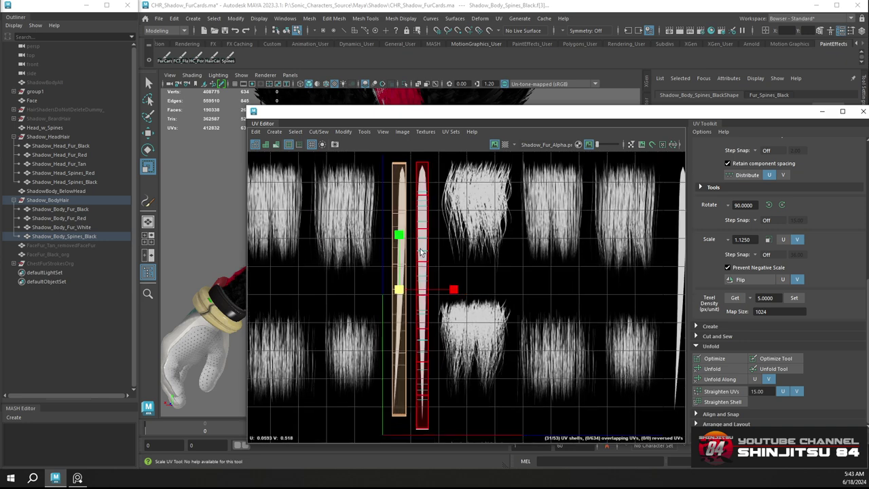
left_click(421, 253)
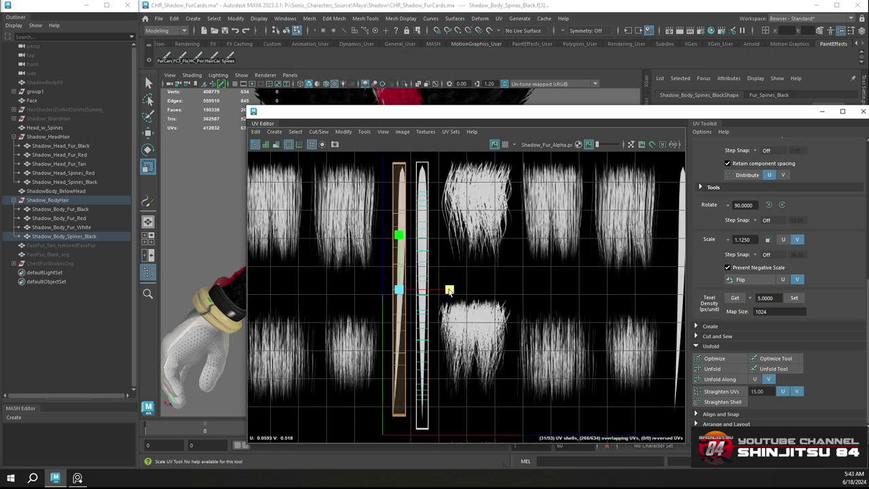
key("w")
left_click_drag(457, 290, 460, 290)
Try tilting the short-card UV stack clockwise to follow the slanted strand and shifting it in U
key("e")
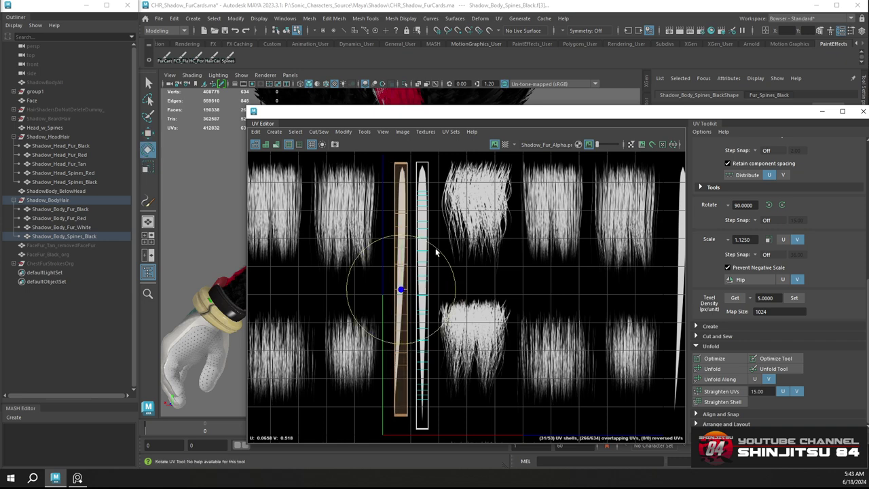
left_click_drag(435, 249, 442, 249)
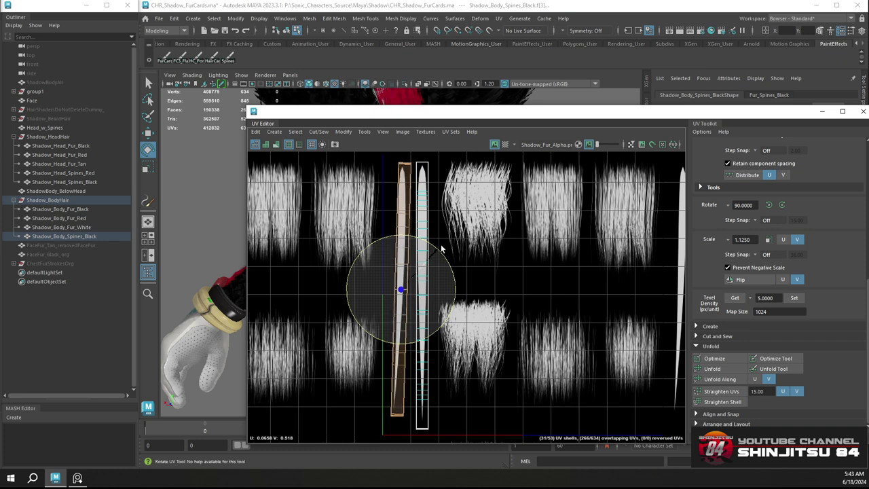
key("w")
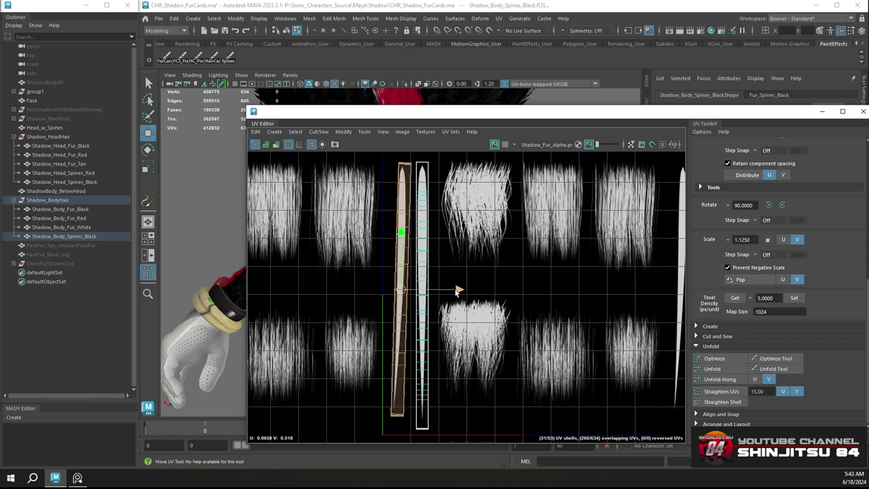
left_click_drag(459, 290, 457, 290)
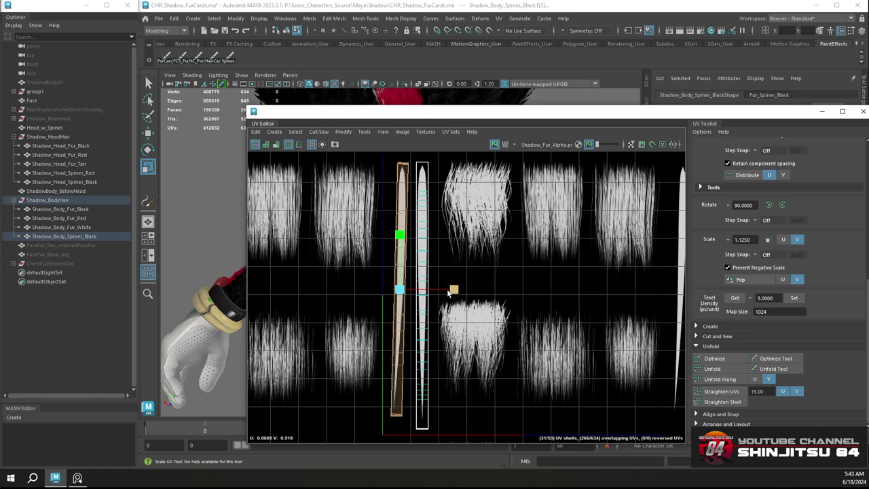
Narrow the short-card UV stack in U, then tilt it clockwise and shift it to follow the slanted strand
left_click_drag(452, 291, 454, 291)
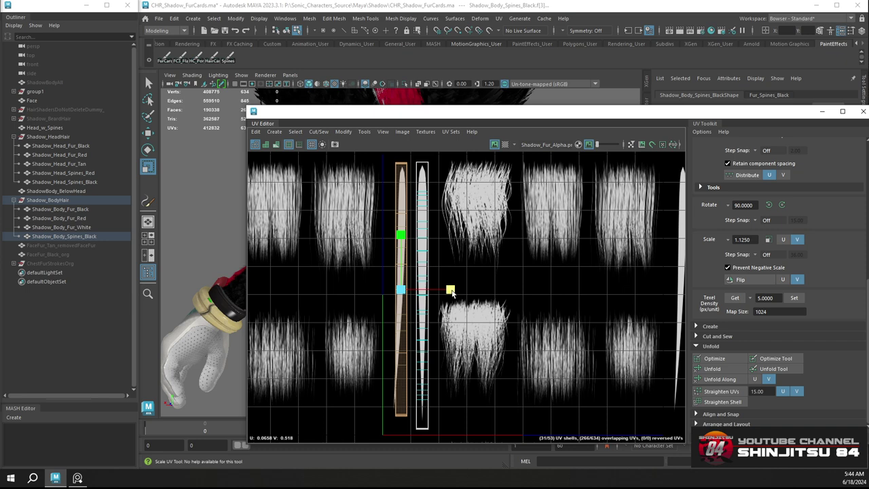
key("e")
left_click_drag(438, 251, 440, 251)
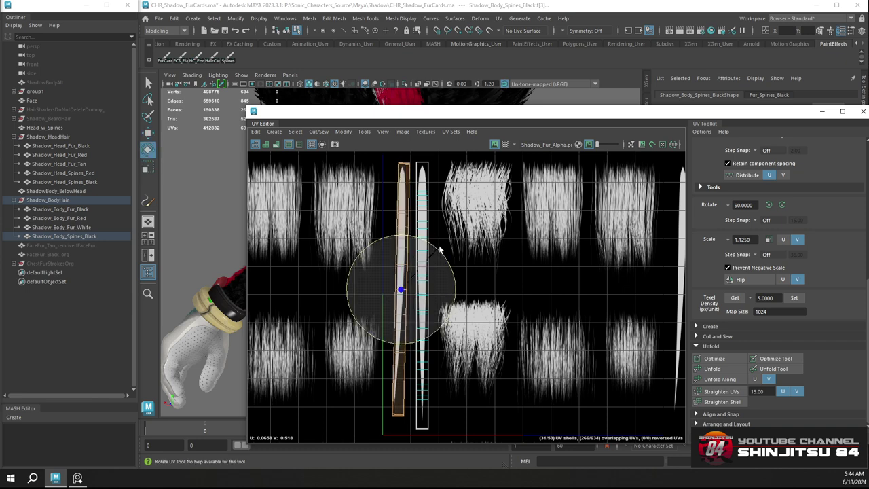
key("w")
left_click_drag(460, 292, 458, 291)
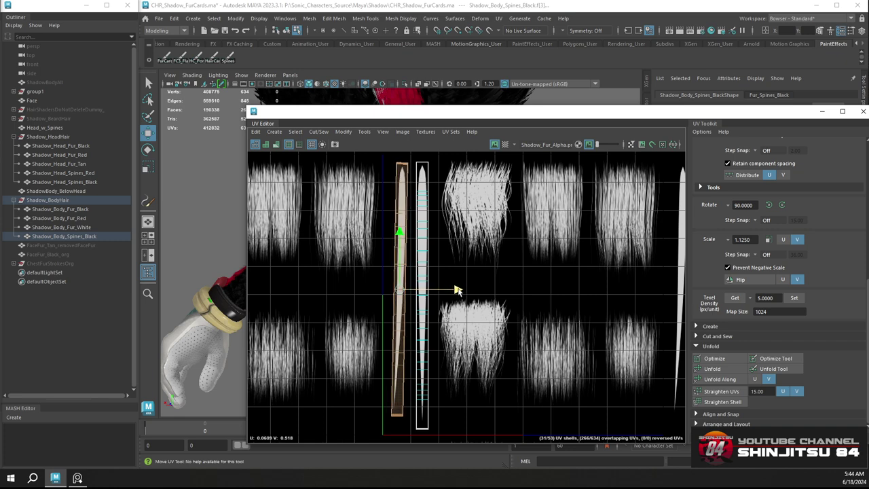
key("e")
left_click_drag(439, 255, 441, 254)
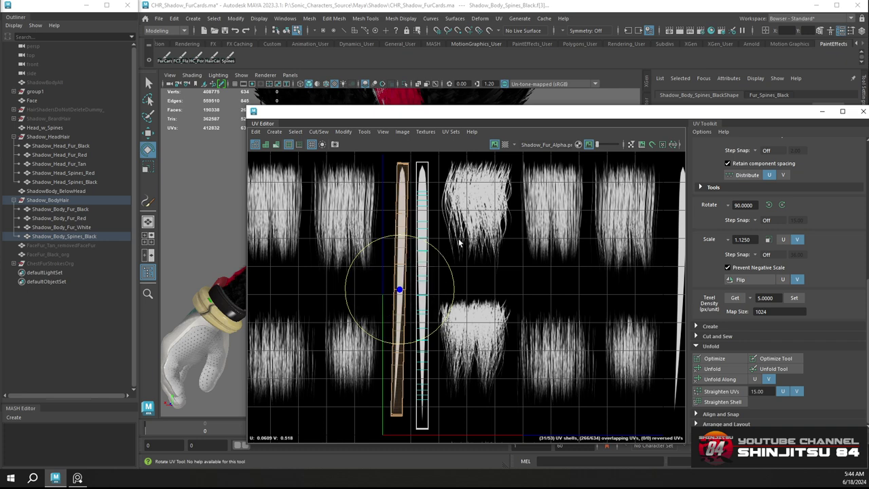
Deselect the UVs, close the UV Editor and return the body spines mesh to object mode in the viewport
scroll(451, 230, "down", 3)
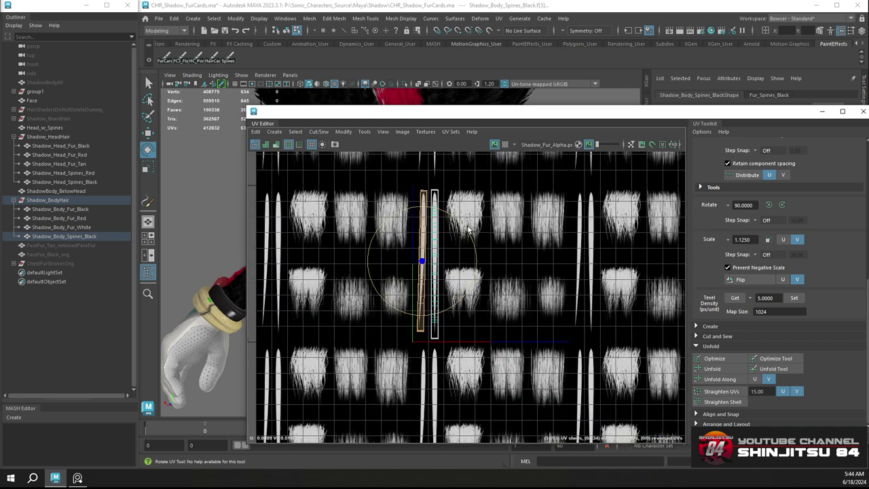
left_click(537, 229)
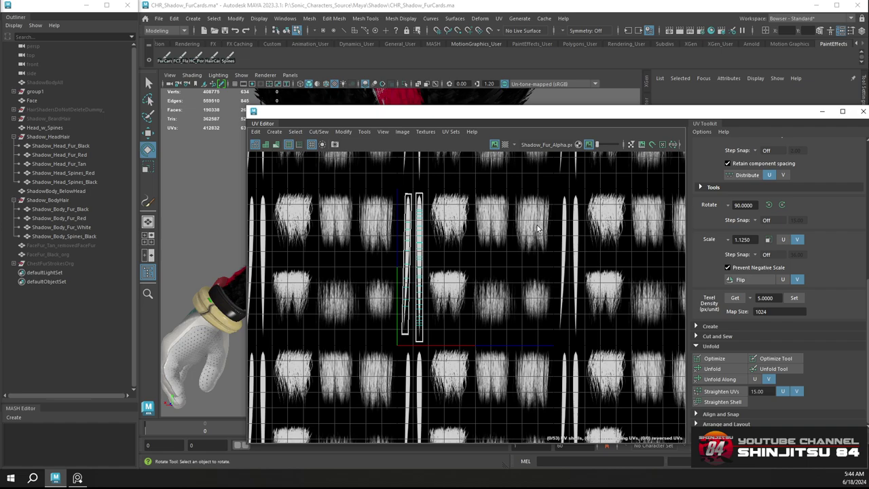
left_click(864, 112)
left_click_drag(462, 235, 465, 272, "alt")
right_click_drag(435, 243, 463, 207)
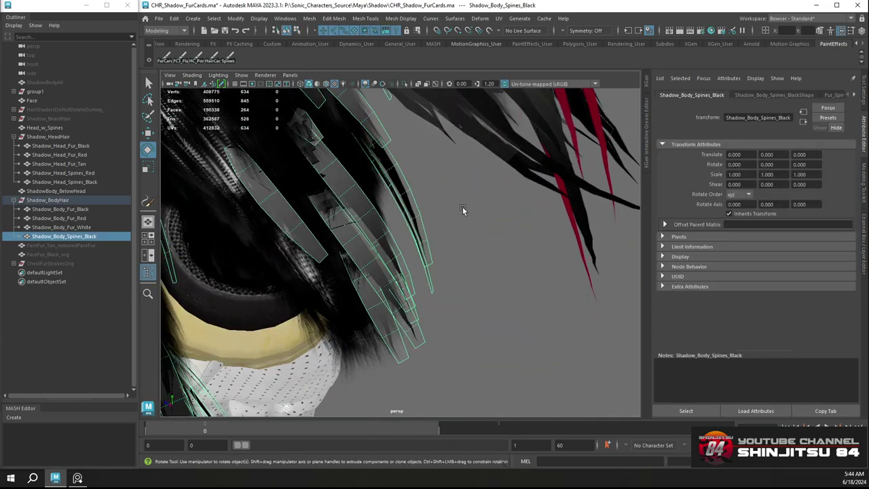
Lower the specular color of the Fur_Spines_Black and Fur_Spines_Red materials to black
left_click(462, 207)
left_click_drag(392, 229, 369, 254, "alt")
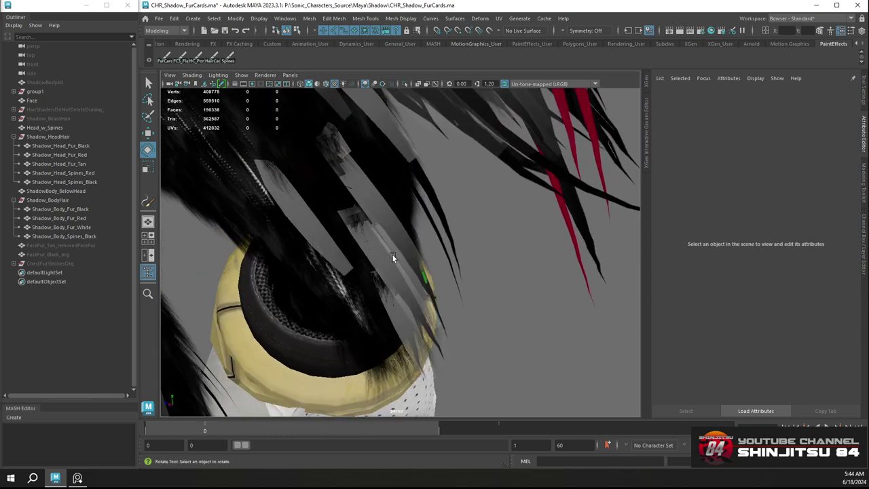
left_click(377, 259)
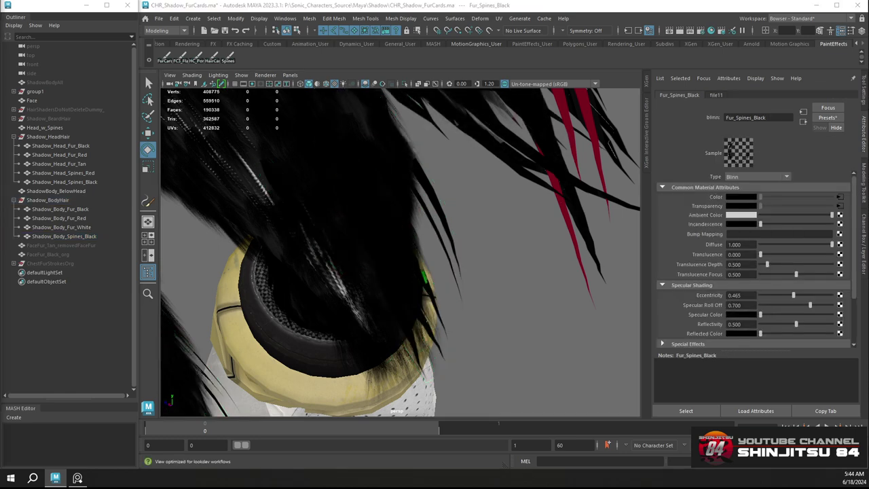
left_click_drag(351, 230, 396, 237, "alt")
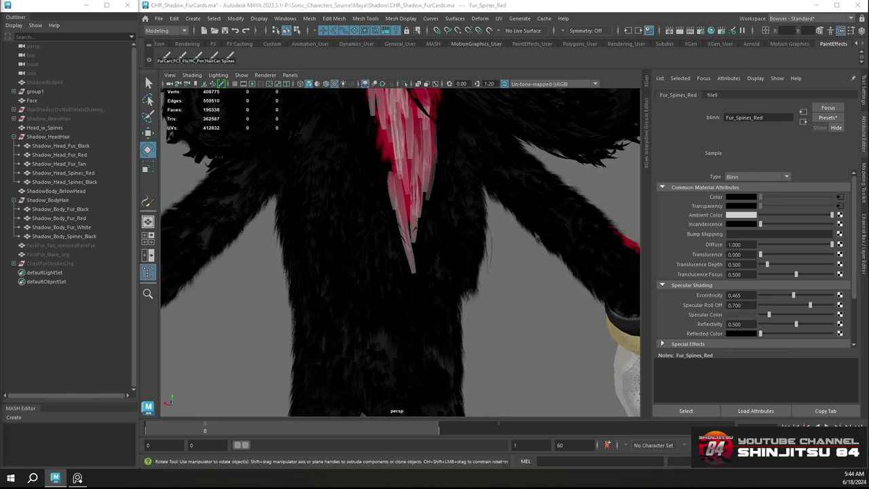
scroll(328, 235, "down", 5)
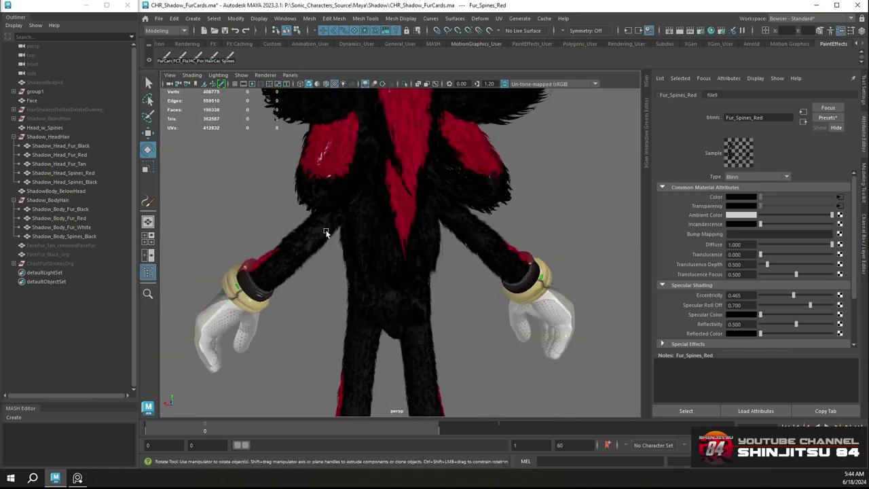
Examine the head, ear, eye and body fur of the model from several sides and distances
left_click_drag(328, 235, 401, 211, "alt")
scroll(481, 227, "down", 3)
scroll(500, 184, "up", 4)
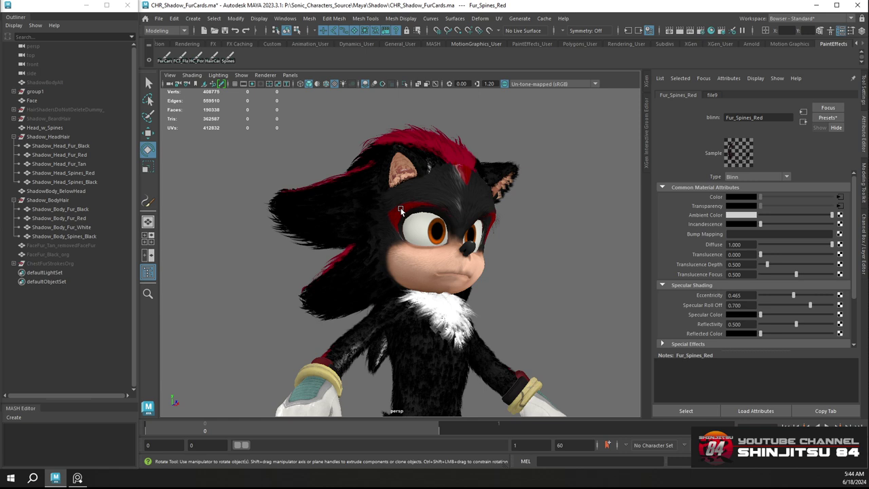
left_click_drag(449, 210, 407, 224, "alt")
right_click_drag(421, 252, 517, 298, "alt")
middle_click_drag(514, 265, 441, 232, "alt")
left_click_drag(485, 231, 442, 241, "alt")
right_click_drag(442, 242, 452, 243, "alt")
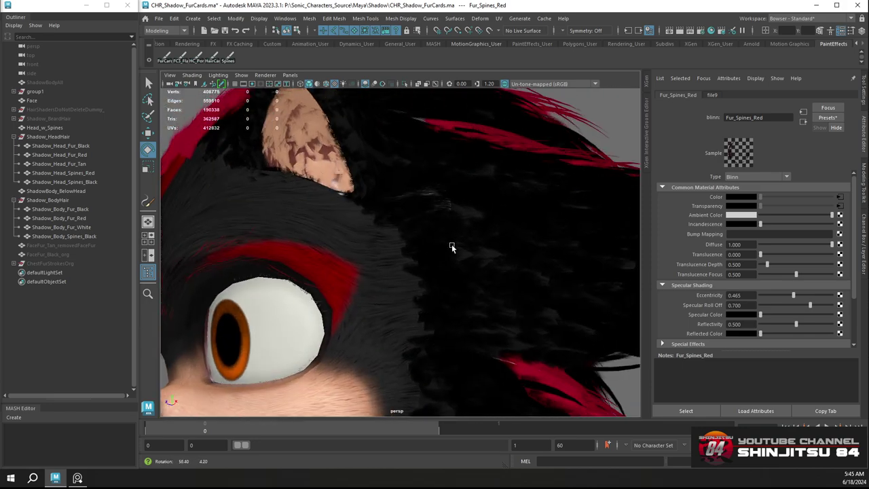
left_click_drag(452, 244, 473, 260, "alt")
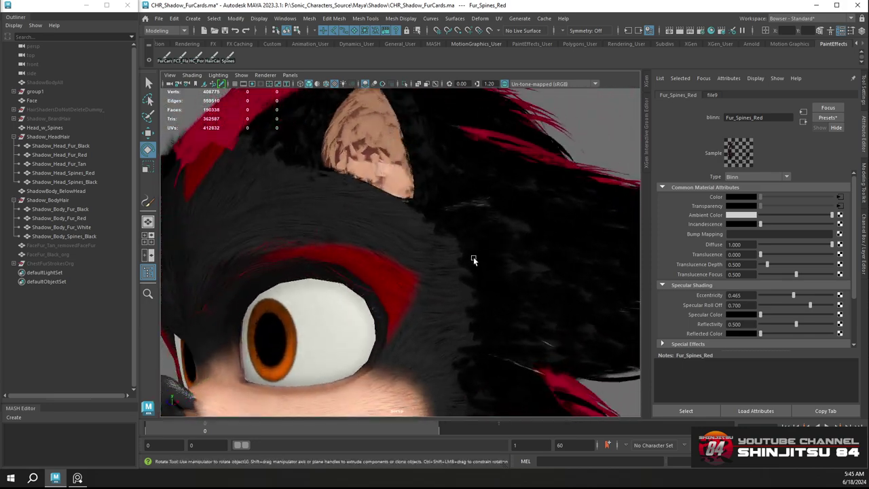
right_click_drag(473, 260, 394, 184, "alt")
left_click_drag(454, 212, 418, 143, "alt")
scroll(422, 176, "down", 2)
scroll(359, 190, "down", 4)
left_click_drag(359, 190, 324, 191, "alt")
Save the scene, then unhide the Shadow_BeardHair group
key("ctrl+s")
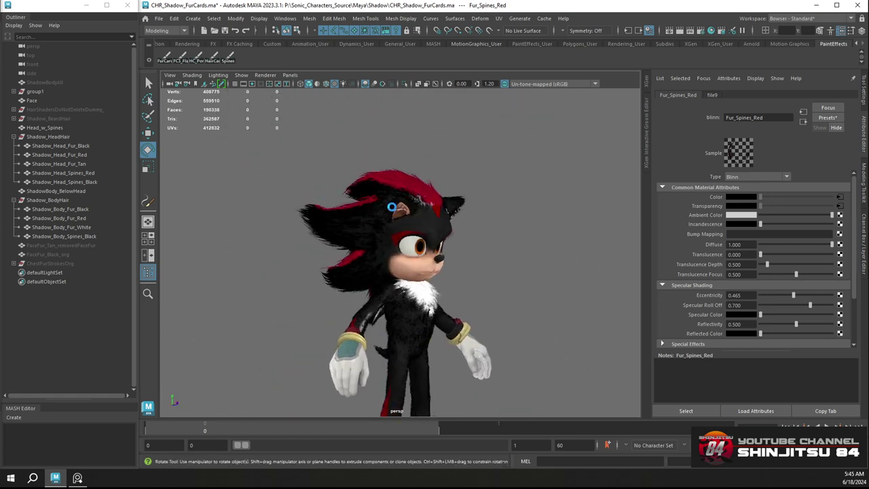
left_click(62, 118)
key("e")
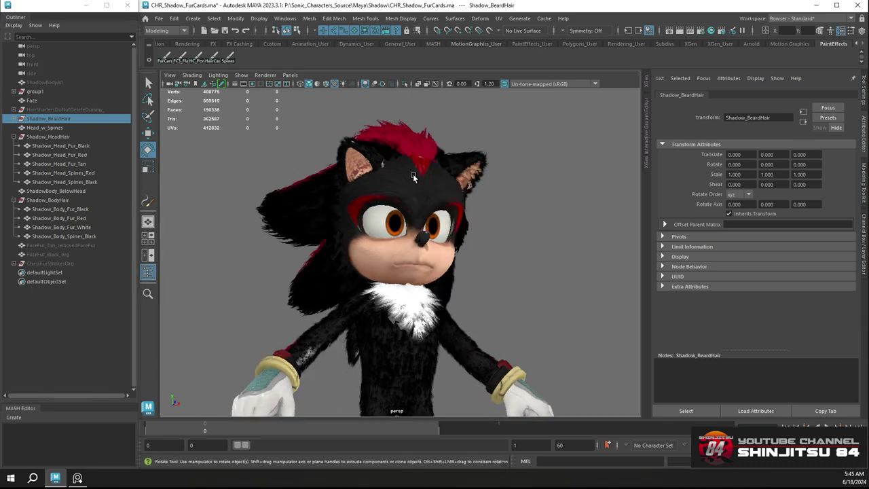
left_click(523, 194)
Examine how the unhidden beard hair blends into the black head fur beside the cheek and eye
left_click_drag(426, 210, 453, 224, "alt")
right_click_drag(453, 224, 486, 245, "alt")
left_click_drag(486, 245, 518, 247, "alt")
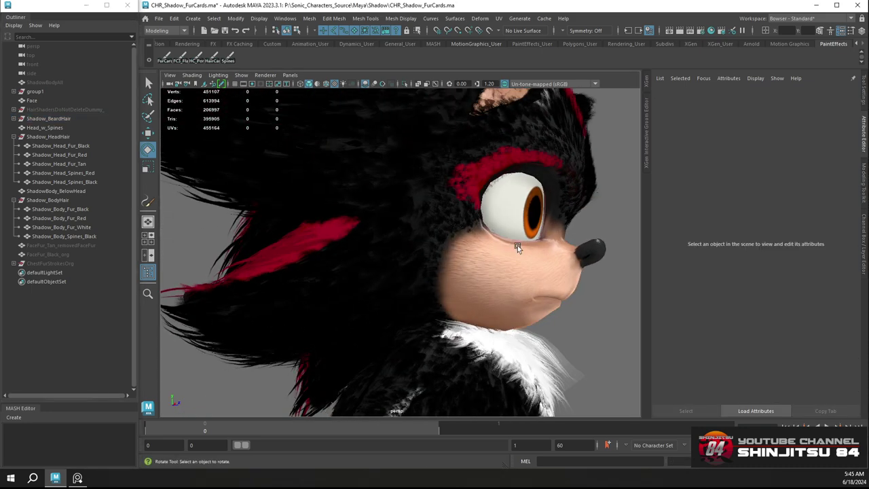
right_click_drag(517, 245, 561, 296, "alt")
middle_click_drag(481, 203, 474, 256, "alt")
right_click_drag(425, 183, 451, 206, "alt")
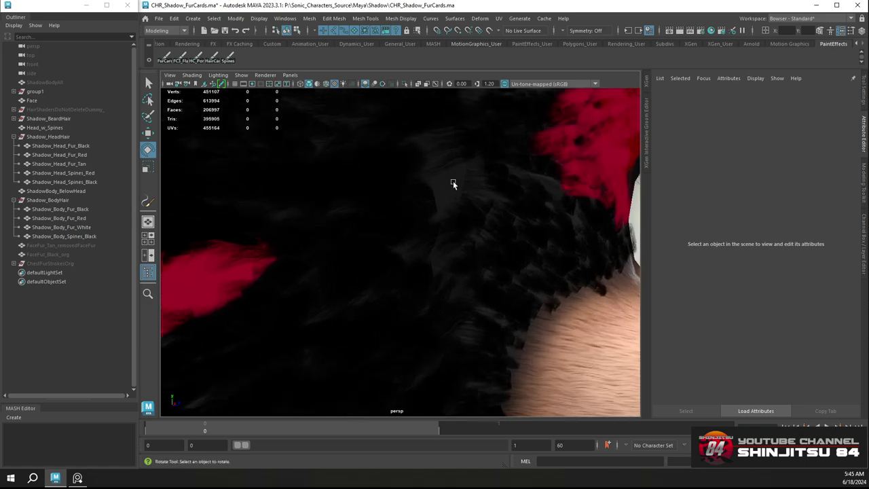
left_click_drag(453, 184, 457, 233, "alt")
right_click_drag(458, 232, 279, 88, "alt")
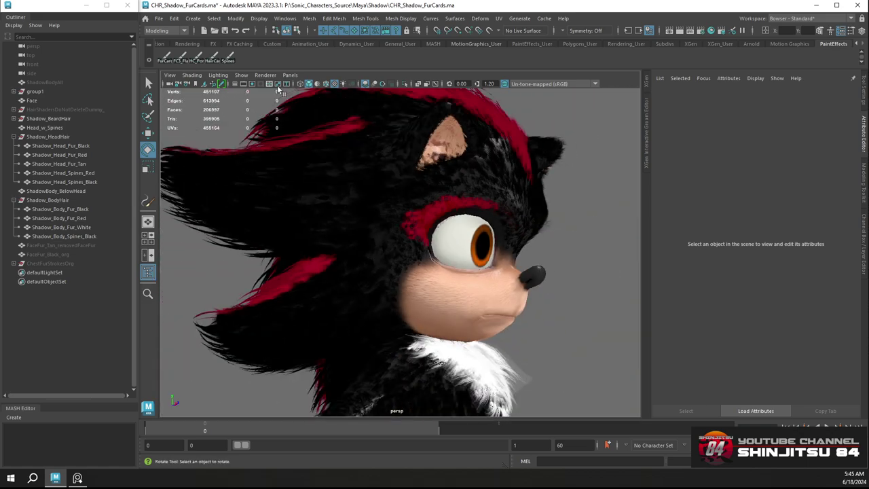
left_click_drag(278, 89, 333, 109, "alt")
right_click_drag(334, 109, 470, 211, "alt")
Select a card of Shadow_Head_Fur_Black at the fur edge behind the eye and move it forward toward the face
left_click(422, 193)
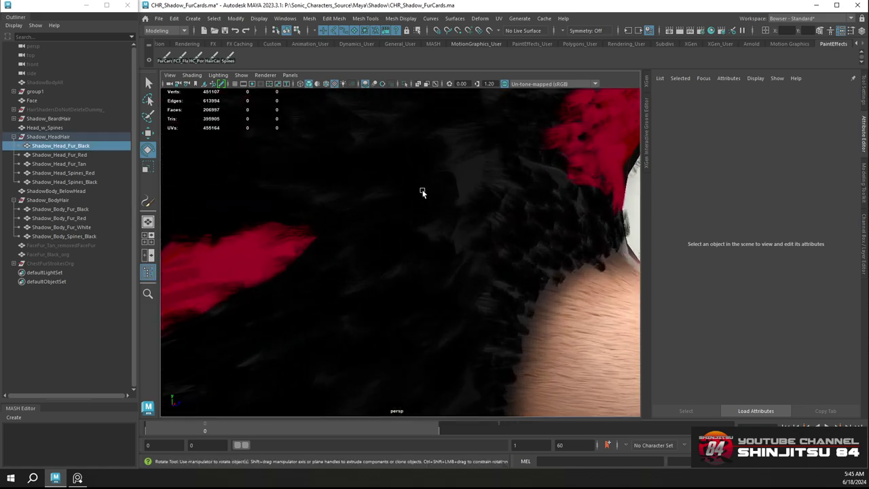
left_click_drag(422, 193, 379, 203, "alt")
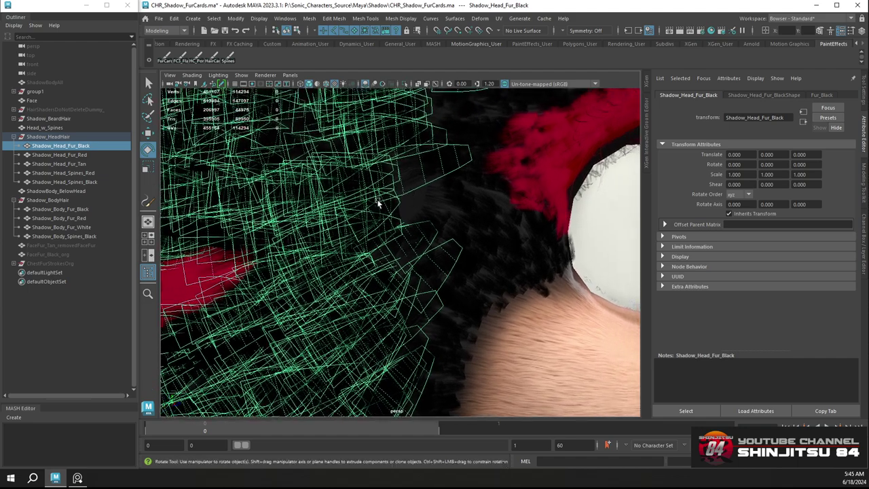
right_click(376, 210)
left_click(373, 233)
left_click(388, 202)
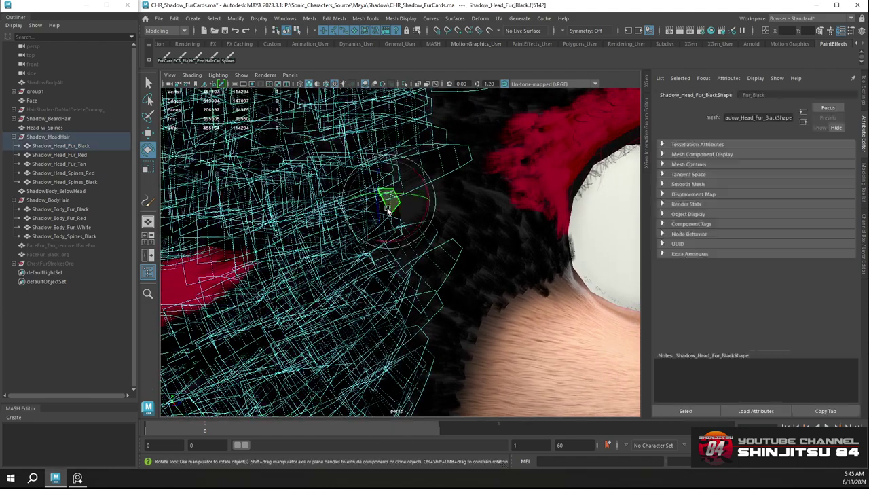
key("w")
left_click_drag(369, 213, 425, 205)
key("r")
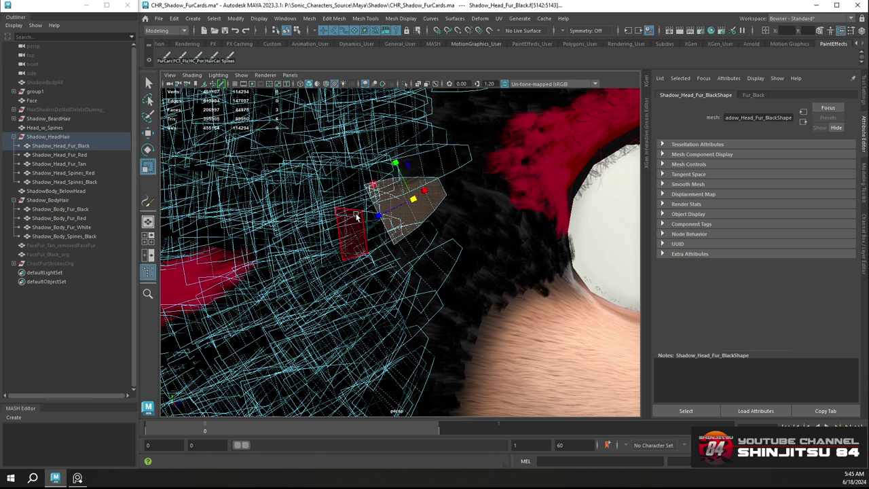
Select the neighbouring black head-fur card, scale it up slightly and deselect it
left_click(385, 236)
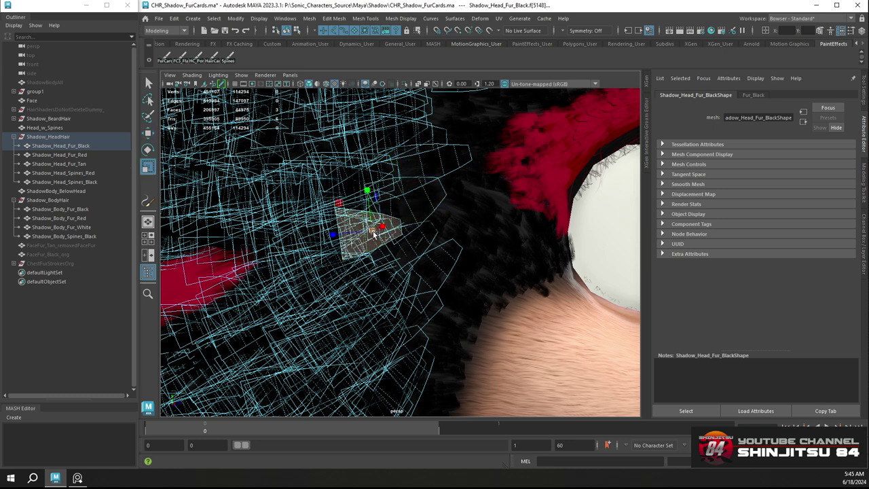
left_click_drag(372, 233, 384, 227)
key("w")
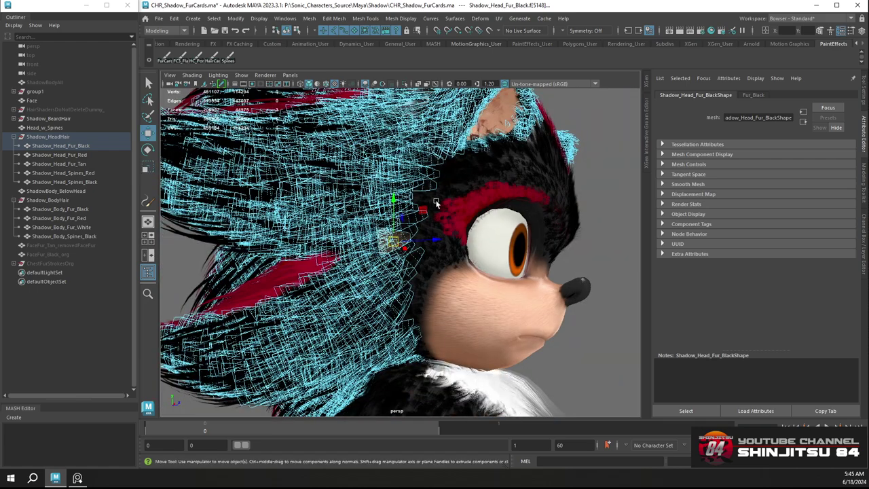
left_click_drag(421, 225, 443, 231, "alt")
left_click(590, 305)
Select a black head-fur card lower down beside the cheek and move it slightly toward the face
scroll(443, 231, "up", 10)
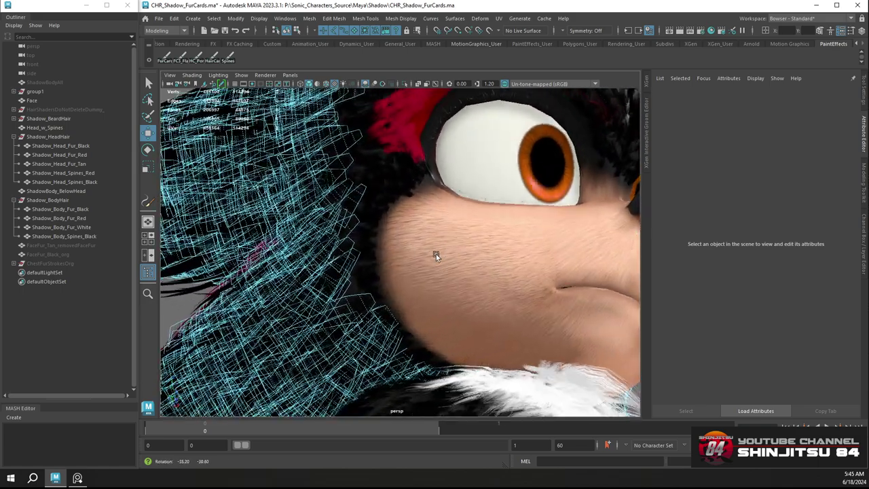
scroll(478, 310, "up", 2)
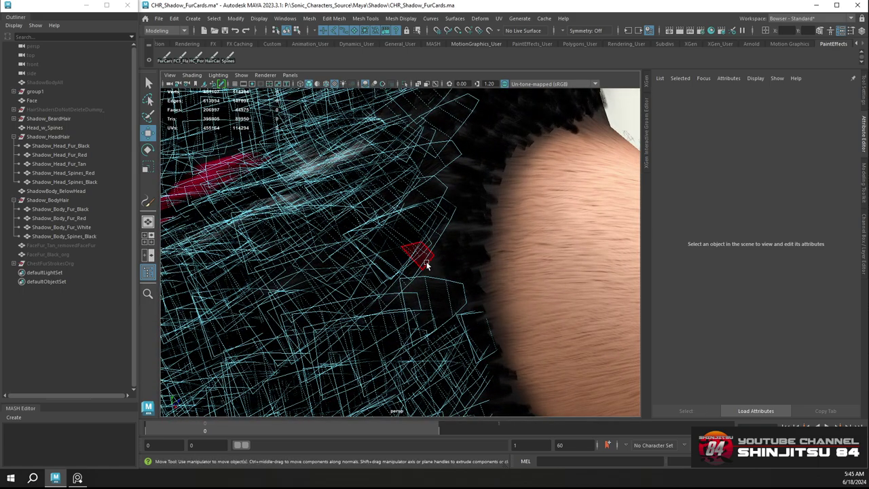
left_click(426, 264)
left_click_drag(380, 285, 401, 286)
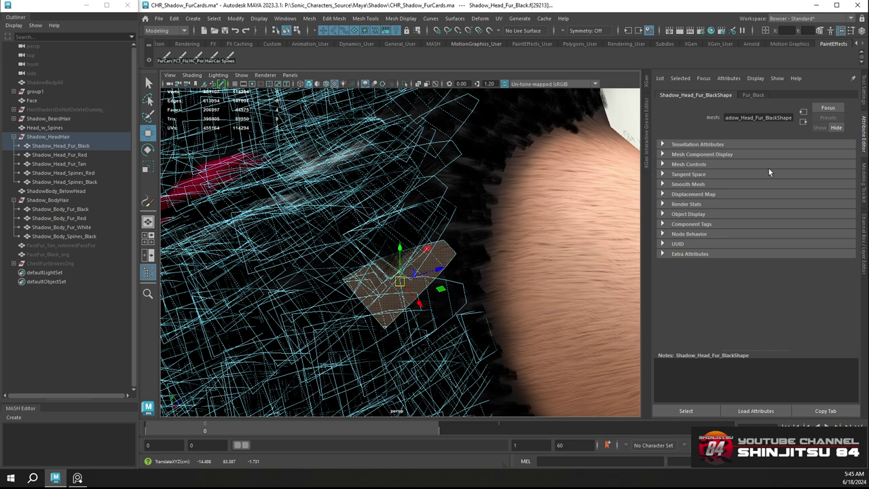
Set the axis orientation of the Move and Rotate tools to Component
left_click(864, 97)
left_click(713, 101)
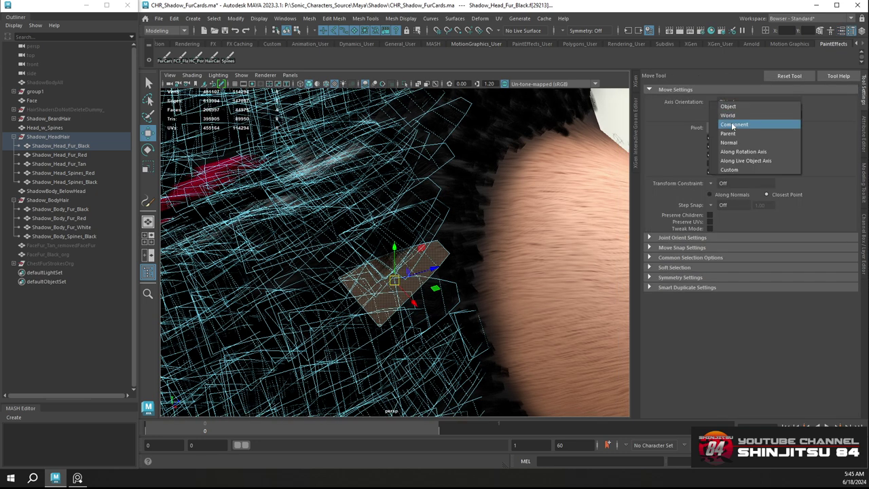
left_click(720, 126)
key("r")
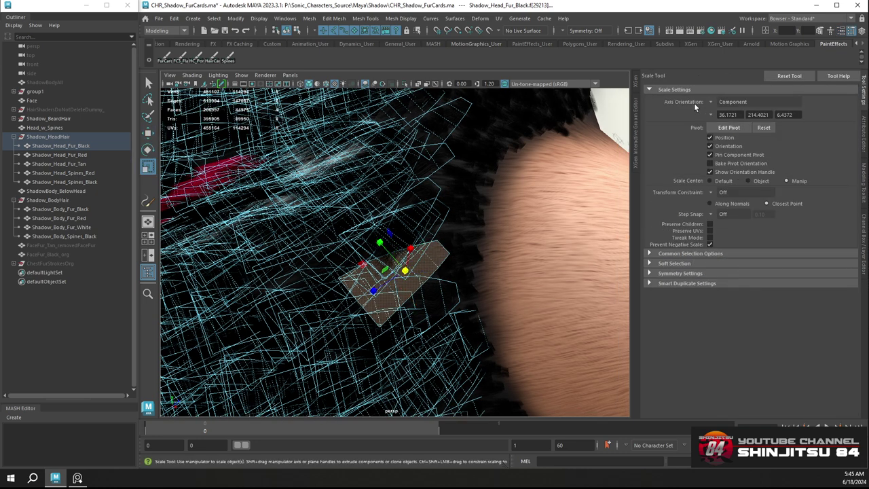
key("e")
left_click(723, 103)
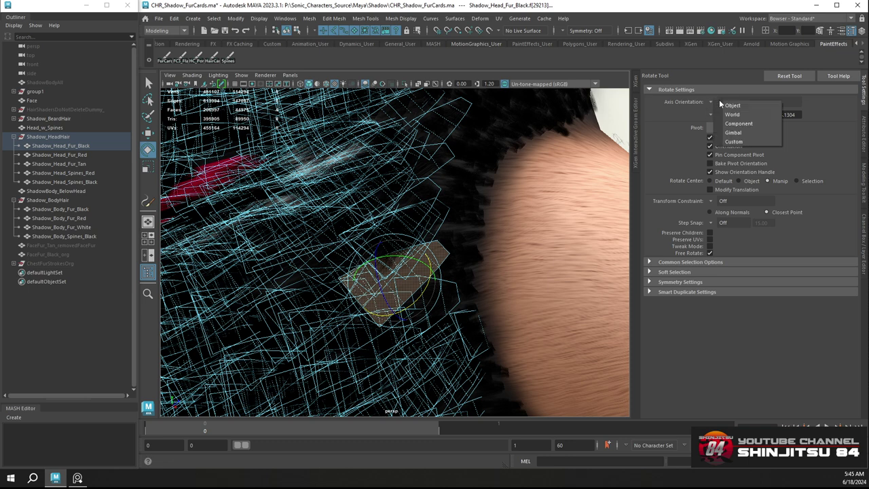
left_click(732, 123)
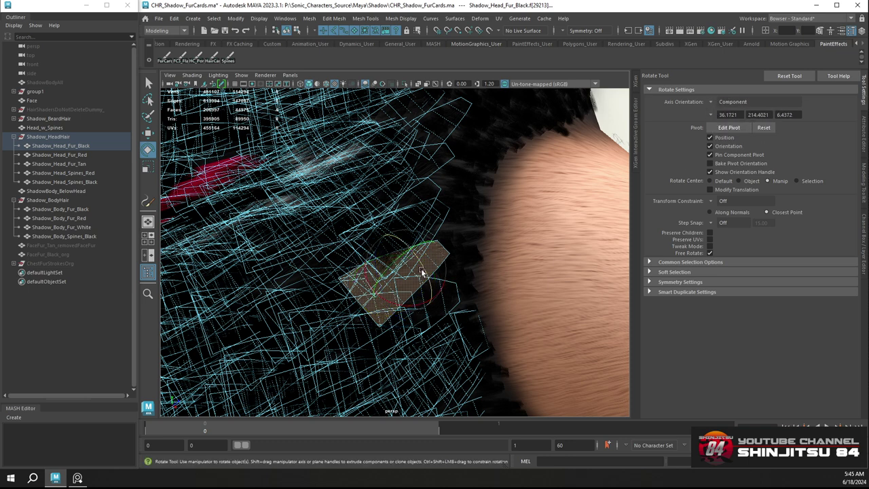
Rotate the lower cheek-side fur card, nudge it toward the face and deselect it
left_click_drag(421, 271, 409, 311)
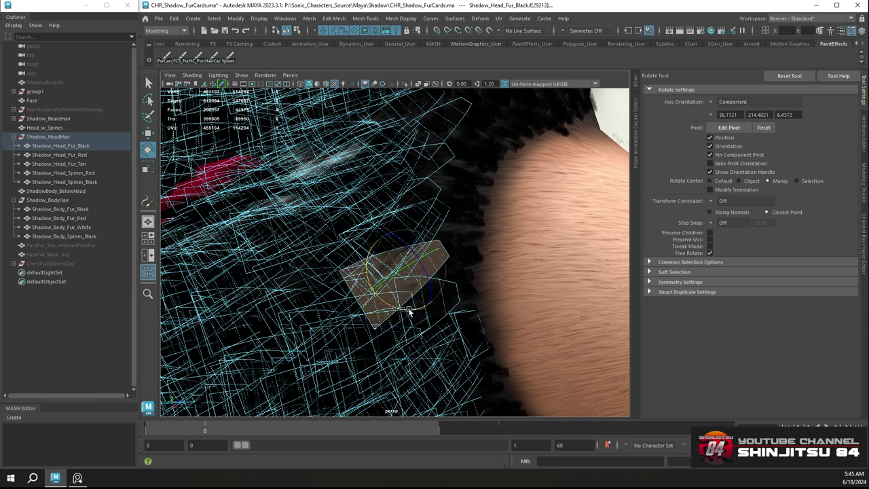
key("w")
middle_click_drag(372, 291, 381, 285)
right_click_drag(430, 285, 446, 220, "alt")
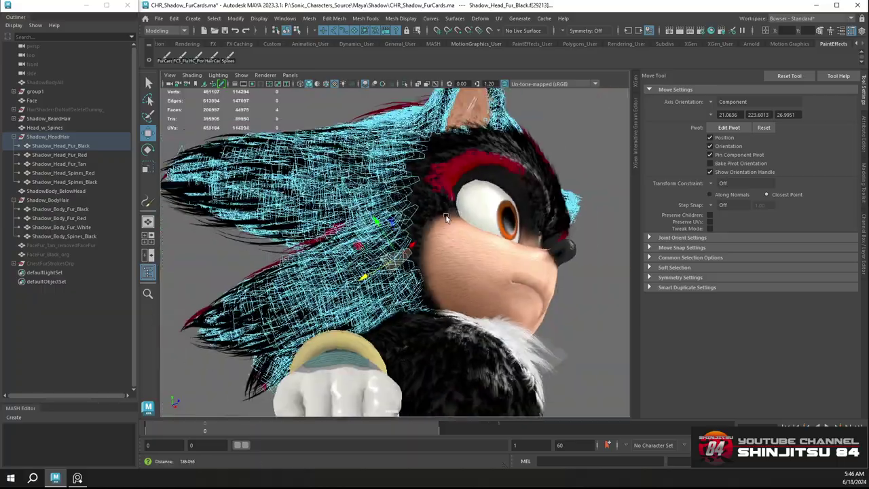
left_click_drag(446, 219, 468, 228, "alt")
left_click(604, 321)
Select a black head-fur card at the fur edge on the opposite side of the head and move it toward the cheek
left_click_drag(603, 321, 404, 282, "alt")
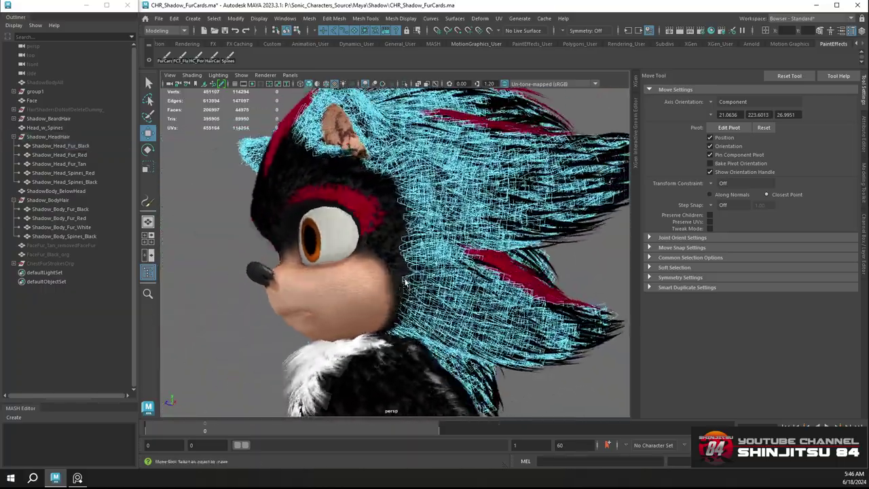
right_click_drag(403, 281, 408, 231, "alt")
left_click_drag(408, 230, 385, 222, "alt")
right_click_drag(385, 222, 485, 312, "alt")
middle_click_drag(485, 312, 419, 256, "alt")
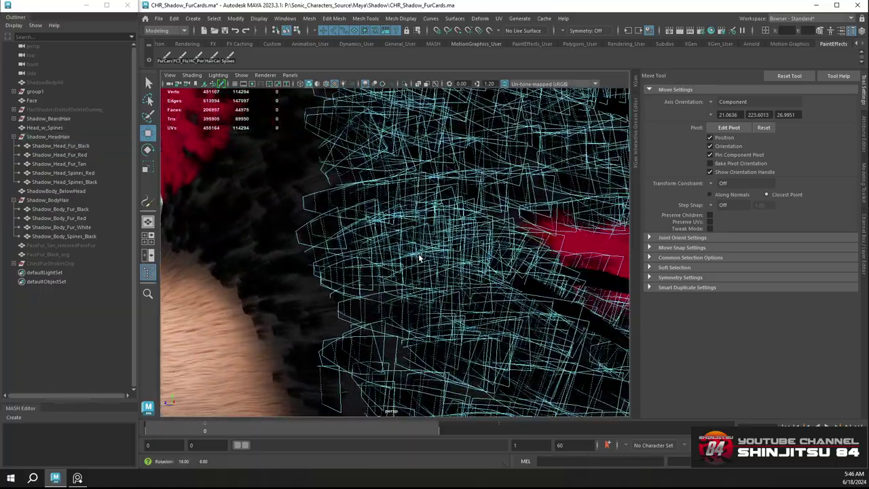
left_click_drag(419, 256, 419, 254, "alt")
middle_click_drag(419, 254, 444, 234, "alt")
right_click_drag(445, 233, 302, 284, "alt")
left_click(272, 271)
left_click_drag(336, 290, 370, 216, "alt")
right_click_drag(370, 213, 502, 284, "alt")
middle_click_drag(501, 284, 466, 275, "alt")
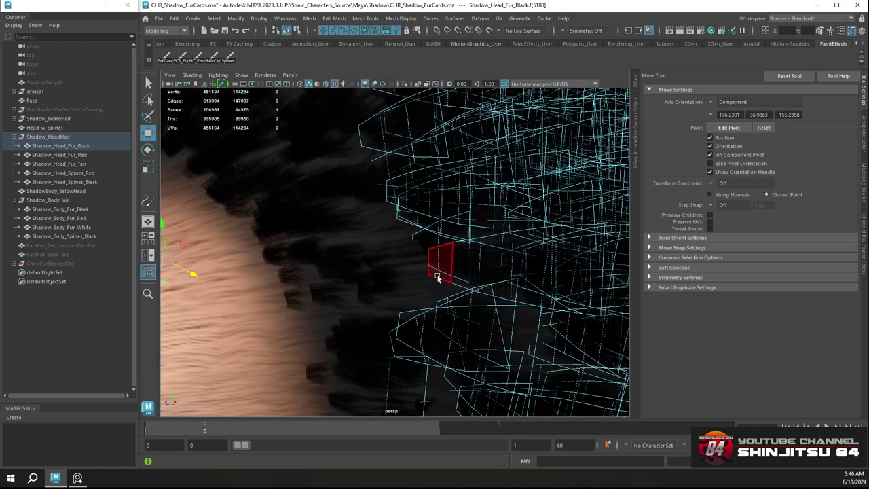
double_click(439, 275)
scroll(467, 274, "down", 2)
left_click_drag(472, 270, 417, 249)
double_click(428, 239)
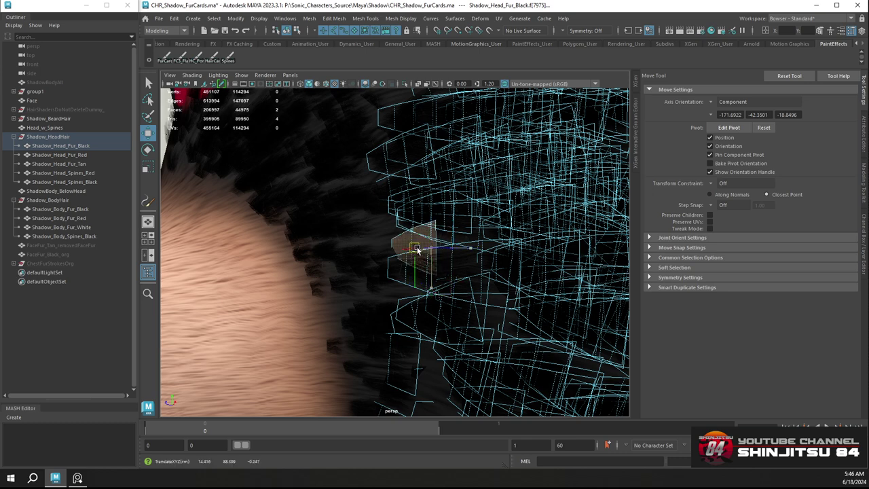
key("e")
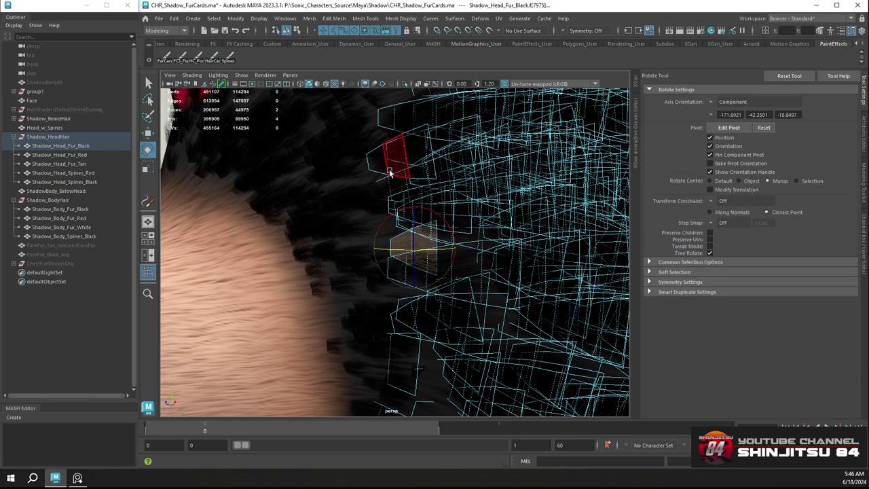
Select the larger four-face fur card just below and move it slightly toward the cheek
double_click(405, 300)
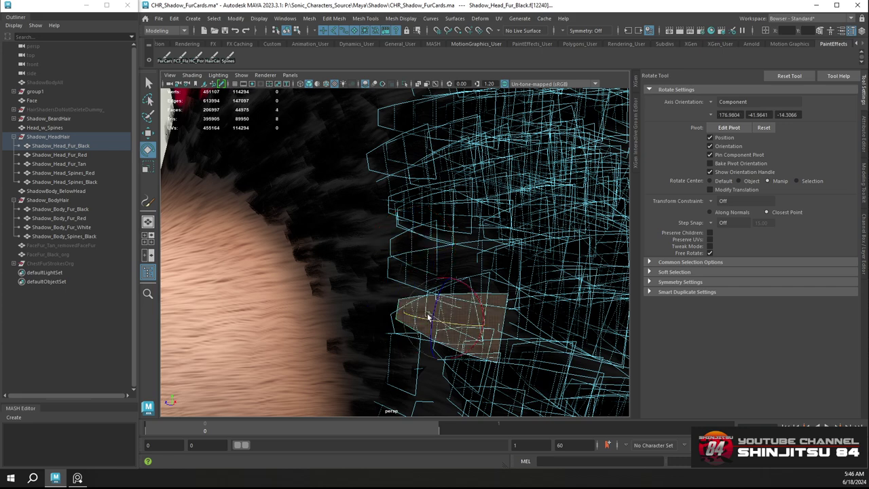
key("w")
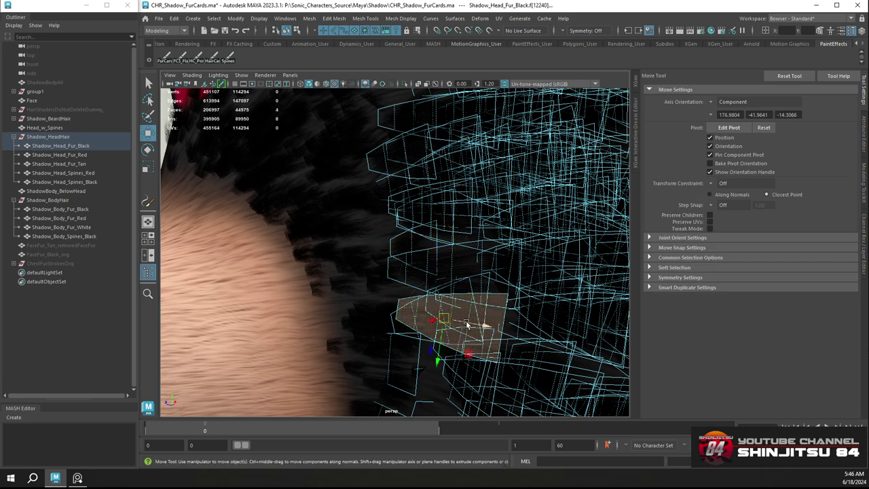
left_click_drag(467, 324, 451, 321)
middle_click_drag(450, 200, 444, 288, "alt")
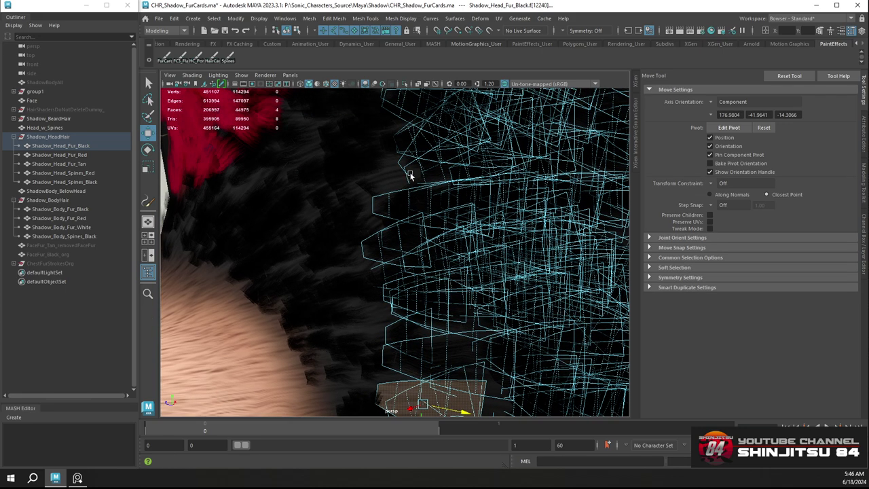
Select the five-face black head-fur card at the fur edge beside the red eye marking and move it toward the face
left_click_drag(410, 176, 430, 194, "alt")
left_click(466, 268, "shift")
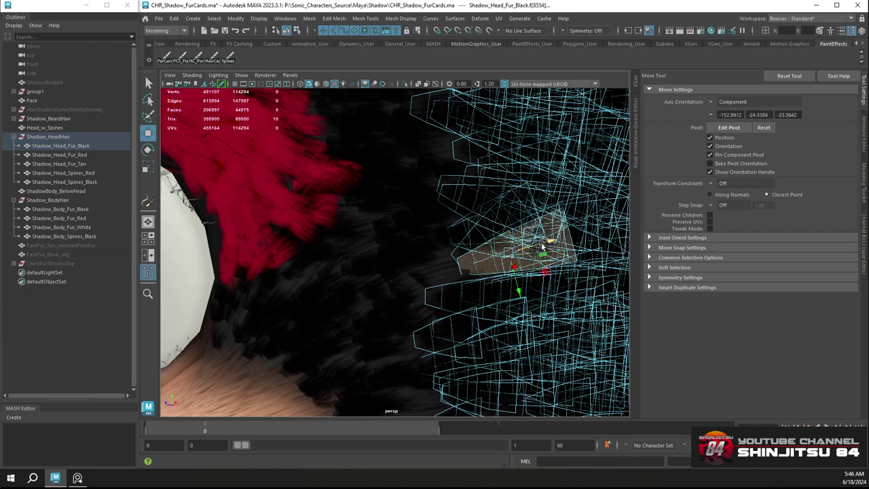
left_click_drag(543, 246, 525, 248)
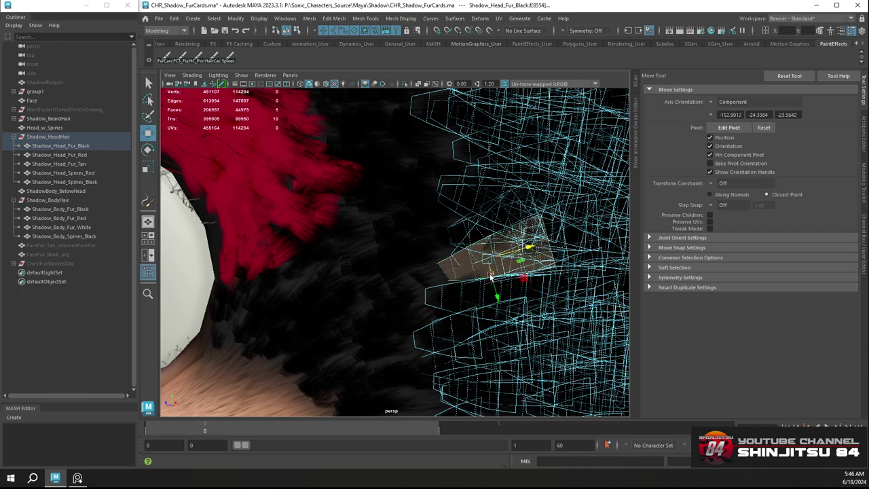
left_click_drag(491, 274, 398, 266)
Select the neighbouring four-face fur card just above the moved one and shift it outward along the fur edge toward the face
key("f")
scroll(493, 233, "down", 3)
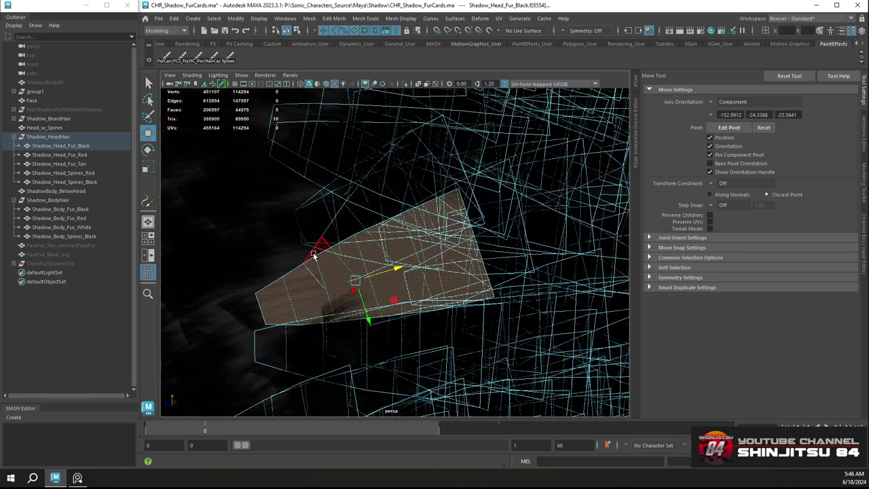
double_click(314, 255)
left_click_drag(301, 249, 332, 193, "alt")
left_click_drag(409, 208, 347, 251)
left_click_drag(412, 257, 493, 269, "alt")
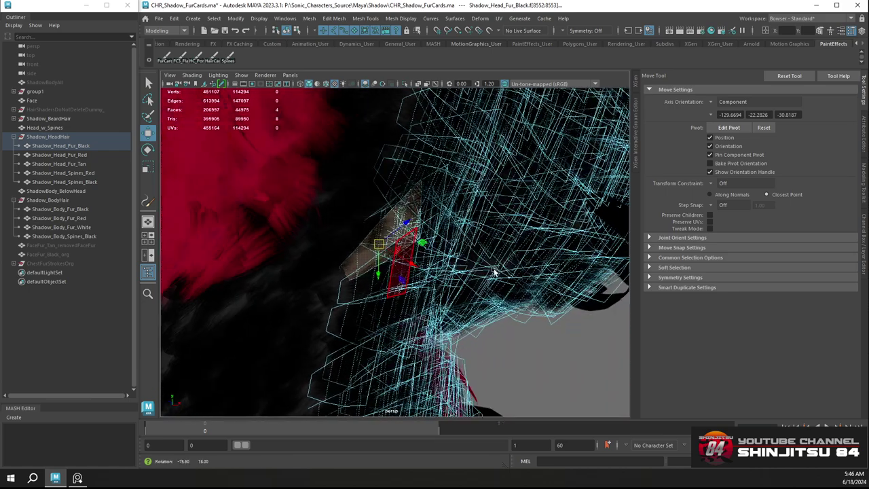
left_click_drag(411, 265, 369, 213)
middle_click_drag(368, 213, 386, 223, "alt")
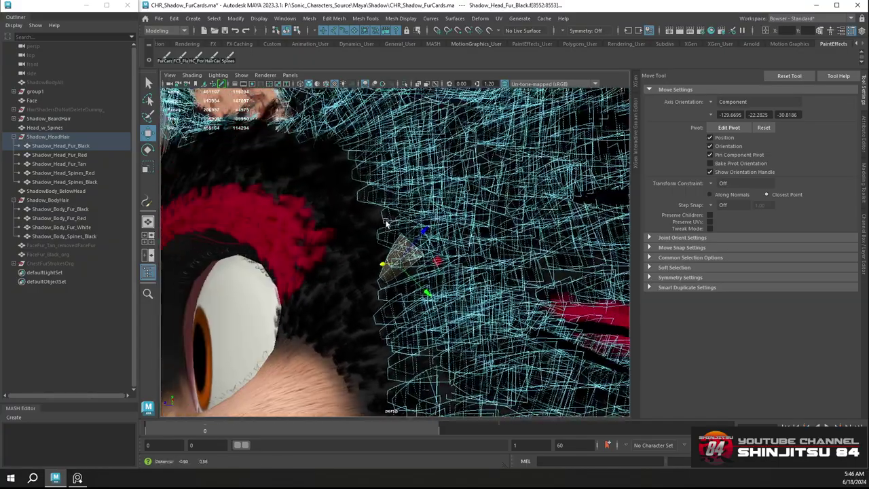
Select another recessed four-face black fur card farther up the fur edge beside the red eye marking
left_click_drag(385, 224, 408, 171, "alt")
double_click(384, 193)
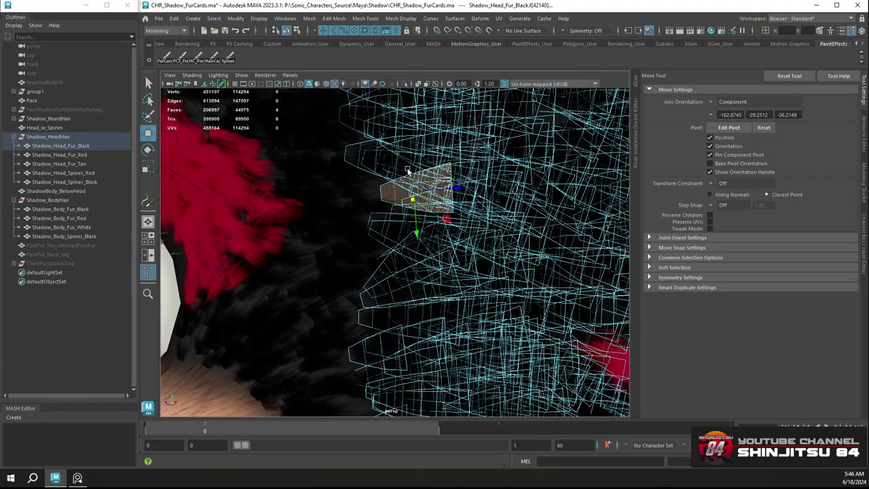
Move the selected black fur card behind the cheek along the surface, clear the selection, and return to object selection mode
left_click_drag(456, 189, 440, 190)
right_click_drag(448, 195, 331, 138, "alt")
left_click_drag(330, 138, 395, 178, "alt")
left_click(576, 296)
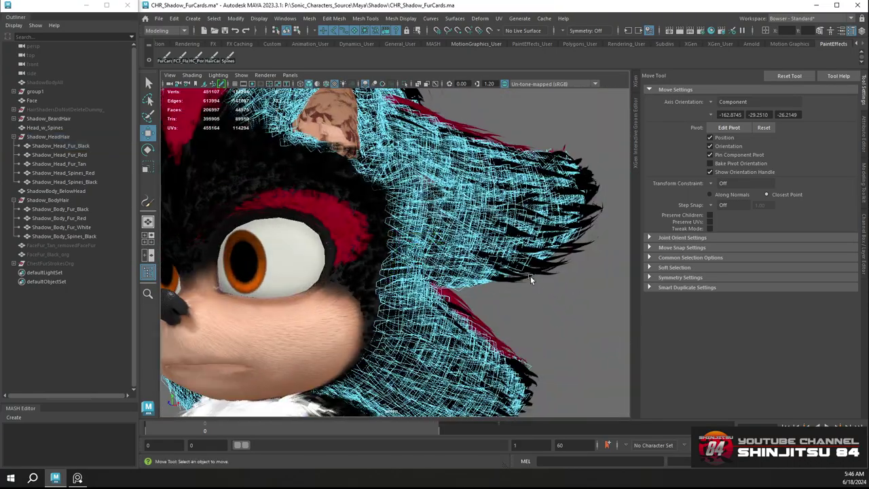
left_click_drag(530, 276, 480, 266, "alt")
right_click_drag(378, 170, 412, 156)
scroll(412, 158, "down", 2)
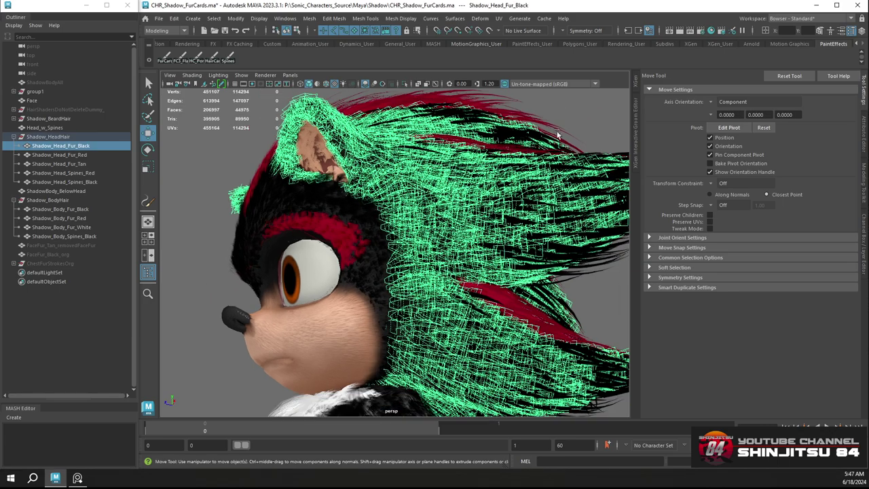
Switch Shadow_Head_Fur_Black to face selection and pick out individual fur cards along the hairline behind the cheek
left_click(396, 188)
left_click_drag(396, 188, 453, 287, "alt")
mouse_move(419, 279)
left_mouse_down("alt")
mouse_move(460, 276)
mouse_move(419, 294)
left_mouse_up("alt")
right_click_drag(437, 281, 440, 239)
left_click(399, 290)
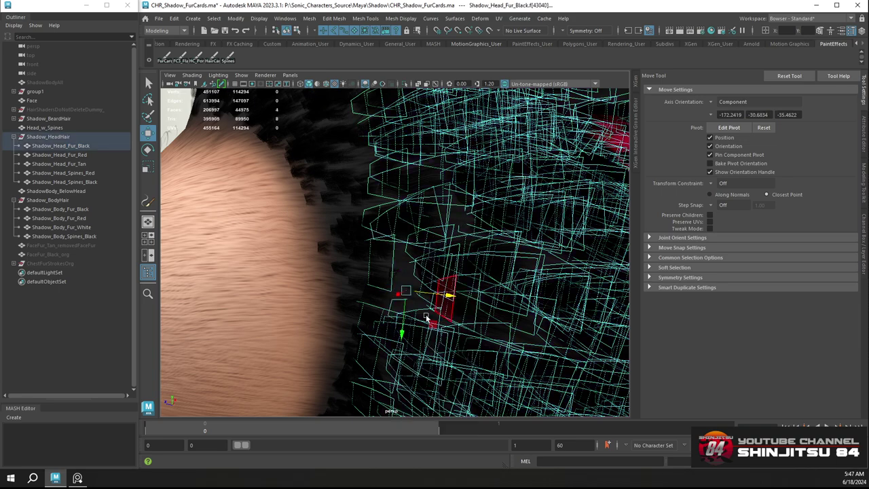
left_click_drag(414, 299, 424, 322, "alt")
key("ctrl+e")
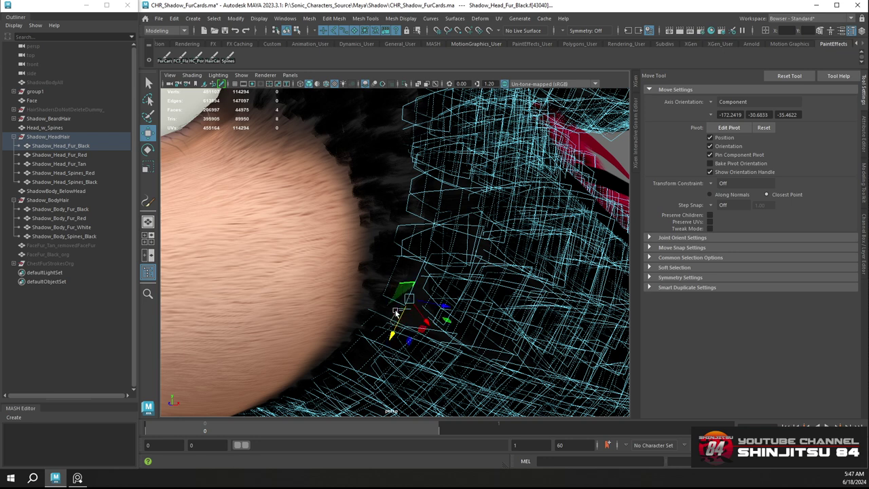
double_click(395, 314, "shift")
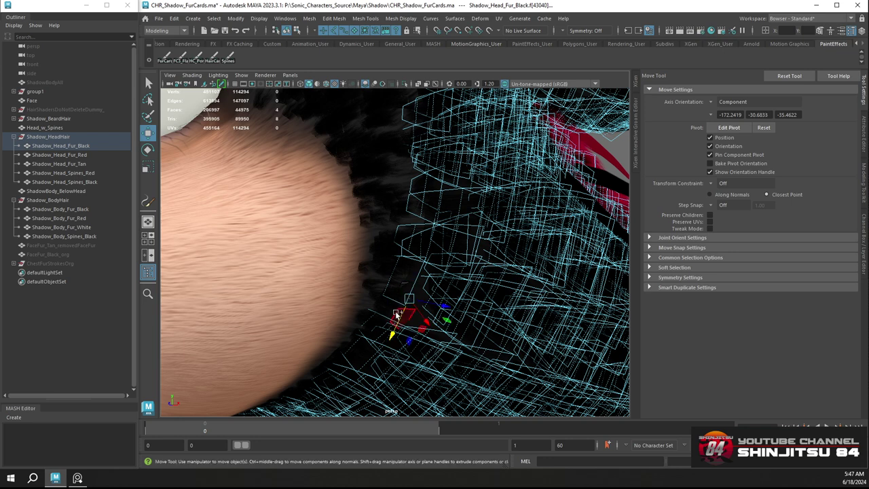
double_click(396, 314, "shift")
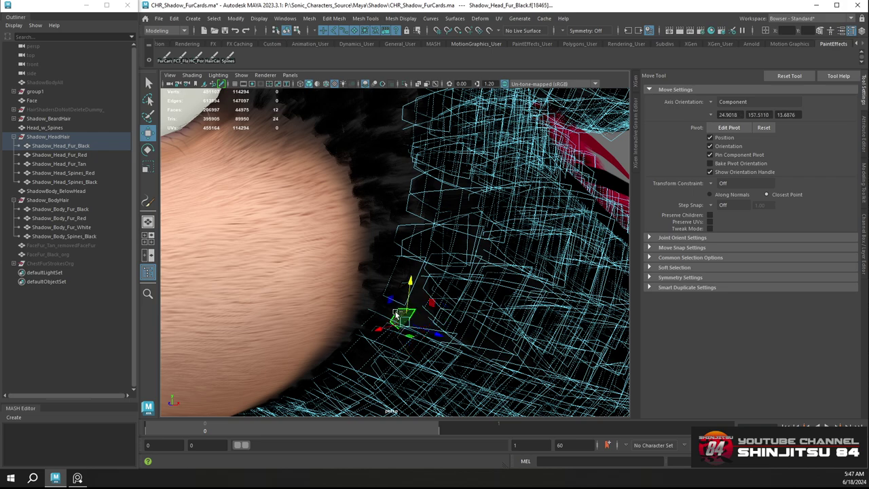
mouse_move(422, 328)
left_mouse_down("alt")
mouse_move(439, 346)
mouse_move(417, 332)
mouse_move(435, 339)
mouse_move(421, 320)
left_mouse_up("alt")
left_click(446, 354)
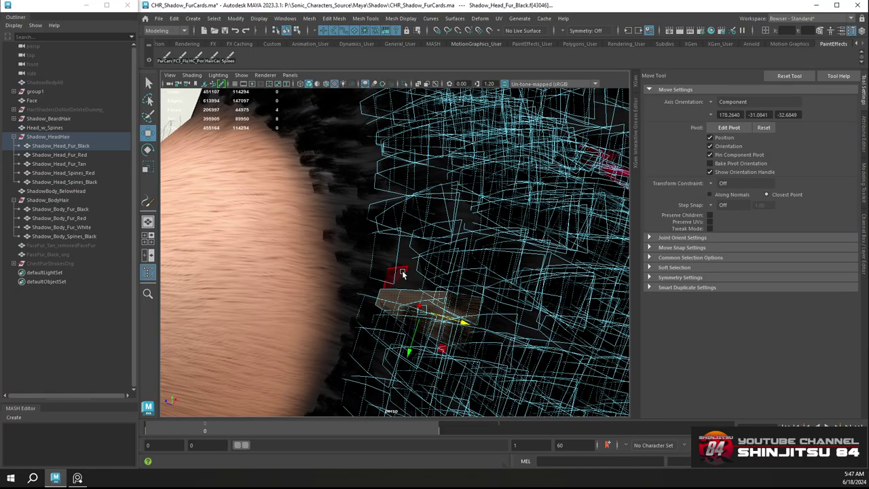
Rotate and reposition a fur card over the thin spot behind the cheek, then leave face selection and deselect the fur mesh
left_click(404, 273)
mouse_move(404, 273)
left_mouse_down("alt")
mouse_move(481, 331)
mouse_move(430, 324)
mouse_move(436, 328)
mouse_move(371, 289)
mouse_move(334, 282)
mouse_move(394, 260)
mouse_move(432, 299)
mouse_move(416, 275)
mouse_move(446, 293)
mouse_move(423, 256)
mouse_move(414, 257)
mouse_move(438, 298)
mouse_move(408, 275)
left_mouse_up("alt")
double_click(392, 259)
left_click(416, 275)
double_click(400, 270)
double_click(417, 290)
key("r")
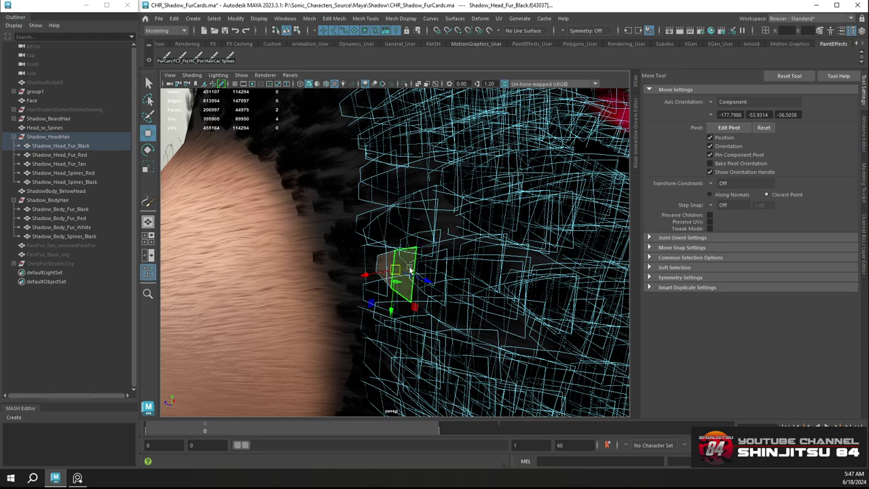
left_click_drag(401, 272, 421, 287, "alt")
key("e")
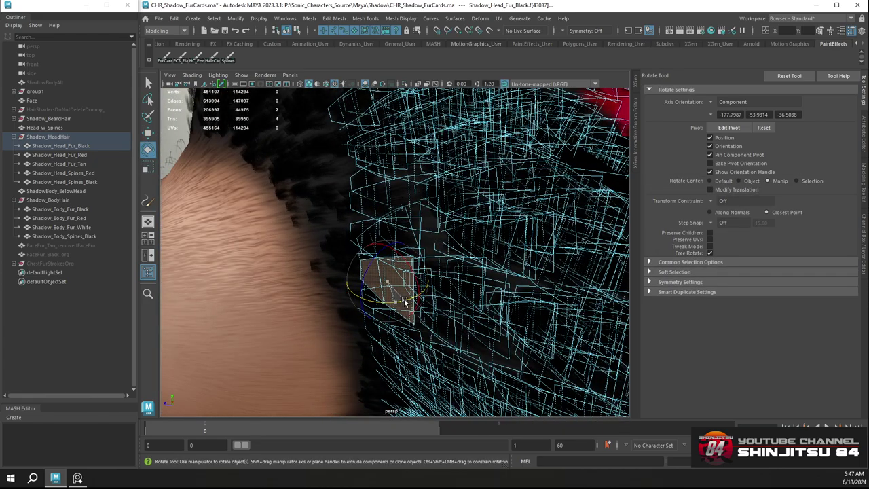
scroll(392, 282, "down", 3)
key("w")
scroll(442, 268, "down", 4)
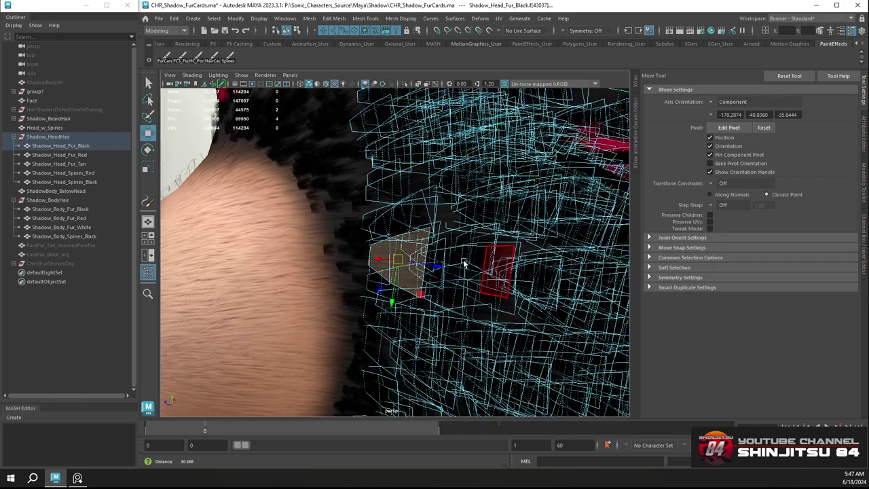
left_click_drag(470, 260, 523, 265, "alt")
right_click_drag(434, 192, 475, 177)
left_click(569, 274)
Select another black fur card at the sparse area behind the cheek in face mode and adjust its placement
left_click_drag(569, 275, 512, 278, "alt")
scroll(512, 279, "up", 8)
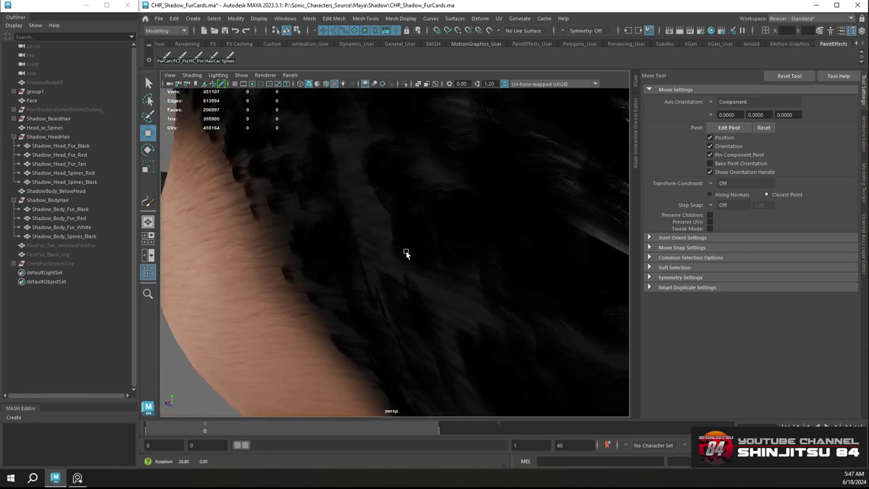
mouse_move(396, 239)
left_mouse_down("alt")
mouse_move(489, 310)
mouse_move(402, 266)
mouse_move(367, 279)
mouse_move(410, 287)
mouse_move(442, 266)
mouse_move(305, 194)
mouse_move(452, 215)
mouse_move(390, 227)
left_mouse_up("alt")
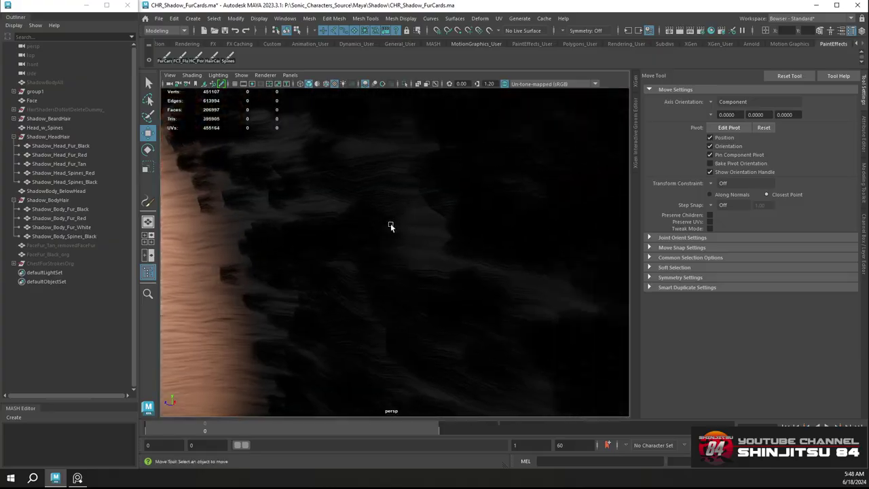
left_click(474, 241)
left_click_drag(473, 241, 423, 237, "alt")
mouse_move(423, 237)
right_mouse_down()
mouse_move(423, 229)
mouse_move(423, 246)
right_mouse_up()
double_click(424, 235)
left_click_drag(496, 231, 439, 222)
key("r")
left_click_drag(512, 243, 425, 273, "alt")
key("w")
left_click_drag(285, 260, 308, 261)
Move the neighbouring fur card upward along the hairline behind the cheek, return to object selection mode, and clear the selection
left_click(309, 198)
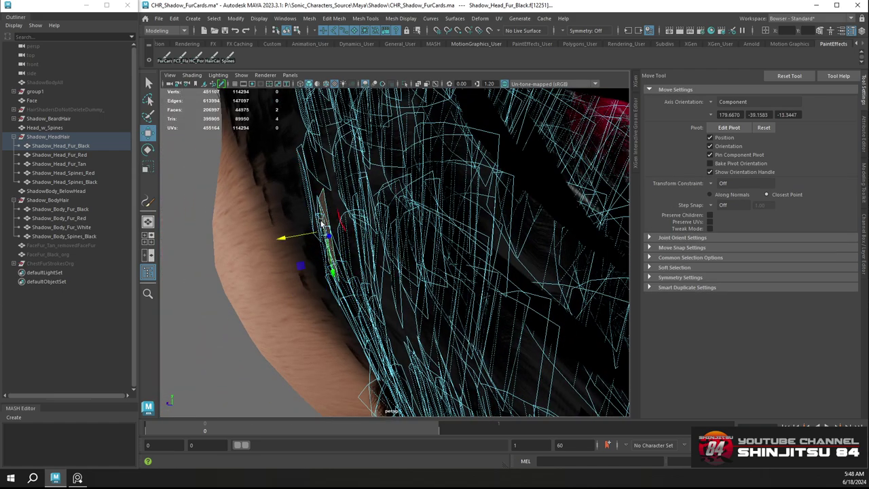
left_click_drag(309, 197, 375, 223, "alt")
key("r")
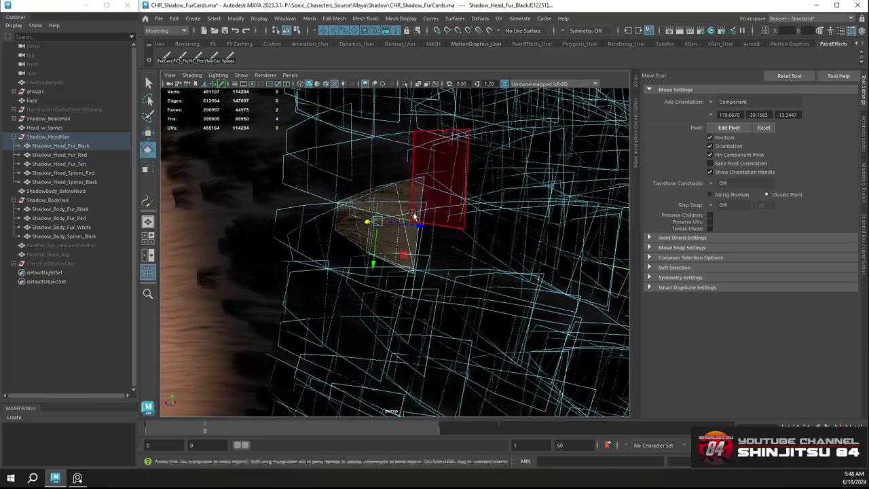
left_click_drag(372, 261, 375, 256)
key("w")
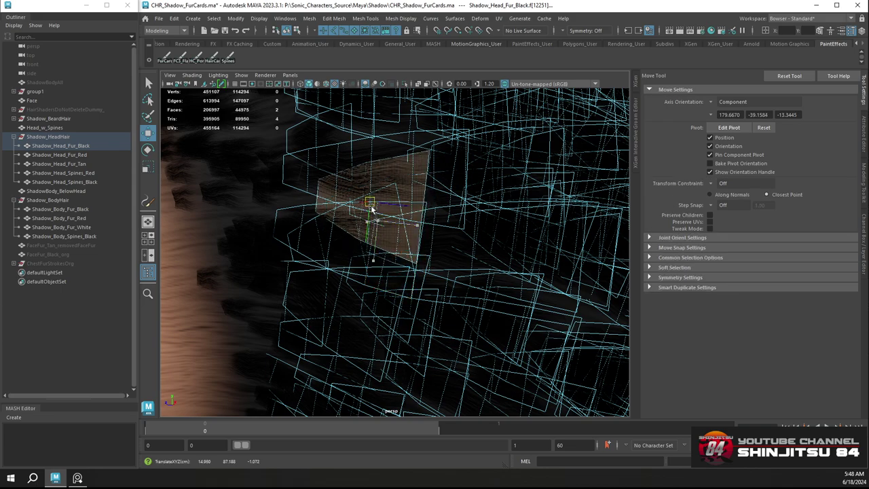
left_click_drag(369, 203, 362, 188, "alt")
scroll(361, 187, "down", 10)
left_click(604, 251)
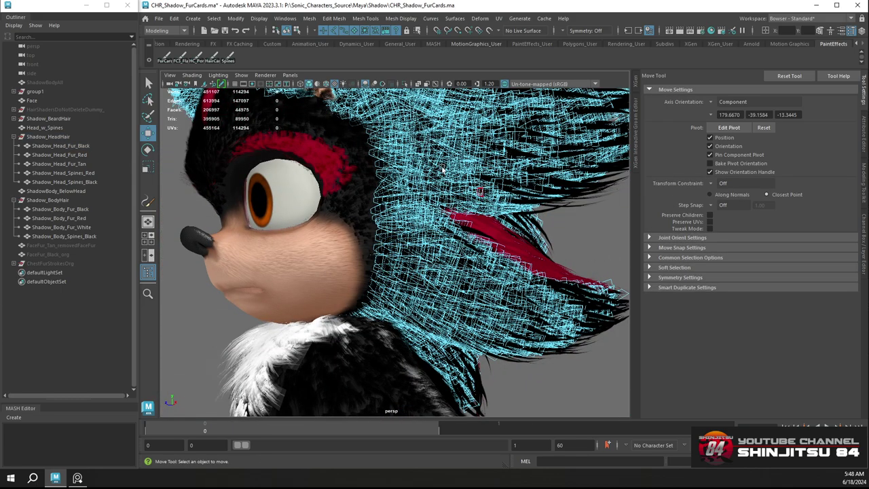
right_click_drag(421, 155, 470, 143)
left_click(568, 263)
Examine the black fur coverage behind the cheek and across the side of the head from several angles
right_click_drag(567, 263, 489, 211, "alt")
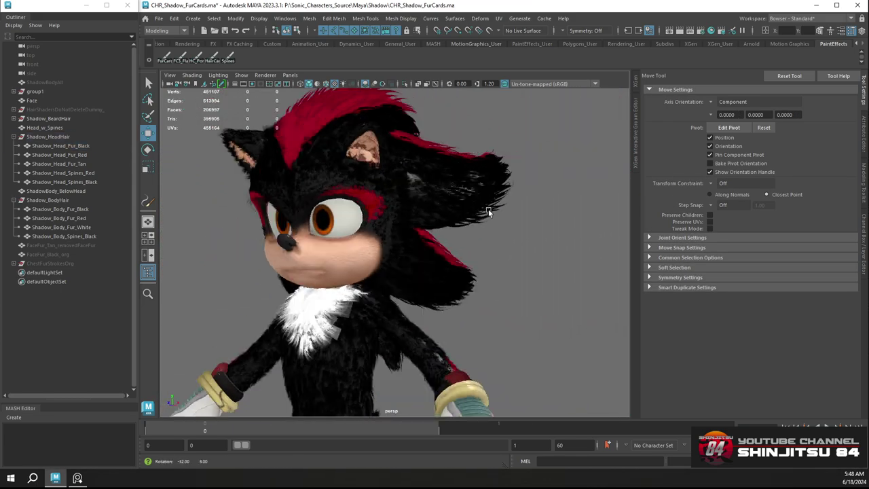
left_click_drag(489, 212, 446, 204, "alt")
right_click_drag(446, 204, 480, 312, "alt")
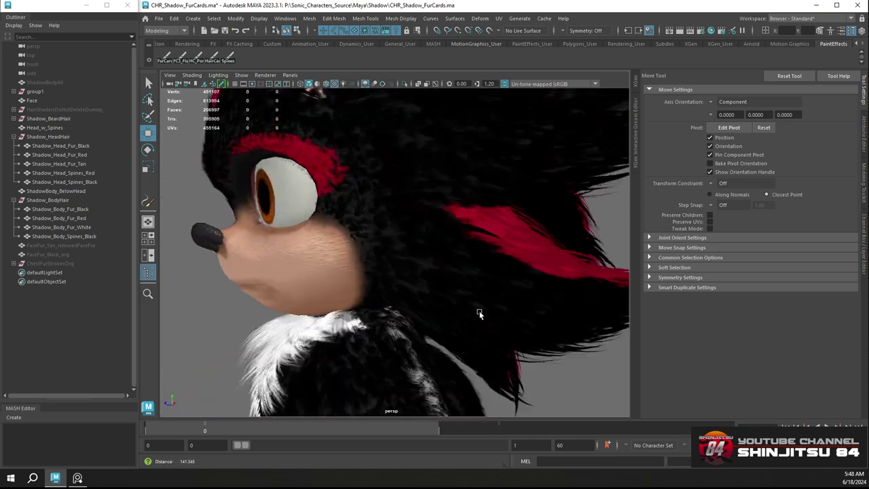
scroll(399, 259, "up", 5)
right_click_drag(399, 258, 428, 316, "alt")
left_click_drag(349, 165, 324, 147, "alt")
right_click_drag(324, 147, 391, 252, "alt")
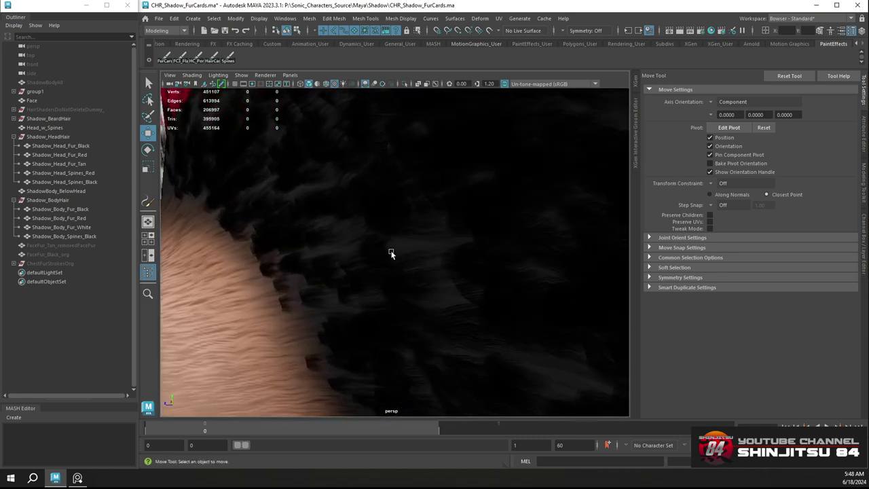
left_click_drag(391, 252, 348, 220, "alt")
right_click_drag(402, 271, 338, 205, "alt")
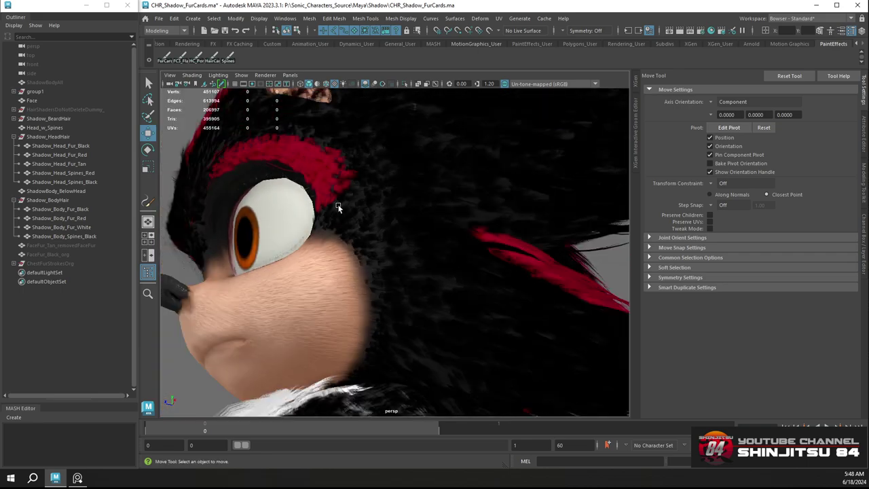
left_click_drag(338, 205, 449, 258, "alt")
right_click_drag(449, 258, 295, 174, "alt")
left_click_drag(295, 173, 444, 221, "alt")
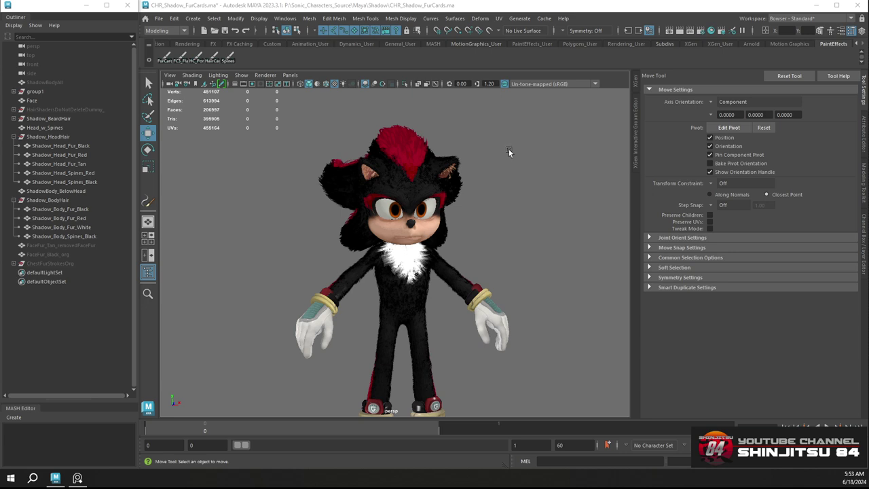
Examine the whole furred character from the front and three-quarter views, including the face and chest
mouse_move(535, 150)
left_mouse_down("alt")
mouse_move(561, 147)
mouse_move(525, 155)
left_mouse_up("alt")
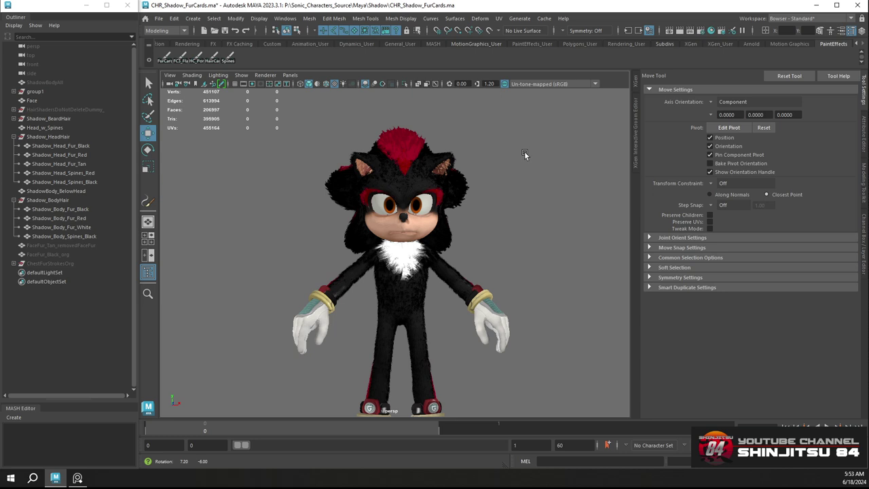
left_click_drag(525, 155, 553, 150, "alt")
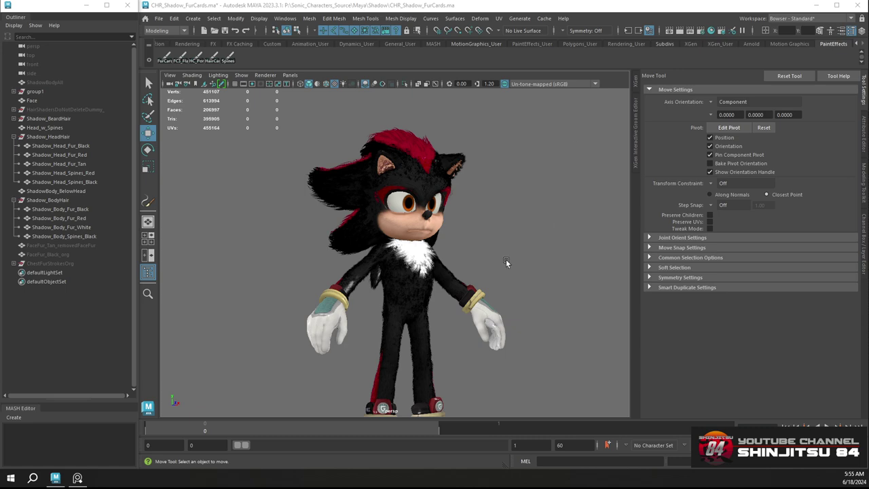
left_click_drag(506, 262, 543, 250, "alt")
scroll(435, 226, "up", 5)
scroll(475, 238, "down", 8)
left_click_drag(367, 197, 450, 208, "alt")
scroll(422, 206, "up", 4)
scroll(421, 206, "up", 3)
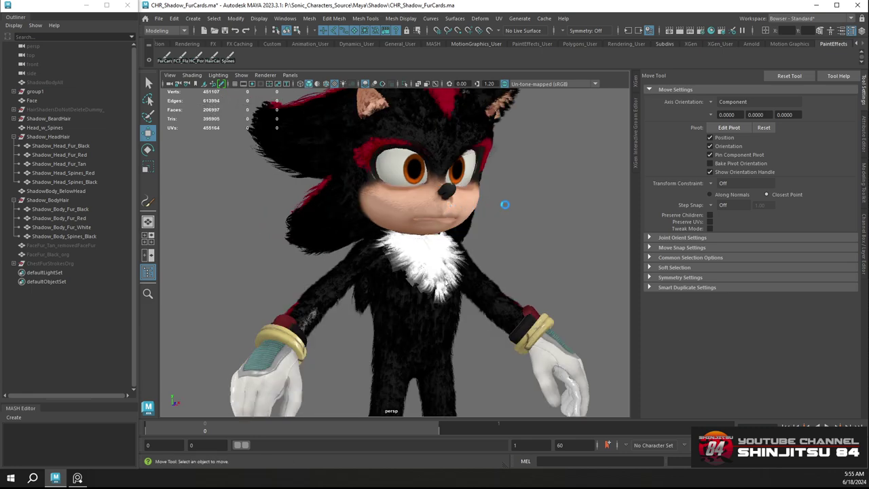
Select the Head_w_Spines mesh at the ear and make it paintable for Paint Effects
left_click_drag(505, 204, 401, 229, "alt")
scroll(397, 121, "up", 5)
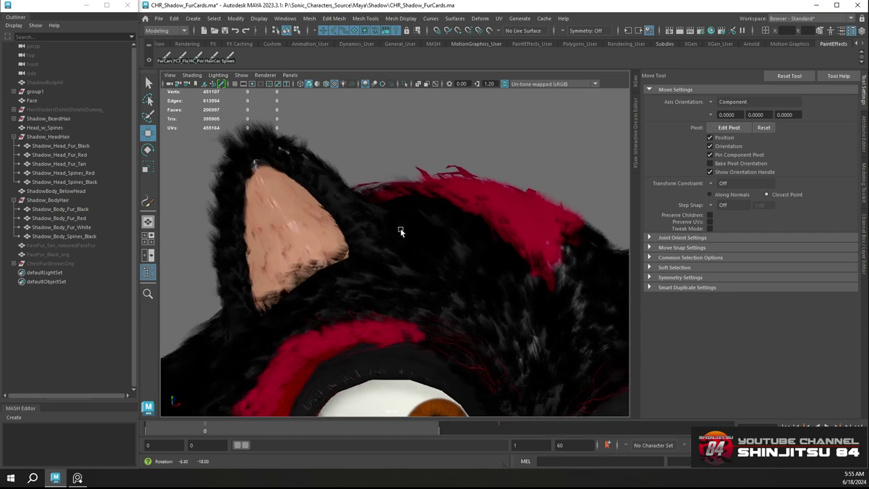
left_click(291, 212)
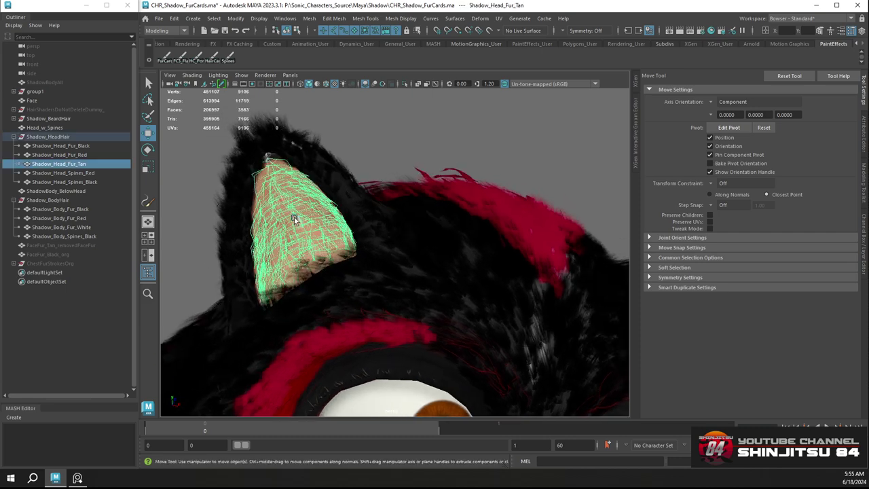
left_click(266, 157)
left_click(296, 181, "shift")
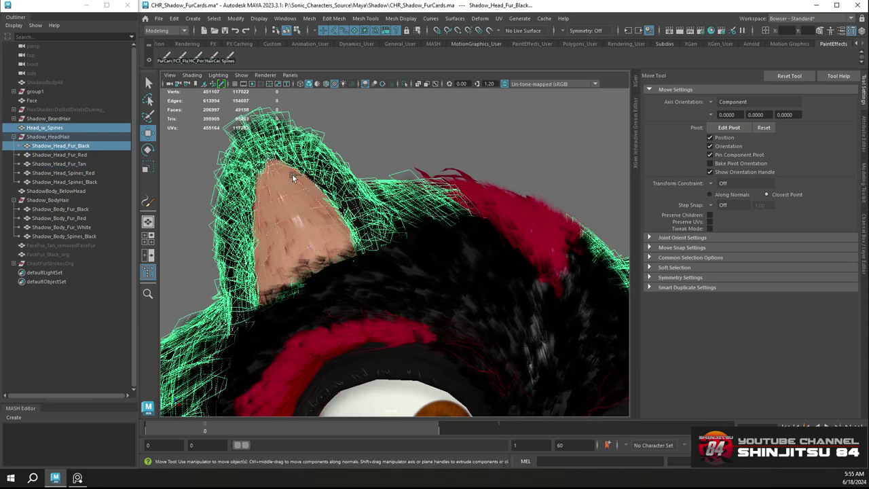
left_click(294, 127, "shift")
scroll(436, 194, "down", 2)
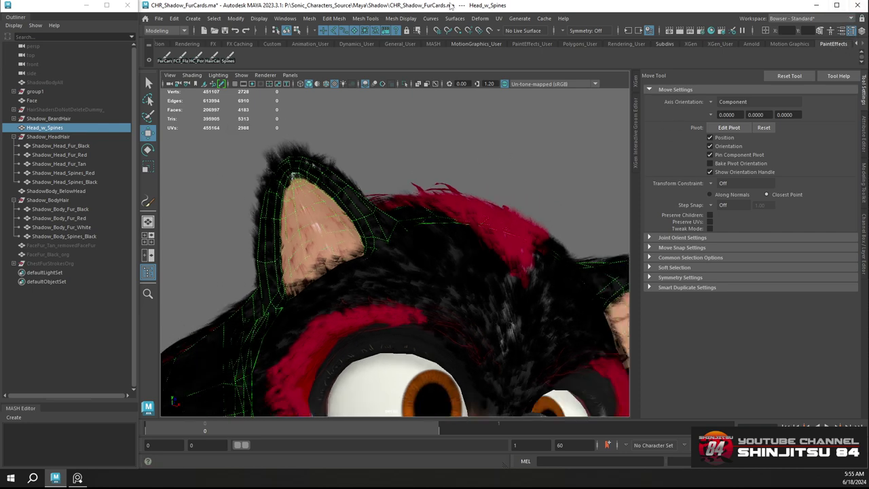
left_click(520, 18)
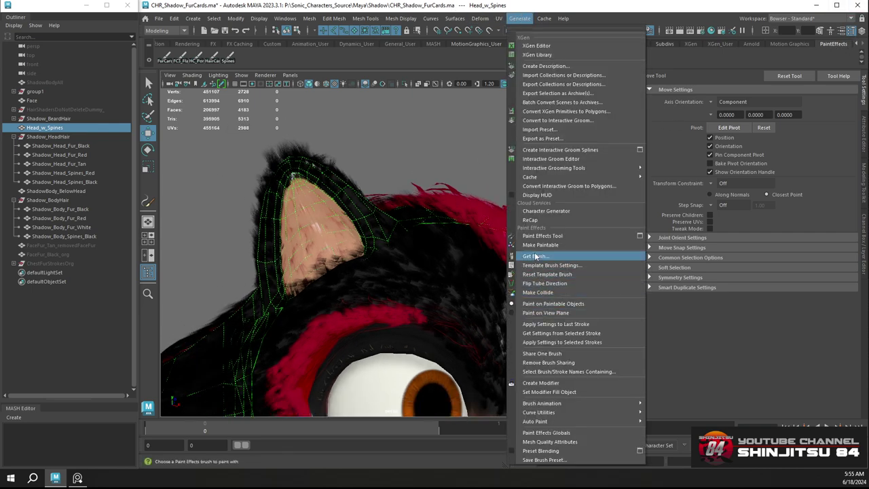
left_click(536, 248)
Activate the second fur-card Paint Effects brush preset for painting at the ear
scroll(303, 196, "down", 2)
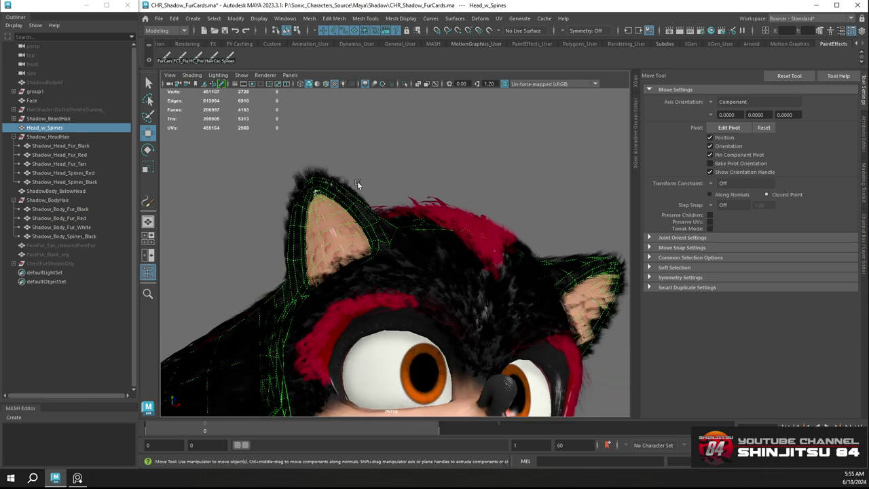
mouse_move(357, 181)
left_mouse_down("alt")
mouse_move(365, 187)
mouse_move(345, 179)
left_mouse_up("alt")
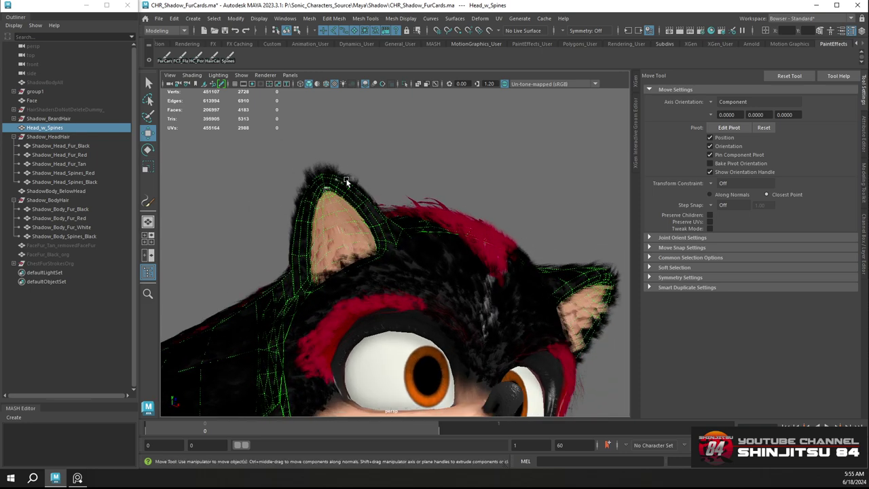
left_click(182, 61)
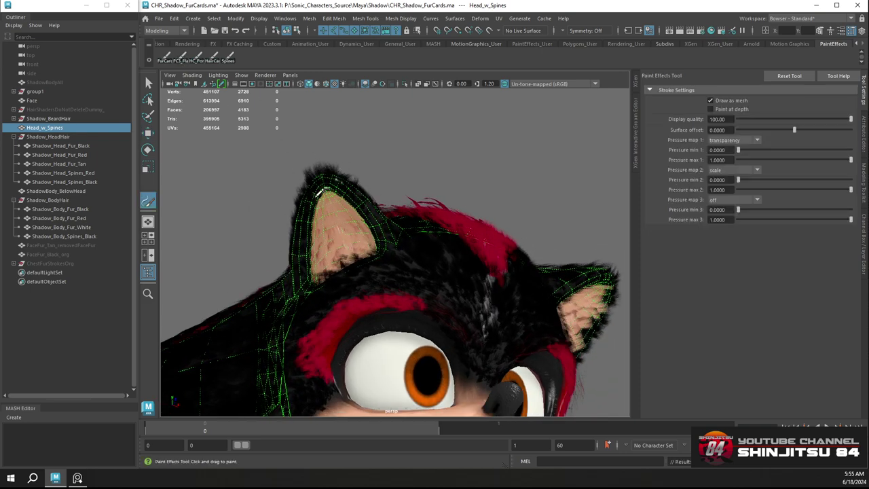
Examine the tan fur cards inside the ear up close from several angles, in both wireframe and textured display
scroll(333, 206, "up", 3)
mouse_move(344, 186)
left_mouse_down("alt")
mouse_move(334, 237)
mouse_move(411, 266)
mouse_move(319, 197)
mouse_move(377, 241)
mouse_move(367, 255)
mouse_move(362, 248)
mouse_move(480, 229)
mouse_move(410, 233)
mouse_move(479, 197)
left_mouse_up("alt")
scroll(378, 256, "up", 4)
right_click_drag(450, 219, 519, 296, "alt")
middle_click_drag(503, 272, 444, 204, "alt")
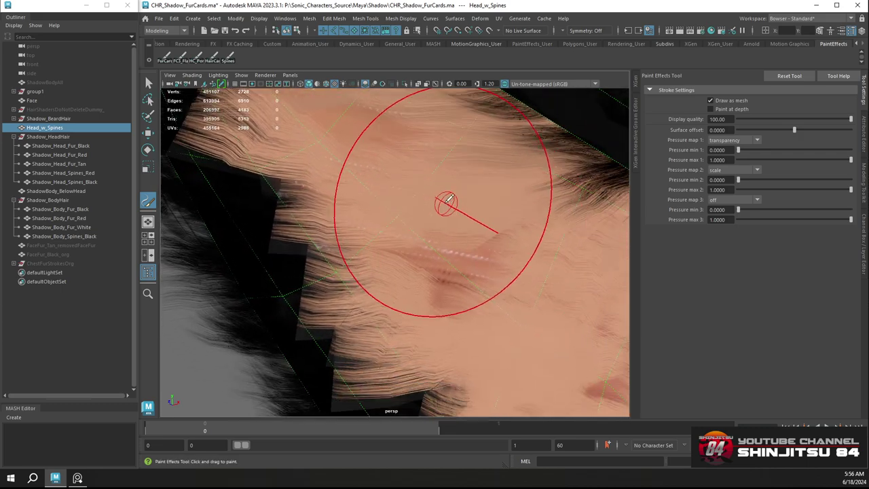
right_click_drag(454, 240, 387, 177, "alt")
left_click_drag(387, 176, 473, 209, "alt")
middle_click_drag(474, 209, 448, 189, "alt")
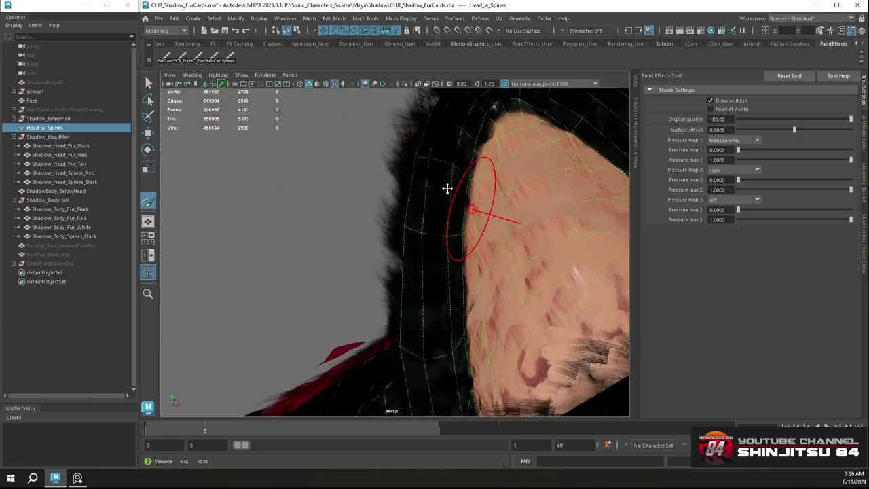
left_click_drag(448, 188, 411, 195, "alt")
key("4")
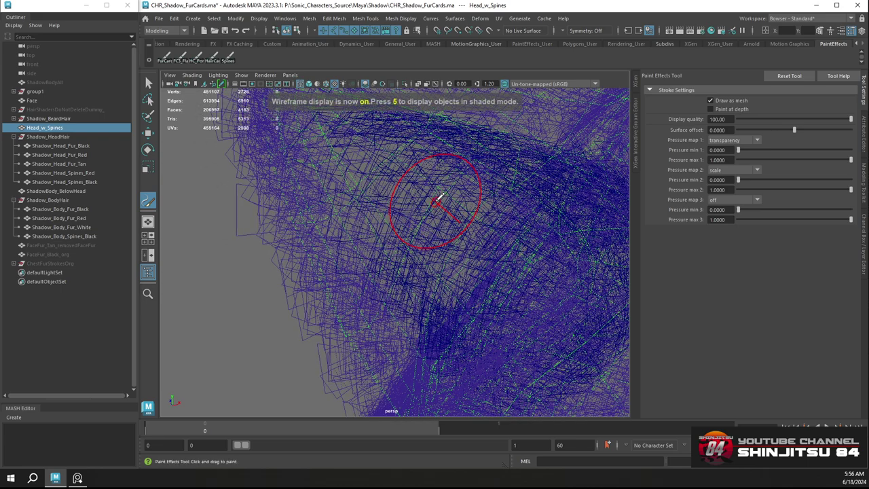
key("6")
mouse_move(443, 223)
left_mouse_down("alt")
mouse_move(481, 229)
mouse_move(492, 208)
mouse_move(489, 217)
mouse_move(519, 223)
mouse_move(471, 224)
left_mouse_up("alt")
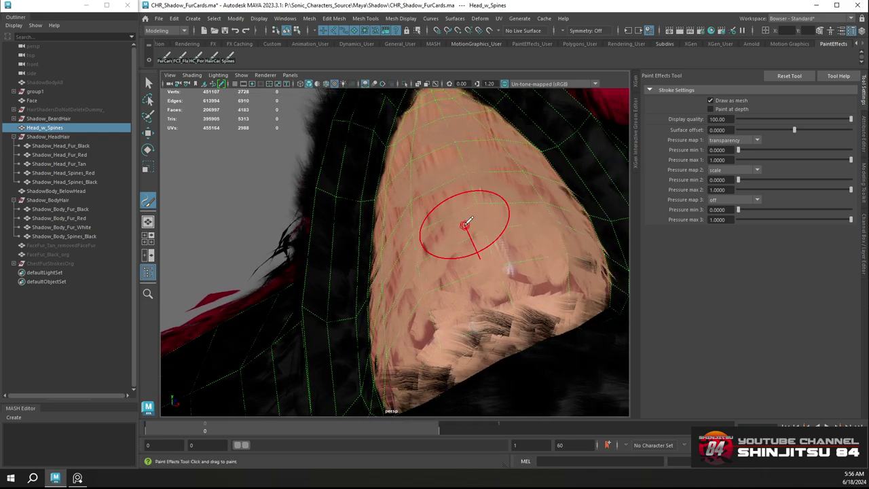
Leave the brush, select Shadow_Head_Fur_Tan, open the UV Editor, and inspect its card shells against the fur alpha texture
key("w")
right_click(458, 201)
left_click(479, 202)
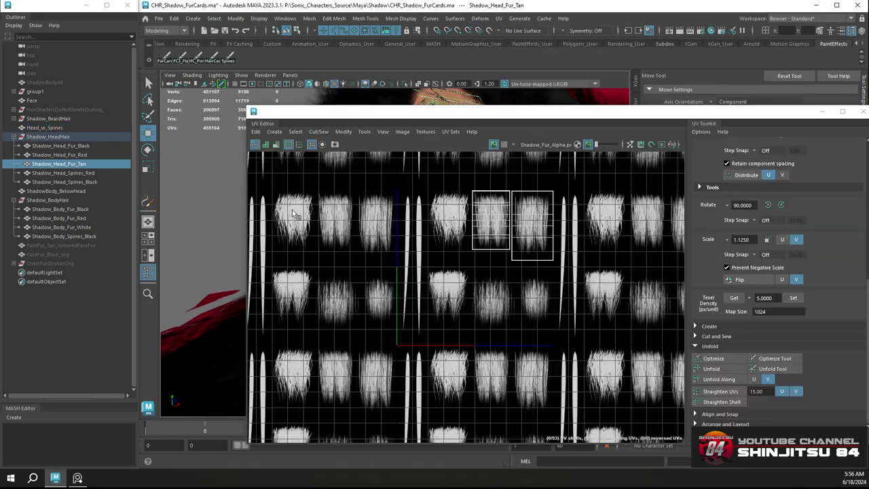
scroll(514, 221, "up", 4)
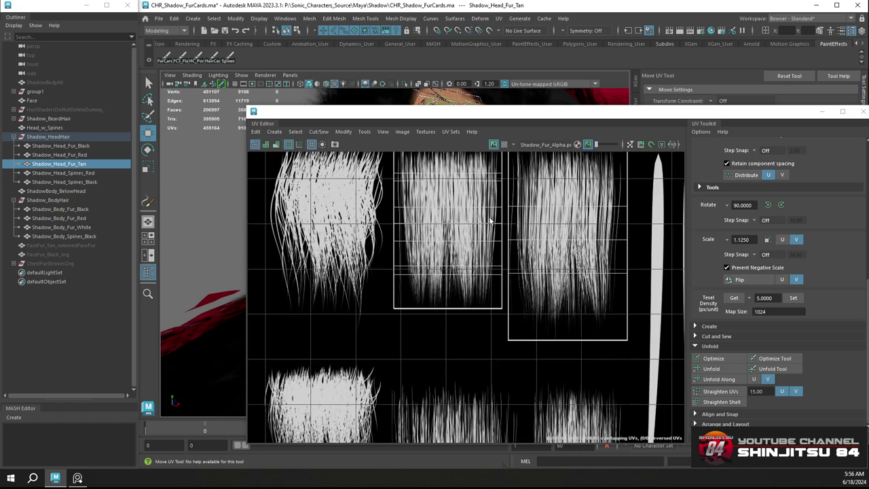
scroll(509, 253, "up", 2)
scroll(508, 253, "up", 2)
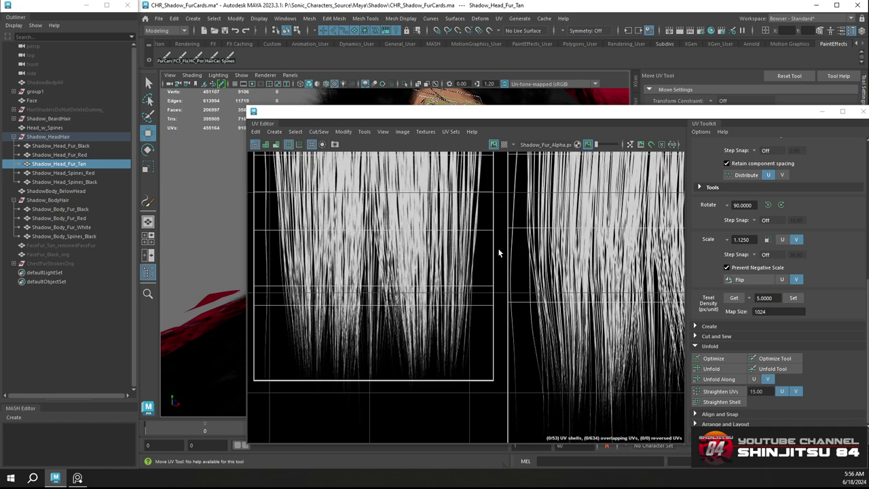
middle_click_drag(527, 283, 414, 186, "alt")
scroll(423, 196, "down", 5)
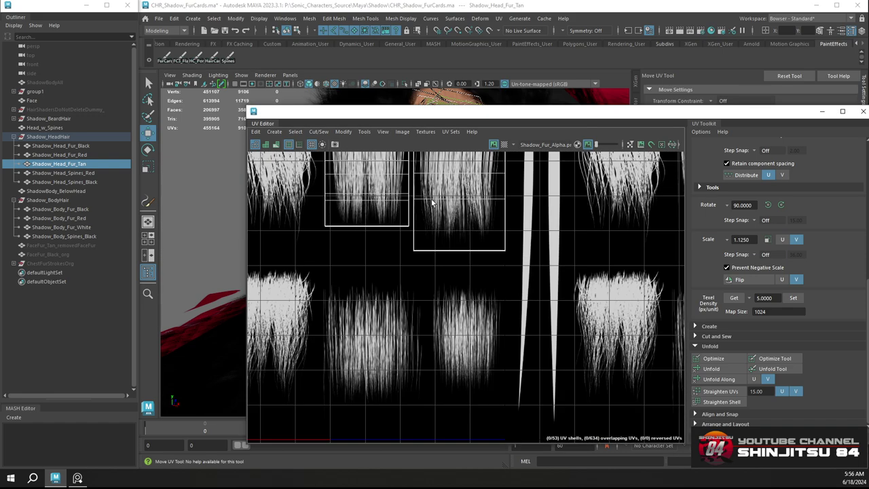
middle_click_drag(451, 154, 454, 285, "alt")
Select the wider stack of tan fur UV shells and stretch it vertically beyond the ends of its texture strands
mouse_move(463, 256)
right_mouse_down()
mouse_move(425, 243)
mouse_move(531, 249)
mouse_move(504, 256)
mouse_move(464, 241)
right_mouse_up()
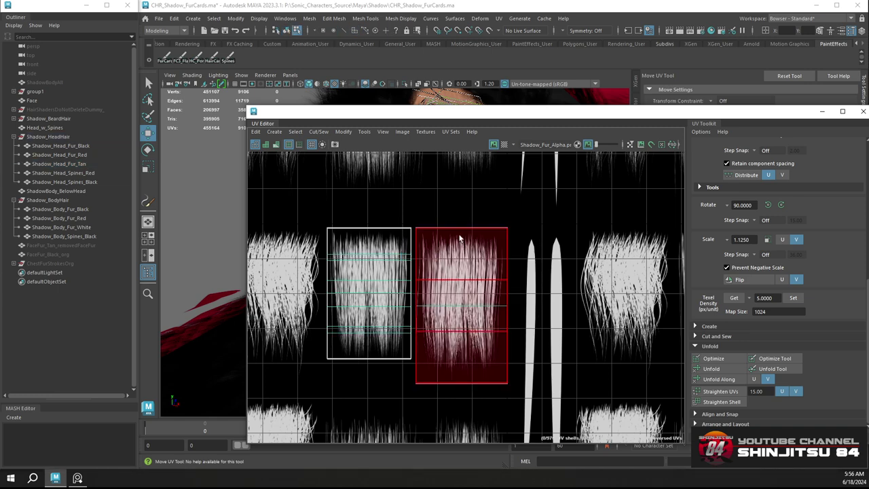
left_click_drag(432, 202, 505, 424)
scroll(501, 369, "up", 3)
scroll(451, 281, "up", 2)
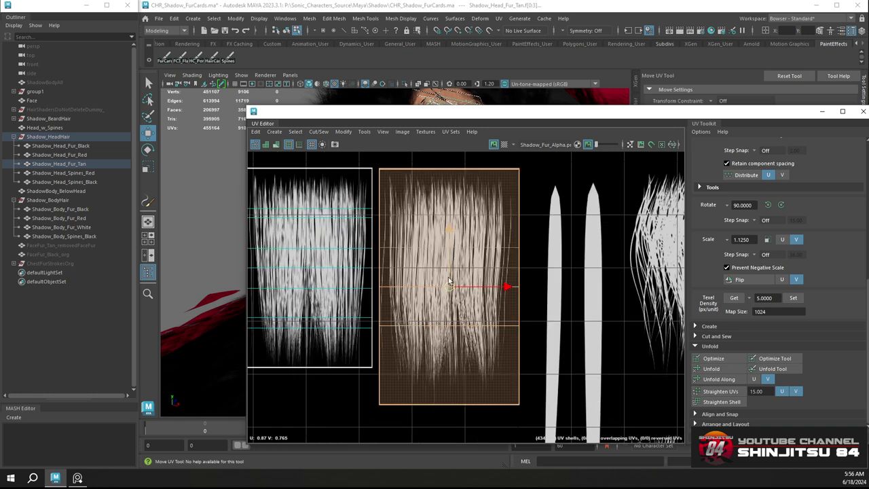
left_click(454, 250)
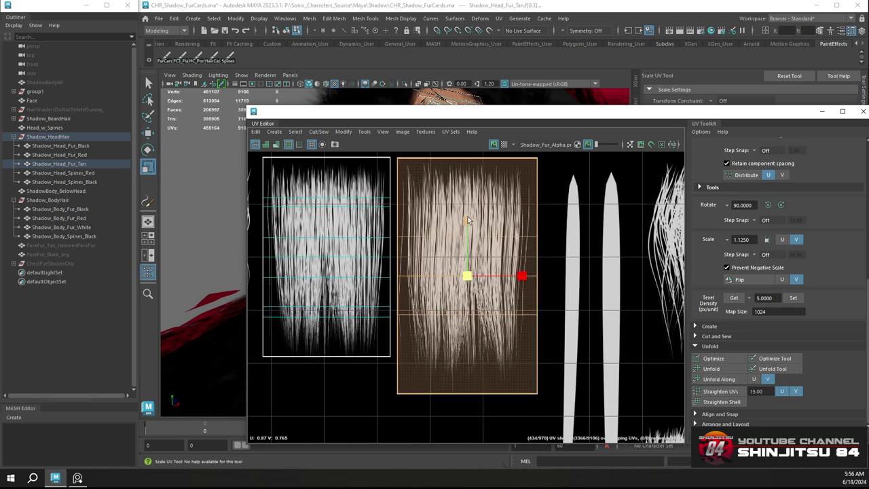
key("r")
middle_click_drag(368, 223, 474, 253, "alt")
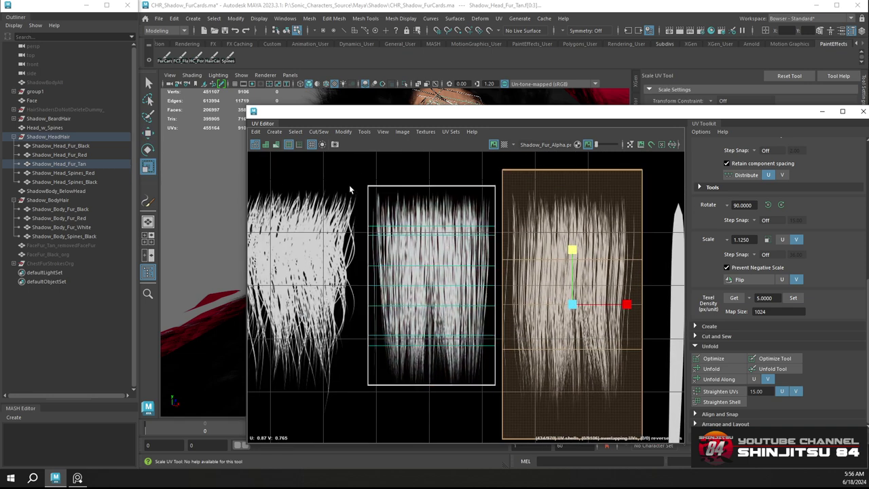
Select the narrower stack of tan fur UV shells, stretch it vertically, and shift it slightly down over its strands
left_click_drag(365, 177, 435, 411)
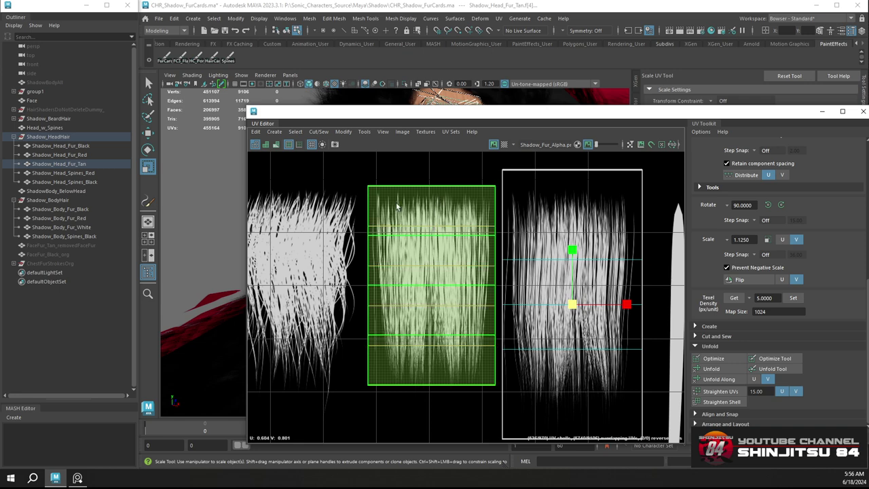
left_click_drag(572, 252, 573, 244)
key("w")
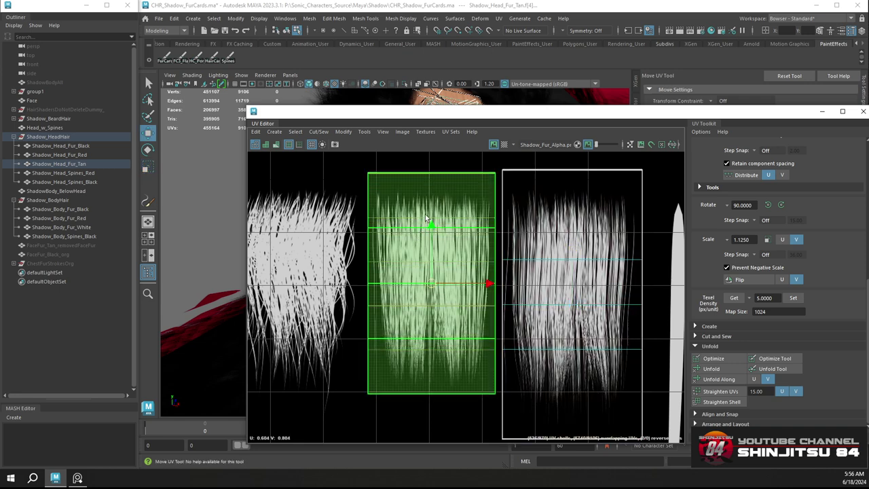
left_click_drag(431, 229, 429, 234)
Nudge the wider stack of UV shells slightly down, clear the selection, and close the UV Editor
left_click_drag(662, 186, 604, 239)
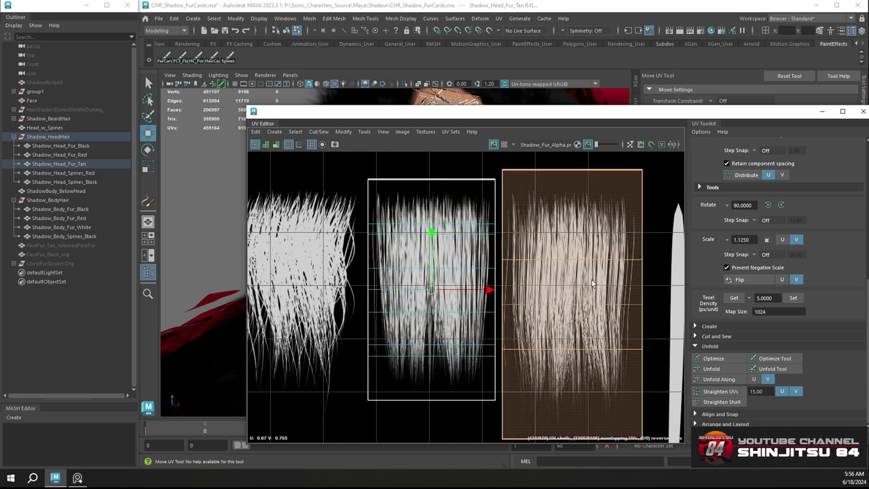
middle_click_drag(598, 244, 484, 168, "alt")
middle_click_drag(488, 198, 489, 234, "alt")
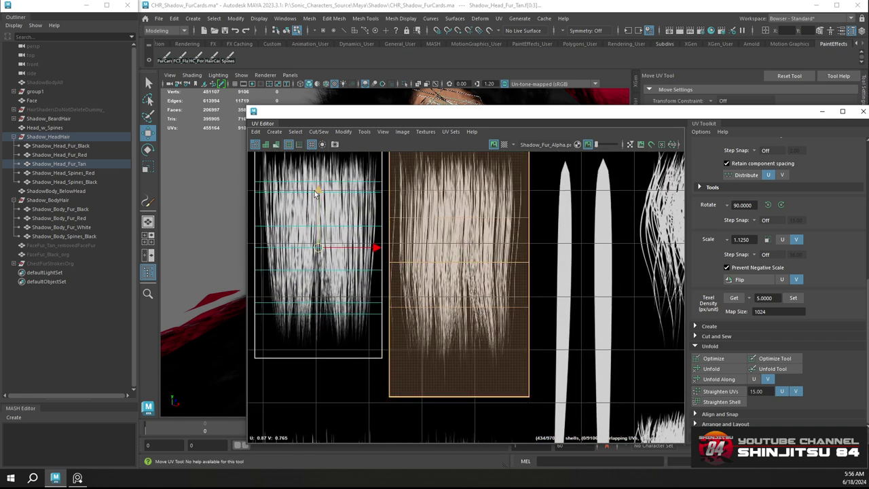
left_click_drag(318, 190, 317, 192)
middle_click_drag(386, 205, 386, 250, "alt")
left_click(600, 186)
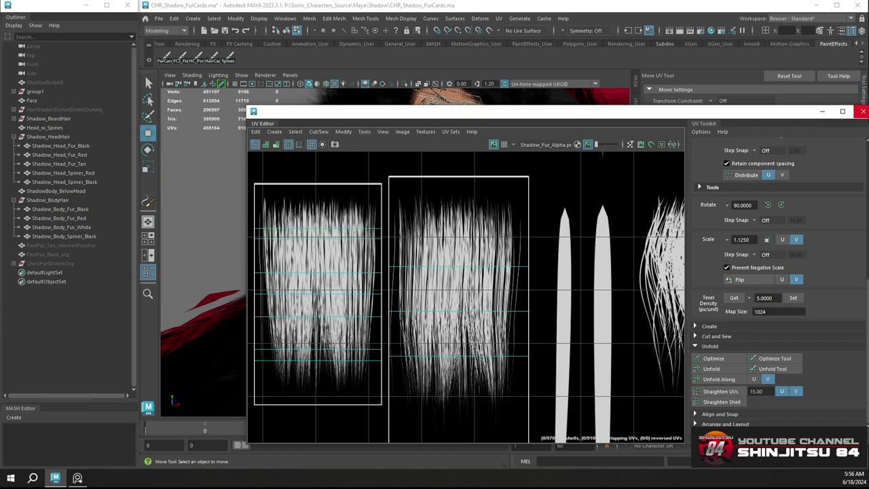
left_click(864, 112)
Return to object selection mode, check the inner-ear cards, reselect the Shadow_Head_Fur_Tan mesh, and save the scene
left_click_drag(503, 155, 476, 167, "alt")
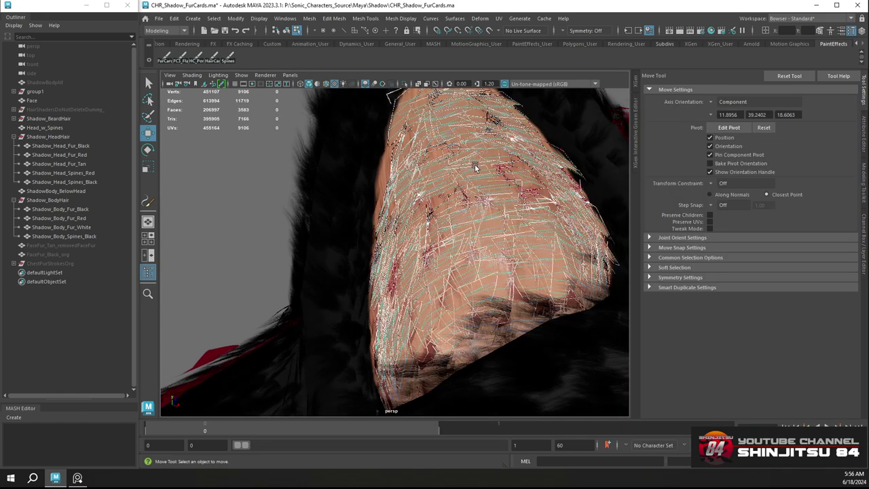
right_click_drag(448, 138, 491, 127)
left_click(300, 148)
left_click_drag(430, 166, 363, 170, "alt")
left_click(271, 186)
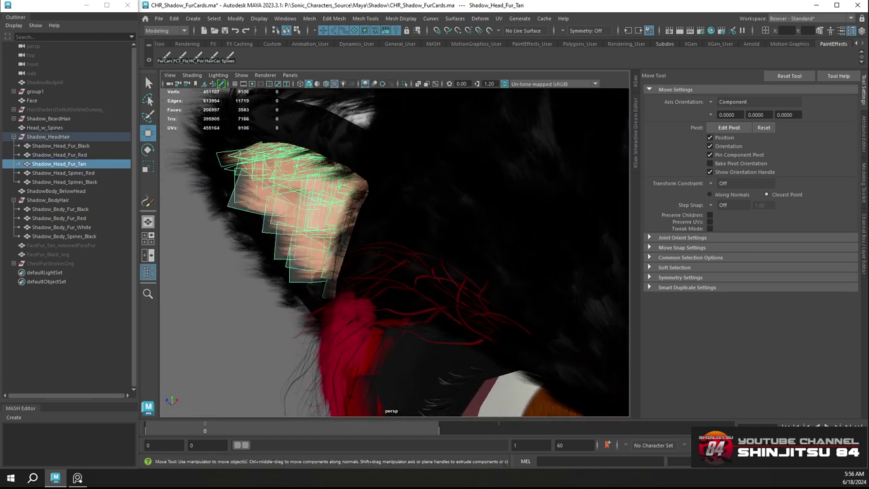
key("ctrl+z")
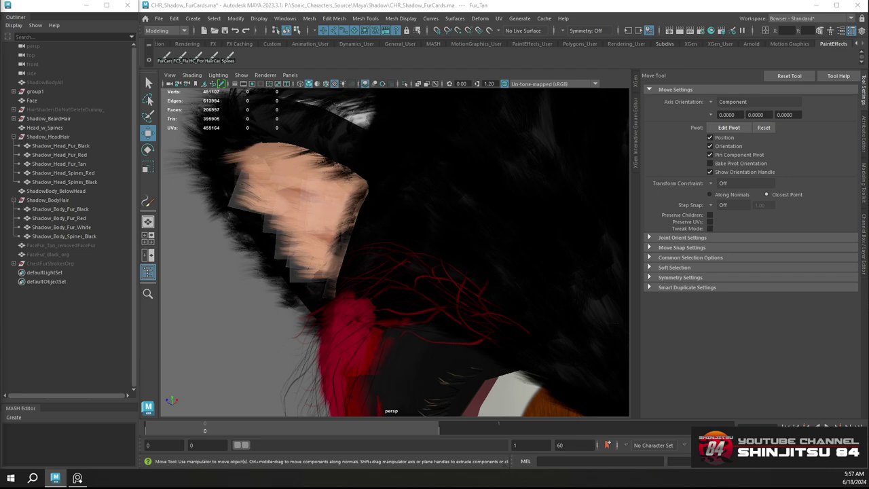
left_click_drag(208, 279, 390, 268, "alt")
left_click_drag(230, 238, 344, 220, "alt")
left_click(343, 218)
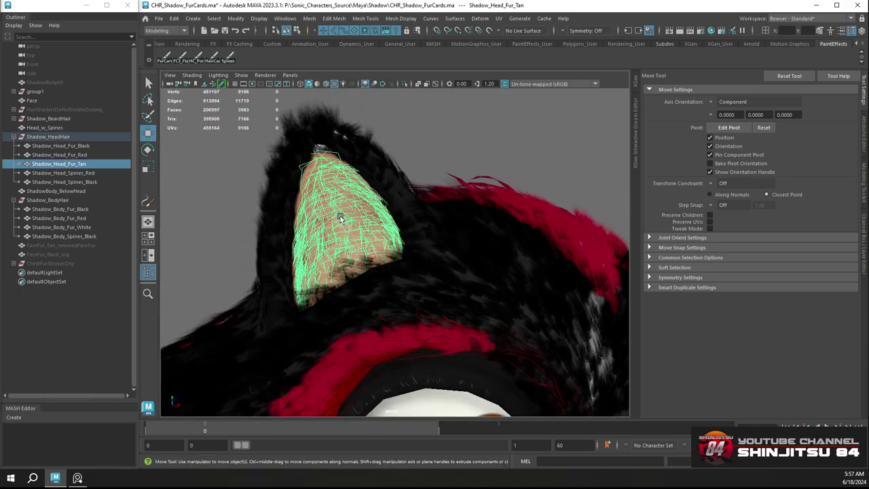
key("ctrl+s")
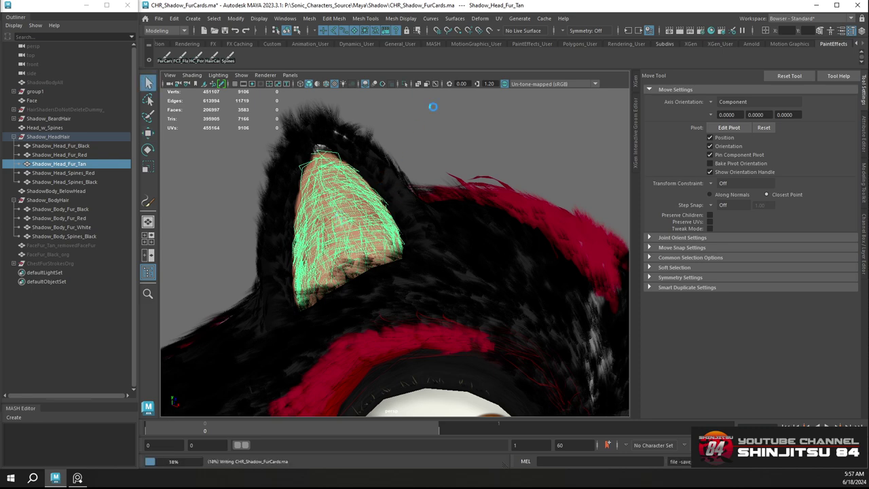
Activate the second fur-card brush preset, reduce its size, and paint two long strokes of cards up the inner ear
left_click(180, 59)
left_click_drag(442, 241, 387, 209, "alt")
right_click_drag(386, 210, 469, 297, "alt")
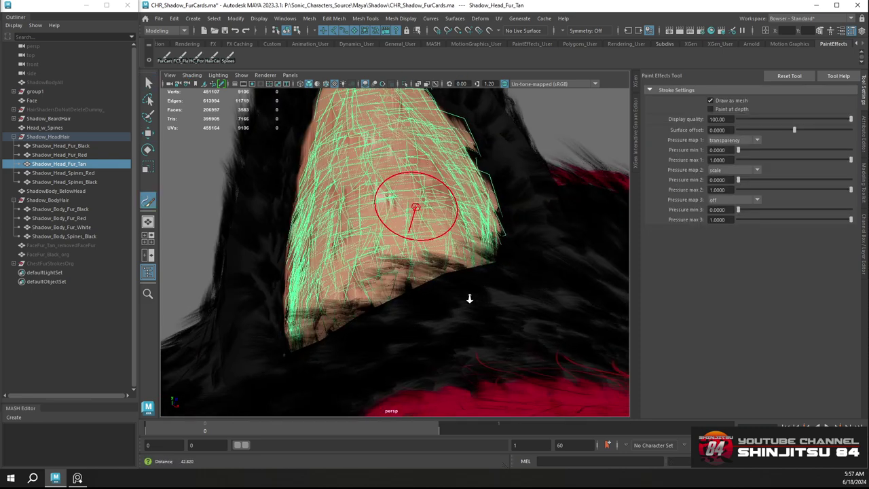
key("b")
mouse_move(400, 218)
left_mouse_down()
mouse_move(367, 221)
mouse_move(398, 223)
mouse_move(387, 278)
mouse_move(360, 301)
left_mouse_up()
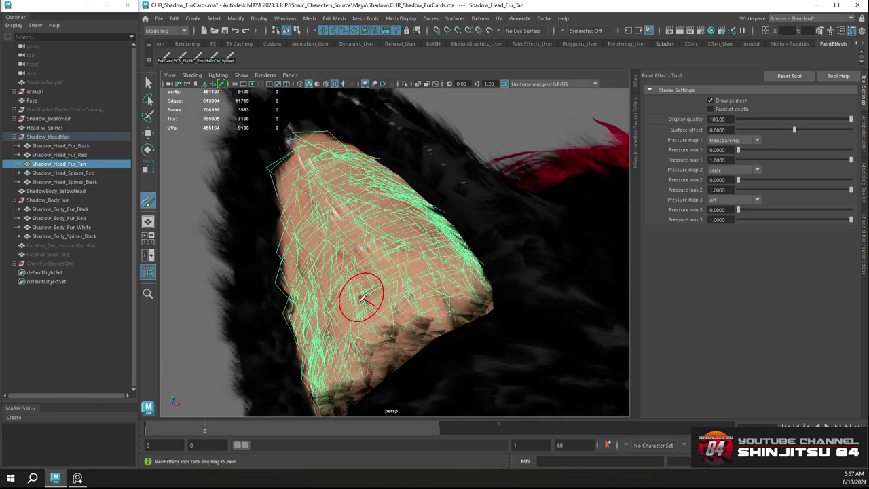
mouse_move(365, 348)
left_mouse_down()
mouse_move(299, 247)
mouse_move(272, 228)
left_mouse_up()
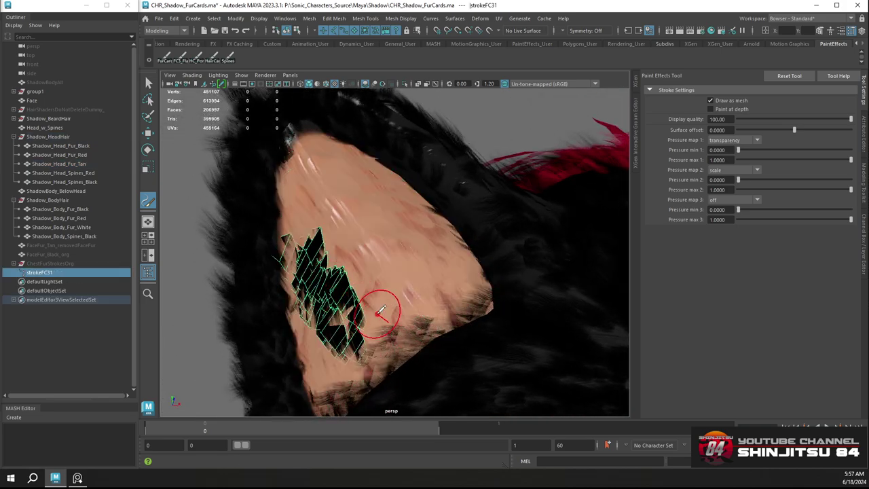
left_click_drag(394, 332, 295, 199)
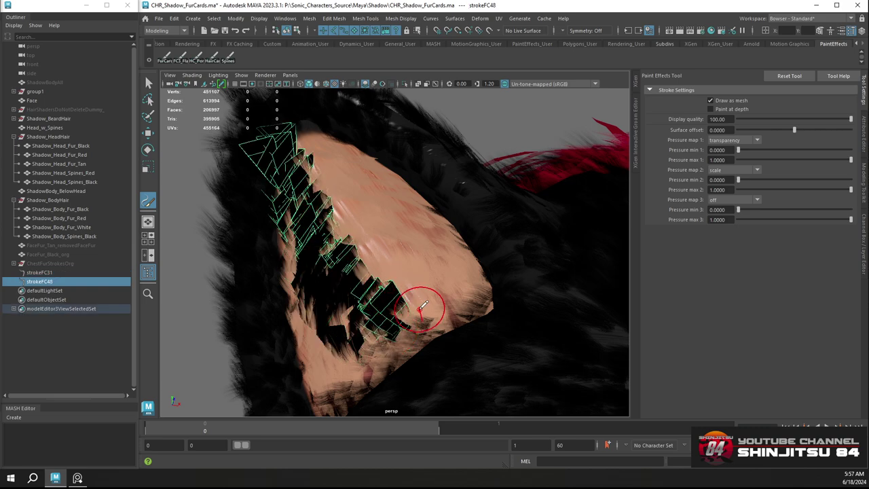
Paint more fur-card strokes up the middle of the inner ear and towards its front edge
mouse_move(421, 307)
left_mouse_down("alt")
mouse_move(395, 277)
mouse_move(427, 307)
left_mouse_up("alt")
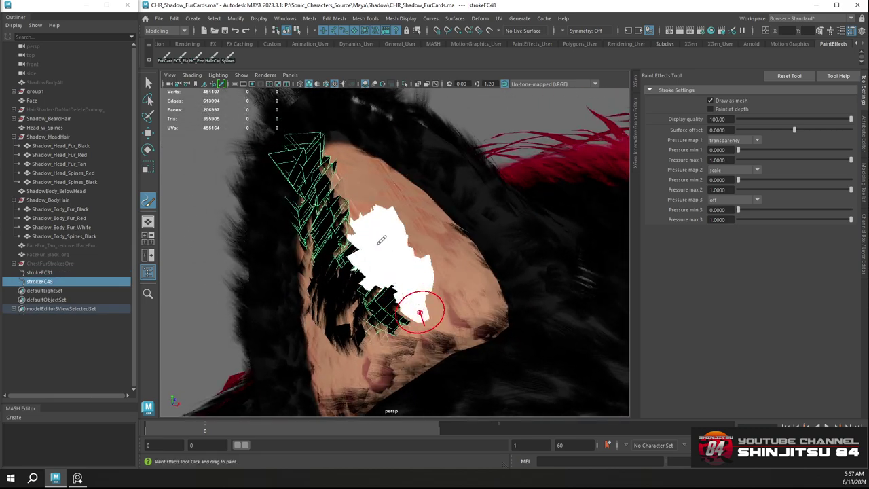
left_click_drag(381, 240, 296, 107)
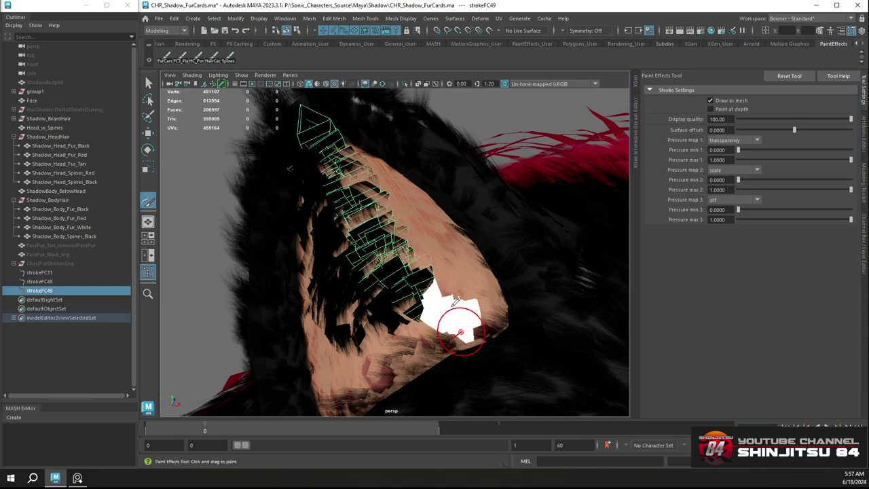
left_click_drag(411, 207, 398, 190)
Paint fur-card strokes over the uncovered tan areas from the ear's base up to its tip
mouse_move(364, 277)
left_mouse_down("alt")
mouse_move(301, 283)
mouse_move(313, 240)
mouse_move(326, 283)
mouse_move(342, 250)
mouse_move(412, 303)
left_mouse_up("alt")
mouse_move(412, 303)
left_mouse_down("alt")
mouse_move(373, 301)
mouse_move(405, 325)
mouse_move(424, 311)
left_mouse_up("alt")
mouse_move(424, 311)
left_mouse_down("alt")
mouse_move(413, 301)
mouse_move(441, 307)
left_mouse_up("alt")
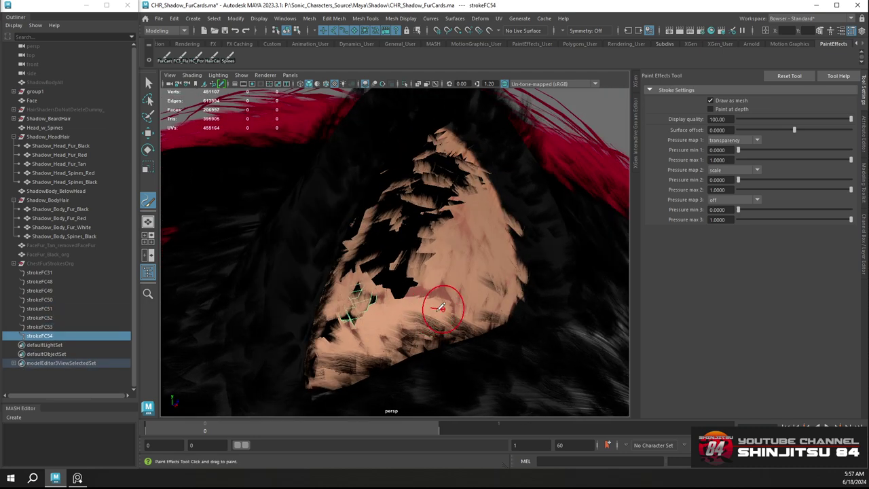
left_click_drag(442, 272, 445, 268)
mouse_move(405, 314)
left_mouse_down()
mouse_move(442, 274)
mouse_move(442, 287)
mouse_move(423, 243)
mouse_move(412, 314)
mouse_move(462, 201)
mouse_move(443, 257)
mouse_move(460, 178)
left_mouse_up()
mouse_move(452, 250)
left_mouse_down("alt")
mouse_move(475, 290)
mouse_move(424, 289)
left_mouse_up("alt")
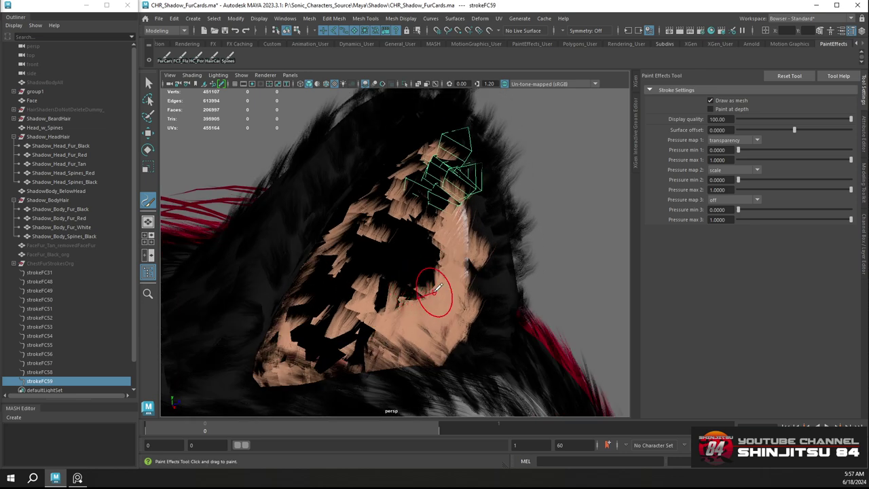
Paint fur-card strokes over the remaining gaps in the inner ear's middle and lower area, undoing stray strokes
mouse_move(398, 324)
left_mouse_down()
mouse_move(447, 292)
mouse_move(410, 309)
left_mouse_up()
key("ctrl+z")
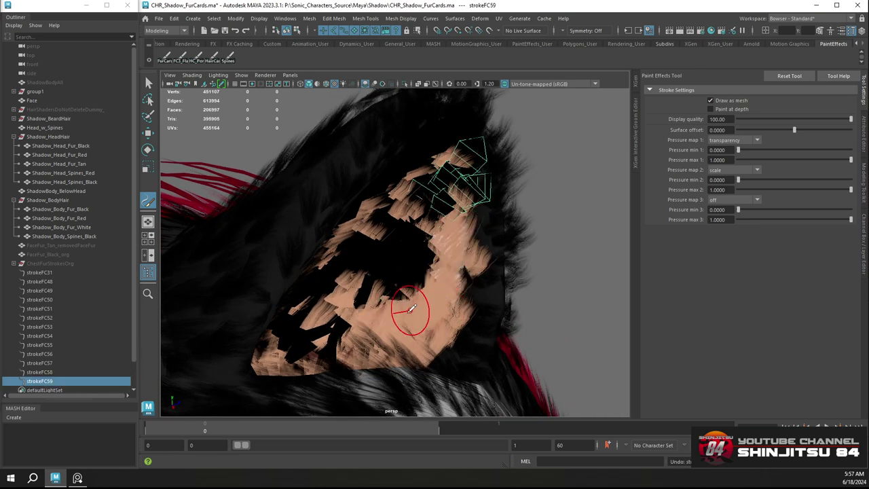
mouse_move(444, 254)
left_mouse_down()
mouse_move(443, 297)
mouse_move(350, 349)
mouse_move(416, 295)
mouse_move(415, 320)
mouse_move(403, 310)
mouse_move(402, 288)
left_mouse_up()
key("ctrl+z")
mouse_move(375, 318)
left_mouse_down("alt")
mouse_move(411, 312)
mouse_move(365, 299)
left_mouse_up("alt")
mouse_move(418, 296)
left_mouse_down()
mouse_move(390, 265)
mouse_move(427, 277)
mouse_move(449, 264)
mouse_move(423, 262)
mouse_move(374, 330)
mouse_move(418, 320)
left_mouse_up()
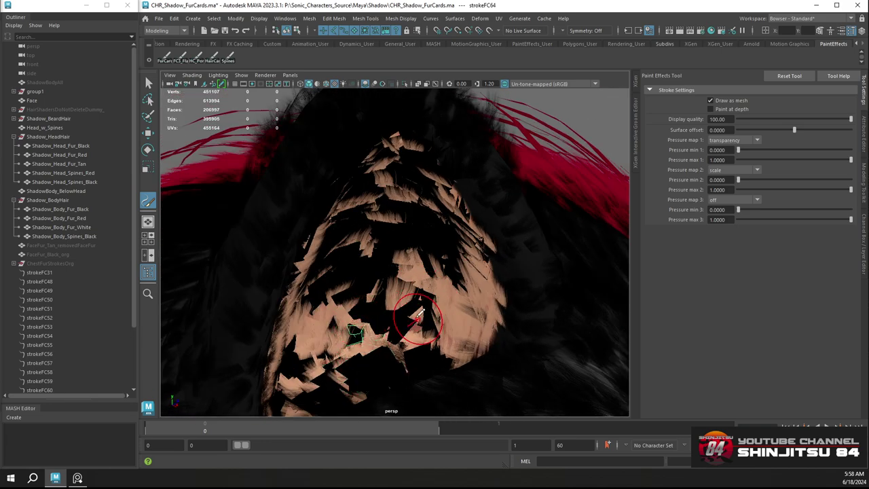
Undo the misplaced strokes, paint a replacement fur-card stroke near the inner ear's base, and save the scene
key("ctrl+z")
key("ctrl+z")
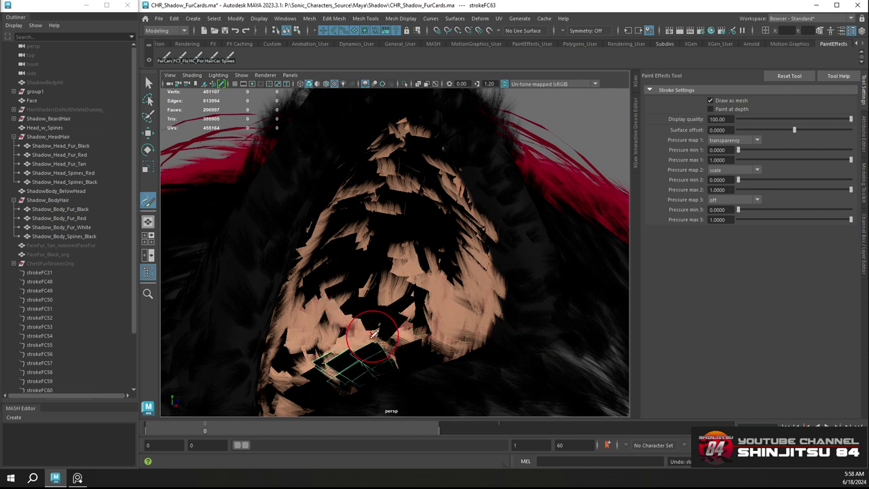
left_click_drag(320, 329, 355, 312)
scroll(364, 284, "down", 2)
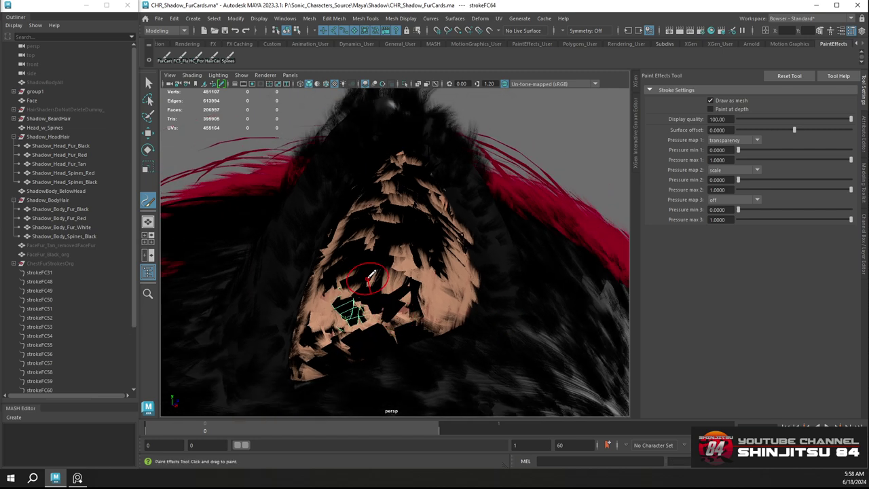
key("q")
key("ctrl+s")
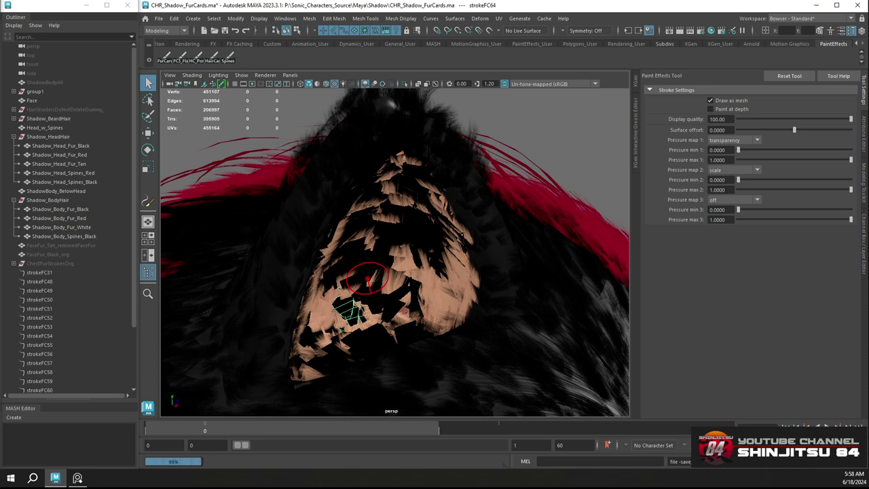
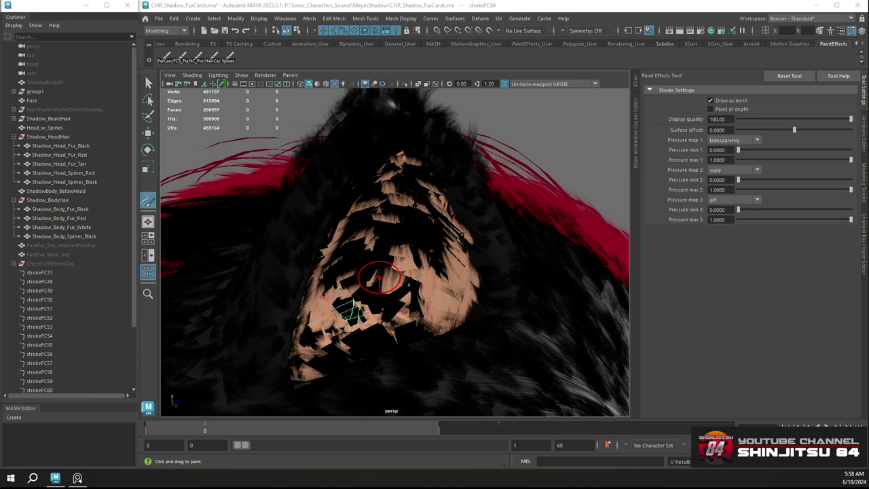
Paint fur-card strokes along the lower edge of the other ear's tan interior and just above it
left_click_drag(412, 299, 400, 278, "alt")
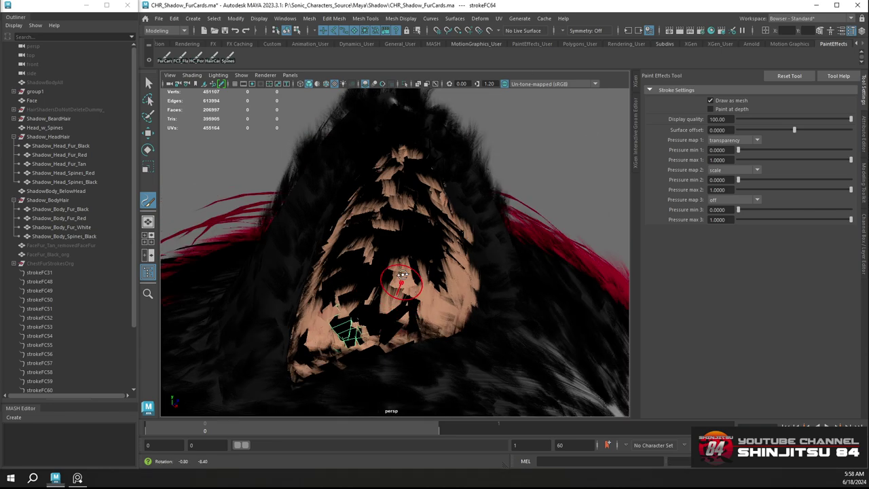
middle_click_drag(400, 278, 250, 178, "alt")
scroll(250, 175, "down", 5)
left_click_drag(544, 180, 480, 204, "alt")
middle_click_drag(480, 204, 187, 151, "alt")
scroll(204, 163, "up", 6)
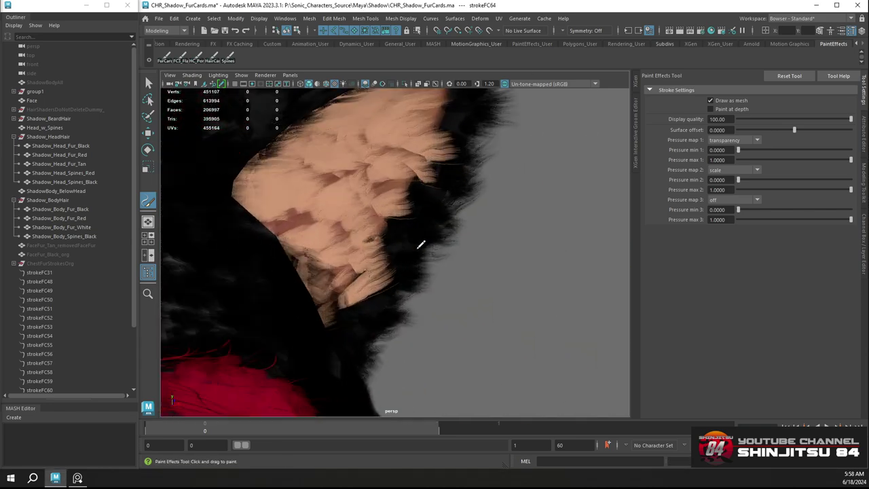
left_click_drag(362, 196, 418, 216, "alt")
middle_click_drag(417, 216, 408, 222, "alt")
mouse_move(407, 221)
left_mouse_down("alt")
mouse_move(370, 263)
mouse_move(382, 336)
mouse_move(389, 263)
mouse_move(433, 197)
mouse_move(423, 200)
mouse_move(435, 225)
mouse_move(379, 198)
mouse_move(335, 206)
mouse_move(396, 231)
mouse_move(363, 229)
mouse_move(354, 250)
left_mouse_up("alt")
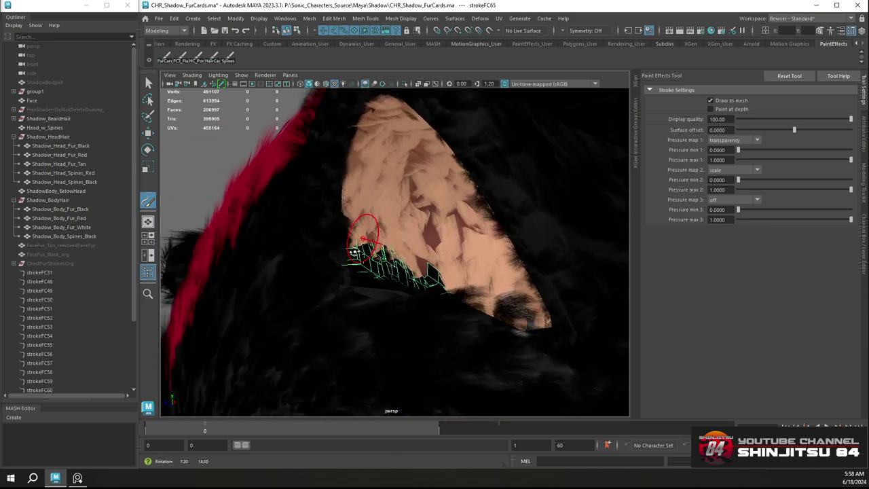
left_click_drag(465, 291, 419, 255)
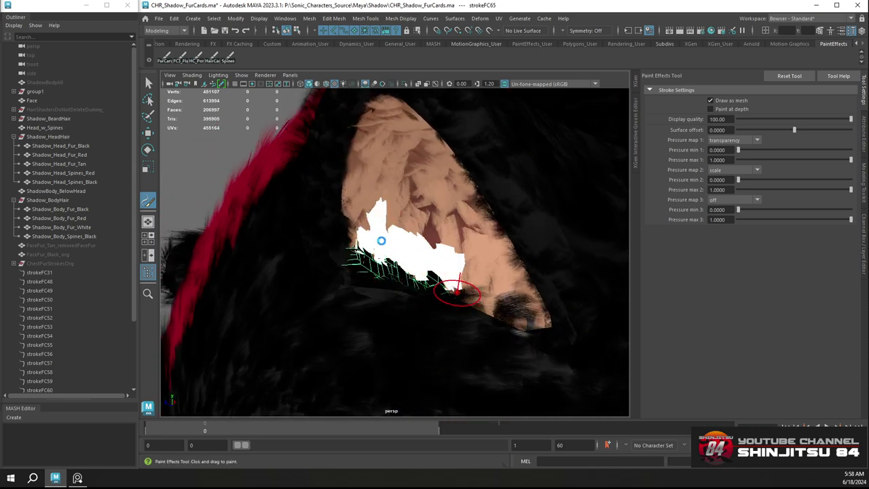
left_click_drag(457, 293, 455, 289)
Paint fur-card strokes up the middle and outer edge of this inner ear, undoing a stray stroke
mouse_move(455, 289)
left_mouse_down("alt")
mouse_move(437, 244)
mouse_move(356, 367)
mouse_move(378, 383)
left_mouse_up("alt")
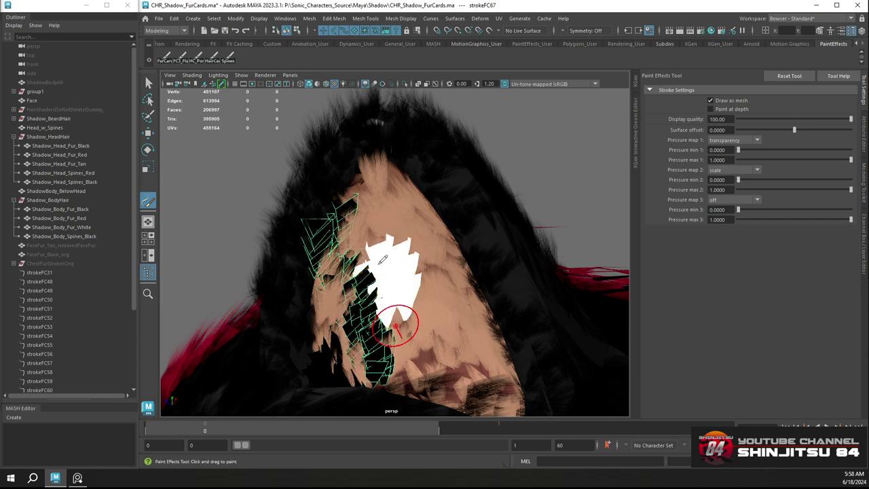
mouse_move(364, 212)
left_mouse_down("alt")
mouse_move(410, 217)
mouse_move(384, 249)
mouse_move(417, 254)
mouse_move(391, 257)
mouse_move(382, 303)
mouse_move(347, 324)
mouse_move(360, 311)
mouse_move(392, 331)
left_mouse_up("alt")
left_click_drag(392, 332, 396, 298, "alt")
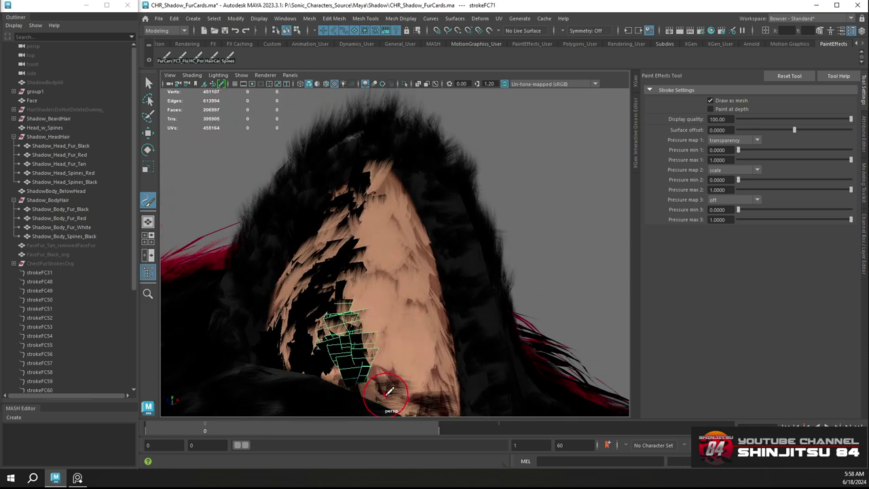
left_click_drag(389, 392, 388, 380, "alt")
mouse_move(392, 324)
left_mouse_down("alt")
mouse_move(387, 254)
mouse_move(398, 278)
mouse_move(382, 278)
mouse_move(396, 271)
mouse_move(384, 229)
left_mouse_up("alt")
key("ctrl+z")
mouse_move(384, 230)
left_mouse_down("alt")
mouse_move(423, 306)
mouse_move(355, 305)
mouse_move(343, 254)
left_mouse_up("alt")
left_click_drag(365, 284, 326, 323, "alt")
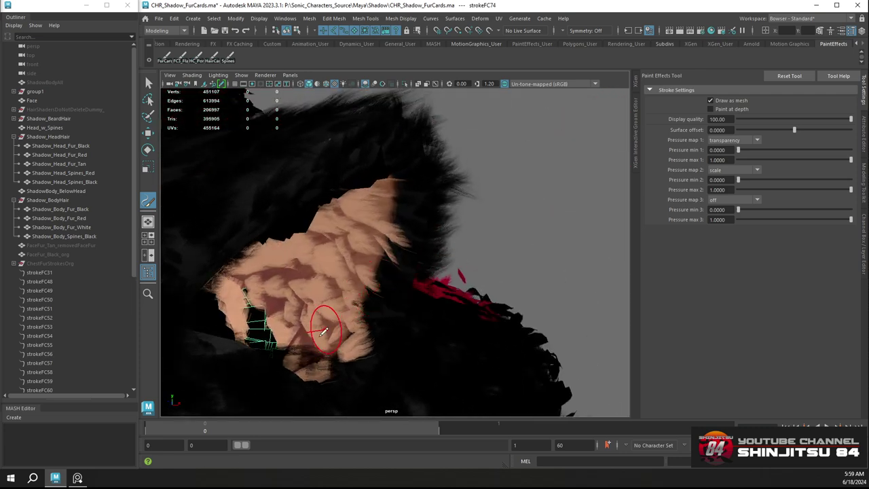
Paint fur-card strokes over the uncovered tan patches near this inner ear's base and save the scene
mouse_move(296, 353)
left_mouse_down()
mouse_move(337, 327)
mouse_move(303, 319)
left_mouse_up()
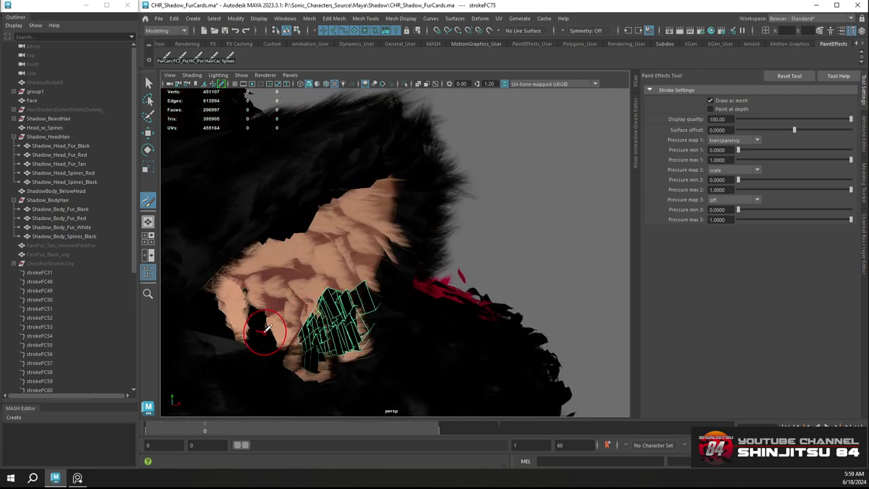
mouse_move(269, 343)
left_mouse_down()
mouse_move(278, 293)
mouse_move(302, 333)
mouse_move(295, 309)
mouse_move(352, 283)
mouse_move(303, 265)
mouse_move(308, 271)
left_mouse_up()
key("q")
key("ctrl+s")
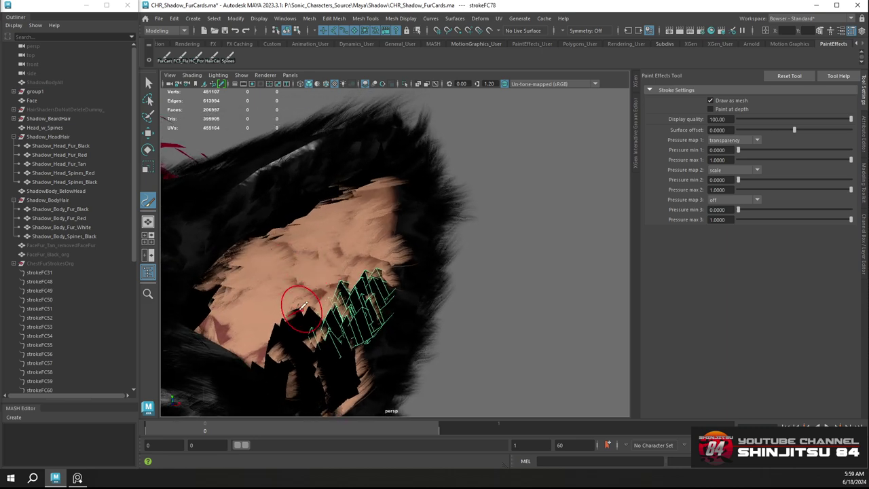
Paint fur-card strokes towards the inner ear's tip and down its middle, undoing unwanted strokes
mouse_move(368, 252)
left_mouse_down("alt")
mouse_move(361, 265)
mouse_move(301, 256)
mouse_move(373, 251)
mouse_move(340, 241)
mouse_move(385, 178)
left_mouse_up("alt")
key("ctrl+z")
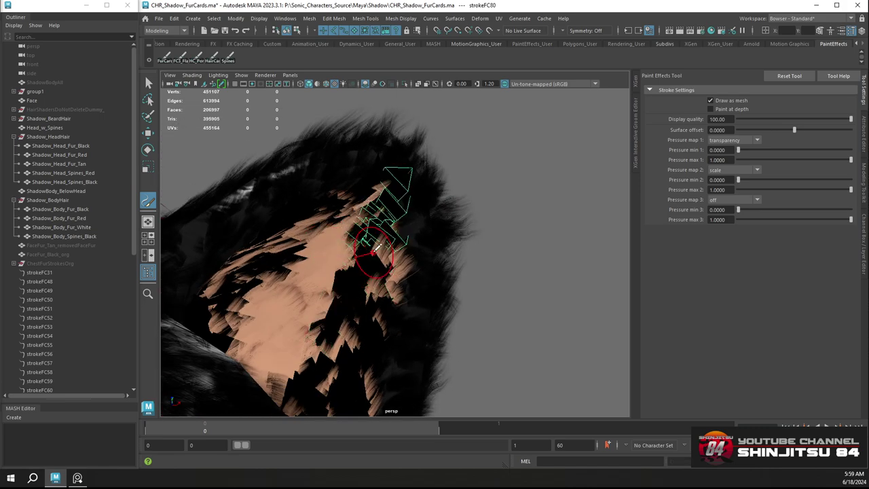
mouse_move(370, 216)
left_mouse_down("alt")
mouse_move(361, 207)
mouse_move(328, 225)
mouse_move(361, 237)
mouse_move(361, 254)
mouse_move(408, 238)
mouse_move(374, 246)
mouse_move(386, 235)
mouse_move(355, 320)
mouse_move(336, 345)
left_mouse_up("alt")
left_click_drag(384, 320, 386, 316)
mouse_move(380, 319)
left_mouse_down("alt")
mouse_move(361, 334)
mouse_move(369, 330)
mouse_move(351, 360)
left_mouse_up("alt")
key("ctrl+z")
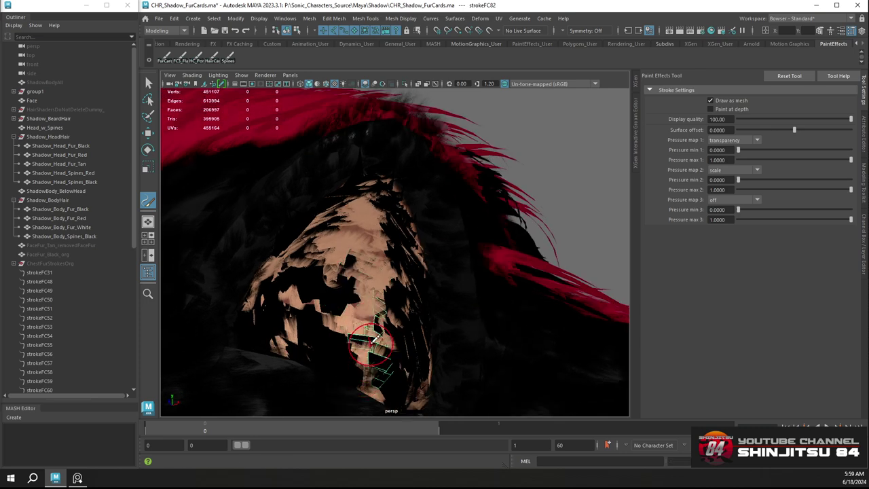
Paint additional fur-card strokes up the centre of the inner ear and over its lower outer side
left_click_drag(371, 336, 366, 313, "alt")
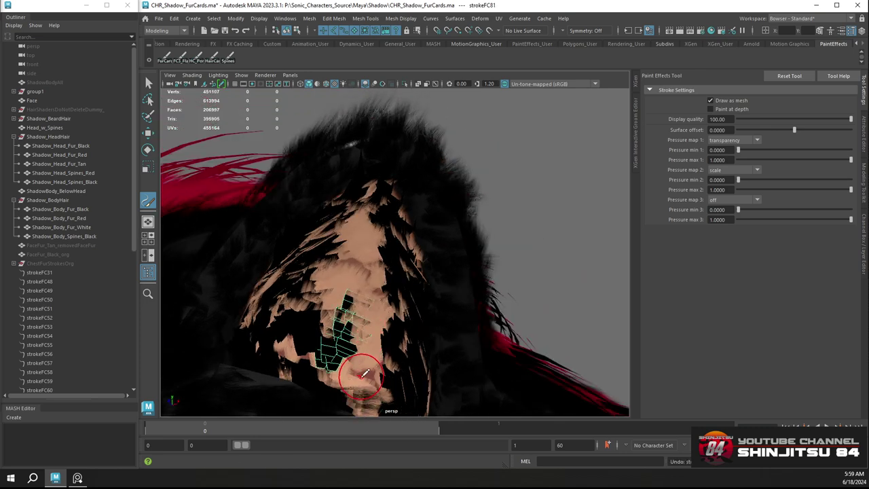
left_click_drag(364, 374, 370, 360, "alt")
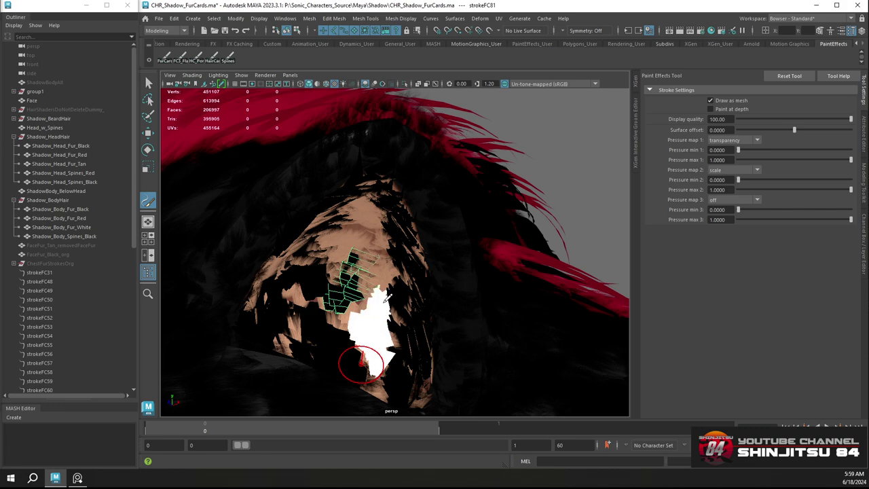
mouse_move(387, 297)
left_mouse_down("alt")
mouse_move(373, 310)
mouse_move(379, 331)
mouse_move(388, 299)
left_mouse_up("alt")
mouse_move(351, 340)
left_mouse_down("alt")
mouse_move(338, 342)
mouse_move(365, 333)
mouse_move(371, 314)
mouse_move(360, 343)
mouse_move(310, 351)
mouse_move(332, 357)
mouse_move(382, 312)
mouse_move(343, 331)
mouse_move(388, 288)
mouse_move(398, 313)
mouse_move(410, 284)
mouse_move(391, 316)
mouse_move(407, 326)
mouse_move(379, 318)
left_mouse_up("alt")
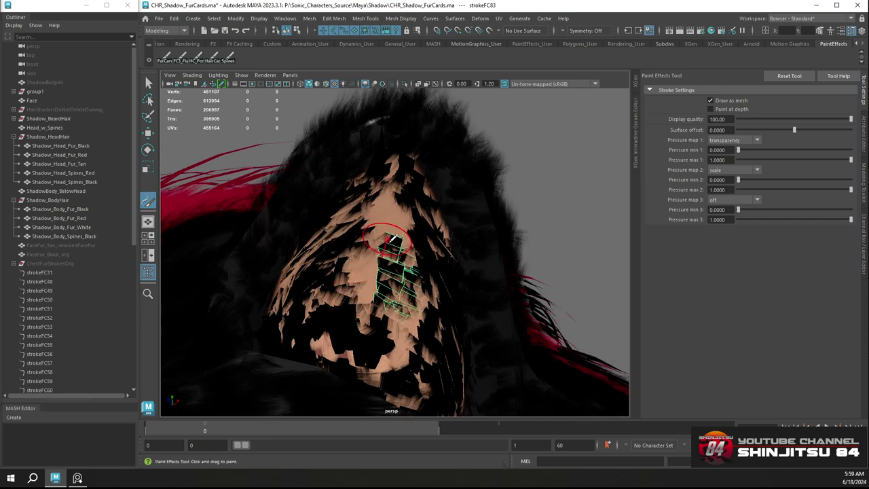
mouse_move(415, 253)
left_mouse_down("alt")
mouse_move(425, 217)
mouse_move(402, 249)
mouse_move(407, 266)
mouse_move(408, 252)
mouse_move(356, 256)
mouse_move(409, 325)
left_mouse_up("alt")
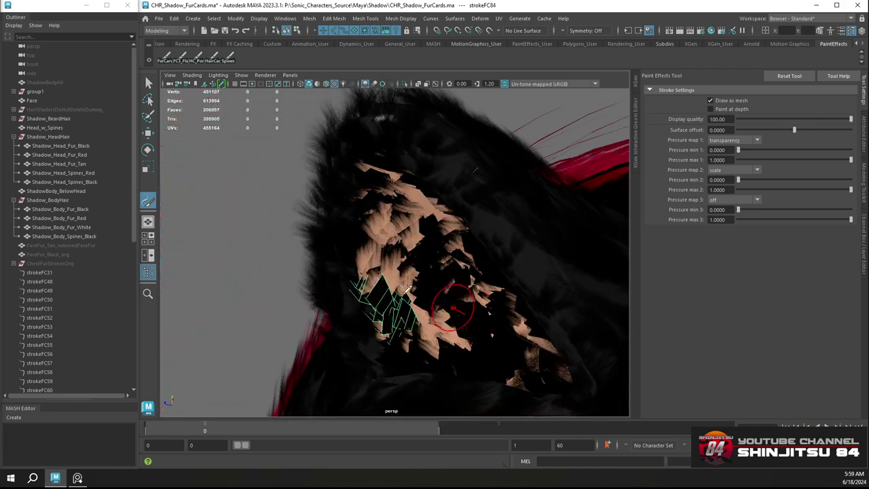
Select the painted strokes from strokeFC31 through strokeFC84
left_click_drag(406, 293, 385, 266, "alt")
scroll(384, 266, "down", 4)
left_click(51, 271)
scroll(54, 286, "down", 8)
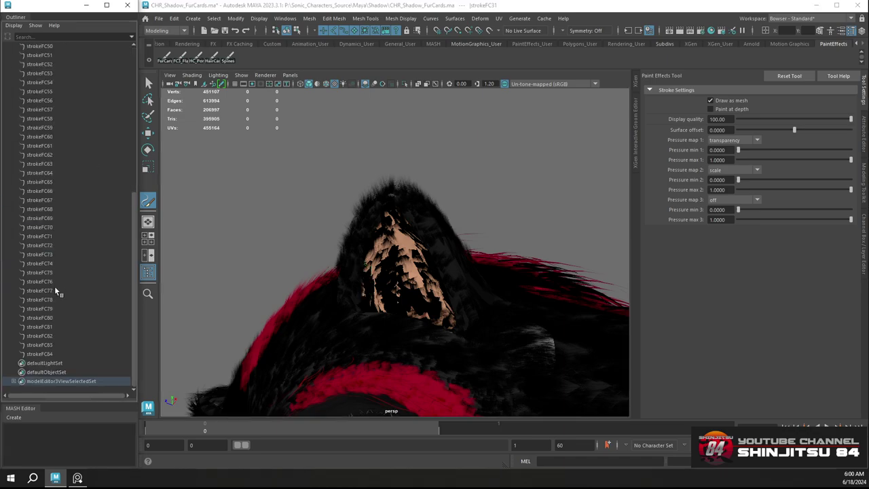
left_click(47, 353, "shift")
Paint one more fur-card stroke at the inner ear's base and select strokeFC31 through strokeFC85
mouse_move(407, 272)
left_mouse_down("alt")
mouse_move(484, 274)
mouse_move(469, 231)
mouse_move(407, 261)
mouse_move(359, 265)
mouse_move(290, 295)
mouse_move(303, 316)
left_mouse_up("alt")
mouse_move(449, 284)
left_mouse_down("alt")
mouse_move(432, 288)
mouse_move(436, 309)
mouse_move(417, 277)
left_mouse_up("alt")
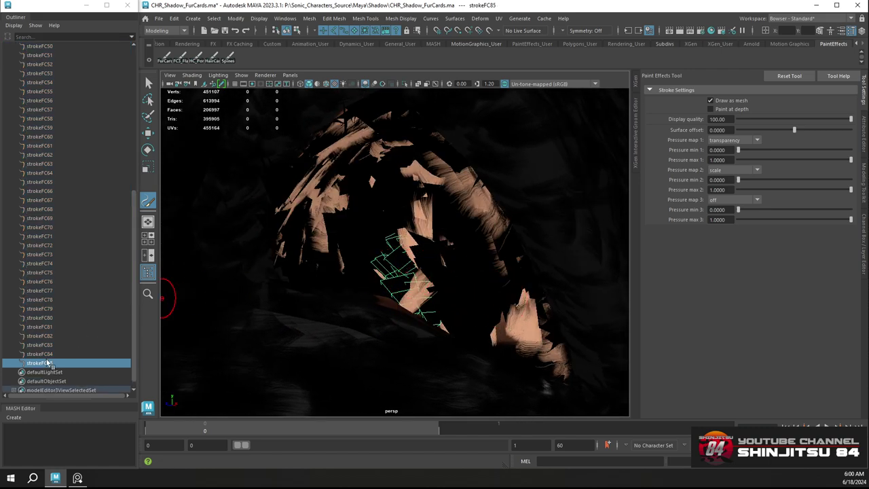
scroll(49, 340, "up", 9)
left_click(46, 273, "shift")
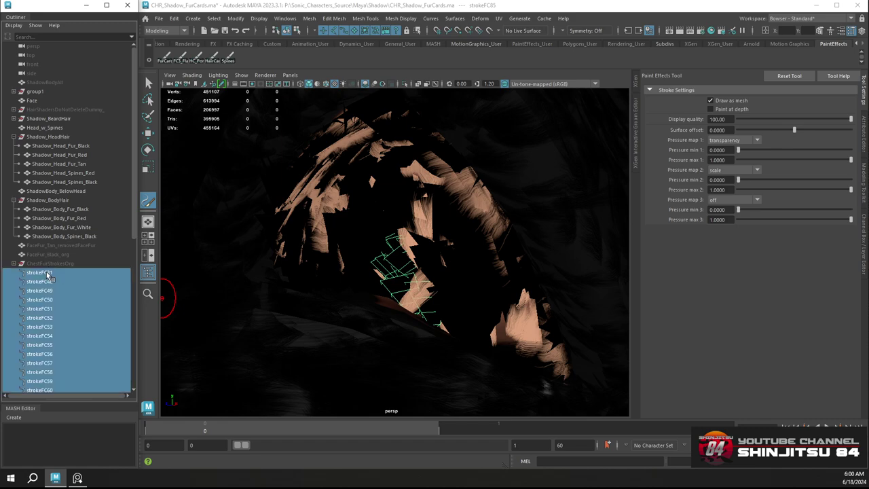
Examine the placement and coverage of the selected fur-card strokes inside both ears from several angles
scroll(391, 231, "down", 8)
left_click_drag(407, 218, 382, 237, "alt")
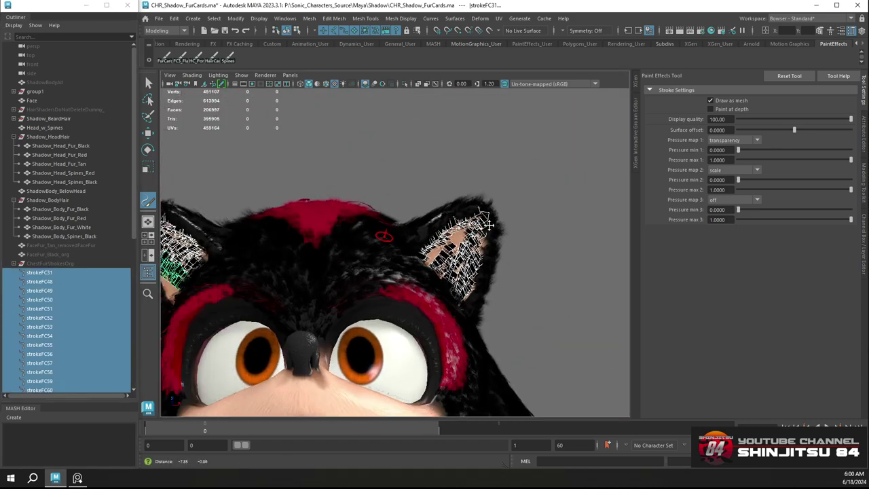
middle_click_drag(383, 237, 438, 237, "alt")
left_click_drag(291, 235, 354, 326, "alt")
middle_click_drag(277, 302, 410, 259, "alt")
left_click_drag(391, 259, 357, 219, "alt")
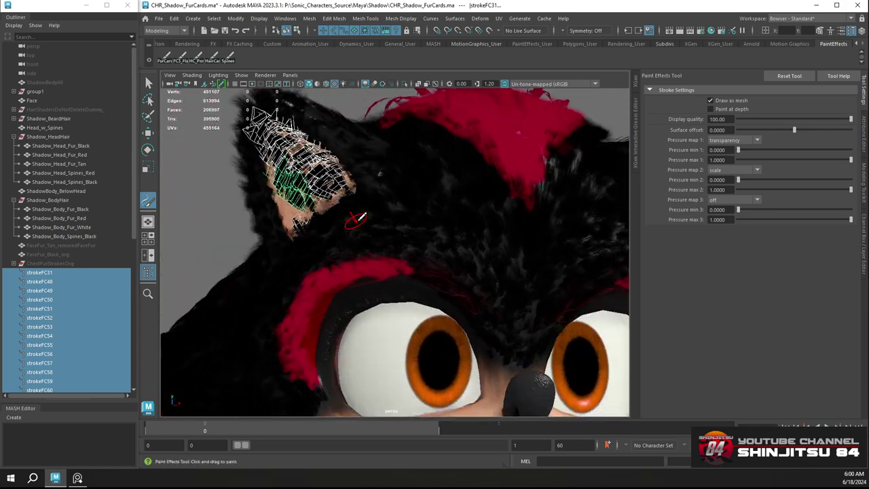
scroll(359, 204, "down", 3)
left_click_drag(360, 181, 419, 226, "alt")
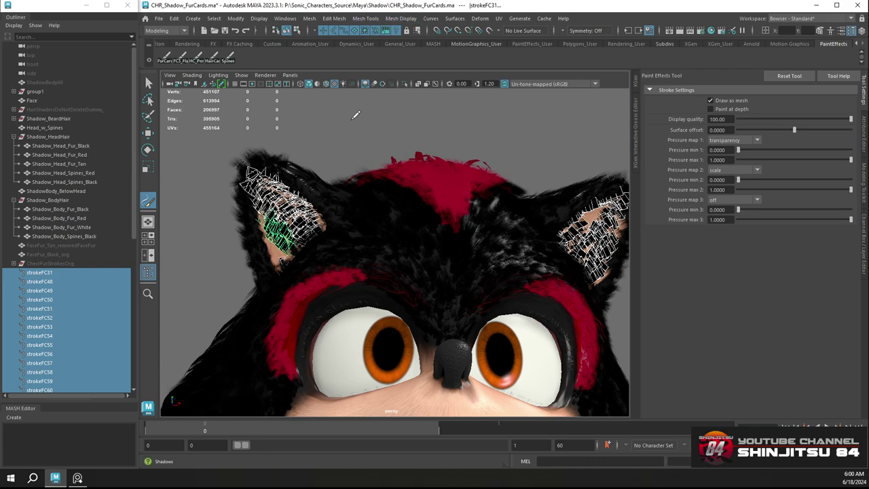
left_click_drag(347, 171, 444, 197, "alt")
right_click_drag(444, 197, 551, 276, "alt")
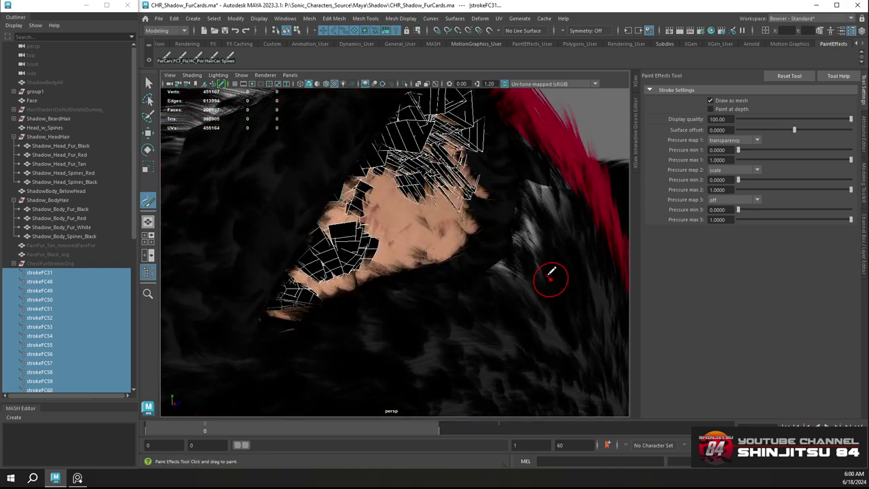
left_click_drag(496, 219, 462, 214, "alt")
right_click_drag(462, 214, 331, 107, "alt")
left_click_drag(331, 107, 329, 153, "alt")
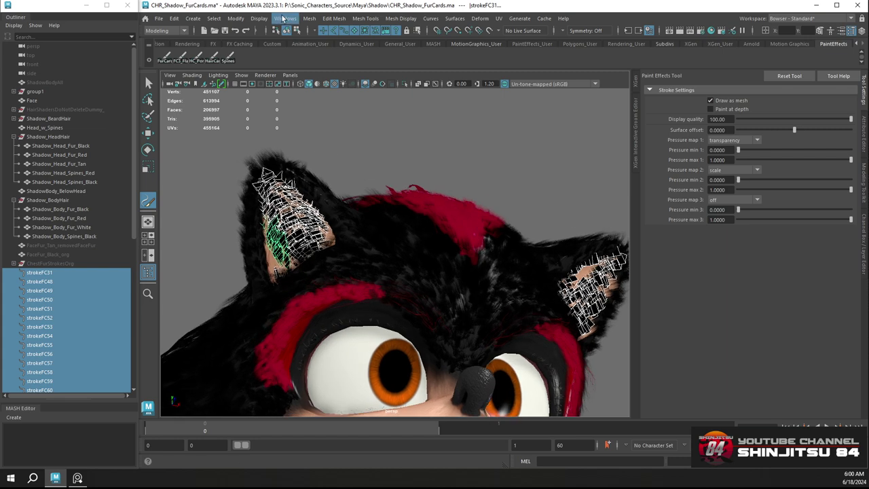
left_click(309, 19)
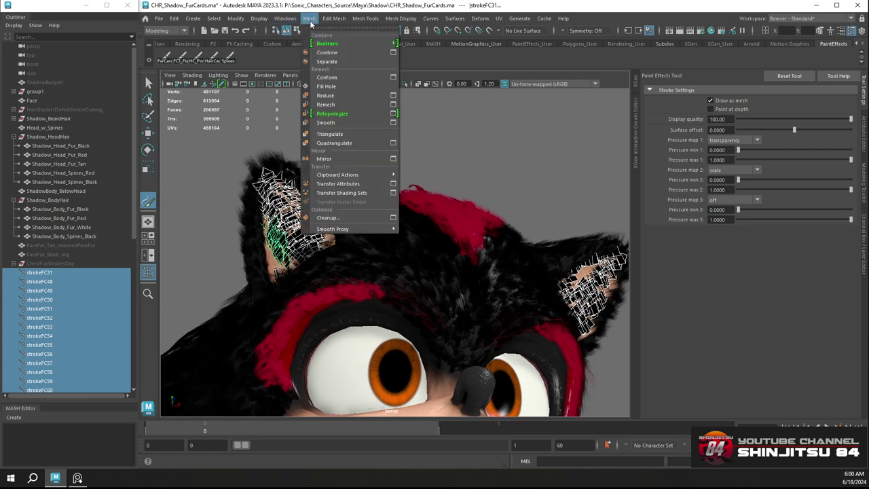
left_click(521, 107)
right_click_drag(355, 156, 348, 192, "alt")
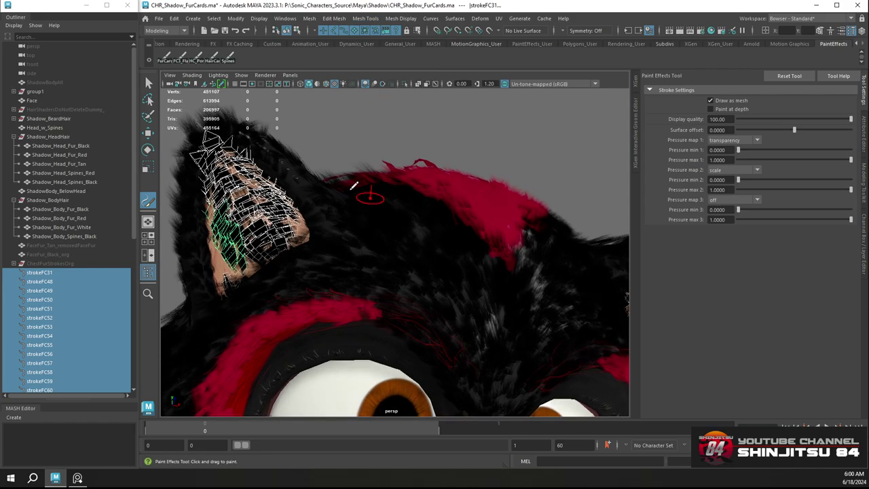
middle_click_drag(348, 191, 386, 203, "alt")
left_click_drag(388, 200, 381, 192, "alt")
right_click_drag(381, 192, 456, 256, "alt")
left_click_drag(457, 256, 375, 207, "alt")
right_click_drag(374, 206, 304, 101, "alt")
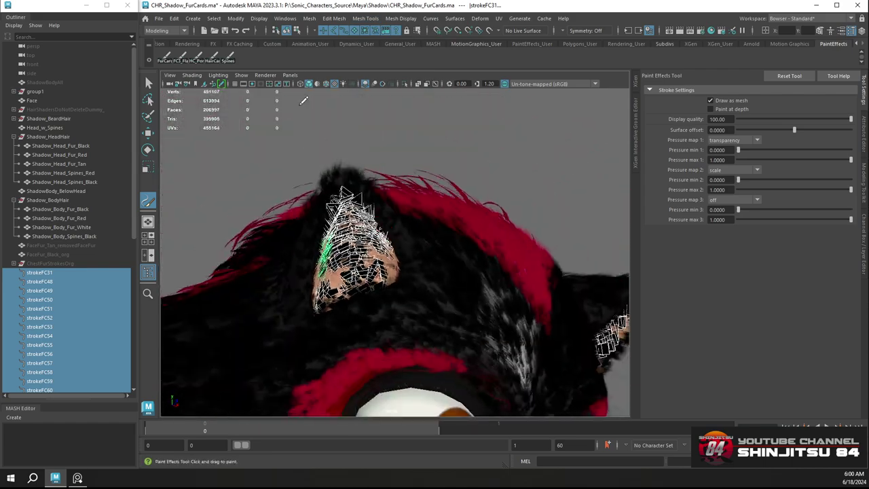
Convert the selected ear strokes with Paint Effects to Polygons and combine the resulting meshes into one
left_click(316, 18)
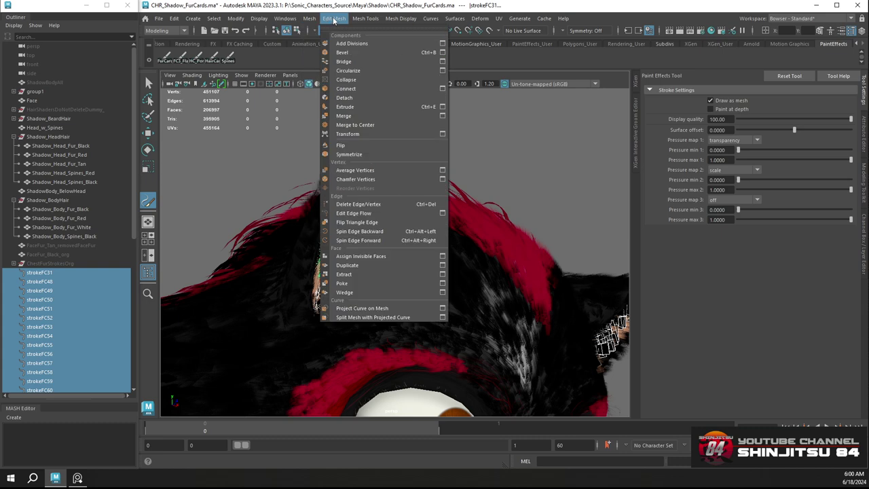
left_click(334, 18)
left_click(235, 19)
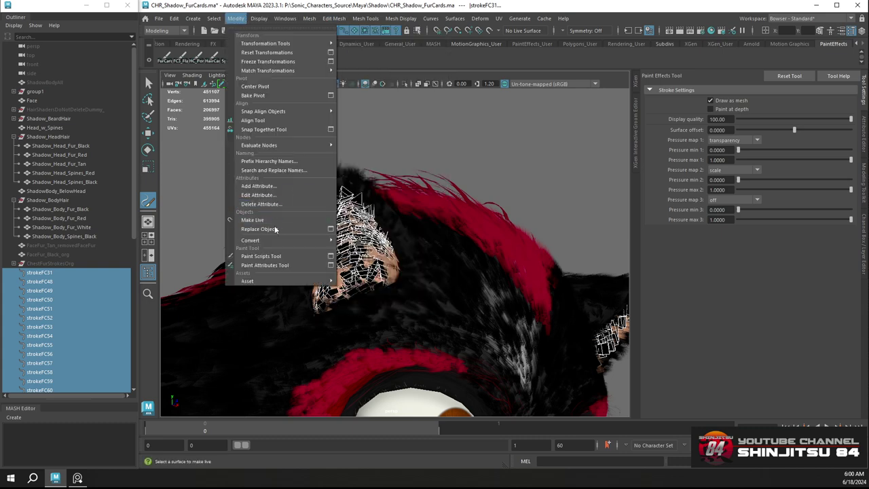
mouse_move(278, 241)
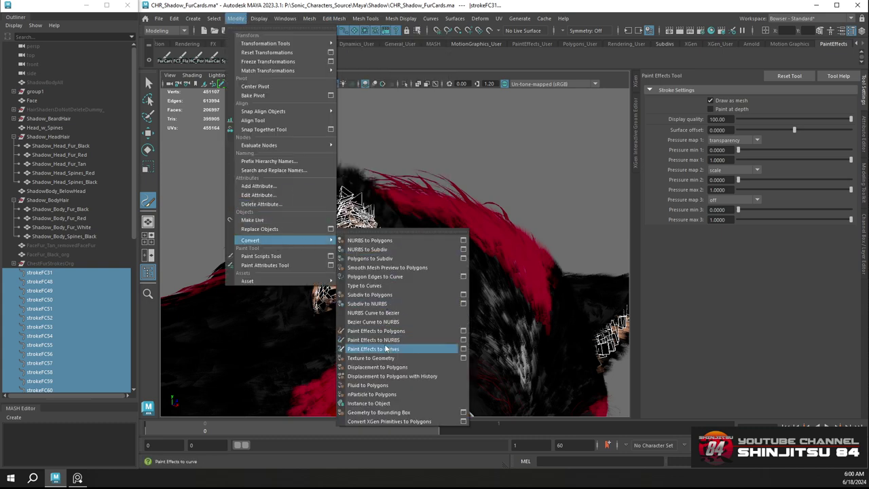
left_click(383, 331)
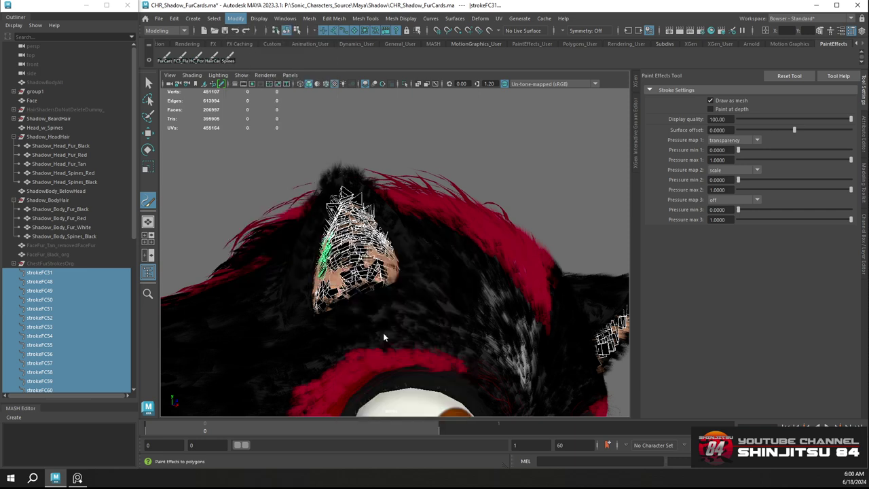
left_click(309, 18)
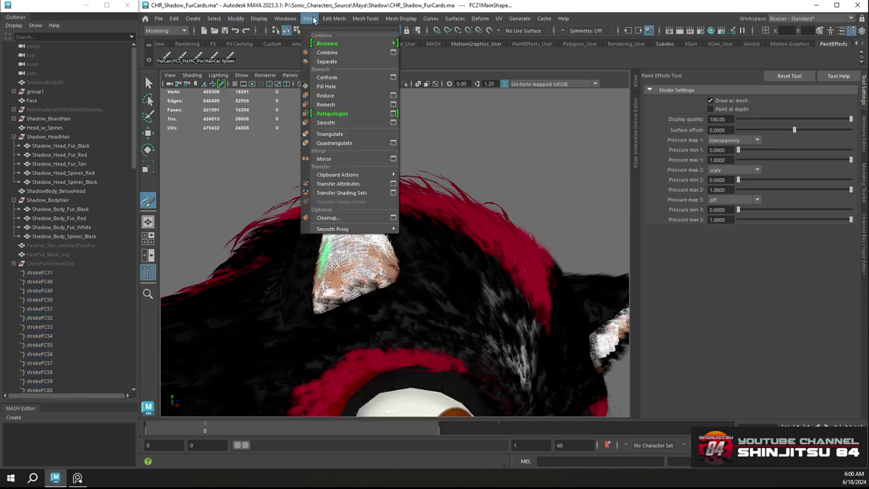
left_click(346, 52)
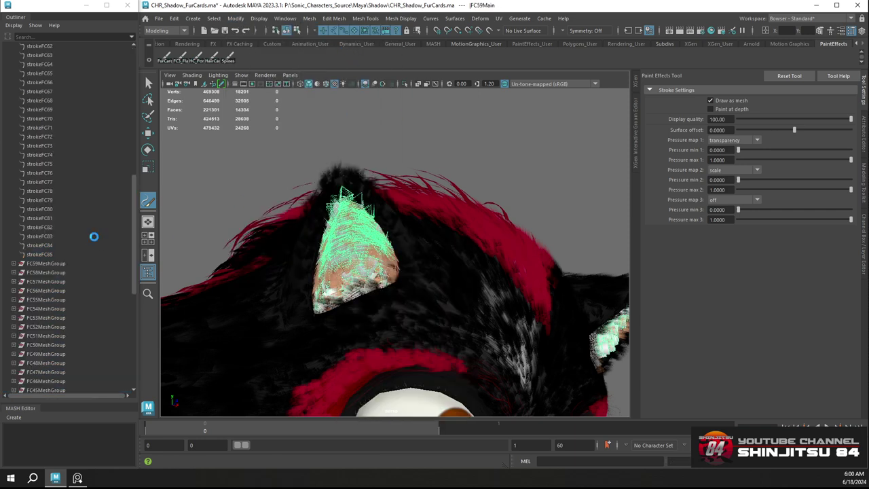
Delete the leftover Paint Effects strokes from strokeFC31 through strokeFC85
left_click(42, 345)
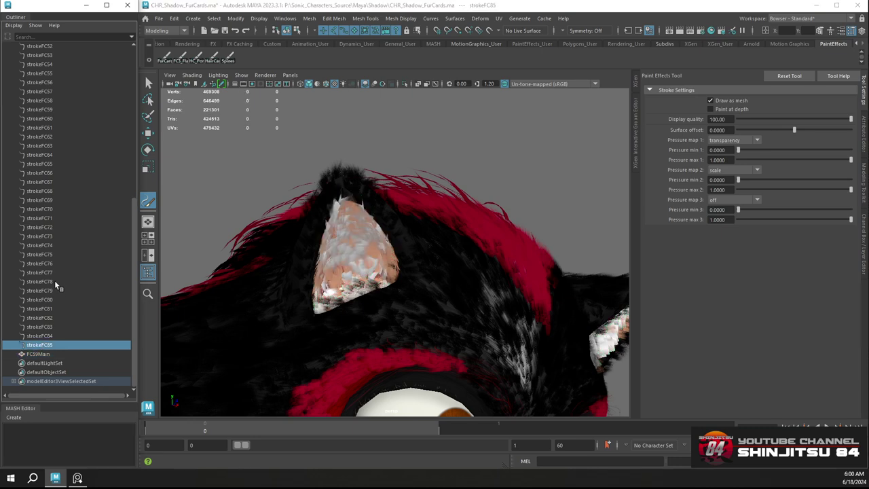
scroll(54, 280, "up", 10)
left_click(48, 273, "shift")
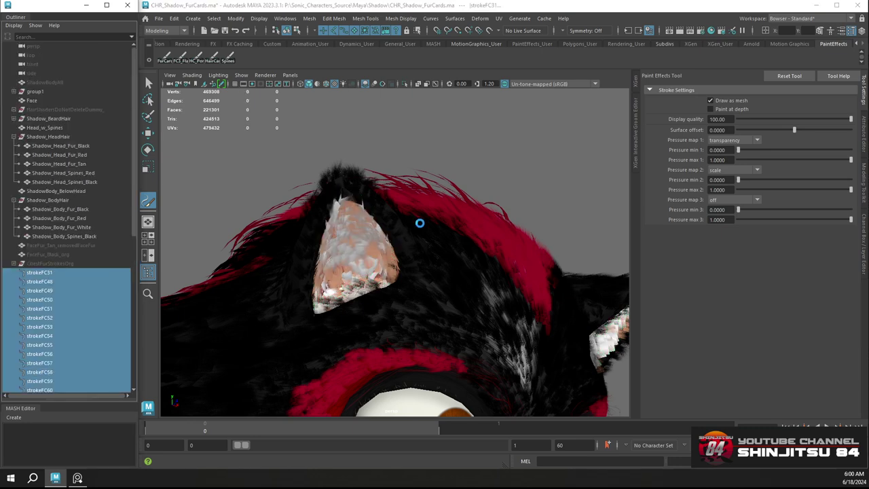
key("Delete")
scroll(368, 232, "down", 4)
mouse_move(367, 249)
left_mouse_down("alt")
mouse_move(345, 242)
mouse_move(334, 225)
mouse_move(369, 209)
left_mouse_up("alt")
key("w")
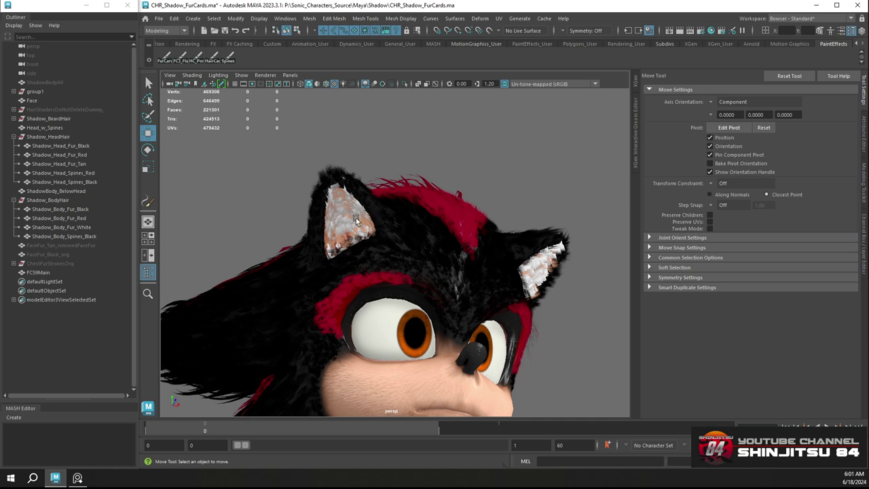
Select the combined ear-fur mesh FC59Main and delete its construction history
left_click(38, 274)
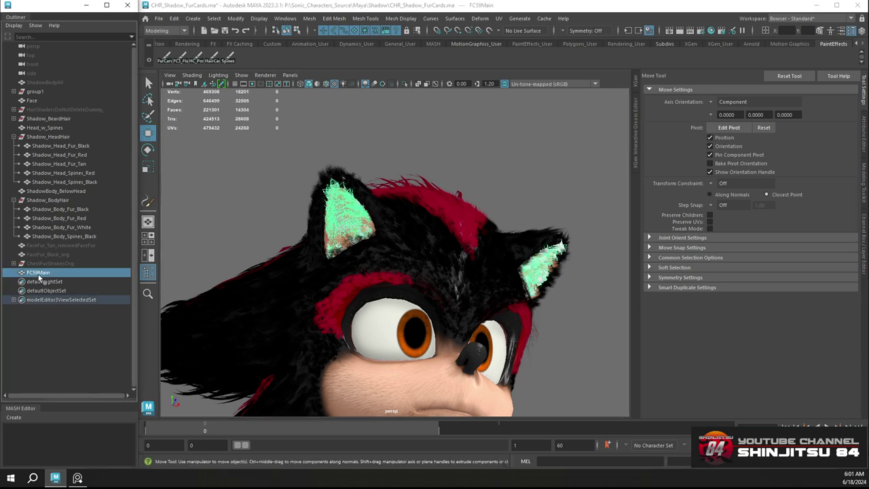
double_click(39, 274)
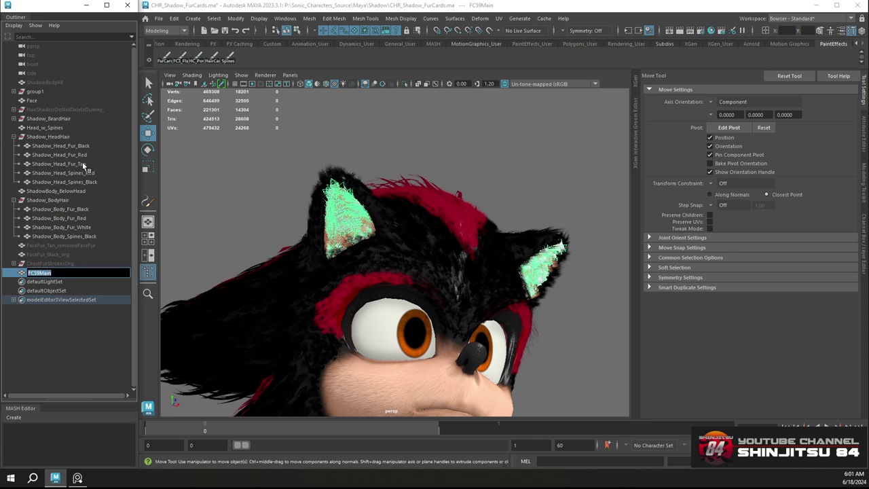
left_click(65, 236)
left_click(35, 273)
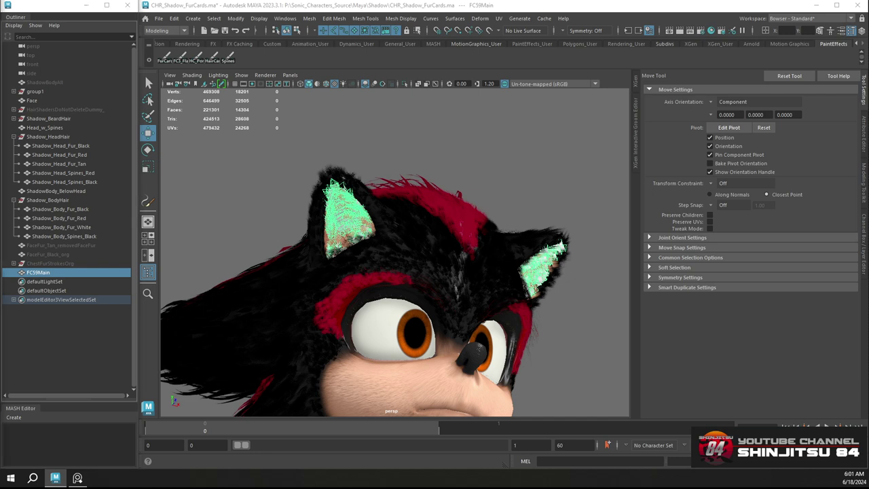
key("alt+shift+d")
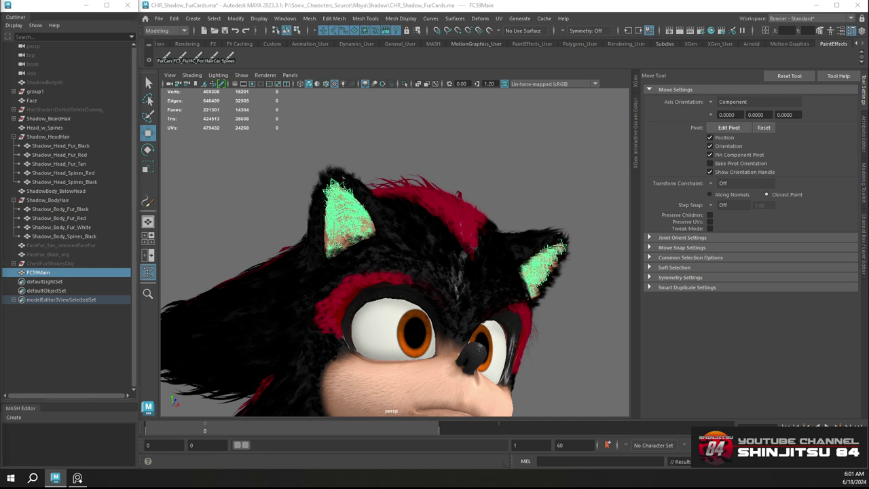
key("Delete")
In the UV Editor, delete FC59Main's faces that occupy the left two thirds of the UV tile
left_click(499, 19)
left_click(509, 29)
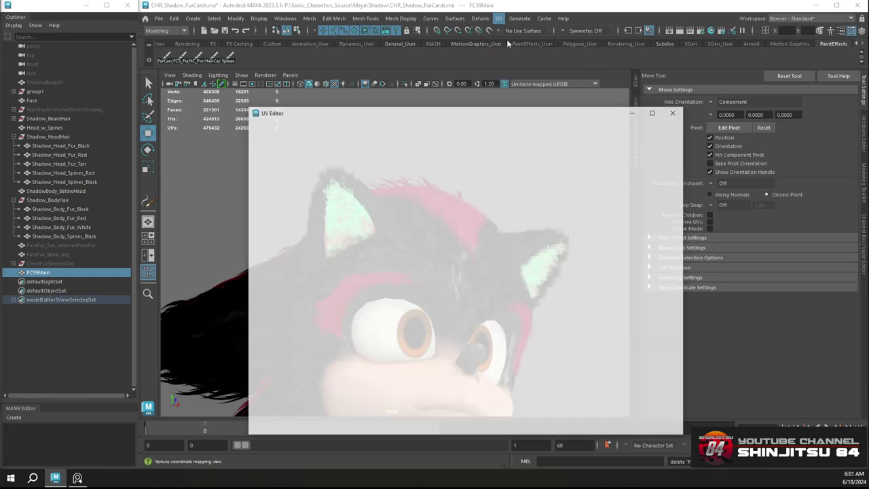
scroll(348, 231, "down", 7)
middle_click_drag(333, 243, 448, 208, "alt")
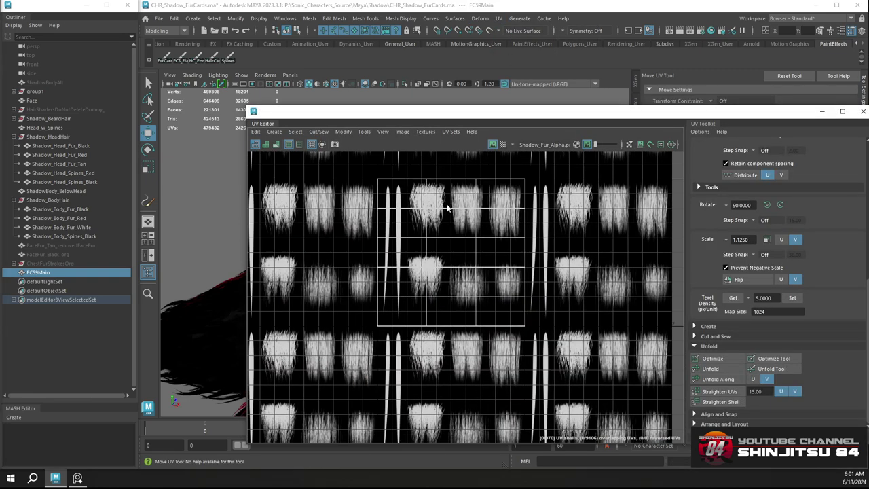
right_click_drag(448, 208, 449, 231)
left_click_drag(339, 166, 465, 341)
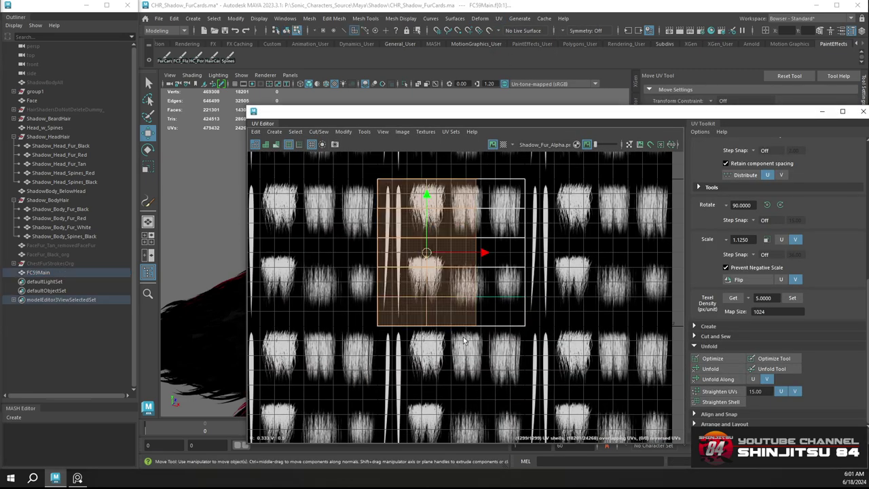
key("Delete")
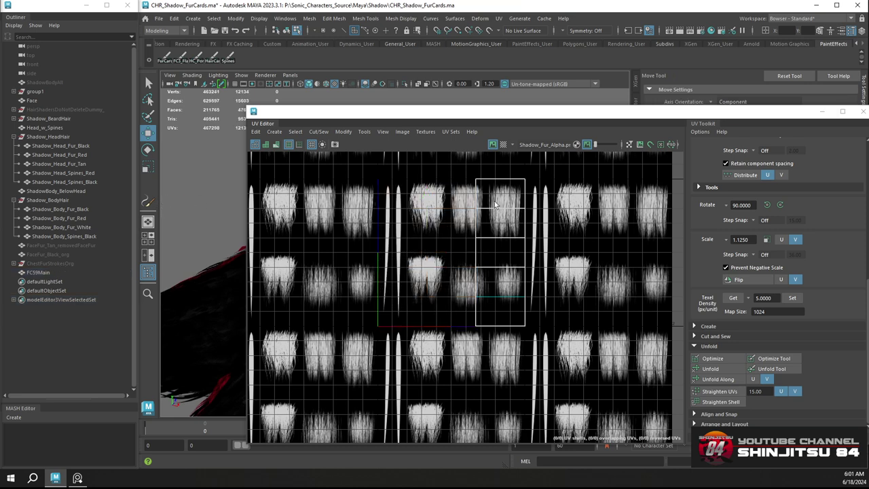
Select all remaining UV shells of the ear fur cards and rotate them 180 degrees in two 90-degree turns
right_click(496, 204)
right_click_drag(496, 204, 537, 203)
left_click_drag(446, 169, 575, 351)
right_click_drag(512, 248, 474, 233)
left_click_drag(437, 164, 578, 338)
left_click(781, 205)
left_click(781, 204)
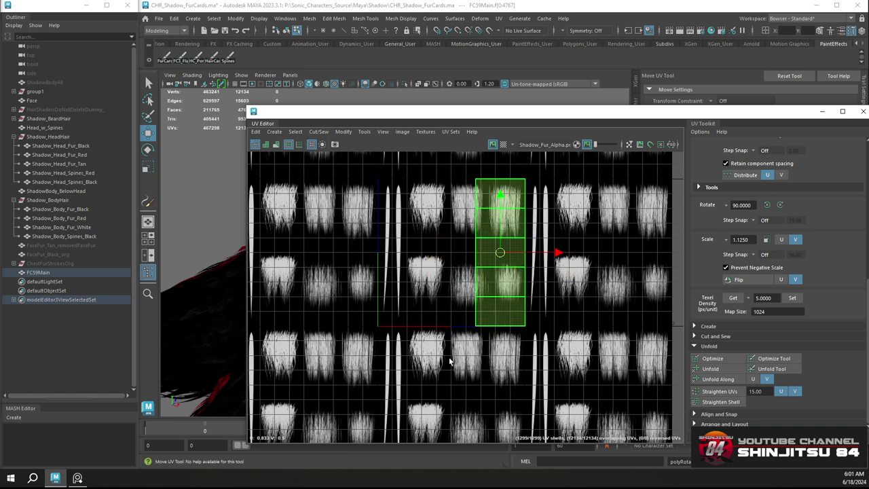
Separate the two longest groups of UV shells from the shorter ones by shifting them one tile to the right
left_click_drag(428, 334, 560, 323)
key("Left")
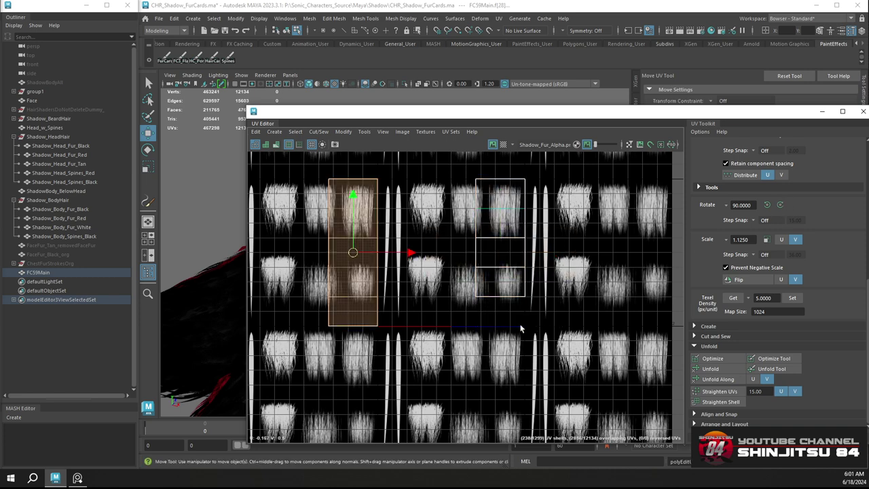
left_click_drag(447, 321, 551, 285)
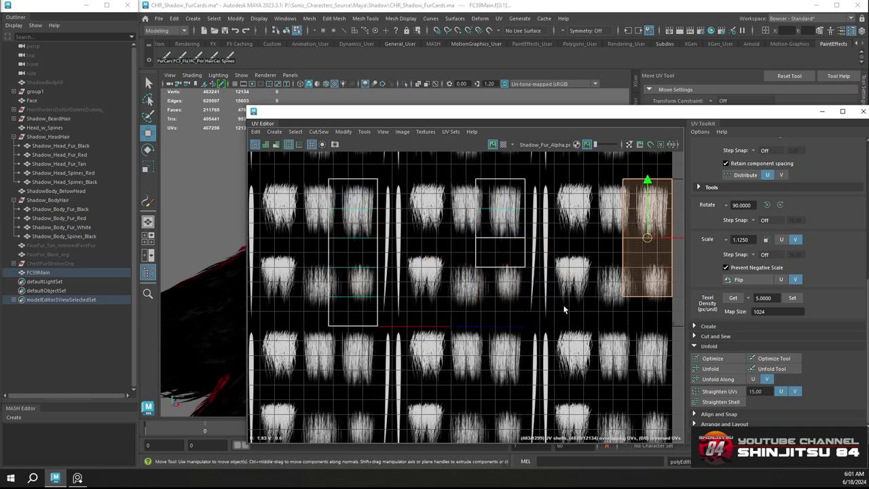
left_click_drag(311, 332, 474, 311)
key("Right")
key("Right")
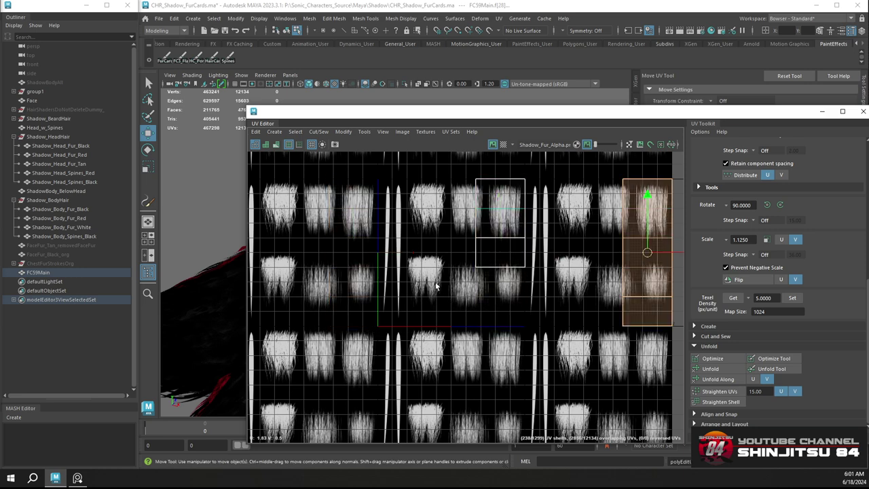
Move the longest group of UV shells up and scale it vertically to match the neighbouring group's height
middle_click_drag(636, 237, 648, 204)
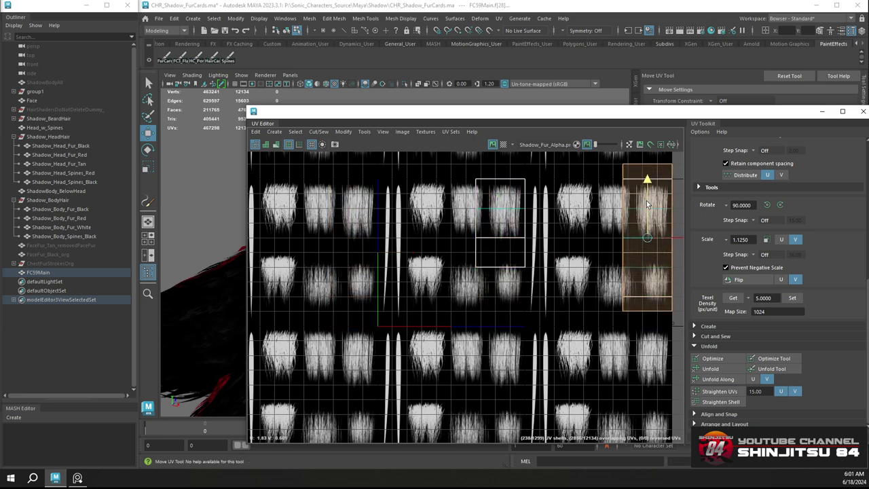
key("r")
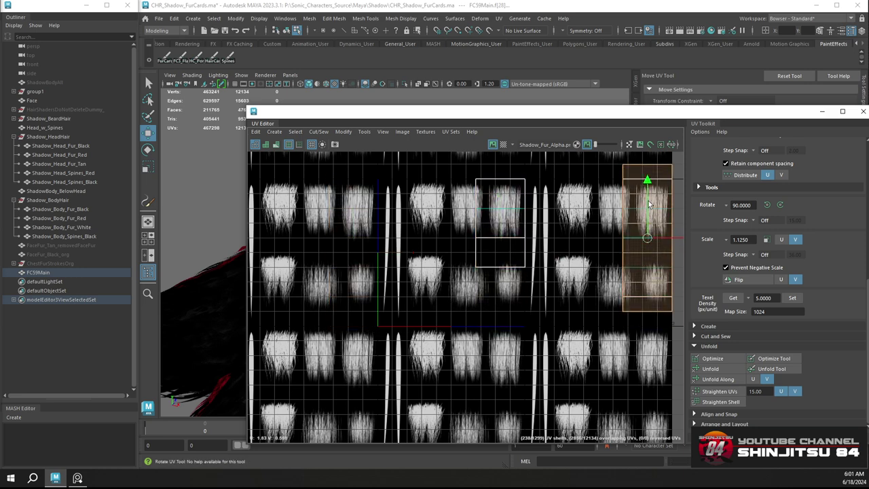
left_click_drag(648, 204, 647, 196)
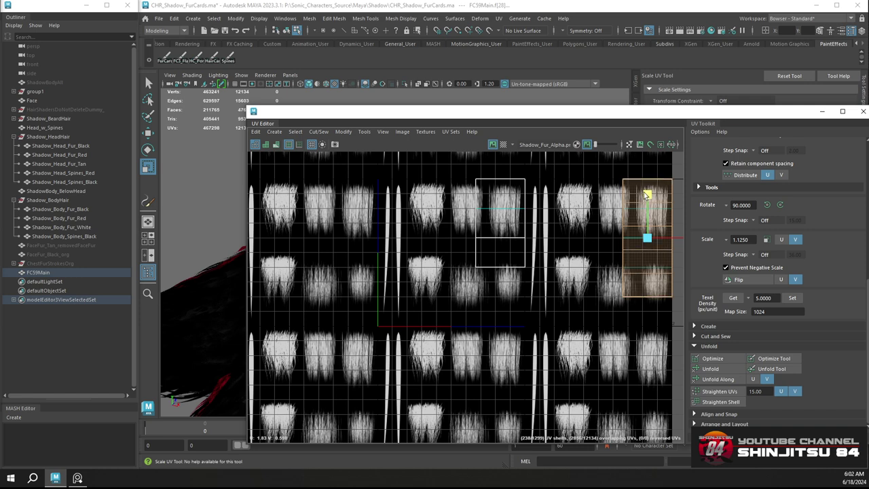
Select both separated shell groups, move them over the lower-left fur clump and shrink their height to fit it
left_click_drag(589, 164, 682, 312)
key("w")
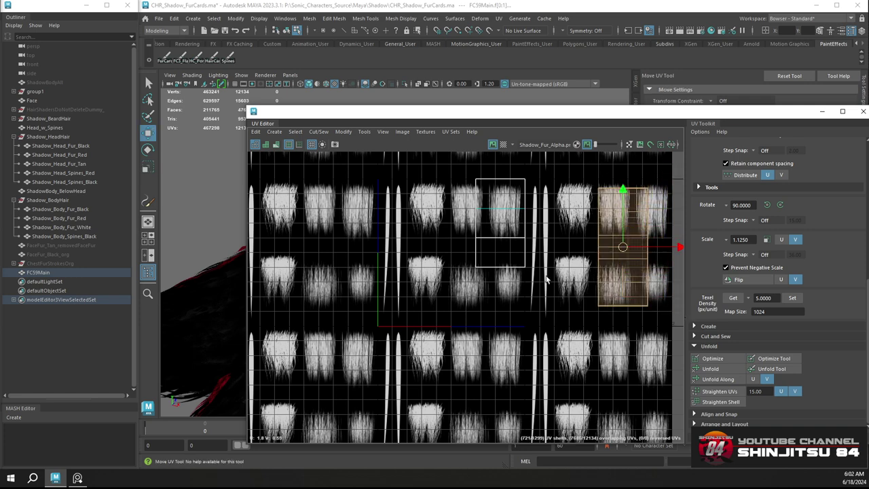
left_click(428, 275)
left_click_drag(429, 277, 427, 276)
key("r")
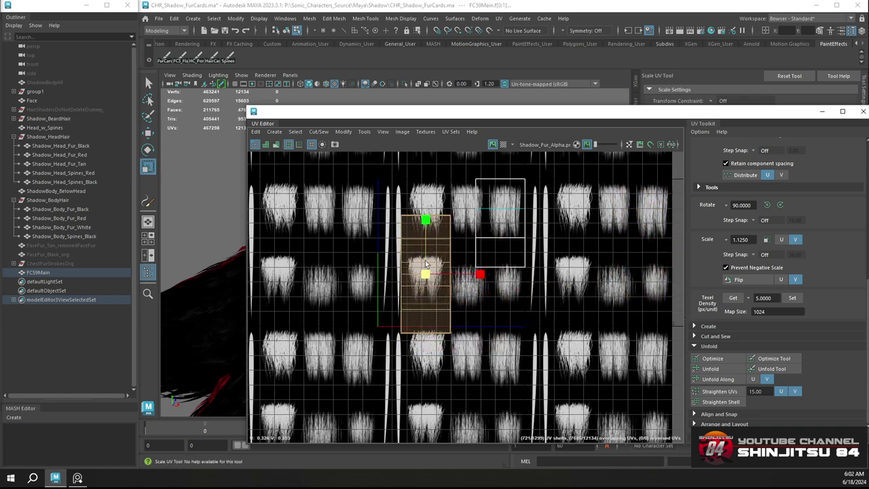
left_click_drag(427, 225, 426, 253)
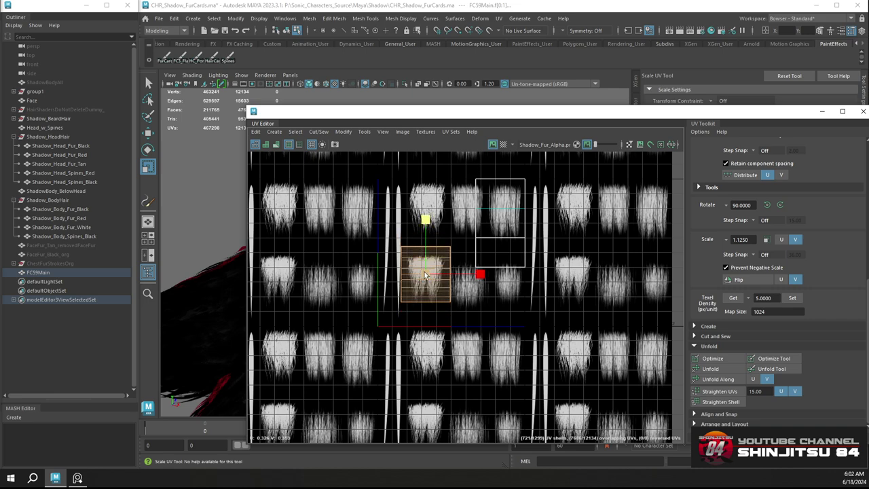
Move the selected UV shells onto the upper-right fur clump and rescale them to fit its width and length
scroll(431, 271, "up", 3)
middle_click_drag(432, 271, 416, 288, "alt")
scroll(430, 258, "up", 3)
scroll(429, 247, "down", 5)
key("w")
left_click_drag(398, 315, 533, 229)
scroll(455, 229, "up", 1)
key("r")
scroll(544, 225, "up", 1)
mouse_move(500, 178)
left_mouse_down()
mouse_move(499, 157)
mouse_move(497, 185)
left_mouse_up()
key("w")
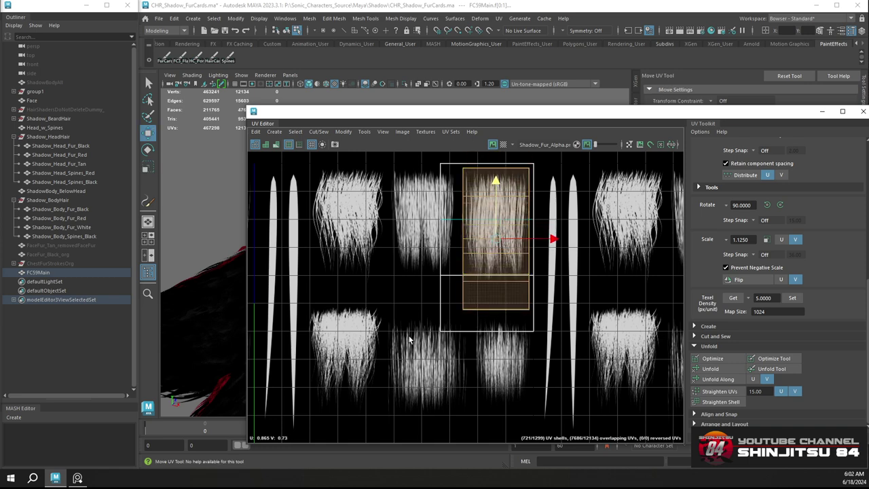
Match the longer remaining UV shells to the height of the shorter ones and select both groups together
left_click_drag(409, 336, 498, 325)
left_click_drag(407, 320, 459, 313)
left_click_drag(487, 204, 488, 185)
key("r")
key("w")
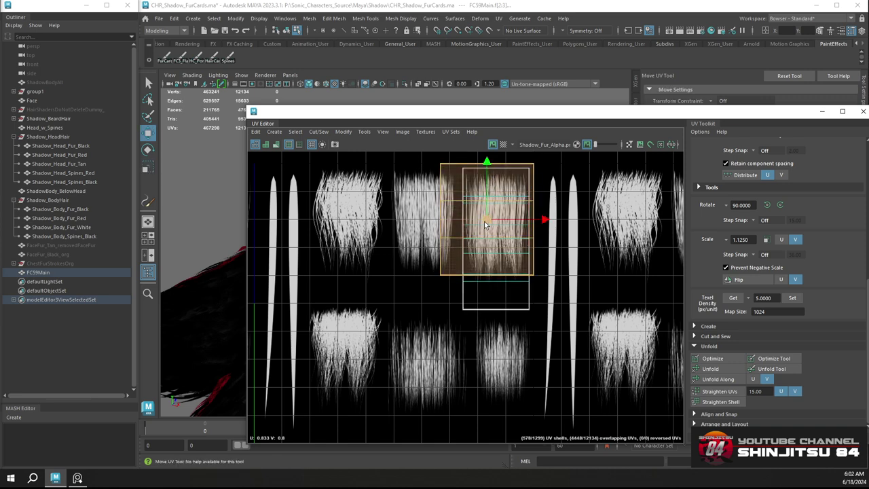
Move the selected UV shells onto the upper-middle fur clump and narrow them to the clump's width
left_click_drag(484, 222, 420, 221)
key("r")
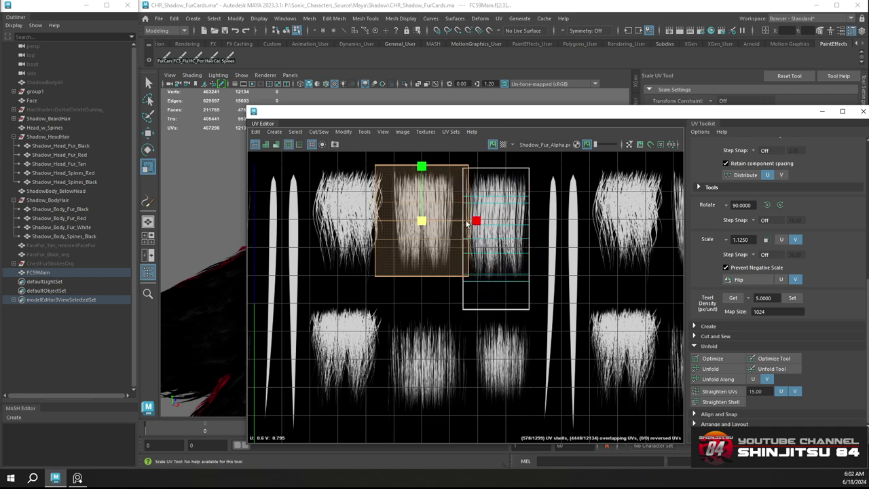
left_click_drag(474, 222, 457, 220)
scroll(448, 197, "up", 3)
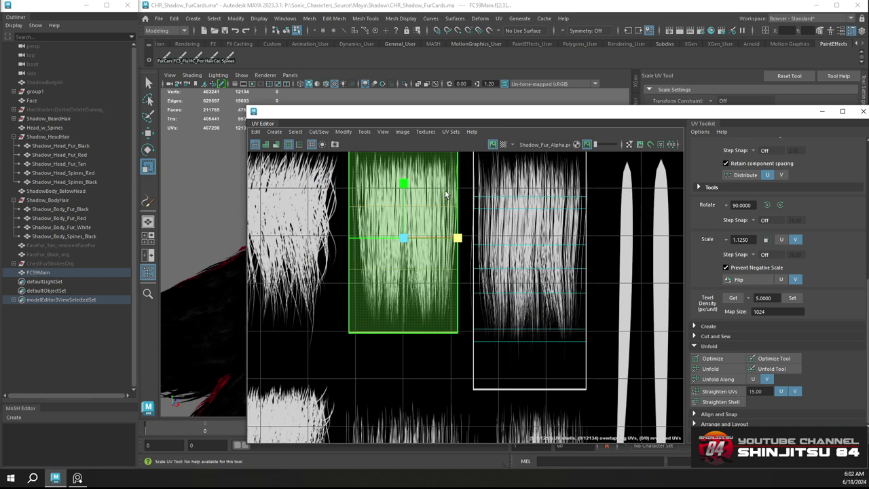
scroll(470, 210, "up", 3)
key("w")
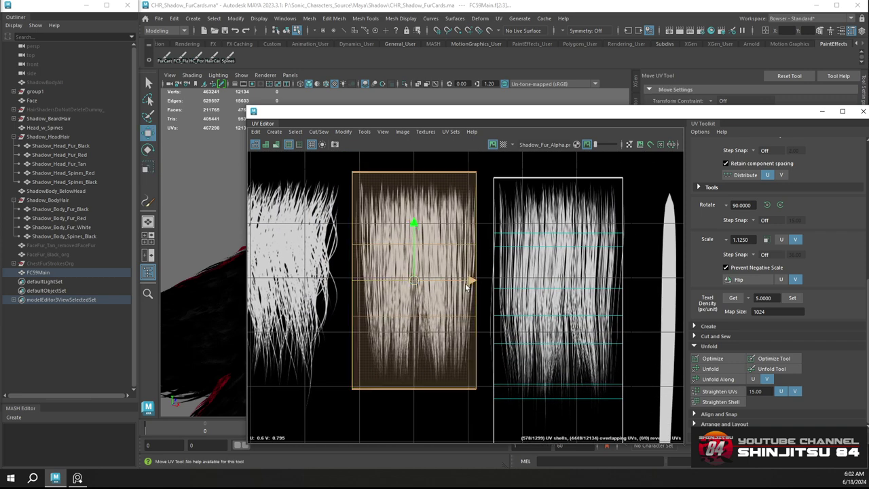
left_click_drag(469, 280, 474, 282)
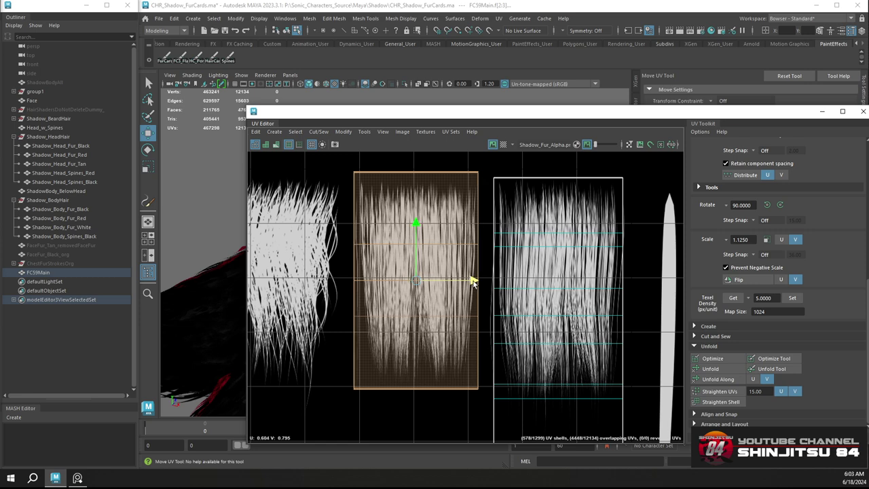
Lengthen the upper-middle UV shells slightly and align their top edge with the neighbouring shells on the right
scroll(475, 282, "down", 2)
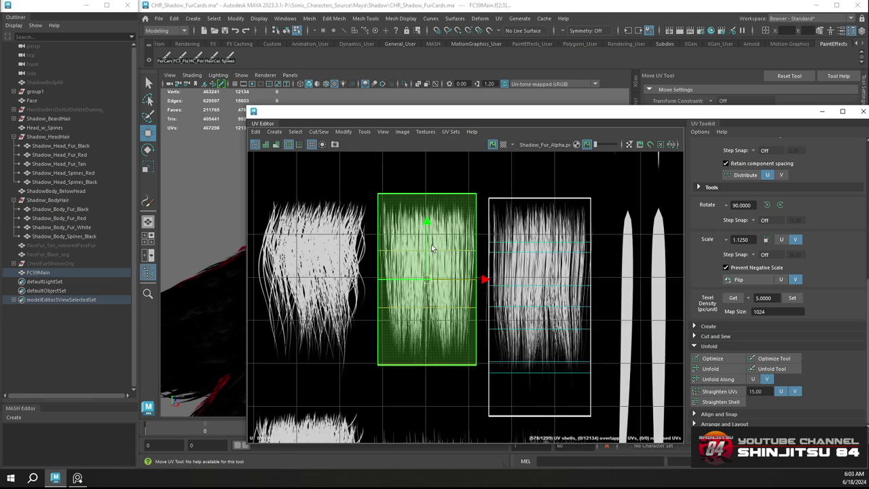
key("r")
mouse_move(430, 226)
left_mouse_down()
mouse_move(428, 218)
mouse_move(427, 248)
mouse_move(426, 234)
left_mouse_up()
key("w")
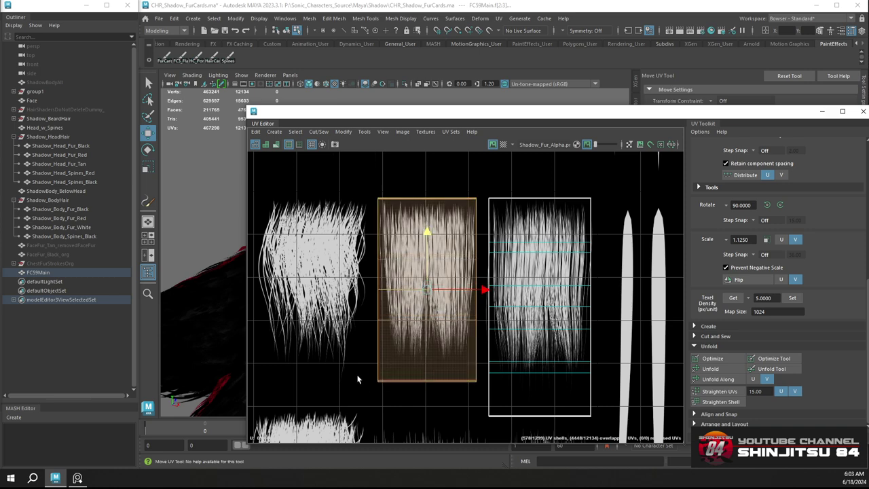
Nudge the shorter UV shells on the upper-middle clump down to line up their top edge with the stack, then clear the selection
left_click_drag(411, 388, 418, 385)
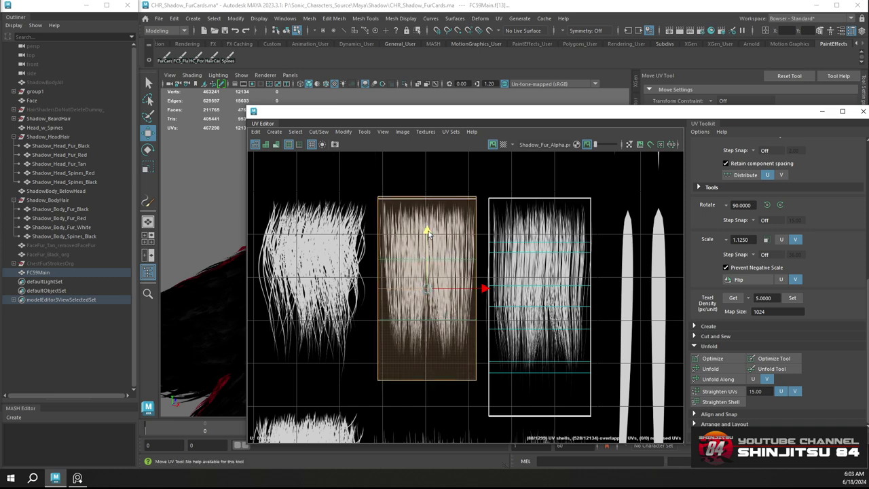
left_click_drag(427, 236, 428, 233)
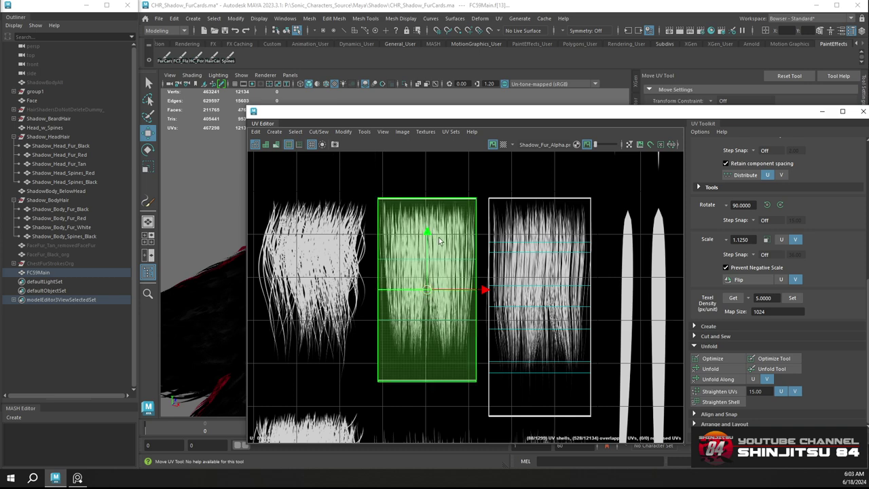
key("r")
key("w")
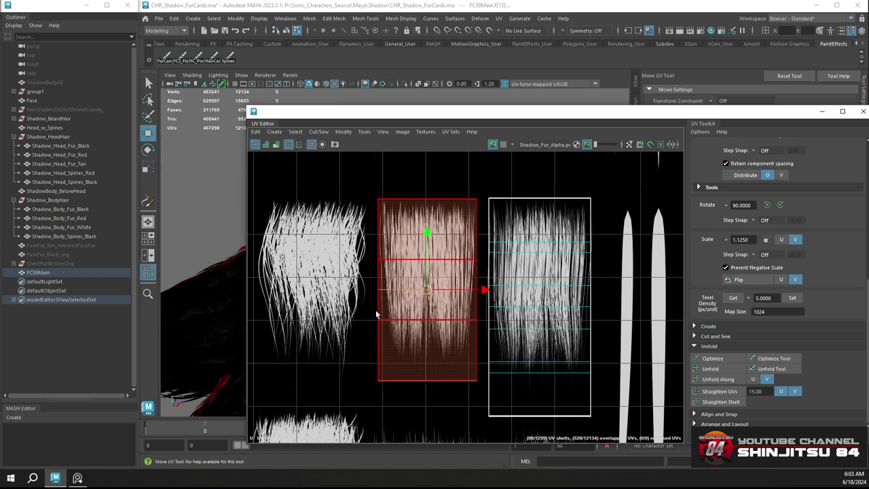
middle_click_drag(407, 349, 382, 338, "alt")
scroll(328, 340, "up", 2)
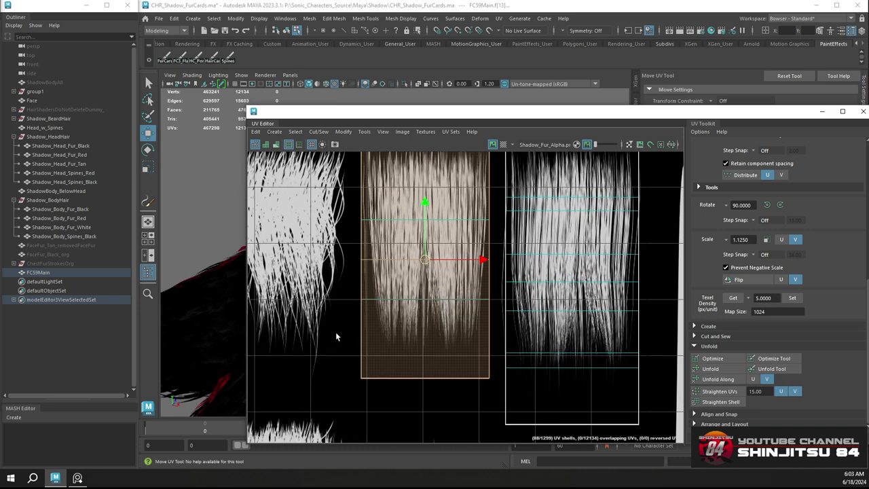
left_click(336, 333)
middle_click_drag(446, 402, 419, 441, "alt")
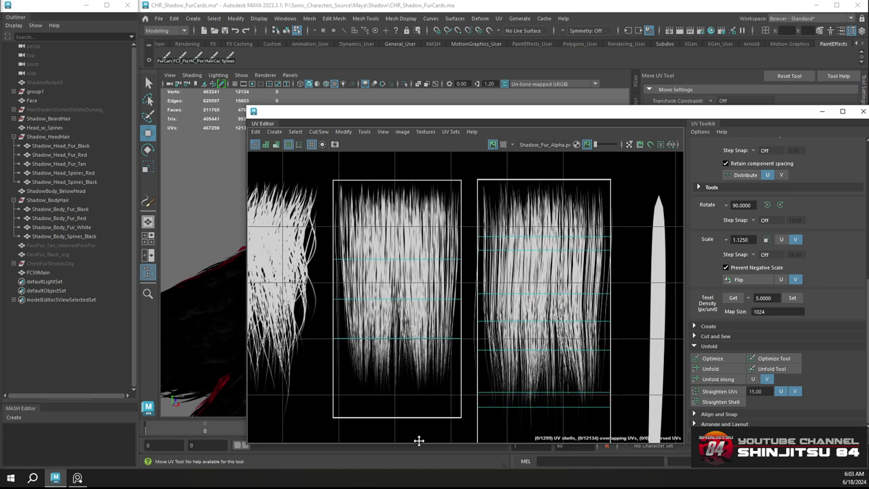
Check the fitted UV shells against the surrounding fur clumps and close the UV Editor
scroll(457, 400, "down", 2)
middle_click_drag(434, 378, 430, 312, "alt")
left_click_drag(341, 380, 500, 328)
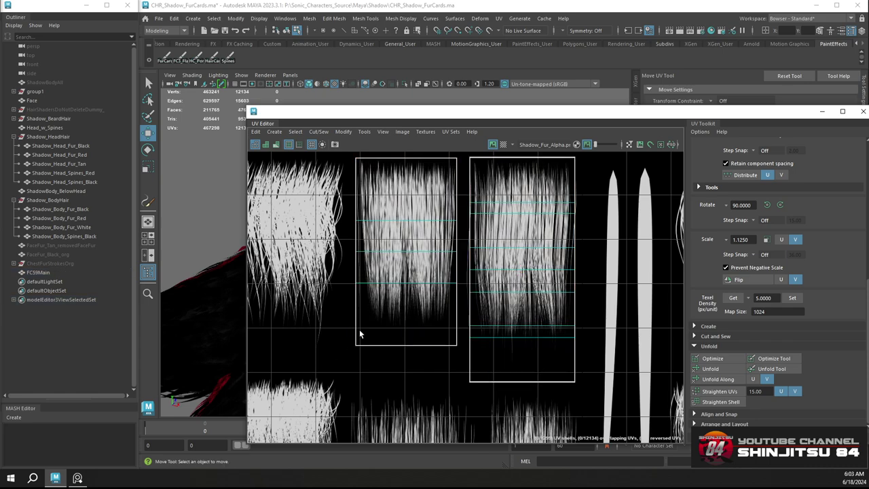
scroll(359, 330, "down", 3)
left_click_drag(800, 115, 666, 119)
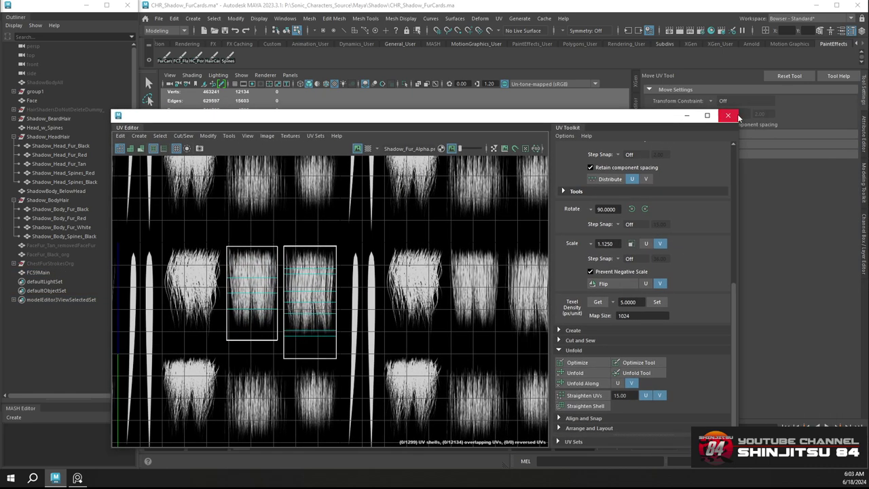
left_click(729, 114)
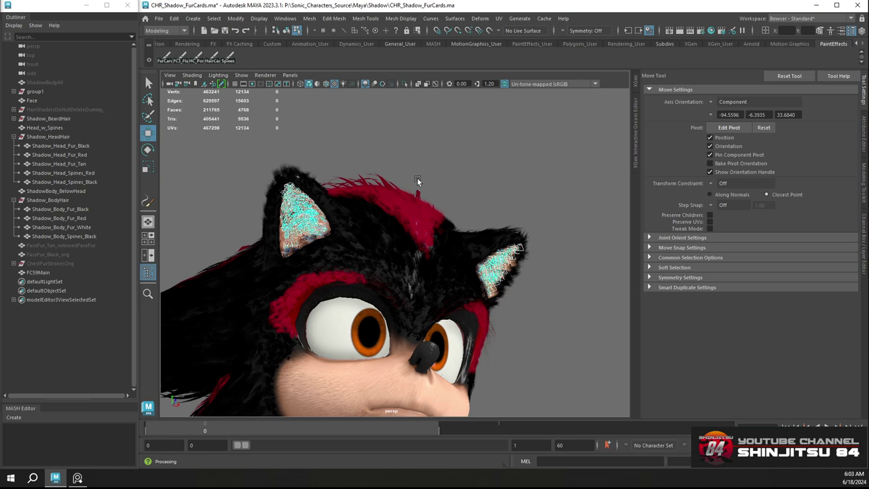
Return the FC59Main inner-ear fur-card mesh to object selection mode
left_click_drag(417, 178, 448, 183, "alt")
middle_click_drag(302, 202, 373, 229, "alt")
scroll(377, 214, "up", 6)
right_click_drag(345, 184, 371, 173)
scroll(366, 174, "down", 3)
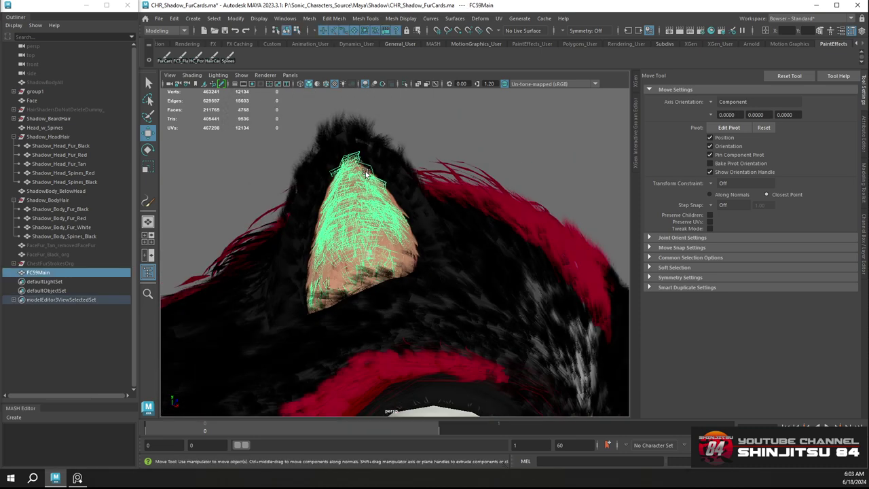
Combine the Shadow_Head_Fur_Tan mesh with the FC59Main fur cards into one mesh
left_click_drag(365, 174, 396, 205, "alt")
middle_click_drag(396, 206, 441, 169, "alt")
scroll(460, 251, "up", 6)
left_click_drag(408, 226, 418, 198, "alt")
middle_click_drag(417, 198, 409, 242, "alt")
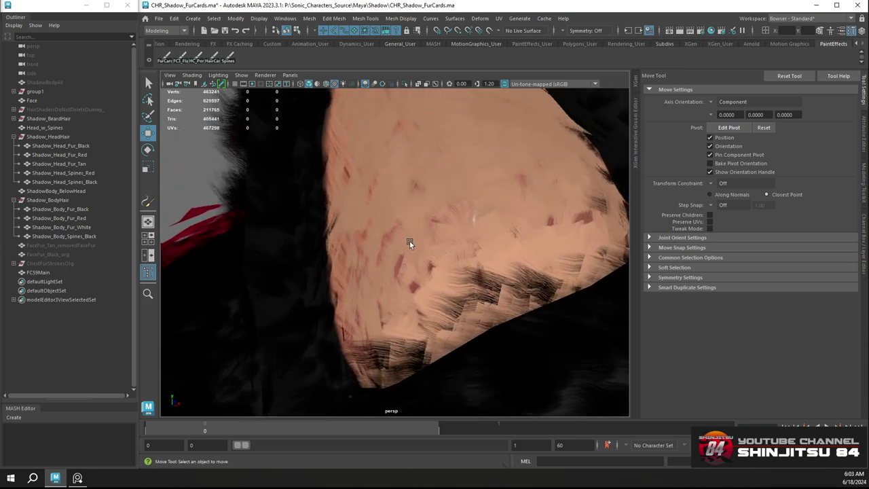
scroll(409, 241, "down", 2)
left_click(437, 196)
scroll(437, 197, "down", 5)
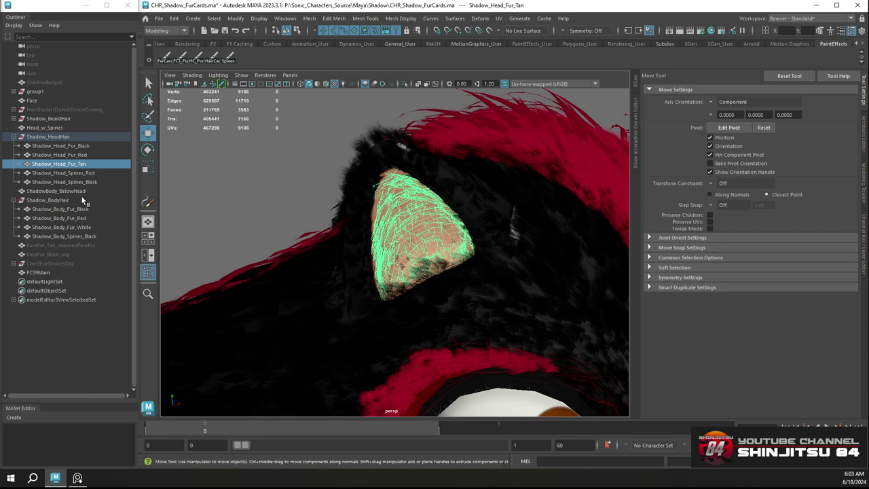
left_click(36, 273, "ctrl")
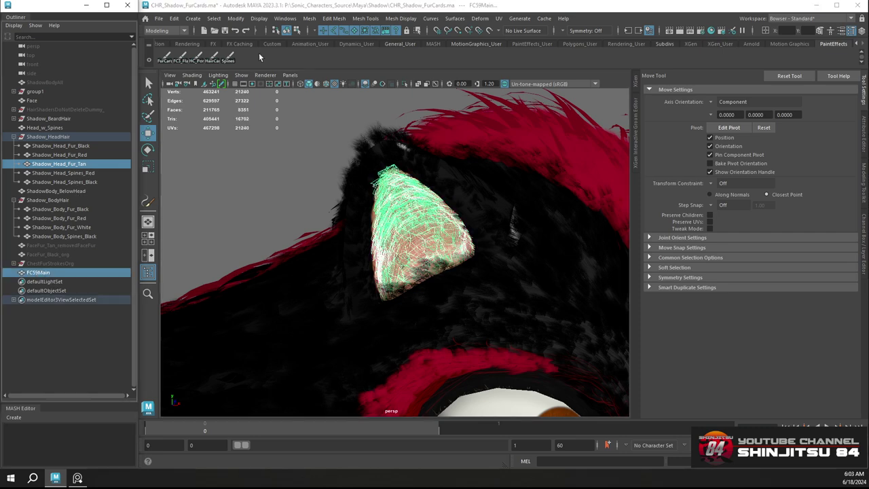
left_click(311, 20)
left_click(324, 53)
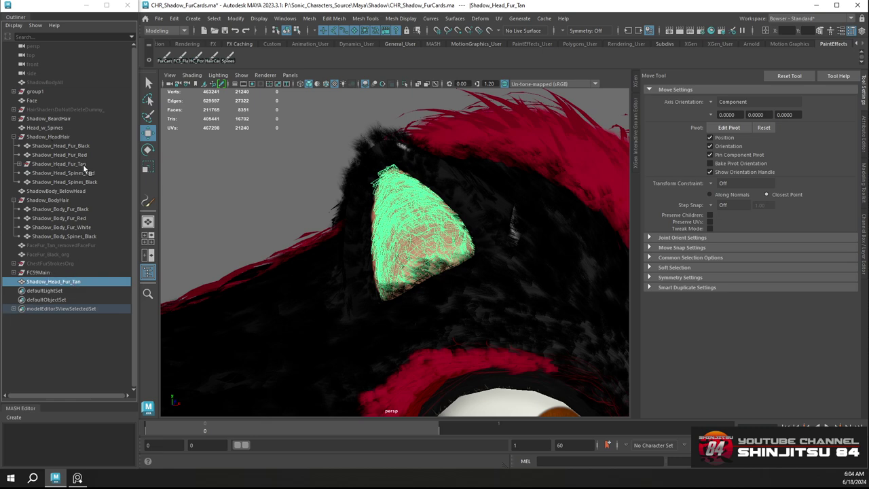
Delete the combined Shadow_Head_Fur_Tan mesh's construction history and parent it under the Shadow_HeadHair group
key("alt+shift+d")
left_click(52, 137, "ctrl")
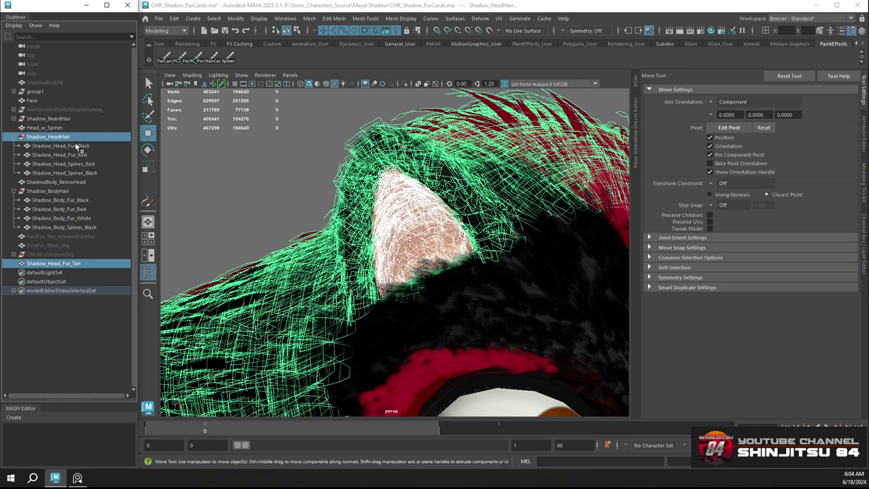
key("p")
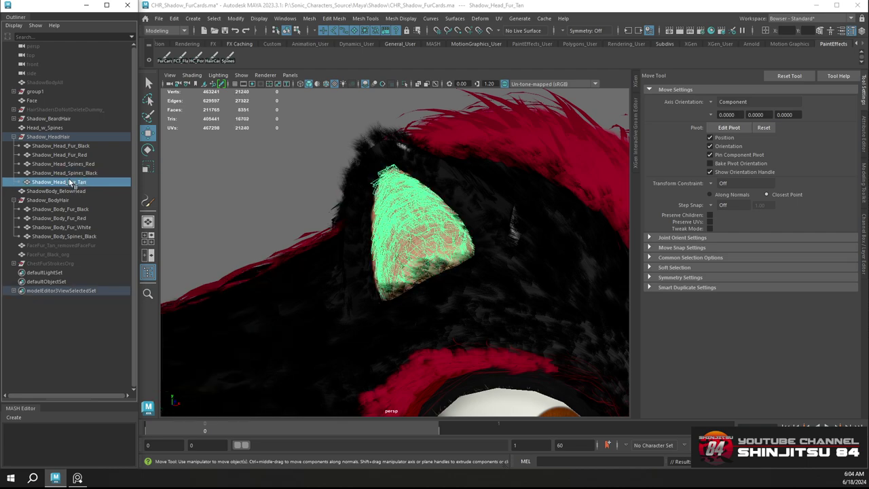
Open the UV Editor for Shadow_Head_Fur_Tan and select the top-edge UVs of the shells on both fur clumps
left_click(498, 19)
left_click(519, 32)
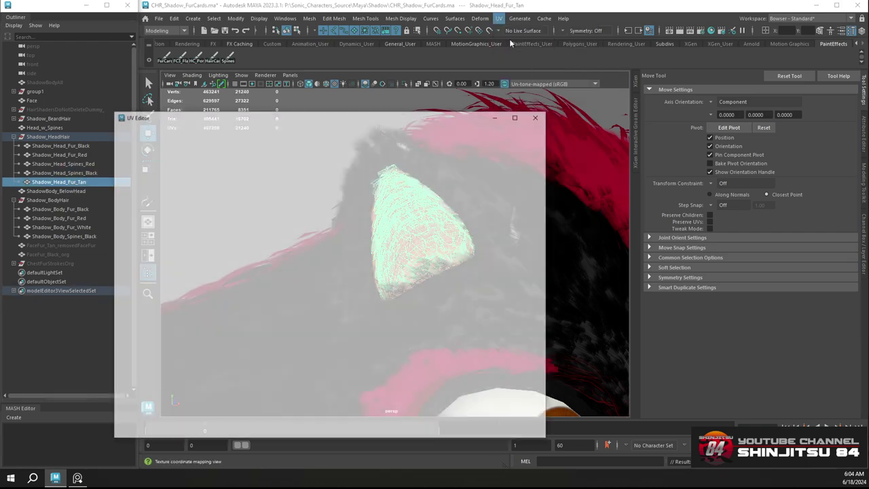
scroll(333, 206, "up", 4)
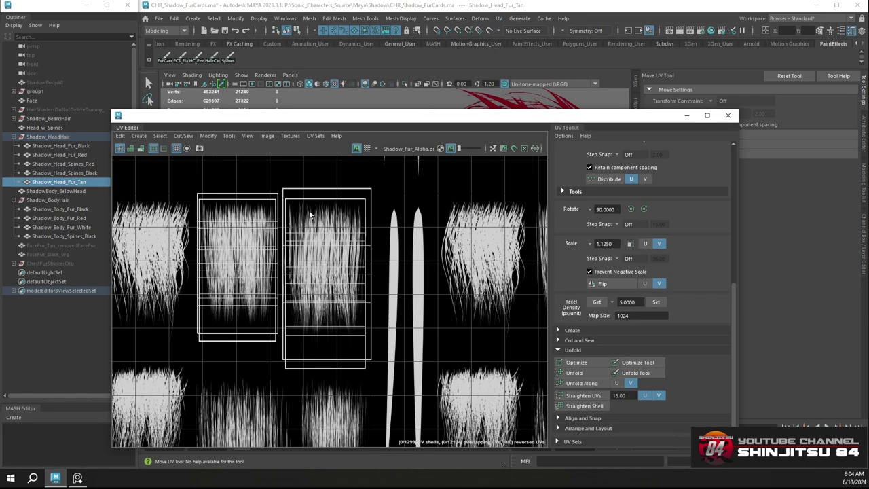
right_click_drag(224, 194, 258, 196)
left_click_drag(184, 172, 222, 186)
left_click_drag(417, 206, 418, 207)
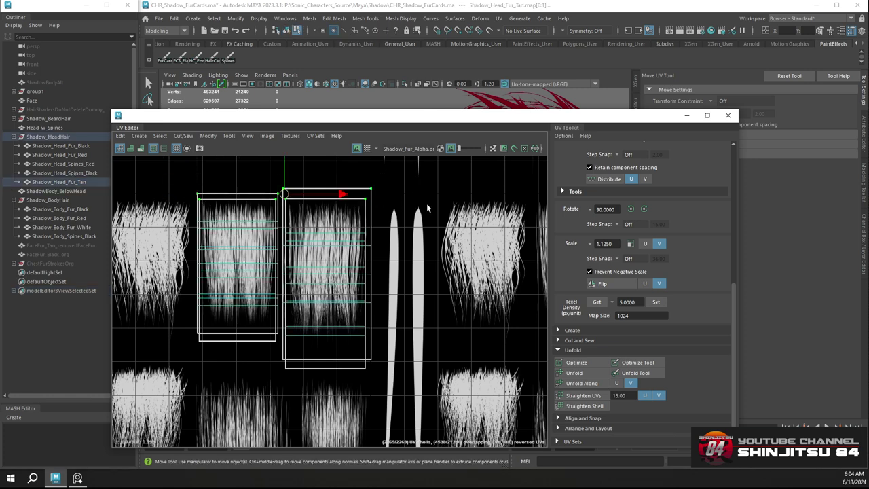
Move the UV Editor off the viewport, inspect the selected card UVs on the ear in wireframe, and turn on soft selection
left_click_drag(414, 123, 24, 133)
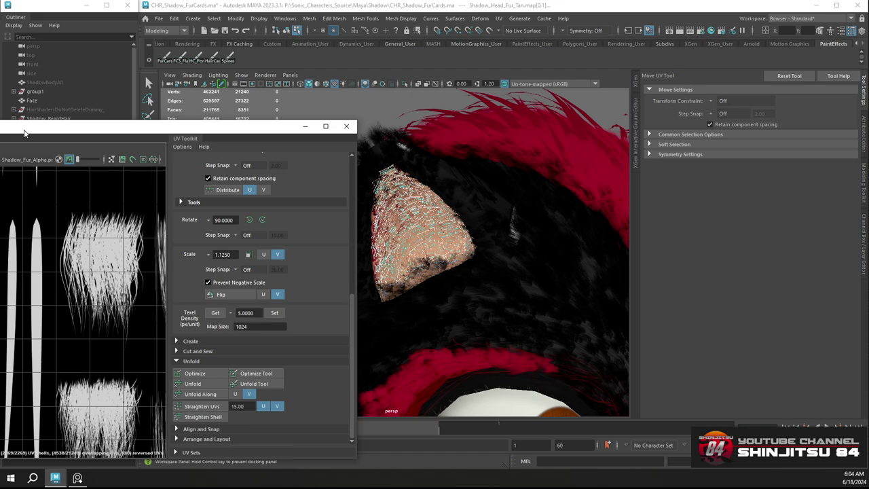
left_click_drag(24, 134, 0, 134)
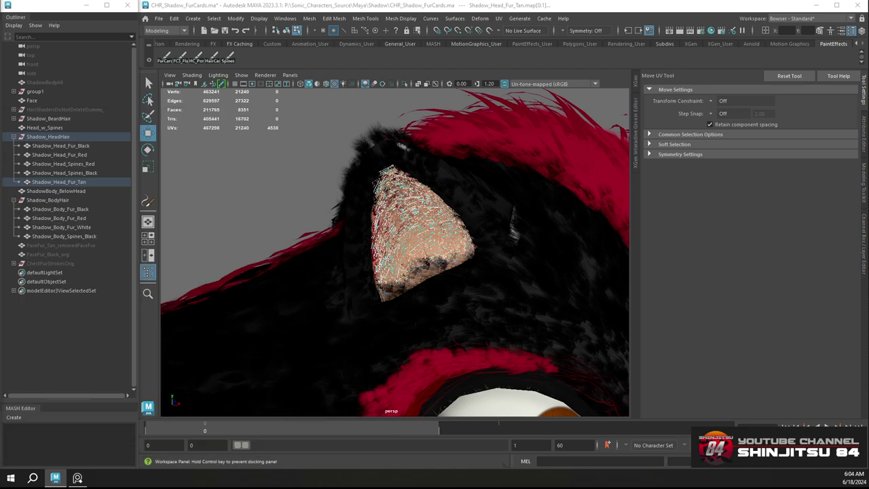
key("w")
scroll(350, 210, "up", 5)
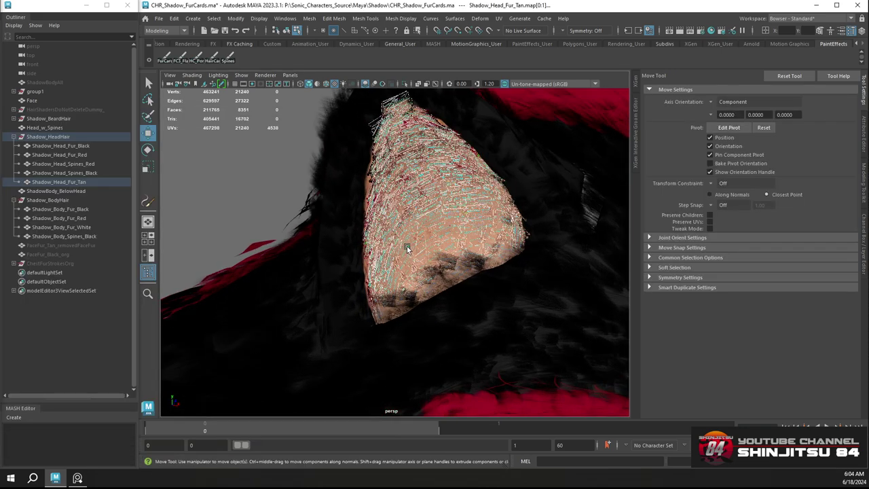
key("4")
left_click_drag(480, 211, 450, 261, "alt")
middle_click_drag(449, 261, 428, 272, "alt")
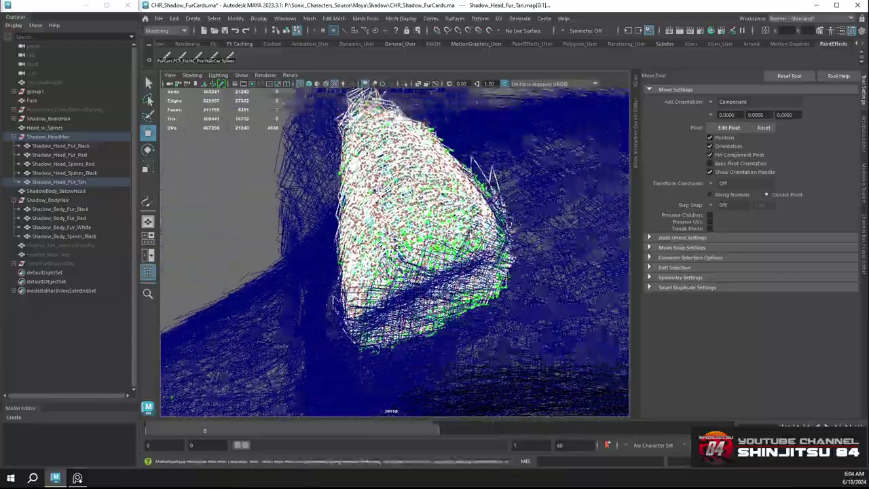
mouse_move(516, 297)
left_mouse_down("alt")
mouse_move(427, 298)
mouse_move(574, 252)
mouse_move(574, 177)
mouse_move(475, 245)
mouse_move(443, 208)
mouse_move(394, 224)
left_mouse_up("alt")
key("6")
key("b")
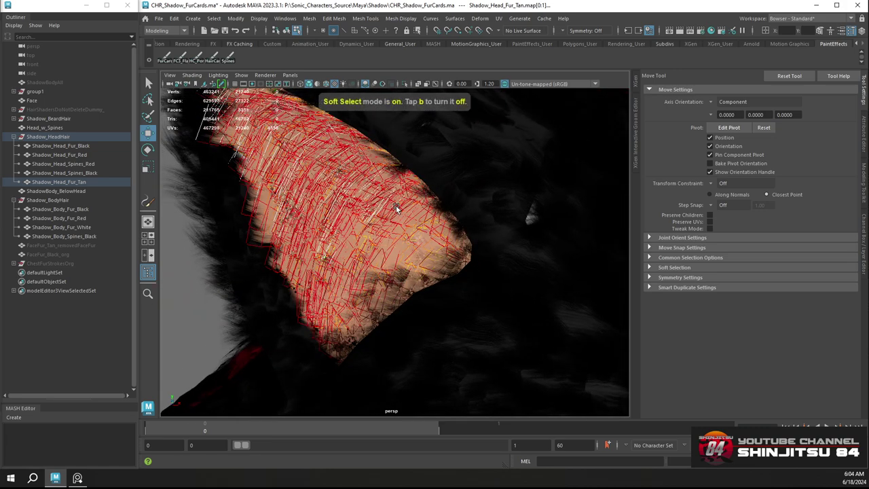
Convert the selected top-edge UVs of the inner-ear fur cards to a vertex selection
key("r")
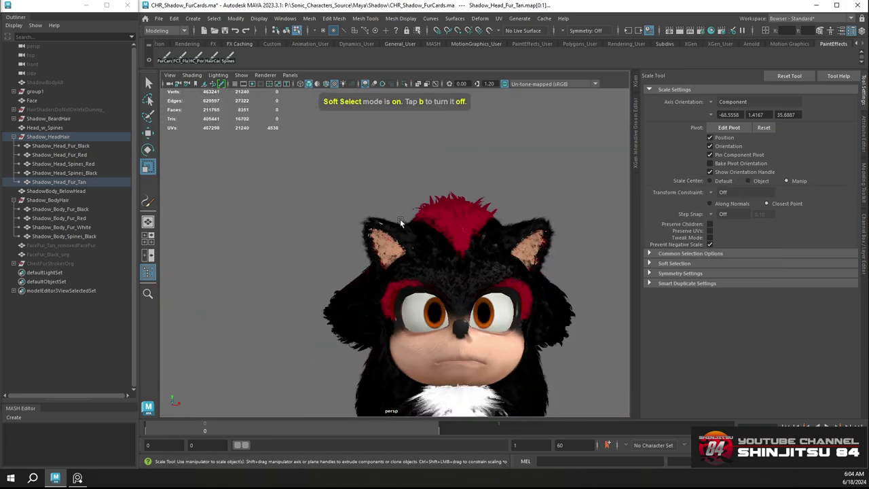
left_click_drag(436, 230, 423, 246, "alt")
key("w")
scroll(426, 241, "down", 6)
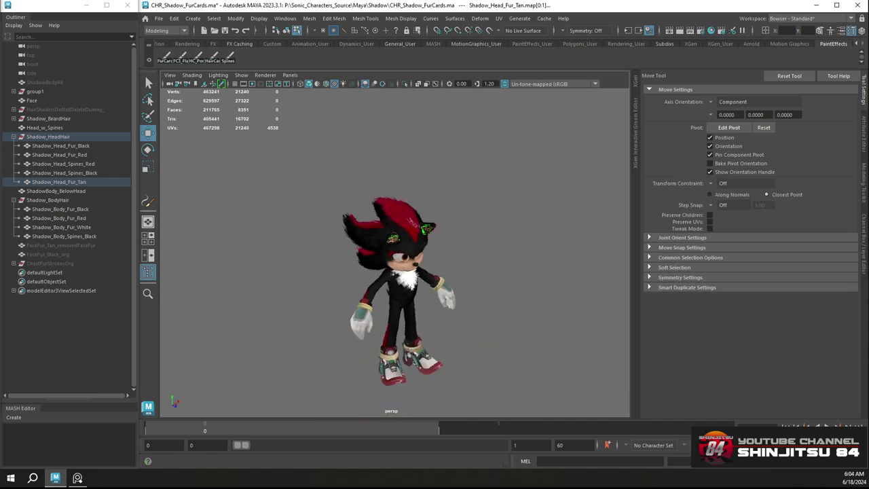
scroll(373, 222, "up", 10)
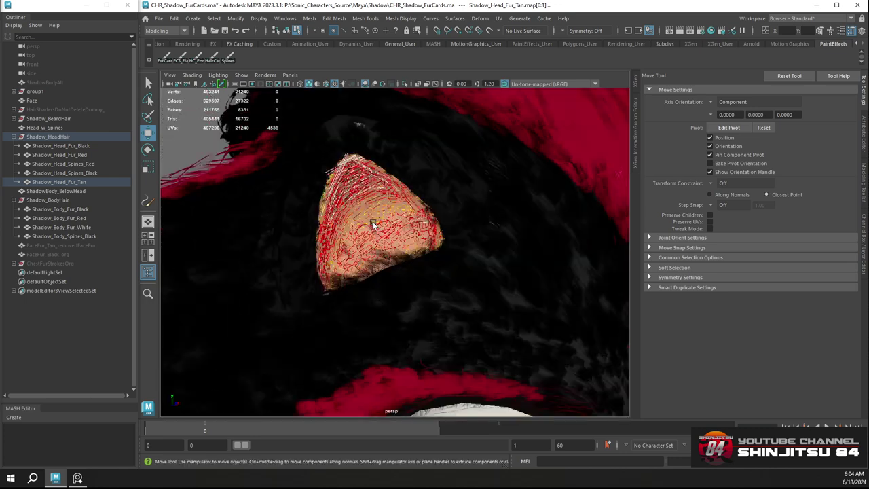
scroll(373, 222, "up", 5)
right_click(365, 181)
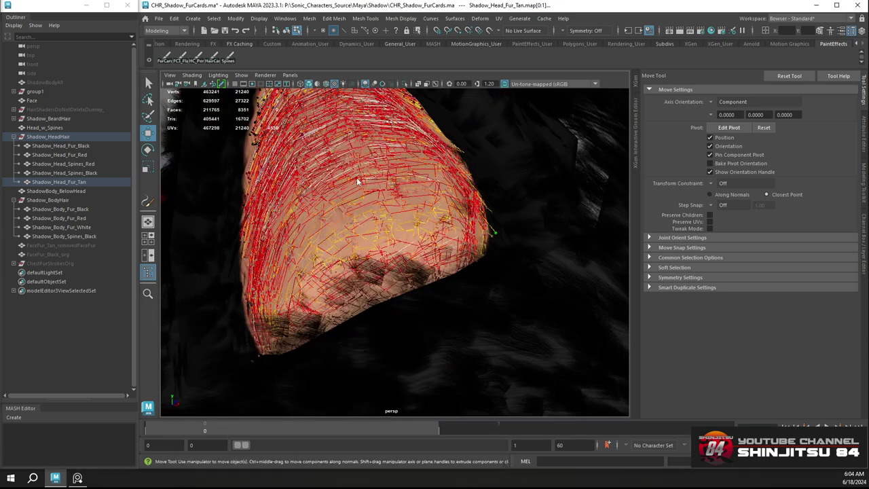
right_click(357, 180, "ctrl")
right_click_drag(361, 208, 354, 169, "ctrl")
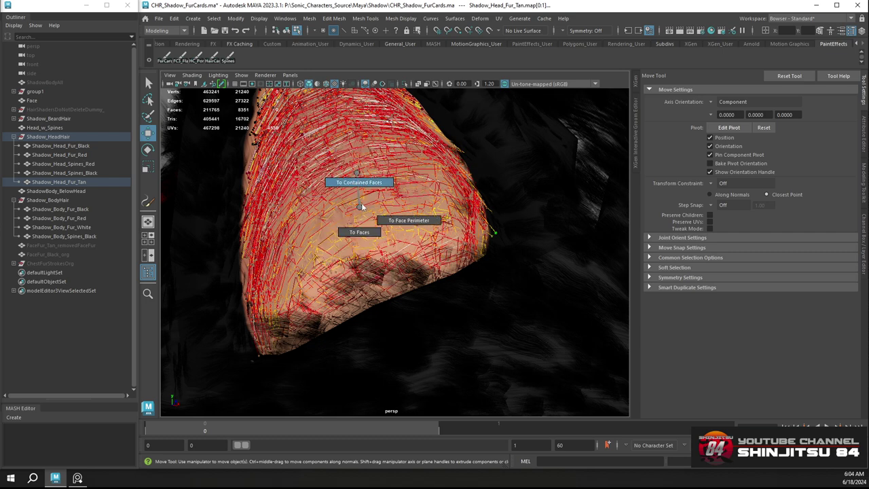
right_click_drag(358, 205, 282, 178, "ctrl")
scroll(381, 228, "down", 4)
scroll(379, 225, "up", 7)
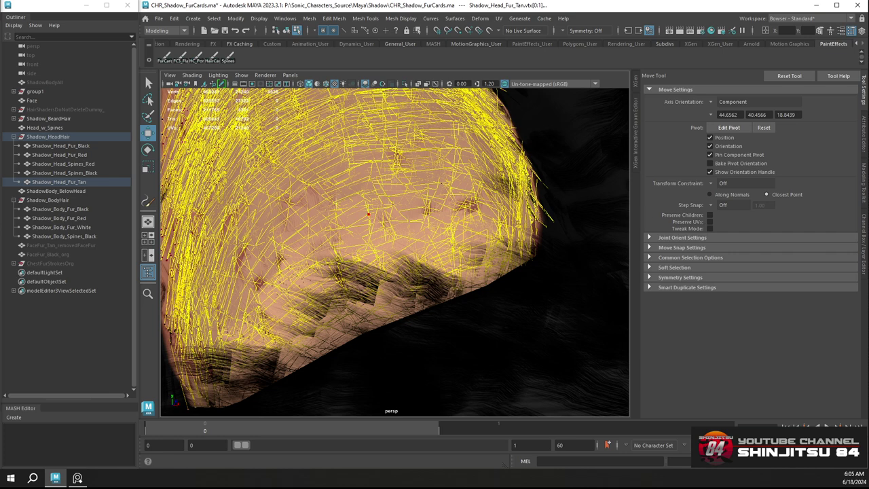
Set the soft selection falloff radius to 1.00
left_click(653, 267)
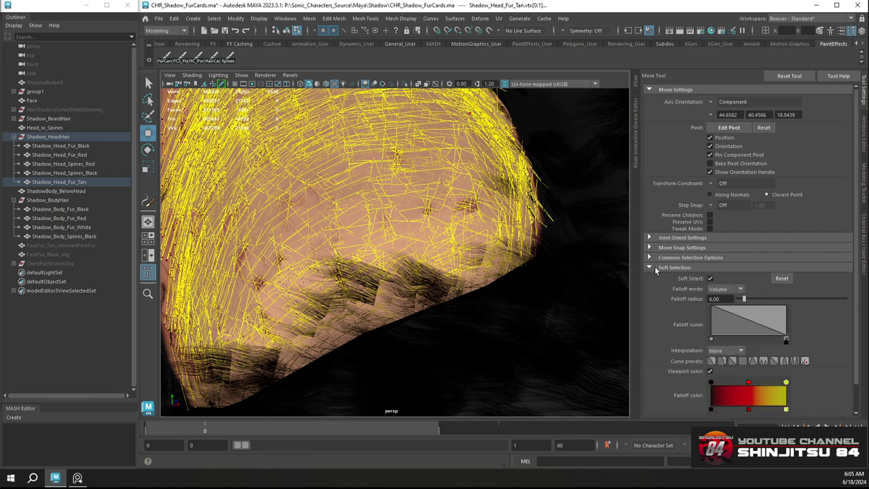
left_click(737, 300)
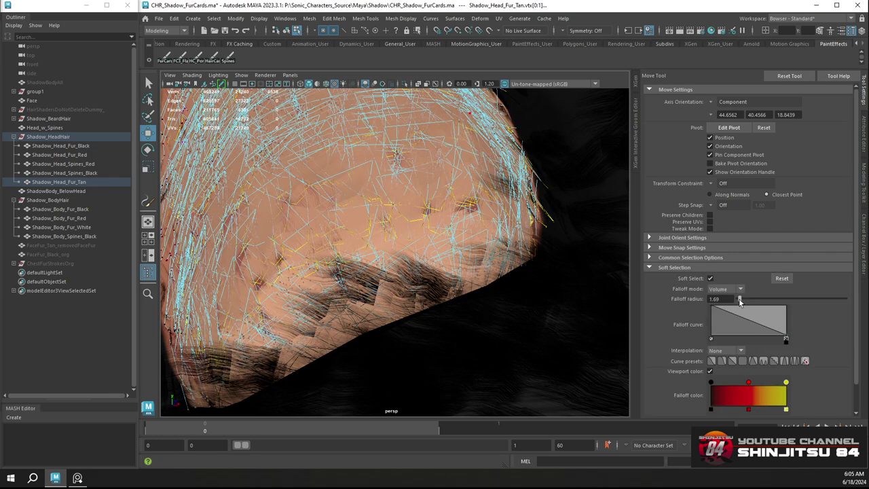
left_click_drag(741, 302, 741, 302)
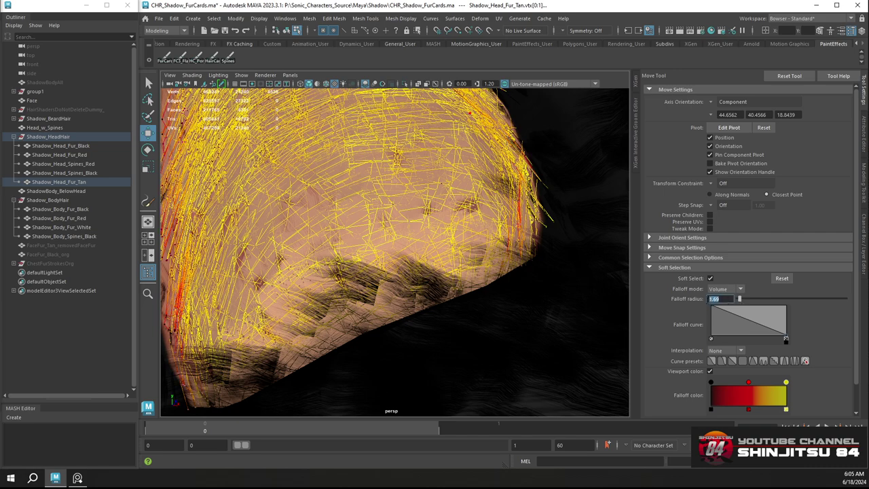
key("Return")
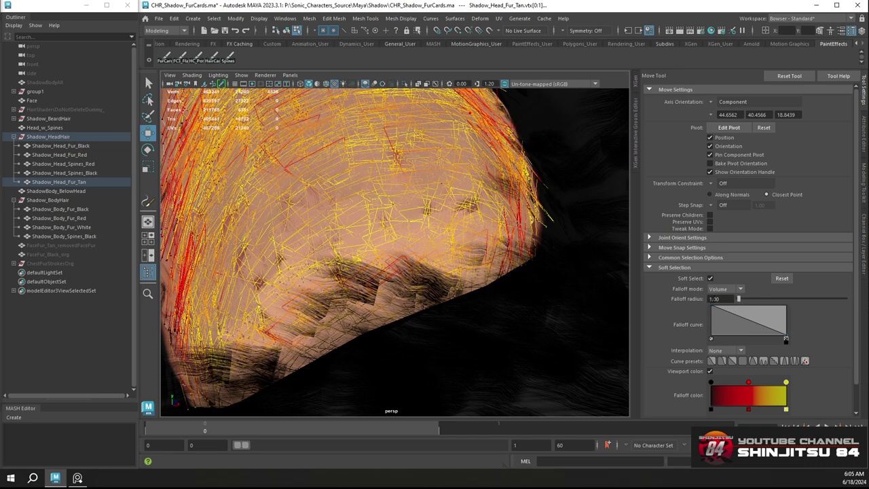
Inspect the selected inner-ear fur card vertices on the head and up close, and activate the Scale tool
left_click_drag(398, 188, 361, 215, "alt")
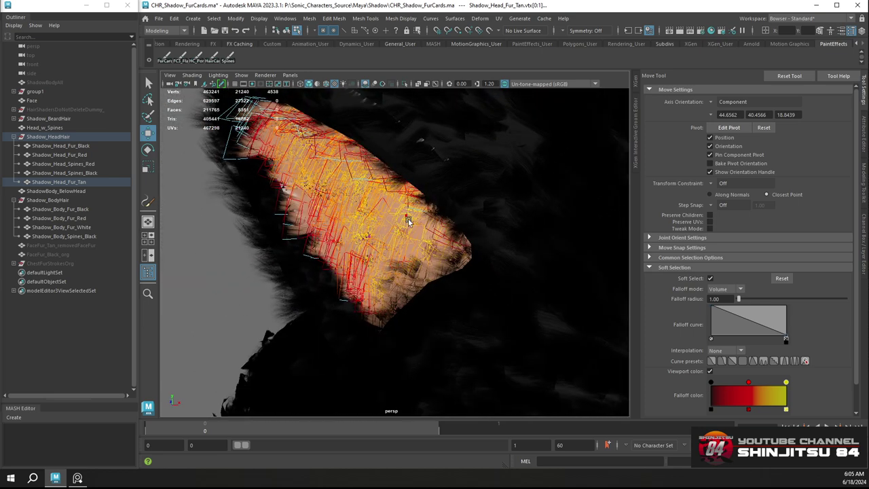
key("q")
key("e")
scroll(407, 209, "down", 15)
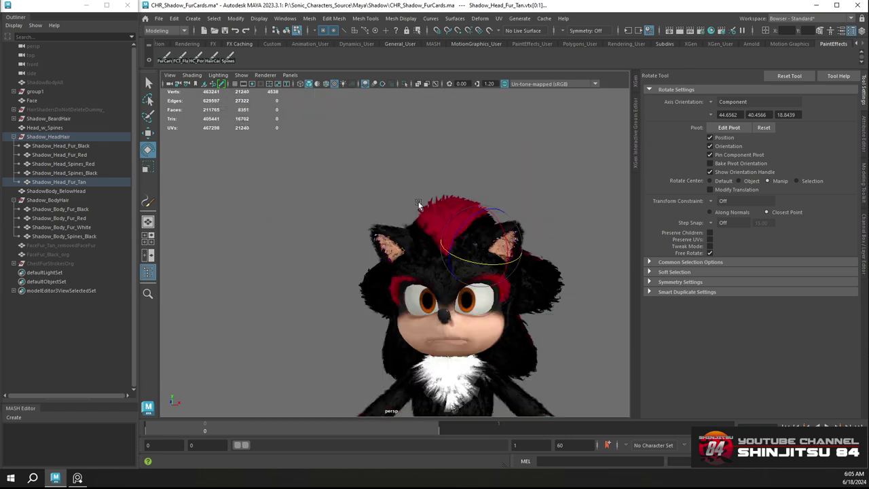
key("w")
key("e")
scroll(467, 206, "up", 5)
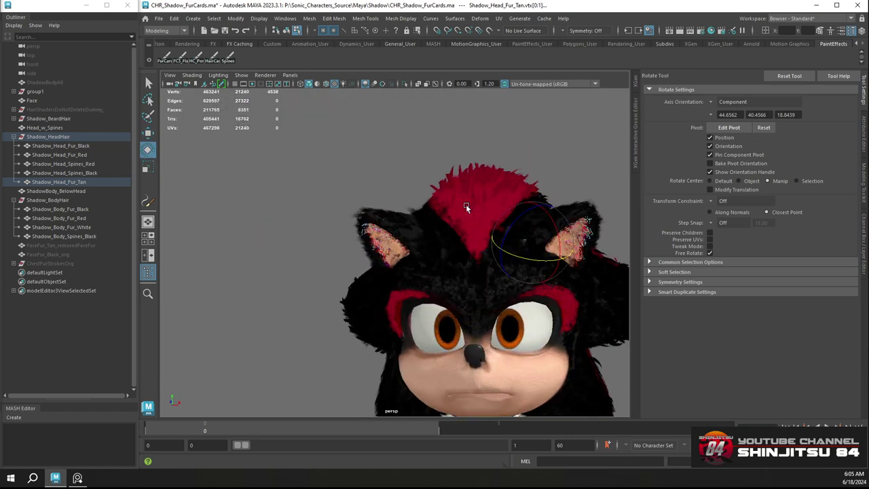
key("r")
middle_click_drag(441, 197, 292, 175, "alt")
right_click_drag(481, 199, 500, 220, "alt")
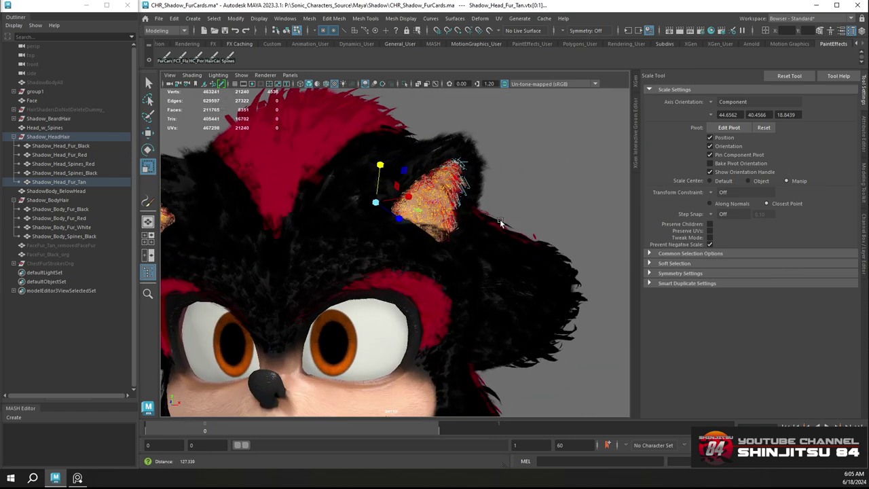
left_click_drag(500, 221, 481, 252, "alt")
right_click_drag(481, 252, 535, 308, "alt")
right_click_drag(475, 221, 491, 236, "alt")
middle_click_drag(428, 185, 434, 221, "alt")
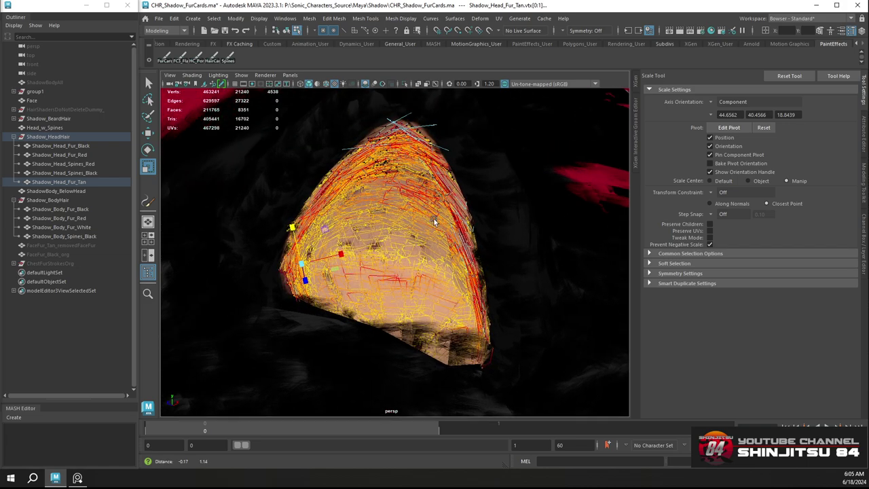
right_click_drag(434, 219, 415, 269, "alt")
left_click_drag(415, 270, 395, 270, "alt")
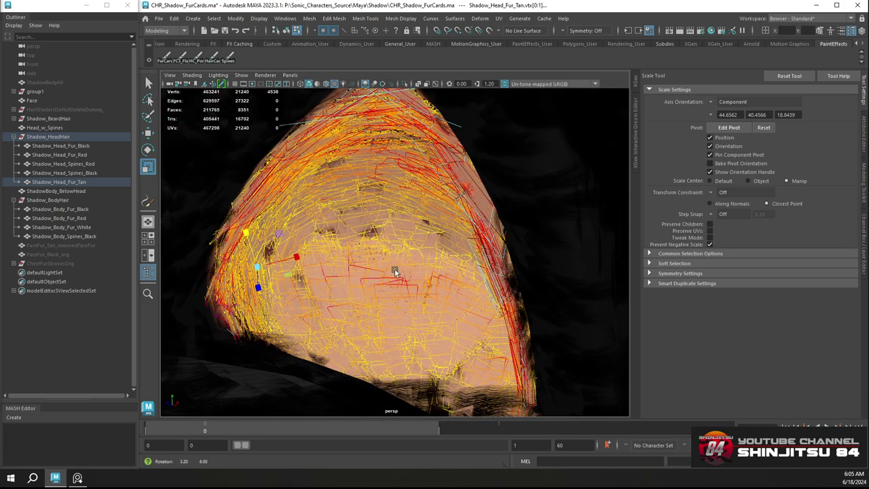
right_click_drag(396, 272, 354, 263, "alt")
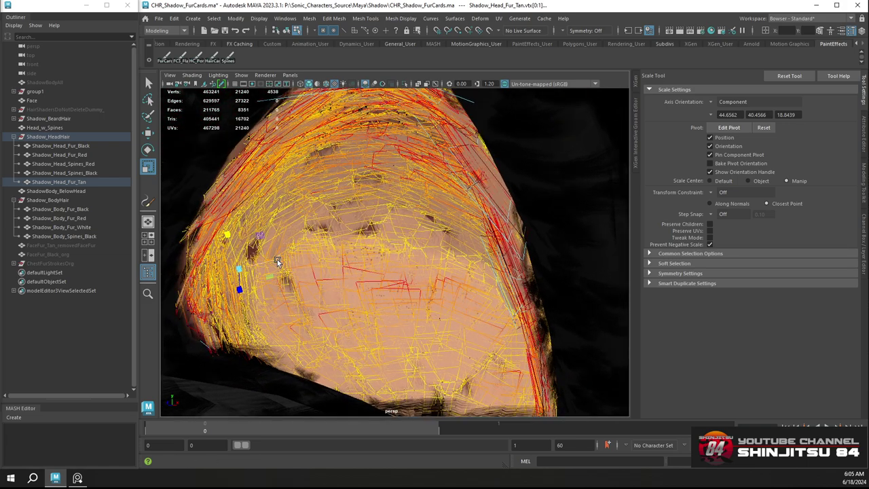
Try to scale the selected inner-ear card vertices along the individual X, Y and Z axes, undoing each attempt
middle_click_drag(279, 260, 363, 237)
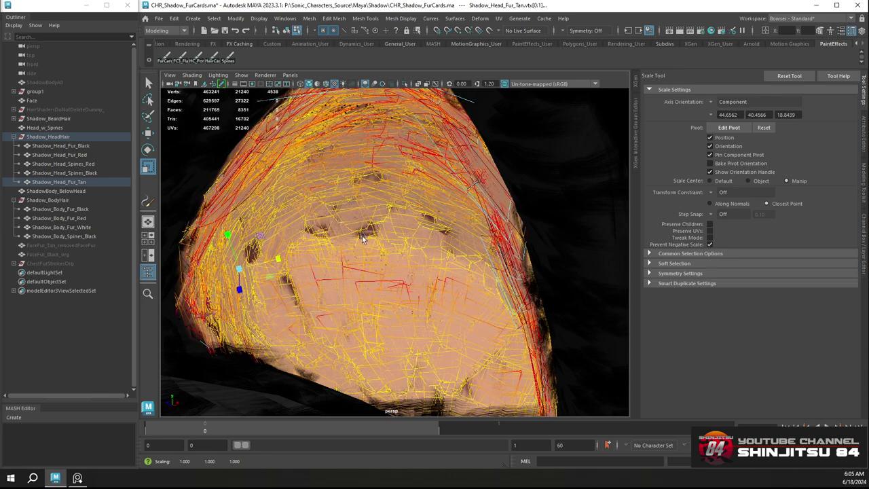
key("ctrl+z")
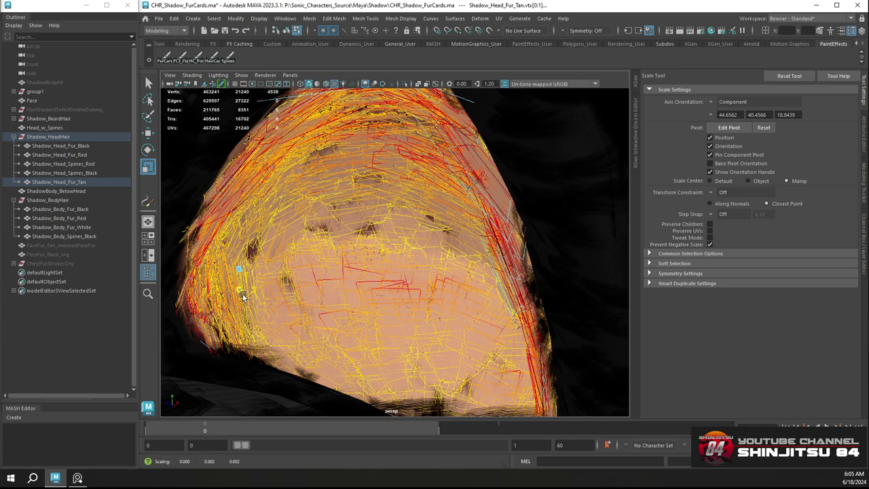
left_click_drag(242, 293, 255, 276)
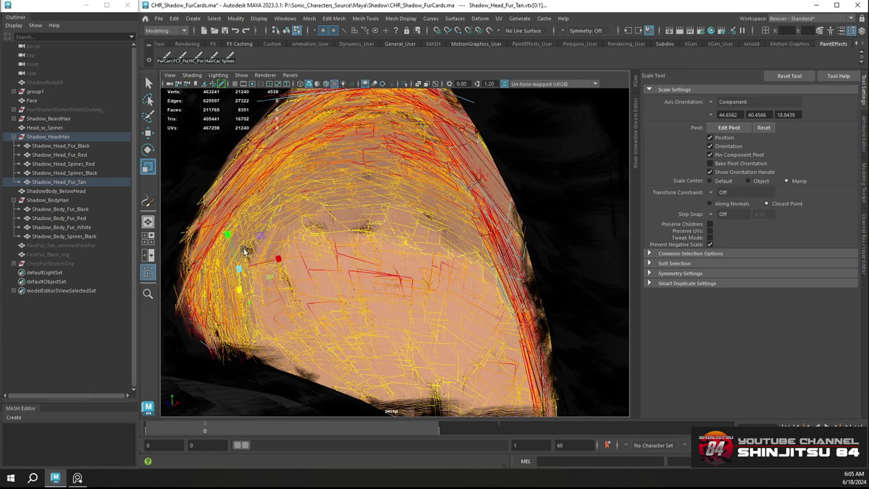
key("ctrl+z")
left_click_drag(222, 226, 216, 207)
key("ctrl+z")
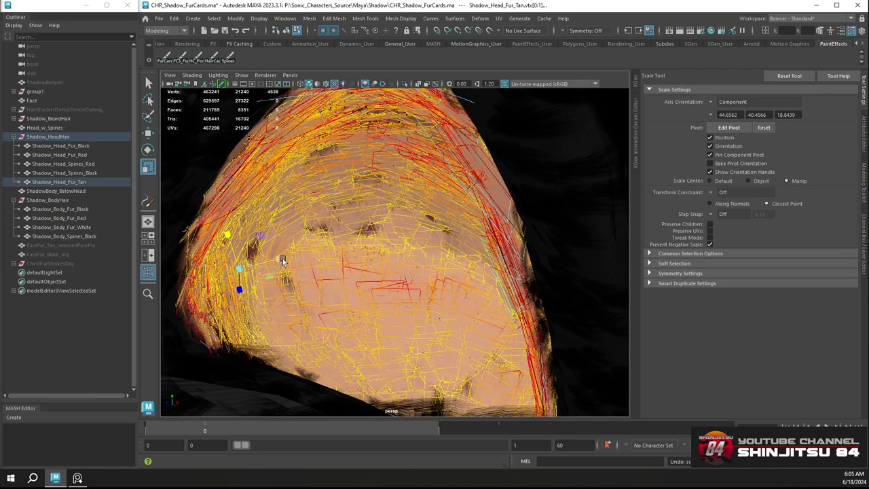
left_click_drag(272, 278, 536, 224)
key("ctrl+z")
key("ctrl+z")
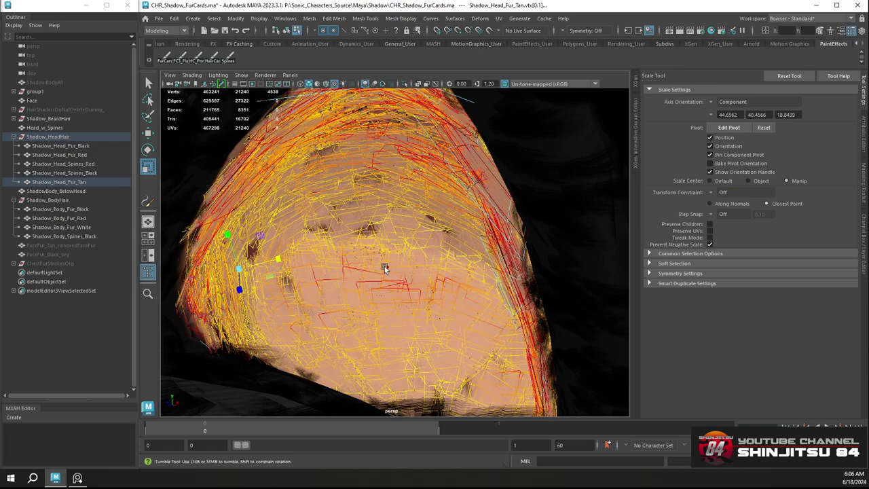
Convert the vertex selection on the inner-ear fur cards to contained edges
left_click_drag(384, 269, 355, 248, "alt")
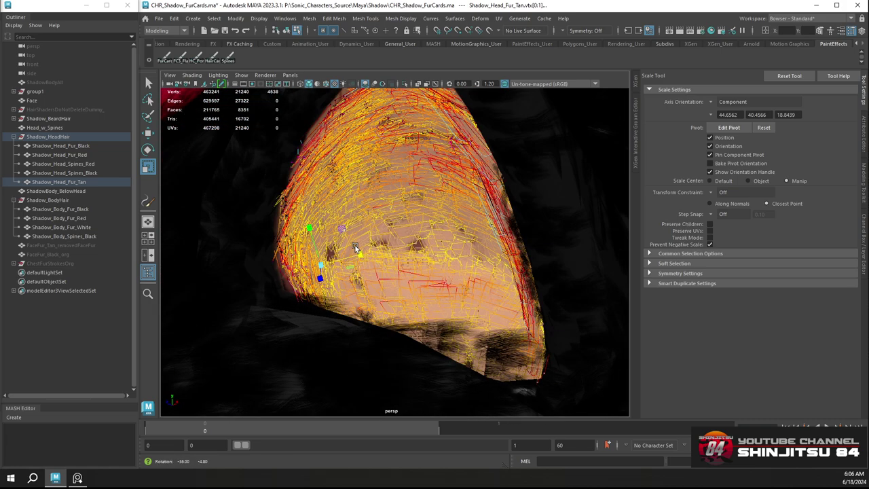
left_click_drag(354, 199, 372, 178, "alt")
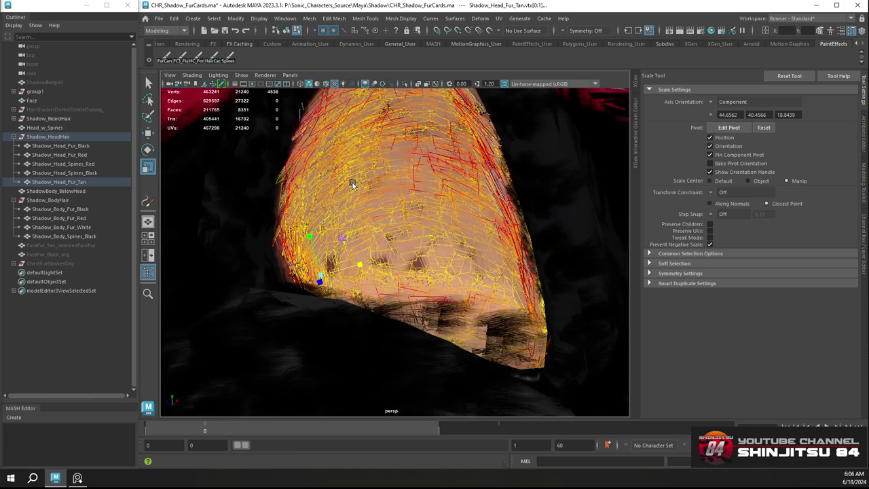
right_click(353, 186, "ctrl")
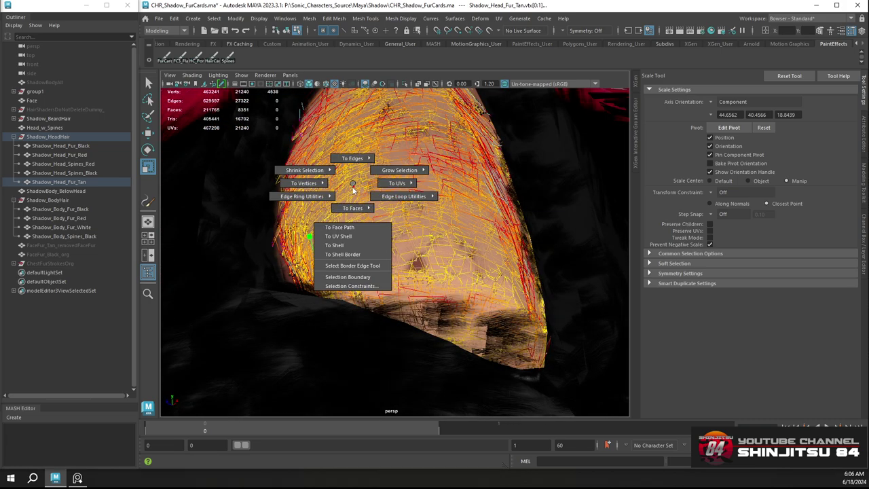
mouse_move(350, 161)
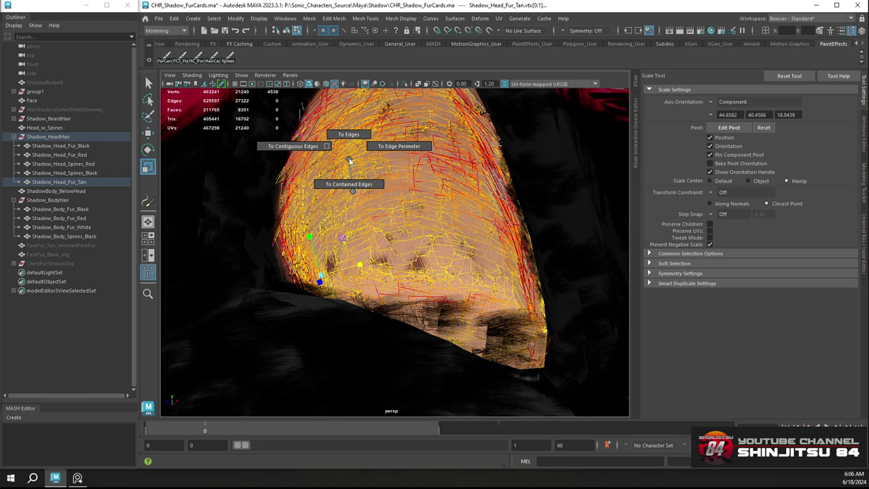
left_click(351, 185)
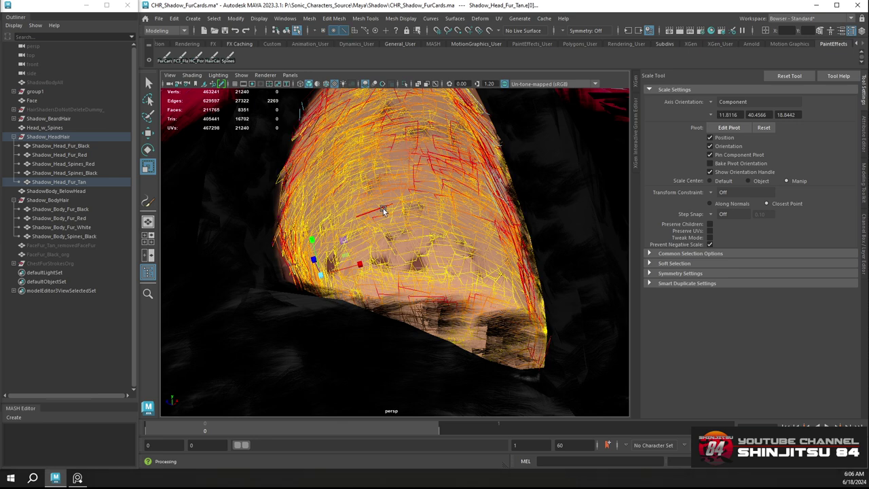
Turn off soft selection and inspect the selected card edges around the inner ear
left_click_drag(383, 209, 398, 217, "alt")
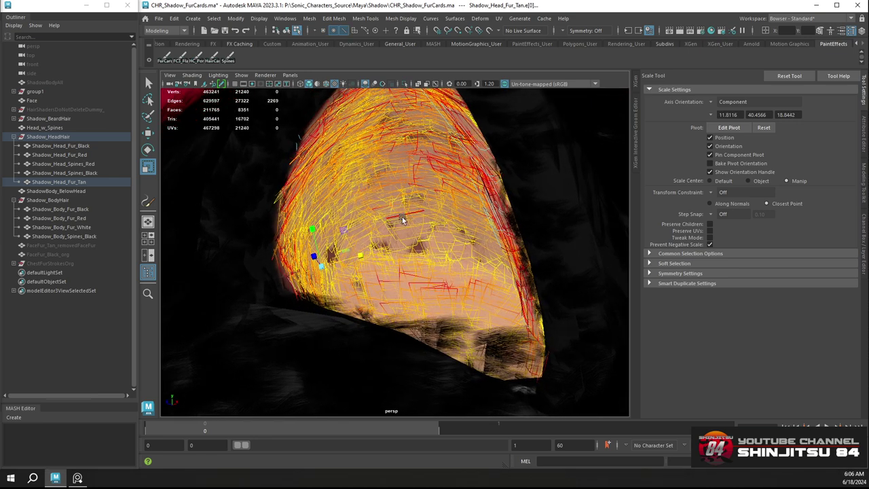
key("b")
left_click_drag(427, 220, 395, 264, "alt")
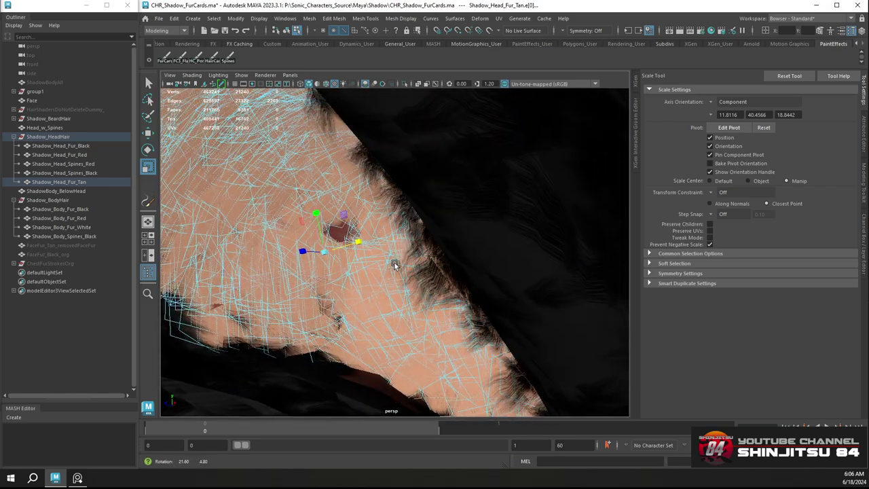
right_click_drag(395, 264, 316, 179, "alt")
left_click_drag(317, 178, 457, 242, "alt")
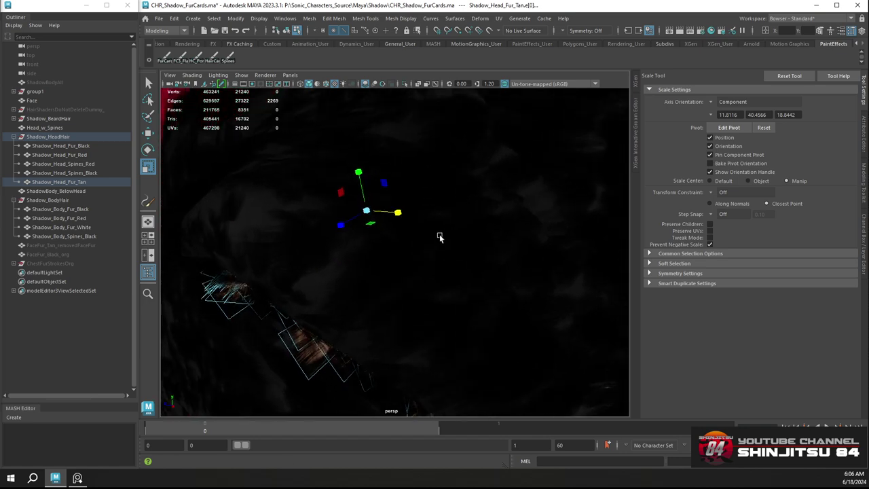
key("f")
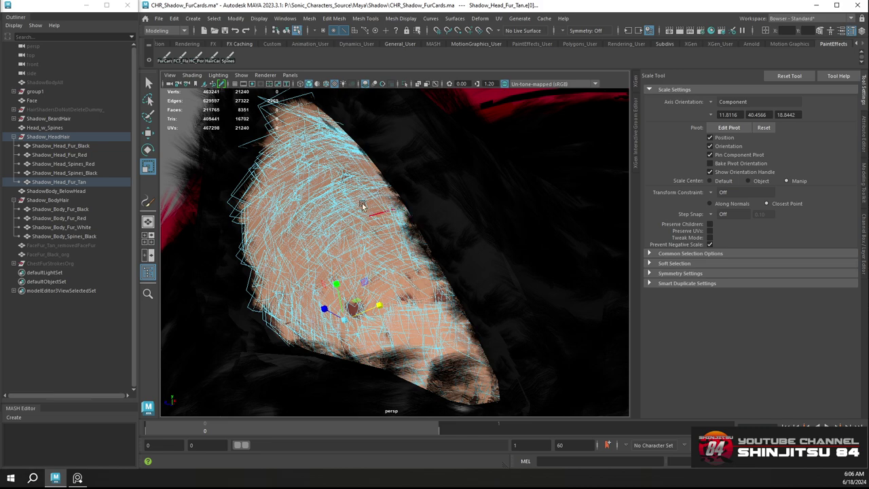
left_click(328, 84)
left_click(329, 84)
left_click_drag(392, 195, 373, 210, "alt")
Clear the selection in object mode to check the ear, and restore the edge selection on Shadow_Head_Fur_Tan
right_click_drag(401, 186, 450, 171)
left_click(499, 164)
key("4")
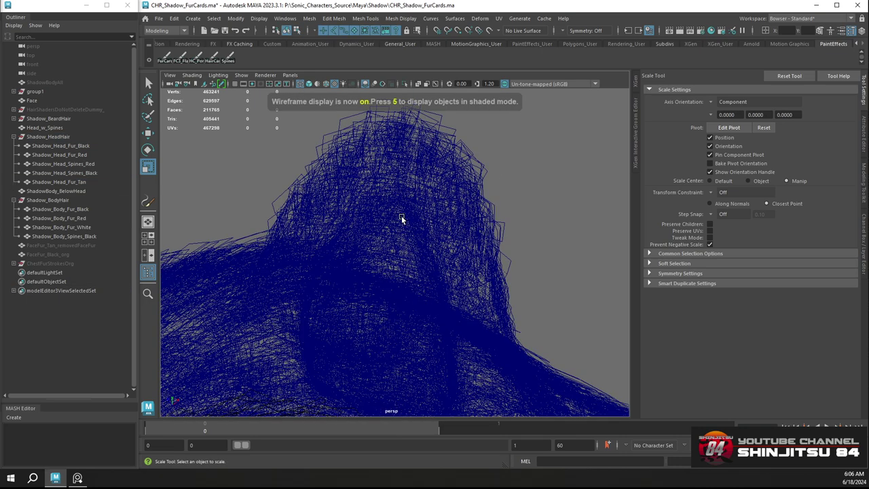
key("6")
left_click(384, 219)
right_click(389, 218)
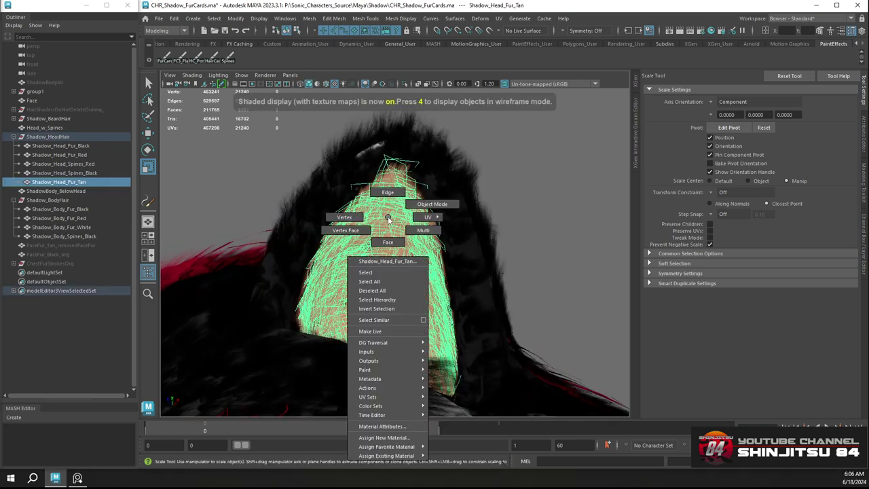
right_click_drag(385, 223, 388, 192)
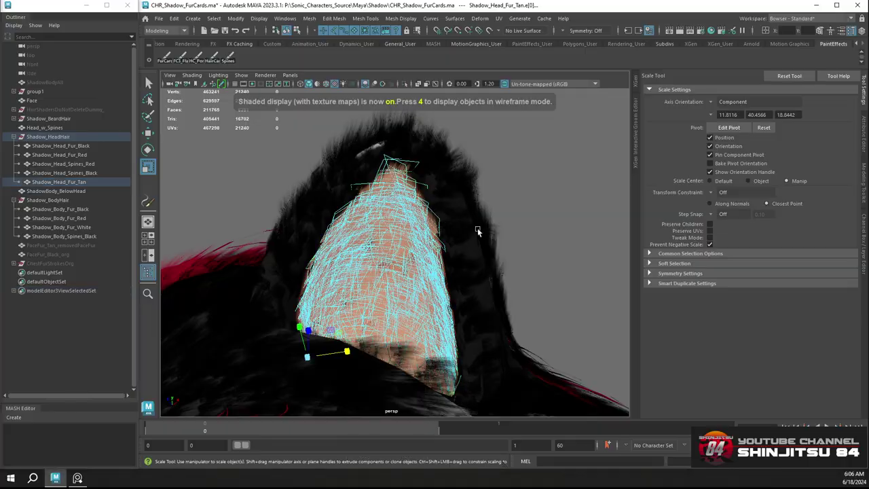
Examine the selected card edges near the ear tip in wireframe and textured display, and turn soft selection back on
left_click_drag(477, 227, 476, 238, "alt")
scroll(476, 236, "up", 3)
key("4")
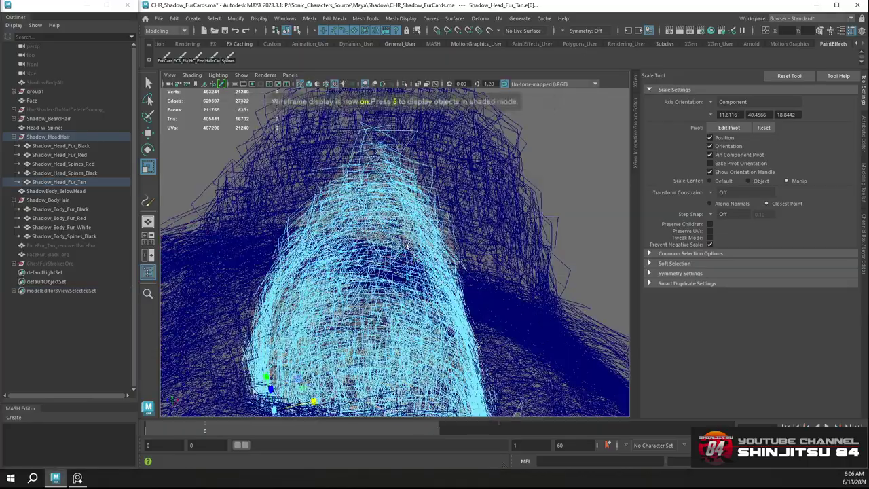
left_click_drag(405, 247, 448, 298, "alt")
right_click_drag(449, 299, 466, 285, "alt")
left_click_drag(466, 285, 446, 235, "alt")
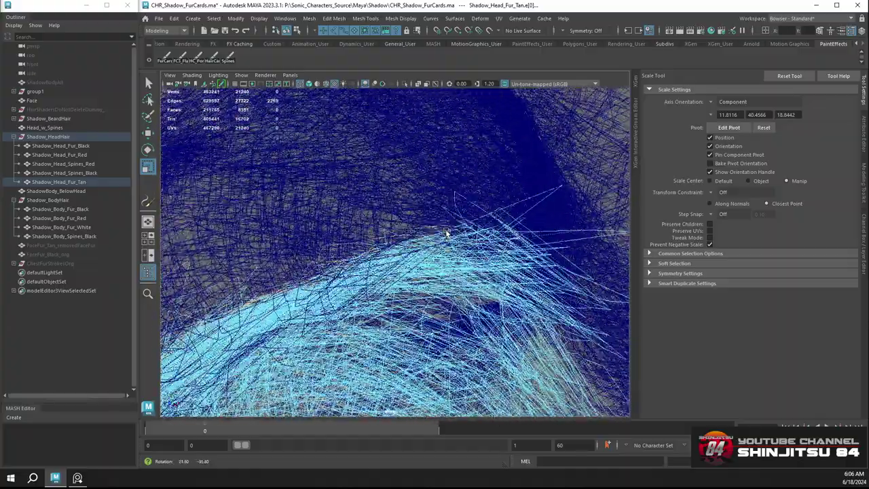
mouse_move(446, 235)
right_mouse_down("alt")
mouse_move(456, 235)
mouse_move(436, 216)
right_mouse_up("alt")
key("6")
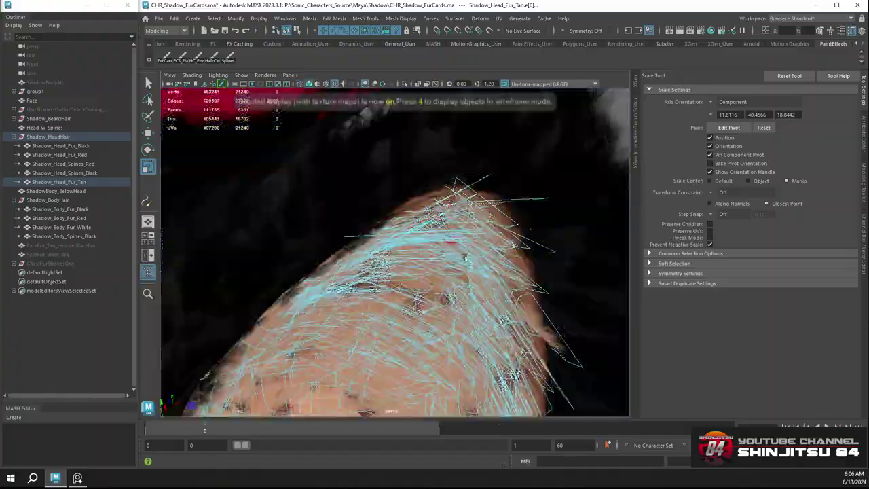
mouse_move(436, 212)
left_mouse_down("alt")
mouse_move(454, 276)
mouse_move(390, 275)
left_mouse_up("alt")
key("b")
right_click_drag(389, 275, 404, 299, "alt")
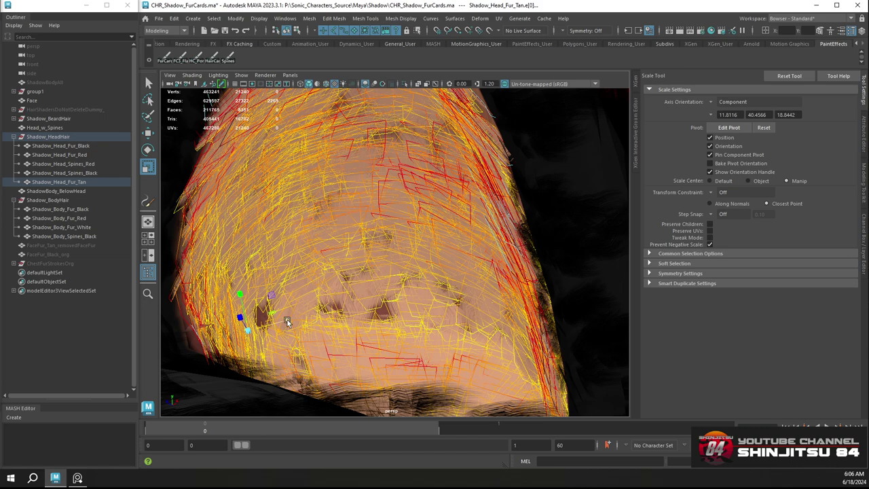
Try to scale the selected inner-ear card edges along single axes with soft selection
left_click_drag(290, 320, 601, 258)
key("ctrl+z")
left_click_drag(239, 284, 255, 316)
middle_click_drag(257, 290, 258, 258)
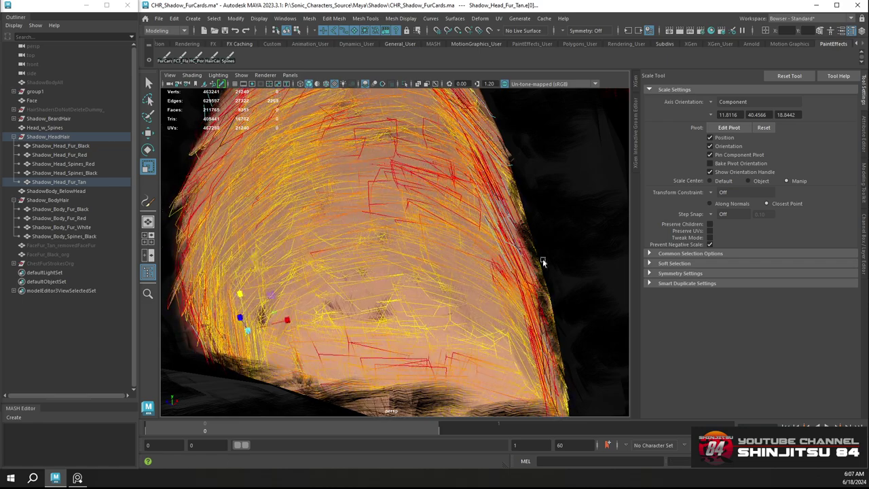
Set the soft selection falloff radius to 0.50 and try scaling the selected card edges along the Y axis
left_click(649, 264)
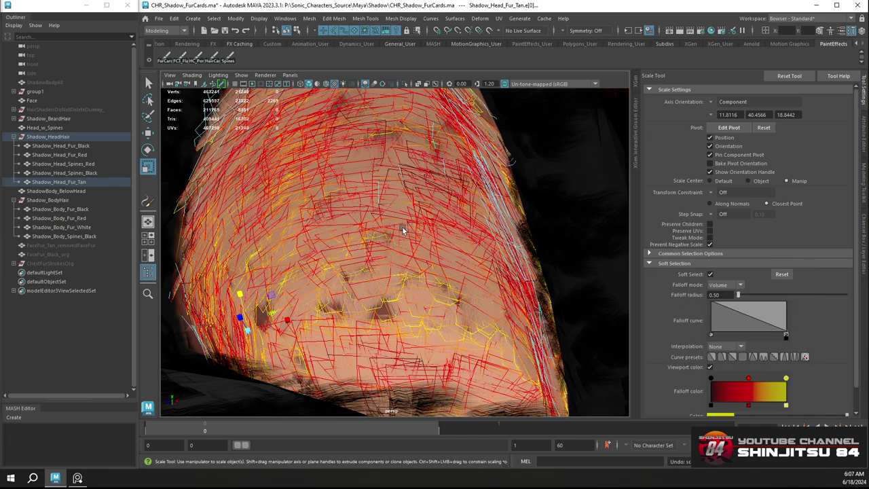
left_click_drag(405, 231, 314, 282, "alt")
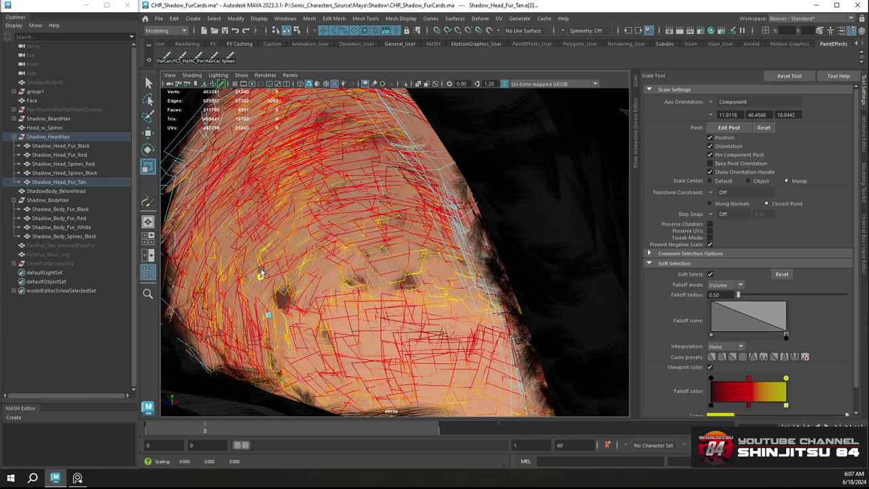
left_click_drag(261, 269, 251, 229)
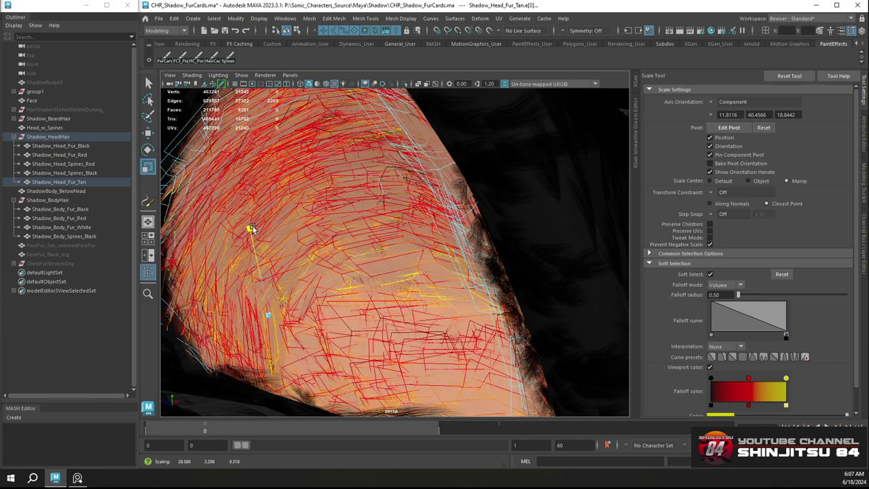
key("ctrl+z")
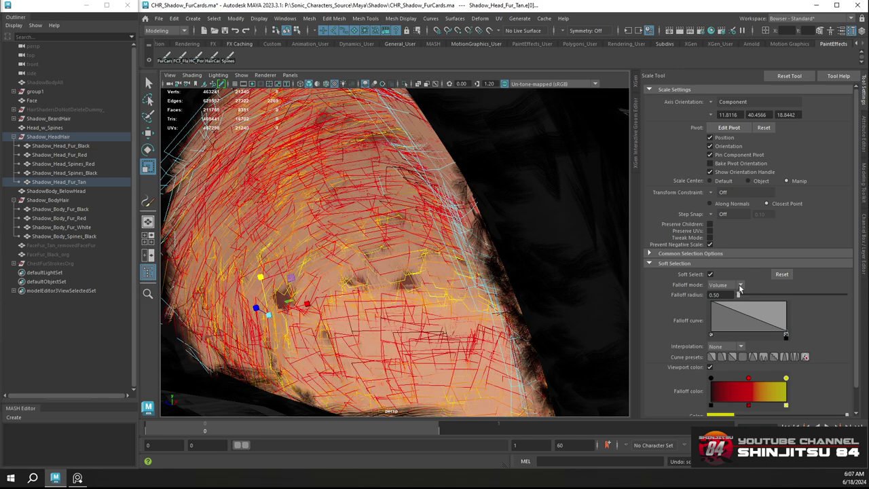
Set the soft selection falloff mode to Surface with a falloff radius of 1.00
left_click(739, 286)
left_click(718, 305)
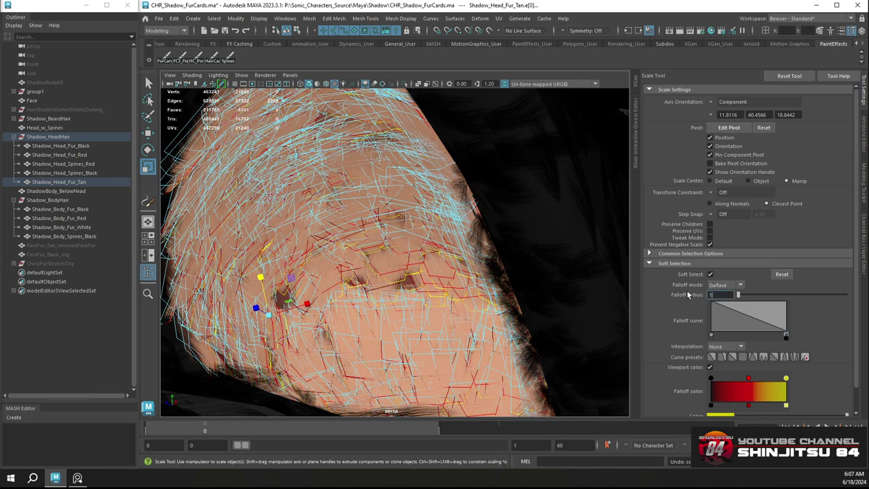
key("Return")
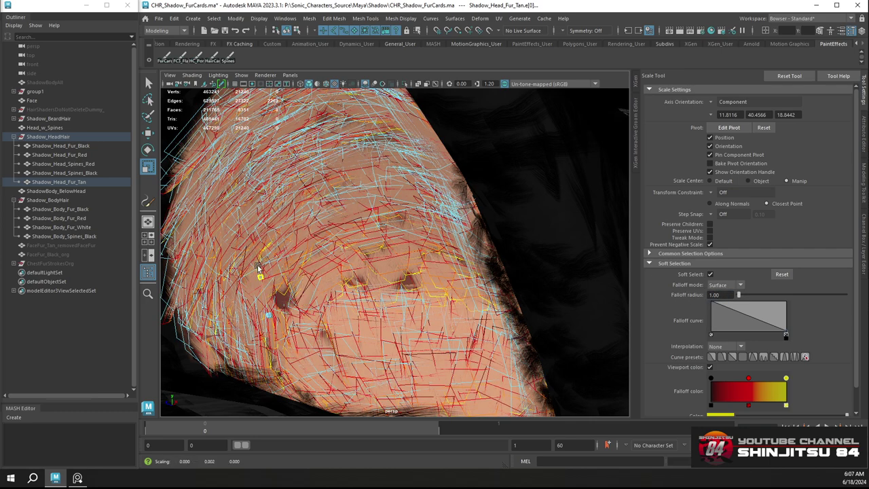
Try scaling the selected inner-ear card edges along the Y axis with the 1.00 Surface falloff, then undo the attempts
middle_click_drag(262, 272, 248, 217)
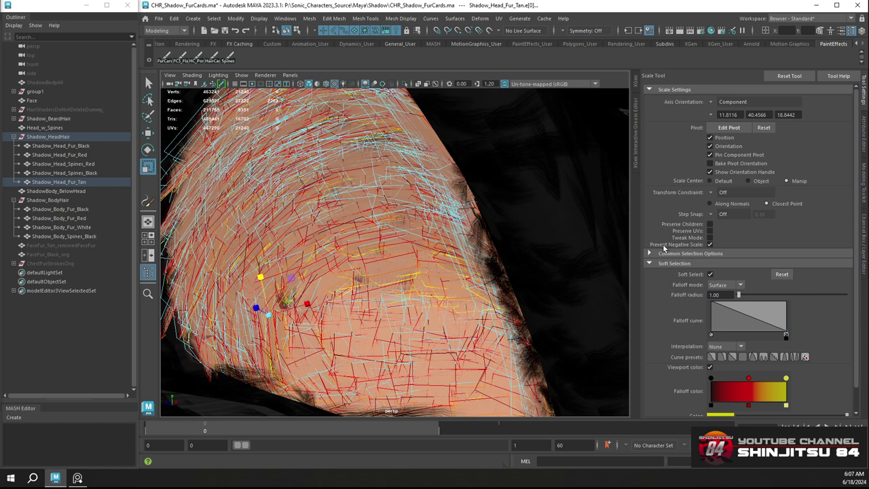
key("ctrl+z")
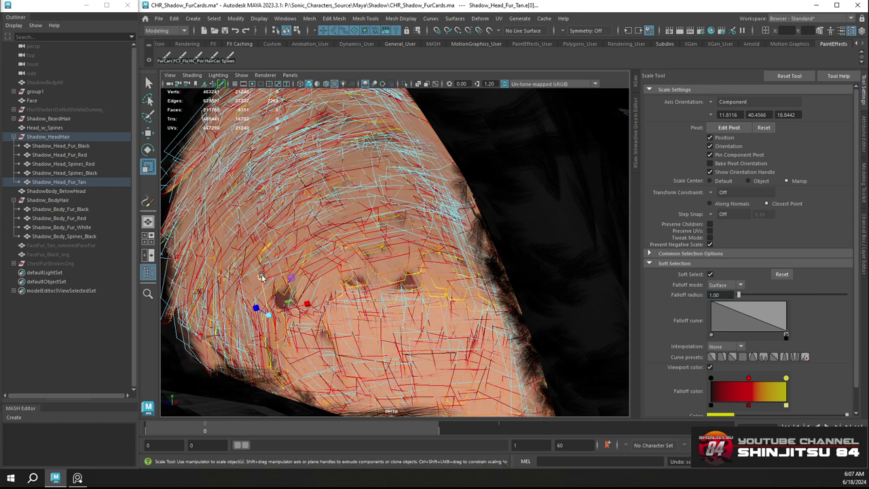
middle_click_drag(262, 276, 275, 229)
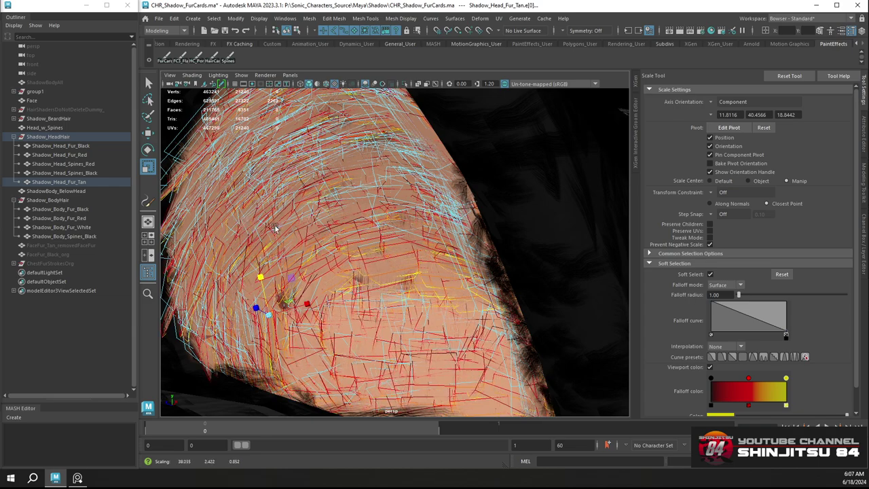
mouse_move(298, 205)
left_mouse_down("alt")
mouse_move(307, 181)
mouse_move(297, 222)
left_mouse_up("alt")
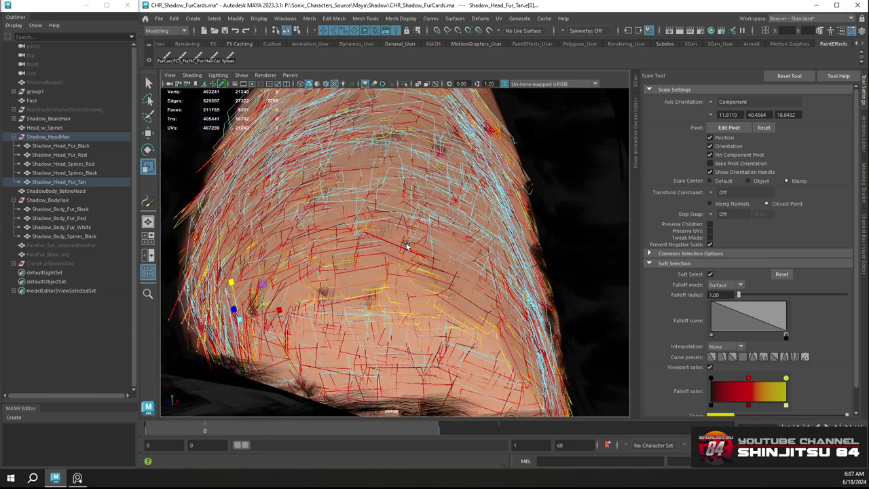
key("ctrl+z")
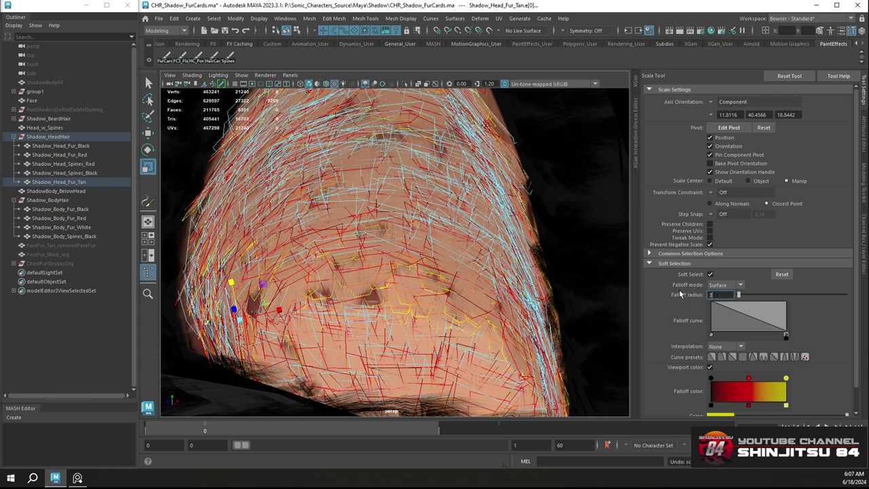
Set the soft selection falloff radius to 3.00, try scaling the selected card edges along the Y axis, and undo the scale
key("Return")
left_click_drag(372, 249, 315, 262, "alt")
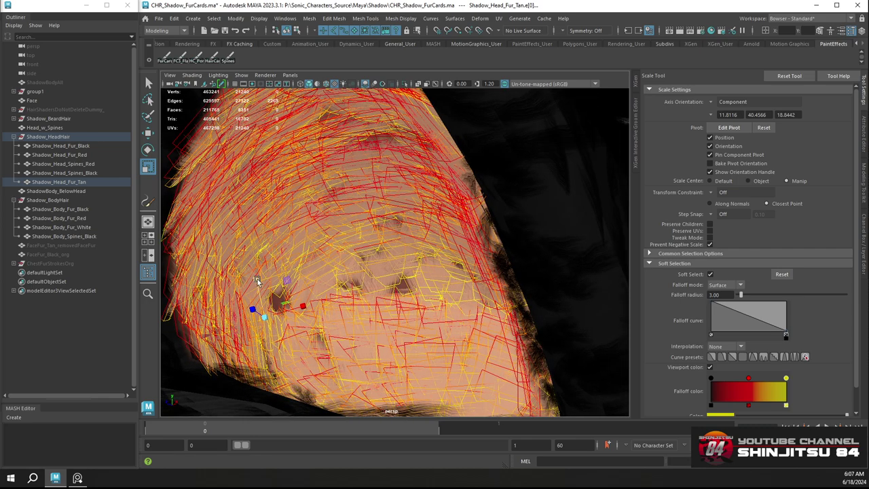
key("b")
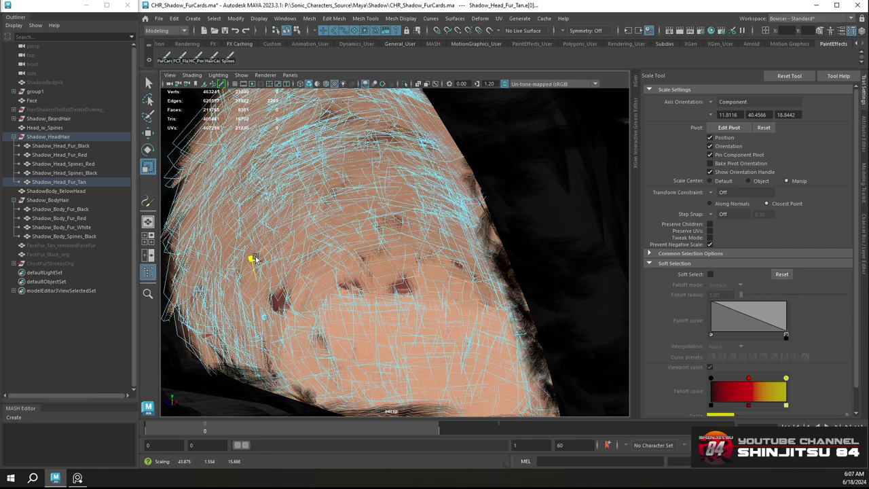
key("b")
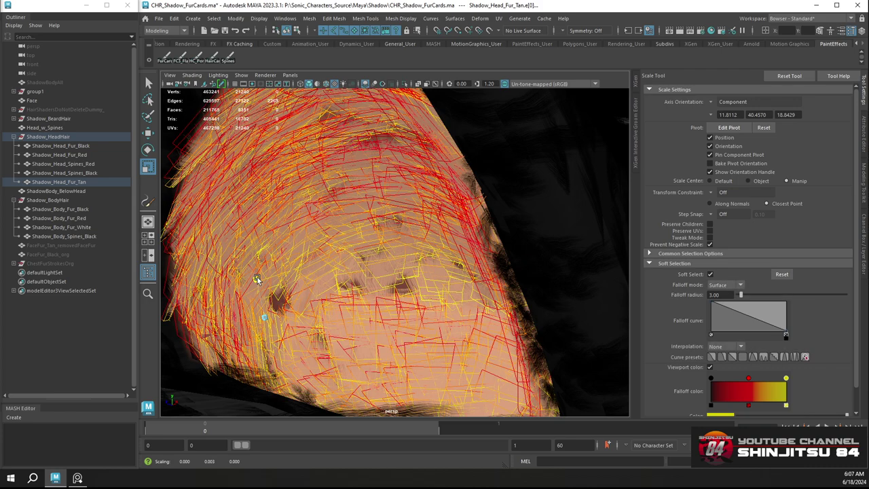
left_click_drag(258, 277, 259, 260)
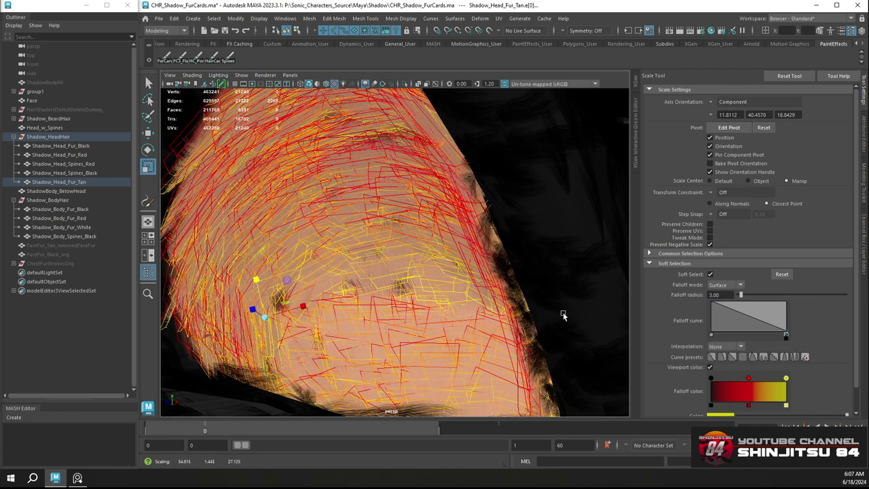
key("ctrl+z")
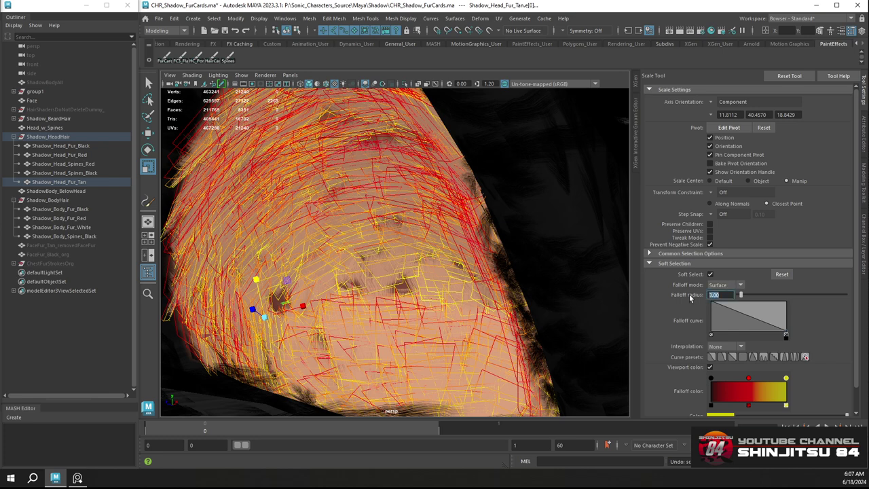
Set the falloff radius to 1.00, apply the smooth falloff curve preset, and scale the selected card edges along the Y axis
key("Return")
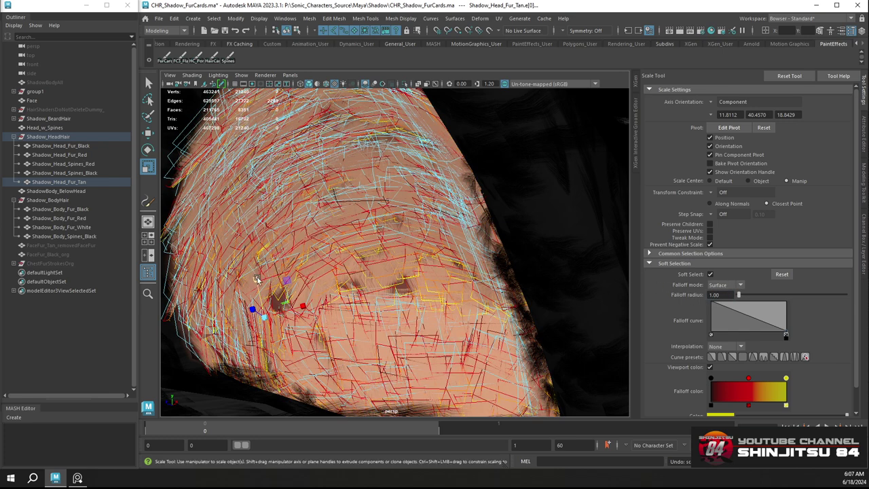
left_click_drag(257, 278, 253, 260)
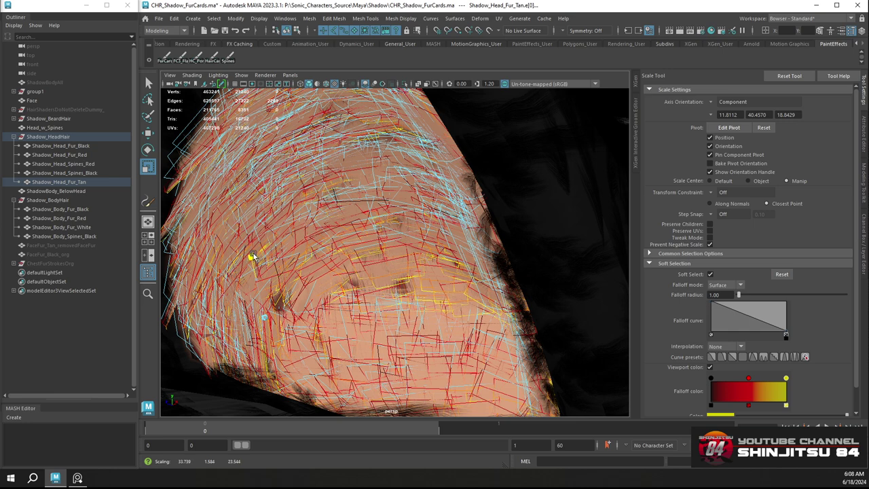
left_click(712, 357)
mouse_move(256, 279)
left_mouse_down()
mouse_move(252, 260)
mouse_move(465, 286)
mouse_move(402, 252)
mouse_move(405, 237)
left_mouse_up()
Switch to textured display, return Shadow_Head_Fur_Tan to object mode, and clear the selection
key("6")
right_click(406, 196)
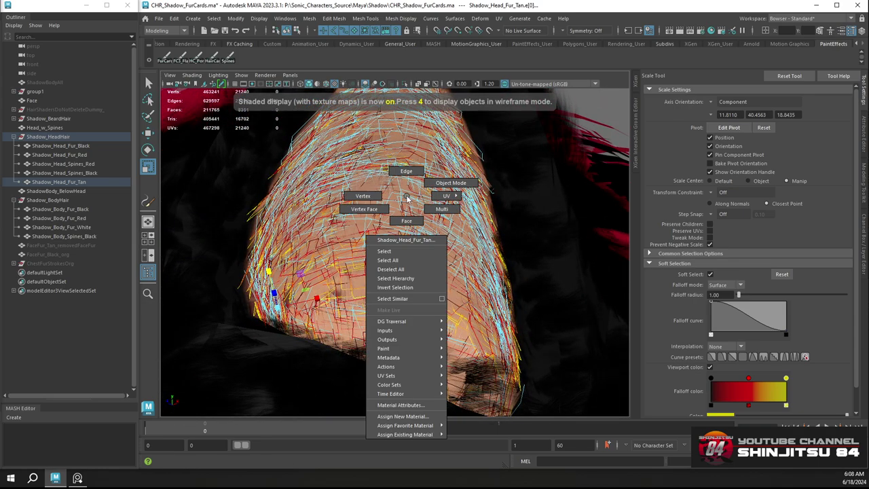
left_click(427, 188)
mouse_move(424, 193)
left_mouse_down("alt")
mouse_move(417, 199)
mouse_move(442, 195)
left_mouse_up("alt")
left_click(615, 165)
Examine the inner-ear fur and the rest of Shadow's head fur from the front, sides and up close
left_click_drag(462, 163, 409, 177, "alt")
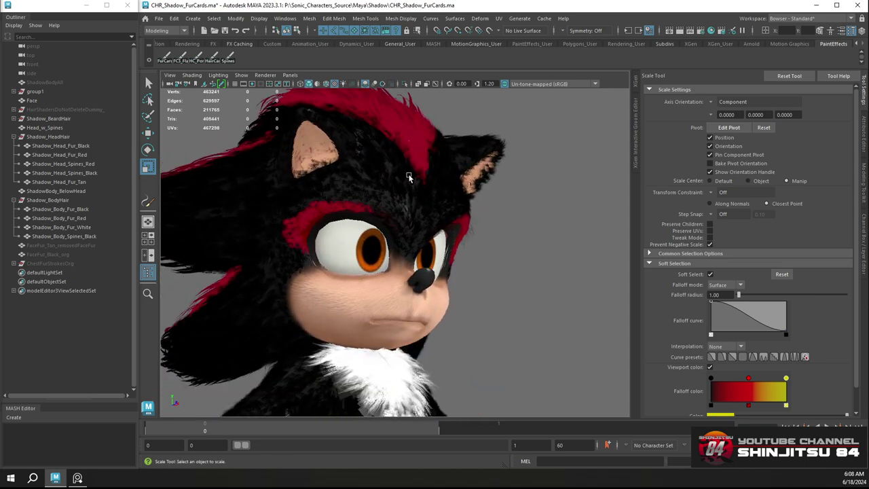
left_click_drag(417, 221, 398, 183, "alt")
middle_click_drag(397, 183, 401, 248, "alt")
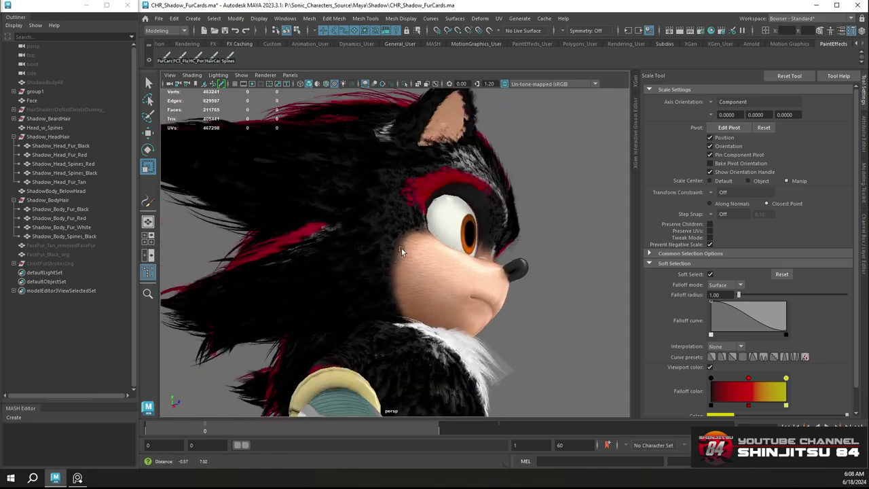
left_click_drag(401, 248, 436, 254, "alt")
right_click_drag(436, 254, 461, 223, "alt")
middle_click_drag(462, 223, 425, 190, "alt")
left_click_drag(425, 189, 403, 169, "alt")
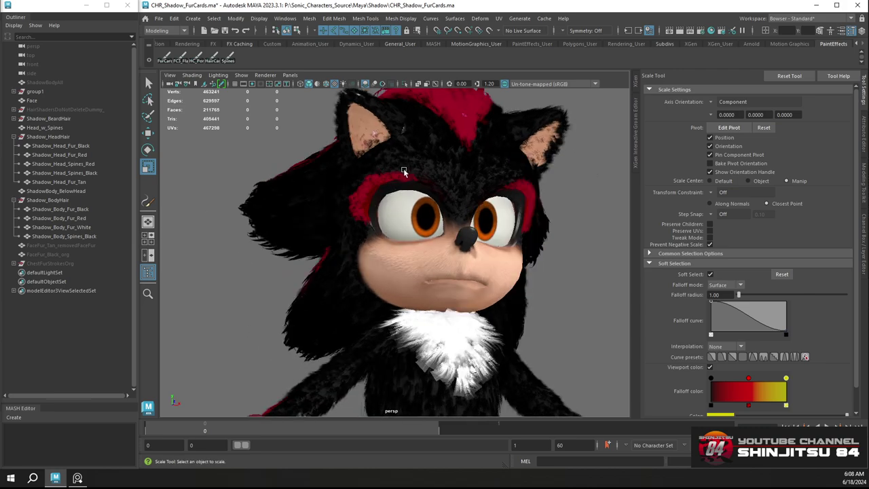
middle_click_drag(403, 170, 376, 243, "alt")
left_click_drag(491, 202, 410, 195, "alt")
right_click_drag(411, 195, 544, 262, "alt")
middle_click_drag(457, 209, 450, 306, "alt")
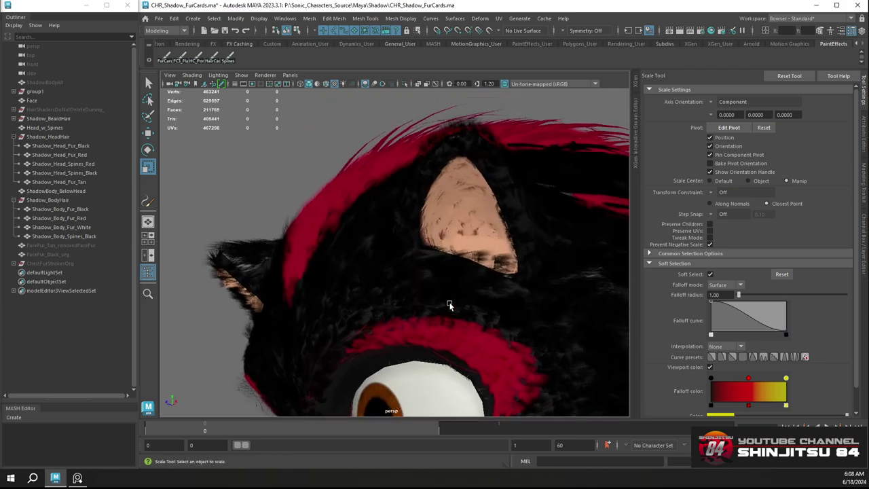
left_click_drag(449, 306, 532, 262, "alt")
right_click_drag(531, 262, 475, 292, "alt")
left_click_drag(475, 292, 561, 299, "alt")
middle_click_drag(452, 295, 463, 229, "alt")
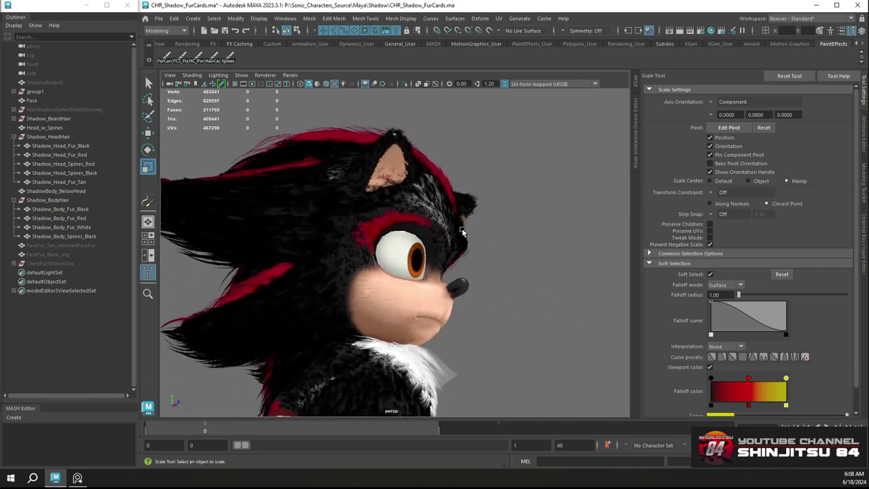
left_click_drag(462, 231, 412, 209, "alt")
scroll(412, 209, "up", 3)
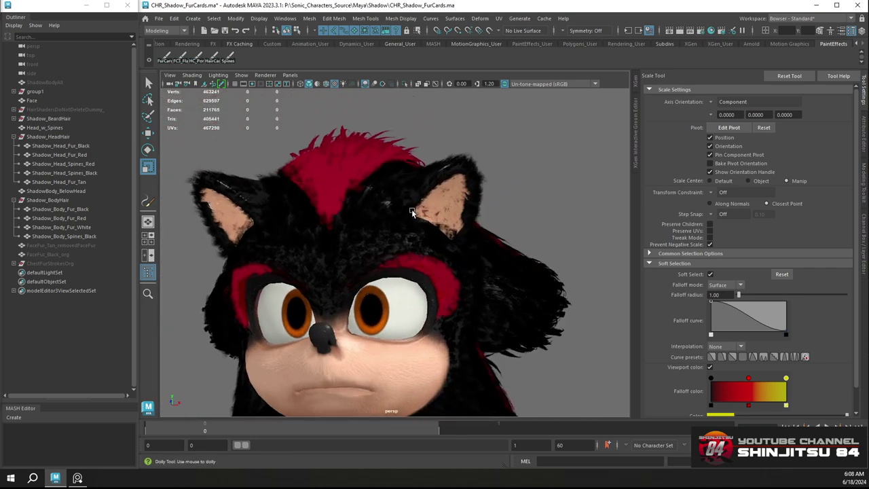
scroll(412, 209, "up", 5)
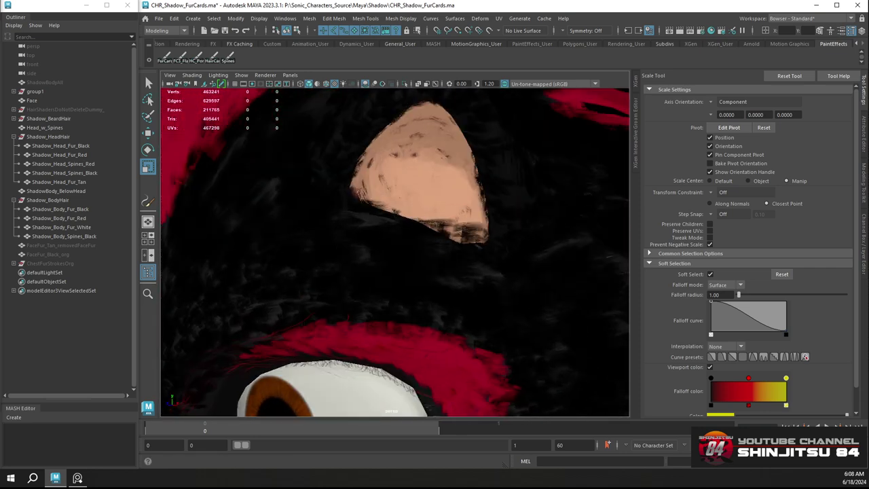
scroll(341, 272, "down", 5)
scroll(411, 314, "up", 3)
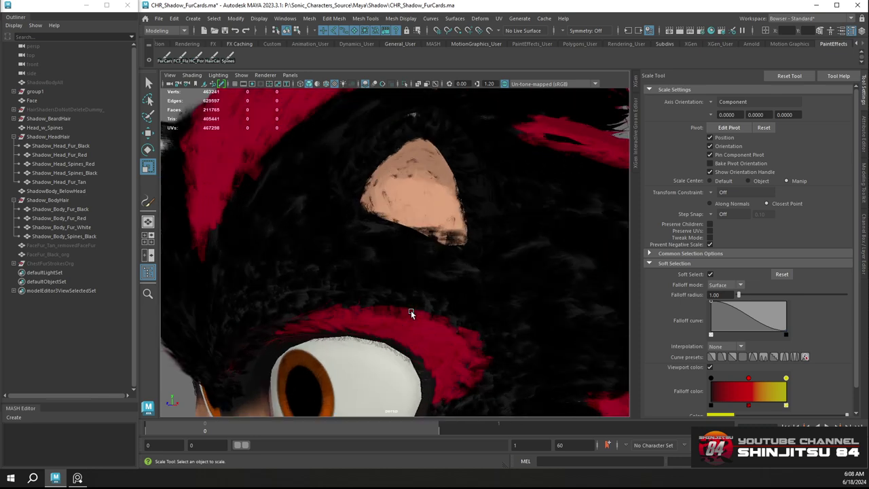
left_click_drag(423, 330, 471, 278, "alt")
left_click_drag(369, 221, 370, 274, "alt")
Select the Face mesh to check its extent, deselect it, and examine the bare muzzle up close
left_click(371, 275)
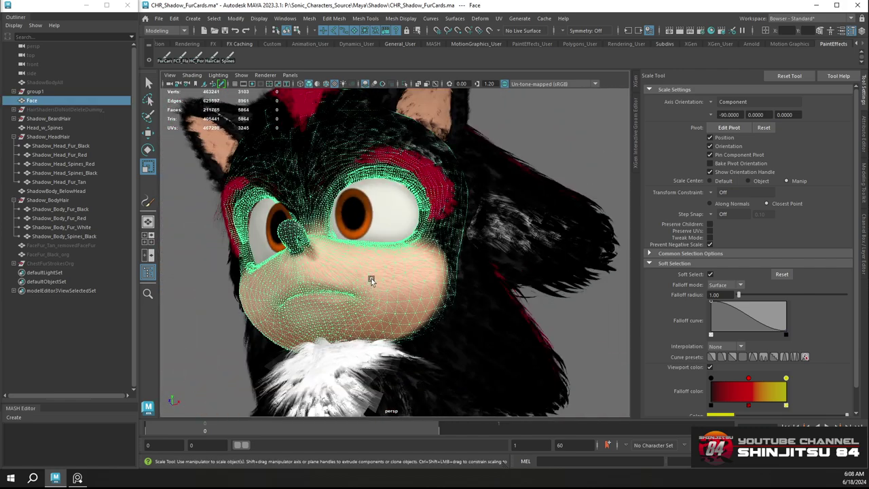
left_click(196, 325)
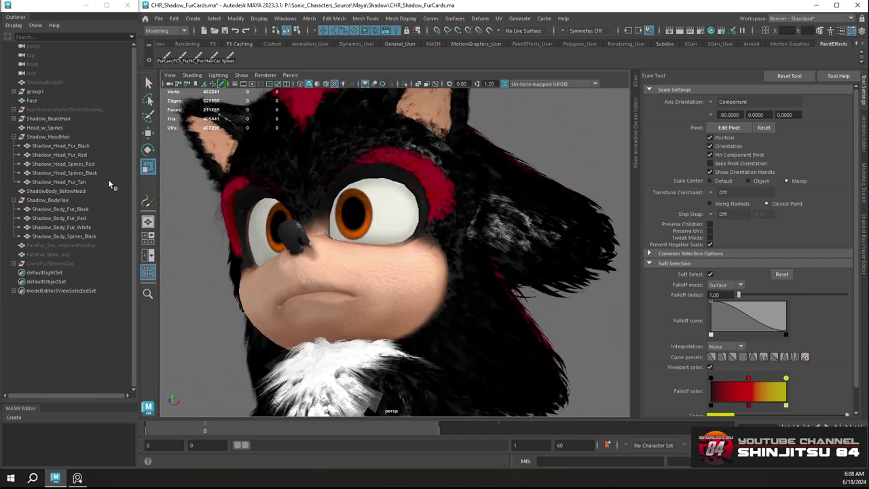
left_click_drag(268, 262, 345, 284, "alt")
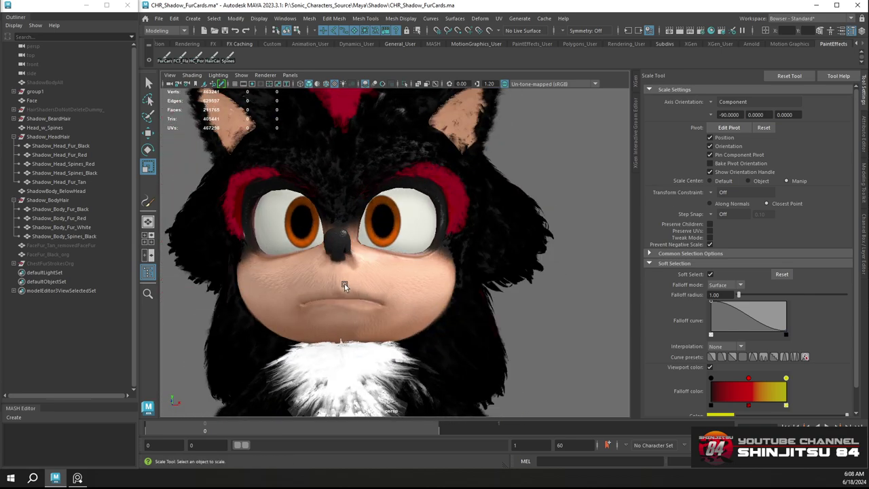
left_click_drag(345, 284, 450, 217, "alt")
left_click_drag(468, 250, 407, 265, "alt")
scroll(393, 261, "up", 3)
scroll(393, 261, "up", 4)
Expand the Shadow_BeardHair group, check the FaceFur_Red cards, and select the hidden FaceFur_Tan_removedFaceFur mesh
left_click(59, 118)
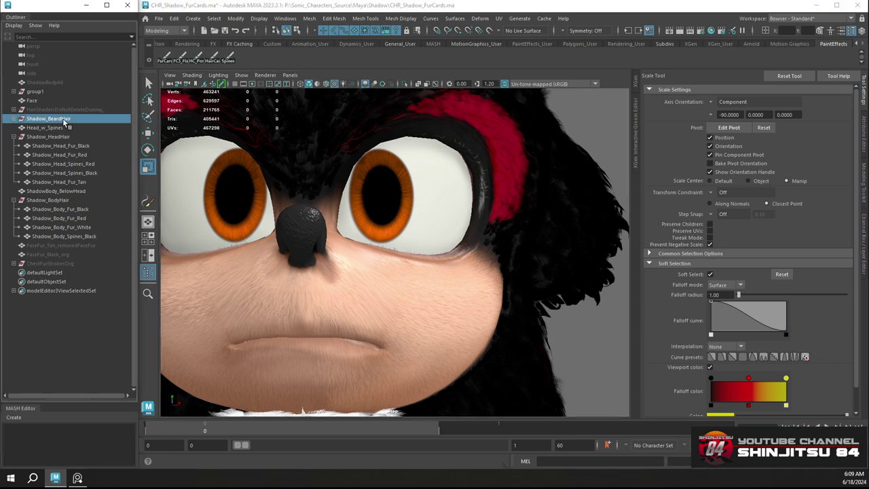
left_click(15, 119)
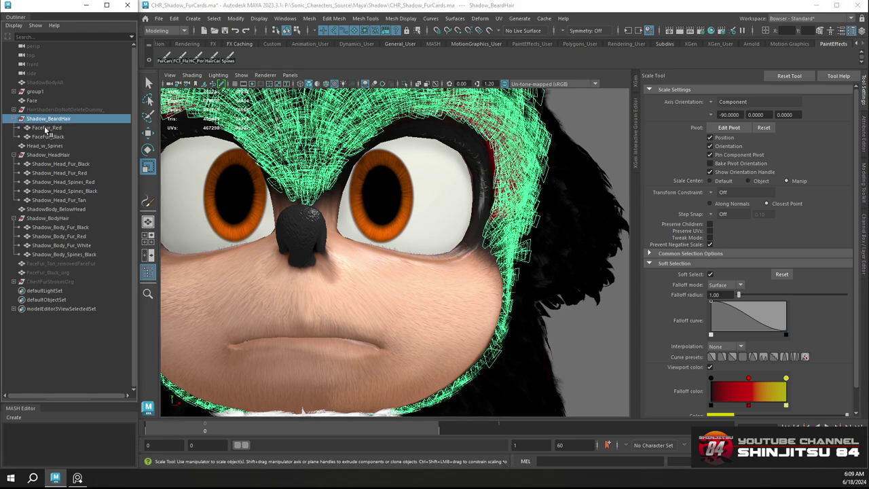
left_click(63, 131)
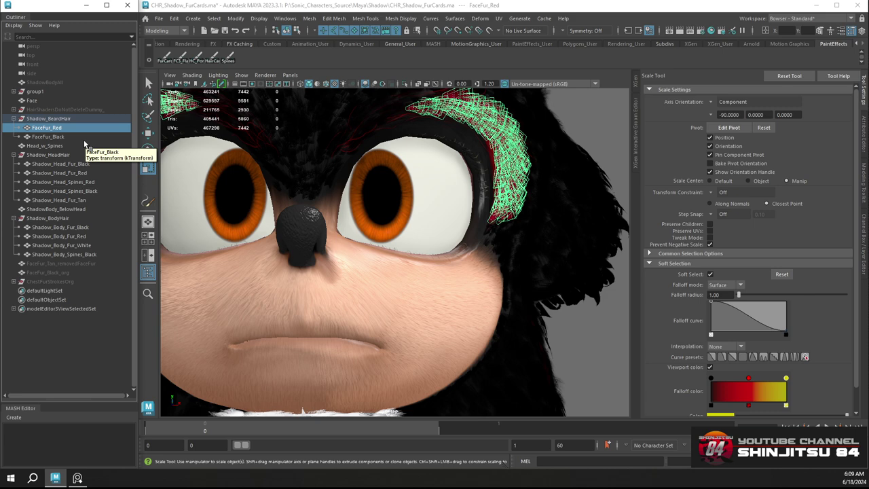
left_click(72, 265)
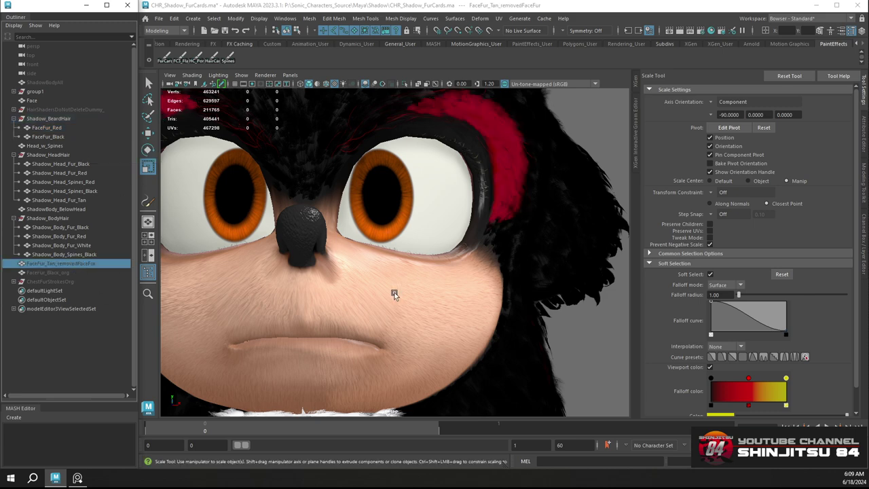
Compare the bare muzzle from the side and front, then unhide the FaceFur_Tan_removedFaceFur mesh
left_click_drag(393, 295, 480, 274, "alt")
left_click(533, 283)
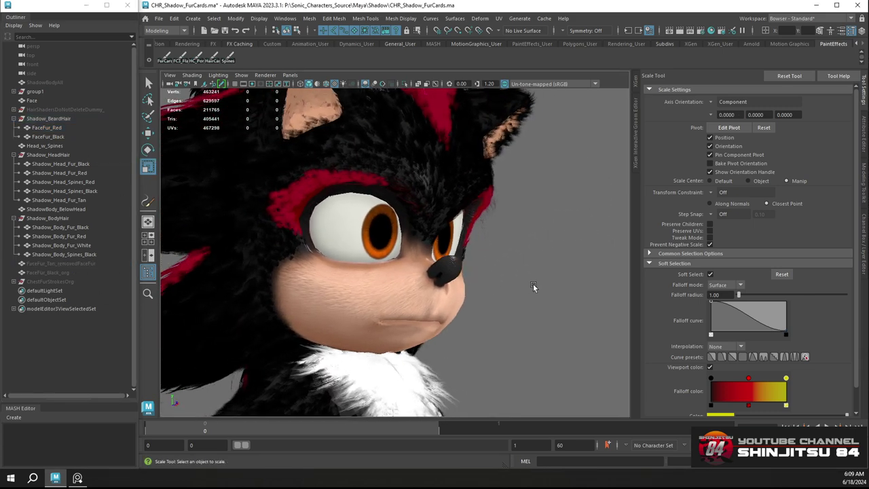
left_click_drag(534, 284, 417, 253, "alt")
left_click(95, 264)
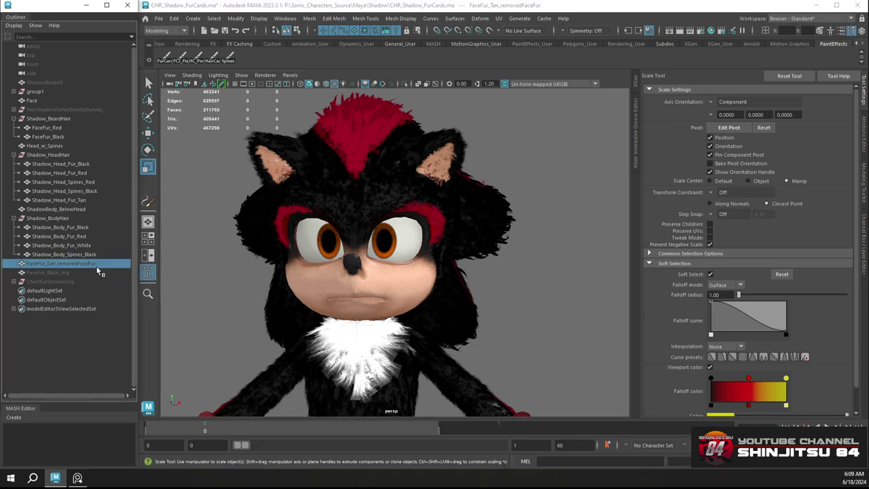
key("shift+h")
left_click_drag(440, 258, 457, 246, "alt")
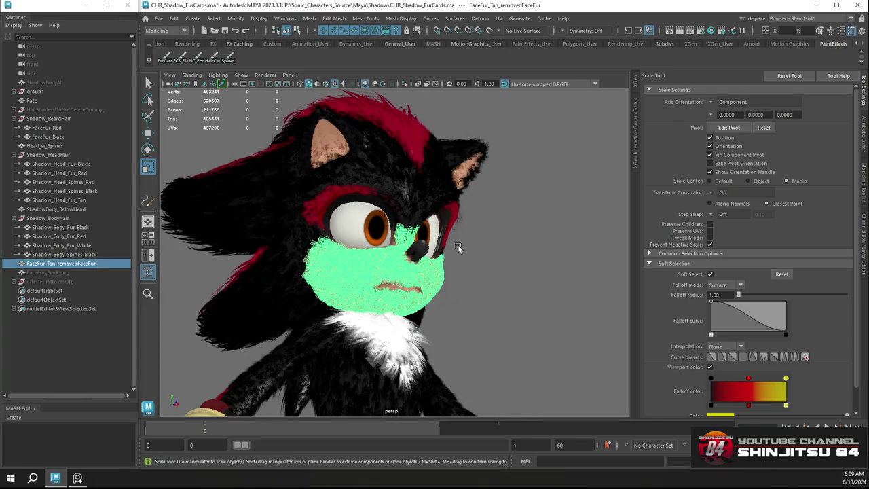
Examine the tan face fur cards around the cheeks, mouth and nose, both with the mesh deselected and selected
right_click_drag(390, 238, 427, 260, "alt")
left_click_drag(426, 259, 445, 254, "alt")
right_click_drag(444, 254, 549, 351, "alt")
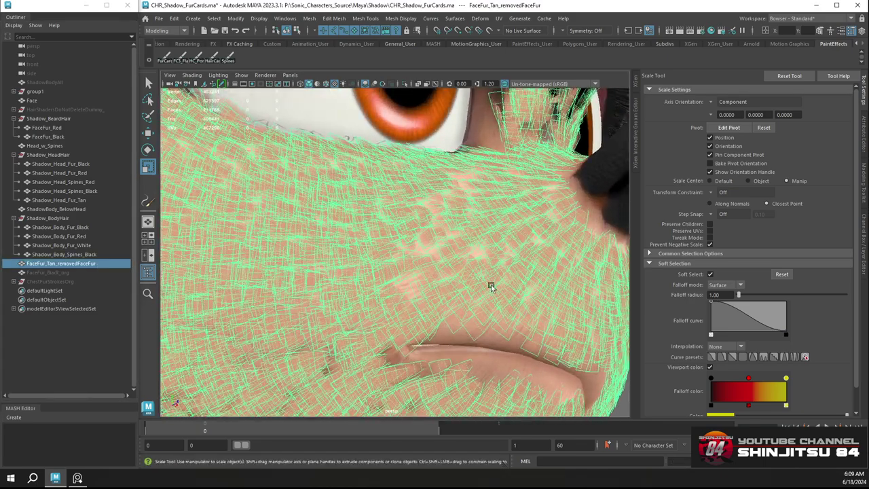
right_click_drag(492, 287, 418, 242, "alt")
mouse_move(419, 242)
left_mouse_down("alt")
mouse_move(509, 279)
mouse_move(487, 295)
mouse_move(433, 248)
left_mouse_up("alt")
left_click(587, 308)
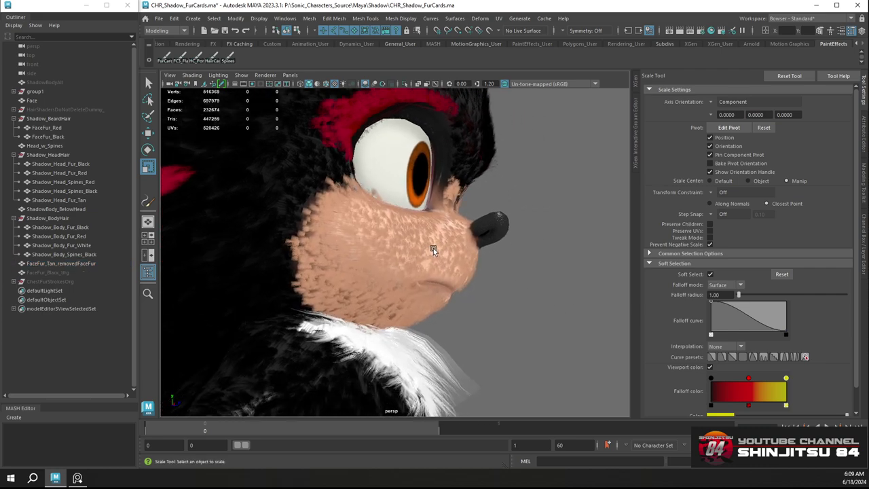
mouse_move(433, 248)
right_mouse_down("alt")
mouse_move(487, 278)
mouse_move(432, 240)
right_mouse_up("alt")
left_click_drag(432, 240, 418, 256, "alt")
right_click_drag(418, 256, 374, 251, "alt")
left_click_drag(374, 251, 350, 246, "alt")
middle_click_drag(349, 245, 391, 251, "alt")
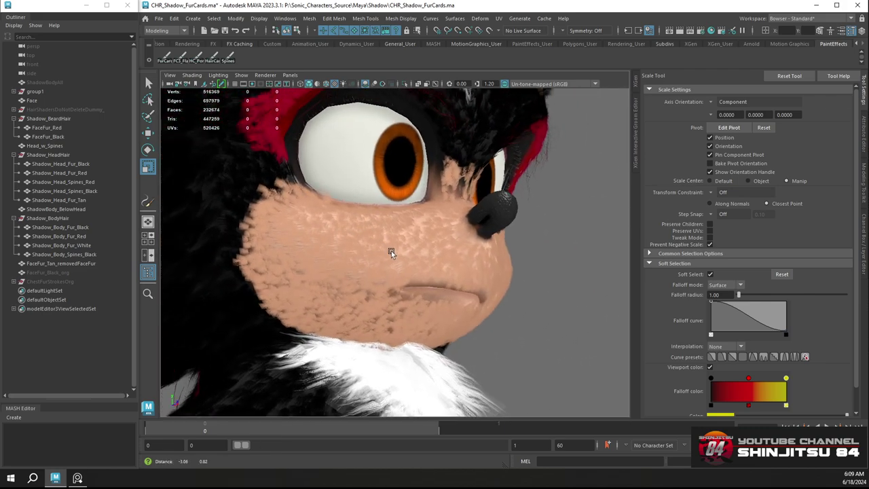
left_click(386, 246)
left_click_drag(391, 253, 413, 267, "alt")
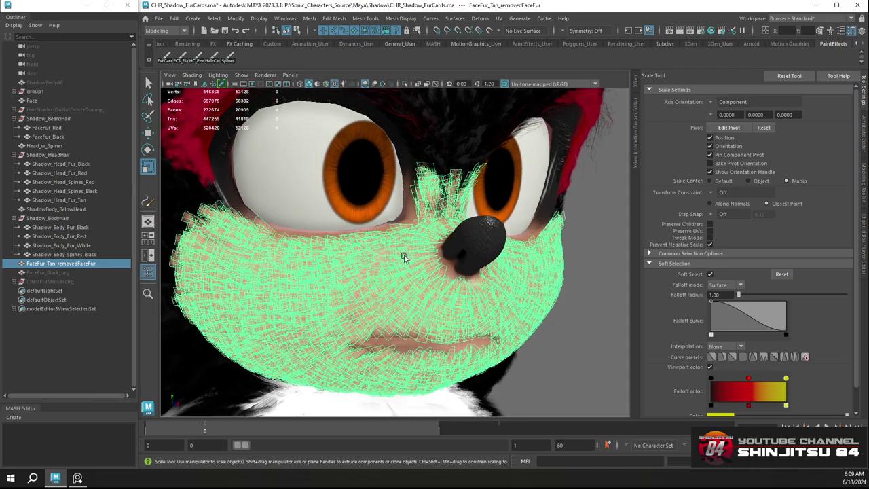
Compare the area between the eyes with and without the FaceFur_Tan_removedFaceFur mesh by hiding it and undoing the hide
scroll(404, 257, "up", 8)
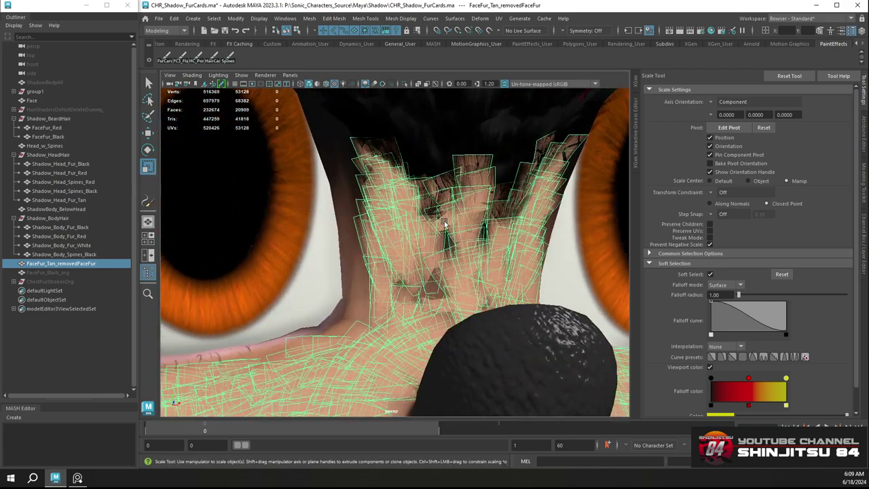
scroll(445, 224, "up", 4)
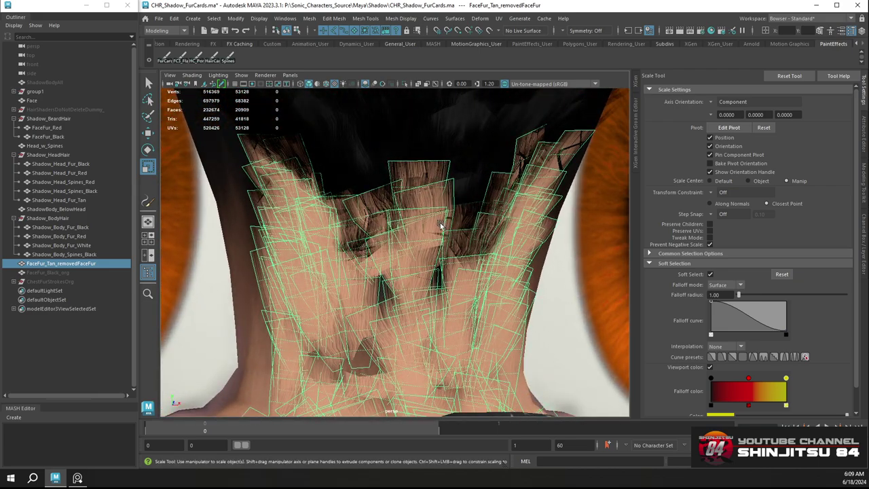
key("ctrl+h")
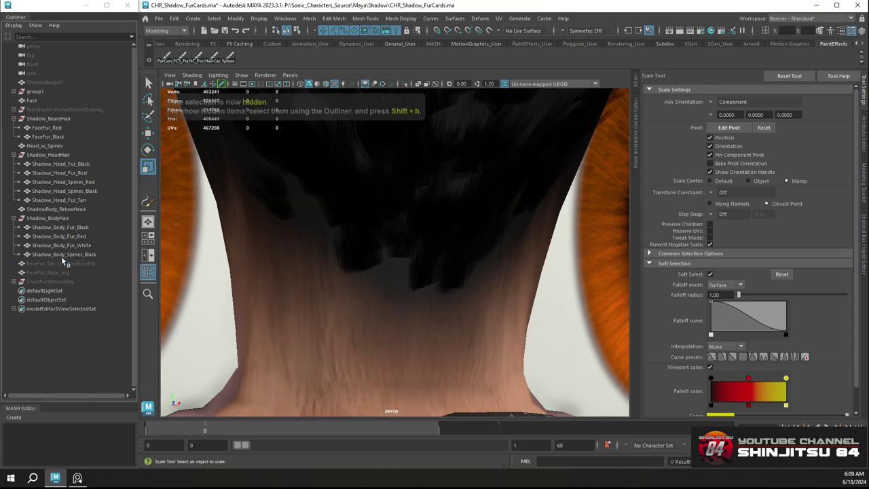
key("ctrl+z")
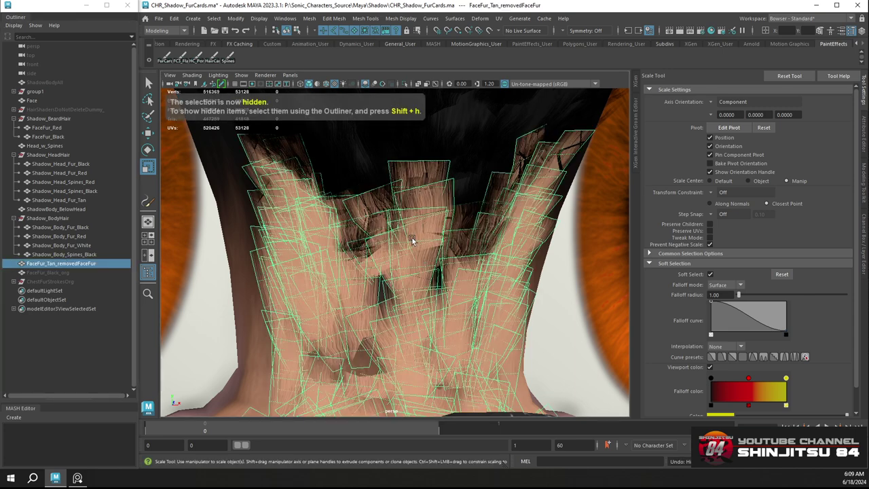
Select the topmost central tan fur card between the eyes in face selection mode and turn off soft selection
right_click_drag(419, 239, 426, 197)
left_click(426, 177)
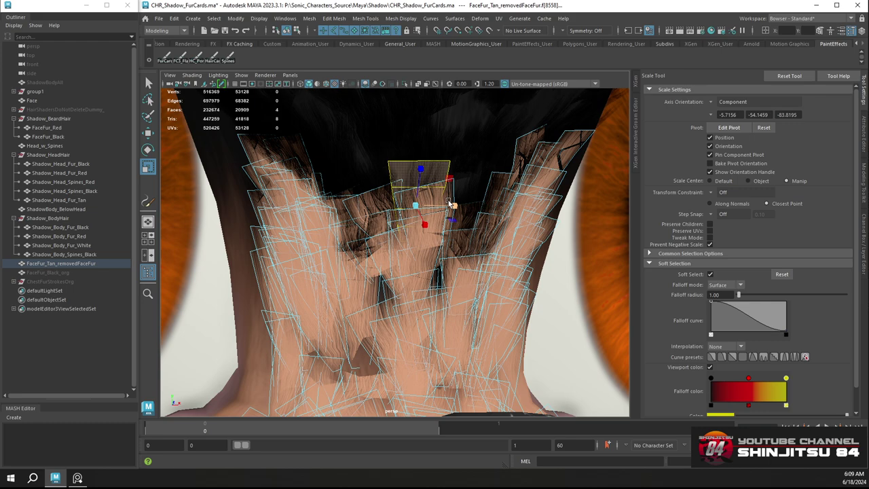
key("b")
left_click_drag(511, 187, 489, 163, "alt")
middle_click_drag(489, 163, 485, 185, "alt")
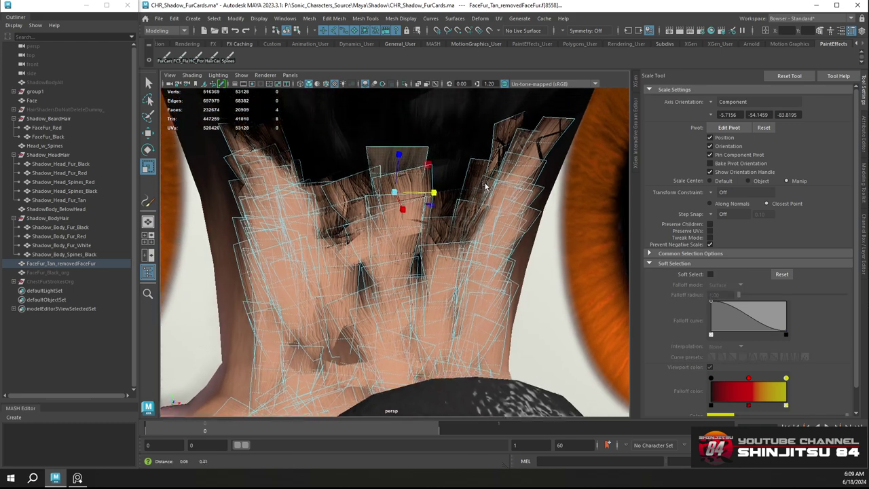
left_click_drag(485, 185, 429, 170, "alt")
Delete the tan fur cards overlapping the black fur at the top centre of the nose bridge, one card after another
left_click(403, 216)
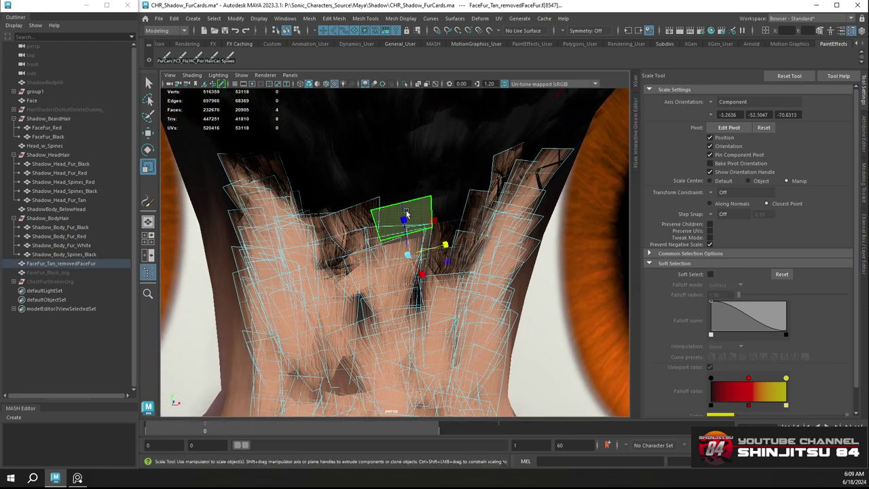
left_click(395, 235)
double_click(395, 235)
key("Delete")
double_click(367, 211)
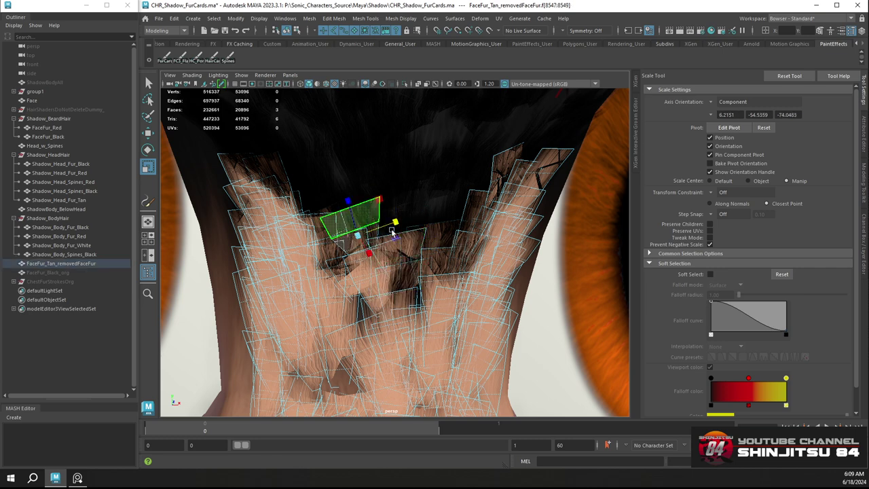
key("Delete")
double_click(396, 244)
key("Delete")
double_click(384, 250)
key("Delete")
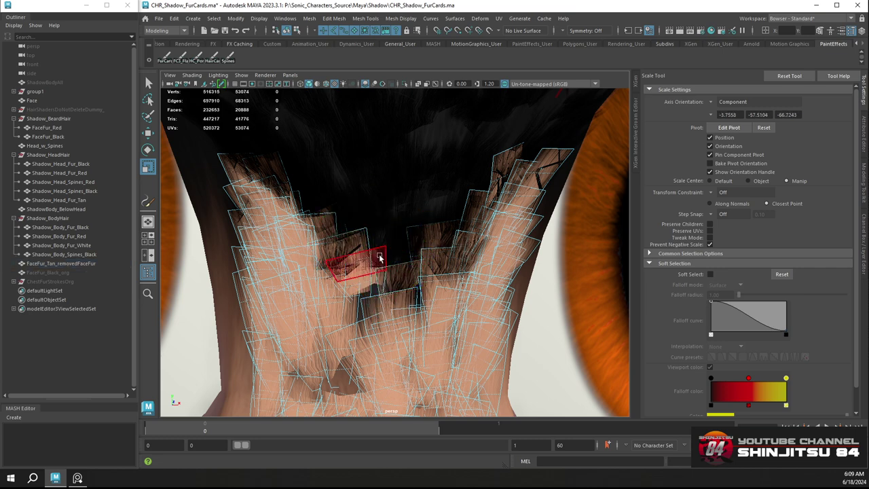
Try to delete one more tan fur card lower down in the centre of the nose bridge
left_click(380, 257)
left_click(406, 275)
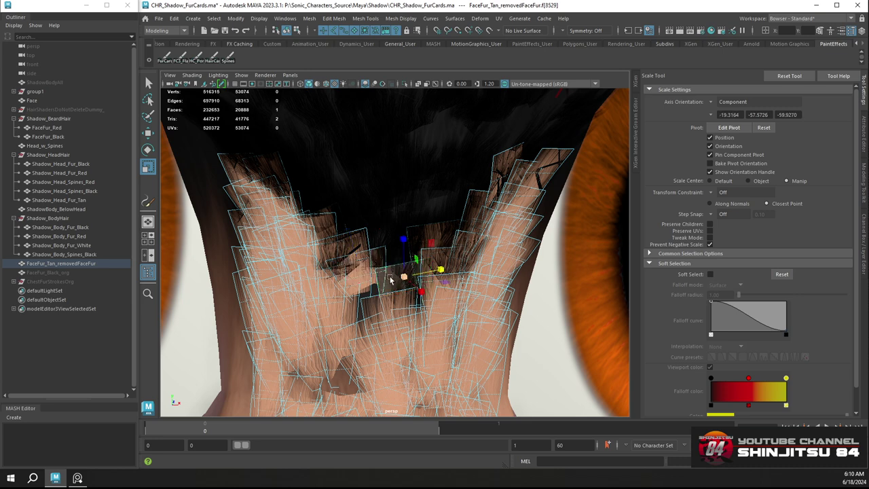
double_click(385, 269)
key("Delete")
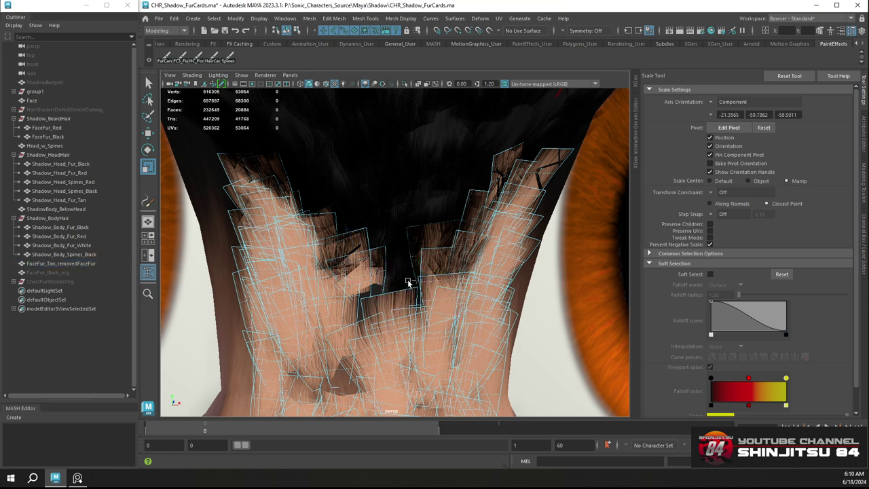
scroll(405, 273, "down", 5)
left_click(469, 284)
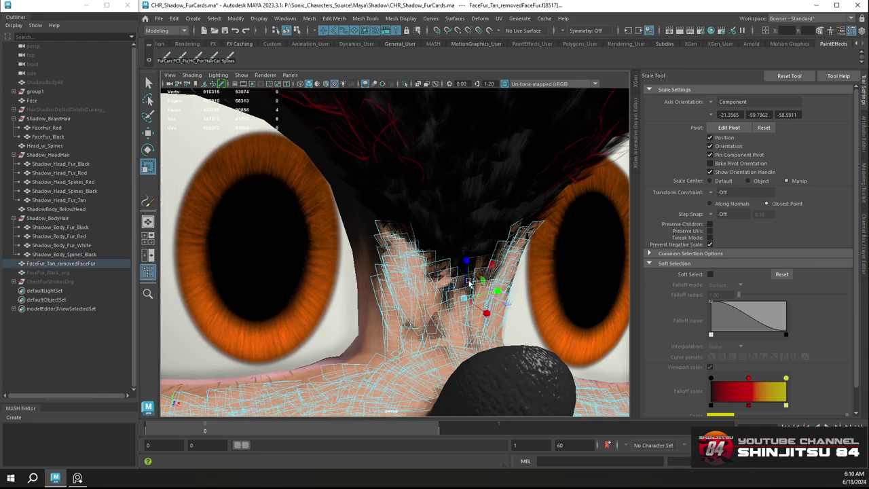
Return the tan face fur to object mode, deselect it, and examine the gaps between the nose bridge cards
scroll(476, 293, "down", 5)
right_click_drag(398, 221, 399, 333)
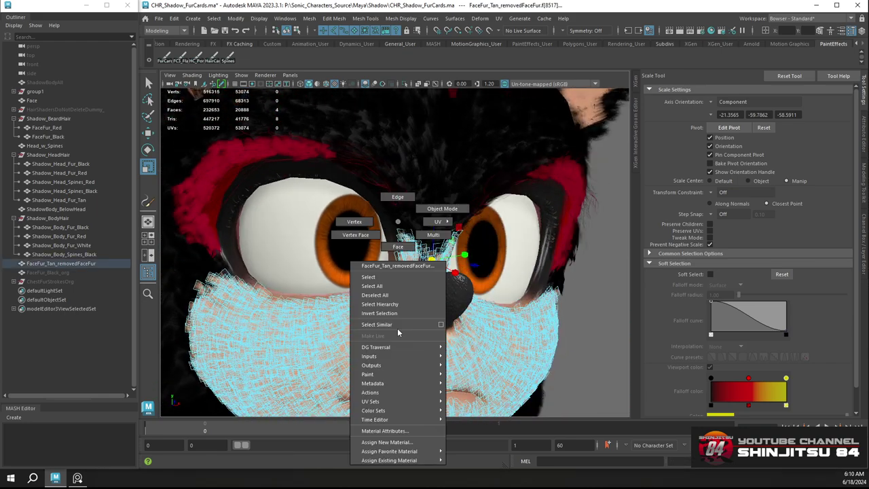
right_click_drag(428, 216, 442, 209)
left_click(592, 326)
left_click_drag(592, 326, 504, 310, "alt")
scroll(502, 310, "up", 10)
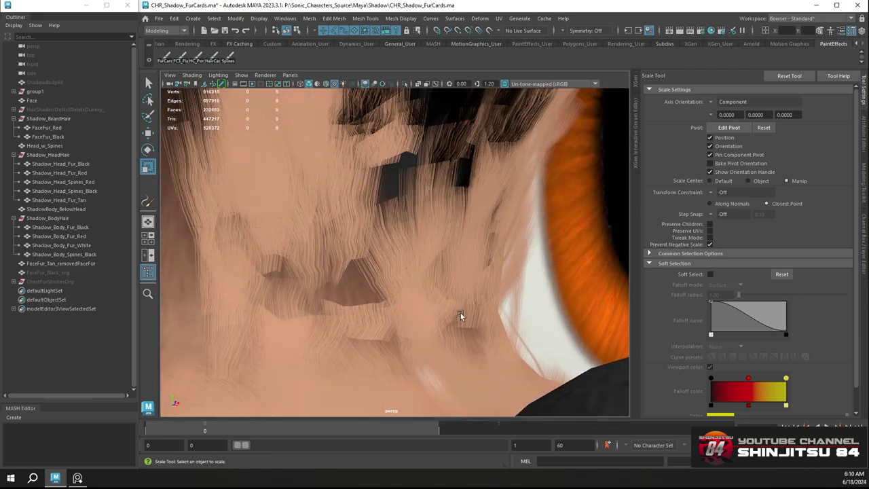
Select the FaceFur_Tan_removedFaceFur mesh and pick the card faces at the bare gap low on the nose bridge
scroll(384, 313, "down", 2)
left_click(356, 309)
scroll(367, 303, "down", 3)
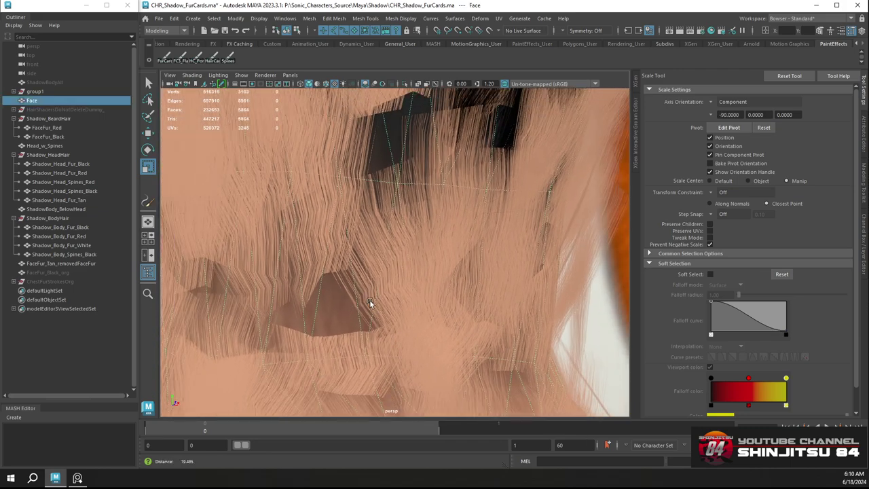
left_click(354, 326)
right_click(356, 319)
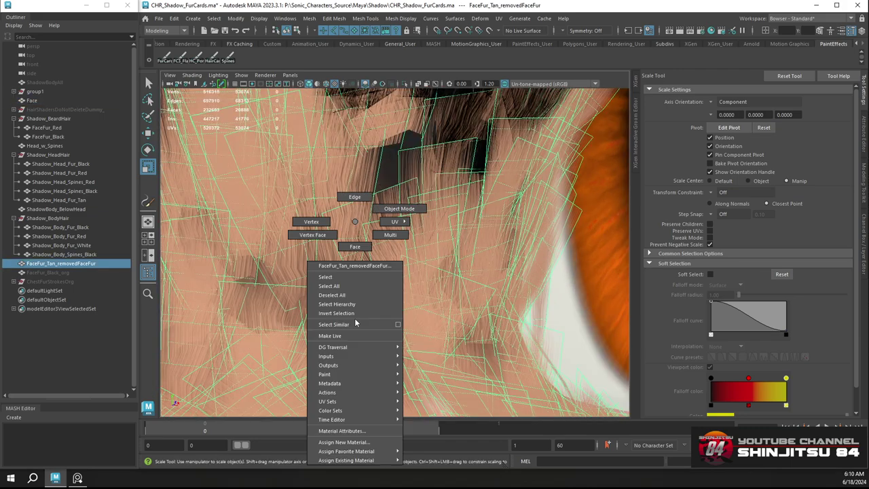
left_click(353, 246)
left_click(331, 329)
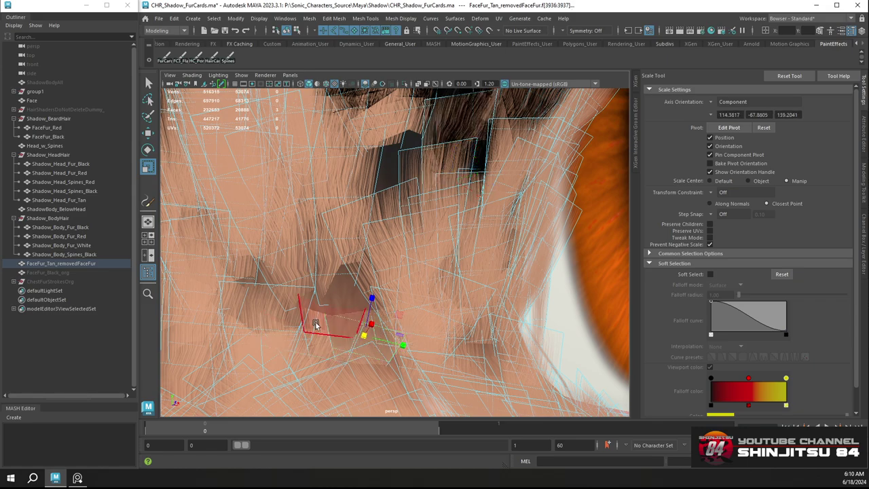
Frame the selected card at the gap and examine its faces from several angles with the Move tool active
key("w")
left_click_drag(369, 294, 367, 285, "alt")
key("f")
left_click_drag(445, 272, 362, 275, "alt")
left_click_drag(364, 303, 404, 268, "alt")
left_click(413, 347)
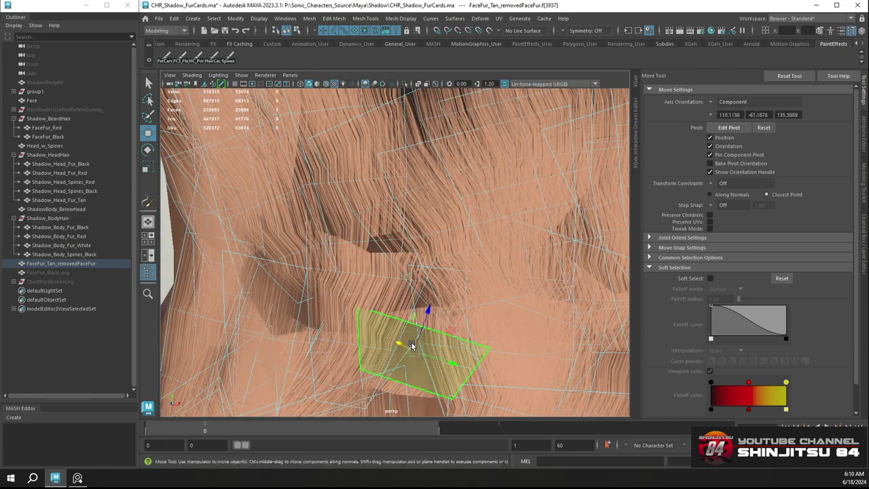
left_click_drag(408, 343, 421, 283, "alt")
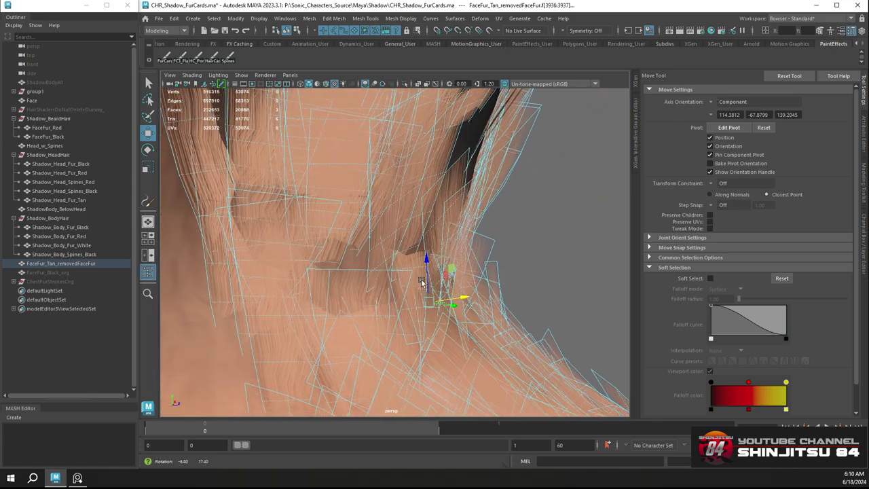
Select the fur card beside the dark gap in the middle of the nose bridge and move it slightly upward
double_click(405, 327)
left_click_drag(405, 327, 394, 216, "alt")
key("e")
left_click(403, 196)
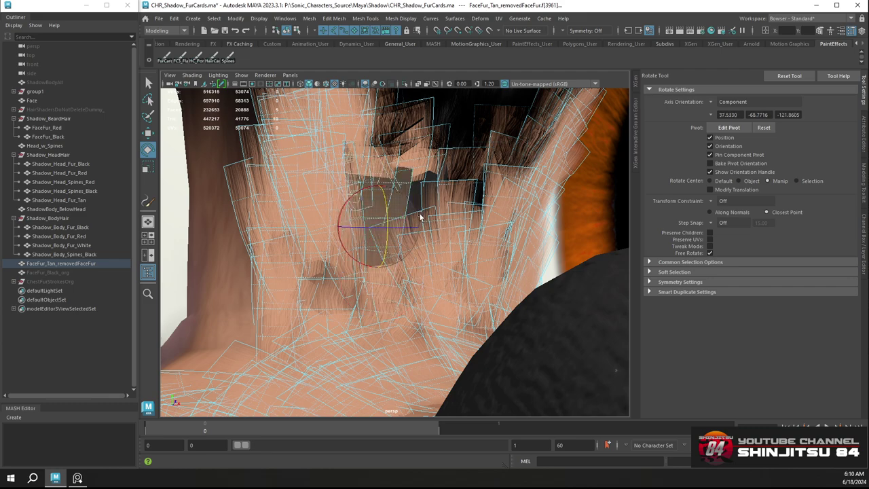
key("w")
left_click_drag(419, 230, 428, 205)
Select the fur card on the outer edge of the nose bridge beside the eye and rotate it slightly
left_click(378, 256)
left_click(327, 219)
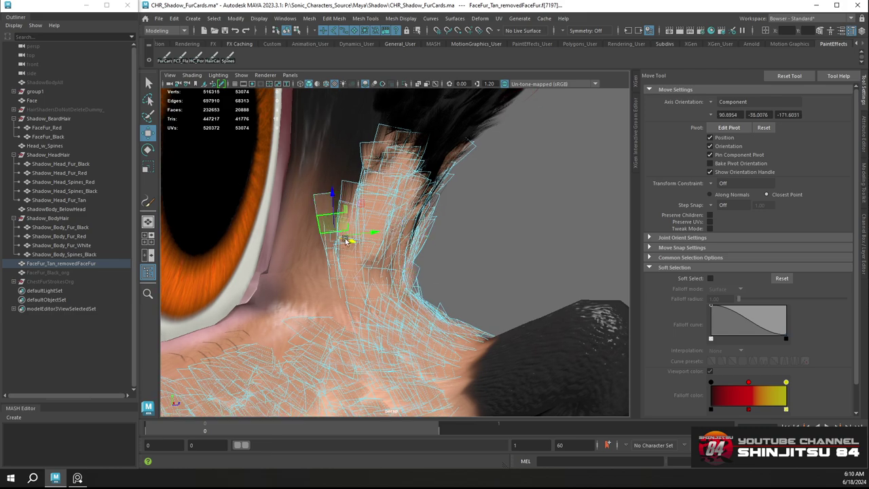
left_click_drag(346, 241, 337, 219, "alt")
key("e")
left_click_drag(285, 209, 281, 209)
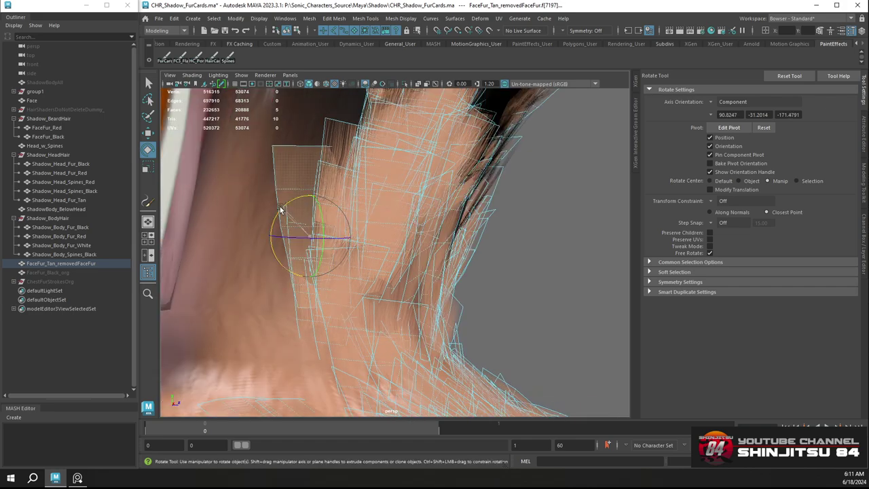
key("w")
Return the tan face fur to object mode, deselect it, and review the reworked nose bridge from several angles
left_click_drag(431, 274, 382, 221, "alt")
scroll(383, 221, "down", 4)
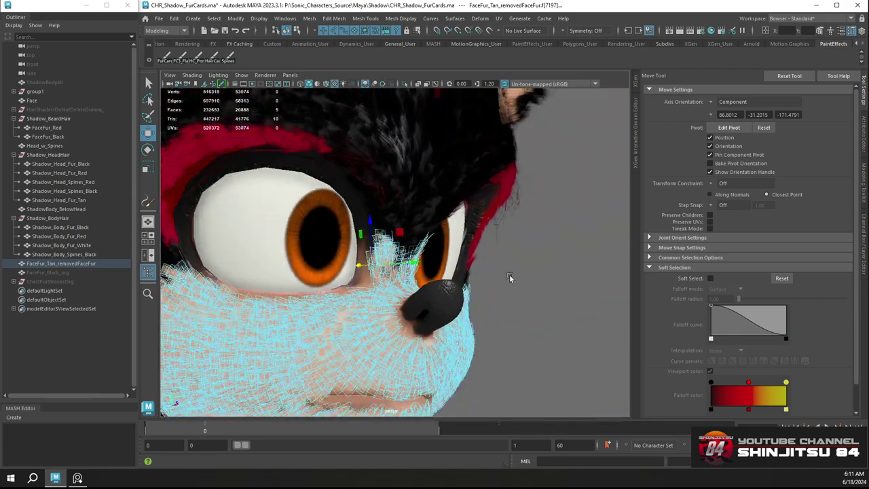
left_click(509, 274)
right_click_drag(380, 222, 428, 214)
left_click(535, 307)
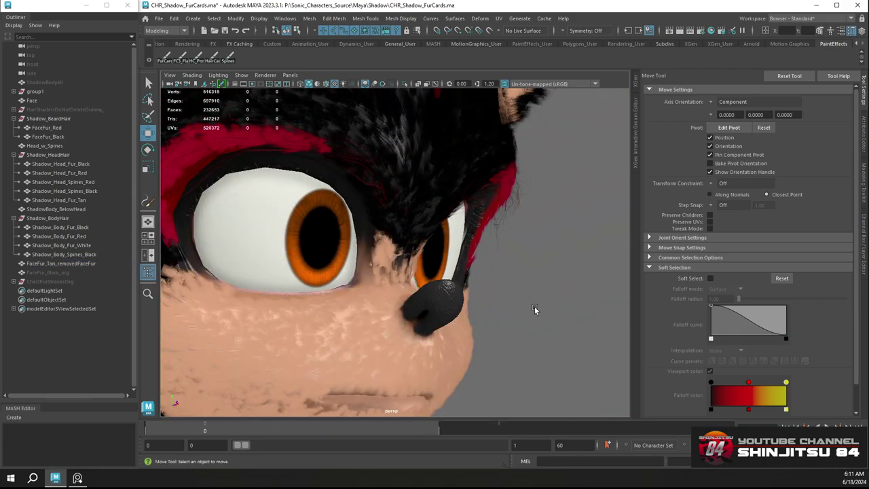
left_click_drag(535, 307, 404, 264, "alt")
right_click_drag(404, 263, 350, 281, "alt")
left_click_drag(350, 281, 298, 280, "alt")
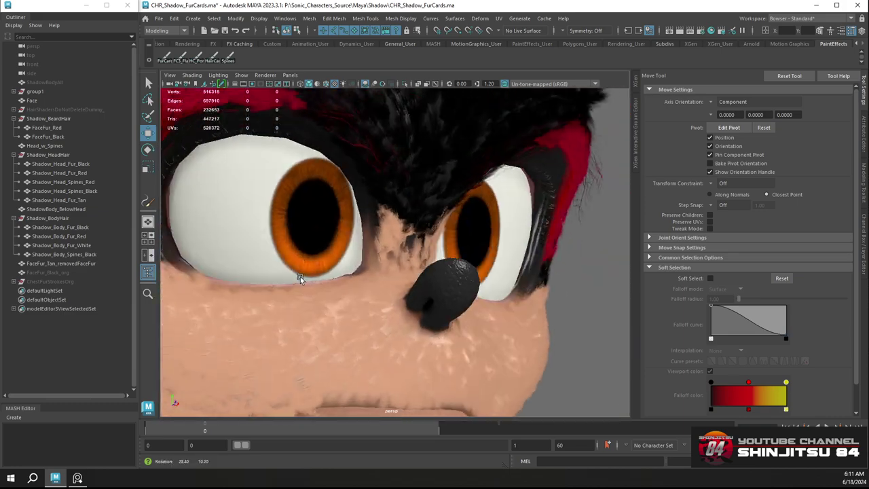
Select the FaceFur_Tan_removedFaceFur mesh, open the UV Editor, and switch to UV component selection
left_click(323, 331)
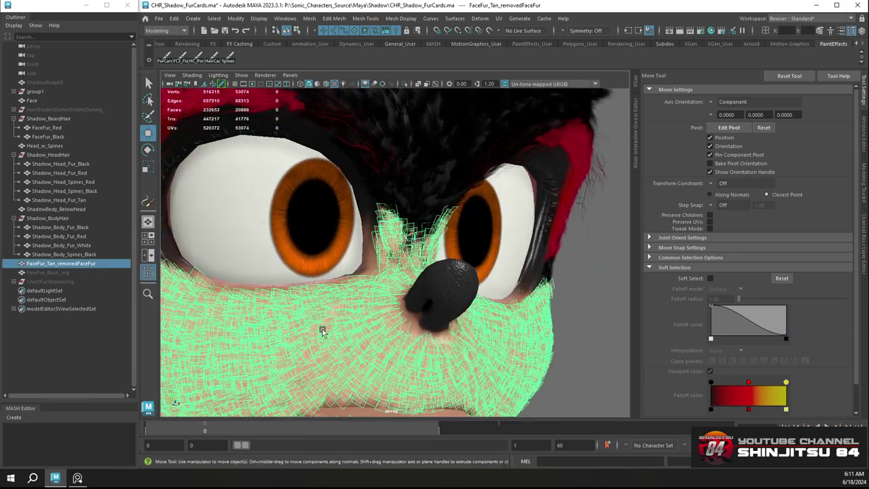
left_click(498, 20)
left_click(510, 39)
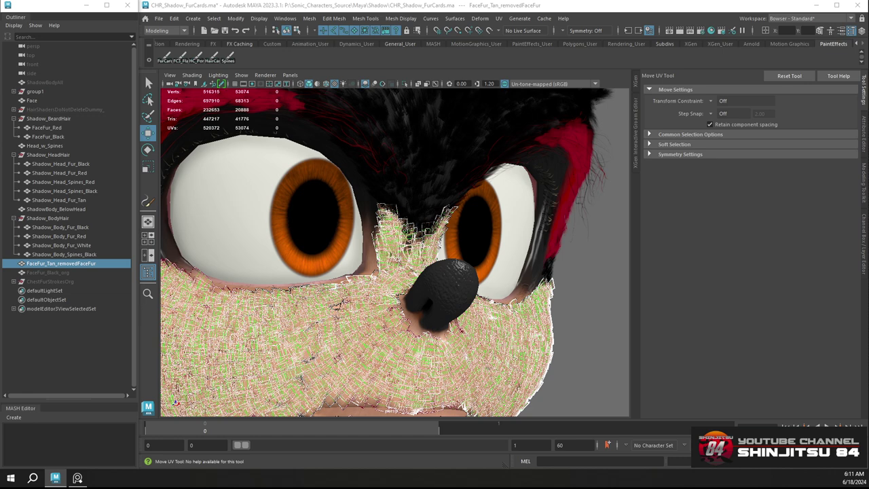
key("F12")
key("F8")
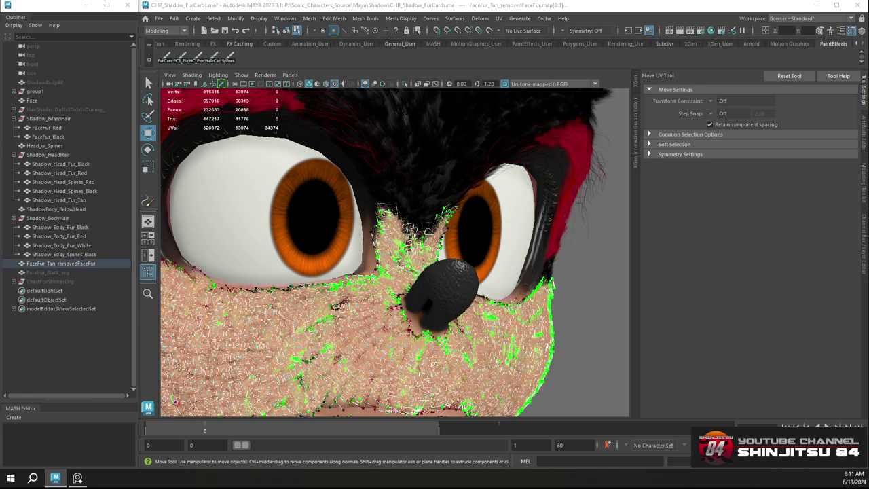
key("F12")
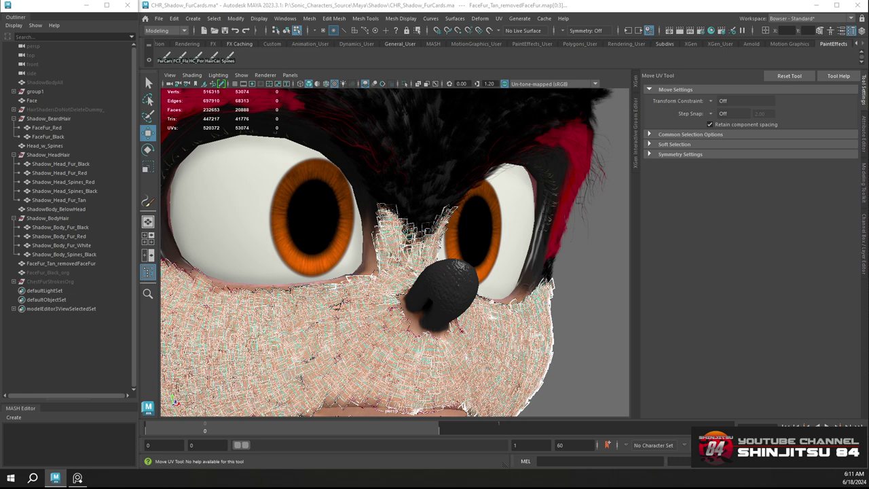
Select a large group of the tan fur card faces for UV editing with the Scale and Move tools
key("F11")
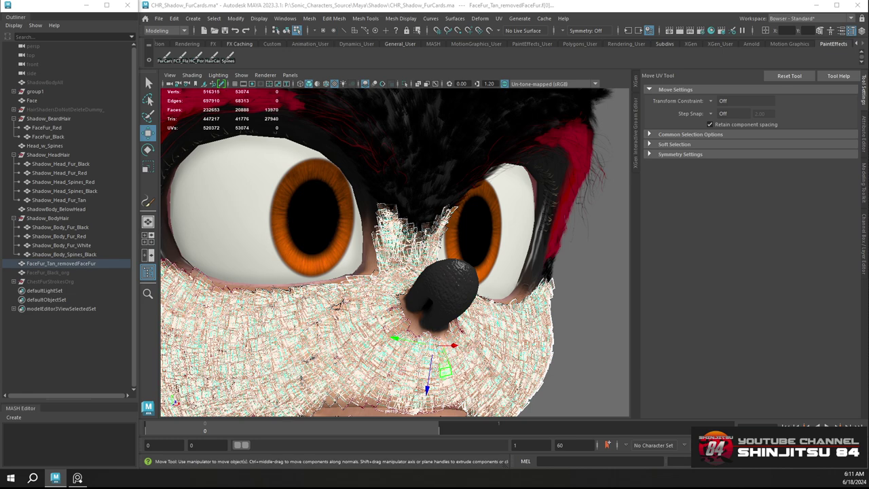
key("r")
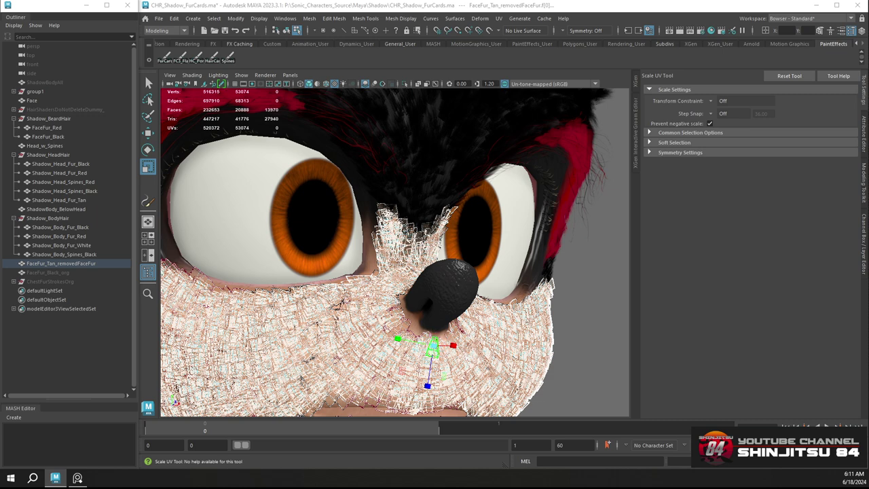
key("w")
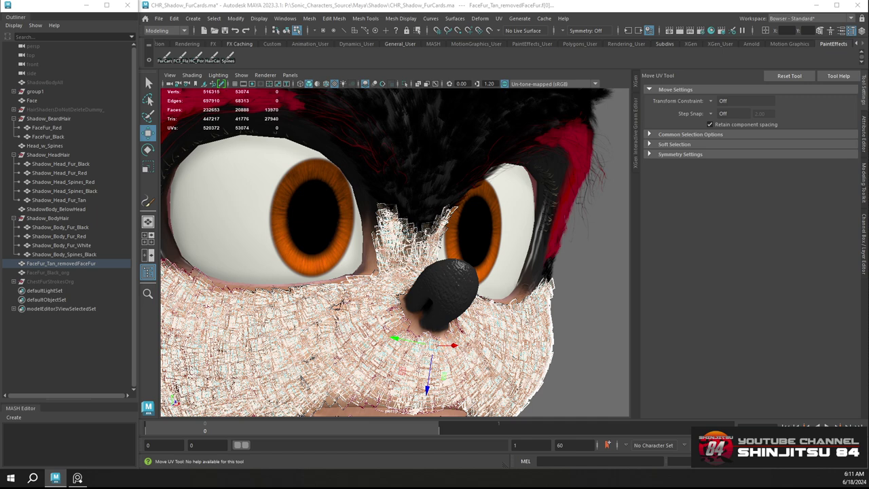
Invert the tan fur card face selection and edit its UVs with the Rotate, Scale and Move tools
key("ctrl+shift+i")
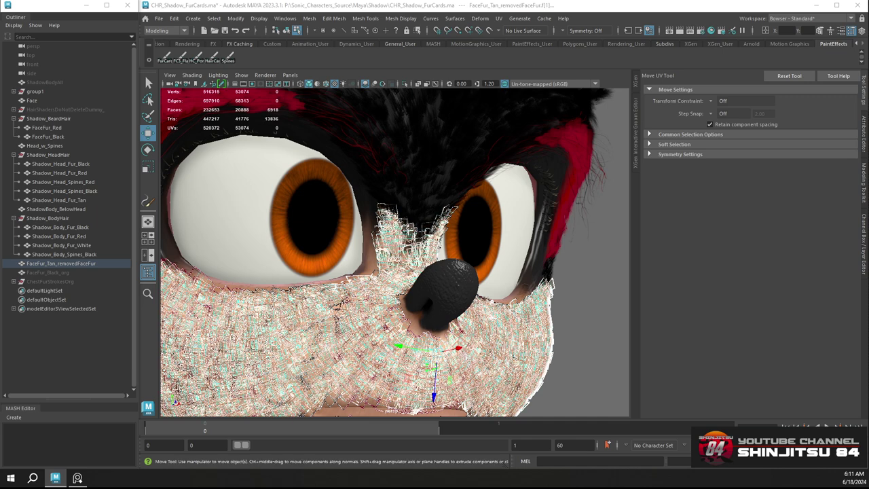
key("e")
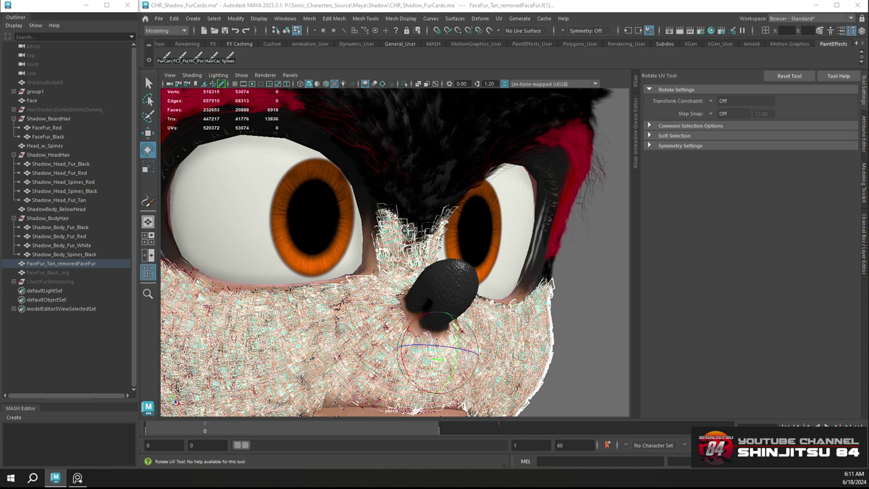
key("r")
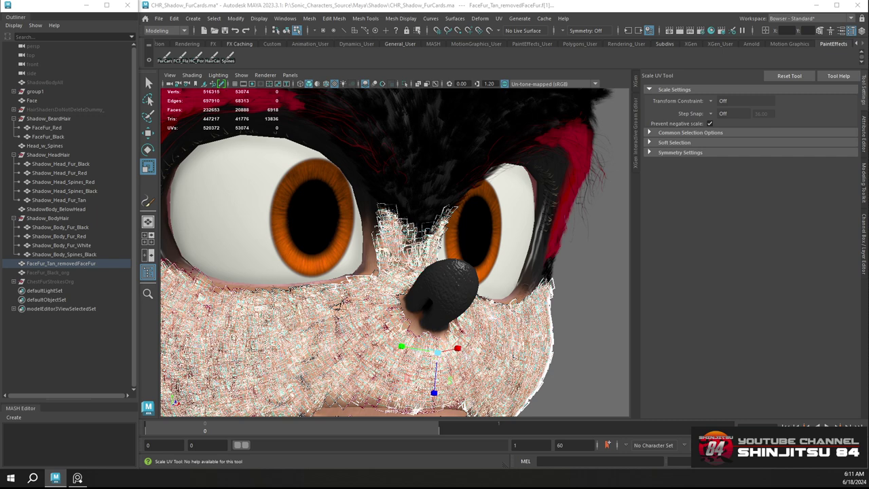
key("w")
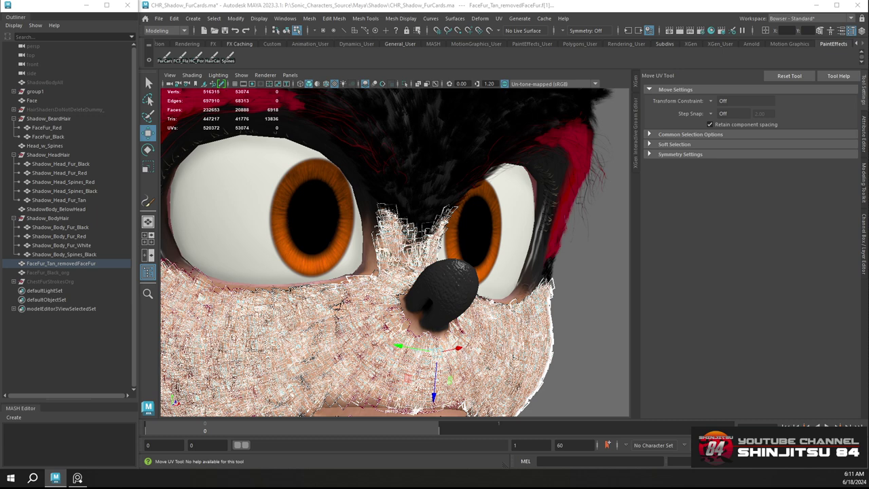
Switch back to the larger group of tan fur card faces and edit its UVs with the Rotate and Scale tools
key("shift+period")
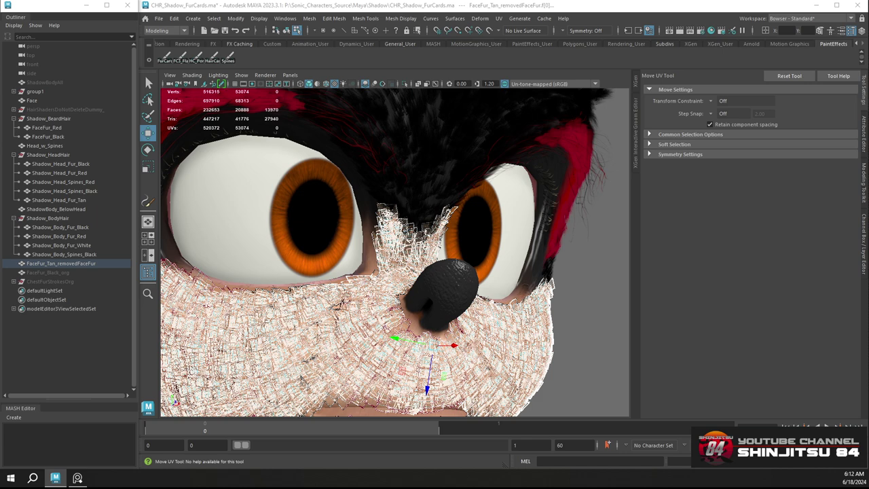
key("e")
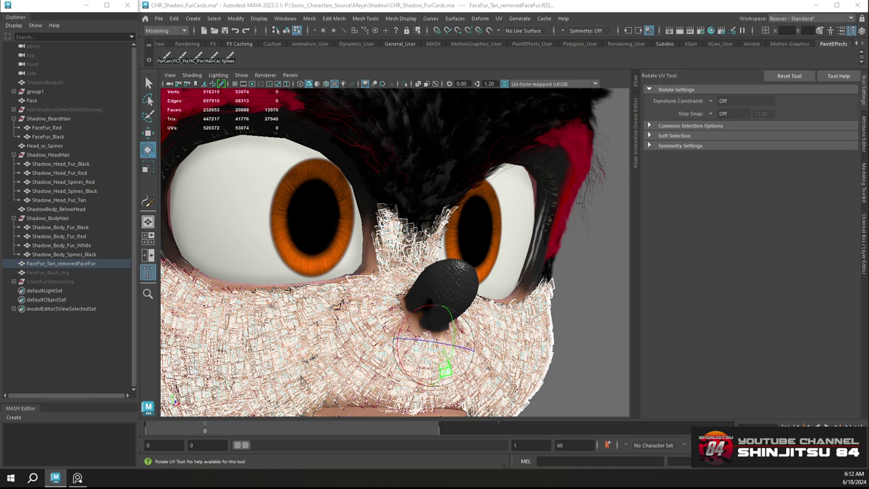
key("r")
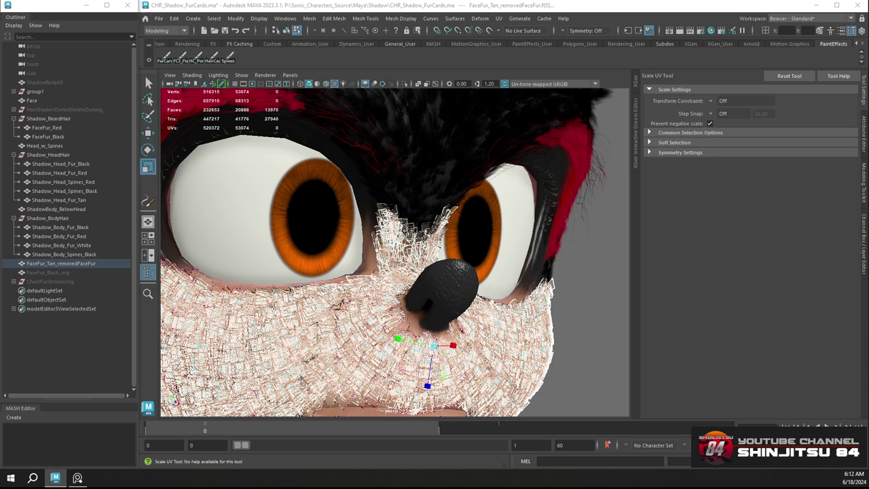
Return the tan face fur to object mode, deselect it, and inspect the fur around the mouth up close
left_click_drag(345, 296, 346, 306, "alt")
right_click_drag(346, 306, 398, 209)
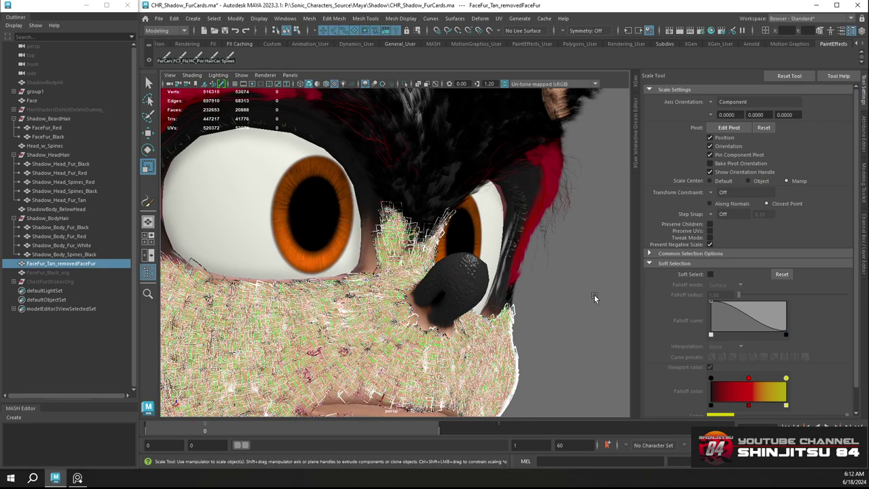
left_click(583, 293)
scroll(359, 305, "down", 4)
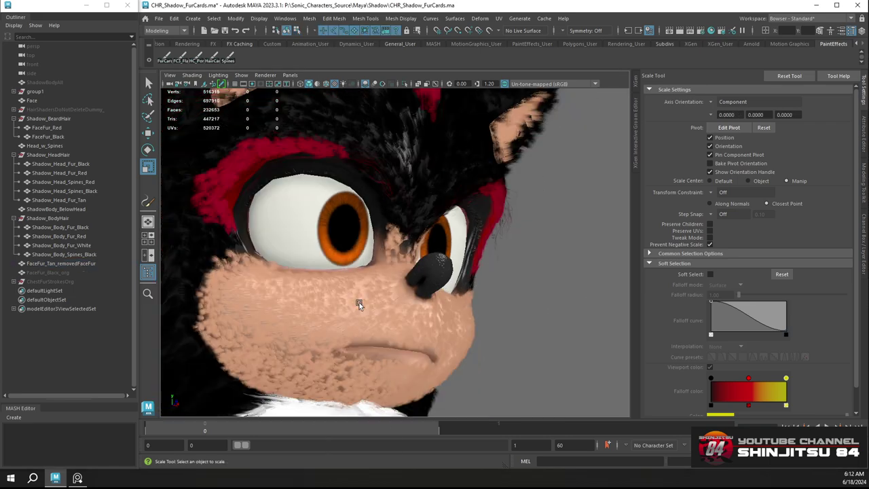
left_click_drag(359, 305, 324, 303, "alt")
middle_click_drag(340, 290, 388, 263, "alt")
right_click_drag(388, 263, 480, 342, "alt")
left_click_drag(480, 341, 283, 258, "alt")
Duplicate the FaceFur_Tan_removedFaceFur mesh and hide the original
left_click(330, 249)
key("ctrl+d")
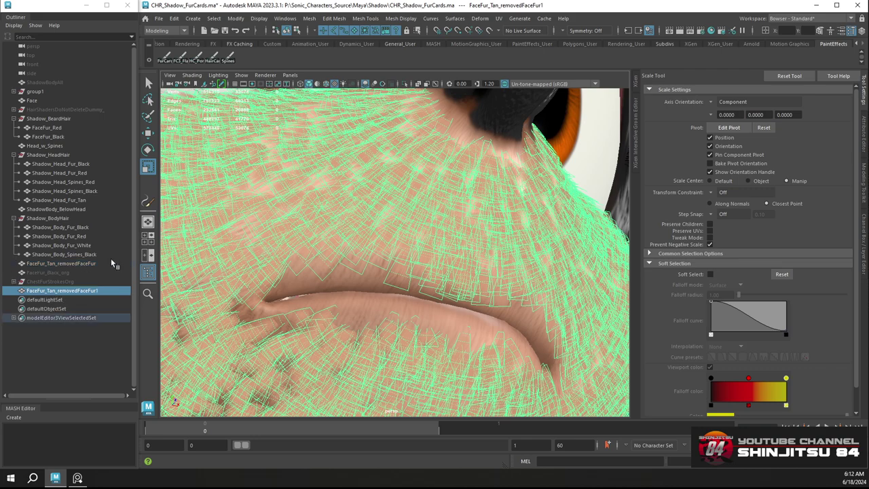
left_click(65, 264)
key("ctrl+h")
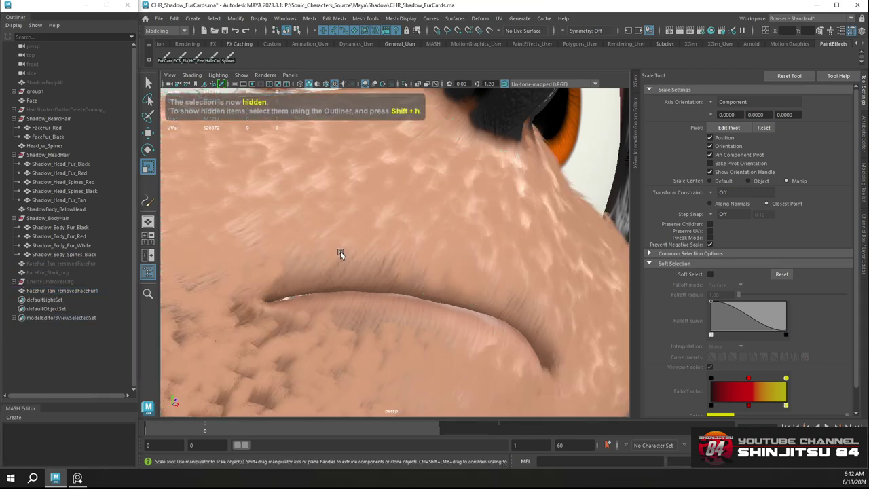
In face mode on the duplicate, delete the fur cards overhanging the upper lip from Shadow's right mouth corner toward the middle
left_click(333, 271)
left_click_drag(333, 272, 314, 243, "alt")
right_click_drag(314, 243, 311, 250)
left_click(300, 279)
key("Delete")
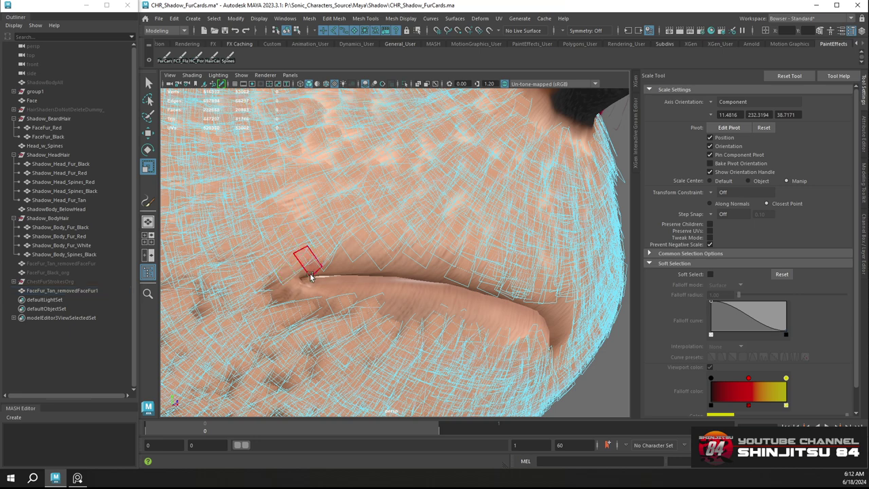
double_click(310, 275)
key("Delete")
double_click(328, 266)
key("Delete")
double_click(388, 262)
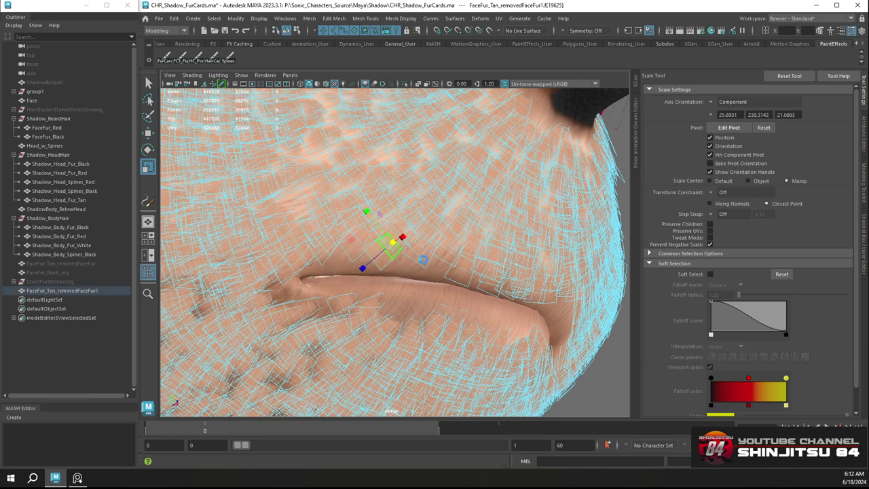
key("Delete")
Delete the fur cards overhanging the upper lip from the middle toward Shadow's left mouth corner
double_click(422, 259)
key("Delete")
double_click(461, 277)
key("Delete")
double_click(487, 290)
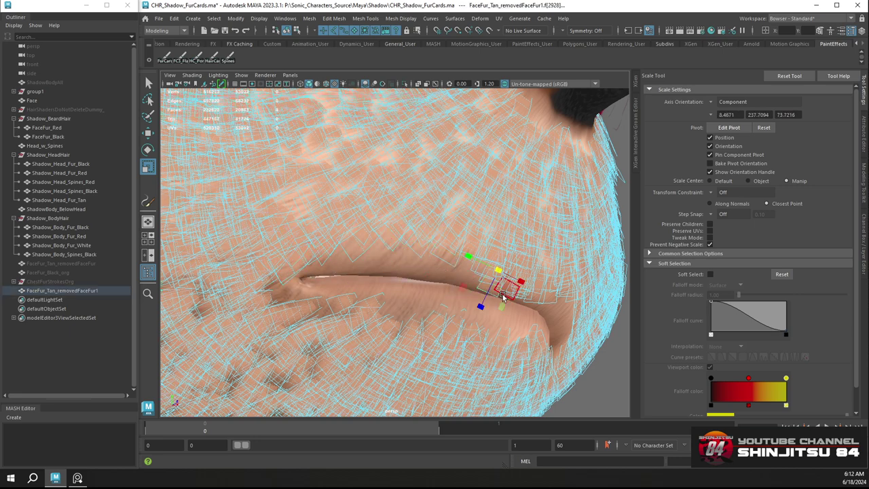
key("Delete")
double_click(505, 296)
key("Delete")
double_click(510, 294)
key("Delete")
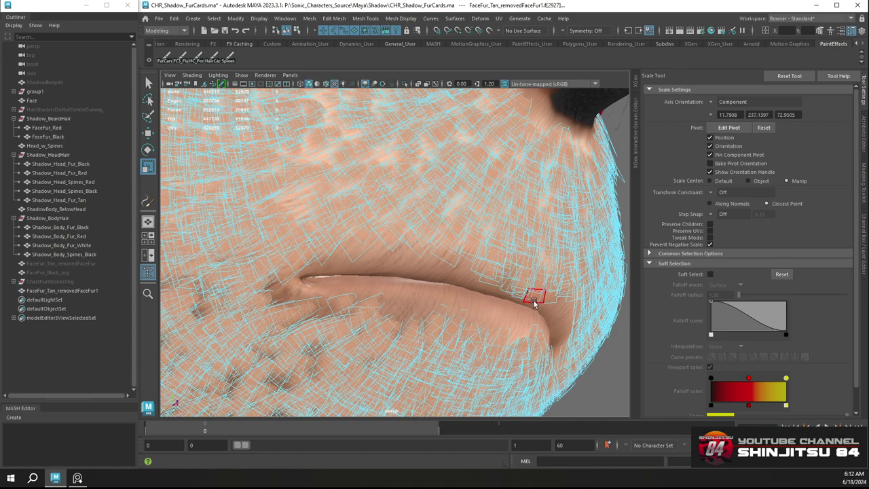
double_click(535, 302)
key("Delete")
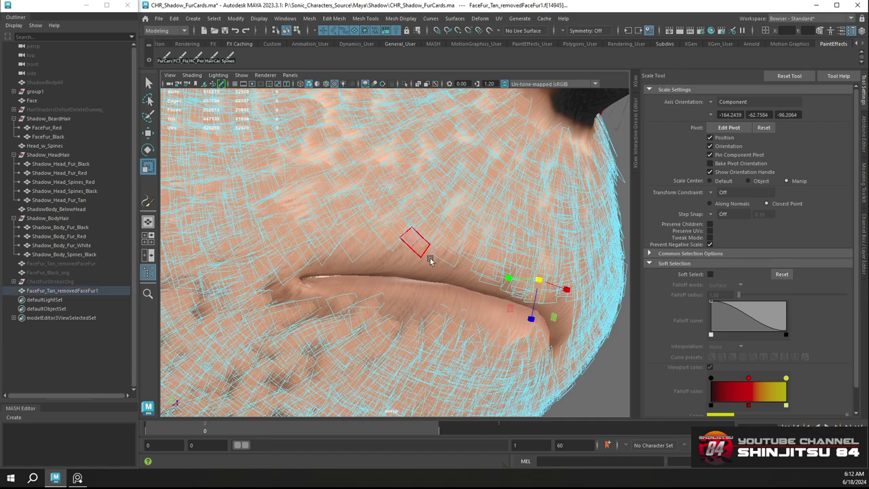
Delete the remaining low-hanging fur cards at the centre of the upper lip
left_click_drag(429, 260, 441, 275, "alt")
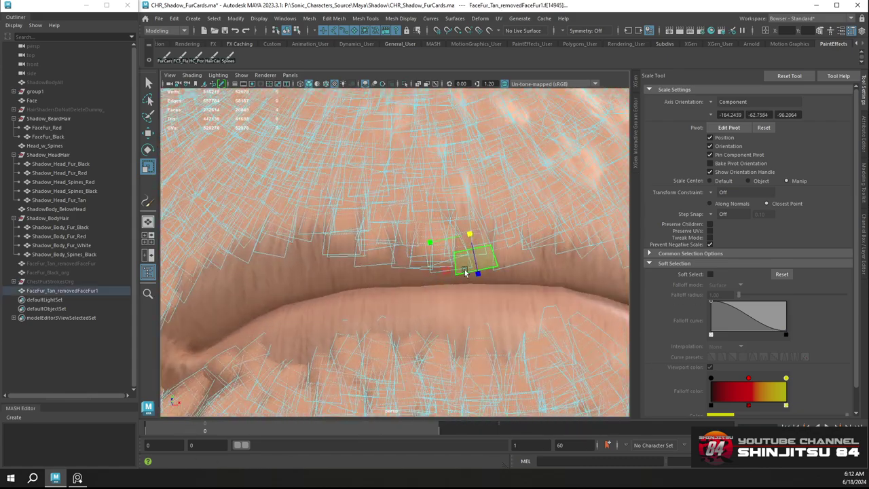
key("Delete")
double_click(466, 260)
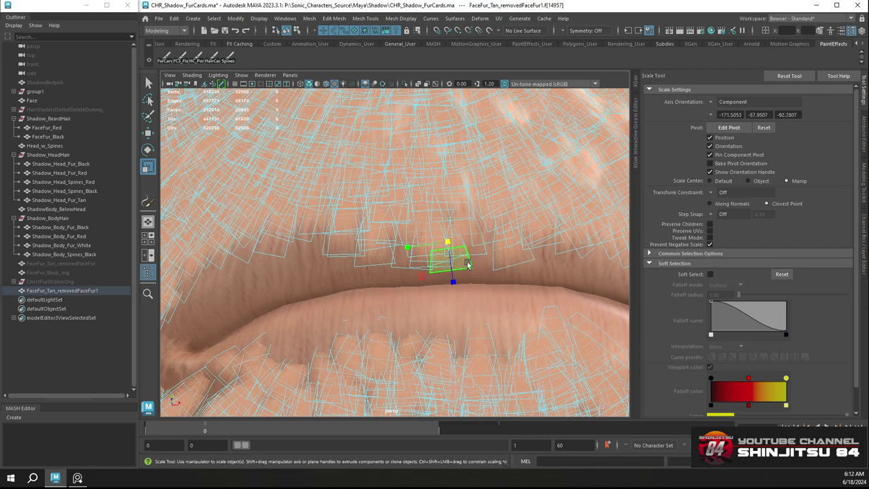
key("Delete")
double_click(441, 267)
left_click(435, 271)
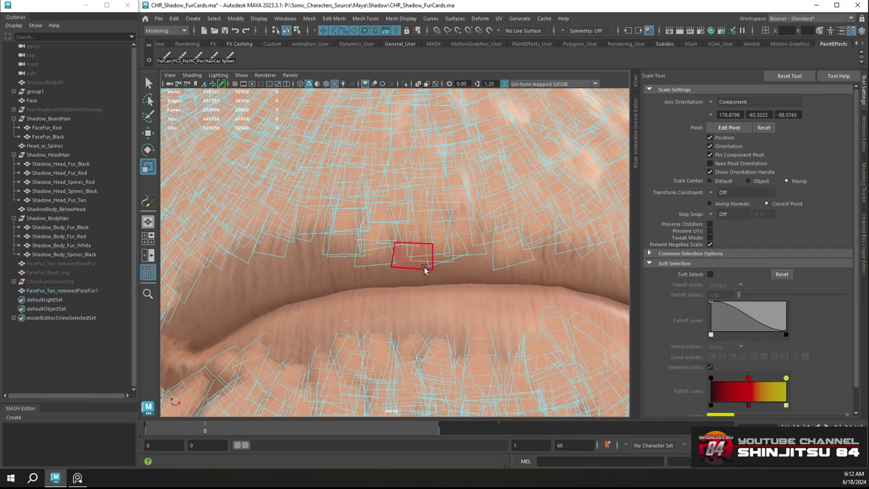
left_click(503, 267)
key("Delete")
scroll(452, 279, "down", 5)
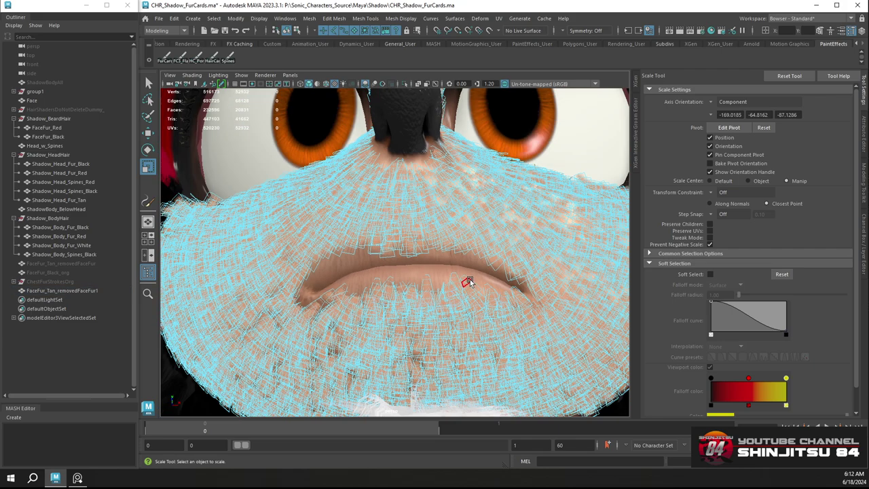
Delete the stray fur cards sticking up onto both sides of the lower lip
scroll(468, 282, "up", 4)
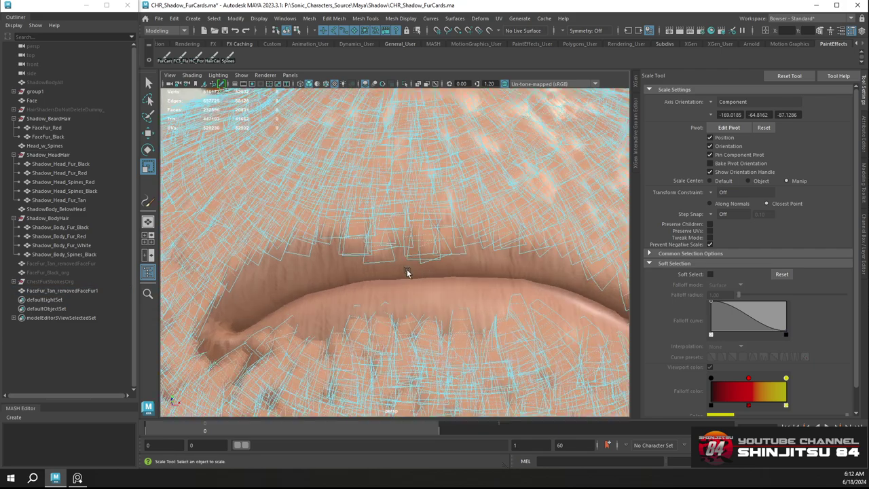
left_click(524, 301)
left_click(340, 313)
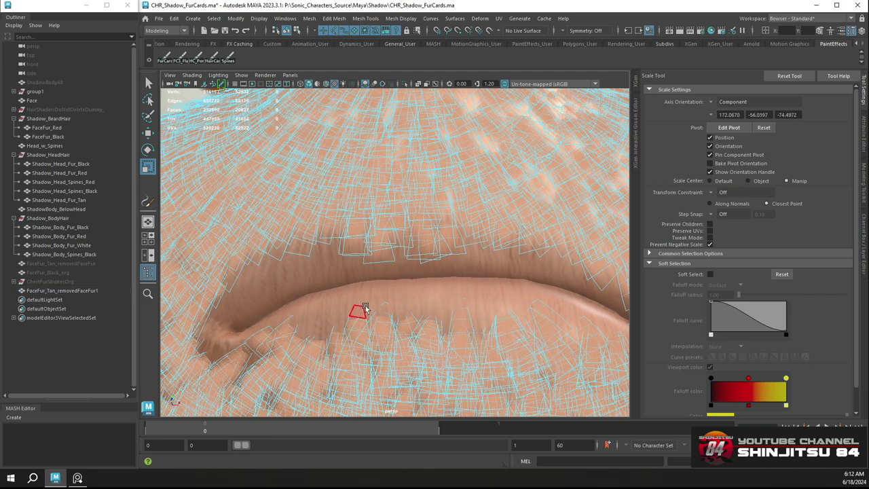
scroll(452, 301, "down", 5)
scroll(557, 305, "up", 5)
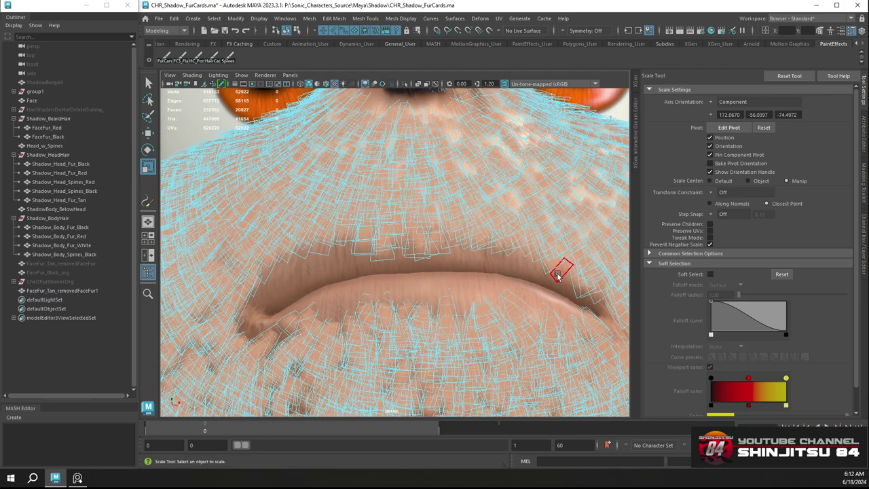
Delete the fur cards overlapping the end of the upper lip at Shadow's left mouth corner
double_click(581, 296)
key("Delete")
double_click(583, 297)
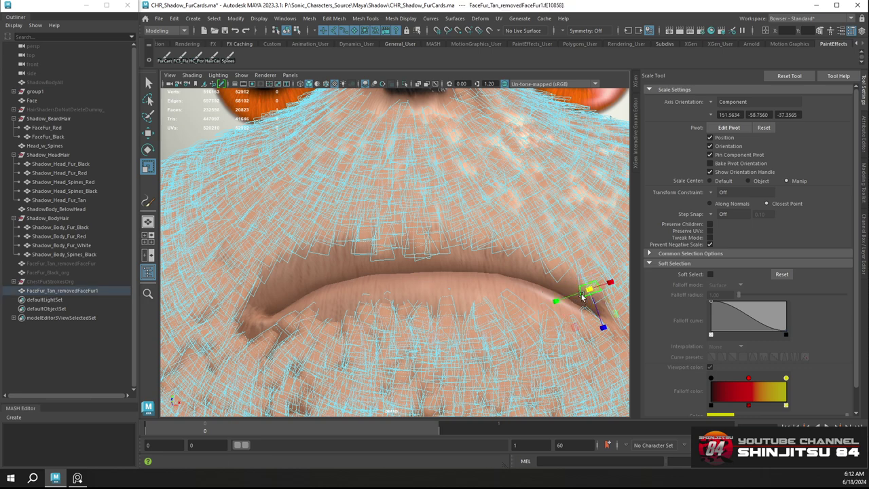
key("Delete")
left_click(597, 302)
Delete the fur cards covering the end of the lower lip at Shadow's left mouth corner
left_click(587, 310)
left_click(585, 311)
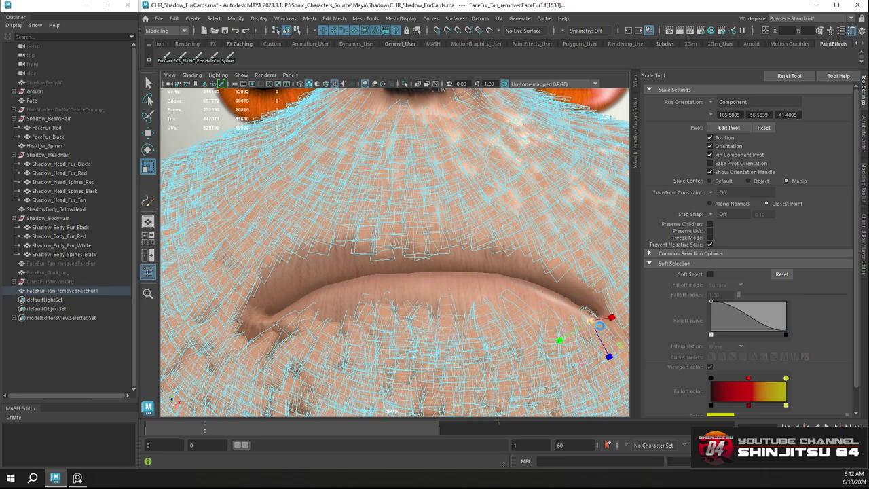
left_click(588, 310)
left_click(588, 310)
left_click(594, 324)
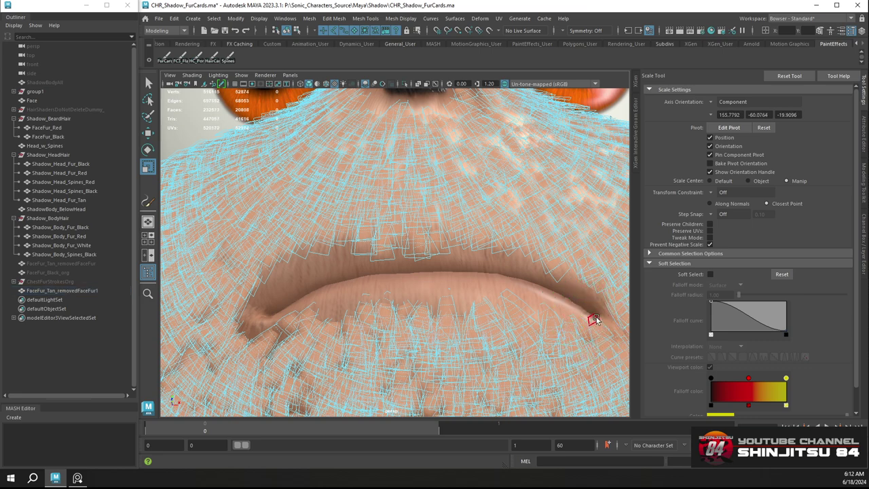
double_click(596, 319)
key("Delete")
double_click(596, 324)
key("Delete")
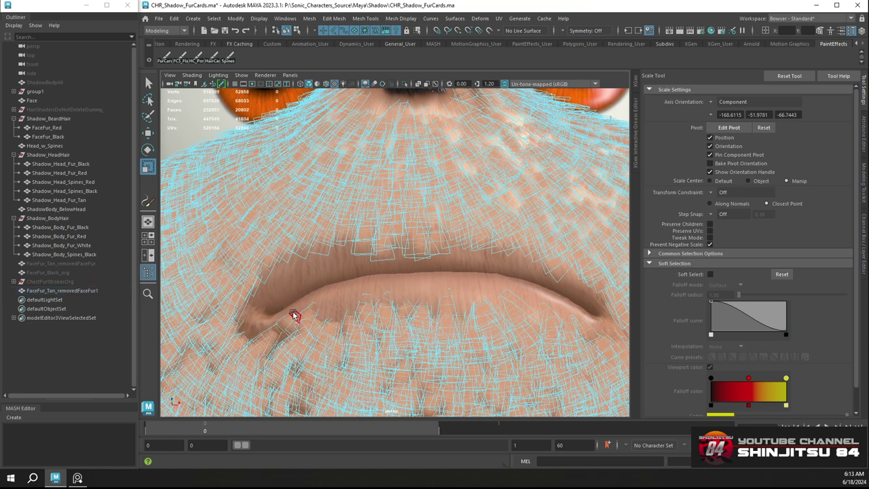
Delete the fur cards covering the lower lip near Shadow's right mouth corner
left_click(293, 315)
left_click(311, 307)
left_click(330, 314)
left_click(345, 310)
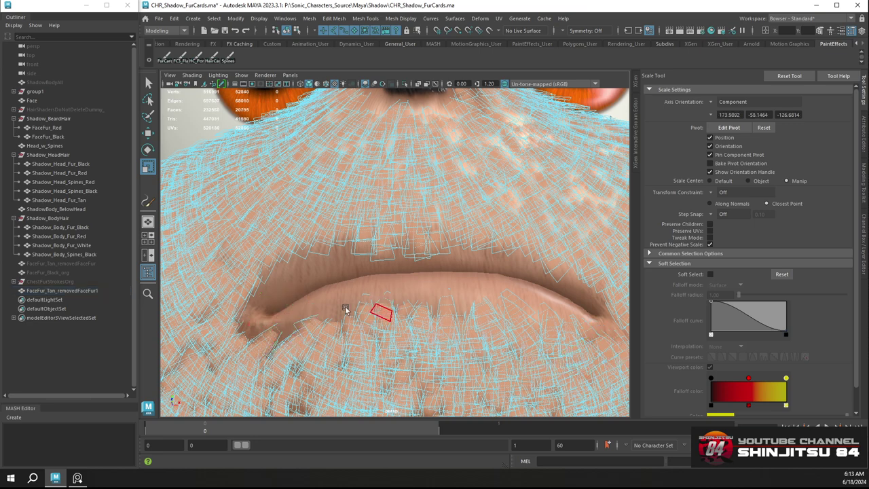
left_click(276, 326)
left_click(277, 333)
scroll(553, 324, "down", 4)
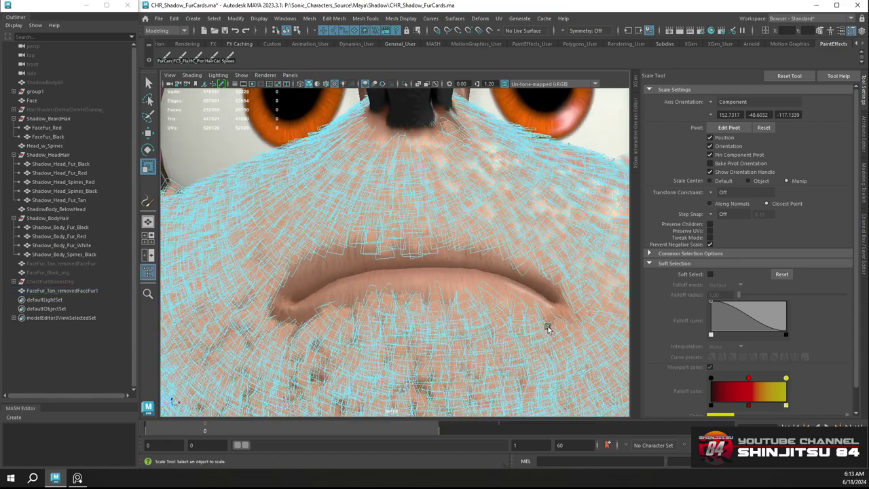
scroll(554, 324, "up", 4)
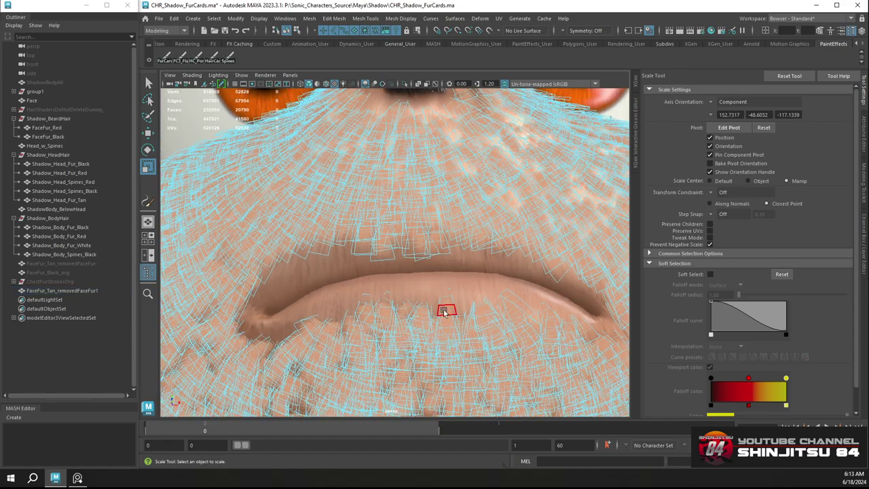
Delete the stray fur cards on the lower lip between its middle and Shadow's left mouth corner
left_click_drag(445, 311, 473, 260, "alt")
left_click(465, 250)
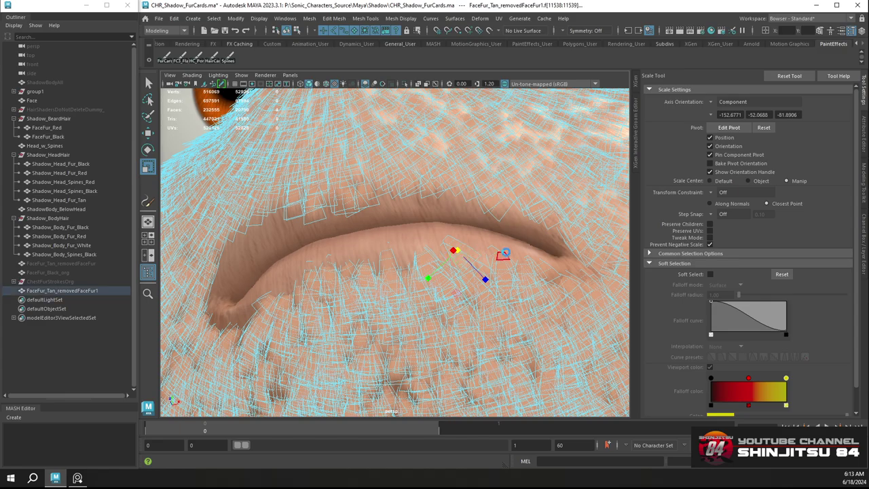
key("Delete")
right_click_drag(506, 252, 406, 241, "alt")
left_click_drag(406, 240, 389, 273, "alt")
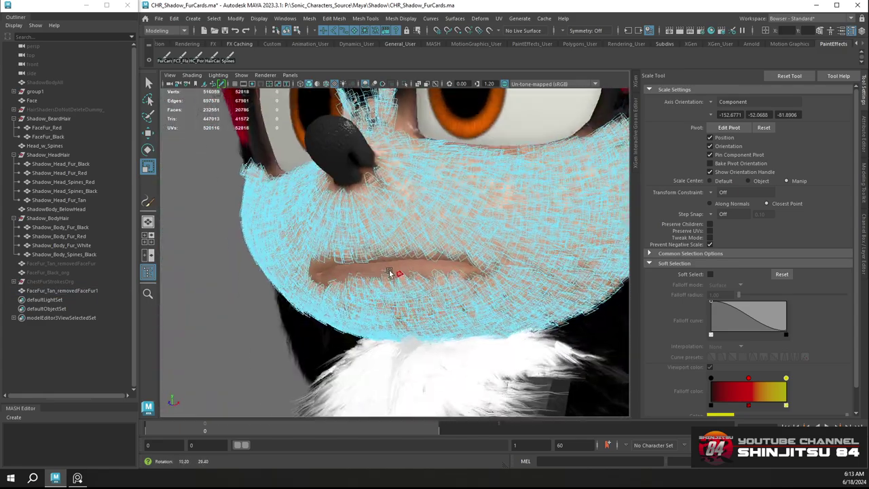
Delete the fur cards hanging over the upper lip on Shadow's left side, working from a side view
right_click_drag(390, 272, 454, 265, "alt")
double_click(455, 255)
key("Delete")
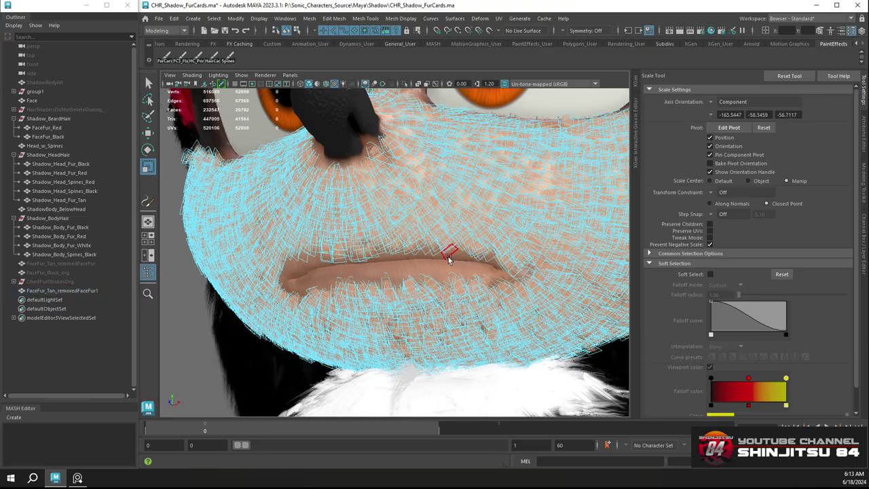
left_click(448, 259)
left_click(448, 268)
Delete the remaining stray fur cards along the lower lip, from its middle toward both mouth corners
left_click_drag(364, 283, 429, 249, "alt")
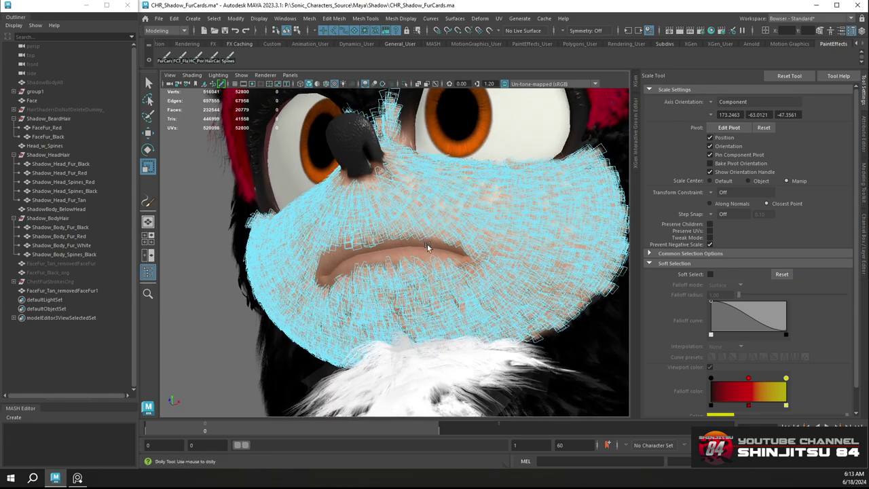
right_click_drag(429, 249, 442, 289, "alt")
left_click_drag(442, 290, 454, 278, "alt")
left_click(393, 258)
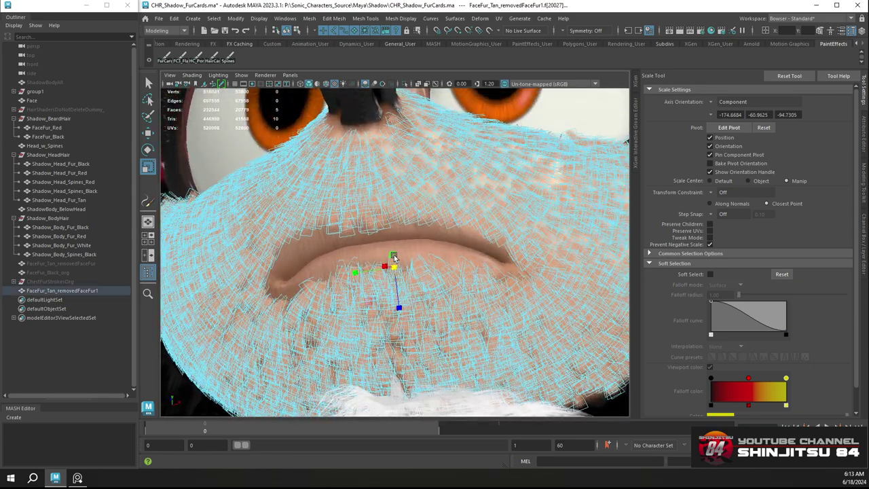
left_click(496, 279)
left_click_drag(359, 258, 372, 295, "alt")
double_click(347, 280)
key("Delete")
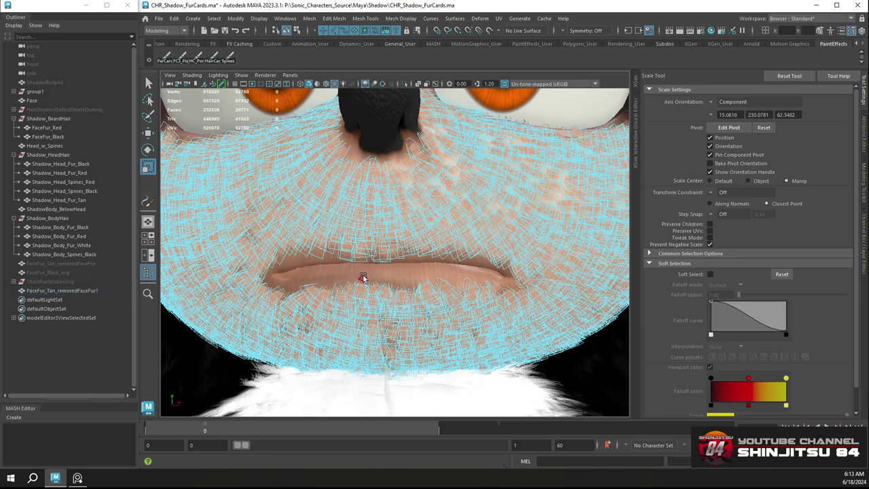
left_click(363, 279)
left_click(465, 288)
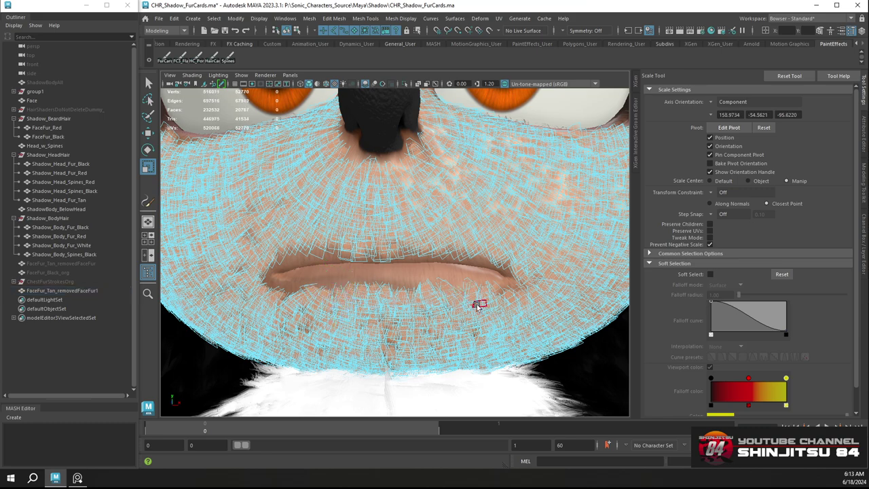
Select all faces of the tan face fur, try scaling them together, and undo the scaling
scroll(473, 297, "down", 3)
left_click_drag(462, 297, 403, 251, "alt")
left_click_drag(223, 151, 555, 364)
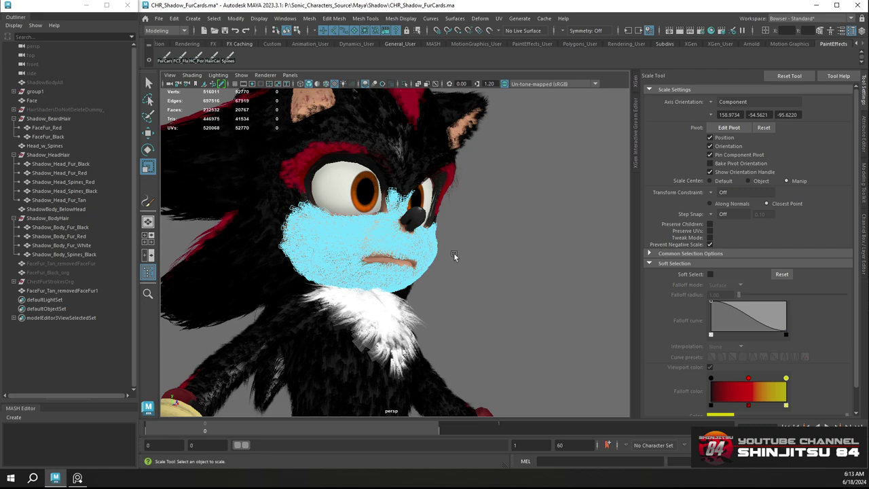
scroll(428, 258, "up", 5)
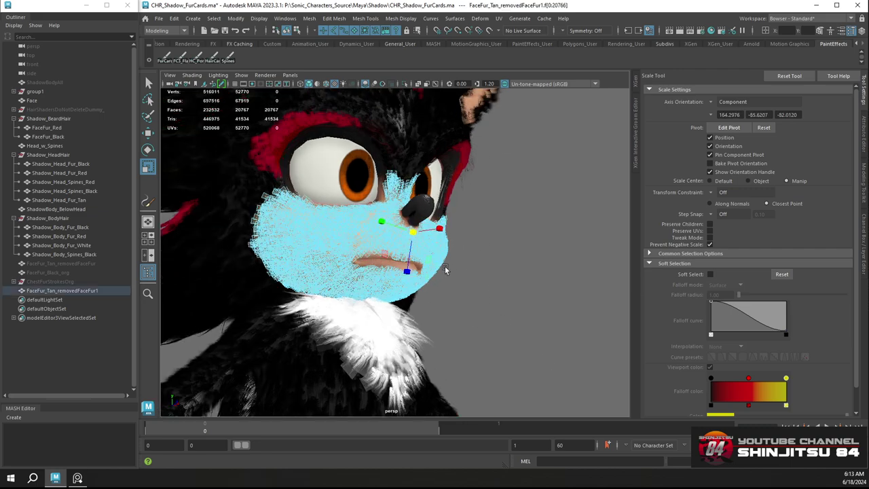
mouse_move(428, 250)
left_mouse_down("alt")
mouse_move(471, 249)
mouse_move(468, 266)
mouse_move(418, 246)
left_mouse_up("alt")
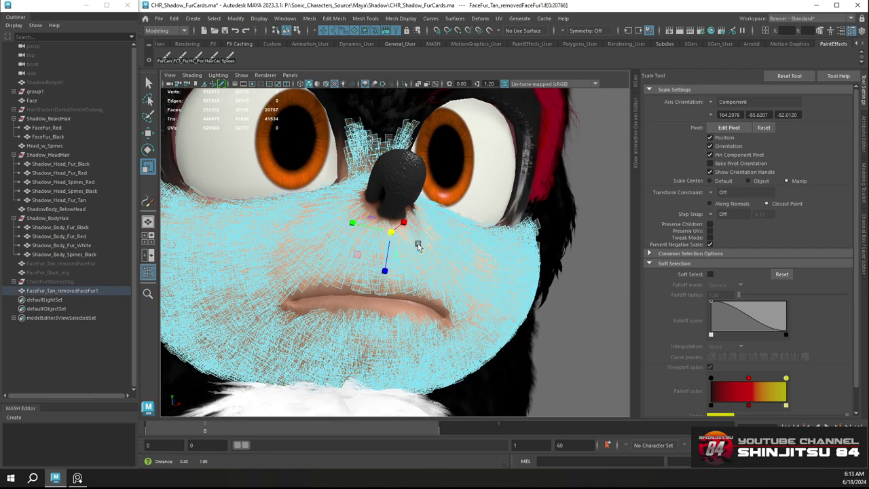
scroll(430, 260, "up", 1)
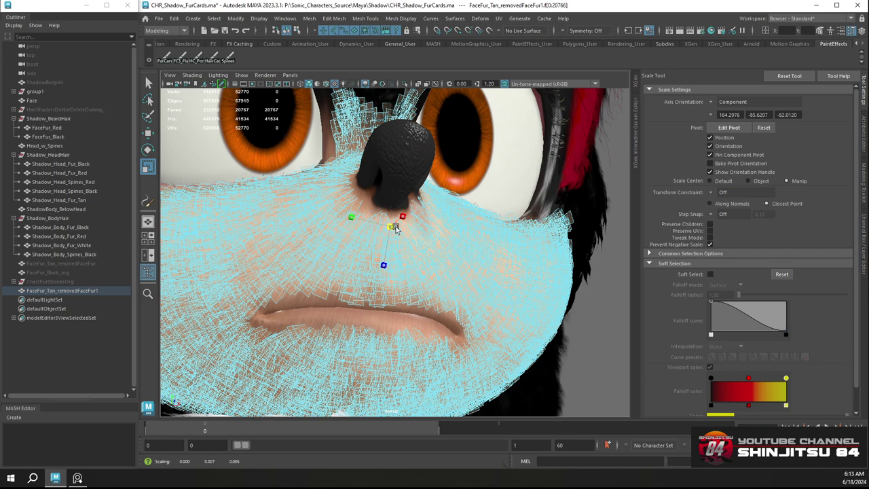
left_click_drag(395, 227, 398, 265)
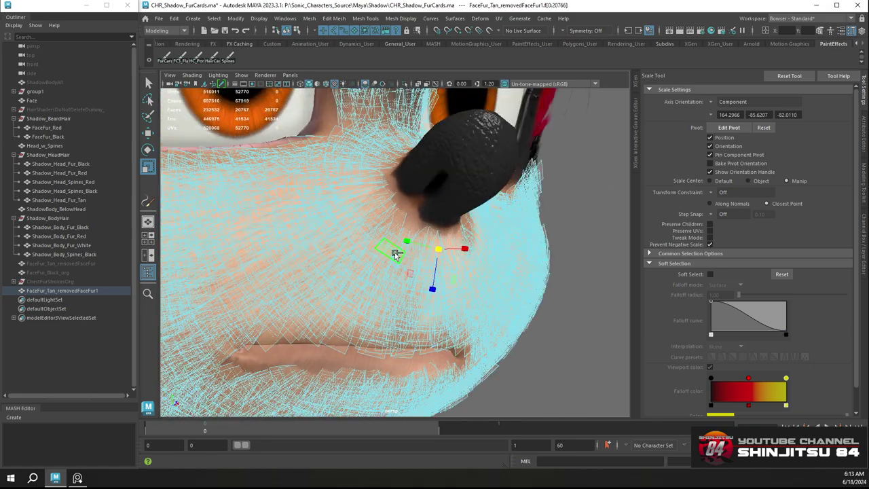
key("ctrl+z")
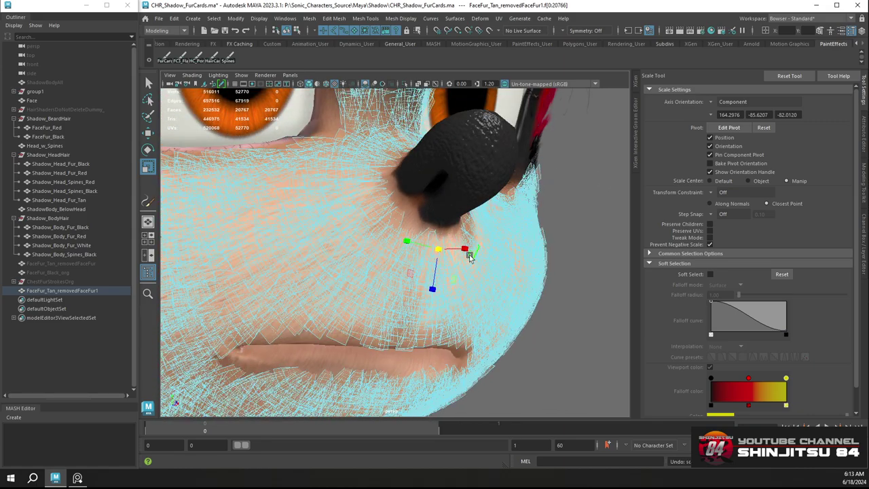
scroll(551, 315, "down", 2)
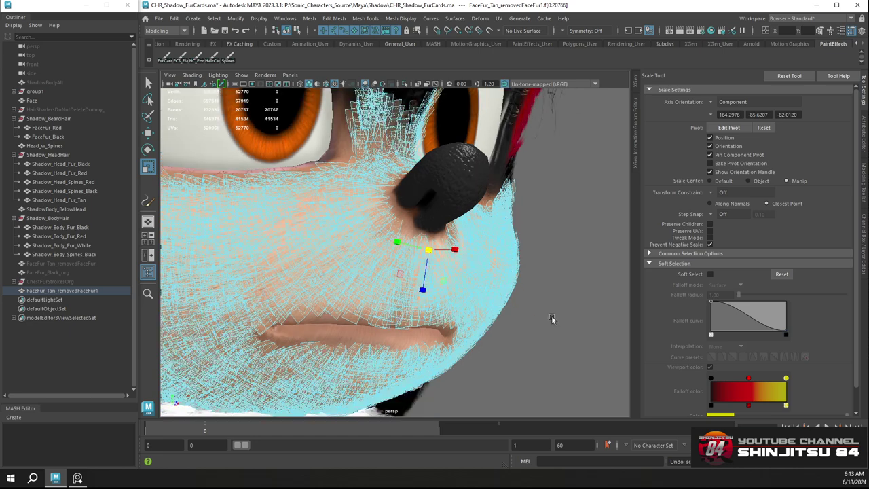
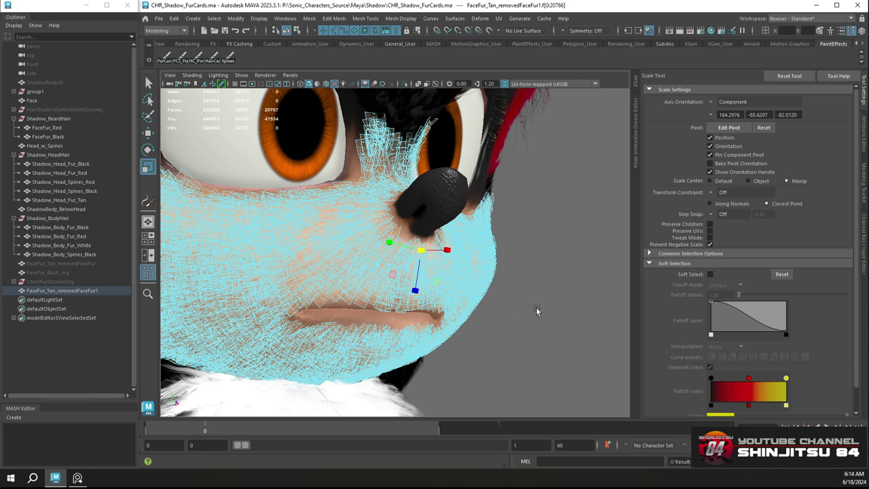
Try a slight uniform scale on all the tan fur faces again, checking the muzzle from the side
scroll(537, 307, "up", 4)
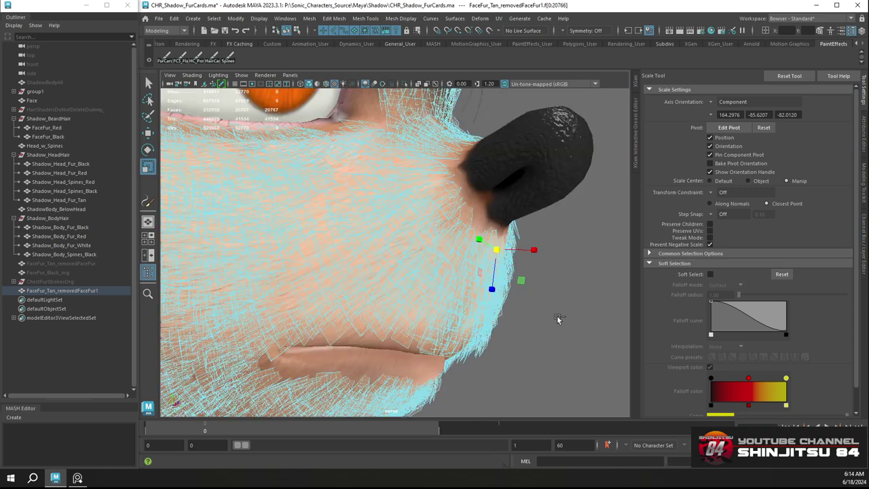
scroll(540, 304, "up", 3)
left_click(557, 317)
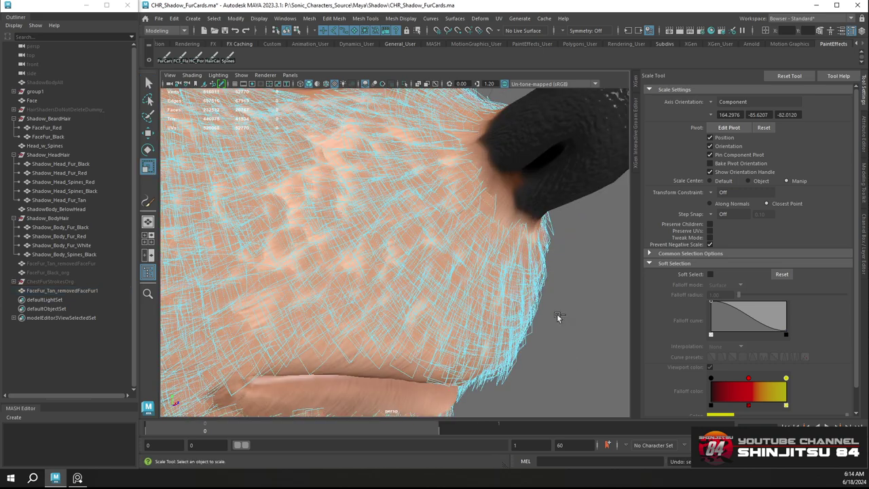
left_click(544, 312)
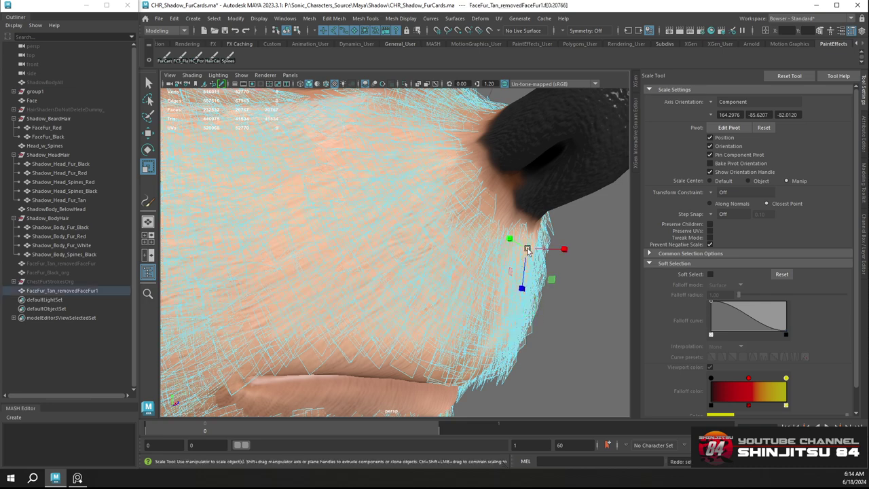
left_click_drag(527, 250, 534, 251)
left_click_drag(527, 309, 419, 314, "alt")
Select a fur card above the upper lip's middle and enable soft selection for moving, with Volume falloff and a 1.69 radius
left_click(371, 304)
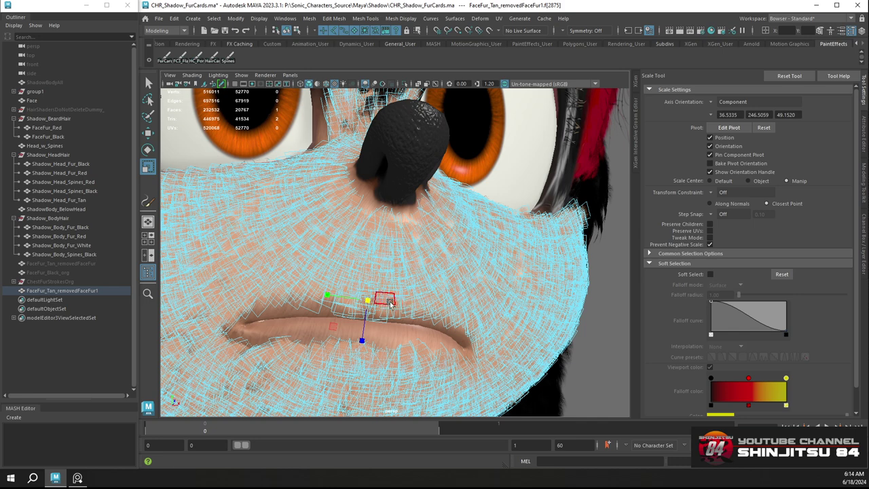
left_click(390, 302)
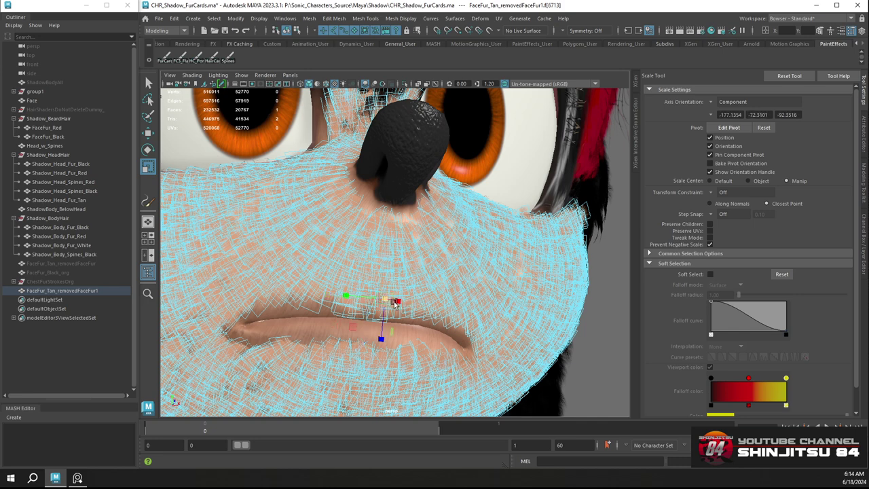
key("w")
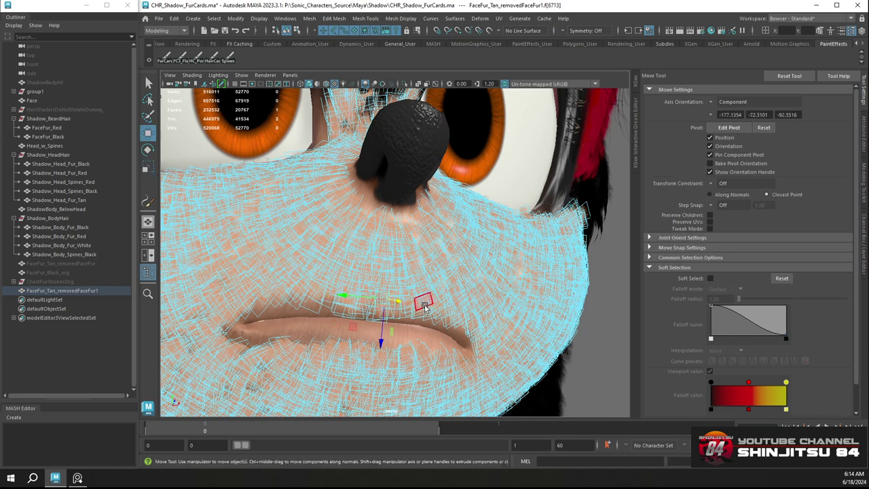
key("b")
left_click(732, 288)
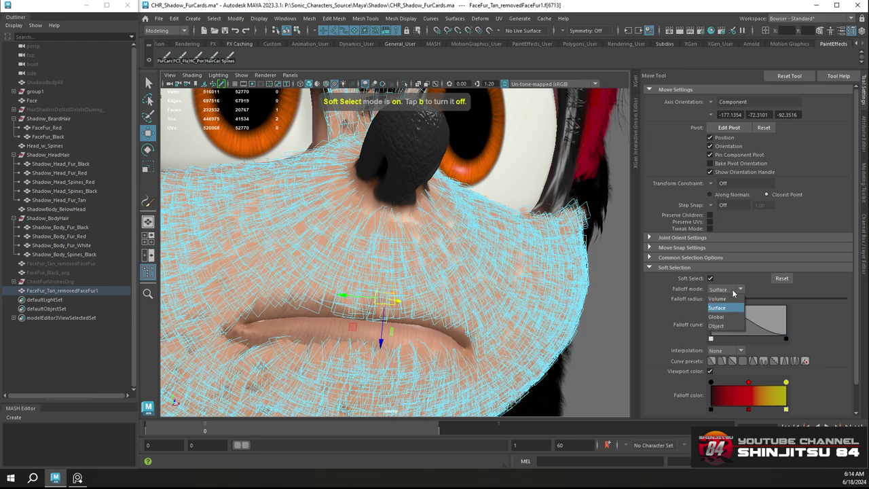
left_click(732, 299)
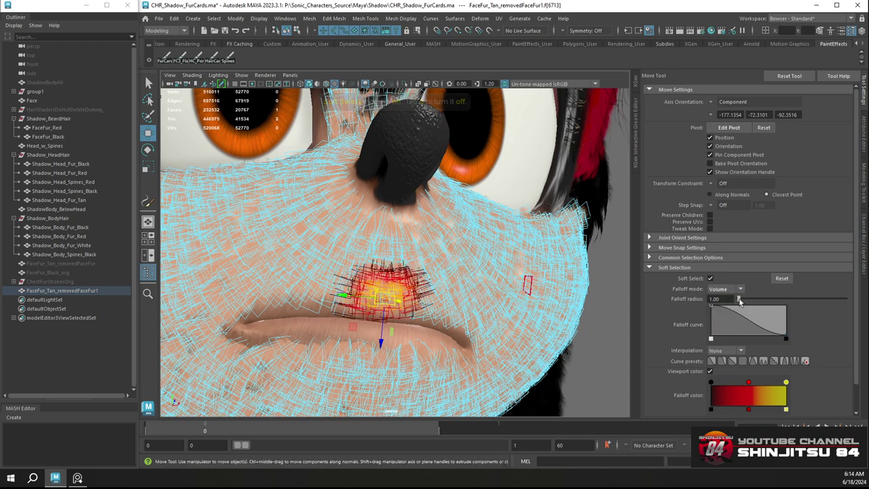
left_click_drag(739, 301, 744, 301)
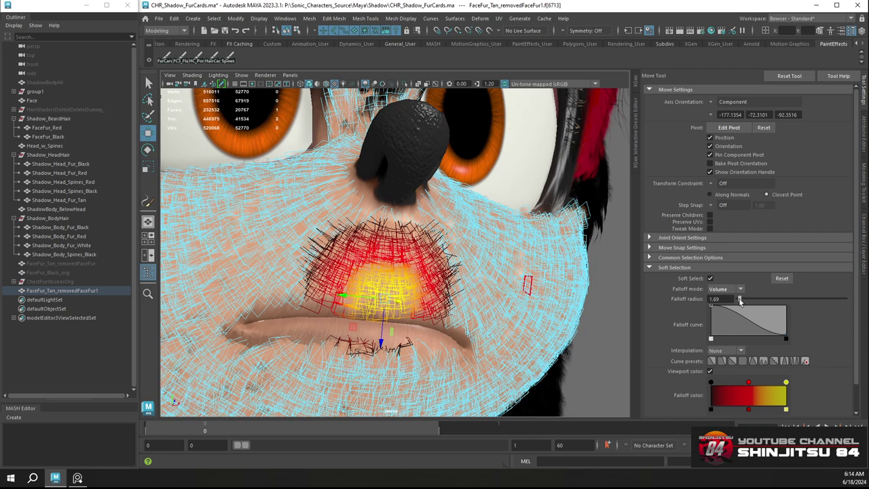
Select a fur card above the middle of the upper lip and set the Move tool's axis orientation to Object
left_click_drag(456, 267, 488, 348, "alt")
left_click(398, 248)
left_click(415, 271)
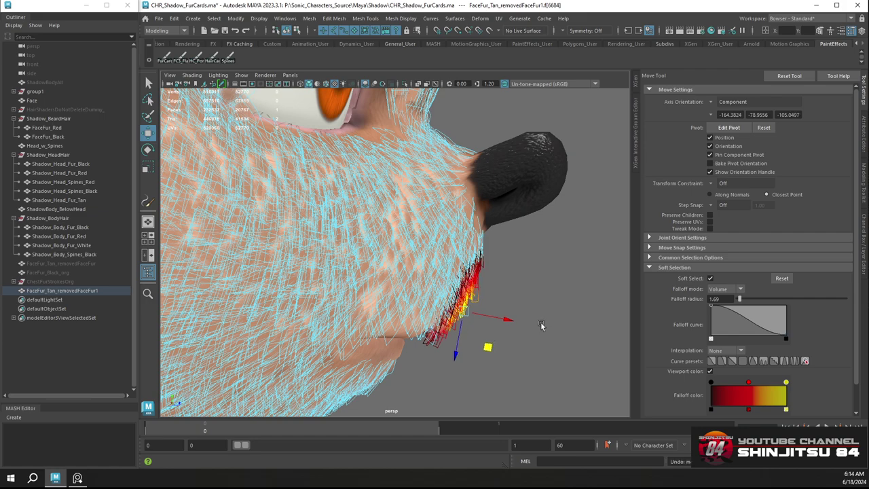
left_click(733, 102)
left_click(732, 108)
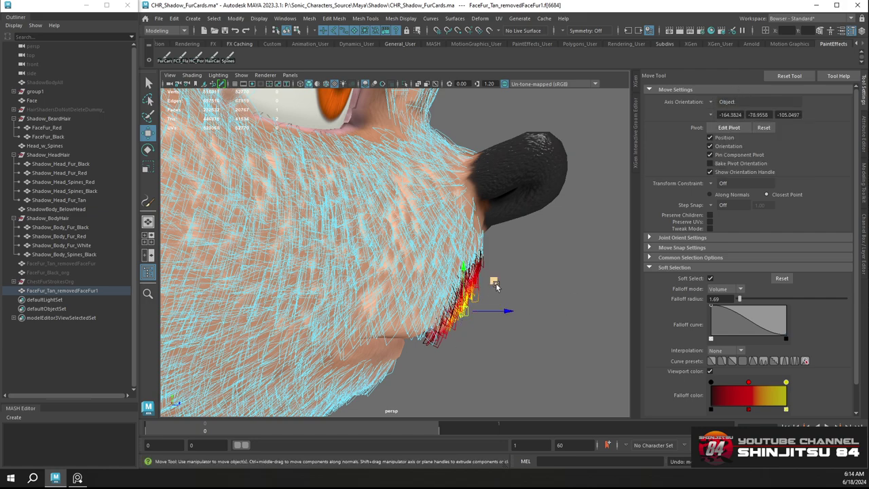
Switch the fur mesh to vertex selection and try moving a vertex at the upper lip's fur edge
left_click_drag(445, 331, 406, 301, "alt")
right_click_drag(405, 221, 370, 249)
left_click(373, 317)
left_click_drag(372, 317, 357, 260, "alt")
key("ctrl+z")
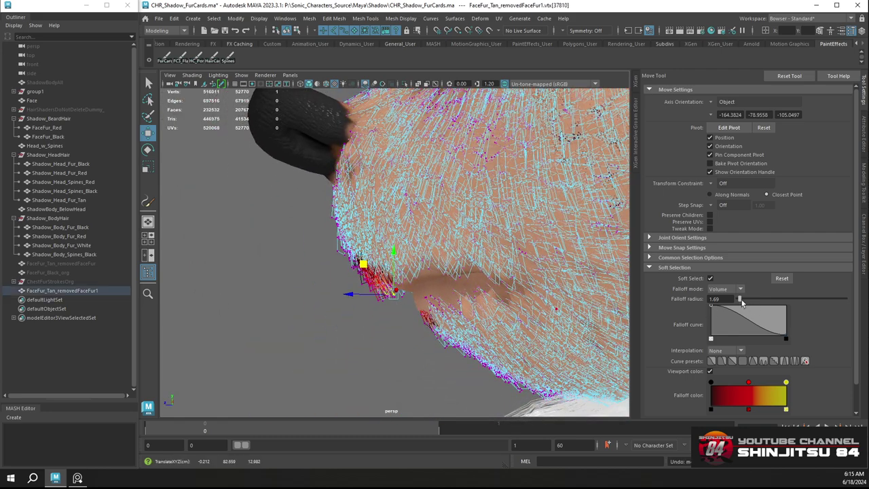
Select the fur vertices overhanging the upper lip's middle, set the falloff radius to 1.00, and raise them slightly
left_click_drag(740, 301, 738, 300)
left_click_drag(407, 296, 365, 331, "alt")
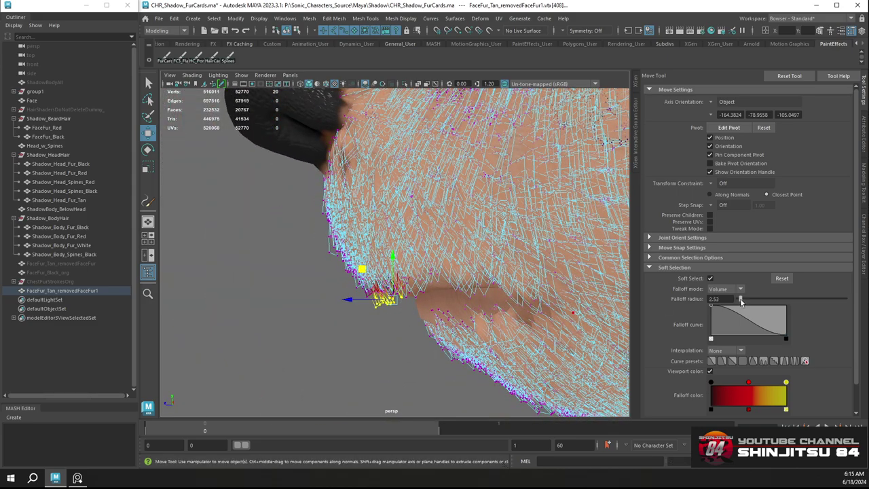
left_click_drag(741, 302, 740, 301)
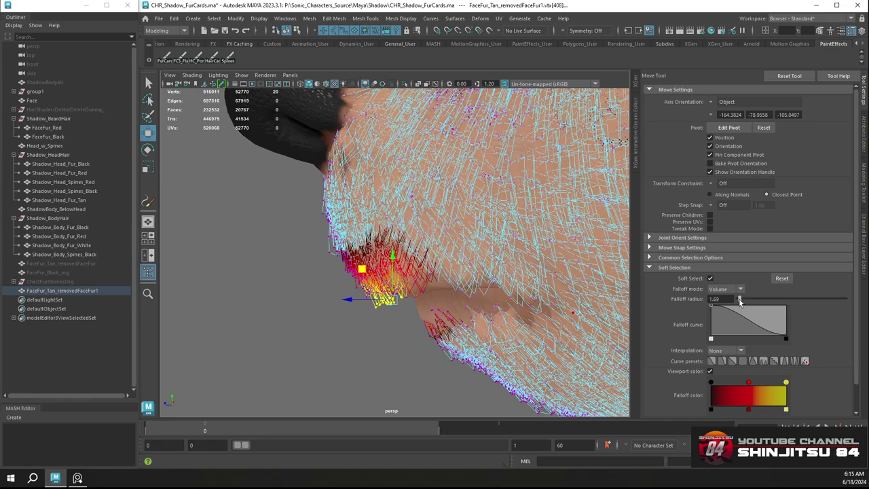
left_click(719, 300)
key("Return")
left_click_drag(442, 248, 488, 261, "alt")
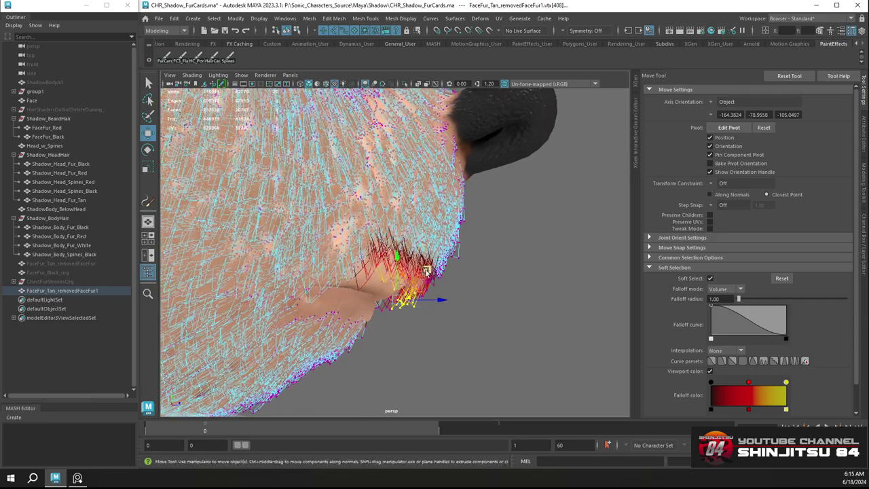
left_click_drag(426, 270, 429, 262)
Nudge a fur vertex above the middle of the upper lip with soft selection, working from a side view
left_click_drag(516, 244, 428, 241, "alt")
right_click_drag(489, 231, 421, 231, "alt")
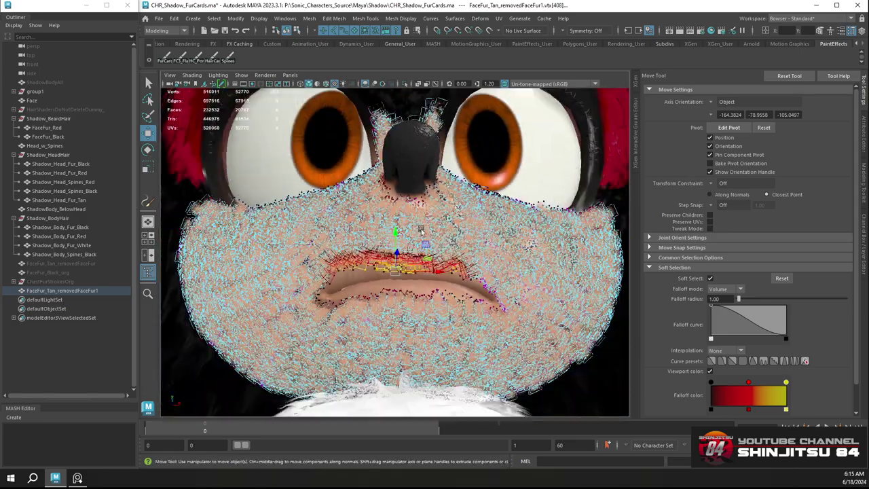
left_click_drag(421, 231, 522, 263, "alt")
right_click_drag(521, 263, 543, 263, "alt")
left_click_drag(474, 255, 459, 262)
right_click_drag(460, 262, 428, 245, "alt")
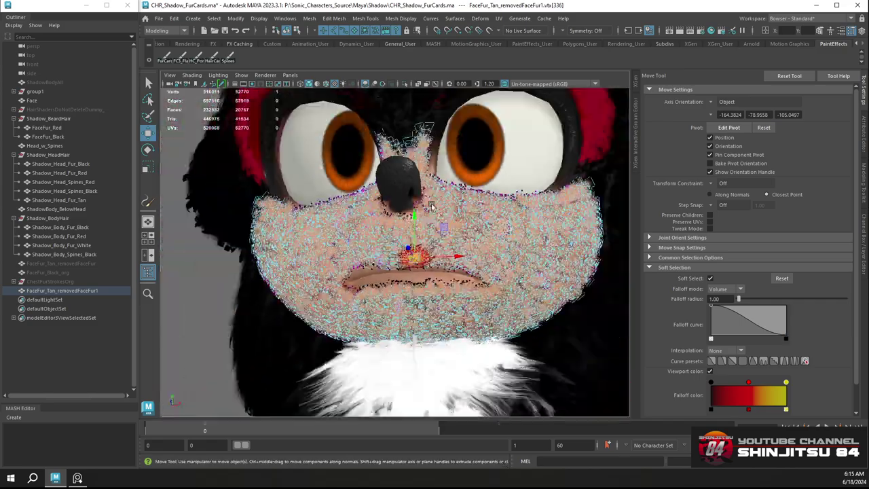
Select a fur-edge vertex above the upper lip on Shadow's left side and set the falloff radius to 1.5
left_click_drag(453, 239, 462, 219, "alt")
scroll(470, 284, "up", 3)
left_click(489, 287)
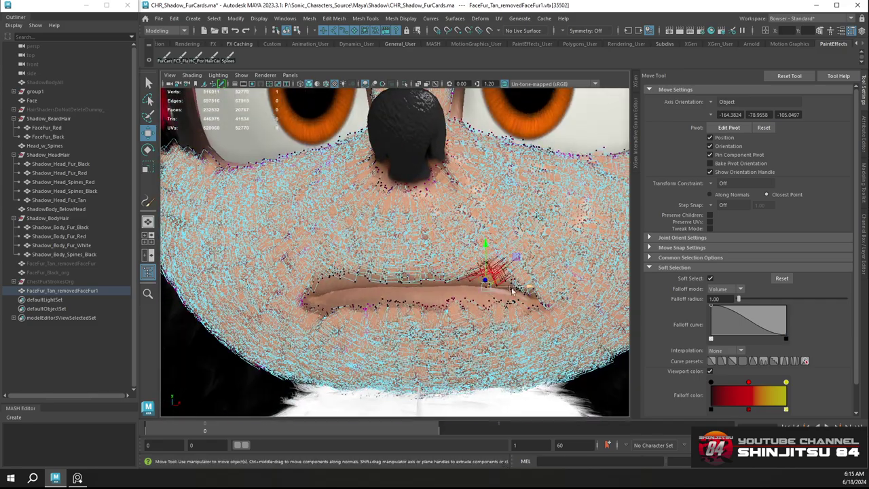
left_click_drag(513, 294, 510, 279, "alt")
left_click(722, 299)
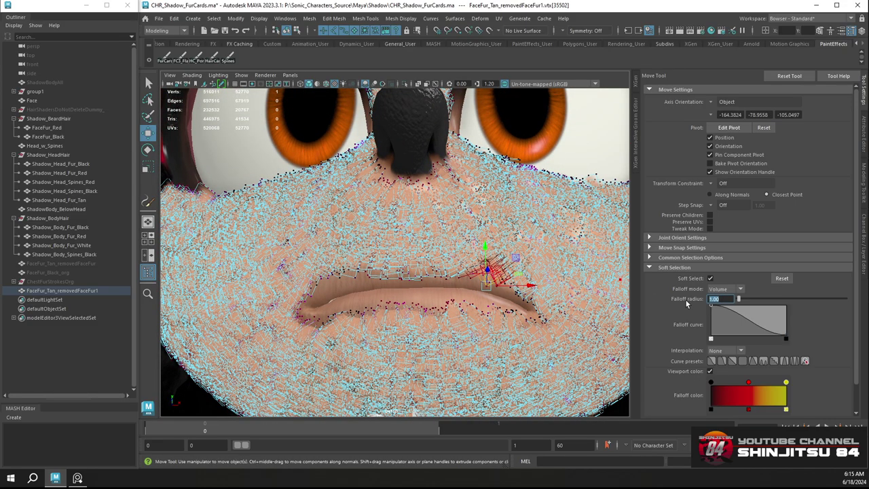
type("2")
key("Return")
left_click_drag(722, 300, 676, 292)
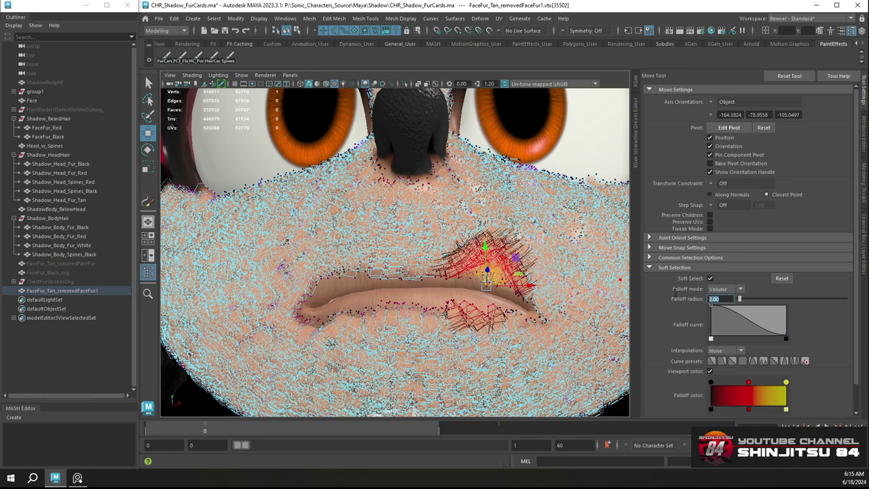
type("1.5")
key("Return")
Try raising the soft-selected fur above the upper lip on Shadow's left side, and undo the move
scroll(477, 273, "up", 4)
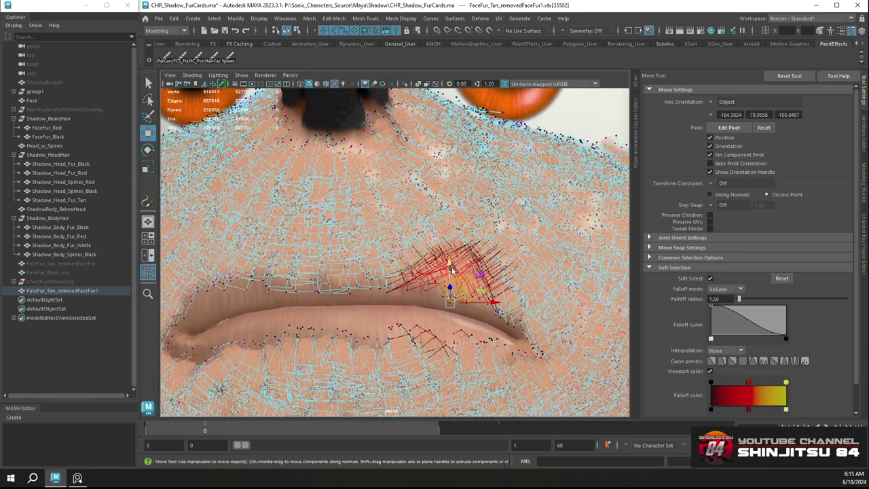
left_click_drag(453, 270, 455, 254)
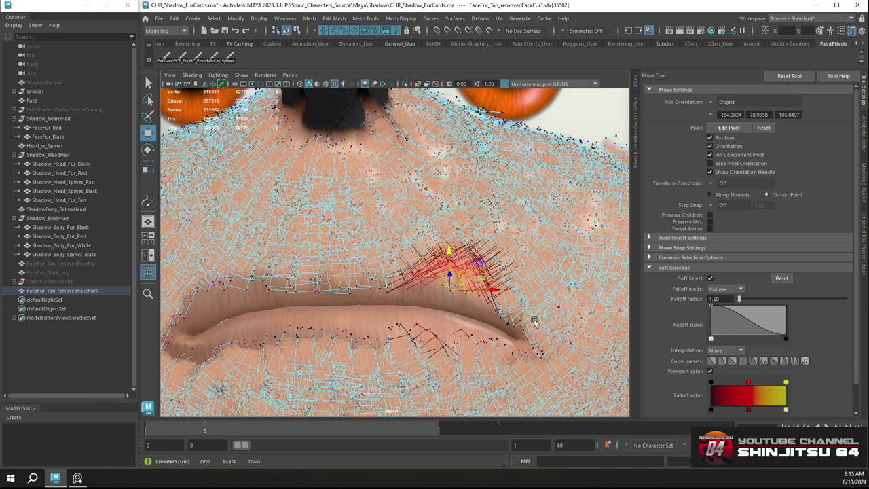
left_click_drag(535, 320, 533, 316, "alt")
key("ctrl+z")
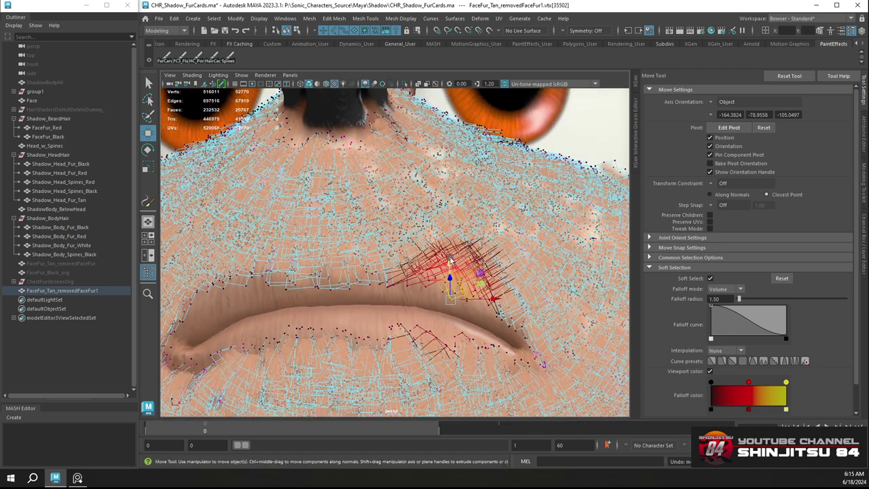
Raise the soft-selected fur above the upper lip on Shadow's left side, and check it from a wider angled view
left_click_drag(453, 264, 449, 253)
right_click_drag(598, 250, 533, 248, "alt")
left_click_drag(533, 248, 599, 213, "alt")
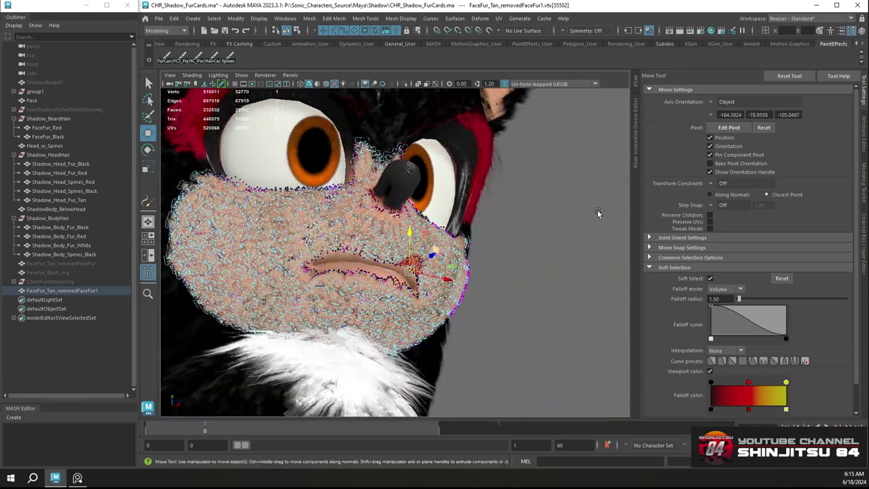
Deselect the fur vertex, return the tan face fur to object mode, and frame the mouth area
left_click(600, 214)
left_click_drag(423, 252, 462, 250, "alt")
right_click_drag(351, 218, 374, 209)
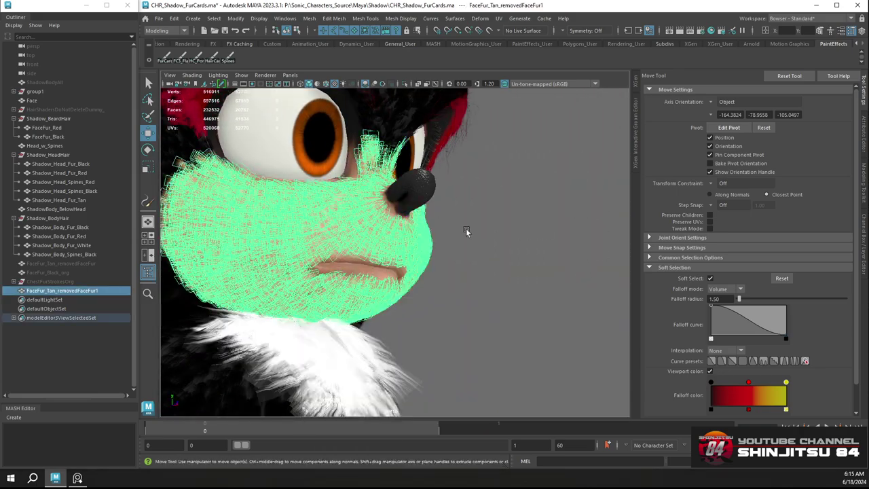
key("f")
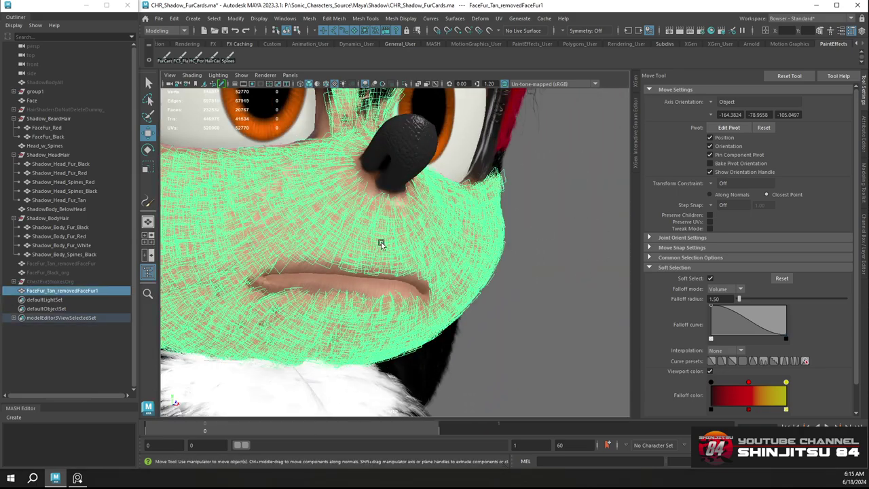
scroll(342, 233, "up", 2)
Open the UV Editor for the tan face fur and switch to UV selection
right_click(337, 213)
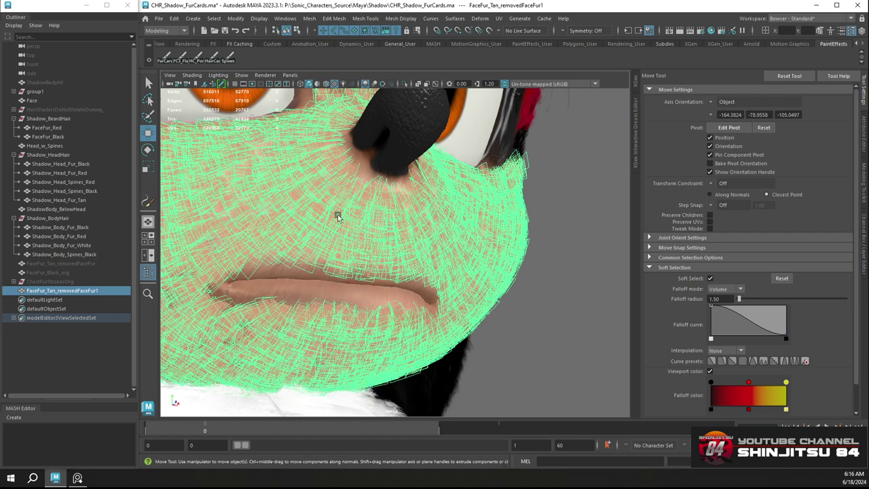
left_click(499, 19)
left_click(514, 35)
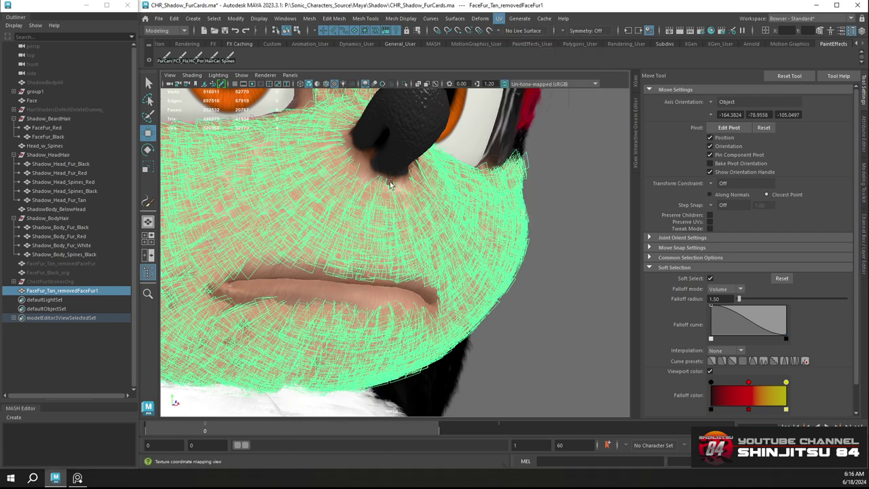
key("F12")
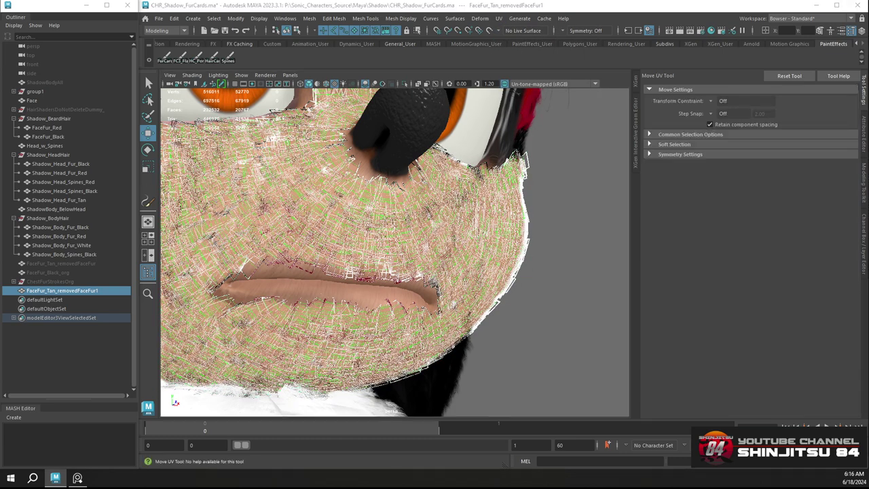
key("F12")
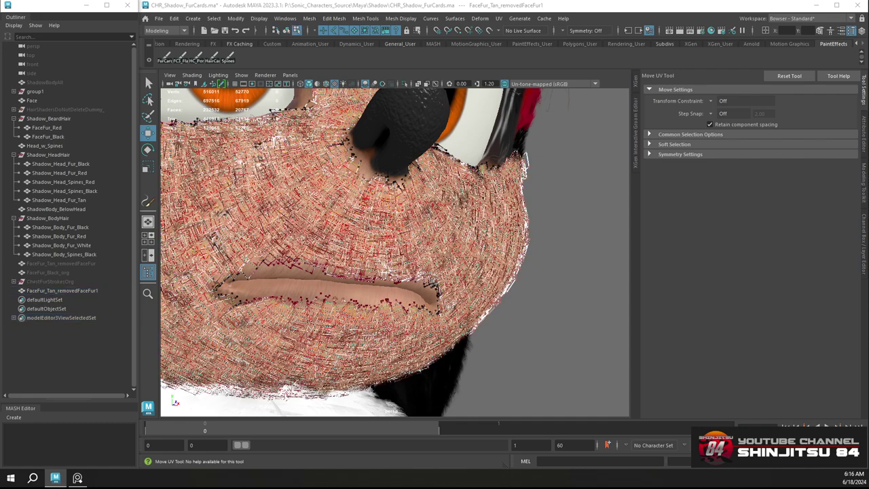
Convert the UV selection across the tan fur cards to vertices, and turn off soft selection
left_click_drag(466, 245, 465, 231, "alt")
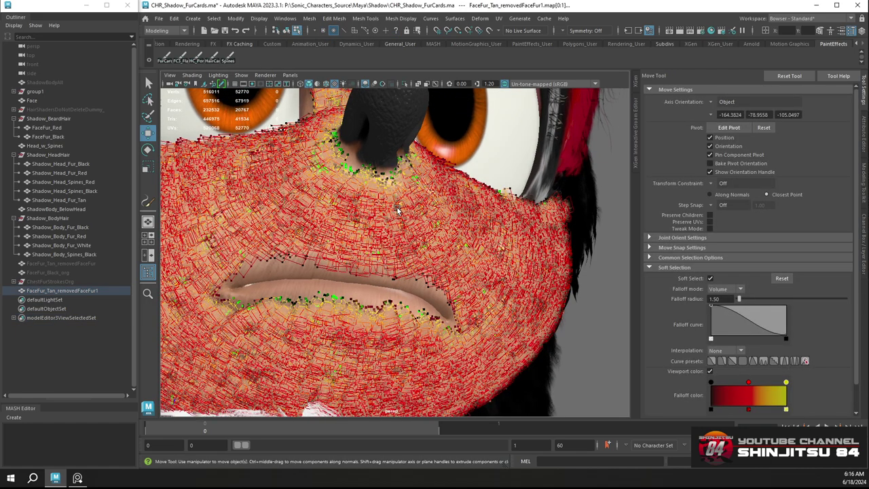
scroll(398, 209, "up", 2)
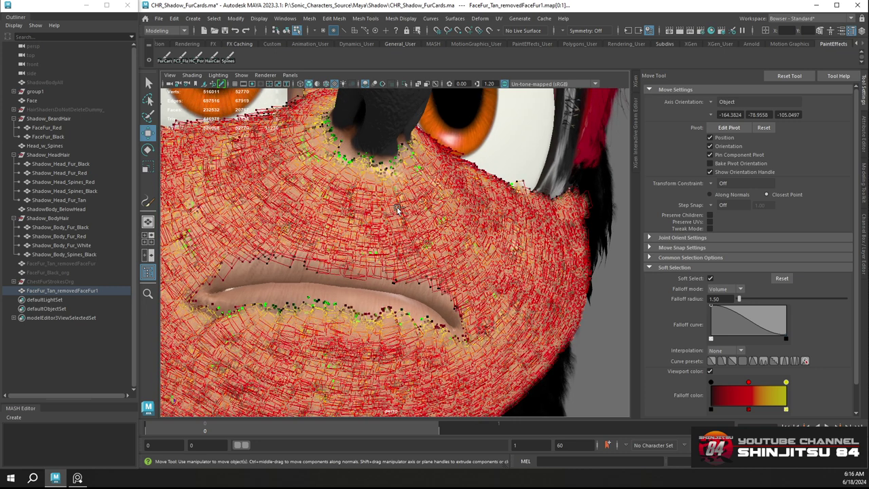
right_click(397, 209, "ctrl")
right_click_drag(399, 210, 314, 210, "ctrl")
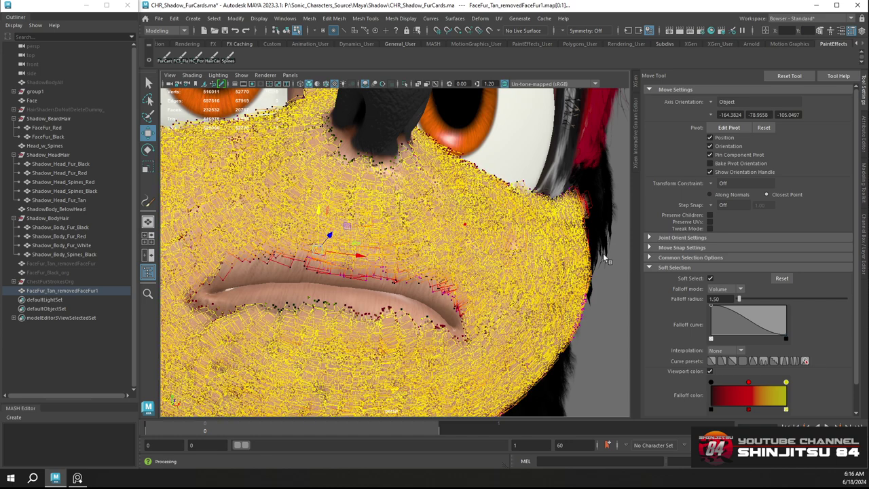
key("b")
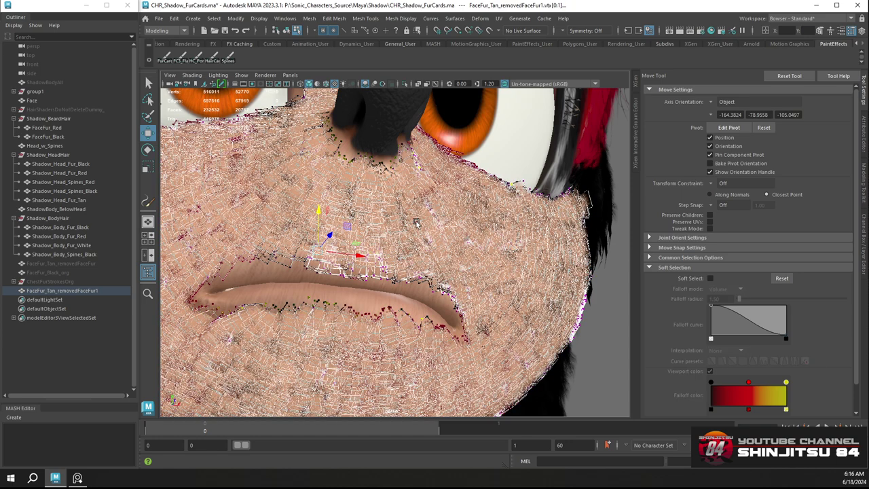
Try converting the selected fur-card components to vertices again while soft selection is off
left_click_drag(401, 229, 389, 224, "alt")
right_click(388, 225, "ctrl")
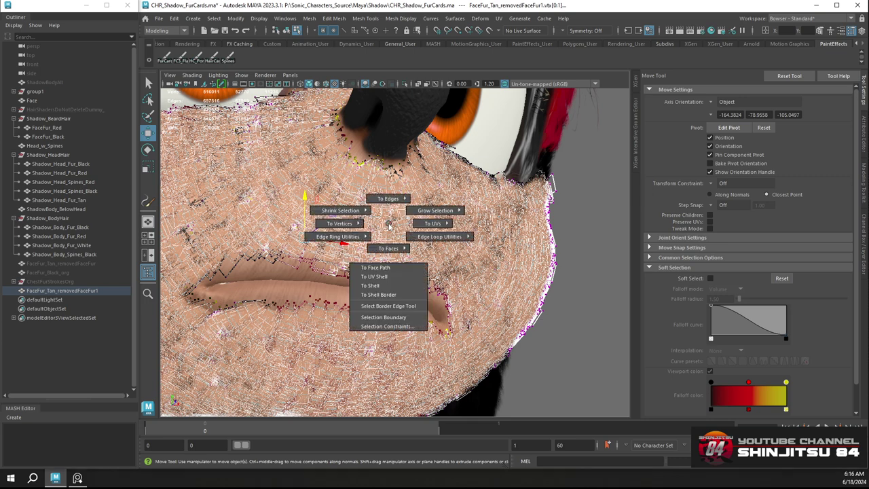
mouse_move(388, 224)
right_mouse_down("ctrl")
mouse_move(390, 249)
mouse_move(403, 218)
right_mouse_up("ctrl")
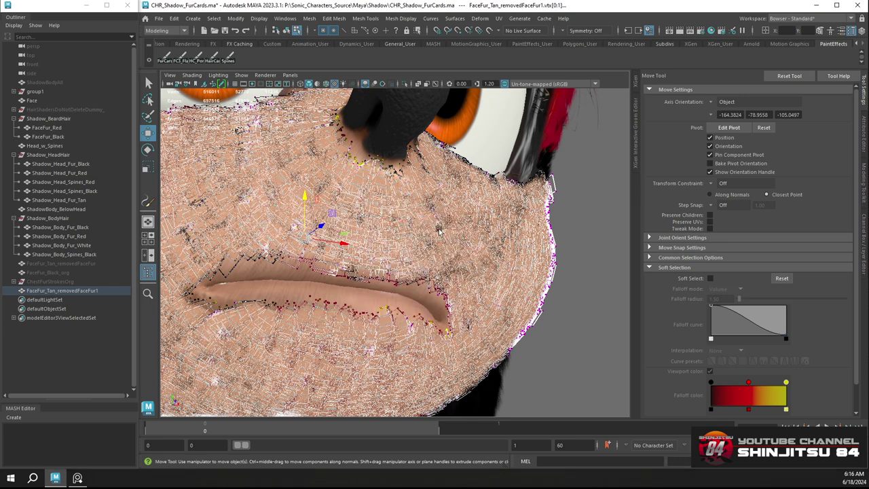
scroll(415, 230, "down", 2)
scroll(432, 237, "up", 2)
left_click_drag(448, 237, 398, 234, "alt")
right_click(400, 231, "ctrl")
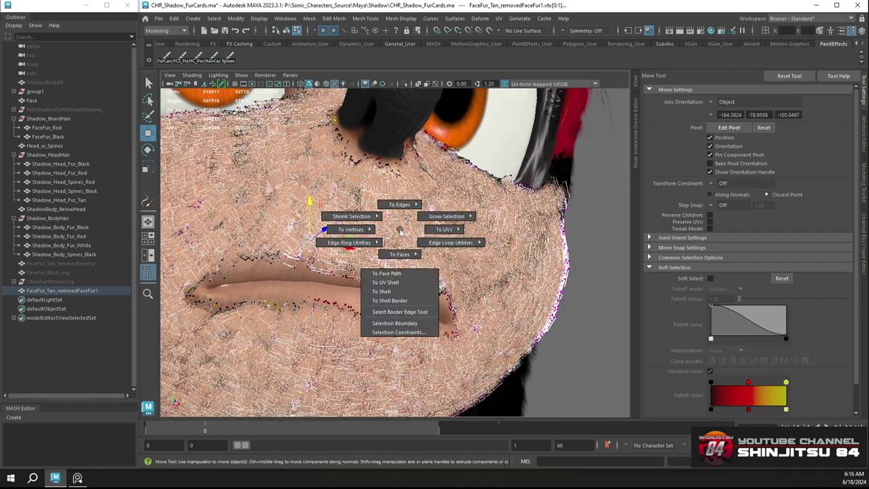
right_click_drag(400, 231, 311, 232, "ctrl")
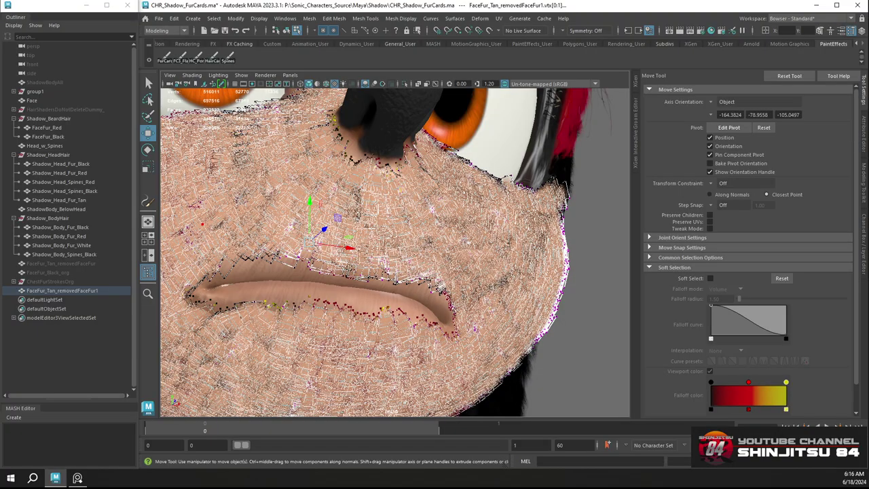
Try converting the fur-card selection to another component type and switching the tan fur to Vertex Face mode
left_click_drag(413, 229, 418, 222, "alt")
scroll(416, 231, "up", 2)
left_click_drag(391, 255, 409, 264, "alt")
mouse_move(408, 267)
right_mouse_down("ctrl")
mouse_move(427, 268)
mouse_move(406, 268)
mouse_move(418, 297)
mouse_move(423, 272)
right_mouse_up("ctrl")
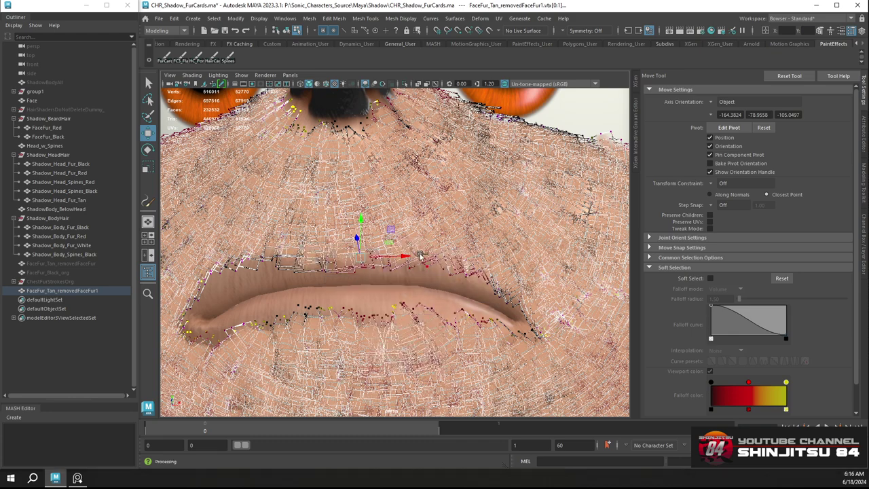
left_click_drag(297, 264, 307, 252, "alt")
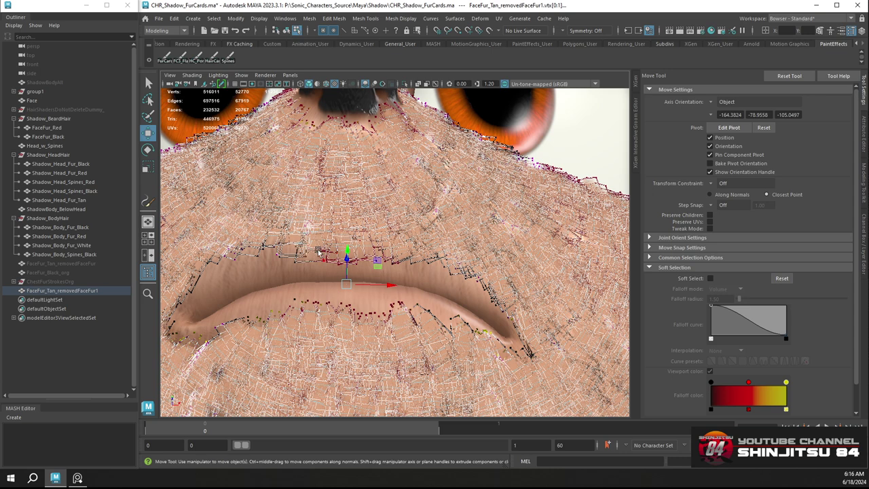
right_click_drag(318, 251, 316, 246)
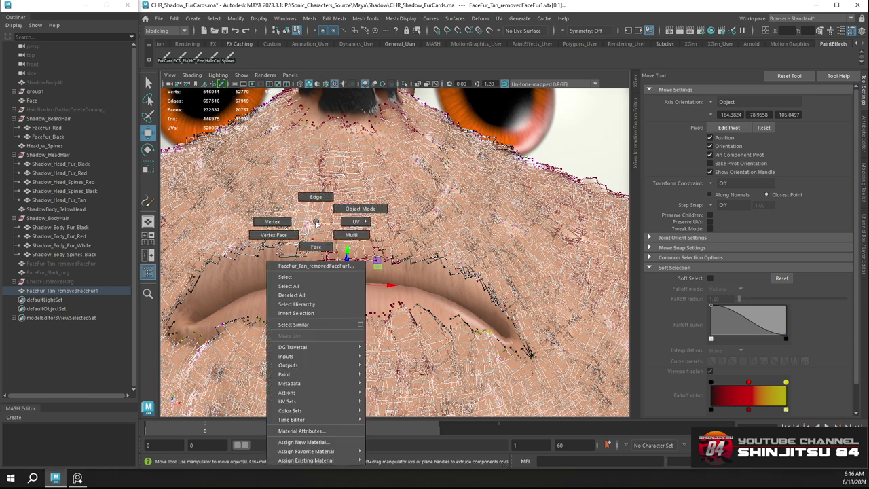
right_click_drag(315, 223, 266, 238)
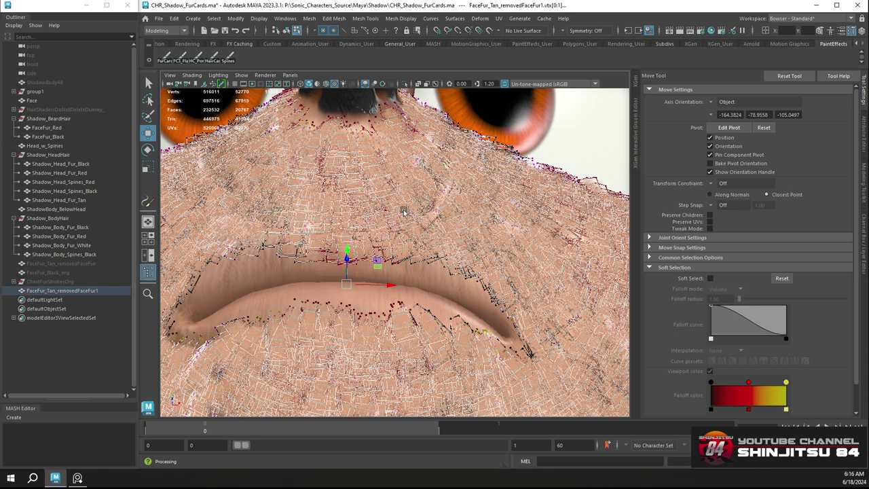
Switch the tan fur to an edge selection across its cards, and turn soft selection back on
left_click_drag(308, 230, 281, 222, "alt")
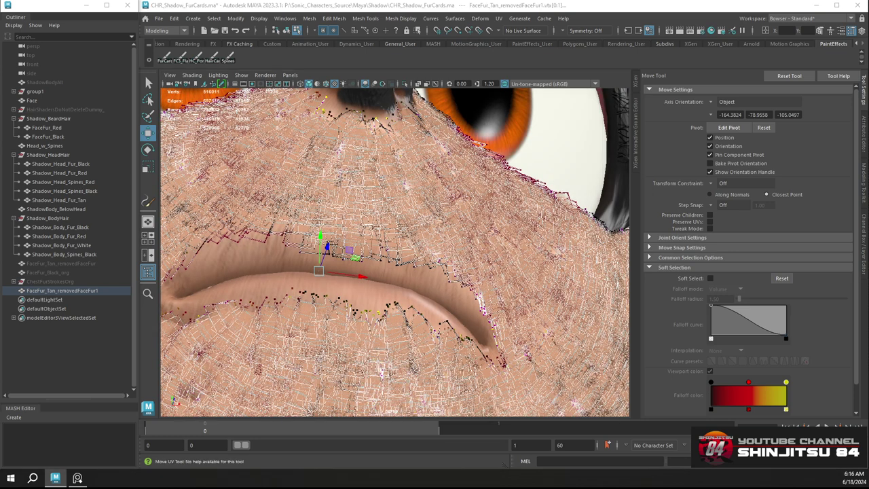
key("F10")
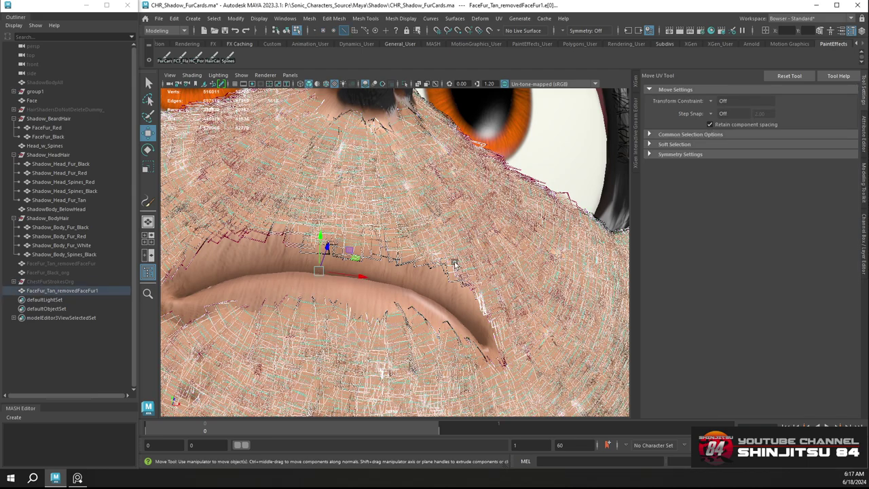
left_click_drag(364, 225, 442, 266, "alt")
left_click_drag(426, 231, 418, 227, "alt")
key("b")
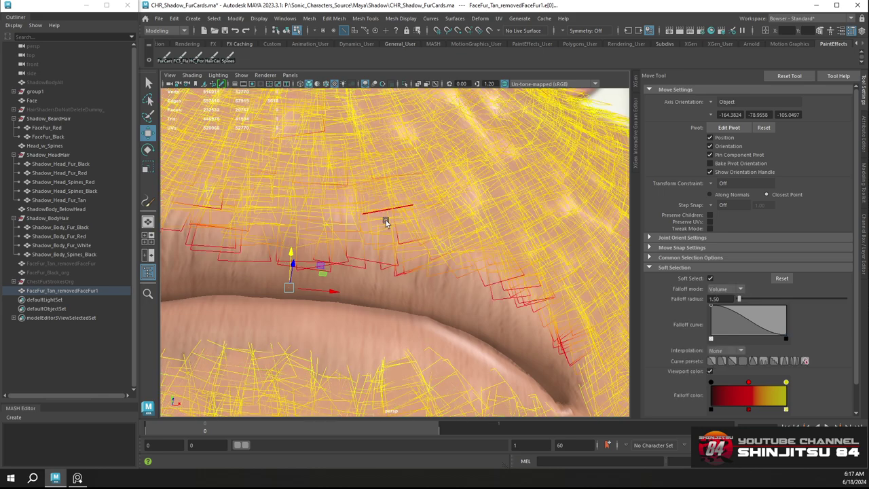
Set the soft selection falloff mode to Surface and the falloff radius to 1.00 for the selected fur edges
scroll(398, 231, "down", 3)
left_click_drag(739, 301, 730, 302)
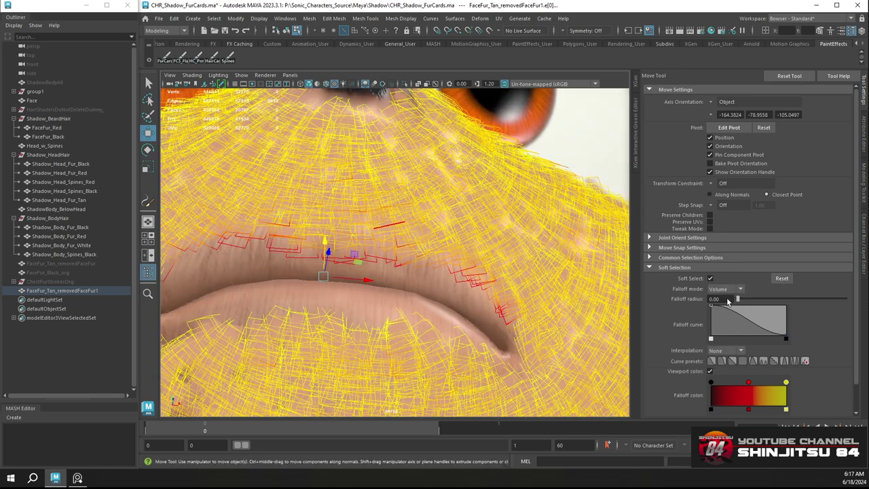
left_click(730, 290)
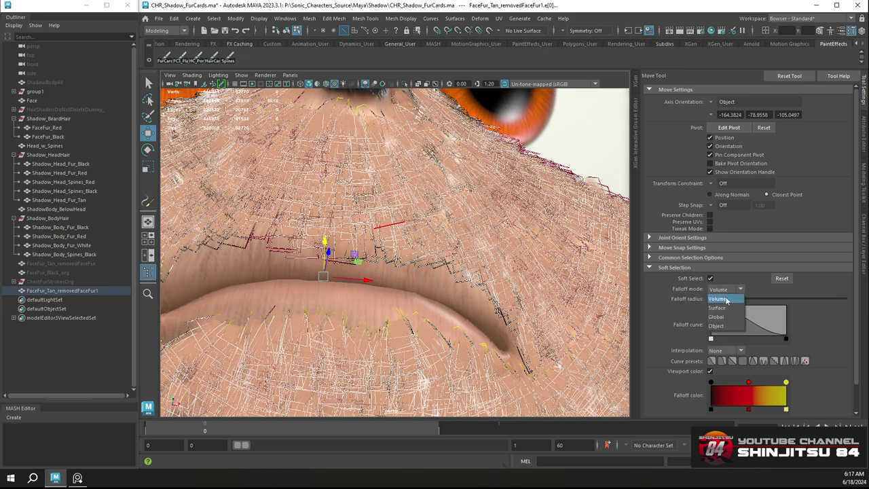
left_click(730, 300)
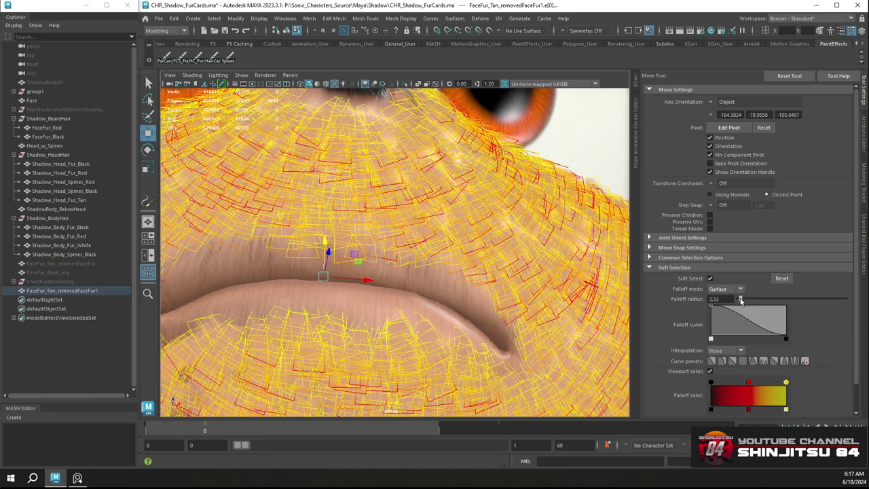
scroll(734, 302, "down", 1)
double_click(724, 271)
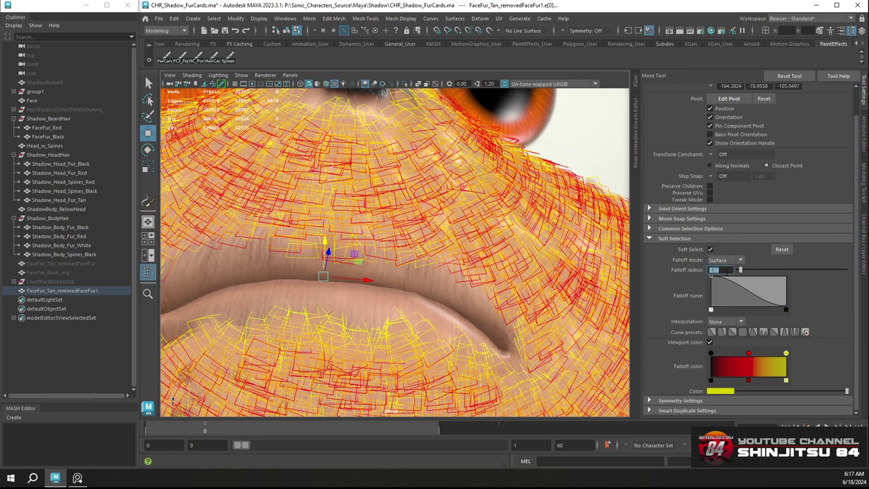
type("1")
key("Return")
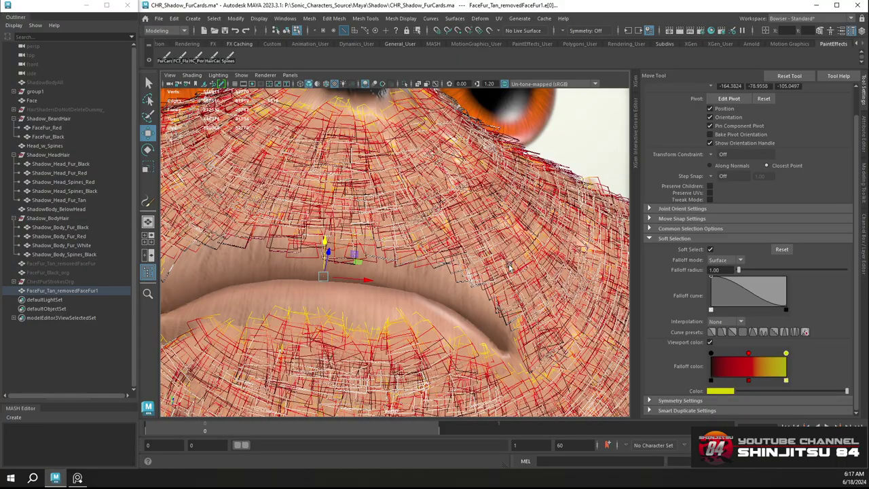
Try the Rotate and Scale tools on the soft-selected fur edges, check the Scale options, and return to the Move tool
left_click_drag(516, 258, 511, 258, "alt")
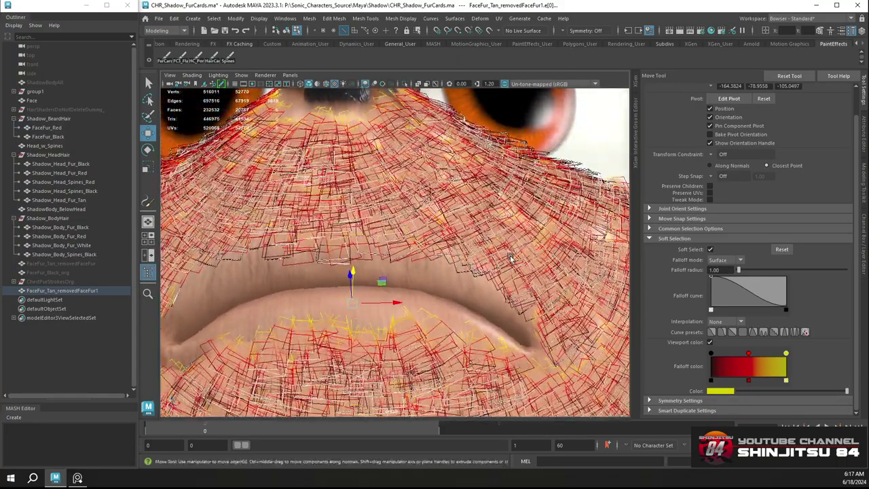
key("e")
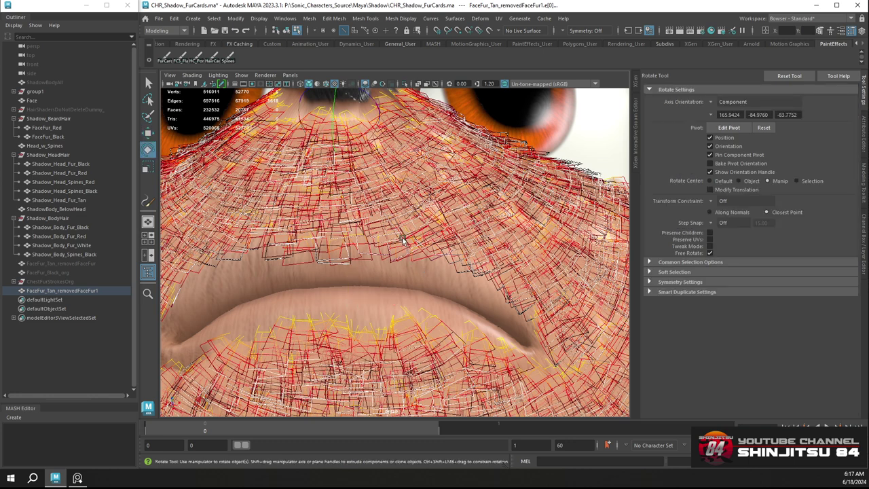
key("r")
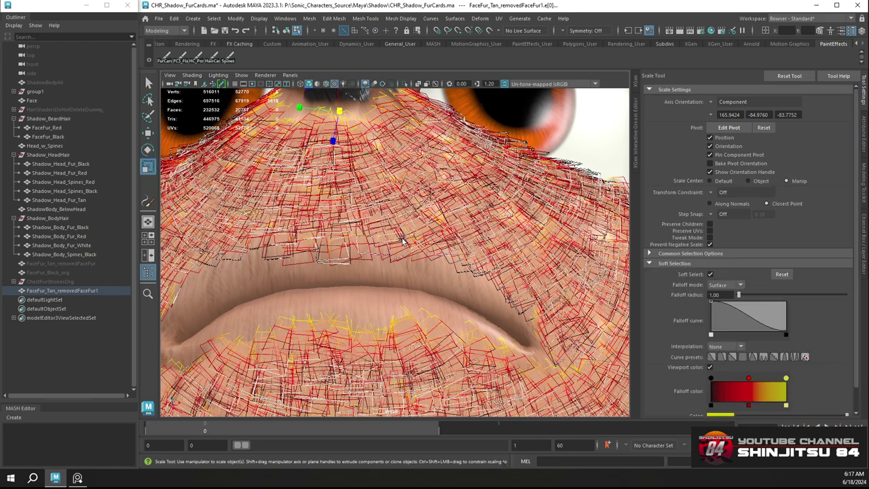
left_click_drag(410, 203, 413, 208, "alt")
scroll(410, 218, "down", 3)
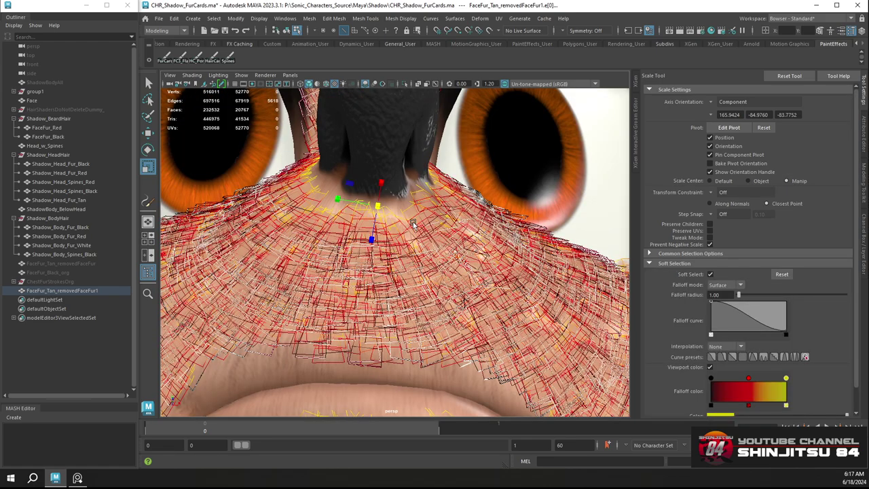
scroll(451, 229, "up", 4)
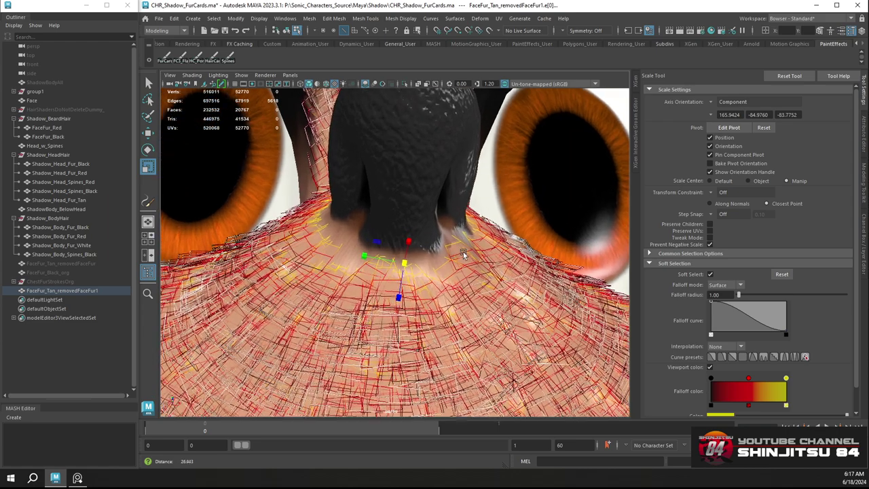
left_click(368, 261)
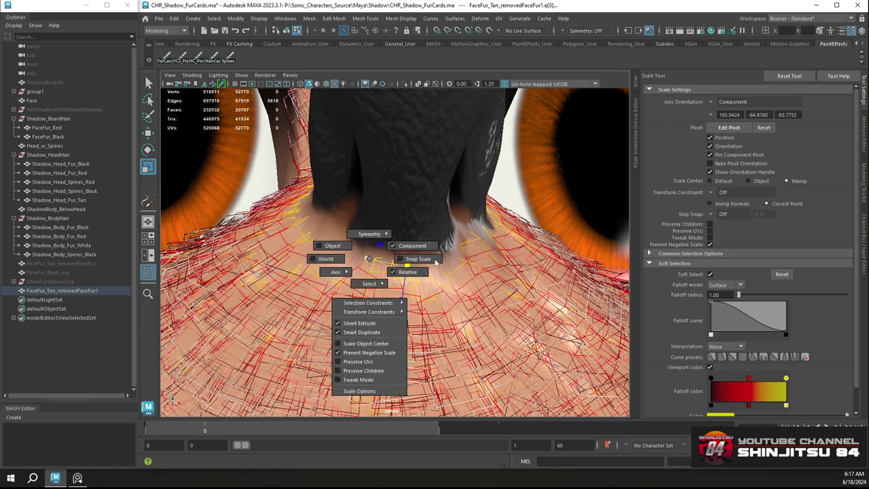
left_click_drag(435, 261, 388, 243)
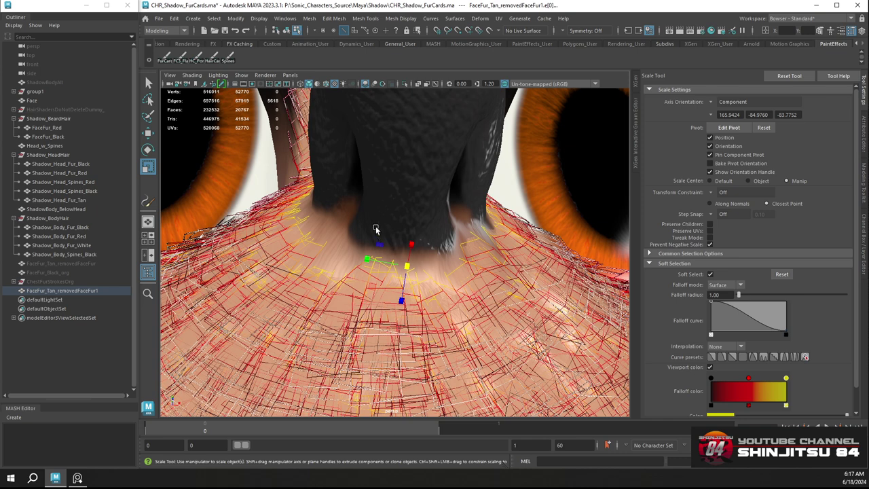
key("w")
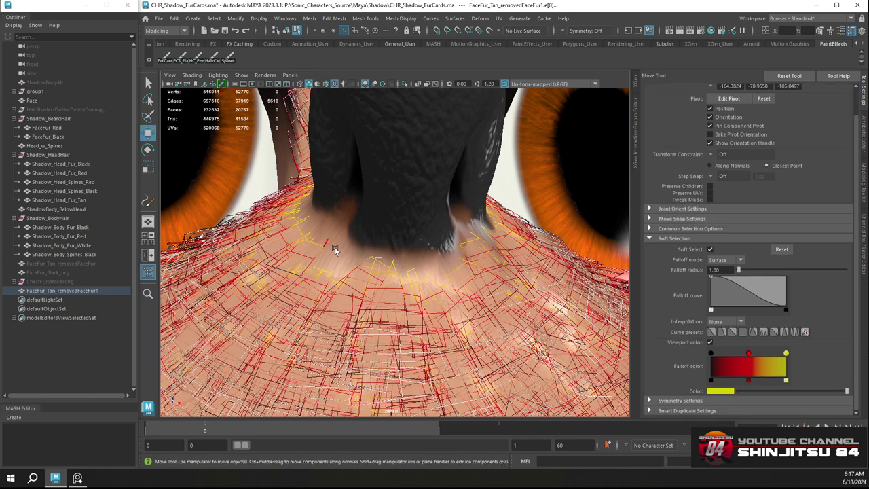
Undo the last change to the fur-edge selection and try the Rotate tool on the soft-selected edges below the nose
left_click(367, 264, "shift")
key("ctrl+z")
left_click_drag(430, 251, 415, 266, "alt")
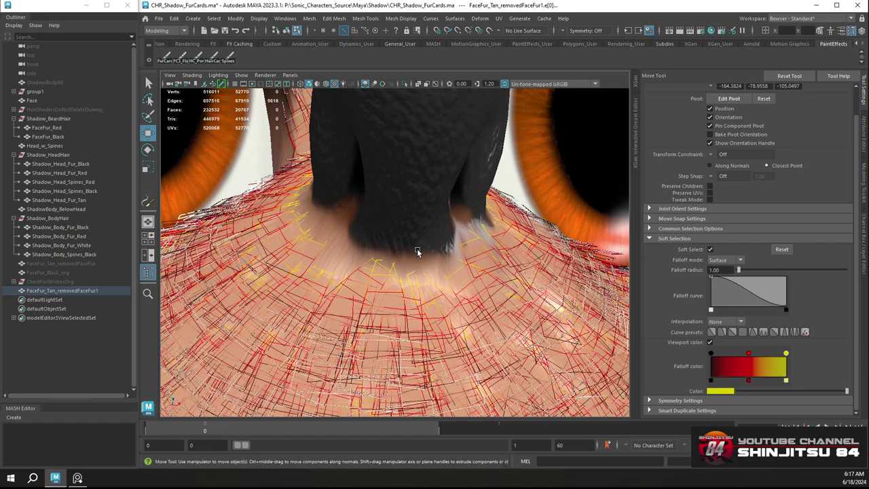
key("e")
key("f")
scroll(415, 249, "up", 3)
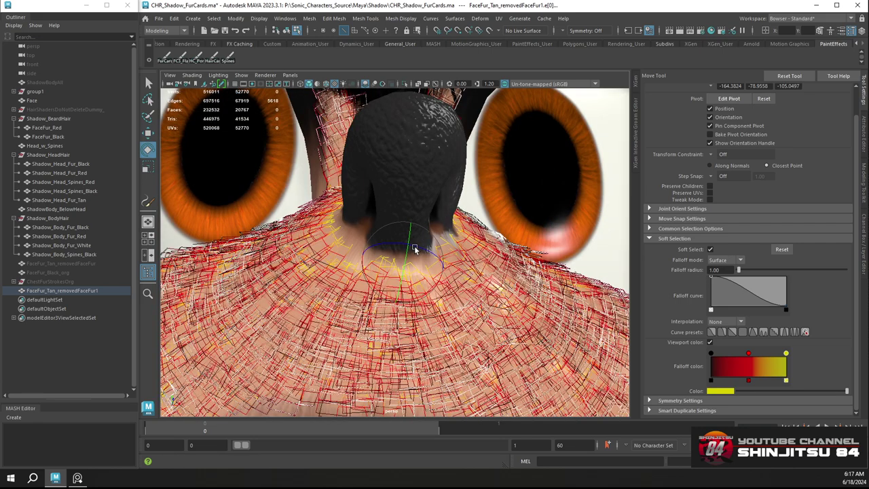
middle_click_drag(464, 248, 463, 231, "alt")
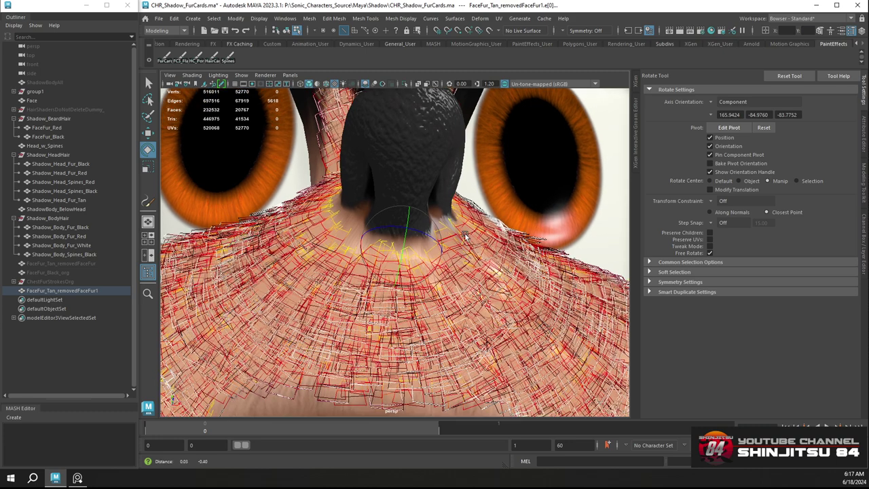
scroll(471, 240, "up", 2)
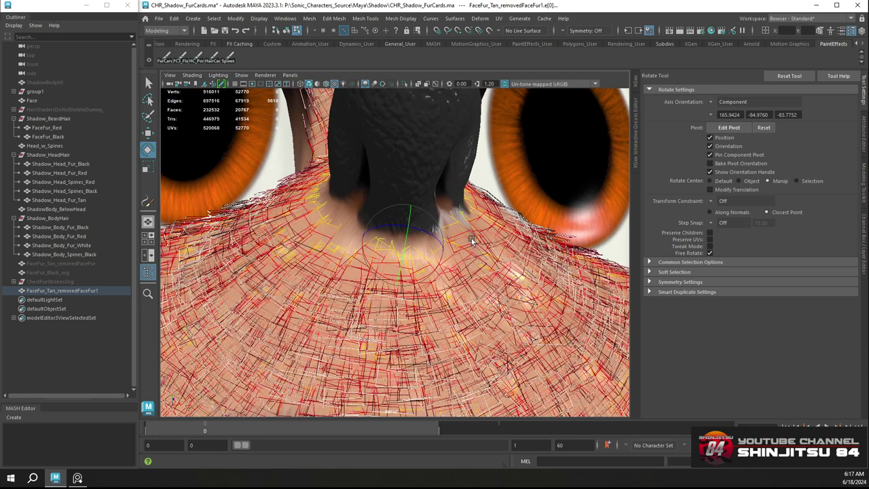
Scale the soft-selected tan fur edges below the nose slightly along one axis with the Scale tool
key("r")
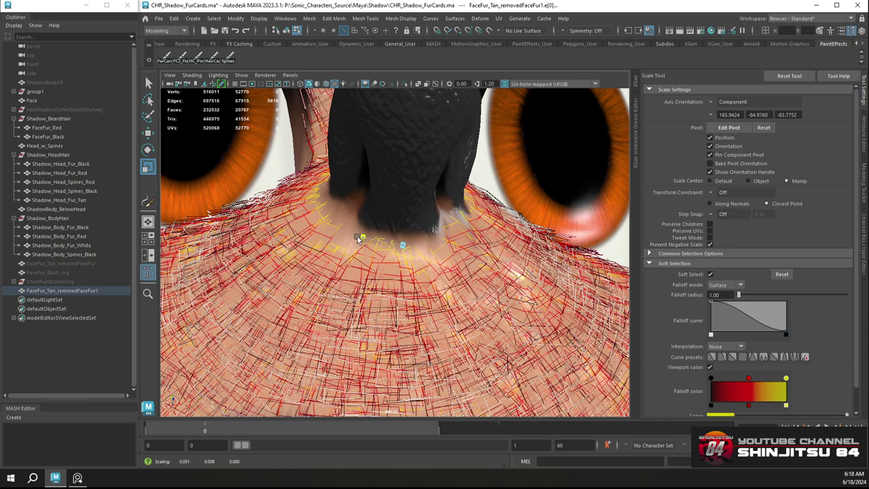
left_click_drag(358, 238, 337, 234)
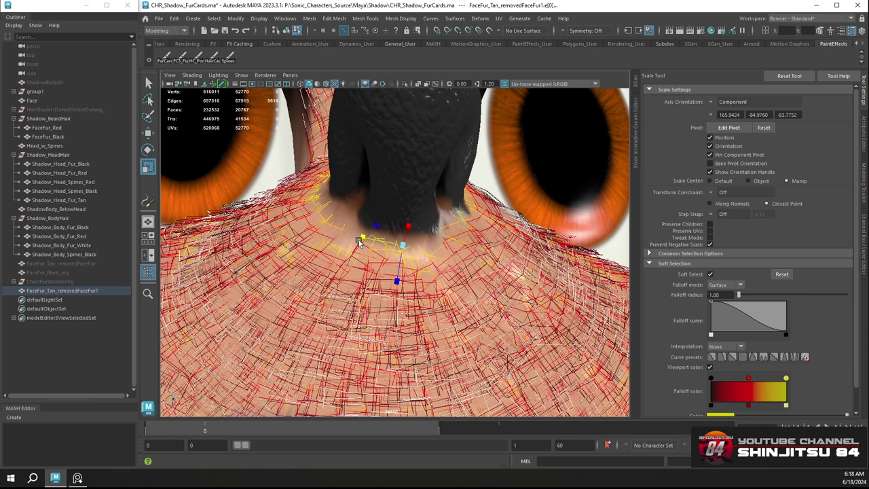
middle_click_drag(431, 264, 431, 259, "alt")
left_click_drag(437, 265, 430, 256, "alt")
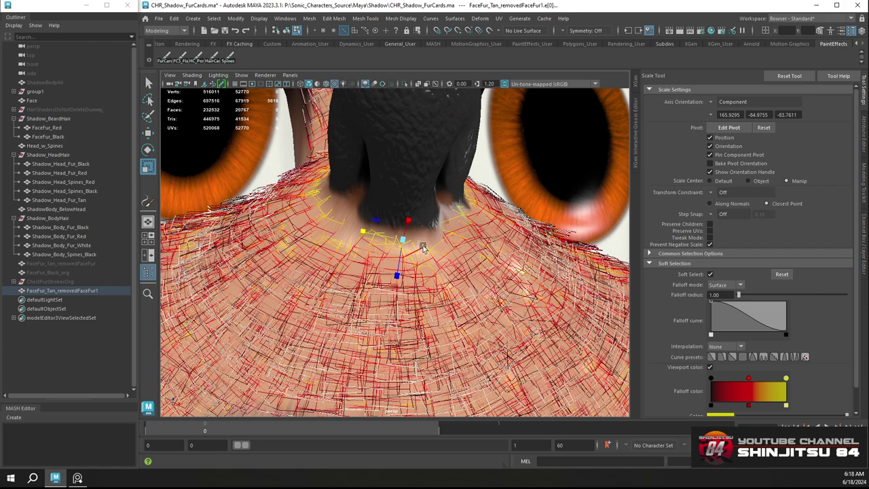
Stretch the soft-selected tan fur below the nose to about 1.2 along the Y axis, turn off soft selection, and check the side profile
mouse_move(467, 306)
right_mouse_down("alt")
mouse_move(466, 297)
mouse_move(483, 314)
right_mouse_up("alt")
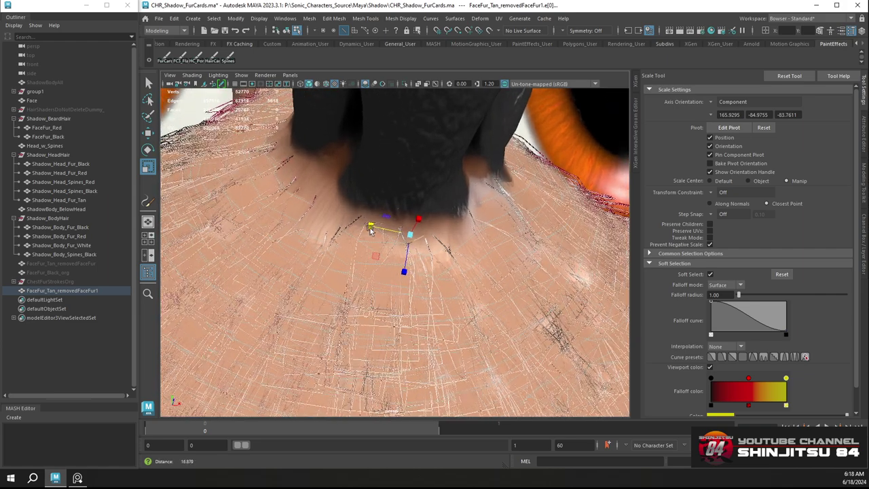
left_click_drag(366, 228, 370, 227)
key("b")
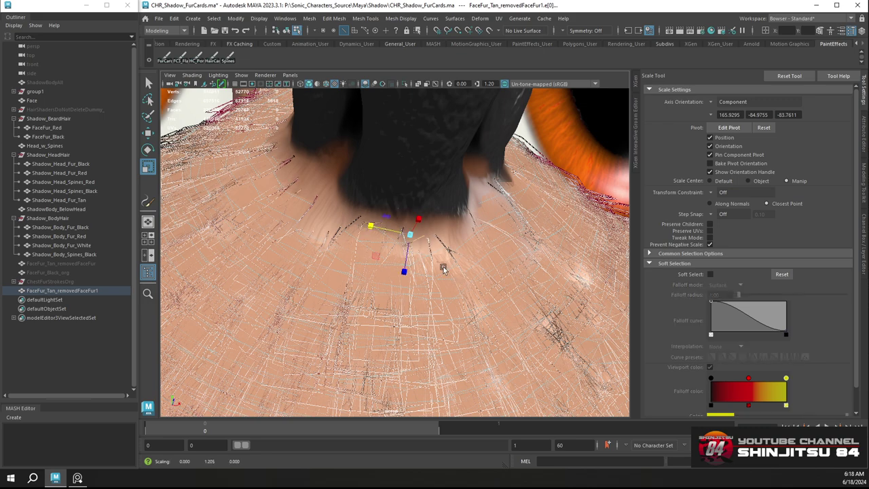
scroll(356, 208, "down", 5)
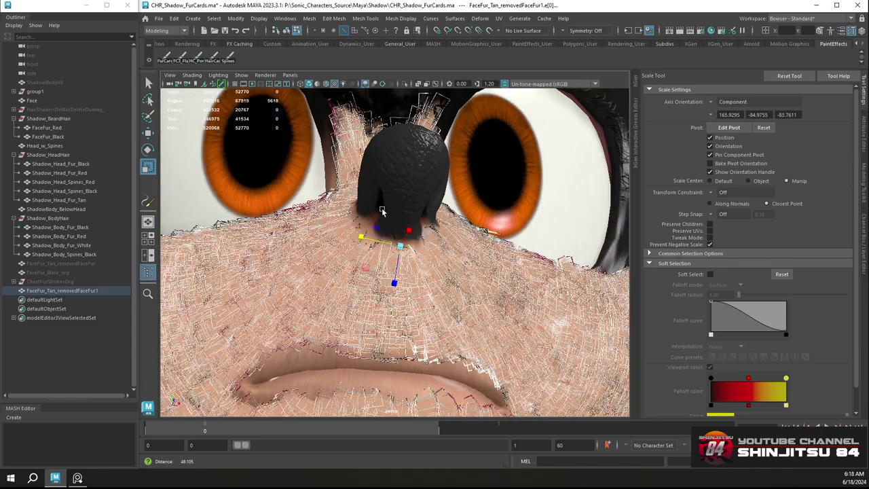
left_click_drag(386, 207, 363, 209, "alt")
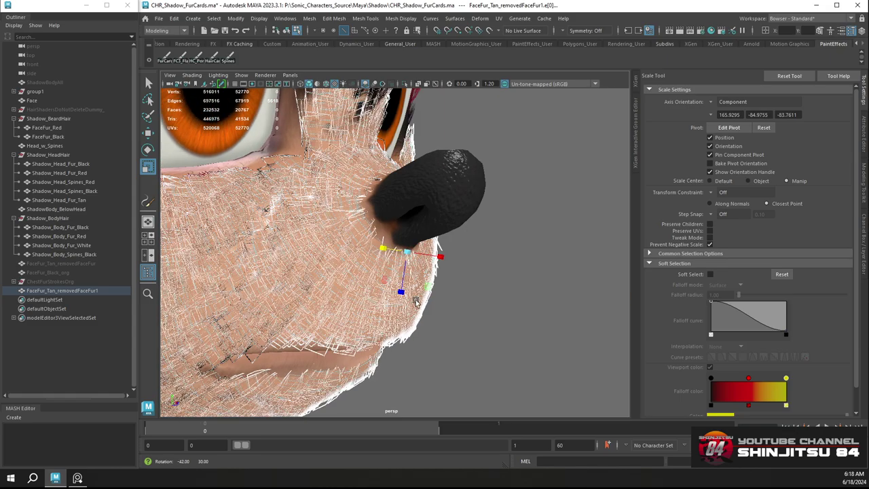
Scale the selected edges of the tan face fur cards from a close view beneath the nose
scroll(422, 305, "up", 5)
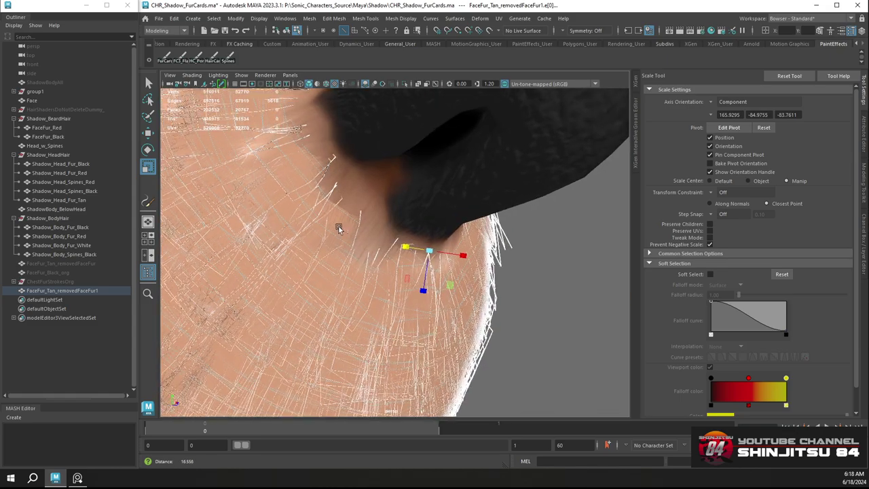
left_click_drag(338, 227, 320, 225, "alt")
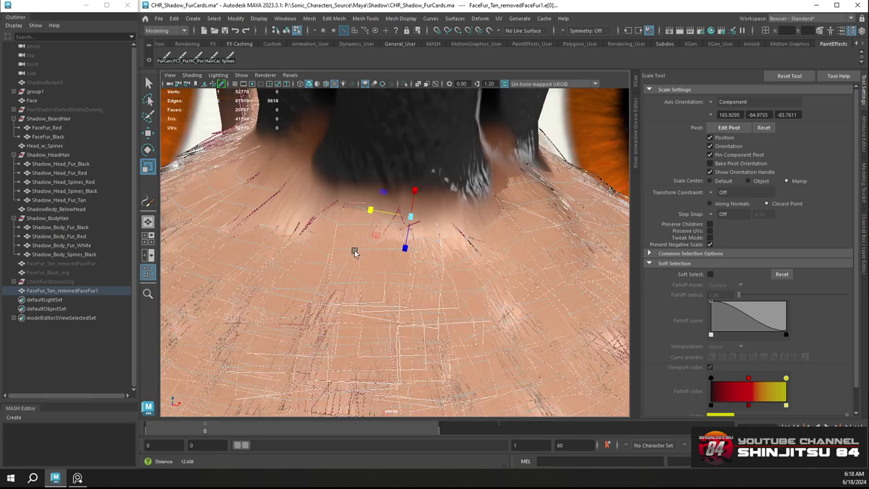
scroll(359, 255, "up", 2)
mouse_move(368, 210)
left_mouse_down()
mouse_move(360, 208)
mouse_move(370, 215)
left_mouse_up()
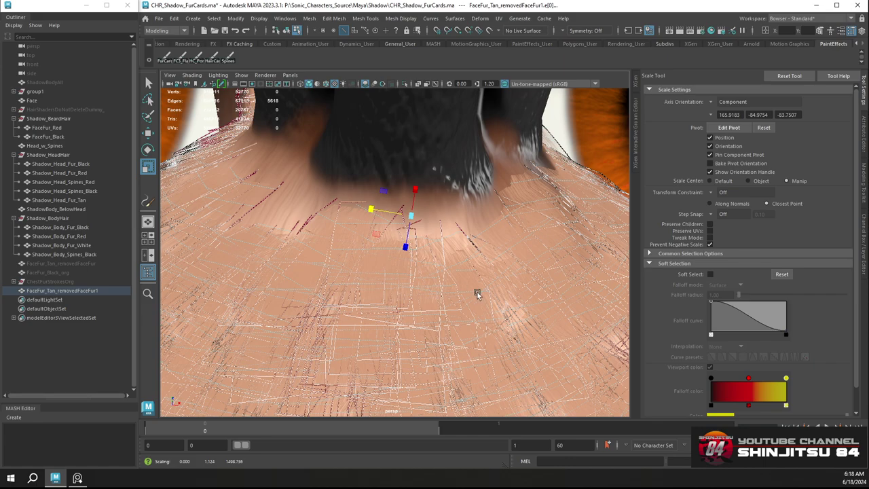
left_click_drag(475, 295, 485, 291, "alt")
Switch to the Move tool and set its axis orientation to Component
key("w")
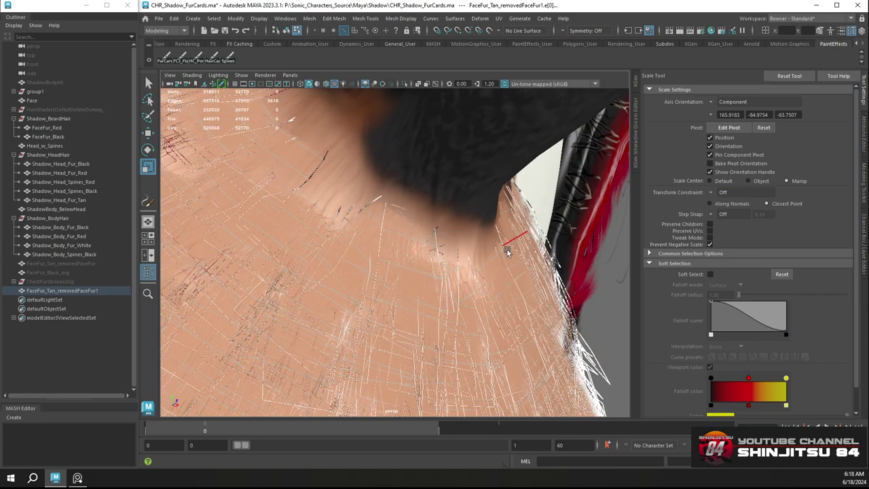
left_click_drag(474, 260, 359, 194, "alt")
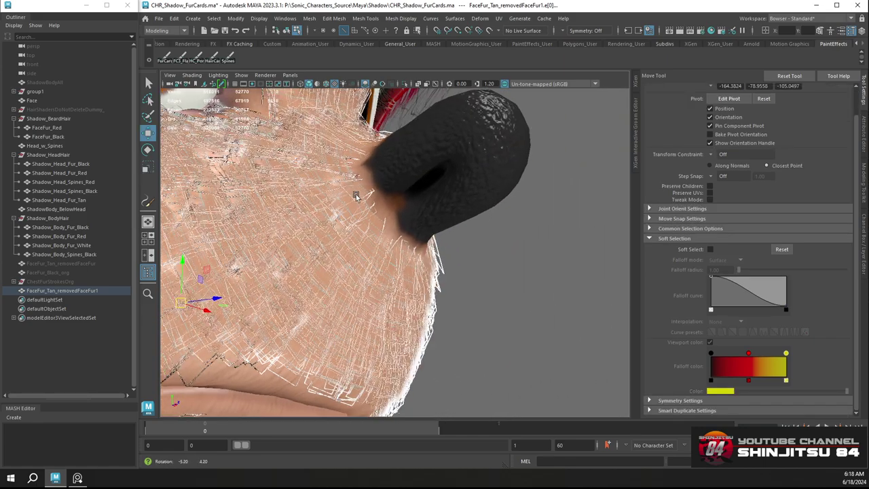
scroll(727, 99, "up", 2)
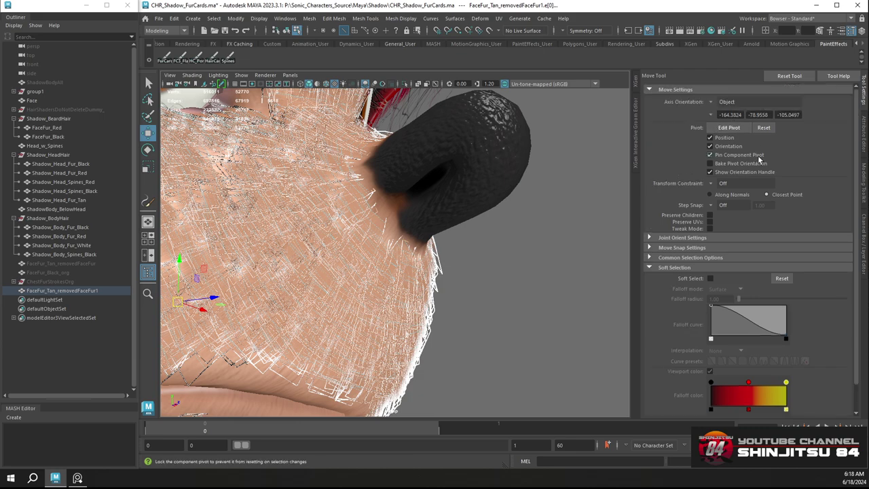
left_click(723, 102)
left_click(736, 125)
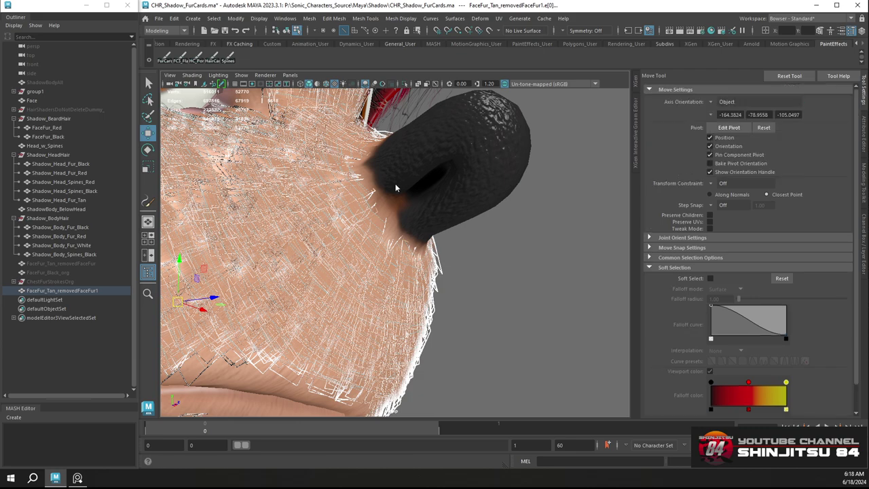
left_click(395, 183)
Turn on soft selection for the fur card edges and inspect its falloff around the nose and cheek
scroll(408, 196, "up", 2)
left_click_drag(445, 208, 464, 207, "alt")
right_click_drag(509, 252, 525, 259, "alt")
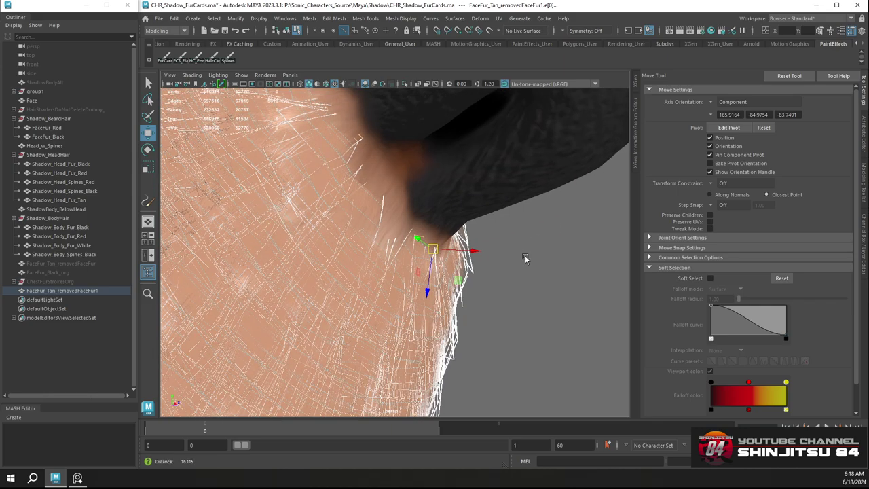
key("b")
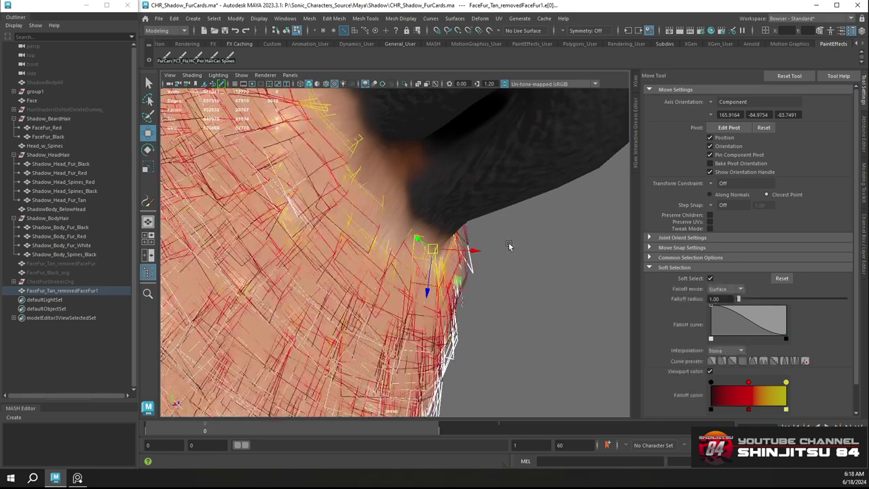
left_click_drag(509, 249, 485, 258, "alt")
left_click_drag(526, 237, 451, 177, "alt")
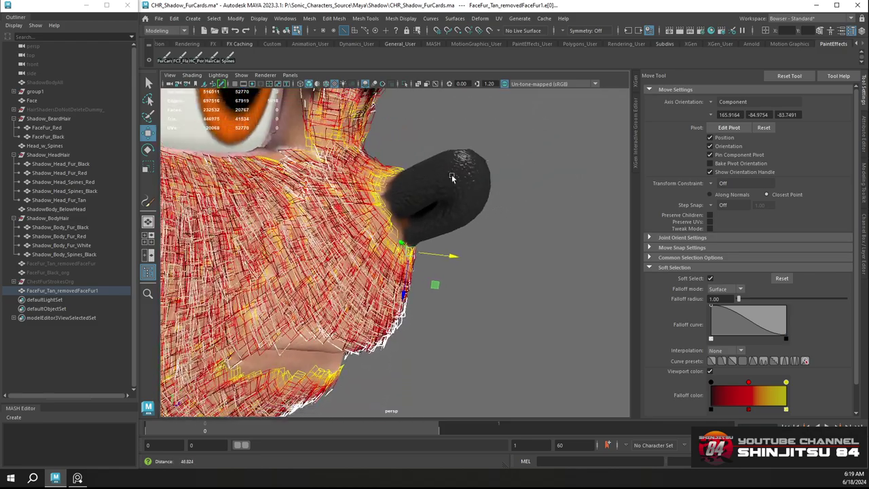
mouse_move(522, 205)
left_mouse_down("alt")
mouse_move(386, 187)
mouse_move(508, 203)
left_mouse_up("alt")
middle_click_drag(392, 193, 439, 171, "alt")
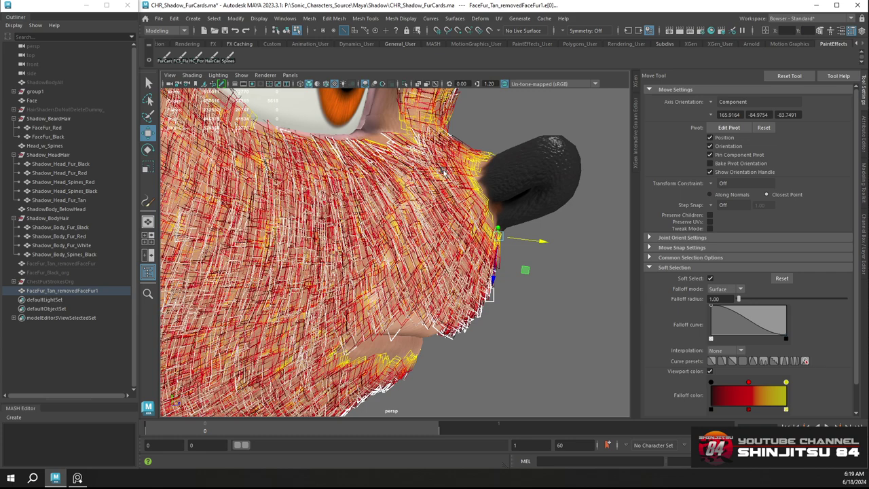
right_click_drag(443, 171, 465, 143, "alt")
left_click_drag(437, 170, 442, 169, "alt")
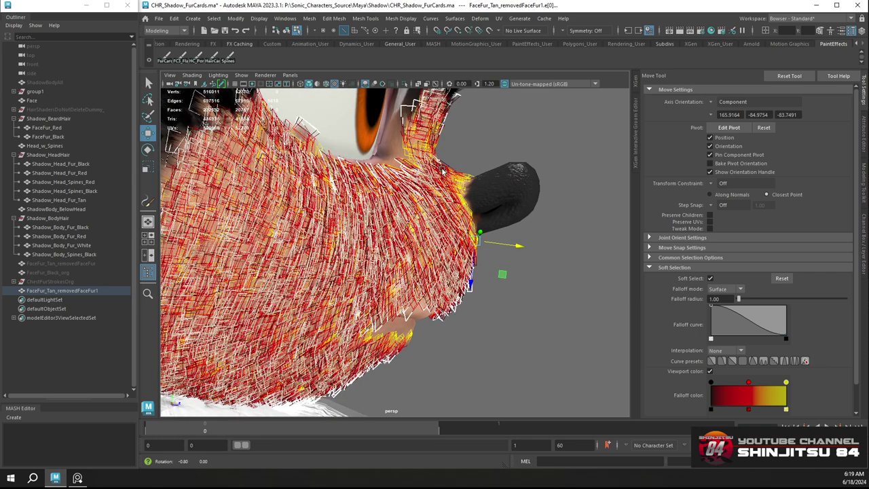
Return the tan face fur to Object Mode, clear the selection and check the muzzle from the side and front
right_click(442, 170)
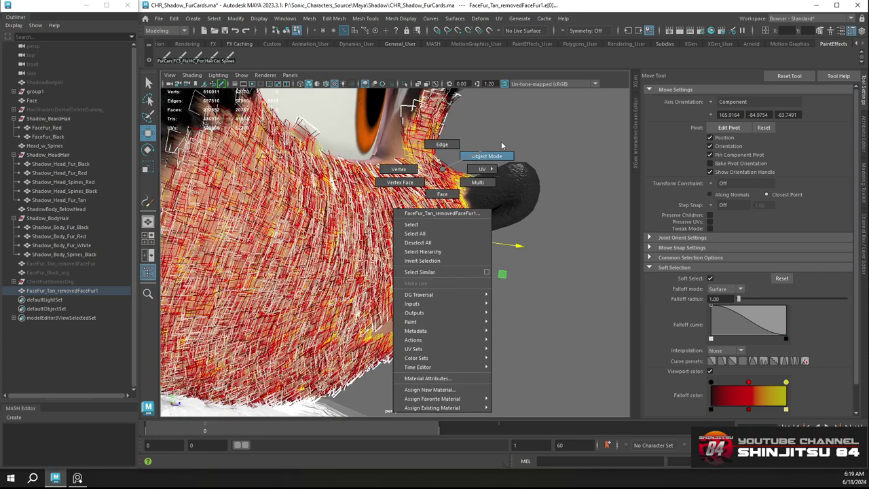
right_click_drag(515, 141, 515, 141)
left_click(498, 149)
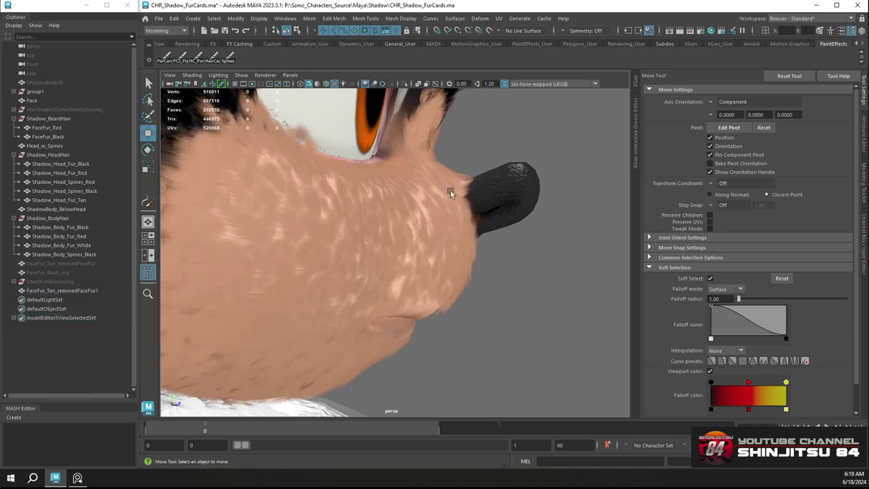
left_click_drag(450, 191, 423, 181, "alt")
right_click_drag(422, 181, 371, 151, "alt")
left_click_drag(405, 172, 459, 190, "alt")
scroll(354, 247, "up", 5)
left_click_drag(363, 234, 478, 148, "alt")
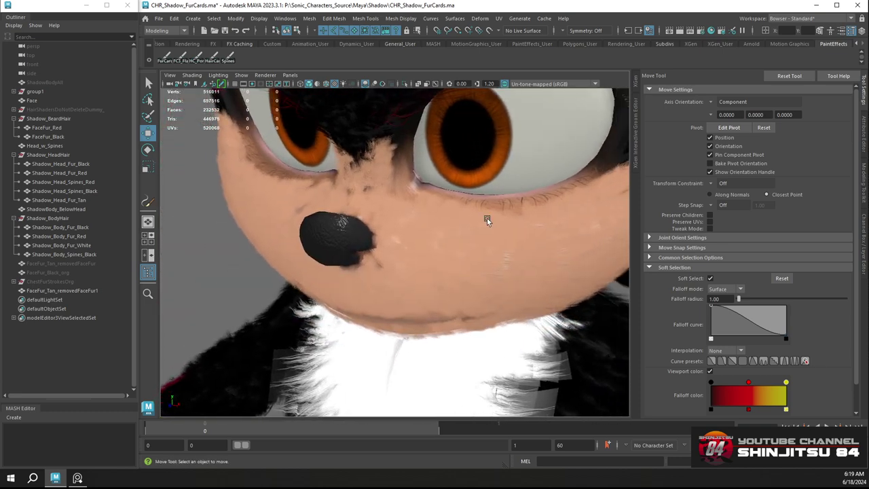
In Face mode on the tan face fur, select a whole fur card below the eye and reposition it
scroll(431, 207, "up", 5)
left_click(509, 193)
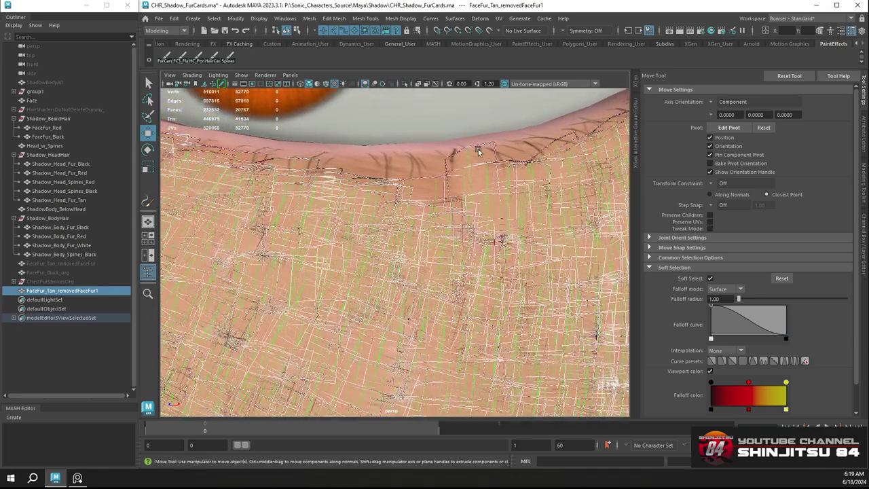
right_click(478, 149)
right_click_drag(478, 148, 479, 176)
double_click(479, 166)
left_click_drag(483, 172, 499, 189)
key("r")
right_click_drag(498, 189, 423, 178, "alt")
left_click_drag(423, 178, 498, 182, "alt")
left_click(534, 235)
Adjust the tan fur cards above the corner of the mouth with the Move tool and clear the face selection
left_click_drag(534, 235, 357, 240, "alt")
scroll(356, 239, "up", 10)
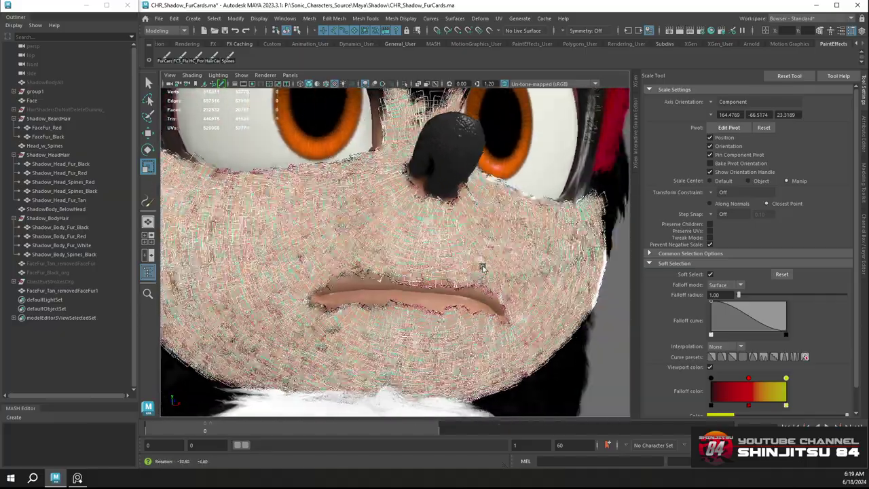
scroll(430, 284, "up", 6)
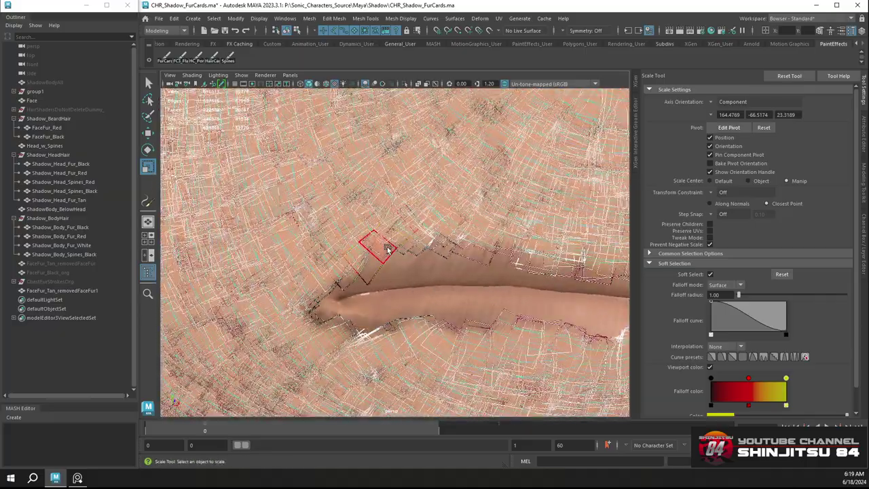
left_click(401, 253)
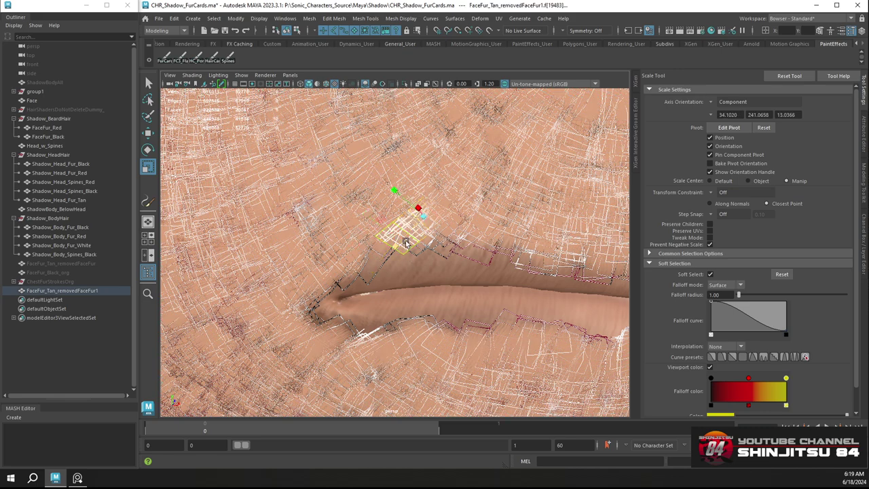
key("w")
left_click_drag(408, 235, 371, 254)
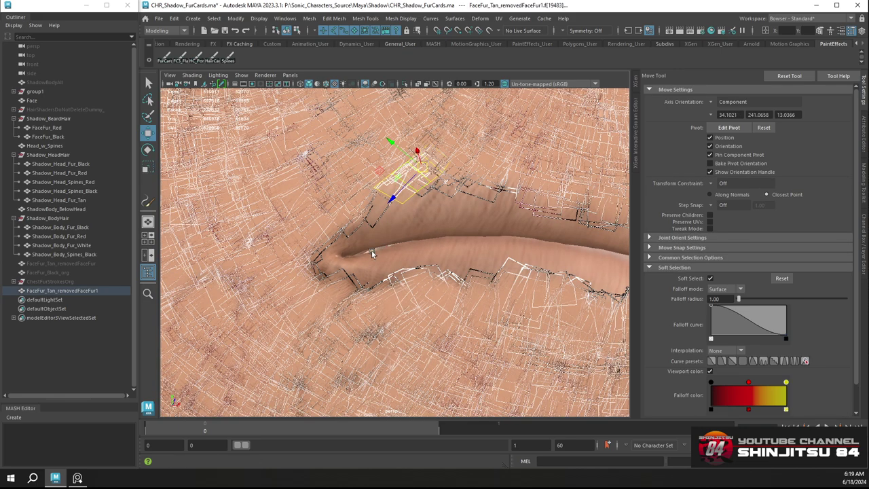
left_click(384, 214)
left_click_drag(384, 214, 376, 266, "alt")
right_click_drag(376, 266, 290, 213, "alt")
left_click(216, 254)
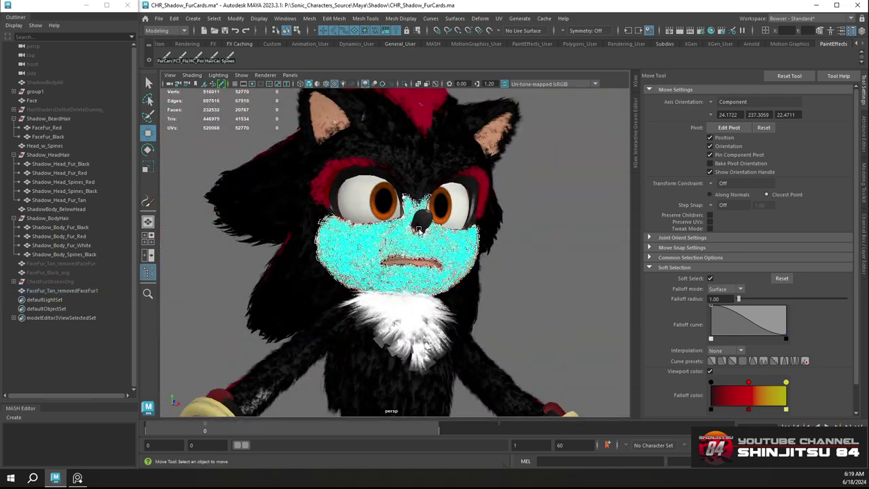
Switch the tan face fur from face selection back to Object Mode and deselect it
left_click_drag(417, 228, 386, 232, "alt")
right_click_drag(385, 232, 460, 232, "alt")
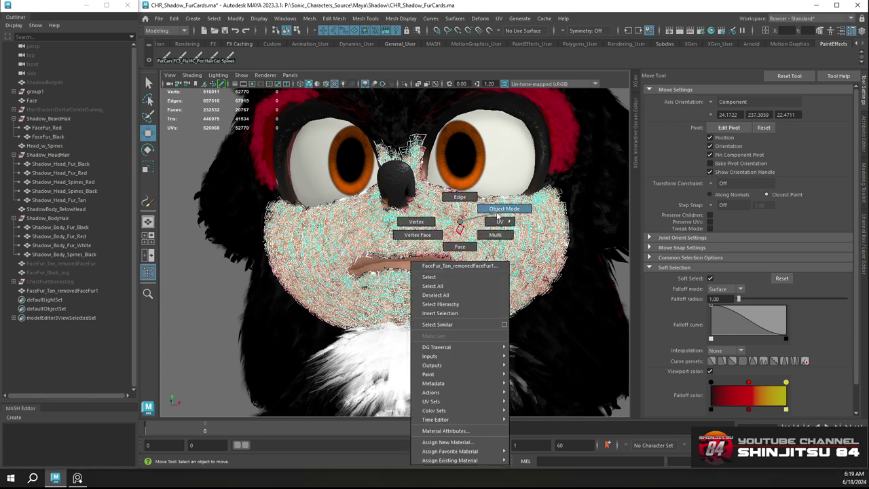
right_click_drag(501, 210, 501, 209)
mouse_move(387, 233)
left_mouse_down("alt")
mouse_move(409, 241)
mouse_move(382, 244)
left_mouse_up("alt")
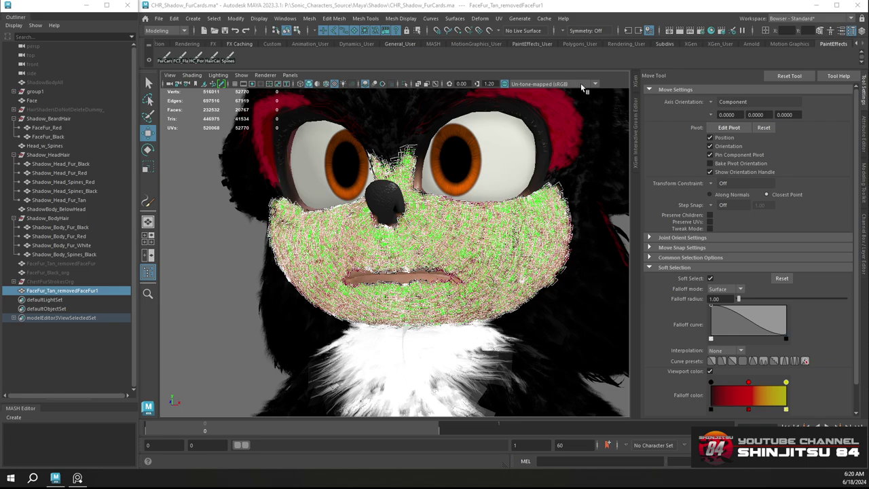
left_click(613, 74)
left_click_drag(523, 197, 534, 181, "alt")
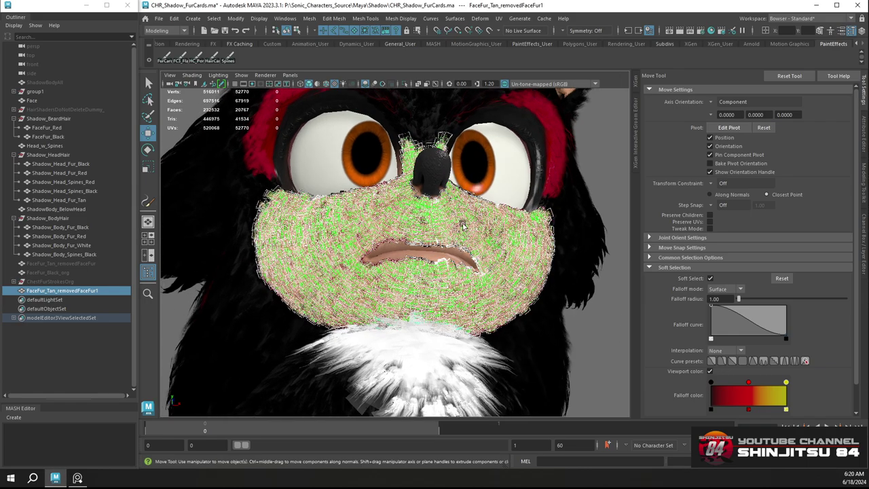
right_click_drag(462, 224, 497, 208)
left_click(600, 204)
Examine the tan face fur's coverage on the cheeks, muzzle and nose bridge from several angles and distances
left_click_drag(419, 231, 360, 237, "alt")
right_click_drag(380, 238, 493, 270, "alt")
mouse_move(432, 197)
left_mouse_down("alt")
mouse_move(420, 224)
mouse_move(508, 221)
mouse_move(448, 191)
left_mouse_up("alt")
right_click_drag(448, 191, 468, 193, "alt")
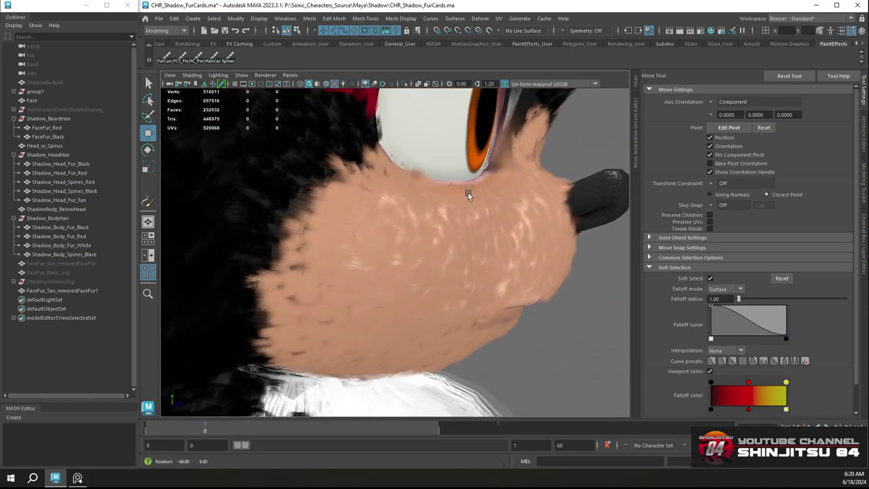
left_click_drag(468, 193, 427, 177, "alt")
right_click_drag(427, 177, 381, 196, "alt")
left_click_drag(380, 196, 469, 238, "alt")
right_click_drag(469, 238, 537, 286, "alt")
left_click_drag(537, 286, 417, 237, "alt")
right_click_drag(417, 237, 316, 229, "alt")
left_click_drag(316, 229, 402, 220, "alt")
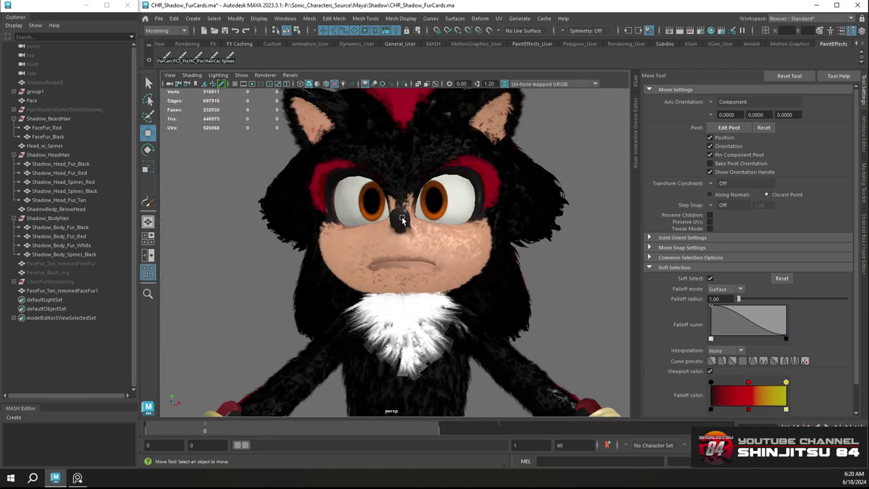
right_click_drag(402, 219, 425, 223, "alt")
left_click_drag(425, 224, 434, 204, "alt")
right_click_drag(435, 204, 438, 282, "alt")
left_click_drag(439, 281, 466, 182, "alt")
right_click_drag(466, 182, 450, 320, "alt")
left_click_drag(450, 320, 405, 256, "alt")
In Face mode, select the fur card faces on the nose bridge between the eyes, reposition them and deselect
left_click(409, 220)
right_click_drag(409, 219, 429, 257, "alt")
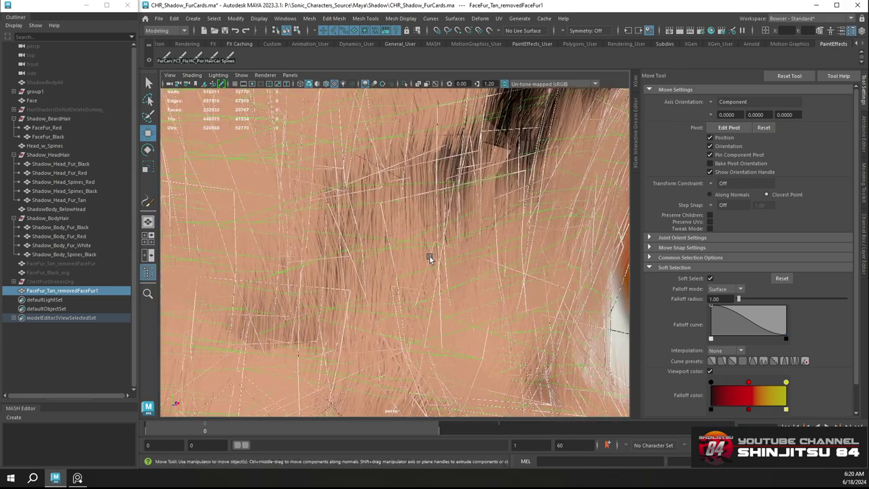
right_click_drag(416, 190, 372, 174)
left_click(413, 255)
left_click_drag(449, 211, 519, 254, "alt")
left_click_drag(550, 285, 511, 231, "alt")
left_click_drag(299, 169, 325, 184)
left_click_drag(476, 177, 427, 211, "alt")
scroll(428, 211, "down", 7)
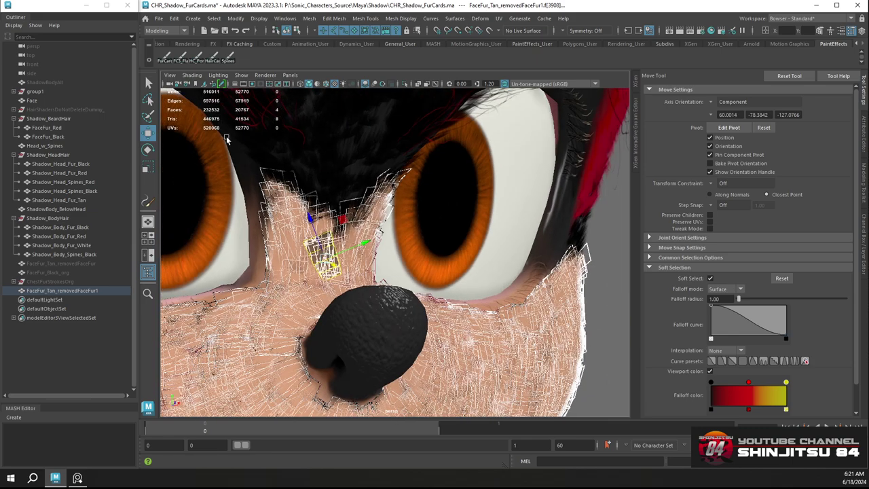
left_click(567, 248)
Leave face selection for Object Mode, deselect the fur and review the whole head from the front
right_click(371, 242)
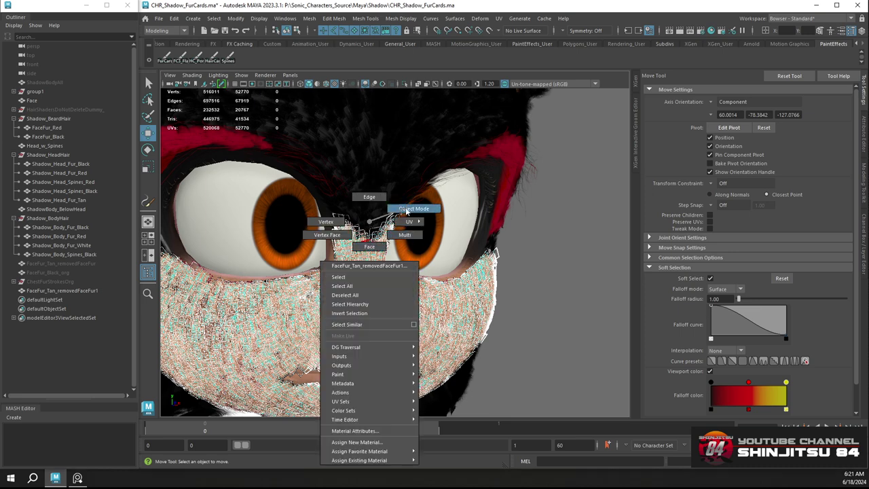
right_click_drag(406, 210, 414, 209)
left_click(560, 231)
left_click_drag(457, 259, 328, 85, "alt")
scroll(455, 298, "up", 3)
right_click_drag(328, 85, 332, 174, "alt")
left_click_drag(332, 173, 363, 188, "alt")
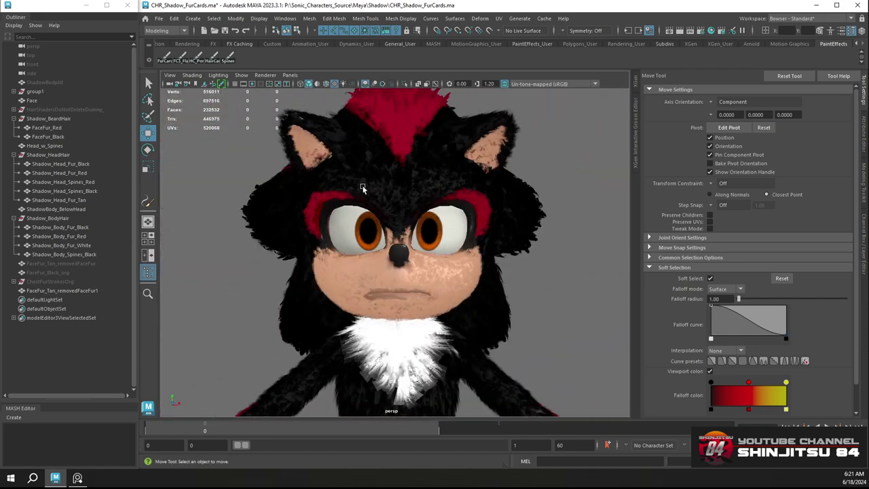
Select the tan face fur and repeatedly hide and restore it to compare the nose bridge with and without fur
scroll(397, 207, "up", 5)
left_click(401, 211)
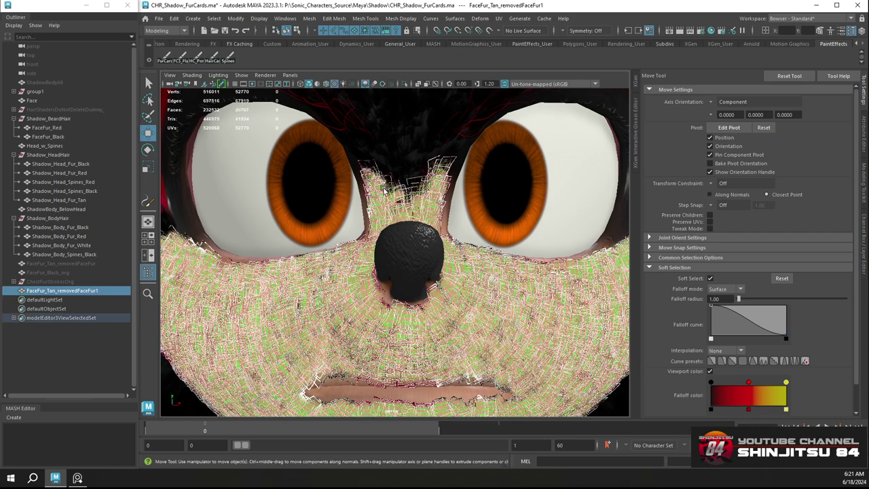
key("ctrl+h")
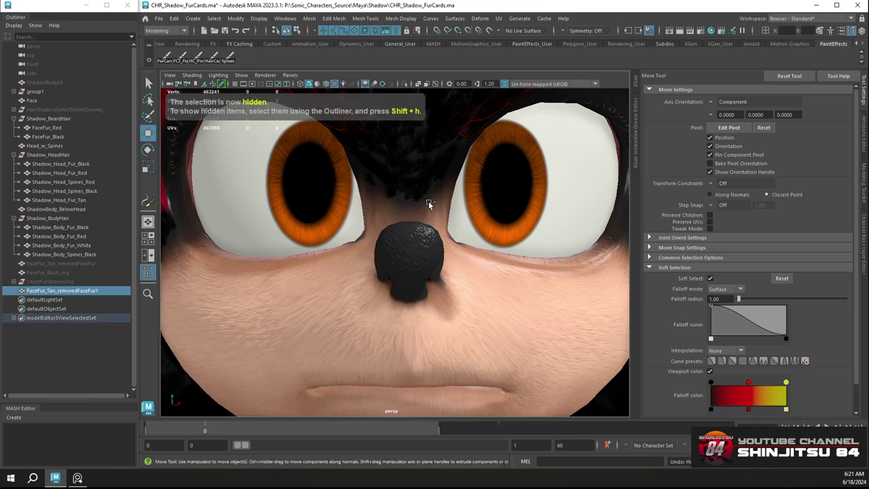
key("ctrl+z")
key("ctrl+h")
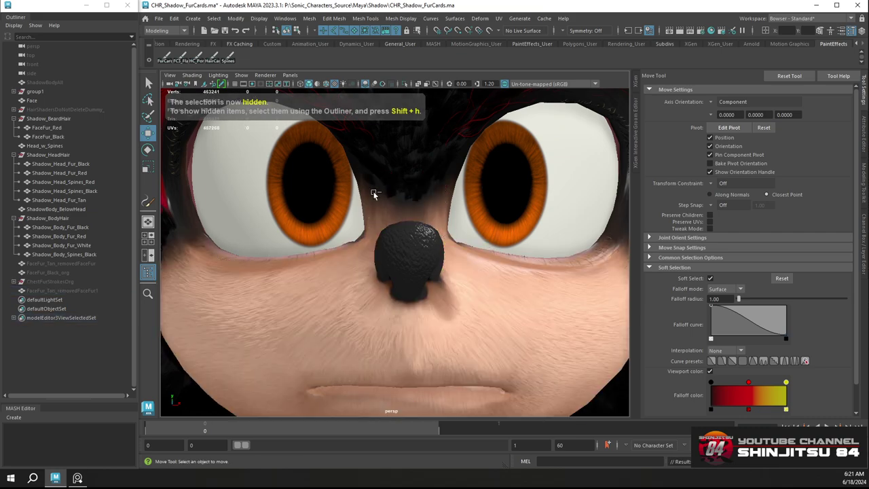
key("ctrl+z")
scroll(400, 191, "up", 2)
left_click_drag(401, 192, 431, 217, "alt")
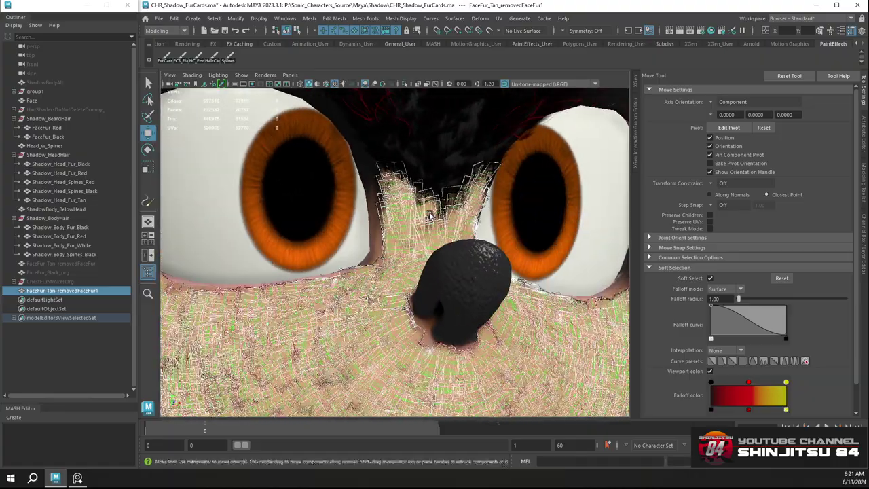
key("ctrl+h")
key("ctrl+z")
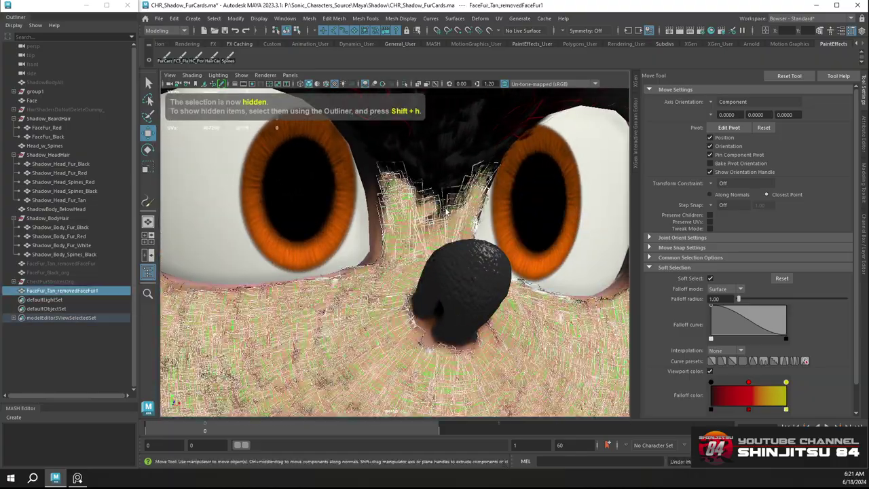
Compare the tan face fur on the nose bridge, muzzle and cheeks with it deselected and selected, from close and distant angles
right_click_drag(442, 208, 225, 54, "alt")
left_click(496, 240)
mouse_move(461, 254)
left_mouse_down("alt")
mouse_move(510, 256)
mouse_move(433, 251)
mouse_move(446, 260)
left_mouse_up("alt")
right_click_drag(447, 261, 400, 225, "alt")
left_click_drag(400, 225, 358, 198, "alt")
right_click_drag(358, 197, 331, 159, "alt")
left_click_drag(330, 156, 435, 264, "alt")
scroll(447, 269, "up", 6)
scroll(435, 264, "up", 3)
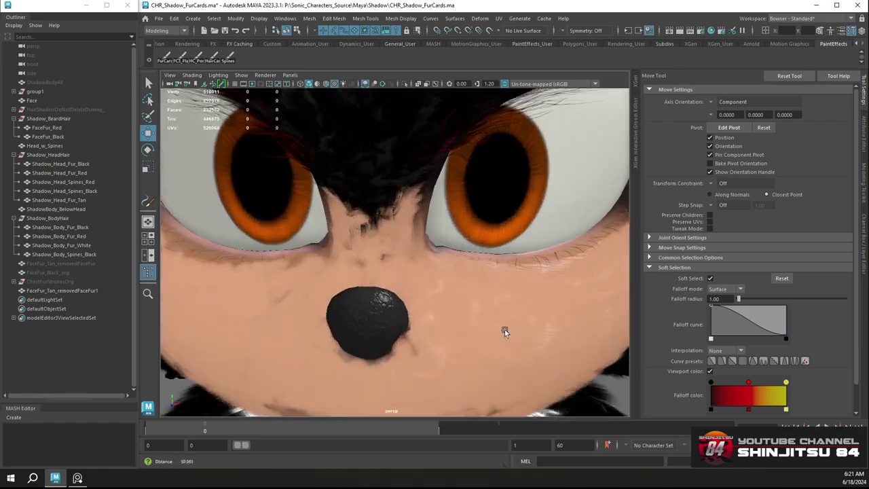
left_click_drag(505, 329, 400, 301, "alt")
left_click(440, 325)
right_click_drag(400, 301, 278, 226, "alt")
left_click_drag(277, 227, 378, 198, "alt")
scroll(380, 212, "up", 5)
scroll(507, 216, "down", 3)
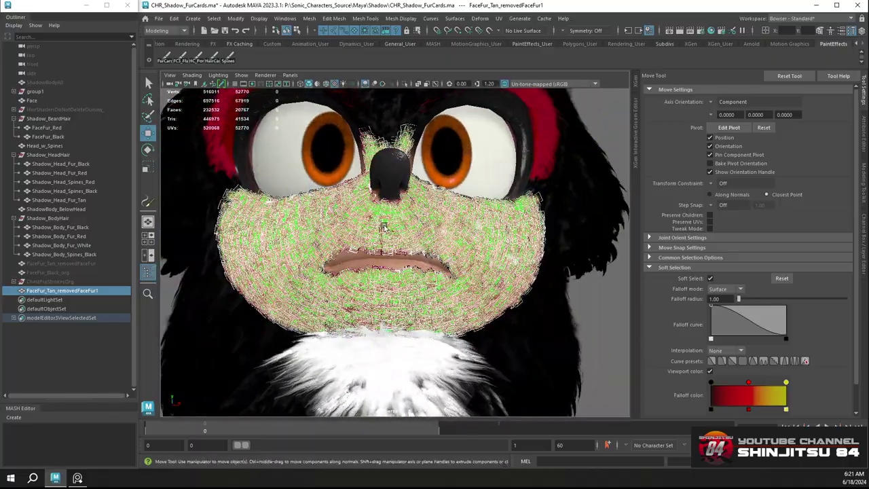
Switch the tan face fur to Face mode and select all of its faces
right_click_drag(383, 226, 374, 223)
scroll(374, 214, "down", 5)
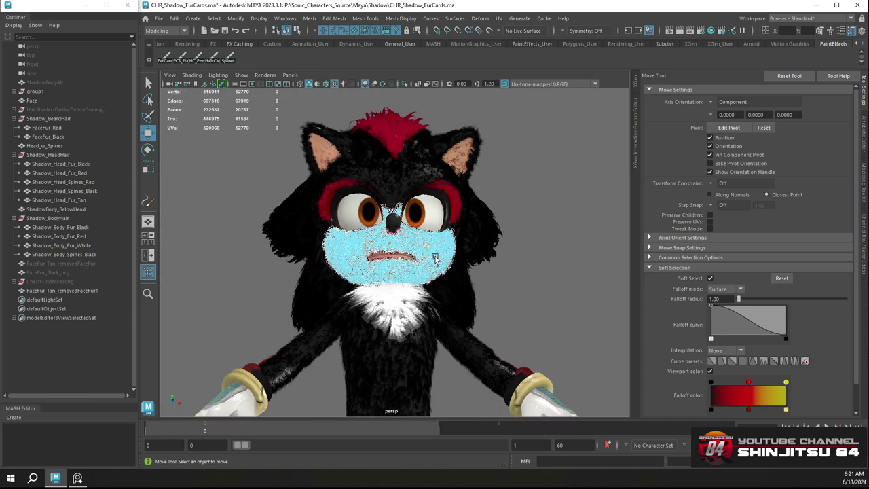
key("ctrl+shift+a")
scroll(436, 255, "up", 5)
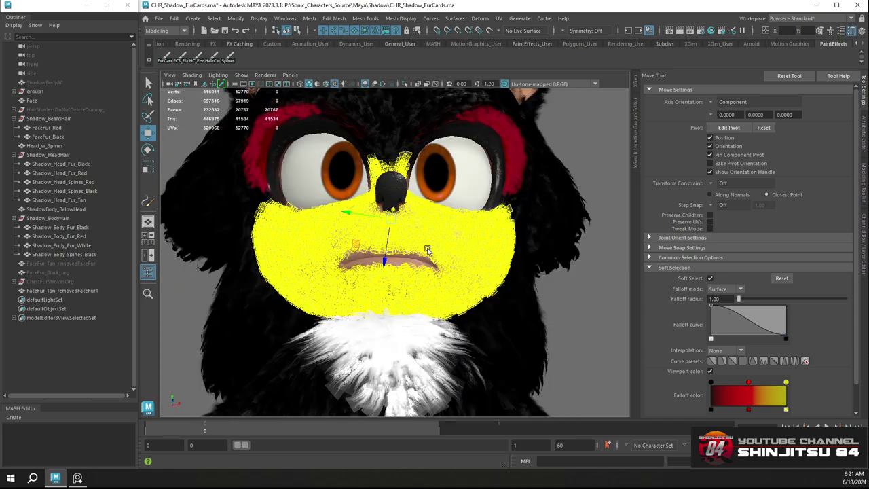
scroll(411, 219, "up", 3)
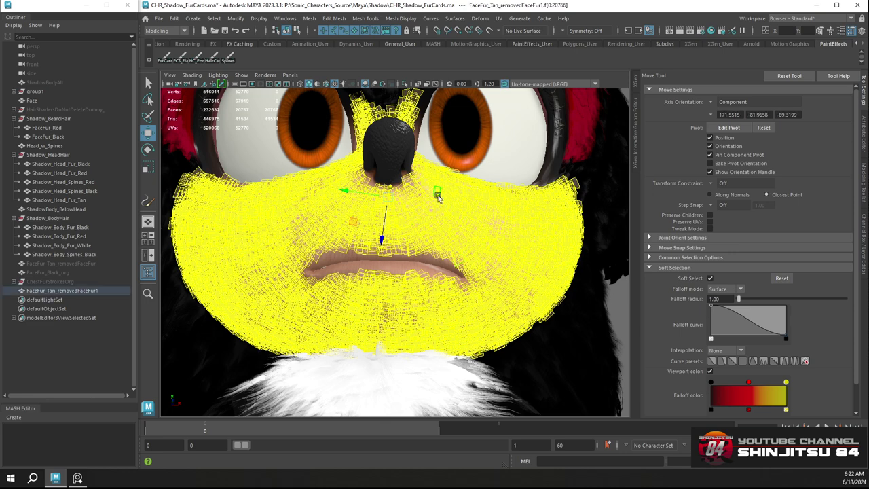
scroll(451, 211, "down", 2)
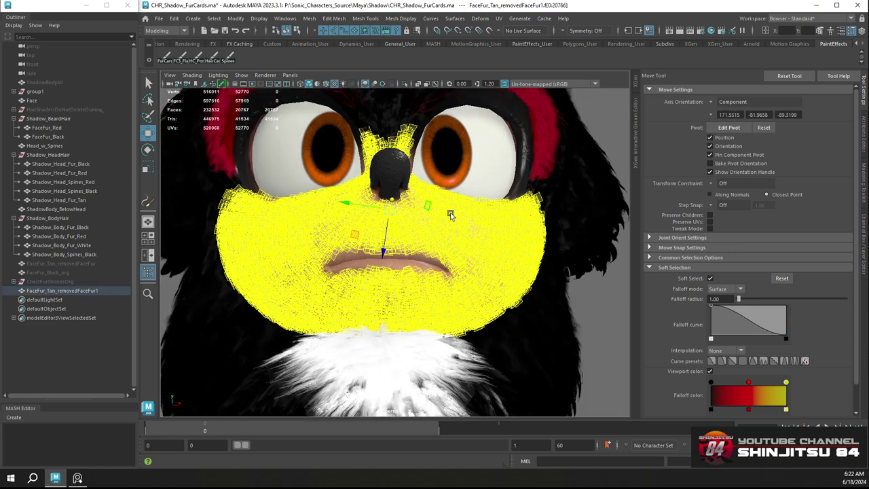
scroll(476, 214, "down", 2)
scroll(506, 214, "down", 2)
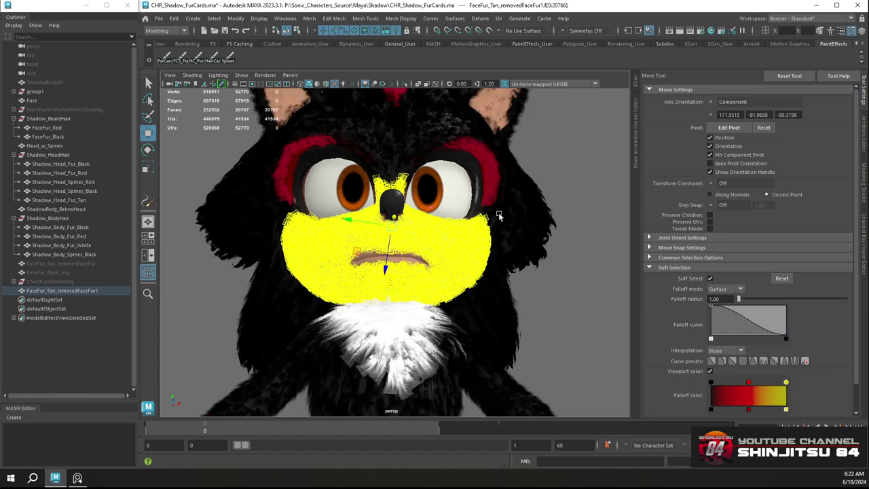
scroll(501, 216, "up", 2)
scroll(414, 226, "up", 1)
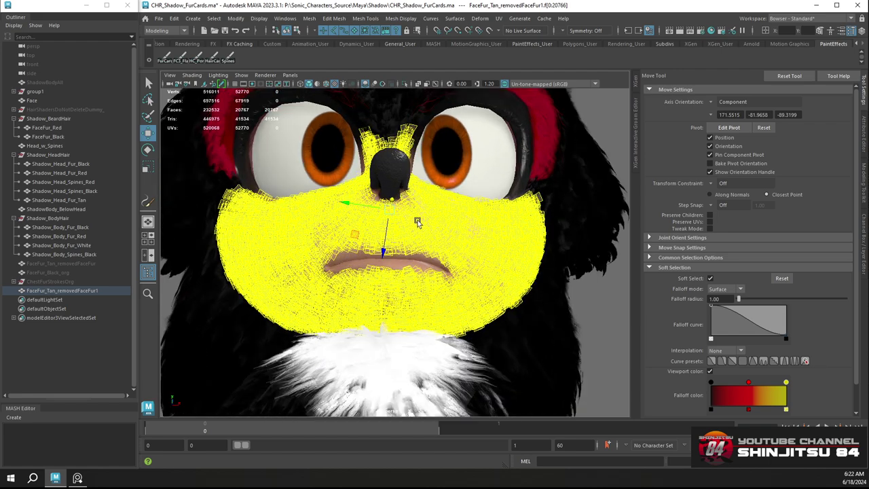
scroll(419, 223, "up", 1)
scroll(420, 224, "up", 1)
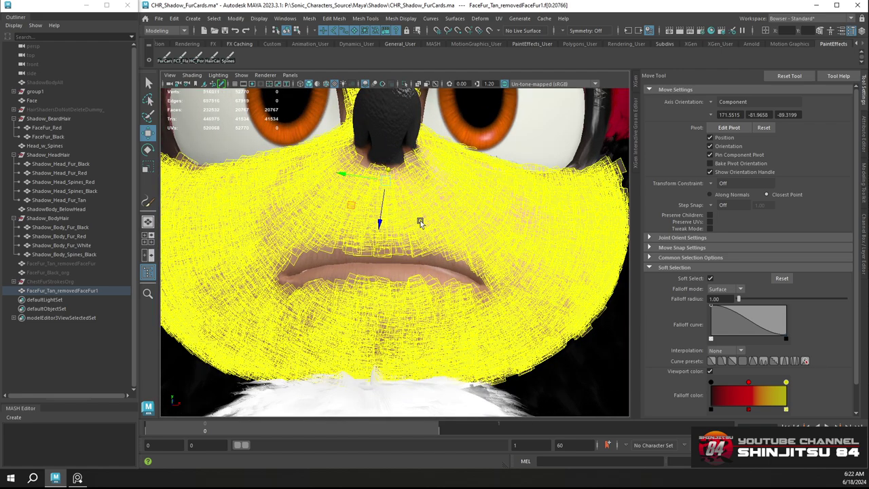
Turn off Soft Select while keeping all the tan face fur faces selected
left_click_drag(345, 206, 421, 222, "alt")
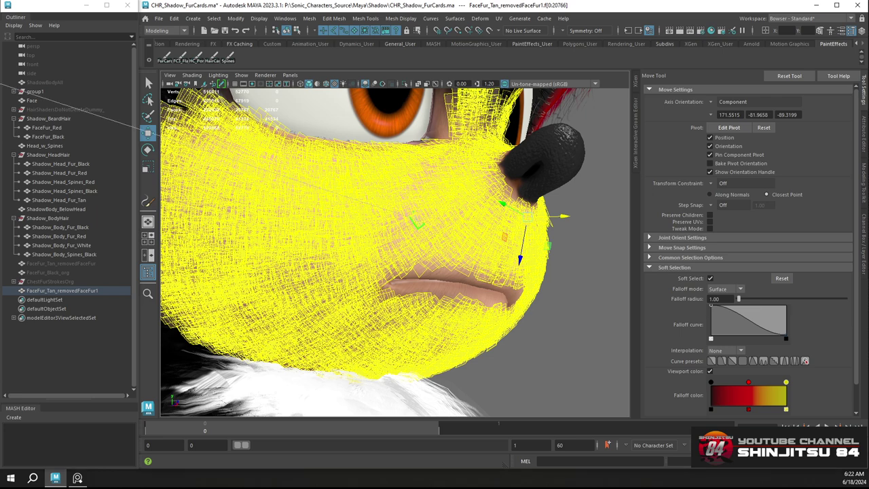
right_click(304, 199)
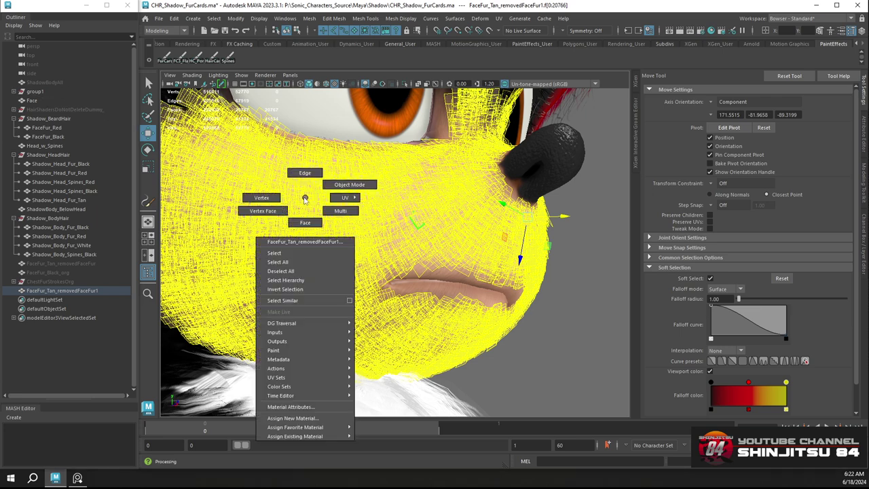
left_click(500, 222)
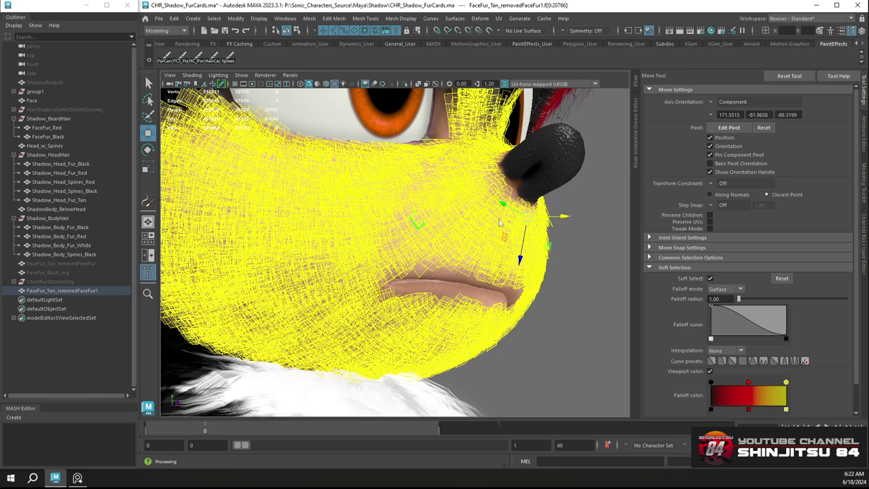
left_click(710, 279)
left_click_drag(446, 224, 386, 231, "alt")
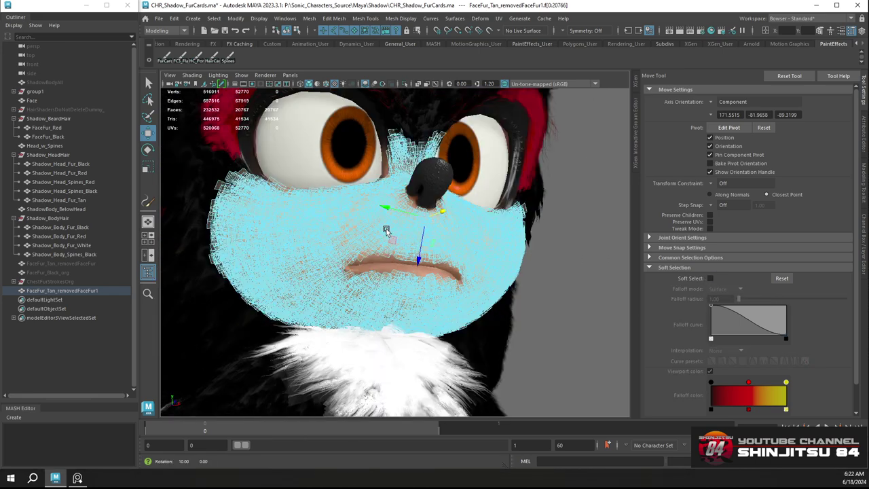
Scale the selected tan fur card faces slightly along one axis and enlarge them uniformly by a factor of about 1.074
right_click_drag(386, 230, 533, 231, "alt")
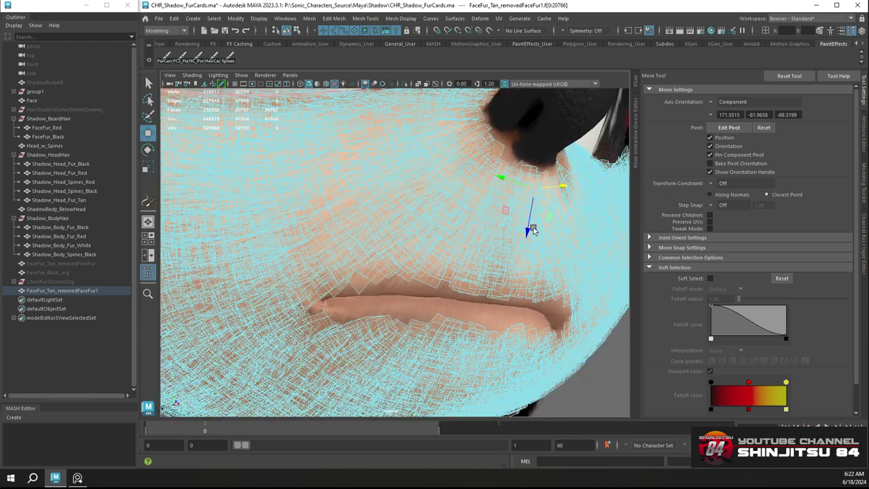
middle_click_drag(533, 231, 505, 246, "alt")
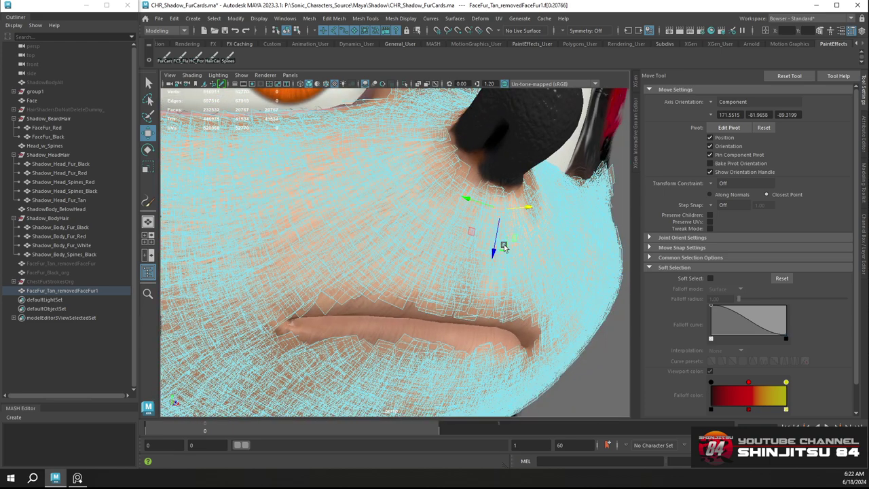
key("r")
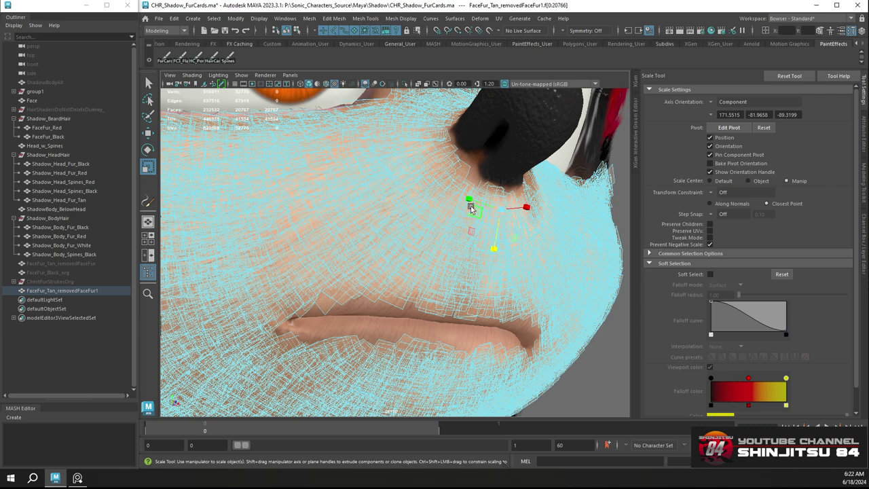
left_click_drag(471, 207, 363, 208, "alt")
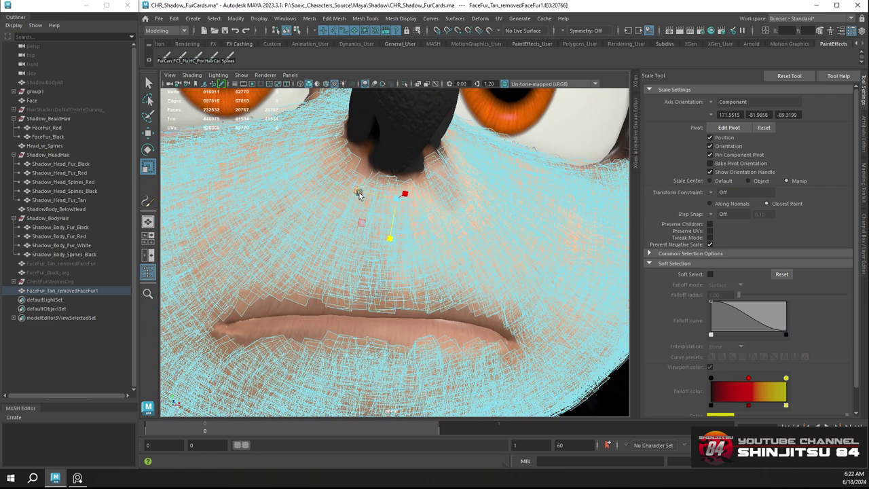
left_click_drag(357, 191, 354, 193)
left_click_drag(373, 226, 522, 247, "alt")
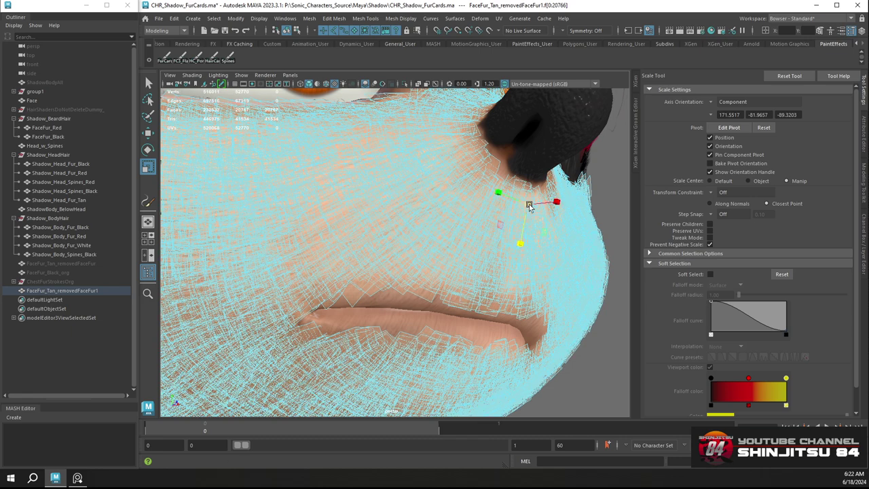
left_click_drag(530, 208, 531, 207)
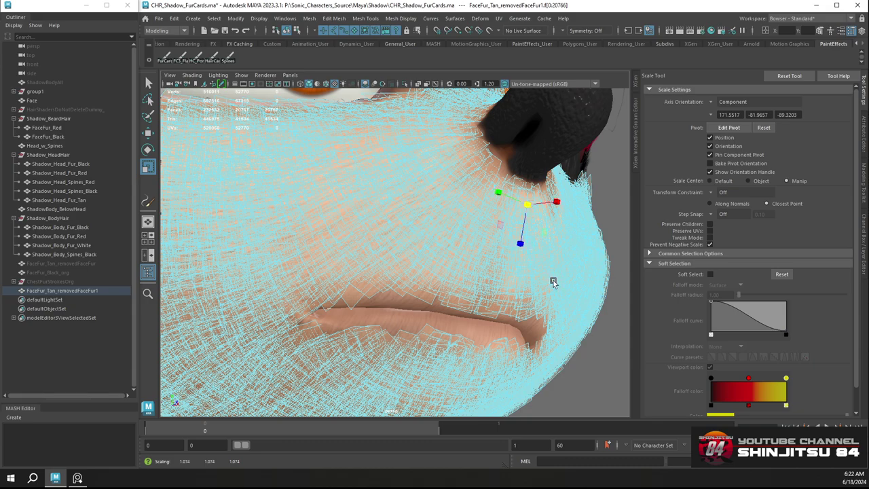
Return the tan face fur to Object Mode and deselect it
left_click_drag(553, 281, 516, 288, "alt")
right_click_drag(401, 198, 370, 225, "alt")
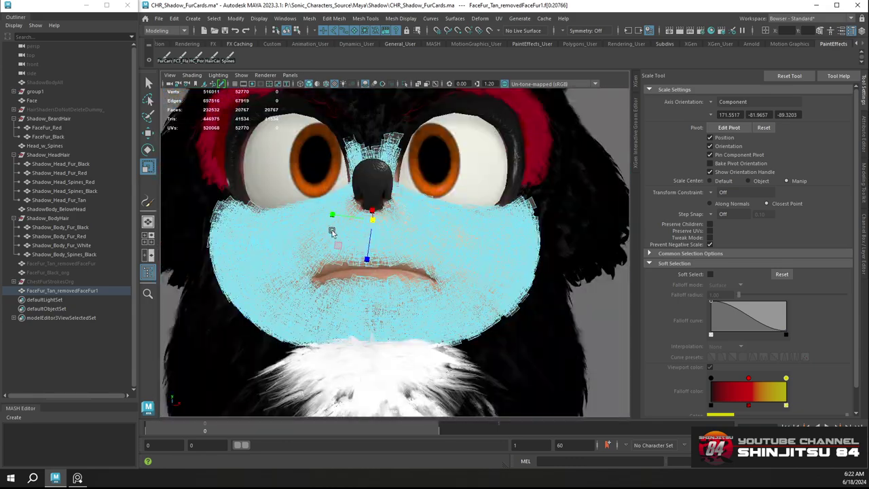
left_click_drag(333, 232, 399, 229, "alt")
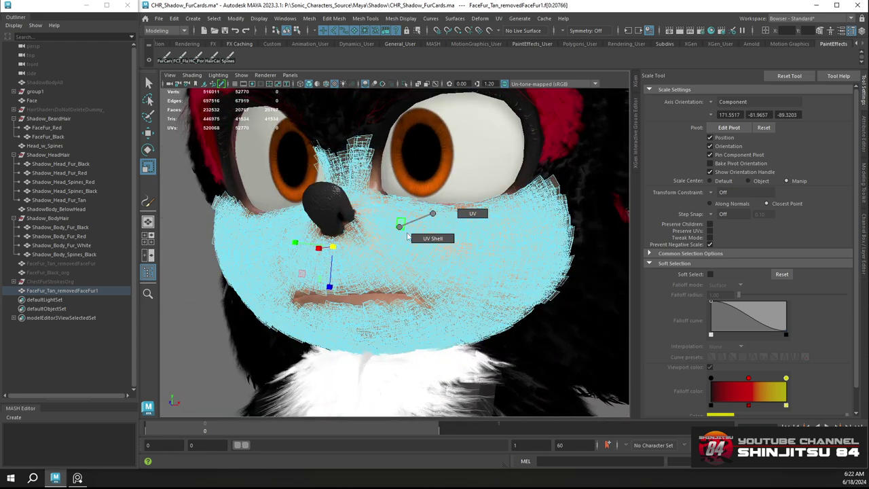
right_click_drag(404, 221, 447, 208)
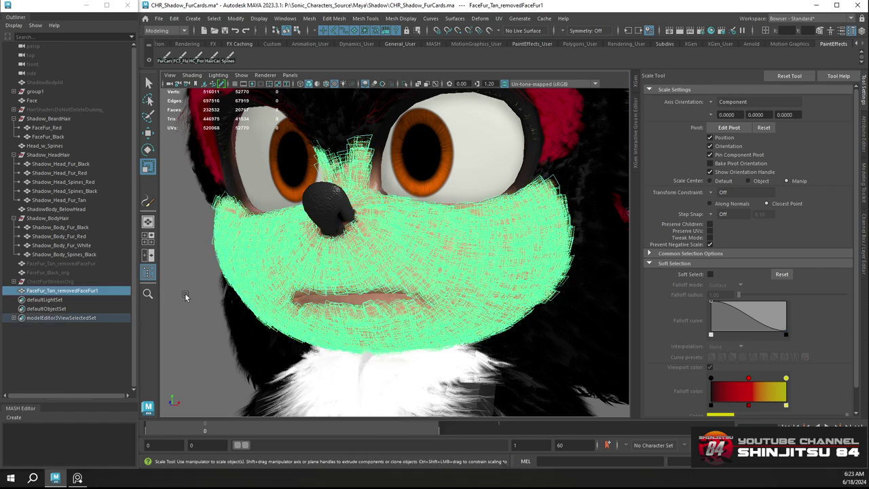
left_click(187, 297)
In Face mode, select a tan fur card at the cheek's outer edge, extend it outward over the black fur and enlarge it slightly
left_click_drag(323, 246, 476, 239, "alt")
right_click_drag(475, 239, 302, 176, "alt")
mouse_move(372, 216)
left_mouse_down("alt")
mouse_move(432, 220)
mouse_move(375, 224)
left_mouse_up("alt")
right_click_drag(347, 238, 408, 255, "alt")
left_click_drag(409, 255, 507, 261, "alt")
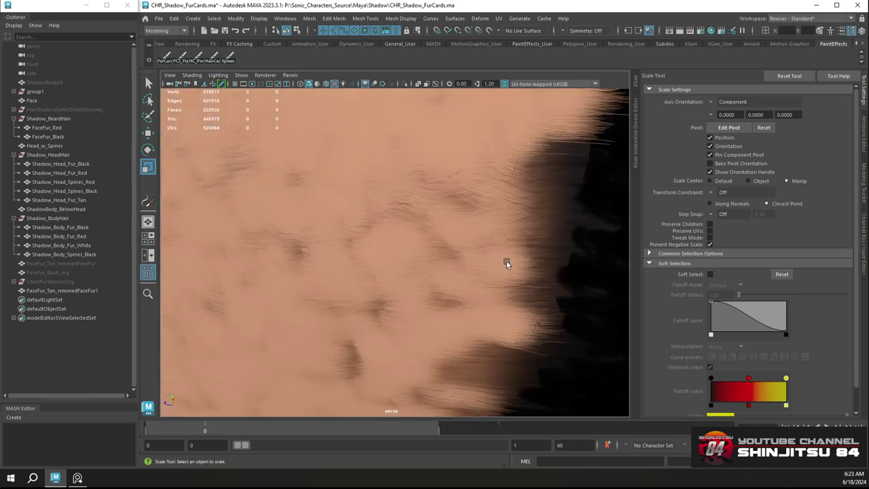
left_click(507, 260)
middle_click_drag(512, 255, 449, 225, "alt")
right_click_drag(448, 224, 450, 243)
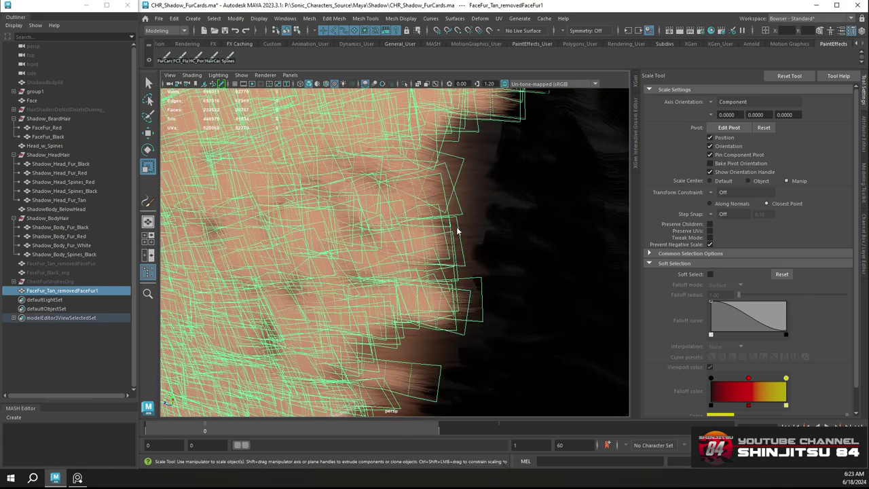
left_click(459, 240)
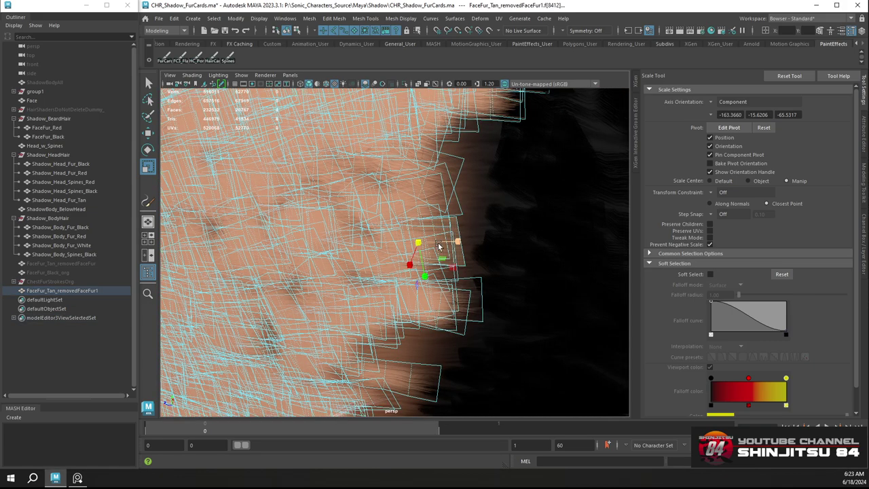
left_click_drag(439, 247, 485, 246)
key("w")
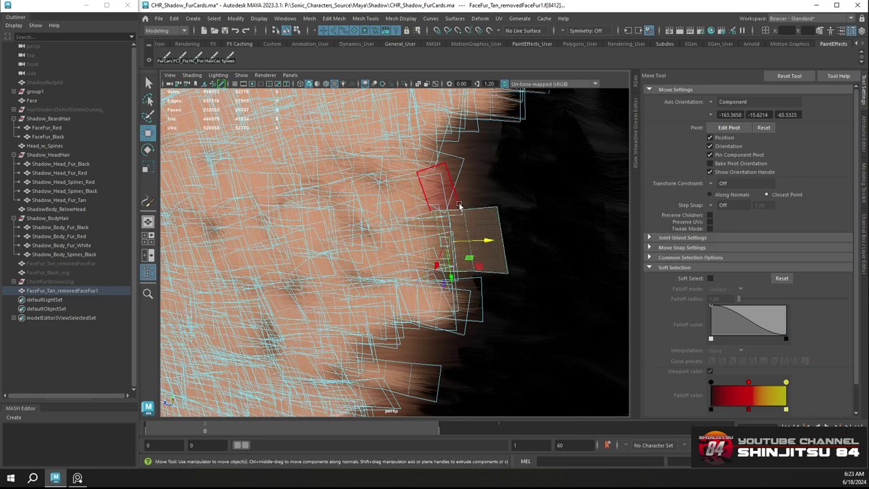
Move the three neighbouring fur cards above it outward along the cheek's edge and enlarge them to fill the gaps
left_click(472, 197)
left_click_drag(448, 192, 495, 184)
key("r")
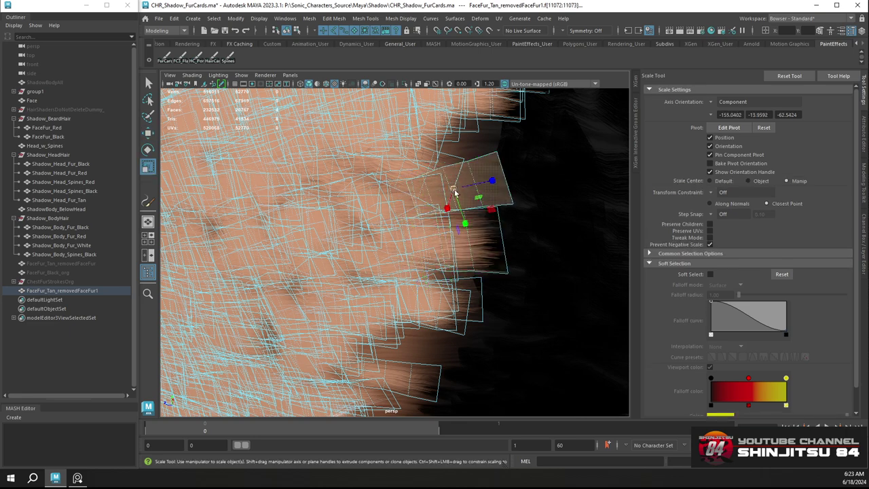
left_click(443, 173)
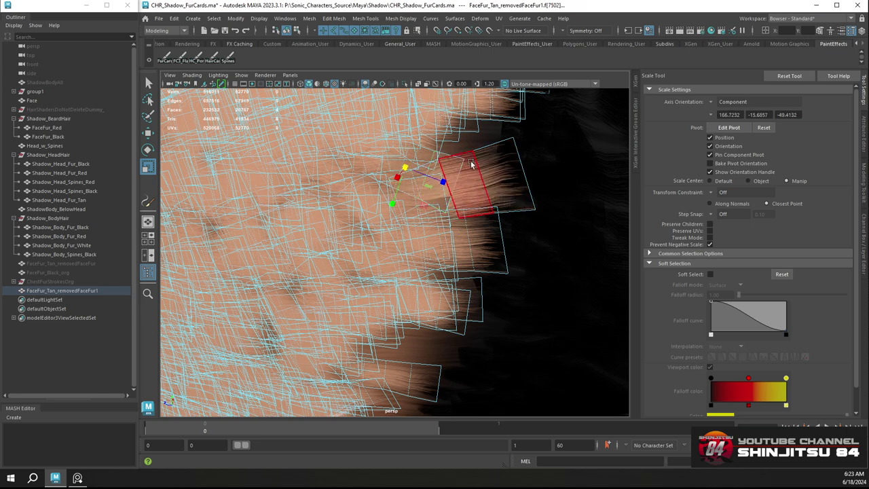
key("w")
left_click_drag(426, 207, 460, 192)
key("r")
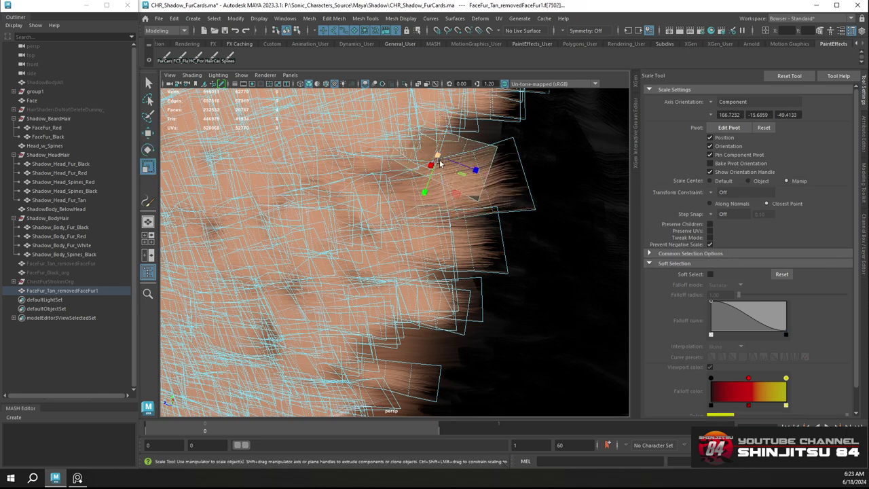
left_click(474, 131)
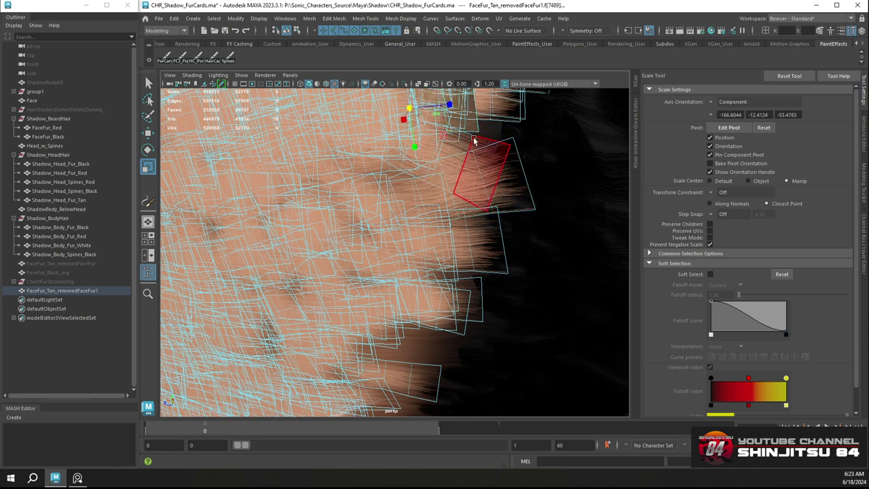
key("w")
mouse_move(442, 132)
left_mouse_down()
mouse_move(471, 146)
mouse_move(451, 123)
left_mouse_up()
key("r")
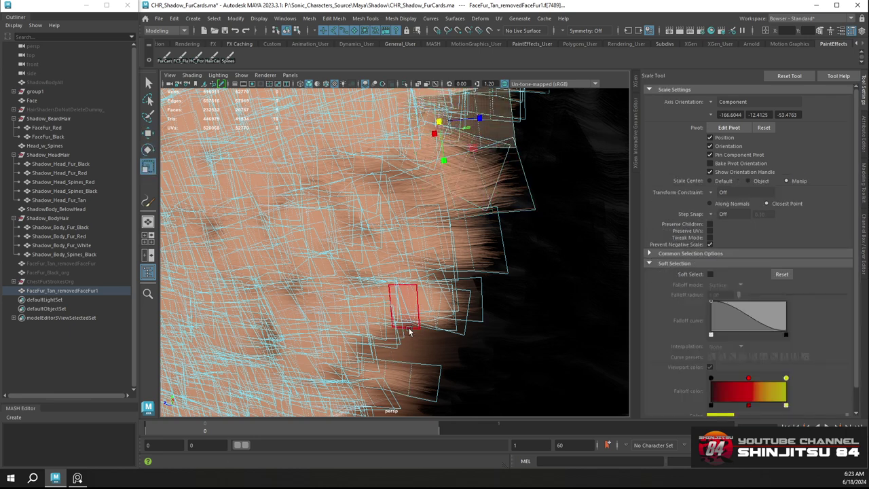
Enlarge a fur card lower on the cheek's edge by about 1.25 and move it outward into the gap there
left_click(410, 330)
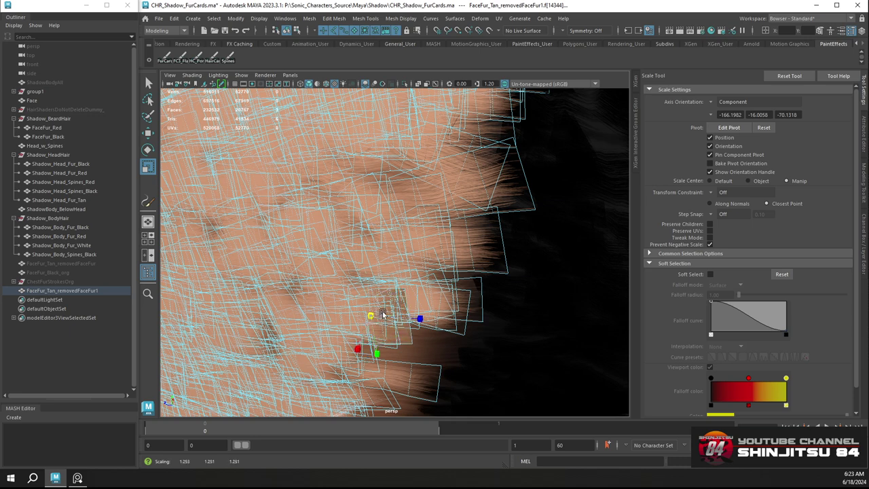
key("w")
left_click_drag(371, 319, 456, 343)
key("r")
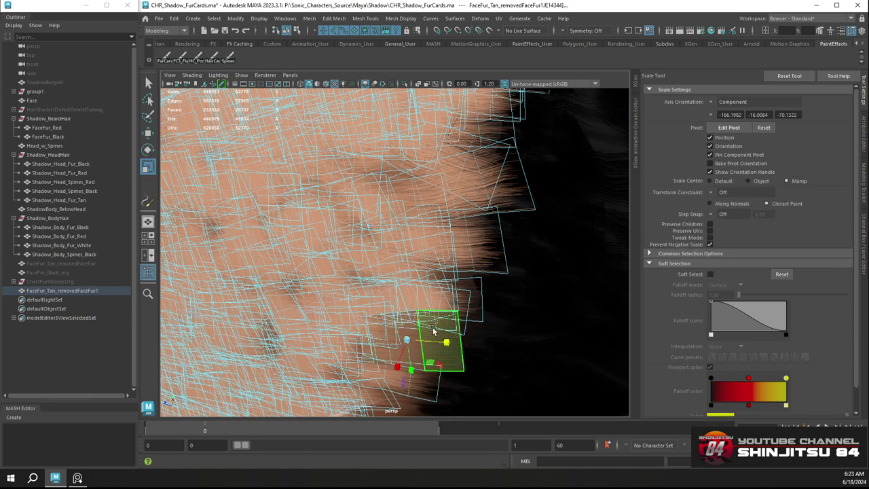
Frame the lower cheek card up close, then move and rotate it to follow the surrounding fur surface
mouse_move(474, 303)
left_mouse_down("alt")
mouse_move(437, 308)
mouse_move(465, 299)
left_mouse_up("alt")
key("f")
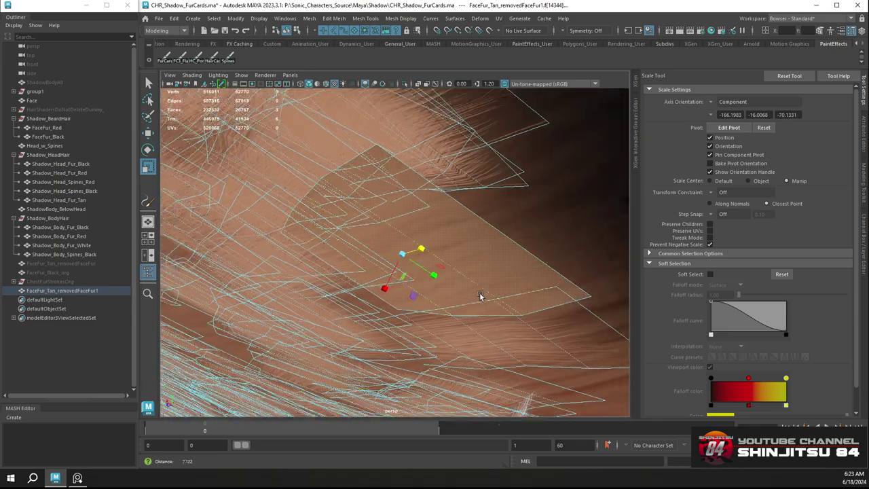
key("w")
left_click_drag(386, 291, 387, 278)
key("e")
left_click_drag(419, 248, 423, 242)
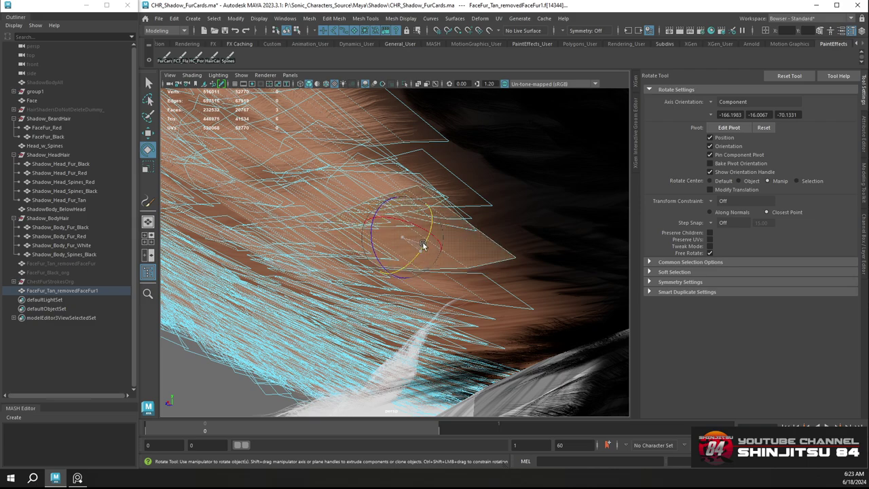
Select the small fur card at the lowest part of the cheek's edge and move it outward and down into the gap
left_click_drag(478, 252, 499, 272, "alt")
left_click_drag(320, 305, 325, 288, "alt")
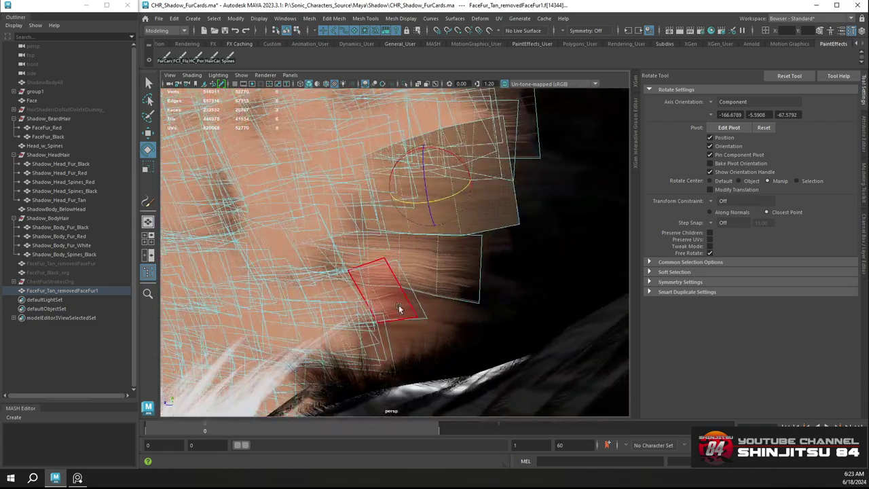
left_click(410, 314)
key("w")
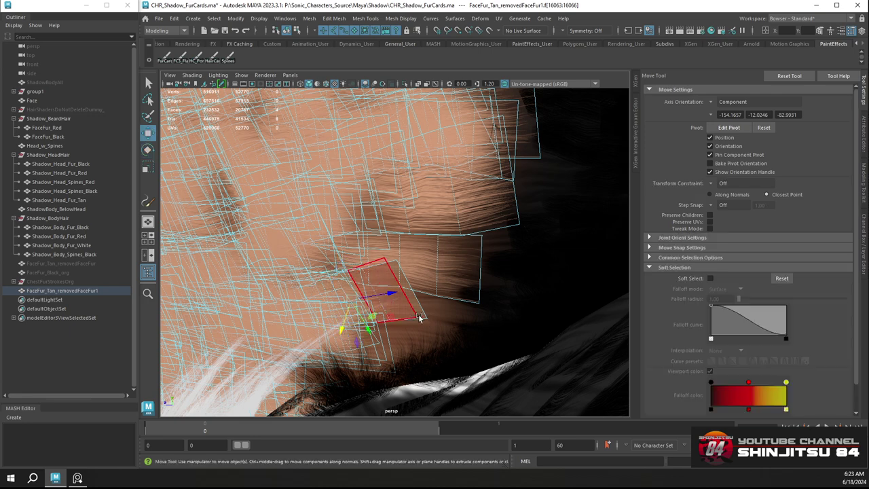
left_click_drag(370, 299, 392, 330)
key("r")
left_click_drag(448, 321, 469, 307, "alt")
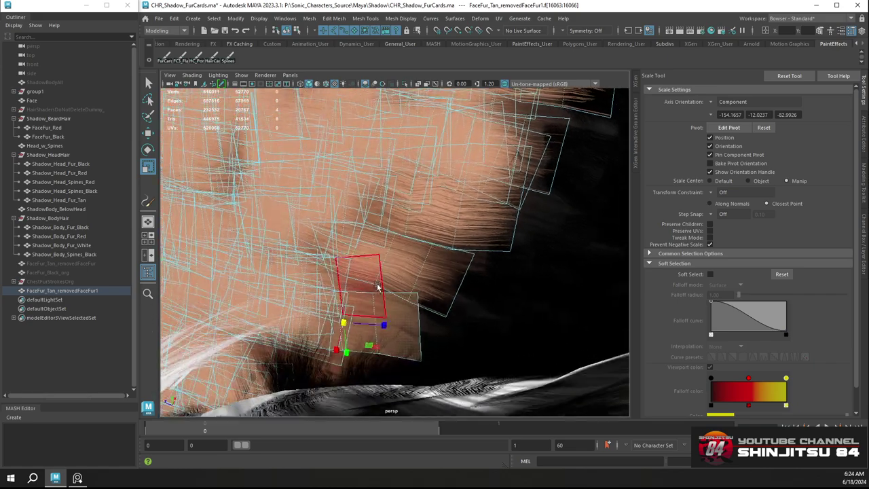
Move the neighbouring fur card just above it outward along the cheek's edge and rotate it to follow the surrounding fur surface
double_click(402, 290)
key("w")
left_click_drag(339, 286, 381, 290)
key("r")
key("w")
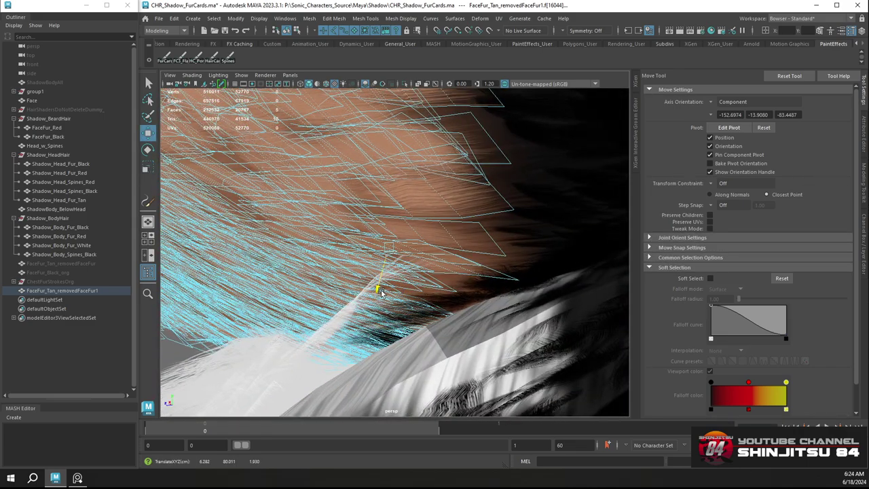
key("e")
left_click_drag(413, 250, 420, 228)
scroll(420, 228, "down", 4)
left_click(524, 258)
Select a fur card between the nose and the eye's inner corner, move it towards the eye and rotate it to fit the surface
left_click_drag(524, 258, 374, 182, "alt")
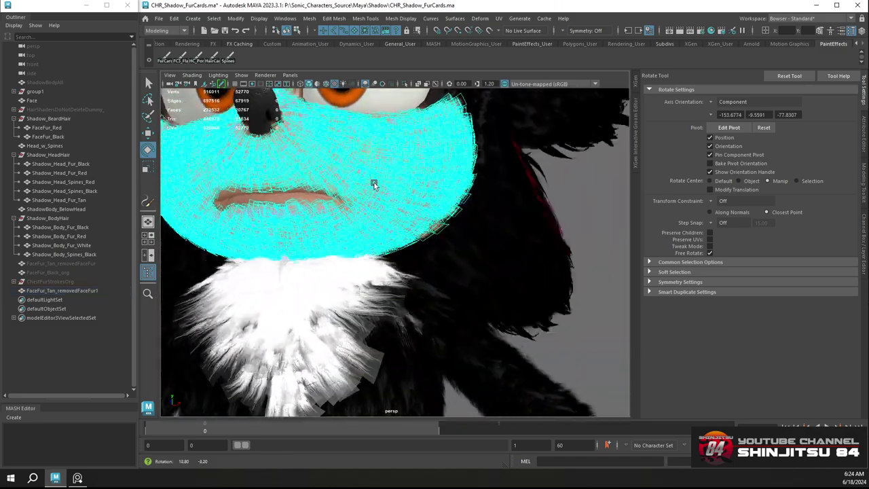
middle_click_drag(374, 183, 436, 193, "alt")
left_click_drag(436, 194, 416, 201, "alt")
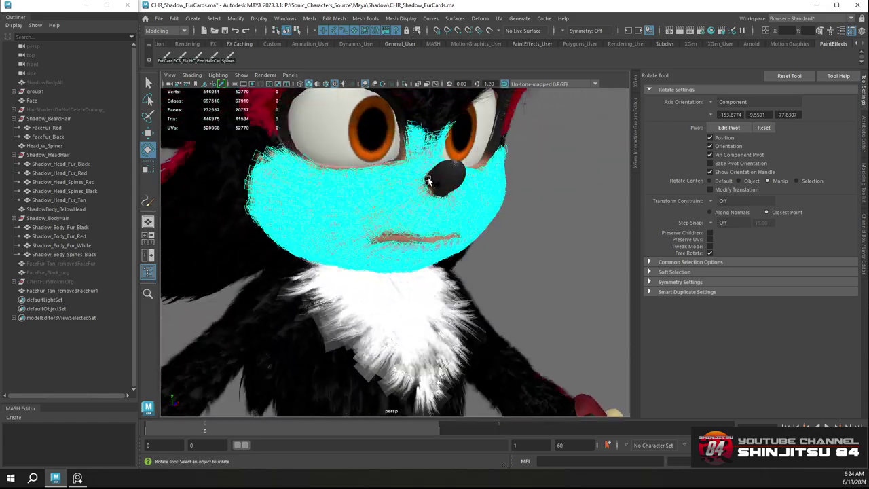
right_click(415, 200)
right_click_drag(439, 188, 415, 199)
left_click_drag(414, 198, 411, 206, "alt")
right_click_drag(411, 206, 458, 256, "alt")
middle_click_drag(459, 197, 392, 249, "alt")
mouse_move(393, 250)
left_mouse_down("alt")
mouse_move(332, 249)
mouse_move(430, 231)
mouse_move(392, 239)
left_mouse_up("alt")
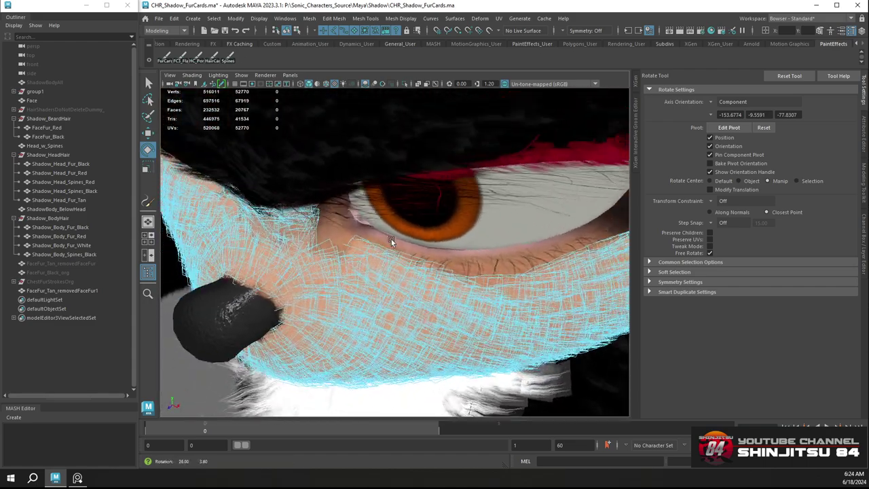
right_click_drag(391, 239, 449, 268, "alt")
middle_click_drag(353, 248, 460, 280, "alt")
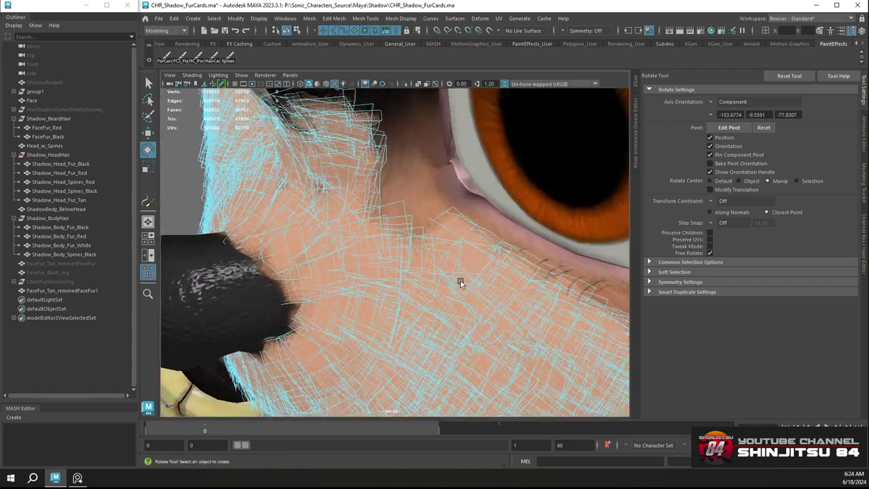
left_click(428, 228)
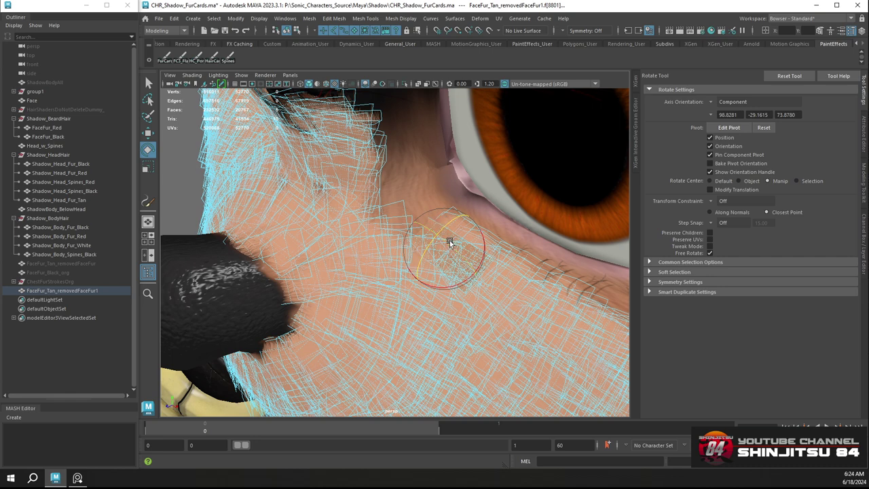
left_click(407, 218)
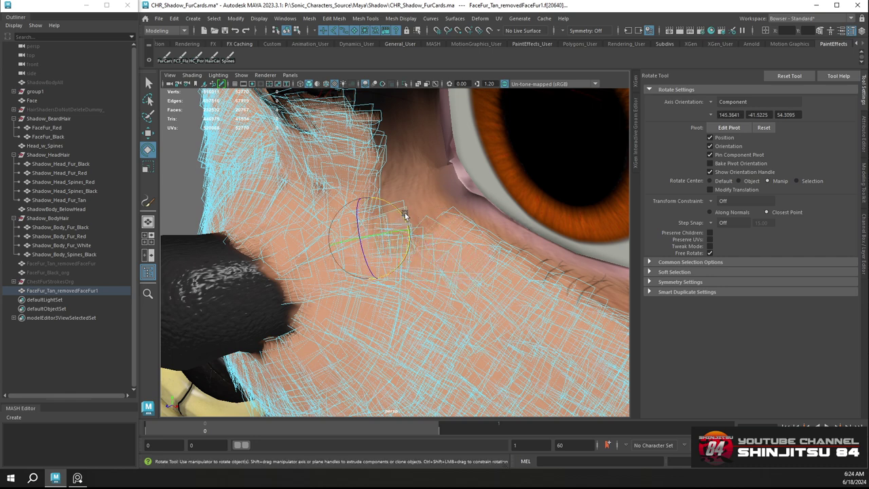
key("w")
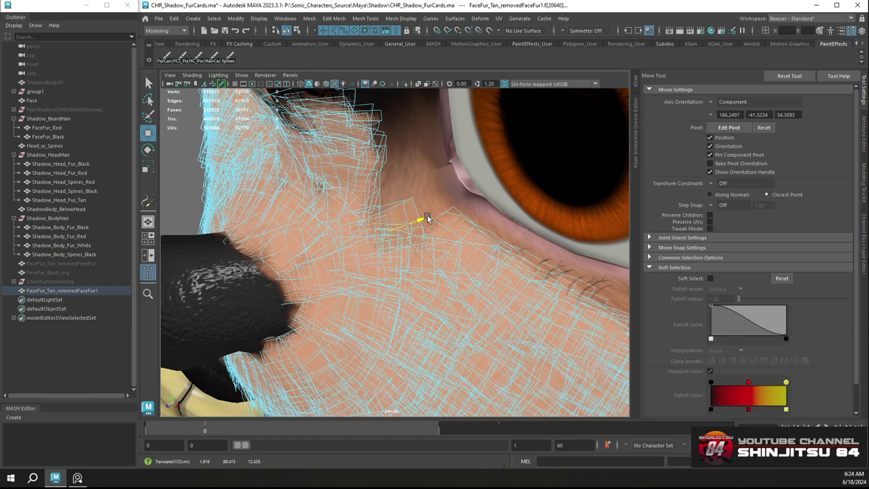
left_click_drag(427, 218, 376, 234)
key("e")
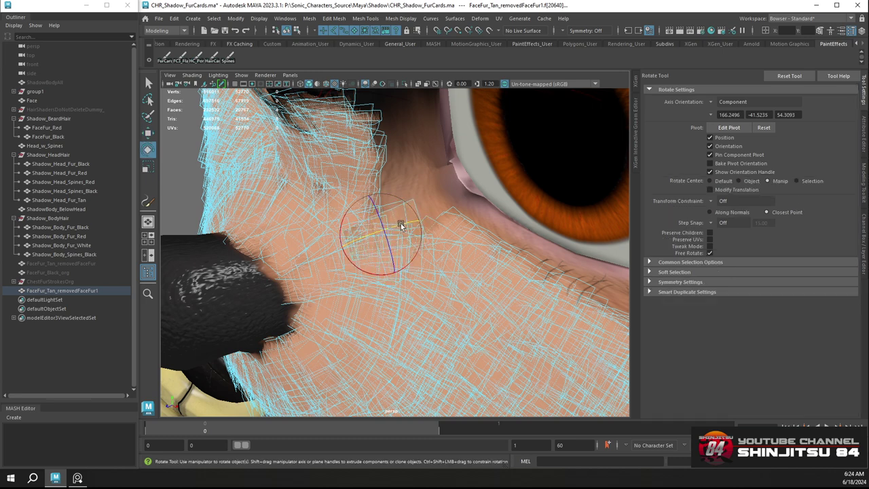
left_click_drag(398, 226, 402, 272)
key("w")
Return the tan face fur to Object mode, clear the selection and save the scene
key("f")
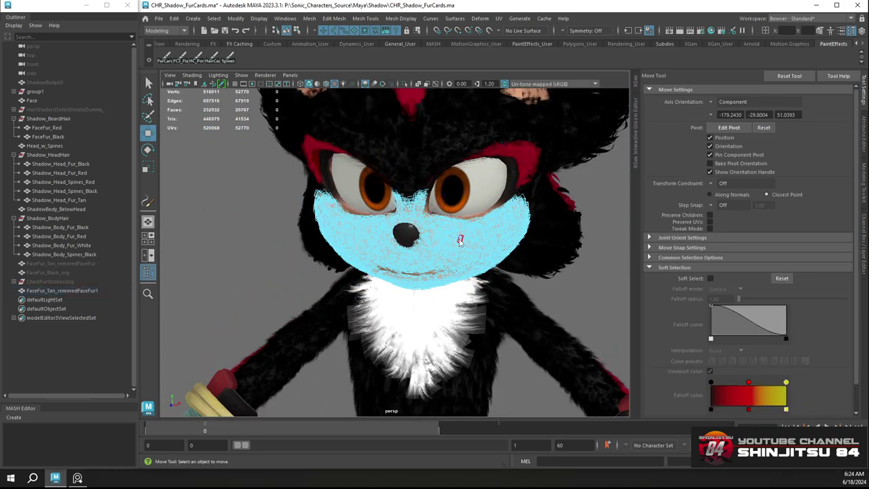
right_click_drag(461, 238, 506, 209)
left_click(589, 286)
left_click_drag(385, 252, 441, 238, "alt")
right_click_drag(441, 237, 330, 206, "alt")
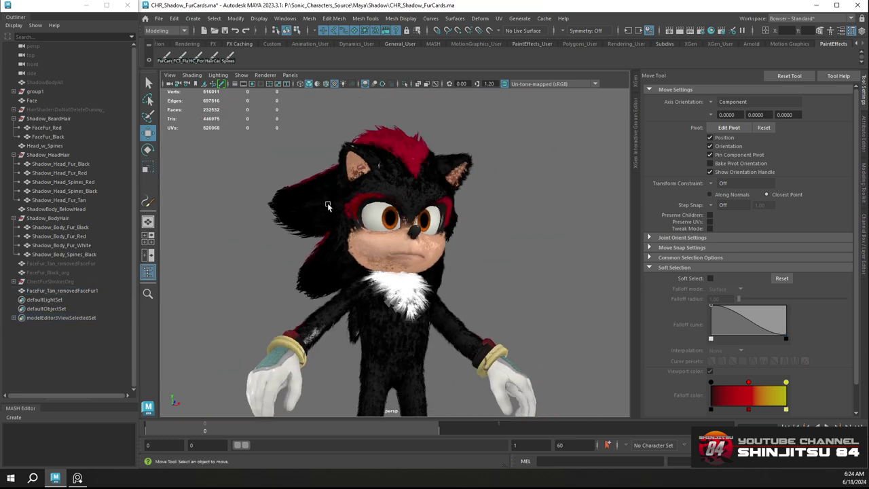
left_click_drag(330, 206, 326, 224, "alt")
right_click_drag(326, 224, 388, 252, "alt")
middle_click_drag(387, 252, 398, 240, "alt")
key("ctrl+s")
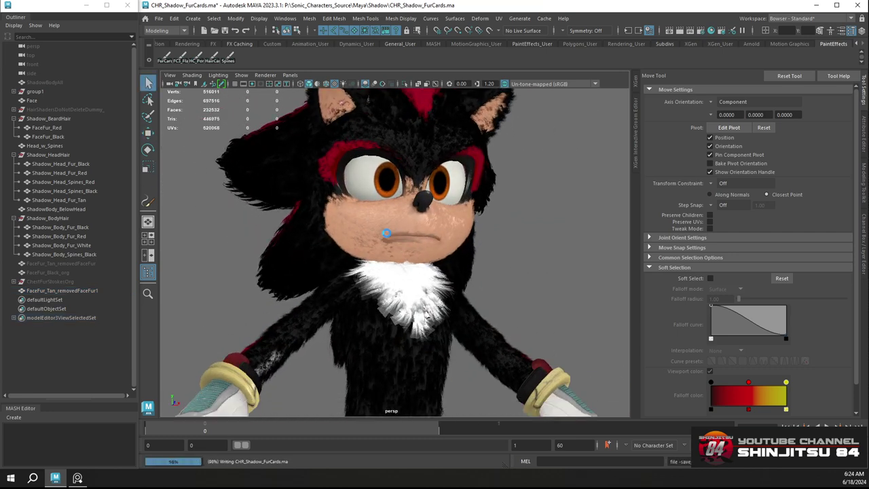
Temporarily hide FaceFur_Tan_removedFaceFur1 to compare the face without its tan fur, and bring it back
left_click(68, 291)
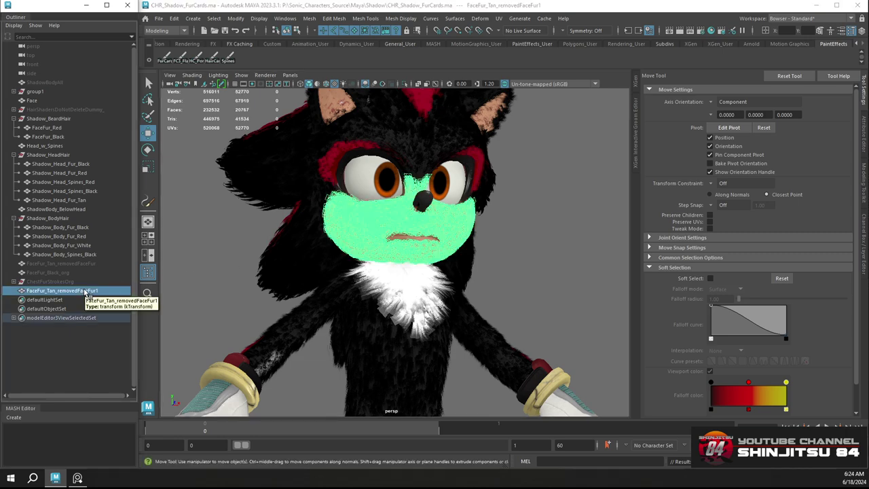
key("ctrl+h")
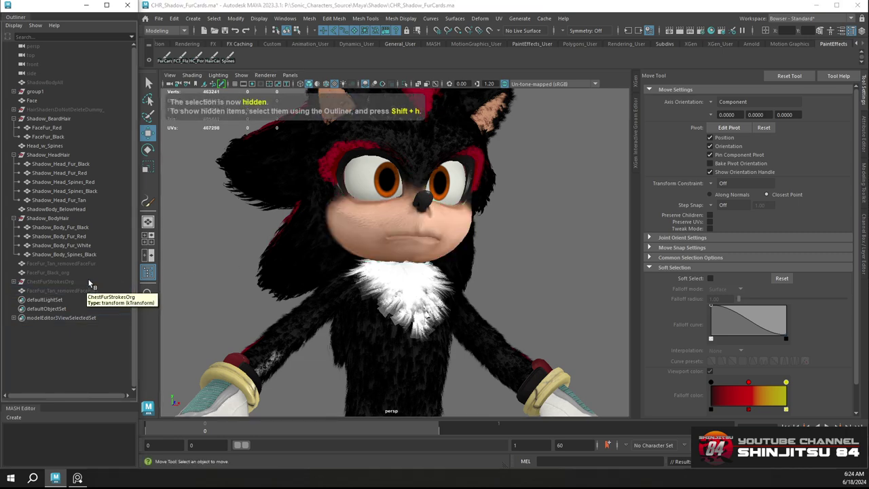
key("ctrl+z")
left_click(505, 253)
Examine the tan fur's coverage around the cheeks, mouth, nose and eyes, and its blend into the black fur
mouse_move(415, 241)
left_mouse_down("alt")
mouse_move(495, 252)
mouse_move(513, 242)
mouse_move(372, 222)
mouse_move(426, 237)
left_mouse_up("alt")
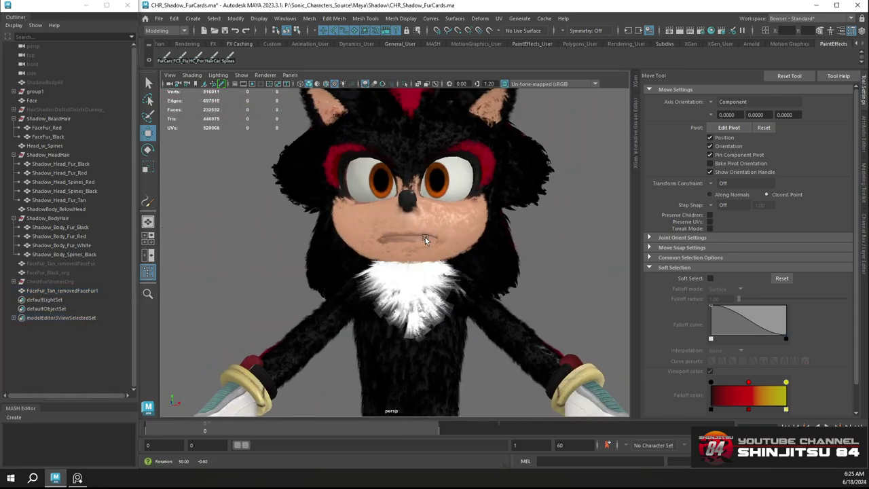
right_click_drag(425, 237, 482, 243, "alt")
left_click_drag(481, 243, 442, 262, "alt")
right_click_drag(442, 263, 503, 279, "alt")
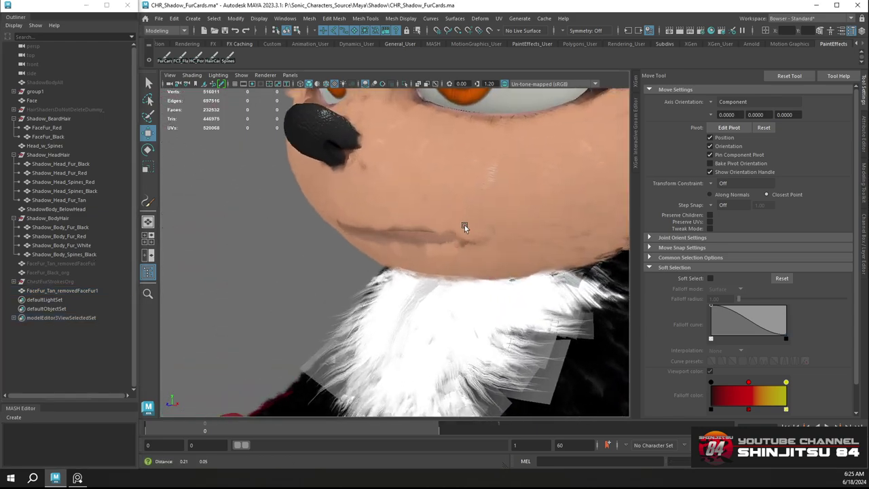
middle_click_drag(465, 225, 417, 300, "alt")
right_click_drag(417, 300, 441, 326, "alt")
left_click_drag(360, 265, 502, 265, "alt")
right_click_drag(502, 265, 398, 225, "alt")
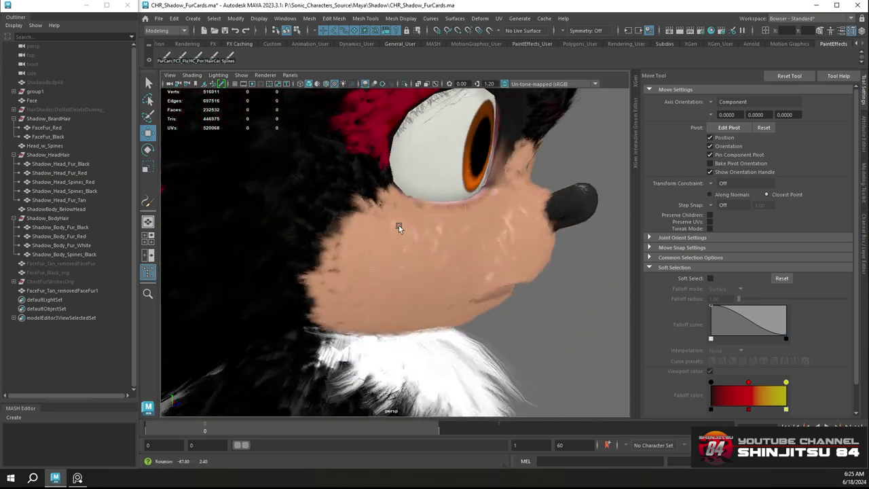
left_click_drag(398, 225, 357, 225, "alt")
right_click_drag(357, 226, 406, 253, "alt")
left_click_drag(406, 253, 337, 233, "alt")
right_click_drag(337, 233, 400, 297, "alt")
left_click_drag(400, 298, 466, 252, "alt")
right_click_drag(466, 251, 428, 233, "alt")
left_click_drag(428, 233, 471, 243, "alt")
right_click_drag(471, 242, 330, 203, "alt")
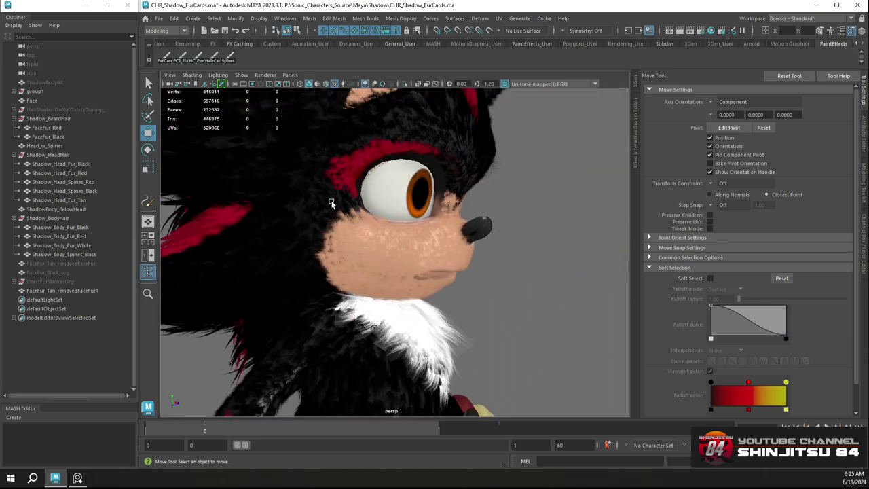
left_click(53, 291)
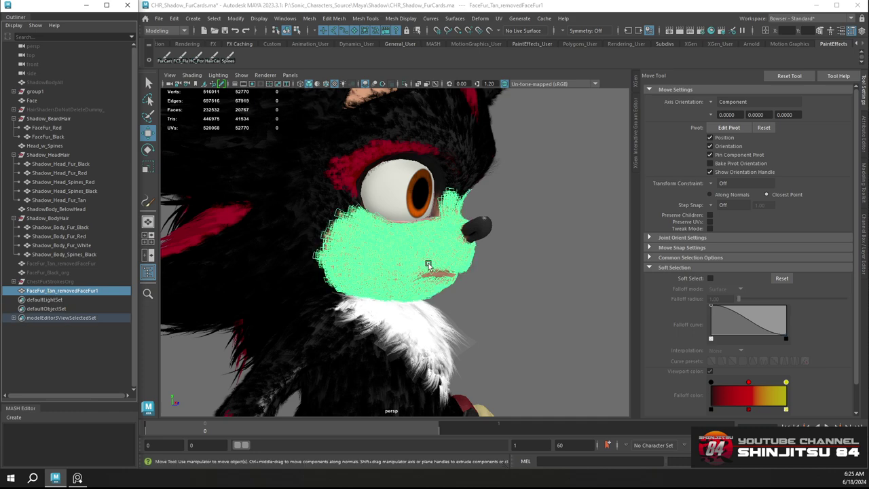
left_click(501, 269)
scroll(468, 259, "up", 6)
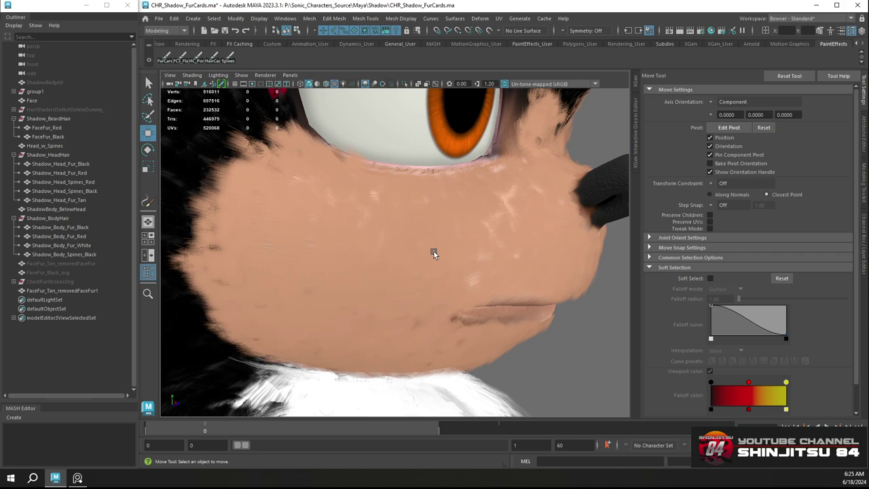
left_click_drag(411, 260, 450, 247, "alt")
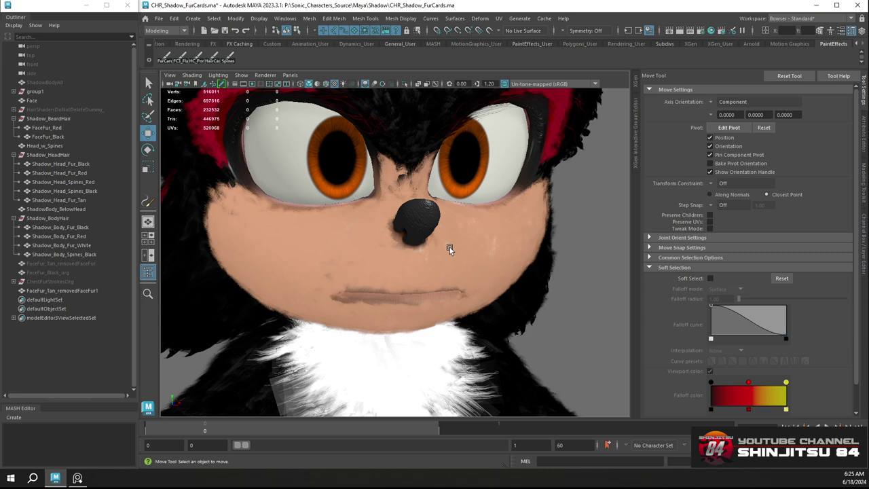
Rename the hidden FaceFur_Tan_removedFaceFur mesh as FaceFur_Tan_removedFaceFur_org
left_click(95, 291)
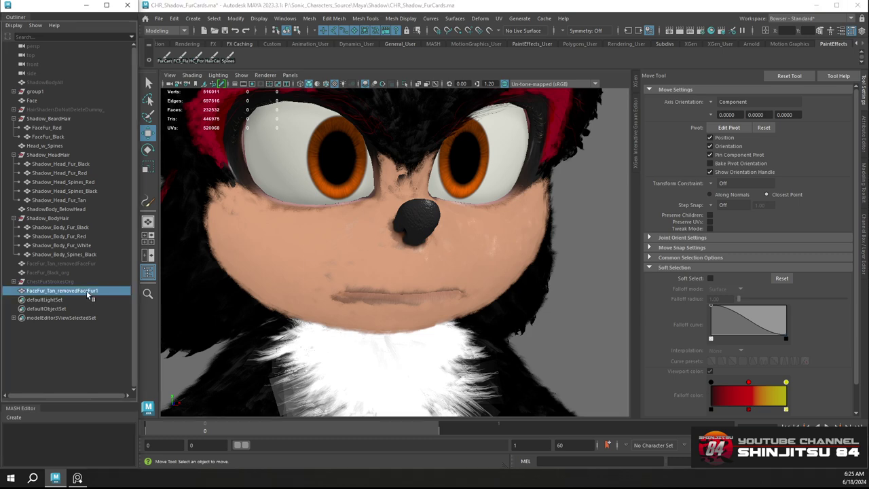
left_click(88, 265)
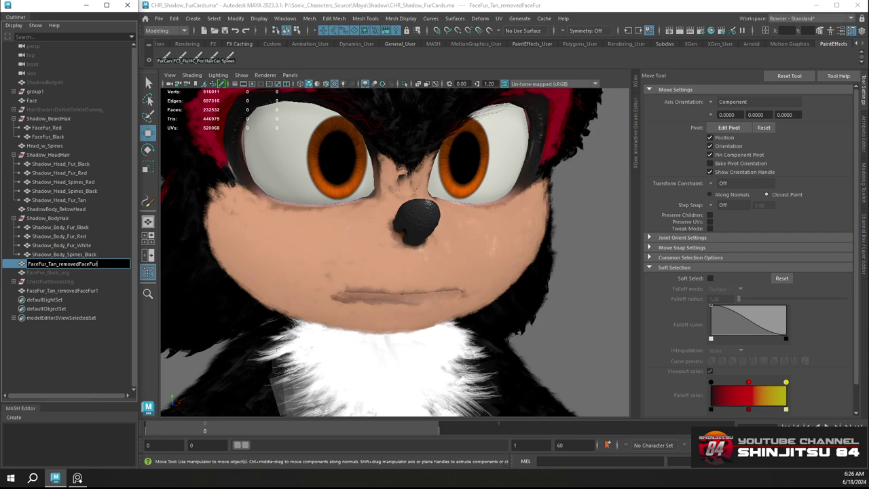
type("_org")
key("Return")
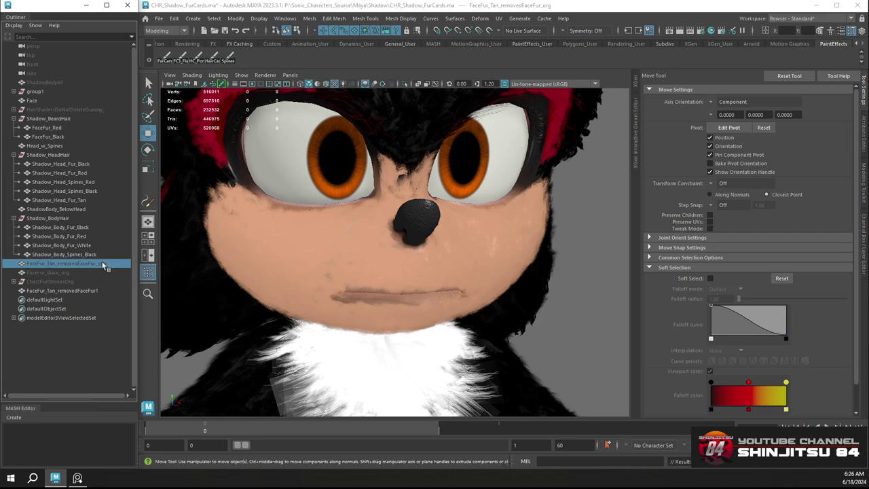
Rename the edited FaceFur_Tan_removedFaceFur1 mesh as FaceFur_Tan_FaceFur
double_click(86, 290)
left_click(58, 292)
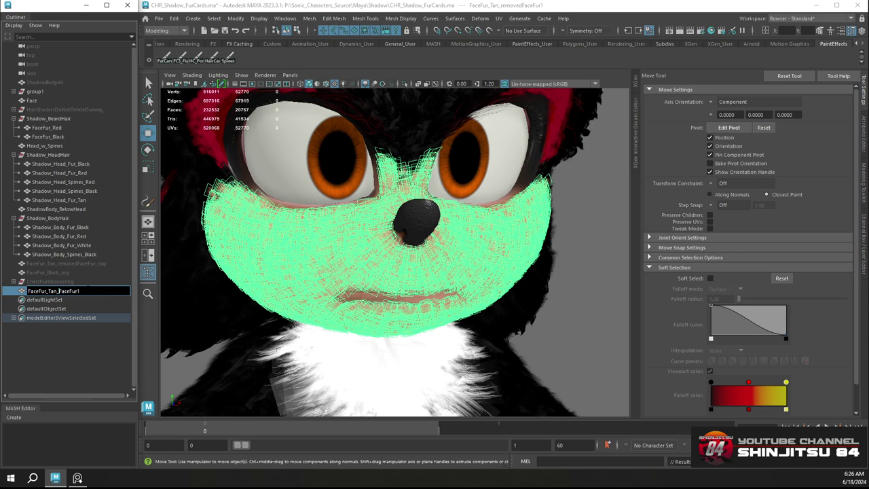
key("End")
key("BackSpace")
key("Return")
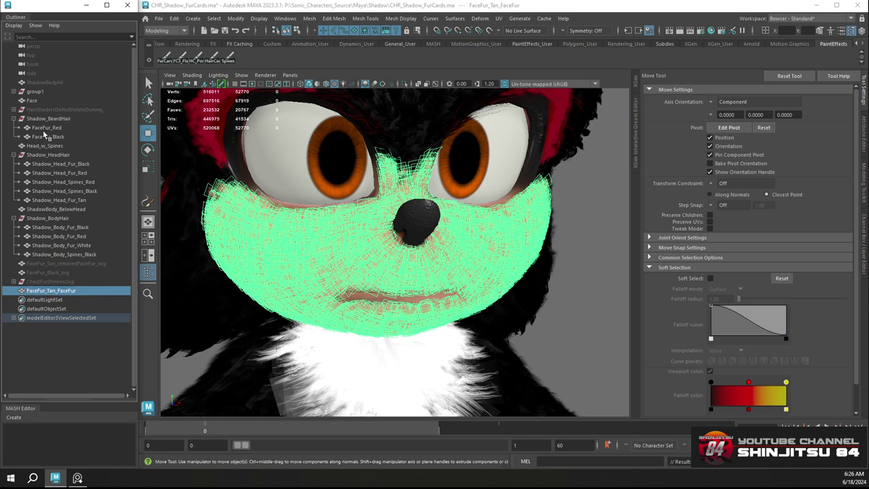
Parent the FaceFur_Tan_FaceFur mesh under the Shadow_BeardHair group
left_click(69, 274)
left_click(54, 292)
left_click(54, 118, "ctrl")
key("p")
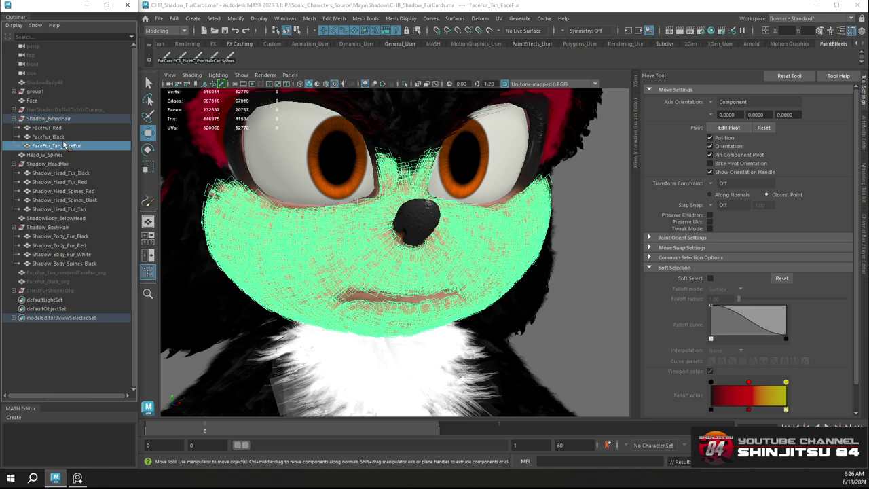
Shorten the name of the tan fur mesh in the Shadow_BeardHair group to FaceFur_Tan
double_click(61, 147)
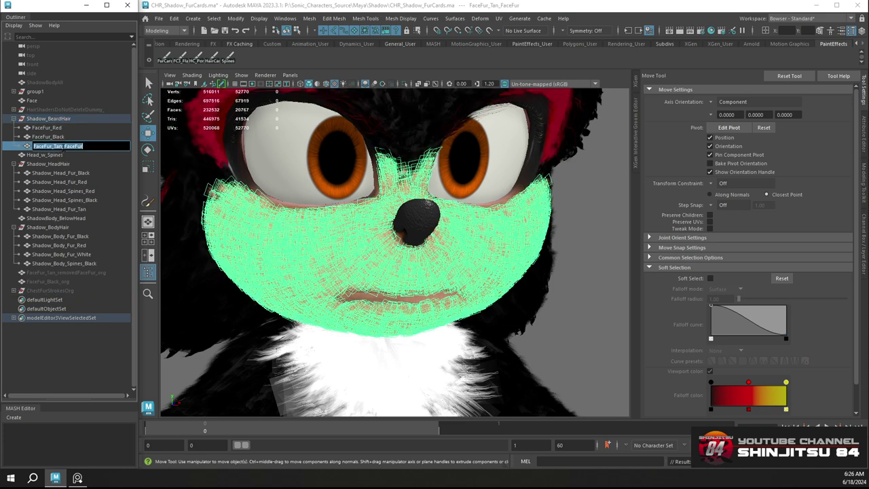
key("BackSpace")
key("Return")
Check the contents of the Shadow_BeardHair group on the model, clear the selection and save the scene
left_click(70, 120)
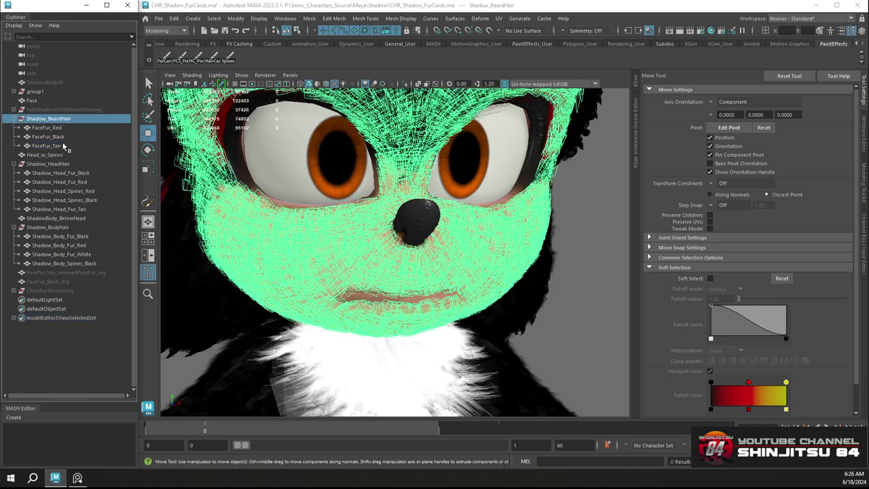
left_click(62, 146)
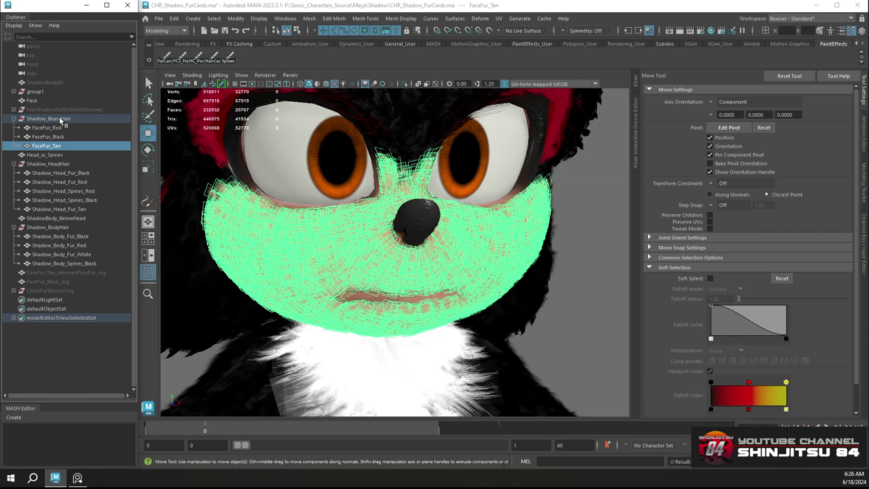
left_click(60, 119)
right_click_drag(522, 239, 401, 238, "alt")
left_click_drag(401, 237, 503, 231, "alt")
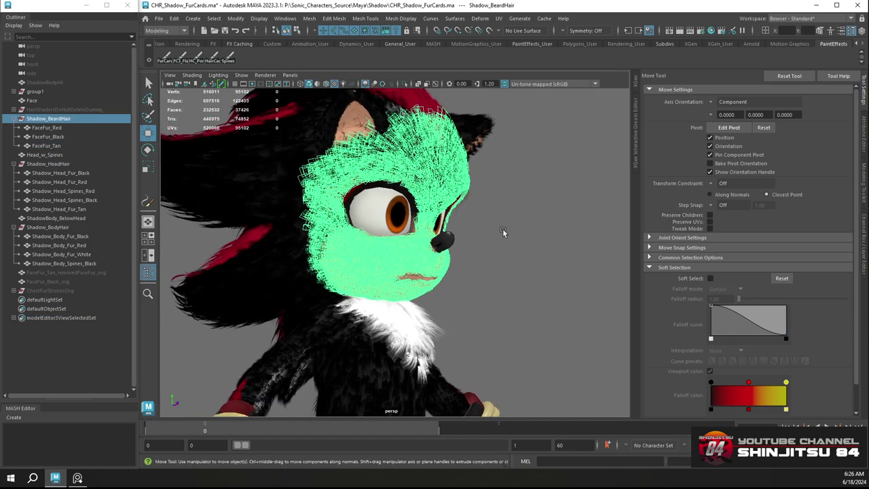
left_click(503, 232)
key("ctrl+s")
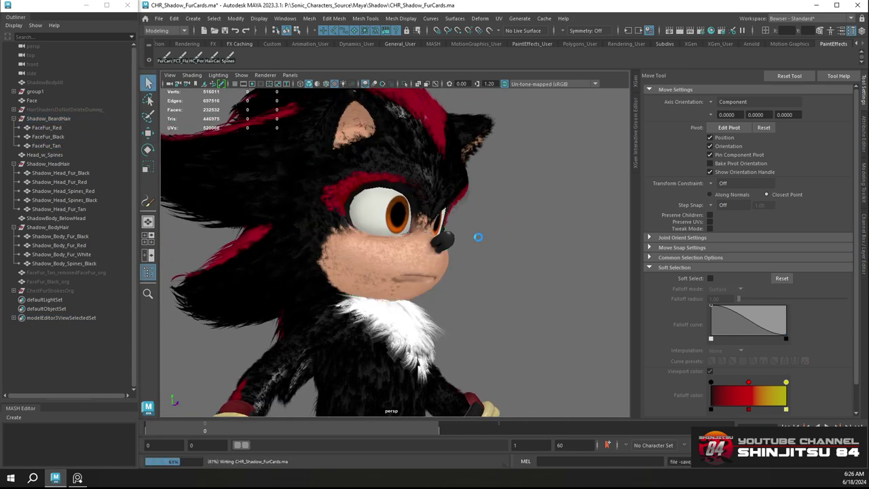
Switch the FaceFur_Tan mesh to face selection and delete the fur card overlapping Shadow's left mouth corner
left_click_drag(429, 229, 519, 224, "alt")
scroll(457, 296, "up", 6)
left_click_drag(454, 285, 431, 299, "alt")
scroll(432, 299, "up", 2)
left_click(445, 260)
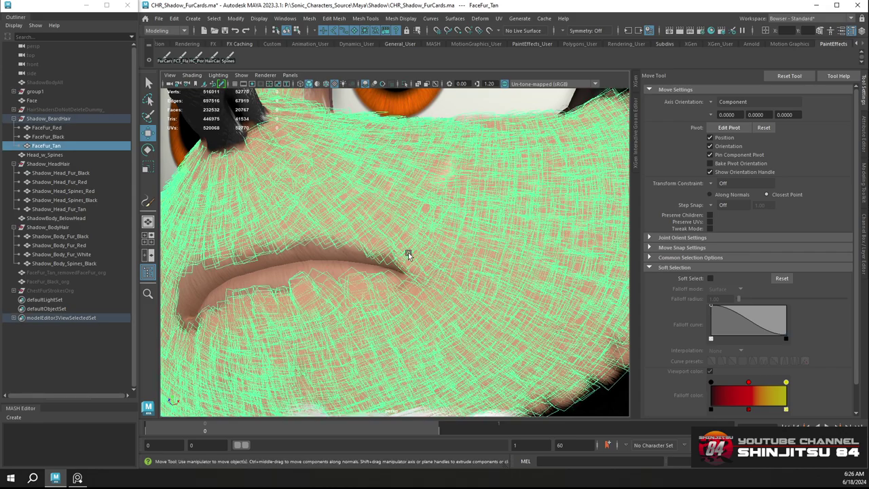
left_click_drag(408, 255, 440, 263, "alt")
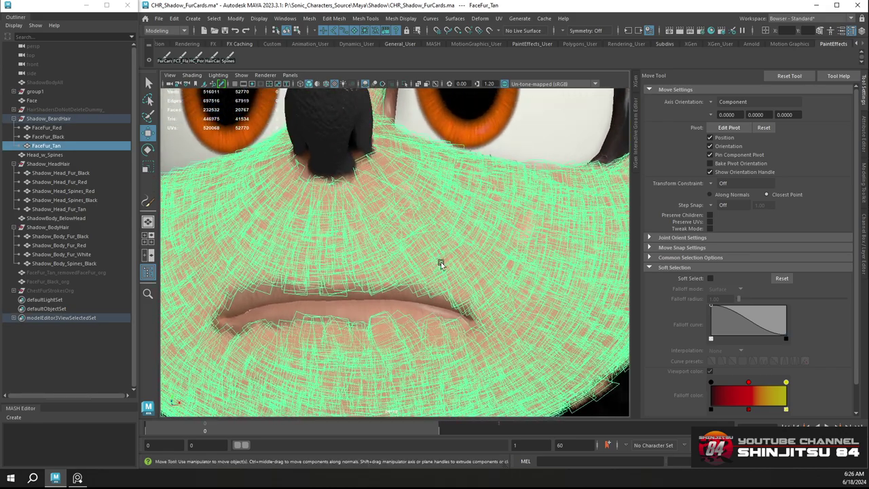
scroll(441, 262, "up", 4)
right_click(448, 304)
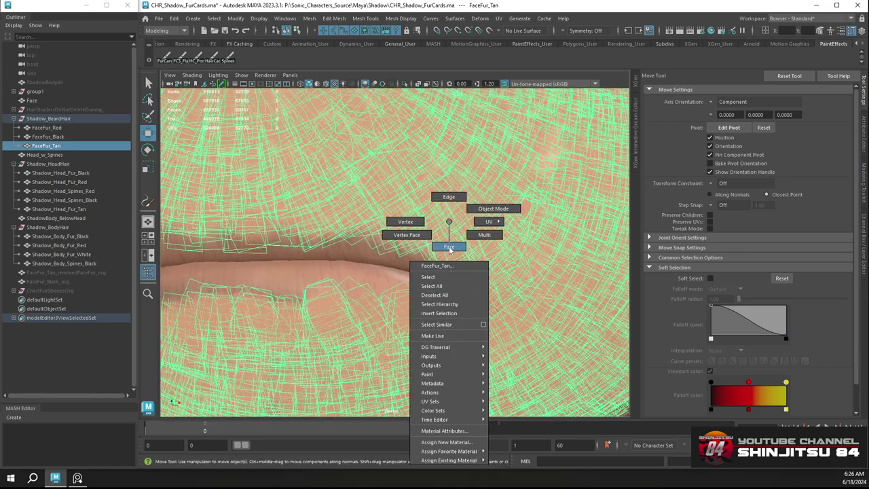
left_click(449, 248)
left_click(454, 305)
key("Delete")
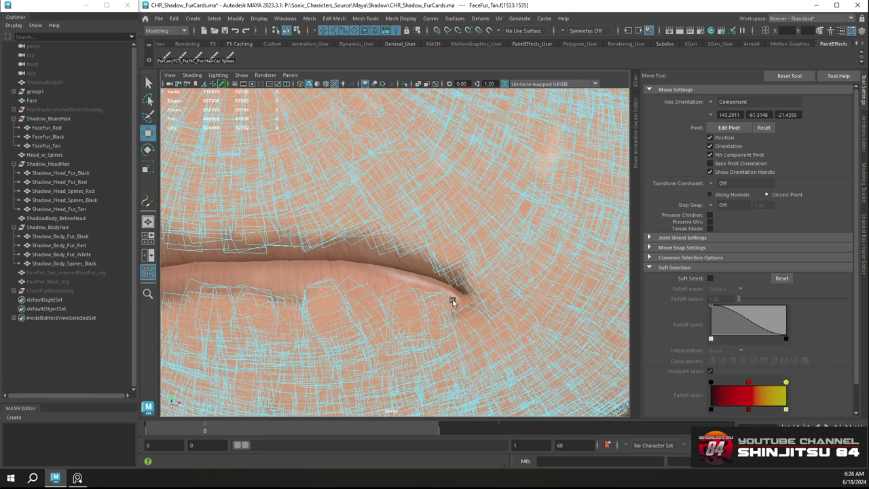
Delete the stray fur cards hanging over the upper lip at Shadow's left mouth corner
double_click(451, 283)
key("Delete")
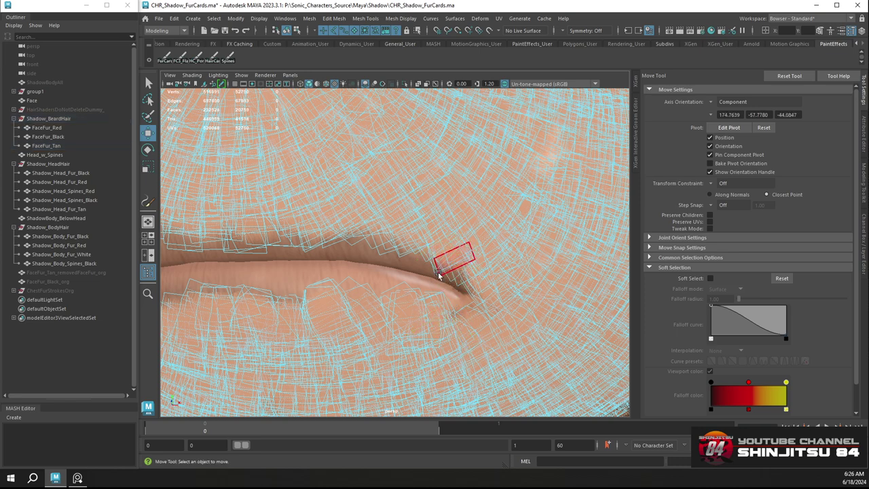
double_click(440, 275)
key("Delete")
double_click(438, 272)
left_click(463, 294)
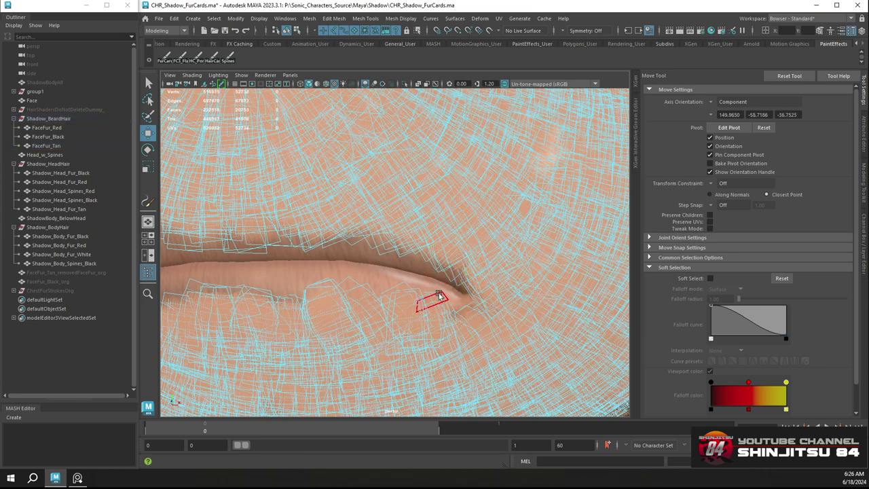
Delete the fur card covering Shadow's right mouth corner
scroll(338, 270, "down", 4)
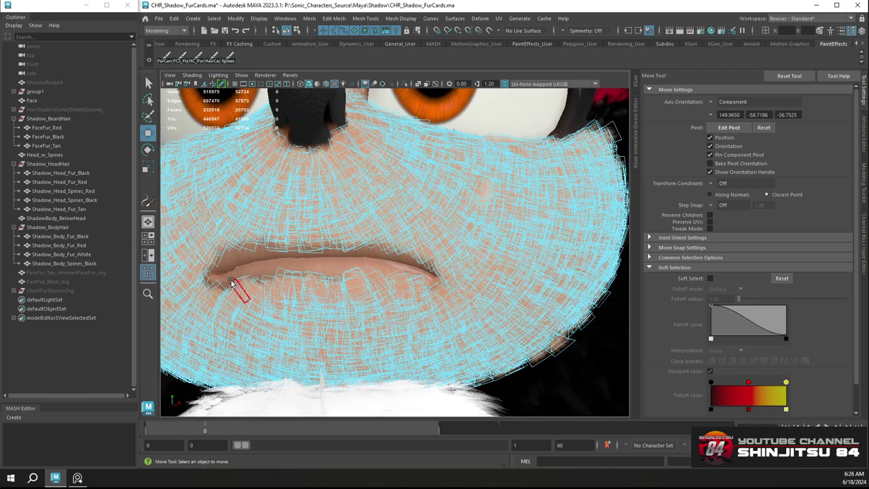
left_click(216, 266)
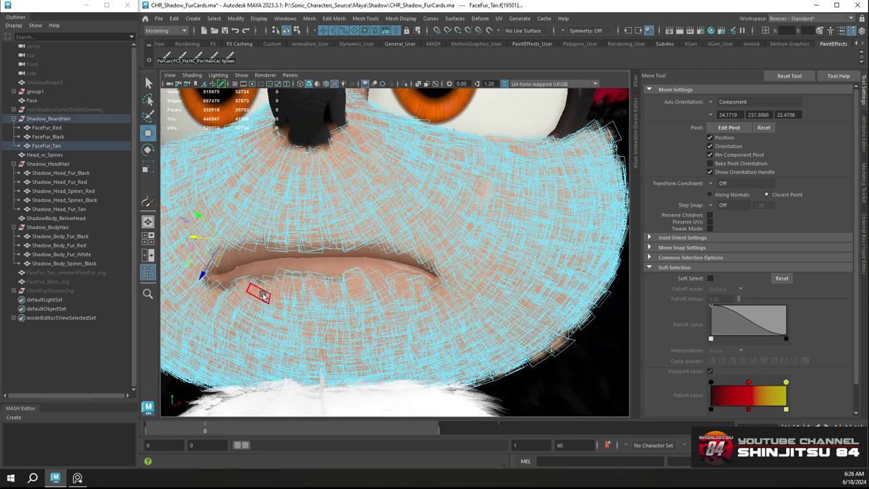
key("Delete")
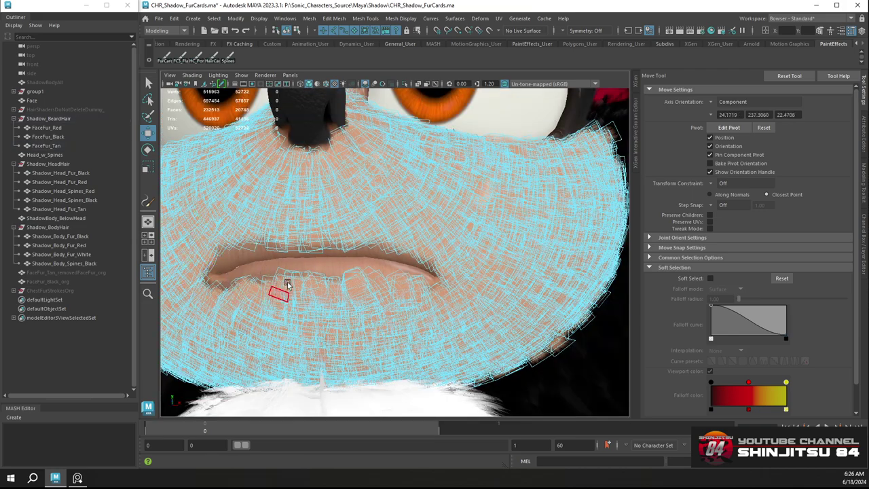
Remove more tan cards crowding Shadow's left mouth corner, then return to object mode and clear the selection
left_click(420, 259)
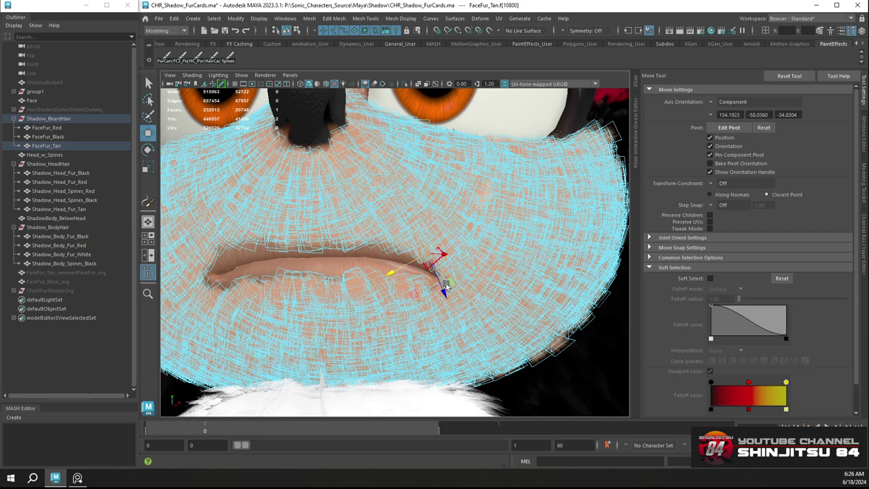
key("Delete")
left_click(423, 267)
key("Delete")
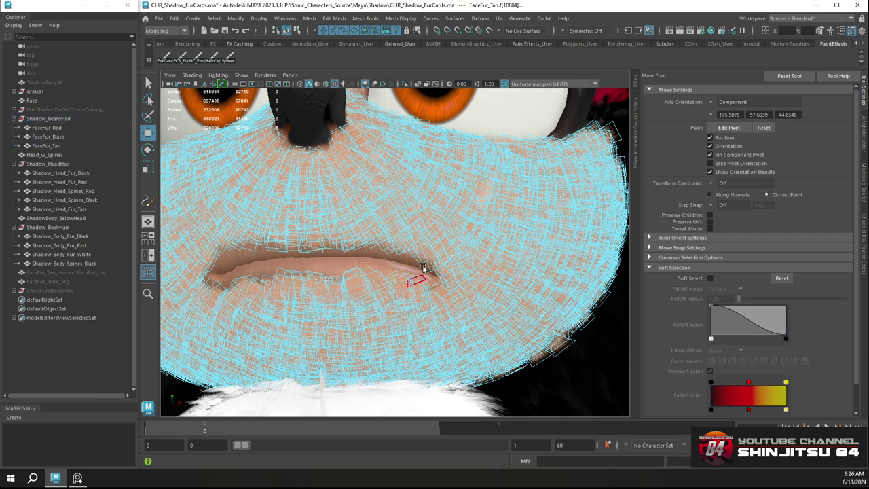
left_click(422, 261)
key("Delete")
left_click(428, 262)
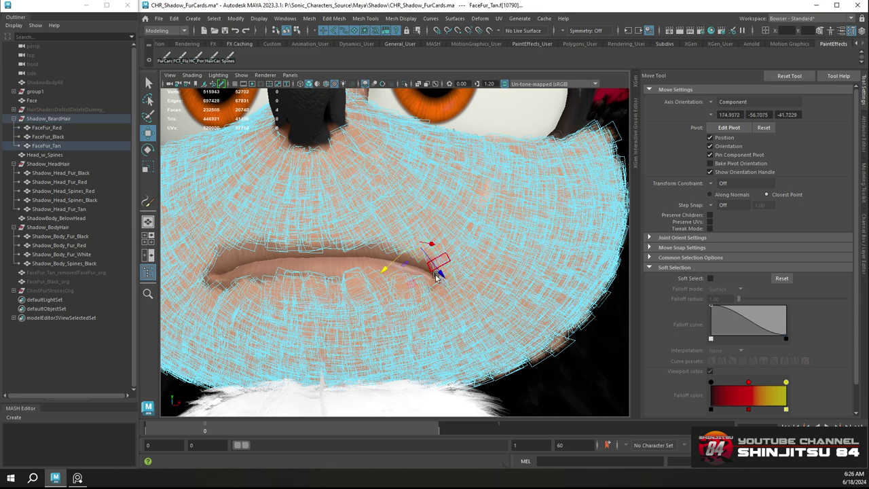
key("Delete")
right_click_drag(451, 236, 483, 221)
scroll(482, 221, "down", 5)
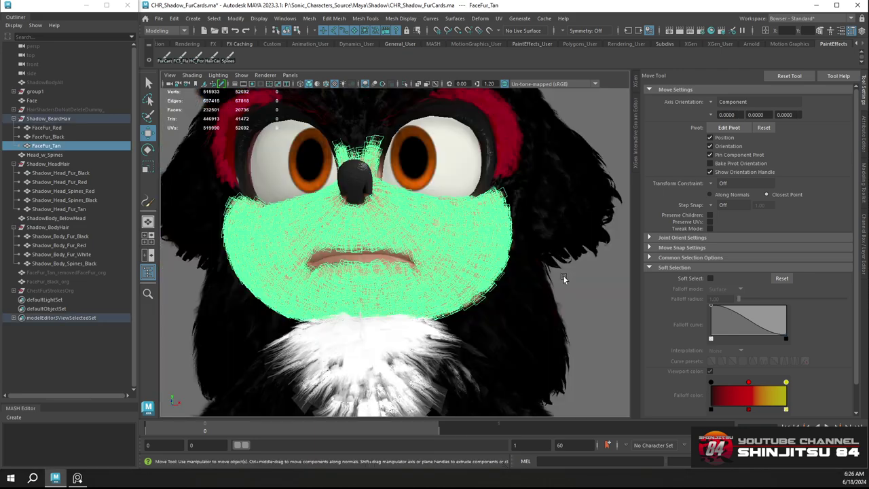
left_click(563, 277)
Reselect FaceFur_Tan in face mode and delete the card sticking into the crease of Shadow's left mouth corner
left_click_drag(456, 271, 425, 278, "alt")
right_click_drag(425, 278, 479, 327, "alt")
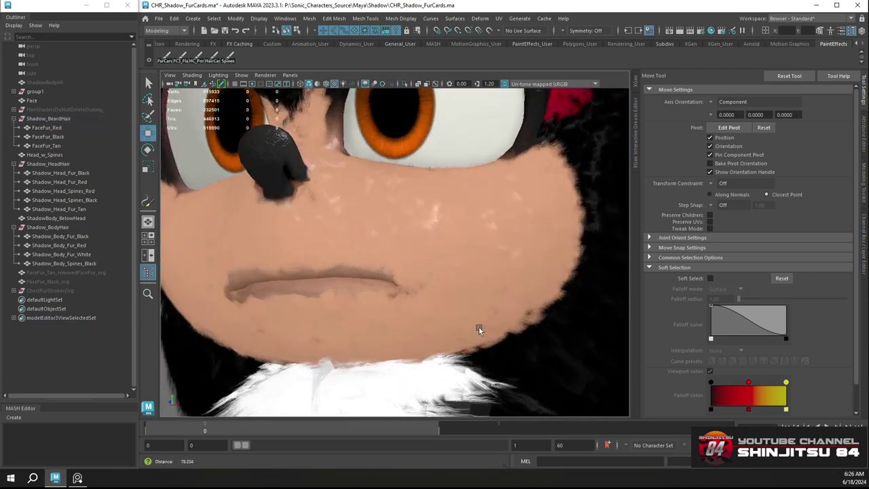
left_click_drag(423, 253, 414, 252, "alt")
scroll(415, 253, "down", 2)
scroll(427, 271, "up", 5)
left_click(334, 227)
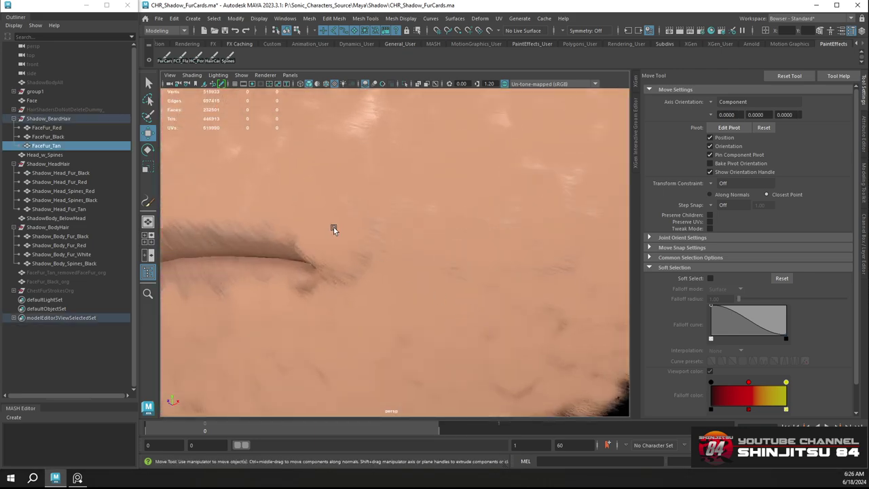
right_click_drag(316, 222, 314, 250)
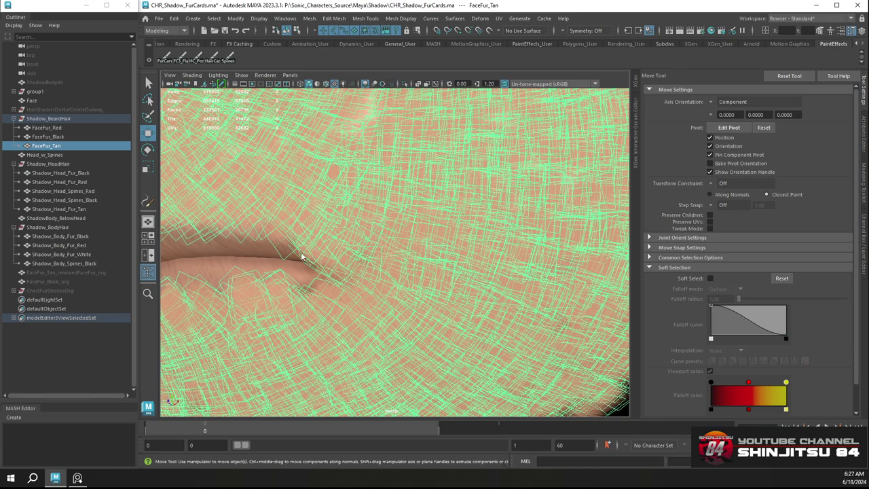
left_click(312, 249)
scroll(324, 249, "down", 3)
scroll(328, 245, "up", 3)
left_click_drag(365, 235, 392, 242, "alt")
right_click_drag(392, 242, 427, 278, "alt")
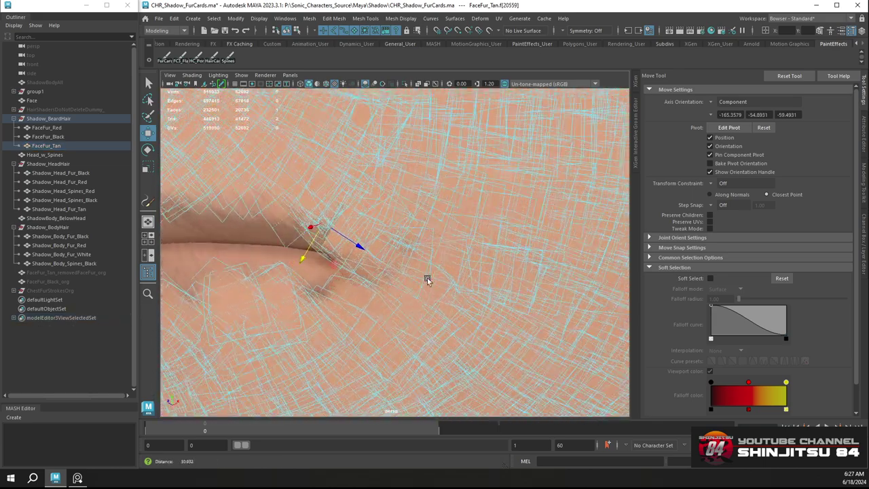
key("Delete")
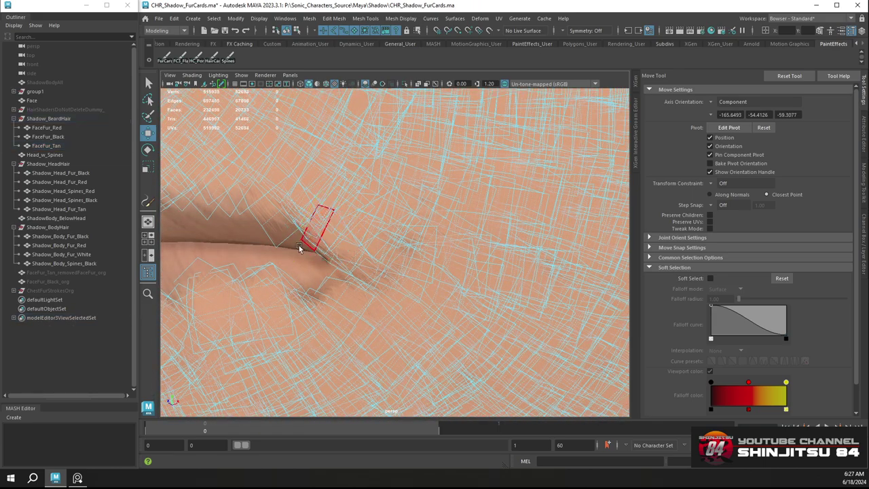
Delete the neighbouring fur cards that overlap the end of the lip line at Shadow's left mouth corner
double_click(309, 246)
key("Delete")
double_click(313, 246)
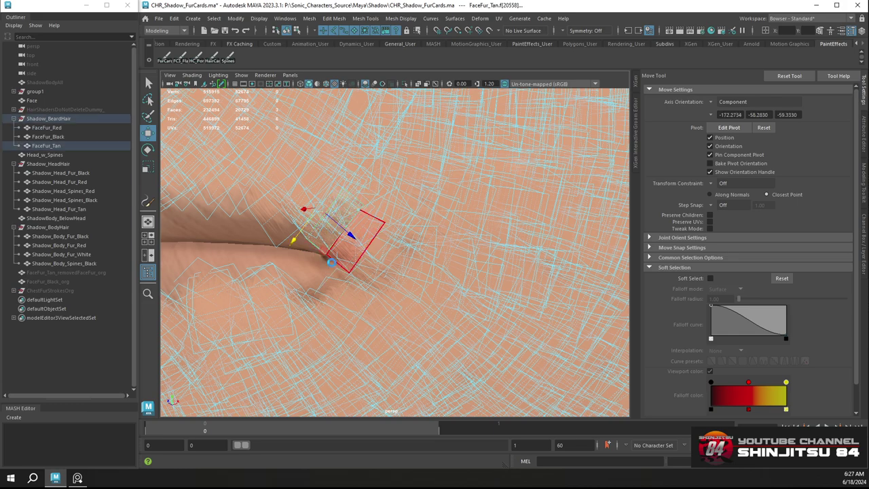
key("Delete")
double_click(322, 247)
key("Delete")
scroll(319, 237, "down", 10)
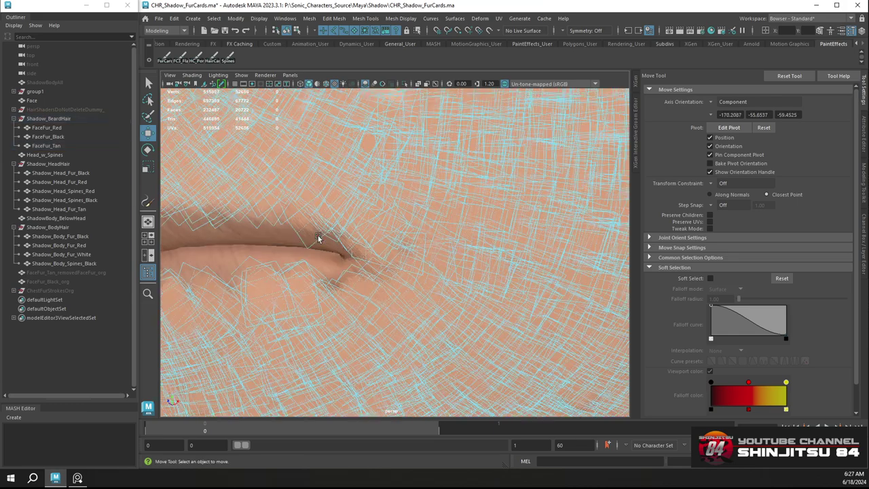
Delete one more card above the lip near Shadow's left mouth corner, return to object mode and deselect the fur
mouse_move(402, 221)
right_mouse_down()
mouse_move(444, 213)
mouse_move(401, 231)
right_mouse_up()
scroll(391, 260, "up", 6)
scroll(380, 251, "up", 2)
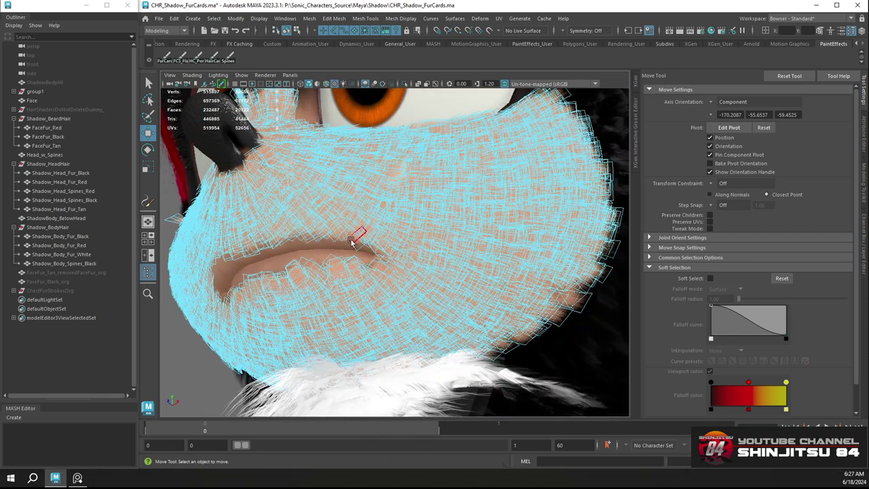
scroll(404, 248, "down", 5)
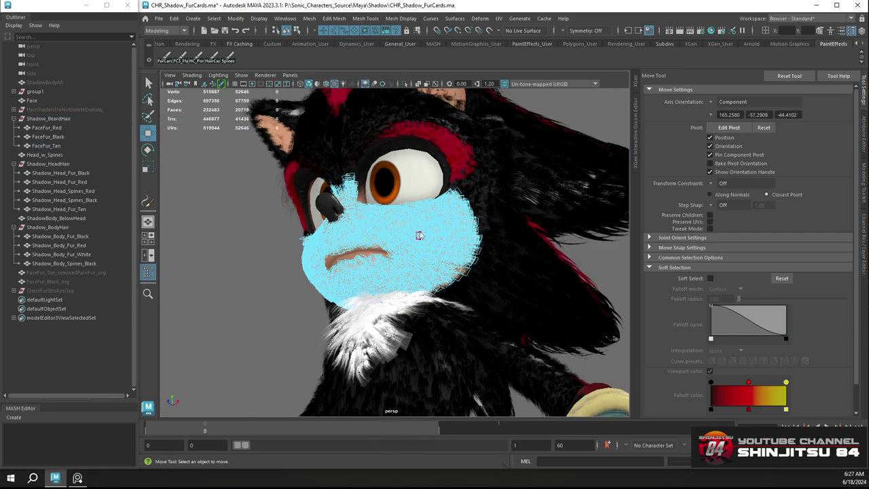
right_click_drag(407, 243, 411, 224)
left_click(397, 263)
left_click_drag(396, 263, 437, 264, "alt")
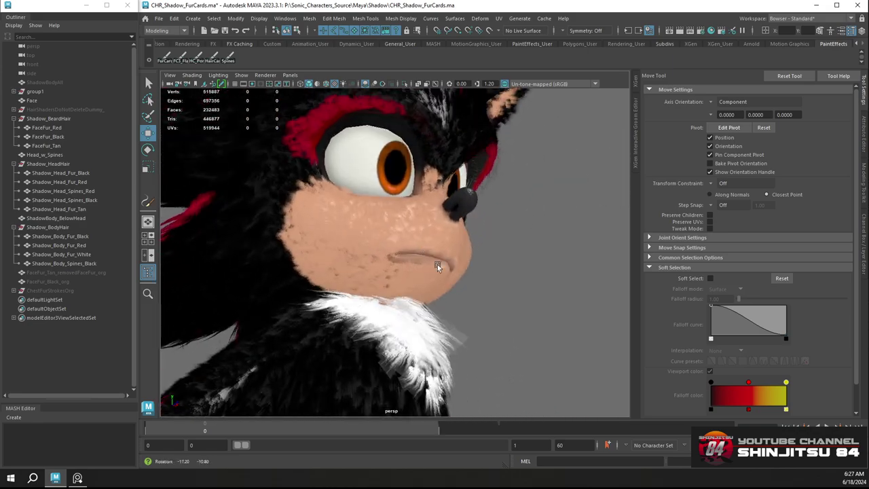
Select a FaceFur_Tan card above Shadow's right mouth corner in face mode and move it toward the lip edge
scroll(431, 241, "up", 5)
left_click(426, 221)
scroll(448, 231, "up", 3)
left_click_drag(449, 231, 451, 304, "alt")
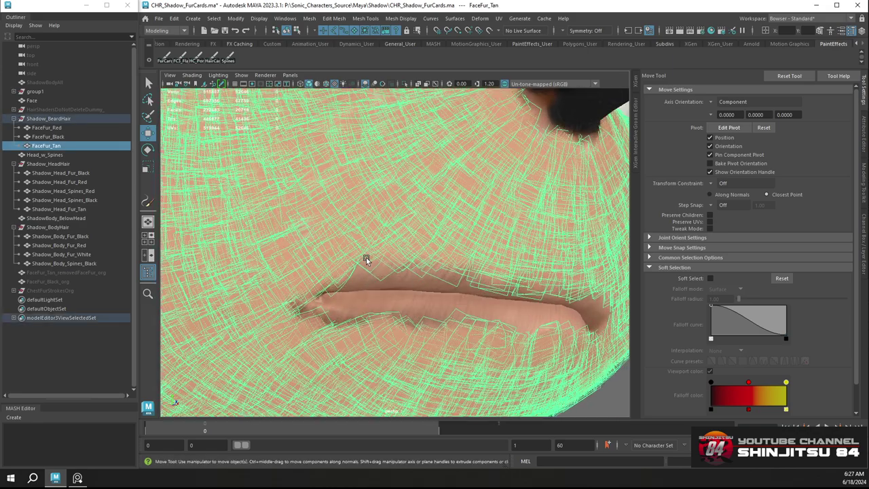
right_click_drag(365, 258, 362, 265)
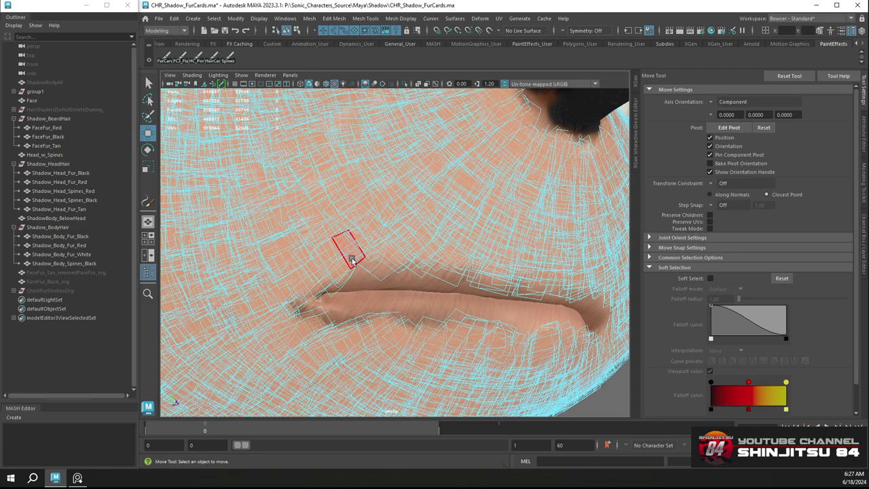
scroll(380, 268, "up", 6)
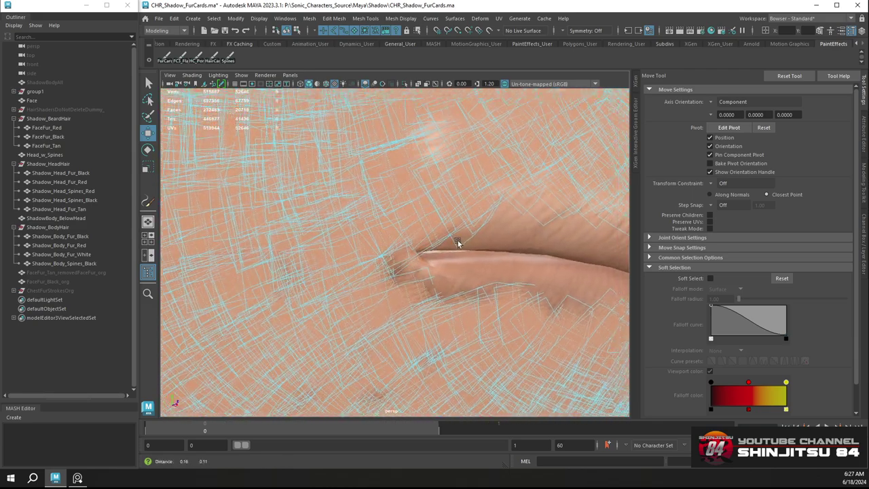
middle_click_drag(457, 243, 408, 278, "alt")
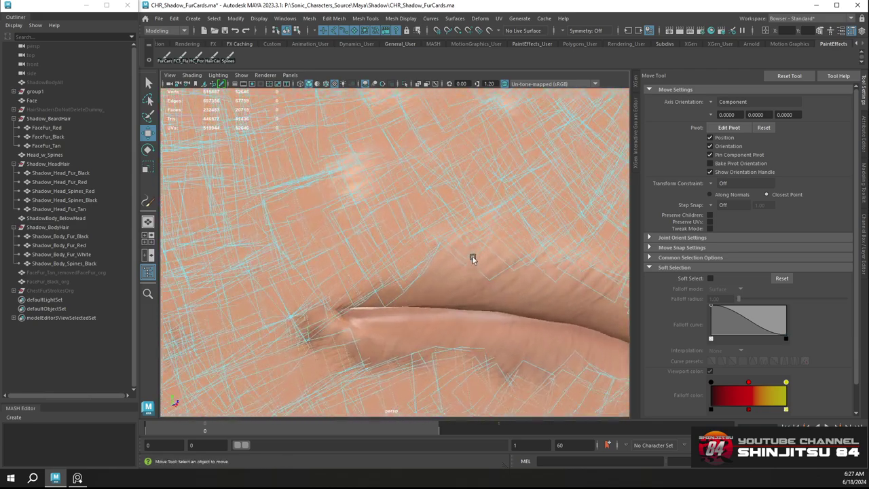
left_click(452, 254)
left_click_drag(454, 254, 411, 245, "alt")
left_click_drag(333, 244, 449, 221, "alt")
left_click_drag(380, 207, 382, 237)
Adjust the card's scale, rotation and position to fit the fur edge above Shadow's right mouth corner
key("r")
left_click(320, 293)
key("w")
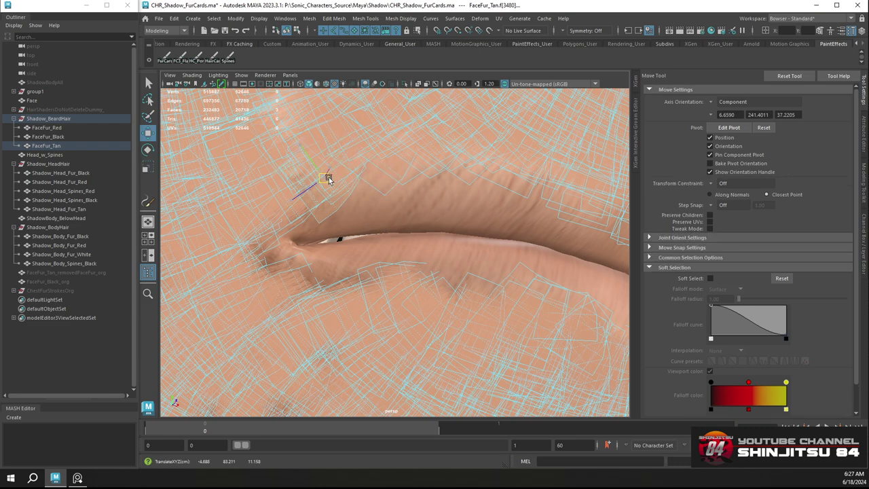
key("r")
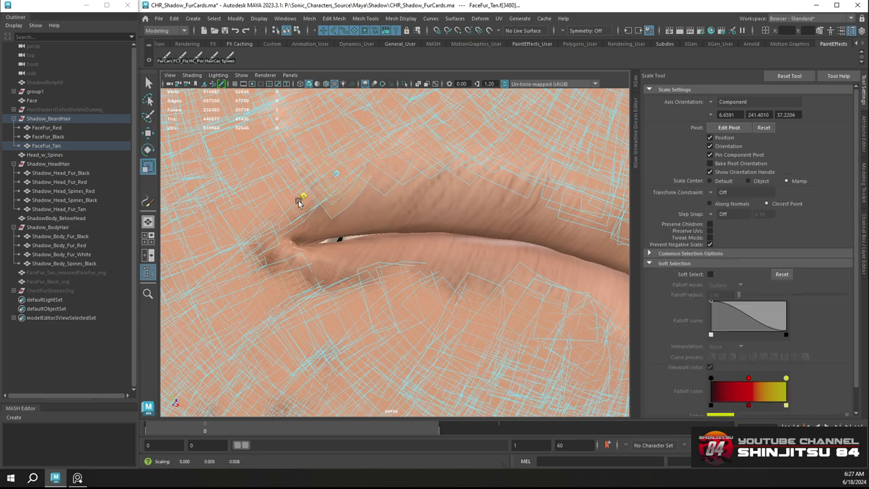
key("e")
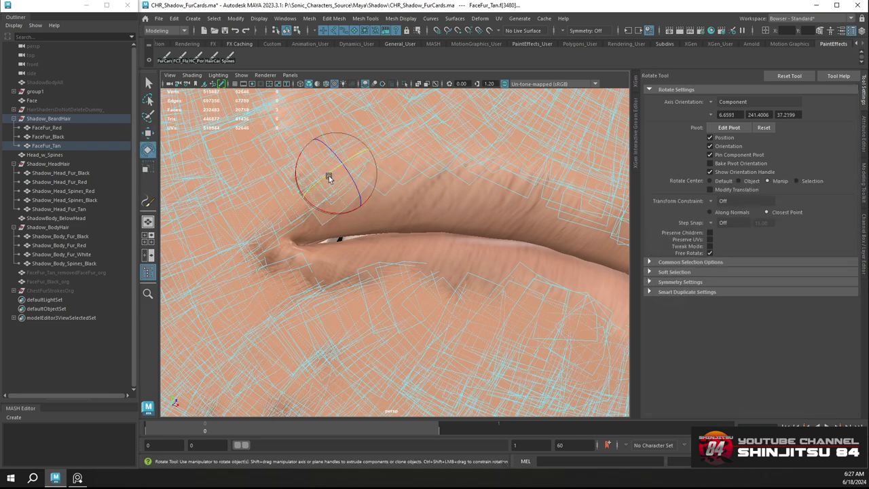
key("w")
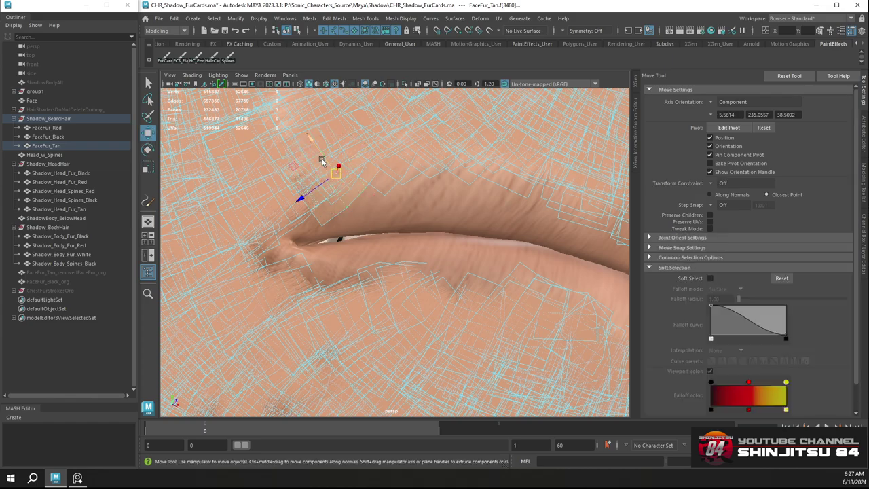
left_click(320, 155)
left_click_drag(320, 156, 390, 190, "alt")
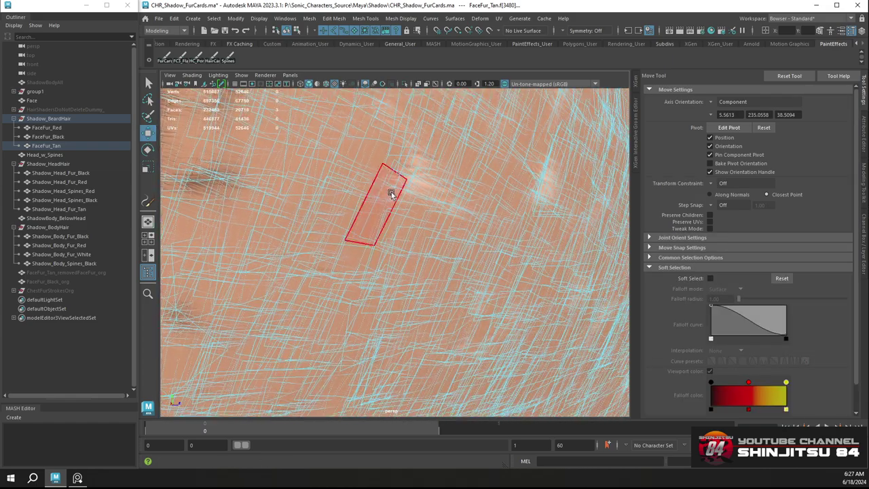
key("f")
left_click_drag(509, 245, 417, 167, "alt")
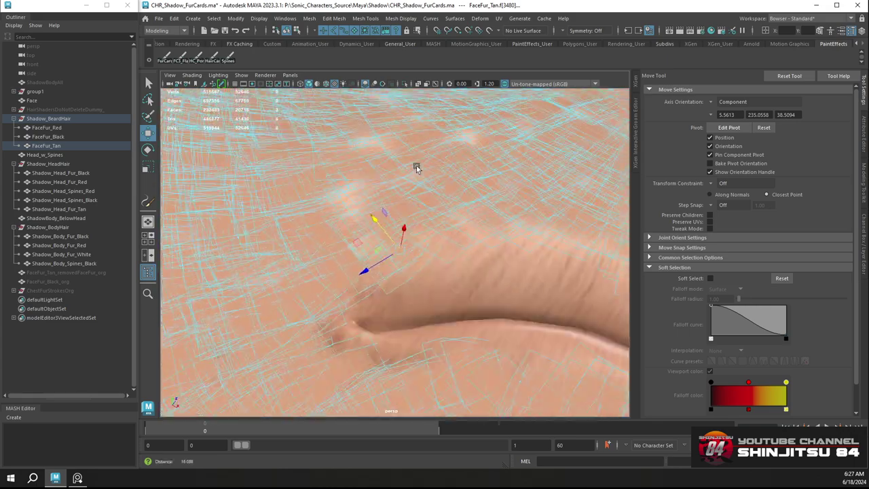
Return FaceFur_Tan to object mode, clear the selection and examine the mouth and face fur from several angles
scroll(419, 187, "down", 8)
left_click_drag(421, 205, 485, 241, "alt")
left_click(524, 301)
right_click_drag(412, 194, 450, 179)
left_click(531, 281)
scroll(531, 281, "down", 6)
left_click_drag(538, 239, 316, 196, "alt")
scroll(462, 254, "up", 5)
middle_click_drag(462, 254, 355, 206, "alt")
left_click_drag(356, 205, 355, 246, "alt")
scroll(355, 246, "down", 4)
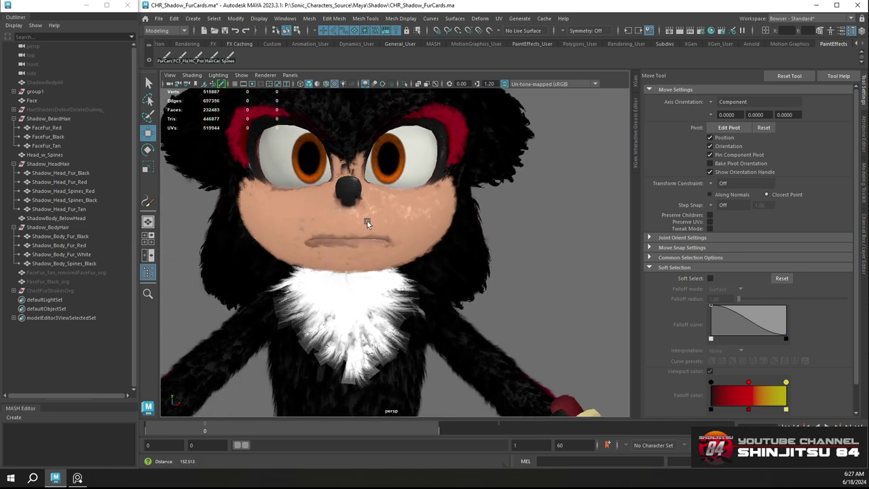
mouse_move(396, 202)
left_mouse_down("alt")
mouse_move(311, 210)
mouse_move(510, 217)
mouse_move(398, 217)
left_mouse_up("alt")
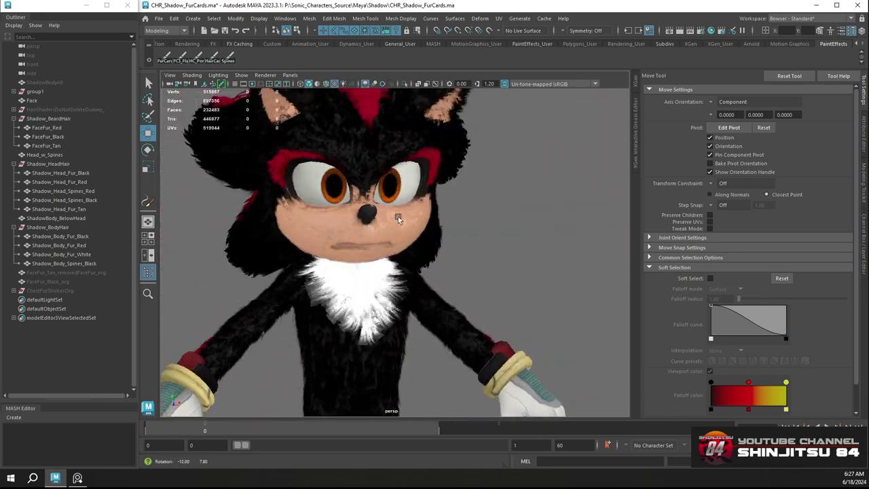
Select the Shadow_BeardHair group and collapse the Shadow_BeardHair, Shadow_HeadHair and Shadow_BodyHair groups in the Outliner
scroll(398, 217, "up", 2)
left_click(413, 223)
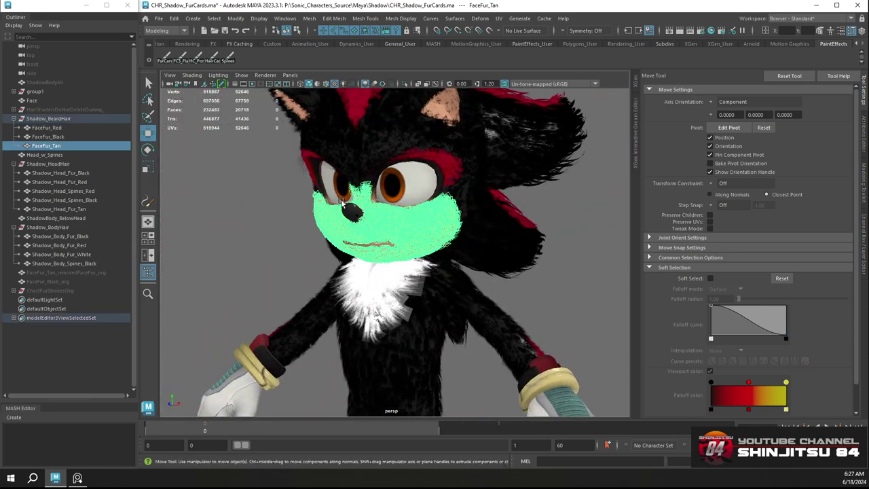
left_click(45, 155)
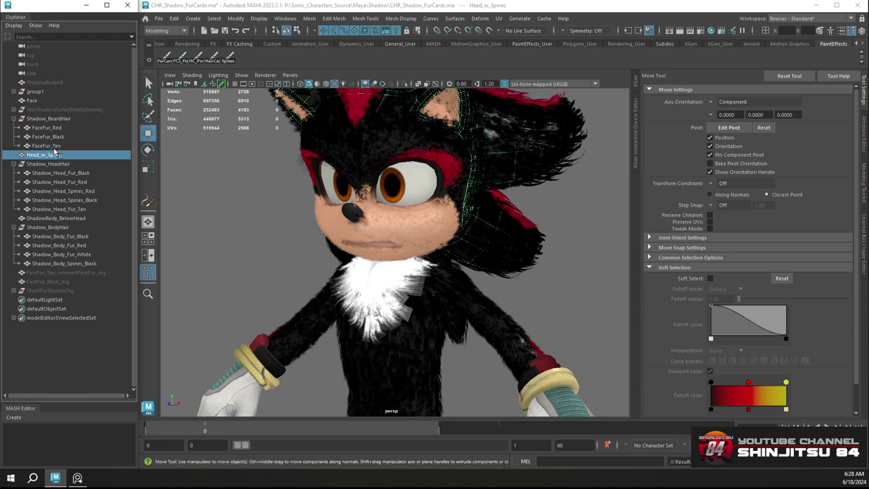
left_click(58, 120)
left_click(13, 119)
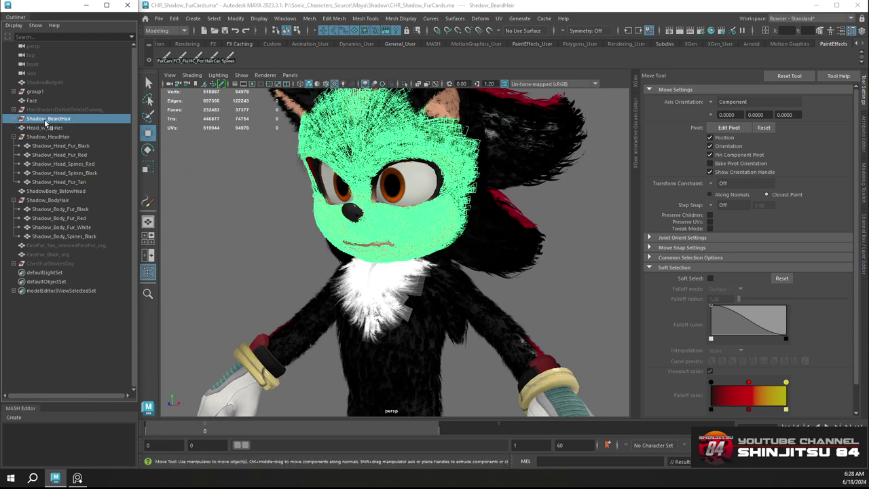
left_click(13, 136)
left_click(14, 154)
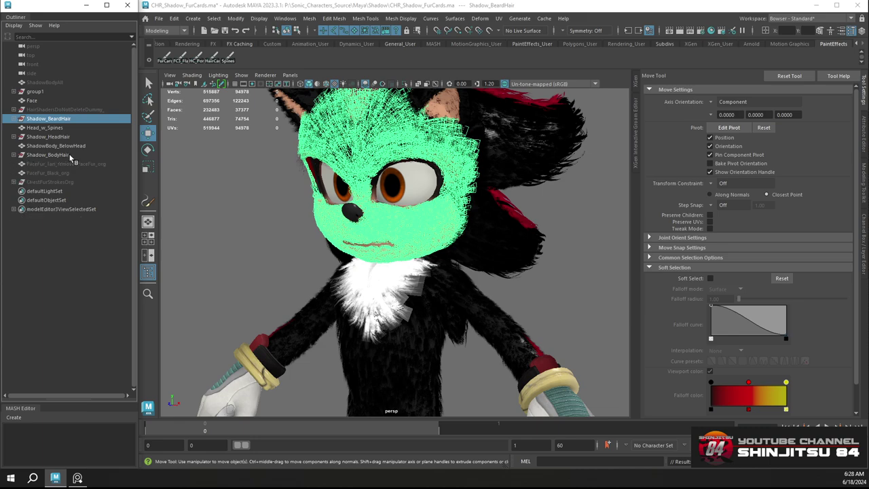
Frame the Shadow_BodyHair group, examine Shadow from the front and side, and clear the selection
left_click(47, 154)
key("f")
right_click_drag(309, 290, 255, 216, "alt")
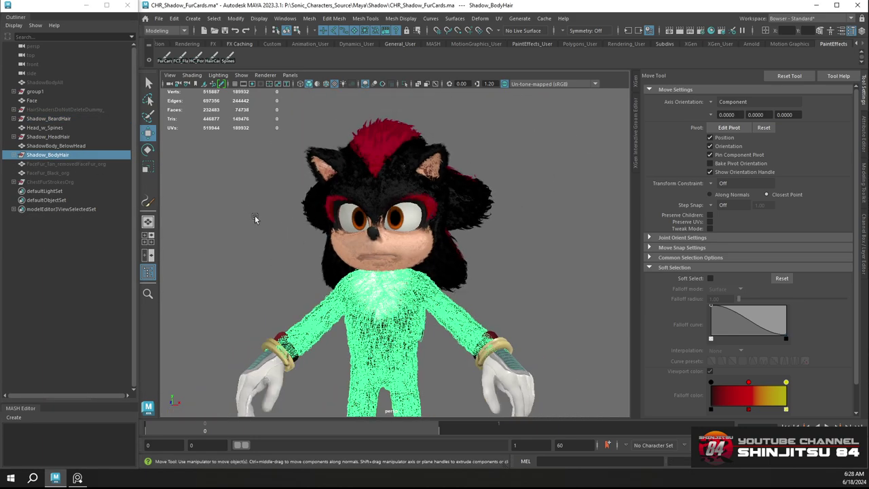
left_click_drag(255, 216, 343, 212, "alt")
left_click(485, 247)
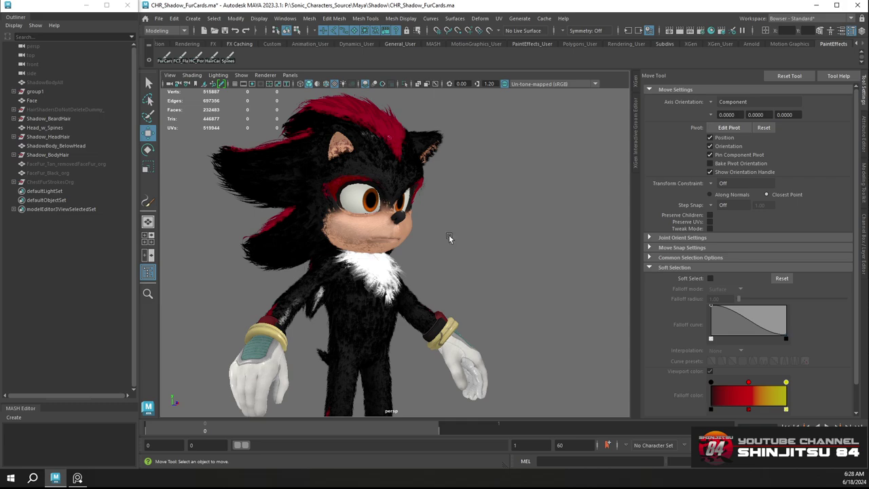
Clear the Shadow_BodyHair selection and save the CHR_Shadow_FurCards scene
left_click(46, 155)
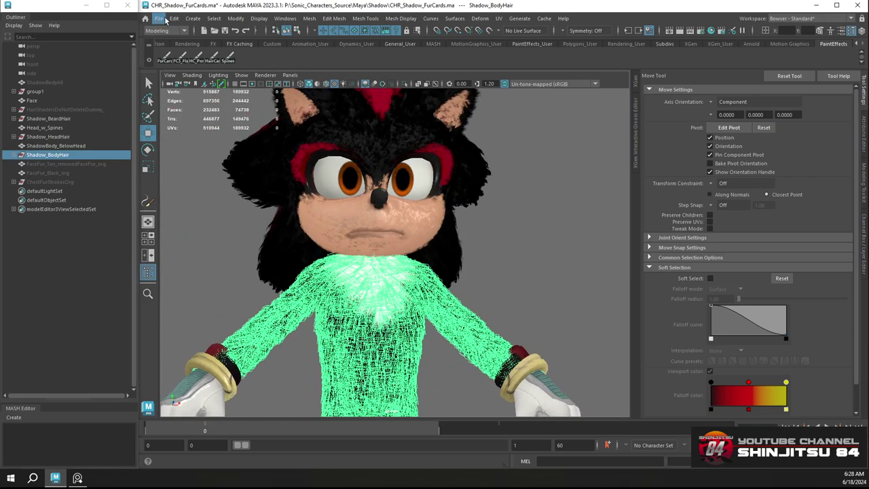
left_click(158, 19)
left_click(158, 19)
scroll(208, 158, "down", 4)
left_click_drag(340, 184, 255, 188, "alt")
left_click(254, 188)
key("q")
key("ctrl+s")
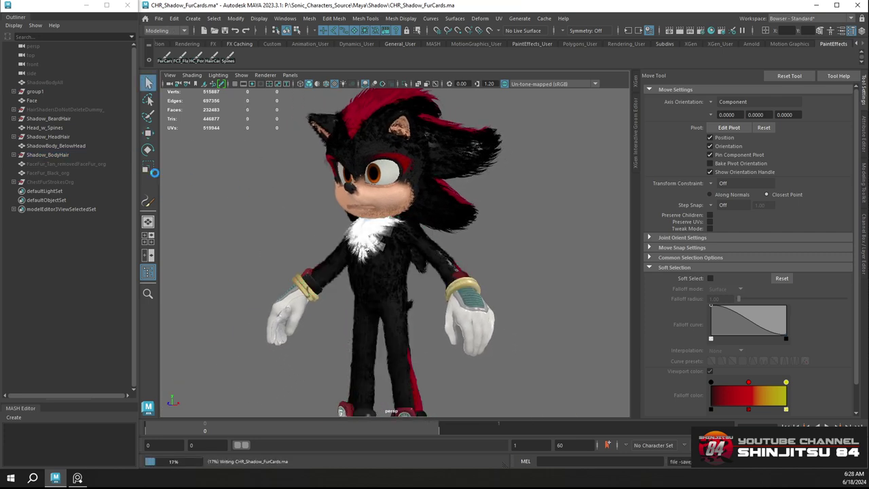
Export the Shadow_BodyHair group as FBX with the existing exporter settings
left_click(62, 155)
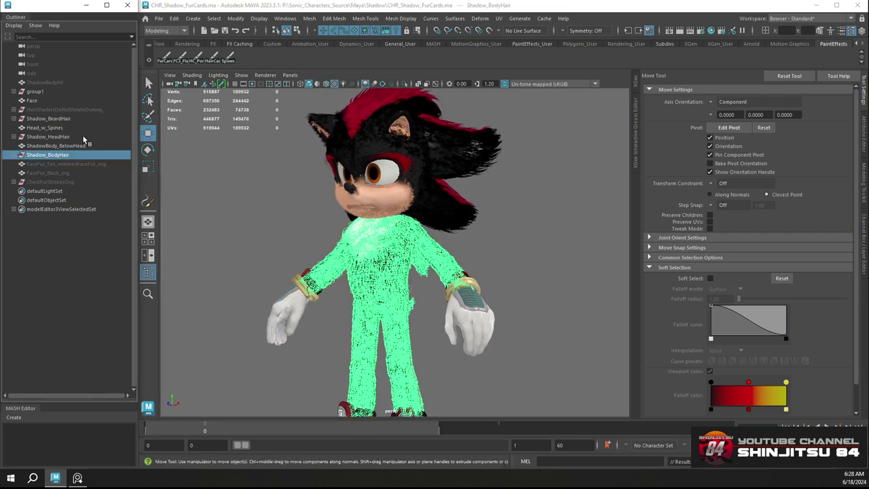
left_click(157, 20)
left_click(188, 138)
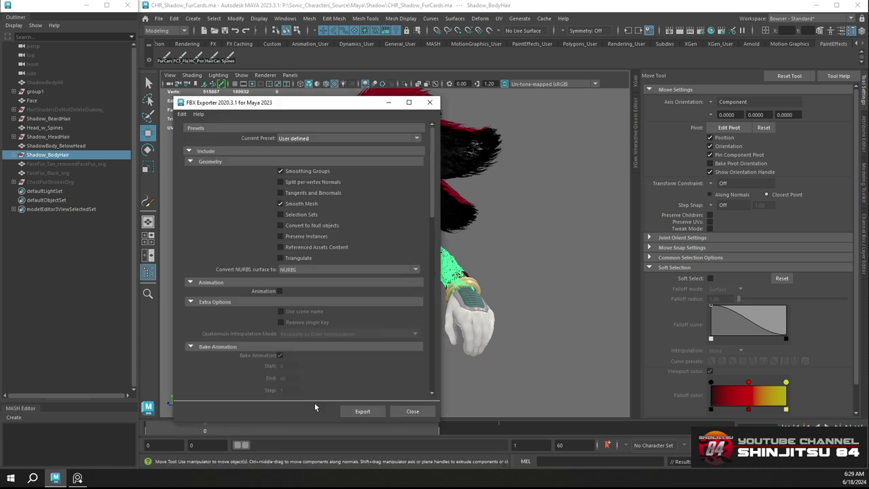
left_click(363, 411)
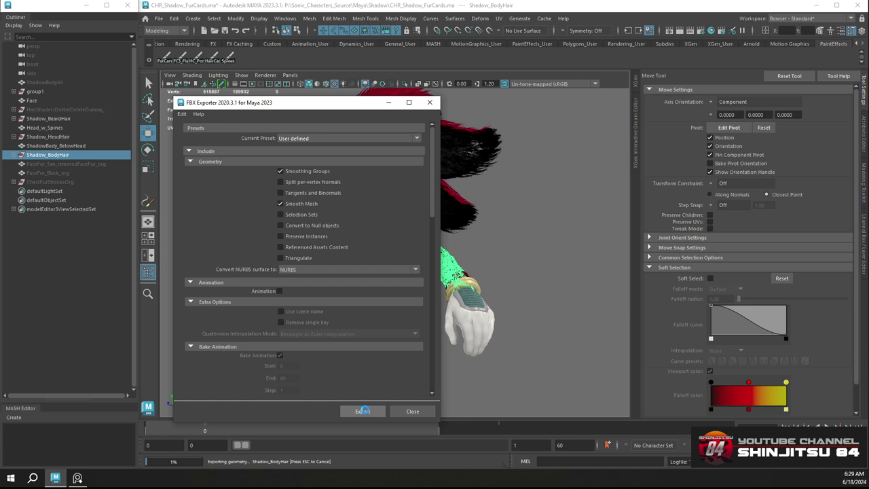
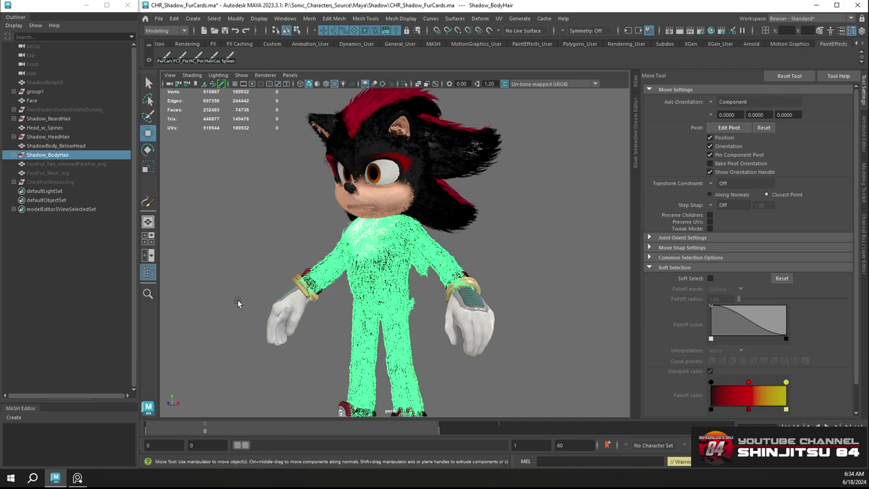
Select the Shadow_HeadHair group and examine its coverage around Shadow's head, spines and face
left_click(60, 138)
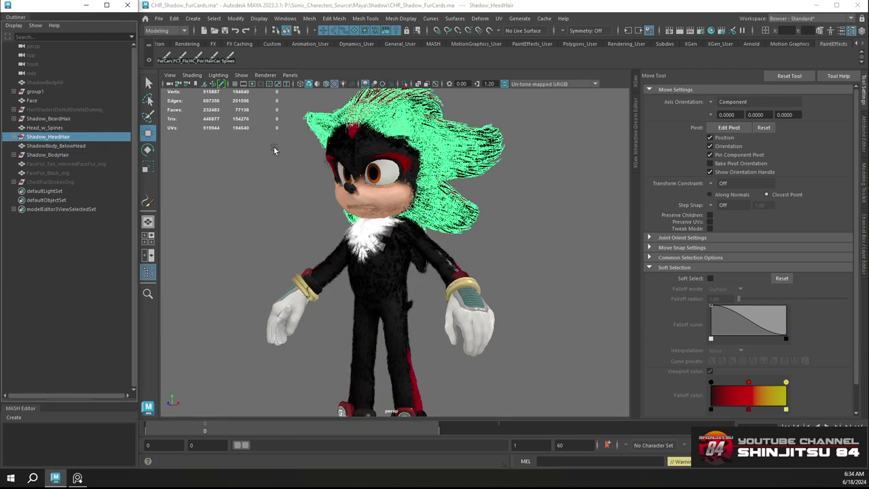
left_click_drag(255, 151, 297, 155, "alt")
right_click_drag(297, 155, 334, 165, "alt")
middle_click_drag(335, 165, 360, 220, "alt")
left_click_drag(360, 221, 612, 203, "alt")
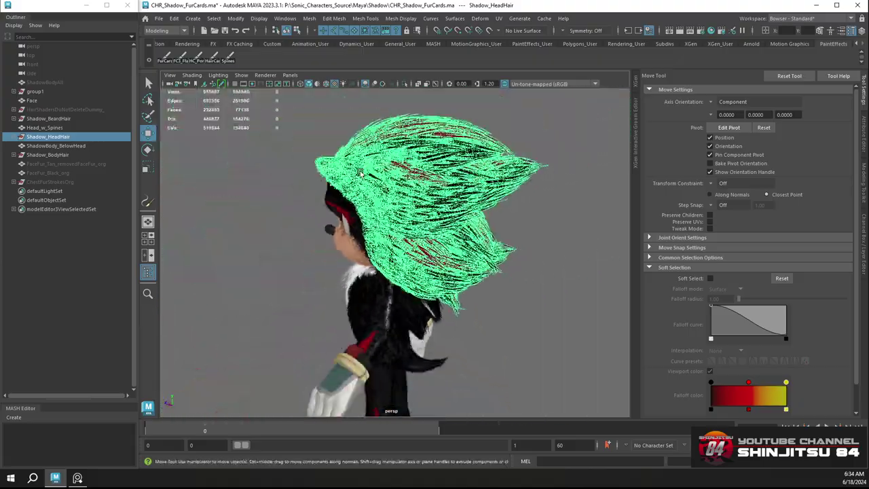
left_click_drag(408, 163, 510, 161, "alt")
middle_click_drag(455, 122, 398, 218, "alt")
right_click_drag(398, 217, 460, 216, "alt")
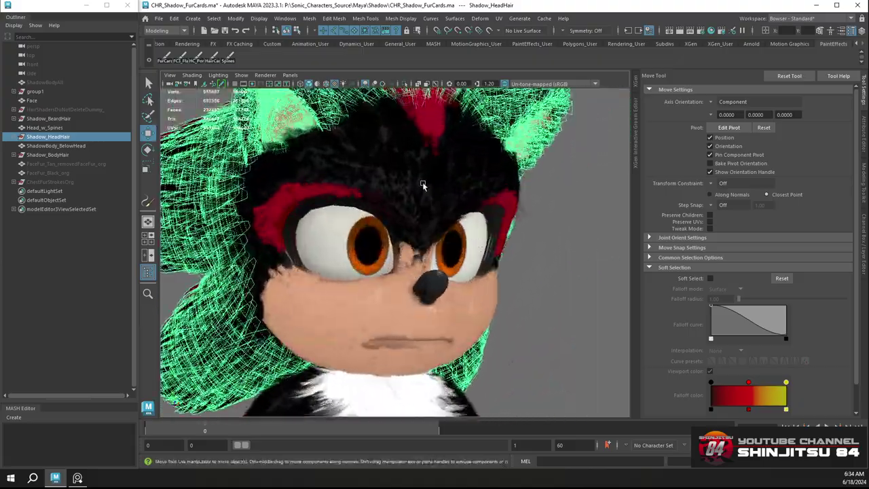
middle_click_drag(423, 186, 441, 205, "alt")
right_click_drag(440, 206, 398, 206, "alt")
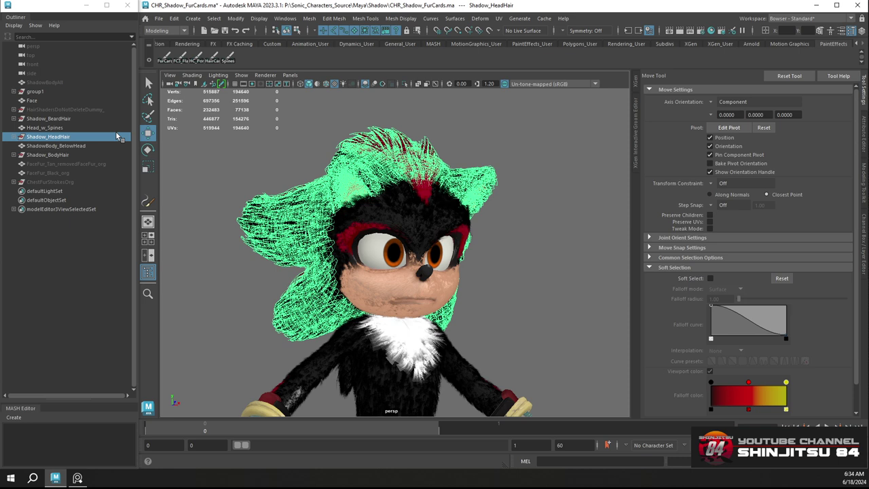
Export the Shadow_HeadHair group as FBX, clear the selection and save the scene
left_click(158, 18)
left_click(193, 140)
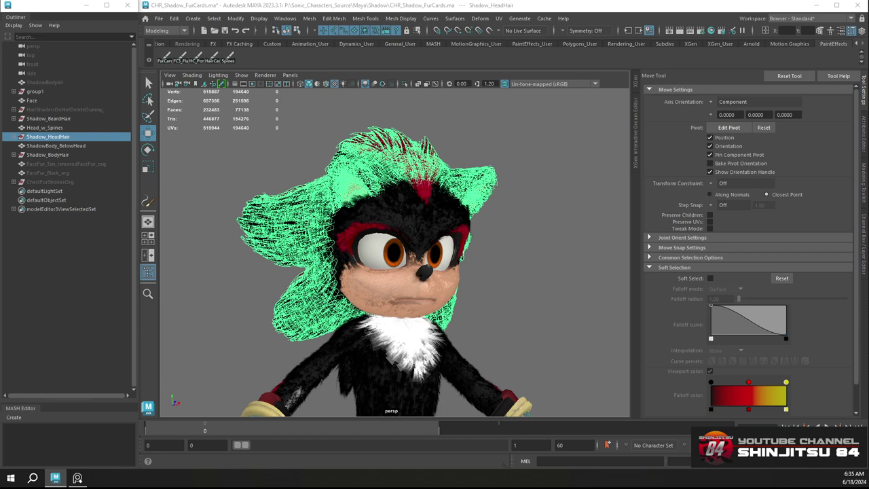
left_click(358, 411)
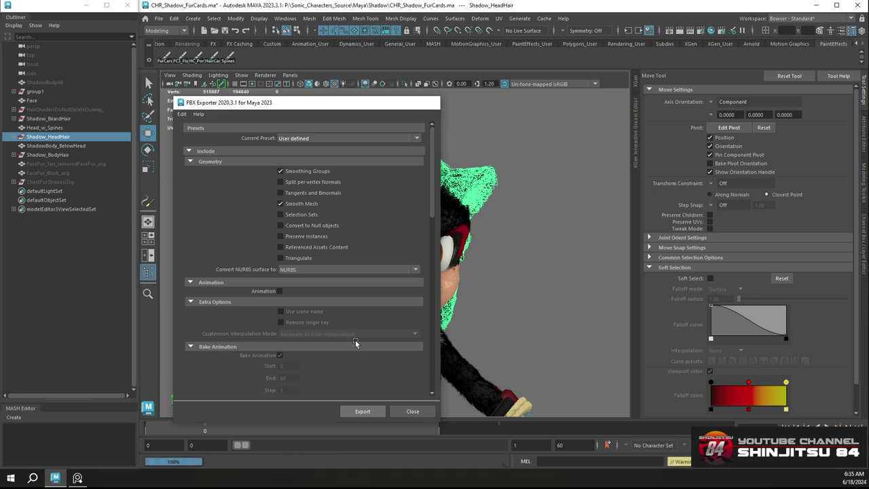
left_click(487, 266)
left_click_drag(492, 287, 531, 291, "alt")
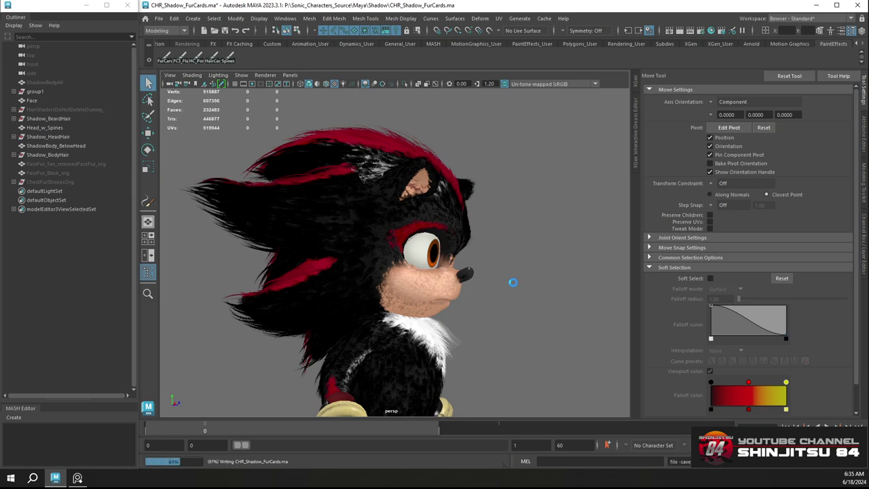
Select the Shadow_BeardHair group and examine its fur cards around Shadow's right eye up close
left_click(48, 118)
left_click_drag(224, 183, 327, 183, "alt")
right_click_drag(327, 182, 366, 212, "alt")
left_click_drag(367, 212, 393, 215, "alt")
right_click_drag(350, 212, 389, 220, "alt")
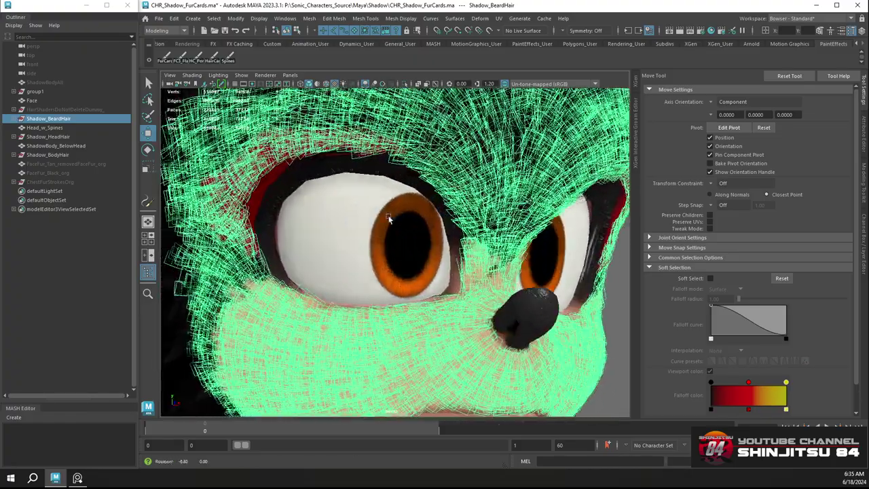
left_click_drag(389, 220, 401, 215, "alt")
middle_click_drag(371, 202, 389, 220, "alt")
scroll(389, 219, "up", 4)
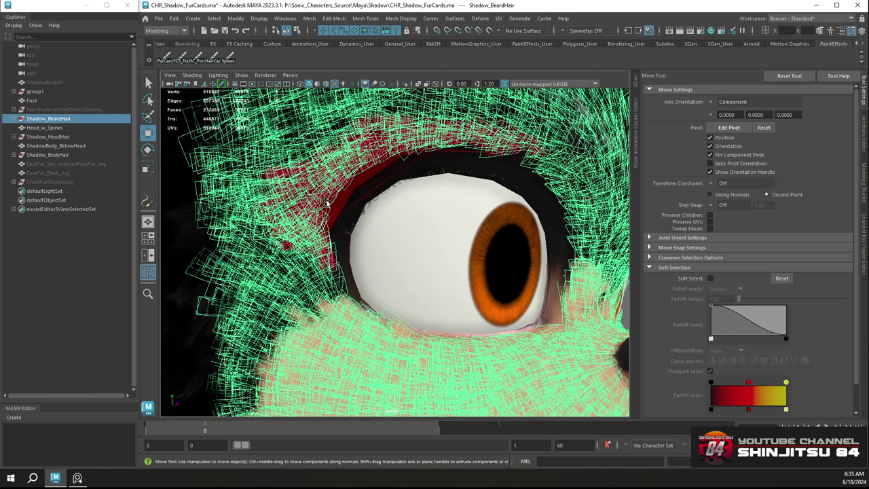
Select a FaceFur_Red card face beside Shadow's right eye and enable Soft Select with Volume falloff and a 2.53 radius
right_click_drag(326, 204, 325, 231)
left_click(329, 206)
key("b")
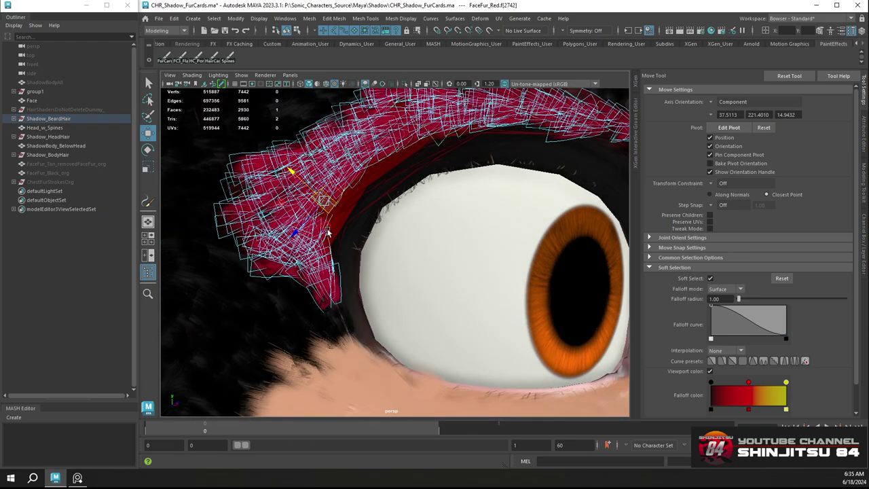
left_click(725, 291)
left_click(727, 300)
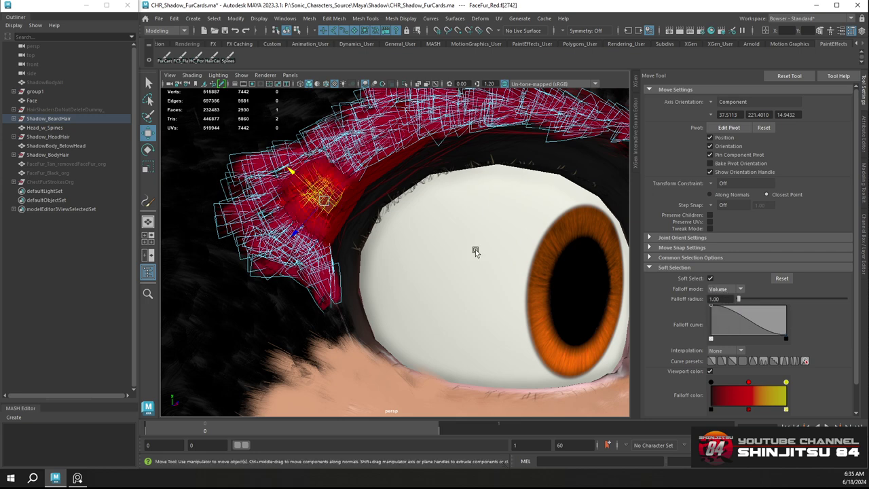
left_click_drag(353, 220, 361, 205, "alt")
left_click_drag(739, 301, 739, 301)
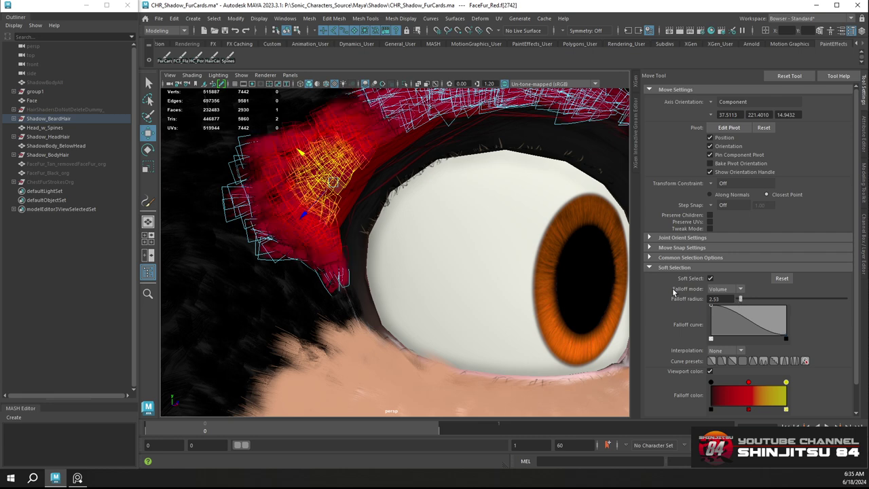
Try to move the soft-selected red cards at the outer edge of Shadow's right eye along the component axis
left_click(339, 200)
left_click_drag(368, 210, 357, 208, "alt")
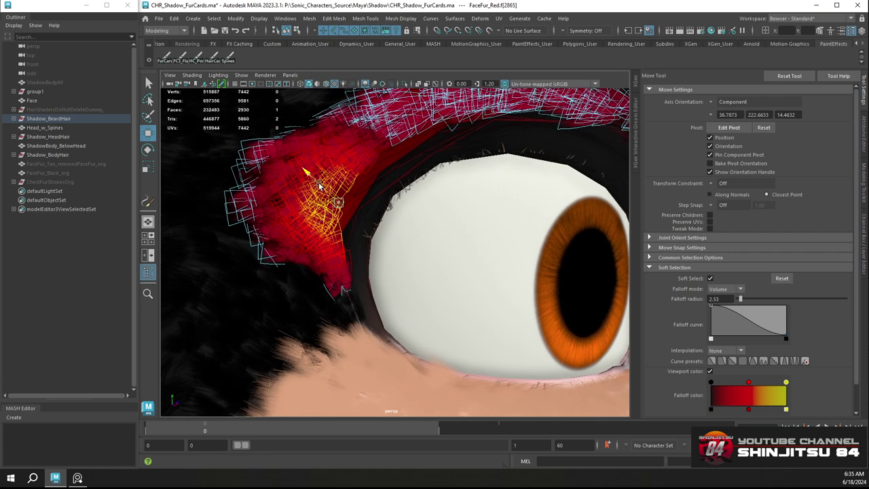
left_click_drag(318, 182, 349, 207)
key("ctrl+z")
key("ctrl+z")
Set the Move tool's axis orientation to Object and try shifting the red cards beside Shadow's right eye
left_click(730, 102)
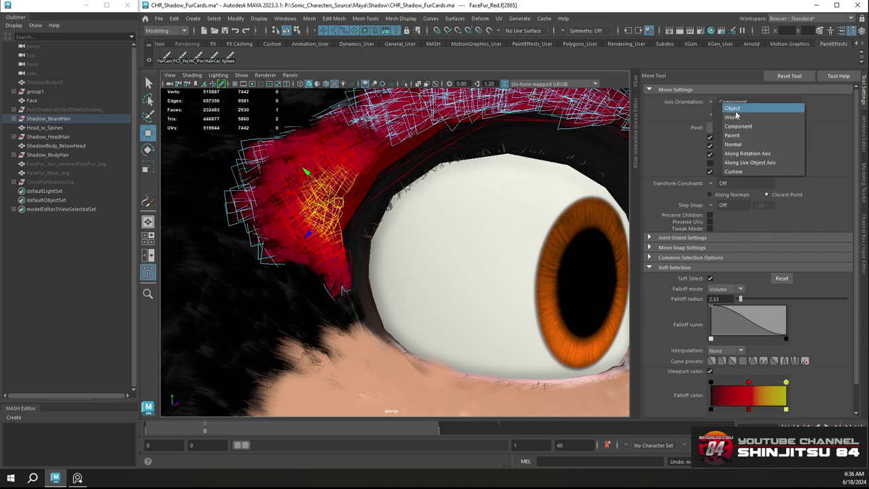
left_click(734, 110)
left_click_drag(337, 208, 379, 196)
key("ctrl+z")
Select red card faces around the outer rim of Shadow's right eye and undo the trial adjustment
left_click(342, 201)
scroll(379, 197, "up", 3)
left_click_drag(267, 217, 403, 212, "alt")
right_click_drag(456, 229, 437, 181, "alt")
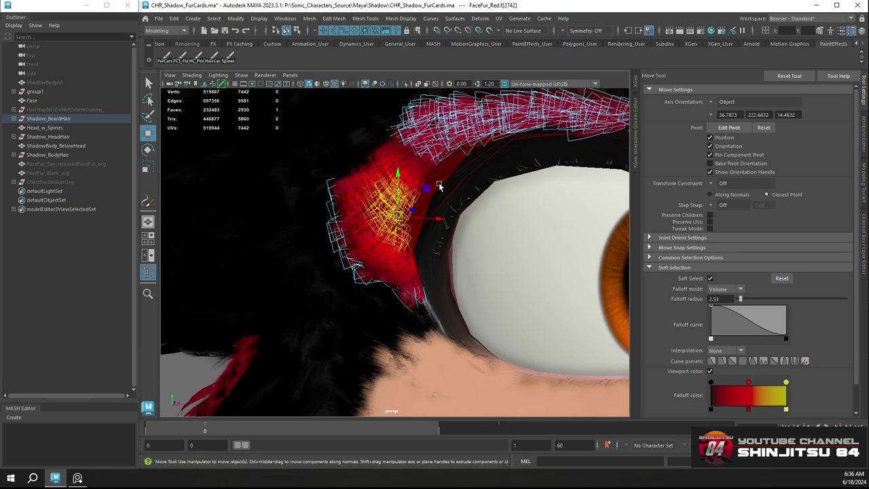
left_click(425, 173)
left_click_drag(426, 174, 455, 182, "alt")
key("ctrl+z")
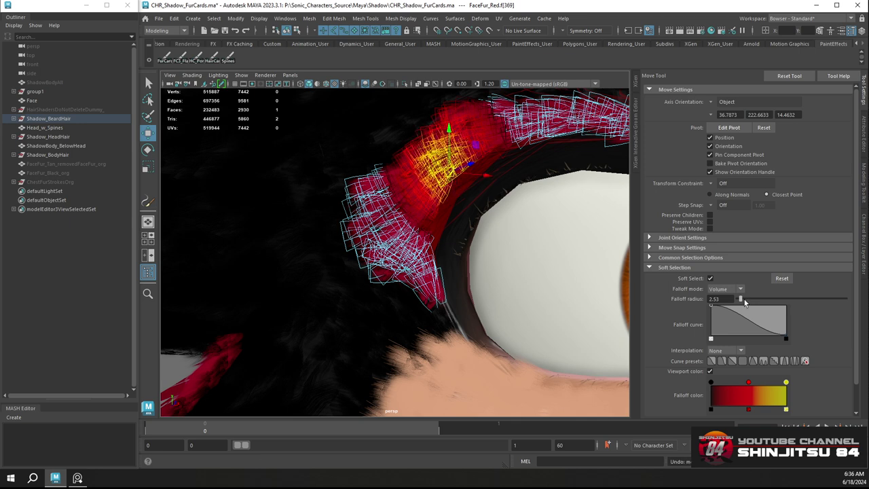
Reduce the soft selection radius to 1.27, move the red cards above the right eye's outer corner and return FaceFur_Red to object mode
left_click_drag(742, 302, 739, 301)
left_click_drag(460, 202, 499, 179, "alt")
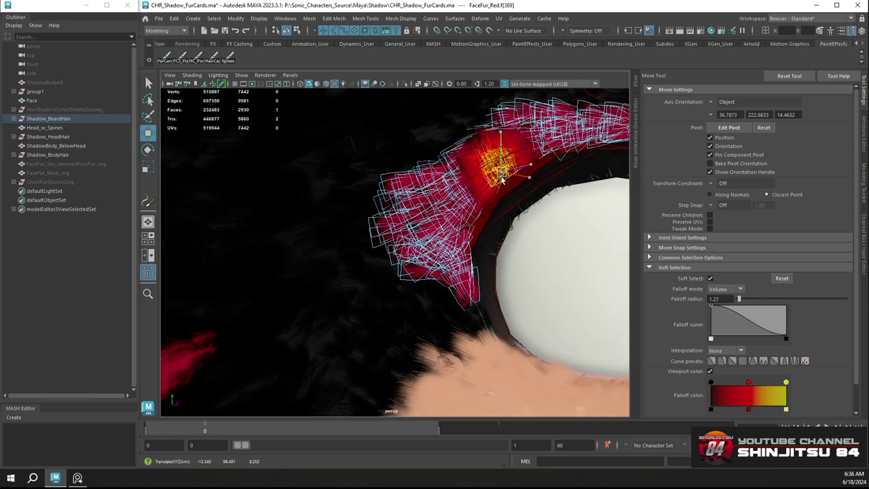
right_click_drag(497, 169, 308, 155, "alt")
left_click(239, 140)
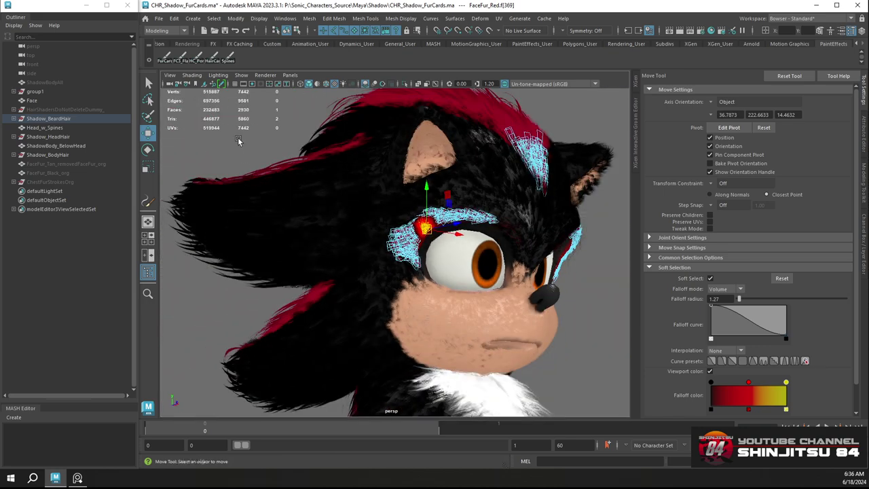
right_click_drag(424, 216, 455, 200)
left_click(279, 145)
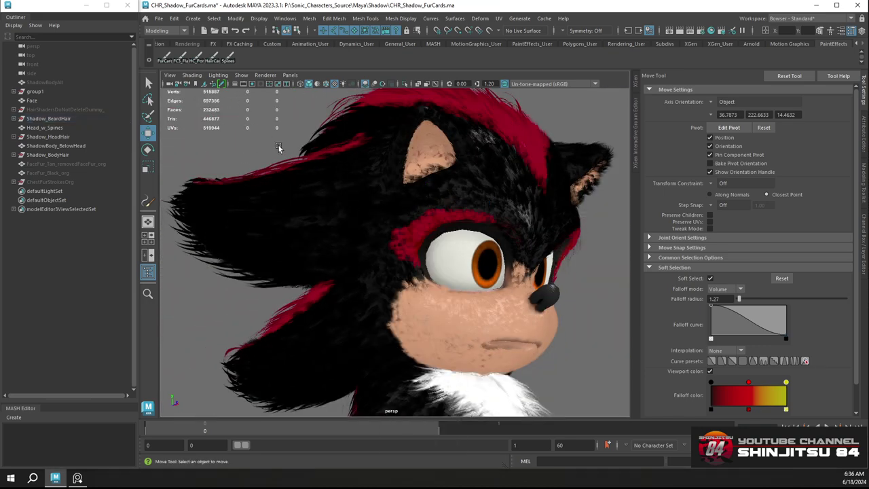
left_click_drag(442, 227, 464, 230, "alt")
right_click_drag(435, 231, 495, 241, "alt")
left_click_drag(468, 188, 416, 252, "alt")
scroll(401, 256, "up", 3)
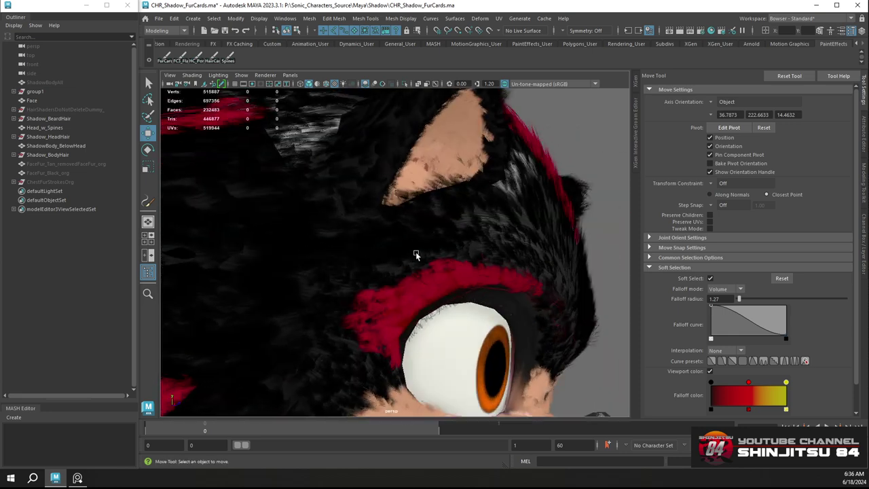
scroll(416, 251, "up", 5)
left_click_drag(471, 308, 445, 287, "alt")
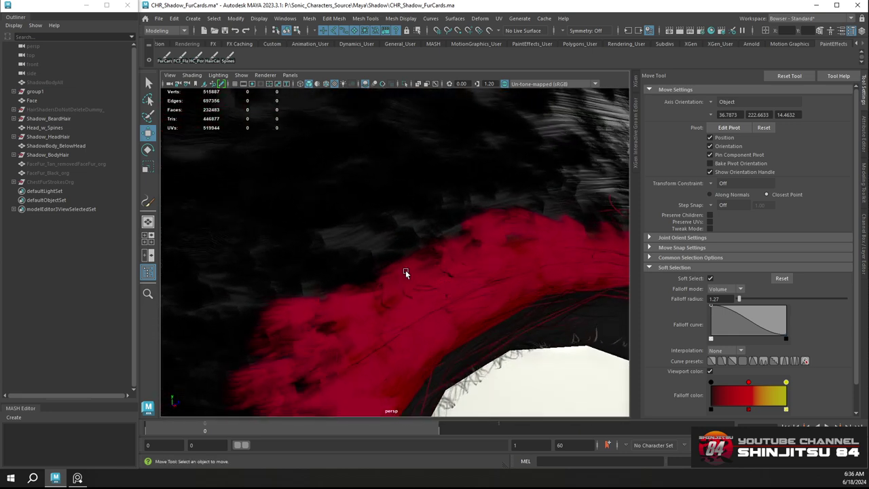
right_click_drag(405, 272, 410, 252)
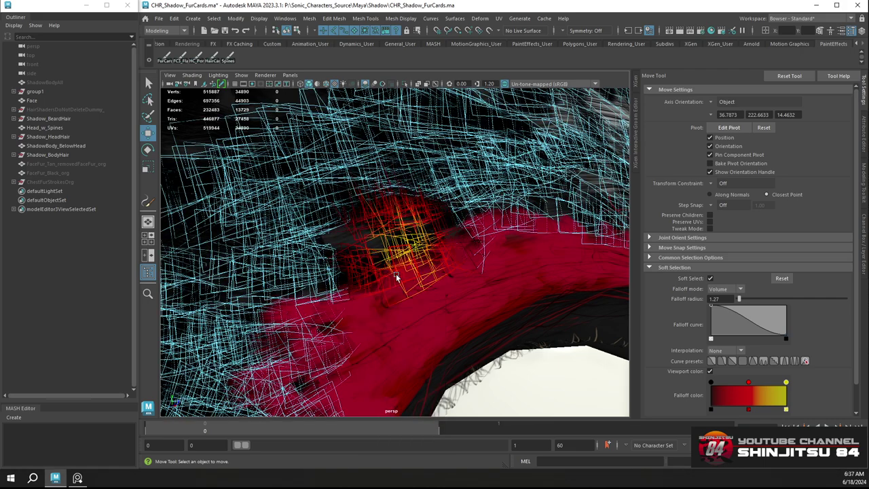
right_click_drag(414, 222, 451, 227)
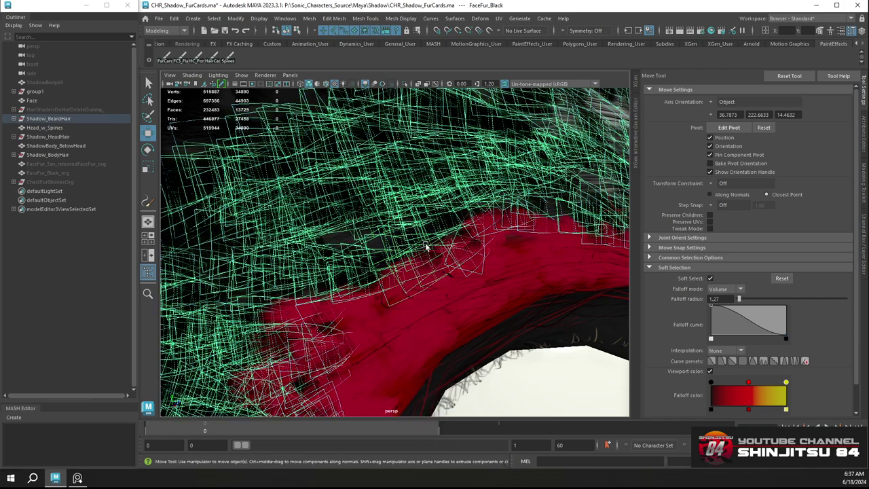
Select a FaceFur_Red face on the band above the right eye, undo its trial move and set the soft selection falloff radius to 3.38
left_click(432, 295)
right_click(428, 285)
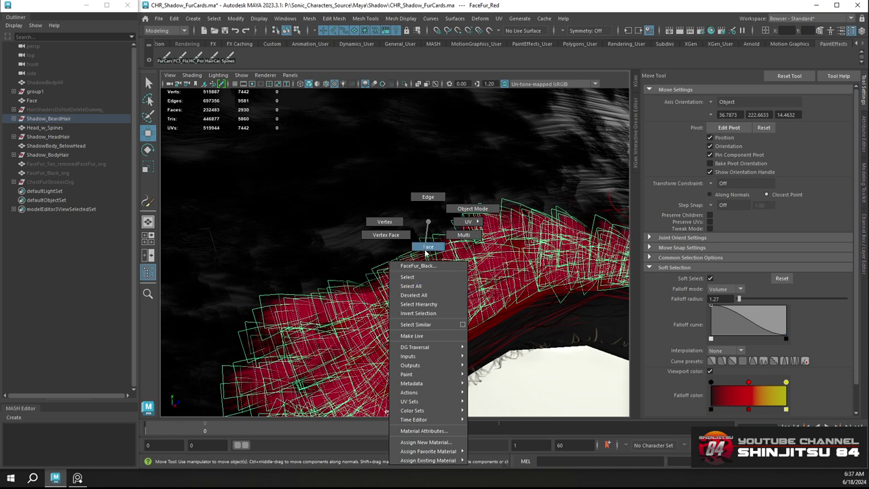
left_click(427, 249)
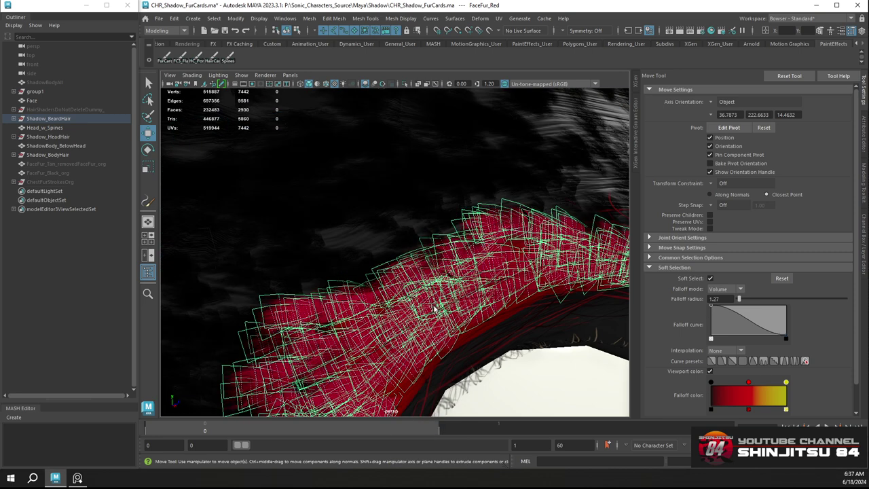
right_click(435, 317)
right_click_drag(439, 238, 436, 246)
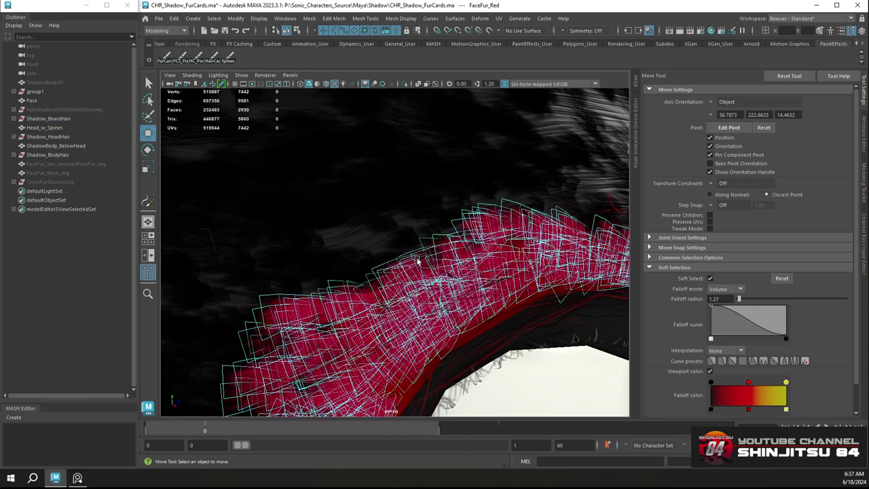
left_click(408, 255)
left_click_drag(401, 231, 414, 276, "alt")
key("ctrl+z")
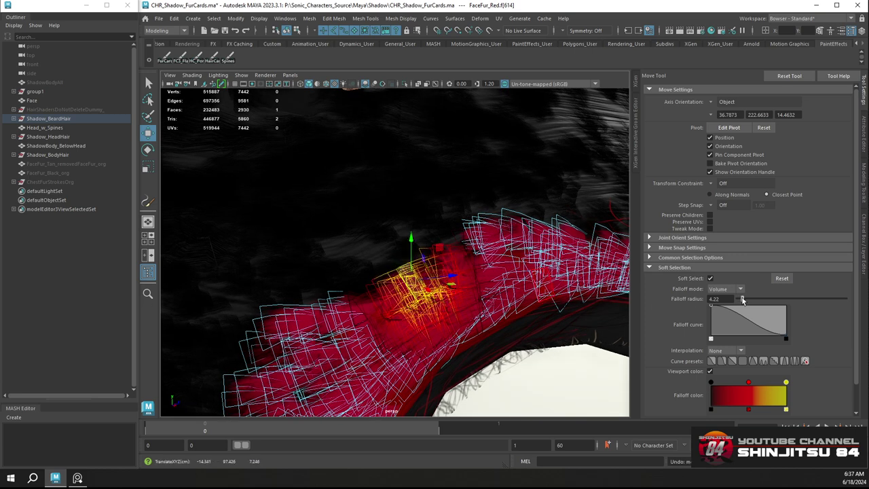
left_click_drag(743, 300, 744, 300)
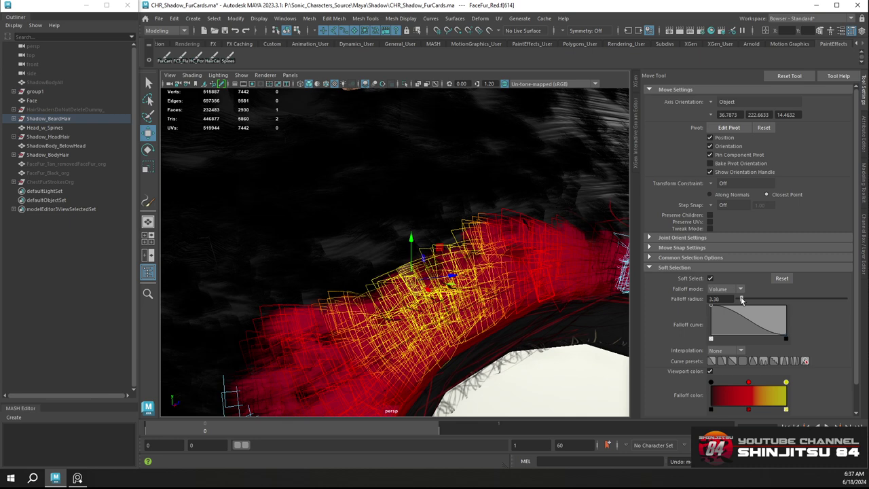
Switch FaceFur_Red to vertex mode and move the soft-selected vertices on the band's upper edge above the right eye
right_click(424, 324)
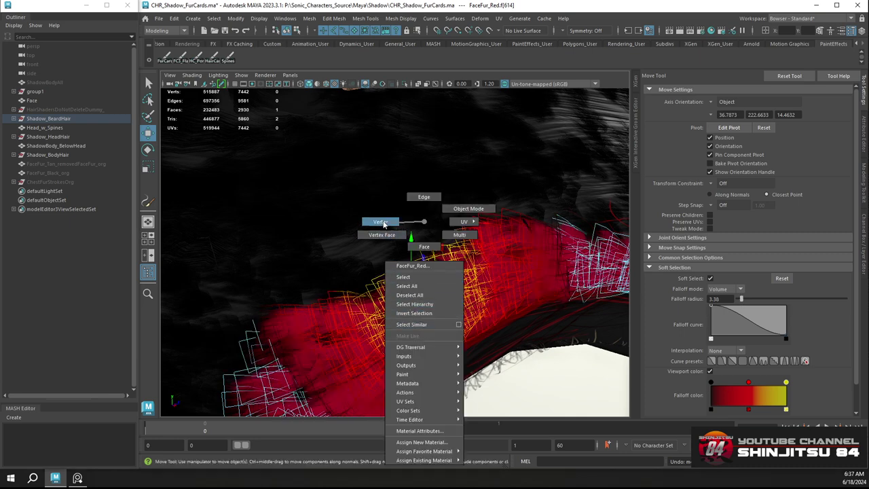
left_click(381, 222)
left_click(394, 270)
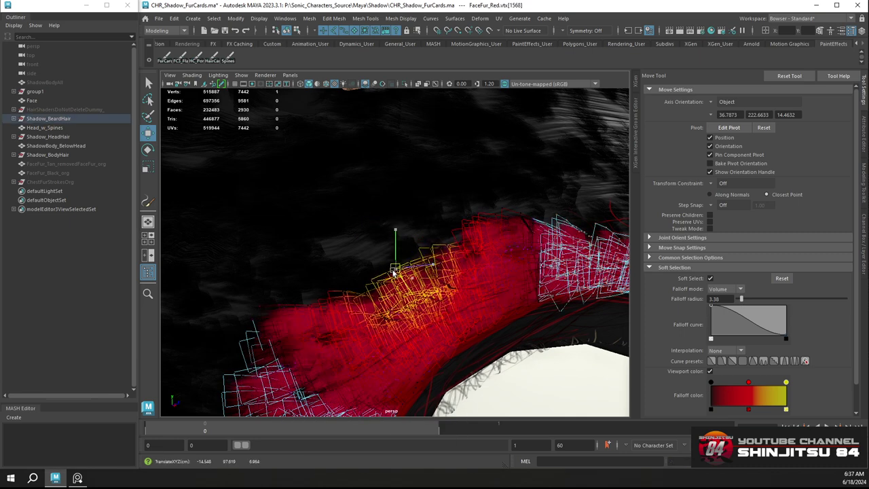
left_click_drag(393, 271, 368, 222)
Select FaceFur_Black above the right eye and switch it to vertex mode
left_click(360, 212)
right_click_drag(386, 221, 400, 239, "alt")
left_click_drag(400, 239, 395, 221, "alt")
right_click_drag(395, 222, 395, 242)
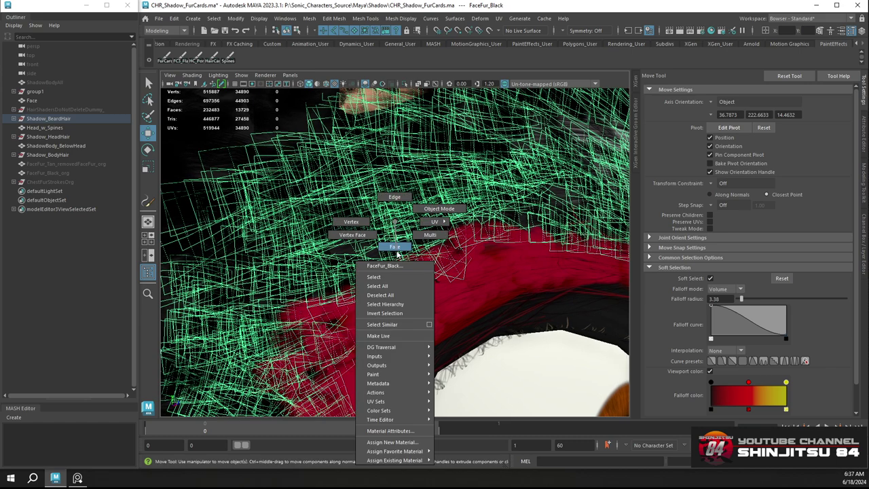
left_click(397, 249)
left_click(423, 282)
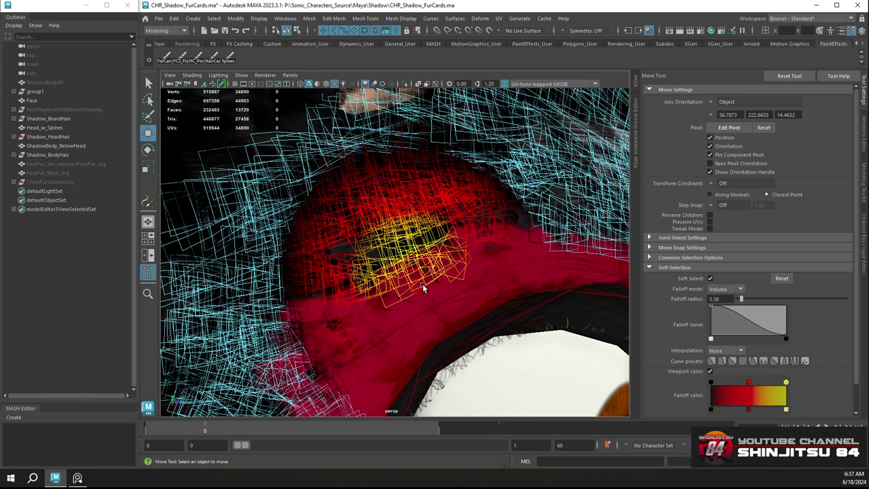
right_click_drag(392, 199, 366, 199)
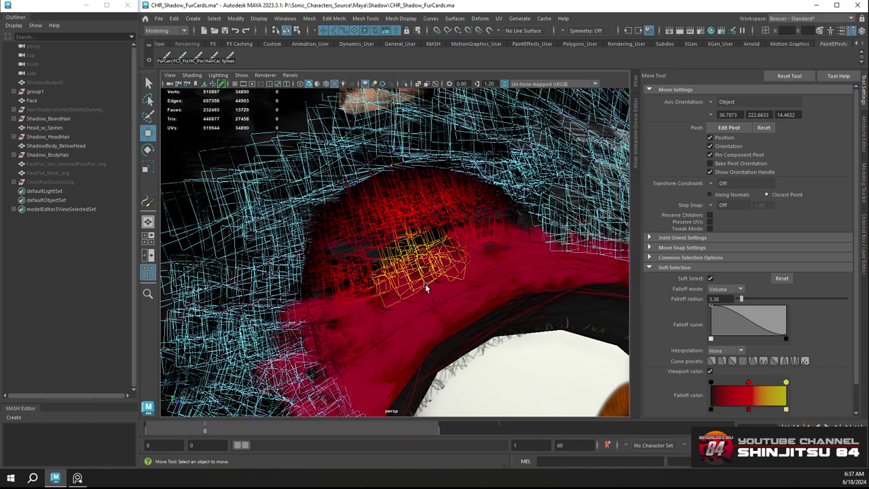
Try moving the soft-selected FaceFur_Black vertices that overlap the red band above the right eye
left_click(427, 288)
mouse_move(422, 290)
left_mouse_down()
mouse_move(417, 283)
mouse_move(403, 295)
mouse_move(434, 305)
mouse_move(428, 297)
mouse_move(440, 300)
mouse_move(431, 292)
left_mouse_up()
key("ctrl+z")
Adjust soft-selected FaceFur_Black vertices just above the right eye's red band, return to object mode and clear the selection
left_click(375, 235)
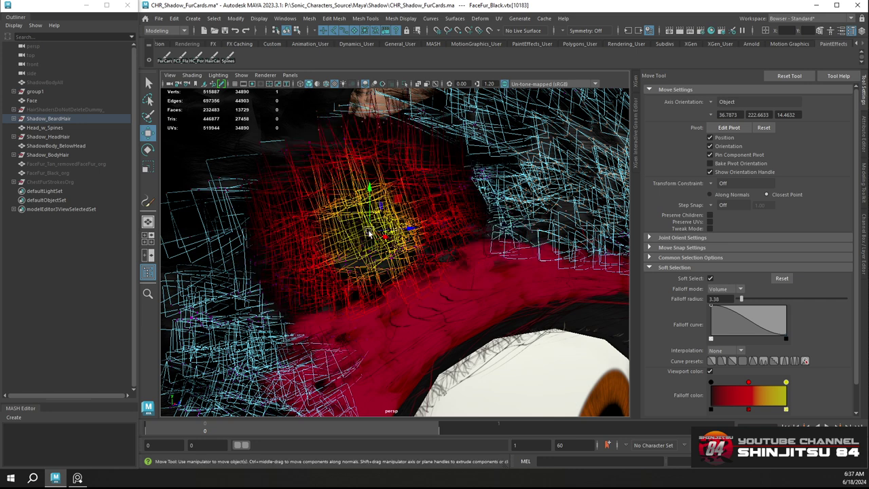
left_click(369, 272)
left_click_drag(372, 274, 390, 250)
left_click(390, 256)
scroll(379, 275, "up", 3)
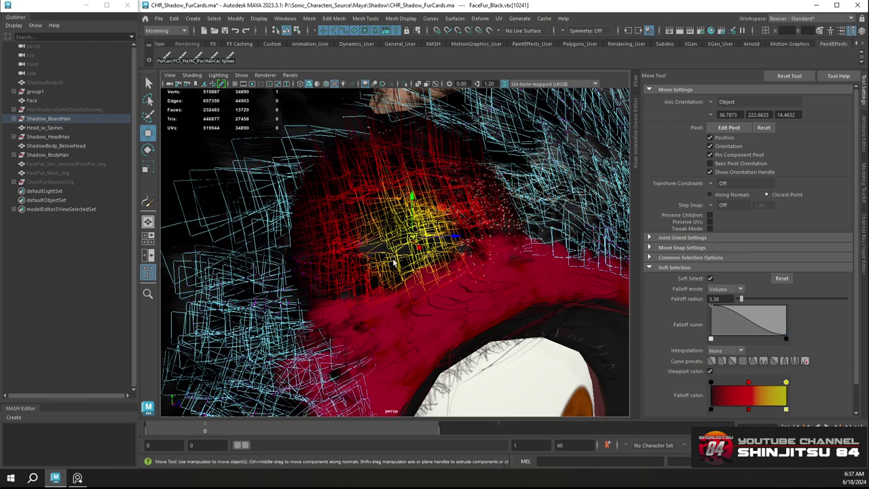
right_click_drag(366, 225, 456, 207)
scroll(456, 213, "down", 4)
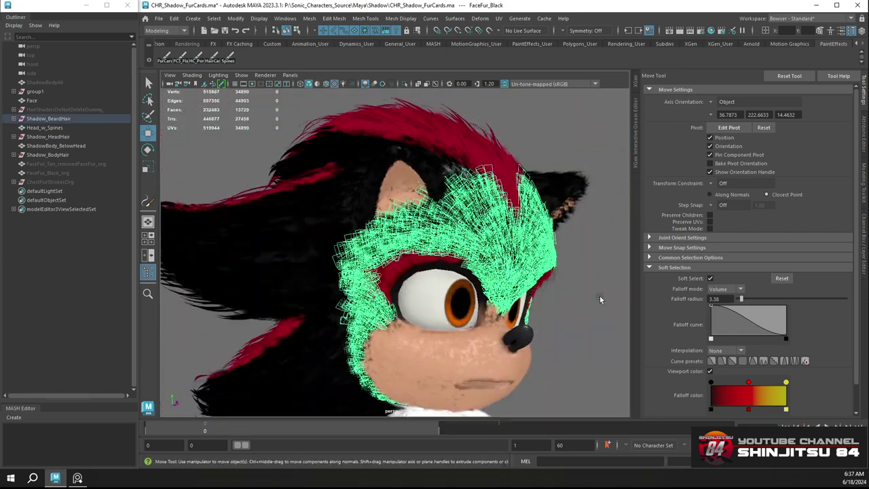
left_click(600, 298)
Select FaceFur_Black above Shadow's left eye and switch it to vertex mode
left_click_drag(578, 299, 394, 283, "alt")
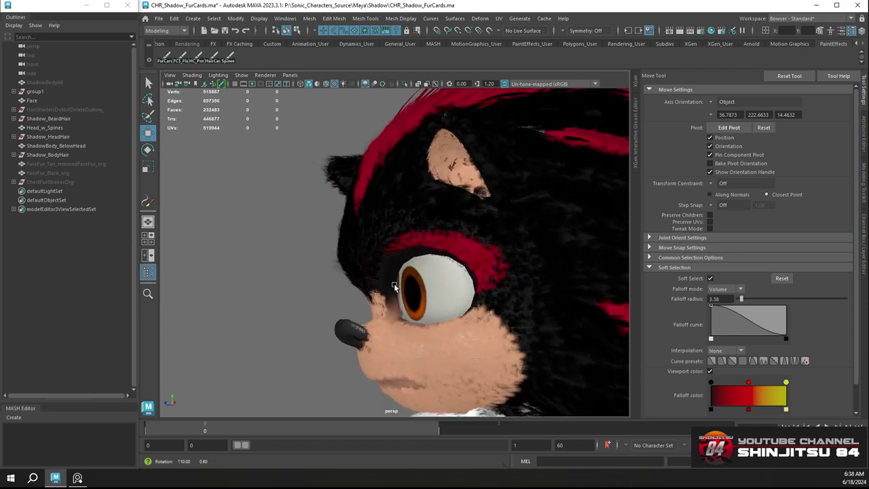
scroll(418, 266, "down", 2)
scroll(435, 245, "up", 8)
middle_click_drag(448, 224, 288, 256, "alt")
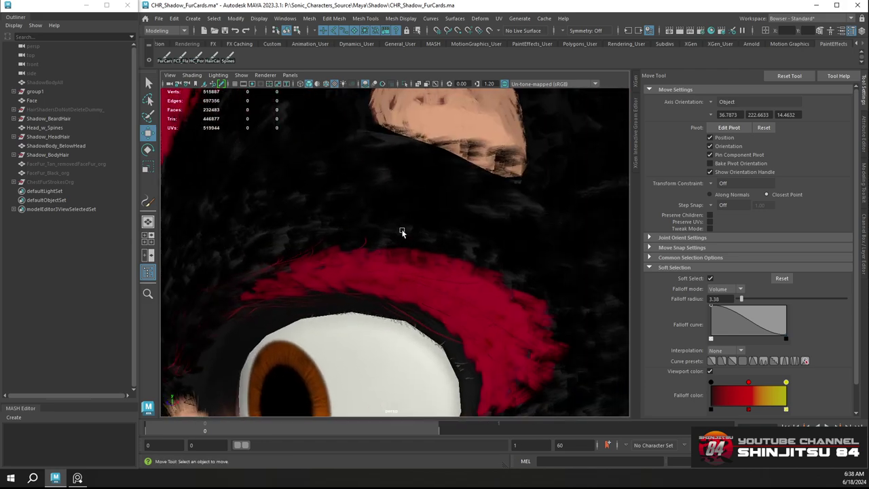
left_click(407, 230)
right_click(419, 222)
right_click_drag(416, 246, 377, 223)
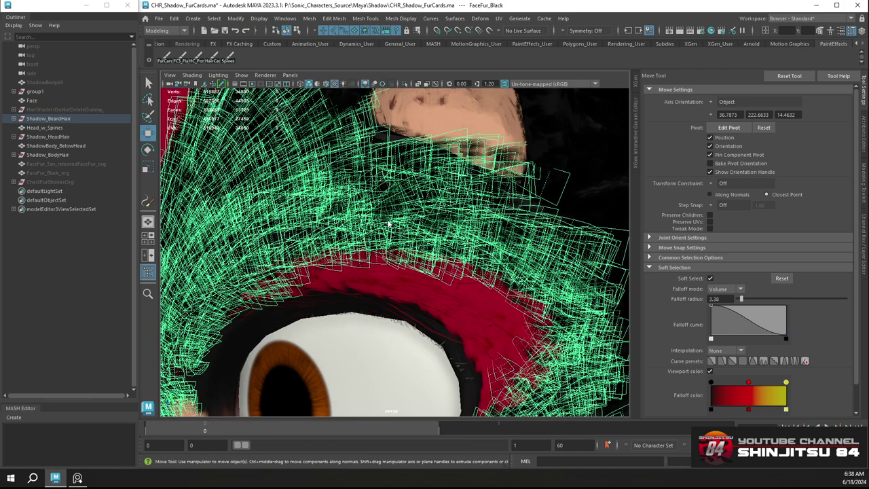
Nudge soft-selected FaceFur_Black vertices at several points along the upper border of the left eye's red band
left_click(402, 250)
left_click_drag(425, 242, 401, 252, "alt")
left_click(416, 261)
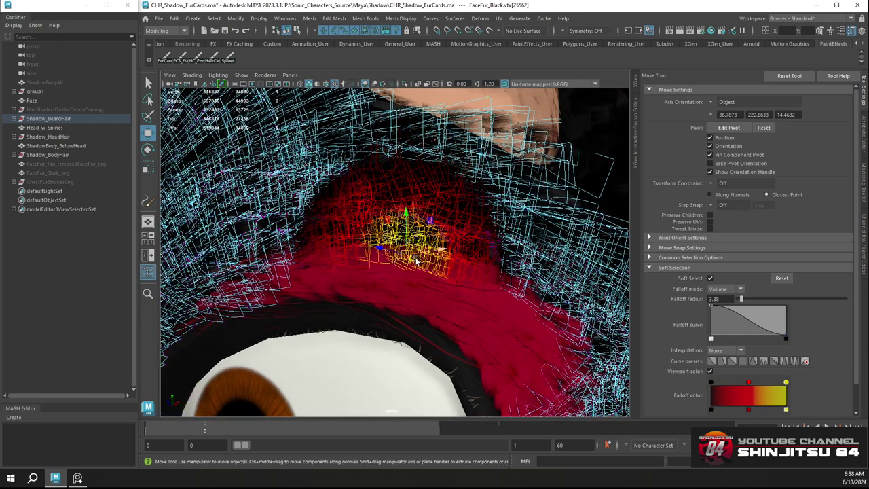
left_click(474, 271)
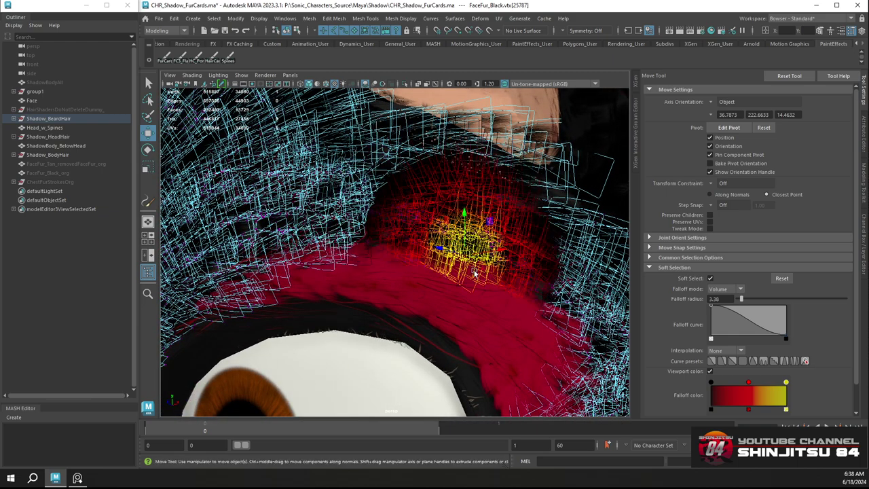
left_click(505, 277)
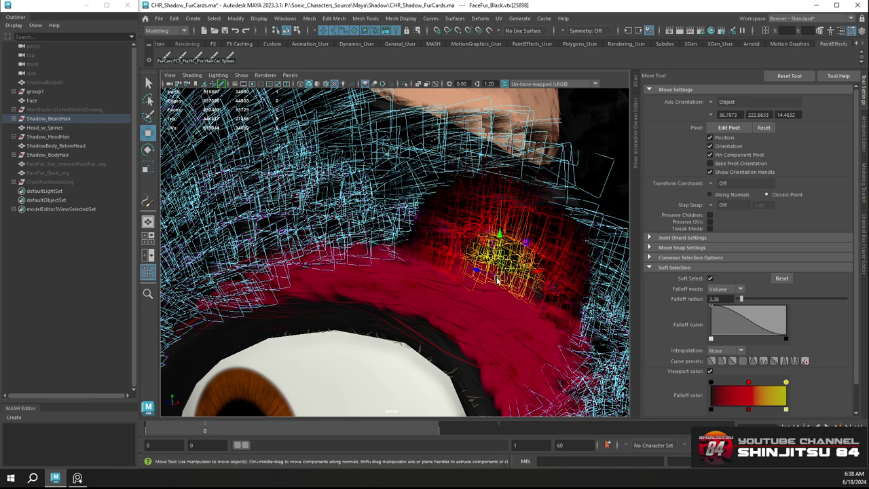
left_click(472, 273)
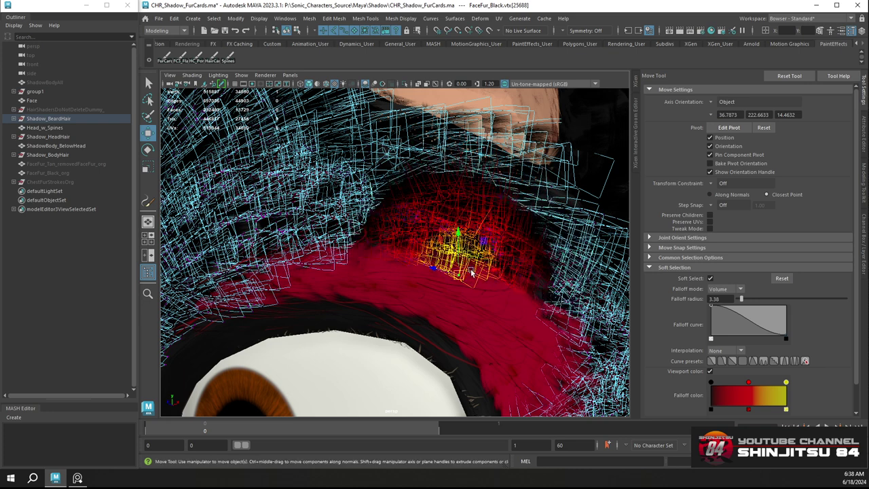
middle_click_drag(465, 278, 464, 275)
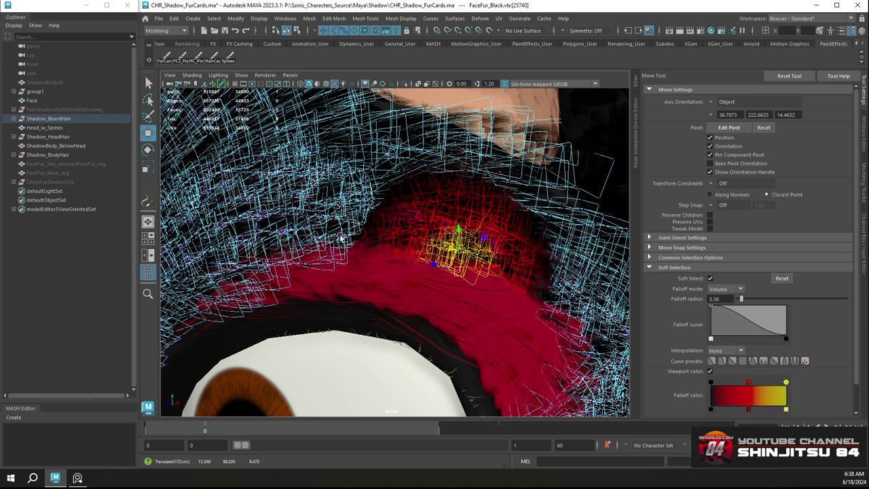
left_click(341, 265)
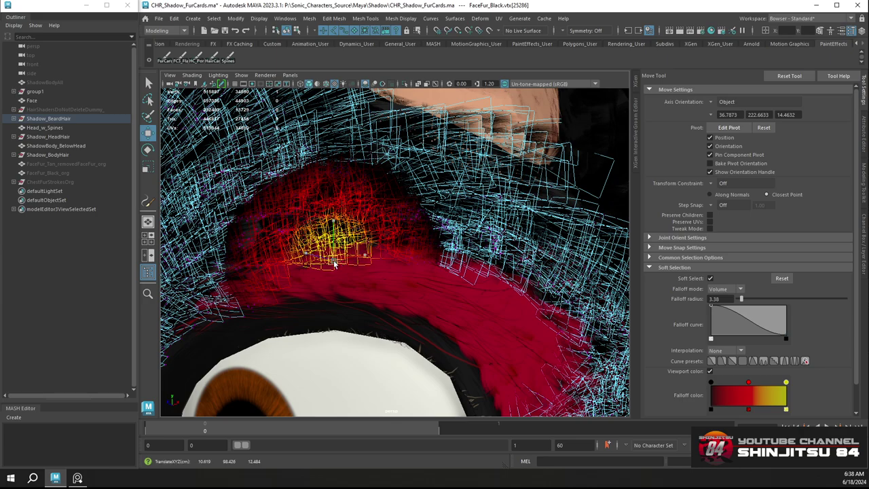
middle_click_drag(334, 264, 333, 263)
Return FaceFur_Black to object mode and clear the selection
scroll(459, 258, "down", 4)
left_click_drag(459, 259, 442, 296, "alt")
left_click(564, 284)
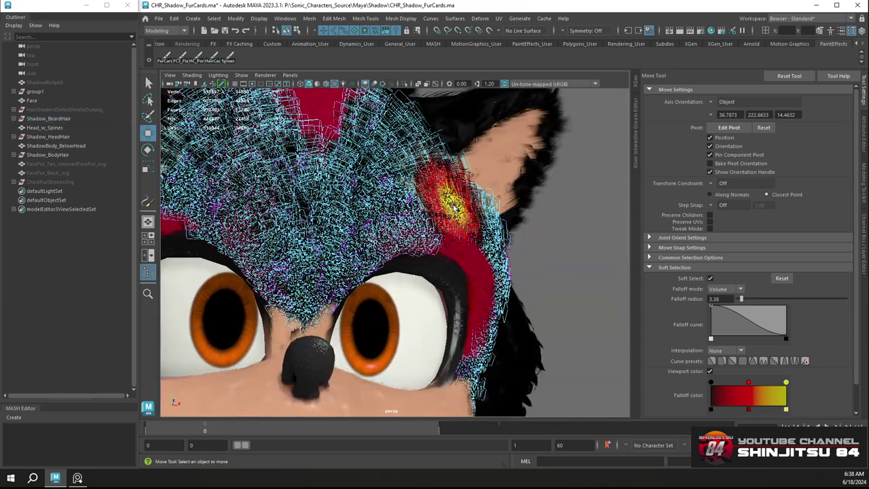
right_click_drag(454, 204, 485, 197)
left_click(575, 239)
Select FaceFur_Red above the outer corner of the right eye and switch it to vertex mode
scroll(510, 260, "down", 1)
scroll(510, 259, "down", 2)
left_click_drag(509, 259, 472, 245, "alt")
right_click_drag(472, 245, 312, 202, "alt")
left_click_drag(311, 203, 332, 215, "alt")
scroll(333, 216, "up", 5)
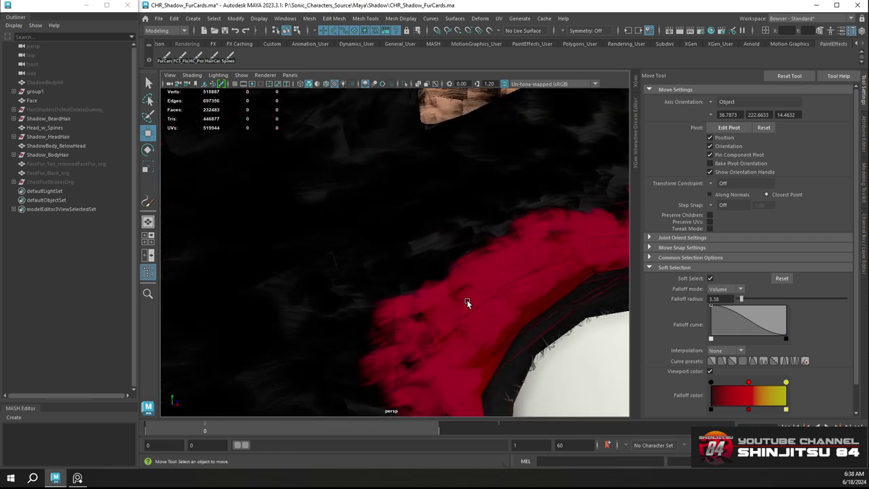
left_click(468, 304)
right_click(446, 303)
right_click_drag(398, 231, 402, 223)
Reposition soft-selected FaceFur_Red vertices on the upper outer edge above the right eye, comparing the moves with undo and redo
left_click(455, 242)
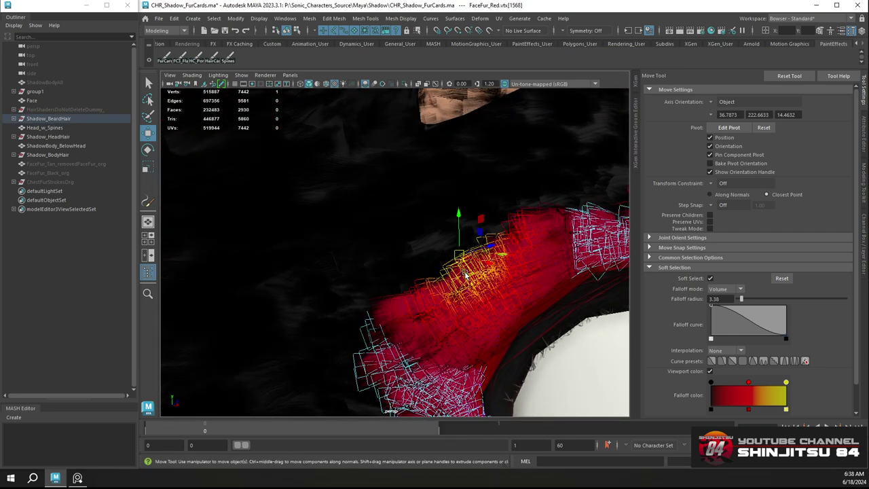
left_click(450, 262)
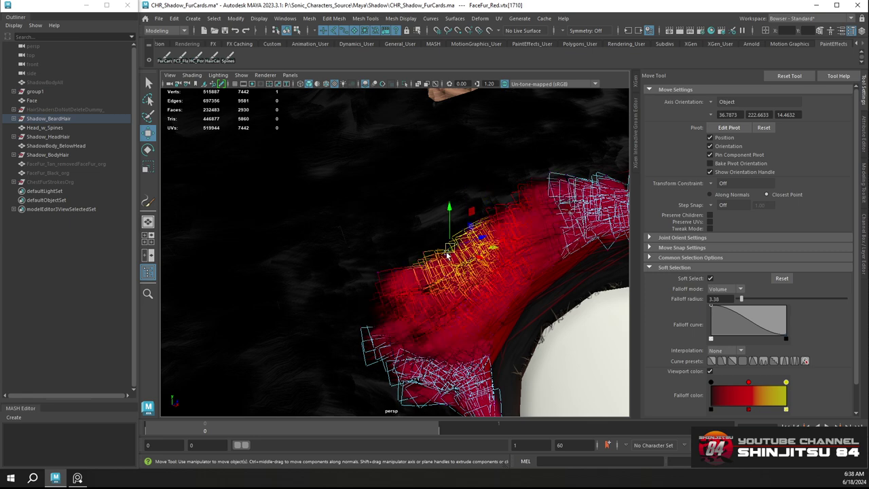
mouse_move(447, 255)
left_mouse_down()
mouse_move(441, 249)
mouse_move(483, 266)
mouse_move(450, 254)
left_mouse_up()
key("ctrl+z")
right_click_drag(451, 254, 491, 281, "alt")
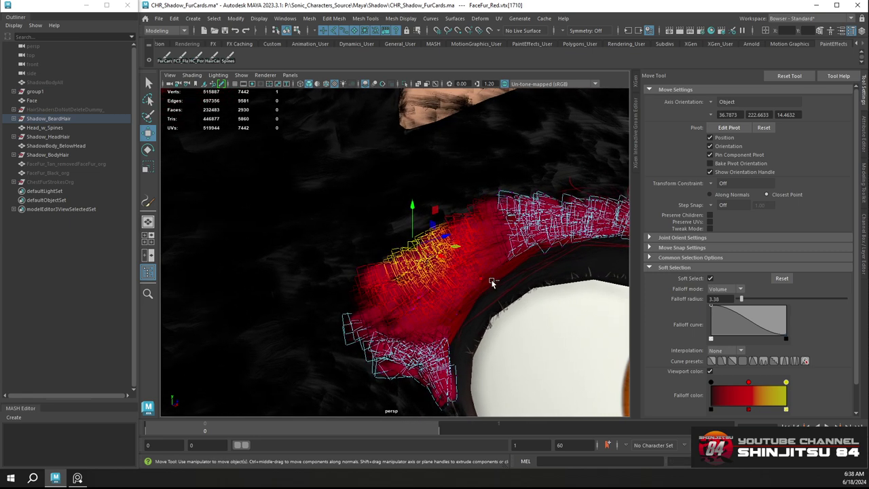
key("ctrl+z")
key("ctrl+z")
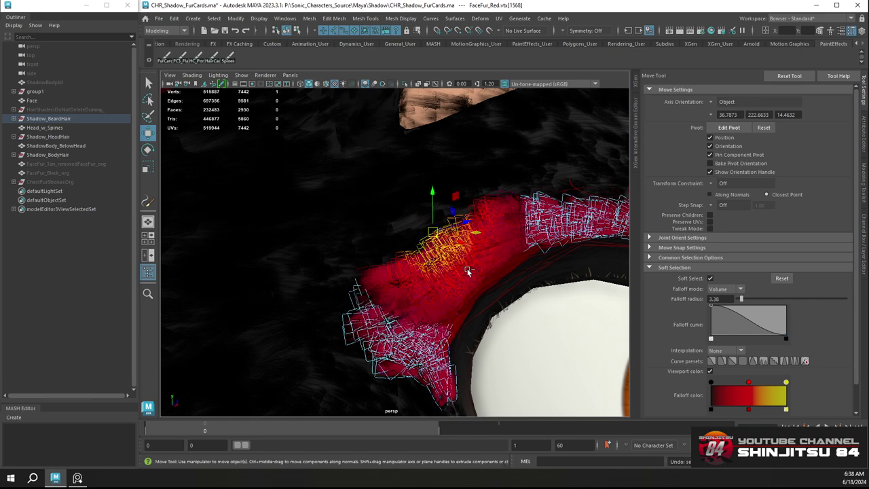
key("ctrl+y")
key("ctrl+y")
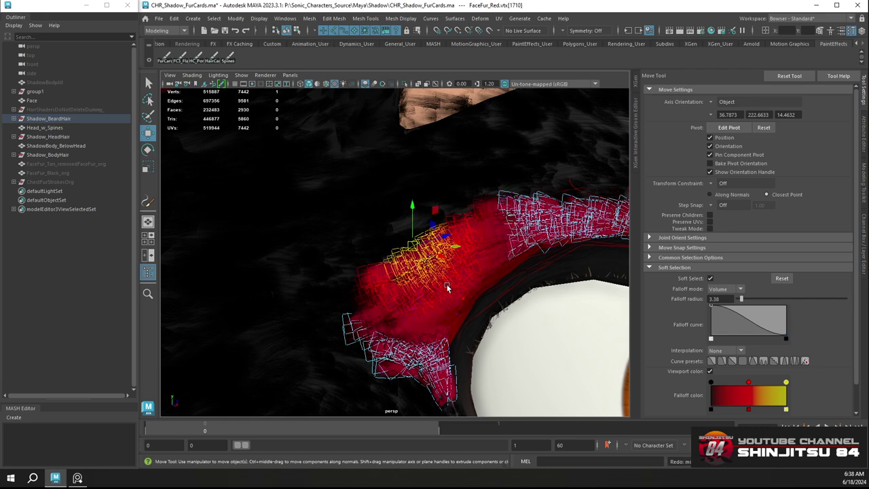
Select FaceFur_Black above the right eye and switch it to vertex mode
right_click_drag(447, 288, 360, 258, "alt")
left_click_drag(360, 258, 293, 227, "alt")
right_click_drag(293, 226, 326, 245, "alt")
left_click_drag(326, 244, 391, 259, "alt")
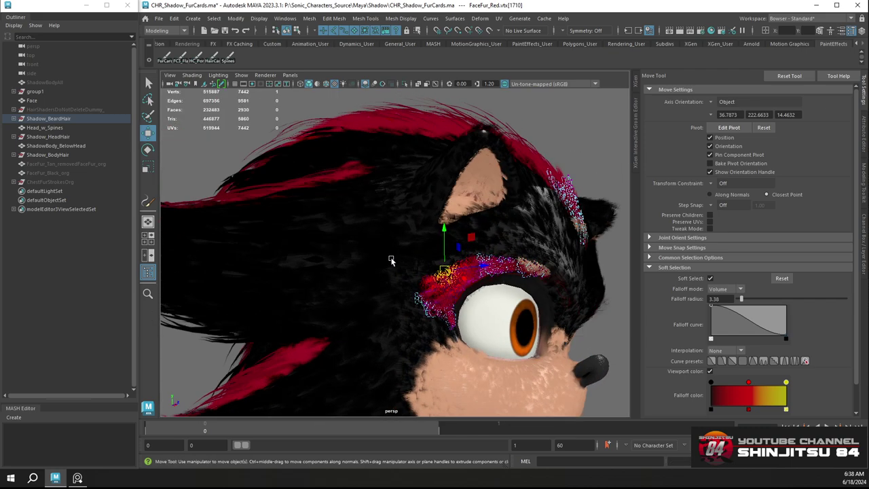
scroll(392, 261, "up", 4)
left_click(351, 224)
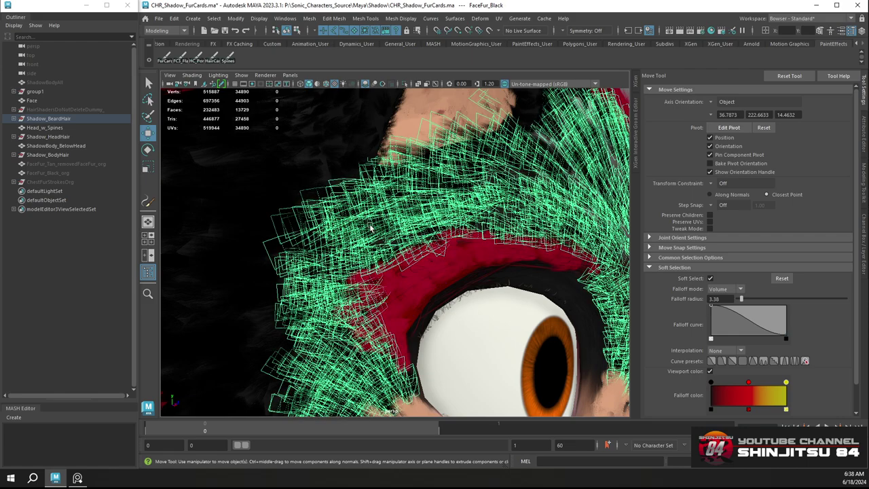
left_click_drag(371, 229, 384, 212, "alt")
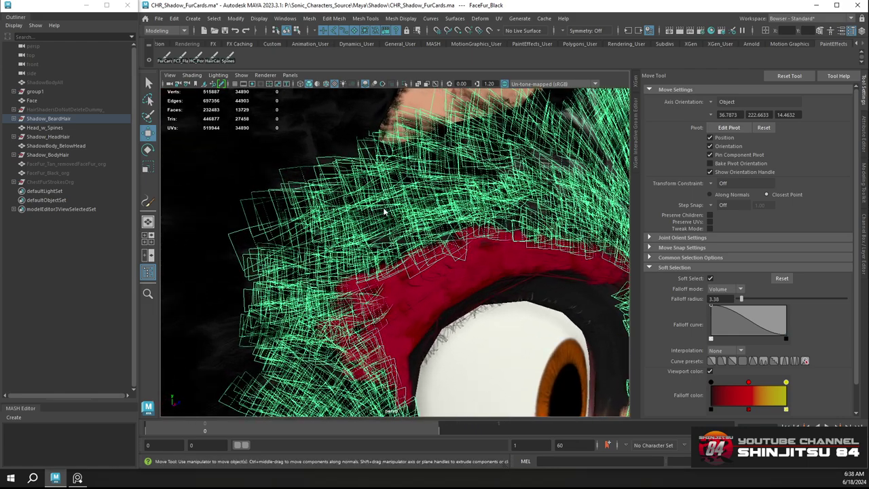
right_click_drag(384, 213, 397, 233)
right_click_drag(347, 210, 347, 211)
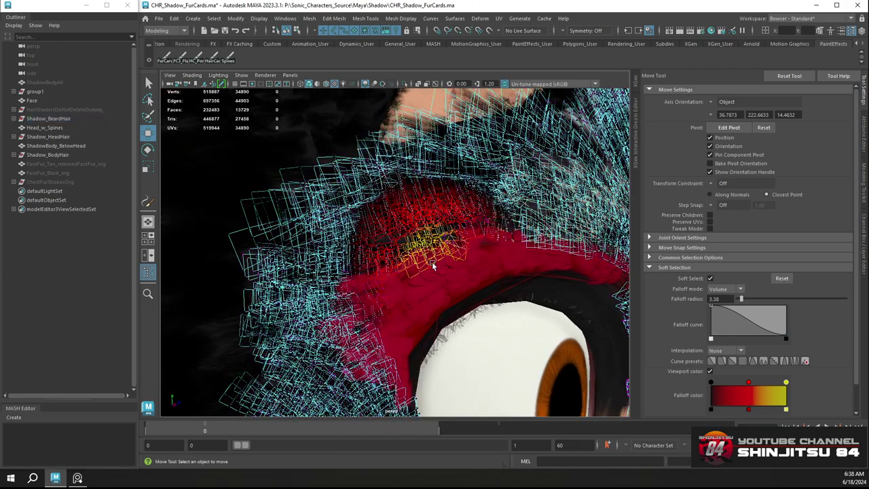
Nudge soft-selected FaceFur_Black vertices along the upper border of the right eye's red band
left_click(438, 268)
middle_click_drag(432, 268, 428, 266)
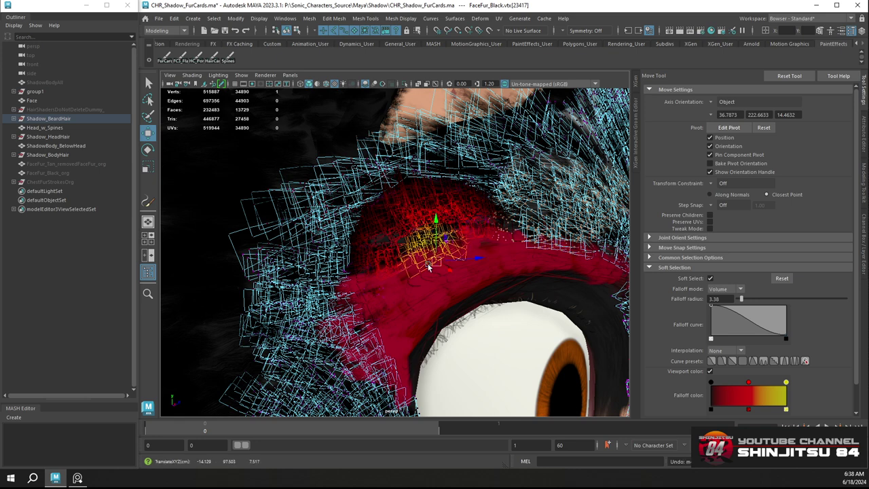
left_click(419, 270)
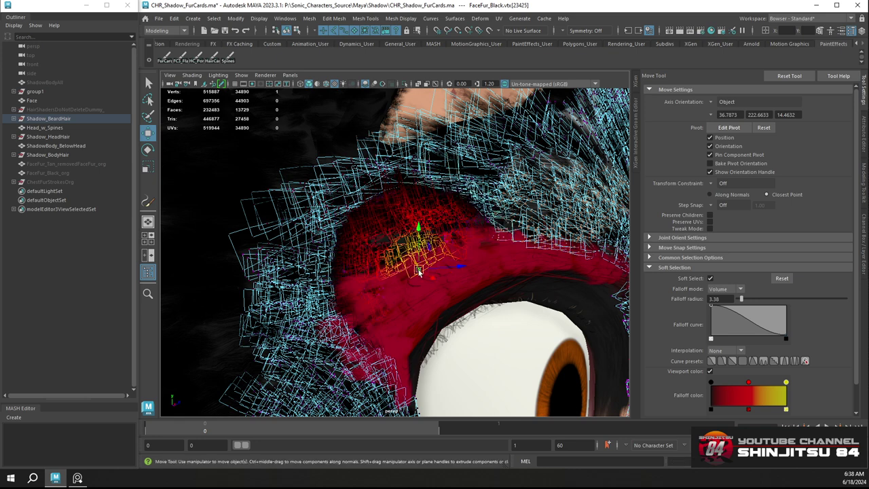
middle_click_drag(417, 274, 411, 279)
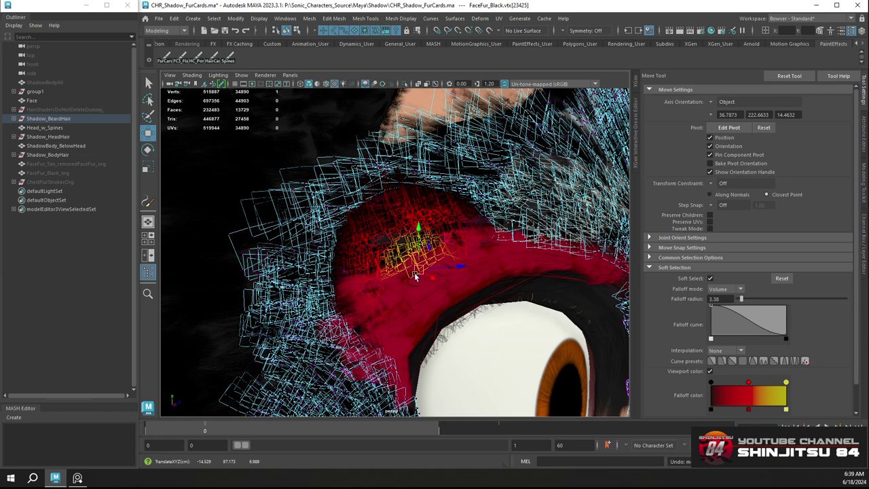
left_click_drag(402, 261, 410, 262, "alt")
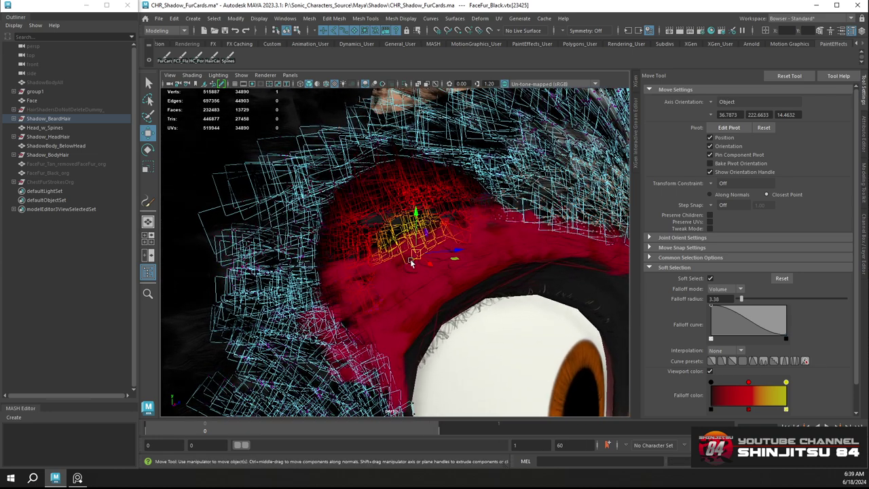
middle_click_drag(412, 258, 412, 263)
Adjust more soft-selected FaceFur_Black vertices around the outer upper curve of the right eye's red band, undoing an unwanted move
mouse_move(412, 261)
left_mouse_down("alt")
mouse_move(419, 260)
mouse_move(409, 258)
left_mouse_up("alt")
mouse_move(409, 258)
right_mouse_down("alt")
mouse_move(426, 316)
mouse_move(444, 335)
mouse_move(415, 293)
mouse_move(415, 273)
right_mouse_up("alt")
middle_click_drag(415, 273, 389, 272, "alt")
left_click(392, 274)
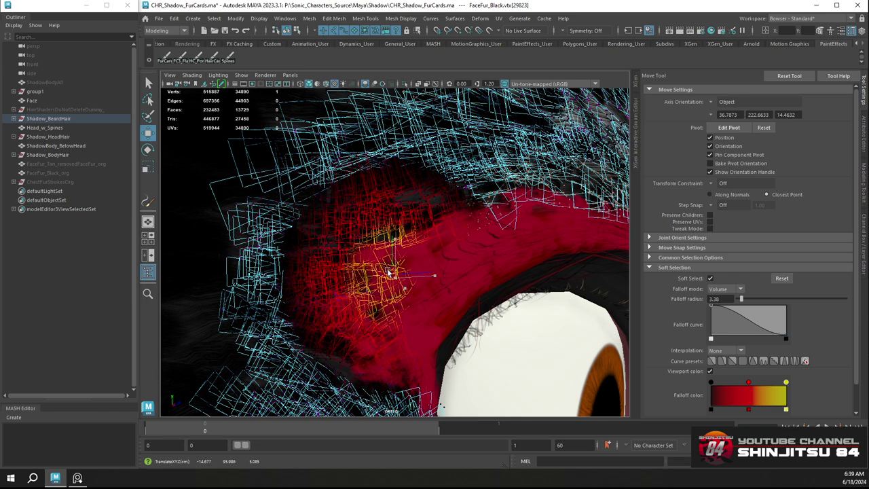
left_click(427, 233)
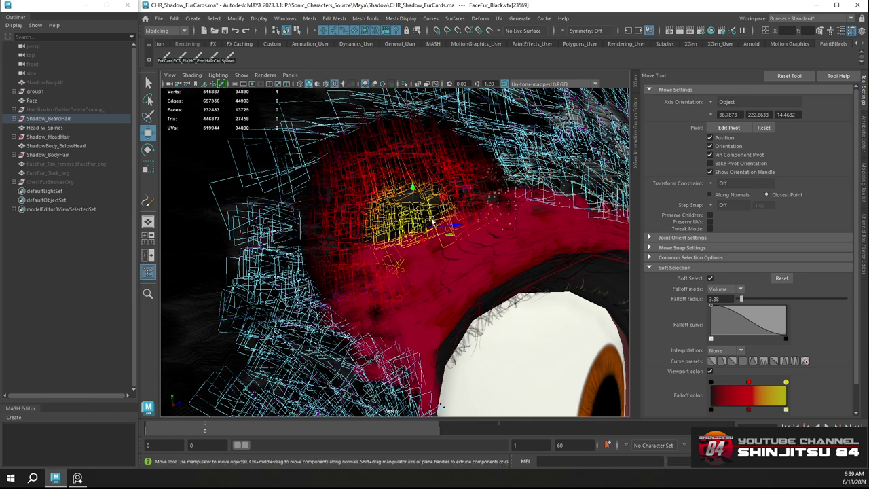
left_click(438, 218)
middle_click_drag(431, 205, 432, 216)
key("ctrl+z")
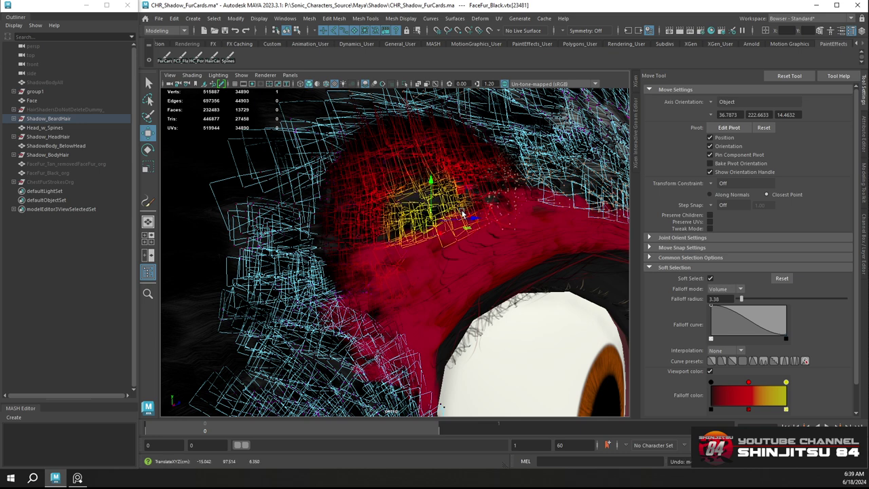
left_click(465, 213)
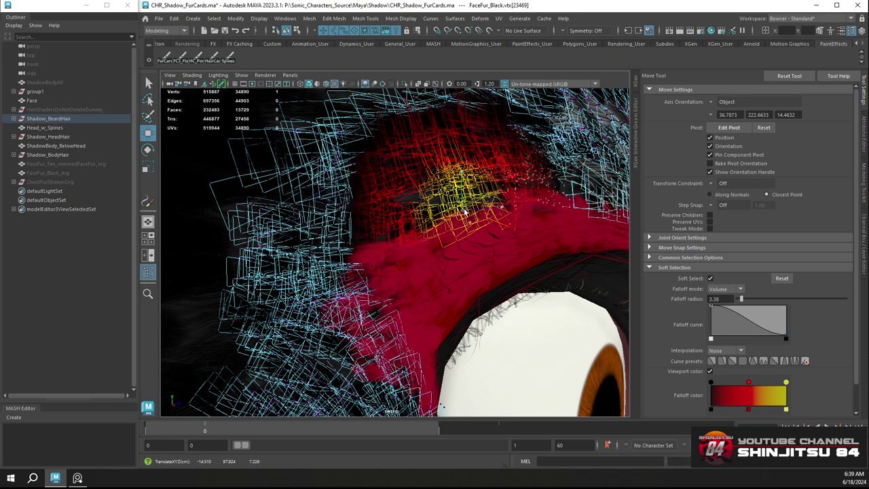
middle_click_drag(466, 212, 466, 207)
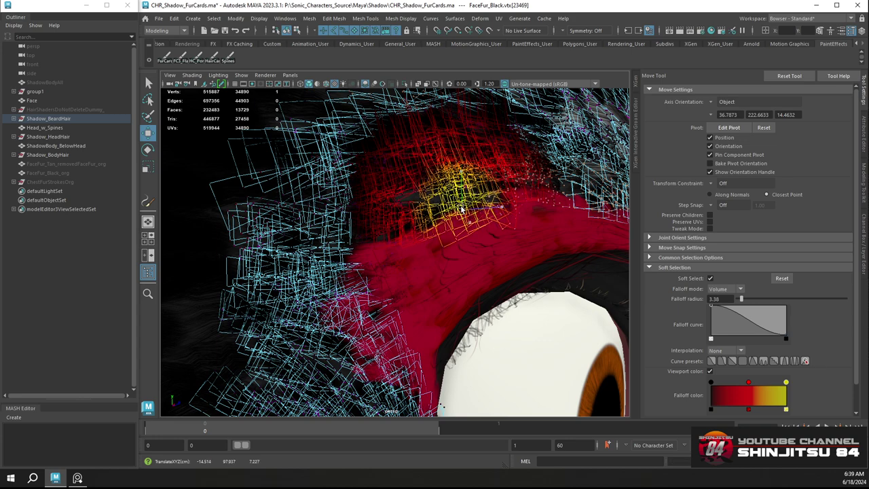
Clear the vertex selection and return FaceFur_Black to object mode
right_click_drag(466, 212, 245, 136, "alt")
left_click(490, 204)
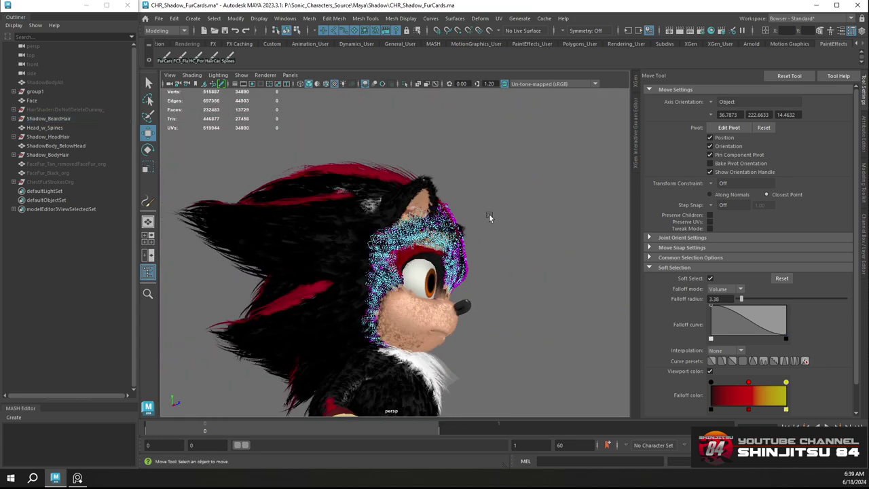
left_click_drag(491, 217, 471, 287, "alt")
scroll(414, 204, "up", 4)
right_click(338, 223)
left_click(365, 209)
Select Shadow_Head_Fur_Black beside the red stripe on top of the head and switch it to vertex mode
scroll(415, 231, "up", 4)
left_click(417, 222)
left_click_drag(429, 220, 395, 211, "alt")
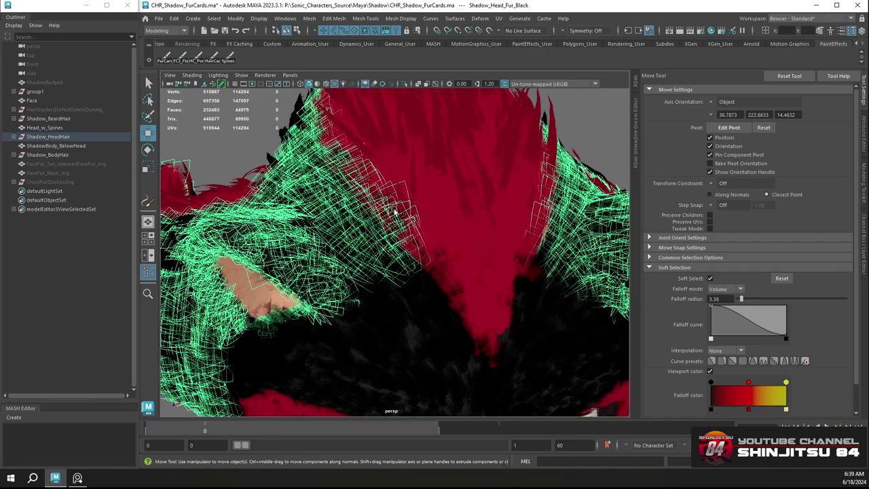
scroll(394, 212, "down", 3)
scroll(390, 225, "up", 3)
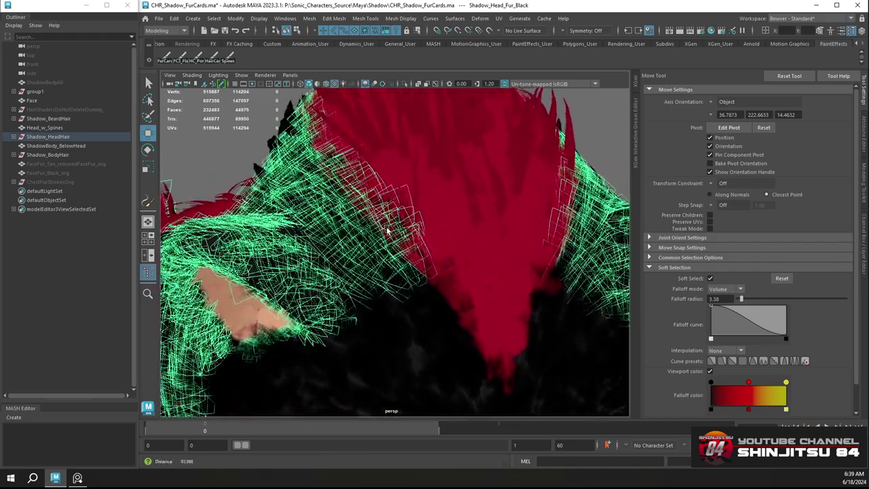
middle_click_drag(387, 231, 363, 221, "alt")
mouse_move(361, 219)
right_mouse_down("alt")
mouse_move(341, 211)
mouse_move(371, 215)
right_mouse_up("alt")
left_click_drag(371, 215, 360, 204, "alt")
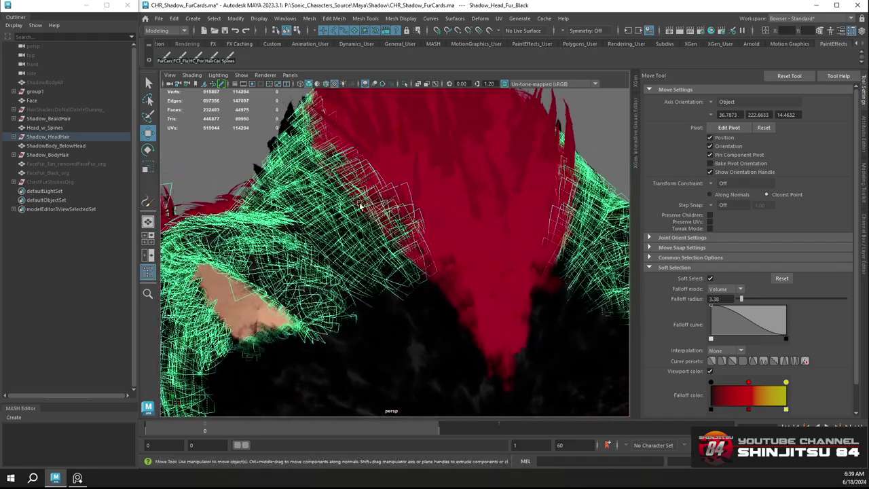
right_click_drag(336, 194, 383, 187)
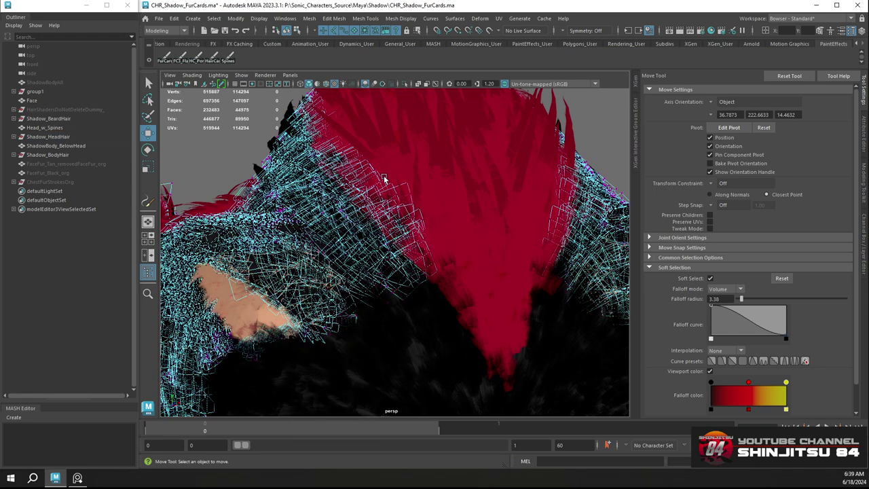
Try a soft-selection falloff radius of 6.33 on a Shadow_Head_Fur_Black vertex at the red stripe's right edge, and undo it
left_click(382, 182)
left_click_drag(383, 183, 369, 197, "alt")
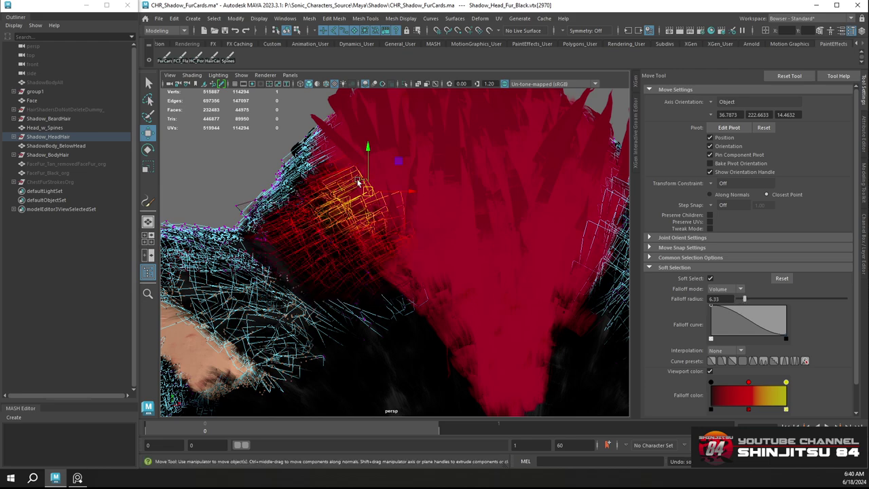
key("ctrl+z")
left_click_drag(367, 189, 368, 191, "alt")
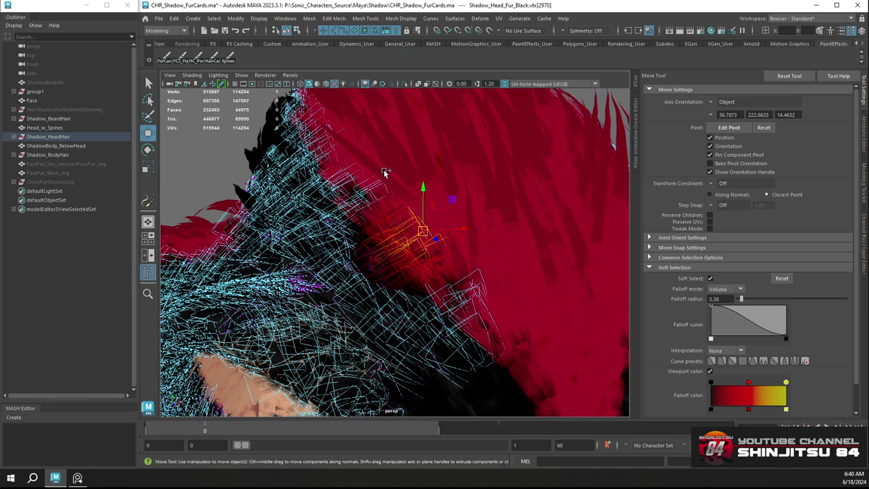
Move several soft-selected Shadow_Head_Fur_Black vertices together along the red stripe's right edge, and shift one of them individually
left_click(475, 288, "shift")
left_click_drag(437, 229, 431, 223, "alt")
left_click_drag(384, 195, 379, 178, "alt")
middle_click_drag(412, 163, 374, 197)
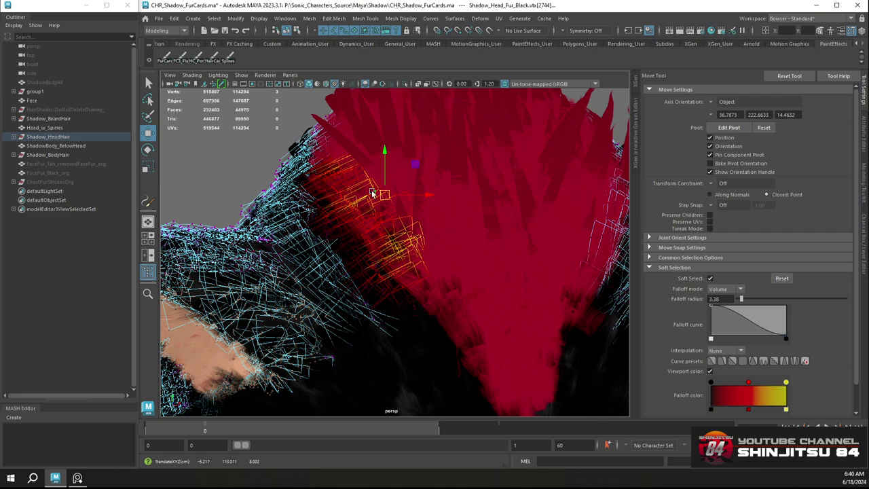
left_click(373, 194)
middle_click_drag(400, 162, 391, 165)
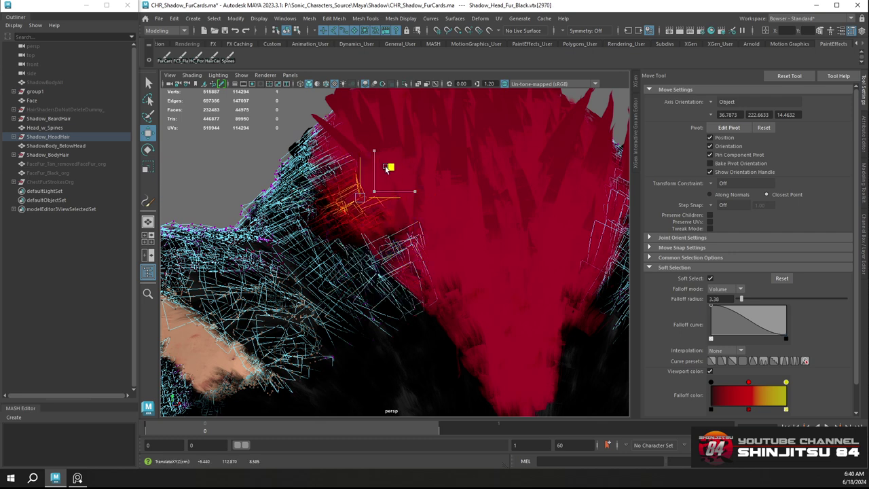
Pull individual Shadow_Head_Fur_Black card vertices outward along the upper part of the red stripe's right edge
left_click(351, 162)
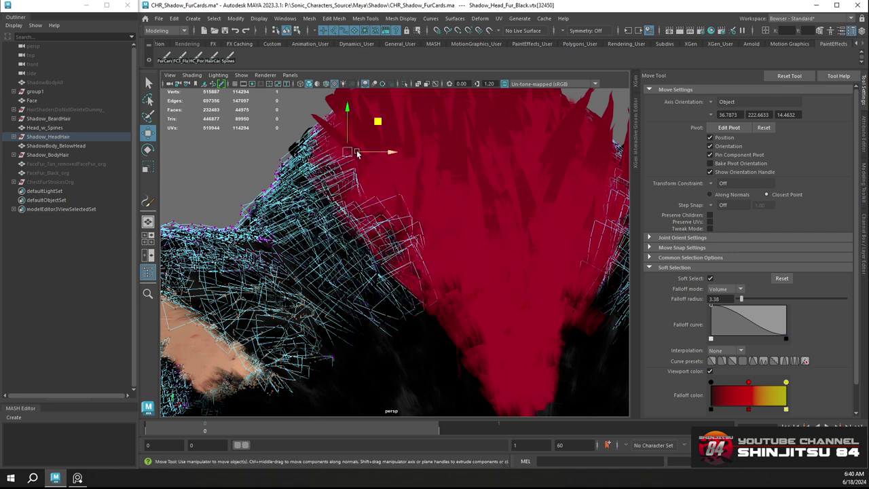
left_click(356, 167)
left_click_drag(359, 173, 373, 133, "alt")
left_click(416, 157)
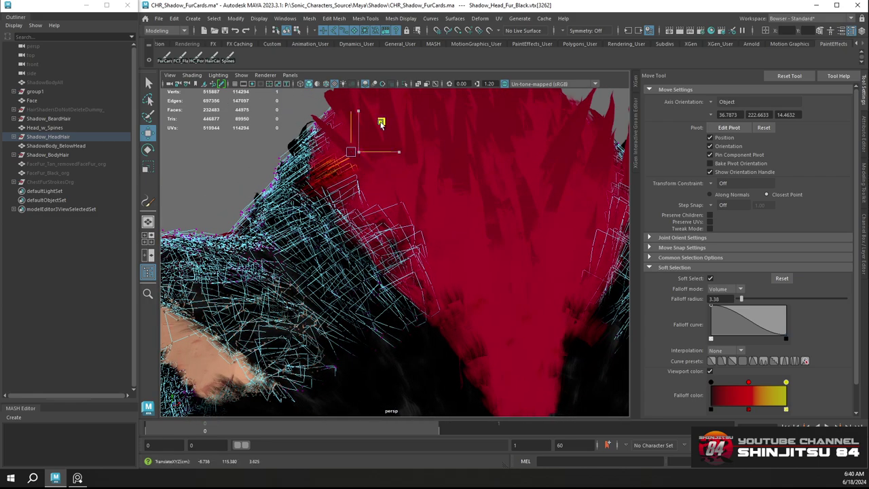
left_click(355, 176)
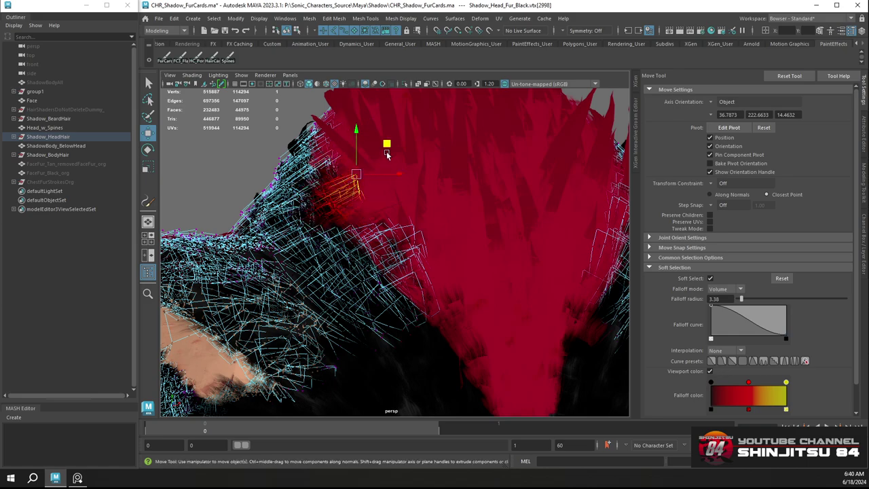
left_click_drag(383, 145, 374, 145)
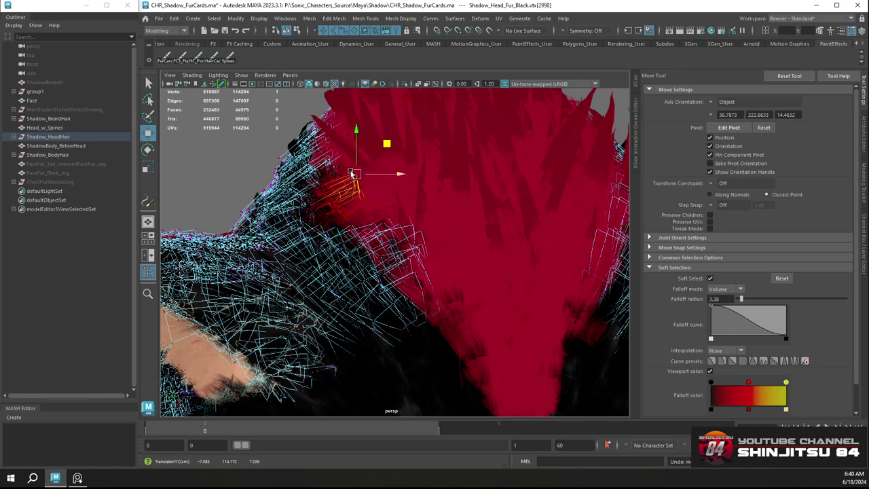
left_click_drag(352, 173, 333, 182, "alt")
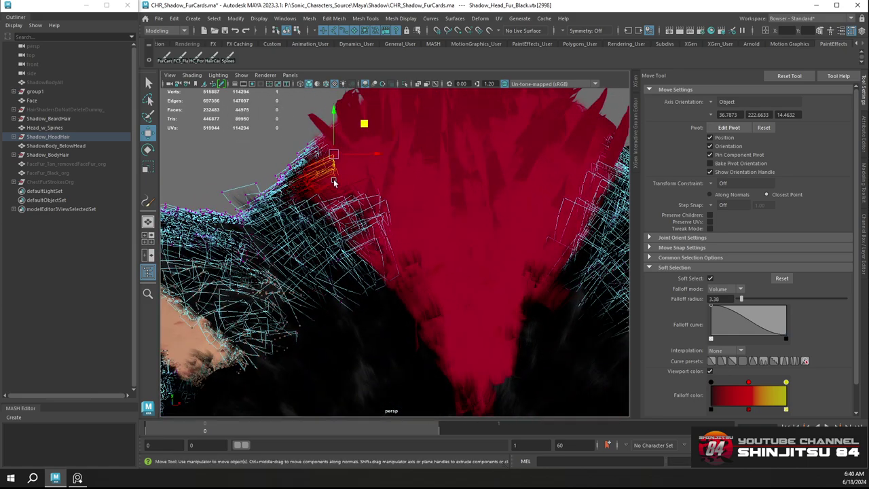
Shift soft-selected Shadow_Head_Fur_Black vertices along the middle of the red stripe's right edge and clear the vertex selection
left_click(365, 195)
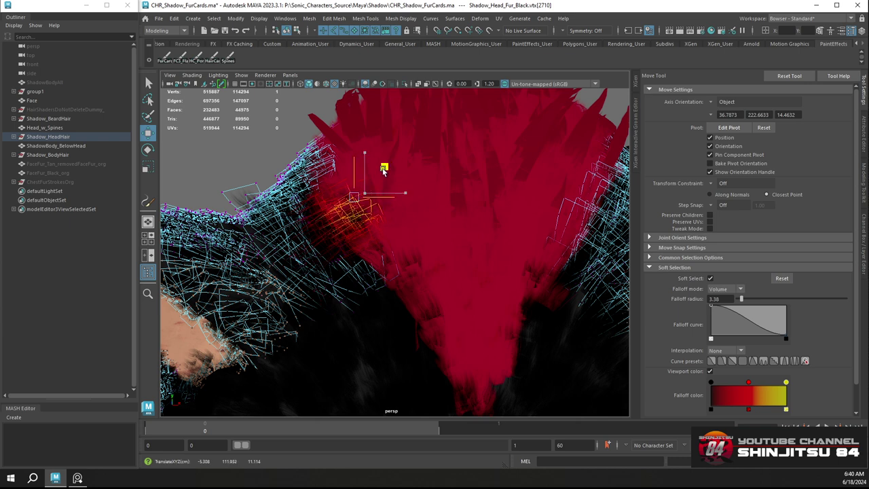
left_click(381, 219)
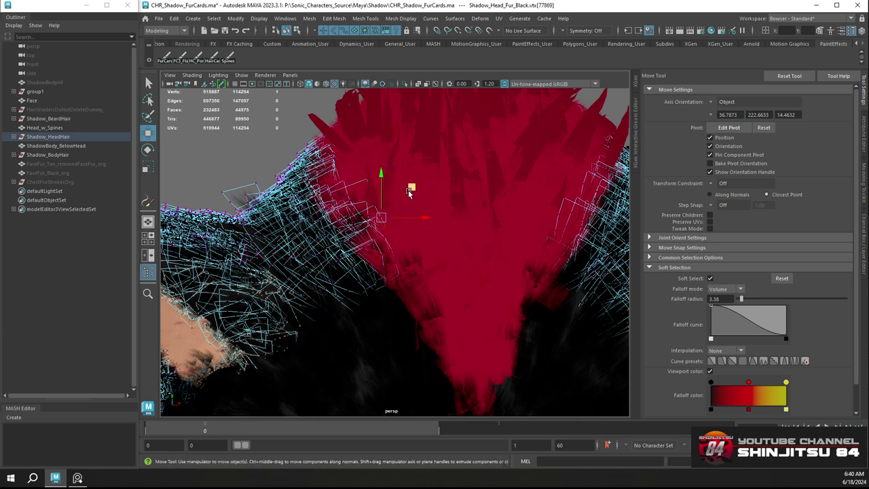
left_click(381, 243)
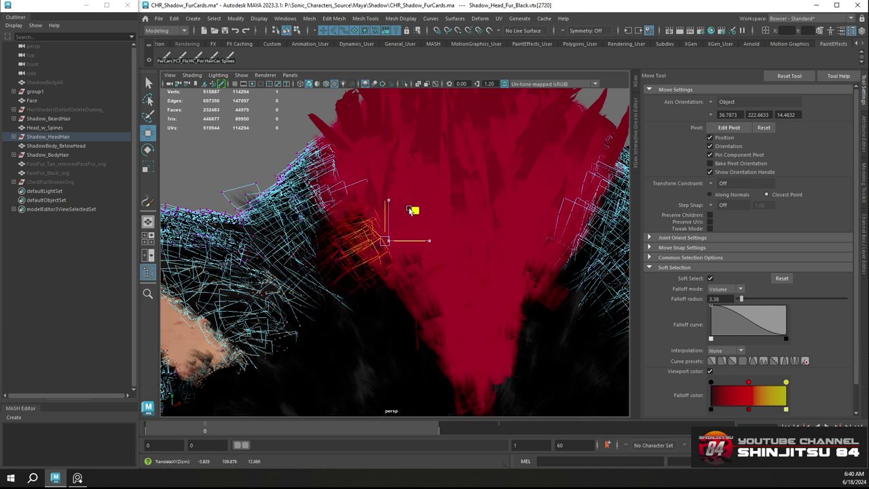
left_click(366, 179)
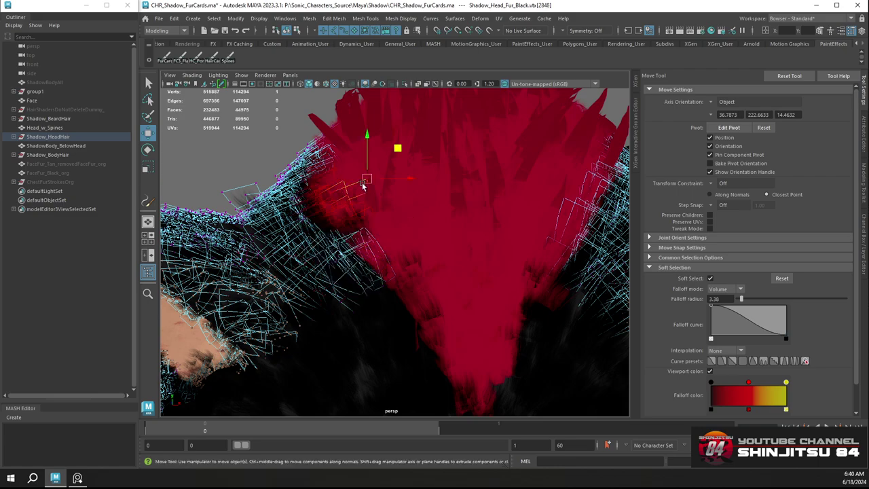
left_click_drag(397, 157, 395, 153)
scroll(393, 153, "down", 8)
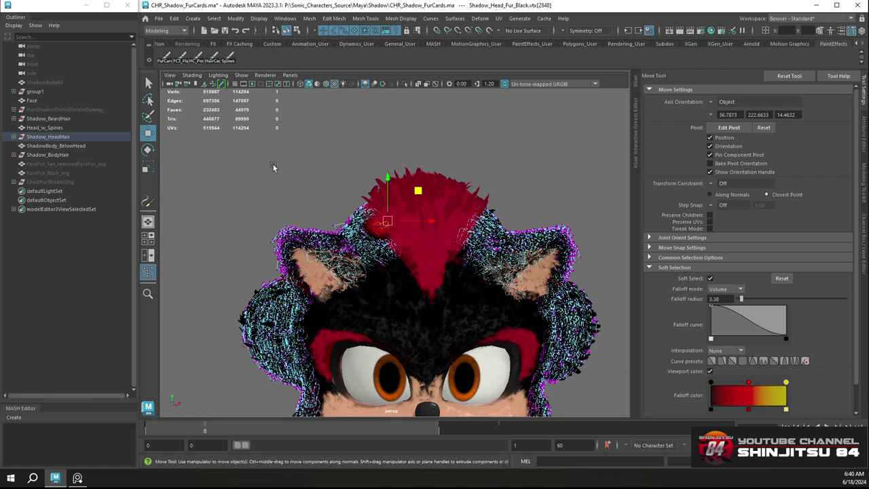
left_click(274, 167)
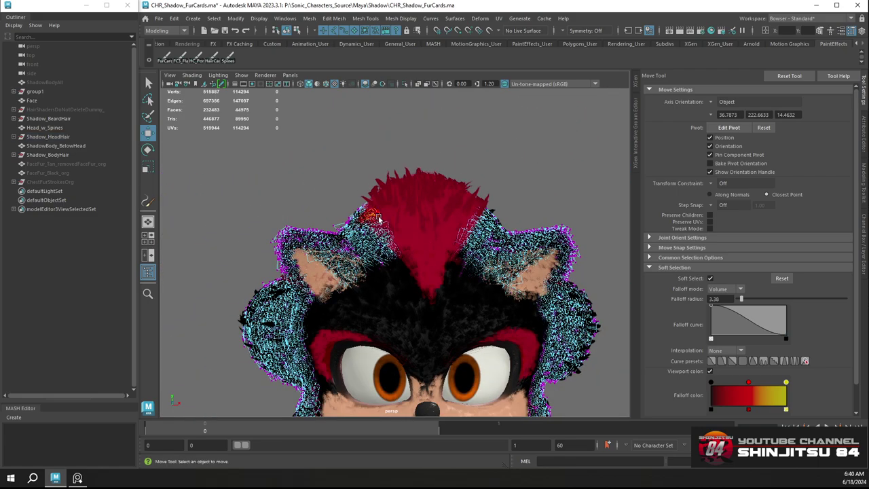
Shift soft-selected Shadow_Head_Fur_Black vertices along the red stripe's left edge and return to object mode
left_click_drag(379, 219, 468, 294, "alt")
scroll(421, 279, "up", 6)
left_click(379, 199)
mouse_move(409, 202)
left_mouse_down("alt")
mouse_move(390, 217)
mouse_move(385, 209)
mouse_move(400, 192)
left_mouse_up("alt")
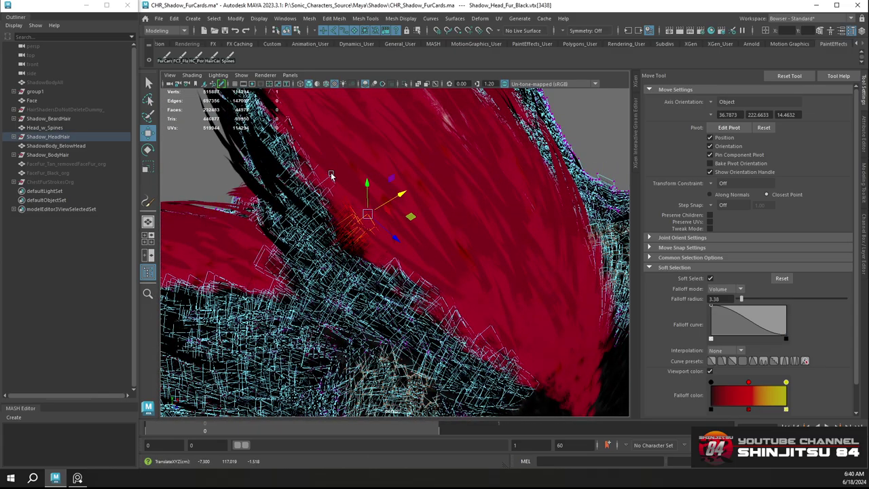
left_click(330, 176)
left_click(318, 164)
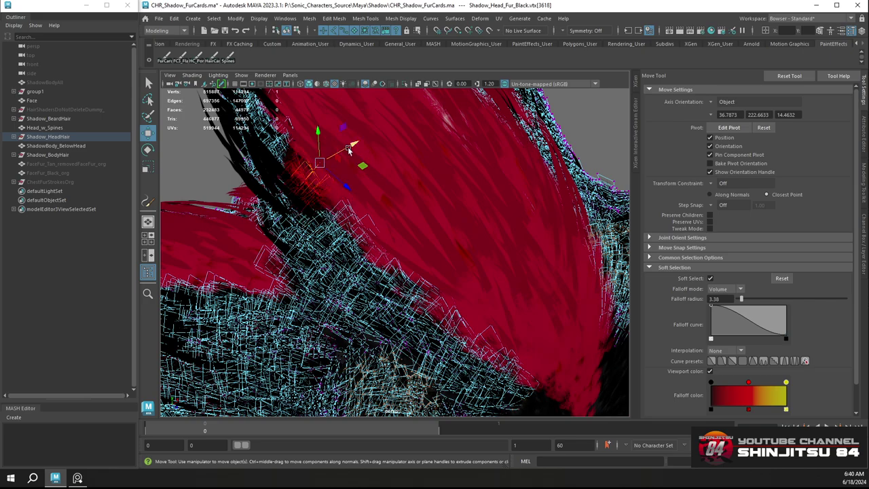
left_click_drag(349, 149, 346, 148)
left_click_drag(386, 230, 492, 140, "alt")
left_click(492, 139)
right_click(432, 218)
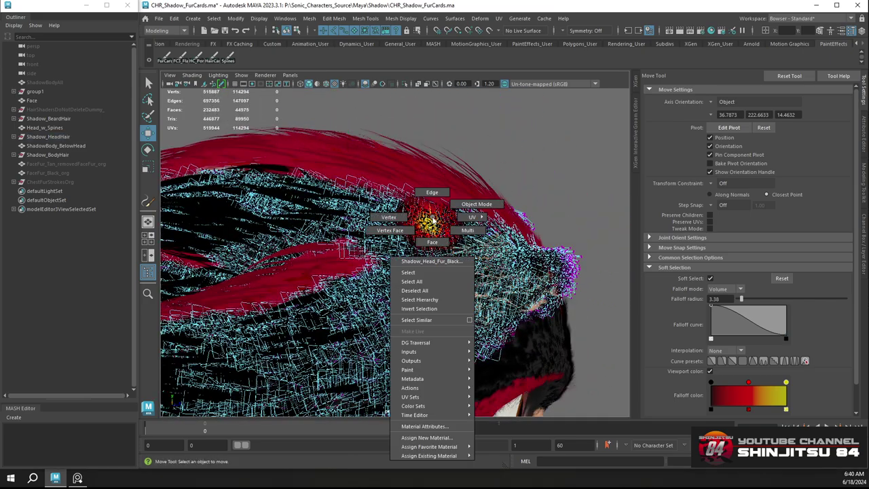
left_click(478, 205)
Turn off Soft Selection and delete two Shadow_Head_Fur_Black cards overlapping the middle of the red stripe's left edge
left_click_drag(478, 205, 397, 190, "alt")
right_click_drag(398, 190, 428, 320, "alt")
left_click(369, 256)
left_click_drag(375, 242, 381, 247, "alt")
scroll(382, 249, "up", 4)
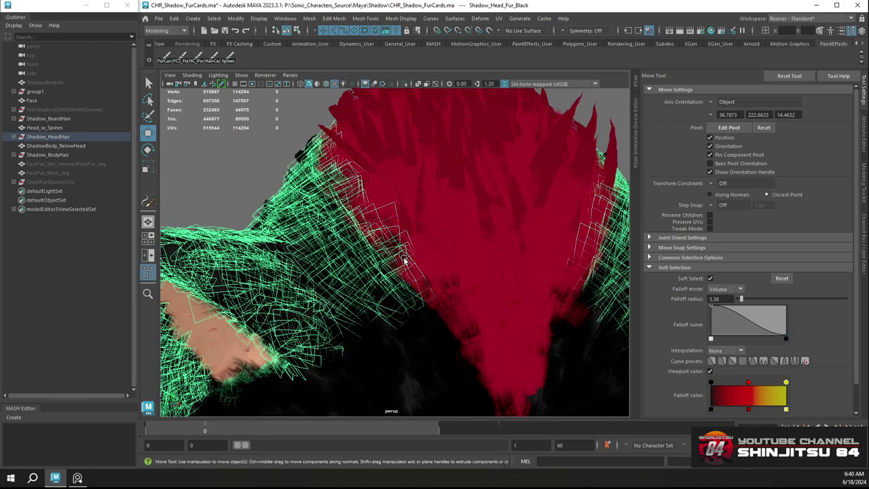
right_click_drag(352, 253, 417, 212)
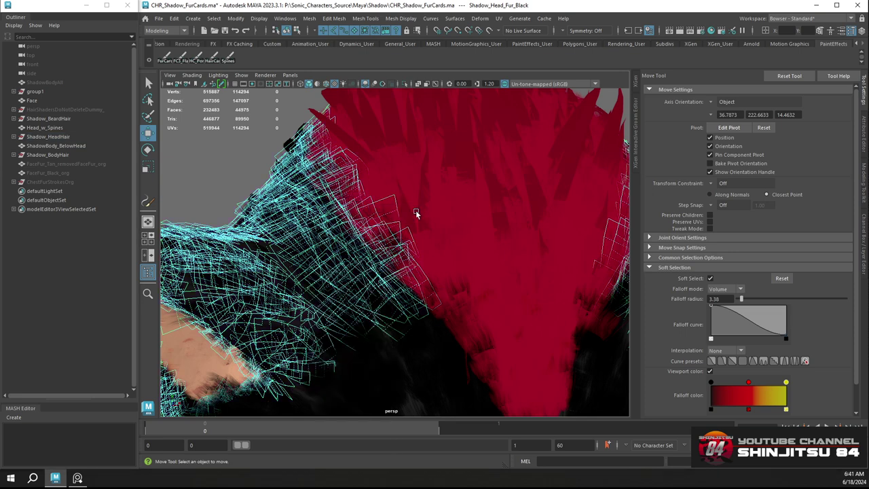
left_click(398, 226)
key("b")
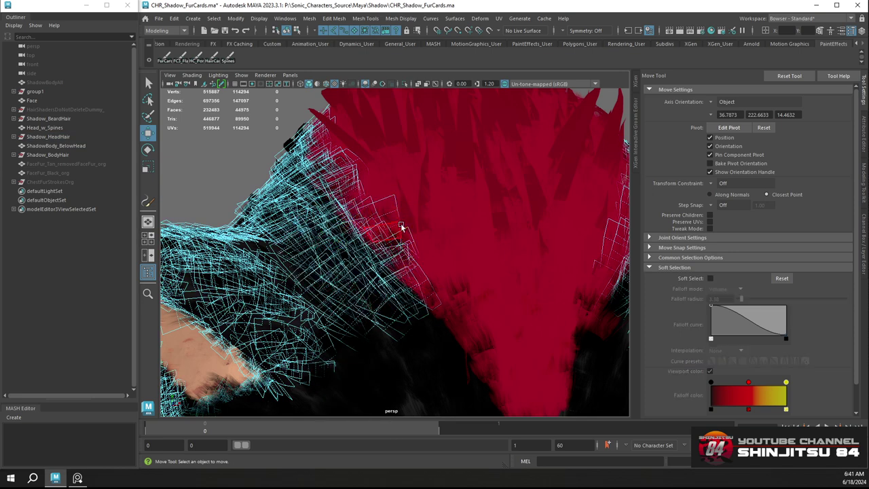
left_click(396, 226)
key("Delete")
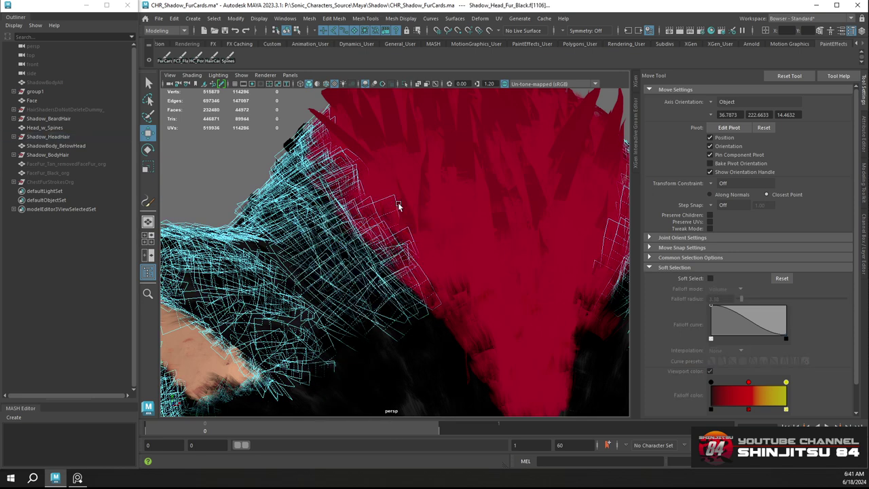
left_click(392, 200)
key("Delete")
Delete more protruding Shadow_Head_Fur_Black cards along the middle and upper part of the red stripe's left edge
left_click(409, 236)
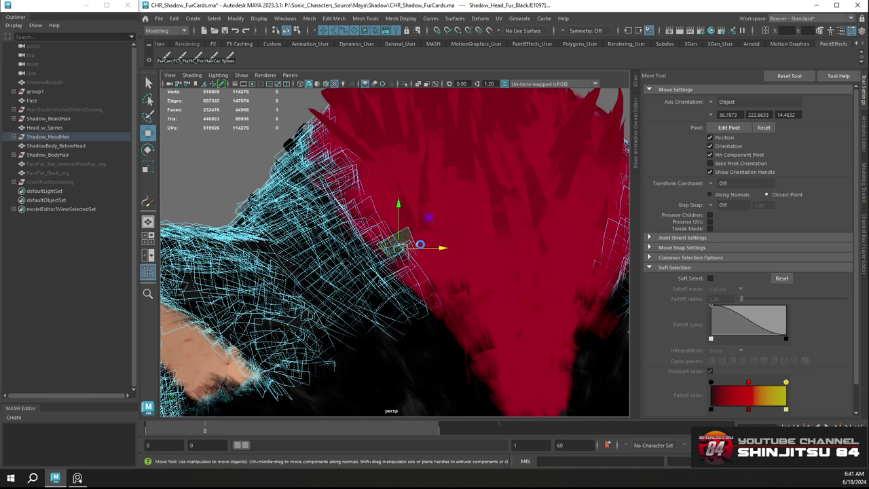
key("Delete")
left_click(419, 248)
key("Delete")
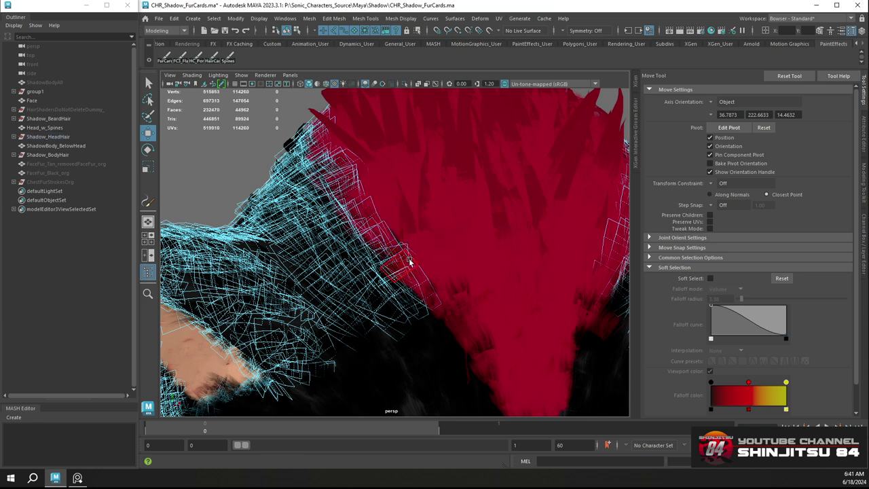
left_click(351, 158)
key("Delete")
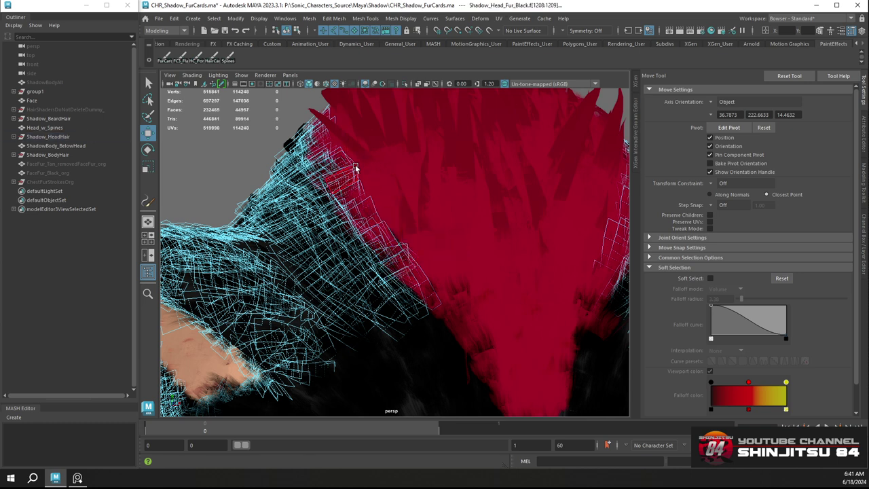
left_click(355, 169)
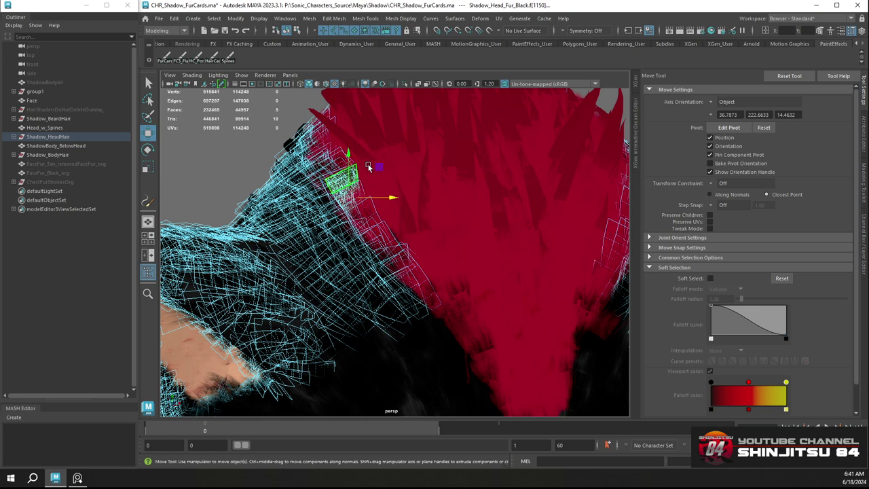
key("Delete")
Remove another Shadow_Head_Fur_Black card overlapping the upper left side of the red stripe and return to object mode
scroll(354, 161, "down", 3)
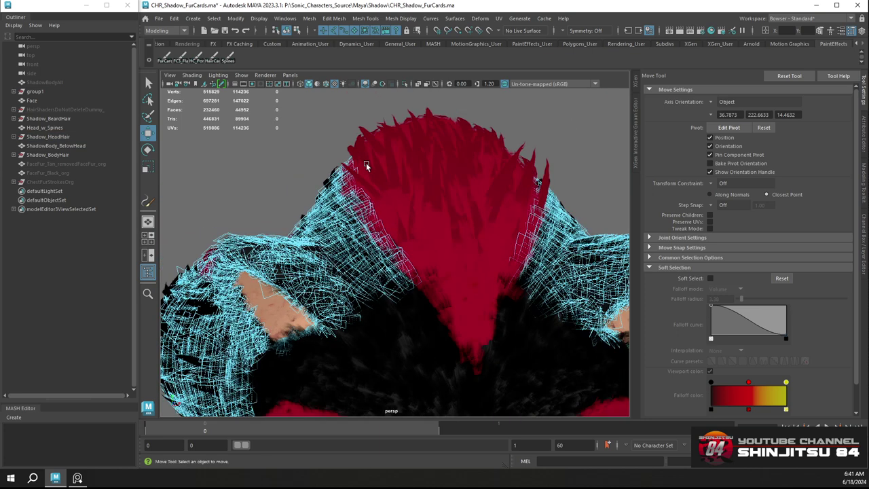
scroll(354, 169, "up", 2)
right_click(339, 161)
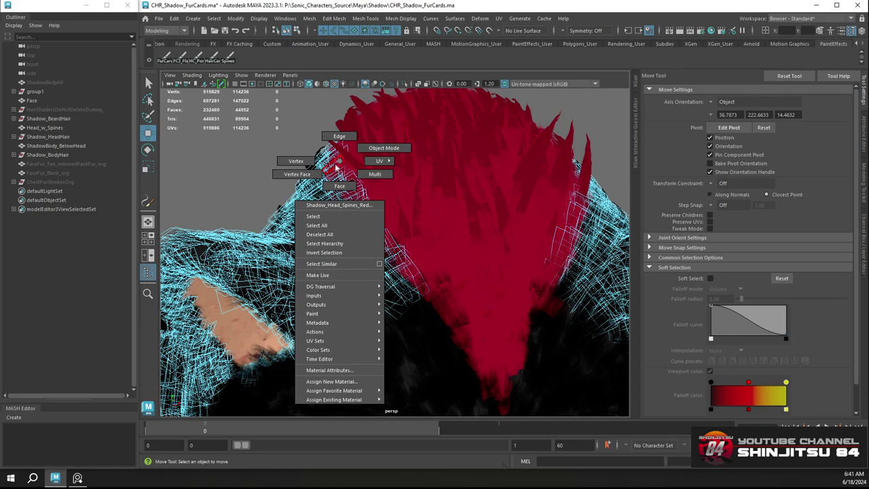
left_click(340, 186)
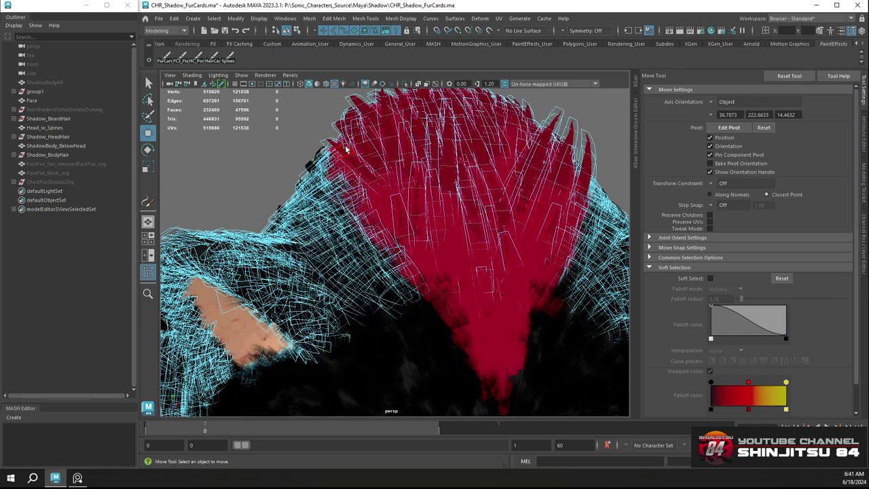
left_click_drag(346, 186, 373, 159, "alt")
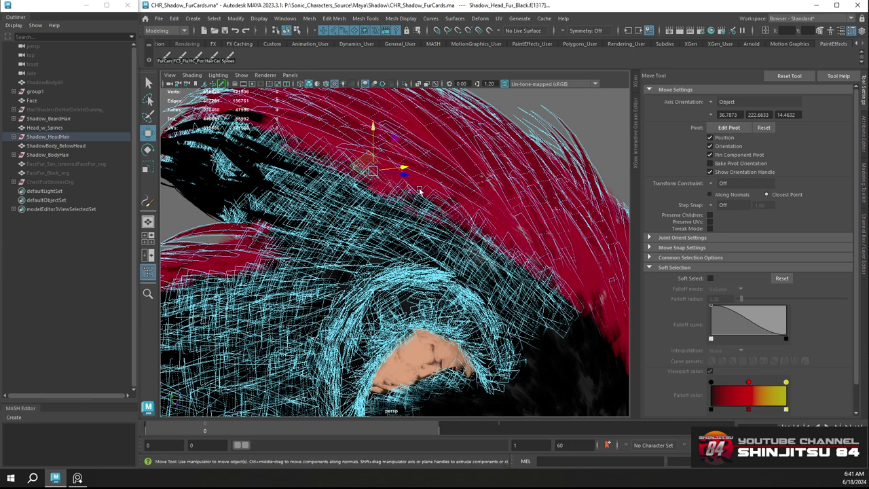
right_click(366, 180)
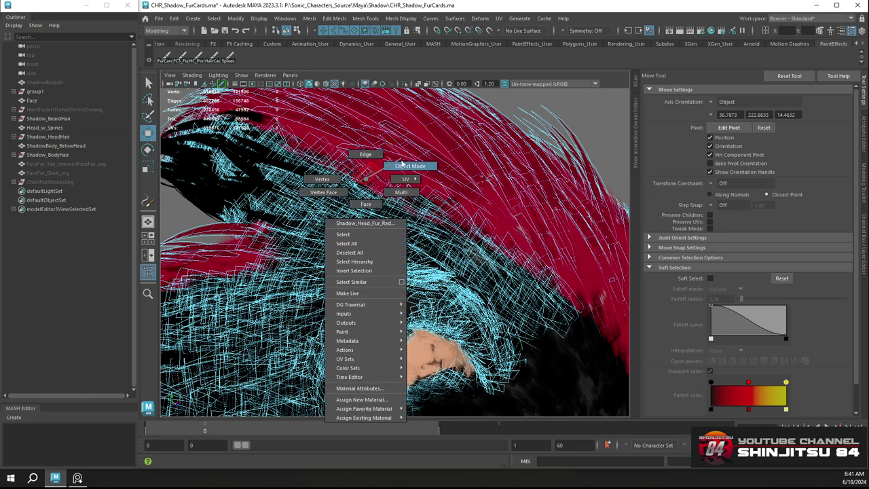
right_click_drag(402, 163, 408, 166)
scroll(407, 170, "down", 5)
left_click(479, 154)
left_click_drag(480, 153, 415, 209, "alt")
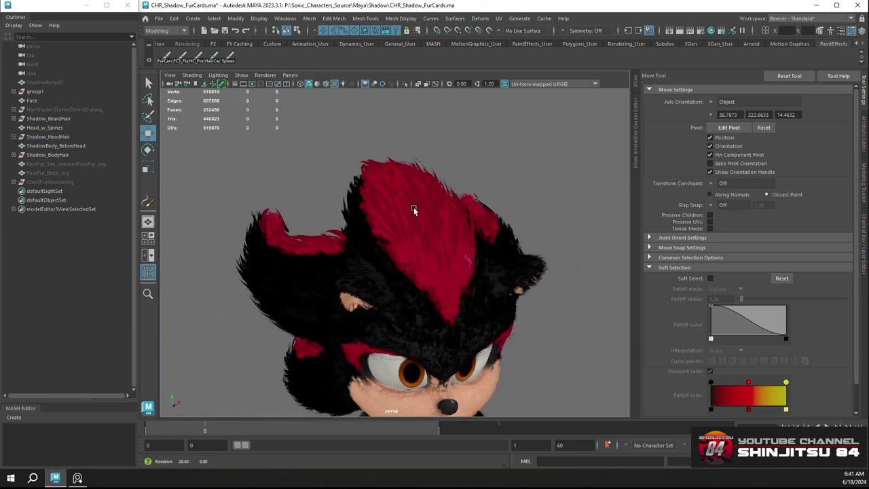
Select Shadow_Head_Fur_Black and delete two of its cards sticking into a close-up section of the red stripe's left edge
right_click_drag(414, 210, 501, 343, "alt")
left_click_drag(500, 342, 391, 247, "alt")
left_click(392, 246)
right_click_drag(404, 248, 488, 316, "alt")
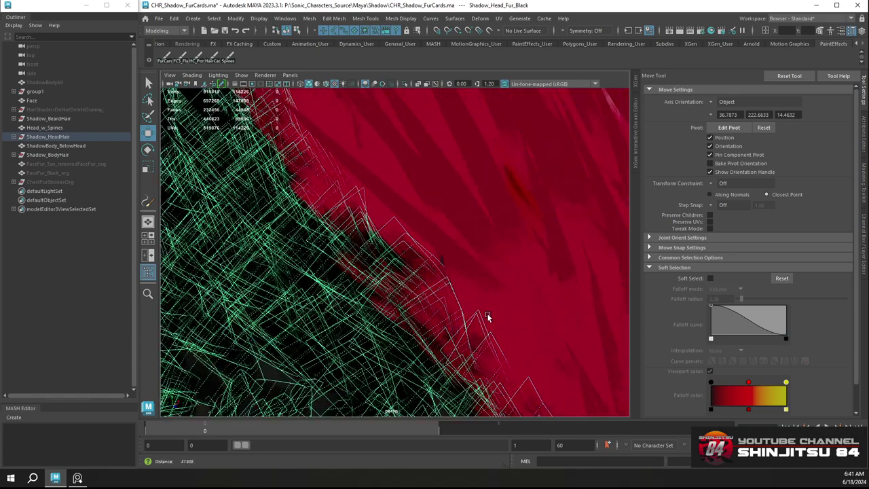
left_click_drag(487, 317, 386, 228, "alt")
right_click_drag(386, 229, 406, 219, "alt")
key("ctrl+z")
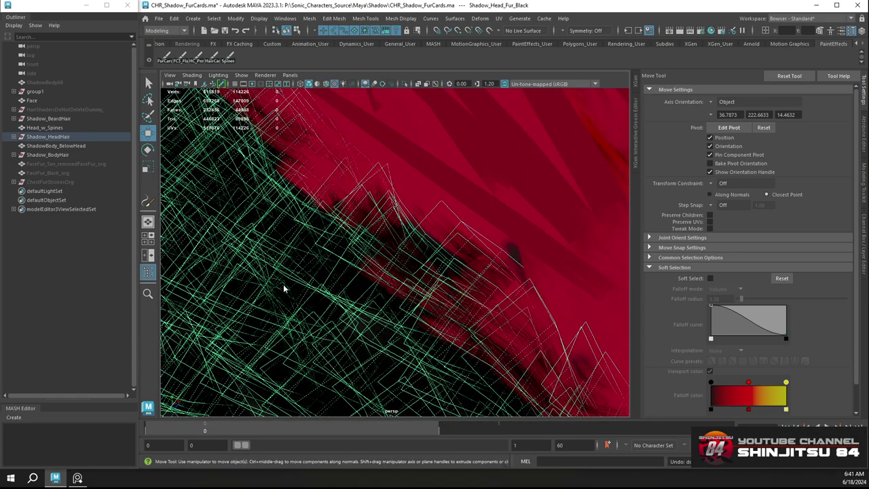
right_click_drag(284, 286, 290, 242)
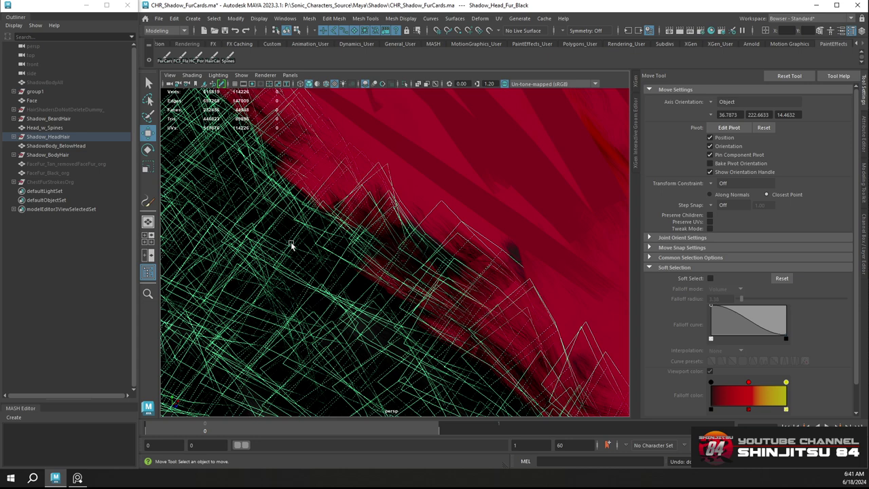
left_click(411, 227)
key("Delete")
double_click(410, 224)
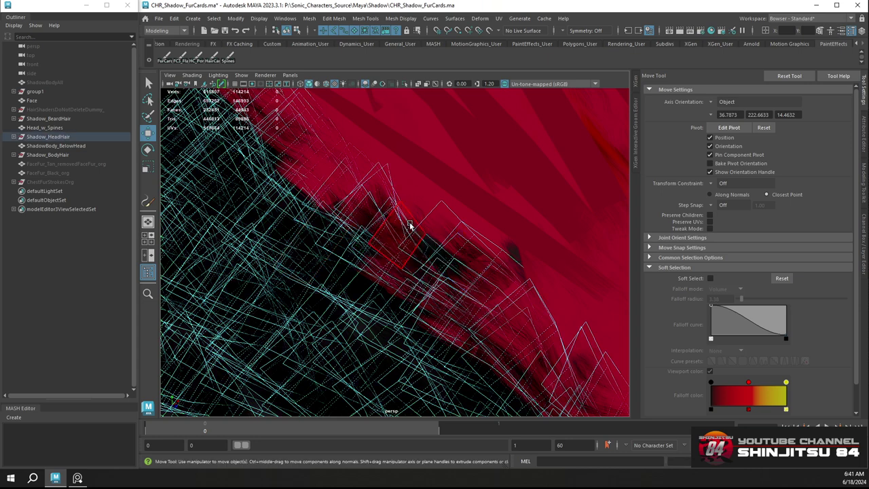
key("Delete")
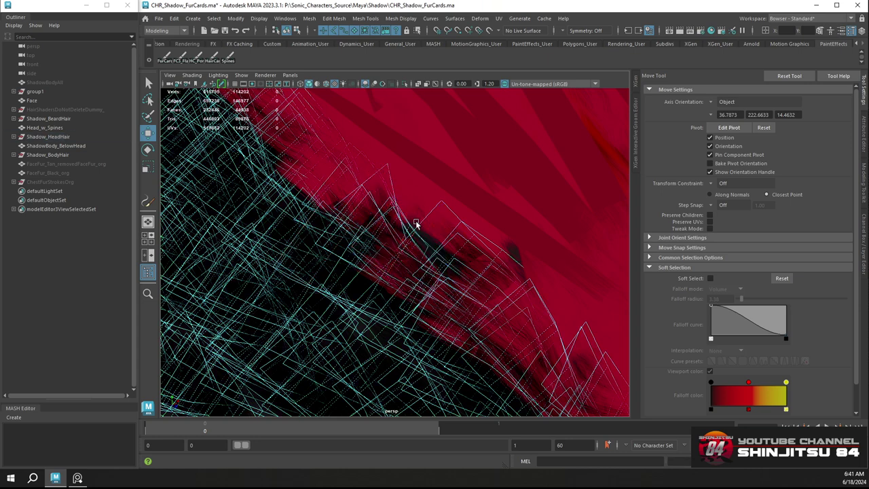
Delete the remaining bent Shadow_Head_Fur_Black cards beside the dark patch at the red stripe's left edge
left_click(412, 228)
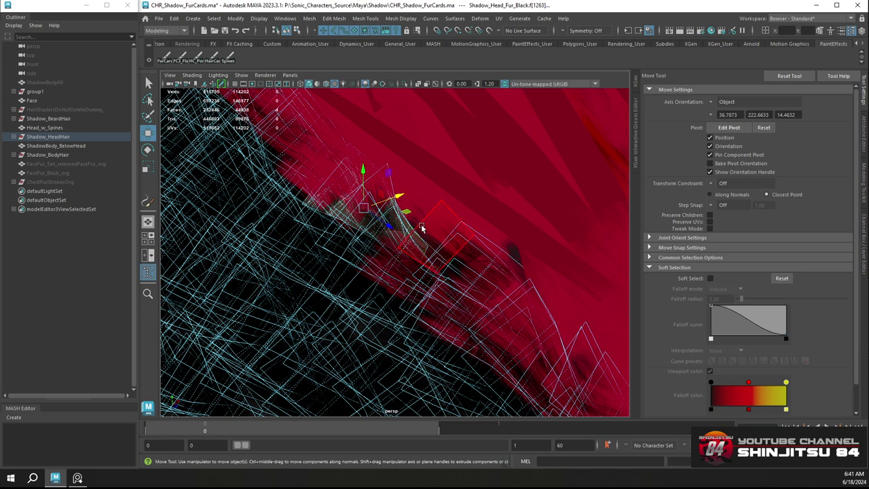
key("Delete")
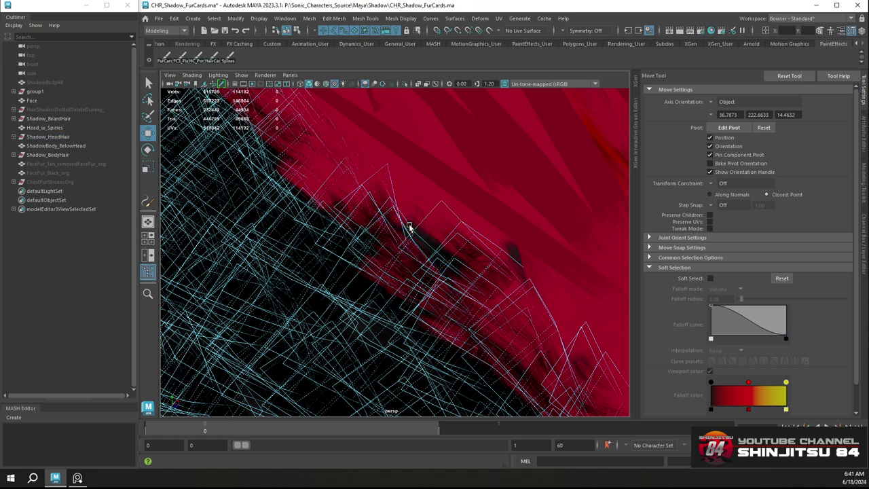
left_click(408, 226)
key("Delete")
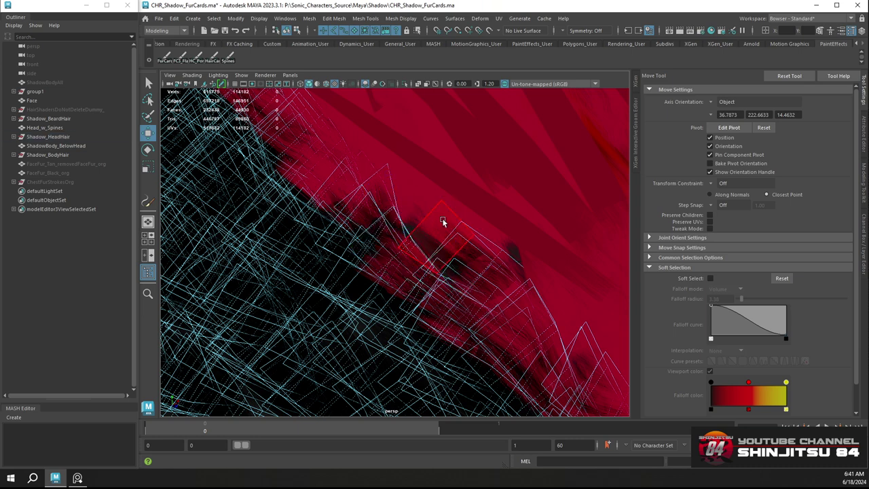
Move the large Shadow_Head_Fur_Black card over the dark patch at the red stripe's left edge and return to object mode
left_click(445, 224)
left_click_drag(457, 257, 431, 243)
scroll(453, 294, "up", 3)
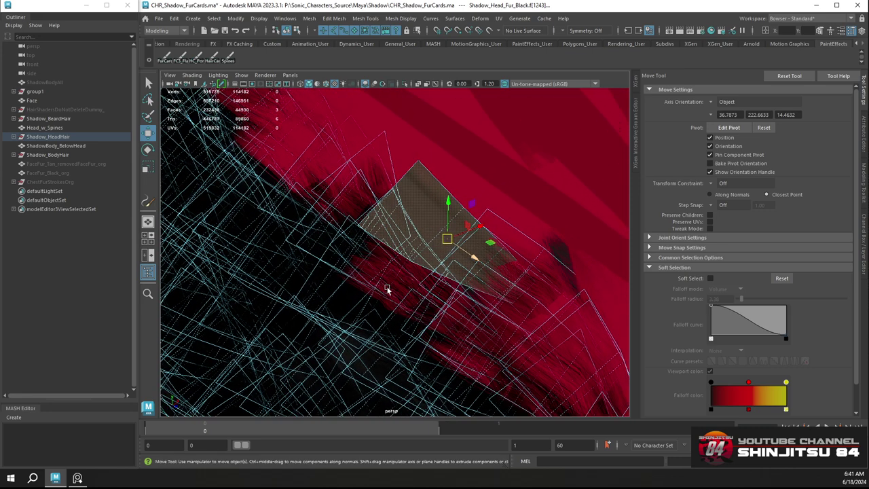
left_click(506, 188)
right_click_drag(479, 177, 471, 159)
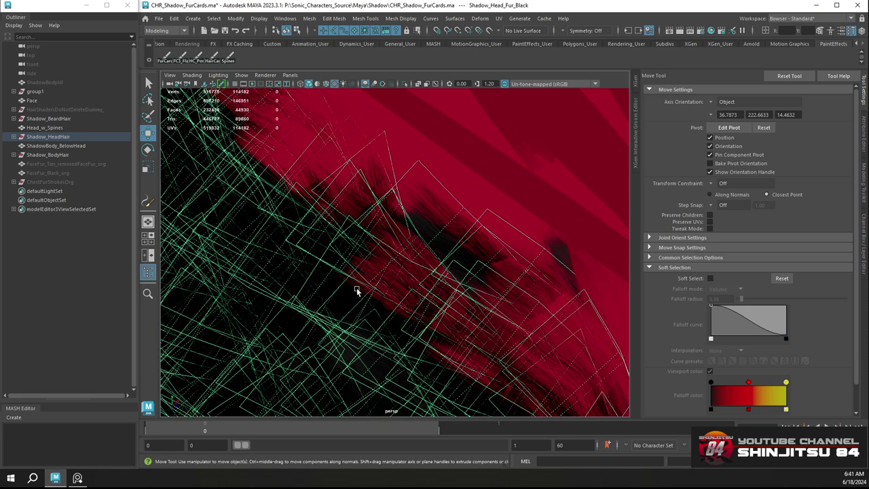
Select Shadow_Head_Fur_Red and move one of its border cards inward toward the dark patch at the stripe's left edge
left_click(449, 170)
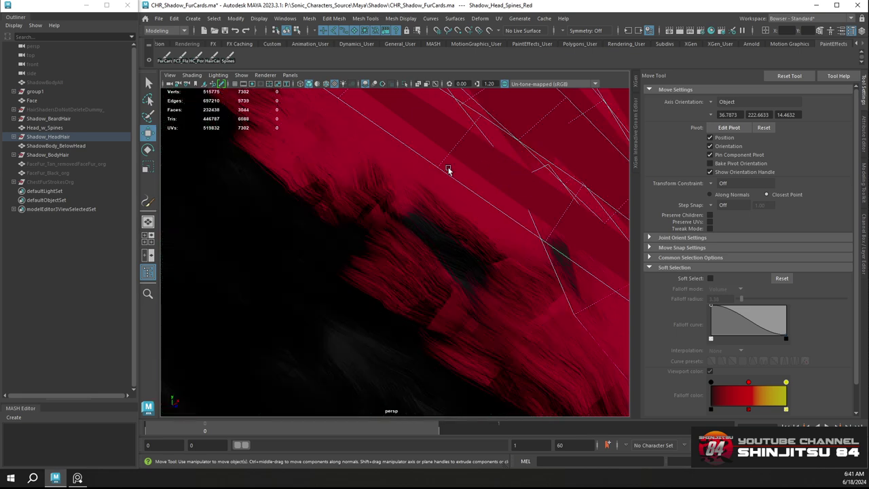
left_click(405, 150)
right_click_drag(402, 151, 409, 197)
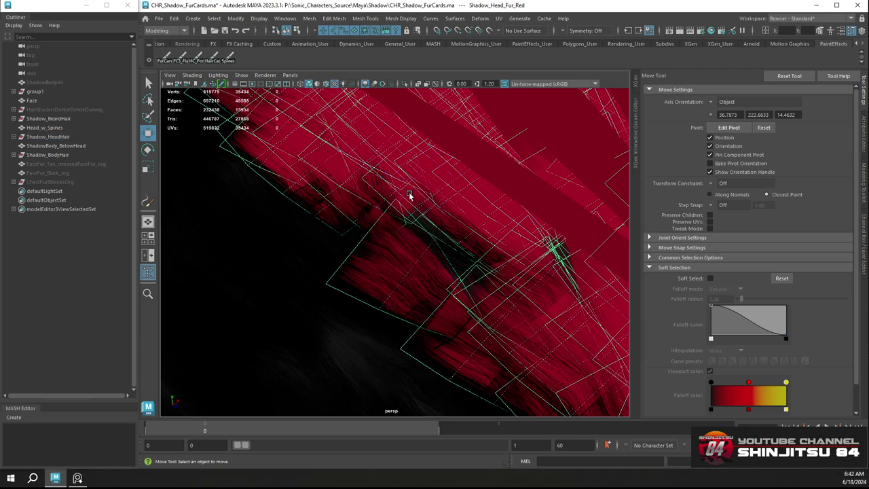
double_click(367, 285)
left_click_drag(403, 284, 432, 256)
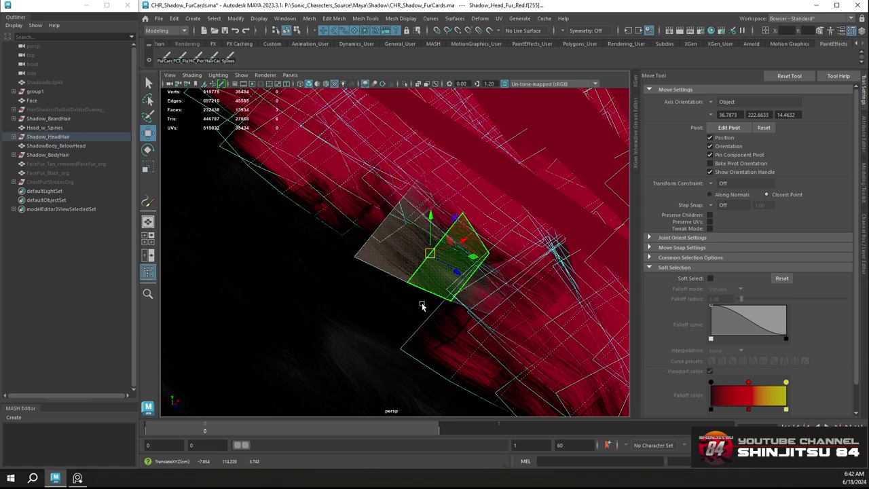
Move the neighbouring Shadow_Head_Fur_Red border card inward, clear the selection and return to object mode
double_click(416, 343)
middle_click_drag(526, 265, 486, 222, "alt")
left_click_drag(486, 222, 462, 209, "alt")
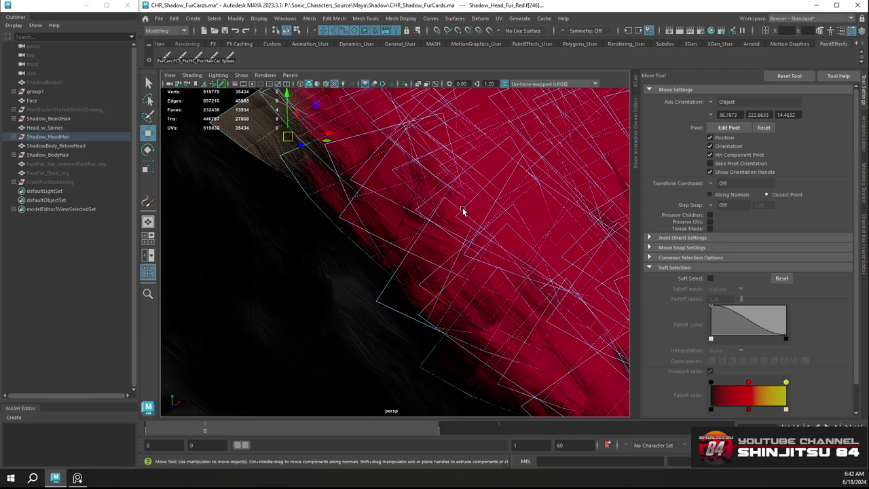
middle_click_drag(463, 211, 450, 233, "alt")
left_click_drag(306, 165, 326, 156)
scroll(401, 220, "down", 8)
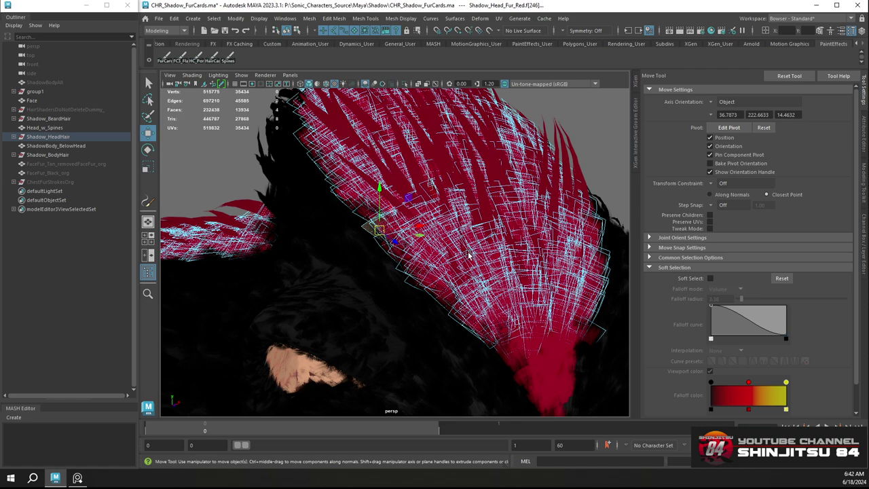
left_click(570, 183)
right_click_drag(380, 146, 425, 132)
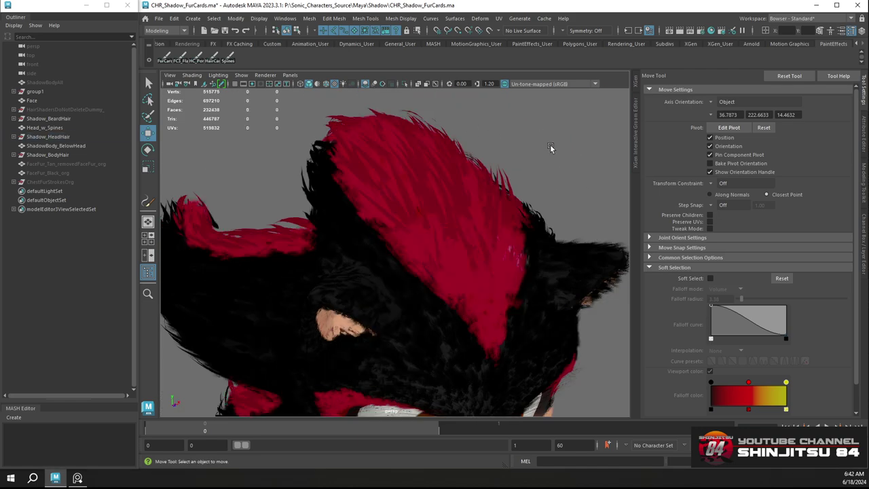
Select Shadow_Head_Fur_Red and move one of its border cards along the stripe's side edge
left_click_drag(550, 144, 644, 239, "alt")
middle_click_drag(544, 216, 540, 216, "alt")
right_click_drag(539, 216, 570, 315, "alt")
left_click_drag(479, 171, 324, 159, "alt")
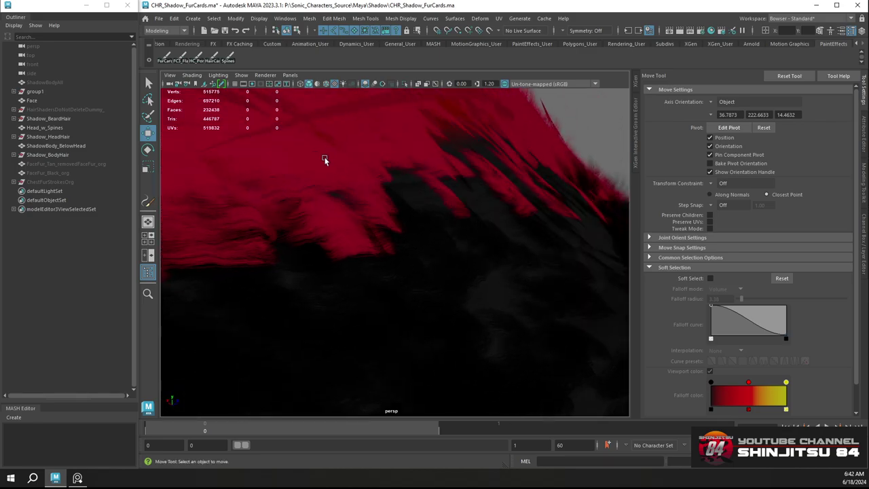
left_click(305, 159)
right_click(307, 158)
right_click_drag(307, 160, 307, 181)
mouse_move(381, 179)
left_mouse_down("alt")
mouse_move(332, 181)
mouse_move(367, 171)
left_mouse_up("alt")
double_click(299, 200)
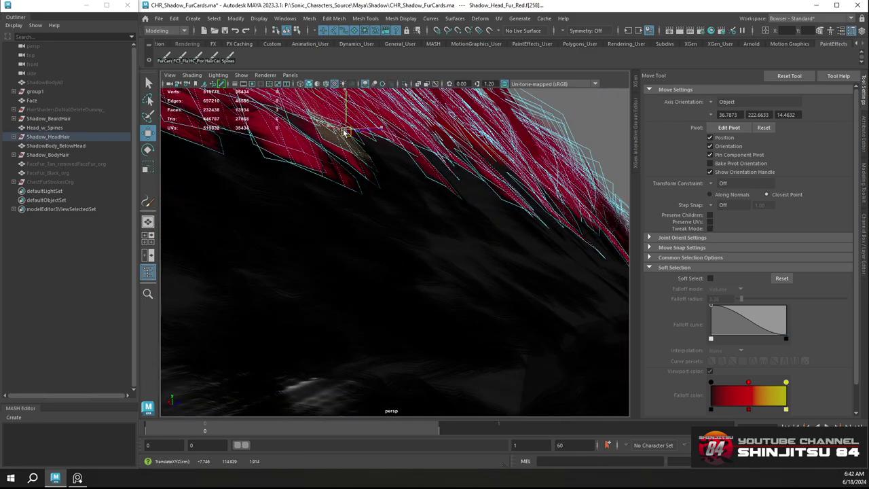
Scale the moved Shadow_Head_Fur_Red border card, clear the selection and return to object mode
key("r")
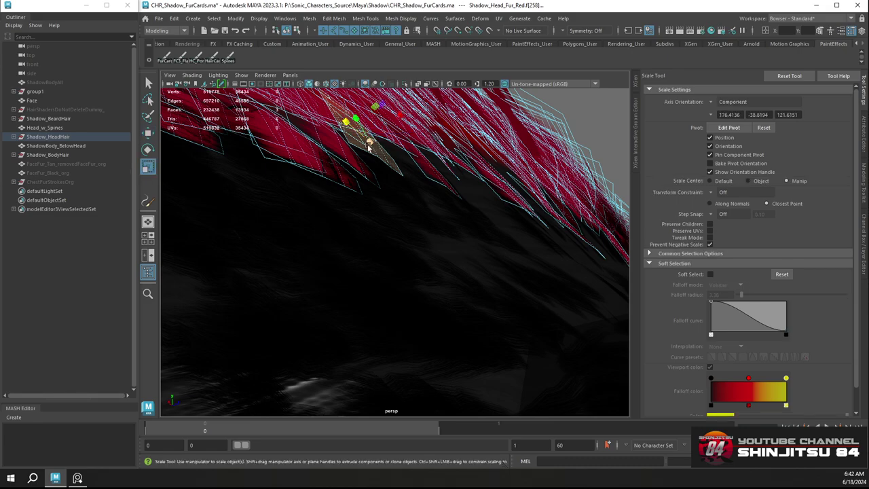
left_click_drag(388, 146, 404, 143)
left_click_drag(403, 143, 415, 191, "alt")
scroll(406, 175, "down", 8)
left_click_drag(397, 162, 488, 151, "alt")
left_click(488, 151)
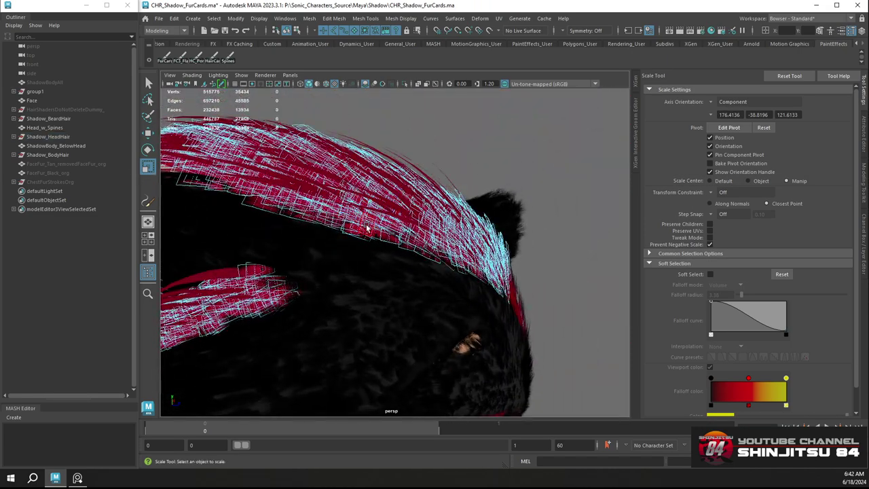
right_click_drag(367, 224, 409, 204)
left_click(469, 148)
Select FaceFur_Black and delete the stray cards overlapping the red stripe's right edge
left_click_drag(469, 149, 442, 263, "alt")
scroll(459, 249, "down", 8)
scroll(435, 264, "up", 10)
scroll(440, 263, "up", 5)
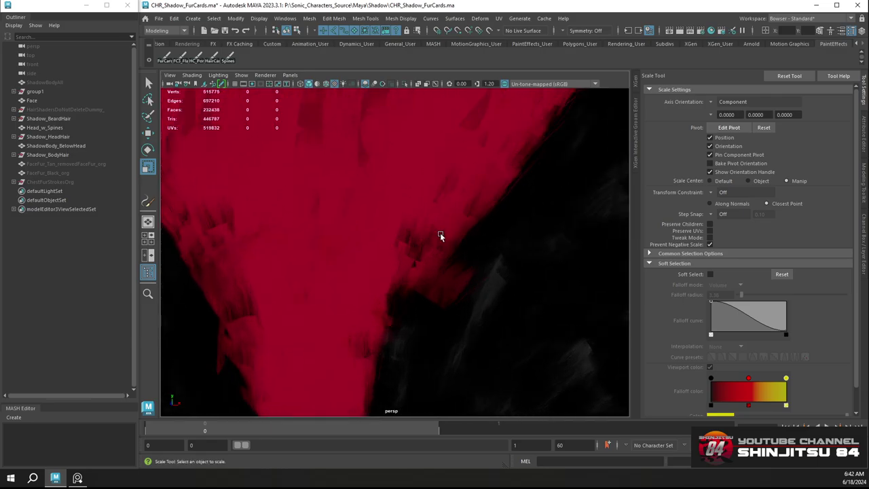
left_click(441, 235)
scroll(442, 244, "up", 4)
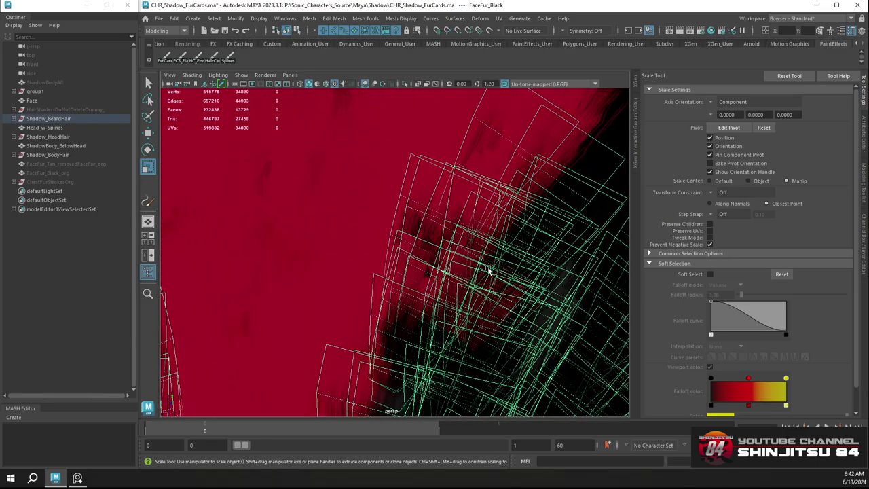
left_click_drag(487, 270, 476, 255, "alt")
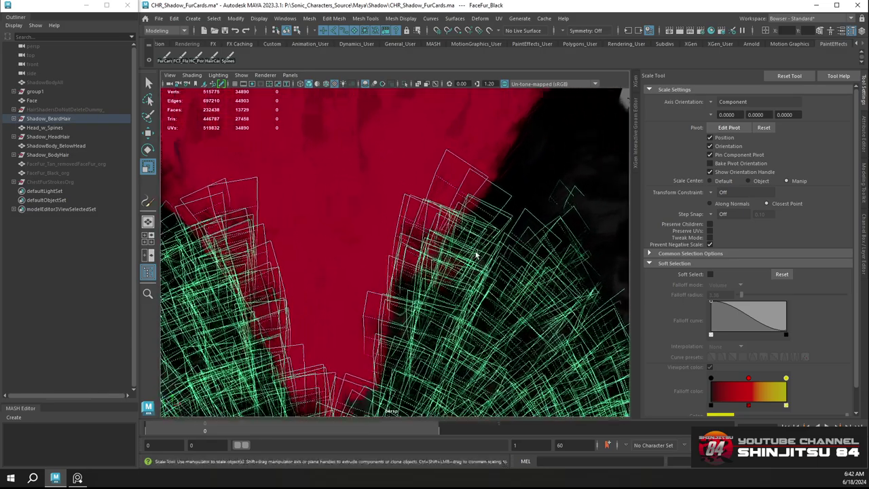
right_click_drag(476, 255, 449, 238)
left_click(398, 221)
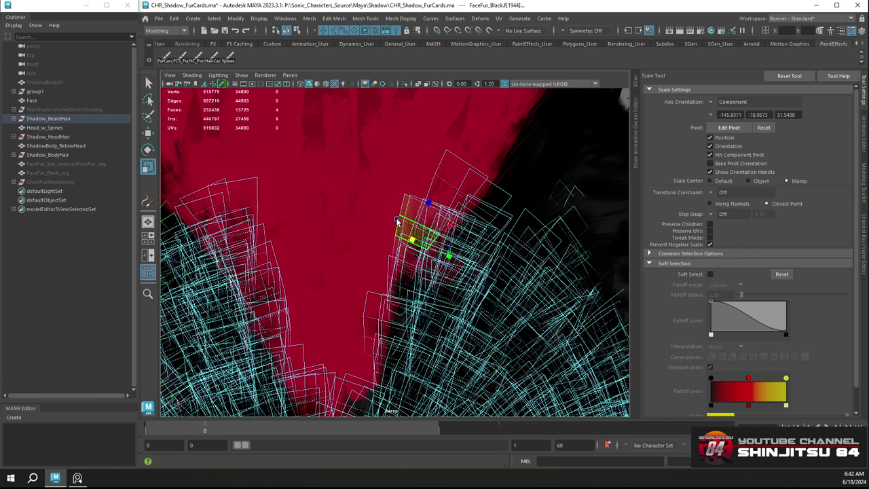
key("Delete")
double_click(408, 217)
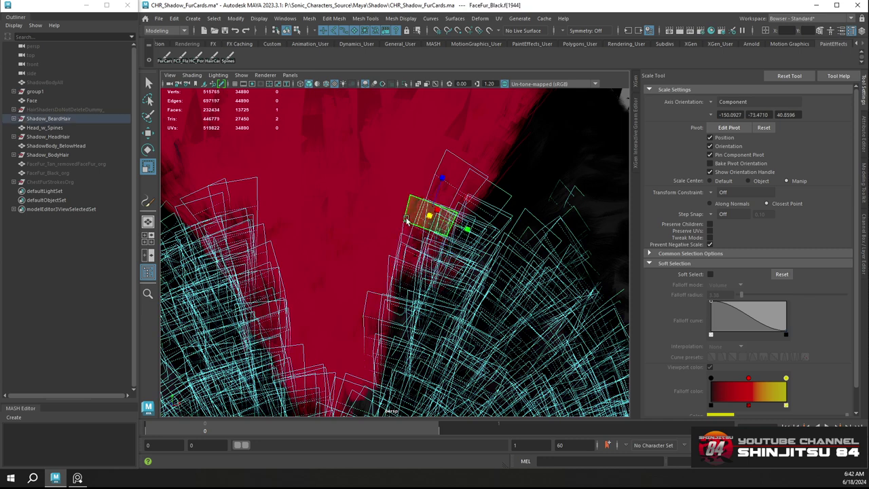
key("Delete")
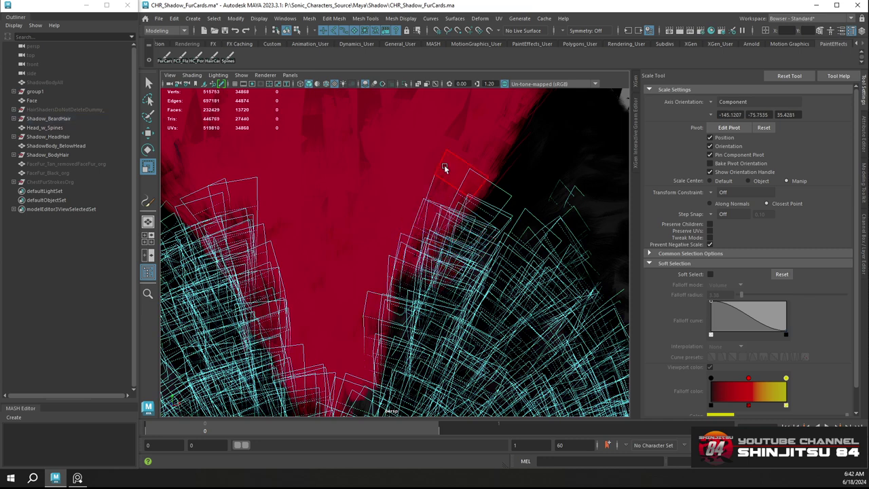
Check the uppermost FaceFur_Black card at the stripe's right edge, clear the selection and return to object mode
left_click(445, 169)
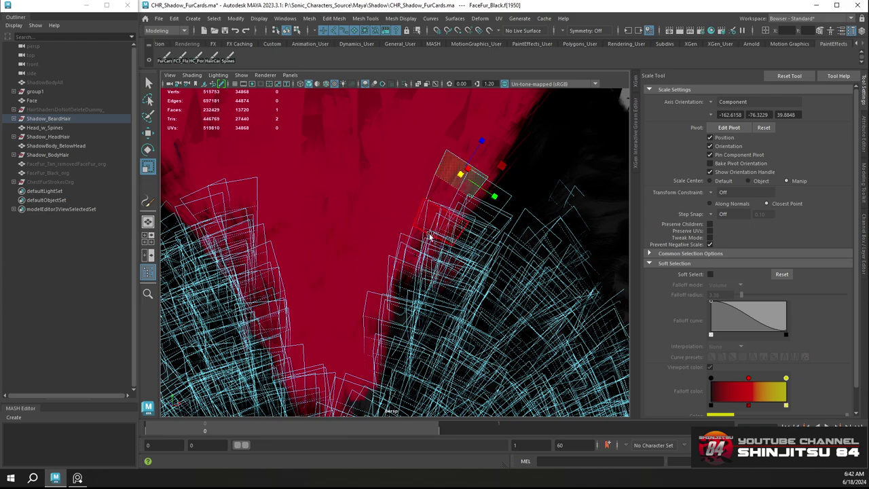
left_click_drag(375, 255, 554, 163, "alt")
left_click(553, 113)
right_click_drag(487, 154, 523, 128)
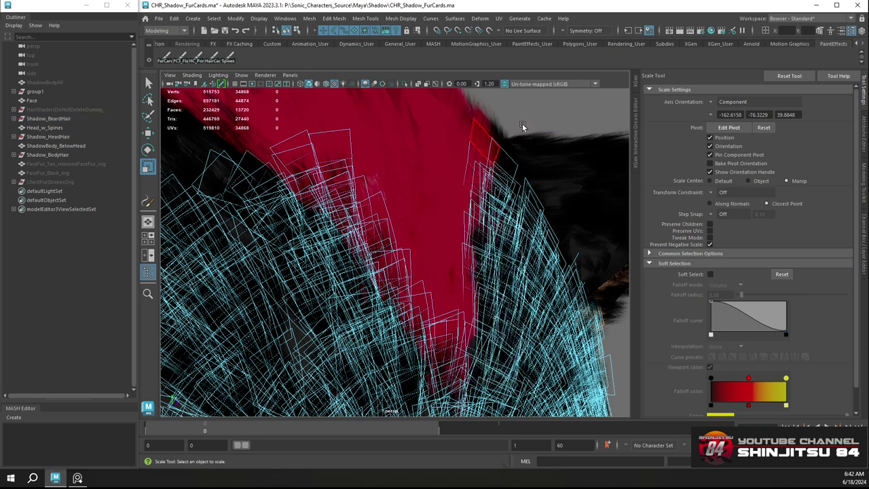
left_click(523, 129)
Examine the overlapping fur at the stripe's right edge to identify which mesh the protruding red card belongs to
scroll(525, 208, "down", 3)
left_click_drag(526, 207, 336, 138, "alt")
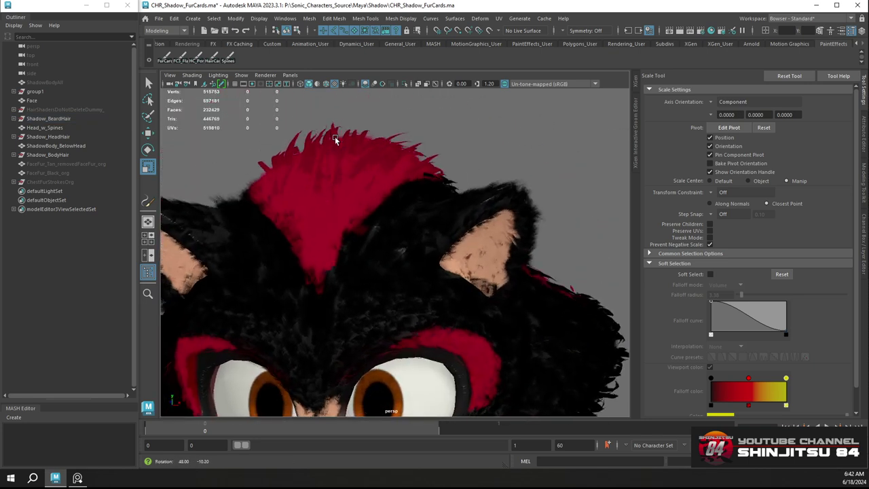
scroll(343, 231, "up", 4)
left_click_drag(343, 241, 396, 236, "alt")
right_click_drag(396, 236, 298, 194, "alt")
left_click(314, 187)
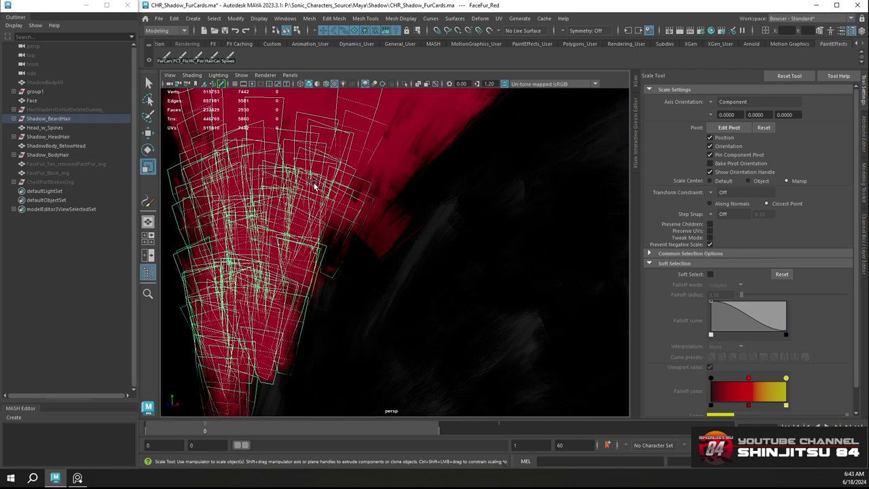
left_click_drag(322, 182, 309, 183, "alt")
middle_click_drag(309, 182, 330, 219, "alt")
left_click_drag(319, 163, 335, 149, "alt")
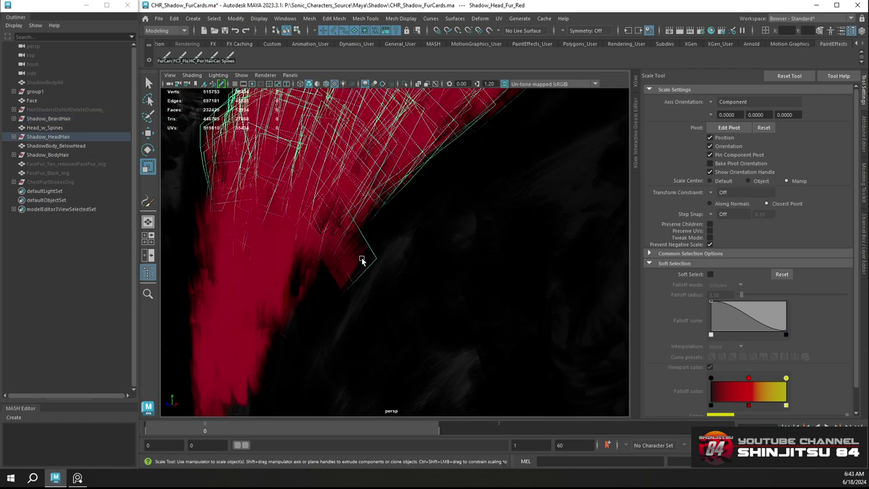
Hide FaceFur_Black to inspect the red cards beneath it, and undo the hiding
left_click(330, 308)
left_click_drag(378, 261, 443, 246, "alt")
key("ctrl+h")
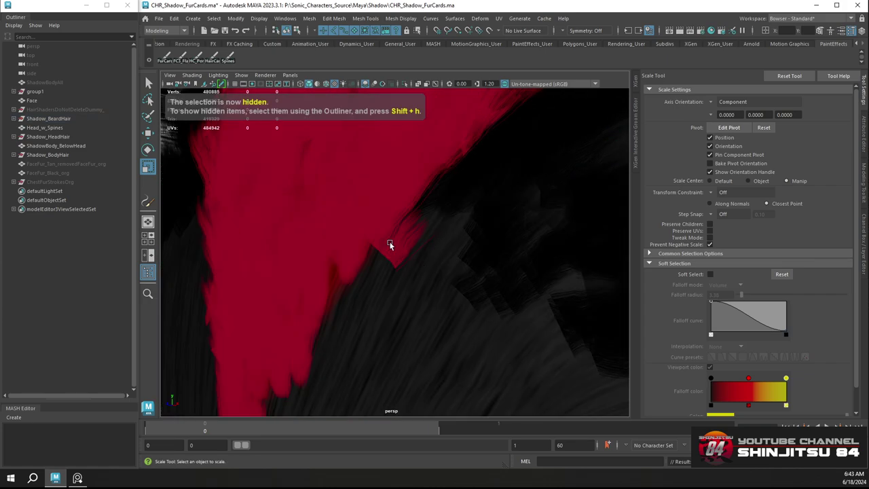
left_click(393, 245)
key("ctrl+z")
key("ctrl+z")
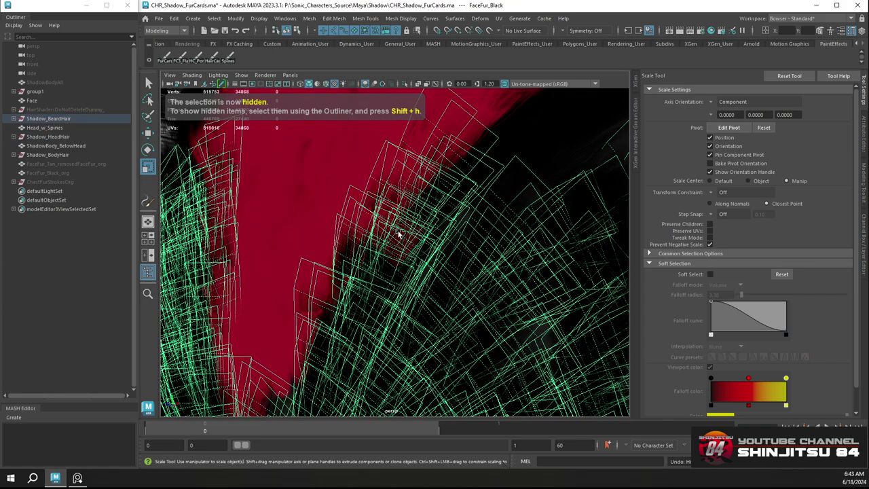
Set the Move tool's axis orientation to Component and move the protruding Shadow_Head_Fur_Red card inward at the stripe's right edge
left_click_drag(399, 234, 430, 156, "alt")
left_click(429, 158)
right_click(421, 155)
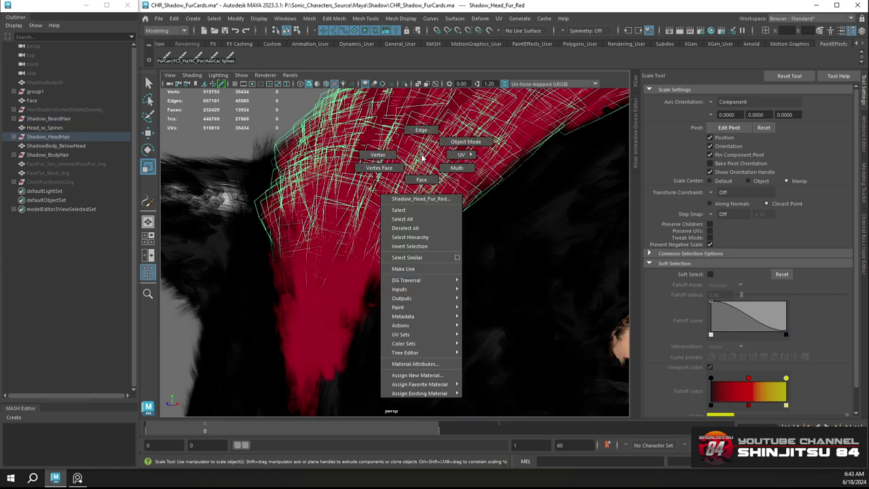
left_click(421, 180)
left_click(413, 279)
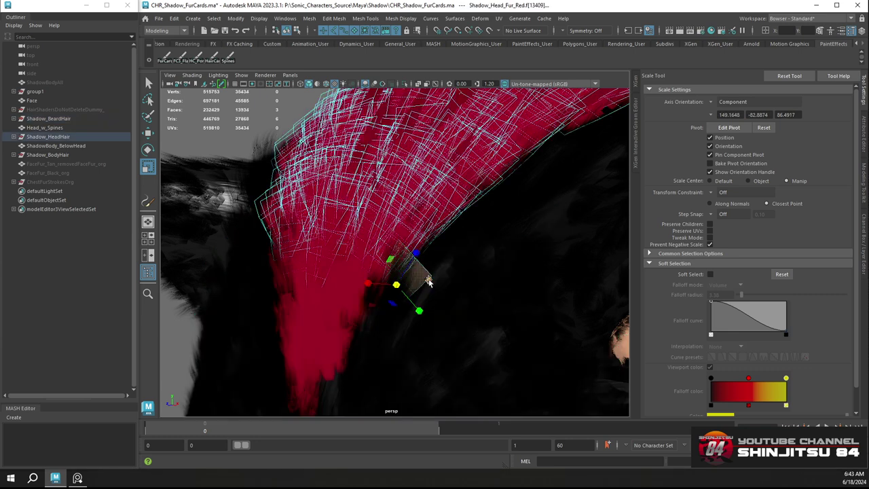
left_click_drag(408, 280, 360, 282, "alt")
key("w")
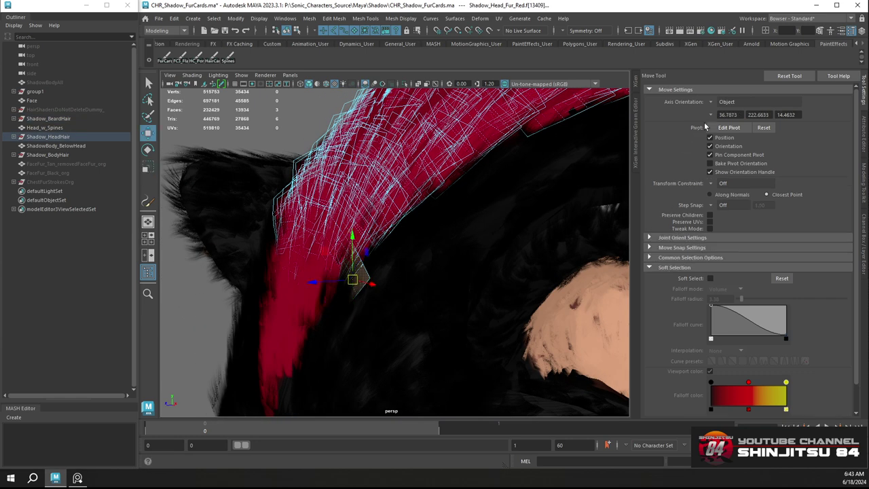
left_click(713, 103)
left_click(725, 128)
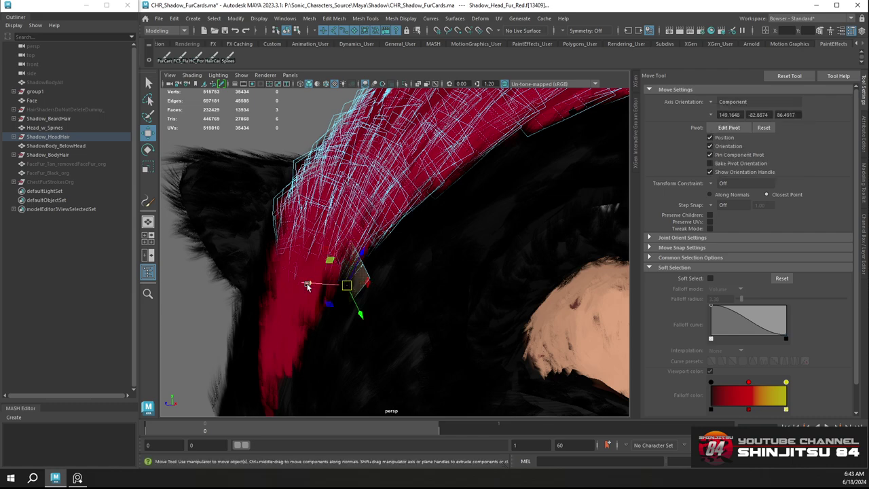
left_click_drag(307, 286, 302, 289)
Rotate the protruding Shadow_Head_Fur_Red card to follow the stripe's edge, shift it toward the stripe and clear the selection
key("e")
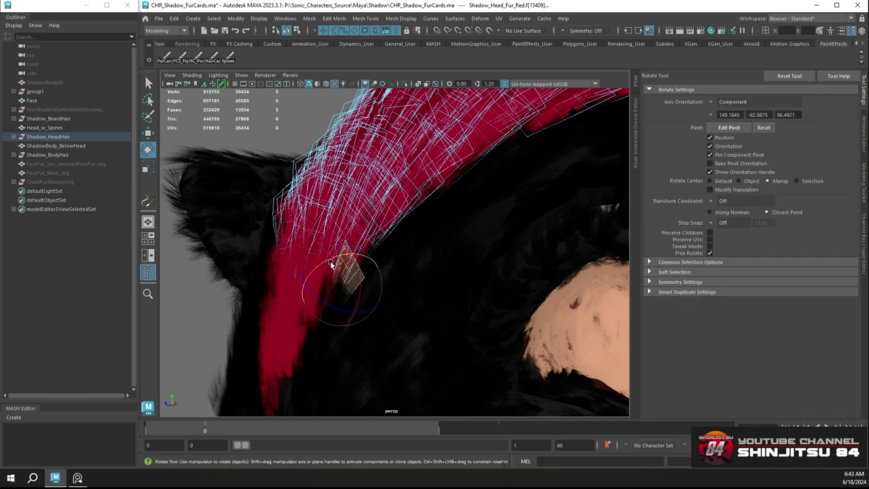
left_click_drag(345, 260, 416, 260, "alt")
key("w")
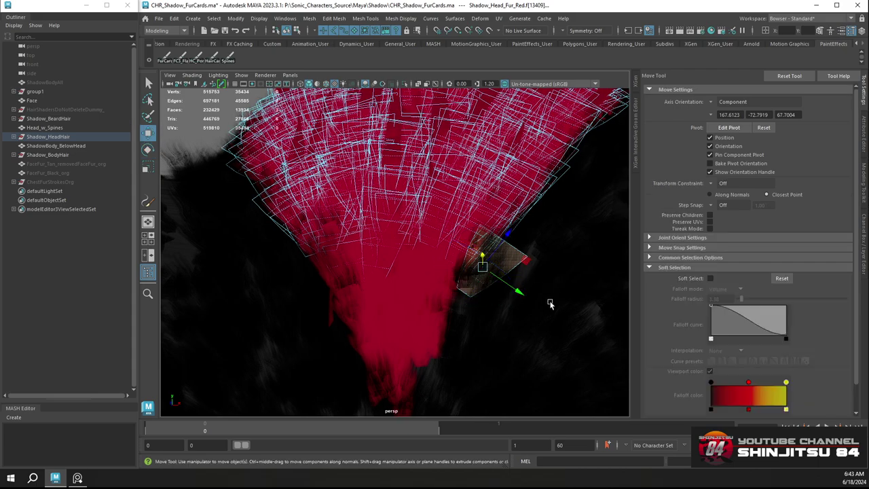
left_click_drag(519, 291, 502, 285)
right_click_drag(507, 286, 281, 164, "alt")
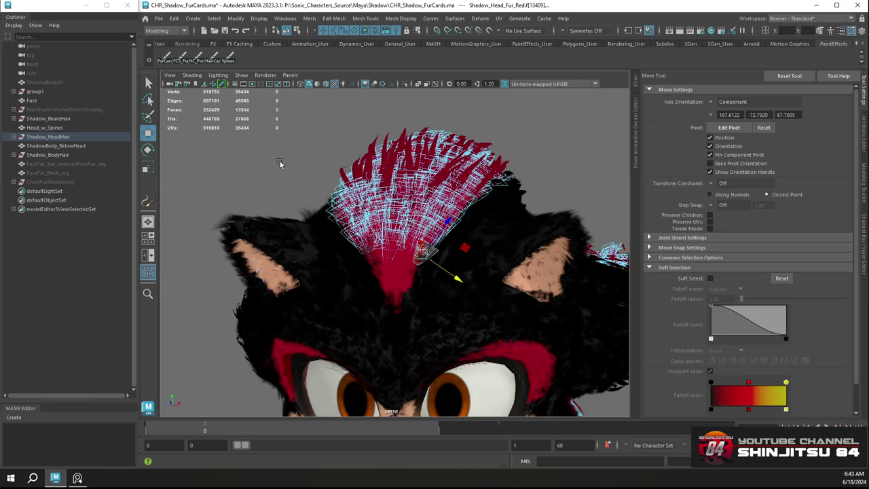
left_click(279, 155)
Select FaceFur_Red and move one of its border cards inward at the stripe's right edge
left_click_drag(377, 202, 463, 235, "alt")
right_click_drag(464, 235, 506, 325, "alt")
left_click_drag(506, 326, 369, 271, "alt")
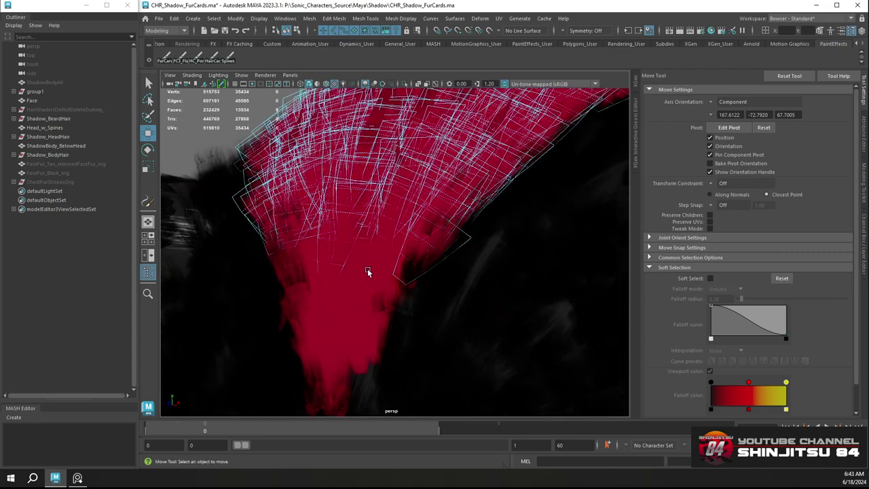
left_click(381, 272)
left_click(338, 372)
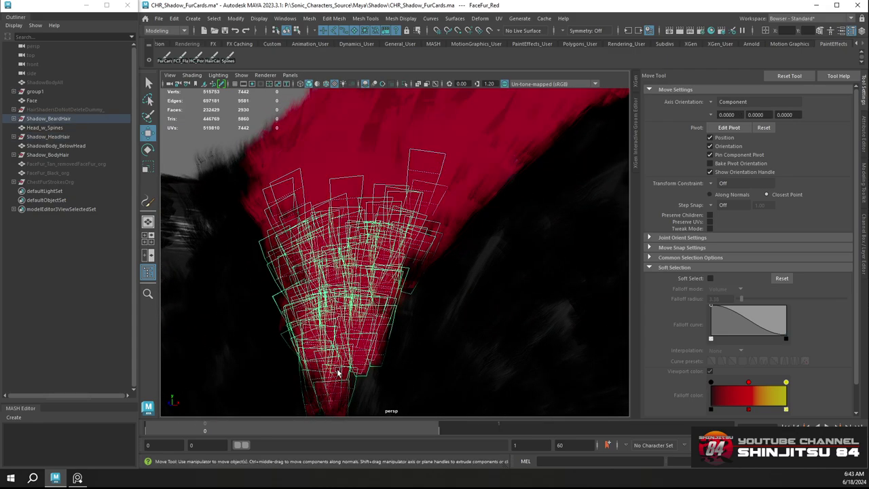
right_click_drag(356, 336, 334, 311)
right_click_drag(350, 244, 353, 247)
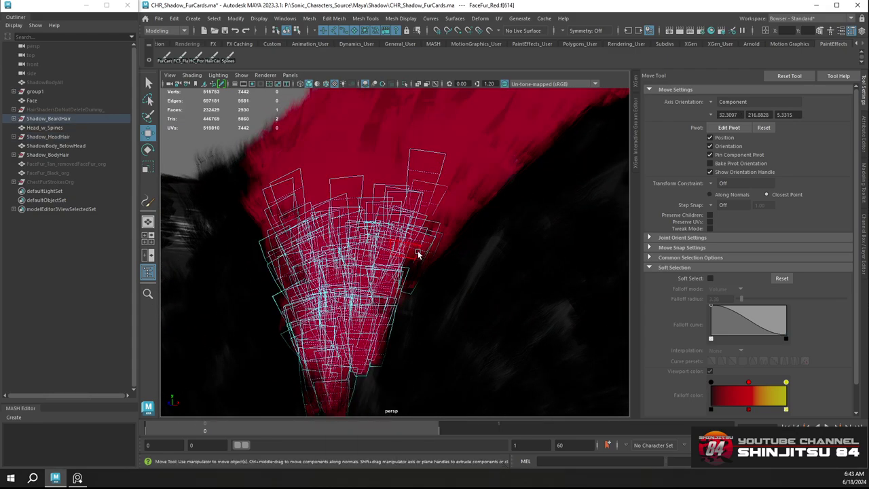
right_click_drag(419, 254, 489, 363, "alt")
left_click_drag(489, 362, 460, 229, "alt")
double_click(474, 192)
left_click_drag(304, 270, 289, 260)
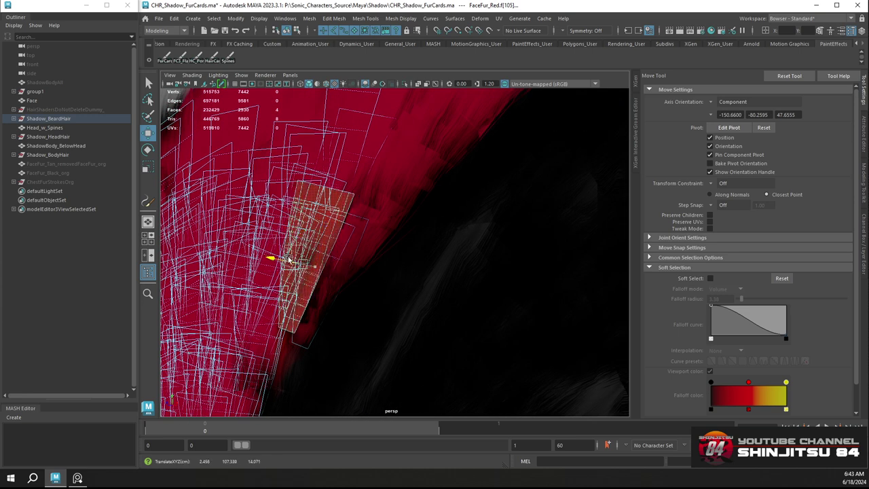
Reposition the neighbouring FaceFur_Red border cards, shifting the outermost one down along the stripe's right edge
left_click(353, 229)
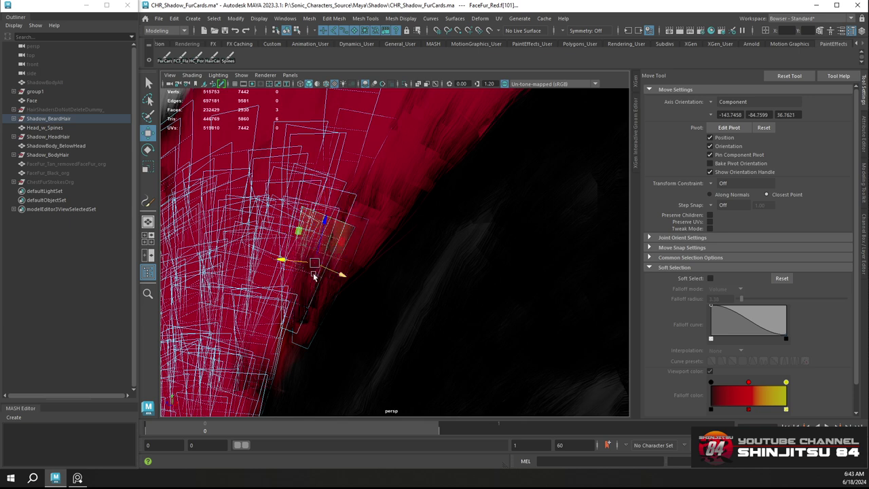
left_click(364, 233)
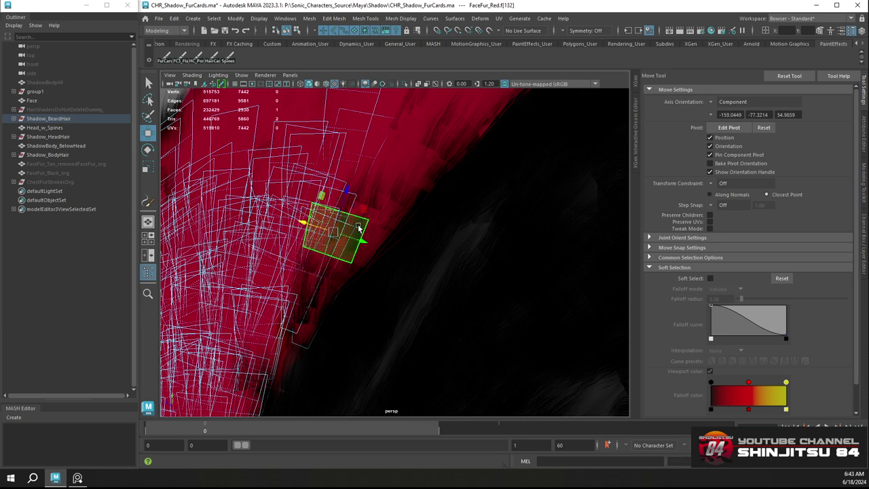
double_click(344, 262, "shift")
left_click_drag(289, 277, 316, 267)
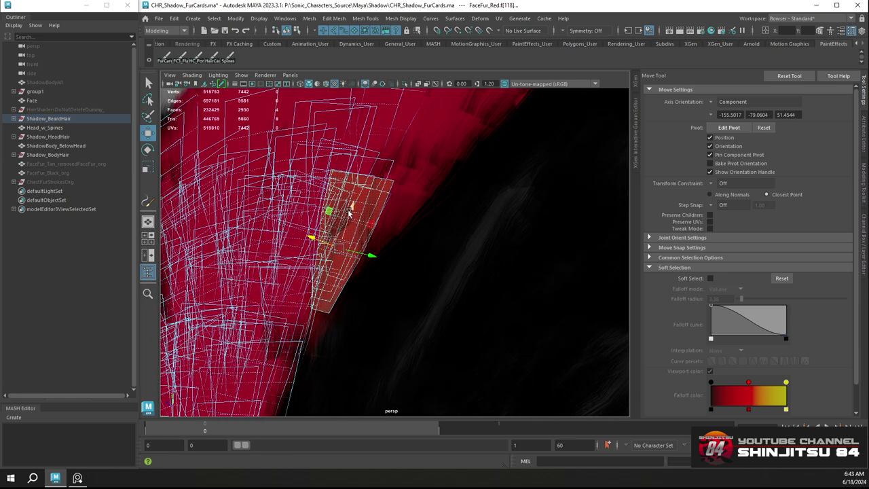
left_click_drag(350, 210, 346, 223)
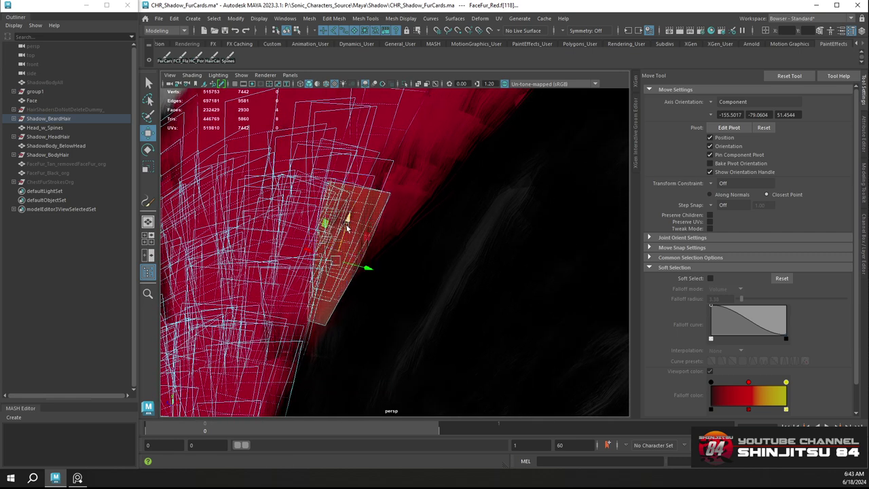
Scale and rotate the outermost FaceFur_Red card so it follows the stripe's right edge
key("r")
left_click_drag(326, 255, 347, 222)
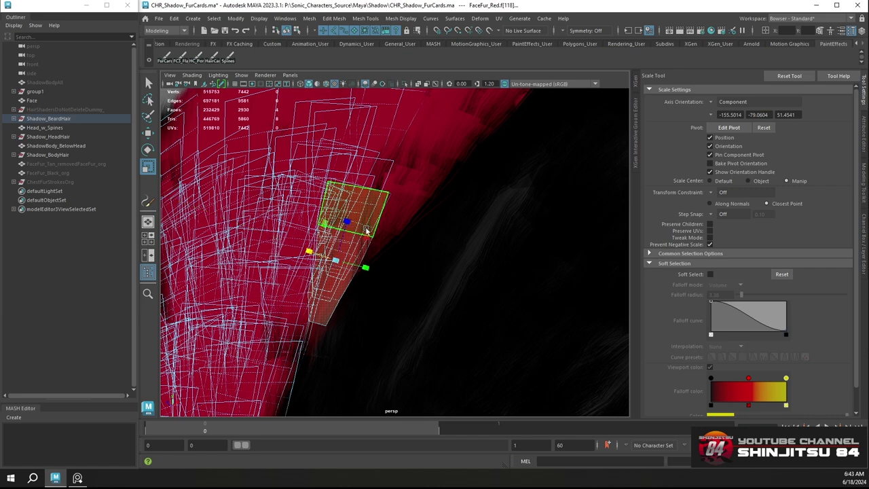
key("w")
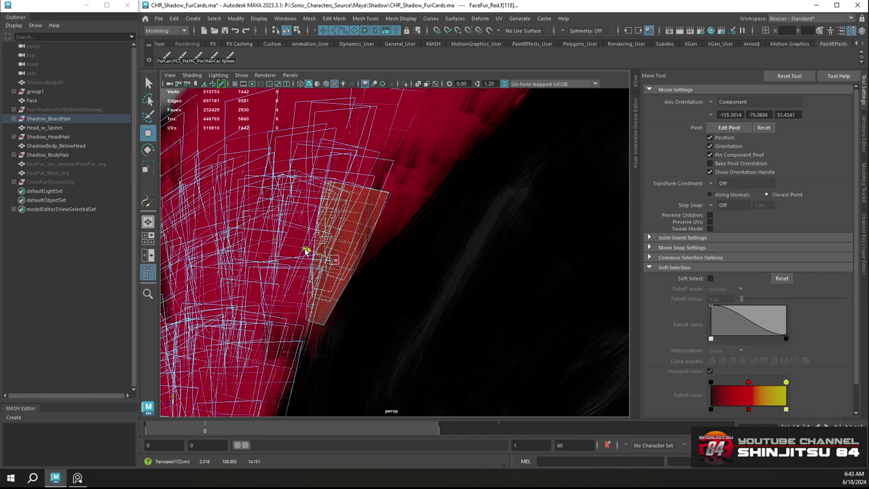
key("e")
left_click_drag(306, 276, 545, 270, "alt")
key("w")
scroll(542, 277, "down", 8)
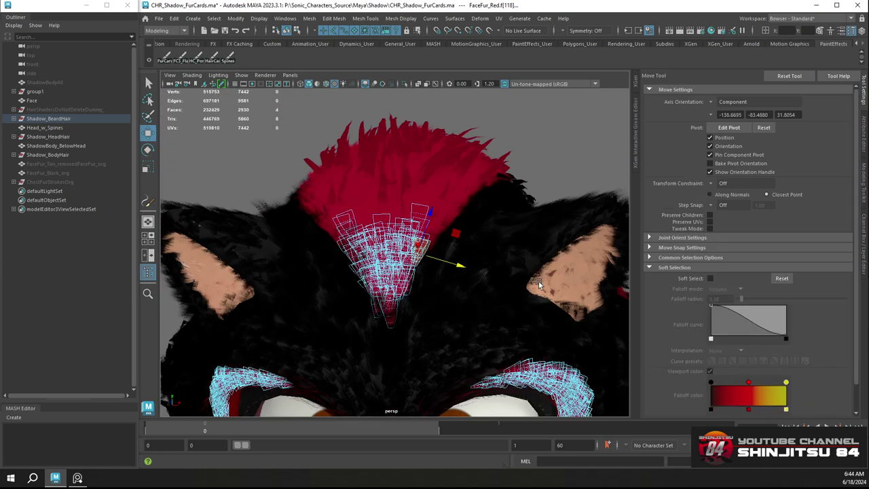
Leave component editing on FaceFur_Red by returning it to object mode
left_click(539, 198)
scroll(462, 193, "up", 3)
right_click_drag(425, 222, 426, 235)
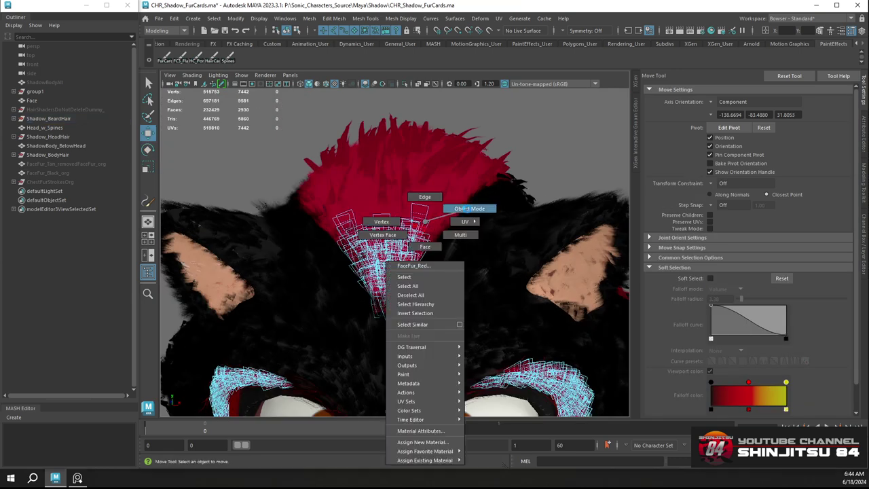
left_click(469, 208)
Examine the edges and lower tip of the red stripe up close
left_click_drag(473, 192, 458, 210, "alt")
right_click_drag(458, 210, 332, 191, "alt")
left_click_drag(387, 236, 373, 247, "alt")
scroll(372, 248, "up", 5)
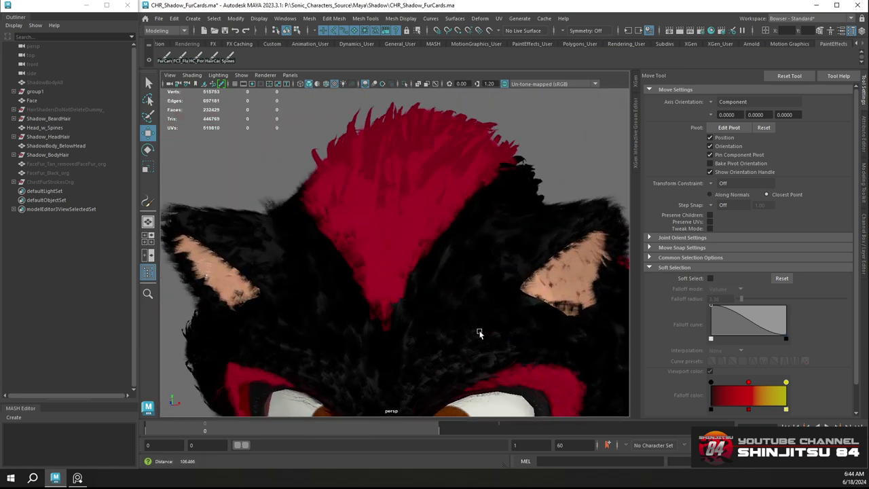
left_click_drag(480, 333, 426, 265, "alt")
scroll(425, 265, "up", 5)
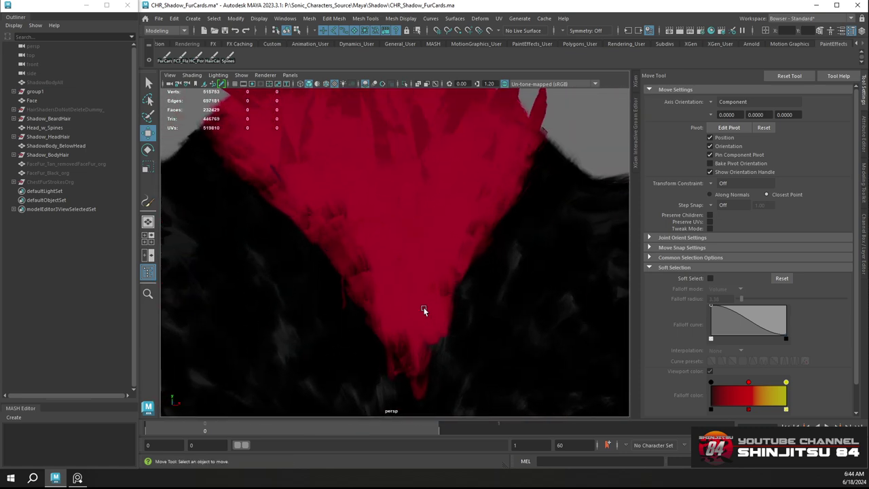
left_click_drag(423, 308, 443, 312, "alt")
Export the Shadow_BeardHair face fur group as FBX, keeping the exporter's current settings
left_click(440, 312)
scroll(440, 312, "down", 5)
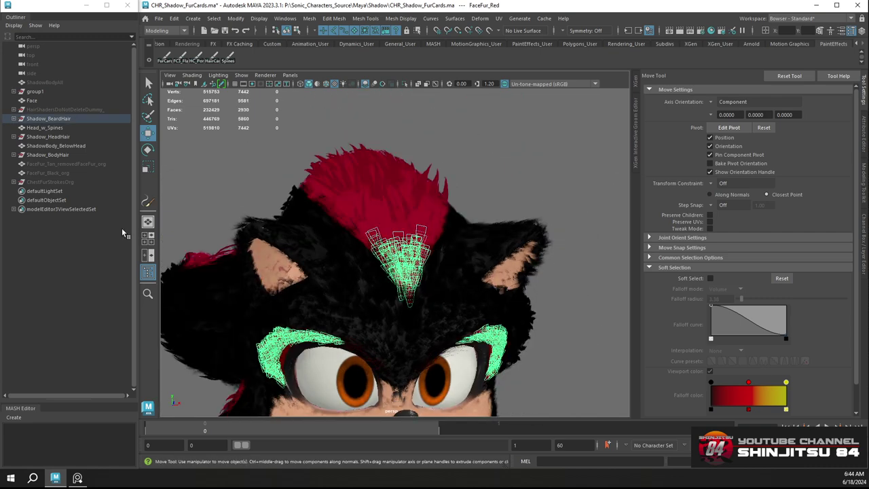
left_click(66, 119)
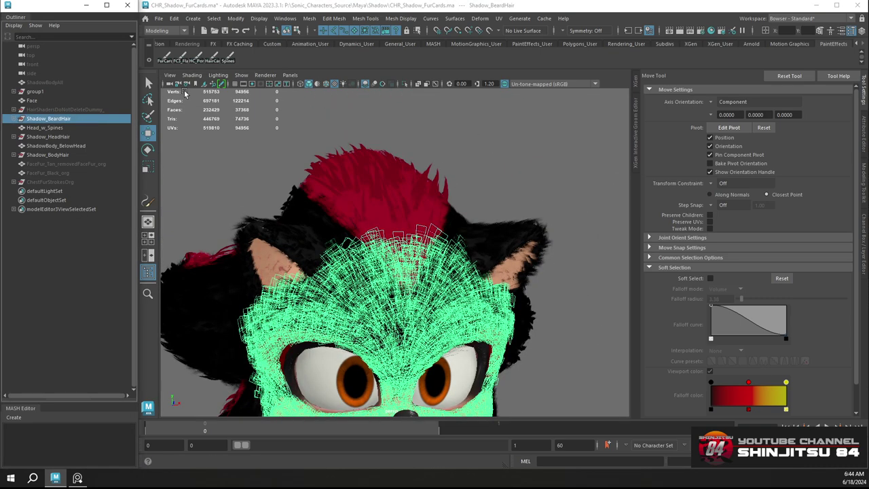
left_click(161, 21)
left_click(188, 138)
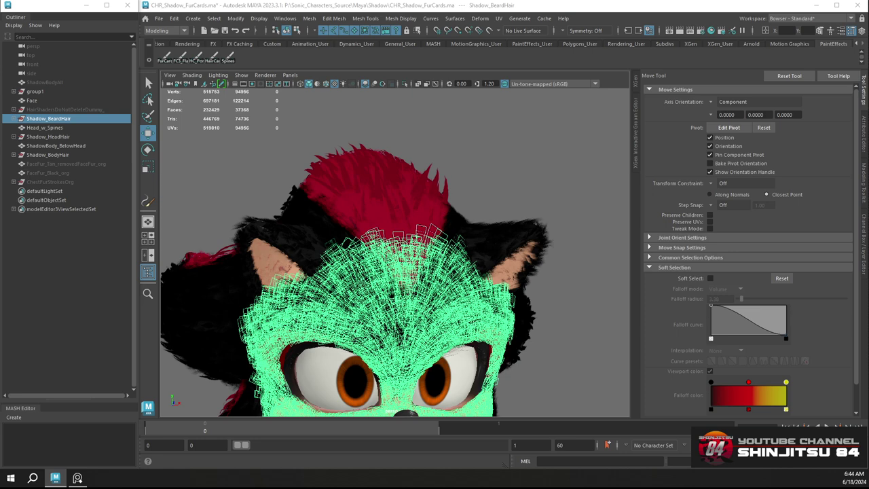
left_click(365, 413)
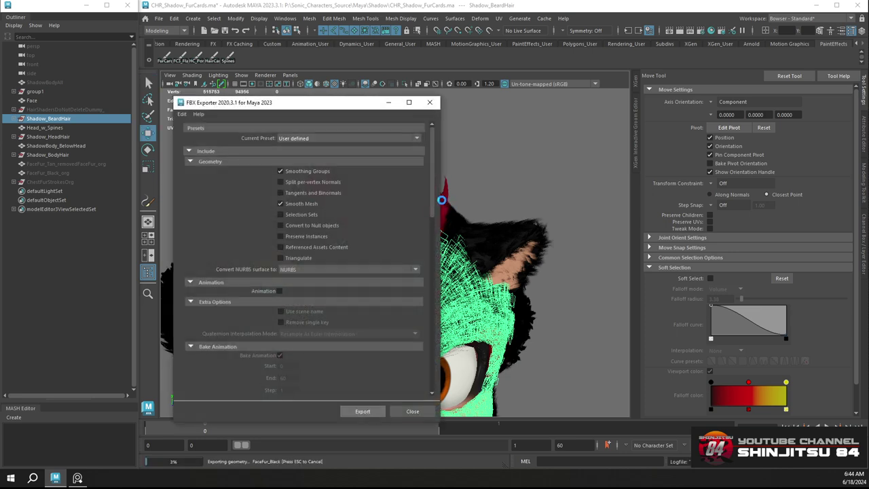
Clear the selection and save the scene after the face fur export
left_click(468, 170)
right_click_drag(469, 170, 416, 201, "alt")
left_click_drag(415, 201, 393, 183, "alt")
key("q")
key("ctrl+s")
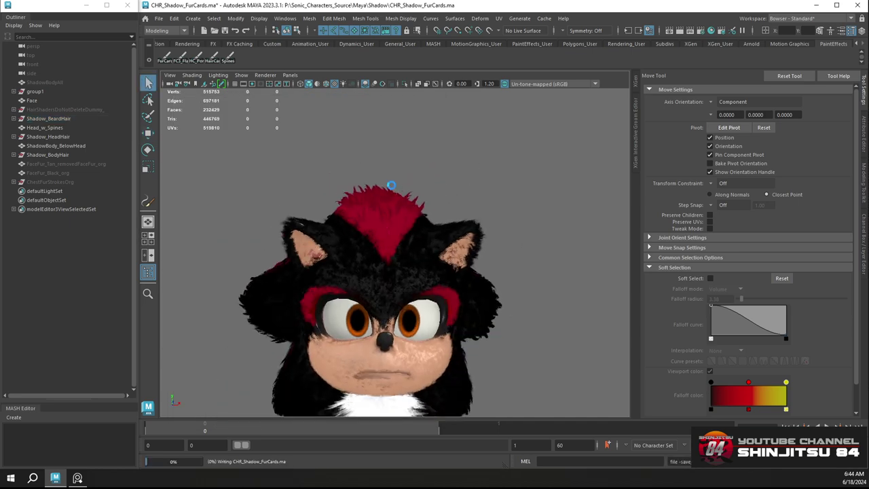
key("w")
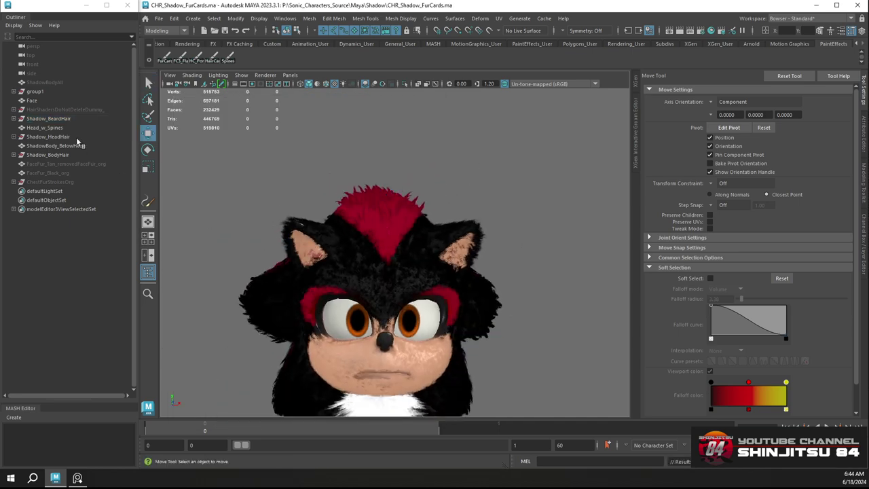
Export the Shadow_HeadHair group as FBX with the same exporter settings
left_click(63, 119)
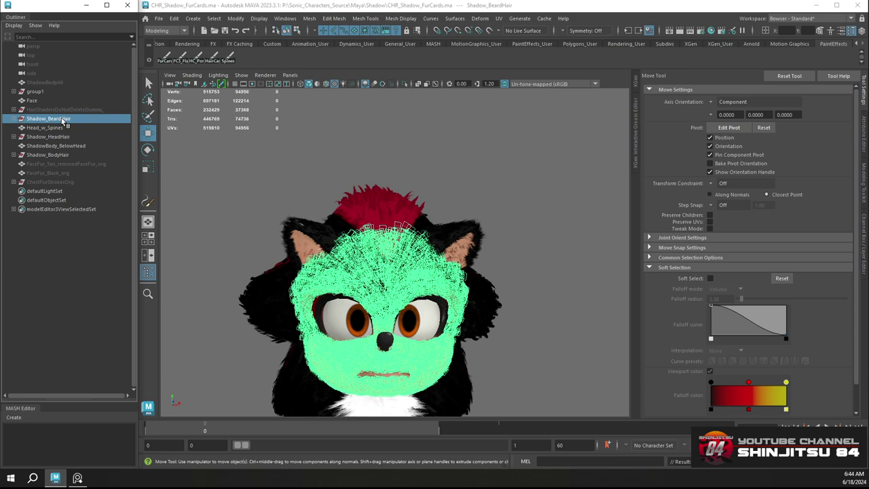
left_click(62, 137)
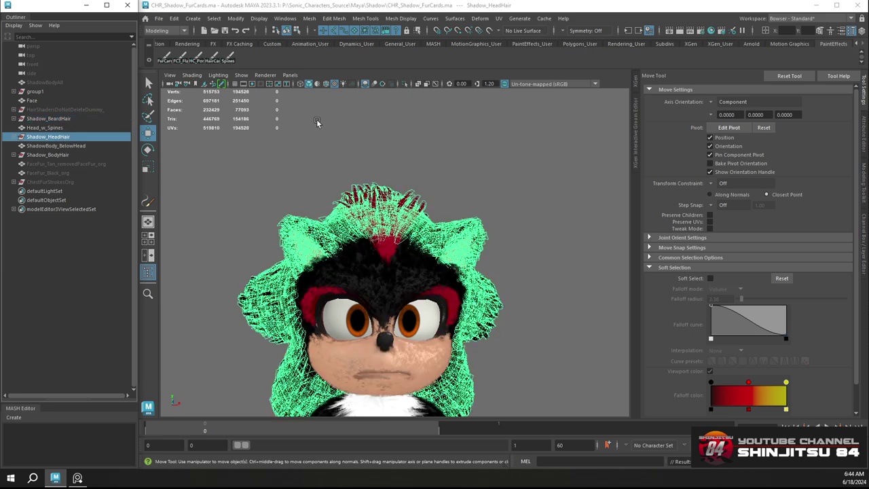
left_click(158, 19)
left_click(188, 139)
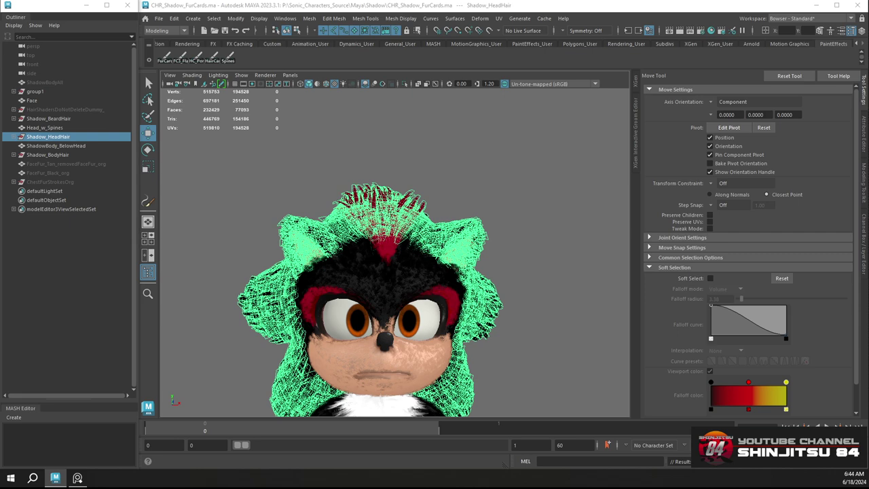
left_click(364, 412)
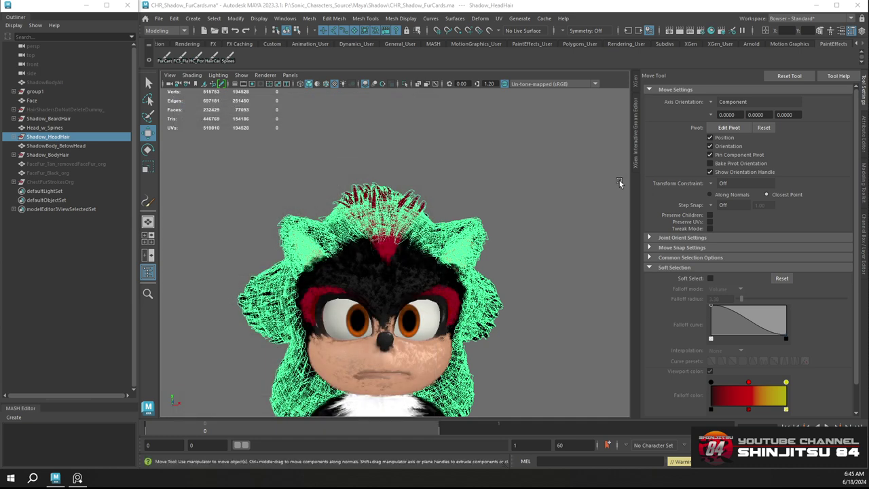
Examine Shadow's back spines from the side and check which fur cards the Shadow_BodyHair group covers
left_click(523, 165)
scroll(509, 170, "down", 5)
left_click_drag(499, 175, 477, 187, "alt")
middle_click_drag(477, 187, 455, 123, "alt")
scroll(493, 178, "up", 3)
left_click_drag(516, 175, 389, 239, "alt")
scroll(439, 159, "down", 3)
scroll(428, 286, "up", 8)
left_click_drag(428, 286, 414, 322, "alt")
left_click(407, 328)
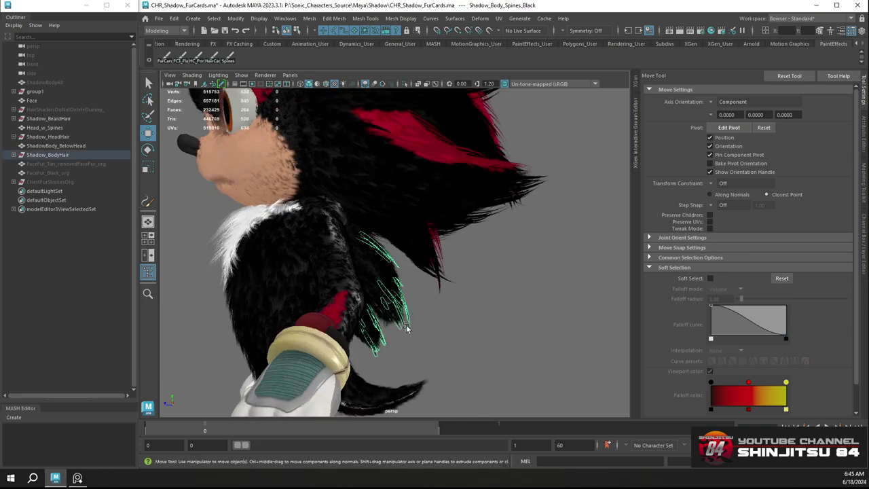
left_click(56, 156)
left_click_drag(459, 311, 484, 321, "alt")
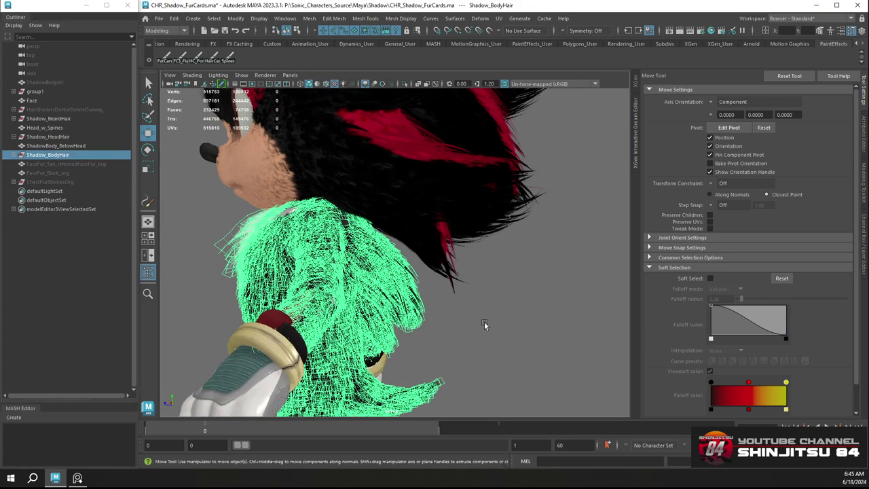
Clear the selection and examine the muzzle, nose and white chest fur from the front
left_click(504, 334)
right_click_drag(504, 334, 384, 275, "alt")
left_click_drag(383, 275, 462, 269, "alt")
middle_click_drag(462, 268, 460, 255, "alt")
scroll(433, 231, "up", 5)
left_click_drag(384, 208, 424, 234, "alt")
scroll(424, 234, "up", 6)
scroll(367, 193, "down", 4)
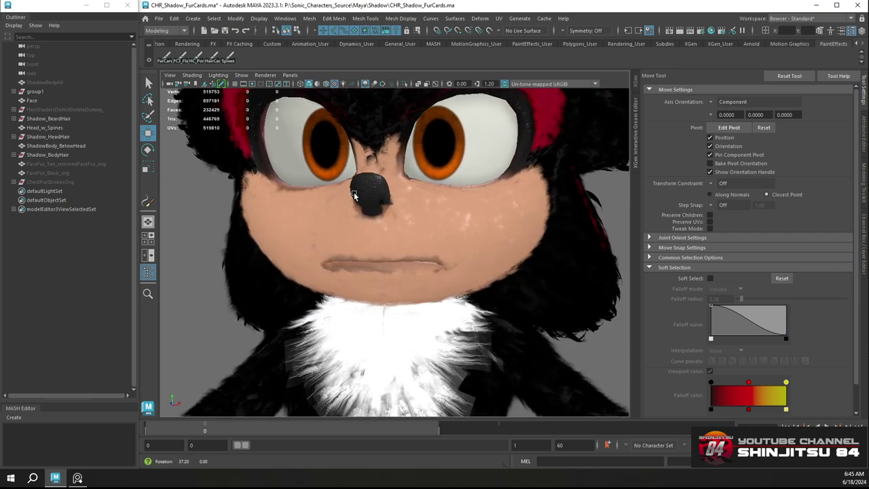
left_click_drag(367, 193, 364, 163, "alt")
View the full character from the side and save the scene
scroll(375, 164, "down", 4)
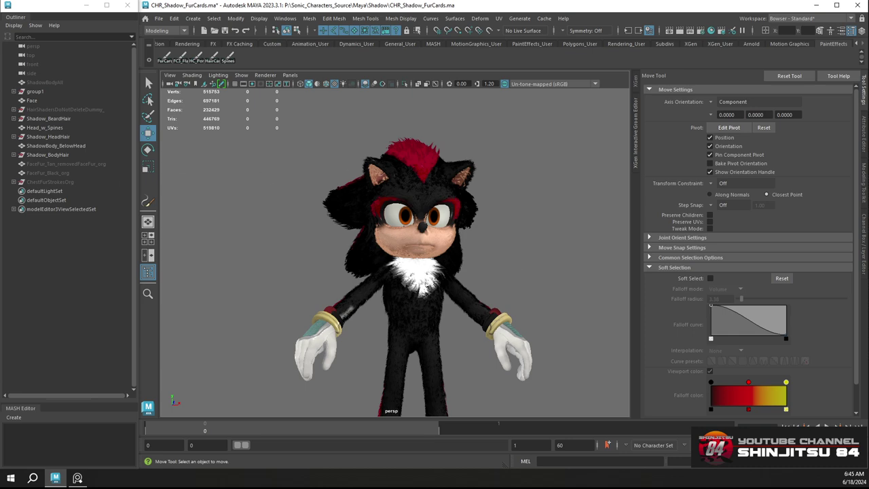
left_click_drag(299, 204, 401, 210, "alt")
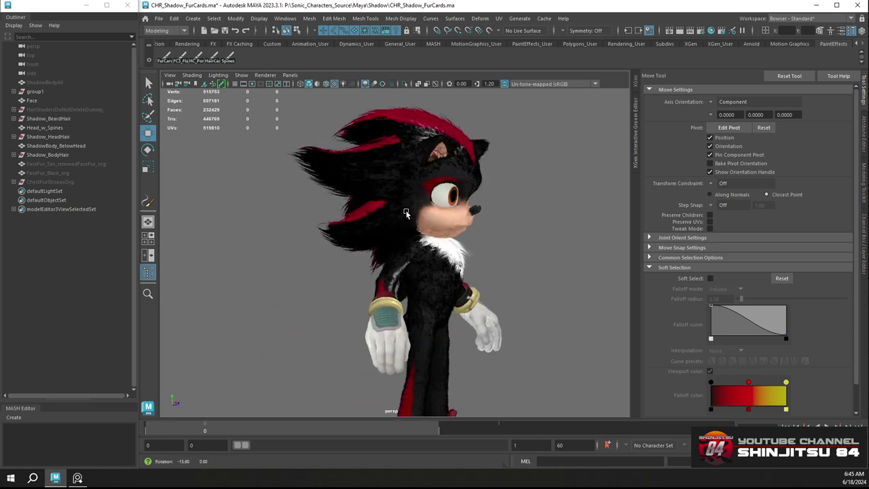
key("ctrl+s")
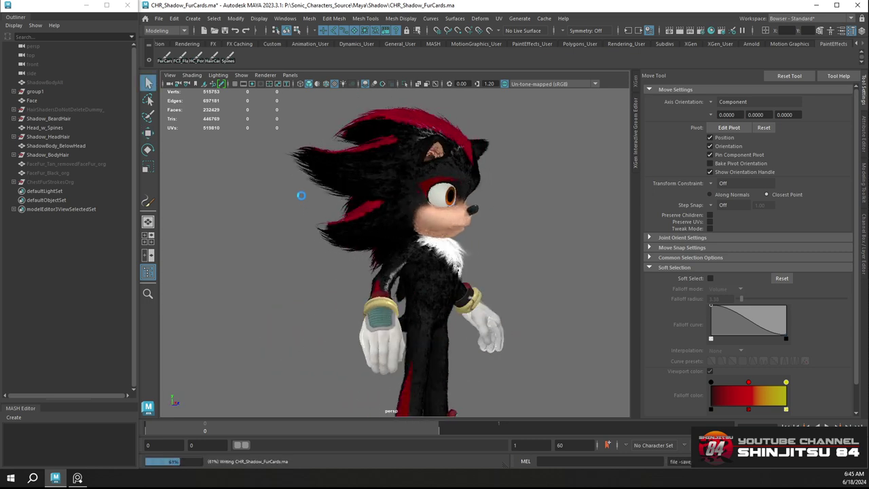
Select the Shadow_HeadHair and Shadow_BodyHair groups together, leaving the hidden original fur objects out
left_click(65, 138)
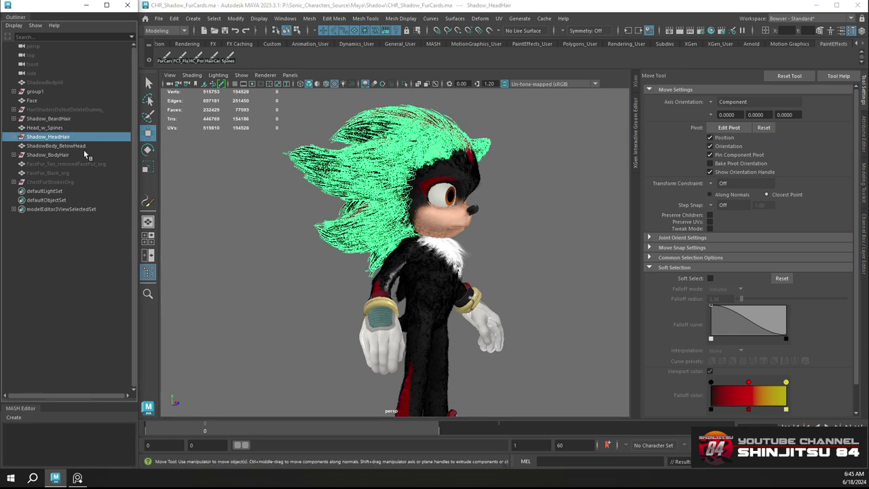
left_click_drag(367, 154, 402, 163, "alt")
scroll(402, 163, "up", 3)
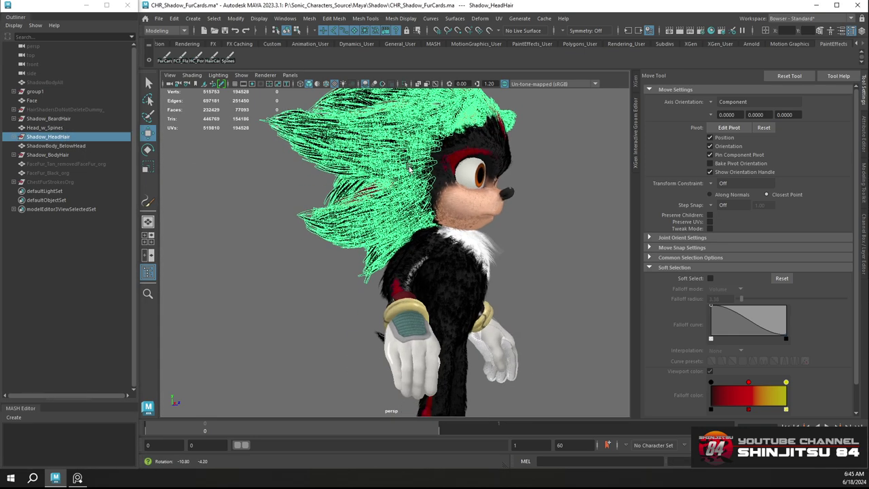
middle_click_drag(402, 163, 385, 184, "alt")
left_click_drag(85, 182, 78, 163)
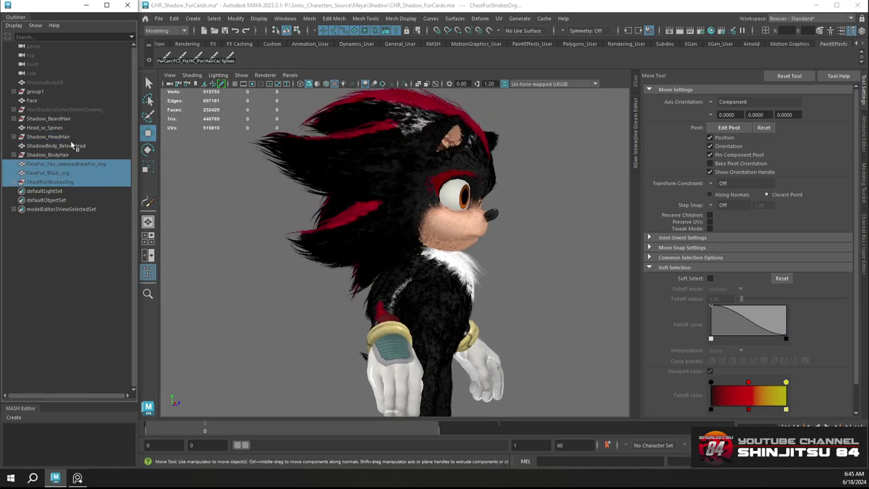
left_click(225, 158)
left_click(59, 137)
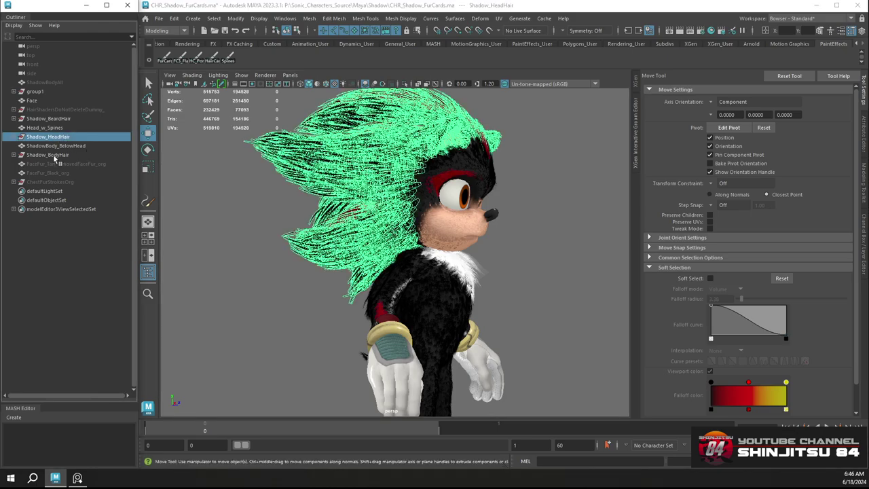
left_click(54, 155, "ctrl")
Examine the selected head and body fur cards over the whole figure, including the legs and ankles
left_click_drag(380, 204, 360, 209, "alt")
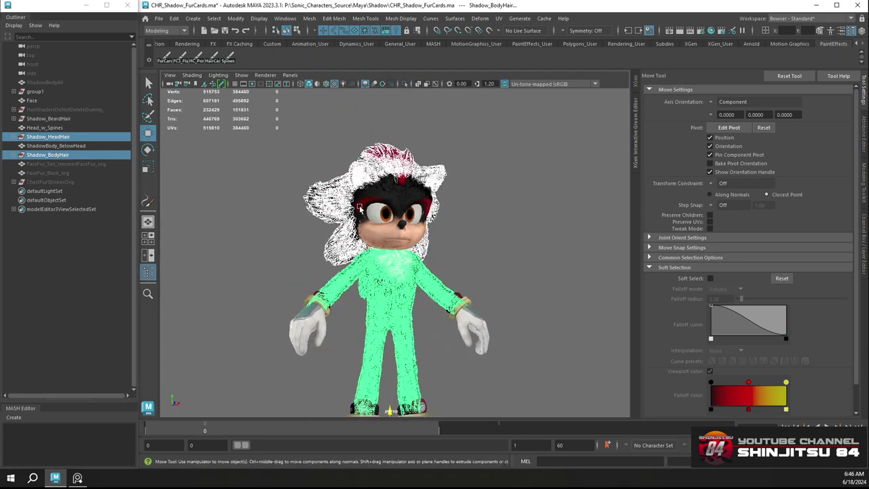
middle_click_drag(360, 207, 345, 180, "alt")
right_click_drag(345, 180, 362, 191, "alt")
mouse_move(362, 190)
left_mouse_down("alt")
mouse_move(302, 197)
mouse_move(358, 202)
left_mouse_up("alt")
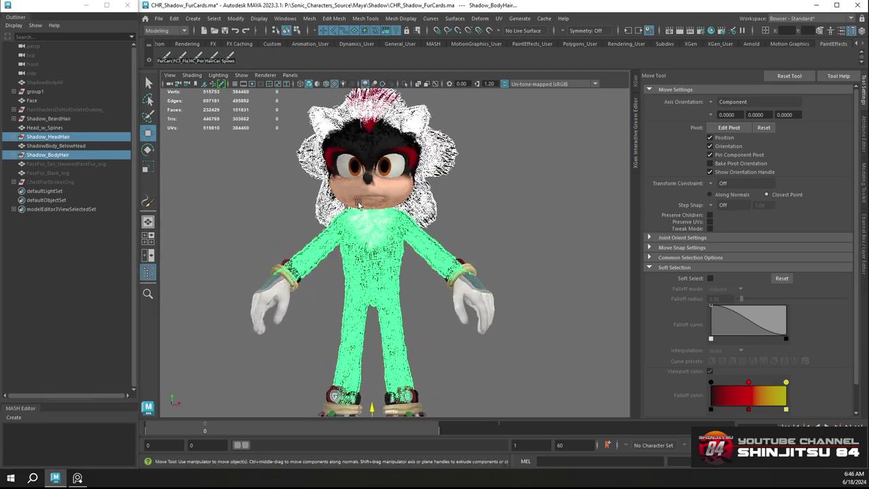
middle_click_drag(354, 205, 374, 116, "alt")
right_click_drag(374, 203, 454, 322, "alt")
left_click_drag(454, 322, 435, 291, "alt")
scroll(430, 323, "down", 6)
scroll(389, 260, "up", 4)
scroll(435, 292, "up", 6)
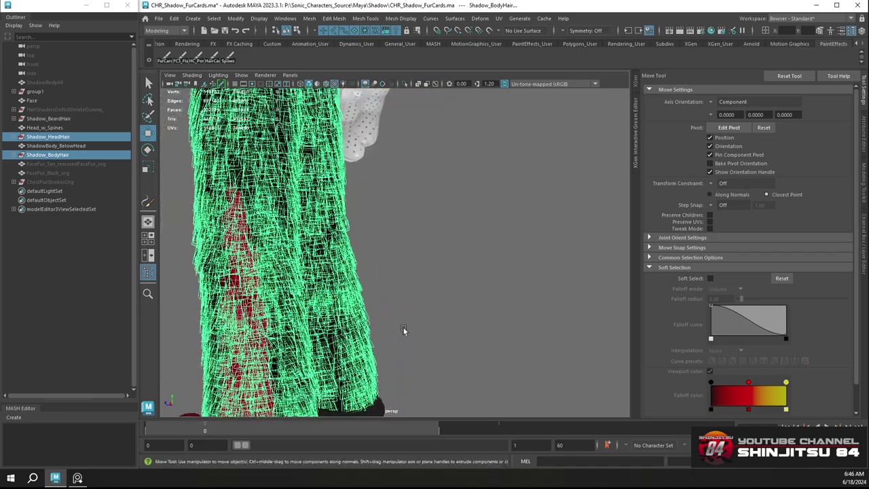
scroll(403, 327, "up", 3)
middle_click_drag(403, 328, 435, 251, "alt")
scroll(519, 324, "up", 5)
left_click_drag(520, 324, 408, 294, "alt")
middle_click_drag(408, 294, 445, 298, "alt")
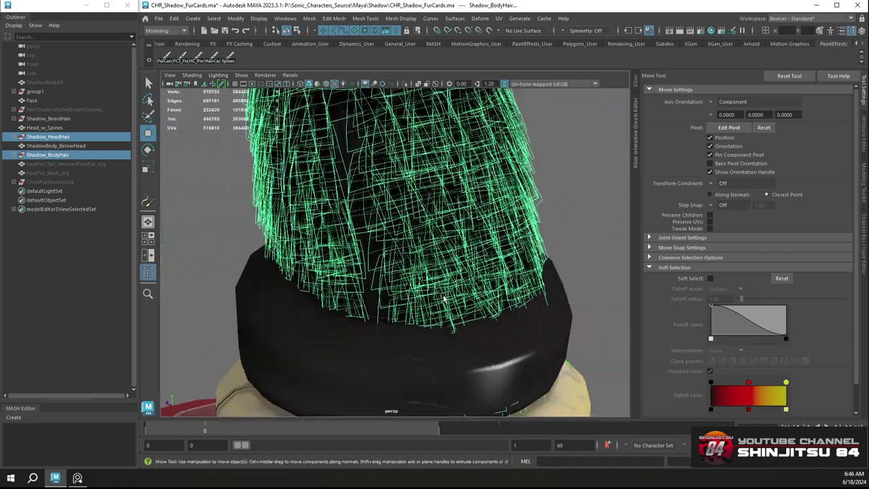
scroll(440, 282, "down", 10)
left_click_drag(436, 273, 598, 263, "alt")
middle_click_drag(429, 202, 417, 263, "alt")
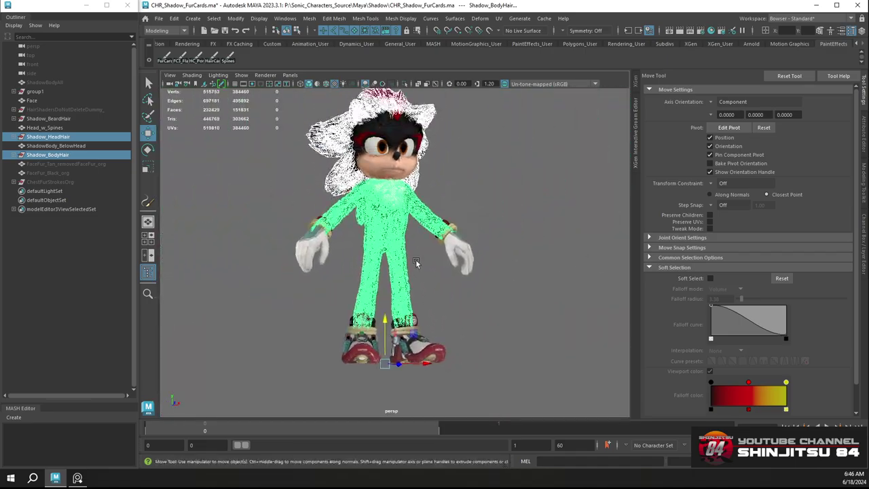
left_click_drag(416, 262, 396, 249, "alt")
scroll(396, 248, "up", 3)
middle_click_drag(396, 248, 379, 271, "alt")
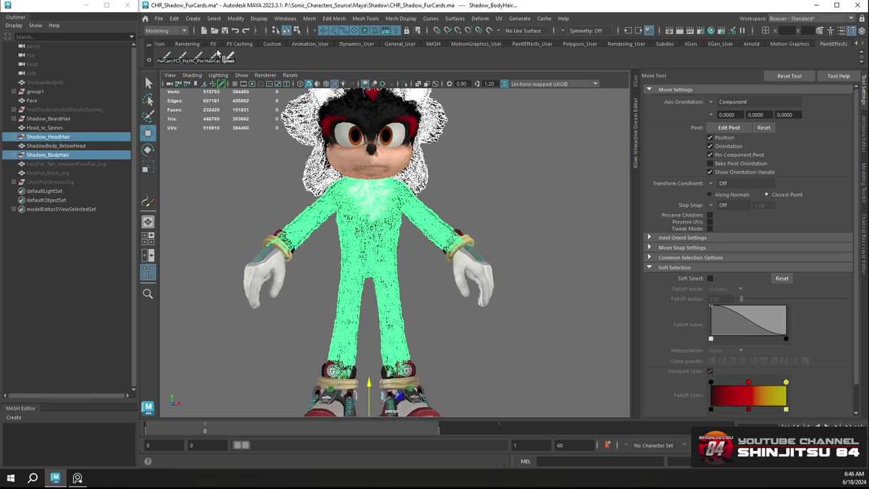
Export the combined head and body fur selection as FBX
left_click(157, 18)
left_click(203, 135)
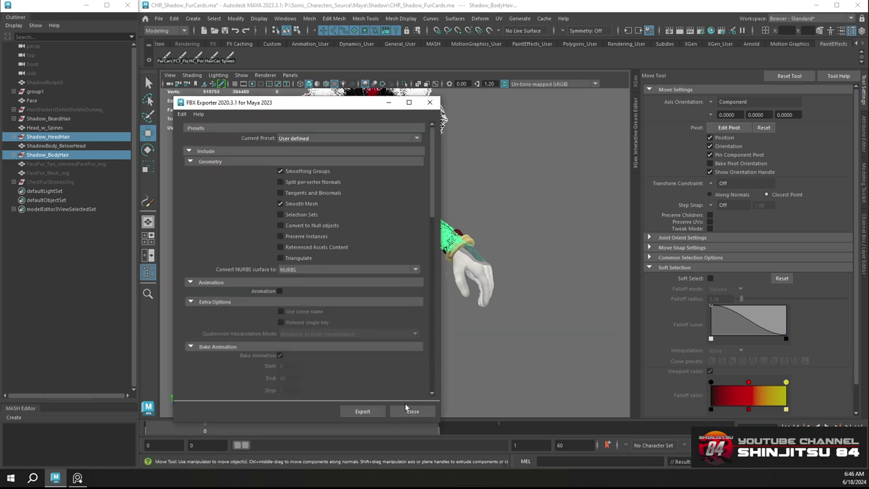
left_click(366, 412)
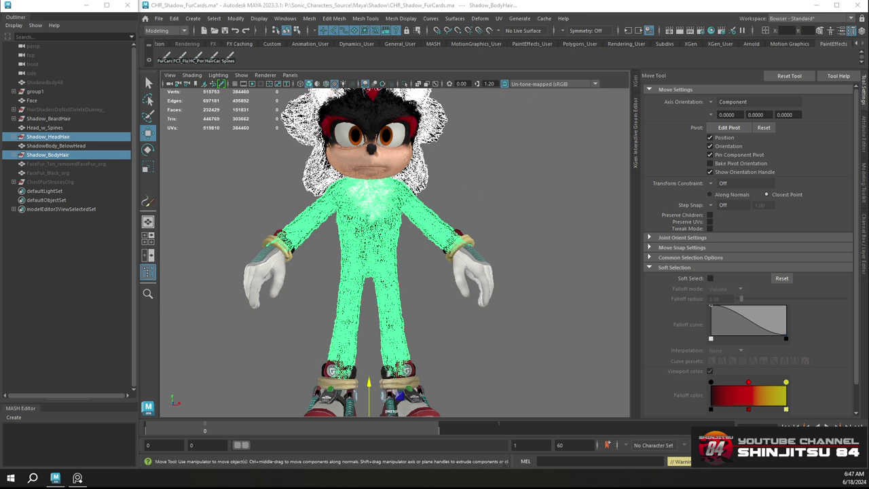
Clear the head and body fur selection and save the scene
left_click(485, 178)
left_click_drag(485, 178, 495, 208, "alt")
right_click_drag(494, 209, 515, 227, "alt")
key("ctrl+s")
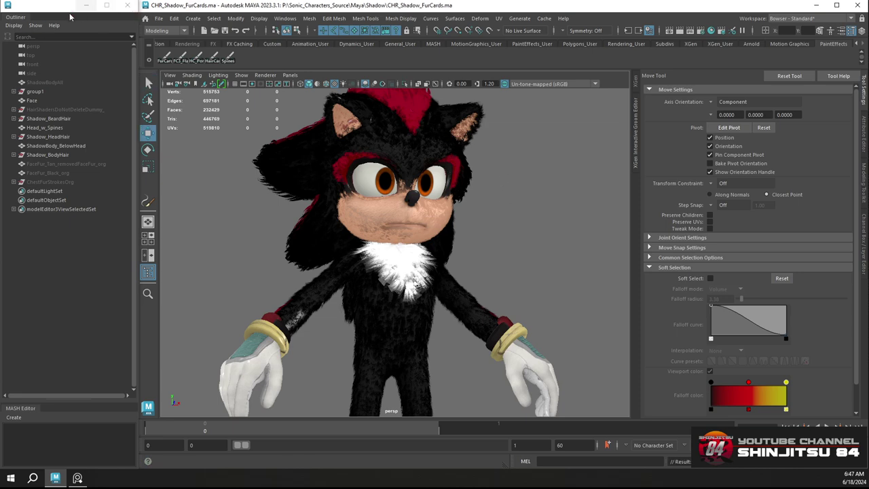
Switch to Character Creator 4 and open the recent Shadow_CC4_avatar project
left_click(817, 4)
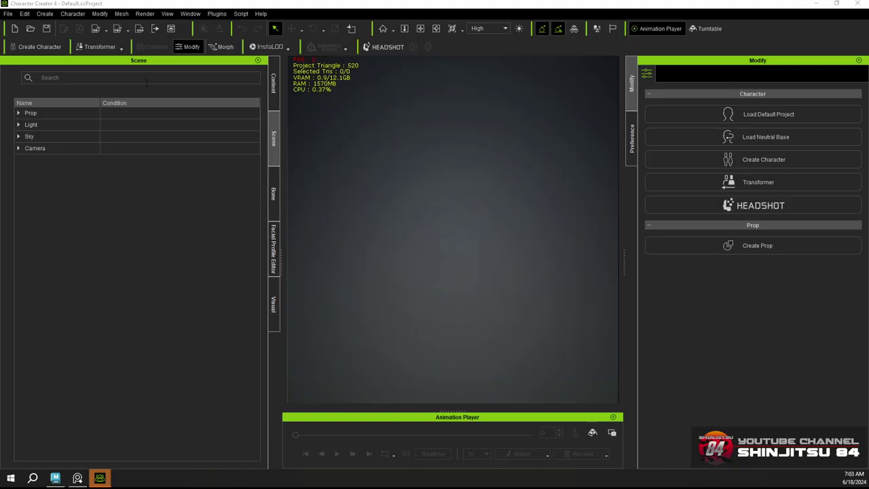
left_click(7, 14)
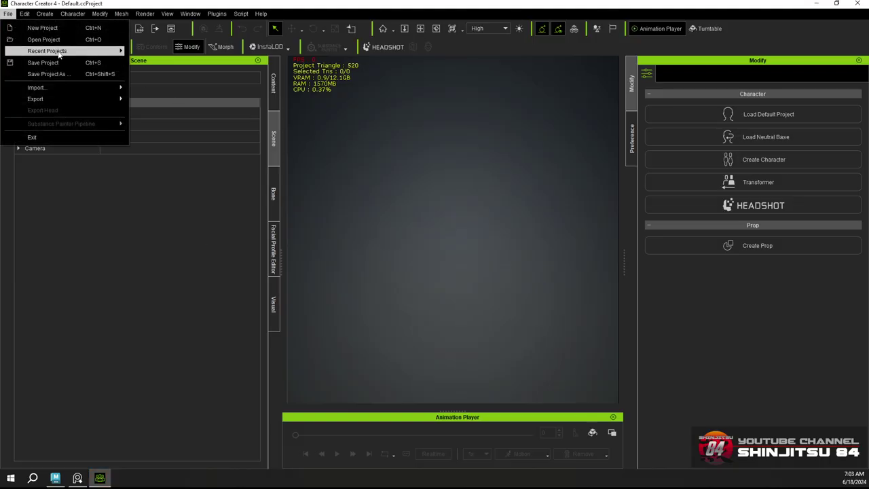
mouse_move(58, 53)
left_click(188, 53)
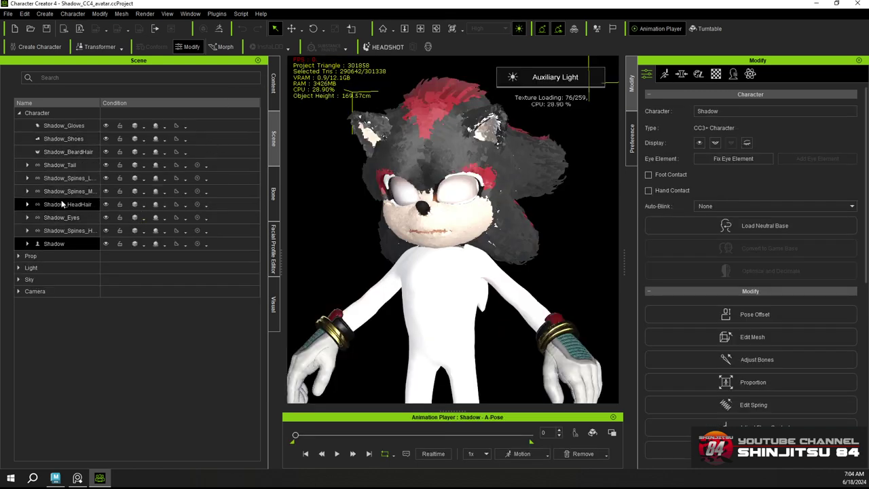
Hide the Shadow_Spines_Head accessory and show it again
left_click(68, 230)
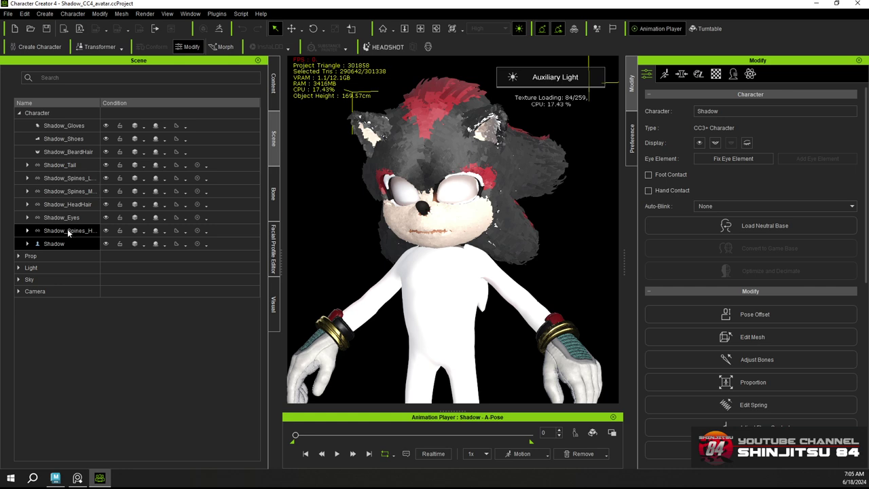
left_click(67, 229)
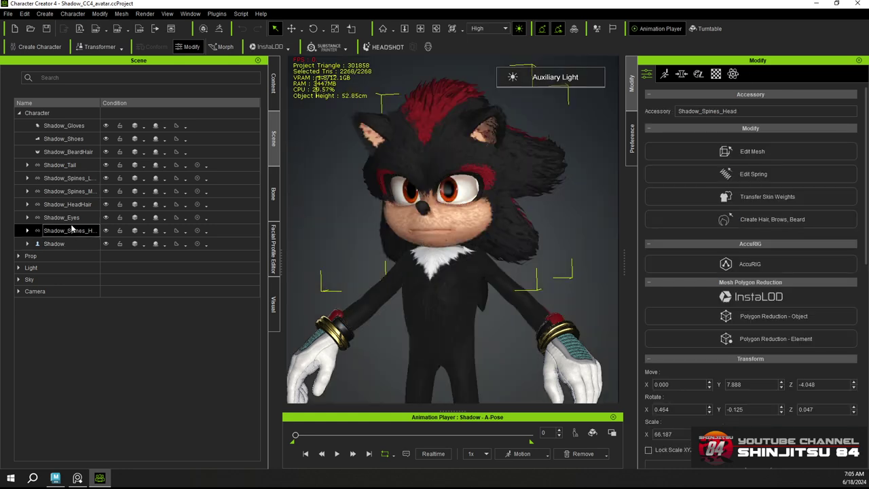
right_click_drag(458, 194, 475, 194)
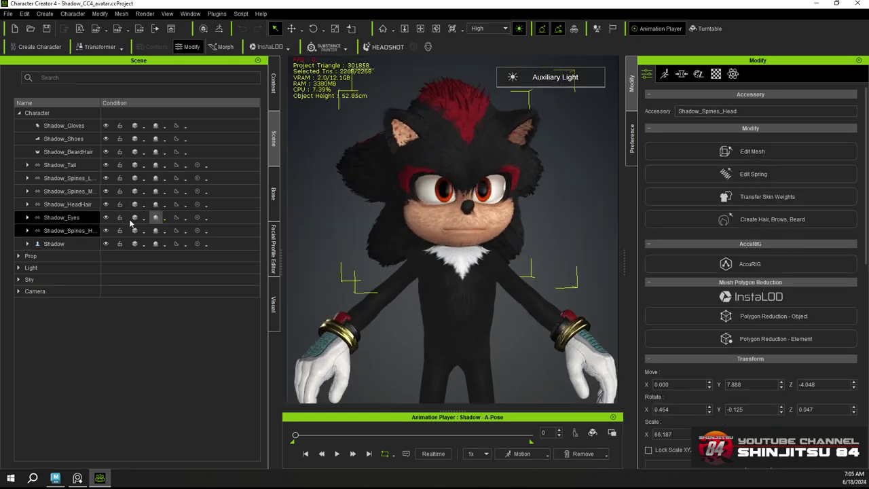
left_click(106, 230)
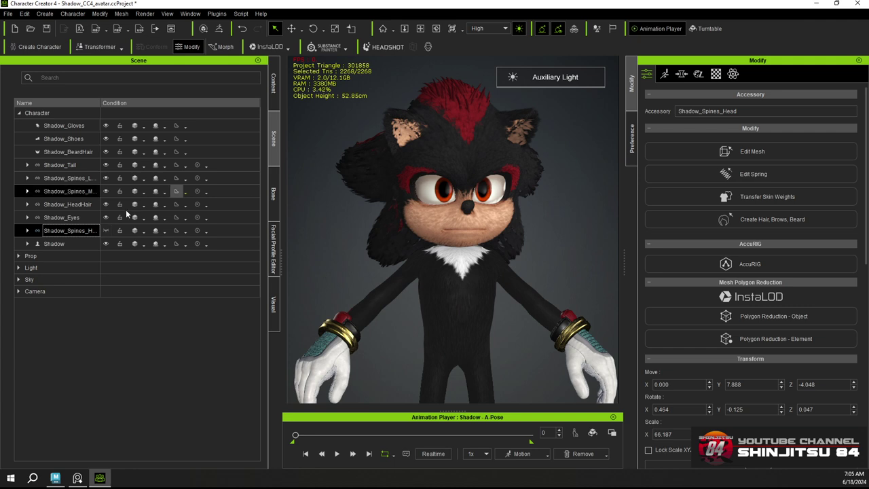
left_click(105, 230)
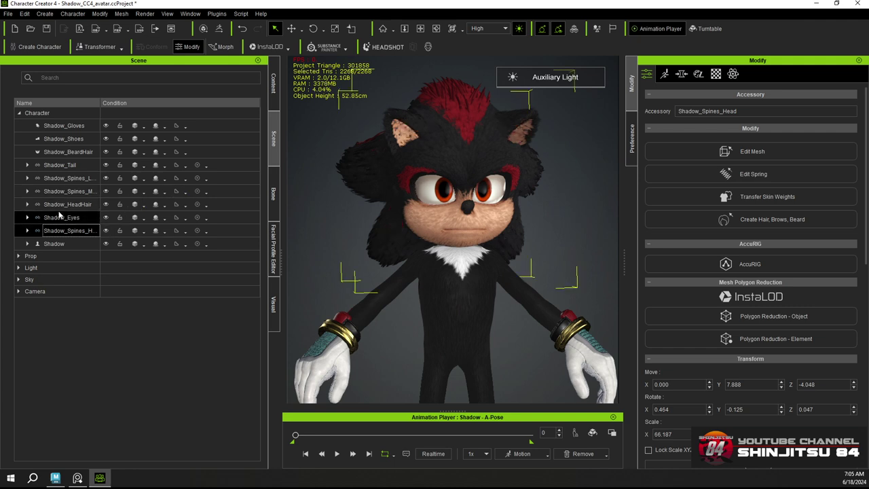
Hide the Shadow_BeardHair and Shadow_HeadHair fur to expose the bare face and head
left_click(106, 151)
right_click_drag(479, 165, 308, 138)
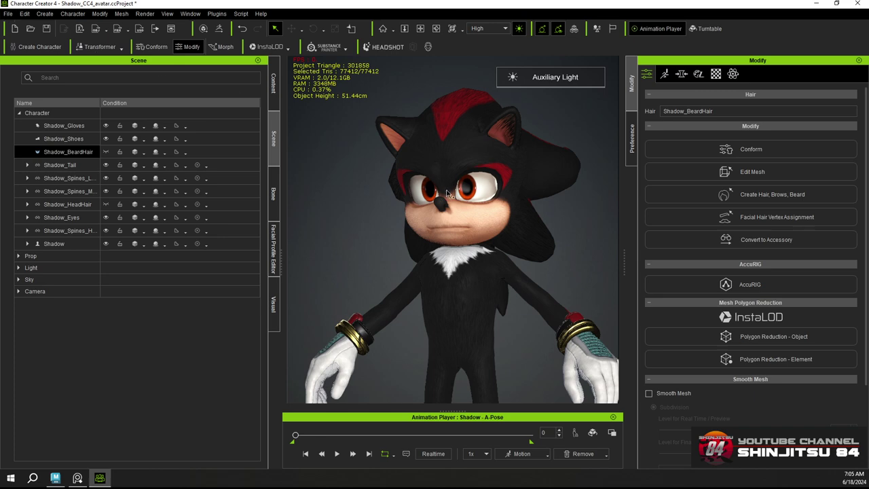
Examine the bare facial skin up close around the nose, mouth, cheeks and eyes
scroll(446, 187, "up", 3)
scroll(445, 186, "up", 6)
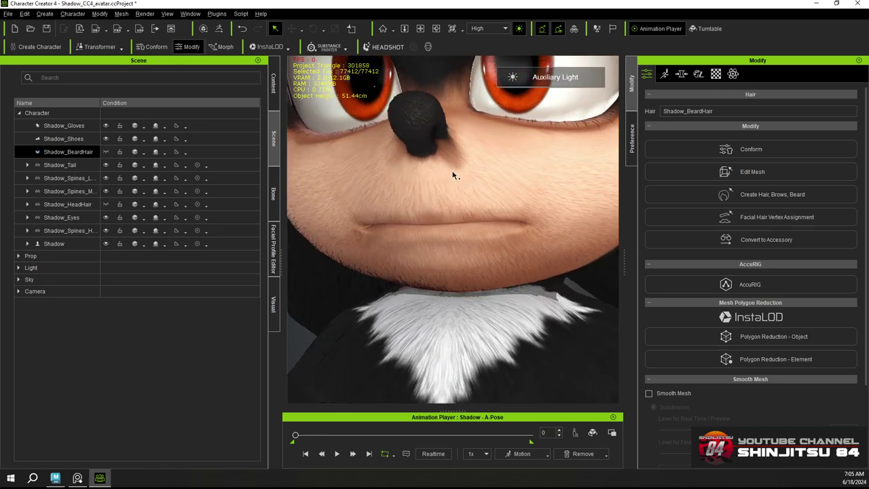
scroll(445, 197, "up", 4)
scroll(443, 198, "down", 5)
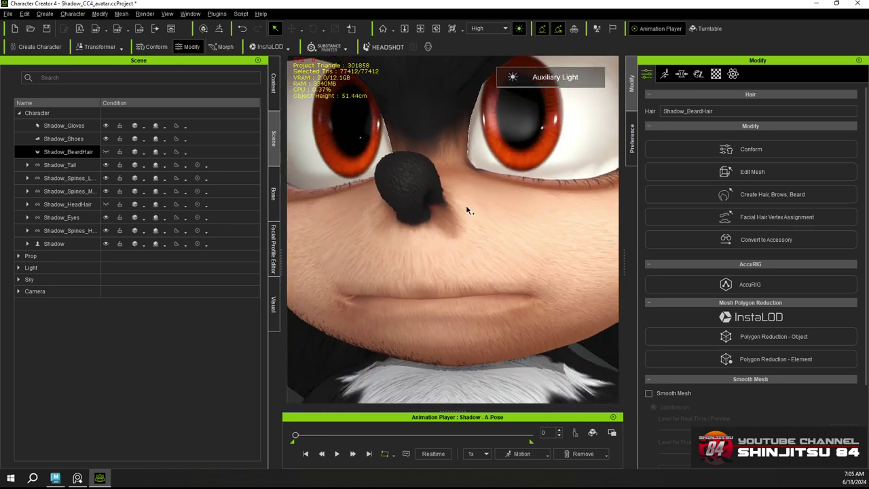
mouse_move(468, 209)
left_mouse_down("alt")
mouse_move(479, 206)
mouse_move(438, 201)
mouse_move(711, 224)
mouse_move(505, 221)
mouse_move(482, 209)
left_mouse_up("alt")
scroll(482, 211, "down", 2)
scroll(476, 205, "up", 2)
scroll(473, 200, "up", 5)
scroll(466, 208, "down", 6)
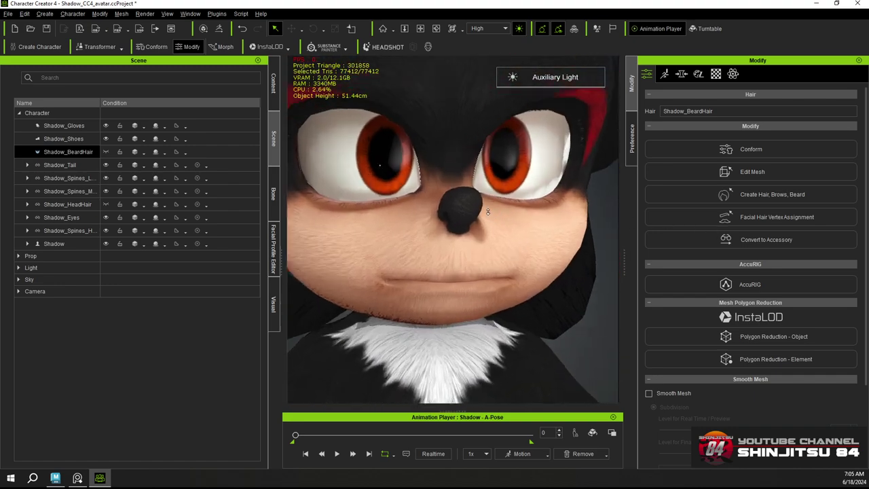
scroll(479, 205, "up", 1)
right_click_drag(478, 203, 380, 201)
scroll(381, 200, "down", 1)
scroll(381, 200, "up", 3)
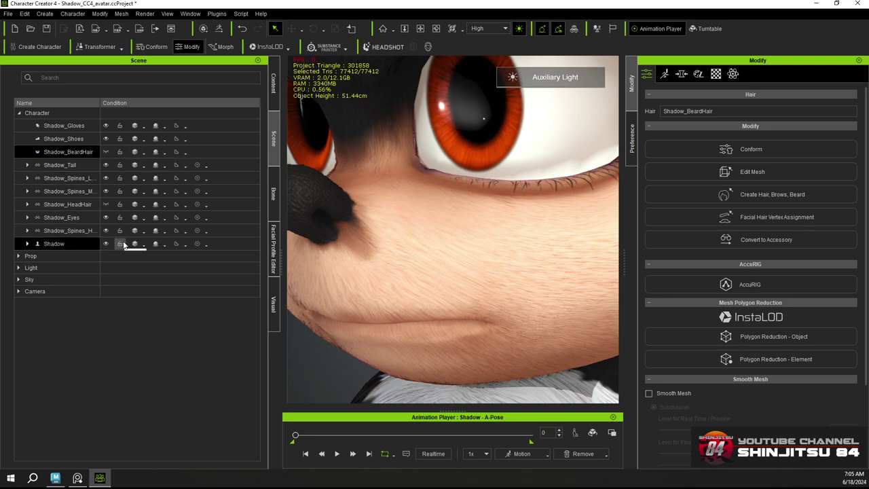
Inspect the mesh around the nose and muzzle with Shadow shown as Wireframe on Shaded, and return the character to Normal display
left_click(143, 246)
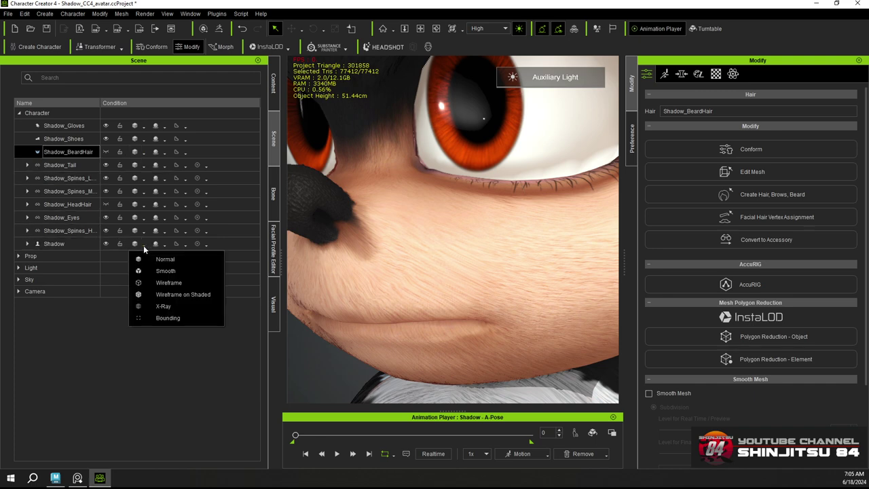
left_click(168, 295)
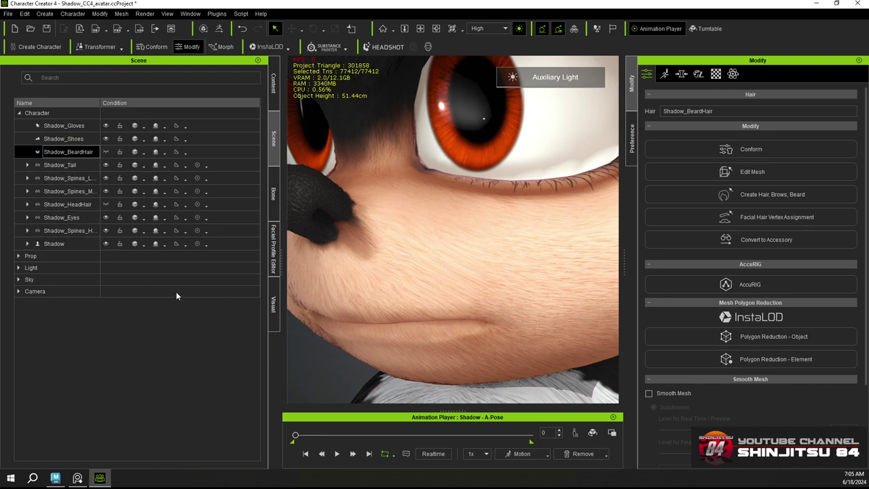
left_click(412, 197)
scroll(403, 207, "up", 8)
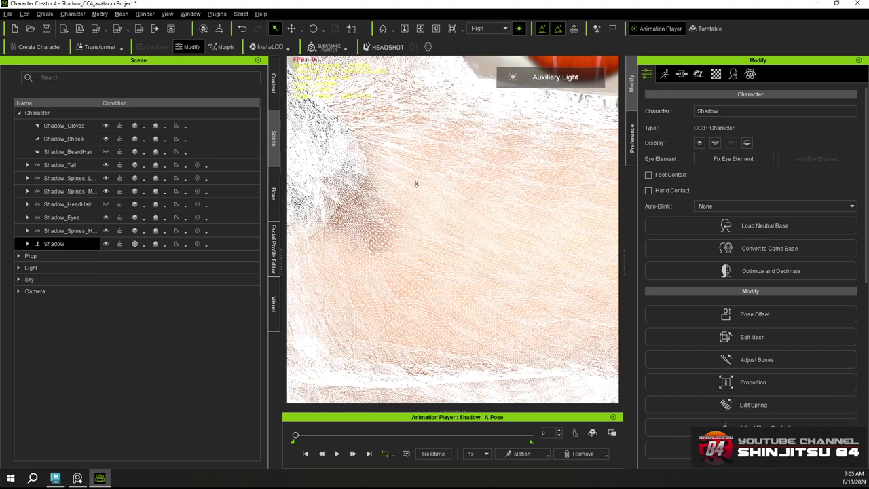
scroll(415, 182, "up", 2)
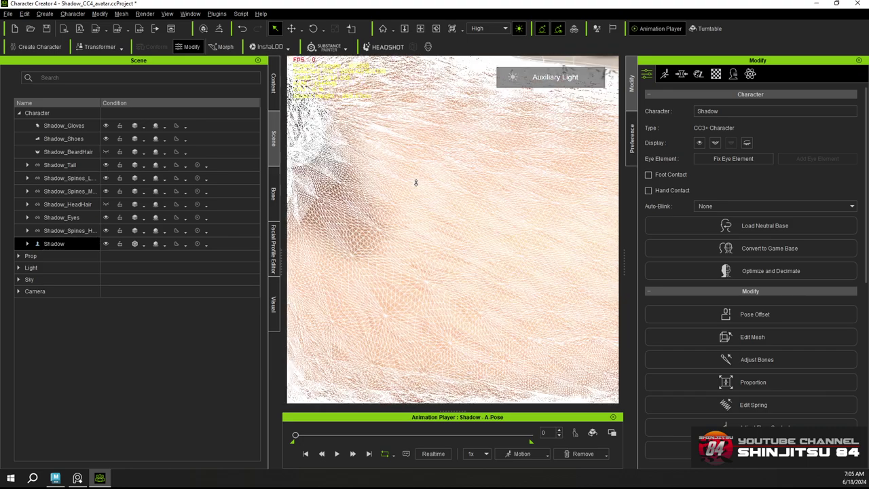
scroll(426, 184, "down", 5)
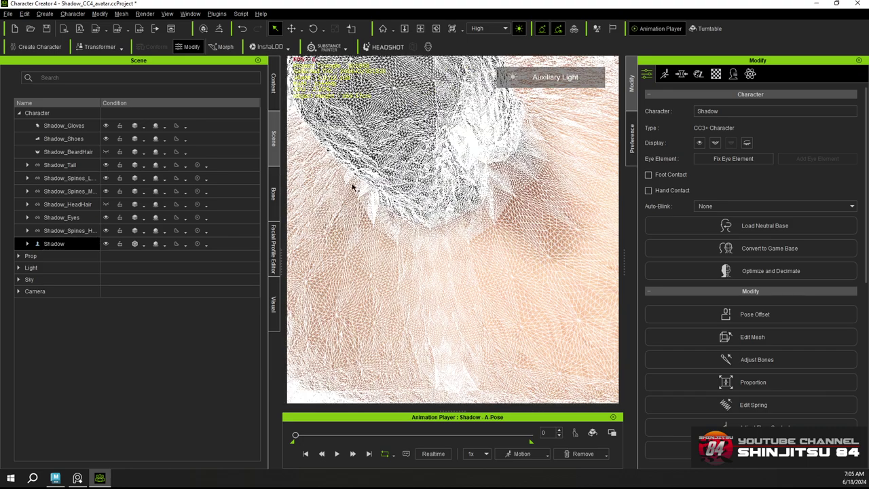
left_click(144, 245)
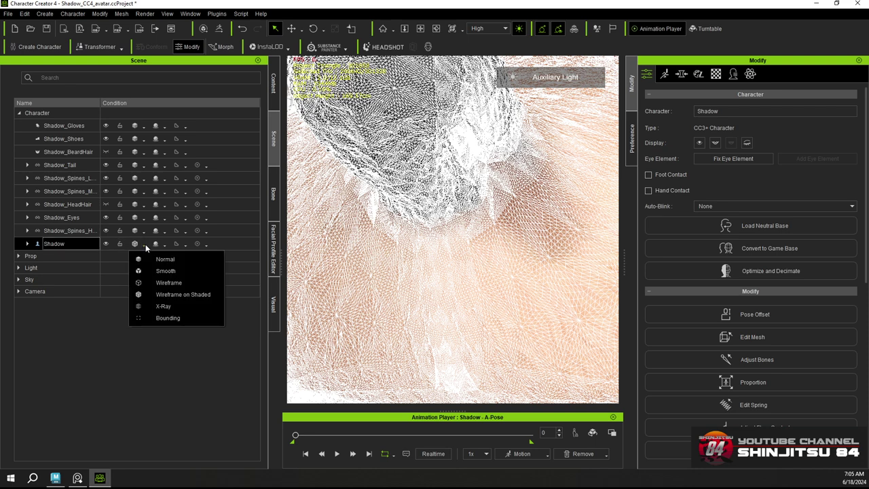
left_click(156, 259)
Examine the shaded face from the front, comparing both eyes, the nose and the mouth
scroll(500, 176, "up", 3)
scroll(499, 175, "up", 2)
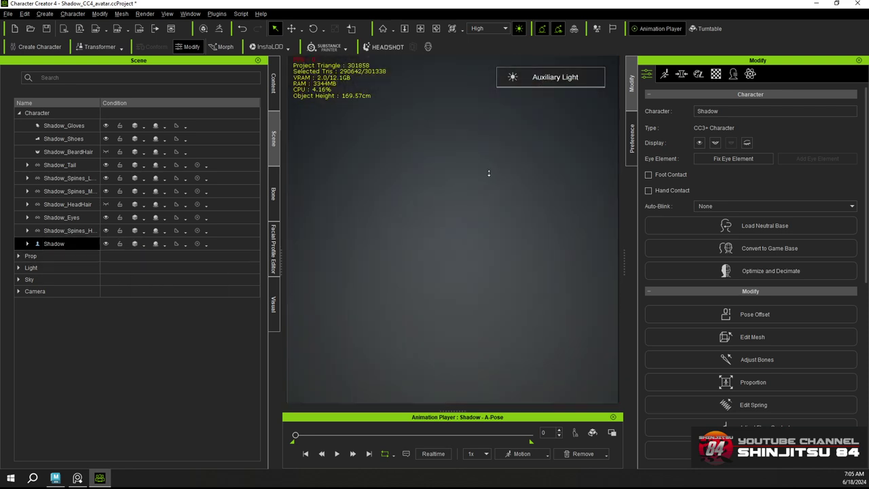
scroll(499, 223, "down", 6)
scroll(485, 198, "up", 2)
scroll(456, 204, "up", 3)
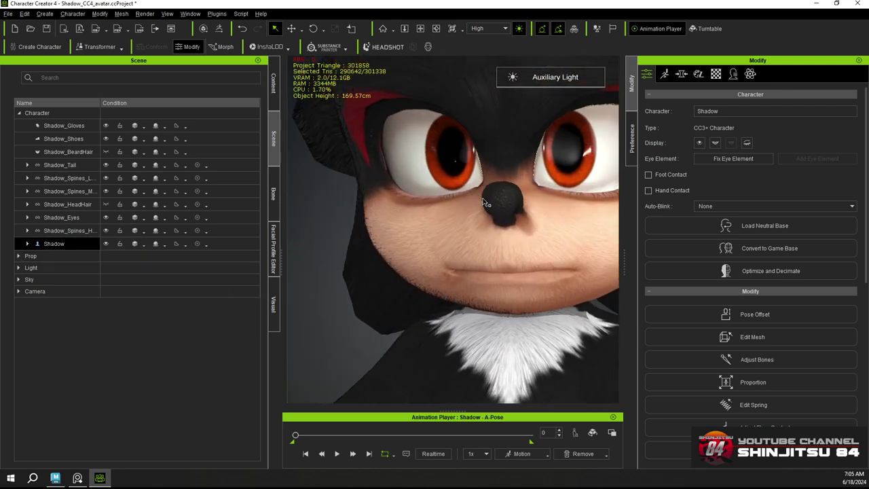
middle_click_drag(475, 175, 462, 195)
right_click_drag(489, 211, 495, 229)
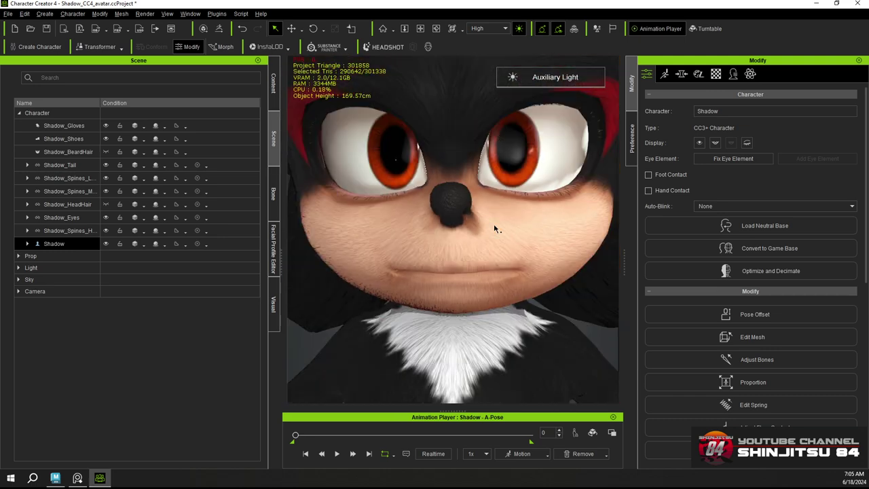
left_click_drag(495, 229, 464, 189, "alt")
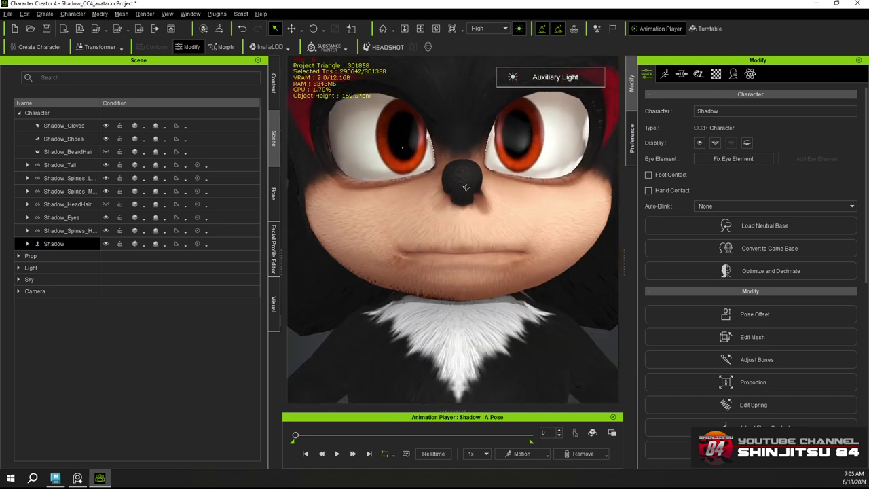
Examine the side profile of the face, focusing on the nose, muzzle and lower eyelid
left_click(174, 31)
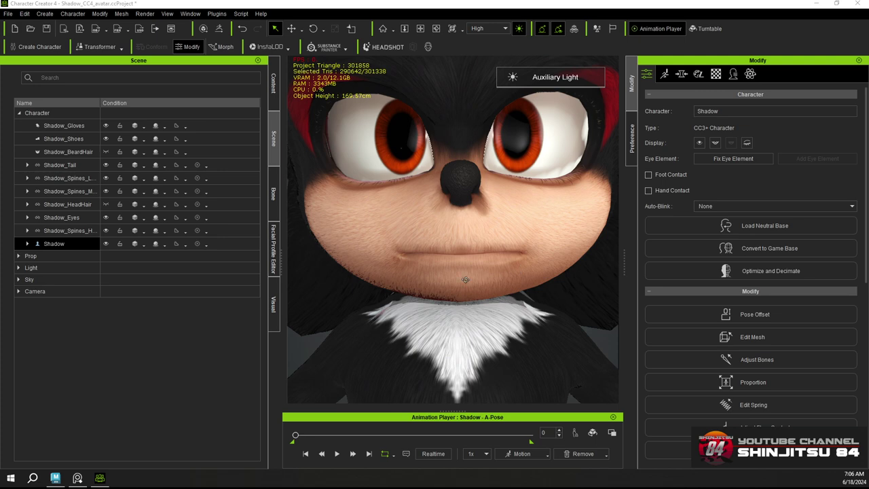
right_click_drag(466, 278, 508, 258)
scroll(508, 258, "up", 10)
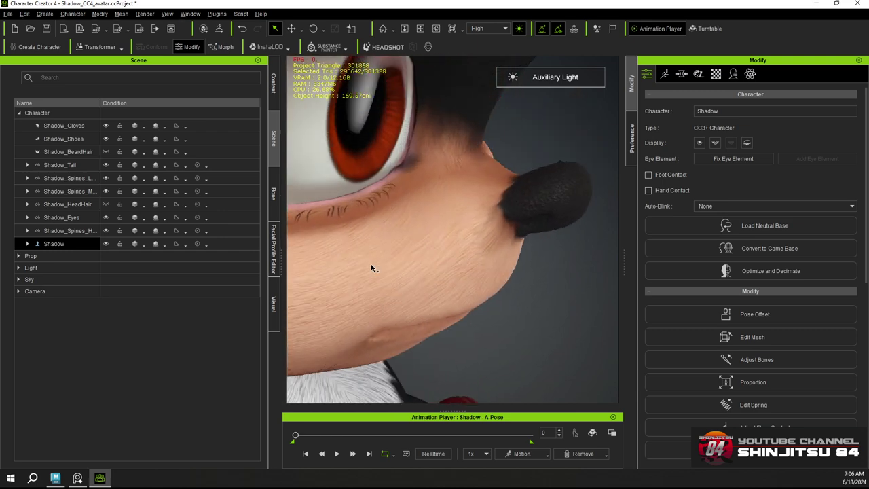
scroll(371, 268, "down", 8)
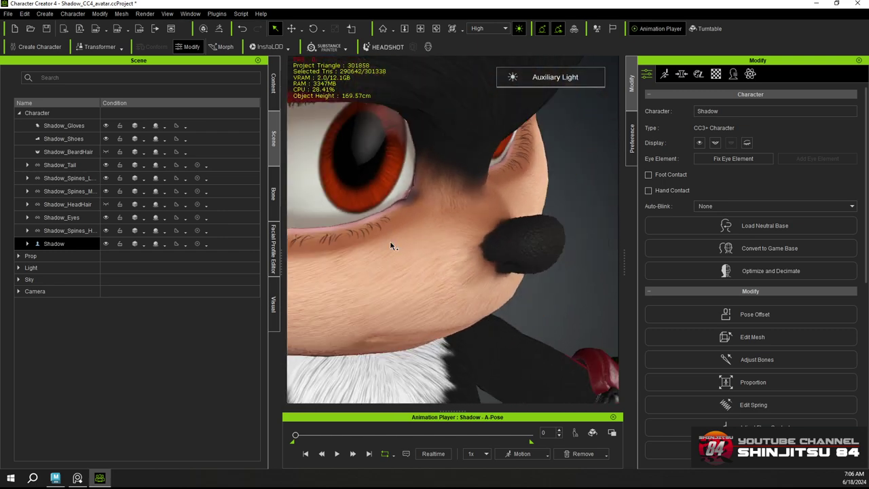
right_click_drag(391, 244, 406, 216)
scroll(405, 216, "up", 6)
middle_click_drag(420, 199, 517, 202)
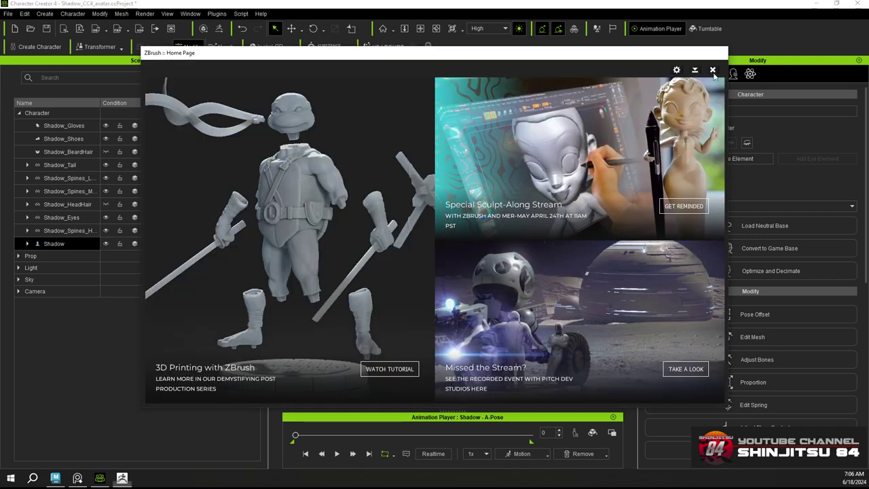
Close the ZBrush Home Page window and return to Shadow's face in Character Creator 4
left_click(716, 72)
scroll(458, 222, "down", 5)
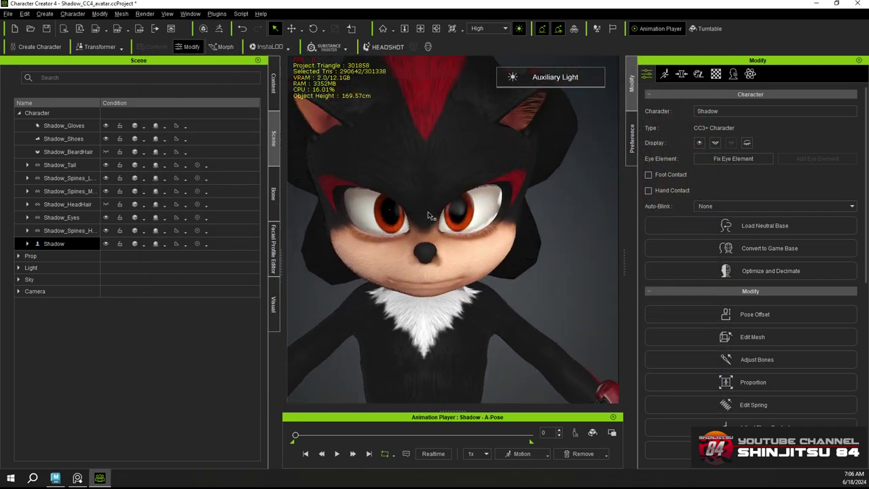
scroll(397, 176, "up", 5)
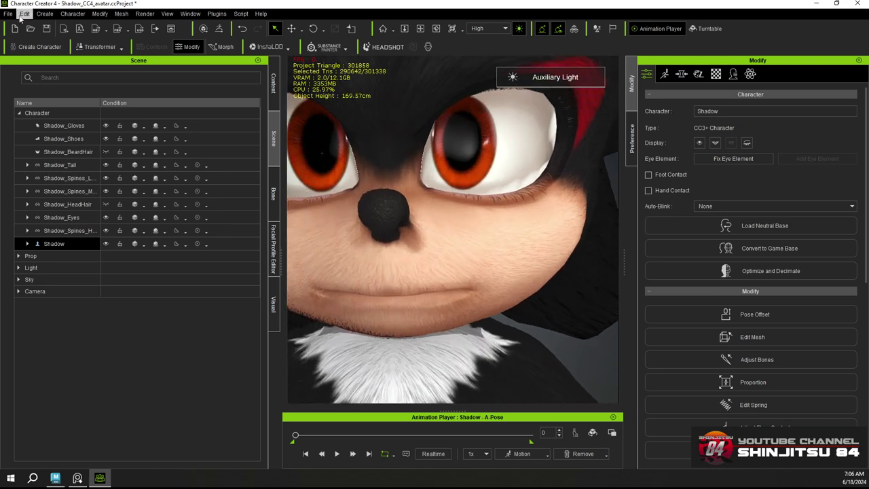
Start a GoZ transfer of the Shadow character and accept installation of the CC GoZ Plus plugin
left_click(218, 30)
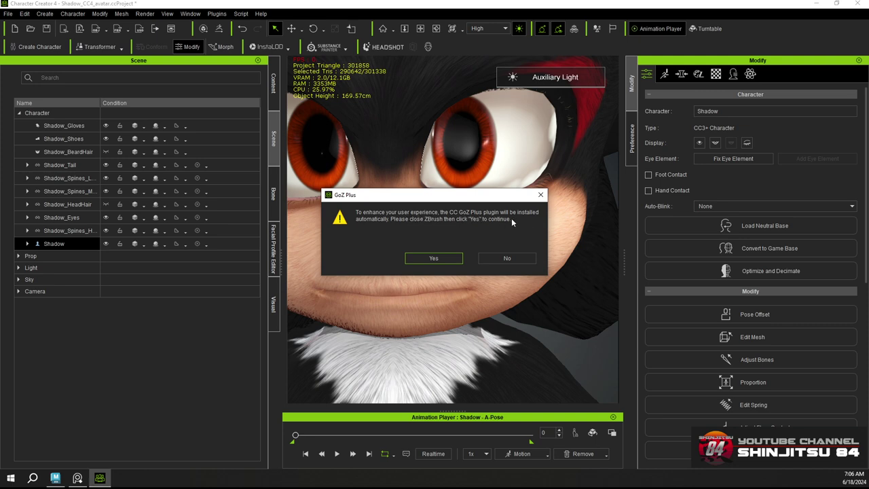
left_click(499, 259)
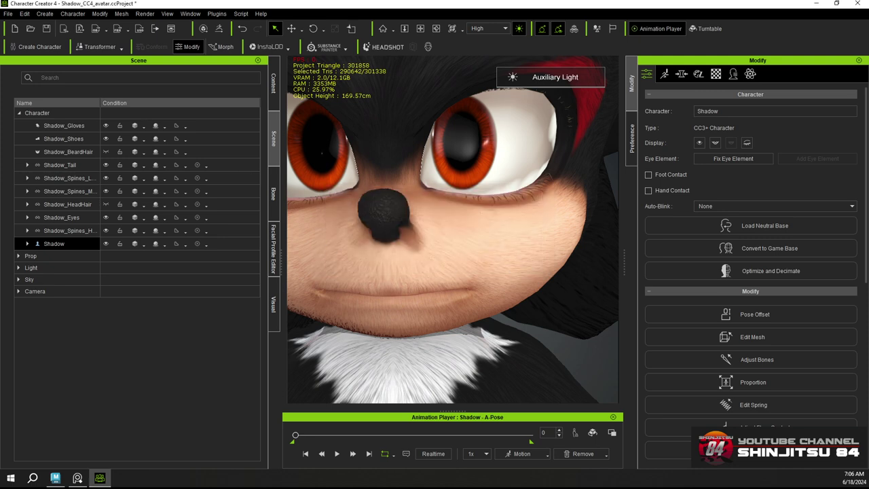
left_click(218, 28)
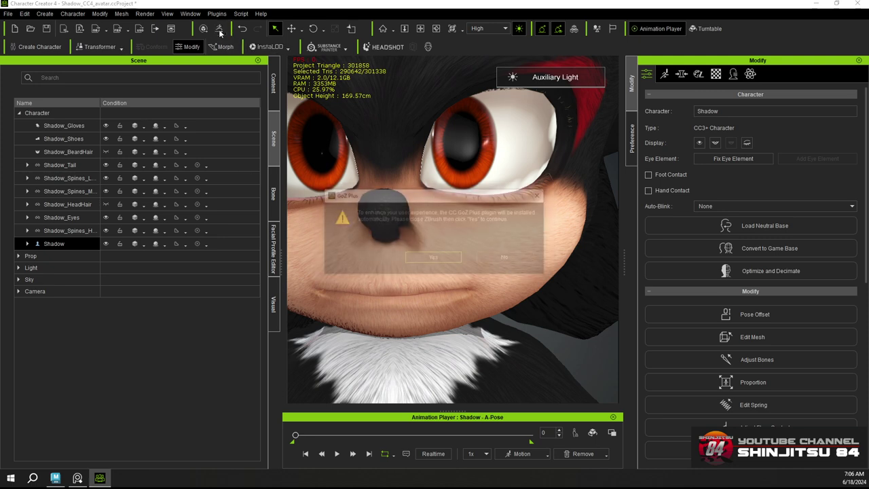
left_click(427, 258)
left_click(416, 258)
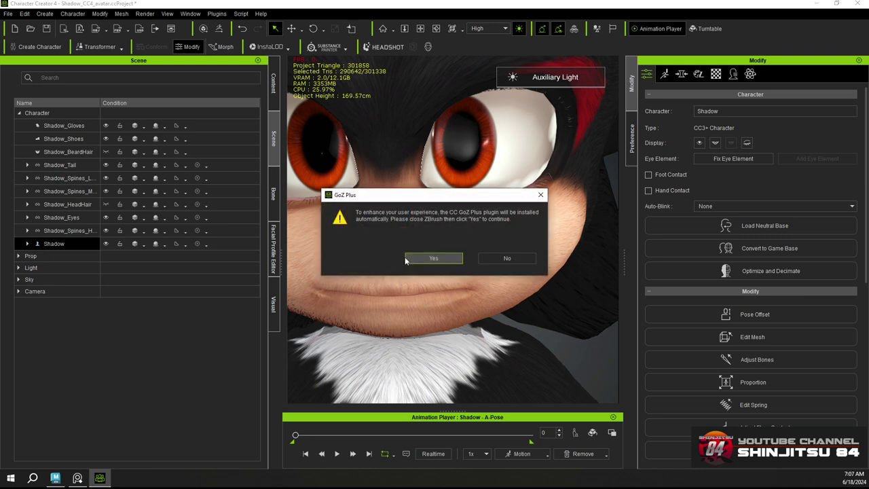
left_click(434, 260)
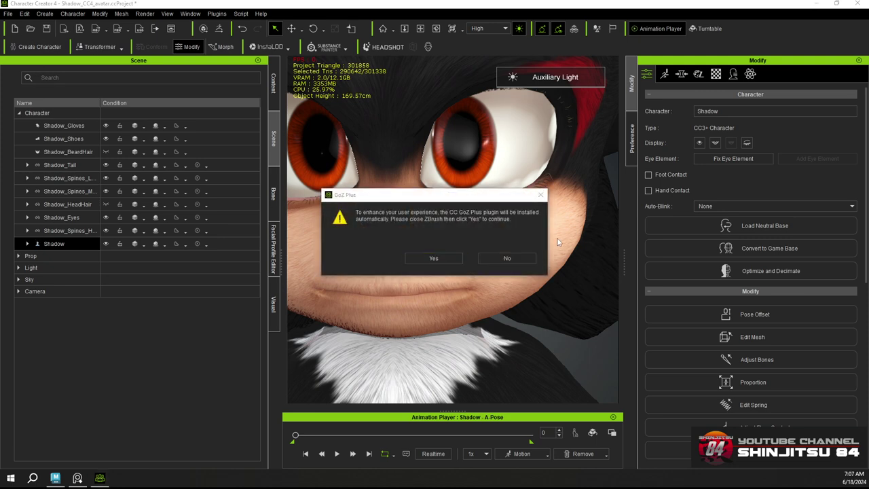
left_click(436, 258)
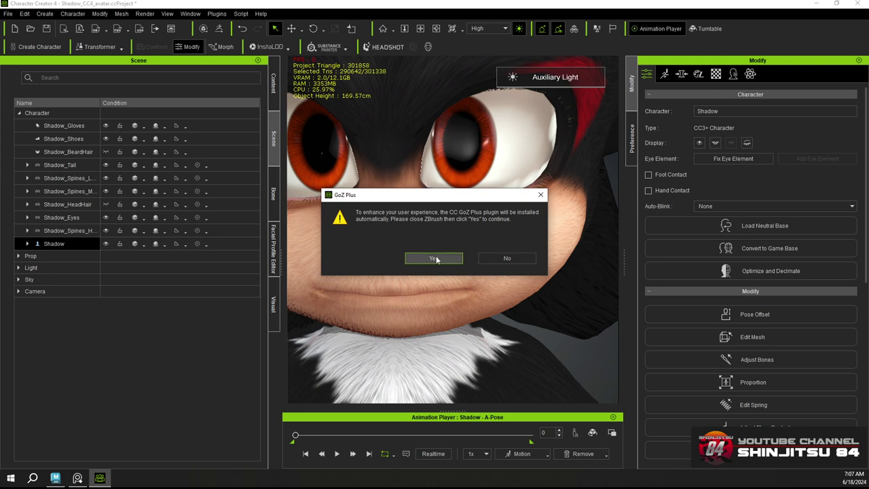
left_click(428, 257)
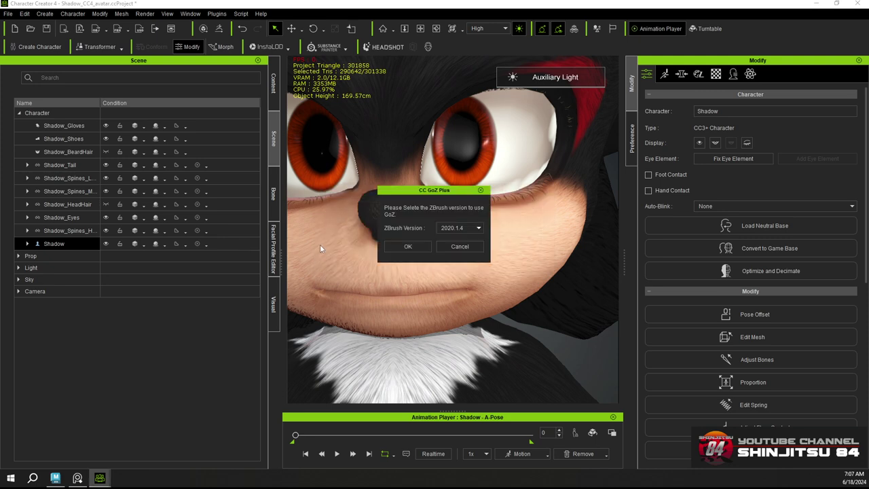
Choose ZBrush version 2022 for GoZ and confirm it
left_click(470, 231)
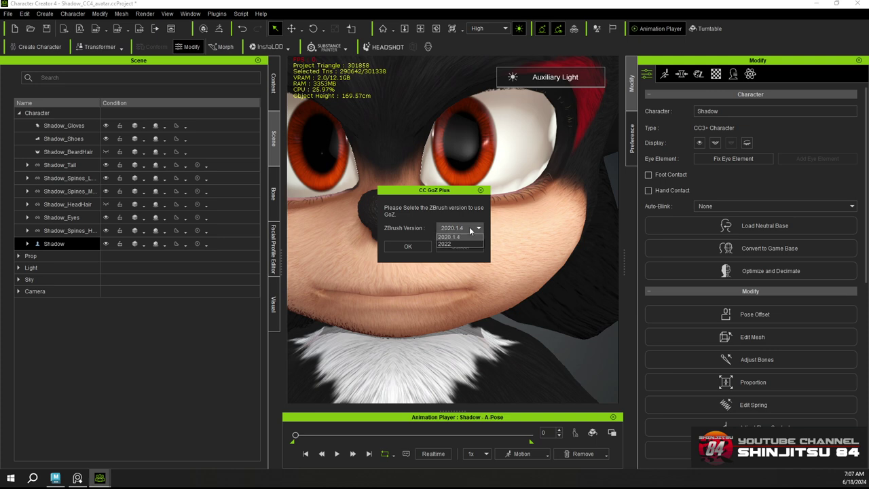
left_click(441, 244)
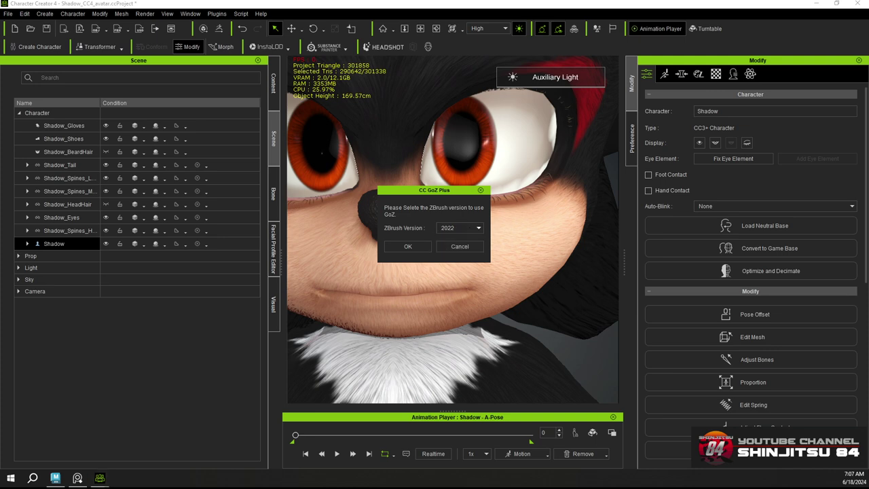
left_click(394, 246)
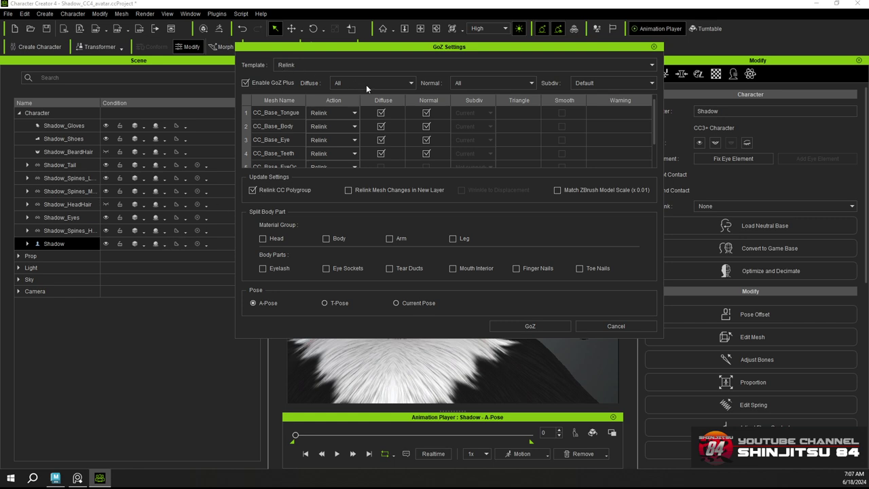
Enable Eyelash among the split body parts for the GoZ transfer and open the Diffuse options
left_click(262, 269)
left_click(405, 83)
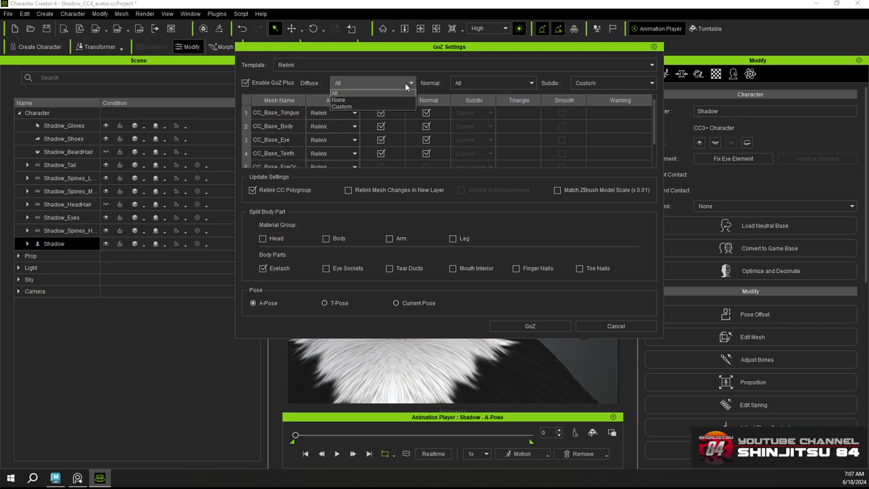
Send the character through GoZ with the Relink template, all diffuse and normal maps kept, and the A-Pose
left_click(405, 82)
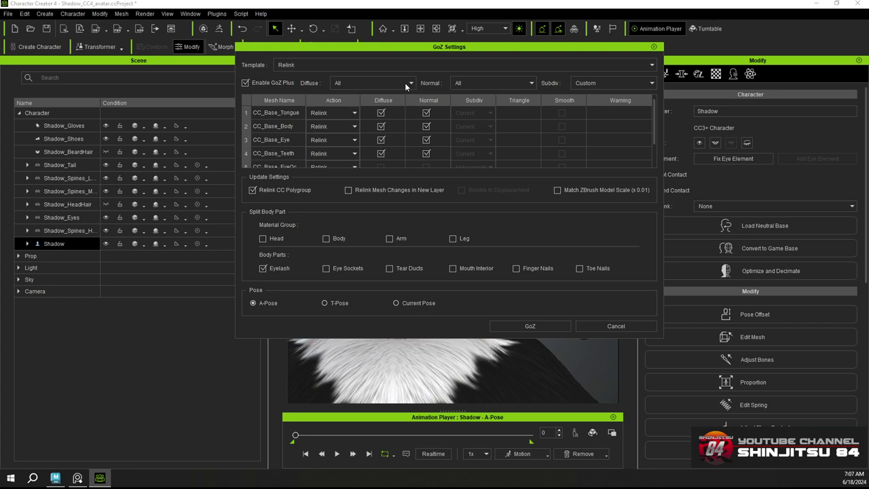
left_click(405, 83)
left_click(474, 83)
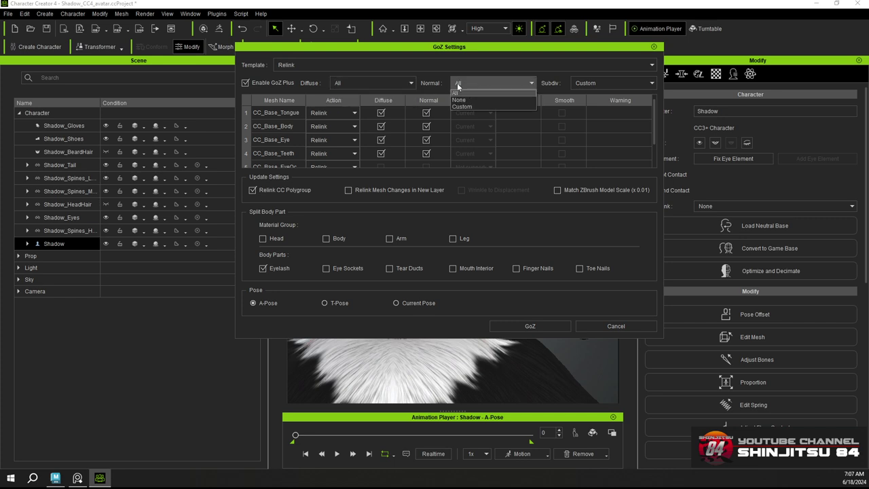
left_click(405, 83)
left_click(405, 83)
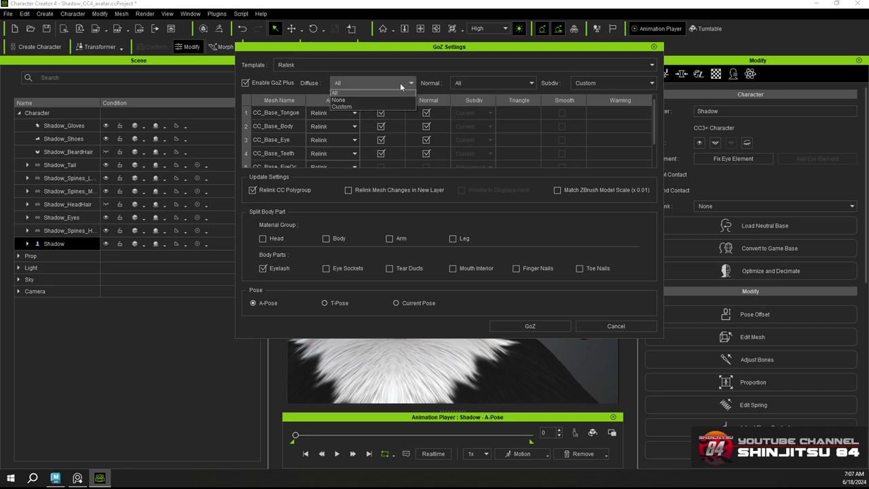
left_click(400, 83)
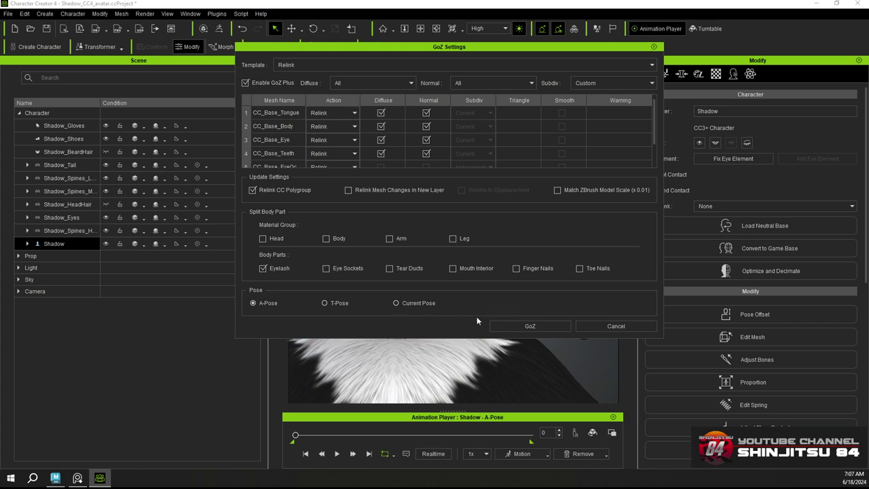
left_click(516, 327)
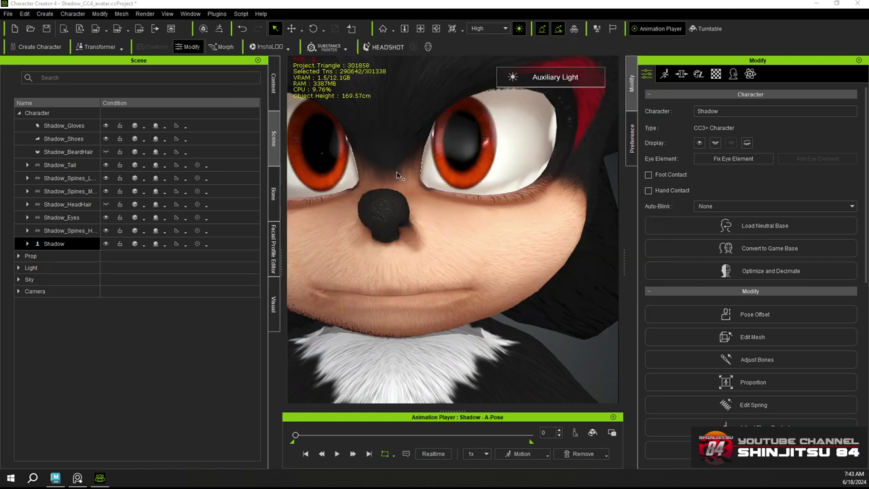
Examine the character's face, chest tuft and upper body up close and from a distance
left_click(466, 201)
scroll(478, 201, "down", 3)
scroll(435, 189, "up", 3)
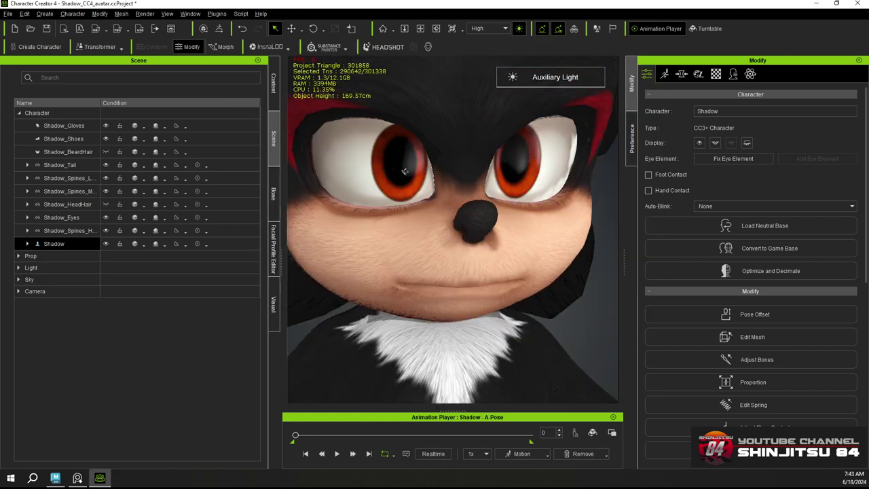
right_click_drag(405, 171, 414, 154, "alt")
left_click_drag(414, 154, 413, 149, "alt")
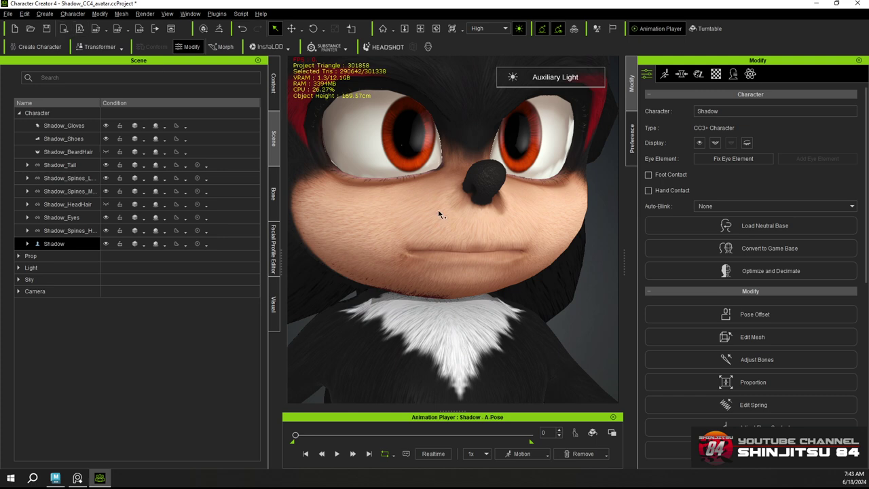
right_click_drag(439, 211, 453, 244, "alt")
scroll(453, 245, "down", 3)
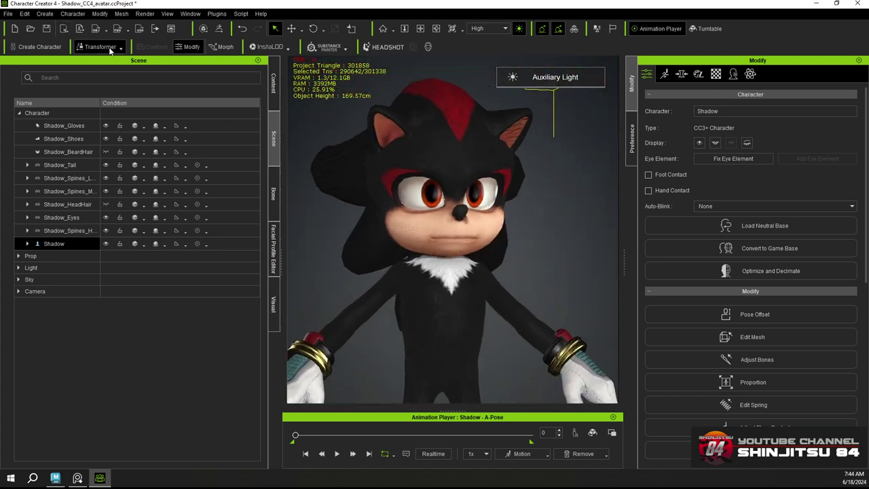
Create an accessory from the head-hair fur model, merging all of its meshes
left_click(44, 13)
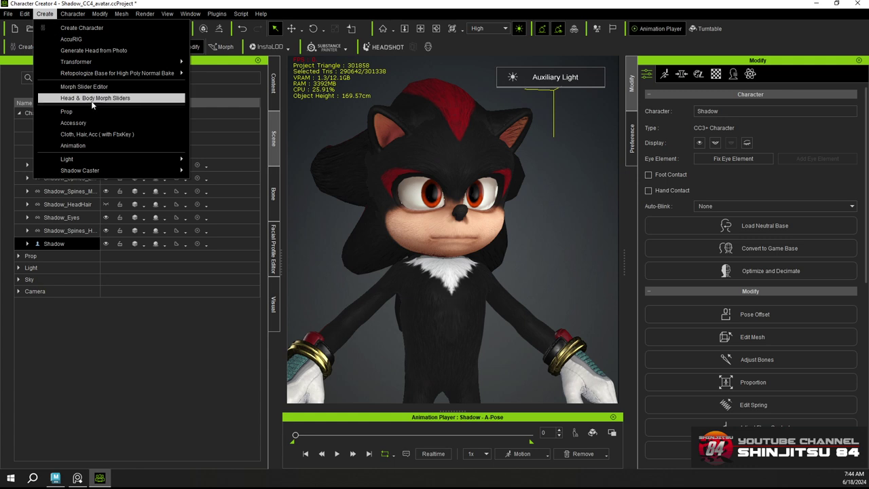
left_click(82, 123)
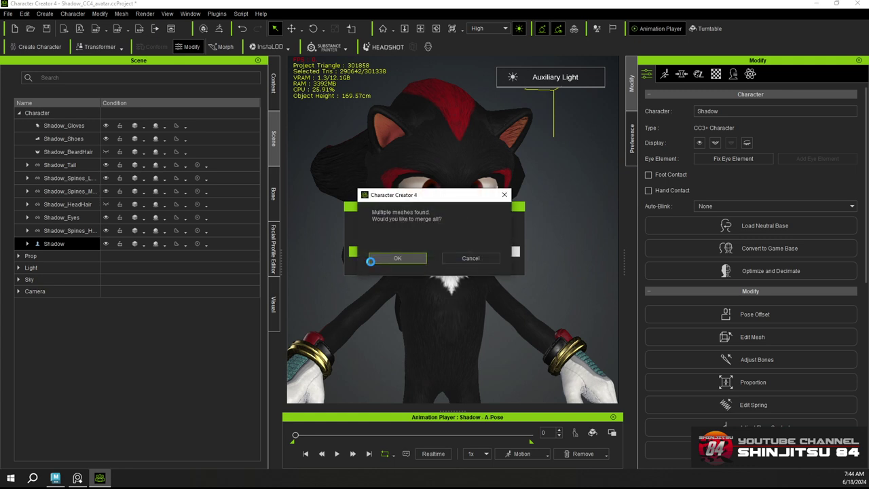
left_click(374, 259)
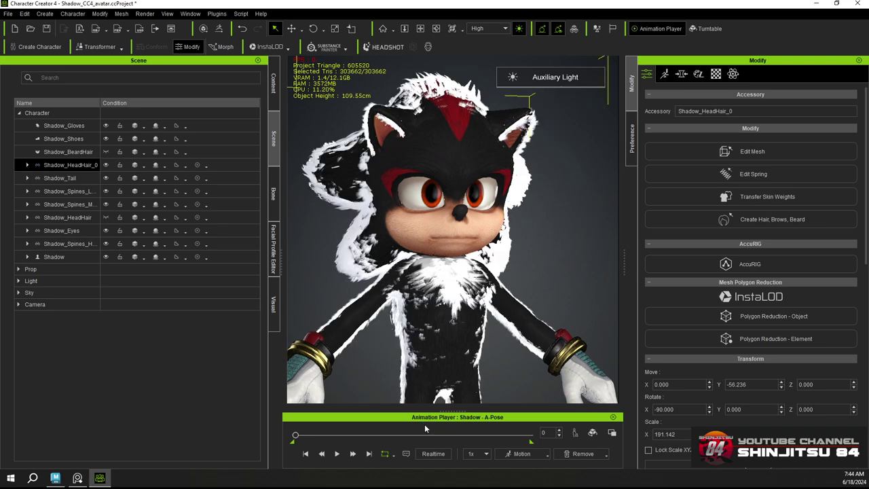
Activate the Move tool and set the new fur accessory's pivot to its centre point
right_click_drag(445, 301, 489, 262)
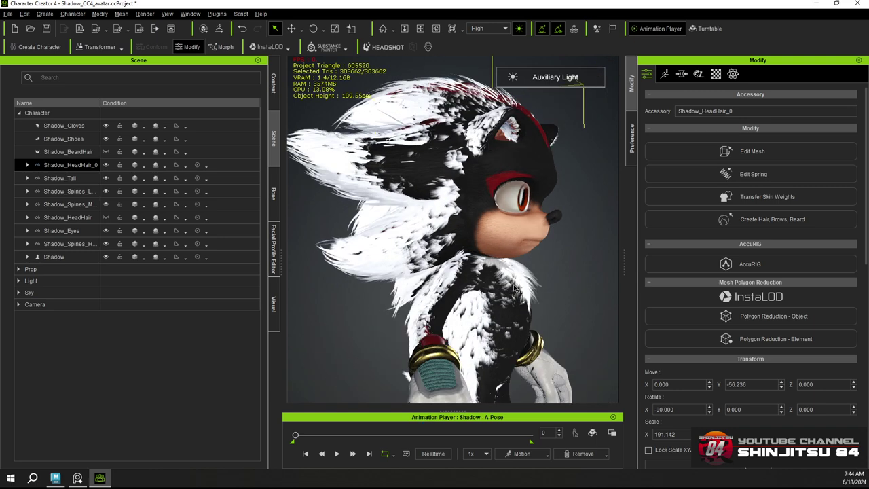
middle_click_drag(474, 260, 356, 215)
right_click_drag(356, 216, 460, 228)
key("w")
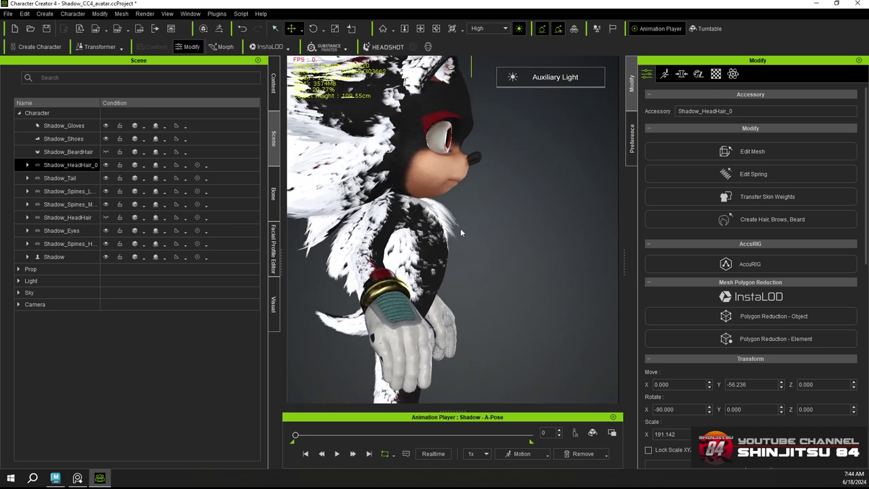
scroll(452, 255, "down", 3)
scroll(732, 360, "down", 8)
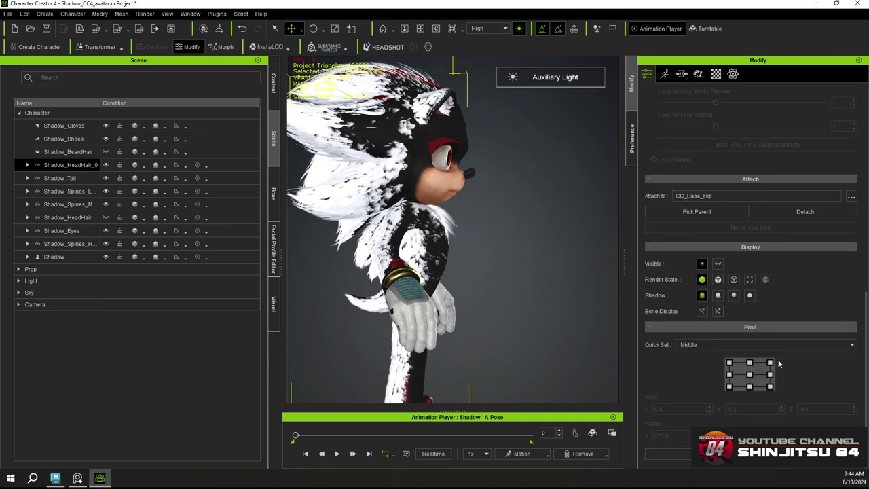
left_click(750, 374)
Nudge the fur accessory slightly forward on the body, to a Z position of about -24.66
scroll(445, 238, "up", 2)
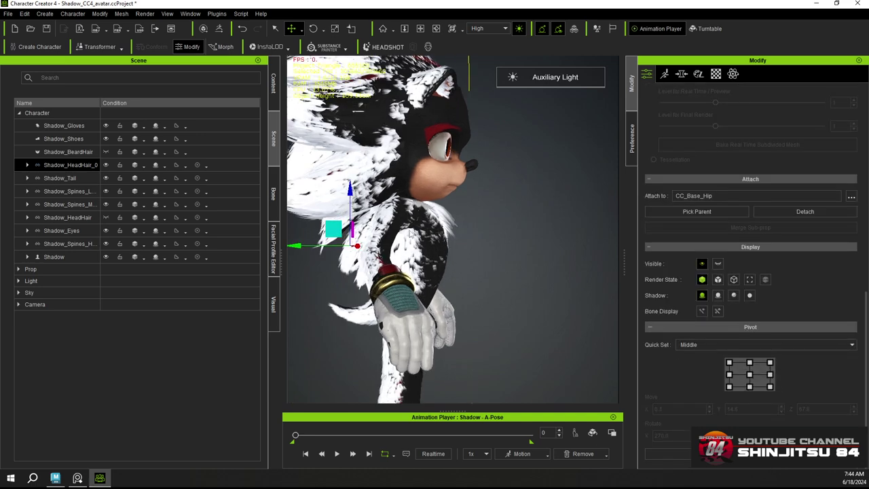
middle_click_drag(436, 232, 495, 237)
scroll(449, 239, "up", 1)
left_click_drag(342, 255, 349, 254)
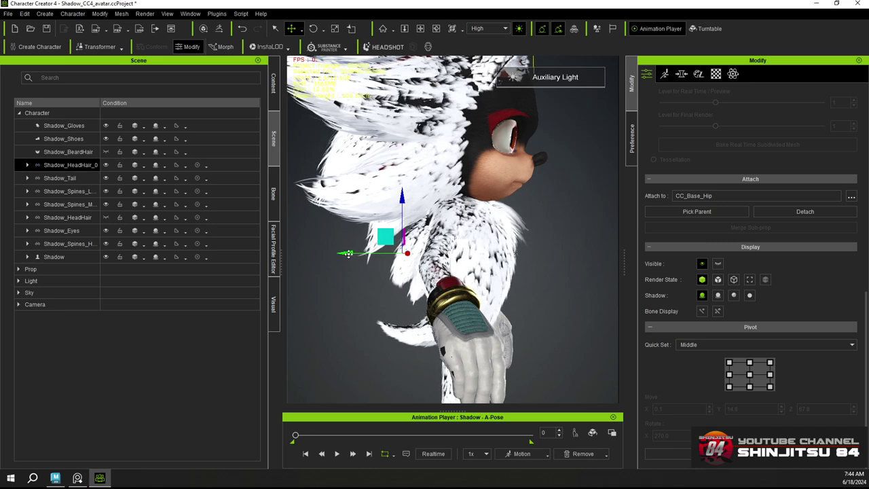
left_click_drag(349, 254, 350, 254)
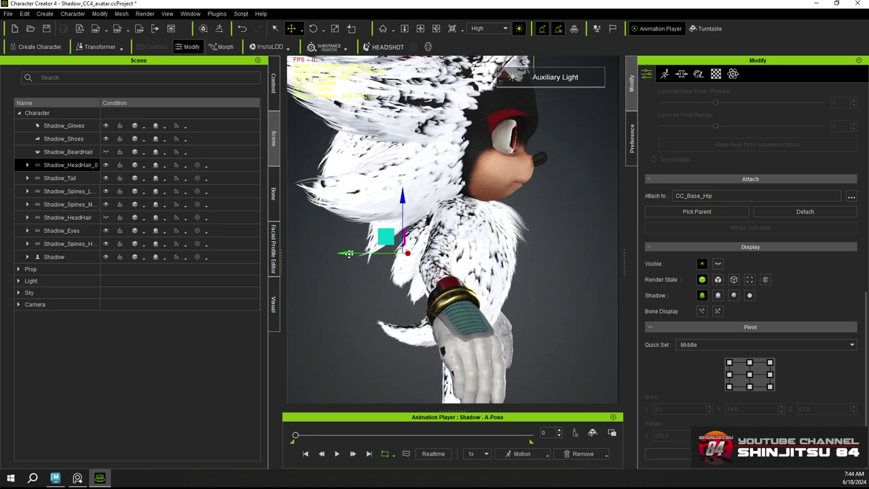
right_click_drag(371, 310, 417, 304)
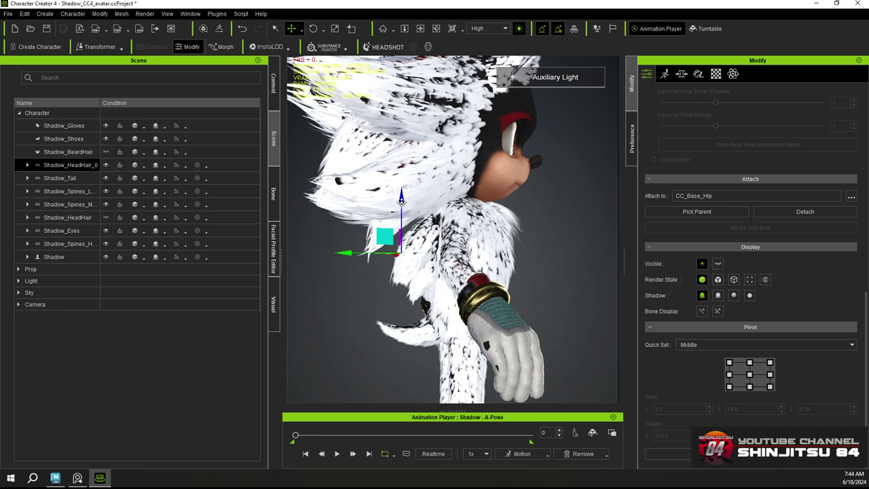
Raise the fur accessory slightly, undoing the first attempt, to a Y position of about 12.38
left_click_drag(402, 203, 401, 200)
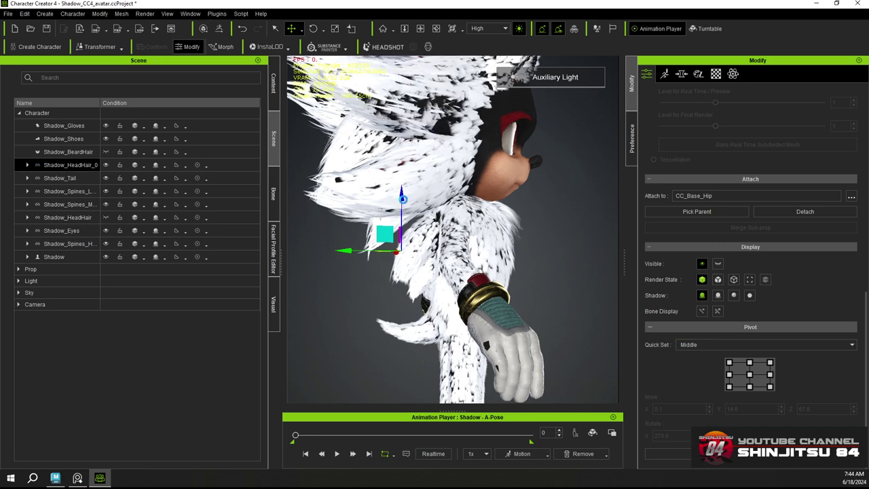
key("ctrl+z")
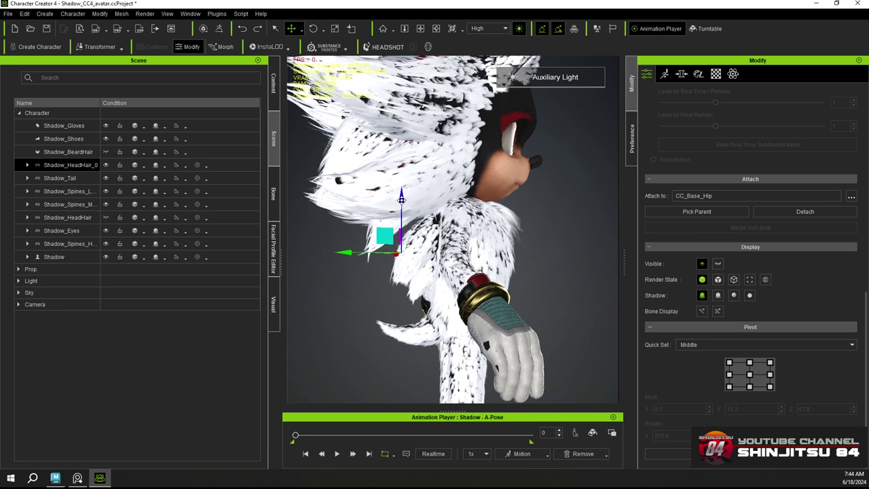
left_click_drag(401, 200, 401, 197)
right_click_drag(435, 229, 398, 299)
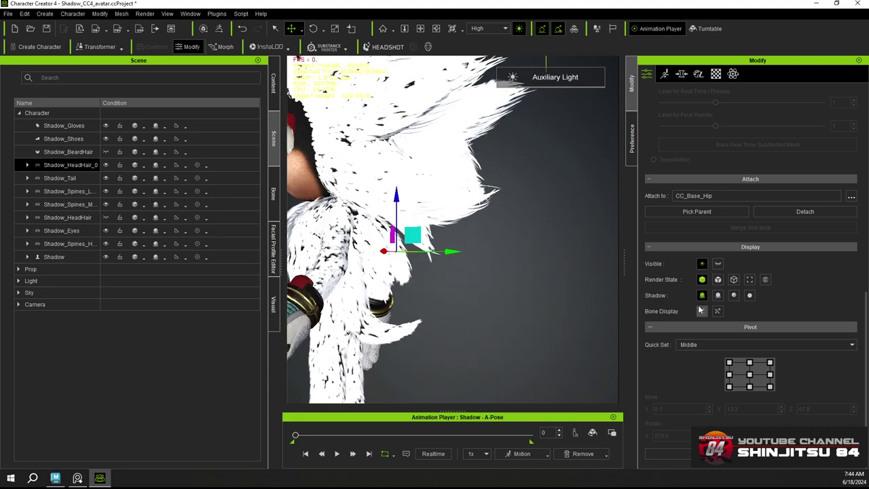
scroll(683, 315, "up", 5)
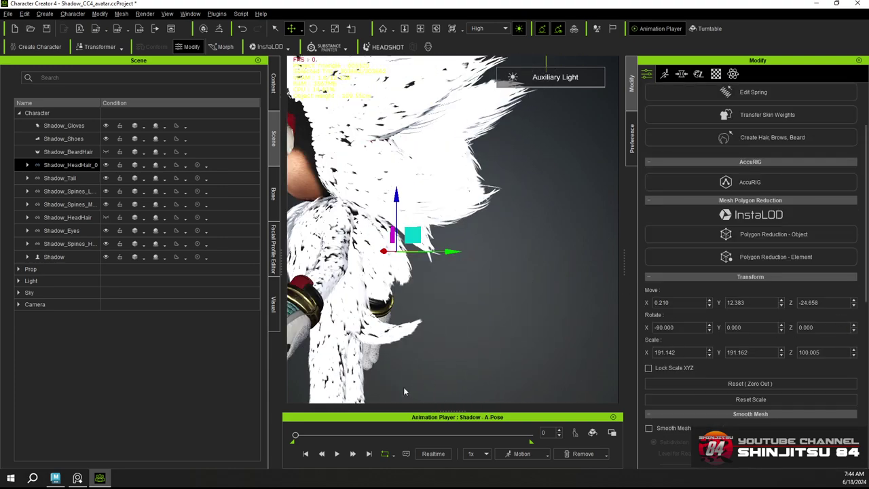
Lower the fur accessory slightly to a Y position of about 12.12
right_click_drag(404, 387, 499, 208)
left_click_drag(360, 227, 360, 231)
right_click_drag(426, 251, 441, 275)
middle_click_drag(441, 274, 466, 243)
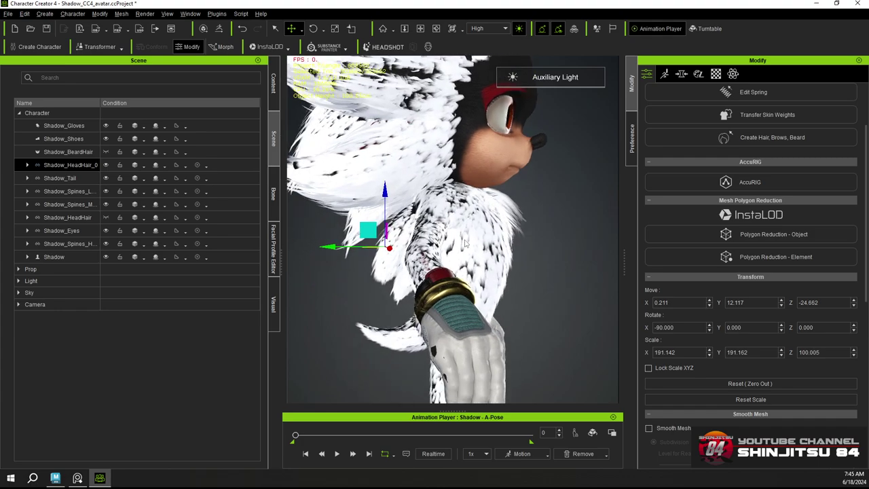
Examine how the fur sits on the head, back, torso and arms from several side angles
mouse_move(464, 242)
right_mouse_down()
mouse_move(499, 246)
mouse_move(431, 236)
mouse_move(470, 231)
right_mouse_up()
middle_click_drag(436, 213, 451, 235)
right_click_drag(451, 235, 487, 250)
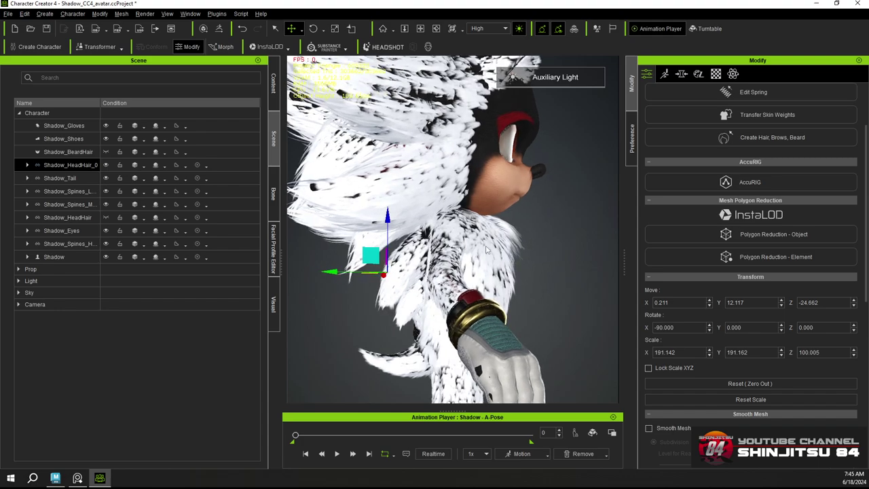
middle_click_drag(487, 249, 495, 215)
right_click_drag(494, 214, 598, 311)
right_click_drag(435, 299, 637, 299)
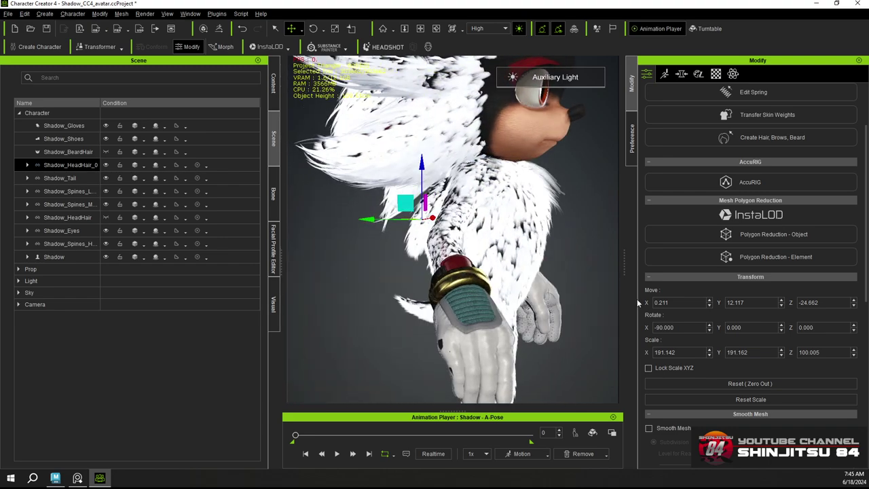
middle_click_drag(544, 239, 468, 277)
scroll(534, 251, "down", 3)
right_click_drag(467, 277, 426, 250)
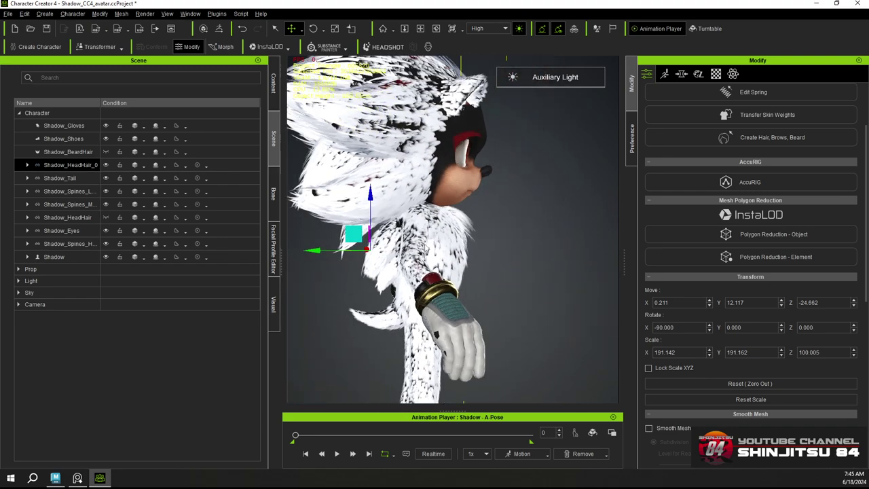
scroll(426, 250, "down", 3)
scroll(426, 250, "up", 5)
middle_click_drag(343, 139, 458, 169)
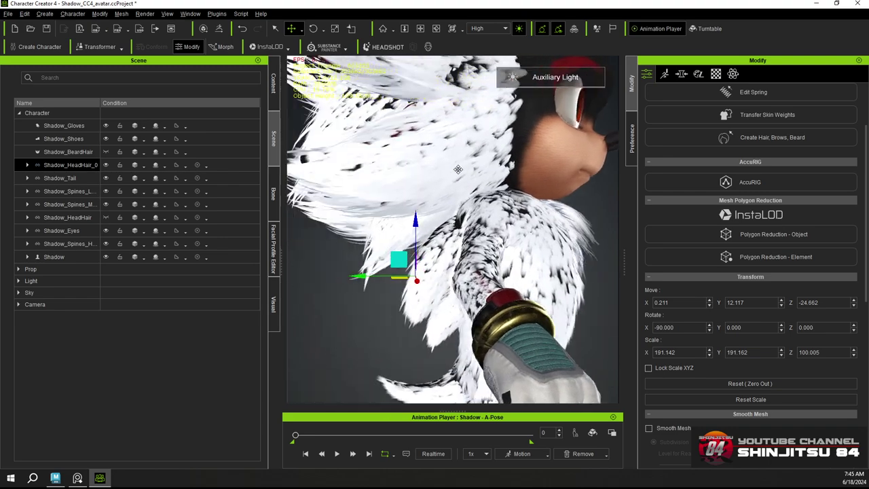
Raise the fur accessory a touch to a Y position of about 12.24
scroll(458, 169, "down", 2)
scroll(458, 169, "up", 3)
right_click_drag(458, 169, 419, 209)
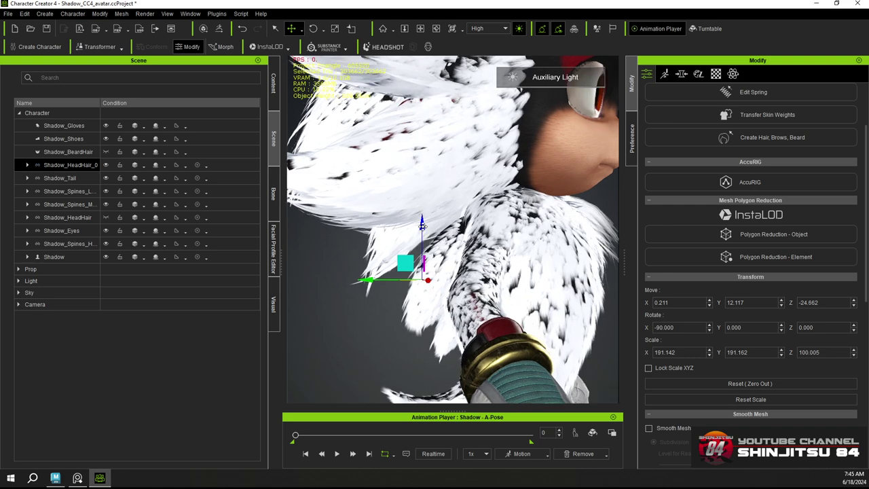
left_click_drag(422, 225, 422, 225)
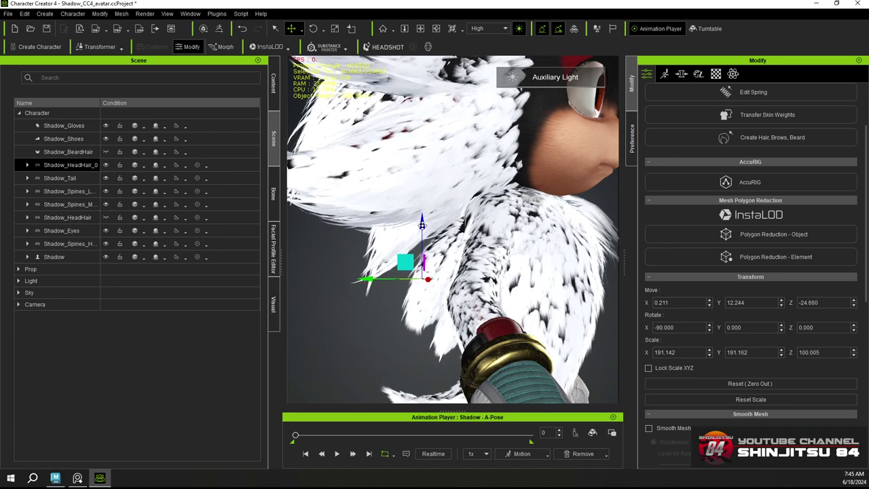
Shift the fur accessory slightly backward to a Z position of about -24.83
right_click_drag(422, 225, 372, 182)
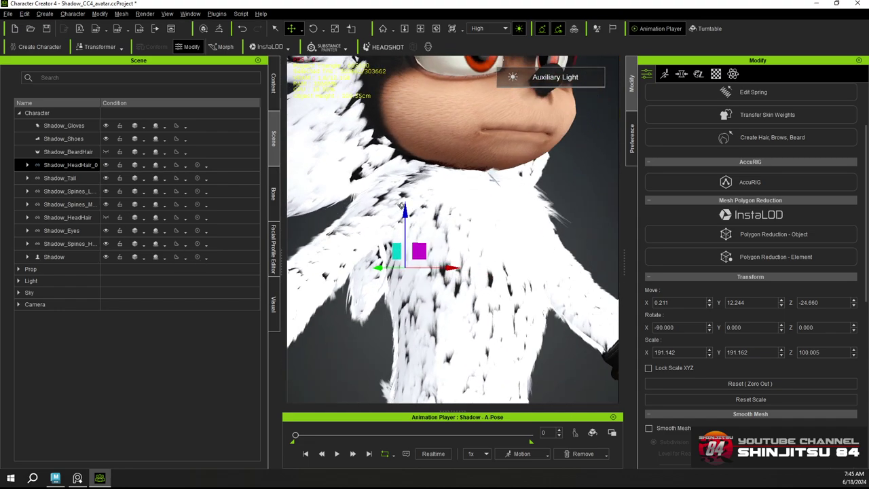
middle_click_drag(373, 182, 369, 237)
scroll(368, 236, "up", 3)
right_click_drag(369, 235, 274, 147)
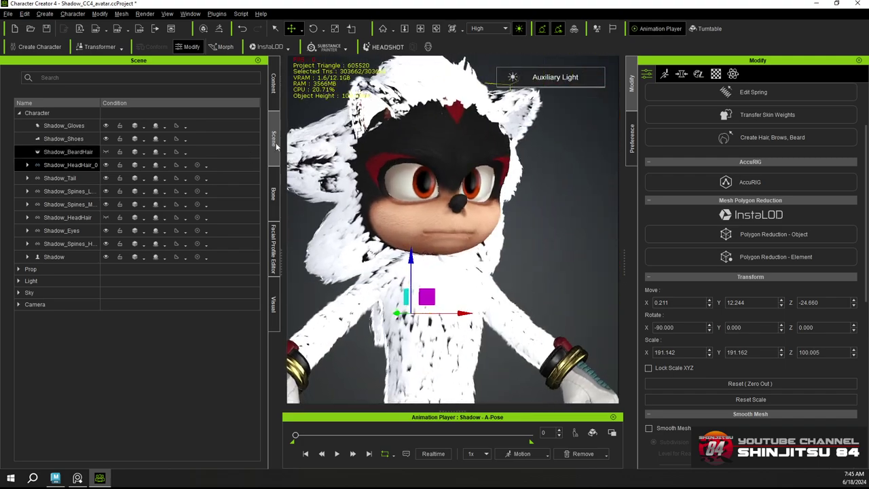
right_click_drag(408, 204, 536, 213)
right_click_drag(354, 203, 400, 236)
right_click_drag(306, 216, 317, 224)
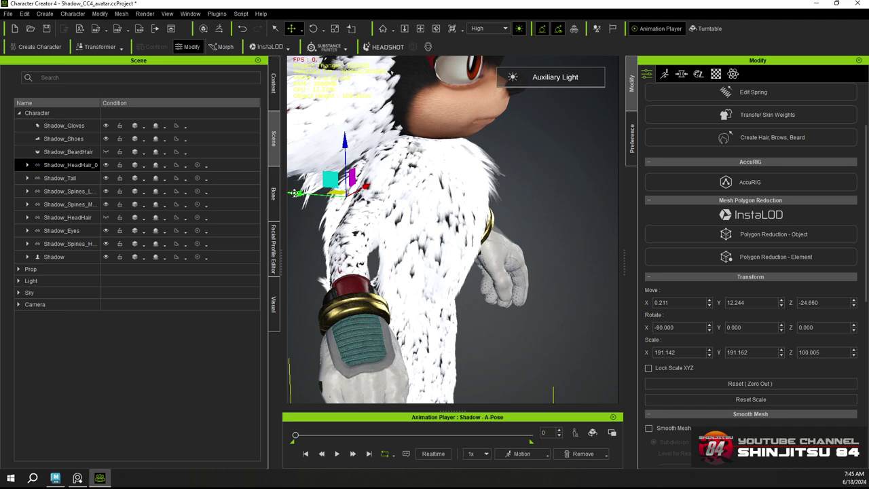
left_click_drag(295, 193, 293, 193)
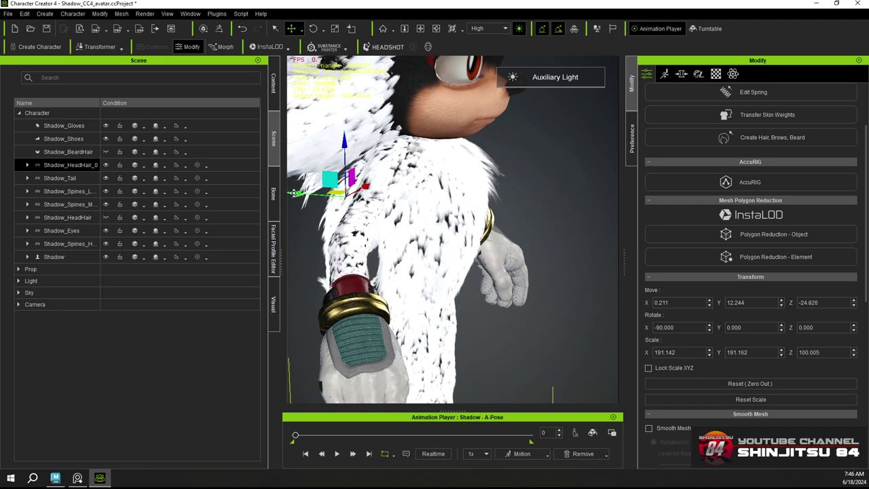
Inspect the fur's fit around the cheek and across the full side profile
middle_click_drag(402, 227, 416, 321, "alt")
right_click_drag(435, 204, 451, 198, "alt")
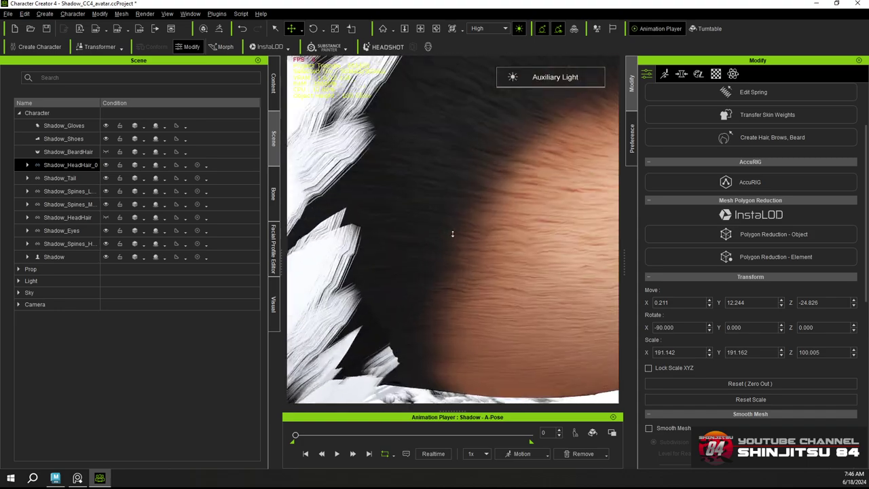
left_click_drag(452, 198, 155, 164, "alt")
right_click_drag(154, 165, 473, 154)
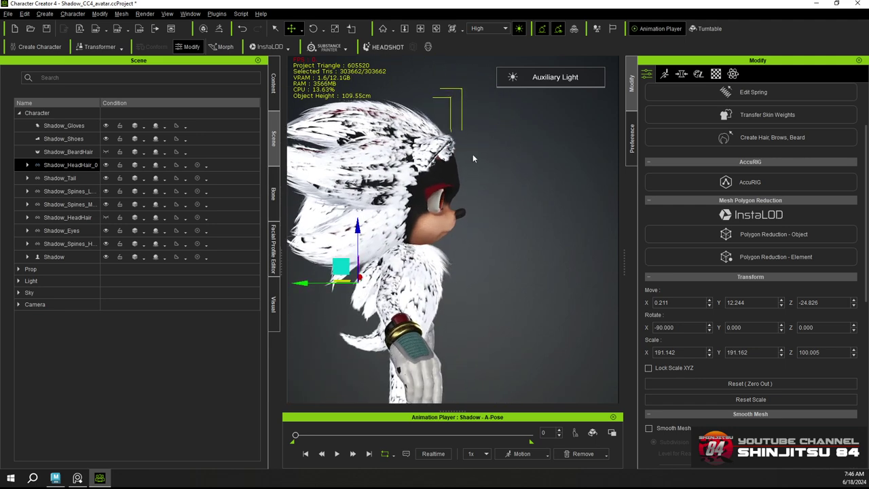
Raise the head-and-body fur accessory slightly to a Y position of about 12.38
left_click_drag(357, 230, 356, 231)
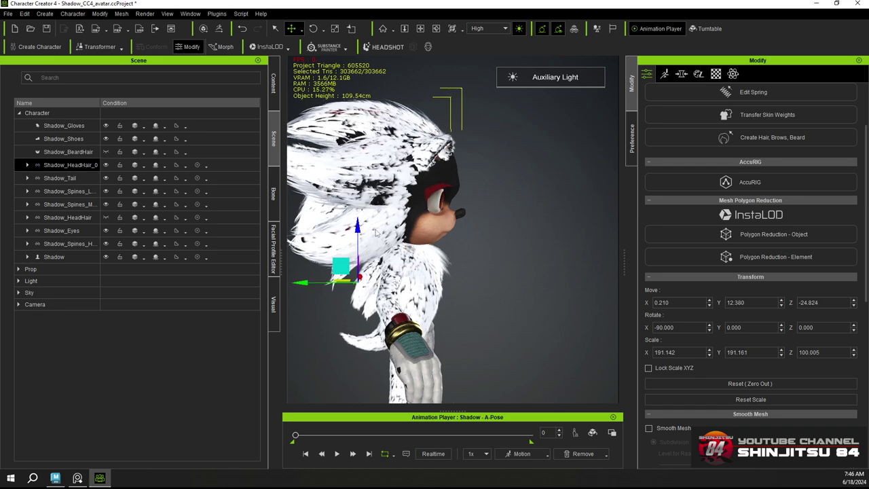
right_click_drag(509, 199, 512, 242)
scroll(512, 242, "up", 1)
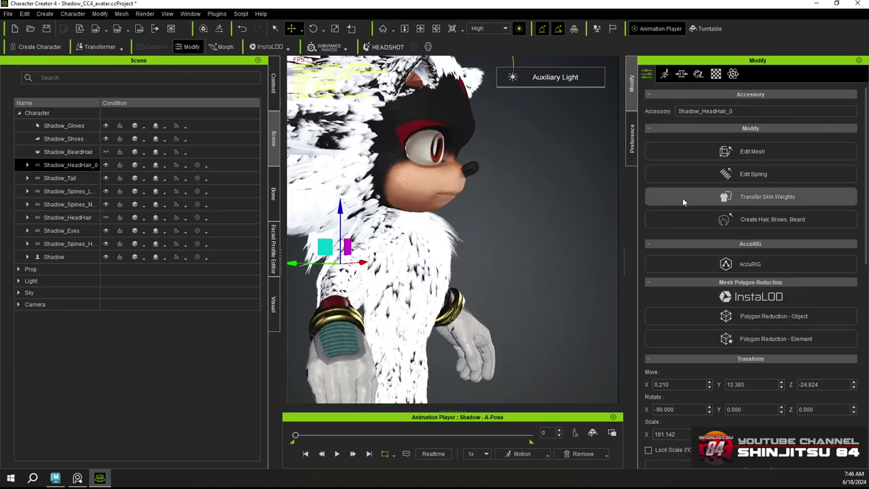
Transfer skin weights to the Shadow_HeadHair_0 fur accessory with the Other template, and close the transfer settings
scroll(682, 198, "up", 2)
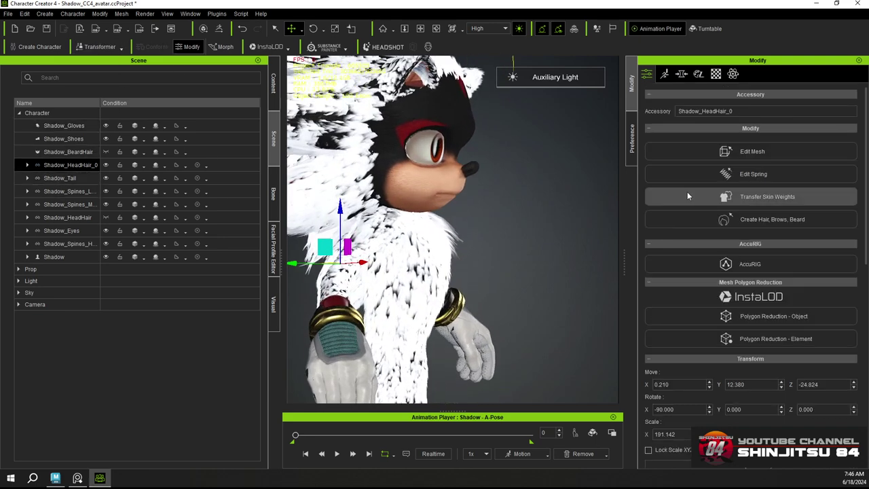
left_click(754, 196)
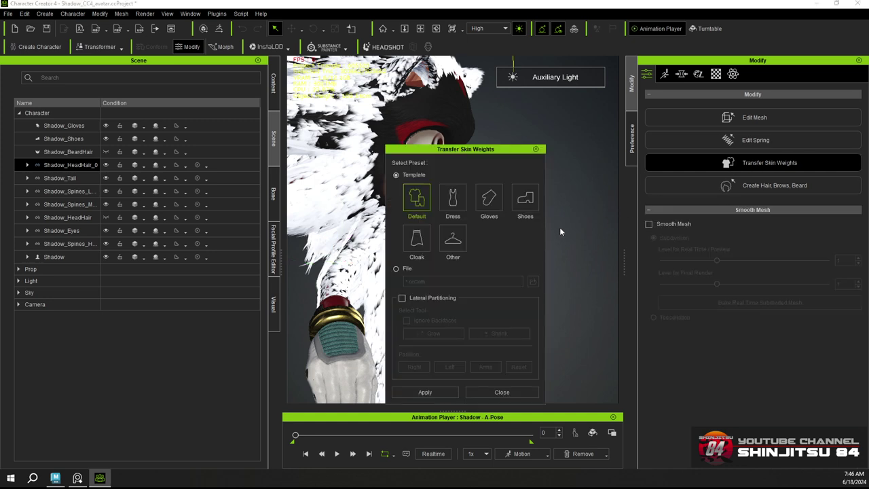
left_click(453, 239)
left_click(433, 391)
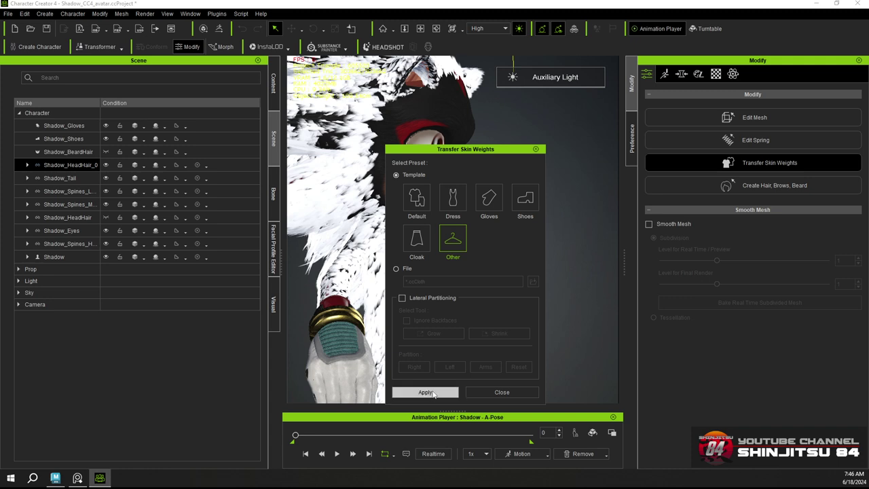
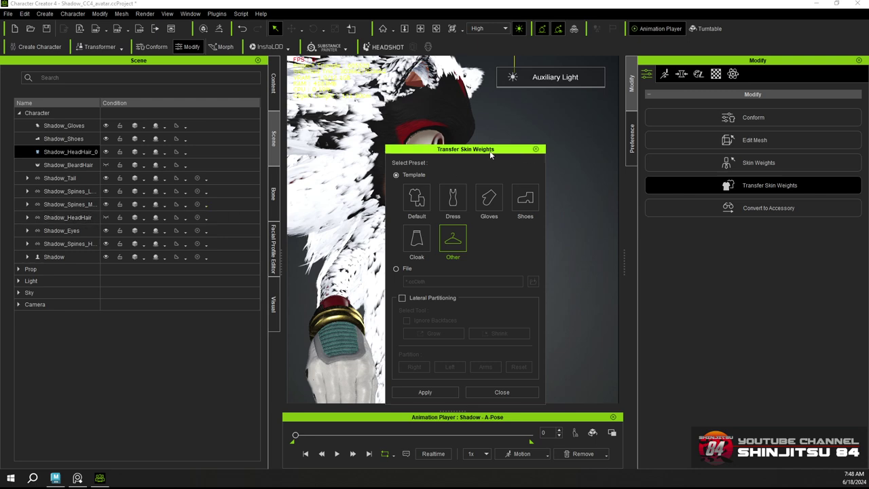
left_click_drag(492, 150, 493, 130)
left_click(535, 130)
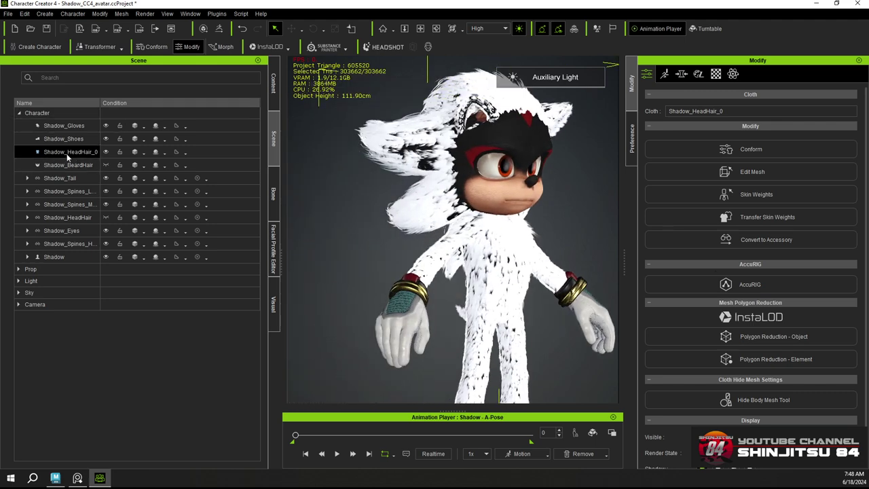
Delete the old hidden Shadow_HeadHair accessory from the character
left_click(70, 219)
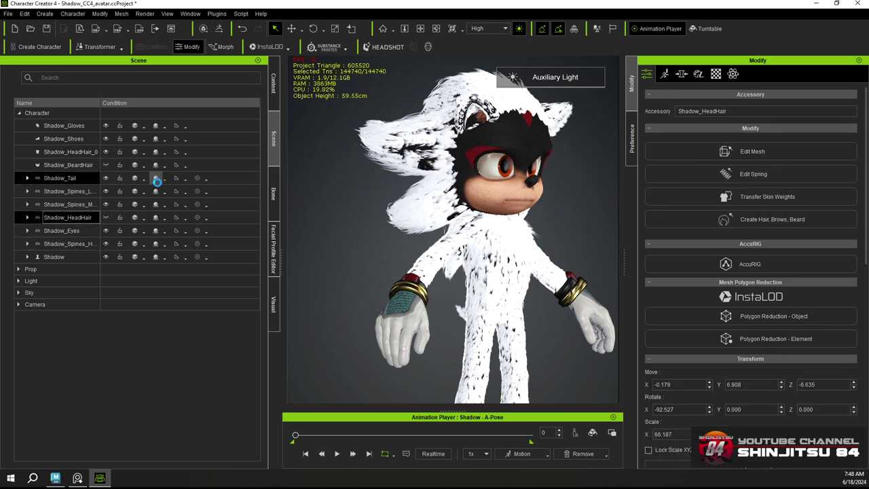
key("Delete")
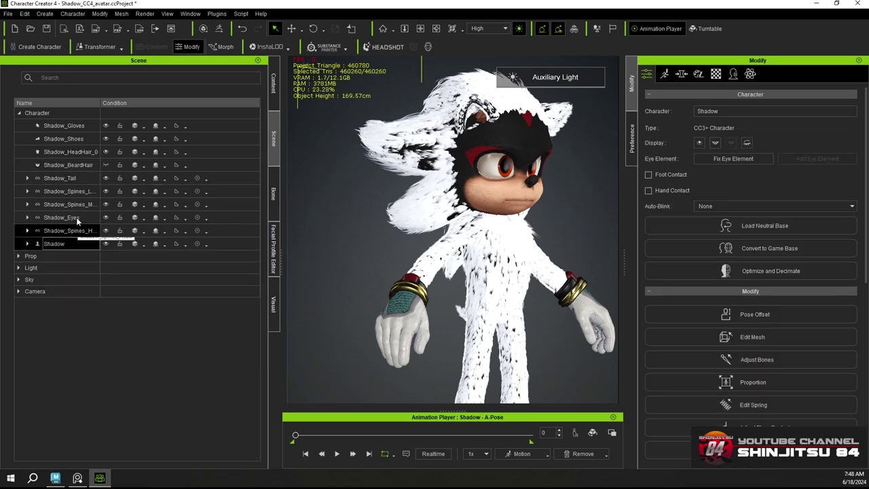
Import the Shadow_BeardHair fur model as an accessory, merging all of its meshes
left_click(73, 165)
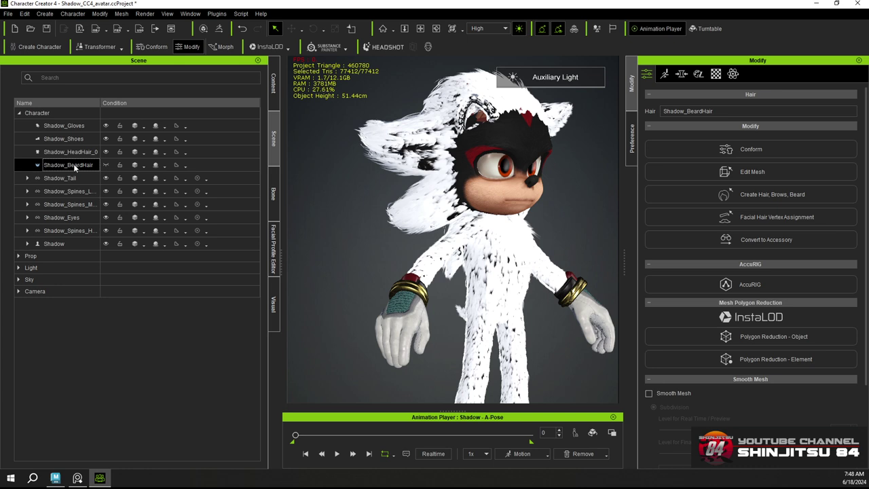
left_click(27, 17)
mouse_move(45, 13)
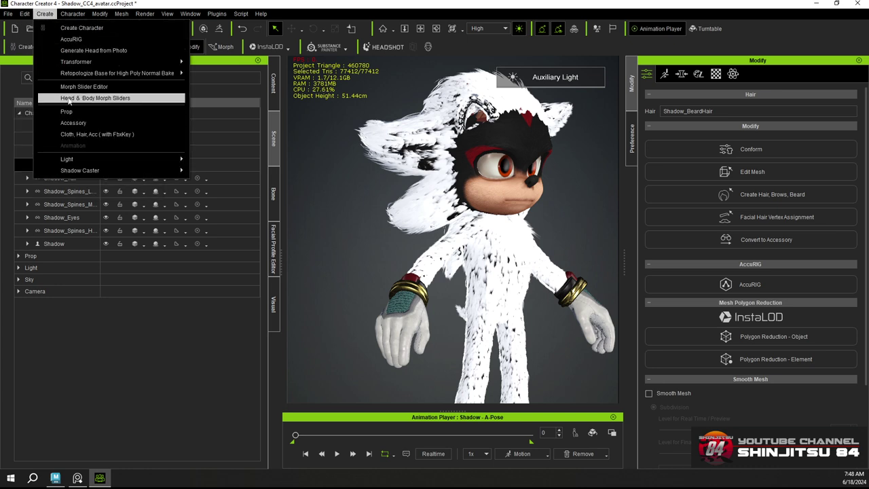
left_click(81, 123)
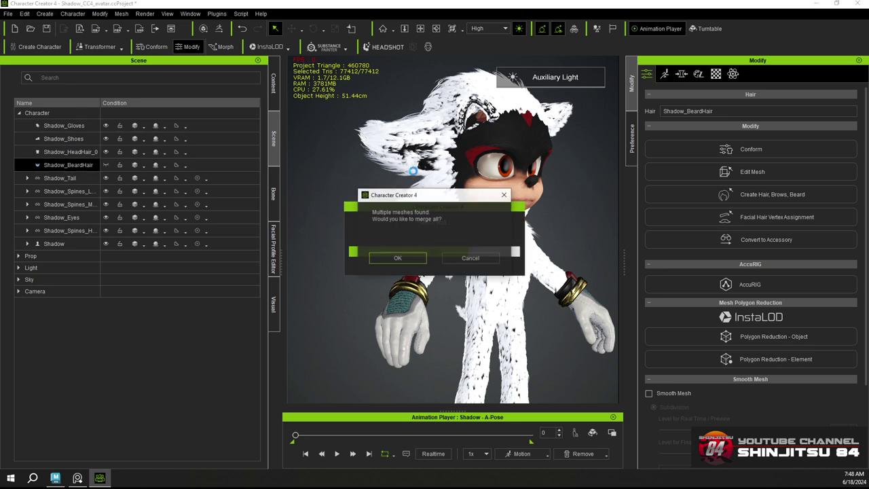
left_click(395, 257)
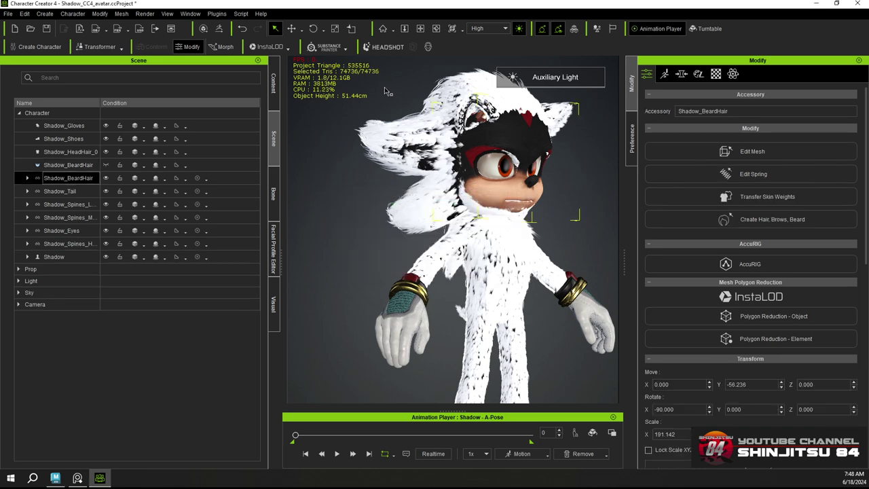
Move the imported Shadow_BeardHair accessory's pivot from the feet up to the middle of its fur mesh
right_click_drag(440, 175, 543, 182)
key("w")
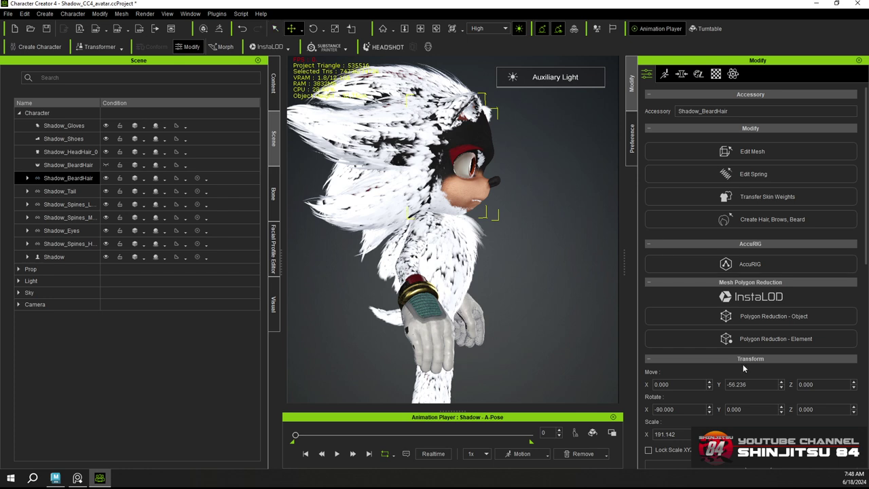
scroll(694, 353, "down", 1)
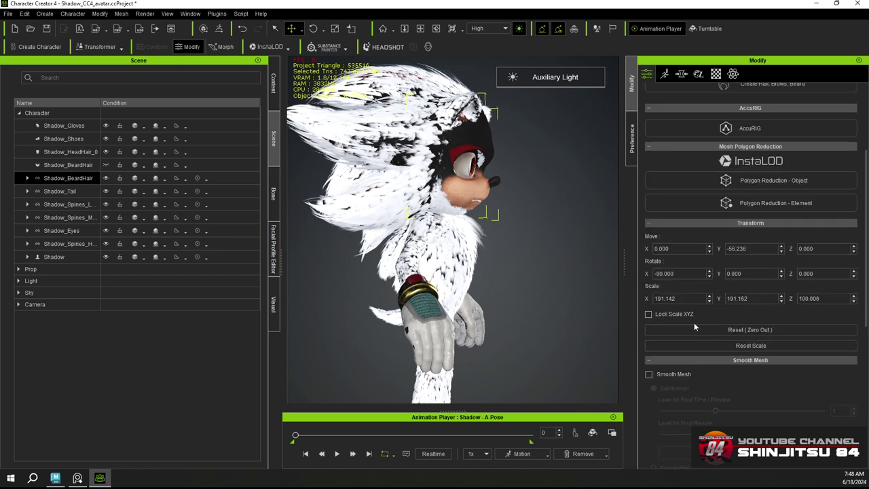
scroll(694, 353, "down", 1)
right_click_drag(533, 159, 568, 166)
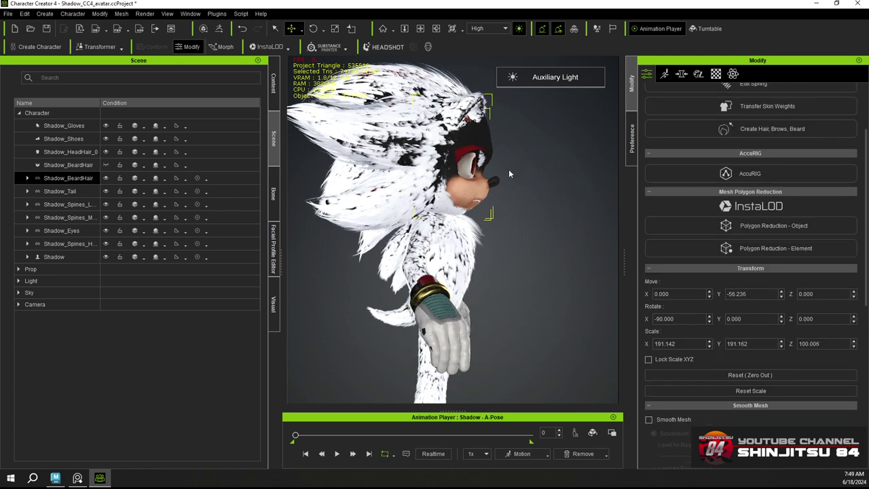
key("q")
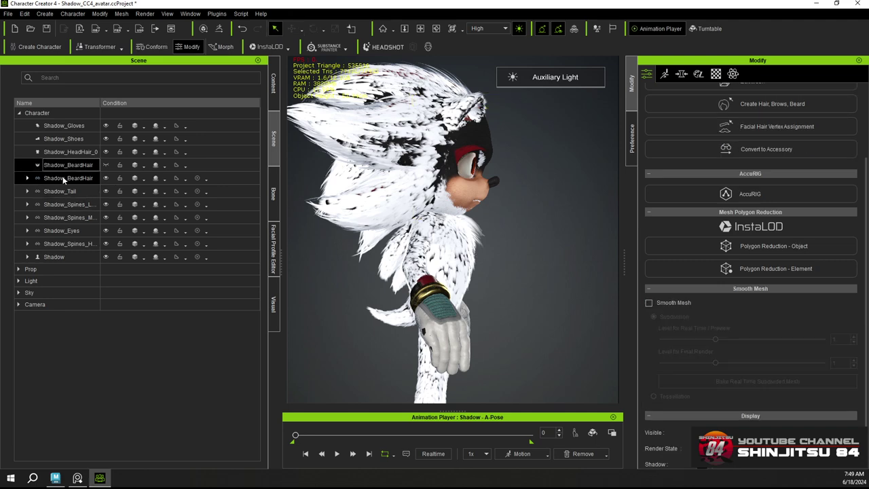
key("w")
scroll(497, 158, "down", 2)
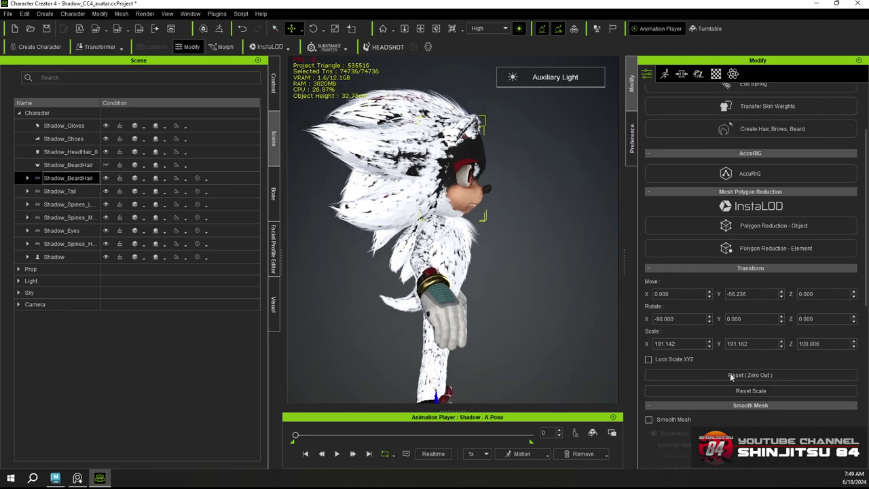
scroll(732, 378, "down", 5)
scroll(751, 272, "up", 5)
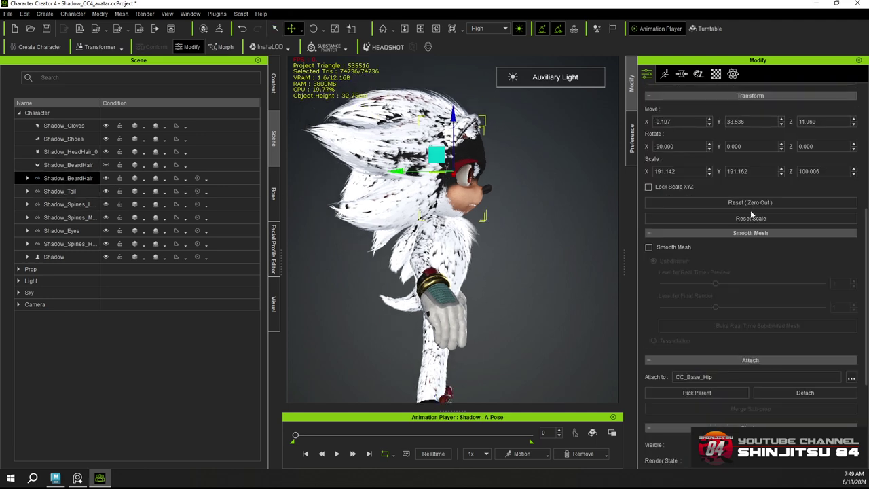
Move the beard fur accessory forward to a Z position of about 14.84 and up to about Y 39.05
right_click_drag(519, 170, 384, 216)
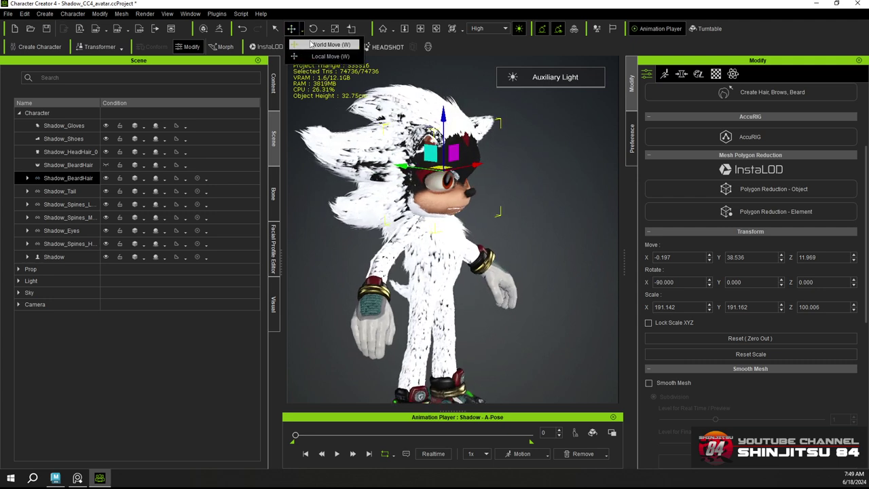
right_click_drag(553, 234, 512, 208)
scroll(512, 209, "up", 2)
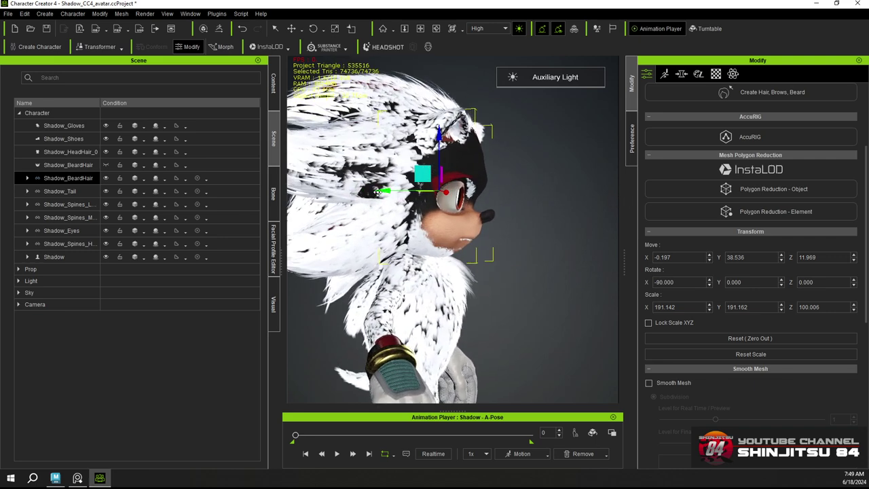
left_click_drag(381, 190, 387, 190)
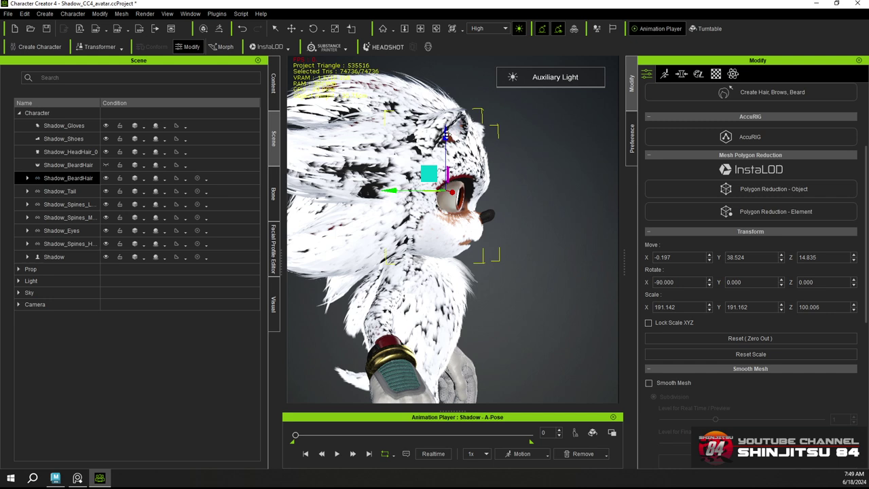
left_click_drag(447, 136, 446, 131)
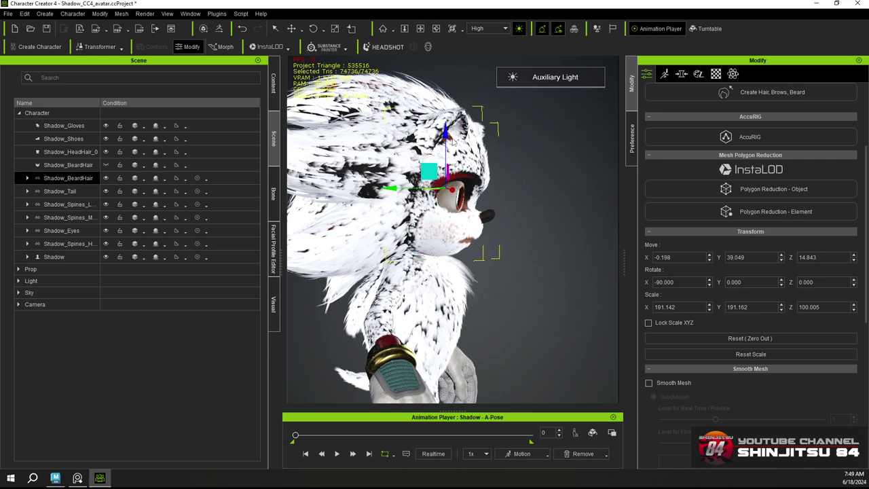
Fine-tune the beard fur's fit around the muzzle to a position of about Y 38.98 and Z 14.98
right_click_drag(504, 202, 272, 194)
right_click_drag(382, 229, 571, 190)
scroll(533, 159, "up", 4)
mouse_move(342, 162)
left_mouse_down()
mouse_move(352, 157)
mouse_move(344, 146)
left_mouse_up()
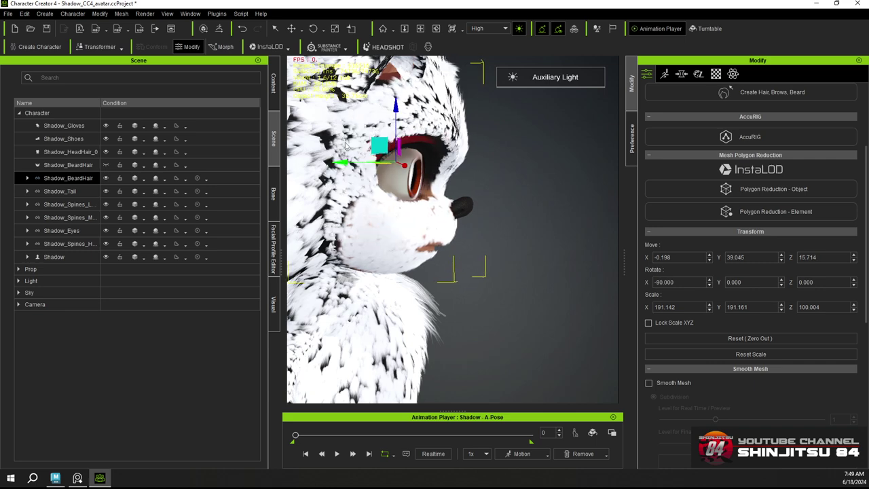
right_click_drag(472, 154, 210, 159)
right_click_drag(456, 227, 542, 139)
left_click_drag(399, 133, 397, 133)
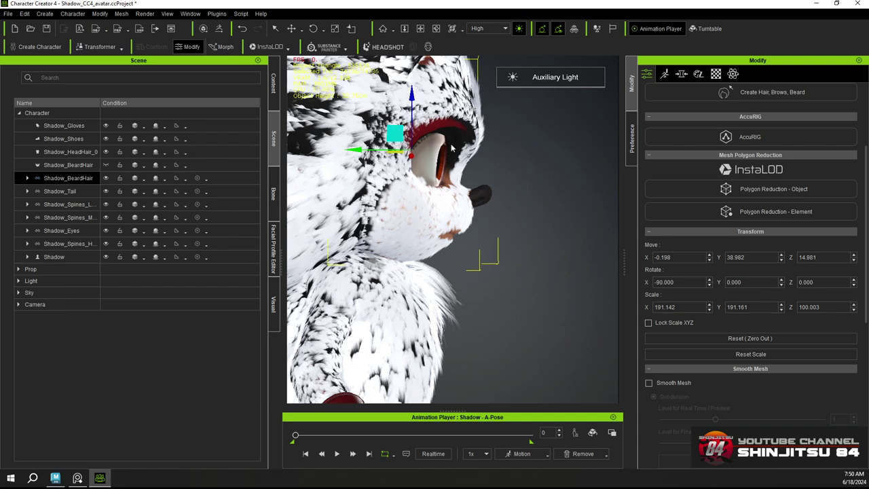
right_click_drag(452, 148, 364, 210)
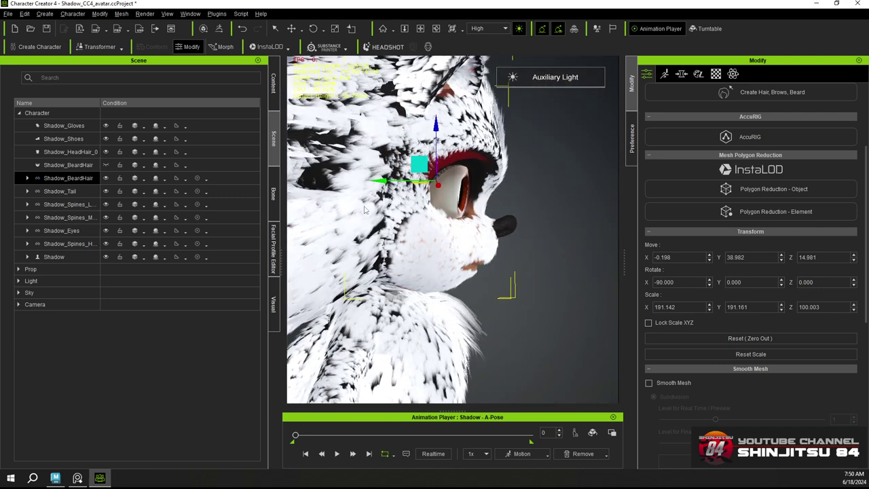
left_click_drag(382, 180, 383, 181)
Set the beard fur accessory's scale to X 190, Y 190 and Z 100
left_click_drag(661, 307, 707, 310)
type("0")
key("Tab")
type("190")
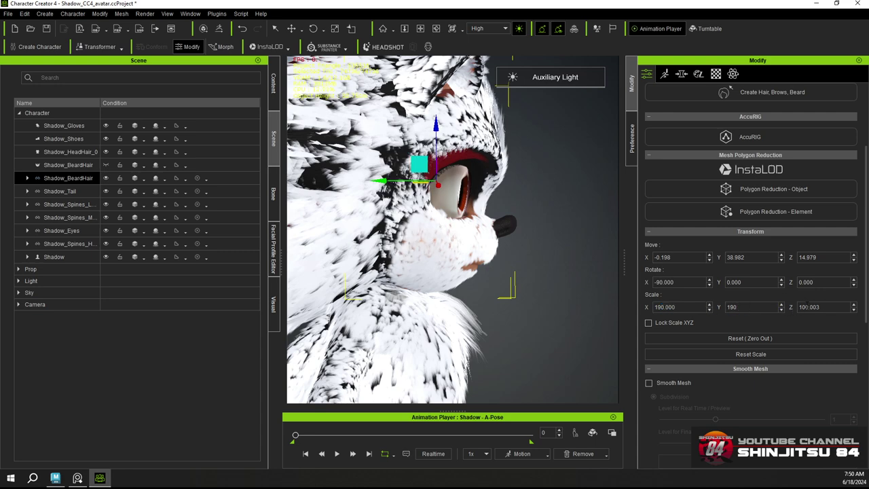
left_click(830, 305)
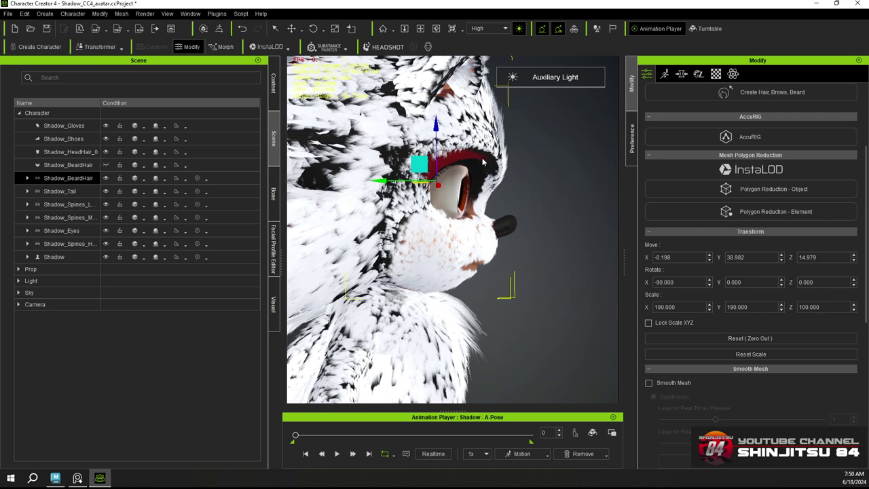
Lower the beard fur to a Y position of about 38.92 and set its Z scale to 98
mouse_move(504, 183)
right_mouse_down()
mouse_move(476, 184)
mouse_move(505, 185)
right_mouse_up()
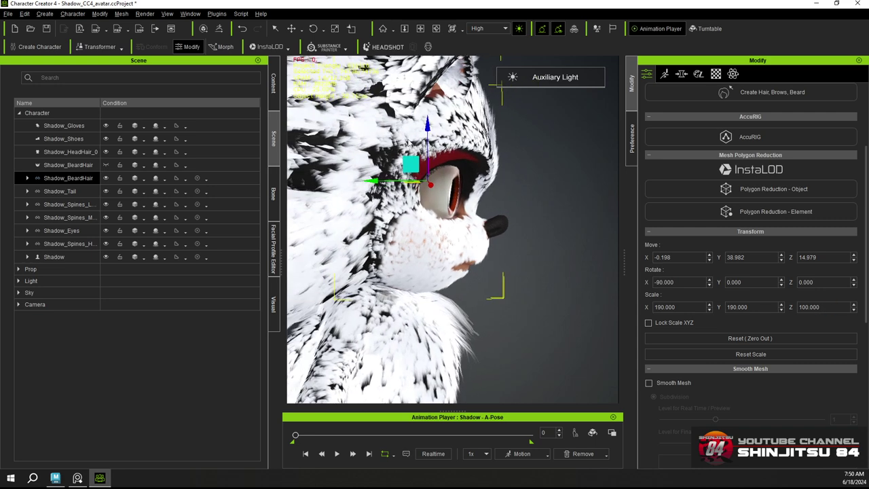
left_click_drag(427, 124, 427, 125)
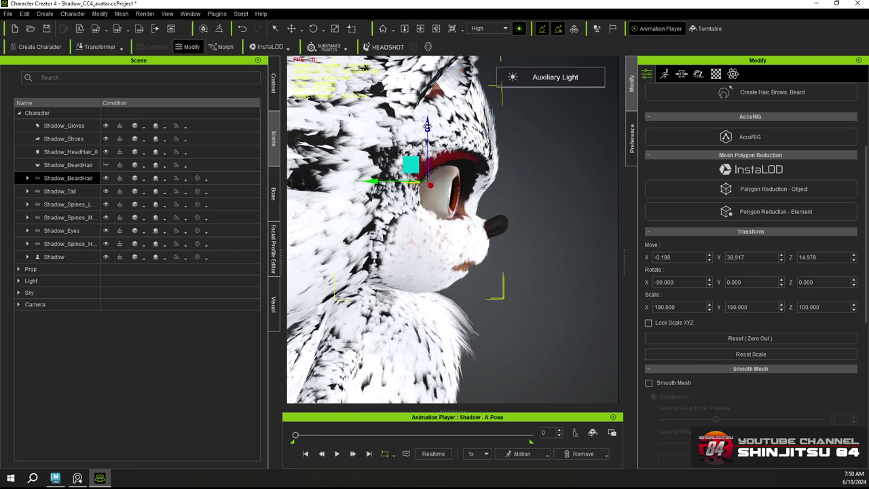
left_click_drag(809, 307, 781, 303)
type("98")
key("Return")
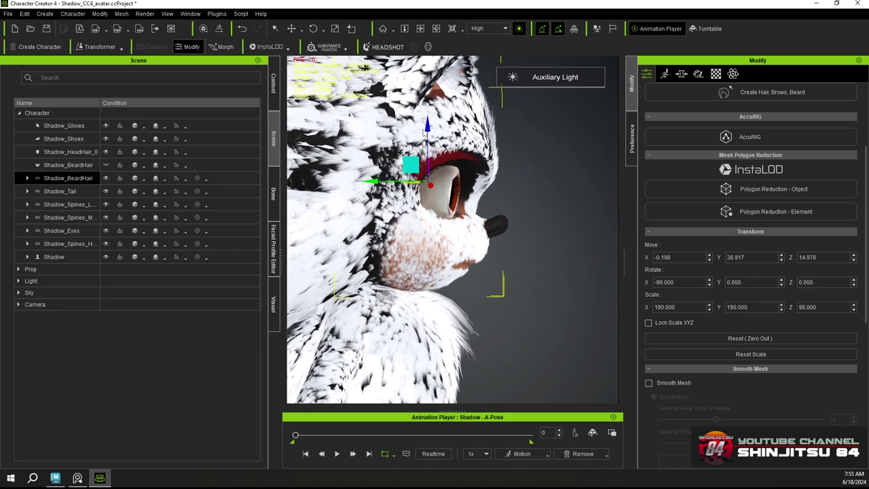
Set the beard fur's Z scale to 96 and lower it to a Y position of about 38.47
left_click_drag(427, 124, 428, 123)
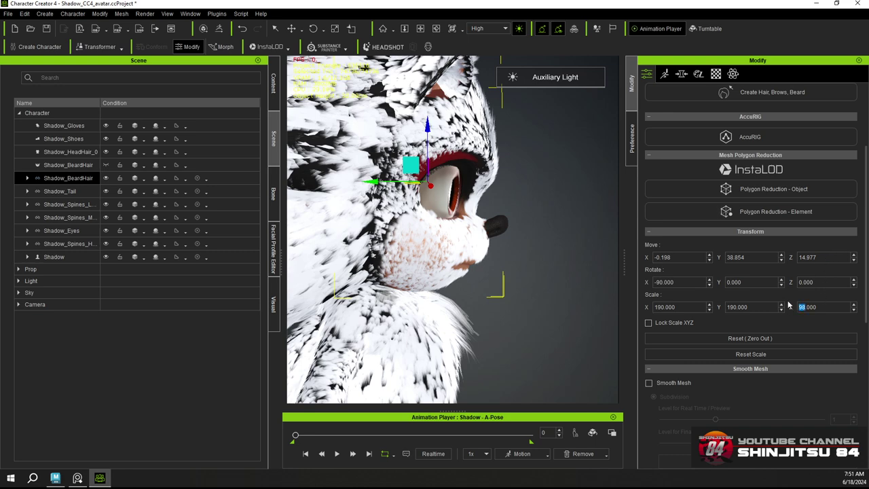
type("96")
key("Return")
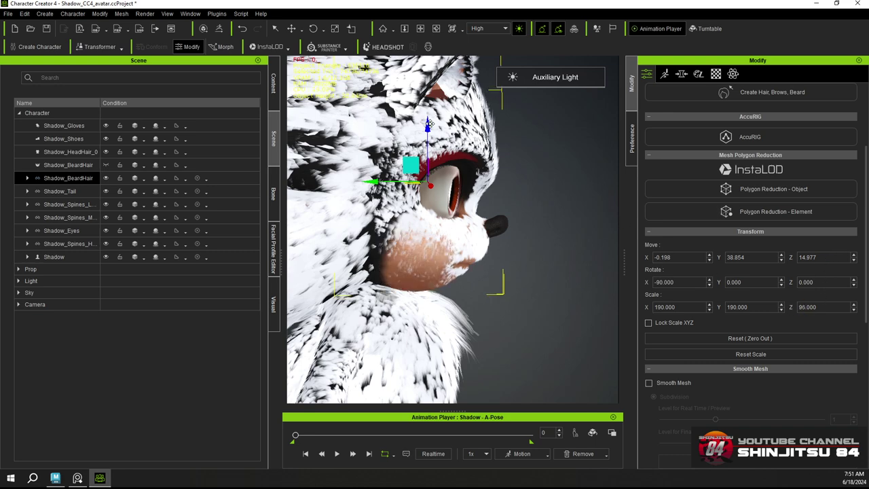
left_click_drag(430, 124, 430, 128)
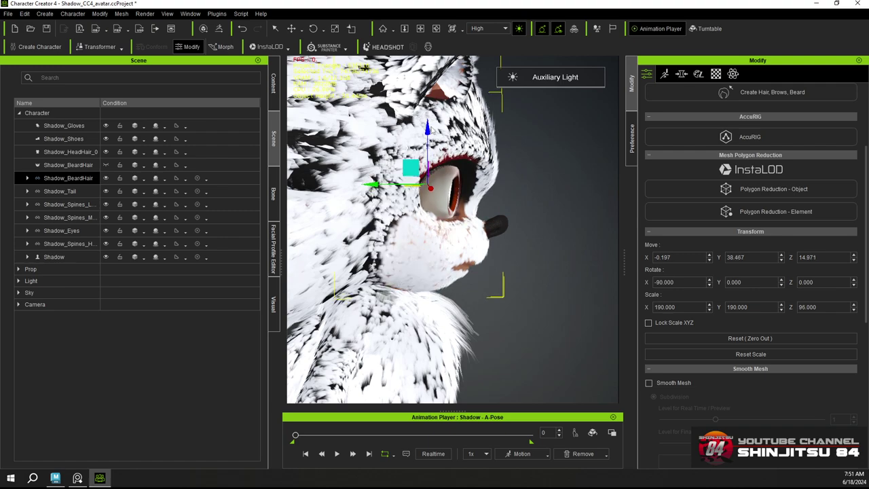
right_click_drag(517, 138, 435, 164)
right_click_drag(532, 156, 698, 121)
right_click_drag(497, 222, 399, 129)
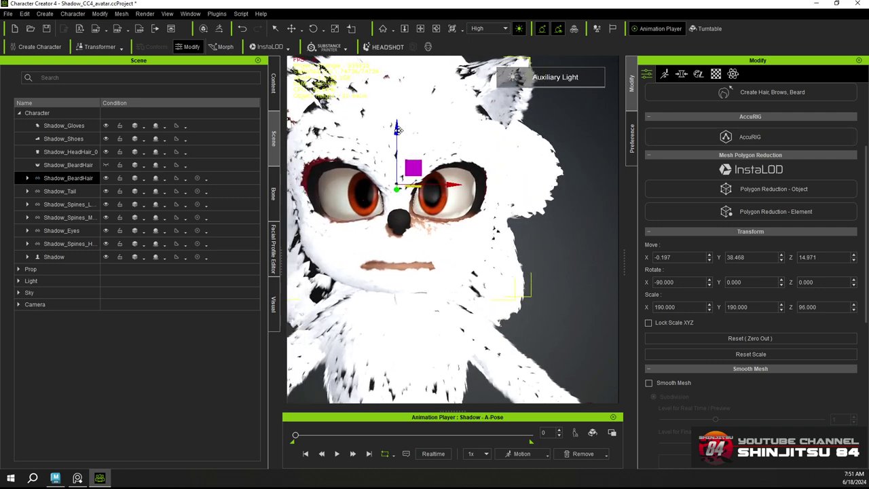
Set the beard fur's Z scale to 98 and raise it to a Y position of about 38.92
double_click(825, 307)
type("98")
key("Return")
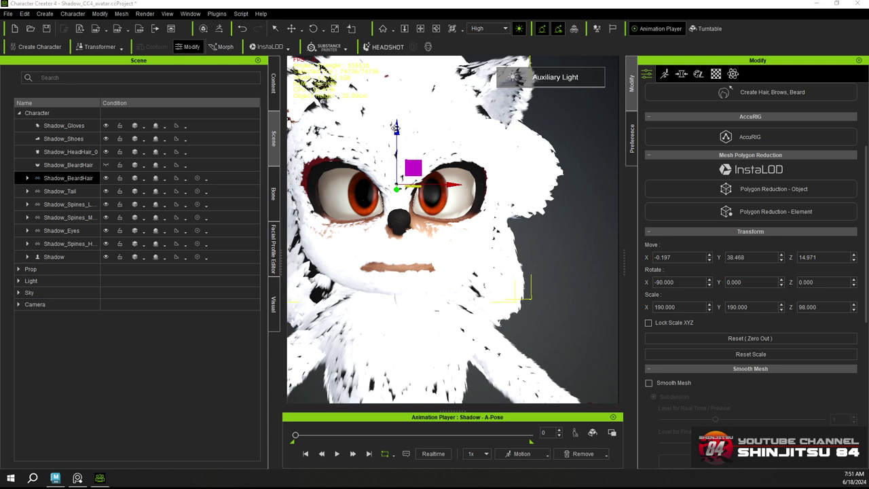
left_click_drag(397, 127, 397, 124)
key("alt+Tab")
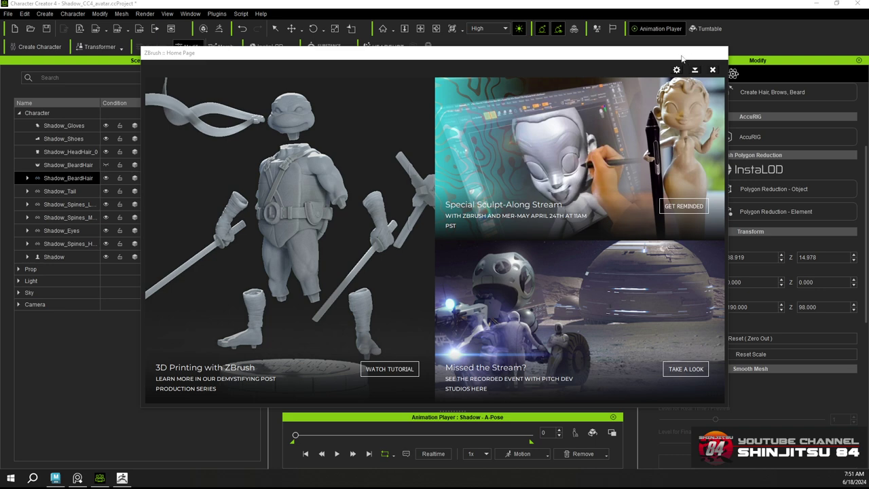
left_click_drag(654, 56, 599, 62)
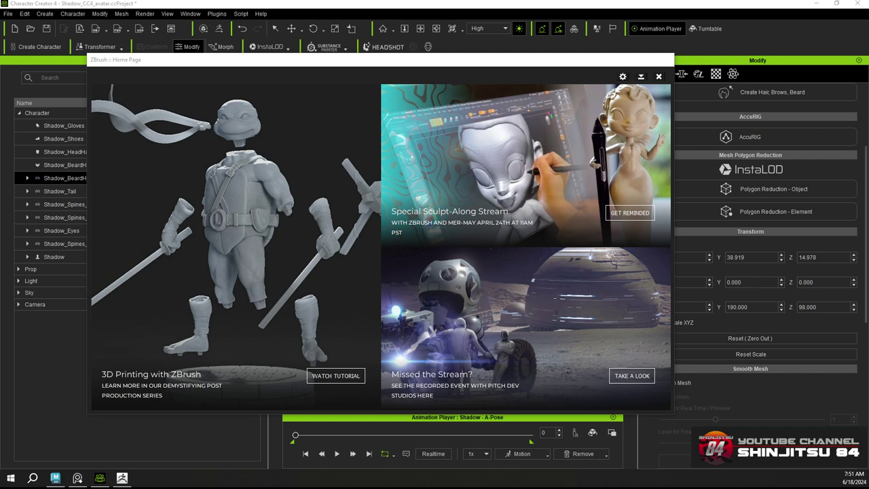
left_click_drag(513, 65, 0, 69)
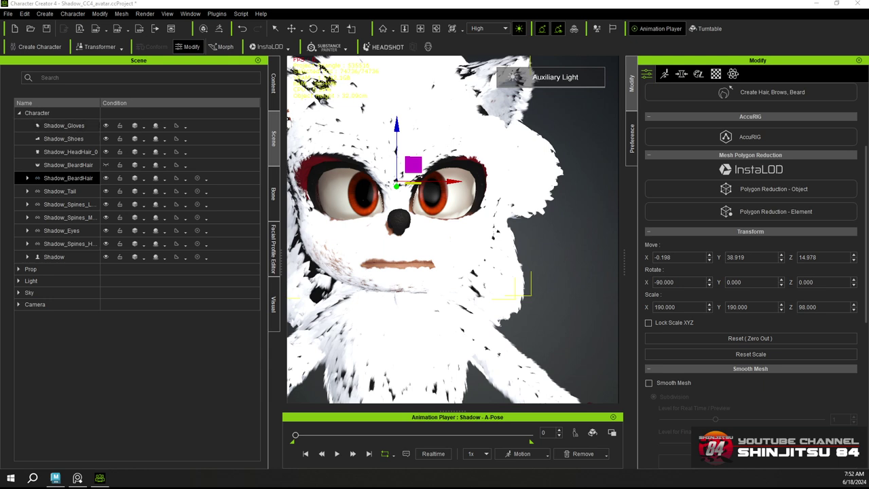
Try Z scales of 100 and 96 on the beard fur and return it to 98
right_click_drag(534, 214, 605, 193)
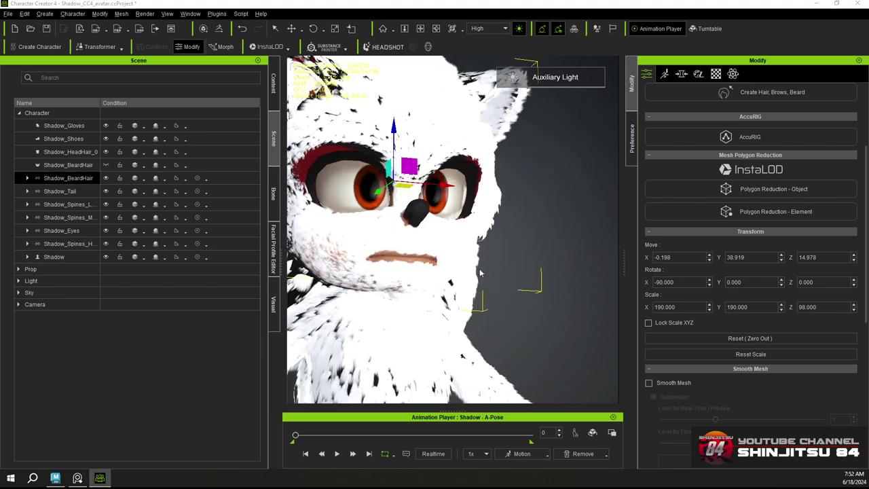
right_click_drag(481, 273, 754, 292)
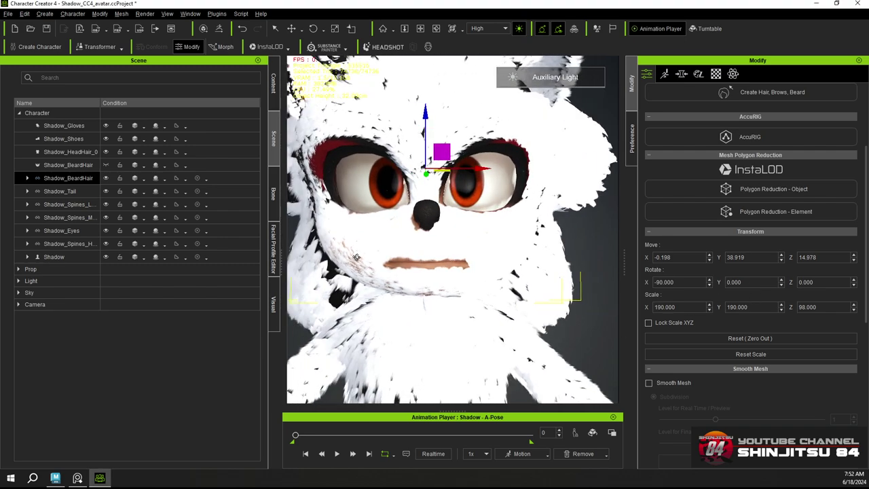
left_click_drag(818, 308, 770, 306)
type("100")
key("Return")
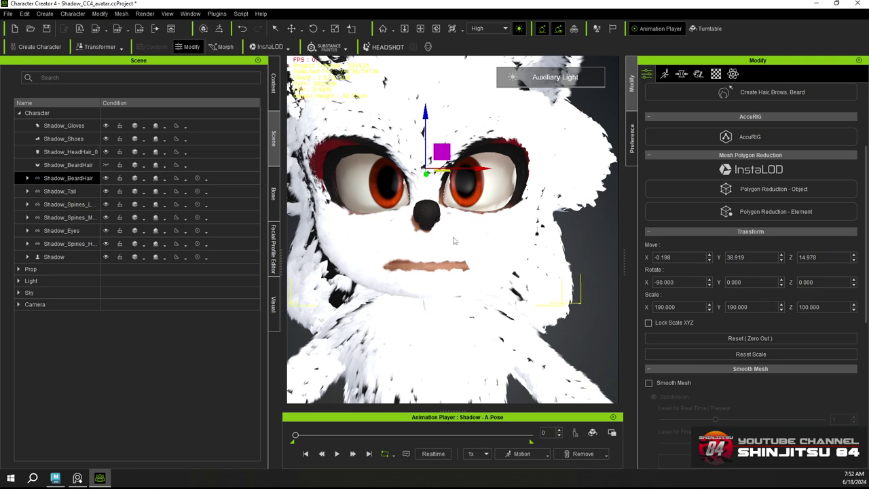
mouse_move(438, 247)
right_mouse_down()
mouse_move(483, 244)
mouse_move(443, 252)
mouse_move(454, 252)
right_mouse_up()
left_click(831, 307)
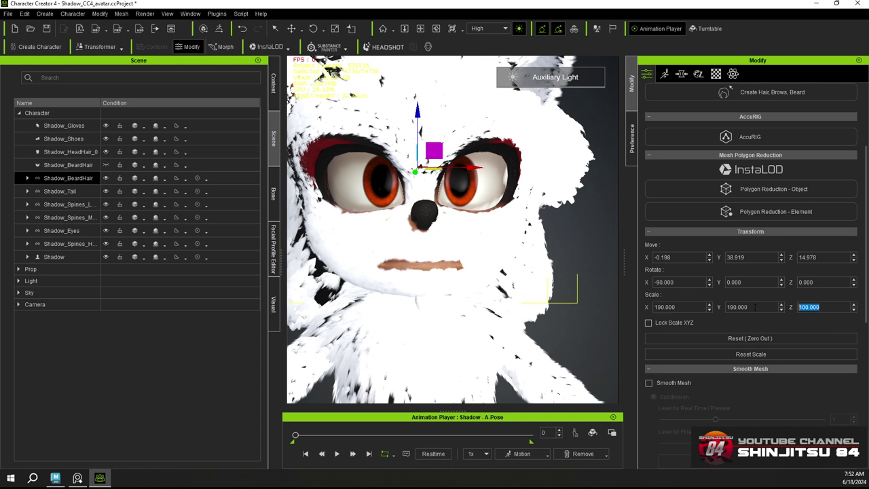
type("96")
key("Return")
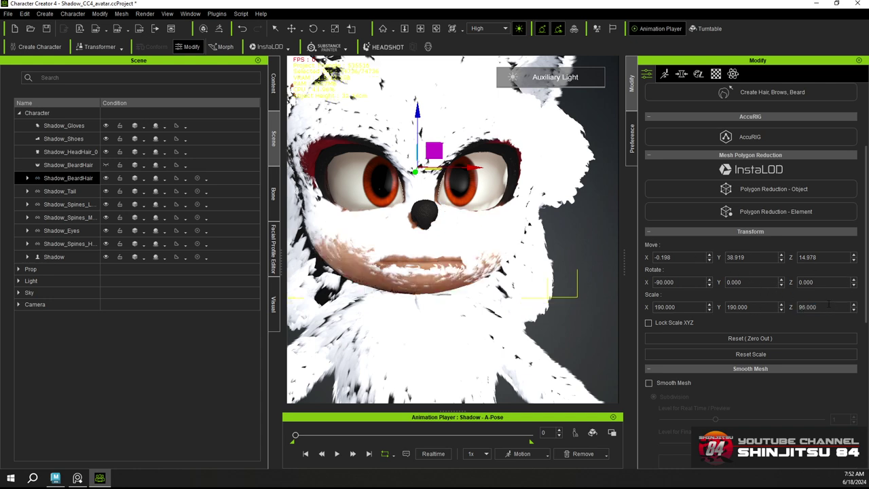
type("98")
key("Return")
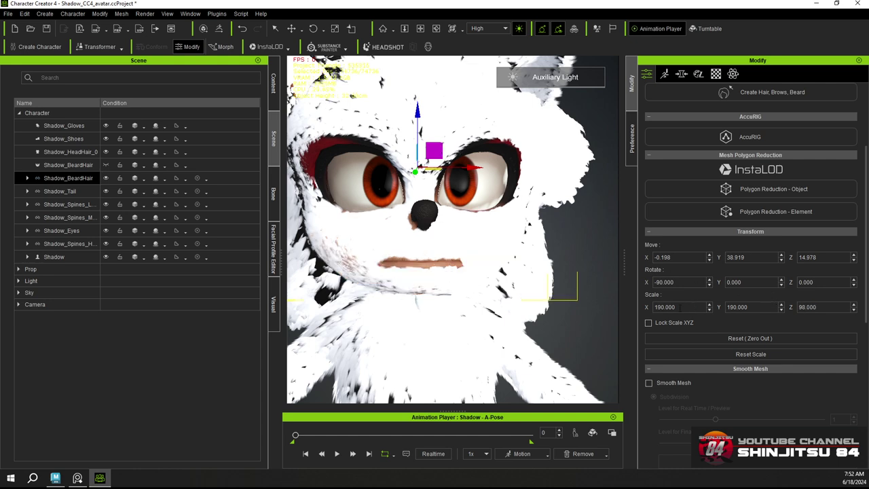
Set both the X scale and the Y scale of the beard fur to 191
left_click_drag(681, 307, 628, 309)
type("191")
key("Return")
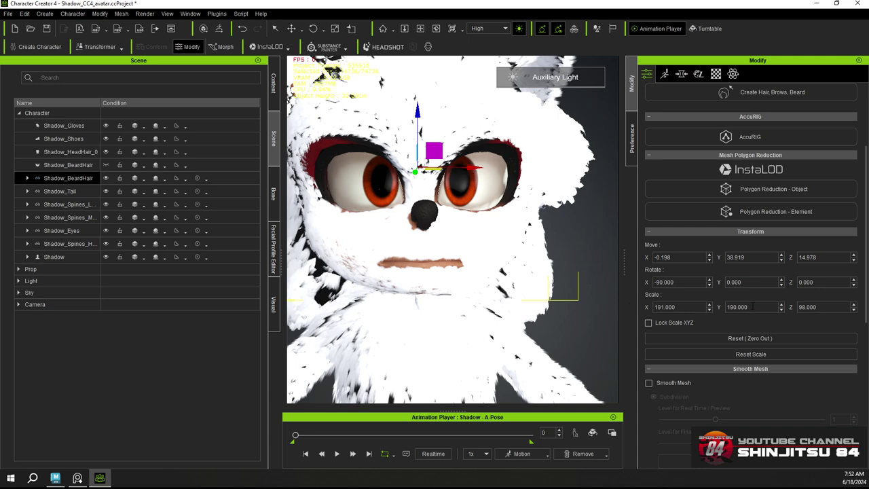
right_click_drag(433, 326, 704, 349)
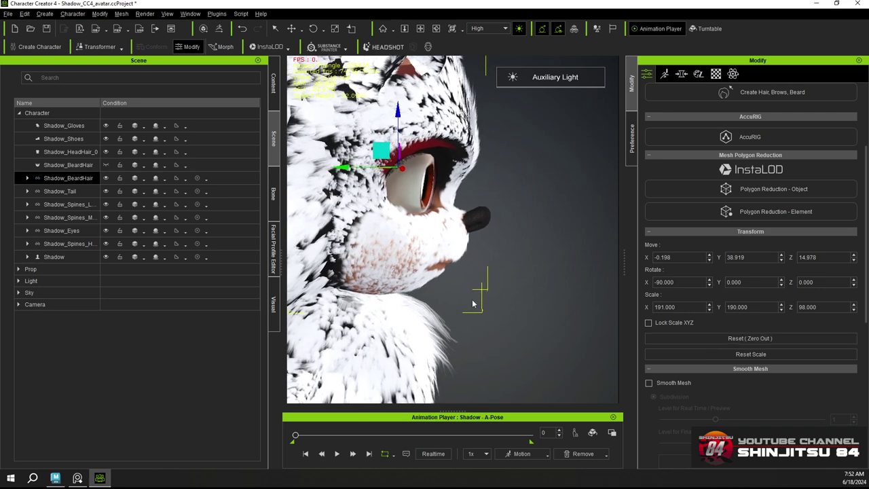
middle_click_drag(471, 300, 524, 301)
right_click_drag(508, 298, 504, 298)
left_click_drag(748, 307, 696, 307)
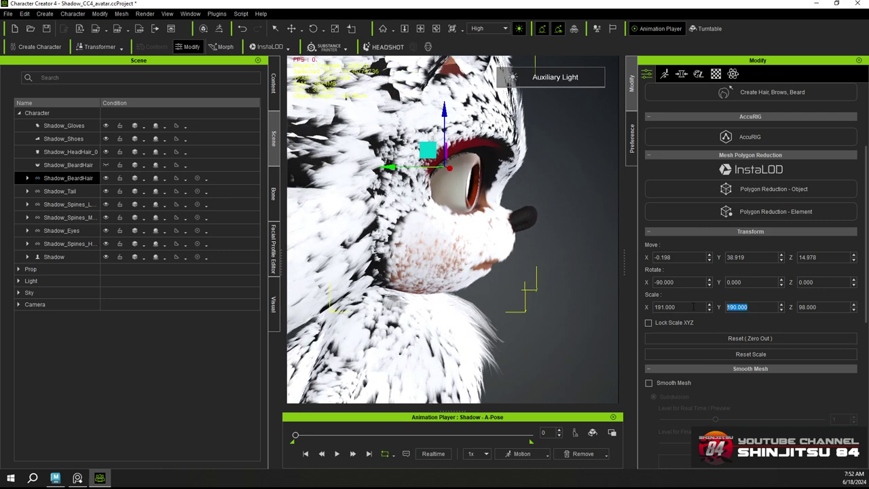
type("191")
key("Return")
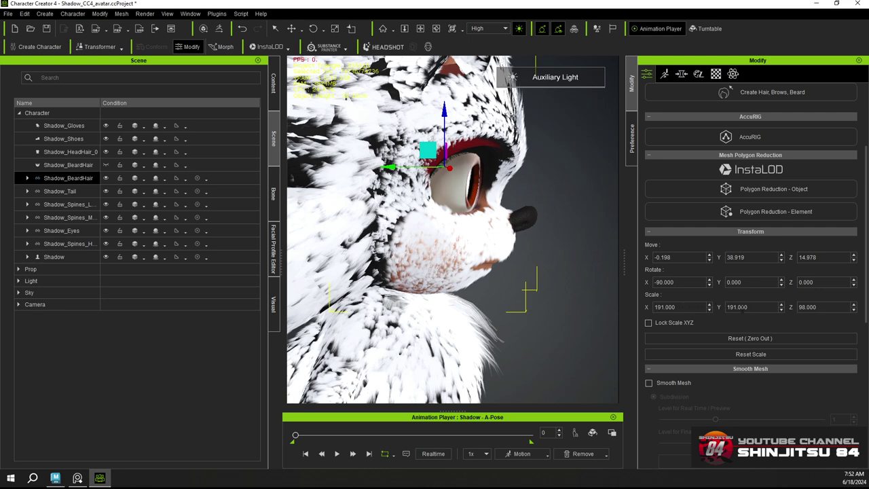
Try a Y scale of 193 on the beard fur and return it to 191
left_click_drag(750, 307, 685, 307)
type("193")
key("Return")
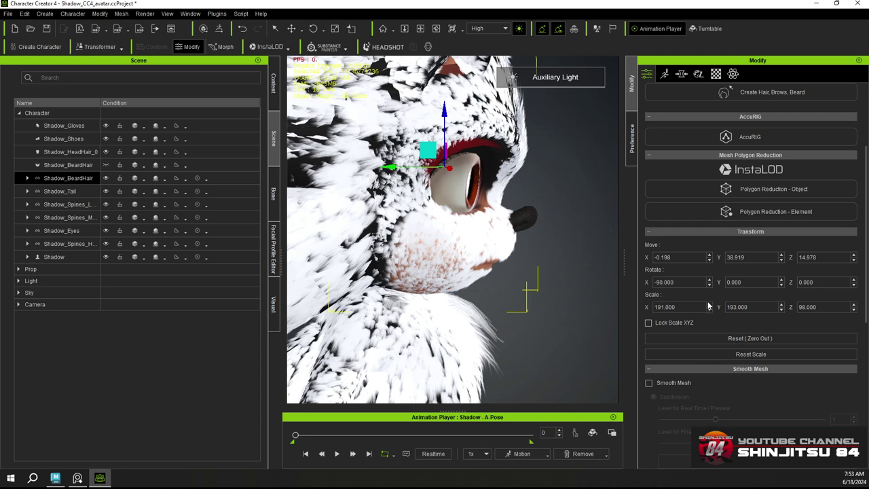
double_click(758, 307)
type("191")
key("Return")
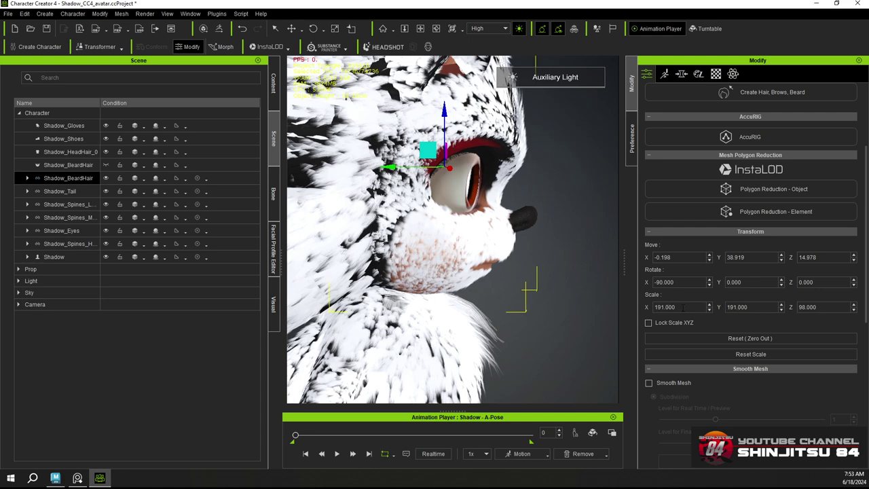
Try shifting the beard fur sideways to an X position of about -1.17 and undo the move
right_click_drag(457, 267, 207, 266)
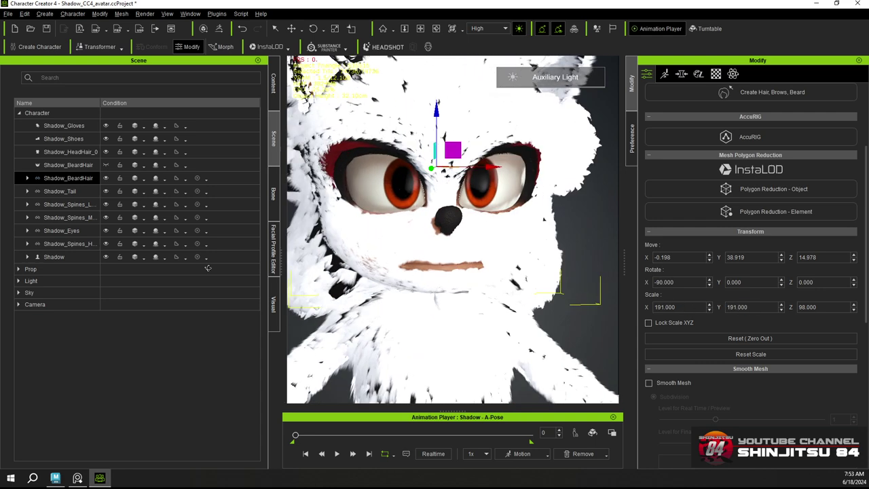
left_click_drag(491, 166, 486, 167)
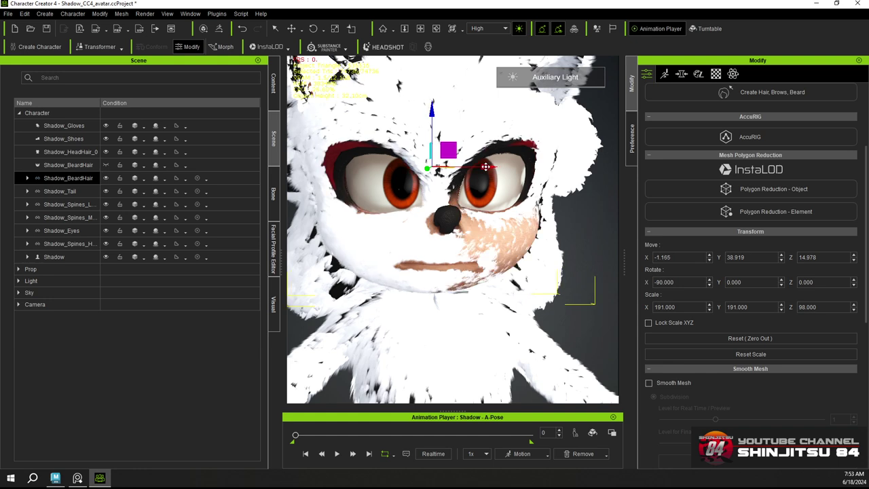
key("ctrl+z")
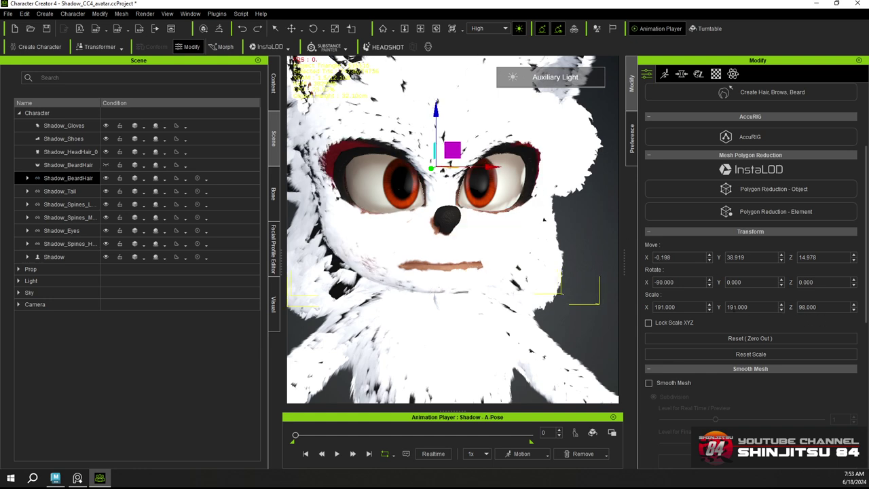
Set the beard fur's X scale to 193
double_click(662, 307)
type("193")
key("Return")
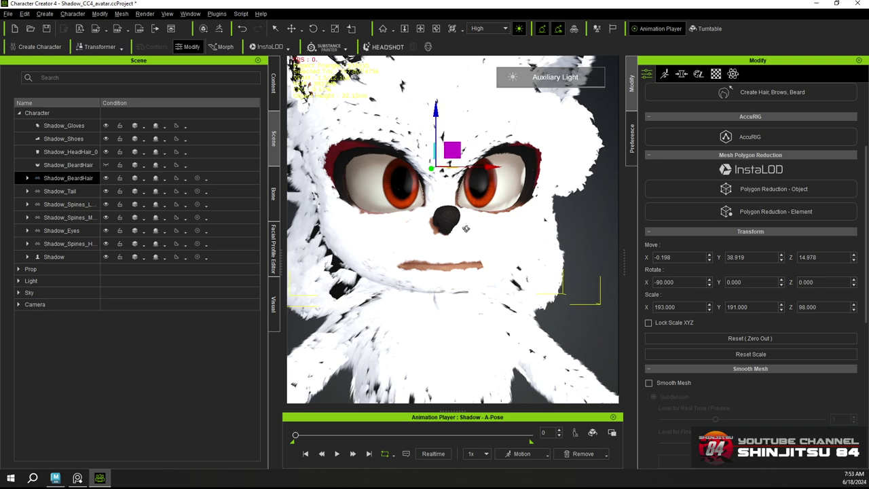
Try nudging the beard fur to an X position of about 0.01 and undo the move
right_click_drag(466, 229, 470, 206)
left_click_drag(480, 165, 481, 166)
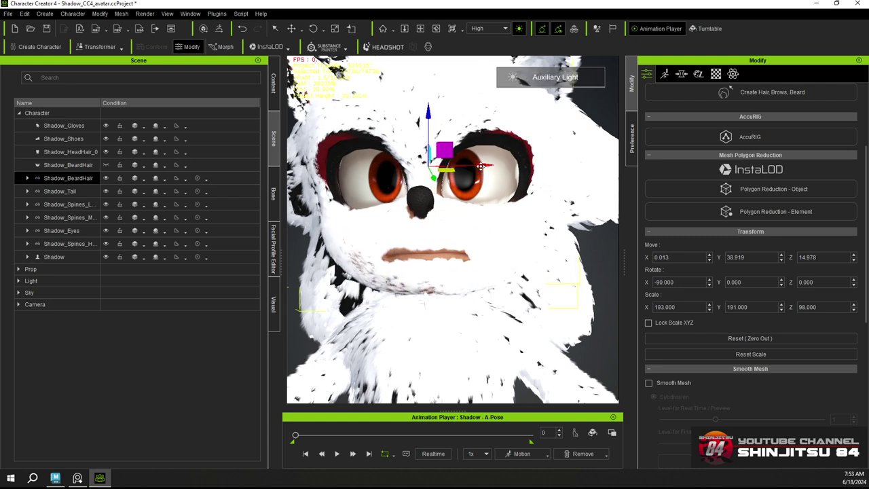
key("ctrl+z")
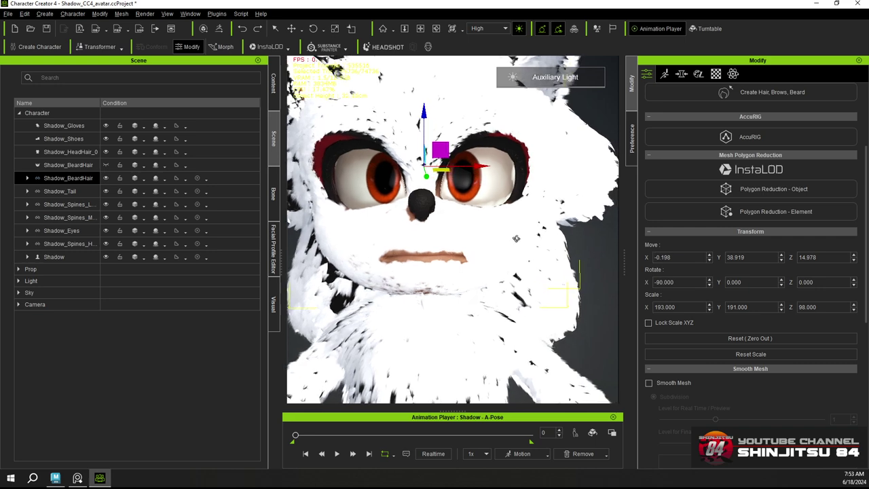
left_click_drag(516, 238, 522, 268, "alt")
middle_click_drag(499, 240, 523, 235)
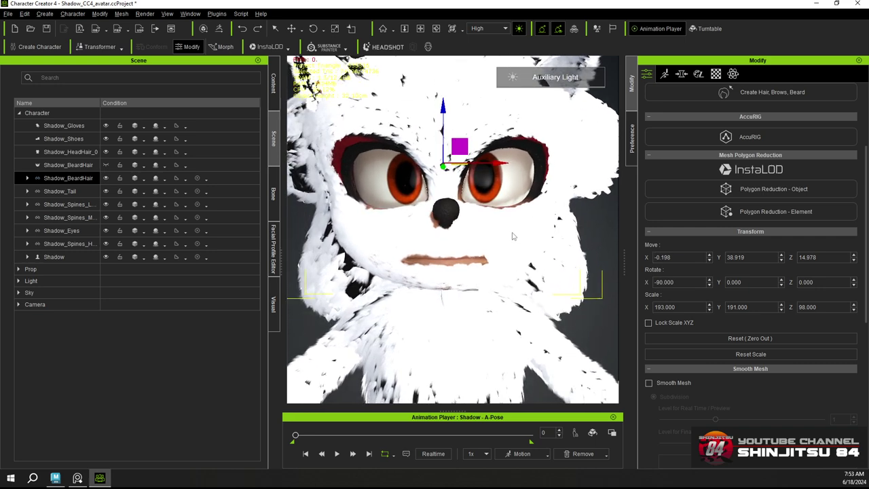
Try rotating the beard fur slightly around the face and undo both rotations
key("e")
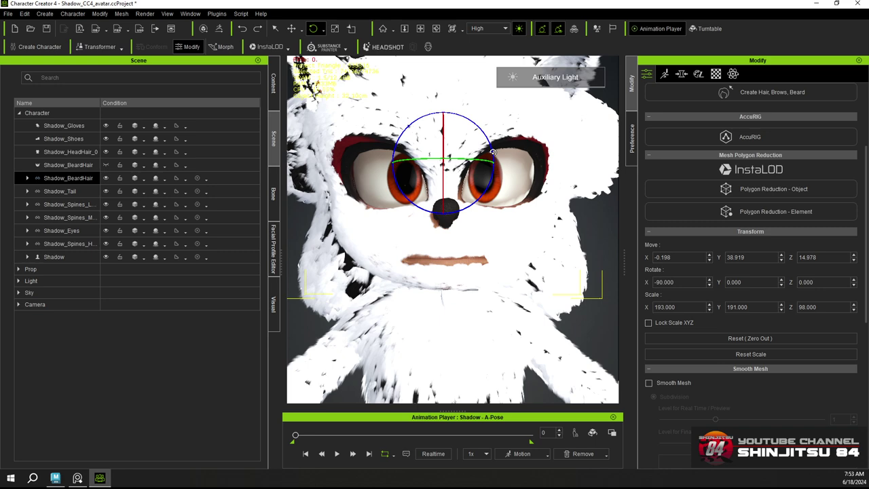
left_click_drag(493, 153, 495, 149)
key("ctrl+z")
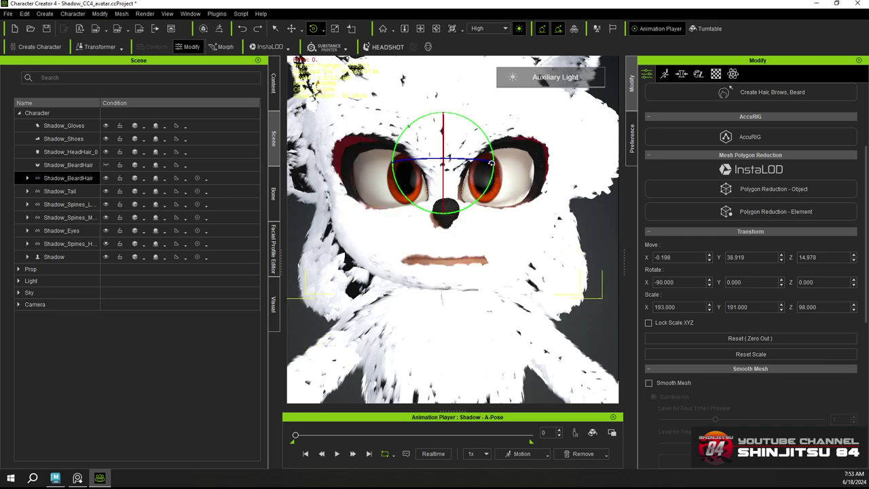
left_click_drag(493, 153, 516, 187)
key("ctrl+z")
Shift the beard fur sideways on the muzzle to an X position of about 0.23
right_click_drag(449, 271, 327, 250)
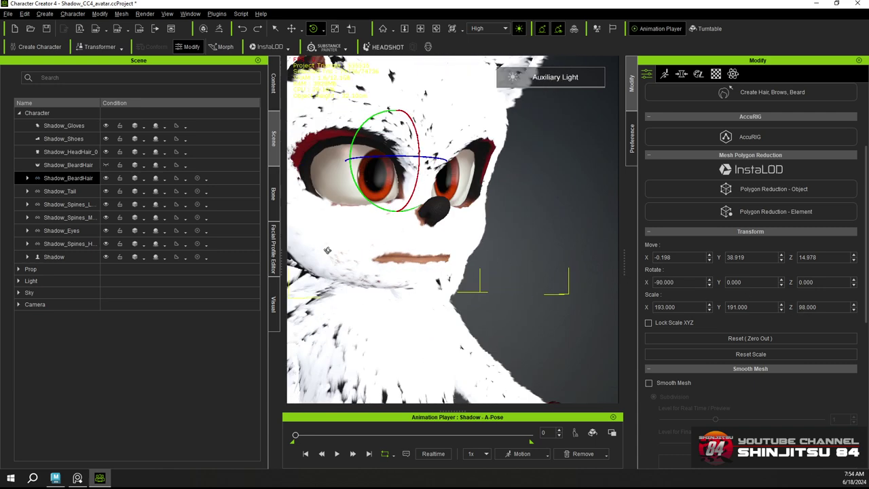
right_click_drag(442, 242, 387, 208)
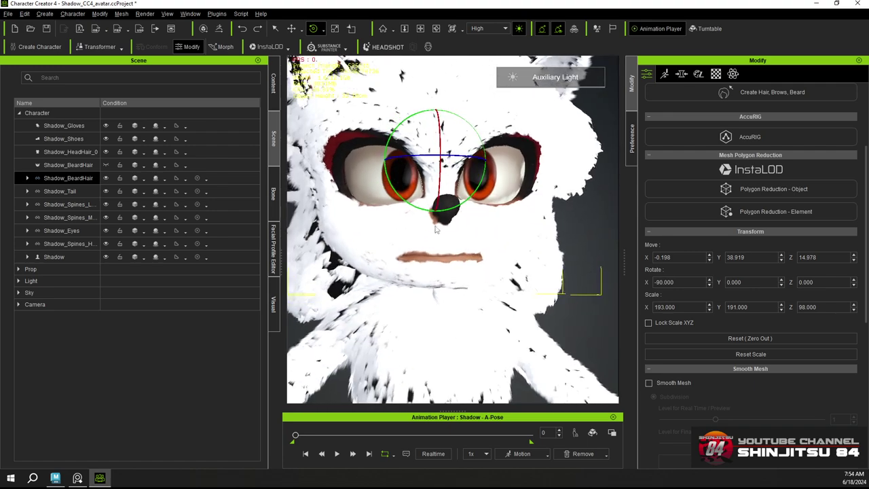
right_click_drag(353, 169, 327, 170)
right_click_drag(344, 201, 353, 203)
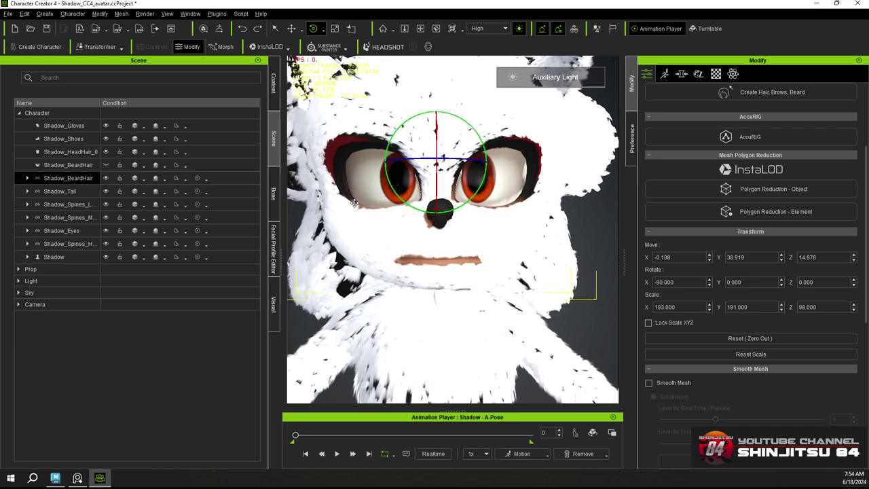
key("w")
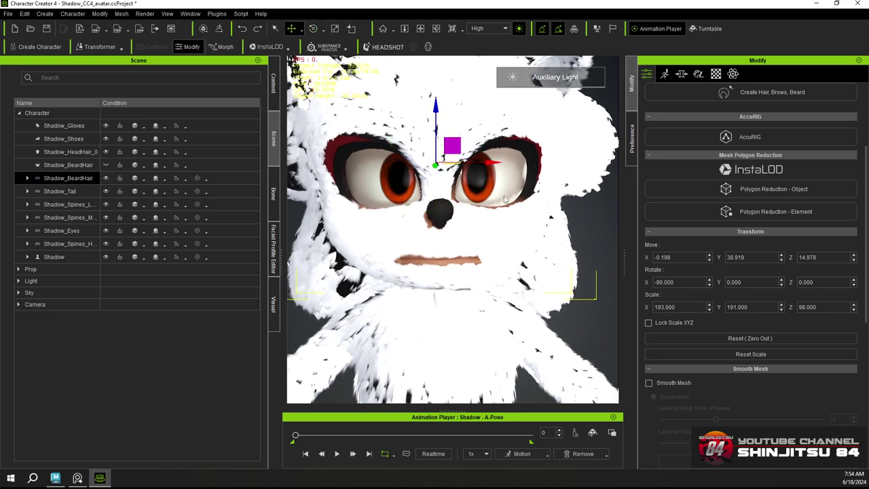
right_click_drag(503, 171, 462, 173)
left_click_drag(485, 159, 487, 159)
Compare the beard fur with the bare face by toggling its visibility, and shift it to an X position of about 0.01
left_click(106, 178)
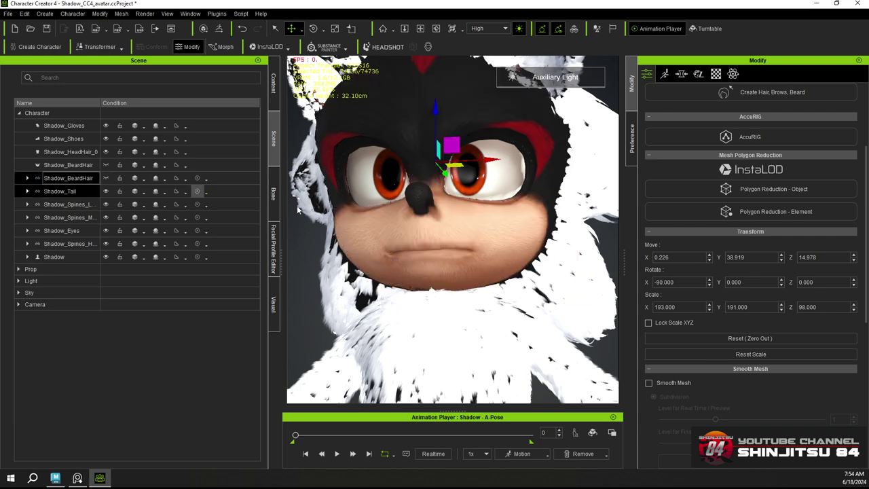
right_click_drag(512, 254, 534, 257)
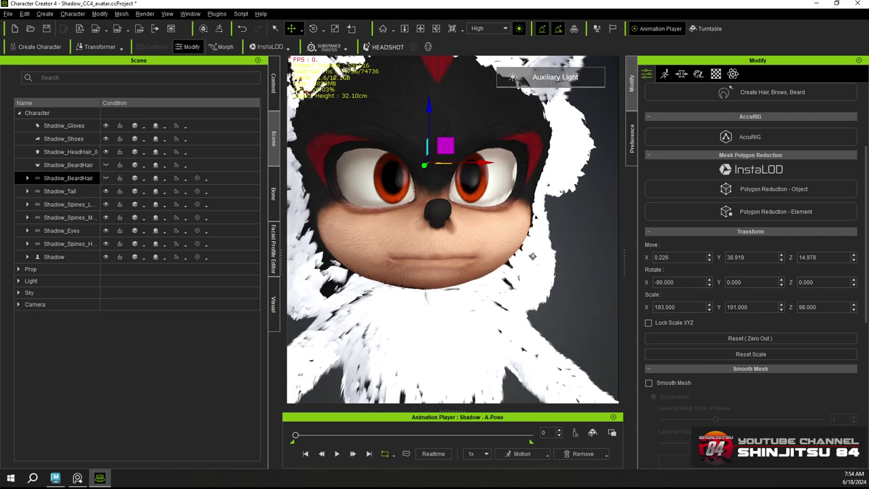
left_click(106, 178)
left_click(105, 178)
right_click_drag(477, 235, 450, 236)
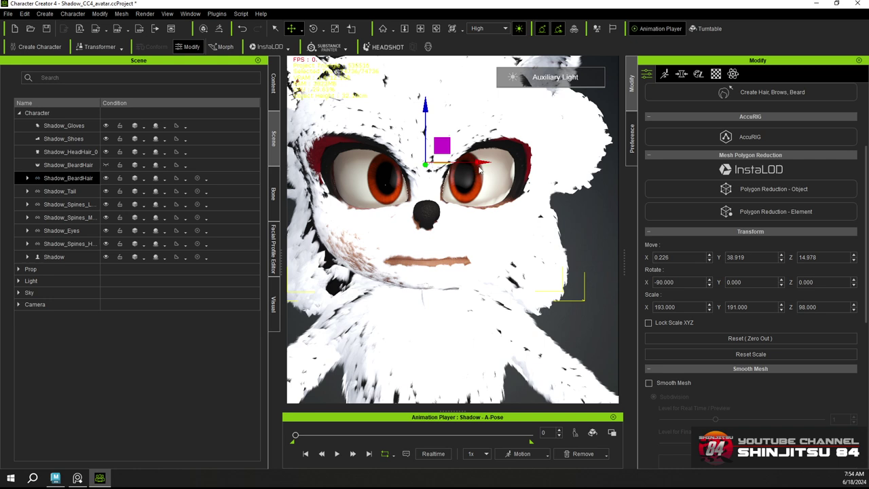
left_click_drag(478, 161, 477, 161)
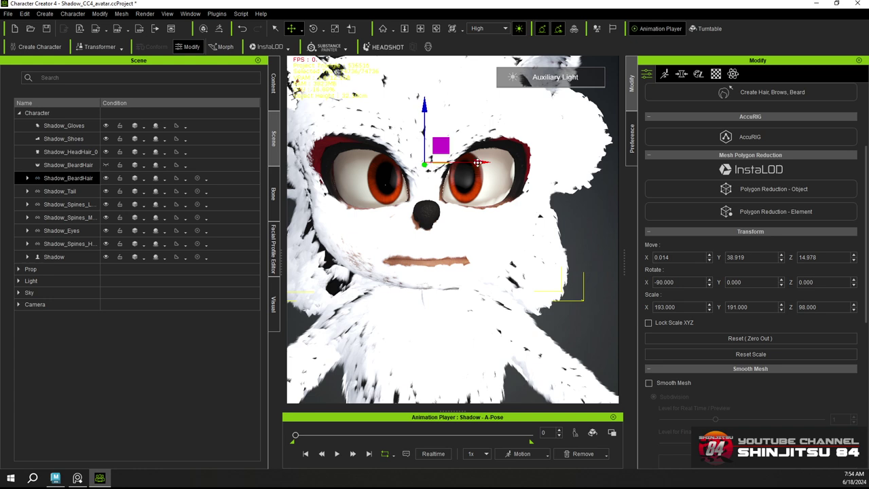
Try entering a negative X scale for the beard fur and undo the change
double_click(650, 308)
left_click(654, 307)
type("-")
key("Return")
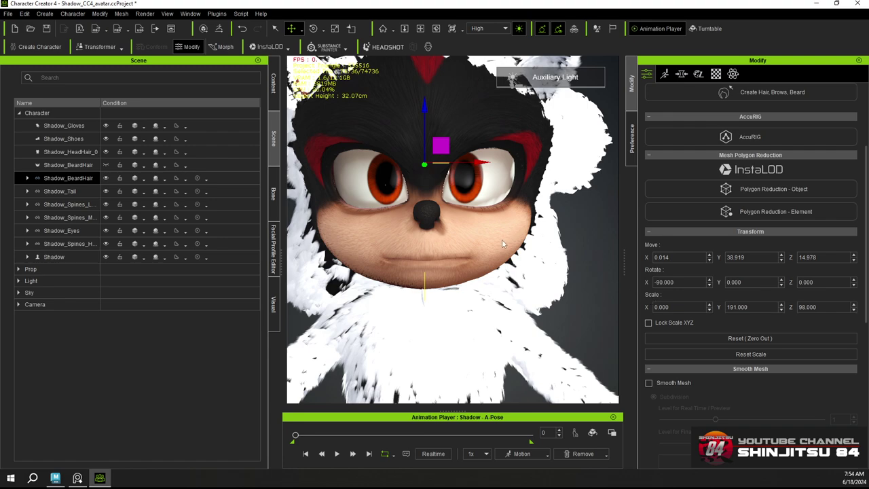
right_click_drag(483, 270, 634, 367, "alt")
left_click_drag(634, 367, 526, 251, "alt")
key("ctrl+z")
right_click_drag(461, 248, 459, 250, "alt")
scroll(460, 250, "up", 2)
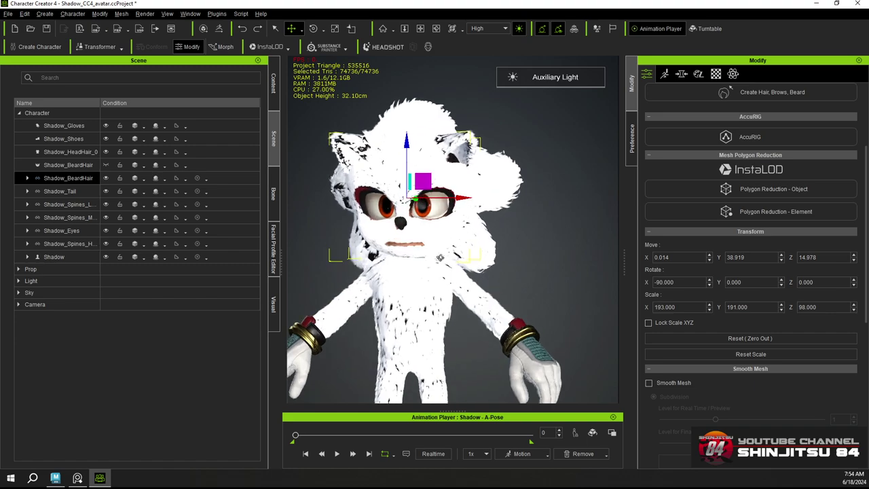
Set the beard fur's Z scale to 96 and lower it to a Y position of about 38.45
left_click_drag(431, 247, 471, 254, "alt")
scroll(472, 254, "up", 2)
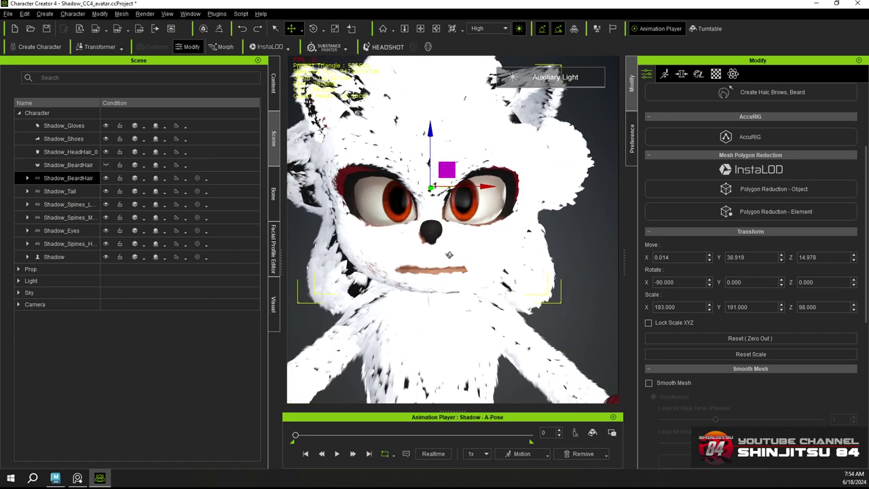
right_click_drag(476, 243, 529, 250)
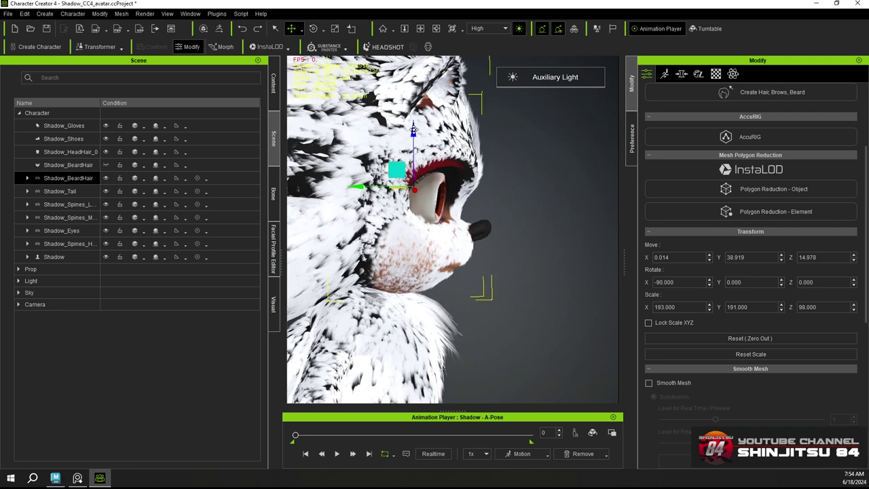
left_click_drag(414, 129, 410, 135)
left_click_drag(820, 307, 772, 307)
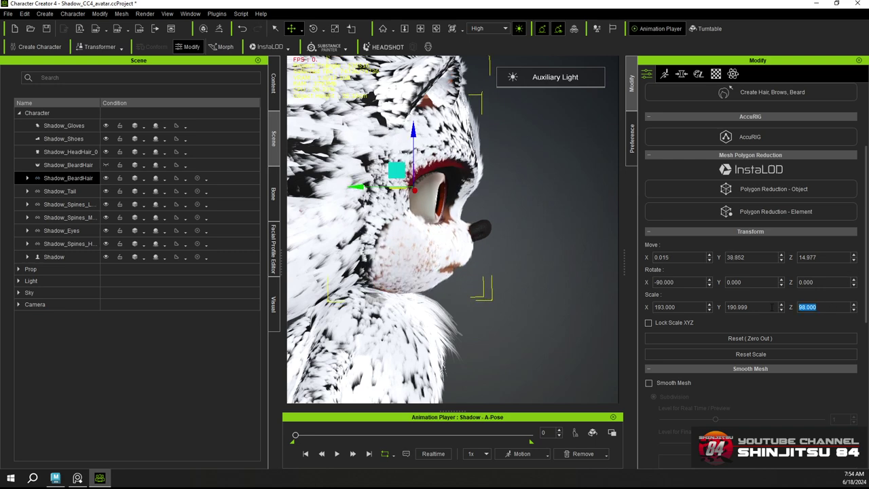
type("96")
key("Return")
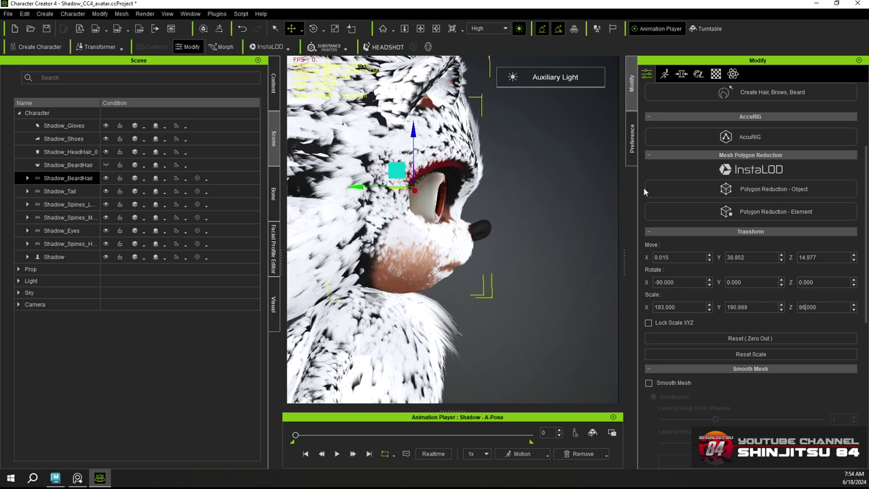
left_click_drag(413, 130, 411, 134)
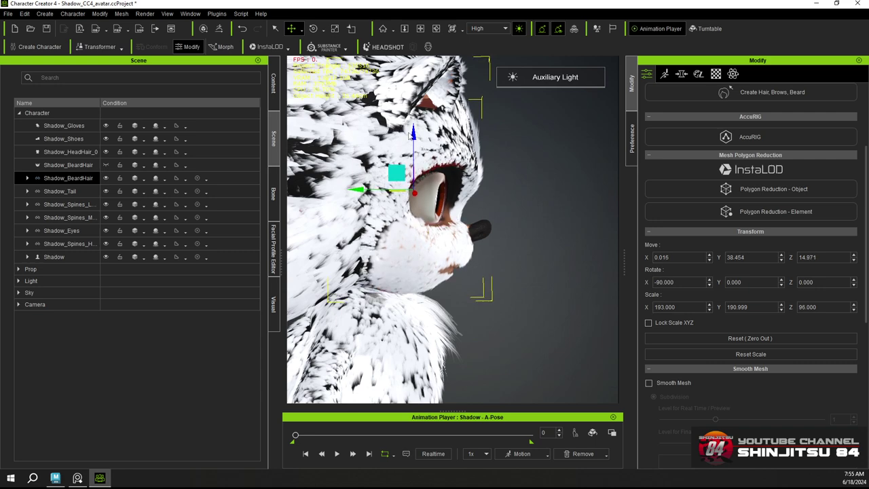
Try a Z scale of 94 for the beard fur and nudge it down to a Y position of about 38.39
double_click(822, 308)
type("94")
key("Return")
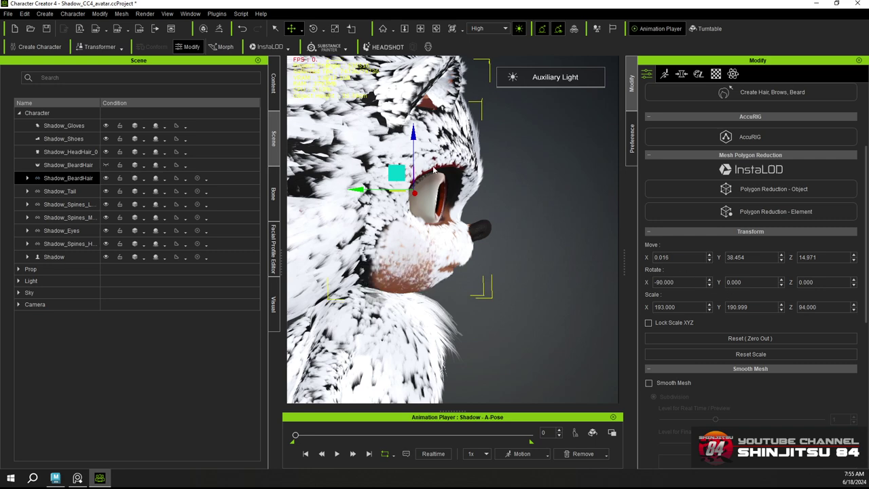
left_click_drag(416, 139, 413, 137)
key("ctrl+z")
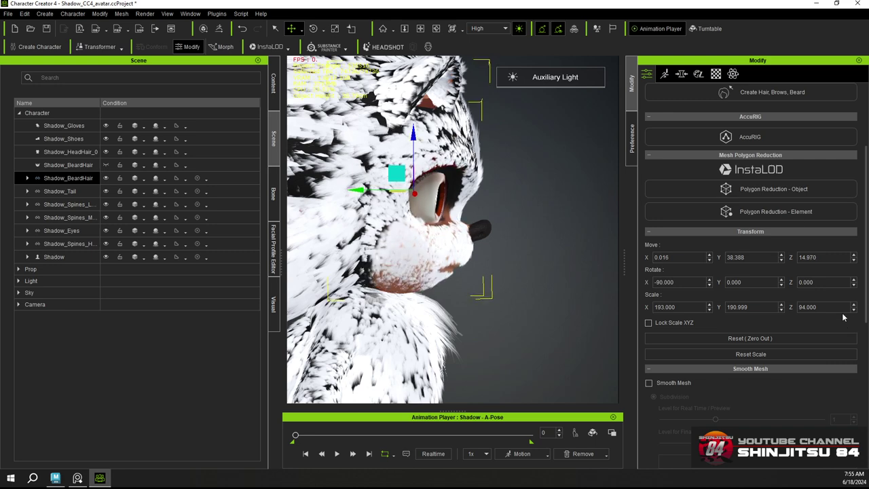
Set the beard fur's Z scale to 95 and lower it to a Y position of about 38.32
double_click(810, 307)
type("95")
key("Return")
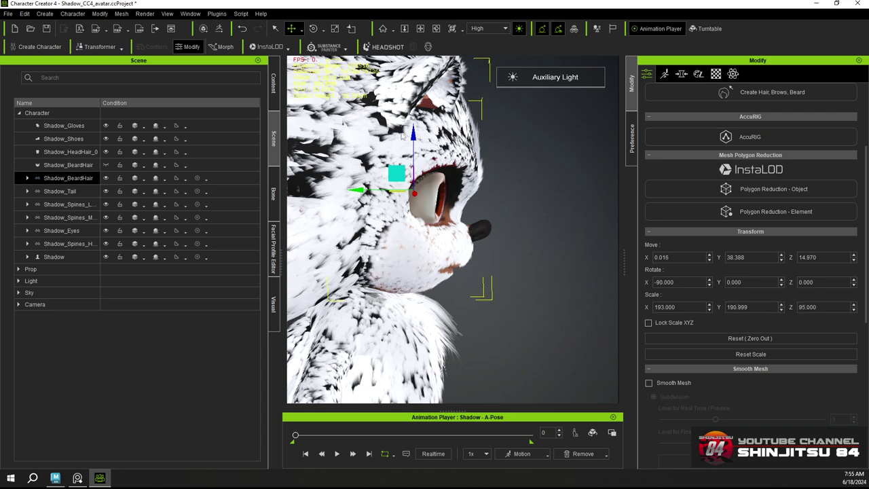
left_click_drag(413, 134, 411, 138)
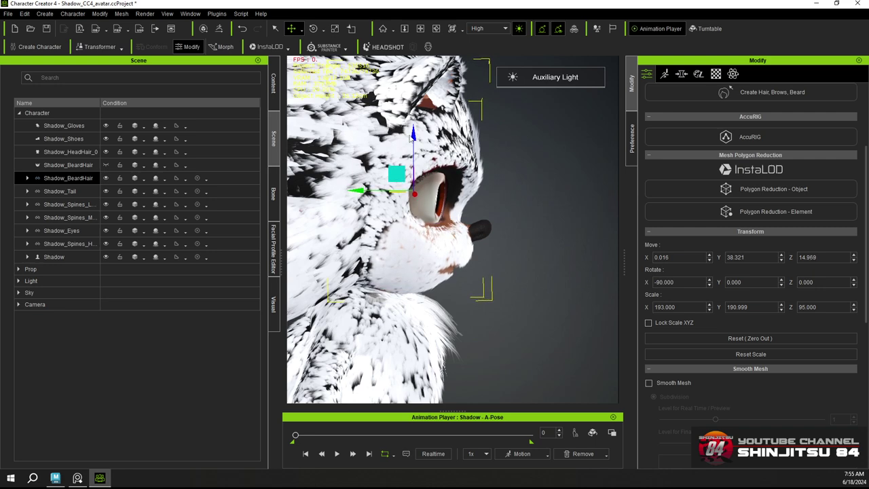
Tilt the beard fur on the muzzle to an X rotation of about -91.26 degrees
right_click_drag(501, 241, 458, 224)
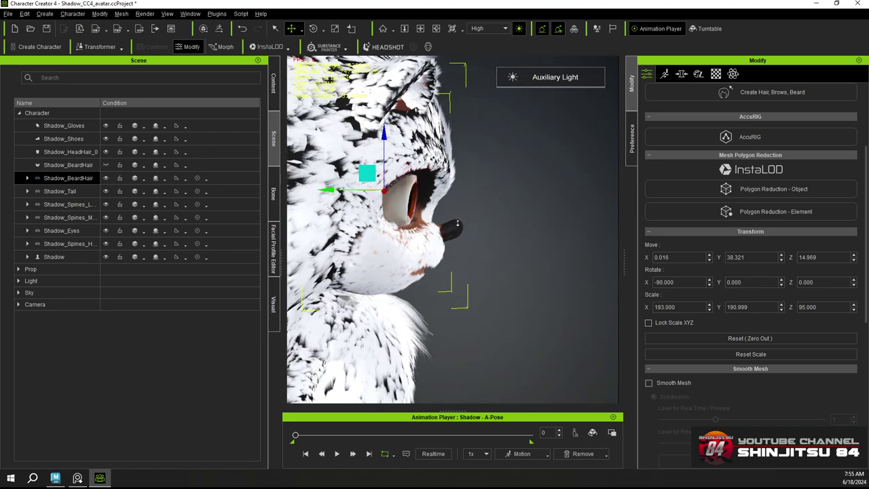
key("e")
mouse_move(435, 184)
left_mouse_down()
mouse_move(425, 166)
mouse_move(432, 176)
left_mouse_up()
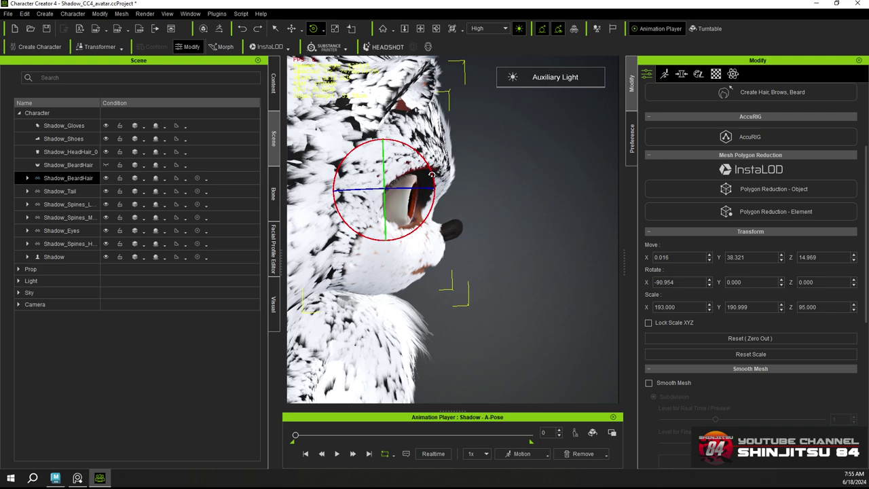
left_click_drag(432, 175, 432, 175)
right_click_drag(486, 173, 323, 297)
key("ctrl+z")
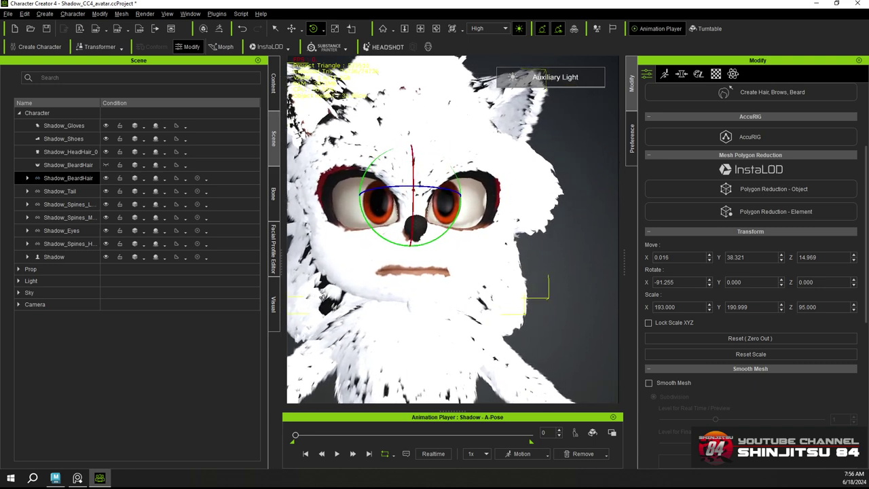
key("ctrl+y")
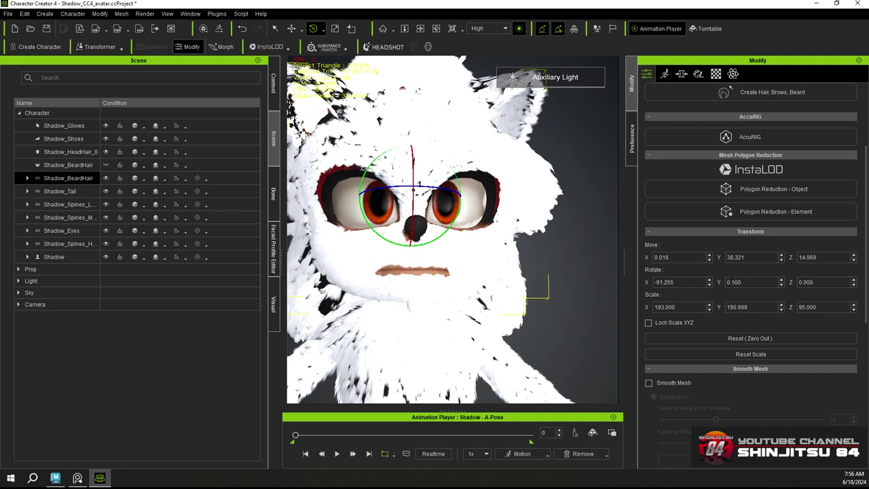
Try a Y rotation of 1 degree for the beard fur and return it to 0
left_click(743, 282)
type("1")
key("Return")
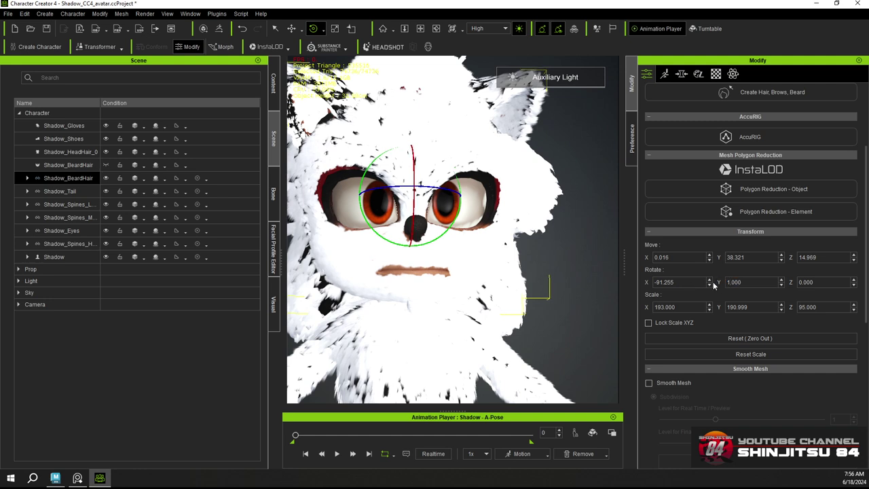
left_click(735, 282)
type("0")
key("Return")
Try a Z rotation of 1 degree for the beard fur and reduce it to 0.05
left_click(800, 282)
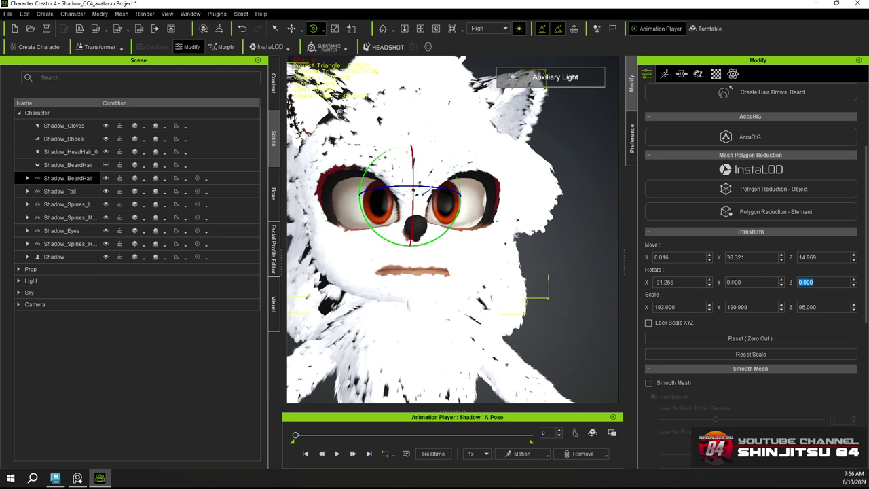
type("1")
key("Return")
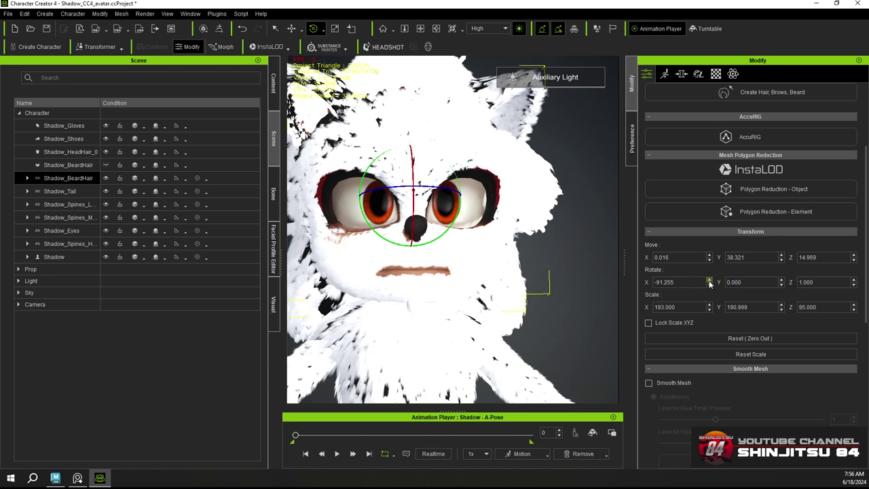
left_click(803, 282)
key("BackSpace")
key("Return")
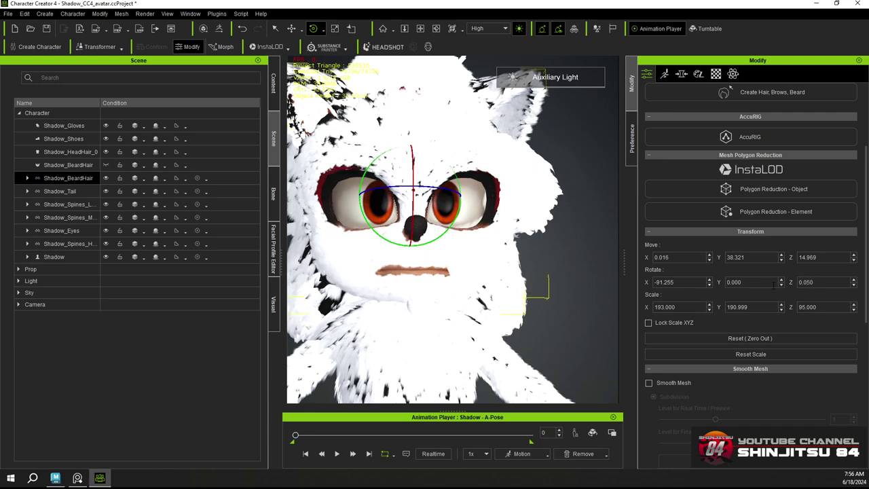
View the Create Hair, Brows, Beard templates for the beard fur, accepting the facial expression reset, and leave without applying one
right_click_drag(498, 293, 414, 159)
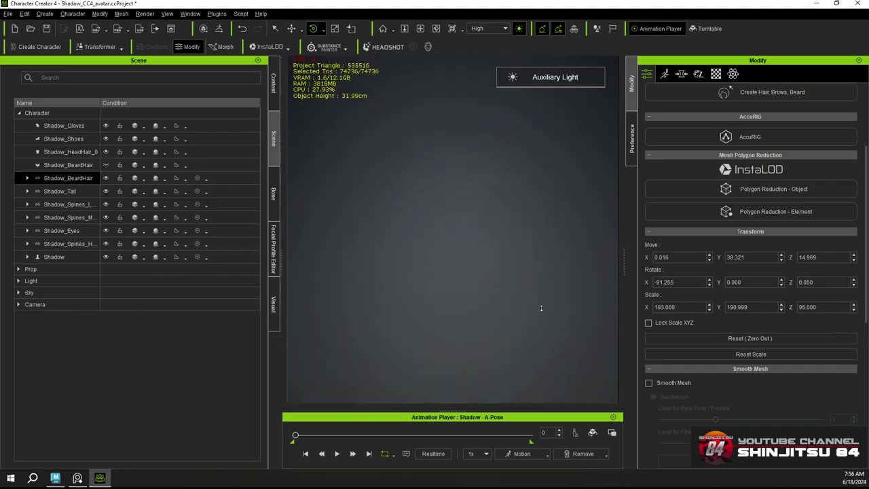
scroll(542, 309, "down", 8)
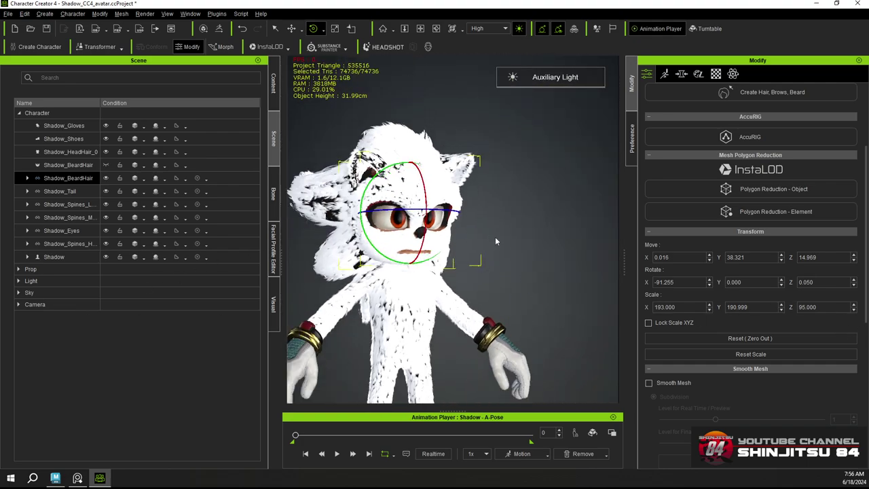
right_click_drag(592, 257, 231, 188)
scroll(379, 223, "up", 5)
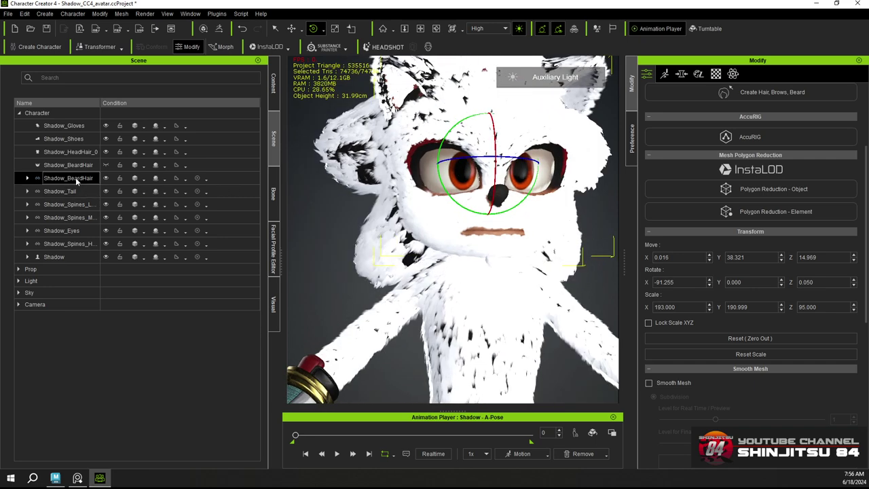
left_click(40, 15)
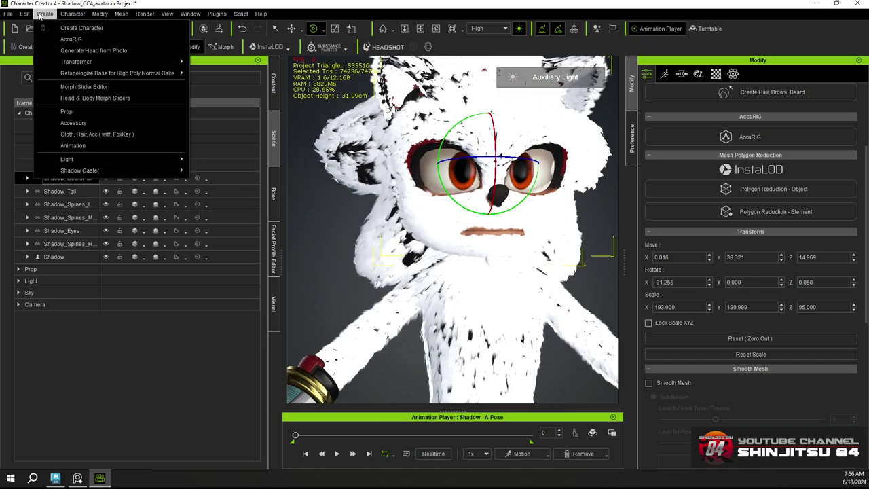
left_click(39, 15)
scroll(731, 155, "up", 3)
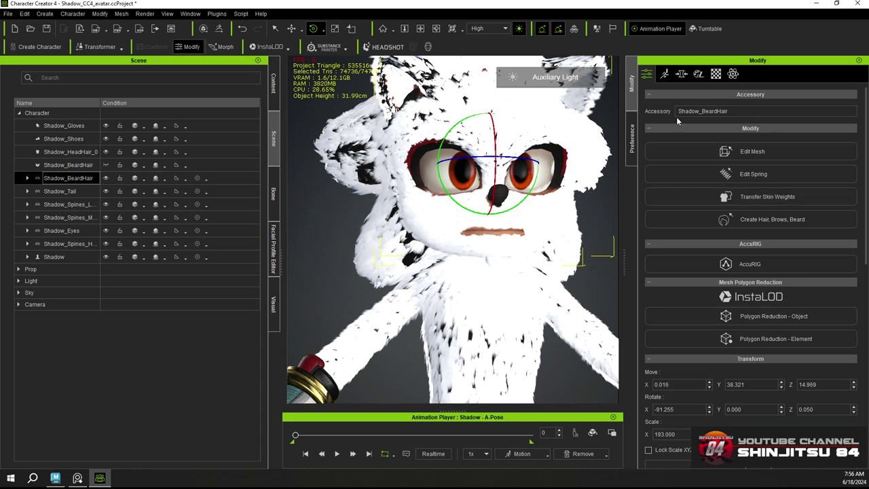
left_click(771, 220)
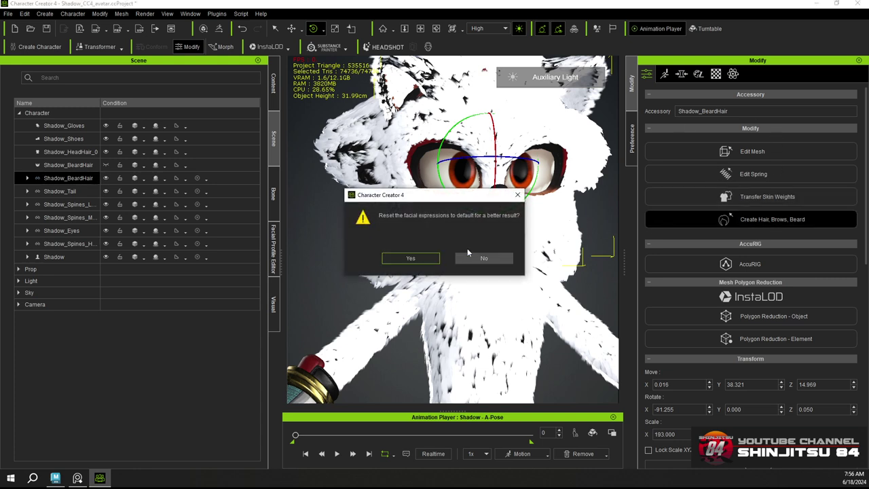
left_click(411, 258)
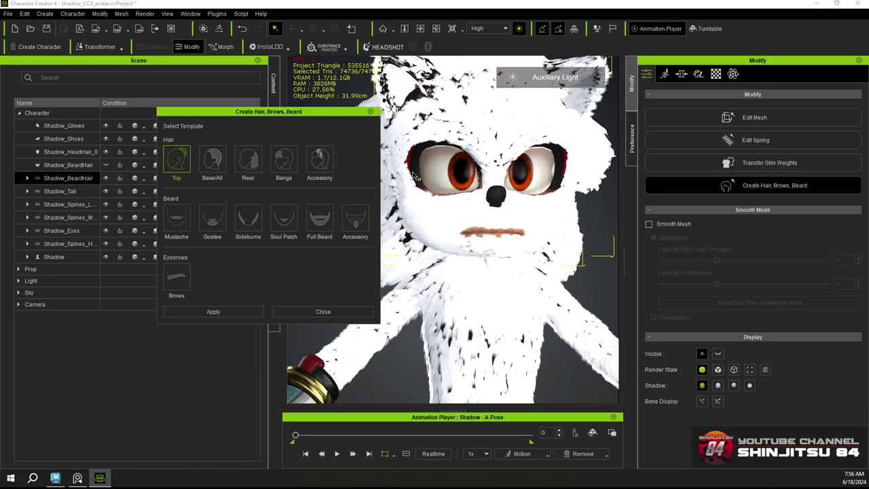
left_click(337, 311)
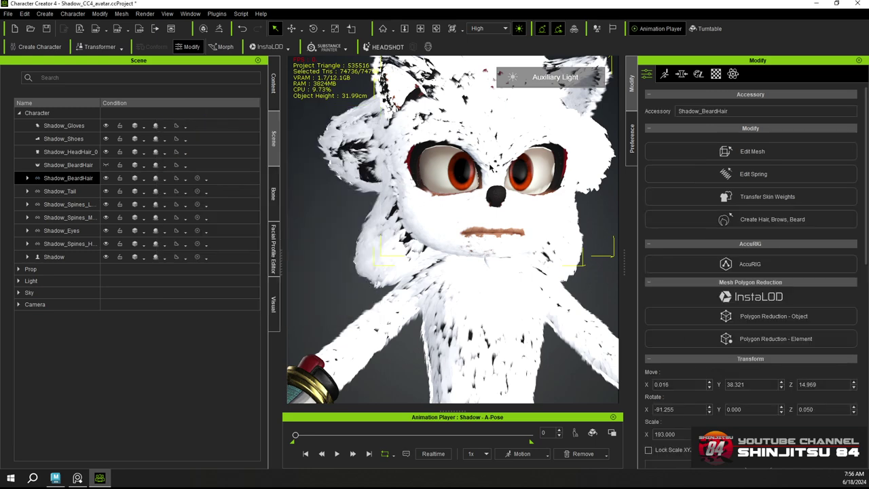
Select the visible beard fur accessory again and set its Z scale to 100
right_click_drag(440, 211, 378, 221)
left_click(77, 164)
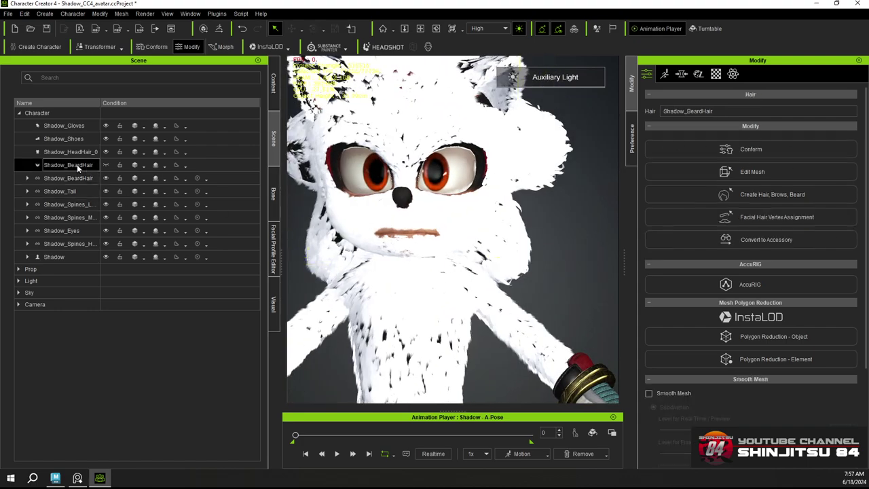
left_click(63, 178)
scroll(781, 319, "down", 5)
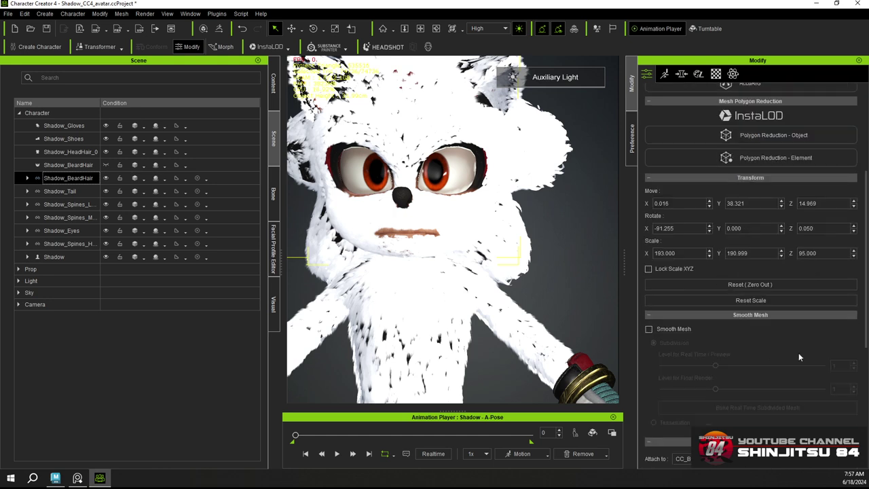
double_click(810, 254)
type("100")
key("Return")
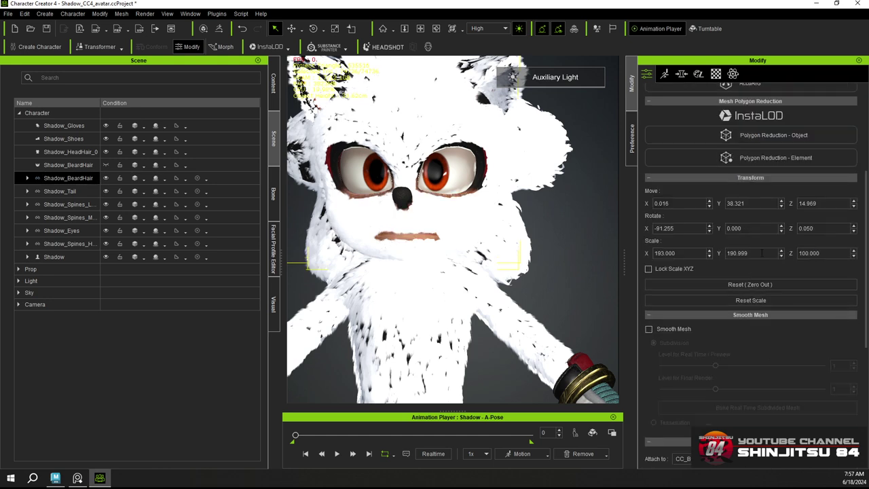
Straighten the beard fur by setting its Z rotation to 0 and its X rotation to -90
double_click(819, 229)
type("0")
key("Return")
double_click(669, 229)
type("-90")
key("Return")
Compare the beard fur's tilt in side view by undoing the last X rotation change and entering -90 again
right_click_drag(340, 233, 594, 243)
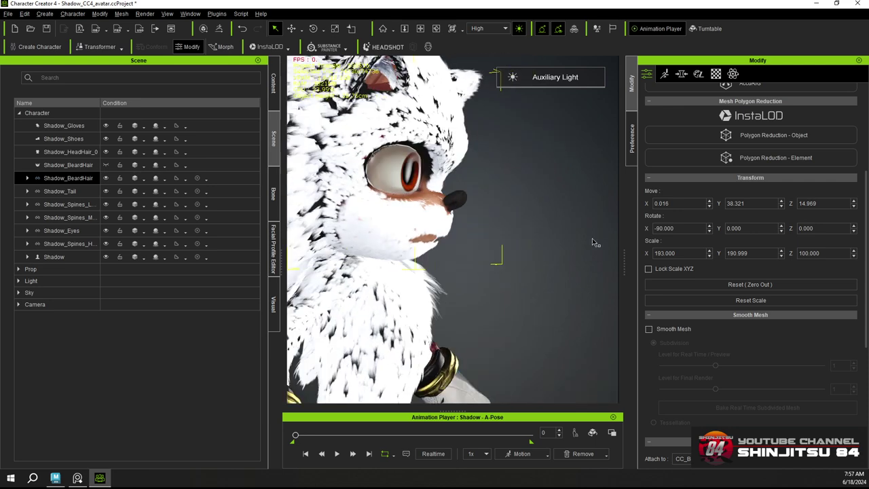
right_click_drag(469, 238, 600, 237)
middle_click_drag(505, 223, 526, 224)
right_click_drag(516, 225, 531, 213)
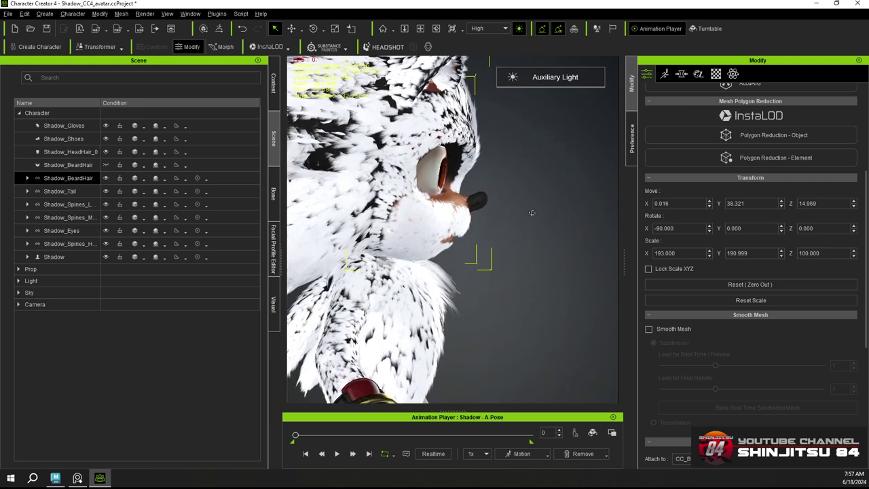
key("ctrl+z")
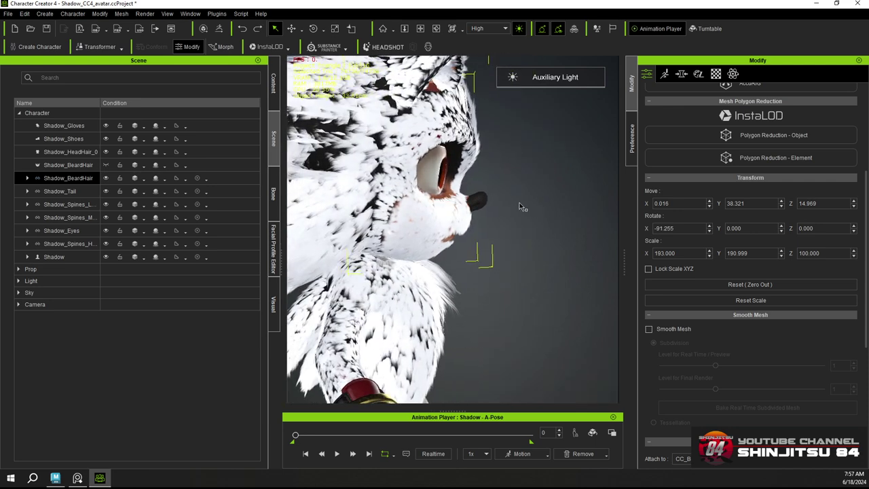
double_click(686, 228)
type("-90.000")
Raise the beard fur on the muzzle to a Y position of about 38.85
right_click_drag(613, 175, 530, 173, "alt")
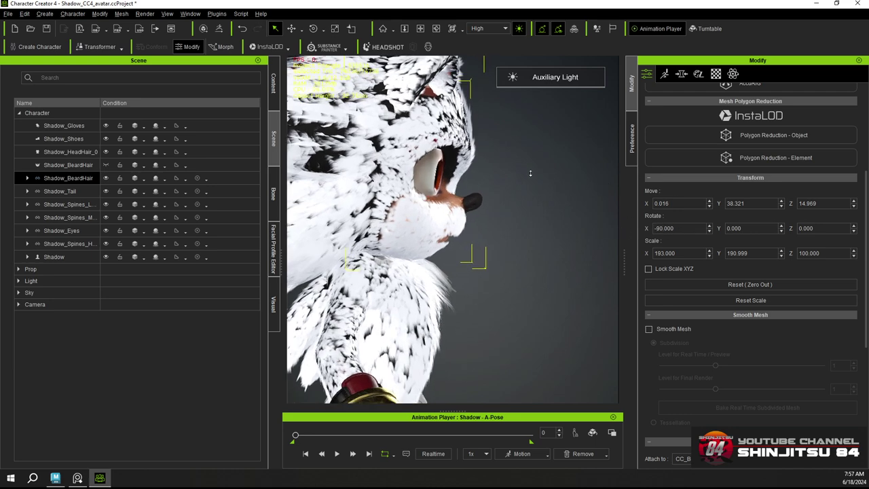
key("w")
left_click_drag(413, 113, 415, 106)
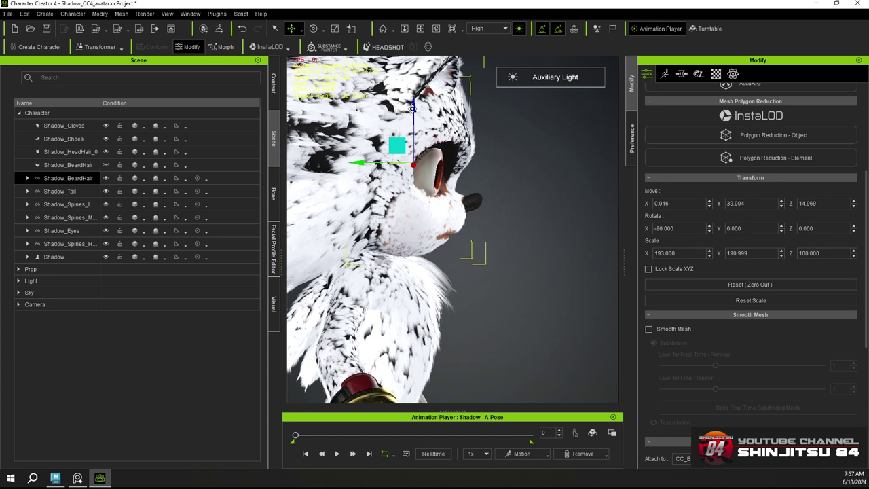
left_click_drag(412, 107, 412, 107)
left_click_drag(412, 107, 412, 108)
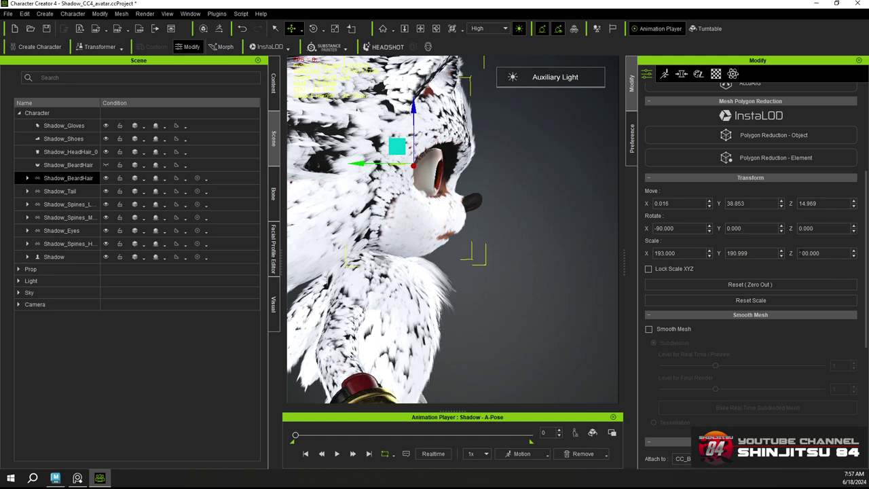
Set the beard fur's Z scale to 101
left_click_drag(817, 252, 854, 256)
left_click_drag(805, 253, 857, 255)
type("101")
key("Return")
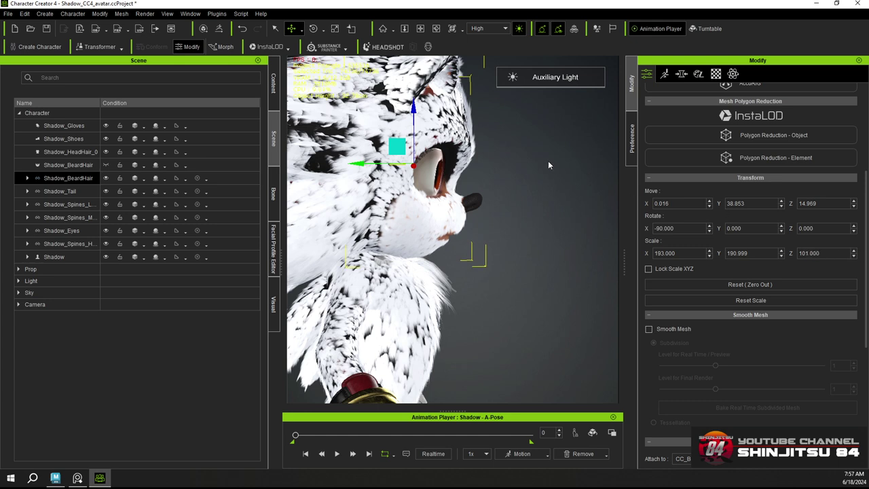
Nudge the beard fur's Y position to about 38.86 and set its X scale to 191
left_click_drag(413, 106, 414, 105)
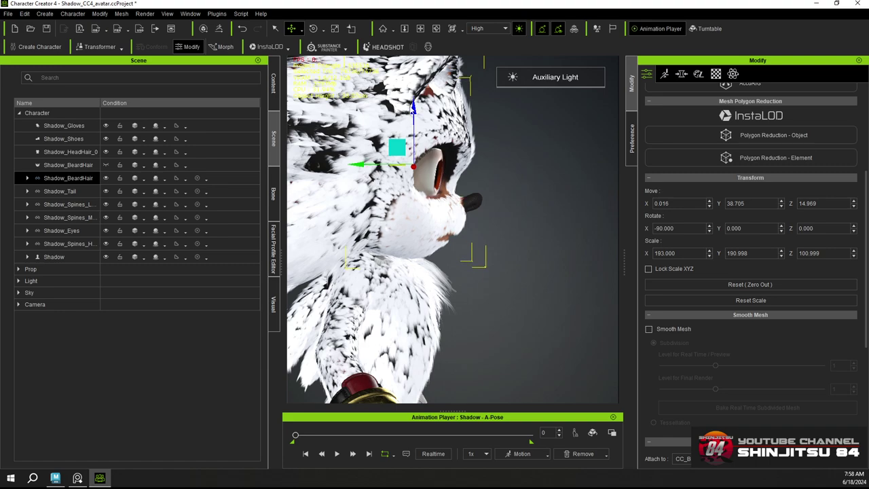
right_click_drag(452, 158, 737, 249)
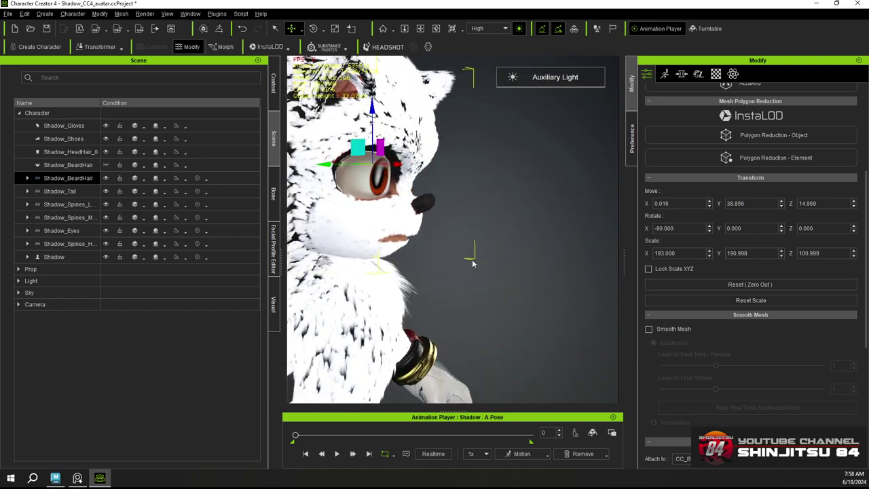
right_click_drag(473, 263, 705, 275)
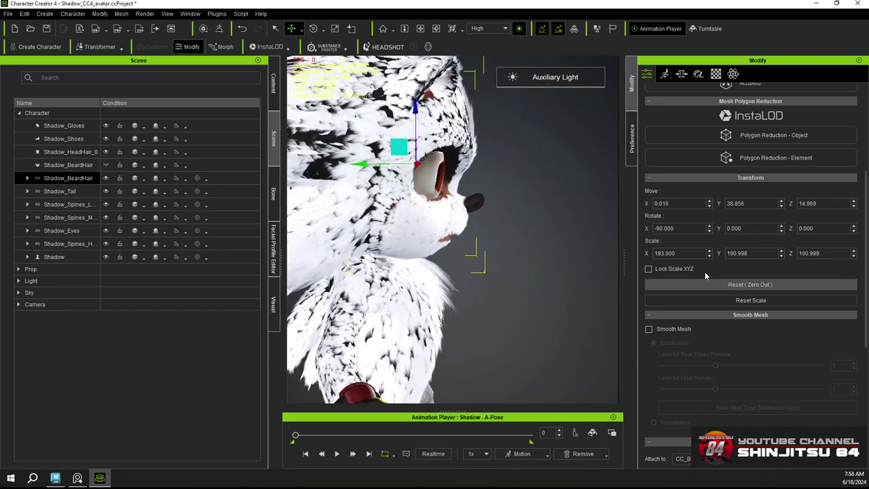
left_click(679, 253)
type("191")
key("Return")
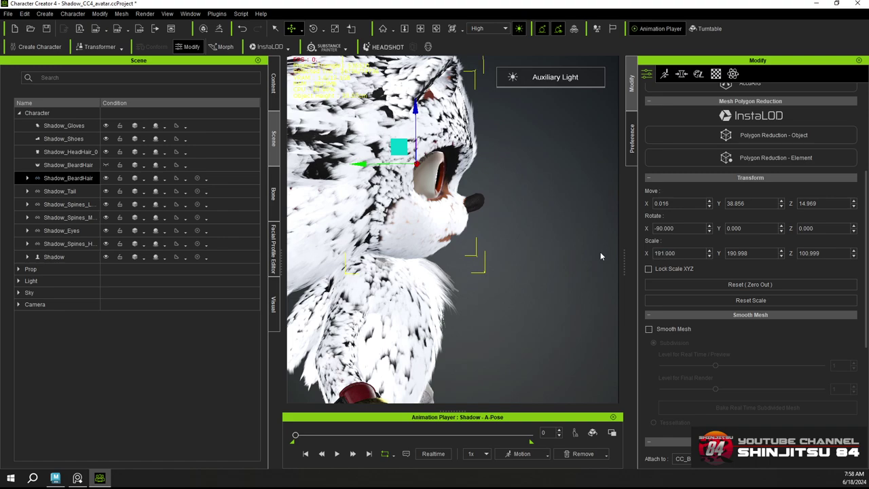
right_click_drag(574, 255, 336, 245)
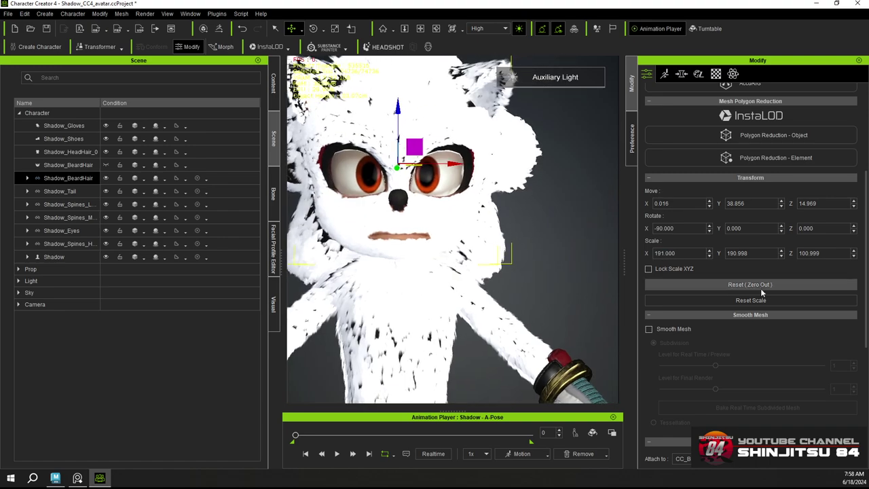
Center the beard fur at X position 0 and widen it to an X scale of 191.5
double_click(660, 203)
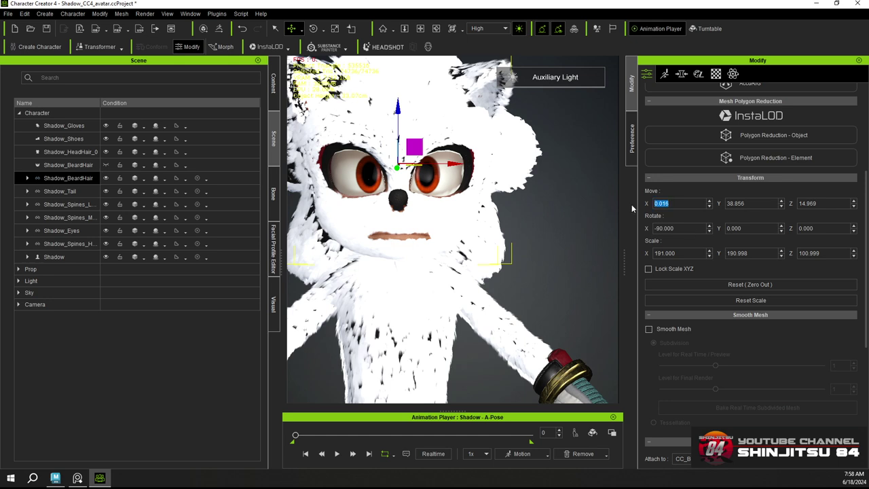
type("0")
key("Return")
right_click_drag(541, 253, 531, 254)
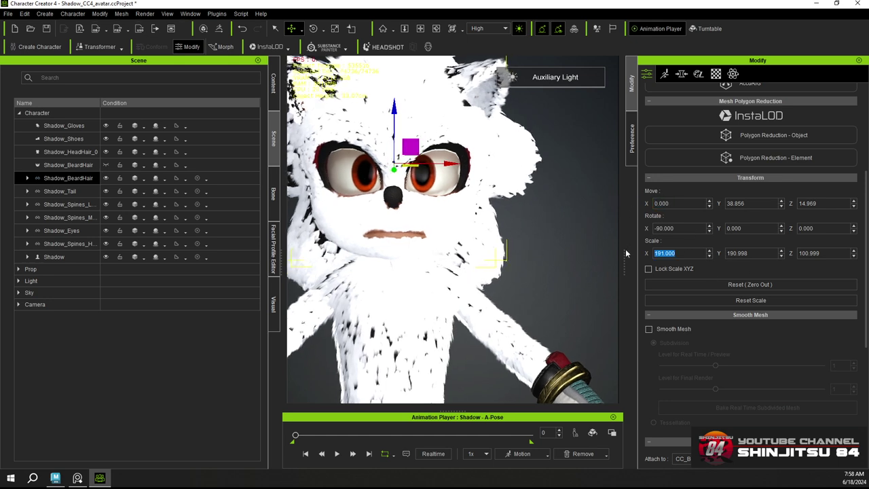
type("191.5")
key("Return")
right_click_drag(425, 260, 640, 279)
right_click_drag(372, 271, 457, 275)
middle_click_drag(458, 276, 508, 298)
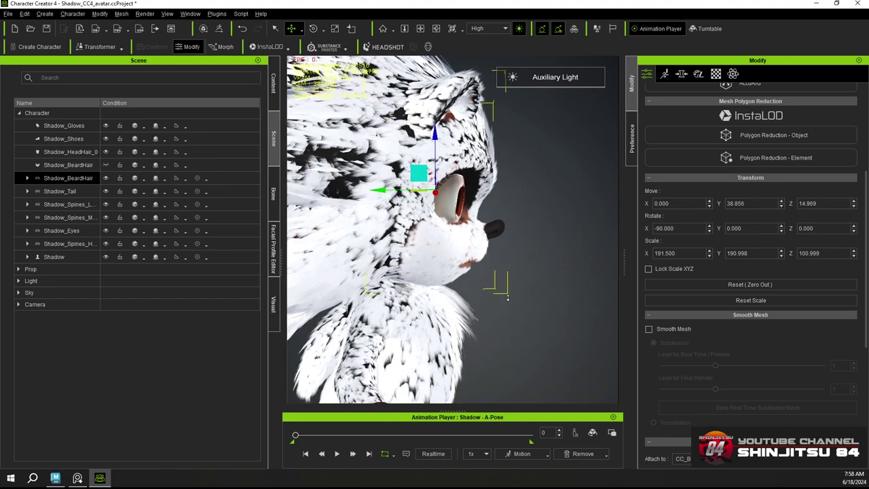
right_click_drag(508, 297, 468, 367)
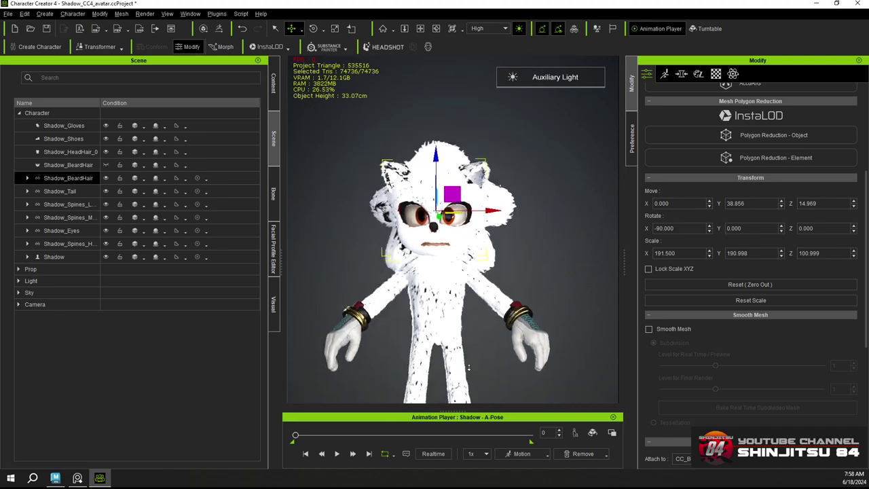
Convert the beard fur to a Full Beard with facial expressions reset to default, and delete the old hidden Shadow_BeardHair
scroll(467, 367, "up", 5)
scroll(367, 370, "down", 4)
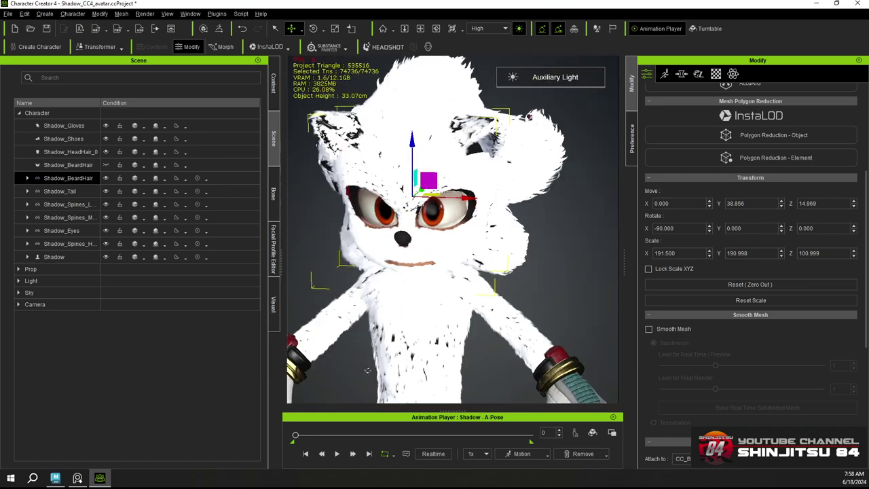
right_click_drag(367, 370, 475, 292)
scroll(691, 137, "up", 5)
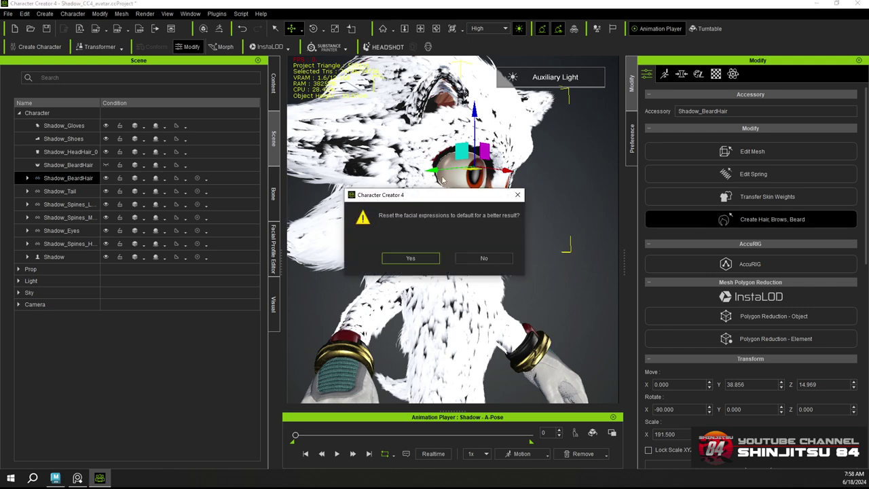
left_click(410, 258)
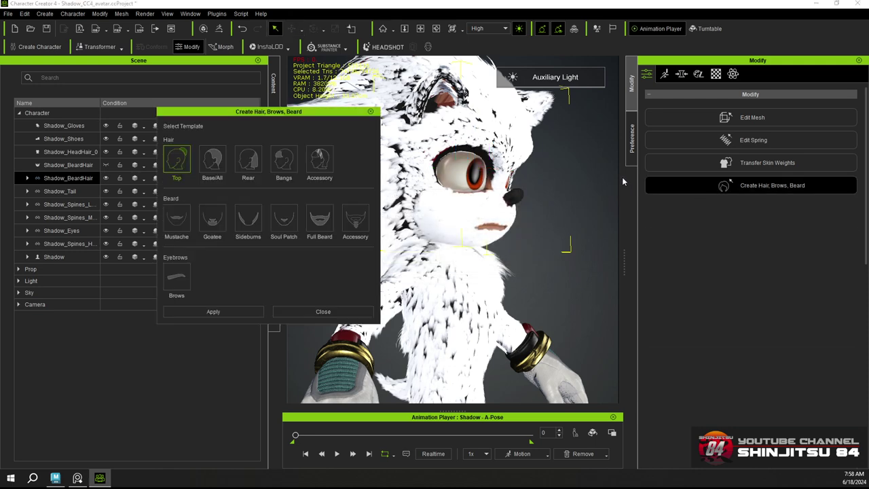
left_click(315, 227)
left_click(220, 312)
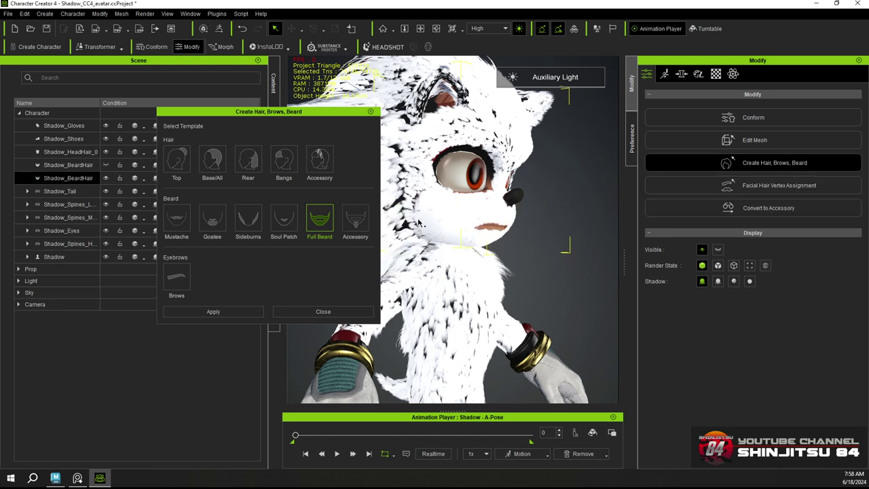
left_click(371, 112)
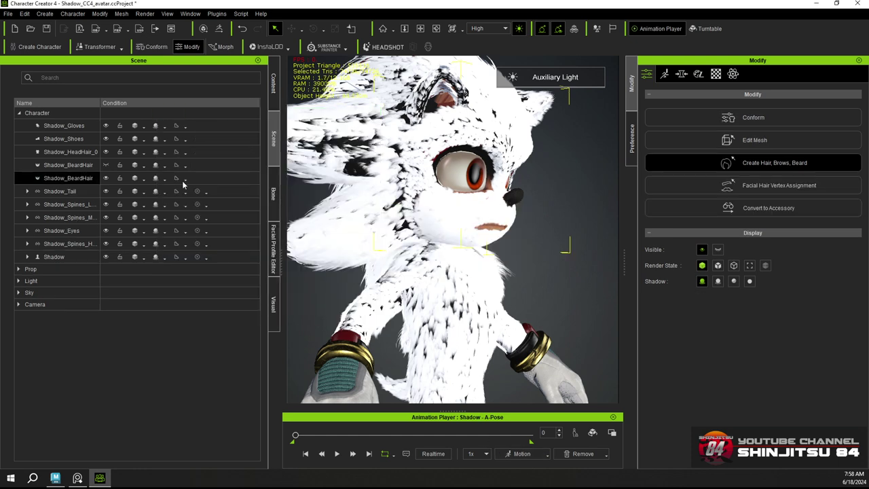
left_click(63, 165)
left_click_drag(65, 168, 78, 183)
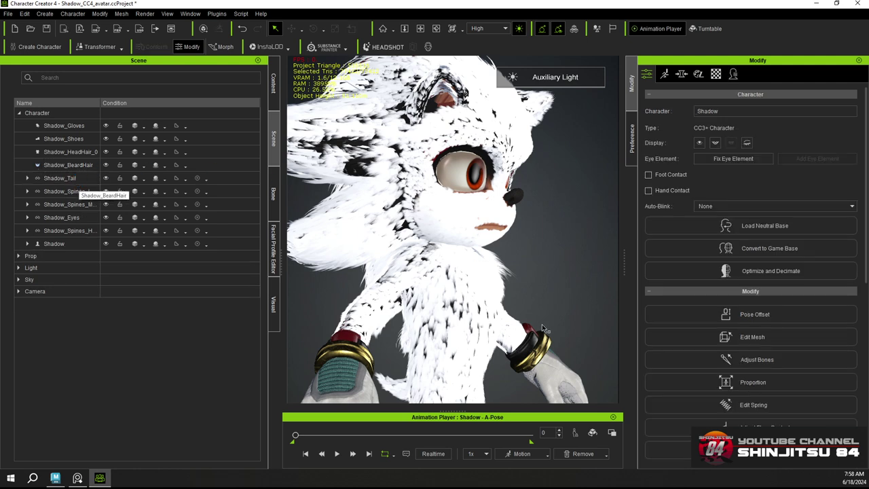
Load the male Posing_M motion on the character and examine the fur from the front, side and back
left_click(522, 454)
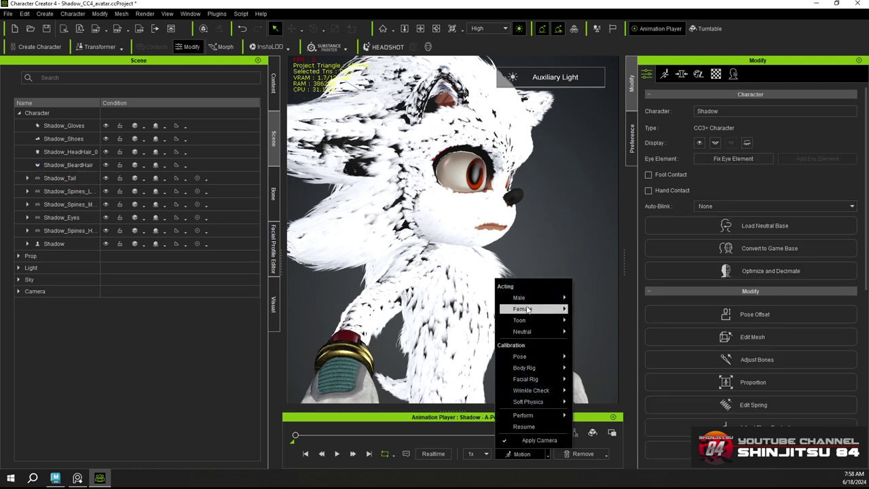
mouse_move(528, 301)
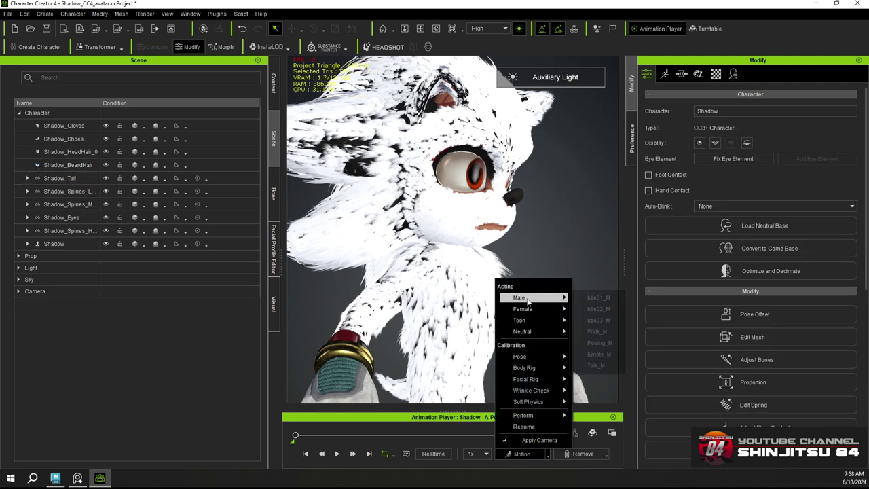
left_click(598, 333)
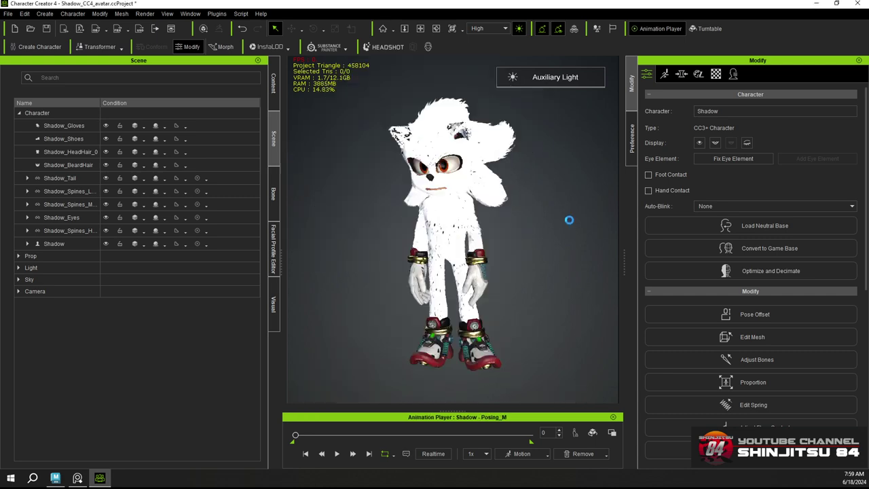
right_click_drag(512, 246, 868, 332)
right_click_drag(476, 244, 183, 255)
right_click_drag(454, 237, 326, 254)
right_click_drag(476, 262, 286, 180)
scroll(462, 203, "up", 5)
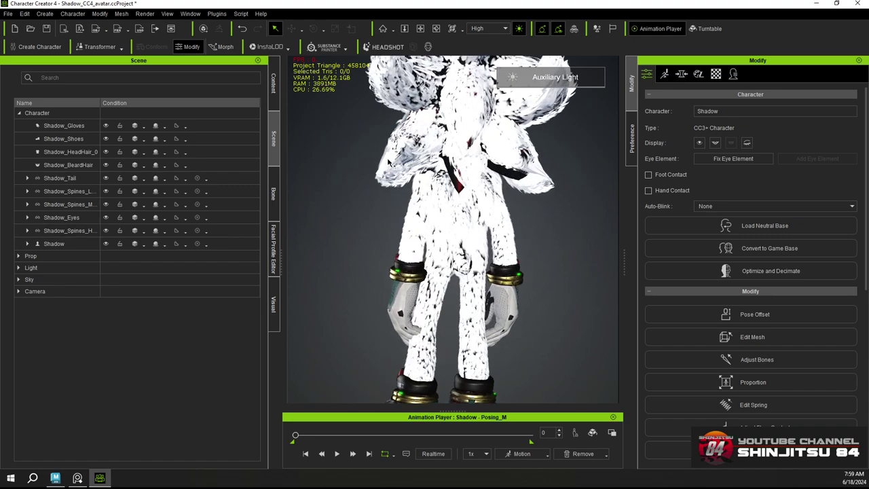
right_click_drag(489, 139, 571, 150)
Play the Posing_M motion to check how the fur follows the body, scrub back through it and restore the A-Pose
left_click(336, 454)
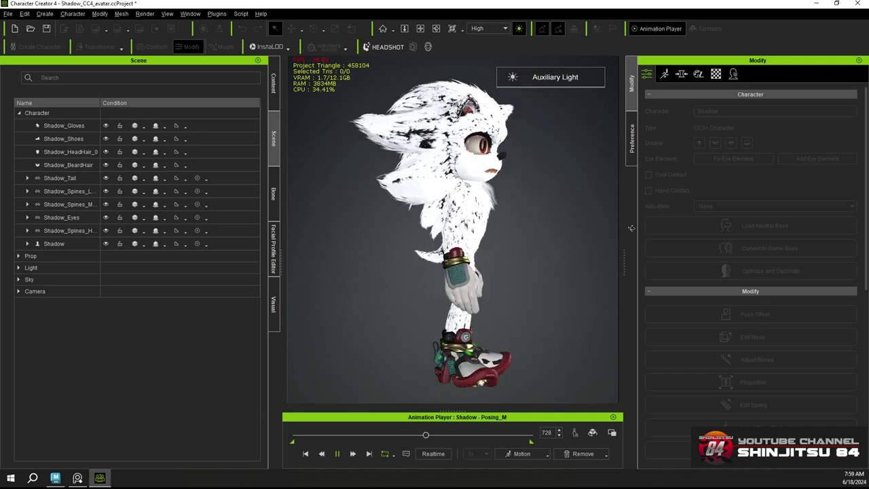
left_click(337, 454)
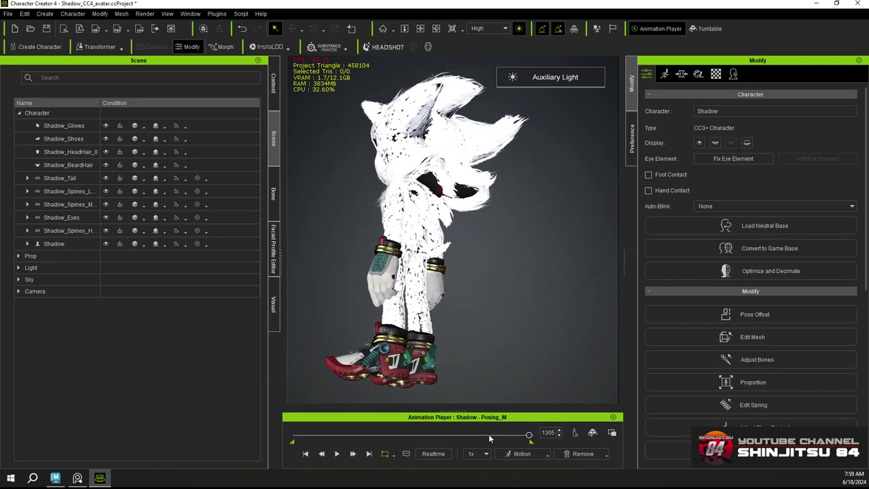
left_click_drag(530, 437, 193, 434)
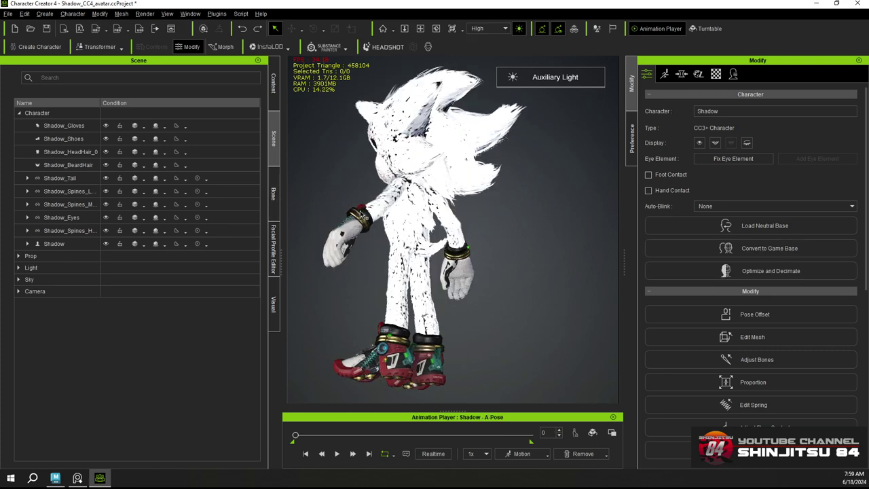
Check Shadow_HeadHair_0 by toggling its visibility, and delete it from the character
right_click_drag(360, 210, 535, 209)
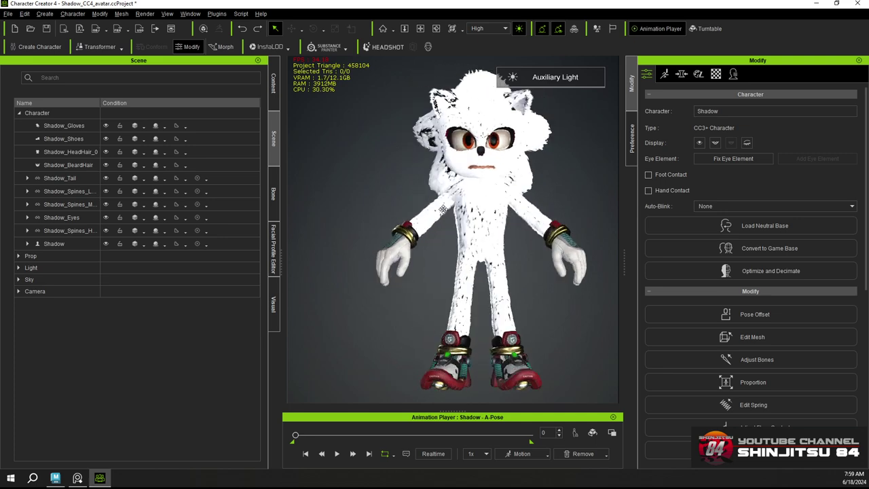
middle_click_drag(435, 214, 386, 212)
left_click(74, 150)
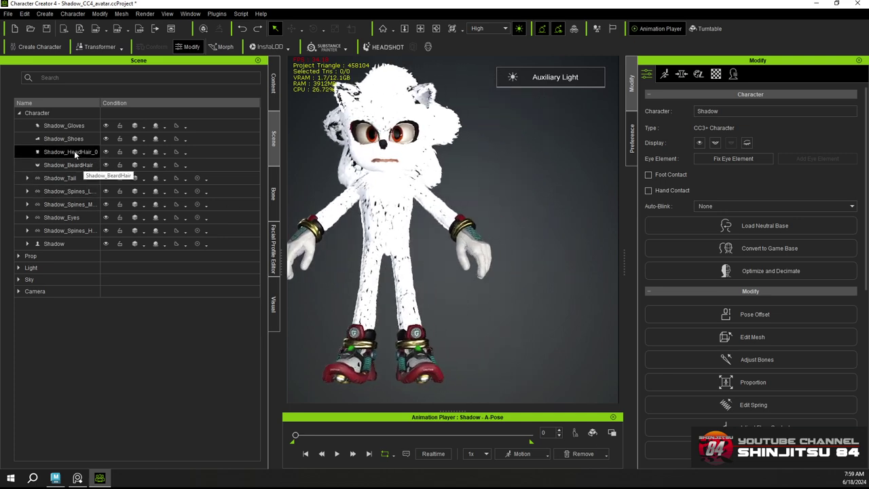
right_click_drag(434, 174, 503, 180)
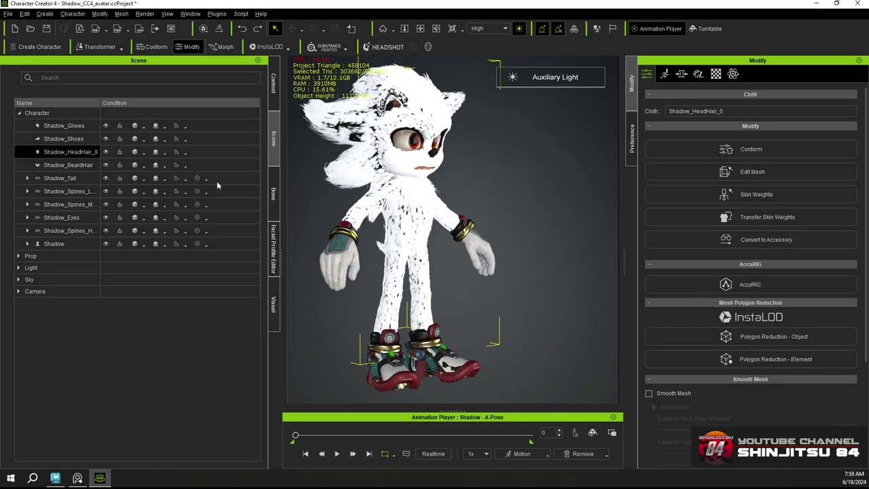
left_click(106, 152)
left_click(105, 152)
left_click(73, 139)
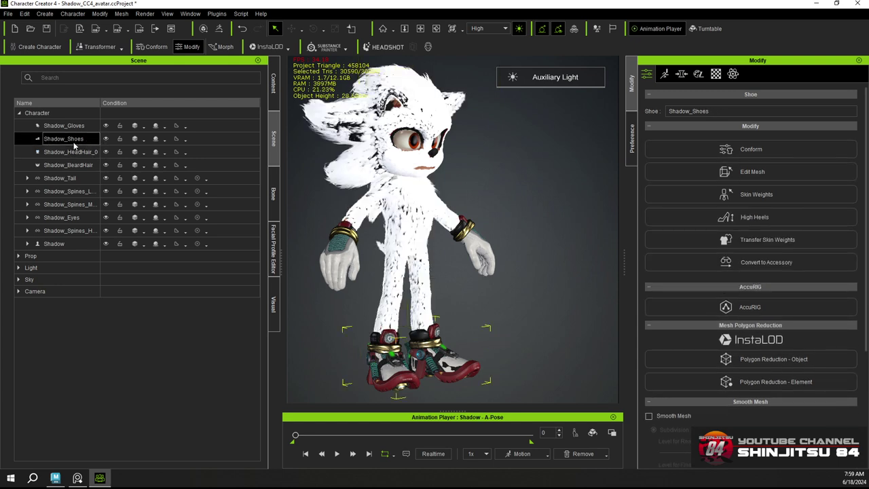
left_click(74, 153)
key("Delete")
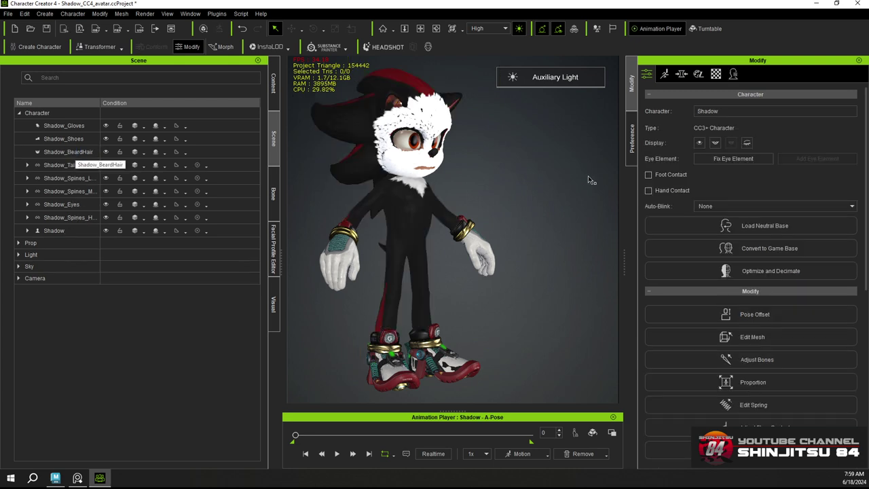
Import the Shadow_BodyHair fur as an accessory, merging all of its meshes
right_click_drag(588, 180, 530, 180)
left_click(8, 14)
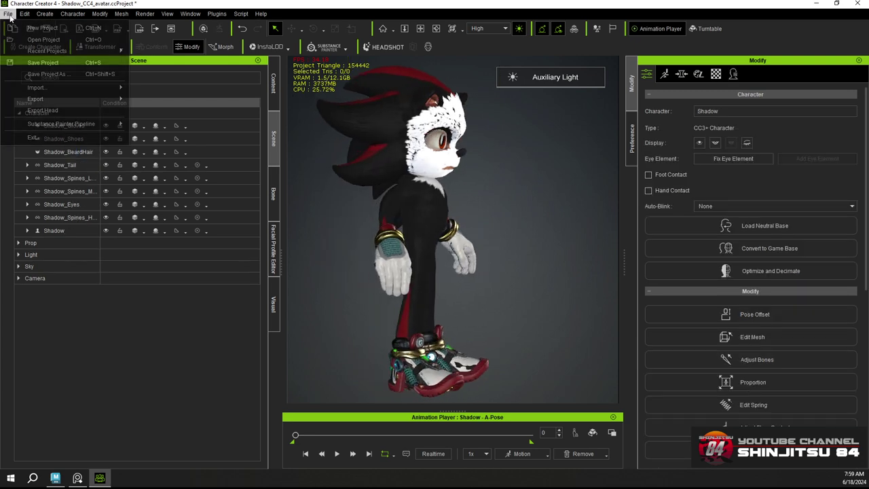
mouse_move(43, 10)
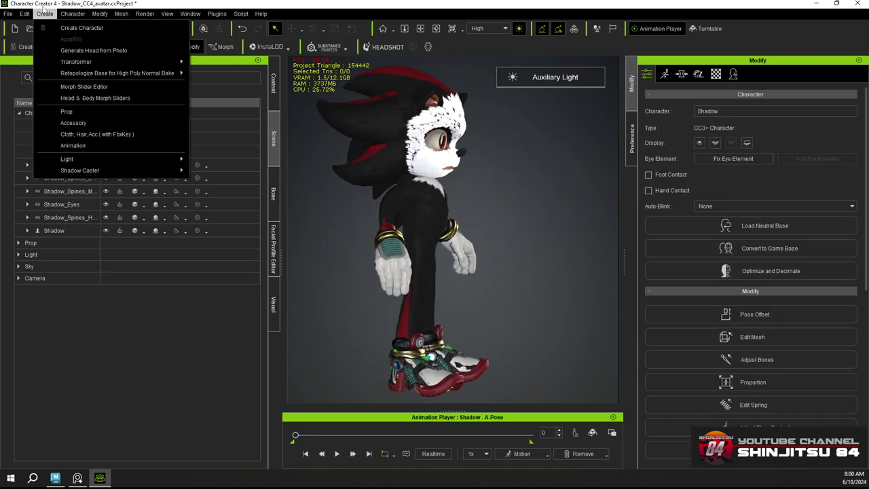
left_click(81, 123)
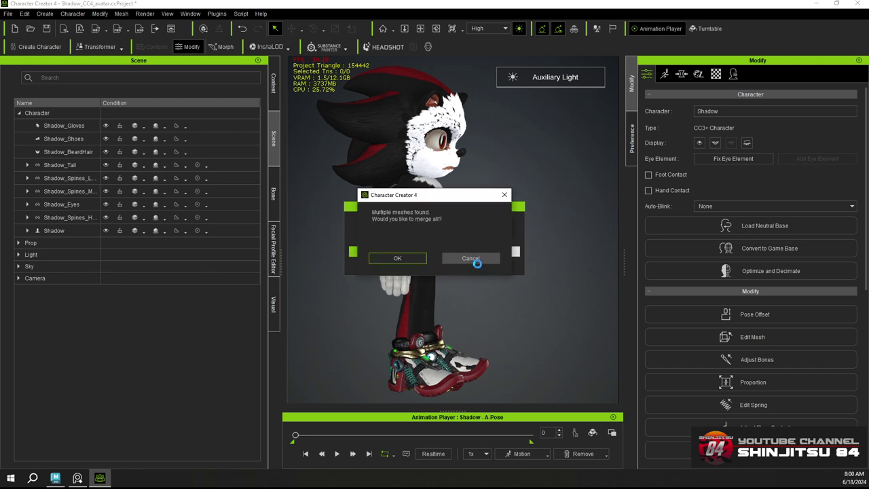
left_click(399, 258)
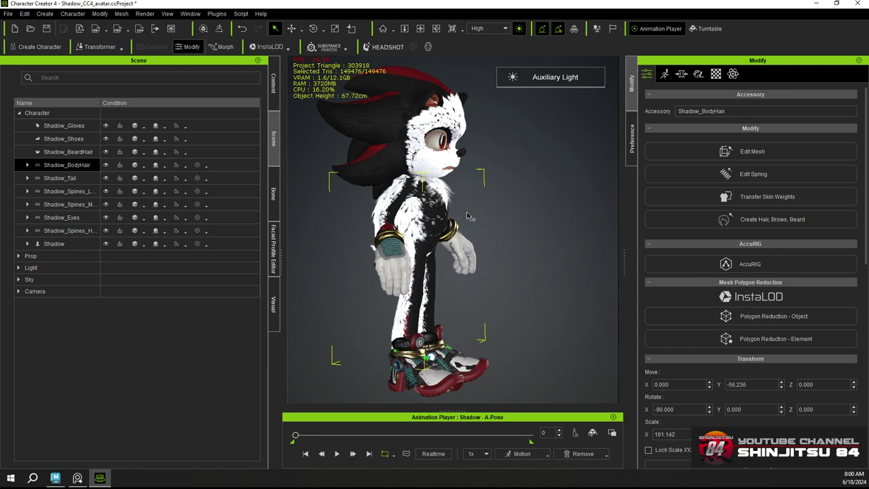
Move the body fur onto the body at a Y position of about -55.93 and a Z position of about 2.53
scroll(464, 212, "up", 1)
right_click_drag(443, 239, 419, 228)
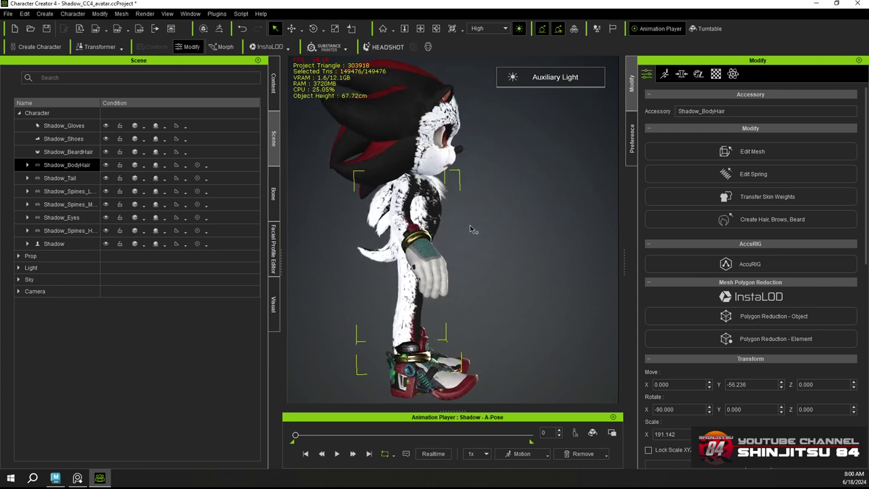
key("w")
right_click_drag(449, 292, 385, 343)
left_click_drag(347, 364, 350, 365)
right_click_drag(430, 211, 339, 315)
left_click_drag(347, 320, 347, 318)
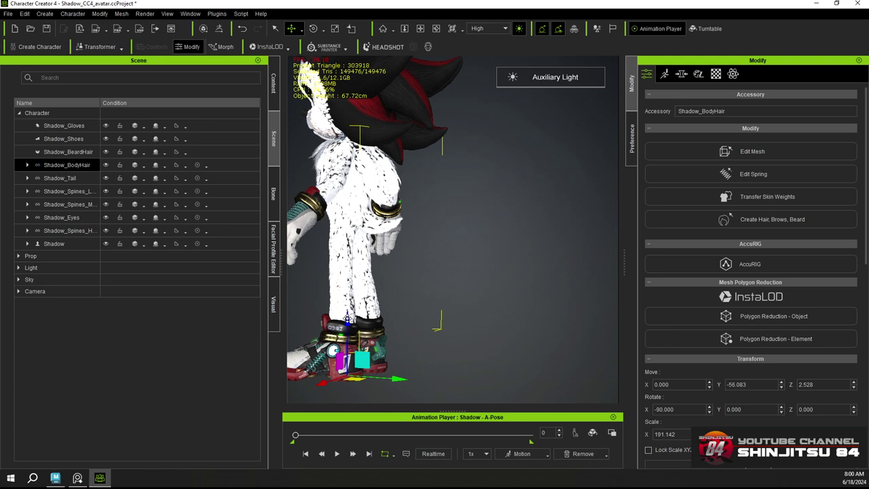
left_click_drag(347, 318, 347, 316)
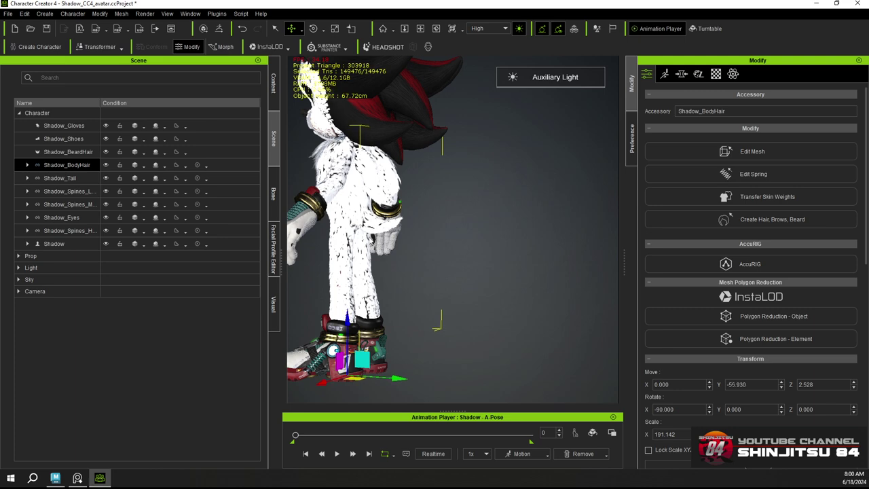
right_click_drag(371, 239, 645, 216)
right_click_drag(400, 214, 680, 216)
right_click_drag(373, 215, 412, 210)
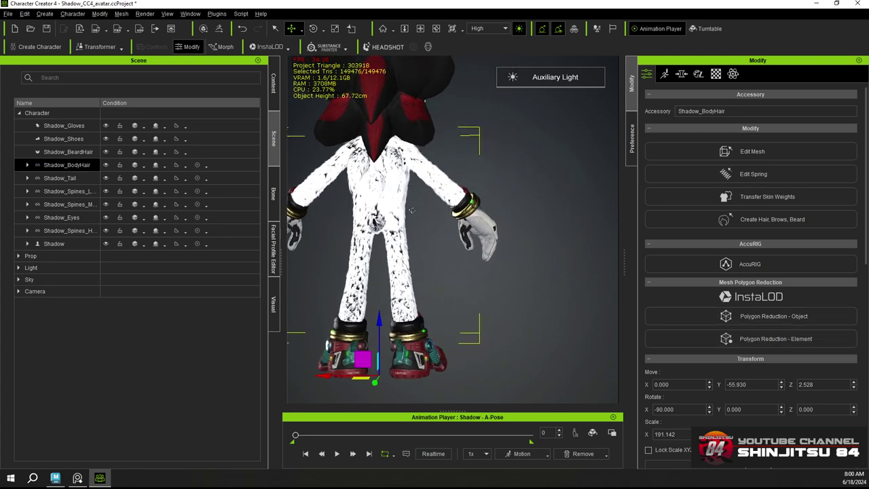
Transfer skin weights to the Shadow_BodyHair fur using the Other template
middle_click_drag(412, 210, 531, 211)
scroll(476, 211, "up", 4)
right_click_drag(387, 207, 202, 169)
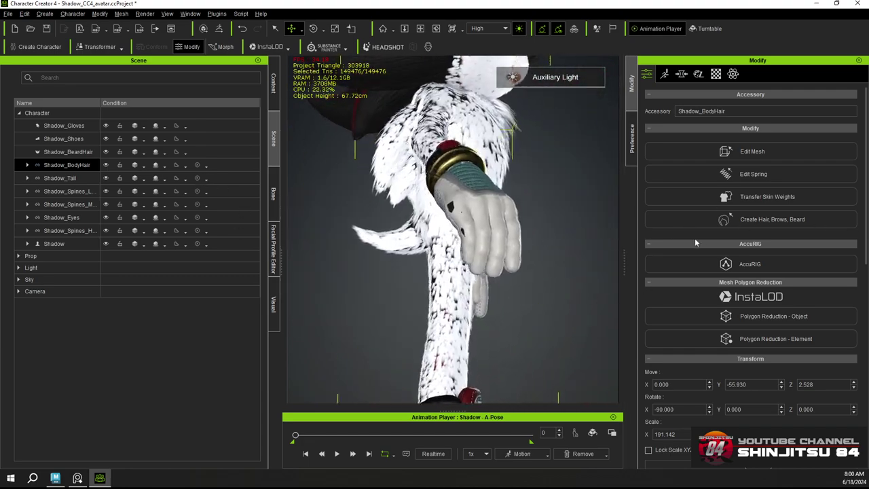
left_click(774, 197)
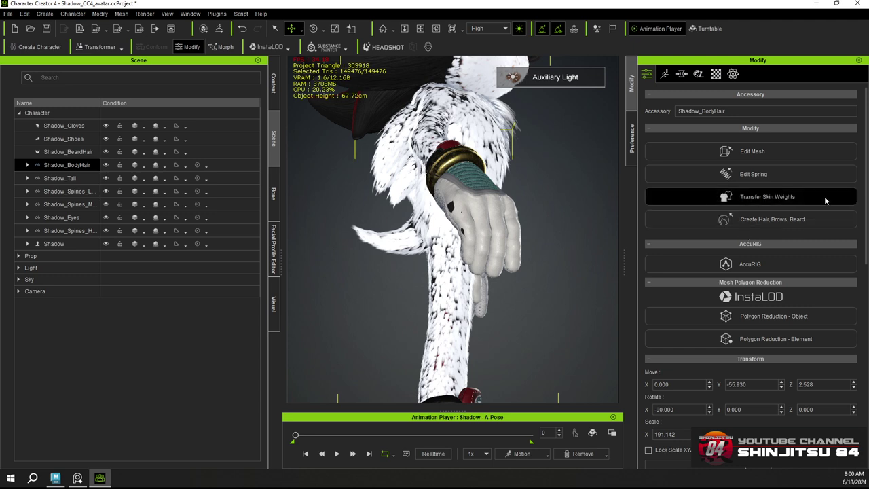
left_click(772, 196)
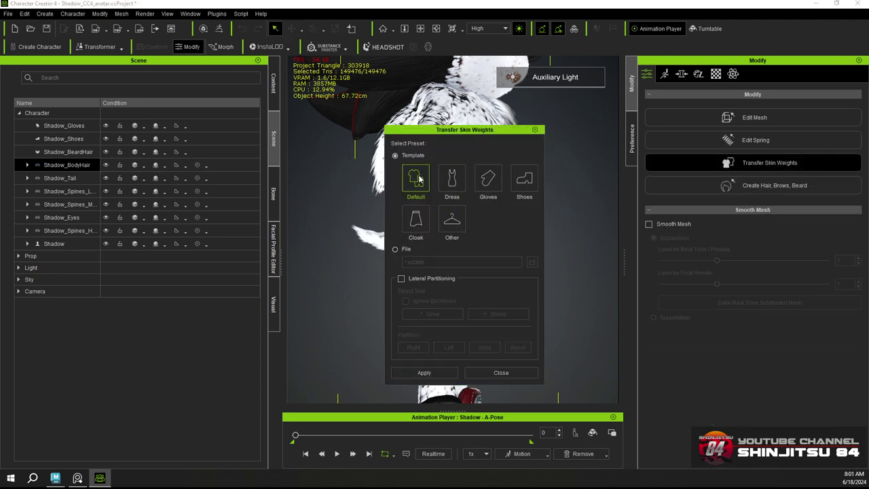
left_click(452, 227)
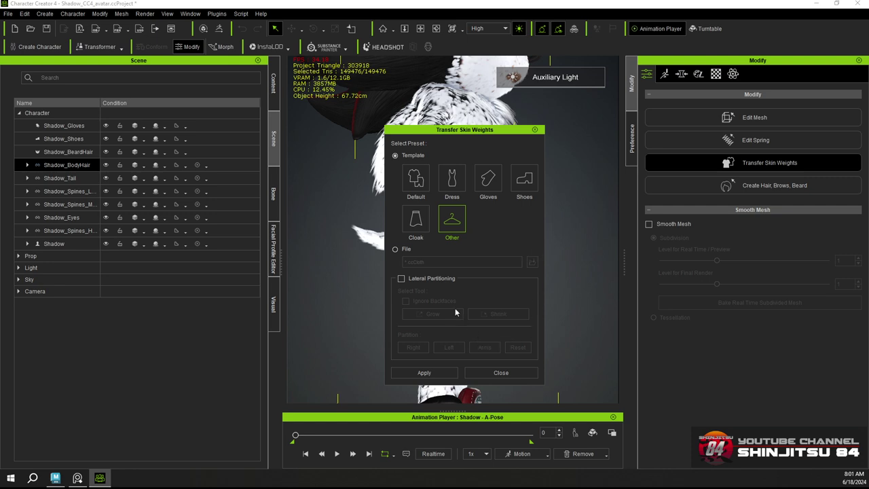
left_click(432, 374)
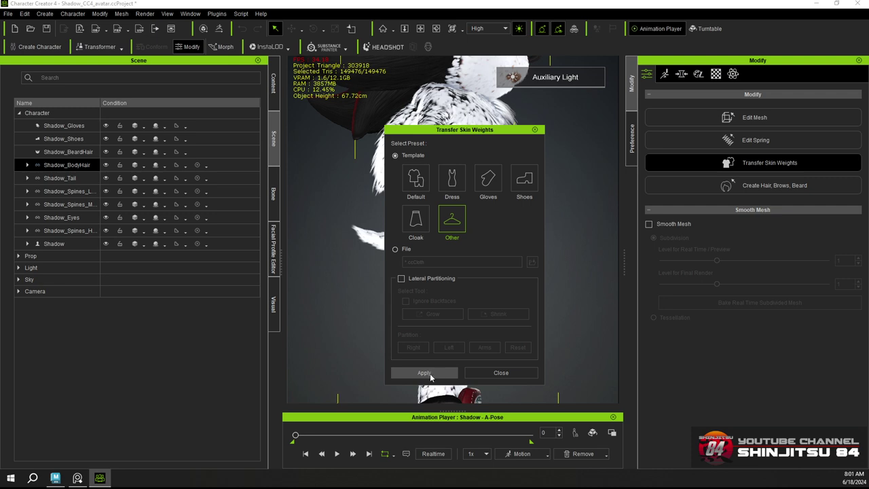
left_click(430, 375)
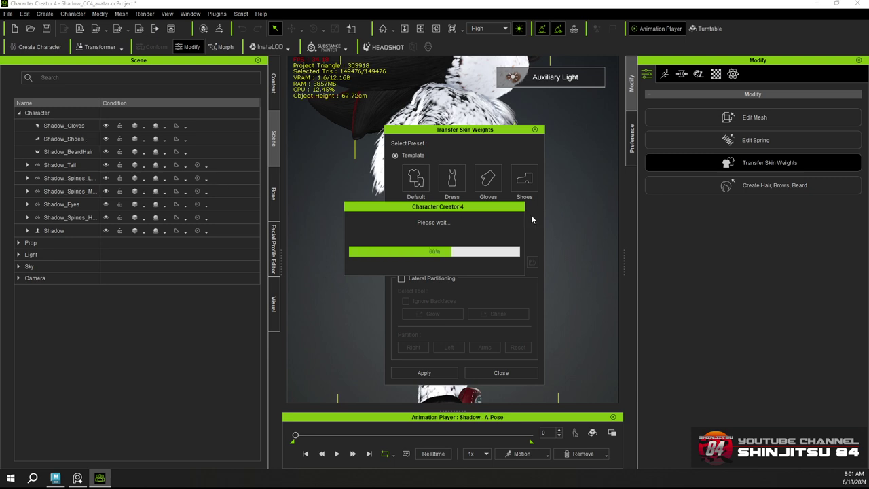
left_click(536, 130)
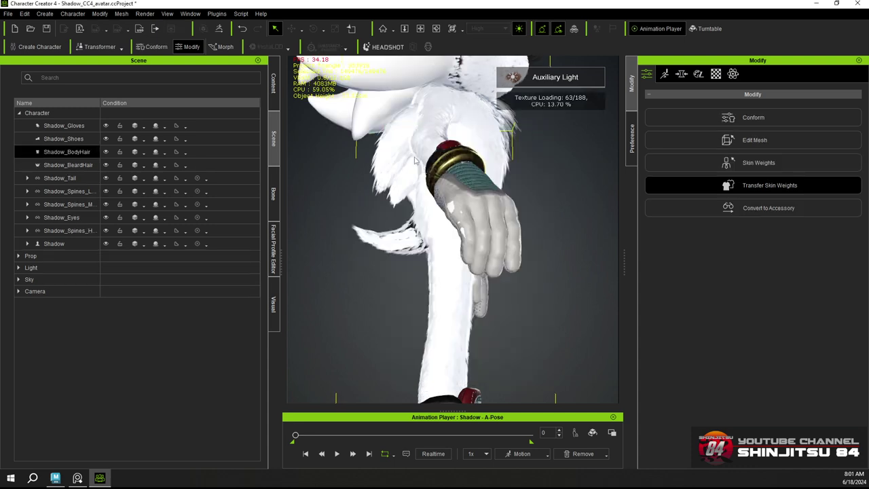
left_click(65, 138)
left_click(58, 153, "ctrl")
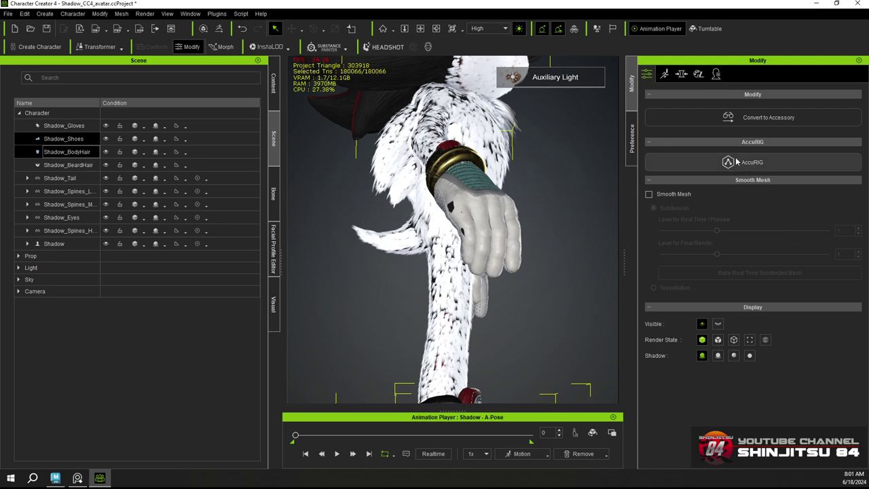
left_click(68, 152)
Import the Shadow_HeadHair fur as an accessory, merging all of its meshes
right_click_drag(370, 234, 466, 288)
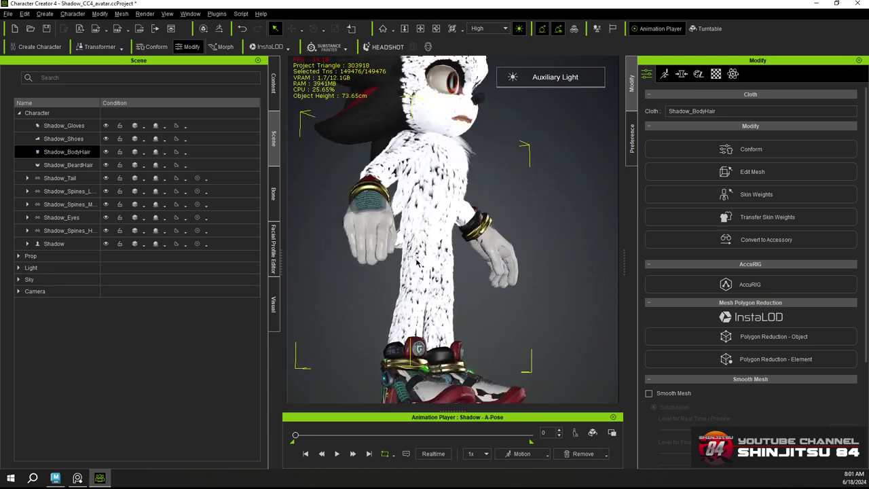
middle_click_drag(466, 288, 462, 380)
left_click(46, 14)
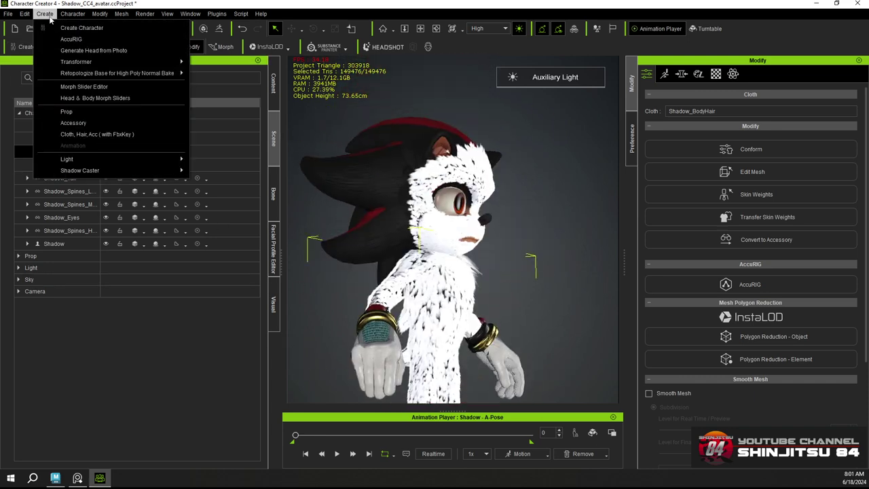
left_click(89, 125)
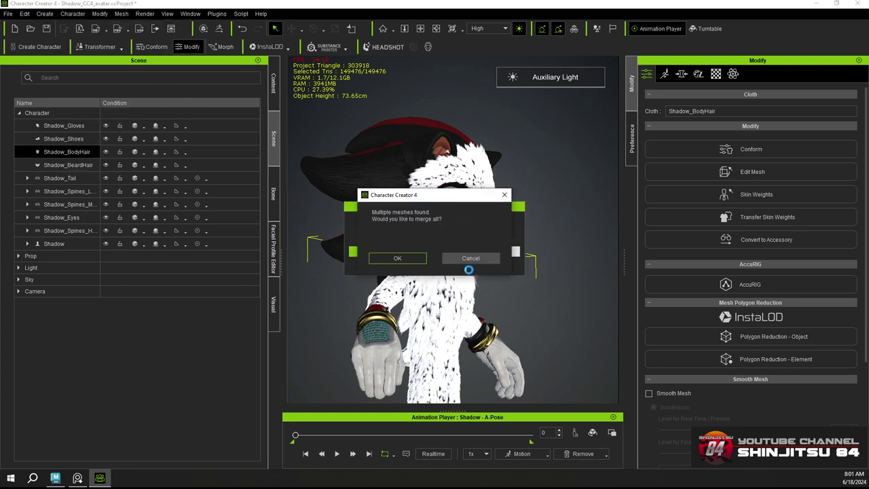
left_click(410, 259)
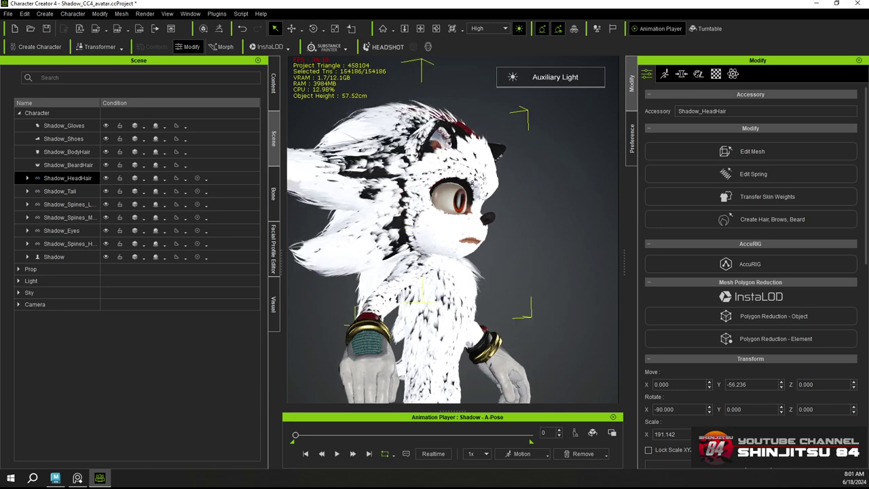
Attach the Shadow_HeadHair accessory to the CC_Base_Head bone, keeping the alignment at None
right_click_drag(453, 190, 516, 231)
scroll(798, 340, "down", 5)
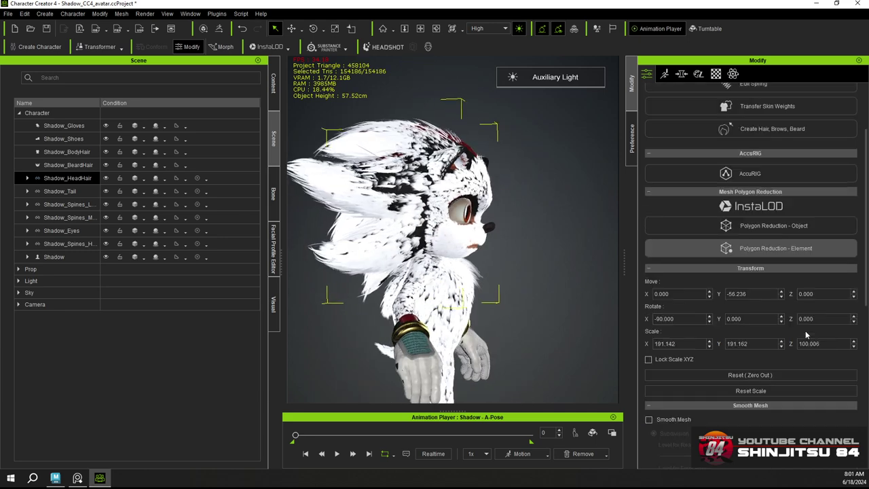
scroll(796, 340, "down", 3)
left_click(751, 375)
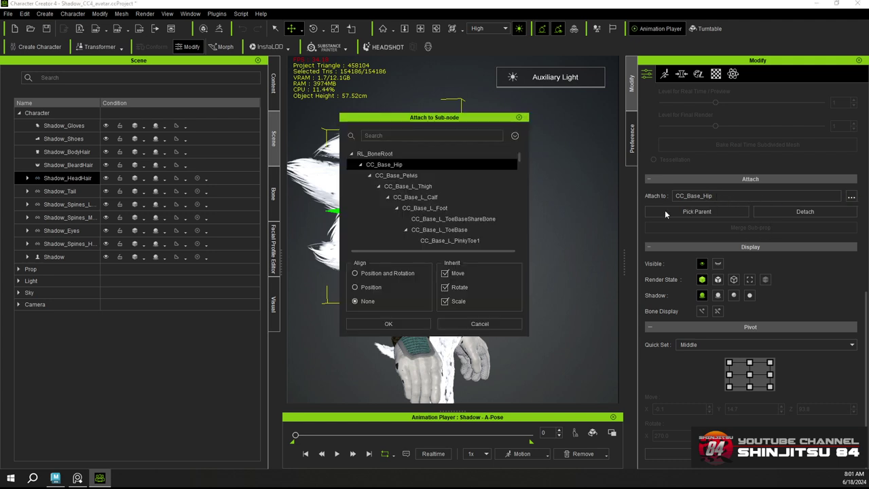
left_click(396, 135)
type("h")
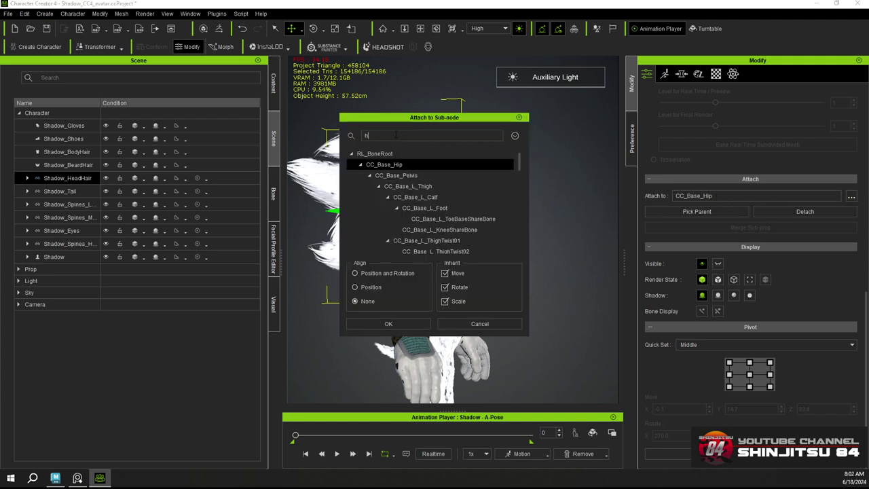
type("e")
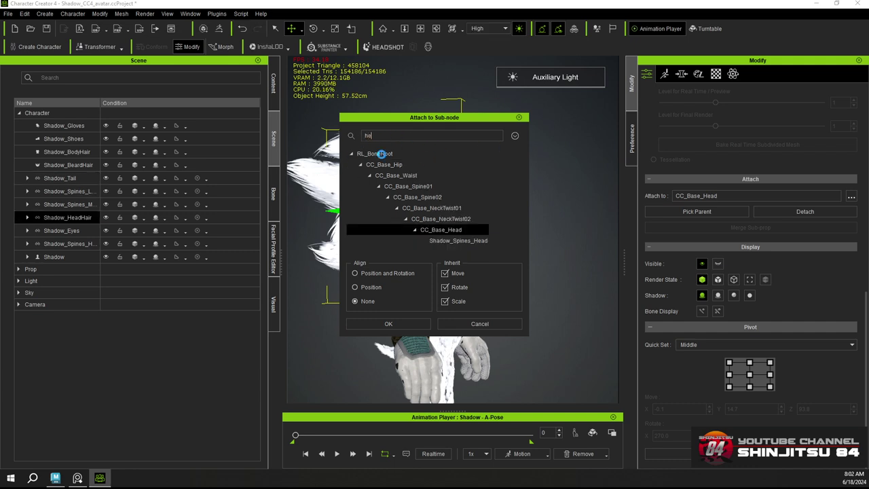
left_click(363, 322)
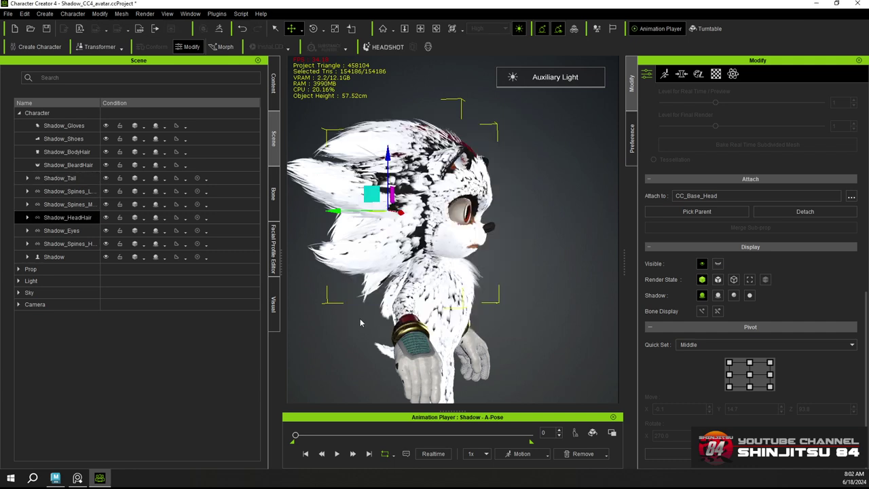
Nudge the head fur slightly forward along the Y axis and check its fit around the head from several sides
scroll(512, 198, "up", 3)
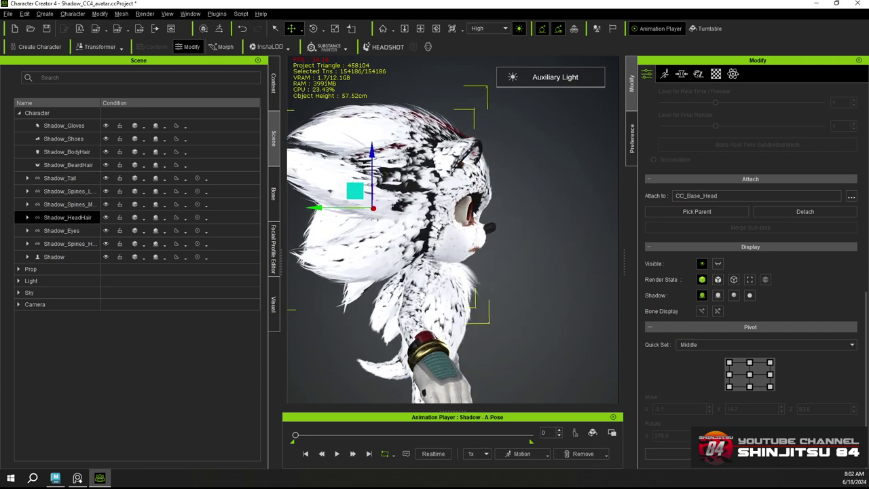
left_click_drag(316, 208, 321, 207)
right_click_drag(438, 198, 288, 170)
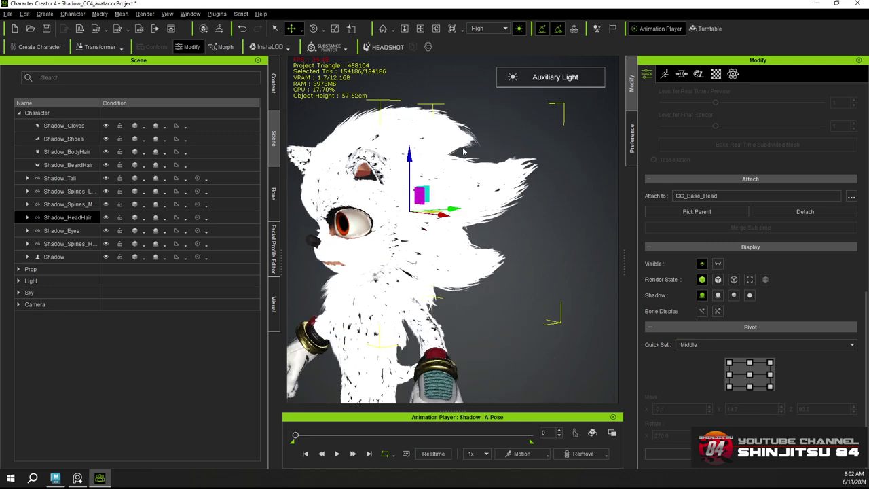
right_click_drag(463, 152, 648, 292)
right_click_drag(550, 309, 481, 272)
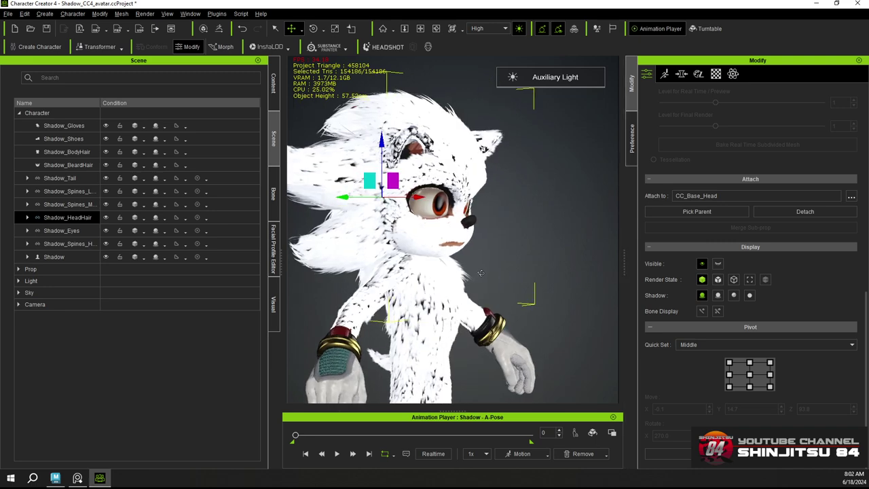
right_click_drag(409, 258, 264, 244)
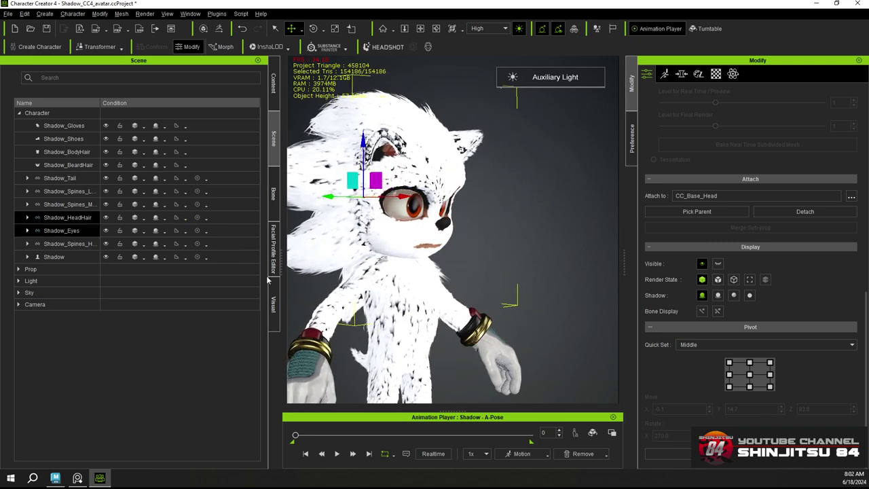
right_click_drag(426, 339, 449, 301)
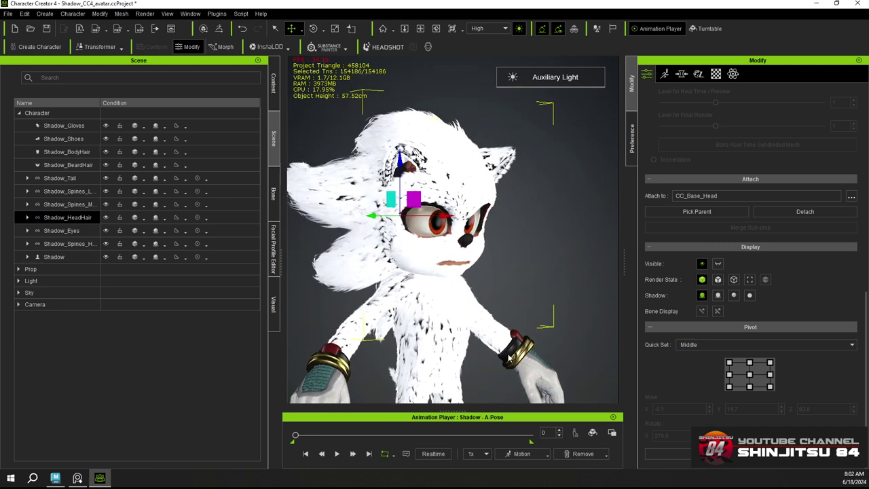
Open Edit Mesh for the Shadow character and set it to Face selection
left_click(45, 257)
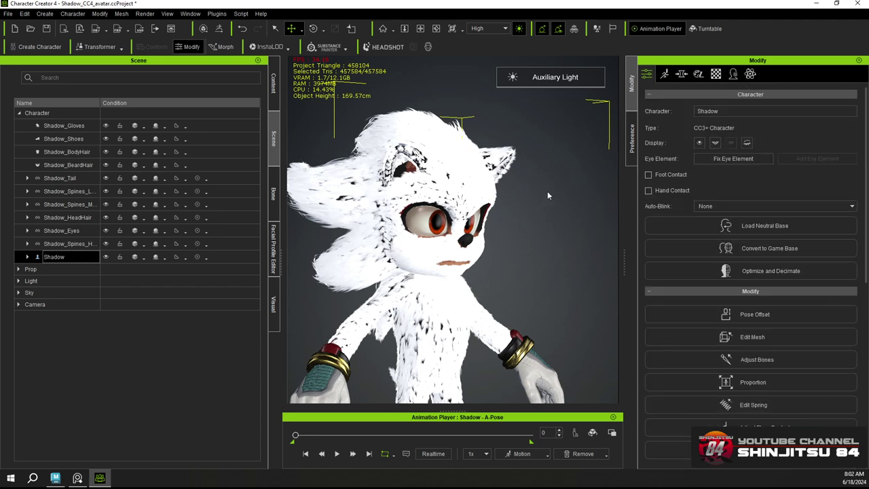
right_click_drag(547, 190, 480, 201)
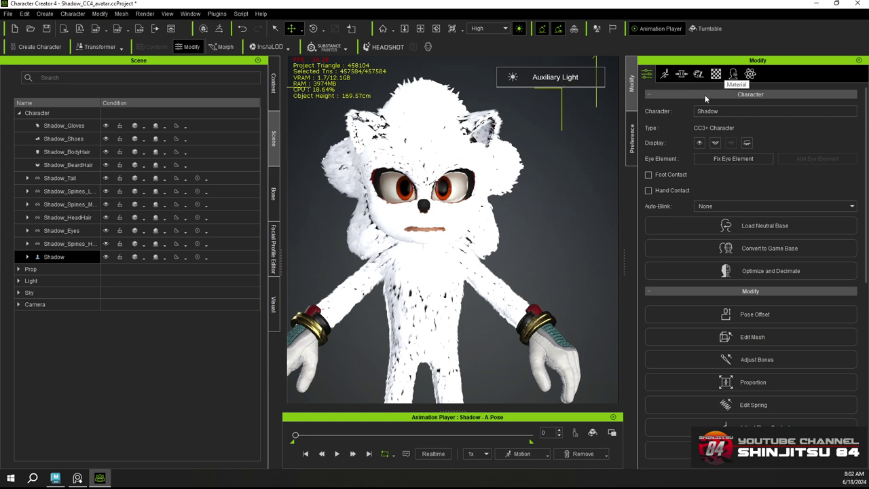
left_click(665, 74)
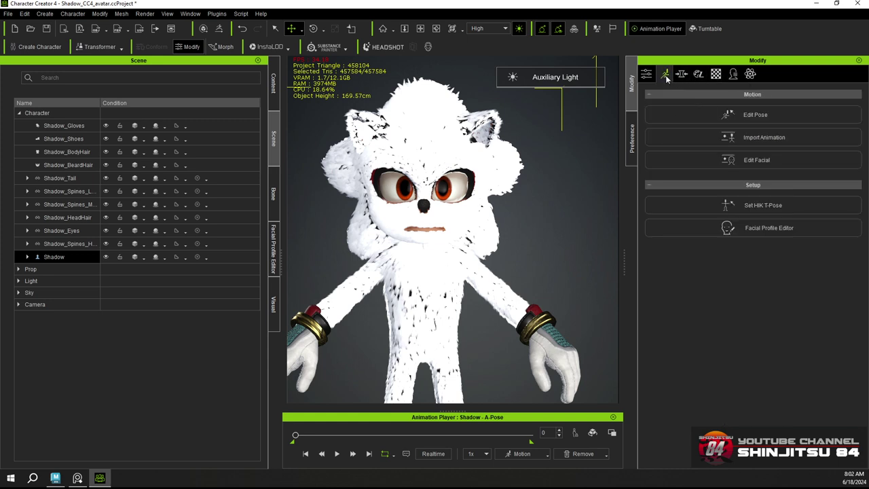
left_click(681, 75)
left_click(700, 74)
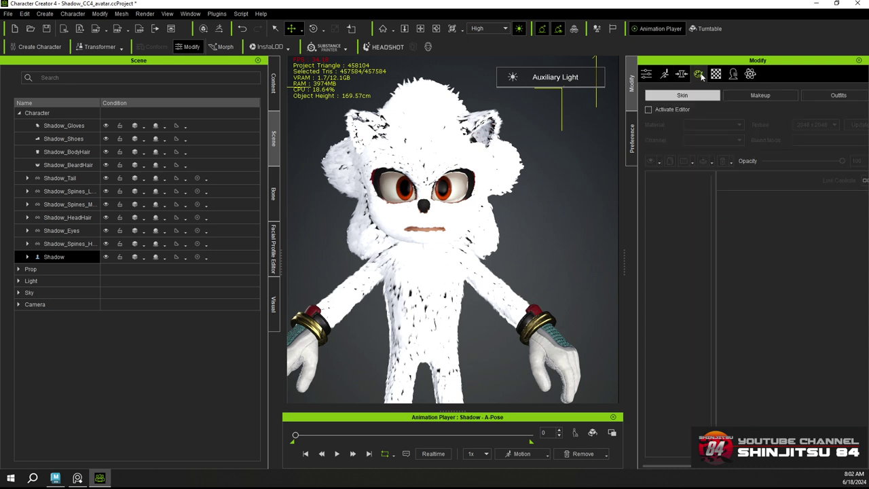
left_click(716, 75)
left_click(665, 74)
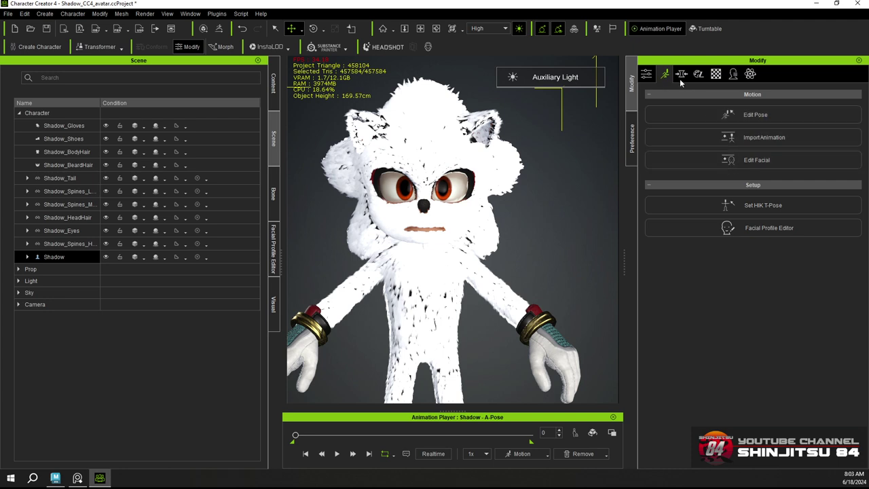
left_click(647, 75)
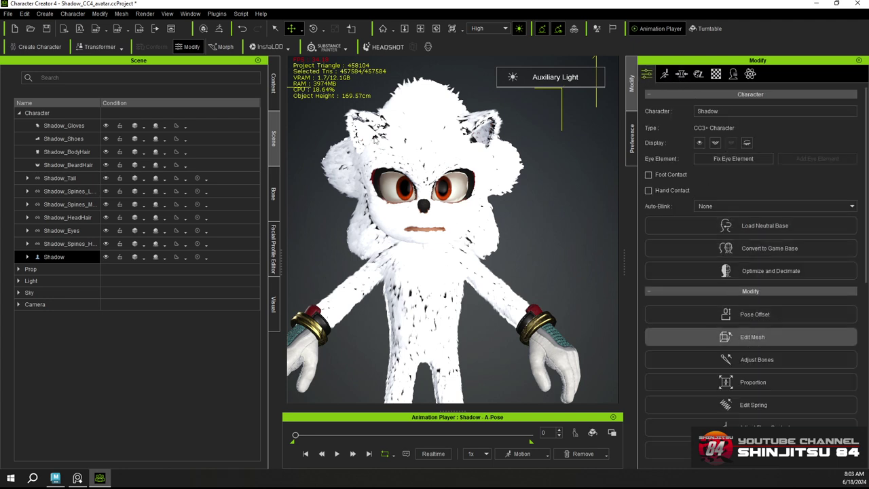
left_click(753, 337)
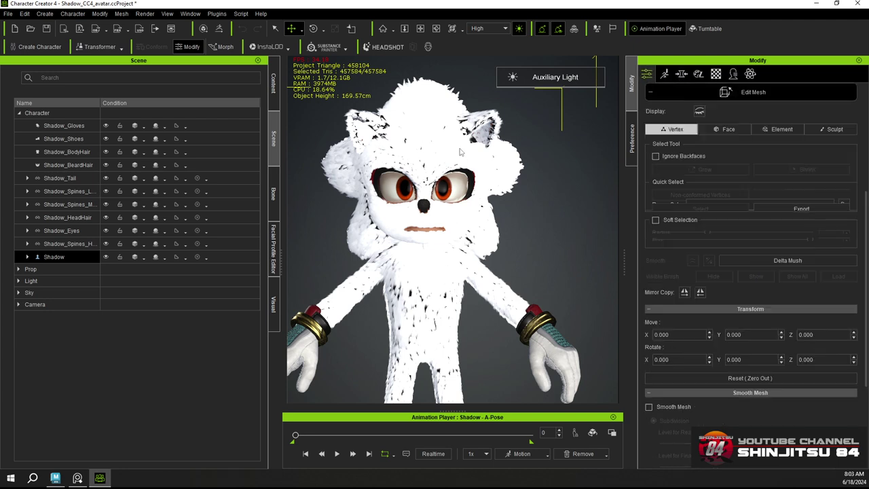
left_click(729, 137)
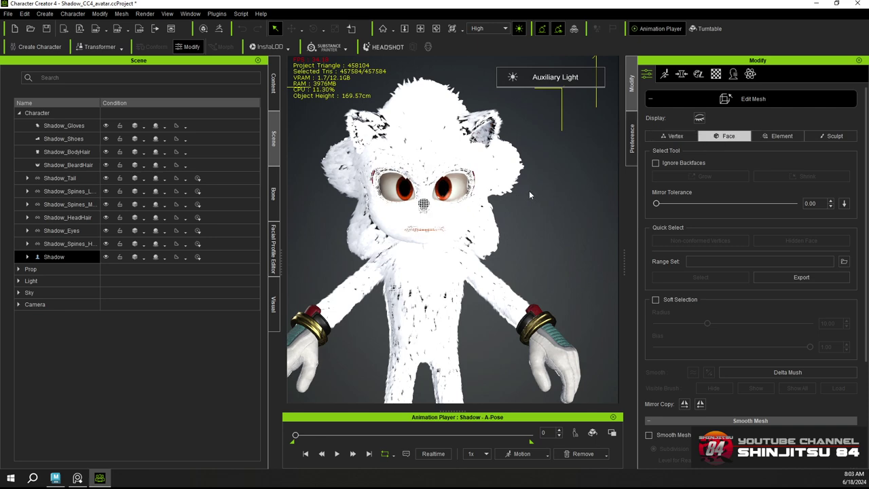
Select the body's mesh faces around the character's left gloved hand and hide them
right_click_drag(529, 194, 474, 241)
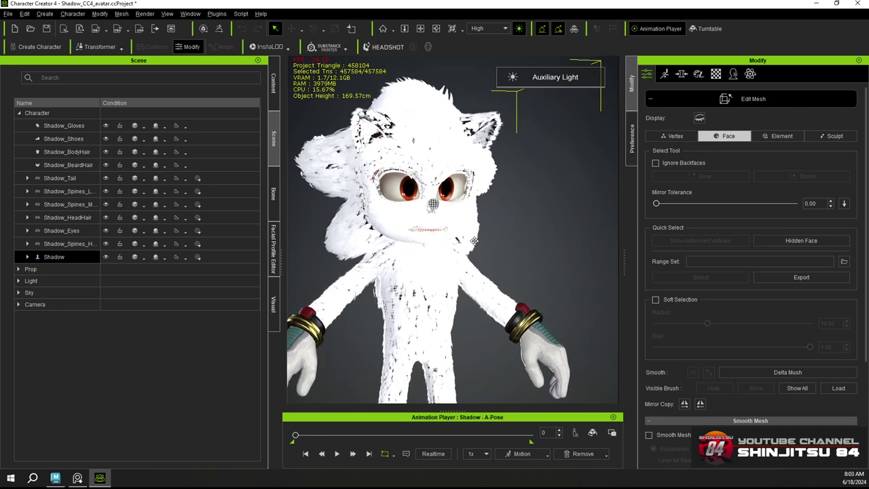
middle_click_drag(474, 241, 482, 219)
right_click_drag(482, 219, 432, 281)
middle_click_drag(433, 281, 461, 224)
right_click_drag(462, 224, 514, 260)
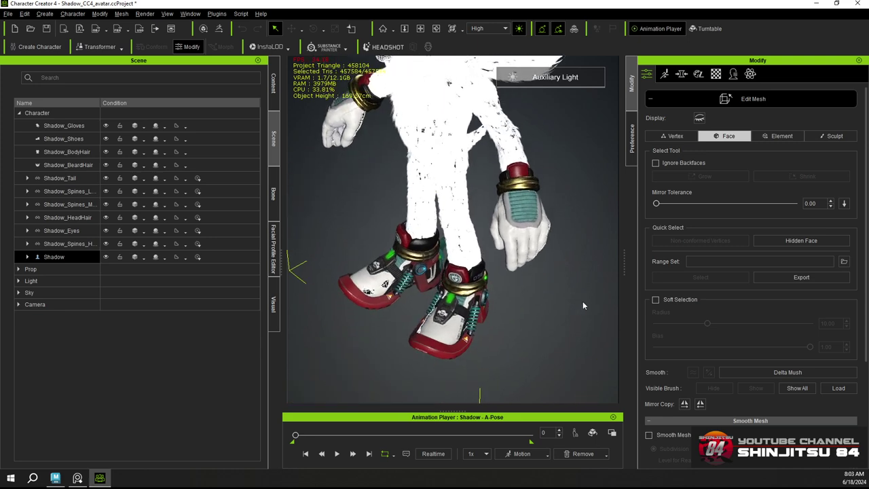
left_click_drag(582, 304, 494, 192)
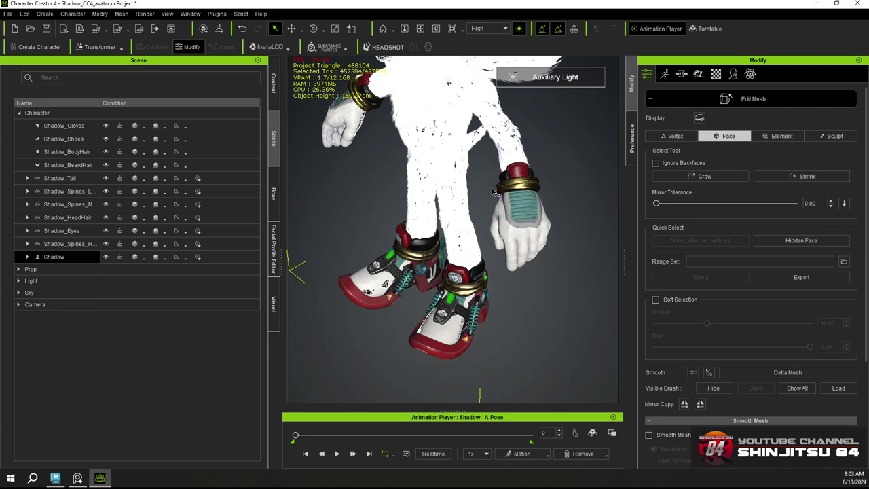
left_click(710, 386)
Select the body's mesh faces around the character's right gloved hand and hide them
right_click_drag(494, 218, 613, 211)
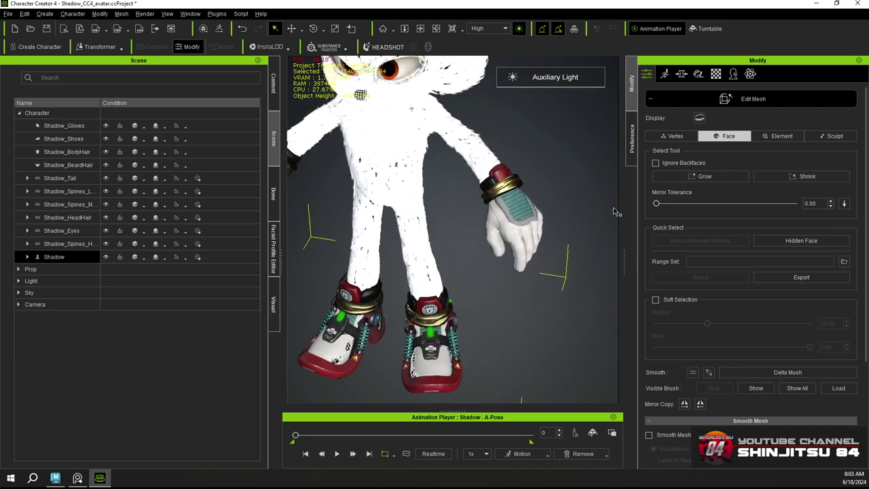
mouse_move(435, 204)
middle_mouse_down()
mouse_move(425, 225)
mouse_move(446, 216)
middle_mouse_up()
right_click_drag(446, 218, 534, 233)
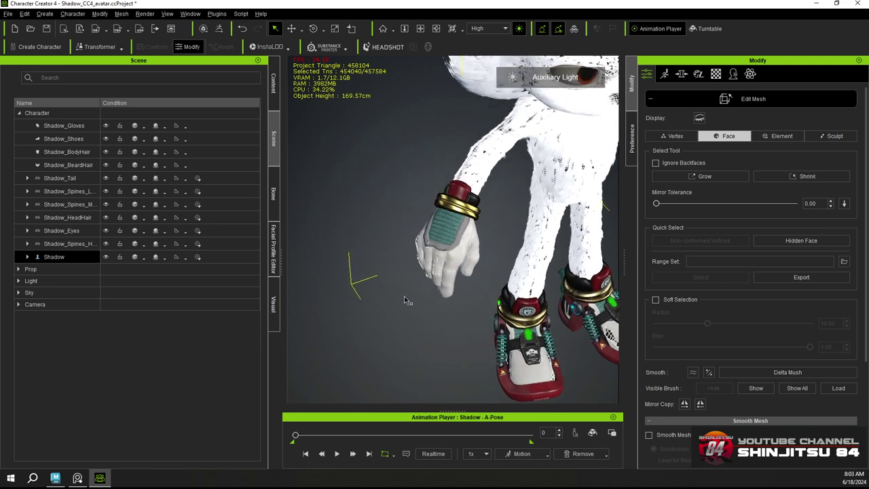
left_click_drag(372, 328, 493, 216)
right_click_drag(494, 216, 427, 203)
right_click_drag(348, 277, 455, 204)
left_click_drag(522, 314, 401, 199)
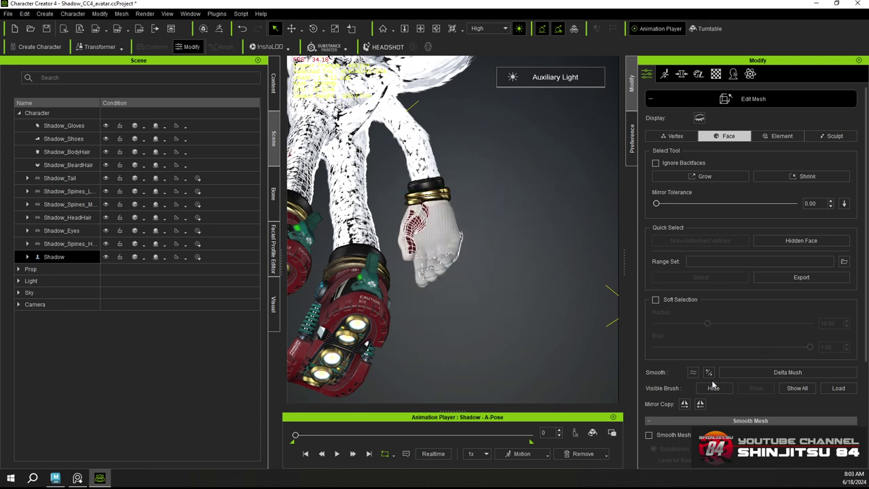
left_click(709, 388)
Hide the body's mesh faces inside both shoes, one foot at a time, and exit Edit Mesh
right_click_drag(408, 298, 507, 219)
mouse_move(520, 326)
left_mouse_down()
mouse_move(449, 220)
mouse_move(413, 189)
mouse_move(409, 204)
left_mouse_up()
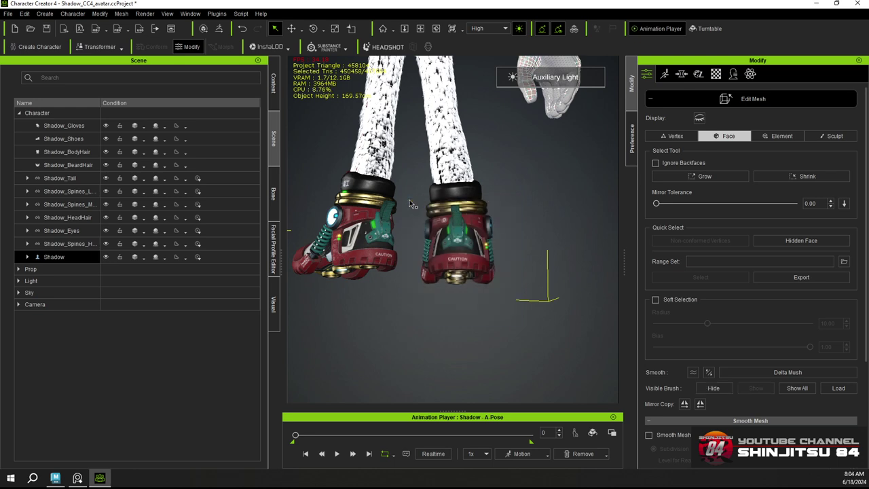
left_click_drag(542, 319, 397, 201)
left_click(706, 390)
left_click_drag(549, 298, 450, 258, "alt")
mouse_move(366, 311)
left_mouse_down()
mouse_move(500, 223)
mouse_move(481, 223)
left_mouse_up()
left_click(706, 389)
right_click_drag(381, 244, 459, 186)
middle_click_drag(460, 186, 446, 240)
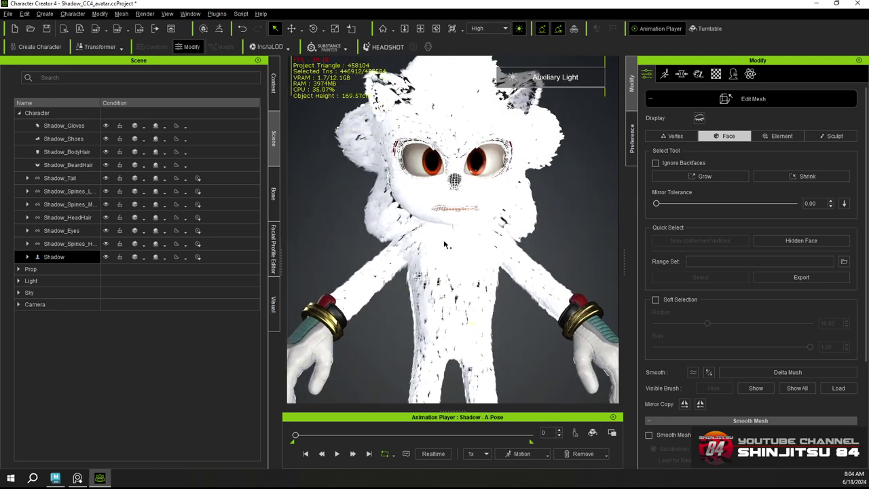
right_click_drag(446, 240, 508, 205)
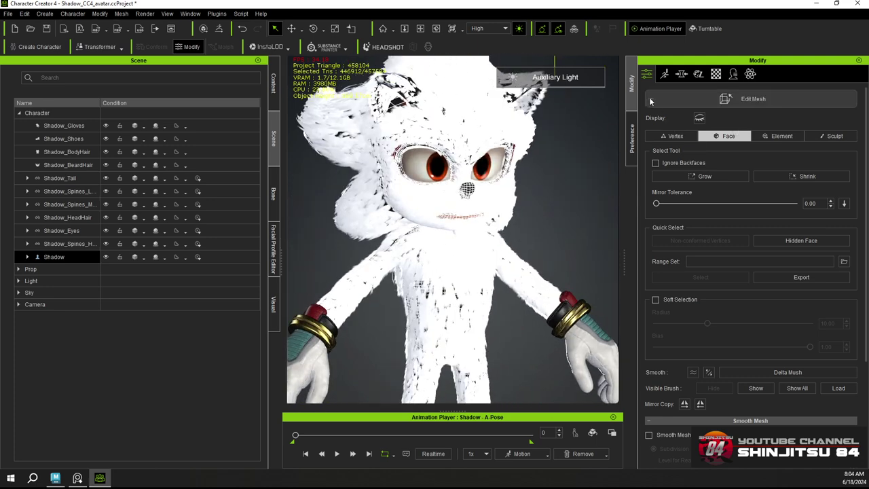
key("Escape")
Check the whole furred character from the front and both sides, and save the project
scroll(514, 213, "down", 5)
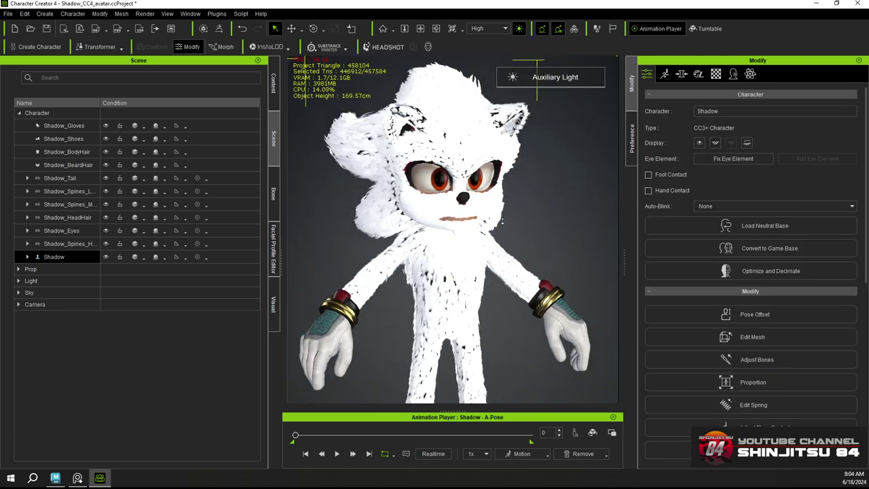
scroll(512, 212, "up", 2)
mouse_move(512, 213)
right_mouse_down()
mouse_move(663, 209)
mouse_move(318, 217)
mouse_move(498, 208)
right_mouse_up()
middle_click_drag(498, 208, 496, 178)
scroll(496, 179, "up", 3)
scroll(496, 179, "down", 6)
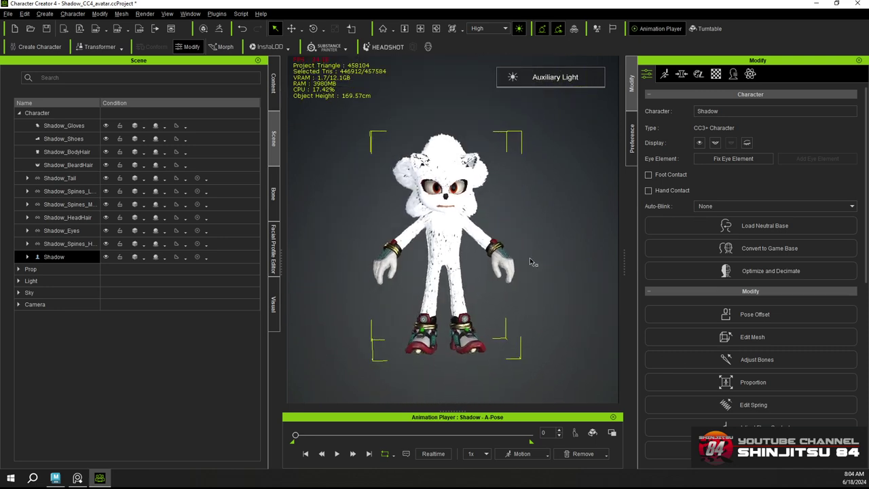
right_click_drag(532, 262, 659, 275)
right_click_drag(478, 270, 224, 265)
scroll(413, 218, "up", 2)
scroll(418, 218, "up", 3)
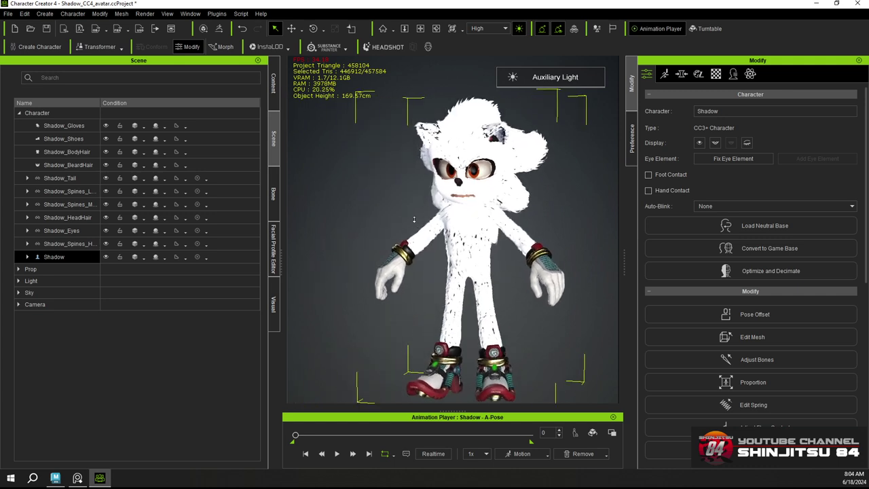
key("ctrl+s")
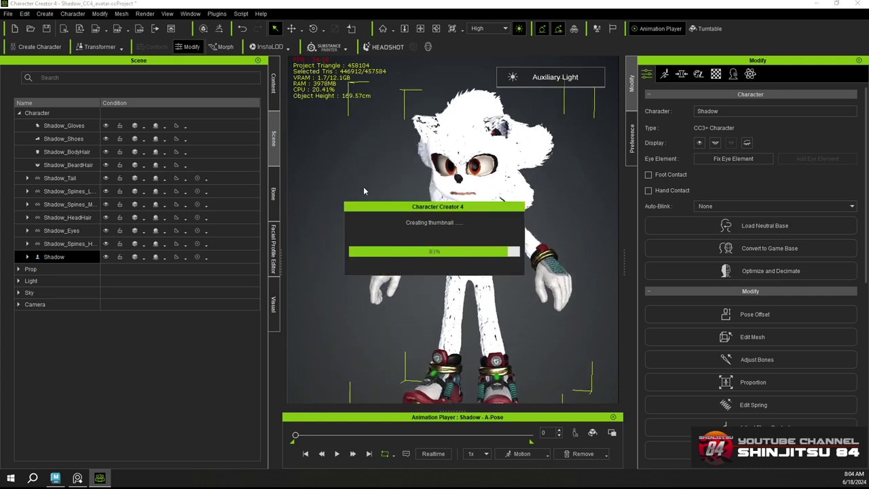
Save the character to the custom content library as Shadow_WIP_Fur with the Actor/Character asset type
left_click(272, 93)
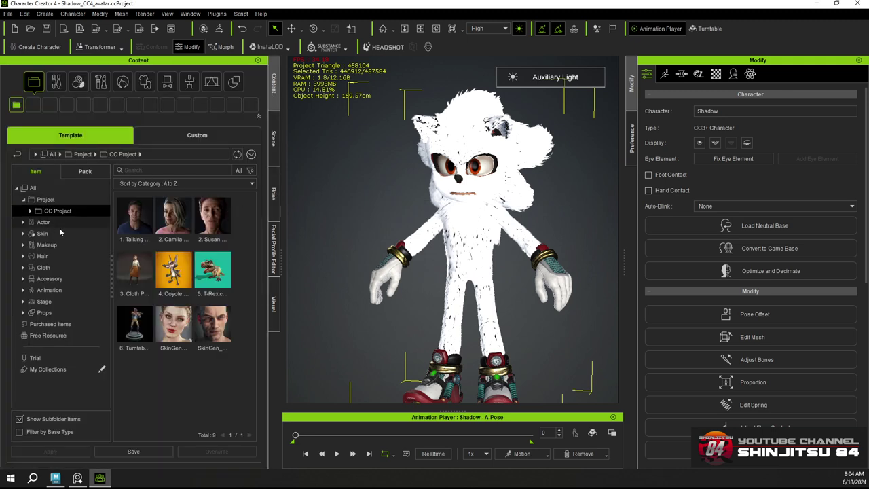
key("Down")
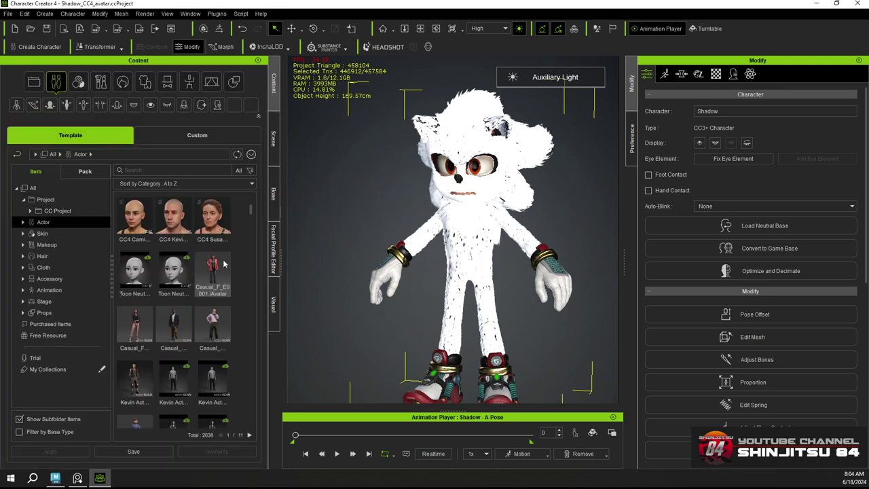
left_click(190, 139)
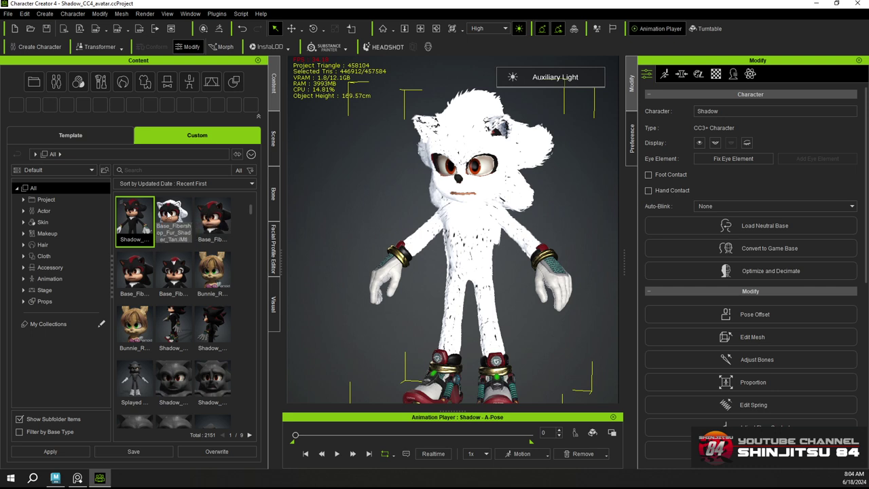
left_click(134, 452)
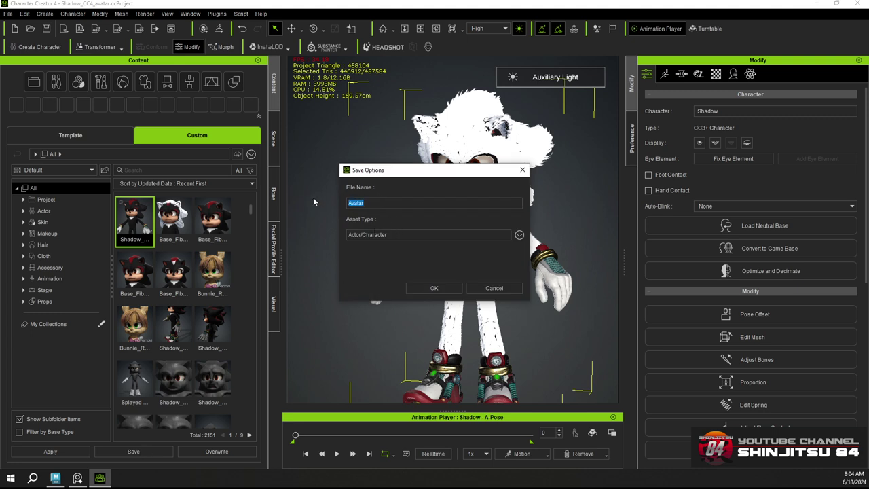
type("Shadow")
type("_")
type("WIP")
type("_Fir")
key("BackSpace")
key("BackSpace")
type("ur")
left_click(433, 289)
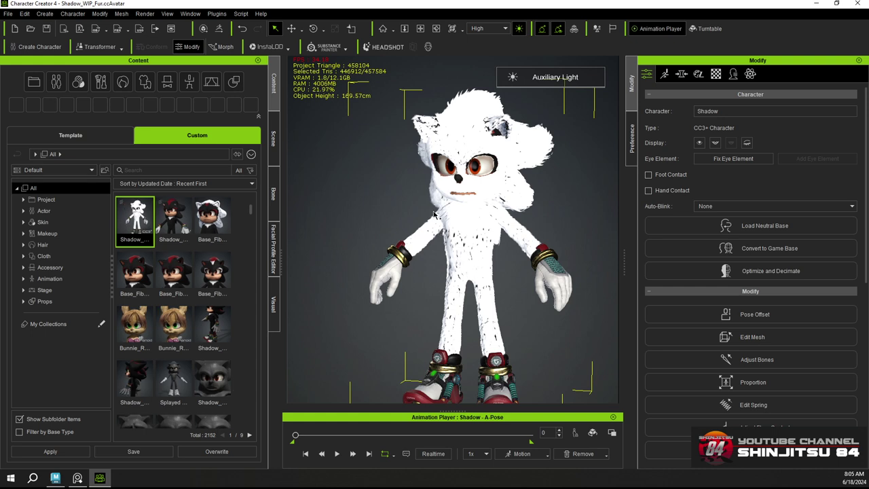
Open the custom Animation content, deselect the character and examine the fur on its face, chest and arms up close
left_click(47, 279)
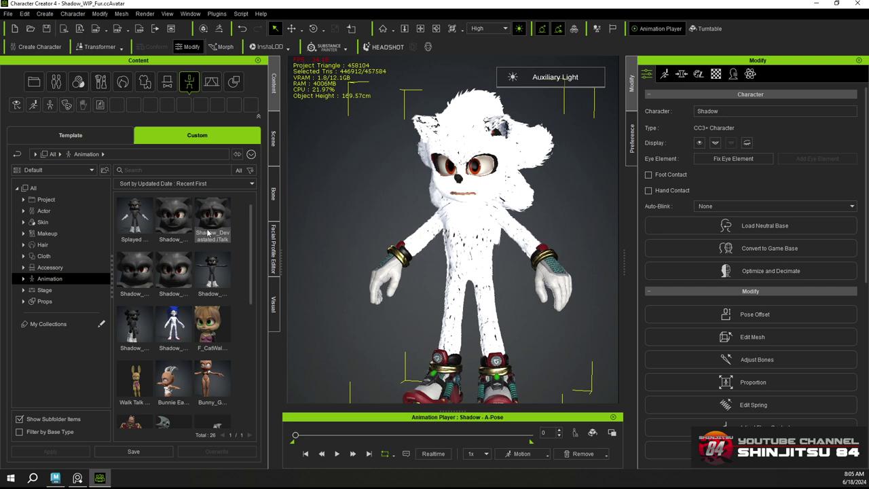
left_click(371, 201)
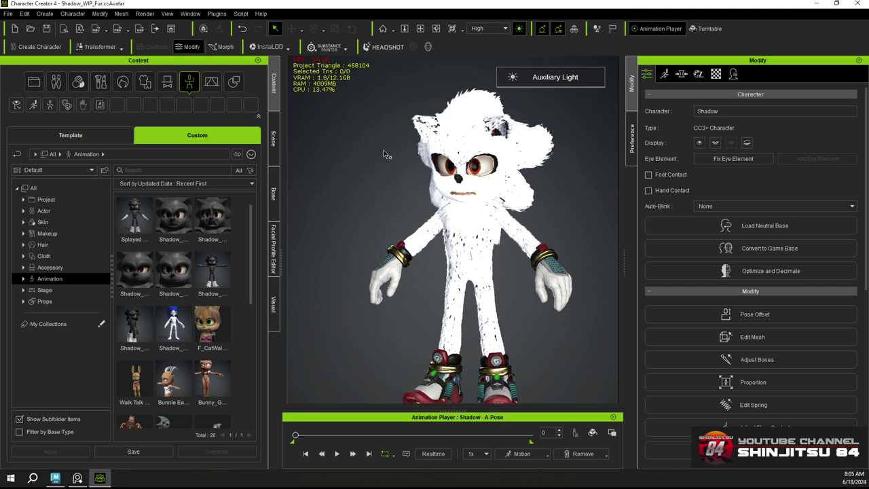
middle_click_drag(370, 176, 344, 152)
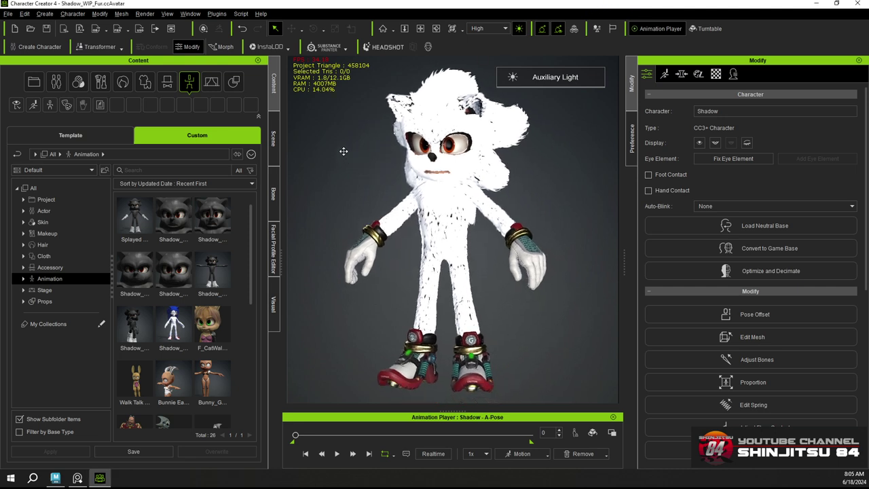
scroll(468, 222, "up", 1)
scroll(462, 218, "down", 1)
scroll(443, 208, "up", 1)
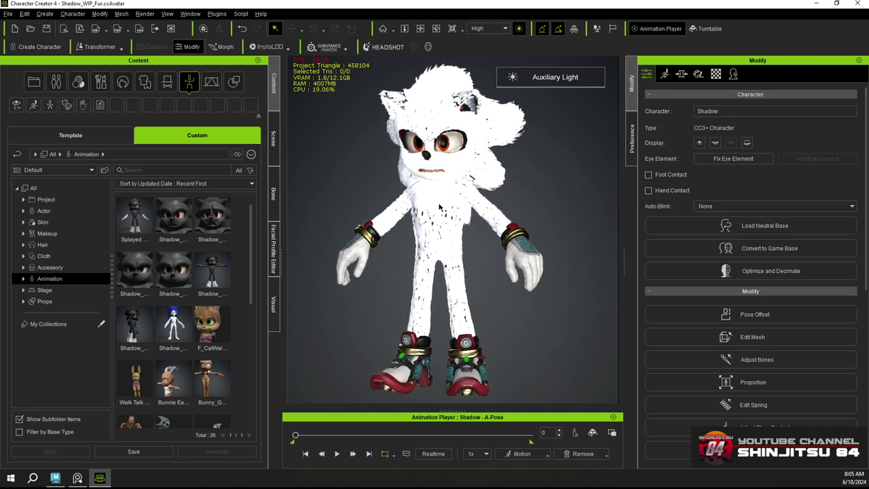
middle_click_drag(386, 178, 491, 174)
scroll(490, 173, "up", 10)
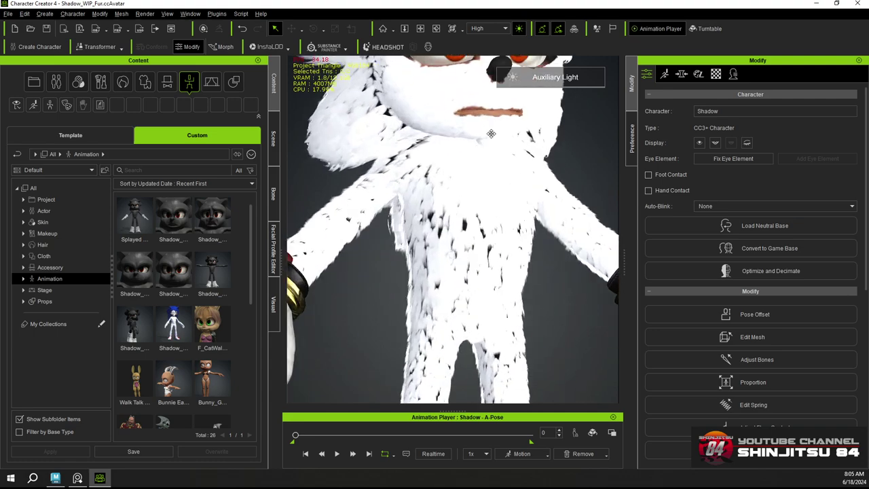
middle_click_drag(491, 134, 416, 187)
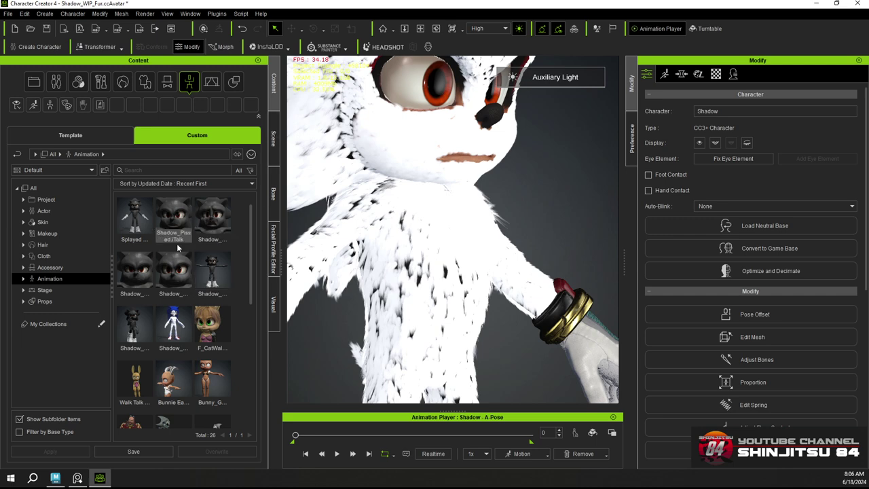
Load the male Talk_M motion onto Shadow and play it
left_click(502, 454)
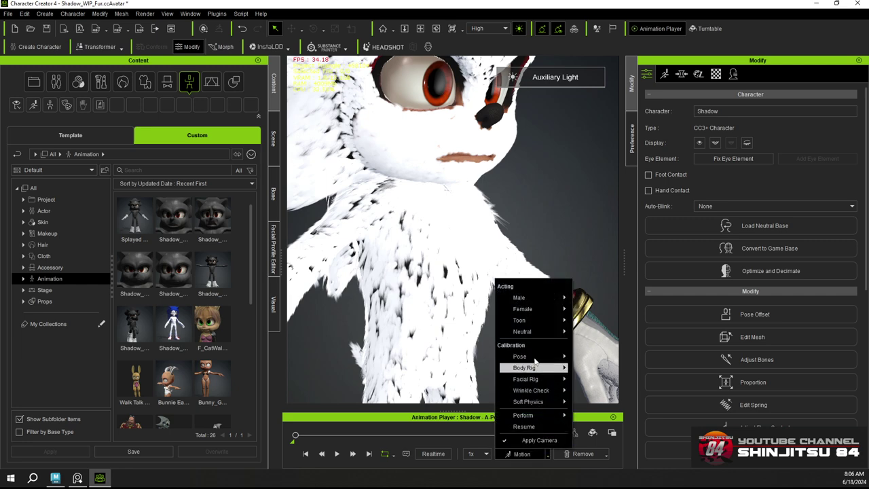
mouse_move(535, 348)
mouse_move(526, 297)
left_click(596, 370)
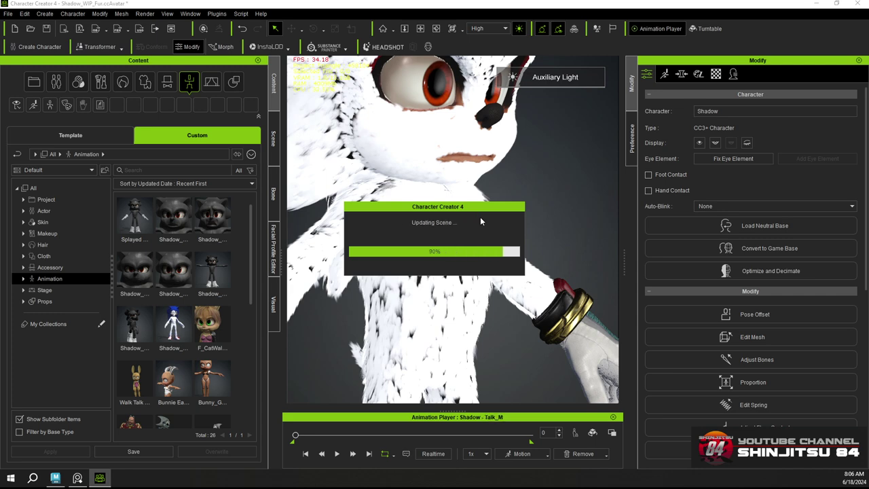
left_click(337, 454)
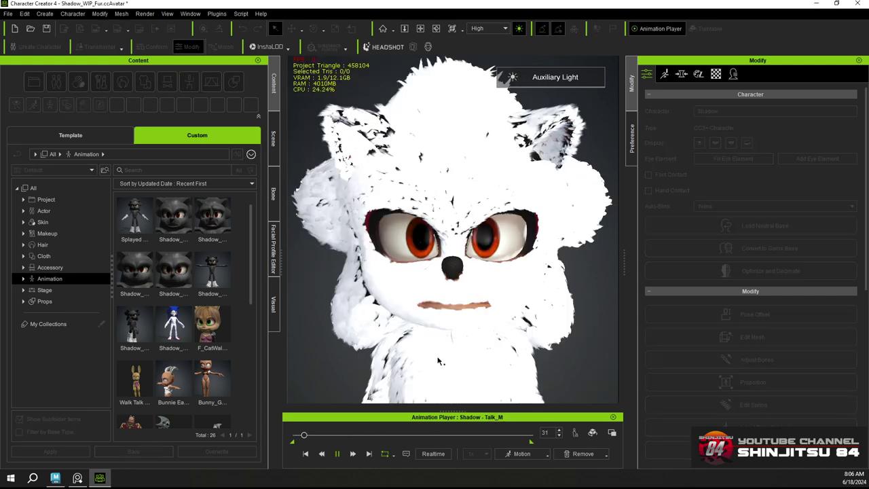
Examine how the fur around the mouth, nose, eyes and chin follows the talking animation from several sides
right_click_drag(444, 350, 369, 271)
scroll(425, 261, "up", 6)
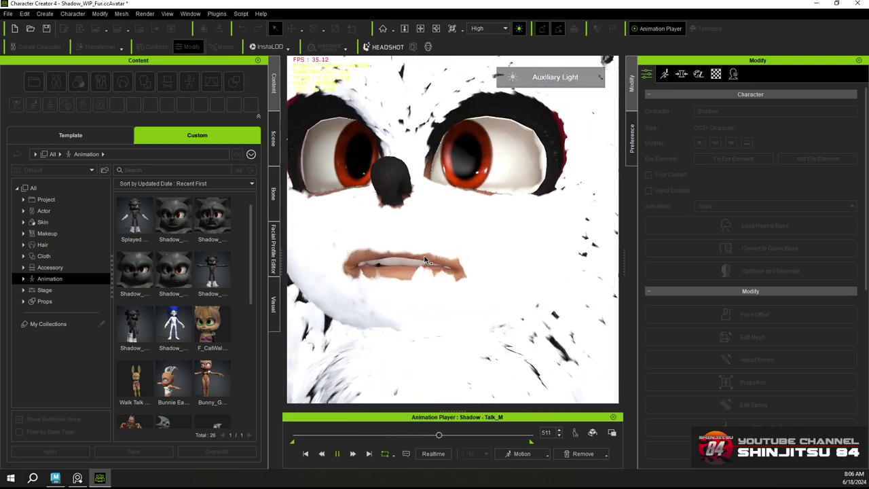
scroll(425, 261, "down", 3)
right_click_drag(425, 262, 309, 299)
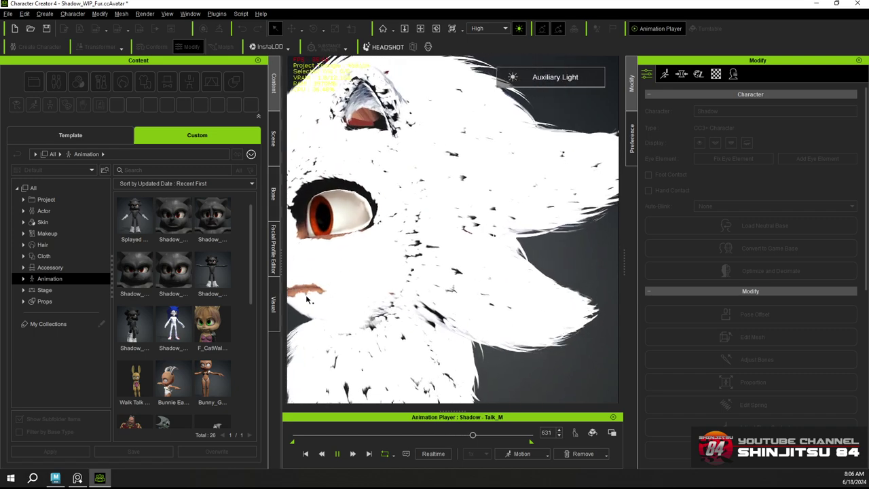
middle_click_drag(309, 299, 474, 249)
right_click_drag(474, 248, 468, 222)
scroll(428, 172, "up", 4)
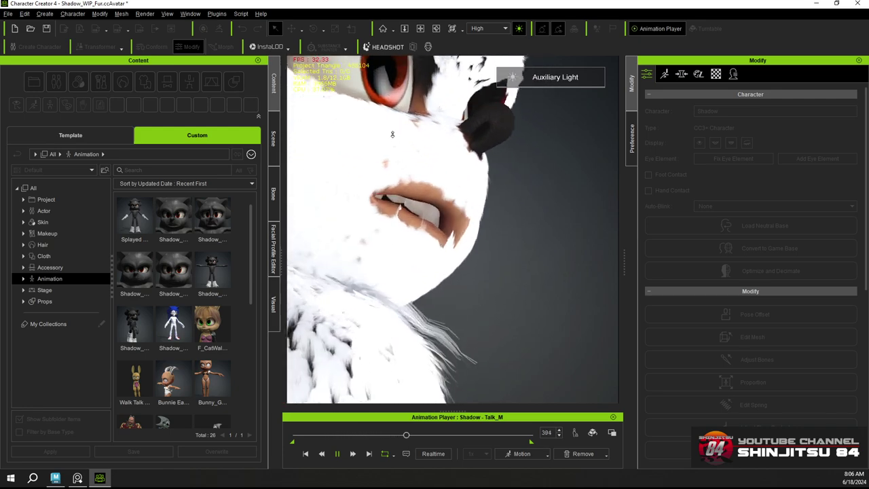
scroll(429, 173, "up", 2)
scroll(465, 203, "down", 6)
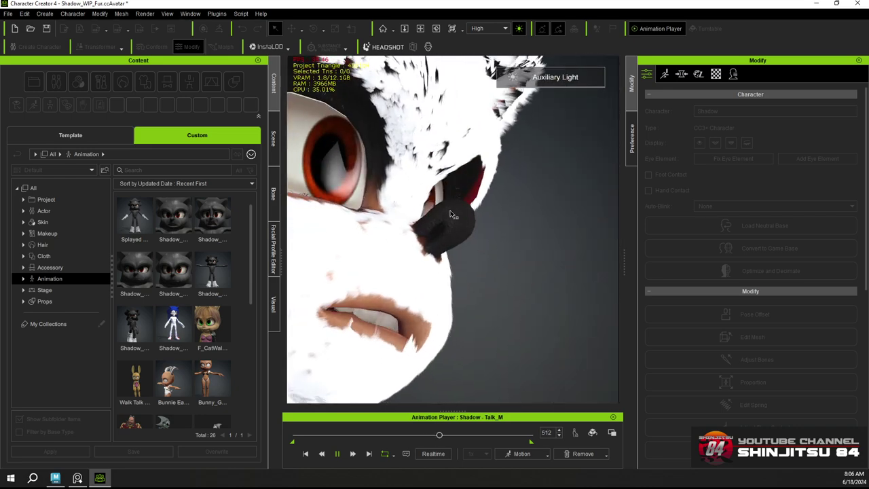
scroll(433, 202, "down", 2)
right_click_drag(434, 201, 395, 229)
middle_click_drag(449, 200, 543, 138)
right_click_drag(543, 138, 326, 216)
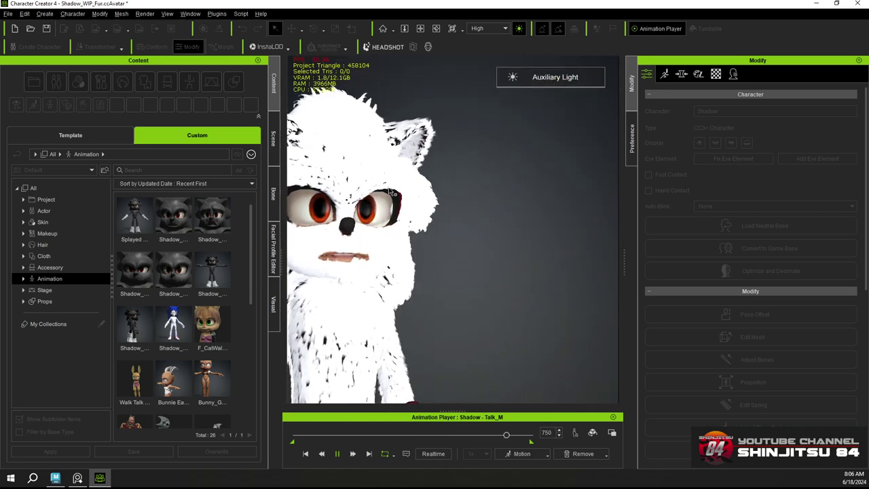
middle_click_drag(326, 216, 426, 198)
scroll(426, 200, "up", 1)
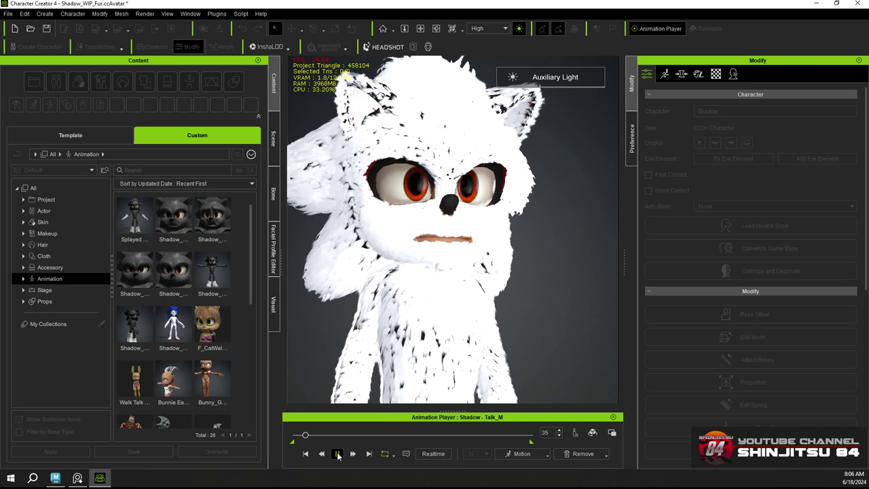
Pause the talking animation and check the fur on the head and upper body from the front and side
left_click(337, 454)
scroll(449, 296, "down", 2)
right_click_drag(449, 224, 328, 179)
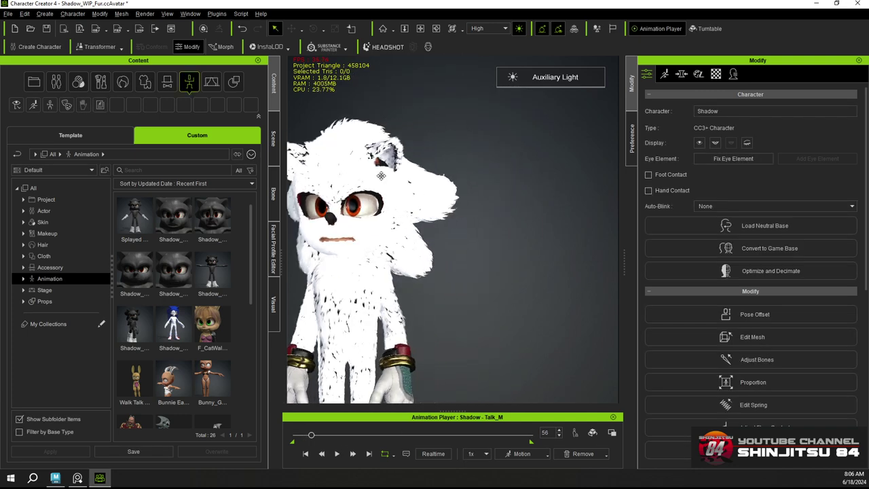
middle_click_drag(328, 179, 420, 184)
scroll(425, 274, "down", 2)
scroll(424, 274, "up", 4)
middle_click_drag(400, 146, 426, 148)
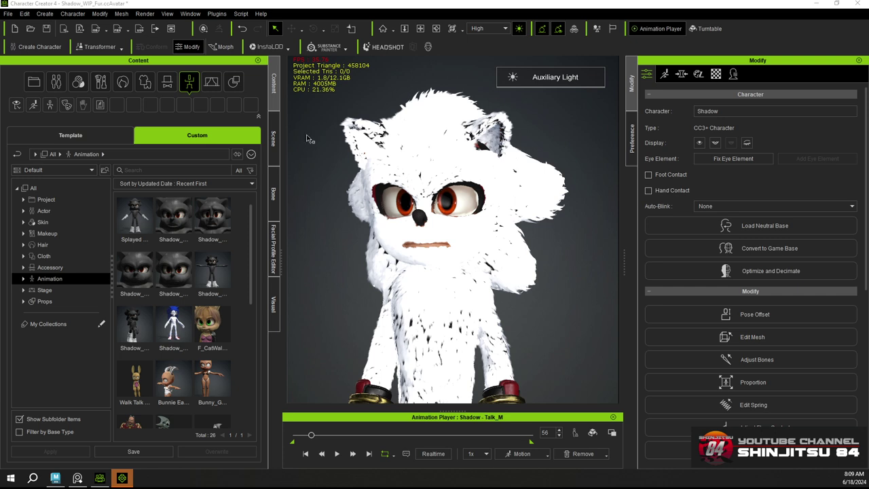
Switch to iClone 8, dismiss the Auto Setup update notice and show the Custom content library
left_click(120, 479)
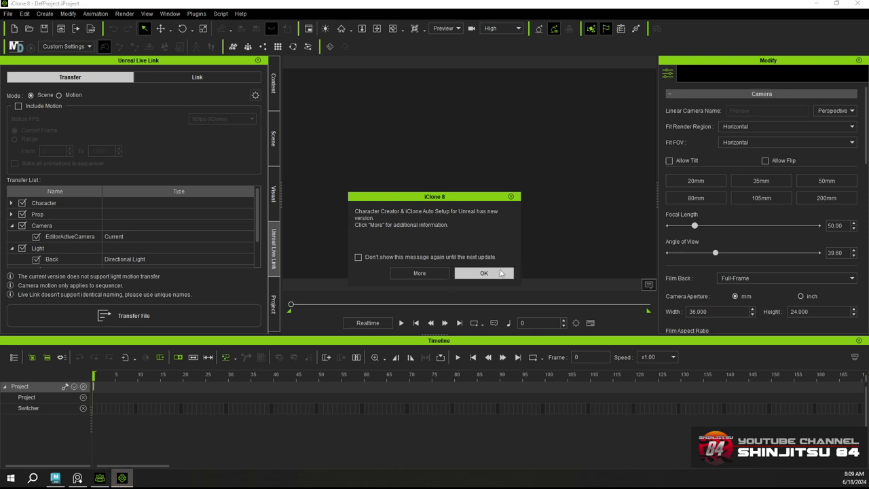
left_click(458, 274)
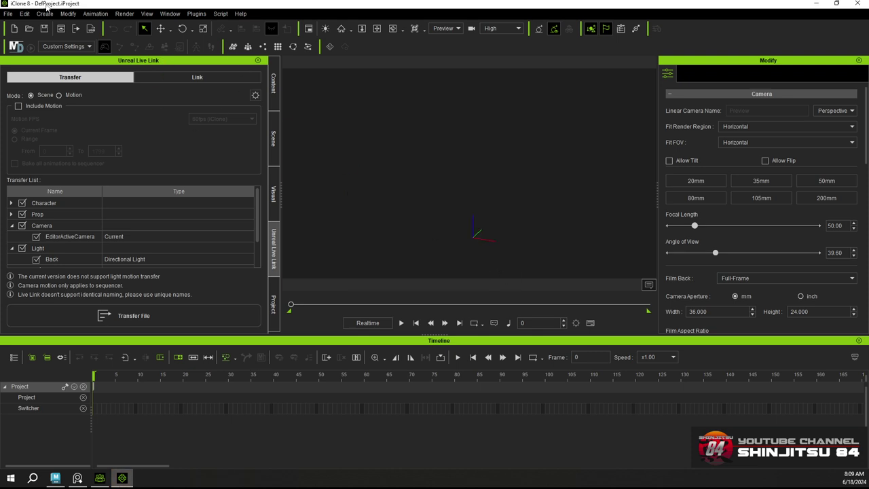
left_click(8, 13)
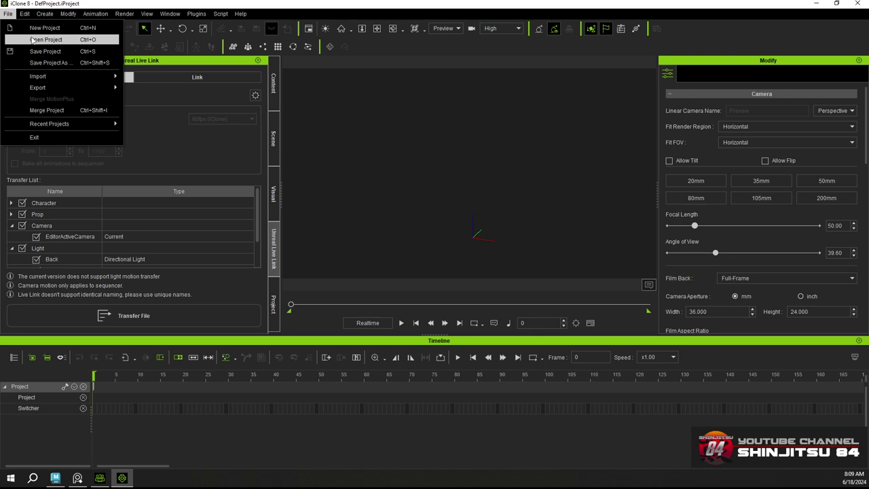
left_click(274, 80)
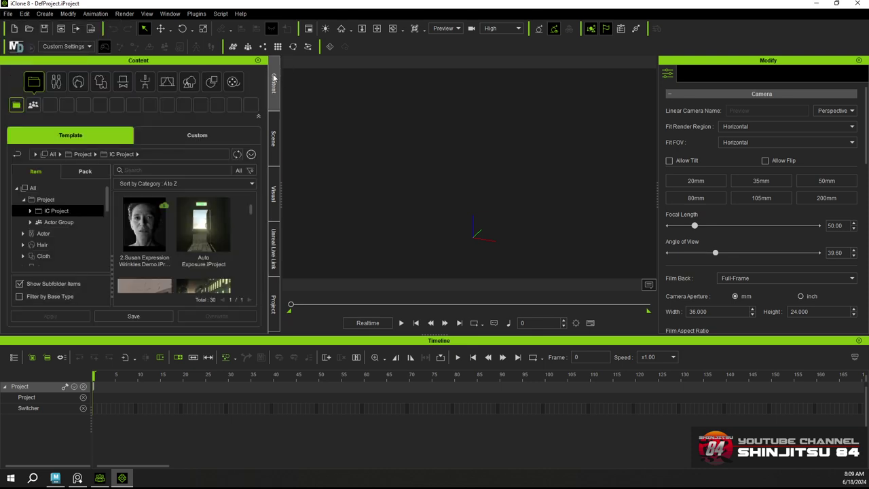
left_click(188, 136)
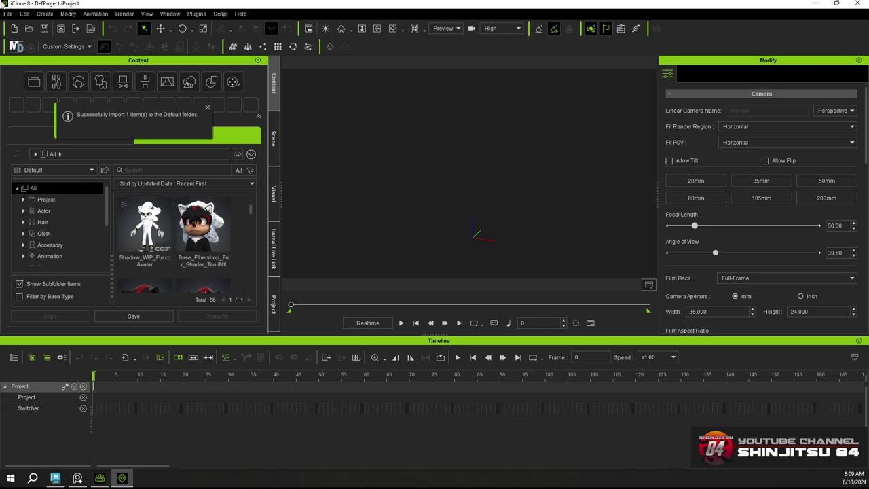
Open the recent project Shadow_LipSyncTest.iProject
left_click(7, 13)
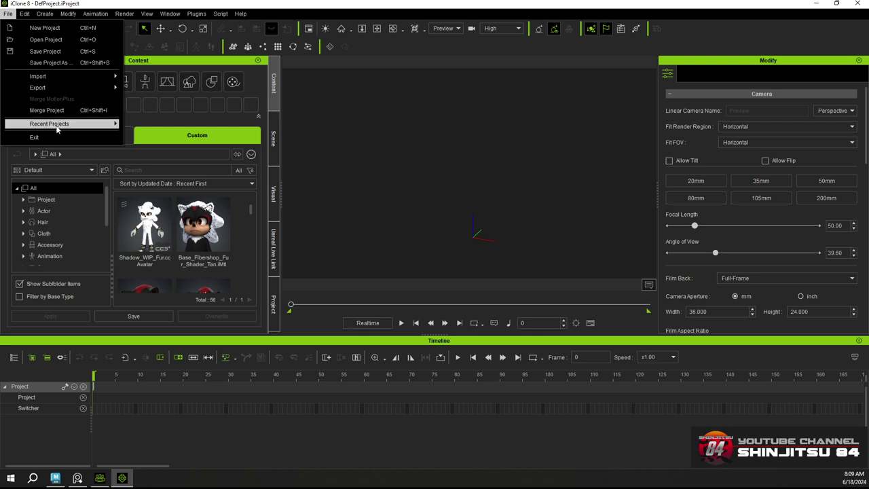
mouse_move(57, 129)
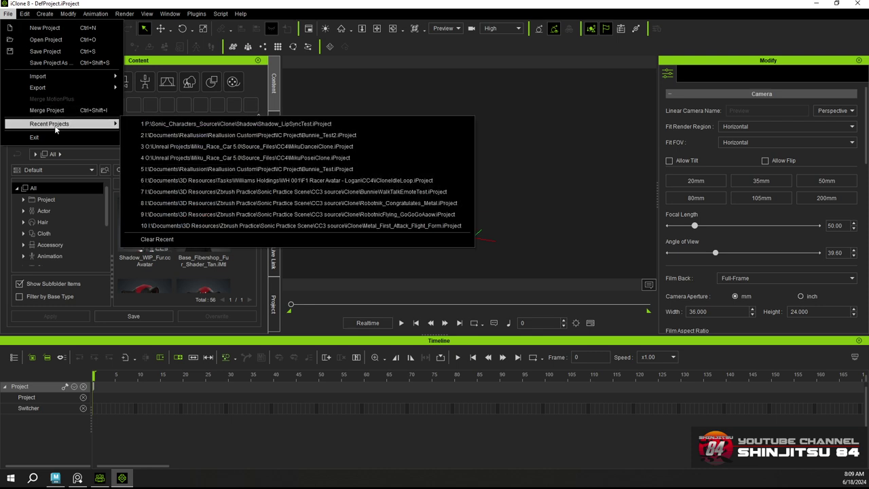
left_click(213, 128)
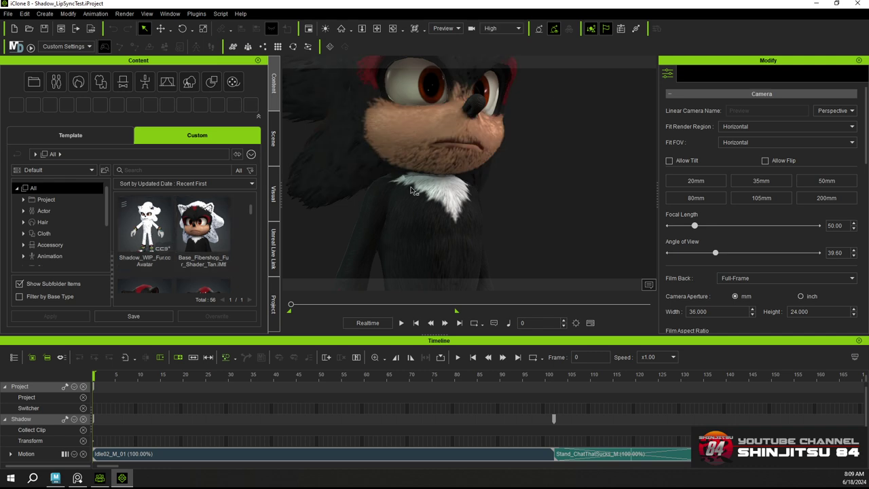
Replace the project's Shadow character with the Shadow_WIP_Fur avatar and check its fur from the other side
double_click(472, 225)
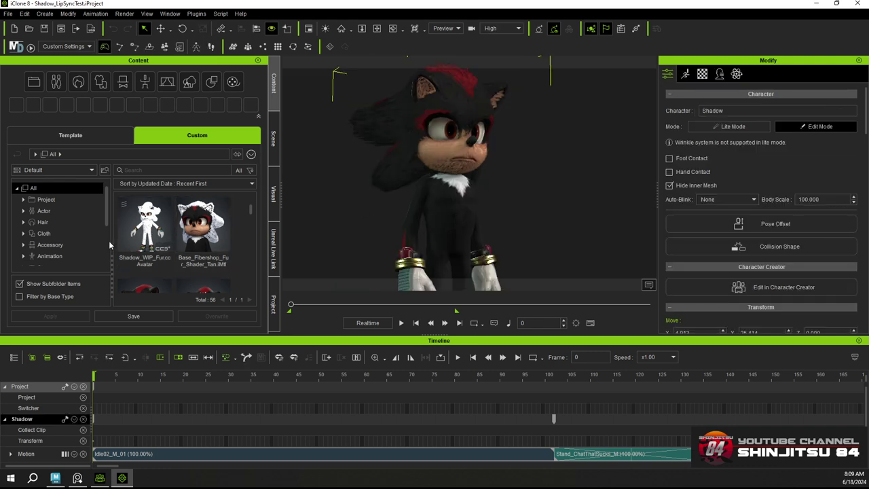
double_click(140, 228)
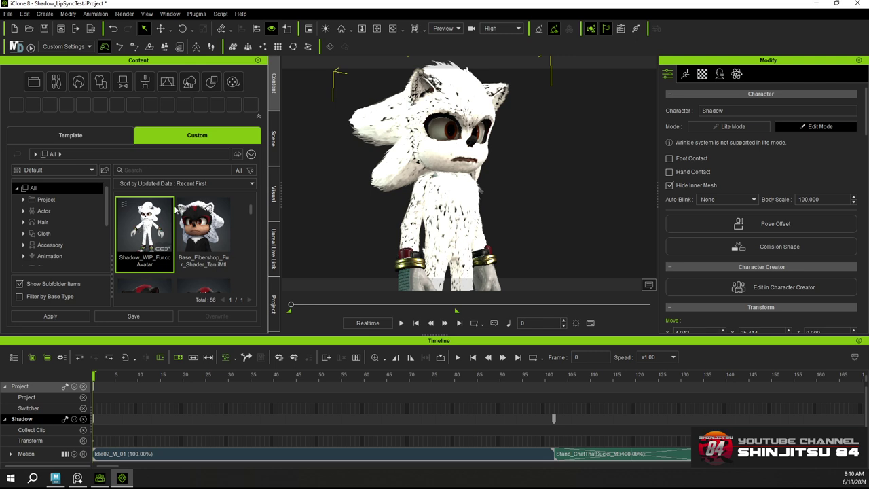
left_click_drag(617, 170, 309, 165, "alt")
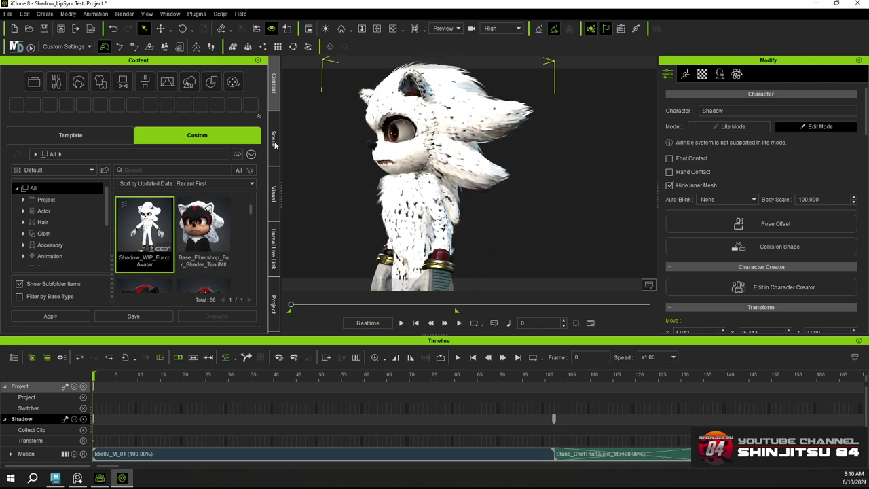
Set up the Unreal Live Link transfer in Motion mode with the frame range 0 to 2764 and props excluded
left_click(276, 247)
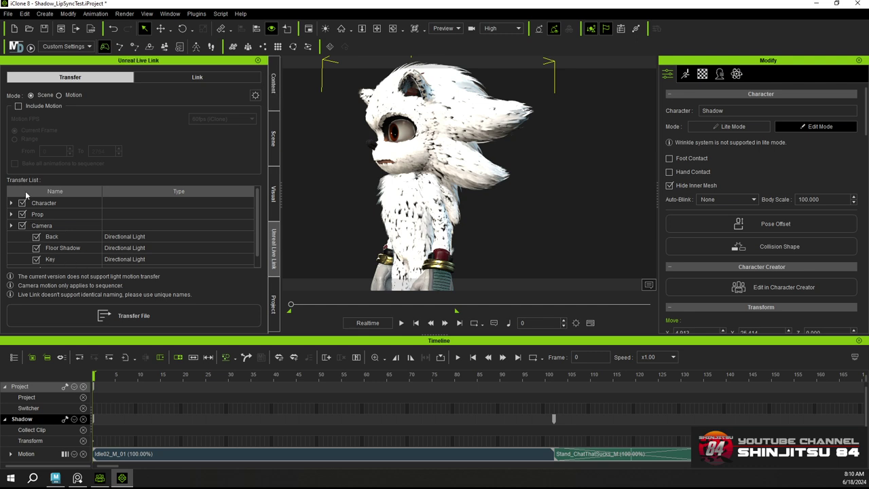
left_click(60, 97)
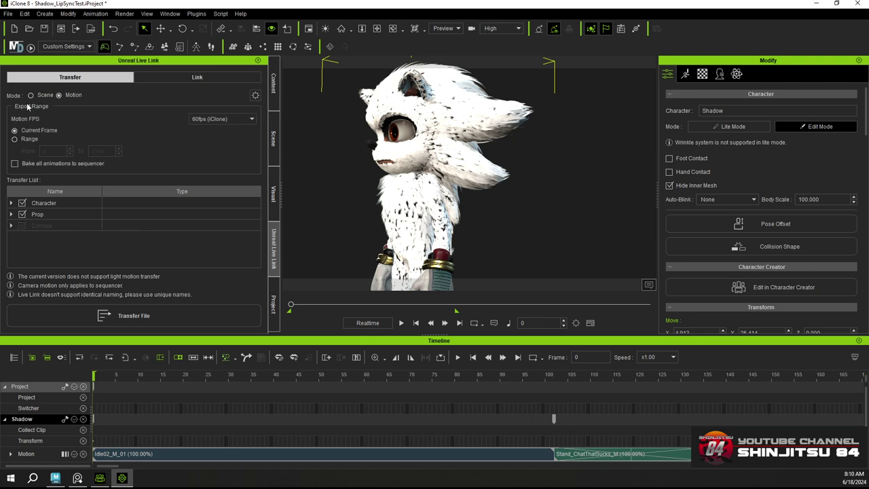
left_click(30, 96)
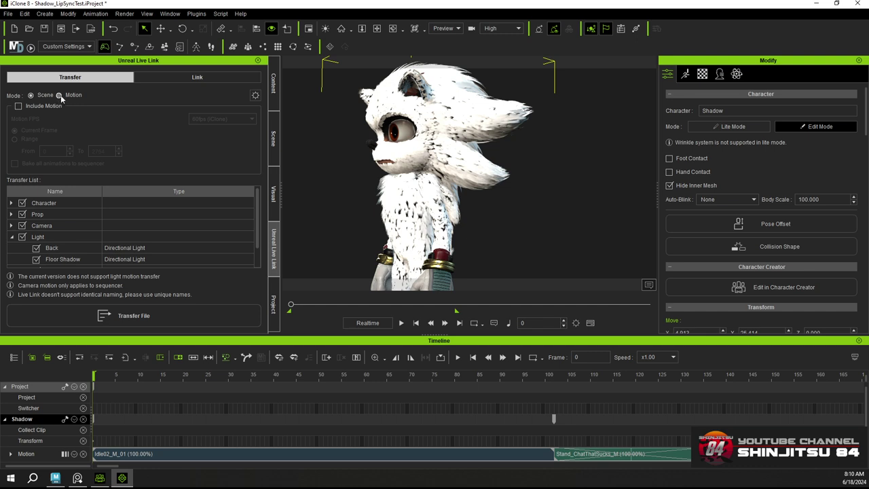
left_click(61, 96)
left_click(24, 141)
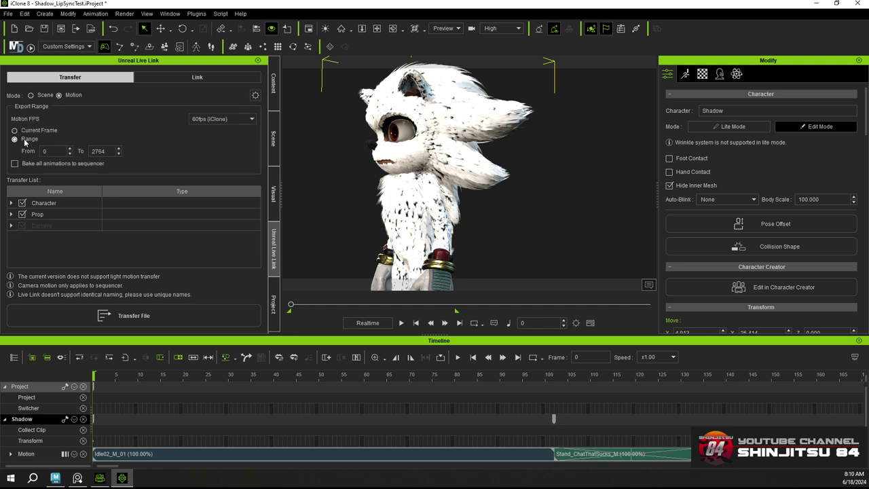
left_click(22, 214)
Close Character Creator 4 without saving the project and save the CHR_Shadow_FurCards scene in Maya
mouse_move(81, 481)
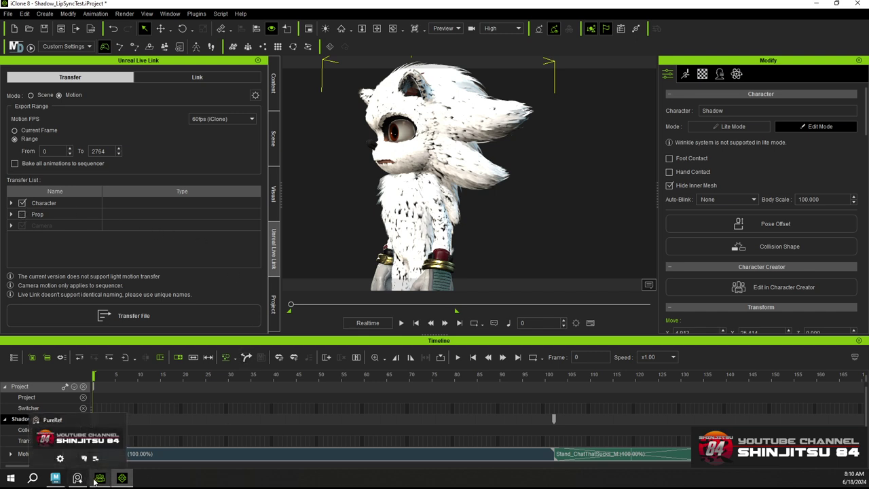
left_click(99, 479)
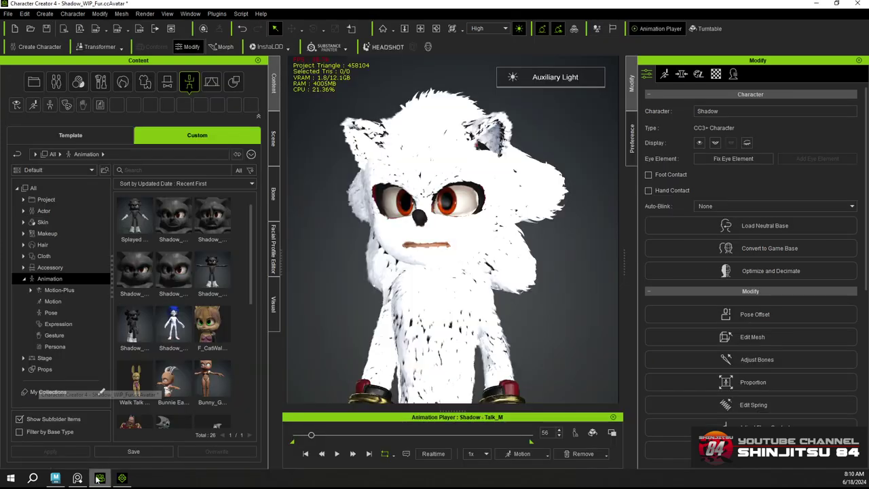
left_click(856, 4)
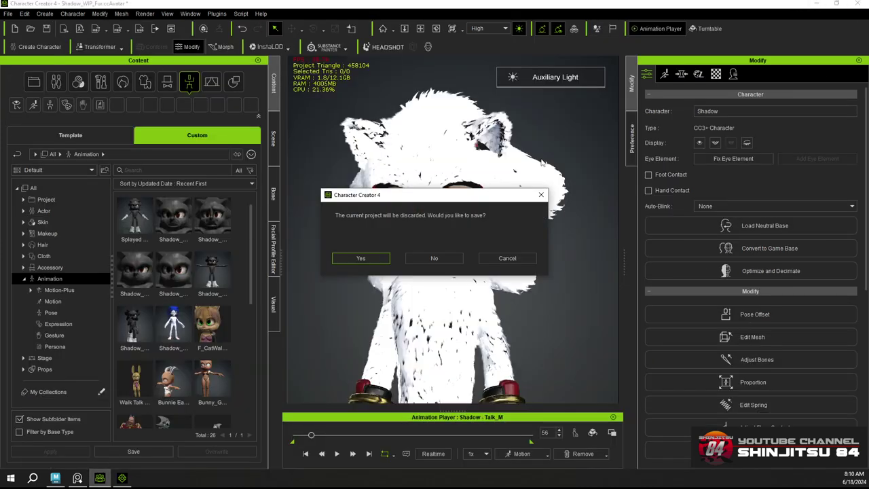
left_click(434, 259)
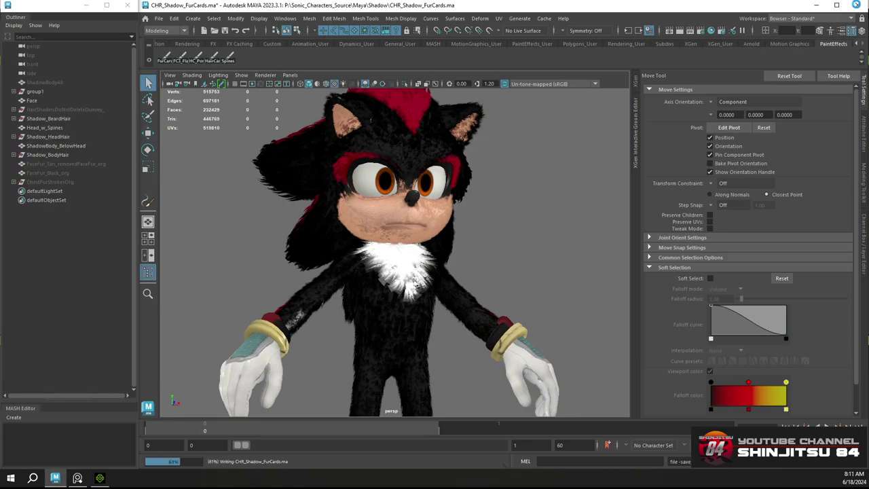
key("ctrl+s")
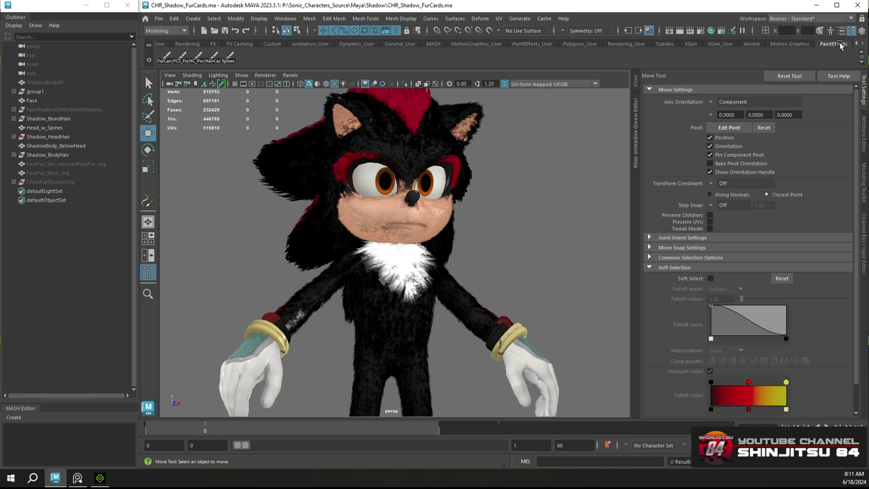
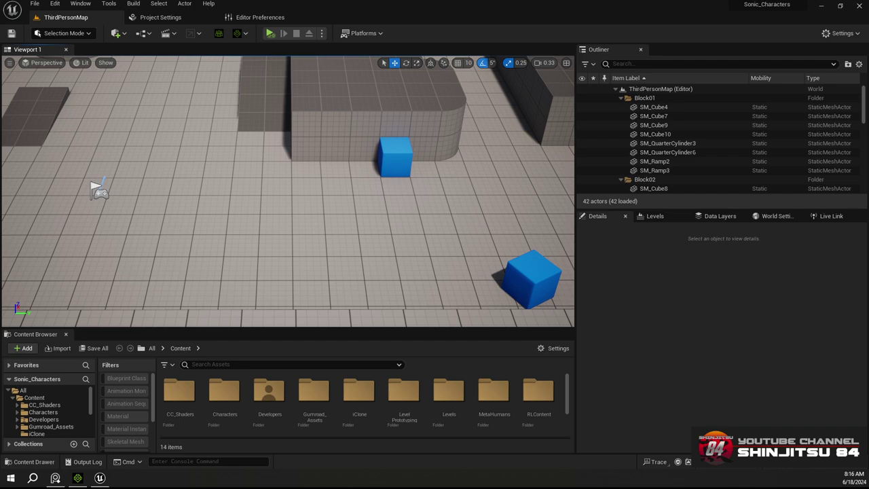
Open the recent level Character_Demo in Unreal Editor, checking the iClone transfer setup while it loads
left_click(34, 4)
mouse_move(55, 4)
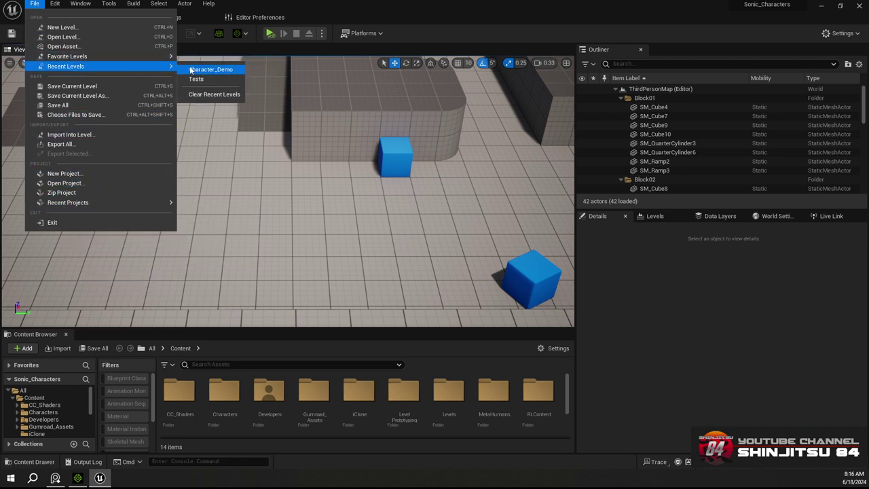
left_click(195, 70)
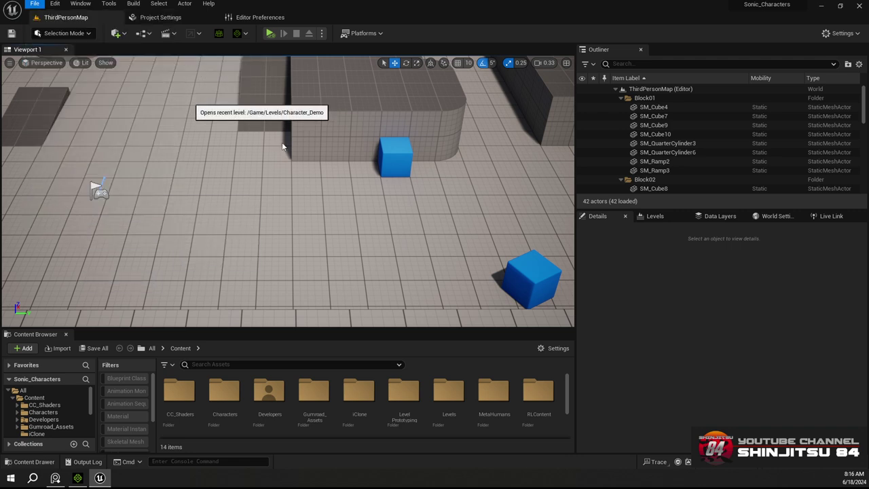
left_click(79, 479)
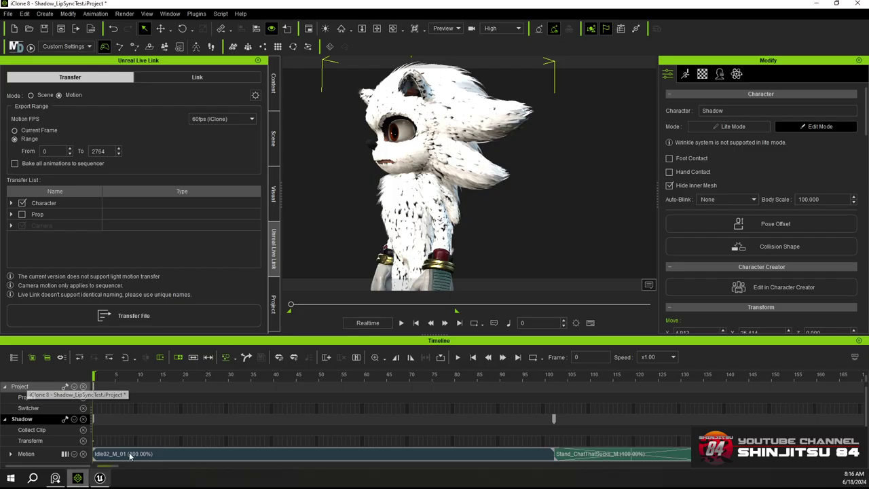
left_click(100, 478)
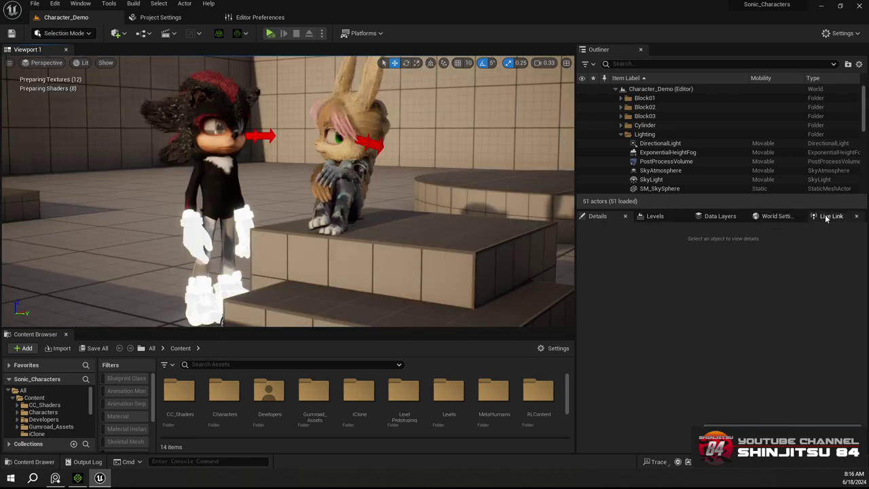
Add an iClone LiveLink source on port 54321 to Unreal's Live Link
left_click(826, 215)
left_click(601, 230)
mouse_move(618, 253)
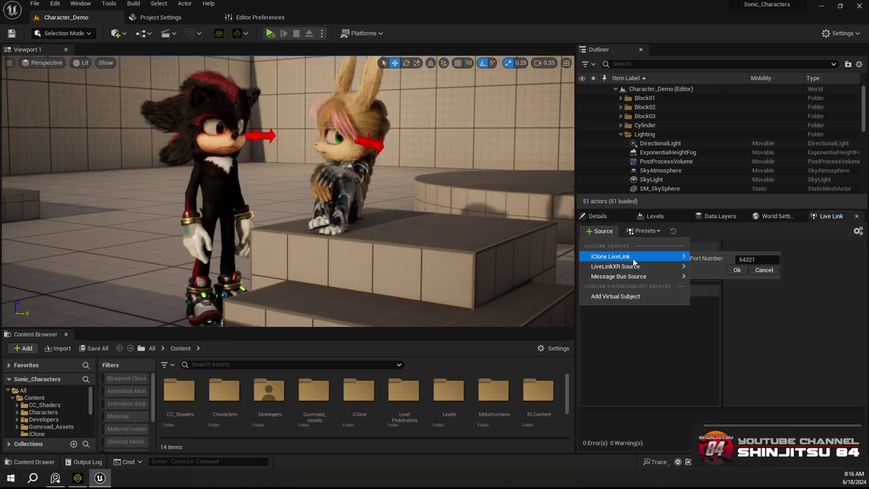
left_click(738, 271)
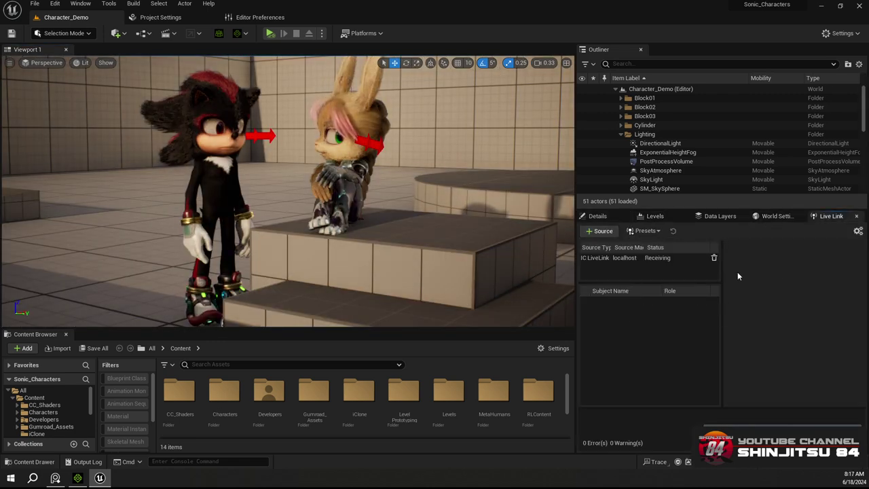
Transfer Shadow's motion from iClone to Unreal, save the level there and look through the project's content folders
left_click(79, 479)
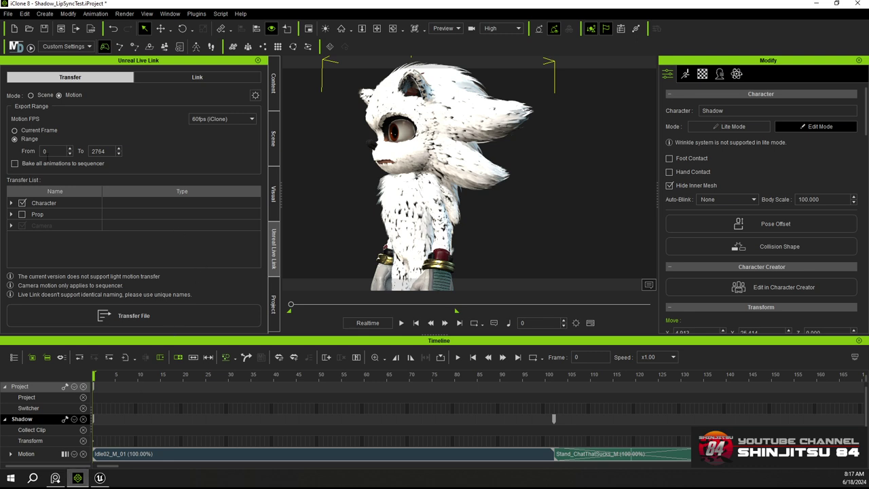
left_click(119, 317)
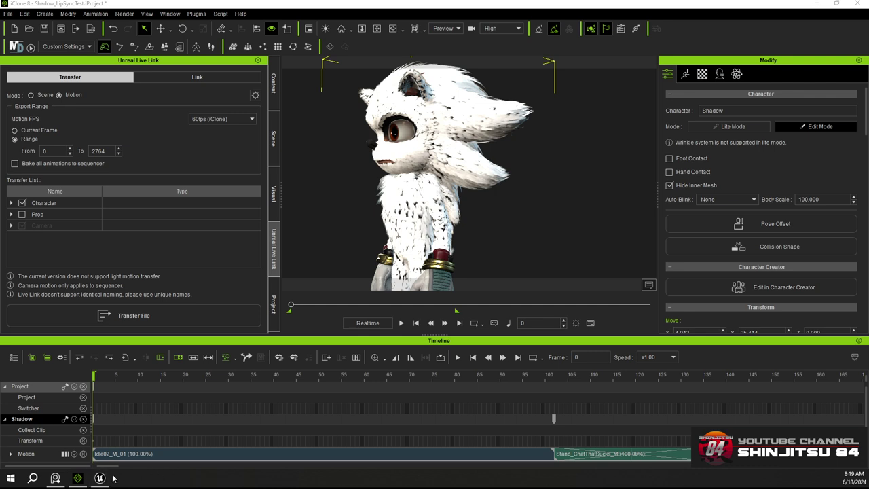
mouse_move(100, 479)
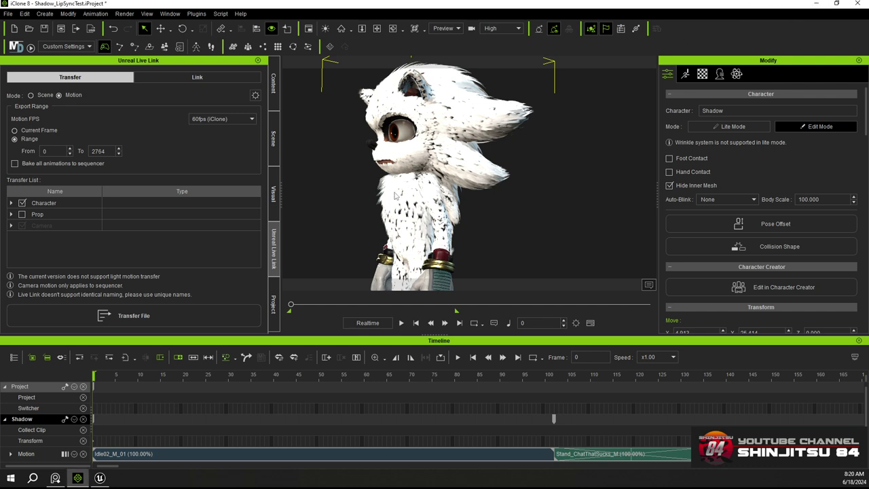
left_click_drag(135, 379, 368, 380)
left_click(817, 5)
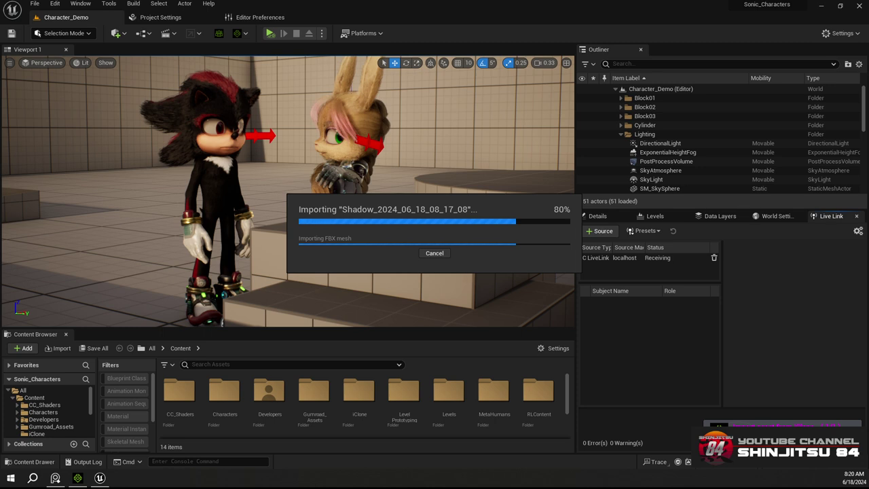
key("ctrl+s")
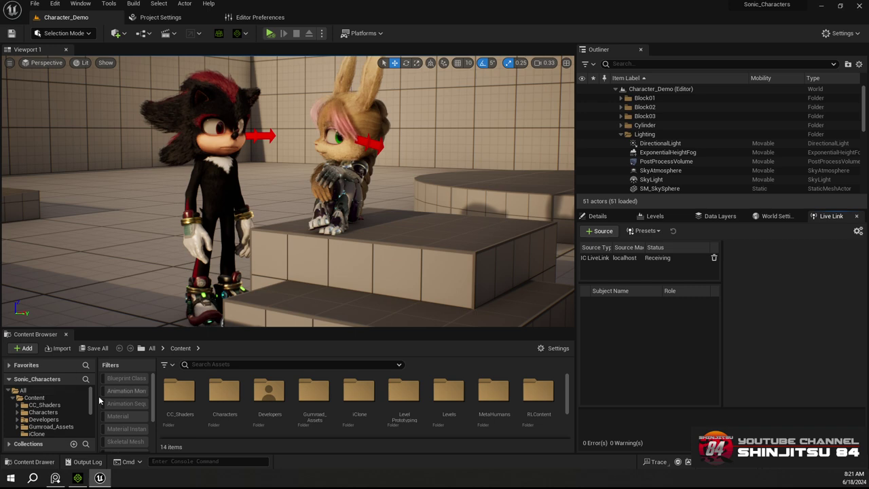
scroll(58, 411, "down", 5)
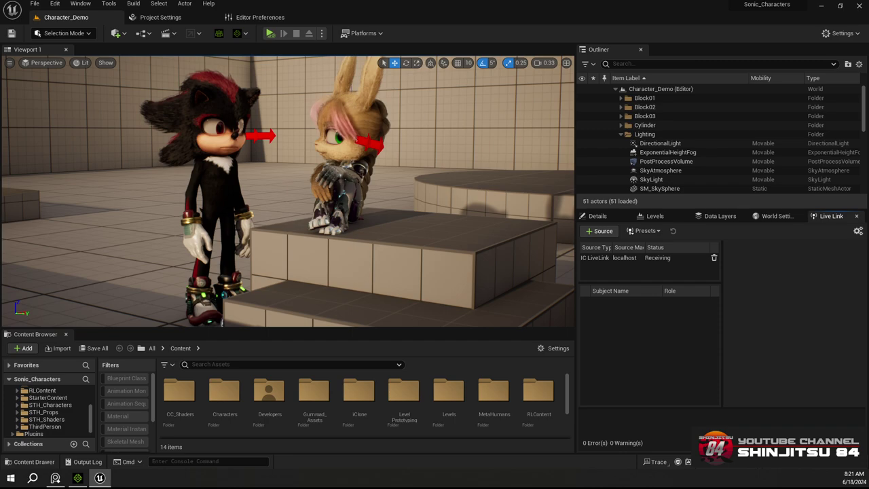
In iClone, transfer the Shadow character to Unreal in Scene mode, excluding motion, camera and lights, and return to Unreal Editor
left_click(78, 479)
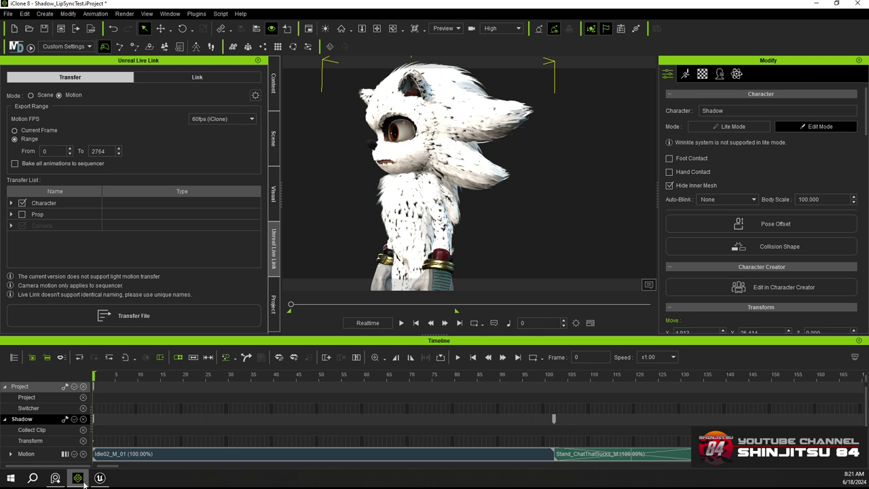
left_click(31, 95)
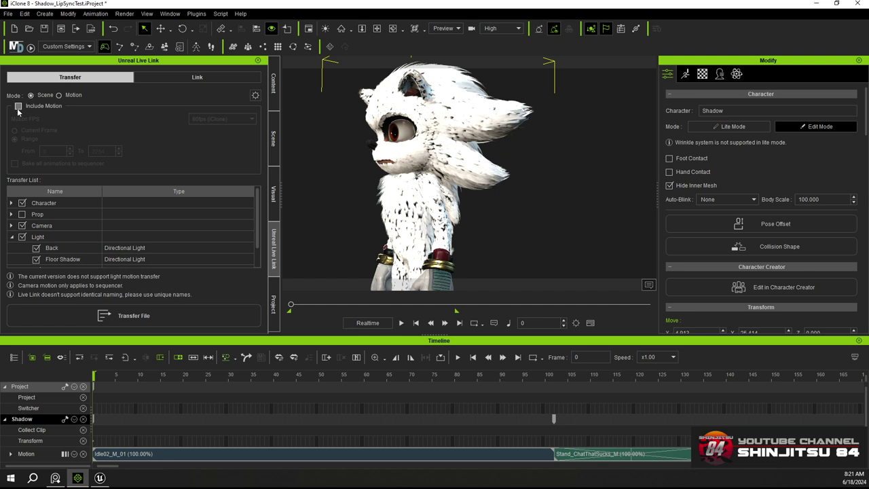
left_click(18, 107)
left_click(22, 225)
left_click(23, 237)
left_click(75, 324)
mouse_move(102, 479)
left_click(100, 478)
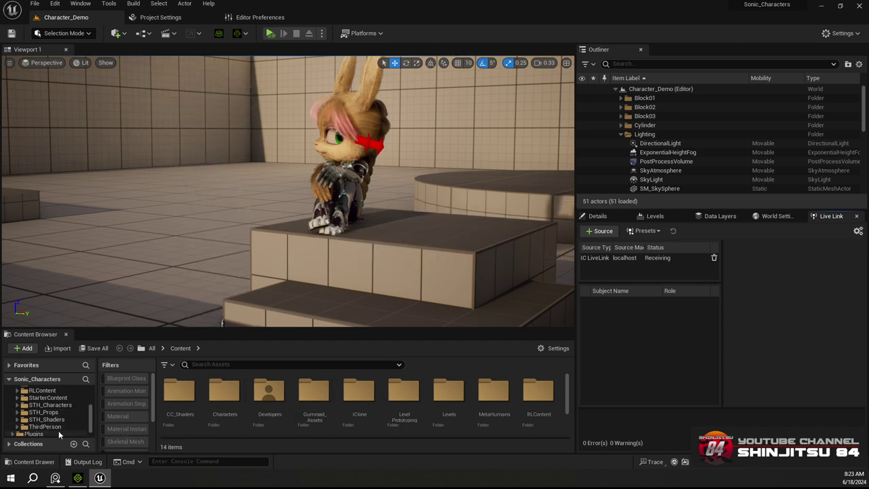
Check the Shadow folders under STH_Characters and RLContent, including the animation sequences in the Motion folder
scroll(49, 424, "down", 1)
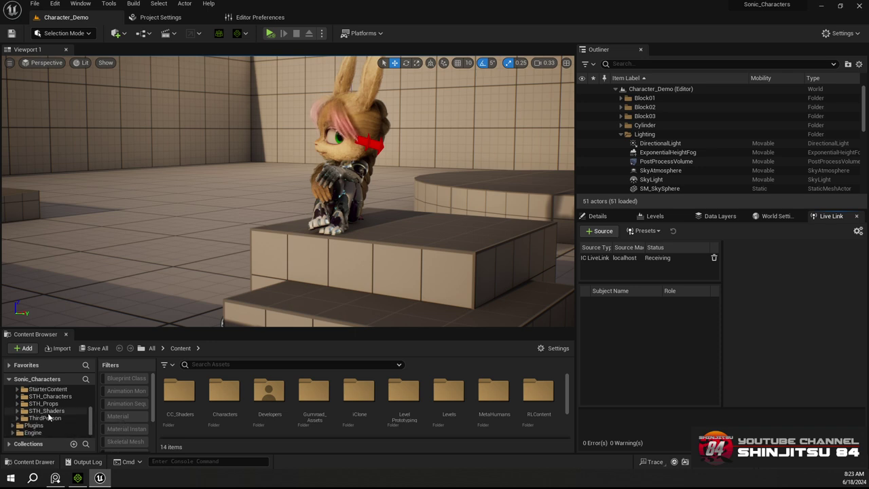
left_click(49, 396)
double_click(300, 393)
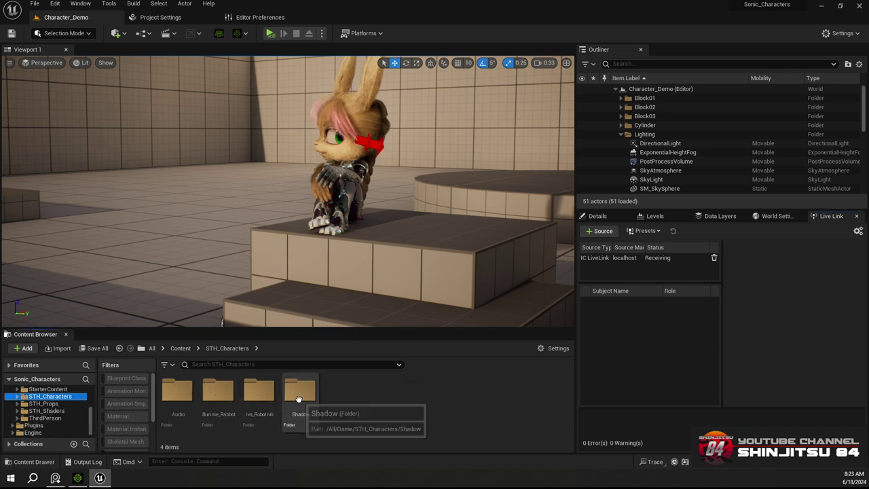
left_click(301, 395)
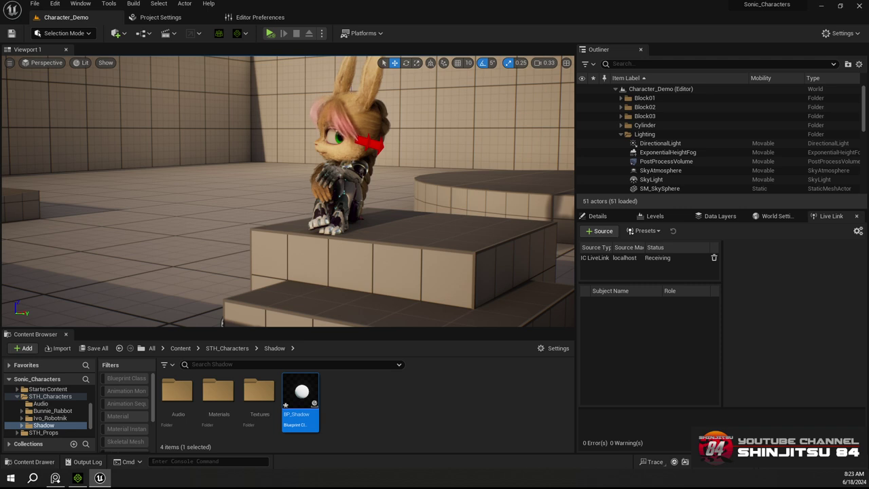
scroll(48, 401, "up", 1)
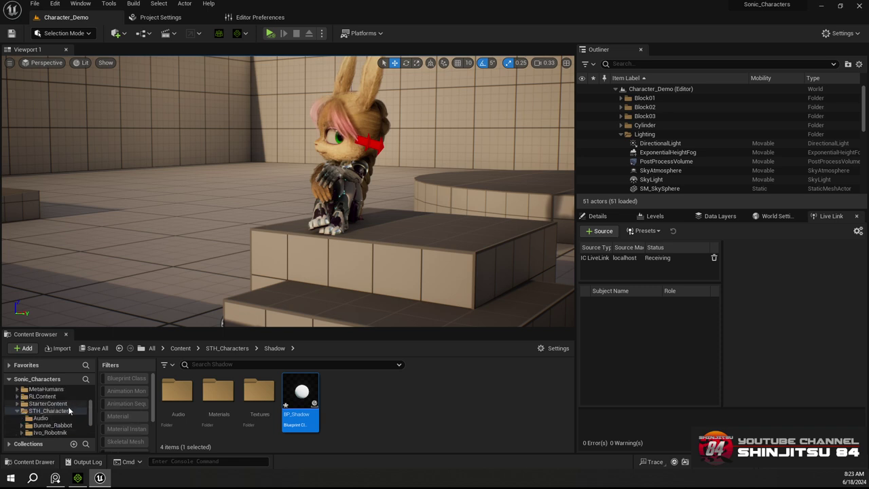
left_click(50, 397)
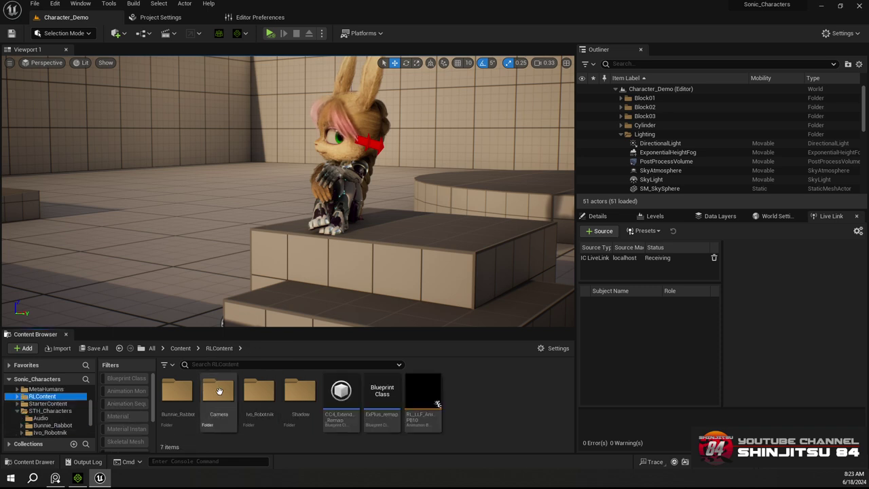
left_click(303, 394)
double_click(302, 395)
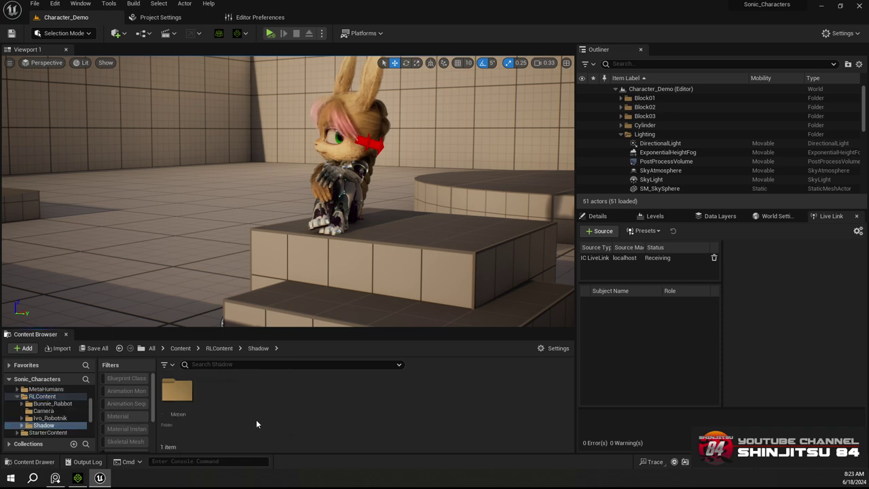
double_click(178, 392)
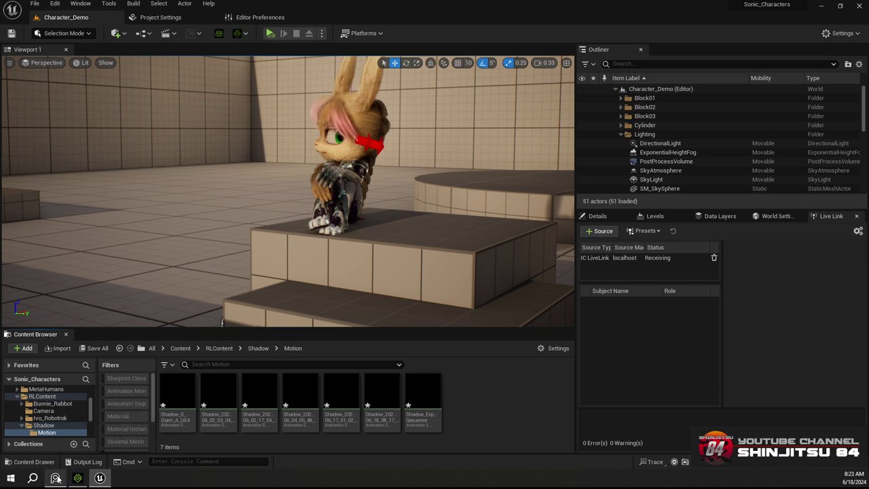
Check iClone during the transfer, return to Unreal Editor while Shadow imports, and close the import message log
mouse_move(79, 482)
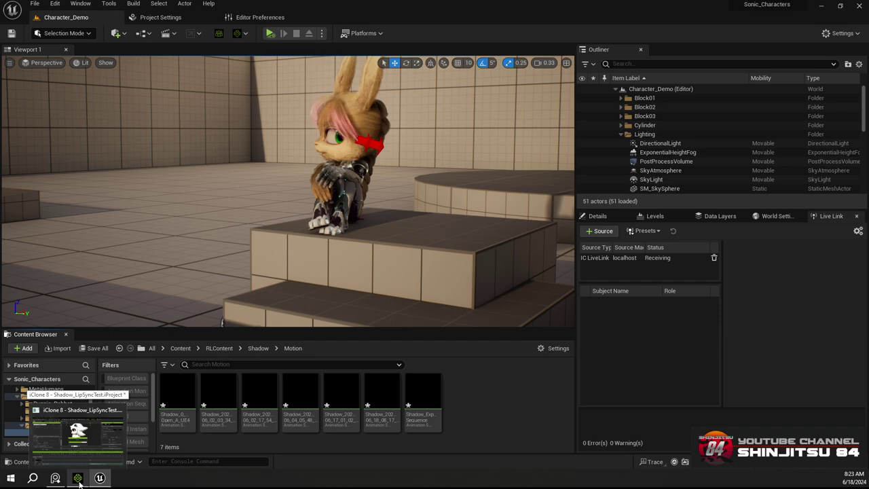
left_click(80, 481)
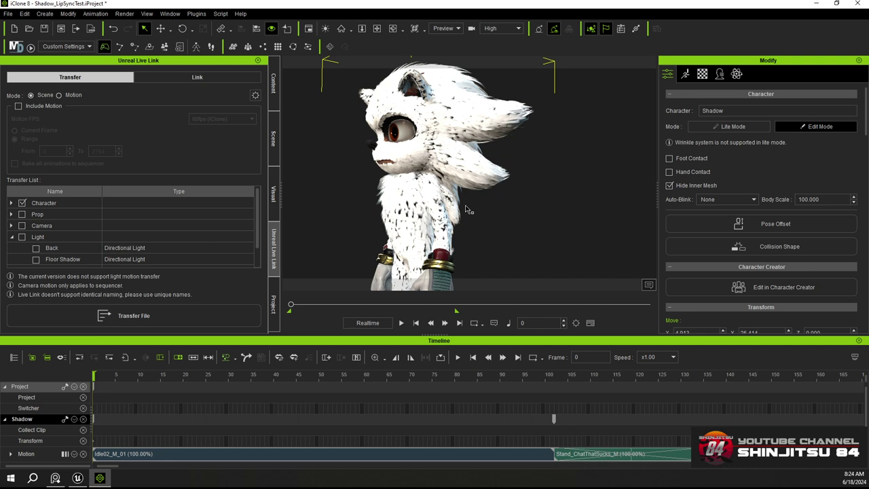
left_click(78, 478)
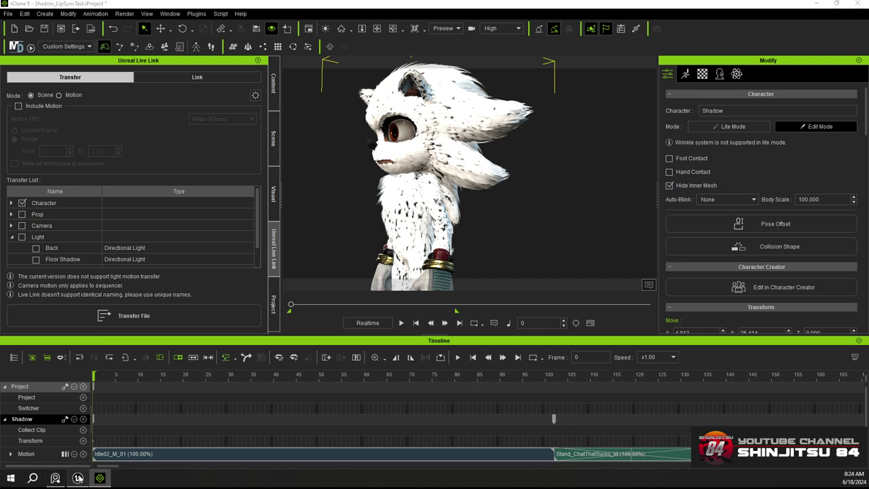
mouse_move(79, 481)
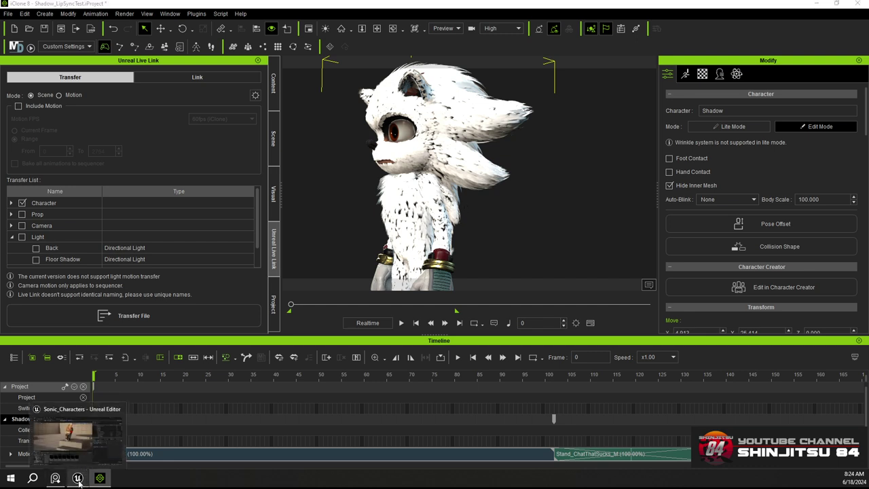
left_click(80, 443)
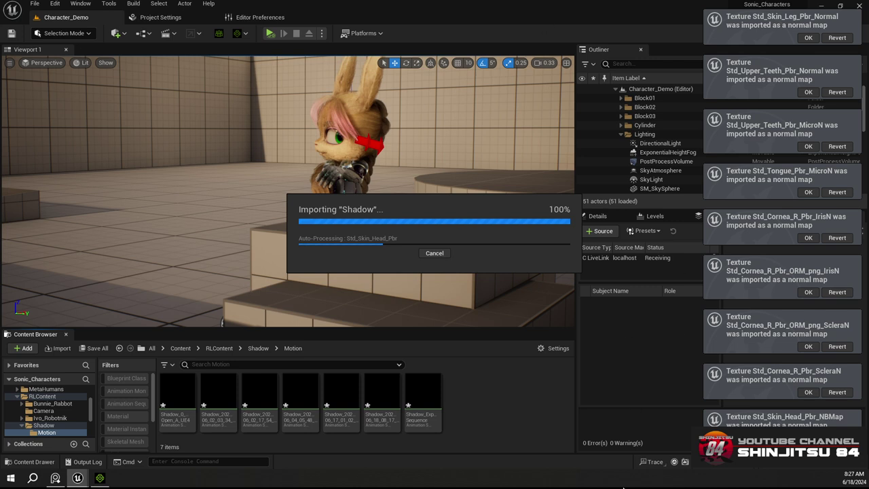
right_click(599, 485)
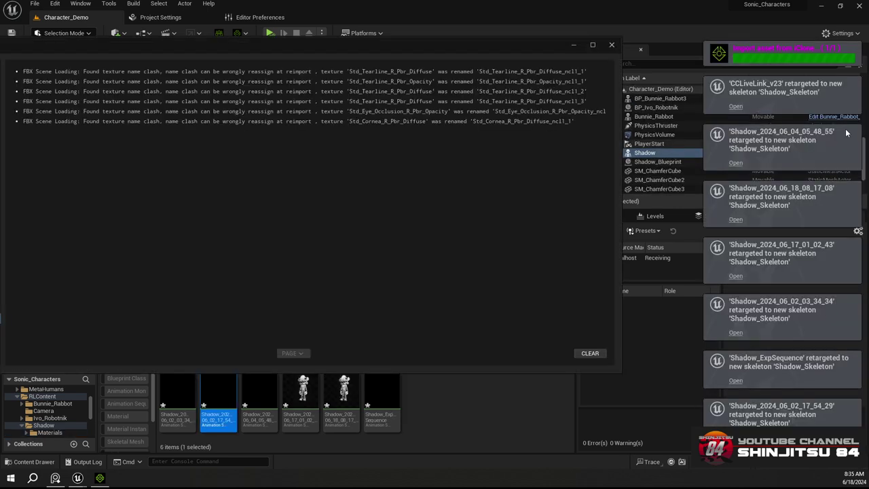
left_click(612, 46)
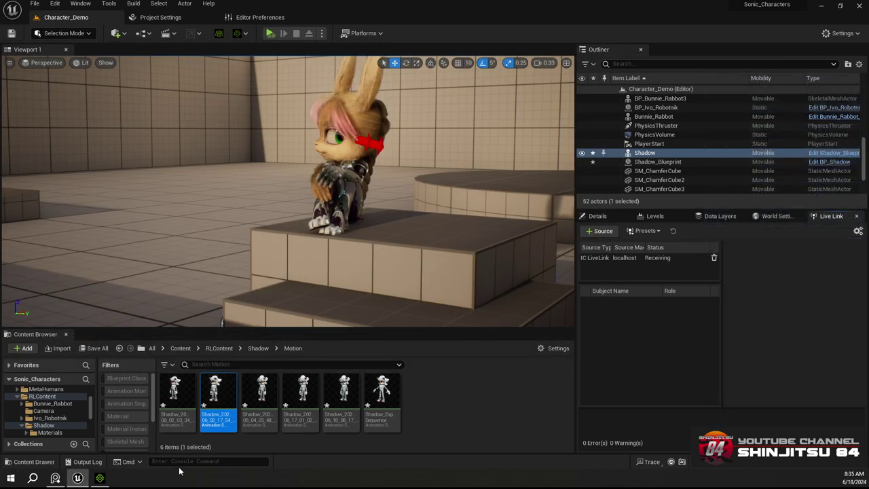
Look through the project's content folders and open Shadow's Materials folder under STH_Characters
scroll(75, 412, "down", 5)
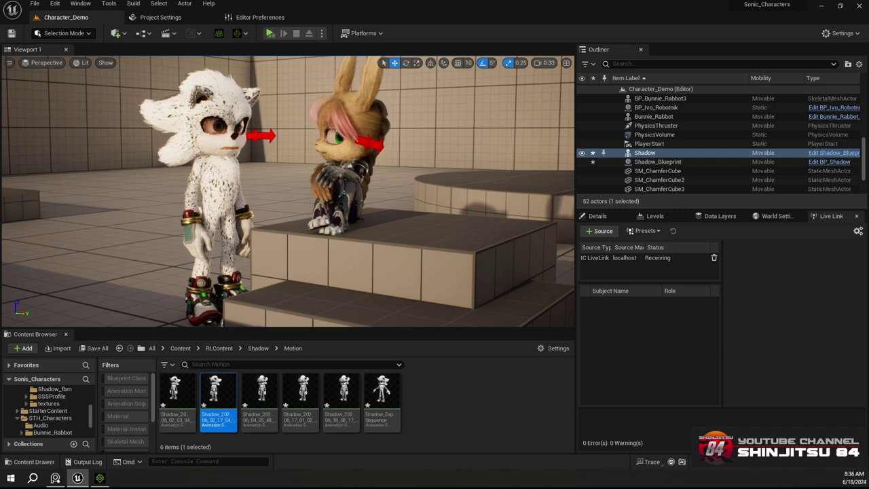
scroll(74, 415, "up", 3)
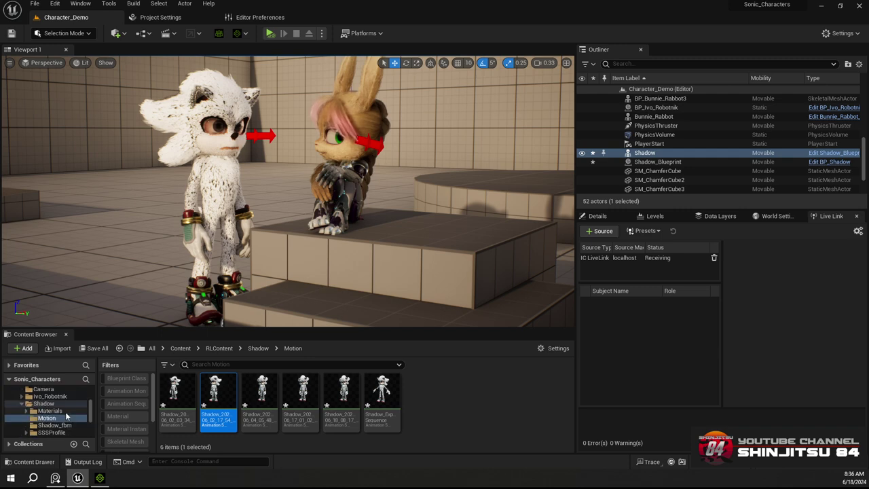
scroll(65, 412, "up", 2)
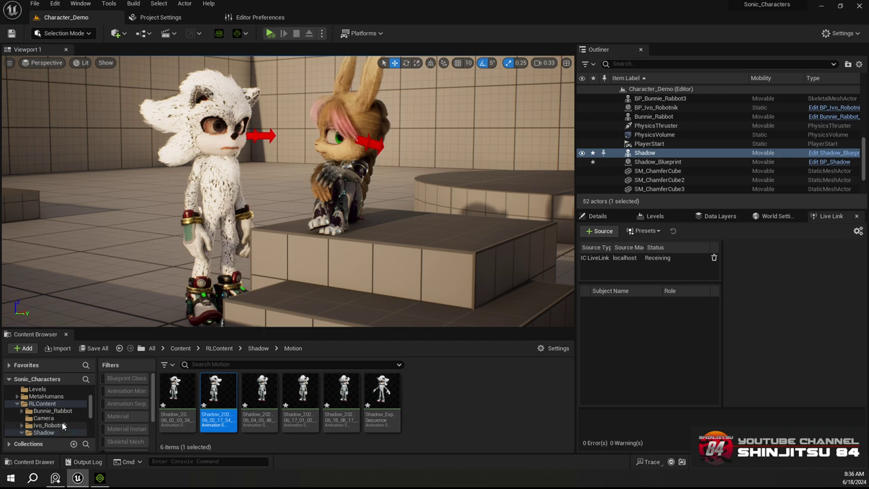
scroll(61, 416, "down", 5)
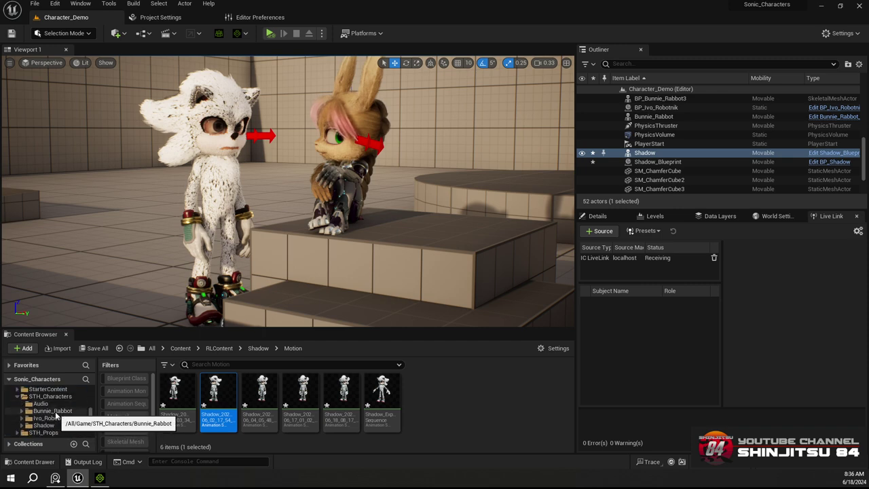
scroll(57, 420, "down", 4)
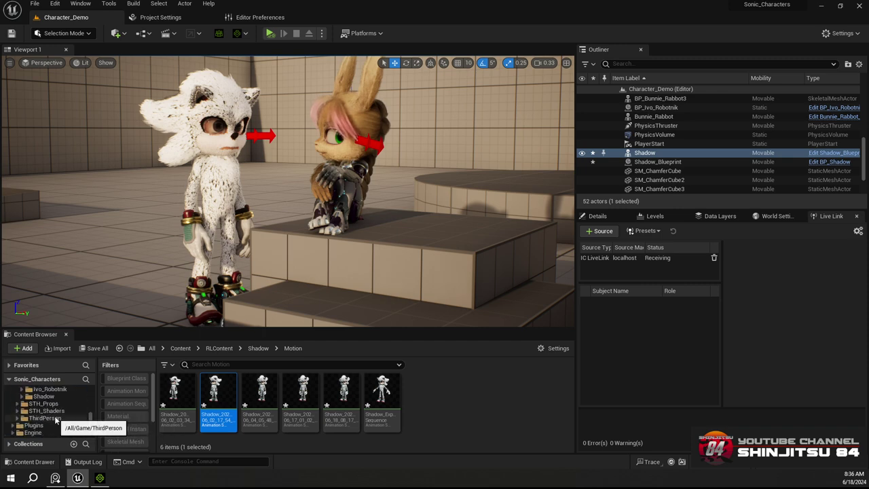
scroll(58, 420, "up", 3)
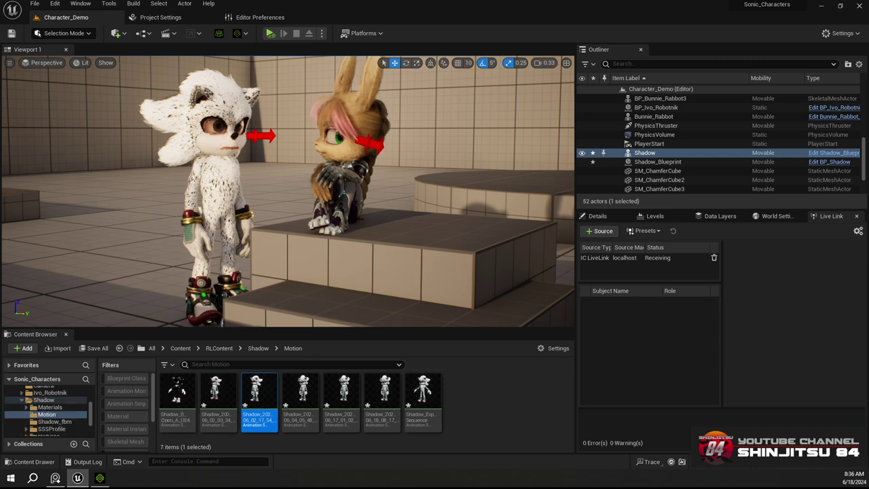
scroll(57, 416, "down", 5)
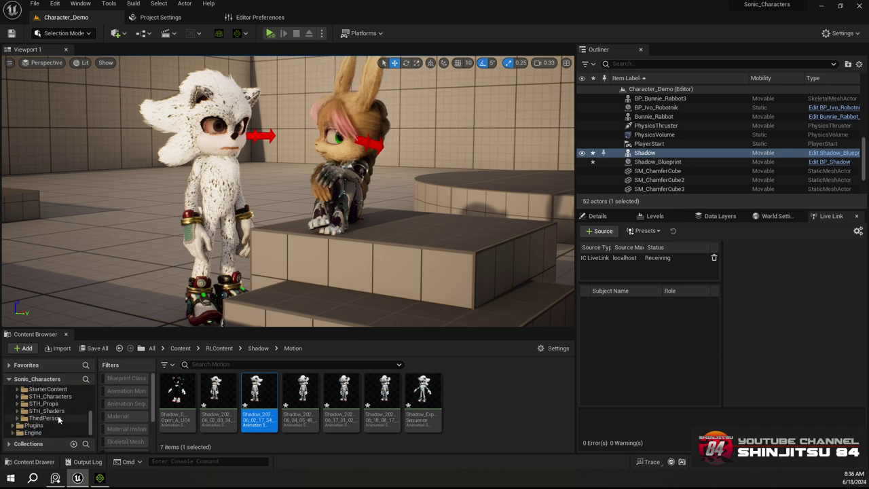
left_click(55, 412)
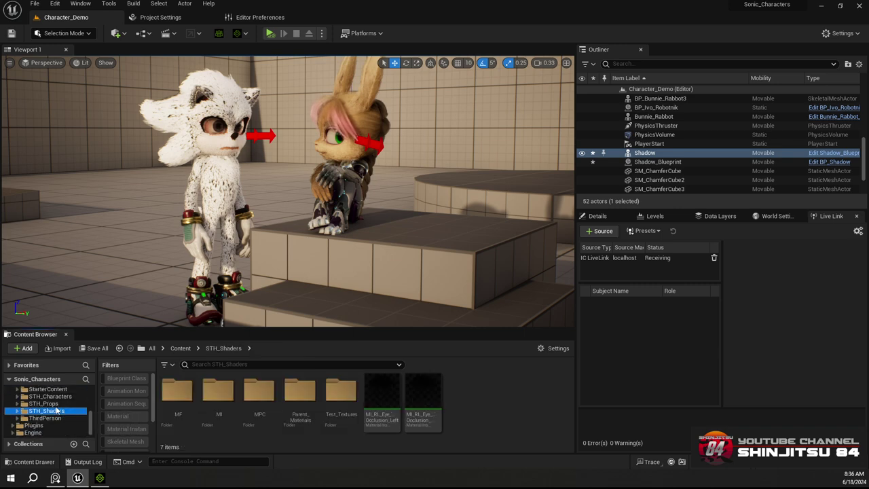
scroll(57, 413, "up", 2)
left_click(55, 411)
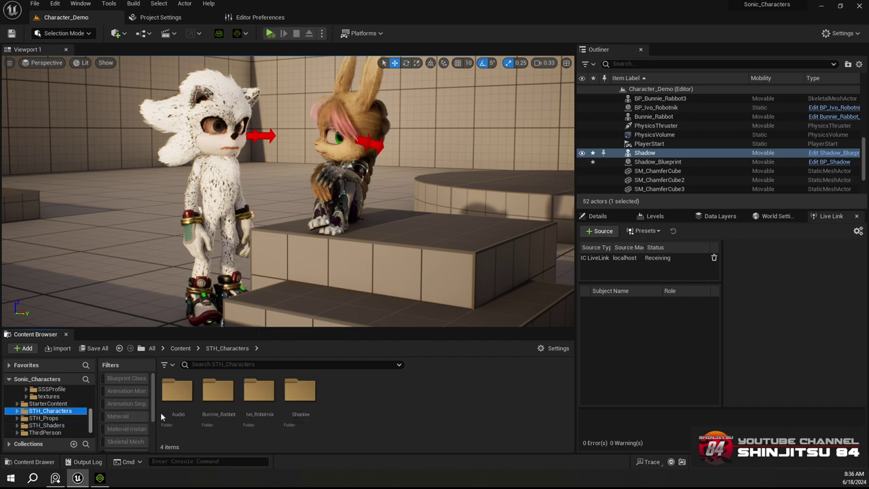
double_click(296, 398)
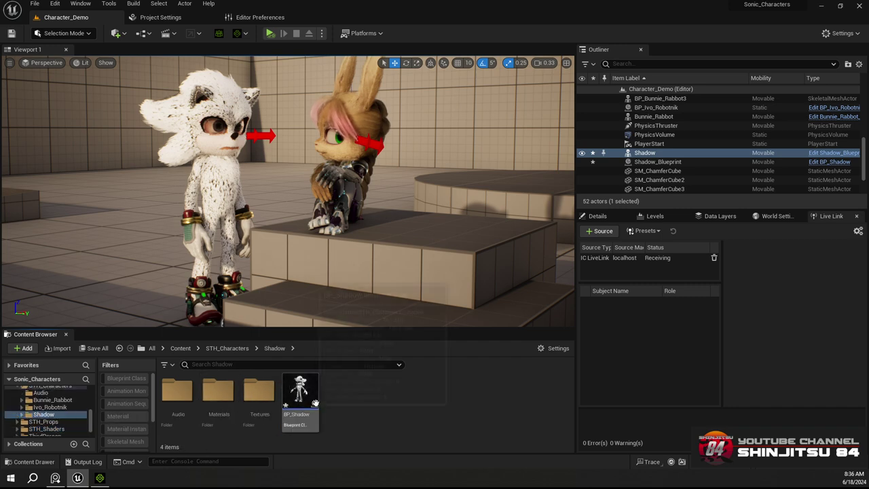
double_click(218, 390)
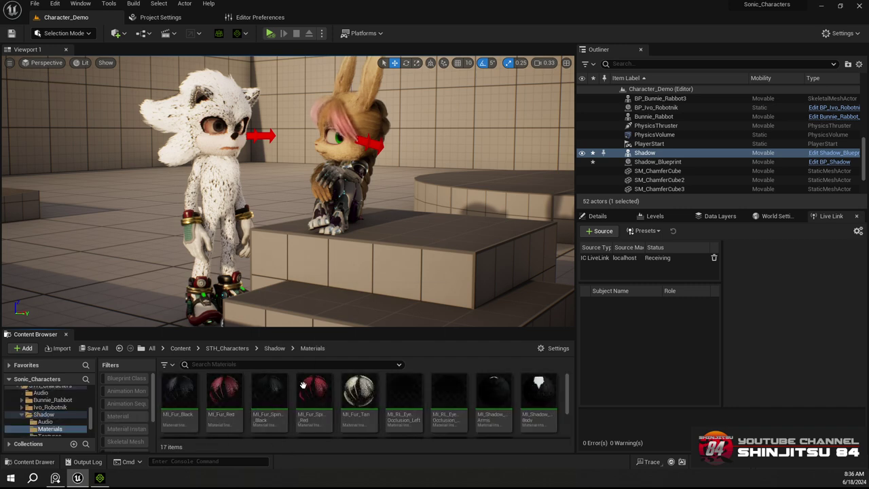
Look over the material instances in Shadow's Materials folder and open MI_Shadow_Head
scroll(278, 390, "down", 2)
scroll(268, 388, "up", 2)
scroll(227, 381, "down", 1)
left_click(225, 401)
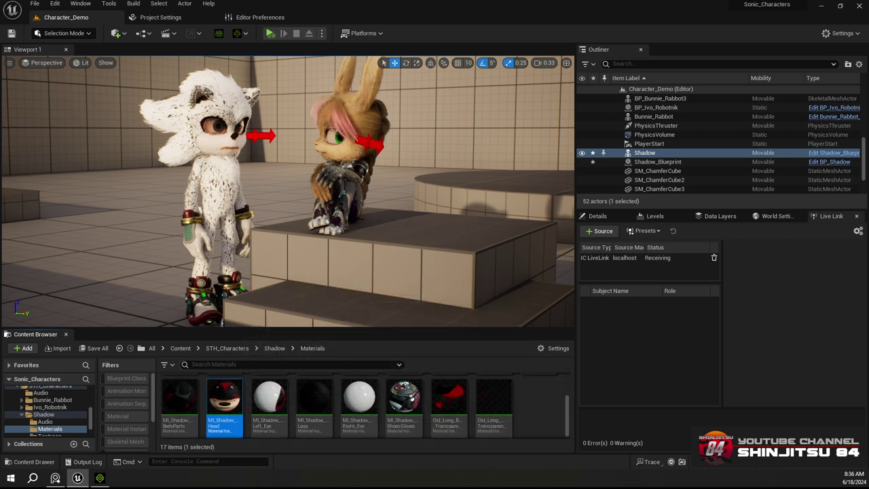
double_click(225, 401)
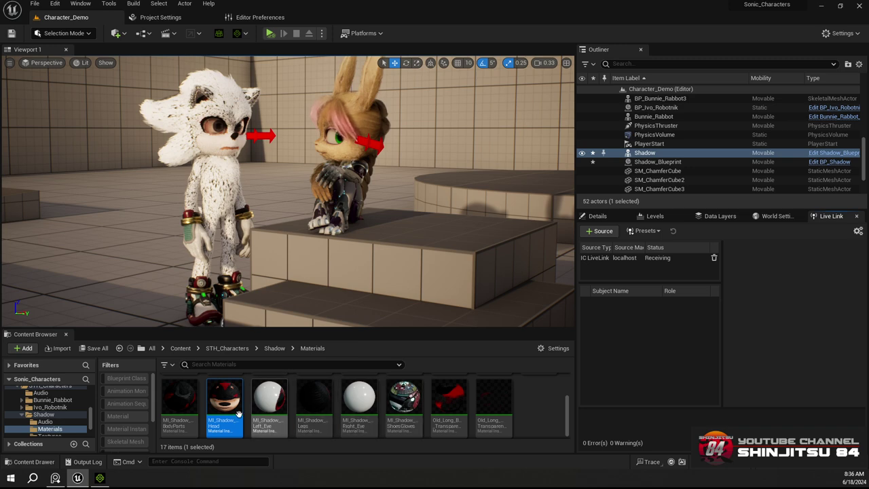
scroll(284, 412, "up", 2)
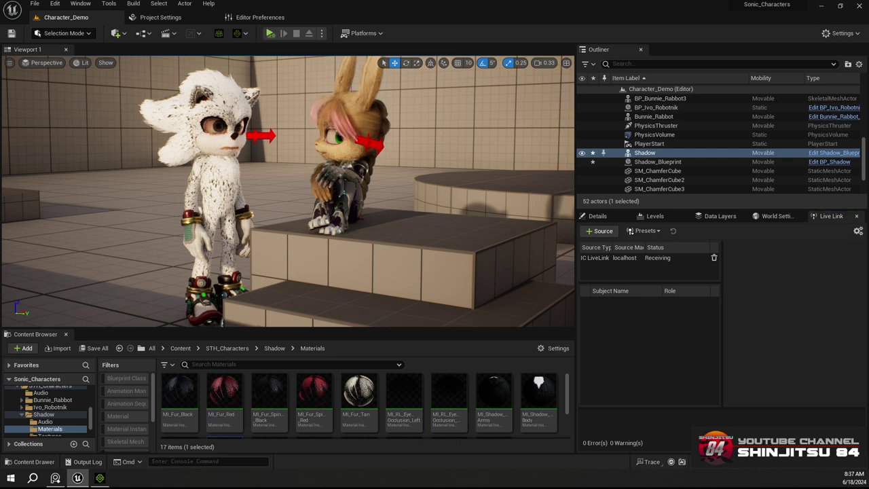
Assign MI_Fur_Black, MI_Fur_Red and the black spine fur material to the fur on Shadow's head
left_click(179, 397)
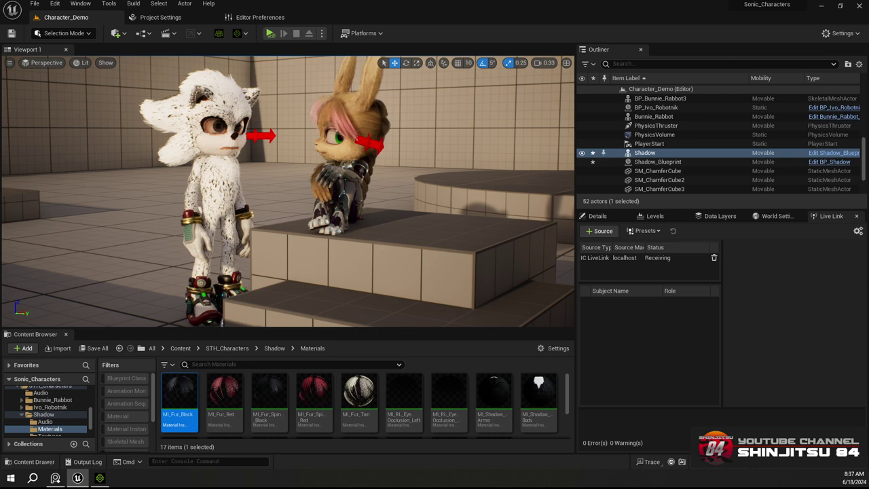
left_click(225, 393)
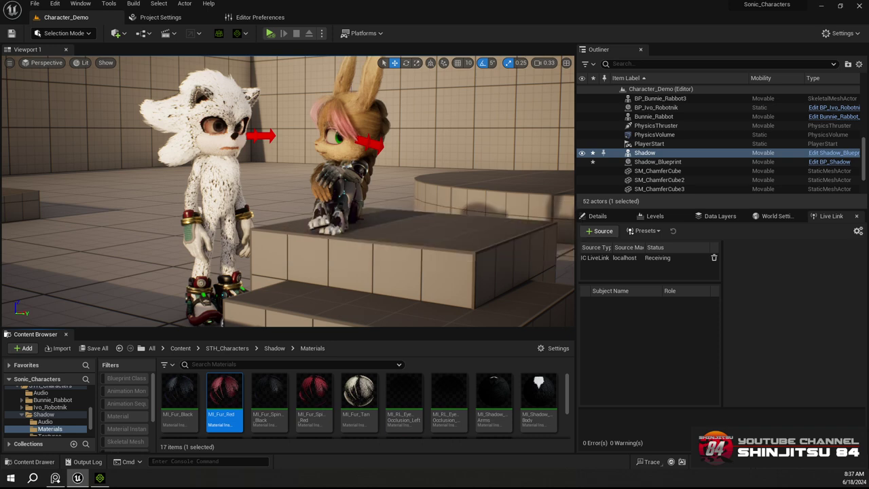
key("Right")
key("Right")
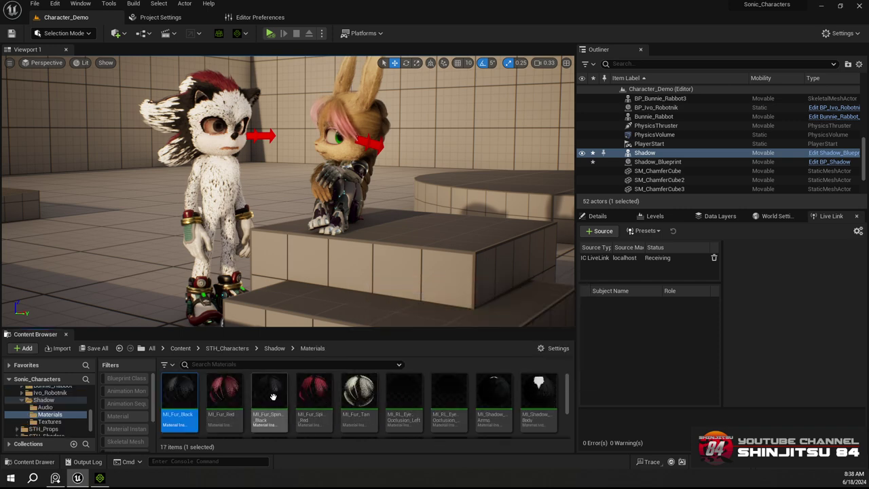
left_click(269, 401)
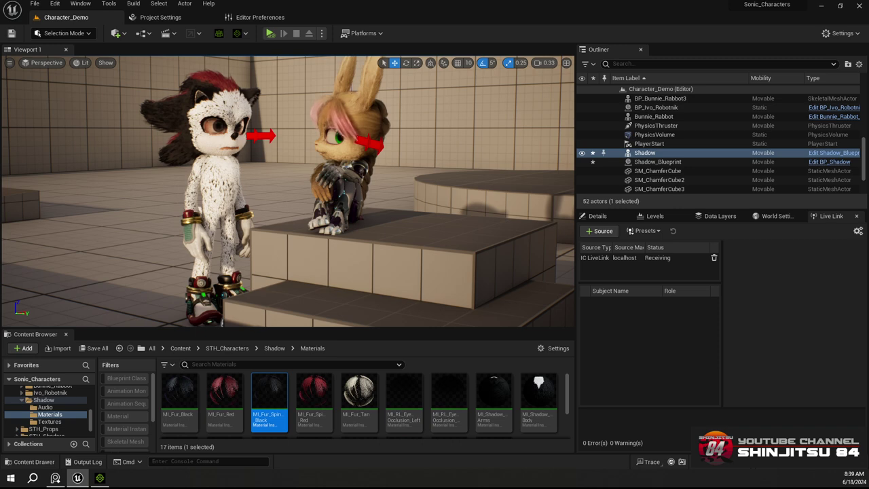
Duplicate the MI_Fur_Tan material instance and name the copy MI_Fur_White
left_click(359, 403)
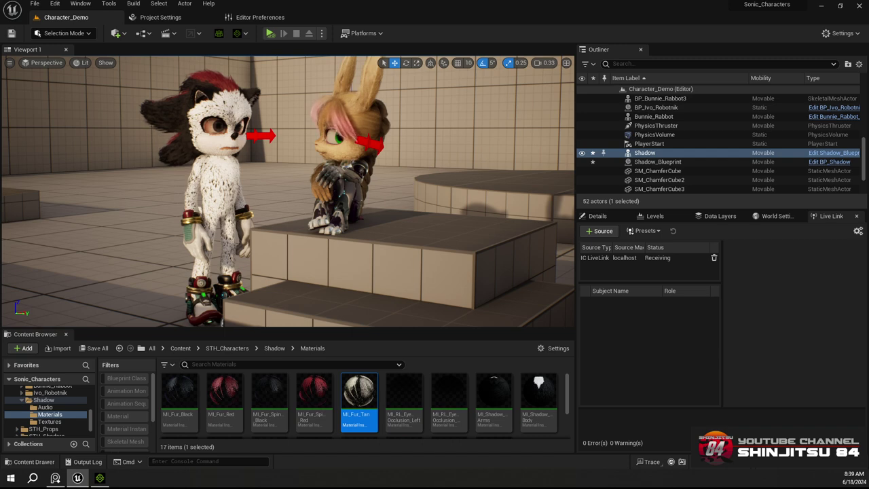
left_click(276, 396)
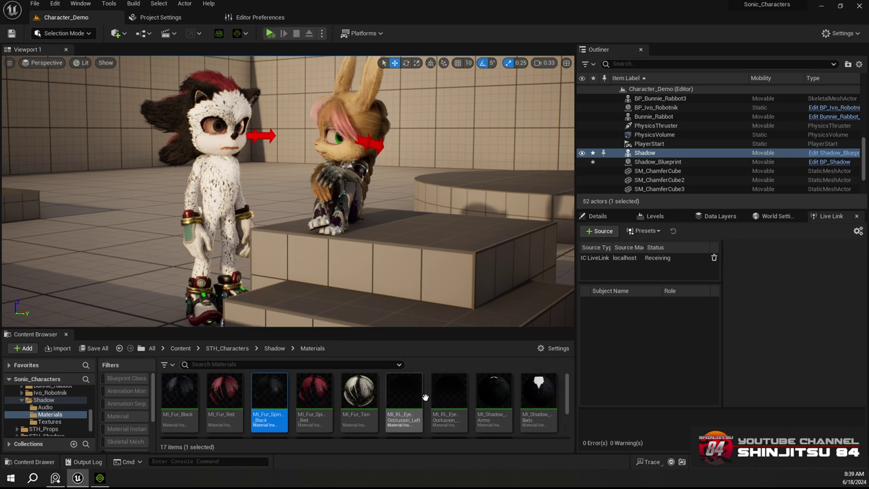
right_click(362, 399)
left_click(386, 233)
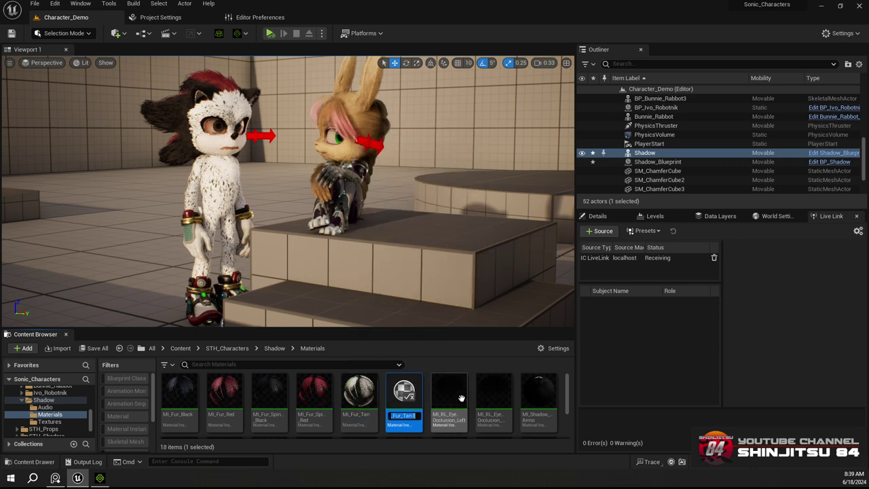
key("End")
key("BackSpace")
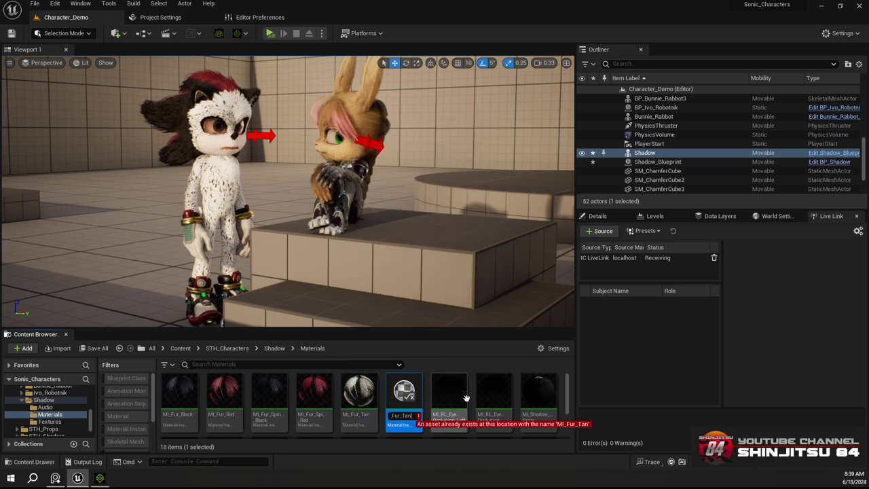
key("BackSpace")
key("BackSpace")
key("BackSpace")
type("Wh")
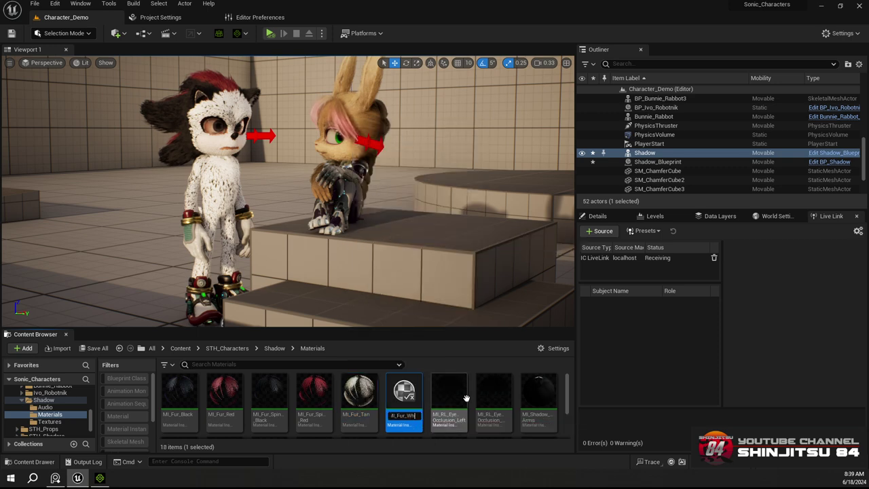
type("ite")
key("Return")
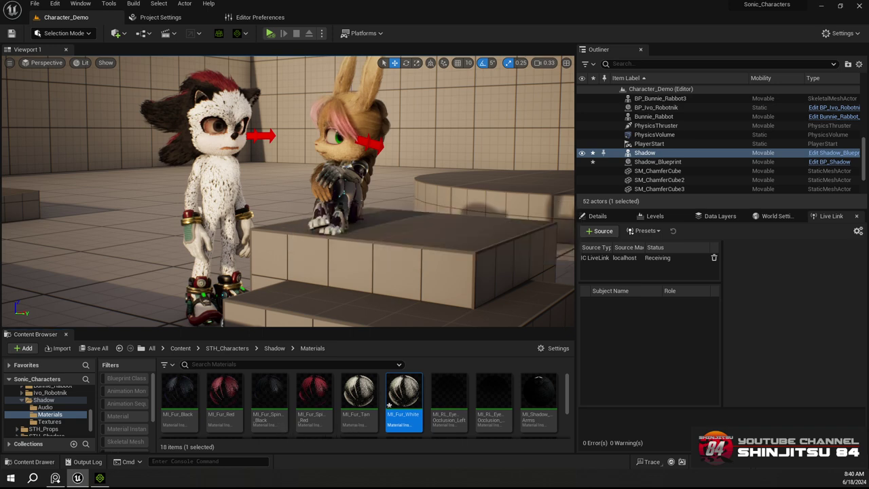
Assign MI_Fur_Red, MI_Fur_Black and MI_Fur_Tan to the matching remaining fur slots on Shadow's head and body
left_click(227, 394)
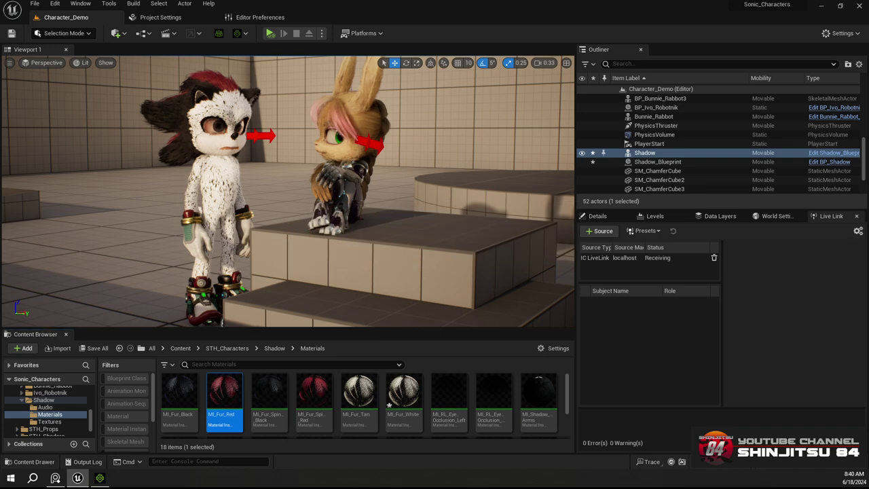
left_click(182, 394)
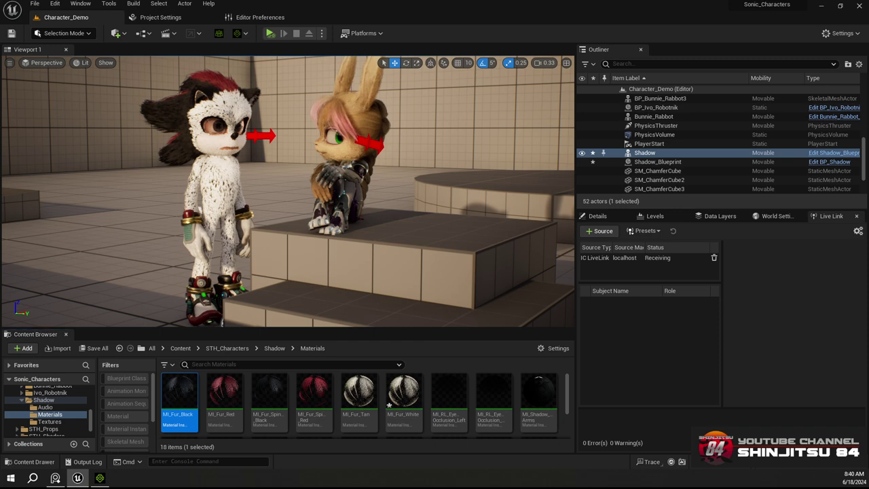
left_click(359, 393)
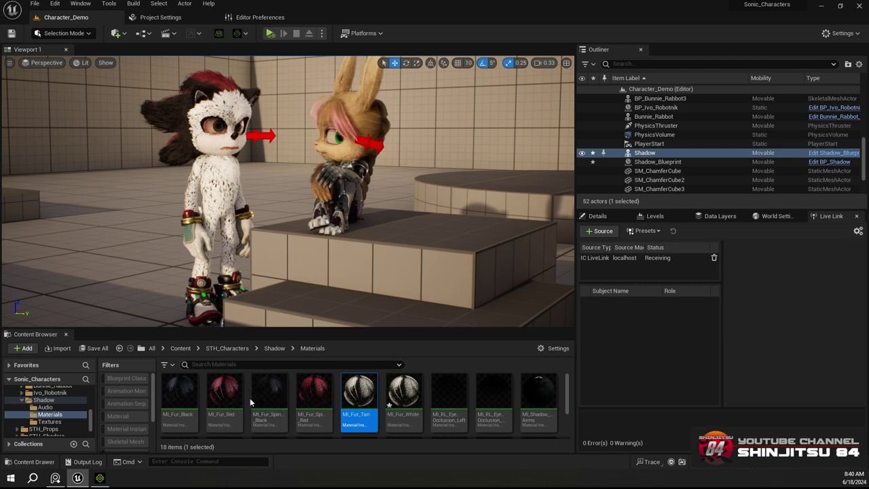
left_click(178, 391)
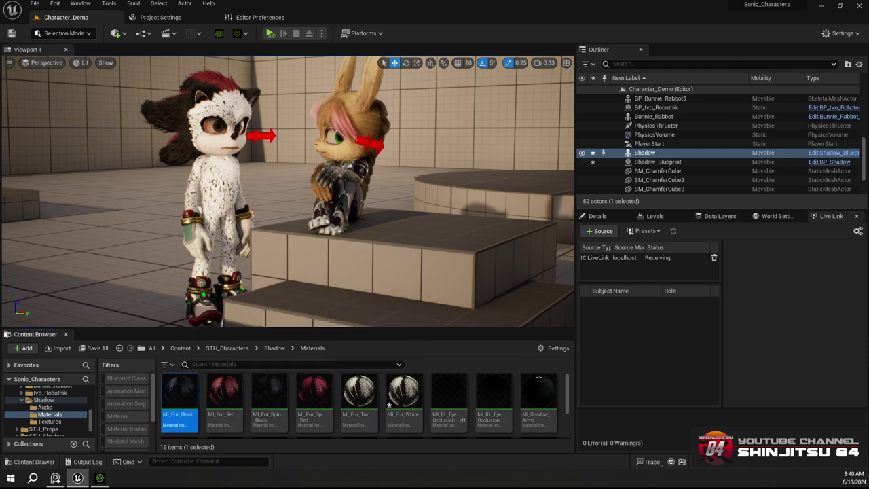
left_click(224, 394)
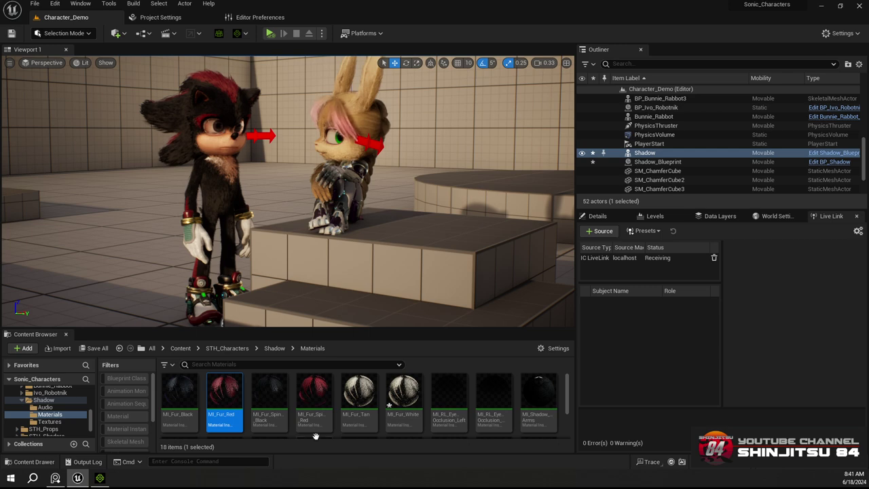
Assign Shadow's BodyParts, Left_Eye, Right_Eye and ShoesGloves material instances to the matching slots of the character mesh
scroll(476, 391, "down", 2)
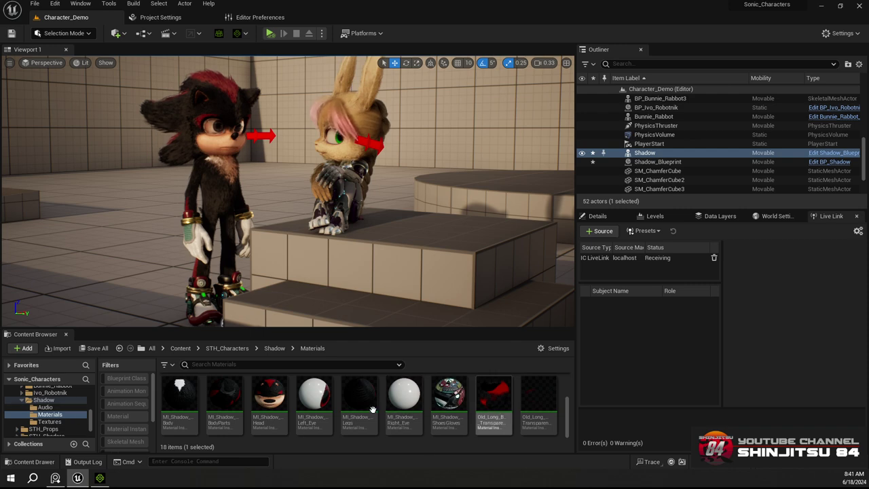
left_click(227, 402)
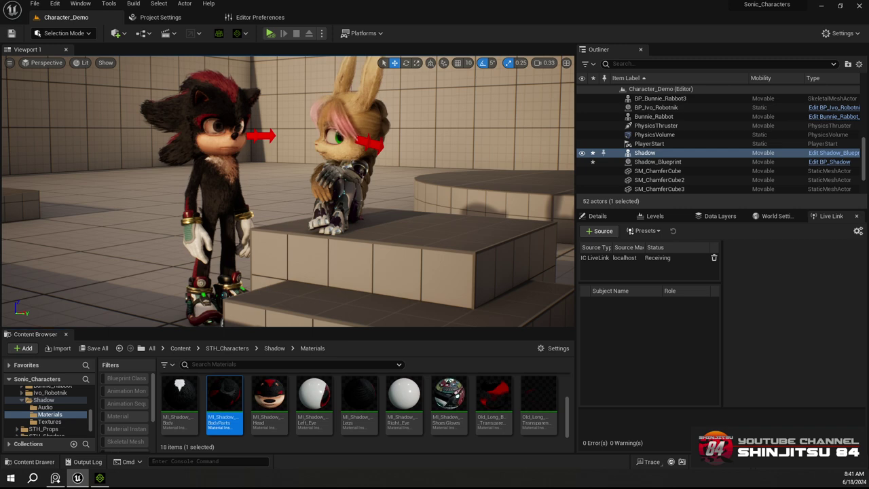
left_click(312, 406)
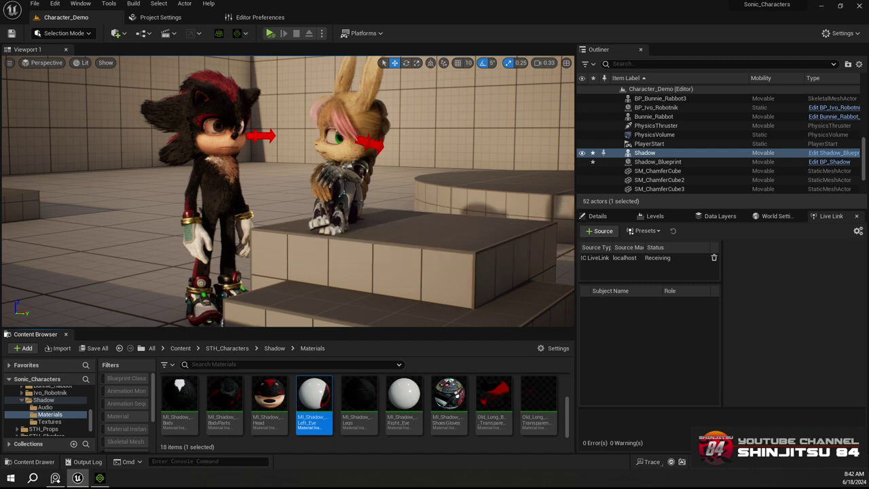
key("Right")
key("Right")
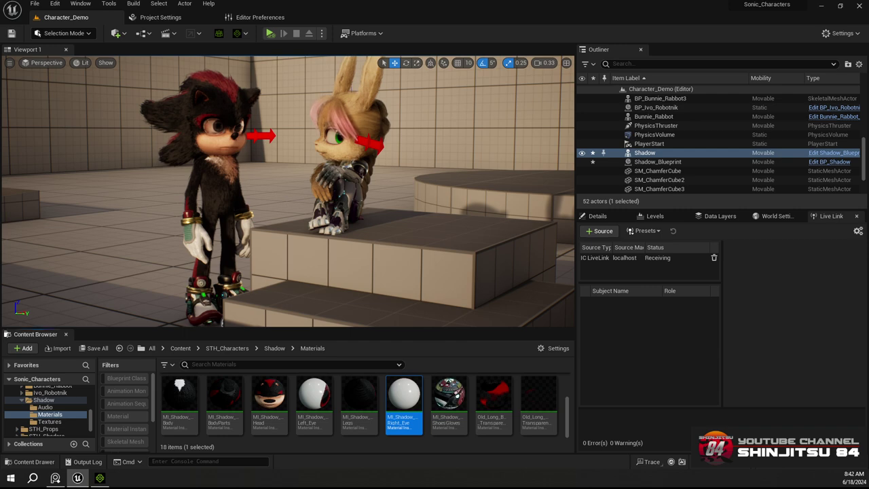
left_click(443, 401)
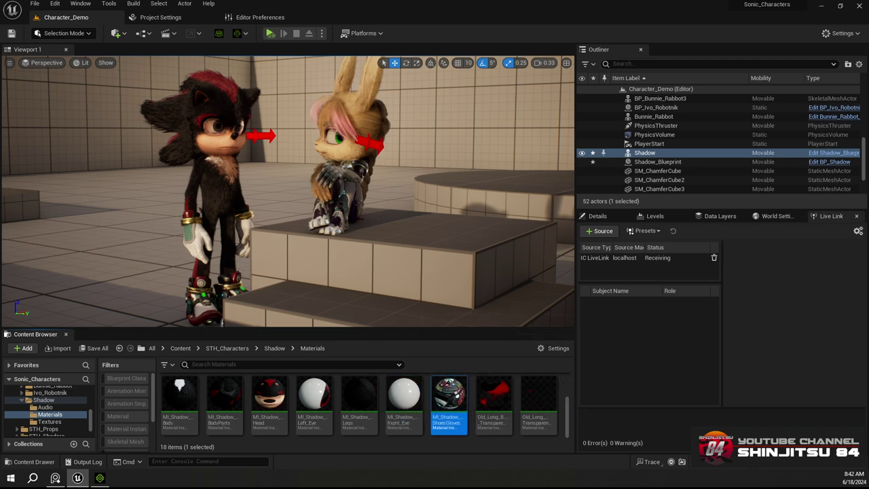
double_click(455, 403)
Assign the left and right MI_RL_EyeOcclusion material instances to Shadow's eye occlusion slots
mouse_move(569, 413)
left_mouse_down()
mouse_move(570, 385)
mouse_move(566, 417)
mouse_move(566, 400)
left_mouse_up()
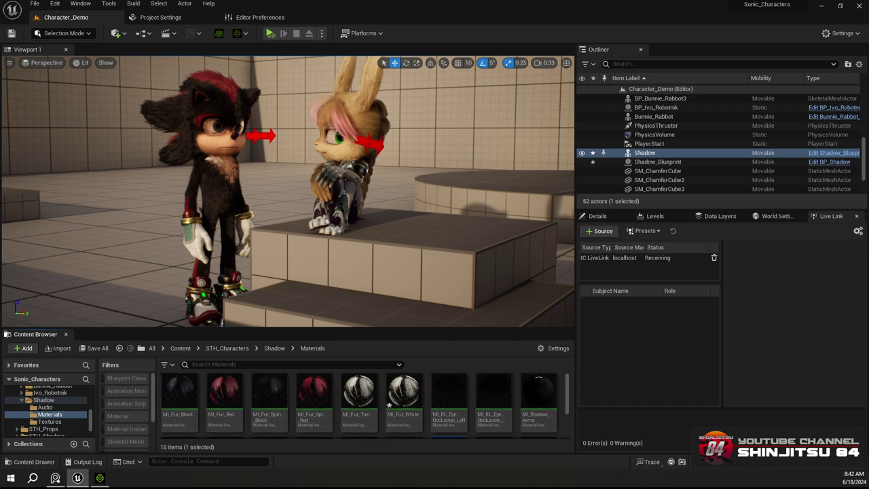
mouse_move(455, 387)
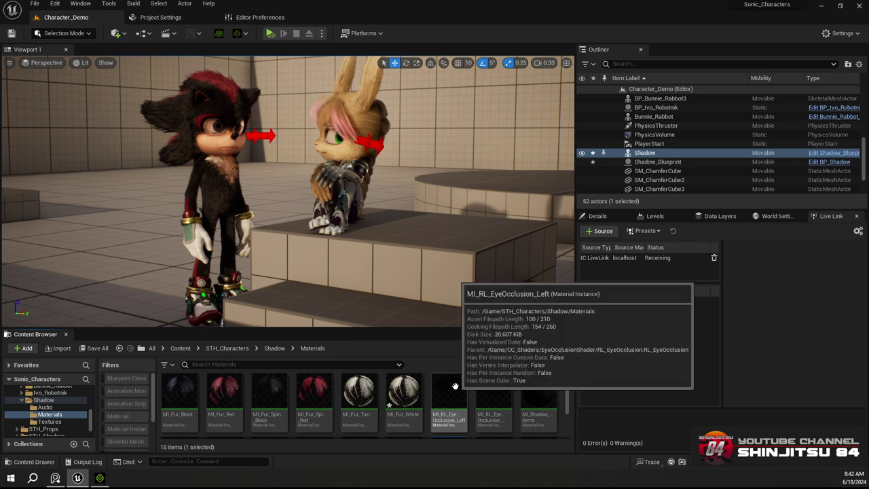
left_click(455, 387)
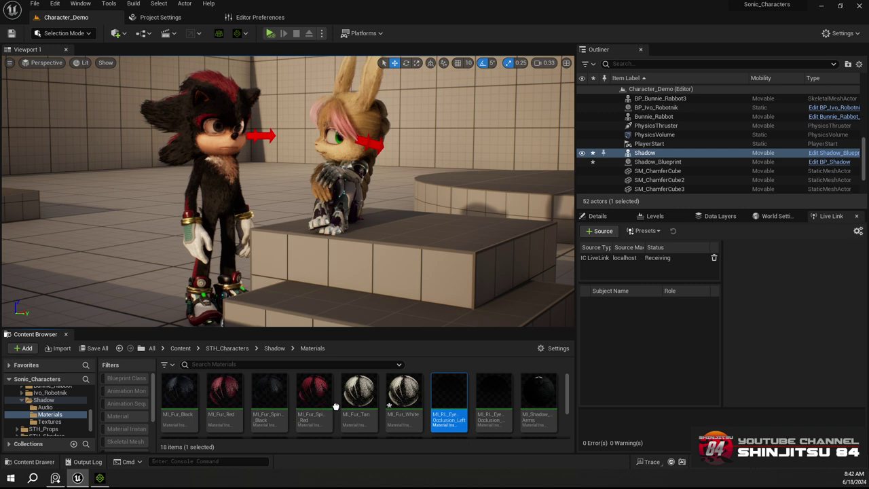
left_click(502, 405)
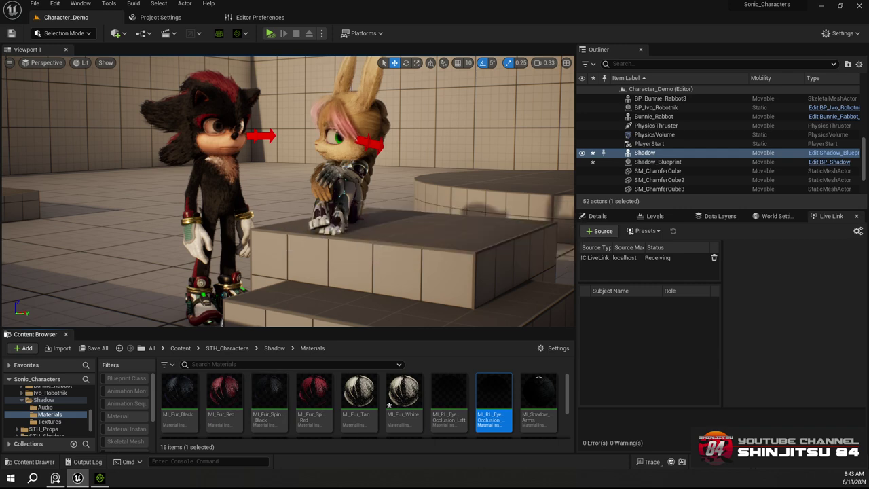
Assign Shadow's Legs, Body and Arms material instances to the matching skin slots of the character mesh
scroll(272, 403, "down", 2)
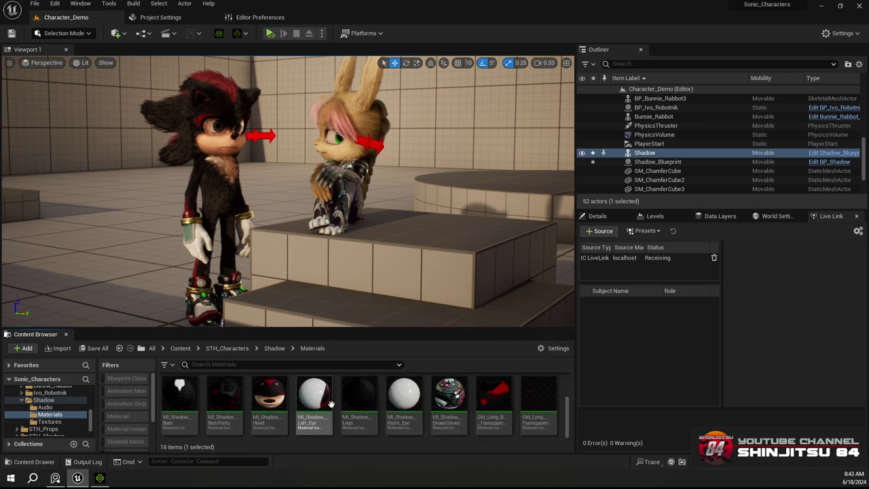
left_click(366, 396)
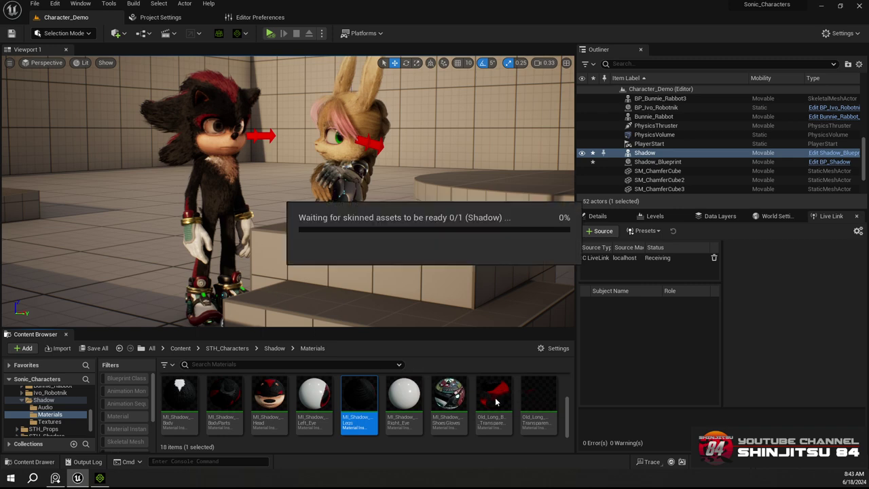
left_click(178, 395)
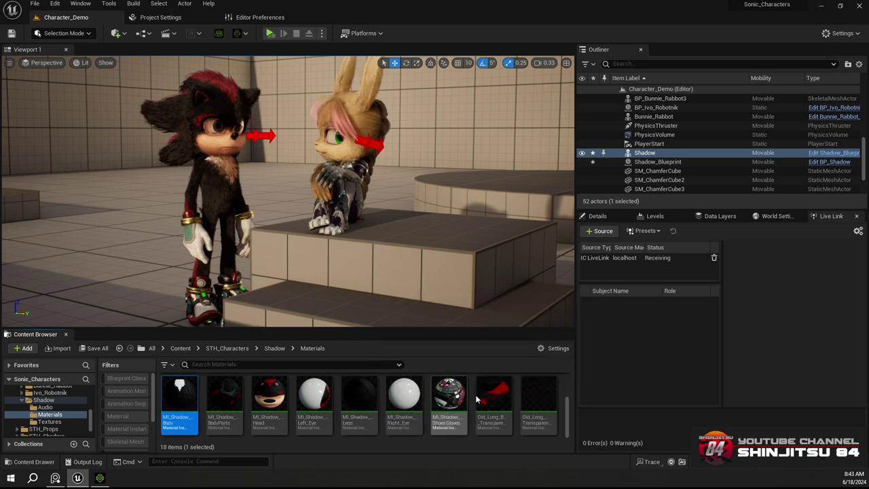
scroll(449, 394, "up", 3)
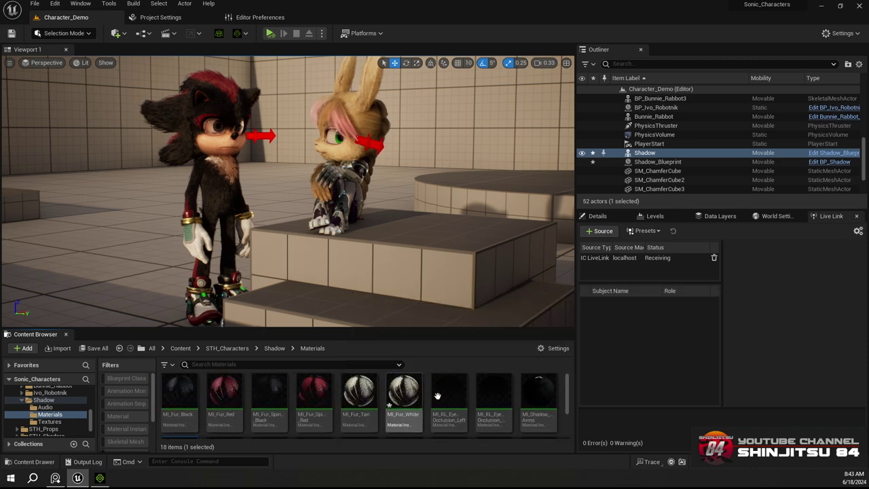
left_click(540, 397)
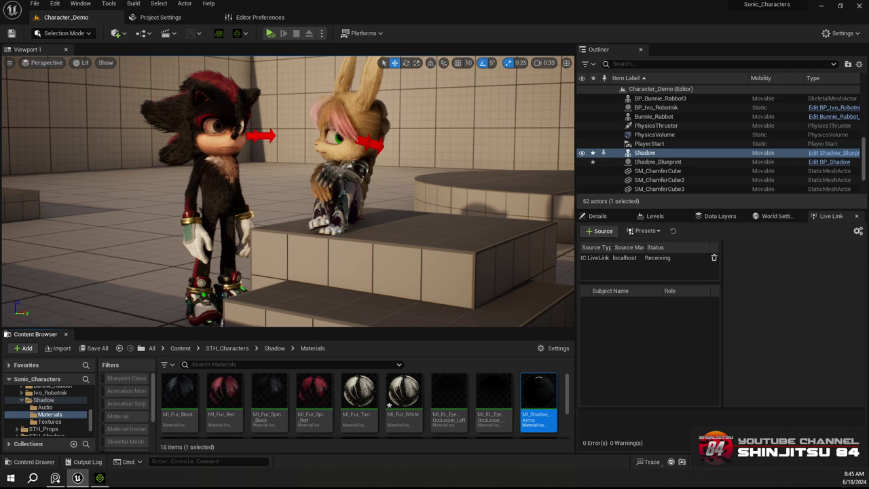
key("ctrl+b")
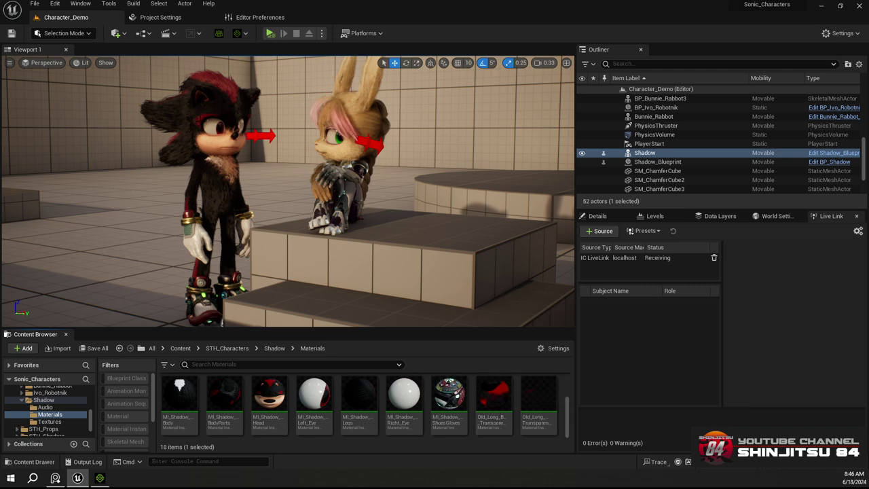
Change the fur colour of MI_Fur_White from tan to white for Shadow's chest tuft
scroll(385, 390, "down", 1)
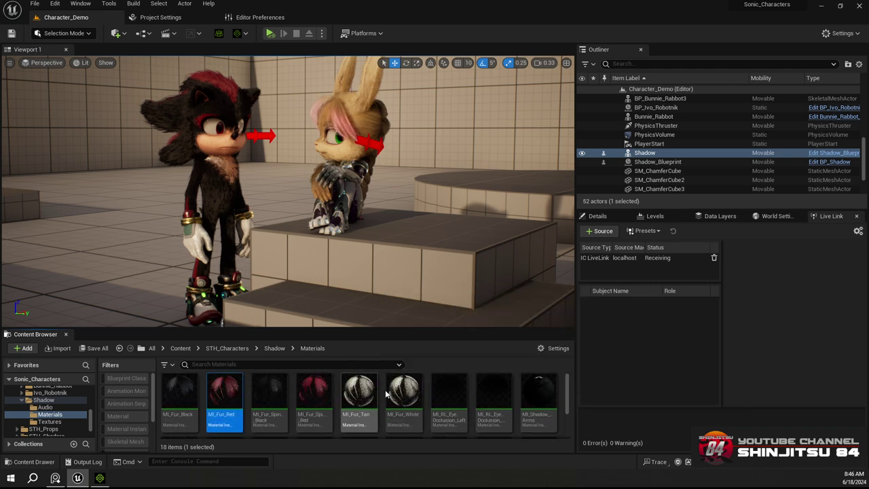
left_click(395, 395)
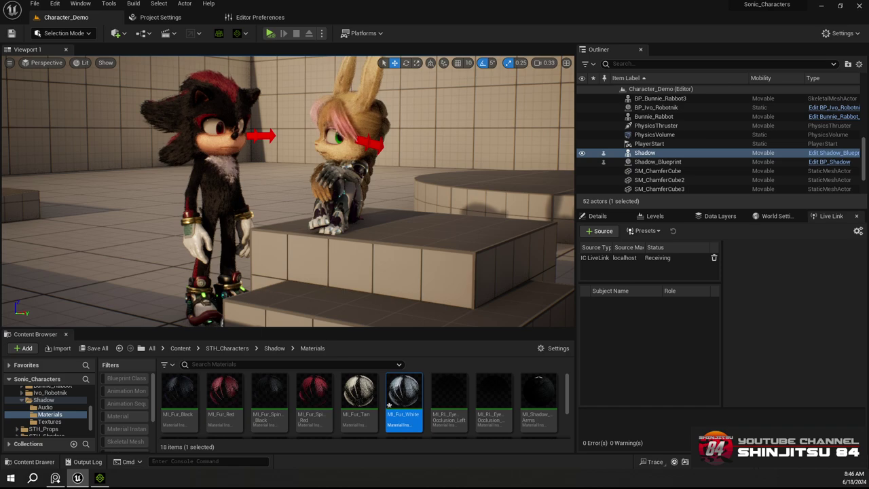
right_click_drag(223, 164, 164, 159)
key("w")
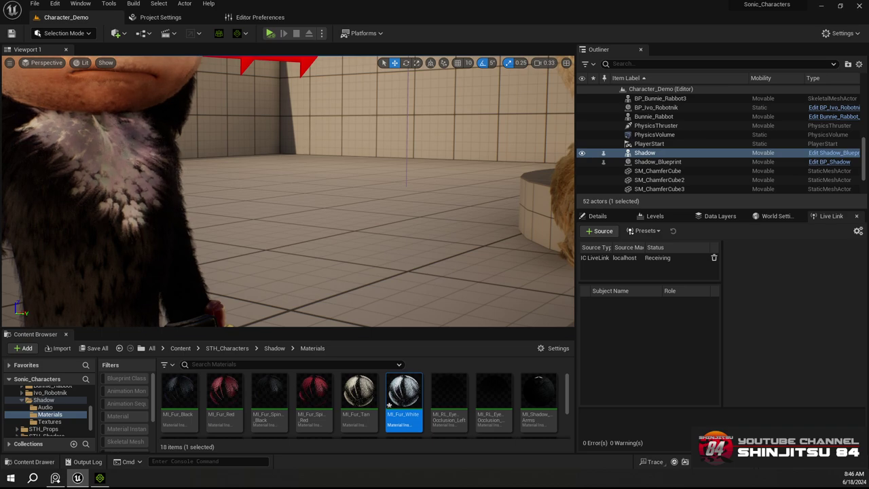
Inspect Shadow's reassigned fur and body materials in the level from several angles and distances
right_click_drag(164, 159, 204, 177)
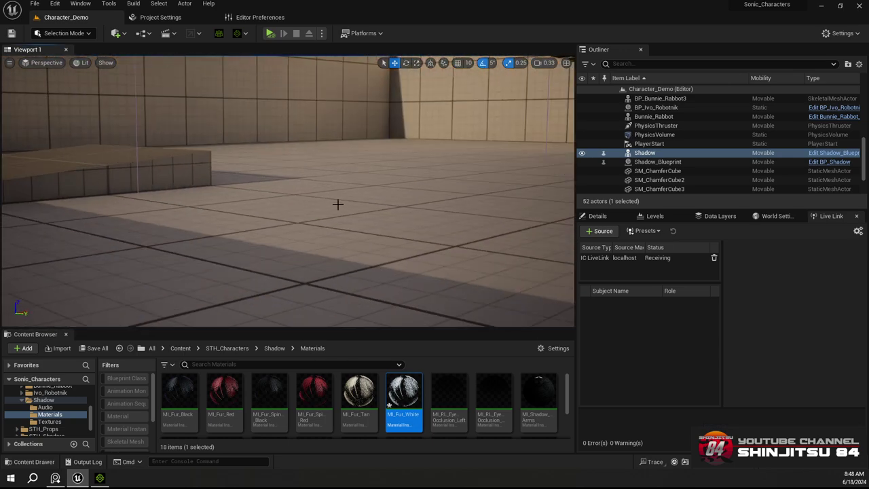
scroll(288, 191, "up", 3)
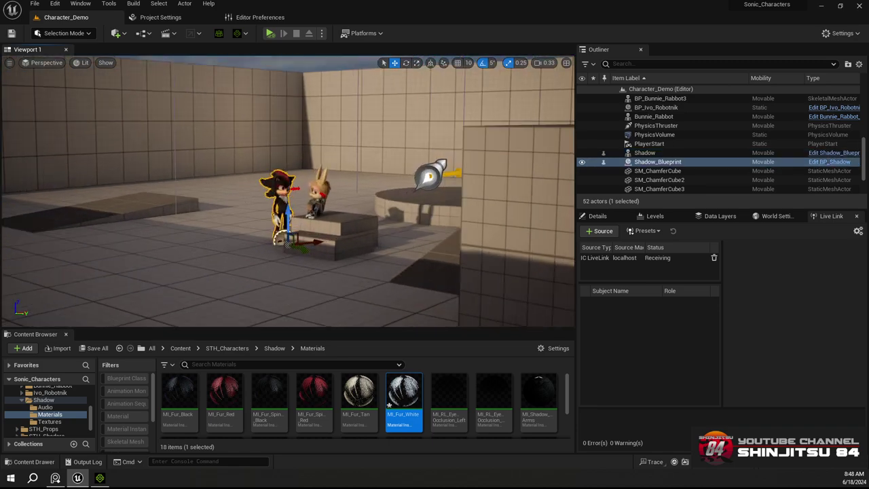
scroll(269, 135, "up", 3)
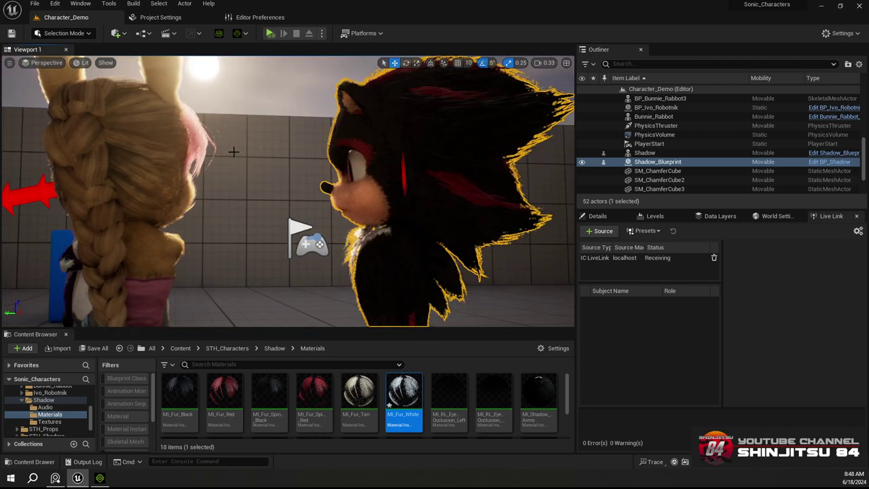
left_click(272, 104)
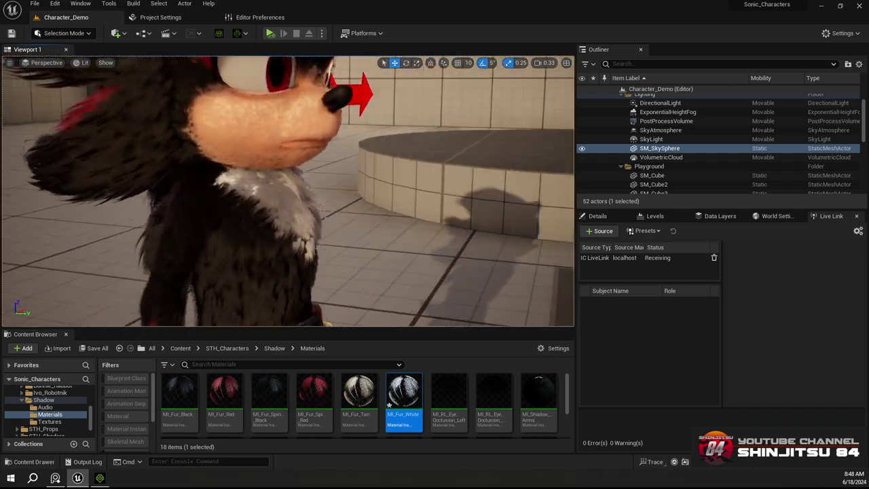
left_click_drag(288, 191, 350, 181, "alt")
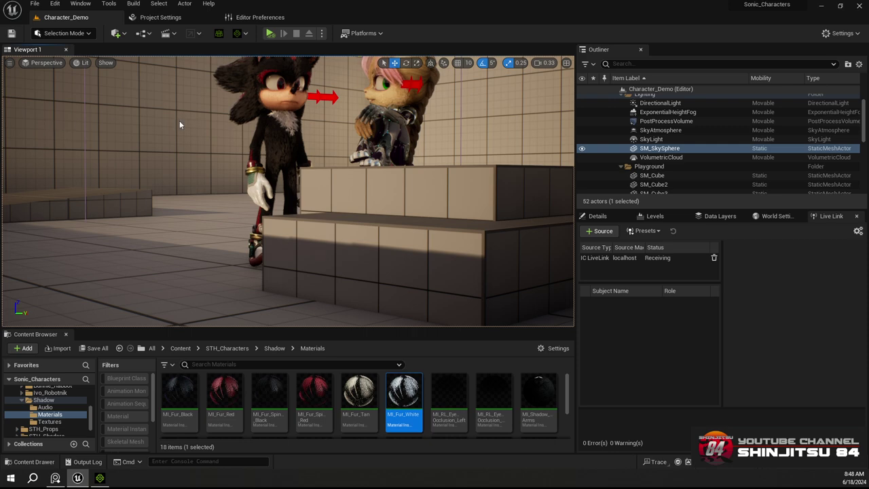
left_click_drag(179, 123, 227, 123, "alt")
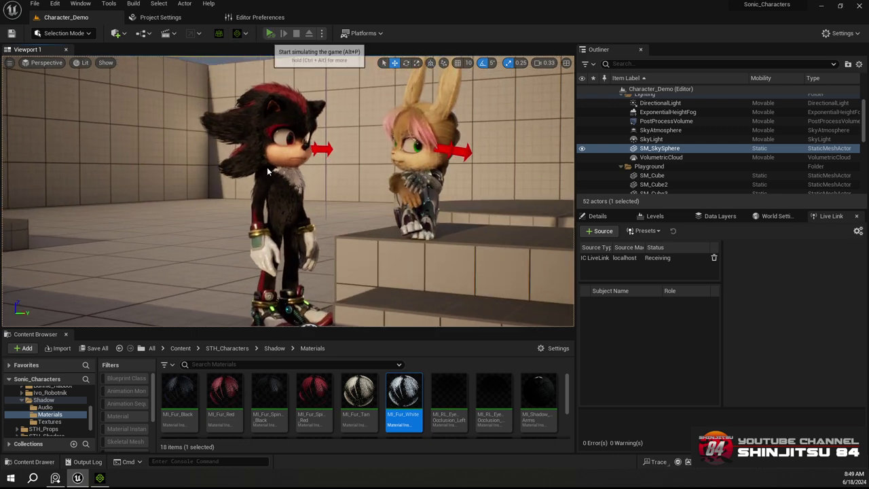
Simulate the level to review Shadow's transferred motion and fur beside the rabbit character, and stop the simulation
key("alt+p")
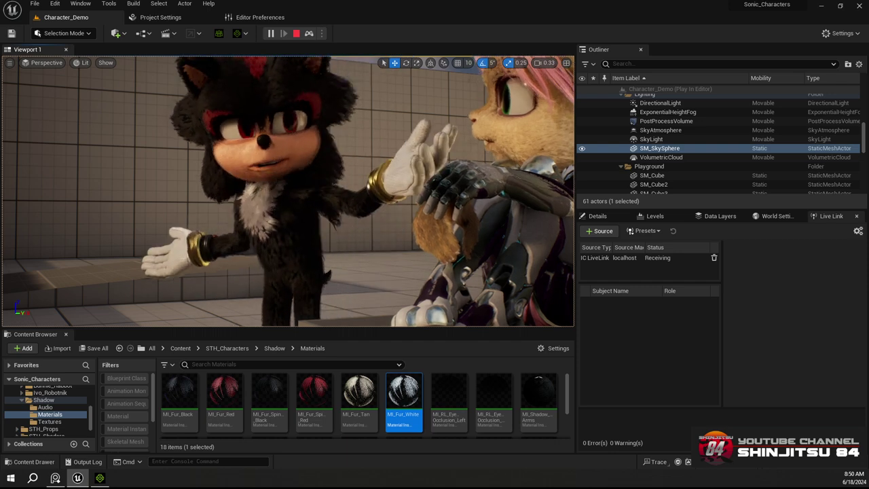
left_click(296, 33)
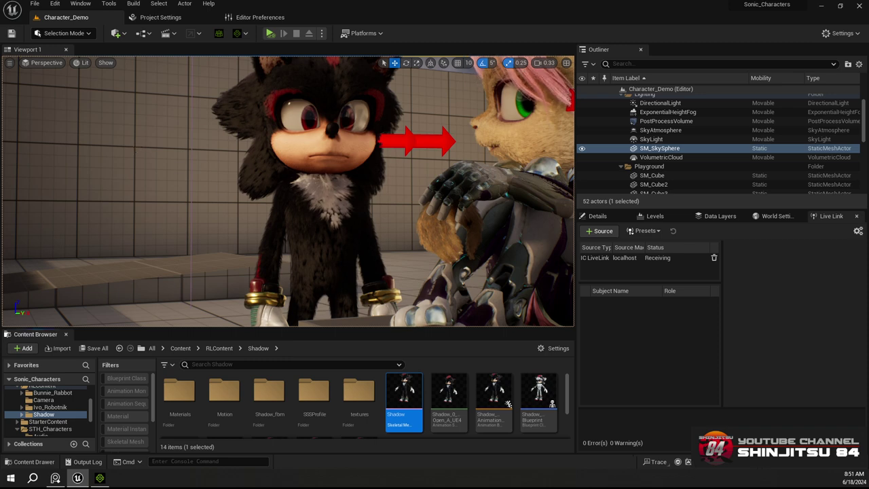
Restart the level simulation, show the viewport full screen and capture a screenshot of Shadow's face and chest fur
scroll(201, 171, "down", 1)
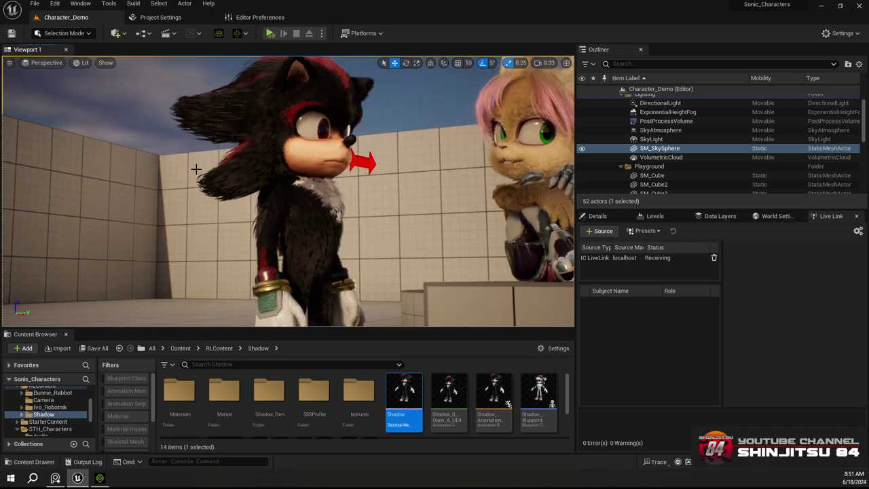
left_click(269, 34)
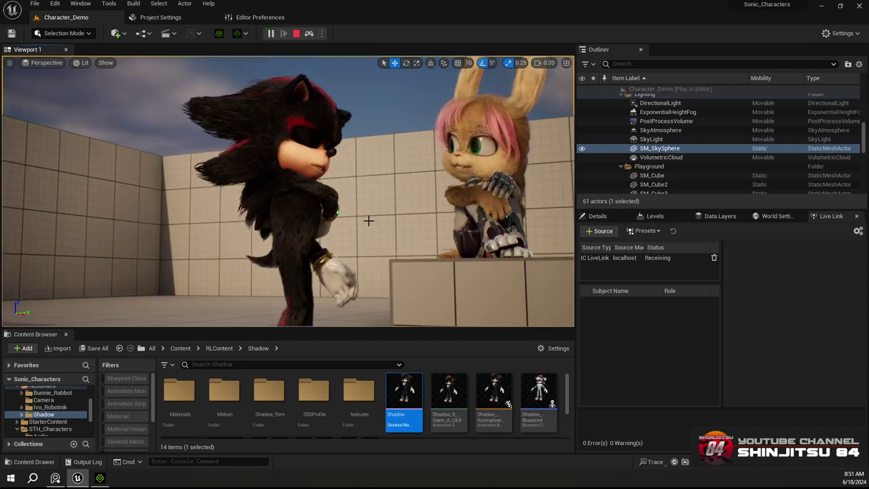
key("F11")
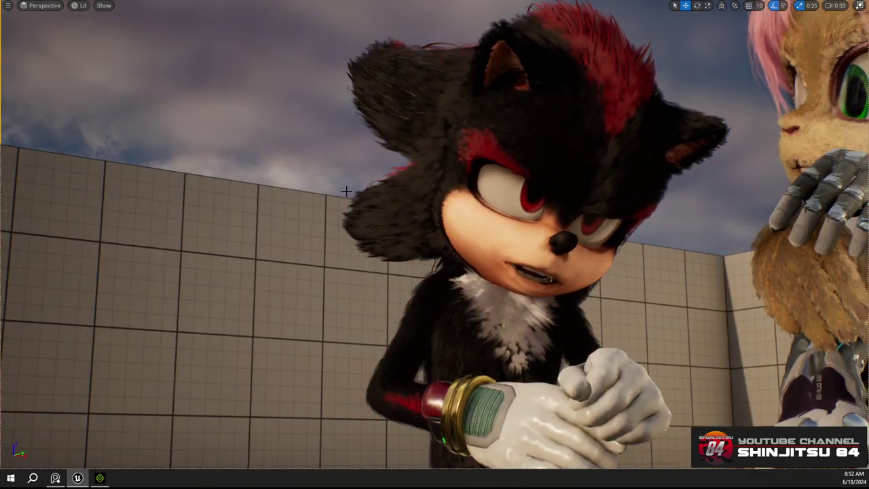
key("F9")
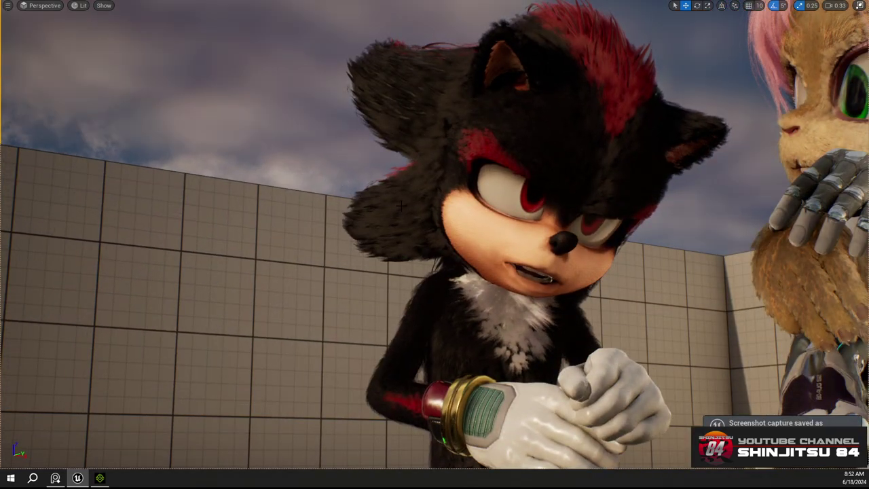
Hide the viewport grid overlay for a clean low-angle view of the characters
right_click_drag(421, 194, 516, 234)
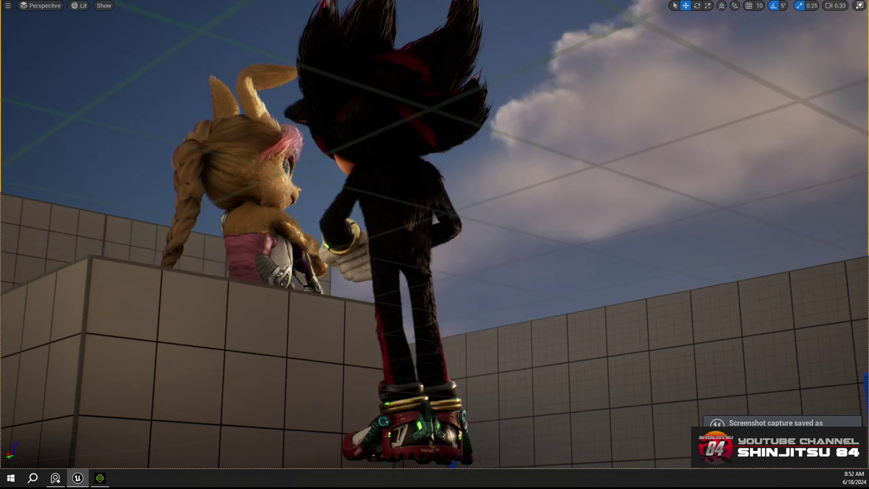
left_click(103, 6)
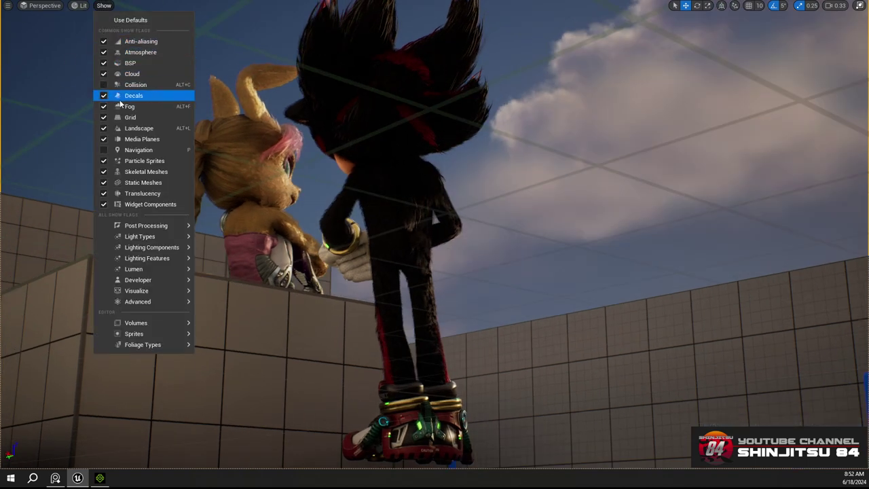
left_click(104, 117)
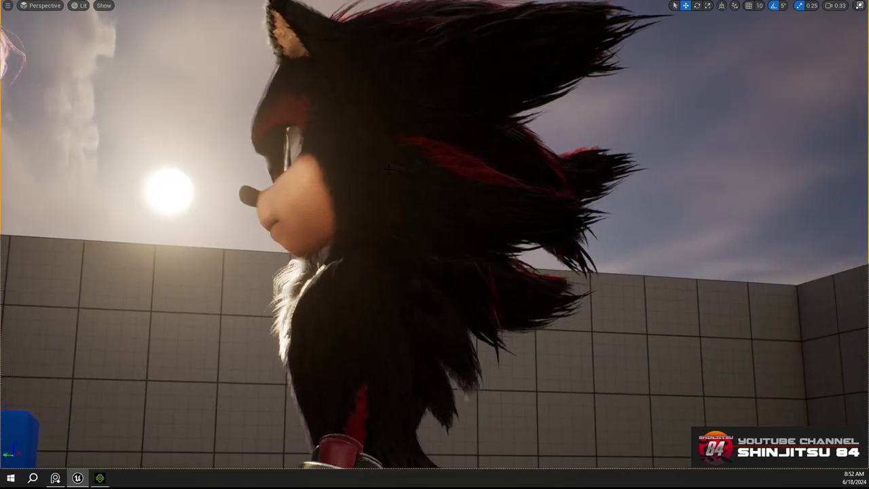
Capture a series of screenshots of the simulated characters from the side, behind, above and in full-body views
key("F9")
left_click_drag(389, 169, 366, 180, "alt")
scroll(365, 181, "up", 3)
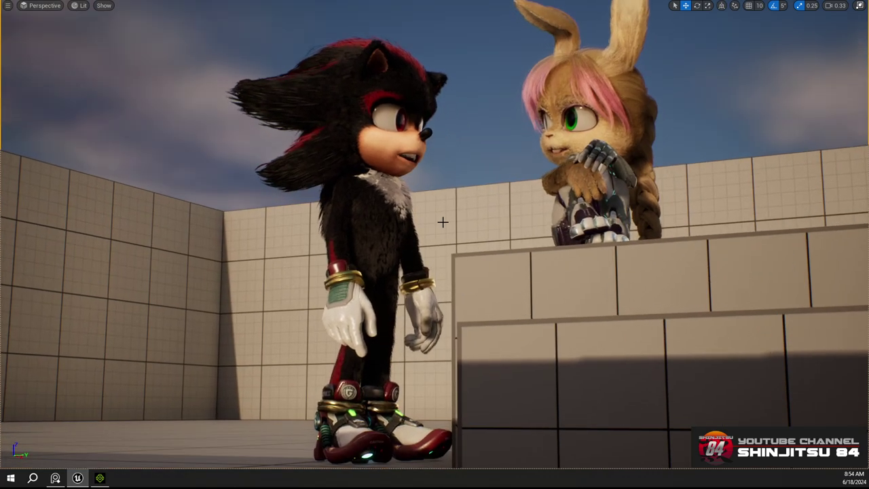
key("F9")
left_click_drag(383, 181, 544, 181, "alt")
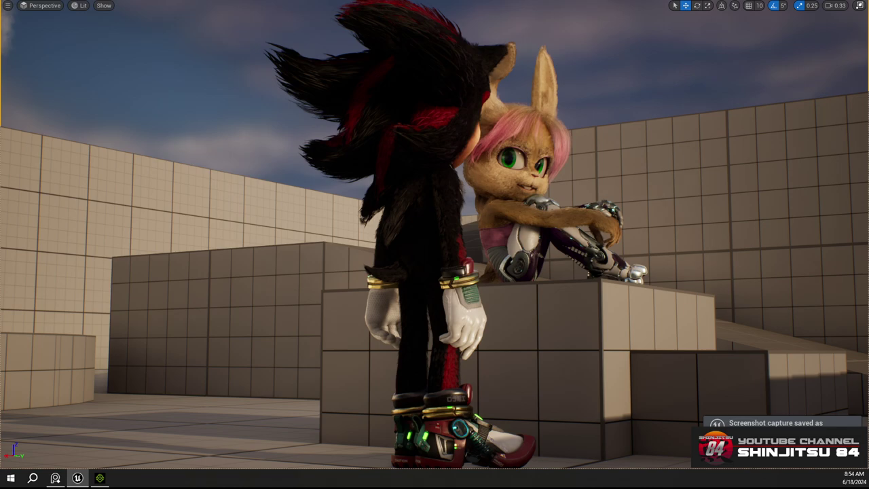
key("F9")
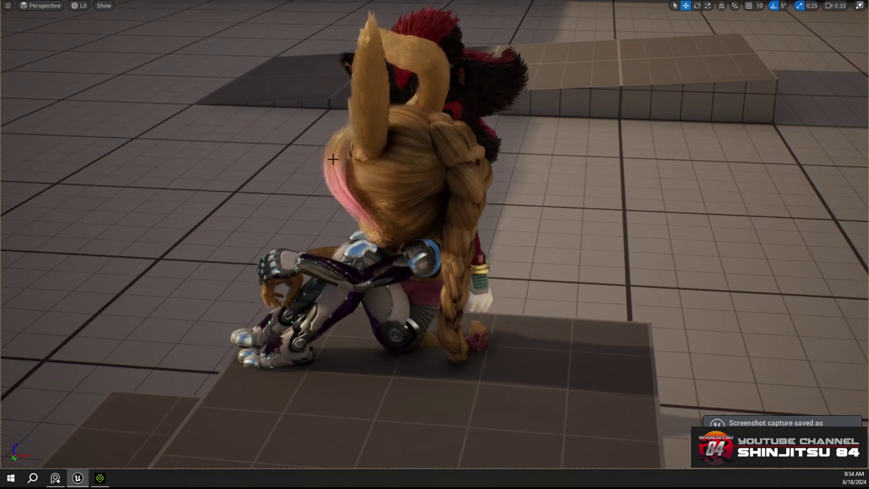
left_click(407, 176)
left_click(489, 81)
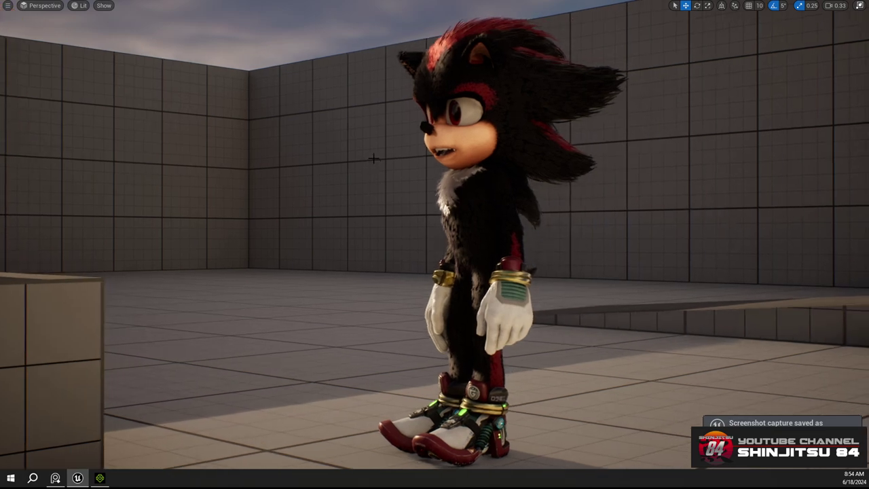
key("F9")
left_click_drag(386, 157, 747, 317, "alt")
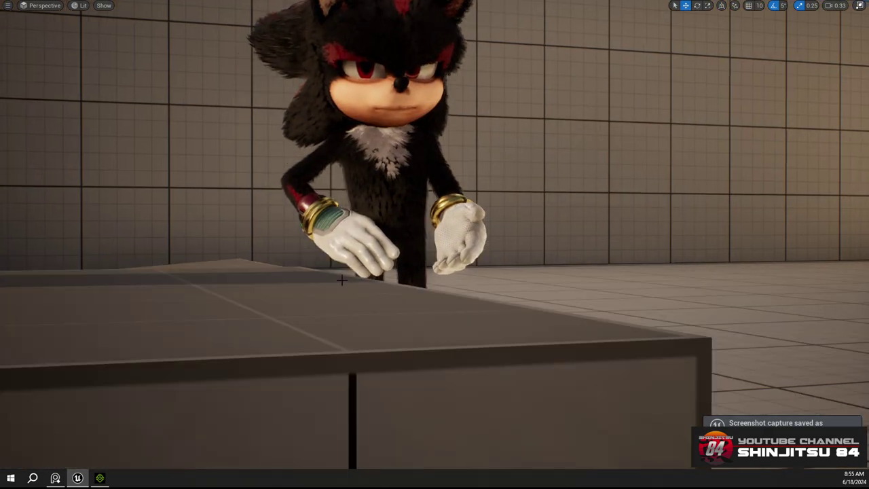
Remove the block in front of Shadow and the rabbit character from the running simulation
left_click(299, 332)
key("Escape")
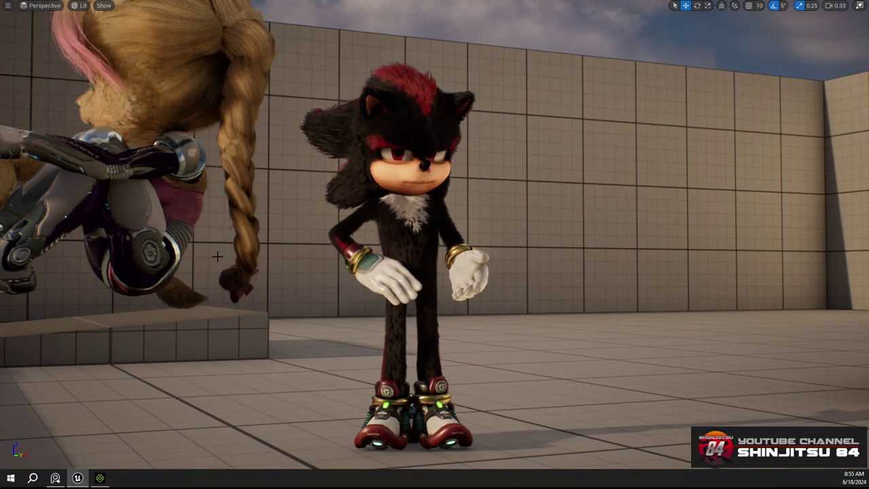
left_click(178, 216)
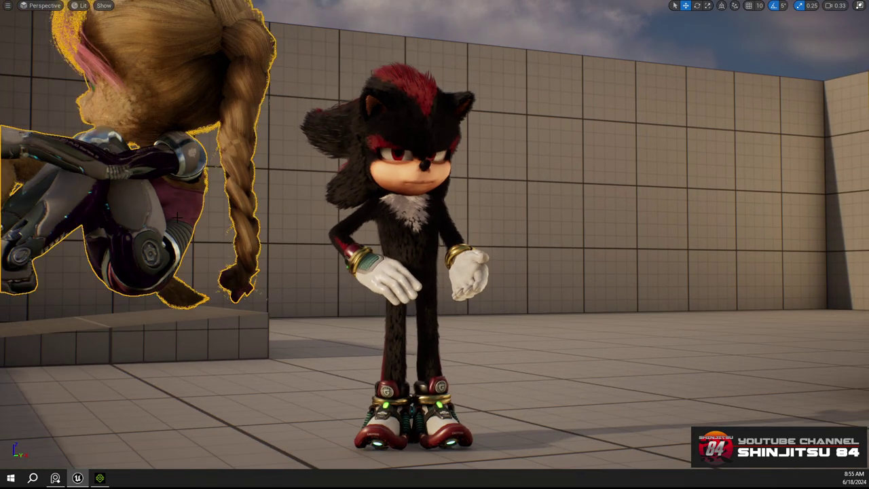
key("Delete")
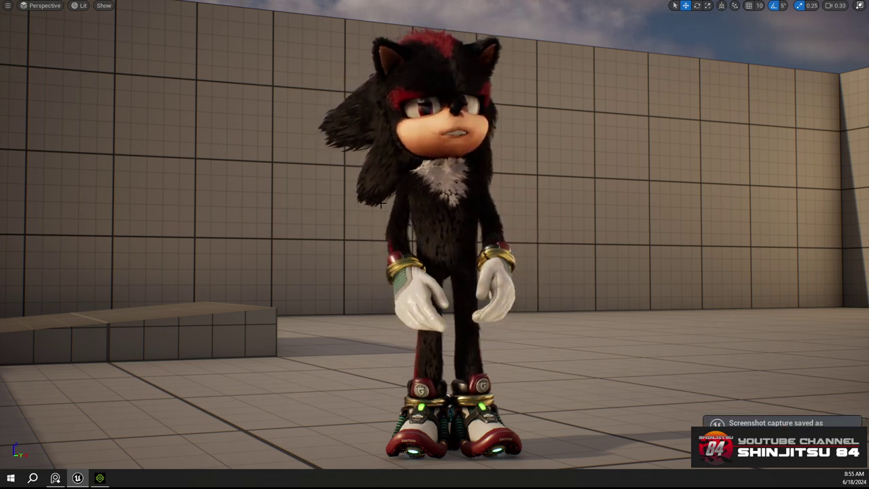
Capture screenshots of Shadow alone in full-body, close-up and profile views, leave full screen and stop the simulation
key("F9")
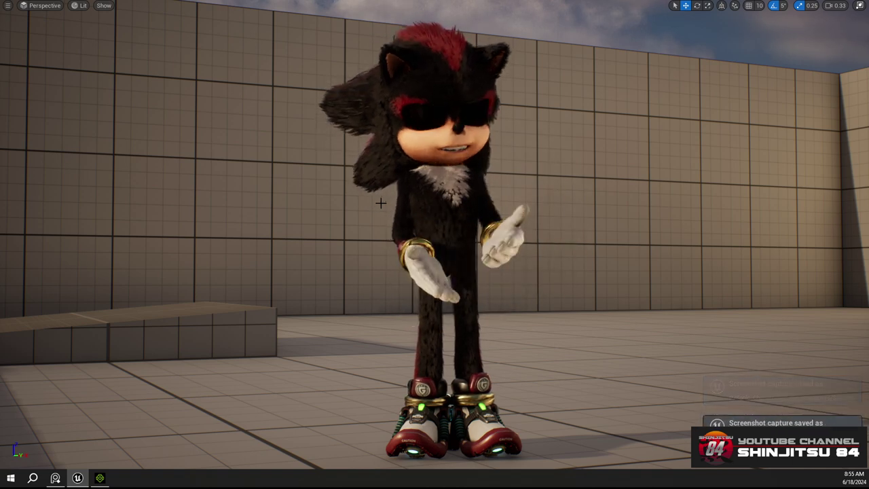
key("F9")
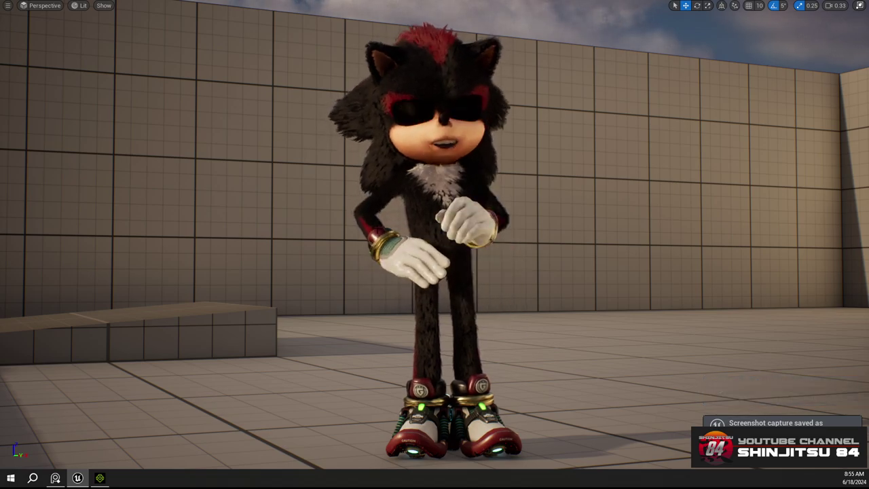
left_click_drag(434, 245, 591, 176, "alt")
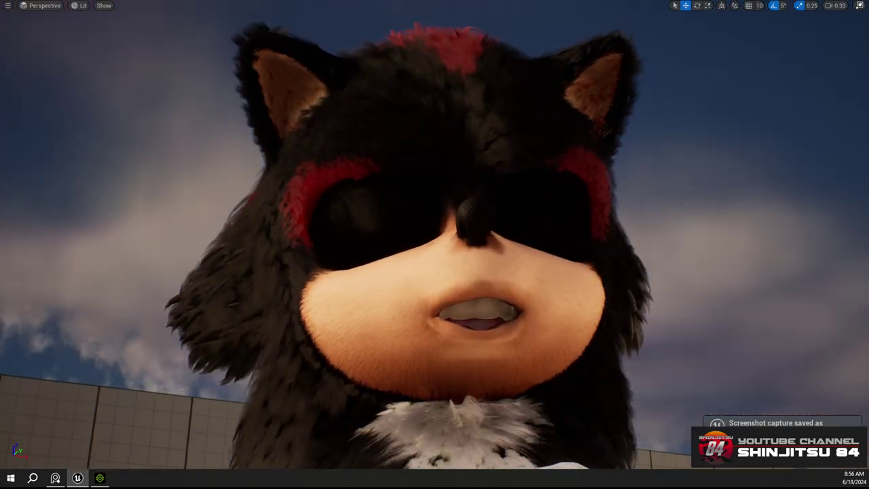
key("F9")
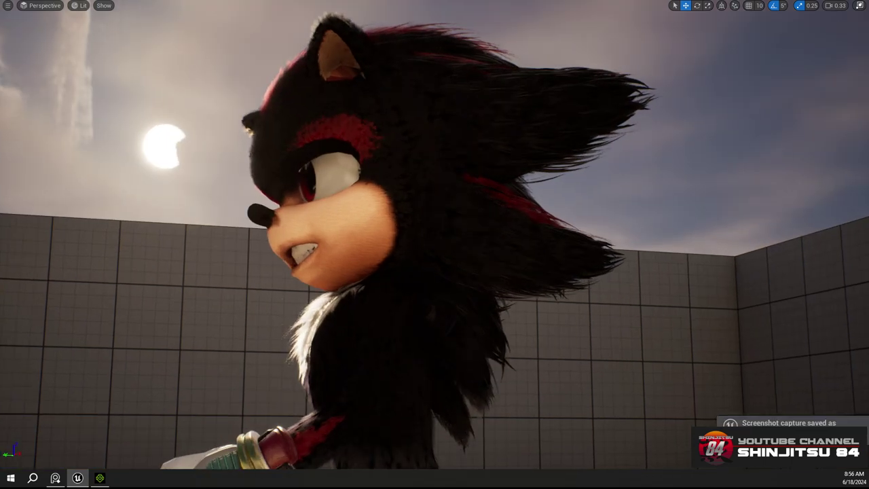
key("F11")
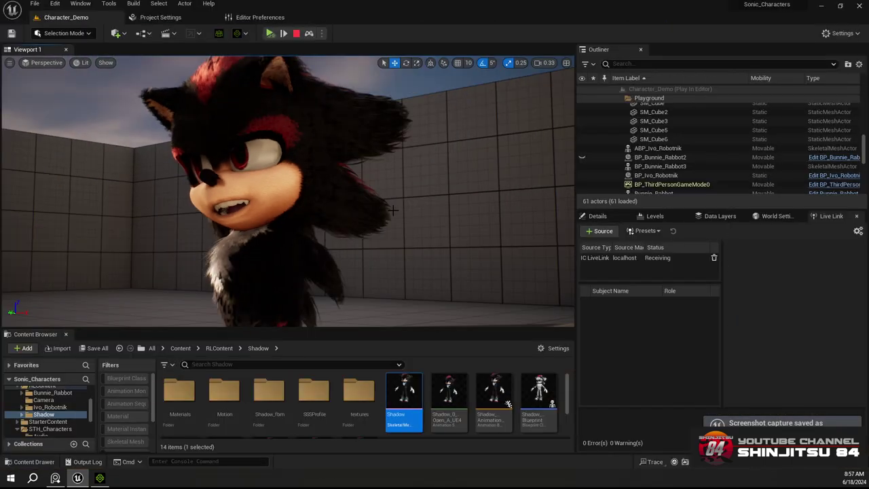
left_click(298, 41)
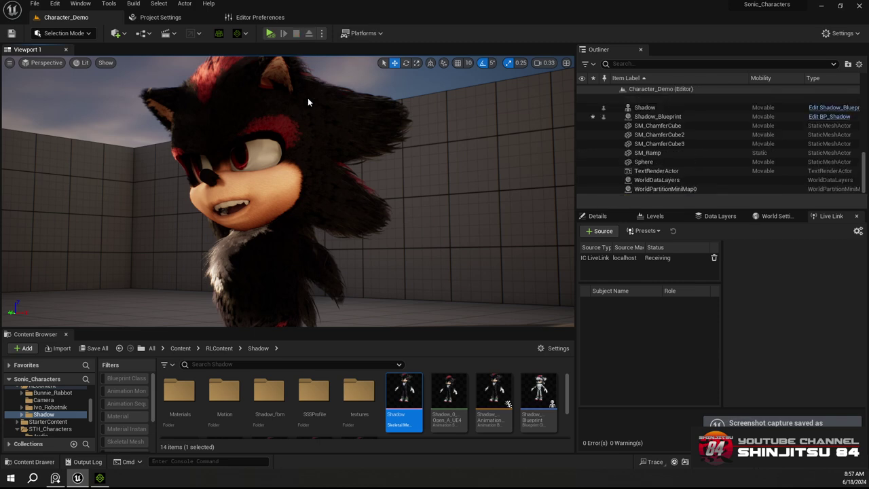
Examine Shadow's chest, torso, arm and head fur up close in the full-screen viewport
right_click_drag(365, 189, 319, 190)
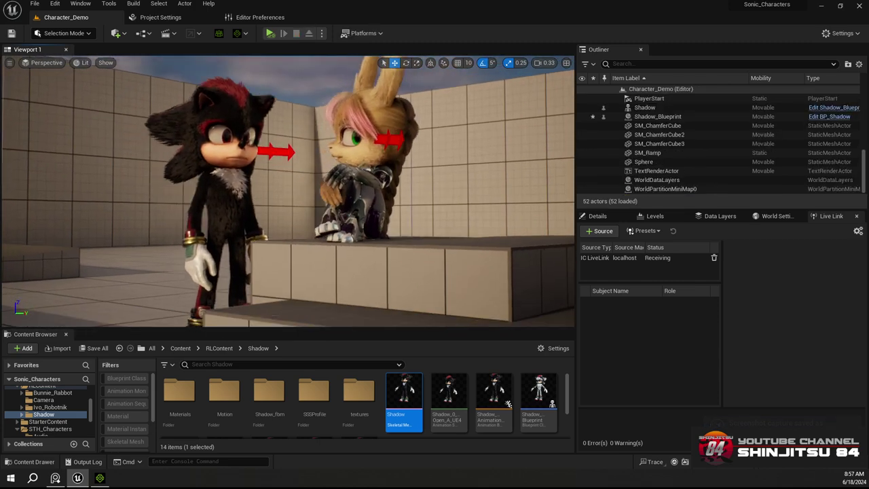
key("F11")
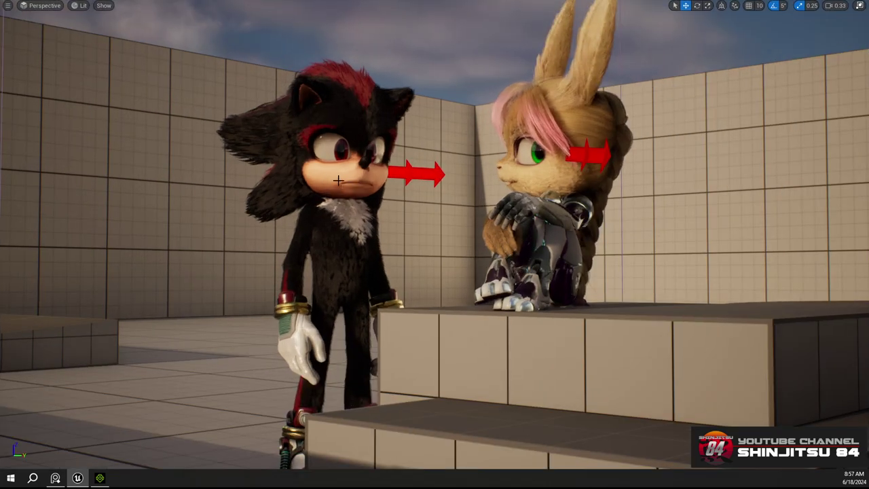
scroll(334, 194, "up", 4)
right_click_drag(333, 195, 249, 202)
scroll(334, 194, "up", 3)
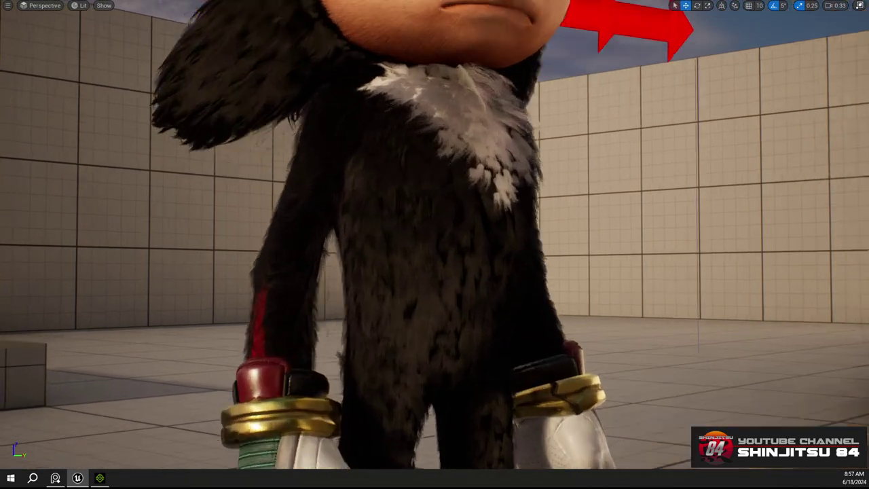
middle_click_drag(330, 178, 331, 244)
scroll(331, 178, "up", 3)
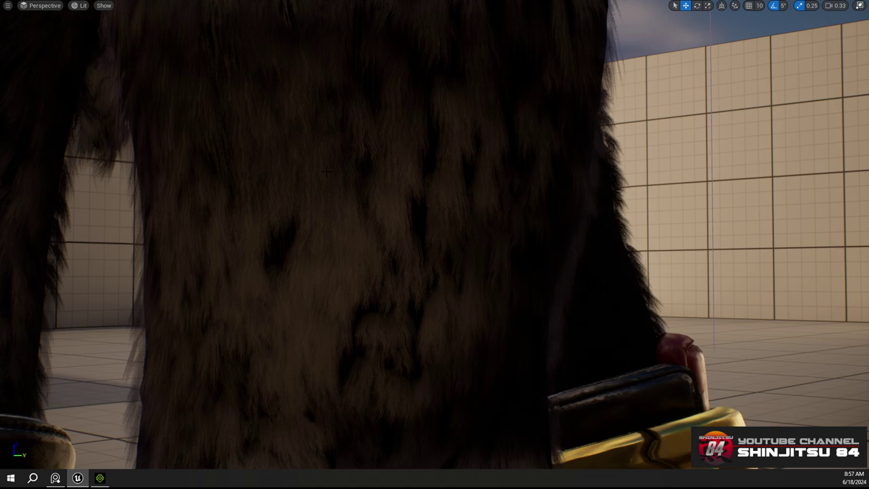
right_click_drag(327, 171, 459, 176)
middle_click_drag(459, 177, 423, 189)
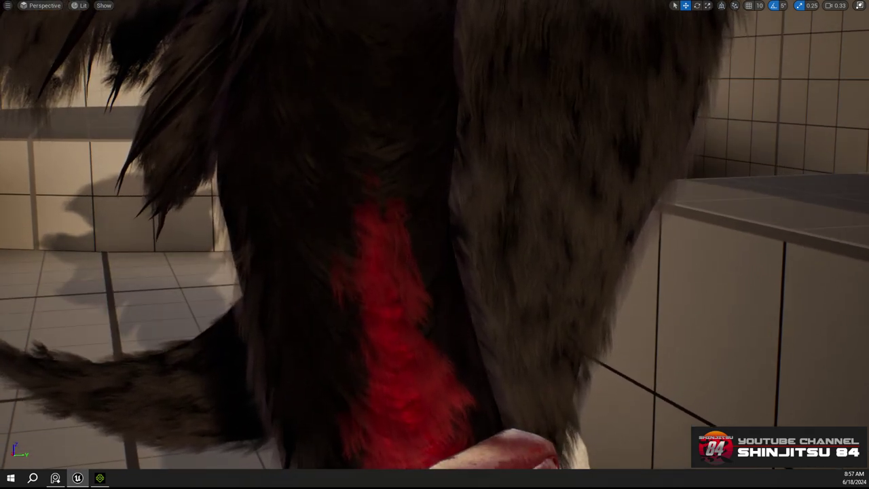
right_click_drag(462, 187, 356, 187)
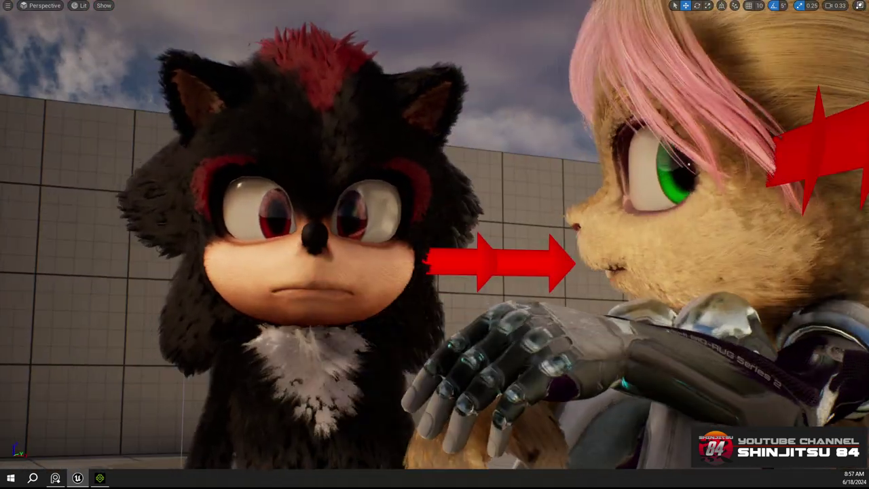
key("F11")
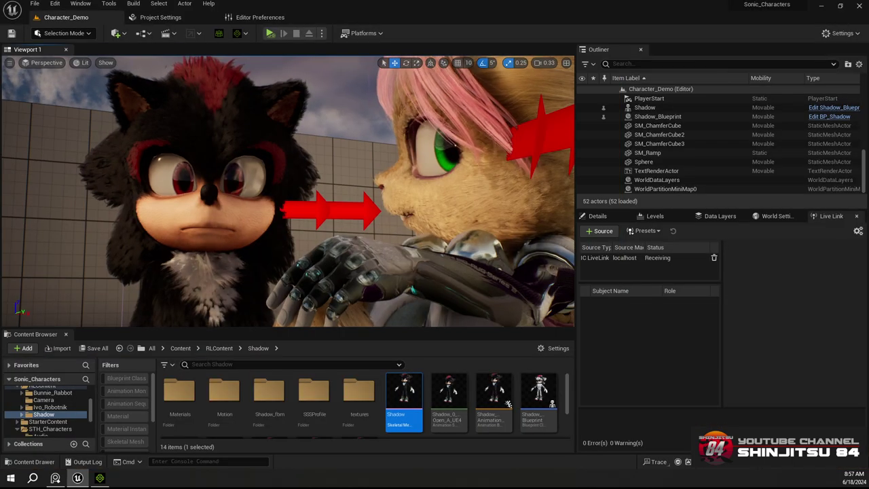
Close Unreal Editor, switch to iClone and close the Shadow_LipSyncTest project without saving it
left_click(860, 6)
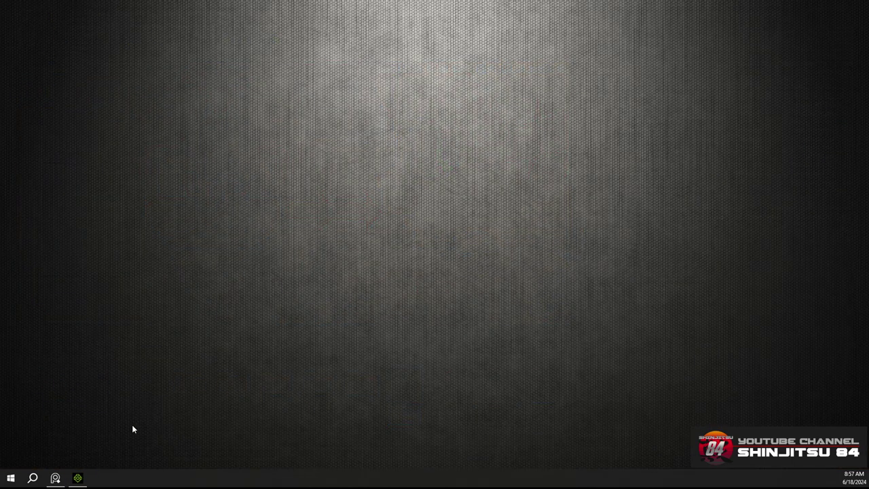
left_click(80, 478)
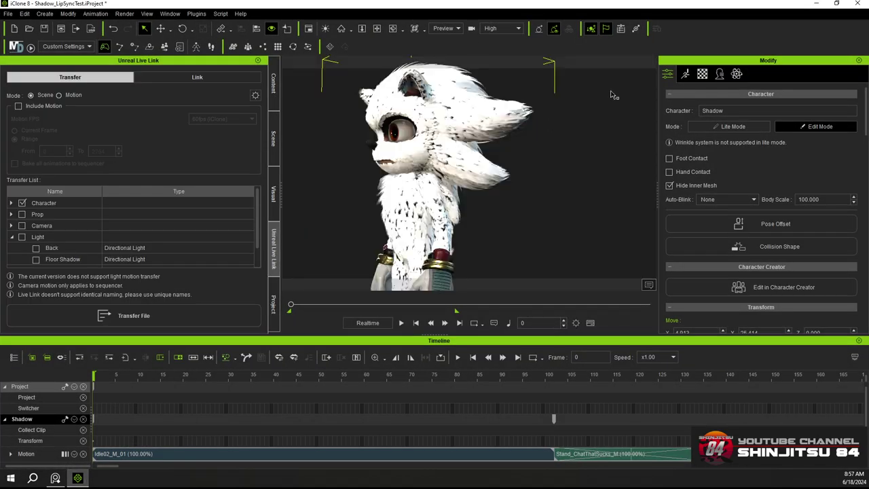
left_click(857, 5)
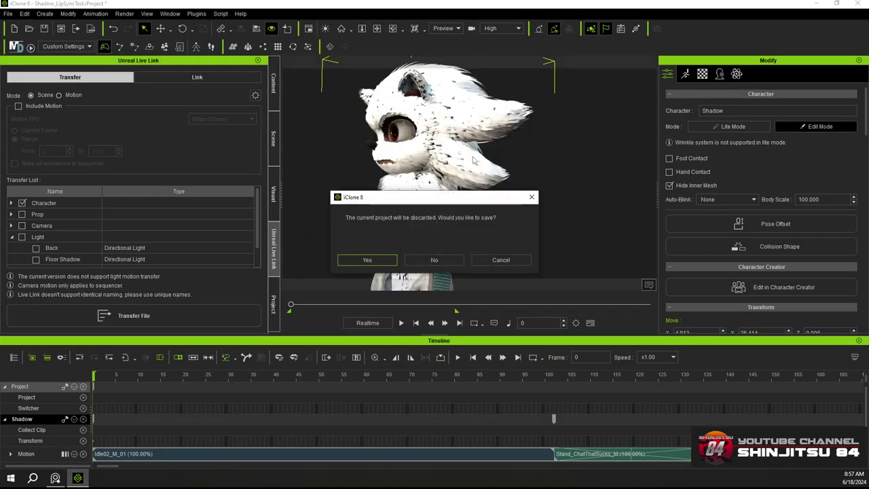
left_click(456, 259)
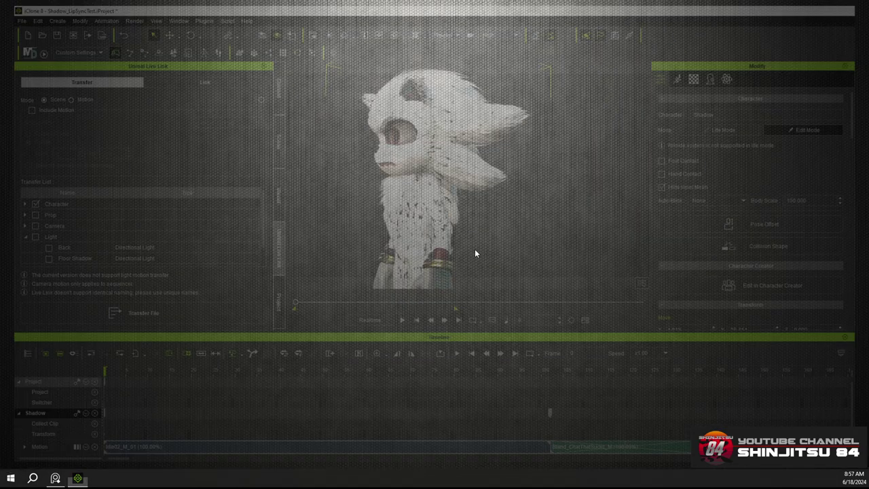